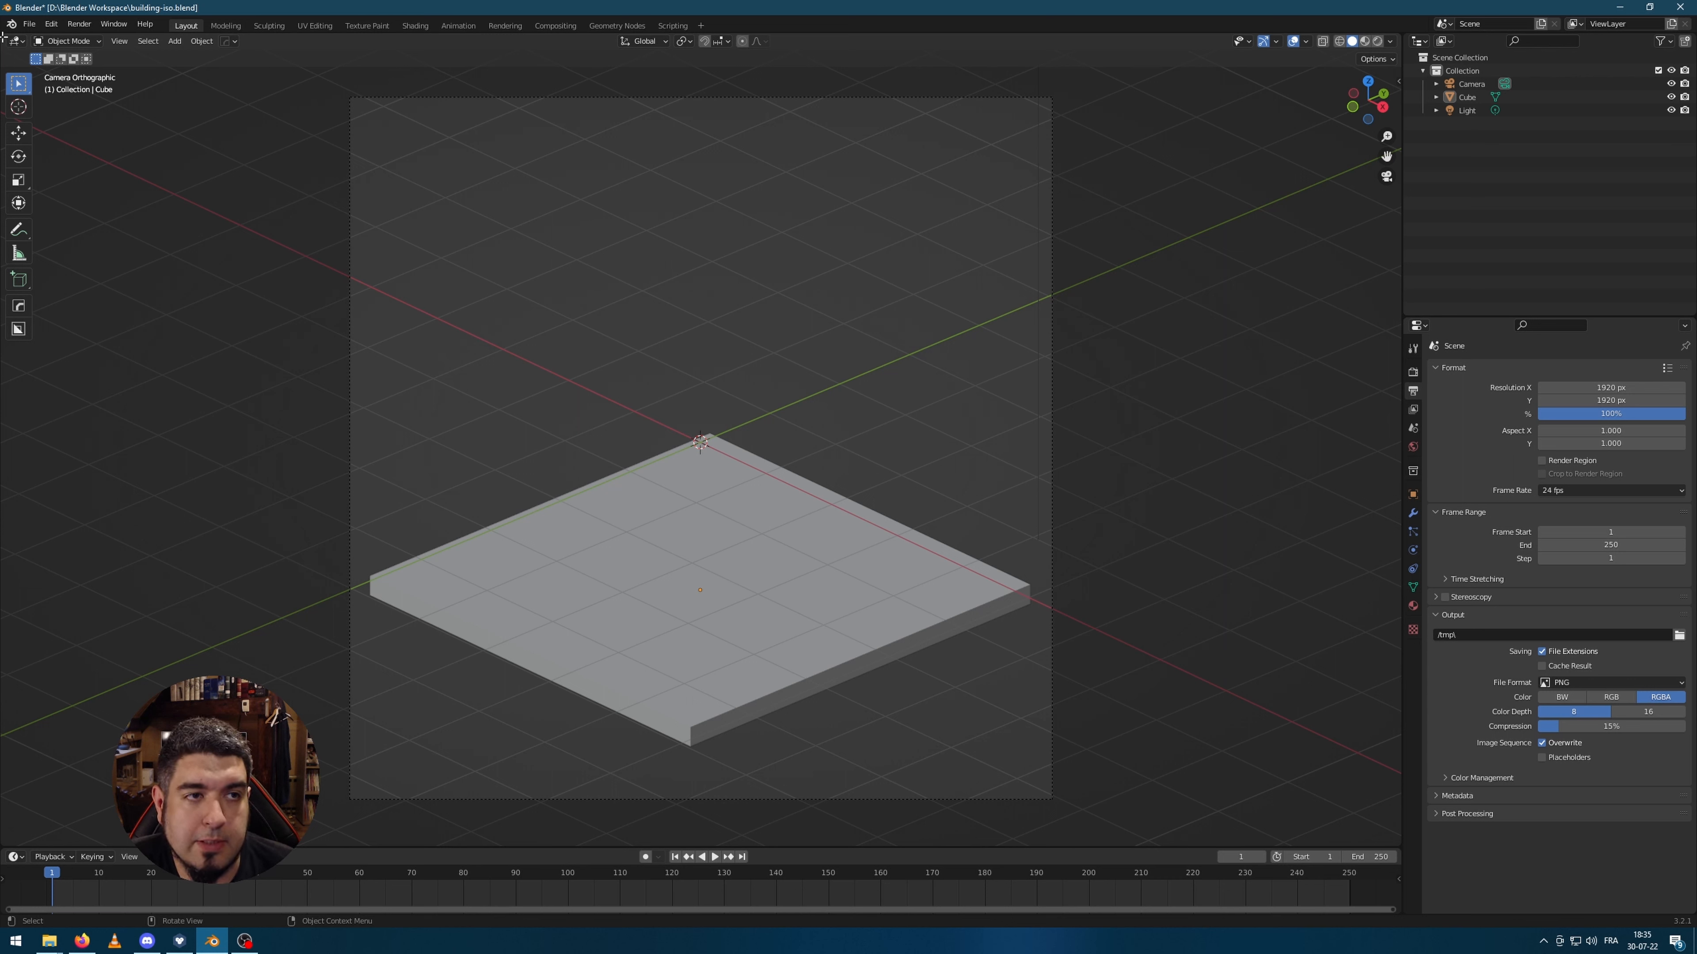
# Step: Split the 3D viewport into two equal side-by-side views and switch one of them to rendered shading
pyautogui.moveTo(5, 38); pyautogui.dragTo(557, 117)
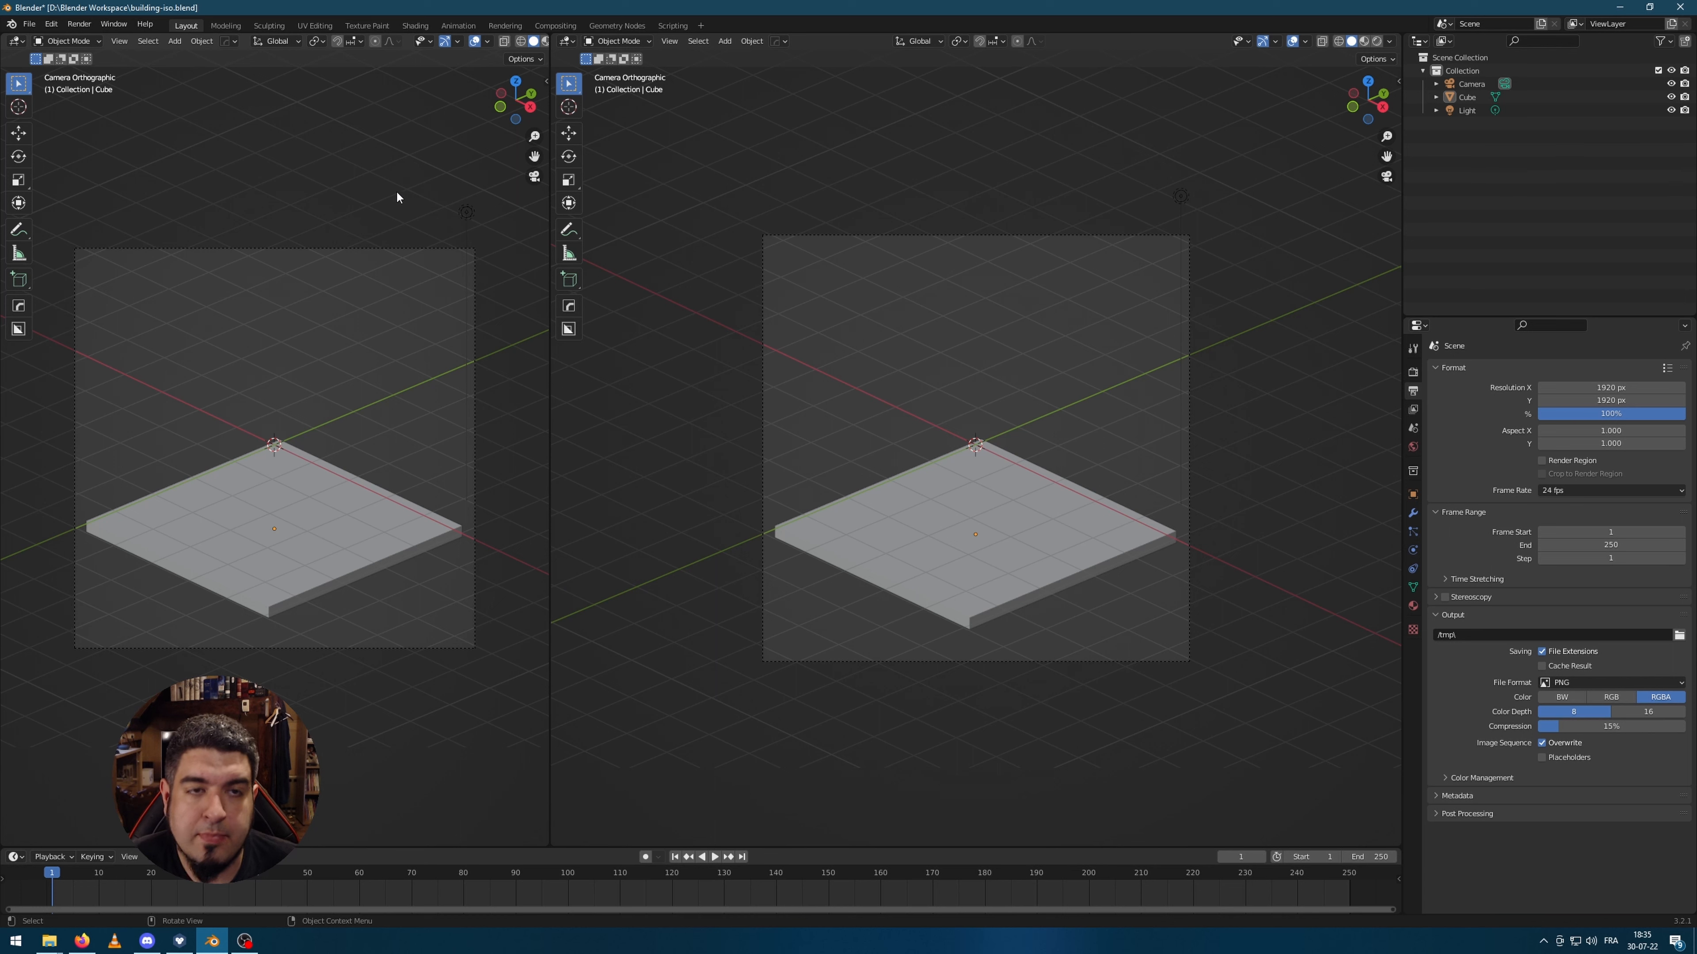
pyautogui.moveTo(550, 51); pyautogui.dragTo(692, 50)
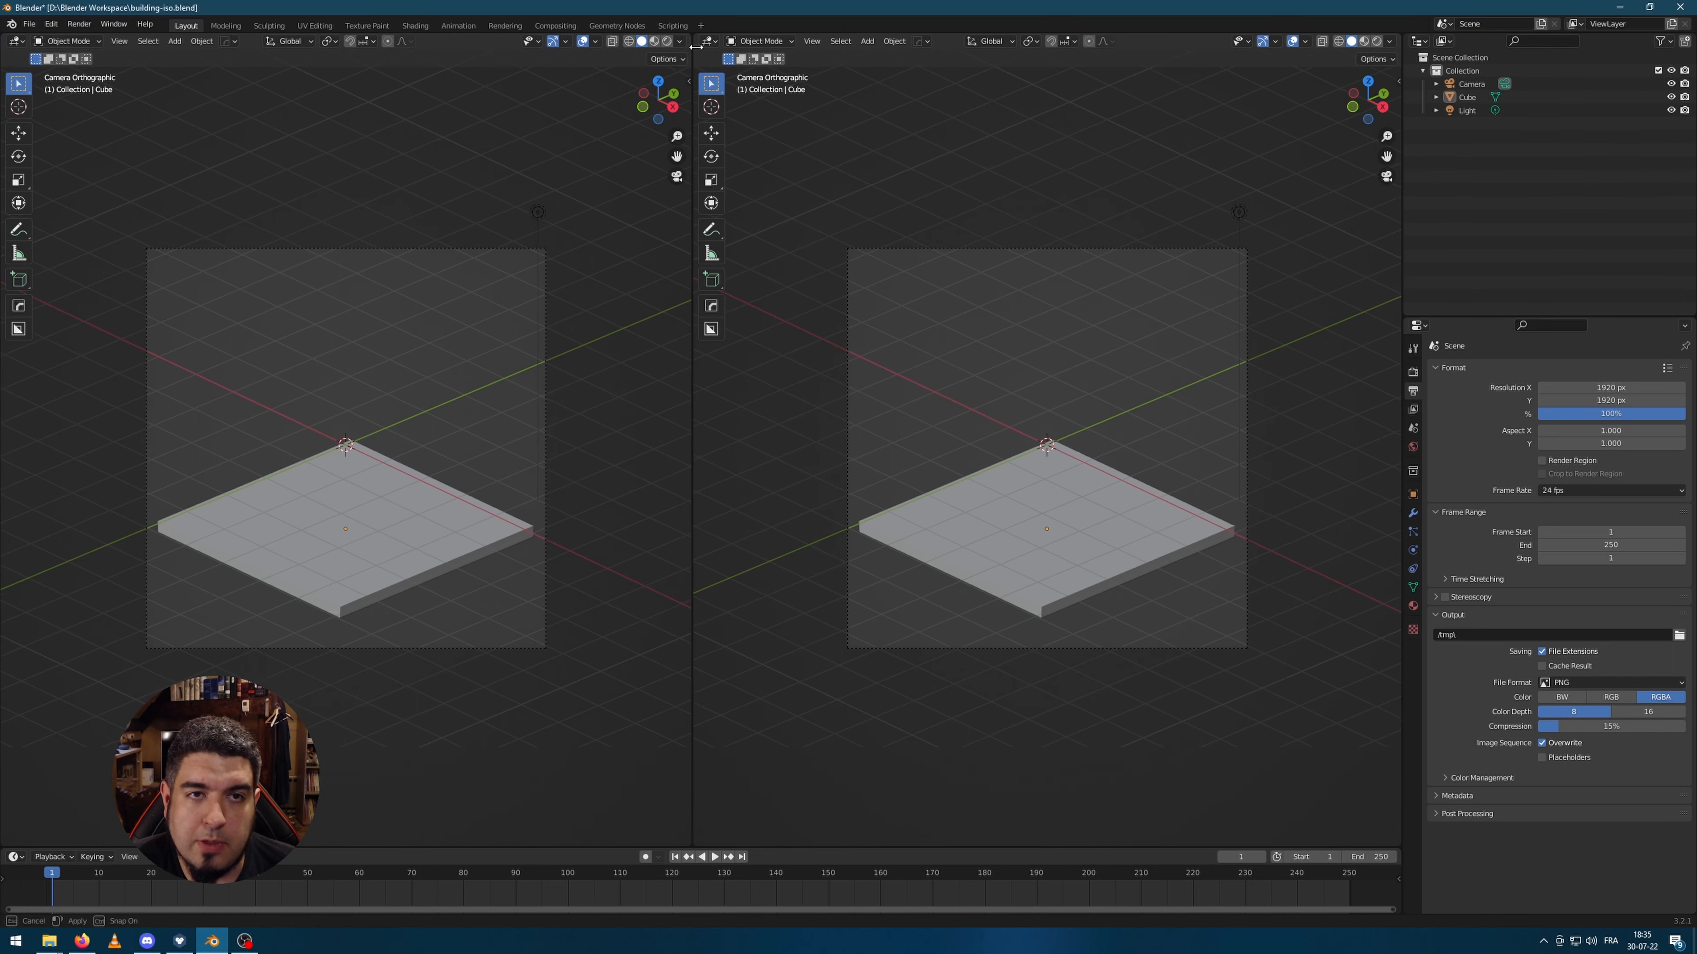
pyautogui.click(667, 41)
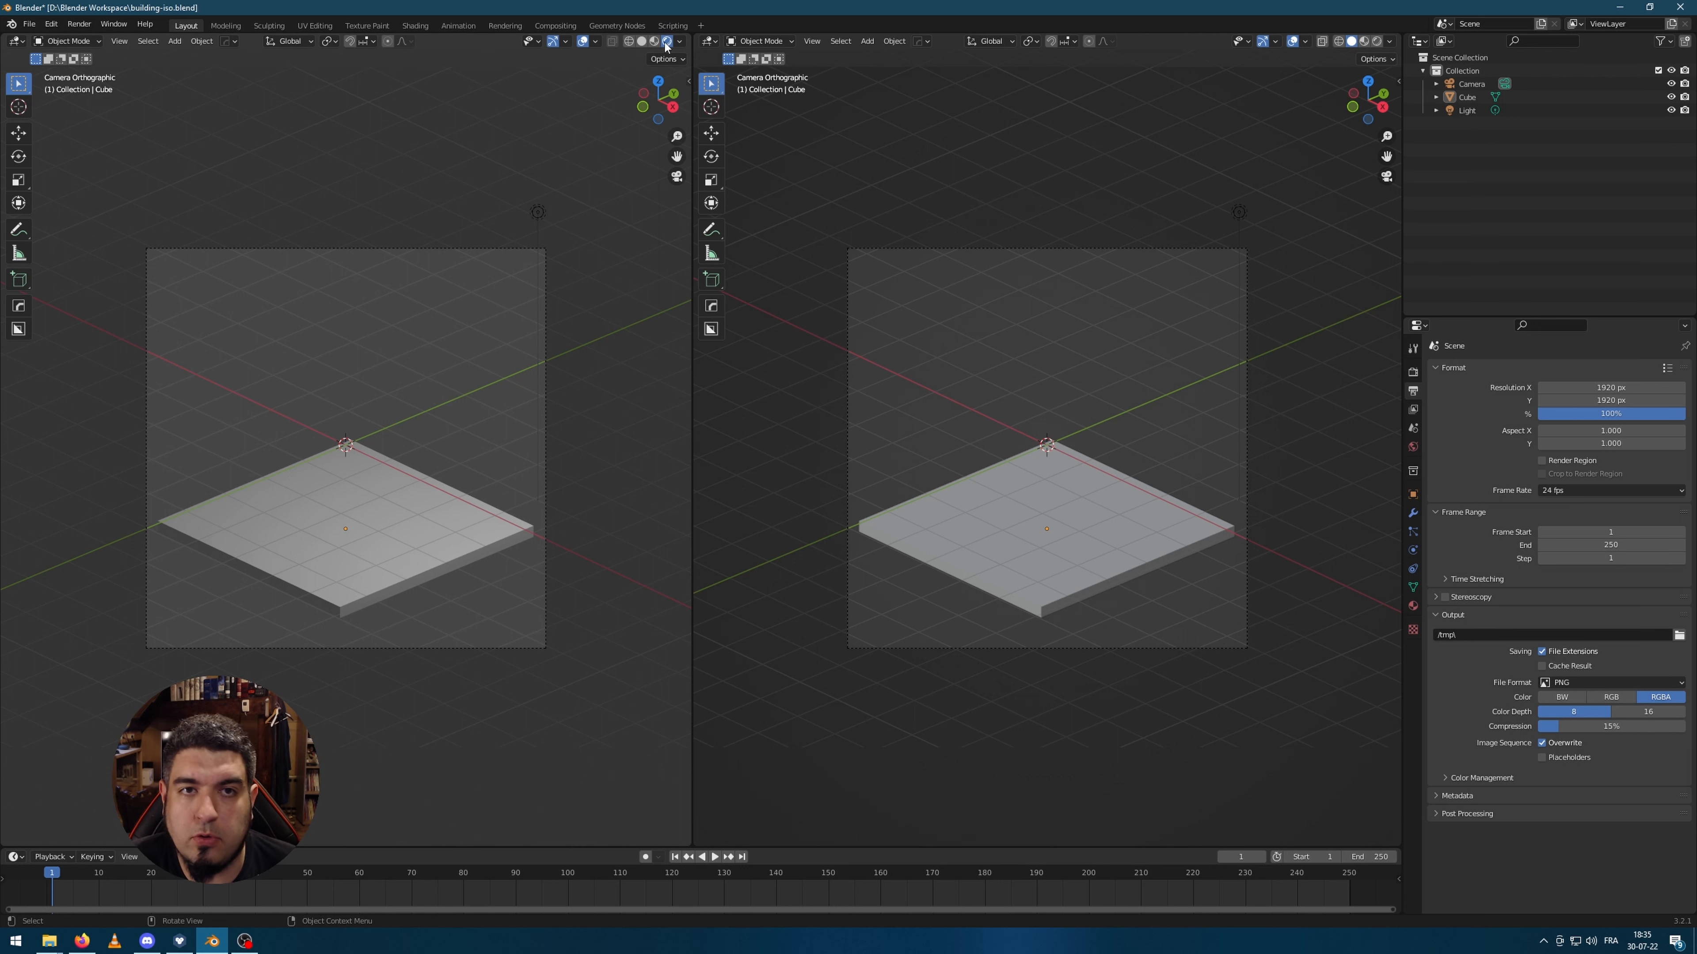
# Step: Hide the overlays and gizmos in the rendered view and narrow it to a small preview beside the modelling view
pyautogui.click(579, 44)
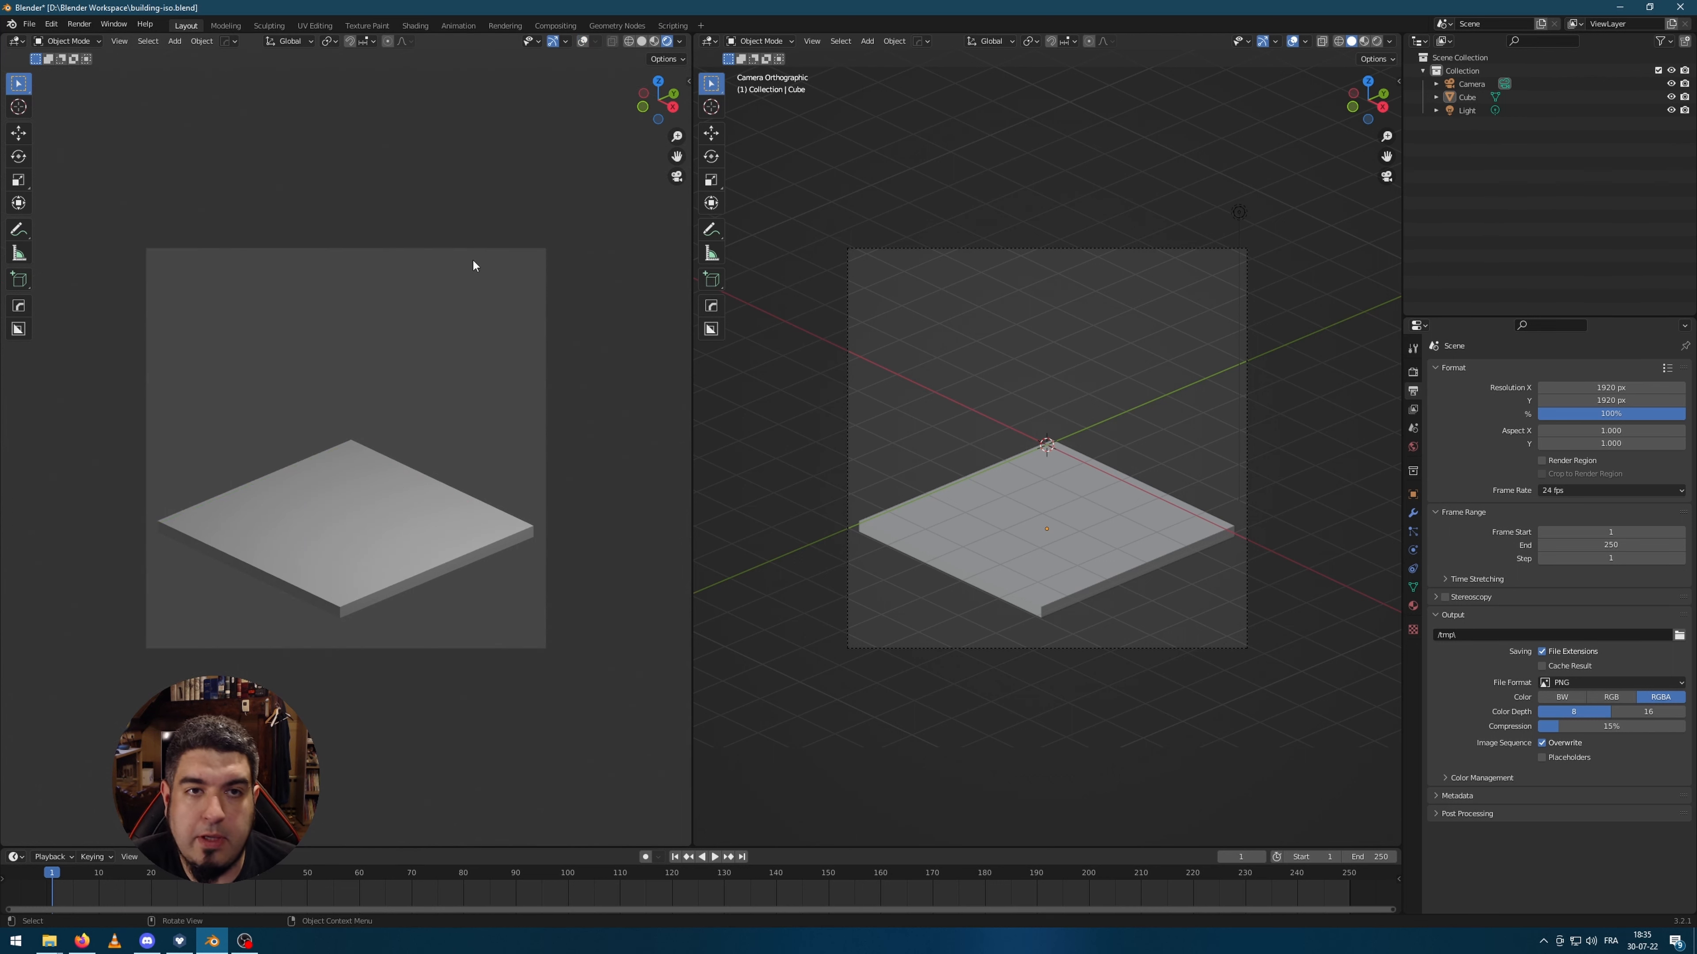
pyautogui.scroll(1, 420, 423)
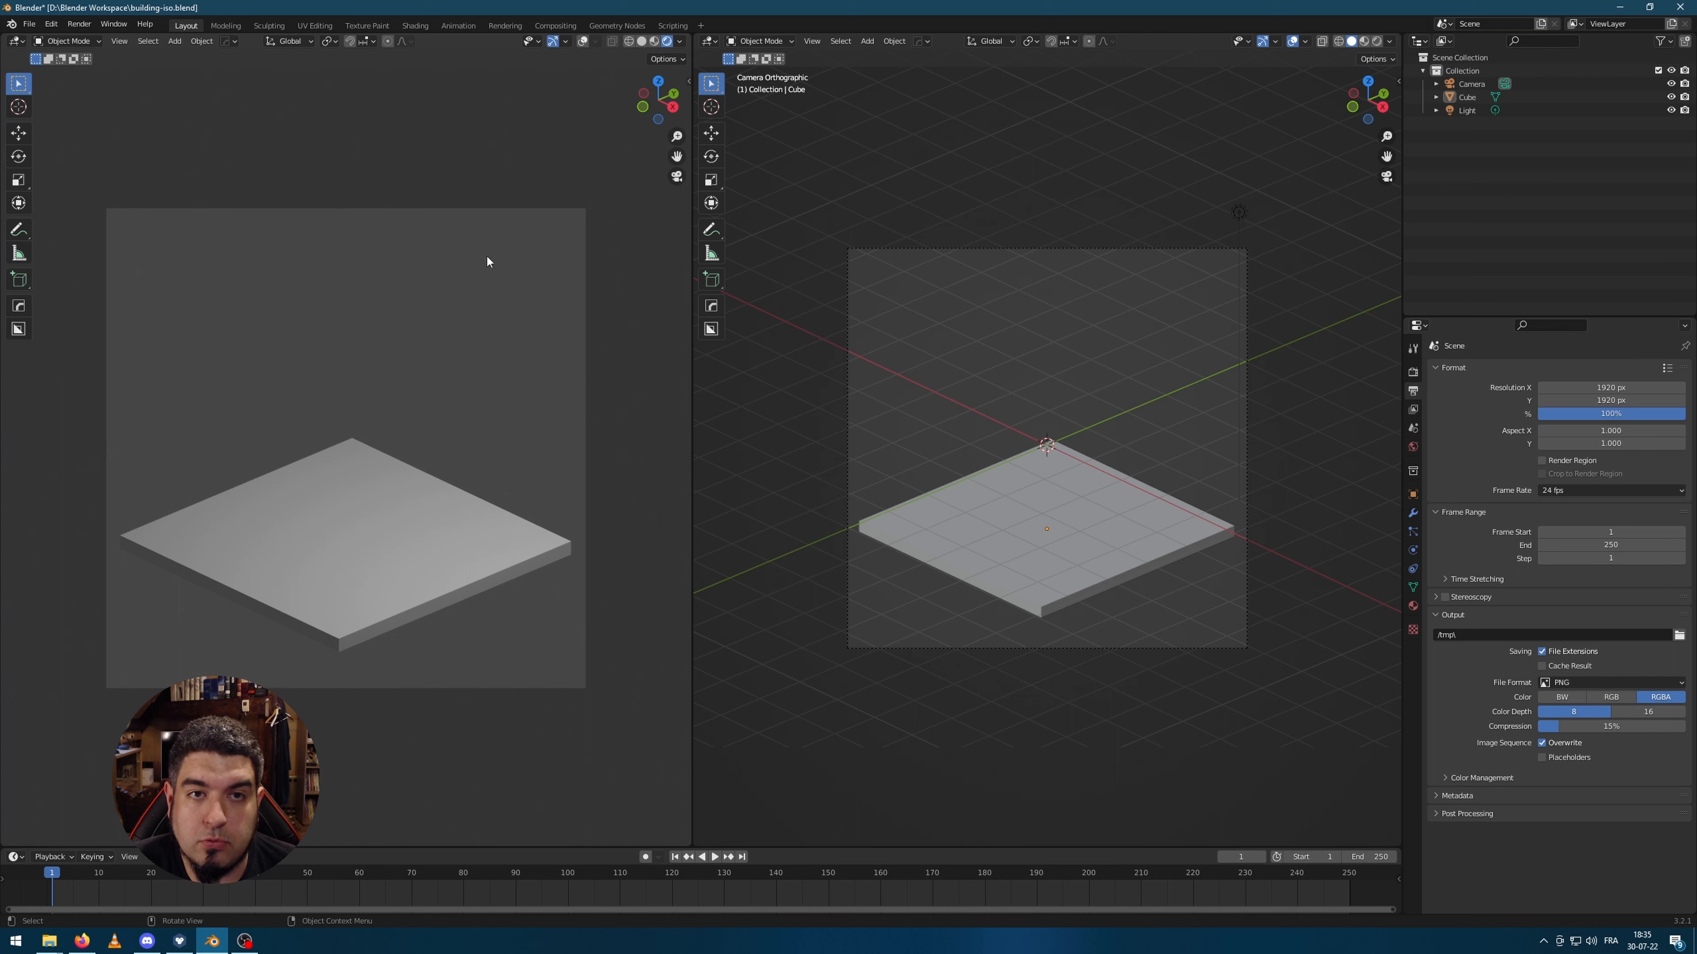
pyautogui.click(553, 41)
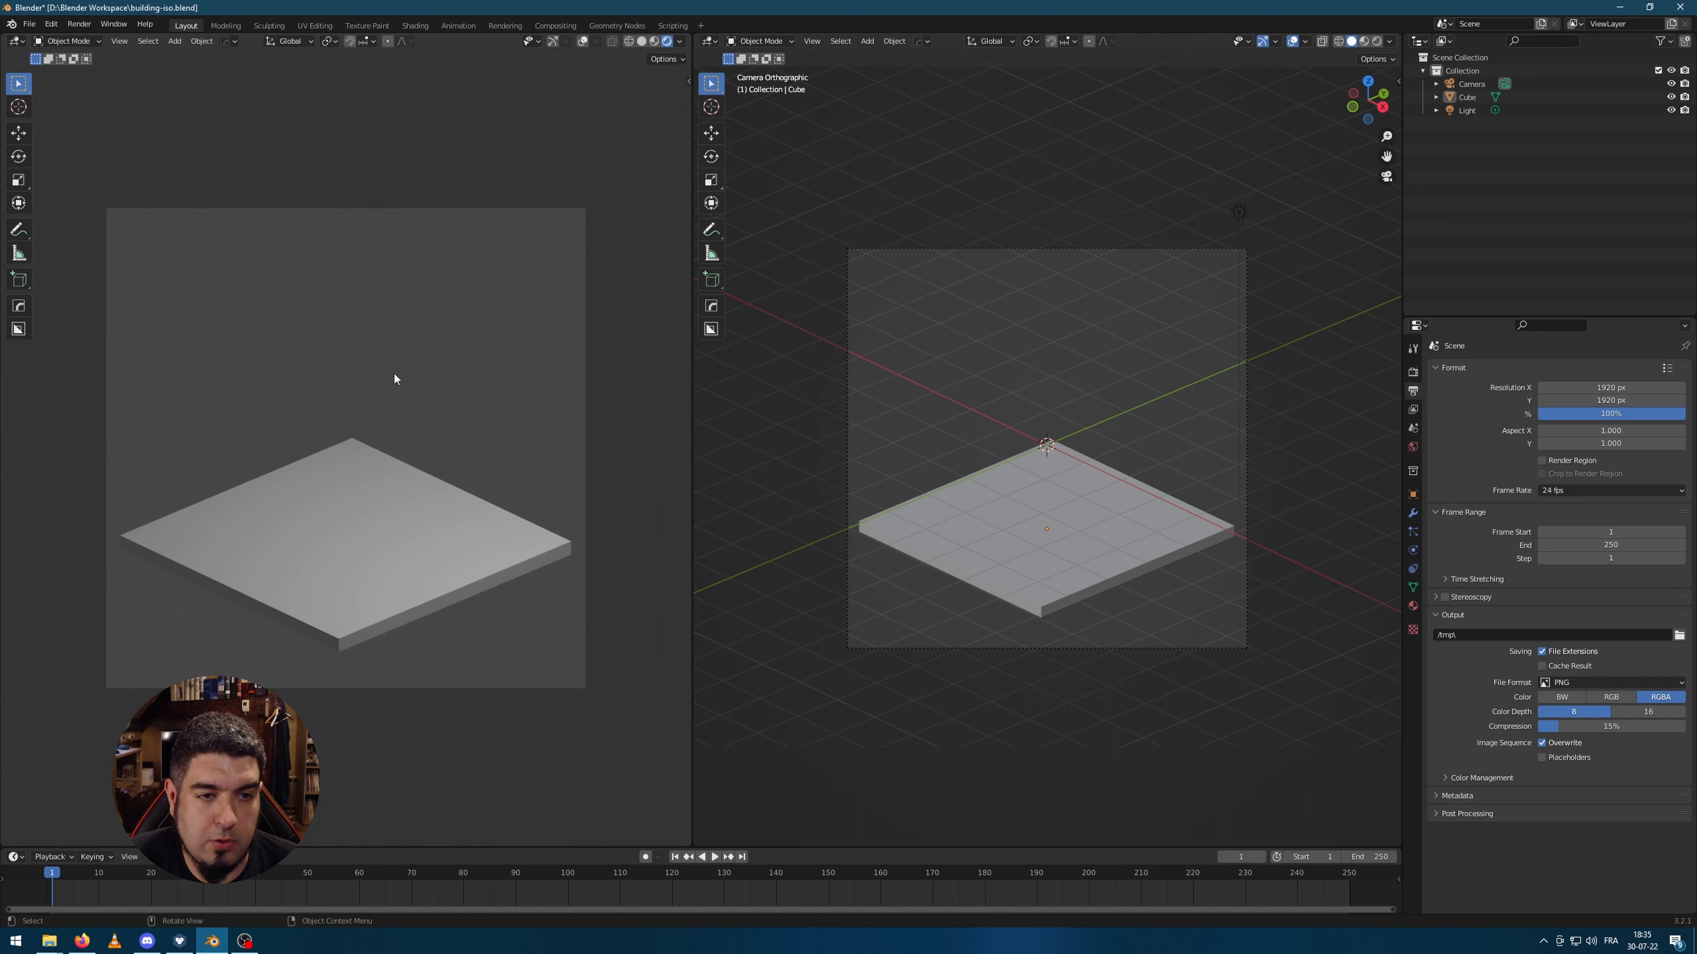
pyautogui.press('KP_0')
pyautogui.press('KP_0')
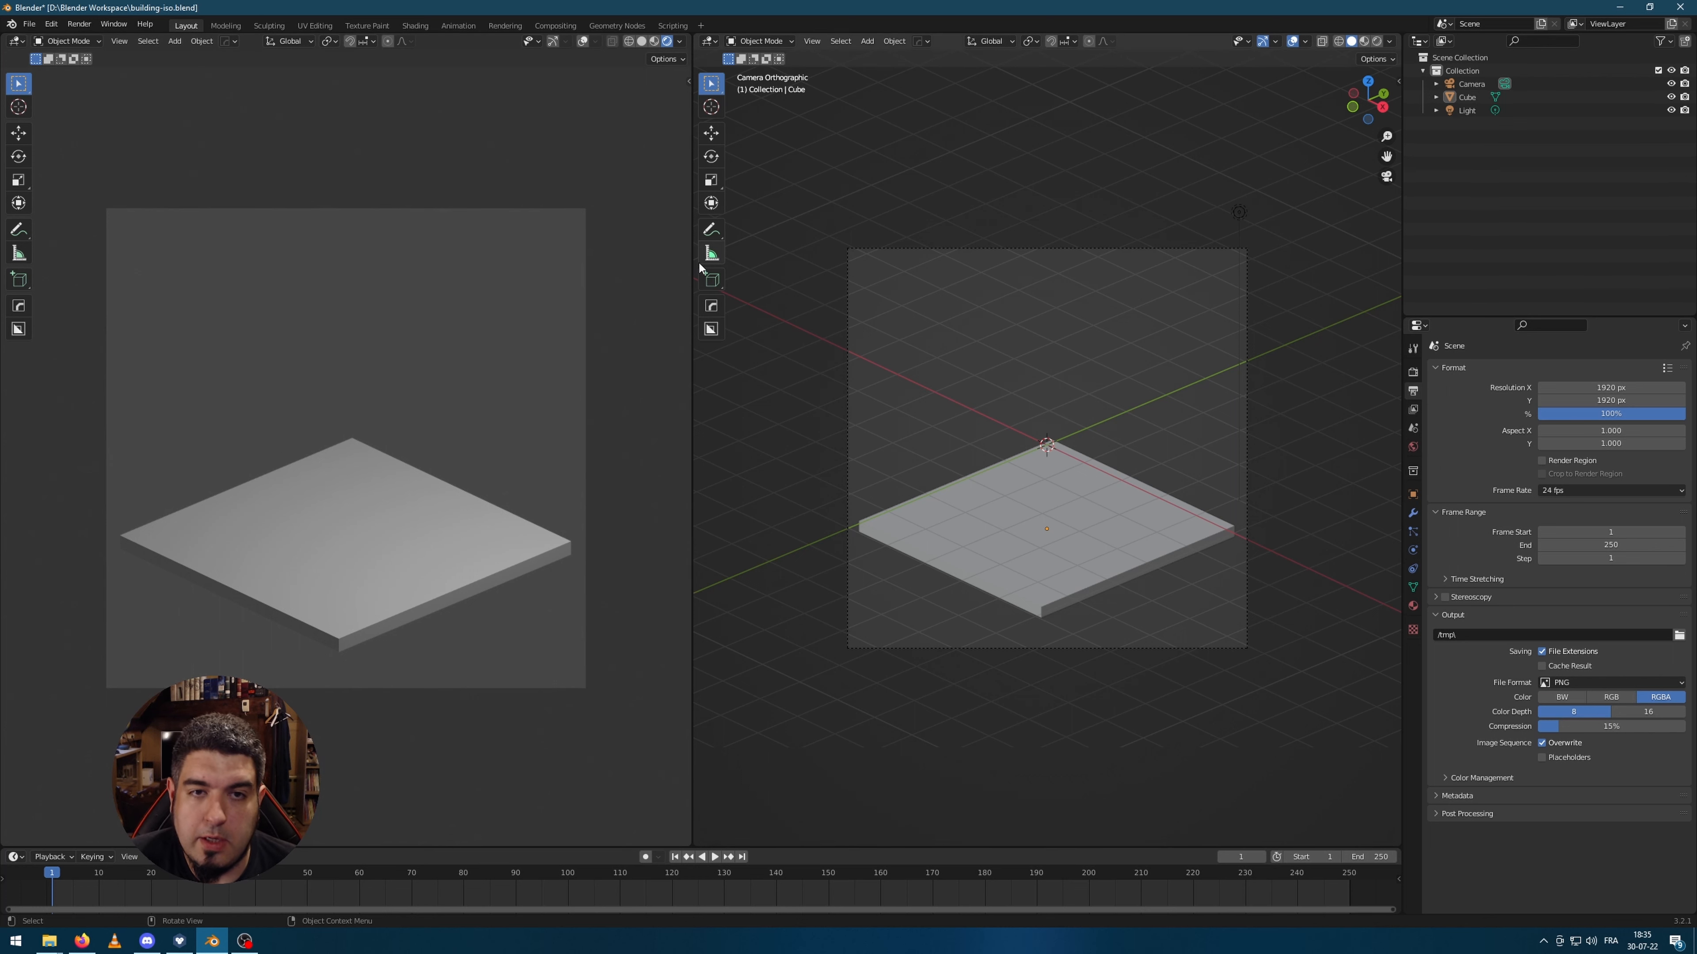
pyautogui.moveTo(690, 261); pyautogui.dragTo(373, 262)
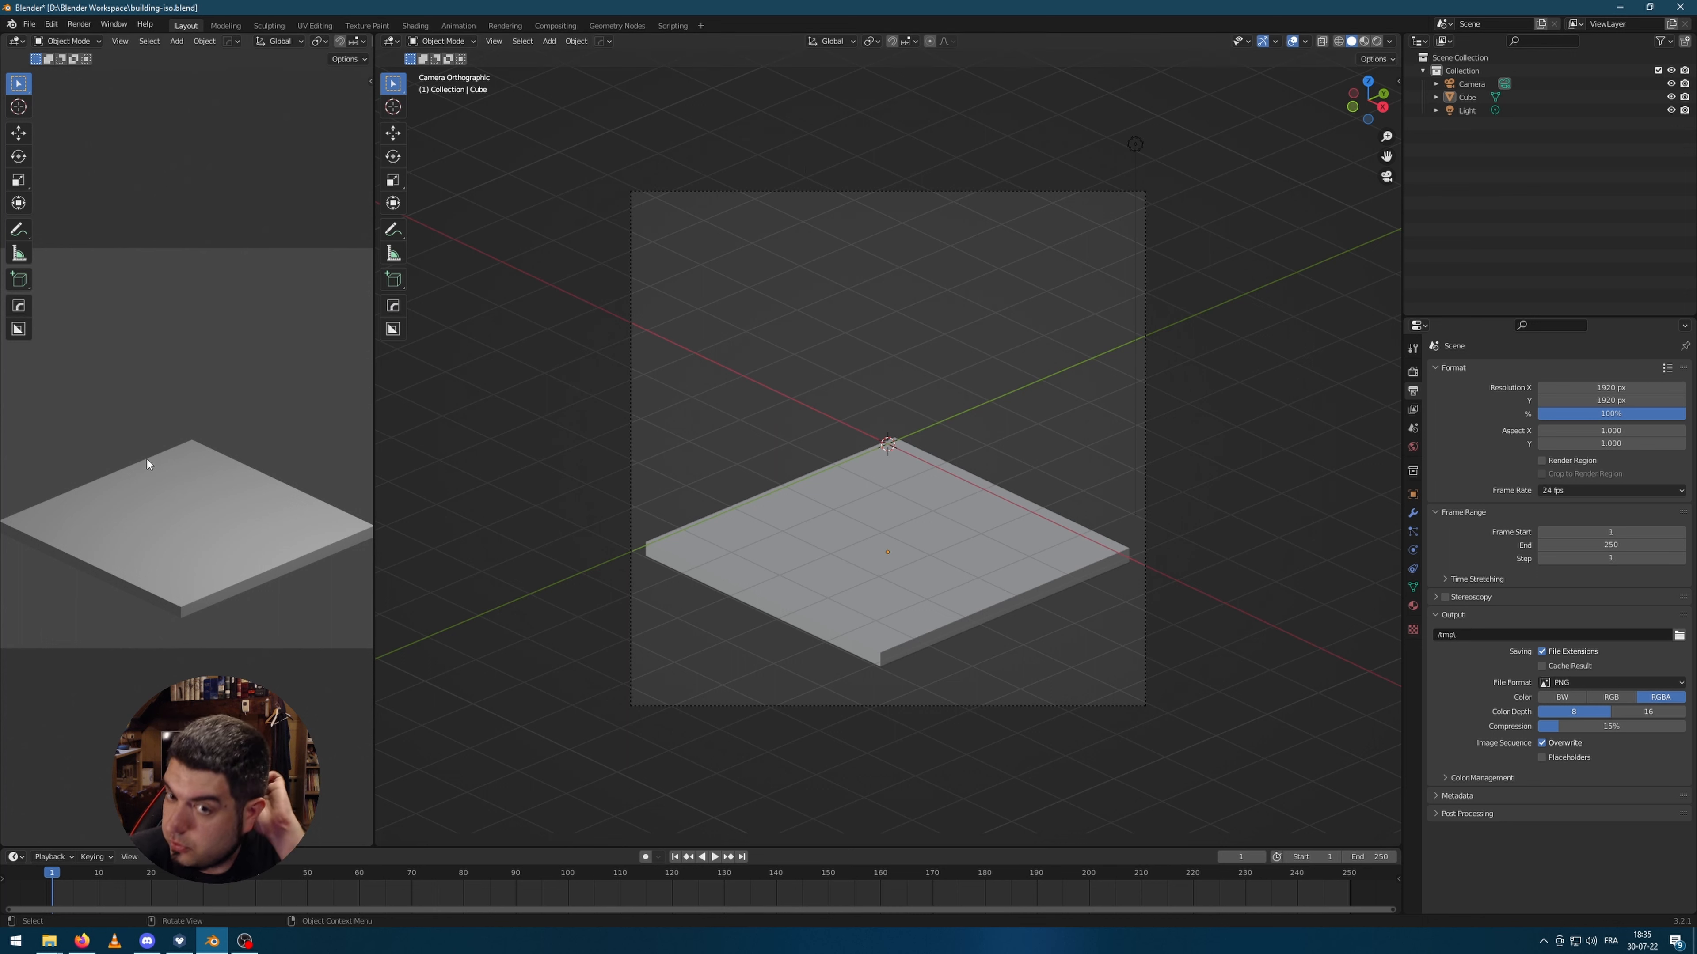
# Step: Add a cube mesh at the 3D cursor above the base slab
pyautogui.click(810, 569)
pyautogui.click(1239, 403)
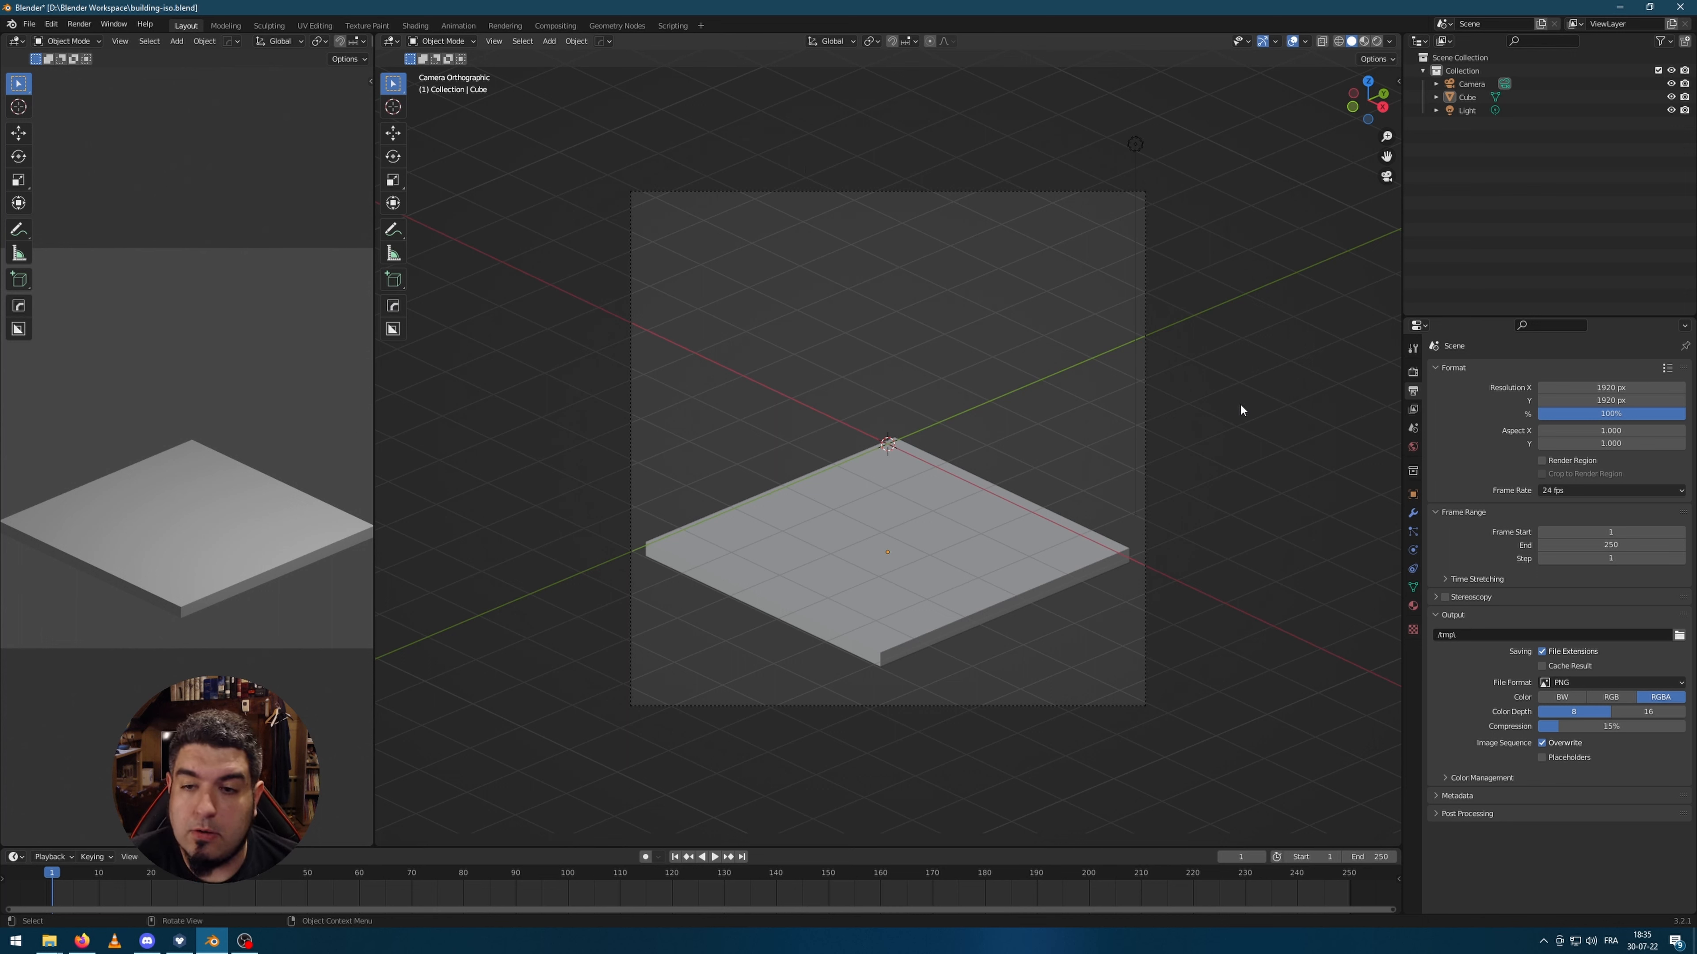
pyautogui.keyDown('shift'); pyautogui.moveTo(1241, 410); pyautogui.dragTo(1230, 435, button='middle'); pyautogui.keyUp('shift')
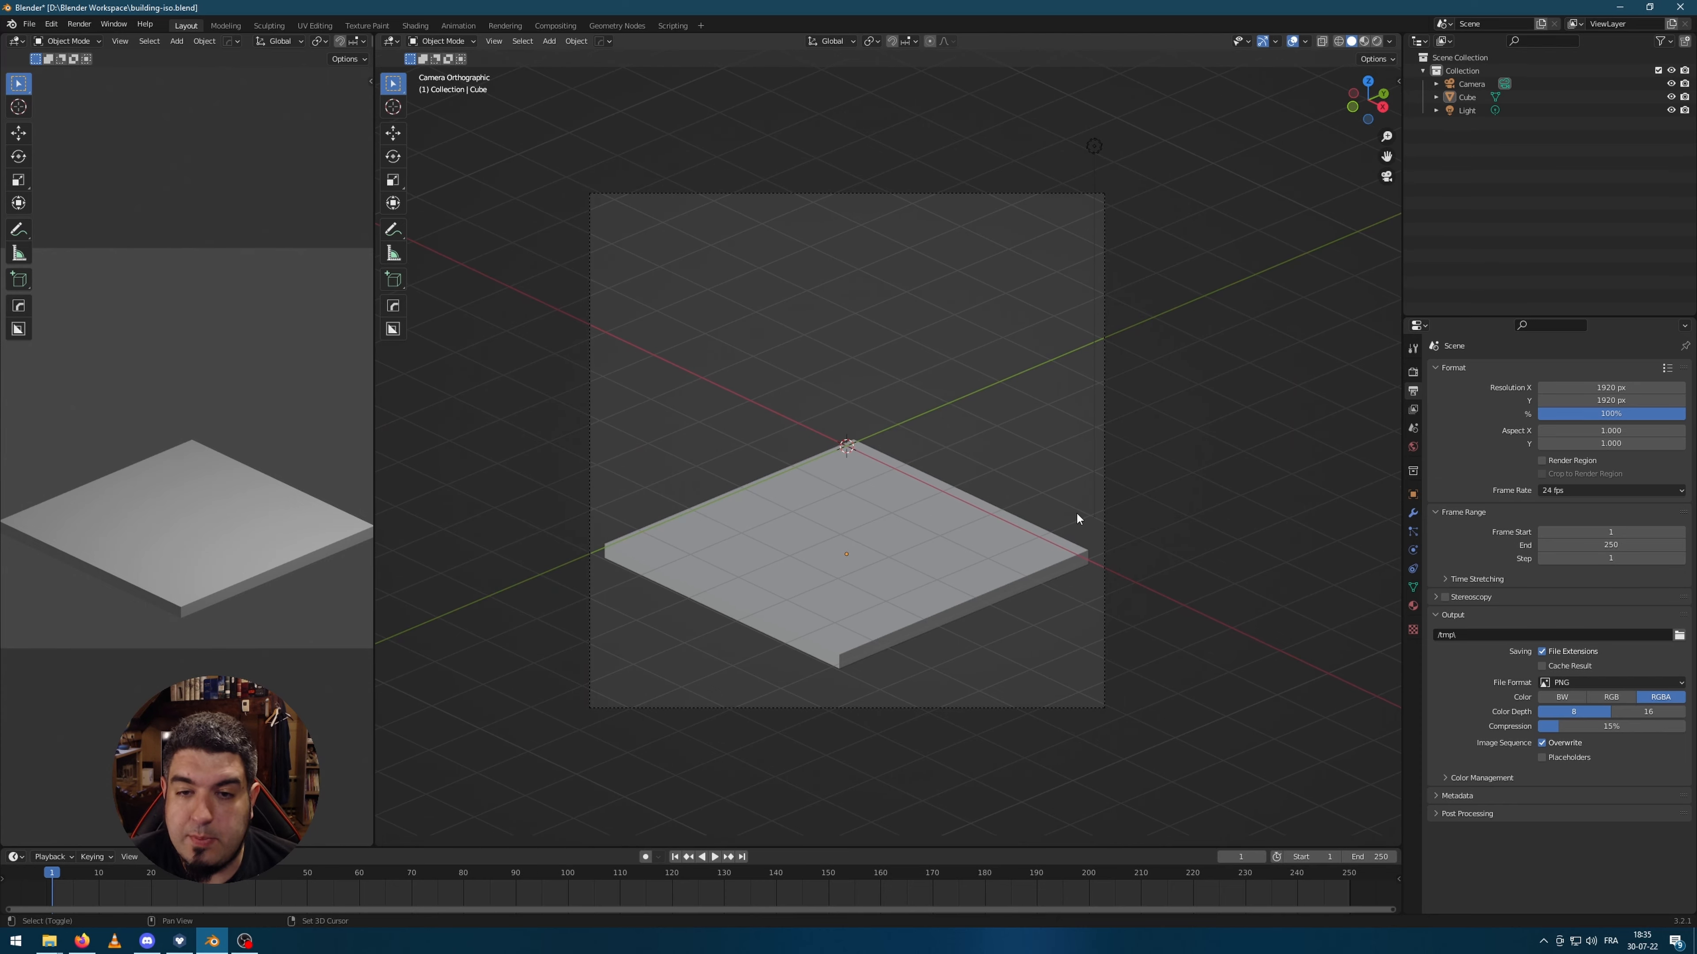
pyautogui.hotkey('shift', 'a')
pyautogui.moveTo(1077, 514)
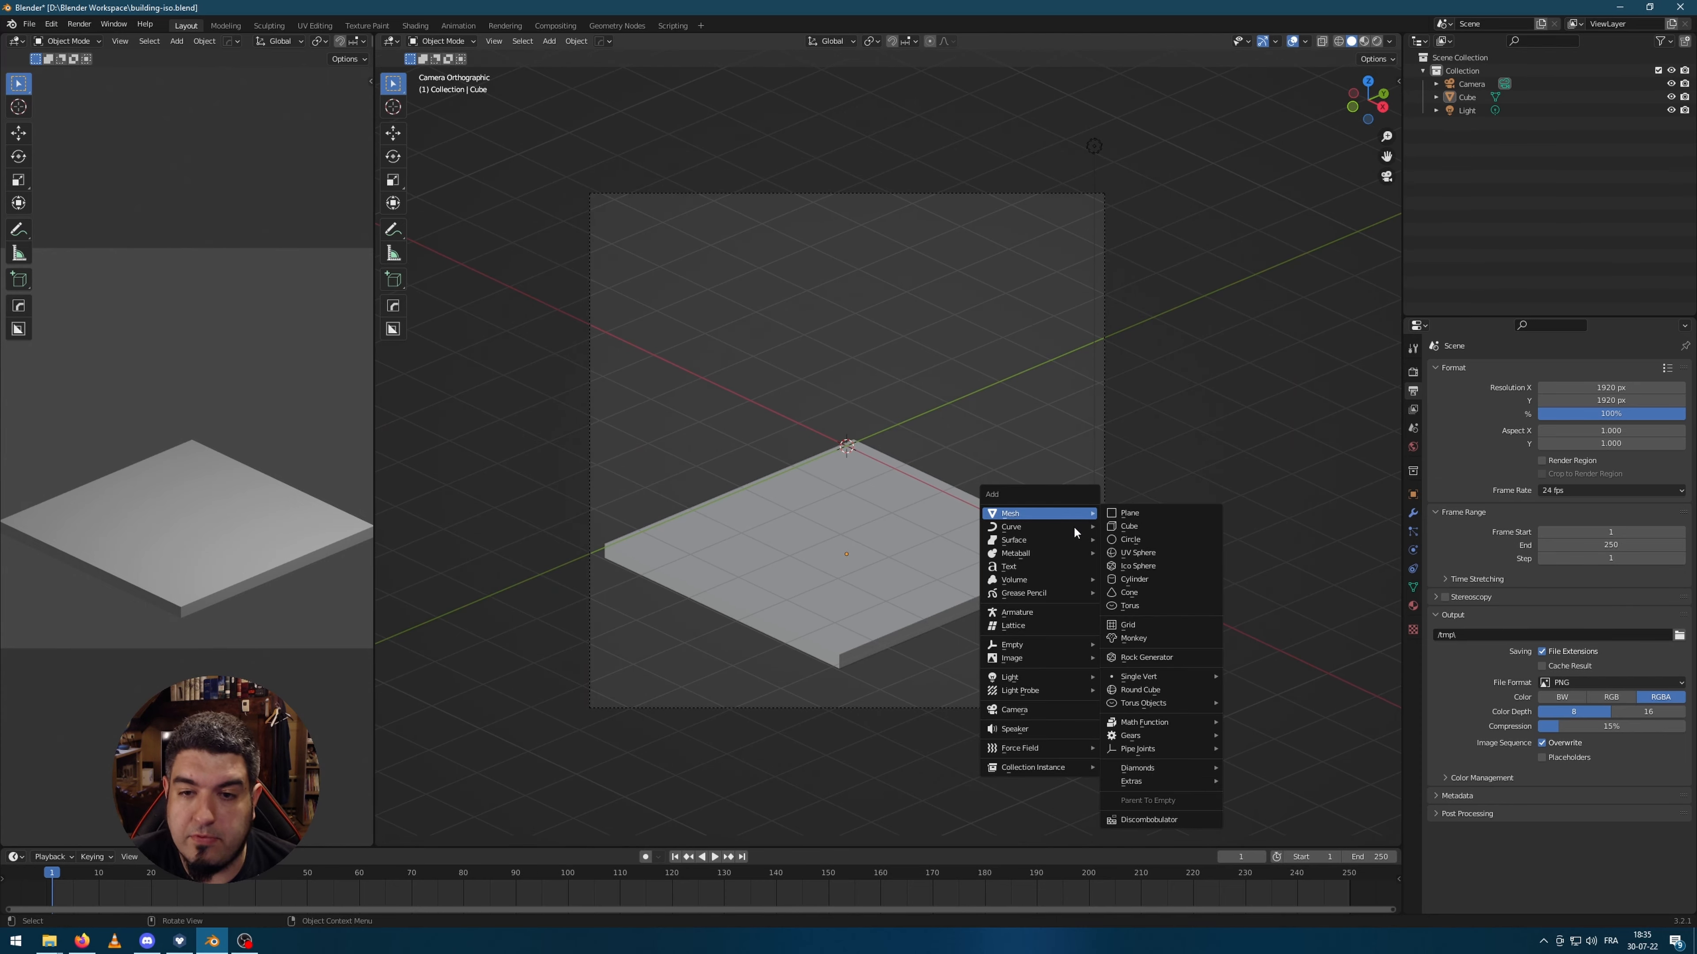
pyautogui.click(1134, 527)
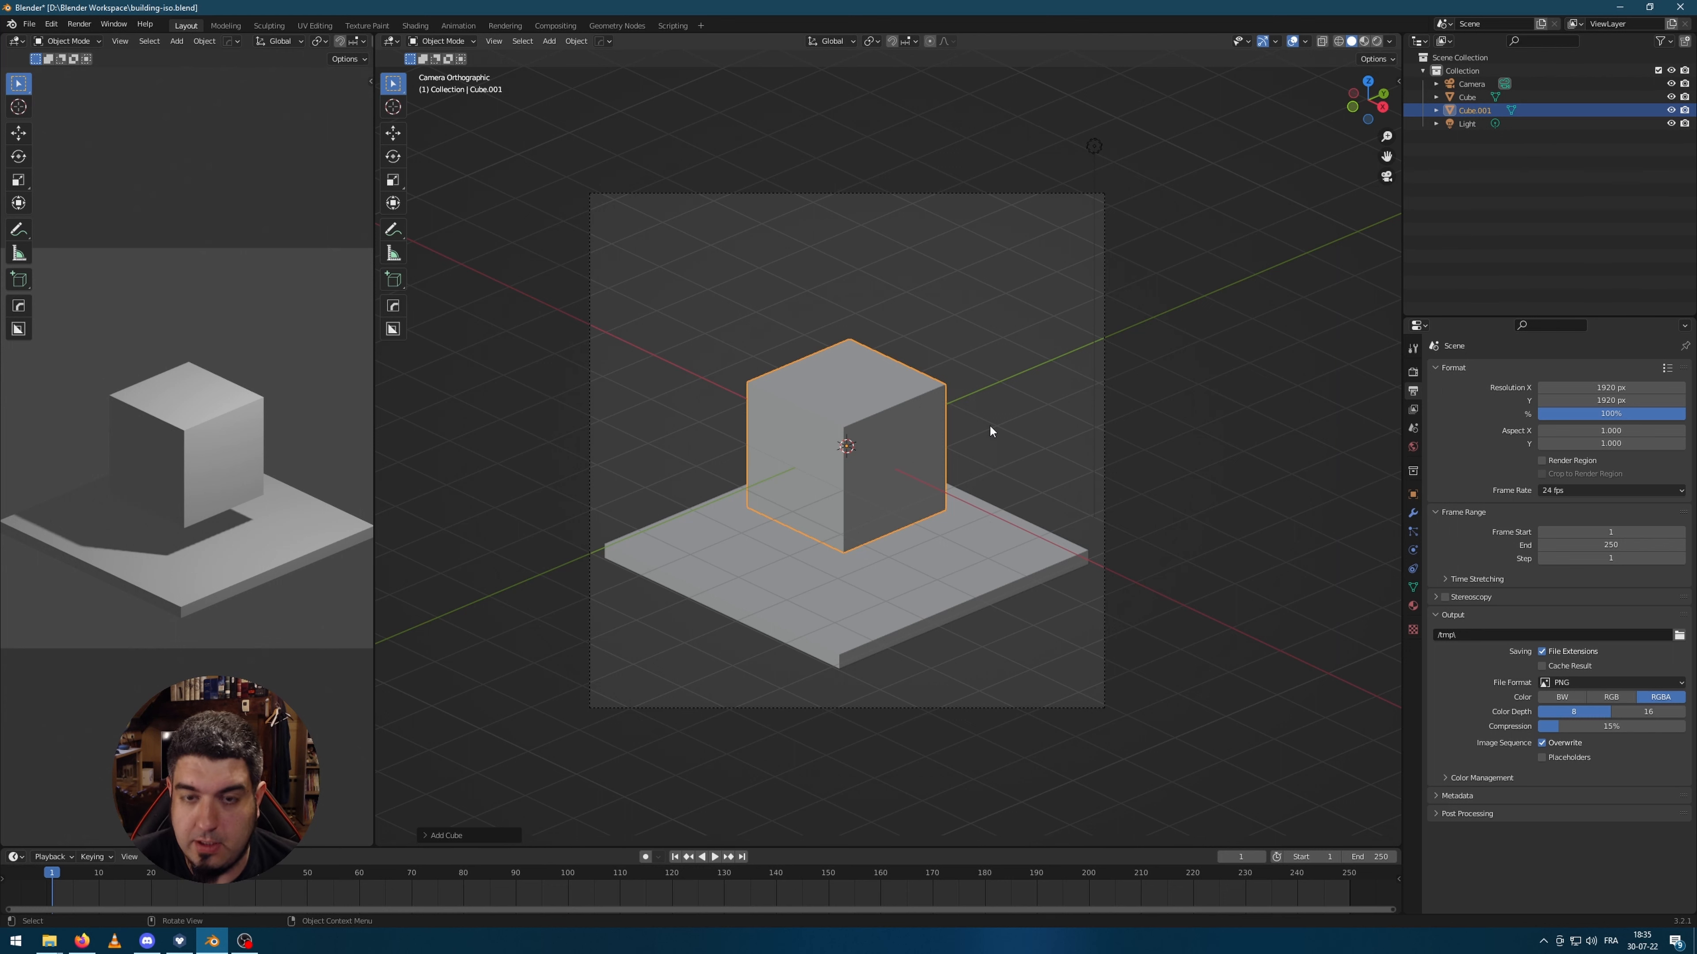
# Step: In front view, move the new cube down along Z by about 0.6 m so it rests on the base slab
pyautogui.press('KP_3')
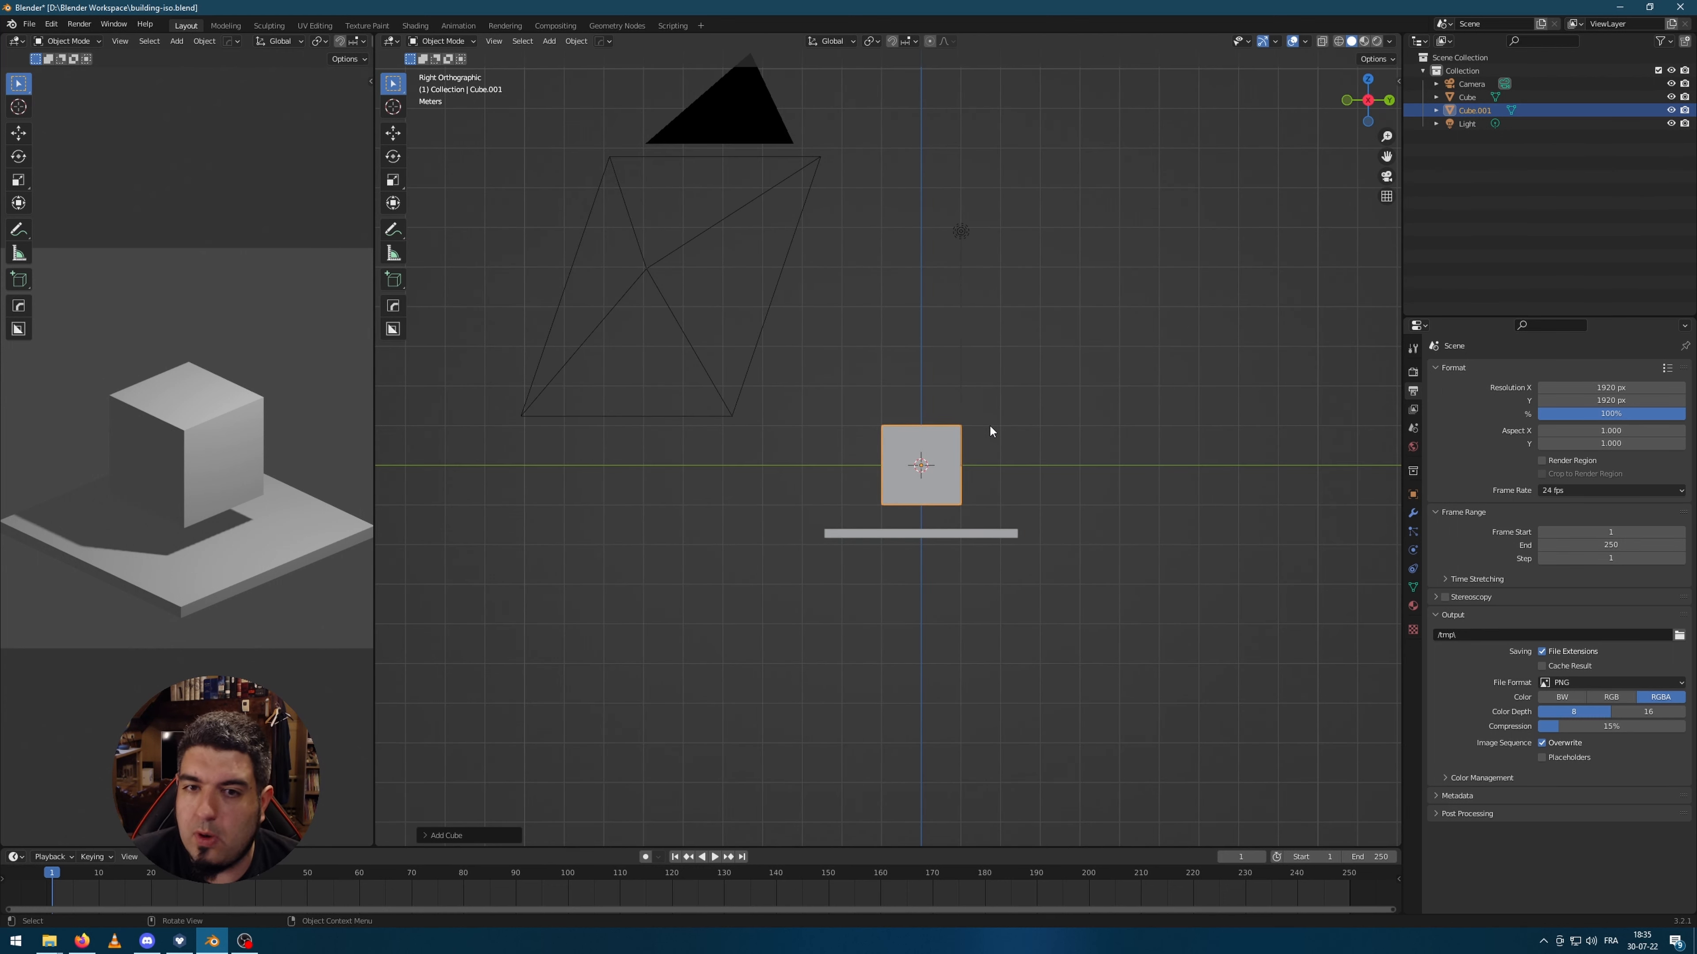
pyautogui.press('KP_1')
pyautogui.press('KP_3')
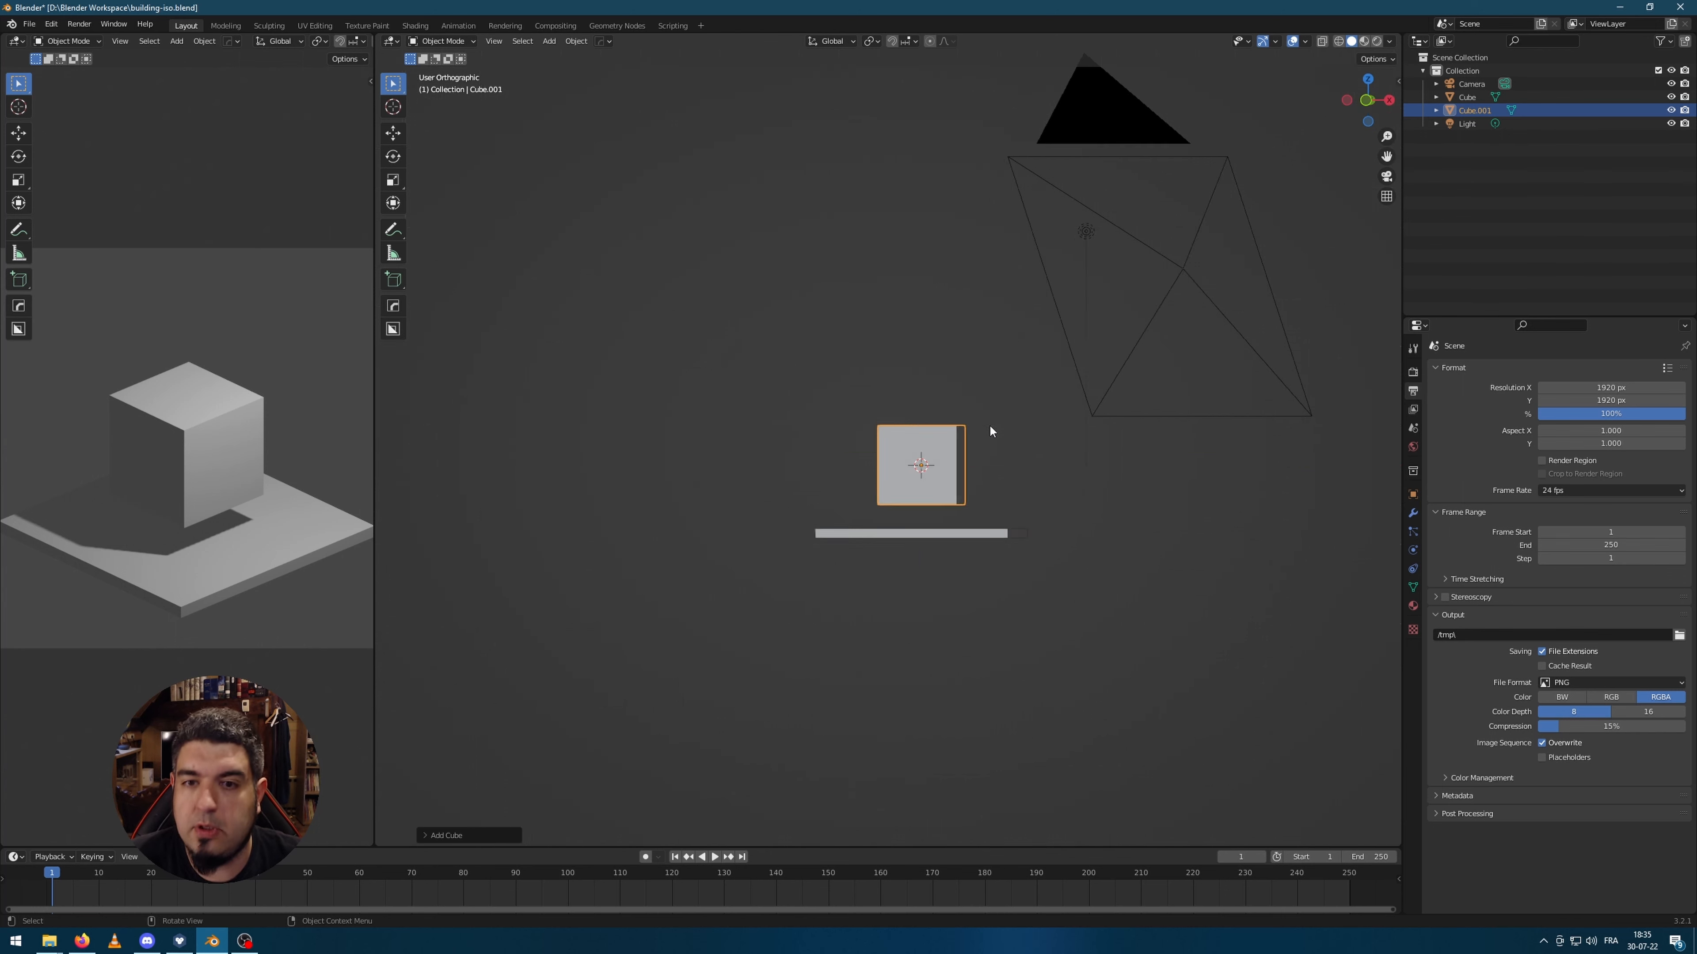
pyautogui.press('KP_1')
pyautogui.scroll(5, 1075, 421)
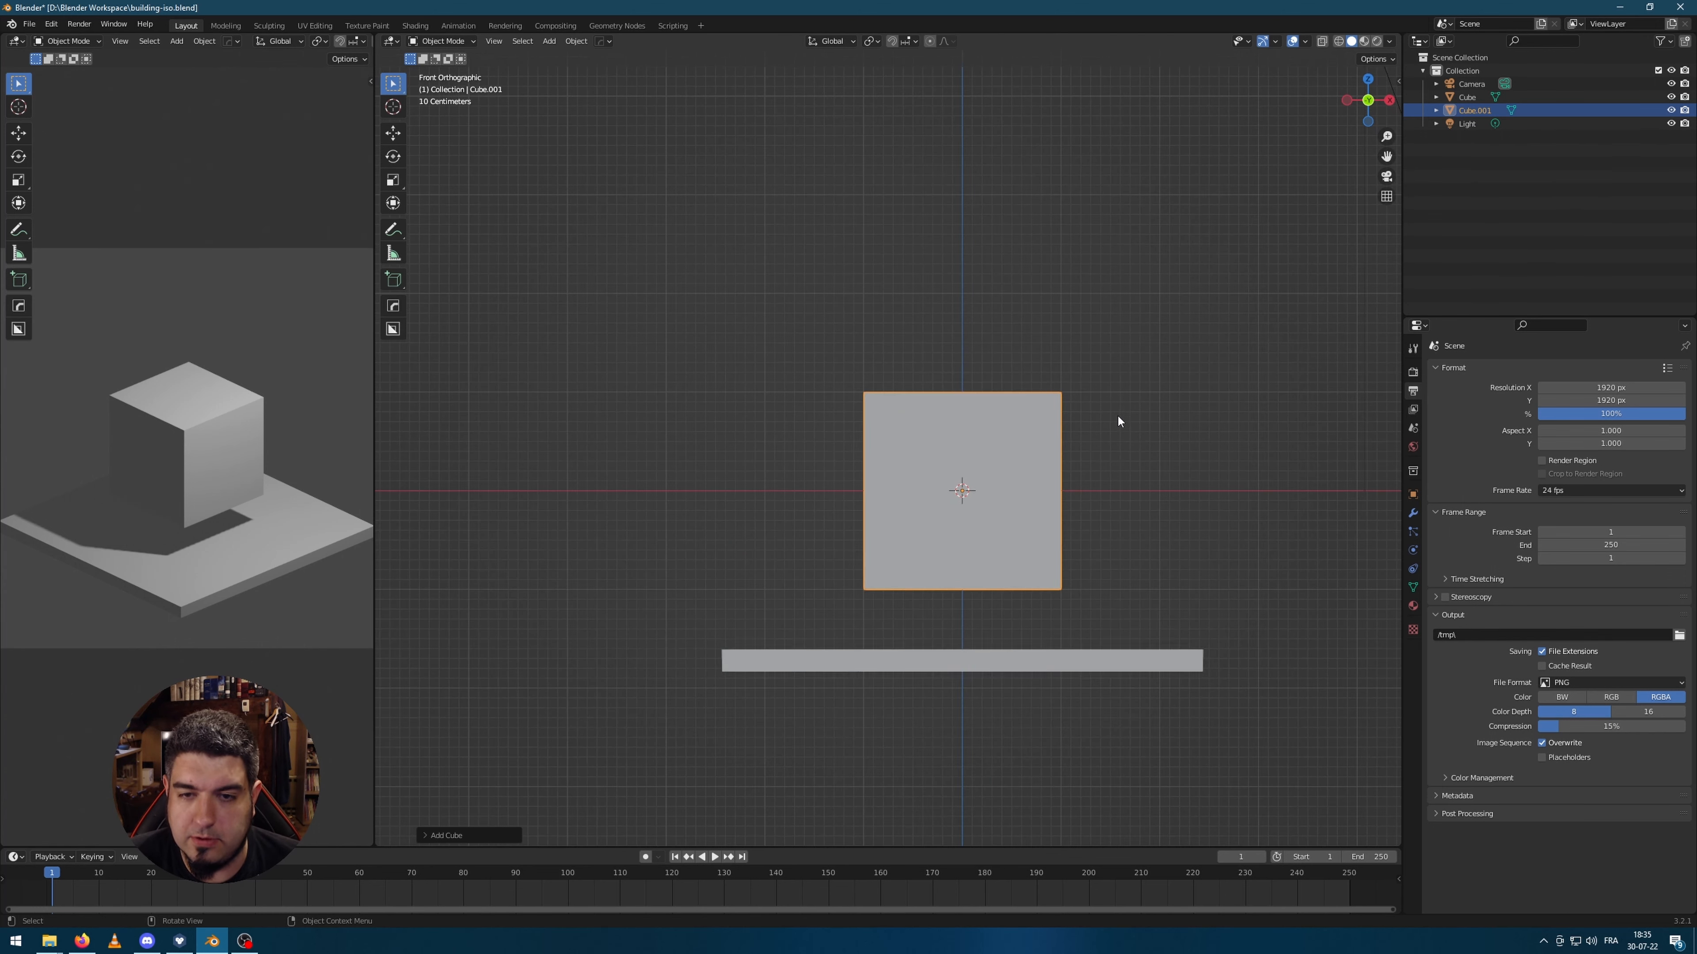
pyautogui.press('g')
pyautogui.press('z')
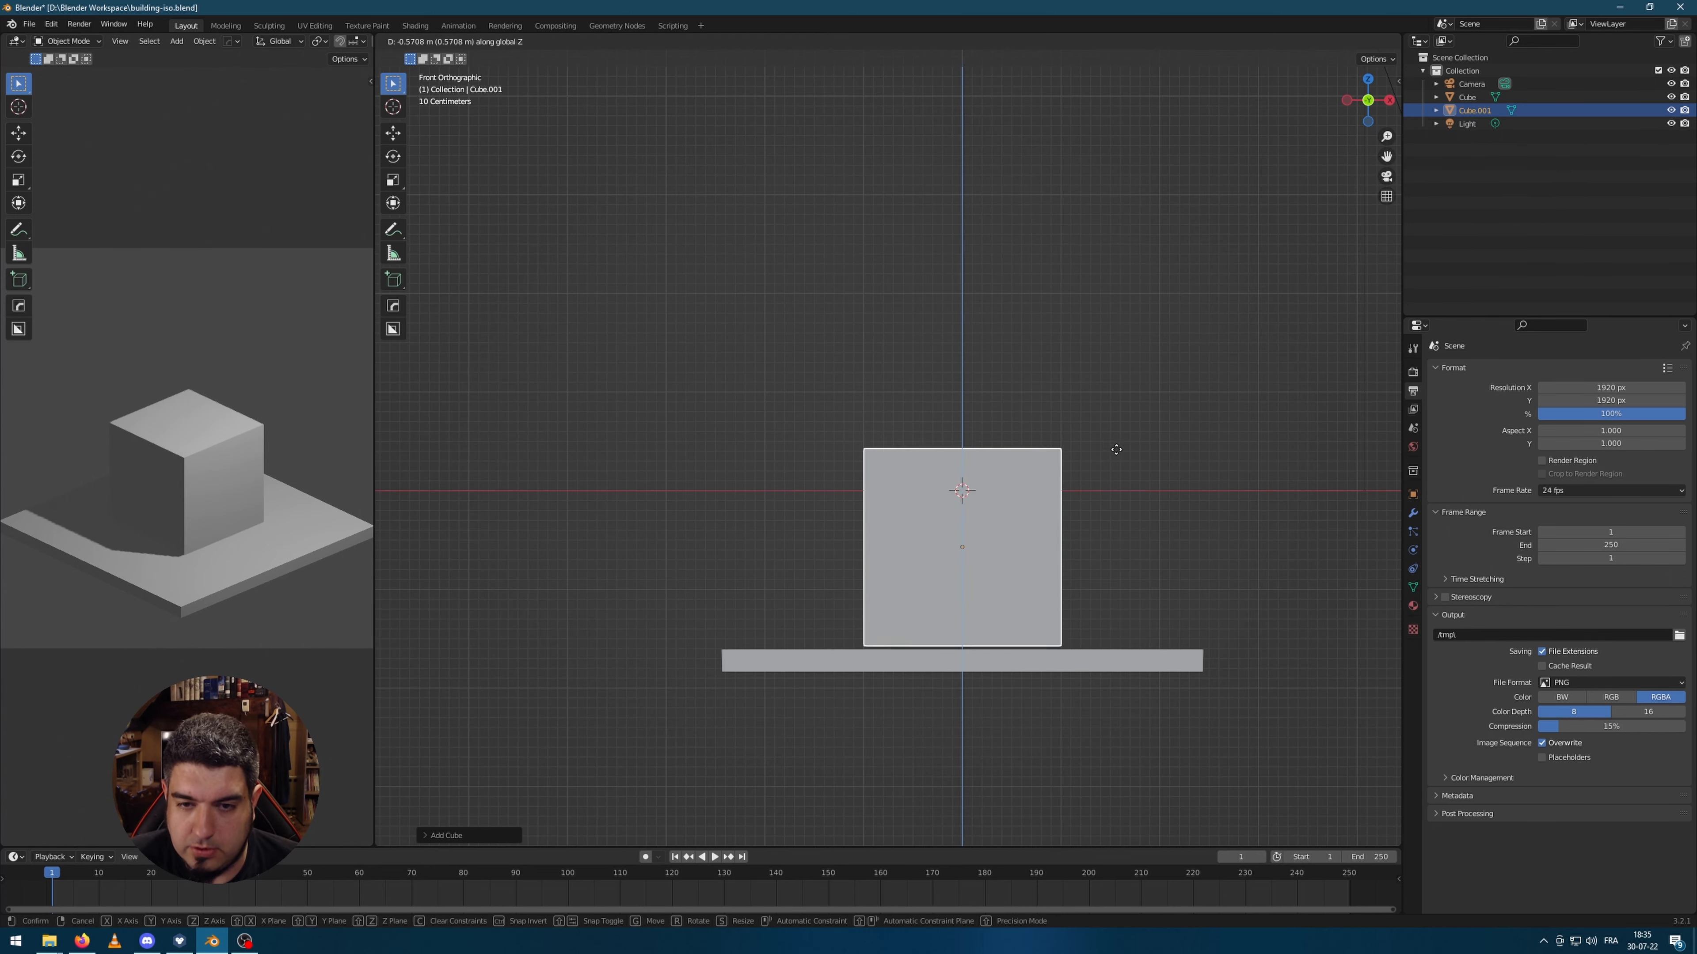
pyautogui.click(1120, 453)
# Step: In Edit Mode, raise the cube's top face about 1.9 m along Z to form a tall block
pyautogui.moveTo(1119, 453); pyautogui.dragTo(1064, 482, button='middle')
pyautogui.press('Tab')
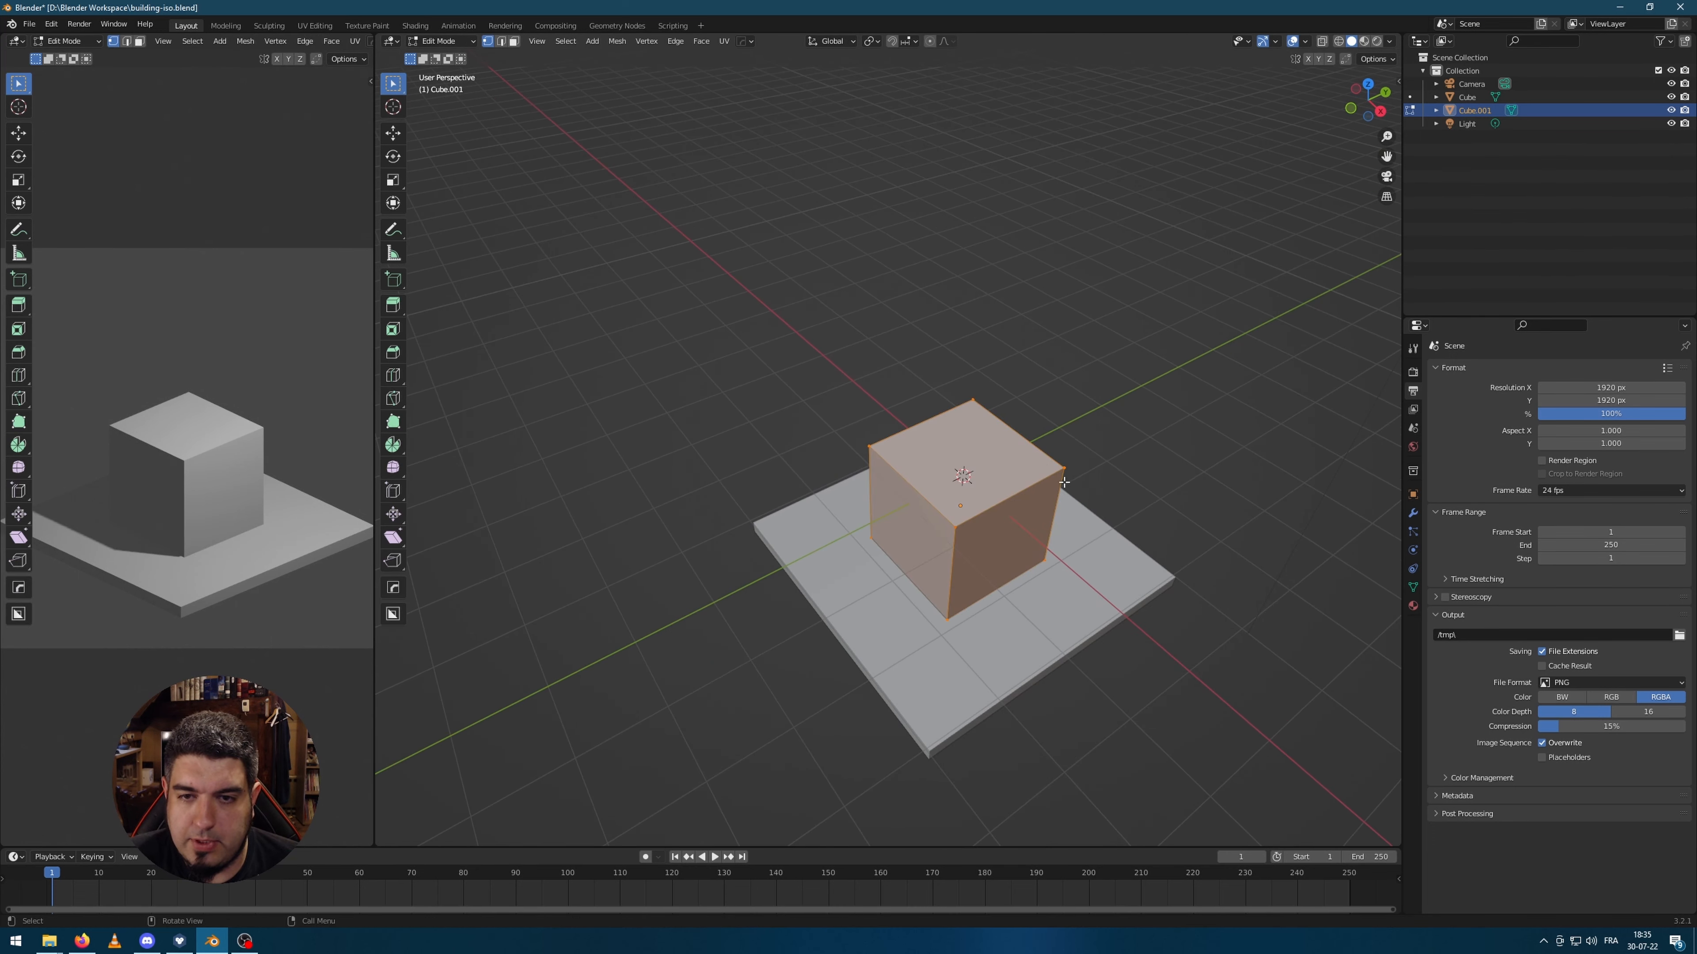
pyautogui.press('3')
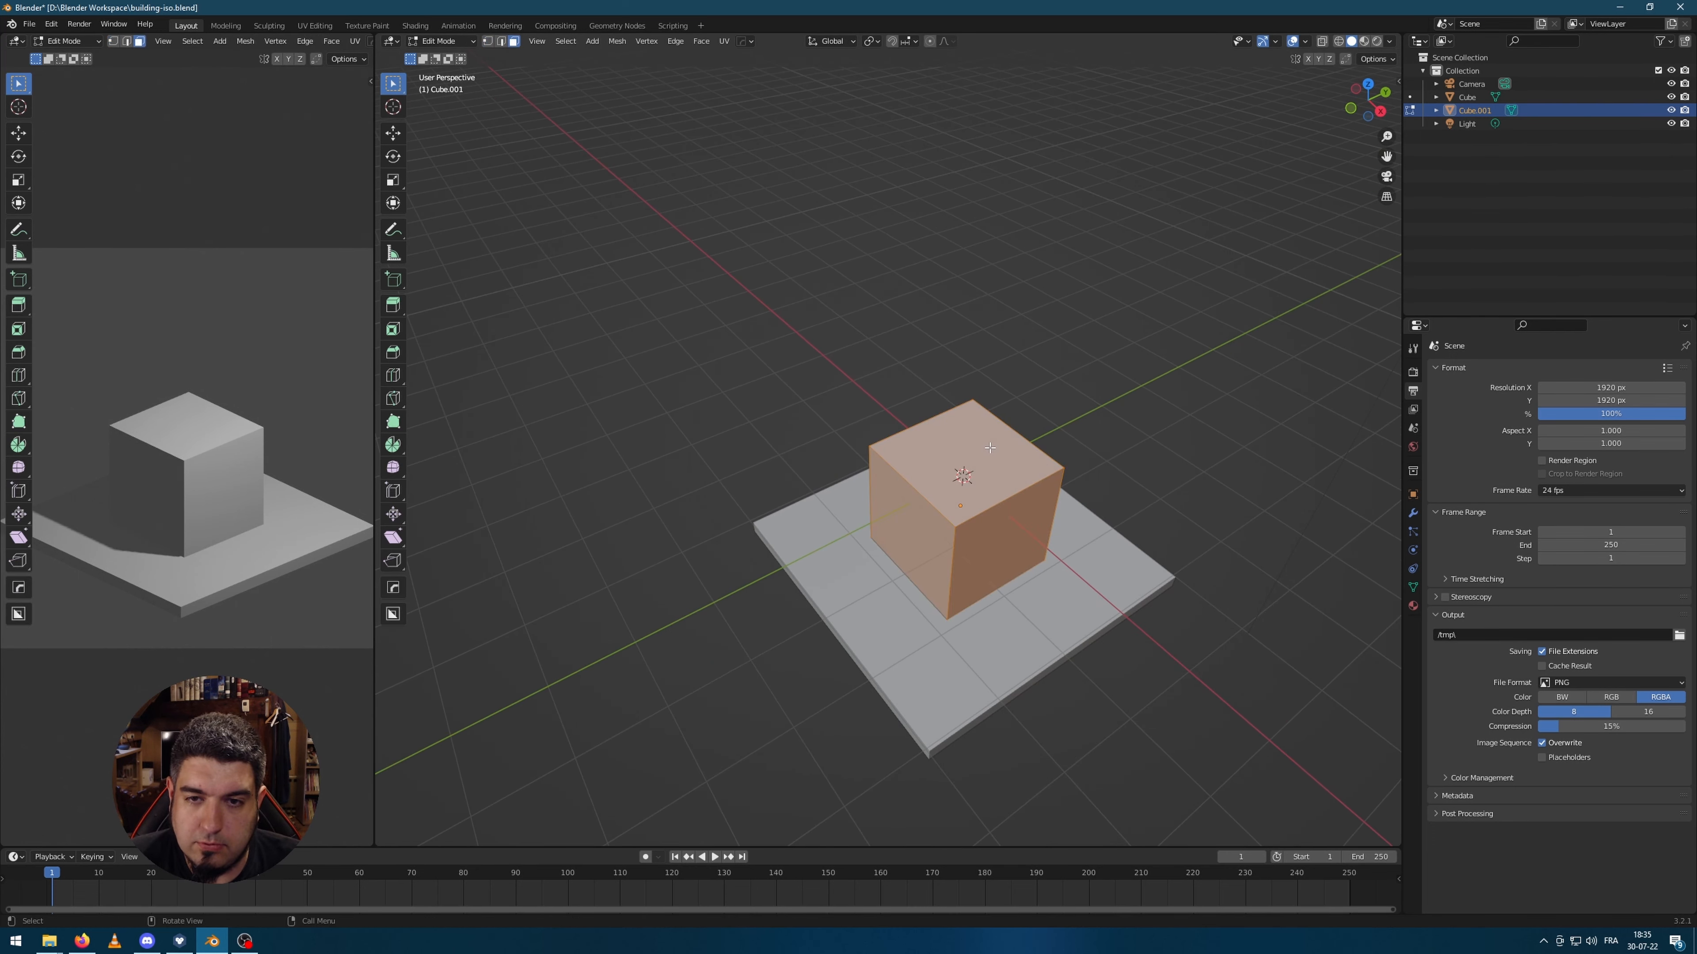
pyautogui.click(501, 40)
pyautogui.click(514, 40)
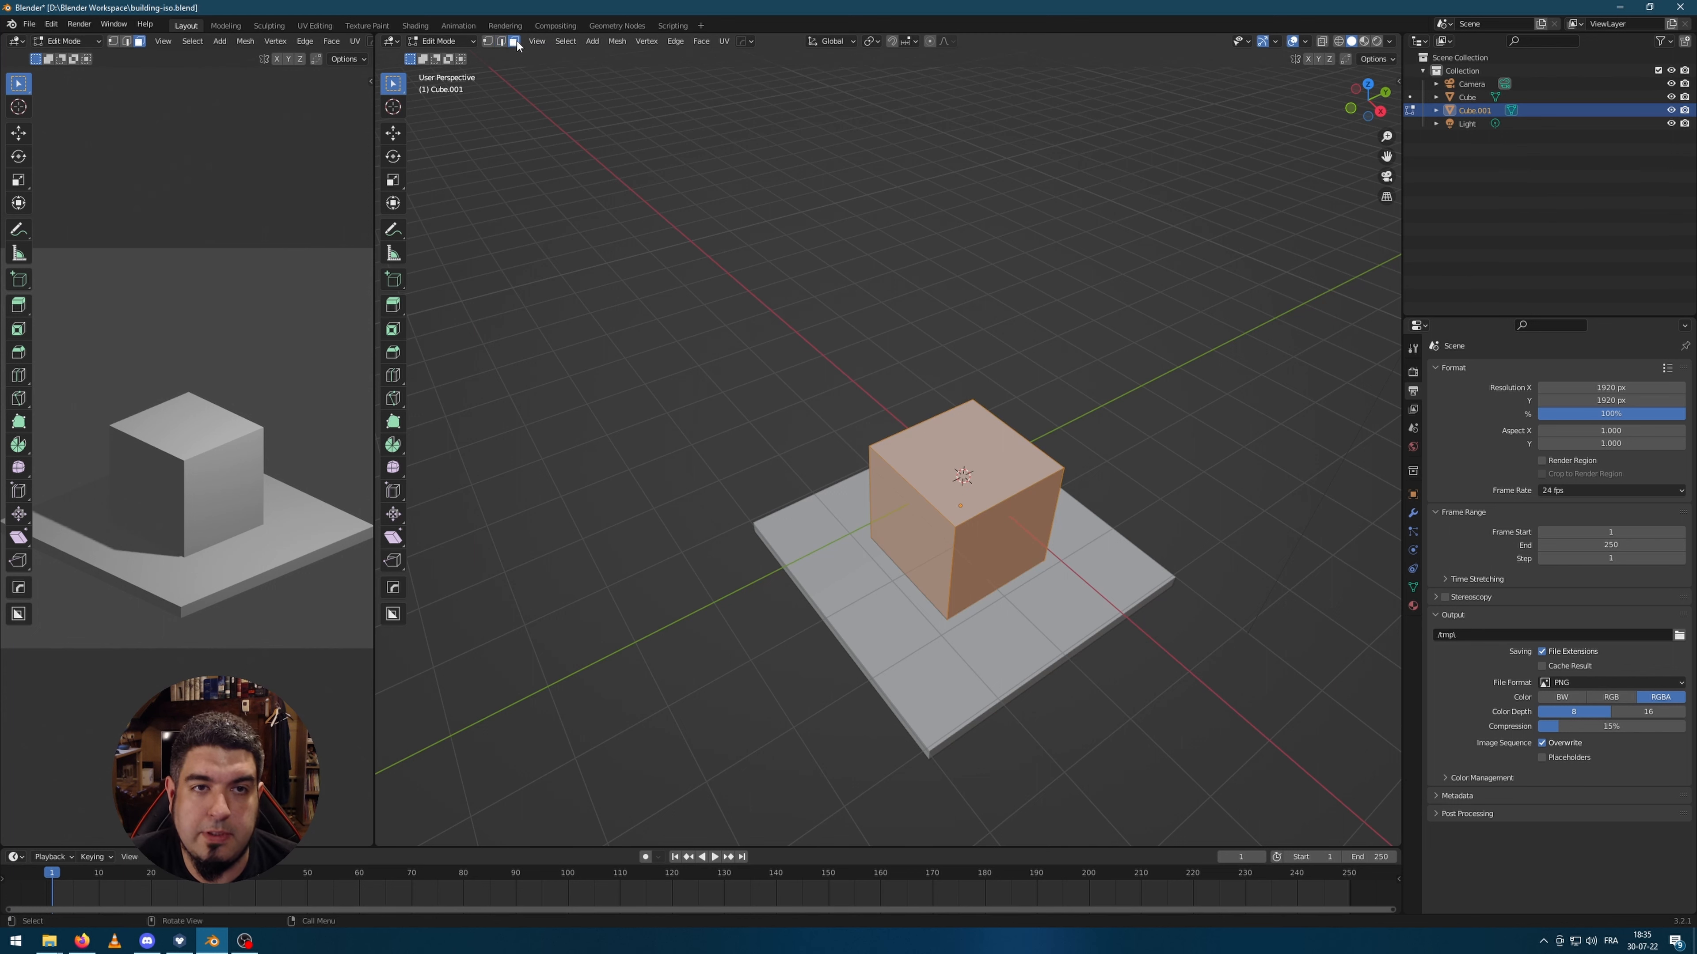
pyautogui.click(987, 500)
pyautogui.moveTo(1243, 493); pyautogui.dragTo(1151, 507, button='middle')
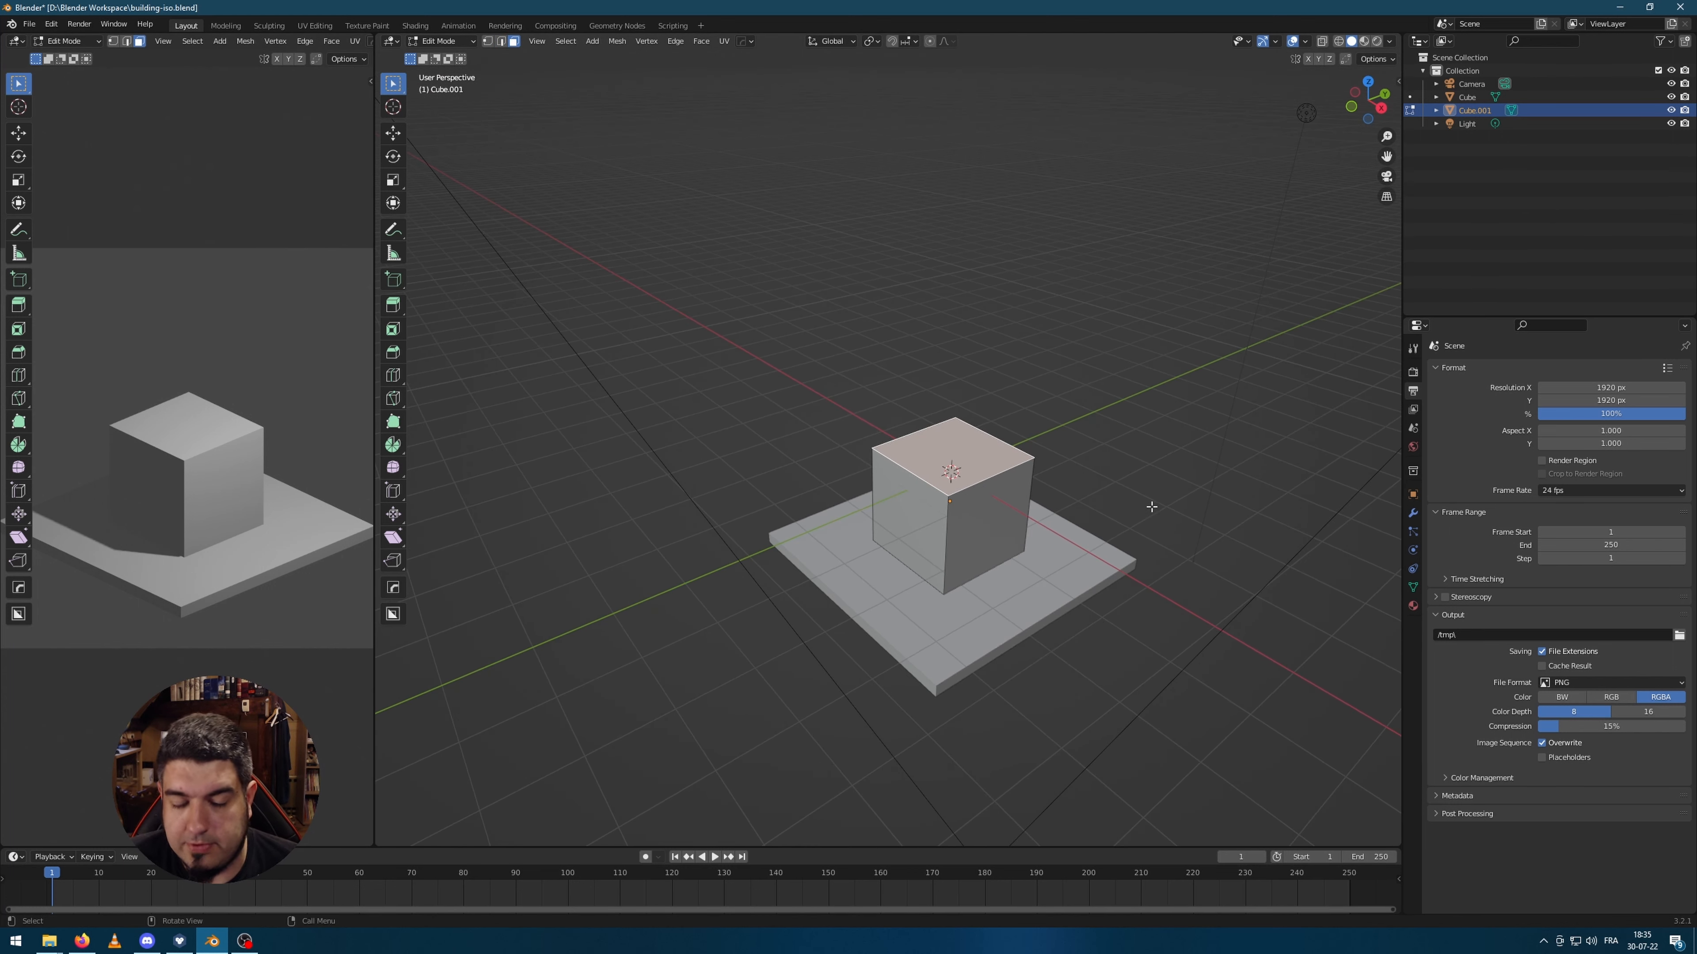
pyautogui.press('g')
pyautogui.press('z')
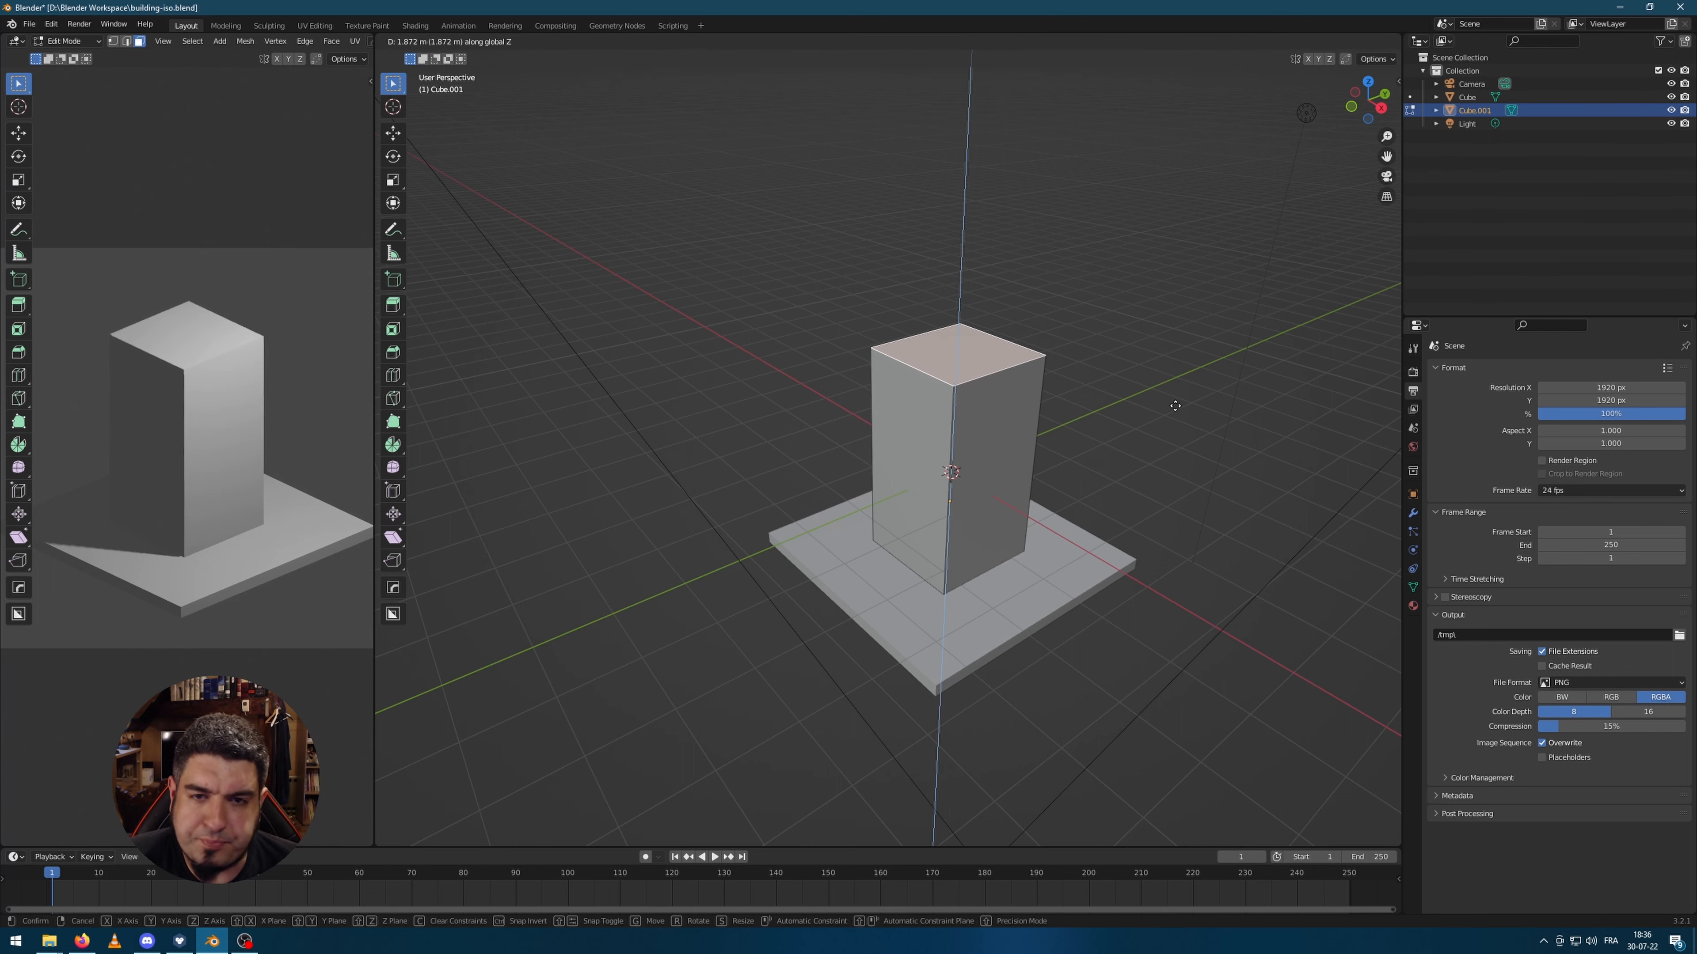
pyautogui.click(1173, 405)
# Step: In Object Mode, scale the tall block by about 1.25 in X and Y only, keeping its height
pyautogui.moveTo(1174, 406); pyautogui.dragTo(1080, 504, button='middle')
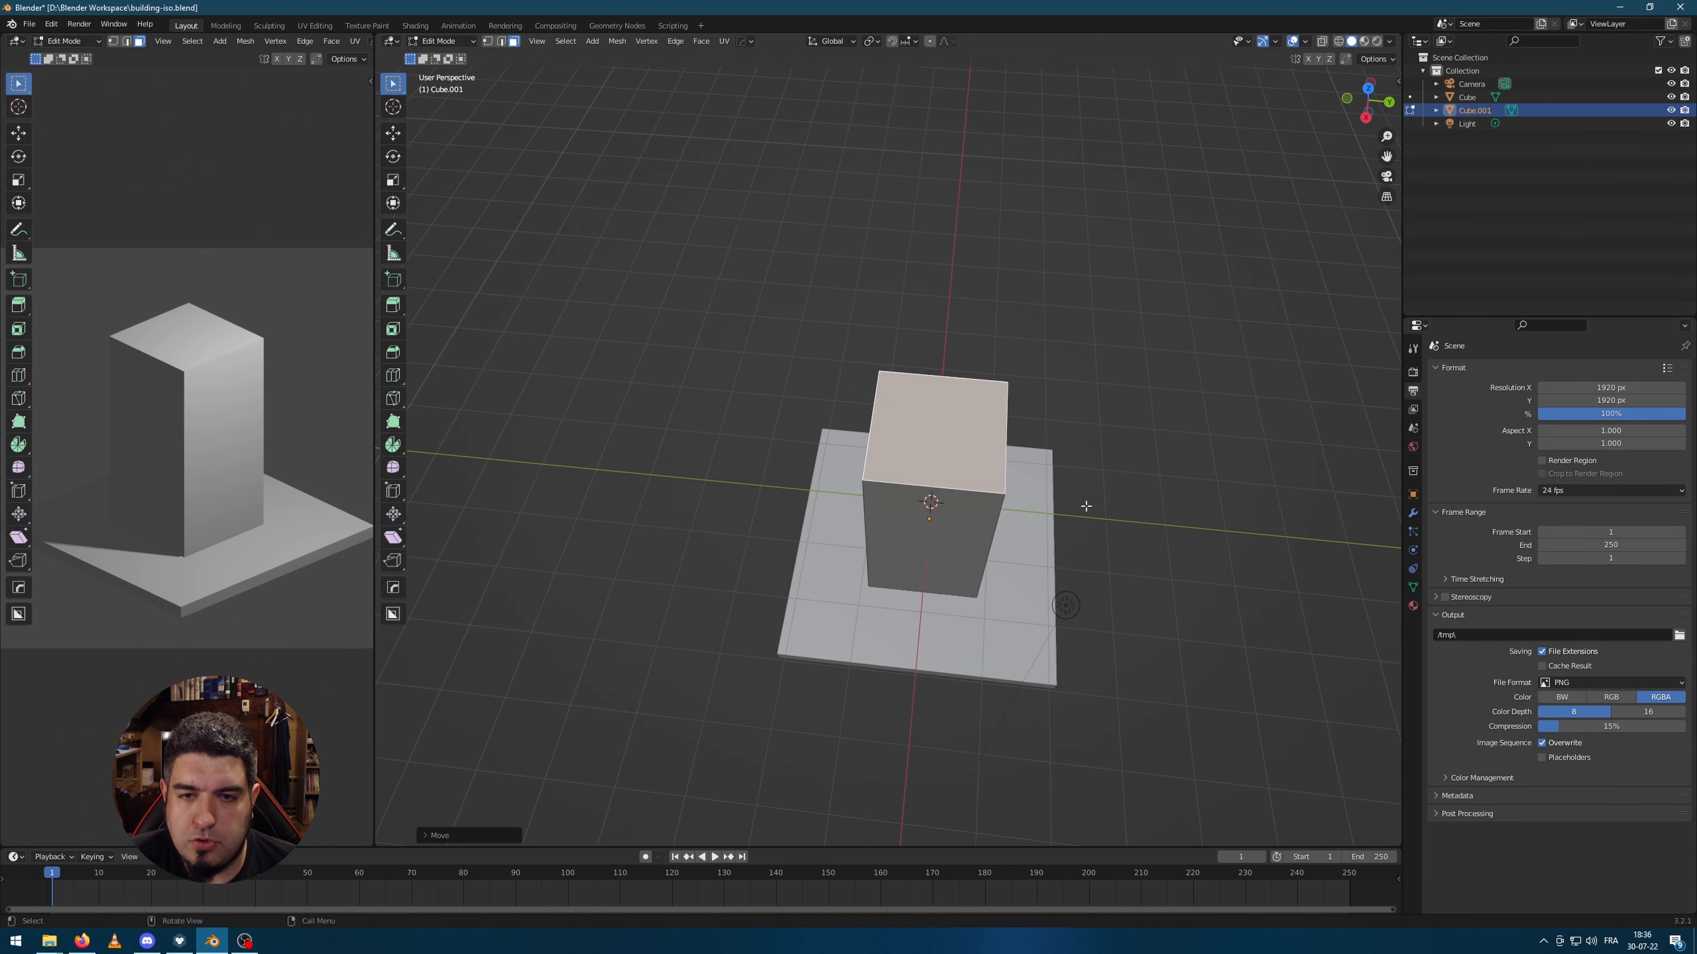
pyautogui.press('Tab')
pyautogui.moveTo(945, 552); pyautogui.dragTo(1189, 482, button='middle')
pyautogui.press('s')
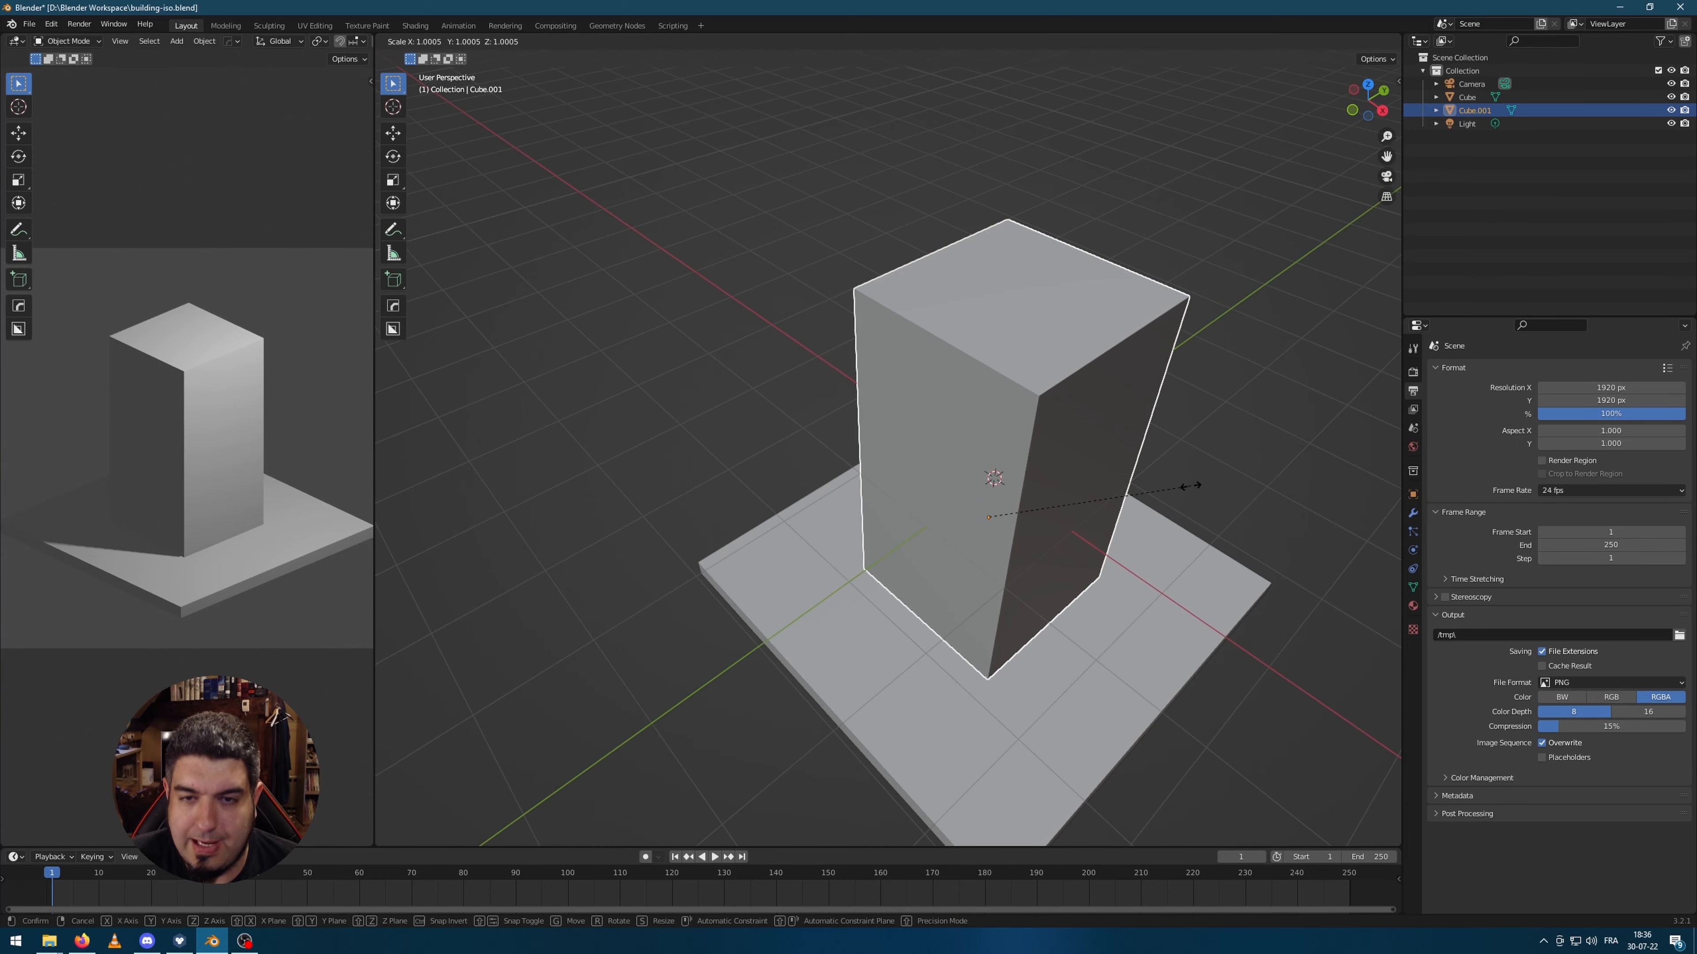
pyautogui.hotkey('shift', 'z')
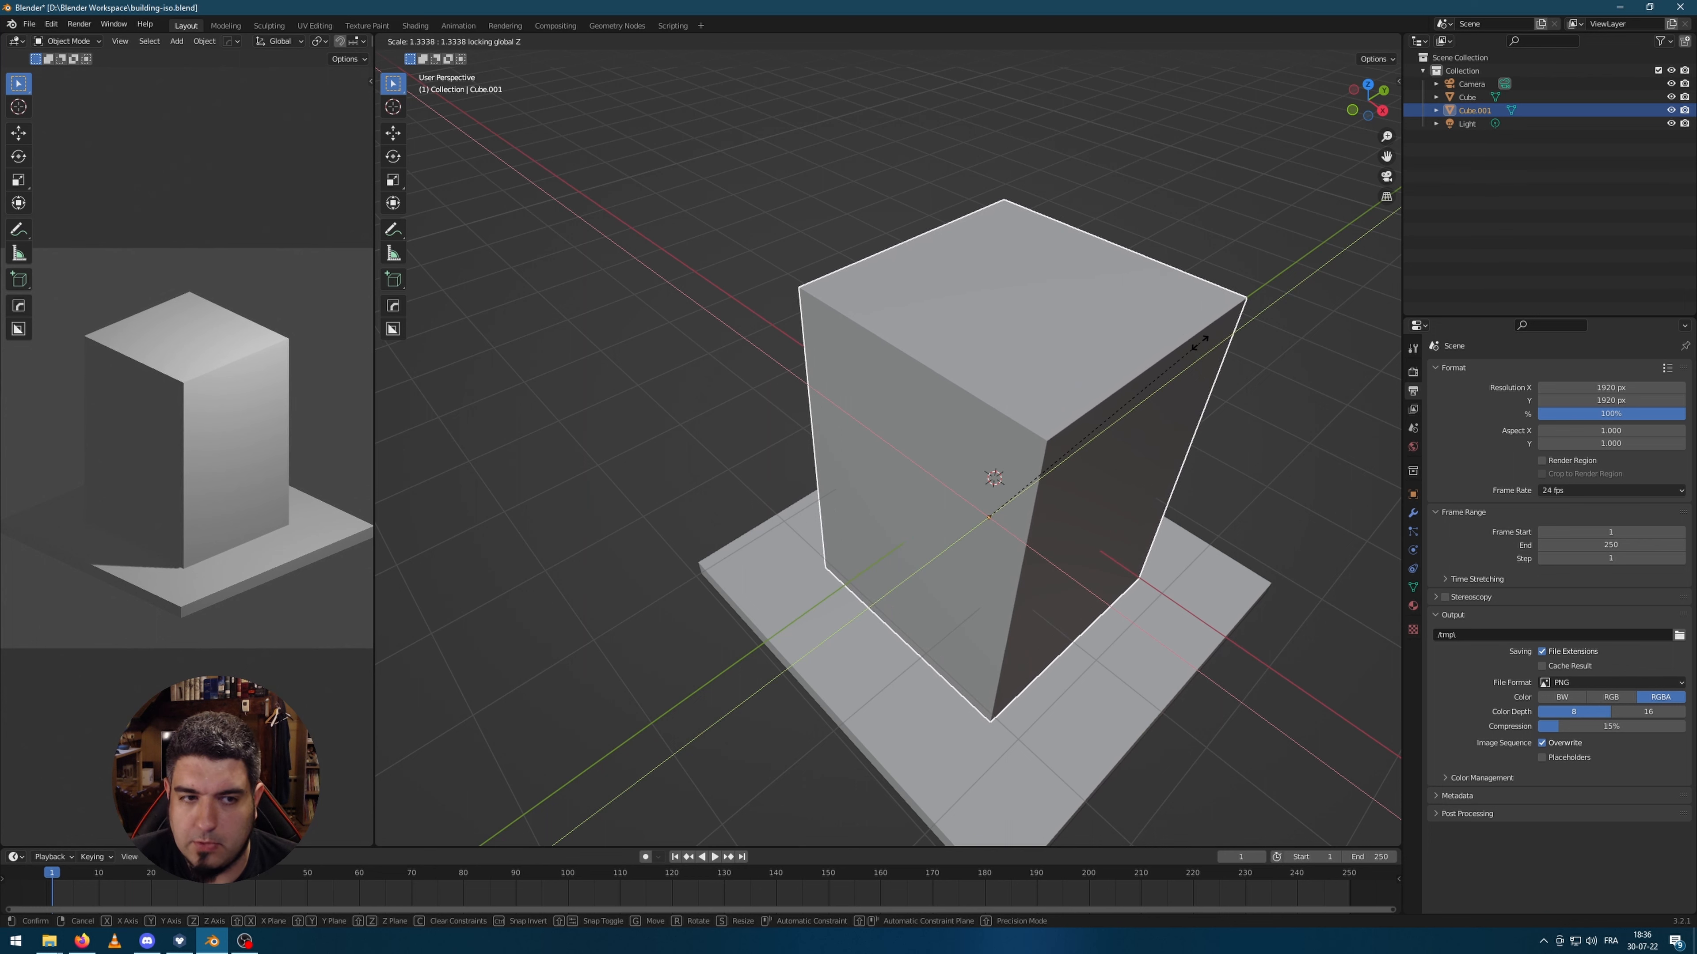
pyautogui.click(1205, 381)
# Step: In top view, move the block about 0.7 m toward −X and 0.7 m toward +Y, near the slab's rear corner
pyautogui.moveTo(1207, 394); pyautogui.dragTo(1086, 405, button='middle')
pyautogui.press('KP_7')
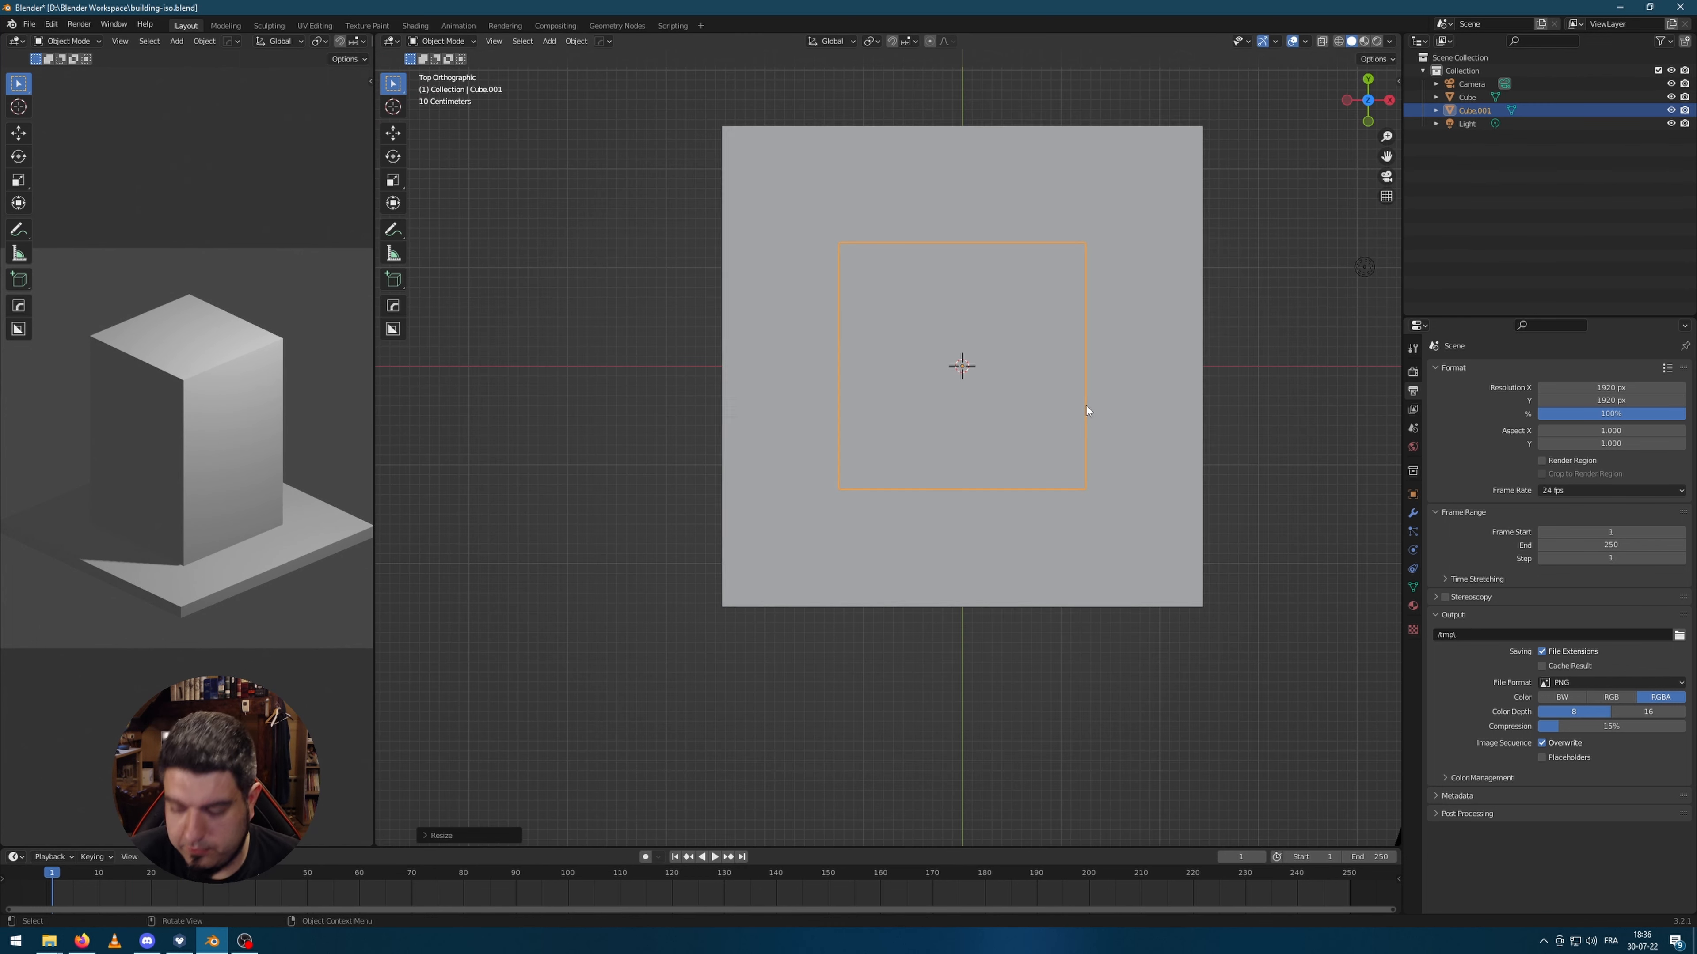
pyautogui.press('g')
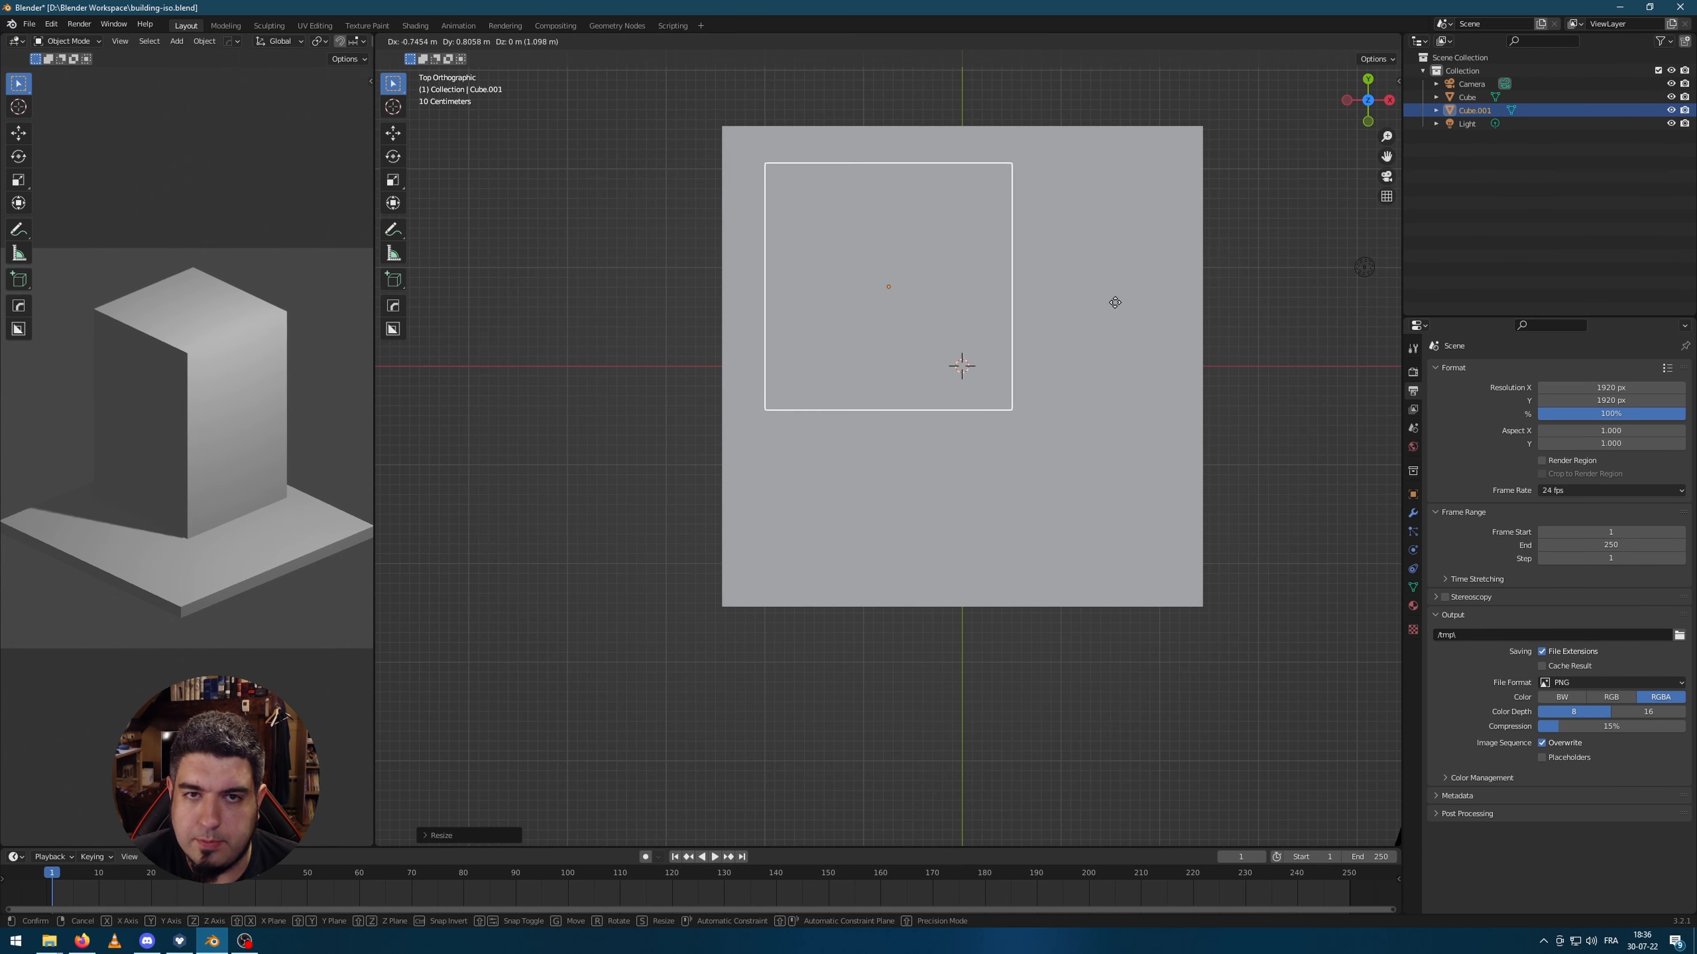
pyautogui.click(1123, 314)
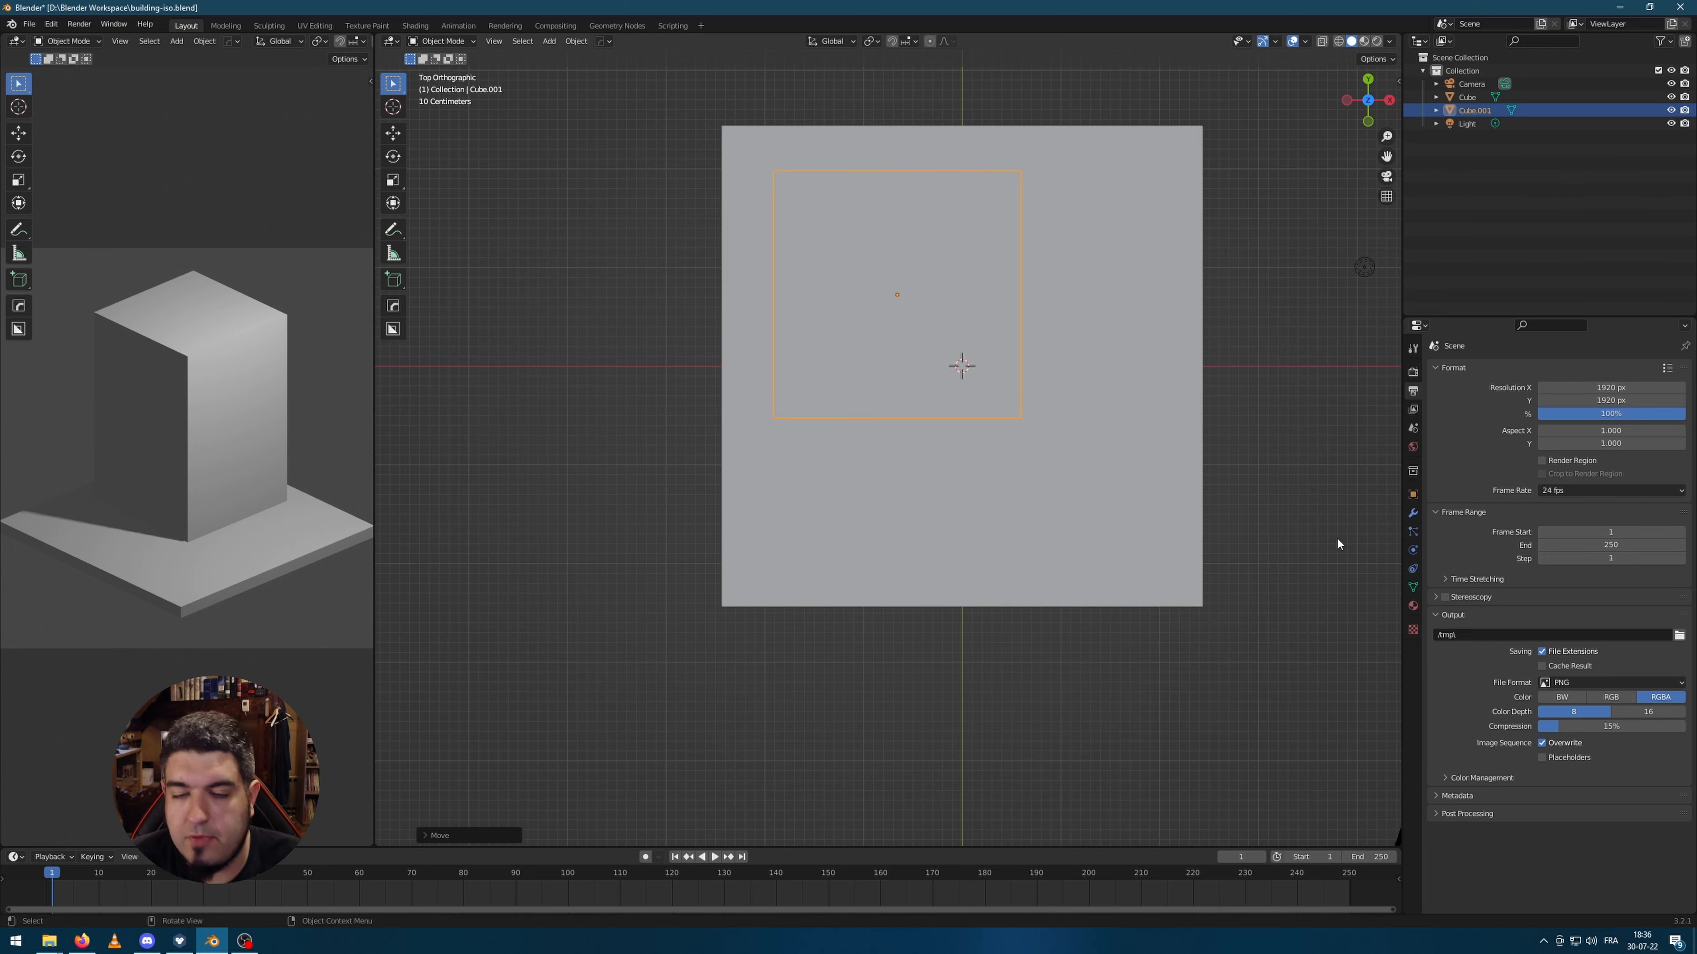
# Step: In Edit Mode, add two evenly spaced horizontal loop cuts around the block, dividing its height into three floors
pyautogui.moveTo(1337, 543); pyautogui.dragTo(1167, 441, button='middle')
pyautogui.scroll(3, 993, 354)
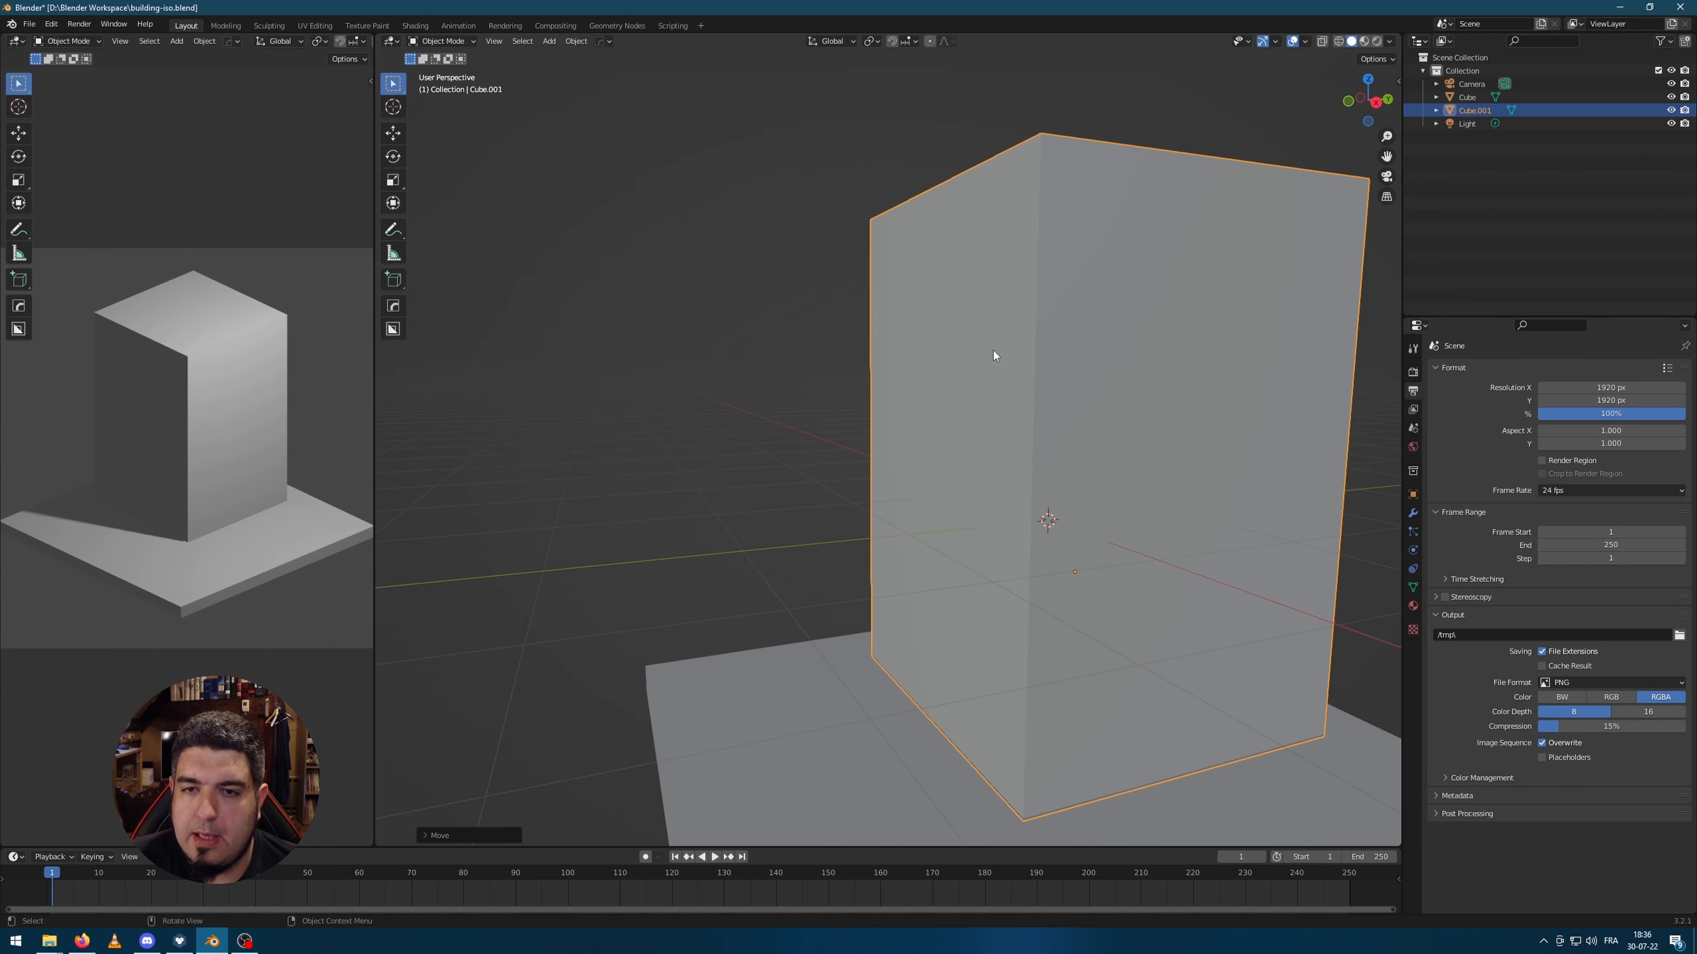
pyautogui.scroll(-5, 1028, 362)
pyautogui.moveTo(1024, 394); pyautogui.dragTo(1105, 441, button='middle')
pyautogui.scroll(2, 987, 455)
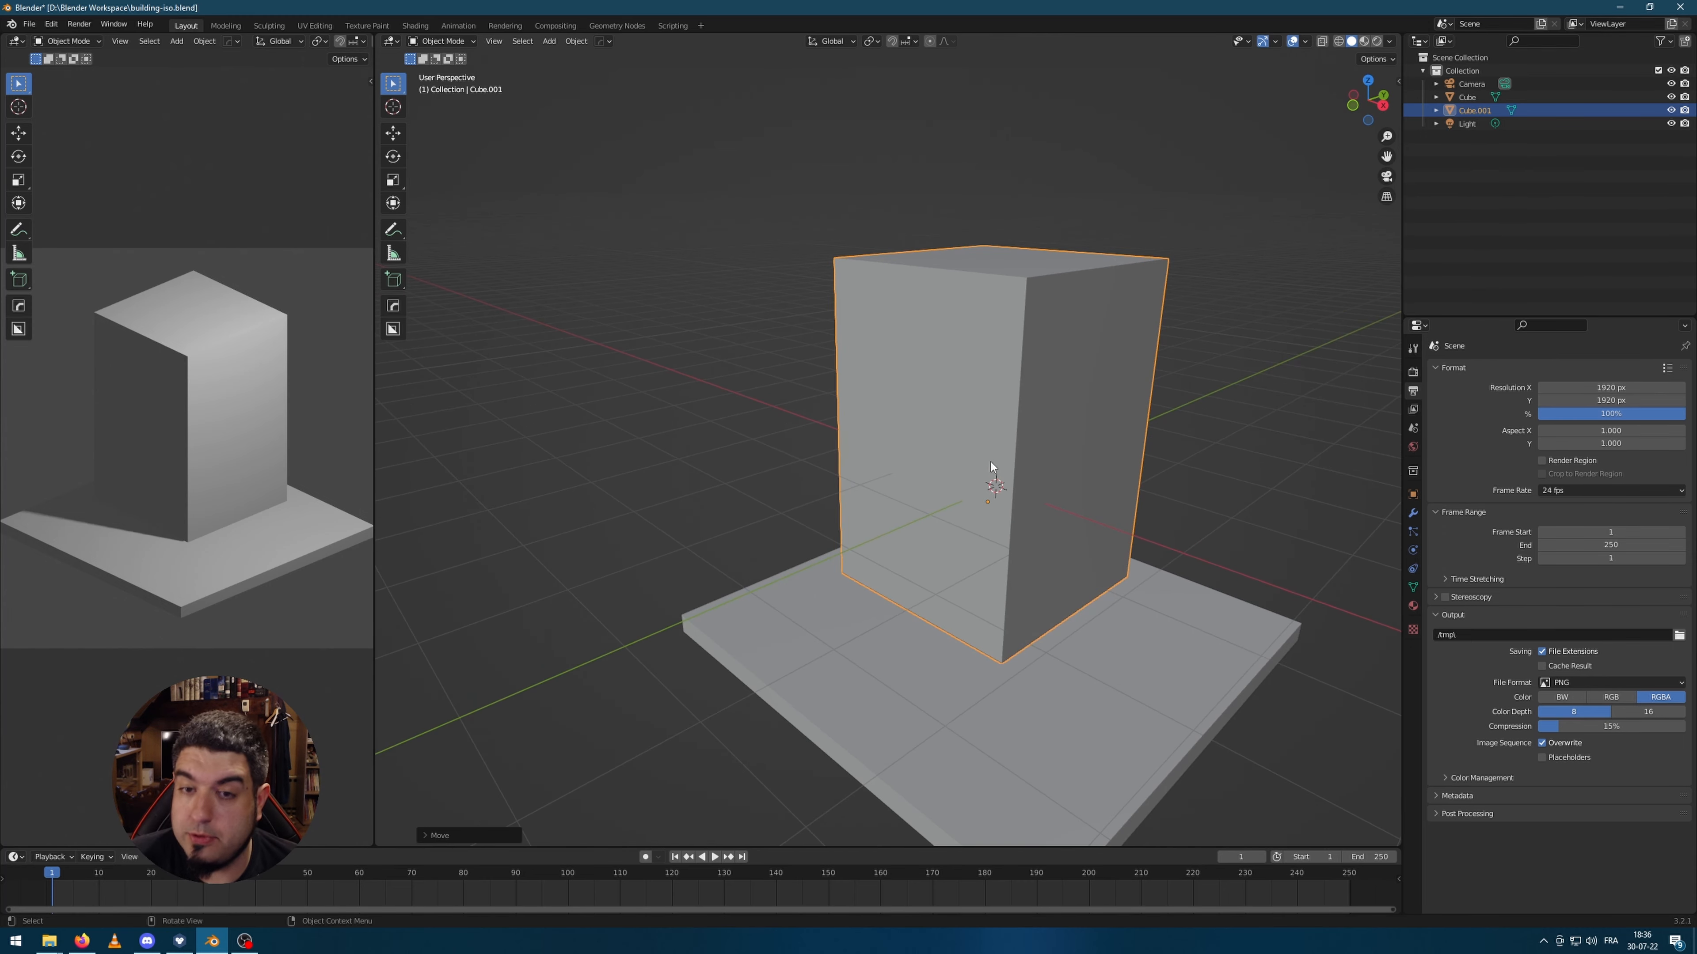
pyautogui.press('Tab')
pyautogui.hotkey('ctrl', 'r')
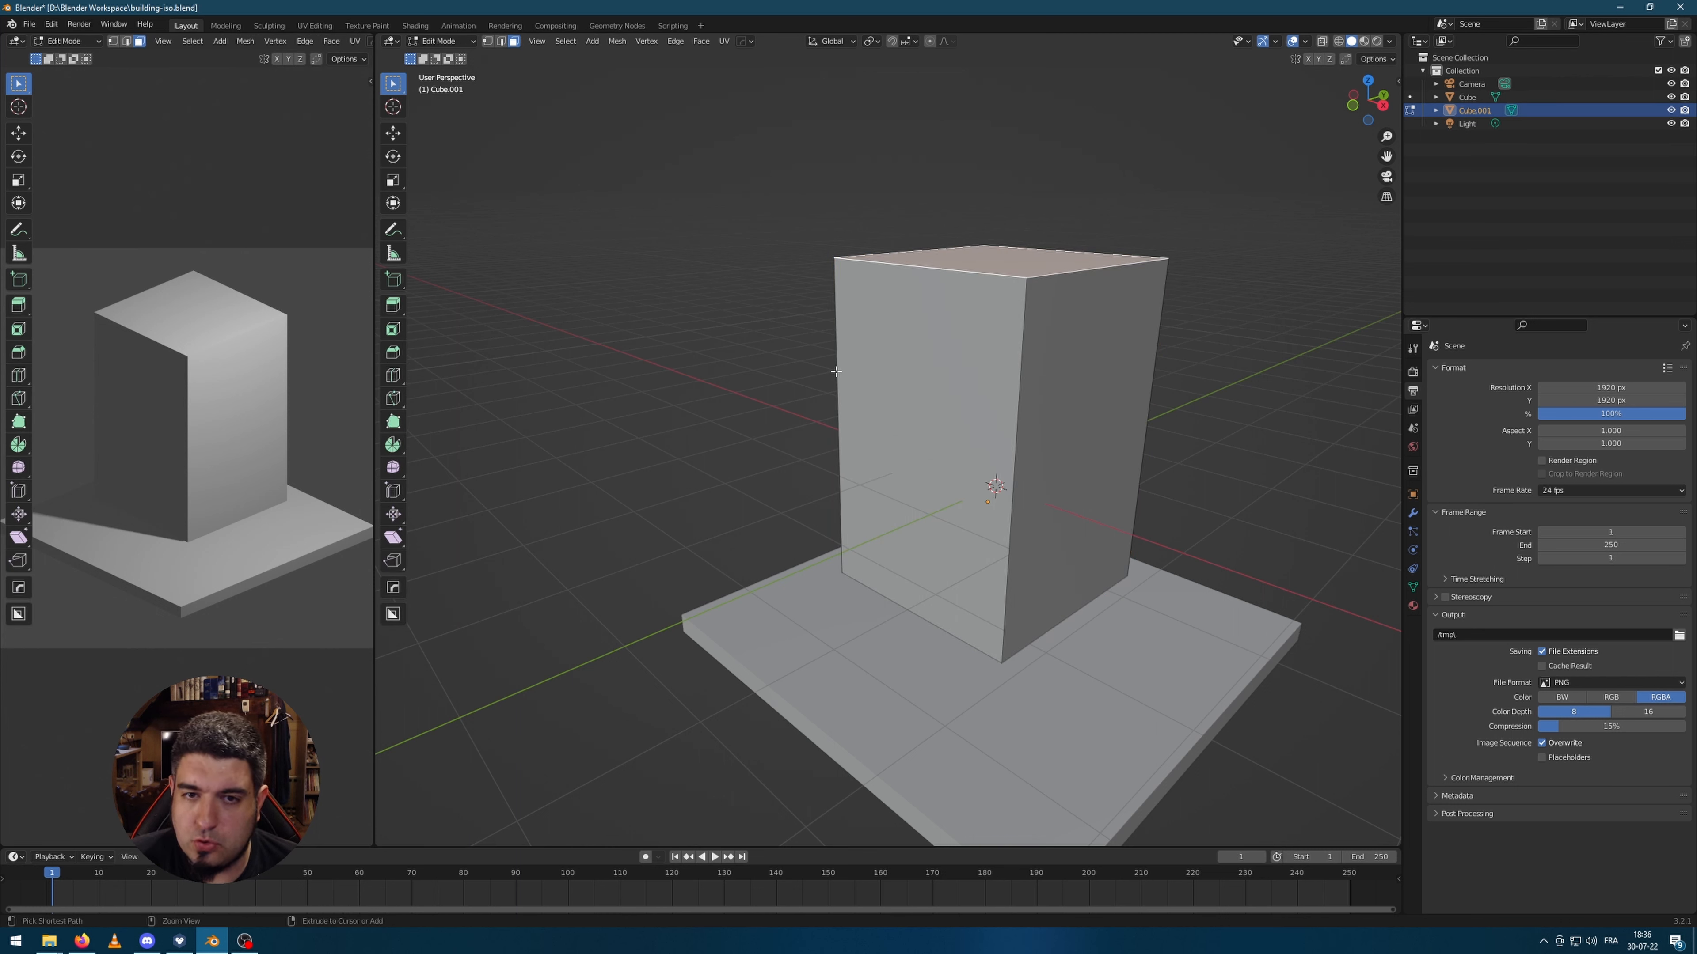
pyautogui.scroll(1, 835, 371)
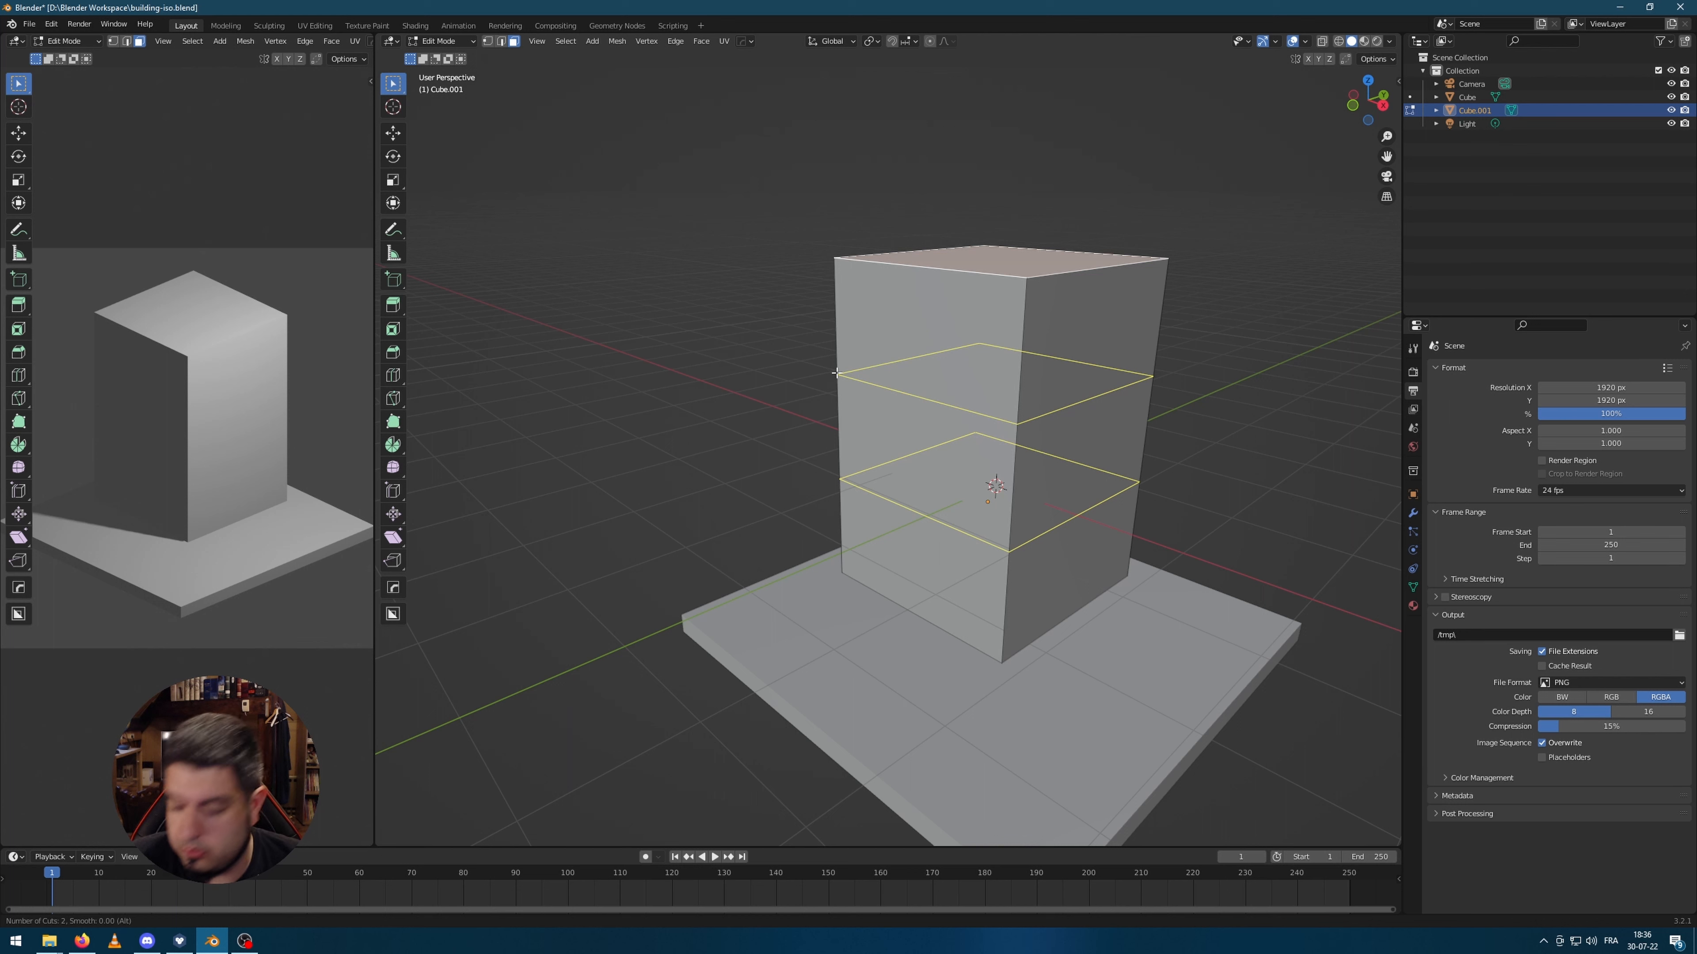
pyautogui.scroll(-1, 828, 362)
pyautogui.scroll(2, 829, 362)
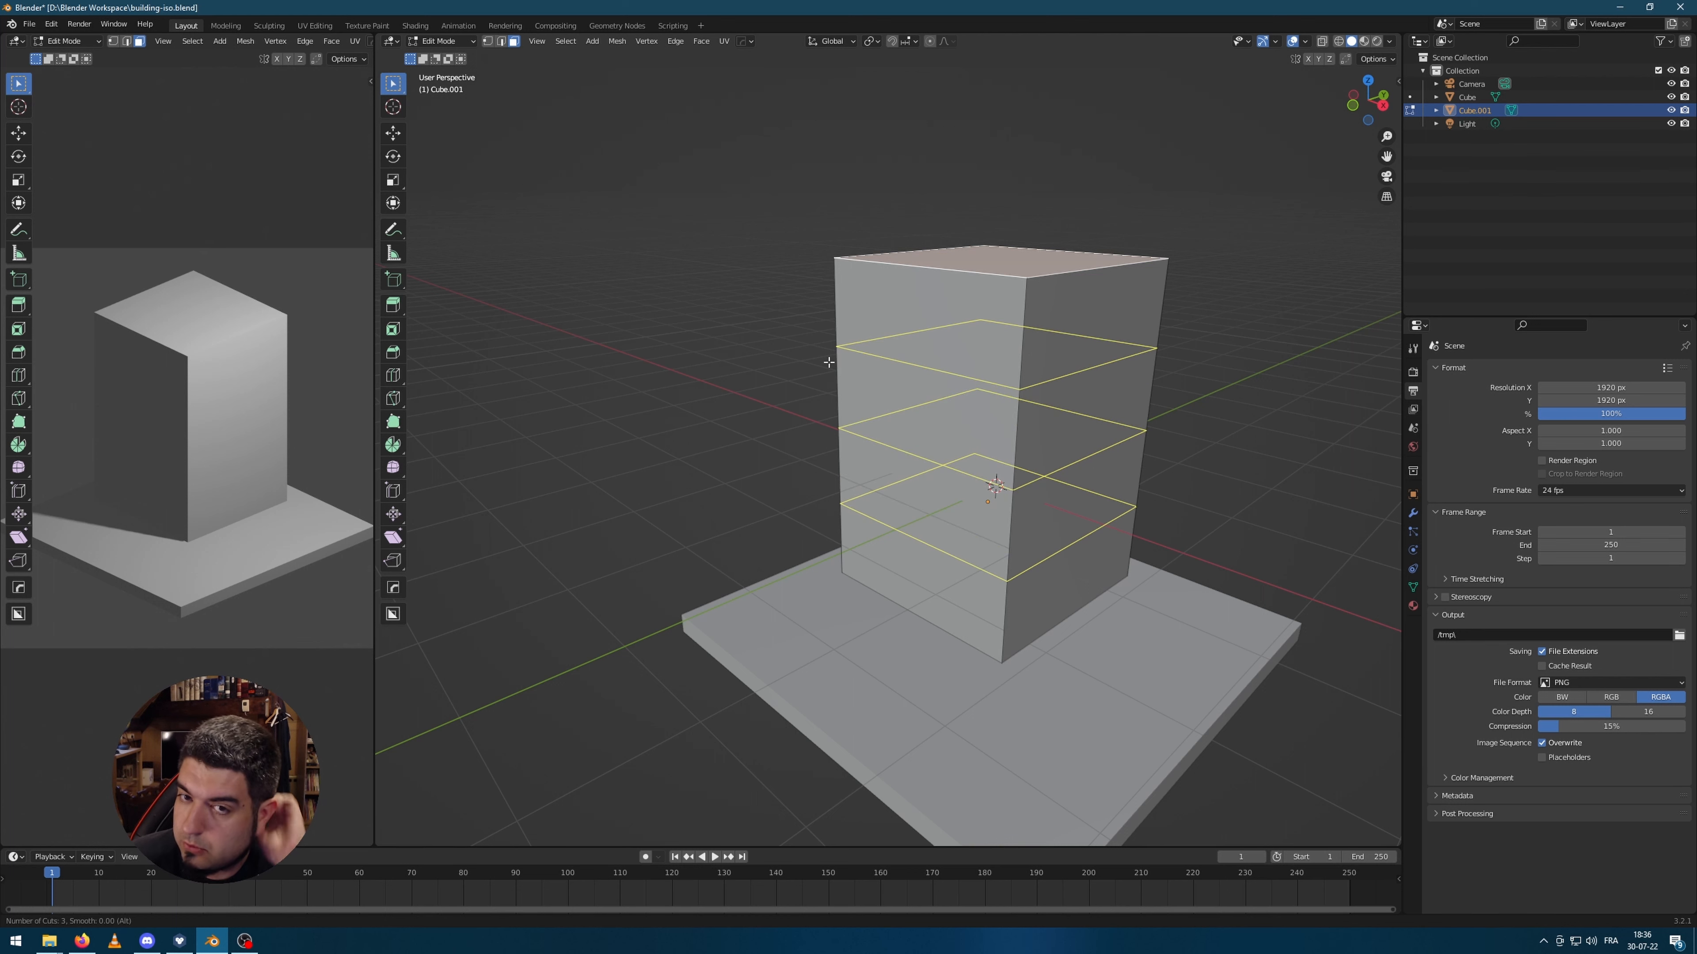
pyautogui.scroll(-1, 828, 362)
pyautogui.click(828, 361)
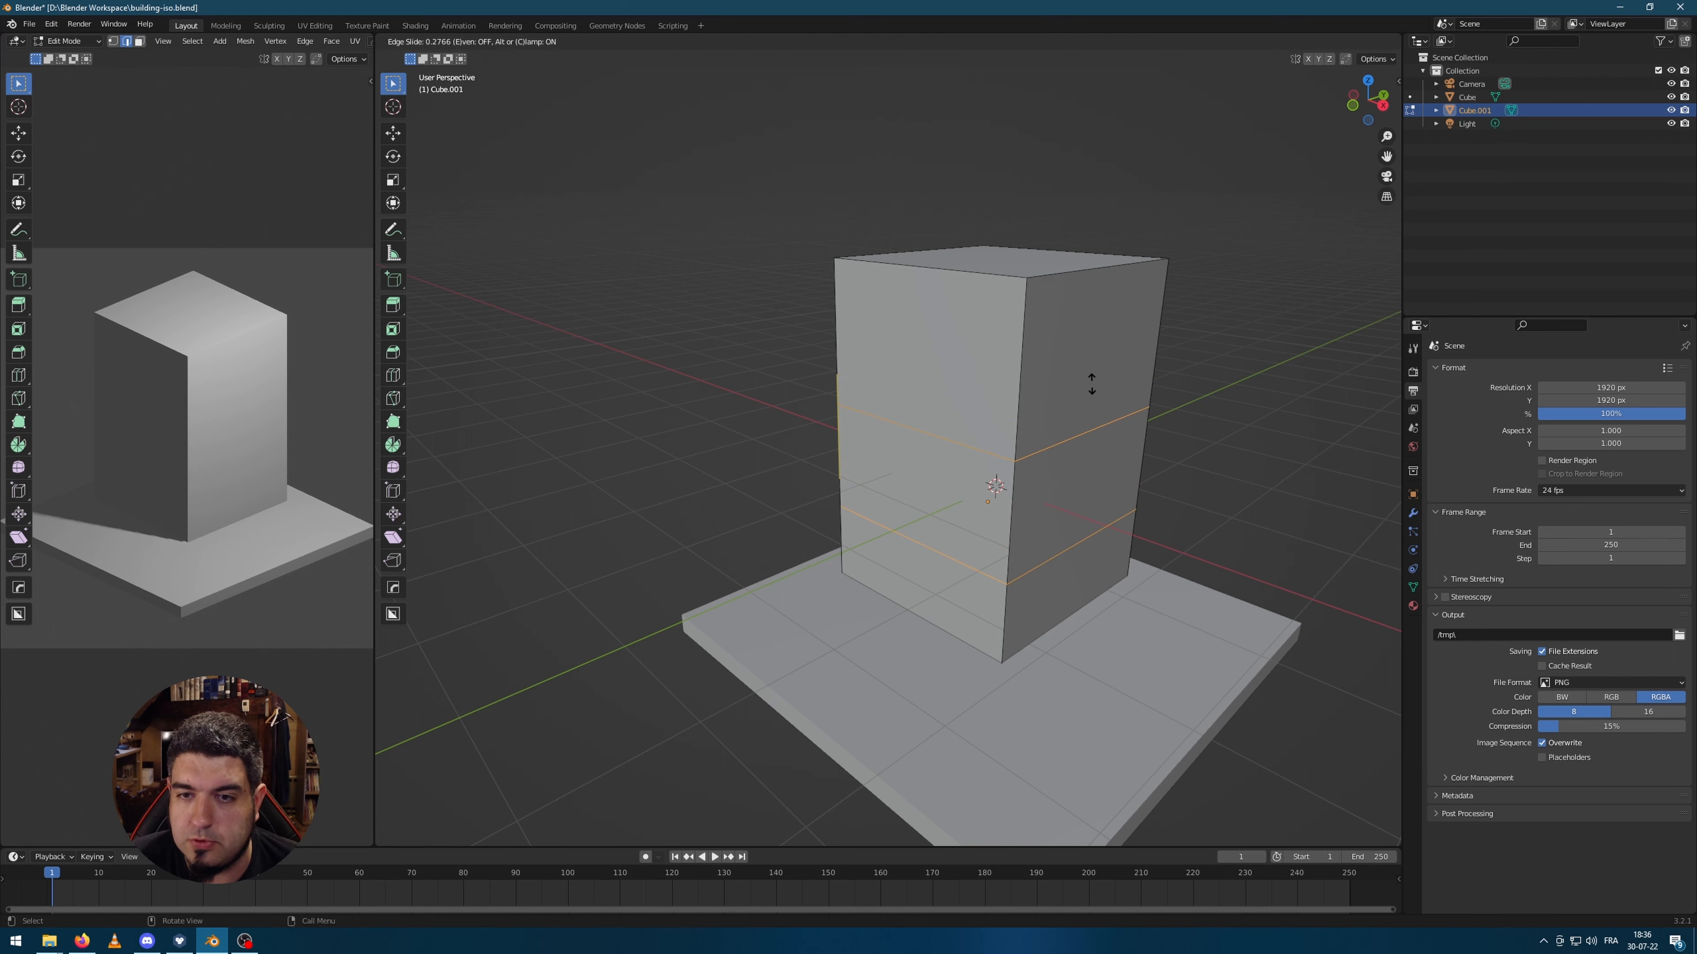
pyautogui.rightClick(1071, 368)
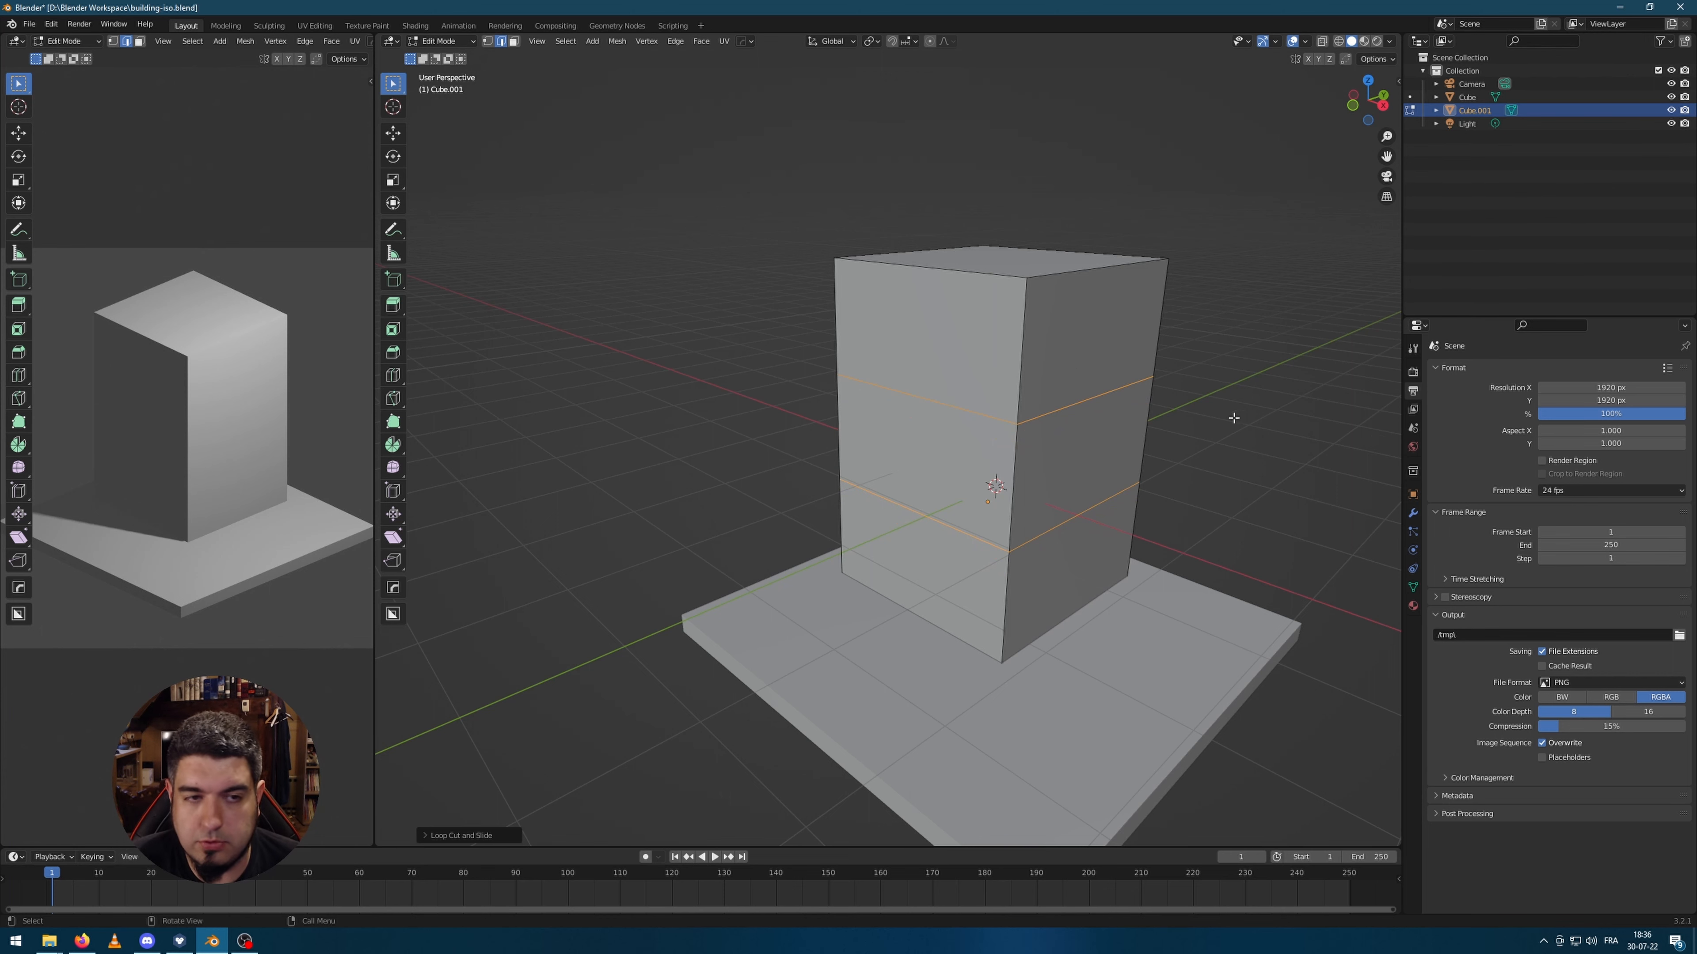
pyautogui.moveTo(1268, 417); pyautogui.dragTo(1025, 436, button='middle')
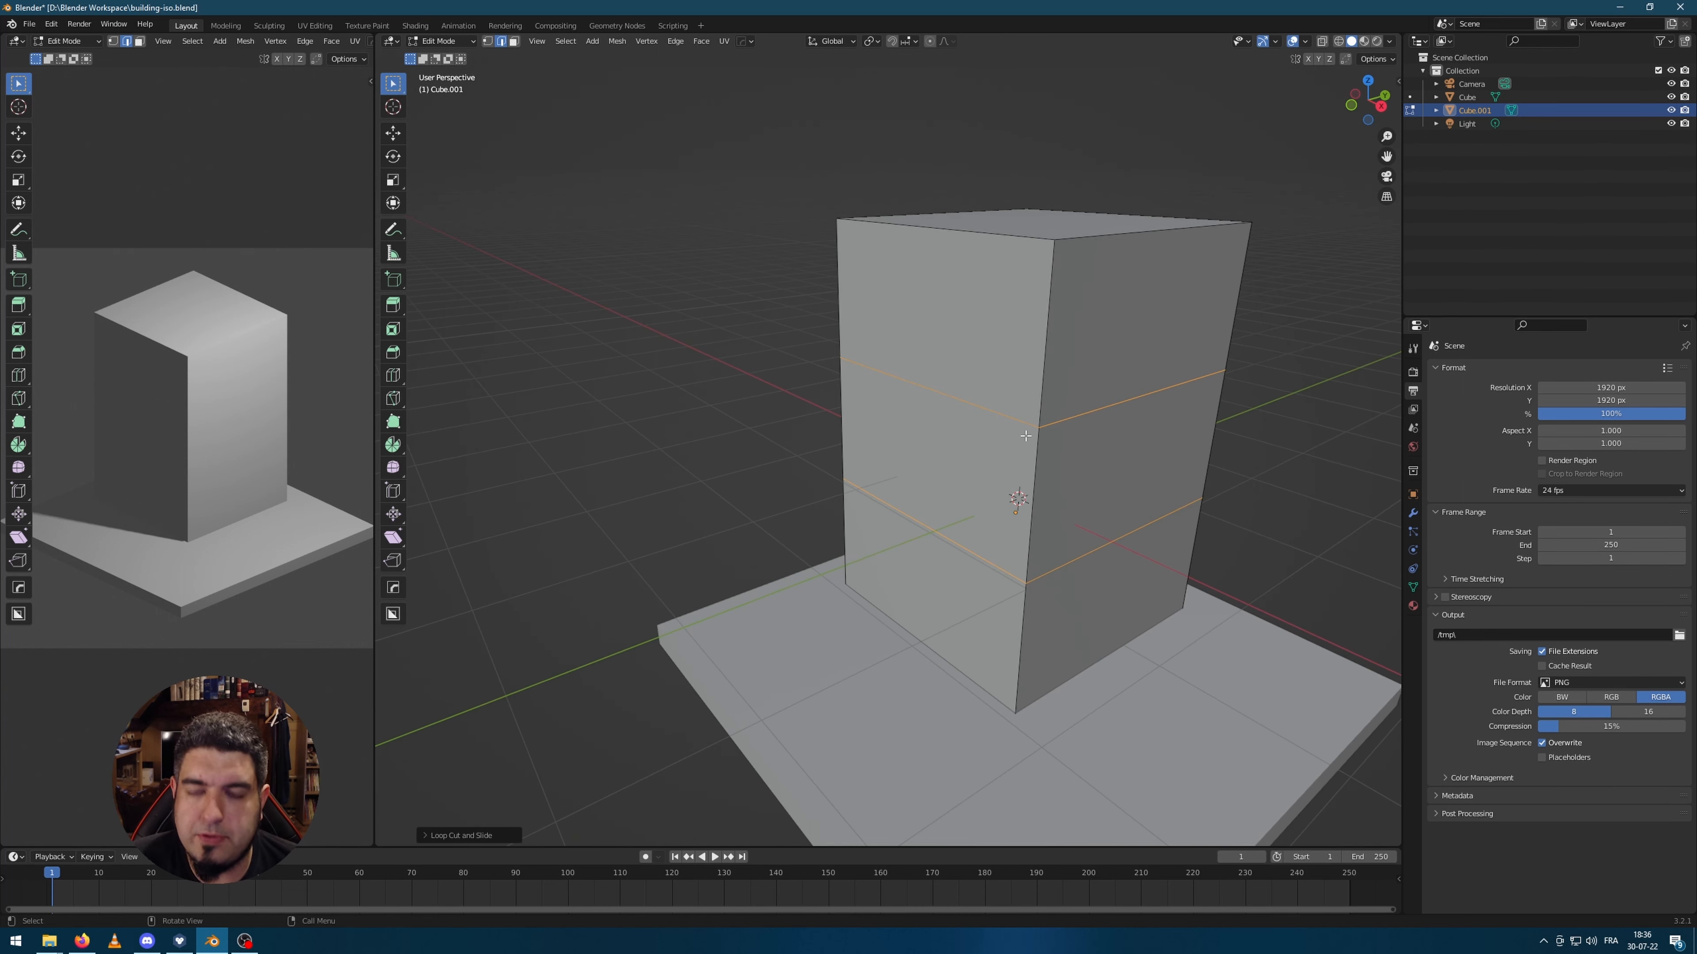
# Step: Bevel the two floor-dividing edge loops with one segment, widening each into a narrow horizontal band around the block
pyautogui.scroll(1, 1008, 432)
pyautogui.hotkey('ctrl', 'b')
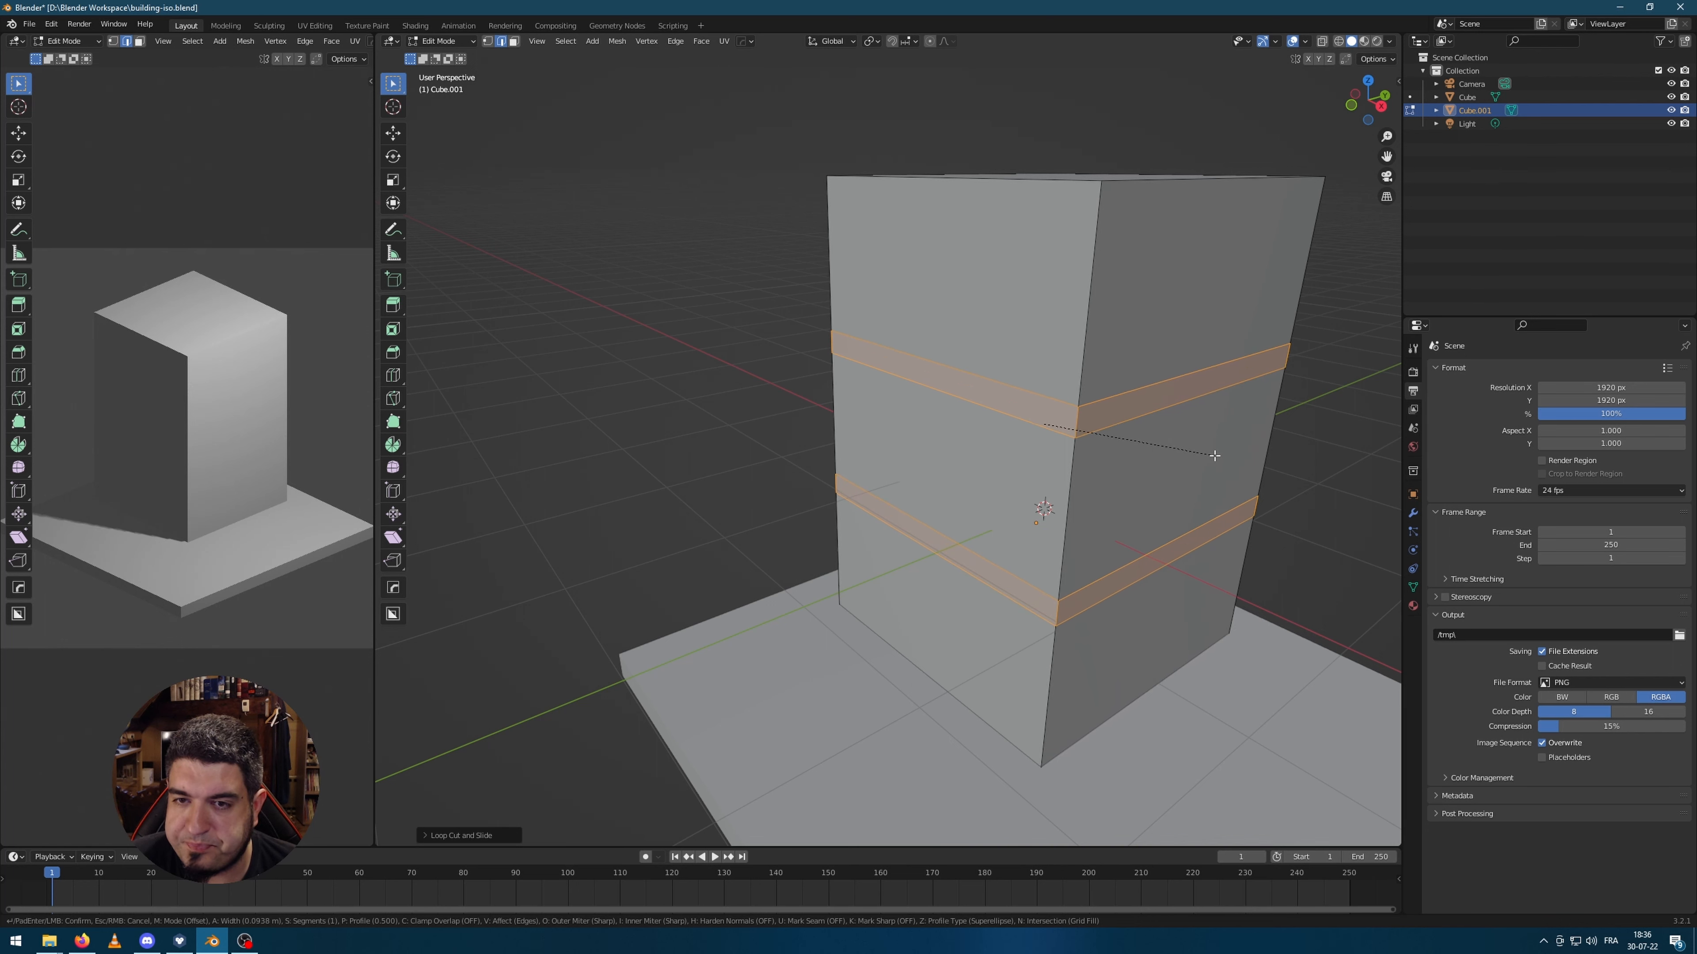
pyautogui.click(1209, 457)
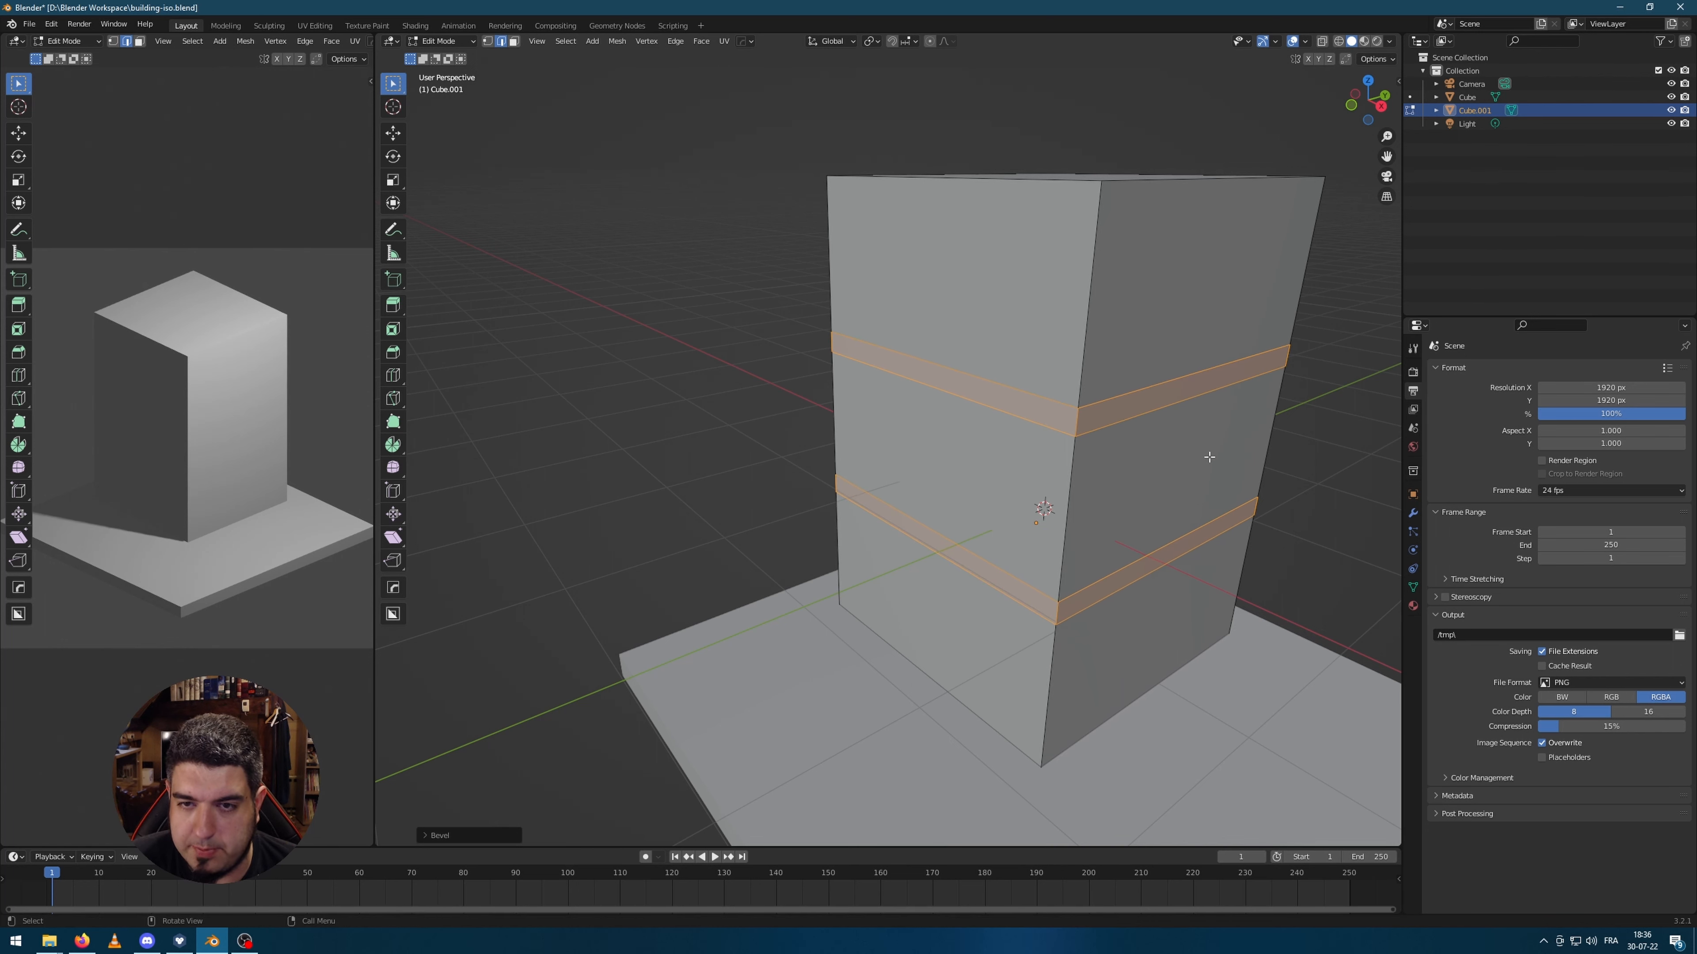
# Step: Add a centred horizontal loop cut around each of the two floor bands and switch to face selection
pyautogui.hotkey('ctrl', 'r')
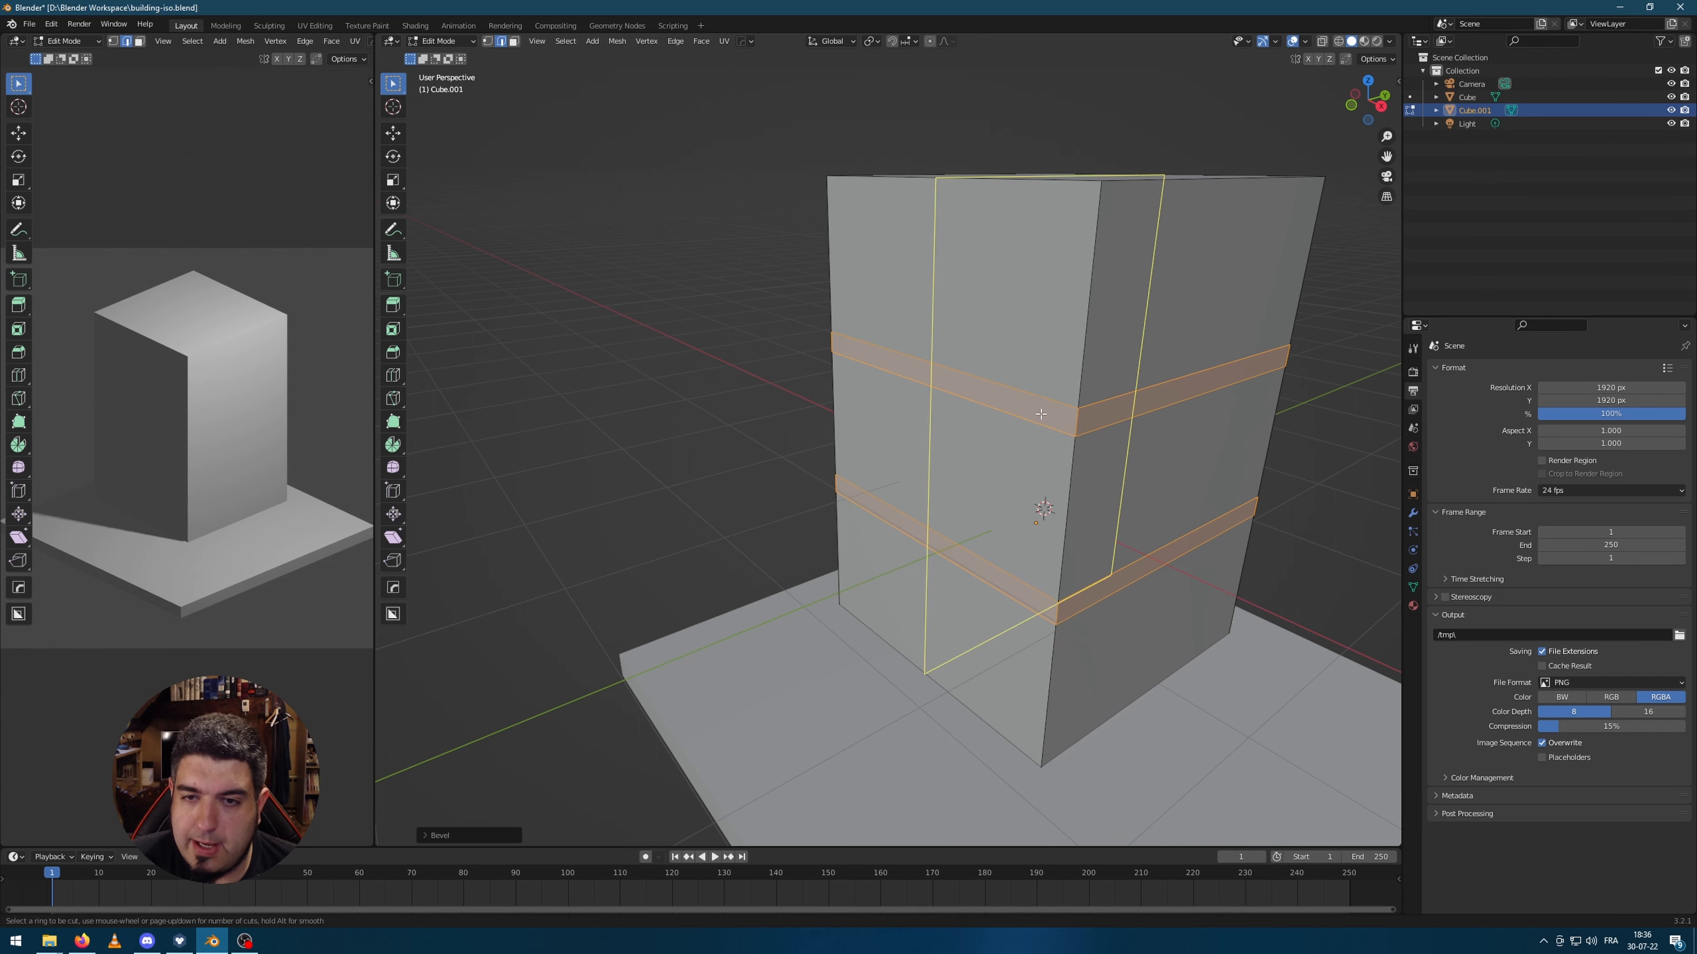
pyautogui.click(1076, 419)
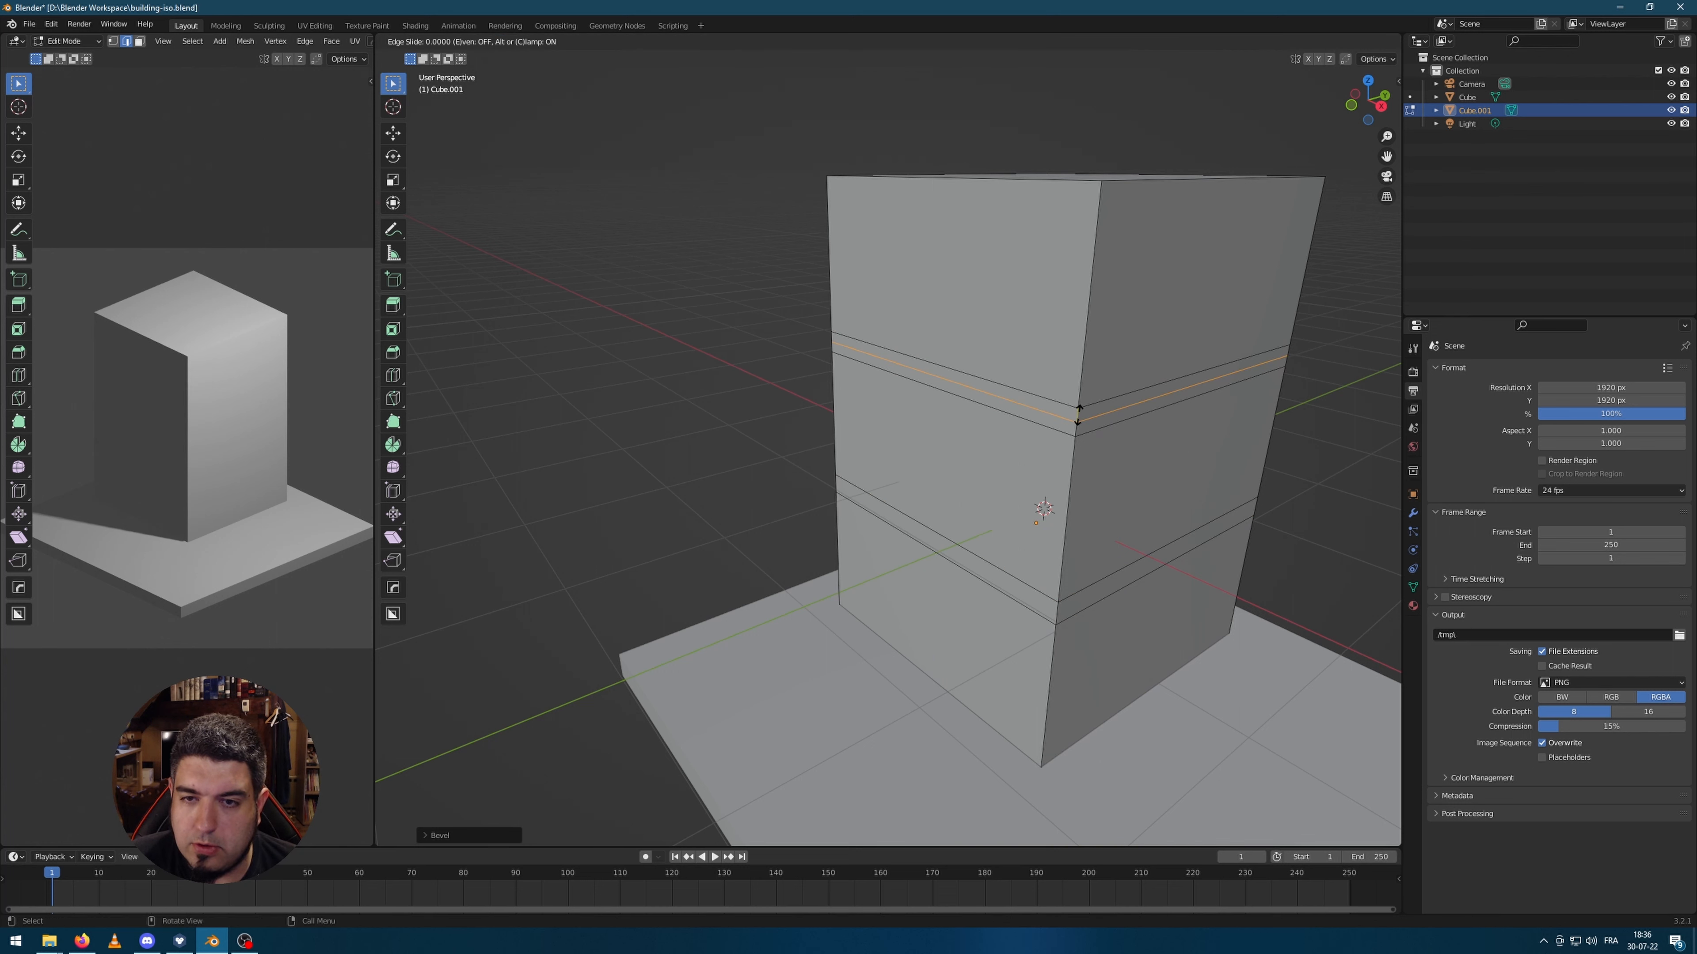
pyautogui.rightClick(1078, 425)
pyautogui.hotkey('ctrl', 'r')
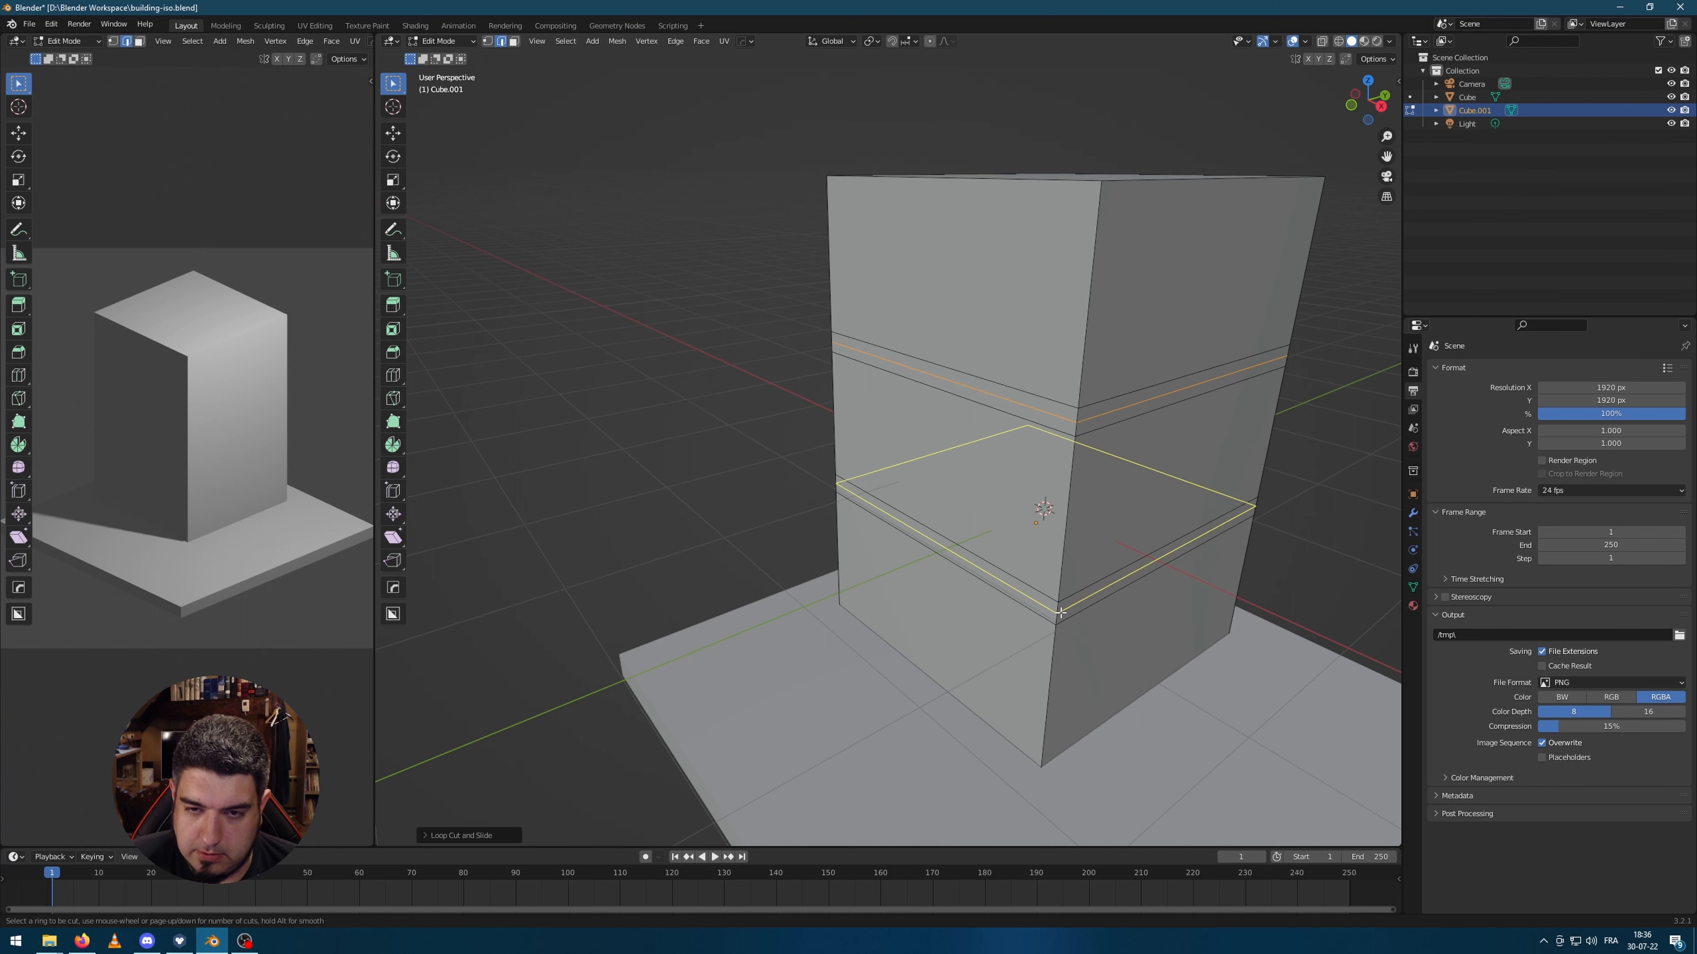
pyautogui.click(1061, 613)
pyautogui.rightClick(1062, 609)
pyautogui.press('3')
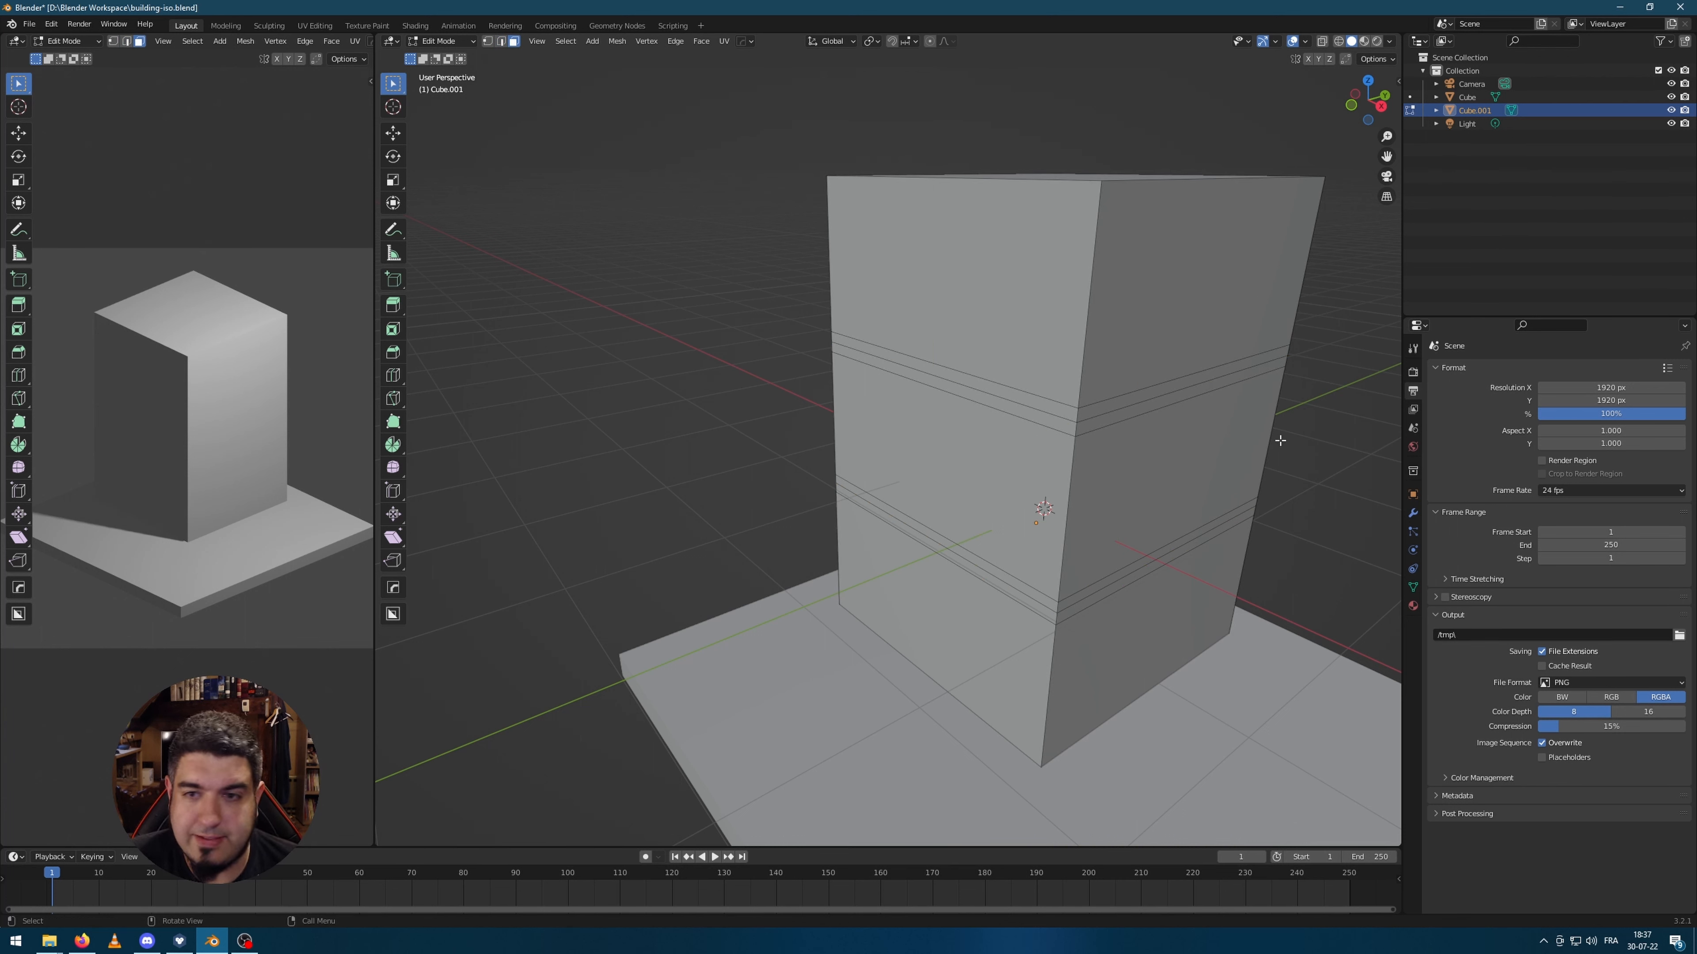
pyautogui.keyDown('alt'); pyautogui.click(1281, 353); pyautogui.keyUp('alt')
pyautogui.click(1329, 374)
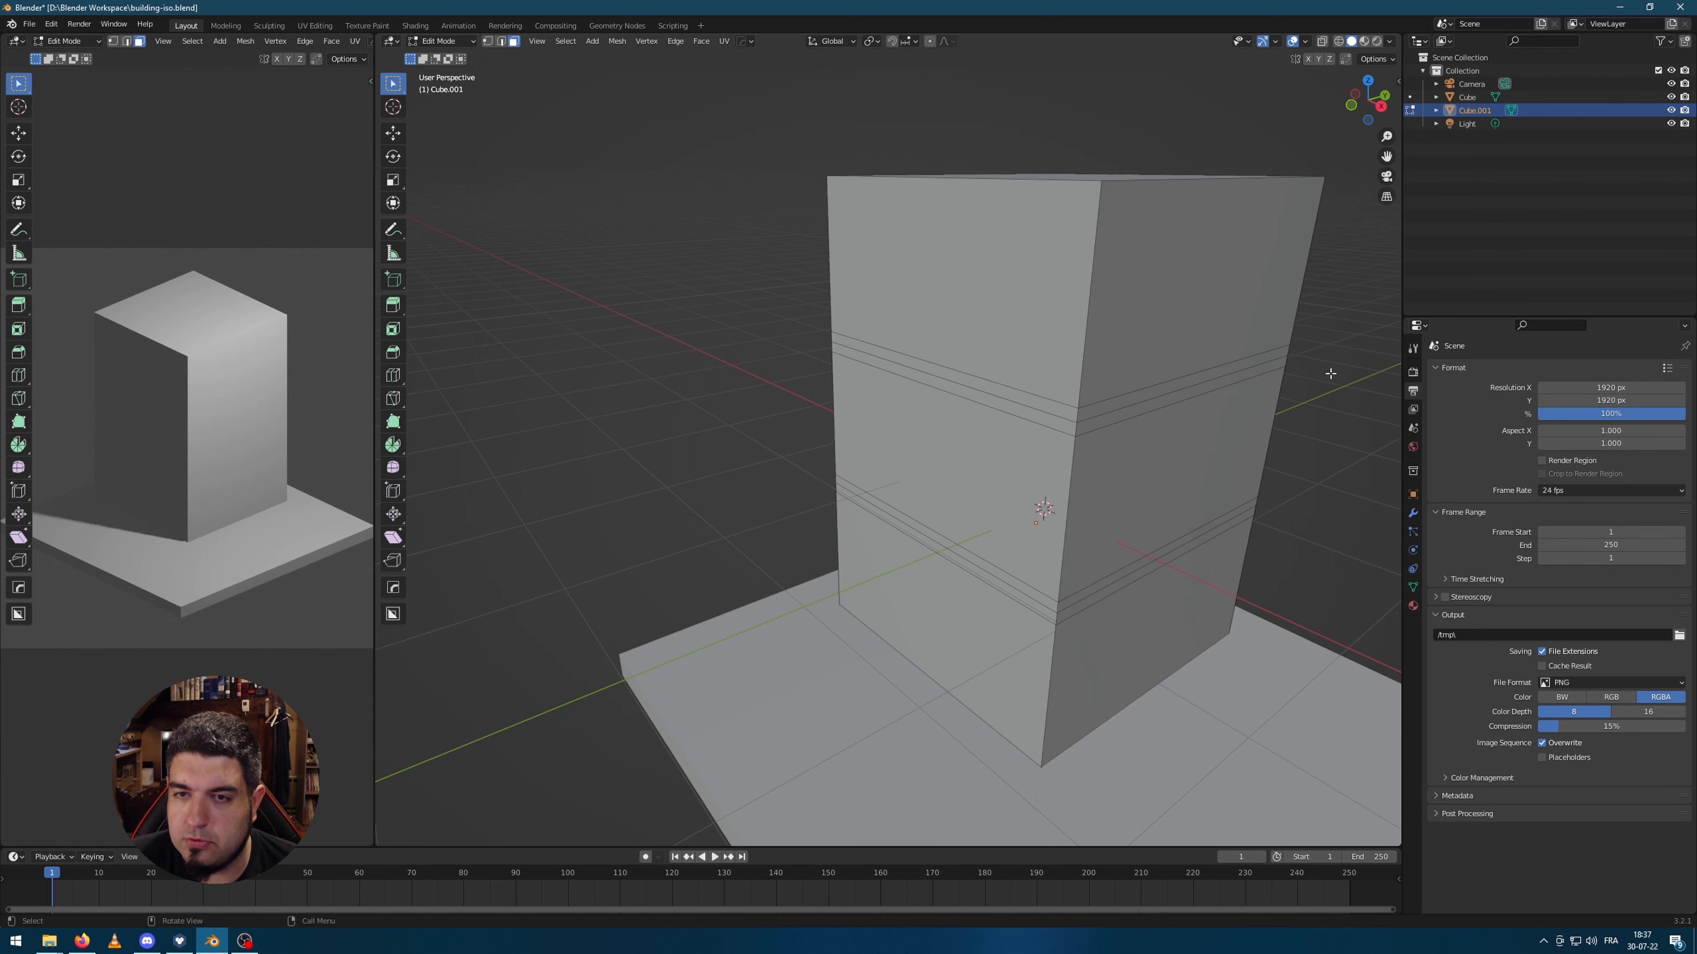
pyautogui.keyDown('alt'); pyautogui.click(1281, 353); pyautogui.keyUp('alt')
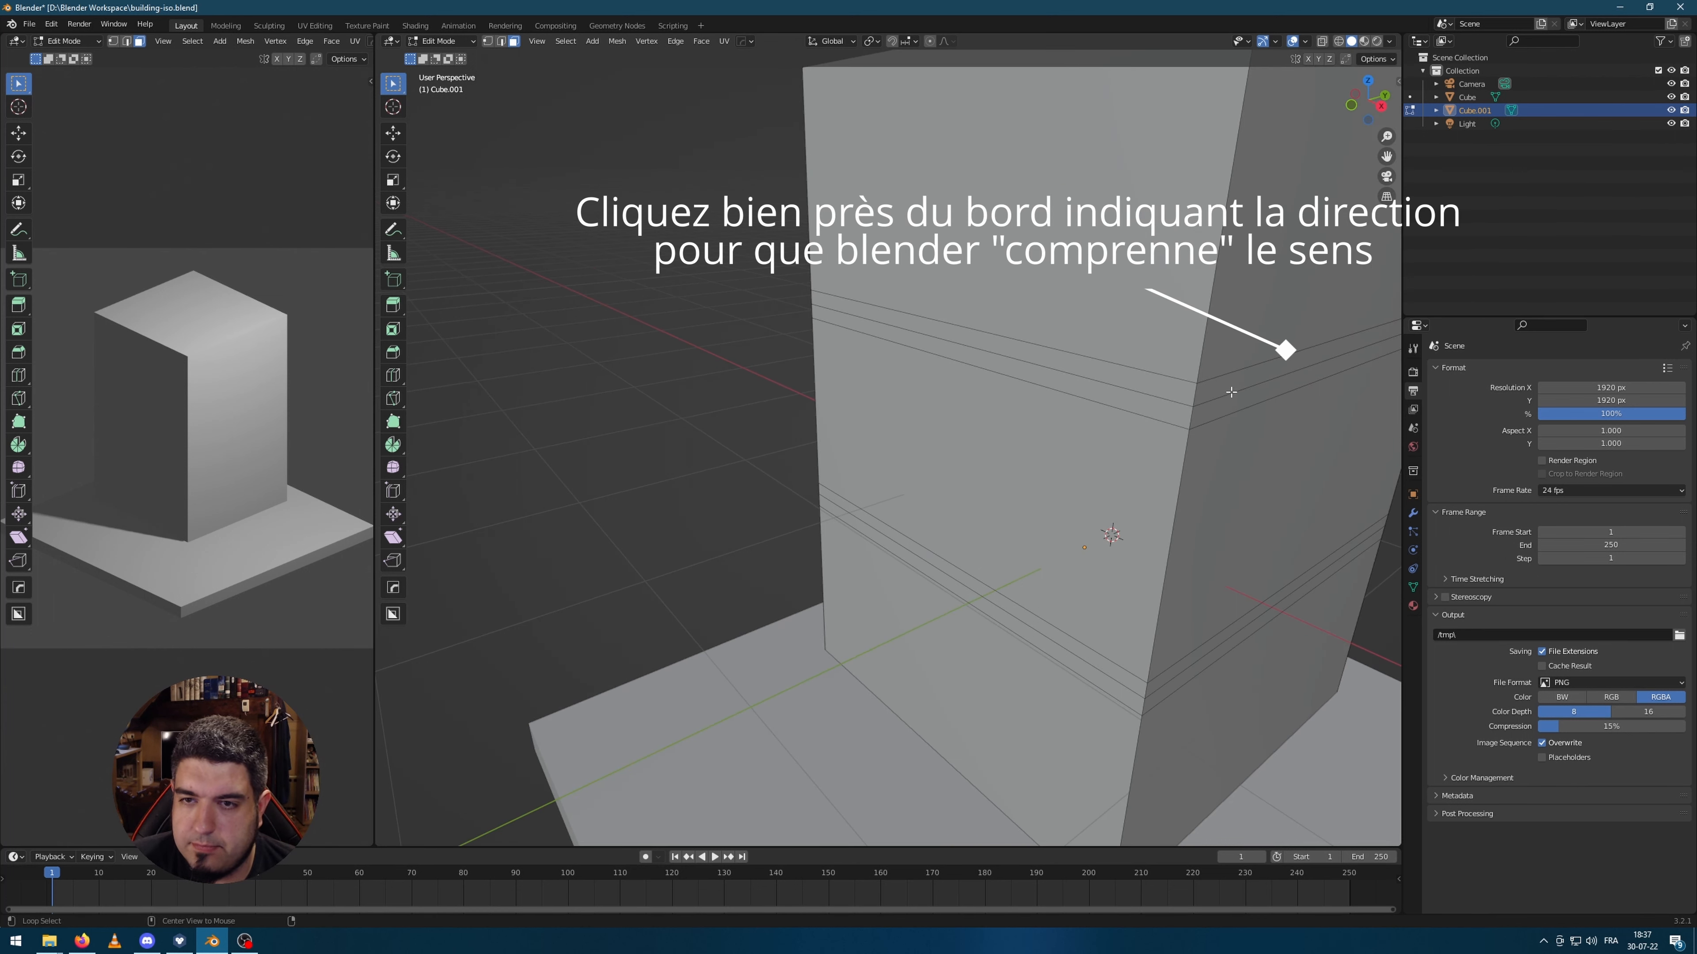
pyautogui.keyDown('alt'); pyautogui.click(1231, 393); pyautogui.keyUp('alt')
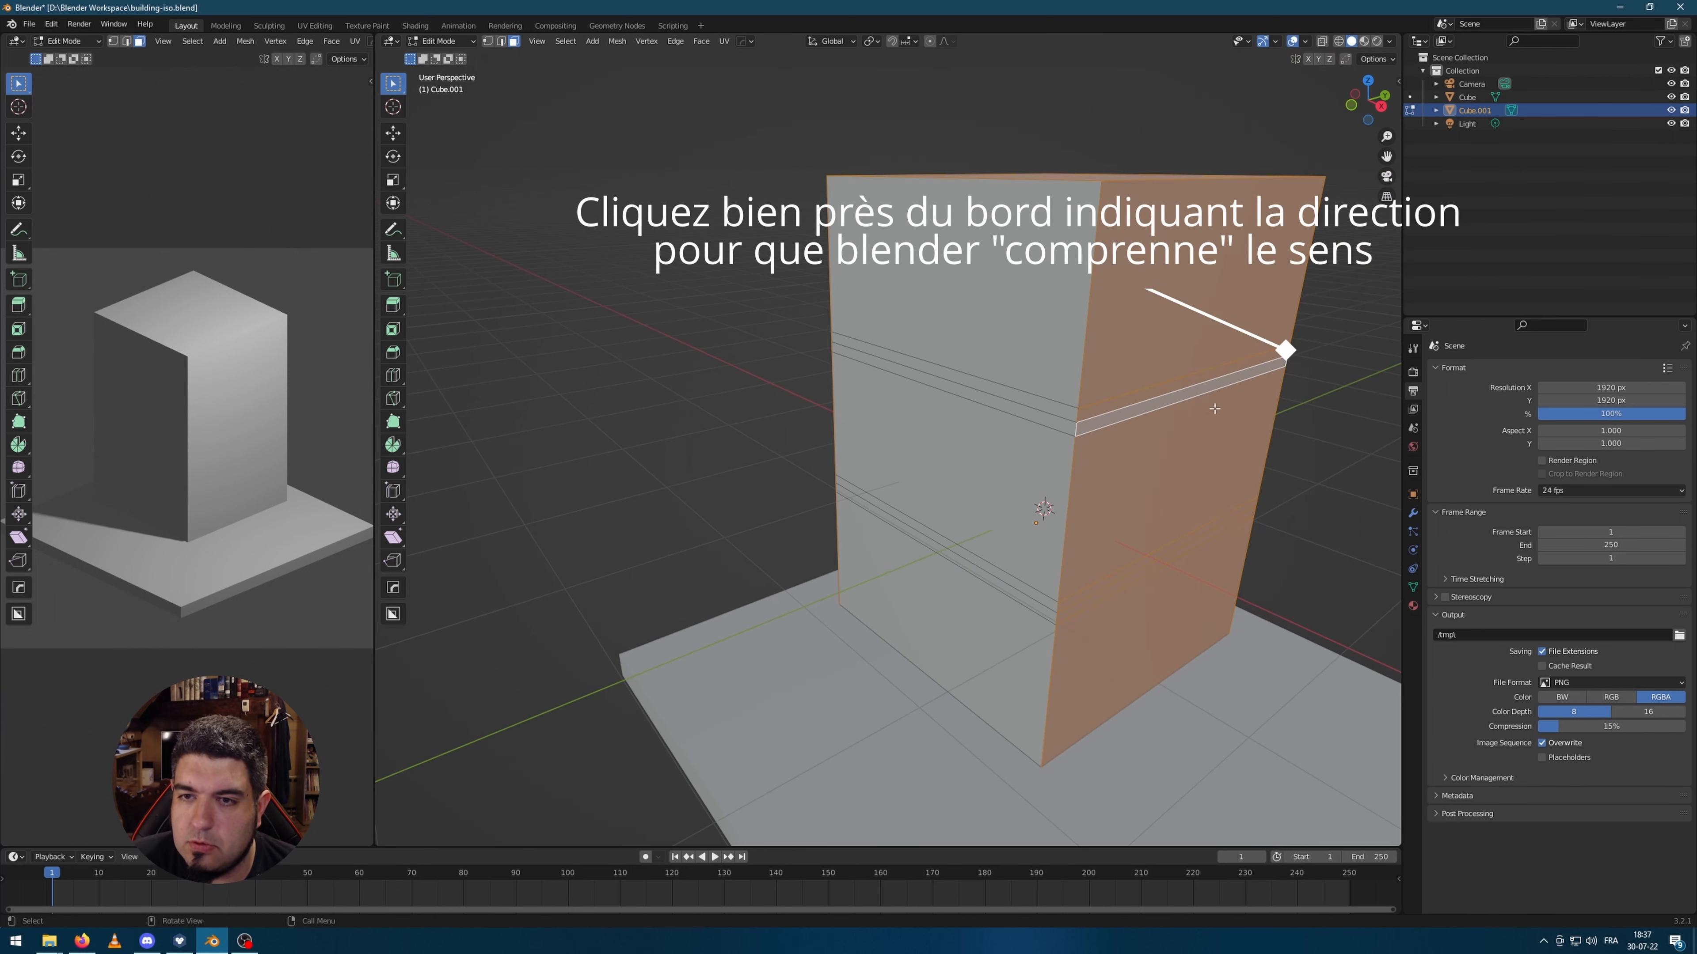
pyautogui.hotkey('alt', 'a')
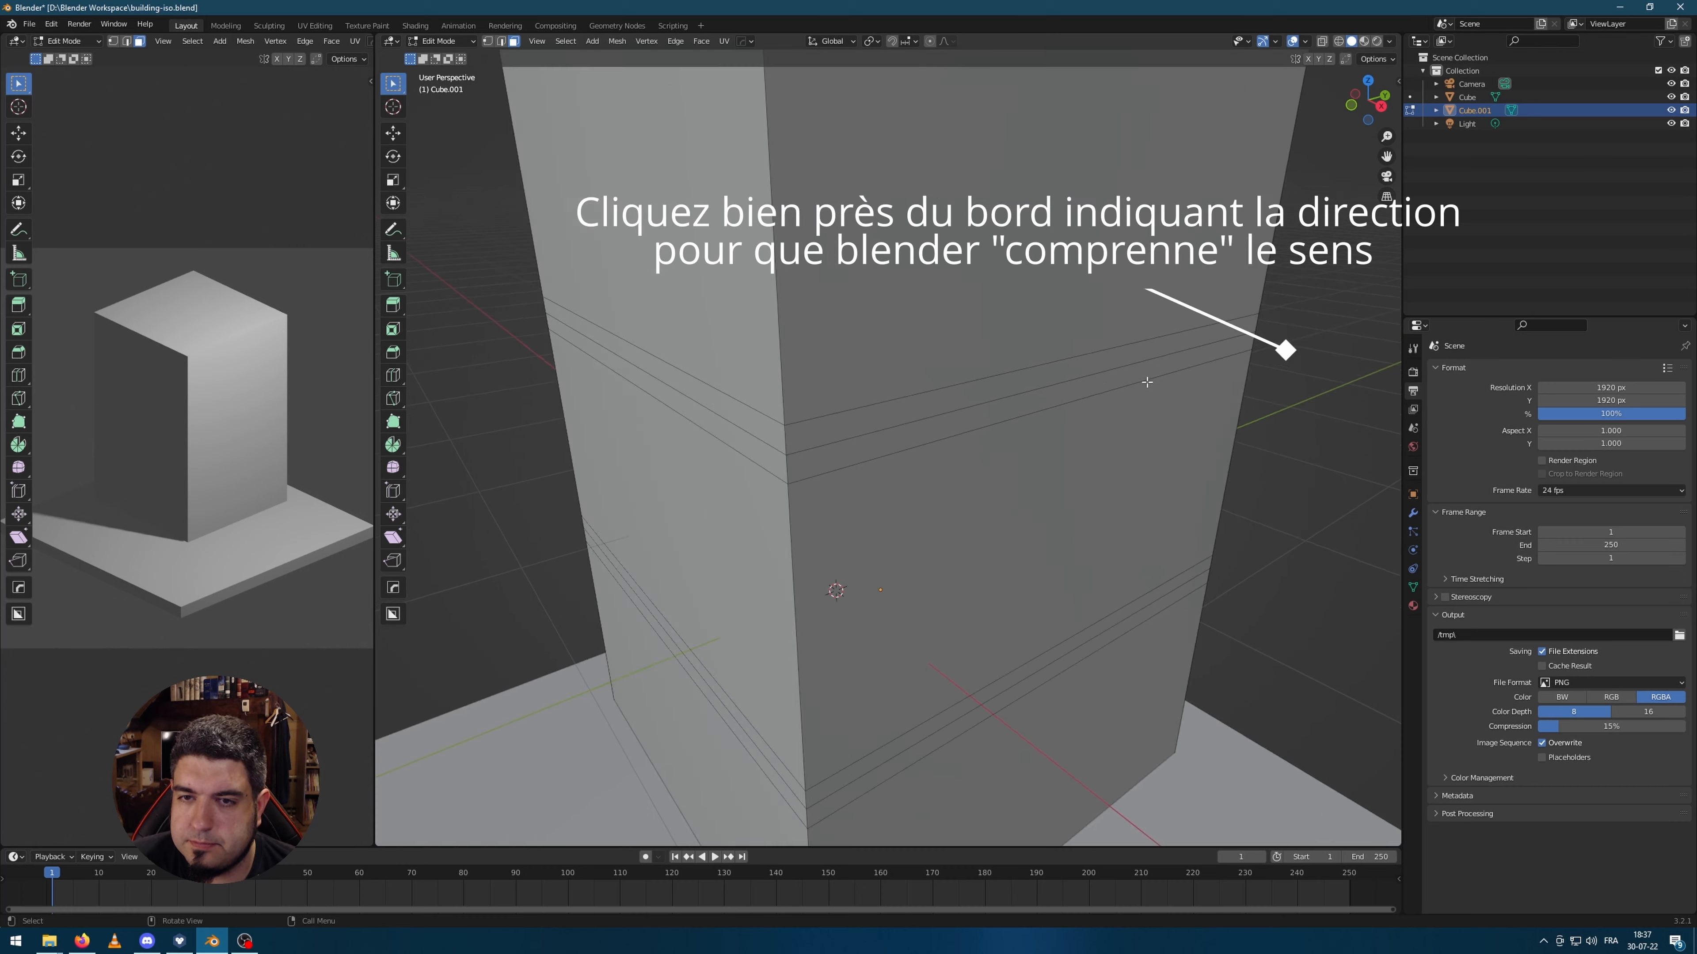
# Step: Extrude all face rings of both floor bands outward along their normals by about 0.064 m, then deselect them
pyautogui.keyDown('alt'); pyautogui.click(1254, 328); pyautogui.keyUp('alt')
pyautogui.keyDown('alt'); pyautogui.keyDown('shift'); pyautogui.click(1249, 343); pyautogui.keyUp('shift'); pyautogui.keyUp('alt')
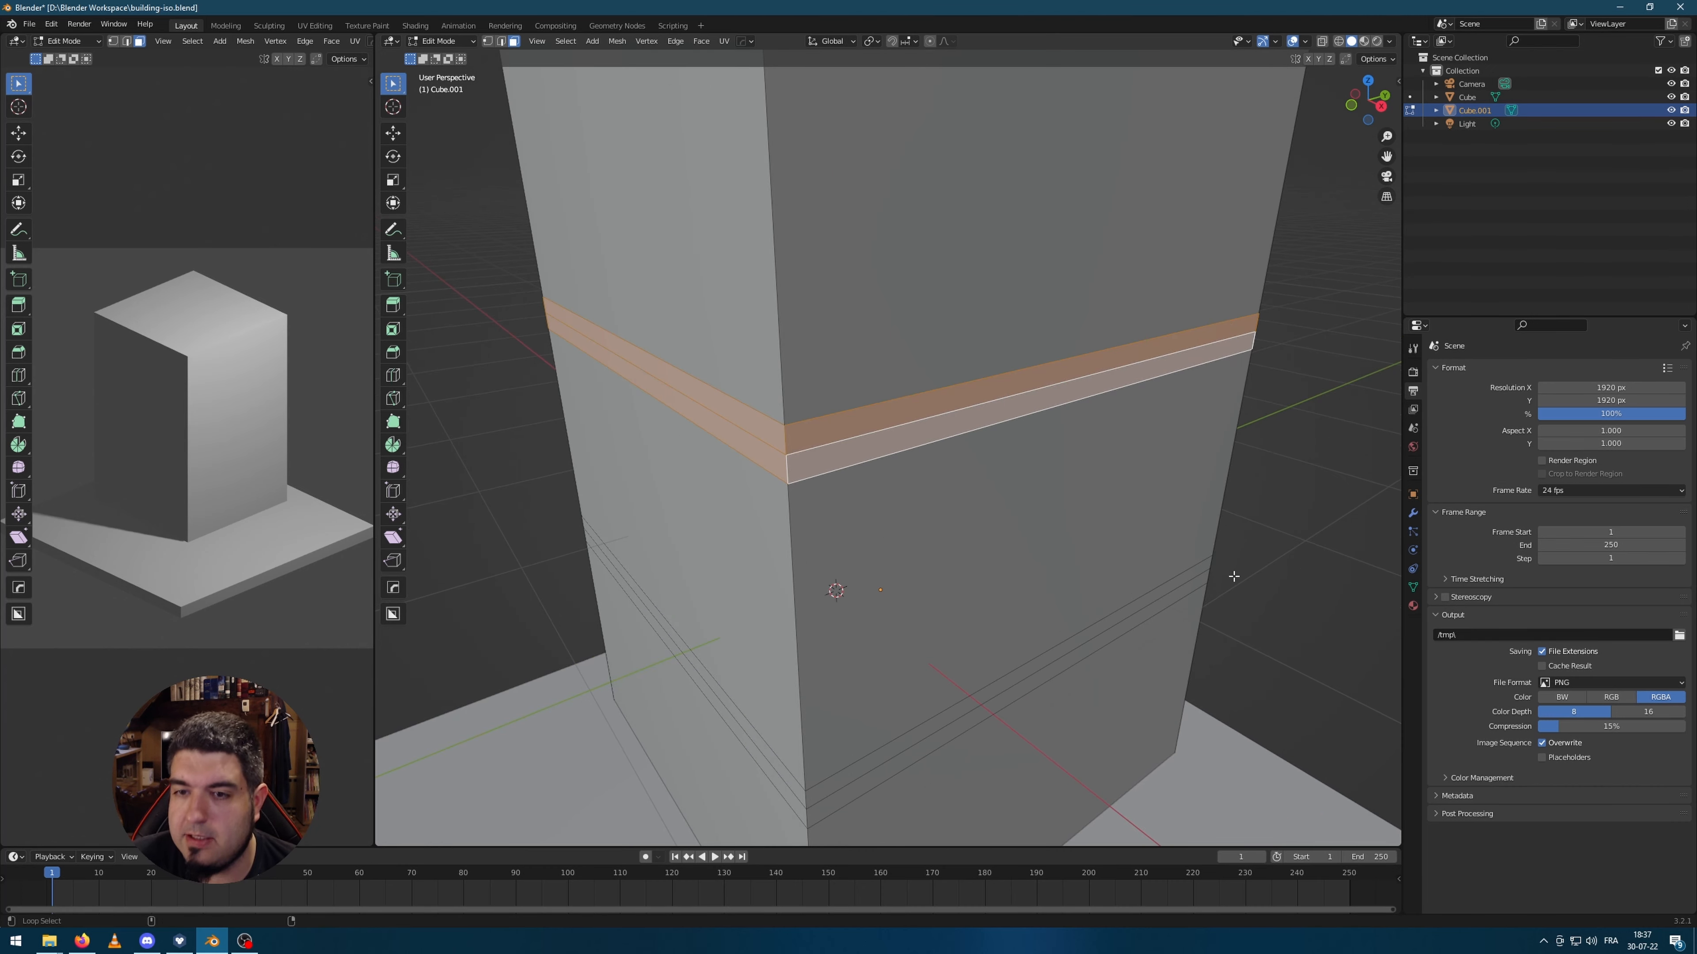
pyautogui.keyDown('alt'); pyautogui.keyDown('shift'); pyautogui.click(1207, 580); pyautogui.keyUp('shift'); pyautogui.keyUp('alt')
pyautogui.keyDown('alt'); pyautogui.keyDown('shift'); pyautogui.click(1203, 580); pyautogui.keyUp('shift'); pyautogui.keyUp('alt')
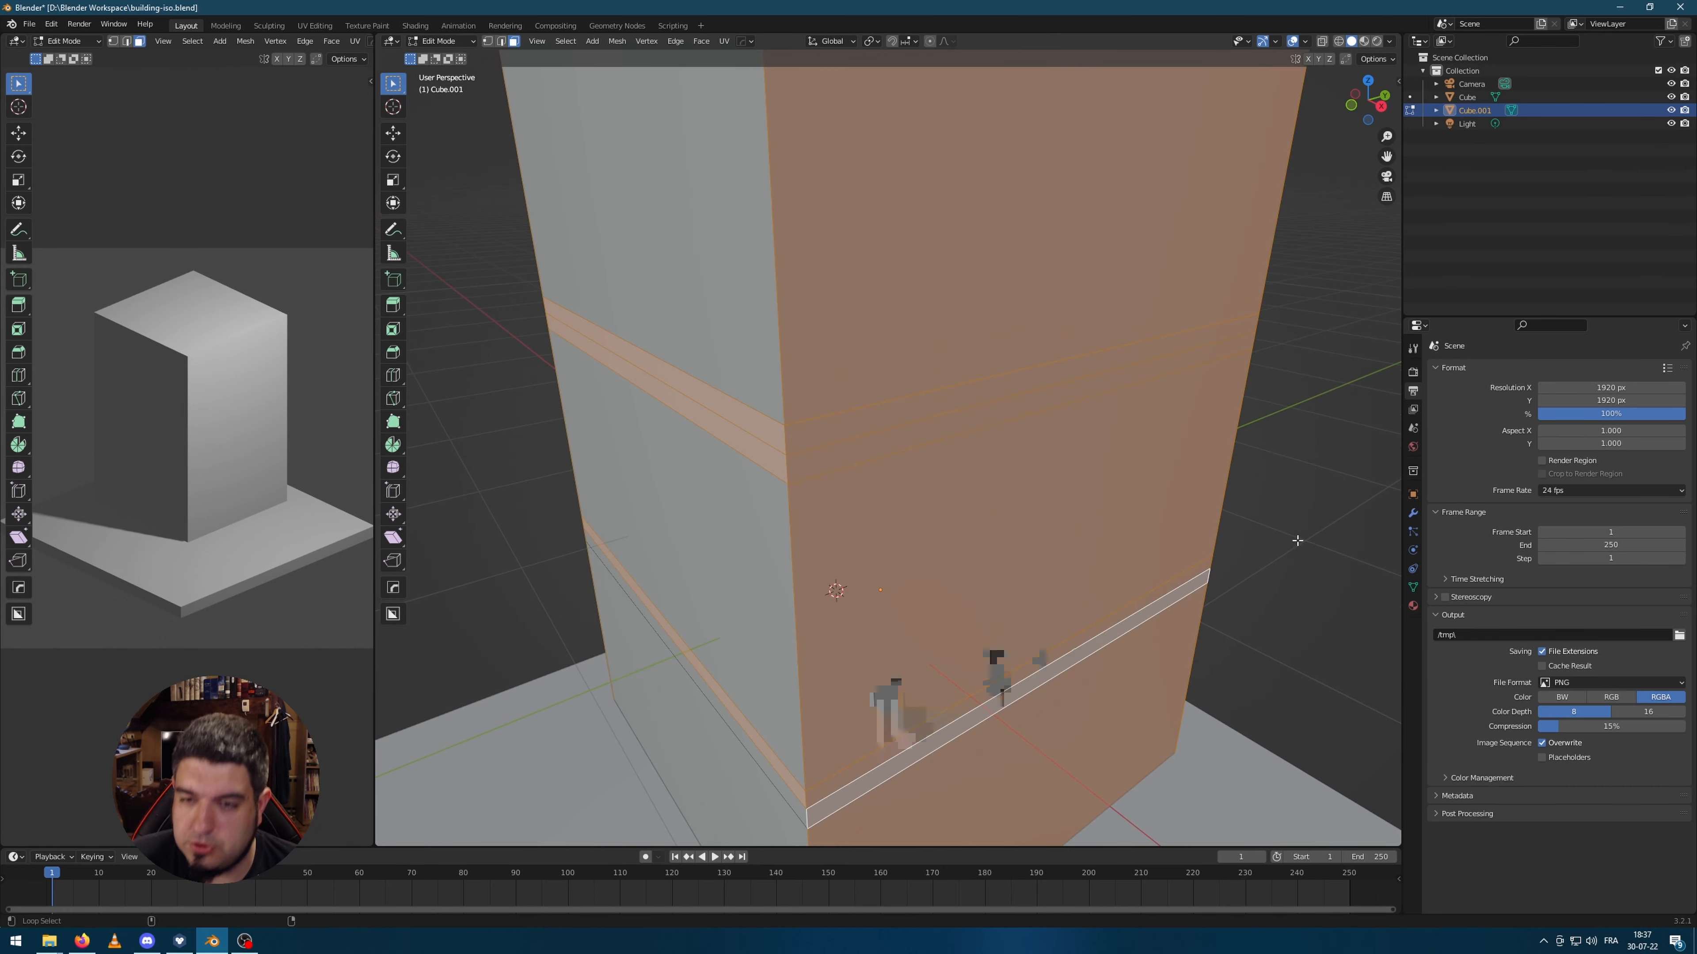
pyautogui.hotkey('ctrl', 'e')
pyautogui.press('Escape')
pyautogui.keyDown('alt'); pyautogui.keyDown('shift'); pyautogui.click(1208, 577); pyautogui.keyUp('shift'); pyautogui.keyUp('alt')
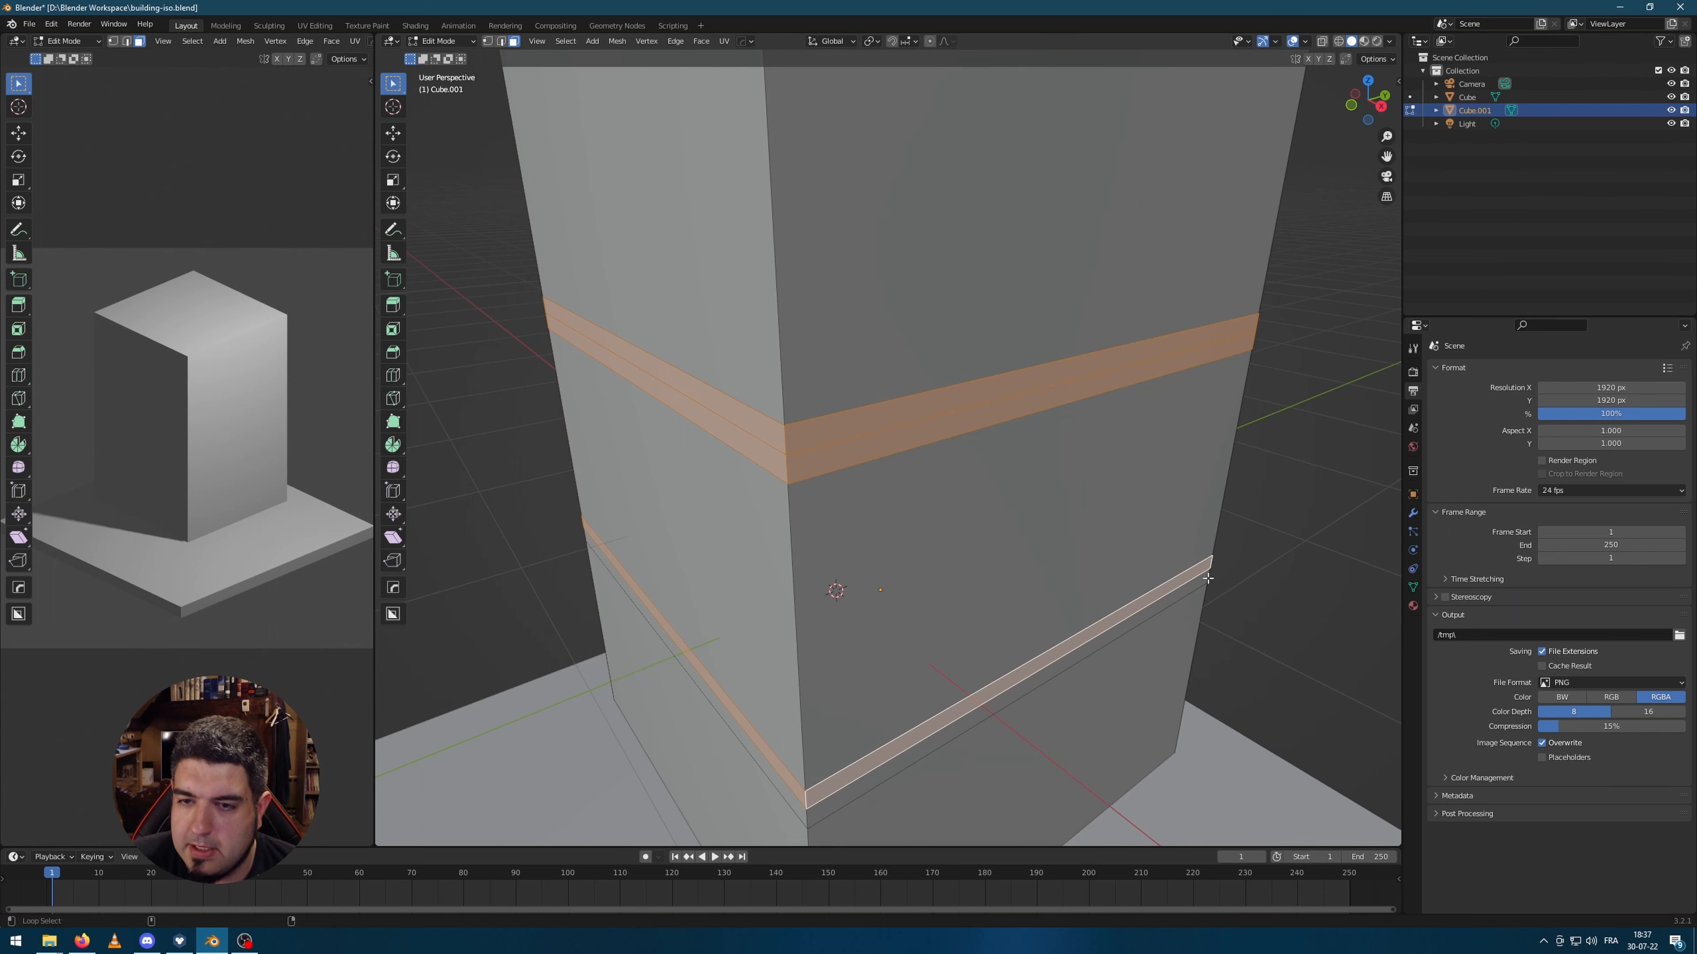
pyautogui.scroll(-6, 1204, 576)
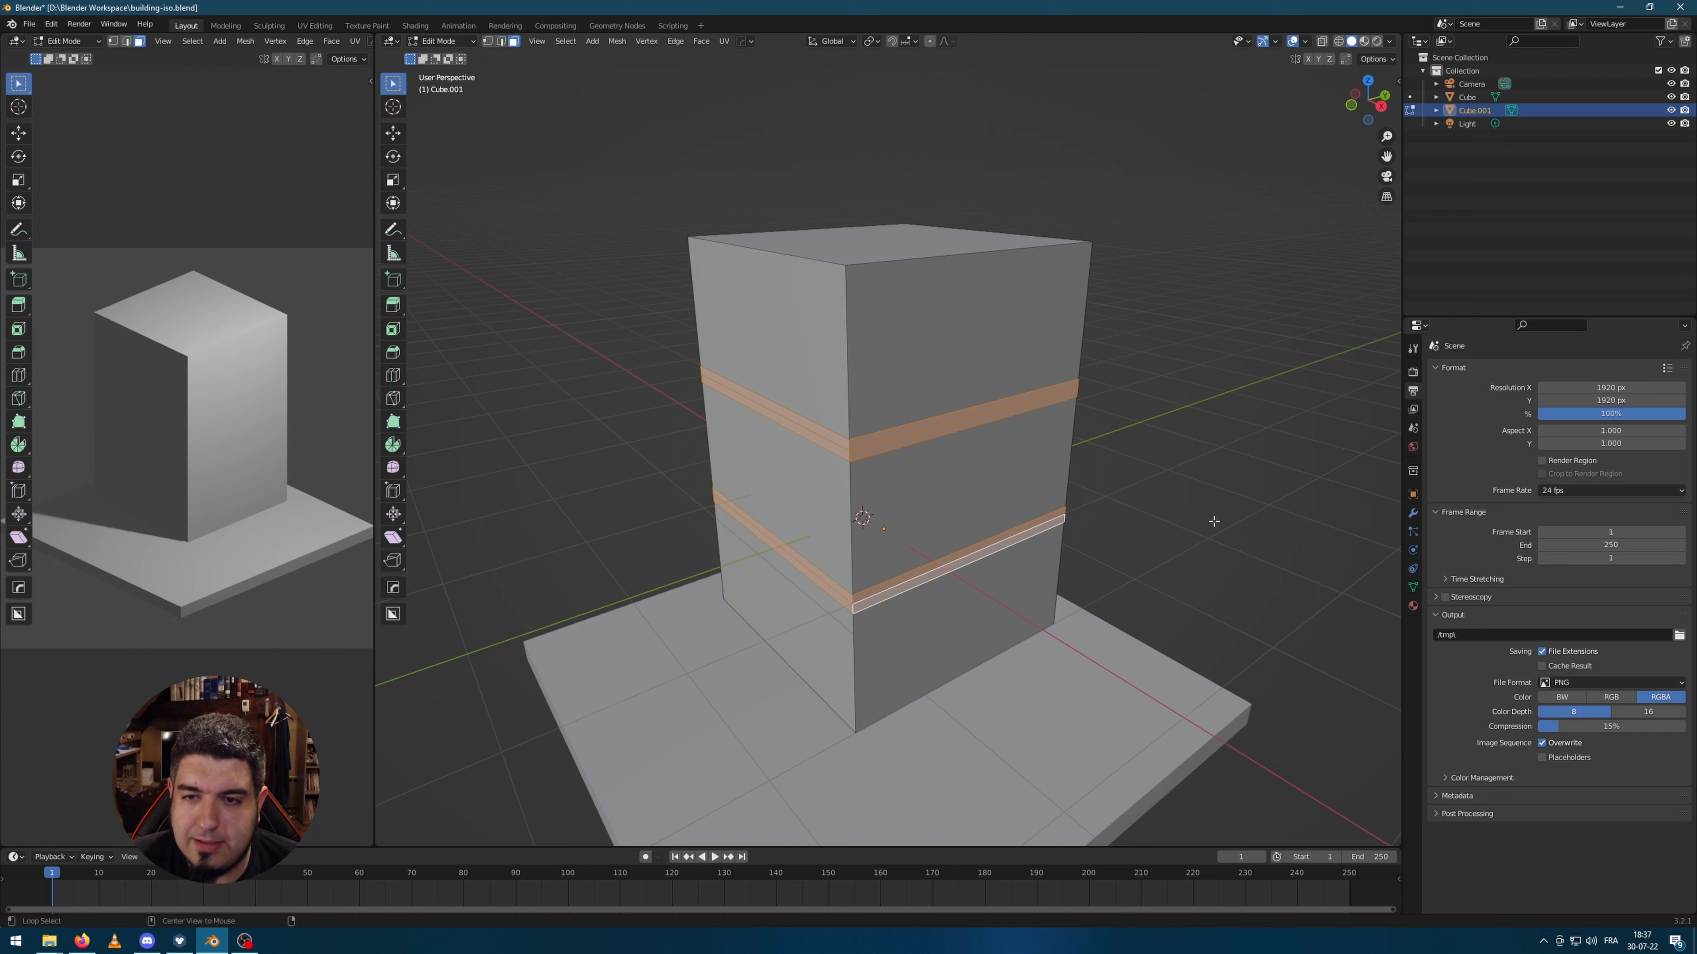
pyautogui.hotkey('alt', 'e')
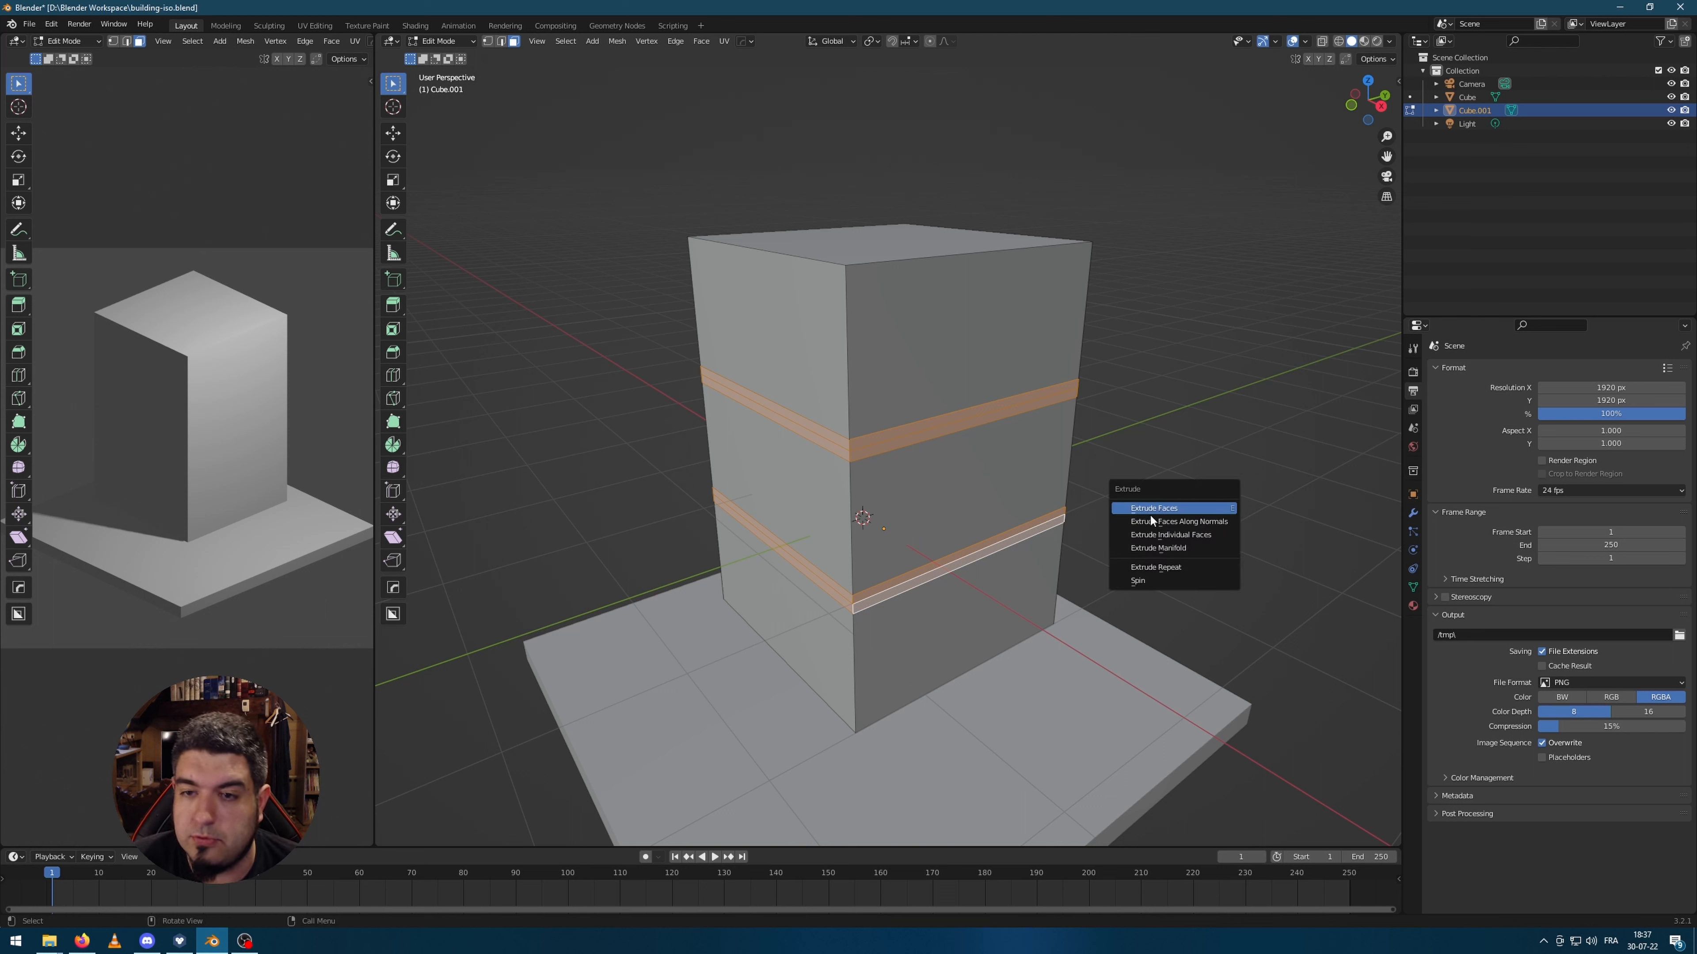
pyautogui.click(1187, 522)
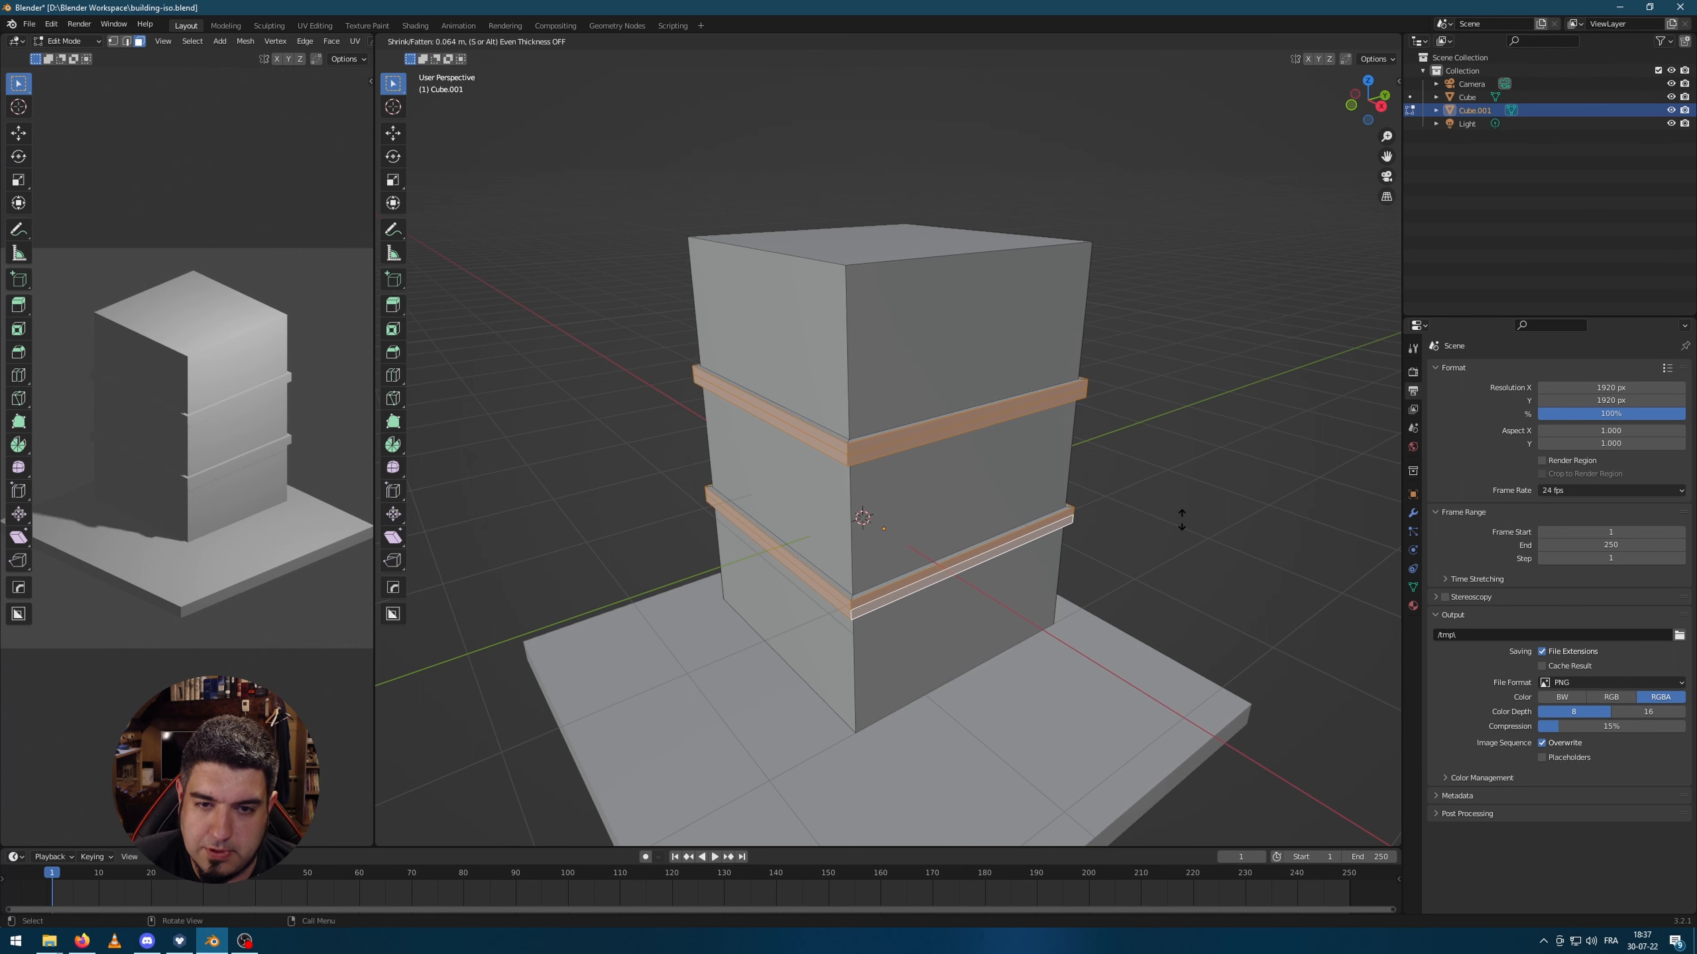
pyautogui.click(1181, 519)
pyautogui.scroll(2, 1236, 455)
pyautogui.click(1261, 418)
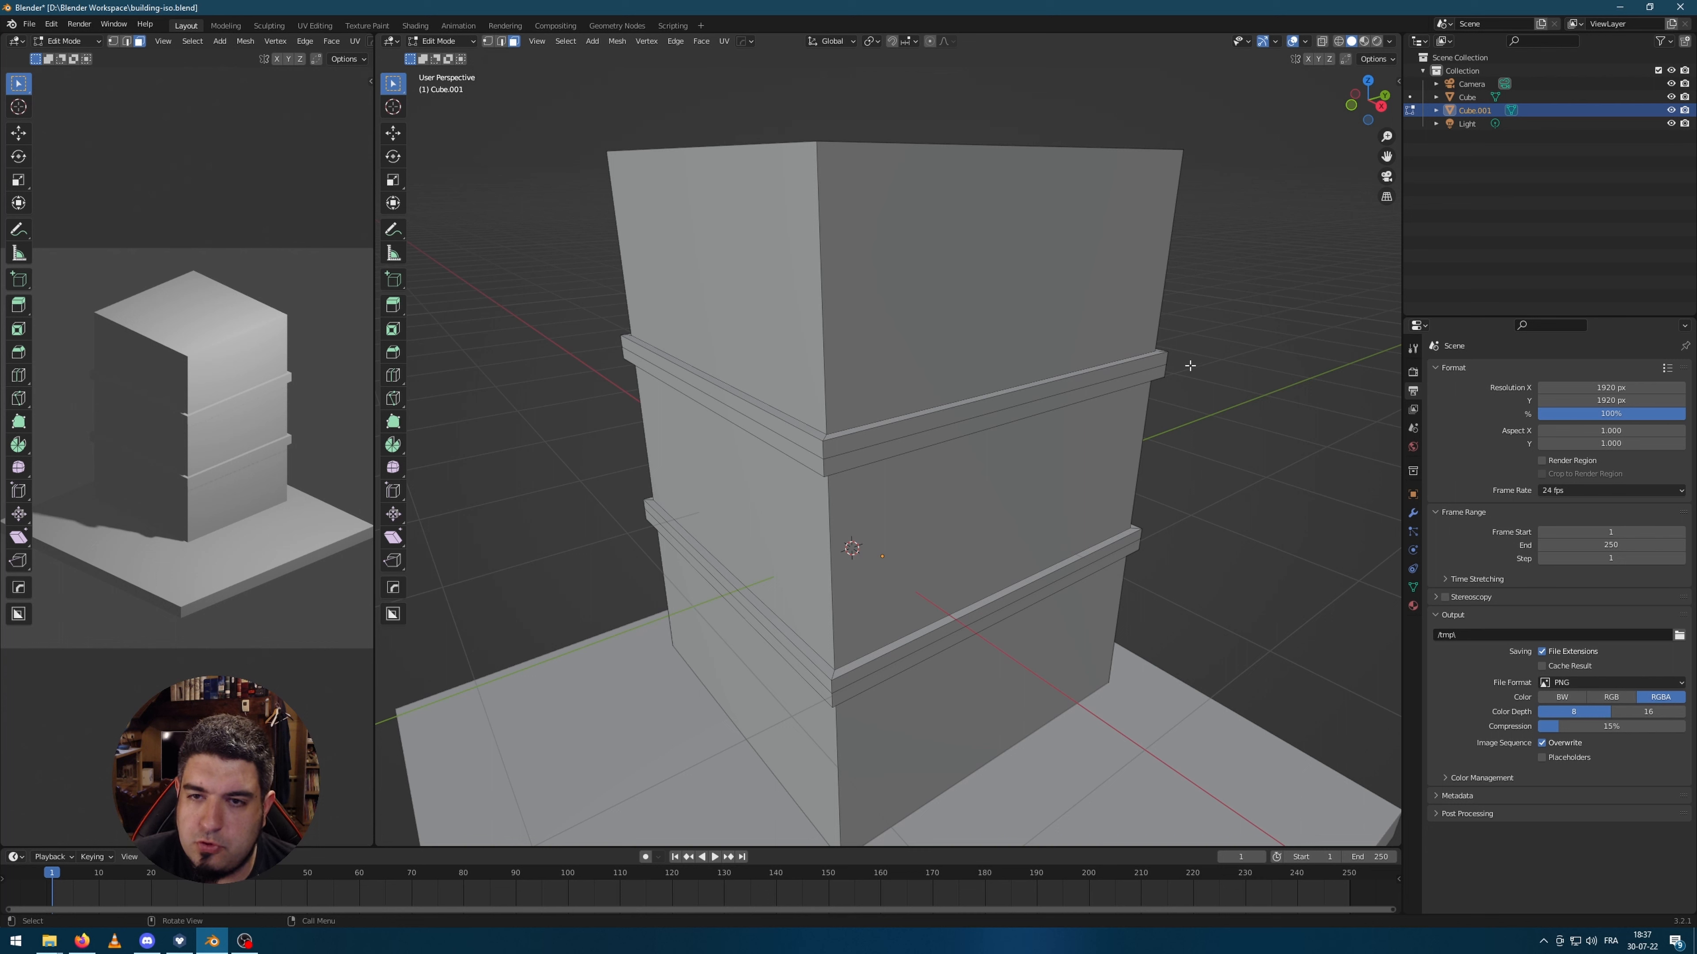
pyautogui.keyDown('alt'); pyautogui.click(1166, 365); pyautogui.keyUp('alt')
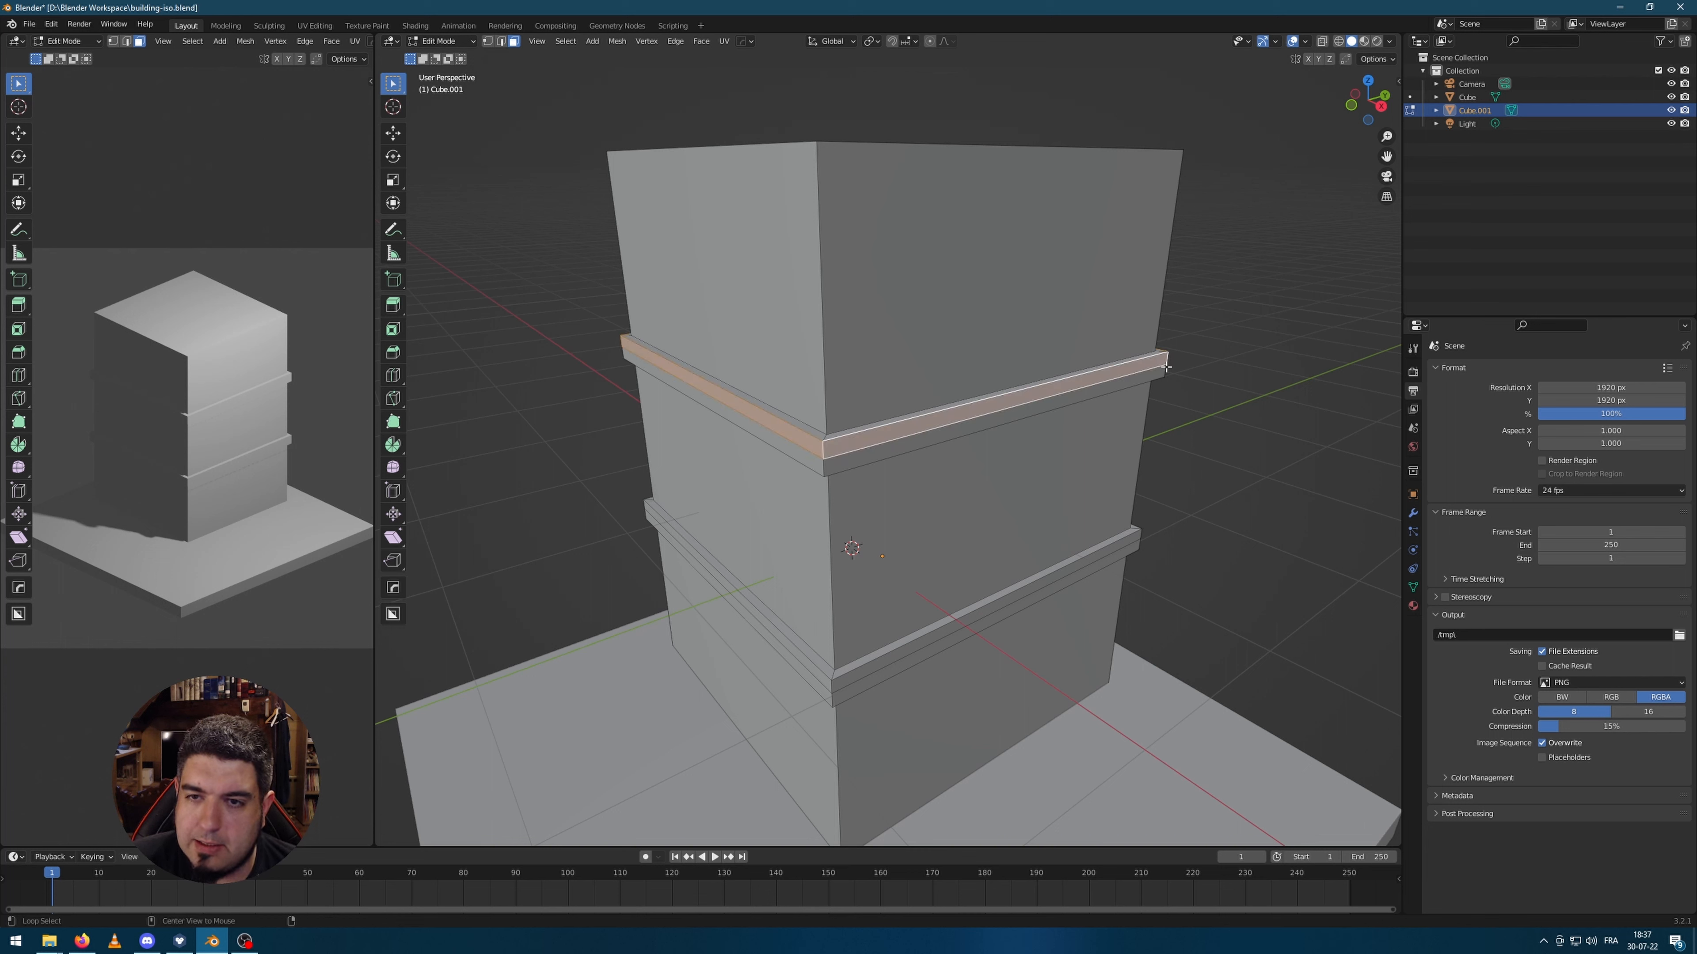
pyautogui.keyDown('alt'); pyautogui.keyDown('shift'); pyautogui.click(1138, 537); pyautogui.keyUp('shift'); pyautogui.keyUp('alt')
pyautogui.click(1214, 568)
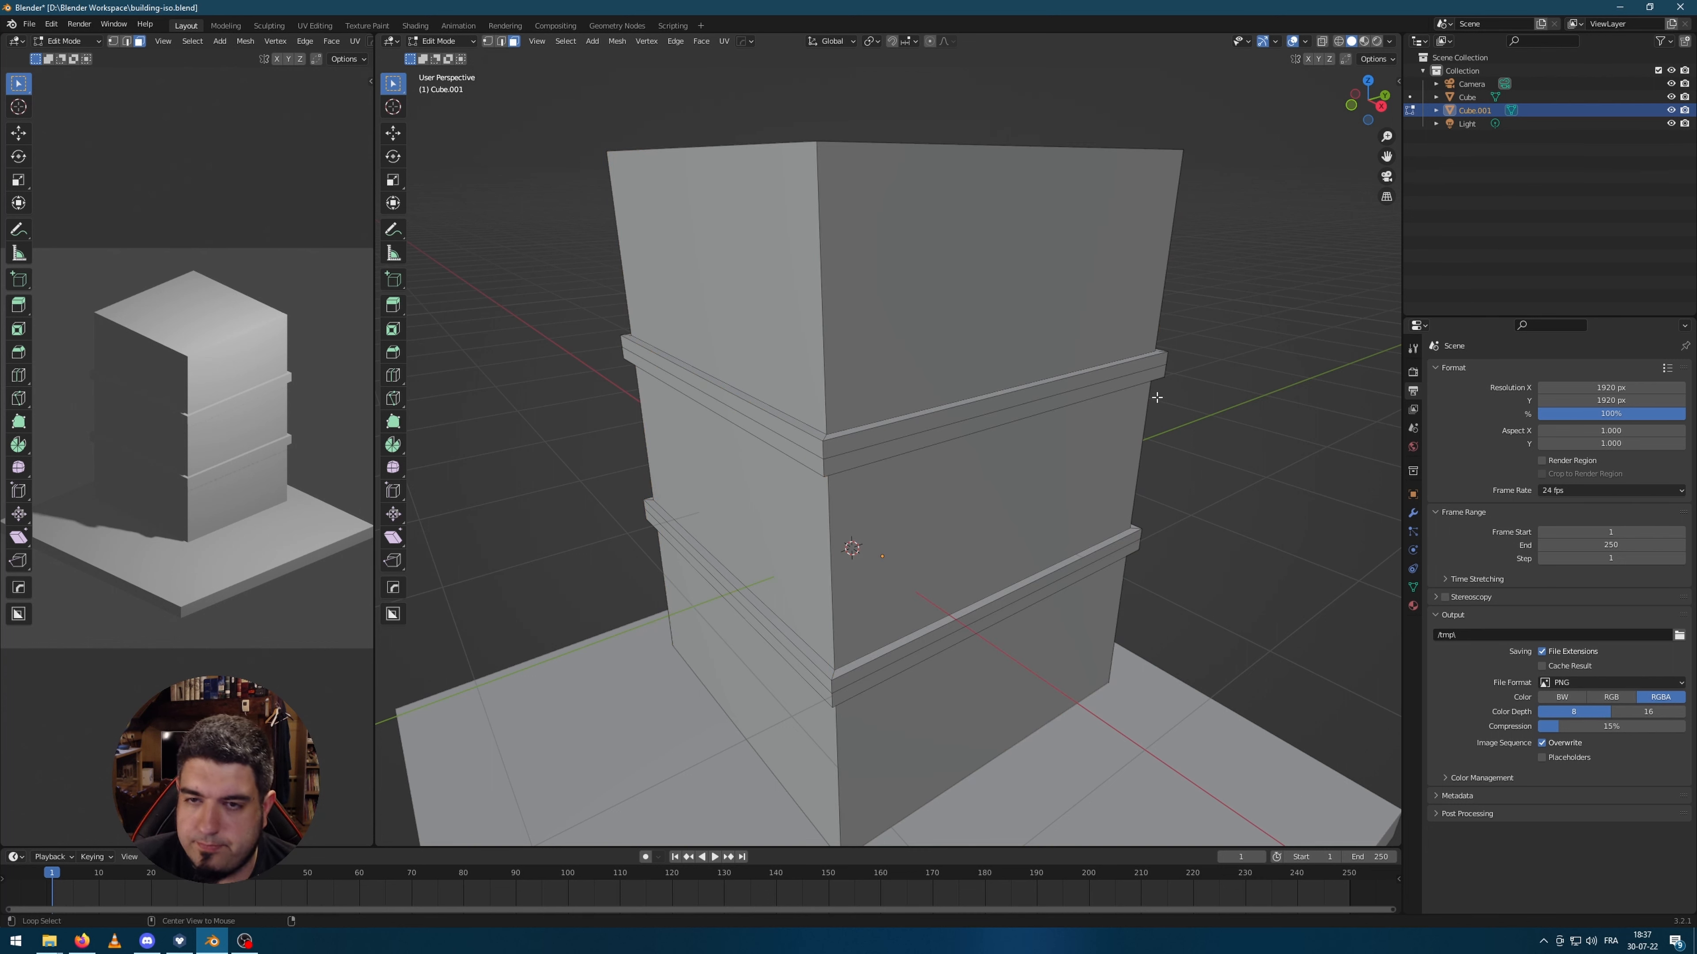
# Step: Extrude only the upper face ring of each floor band along normals by about 0.047 m to form stepped ledges
pyautogui.keyDown('alt'); pyautogui.click(1161, 369); pyautogui.keyUp('alt')
pyautogui.keyDown('alt'); pyautogui.keyDown('shift'); pyautogui.click(1142, 540); pyautogui.keyUp('shift'); pyautogui.keyUp('alt')
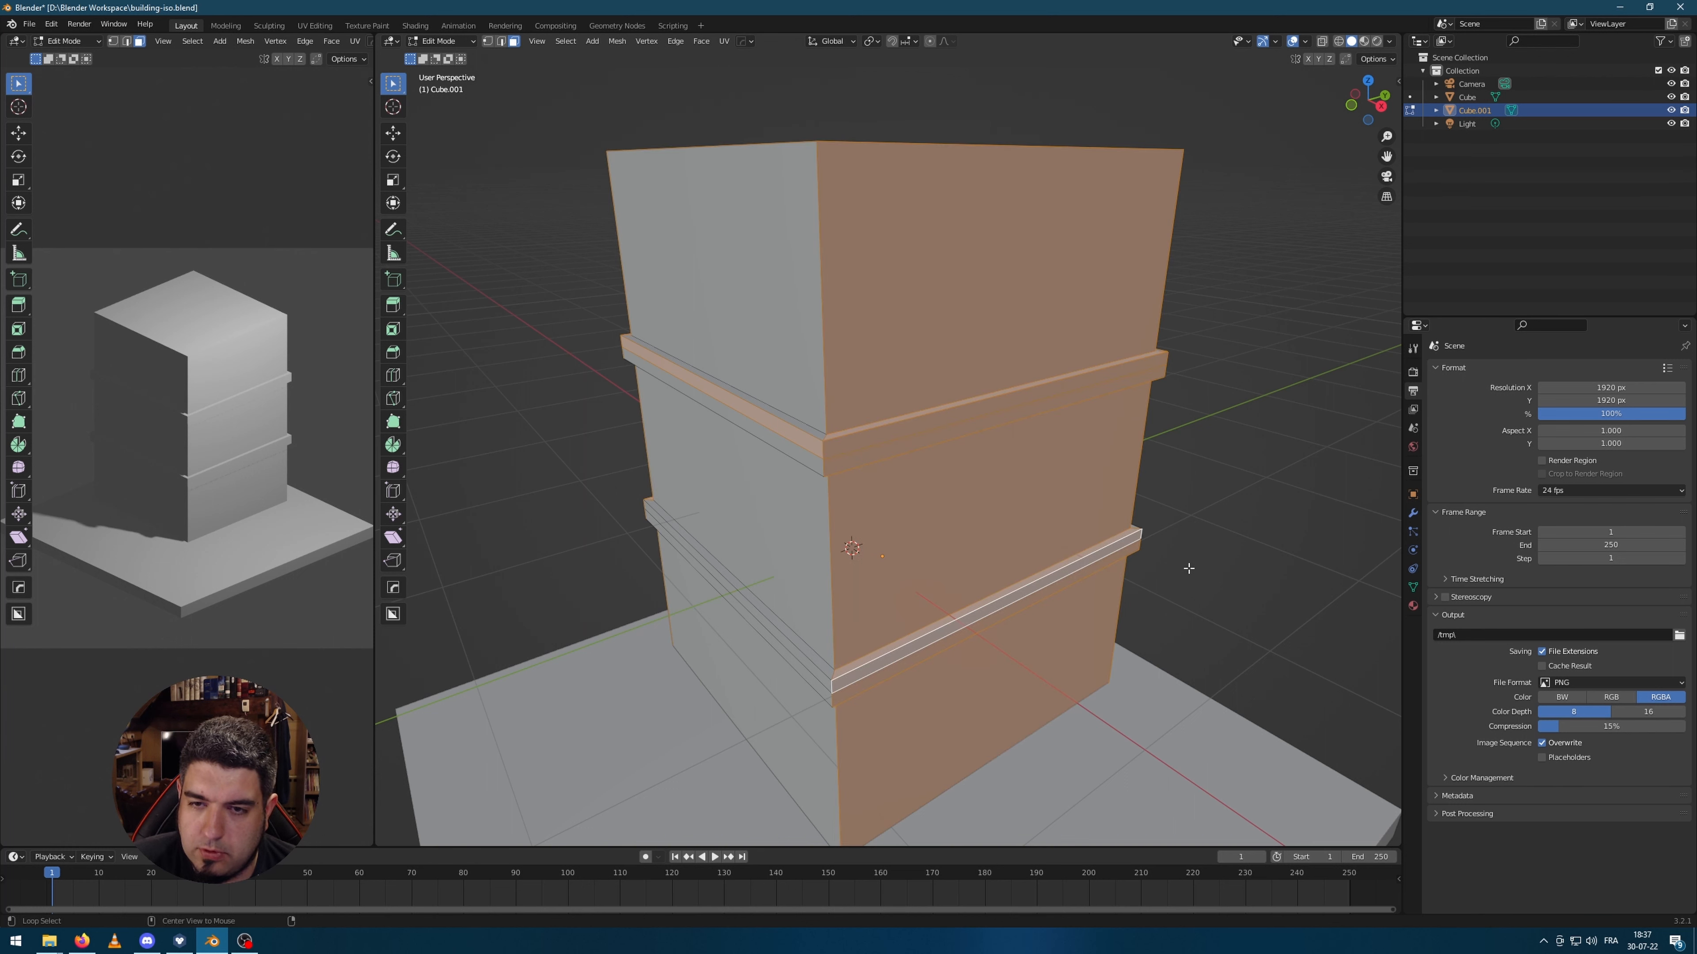
pyautogui.hotkey('ctrl', 'z')
pyautogui.keyDown('alt'); pyautogui.keyDown('shift'); pyautogui.click(1136, 536); pyautogui.keyUp('shift'); pyautogui.keyUp('alt')
pyautogui.hotkey('ctrl', 'z')
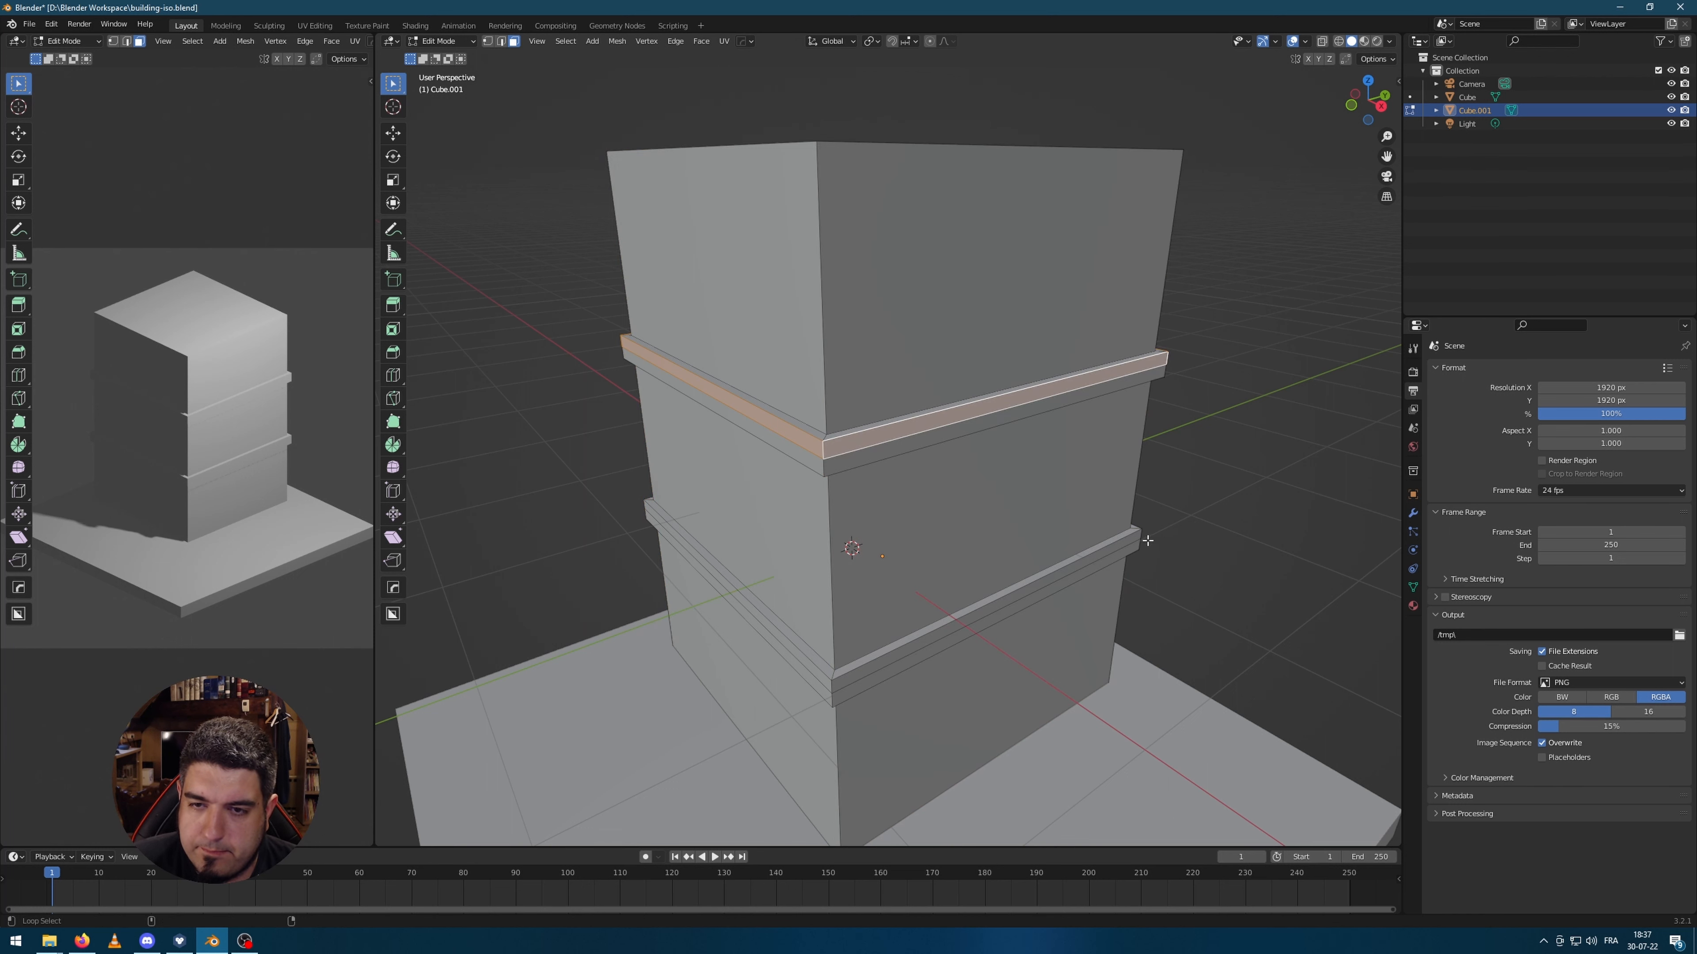
pyautogui.keyDown('alt'); pyautogui.keyDown('shift'); pyautogui.click(1140, 536); pyautogui.keyUp('shift'); pyautogui.keyUp('alt')
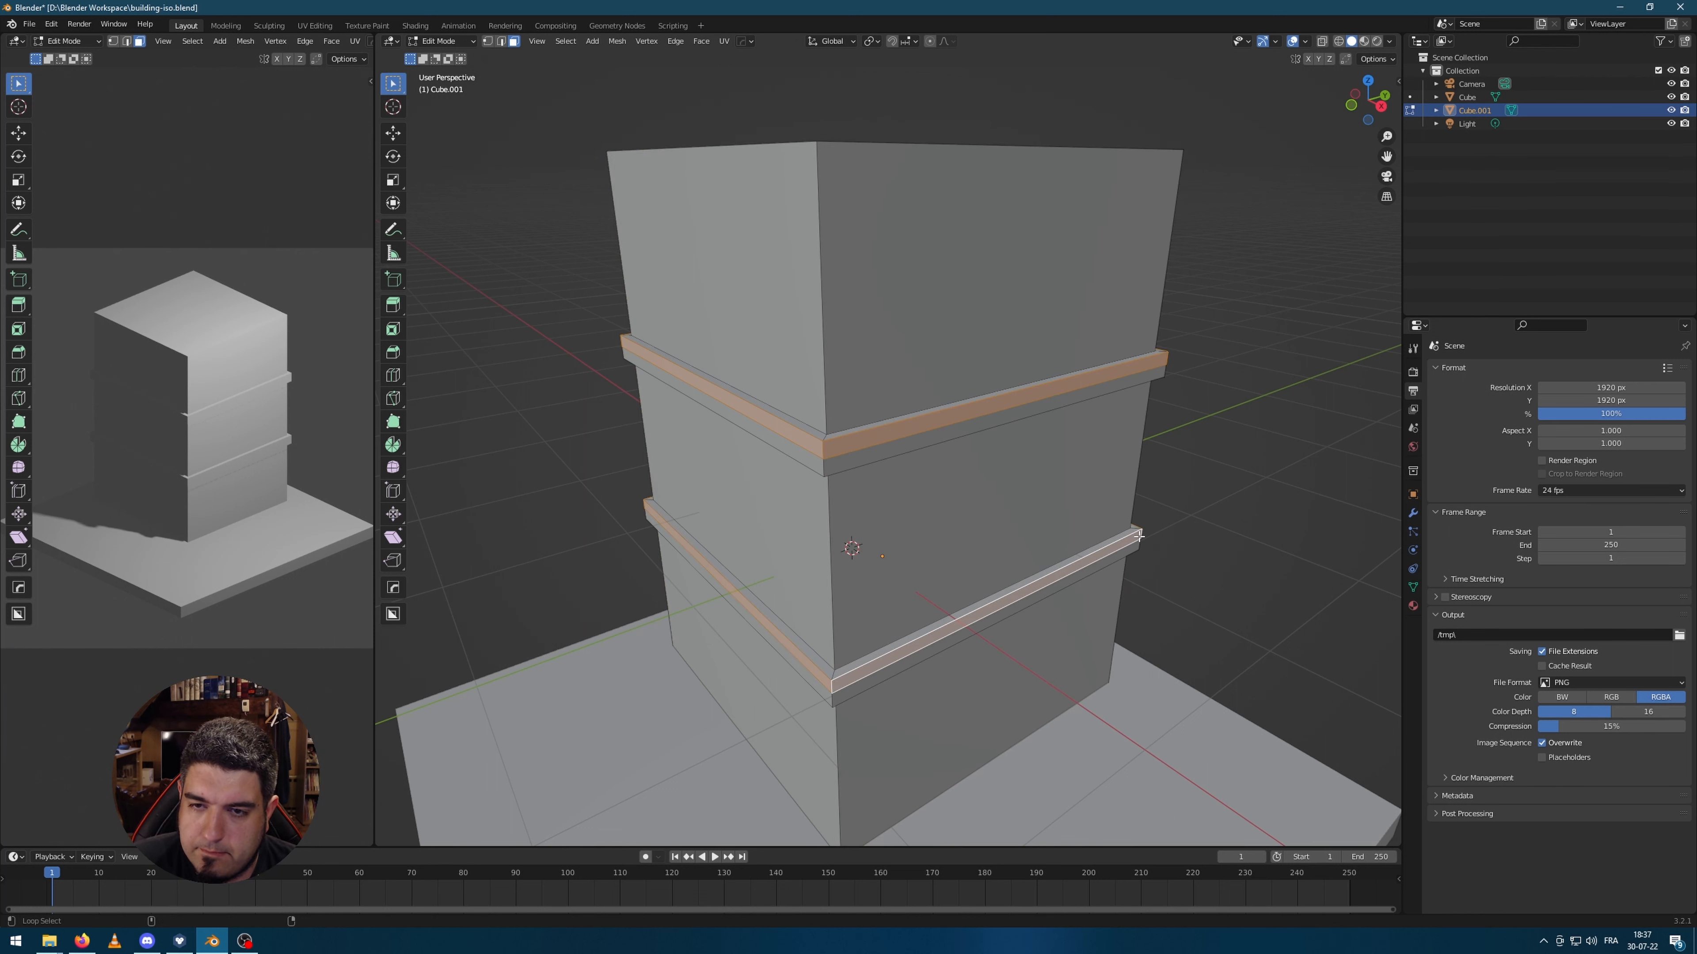
pyautogui.hotkey('alt', 'e')
pyautogui.click(1293, 603)
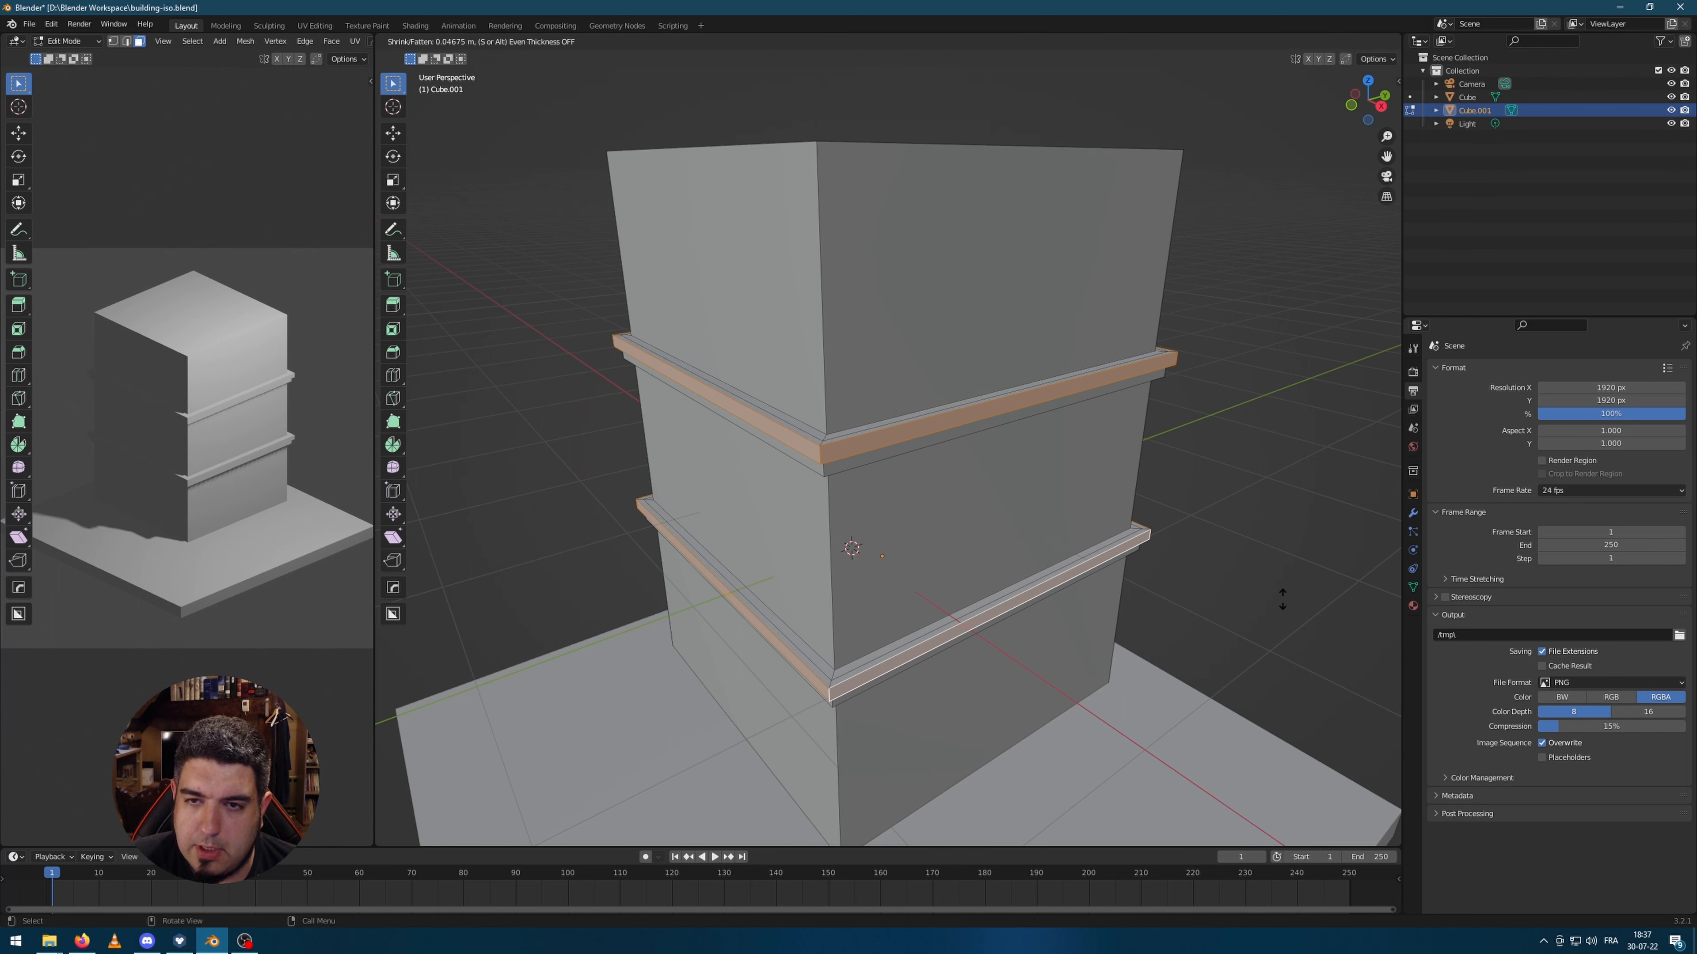
pyautogui.click(1282, 600)
pyautogui.click(1275, 501)
# Step: Extrude the building's top face slightly upward to form a thin roof band
pyautogui.moveTo(877, 529); pyautogui.dragTo(1063, 431, button='middle')
pyautogui.press('Tab')
pyautogui.moveTo(1185, 371); pyautogui.dragTo(1073, 363, button='middle')
pyautogui.press('Tab')
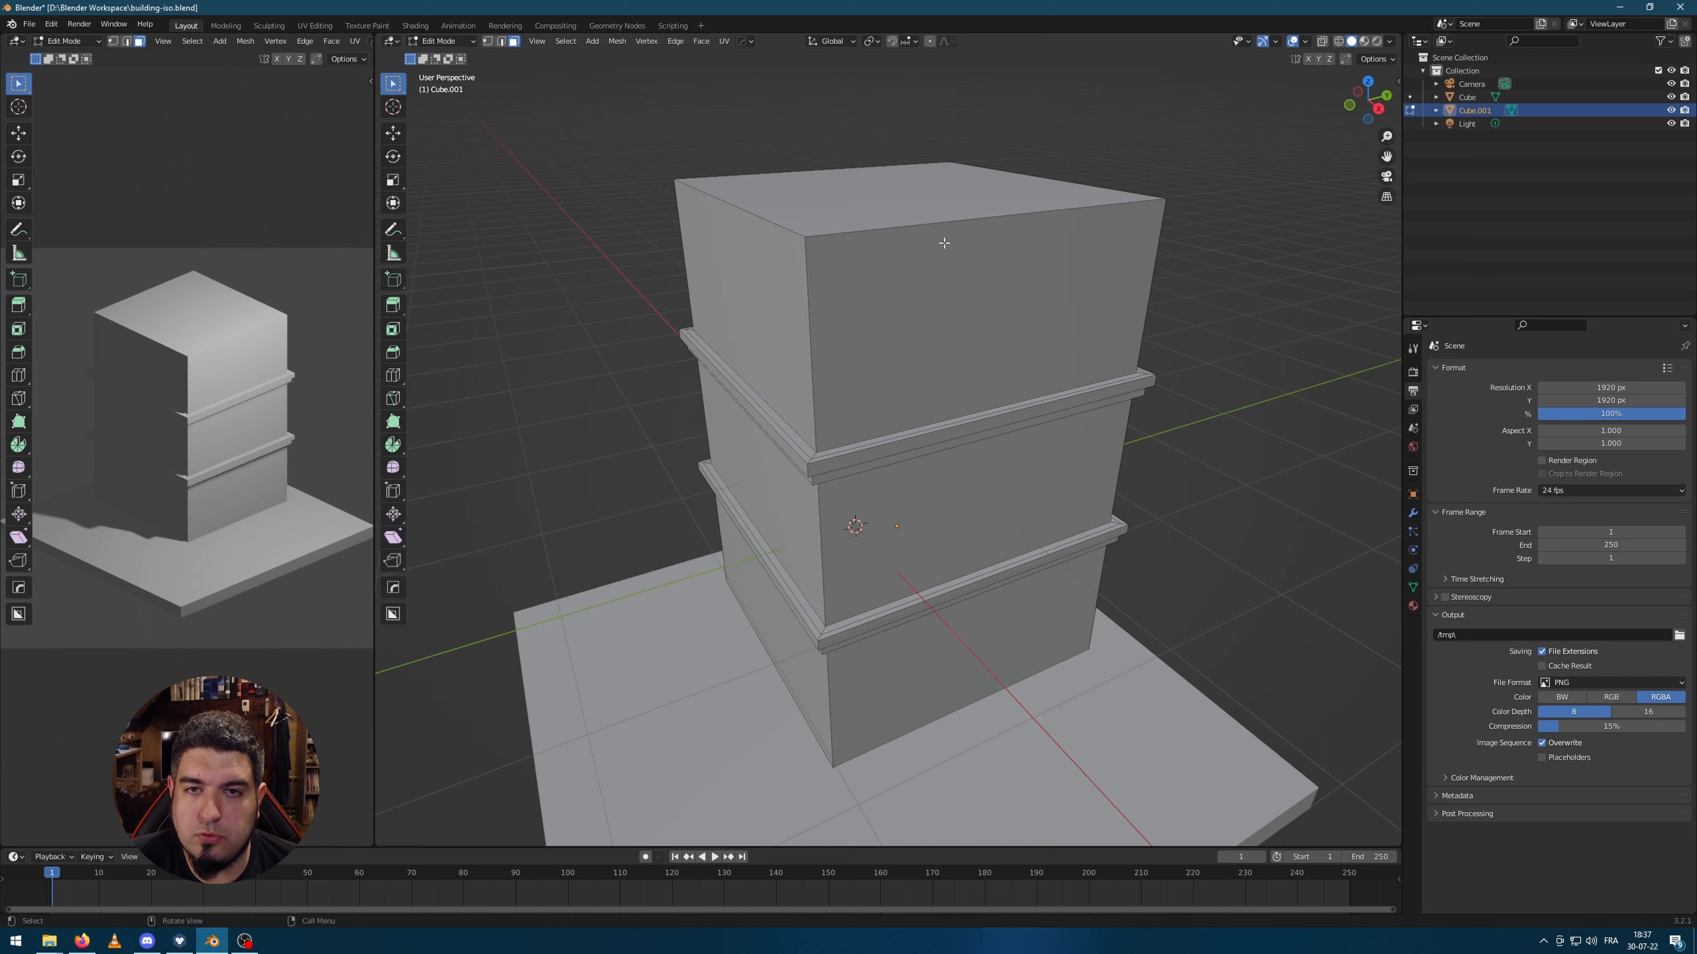
pyautogui.moveTo(944, 245); pyautogui.dragTo(962, 250, button='middle')
pyautogui.click(870, 216)
pyautogui.moveTo(1071, 324); pyautogui.dragTo(1094, 311, button='middle')
pyautogui.press('e')
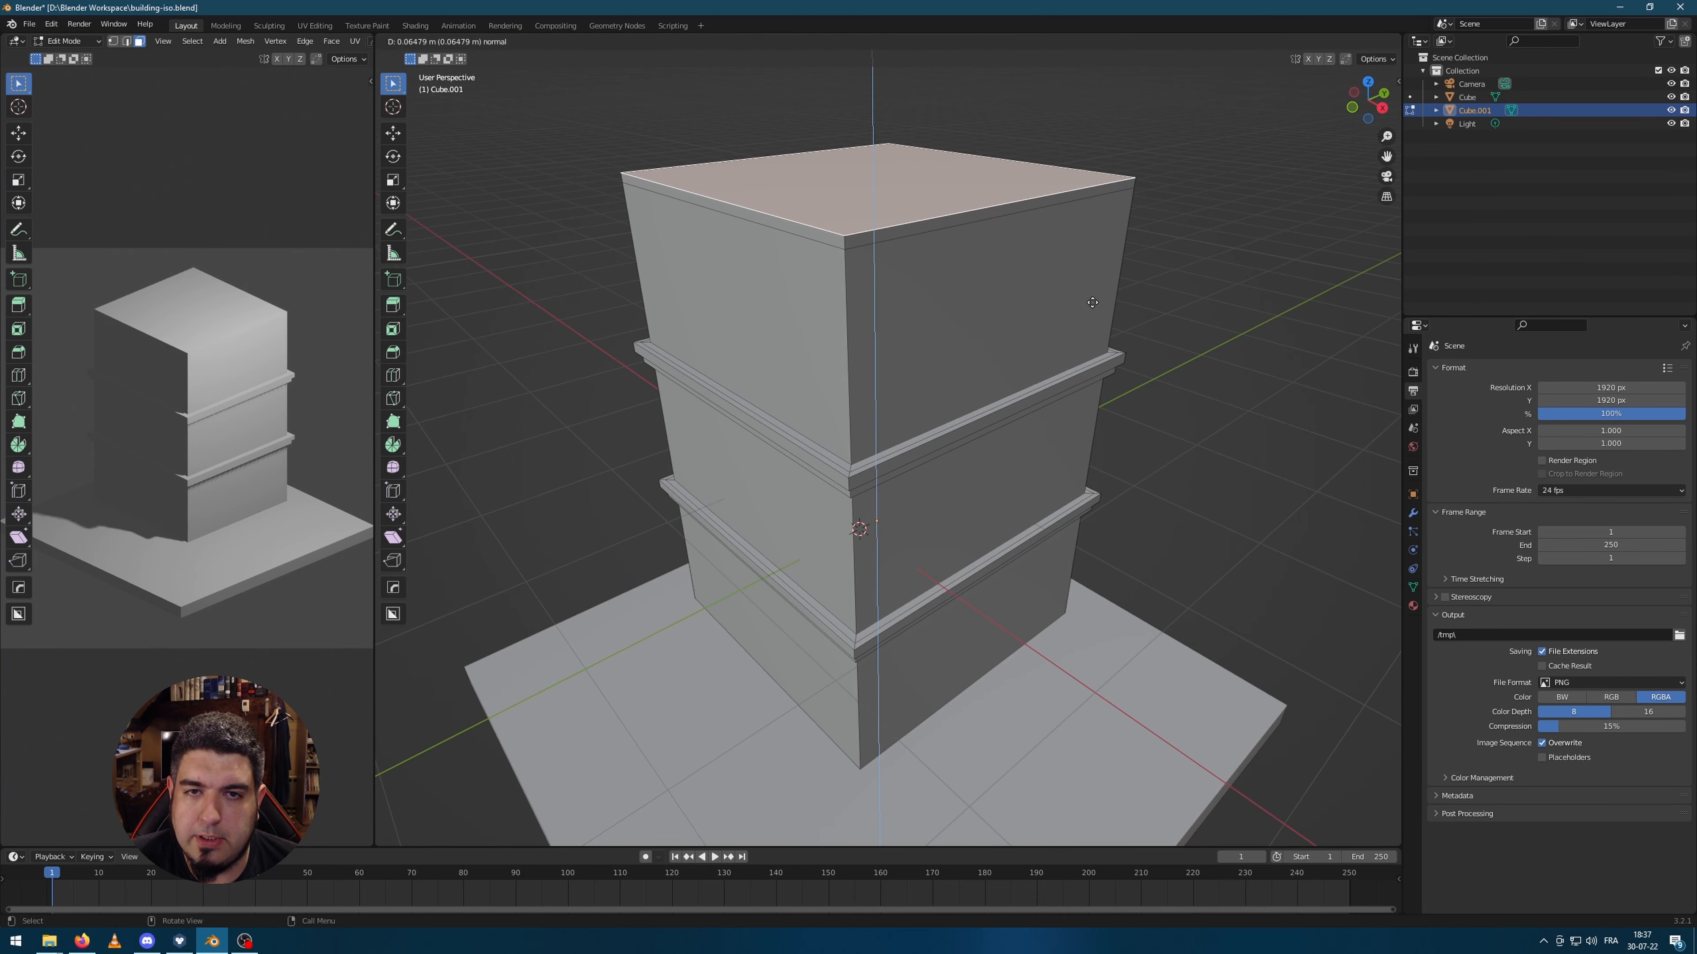
pyautogui.click(1098, 295)
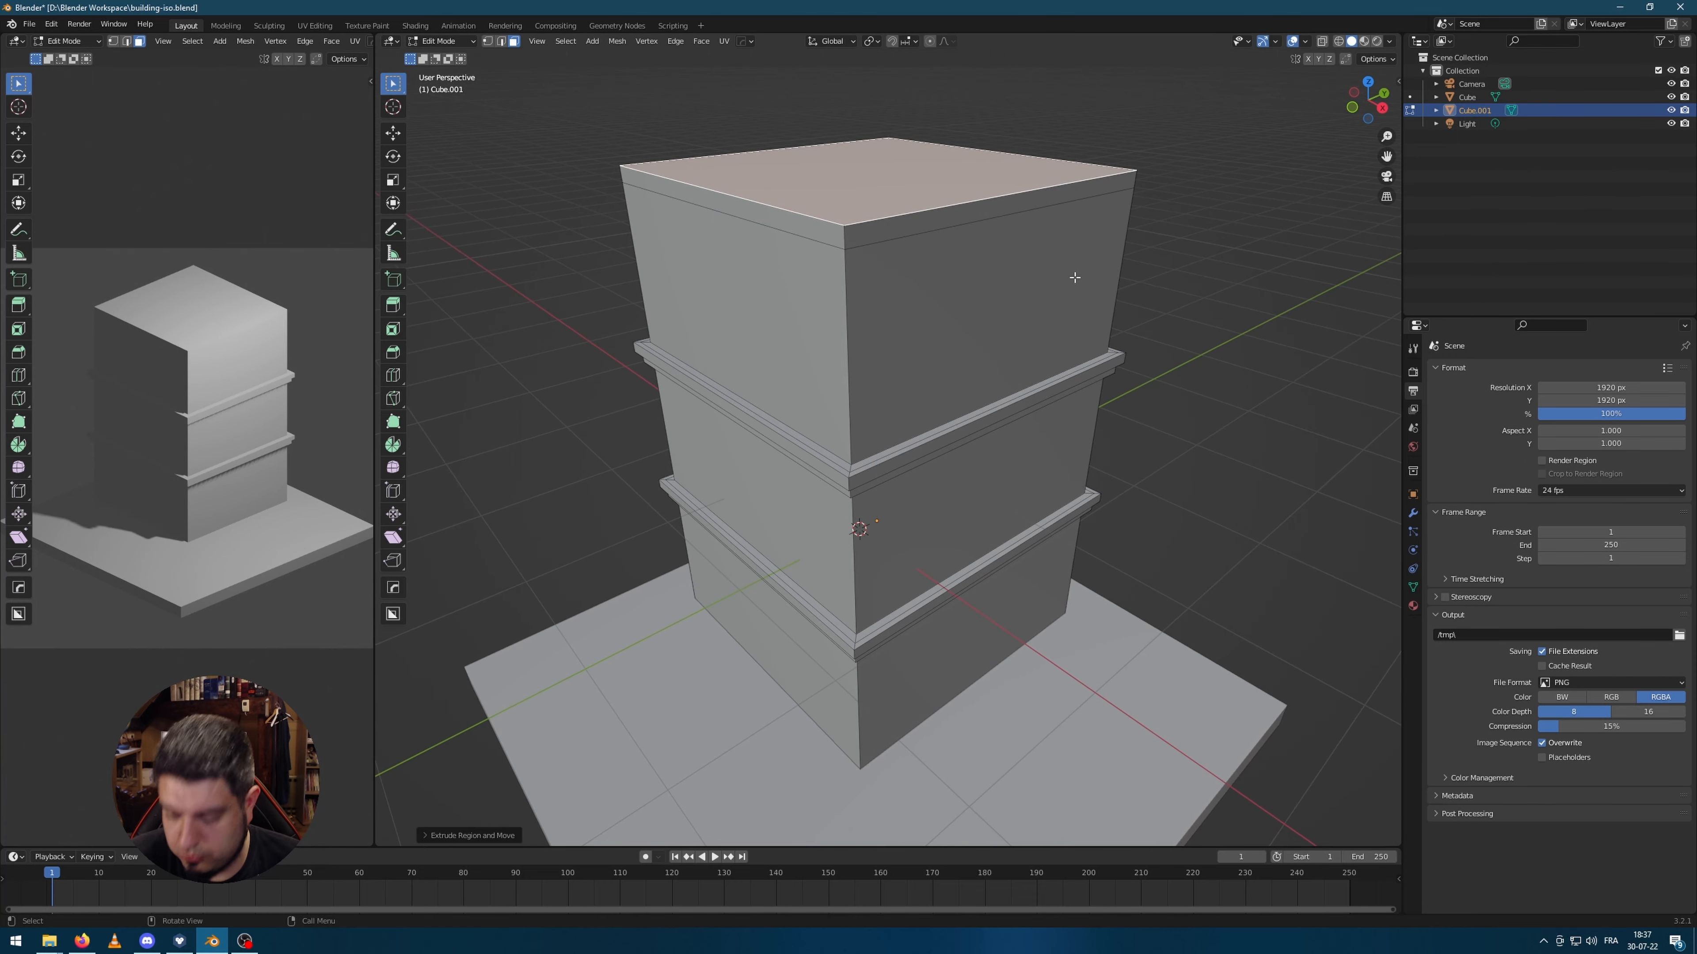
# Step: In the right orthographic view, raise the top face by a few centimetres along Z to thicken the roof band
pyautogui.press('KP_3')
pyautogui.moveTo(970, 249); pyautogui.dragTo(964, 245, button='middle')
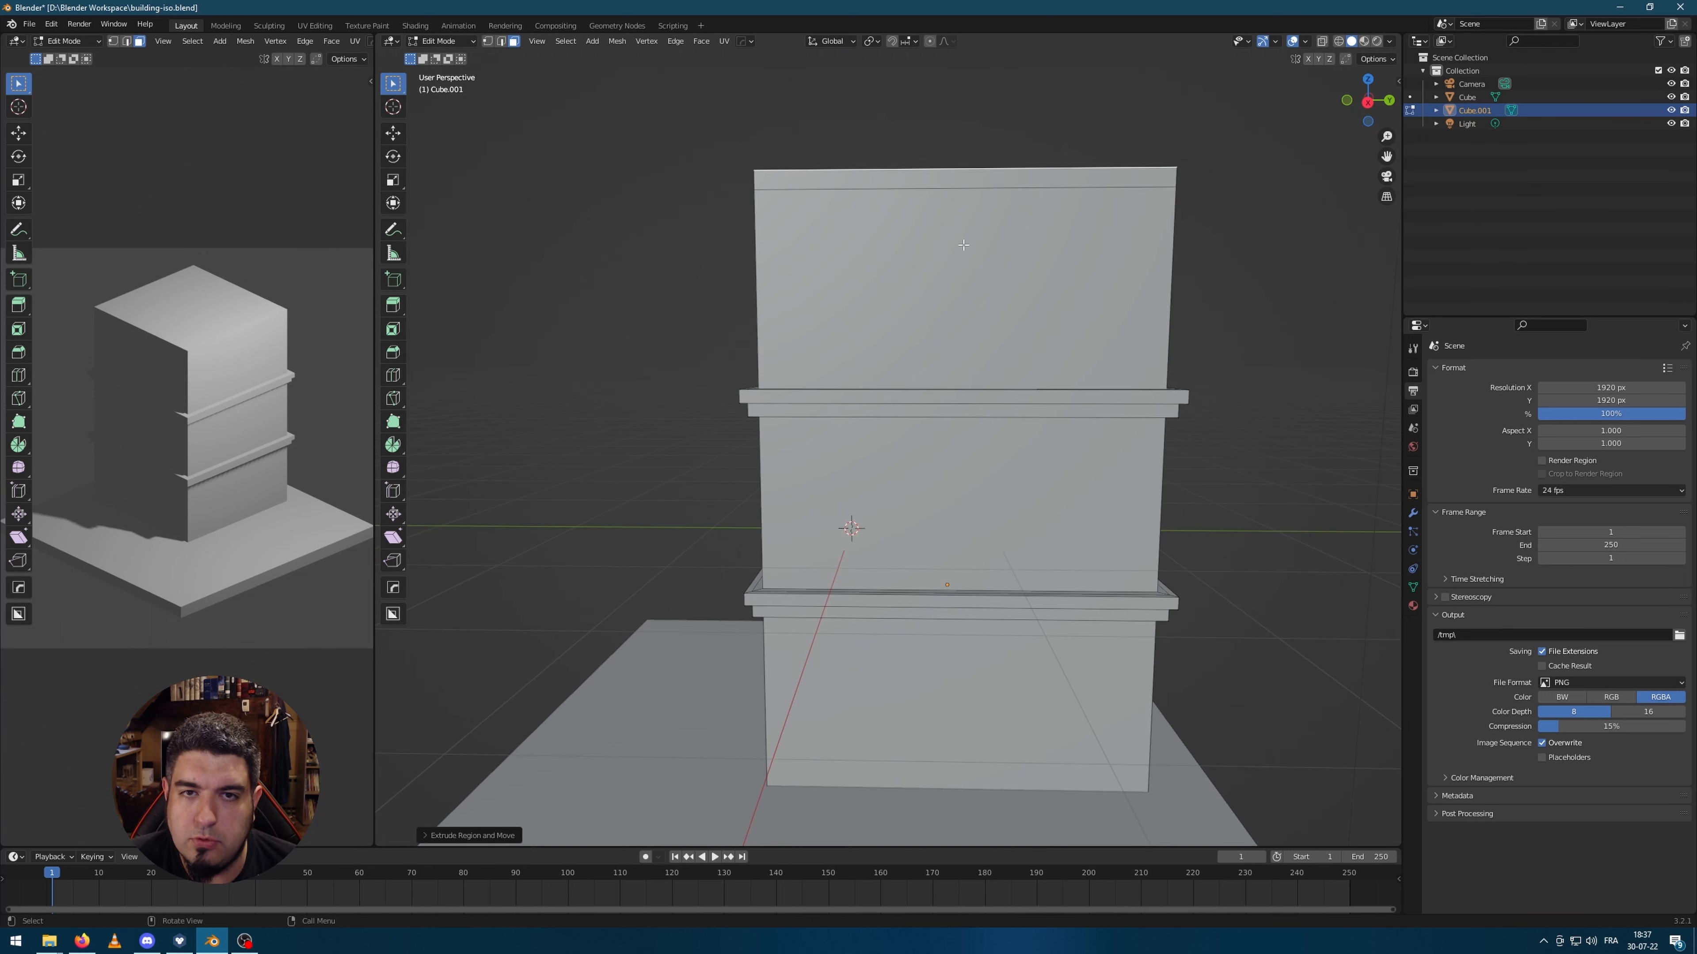
pyautogui.press('KP_3')
pyautogui.press('g')
pyautogui.press('z')
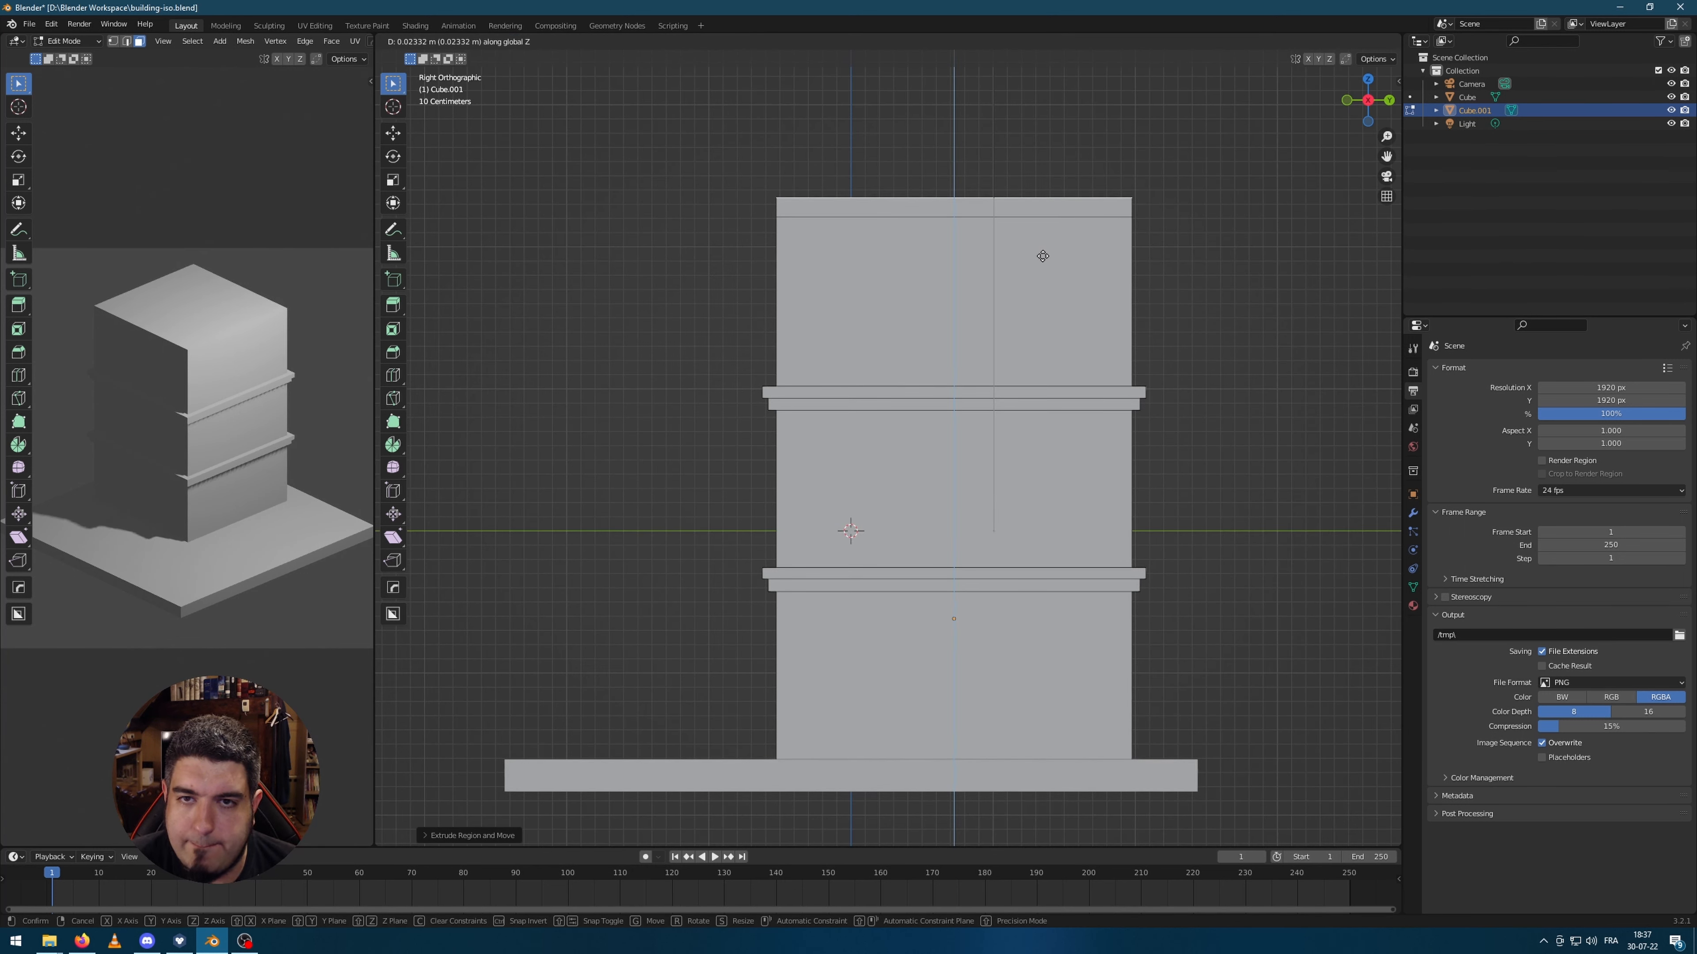
pyautogui.click(975, 208)
# Step: Add a centred horizontal loop cut around the roof band and clear the selection
pyautogui.hotkey('ctrl', 'r')
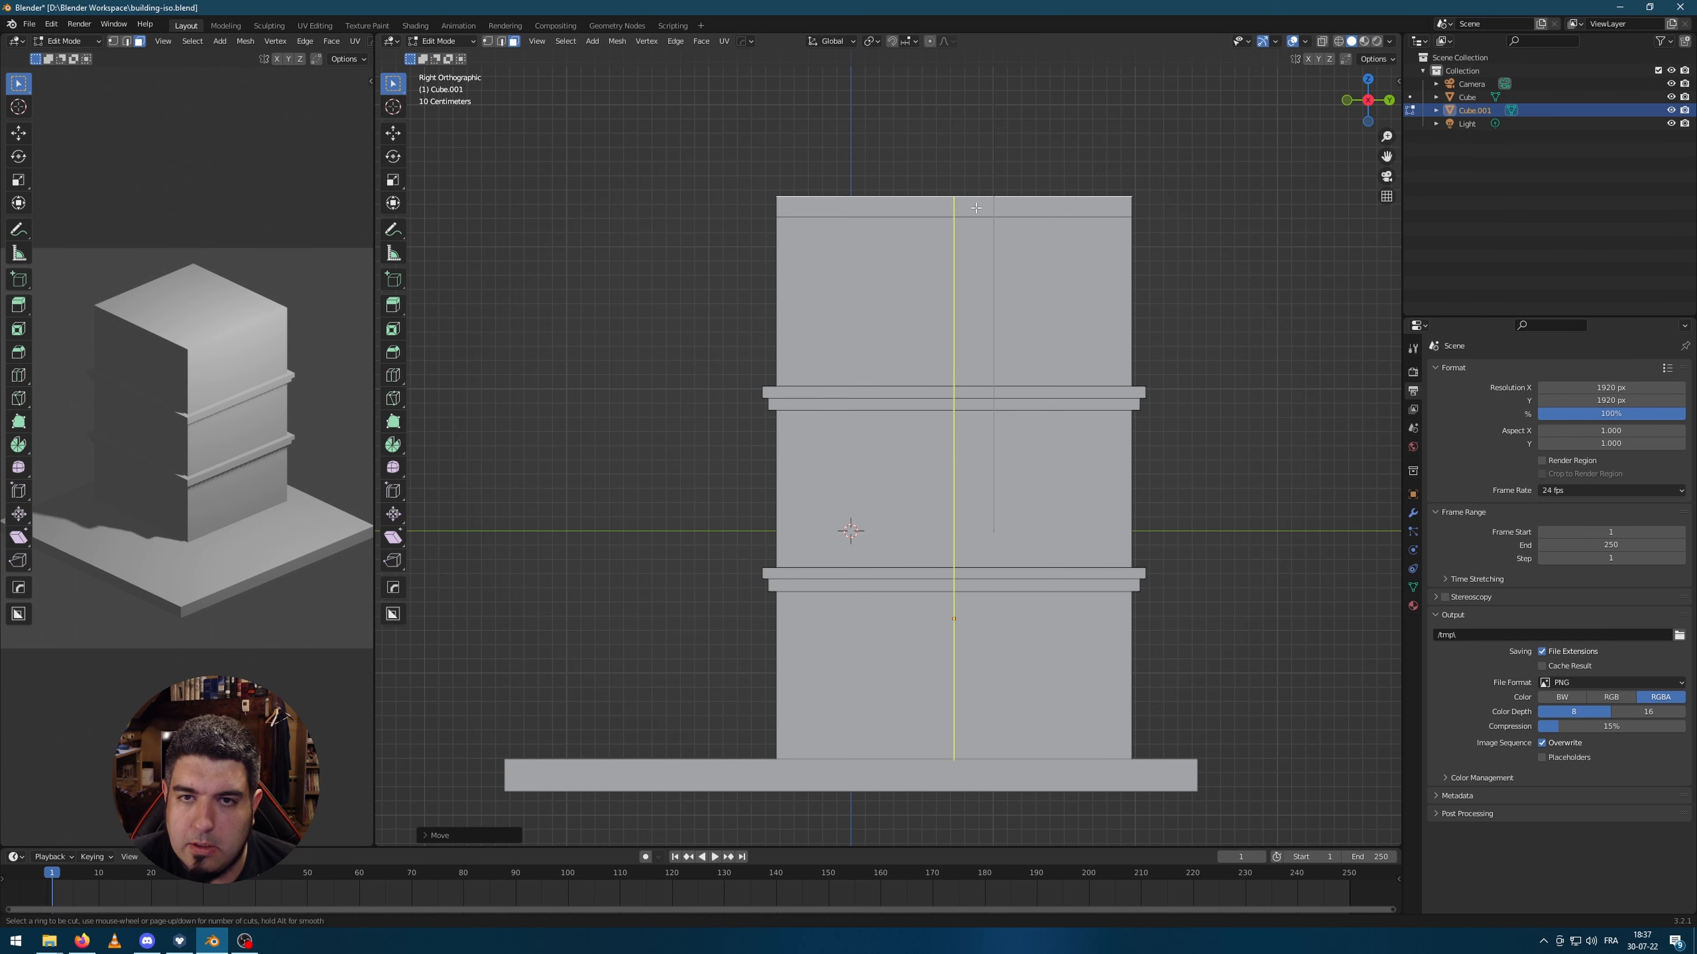
pyautogui.click(776, 207)
pyautogui.rightClick(777, 207)
pyautogui.moveTo(693, 300); pyautogui.dragTo(751, 351, button='middle')
pyautogui.hotkey('alt', 'a')
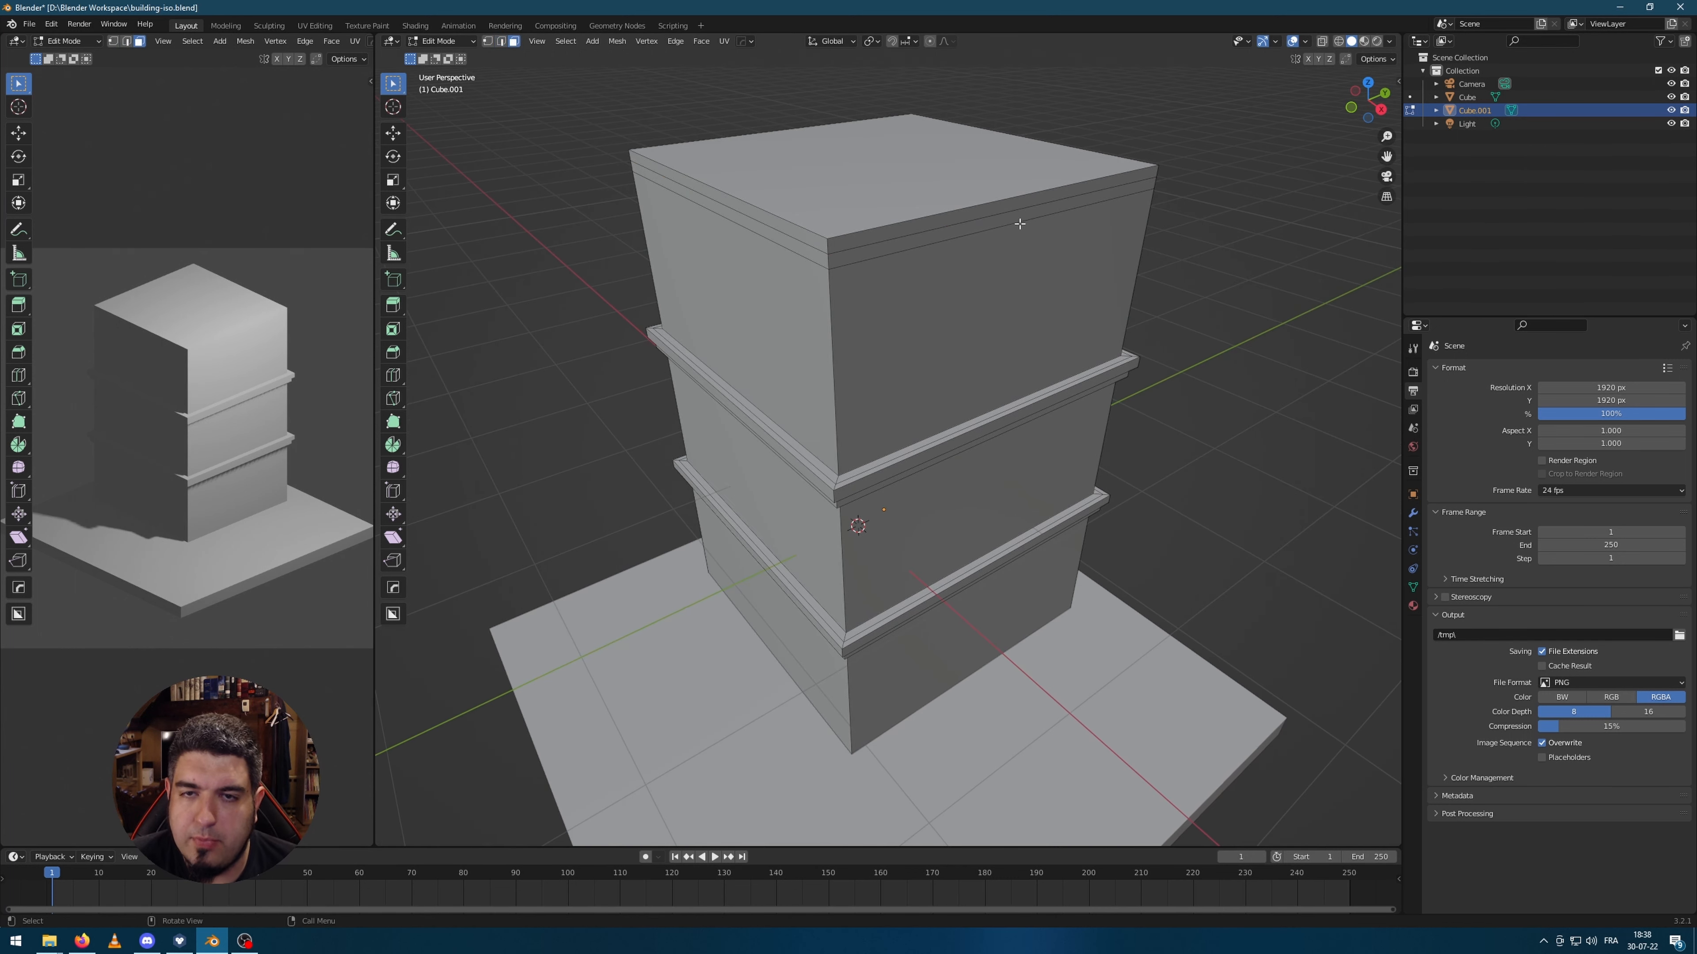
# Step: Extrude both face rings of the roof band outward along their normals by about 0.08 m
pyautogui.keyDown('alt'); pyautogui.click(1145, 186); pyautogui.keyUp('alt')
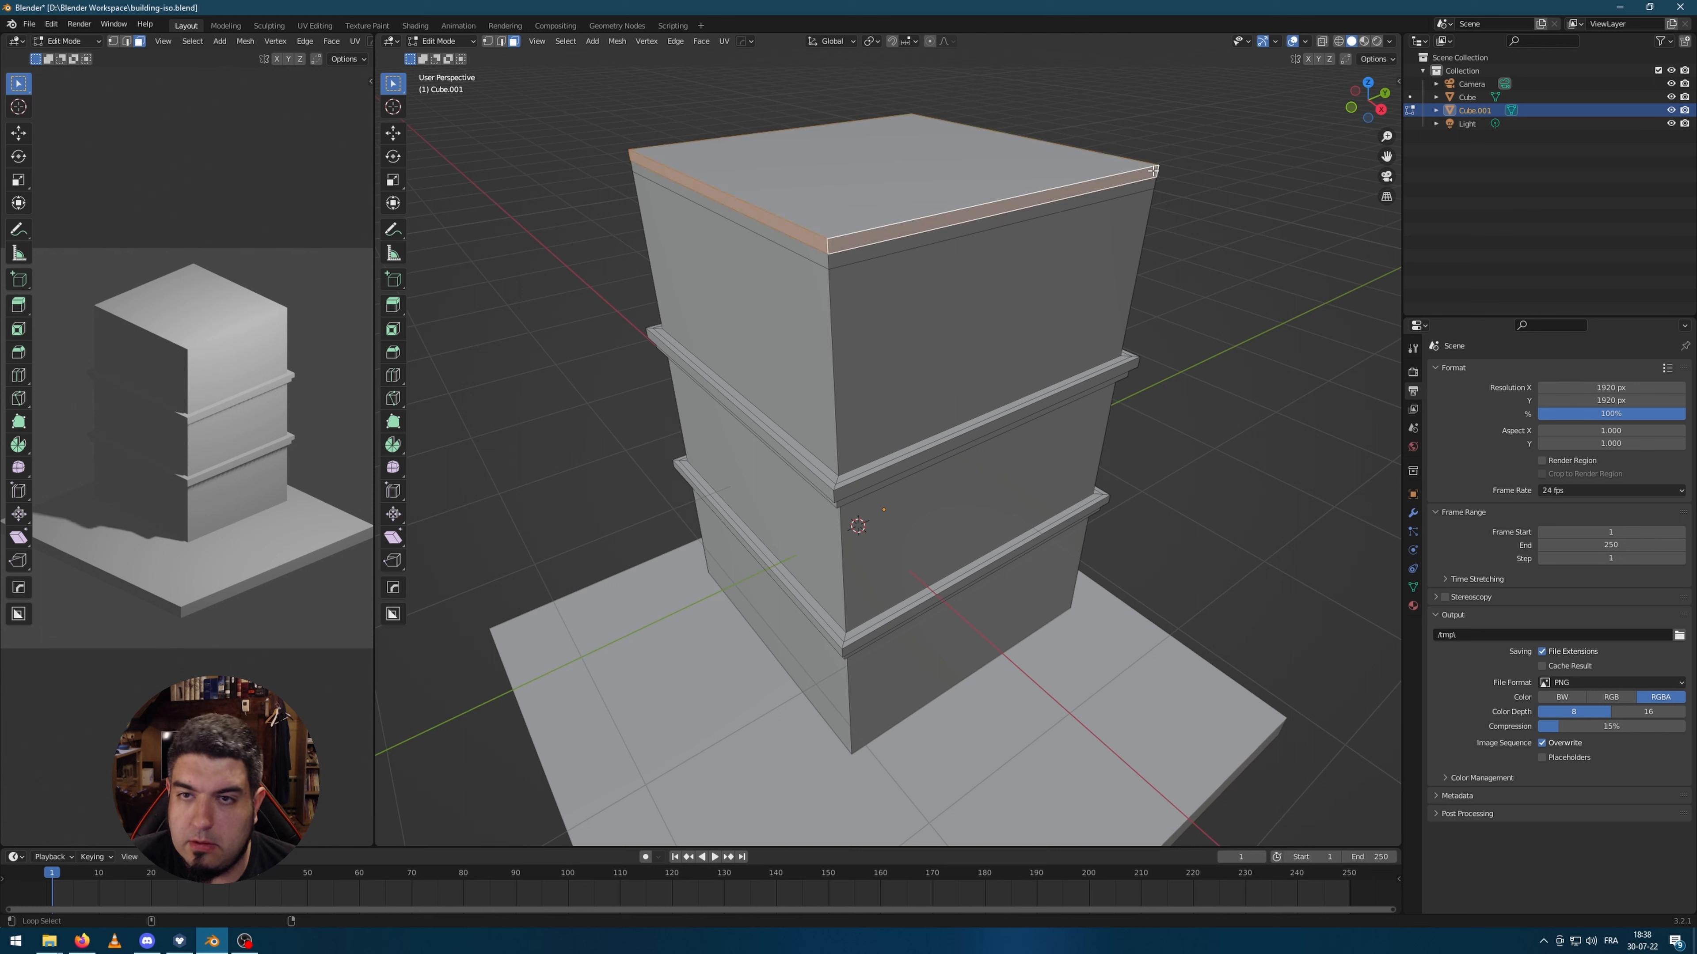
pyautogui.keyDown('alt'); pyautogui.click(1150, 188); pyautogui.keyUp('alt')
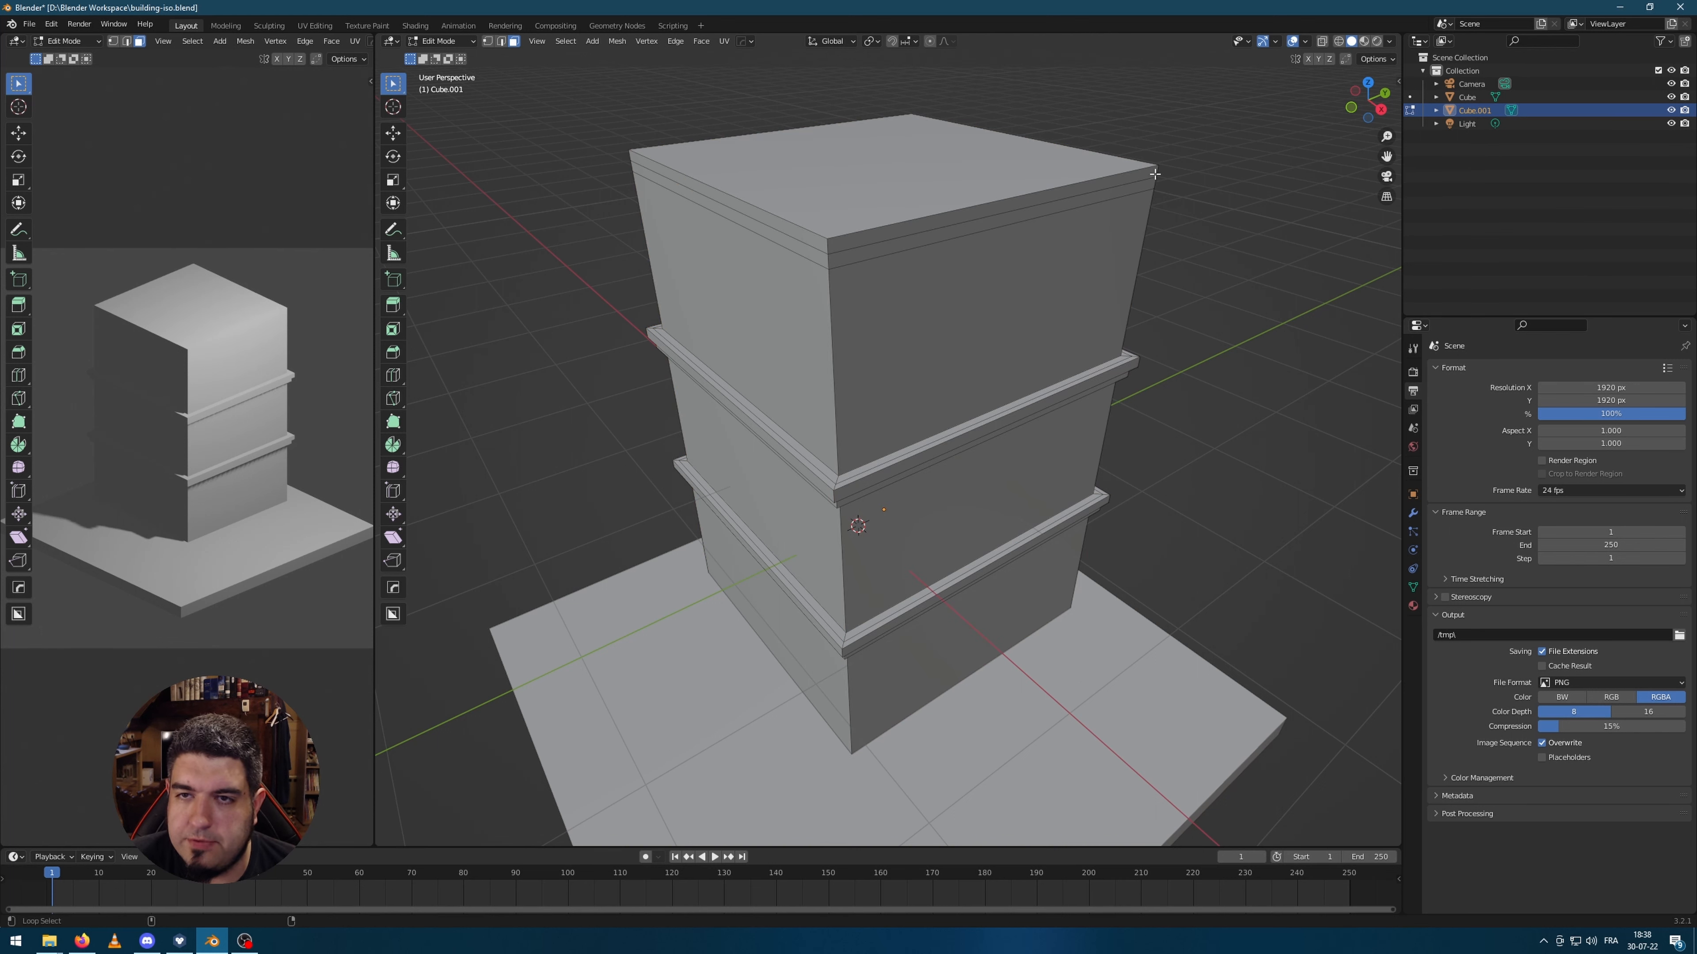
pyautogui.keyDown('alt'); pyautogui.click(1155, 173); pyautogui.keyUp('alt')
pyautogui.rightClick(1185, 254)
pyautogui.click(1206, 288)
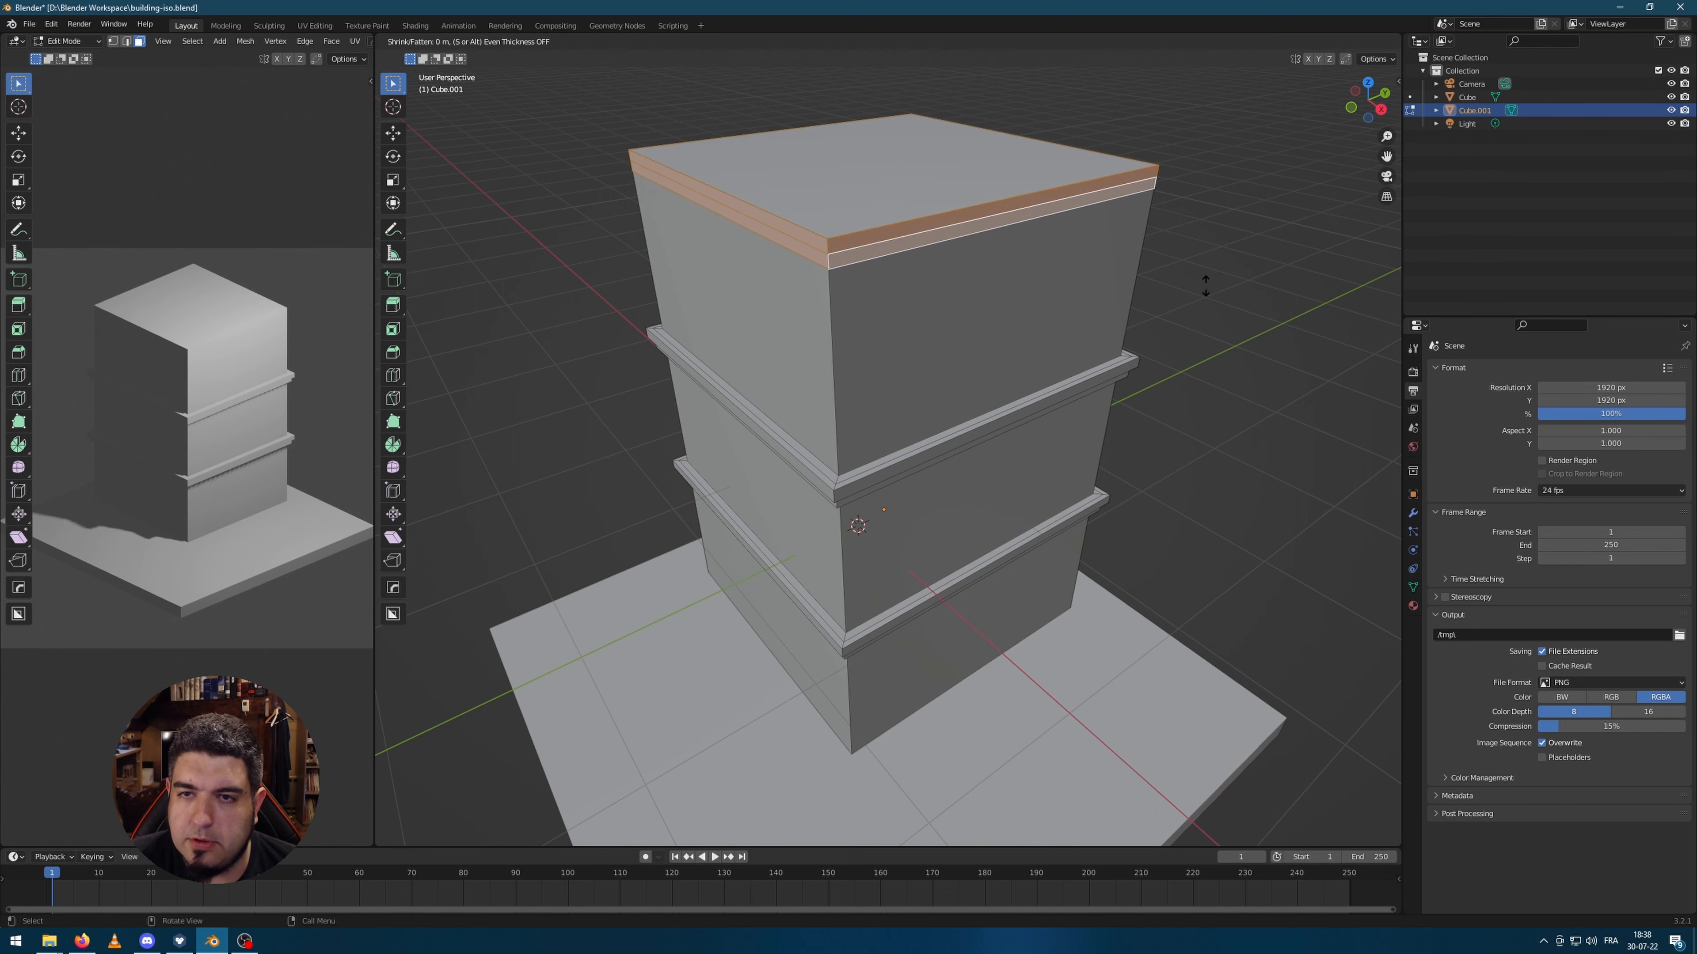
pyautogui.click(1193, 271)
pyautogui.moveTo(1194, 271); pyautogui.dragTo(1176, 364, button='middle')
pyautogui.hotkey('alt', 'e')
pyautogui.click(1204, 392)
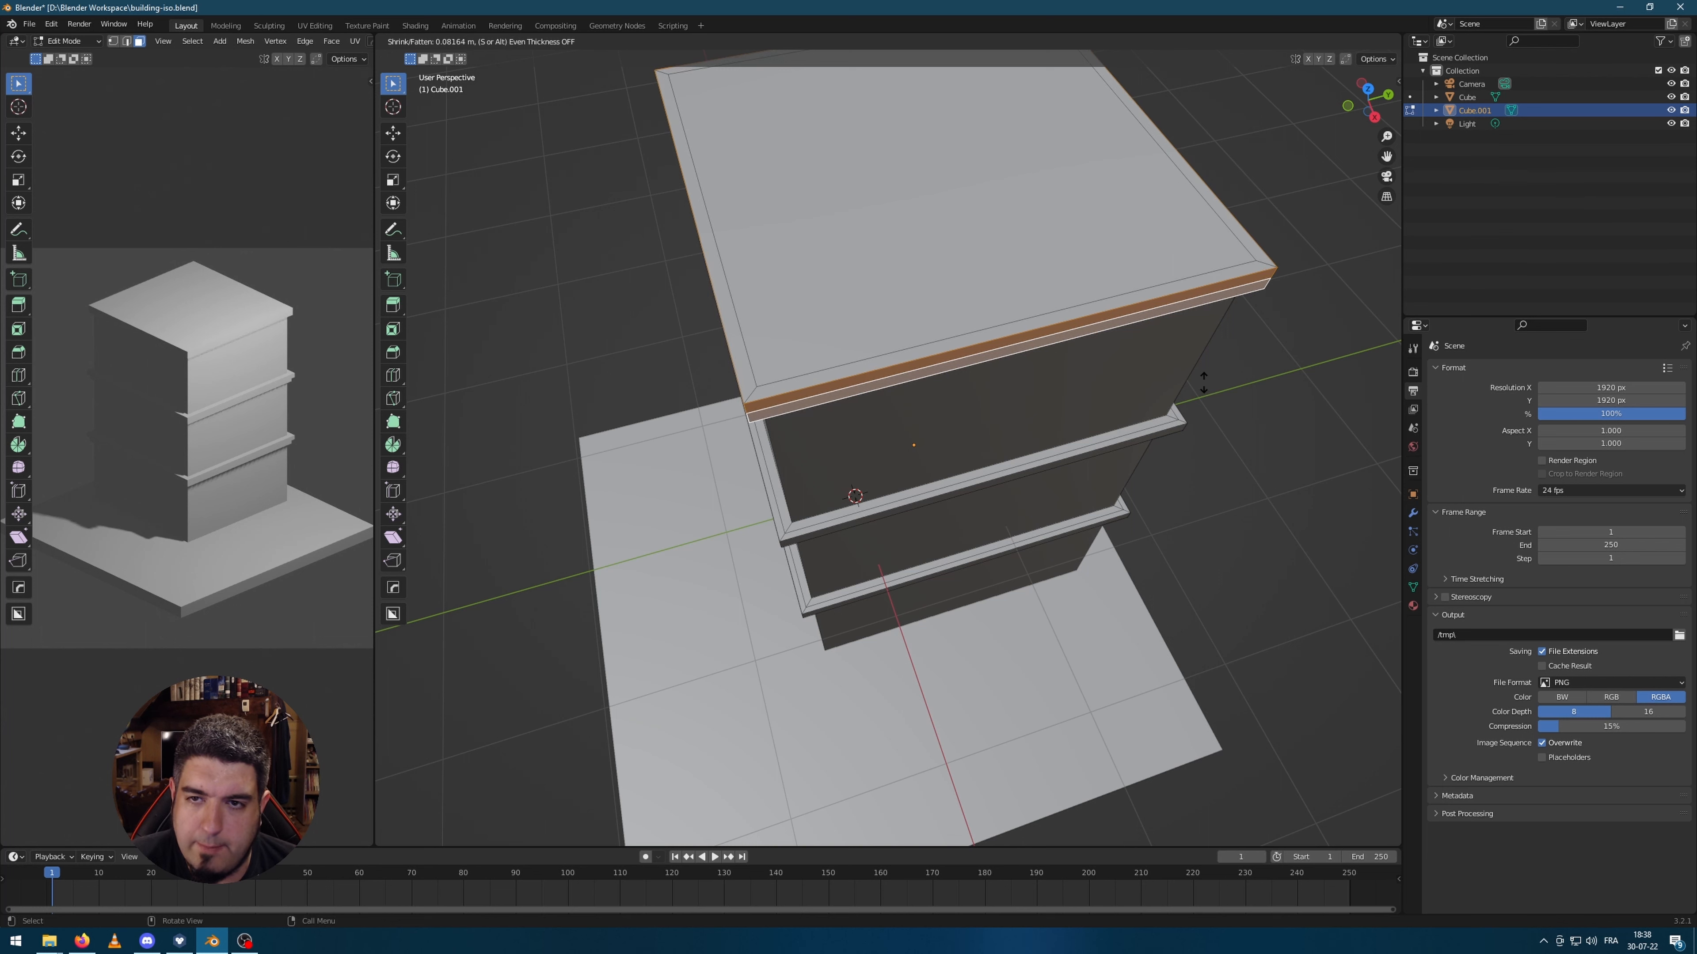
pyautogui.click(1207, 382)
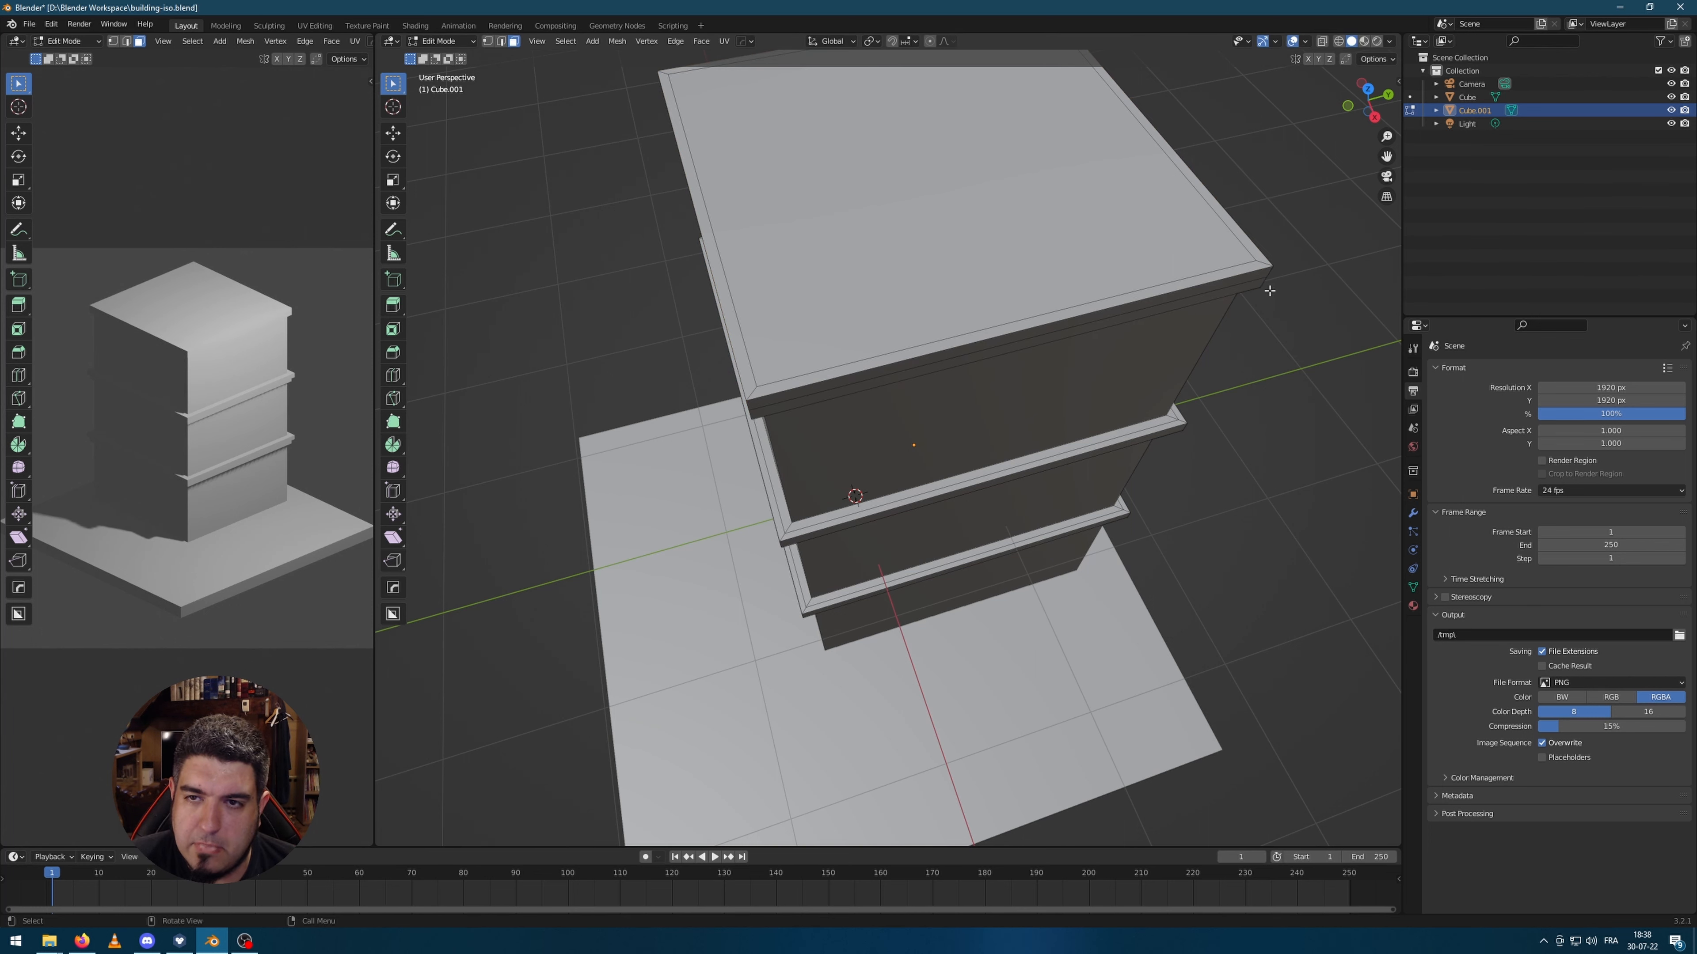
# Step: Extrude the upper face ring of the roof band outward along its normals by about 0.09 m
pyautogui.moveTo(1268, 287); pyautogui.dragTo(1301, 382, button='middle')
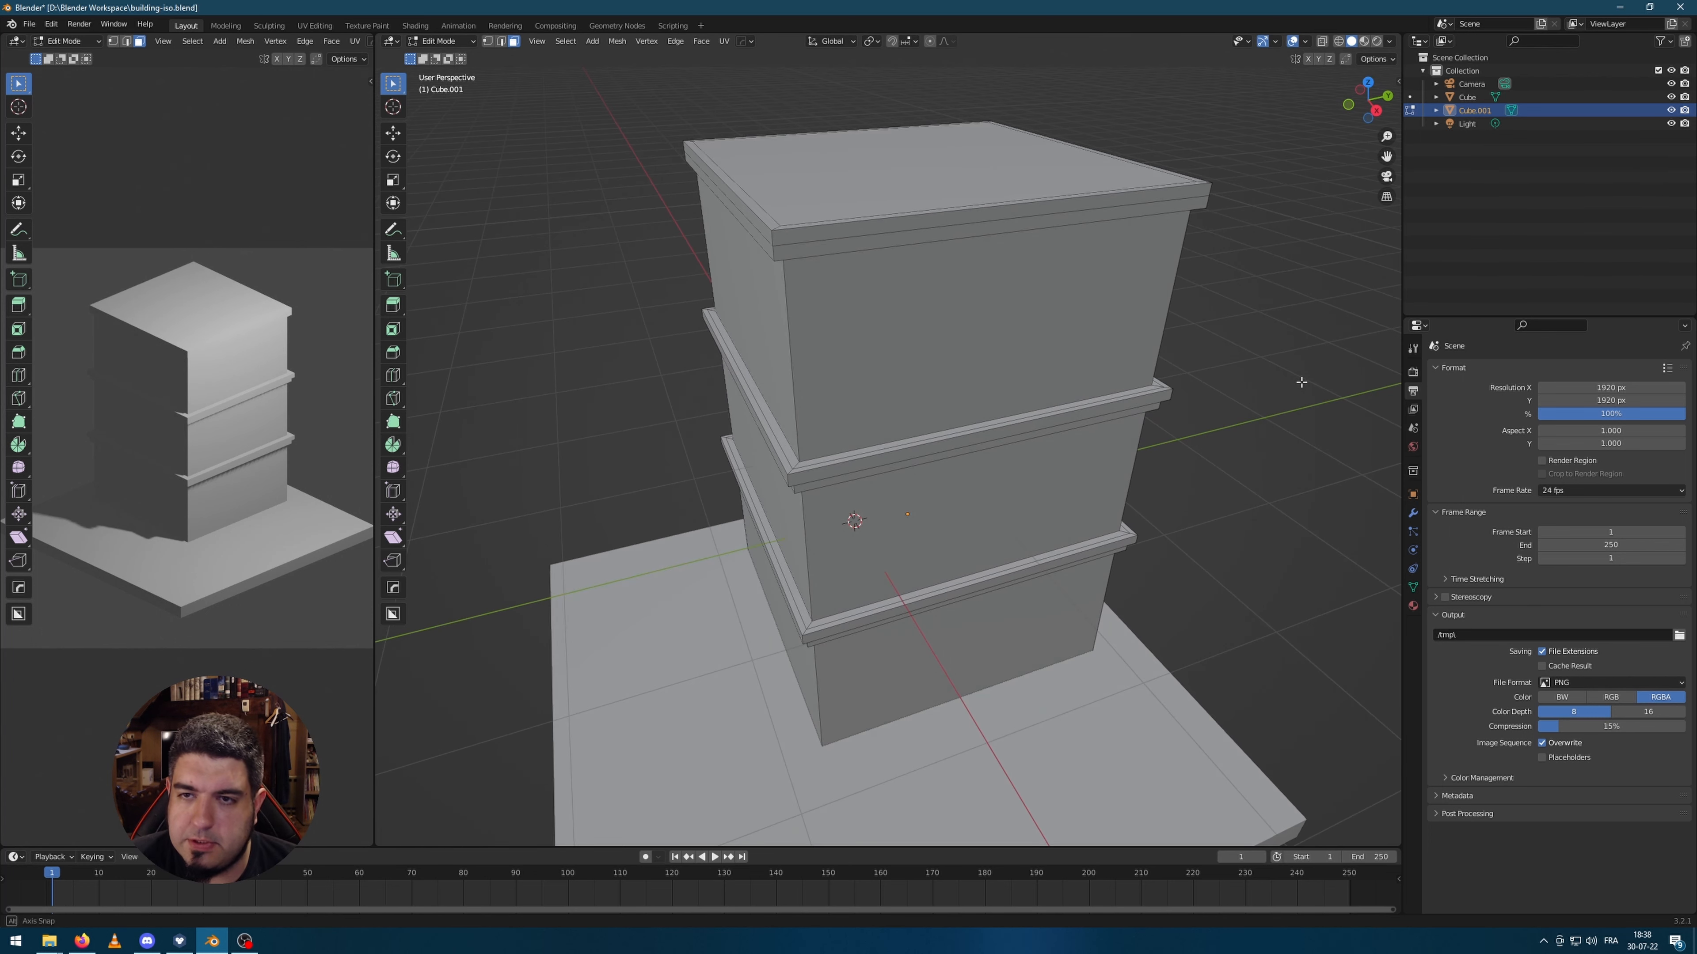
pyautogui.keyDown('alt'); pyautogui.click(1211, 190); pyautogui.keyUp('alt')
pyautogui.hotkey('alt', 'e')
pyautogui.click(1270, 287)
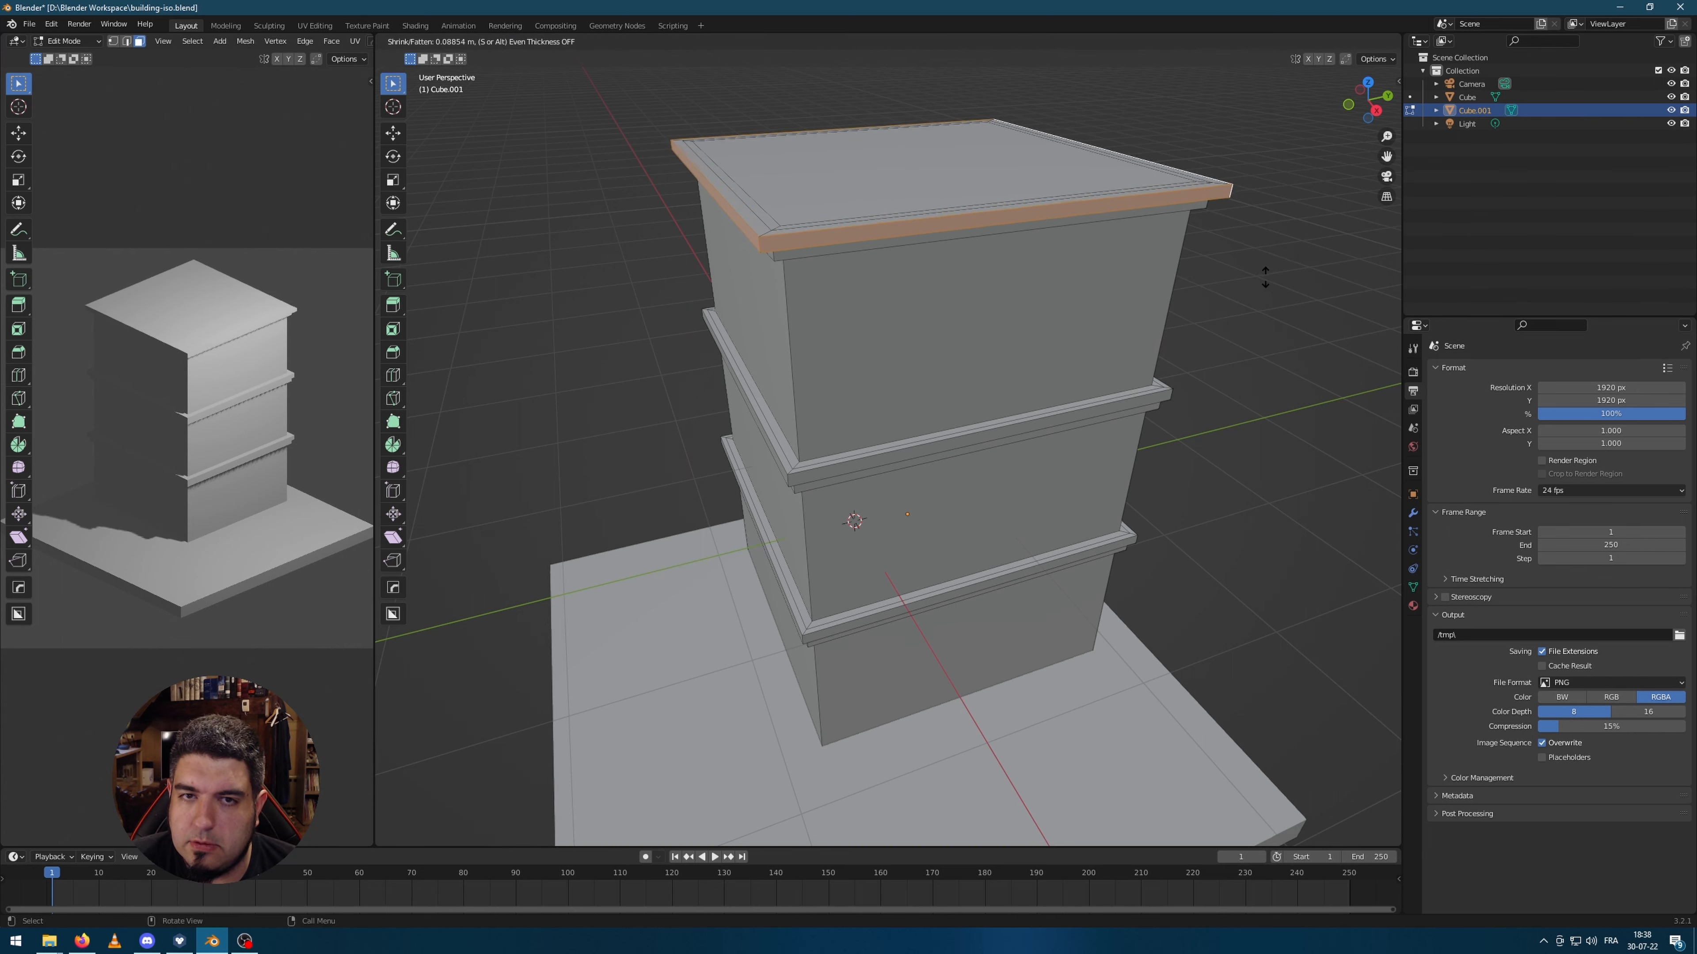
pyautogui.click(1265, 270)
# Step: Extrude the inner top face of the roof downward by about 0.05 m to recess it, and clear the selection
pyautogui.click(915, 186)
pyautogui.moveTo(916, 180); pyautogui.dragTo(1003, 162, button='middle')
pyautogui.press('e')
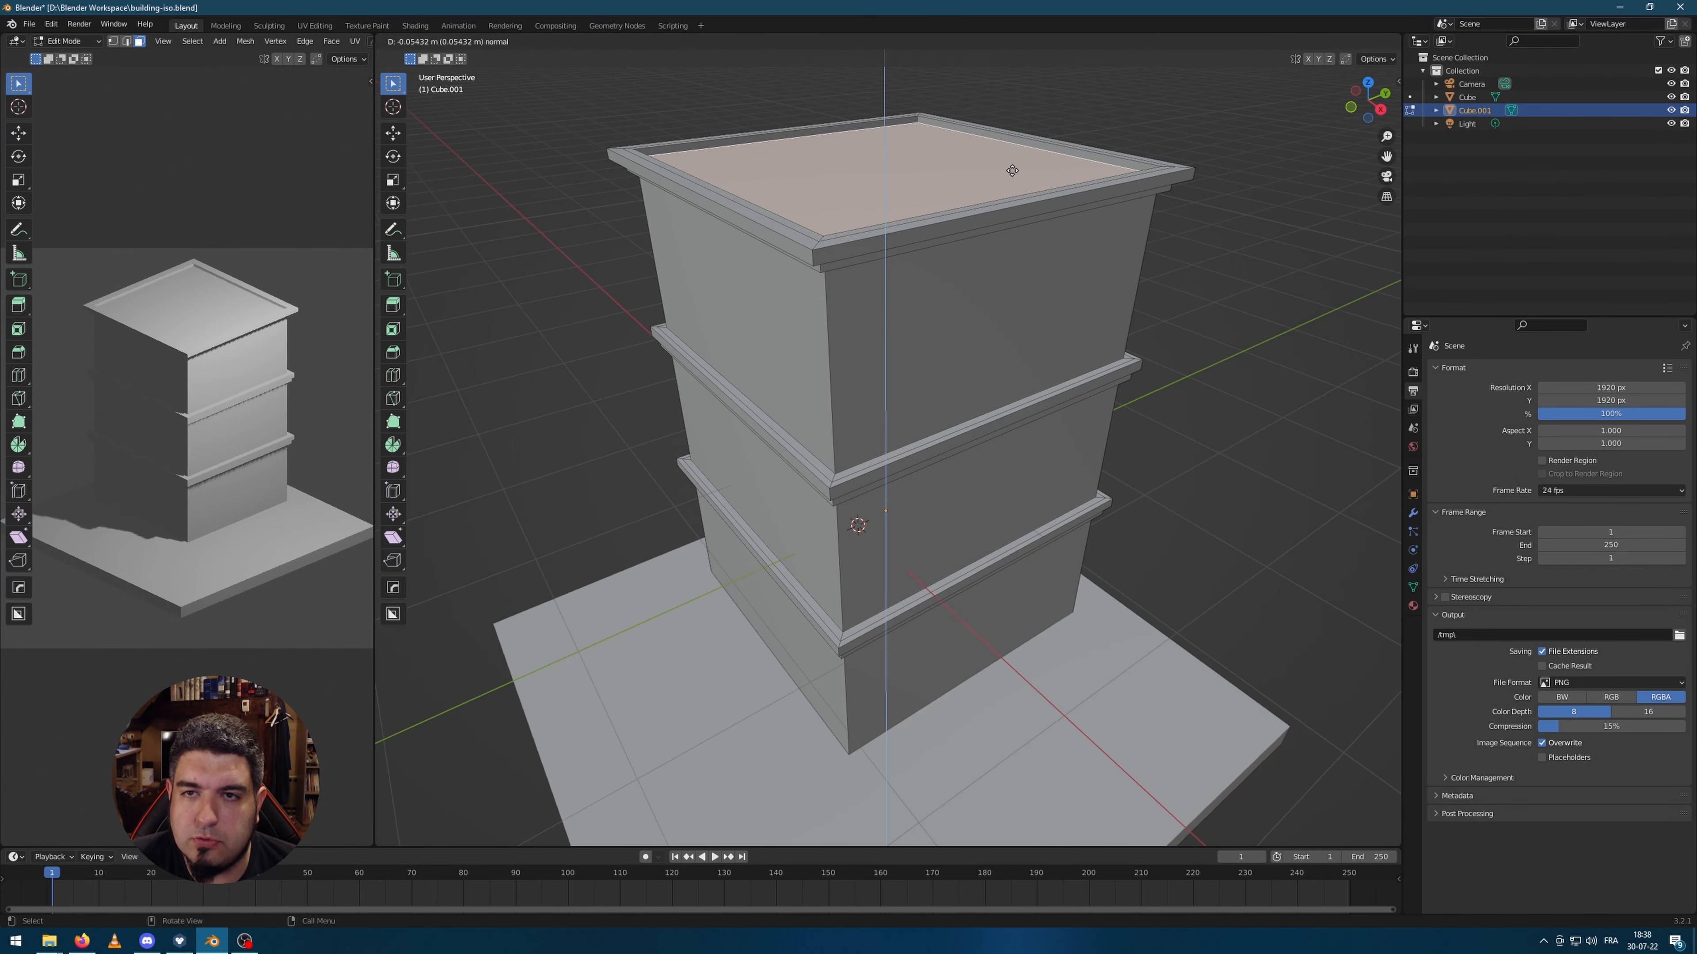
pyautogui.click(1019, 171)
pyautogui.hotkey('alt', 'a')
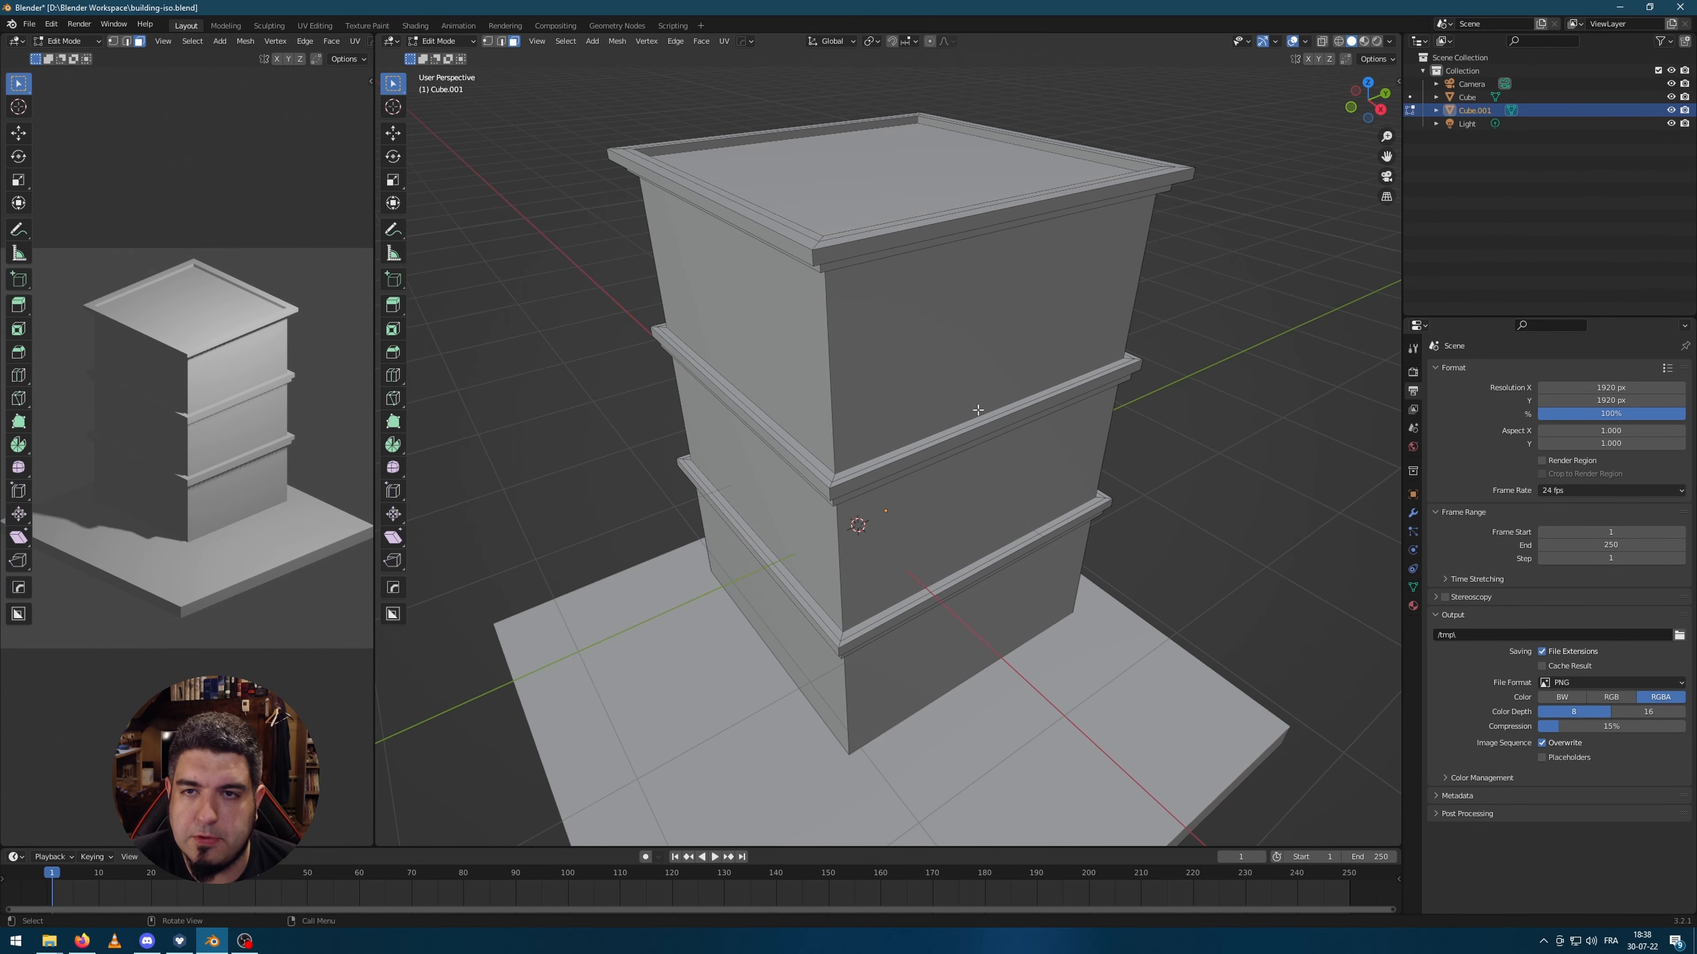
pyautogui.moveTo(978, 405); pyautogui.dragTo(1176, 438, button='middle')
pyautogui.hotkey('ctrl', 's')
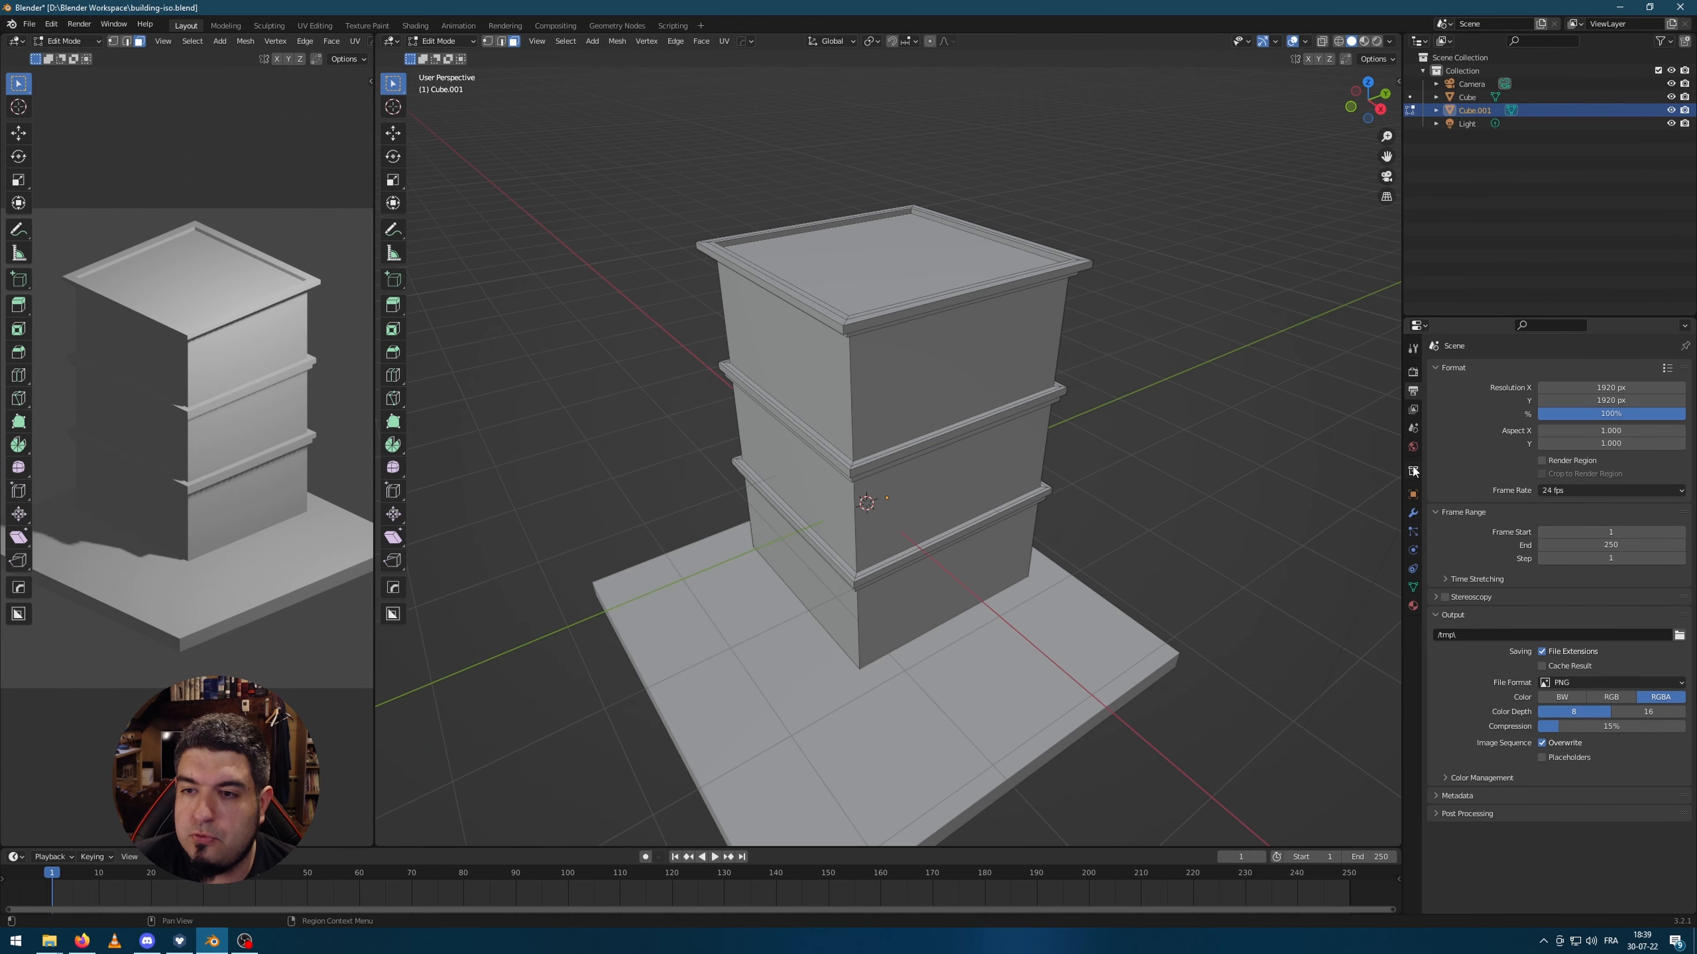
# Step: Show the world settings, leave Edit Mode and delete the scene's light
pyautogui.click(1413, 446)
pyautogui.scroll(-3, 1163, 423)
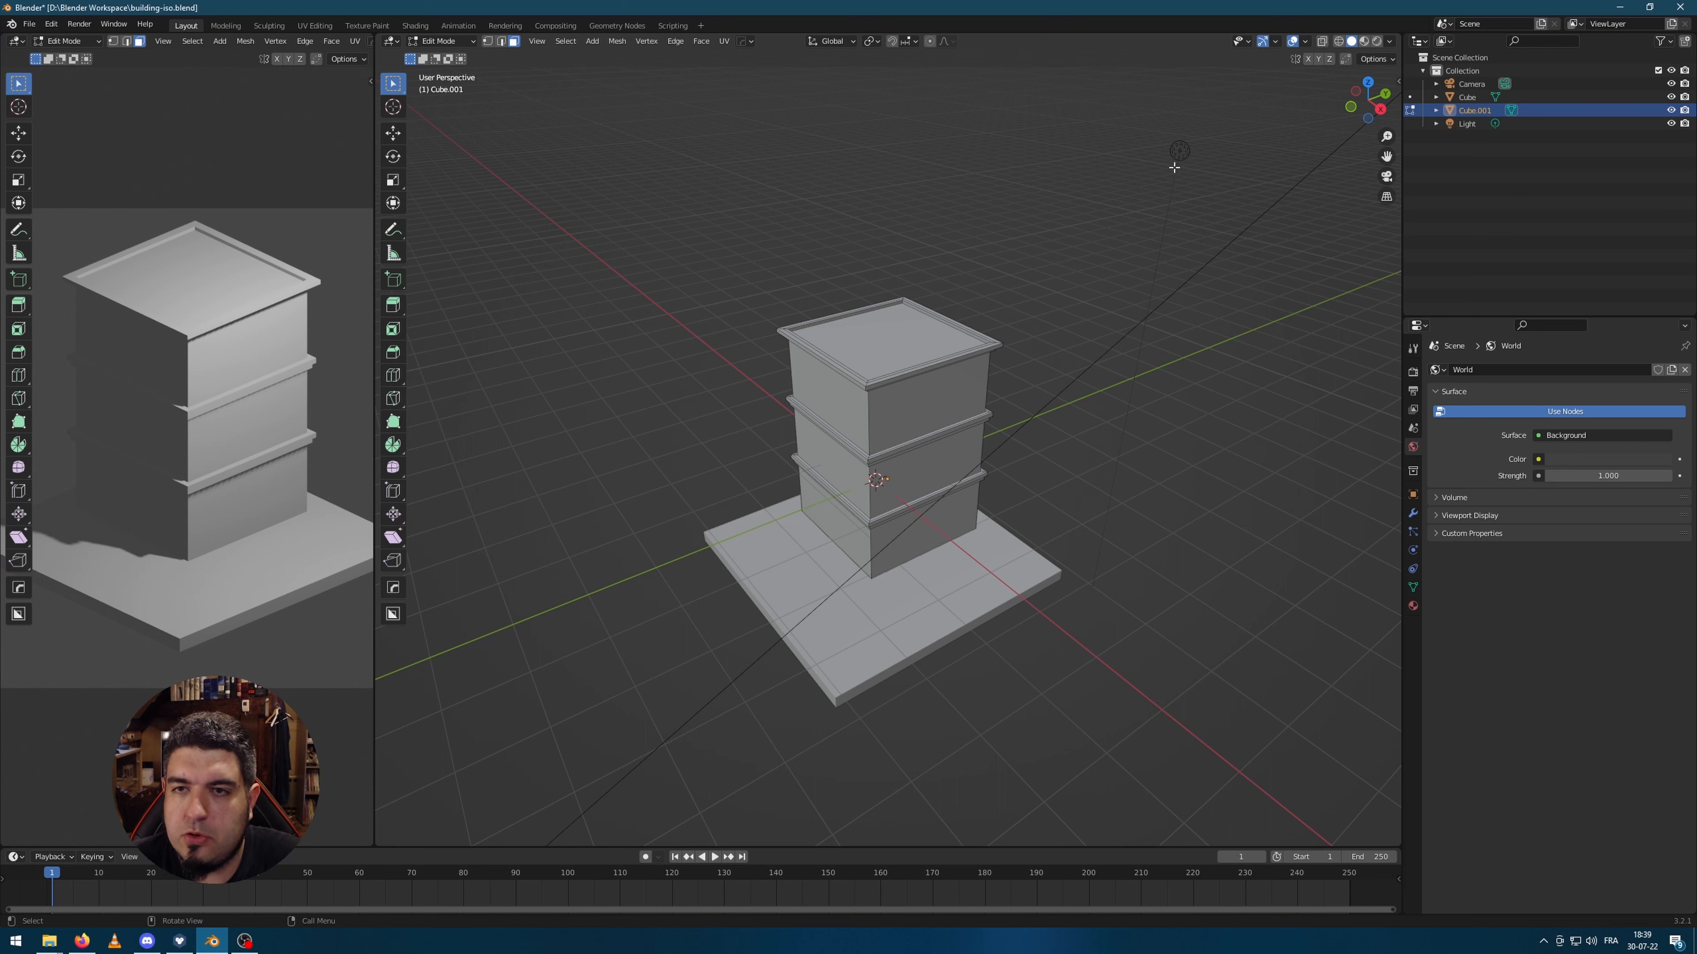
pyautogui.press('Tab')
pyautogui.click(1181, 151)
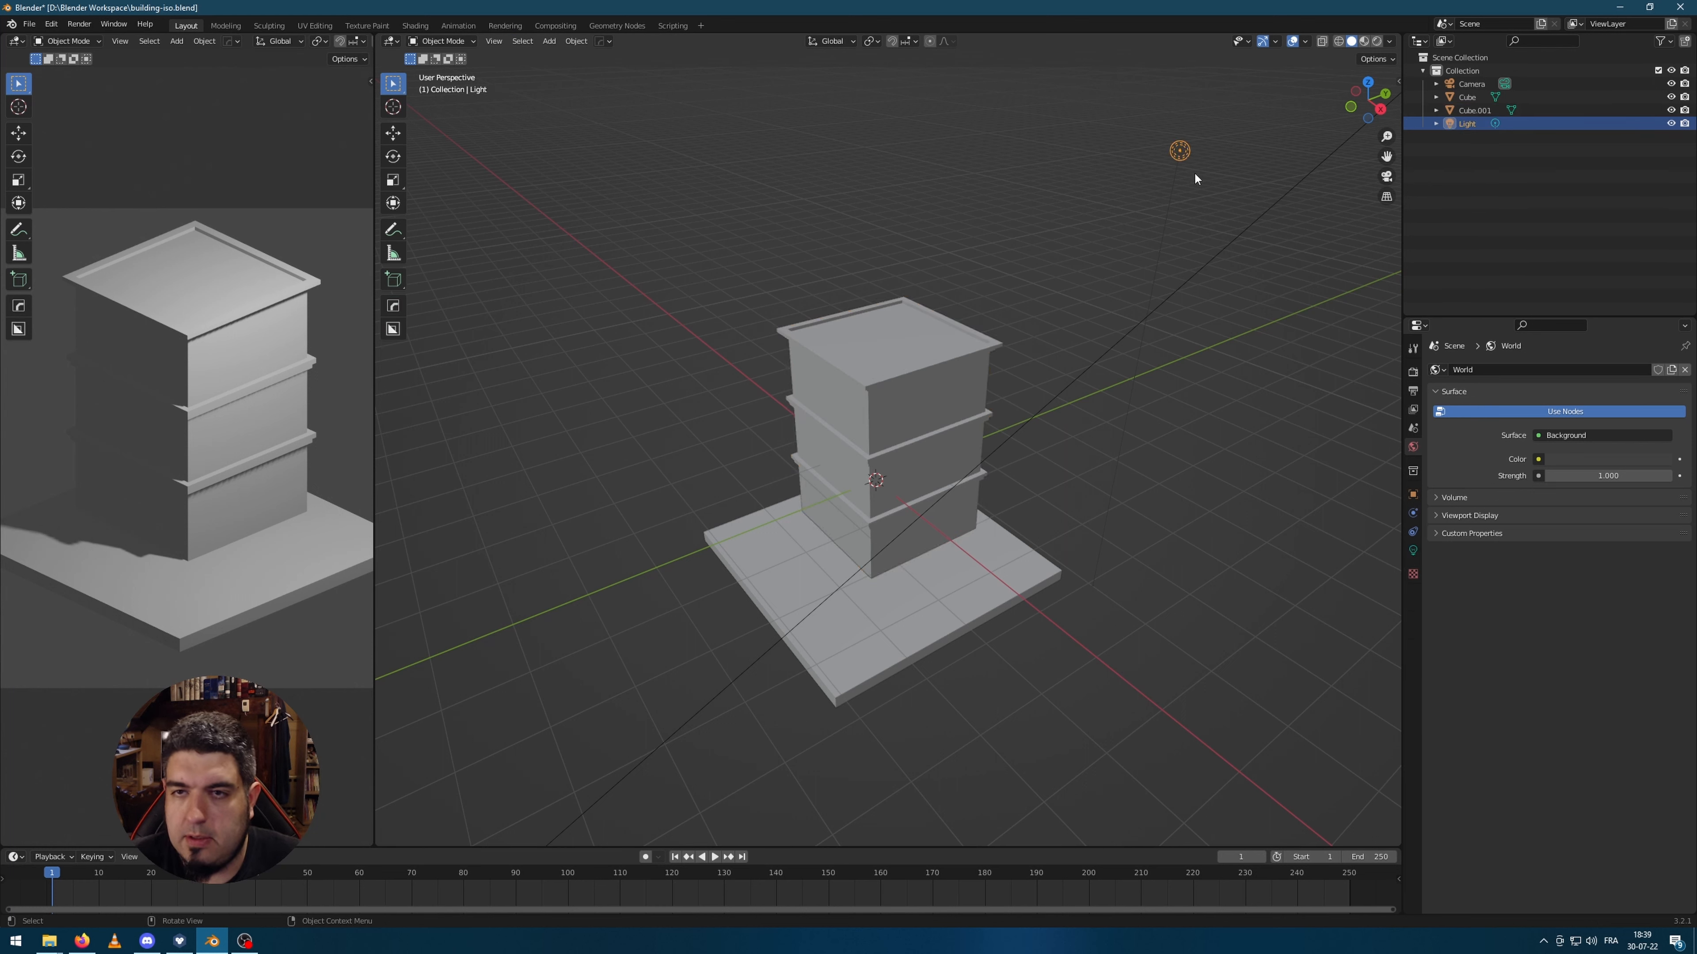
pyautogui.press('Delete')
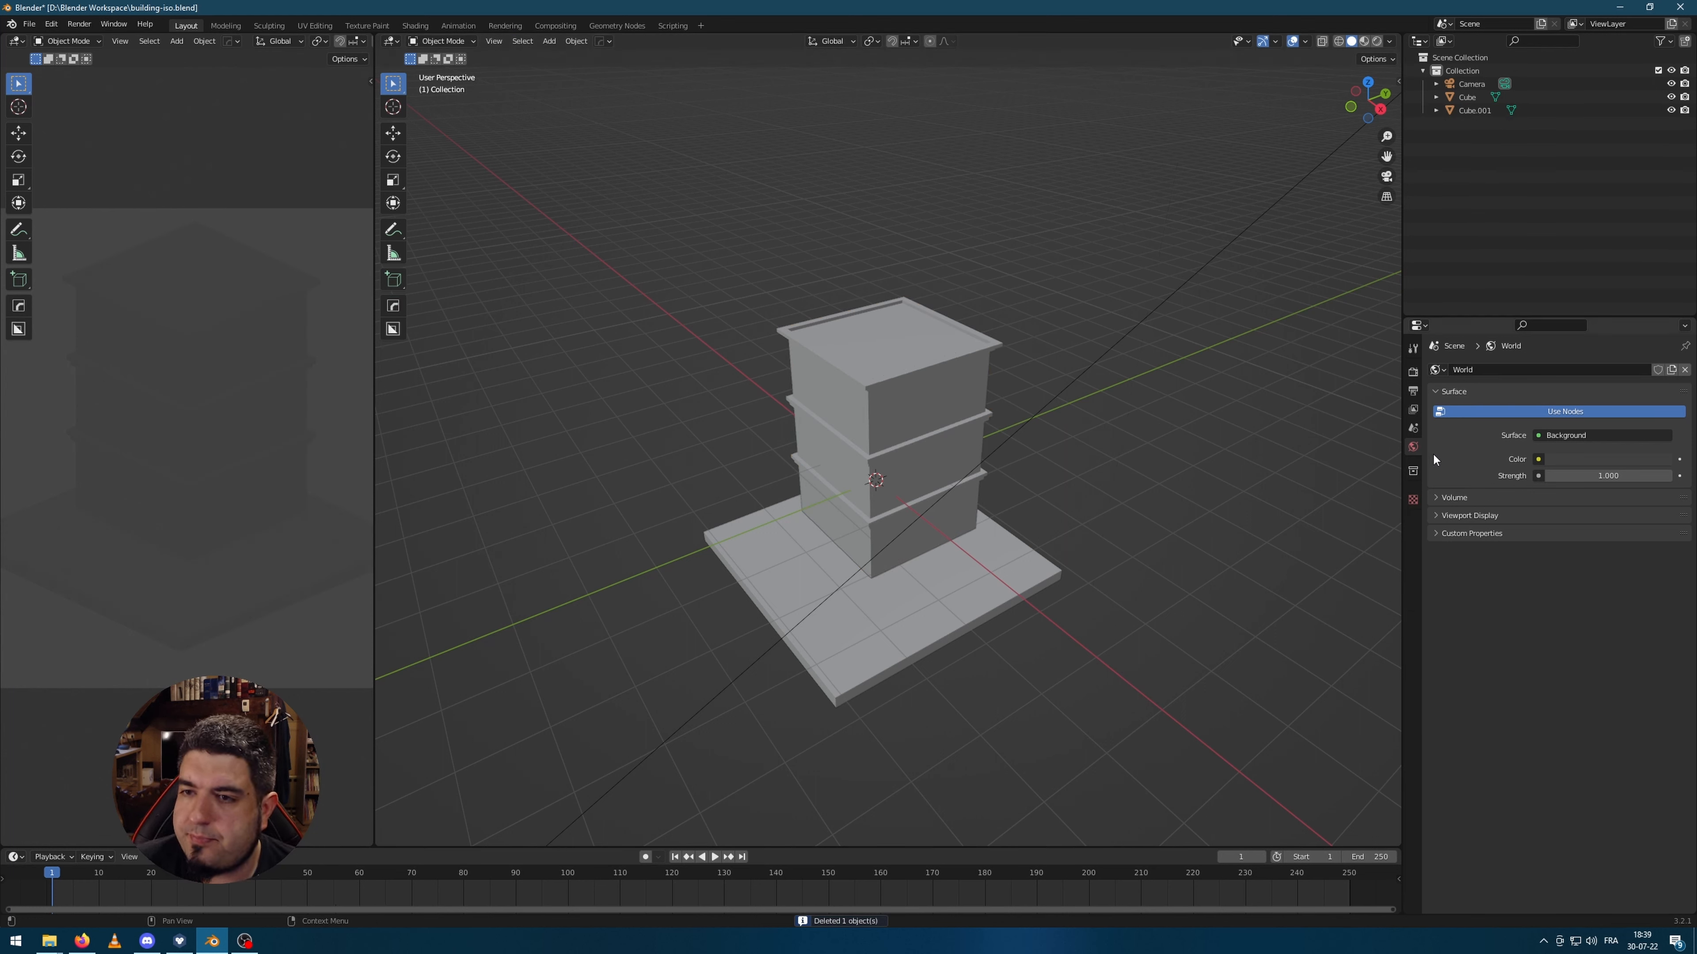
# Step: Set the world background colour to an Environment Texture and load rooitou_park_2k.hdr from the hdri folder
pyautogui.click(1538, 459)
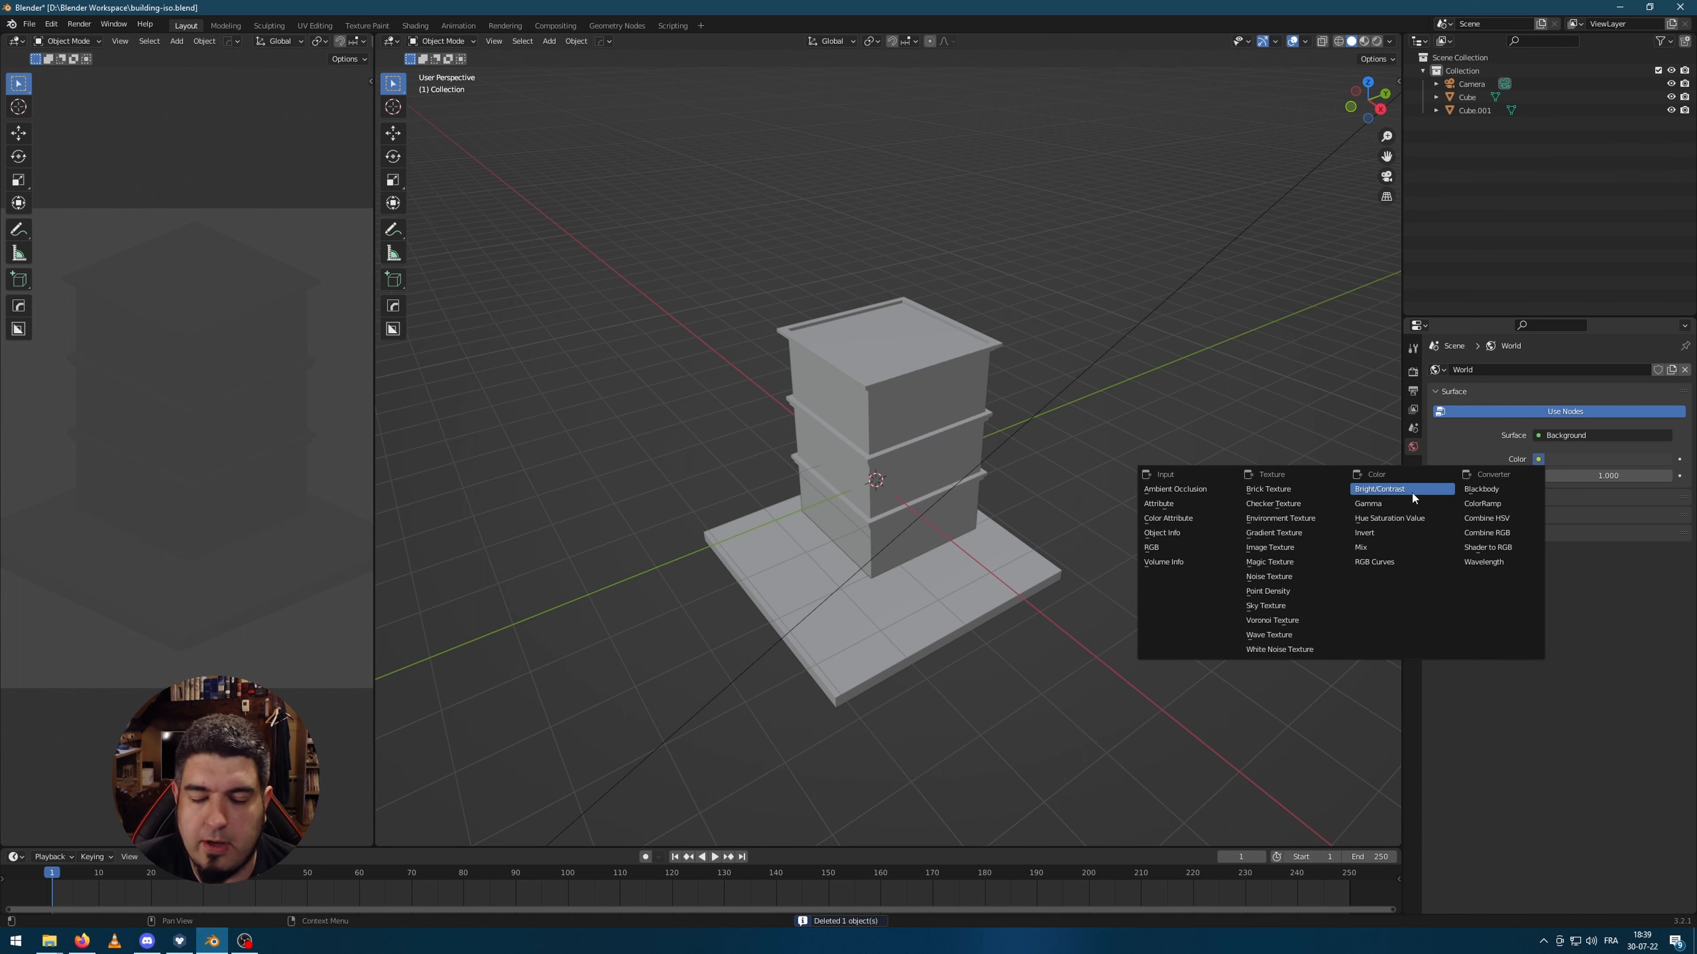
pyautogui.click(1297, 517)
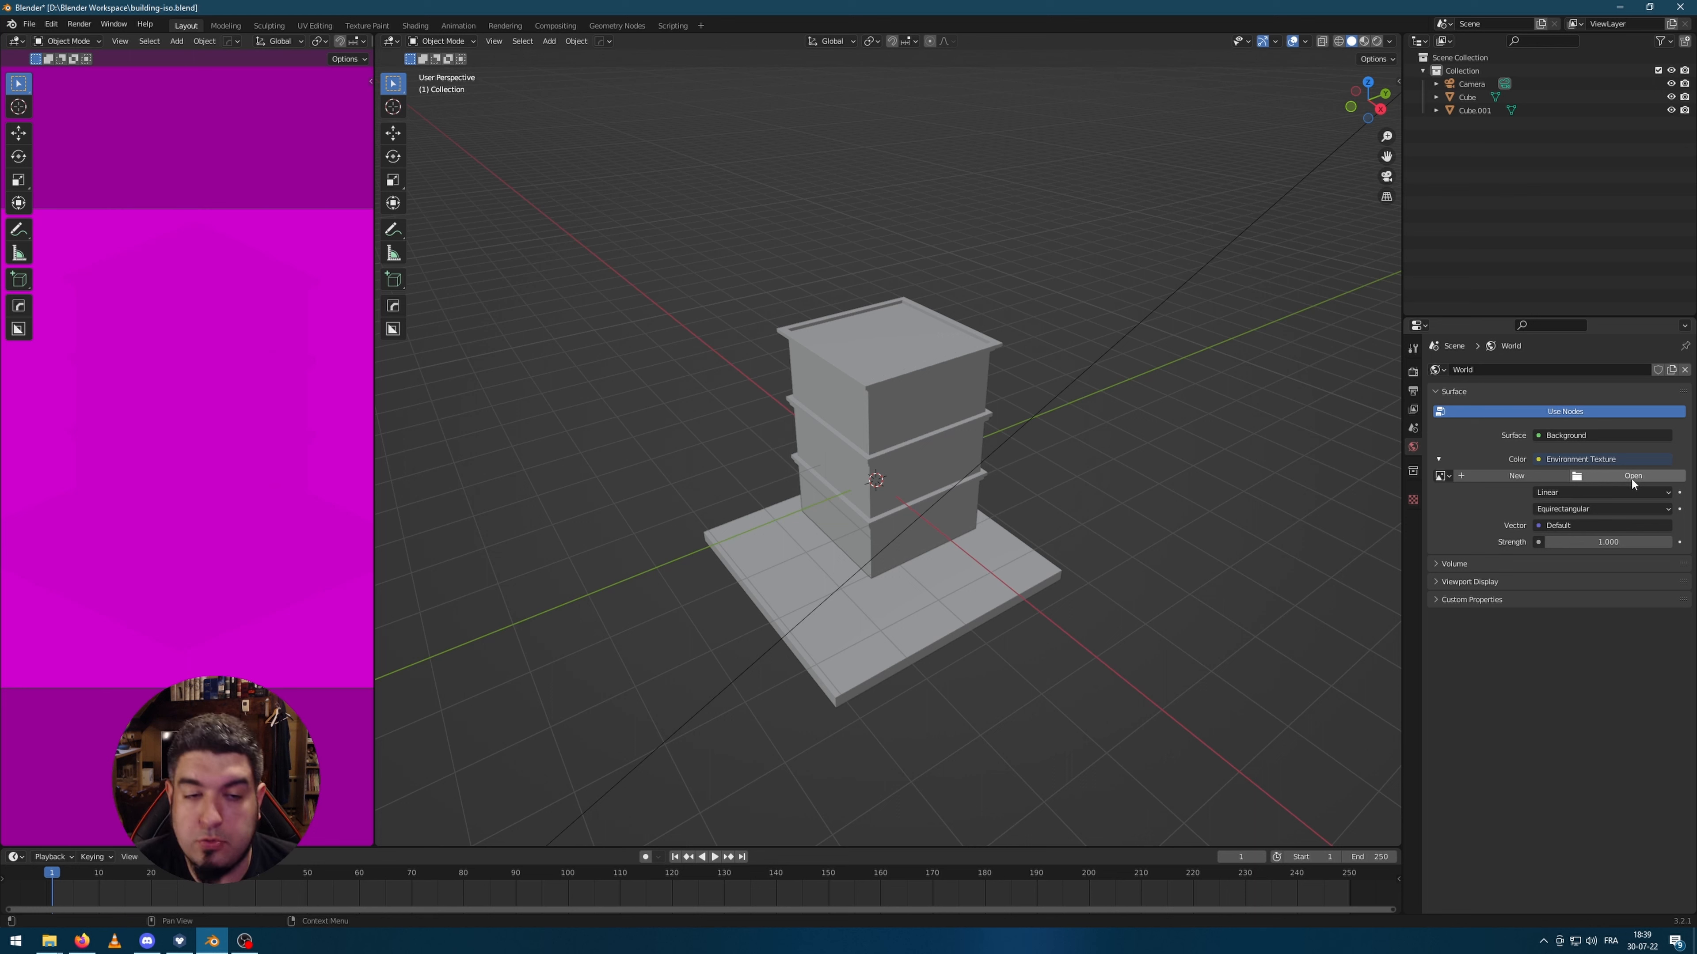
pyautogui.click(1631, 478)
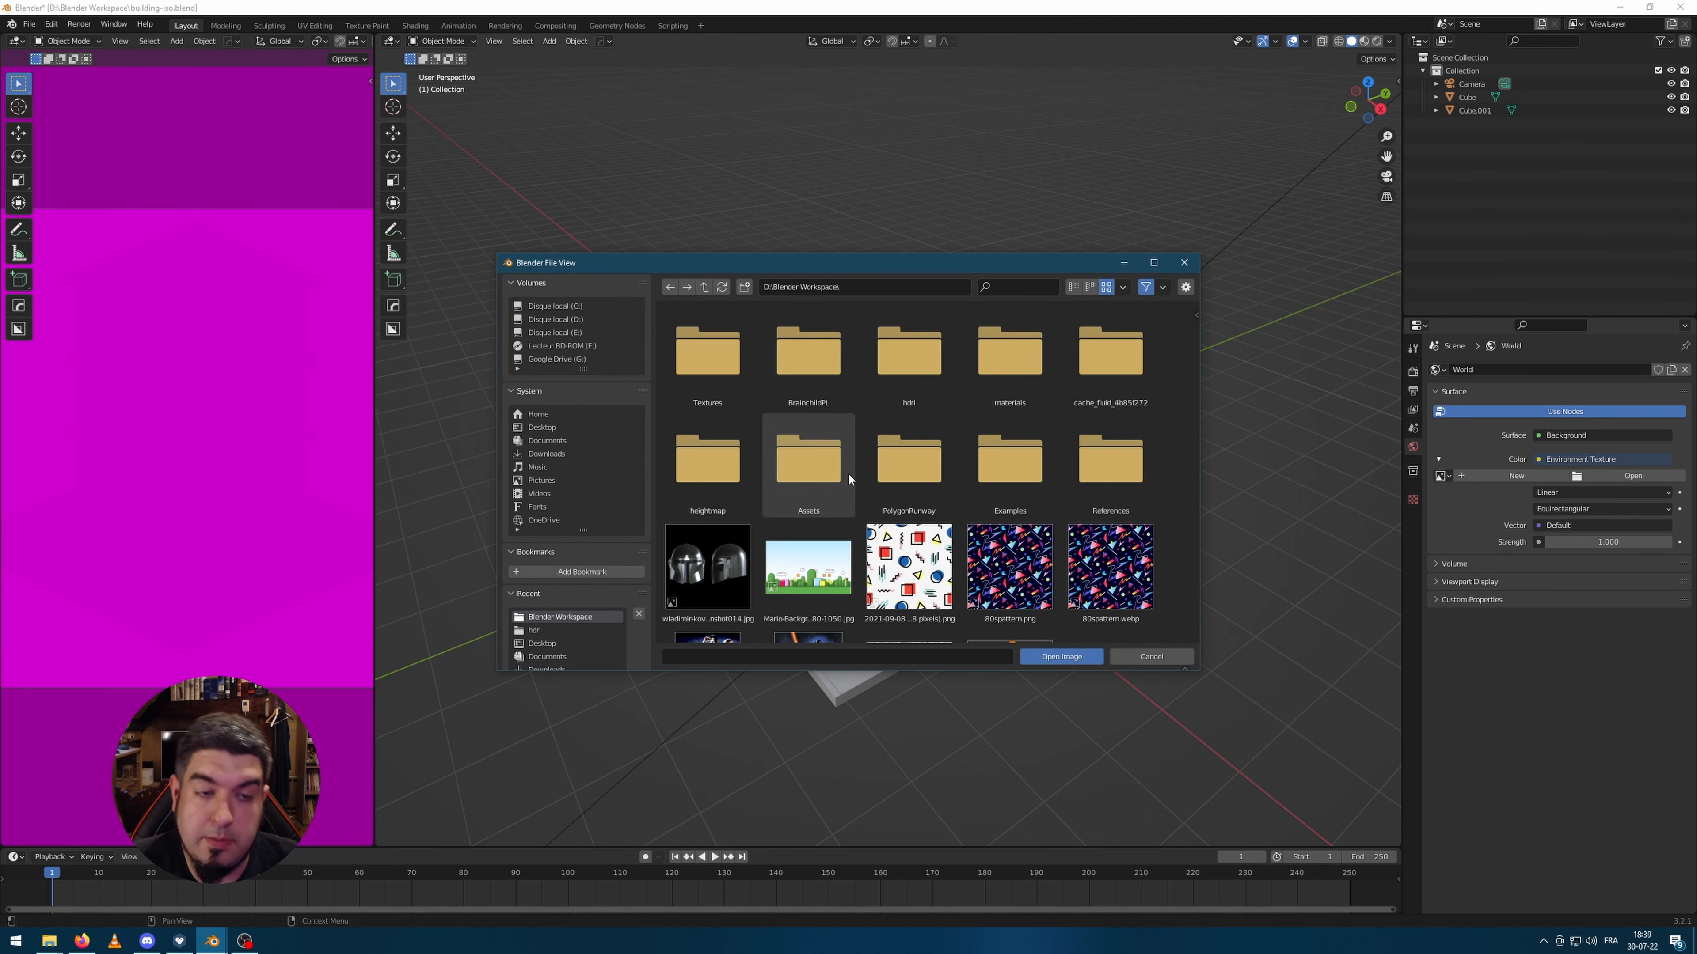
pyautogui.click(907, 385)
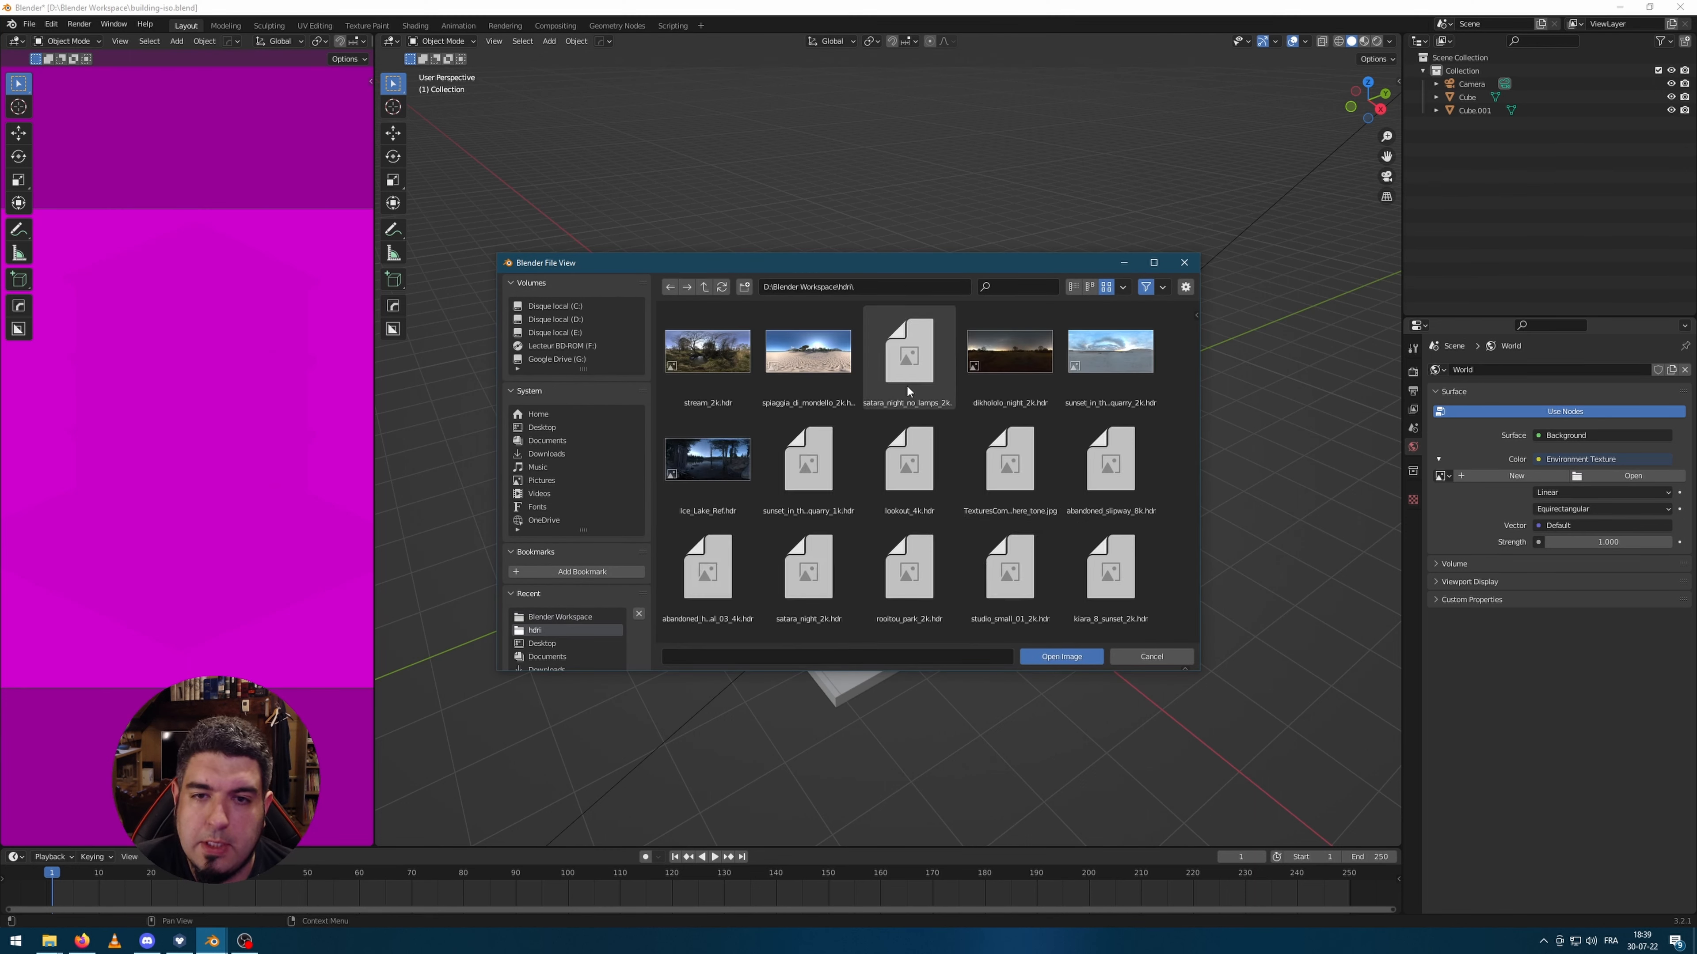
pyautogui.scroll(-2, 861, 494)
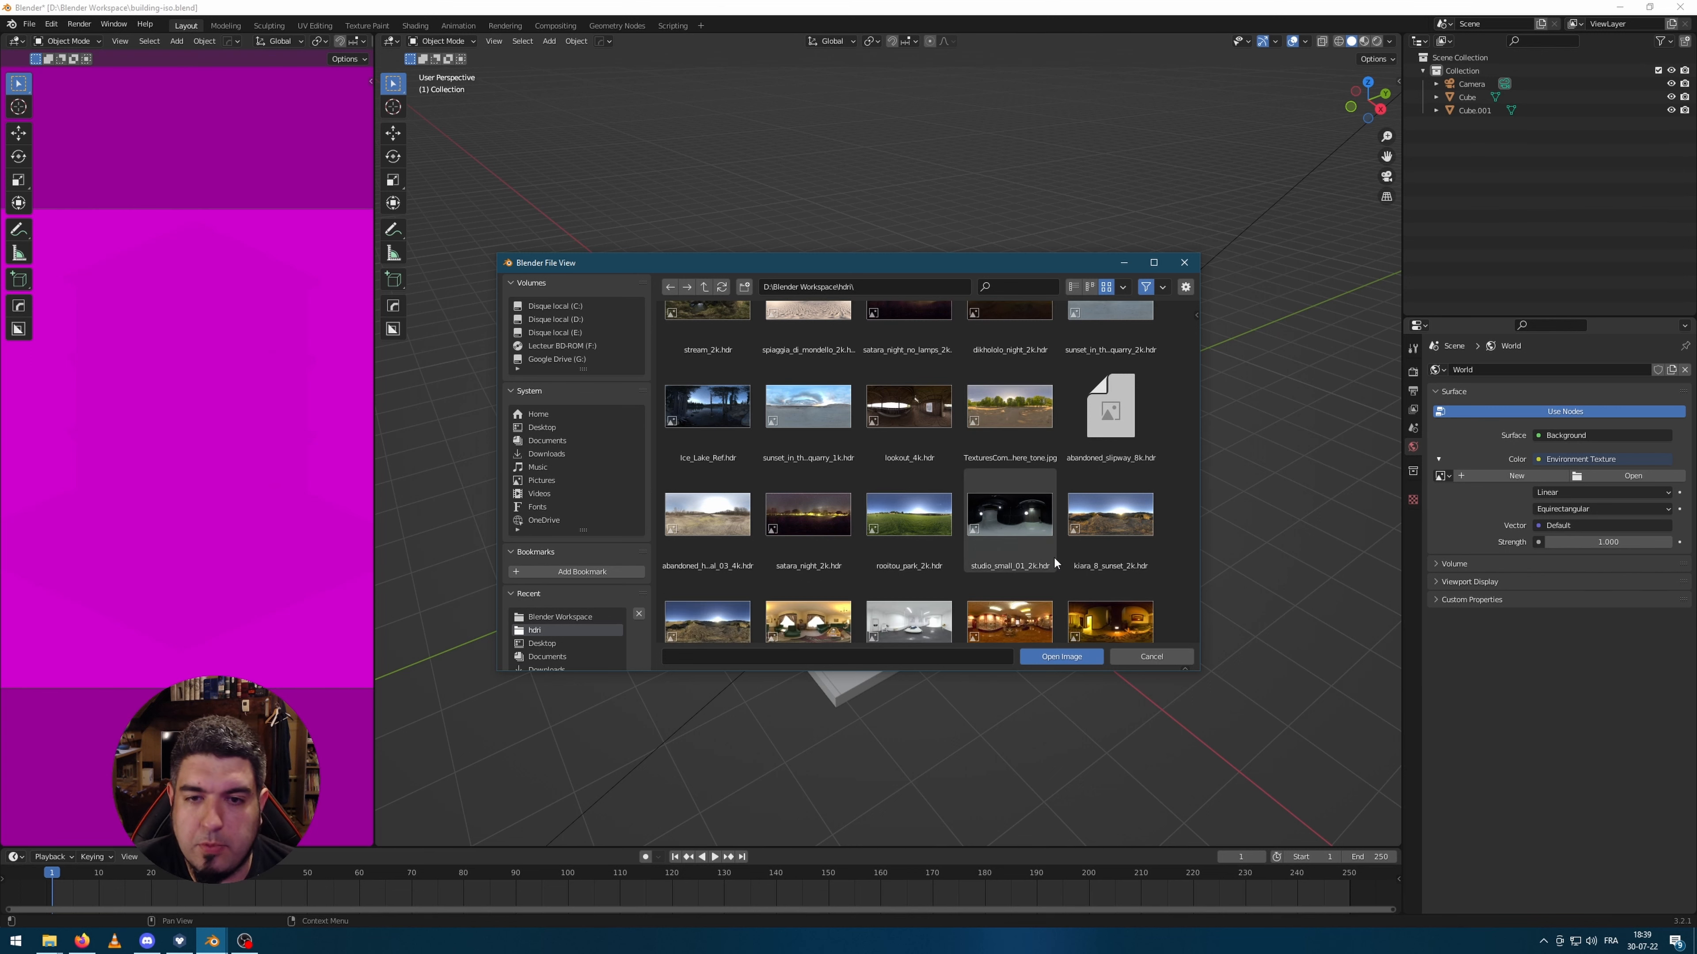
pyautogui.doubleClick(917, 472)
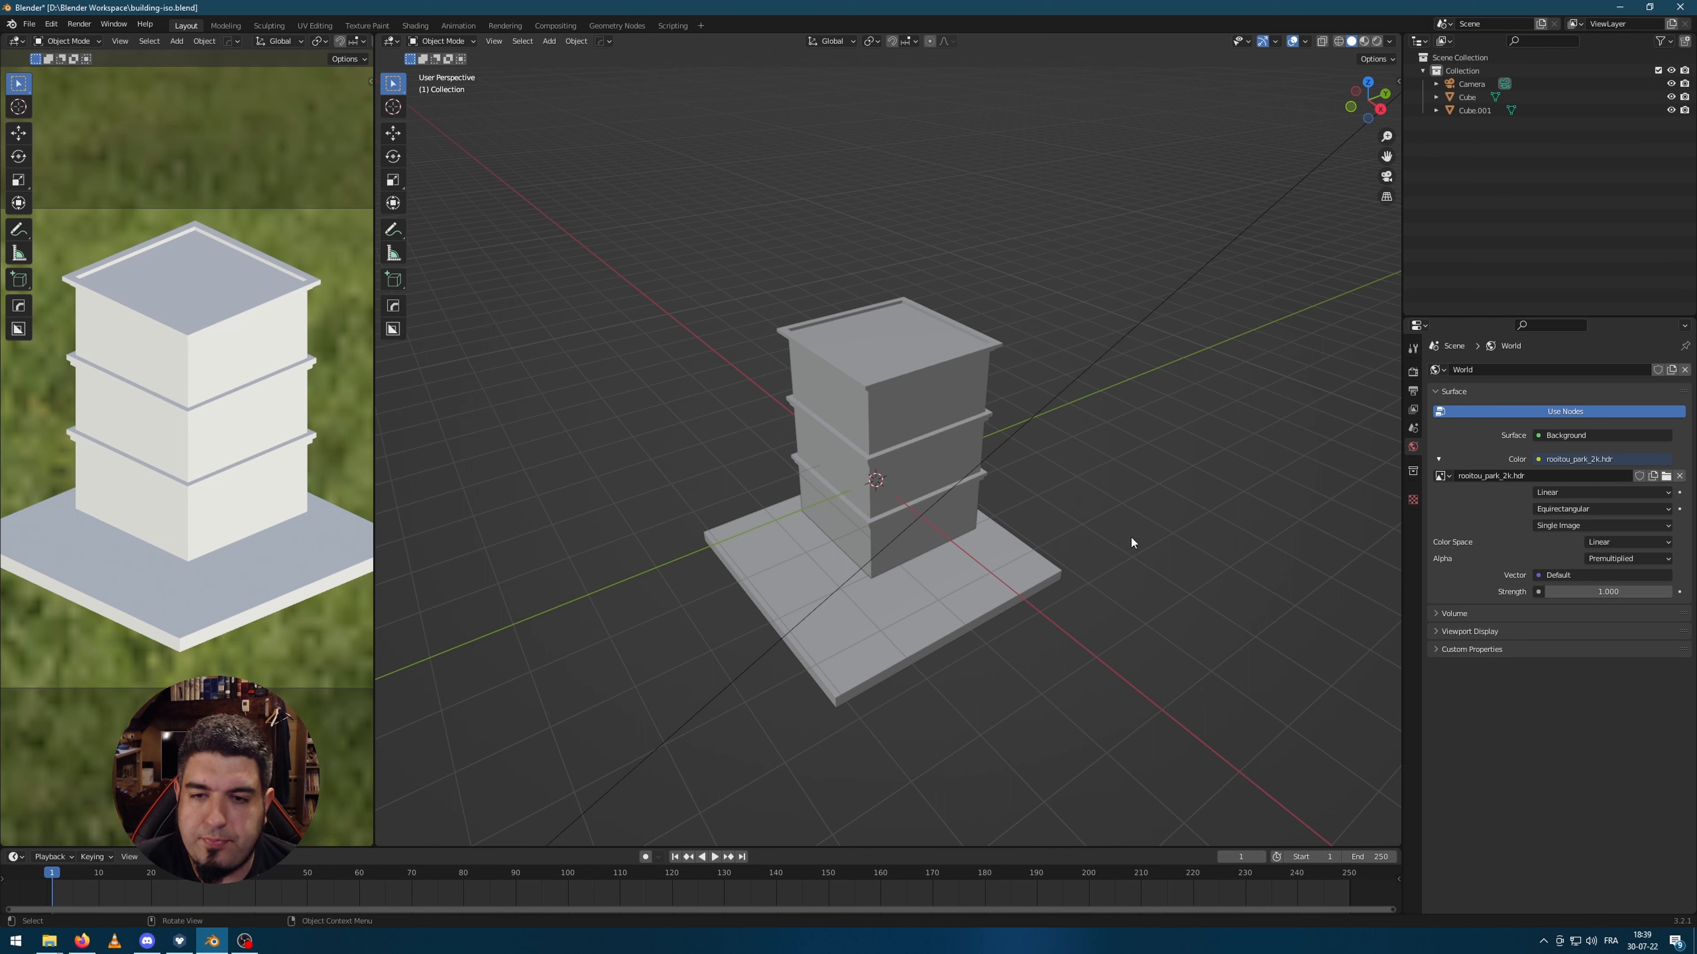
# Step: Add a plane and, in the front view, lower it about 1.82 m along Z to the underside of the base slab
pyautogui.hotkey('shift', 'a')
pyautogui.click(1193, 535)
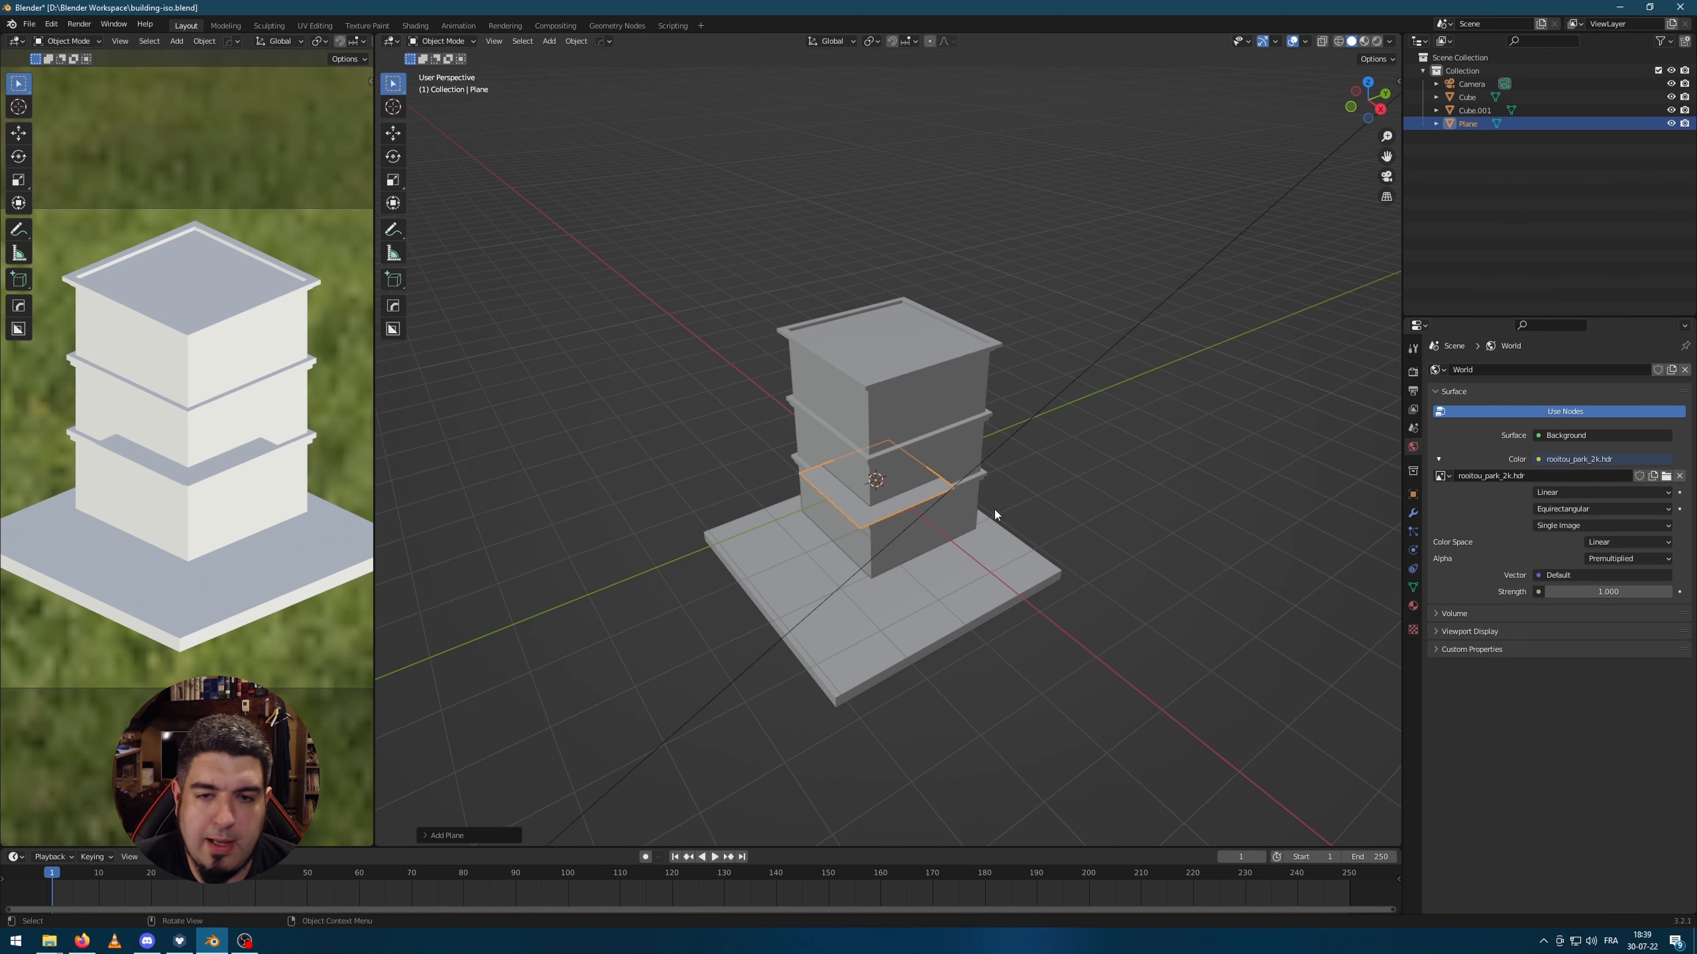
pyautogui.press('KP_1')
pyautogui.scroll(4, 994, 508)
pyautogui.press('g')
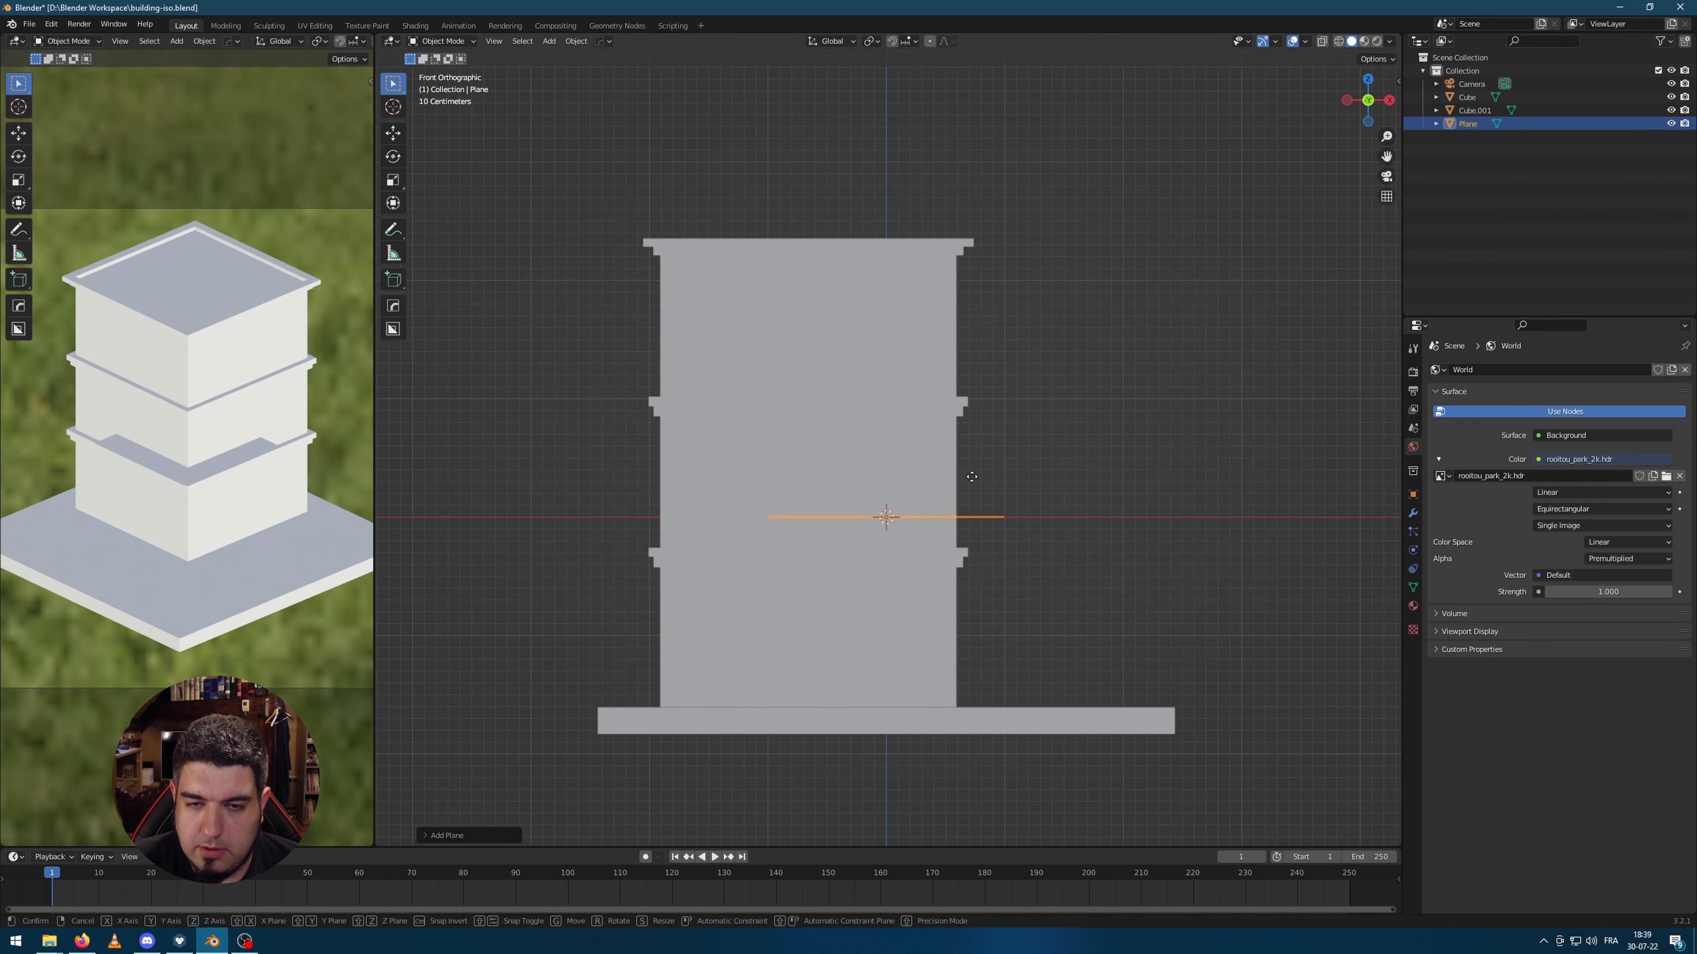
pyautogui.press('z')
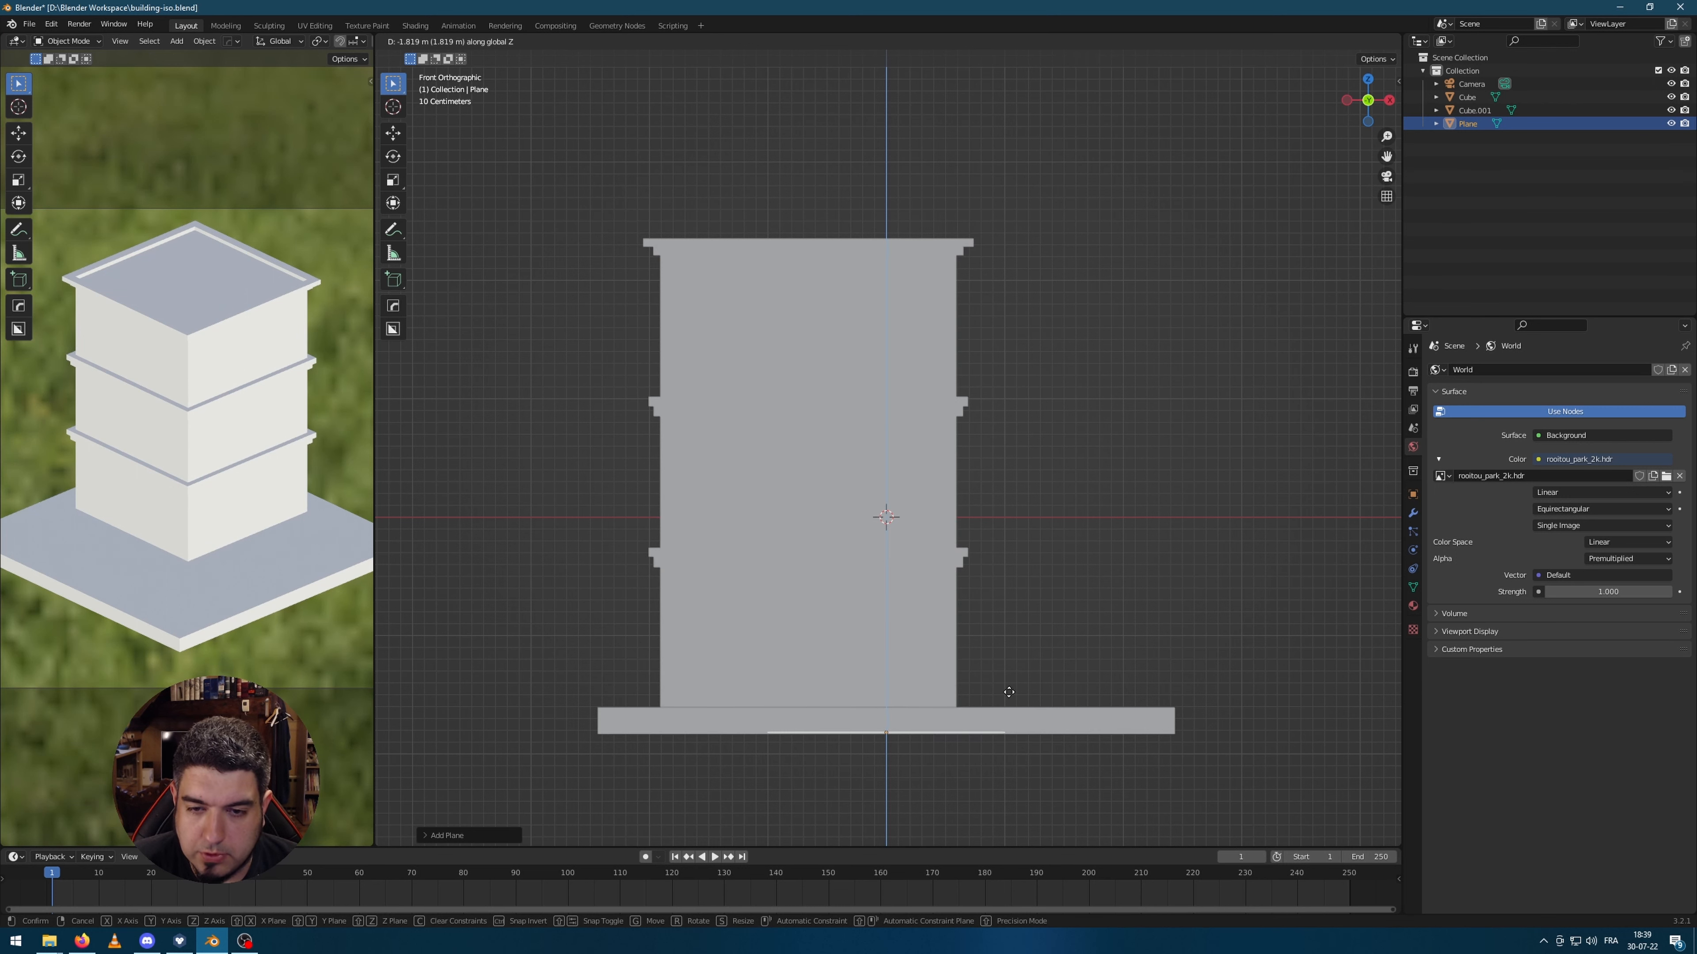
pyautogui.click(1006, 693)
pyautogui.moveTo(1083, 585); pyautogui.dragTo(992, 646, button='middle')
pyautogui.scroll(-2, 995, 641)
pyautogui.press('s')
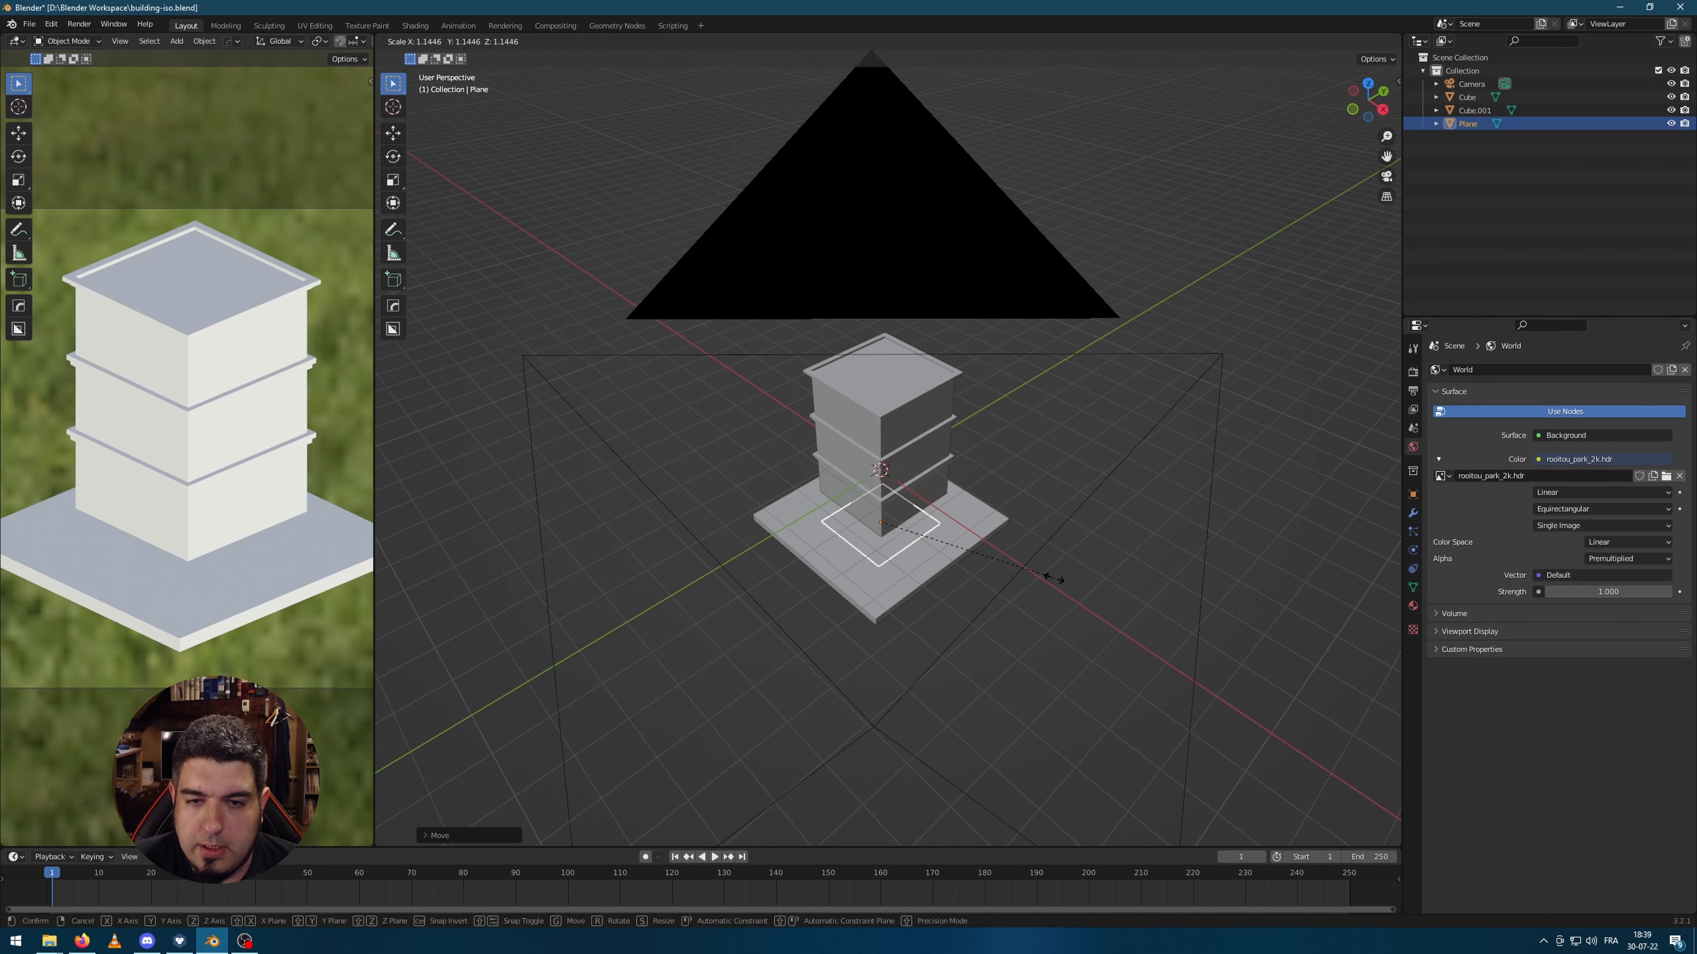
pyautogui.click(1054, 579)
pyautogui.hotkey('ctrl', 'z')
# Step: Scale the ground plane by 10 and again by 2, and clear the selection
pyautogui.write('s10')
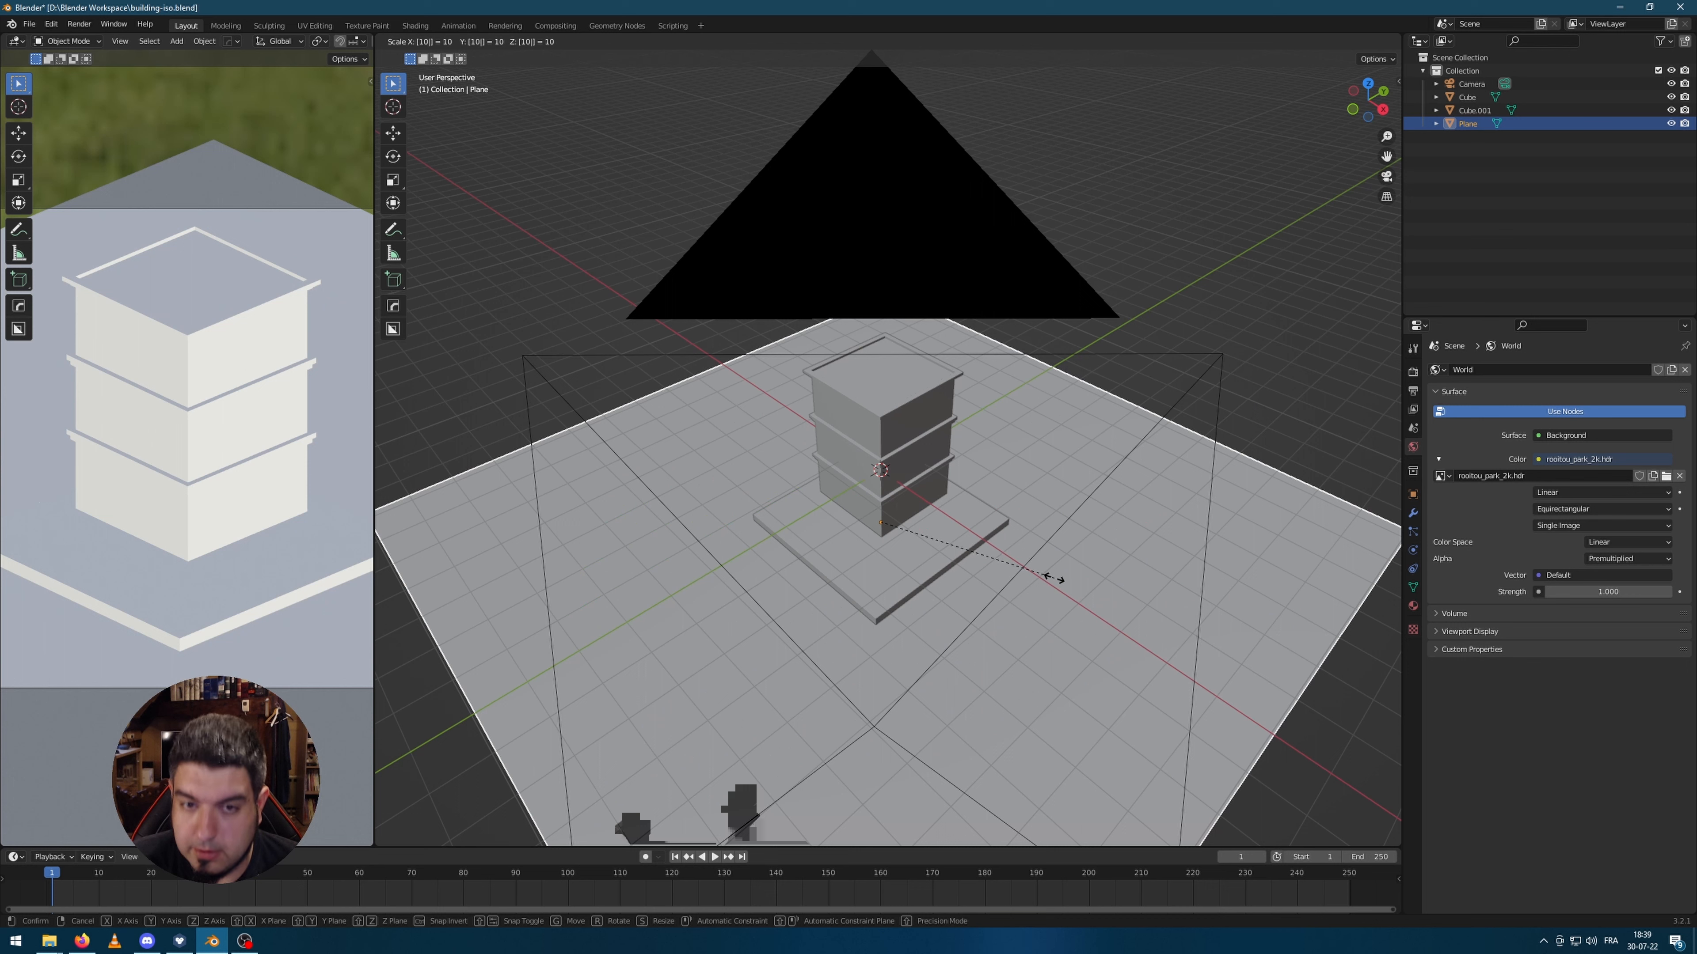
pyautogui.press('Return')
pyautogui.scroll(-3, 207, 532)
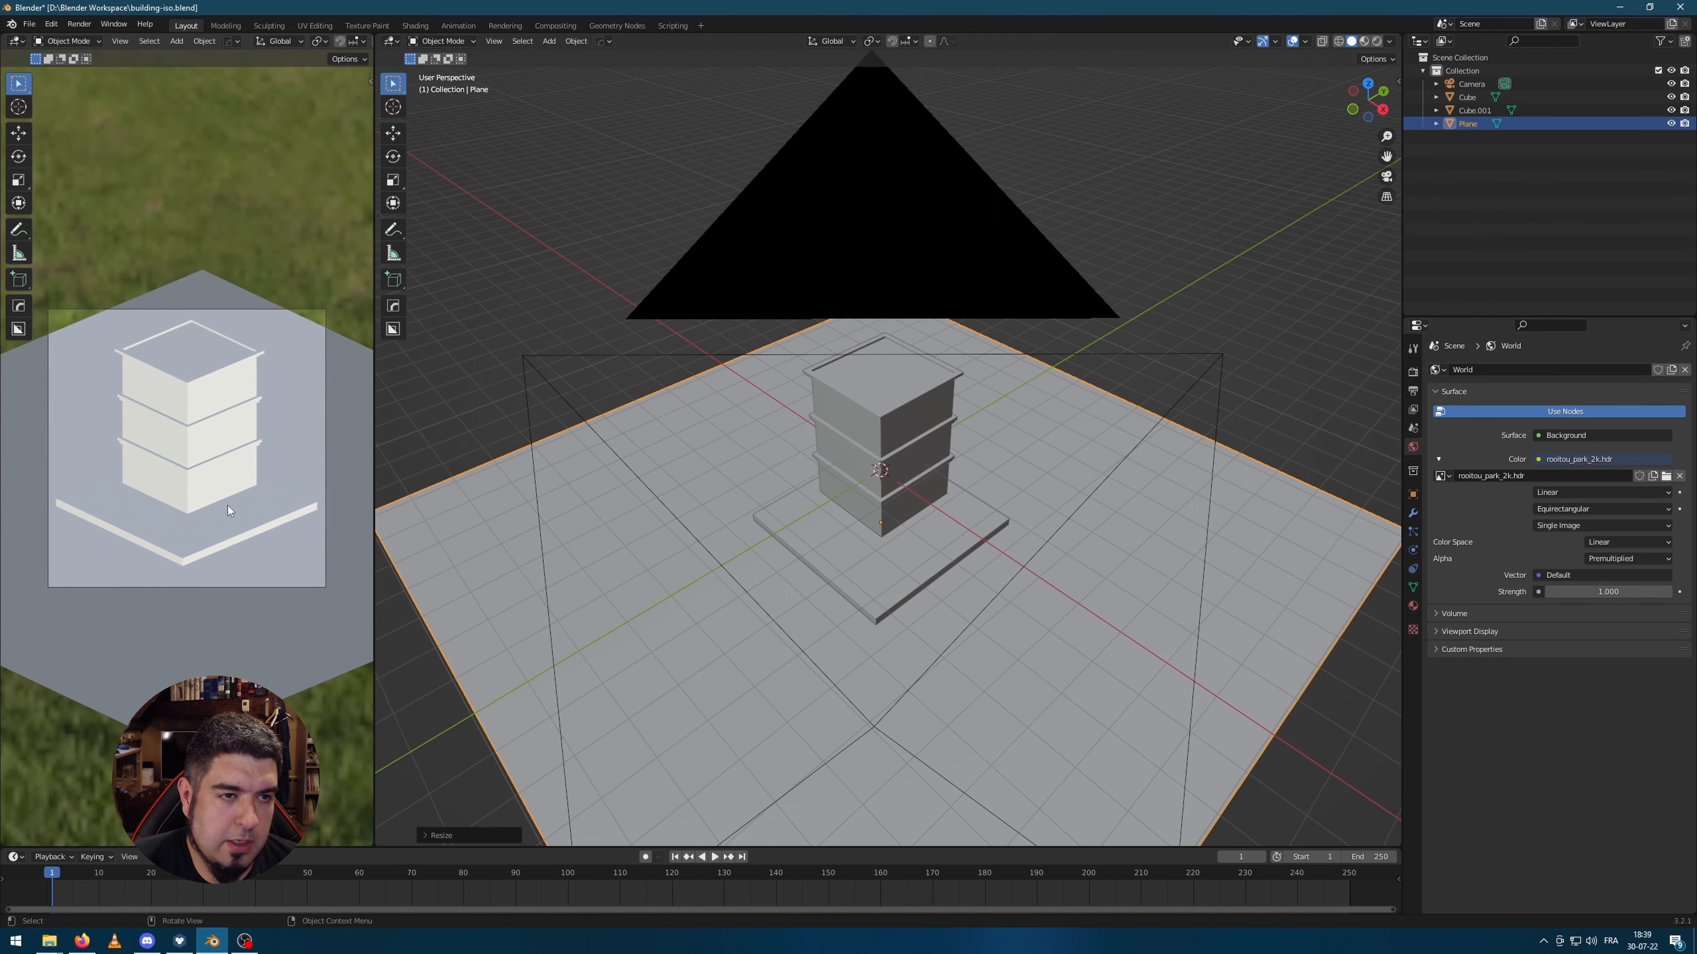
pyautogui.write('s2')
pyautogui.press('Return')
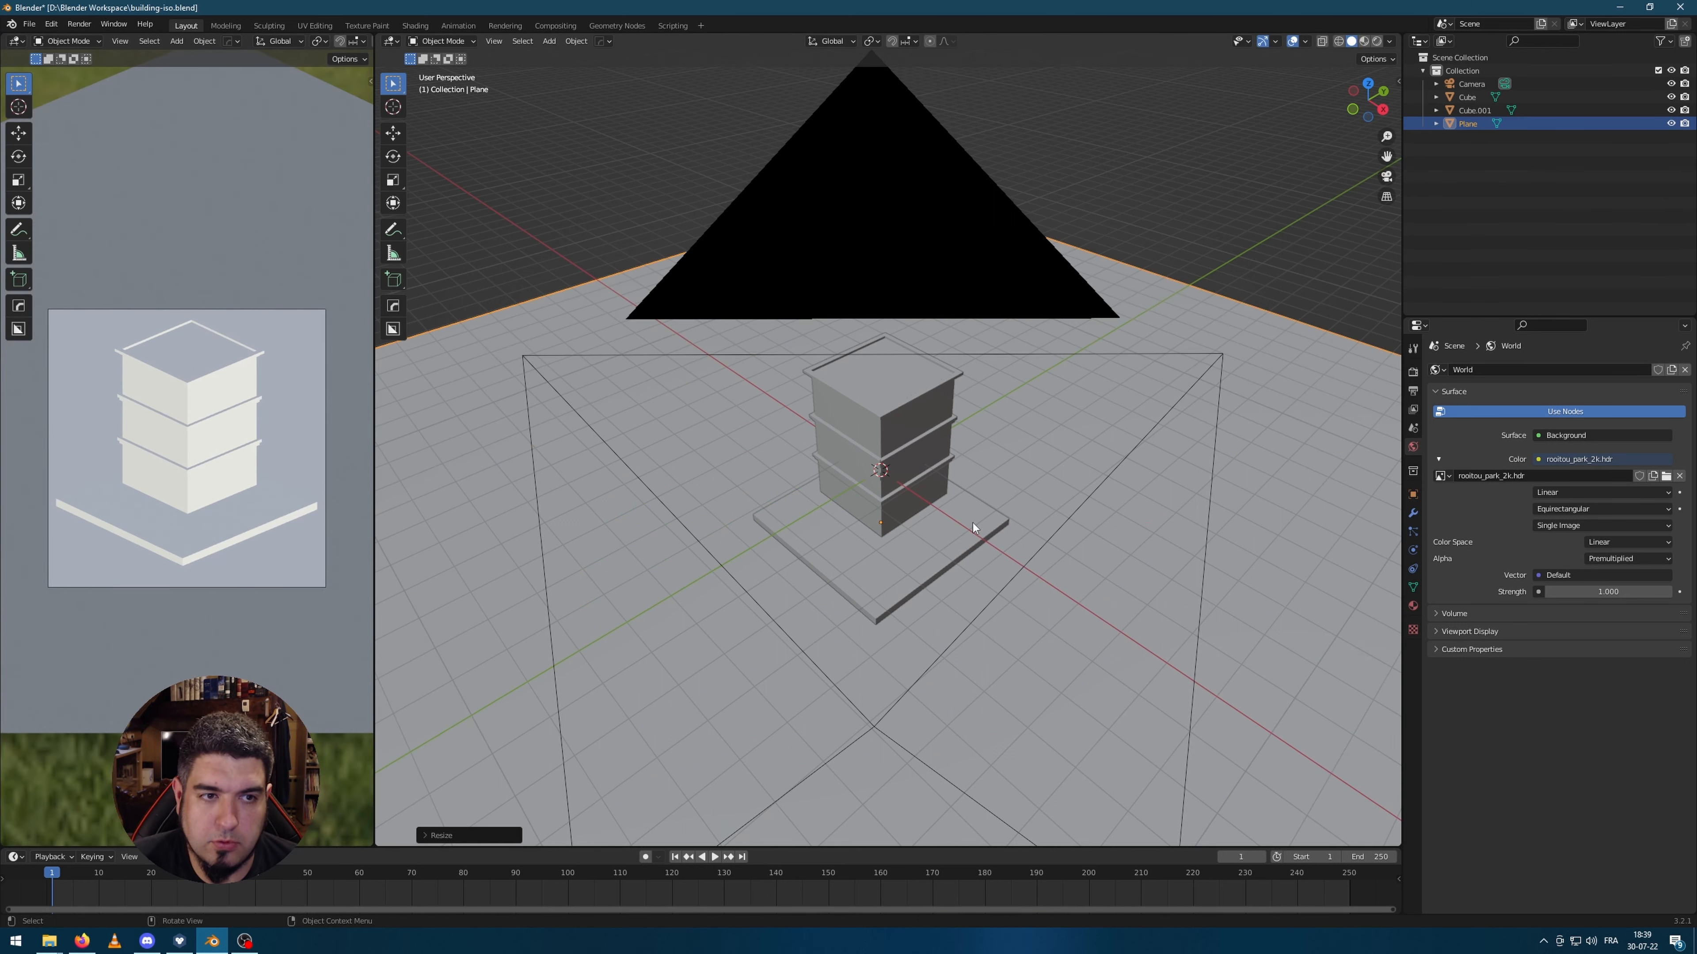
pyautogui.scroll(-4, 1063, 512)
pyautogui.hotkey('alt', 'a')
pyautogui.scroll(5, 150, 474)
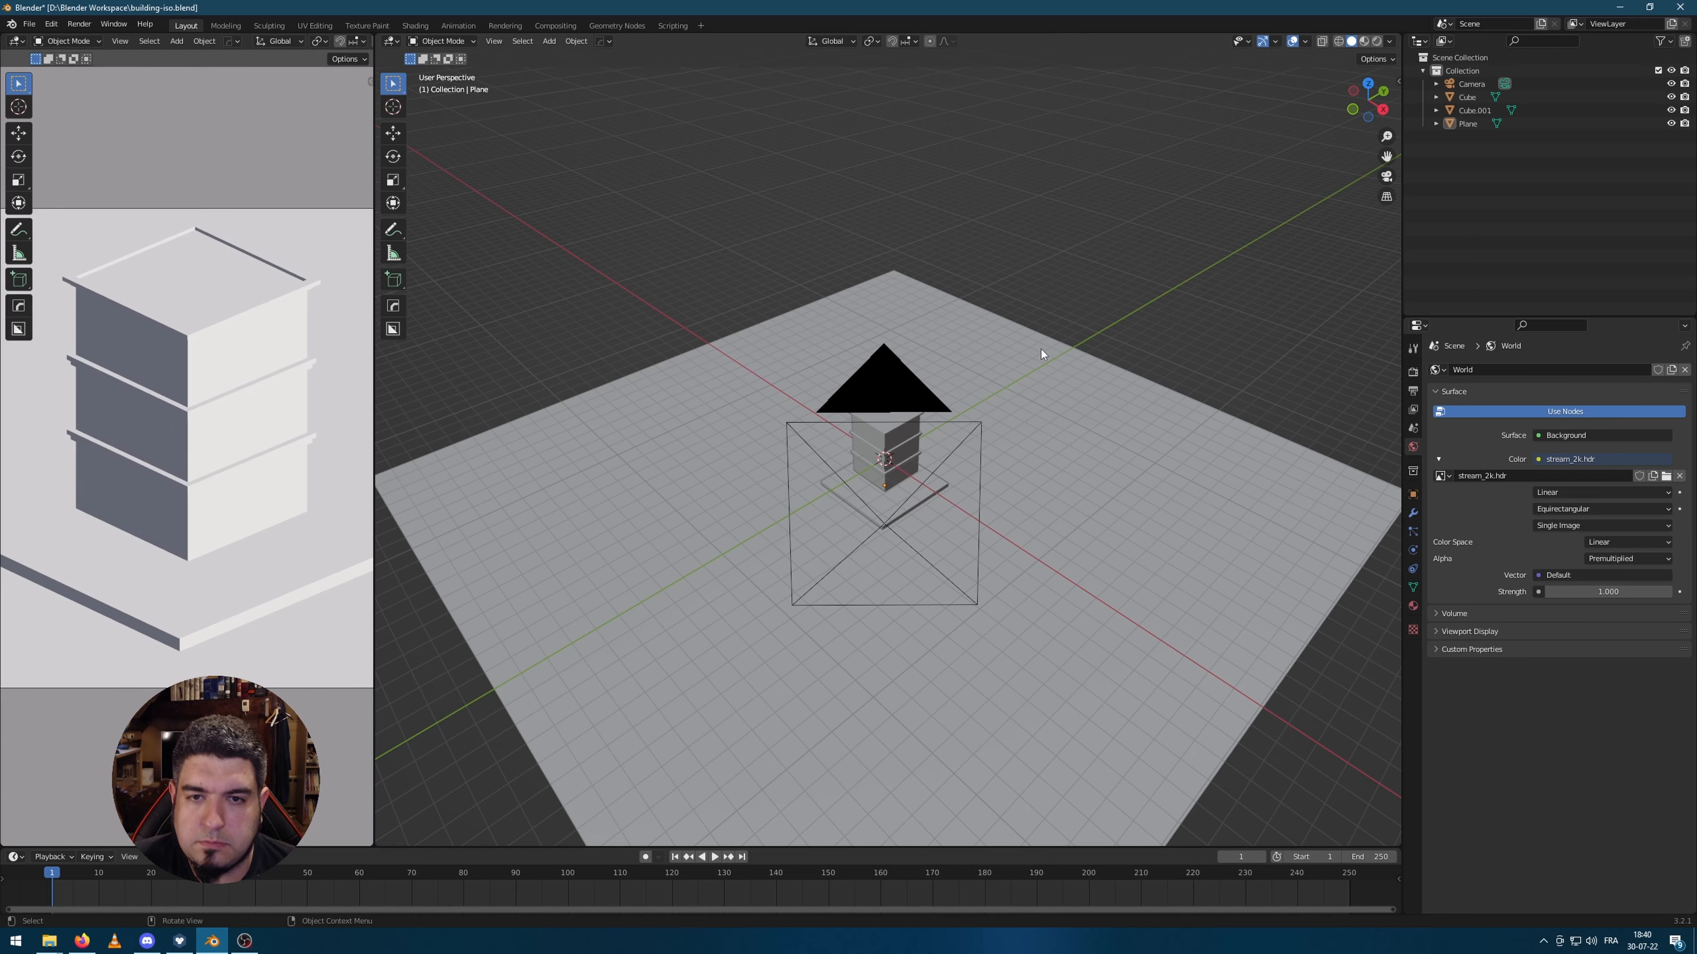
# Step: Edit the building mesh and add two evenly spaced vertical loop cuts through its +X side, without sliding them
pyautogui.scroll(3, 1019, 421)
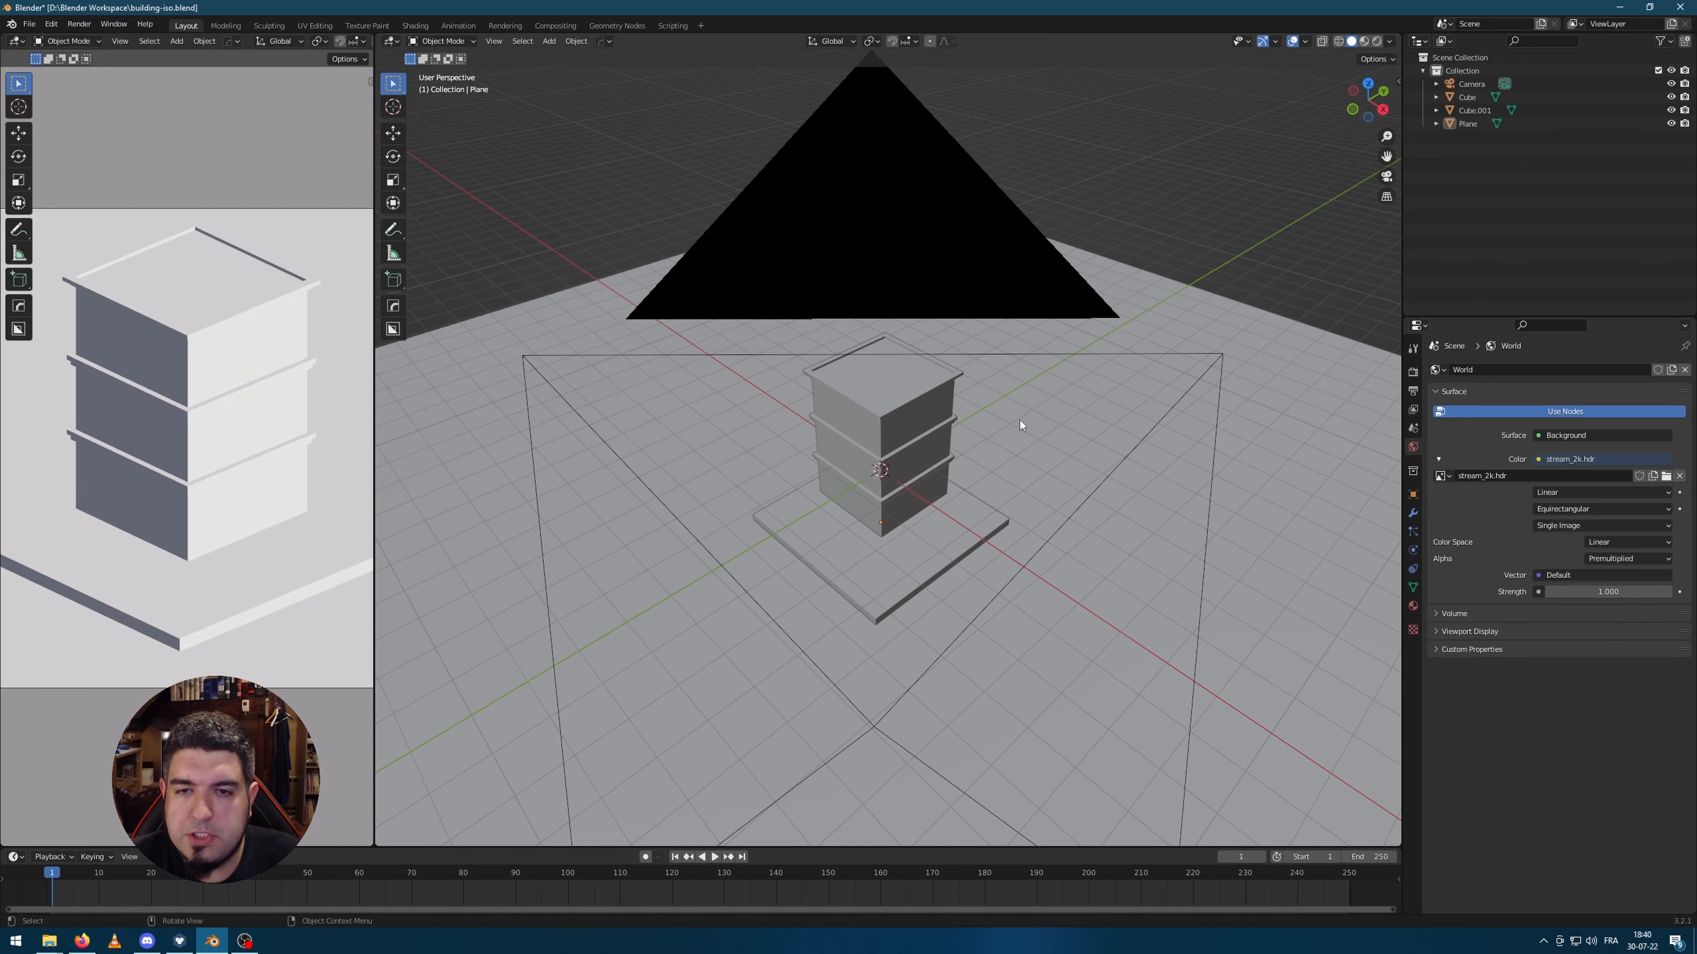
pyautogui.scroll(3, 1019, 420)
pyautogui.scroll(2, 1020, 420)
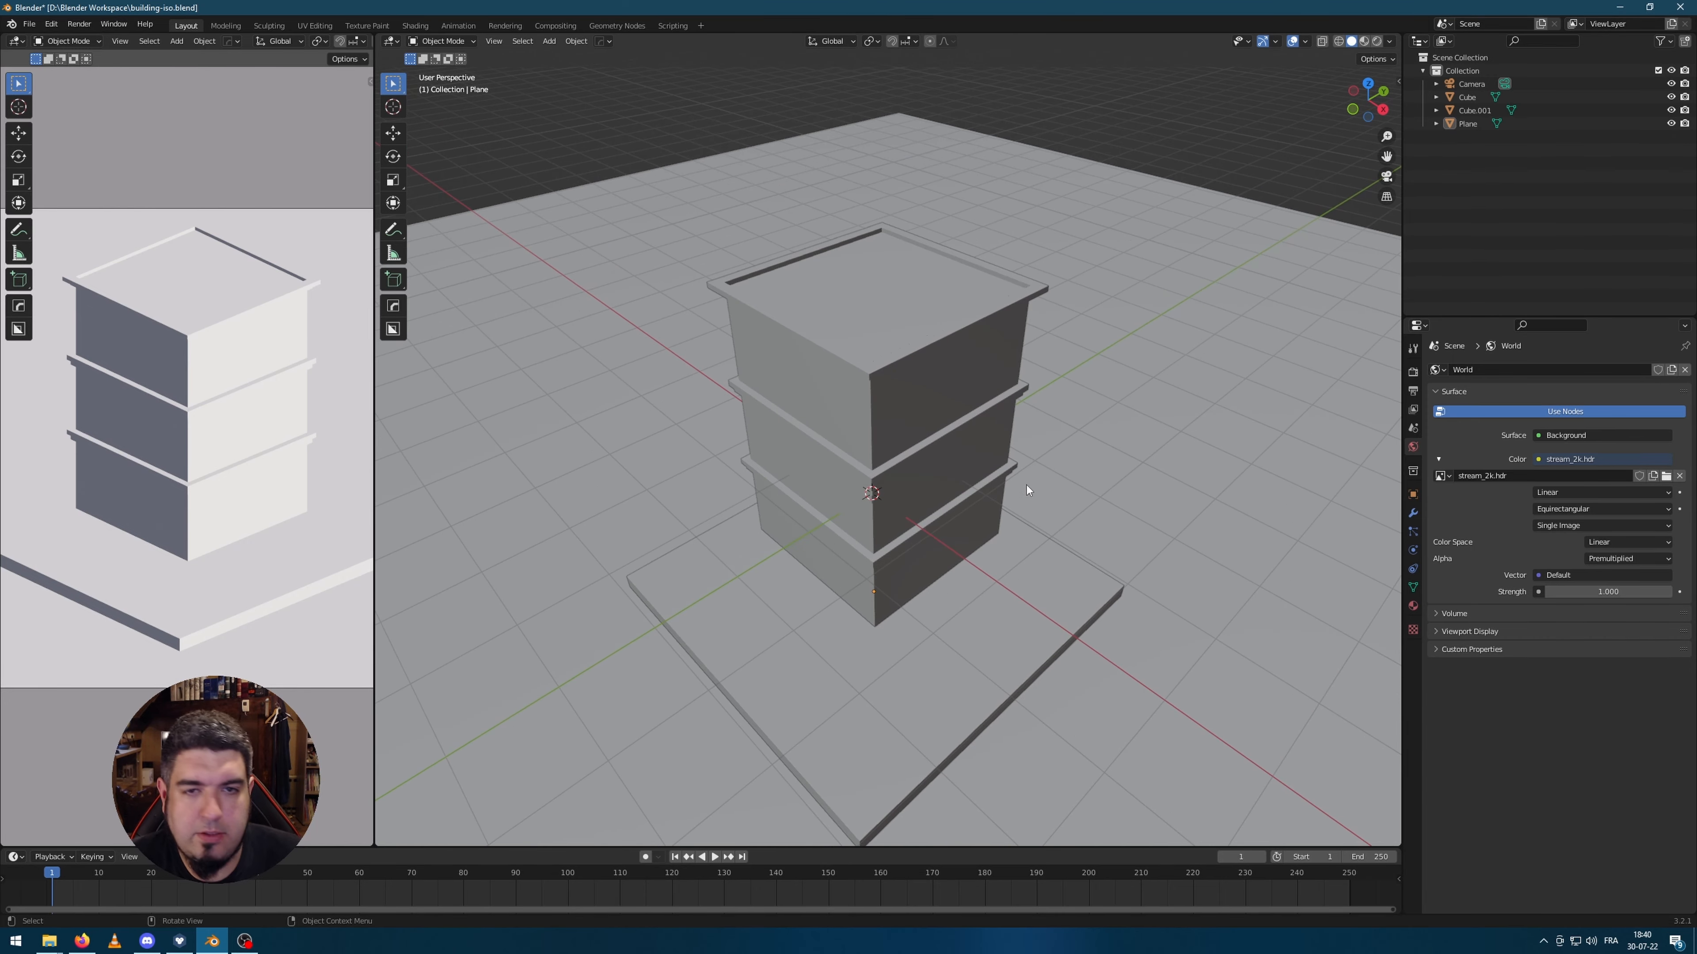
pyautogui.click(1018, 478)
pyautogui.moveTo(1079, 435); pyautogui.dragTo(1022, 327, button='middle')
pyautogui.press('Tab')
pyautogui.hotkey('ctrl', 'r')
pyautogui.scroll(1, 893, 266)
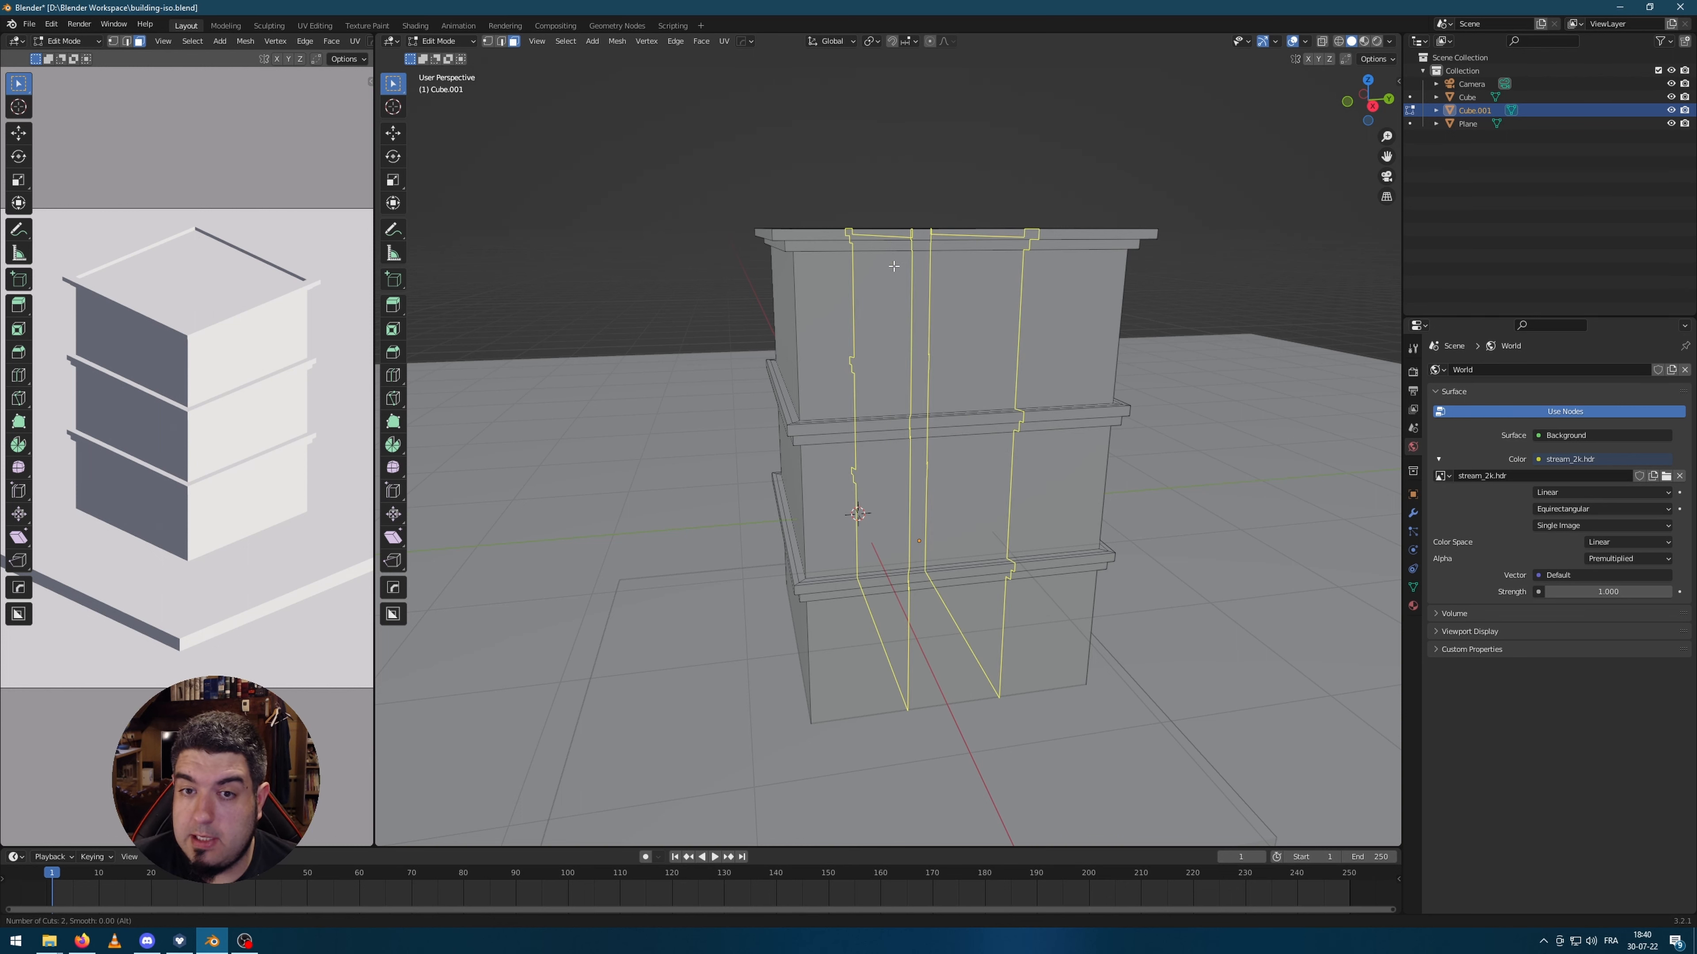
pyautogui.click(894, 266)
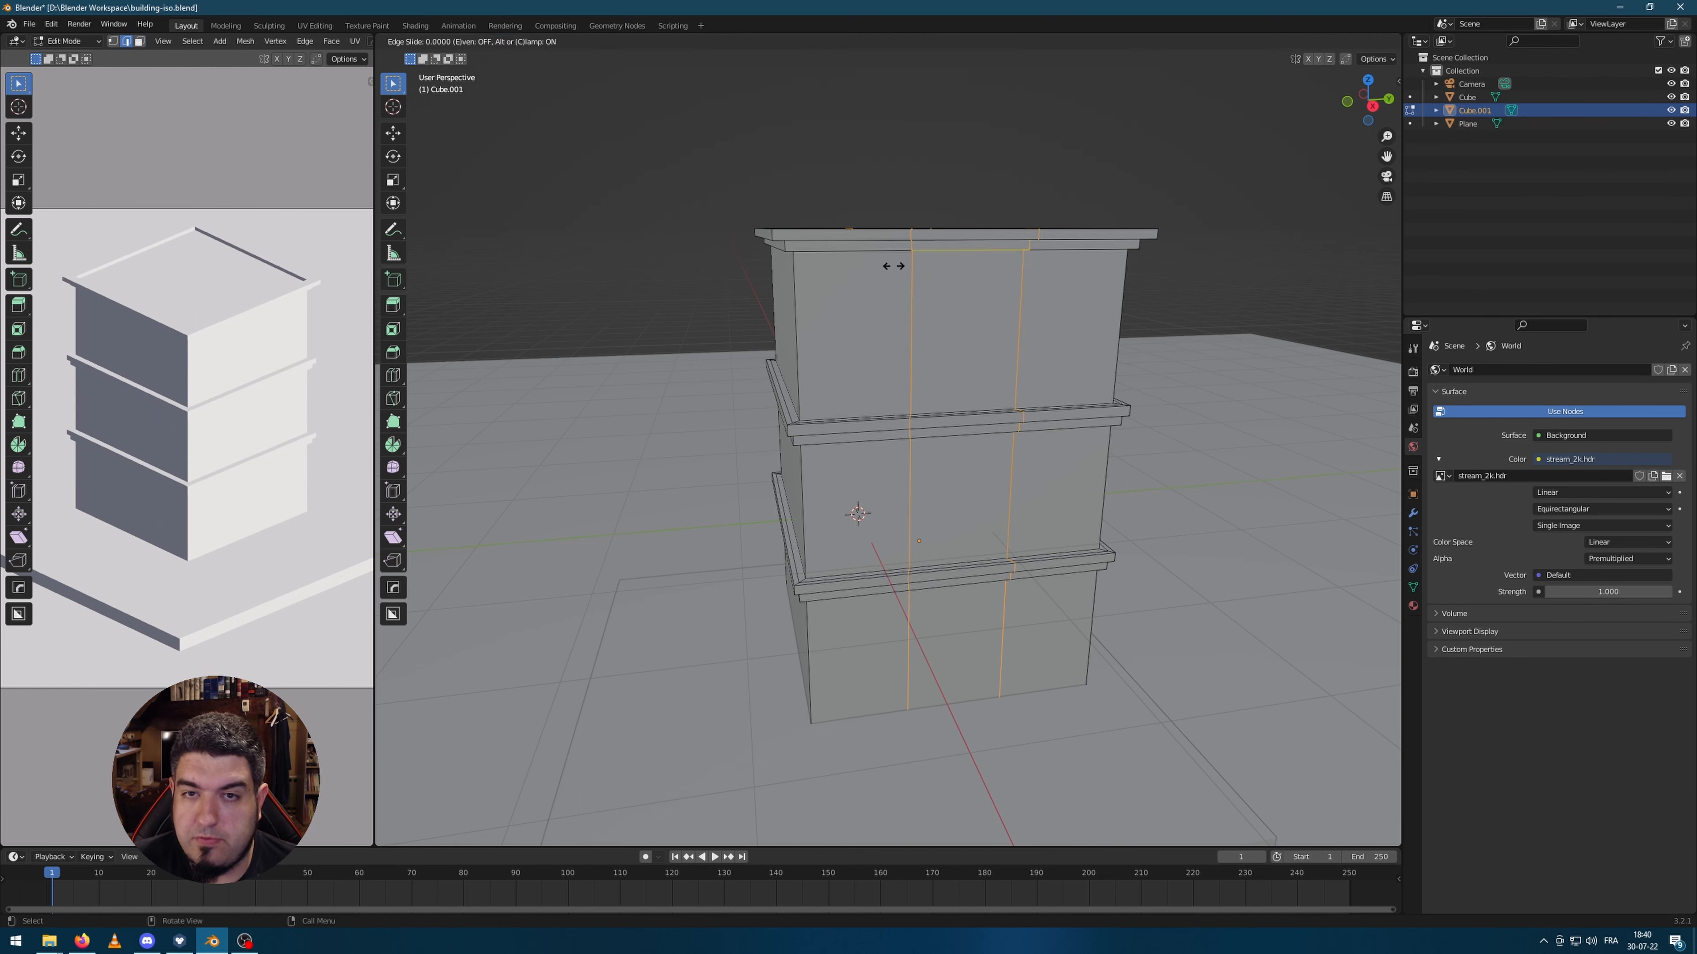
pyautogui.rightClick(893, 266)
# Step: Add two evenly spaced vertical loop cuts through the building's -Y side, without sliding them
pyautogui.moveTo(795, 284); pyautogui.dragTo(918, 295, button='middle')
pyautogui.click(1015, 172)
pyautogui.hotkey('ctrl', 'r')
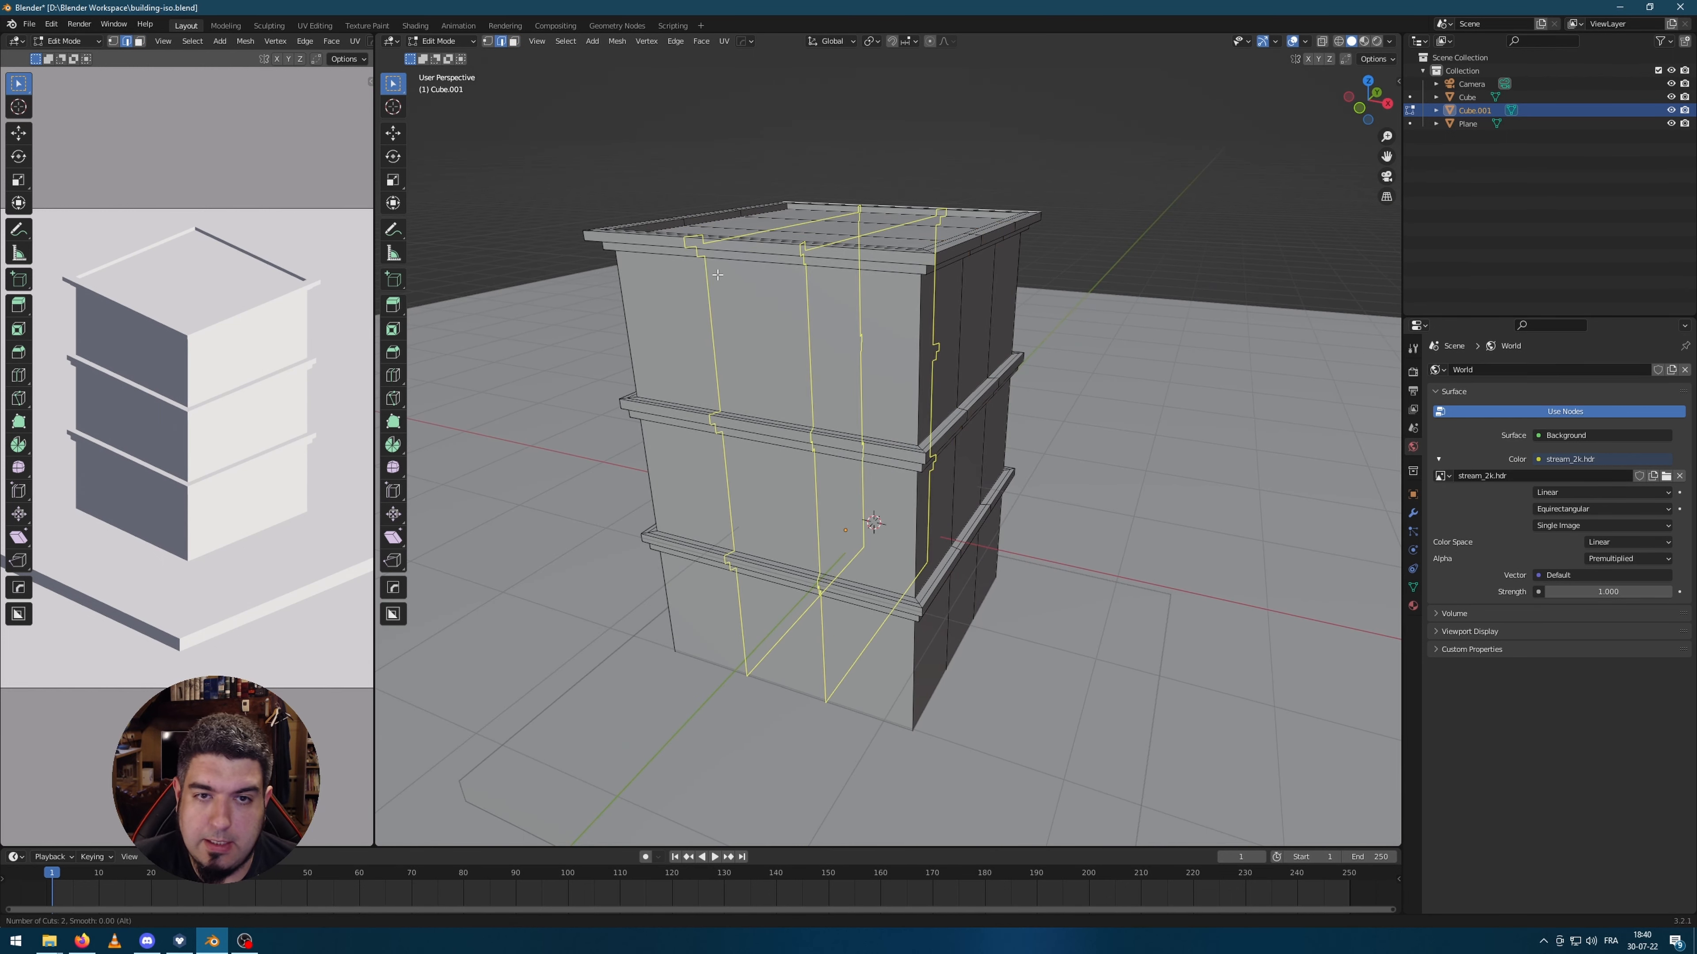
pyautogui.click(712, 273)
pyautogui.rightClick(712, 272)
pyautogui.moveTo(713, 273); pyautogui.dragTo(918, 629, button='middle')
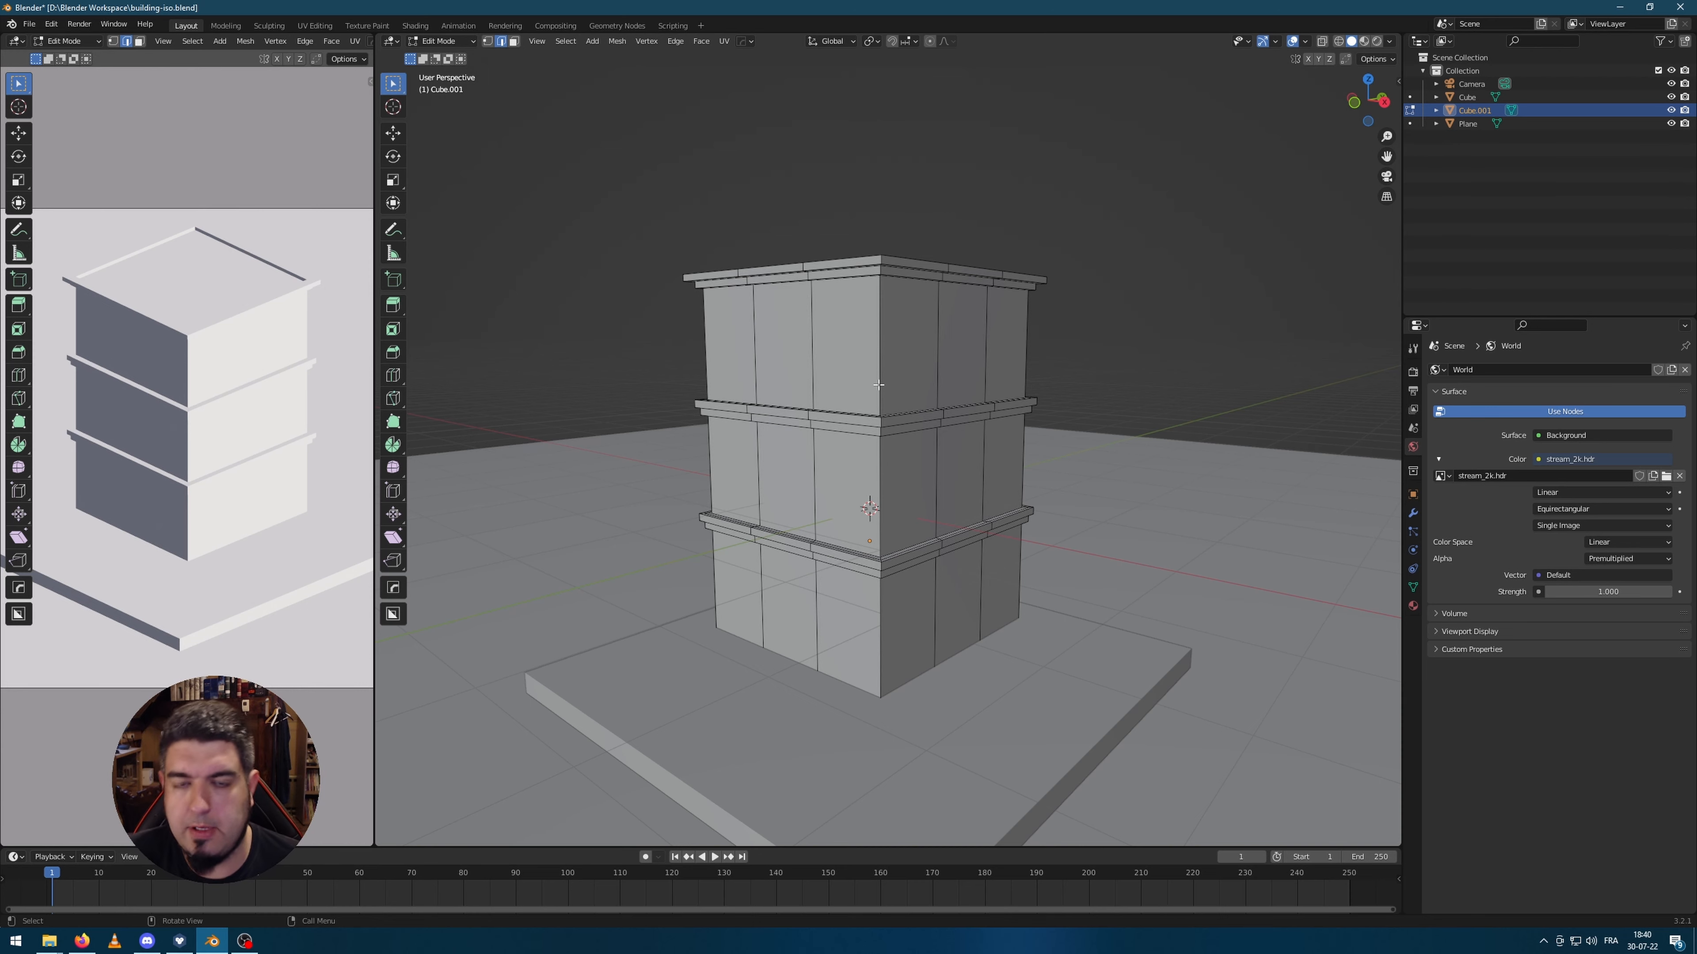
pyautogui.moveTo(879, 385); pyautogui.dragTo(847, 457, button='middle')
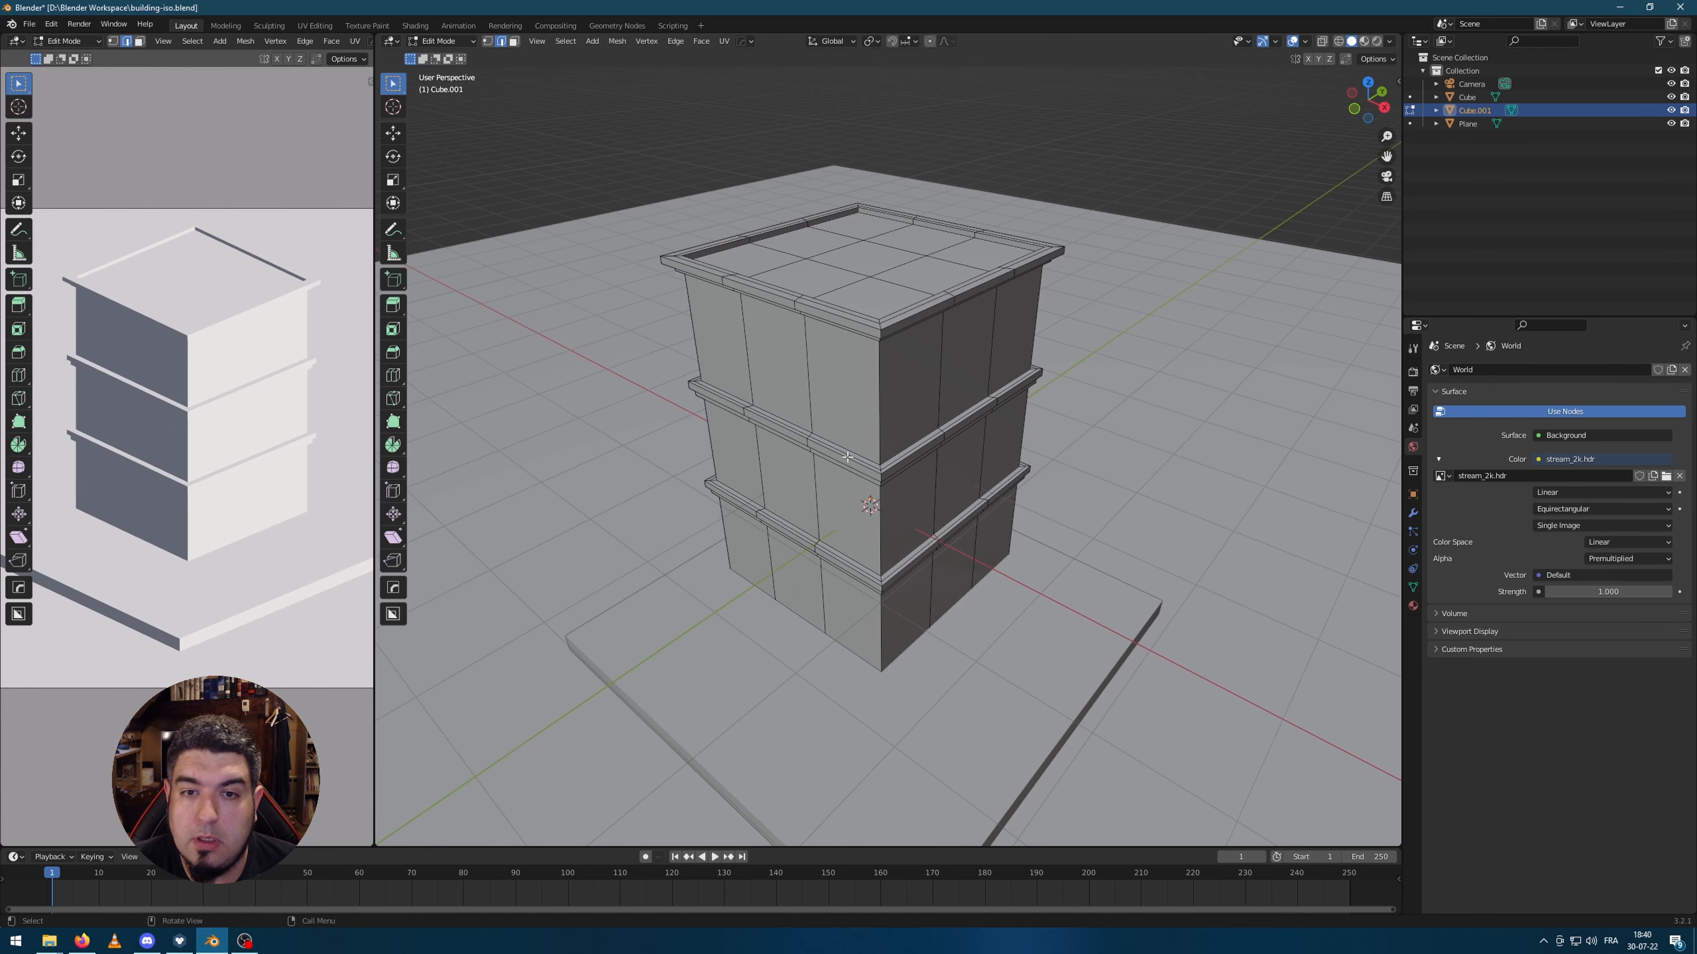
pyautogui.click(881, 389)
pyautogui.hotkey('ctrl', 'b')
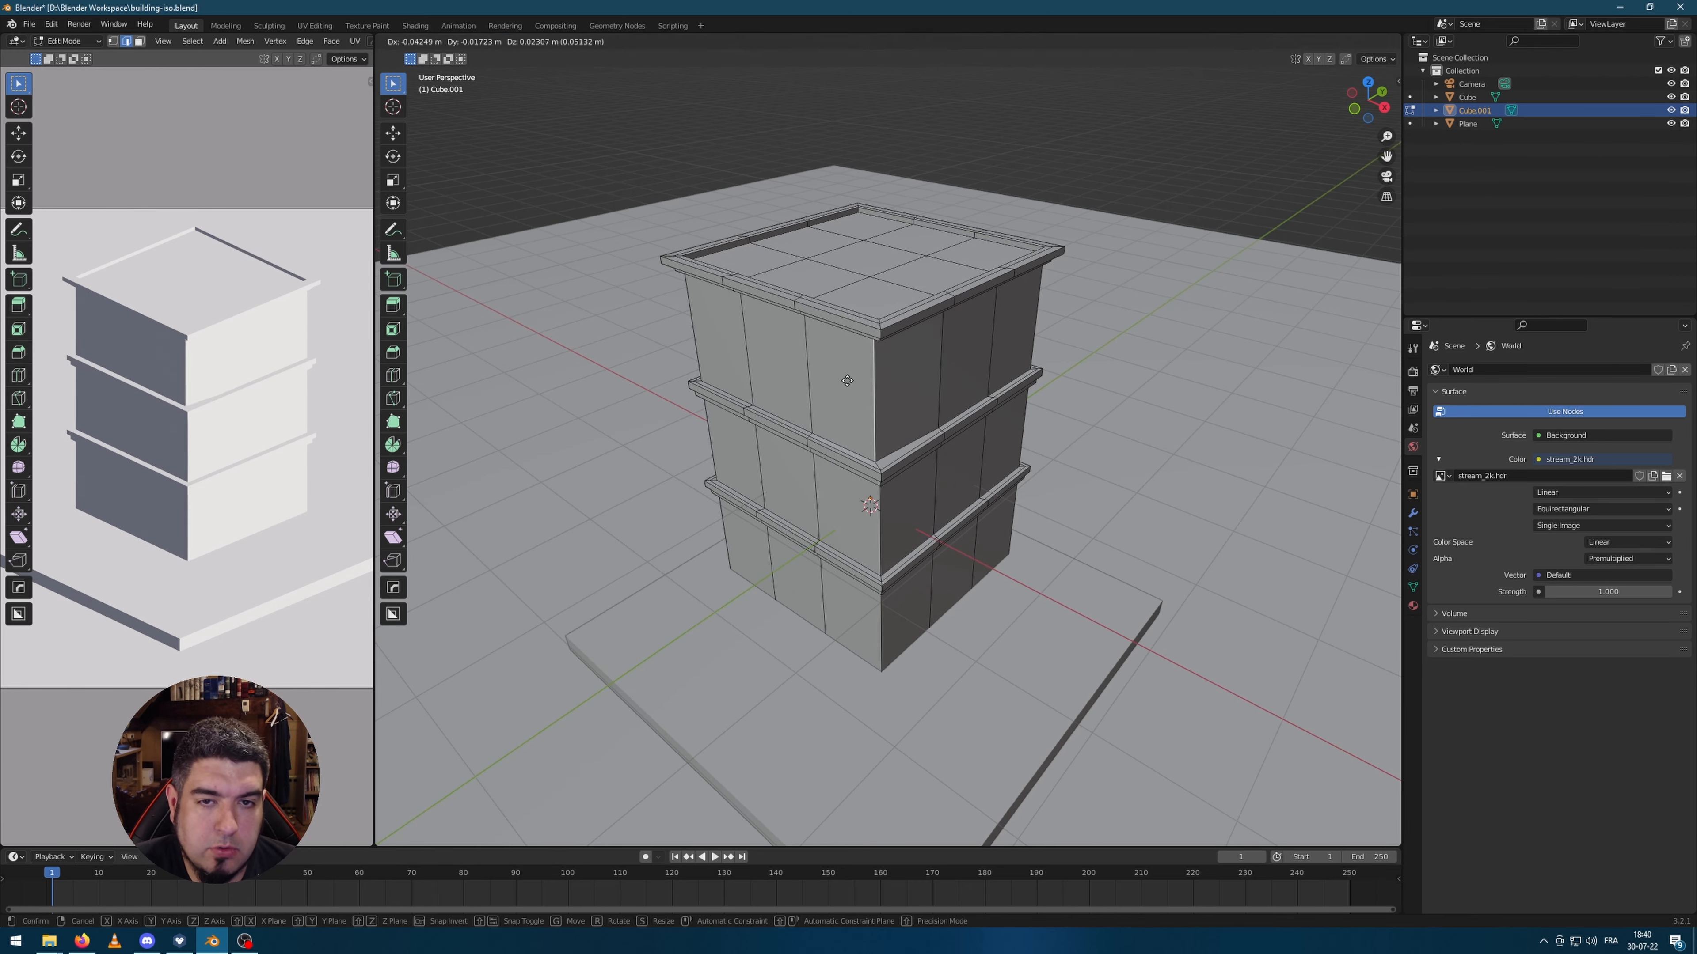
pyautogui.click(936, 365)
pyautogui.hotkey('ctrl', 'z')
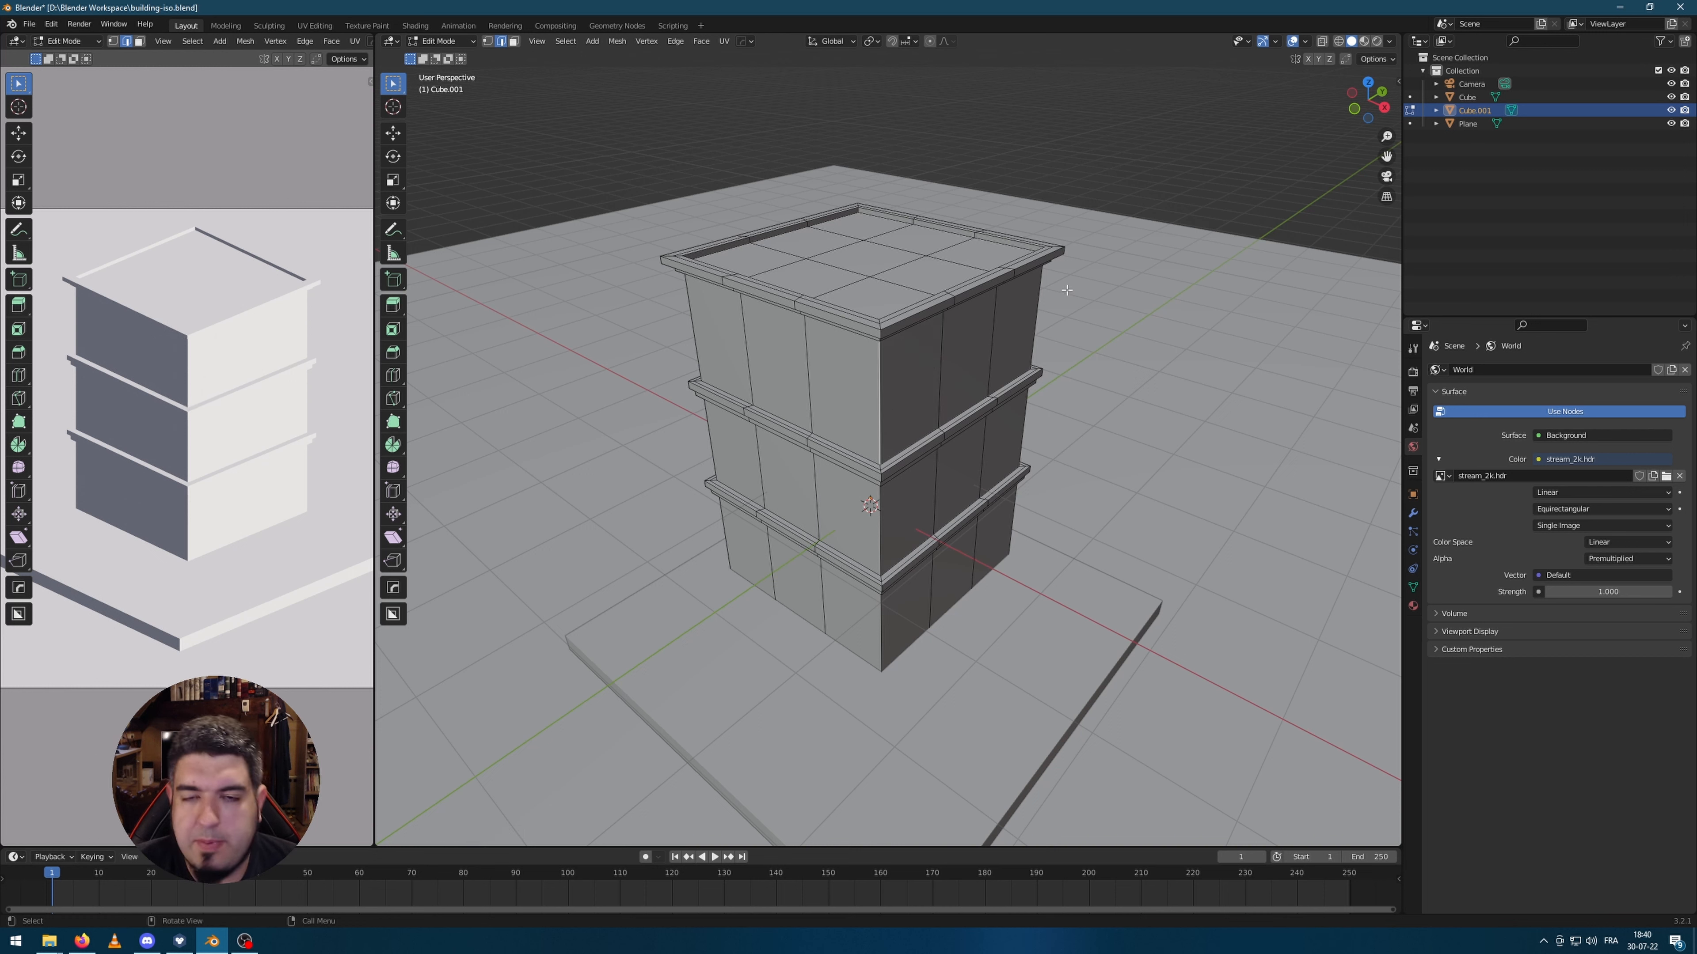
# Step: In face select mode, select the nine wall panels of the building's -Y side across all three floors
pyautogui.press('3')
pyautogui.click(732, 344)
pyautogui.keyDown('shift'); pyautogui.click(775, 354); pyautogui.keyUp('shift')
pyautogui.keyDown('shift'); pyautogui.click(845, 396); pyautogui.keyUp('shift')
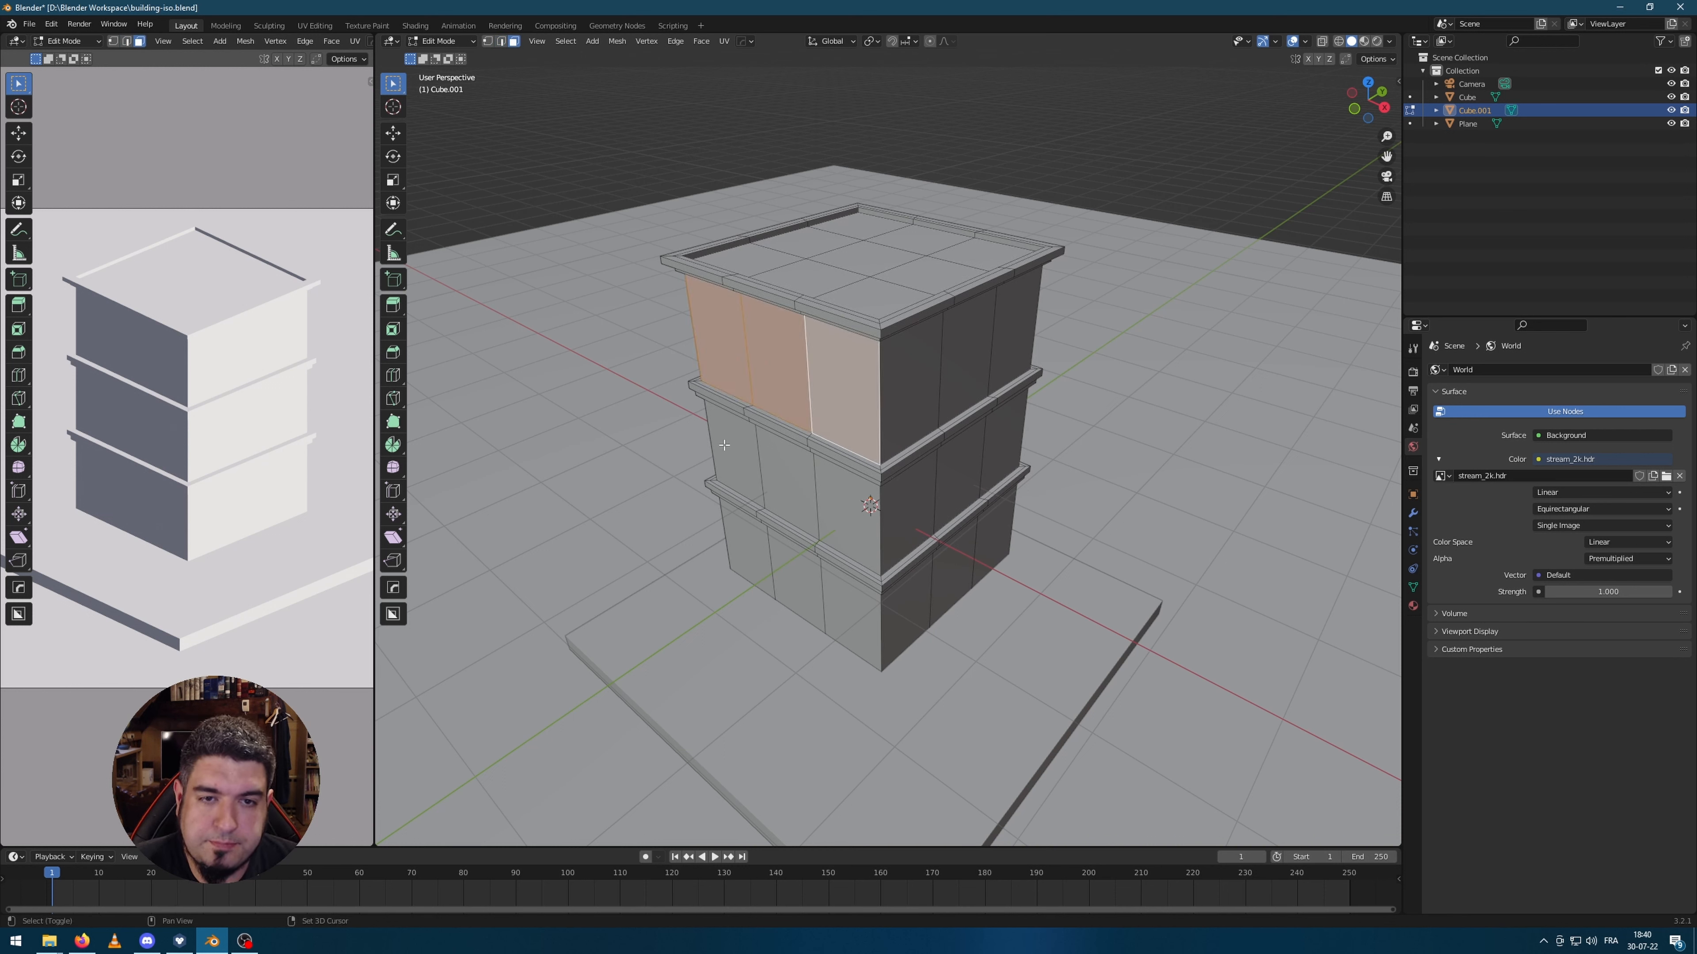
pyautogui.keyDown('shift'); pyautogui.click(734, 461); pyautogui.keyUp('shift')
pyautogui.keyDown('shift'); pyautogui.click(783, 485); pyautogui.keyUp('shift')
pyautogui.keyDown('shift'); pyautogui.click(848, 518); pyautogui.keyUp('shift')
pyautogui.keyDown('shift'); pyautogui.click(841, 594); pyautogui.keyUp('shift')
pyautogui.keyDown('shift'); pyautogui.click(796, 580); pyautogui.keyUp('shift')
pyautogui.keyDown('shift'); pyautogui.click(743, 548); pyautogui.keyUp('shift')
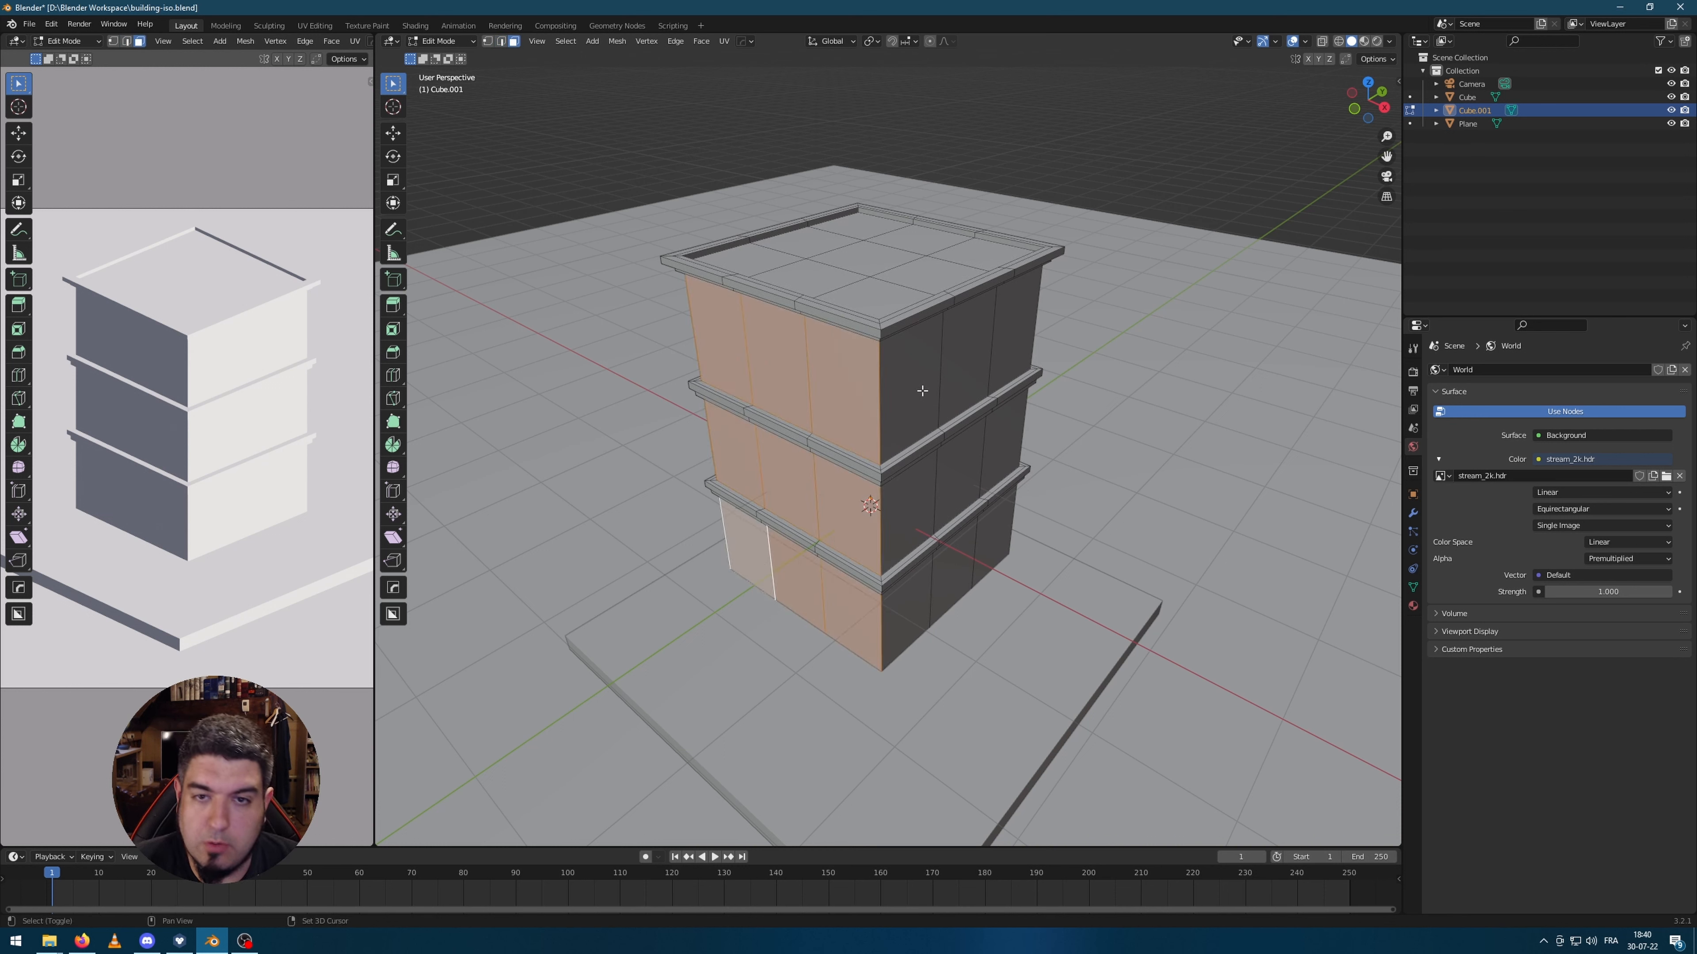
# Step: Add the nine wall panels of the building's +X side to the face selection
pyautogui.keyDown('shift'); pyautogui.click(919, 384); pyautogui.keyUp('shift')
pyautogui.keyDown('shift'); pyautogui.click(967, 357); pyautogui.keyUp('shift')
pyautogui.keyDown('shift'); pyautogui.click(1016, 327); pyautogui.keyUp('shift')
pyautogui.keyDown('shift'); pyautogui.click(1002, 441); pyautogui.keyUp('shift')
pyautogui.keyDown('shift'); pyautogui.click(955, 473); pyautogui.keyUp('shift')
pyautogui.keyDown('shift'); pyautogui.click(914, 508); pyautogui.keyUp('shift')
pyautogui.keyDown('shift'); pyautogui.click(924, 591); pyautogui.keyUp('shift')
pyautogui.keyDown('shift'); pyautogui.click(955, 568); pyautogui.keyUp('shift')
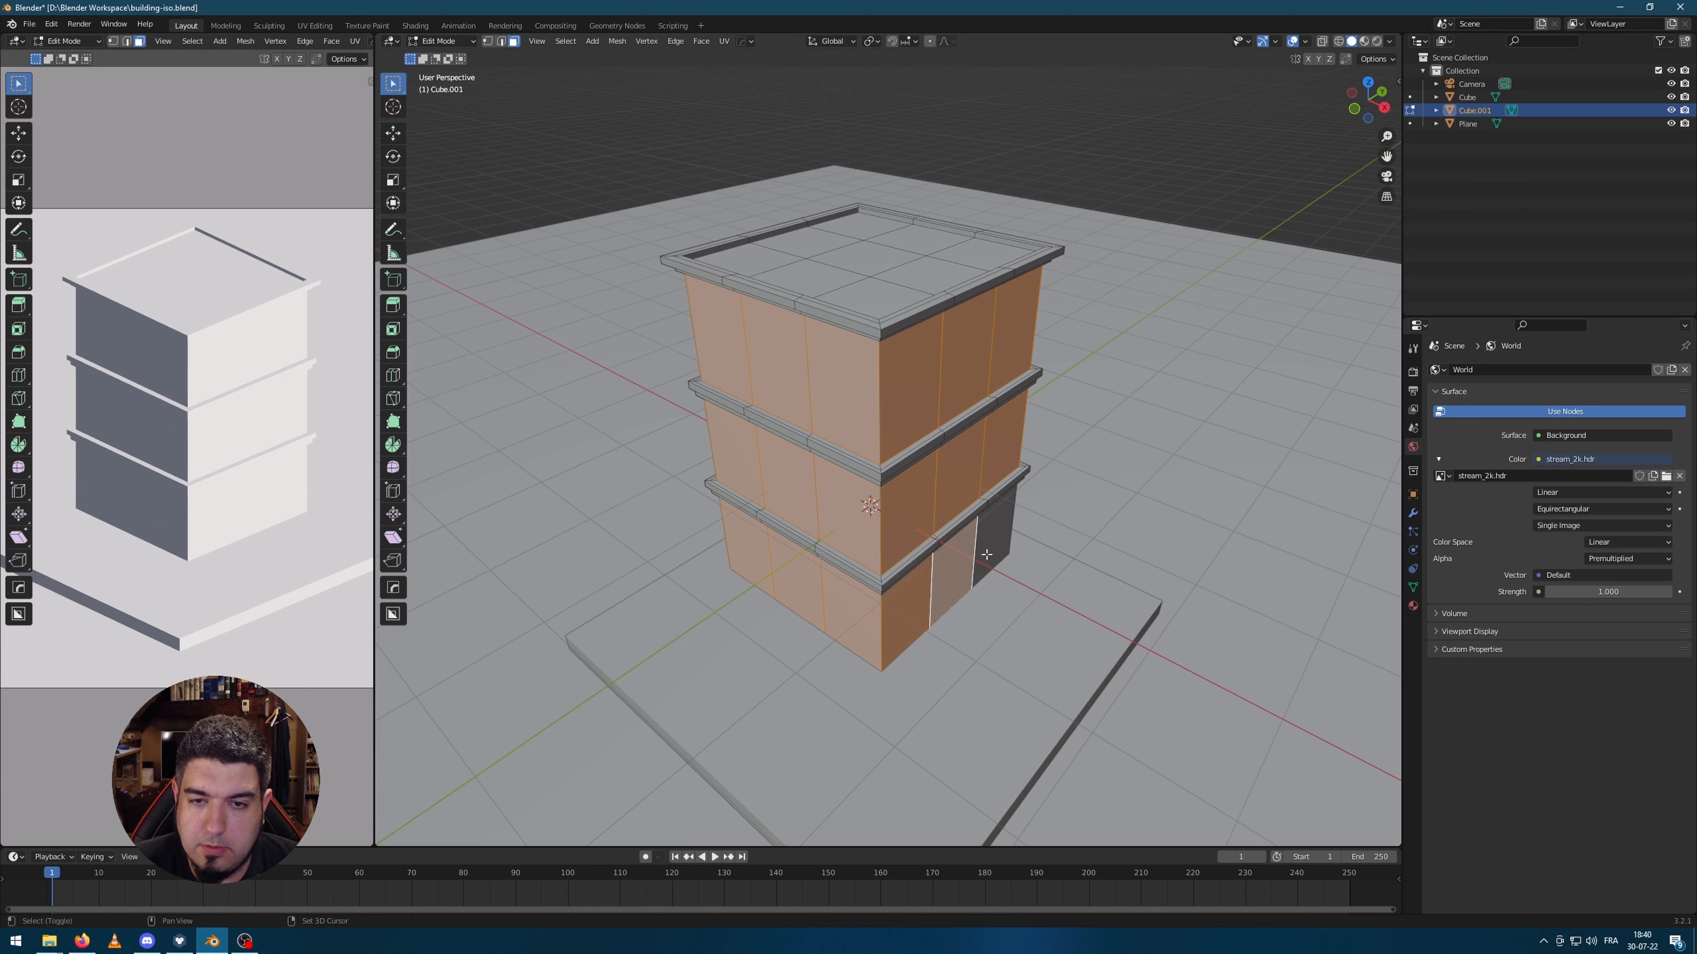
pyautogui.keyDown('shift'); pyautogui.click(991, 549); pyautogui.keyUp('shift')
pyautogui.moveTo(1148, 435); pyautogui.dragTo(1195, 405, button='middle')
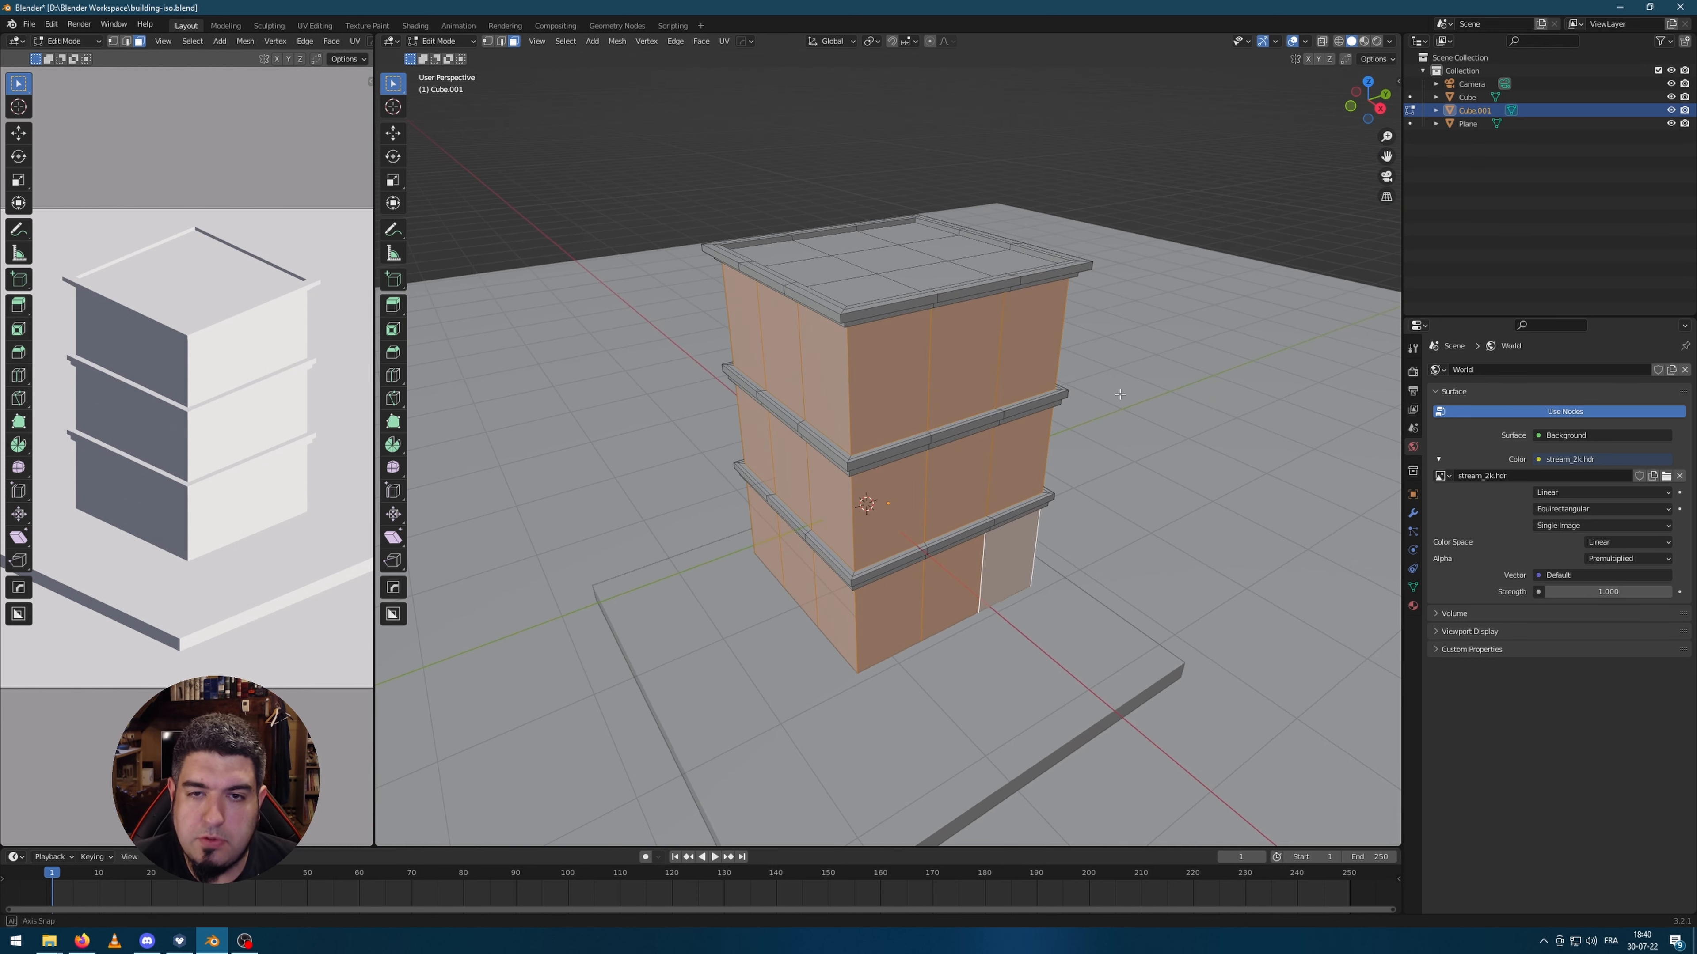
# Step: Try to inset all the selected wall panels individually by about 0.12 m
pyautogui.press('i')
pyautogui.press('i')
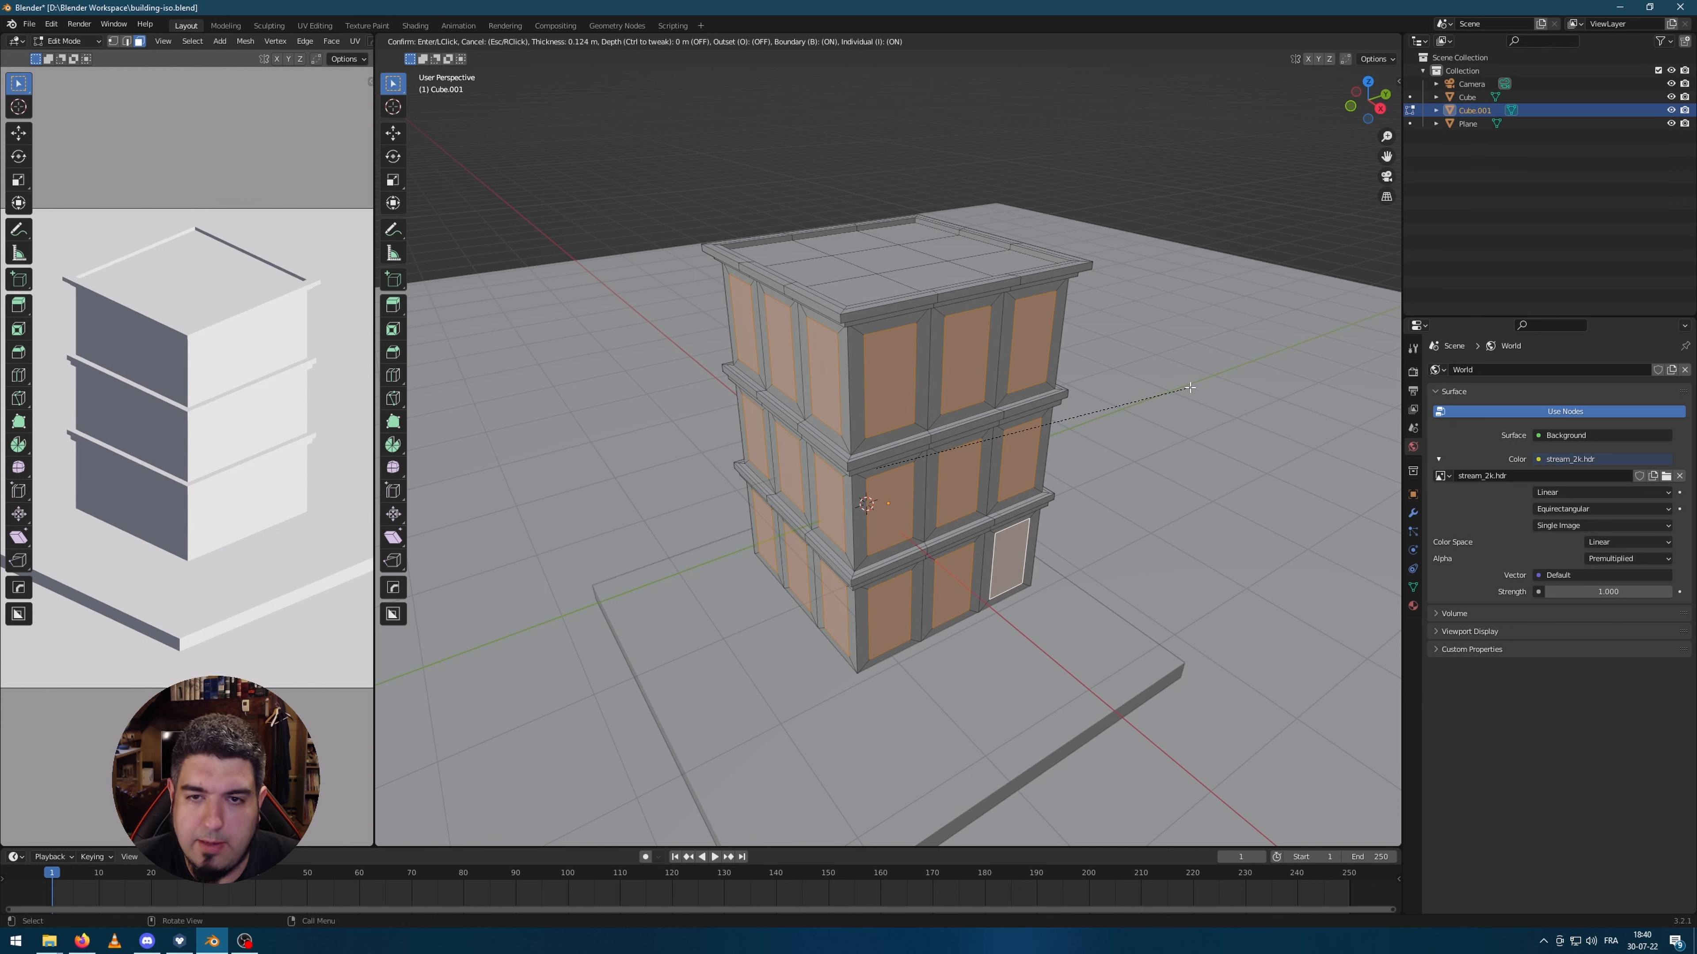
pyautogui.click(1190, 388)
pyautogui.hotkey('ctrl', 'z')
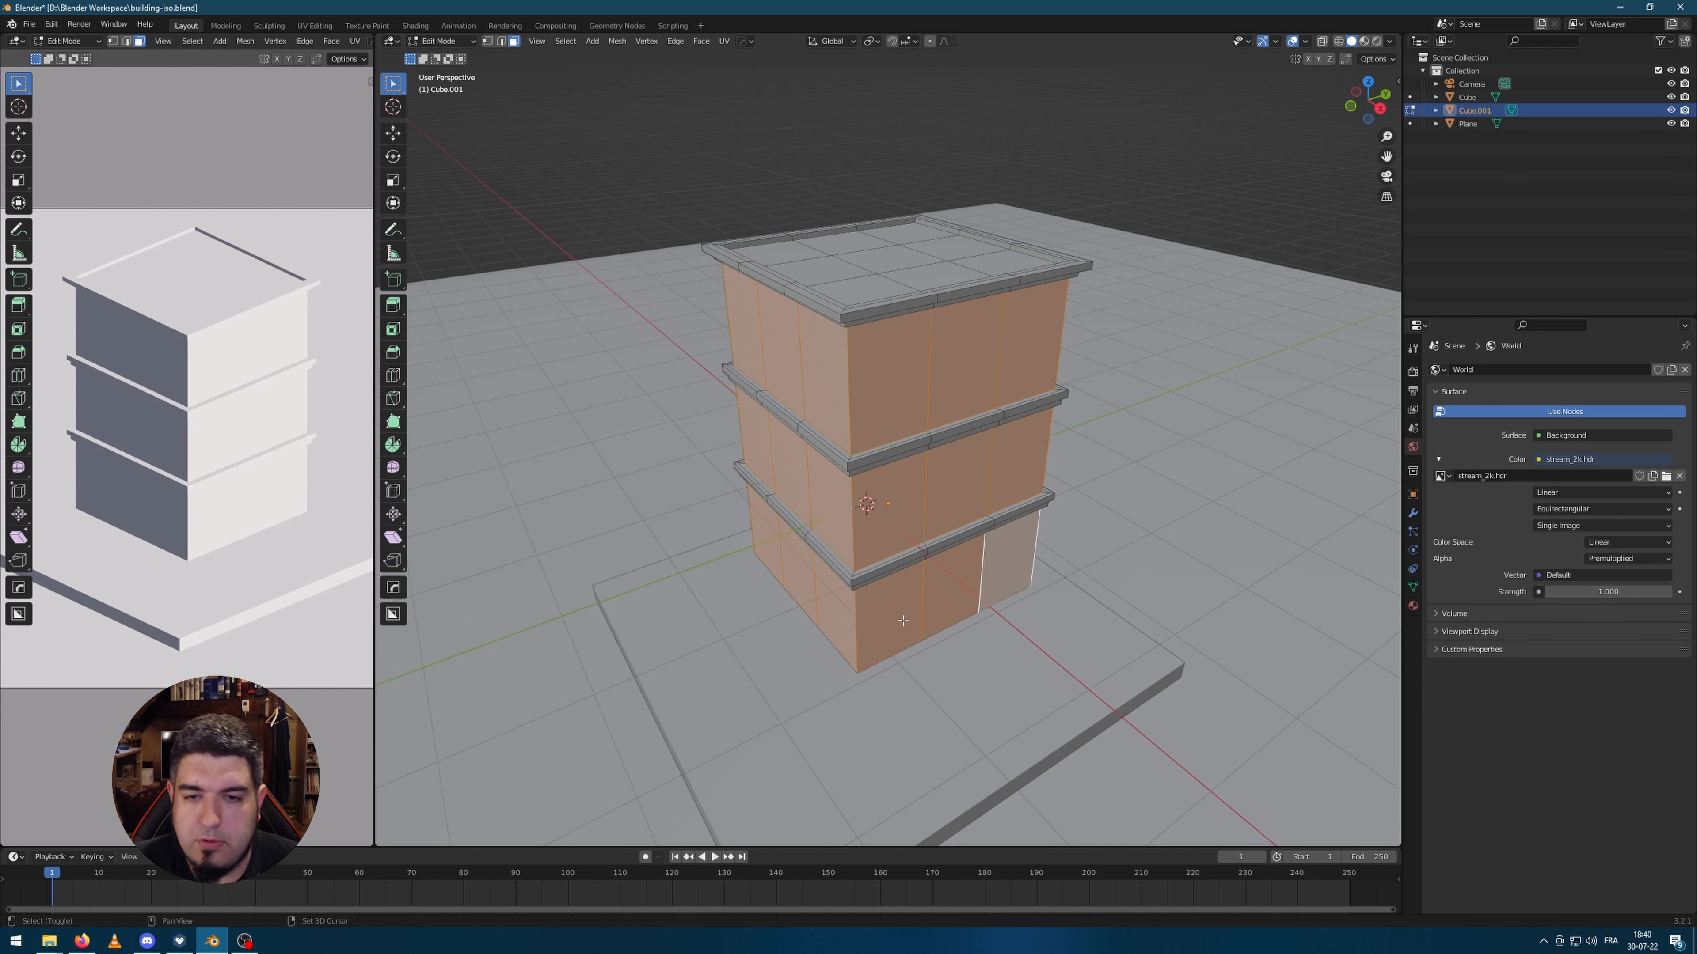
# Step: Deselect the +X side's ground-floor panel at the front corner and inset the other selected wall panels individually by about 0.12 m
pyautogui.keyDown('shift'); pyautogui.click(893, 609); pyautogui.keyUp('shift')
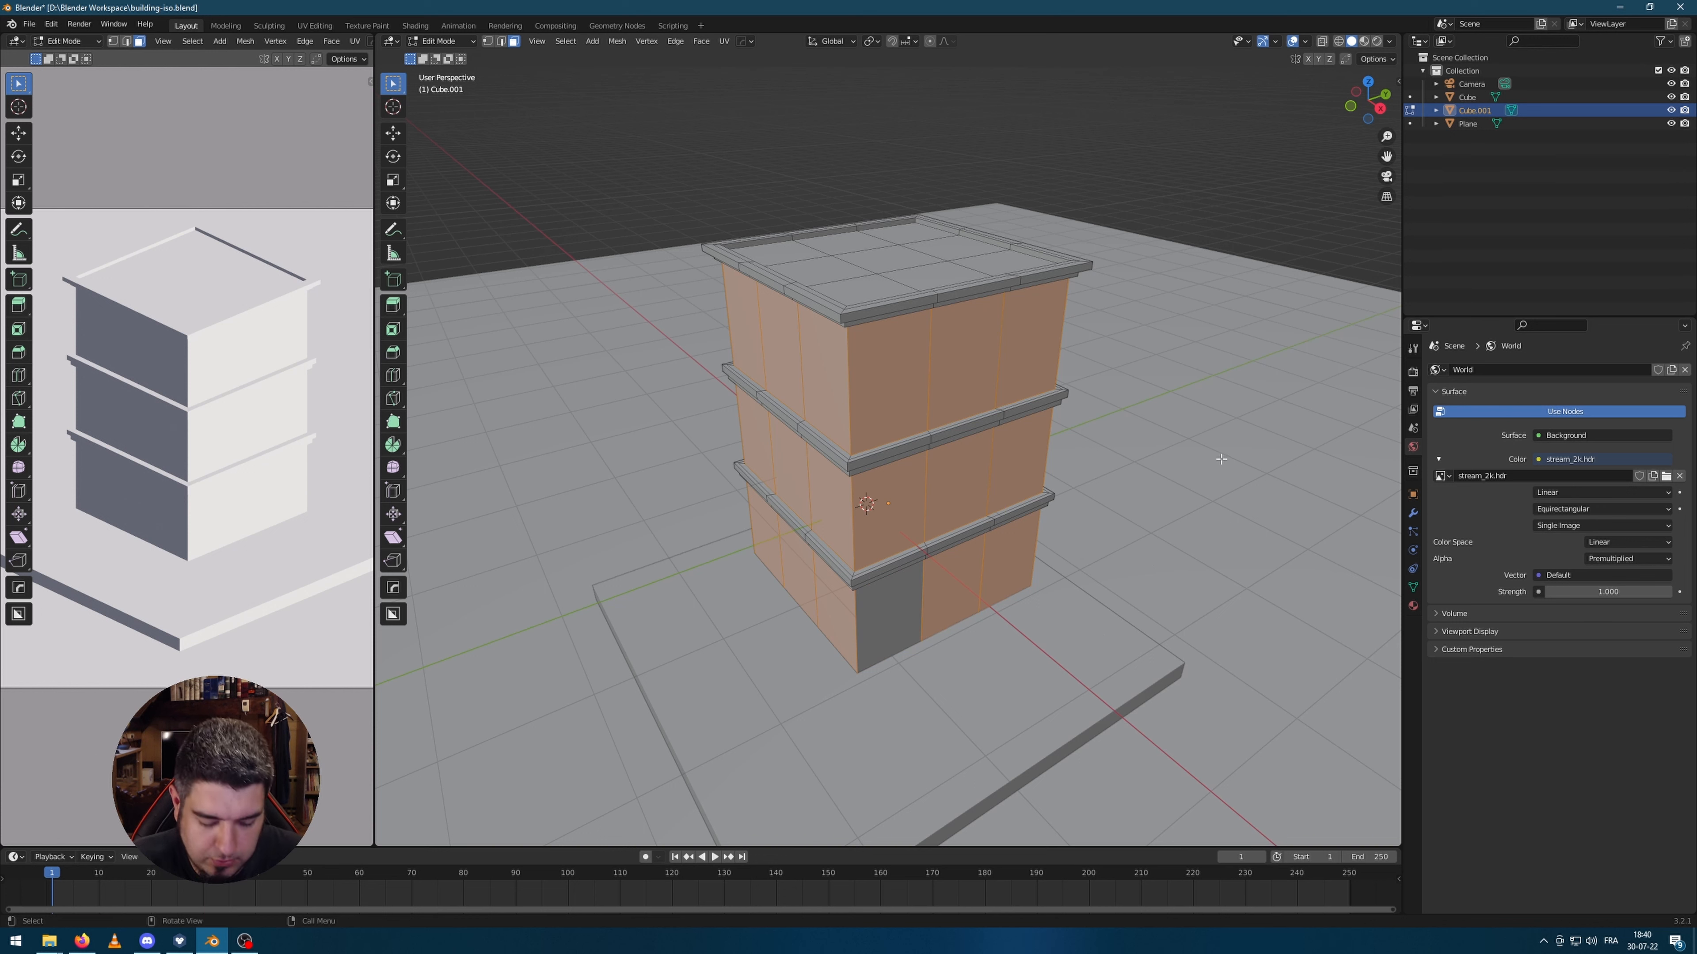
pyautogui.press('i')
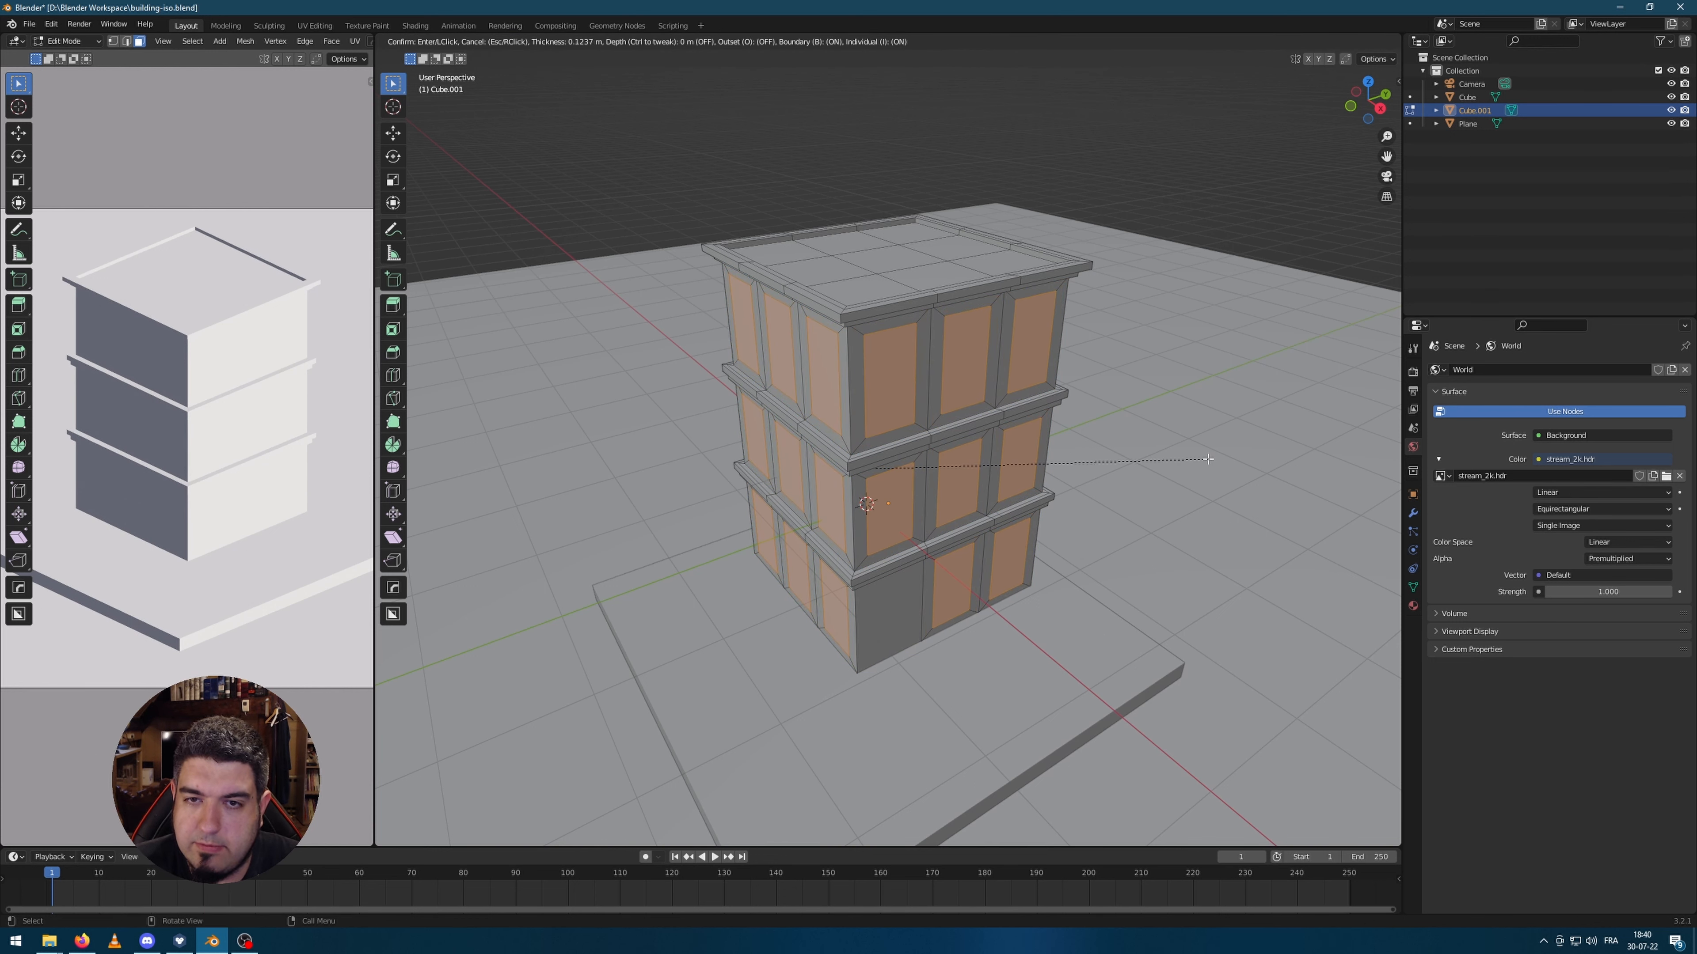
pyautogui.click(1207, 459)
pyautogui.scroll(2, 979, 398)
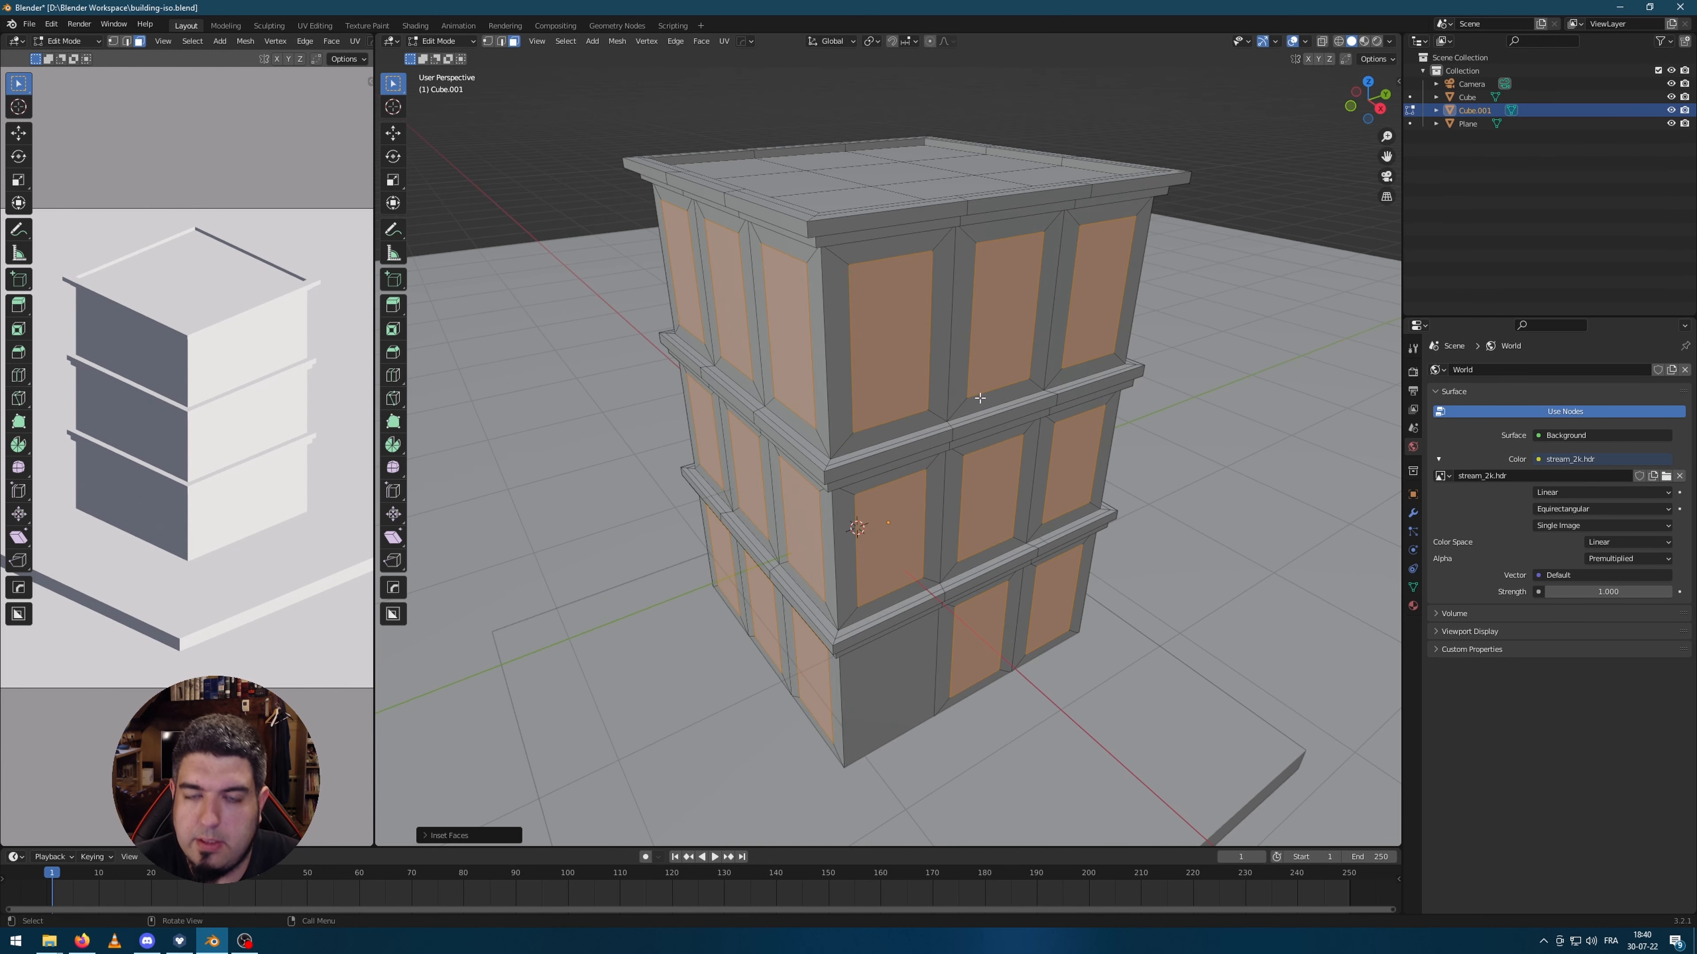
# Step: Extrude the inset panels inward along their normals to form recessed window openings on both facades
pyautogui.hotkey('alt', 'e')
pyautogui.click(1166, 447)
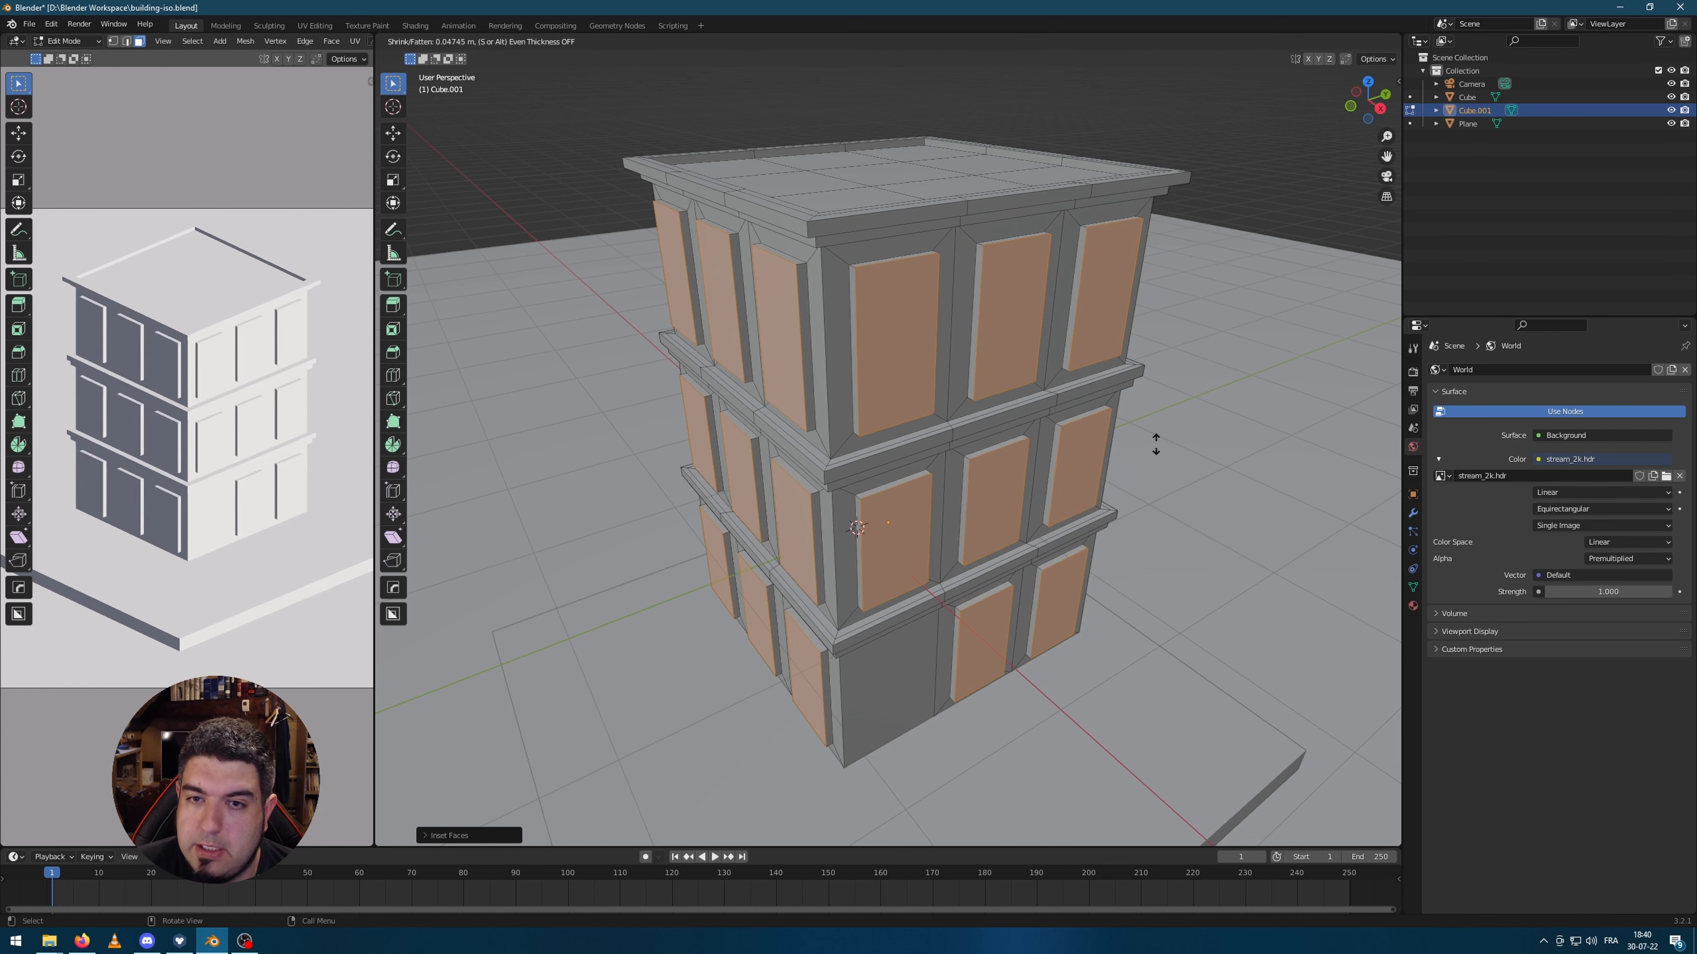
pyautogui.click(1182, 452)
pyautogui.click(1199, 426)
pyautogui.moveTo(1199, 427); pyautogui.dragTo(946, 480, button='middle')
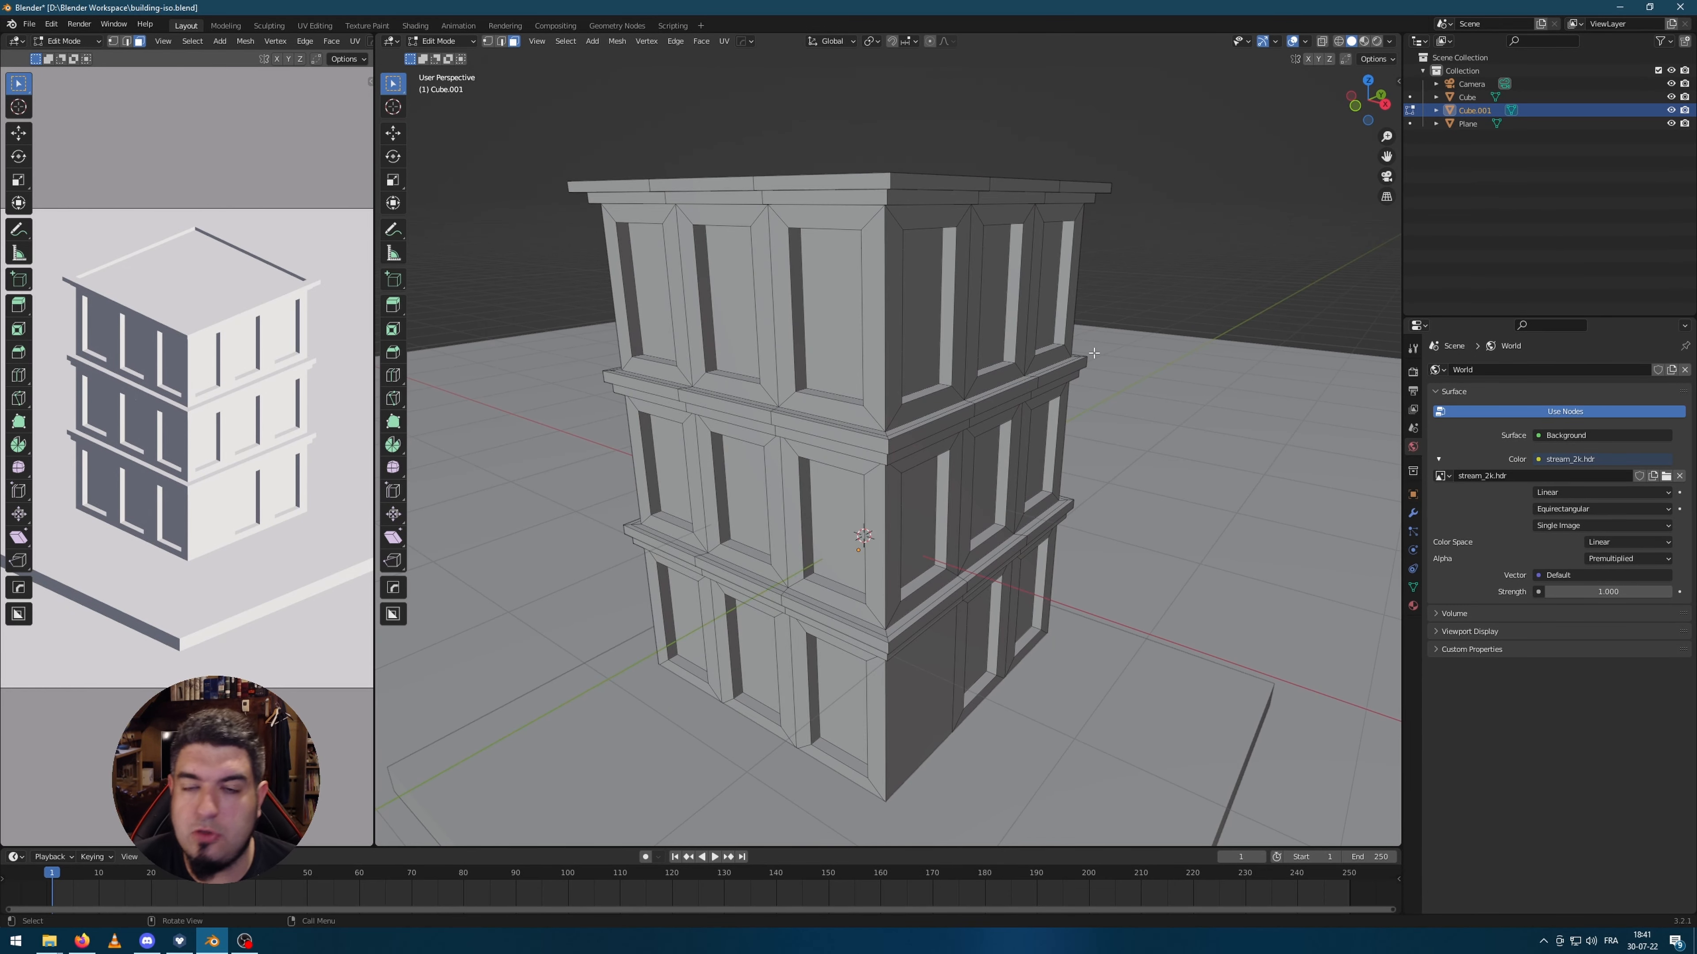
# Step: Duplicate the top-floor window face at the -X end of the -Y side in place and separate the copy into its own object
pyautogui.moveTo(877, 274); pyautogui.dragTo(898, 313, button='middle')
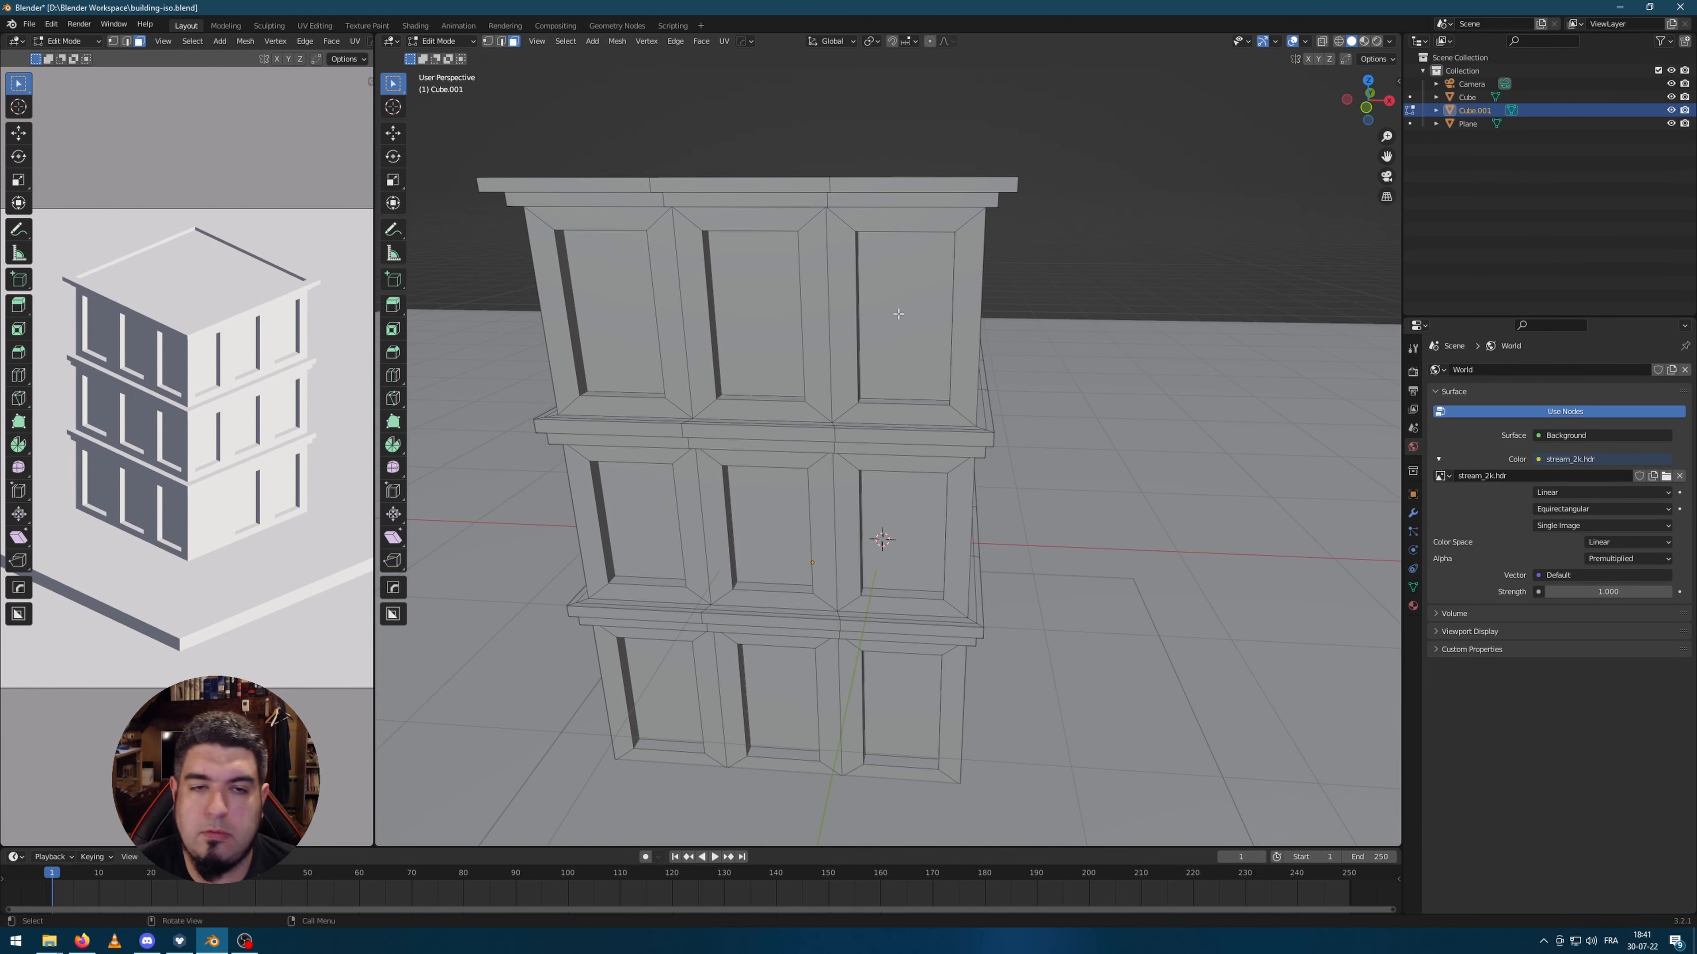
pyautogui.click(626, 322)
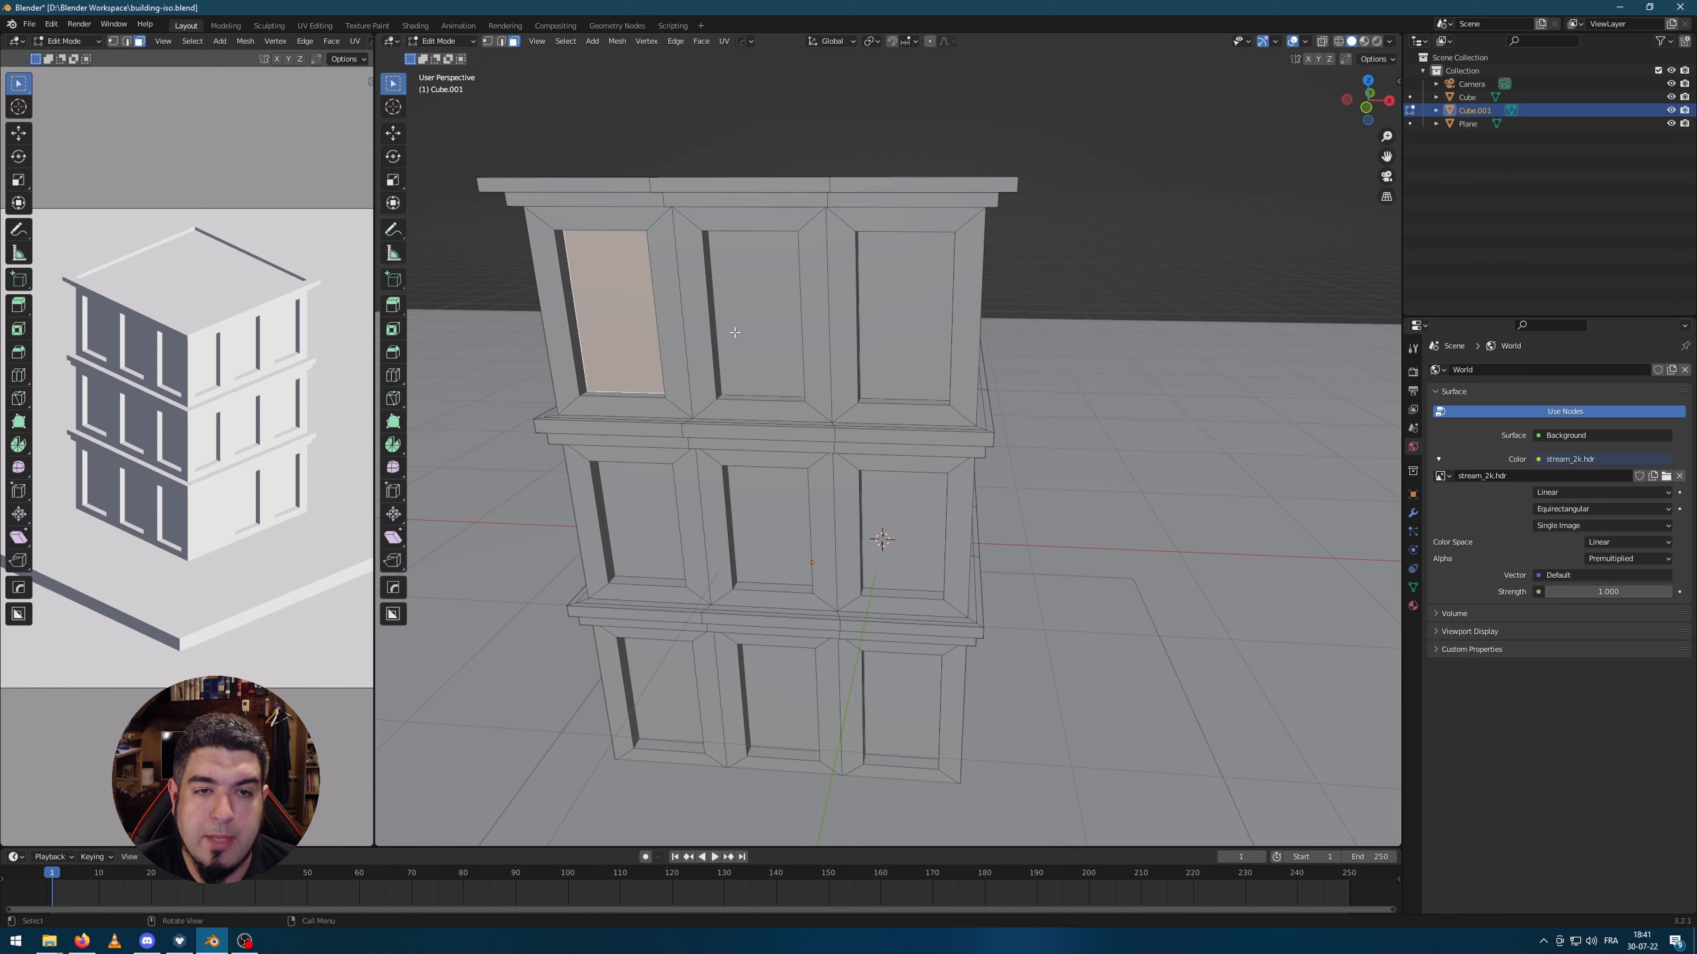
pyautogui.moveTo(679, 327); pyautogui.dragTo(688, 364, button='middle')
pyautogui.press('g')
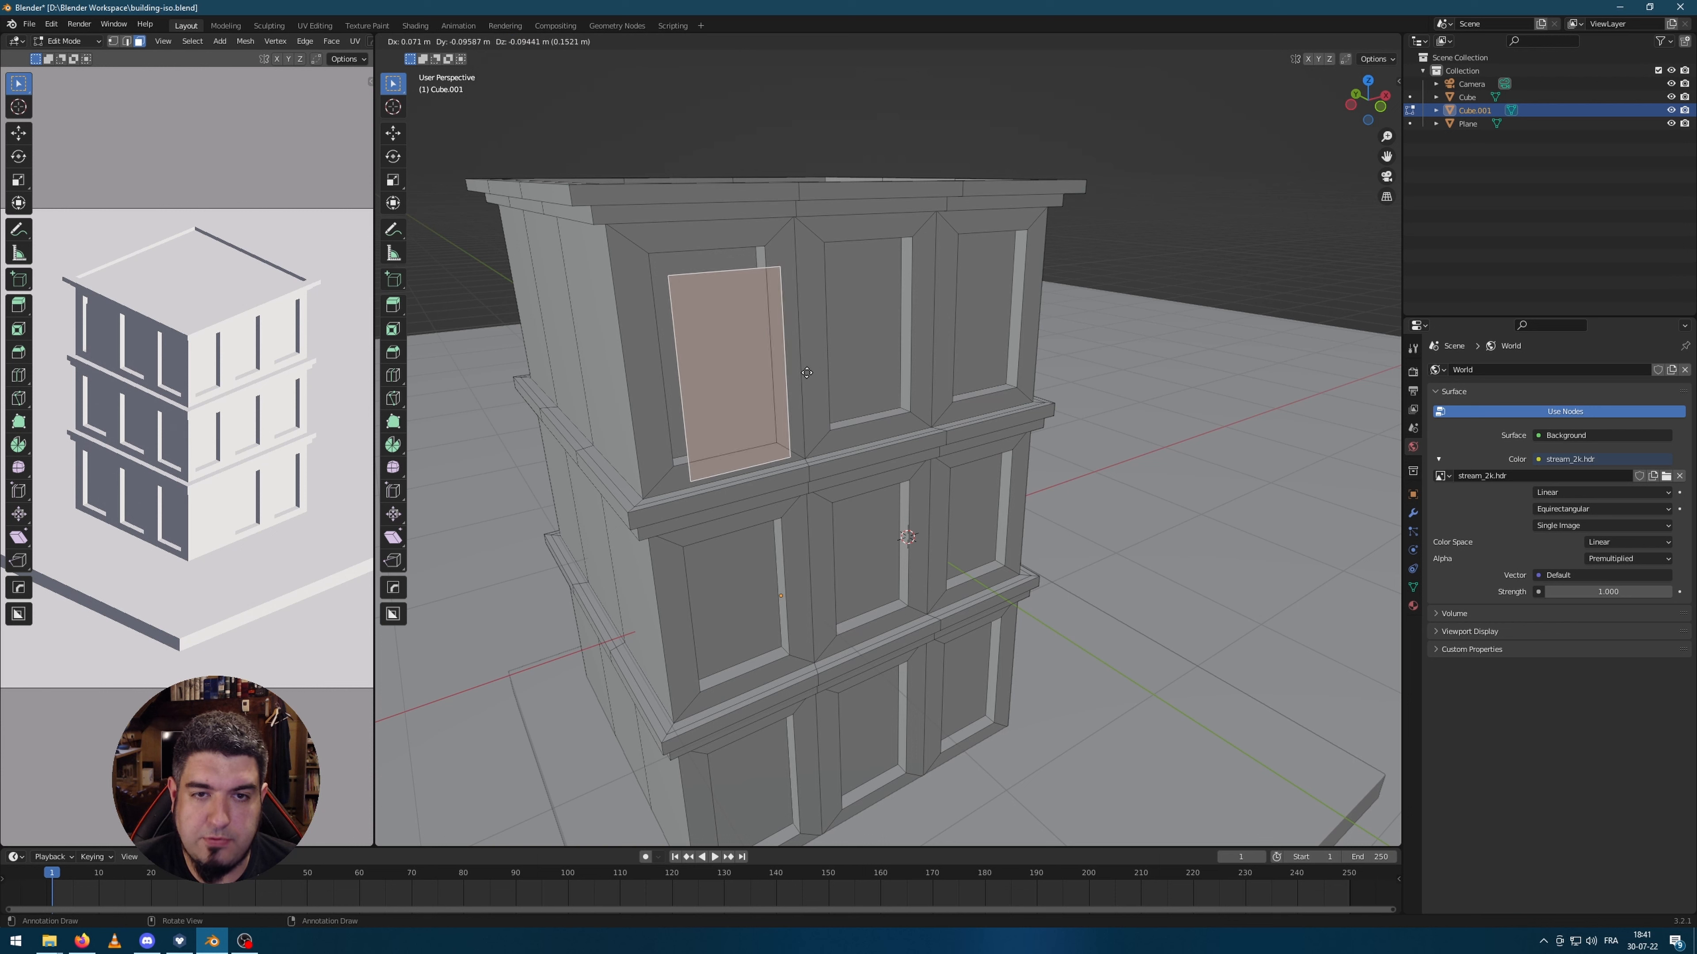
pyautogui.rightClick(827, 380)
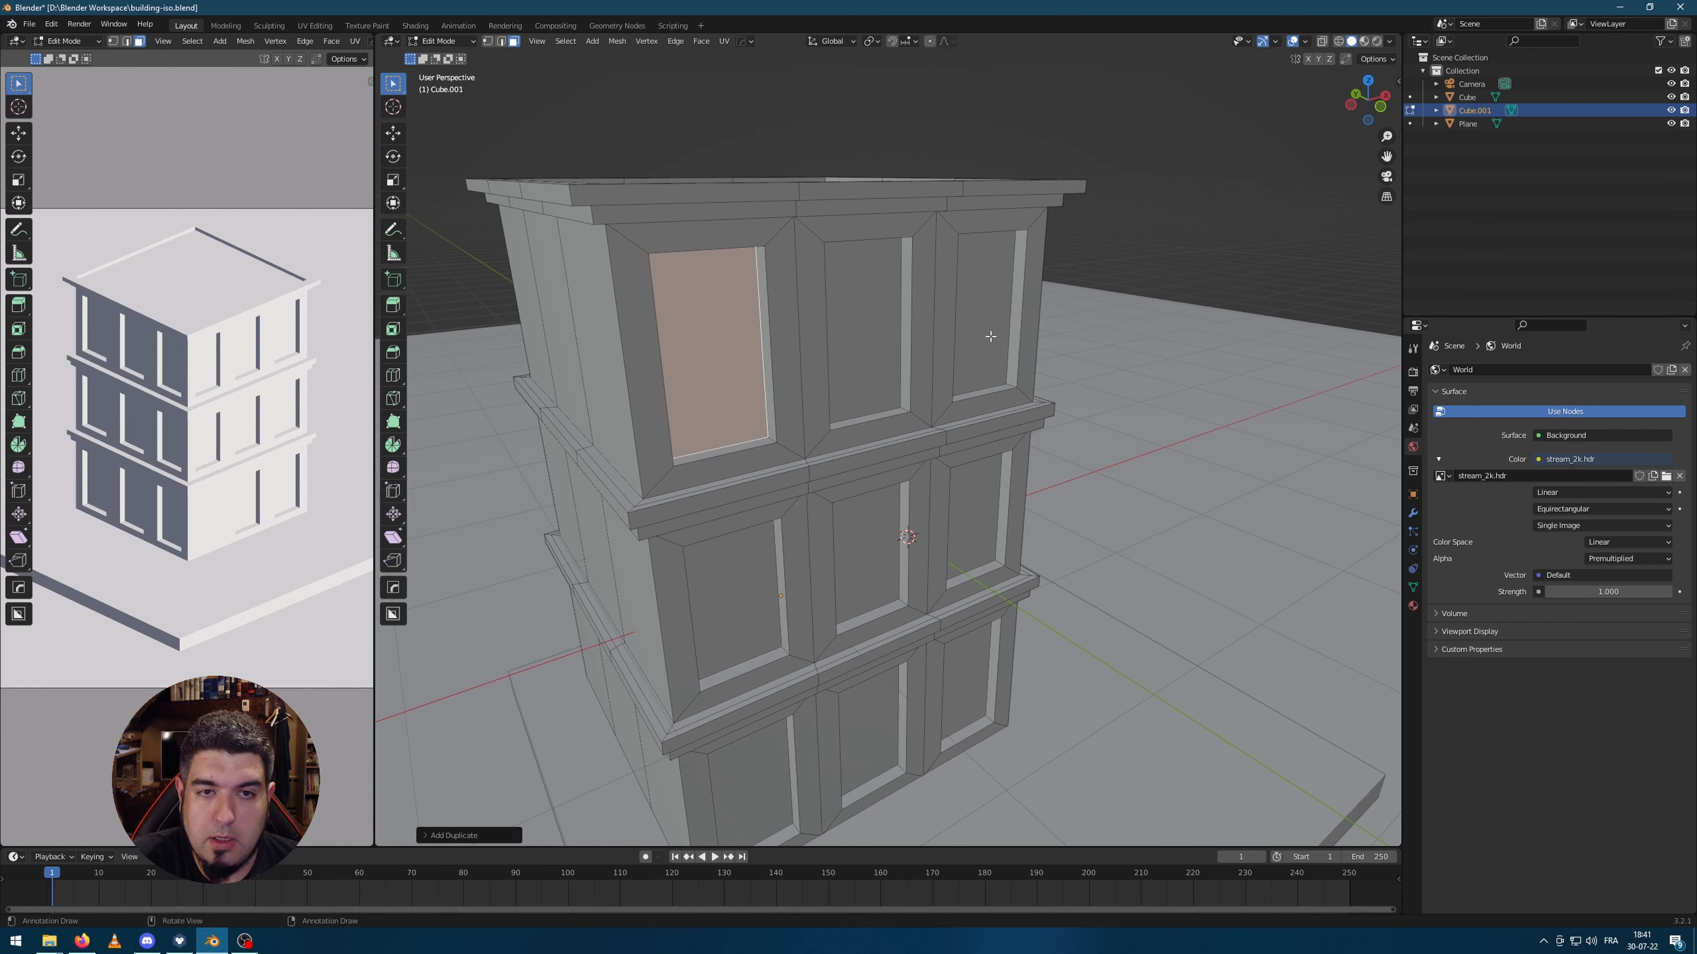
pyautogui.press('p')
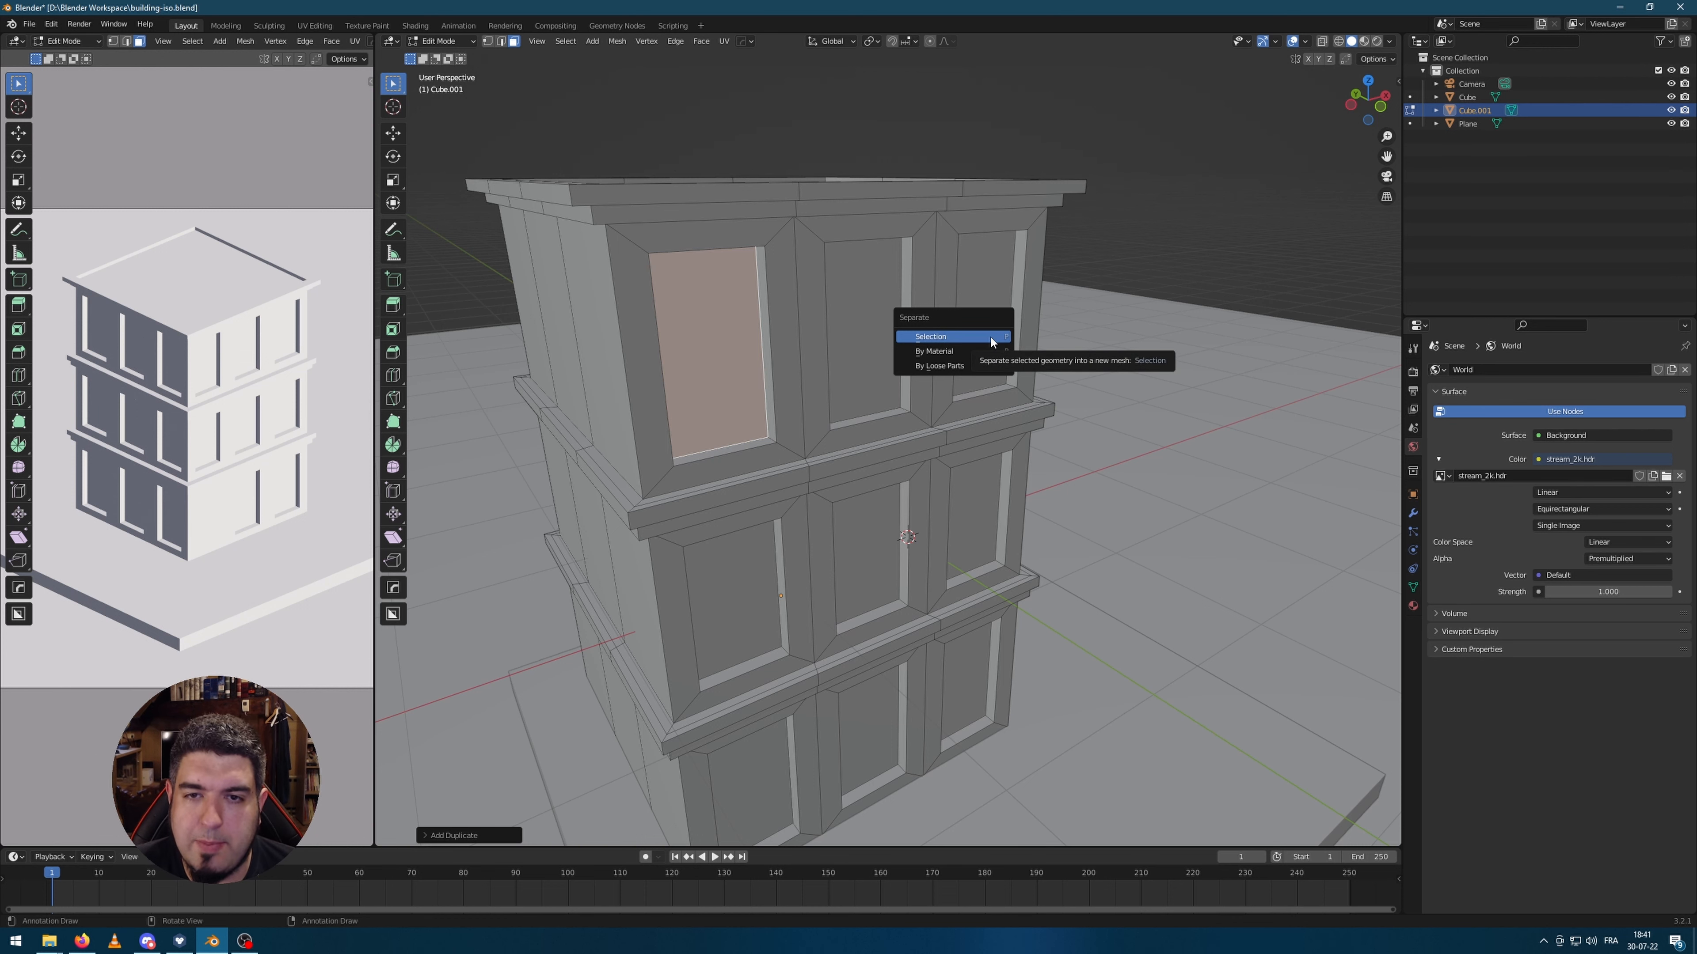
pyautogui.click(990, 336)
pyautogui.press('Tab')
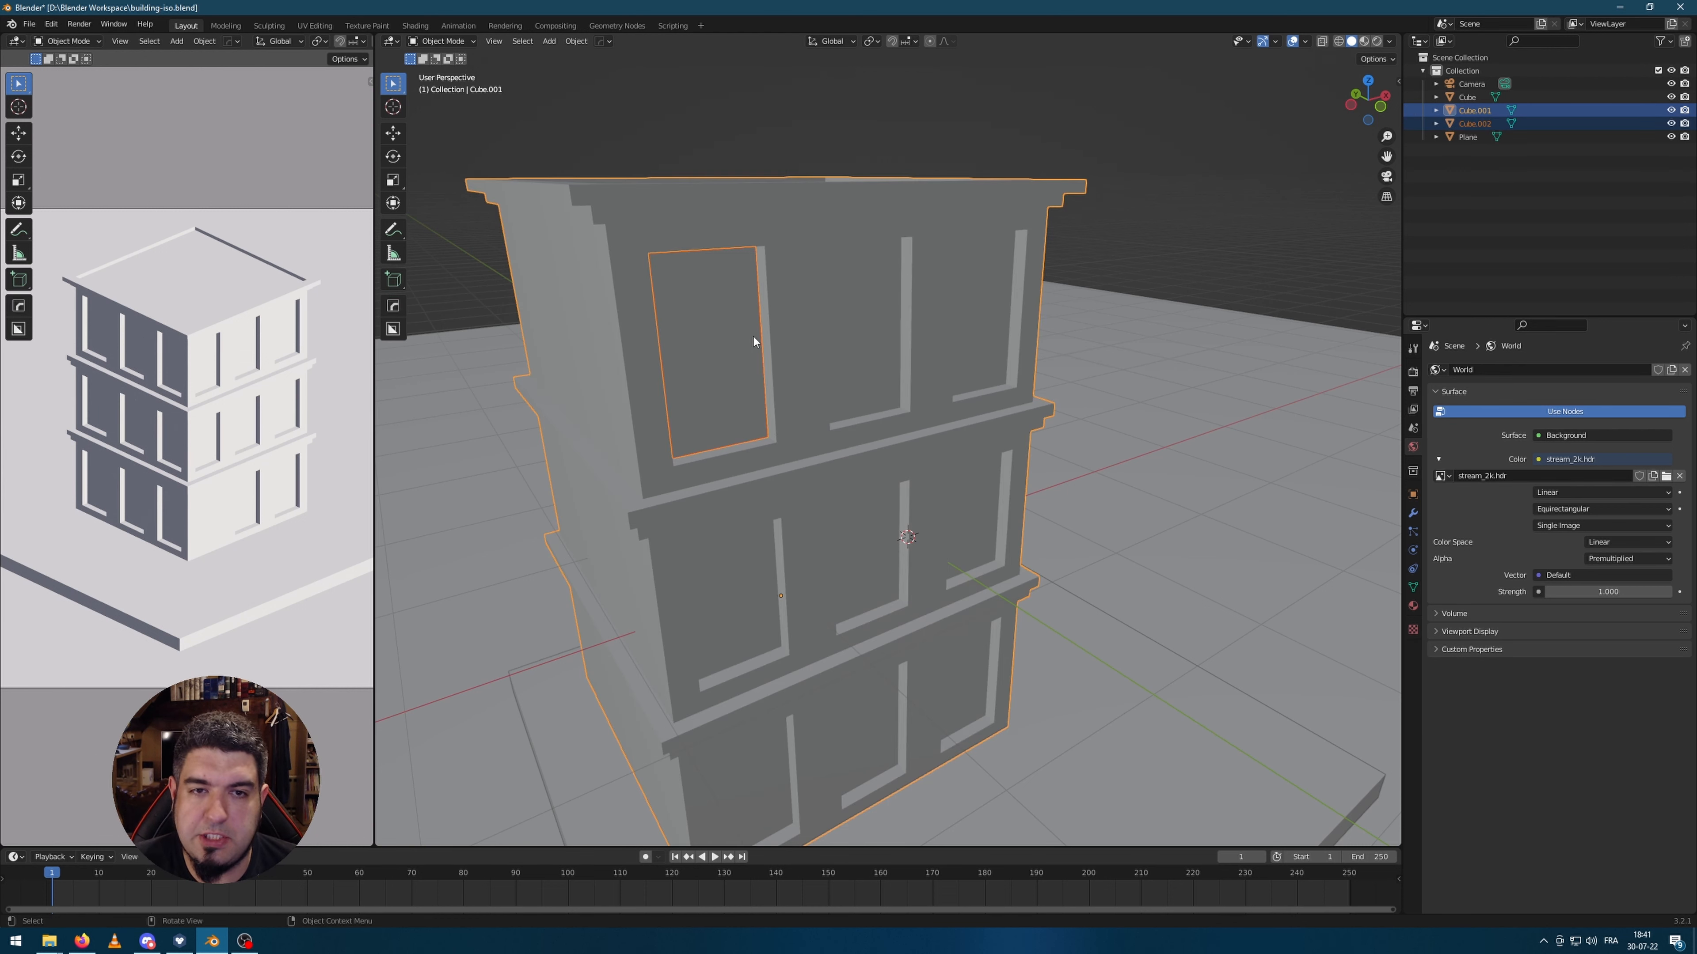
# Step: Isolate the separated window panel in local view and select its face for mesh editing
pyautogui.click(759, 339)
pyautogui.press('KP_Divide')
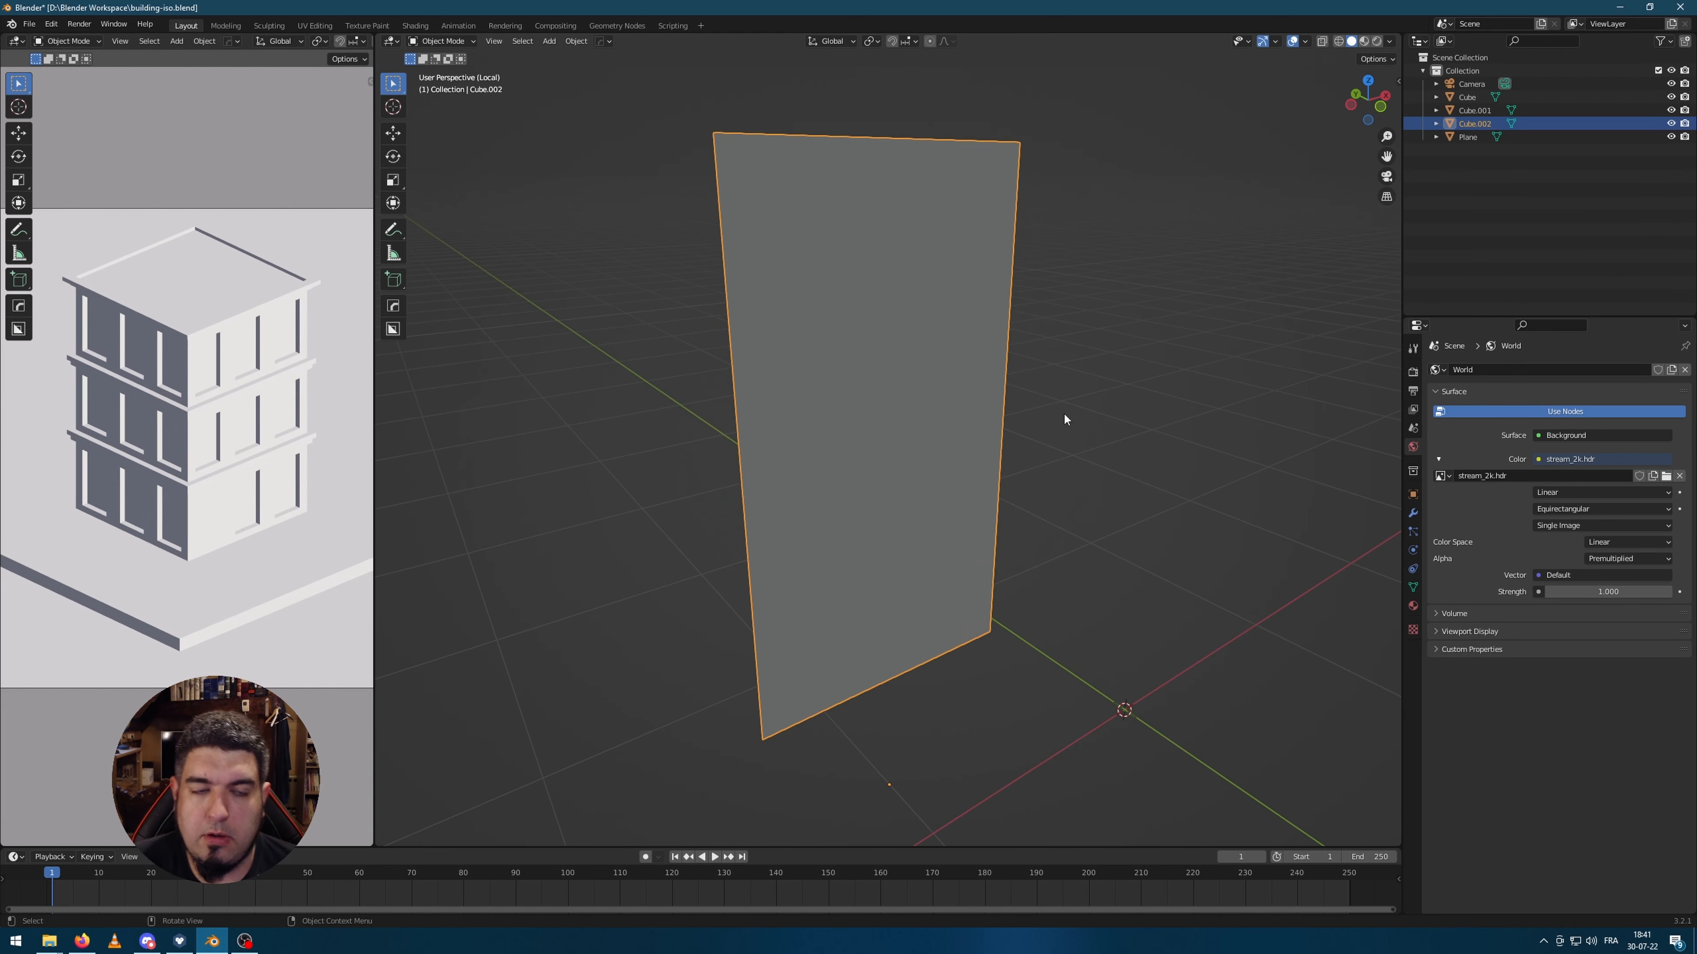
pyautogui.moveTo(1063, 418); pyautogui.dragTo(879, 468, button='middle')
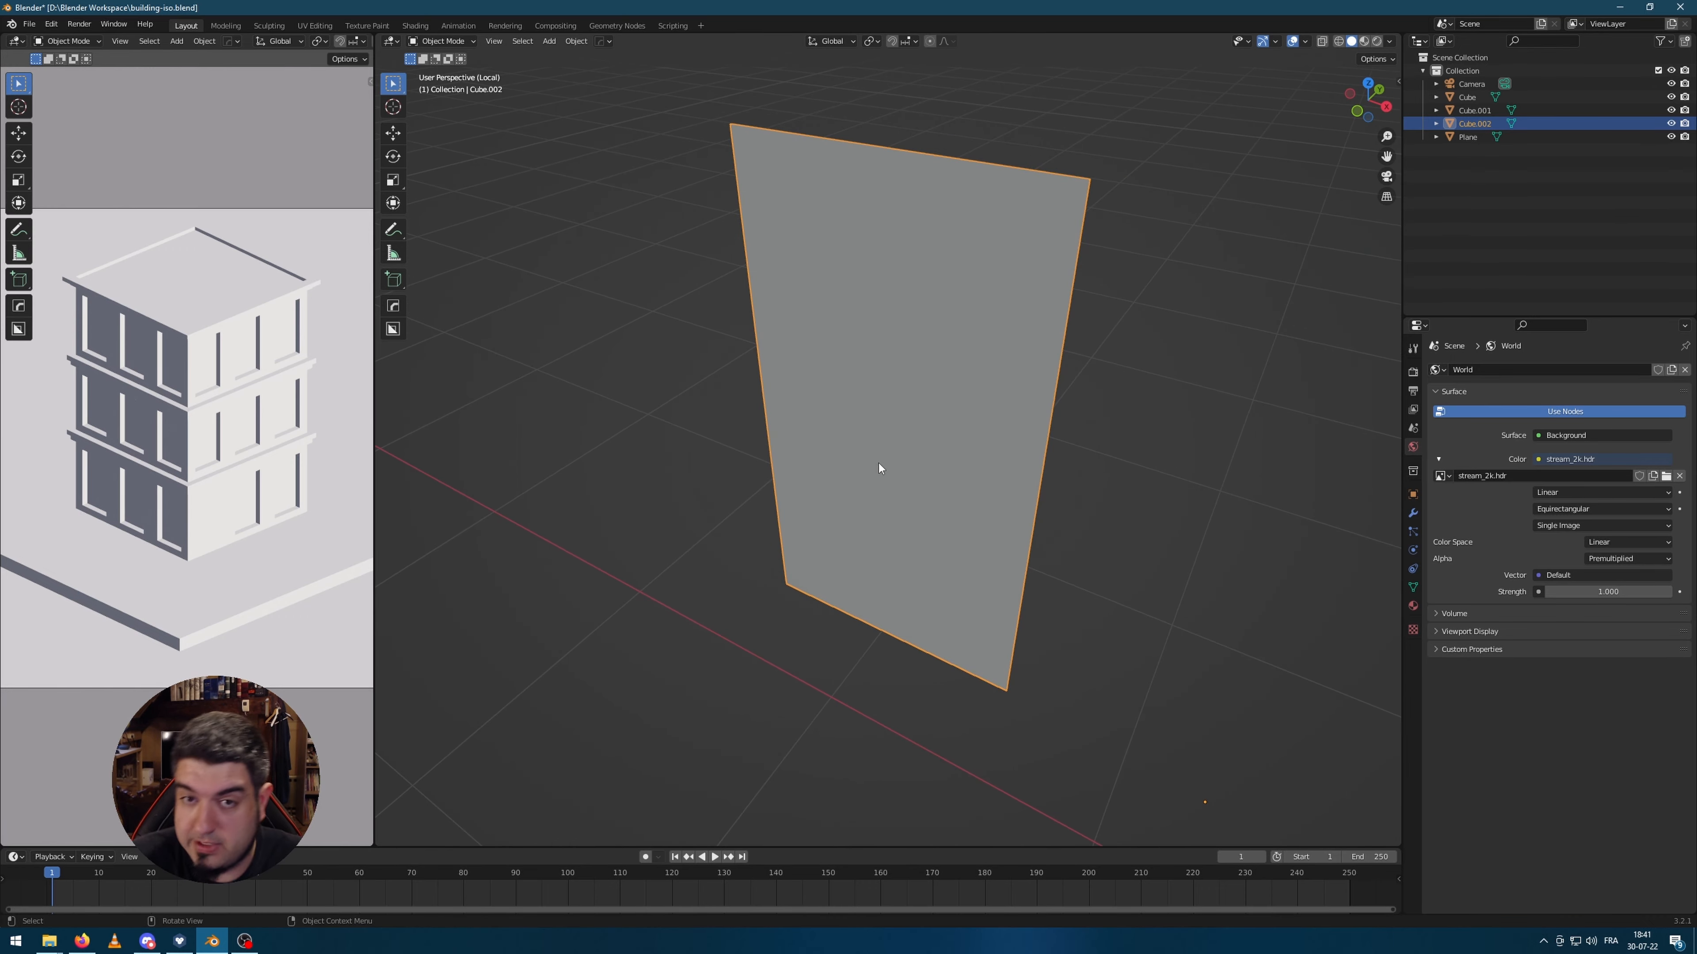
pyautogui.moveTo(1083, 497); pyautogui.dragTo(920, 402, button='middle')
pyautogui.press('Tab')
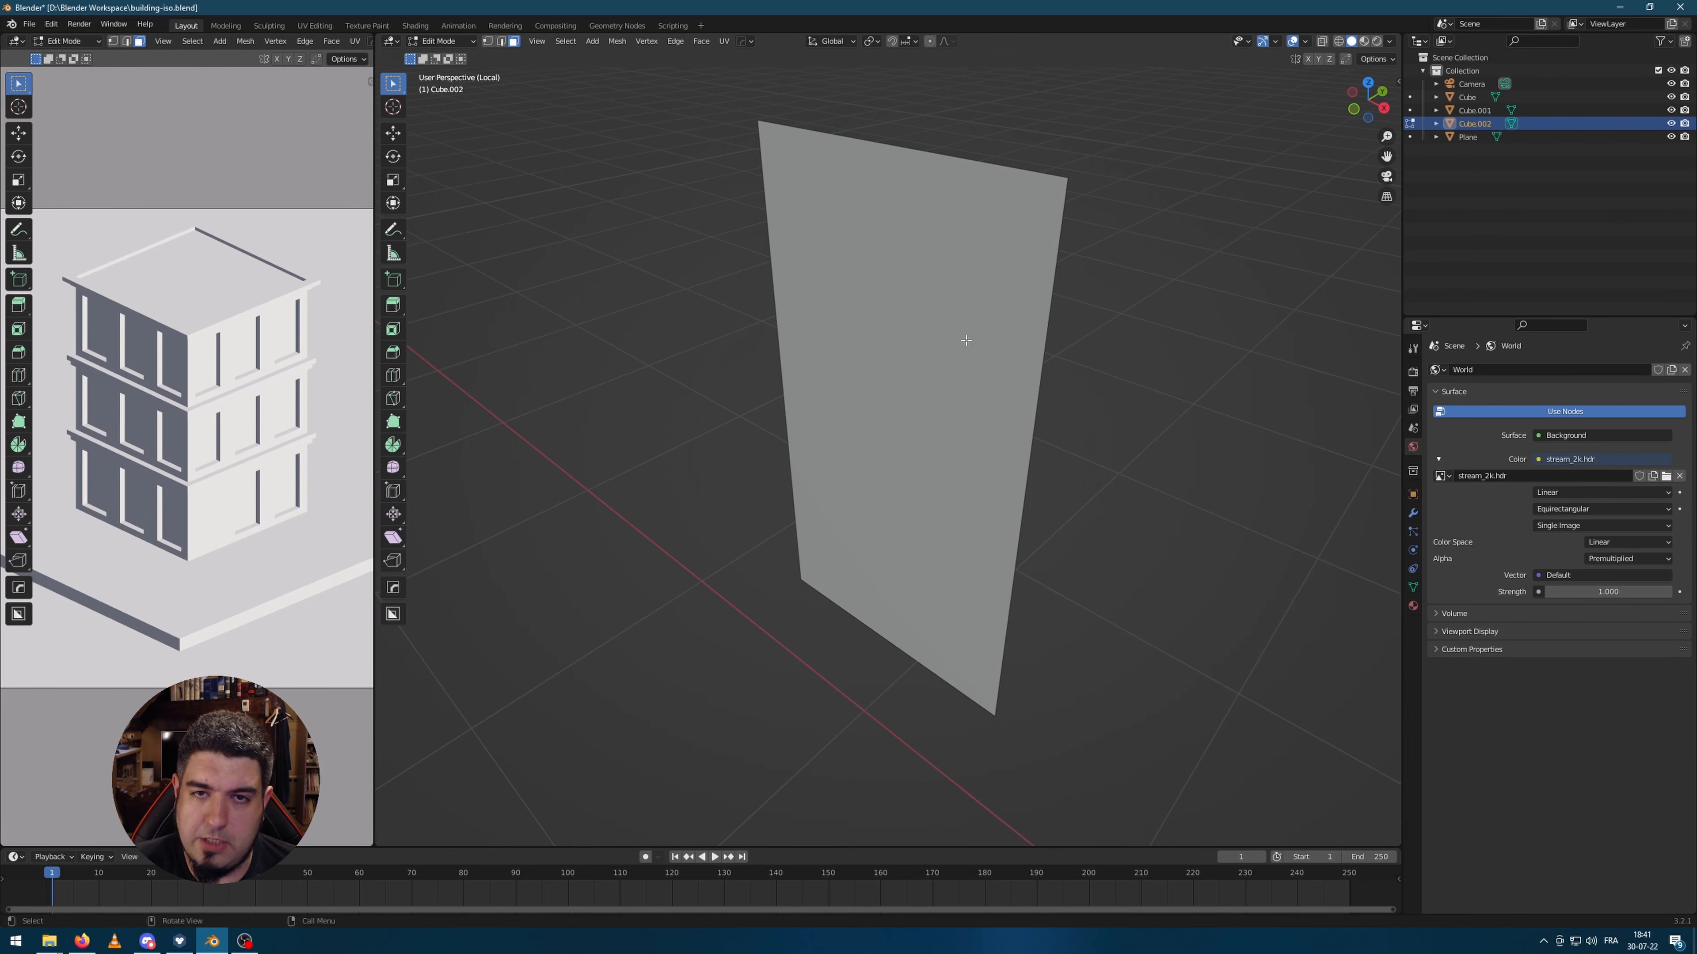
pyautogui.moveTo(966, 341); pyautogui.dragTo(1003, 341, button='middle')
pyautogui.click(914, 269)
pyautogui.press('Tab')
pyautogui.press('Tab')
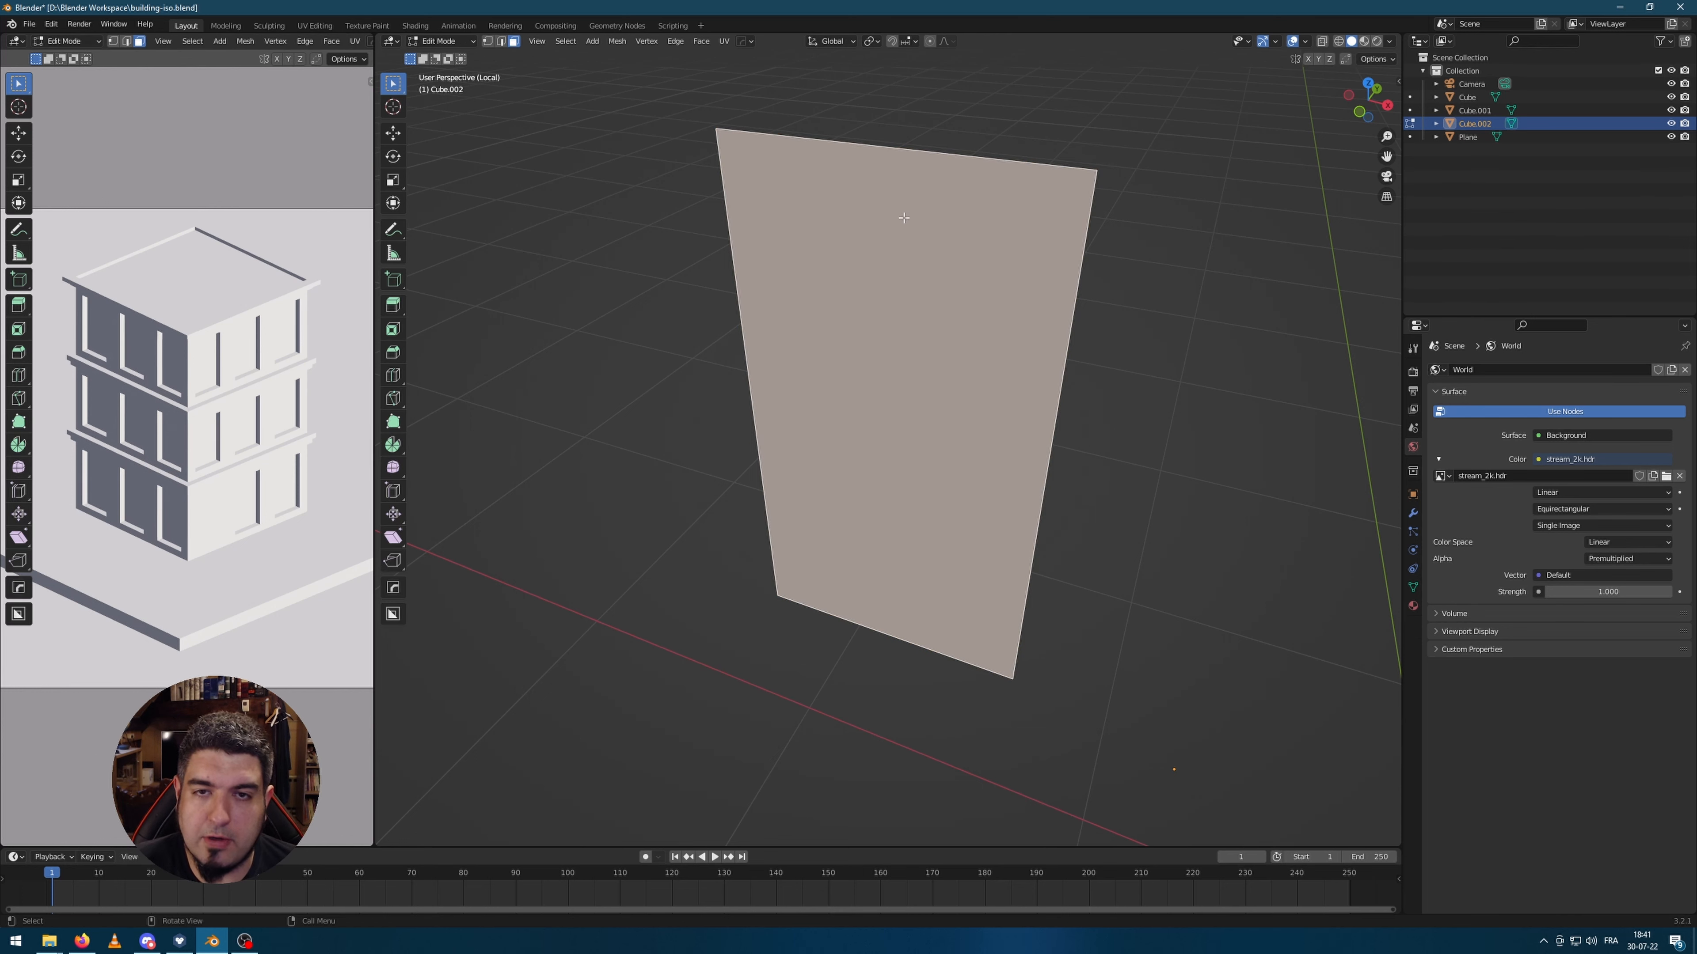
# Step: Add a horizontal loop cut to the window panel and slide it close to the panel's lower edge
pyautogui.moveTo(1032, 553); pyautogui.dragTo(868, 568, button='middle')
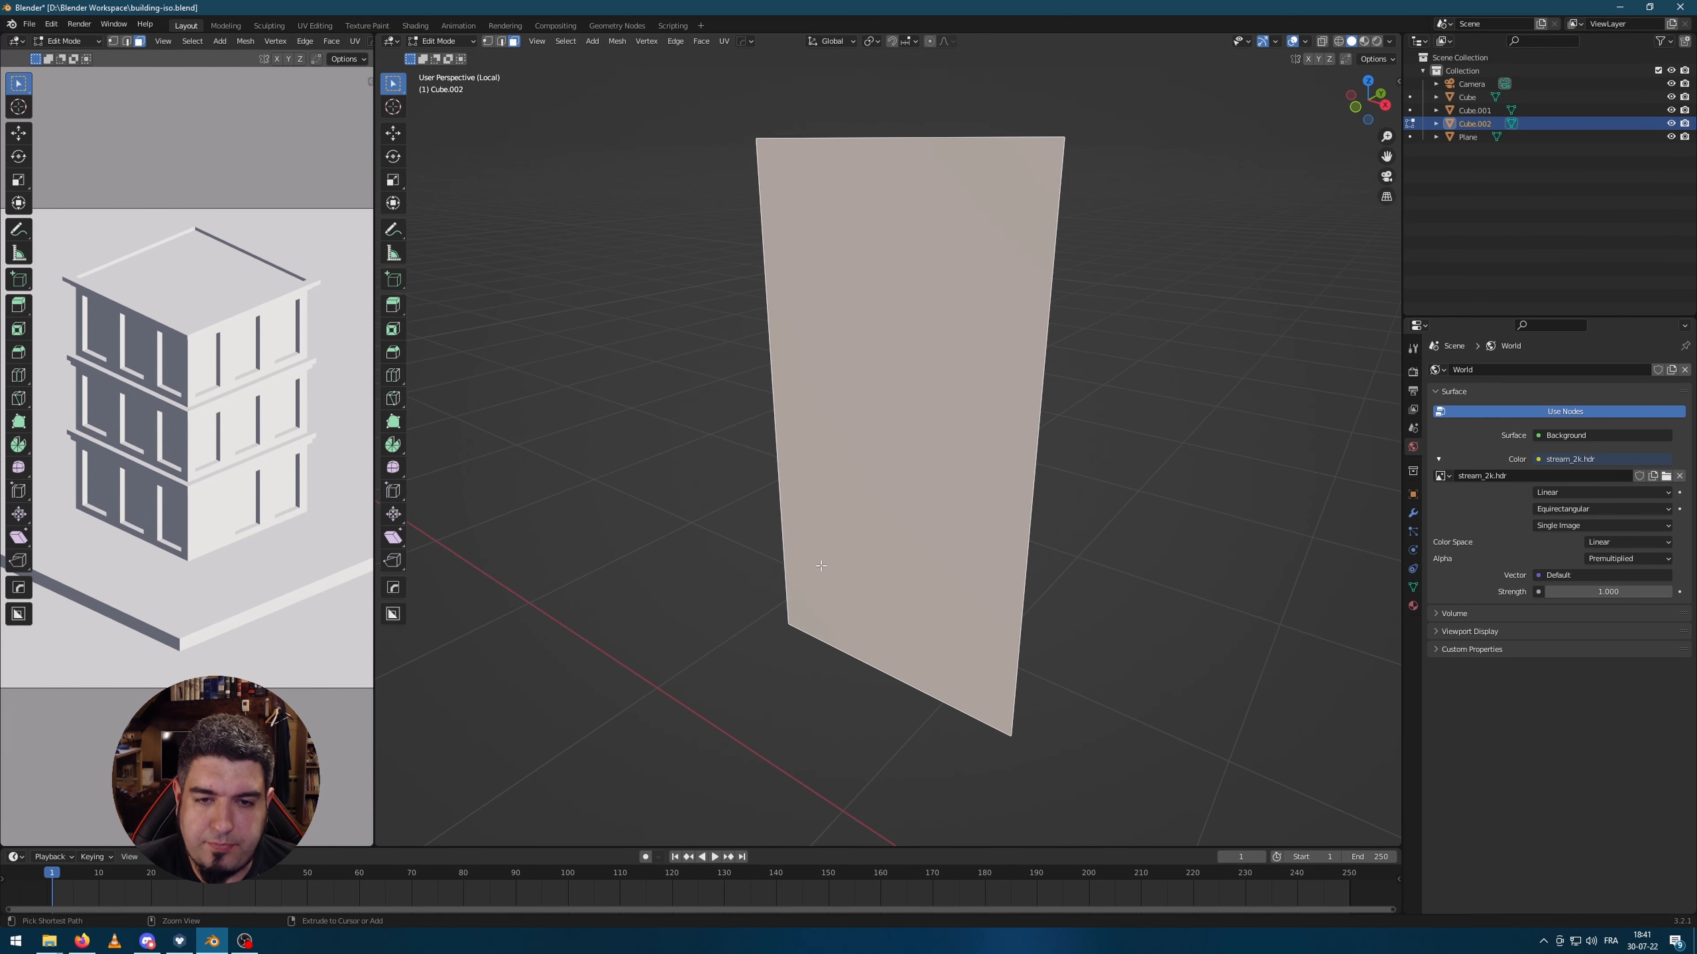
pyautogui.hotkey('ctrl', 'r')
pyautogui.click(789, 571)
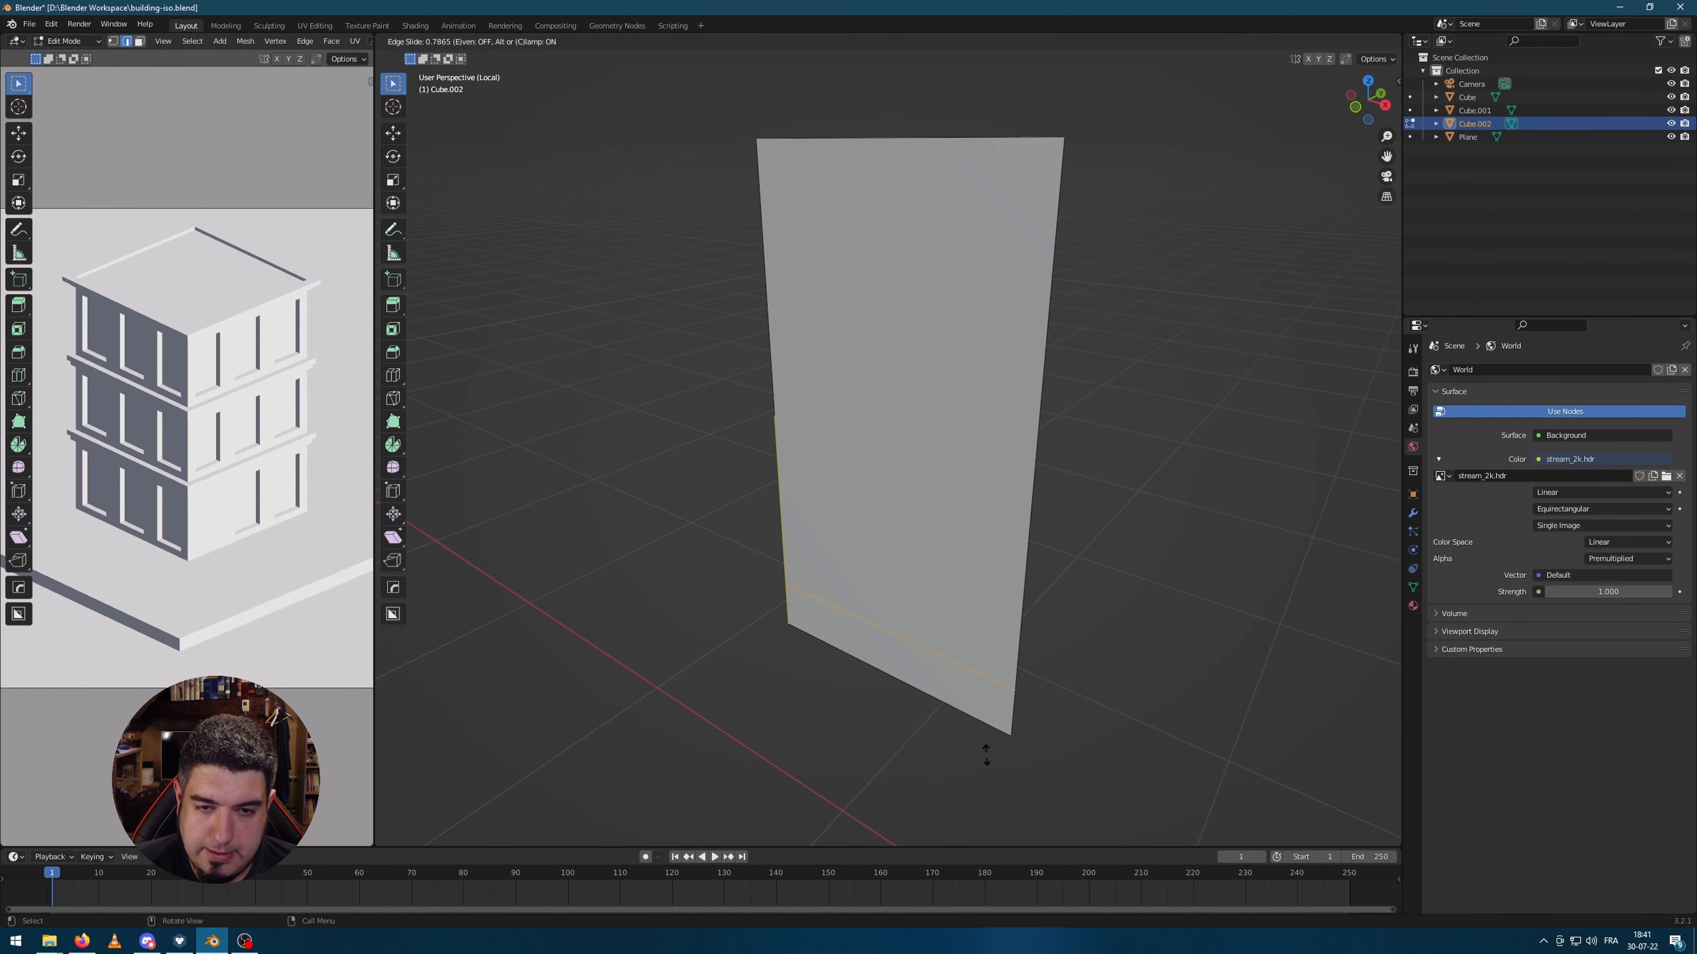
pyautogui.click(985, 768)
pyautogui.moveTo(985, 768); pyautogui.dragTo(998, 638, button='middle')
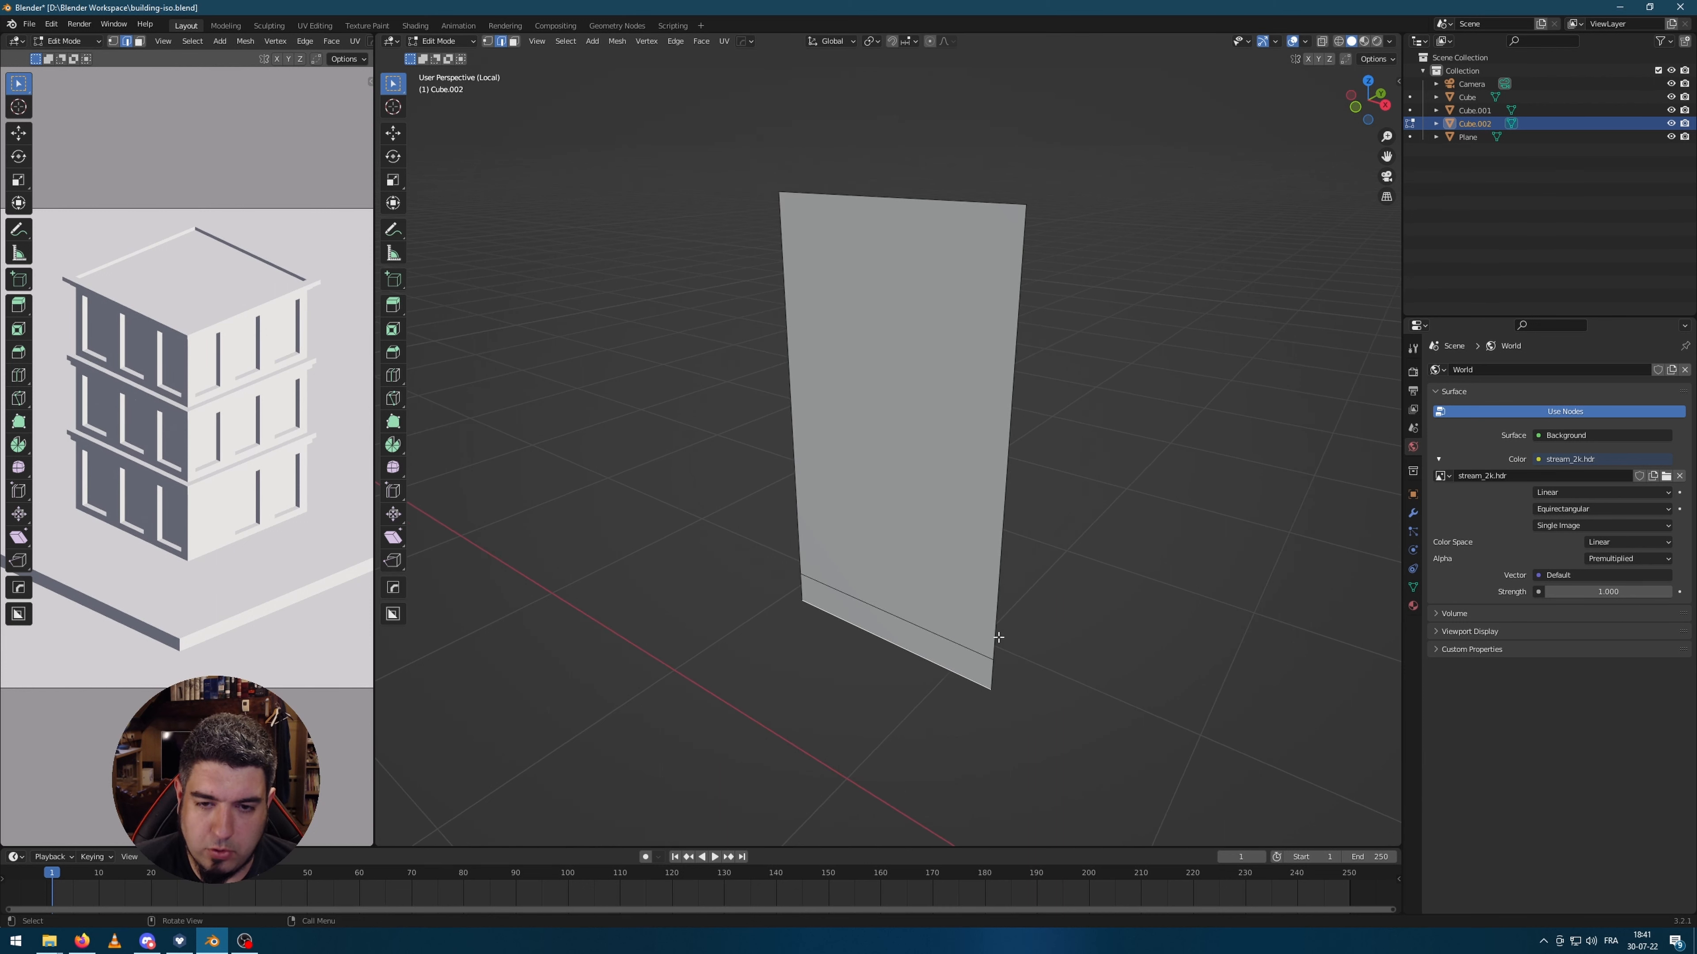
# Step: Extrude the narrow strip at the base of the window panel outward to form a projecting sill
pyautogui.press('3')
pyautogui.click(950, 651)
pyautogui.press('e')
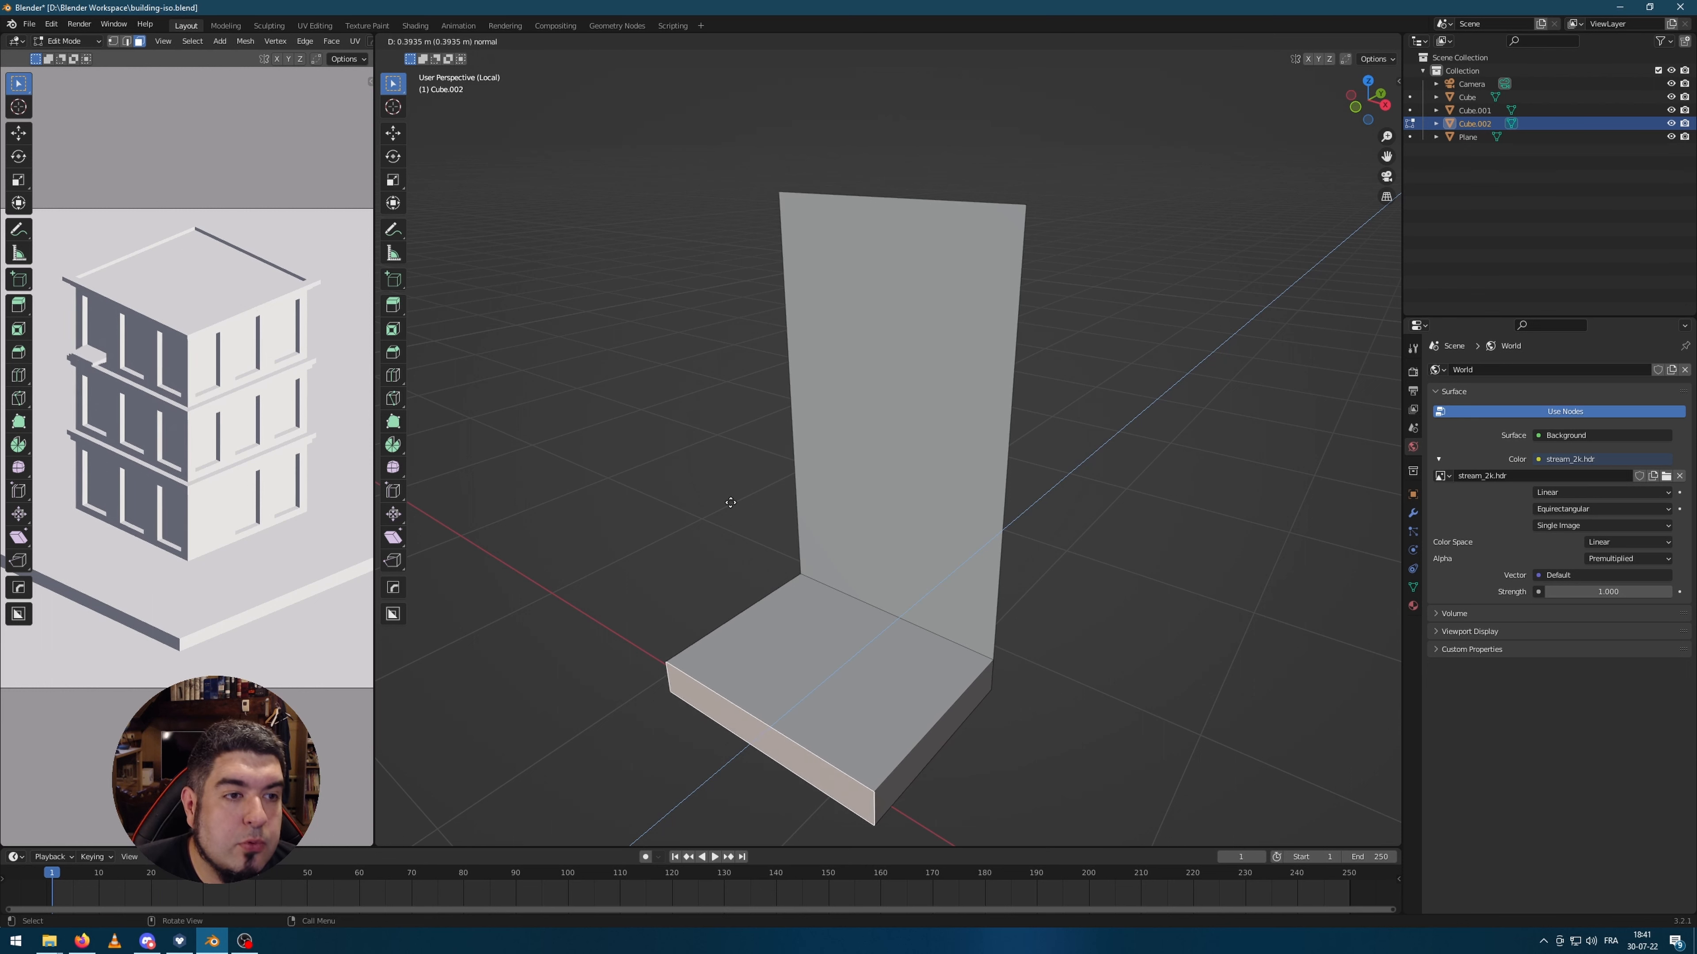
pyautogui.click(919, 473)
pyautogui.scroll(6, 129, 359)
pyautogui.keyDown('shift'); pyautogui.moveTo(129, 360); pyautogui.dragTo(5, 527, button='middle'); pyautogui.keyUp('shift')
# Step: Add a second horizontal loop cut to the panel and slide it up near the upper edge to mark the lintel
pyautogui.moveTo(1166, 535); pyautogui.dragTo(1084, 462, button='middle')
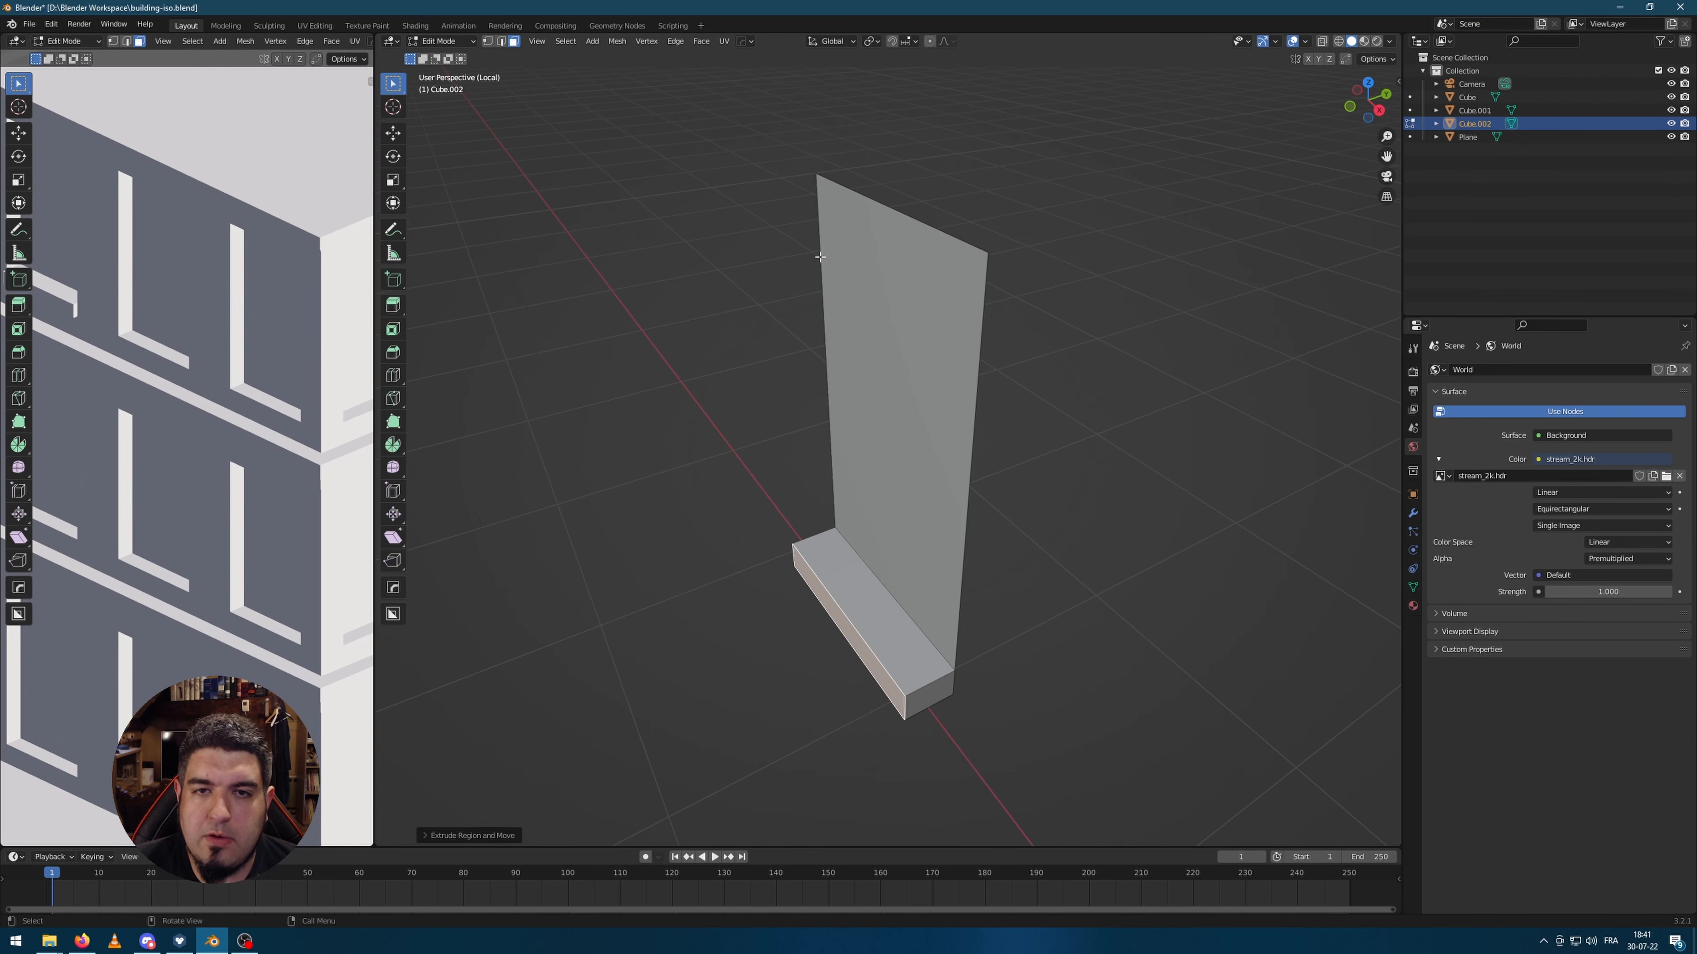
pyautogui.moveTo(820, 257); pyautogui.dragTo(756, 220, button='middle')
pyautogui.hotkey('ctrl', 'r')
pyautogui.click(756, 219)
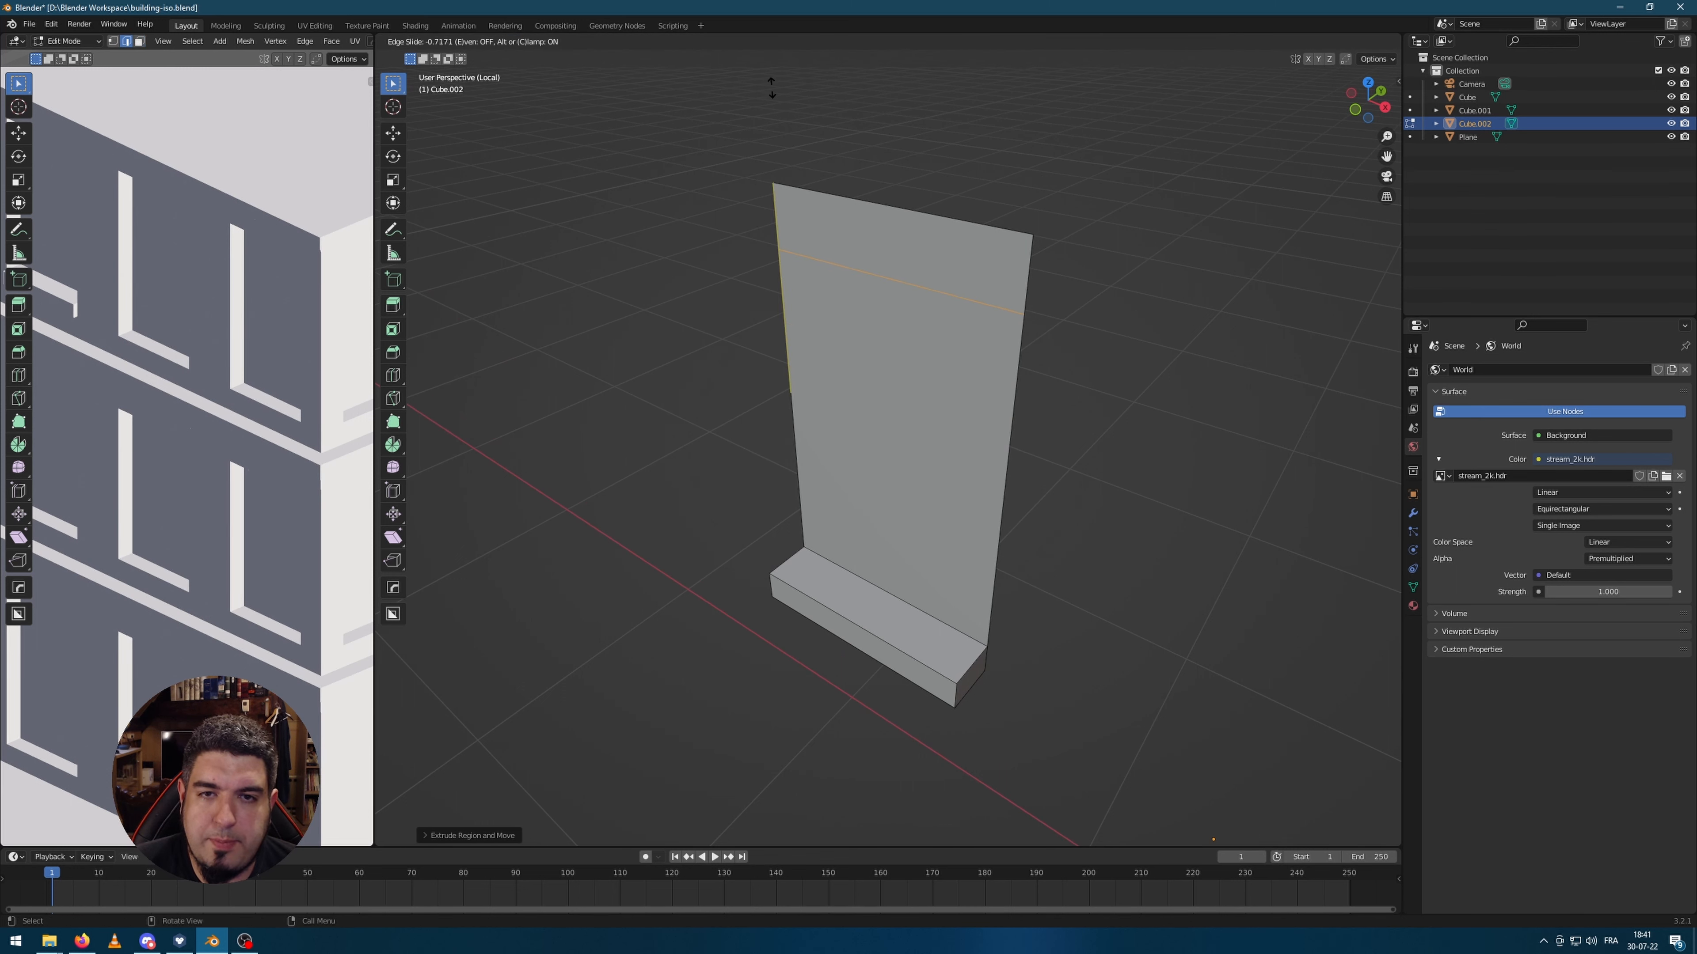
pyautogui.click(772, 87)
pyautogui.click(1109, 224)
# Step: Divide the lintel strip with a centred horizontal loop cut, without sliding it
pyautogui.press('3')
pyautogui.click(951, 265)
pyautogui.moveTo(1173, 294); pyautogui.dragTo(1158, 295, button='middle')
pyautogui.hotkey('ctrl', 'r')
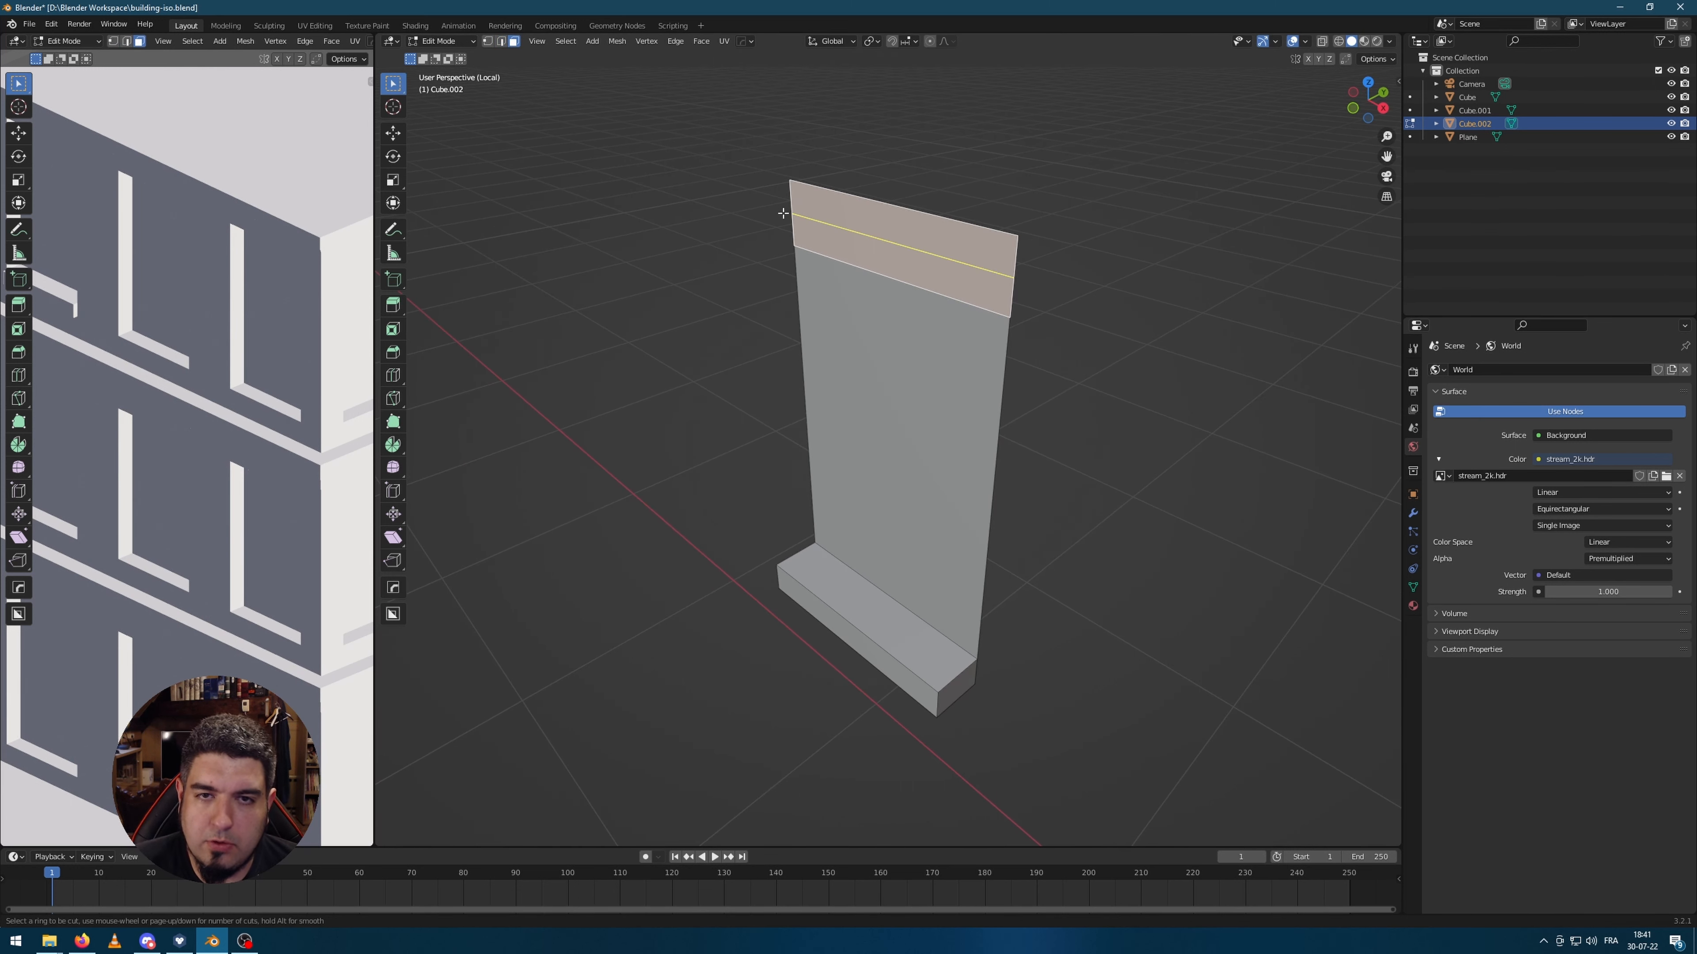
pyautogui.click(783, 212)
pyautogui.rightClick(1079, 278)
pyautogui.click(1071, 322)
# Step: Select both halves of the lintel strip and extrude them outward together by about 0.06 m
pyautogui.moveTo(1044, 330); pyautogui.dragTo(1087, 318, button='middle')
pyautogui.click(1002, 276)
pyautogui.keyDown('shift'); pyautogui.click(1000, 223); pyautogui.keyUp('shift')
pyautogui.press('3')
pyautogui.click(1000, 230)
pyautogui.click(992, 269)
pyautogui.keyDown('shift'); pyautogui.moveTo(1169, 248); pyautogui.dragTo(1087, 289, button='middle'); pyautogui.keyUp('shift')
pyautogui.keyDown('shift'); pyautogui.click(893, 262); pyautogui.keyUp('shift')
pyautogui.press('e')
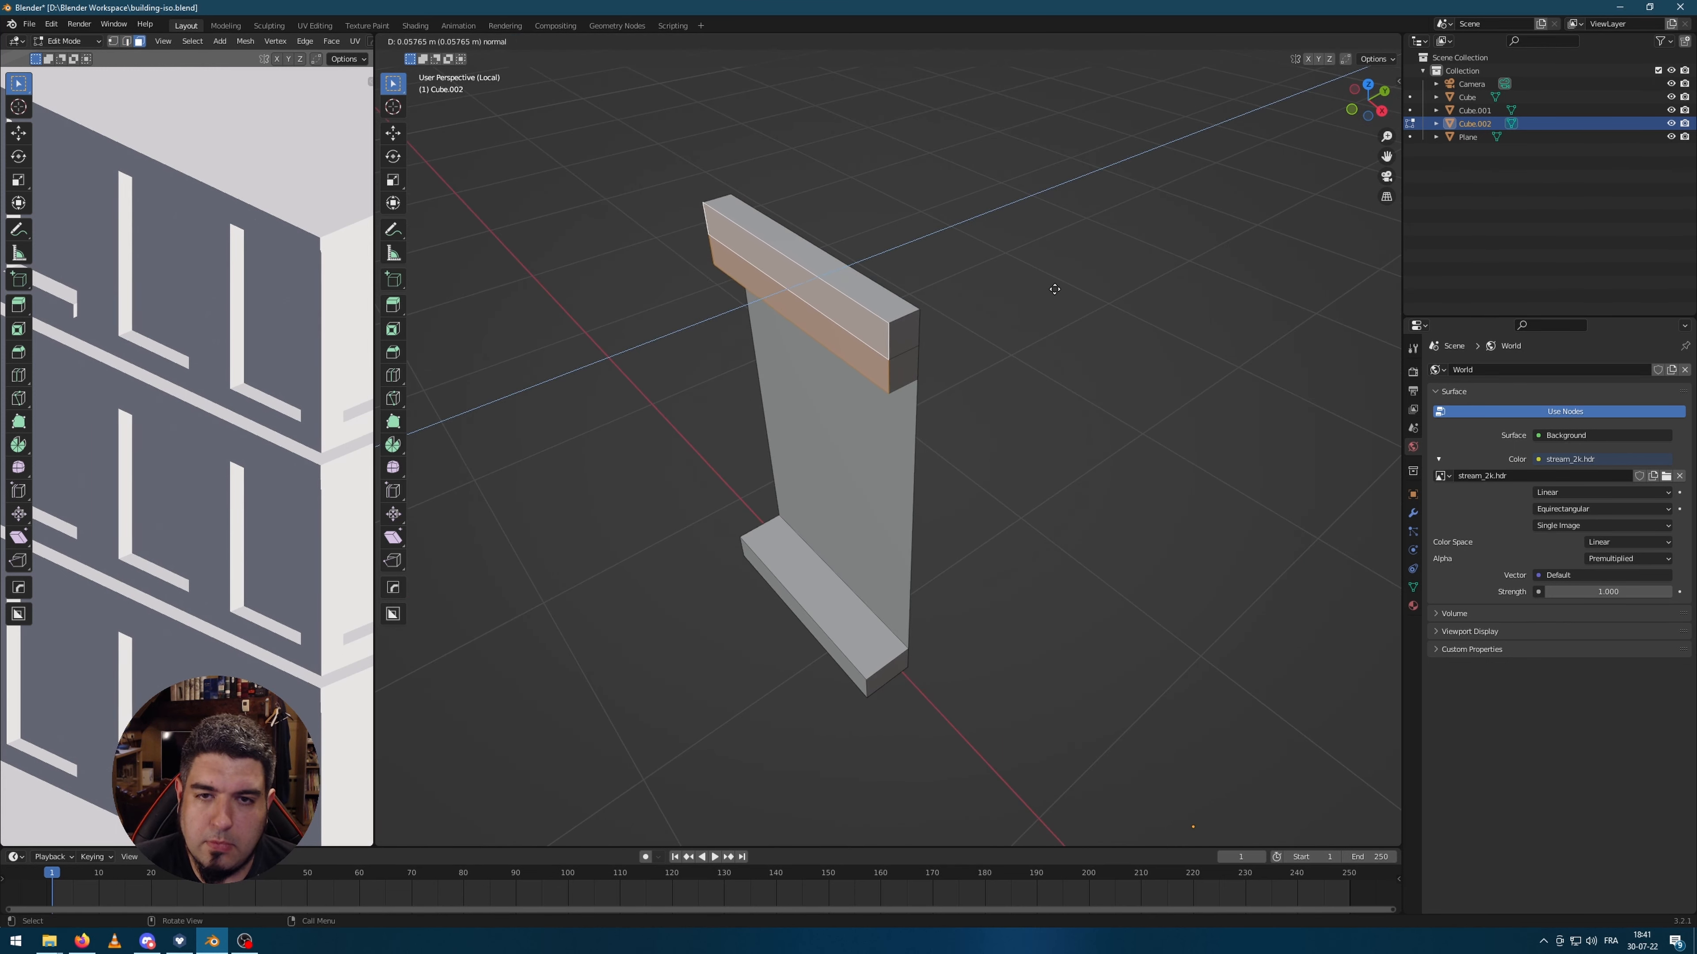
pyautogui.click(1047, 293)
# Step: Select the two end faces of the lintel's upper half and scale them along X by about 1.2 to flare it
pyautogui.click(906, 346)
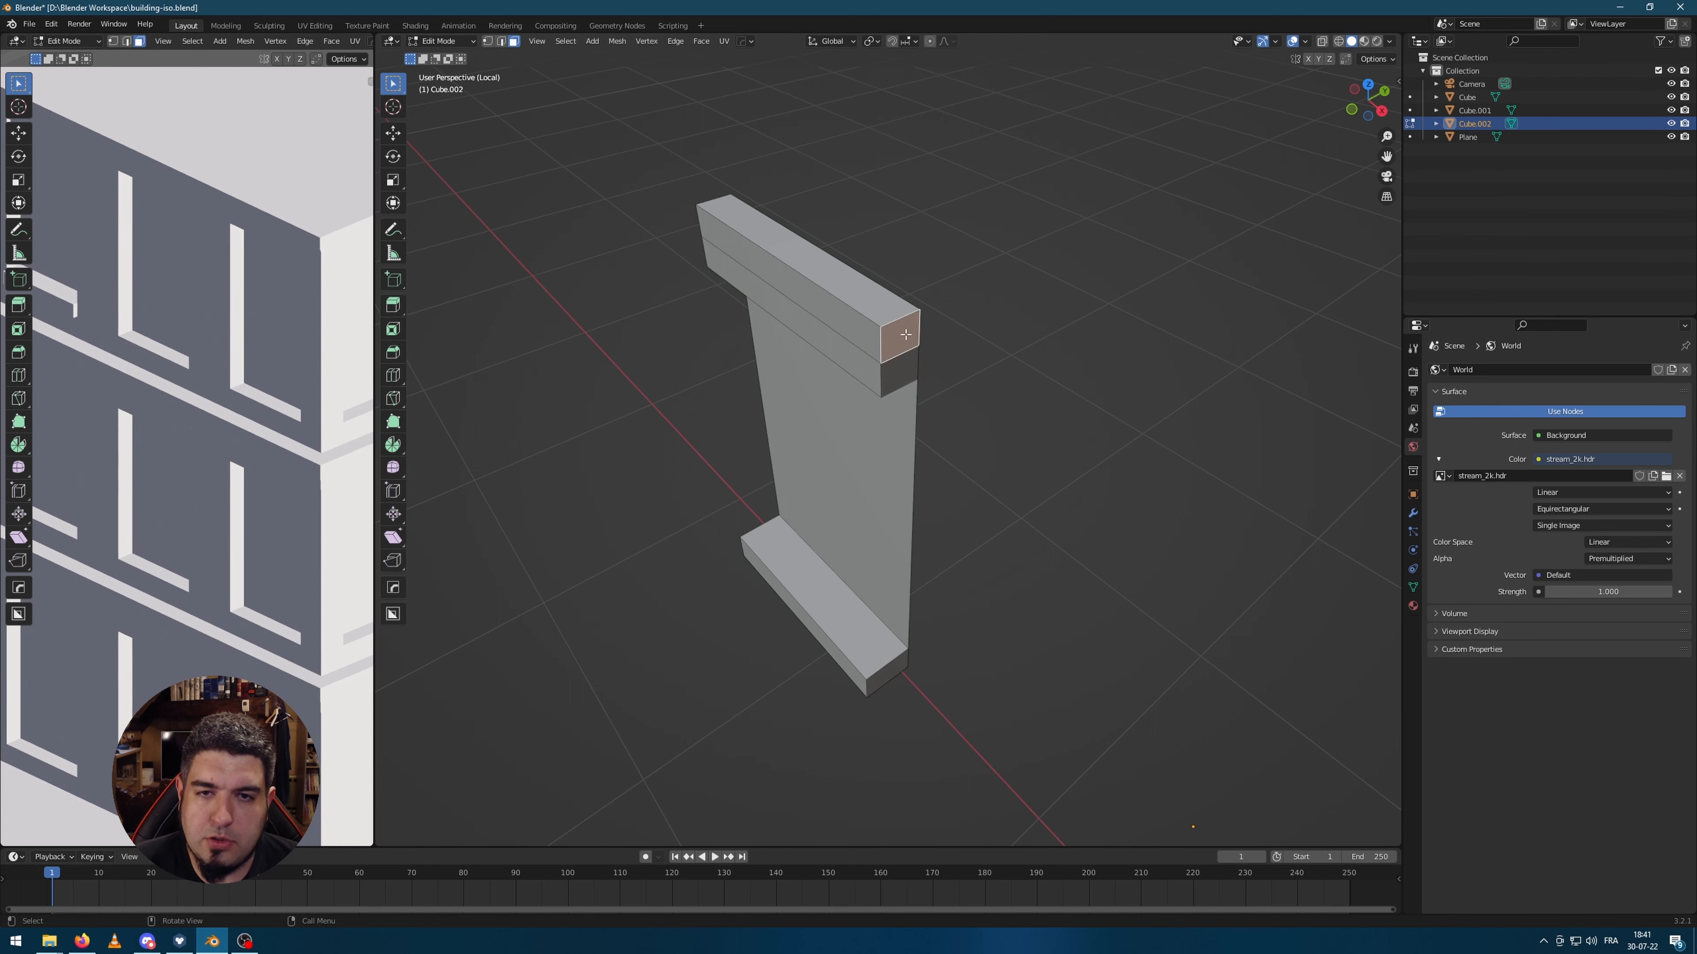
pyautogui.moveTo(906, 346); pyautogui.dragTo(767, 363, button='middle')
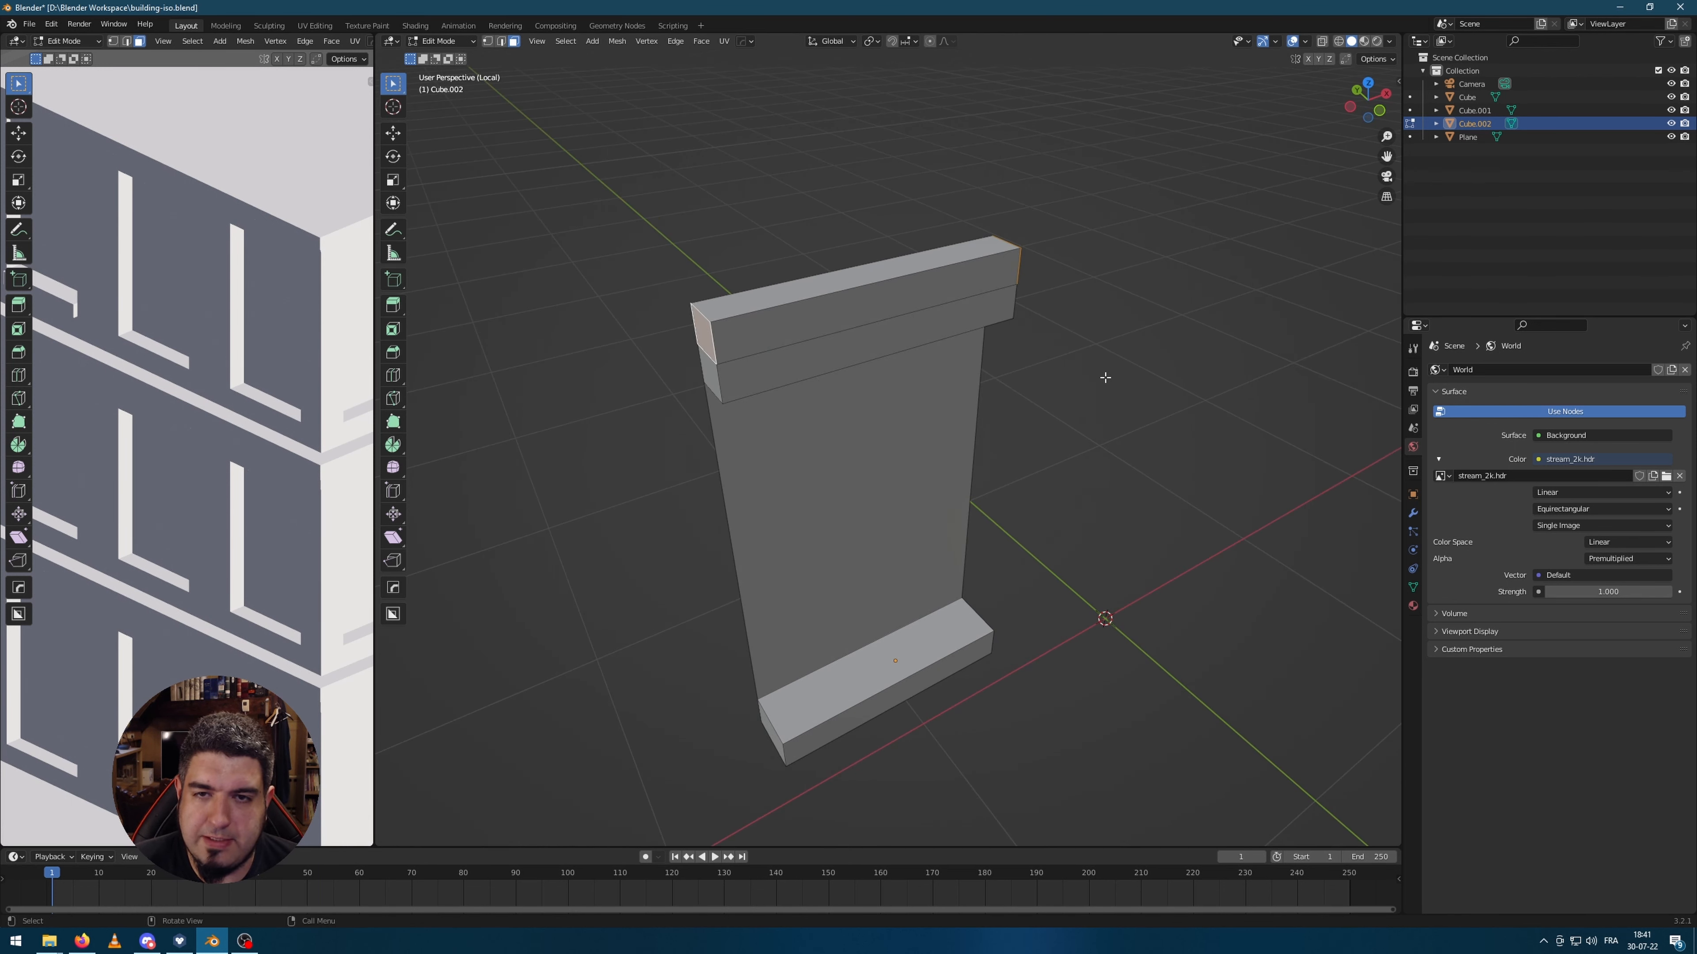
pyautogui.press('s')
pyautogui.press('x')
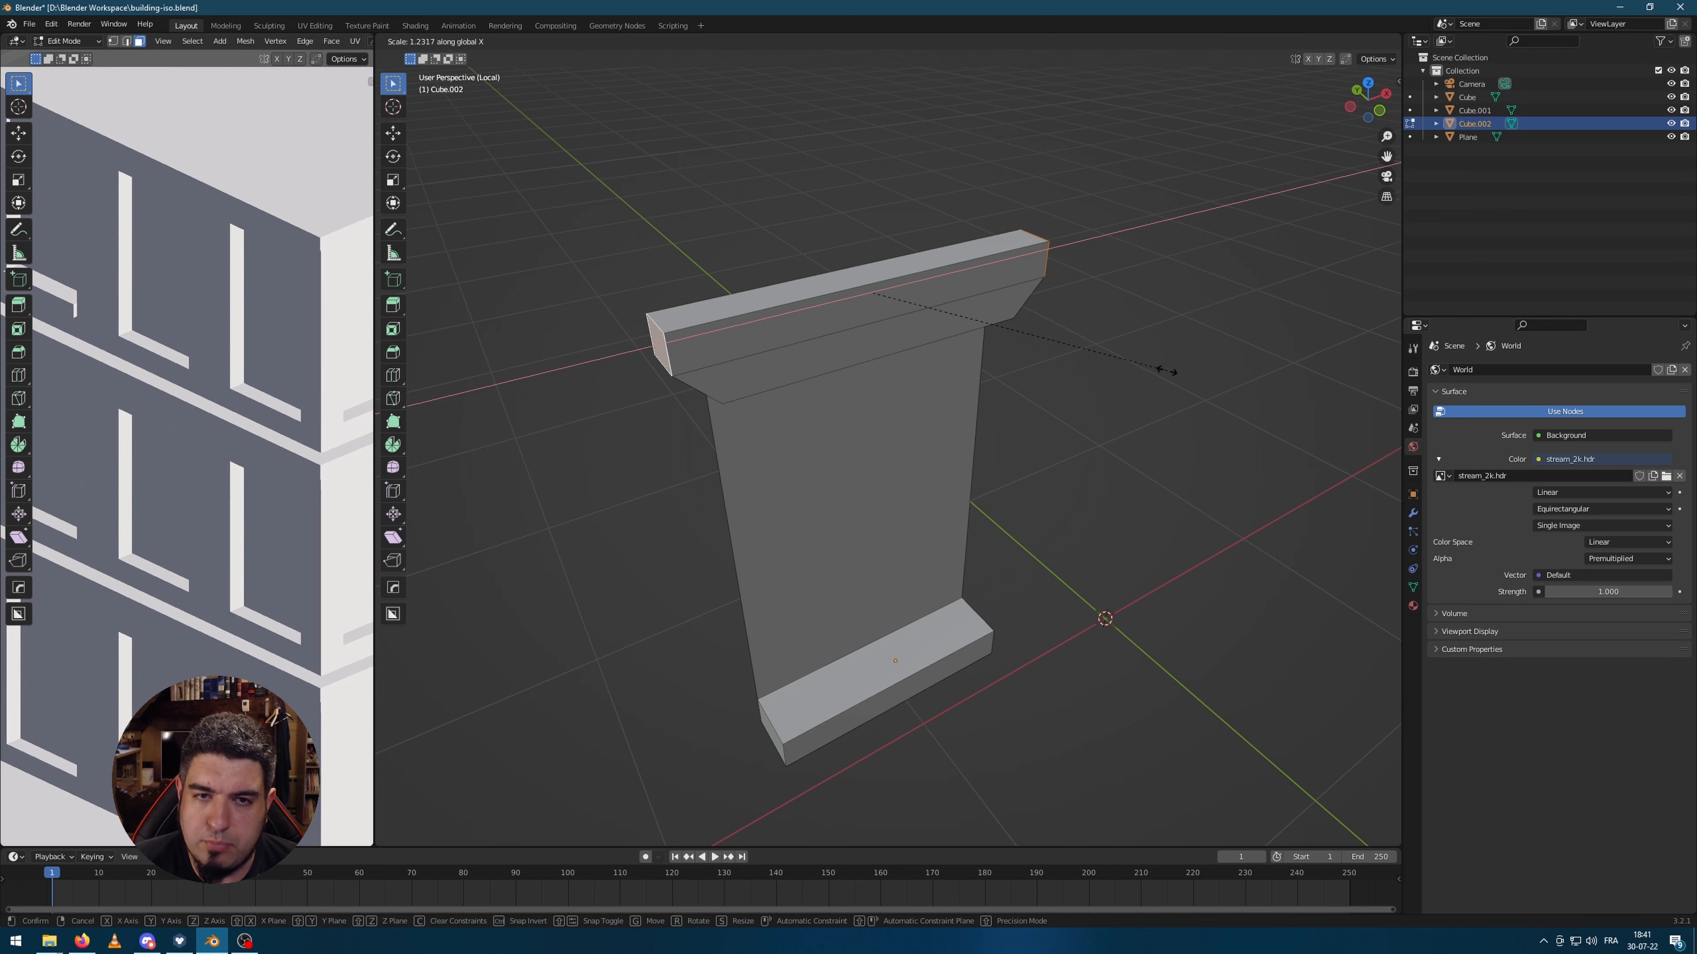
pyautogui.click(1151, 379)
pyautogui.moveTo(1151, 379)
pyautogui.mouseDown(button='middle')
pyautogui.moveTo(1113, 409)
pyautogui.moveTo(1094, 395)
pyautogui.moveTo(898, 409)
pyautogui.moveTo(920, 441)
pyautogui.mouseUp(button='middle')
# Step: Subdivide the large face between the lintel and sill into four window panes
pyautogui.click(919, 440)
pyautogui.rightClick(898, 389)
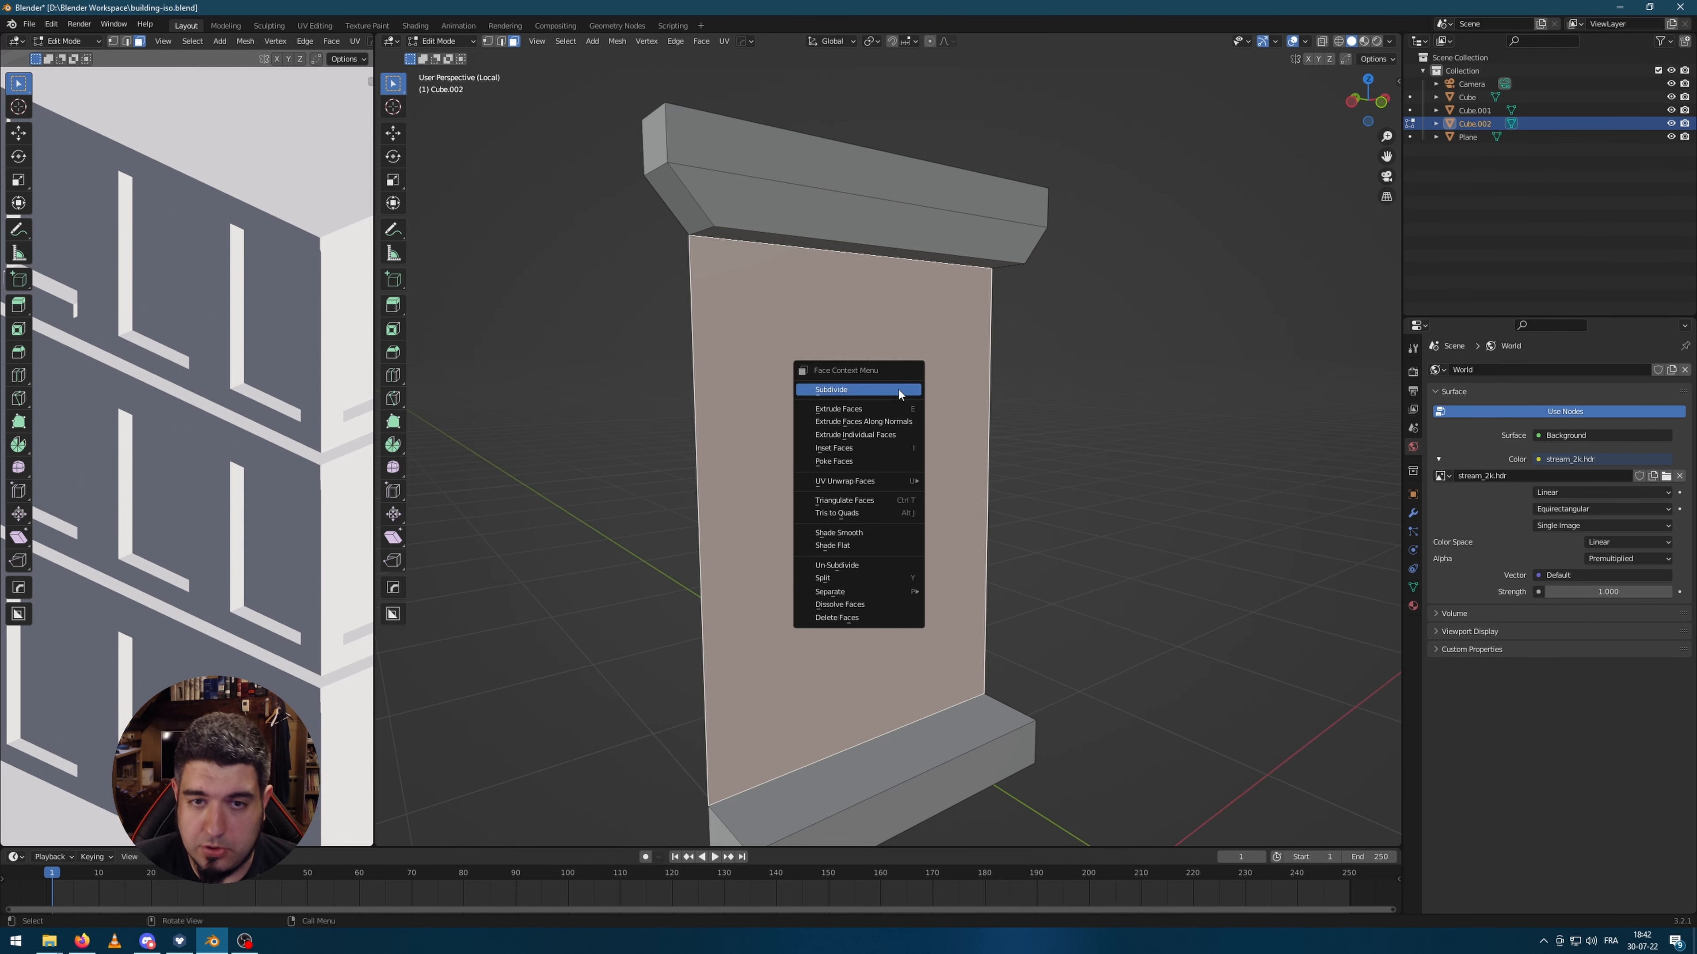
pyautogui.click(860, 392)
pyautogui.moveTo(860, 393); pyautogui.dragTo(803, 445, button='middle')
pyautogui.click(1053, 442)
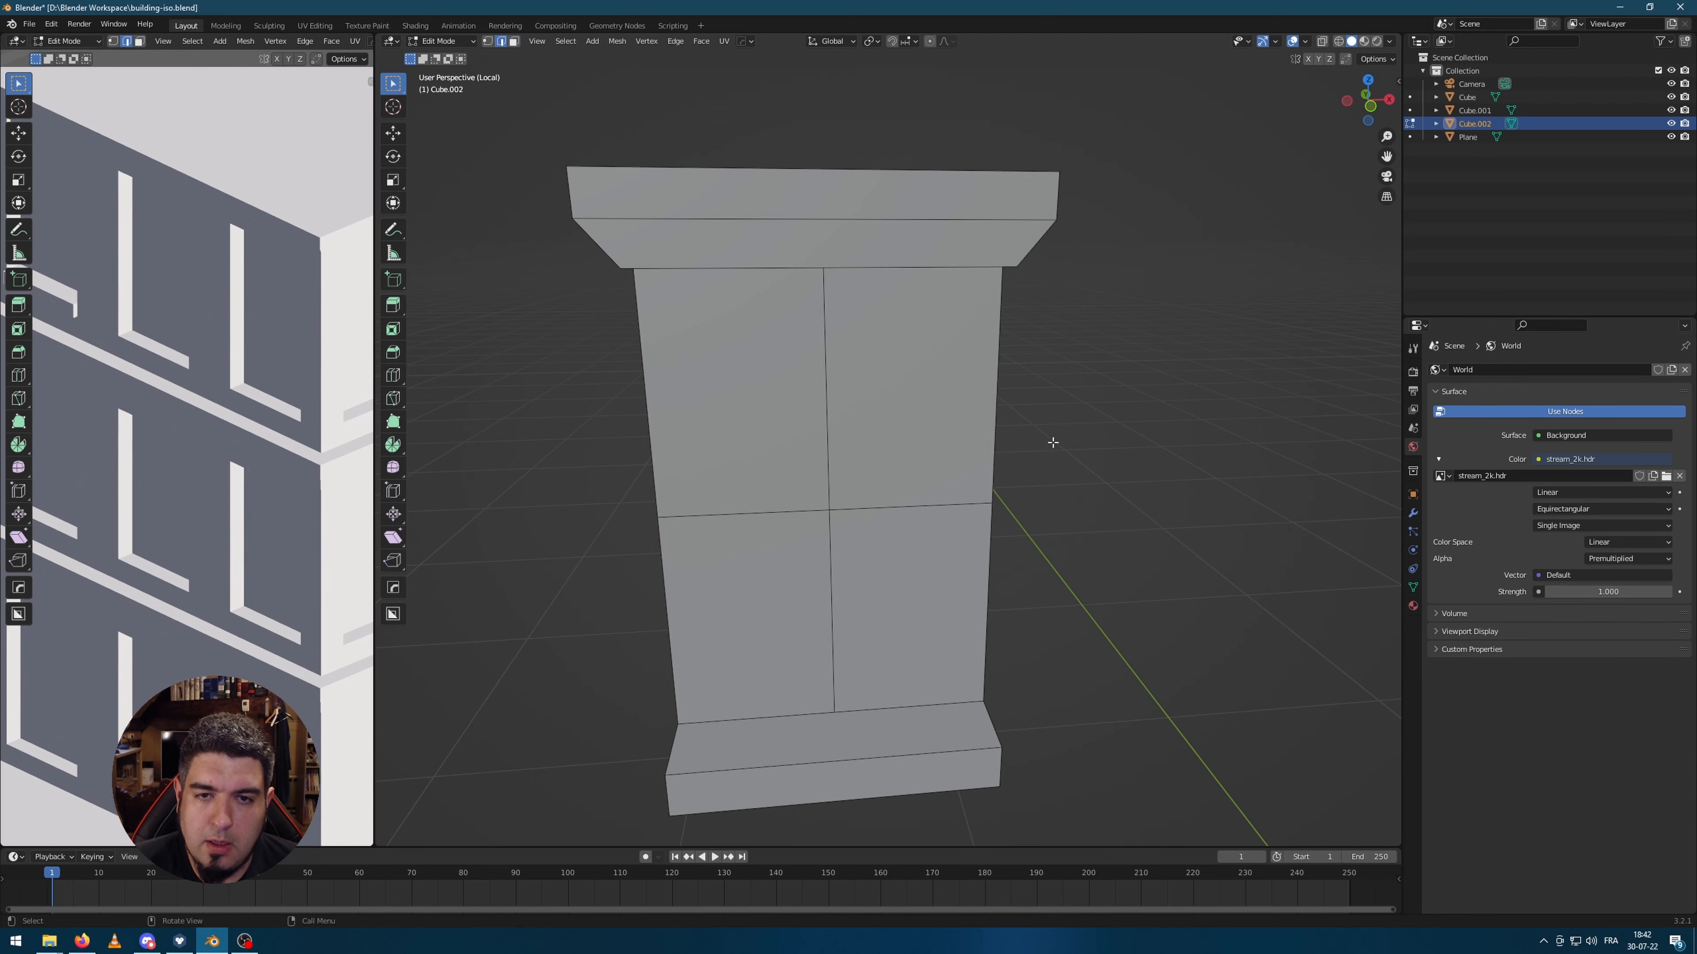
# Step: Select the crossing edges between the four panes and bevel them to a width of about 0.012 m
pyautogui.moveTo(738, 356); pyautogui.dragTo(881, 538)
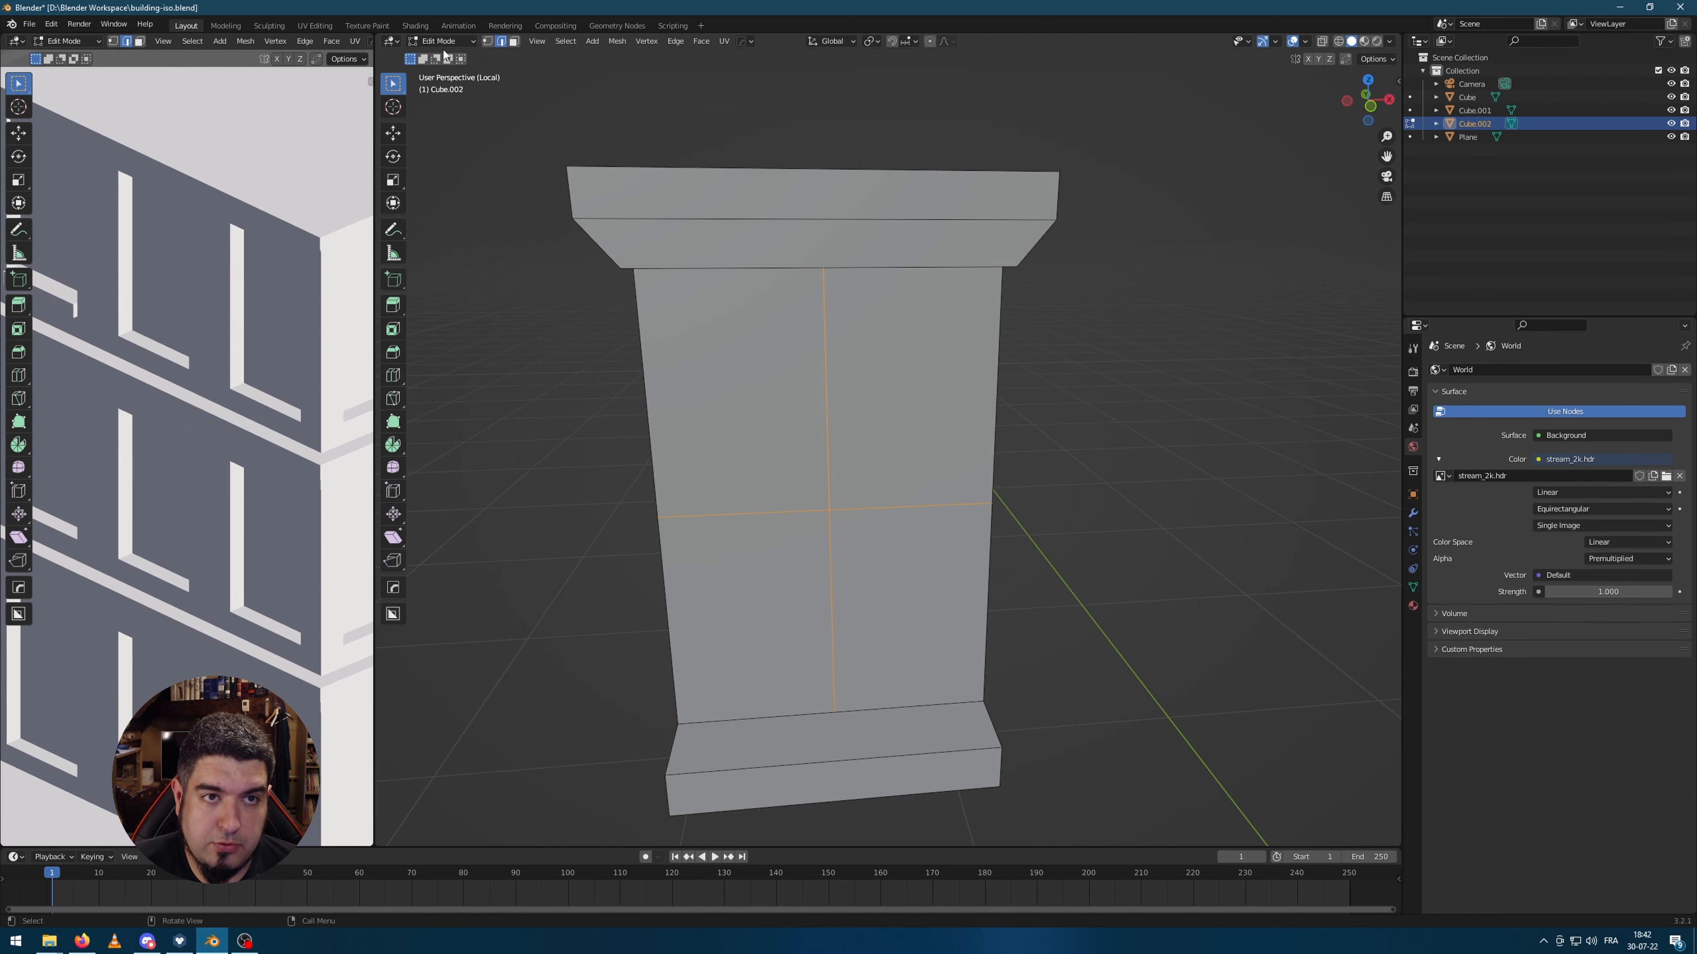
pyautogui.click(505, 67)
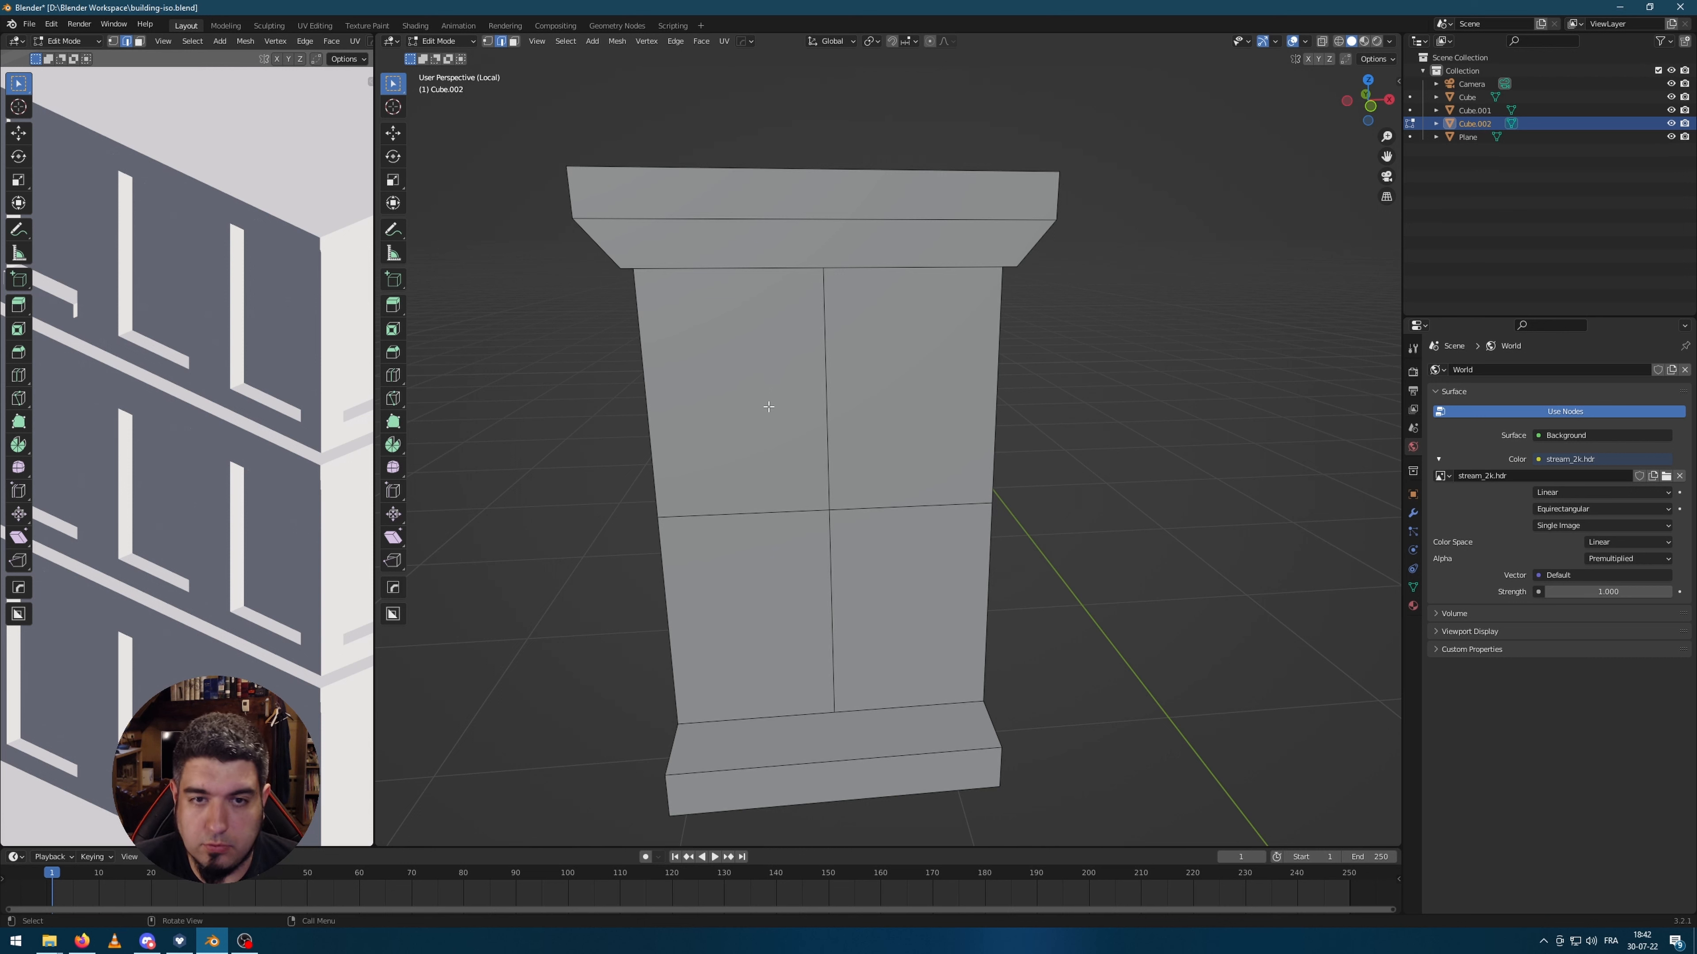
pyautogui.moveTo(768, 406); pyautogui.dragTo(916, 606)
pyautogui.moveTo(1014, 576); pyautogui.dragTo(1062, 540, button='middle')
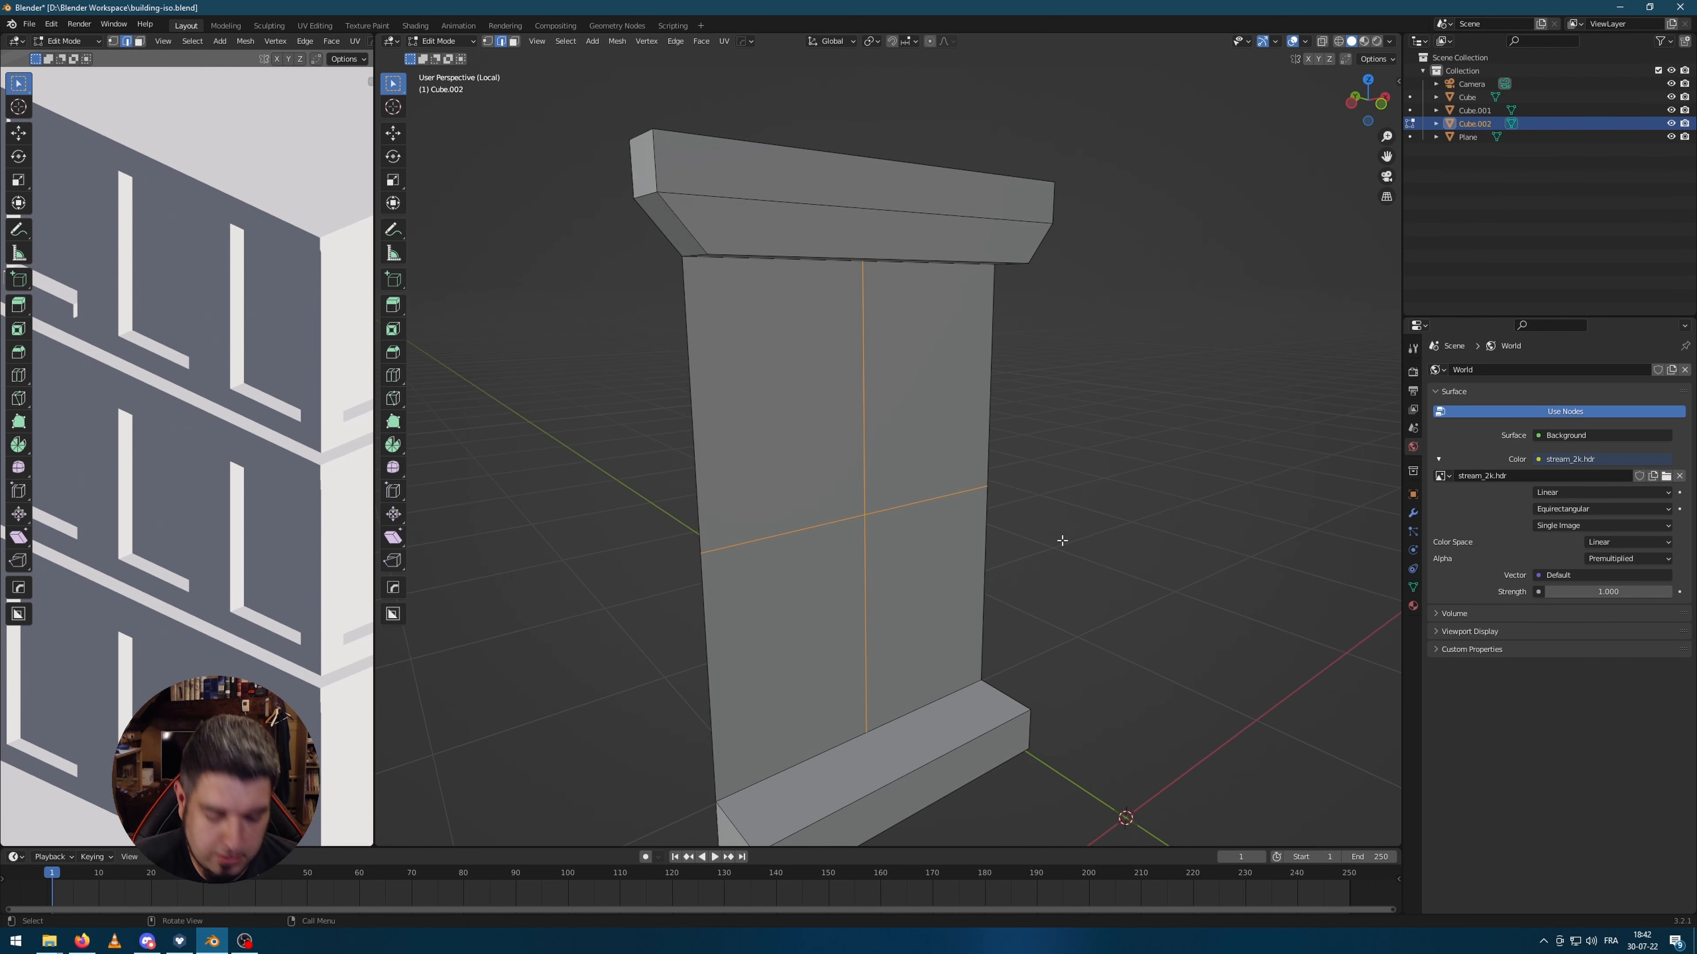
pyautogui.hotkey('ctrl', 'b')
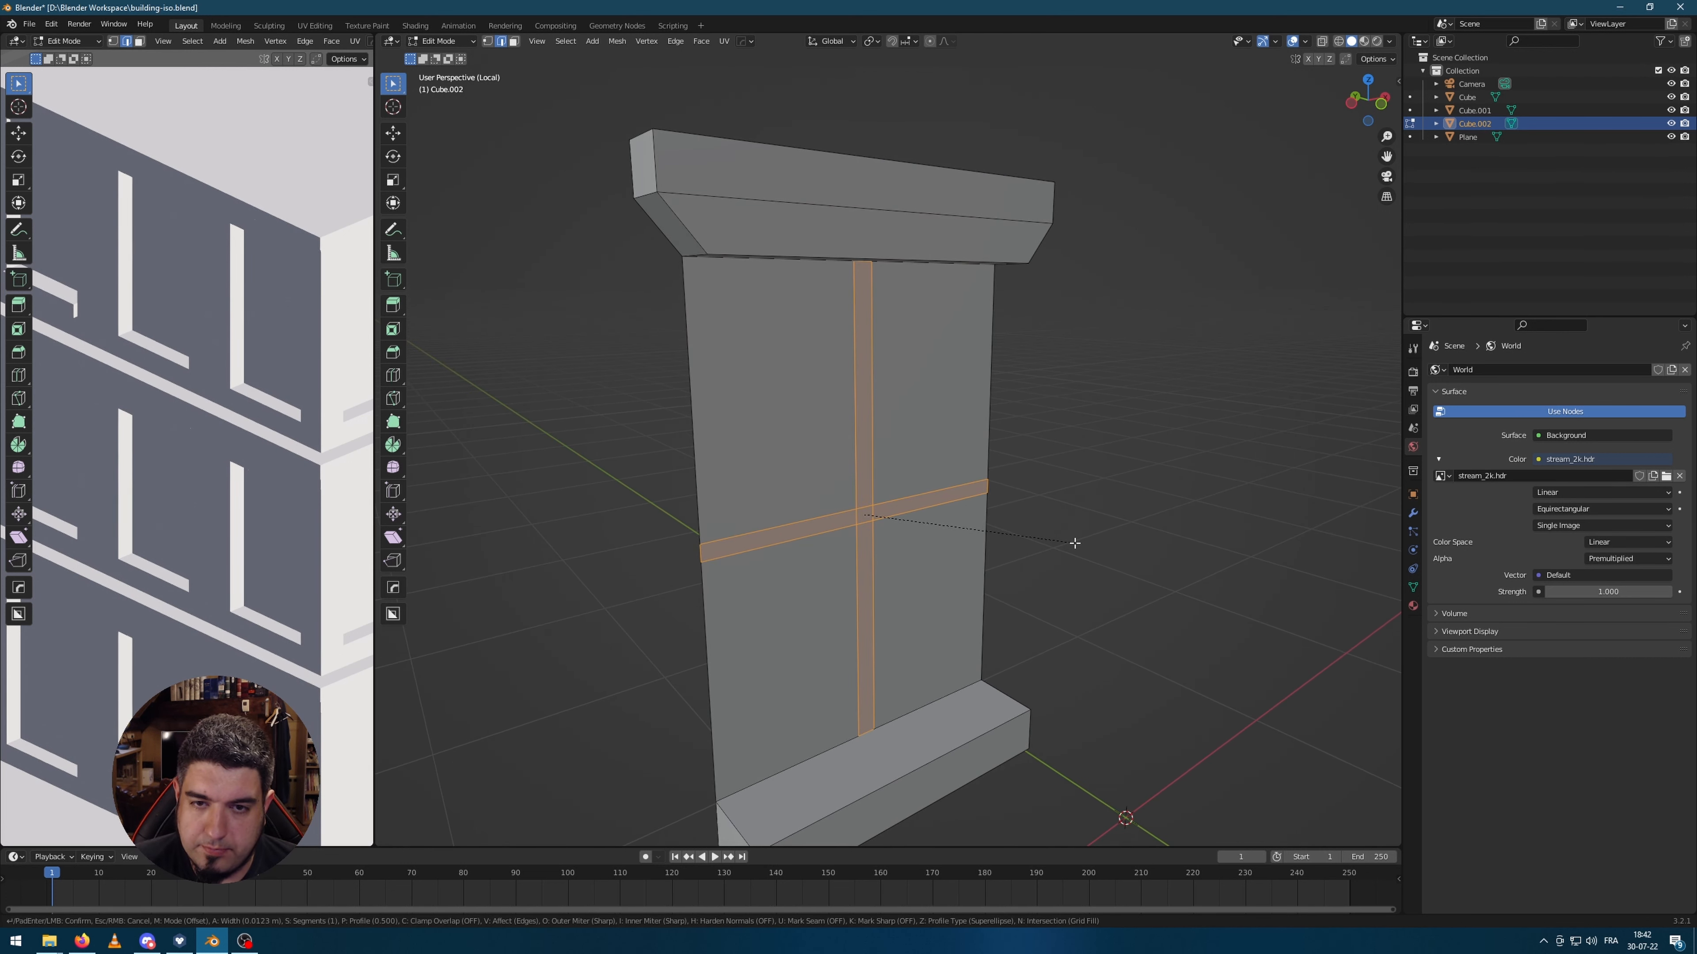
pyautogui.click(1074, 543)
# Step: Extrude the crossing bar faces outward from the window panes by about 0.03 m
pyautogui.moveTo(1064, 497); pyautogui.dragTo(1090, 497, button='middle')
pyautogui.press('e')
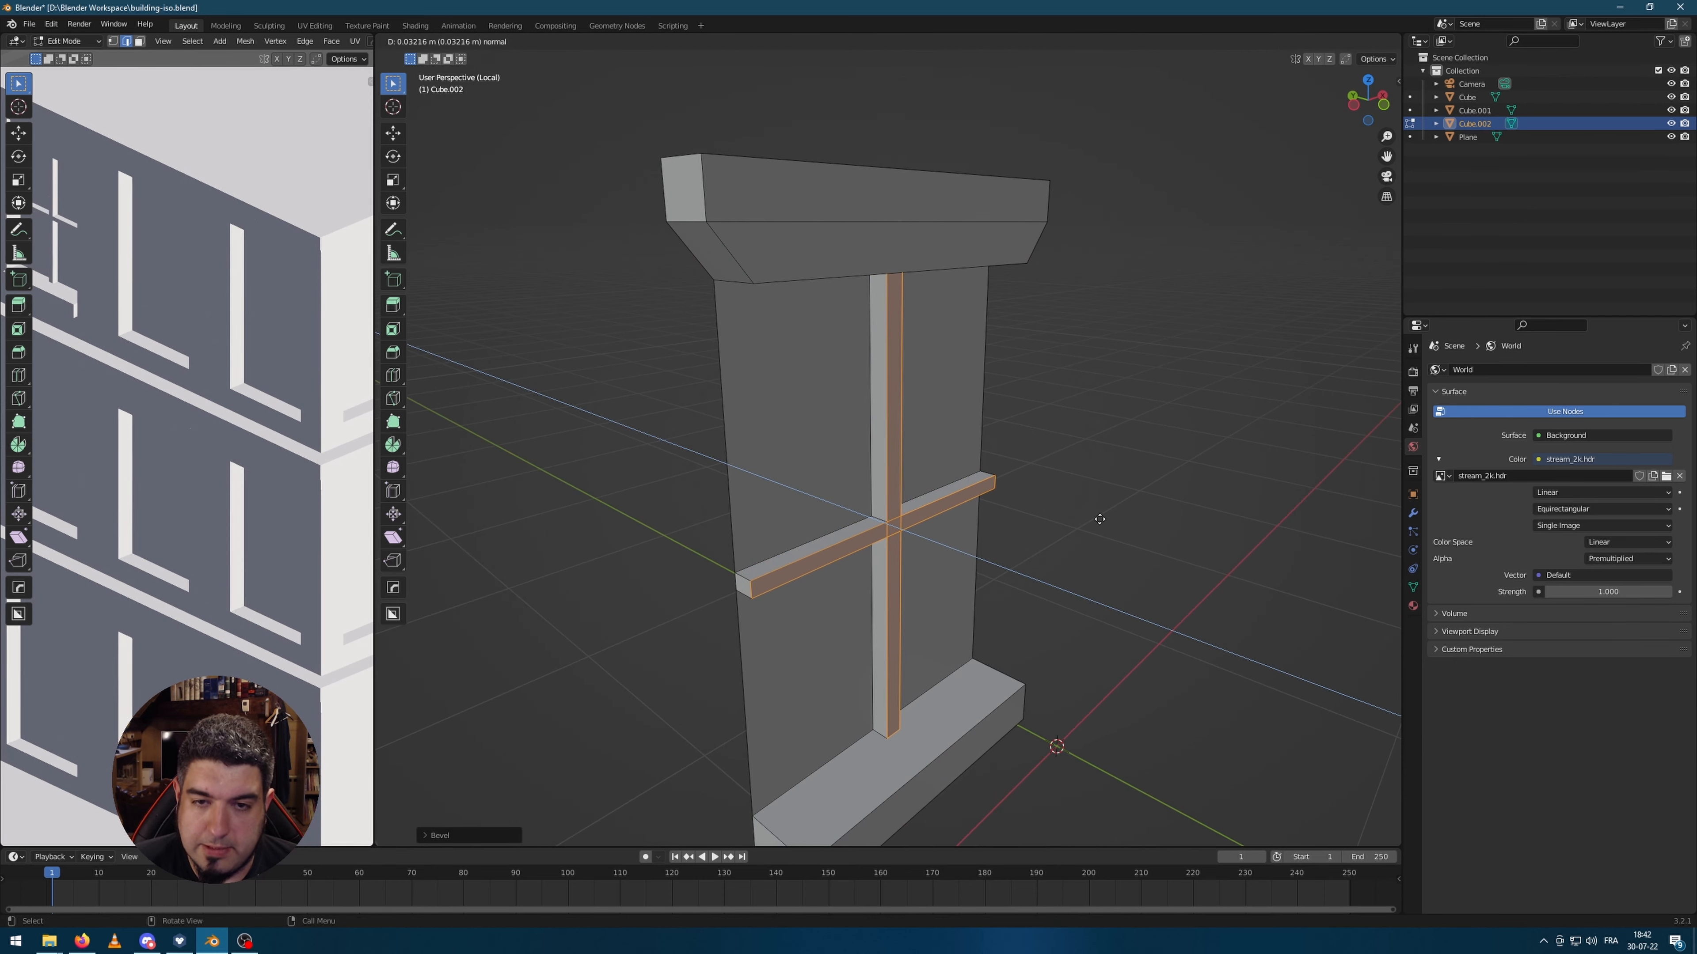
pyautogui.click(1103, 512)
pyautogui.click(1193, 501)
# Step: Add two vertical loop cuts across the lintel, dividing it into three blocks
pyautogui.moveTo(1101, 490)
pyautogui.mouseDown(button='middle')
pyautogui.moveTo(1057, 466)
pyautogui.moveTo(1099, 489)
pyautogui.mouseUp(button='middle')
pyautogui.scroll(-3, 1087, 474)
pyautogui.scroll(2, 1095, 486)
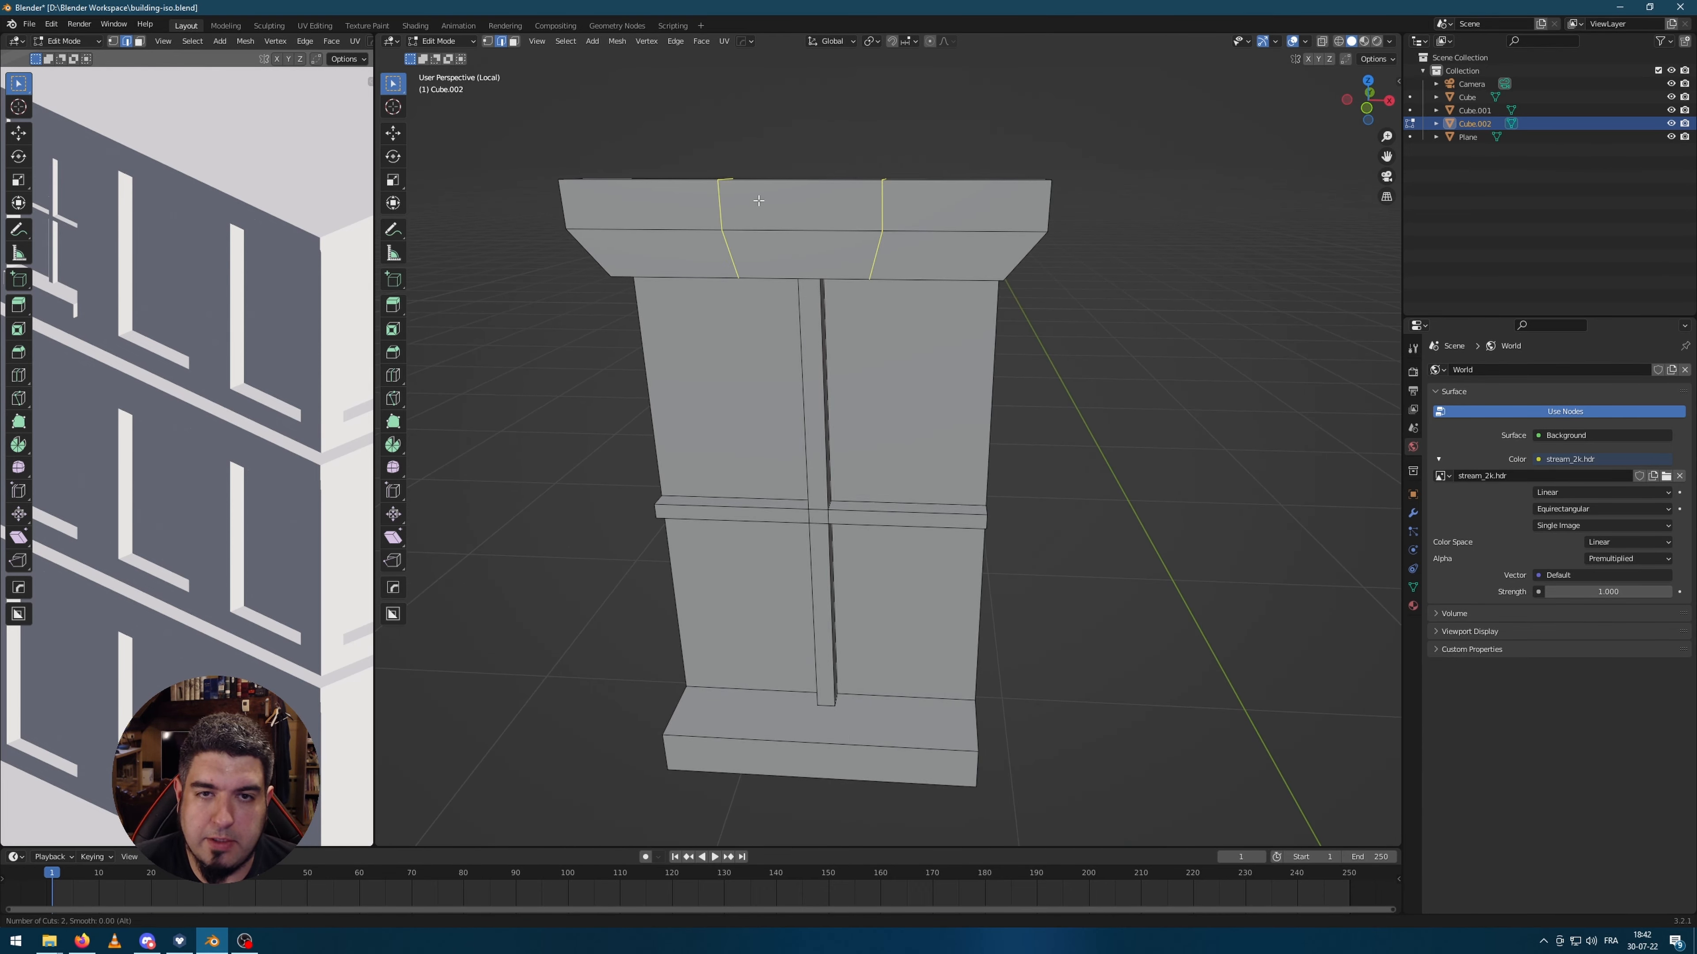
pyautogui.moveTo(759, 201); pyautogui.dragTo(1144, 341, button='middle')
# Step: Try to bevel the two lintel cuts into strips and extrude them inward along their normals by about 0.028 m
pyautogui.hotkey('ctrl', 'b')
pyautogui.click(1131, 315)
pyautogui.hotkey('alt', 'e')
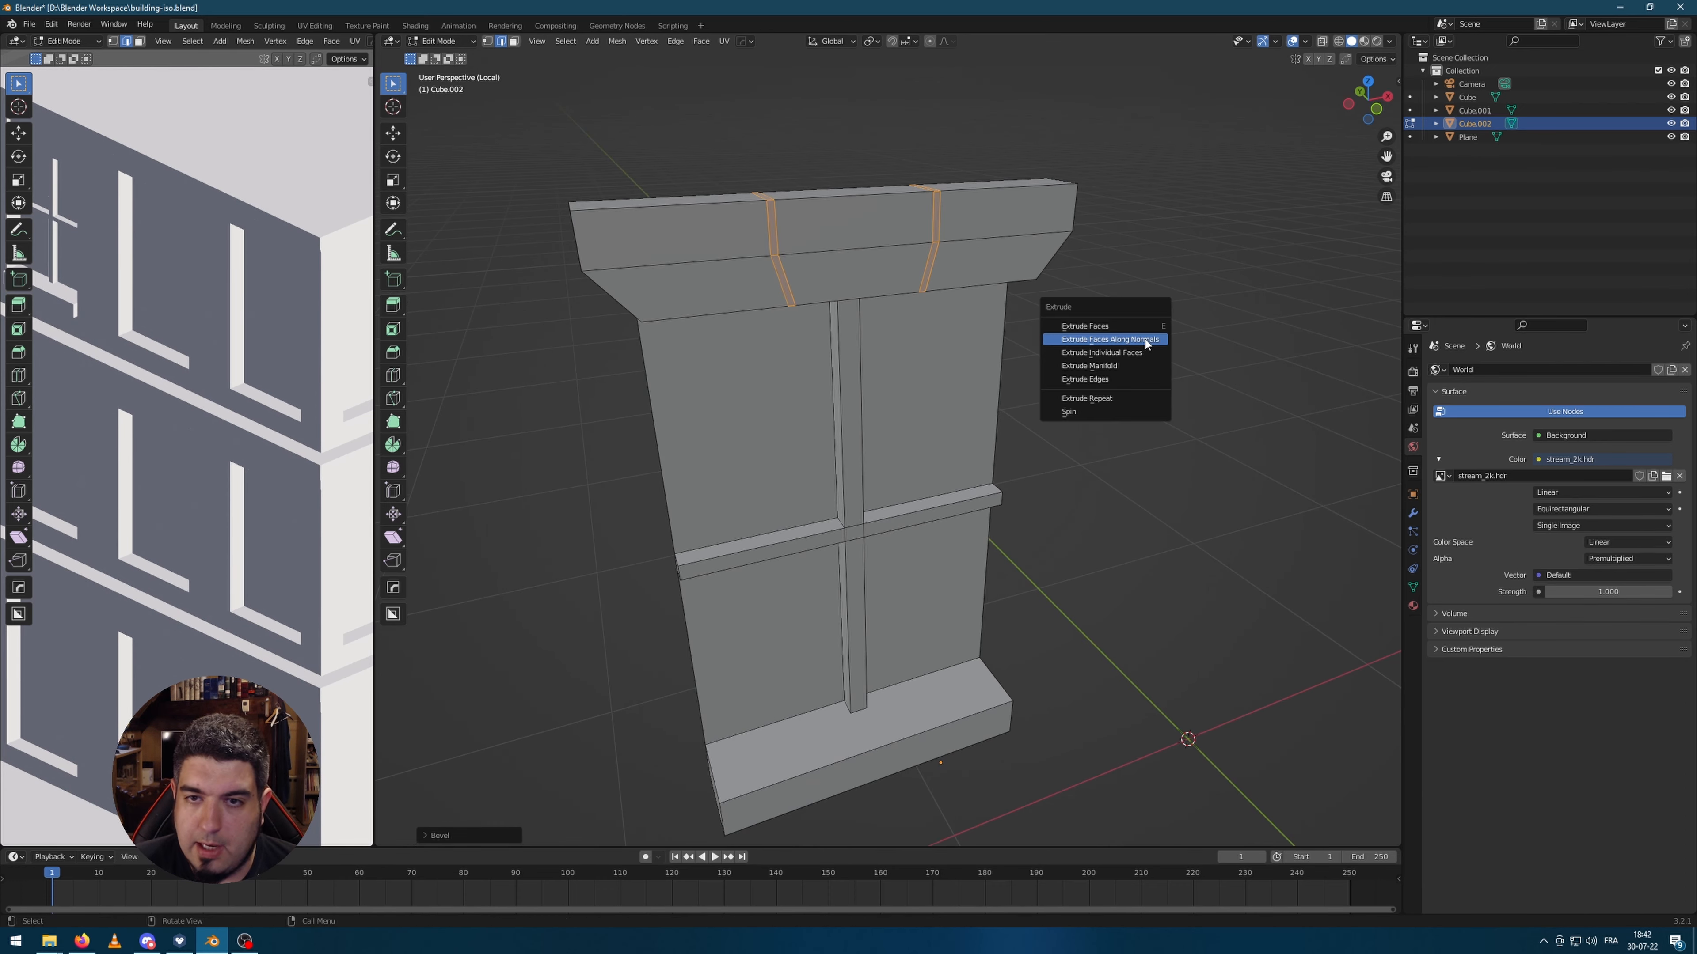
pyautogui.click(1145, 340)
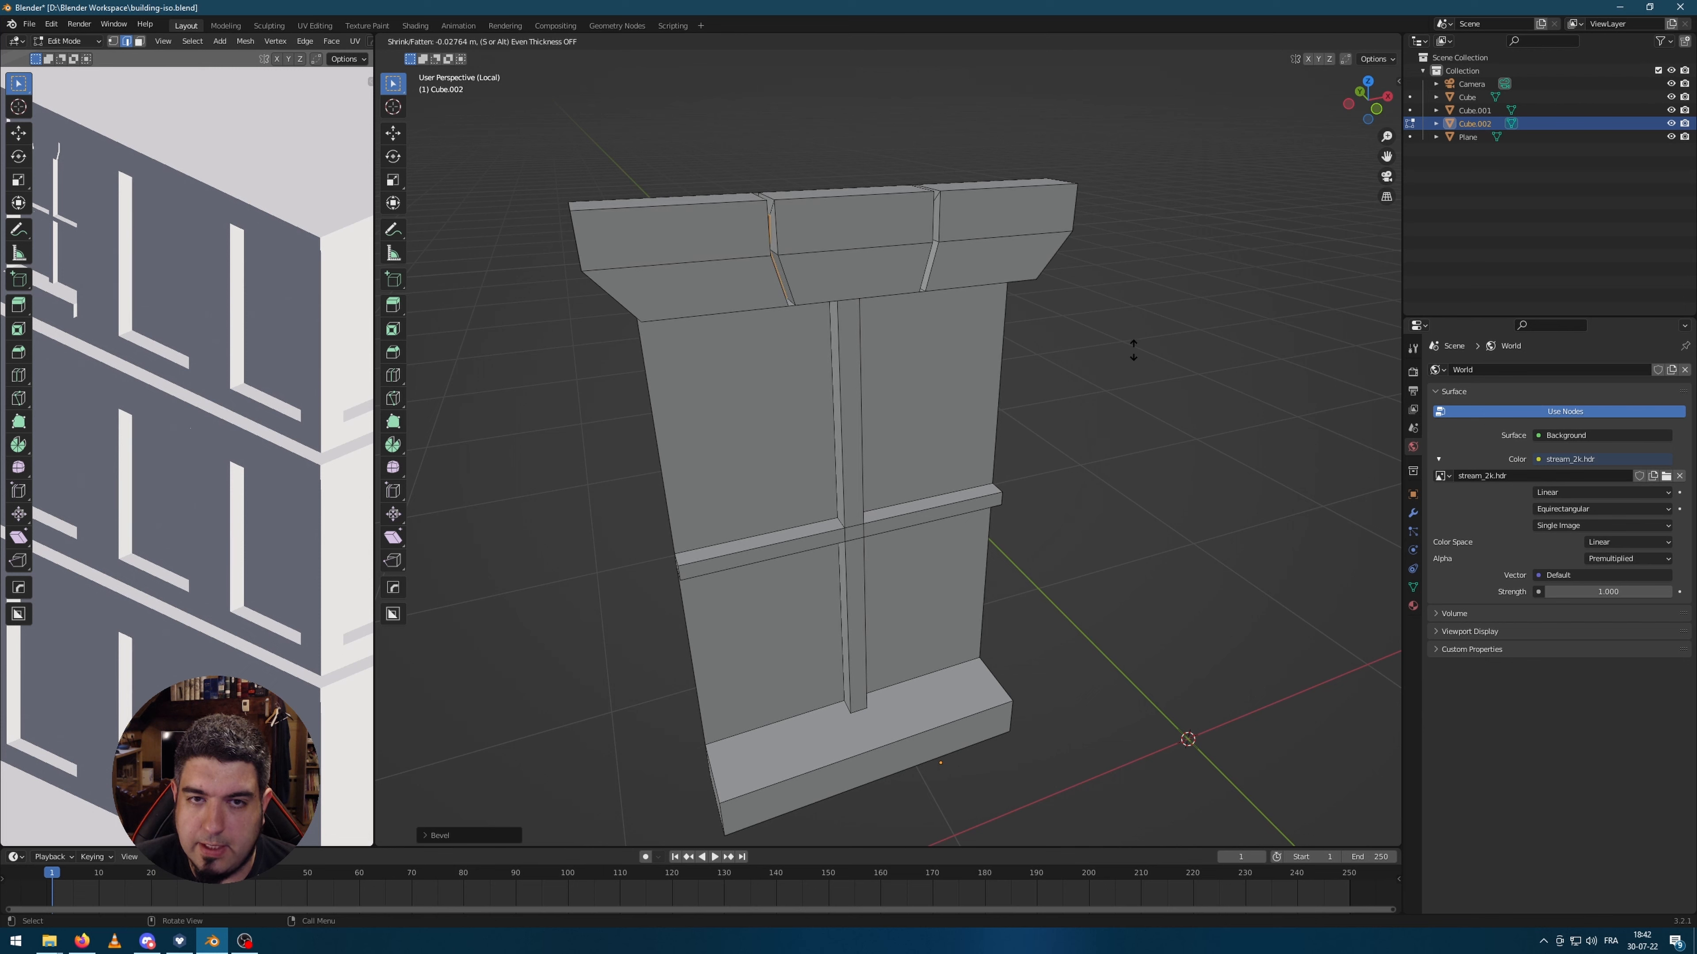
pyautogui.click(1133, 350)
pyautogui.press('Tab')
pyautogui.moveTo(1226, 434); pyautogui.dragTo(1190, 417, button='middle')
pyautogui.scroll(-5, 85, 244)
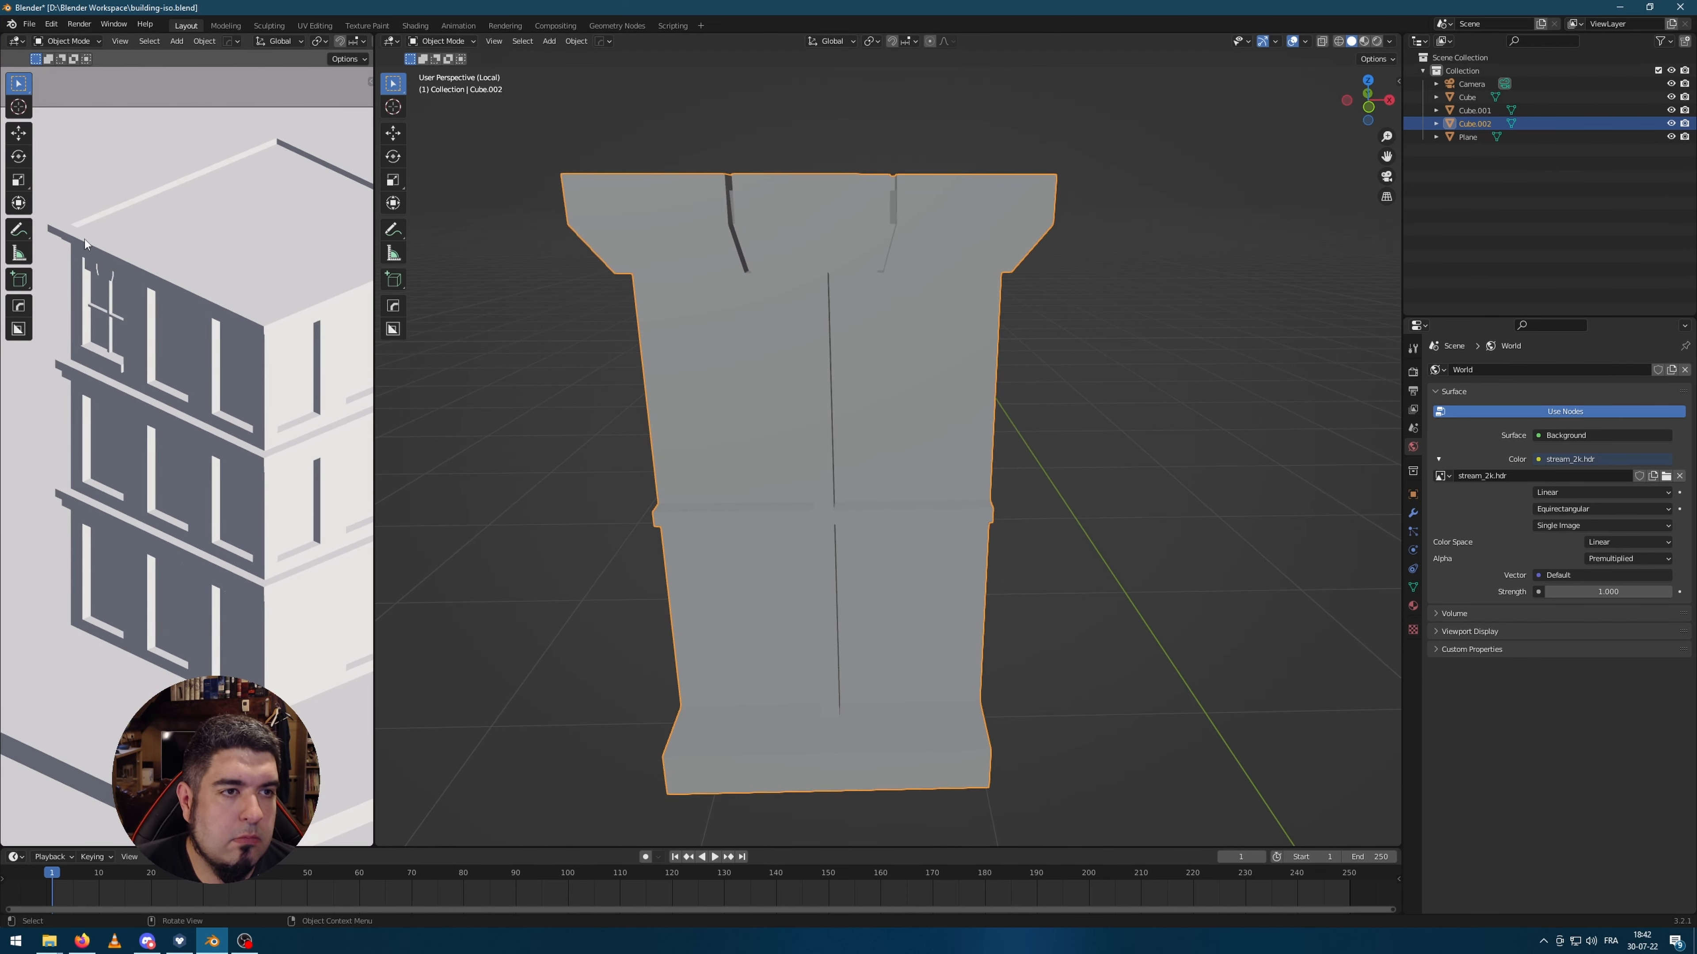
pyautogui.press('Tab')
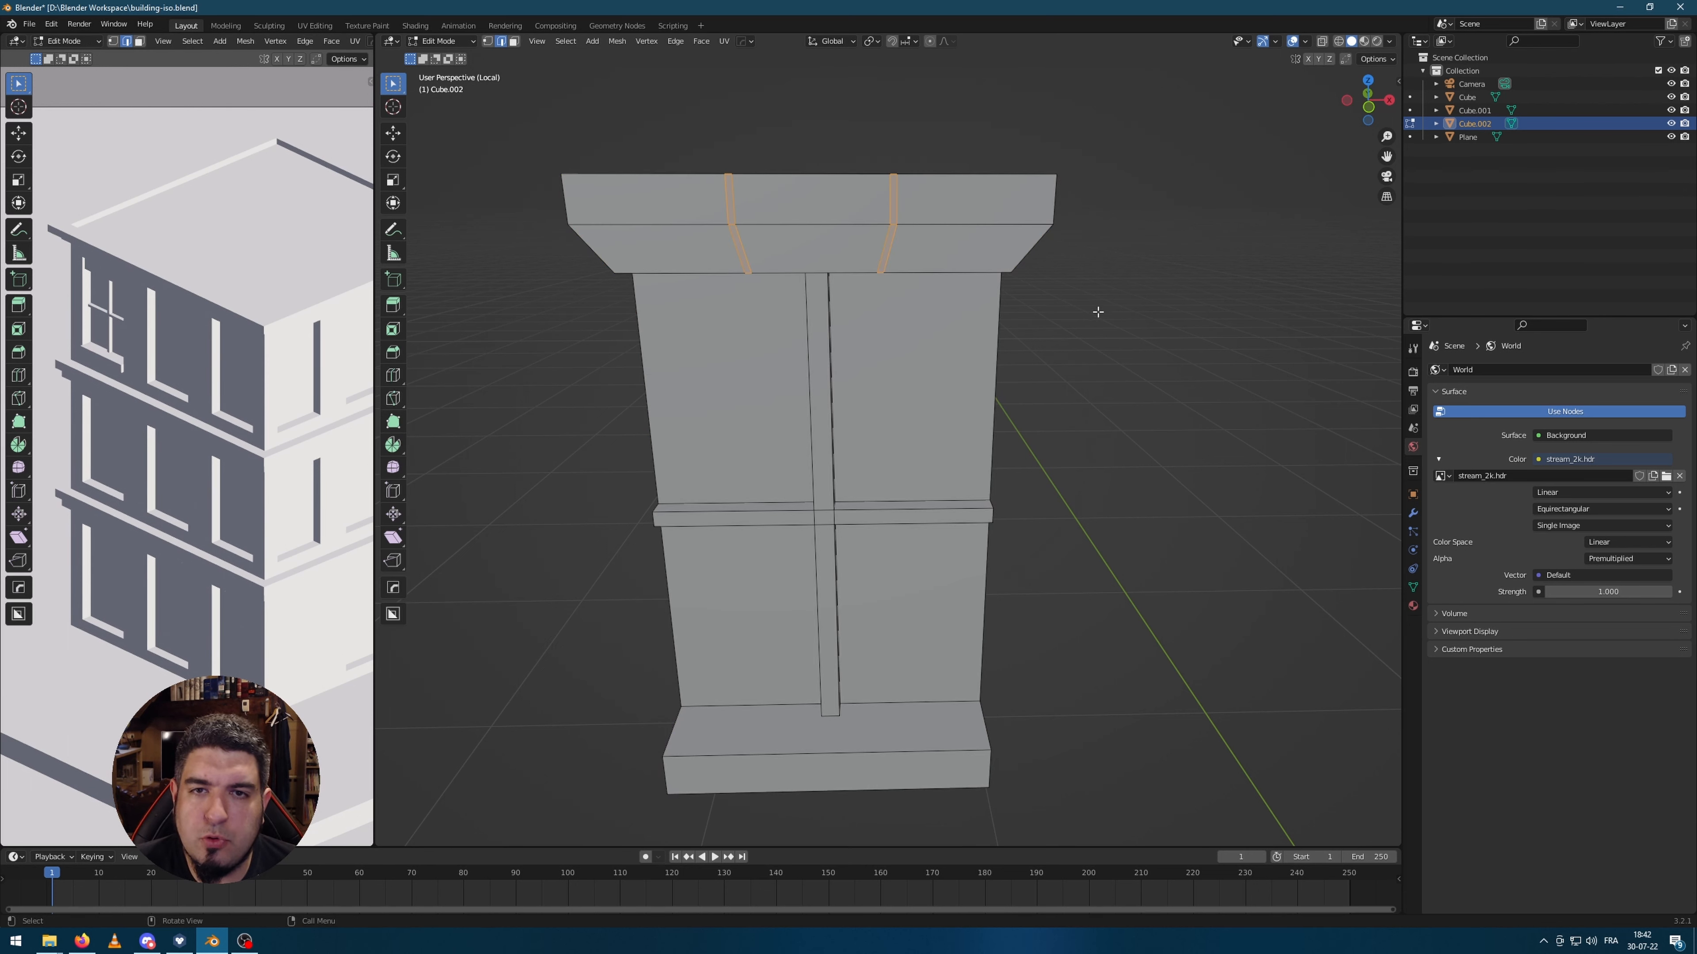
# Step: Bevel the two lintel cuts into narrower strips and extrude them inward along their normals by about 0.015 m
pyautogui.moveTo(1097, 311); pyautogui.dragTo(1072, 282, button='middle')
pyautogui.hotkey('ctrl', 'v')
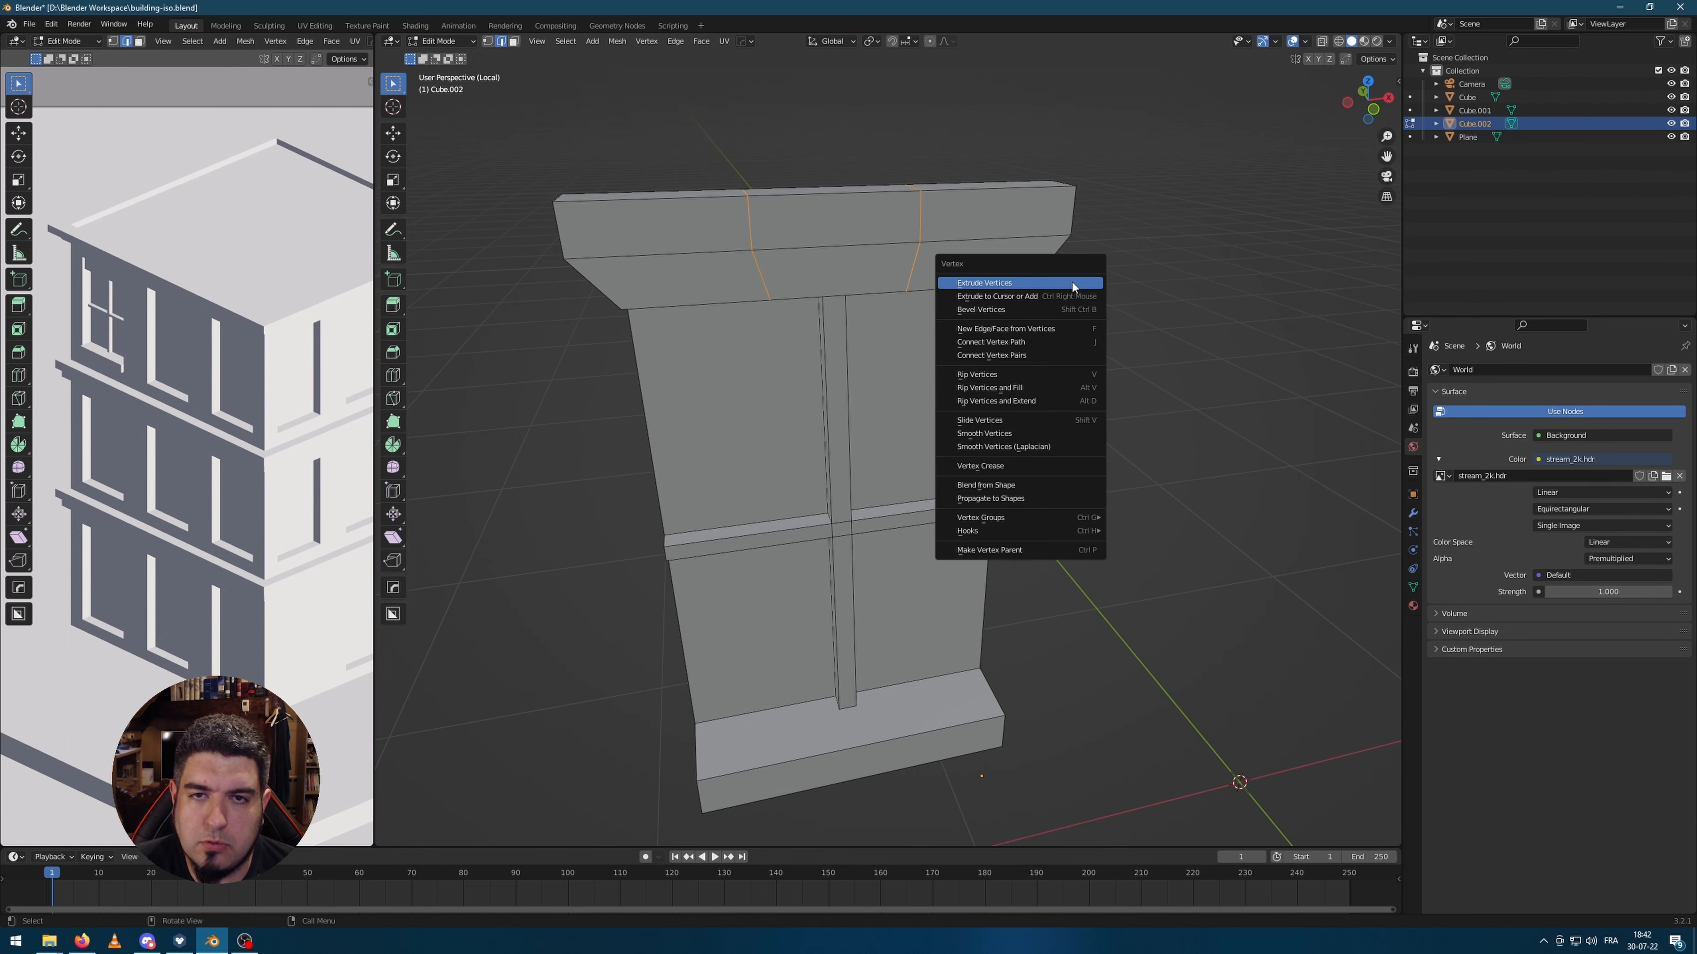
pyautogui.press('Escape')
pyautogui.hotkey('ctrl', 'b')
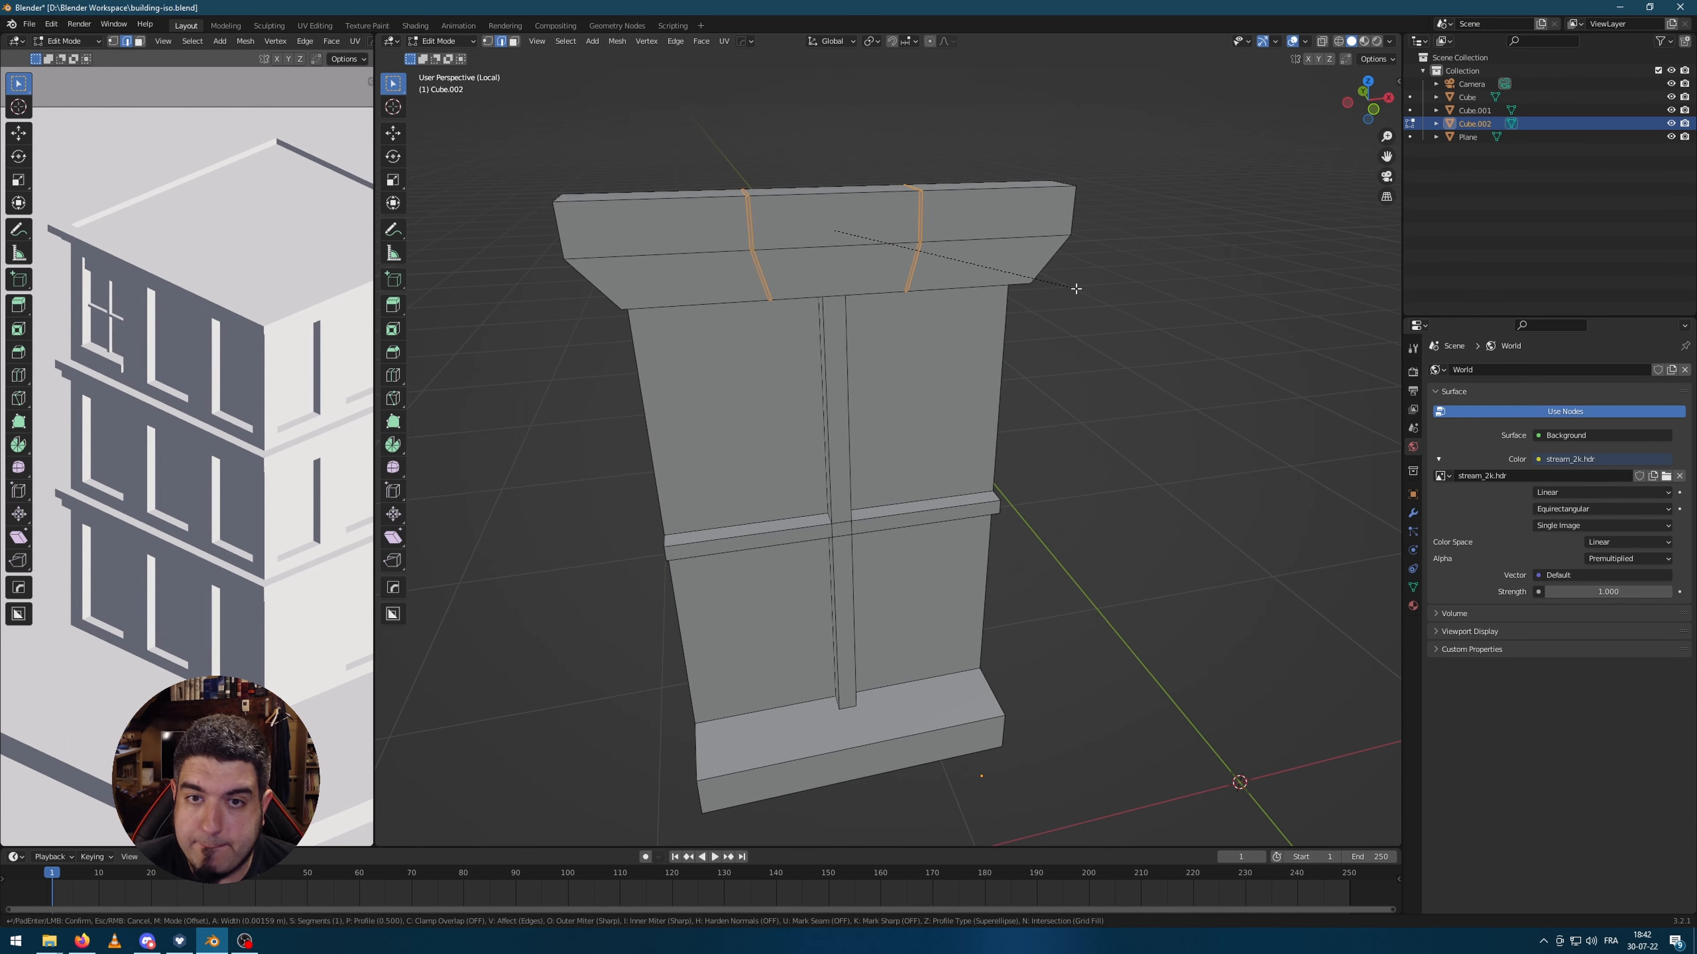
pyautogui.click(1087, 306)
pyautogui.hotkey('alt', 's')
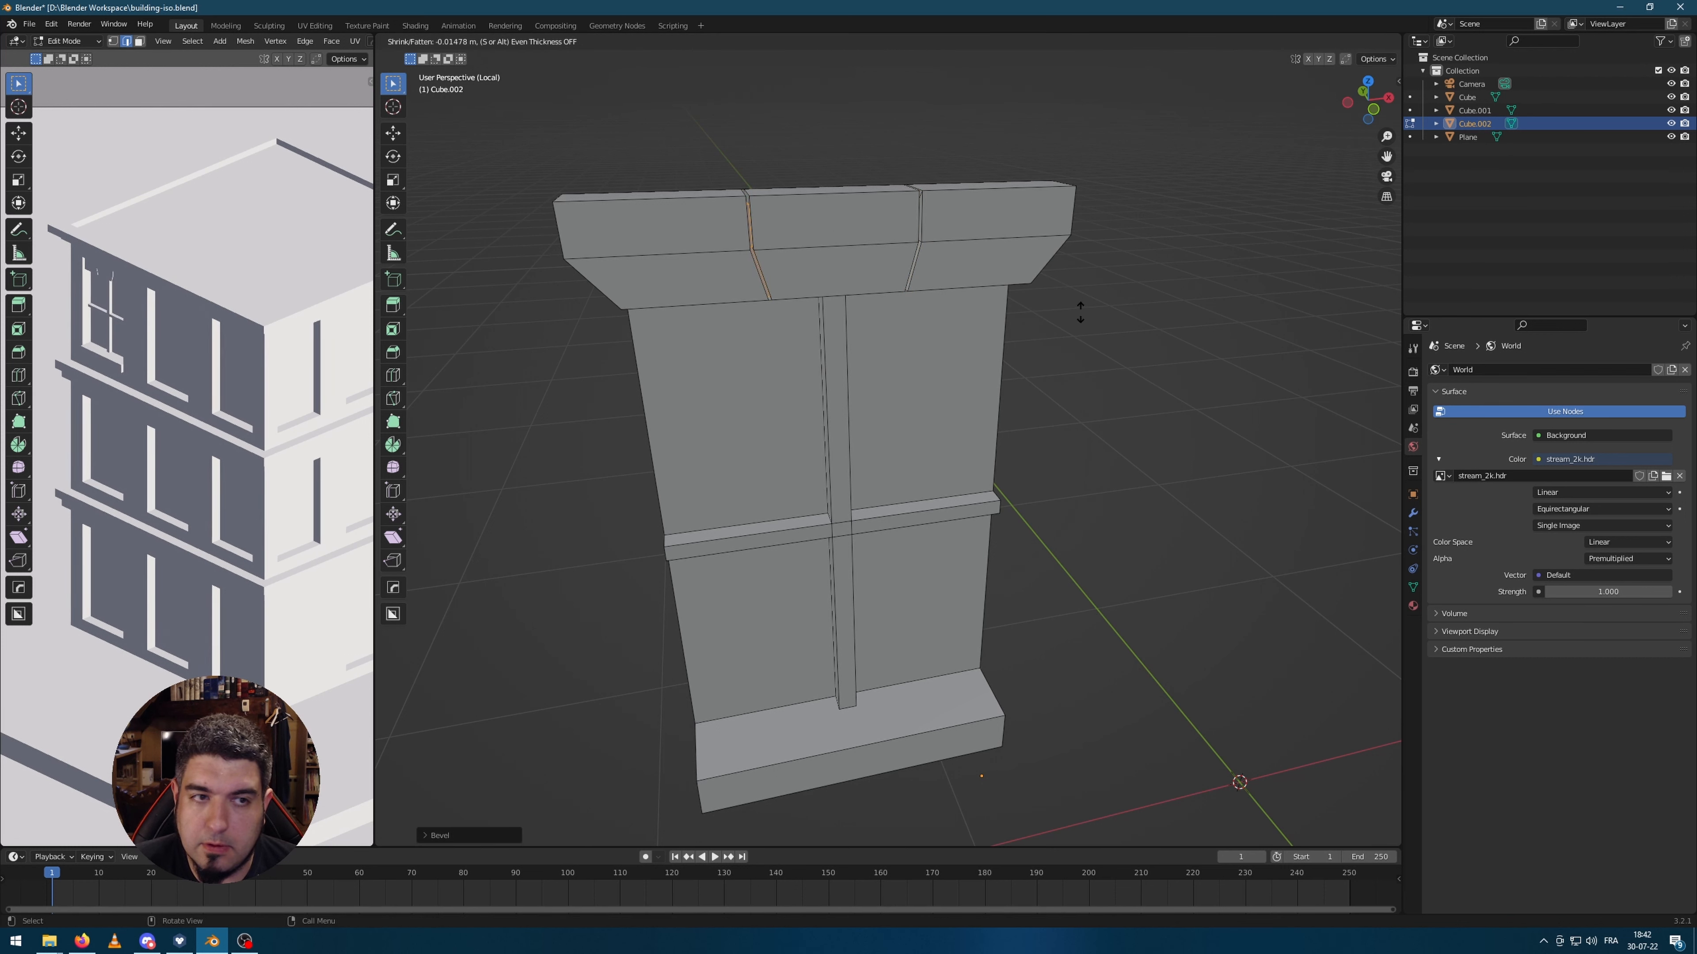
pyautogui.click(1142, 328)
pyautogui.click(1217, 401)
pyautogui.moveTo(1228, 413); pyautogui.dragTo(1189, 431, button='middle')
pyautogui.press('Tab')
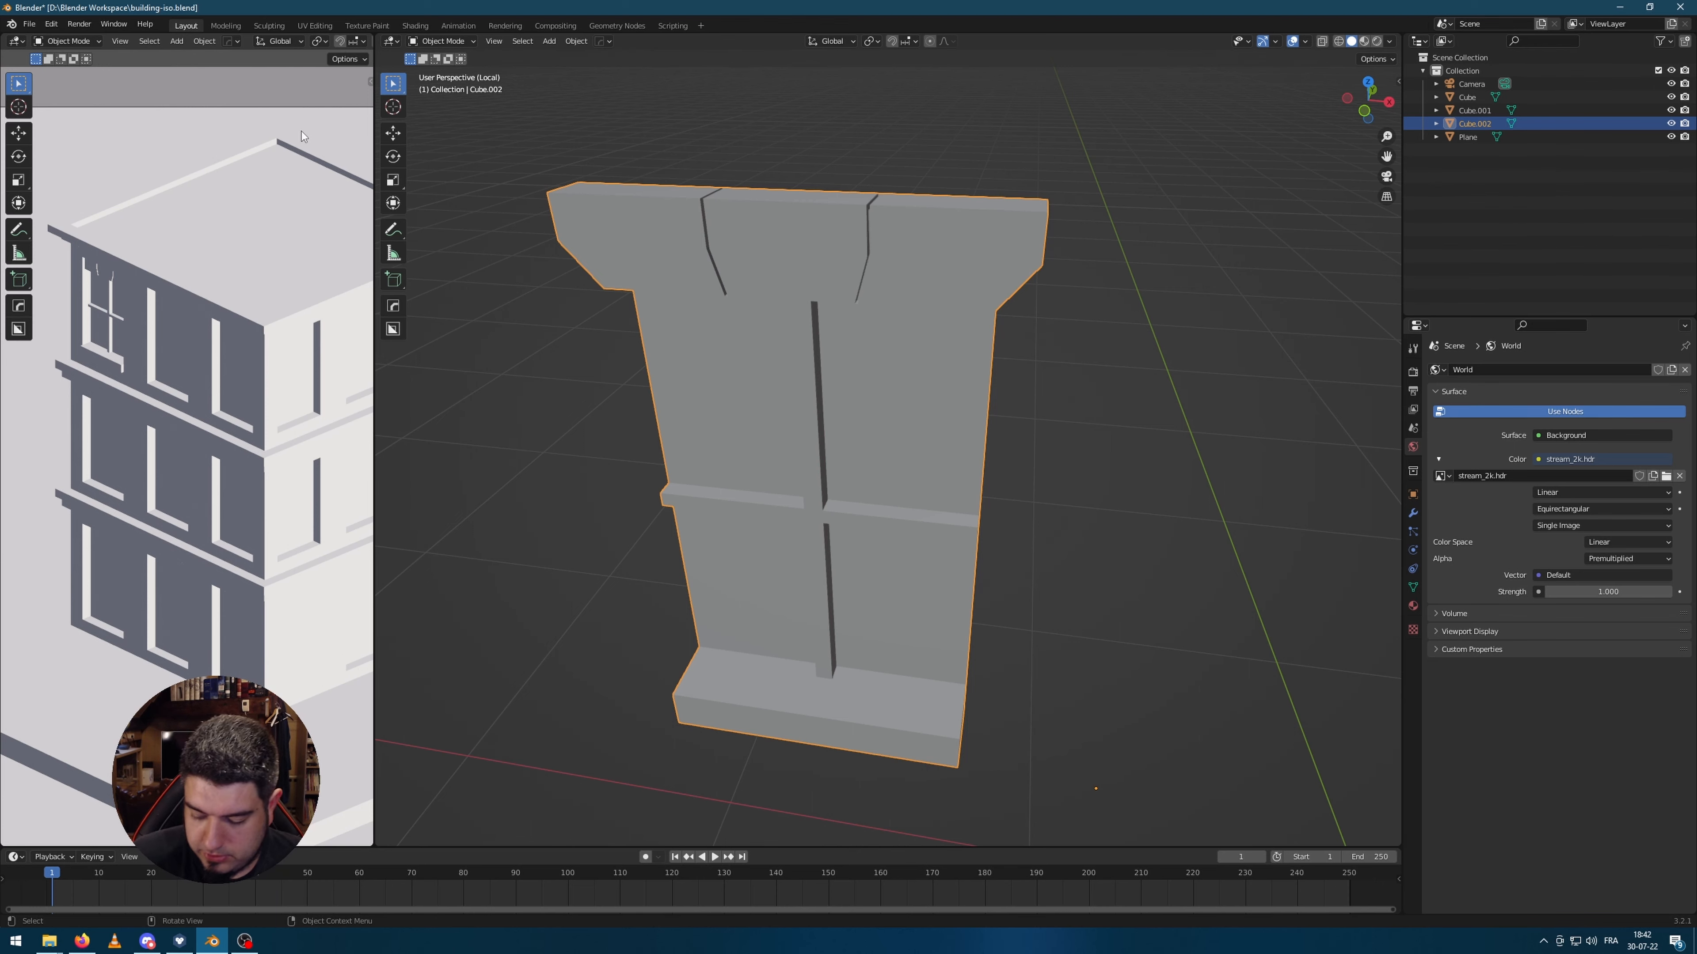
# Step: Leave the isolated view of the window so the whole building is displayed again
pyautogui.press('KP_Divide')
pyautogui.press('KP_Divide')
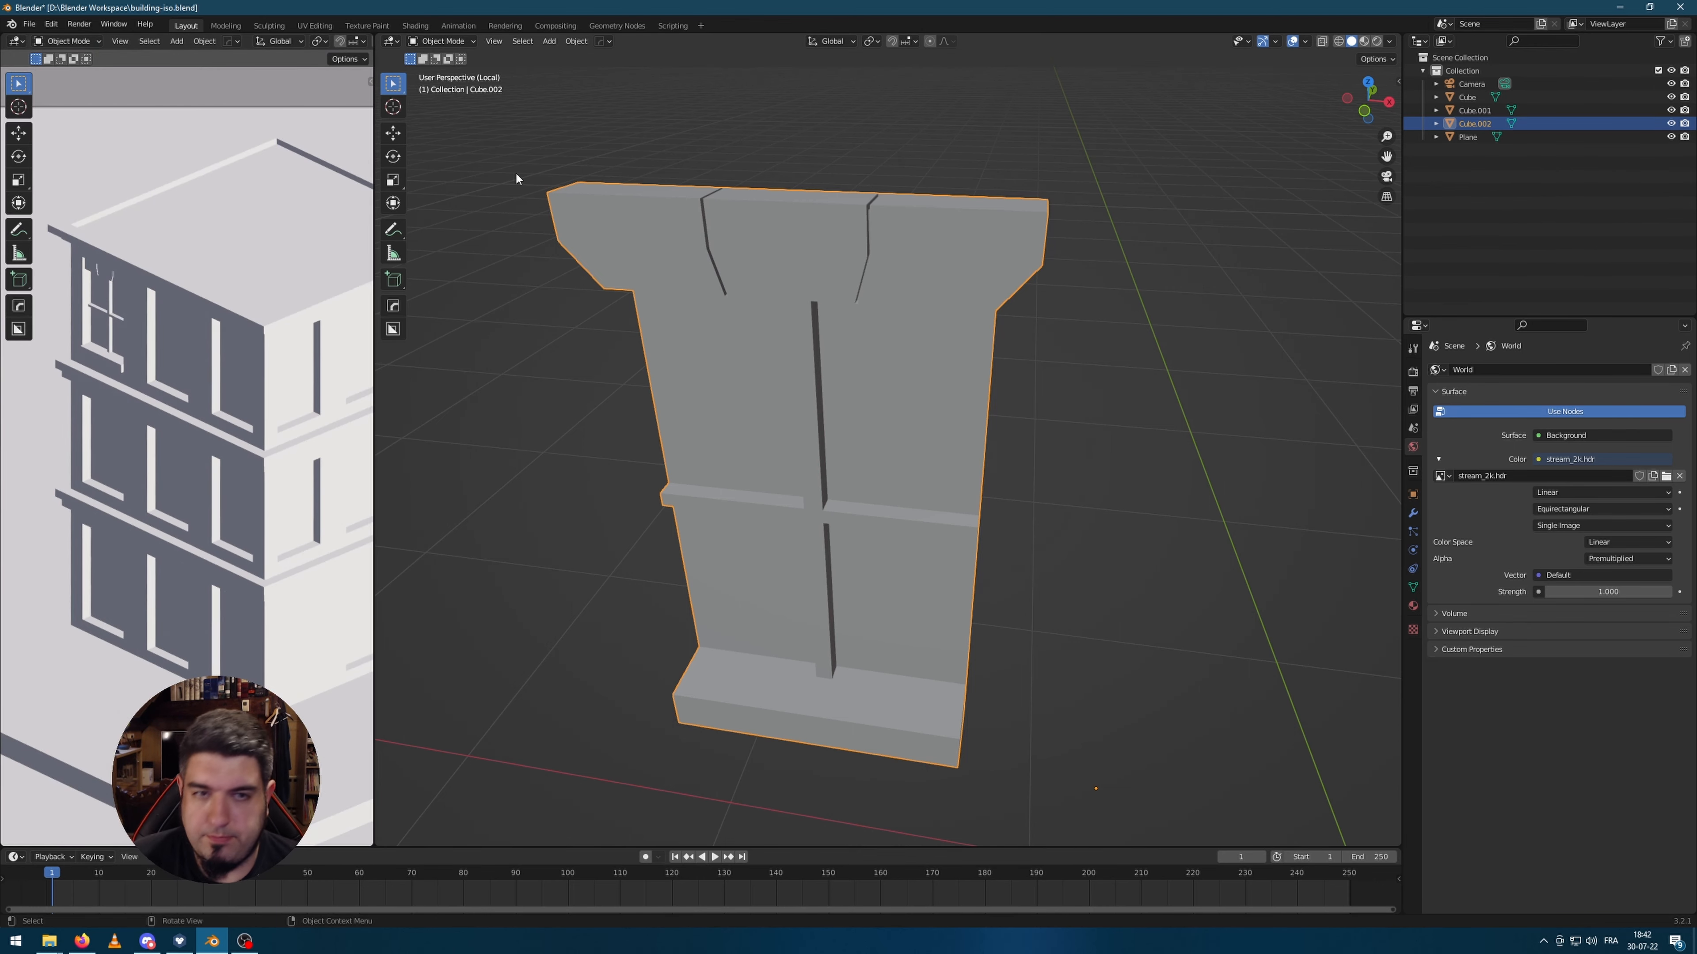
pyautogui.click(1063, 388)
pyautogui.press('KP_Divide')
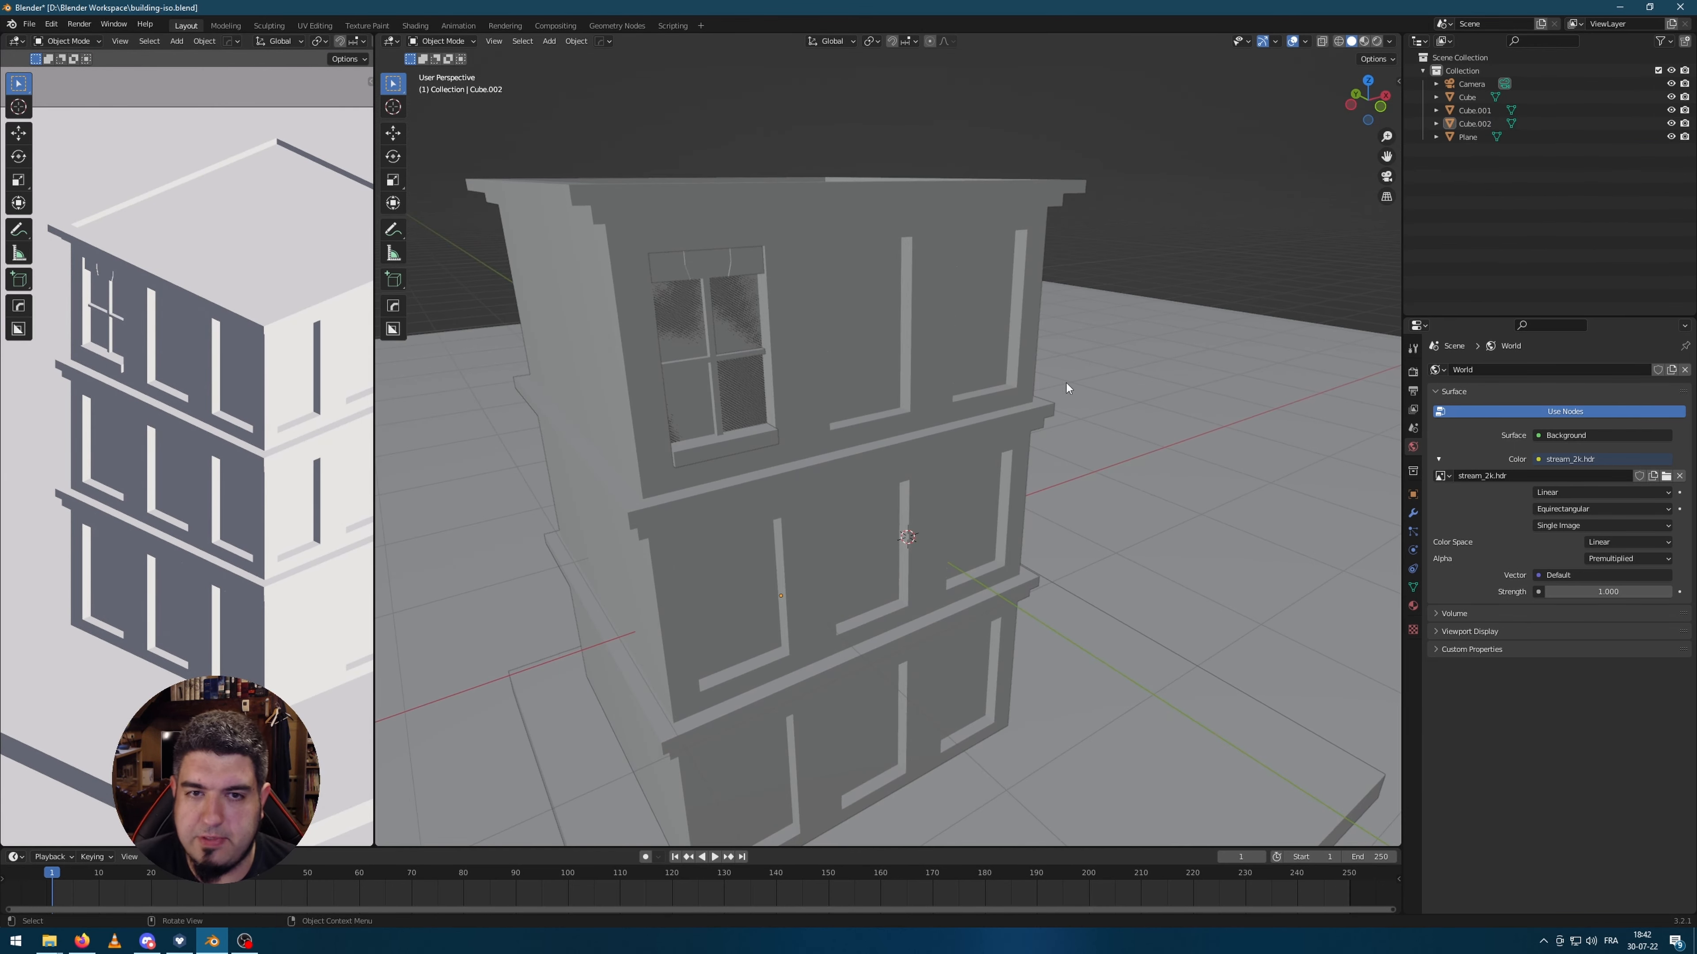
# Step: Select the window on the top floor and move it along Y by about -0.065 m, out of the facade
pyautogui.scroll(2, 868, 322)
pyautogui.click(753, 313)
pyautogui.scroll(2, 735, 328)
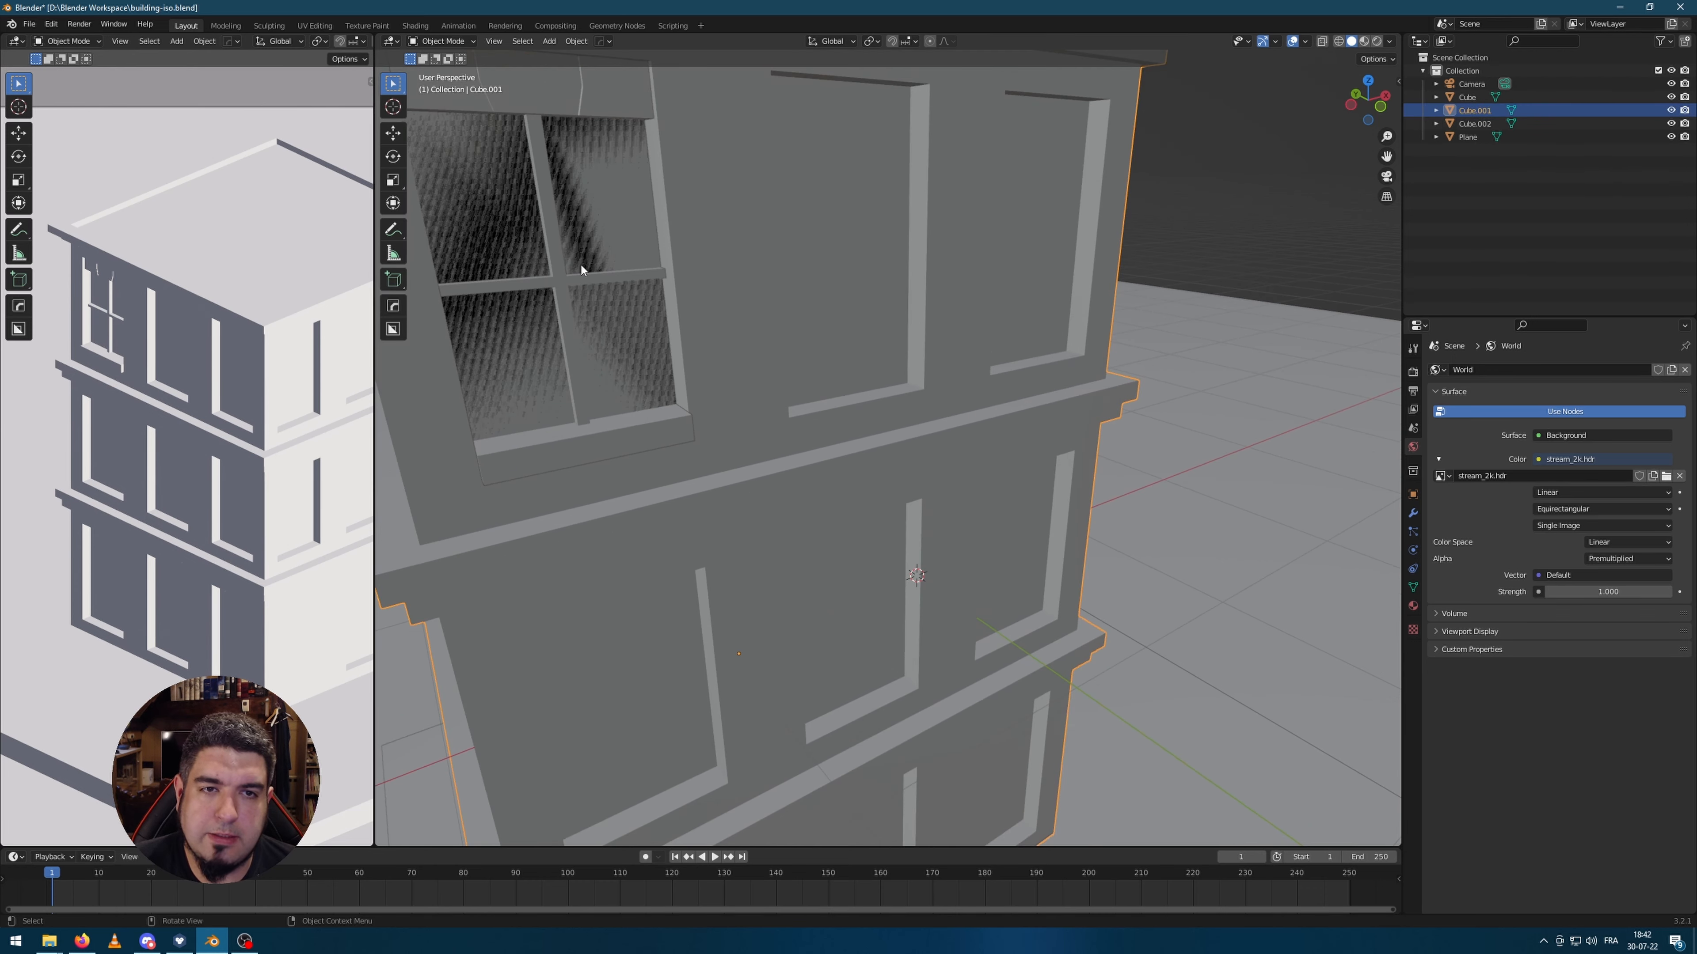
pyautogui.scroll(-3, 580, 262)
pyautogui.click(645, 199)
pyautogui.moveTo(645, 200); pyautogui.dragTo(706, 231, button='middle')
pyautogui.scroll(2, 810, 275)
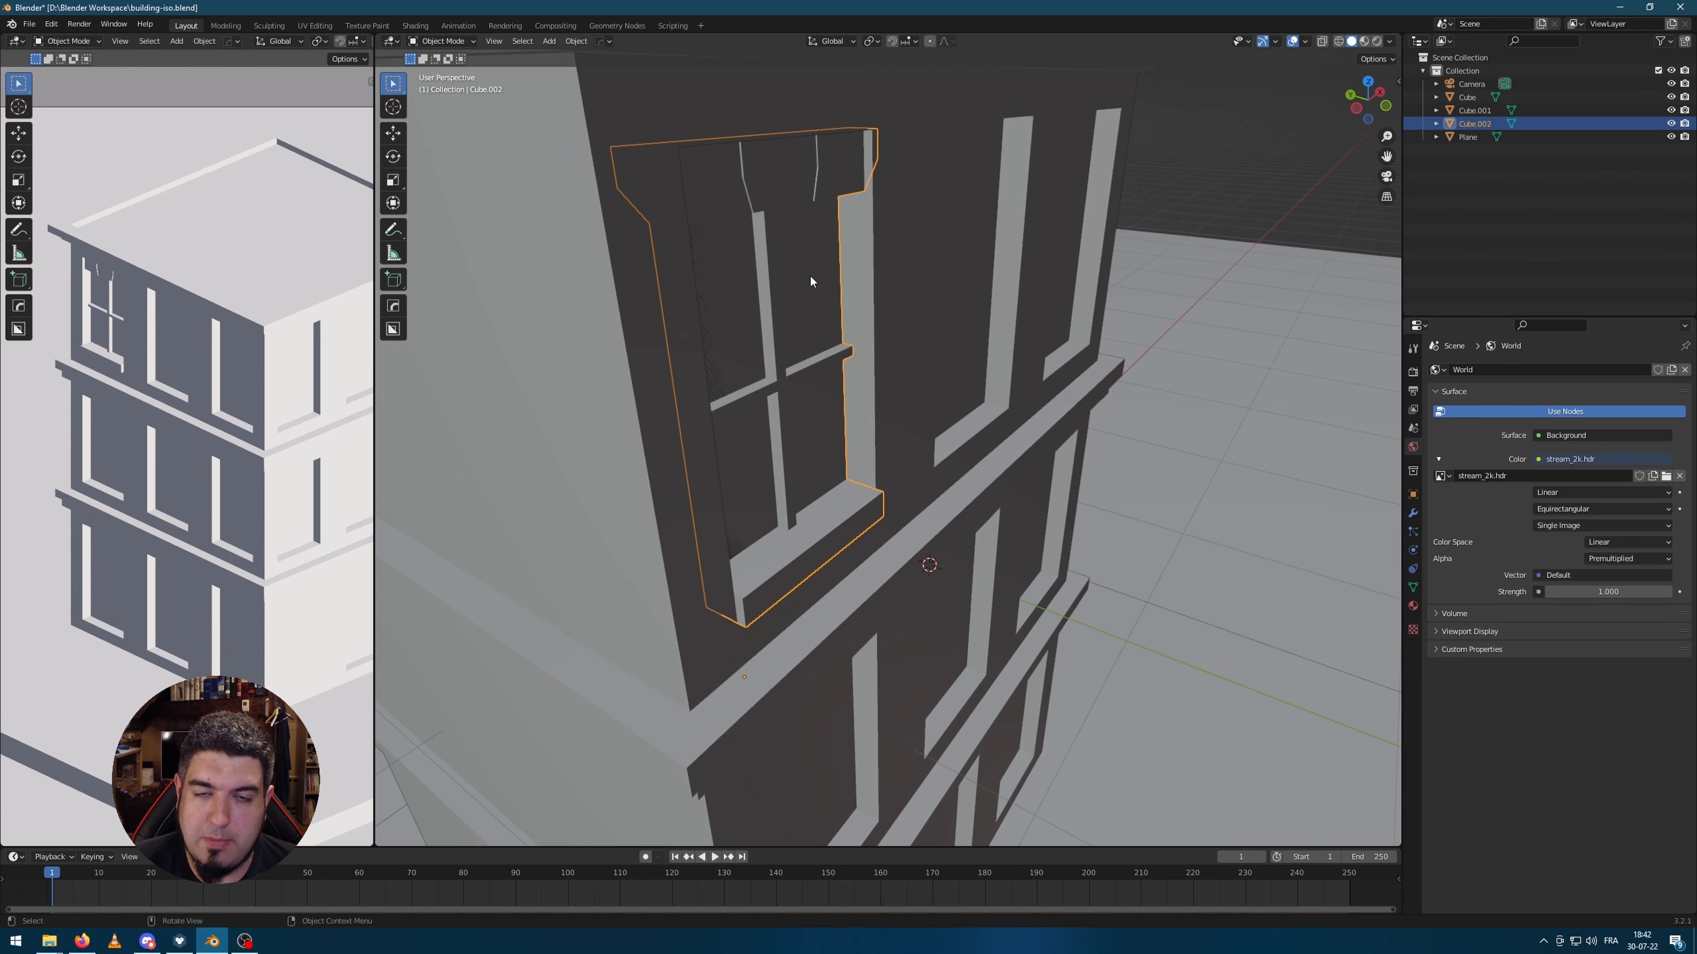
pyautogui.scroll(-2, 832, 231)
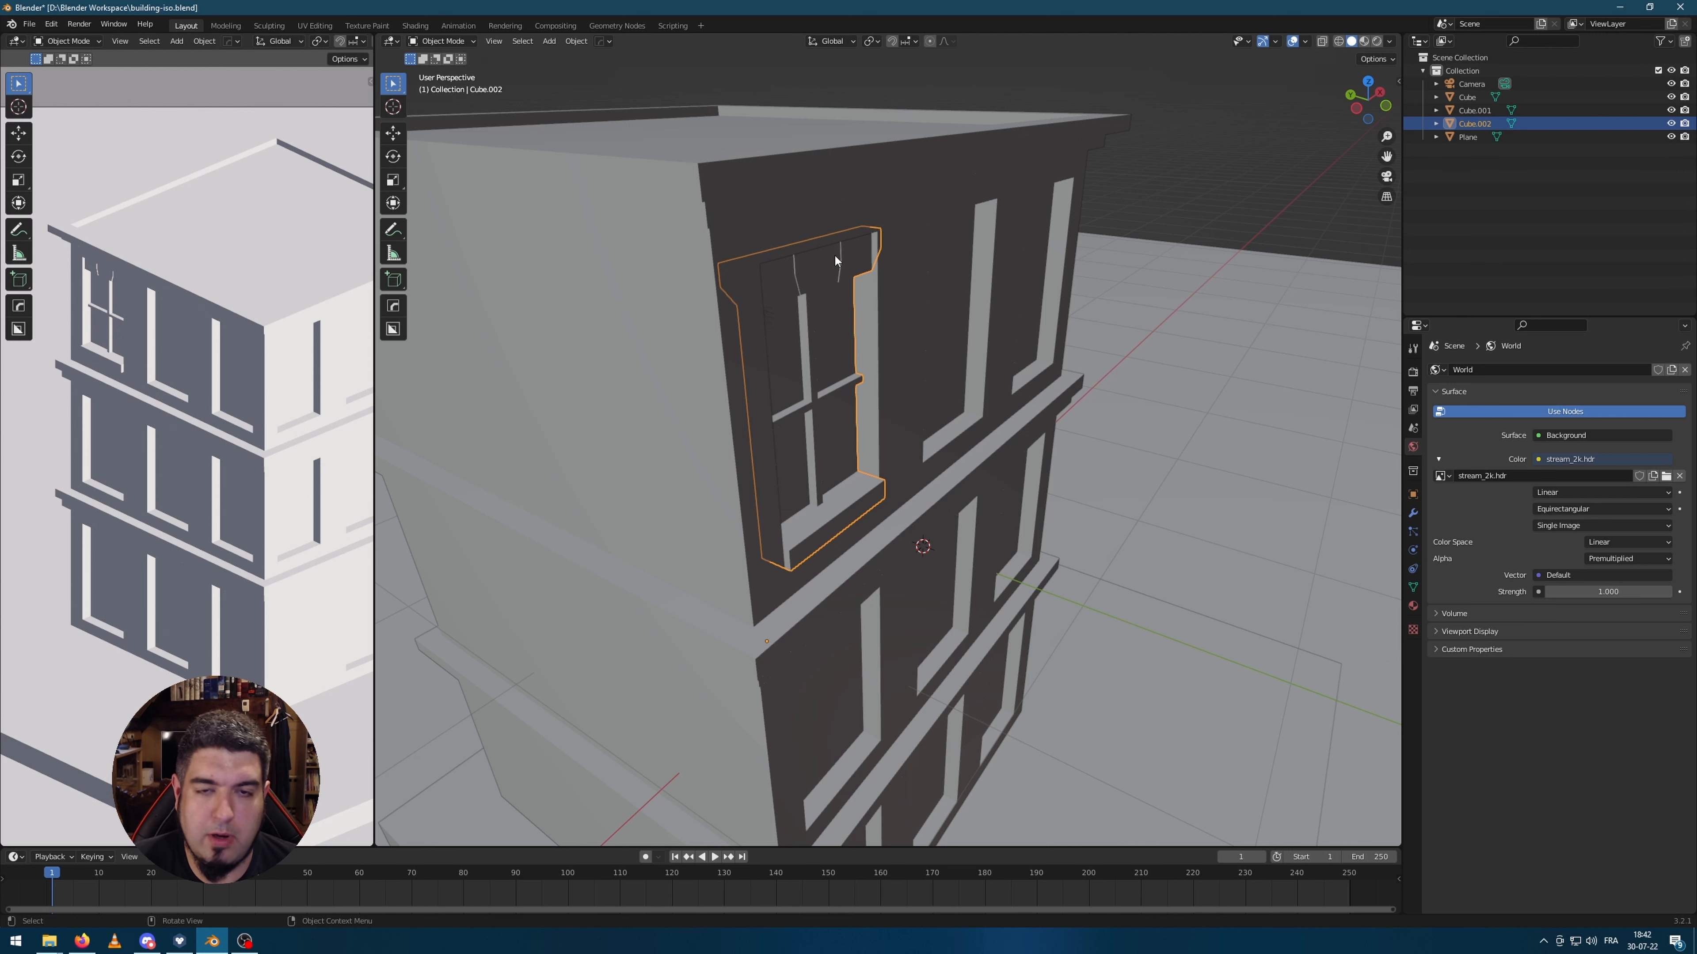
pyautogui.scroll(2, 887, 267)
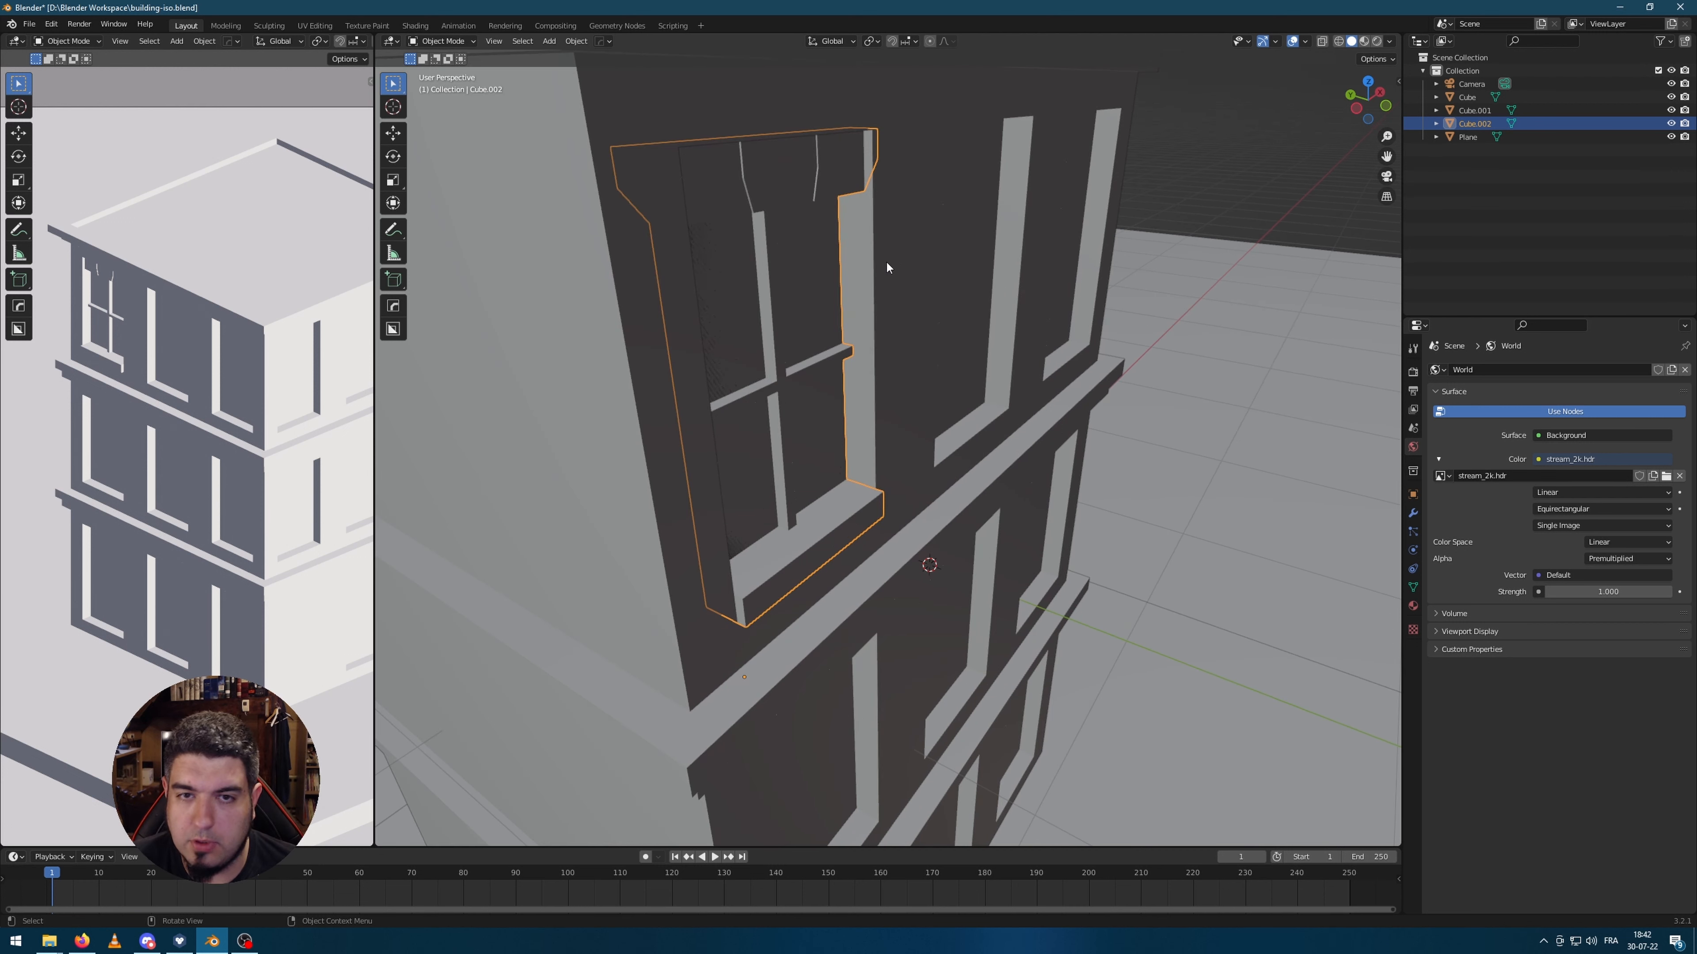
pyautogui.press('g')
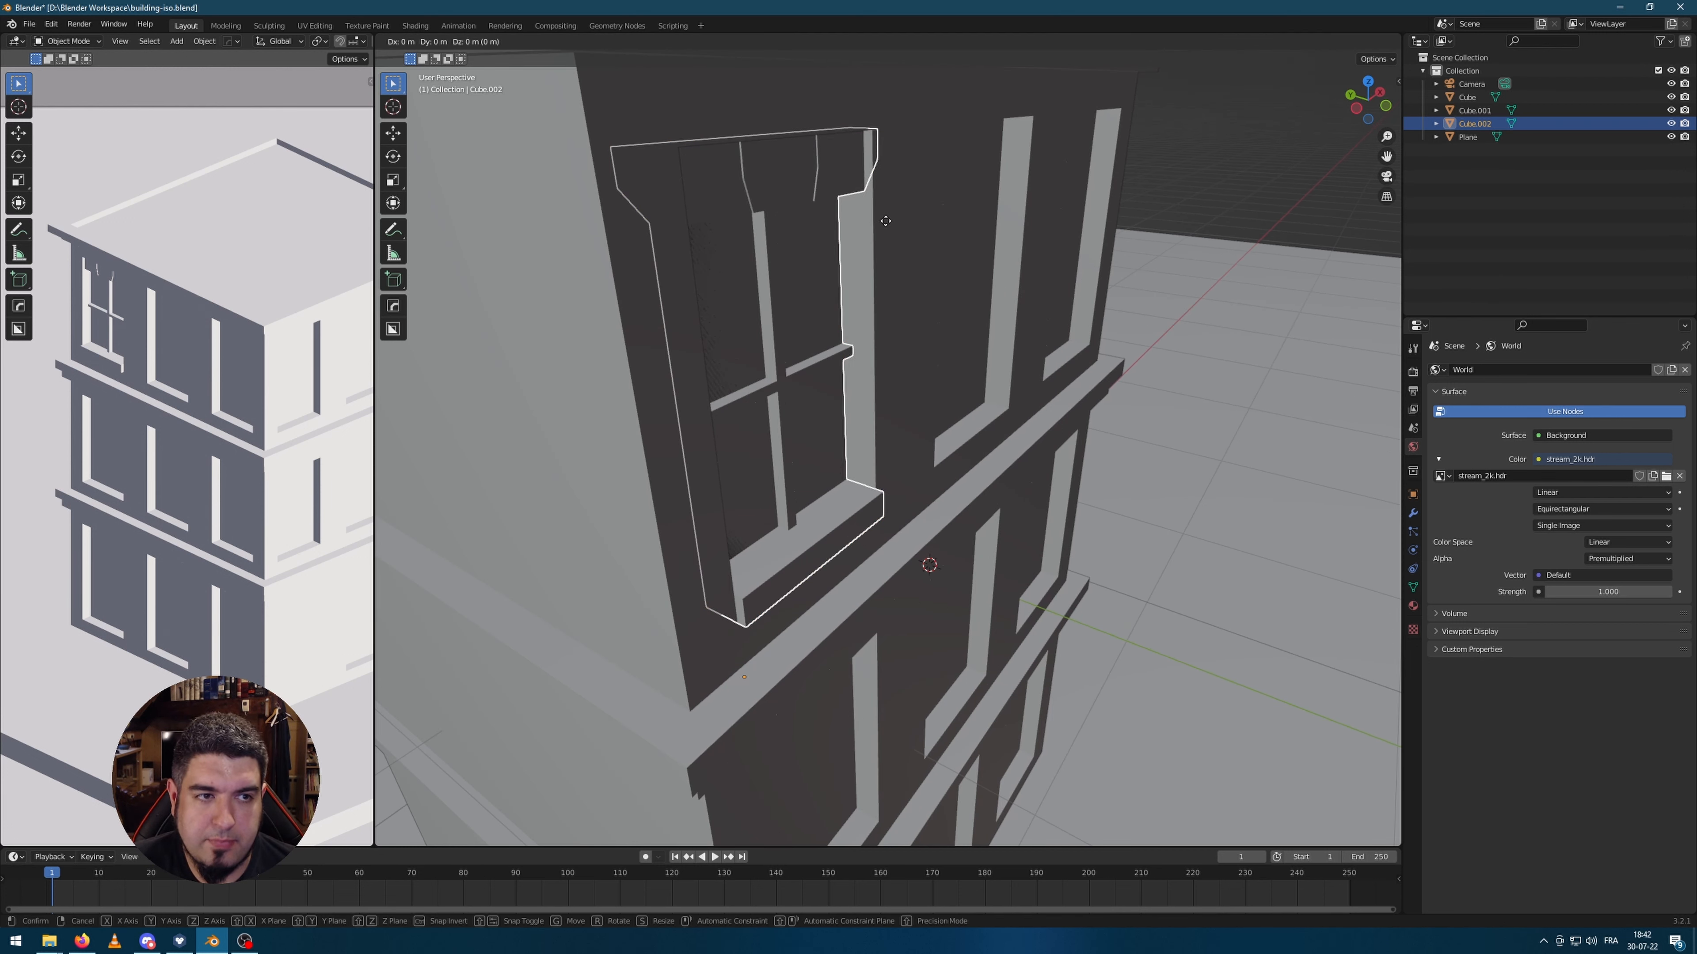
pyautogui.press('x')
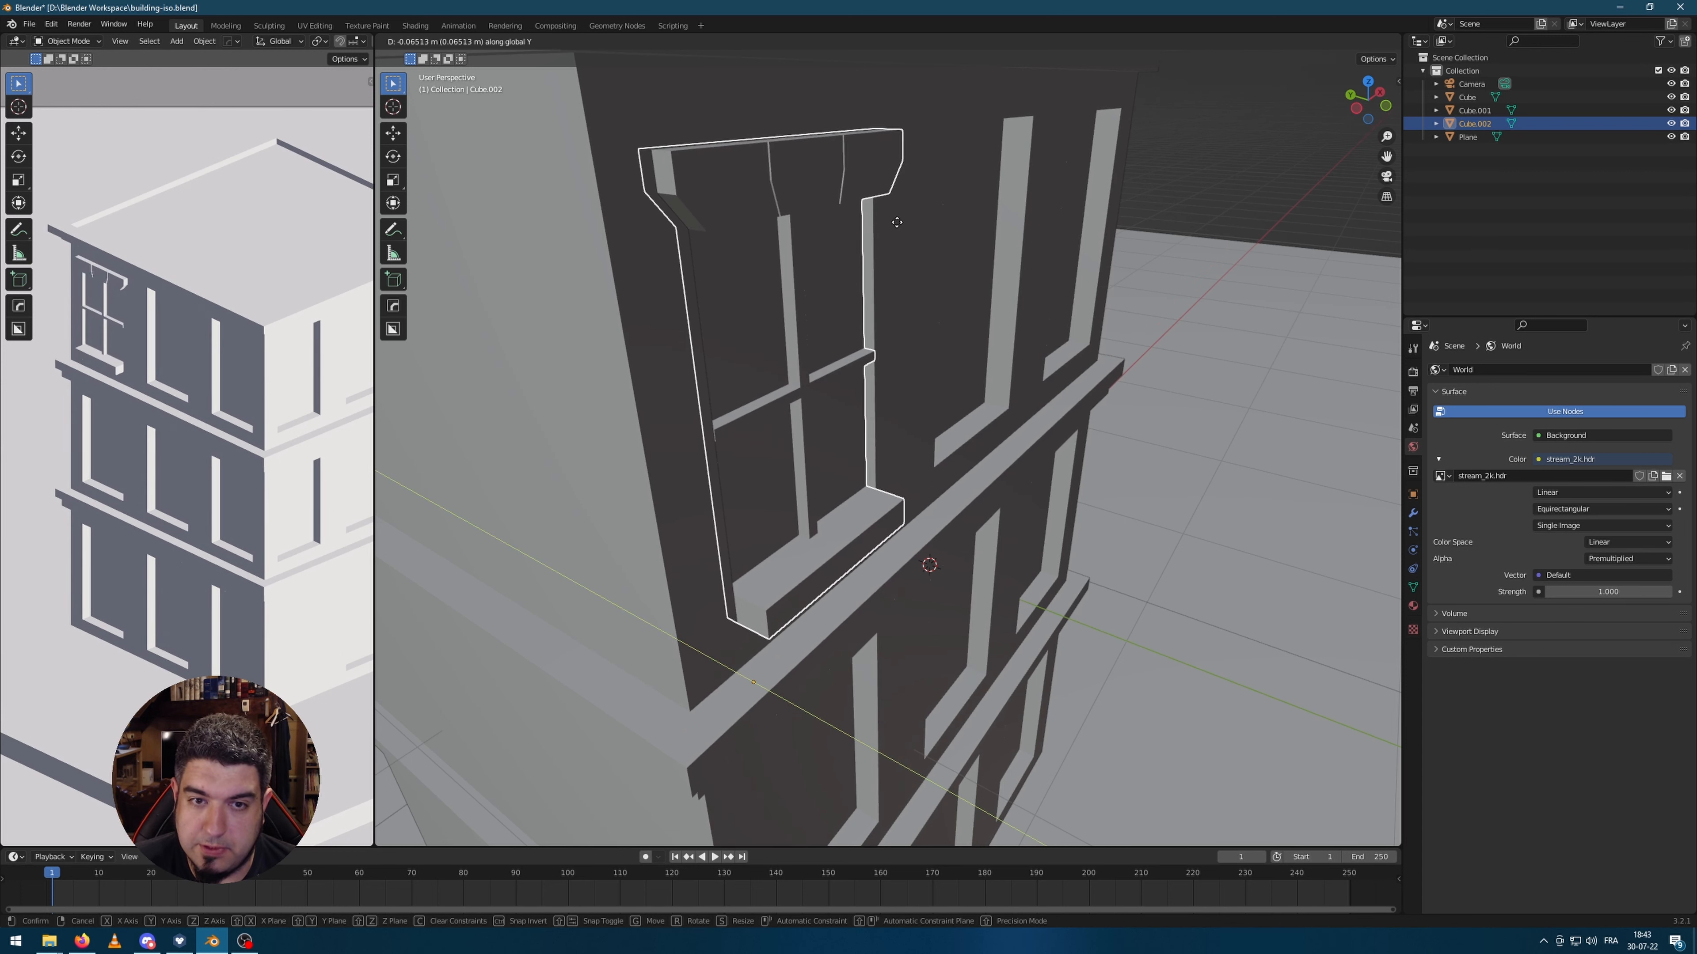
pyautogui.click(896, 222)
pyautogui.moveTo(898, 239); pyautogui.dragTo(1028, 310, button='middle')
pyautogui.scroll(2, 1032, 315)
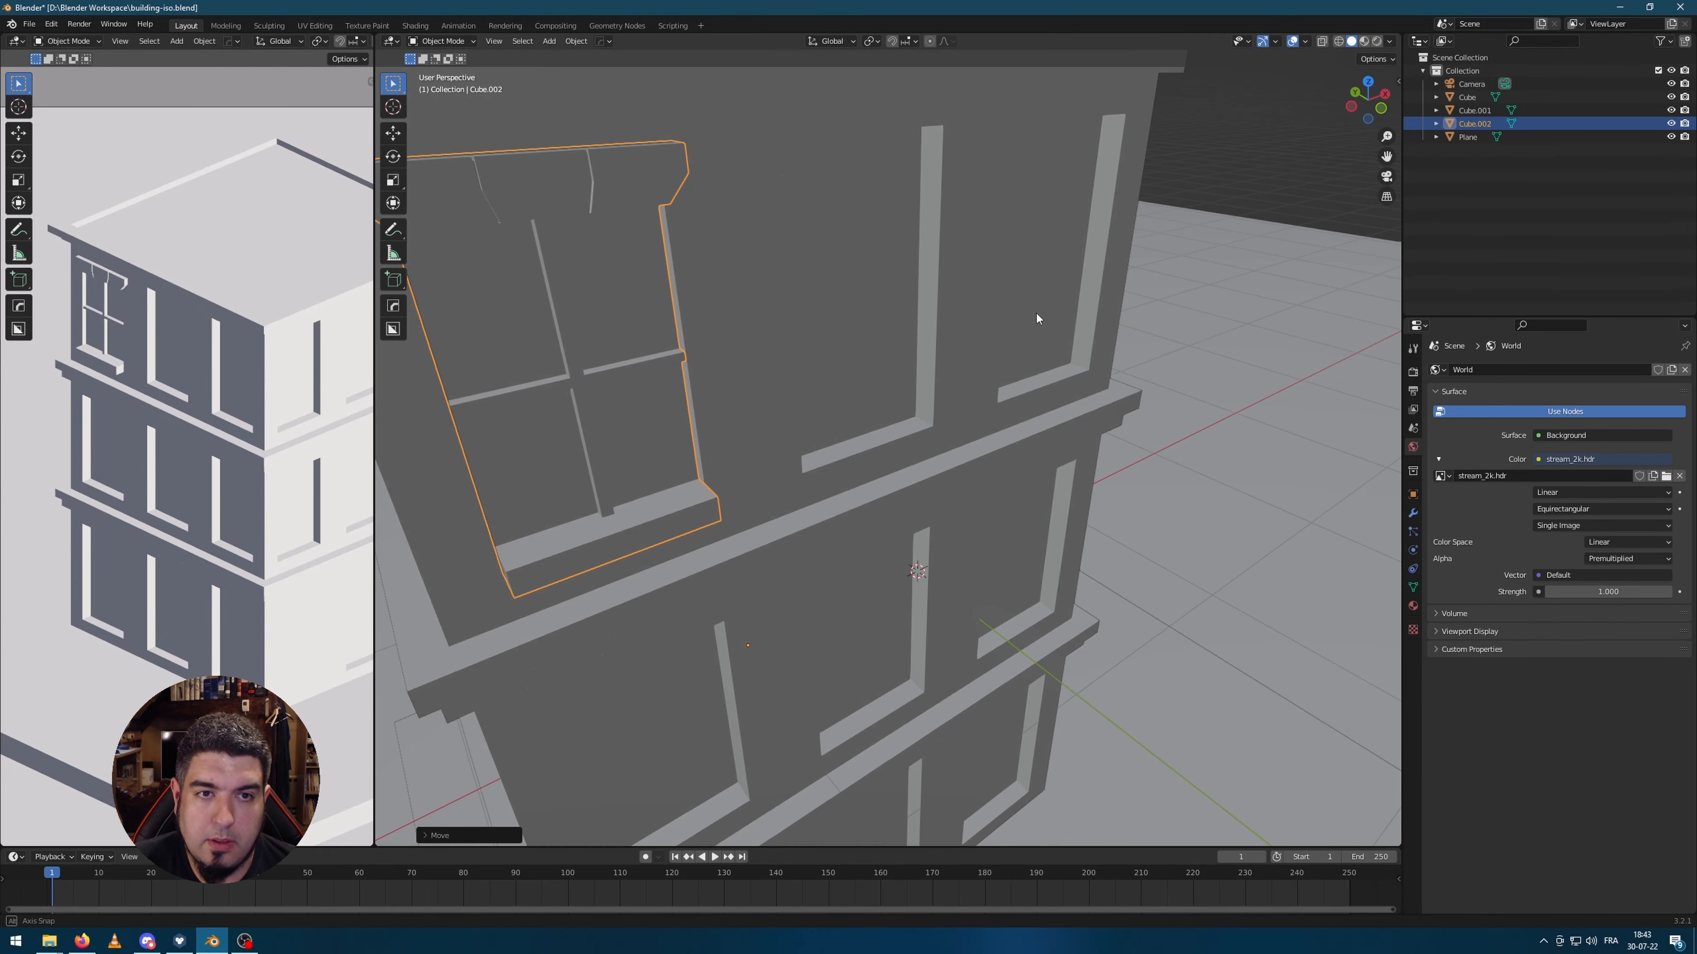
pyautogui.scroll(-3, 1029, 316)
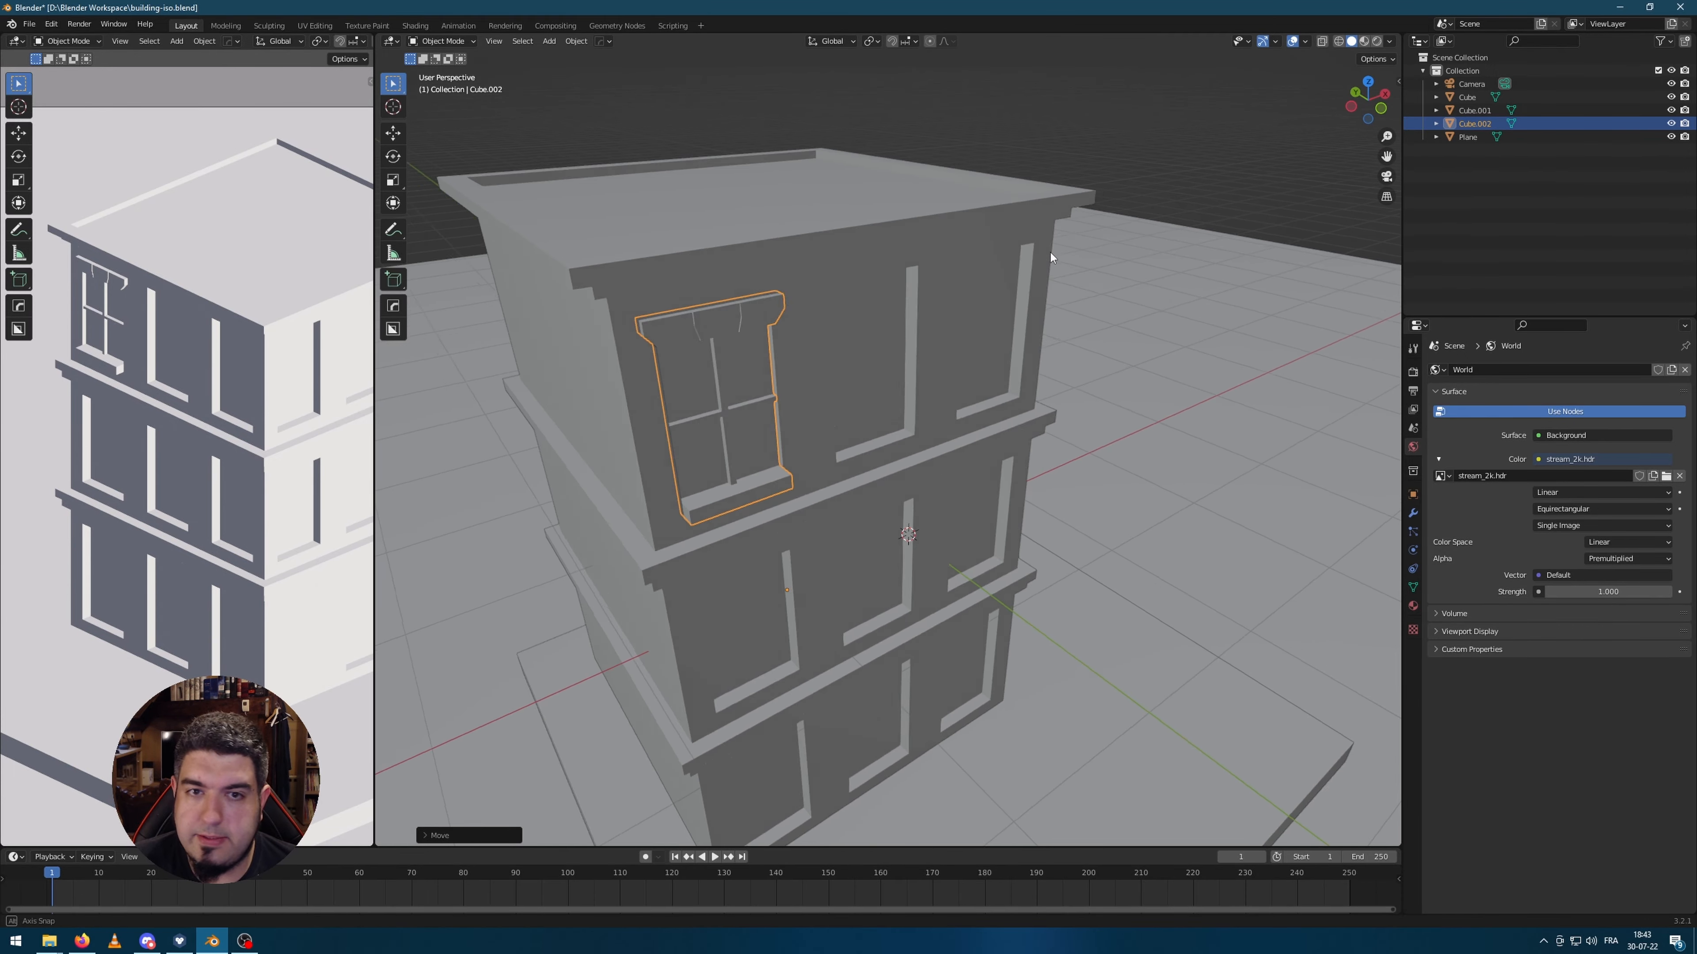
# Step: Switch to the front orthographic view and enable cavity and shadow in the viewport shading
pyautogui.moveTo(1050, 252); pyautogui.dragTo(1030, 246, button='middle')
pyautogui.press('KP_3')
pyautogui.press('KP_1')
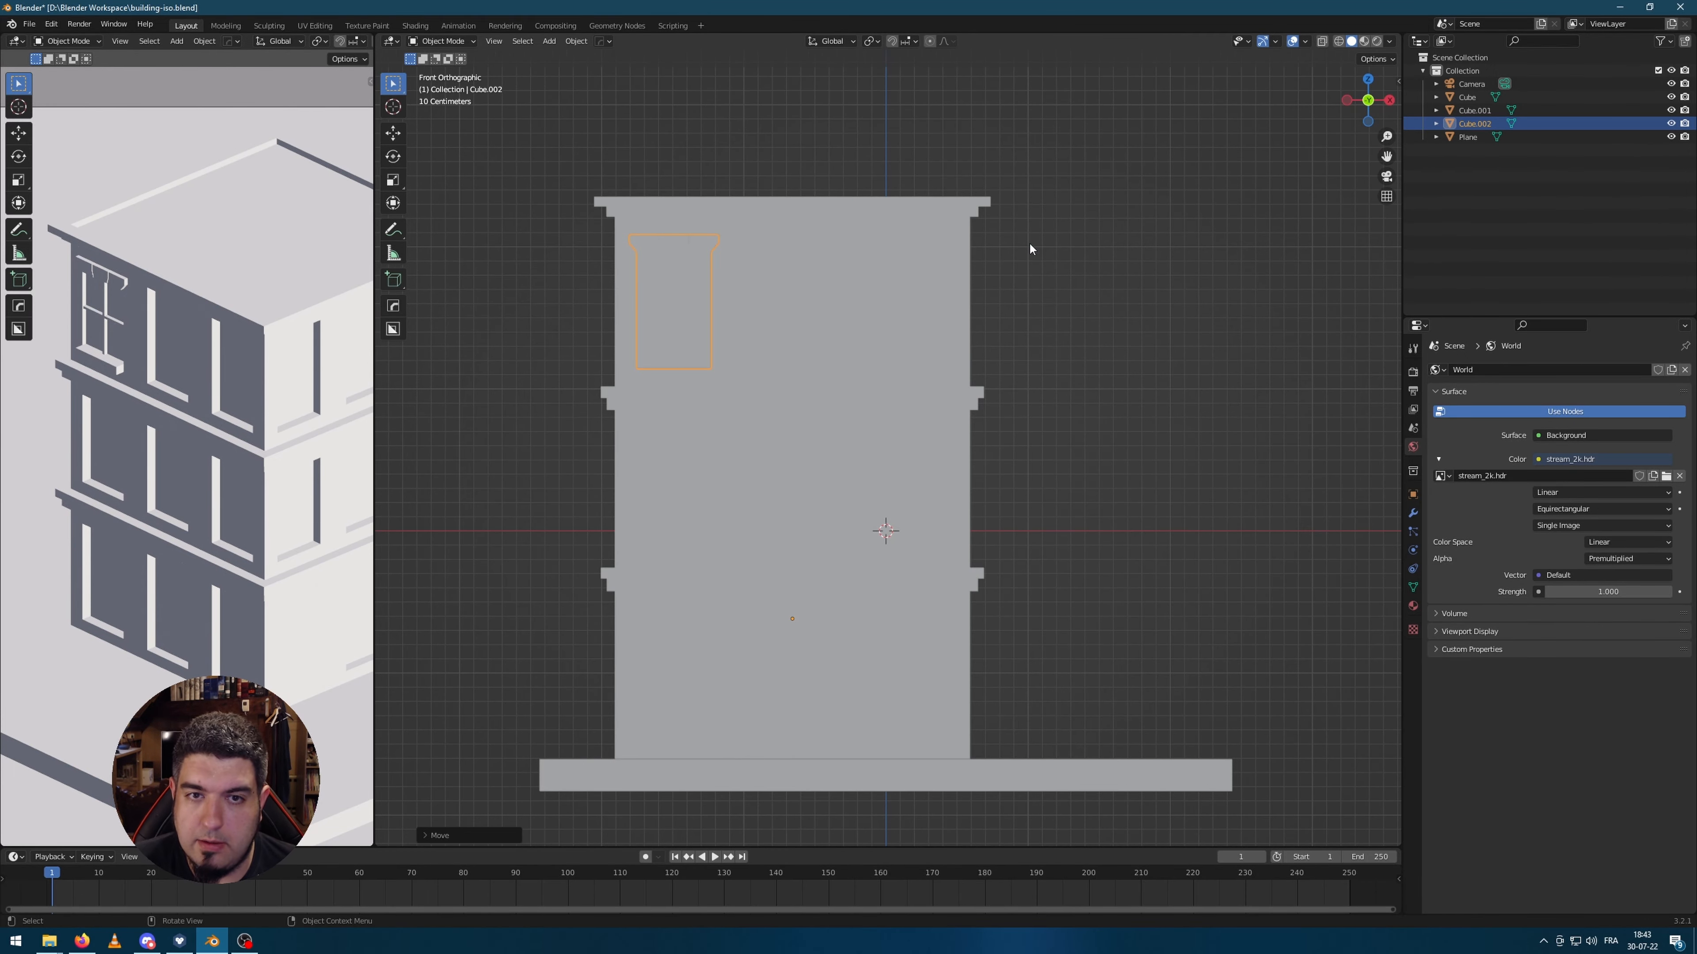
pyautogui.scroll(2, 704, 266)
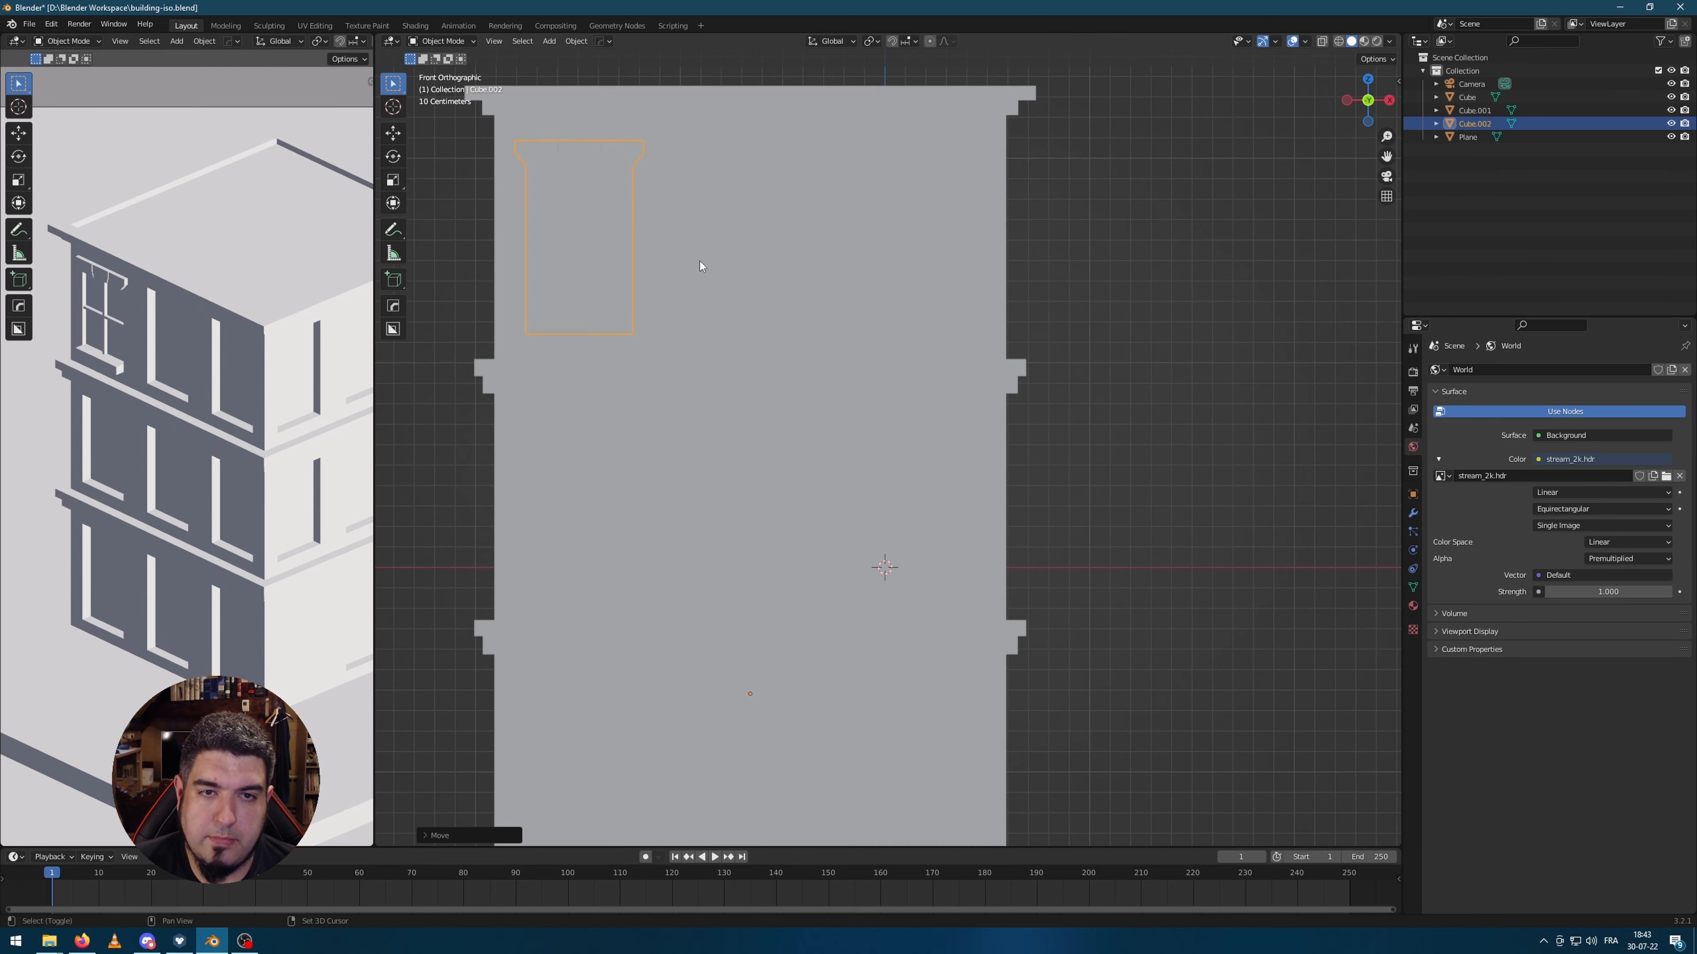
pyautogui.click(1390, 41)
pyautogui.click(1313, 339)
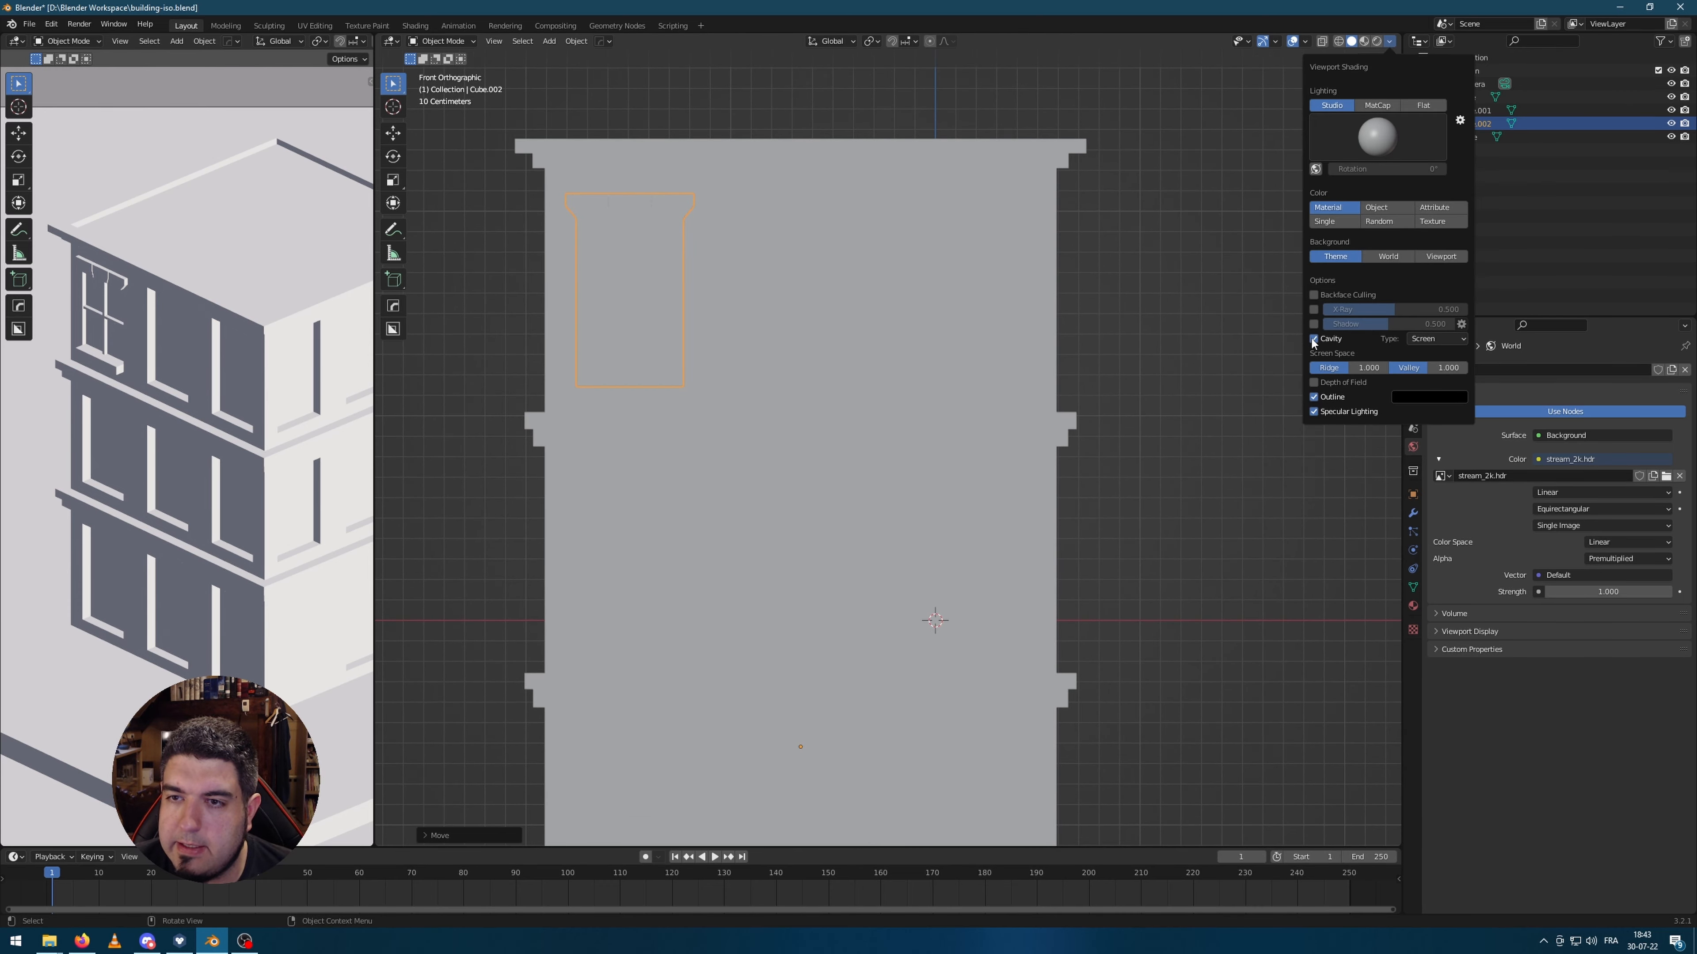
pyautogui.click(1313, 323)
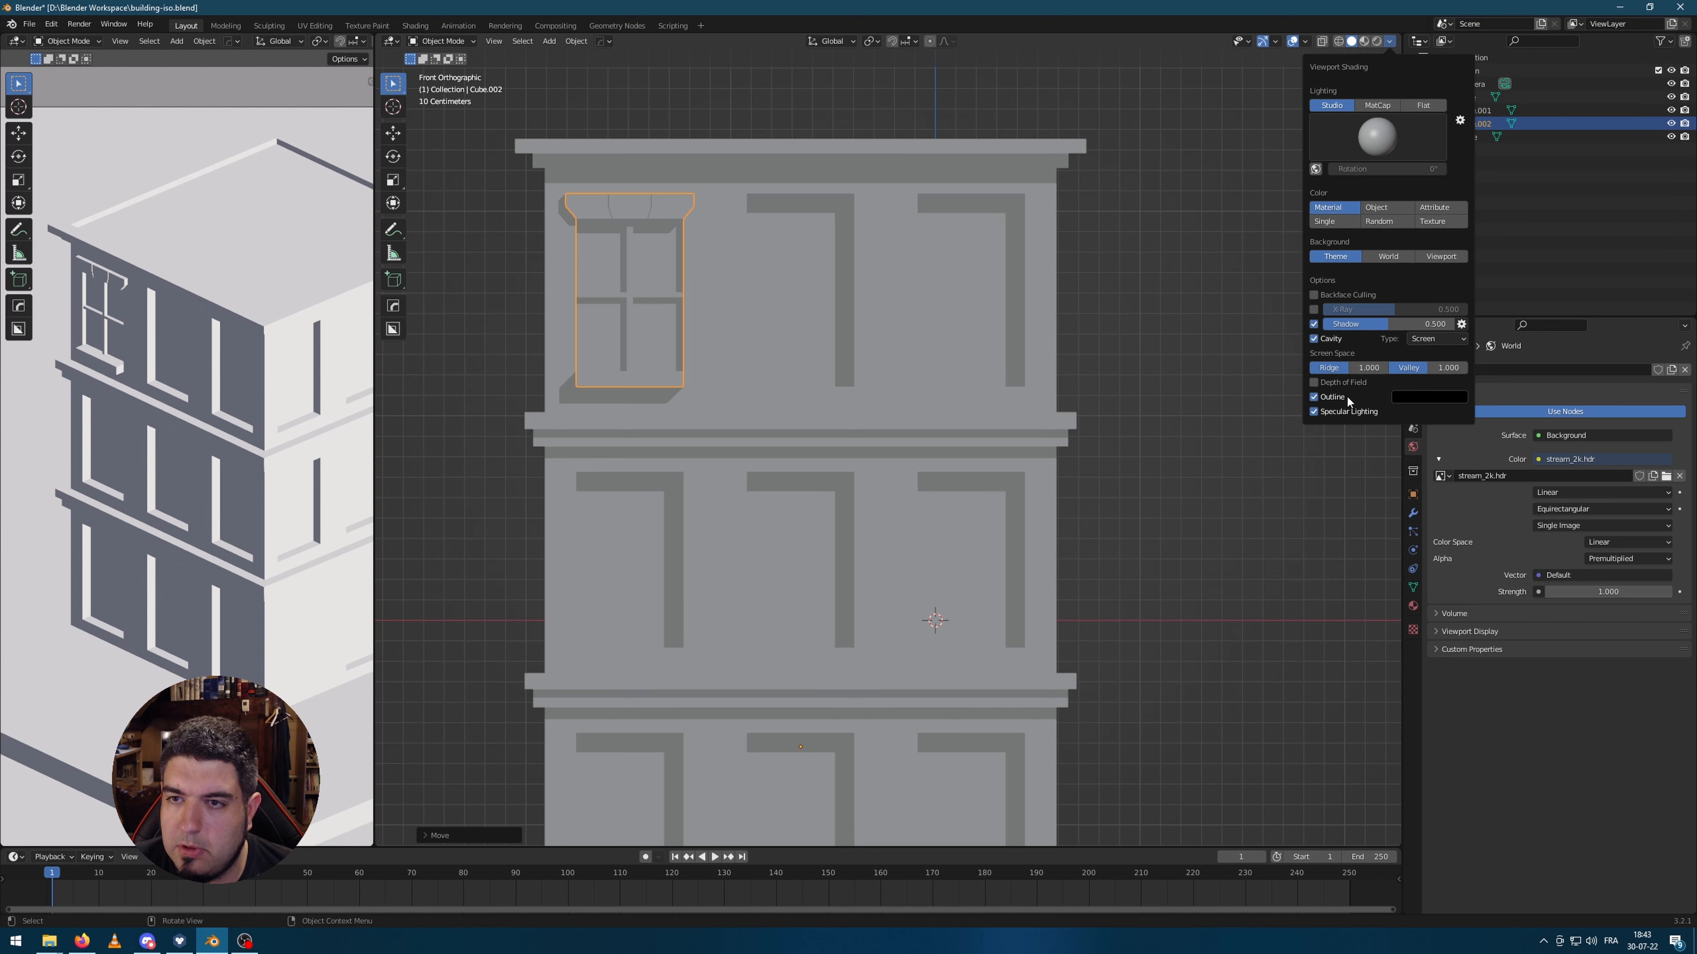
pyautogui.click(1314, 311)
pyautogui.click(1314, 310)
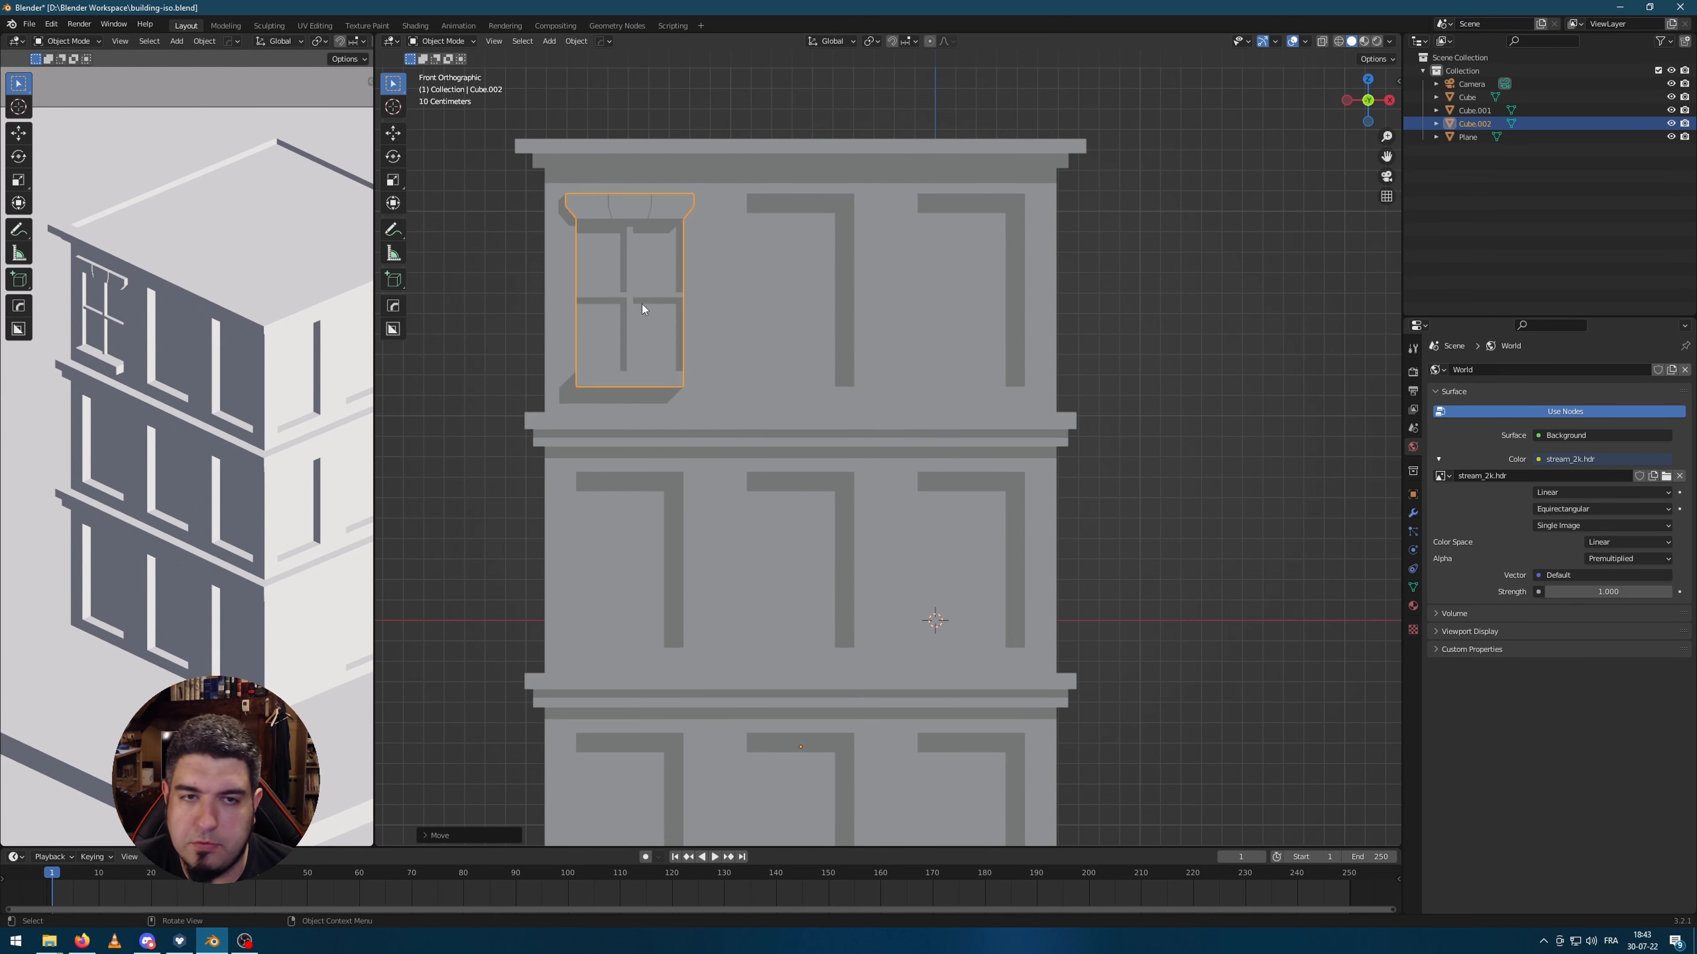
# Step: Duplicate the window along X by about 0.82 m into the middle recess and repeat the copy for the third recess
pyautogui.hotkey('shift', 'd')
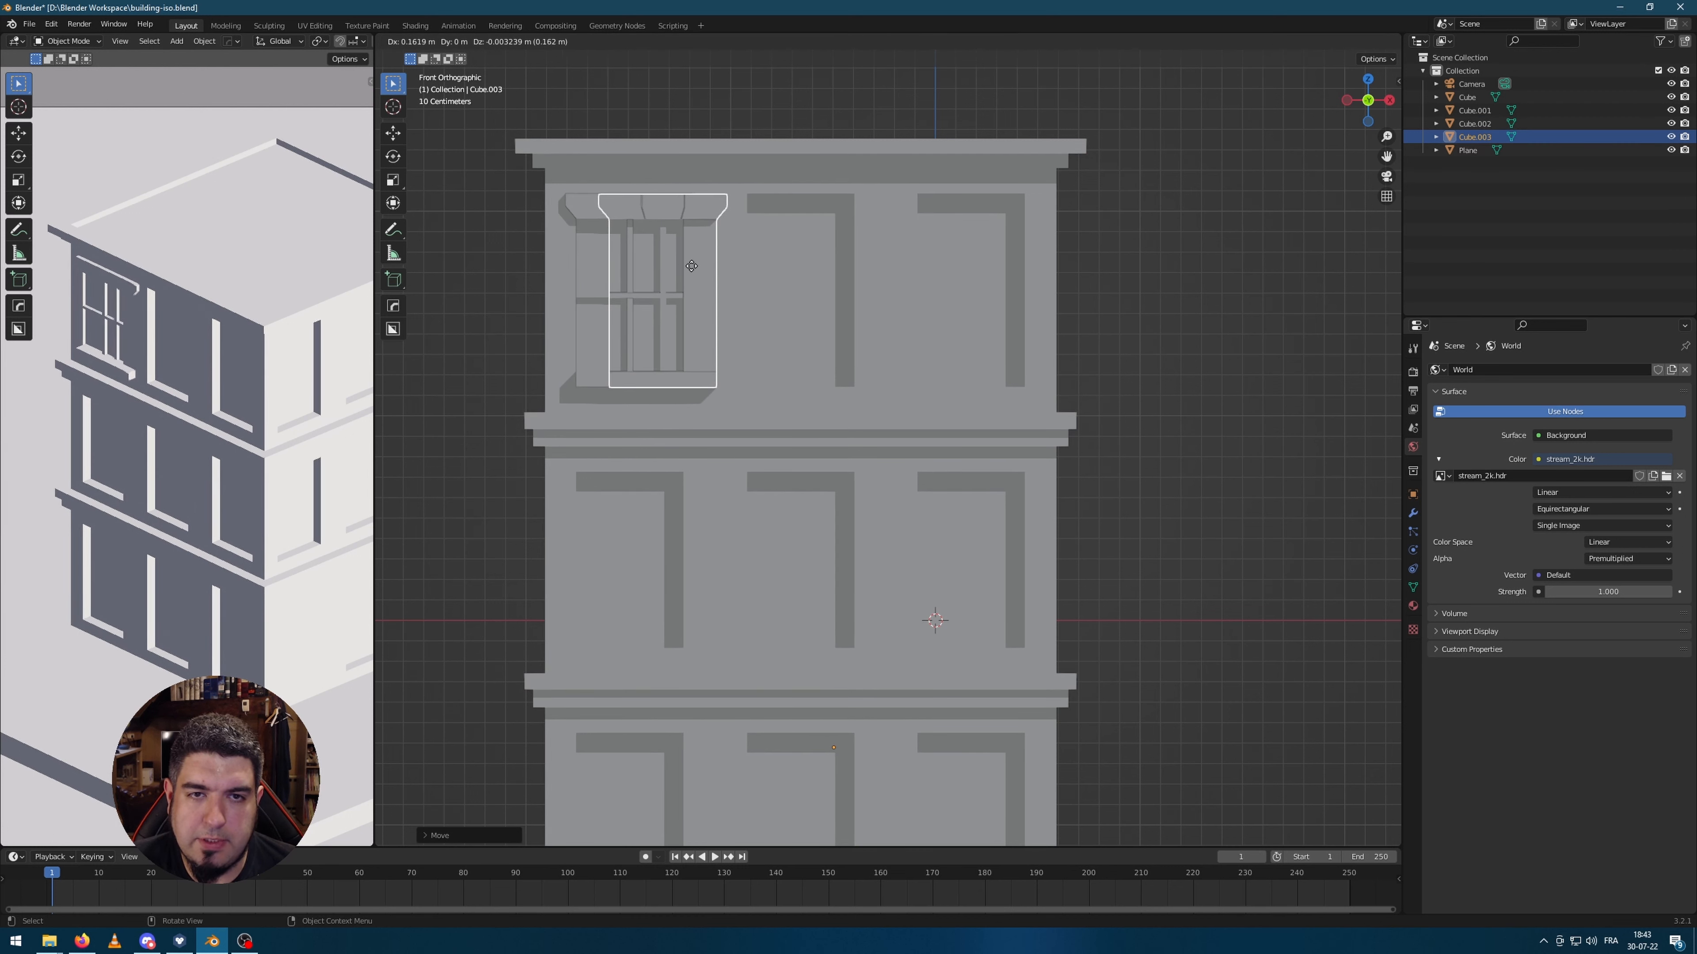
pyautogui.press('x')
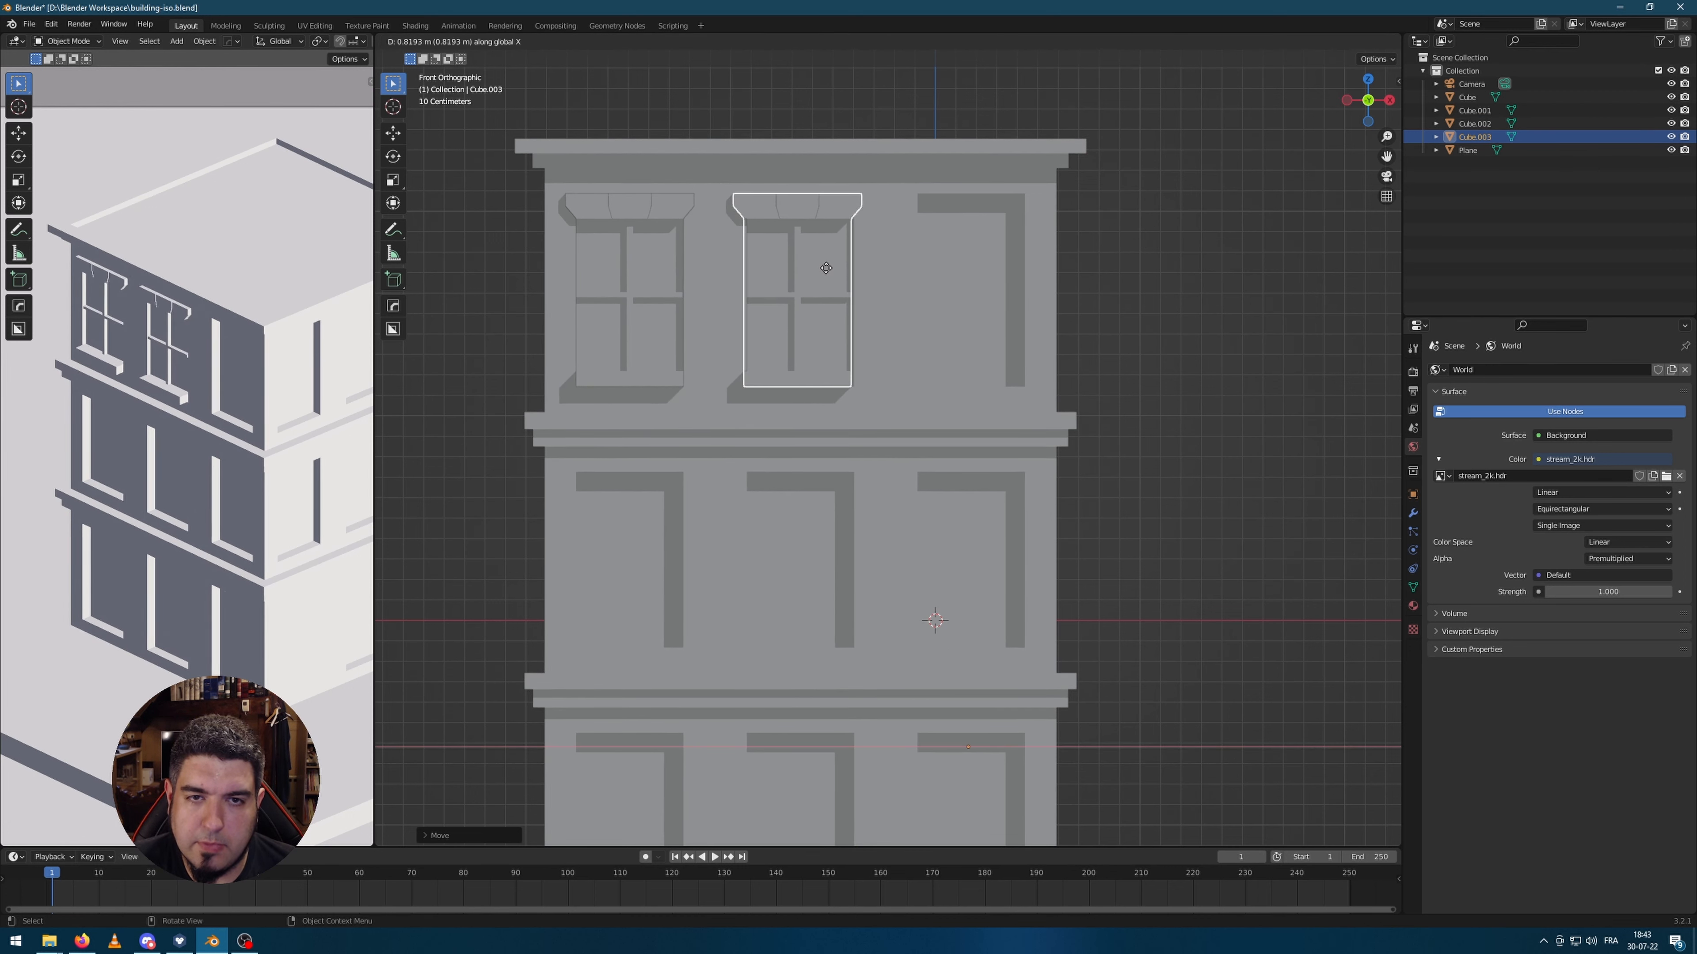
pyautogui.click(826, 268)
pyautogui.scroll(3, 778, 319)
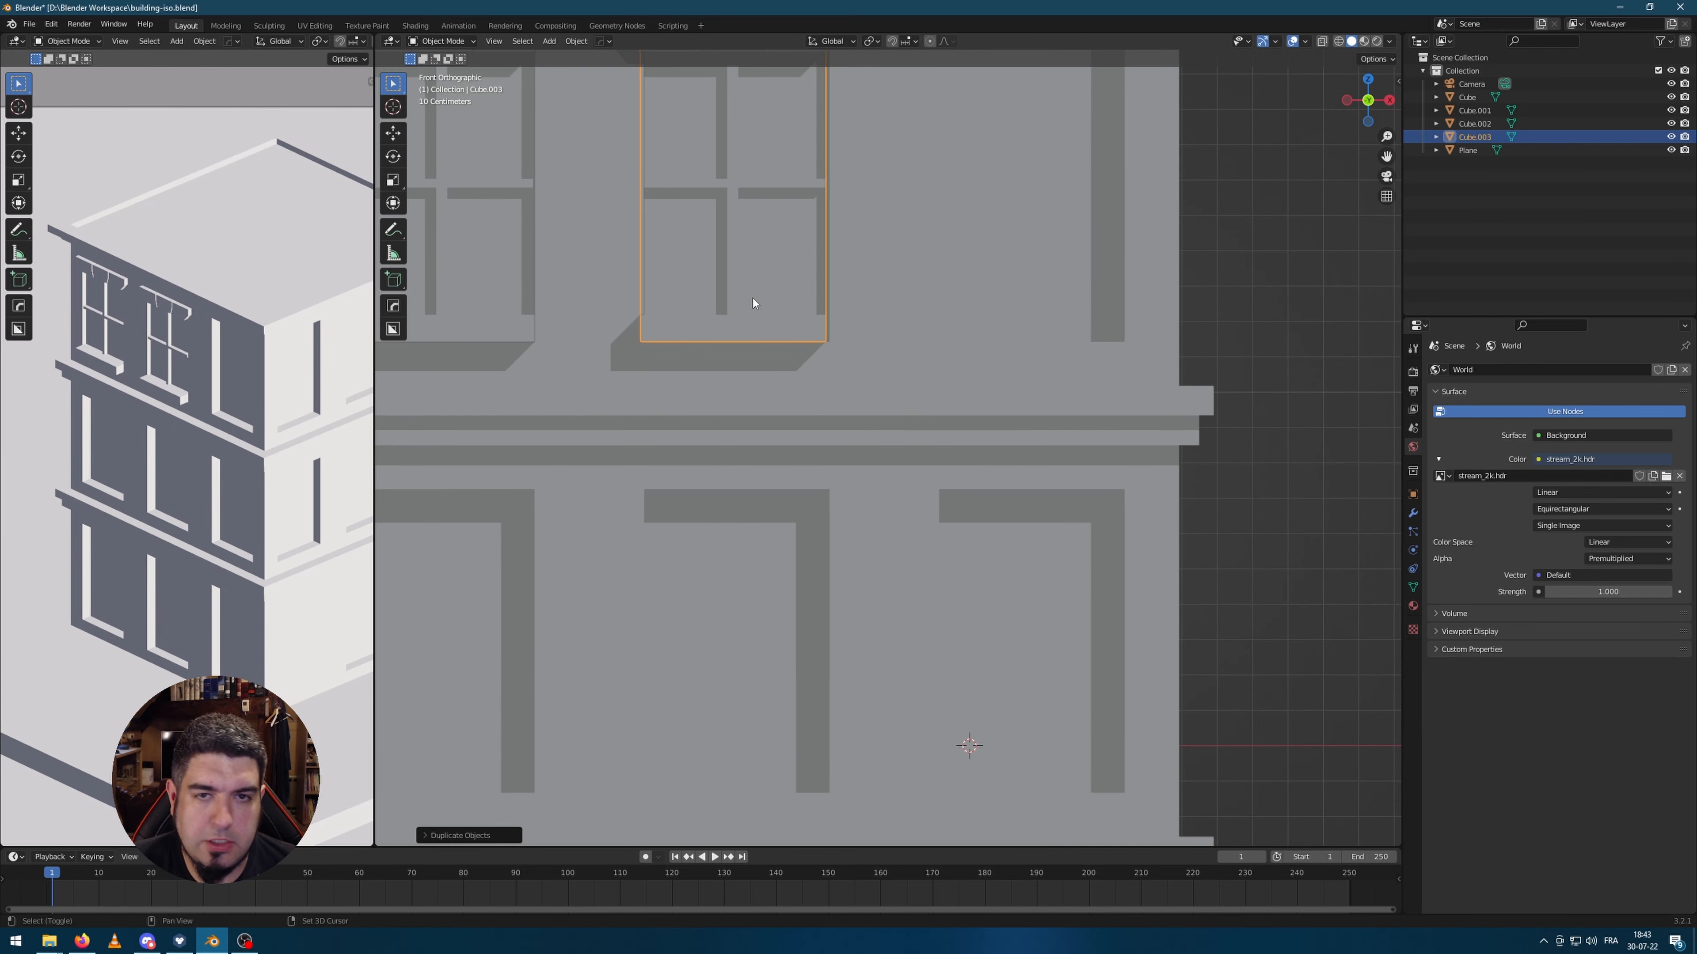
pyautogui.hotkey('shift', 'r')
pyautogui.scroll(-3, 753, 298)
# Step: Select all three windows of the top floor together
pyautogui.keyDown('shift'); pyautogui.click(801, 217); pyautogui.keyUp('shift')
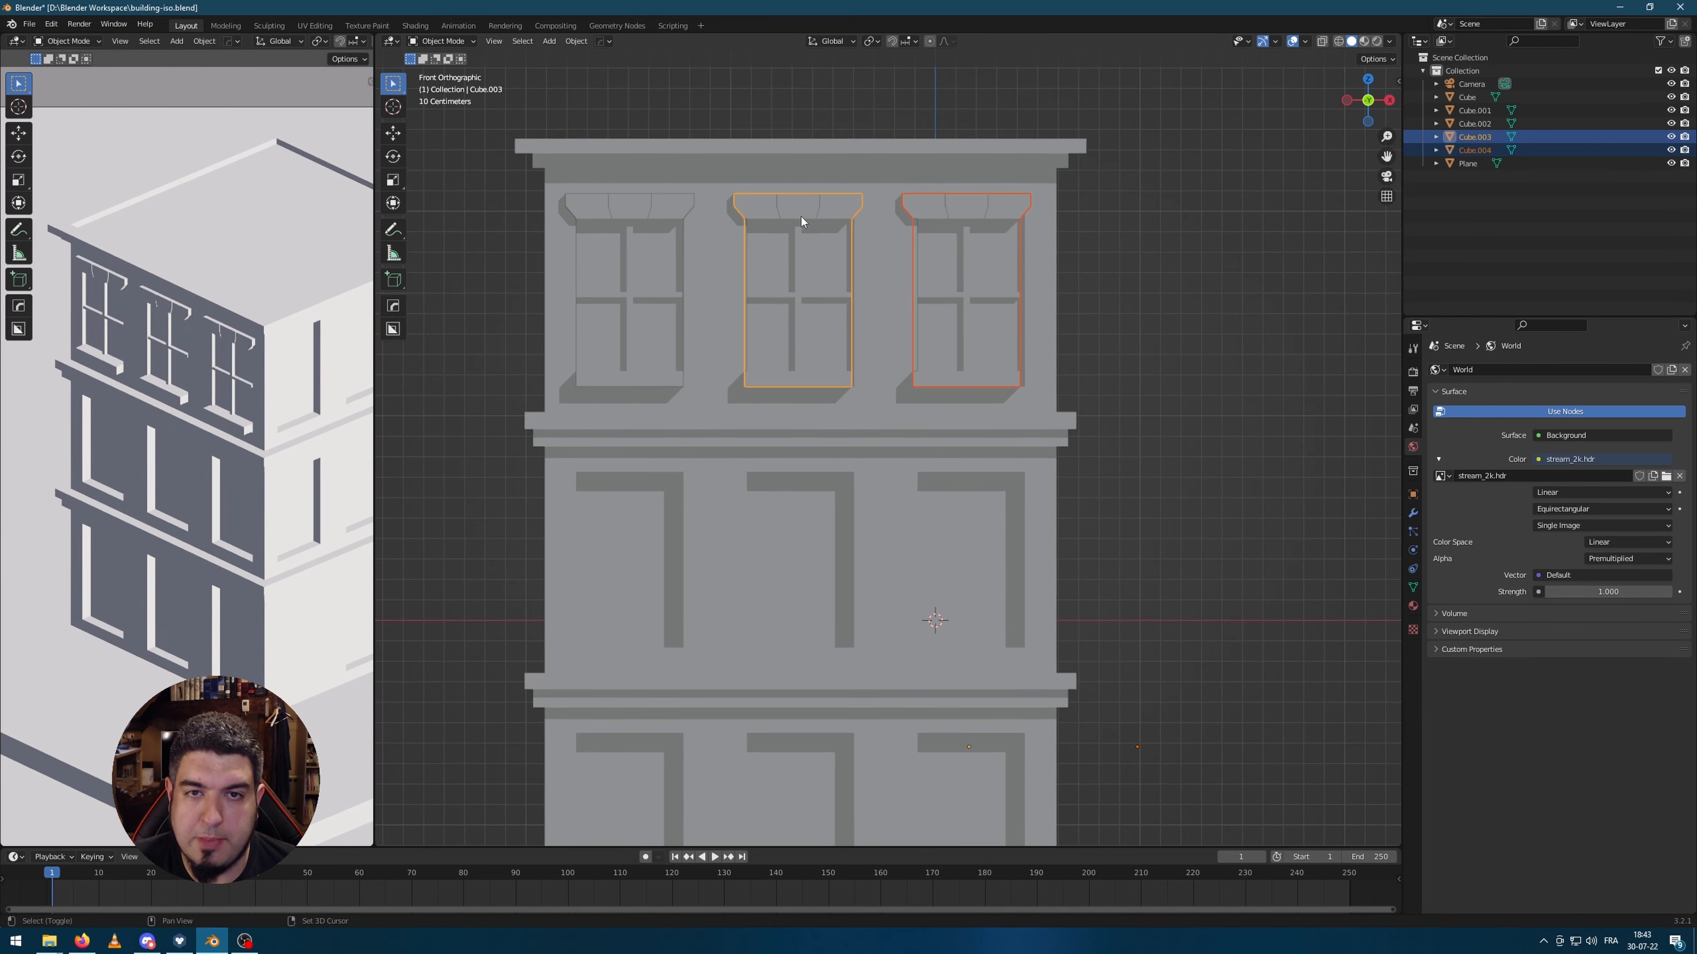
pyautogui.keyDown('shift'); pyautogui.click(680, 233); pyautogui.keyUp('shift')
pyautogui.keyDown('shift'); pyautogui.moveTo(1093, 321); pyautogui.dragTo(1083, 260, button='middle'); pyautogui.keyUp('shift')
# Step: Try to duplicate the three windows down along Z by about 1.305 m and make a further copy for the ground floor
pyautogui.hotkey('shift', 'd')
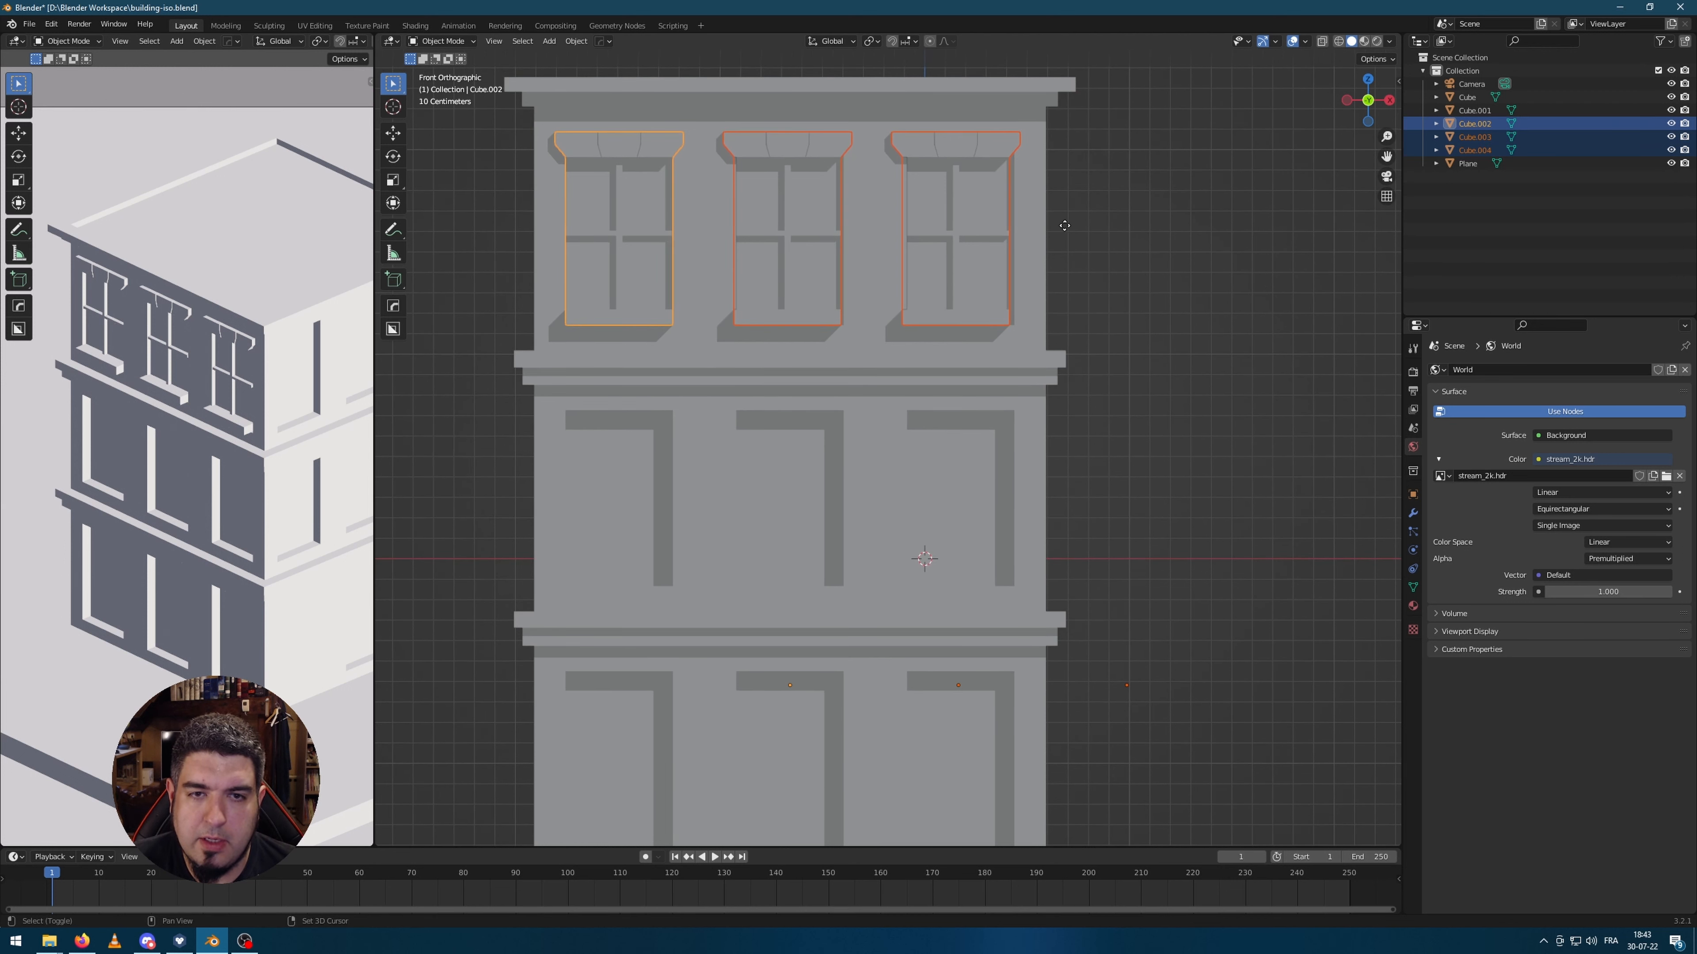
pyautogui.press('z')
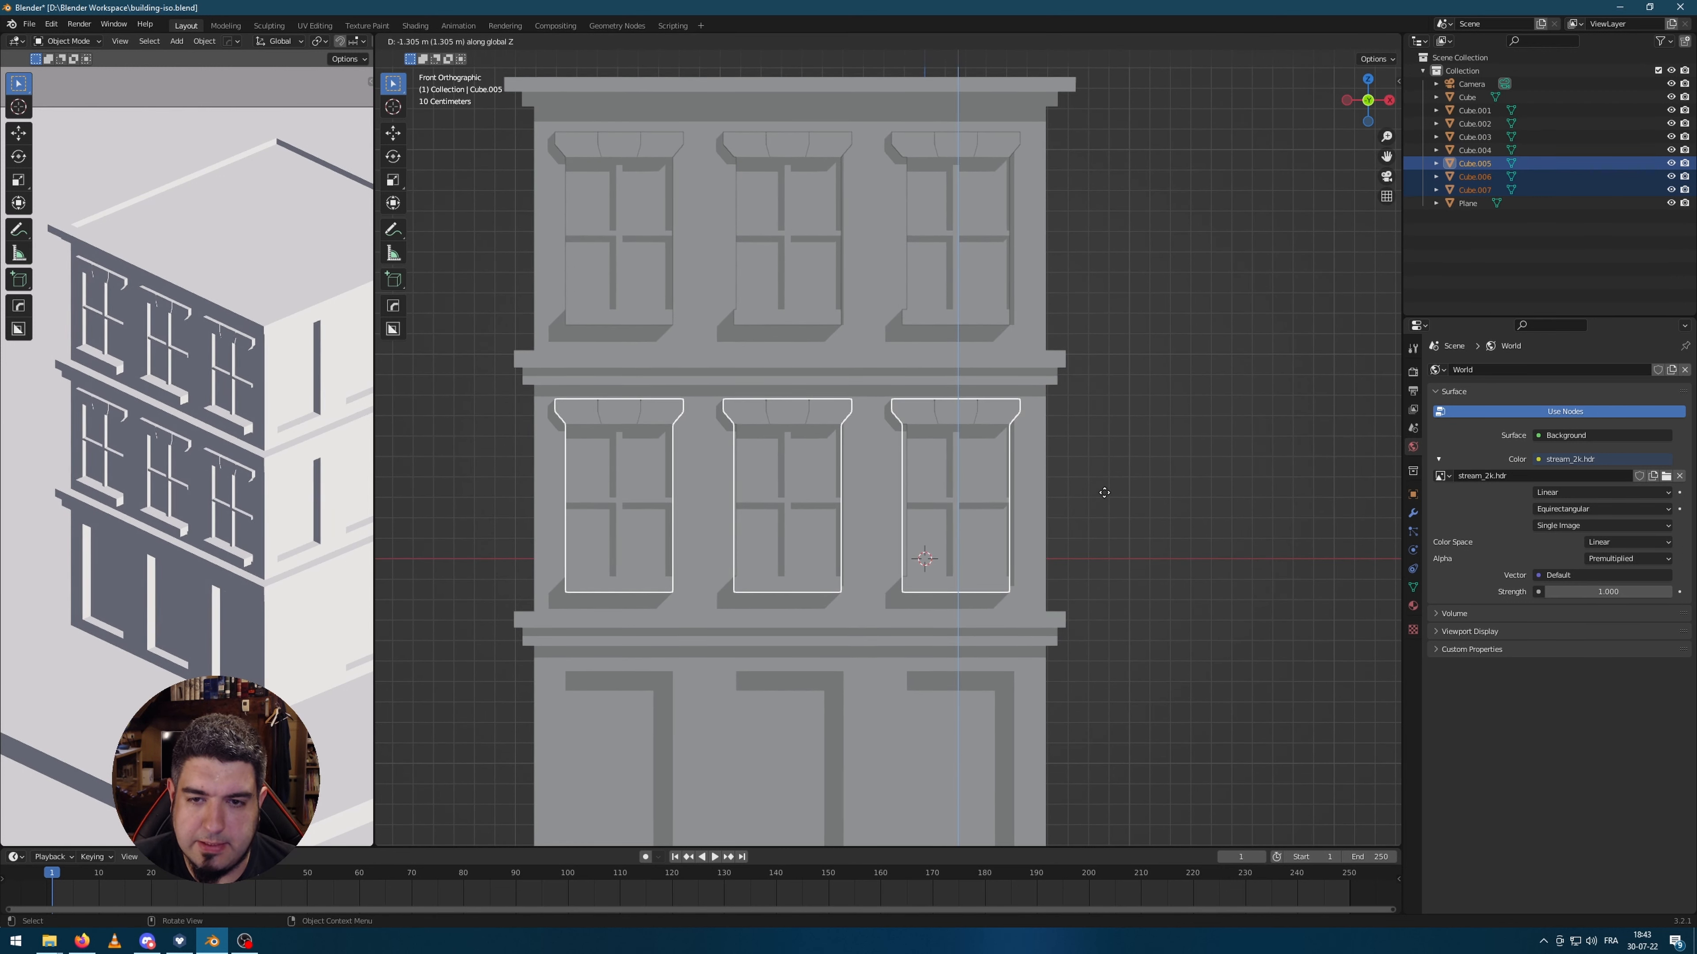
pyautogui.click(1107, 493)
pyautogui.keyDown('shift'); pyautogui.moveTo(1108, 492); pyautogui.dragTo(1096, 291, button='middle'); pyautogui.keyUp('shift')
pyautogui.hotkey('shift', 'd')
pyautogui.press('Escape')
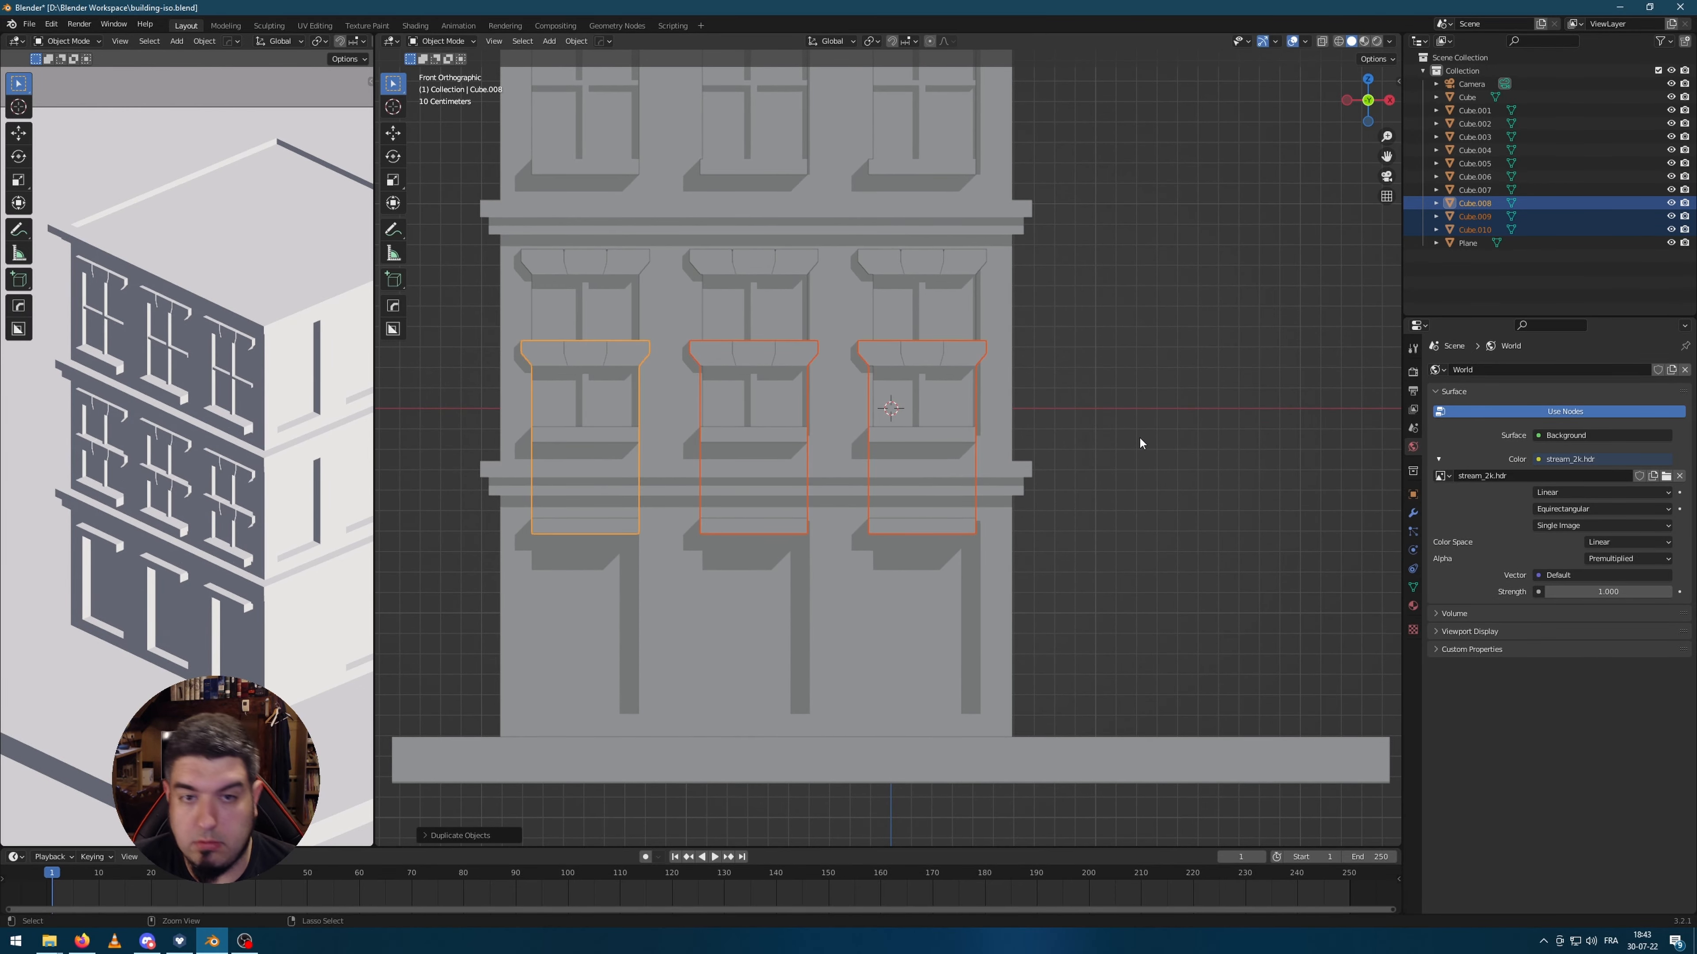
pyautogui.hotkey('ctrl', 'z')
pyautogui.hotkey('ctrl', 'z')
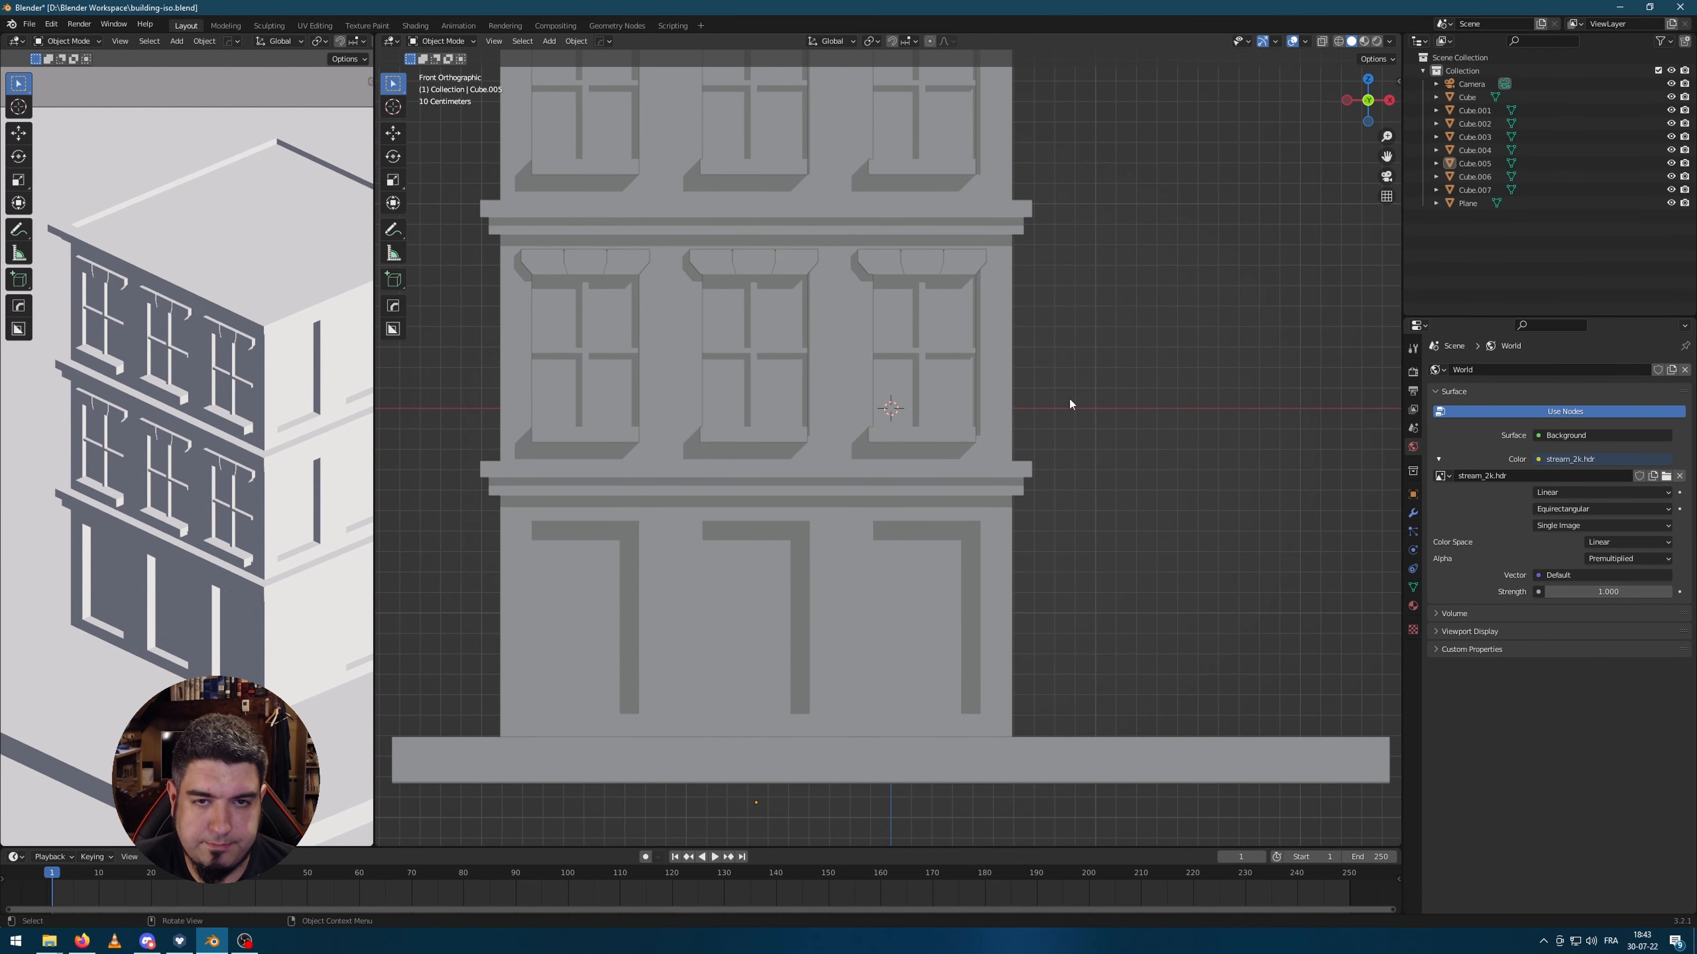
pyautogui.hotkey('ctrl', 'z')
pyautogui.hotkey('ctrl', 'z')
# Step: Duplicate the three top-floor windows along Z by about -1.31 m into the middle floor's recesses
pyautogui.hotkey('shift', 'd')
pyautogui.press('z')
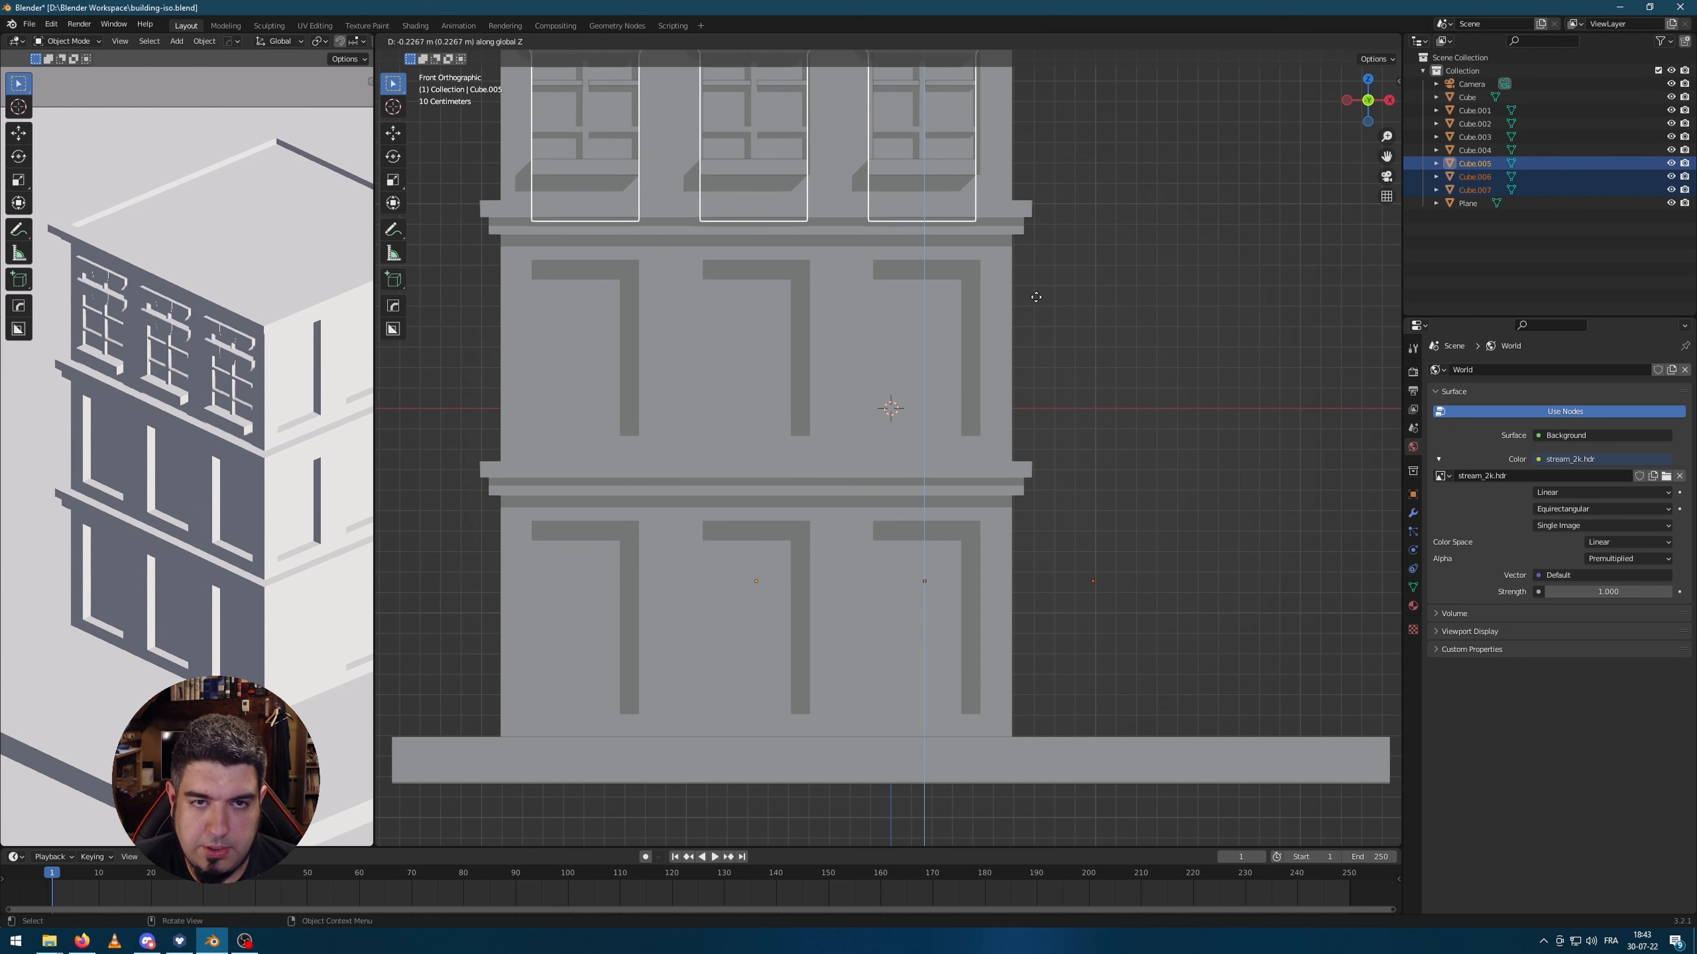
pyautogui.click(1074, 515)
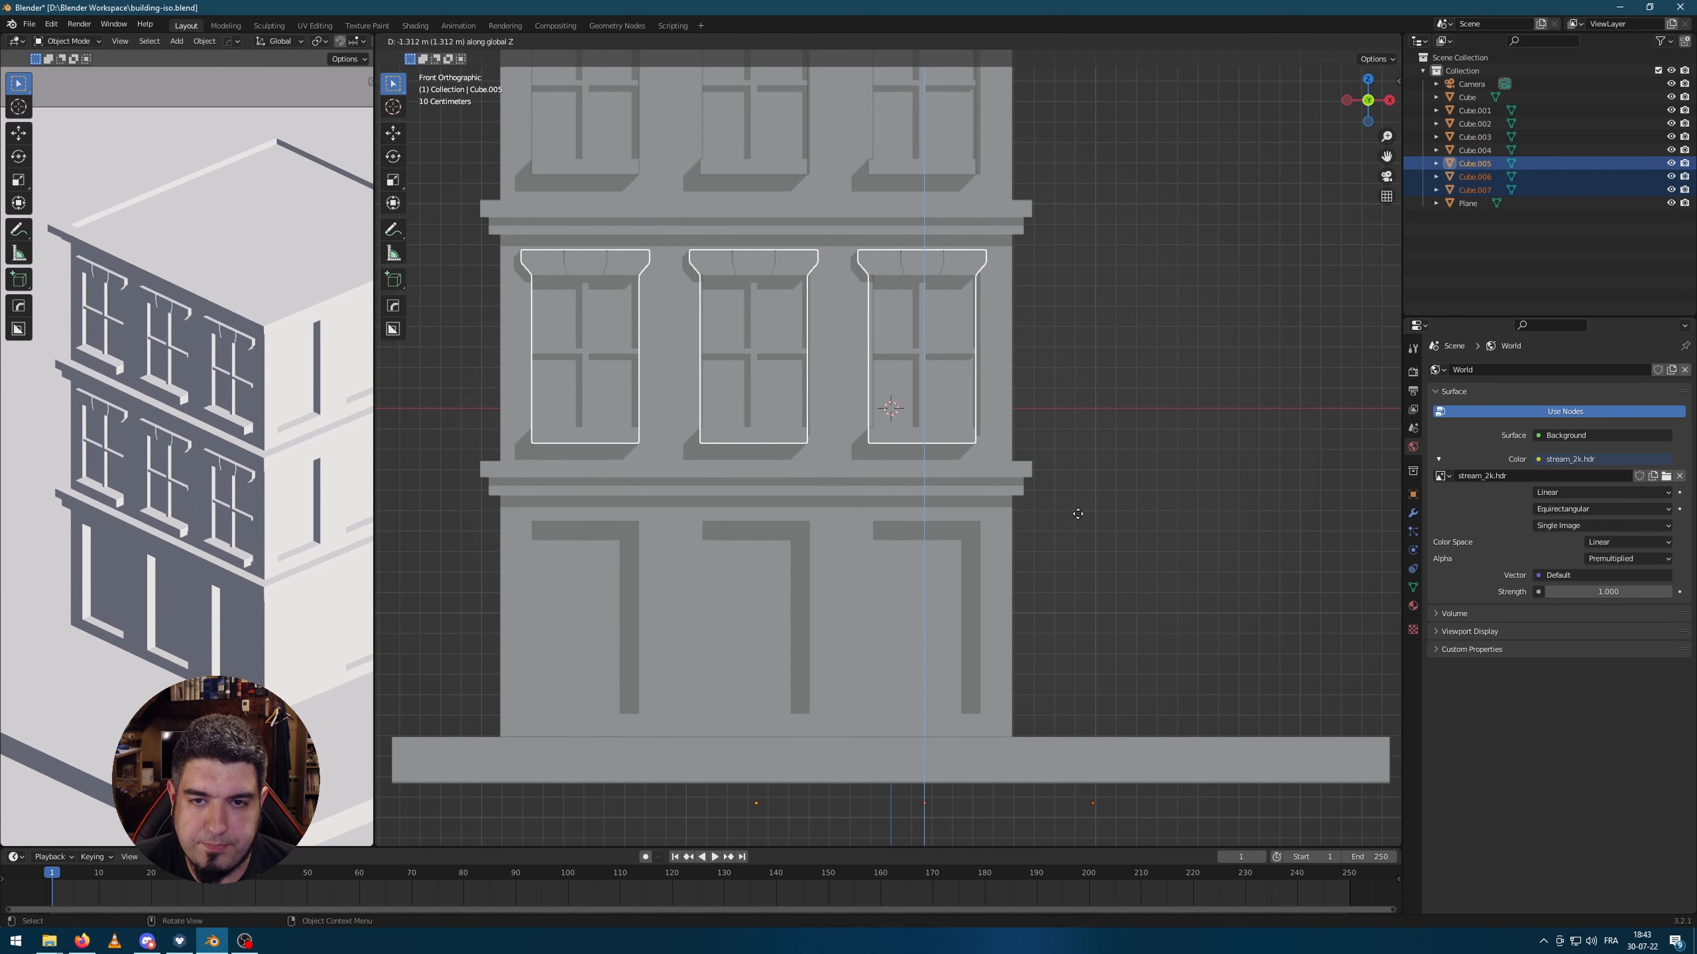
# Step: Repeat the last duplication to fill the ground floor's three recesses with windows
pyautogui.hotkey('shift', 'r')
pyautogui.click(1167, 364)
pyautogui.scroll(5, 926, 593)
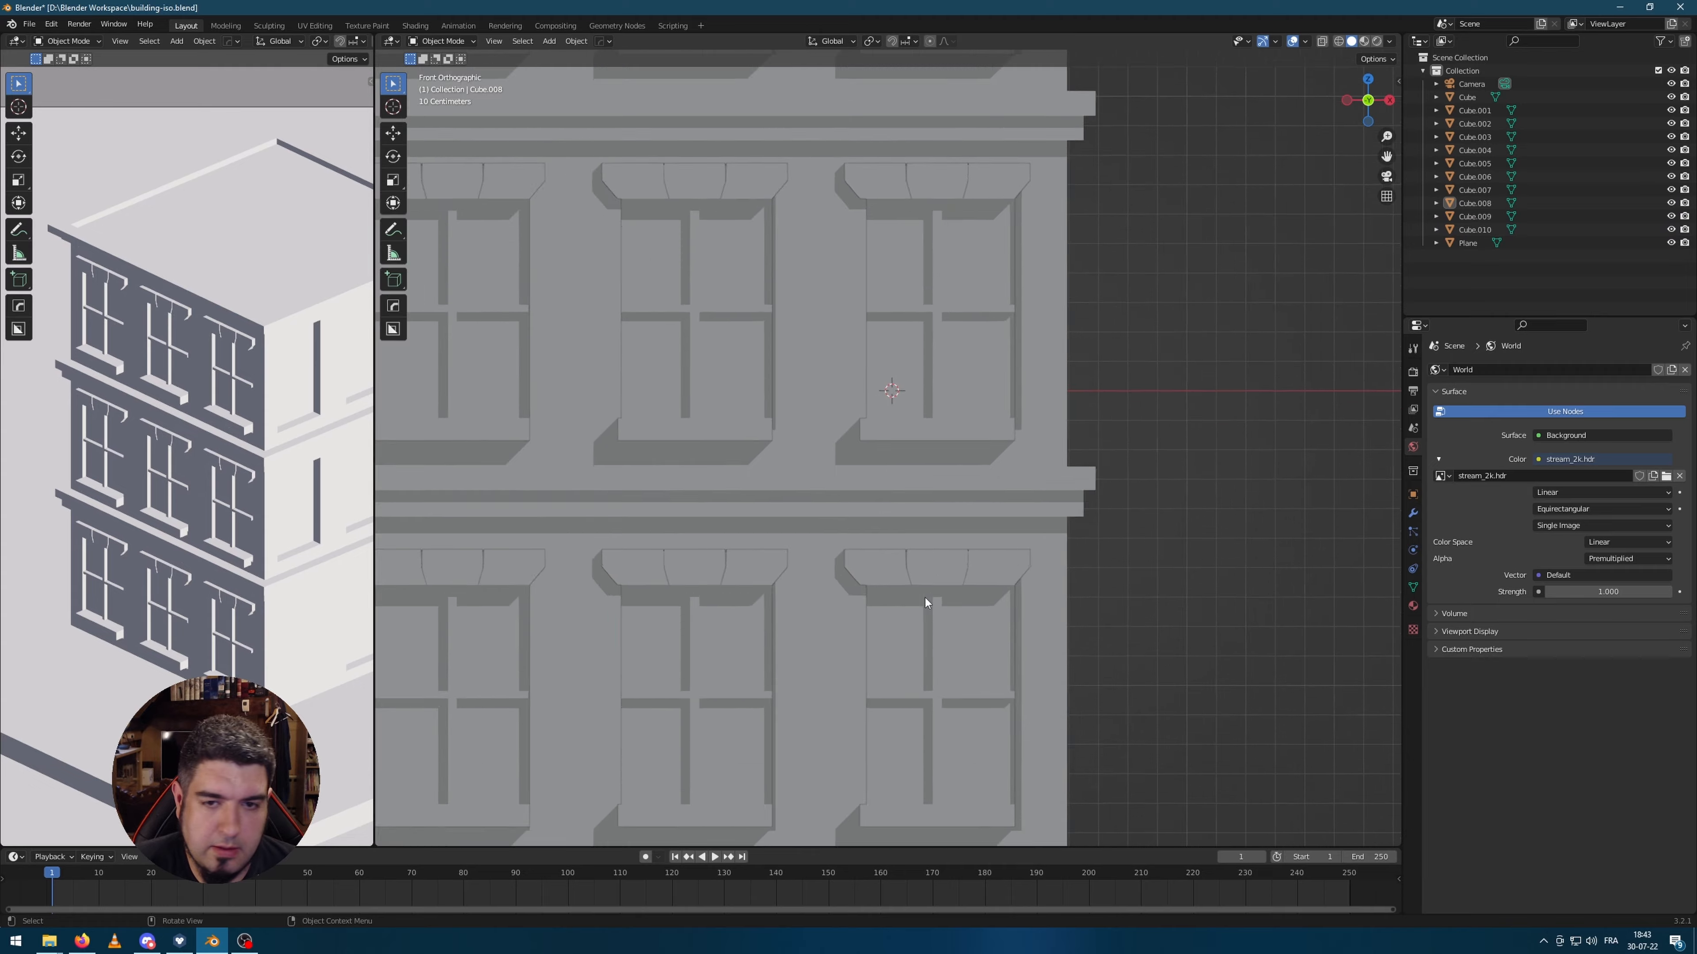
# Step: Try to shift the three ground-floor windows together along X by about 0.016 m
pyautogui.moveTo(1045, 572)
pyautogui.mouseDown(button='middle')
pyautogui.moveTo(977, 560)
pyautogui.moveTo(1049, 552)
pyautogui.mouseUp(button='middle')
pyautogui.scroll(-4, 1048, 551)
pyautogui.keyDown('shift'); pyautogui.moveTo(1028, 610); pyautogui.dragTo(1010, 491, button='middle'); pyautogui.keyUp('shift')
pyautogui.scroll(4, 1007, 515)
pyautogui.click(1006, 521)
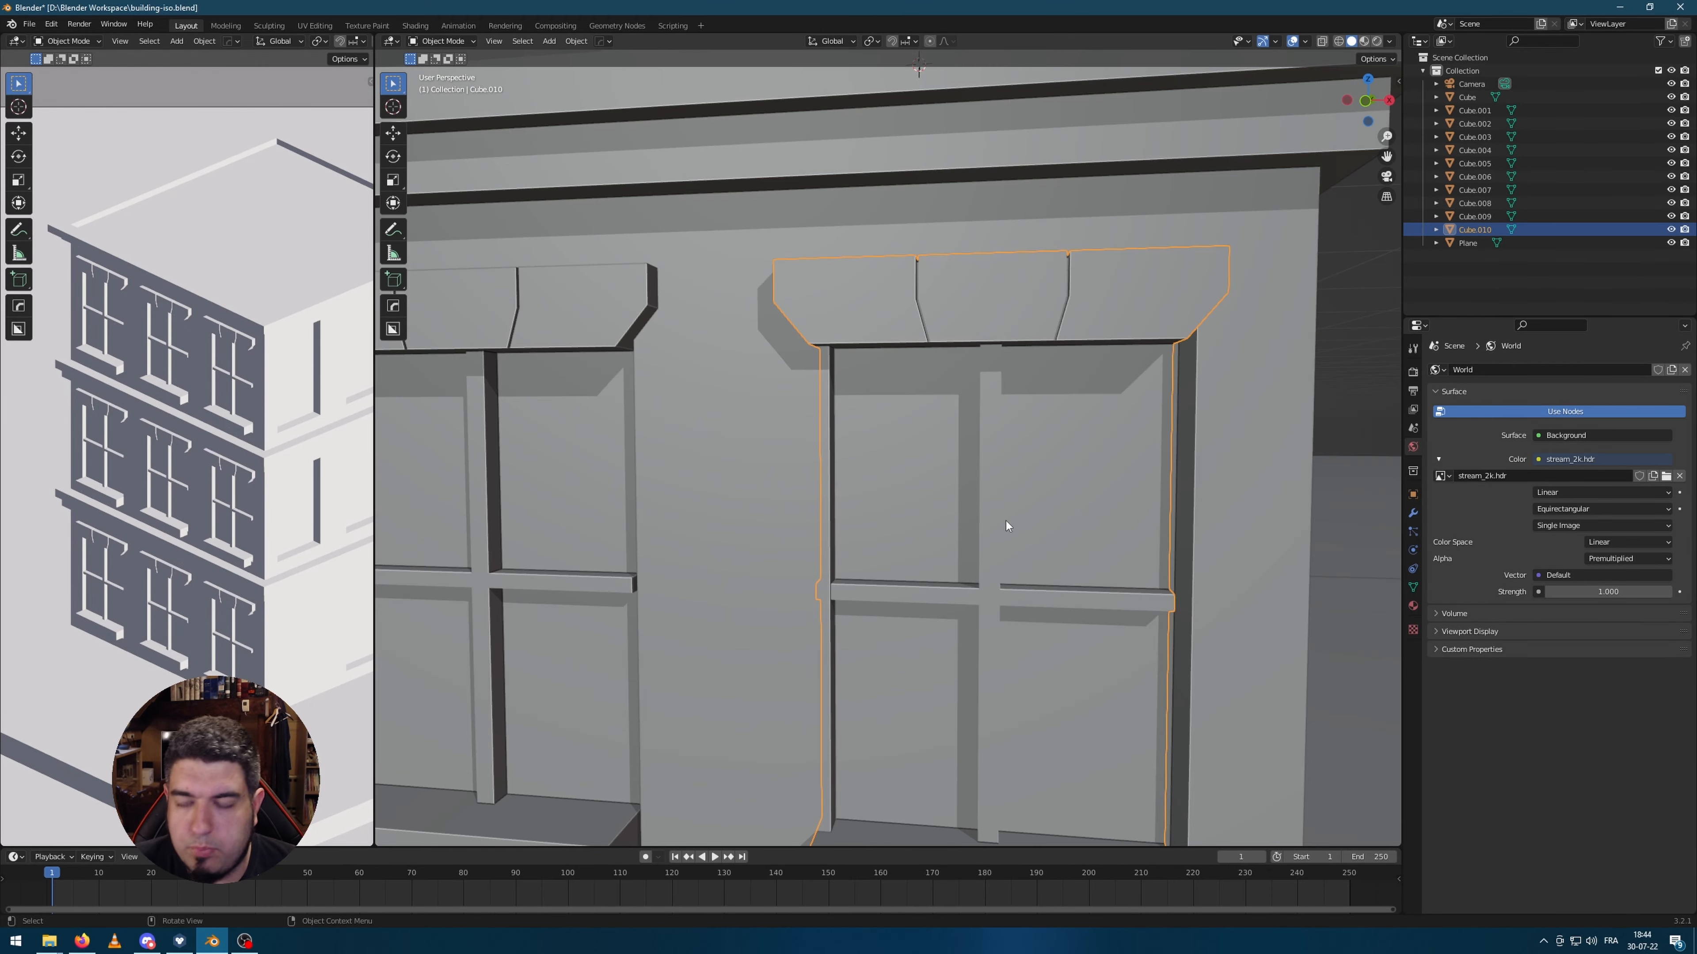
pyautogui.press('KP_1')
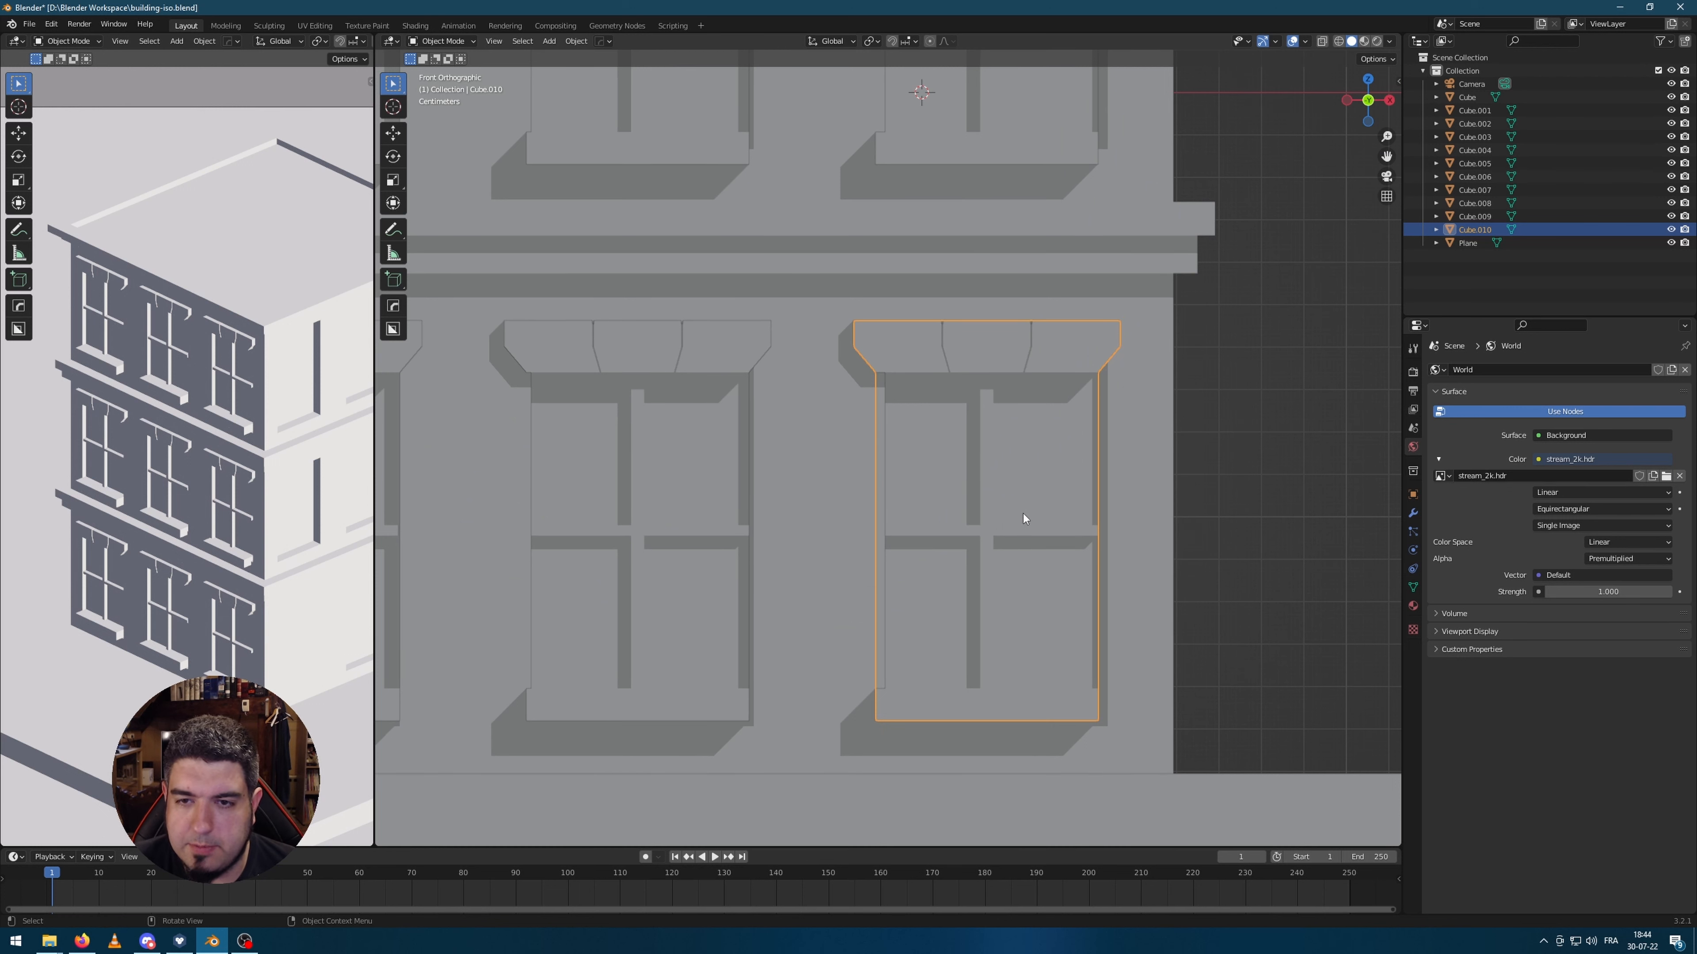
pyautogui.scroll(-2, 720, 488)
pyautogui.keyDown('shift'); pyautogui.click(695, 394); pyautogui.keyUp('shift')
pyautogui.keyDown('shift'); pyautogui.click(497, 384); pyautogui.keyUp('shift')
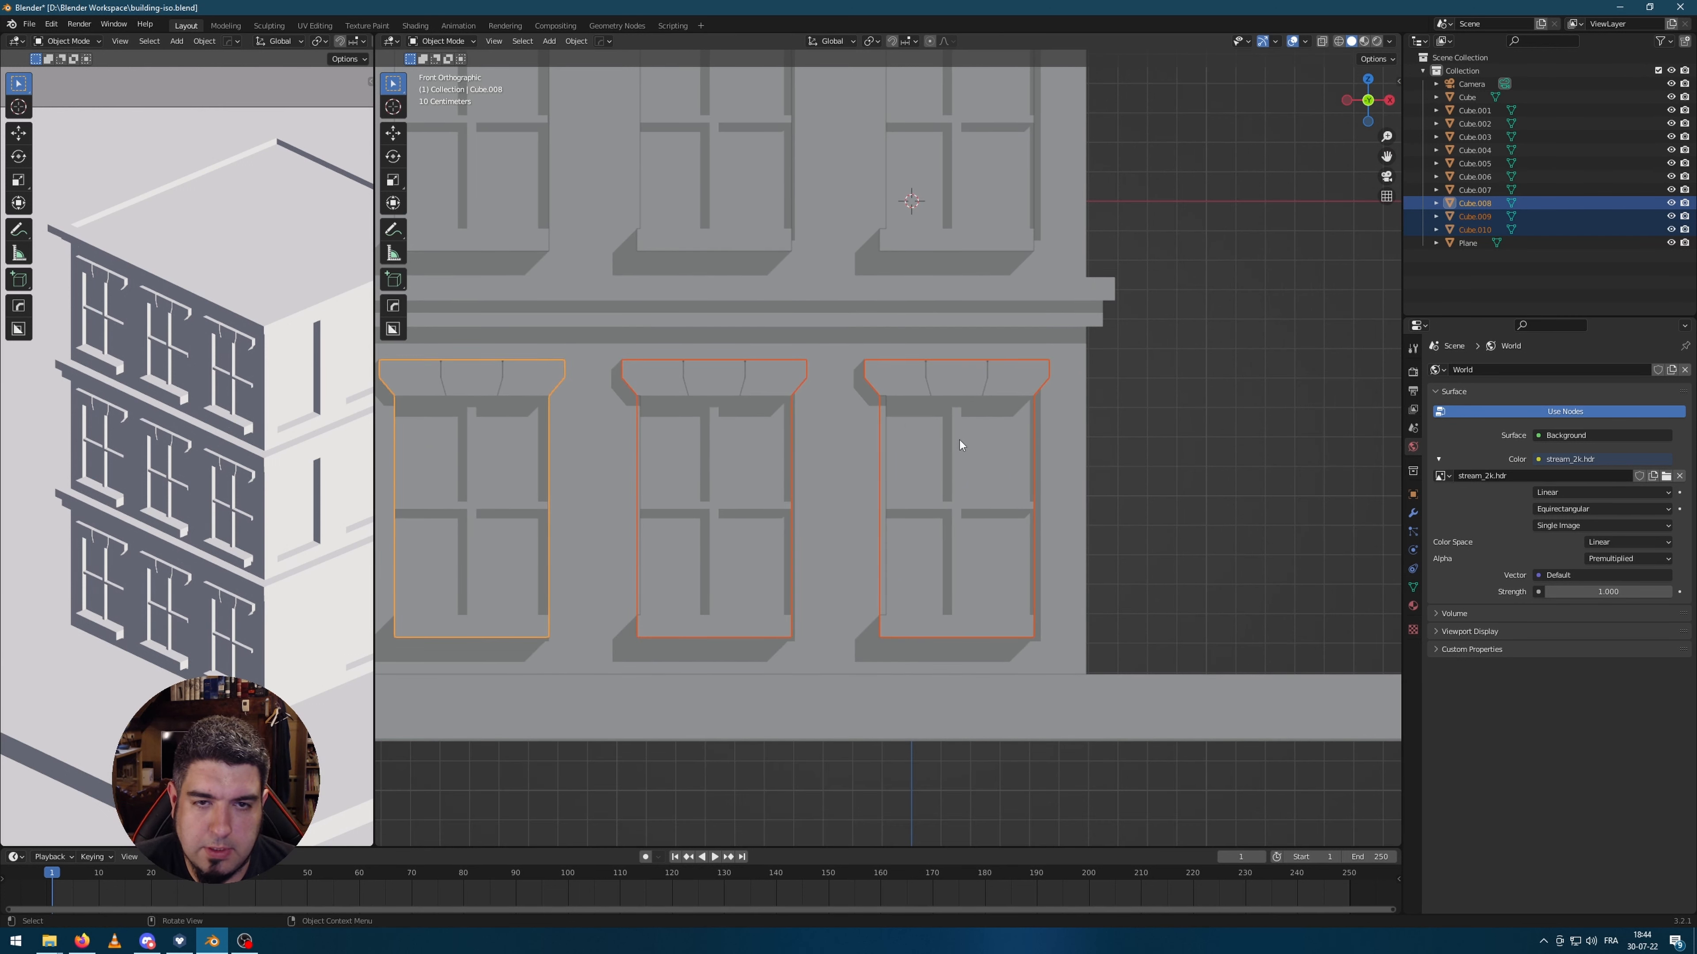
pyautogui.press('g')
pyautogui.press('x')
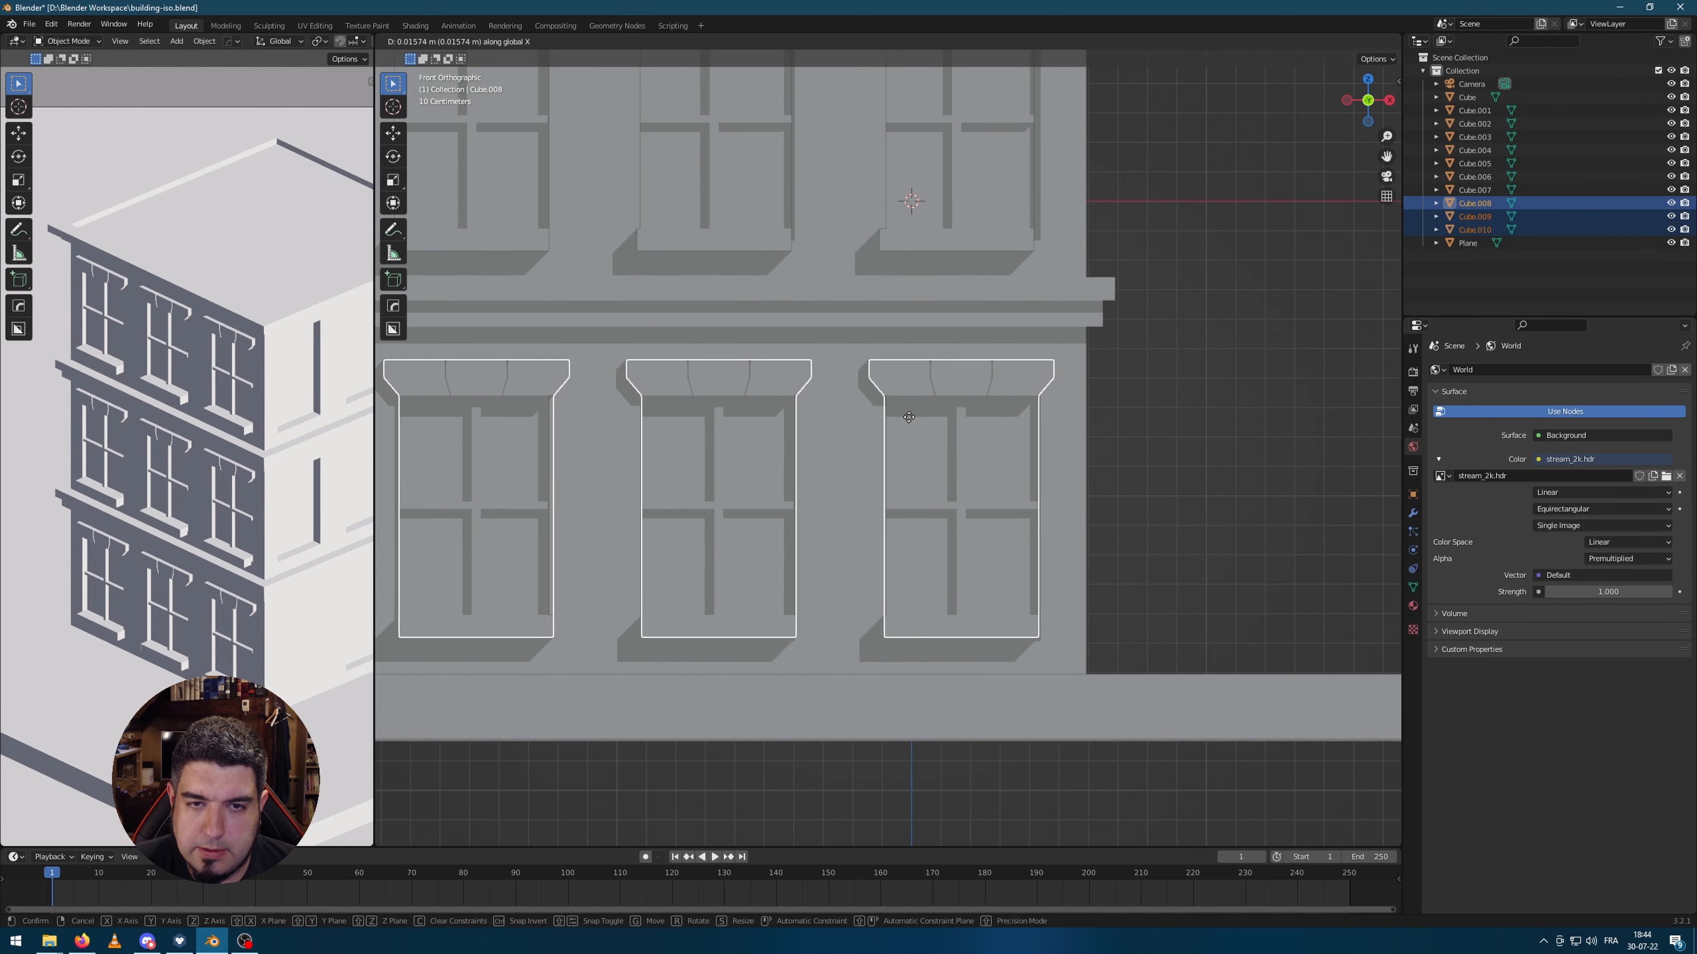
pyautogui.click(910, 418)
pyautogui.scroll(-3, 1148, 450)
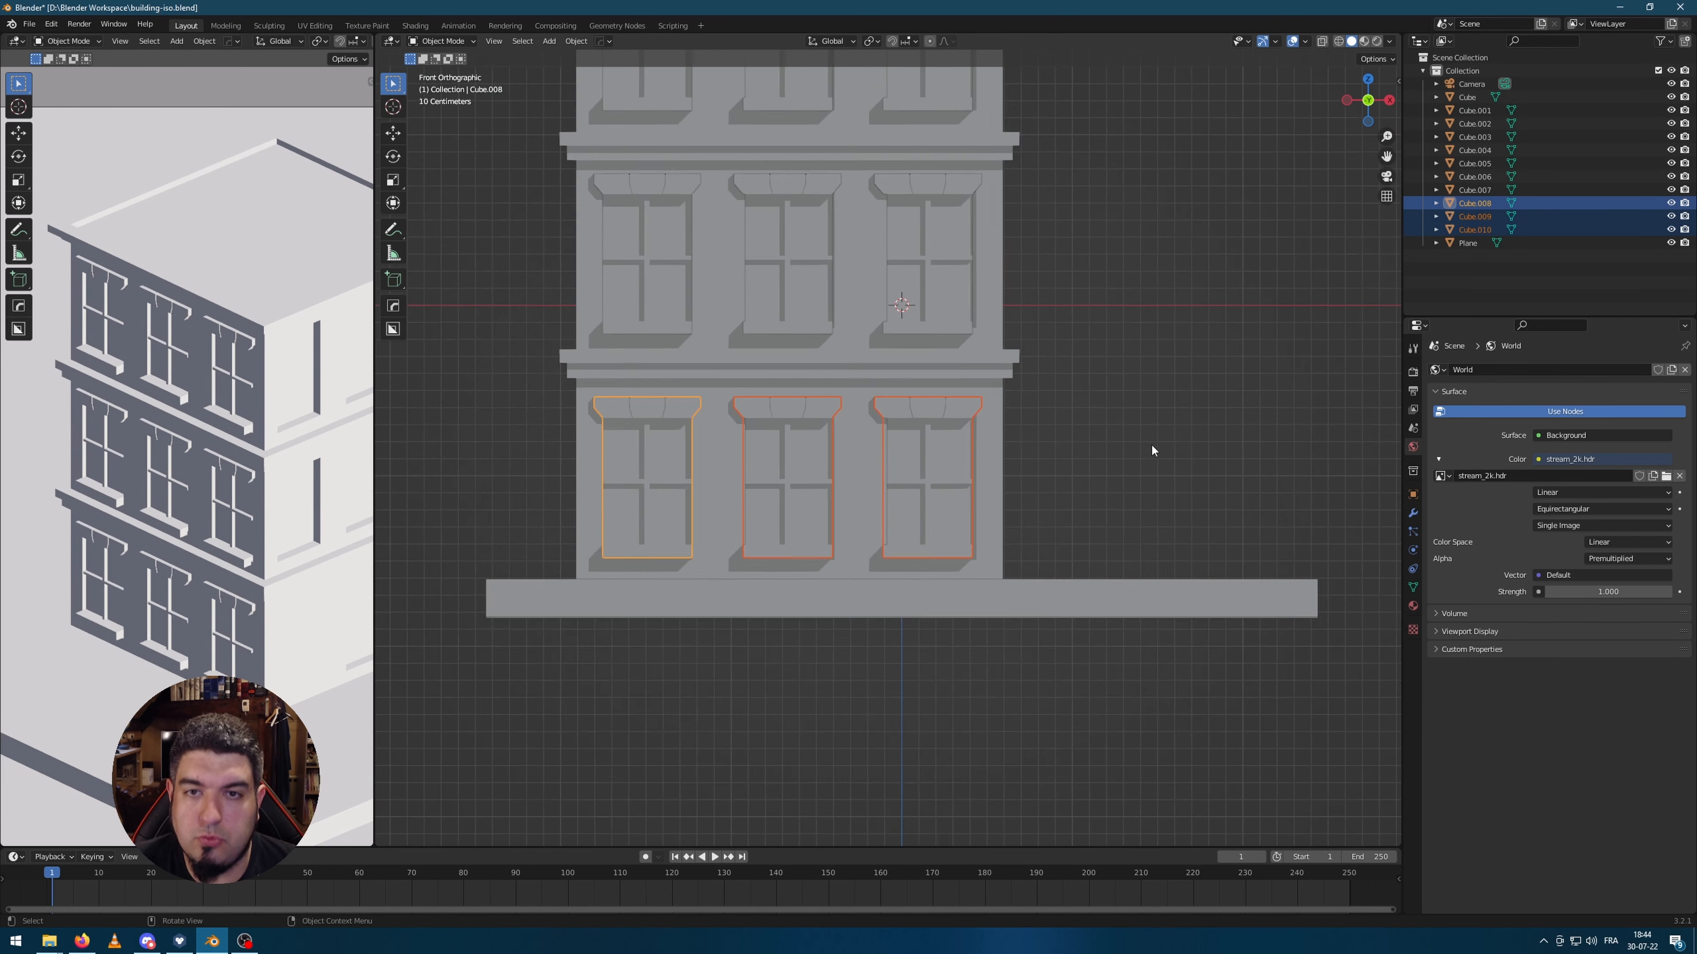
pyautogui.scroll(-2, 1152, 449)
# Step: Select all nine windows on the front facade across the three floors
pyautogui.click(721, 298)
pyautogui.click(720, 298)
pyautogui.click(894, 303)
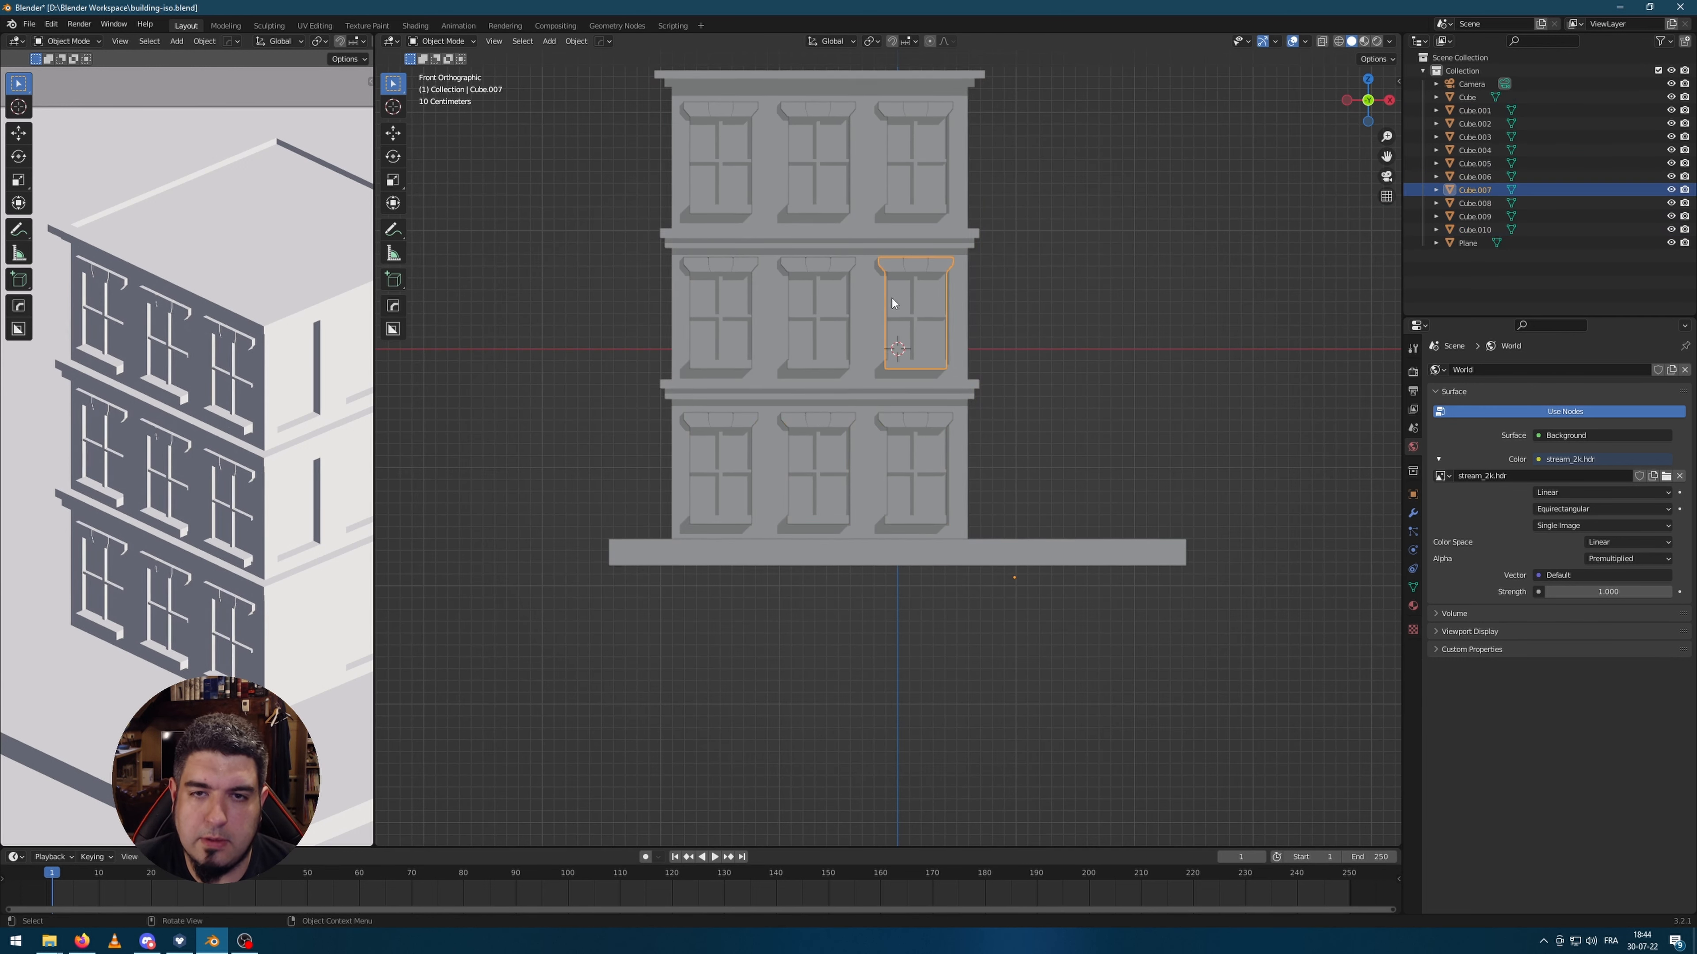
pyautogui.keyDown('shift'); pyautogui.click(915, 164); pyautogui.keyUp('shift')
pyautogui.keyDown('shift'); pyautogui.click(823, 166); pyautogui.keyUp('shift')
pyautogui.keyDown('shift'); pyautogui.click(724, 170); pyautogui.keyUp('shift')
pyautogui.keyDown('shift'); pyautogui.click(720, 301); pyautogui.keyUp('shift')
pyautogui.keyDown('shift'); pyautogui.click(813, 310); pyautogui.keyUp('shift')
pyautogui.keyDown('shift'); pyautogui.click(812, 468); pyautogui.keyUp('shift')
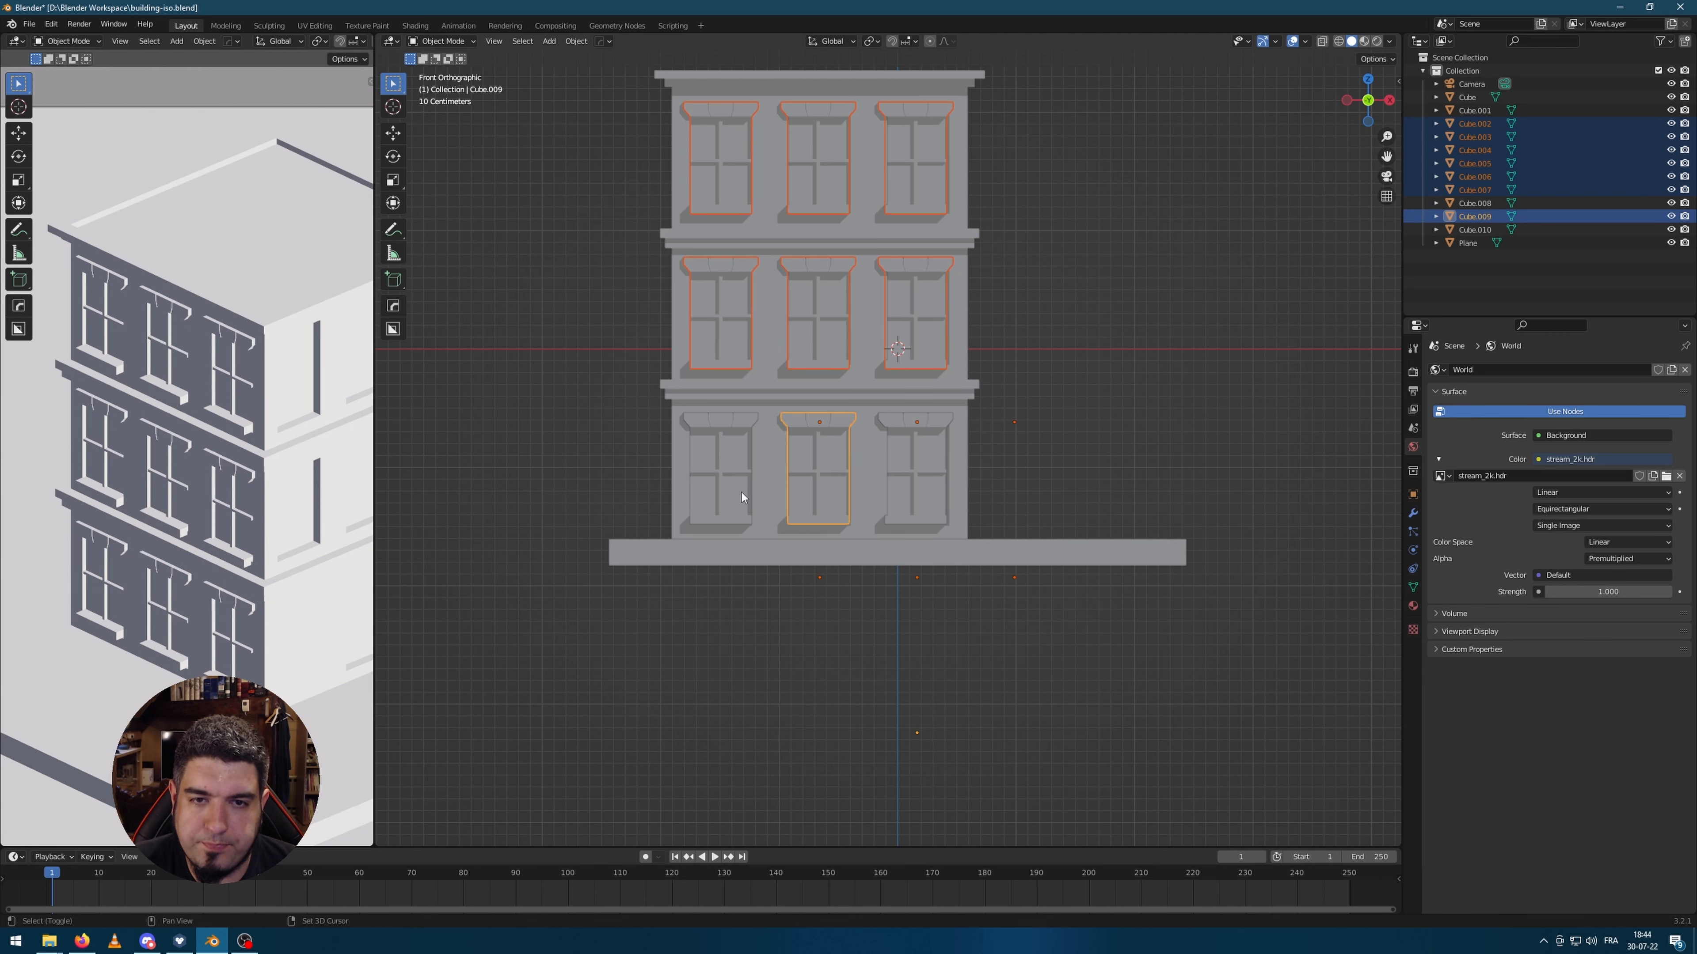
pyautogui.keyDown('shift'); pyautogui.click(740, 497); pyautogui.keyUp('shift')
pyautogui.keyDown('shift'); pyautogui.click(915, 489); pyautogui.keyUp('shift')
# Step: Move the nine facade windows along X by about 0.01 m to centre them in their recesses
pyautogui.scroll(7, 765, 345)
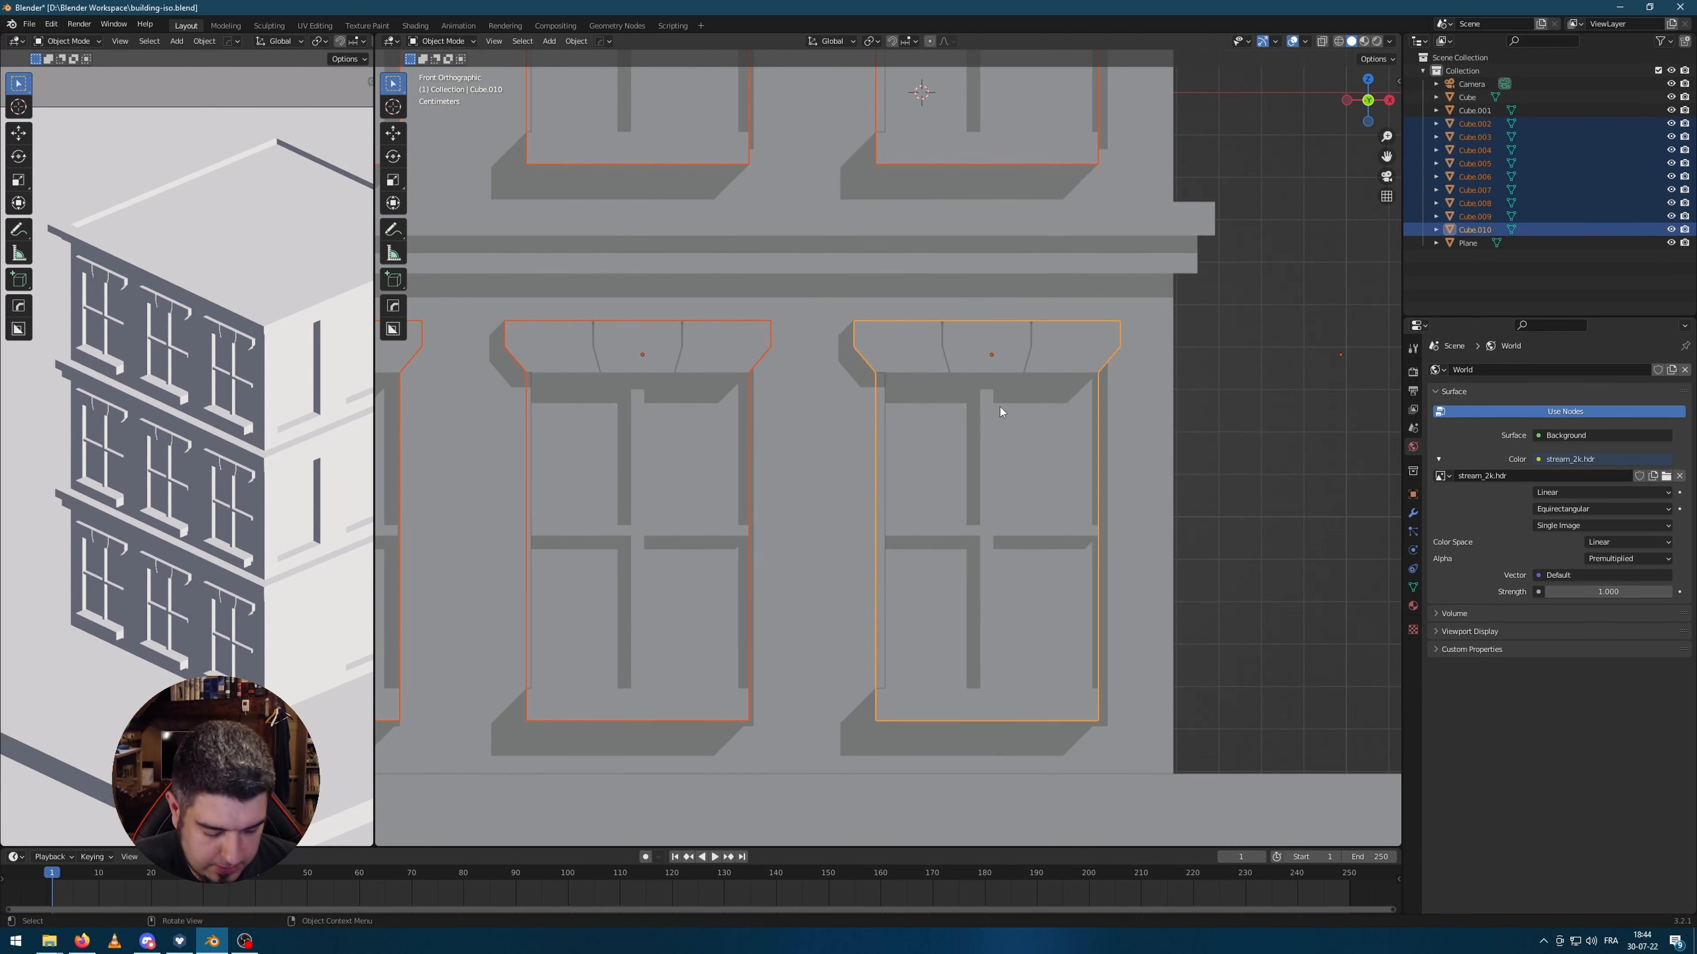
pyautogui.press('g')
pyautogui.press('x')
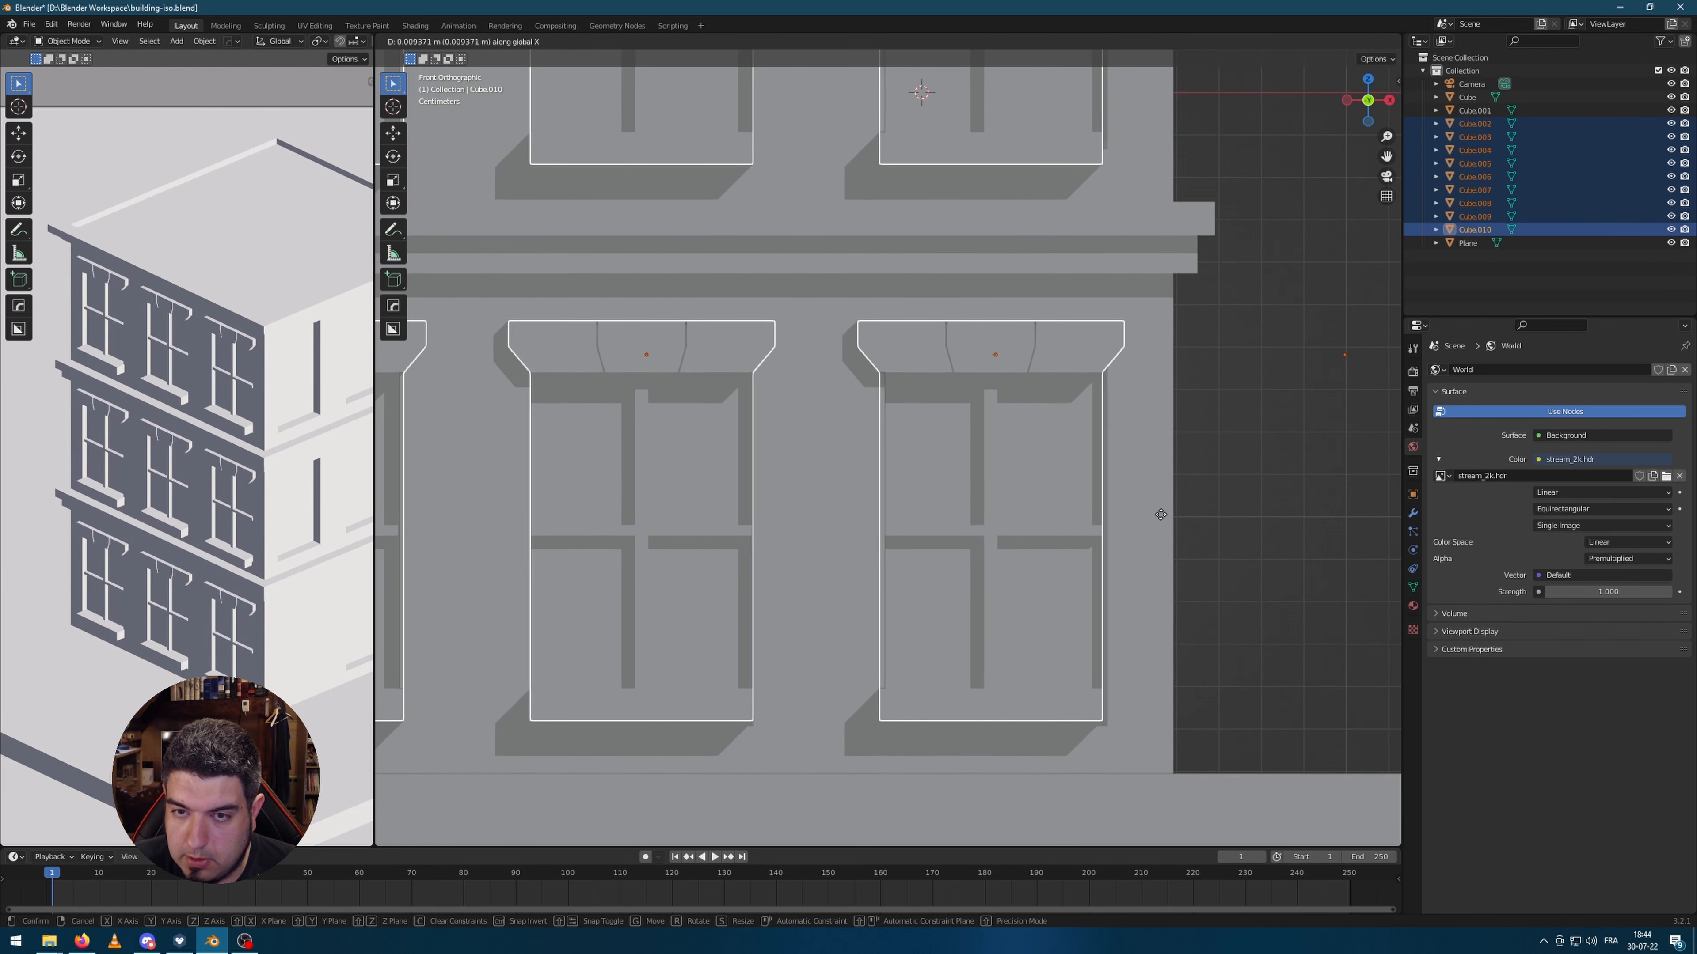
pyautogui.click(1167, 514)
pyautogui.click(1228, 500)
# Step: Select eight front windows, all except the leftmost one on the ground floor
pyautogui.moveTo(1289, 450); pyautogui.dragTo(868, 321, button='middle')
pyautogui.scroll(-6, 1237, 466)
pyautogui.click(740, 249)
pyautogui.keyDown('shift'); pyautogui.click(816, 248); pyautogui.keyUp('shift')
pyautogui.keyDown('shift'); pyautogui.click(896, 254); pyautogui.keyUp('shift')
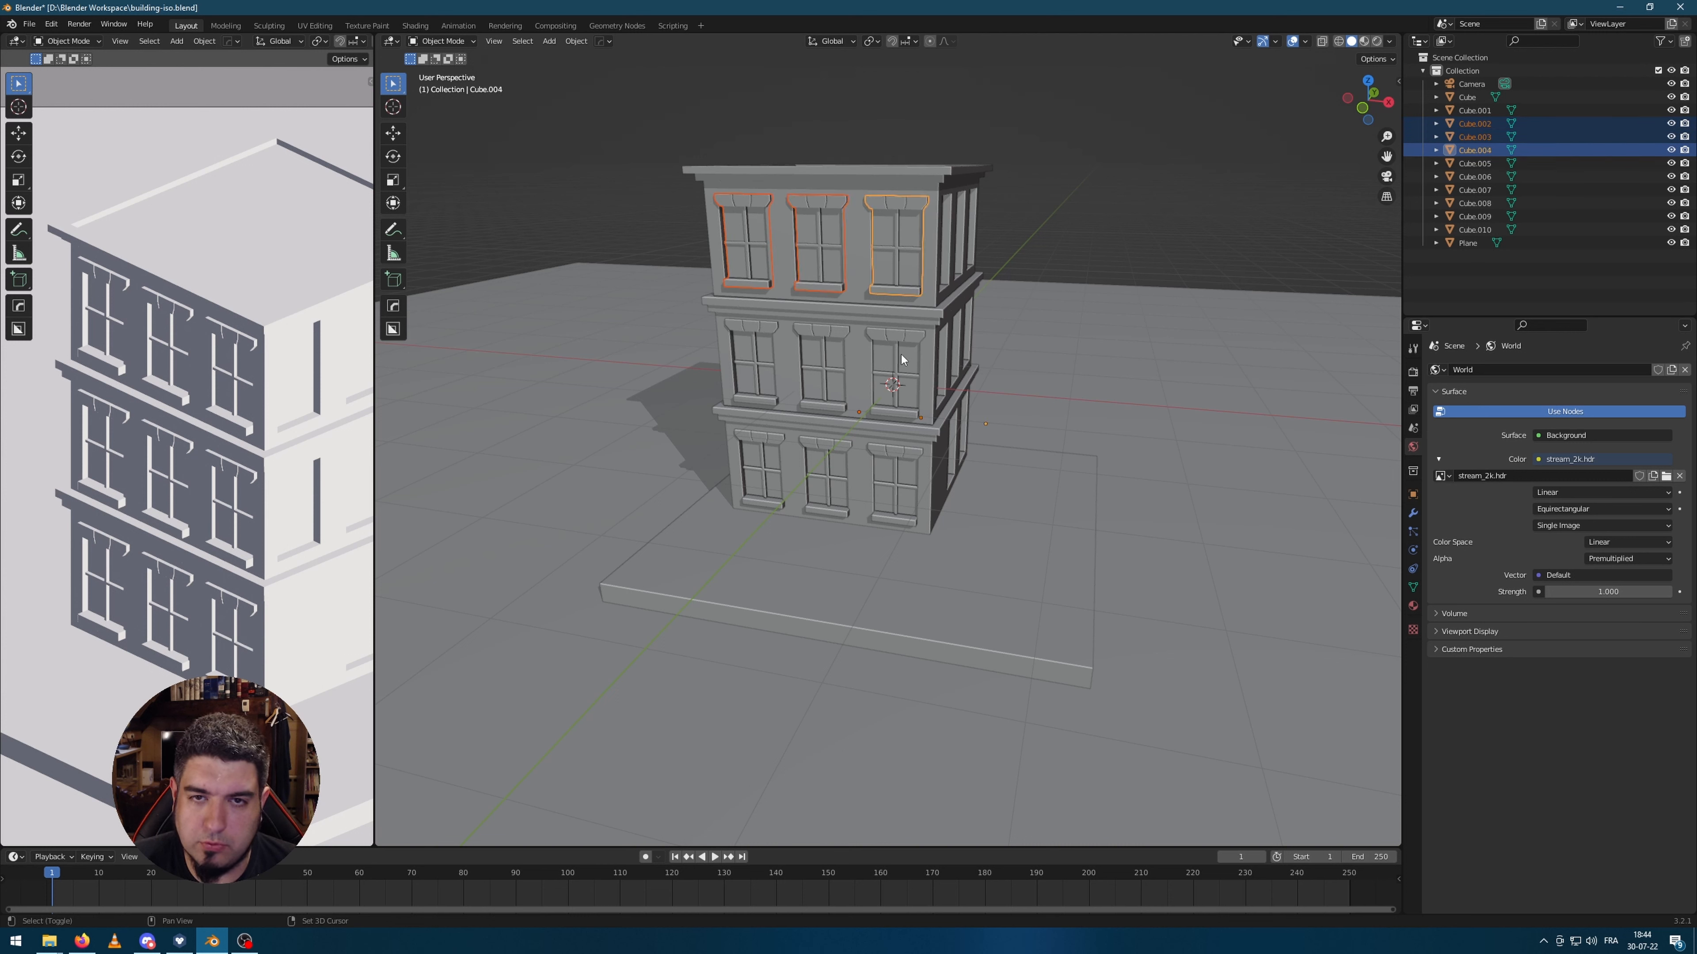
pyautogui.keyDown('shift'); pyautogui.click(899, 354); pyautogui.keyUp('shift')
pyautogui.keyDown('shift'); pyautogui.click(827, 345); pyautogui.keyUp('shift')
pyautogui.keyDown('shift'); pyautogui.click(751, 345); pyautogui.keyUp('shift')
pyautogui.keyDown('shift'); pyautogui.click(827, 454); pyautogui.keyUp('shift')
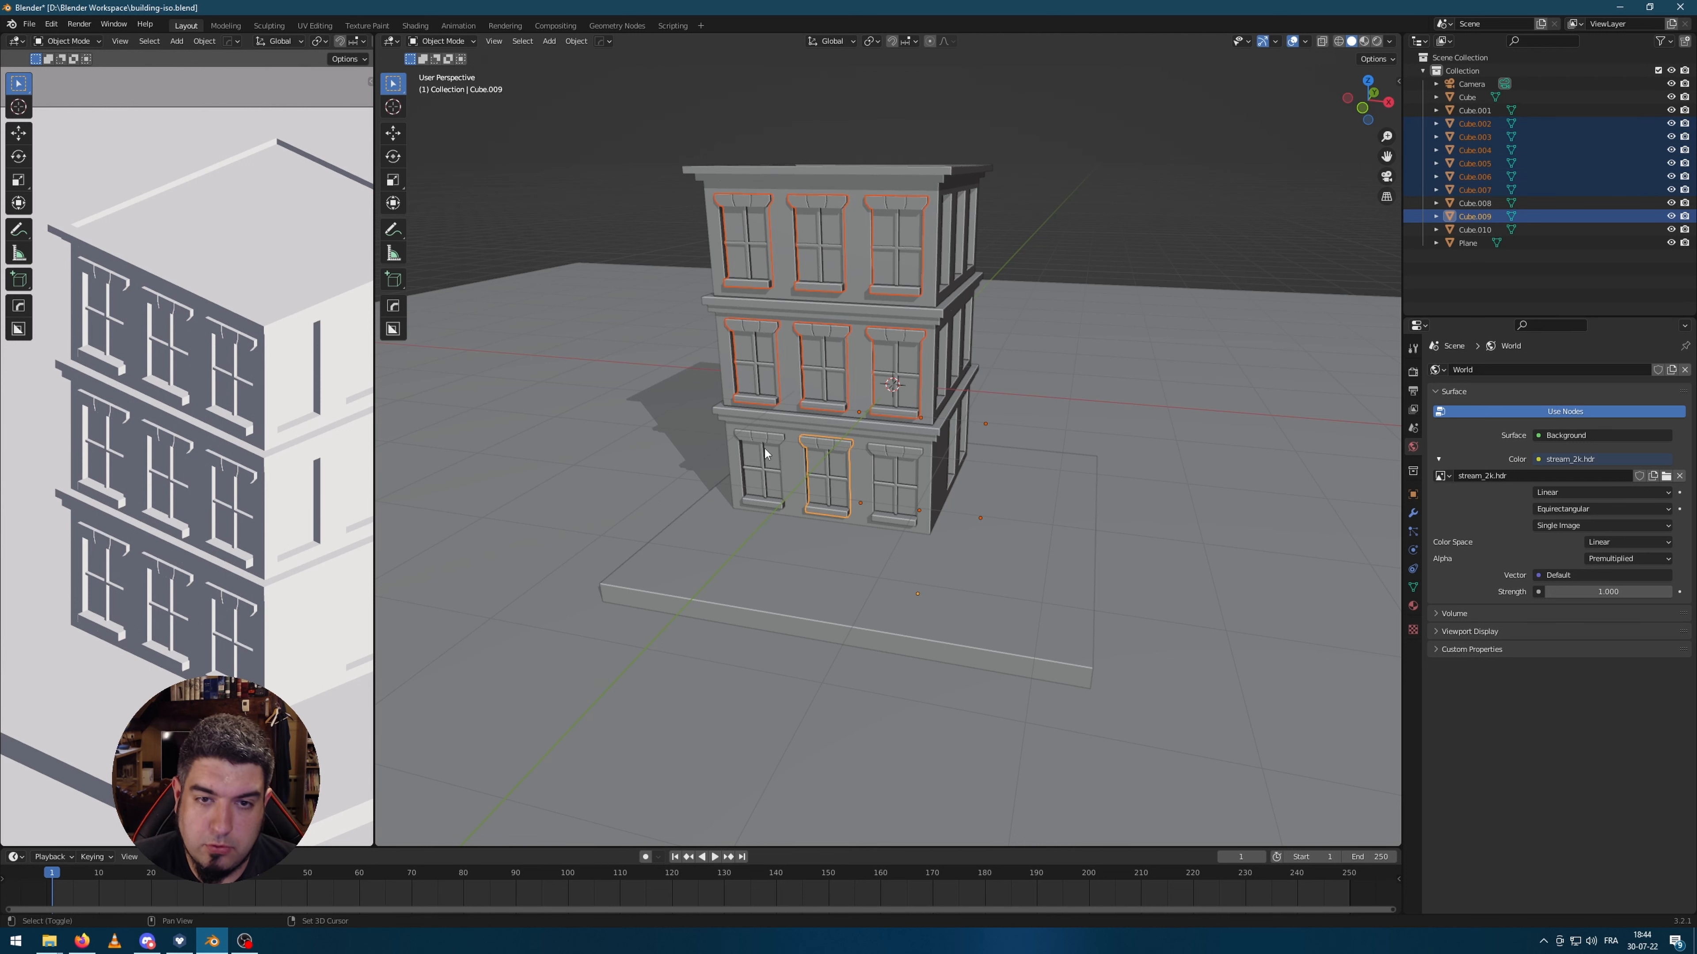
pyautogui.keyDown('shift'); pyautogui.click(872, 474); pyautogui.keyUp('shift')
# Step: Duplicate the eight windows in place and rotate the copies 90° around Z to face the side wall
pyautogui.hotkey('shift', 'd')
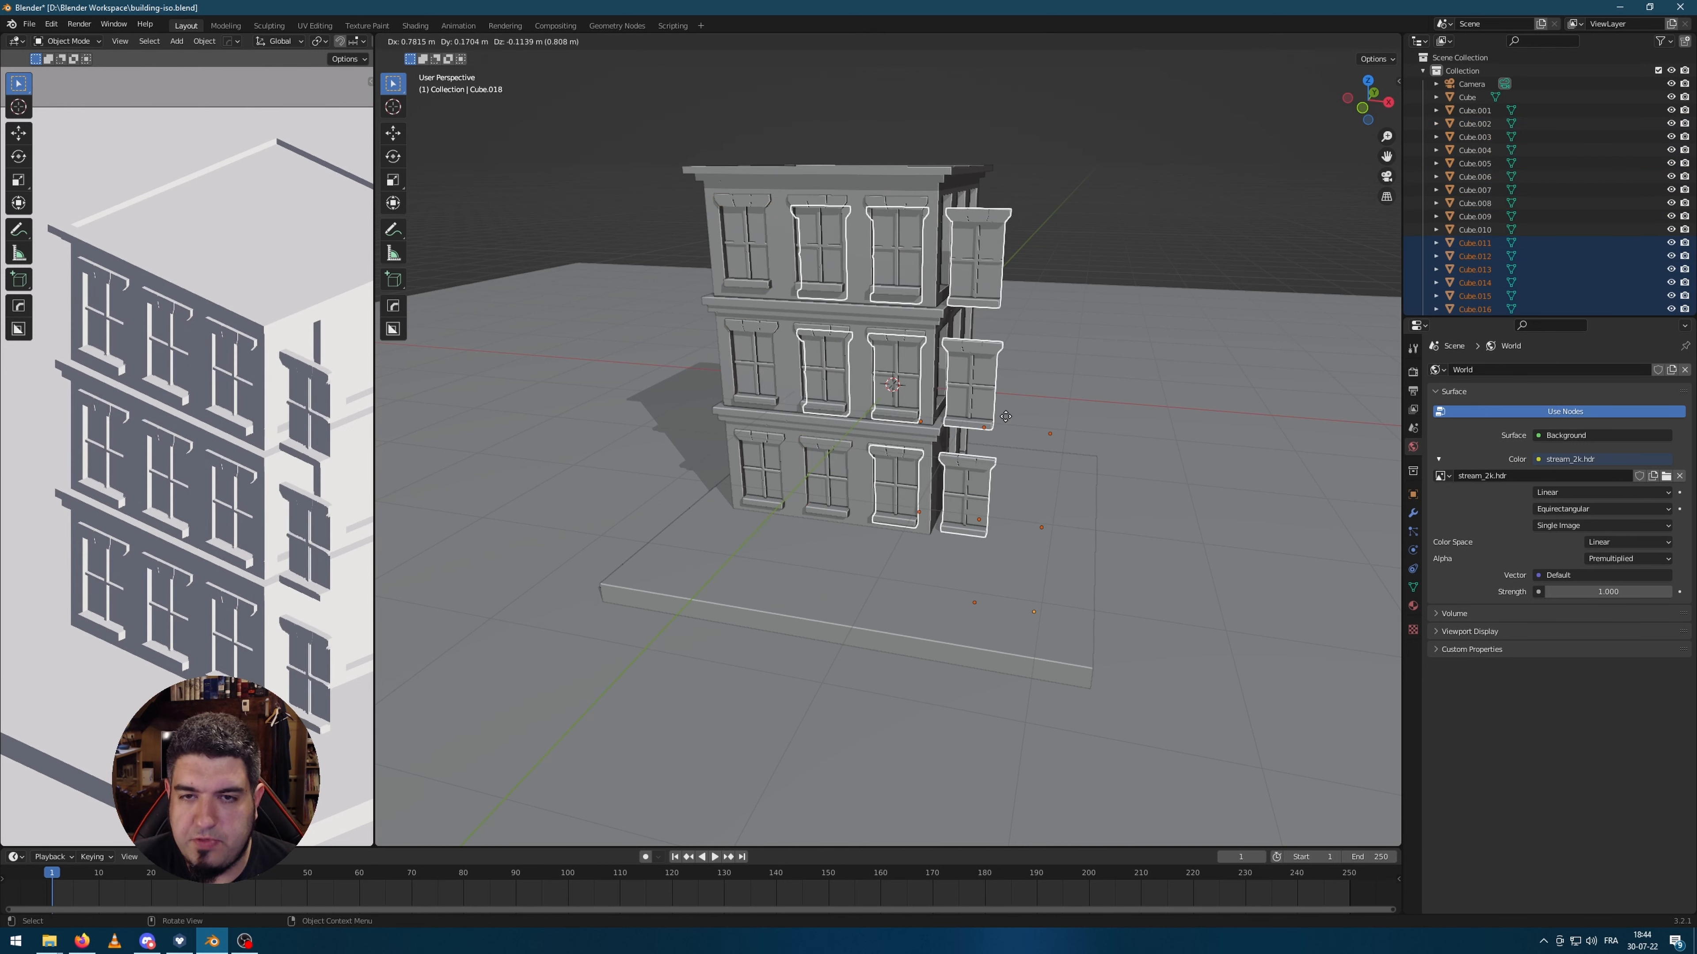
pyautogui.rightClick(1095, 428)
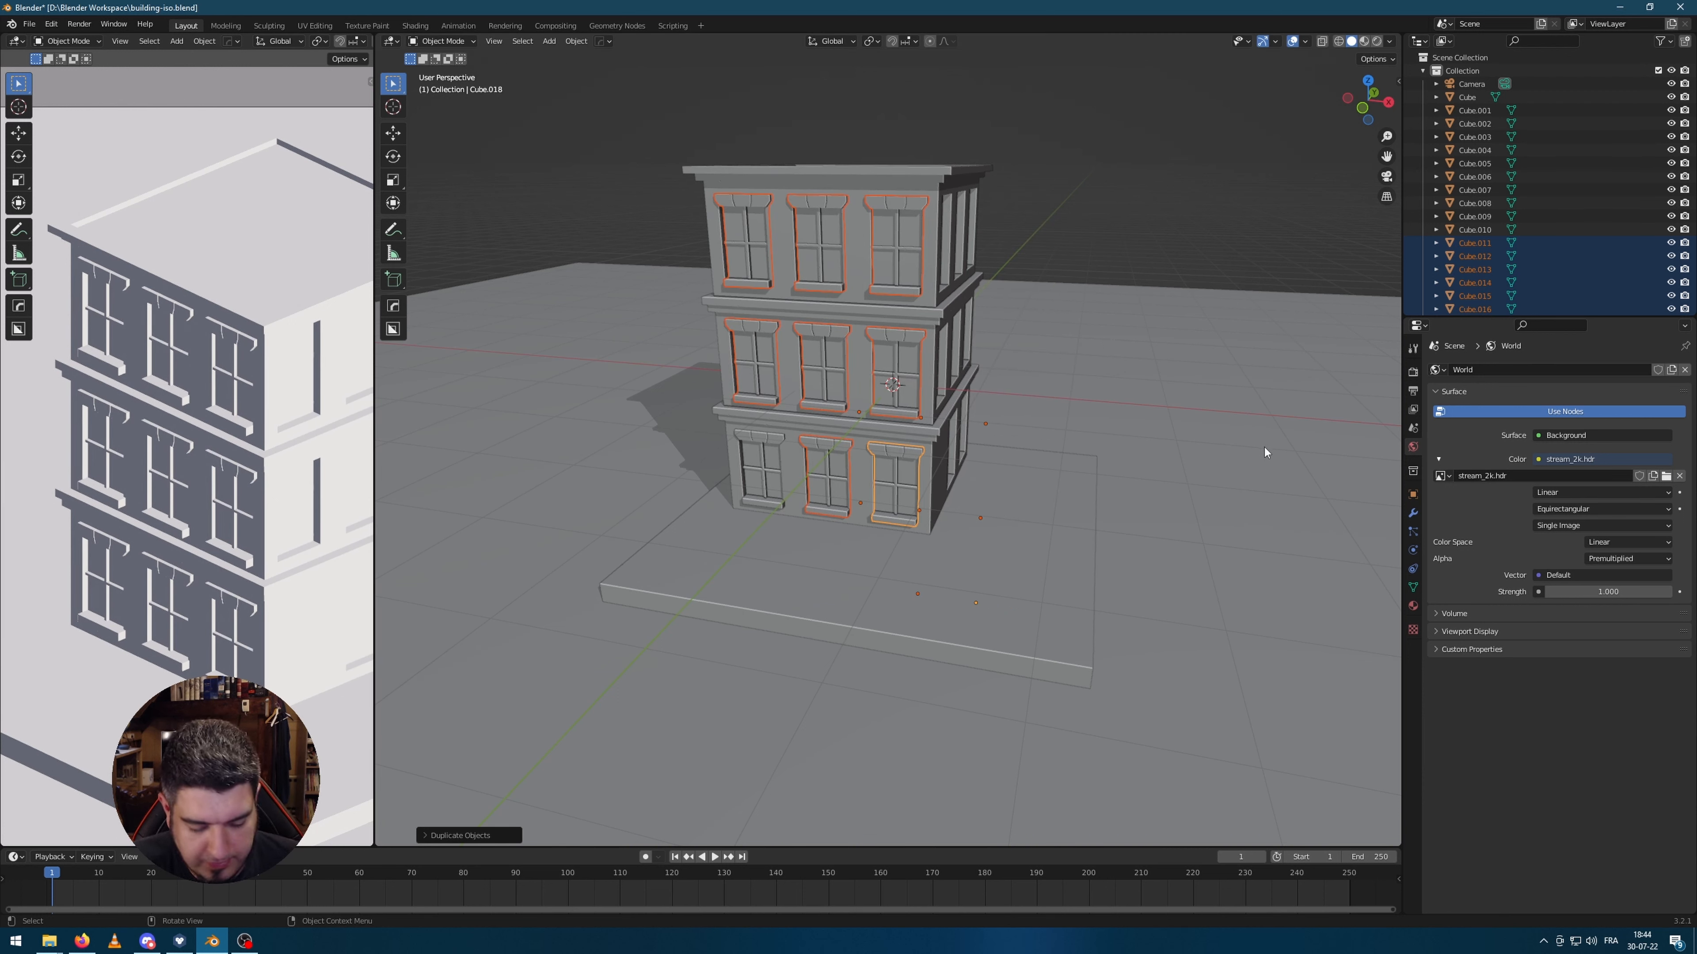
pyautogui.press('r')
pyautogui.press('z')
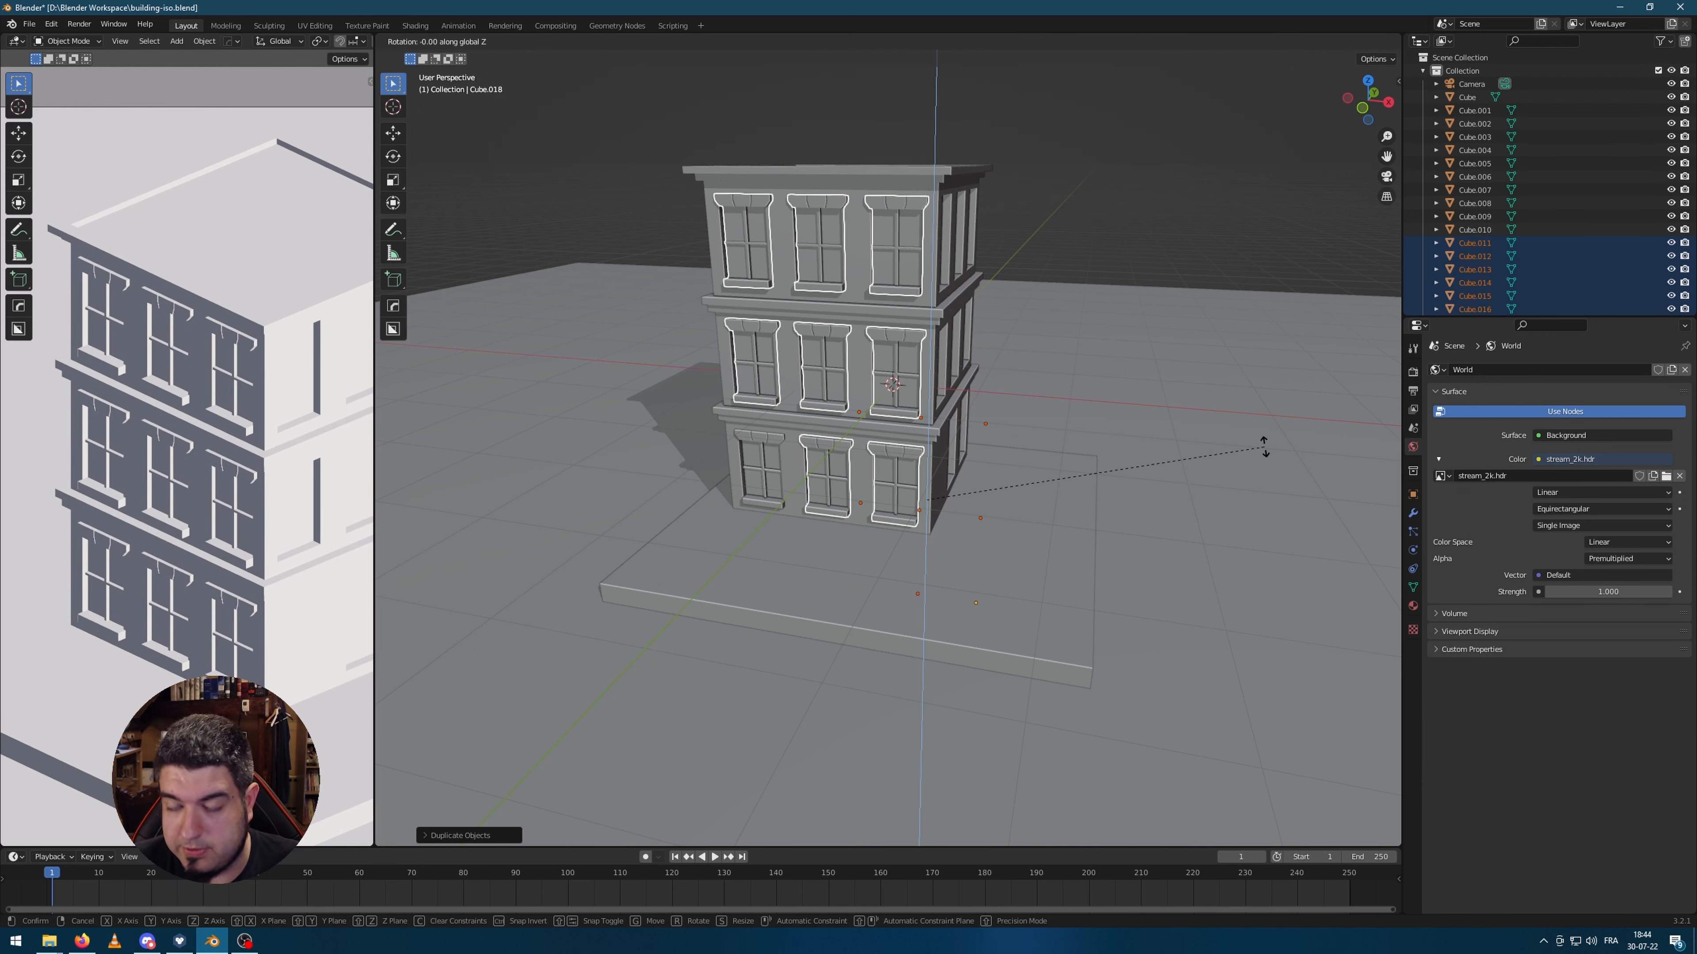
pyautogui.write('90')
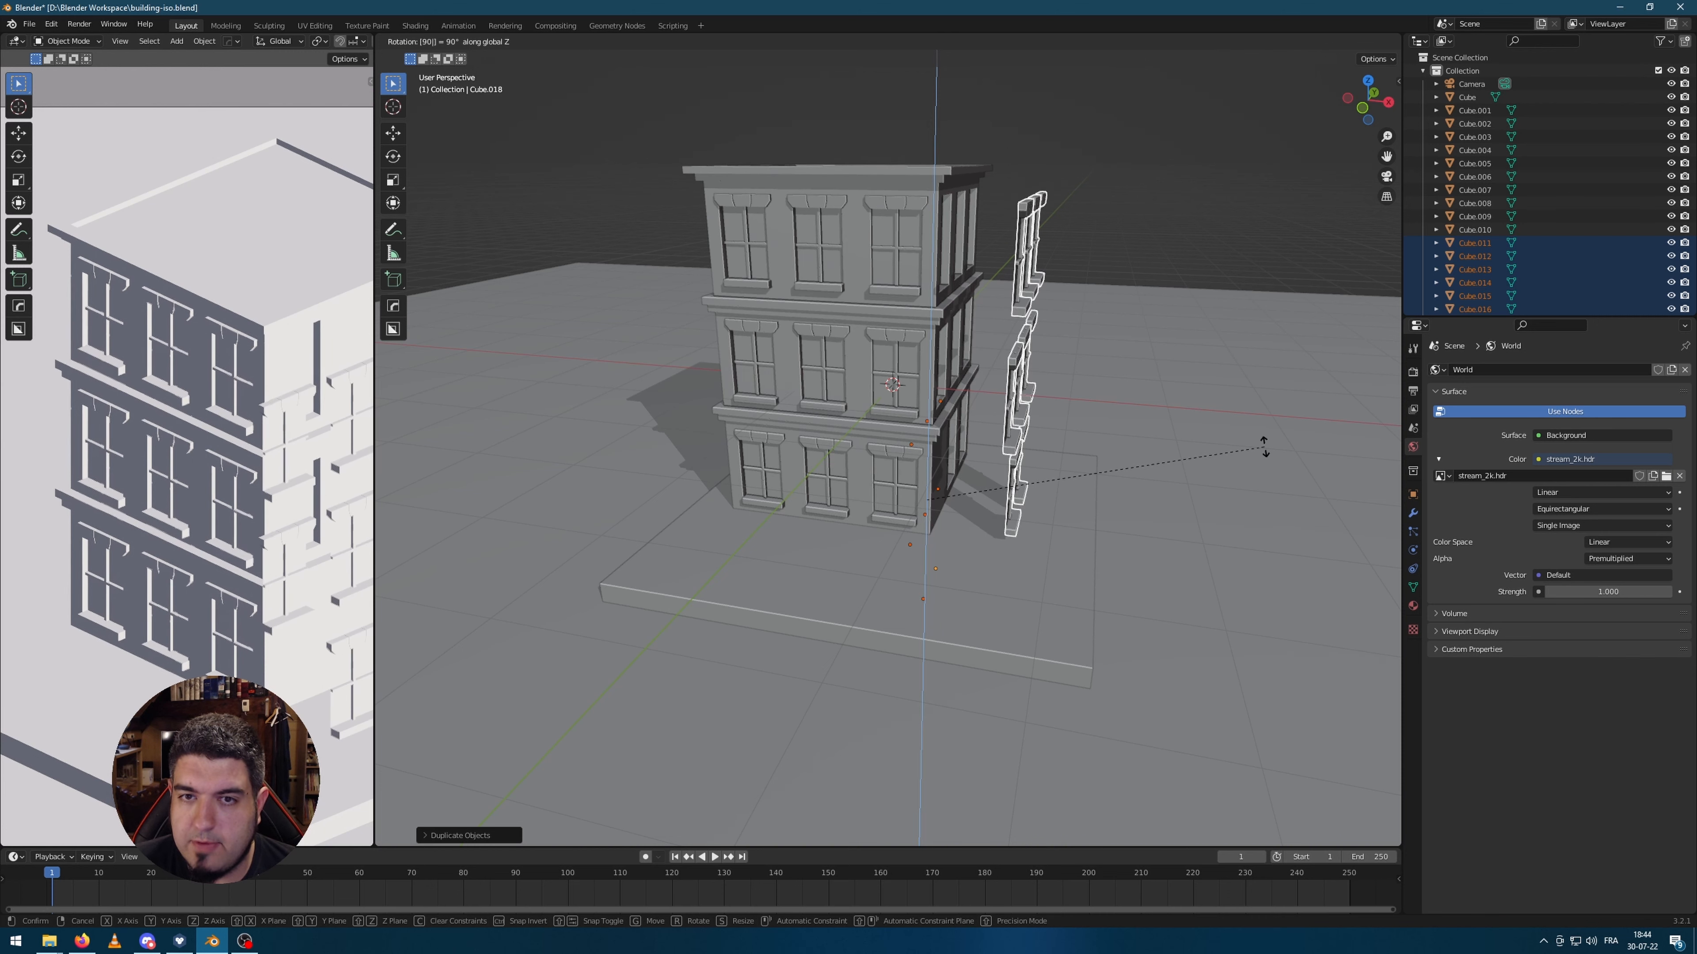
pyautogui.press('Return')
# Step: Move the rotated copies about 0.99 m along Y in the right view to align them with the side wall's recesses
pyautogui.press('KP_3')
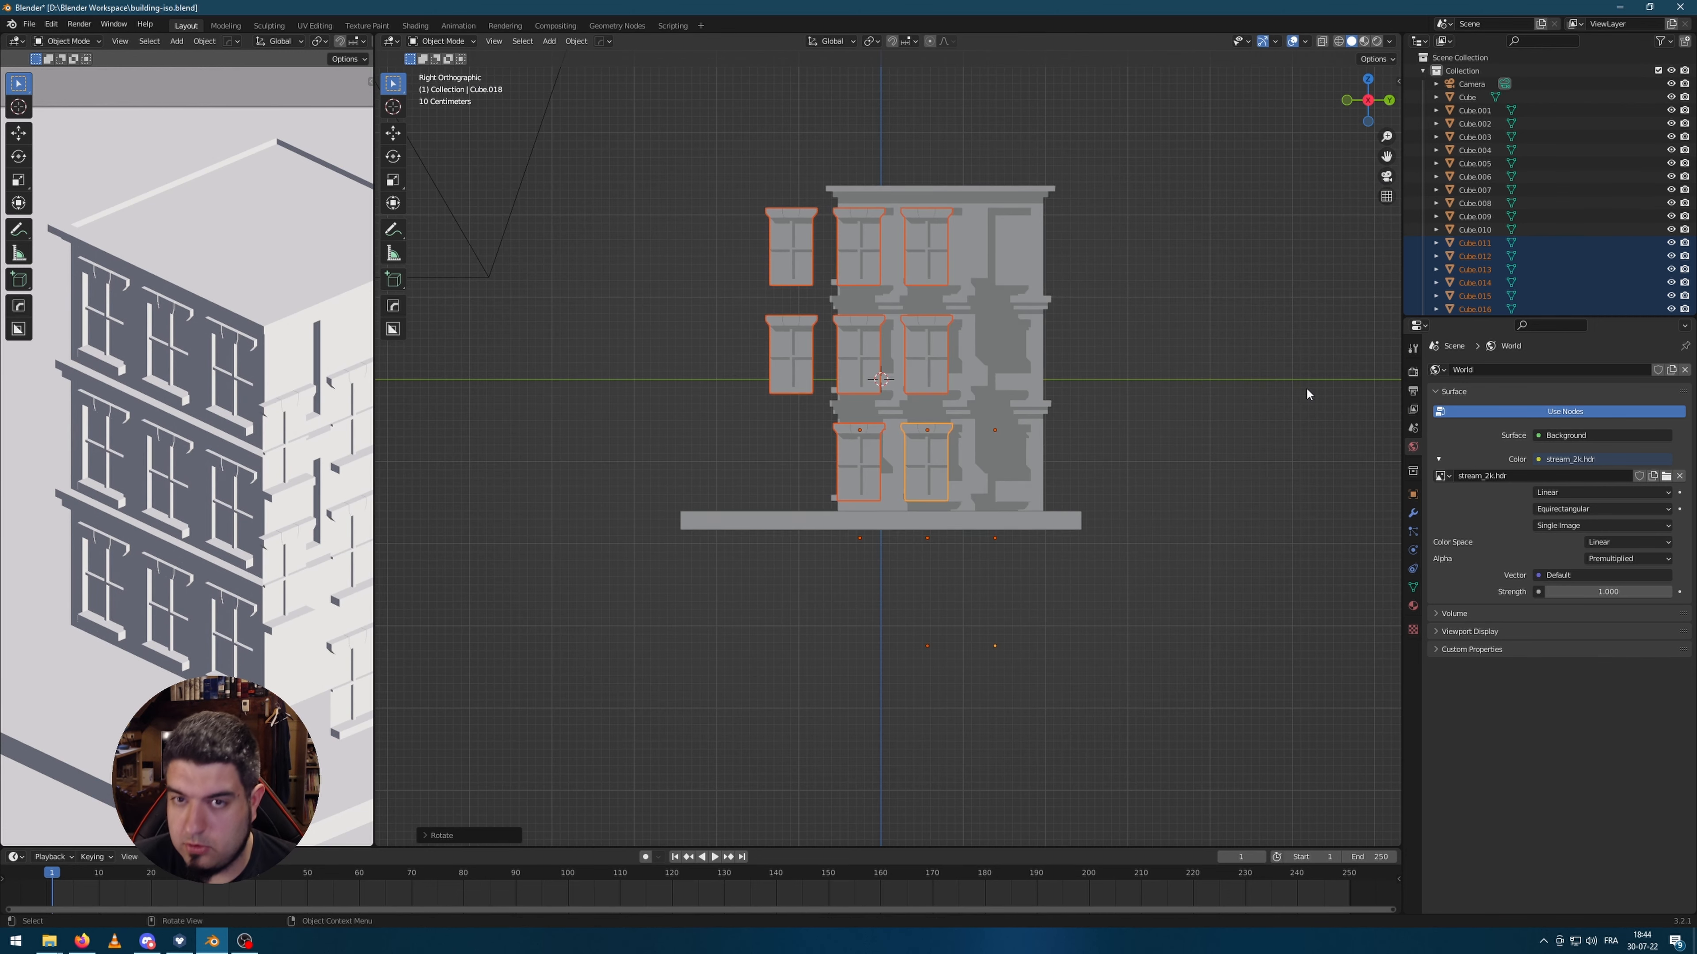
pyautogui.scroll(3, 1144, 387)
pyautogui.press('g')
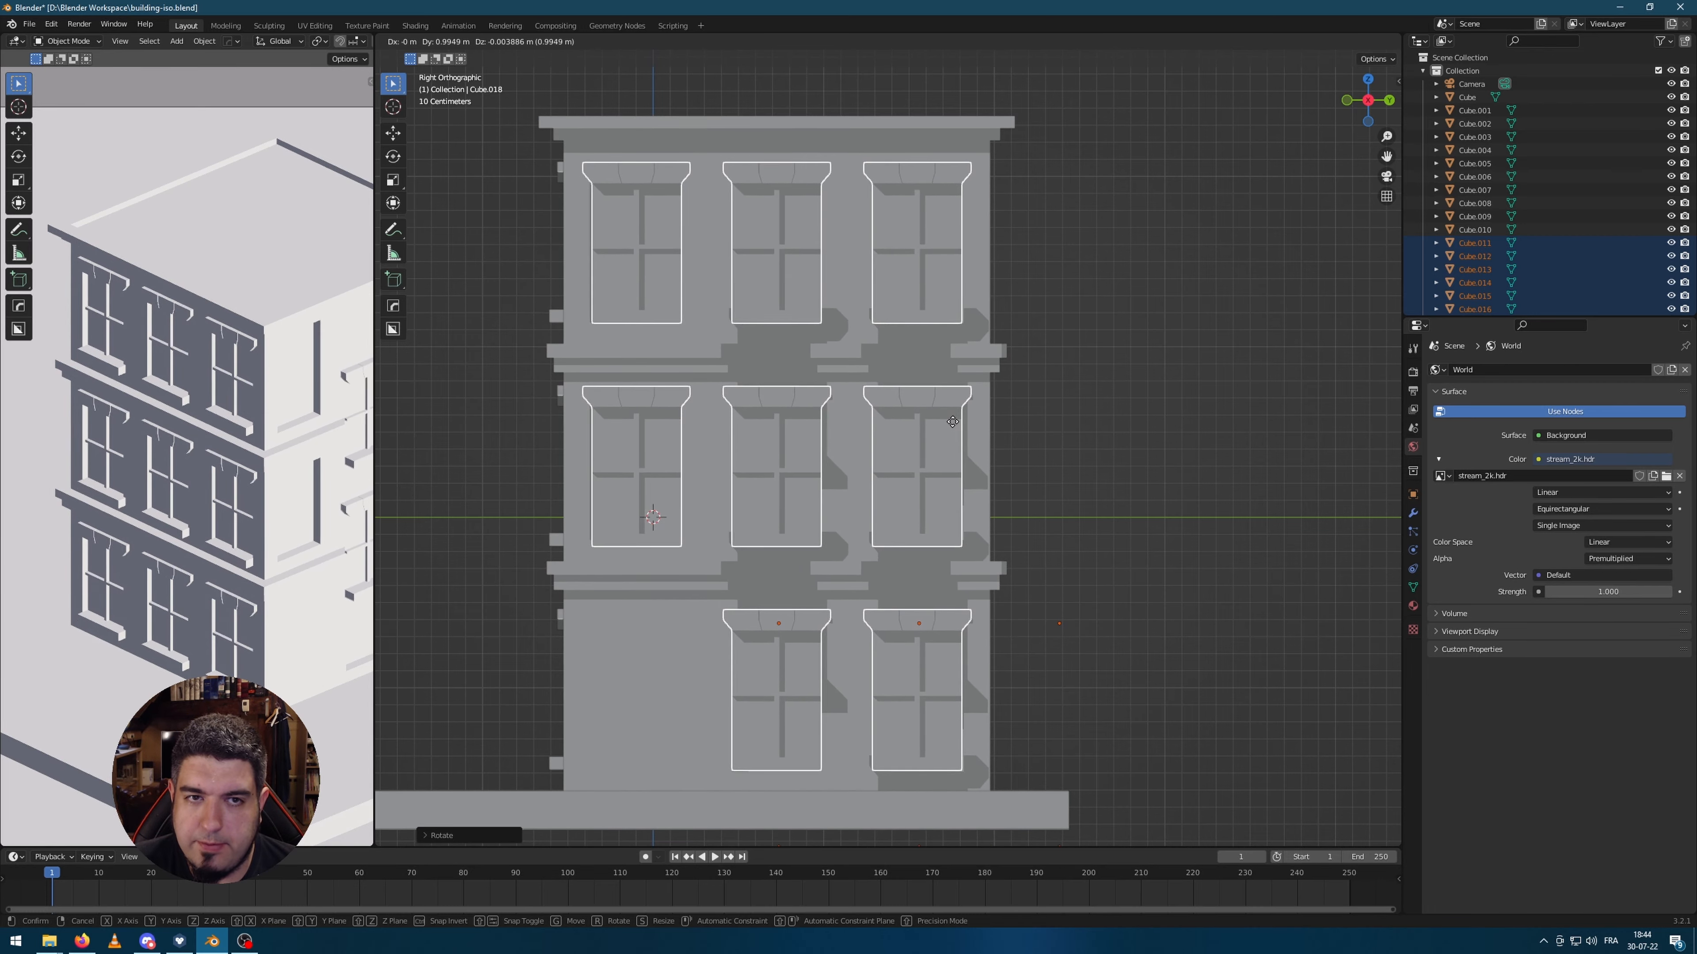
pyautogui.click(942, 417)
# Step: Move the eight side windows along X by about -0.85 m into the side wall's recesses
pyautogui.moveTo(865, 381); pyautogui.dragTo(999, 478, button='middle')
pyautogui.scroll(-2, 1000, 478)
pyautogui.press('g')
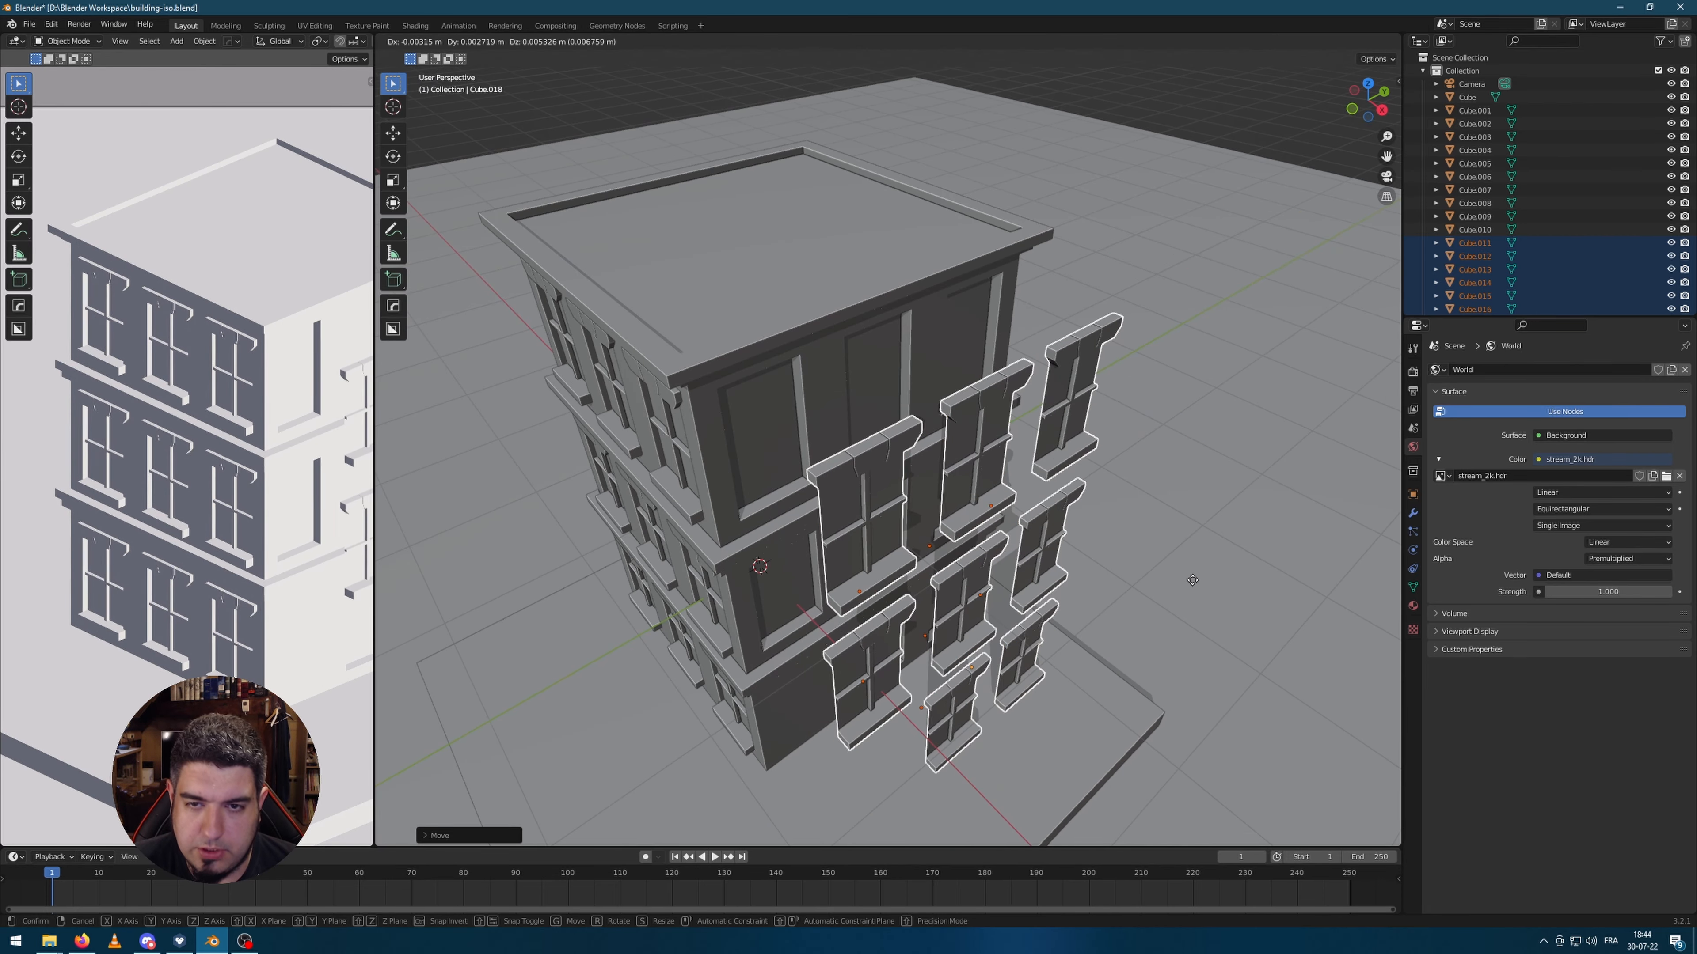
pyautogui.press('x')
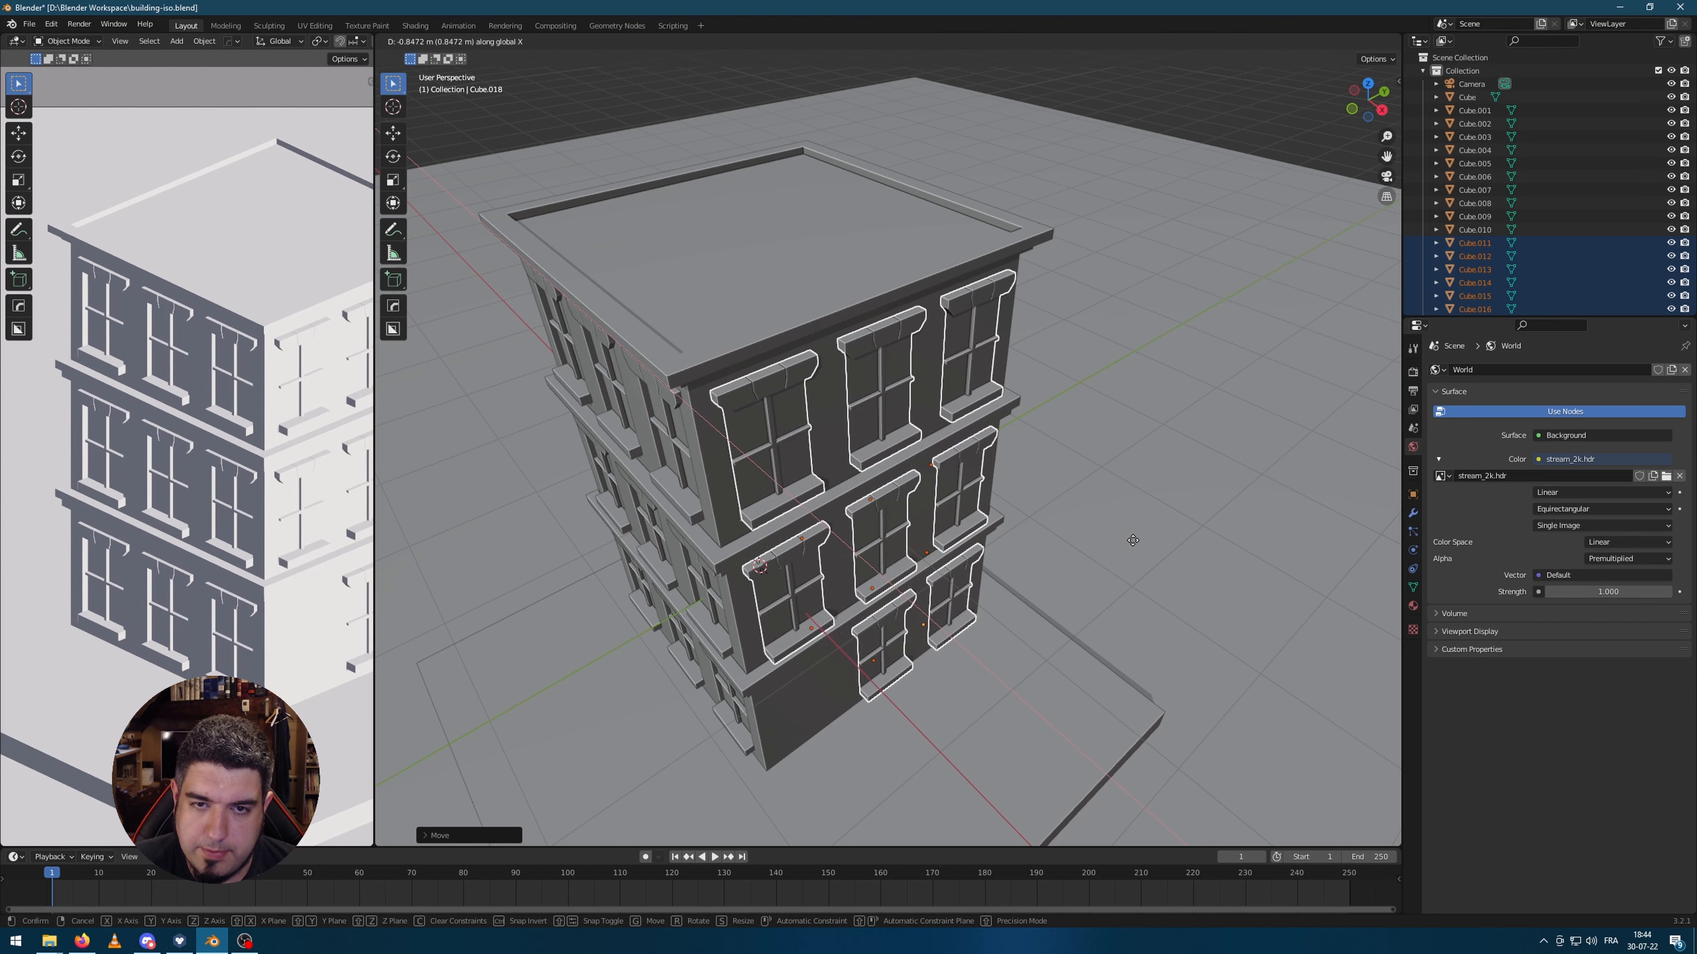
pyautogui.click(1125, 538)
# Step: Nudge the eight side windows along Z to adjust their fit in the recesses
pyautogui.scroll(3, 688, 401)
pyautogui.scroll(-2, 915, 551)
pyautogui.keyDown('shift'); pyautogui.moveTo(688, 401); pyautogui.dragTo(914, 547, button='middle'); pyautogui.keyUp('shift')
pyautogui.scroll(3, 901, 570)
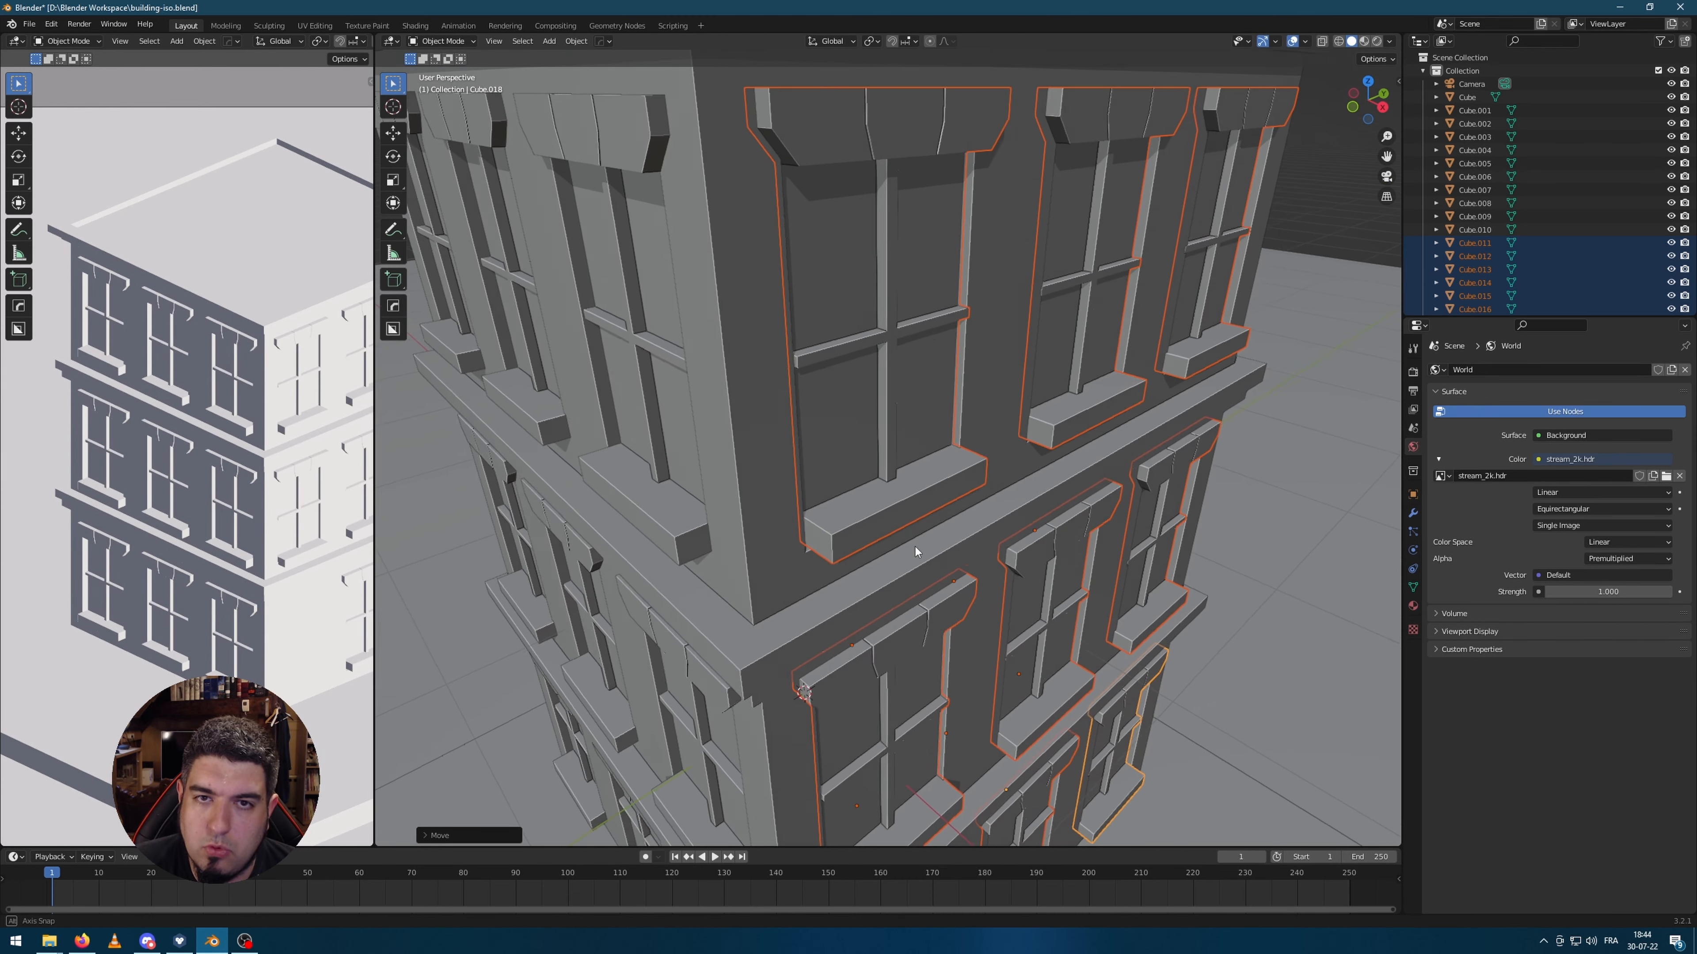
pyautogui.press('g')
pyautogui.press('z')
pyautogui.click(934, 423)
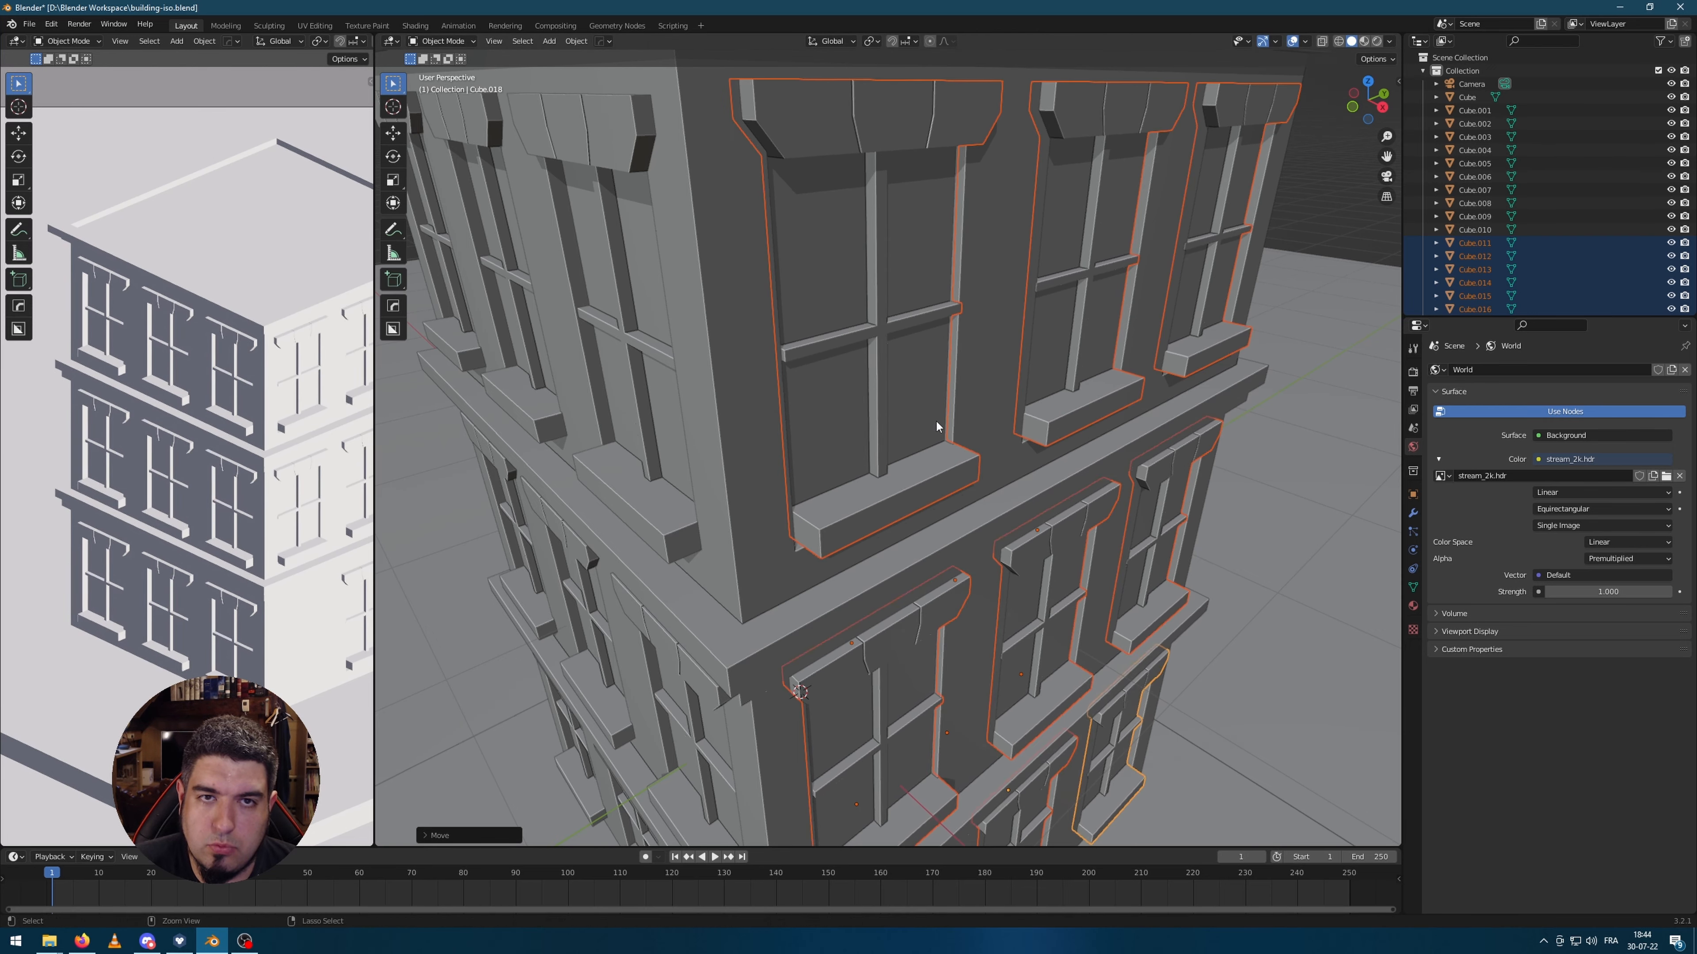
# Step: Lower the side windows along Z by about 0.0125 m to level their sills with the front windows
pyautogui.moveTo(924, 421); pyautogui.dragTo(968, 394, button='middle')
pyautogui.scroll(5, 968, 394)
pyautogui.moveTo(721, 260); pyautogui.dragTo(789, 301, button='middle')
pyautogui.press('g')
pyautogui.press('z')
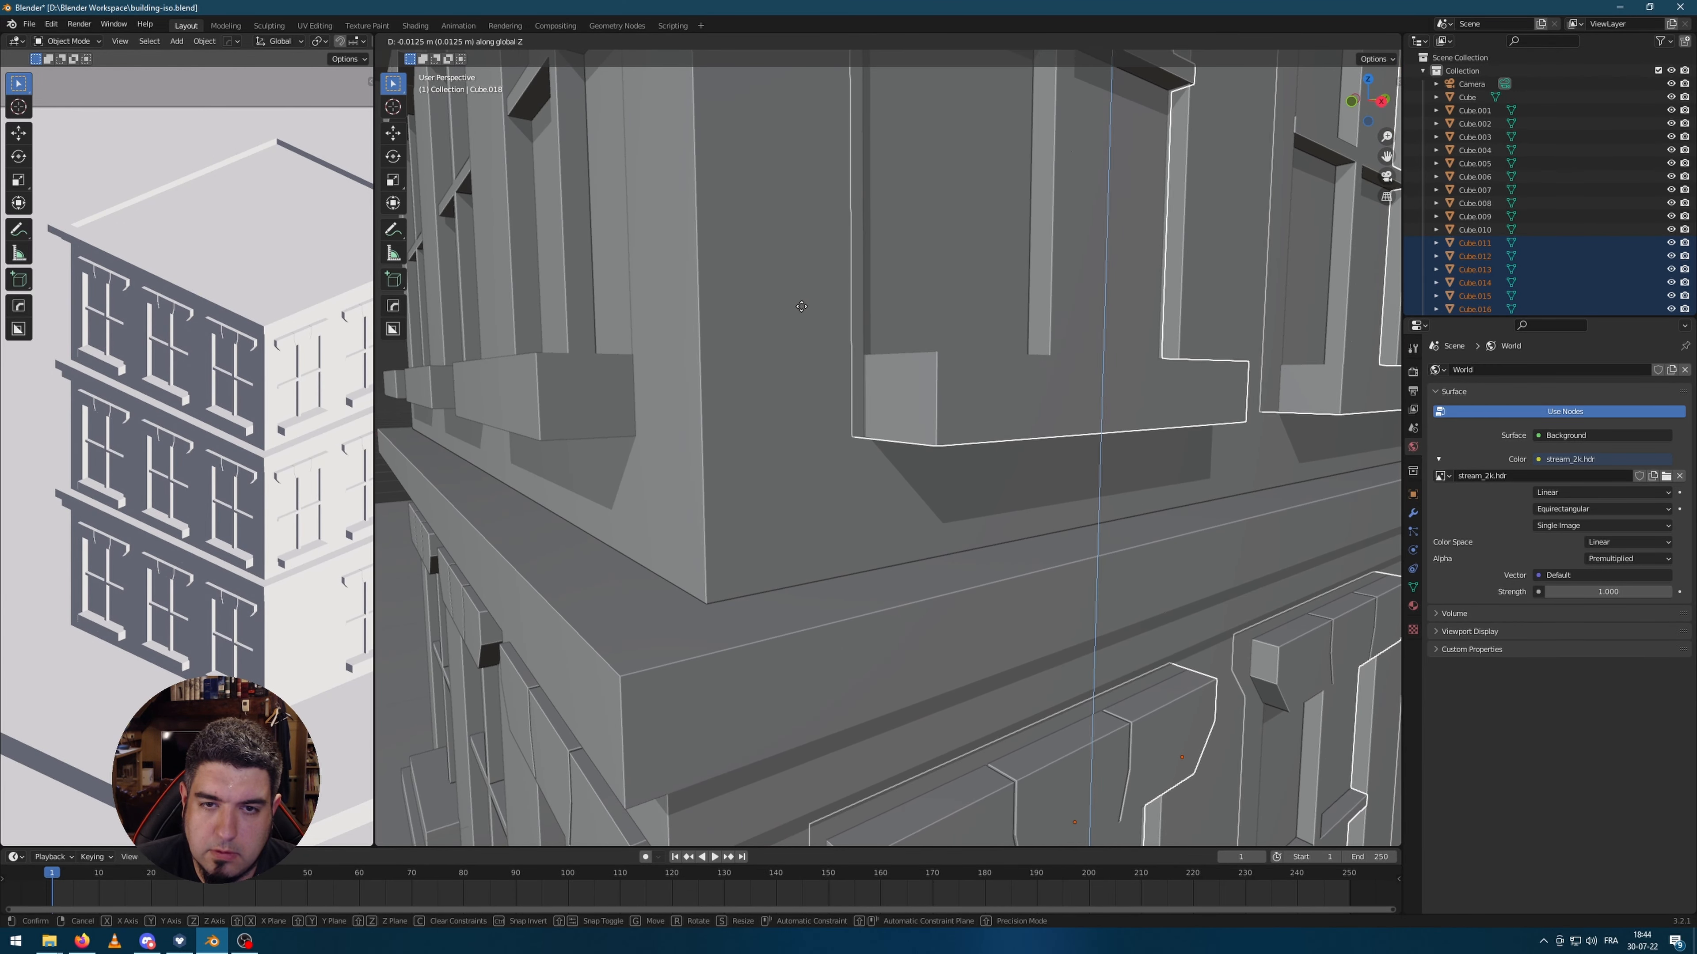
pyautogui.click(803, 305)
pyautogui.scroll(-5, 932, 451)
pyautogui.moveTo(946, 445); pyautogui.dragTo(974, 496, button='middle')
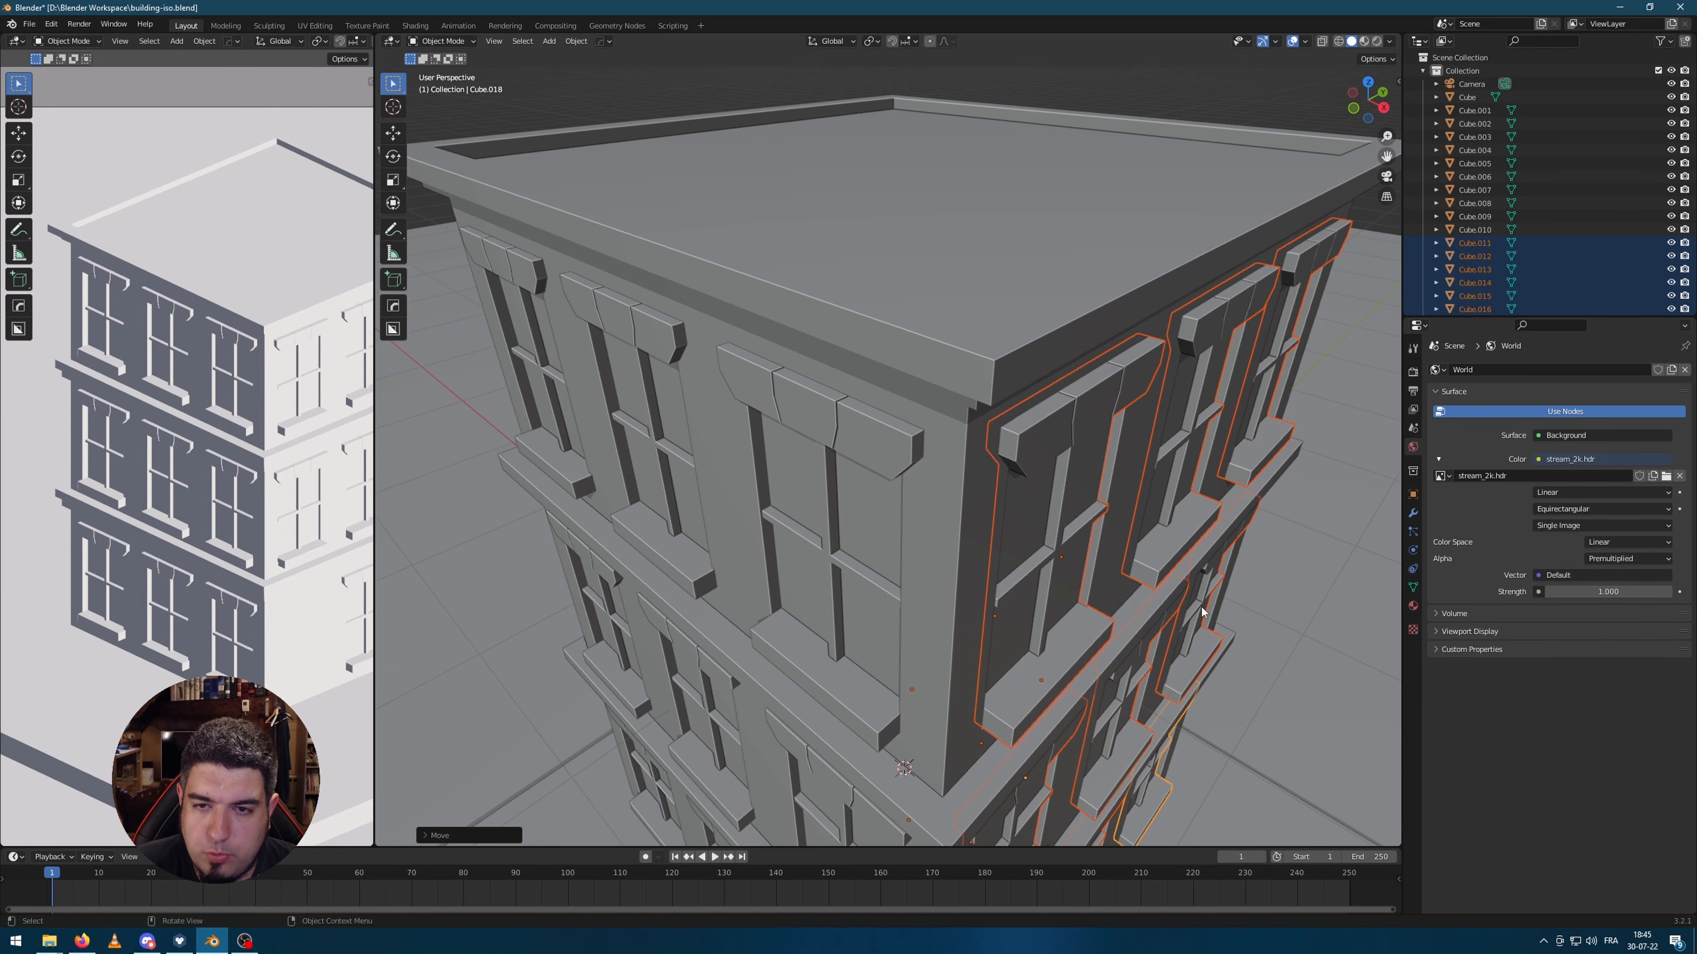
# Step: Try to push the side windows deeper into the wall along X by about 0.02 m
pyautogui.scroll(8, 812, 583)
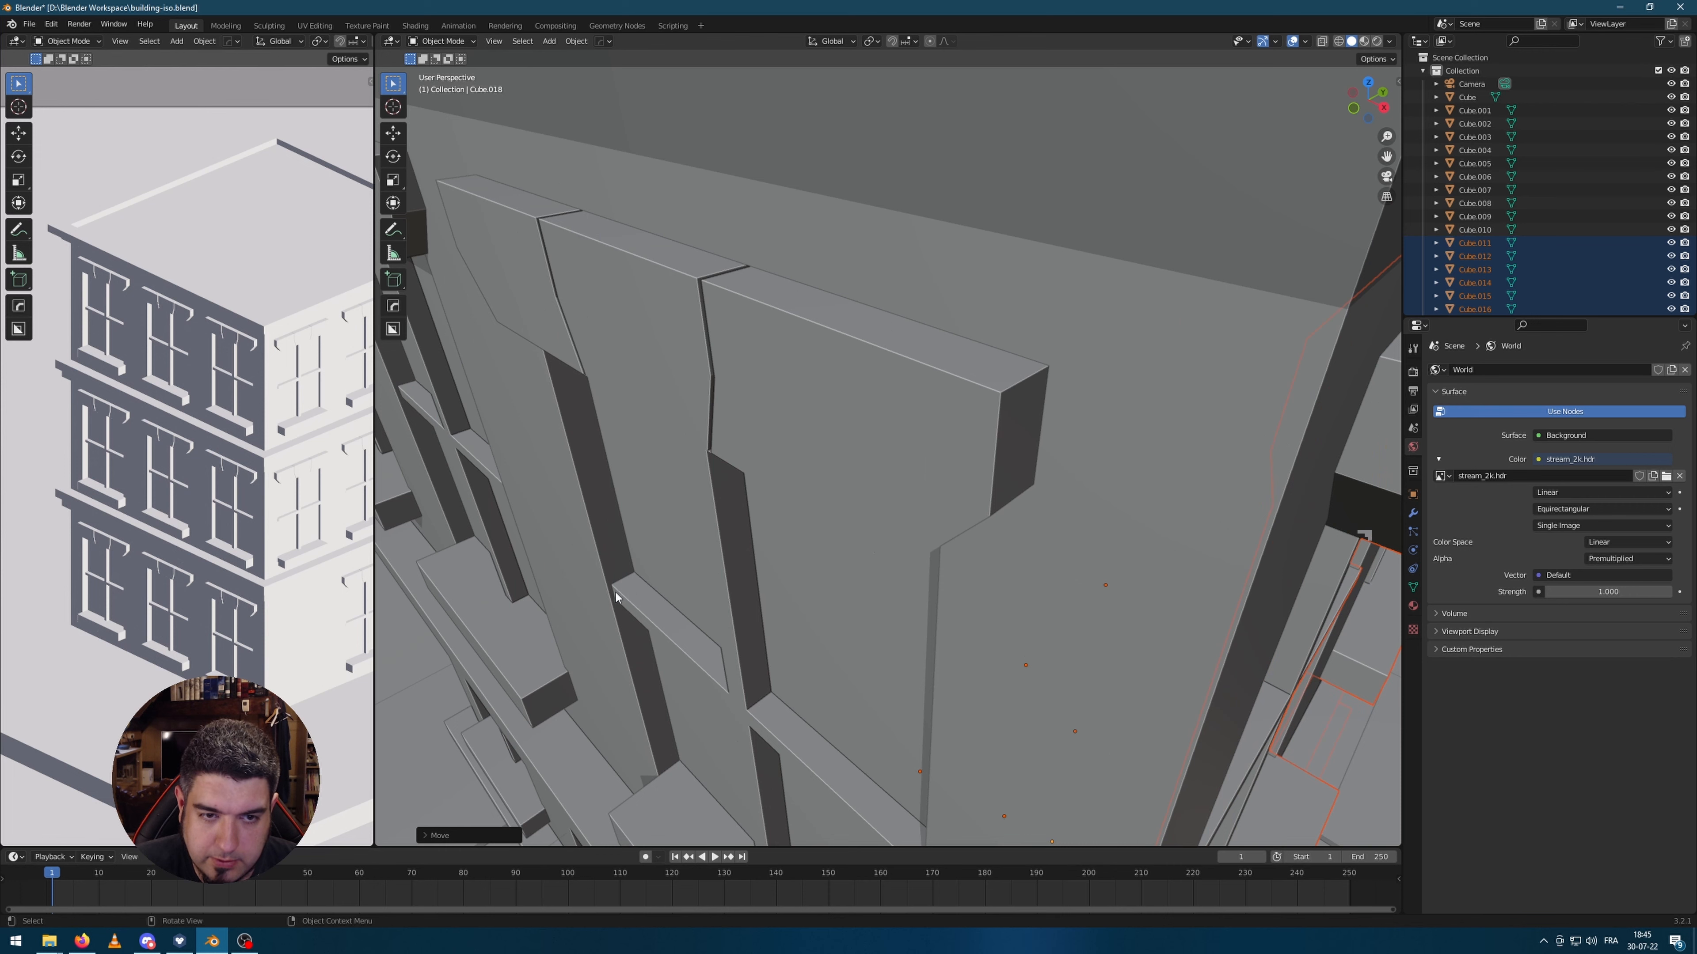
pyautogui.scroll(-4, 616, 597)
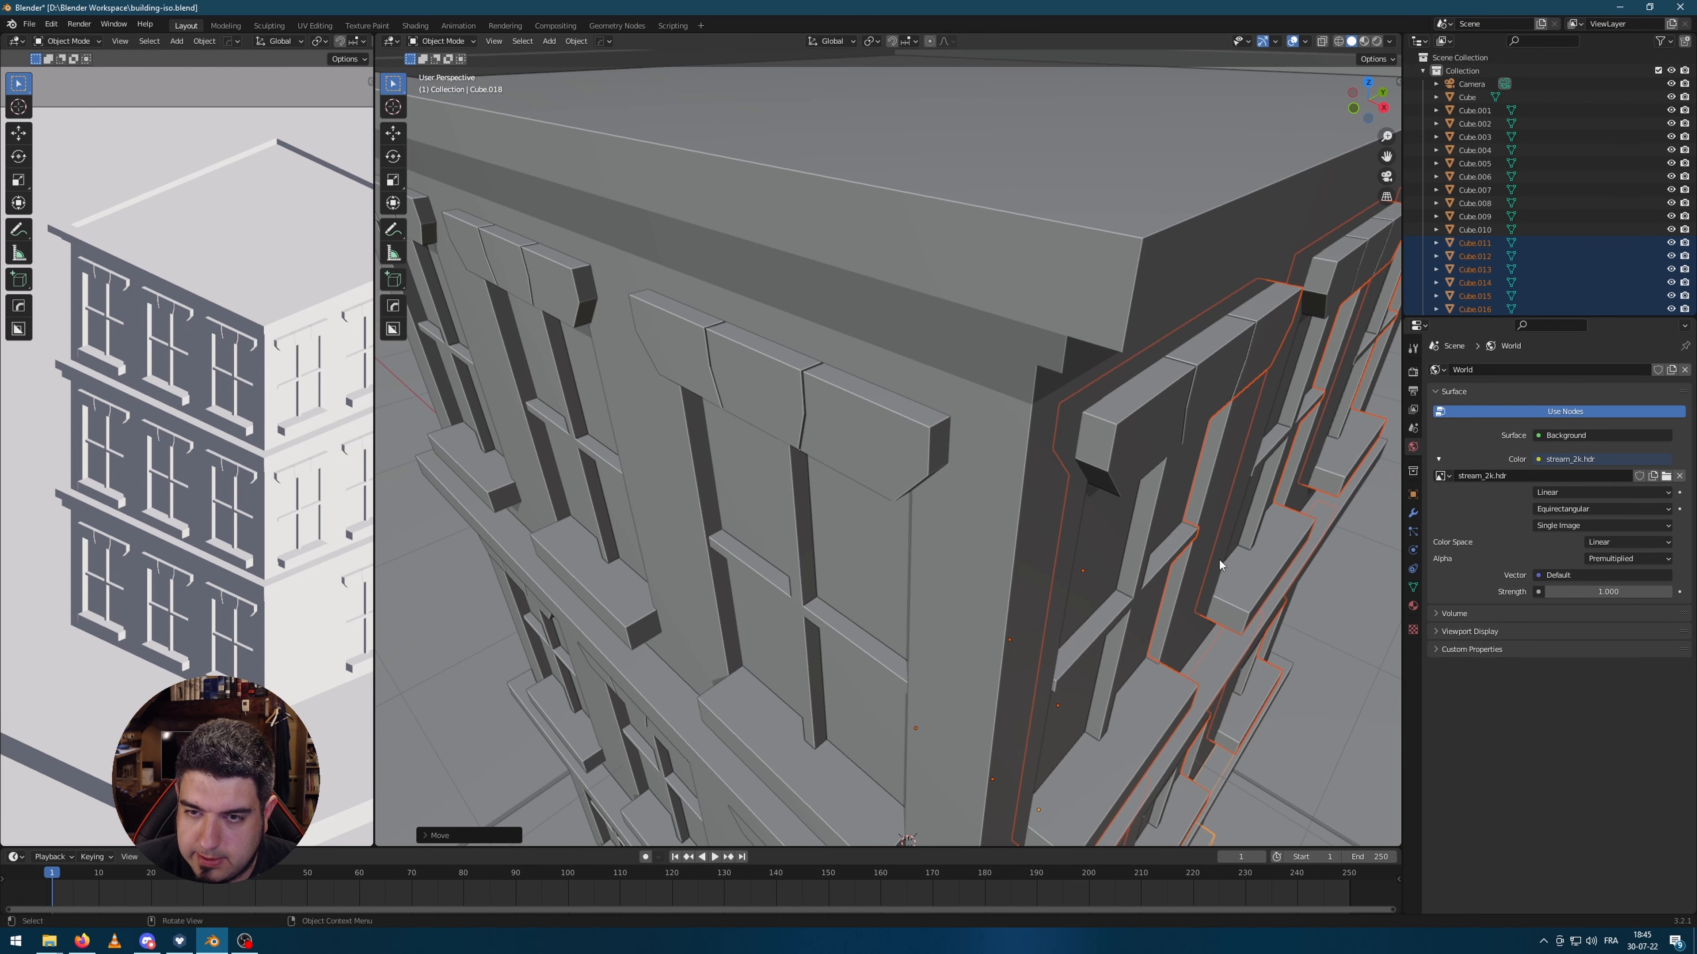
pyautogui.press('g')
pyautogui.press('x')
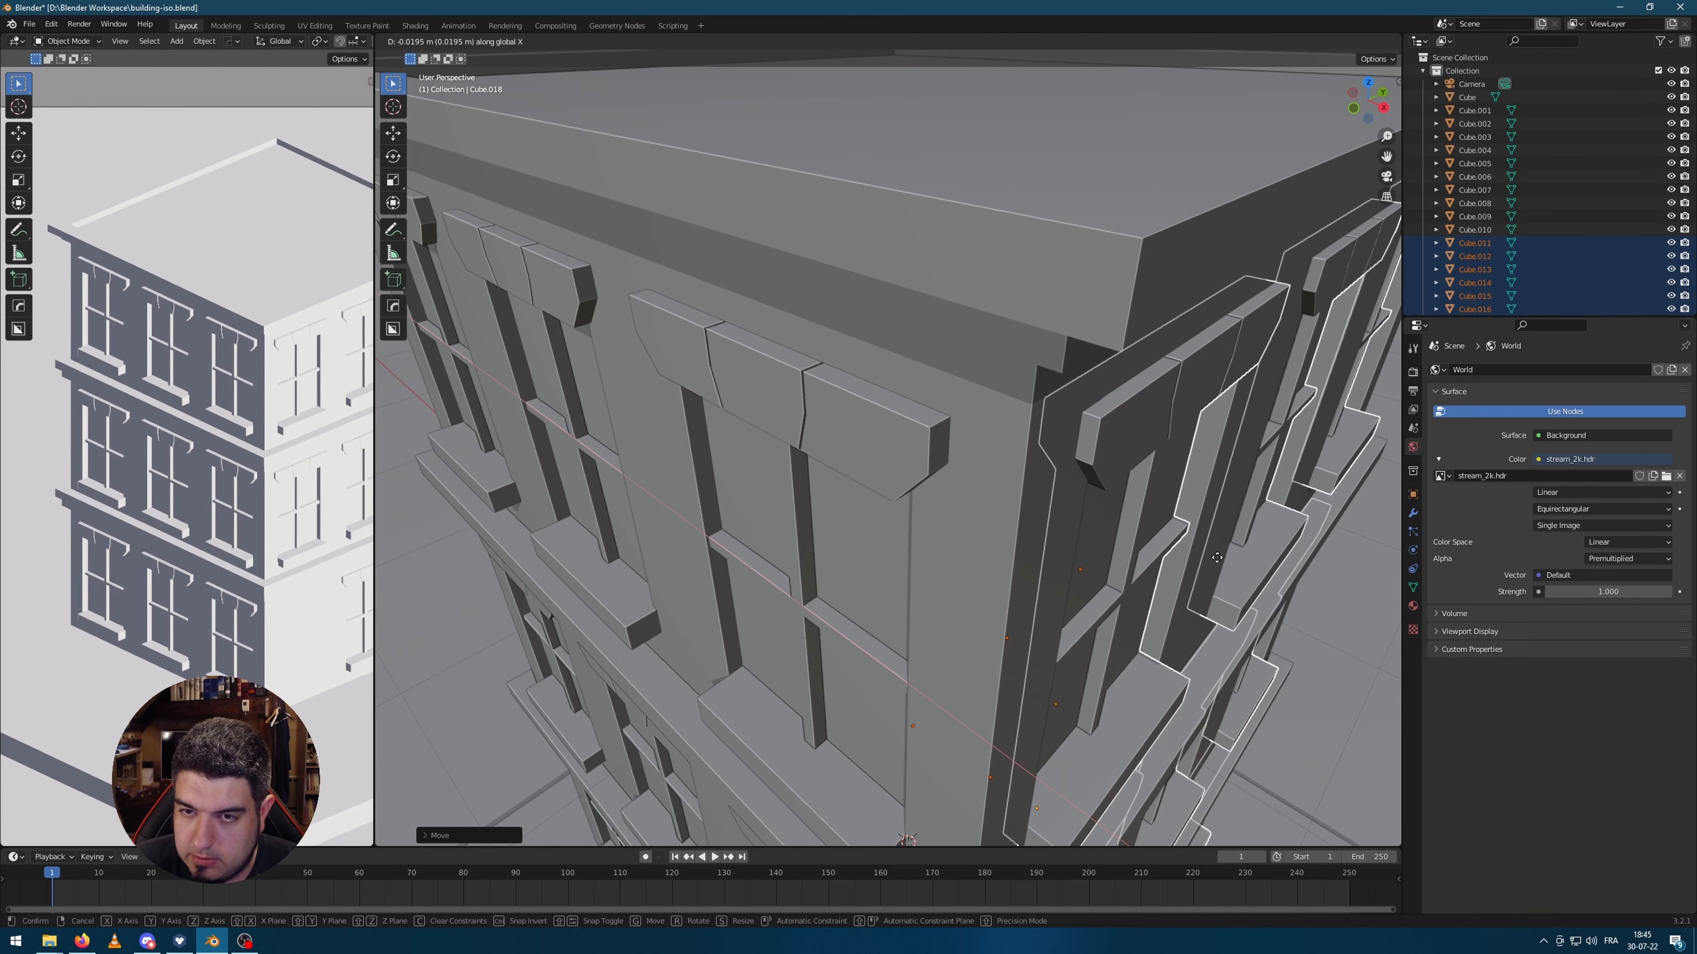
pyautogui.rightClick(1217, 559)
pyautogui.rightClick(1218, 559)
pyautogui.click(1279, 634)
# Step: Inset the blank ground-floor face beside the corner on the side wall by about 0.165 m for a door
pyautogui.scroll(-5, 1262, 581)
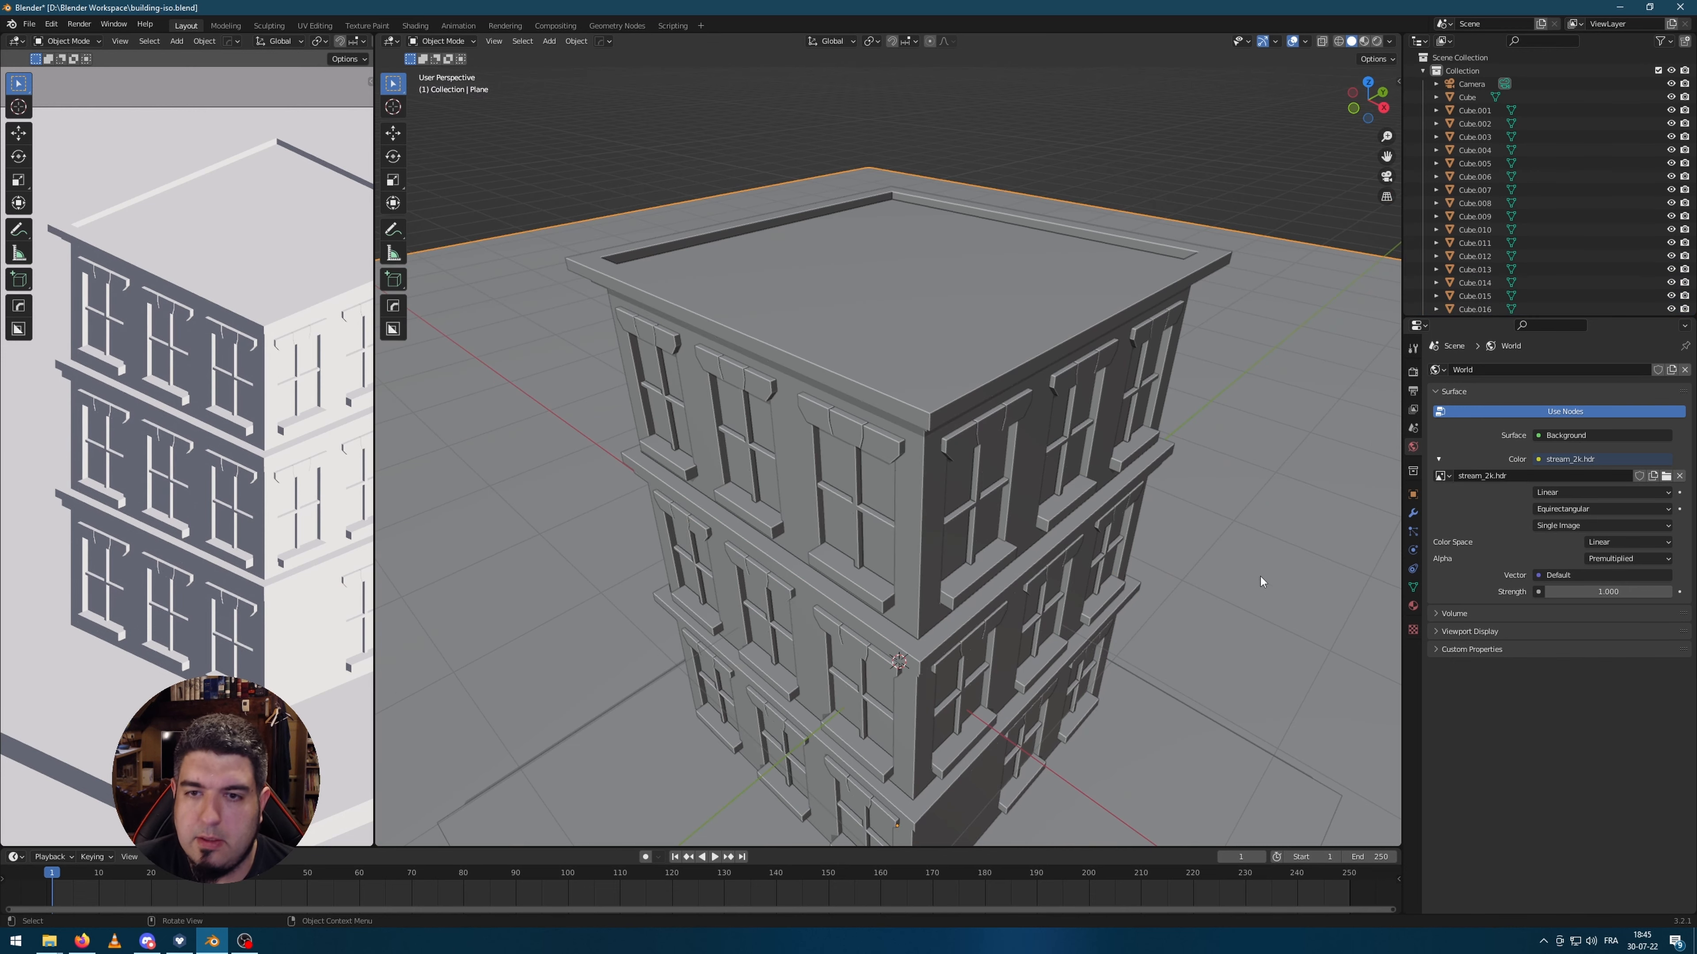
pyautogui.scroll(-4, 1255, 532)
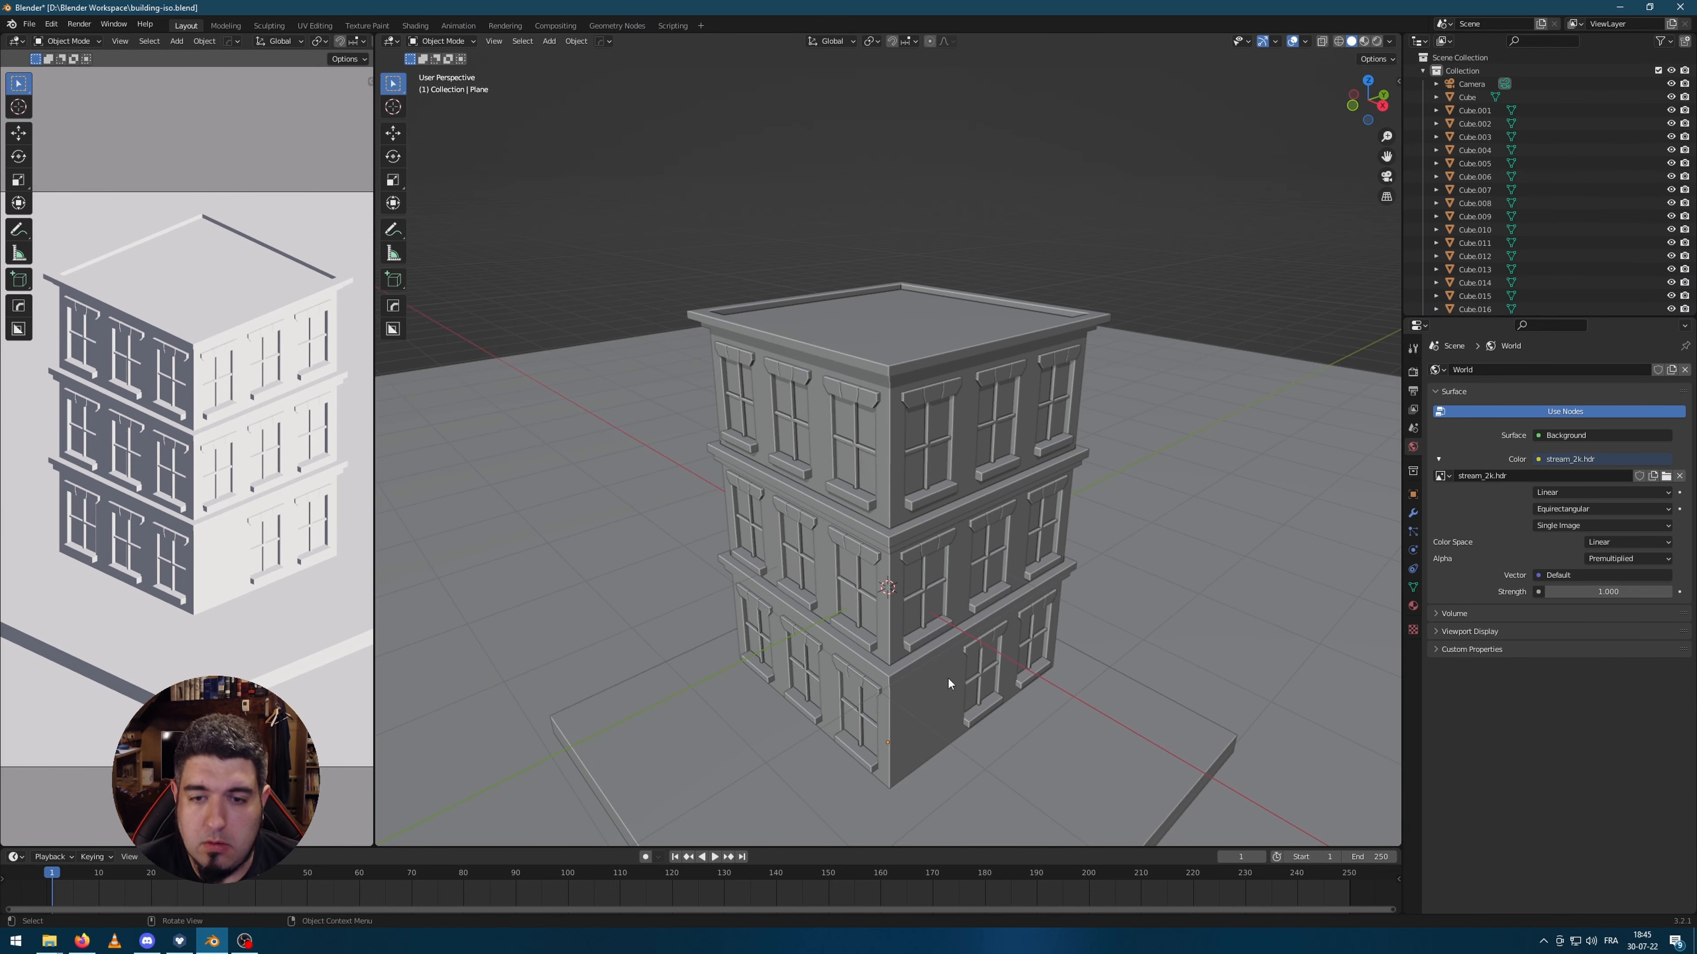
pyautogui.click(947, 683)
pyautogui.scroll(6, 897, 389)
pyautogui.press('Tab')
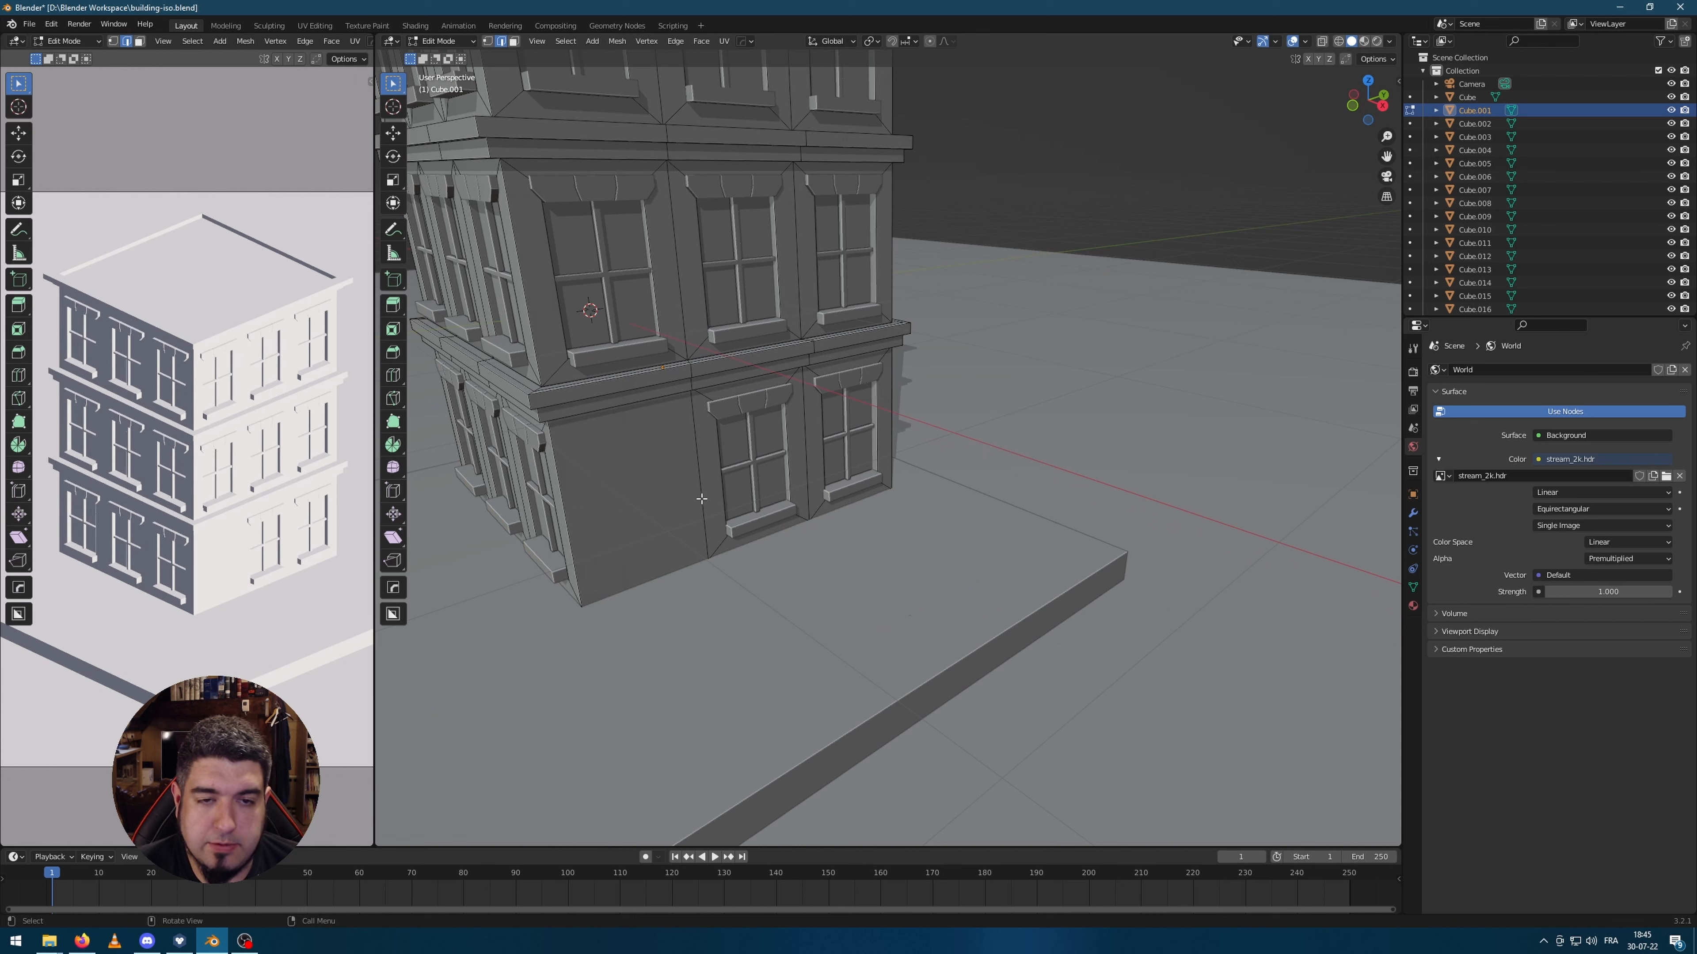
pyautogui.click(687, 547)
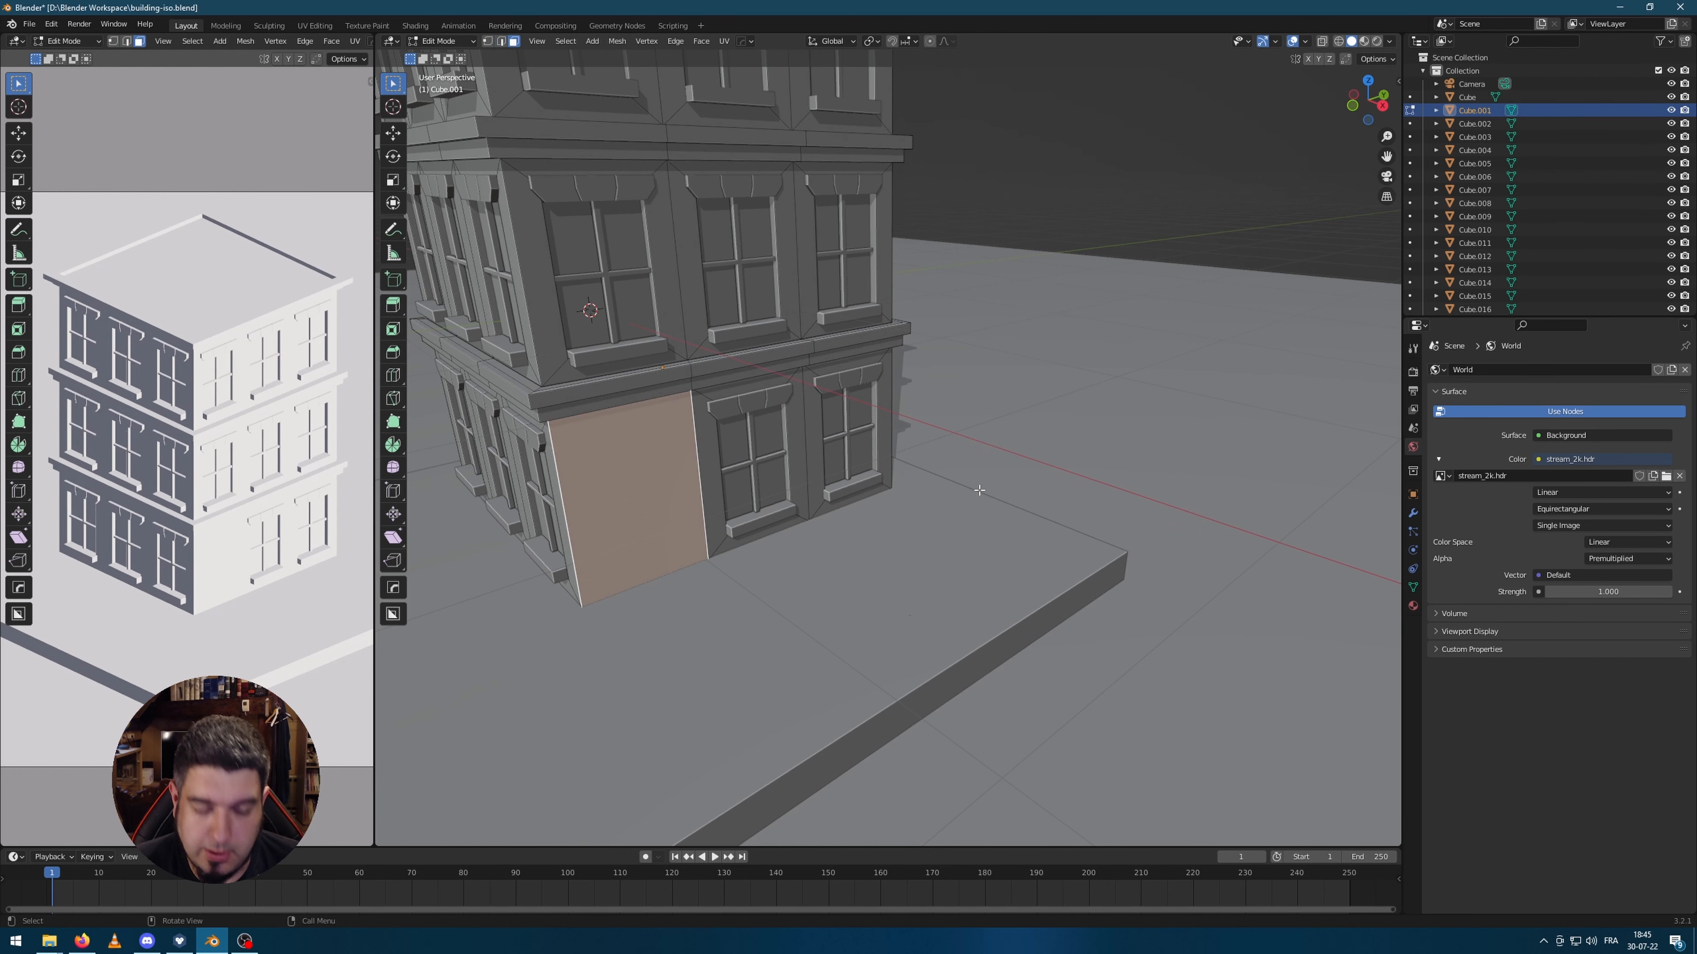
pyautogui.press('i')
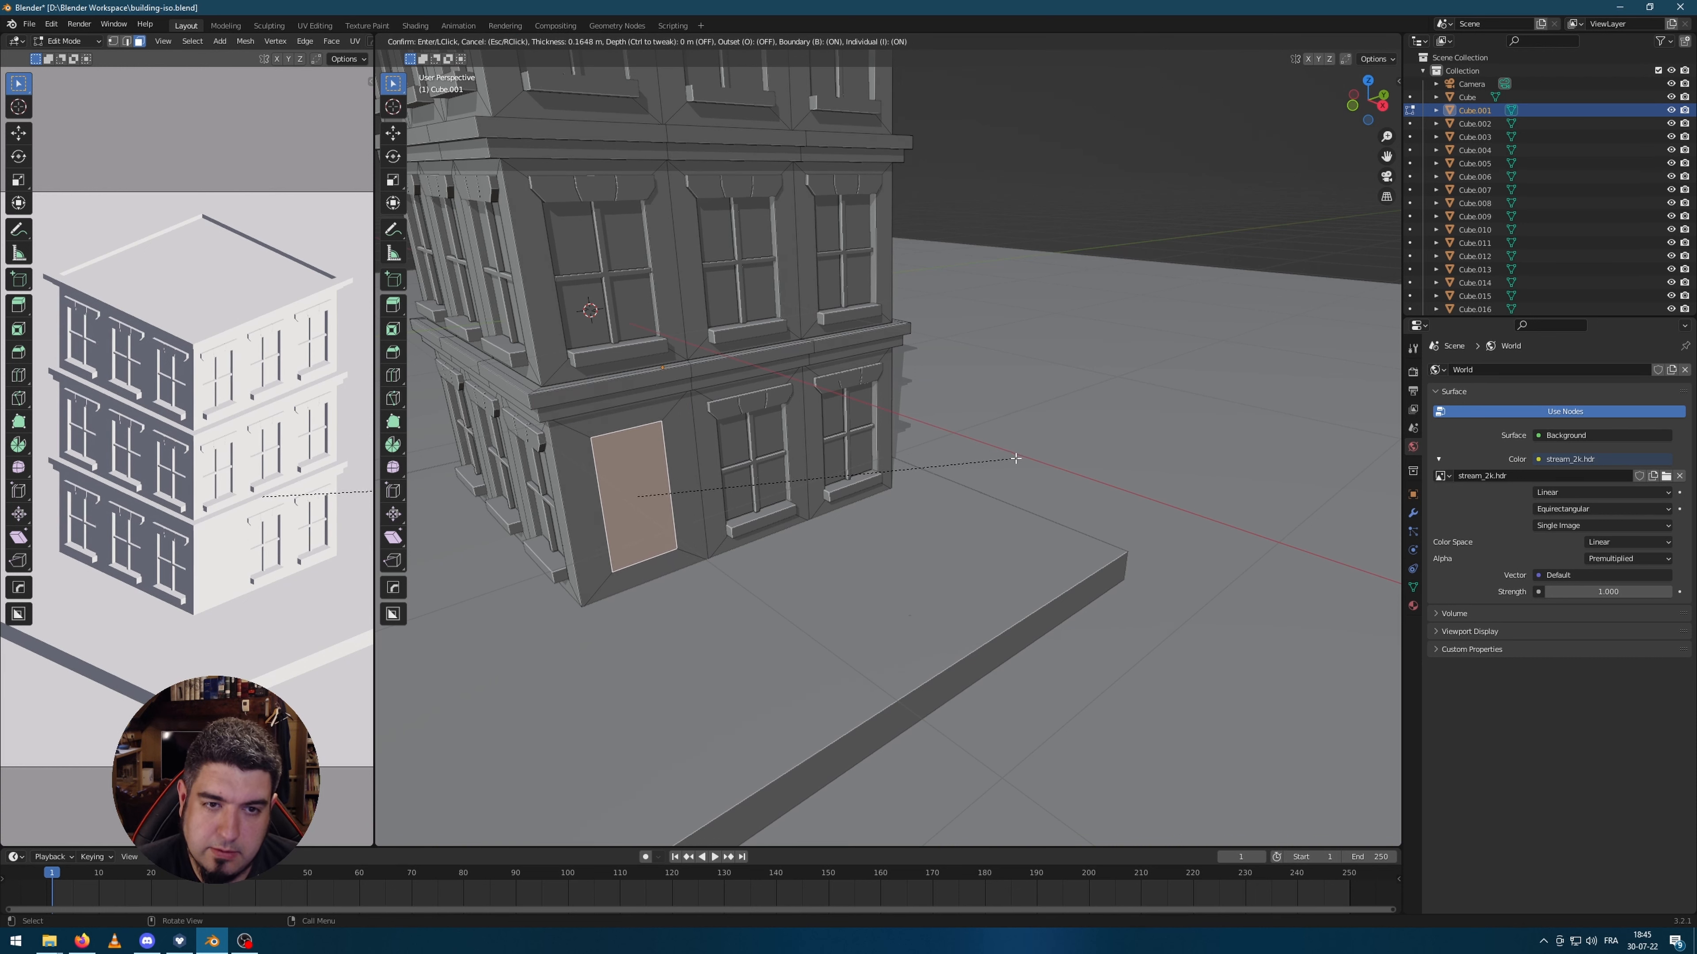
pyautogui.click(1014, 460)
# Step: Move the inset door face down along Z by about 0.13 m towards the wall's base
pyautogui.scroll(2, 601, 461)
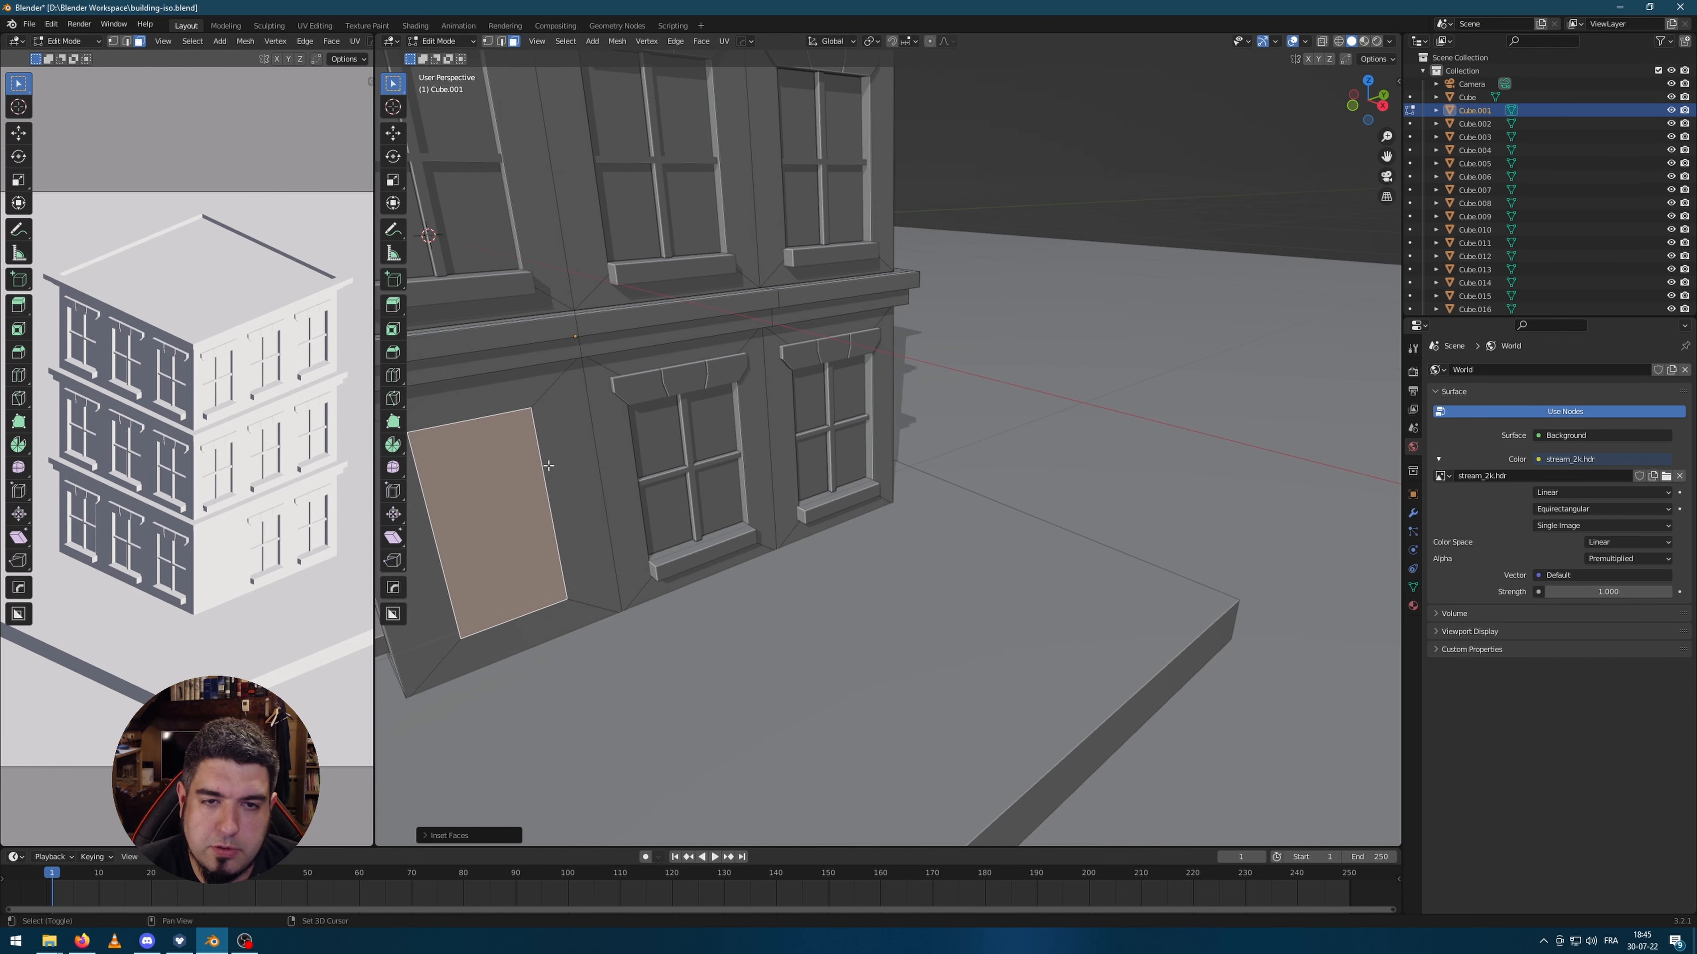
pyautogui.keyDown('shift'); pyautogui.moveTo(548, 449); pyautogui.dragTo(781, 319, button='middle'); pyautogui.keyUp('shift')
pyautogui.scroll(1, 787, 319)
pyautogui.press('g')
pyautogui.press('z')
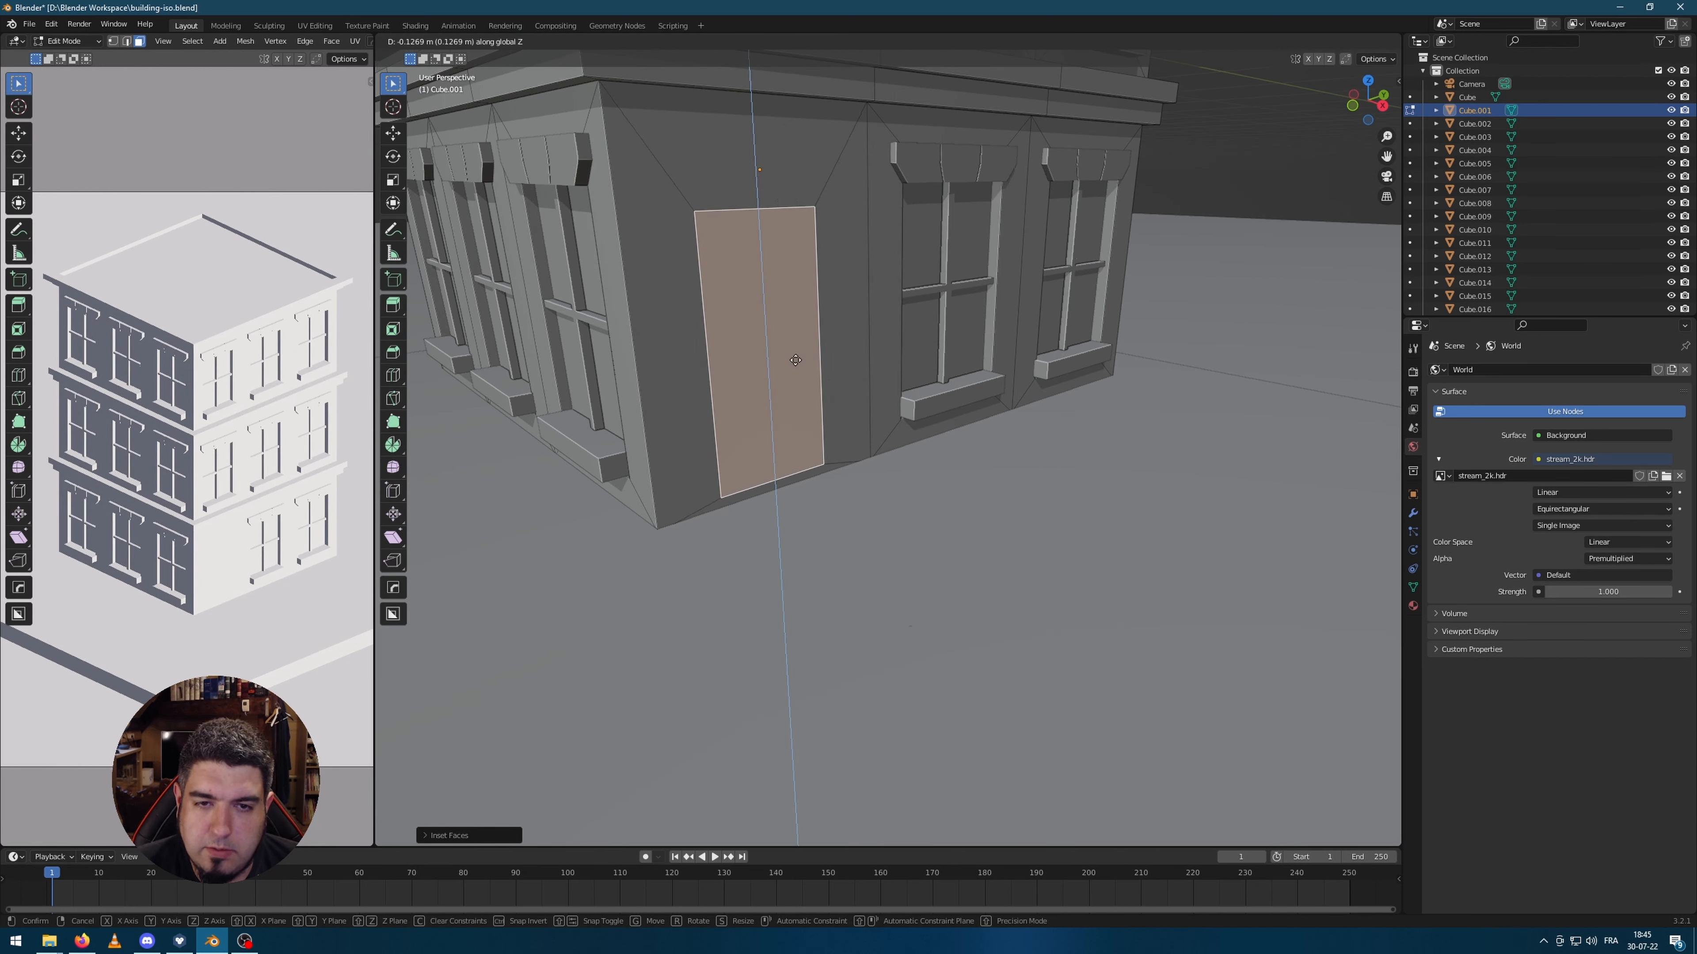
pyautogui.click(800, 370)
# Step: Extrude the door face about 0.09 m into the side wall to form a recessed doorway
pyautogui.moveTo(800, 370); pyautogui.dragTo(831, 395, button='middle')
pyautogui.press('e')
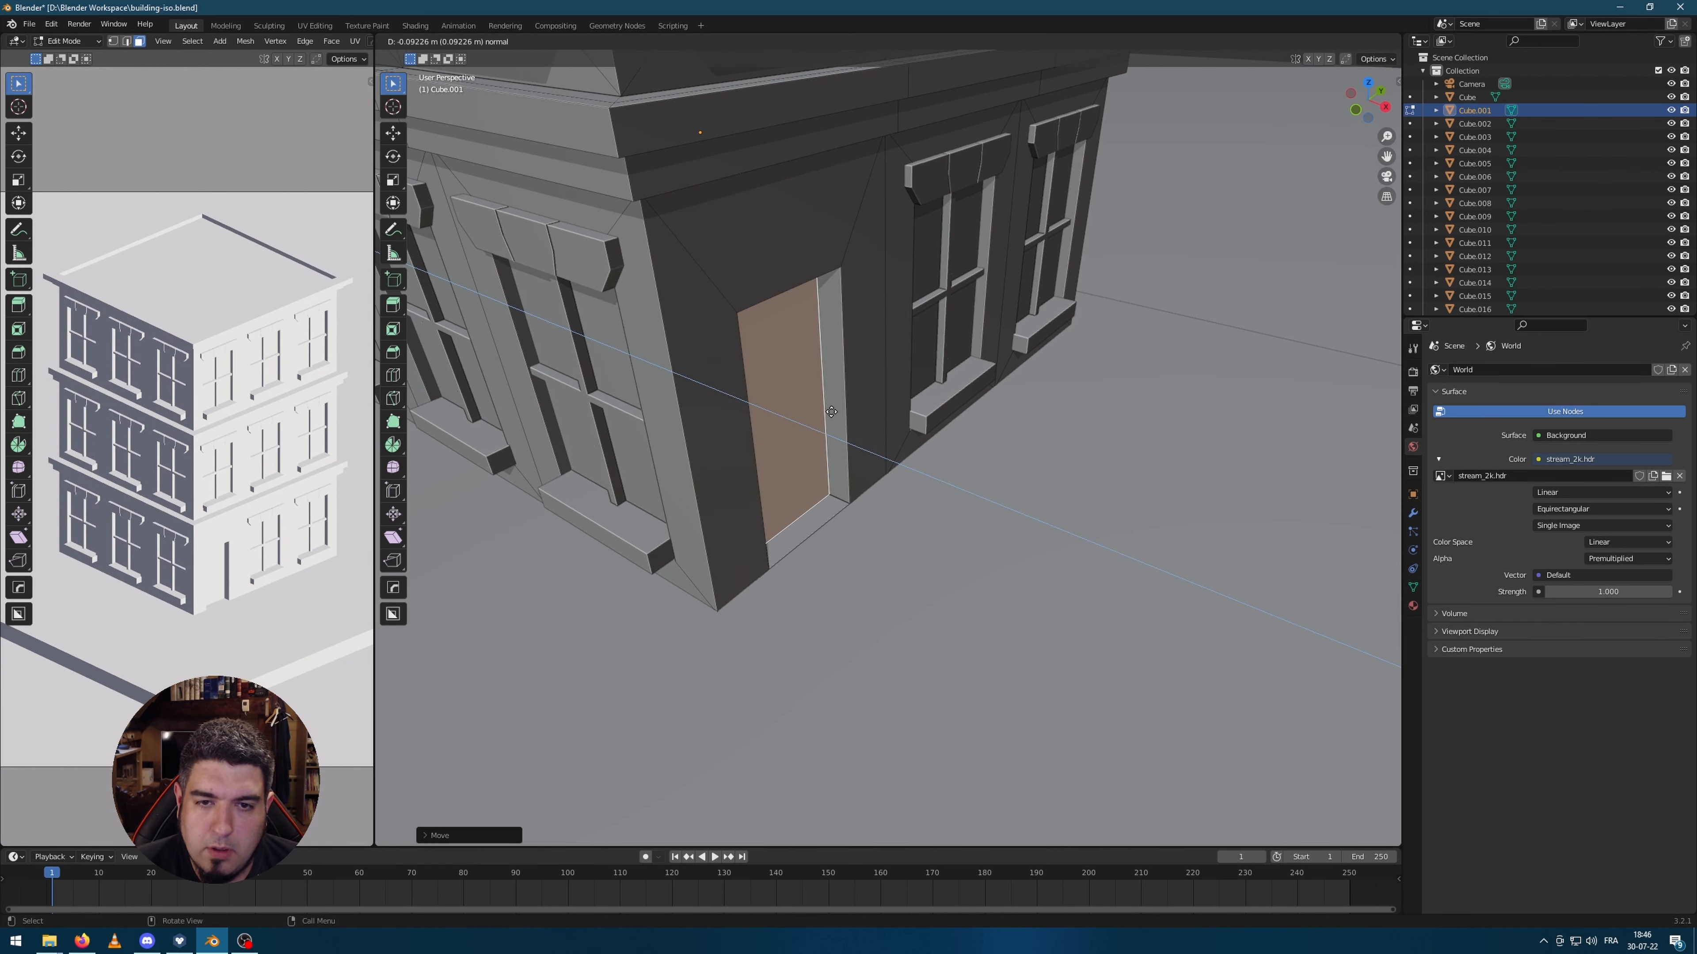
pyautogui.click(835, 411)
pyautogui.moveTo(835, 411); pyautogui.dragTo(992, 481, button='middle')
pyautogui.scroll(2, 917, 469)
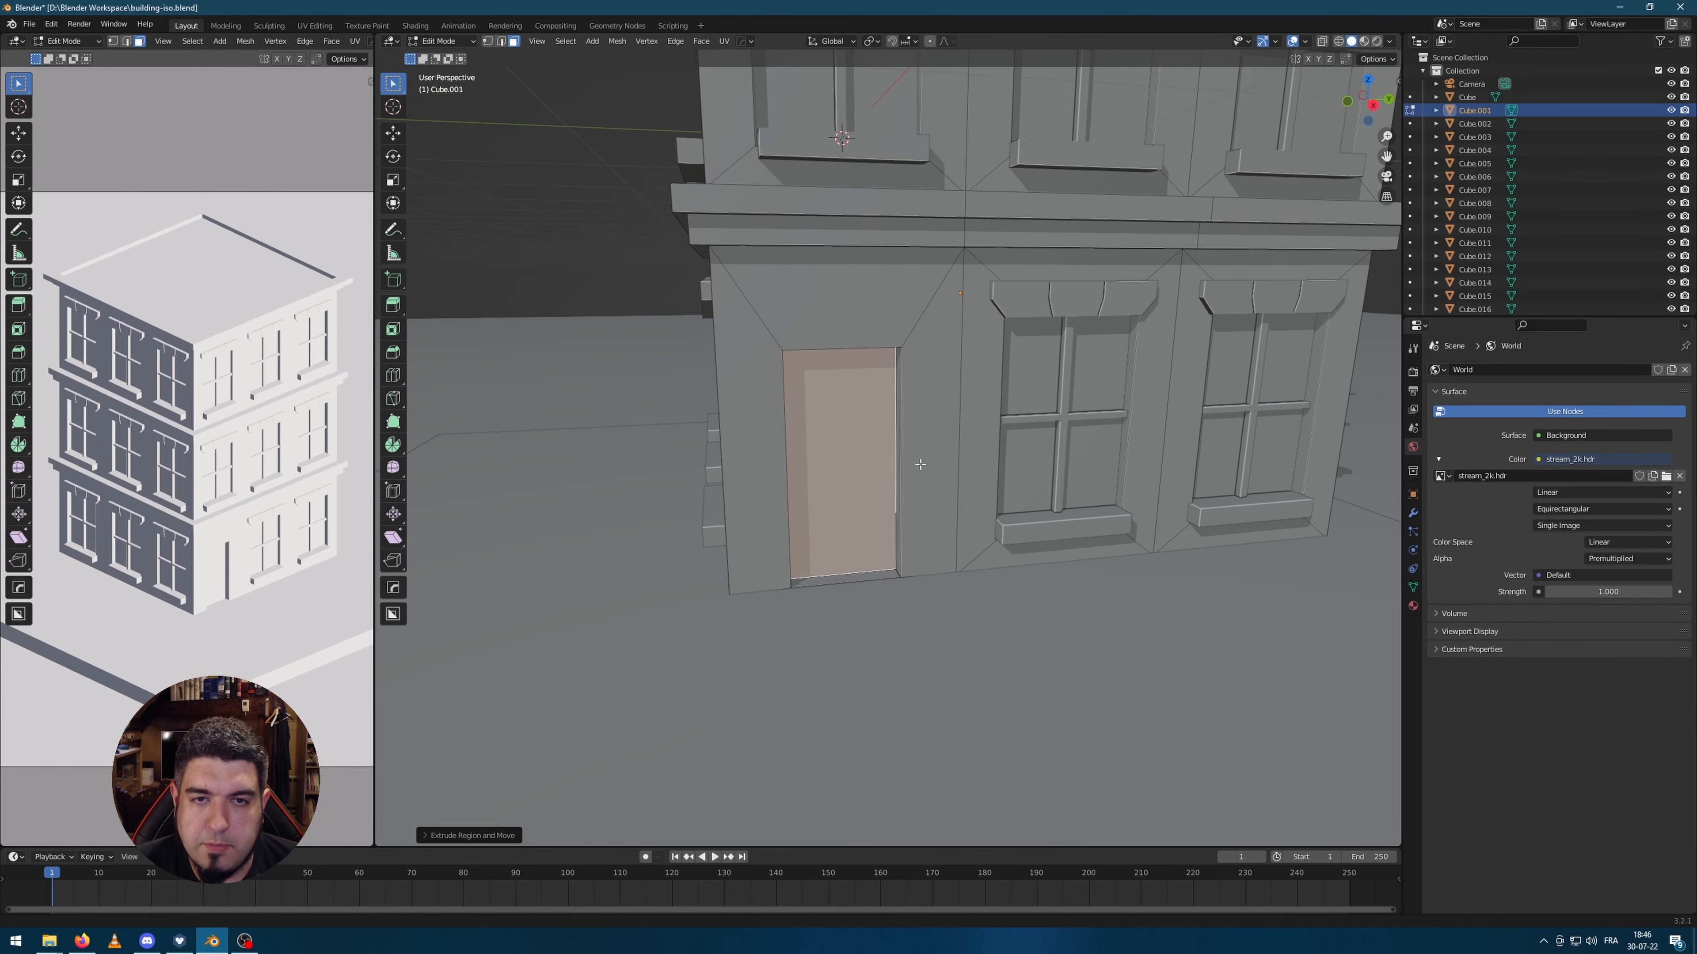
pyautogui.scroll(2, 874, 443)
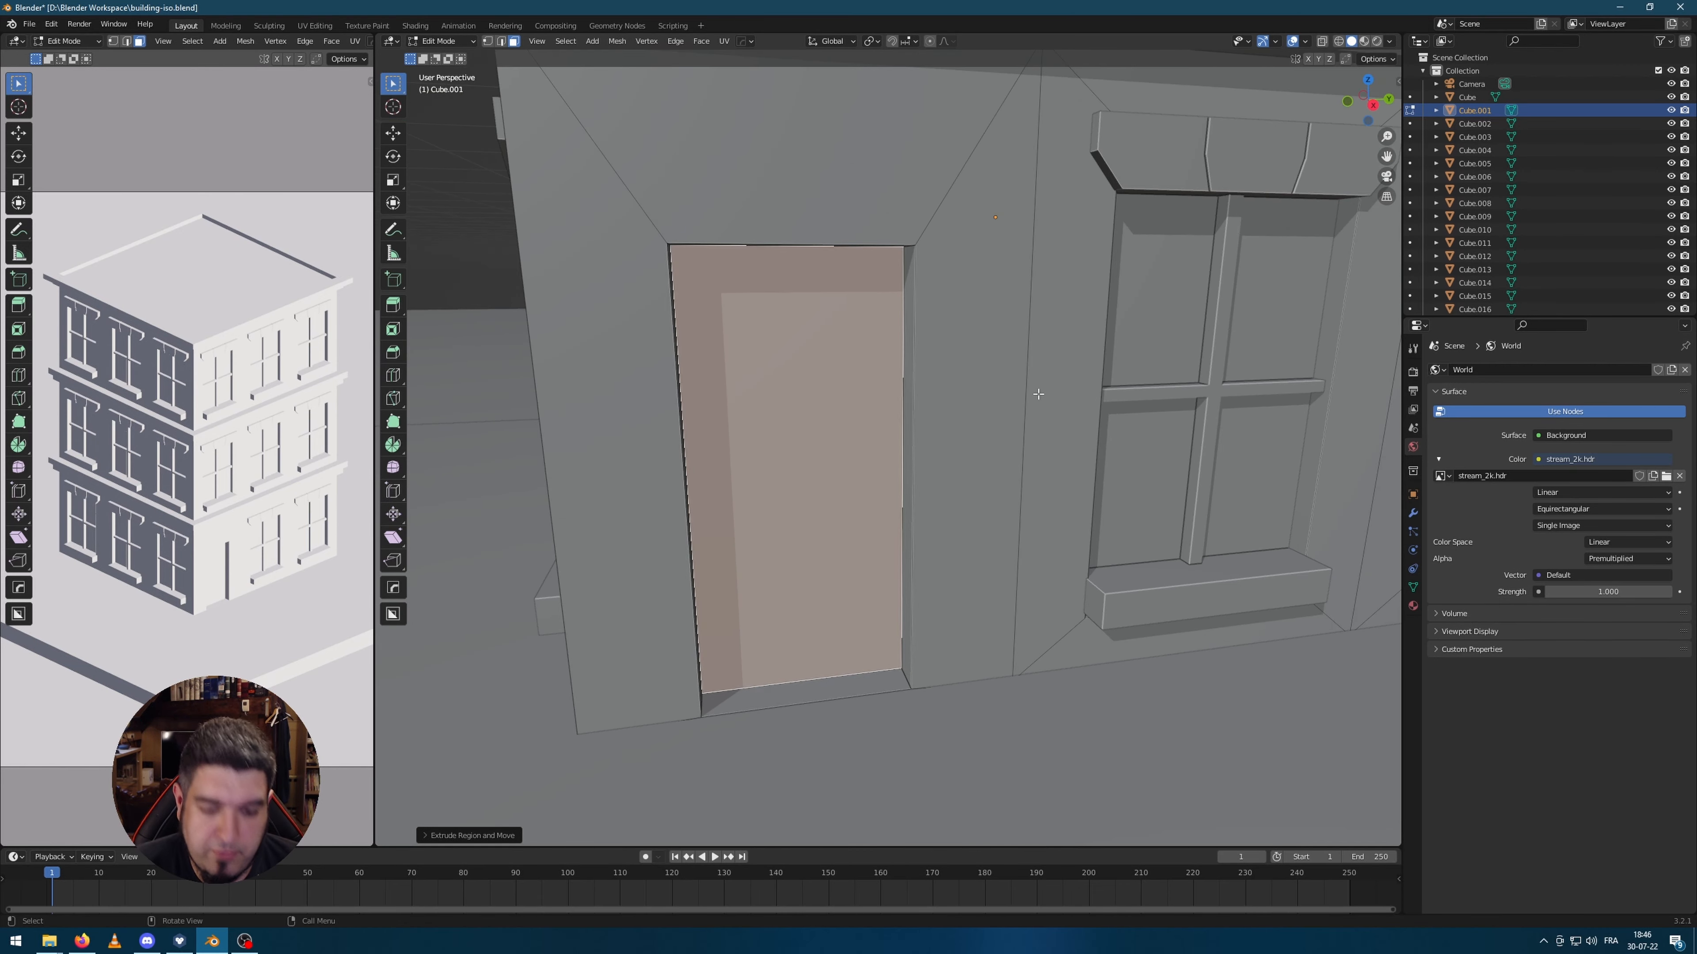
# Step: Inset the recessed door face, scale it to about 0.6 along Z and raise it into a window panel in the door's upper part
pyautogui.press('i')
pyautogui.click(1020, 416)
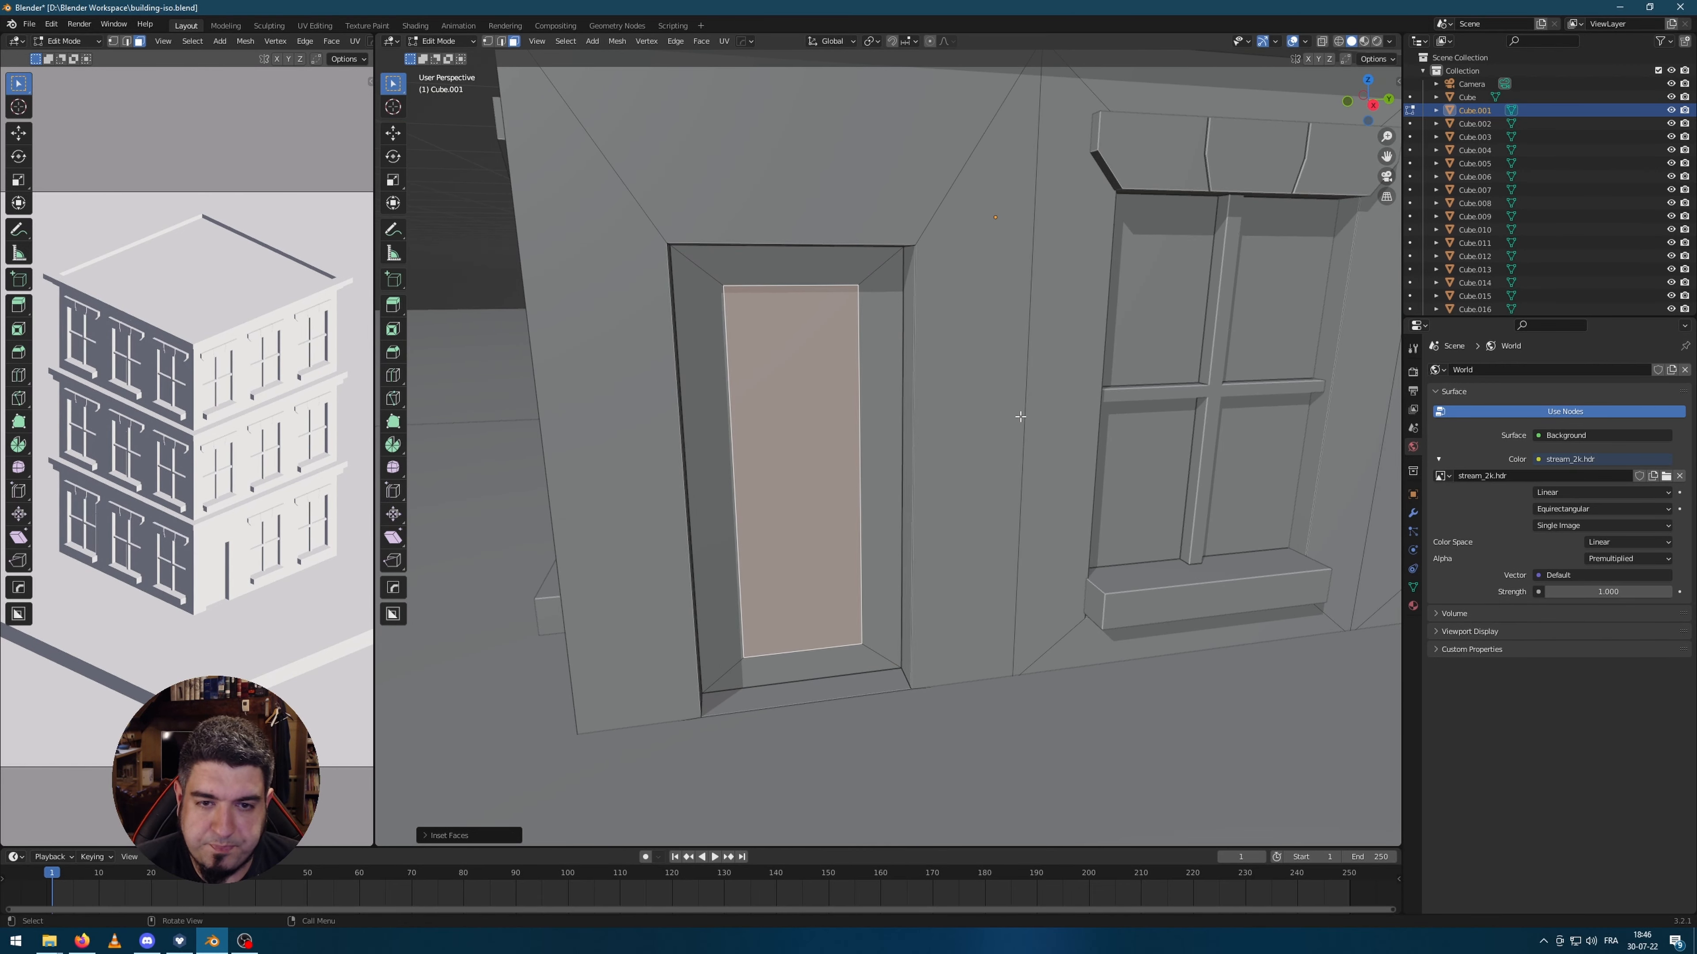
pyautogui.press('s')
pyautogui.press('z')
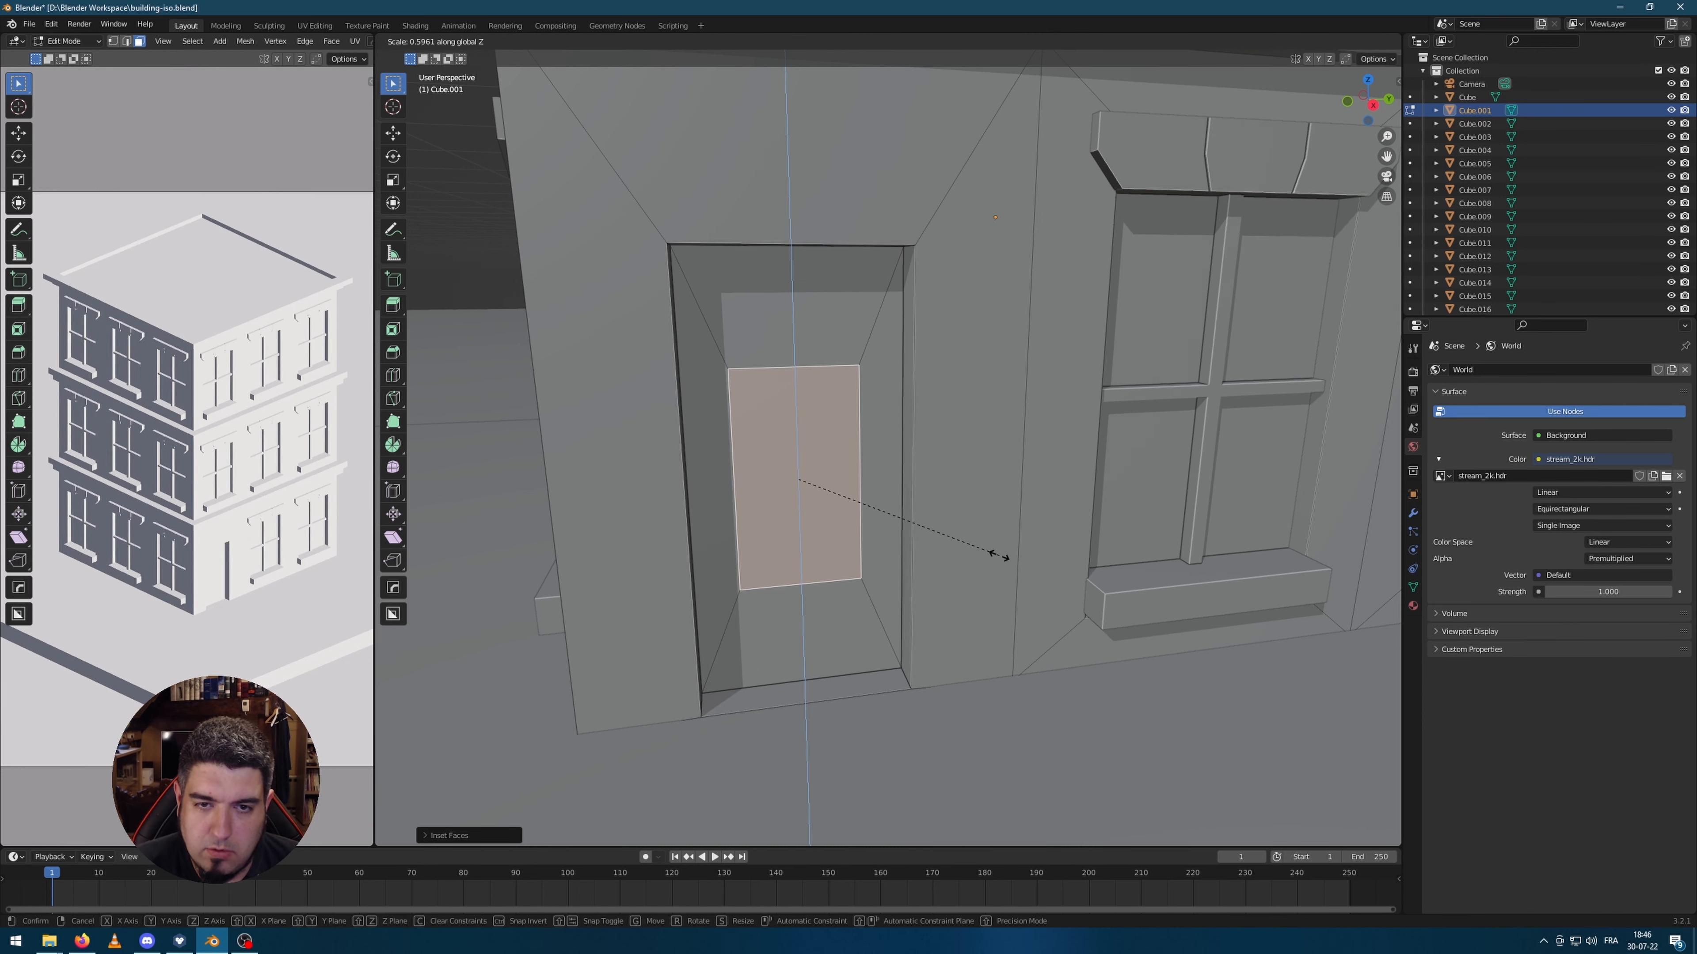
pyautogui.click(998, 554)
pyautogui.press('g')
pyautogui.press('z')
pyautogui.click(883, 434)
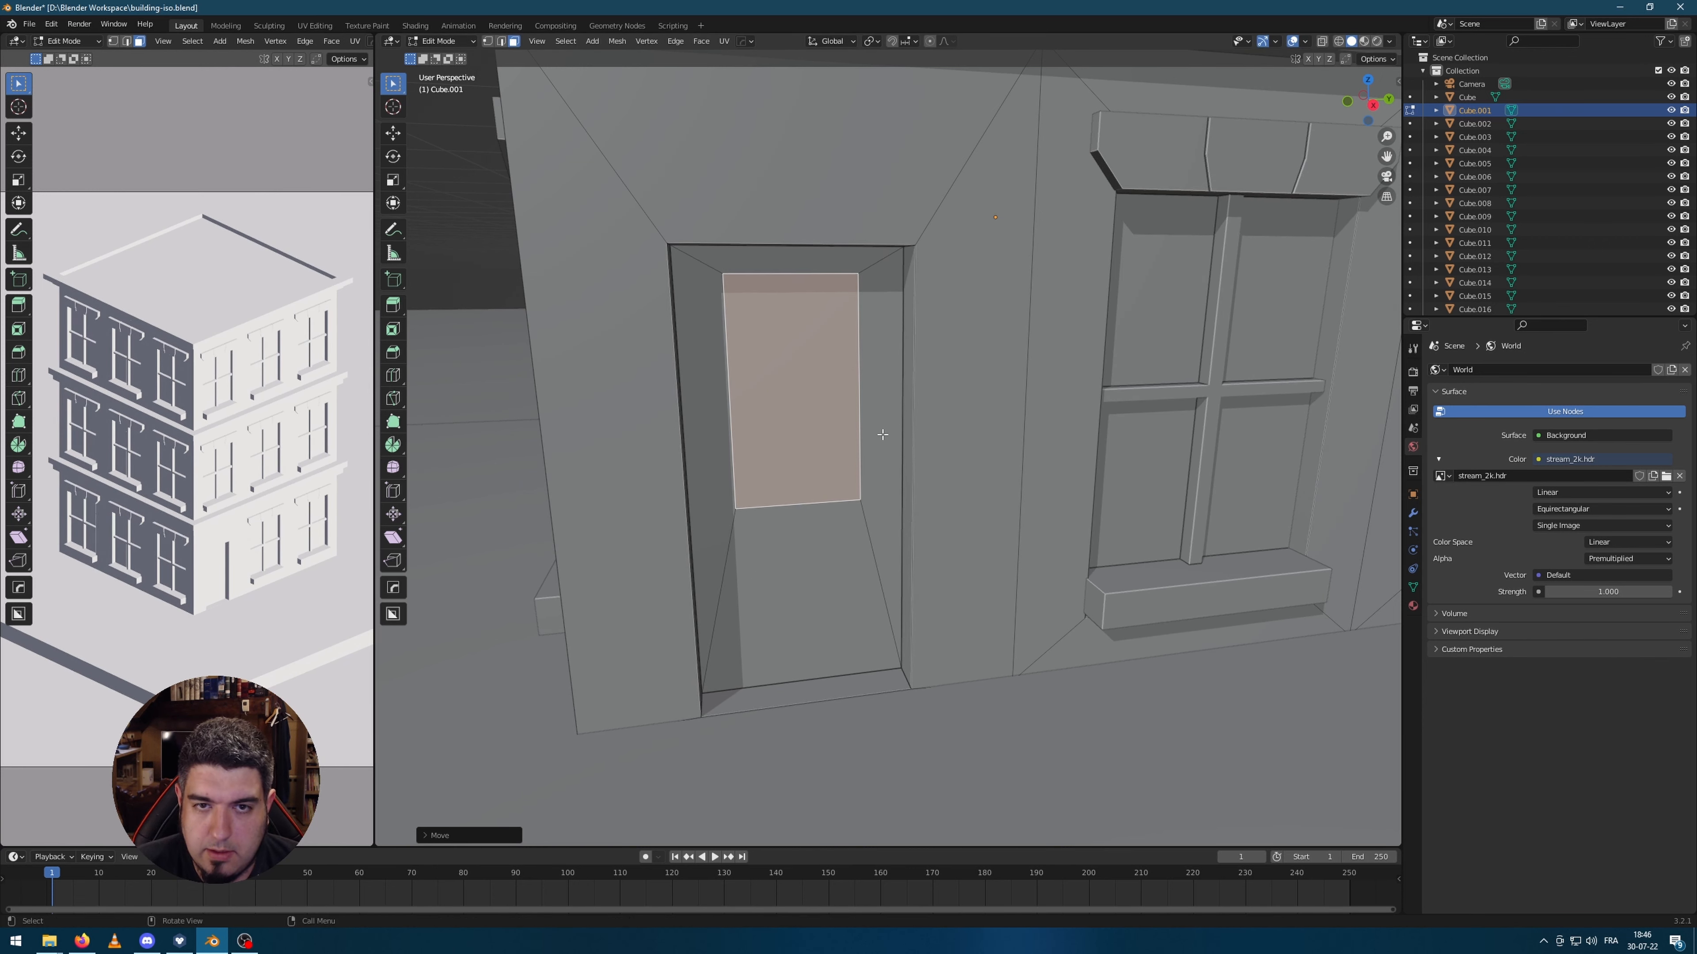
# Step: Extrude the door's window panel outward by about 0.019 m
pyautogui.moveTo(882, 435); pyautogui.dragTo(928, 454, button='middle')
pyautogui.press('e')
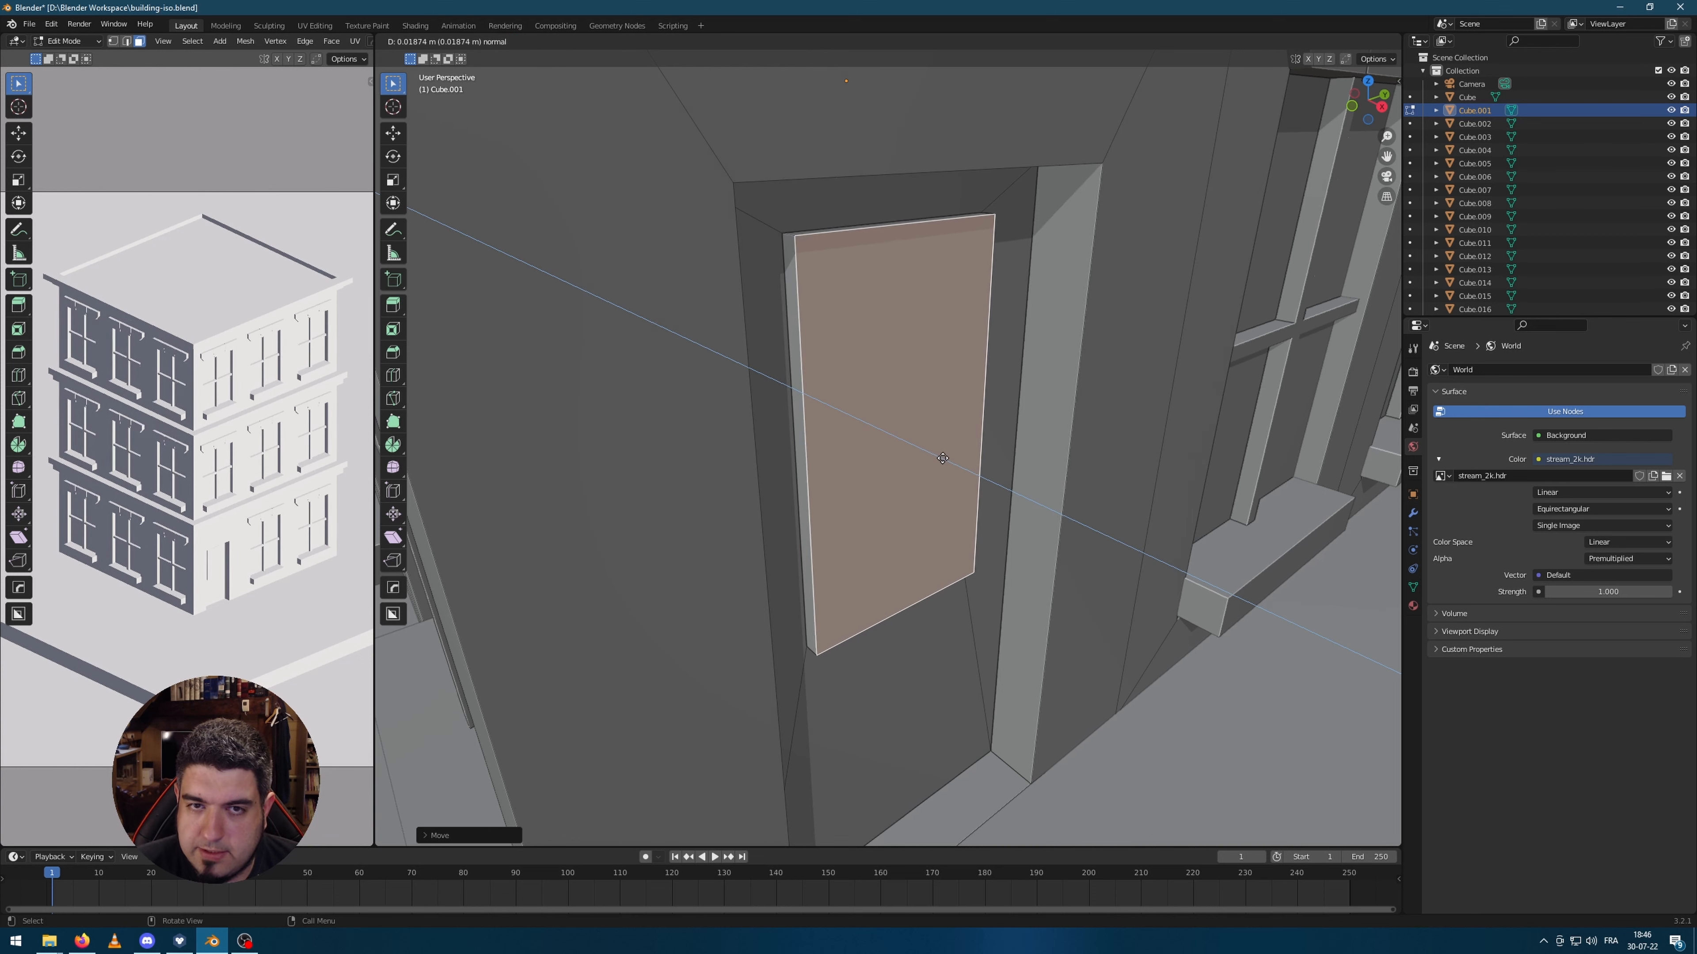
pyautogui.click(940, 459)
pyautogui.rightClick(951, 460)
pyautogui.click(959, 462)
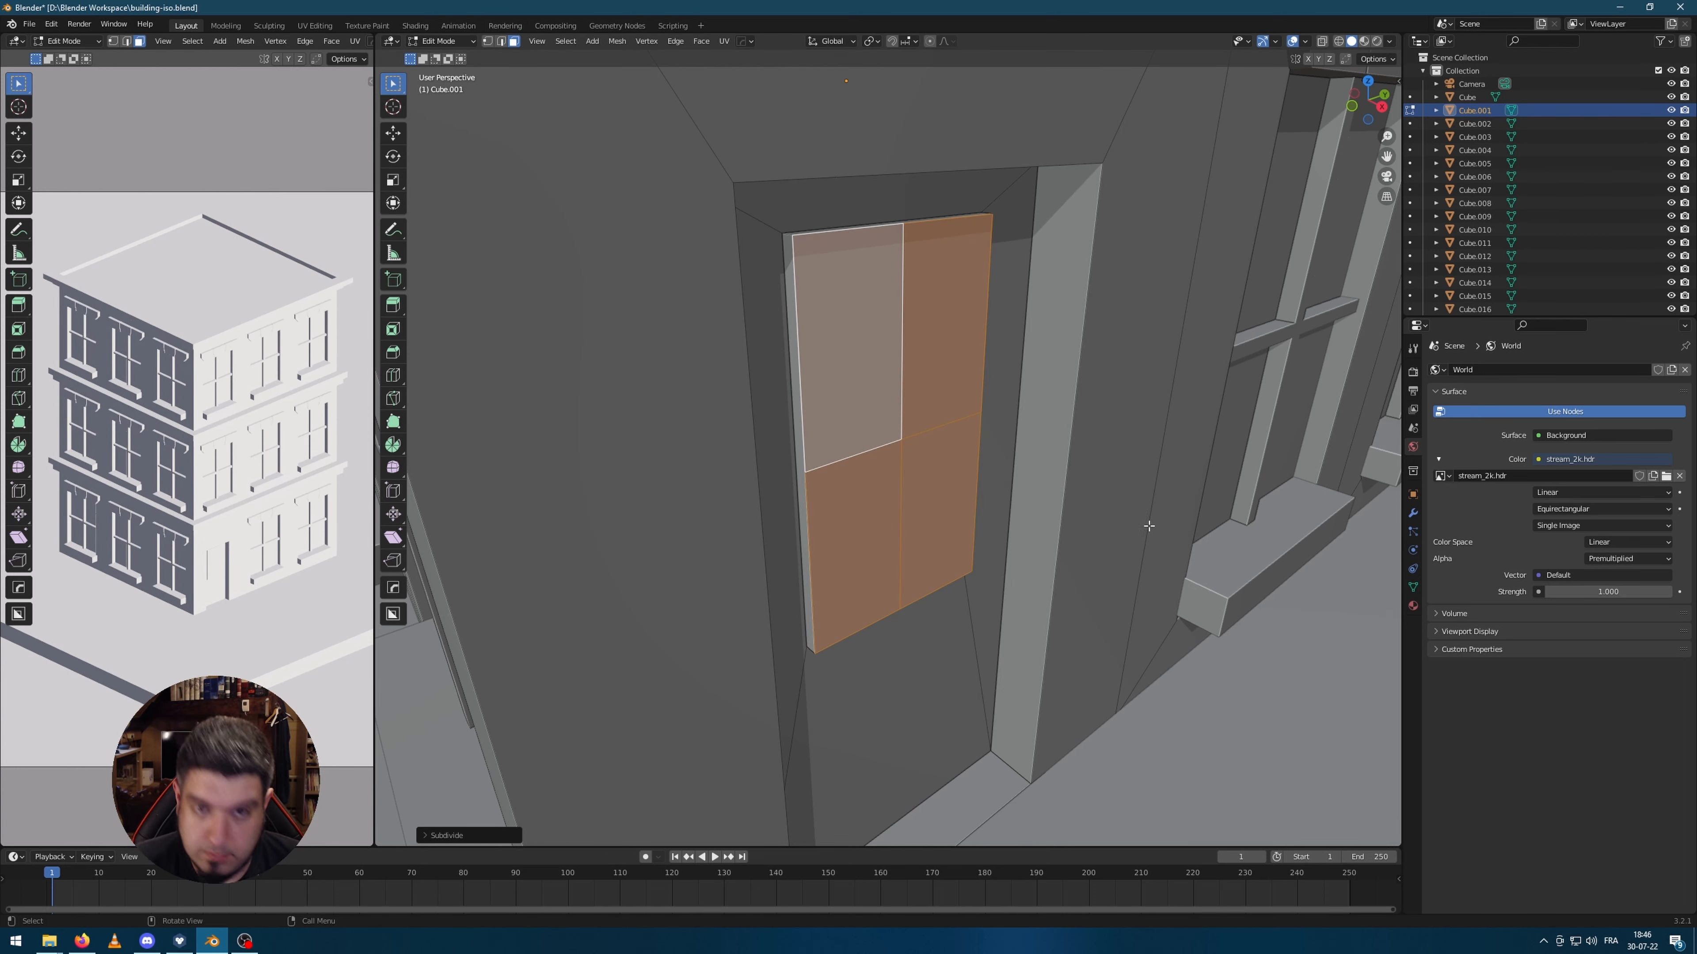
pyautogui.hotkey('ctrl', 'z')
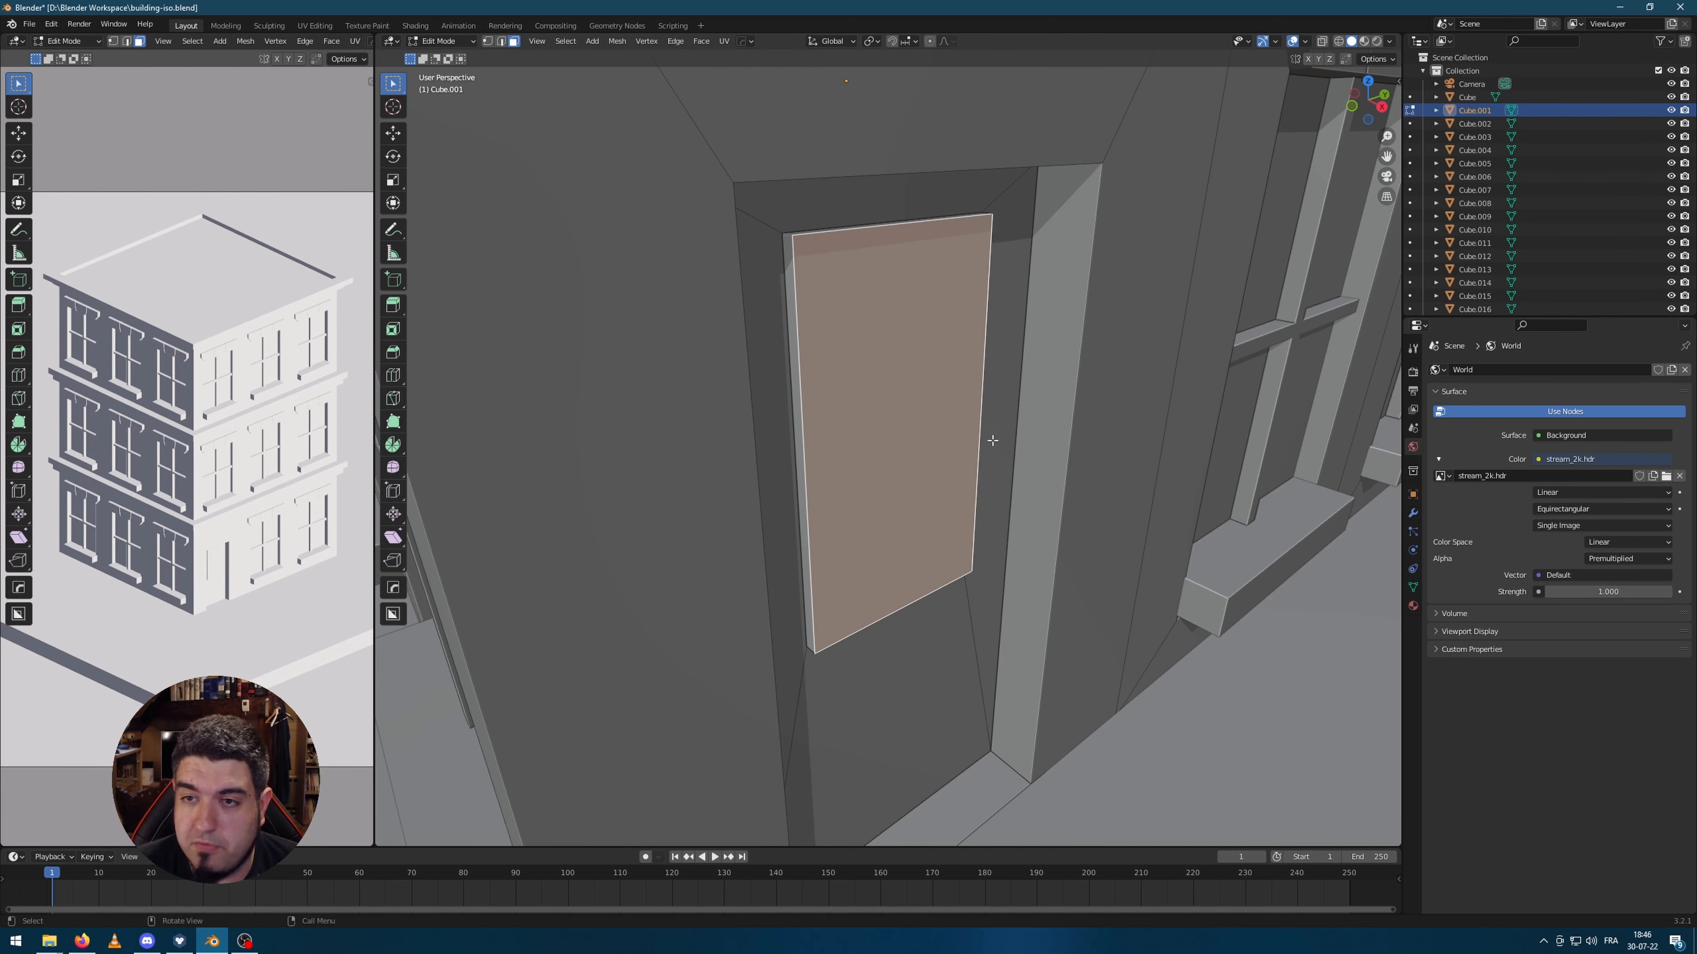
# Step: Inset the raised window panel by about 0.005 m and extrude the inner face inward to leave a thin frame
pyautogui.press('i')
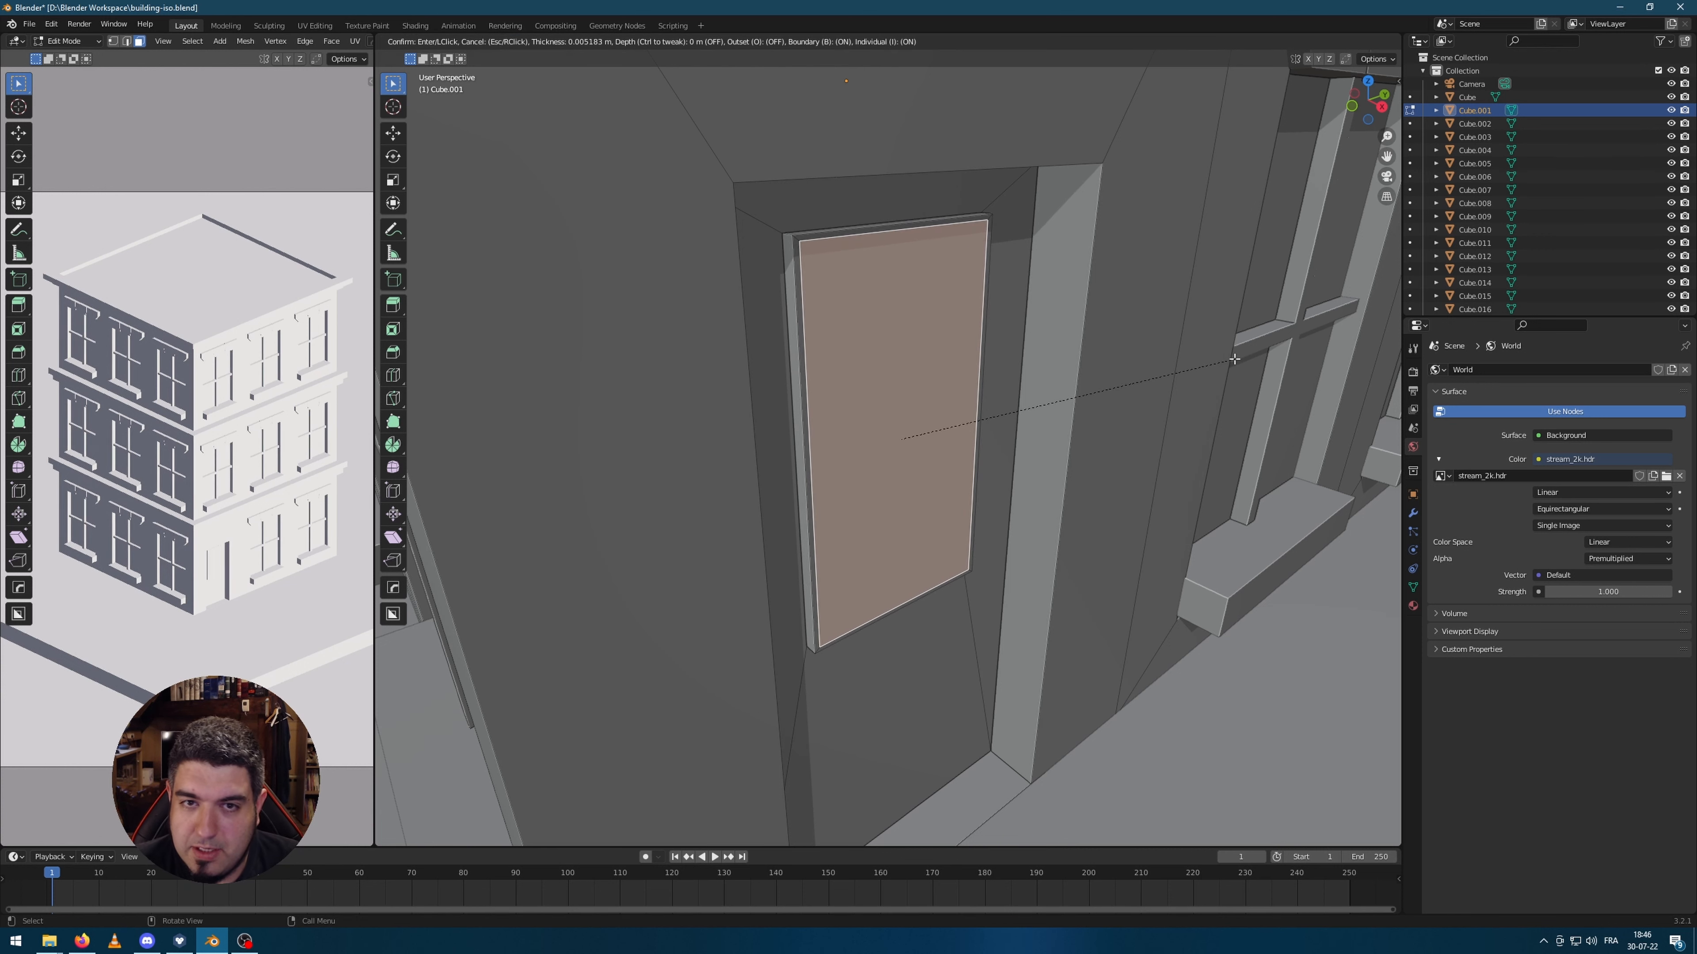
pyautogui.click(1220, 378)
pyautogui.press('e')
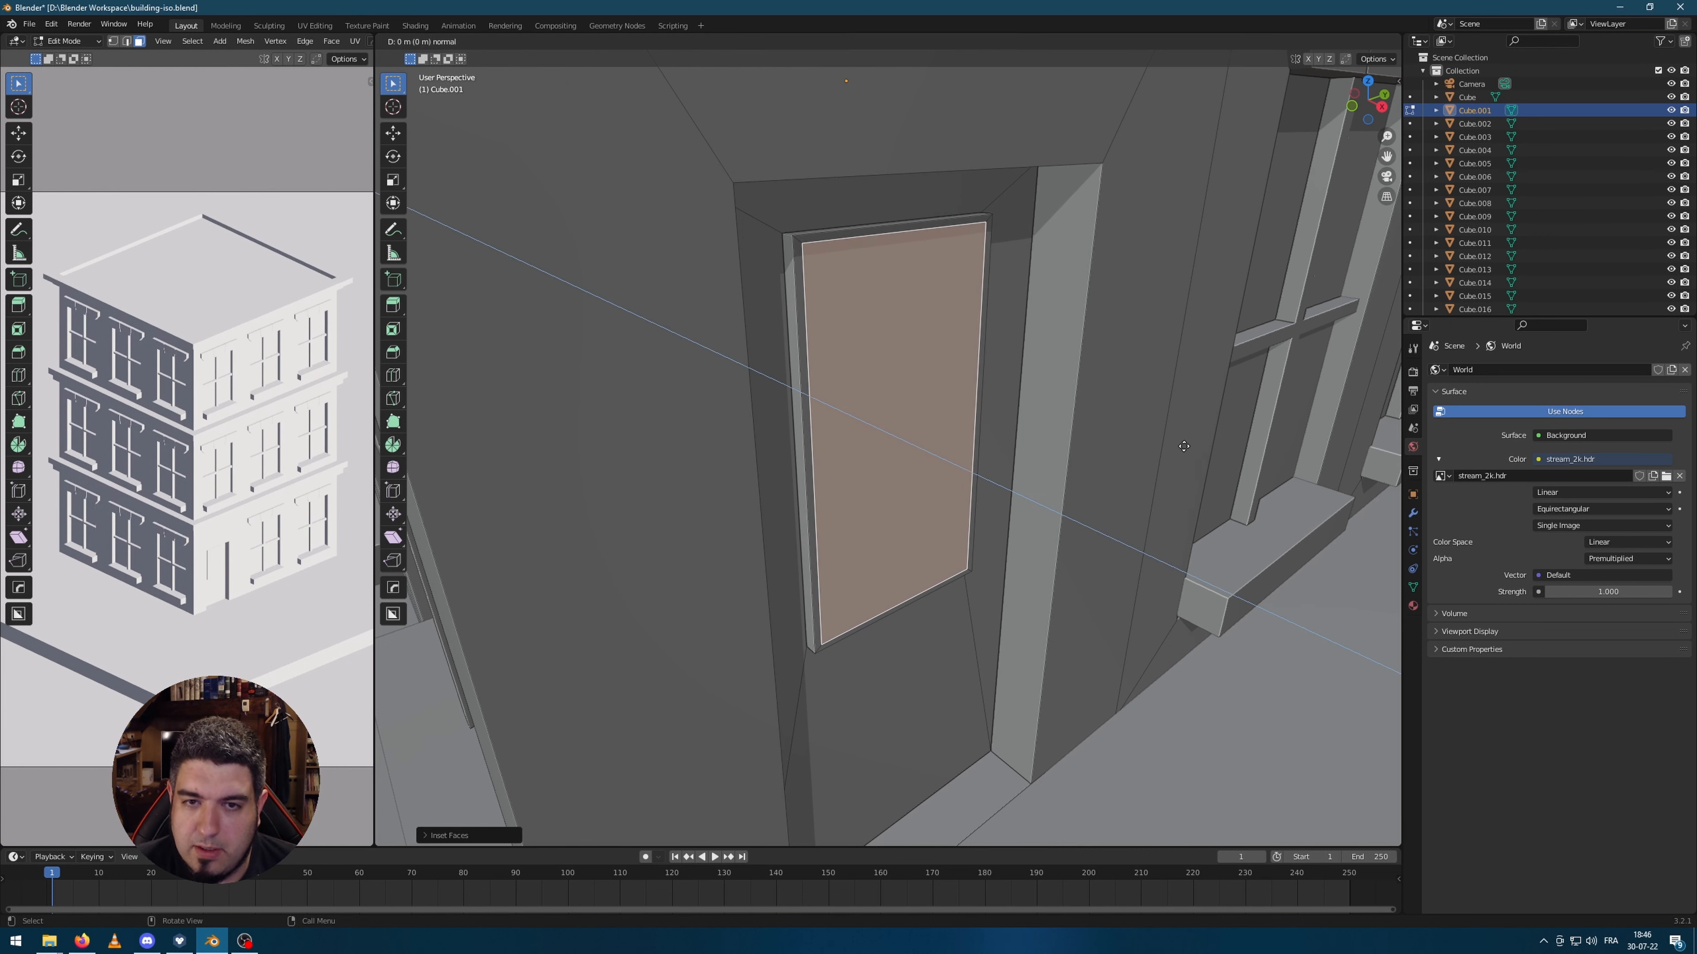
pyautogui.click(980, 435)
# Step: Subdivide the recessed pane into four and bevel the crossing edges into narrow strips for the glazing bars
pyautogui.rightClick(884, 373)
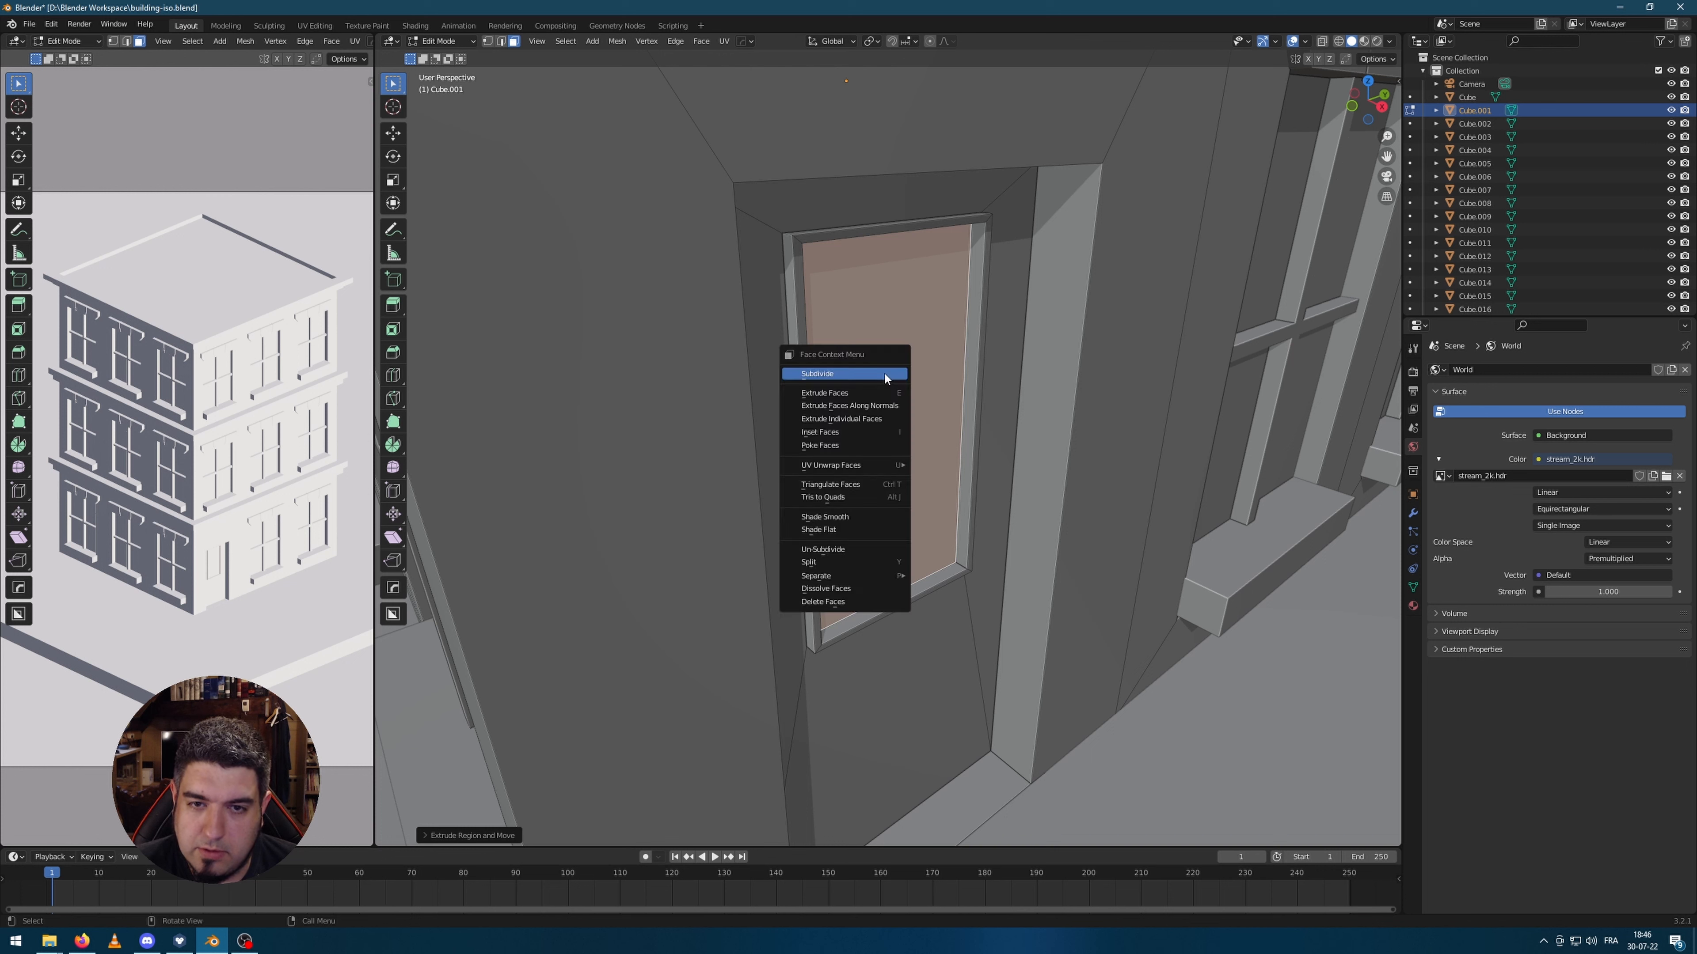
pyautogui.click(885, 373)
pyautogui.press('2')
pyautogui.click(893, 369)
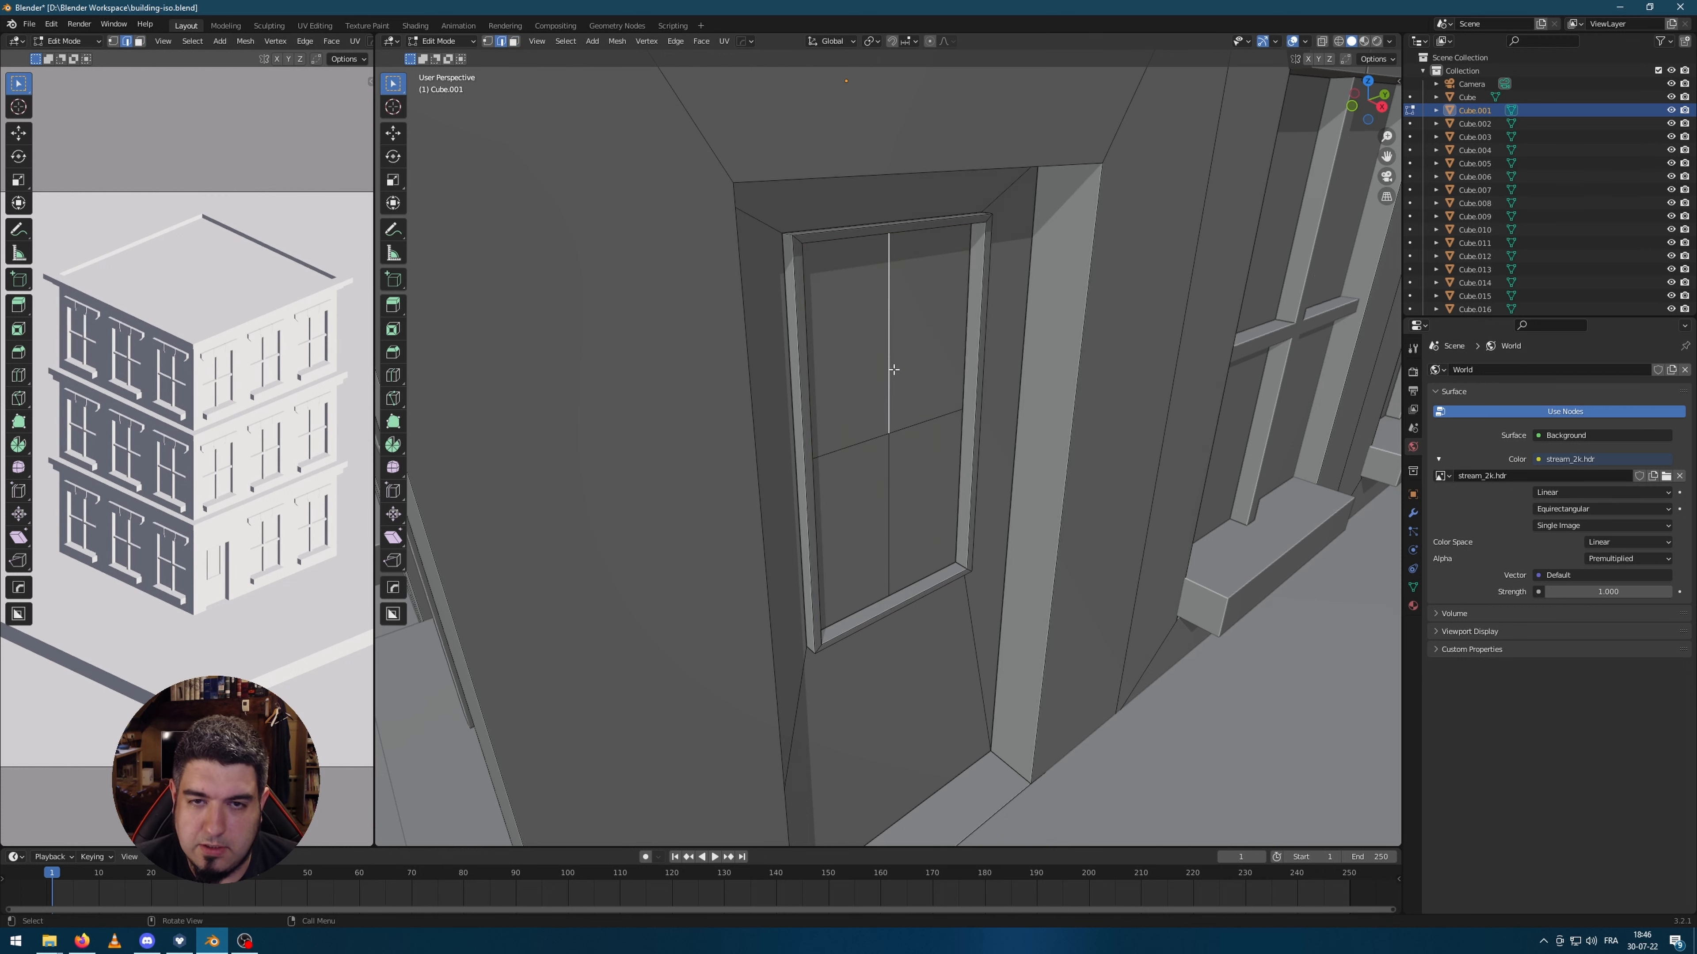
pyautogui.hotkey('ctrl', 'b')
pyautogui.click(982, 463)
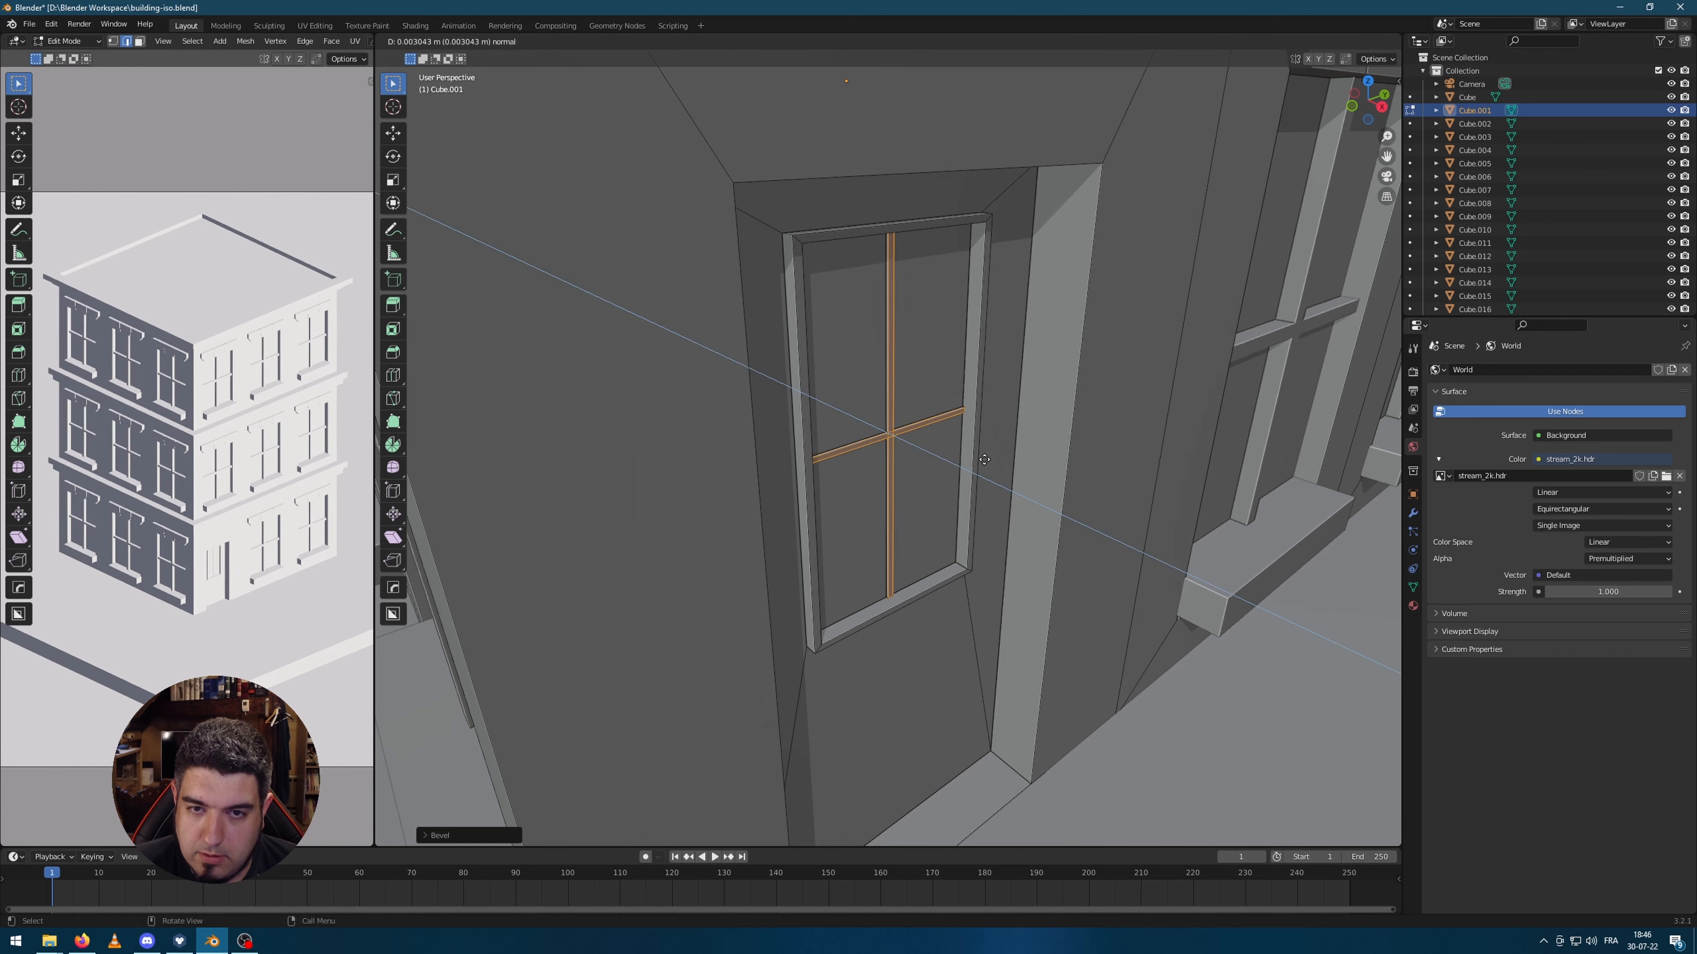
# Step: Extrude the bevelled cross strips outward by about 0.003 m to form the door window's glazing bars
pyautogui.press('e')
pyautogui.click(986, 461)
pyautogui.moveTo(988, 463); pyautogui.dragTo(1023, 451, button='middle')
pyautogui.press('Tab')
pyautogui.moveTo(955, 551); pyautogui.dragTo(920, 531, button='middle')
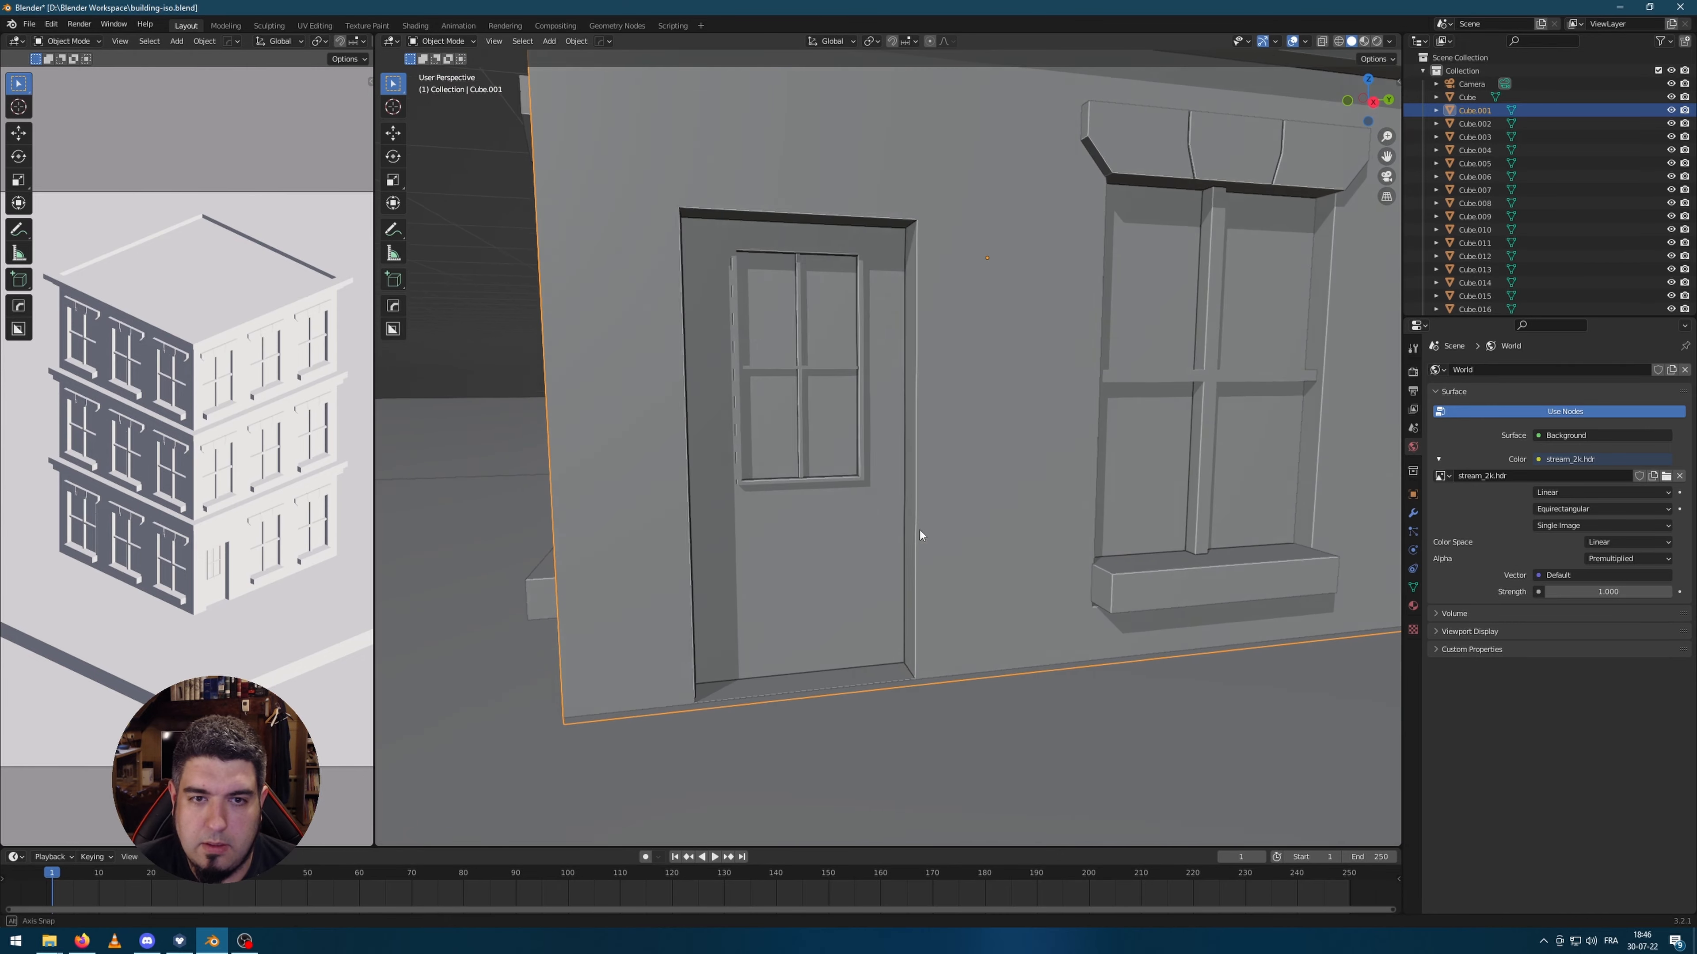
# Step: Select all faces of the door's window, including its panes, glazing bars, frame and outer sides, without the surrounding door faces
pyautogui.press('Tab')
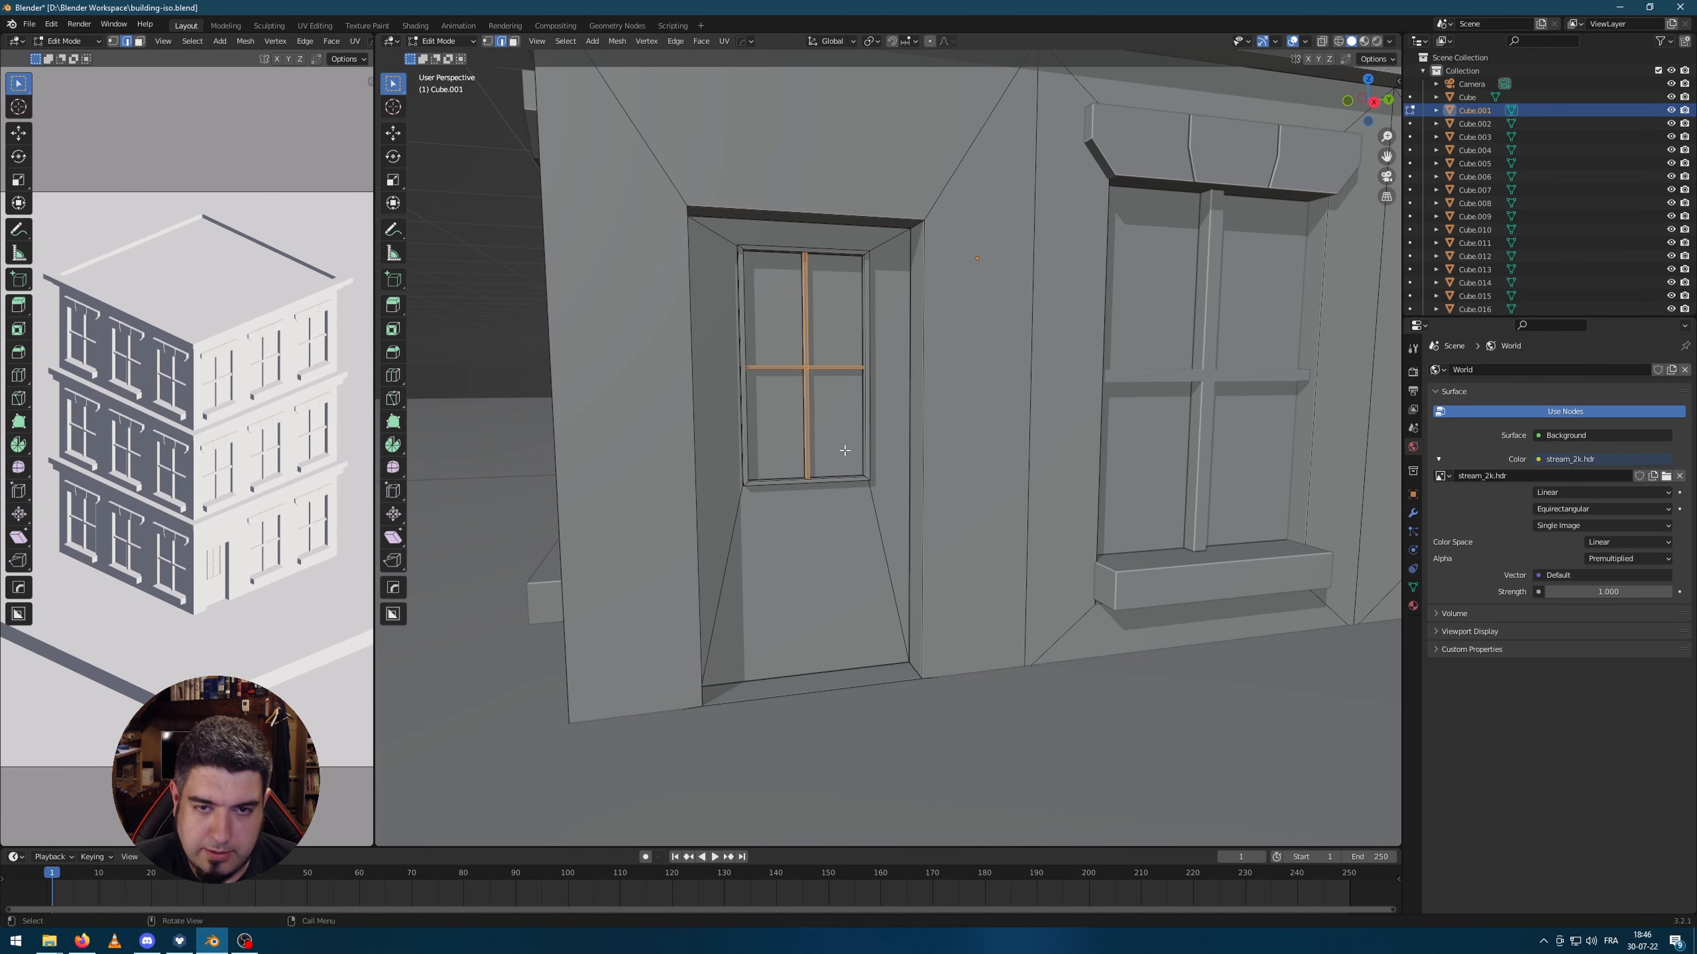
pyautogui.scroll(3, 793, 448)
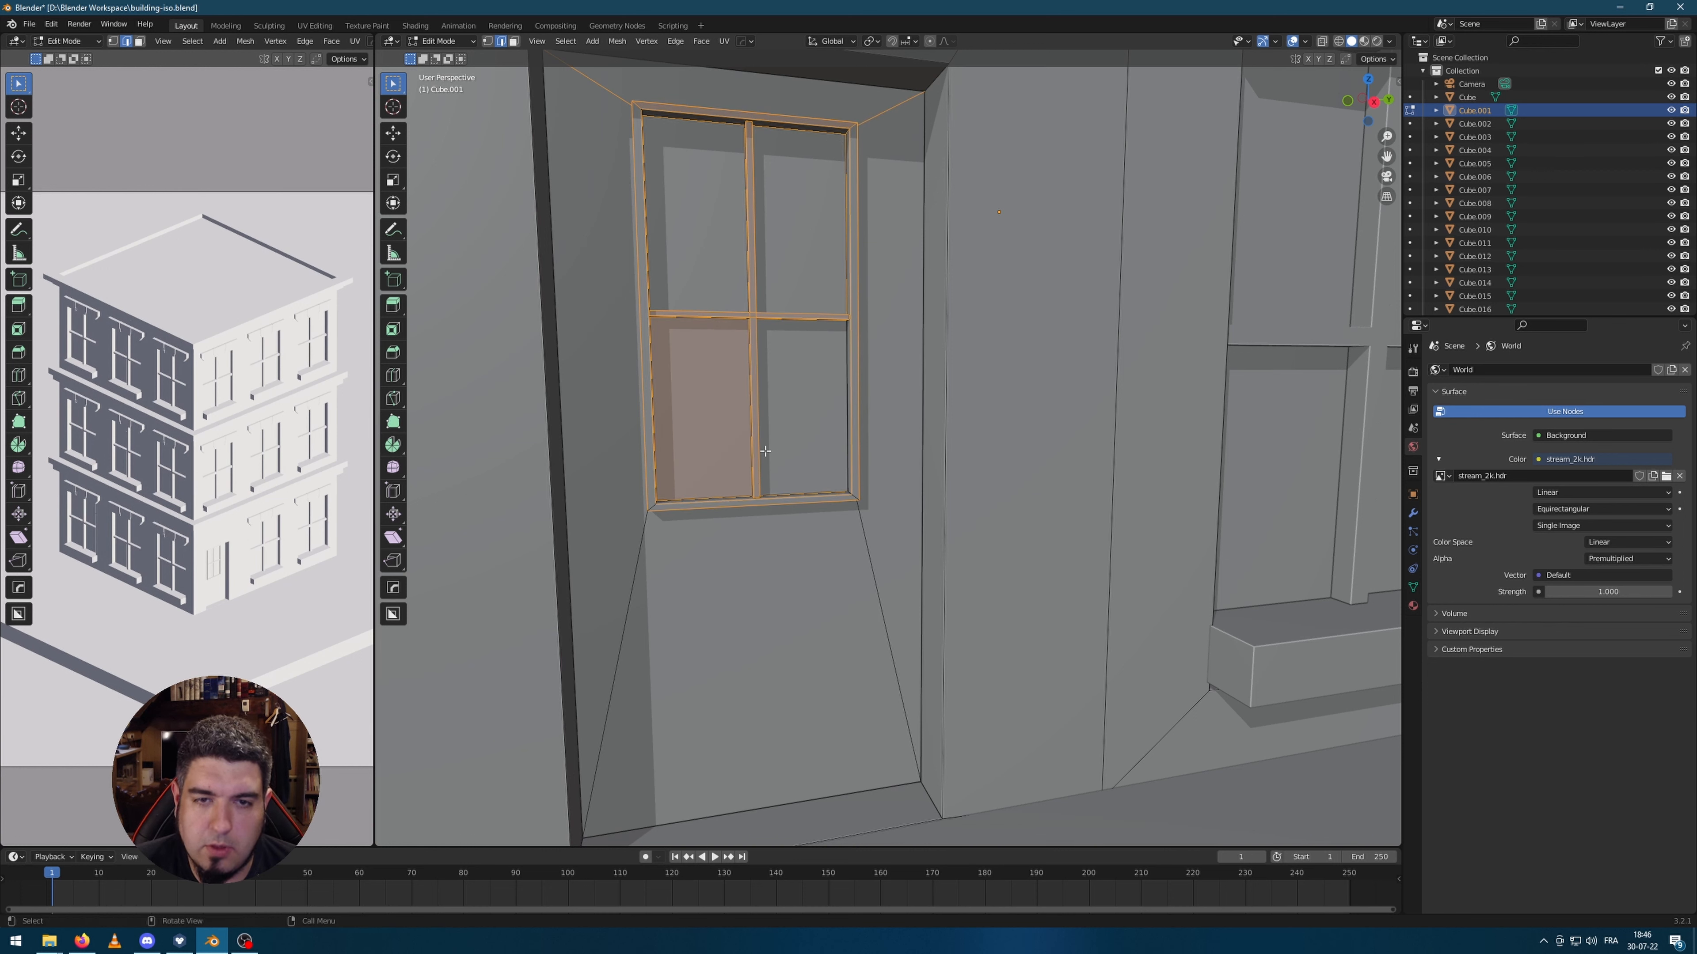
pyautogui.click(514, 41)
pyautogui.moveTo(754, 278)
pyautogui.mouseDown()
pyautogui.moveTo(756, 256)
pyautogui.moveTo(747, 299)
pyautogui.moveTo(835, 296)
pyautogui.mouseUp()
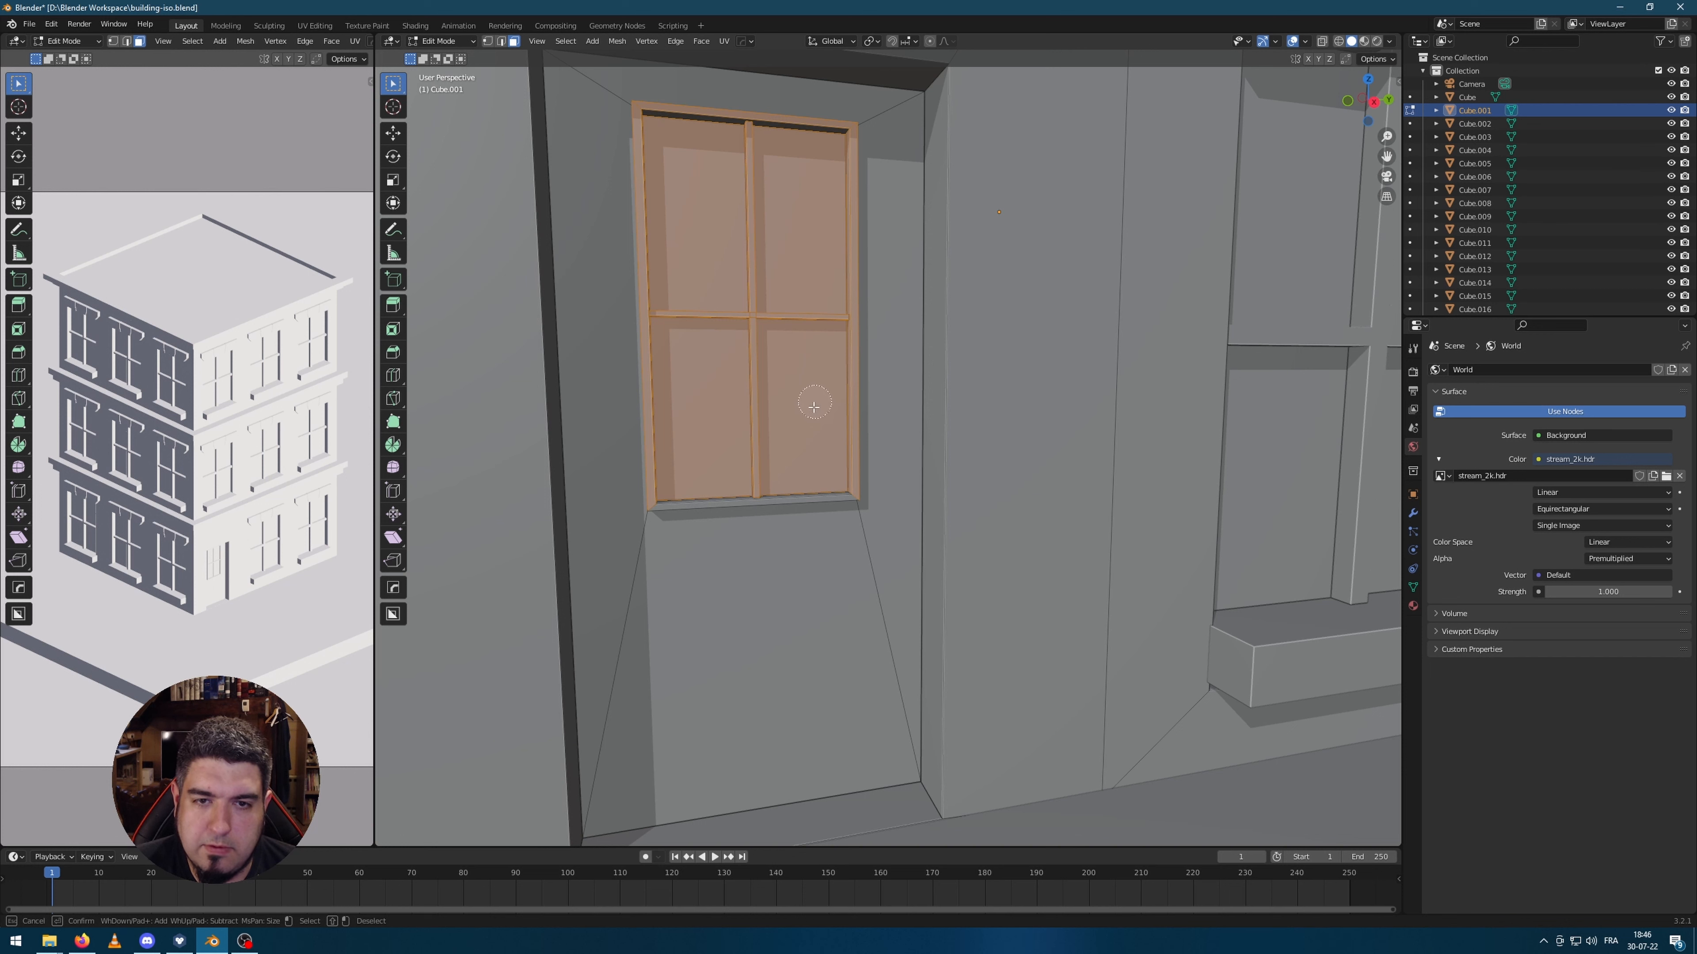
pyautogui.moveTo(813, 407); pyautogui.dragTo(726, 490)
pyautogui.keyDown('shift'); pyautogui.moveTo(761, 570); pyautogui.dragTo(724, 639); pyautogui.keyUp('shift')
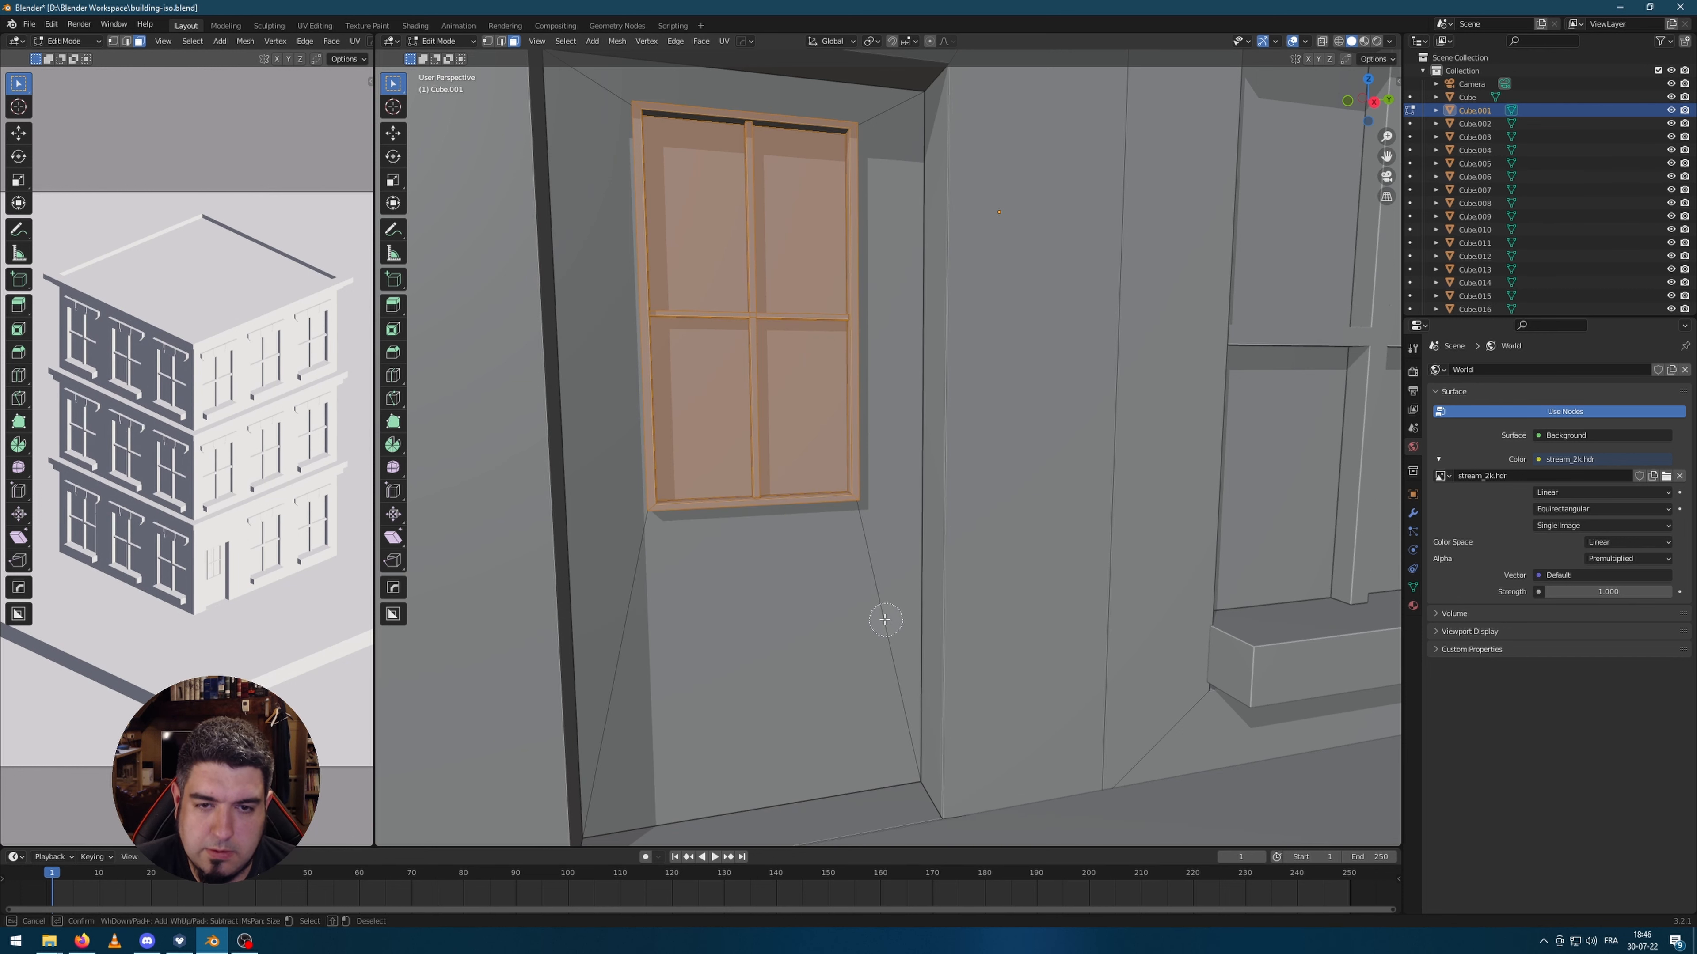
pyautogui.moveTo(720, 589); pyautogui.dragTo(827, 510, button='middle')
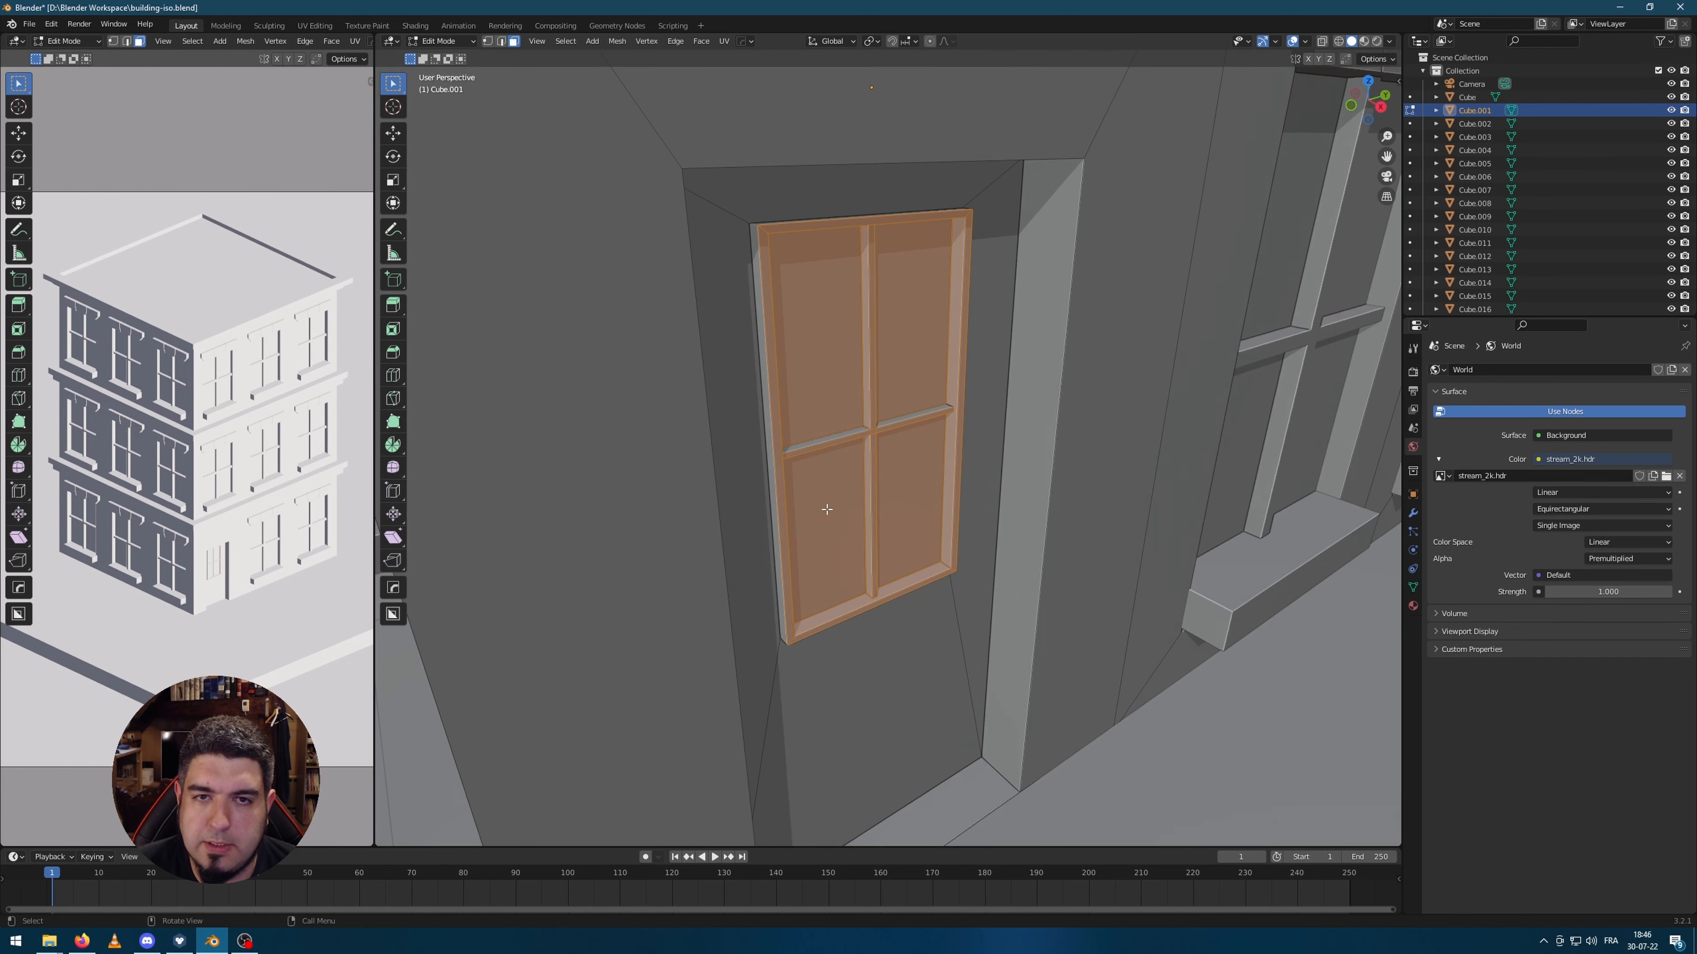
pyautogui.press('ctrl+KP_Add')
pyautogui.press('ctrl+KP_Add')
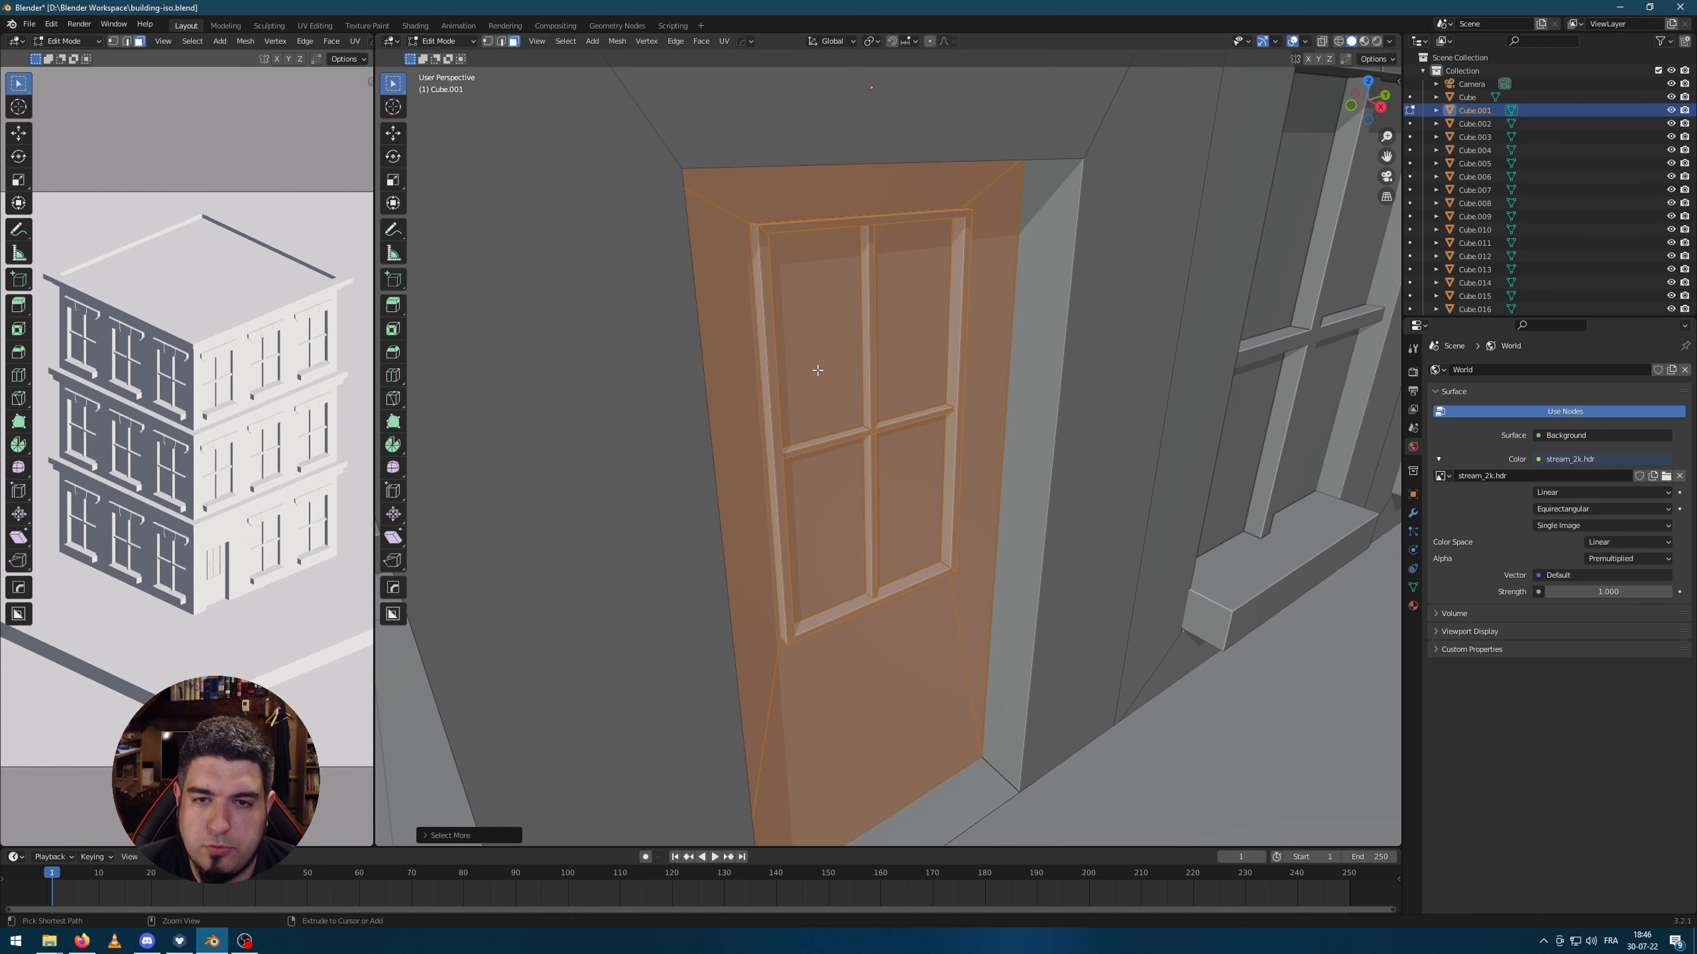
pyautogui.press('ctrl+KP_Subtract')
pyautogui.moveTo(841, 373); pyautogui.dragTo(1045, 352, button='middle')
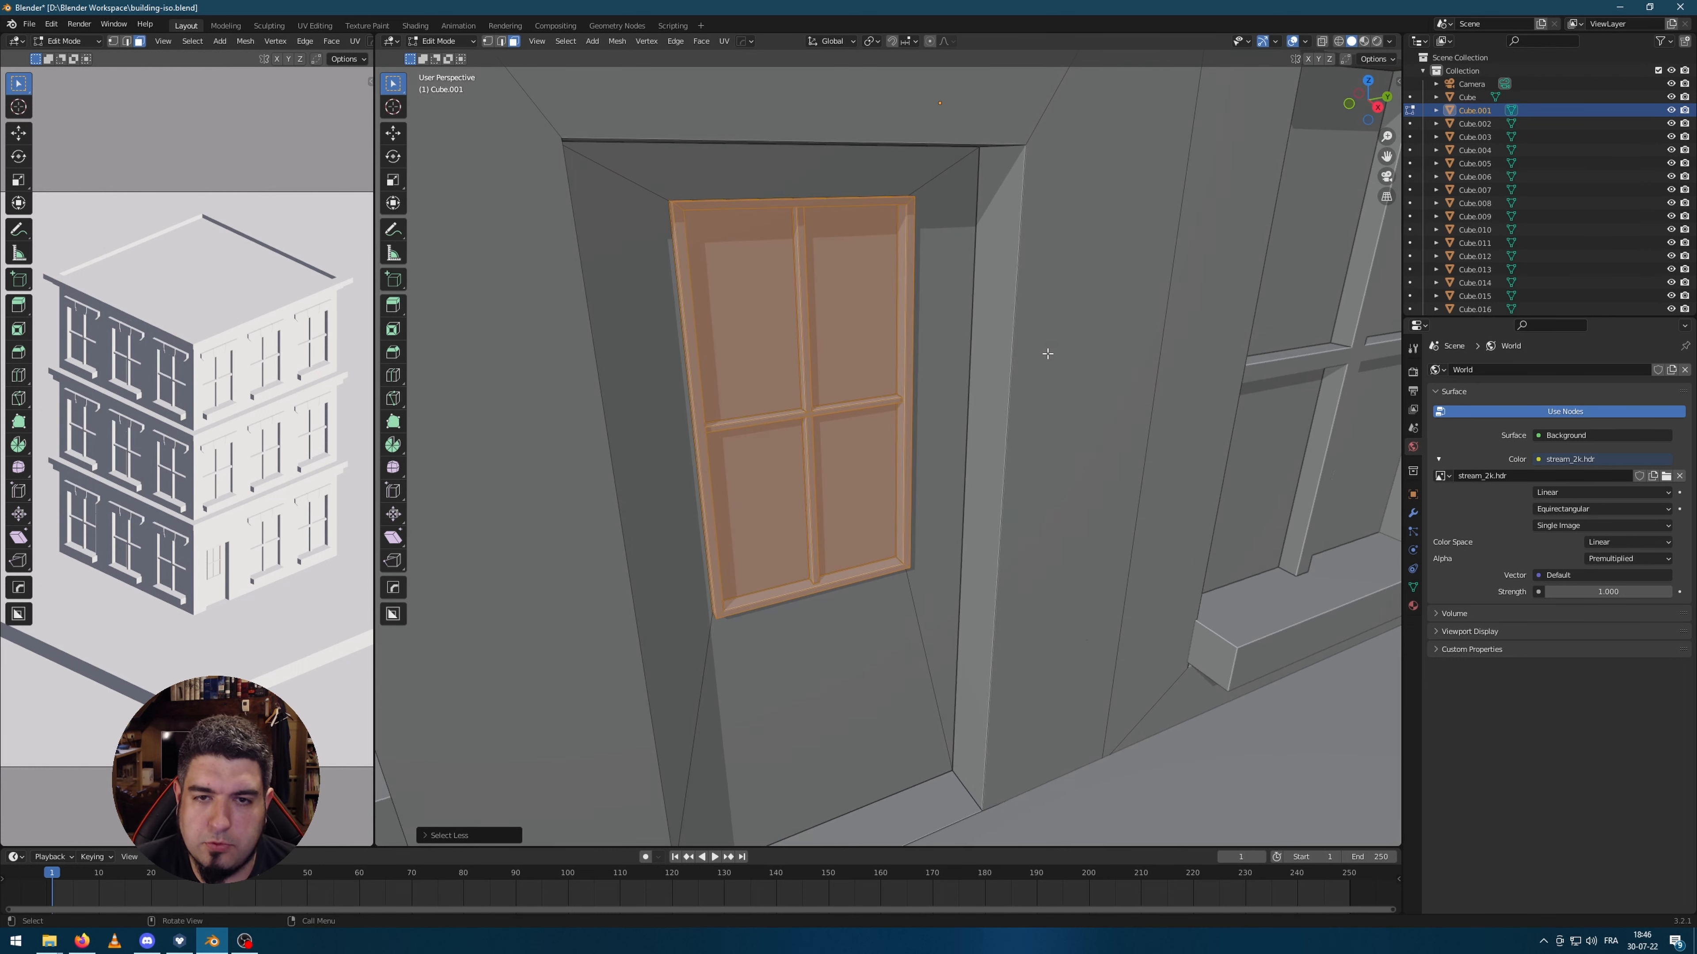
# Step: Raise the door window along Z, lower it by about 0.025 m to fine-tune its height, and clear the selection
pyautogui.press('g')
pyautogui.press('z')
pyautogui.click(974, 423)
pyautogui.scroll(-3, 1002, 448)
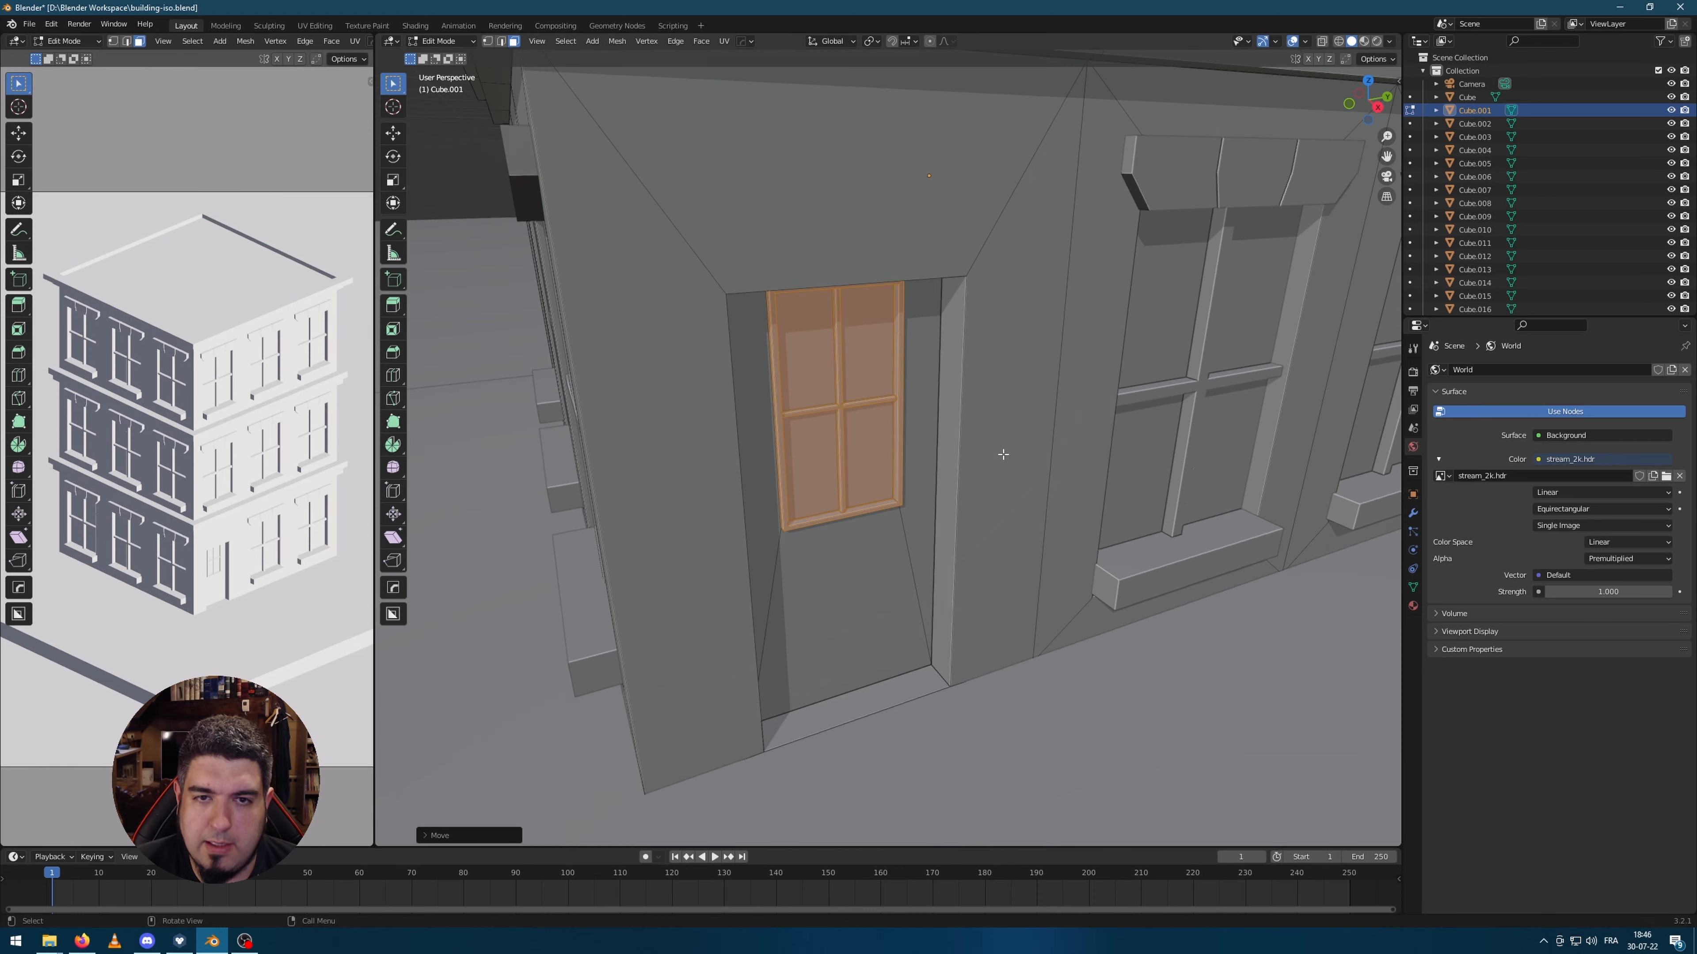
pyautogui.moveTo(1029, 441); pyautogui.dragTo(1009, 430, button='middle')
pyautogui.press('g')
pyautogui.press('z')
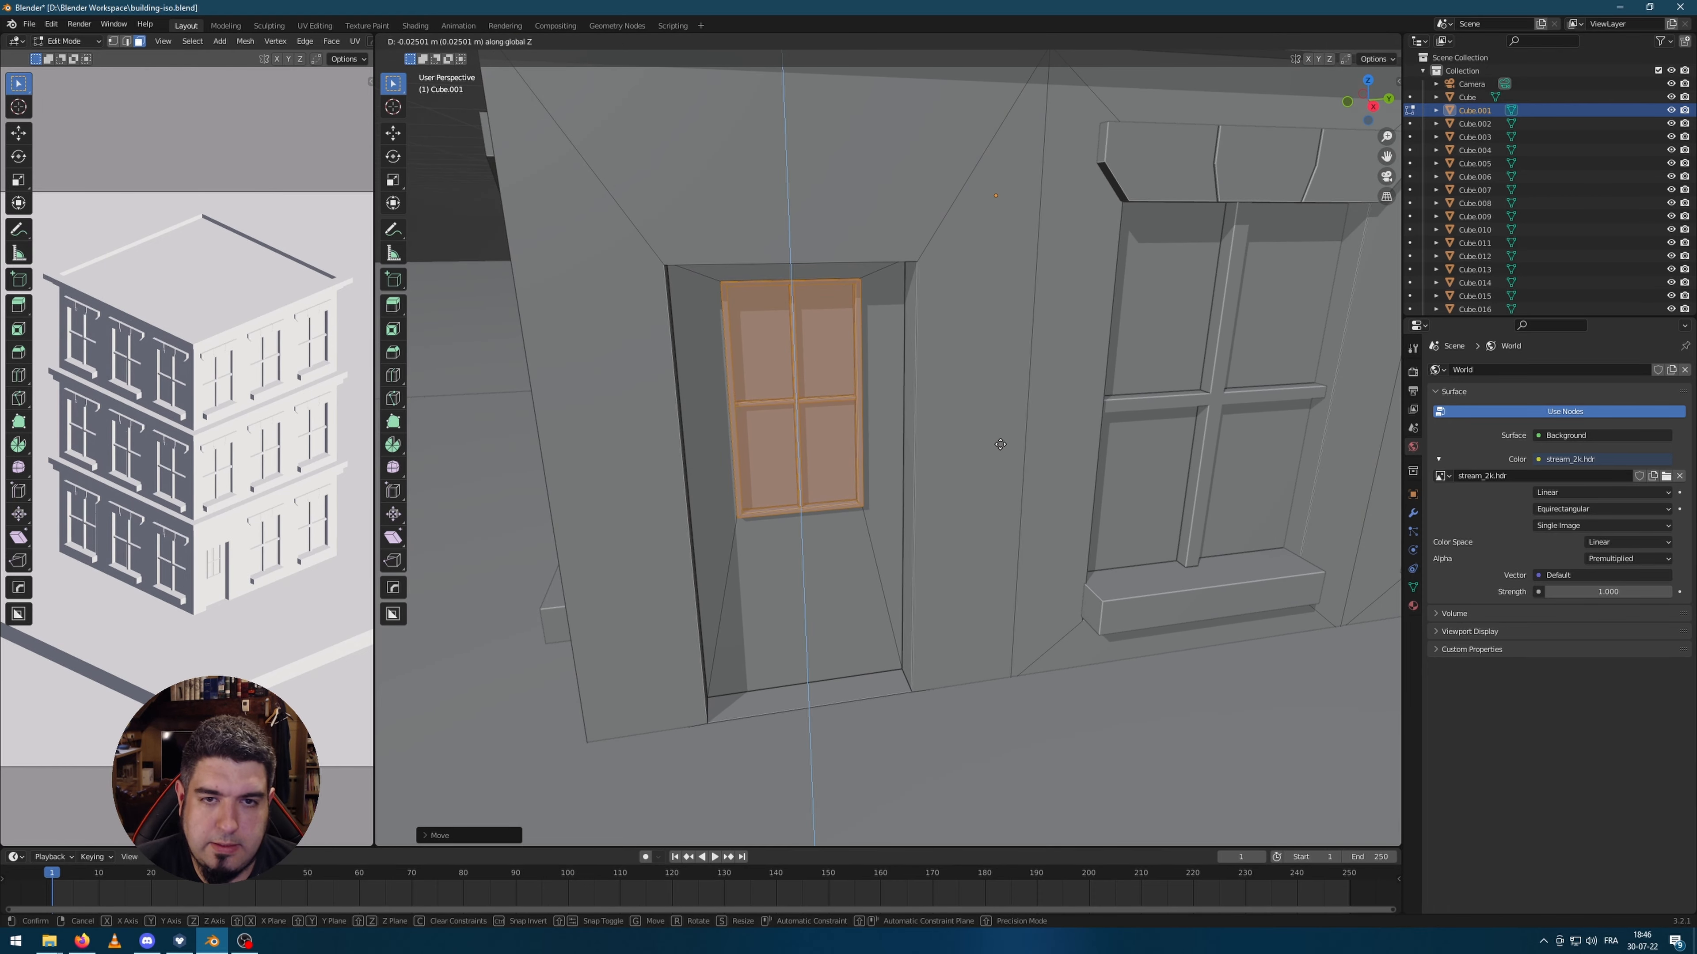
pyautogui.click(1000, 444)
pyautogui.click(832, 597)
pyautogui.click(1094, 778)
# Step: Add an ico sphere to the wall mesh for the doorknob and switch to the right orthographic view
pyautogui.scroll(3, 890, 591)
pyautogui.keyDown('shift'); pyautogui.moveTo(889, 590); pyautogui.dragTo(829, 462, button='middle'); pyautogui.keyUp('shift')
pyautogui.scroll(-1, 830, 461)
pyautogui.scroll(-2, 941, 646)
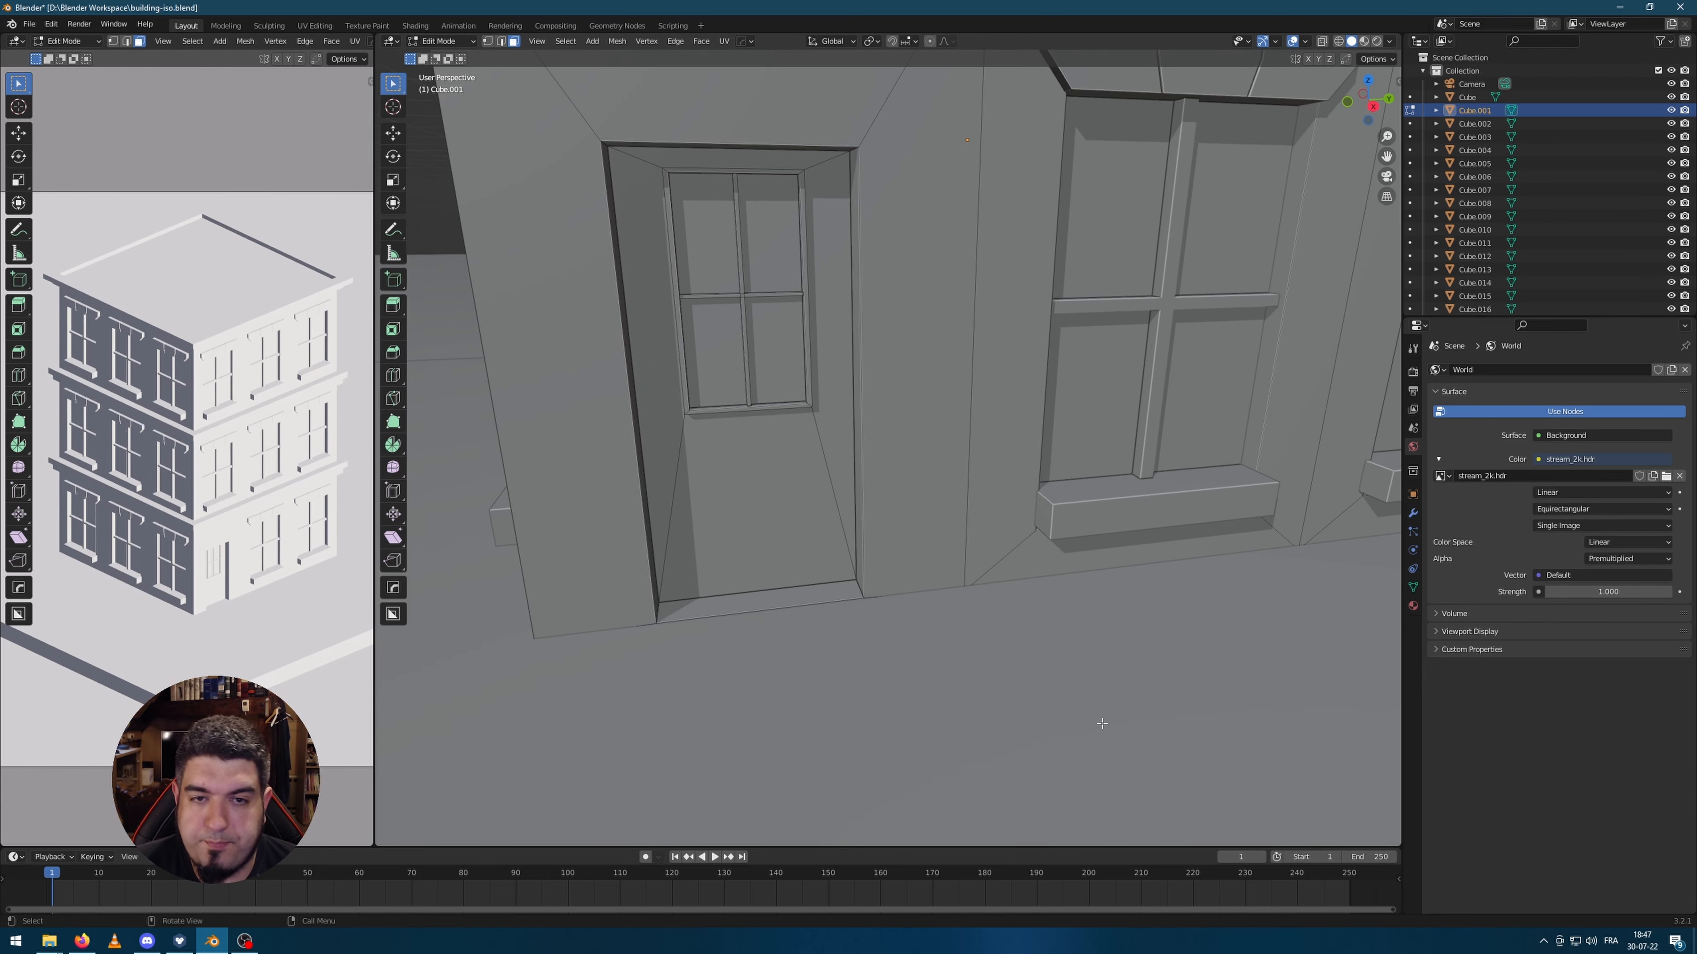
pyautogui.hotkey('shift', 'a')
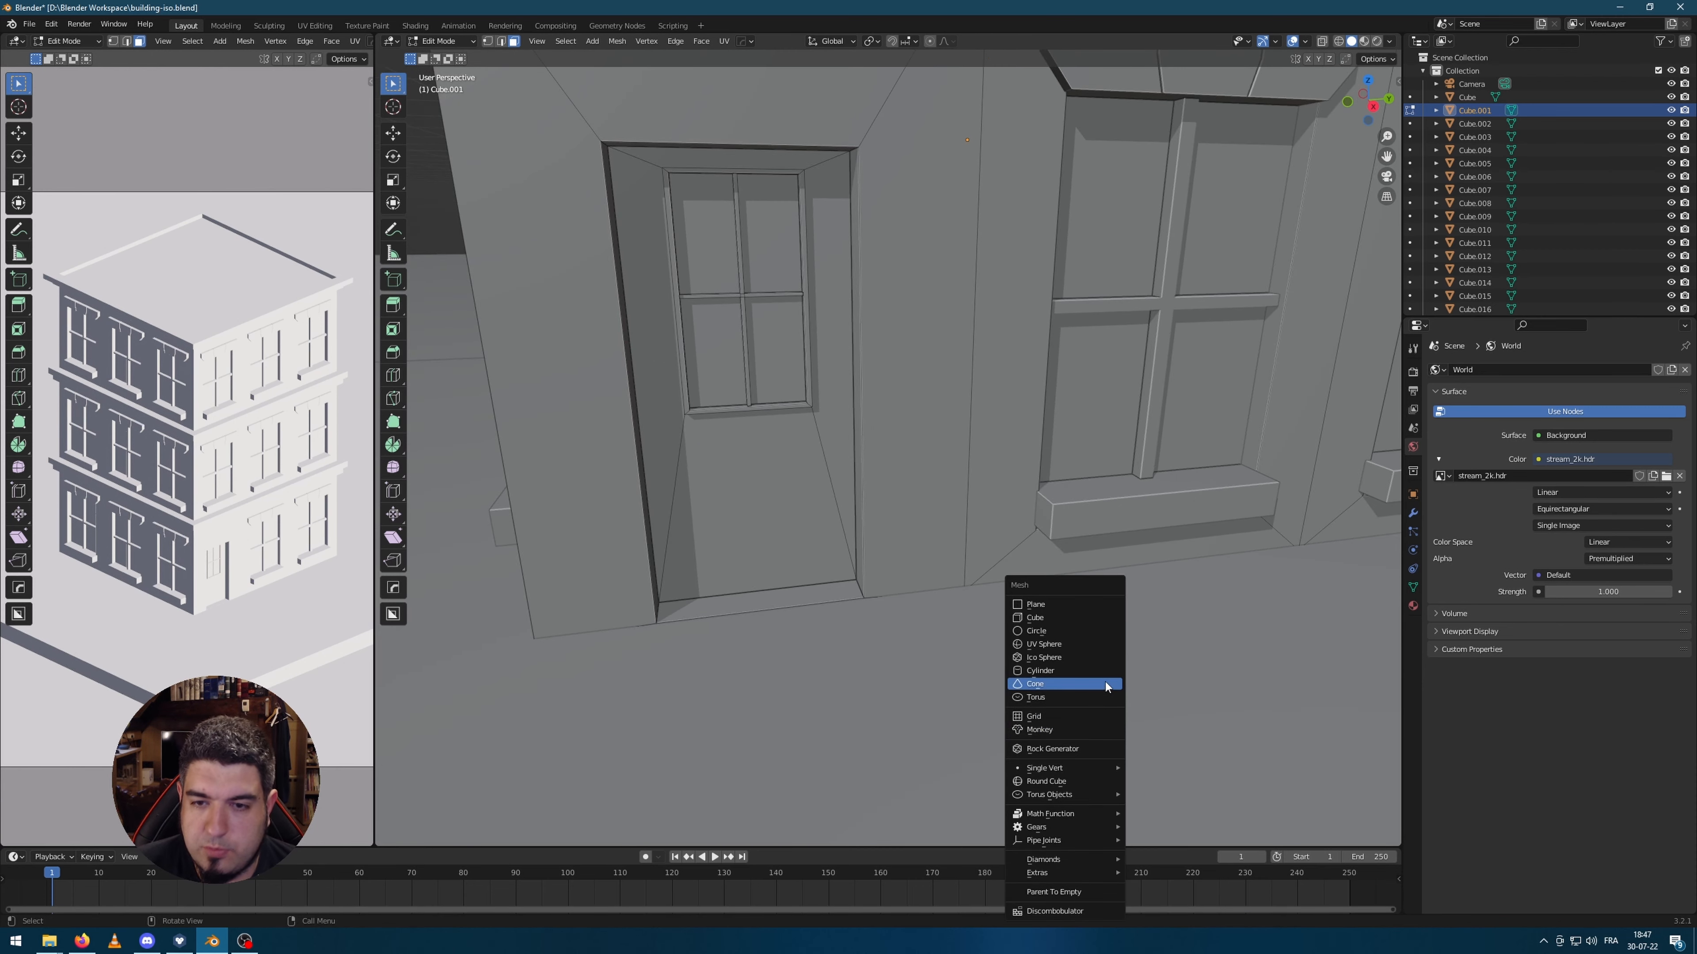
pyautogui.click(1081, 659)
pyautogui.scroll(-3, 1149, 449)
pyautogui.press('KP_3')
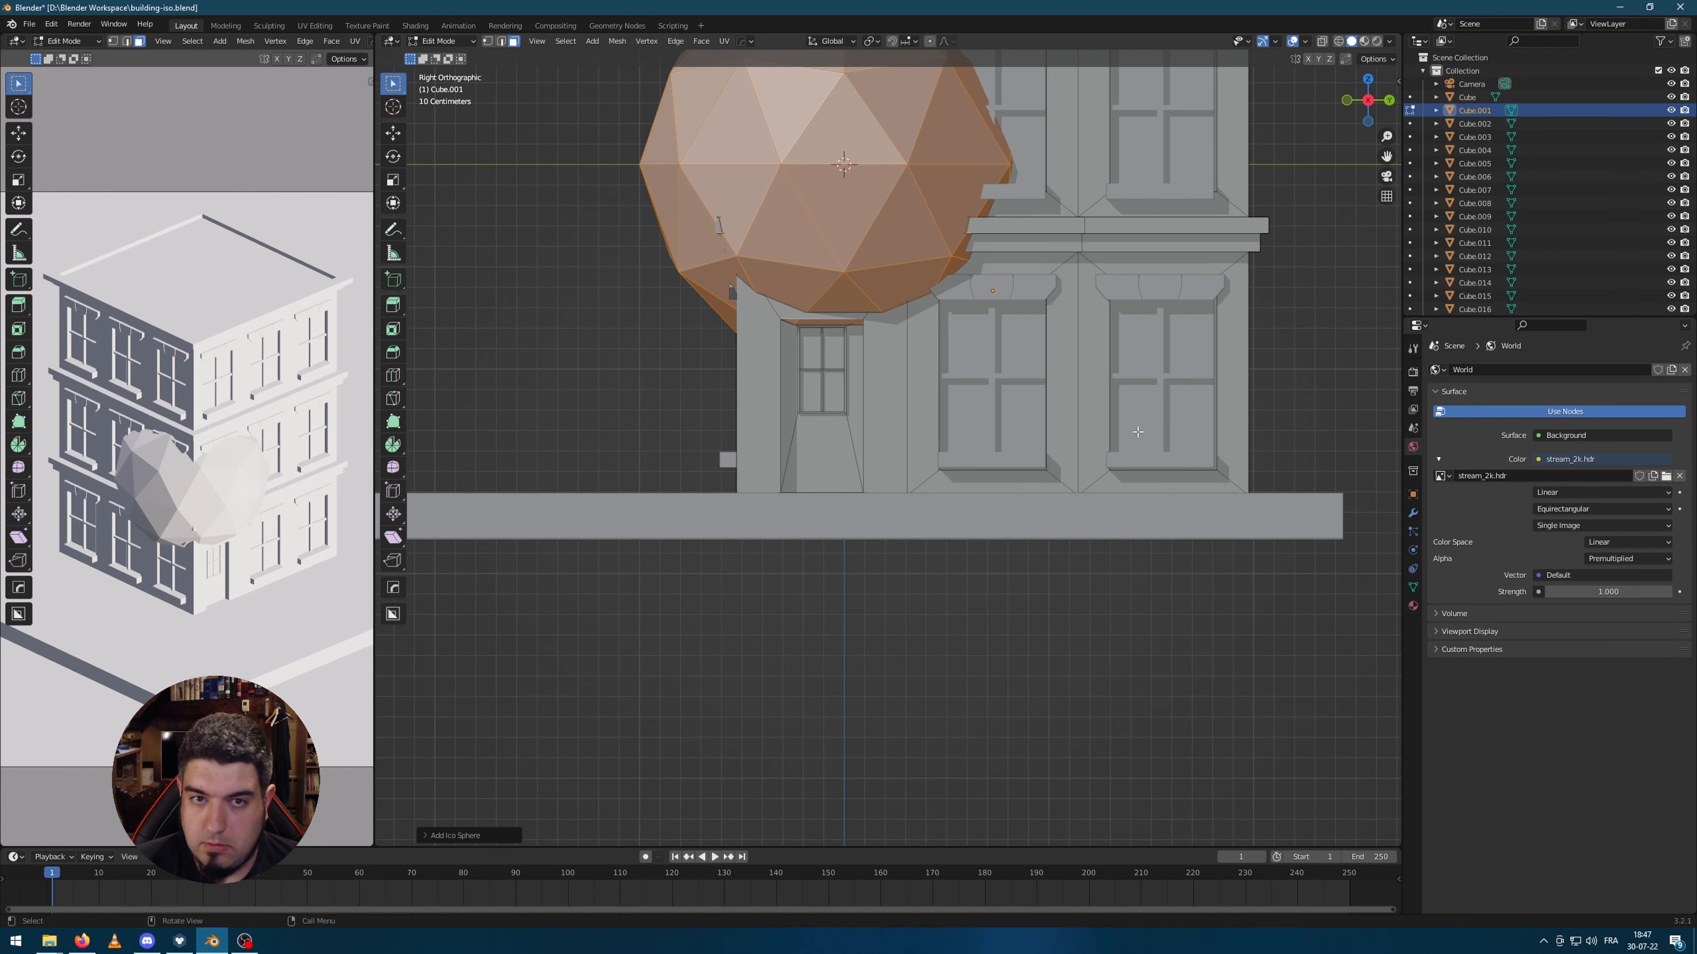
# Step: Shrink the ico sphere and lower it along Z to the height of the door
pyautogui.press('s')
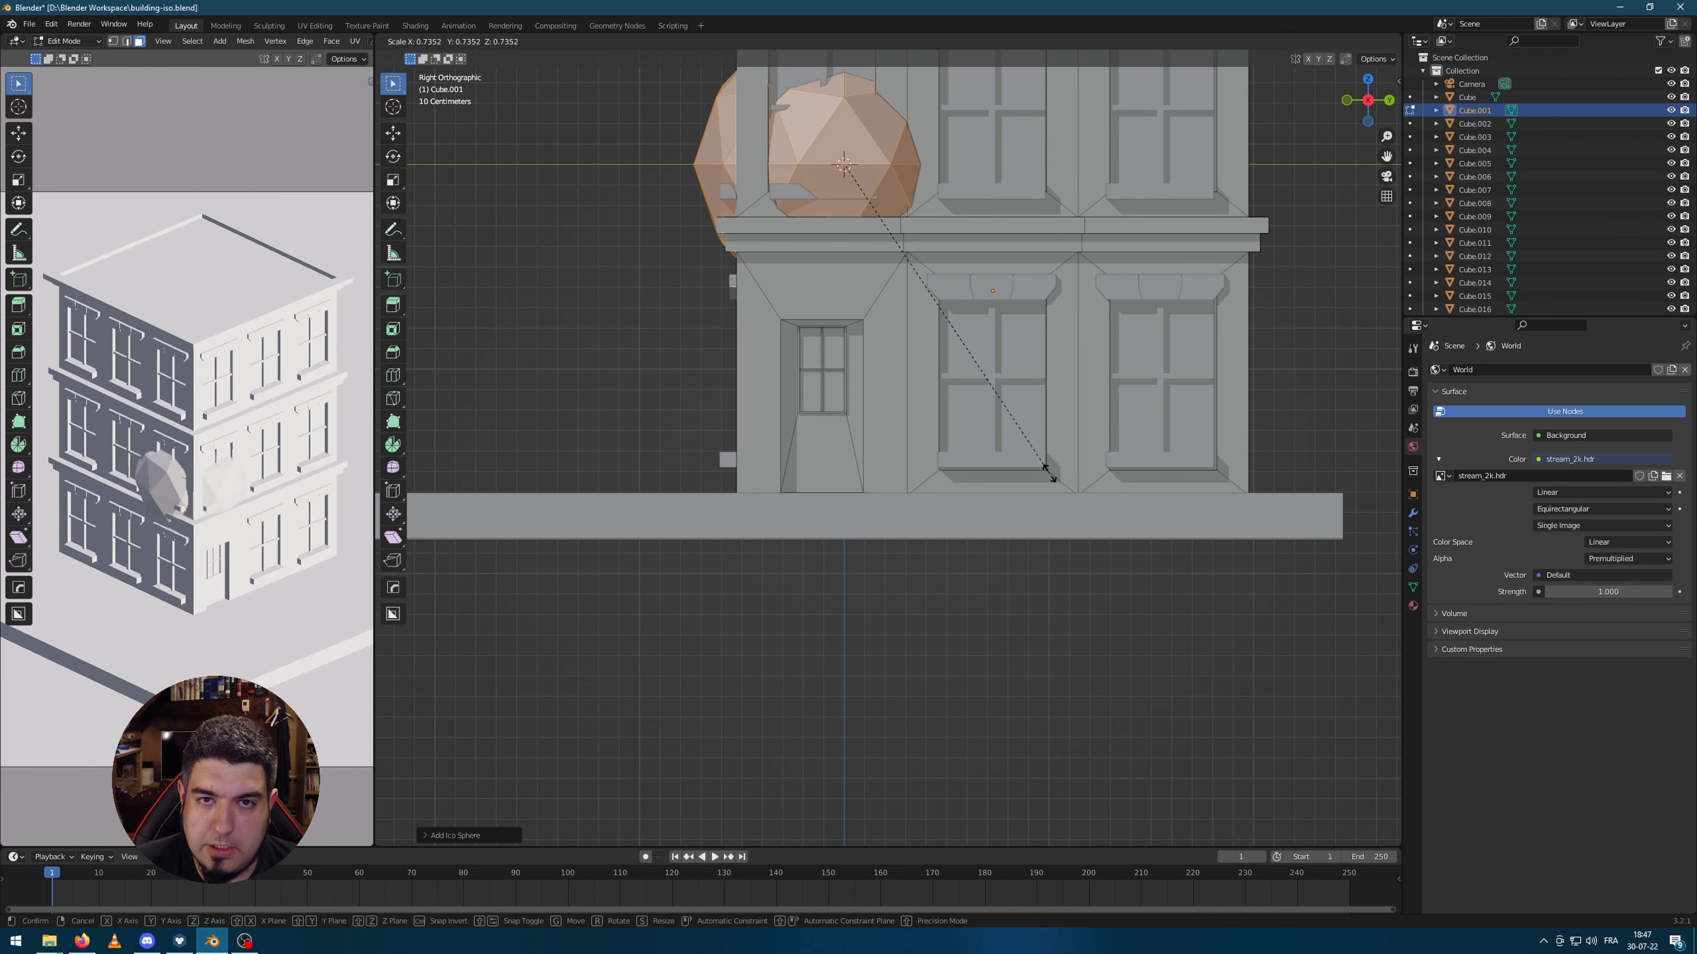
pyautogui.click(1049, 469)
pyautogui.press('g')
pyautogui.press('z')
pyautogui.click(1017, 514)
pyautogui.press('s')
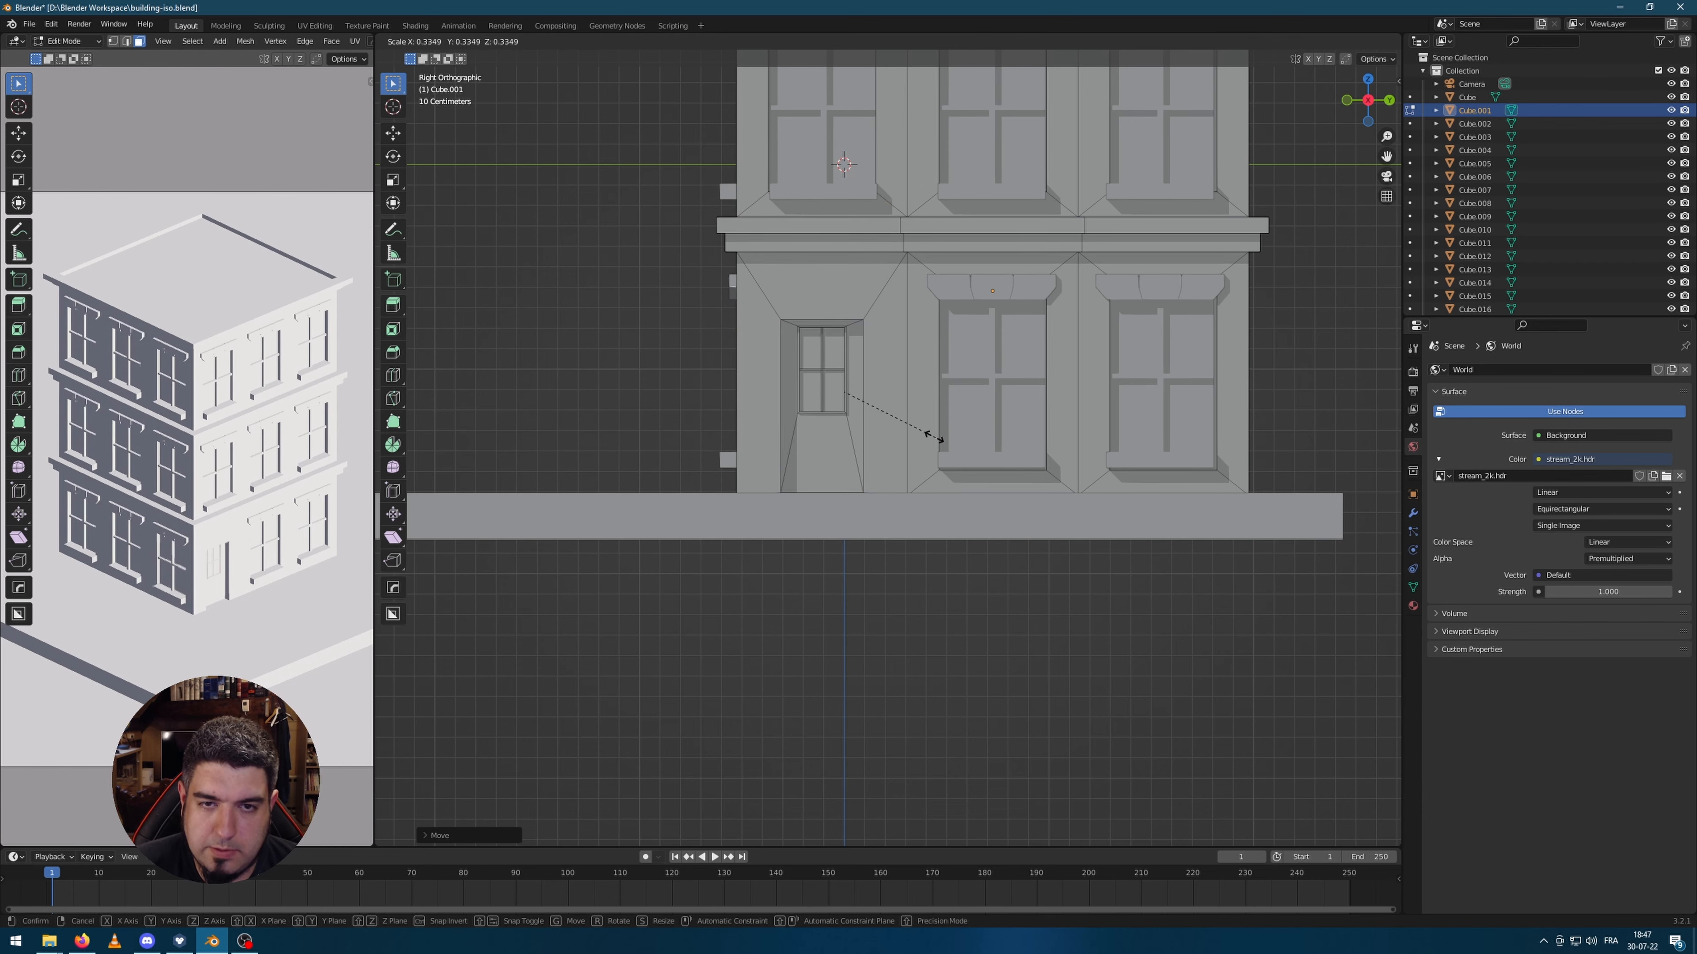
pyautogui.click(992, 479)
# Step: Move the ico sphere out of the building to the ground area in front of the side wall
pyautogui.moveTo(992, 480); pyautogui.dragTo(843, 422, button='middle')
pyautogui.press('g')
pyautogui.click(876, 422)
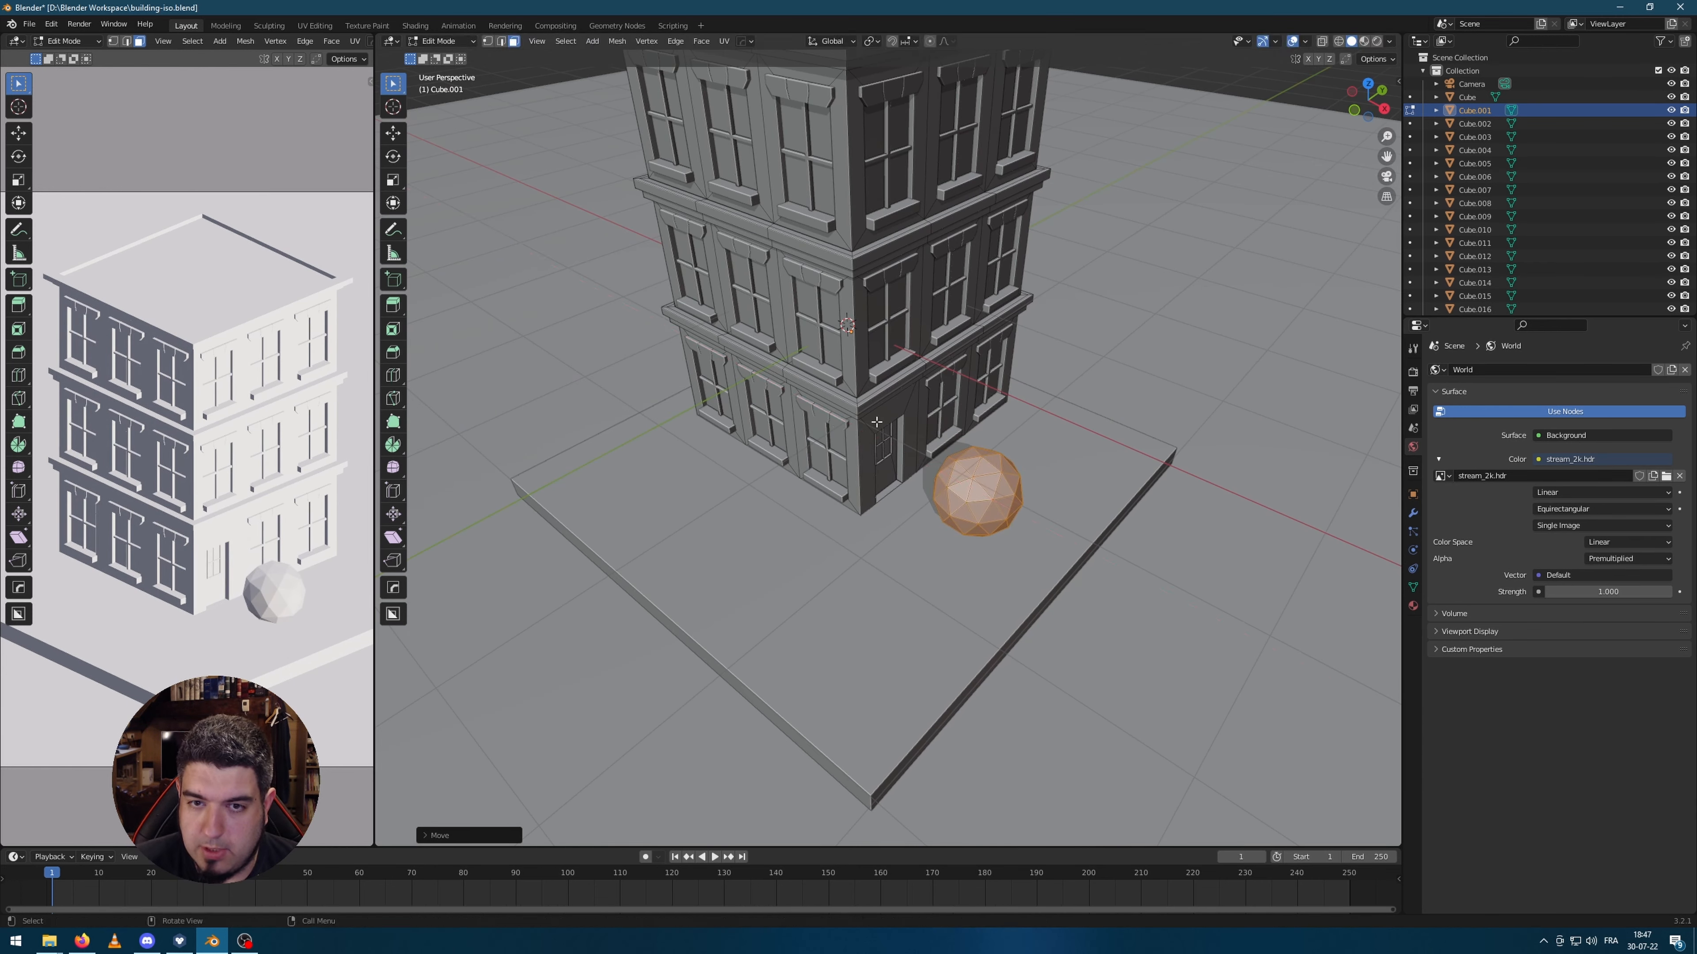
# Step: Shrink the ico sphere to doorknob size and align it with the door's corner-side edge, level with the window's bottom
pyautogui.press('KP_3')
pyautogui.scroll(5, 875, 415)
pyautogui.press('s')
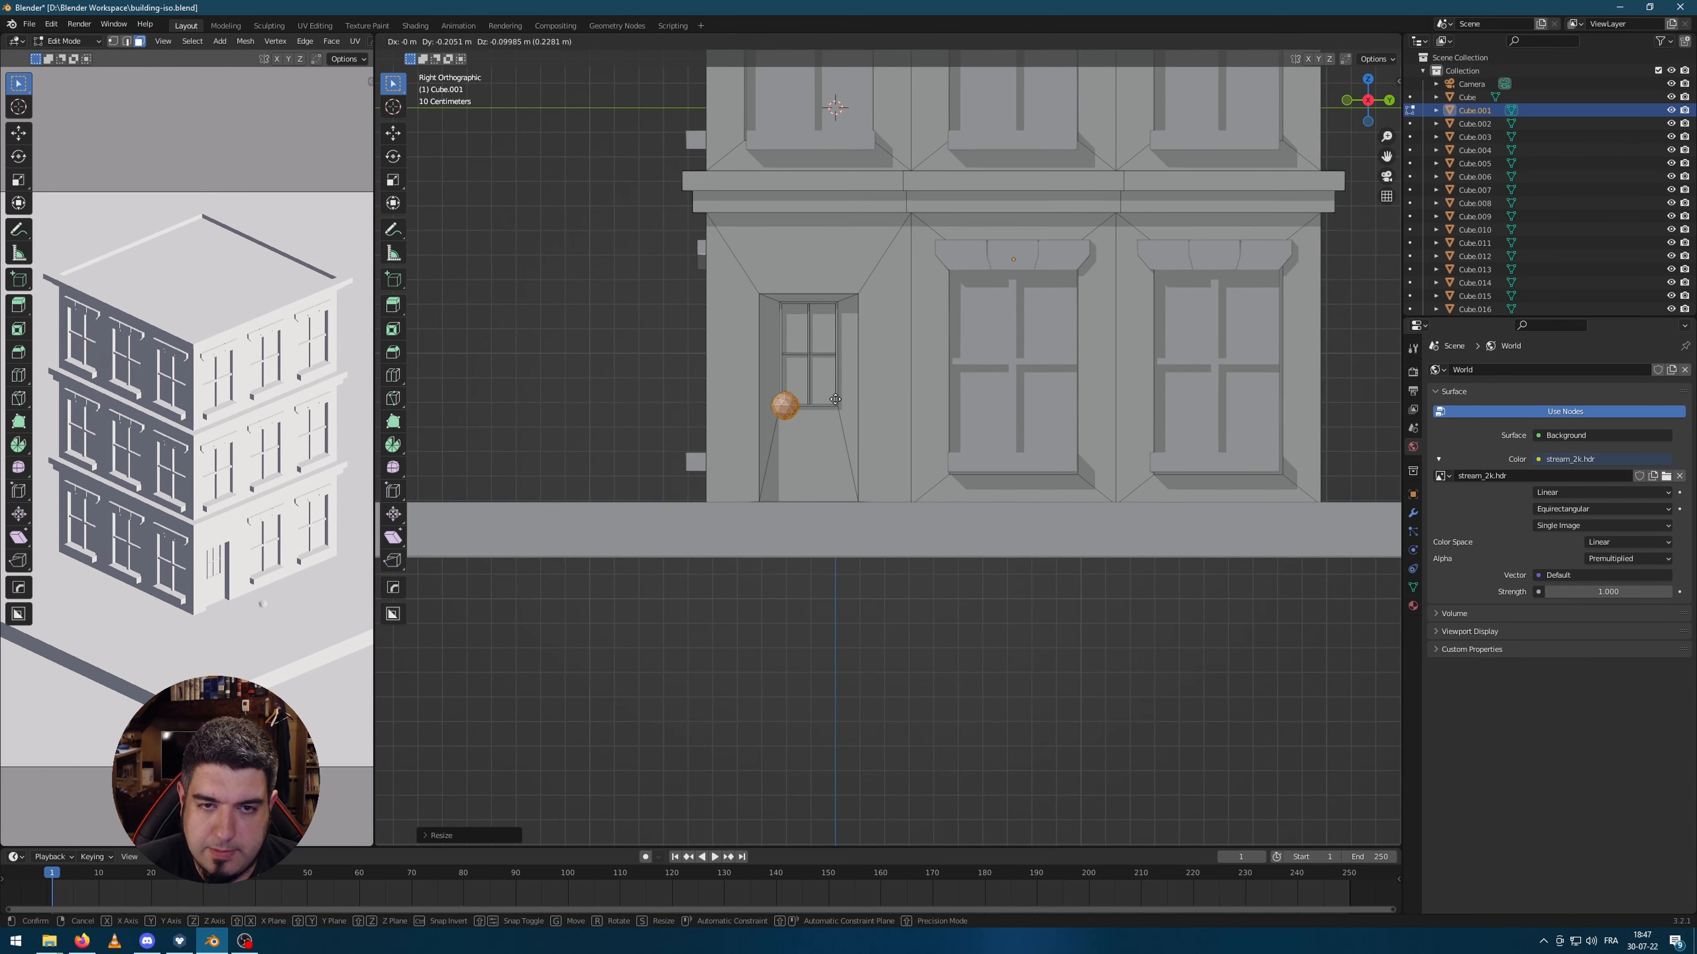
pyautogui.click(862, 408)
# Step: Move the doorknob along X onto the recessed door's surface
pyautogui.scroll(5, 172, 618)
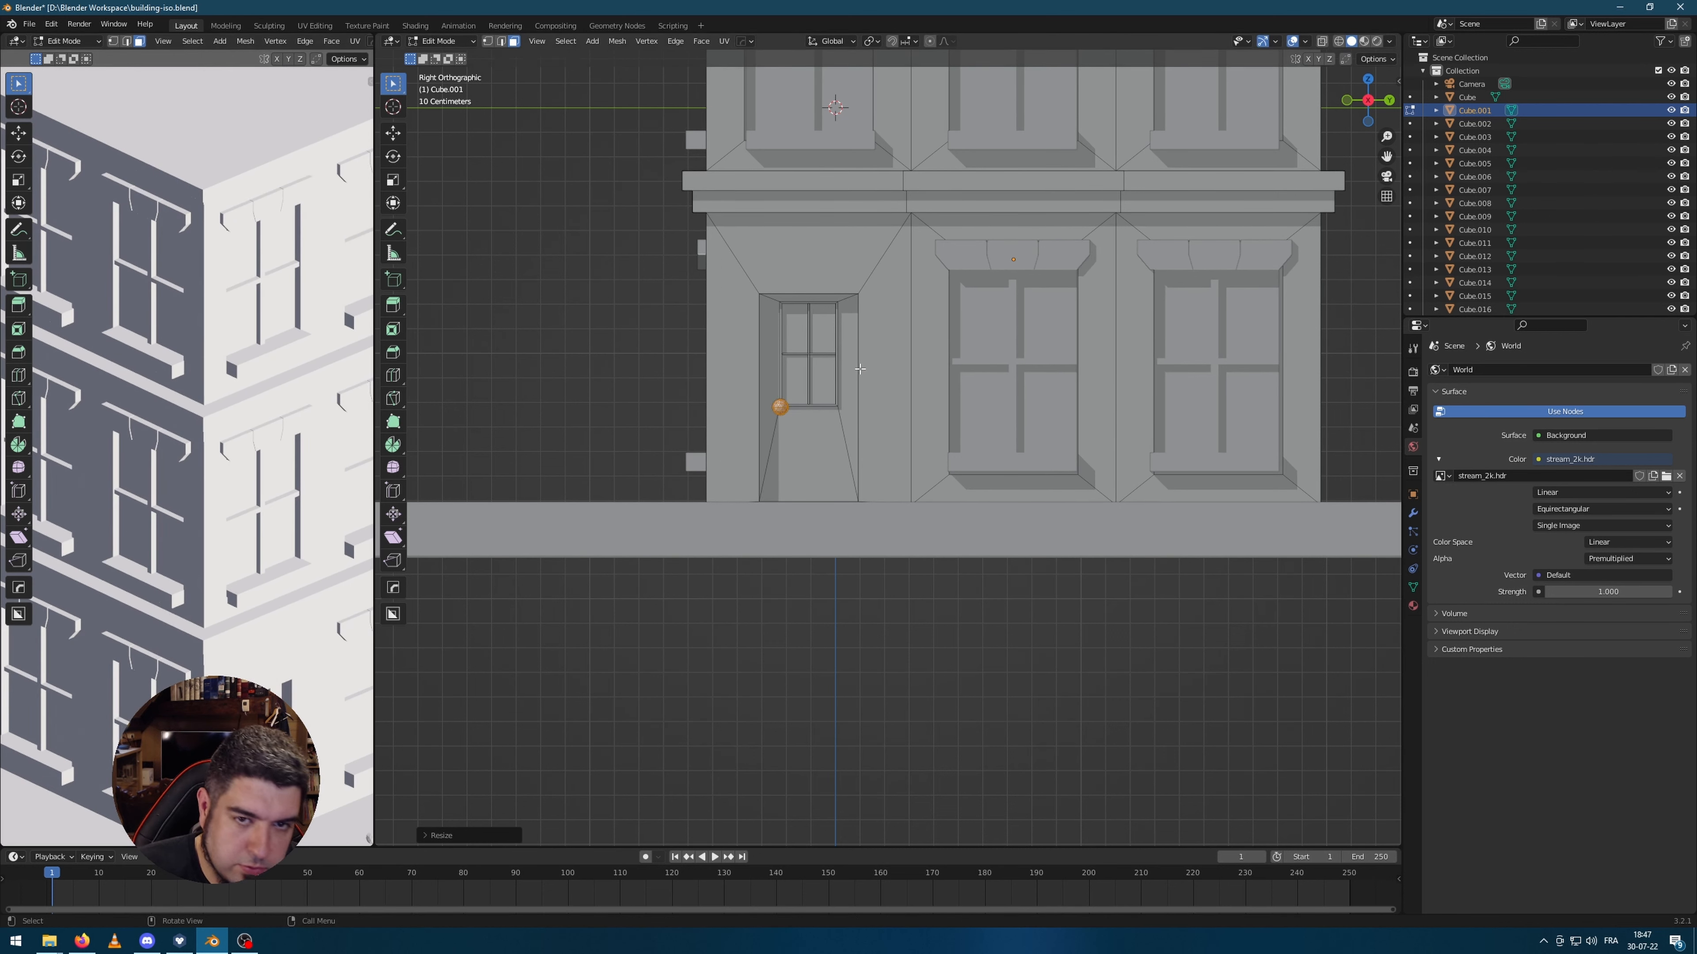
pyautogui.press('g')
pyautogui.press('x')
pyautogui.click(848, 420)
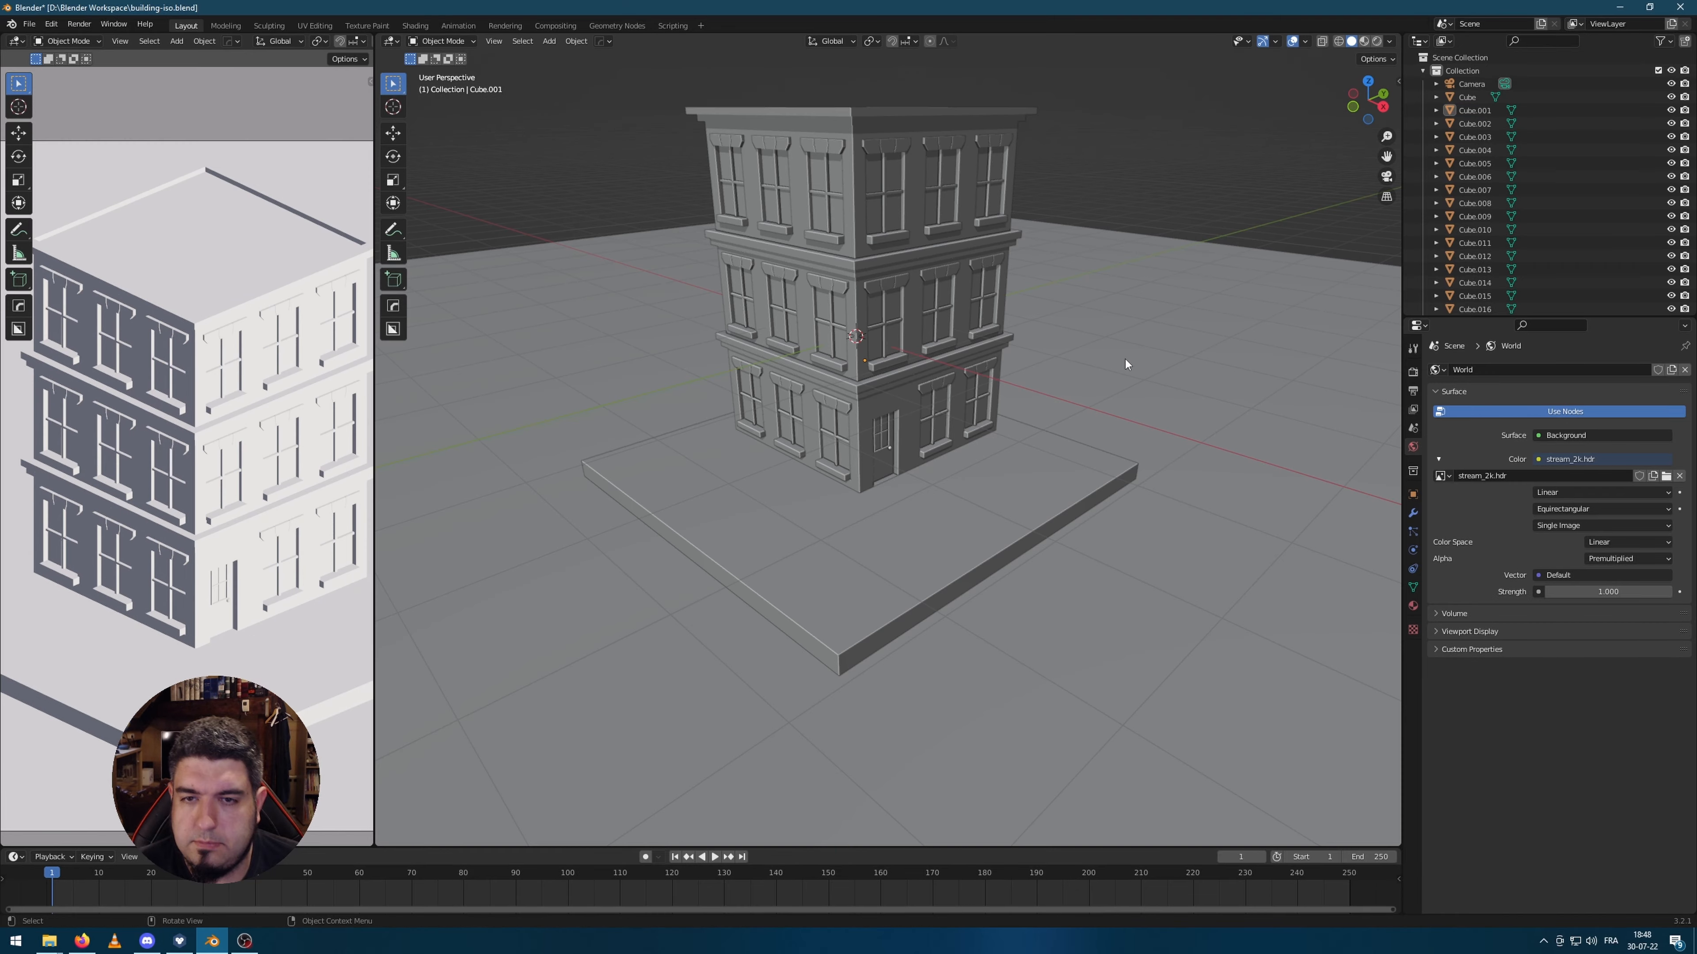
# Step: Add a new cube and isolate it from the building in local view
pyautogui.moveTo(1125, 360); pyautogui.dragTo(1065, 374, button='middle')
pyautogui.moveTo(1121, 266); pyautogui.dragTo(837, 319, button='middle')
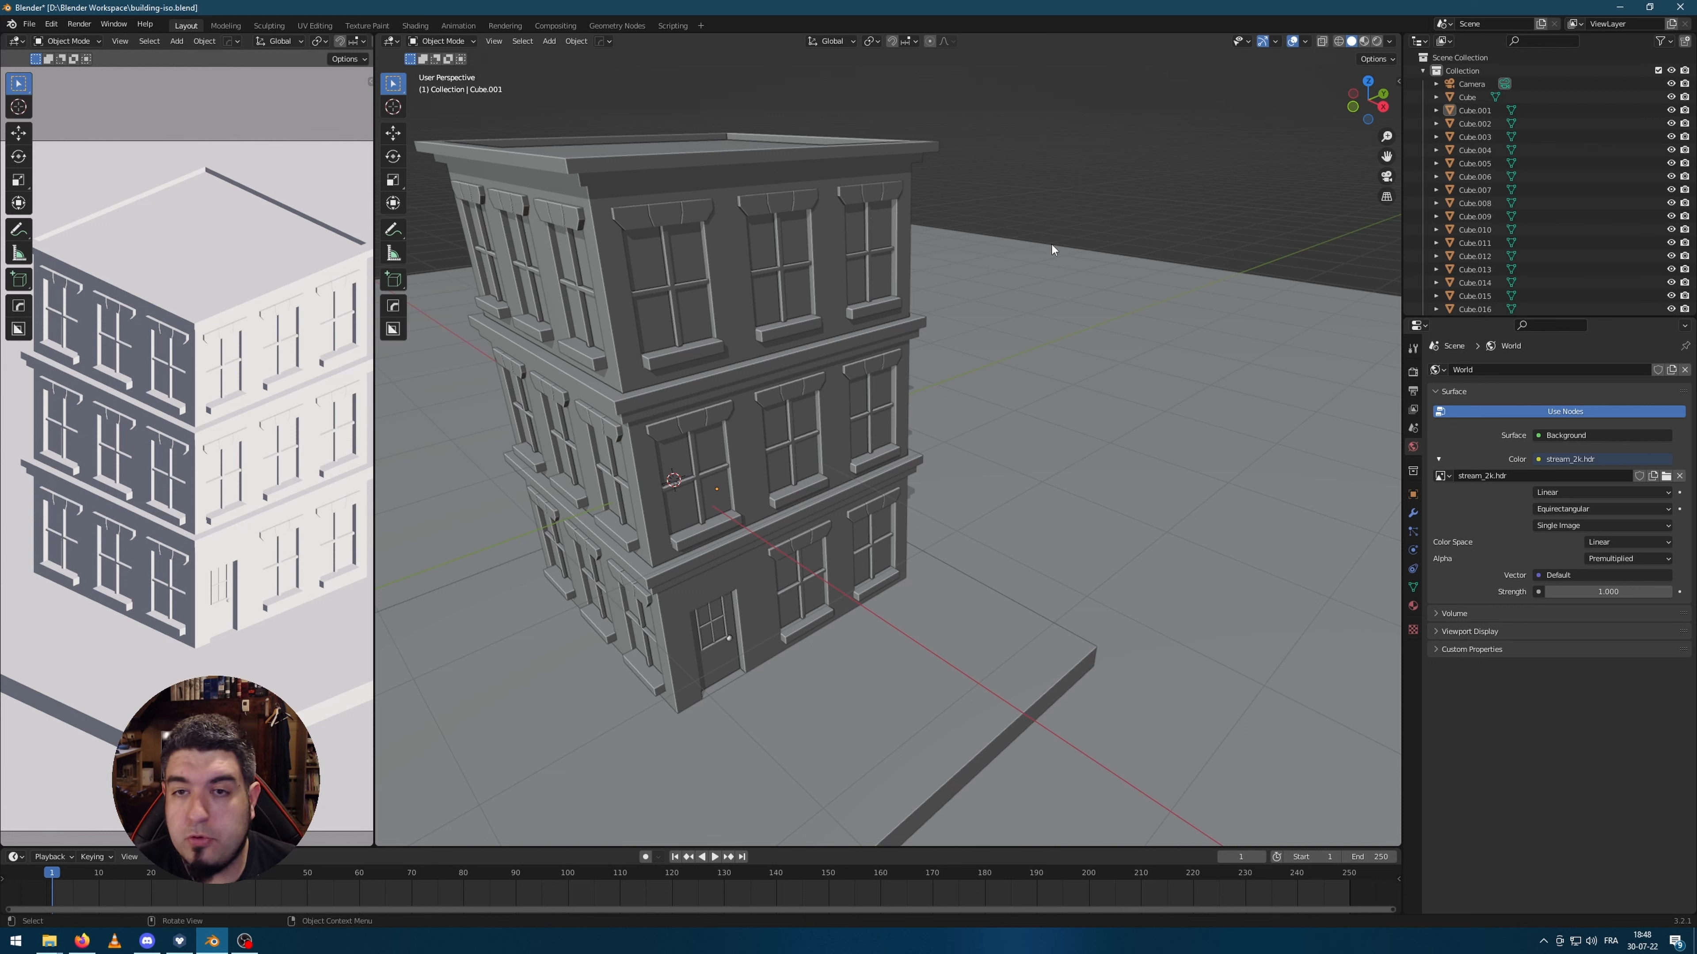
pyautogui.moveTo(1052, 244); pyautogui.dragTo(1001, 291, button='middle')
pyautogui.hotkey('shift', 'a')
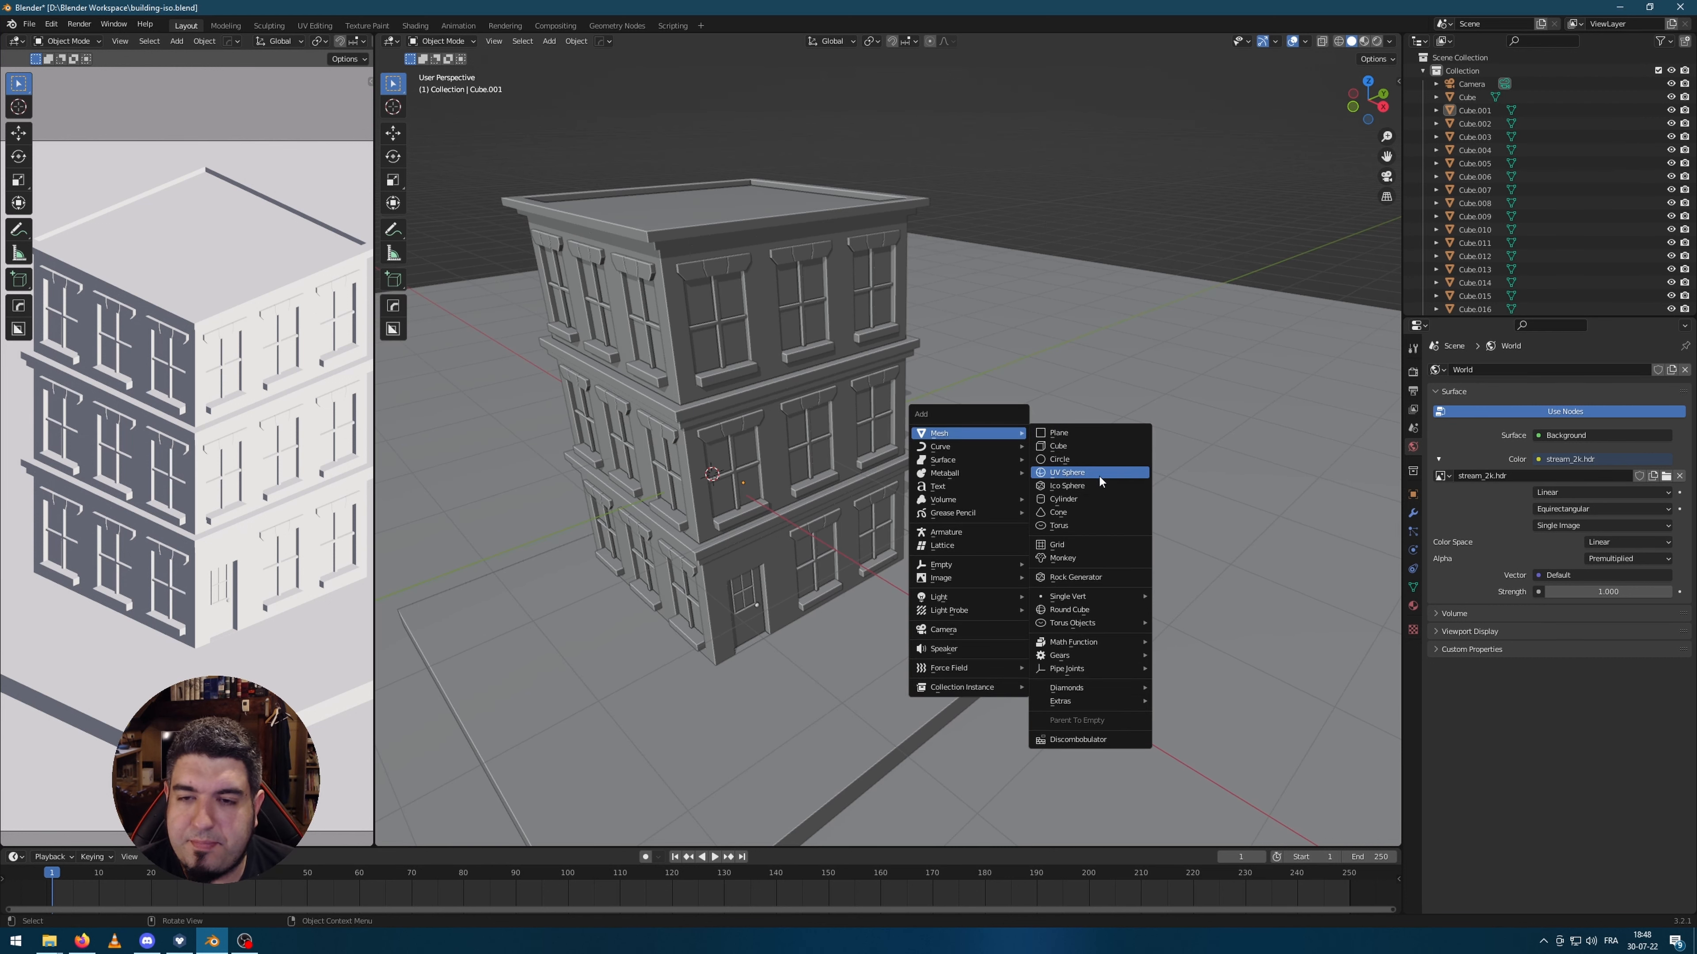
pyautogui.click(1087, 446)
pyautogui.scroll(-3, 931, 491)
pyautogui.press('KP_Divide')
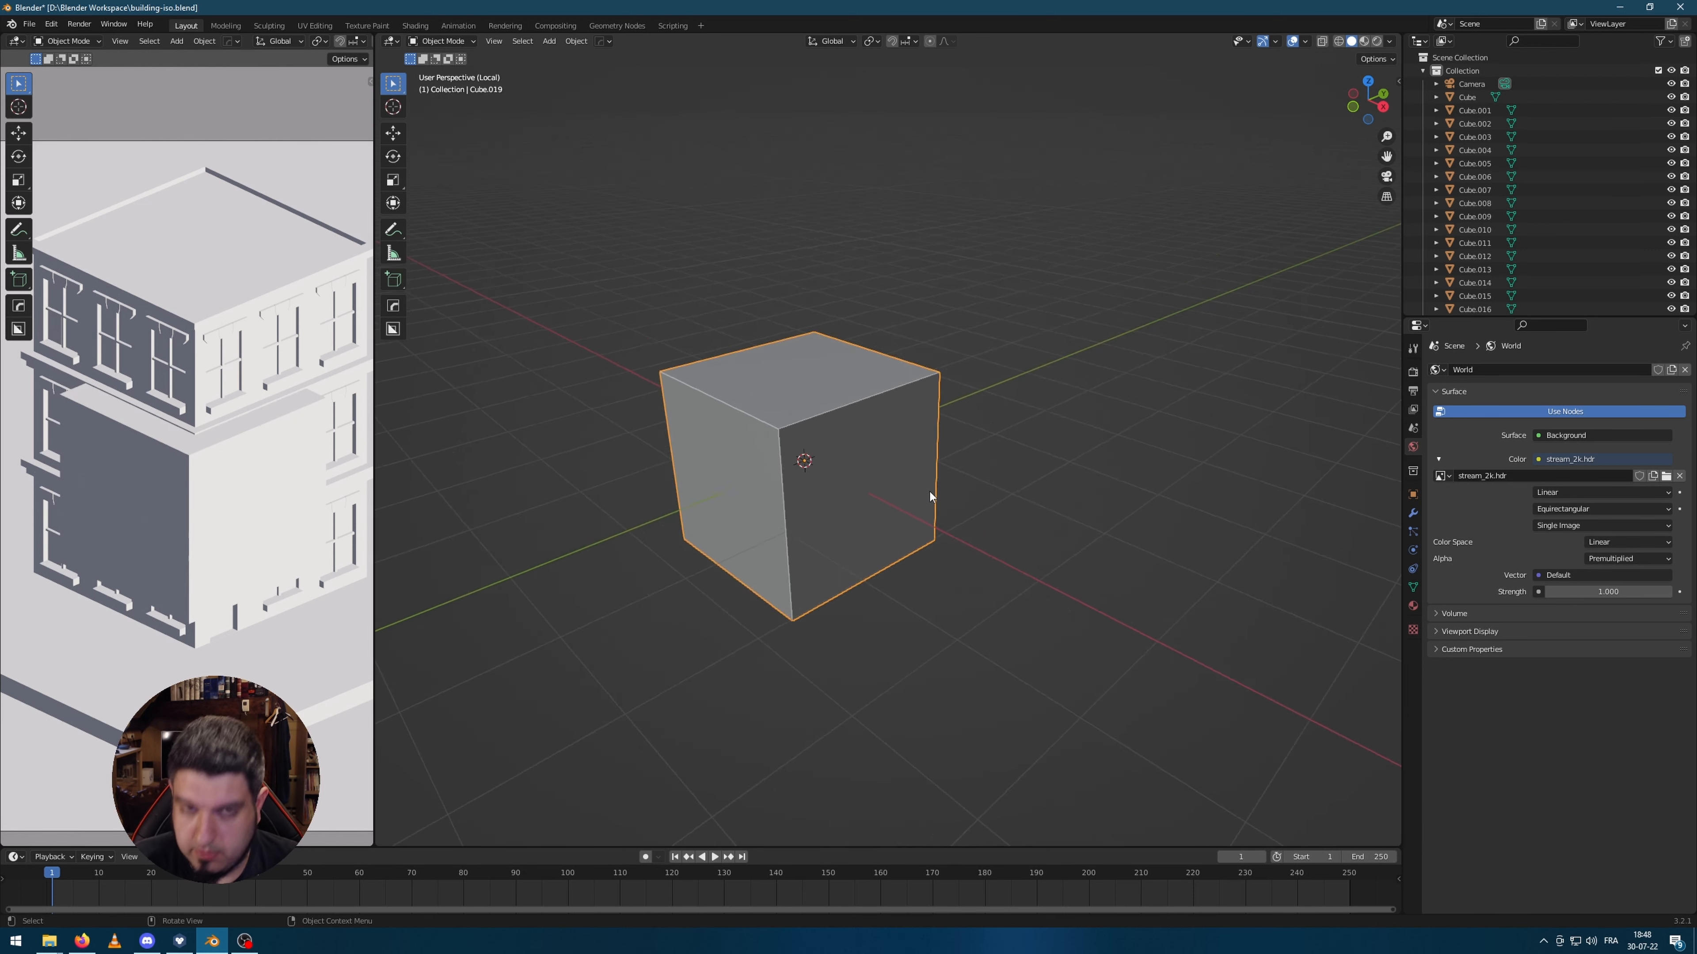
# Step: Shrink the cube uniformly and stretch it along Y into a wide box
pyautogui.scroll(-4, 929, 491)
pyautogui.moveTo(929, 491); pyautogui.dragTo(1006, 544, button='middle')
pyautogui.scroll(-4, 1006, 544)
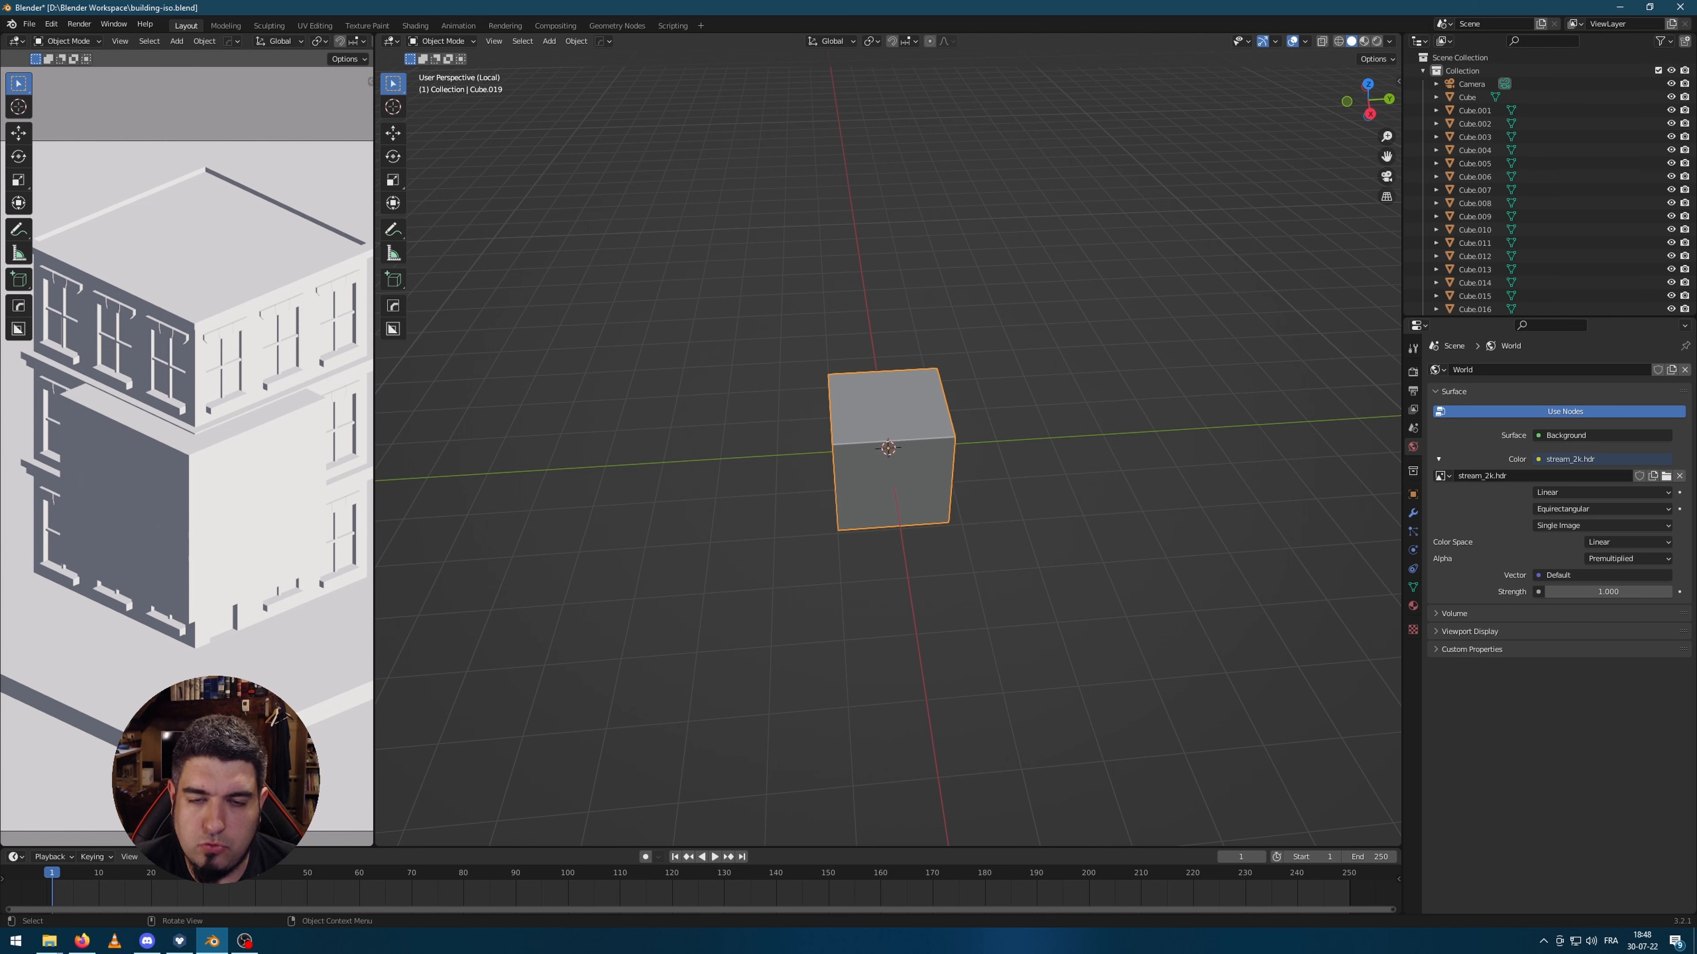
pyautogui.press('s')
pyautogui.click(963, 488)
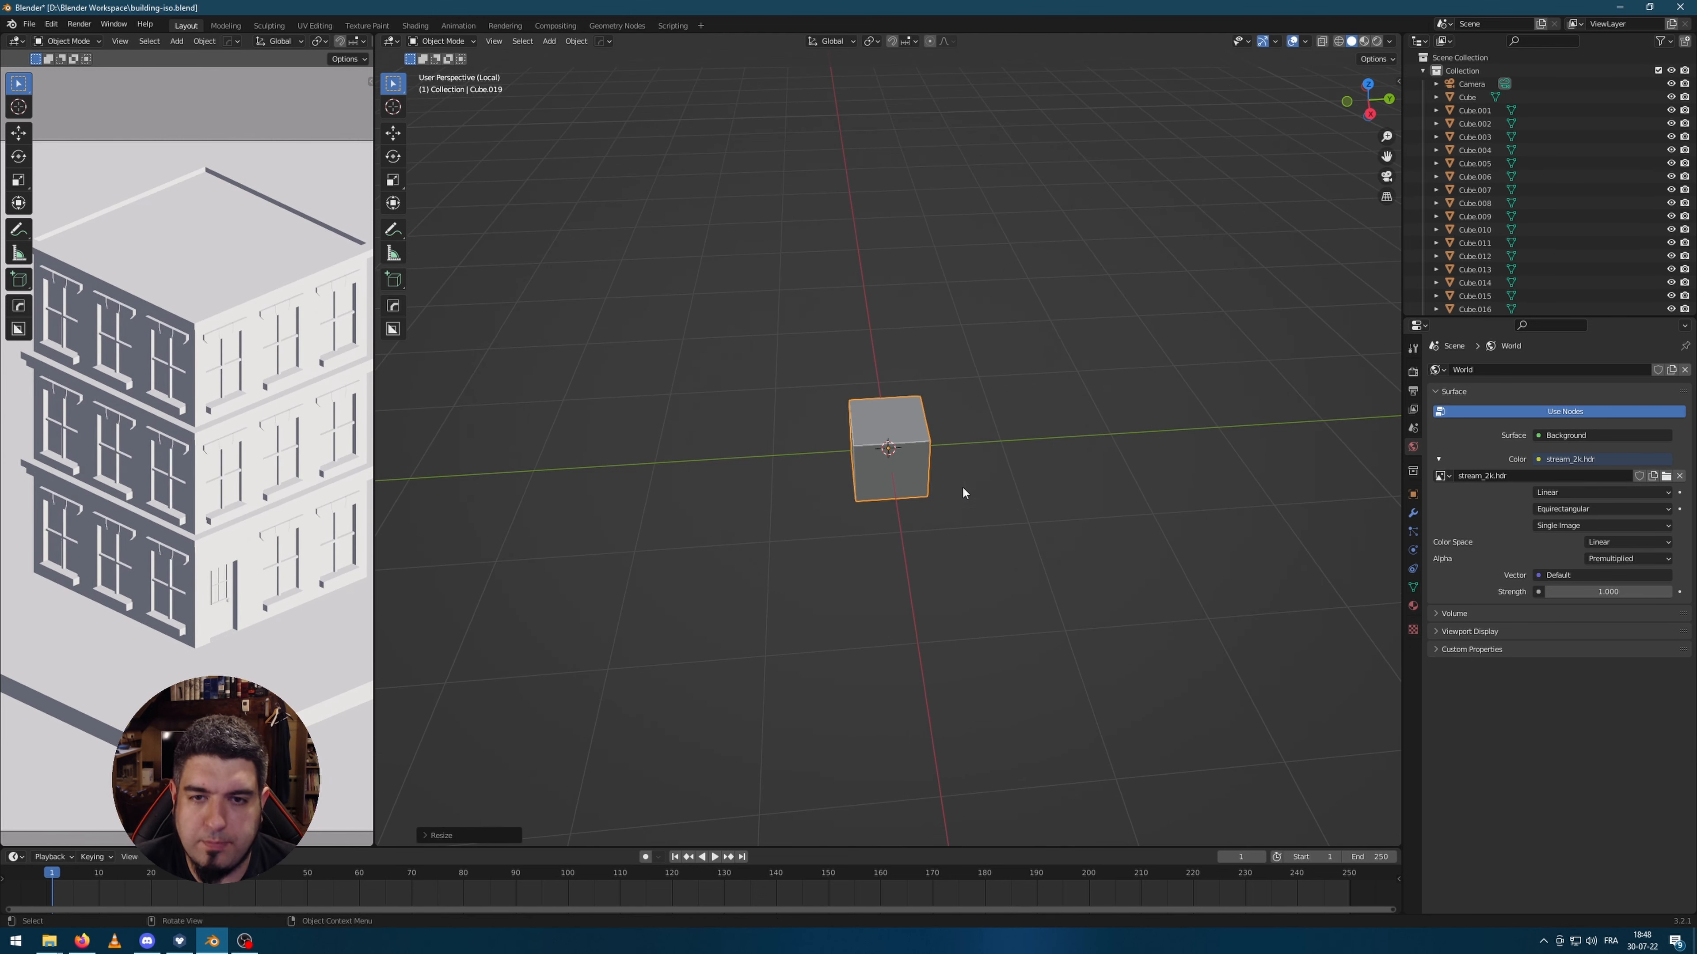
pyautogui.press('s')
pyautogui.press('y')
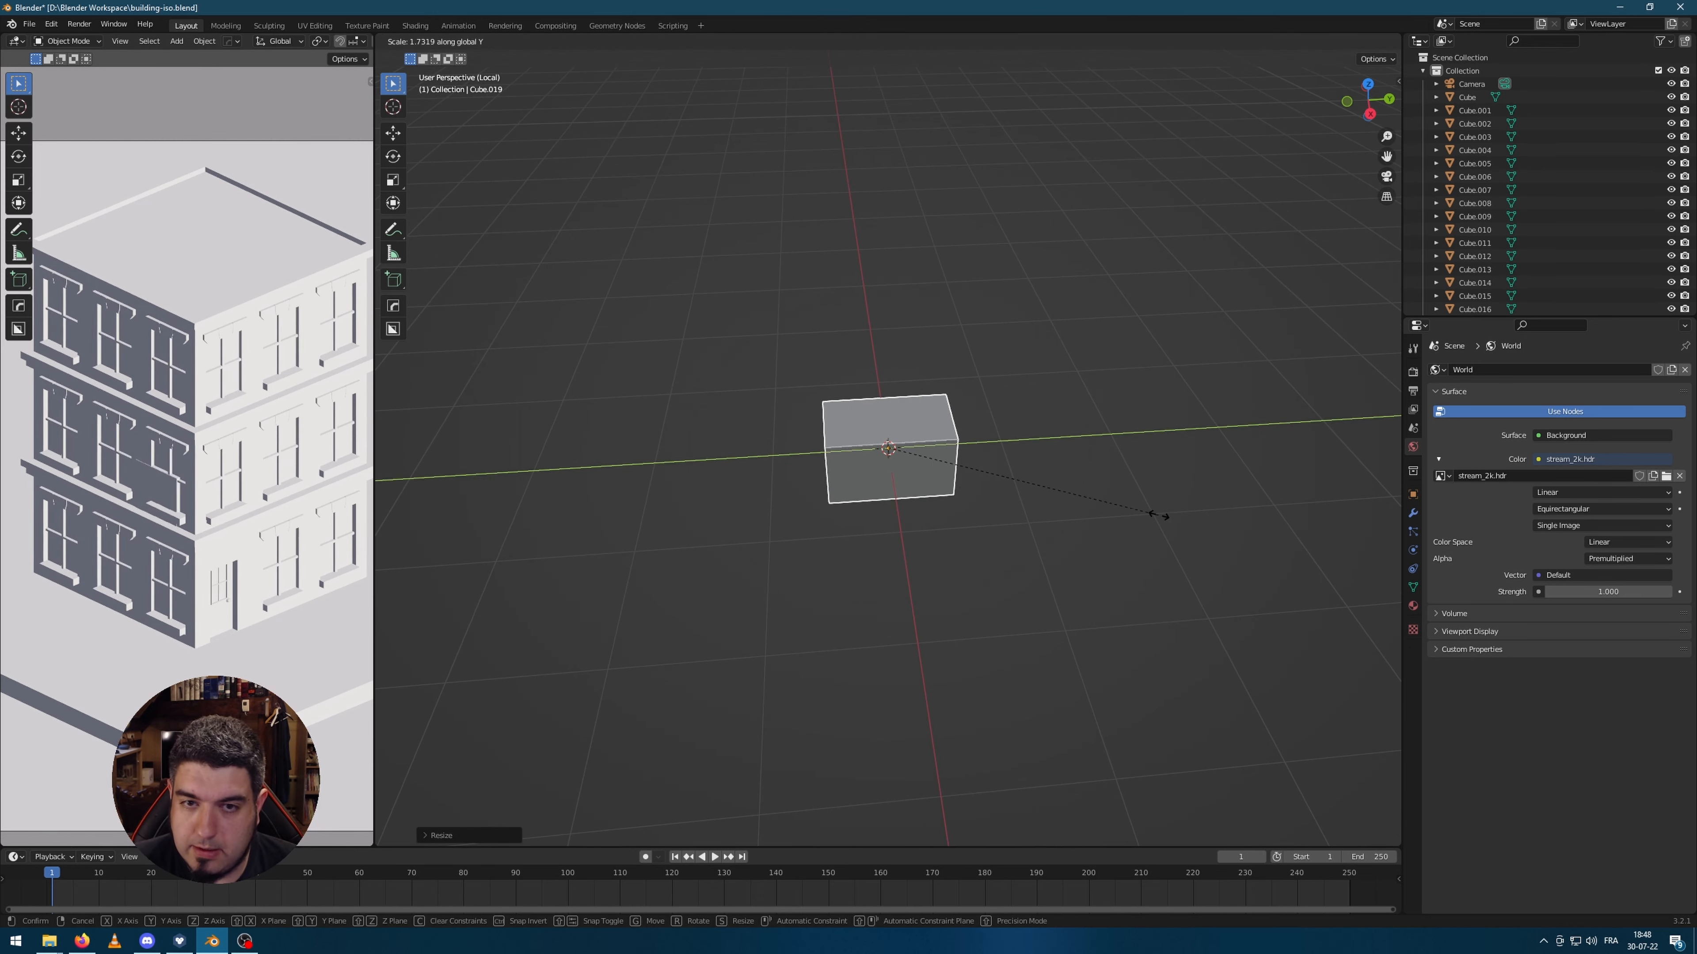
pyautogui.click(1099, 530)
# Step: Move the box horizontally away from the origin, keeping its height, and shrink it to less than half its size
pyautogui.press('g')
pyautogui.hotkey('shift', 'z')
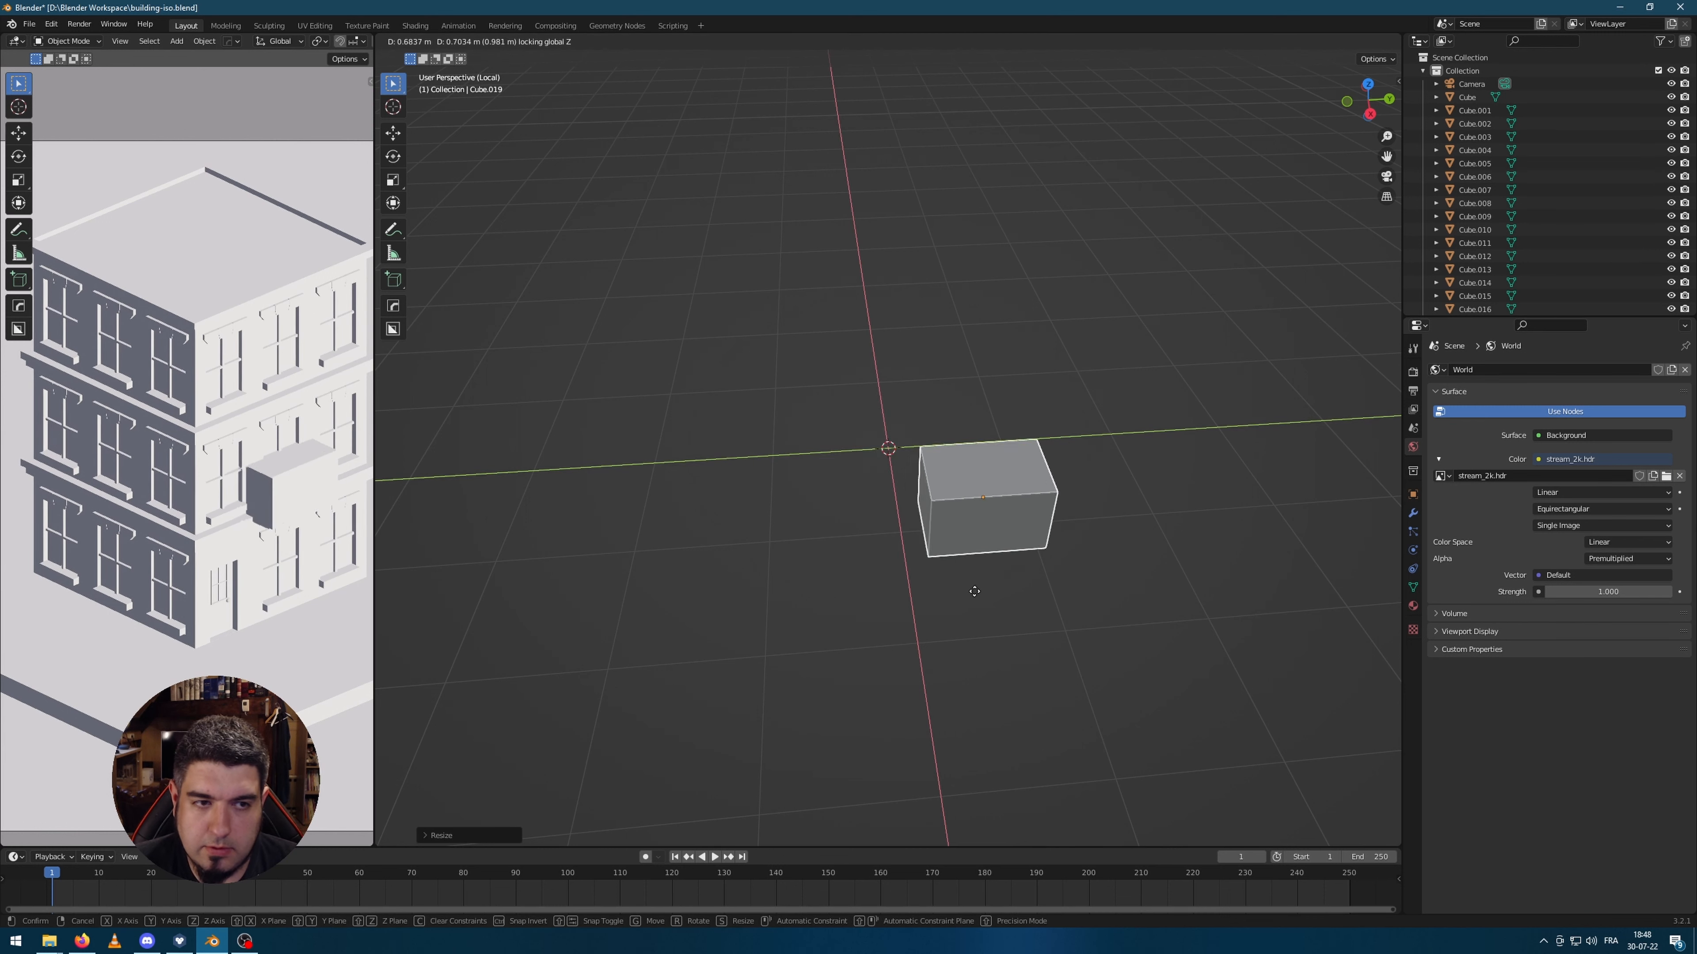
pyautogui.click(966, 609)
pyautogui.press('s')
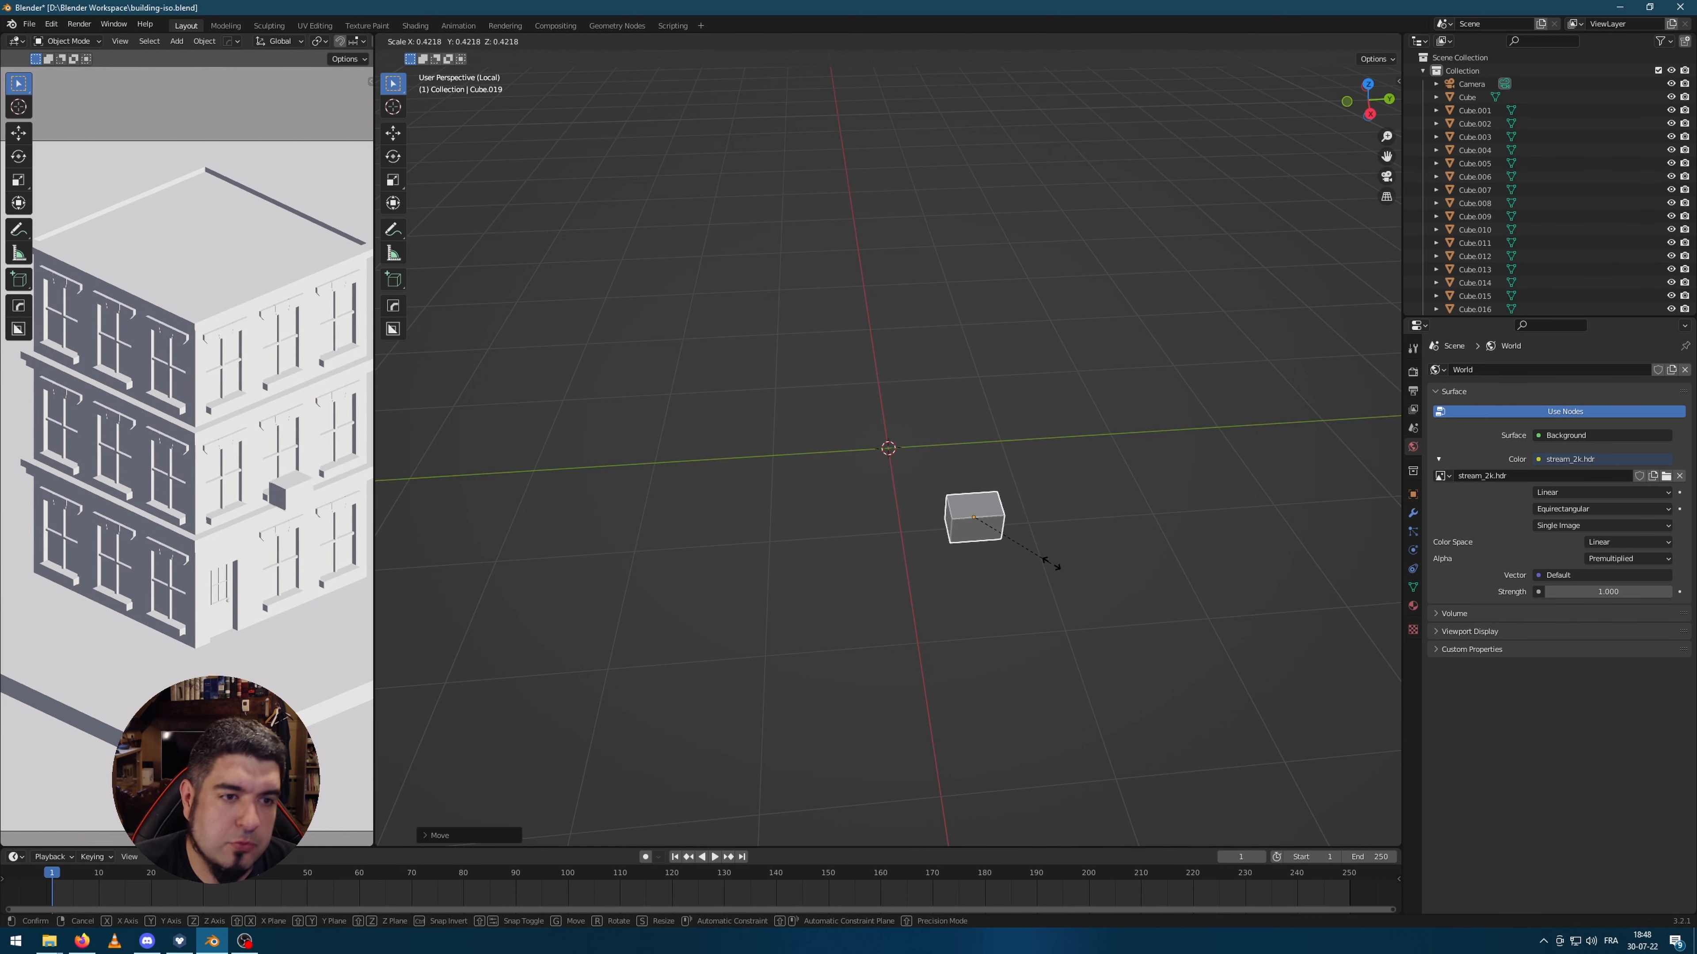
pyautogui.click(1036, 592)
pyautogui.moveTo(1036, 591); pyautogui.dragTo(893, 479, button='middle')
pyautogui.scroll(4, 864, 296)
pyautogui.press('Tab')
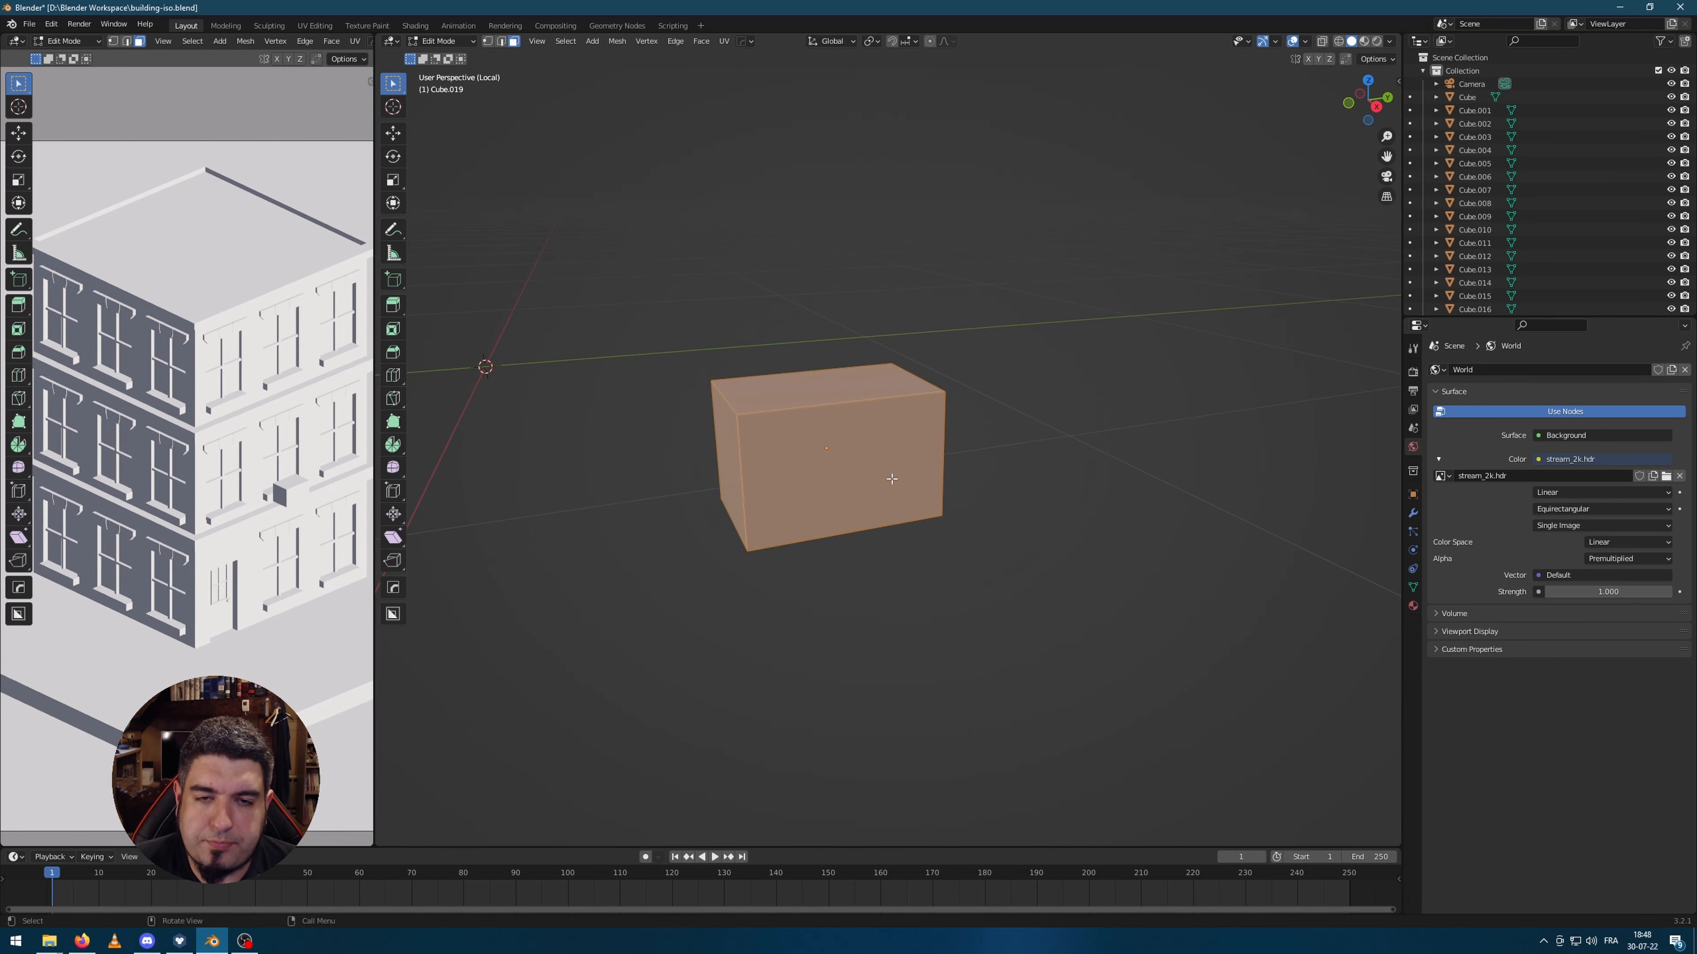
pyautogui.press('Tab')
# Step: Duplicate the box, offset the copy along X, and shrink the copy
pyautogui.hotkey('shift', 'd')
pyautogui.rightClick(1056, 518)
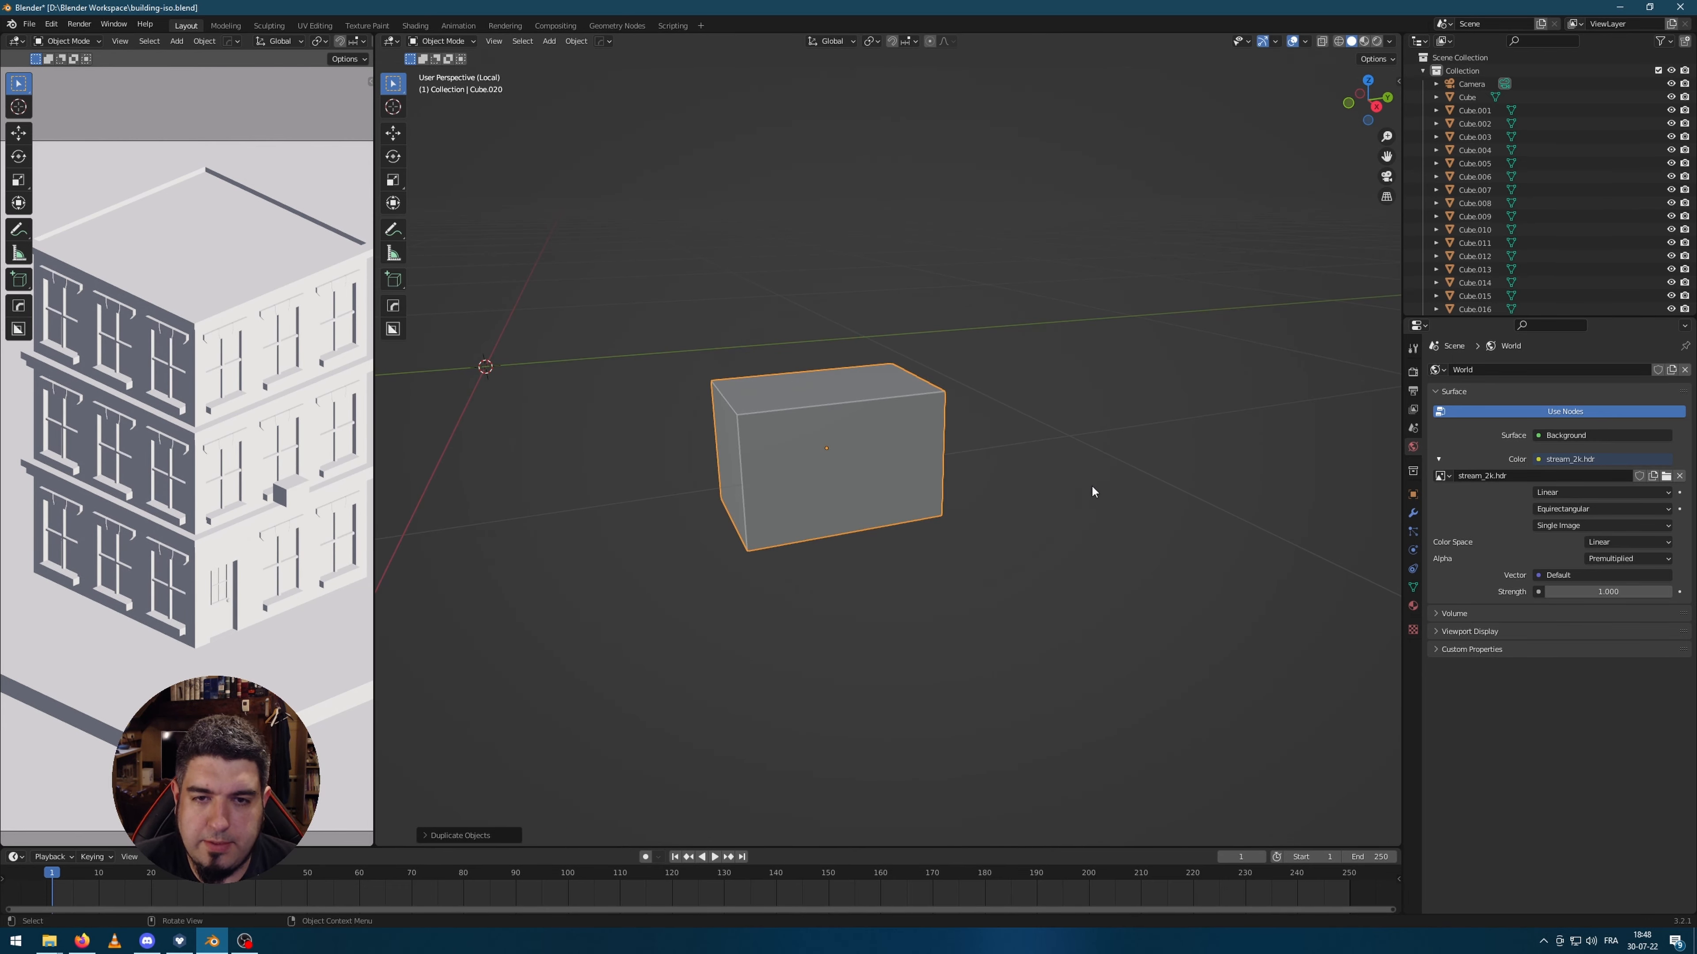
pyautogui.moveTo(905, 396); pyautogui.dragTo(943, 422, button='middle')
pyautogui.press('g')
pyautogui.press('x')
pyautogui.click(1041, 515)
pyautogui.press('s')
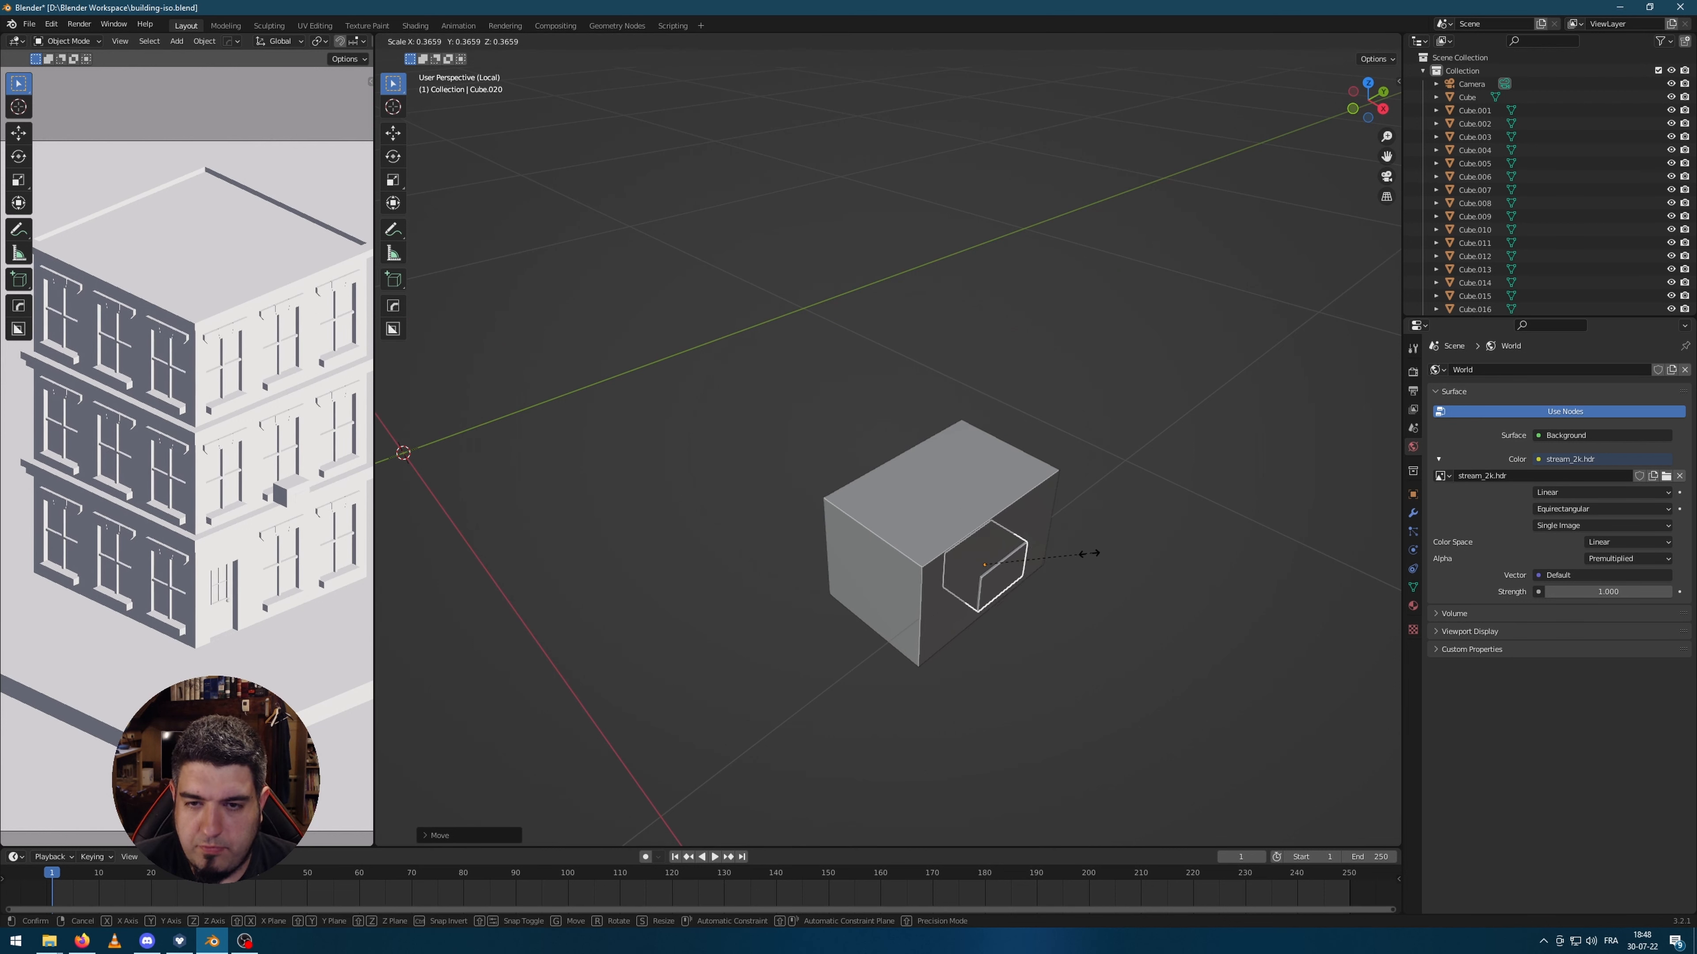
pyautogui.click(1187, 548)
# Step: Rotate the small box copy 90° about Z and move it to the large box's lower edge
pyautogui.moveTo(786, 562); pyautogui.dragTo(1273, 478, button='middle')
pyautogui.write('rz')
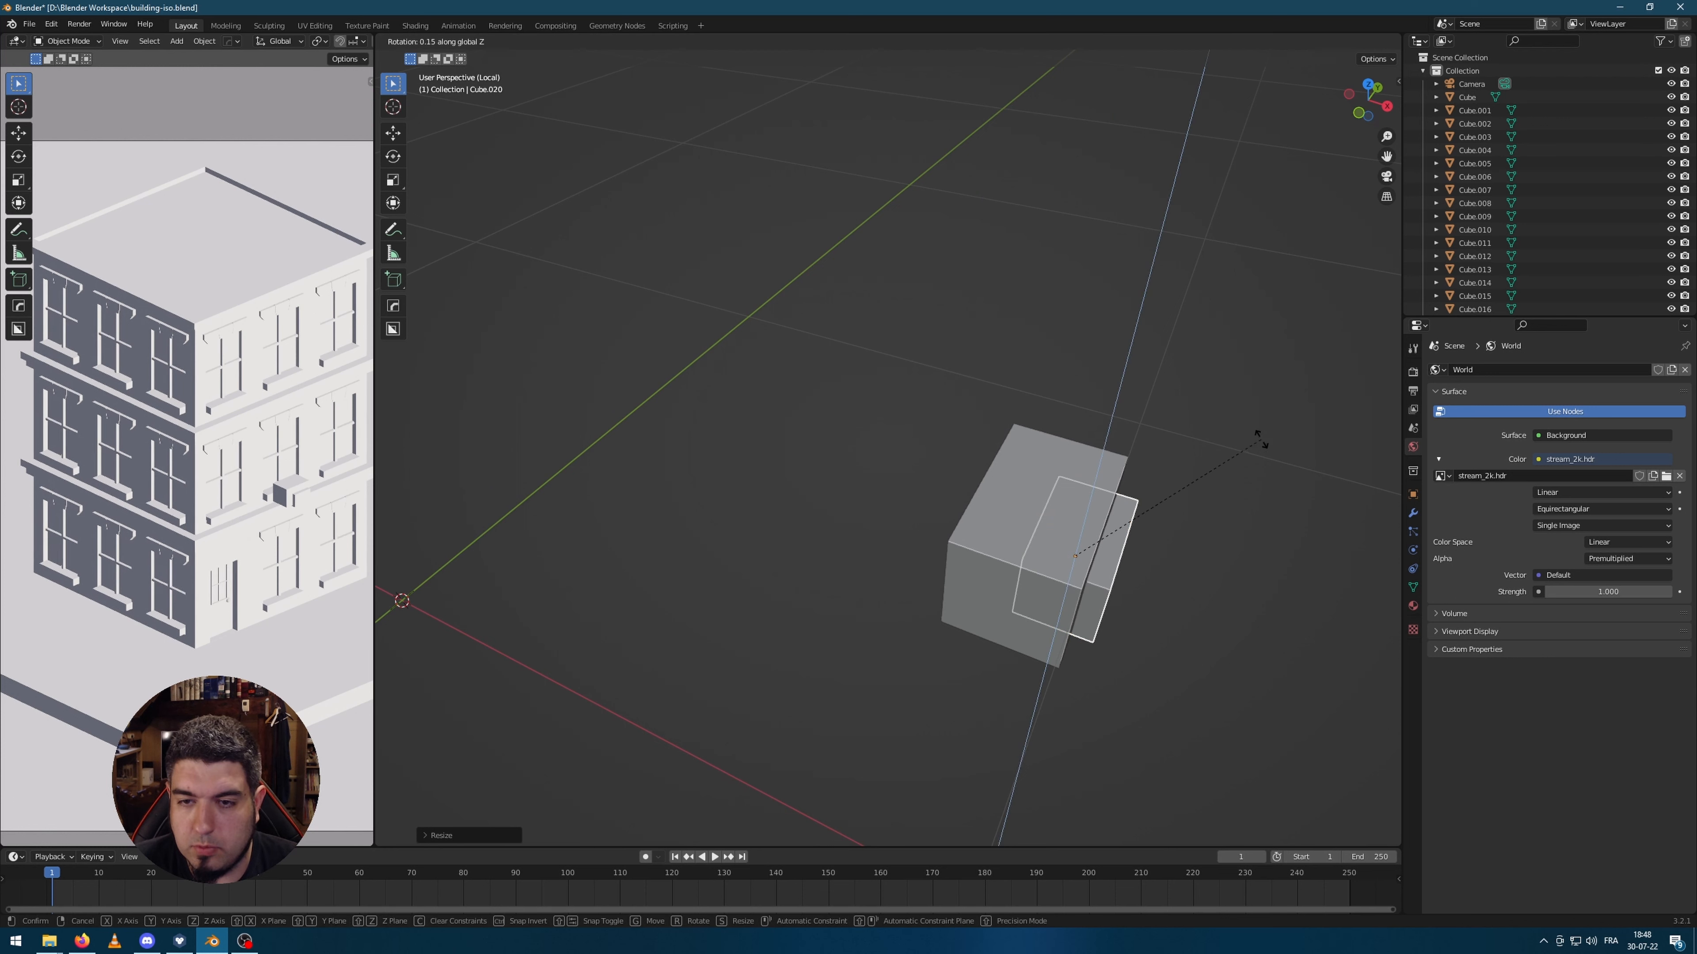
pyautogui.write('90')
pyautogui.press('Return')
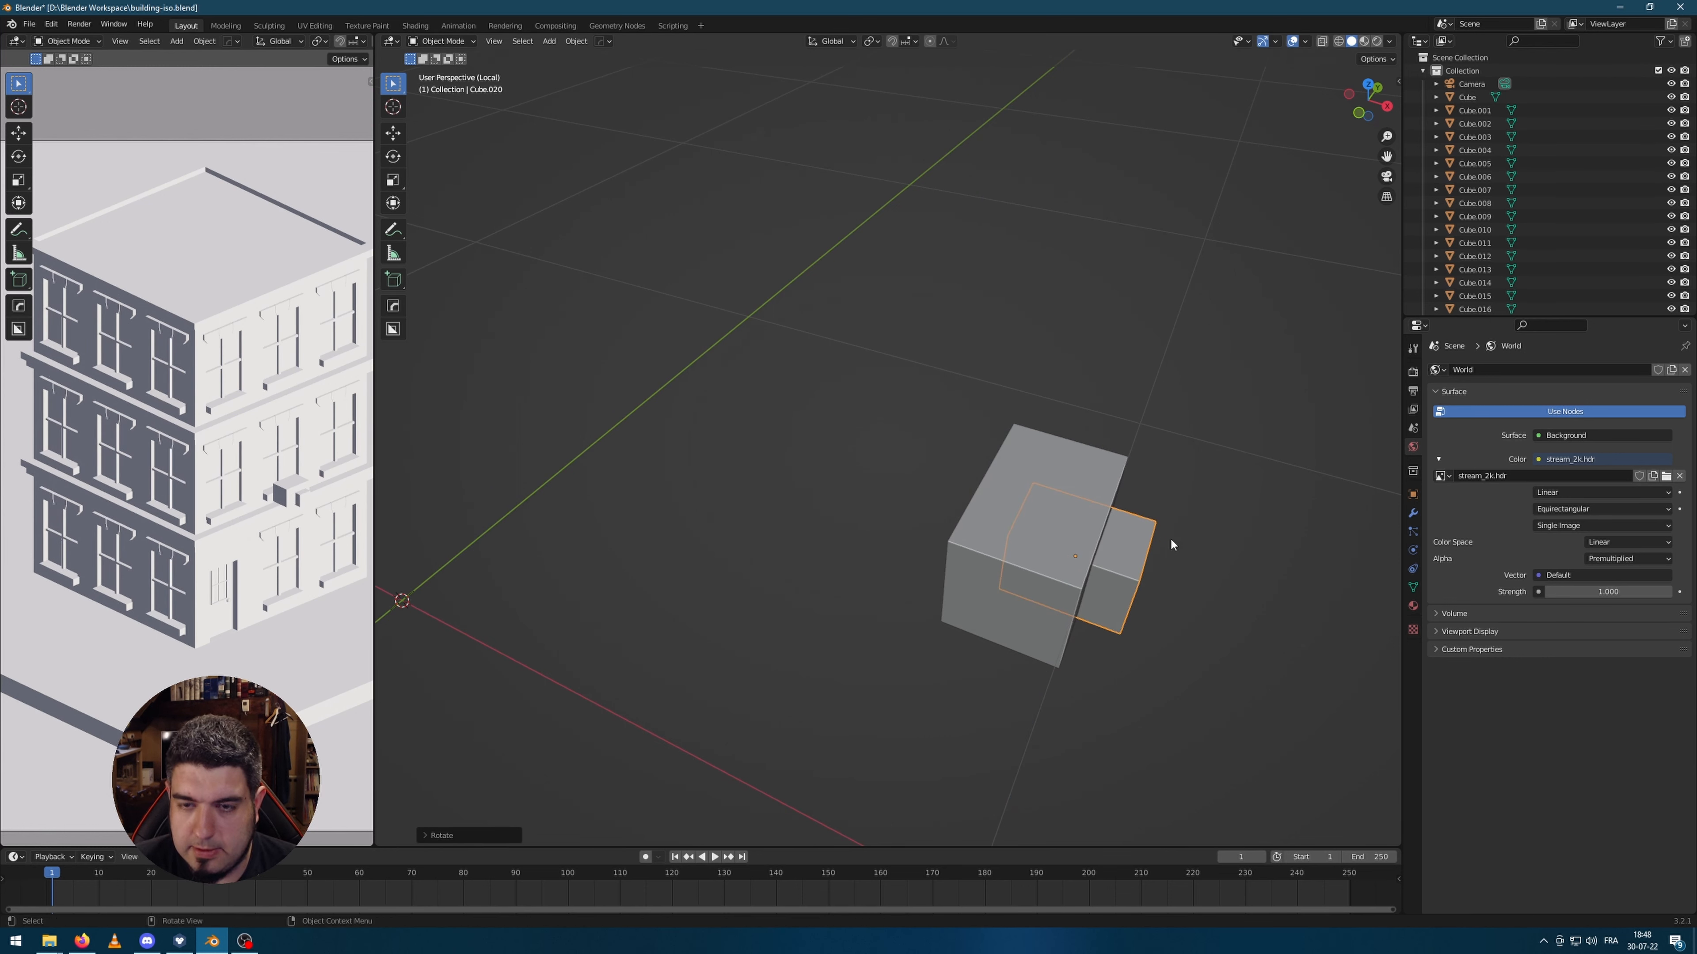
pyautogui.moveTo(1171, 537); pyautogui.dragTo(1124, 458, button='middle')
pyautogui.press('g')
pyautogui.click(1033, 506)
pyautogui.moveTo(1007, 508); pyautogui.dragTo(1269, 658, button='middle')
# Step: Shrink the copy further and stretch it along X into a foot bar slightly longer than the box's depth
pyautogui.press('s')
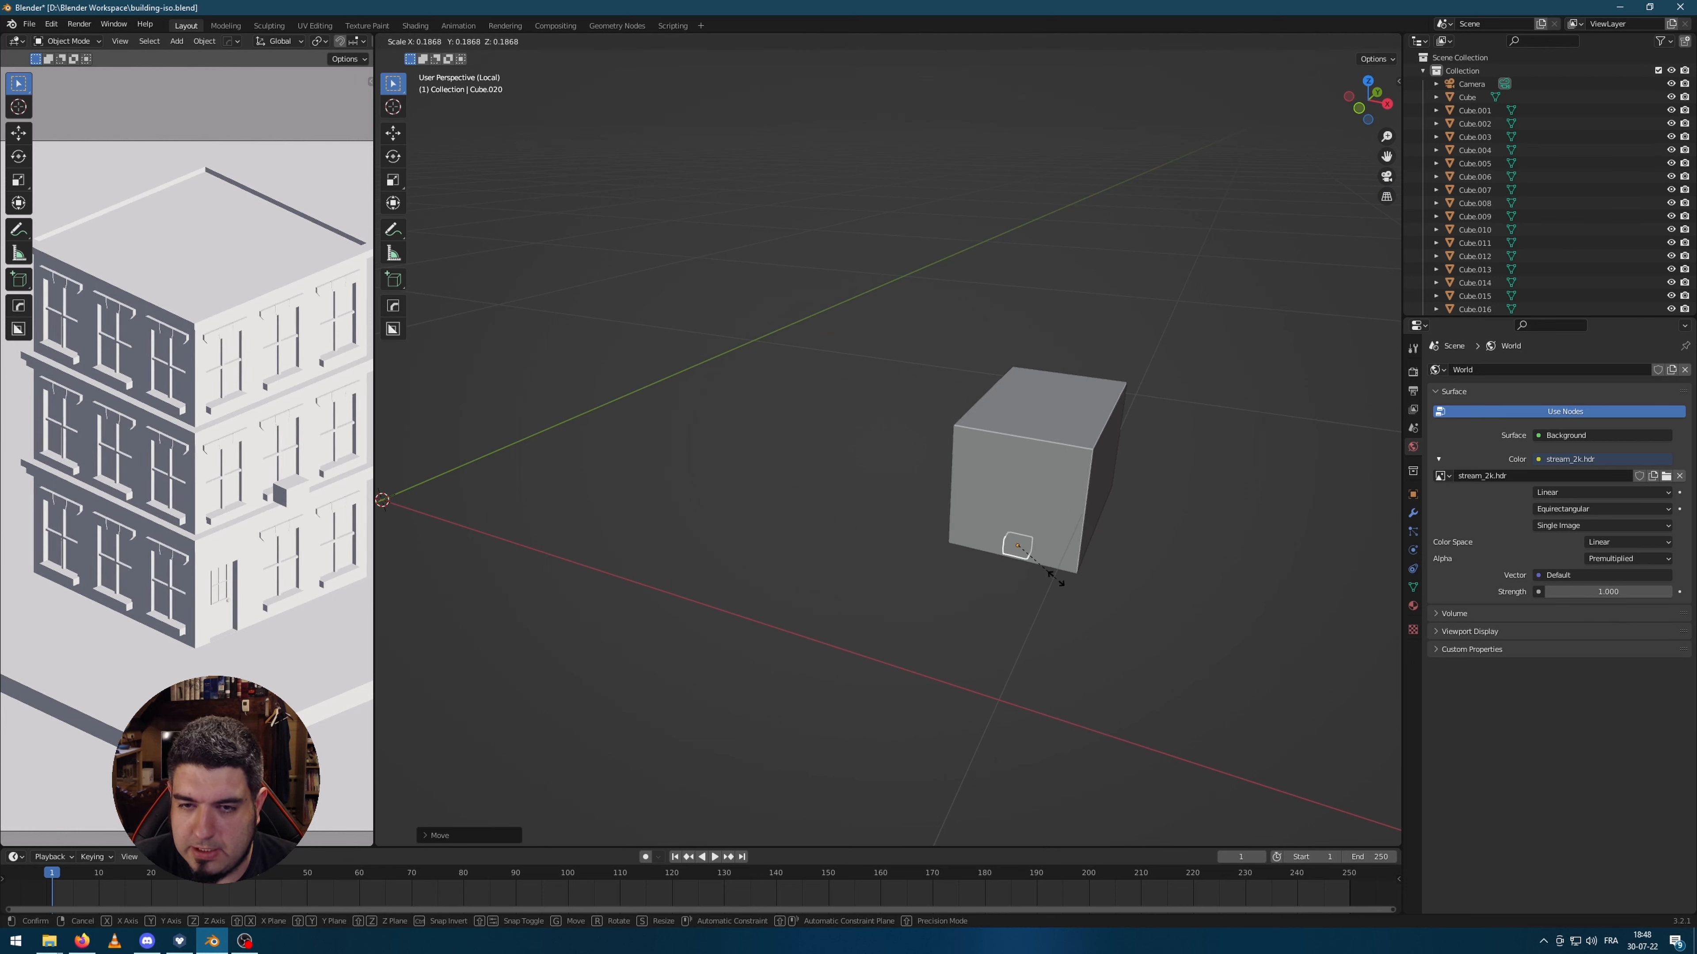
pyautogui.click(1092, 593)
pyautogui.press('s')
pyautogui.press('x')
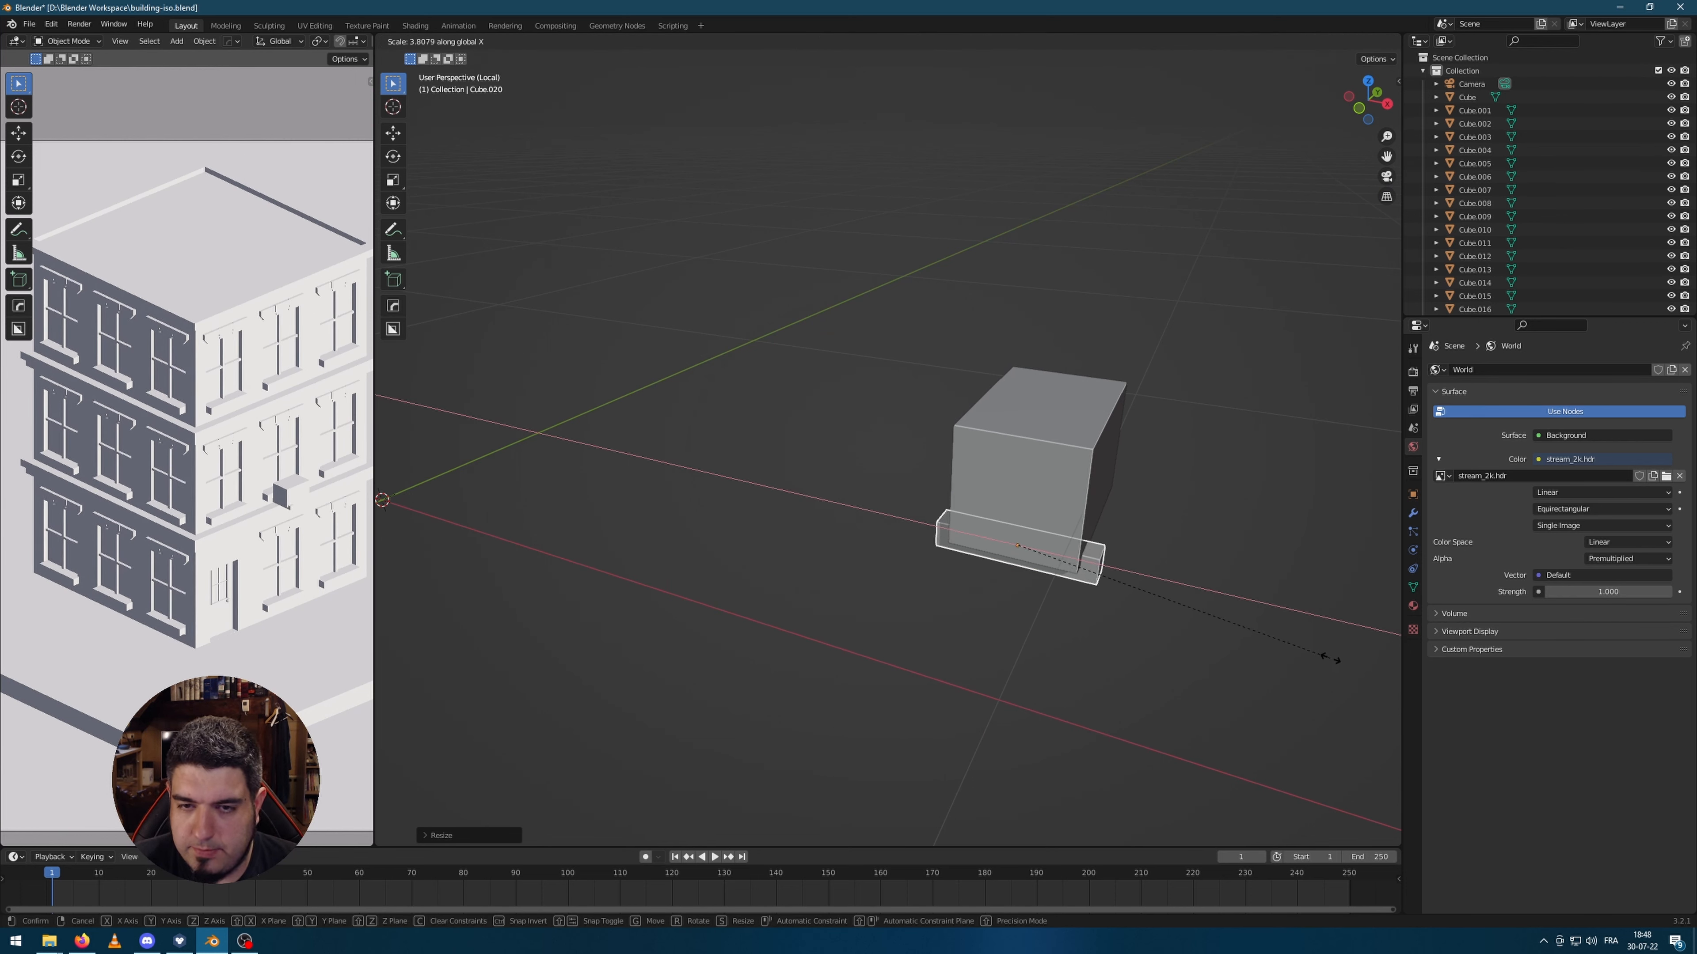
pyautogui.click(1302, 645)
# Step: Align the foot bar with the box's lower corner and raise it about 0.02 m along Z
pyautogui.moveTo(1250, 561); pyautogui.dragTo(1177, 522, button='middle')
pyautogui.press('g')
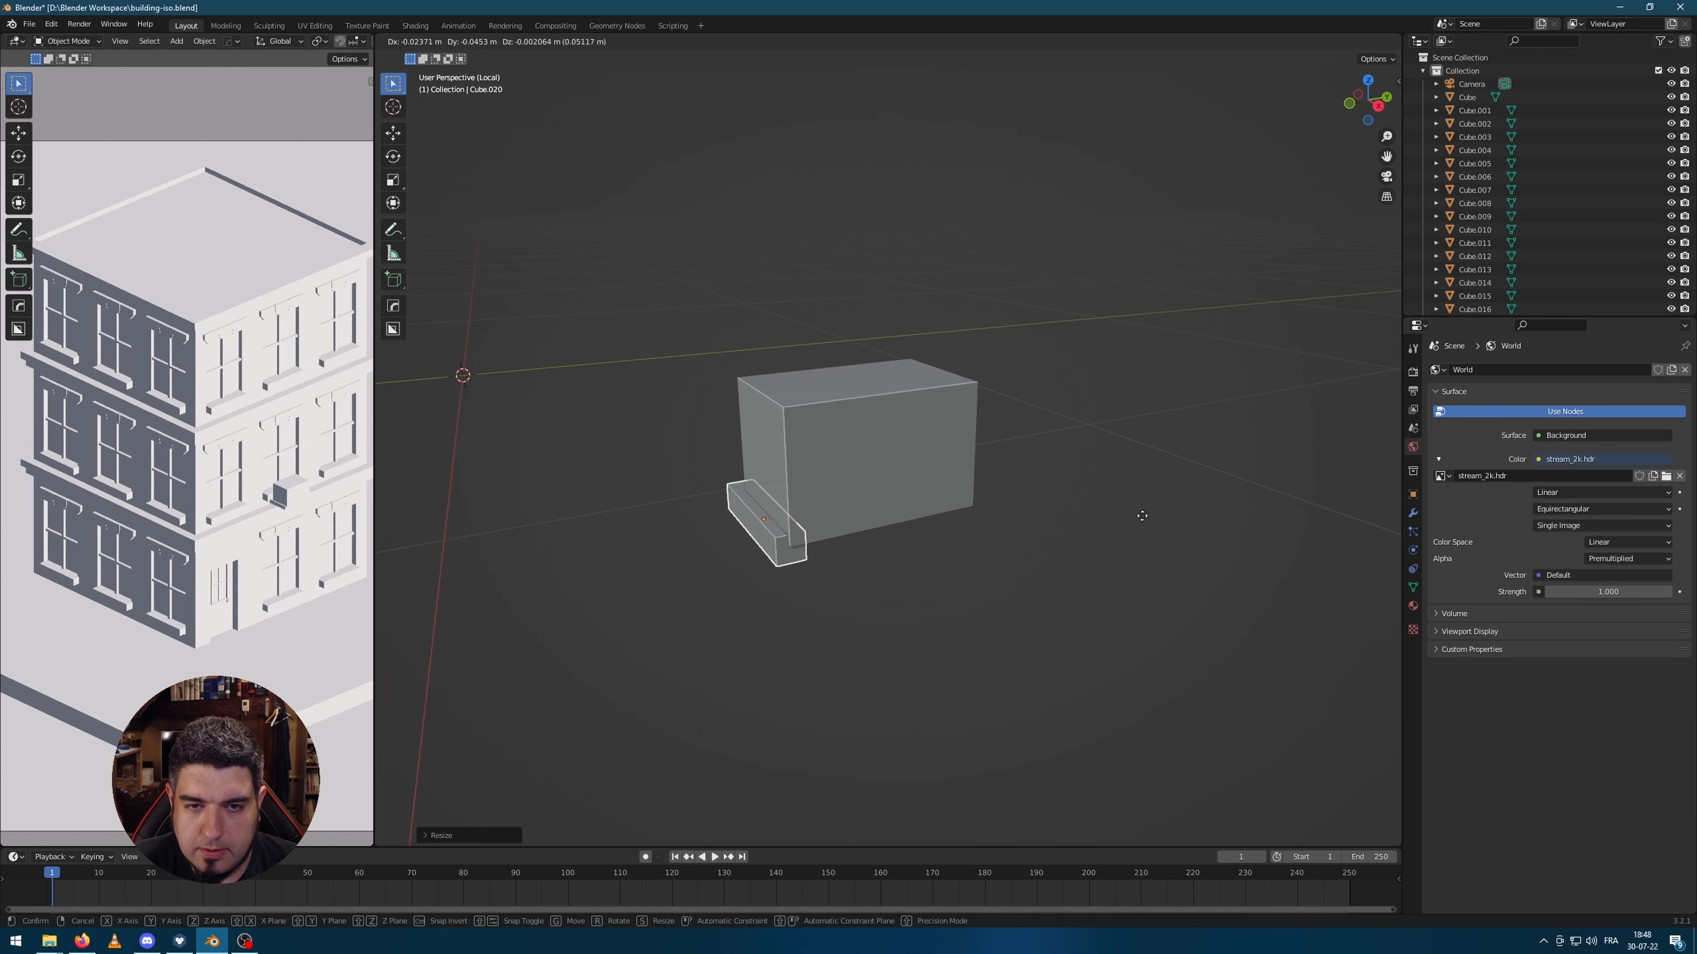
pyautogui.press('z')
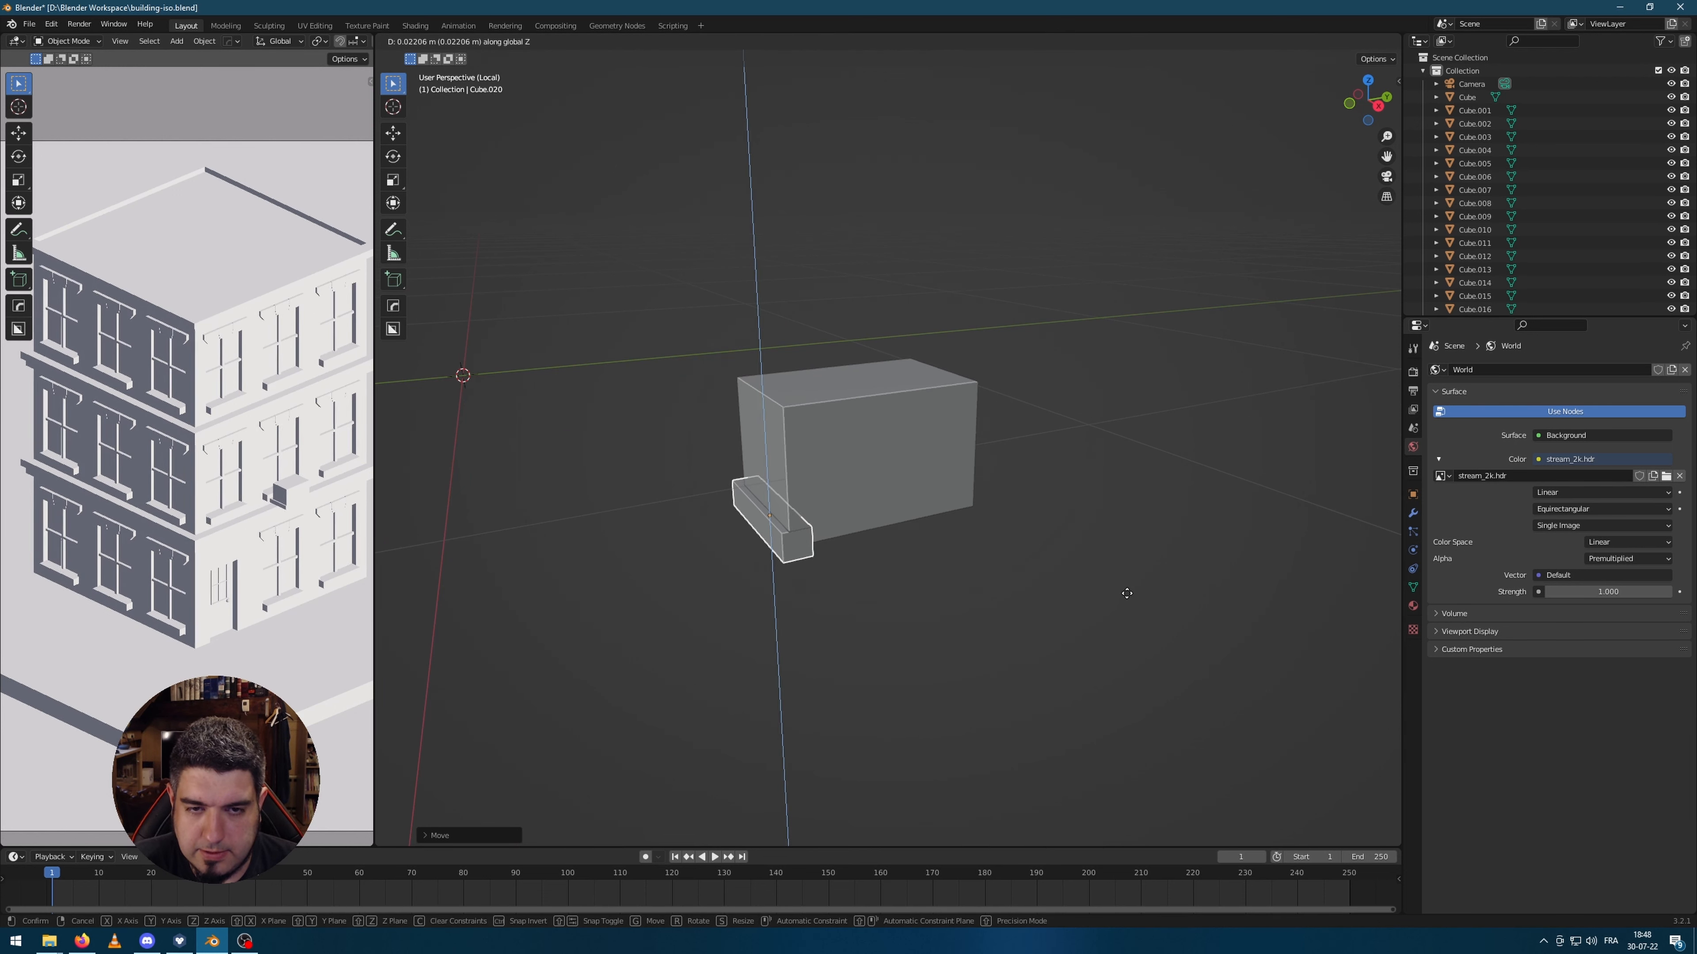
pyautogui.click(1124, 588)
# Step: Duplicate the foot bar about 0.30 m along Y to the opposite end of the box
pyautogui.moveTo(1103, 559); pyautogui.dragTo(848, 565, button='middle')
pyautogui.hotkey('shift', 'd')
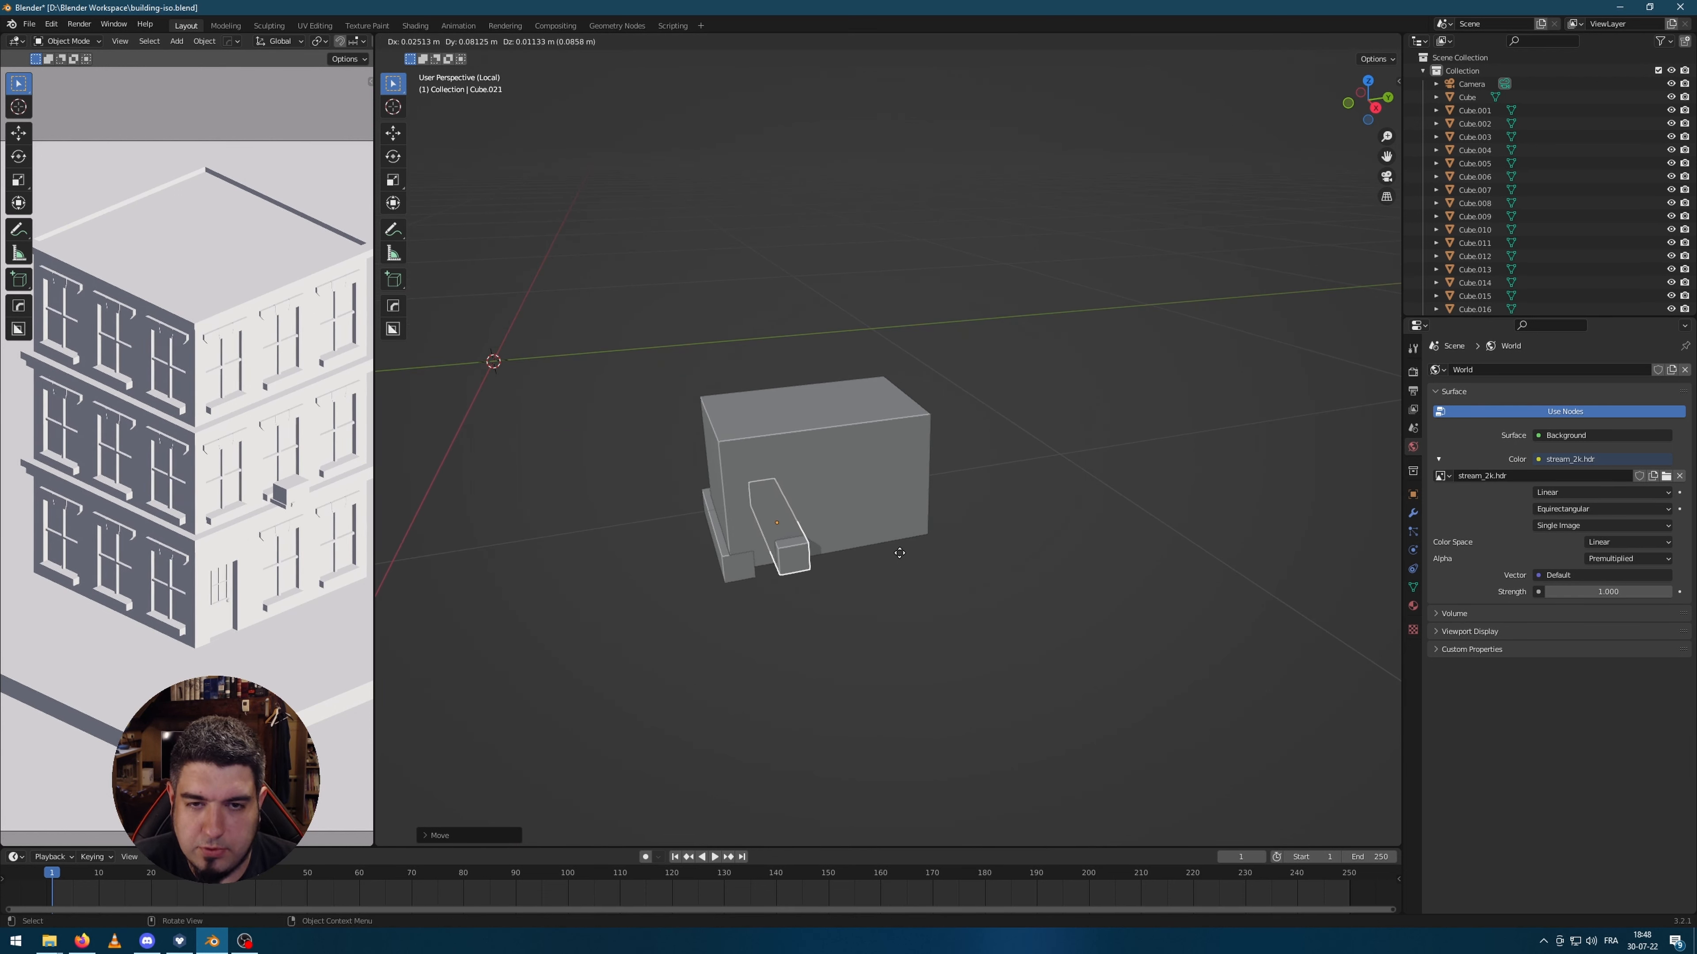
pyautogui.press('y')
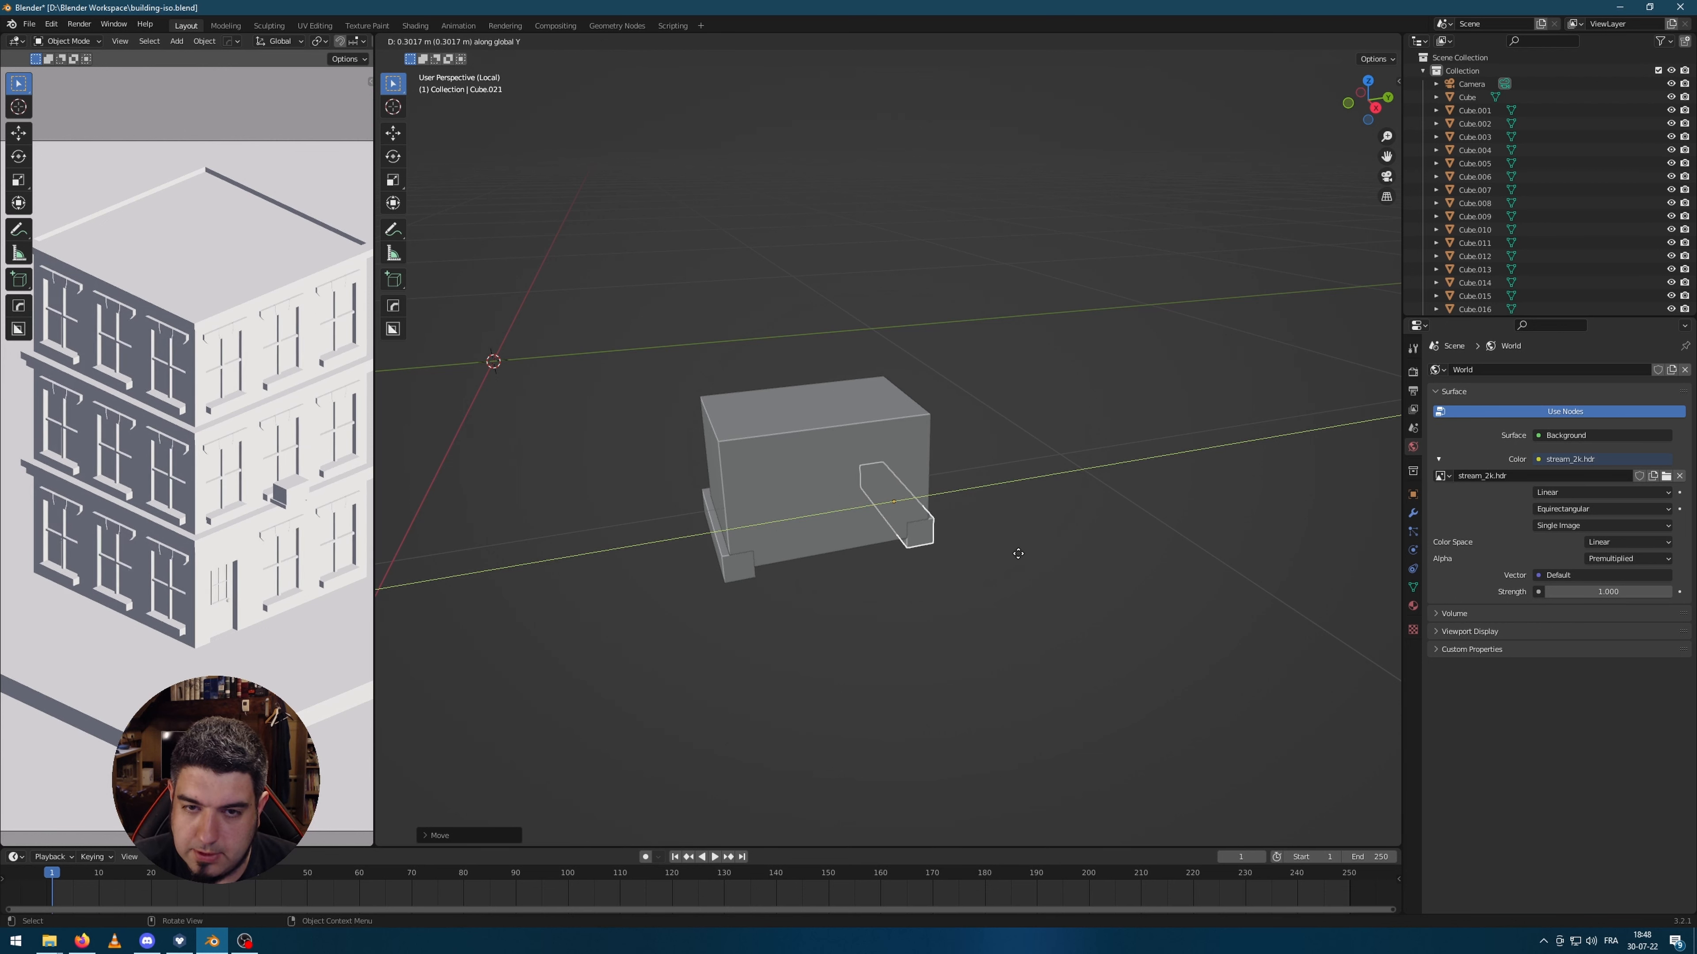
pyautogui.click(1020, 553)
pyautogui.moveTo(872, 625); pyautogui.dragTo(916, 572, button='middle')
# Step: Edge-slide the box's rear face inward so the foot bars project behind the box
pyautogui.click(916, 572)
pyautogui.scroll(3, 916, 573)
pyautogui.moveTo(1017, 602); pyautogui.dragTo(1154, 571, button='middle')
pyautogui.press('Tab')
pyautogui.click(1134, 480)
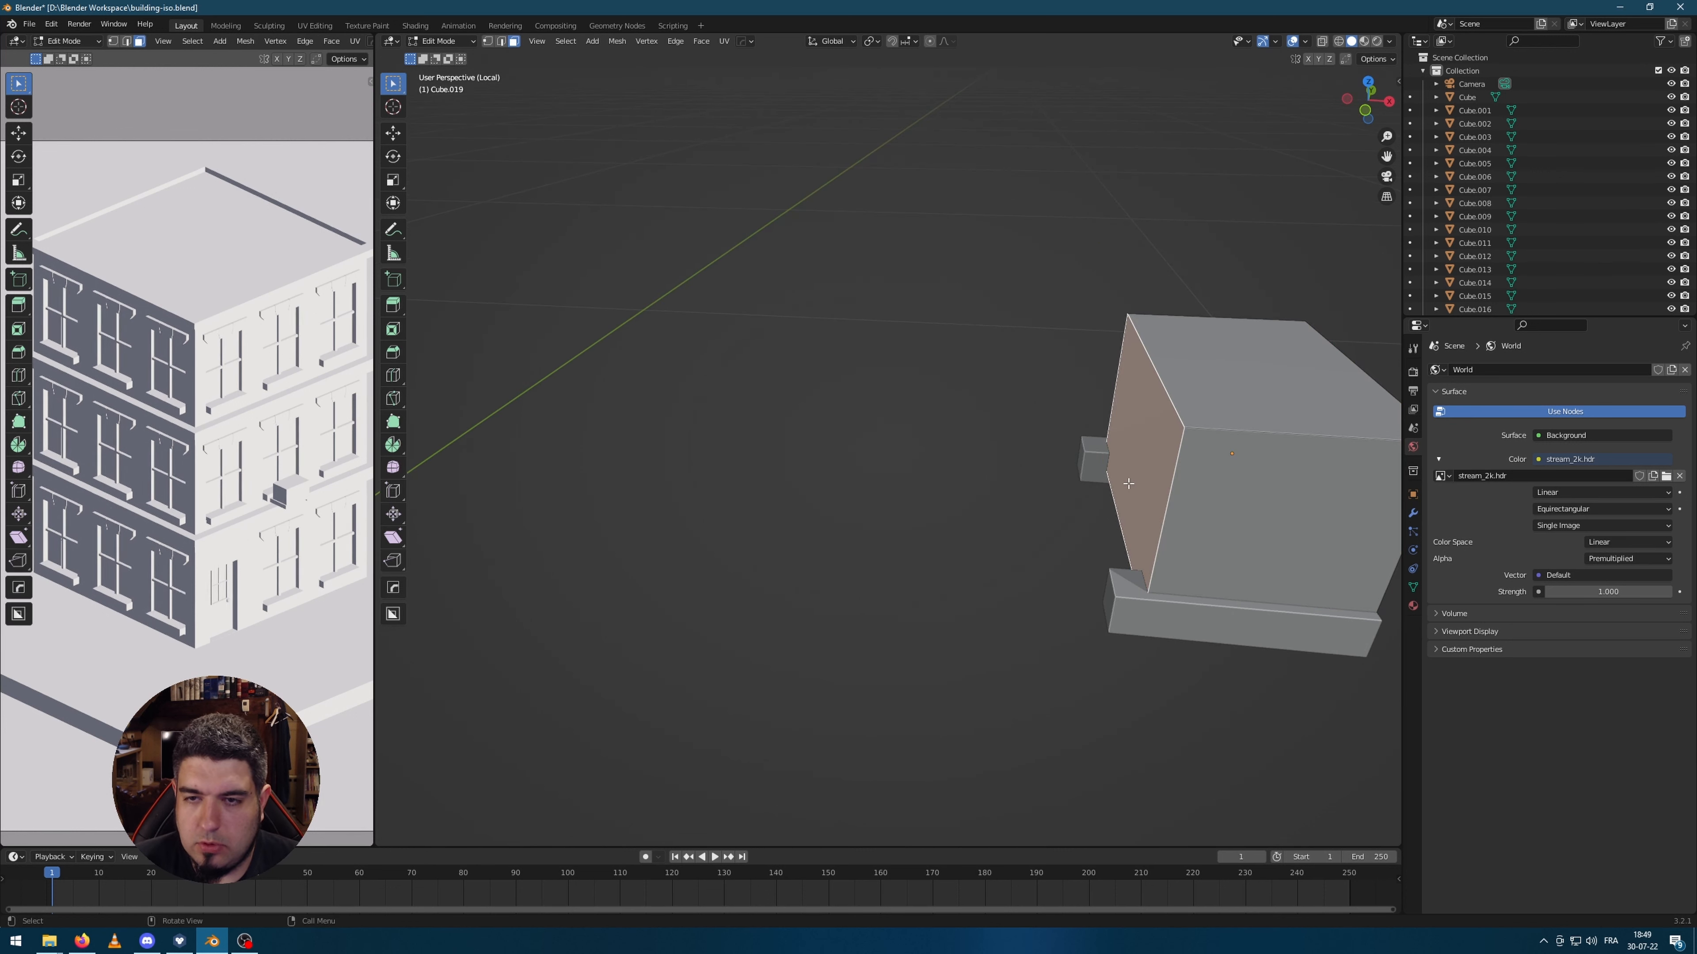
pyautogui.press('g')
pyautogui.press('g')
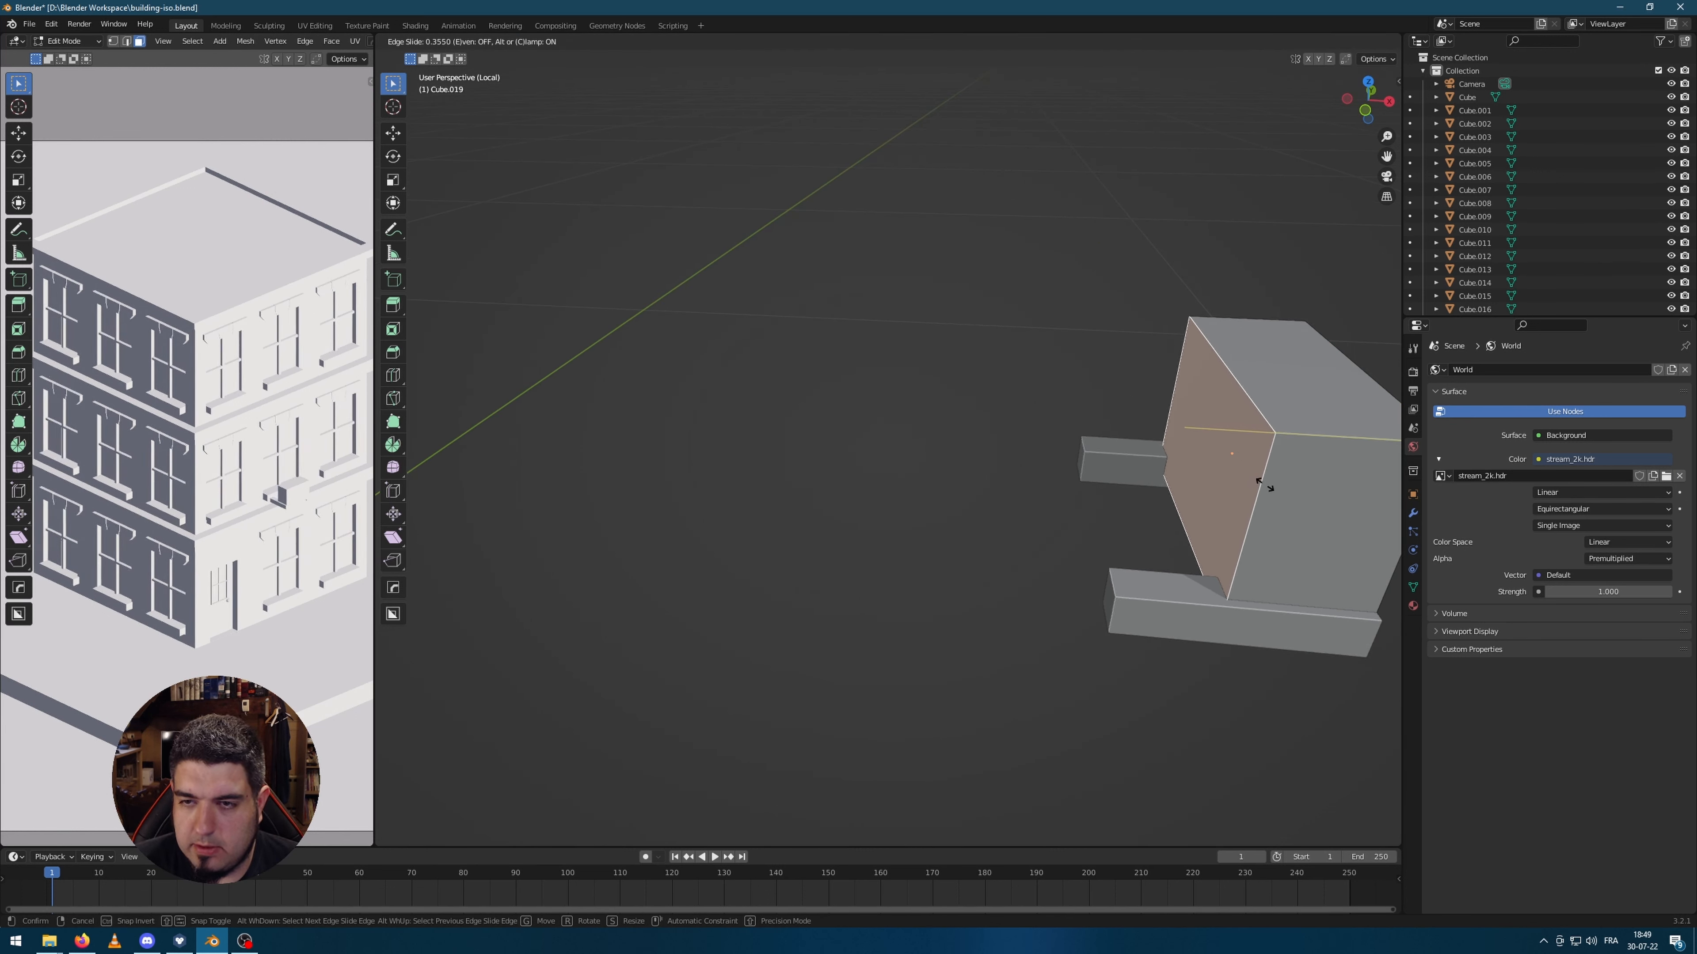
pyautogui.click(1245, 482)
pyautogui.moveTo(1245, 482); pyautogui.dragTo(1104, 531, button='middle')
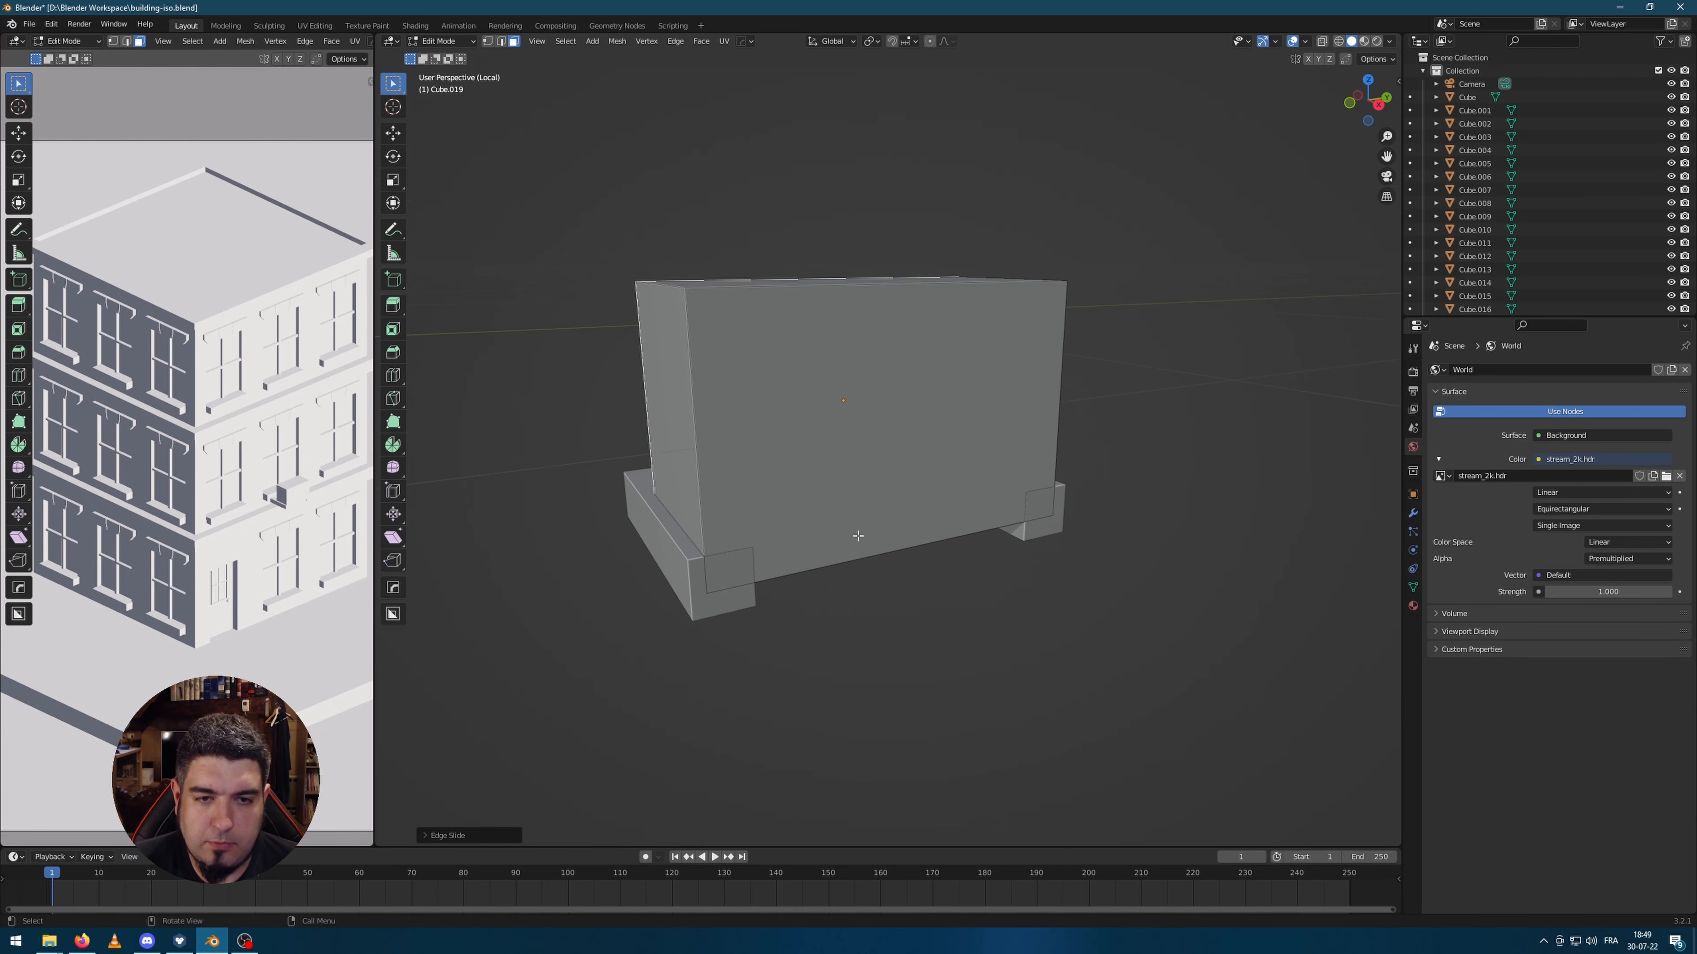
pyautogui.scroll(3, 976, 619)
pyautogui.click(890, 499)
pyautogui.moveTo(890, 498); pyautogui.dragTo(924, 520, button='middle')
pyautogui.scroll(-3, 924, 519)
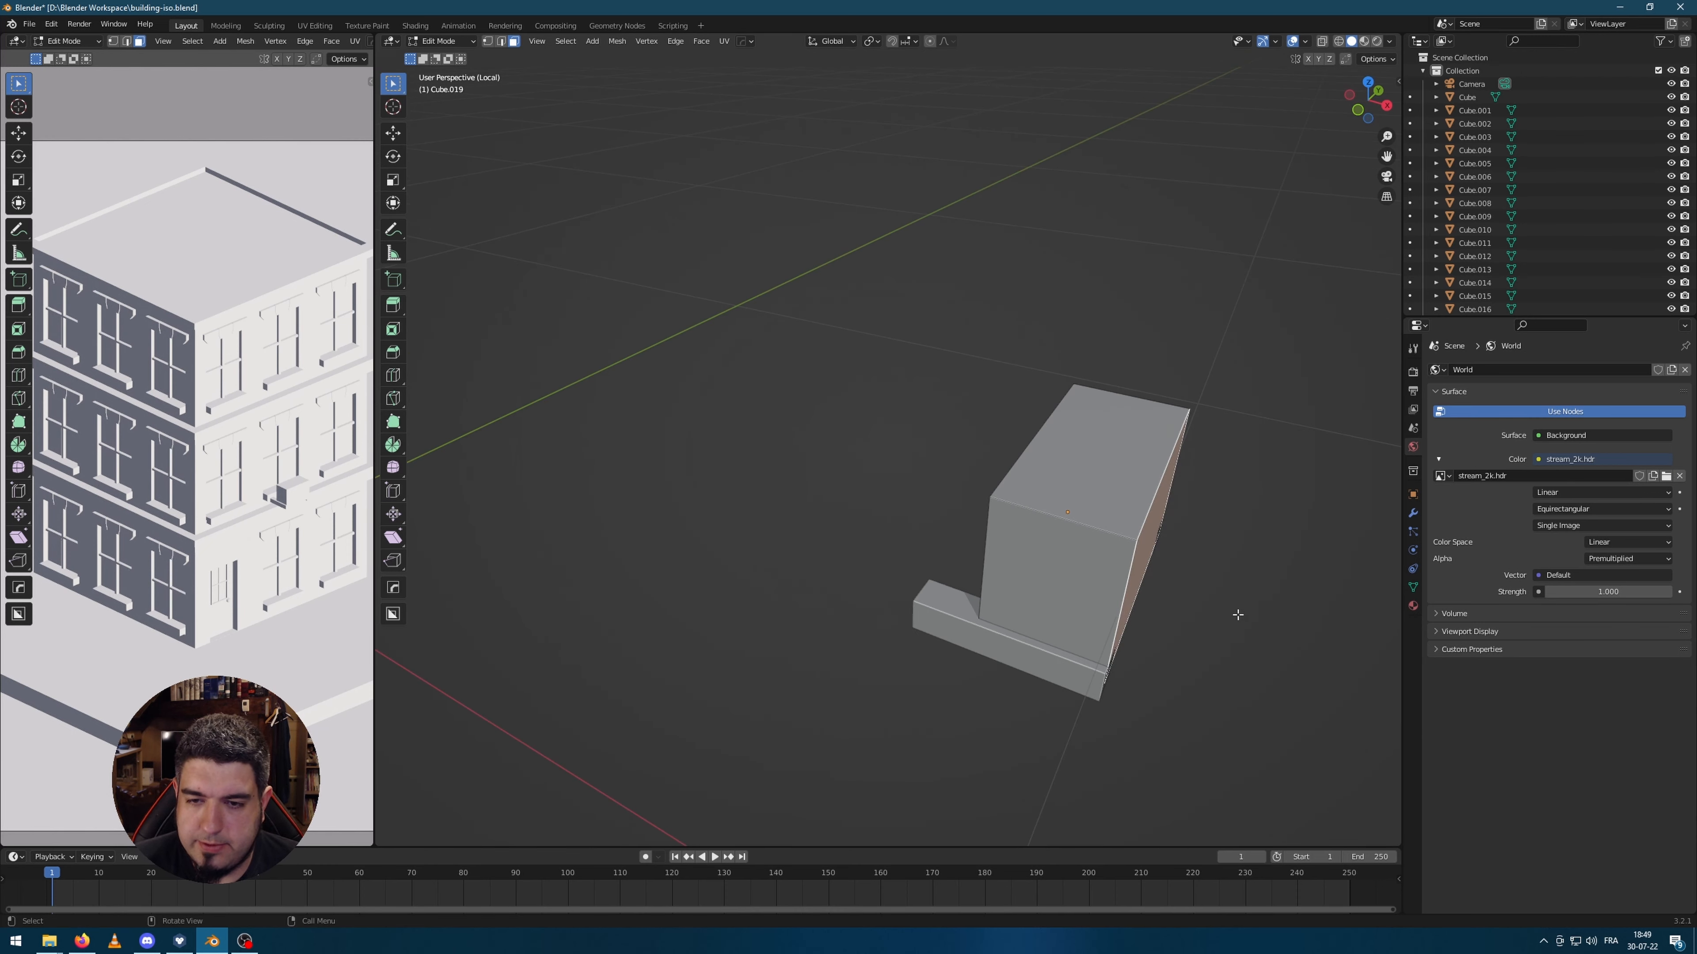
pyautogui.press('Tab')
# Step: Add a cylinder with 16 vertices
pyautogui.moveTo(1231, 607); pyautogui.dragTo(1161, 570, button='middle')
pyautogui.click(1162, 570)
pyautogui.hotkey('shift', 'a')
pyautogui.moveTo(1161, 570)
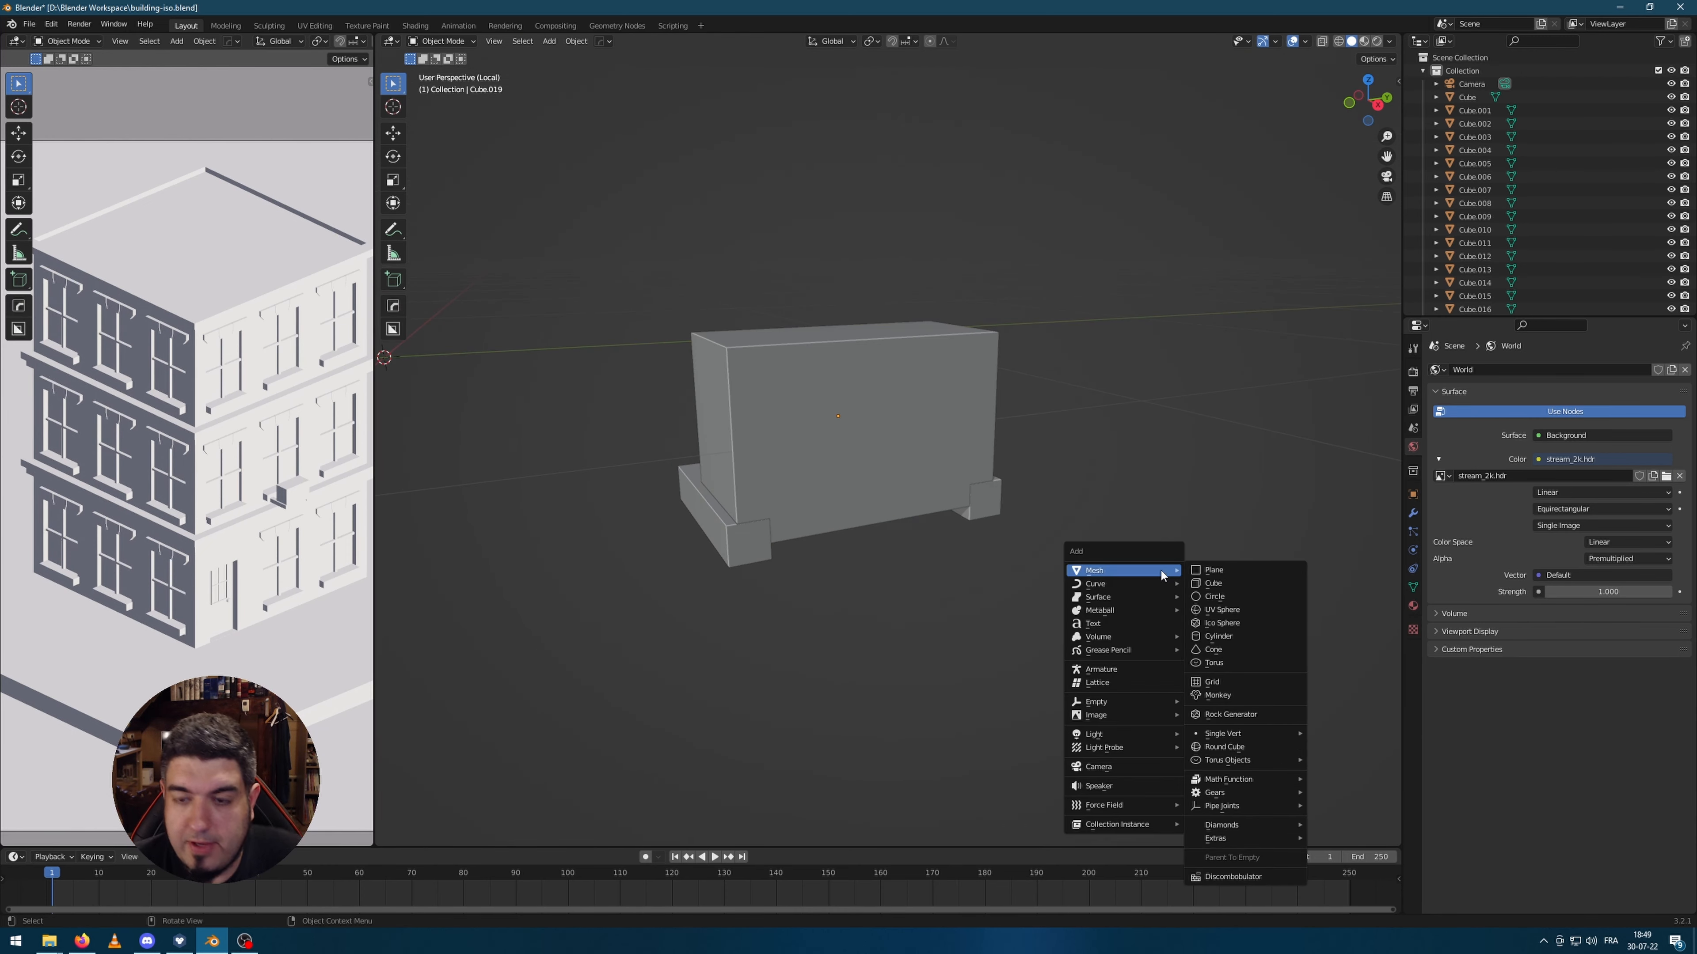
pyautogui.click(1220, 635)
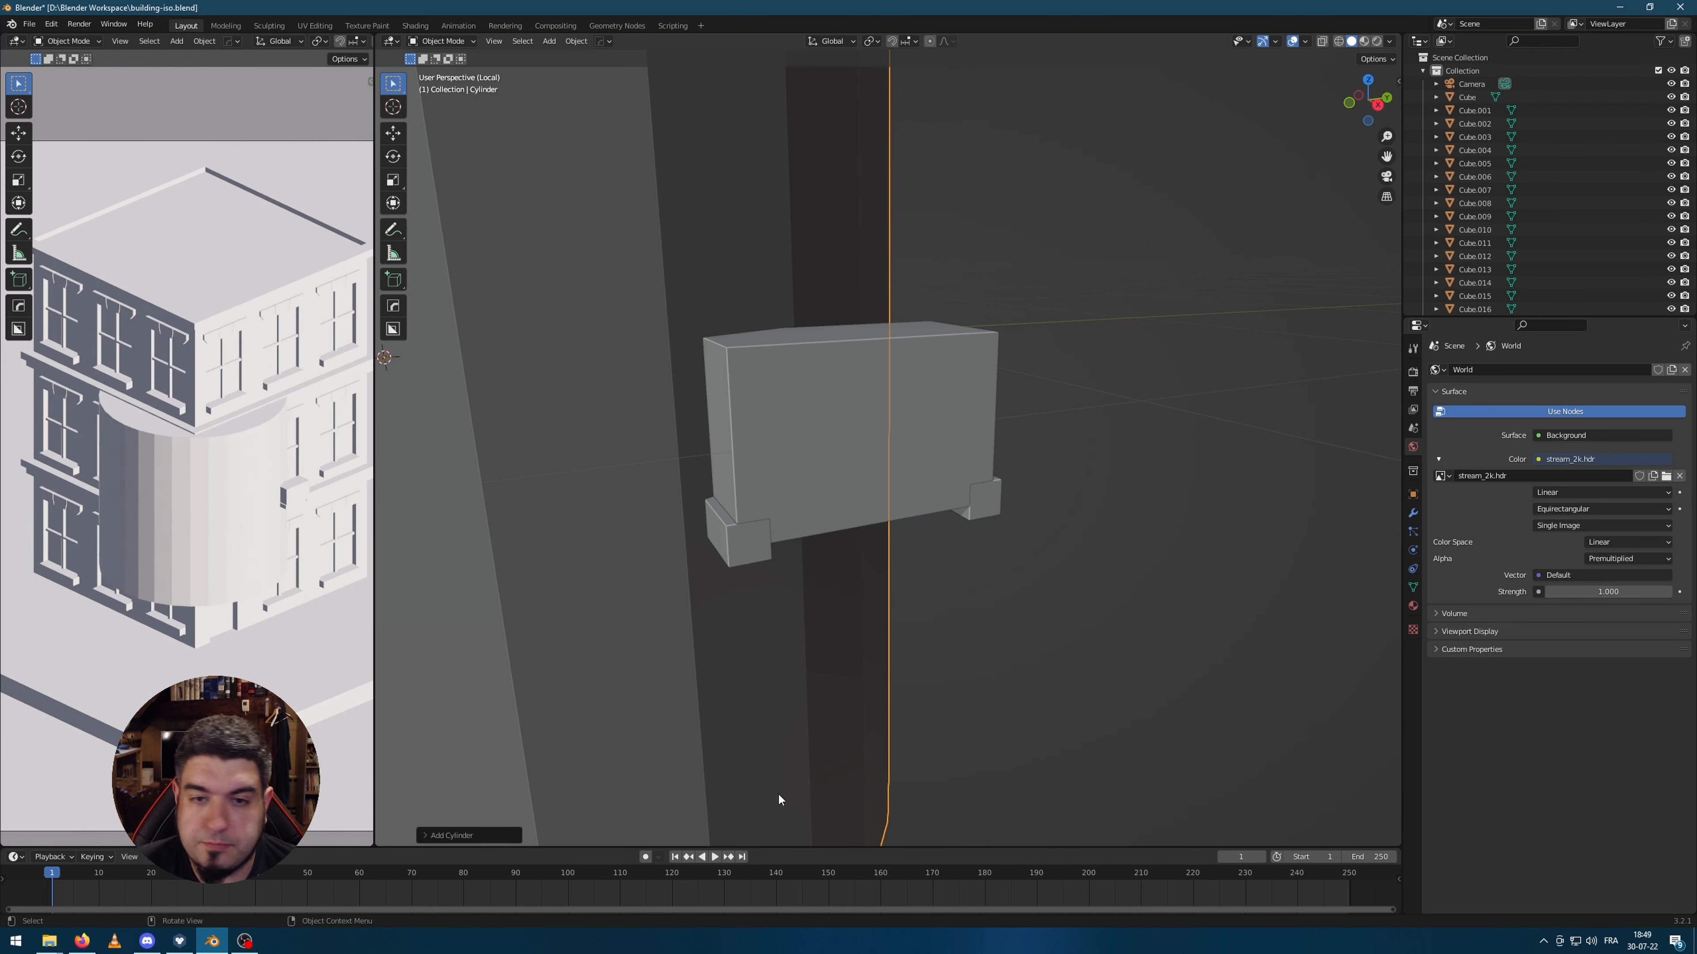
pyautogui.scroll(-3, 577, 771)
pyautogui.click(461, 832)
pyautogui.doubleClick(581, 676)
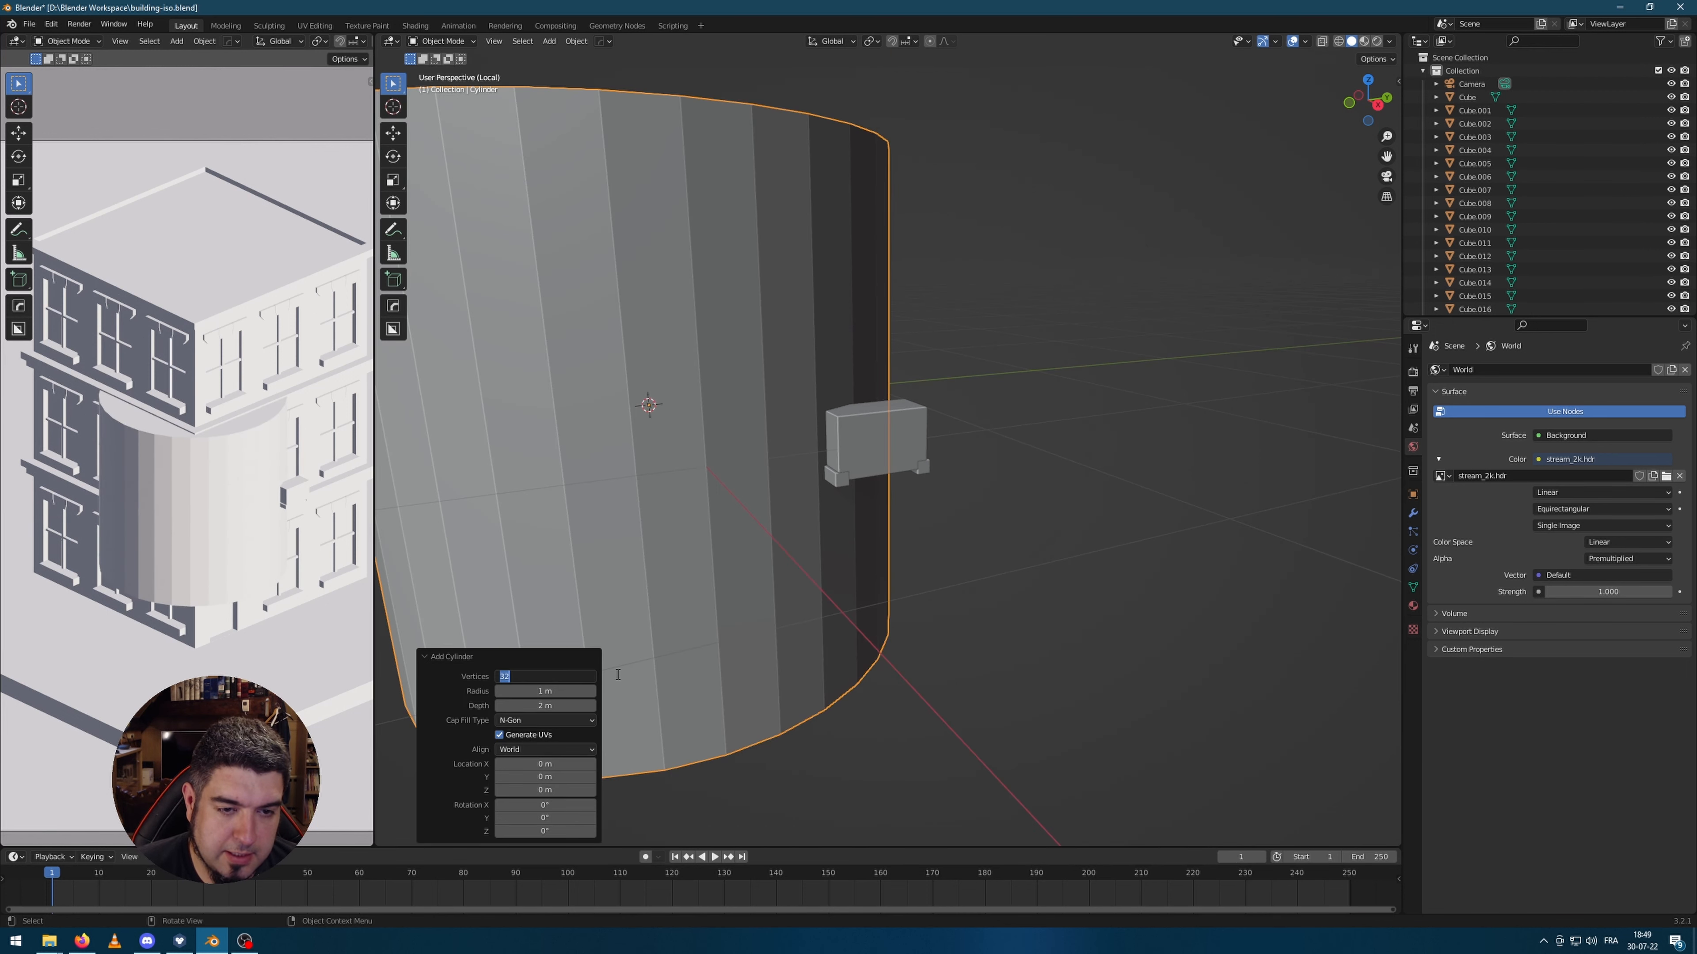
pyautogui.write('16')
pyautogui.press('Return')
# Step: Rotate the cylinder 90° about Y and scale it uniformly to 0.079
pyautogui.press('r')
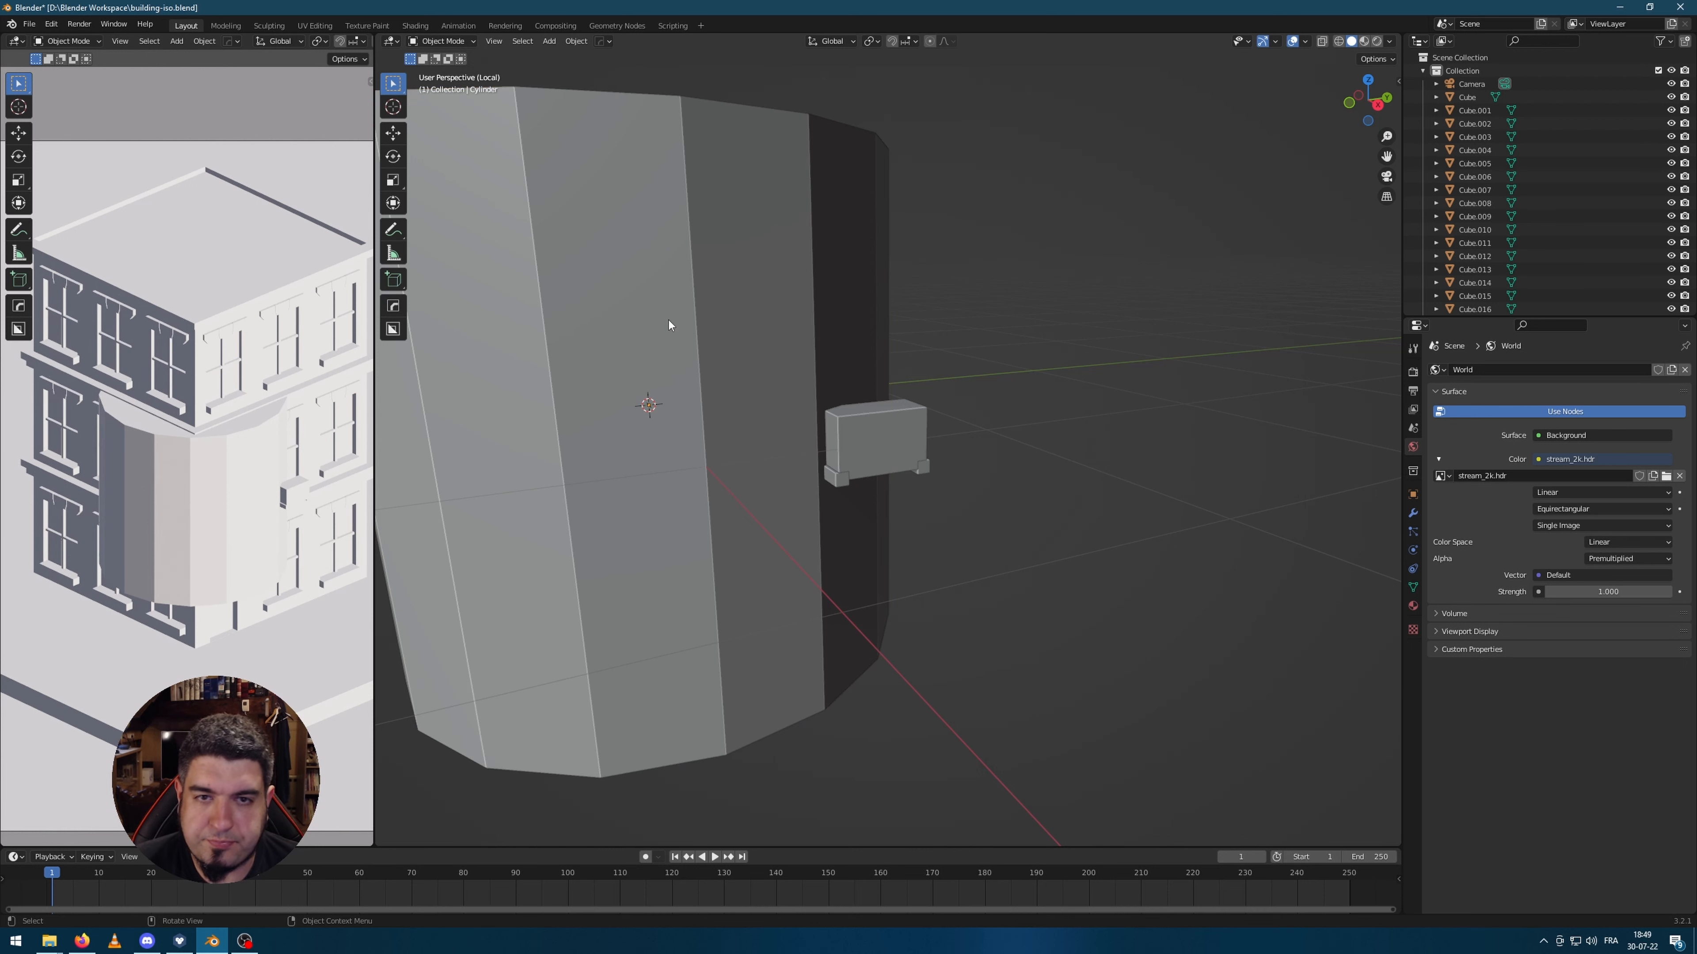
pyautogui.press('y')
pyautogui.press('9')
pyautogui.press('0')
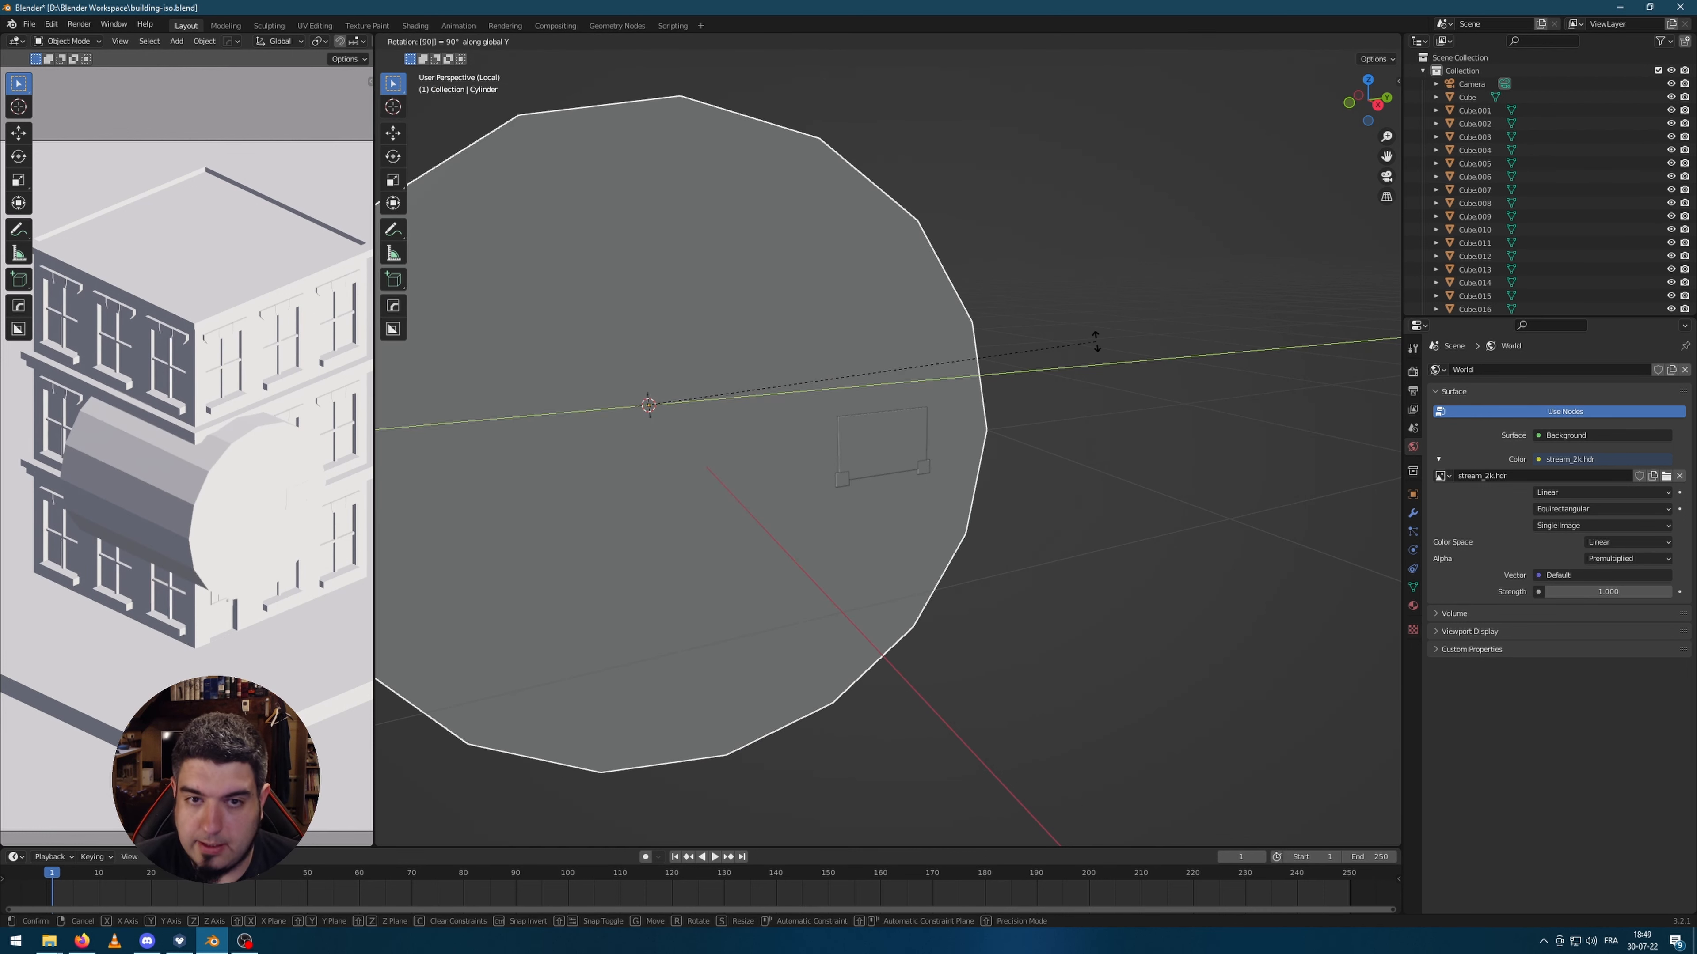
pyautogui.press('Return')
pyautogui.press('s')
pyautogui.click(678, 417)
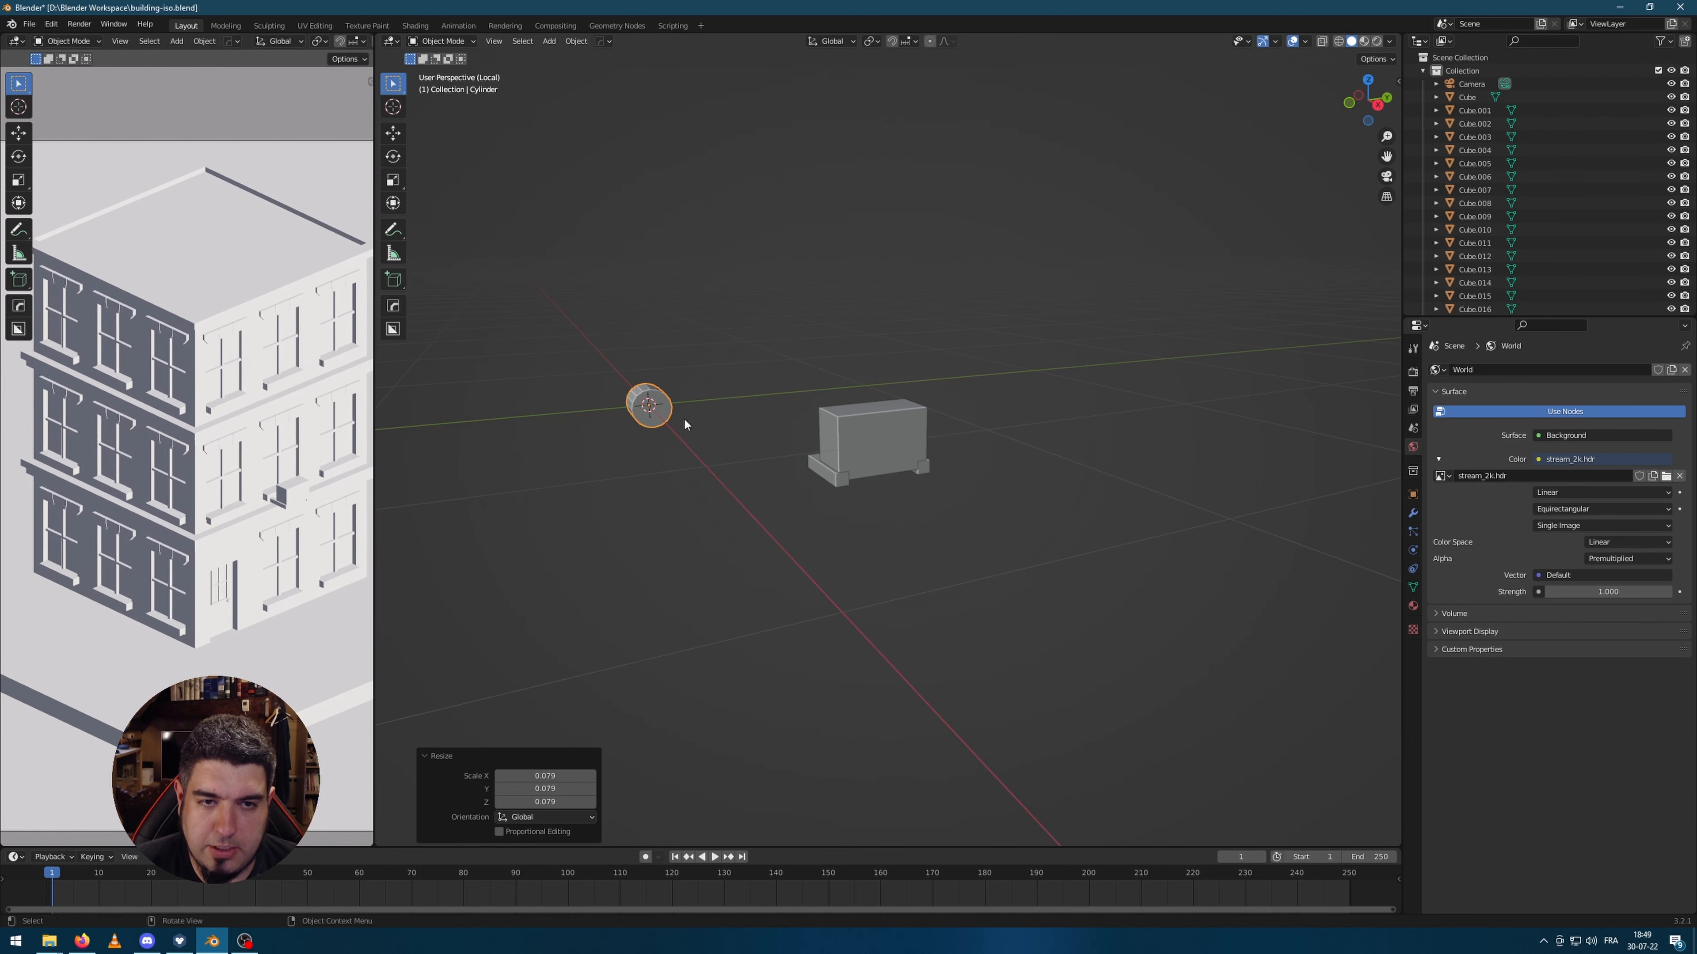
# Step: Flatten the cylinder into a disc by scaling it to 0.253 along X, and move it over to the box's front
pyautogui.moveTo(677, 417); pyautogui.dragTo(1014, 594, button='middle')
pyautogui.press('s')
pyautogui.press('x')
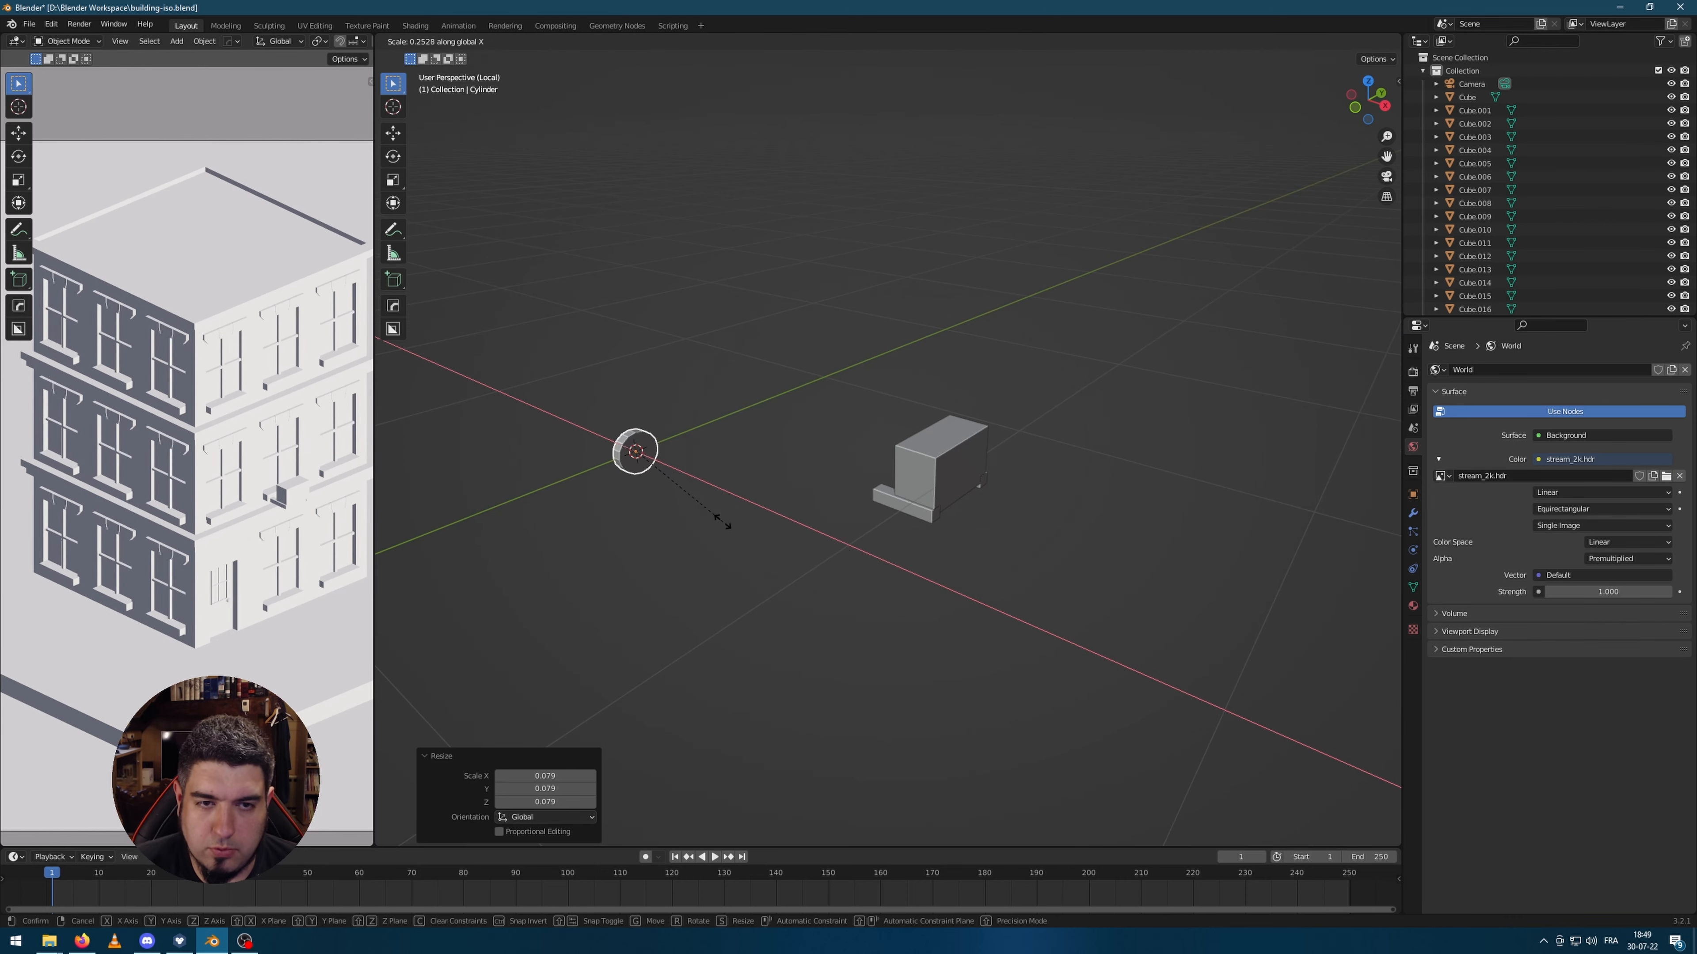
pyautogui.click(638, 481)
pyautogui.press('g')
pyautogui.click(979, 497)
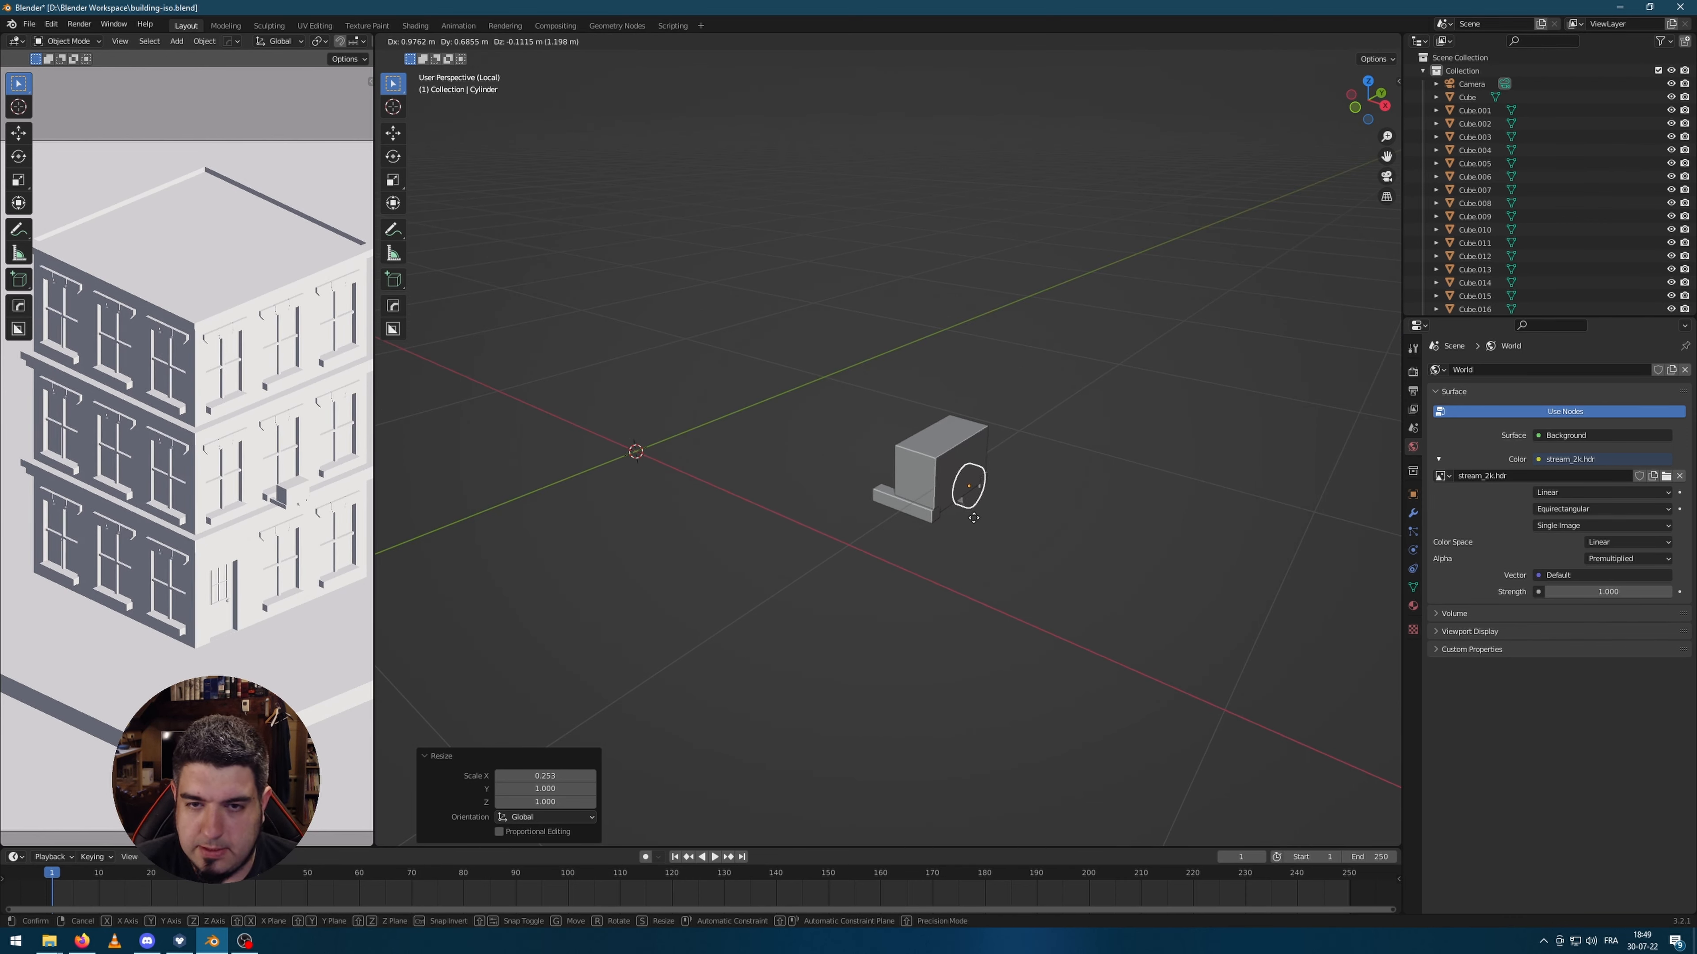
# Step: Position the disc off-center on the box's front in the right view, and shift it along X against the front face
pyautogui.press('KP_3')
pyautogui.scroll(5, 1064, 590)
pyautogui.press('g')
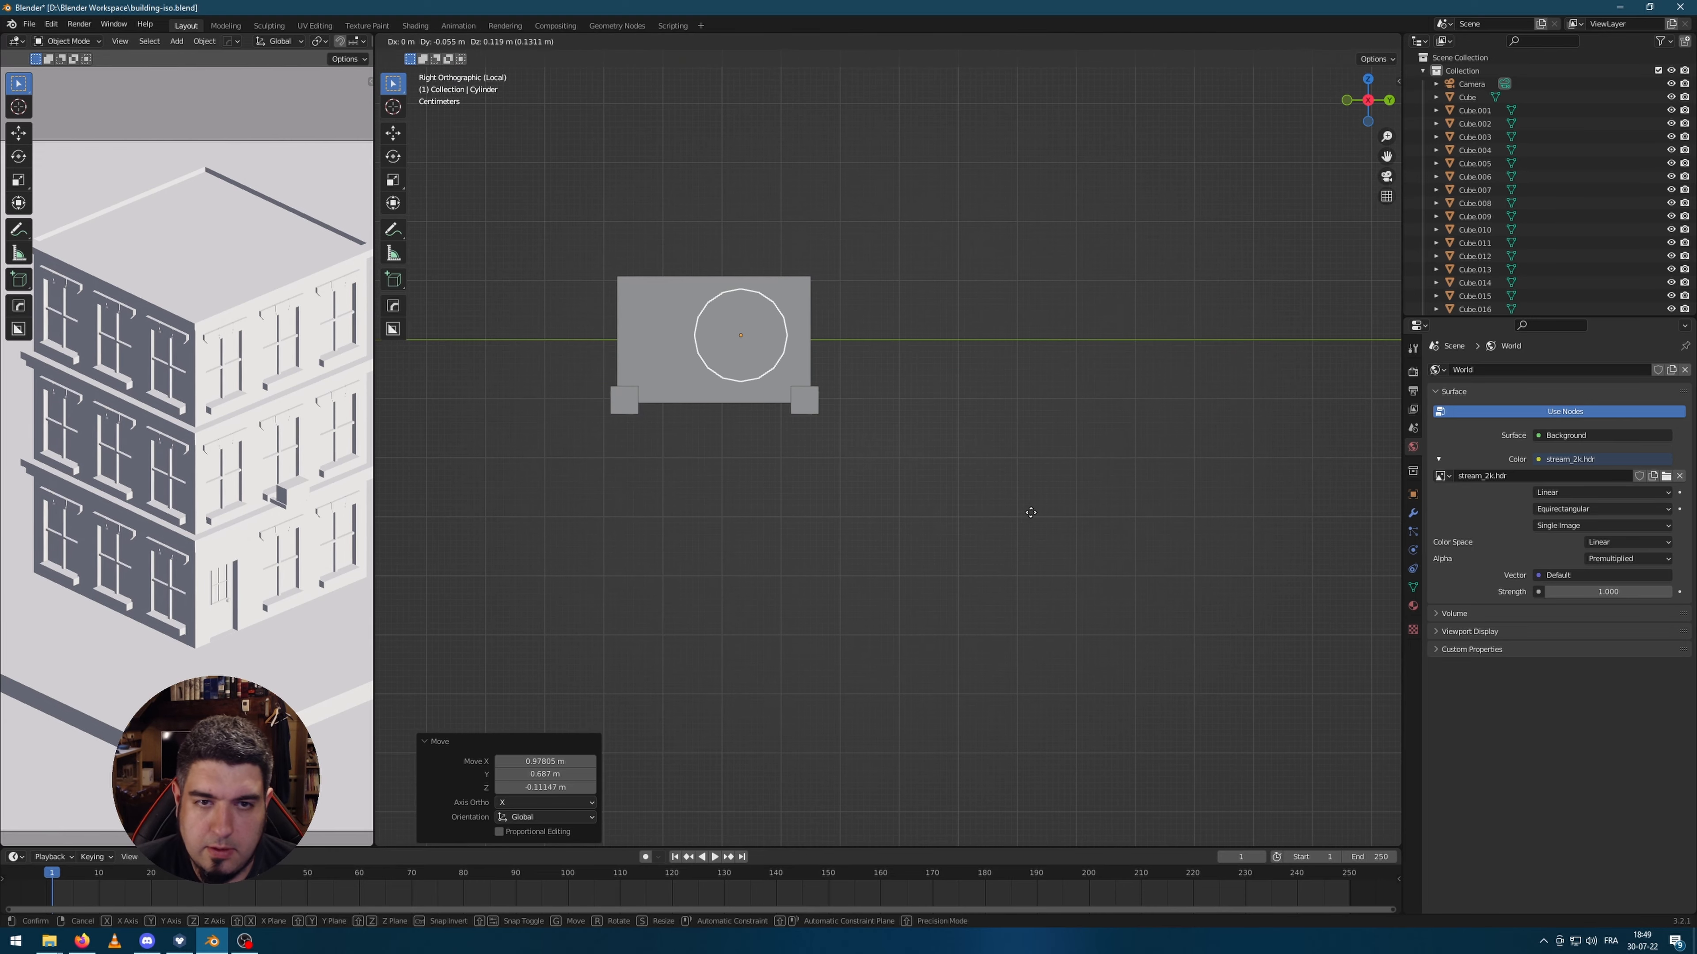
pyautogui.click(616, 411)
pyautogui.moveTo(616, 418); pyautogui.dragTo(1123, 463, button='middle')
pyautogui.press('g')
pyautogui.press('x')
pyautogui.click(743, 470)
pyautogui.scroll(2, 801, 373)
# Step: Inset the disc's front face by 0.1555 m, and inset the inner face again by 0.7238 m to leave a small hub
pyautogui.press('Tab')
pyautogui.click(841, 358)
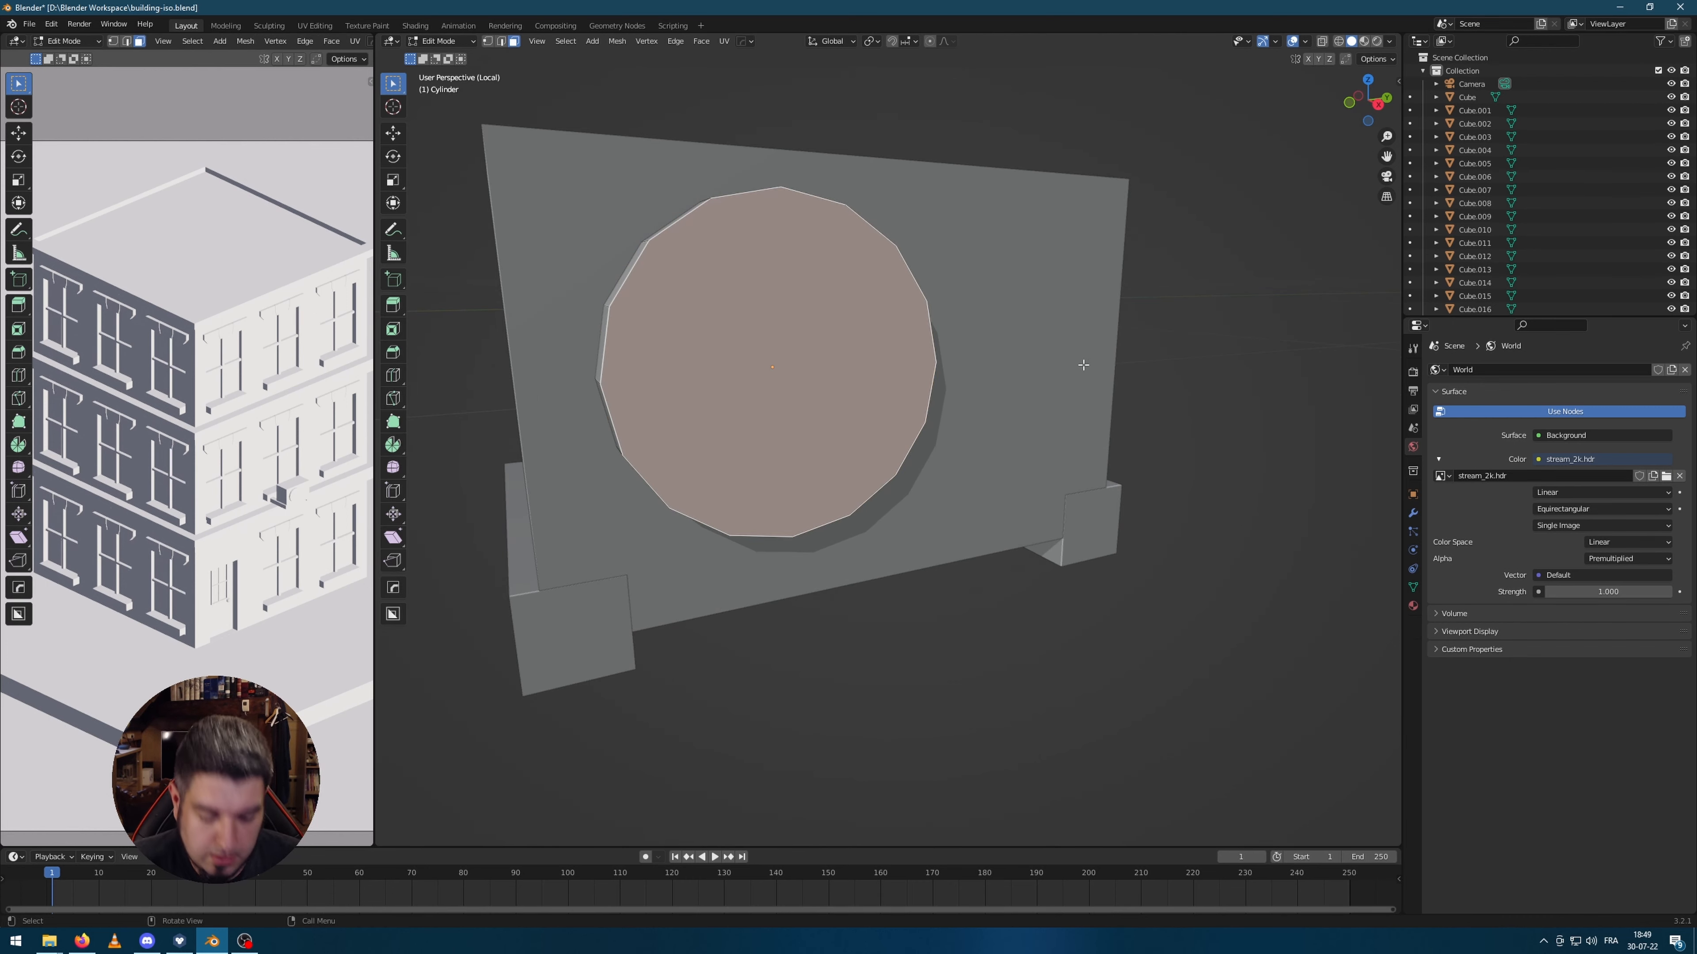
pyautogui.press('i')
pyautogui.click(1105, 364)
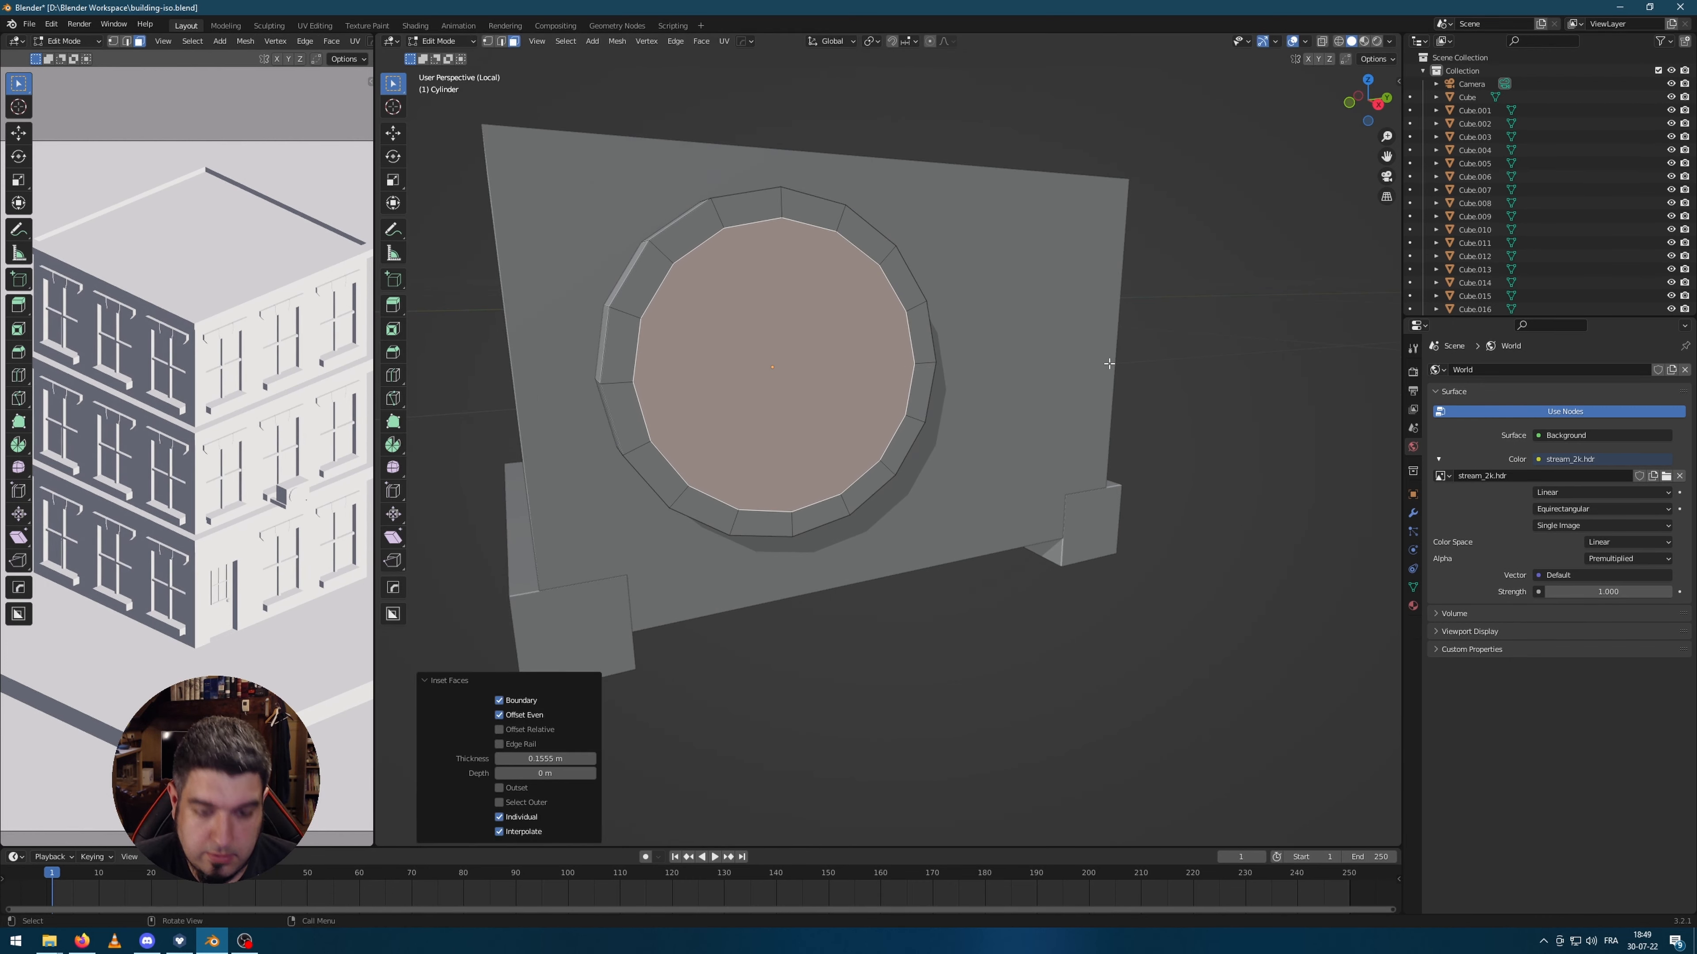
pyautogui.press('i')
pyautogui.click(1011, 385)
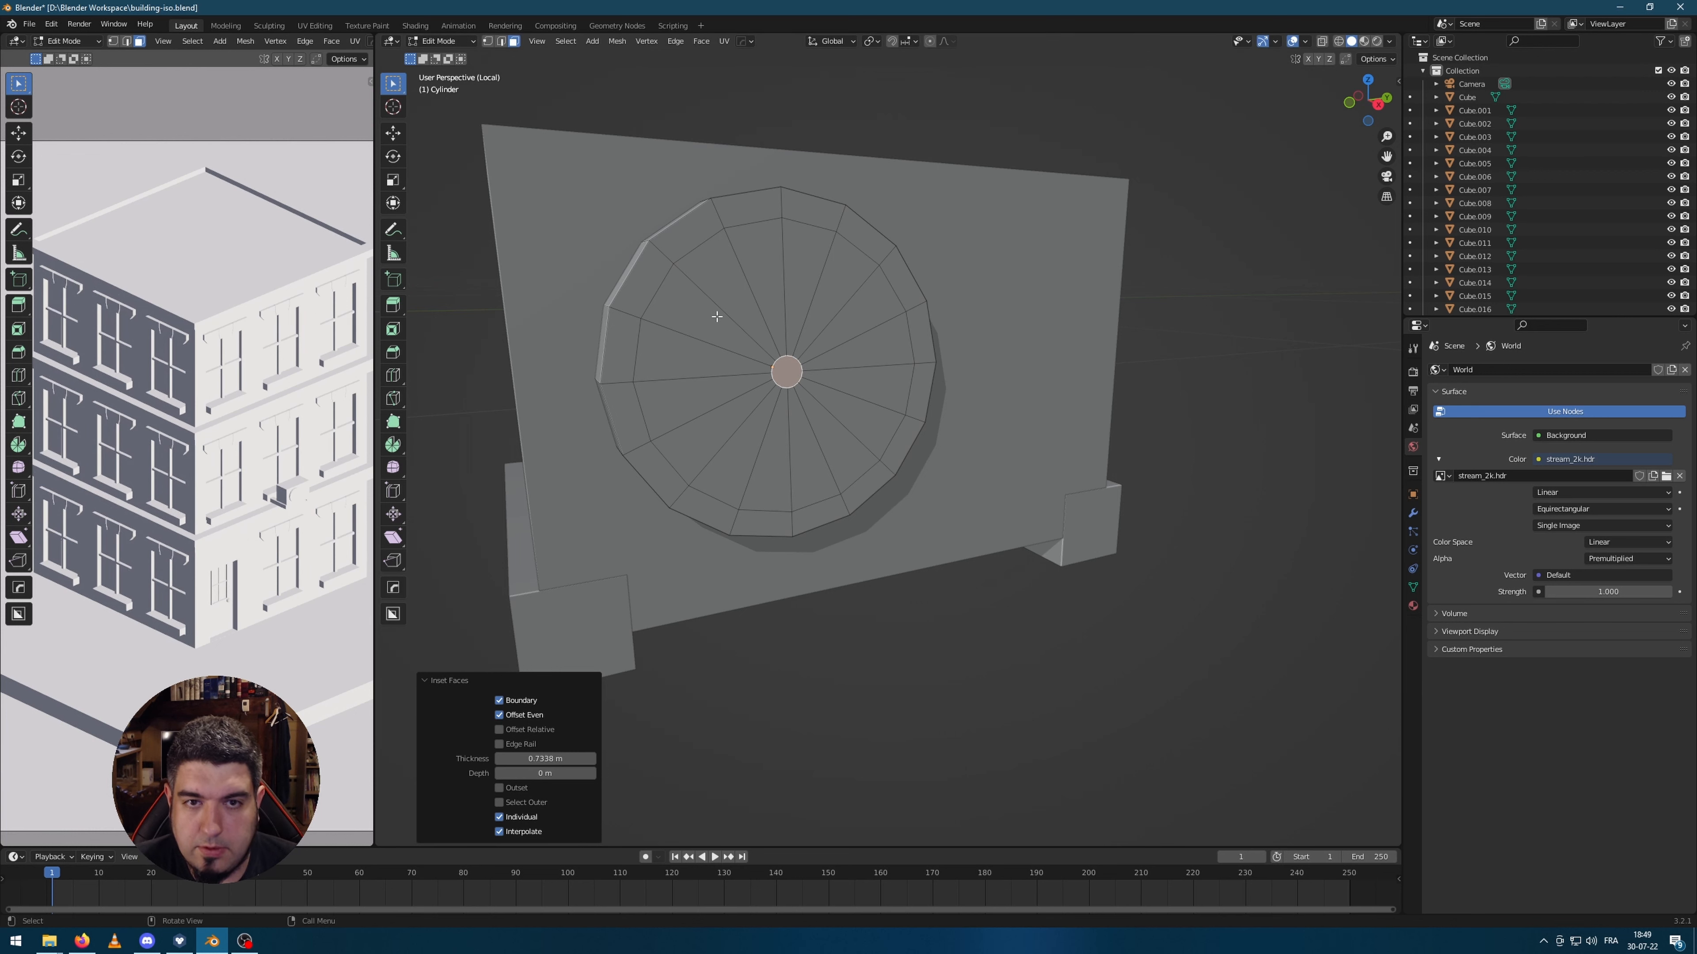
# Step: Select three groups of three adjacent wedge faces on the disc as fan blades, and extrude them outward by about 0.0066 m
pyautogui.click(724, 288)
pyautogui.keyDown('shift'); pyautogui.click(761, 271); pyautogui.keyUp('shift')
pyautogui.keyDown('shift'); pyautogui.click(801, 271); pyautogui.keyUp('shift')
pyautogui.keyDown('shift'); pyautogui.click(862, 304); pyautogui.keyUp('shift')
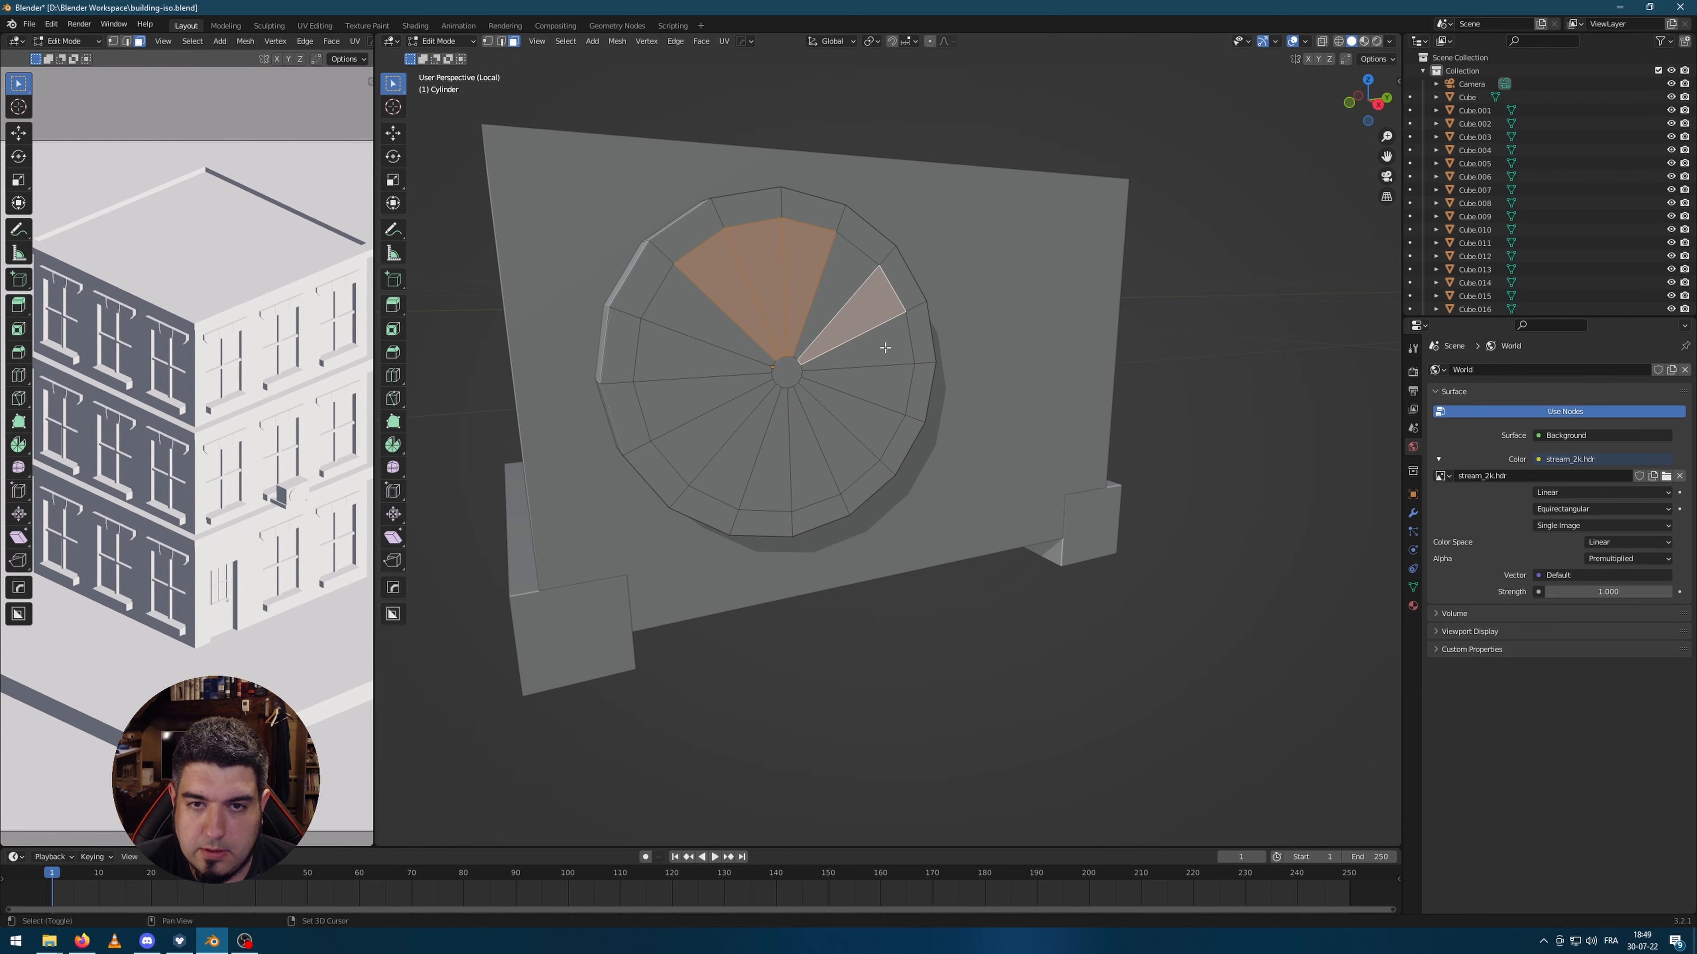
pyautogui.keyDown('shift'); pyautogui.click(880, 338); pyautogui.keyUp('shift')
pyautogui.keyDown('shift'); pyautogui.click(879, 386); pyautogui.keyUp('shift')
pyautogui.keyDown('shift'); pyautogui.click(767, 468); pyautogui.keyUp('shift')
pyautogui.keyDown('shift'); pyautogui.click(730, 468); pyautogui.keyUp('shift')
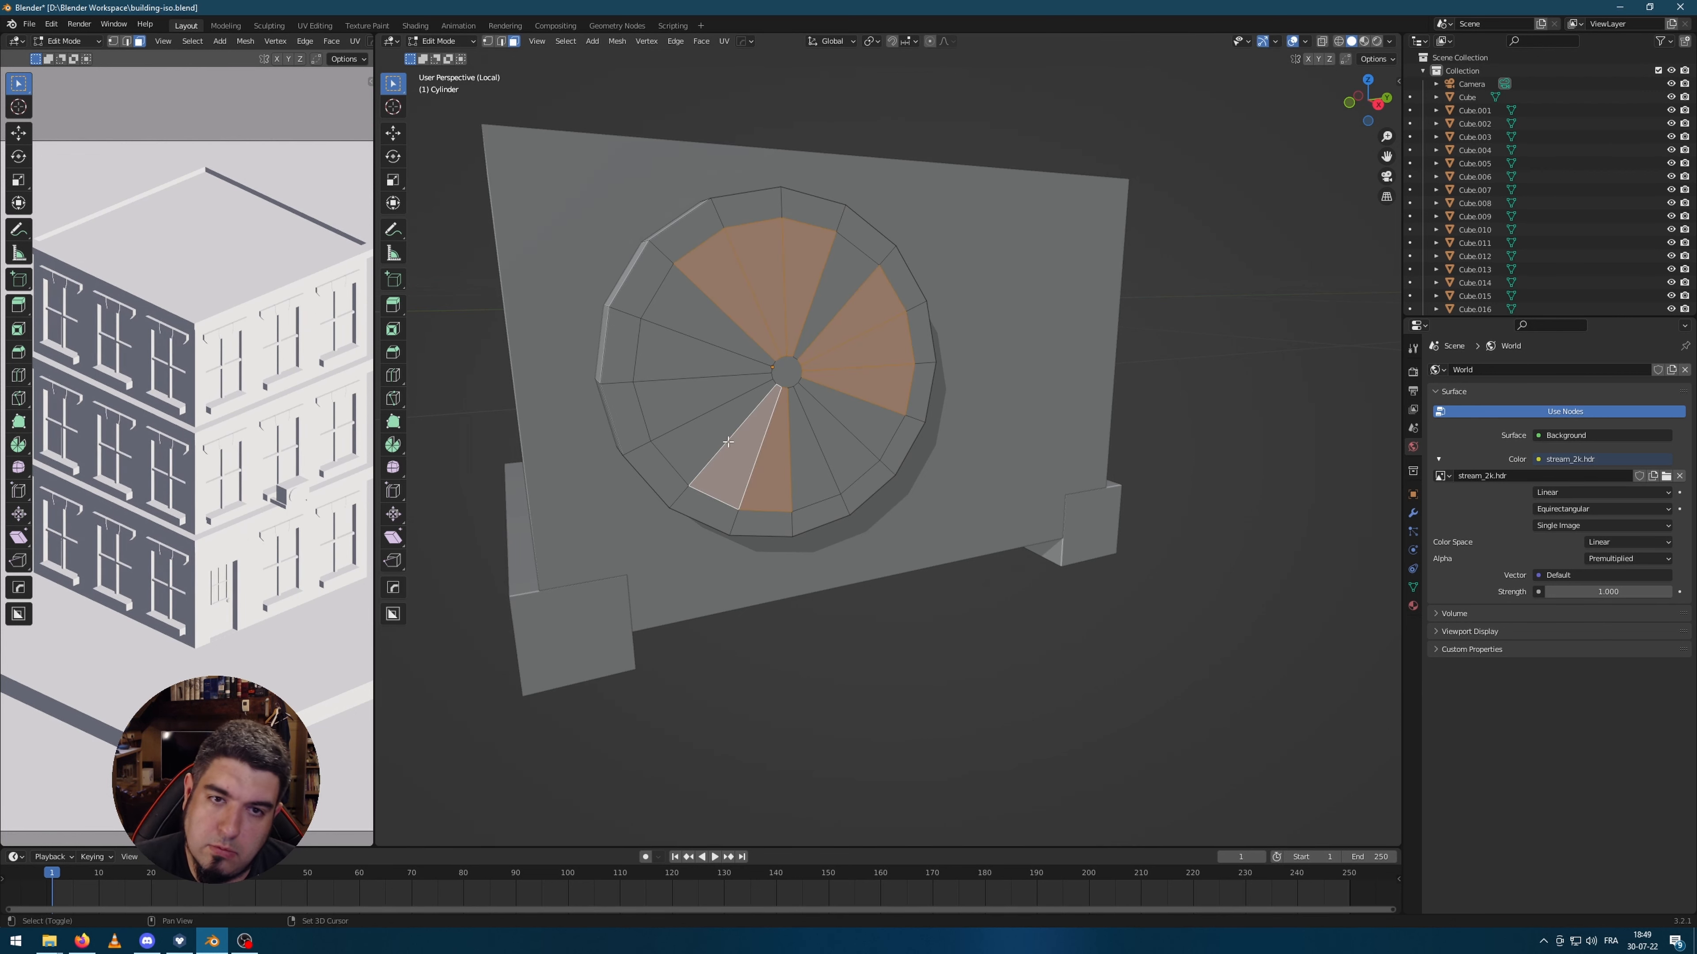
pyautogui.keyDown('shift'); pyautogui.click(701, 434); pyautogui.keyUp('shift')
pyautogui.moveTo(701, 434); pyautogui.dragTo(912, 421, button='middle')
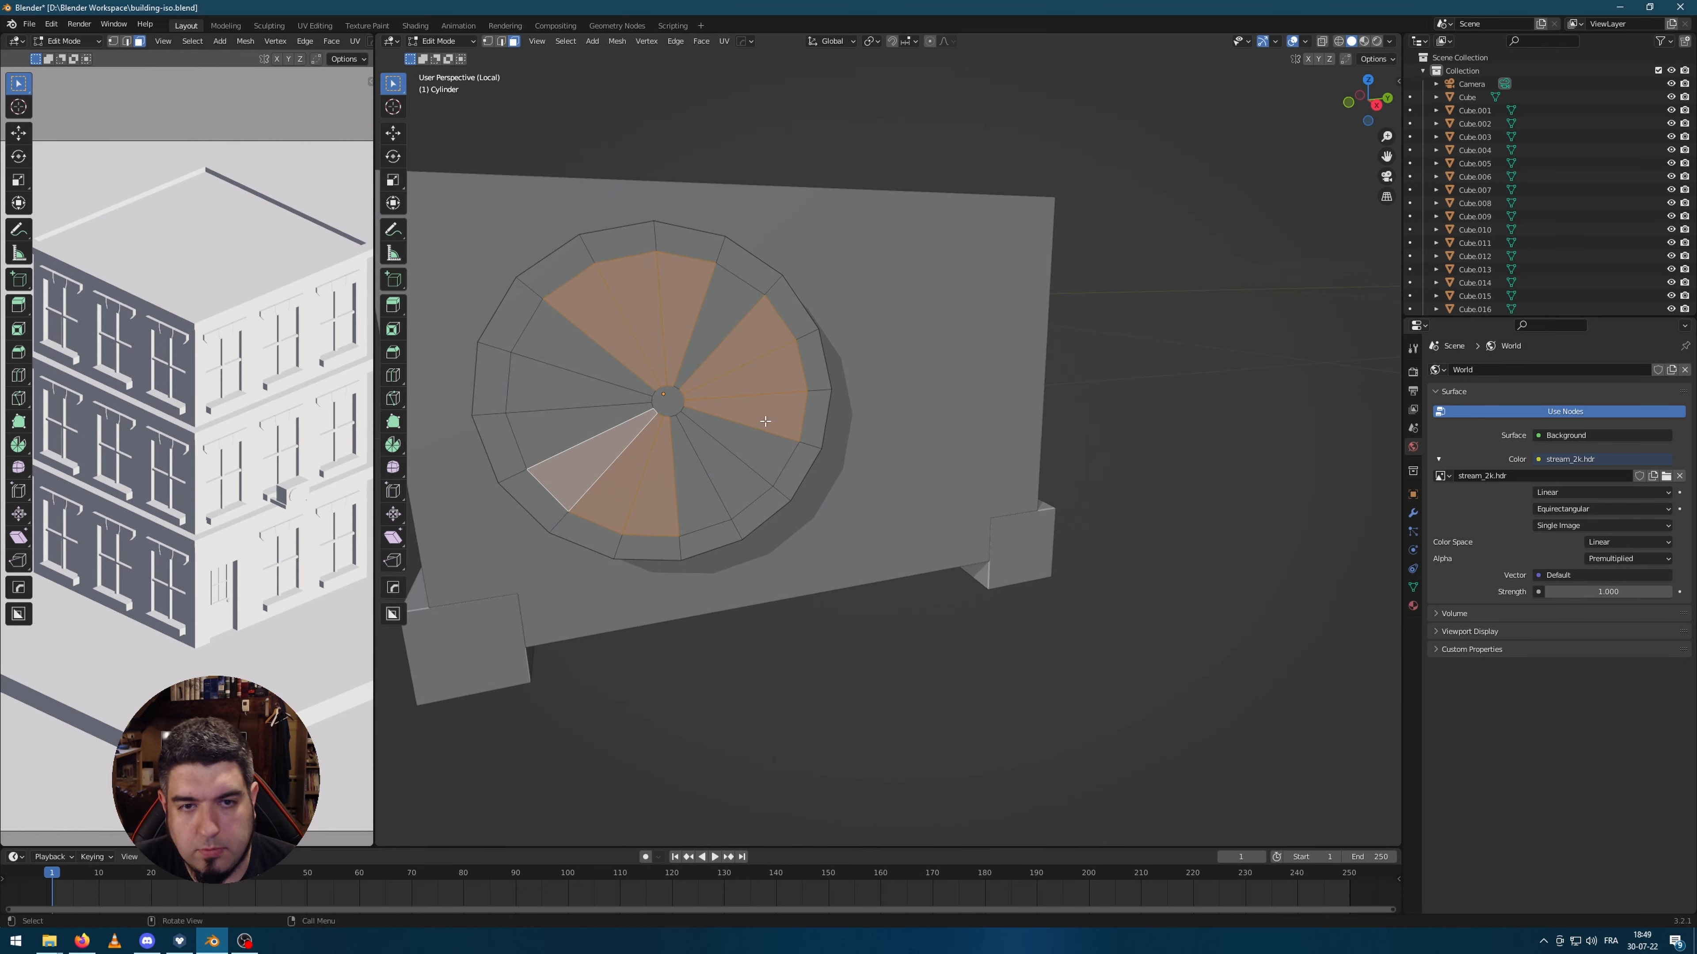
pyautogui.keyDown('shift'); pyautogui.click(752, 350); pyautogui.keyUp('shift')
pyautogui.keyDown('shift'); pyautogui.click(750, 445); pyautogui.keyUp('shift')
pyautogui.keyDown('shift'); pyautogui.click(636, 508); pyautogui.keyUp('shift')
pyautogui.keyDown('shift'); pyautogui.click(578, 436); pyautogui.keyUp('shift')
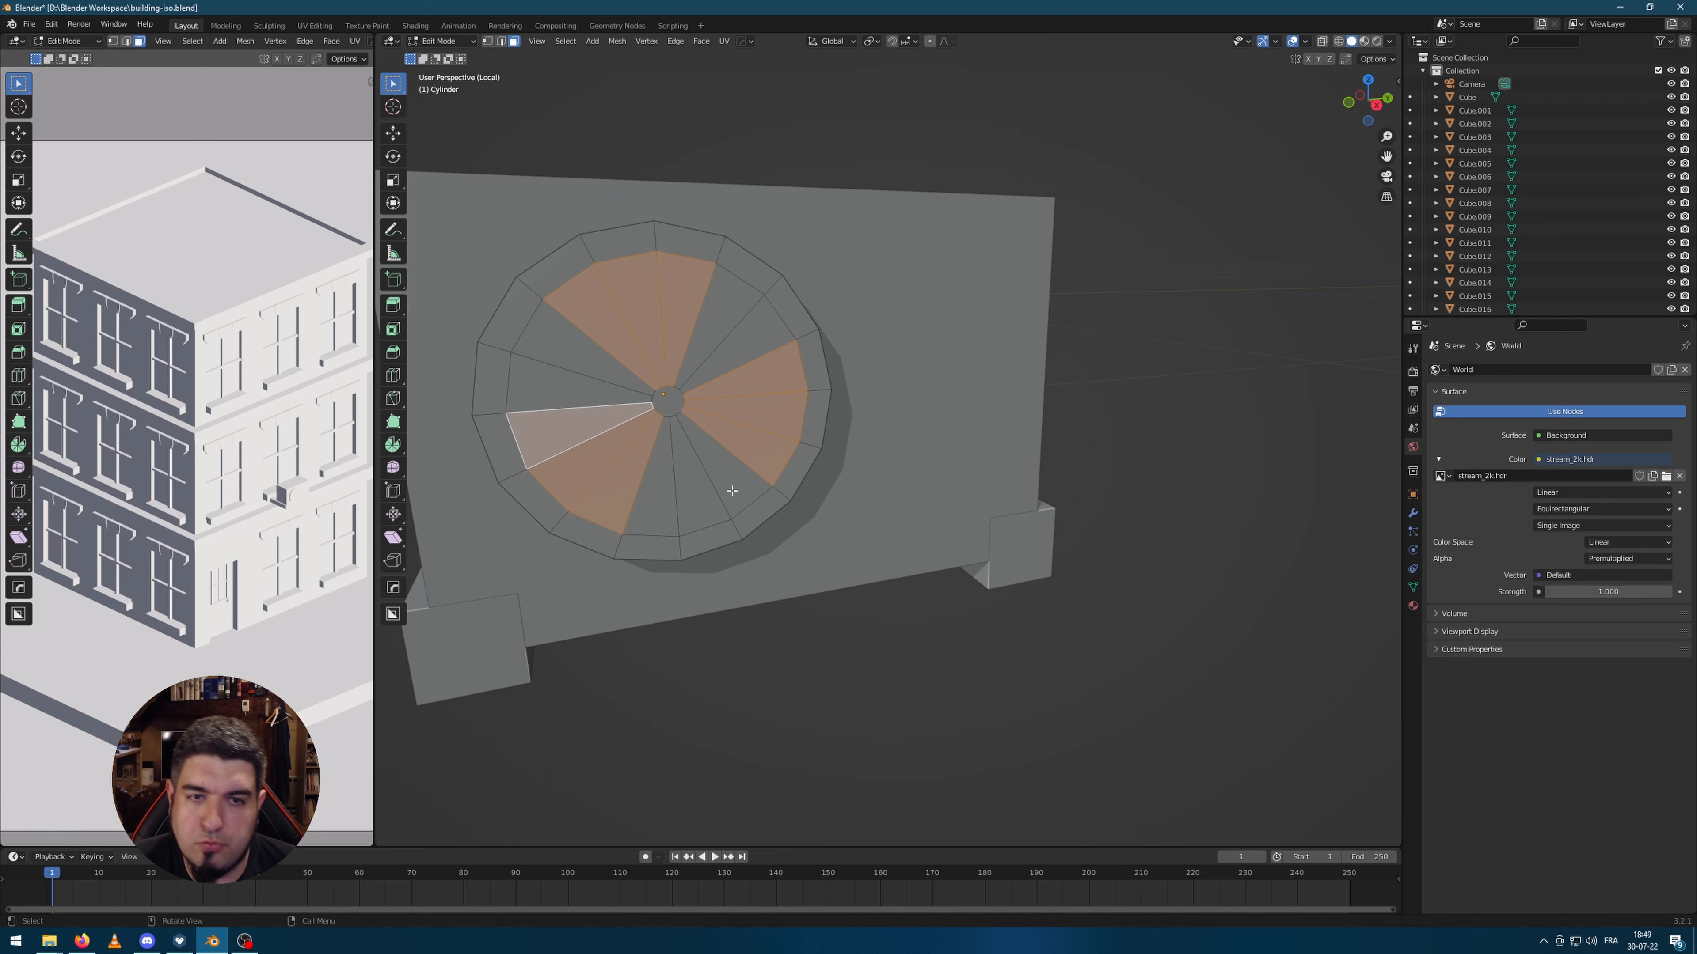
pyautogui.moveTo(732, 491); pyautogui.dragTo(845, 480, button='middle')
pyautogui.scroll(-3, 769, 488)
pyautogui.scroll(3, 769, 488)
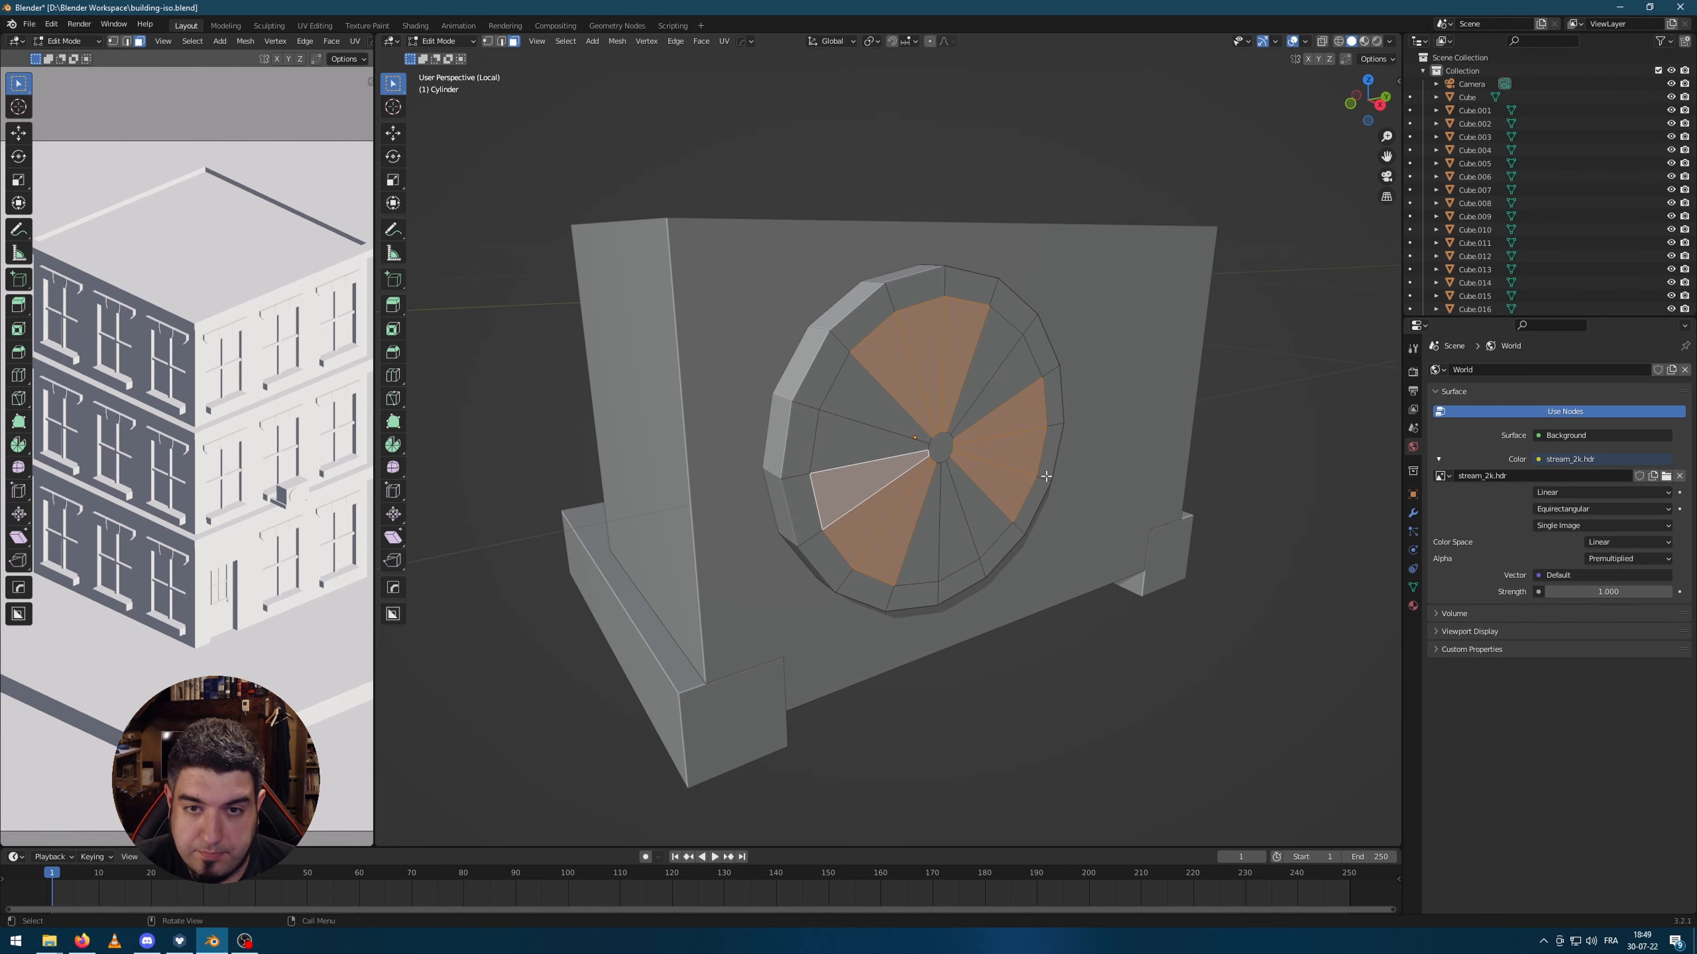
pyautogui.press('e')
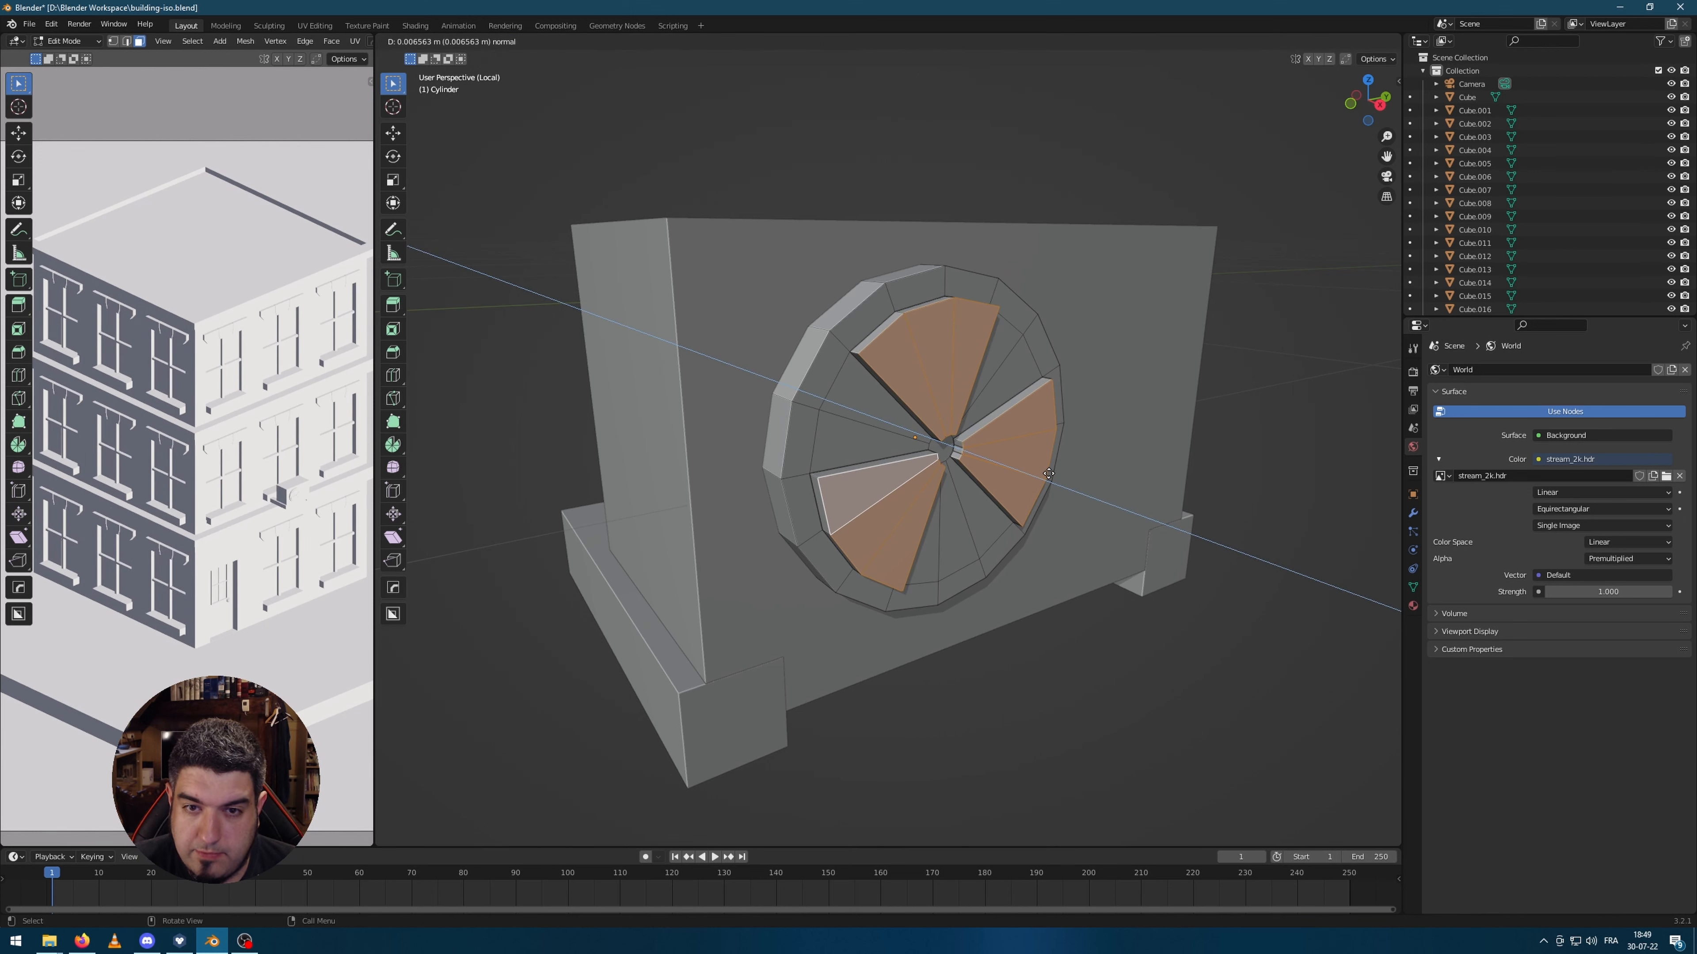
pyautogui.click(1048, 474)
# Step: Select the complete outer ring of faces on the disc's front and extrude it outward by about 0.0085 m
pyautogui.click(917, 295)
pyautogui.keyDown('shift'); pyautogui.click(1005, 309); pyautogui.keyUp('shift')
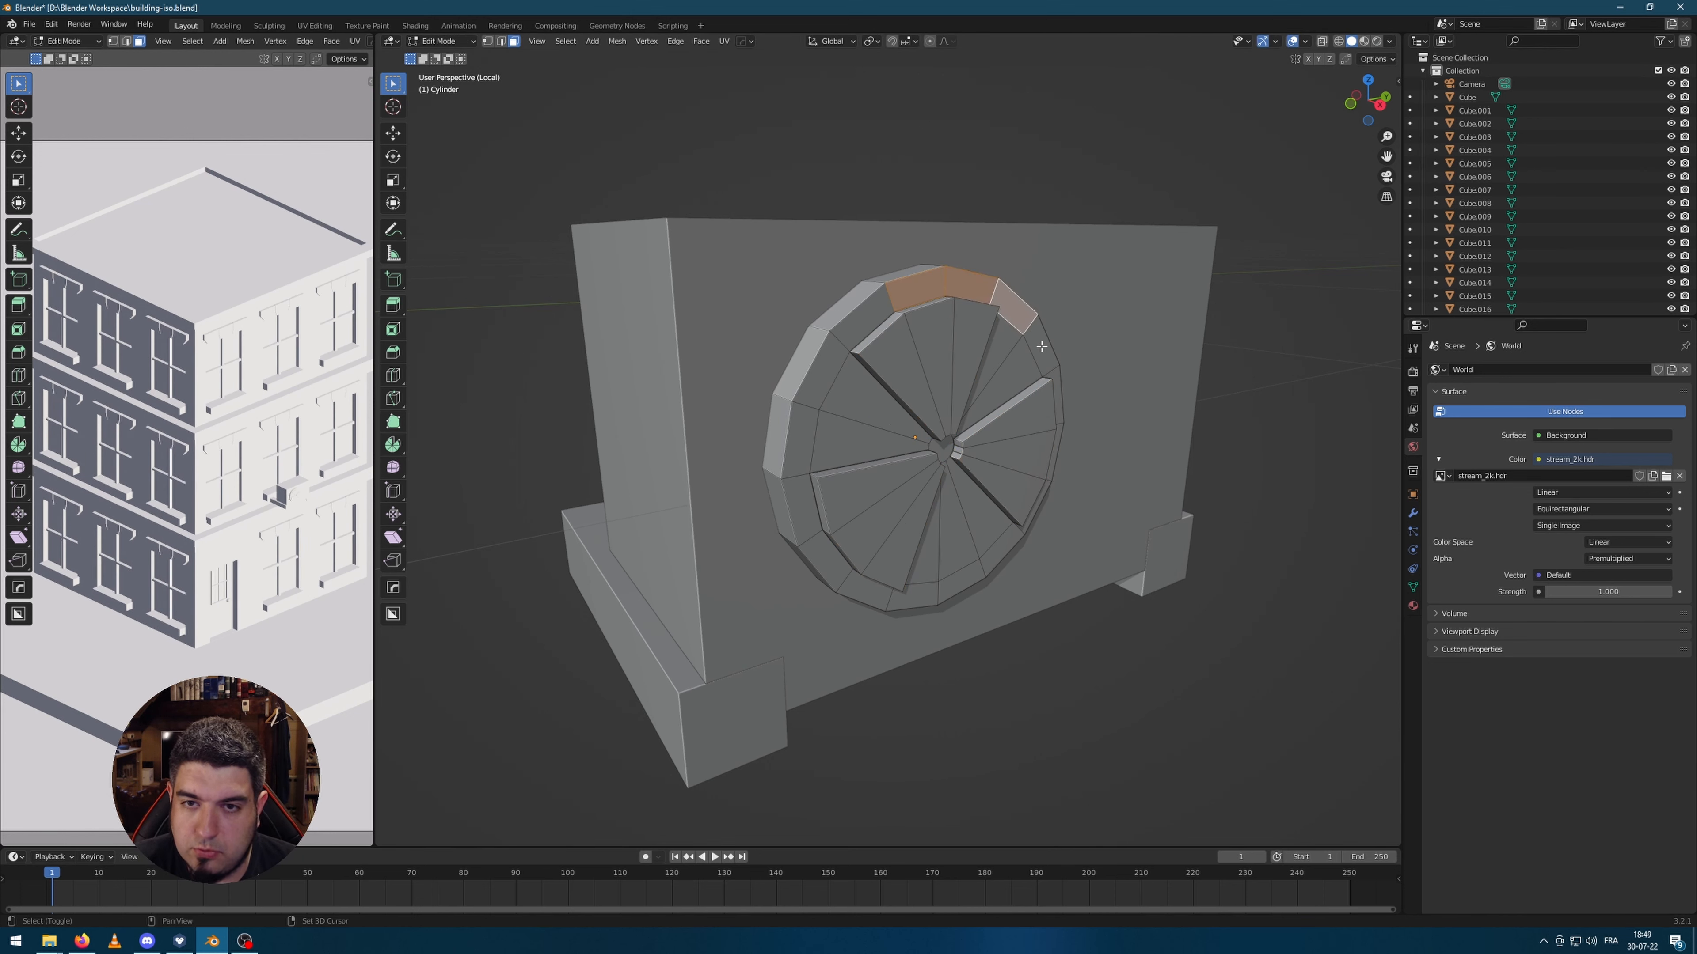
pyautogui.keyDown('ctrl'); pyautogui.keyDown('shift'); pyautogui.click(926, 587); pyautogui.keyUp('shift'); pyautogui.keyUp('ctrl')
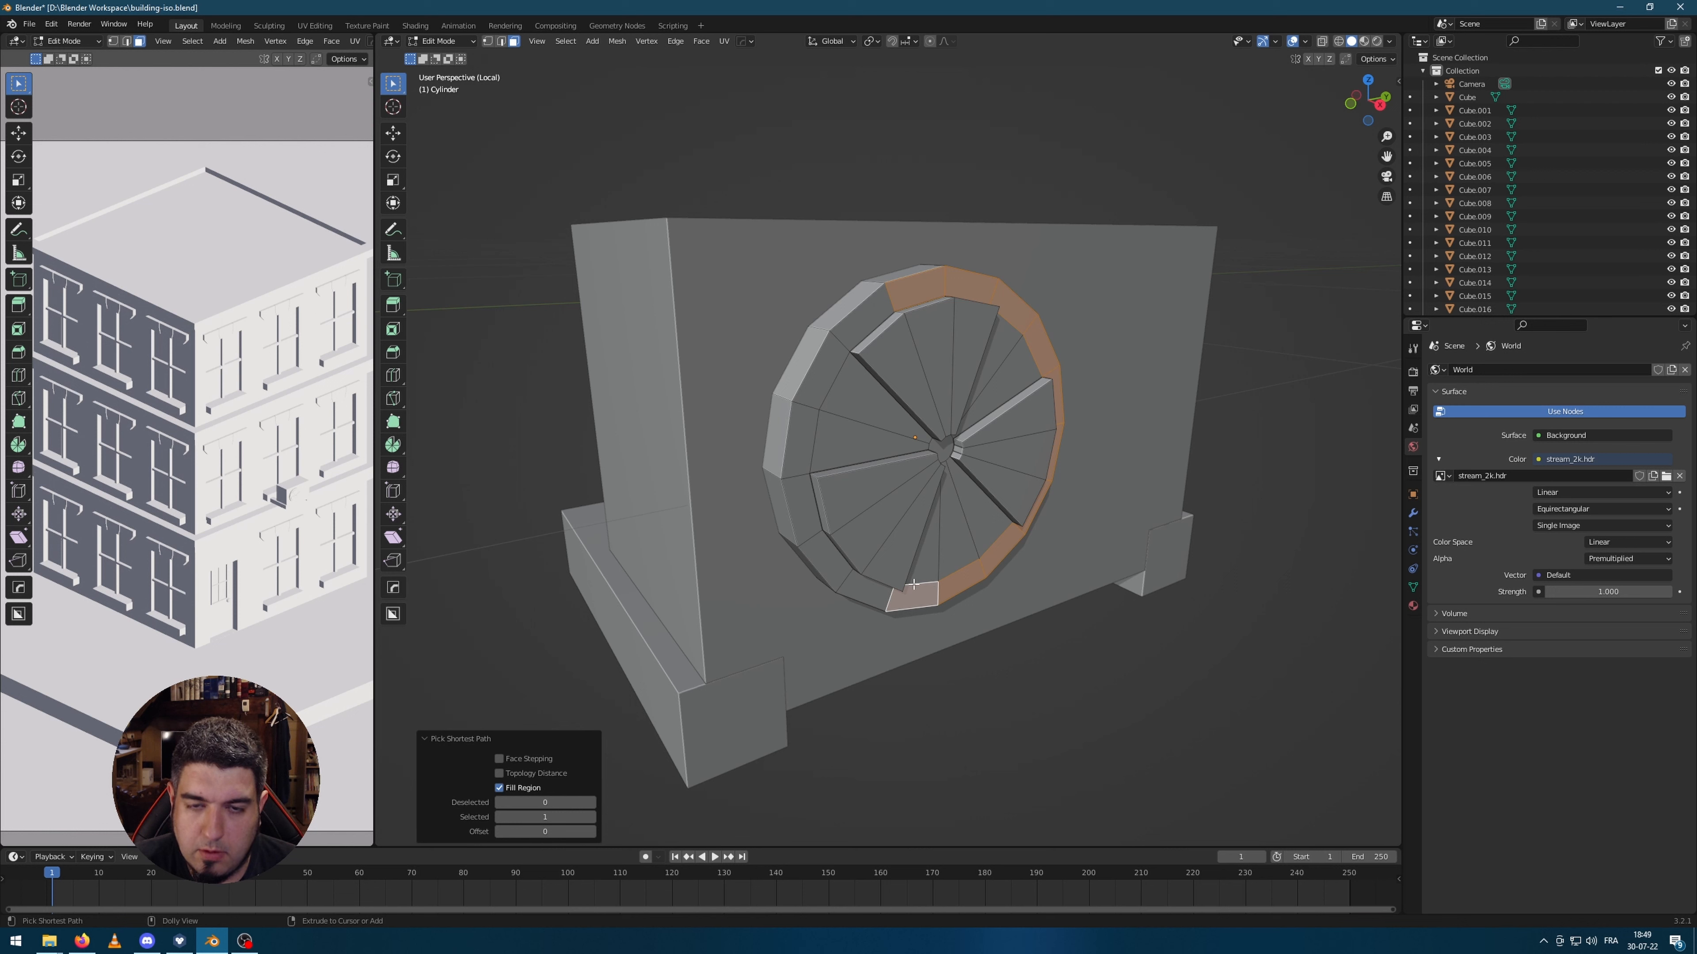
pyautogui.keyDown('ctrl'); pyautogui.keyDown('shift'); pyautogui.click(857, 309); pyautogui.keyUp('shift'); pyautogui.keyUp('ctrl')
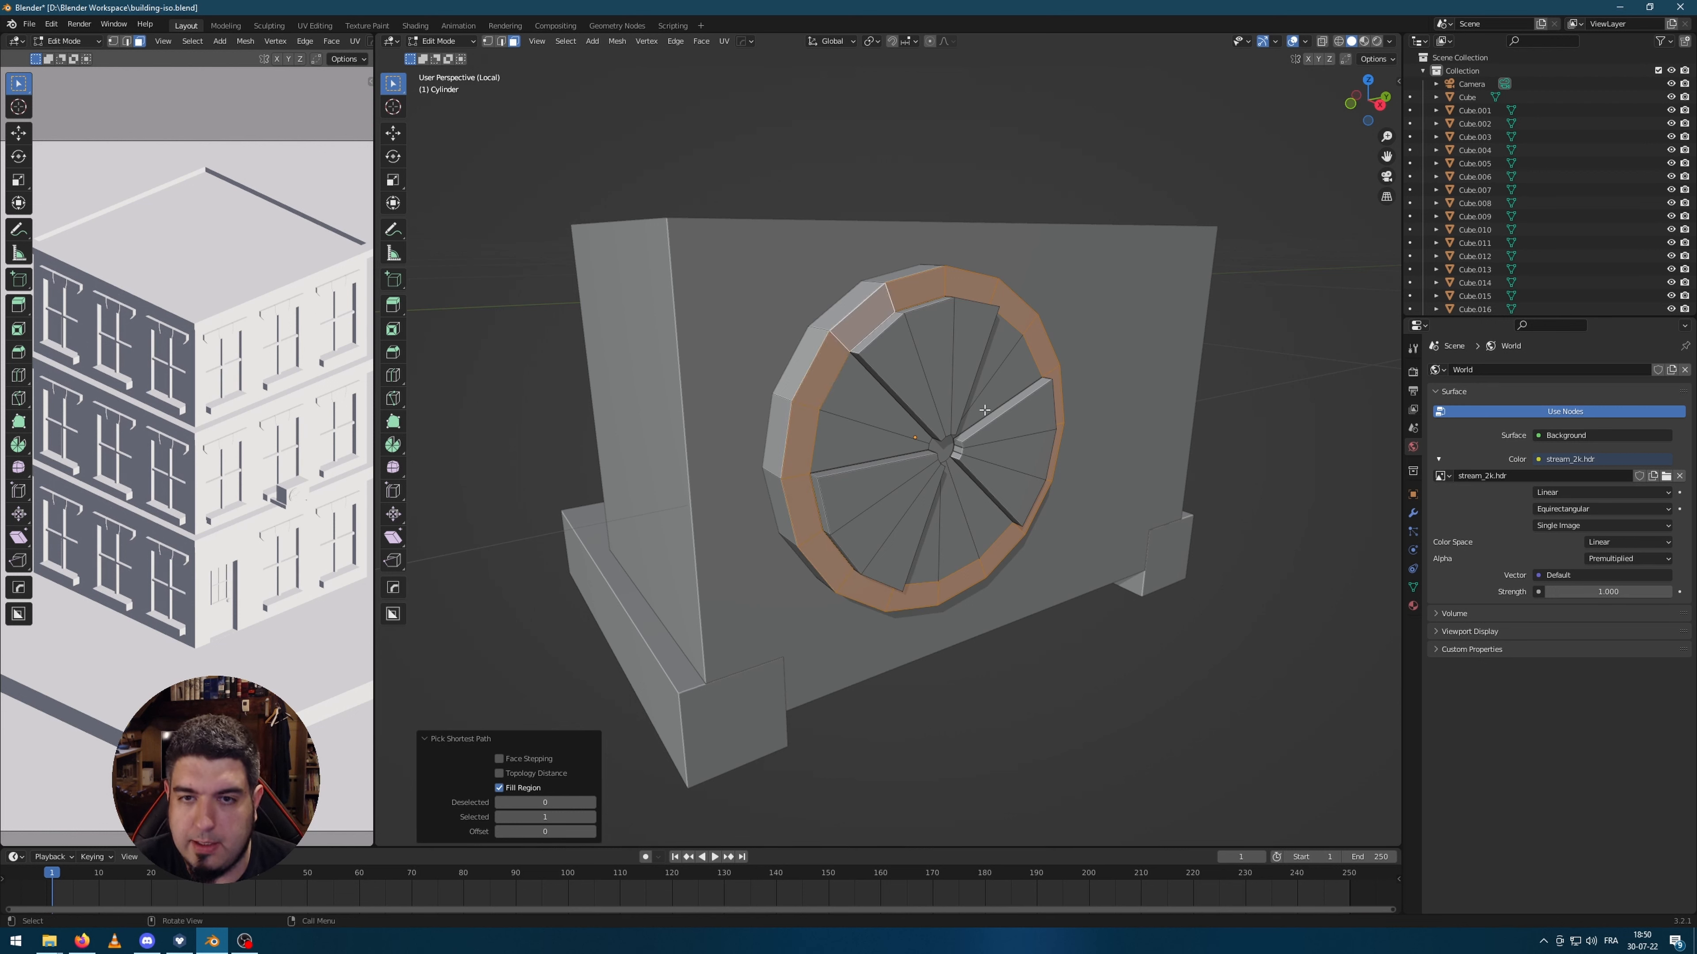
pyautogui.moveTo(985, 410); pyautogui.dragTo(999, 413, button='middle')
pyautogui.press('e')
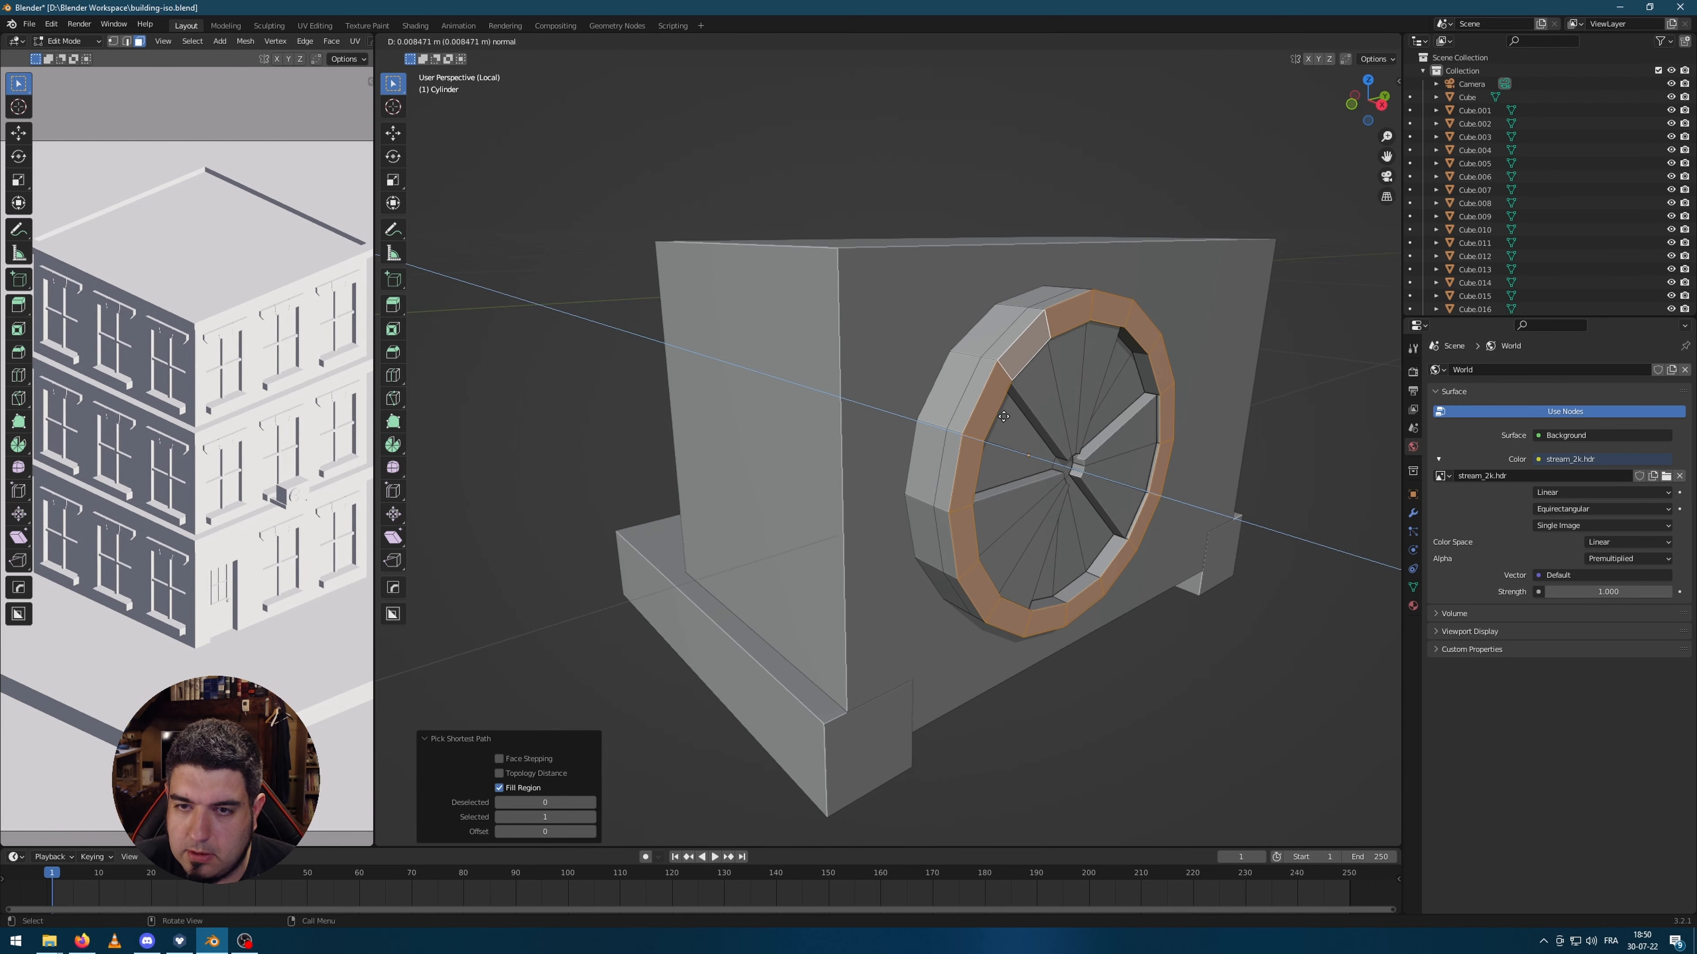
pyautogui.click(1003, 416)
pyautogui.click(1147, 659)
pyautogui.press('Tab')
pyautogui.press('Tab')
# Step: Extrude the fan's central hub face outward by about 0.0091 m
pyautogui.moveTo(1139, 555); pyautogui.dragTo(1098, 527, button='middle')
pyautogui.scroll(3, 868, 455)
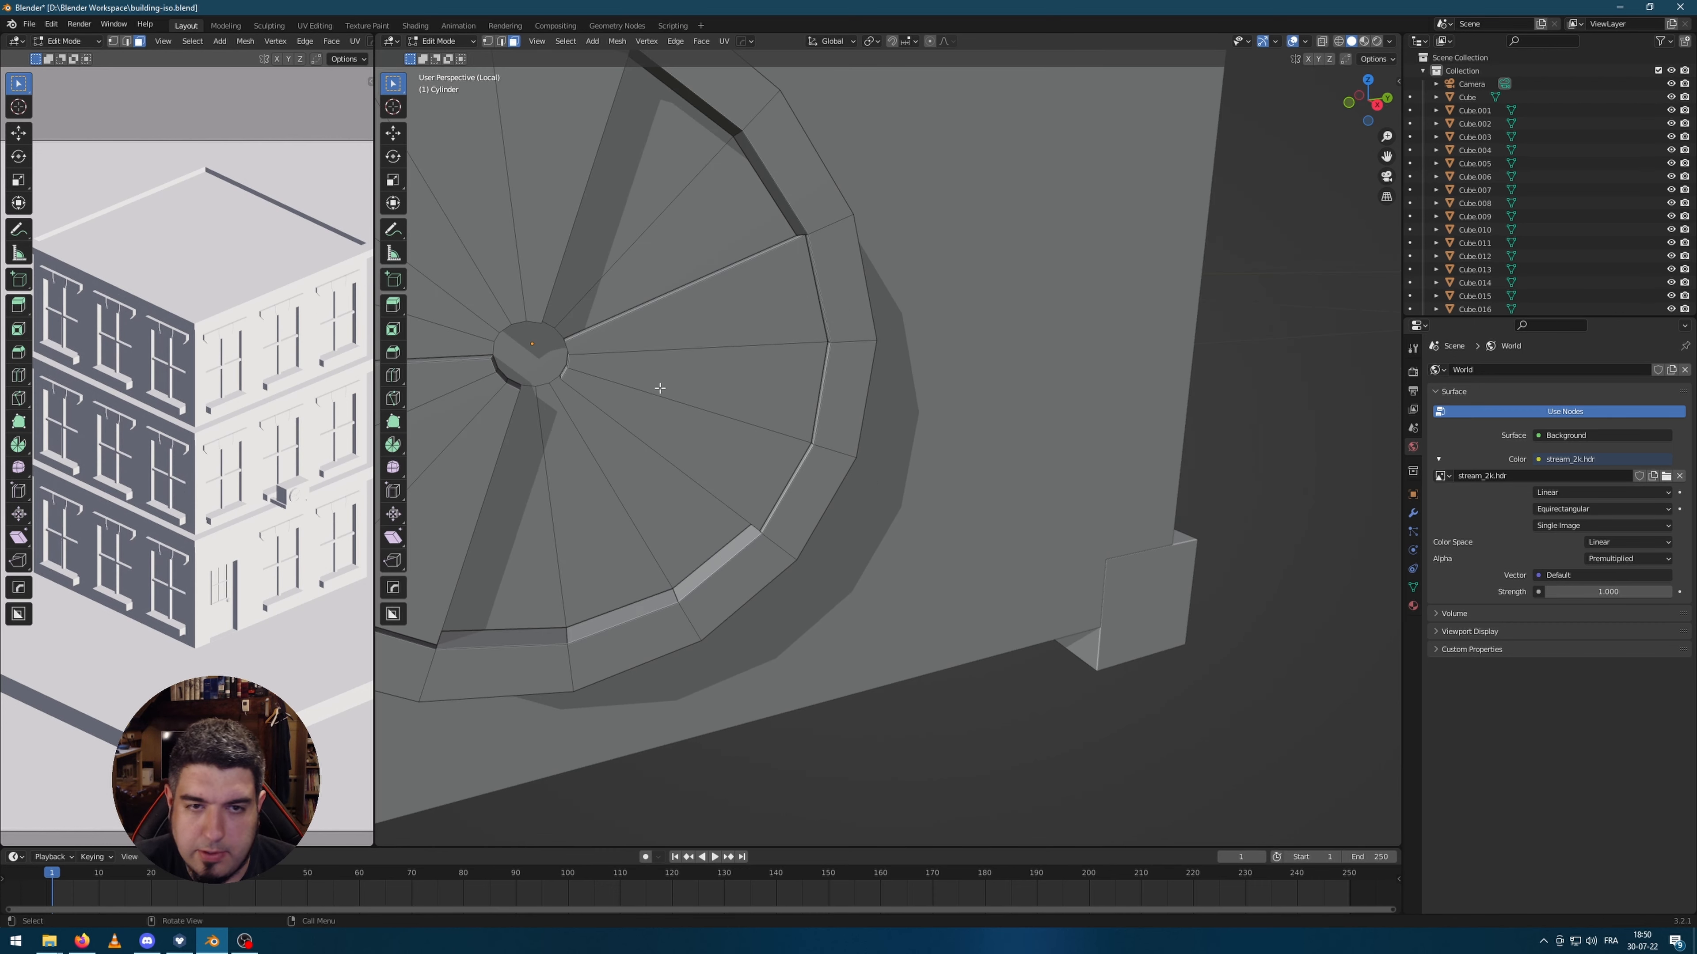
pyautogui.click(538, 358)
pyautogui.moveTo(538, 358); pyautogui.dragTo(576, 357, button='middle')
pyautogui.press('e')
pyautogui.click(611, 383)
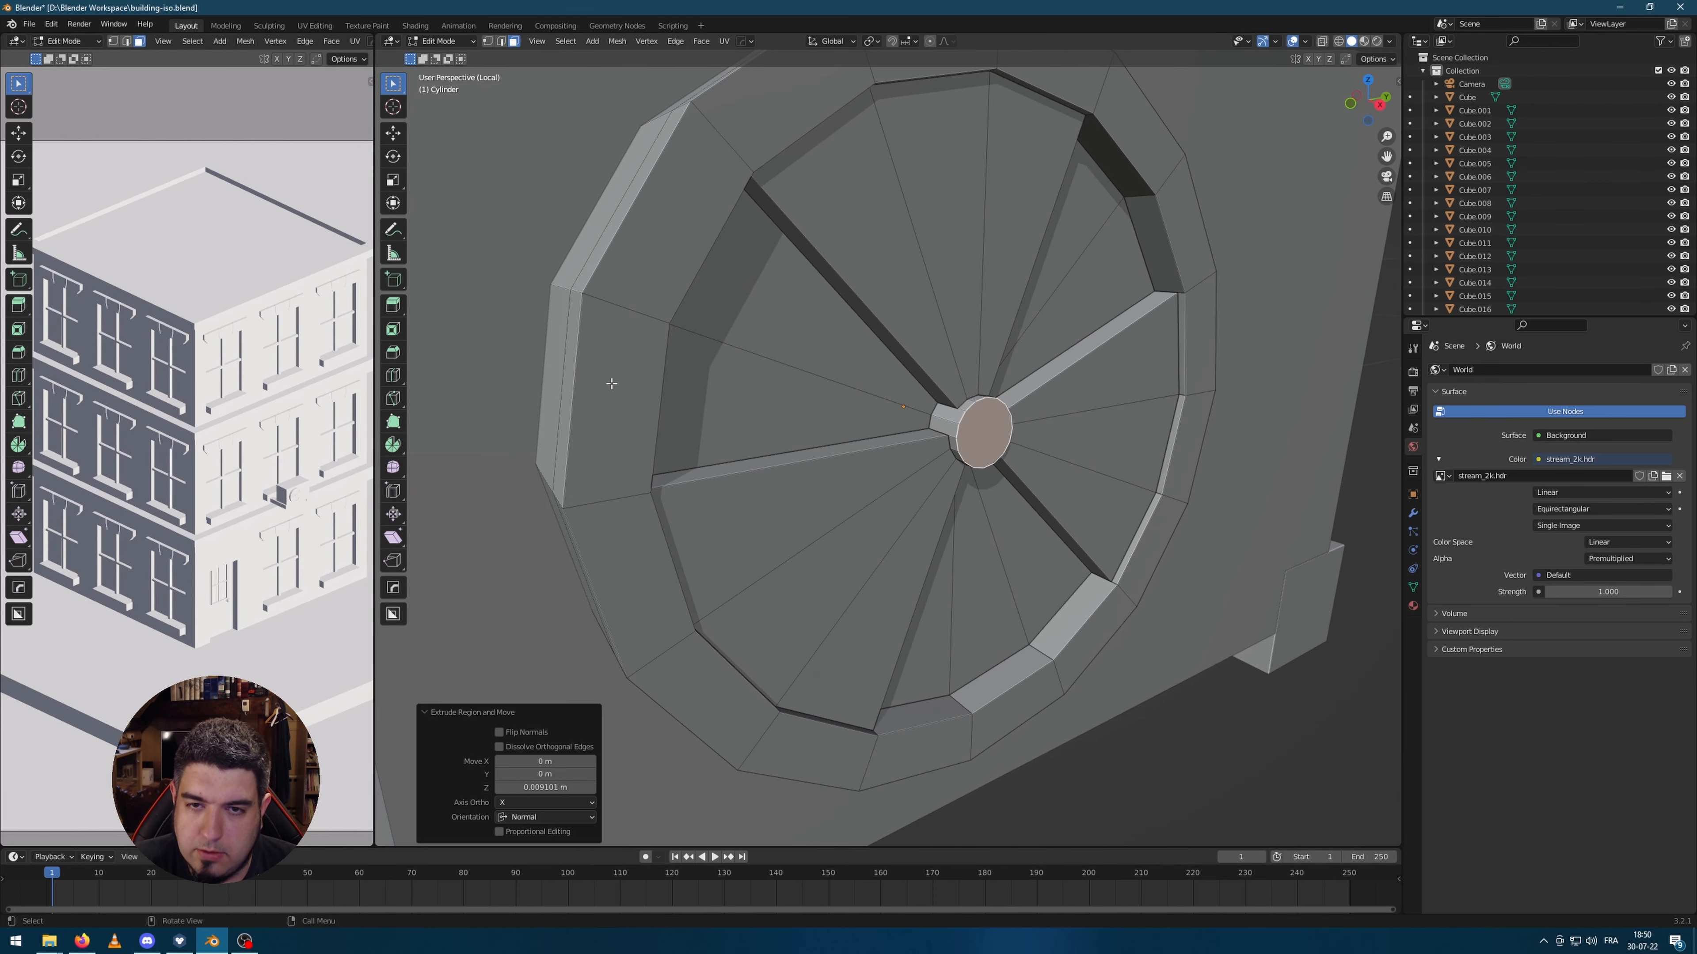
# Step: Leave Edit Mode and examine the fan on the box from several angles
pyautogui.scroll(-5, 611, 383)
pyautogui.press('Tab')
pyautogui.scroll(-4, 1117, 514)
pyautogui.moveTo(1116, 491); pyautogui.dragTo(1155, 451, button='middle')
pyautogui.scroll(5, 961, 500)
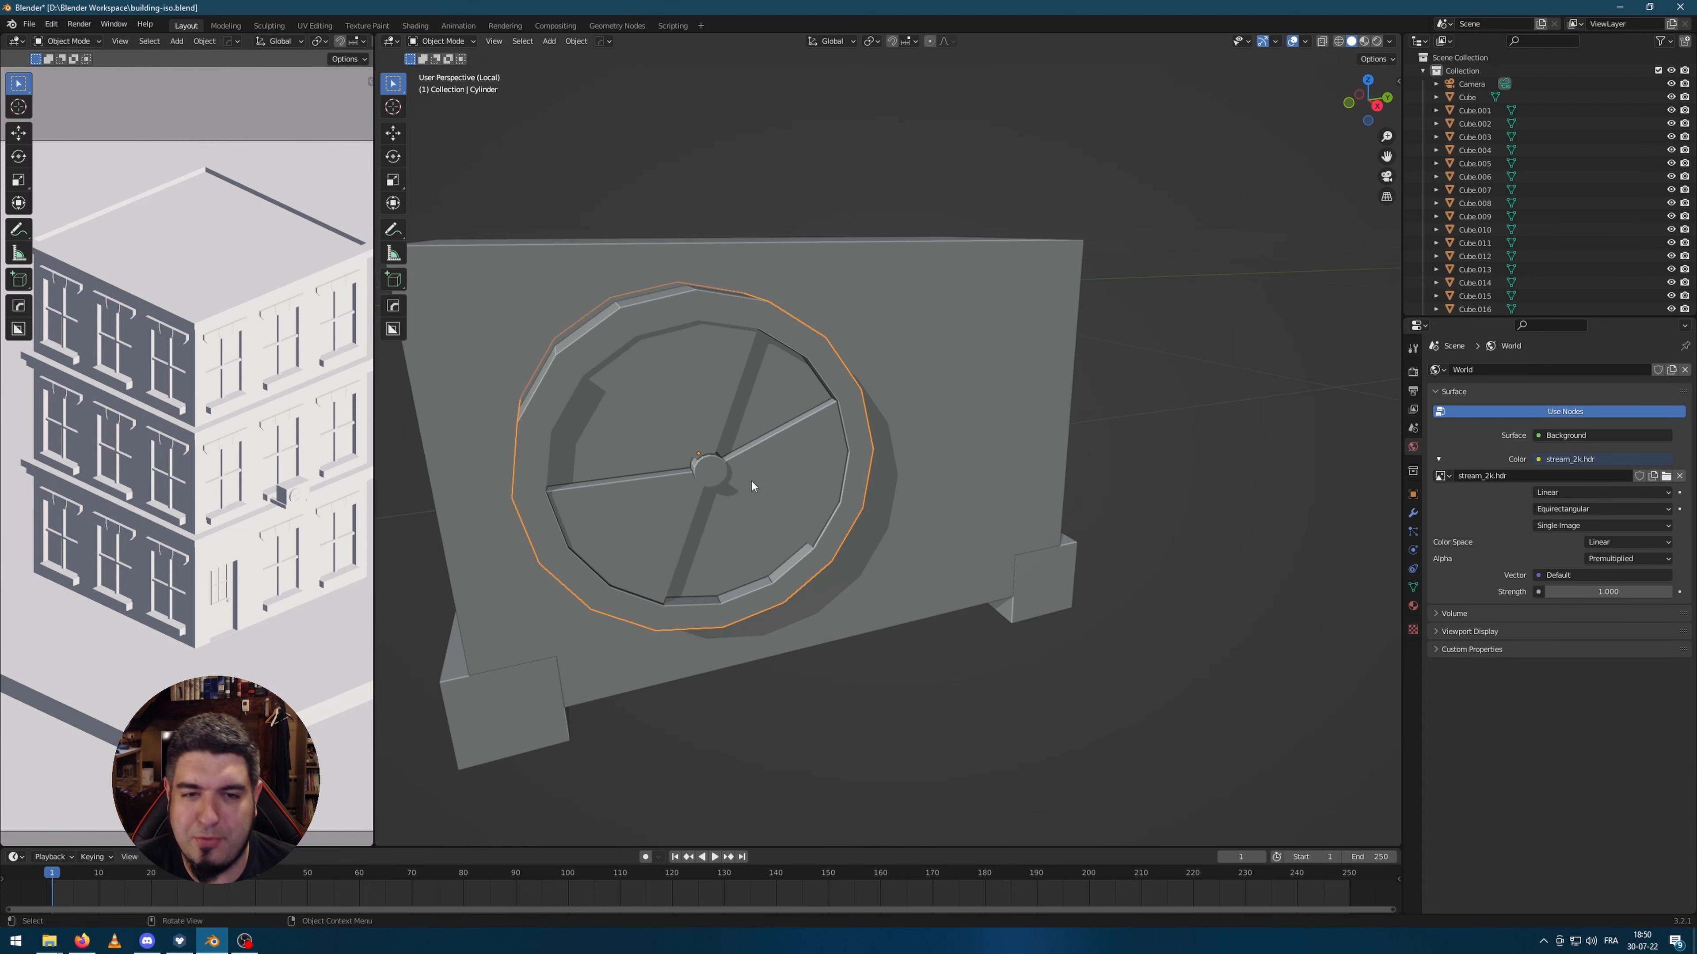
pyautogui.moveTo(752, 482); pyautogui.dragTo(781, 470, button='middle')
pyautogui.scroll(-7, 863, 444)
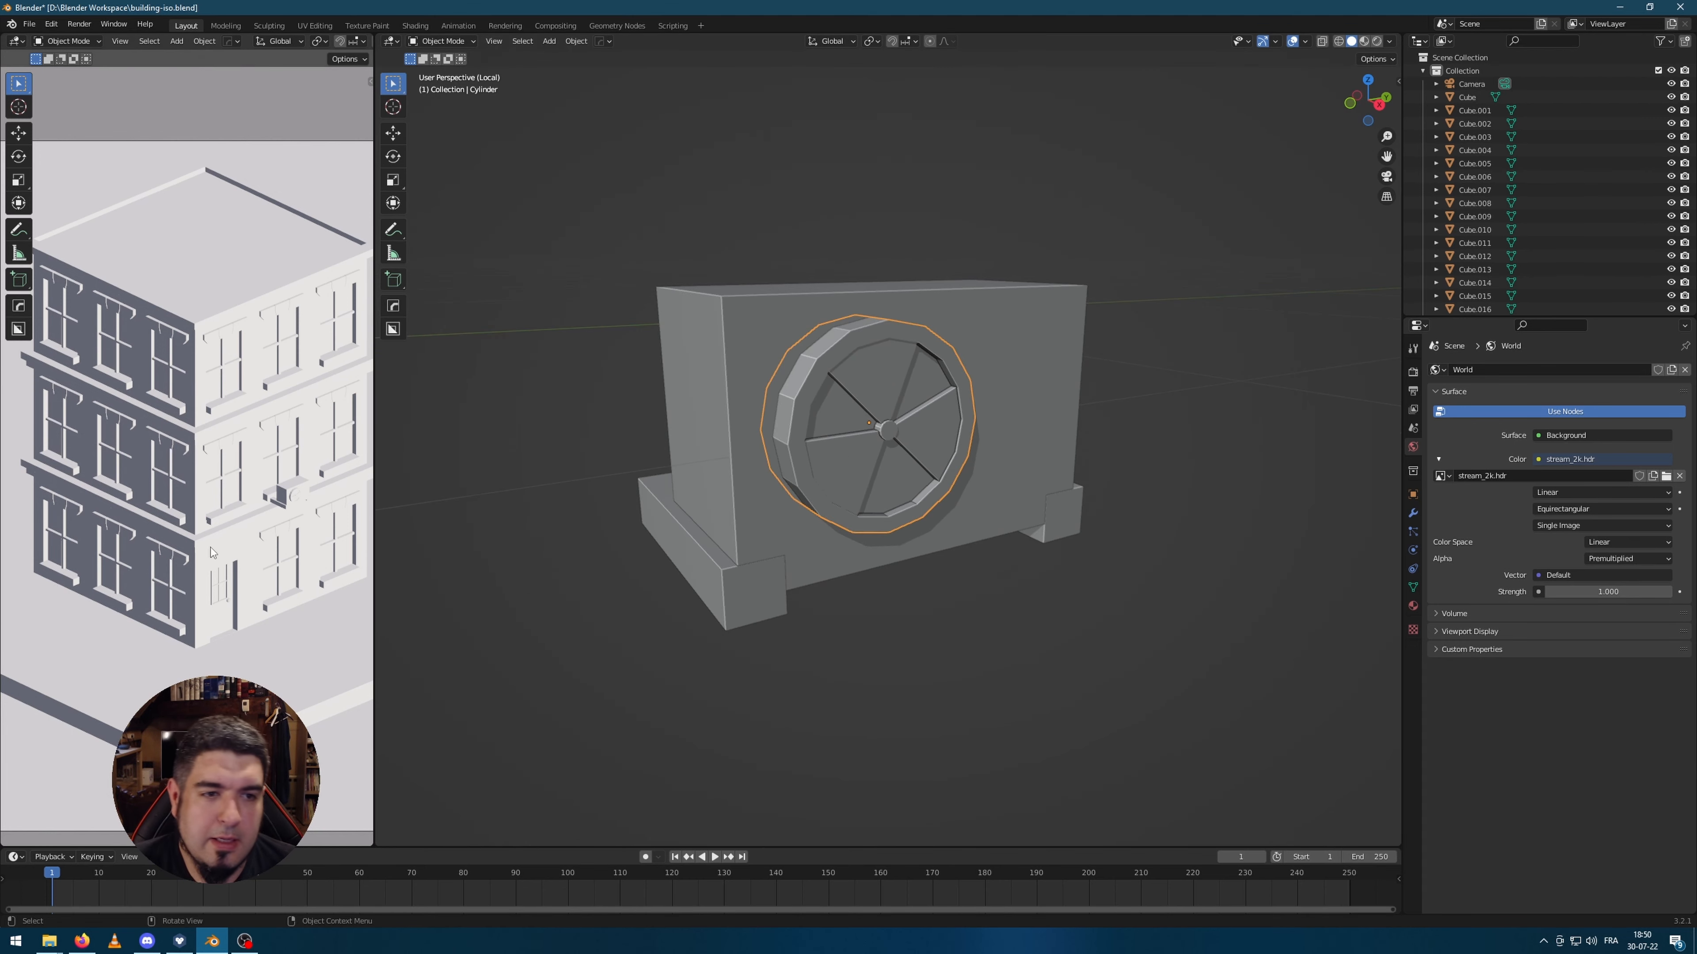
pyautogui.moveTo(966, 436)
pyautogui.mouseDown(button='middle')
pyautogui.moveTo(976, 420)
pyautogui.moveTo(936, 435)
pyautogui.mouseUp(button='middle')
pyautogui.scroll(5, 914, 470)
# Step: Add three horizontal loop cuts and two vertical ones around the box, sliding the vertical pair away from the fan to frame a vent area
pyautogui.press('Tab')
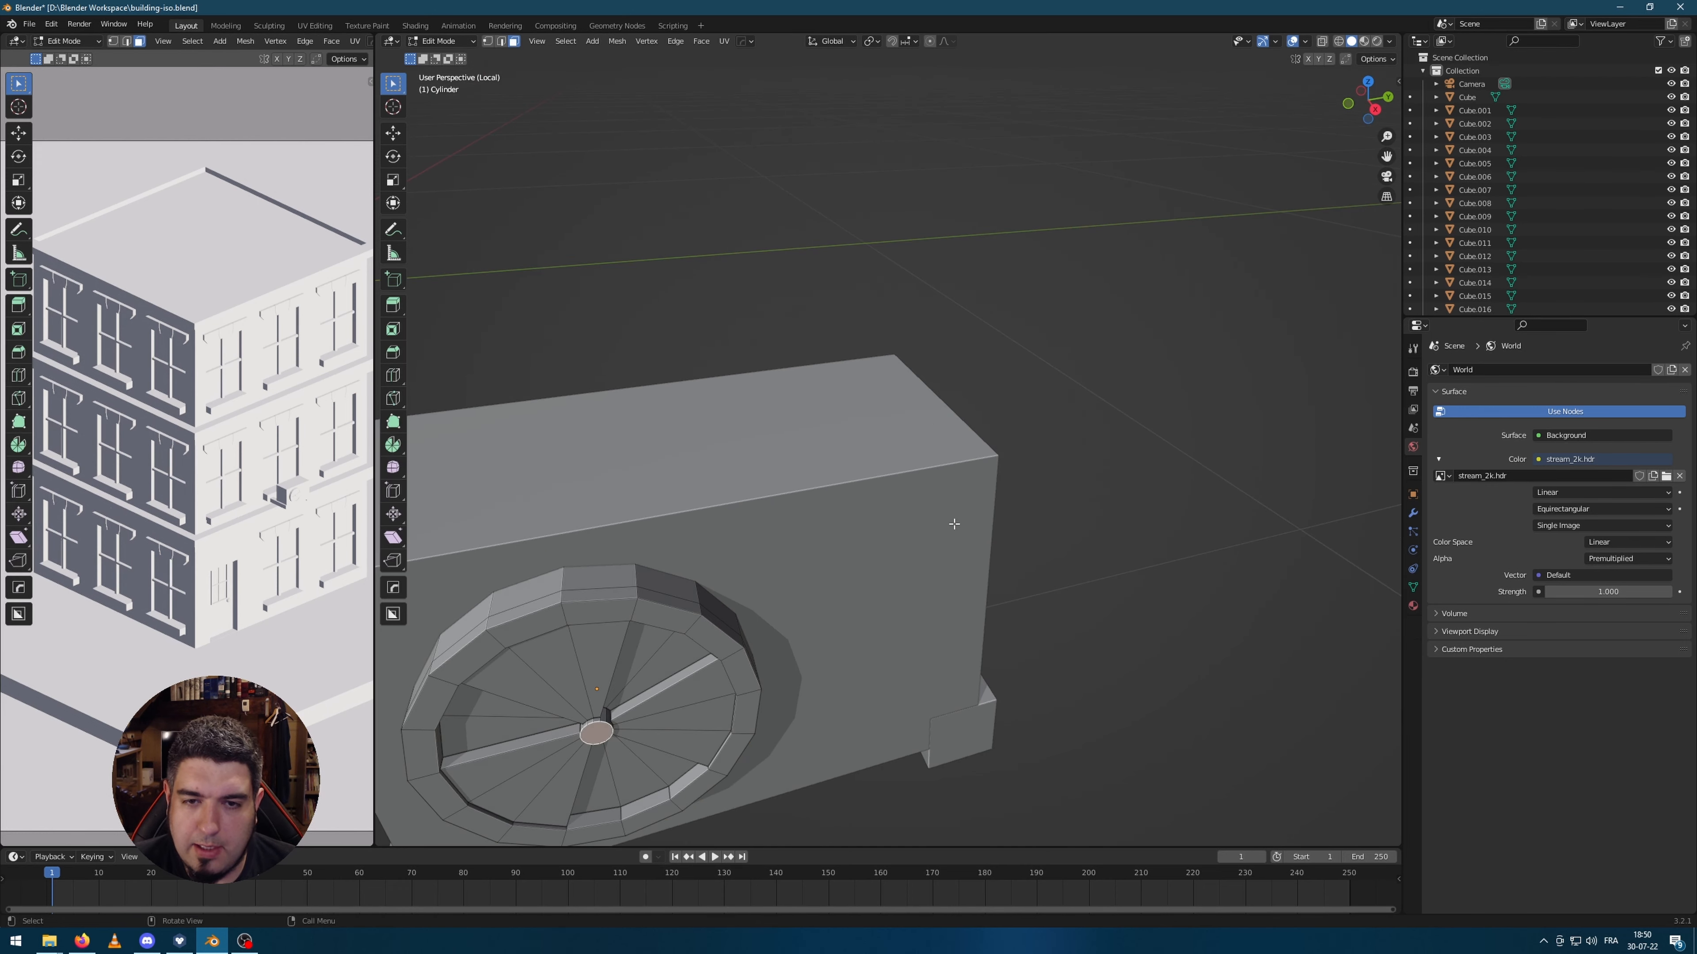
pyautogui.moveTo(951, 522); pyautogui.dragTo(915, 478, button='middle')
pyautogui.press('Tab')
pyautogui.click(701, 351)
pyautogui.press('Tab')
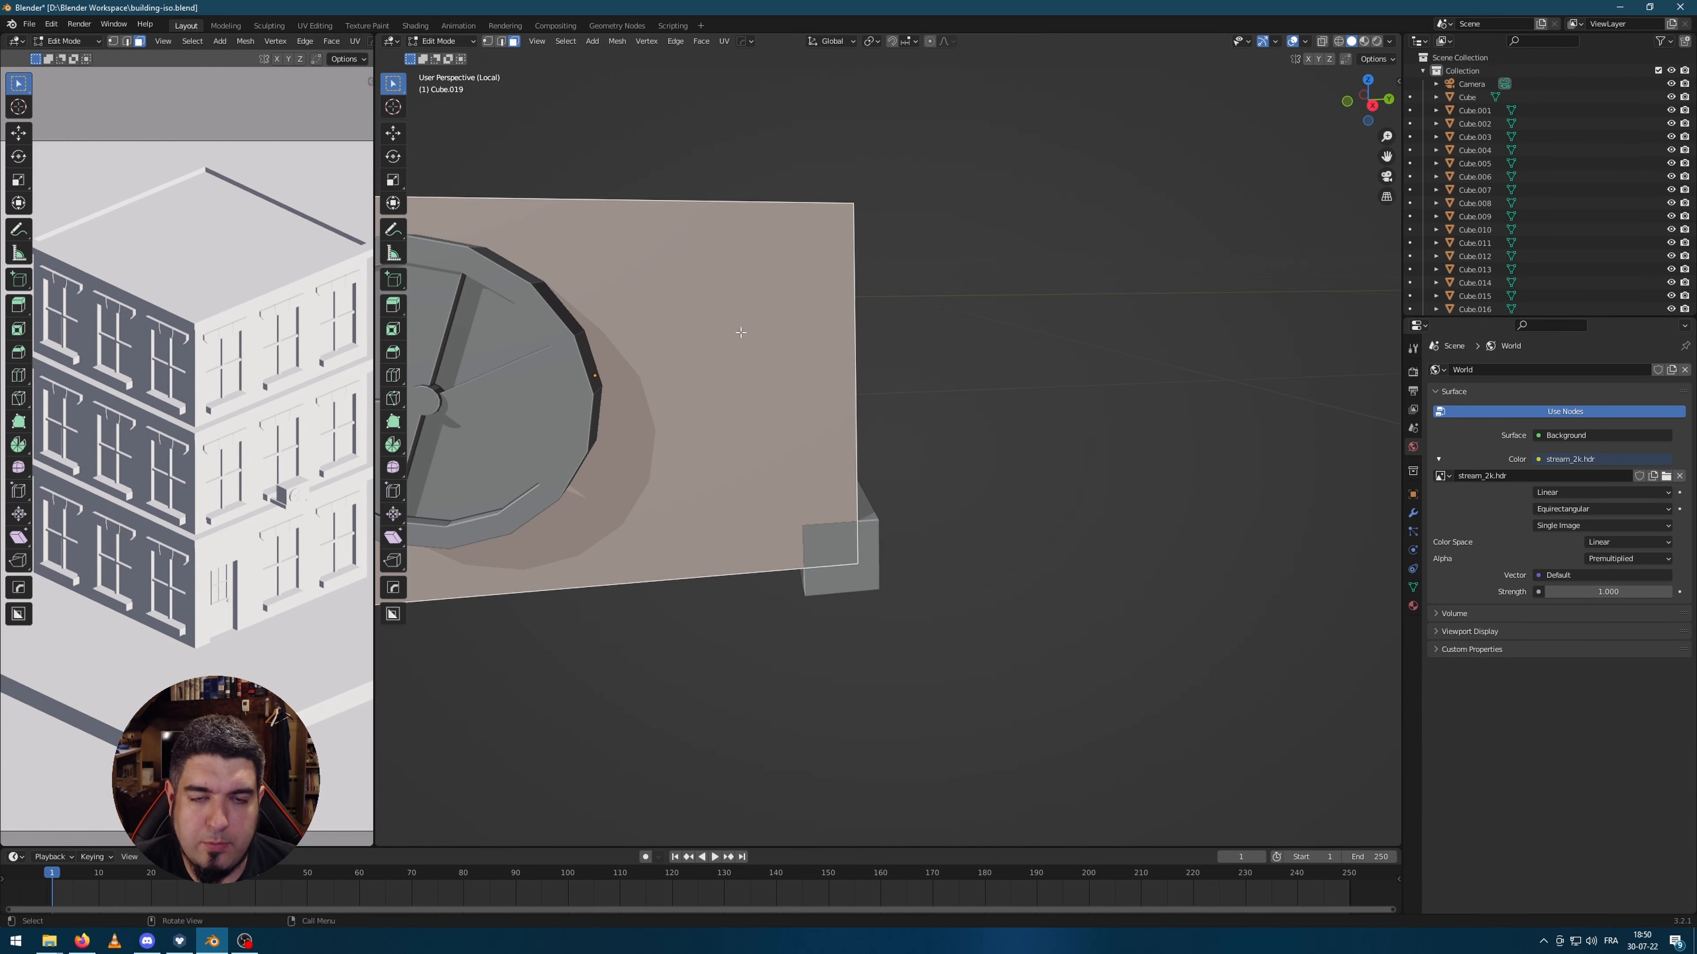
pyautogui.scroll(2, 868, 299)
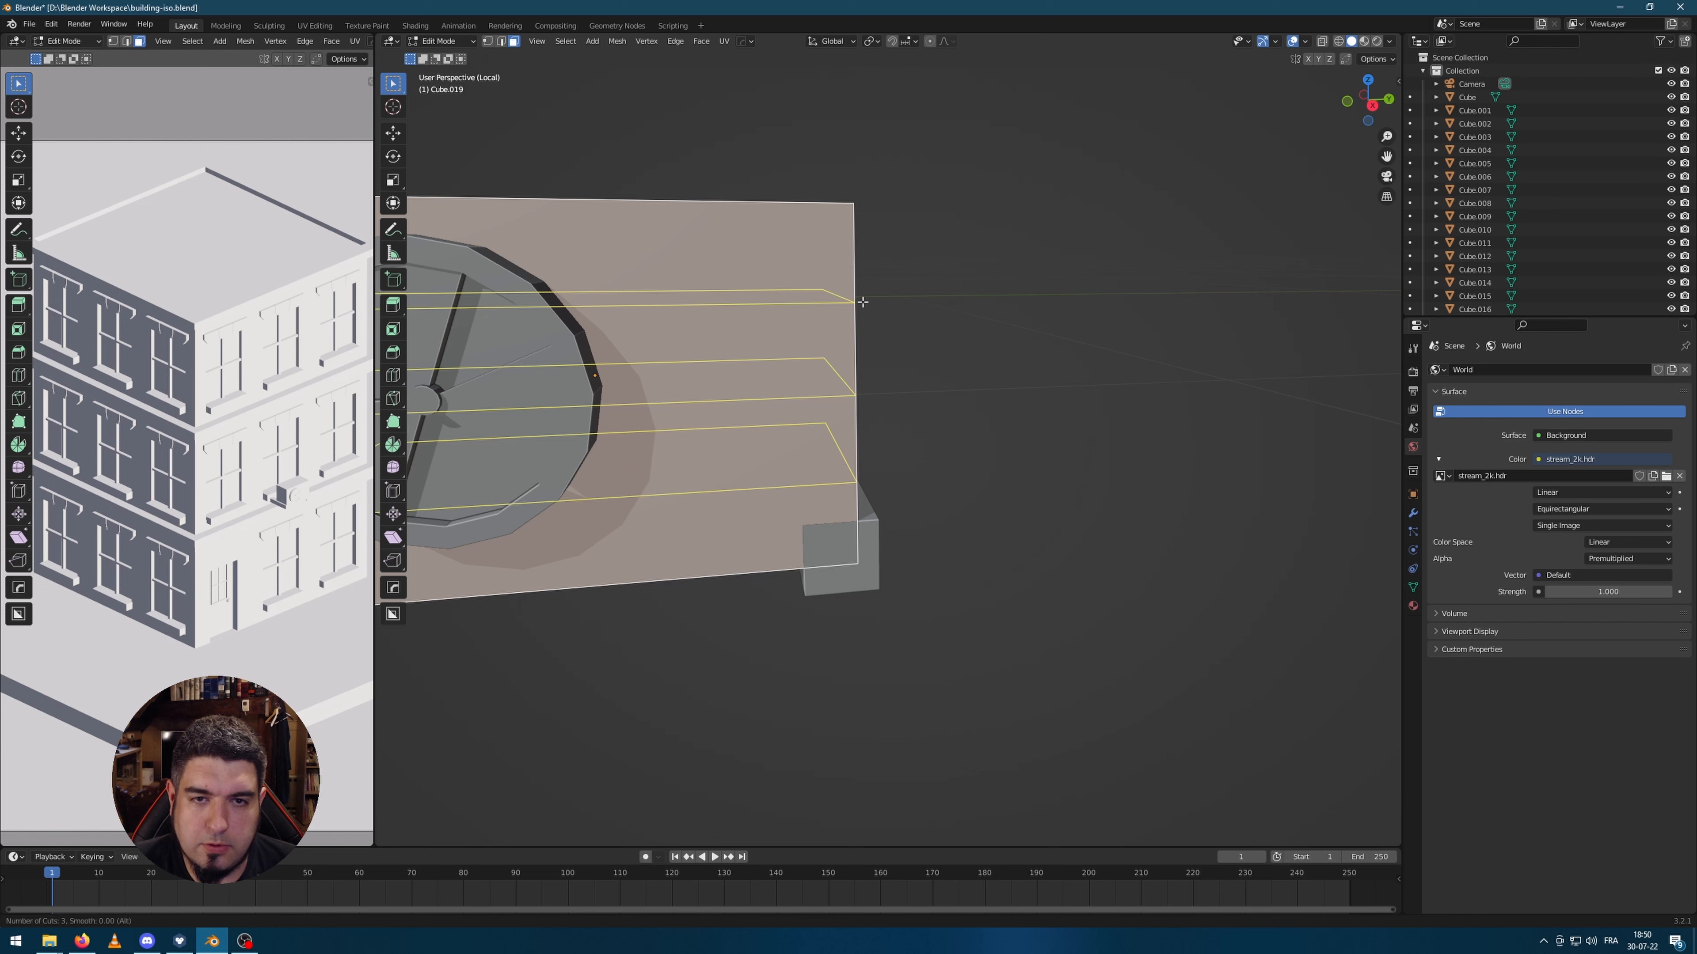
pyautogui.click(862, 302)
pyautogui.click(794, 360)
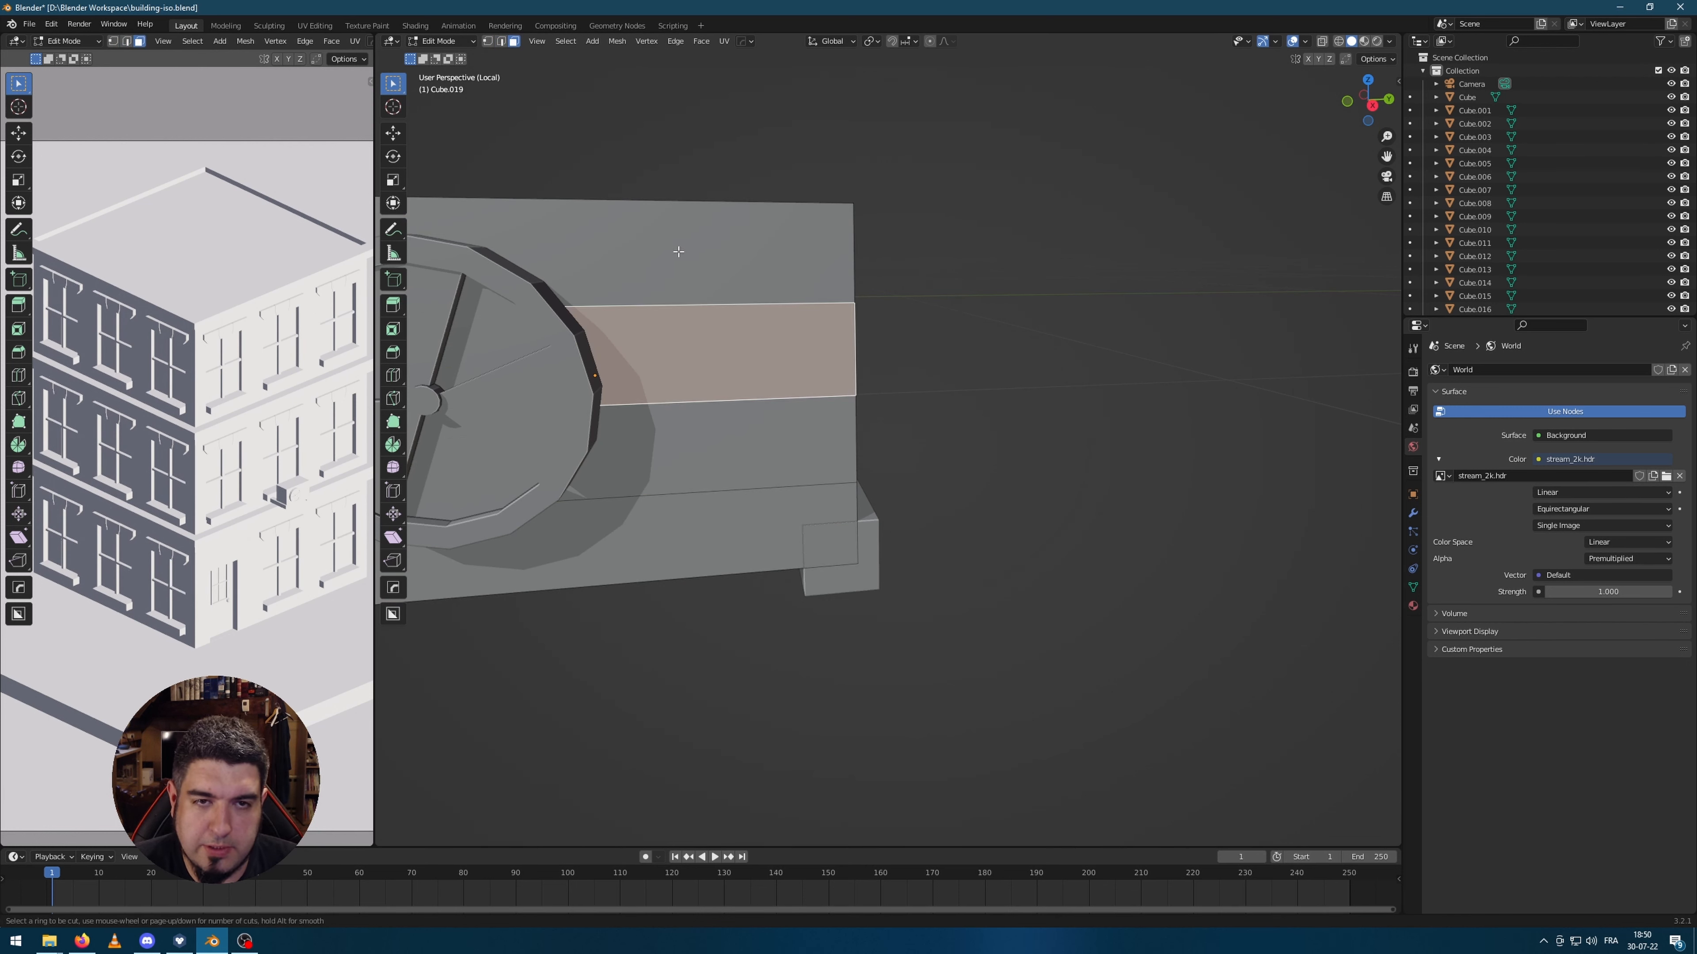
pyautogui.click(680, 211)
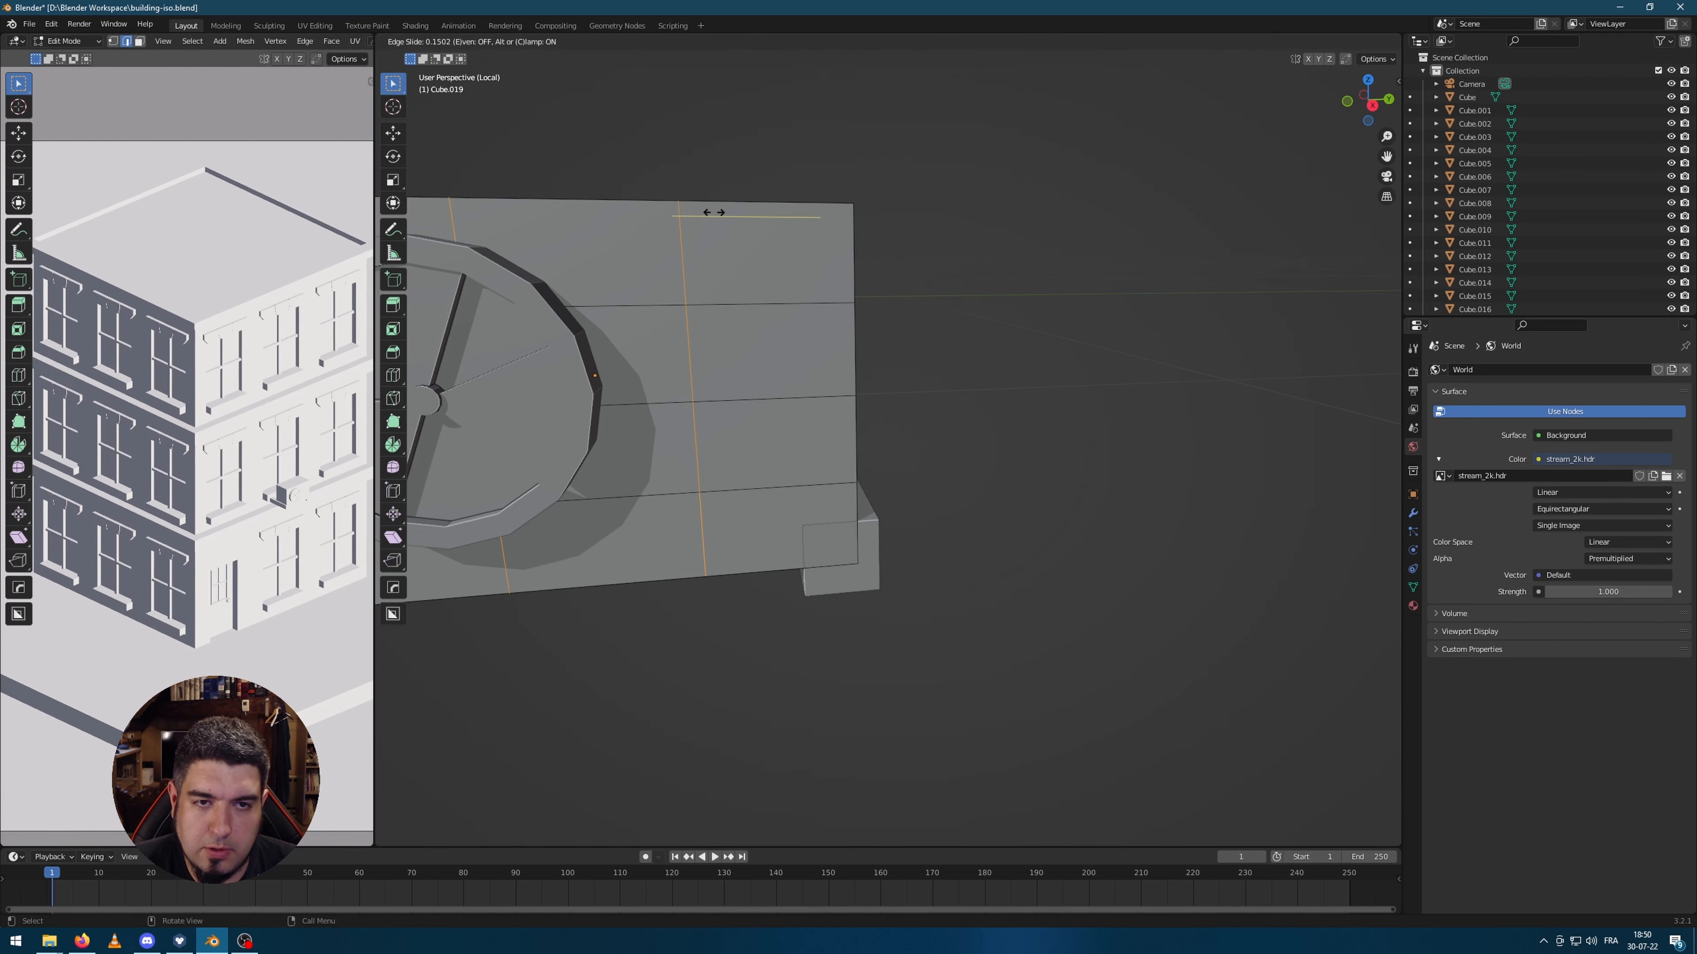
pyautogui.click(868, 221)
# Step: Extrude the framed front face beside the fan about 0.012 m into the box to form a vent recess
pyautogui.press('3')
pyautogui.click(769, 367)
pyautogui.moveTo(769, 366); pyautogui.dragTo(835, 371, button='middle')
pyautogui.press('e')
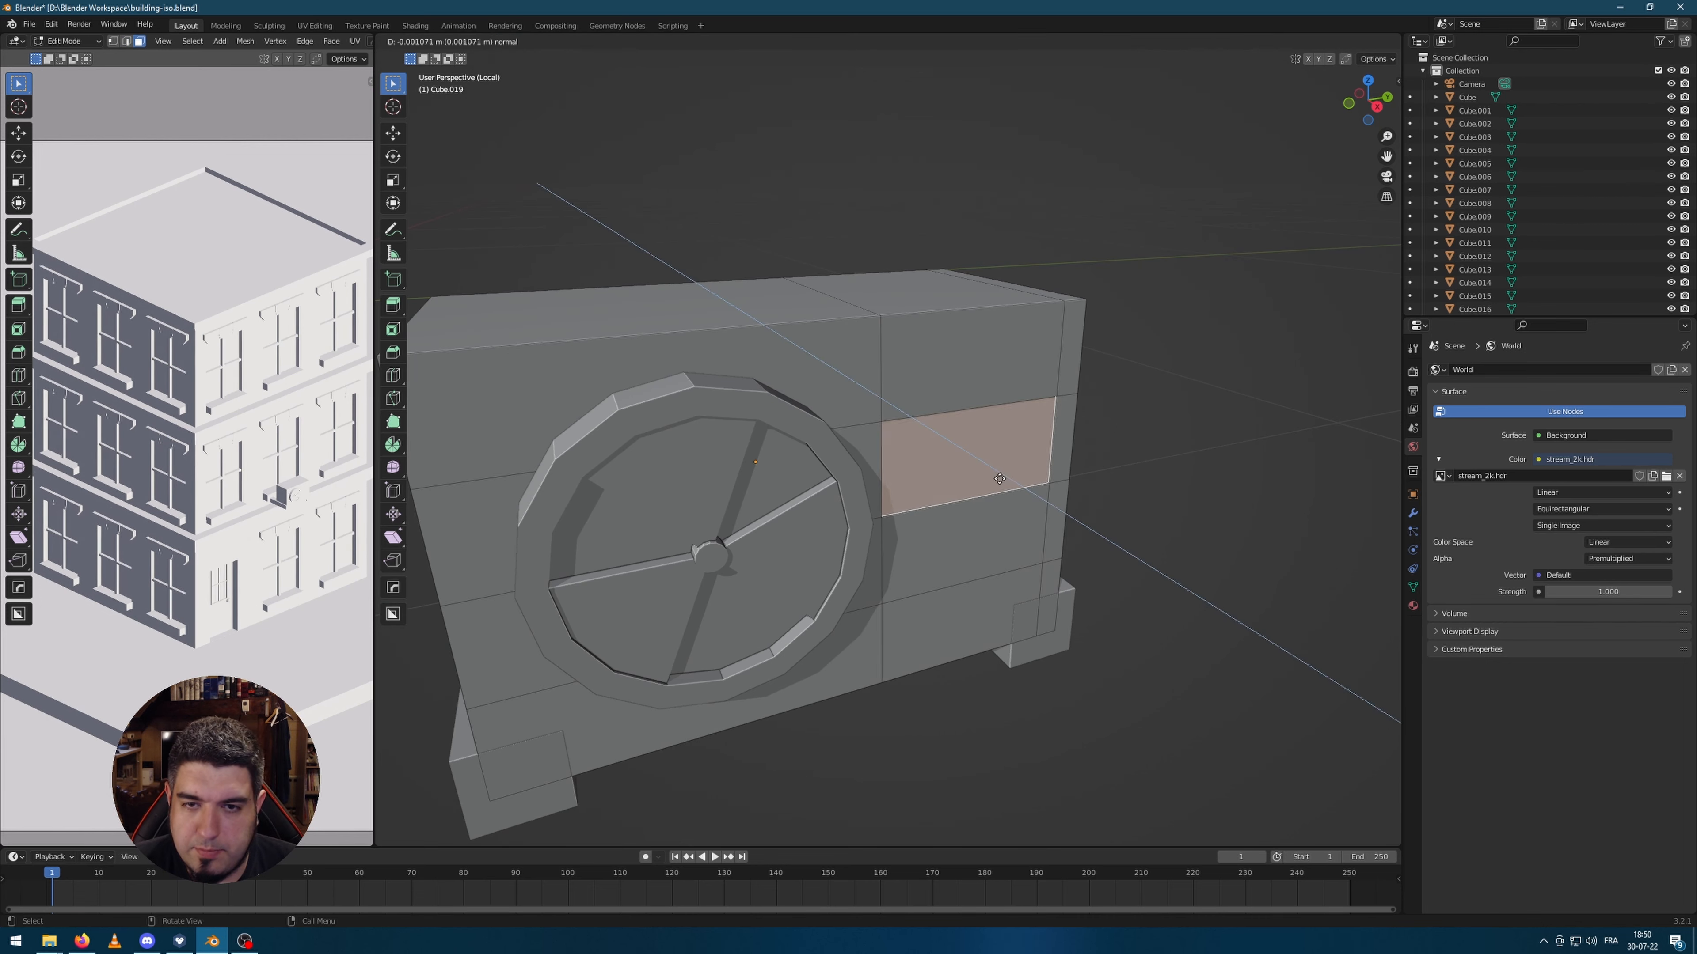
pyautogui.click(998, 480)
# Step: Add seven evenly spaced vertical loop cuts through the vent recess without sliding them
pyautogui.hotkey('ctrl', 'r')
pyautogui.scroll(6, 949, 508)
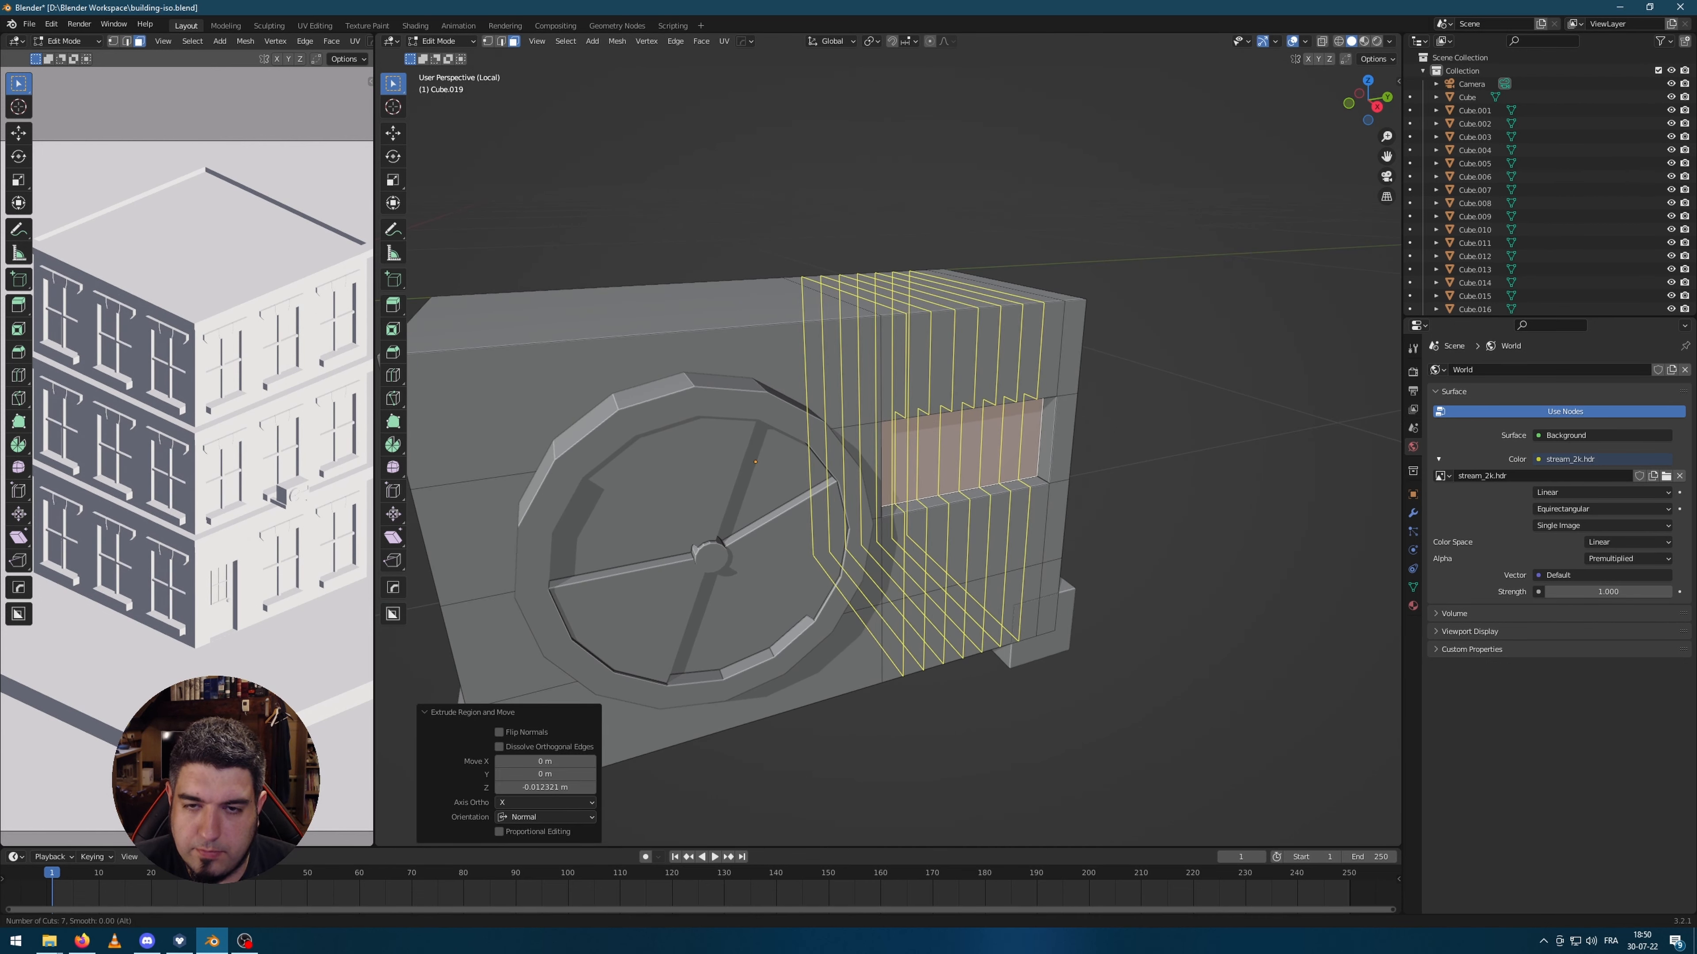
pyautogui.click(907, 464)
pyautogui.rightClick(907, 464)
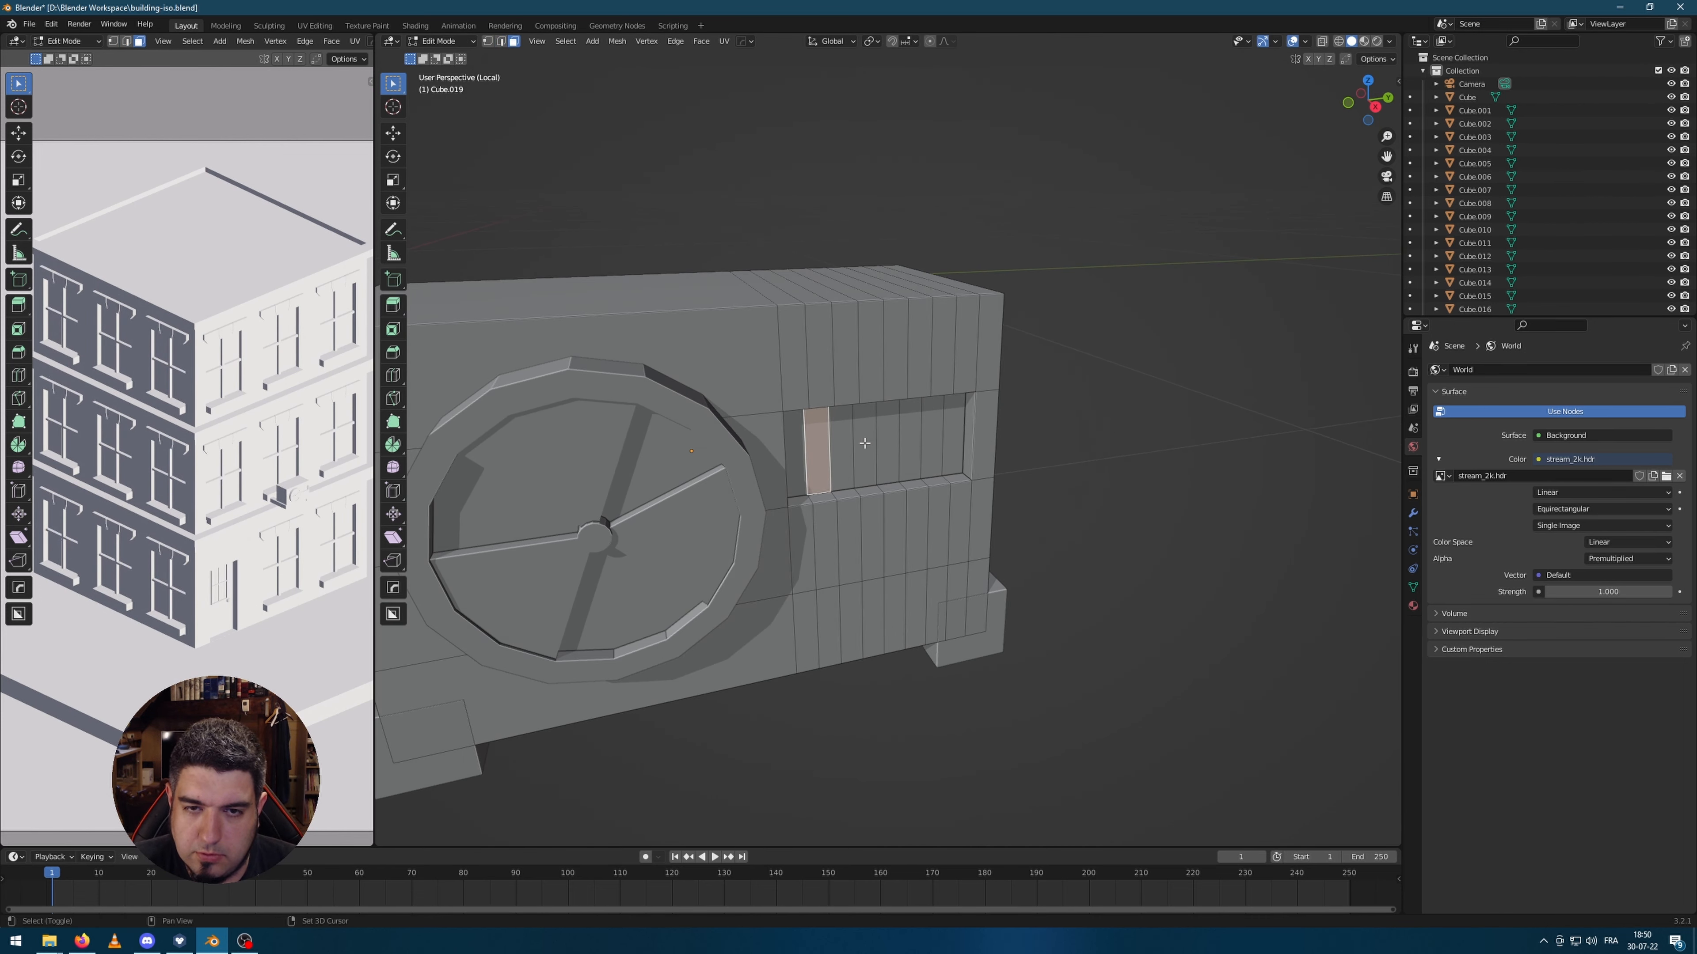
# Step: Select four alternating strips inside the vent recess, extrude them outward as slats, and return to Object Mode
pyautogui.keyDown('shift'); pyautogui.click(950, 439); pyautogui.keyUp('shift')
pyautogui.moveTo(951, 439); pyautogui.dragTo(956, 433, button='middle')
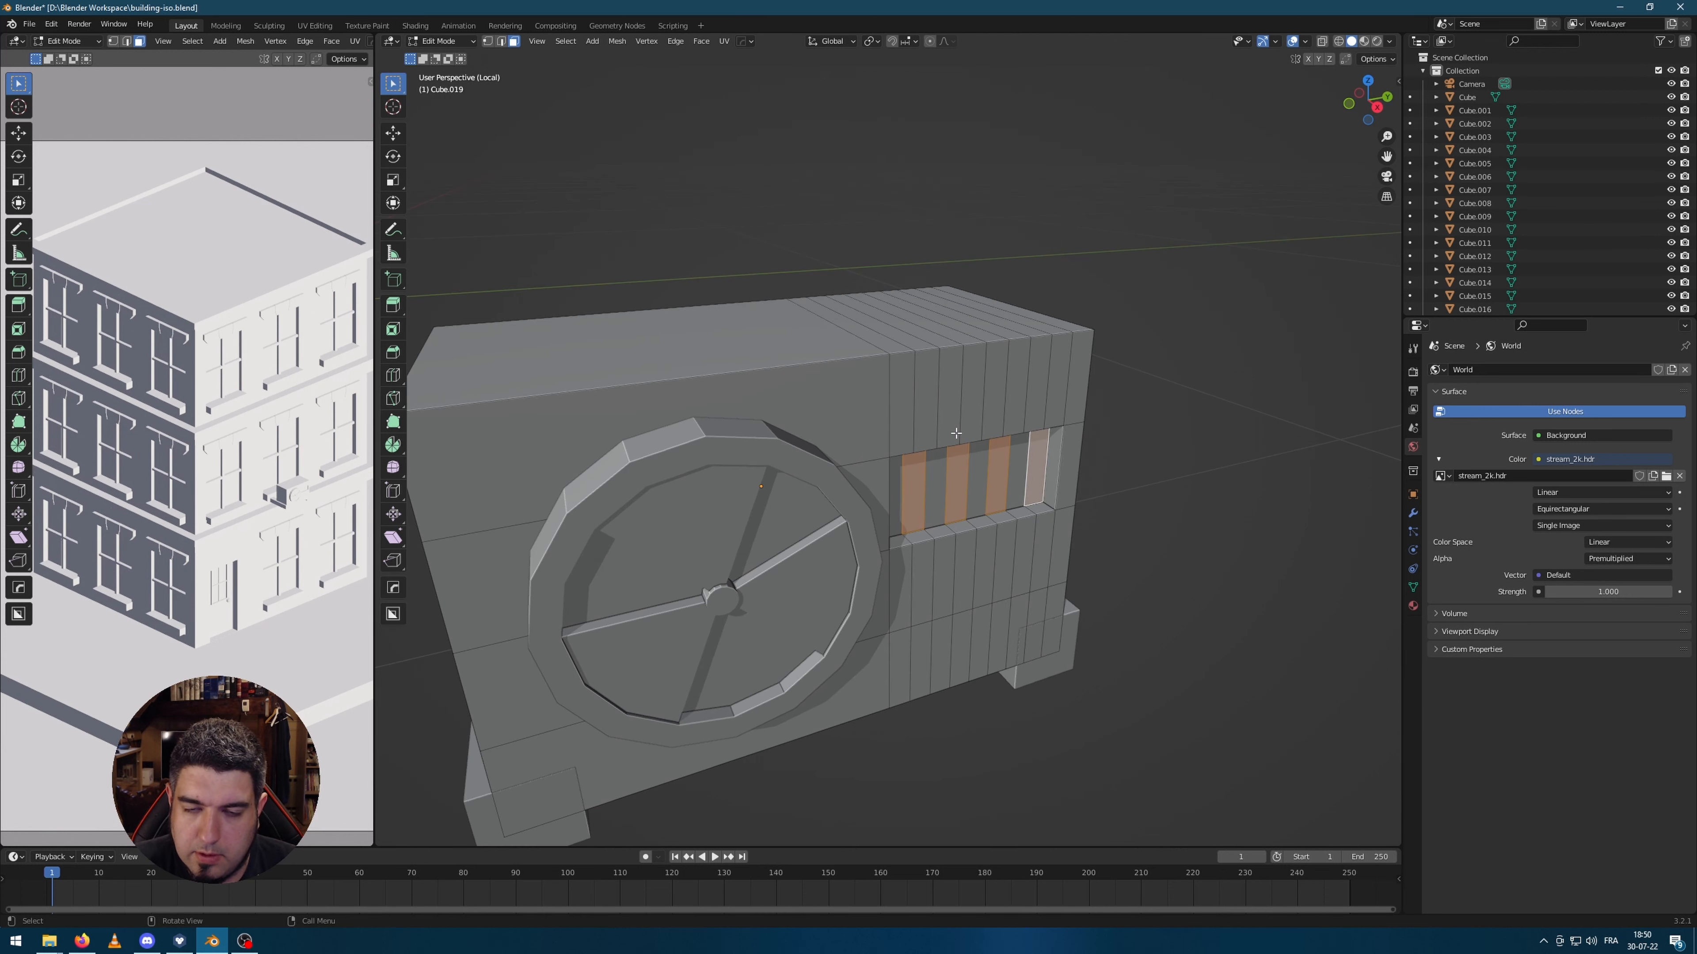
pyautogui.click(967, 438)
pyautogui.click(1195, 426)
pyautogui.press('Tab')
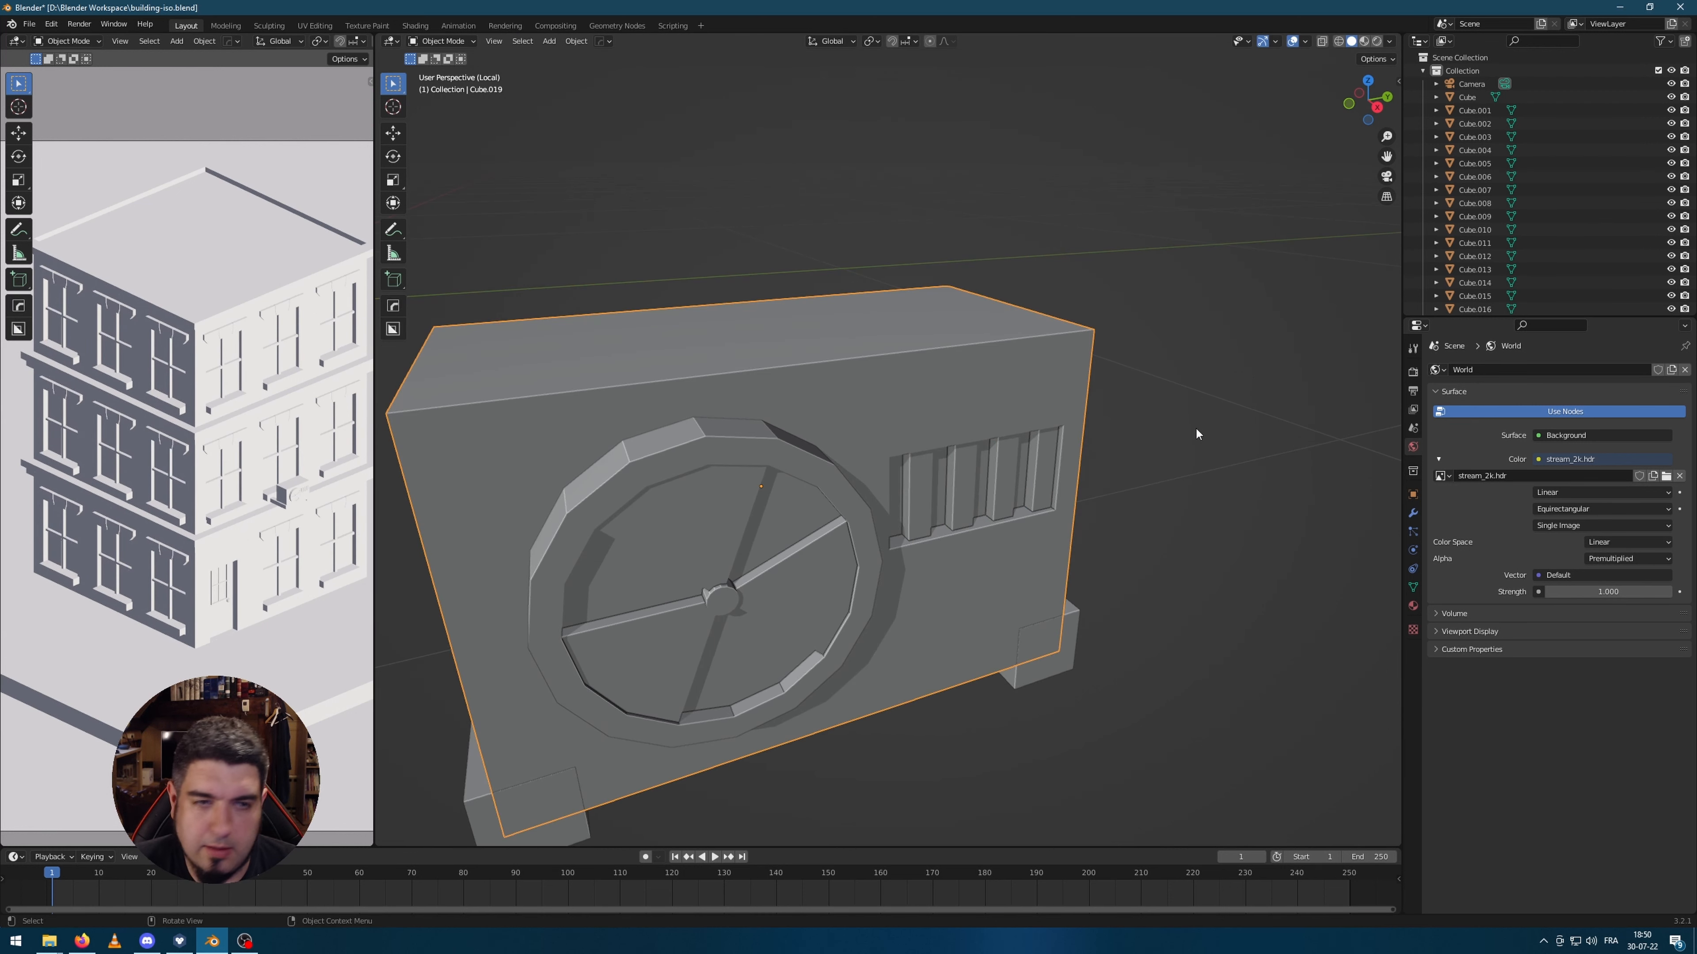
# Step: Join the box, fan and feet into a single object, and exit local view to show the whole building
pyautogui.scroll(-2, 1195, 428)
pyautogui.click(868, 504)
pyautogui.keyDown('shift'); pyautogui.click(971, 453); pyautogui.keyUp('shift')
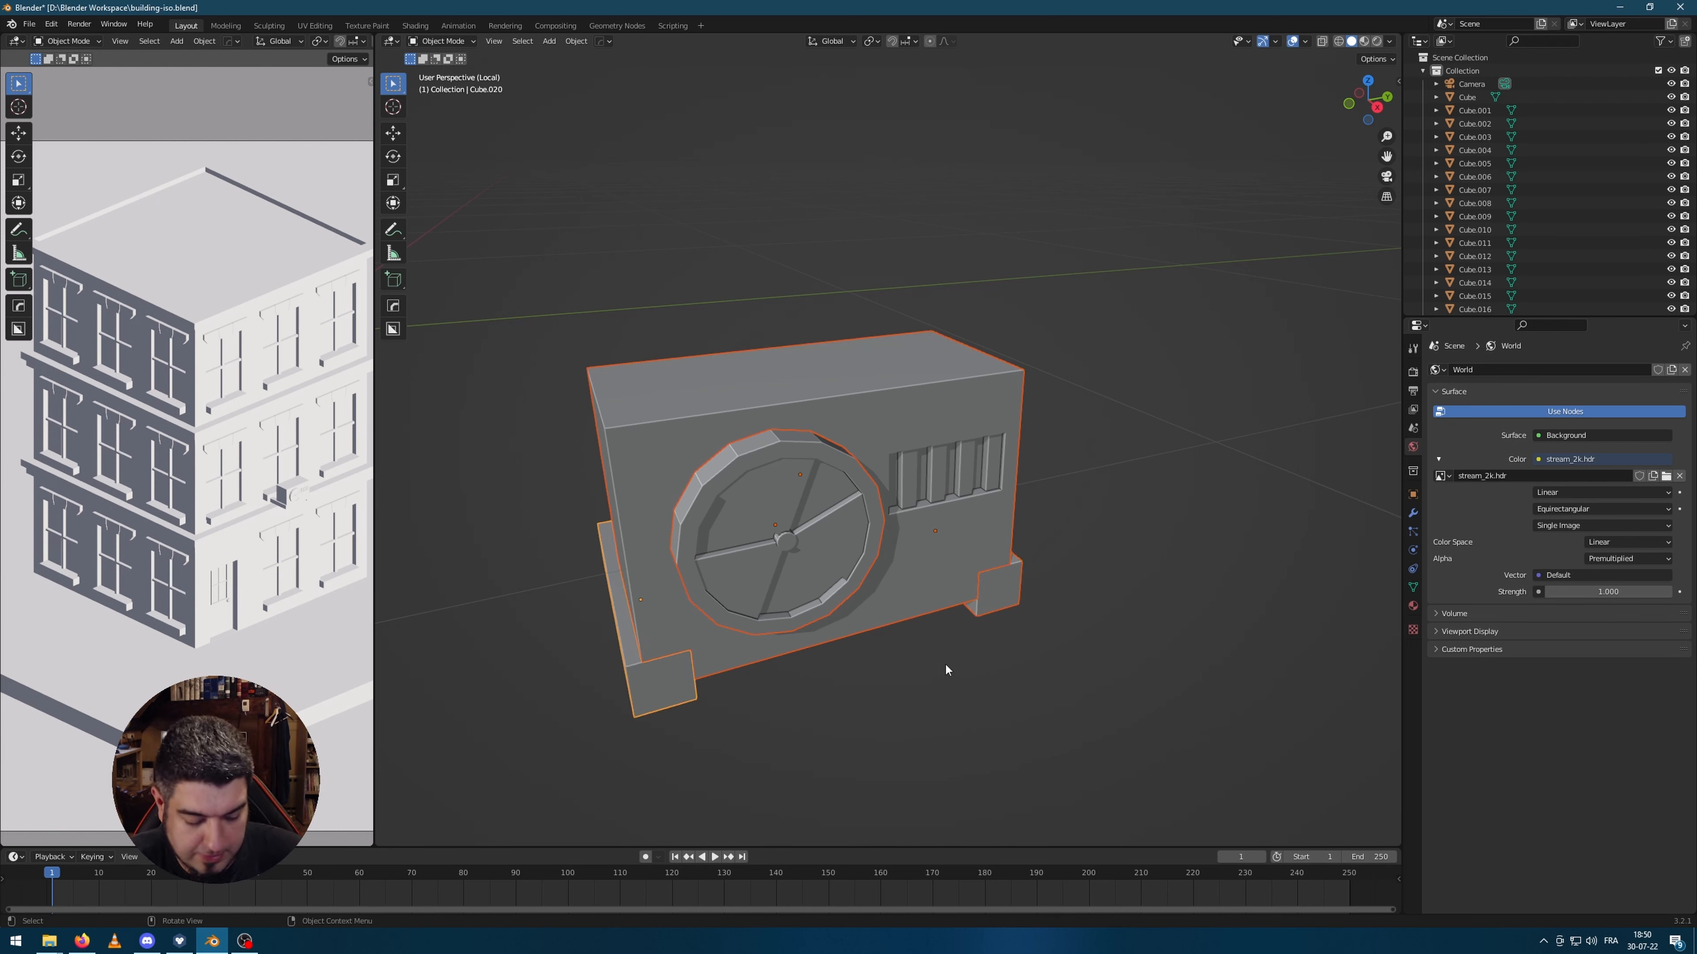
pyautogui.click(1110, 574)
pyautogui.moveTo(1088, 567); pyautogui.dragTo(1051, 563, button='middle')
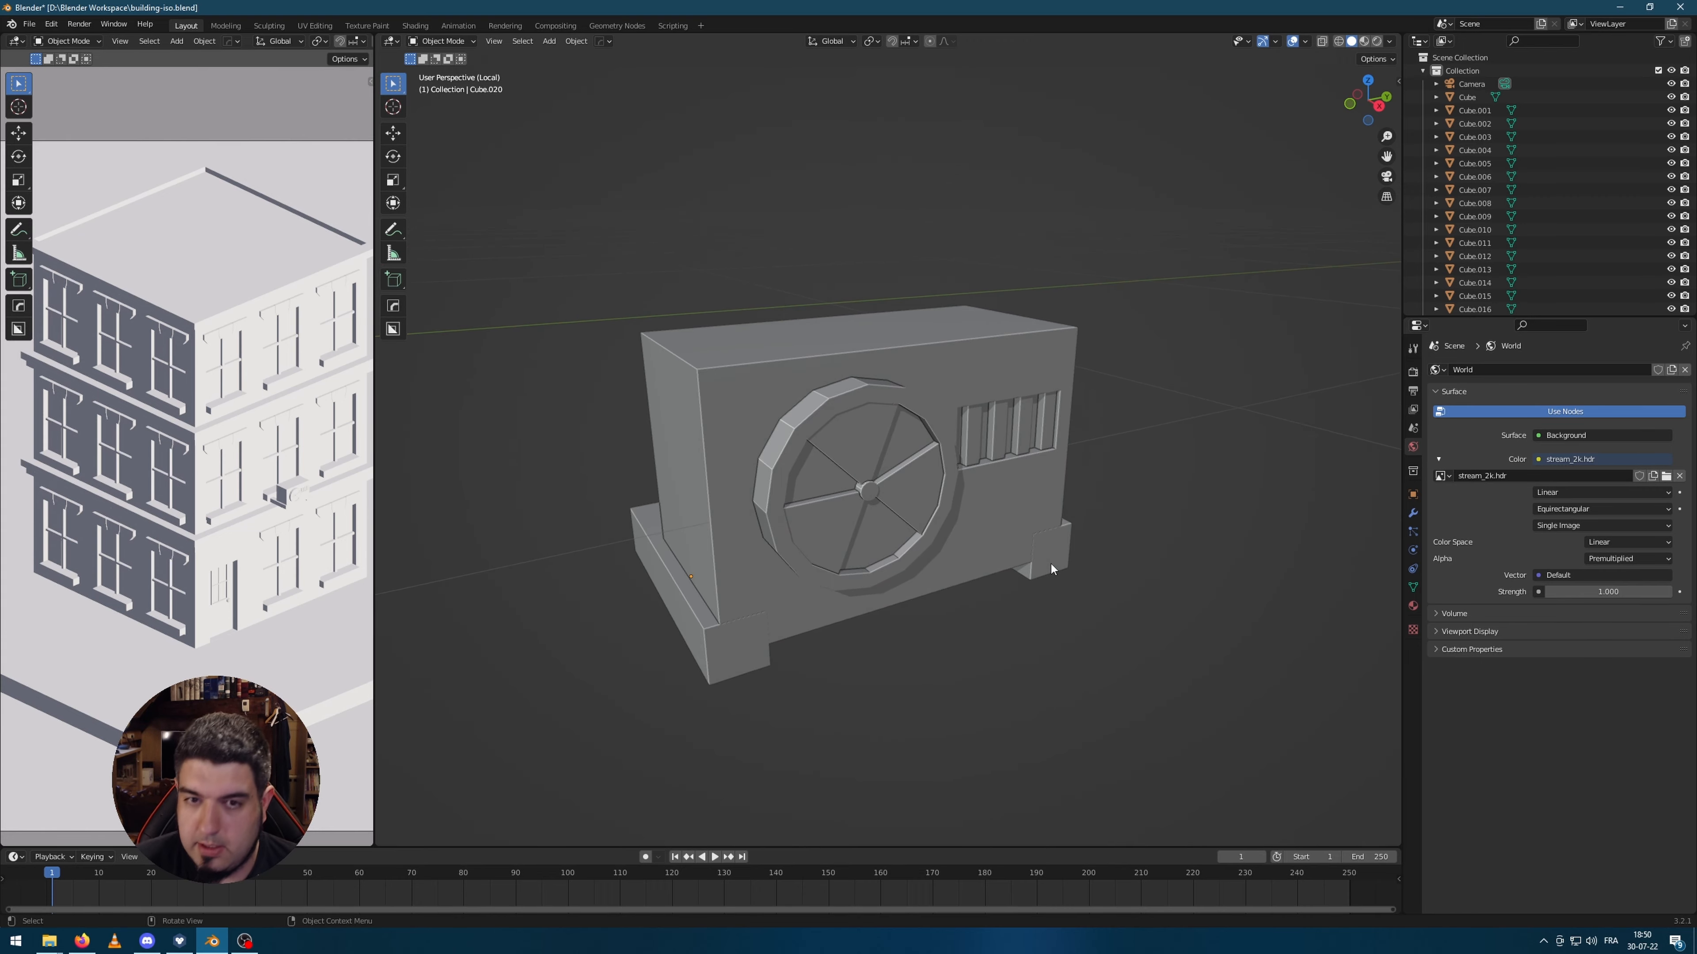
pyautogui.press('KP_Divide')
# Step: Raise the fan unit along Z to the middle-floor window, and move it about -0.146 m along X toward the facade
pyautogui.scroll(9, 841, 444)
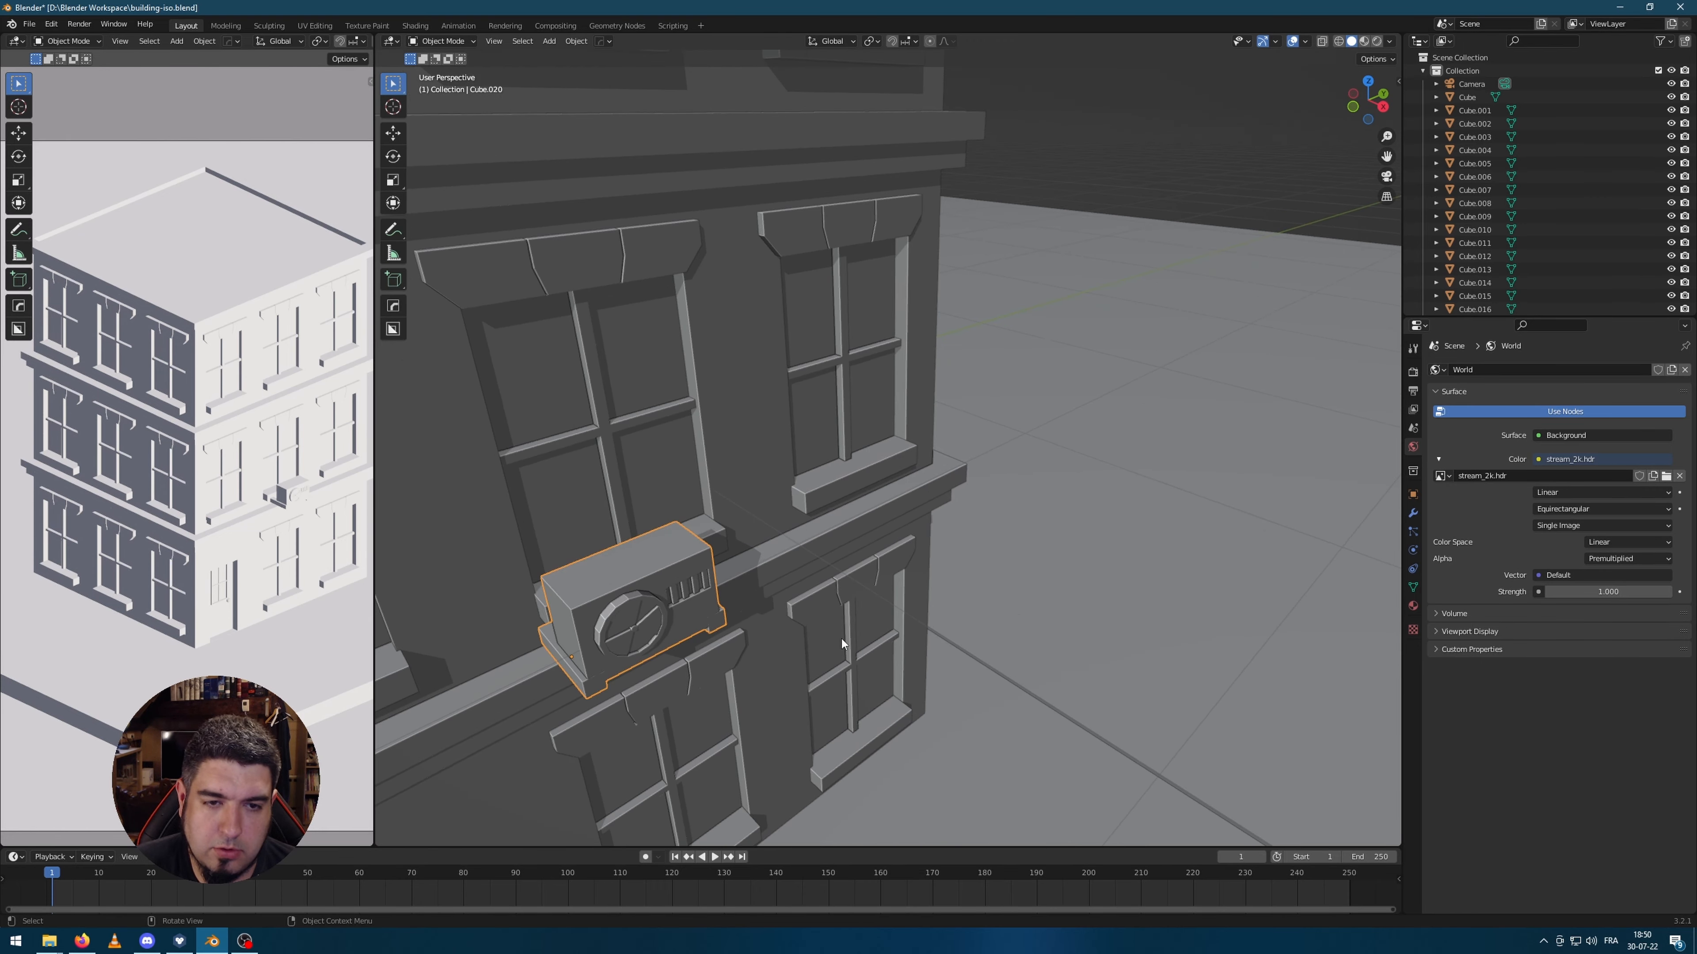
pyautogui.moveTo(841, 639); pyautogui.dragTo(867, 557, button='middle')
pyautogui.press('g')
pyautogui.press('z')
pyautogui.click(868, 590)
pyautogui.press('g')
pyautogui.press('x')
pyautogui.click(835, 608)
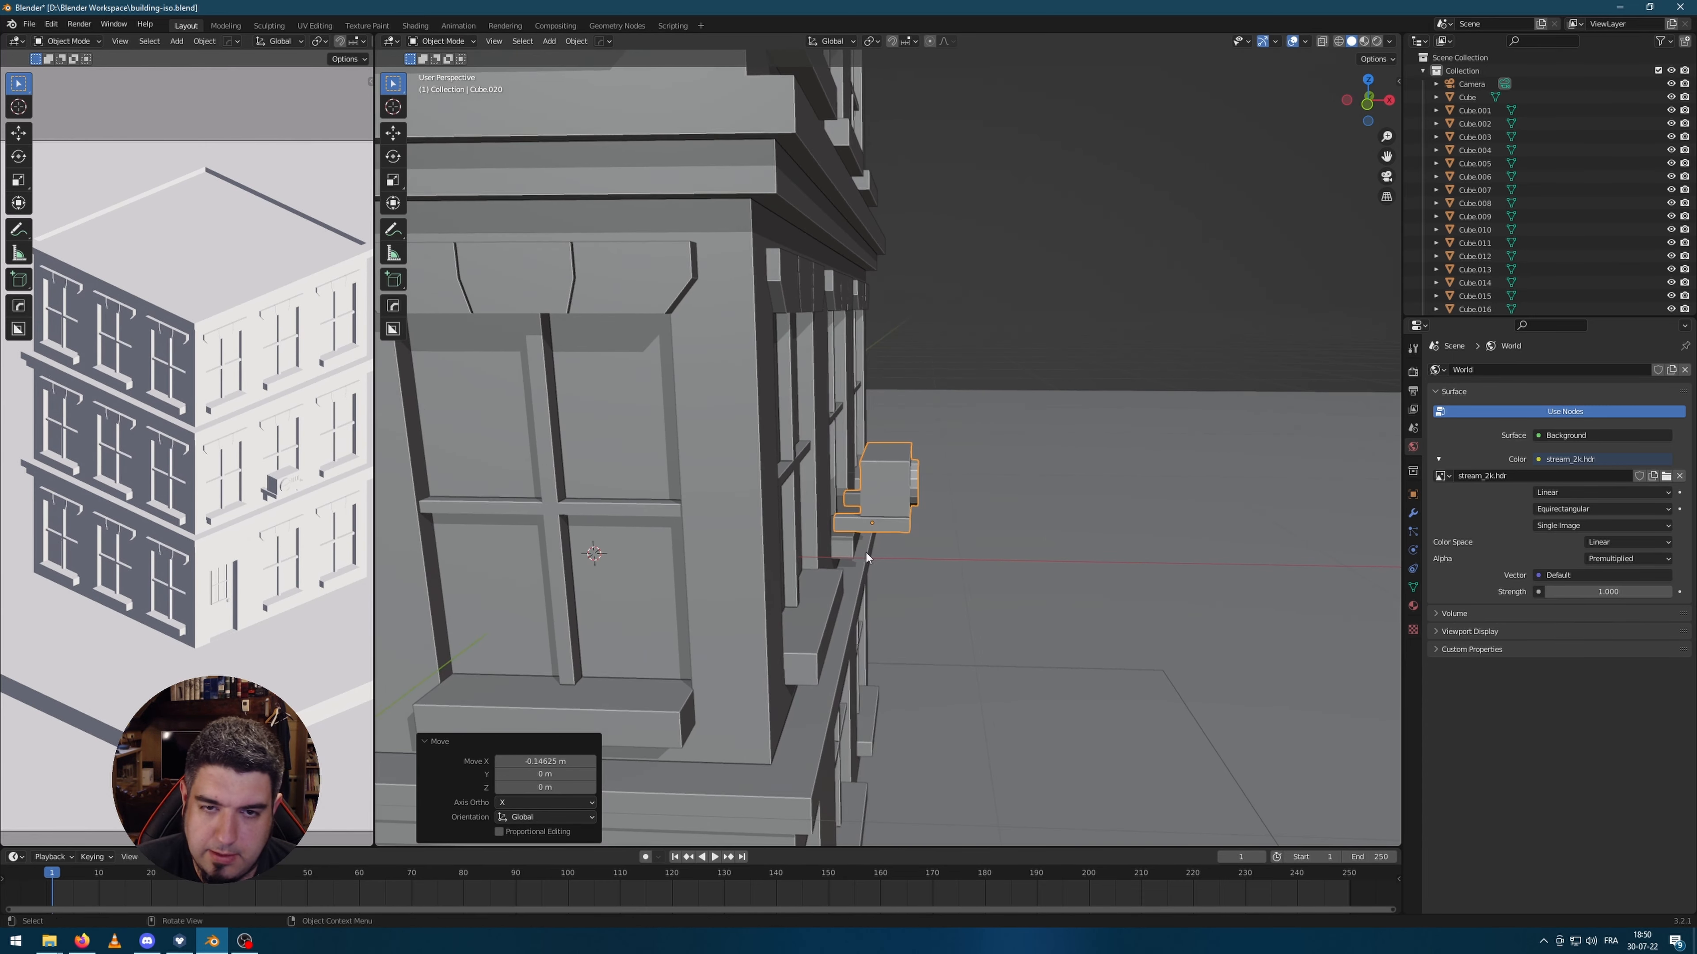
# Step: Move the fan unit about another 0.1 m along X toward the window
pyautogui.press('g')
pyautogui.press('x')
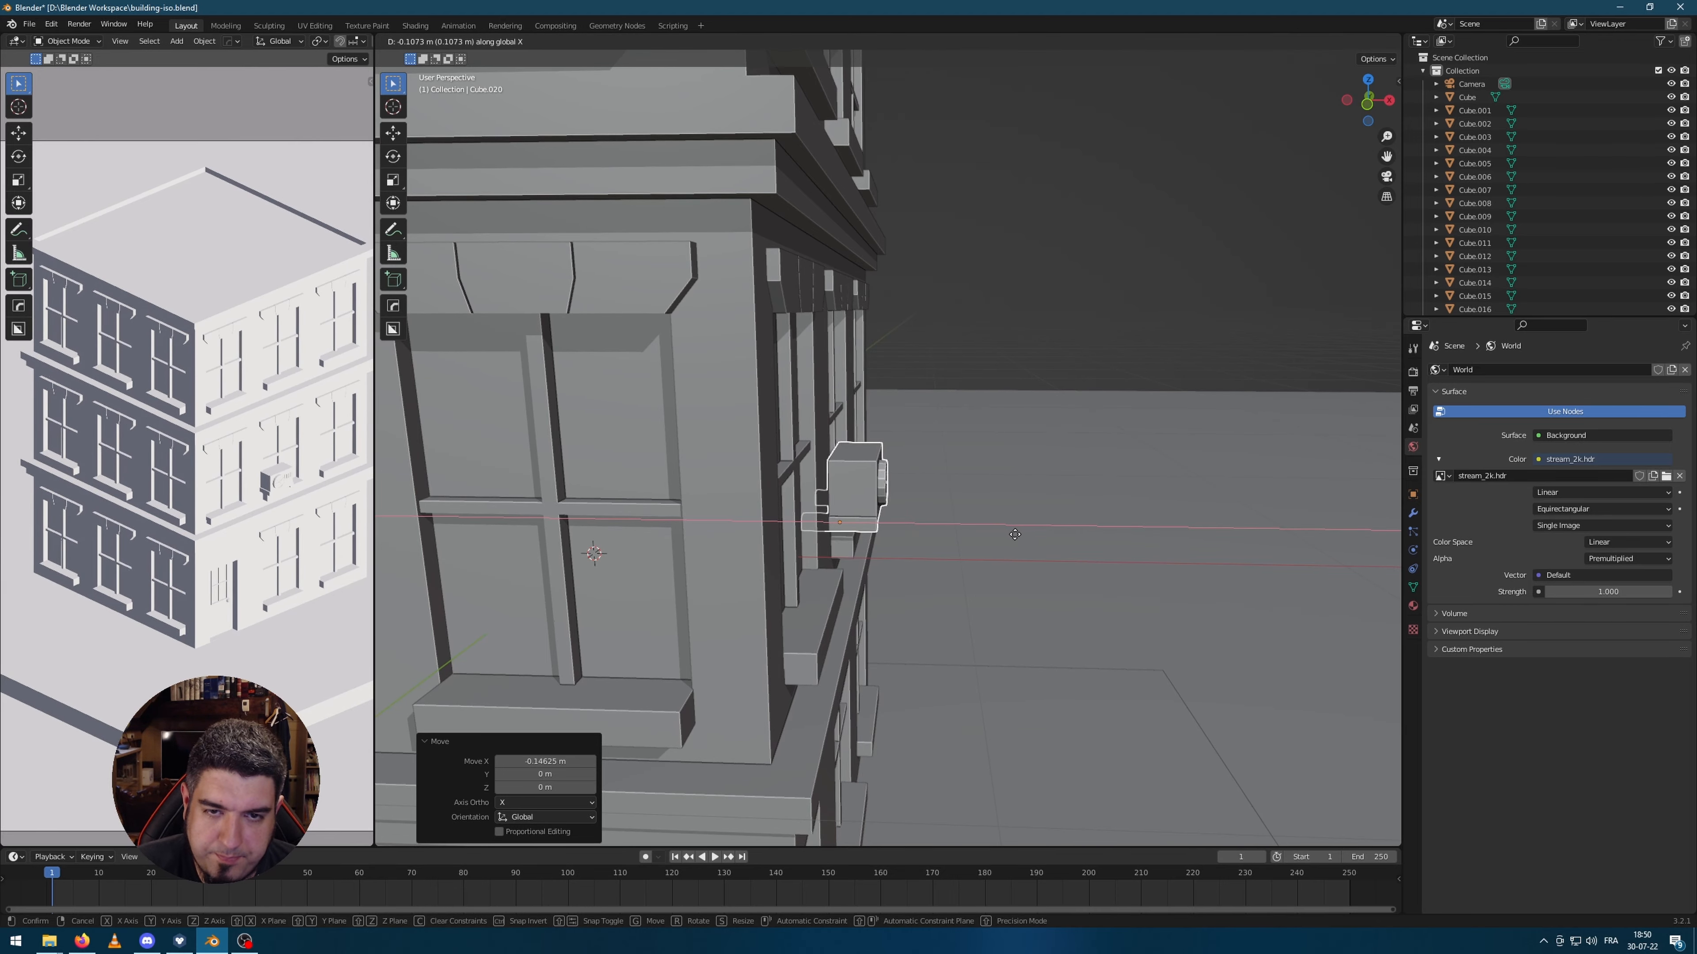
pyautogui.click(1022, 537)
pyautogui.moveTo(1035, 540); pyautogui.dragTo(868, 561, button='middle')
pyautogui.click(1061, 484)
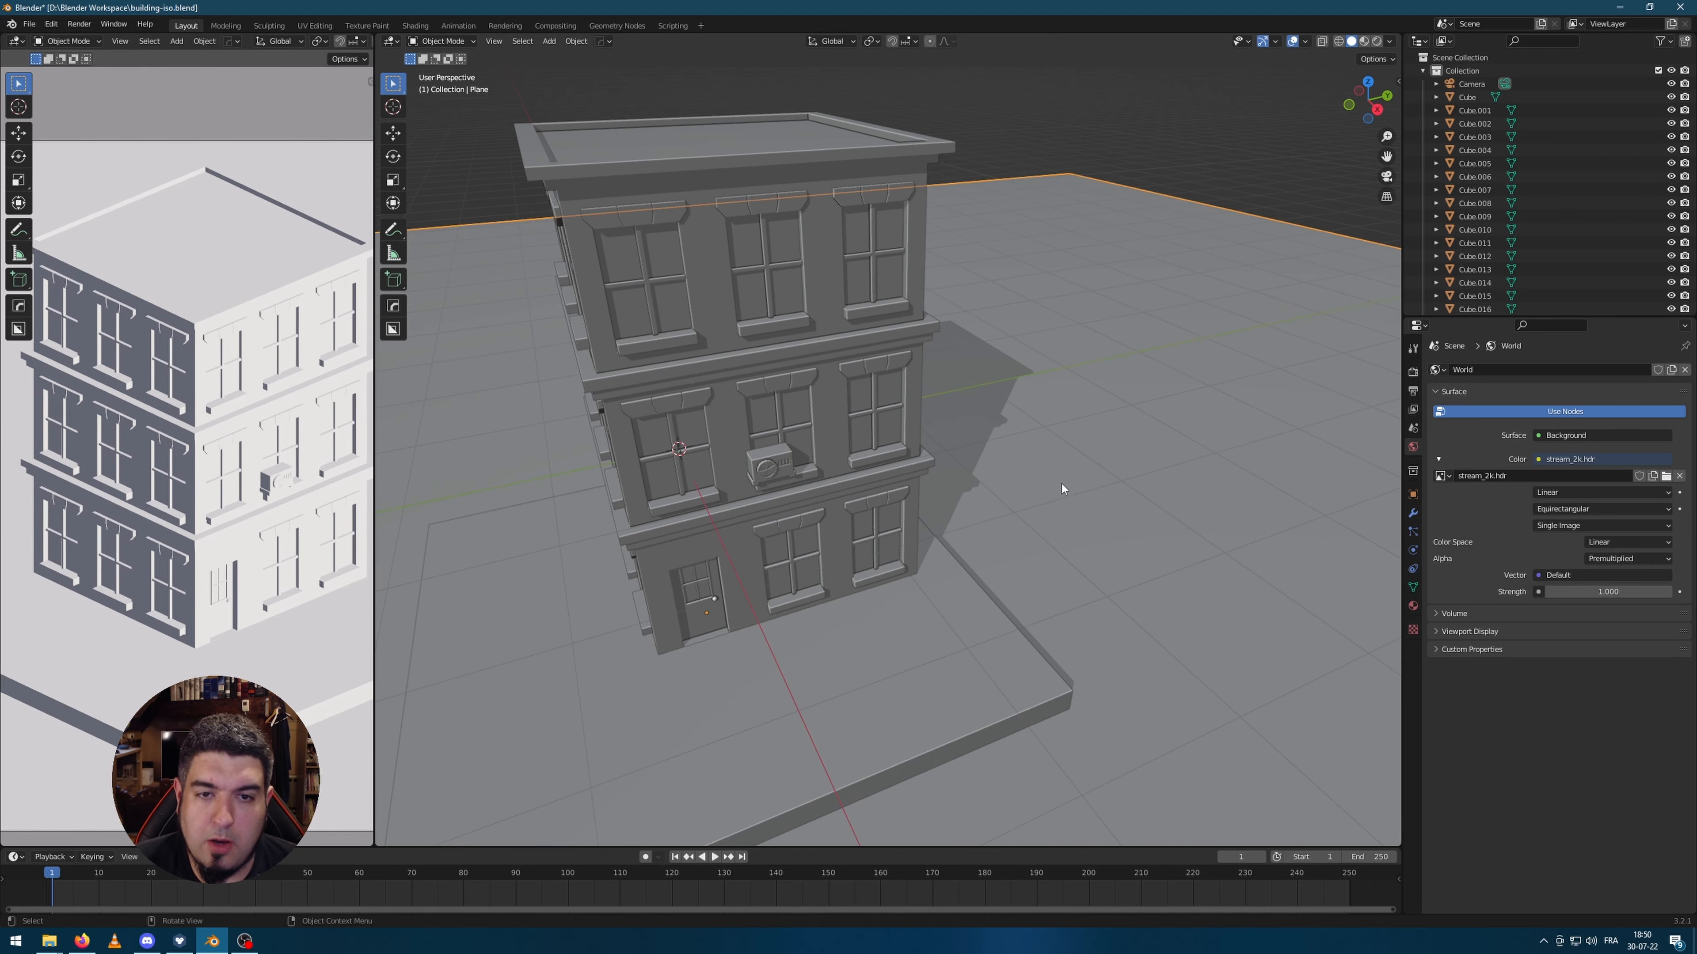
# Step: Duplicate the fan unit in the right view, placing the copy at the top floor's far window, about 0.871 m along Y and 1.279 m along Z
pyautogui.moveTo(1061, 484); pyautogui.dragTo(1008, 461, button='middle')
pyautogui.click(756, 457)
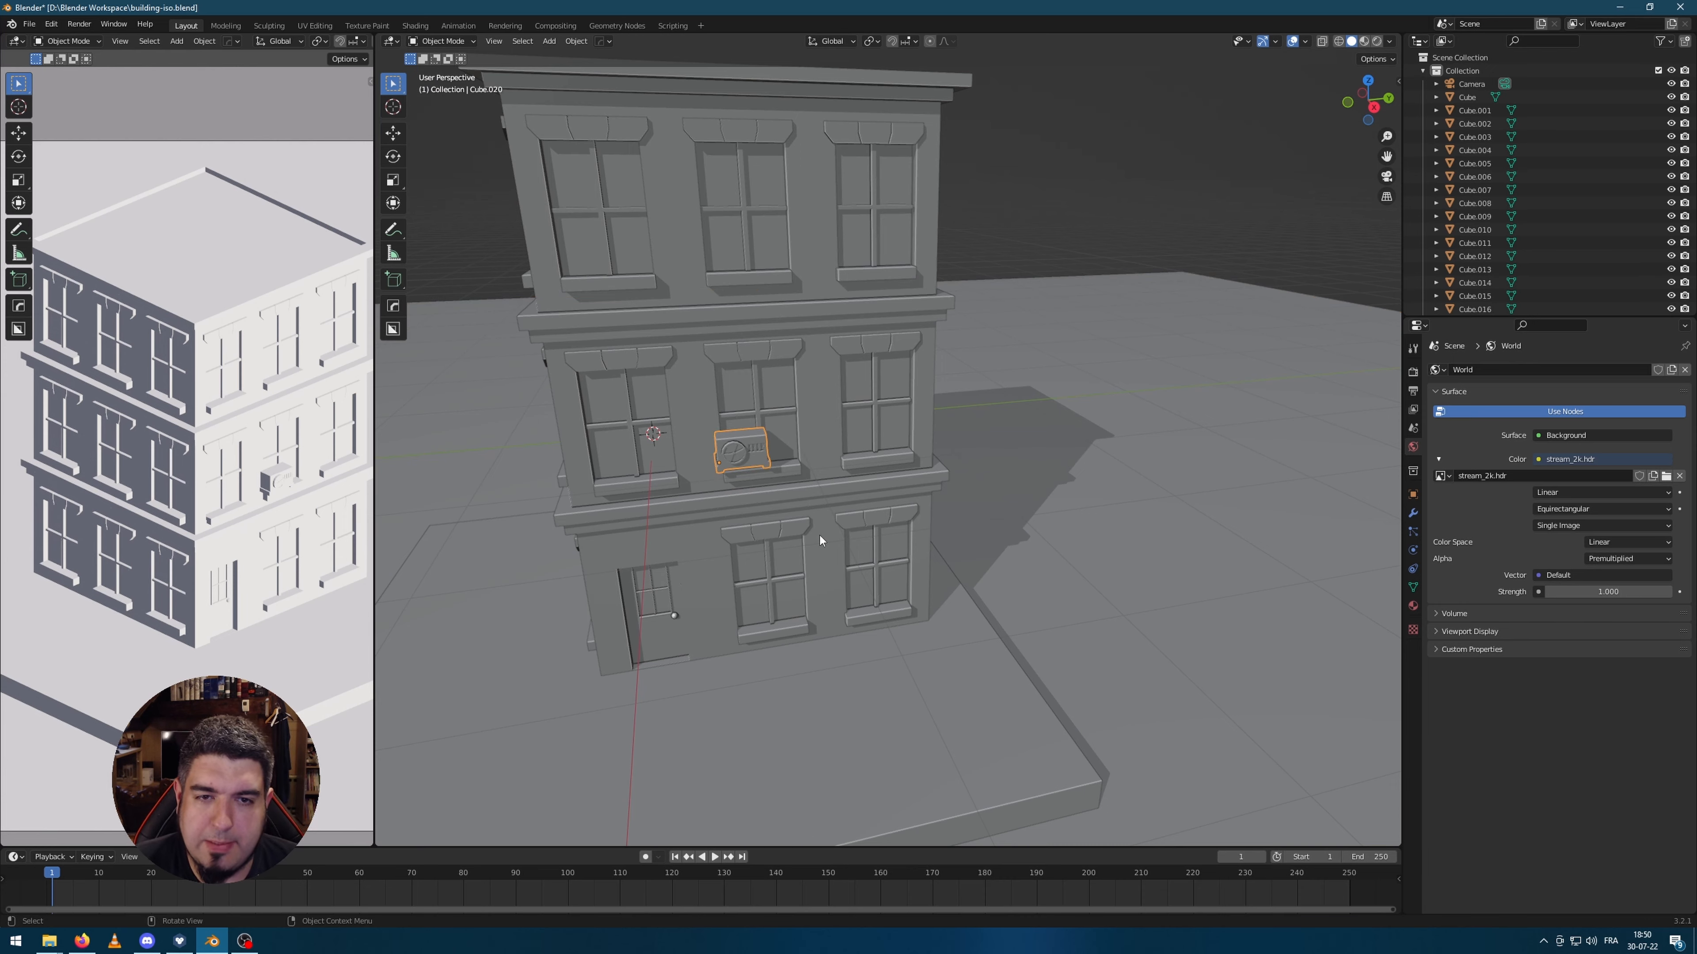
pyautogui.moveTo(820, 540); pyautogui.dragTo(824, 510, button='middle')
pyautogui.press('KP_3')
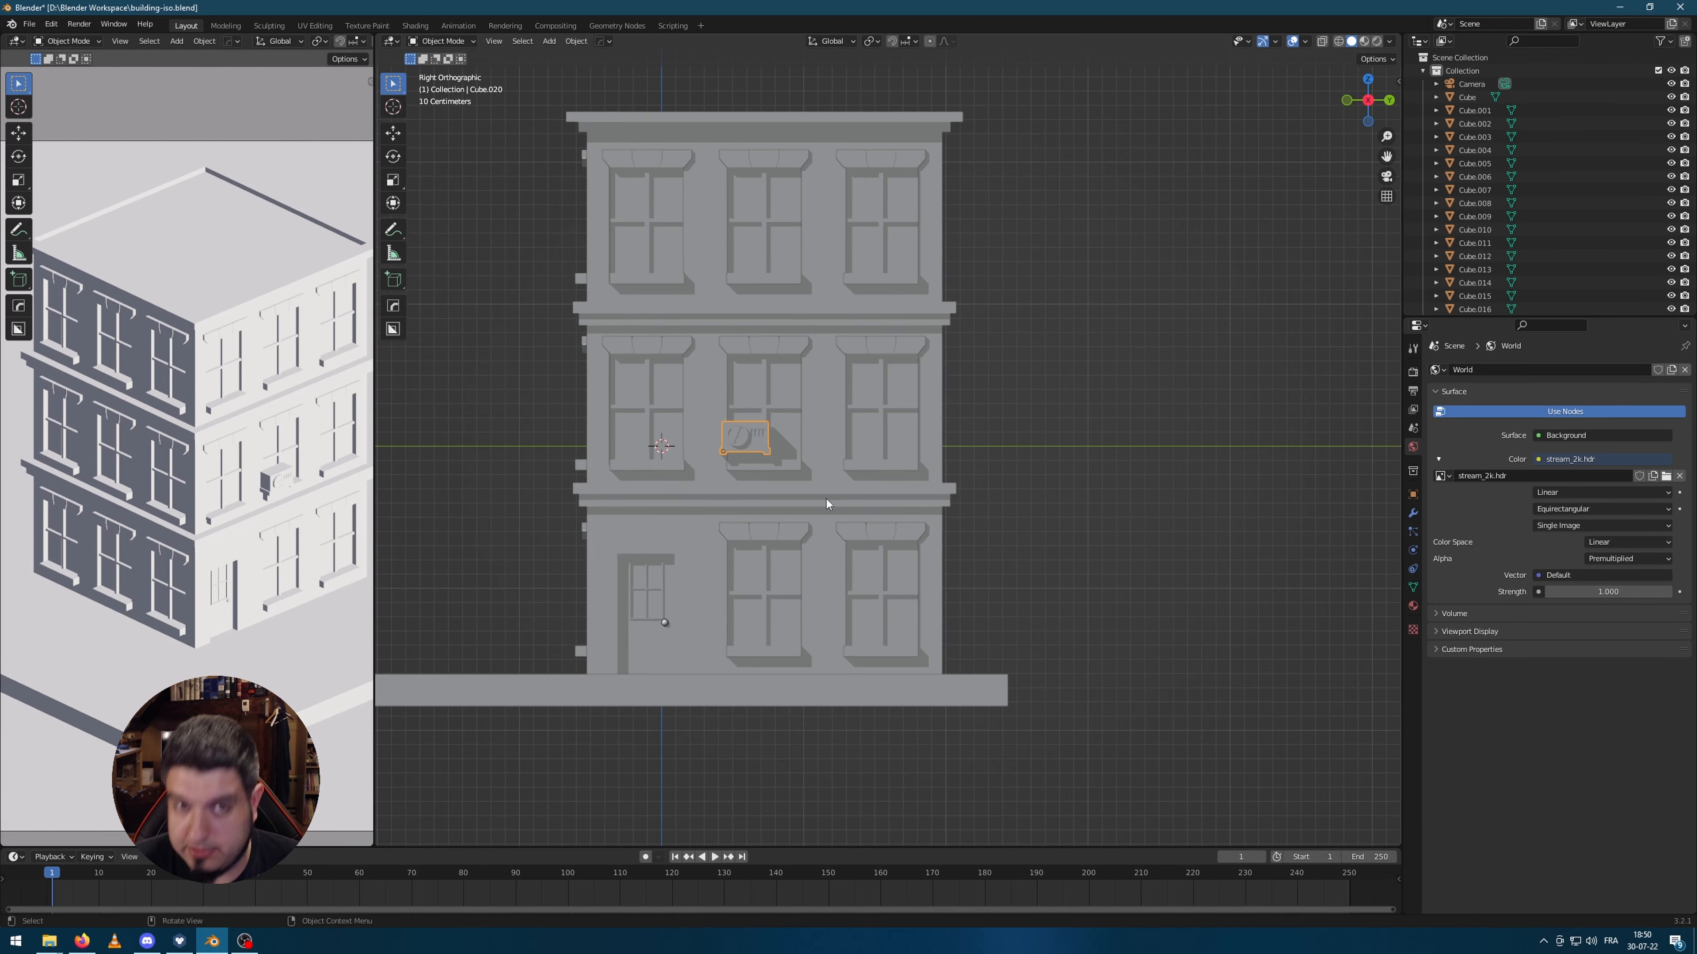
pyautogui.scroll(2, 787, 530)
pyautogui.hotkey('shift', 'd')
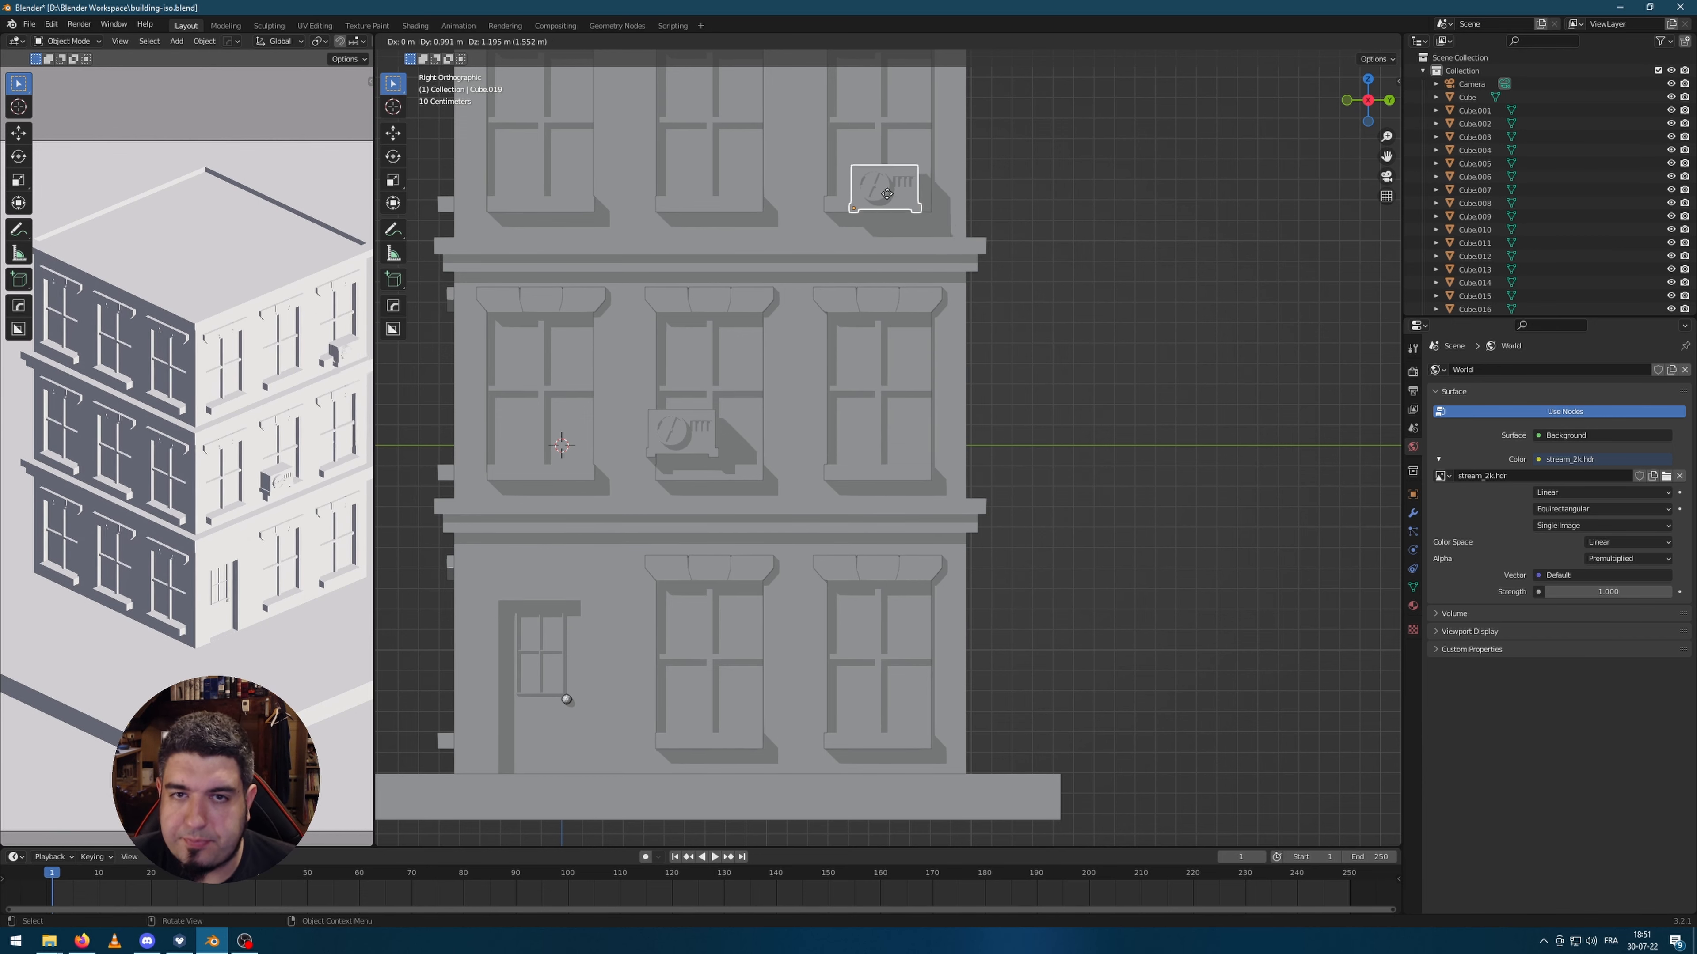
pyautogui.click(871, 203)
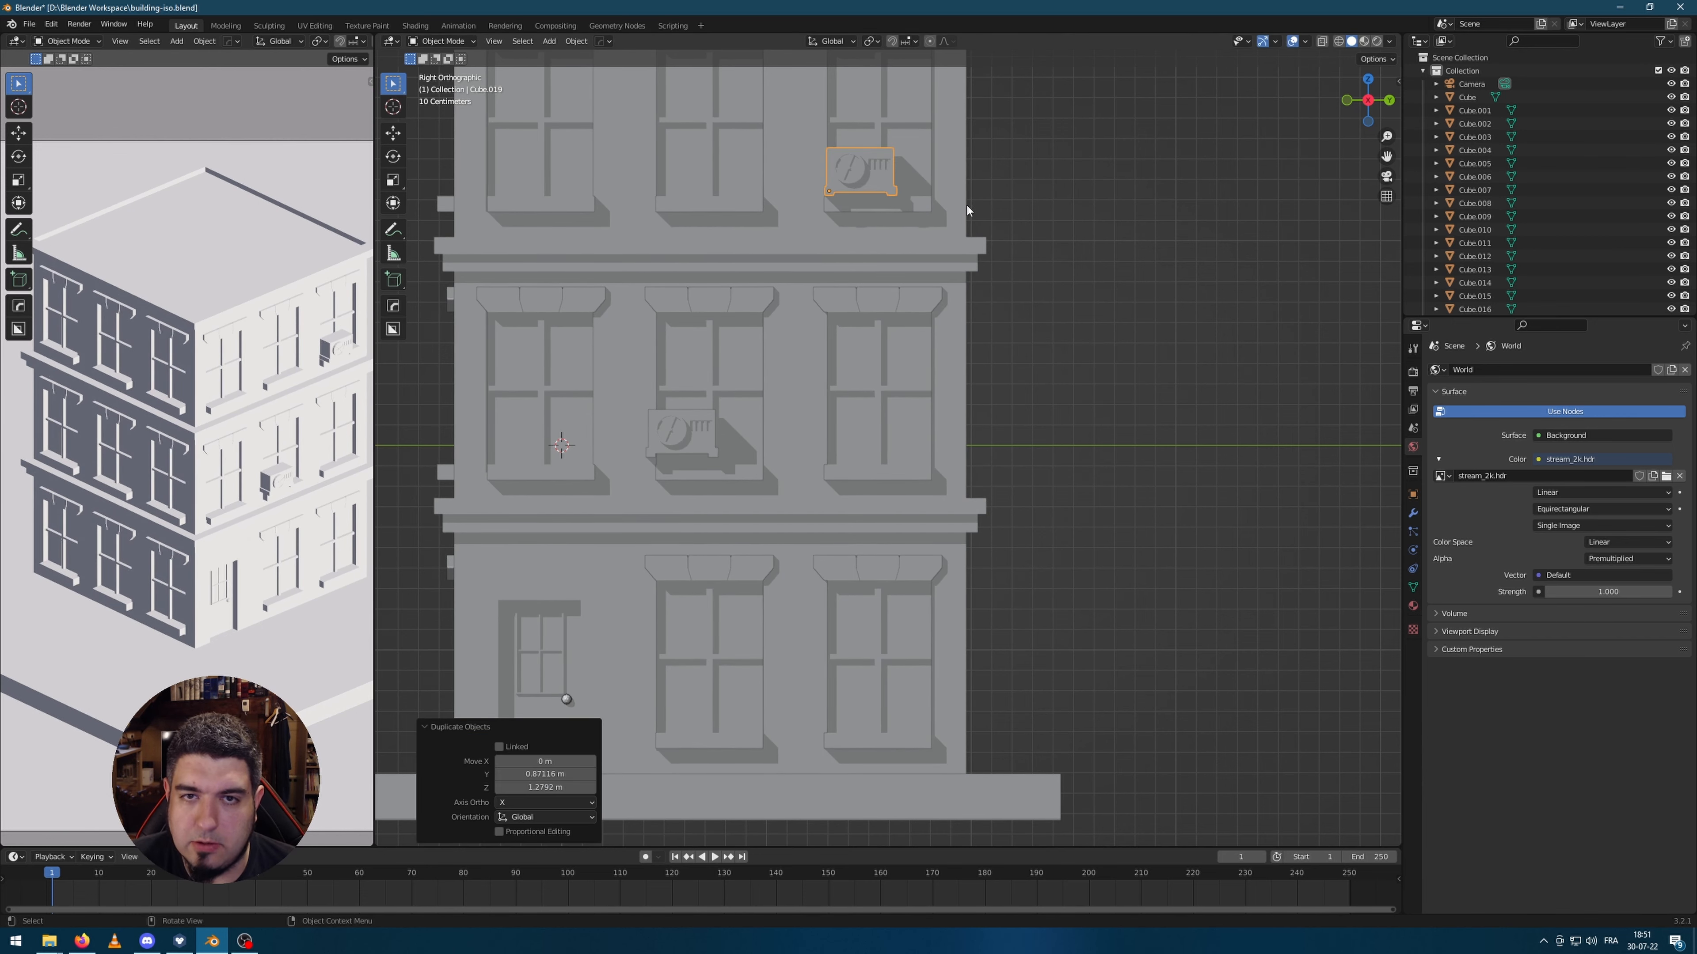
# Step: Duplicate the top-floor fan unit in place and rotate the copy -90° around Z
pyautogui.moveTo(901, 203); pyautogui.dragTo(896, 360, button='middle')
pyautogui.hotkey('shift', 'd')
pyautogui.rightClick(1019, 391)
pyautogui.press('r')
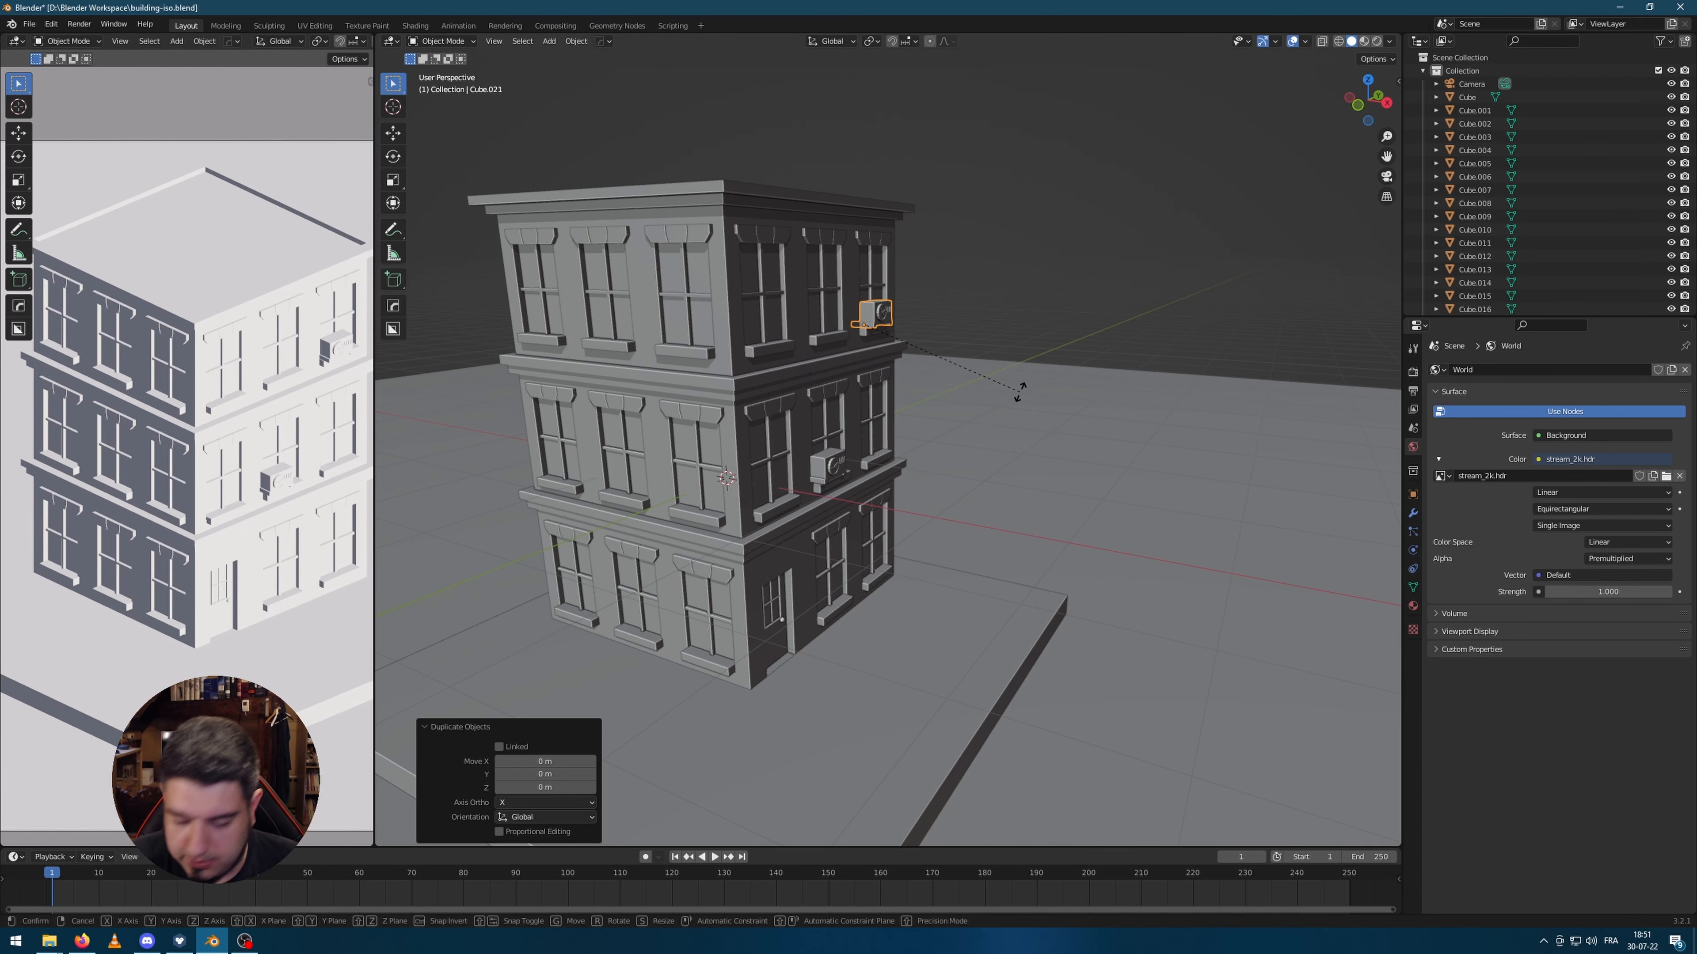
pyautogui.press('z')
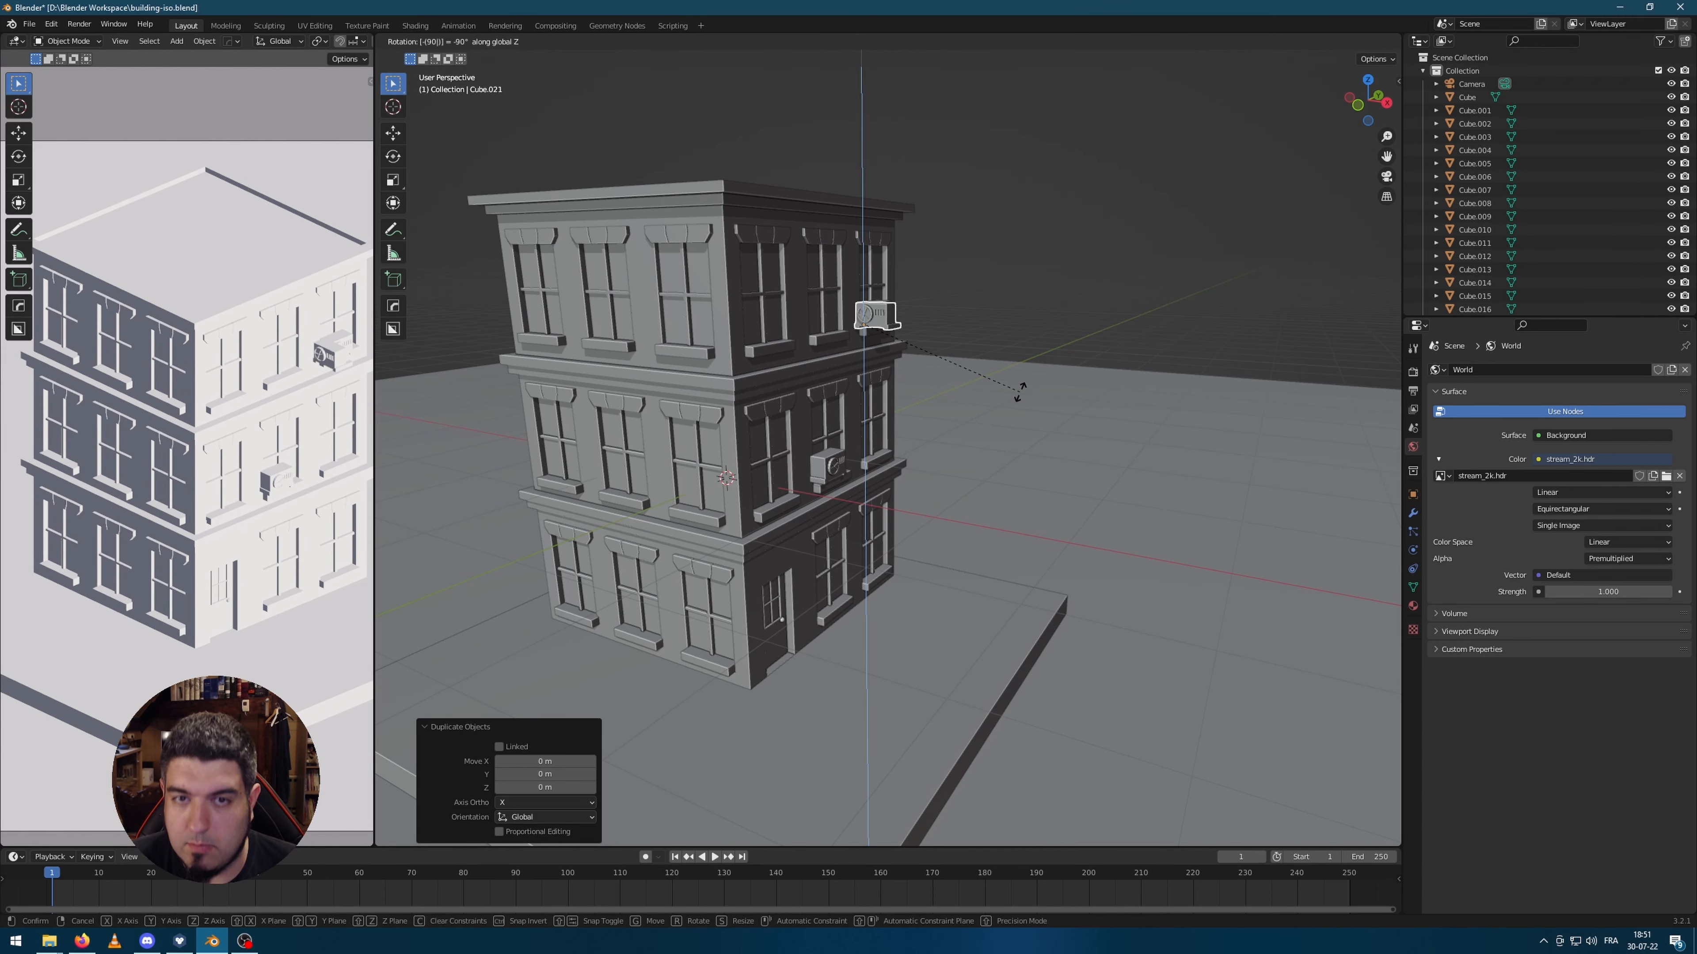
pyautogui.press('Return')
# Step: In the front view, move the rotated fan unit about -0.653 m along X
pyautogui.press('KP_1')
pyautogui.press('g')
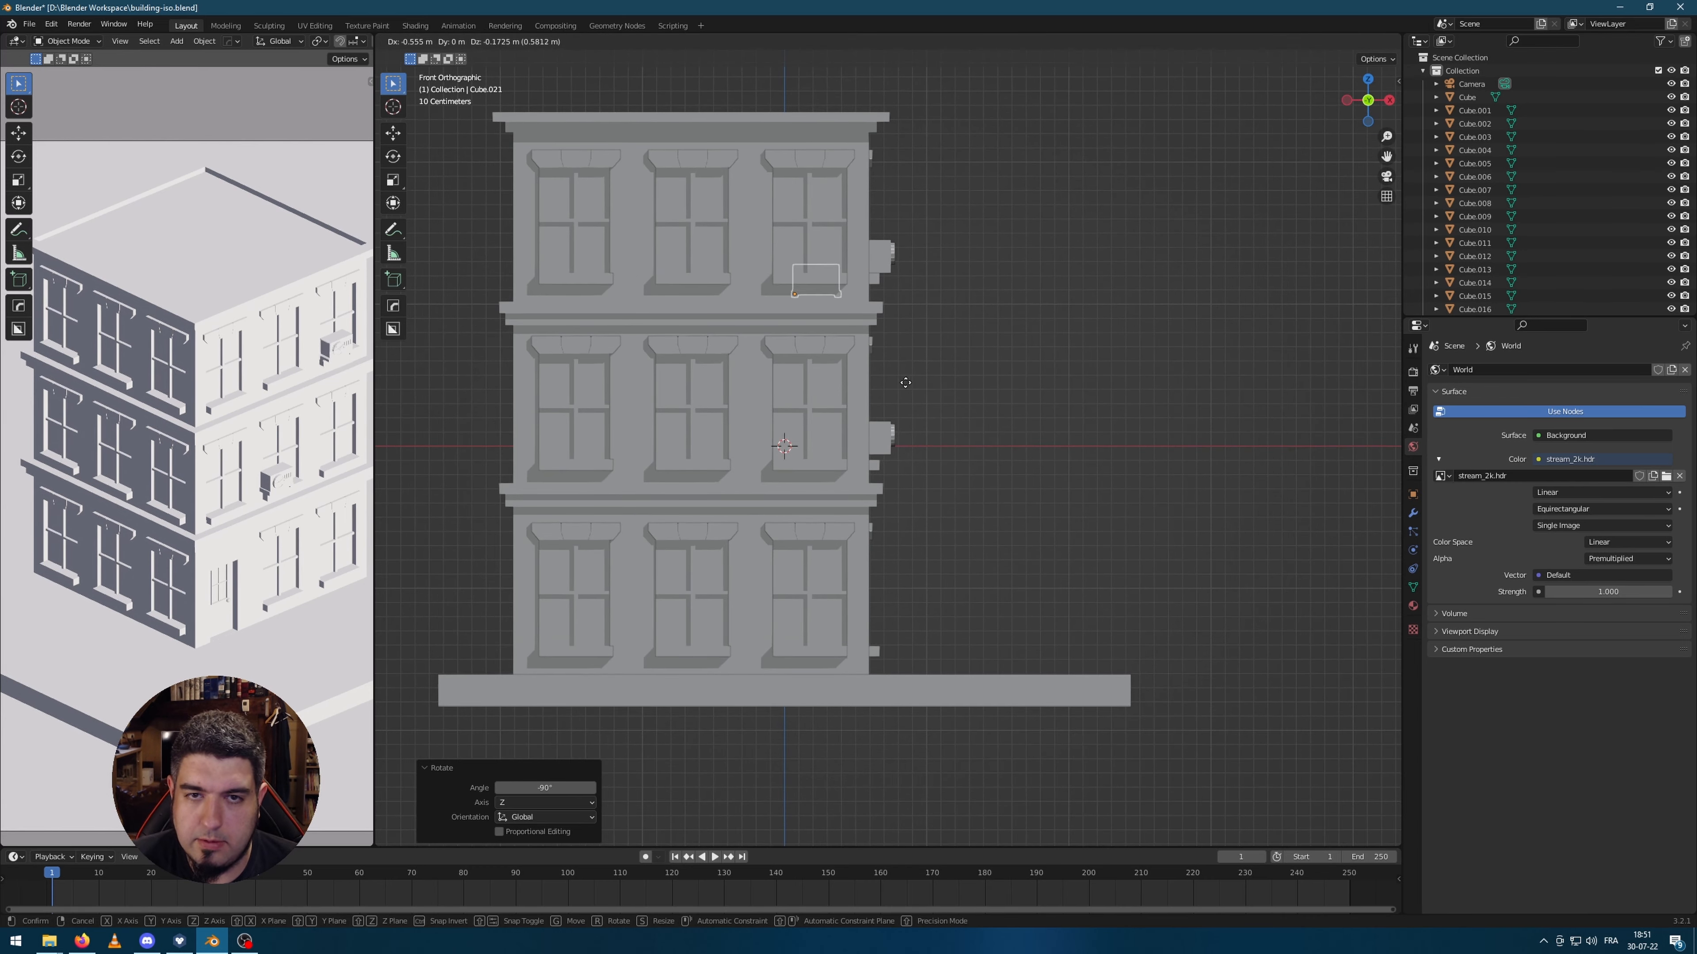
pyautogui.press('x')
pyautogui.click(896, 359)
# Step: Move the rotated fan unit about -1.74 m along Y to the front facade
pyautogui.moveTo(1075, 274); pyautogui.dragTo(988, 340, button='middle')
pyautogui.press('g')
pyautogui.press('y')
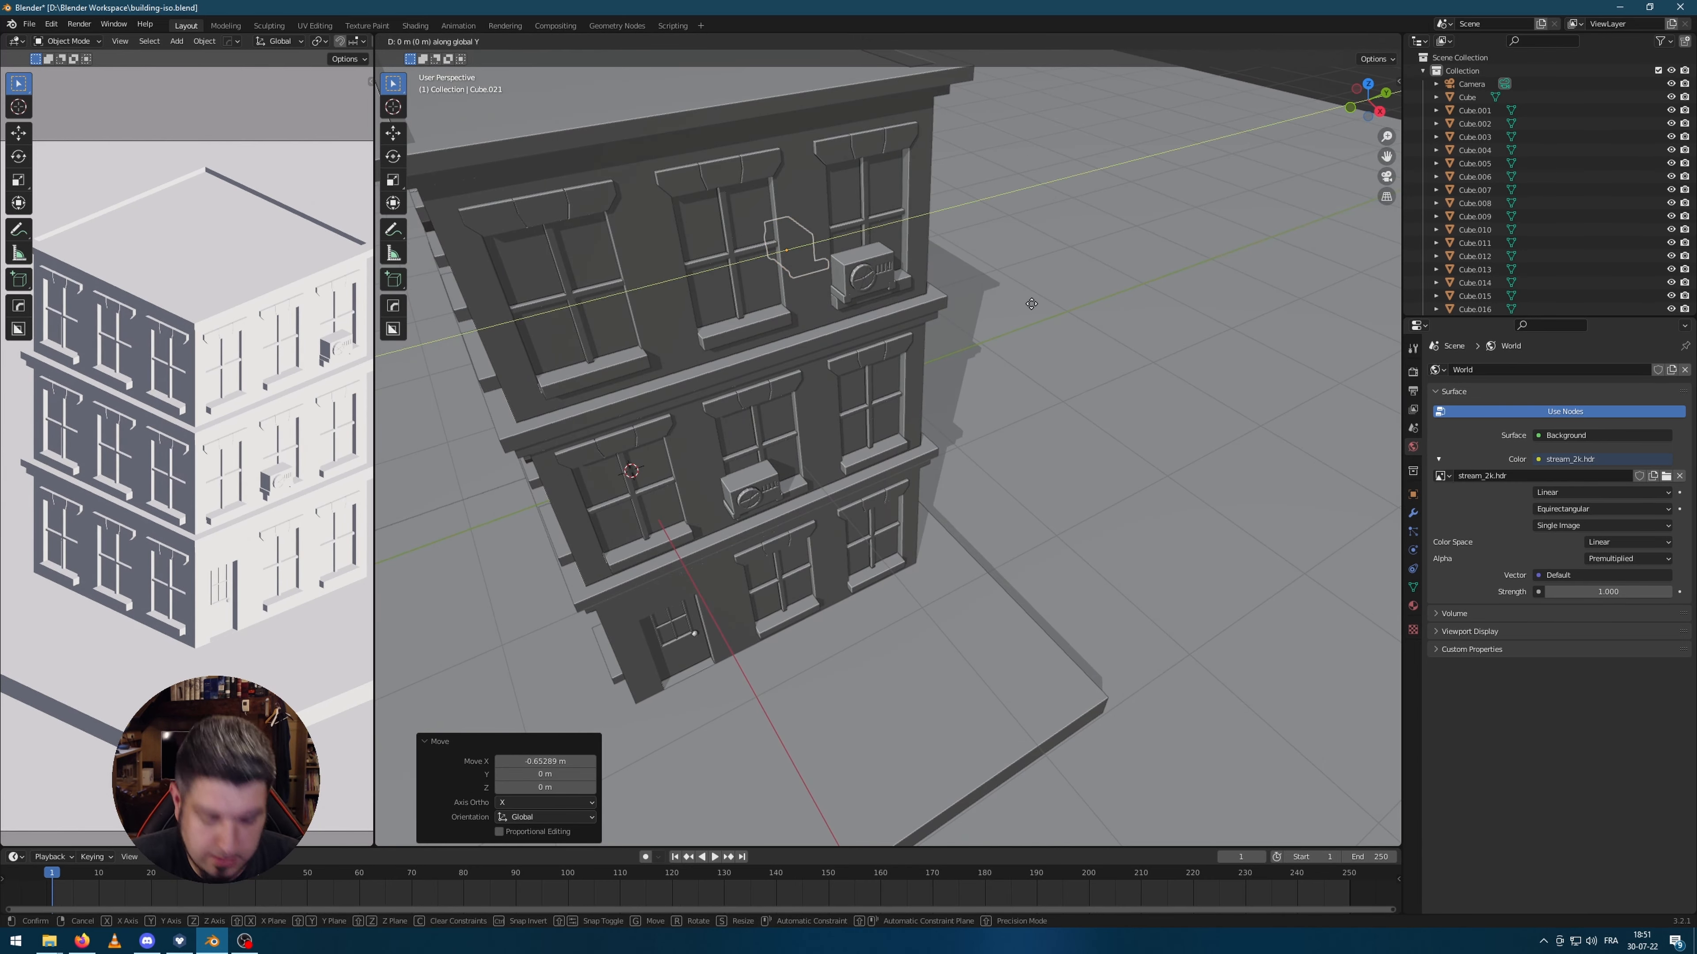
pyautogui.press('Escape')
pyautogui.press('g')
pyautogui.press('y')
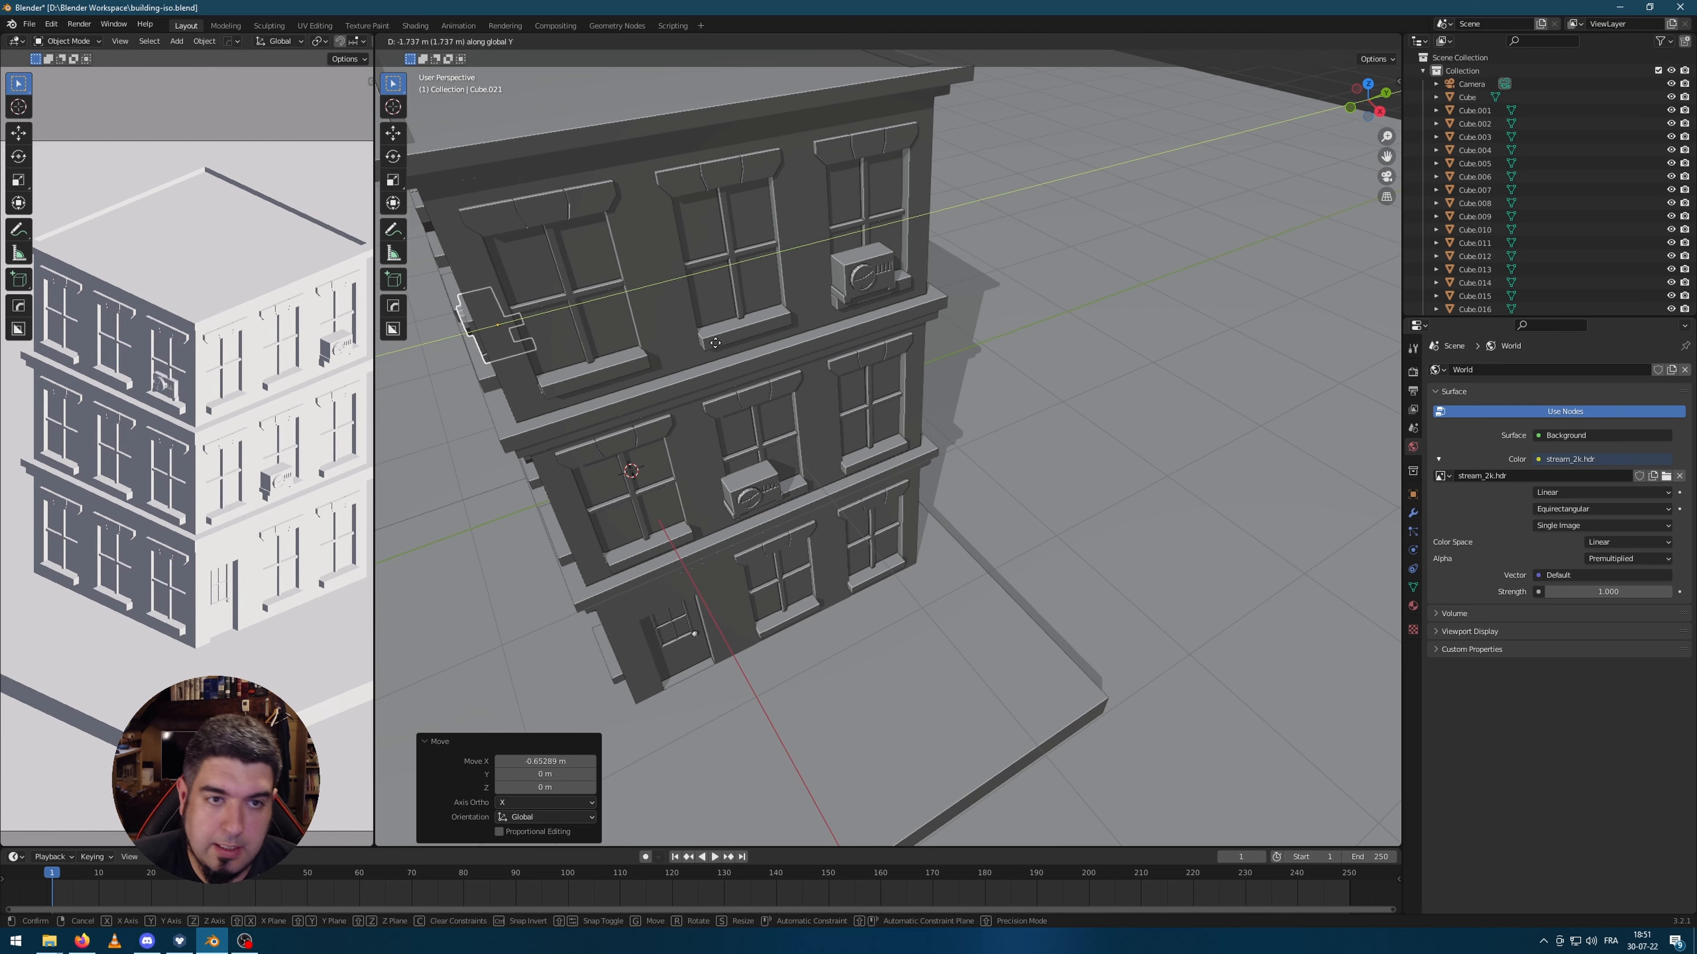
pyautogui.click(708, 345)
# Step: Fine-tune the front fan unit's depth with two small moves along Y, about 0.008 m and 0.019 m, so it meets the facade
pyautogui.scroll(2, 601, 382)
pyautogui.moveTo(602, 383); pyautogui.dragTo(1004, 476, button='middle')
pyautogui.press('g')
pyautogui.moveTo(1173, 468); pyautogui.dragTo(1112, 428, button='middle')
pyautogui.press('y')
pyautogui.click(1149, 452)
pyautogui.press('g')
pyautogui.press('y')
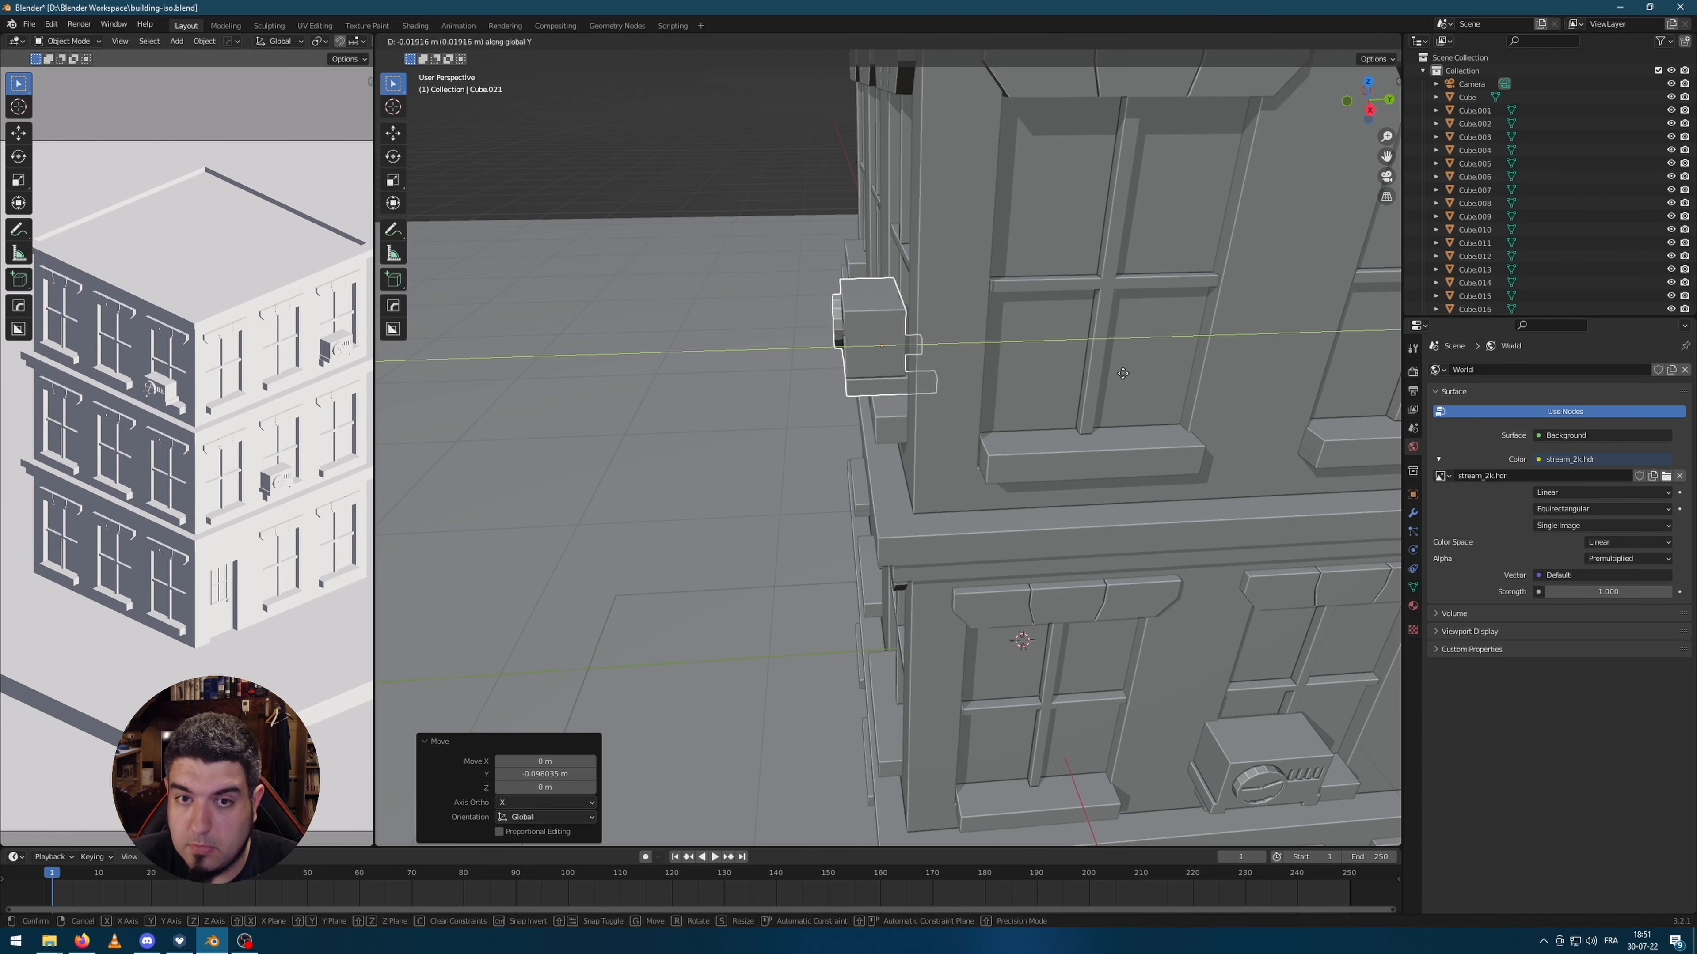
pyautogui.click(1135, 368)
# Step: In the front view, nudge the fan unit about -0.04 m along X and -0.023 m along Z at its window
pyautogui.press('KP_1')
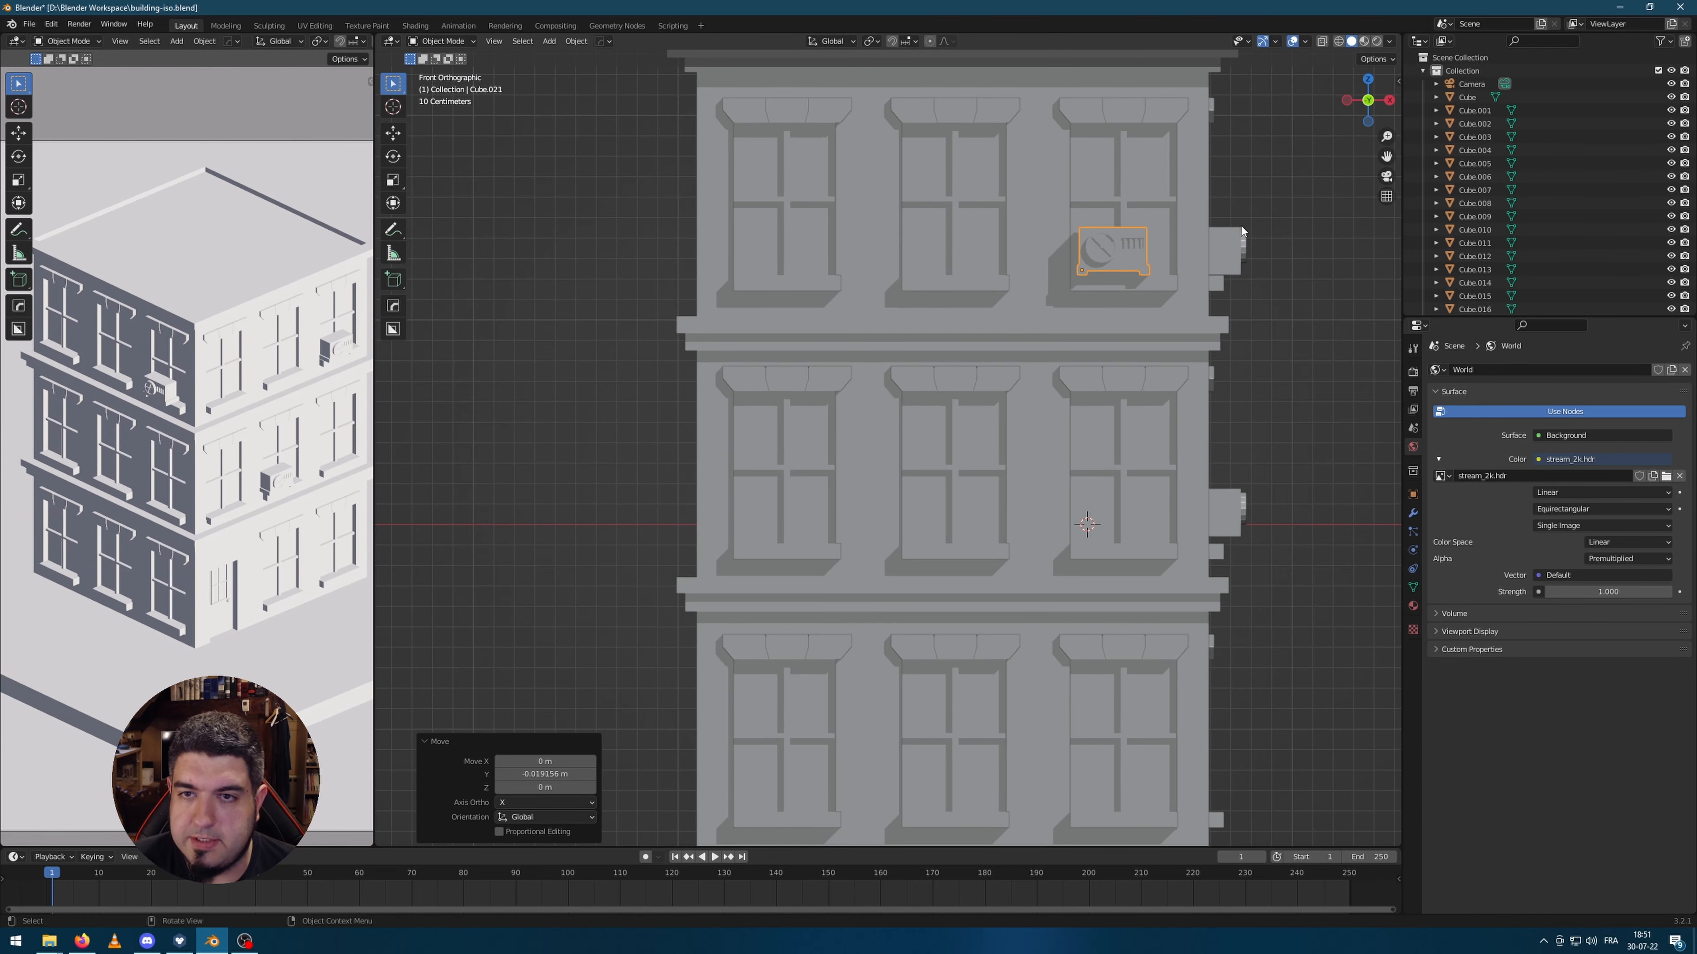
pyautogui.press('g')
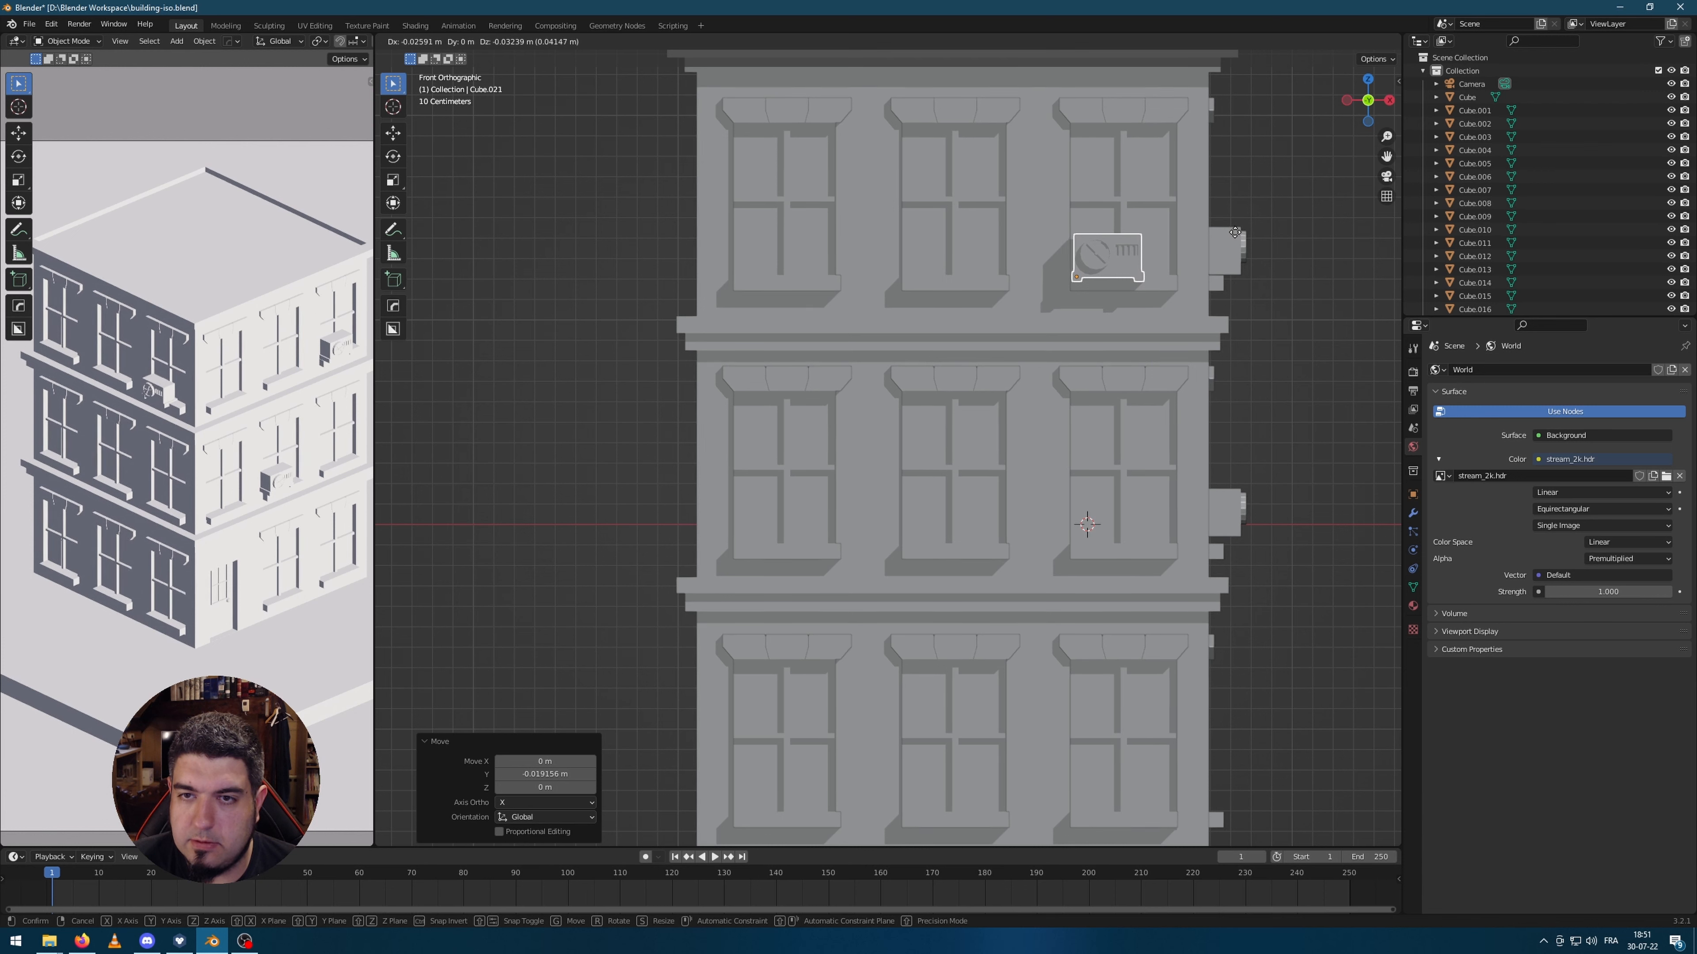
pyautogui.click(1233, 234)
# Step: Duplicate the front fan unit onto the ground floor's window farthest from the entrance corner
pyautogui.hotkey('shift', 'd')
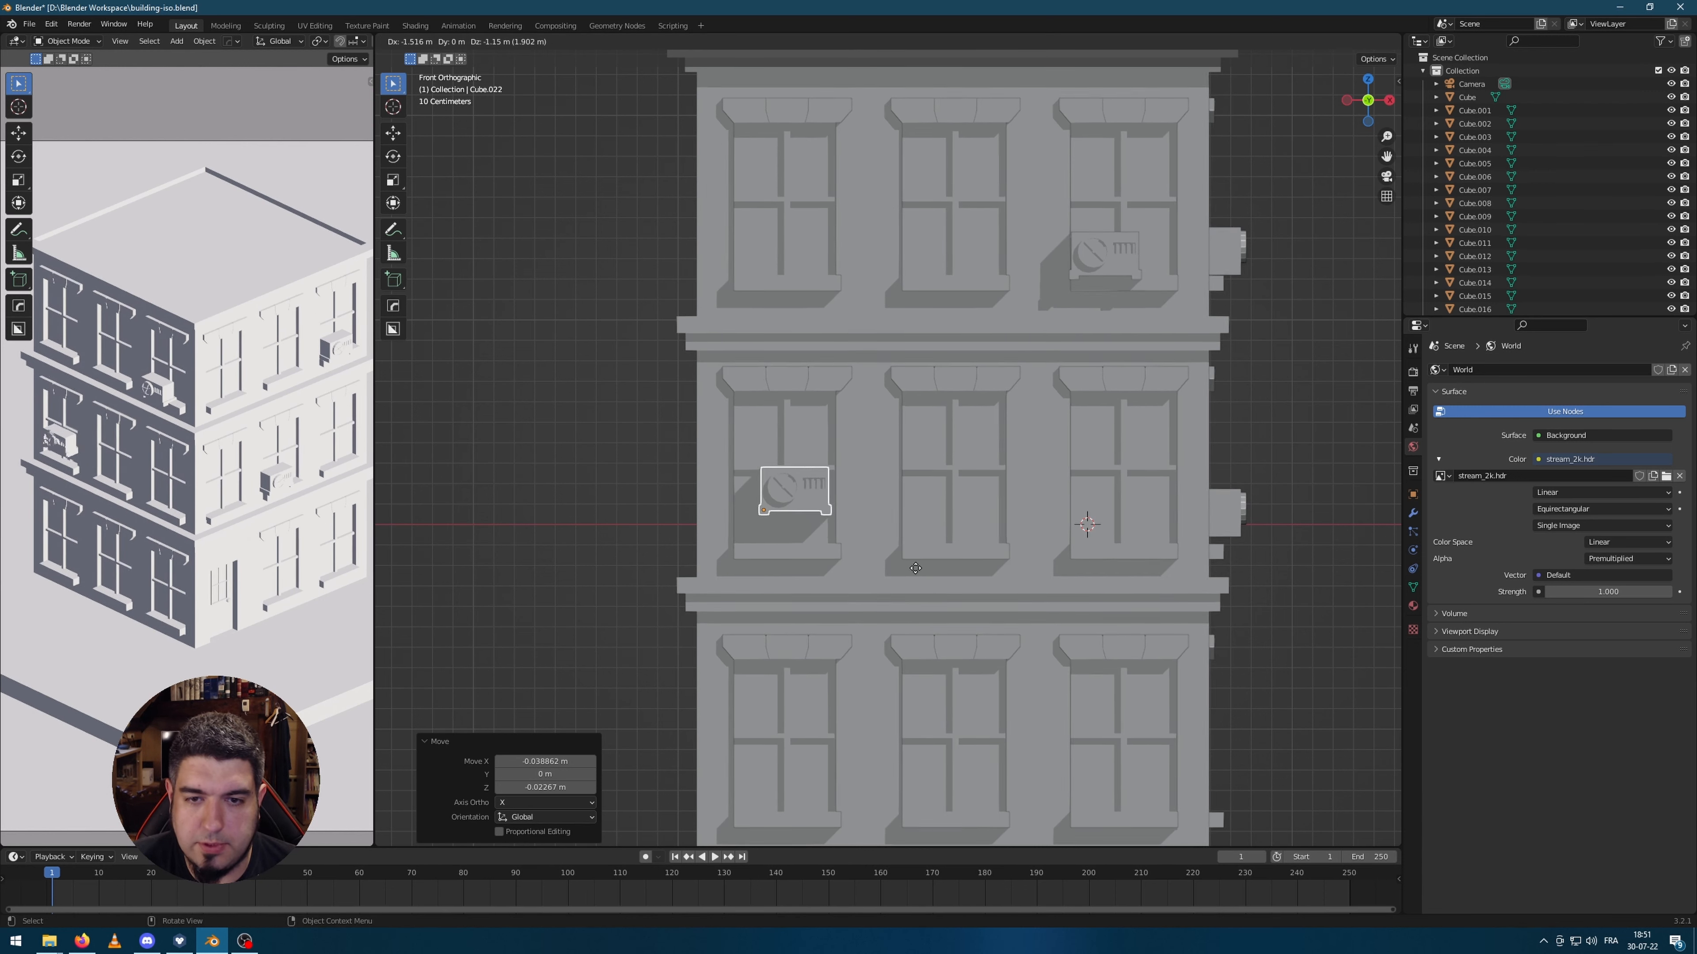
pyautogui.click(902, 601)
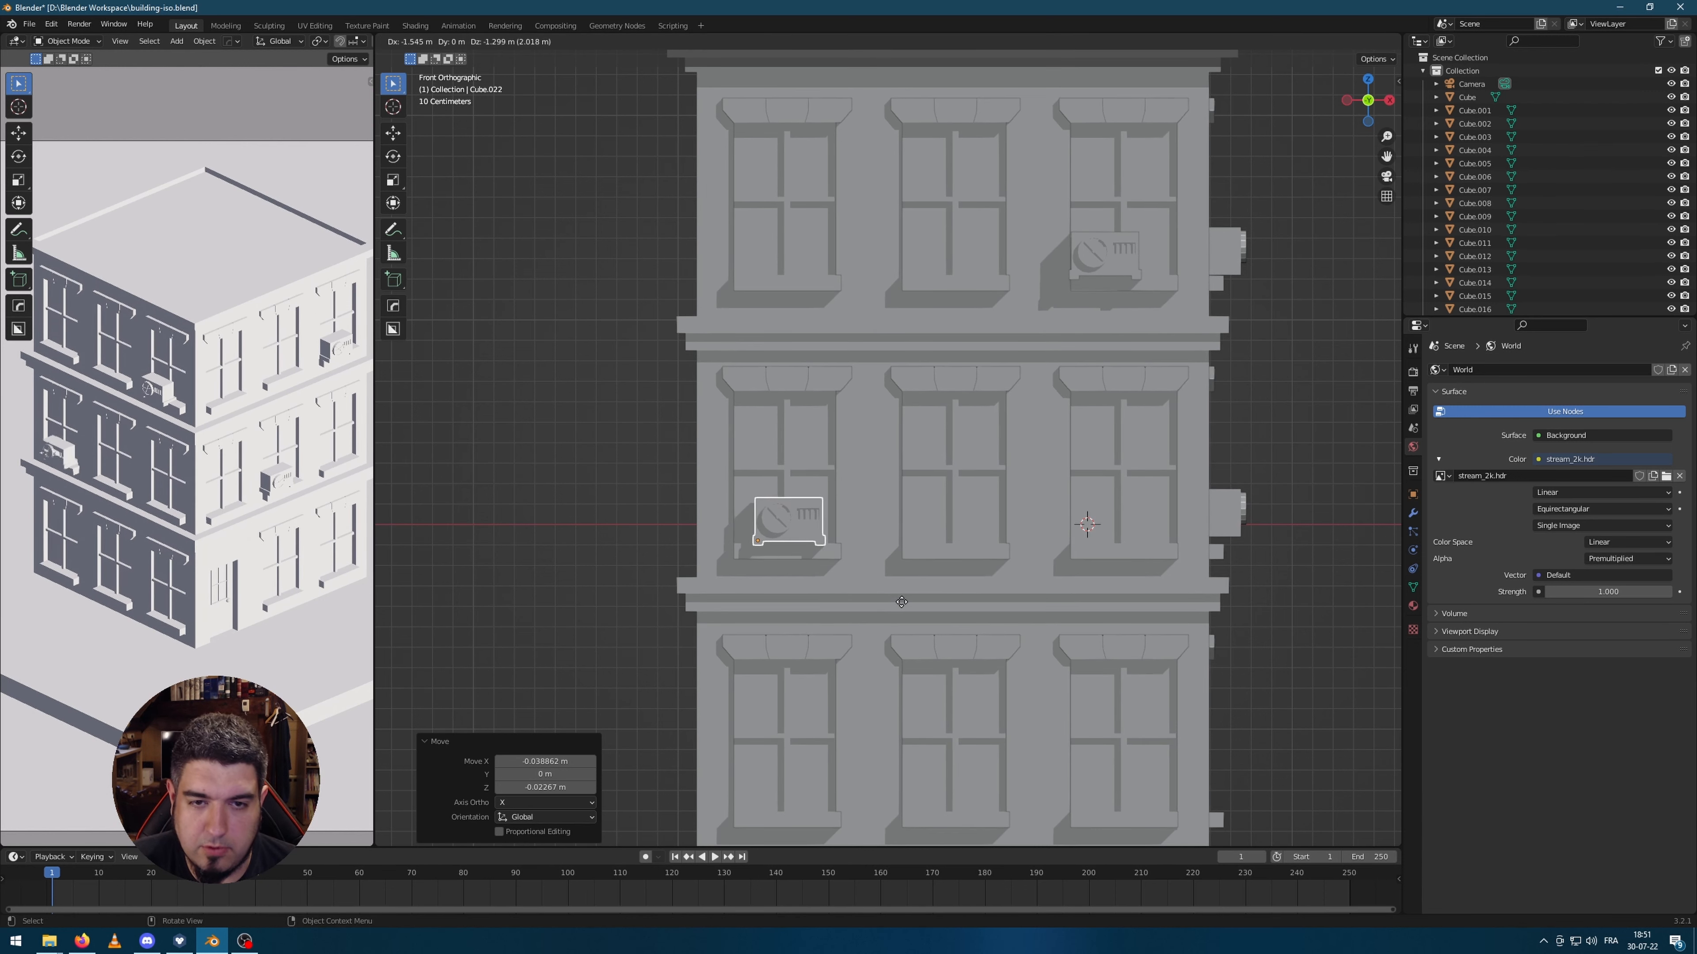
pyautogui.click(877, 56)
pyautogui.click(1288, 371)
pyautogui.moveTo(1289, 371); pyautogui.dragTo(1098, 424, button='middle')
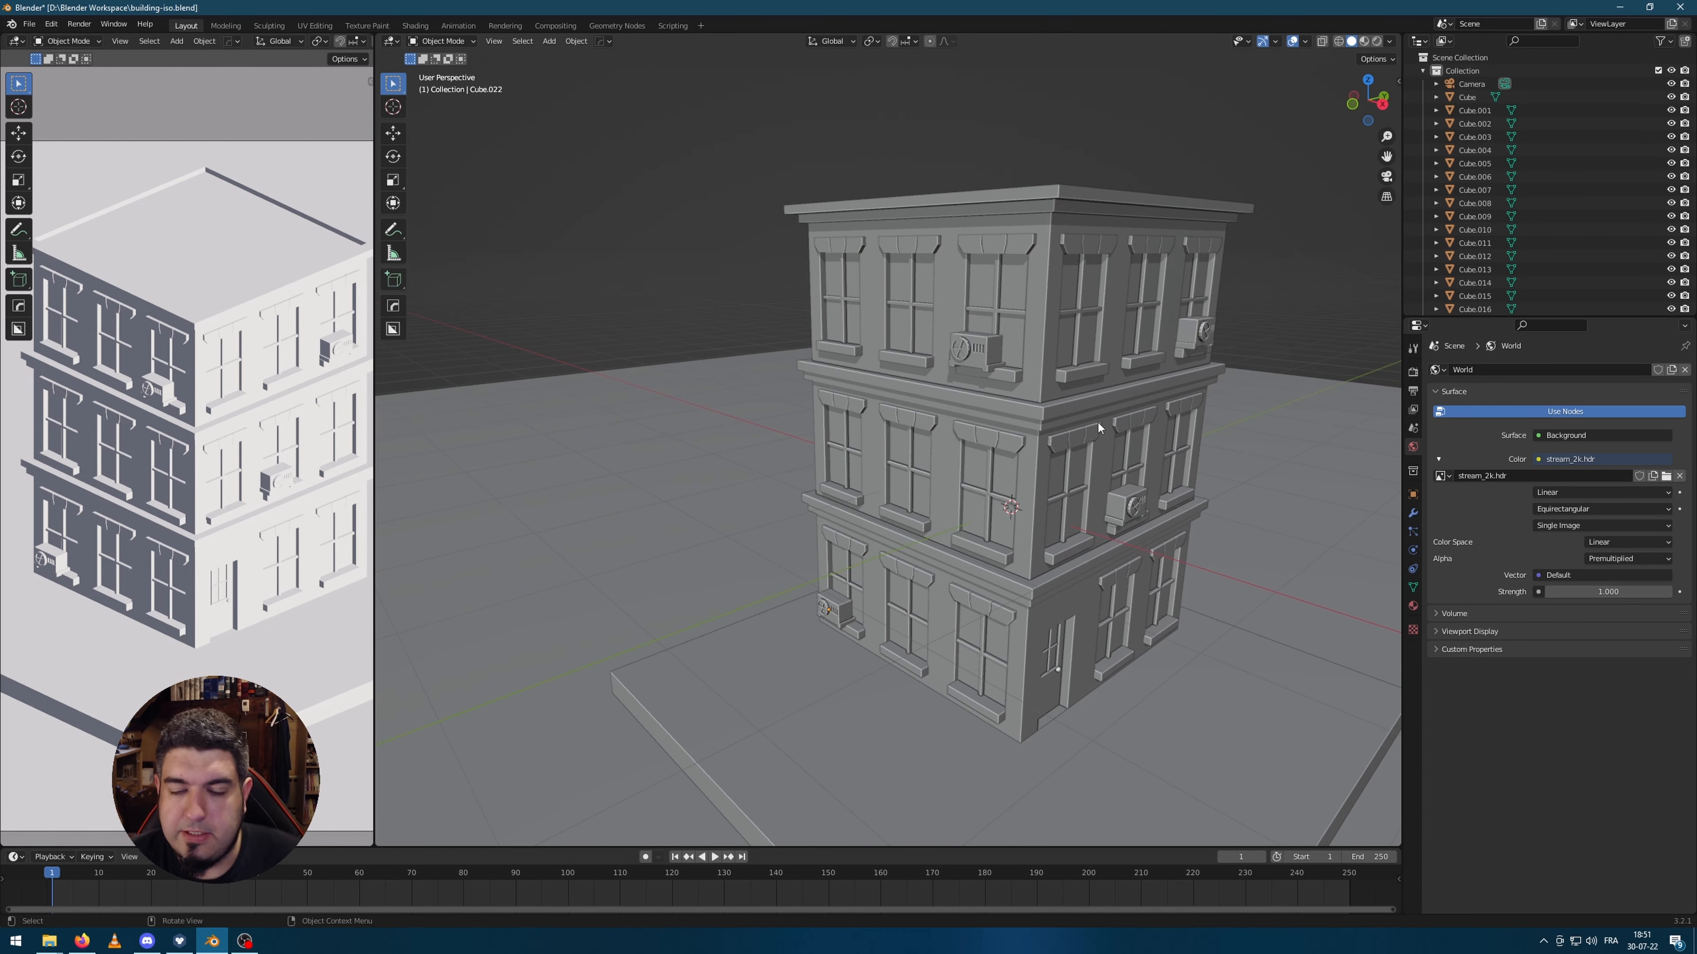
pyautogui.scroll(2, 1031, 405)
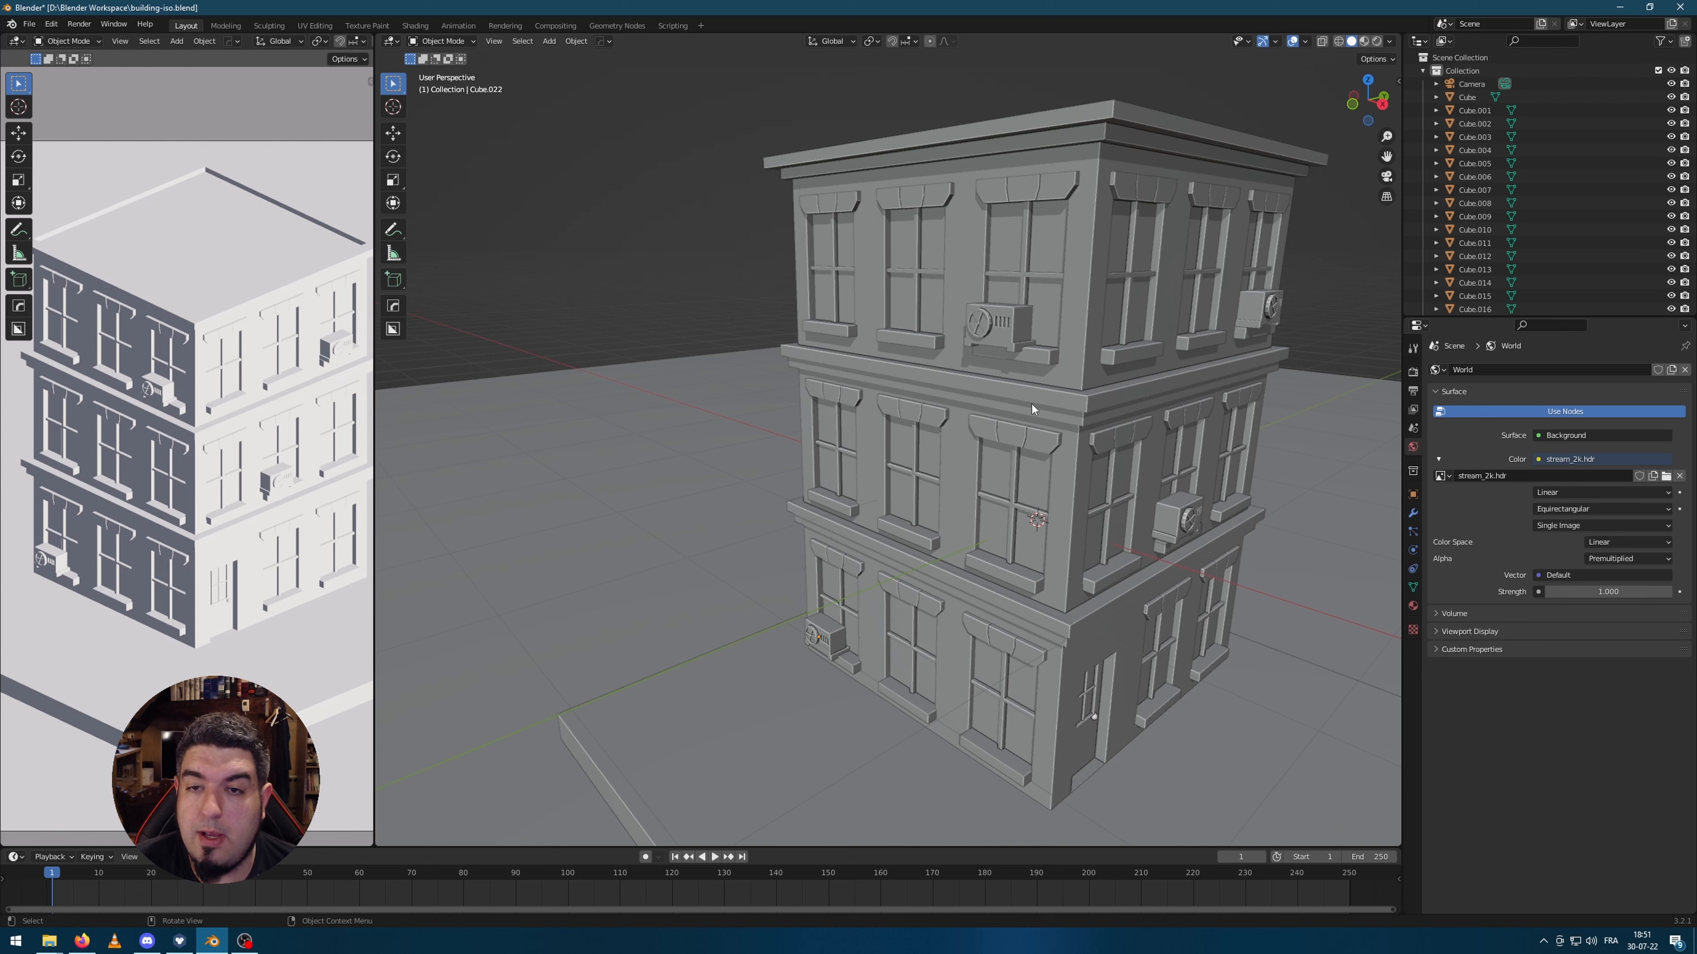
pyautogui.keyDown('shift'); pyautogui.moveTo(1143, 398); pyautogui.dragTo(1081, 392, button='middle'); pyautogui.keyUp('shift')
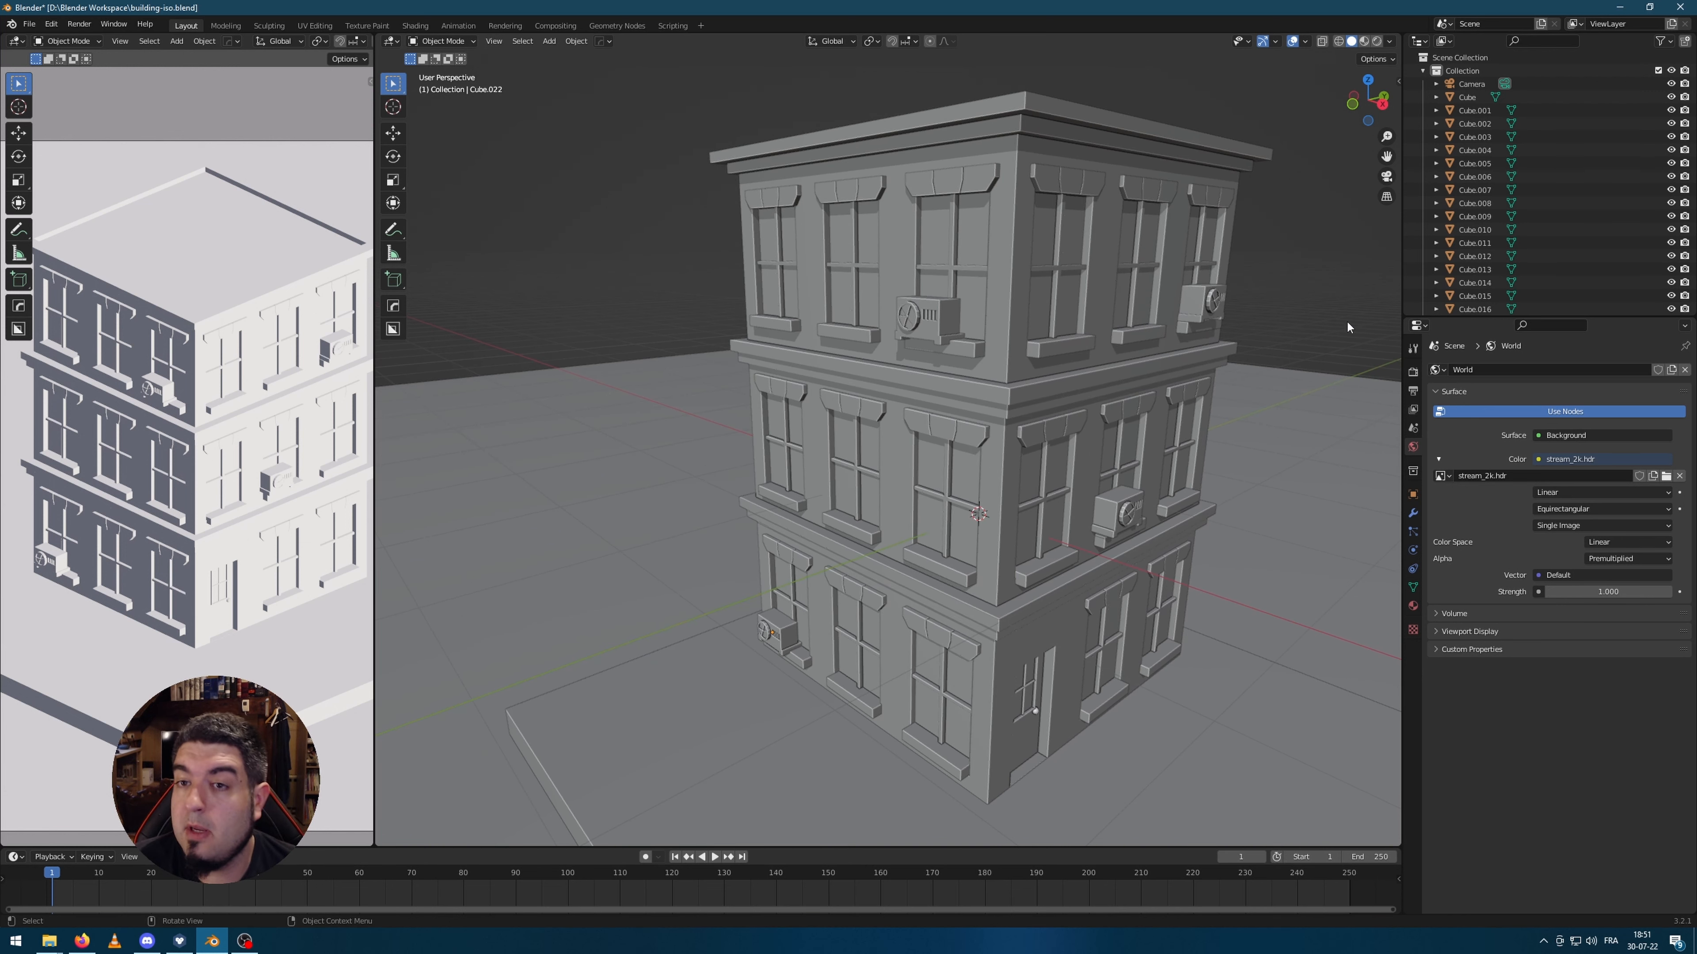
# Step: Add a 2 m plane at the world origin and isolate it in local view
pyautogui.scroll(-5, 1199, 338)
pyautogui.hotkey('shift', 'a')
pyautogui.moveTo(1143, 266)
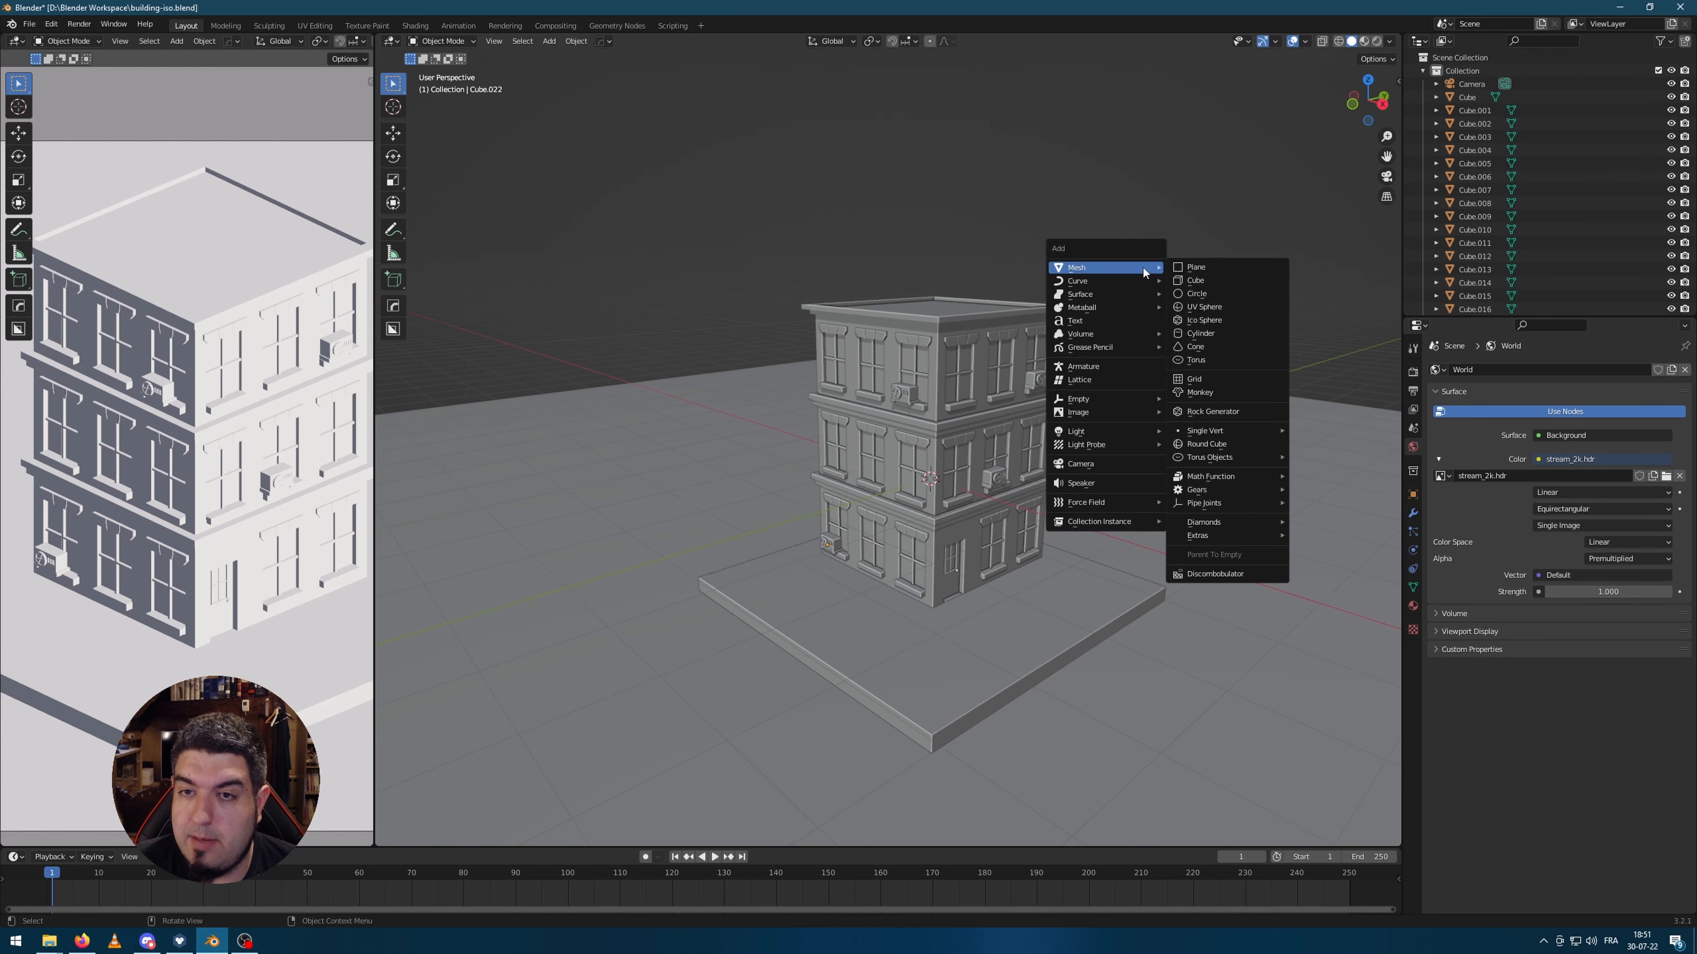
pyautogui.click(1189, 269)
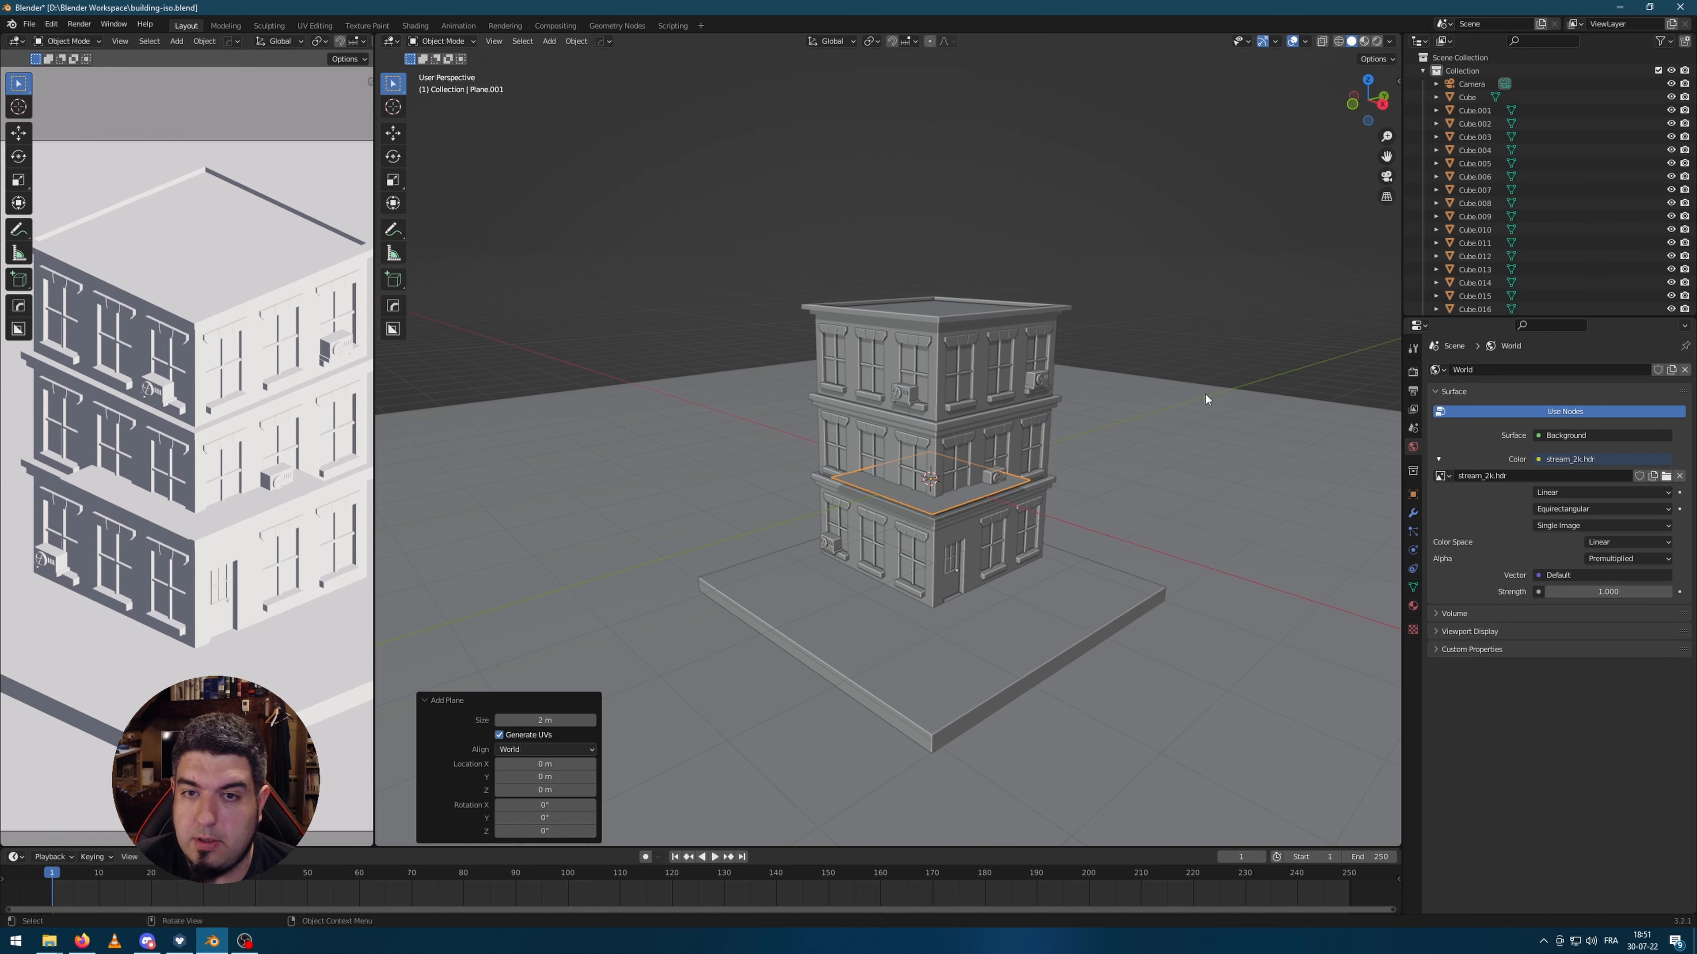
pyautogui.press('KP_Divide')
pyautogui.scroll(-3, 1189, 402)
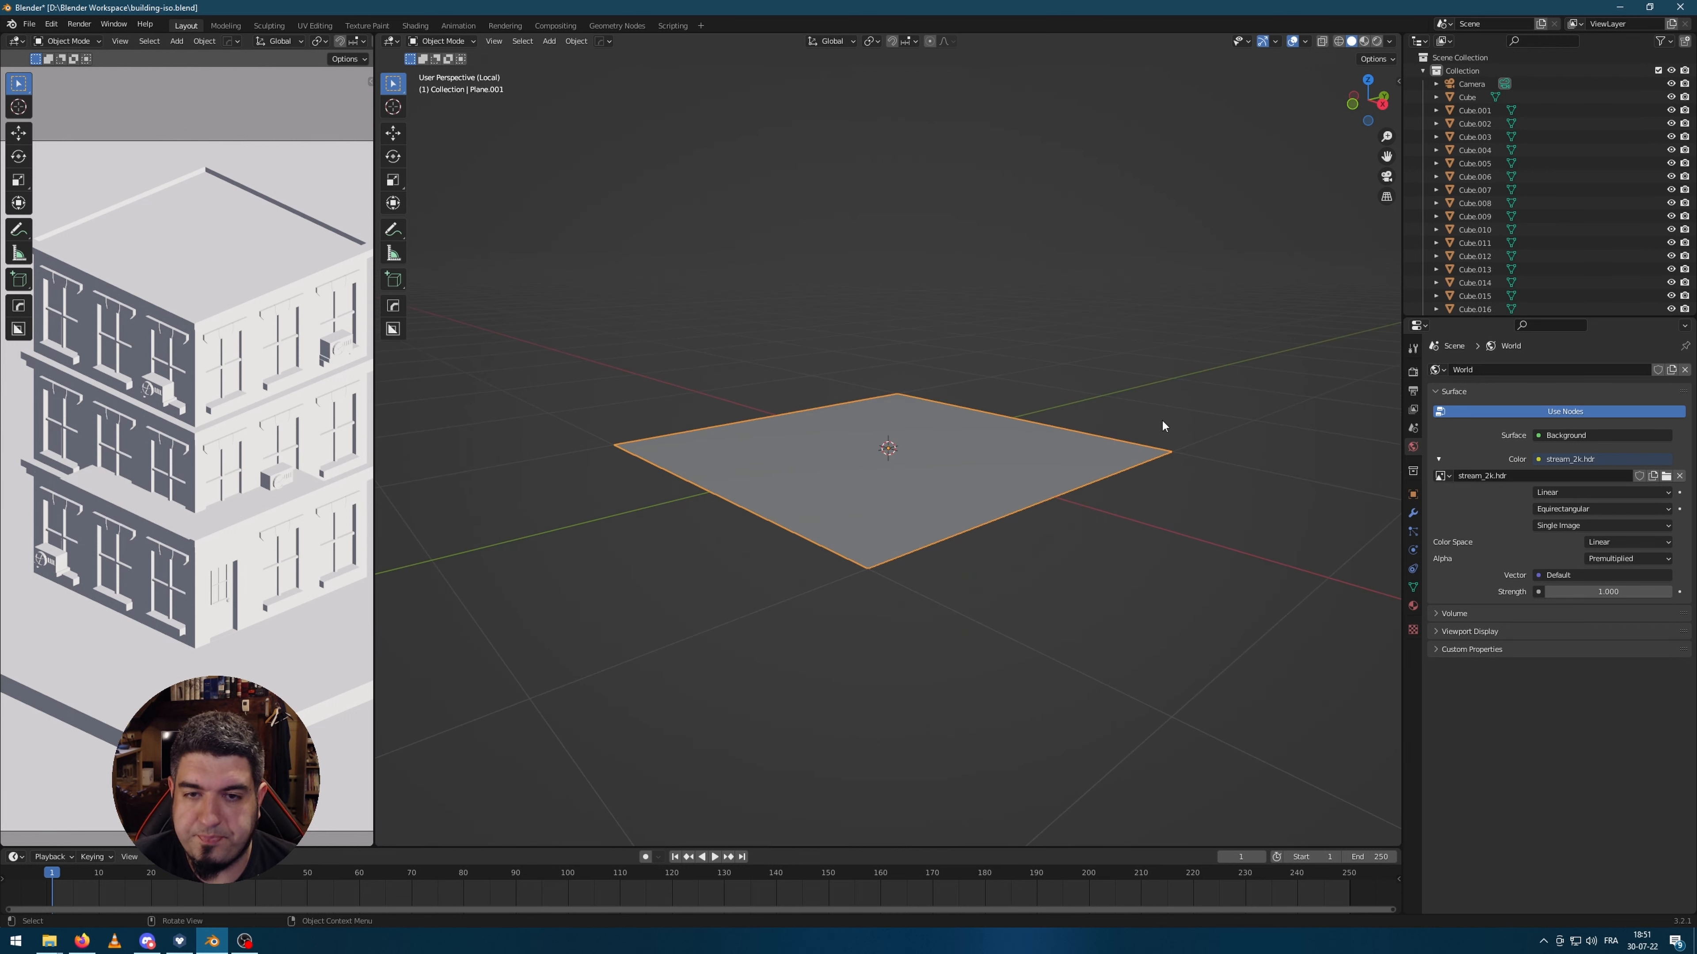
# Step: Tilt the plane 45° around X, and rotate it another 15.6° around the same axis
pyautogui.press('r')
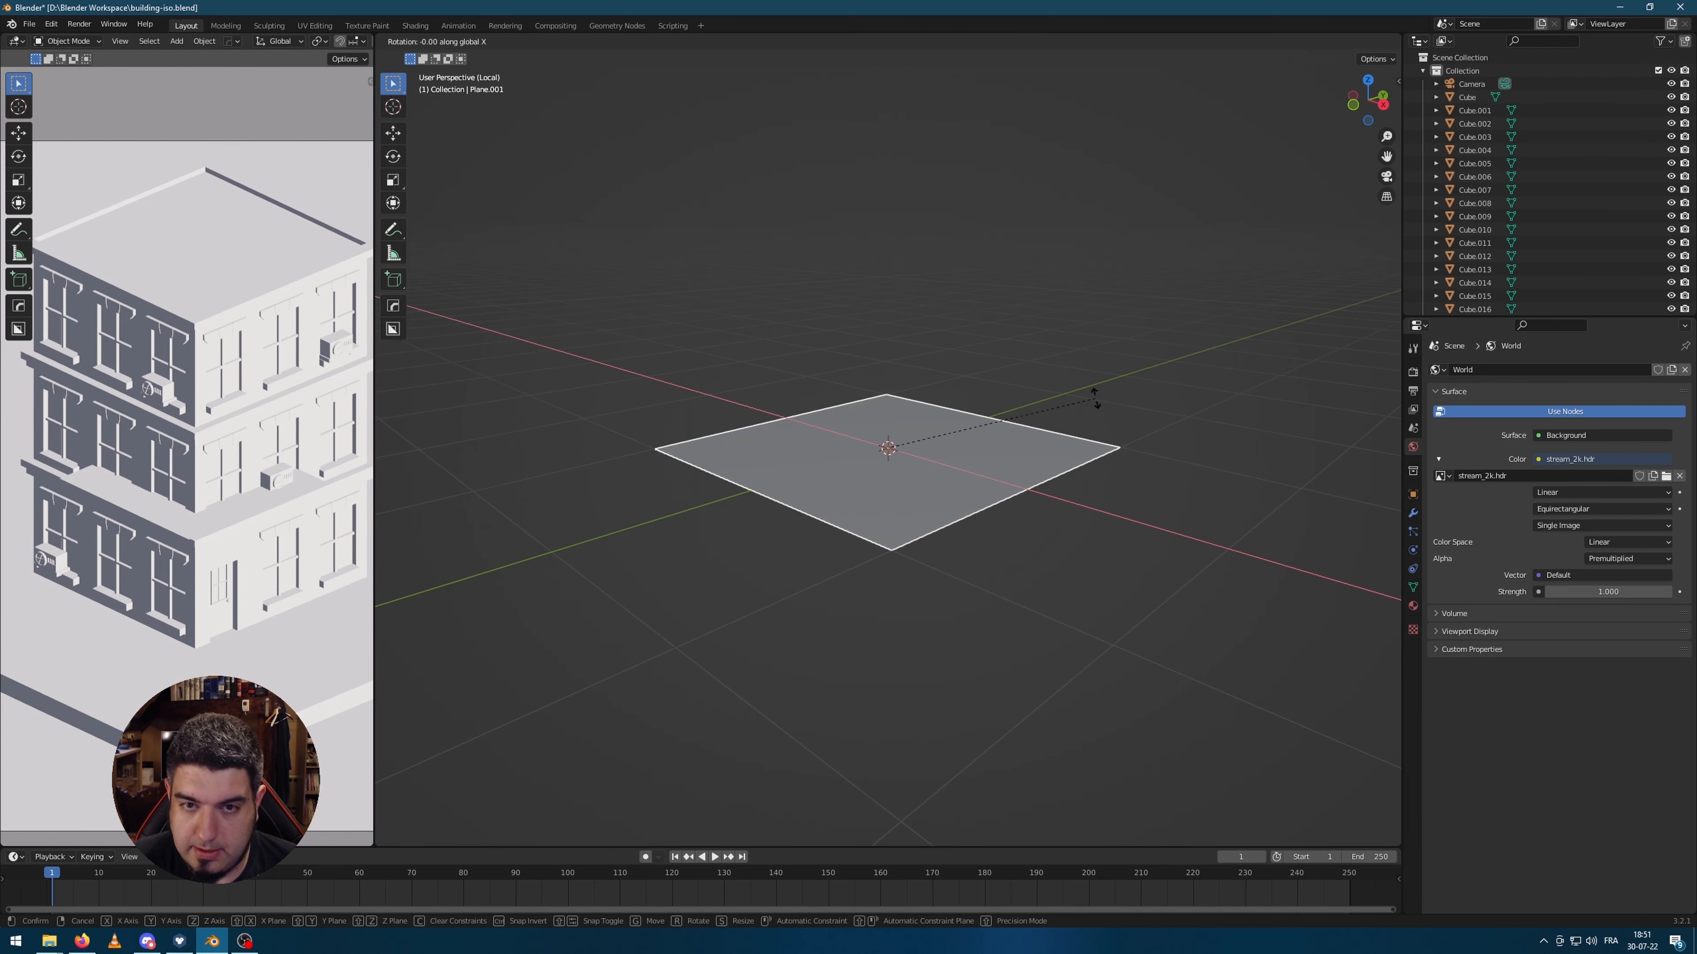
pyautogui.write('45')
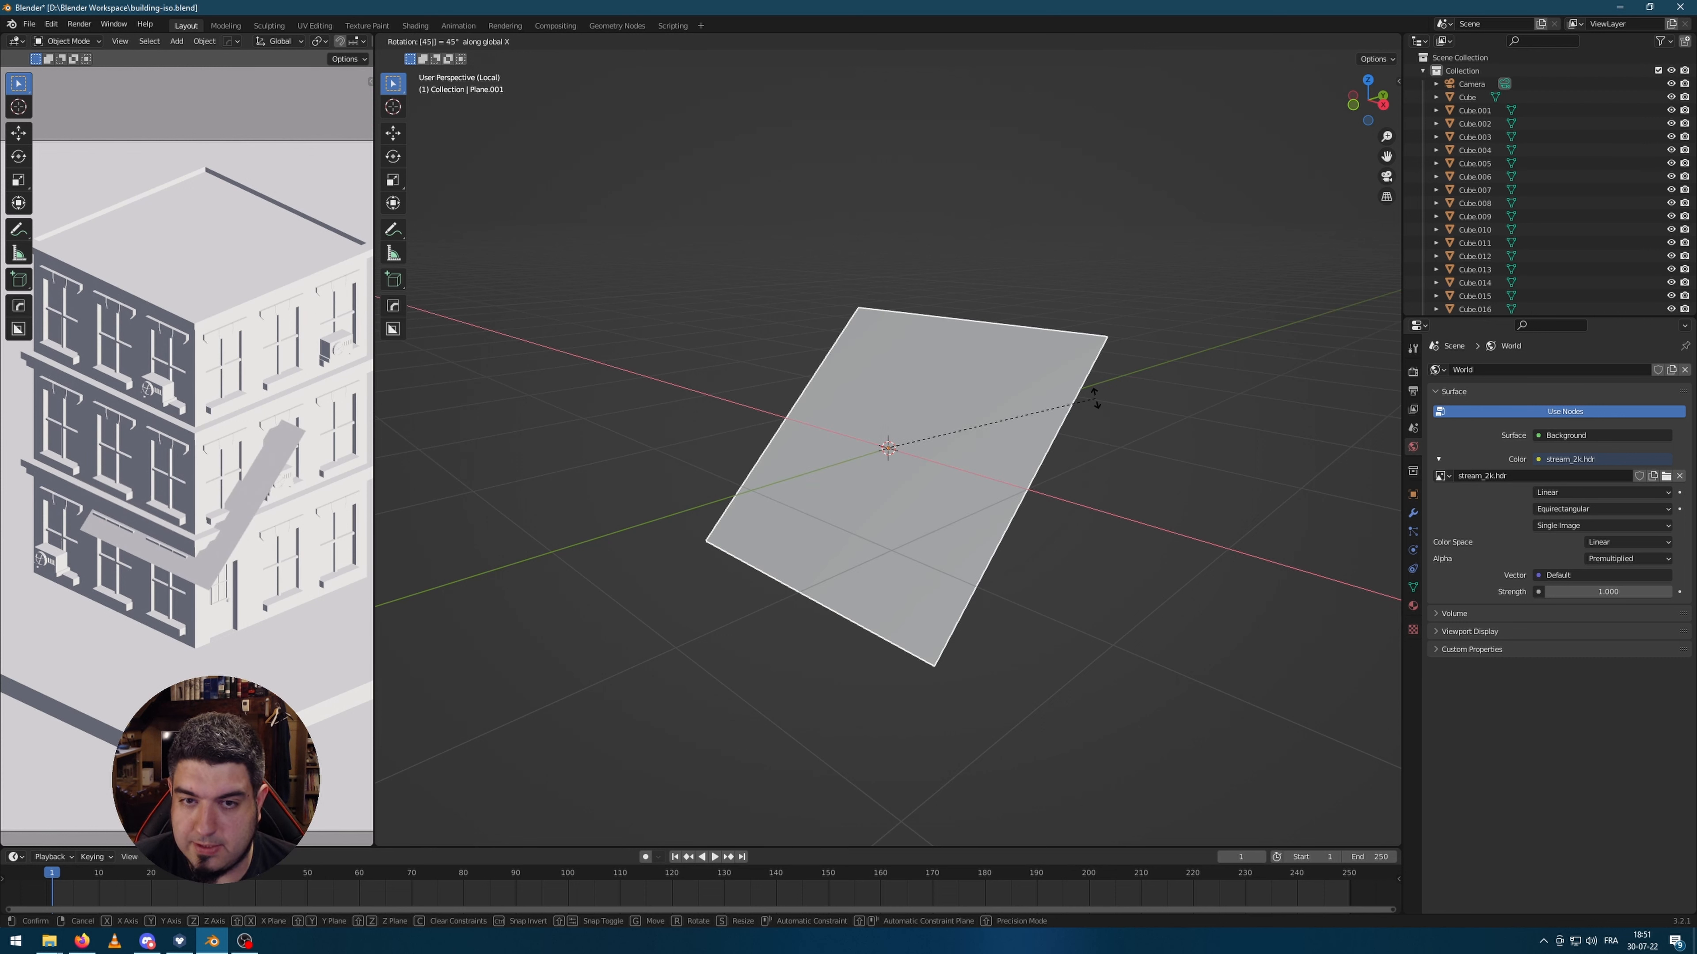
pyautogui.press('Return')
pyautogui.moveTo(1095, 397); pyautogui.dragTo(1152, 466, button='middle')
pyautogui.press('r')
pyautogui.press('x')
pyautogui.click(1180, 448)
# Step: Shrink the tilted plane along Y
pyautogui.press('s')
pyautogui.press('x')
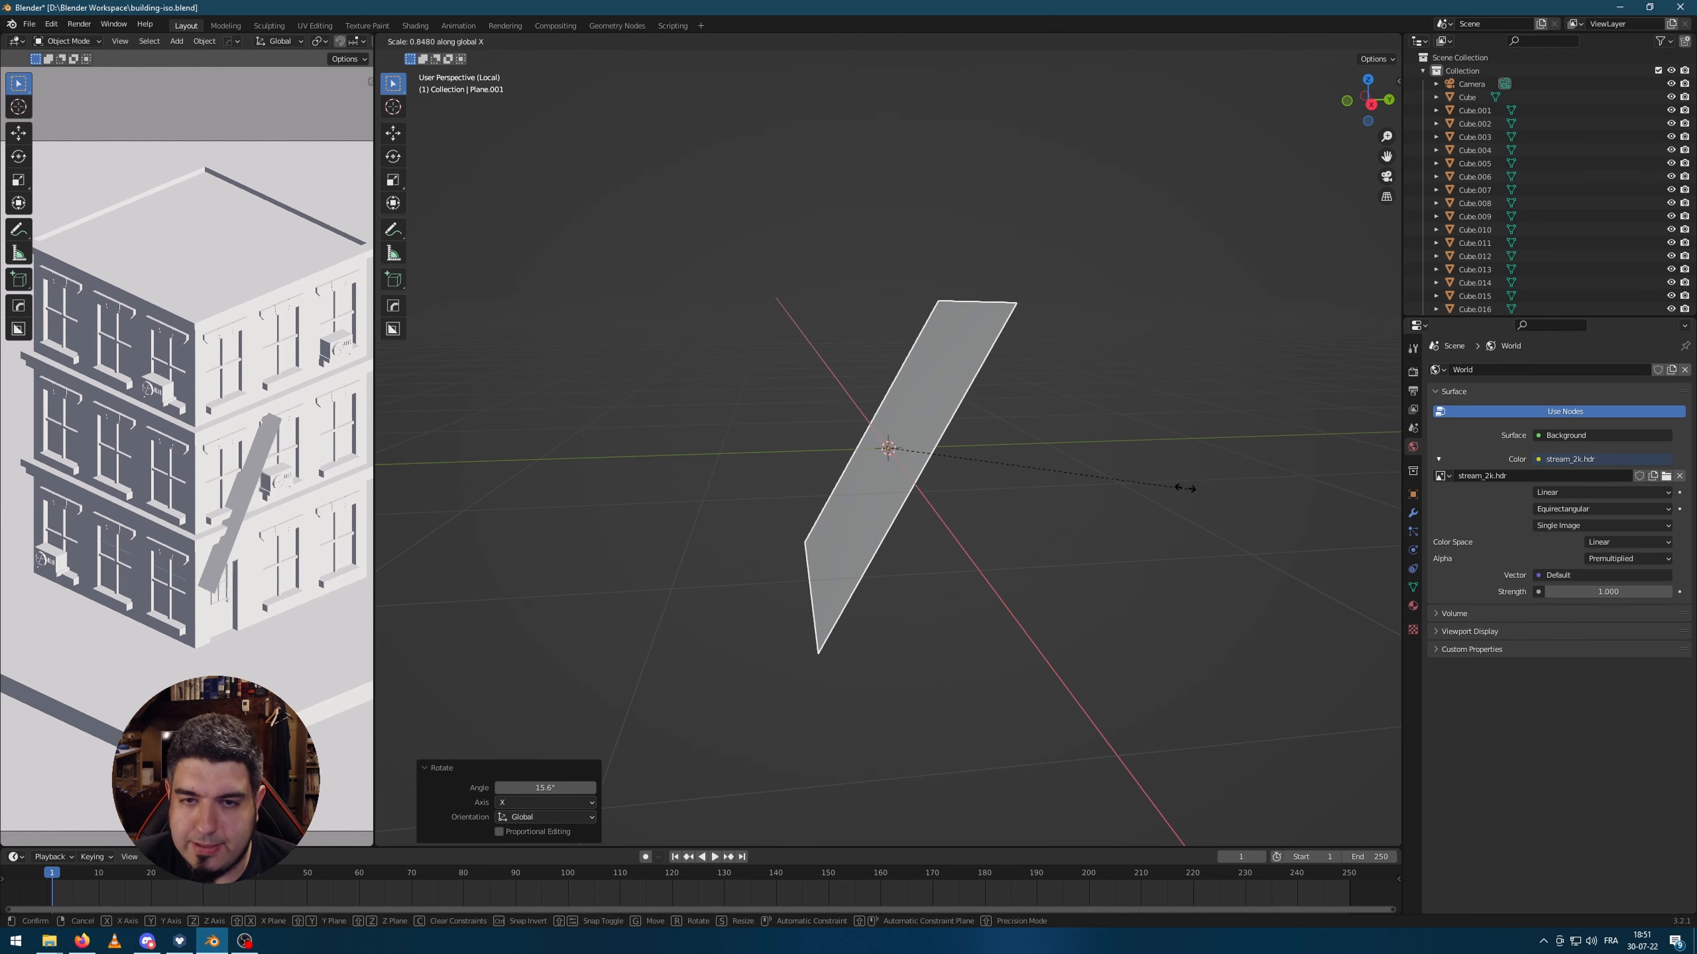
pyautogui.press('y')
pyautogui.rightClick(1133, 487)
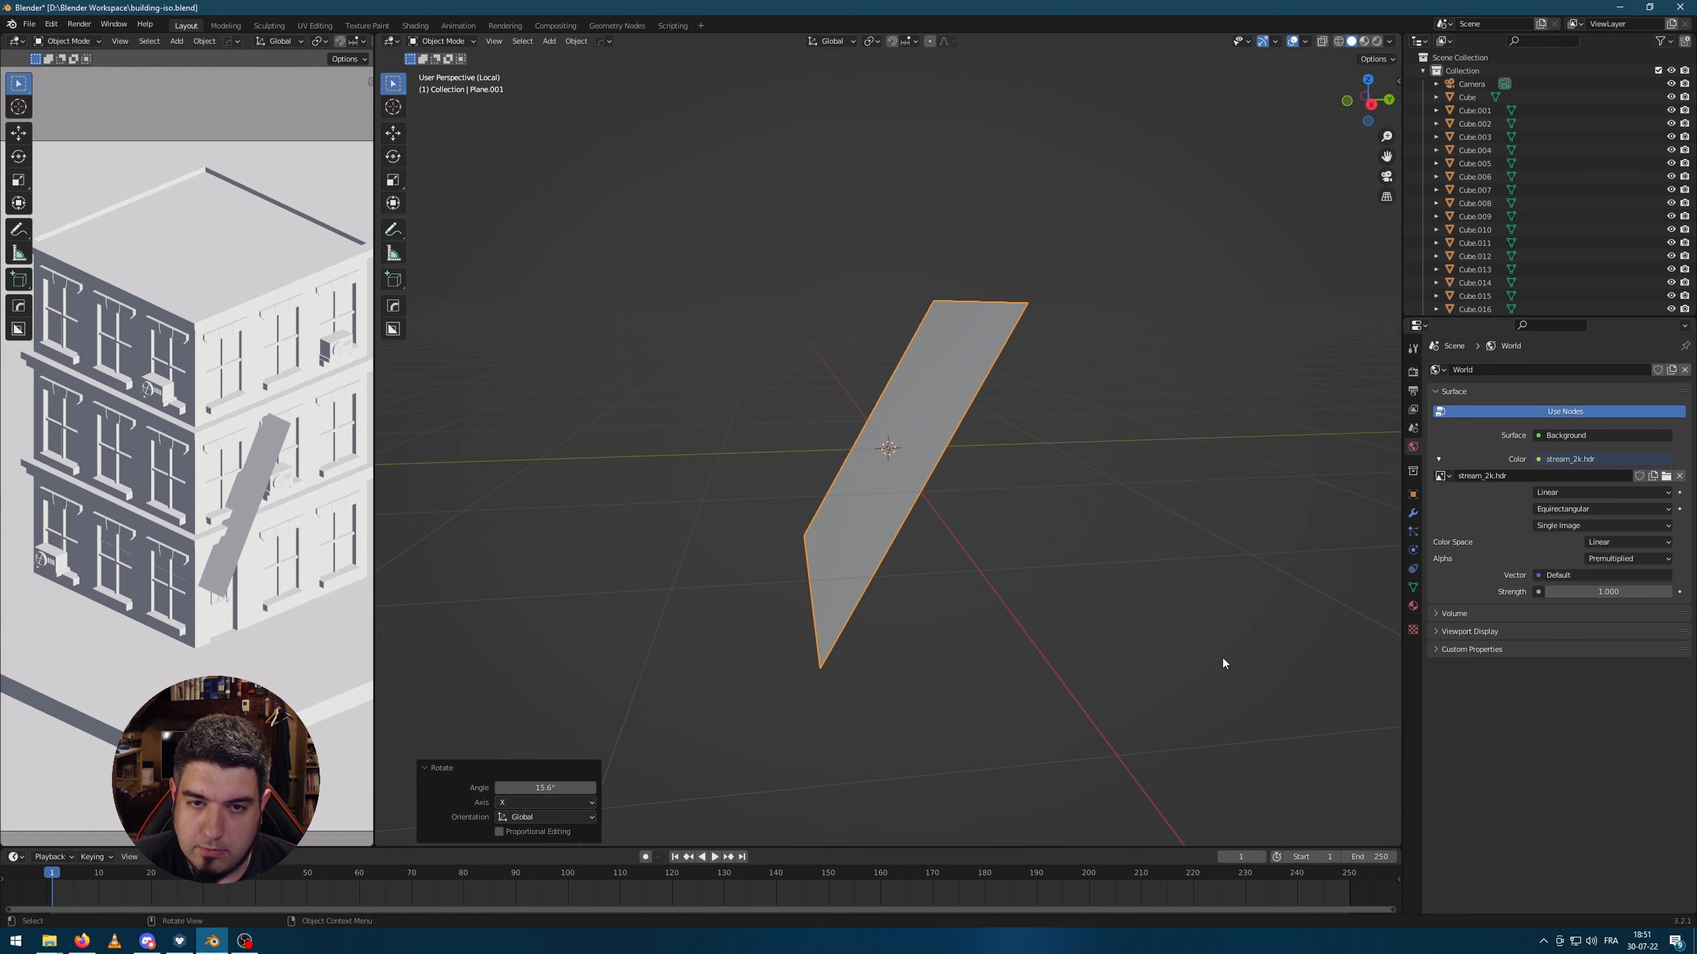
pyautogui.press('s')
pyautogui.press('y')
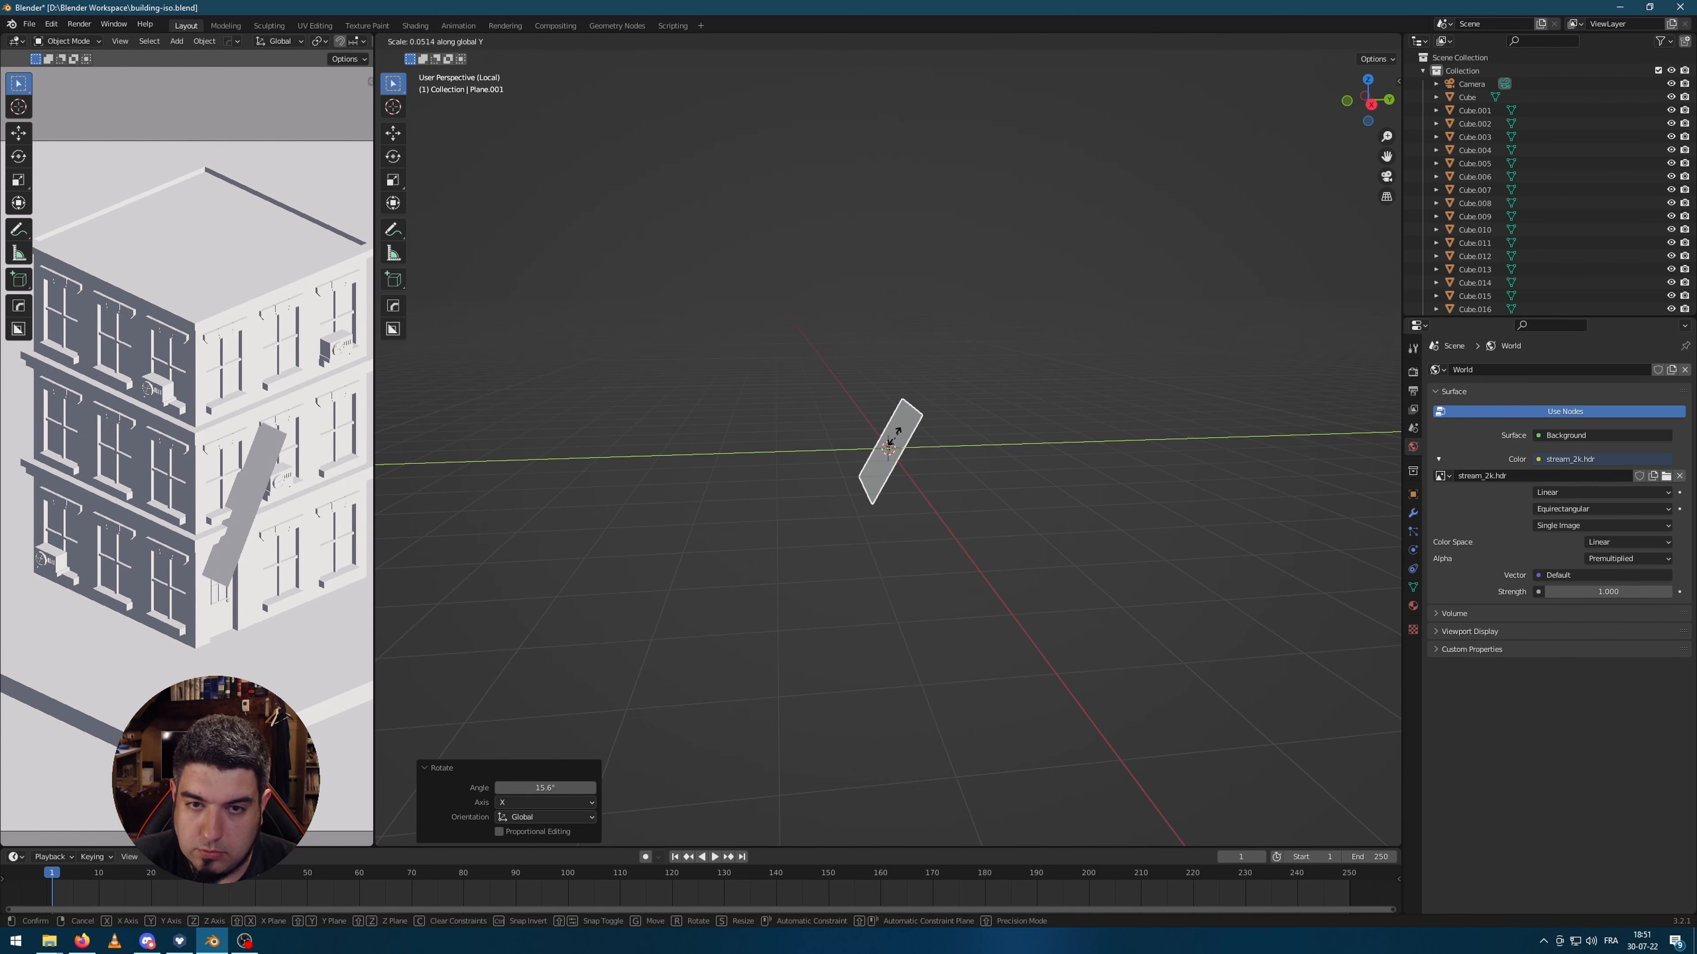
pyautogui.click(871, 484)
# Step: Extrude the plane's face about 0.086 m in Edit Mode to form a thick slat, and return to Object Mode
pyautogui.moveTo(885, 603); pyautogui.dragTo(900, 587, button='middle')
pyautogui.scroll(4, 901, 587)
pyautogui.press('Tab')
pyautogui.press('e')
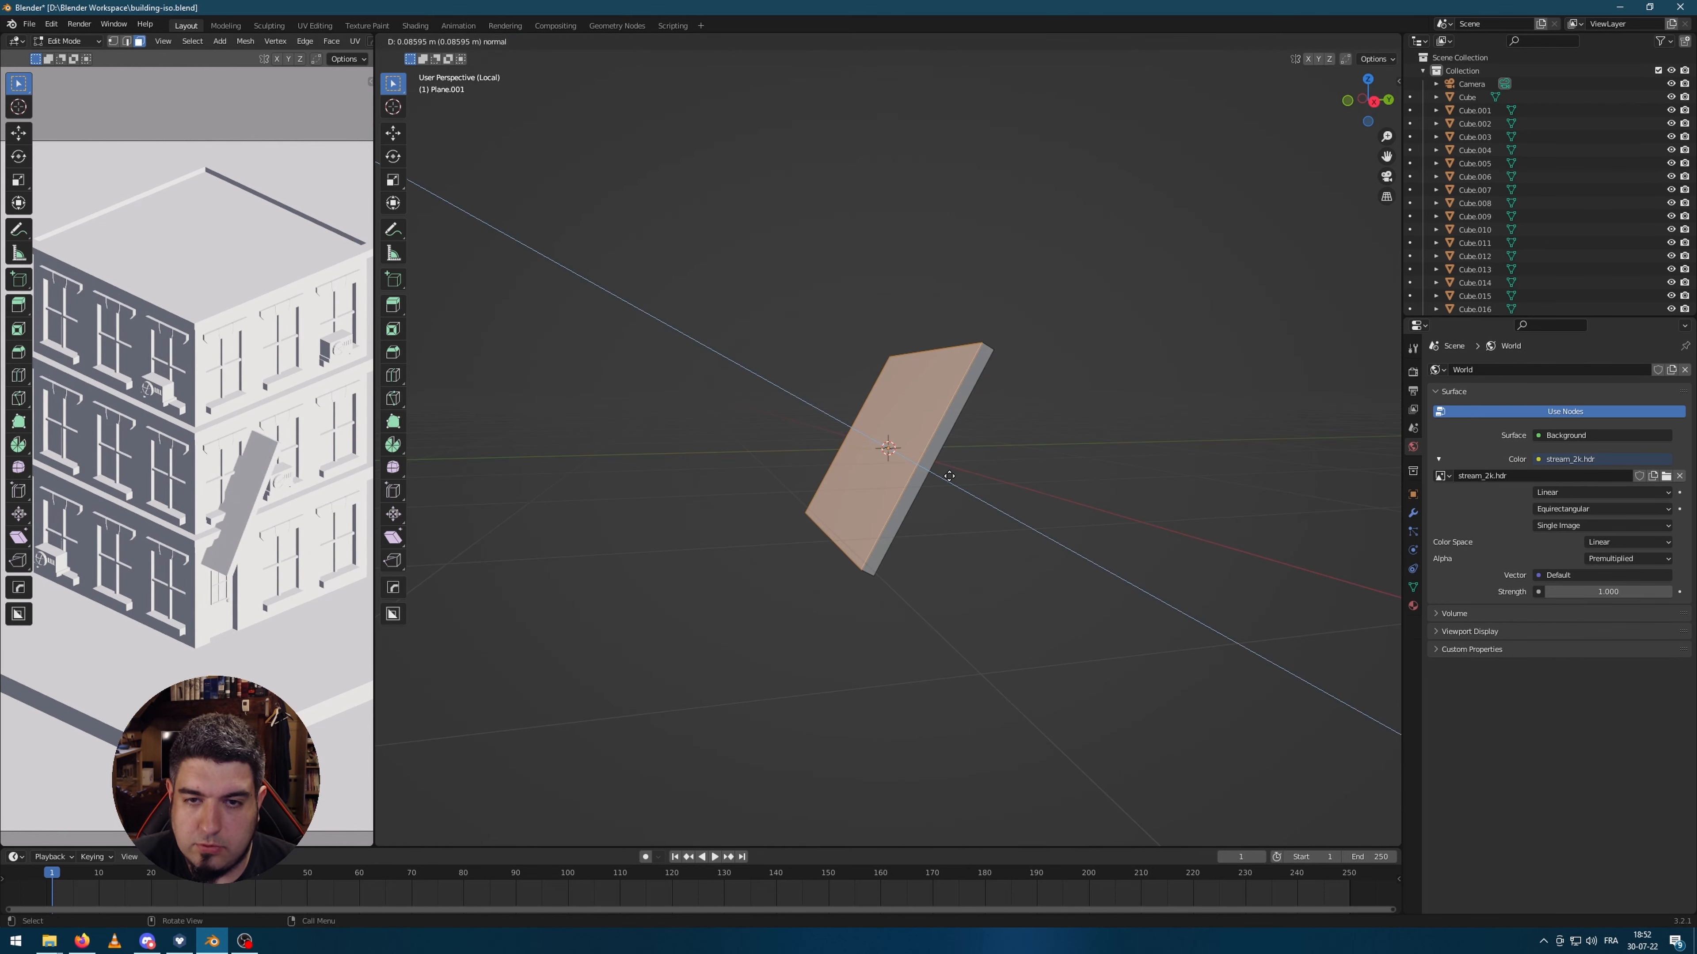
pyautogui.click(948, 479)
pyautogui.press('Tab')
# Step: Duplicate the slat about -0.783 m along Z
pyautogui.moveTo(1003, 519); pyautogui.dragTo(962, 450, button='middle')
pyautogui.hotkey('shift', 'd')
pyautogui.press('z')
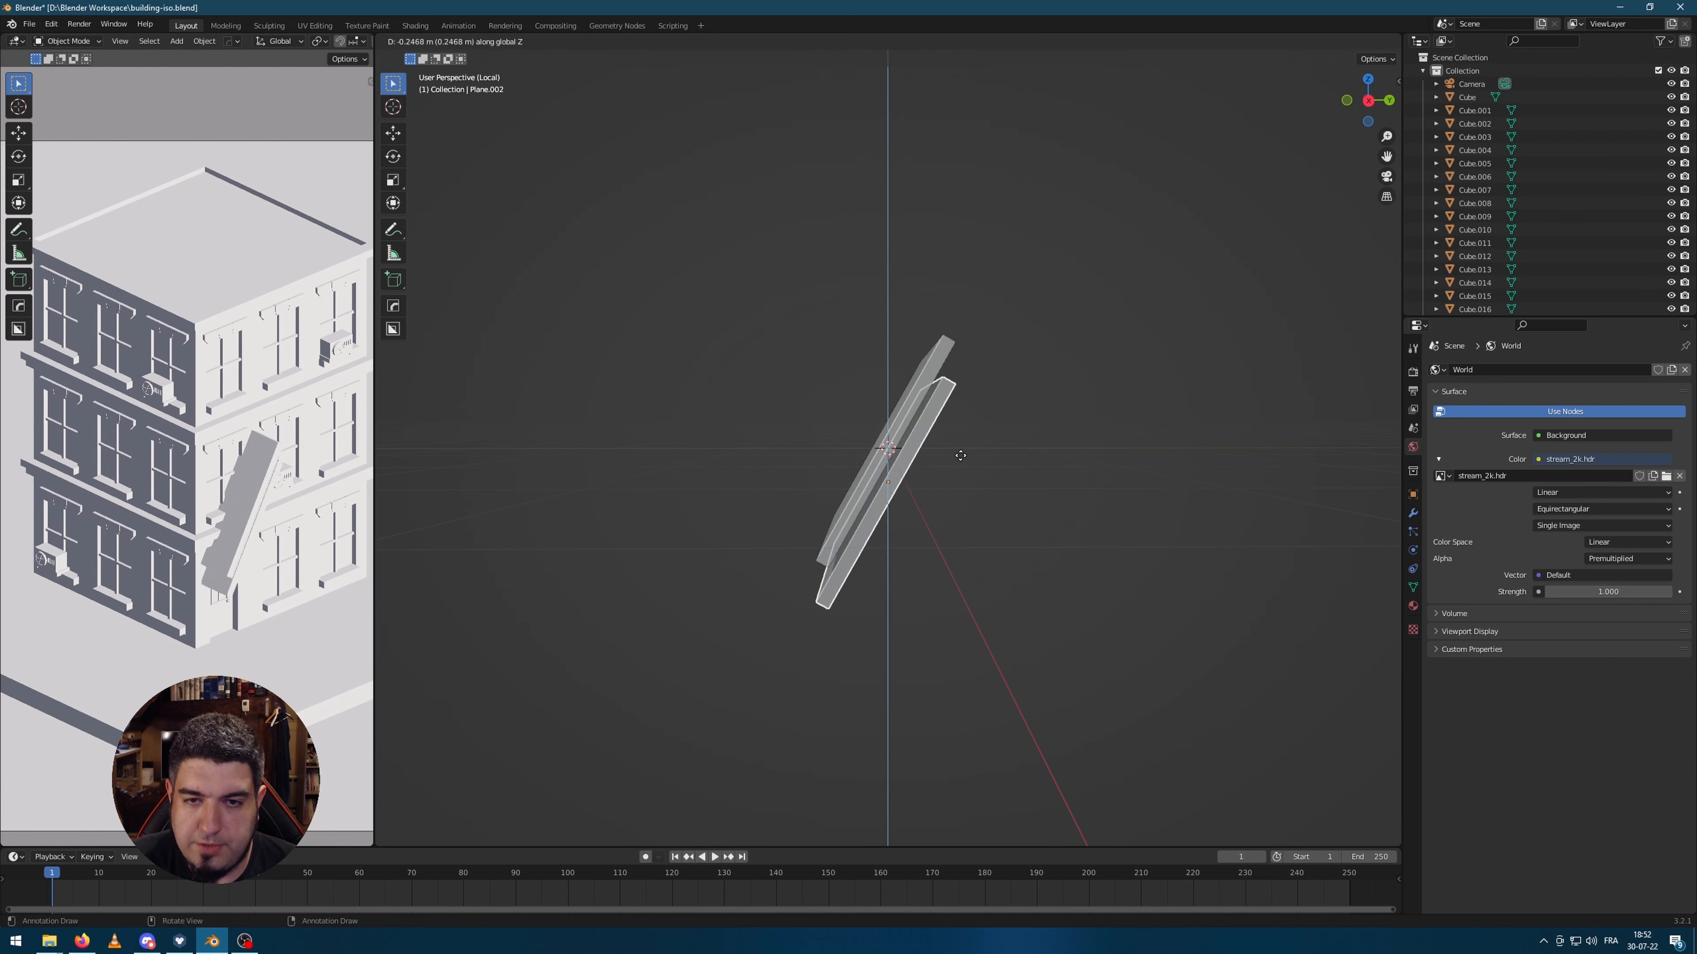
pyautogui.click(951, 524)
pyautogui.scroll(-3, 961, 501)
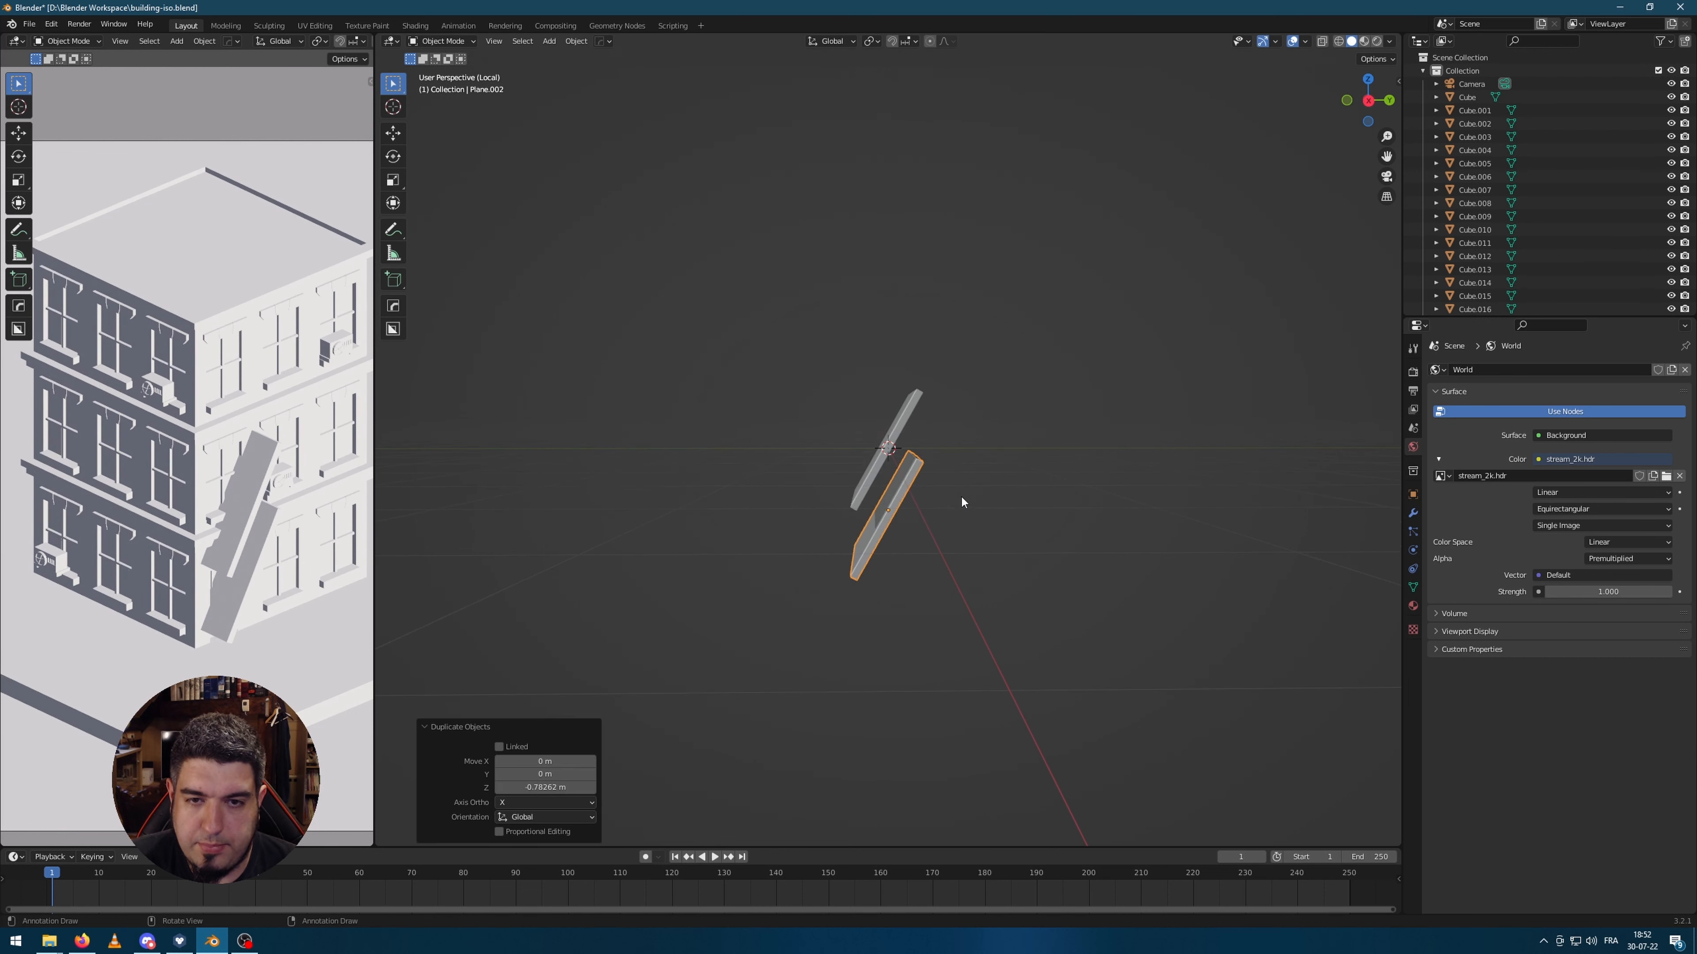
# Step: Repeat the duplication to build a vertical stack of six slats, undoing the surplus copy, and select all the slats
pyautogui.hotkey('shift', 'r')
pyautogui.hotkey('shift', 'r')
pyautogui.hotkey('shift', 'r')
pyautogui.hotkey('shift', 'r')
pyautogui.hotkey('shift', 'r')
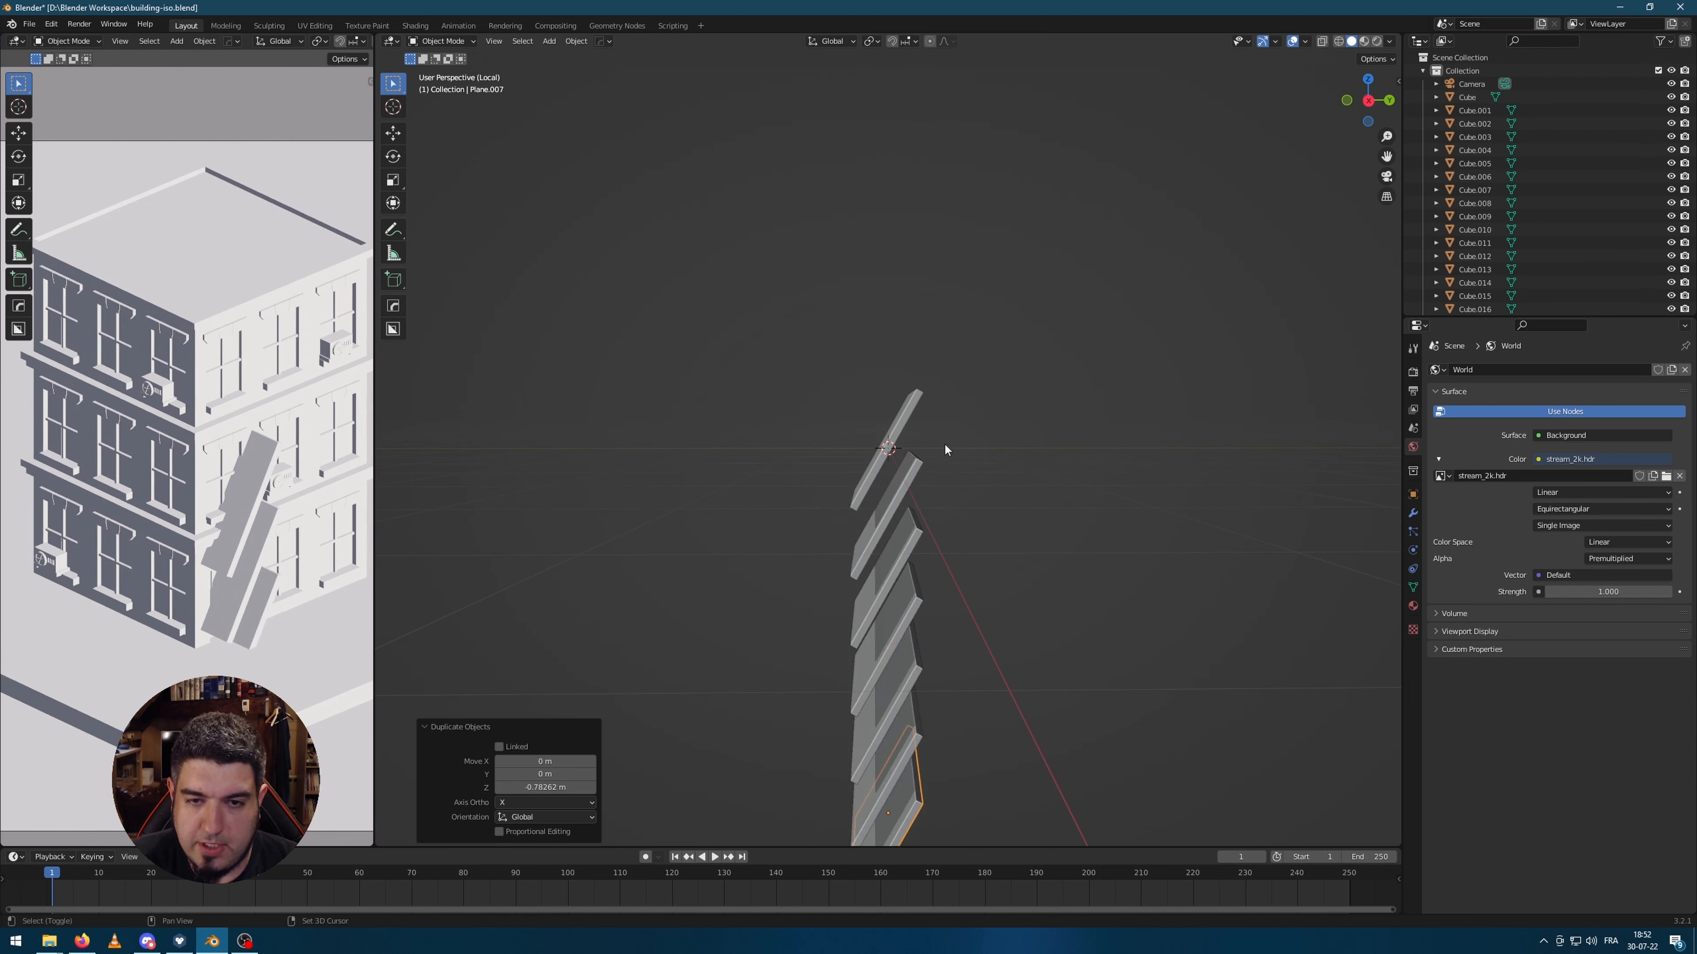
pyautogui.moveTo(946, 564); pyautogui.dragTo(1068, 598, button='middle')
pyautogui.hotkey('ctrl', 'z')
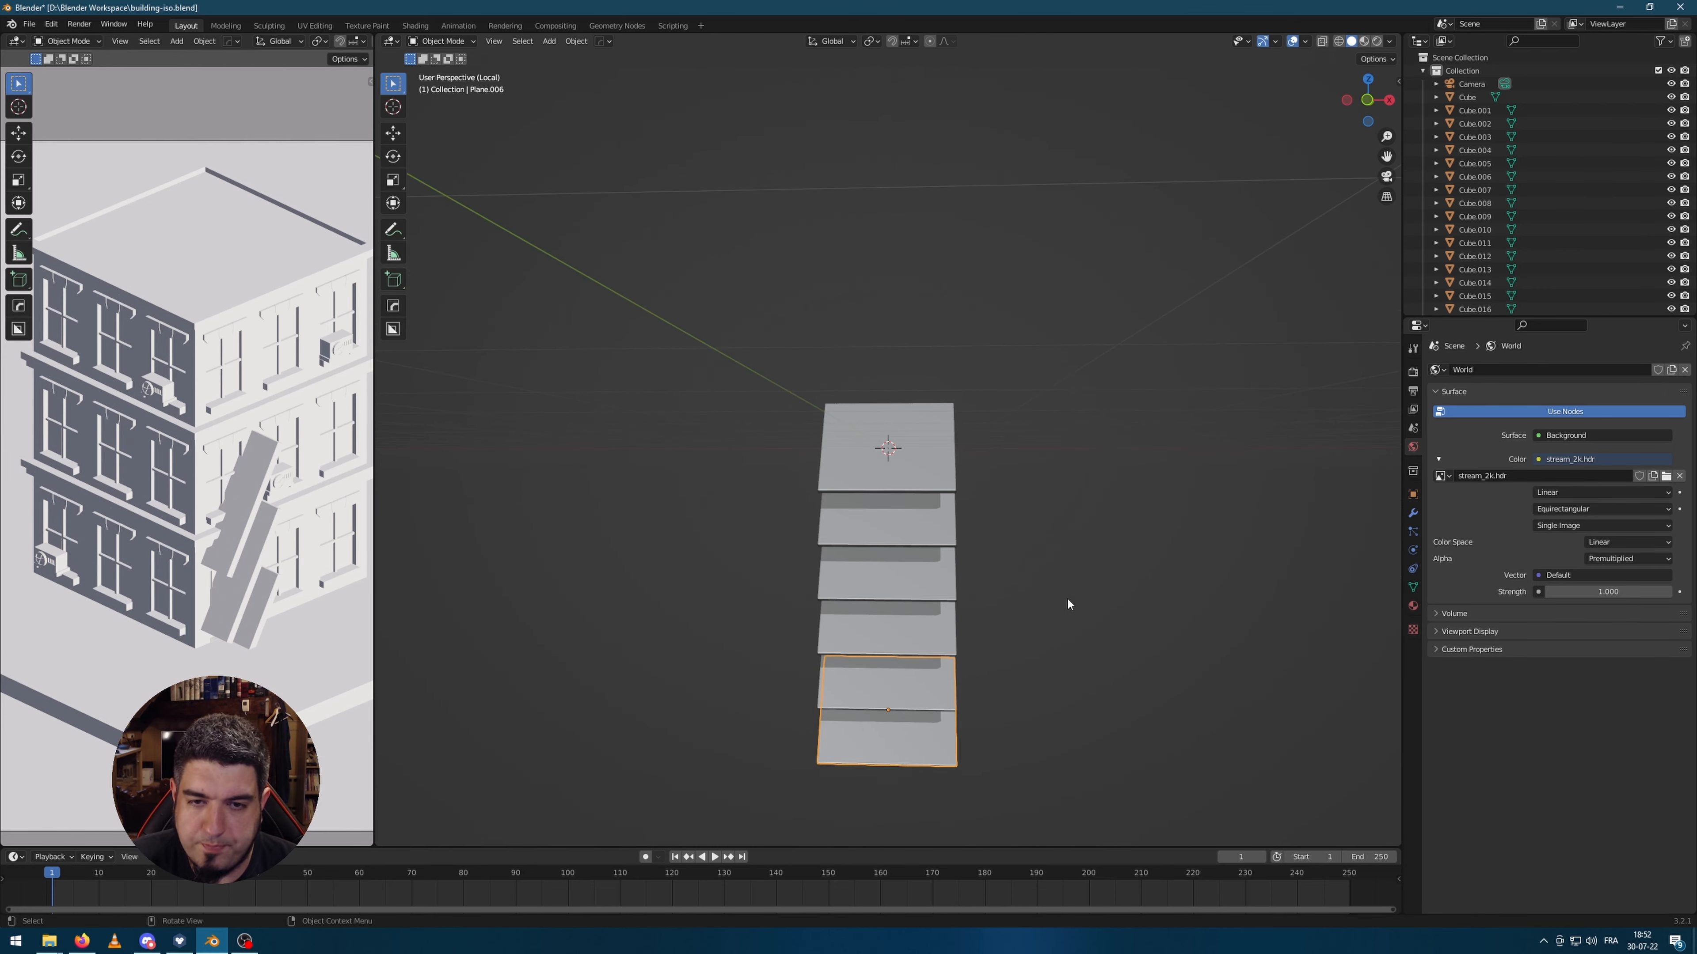
pyautogui.moveTo(1079, 359); pyautogui.dragTo(687, 743)
# Step: Try scaling the slats to about 0.7 along Z and resizing them along Y, and undo the rescaling
pyautogui.moveTo(1212, 700); pyautogui.dragTo(1170, 652, button='middle')
pyautogui.press('s')
pyautogui.press('z')
pyautogui.click(1059, 651)
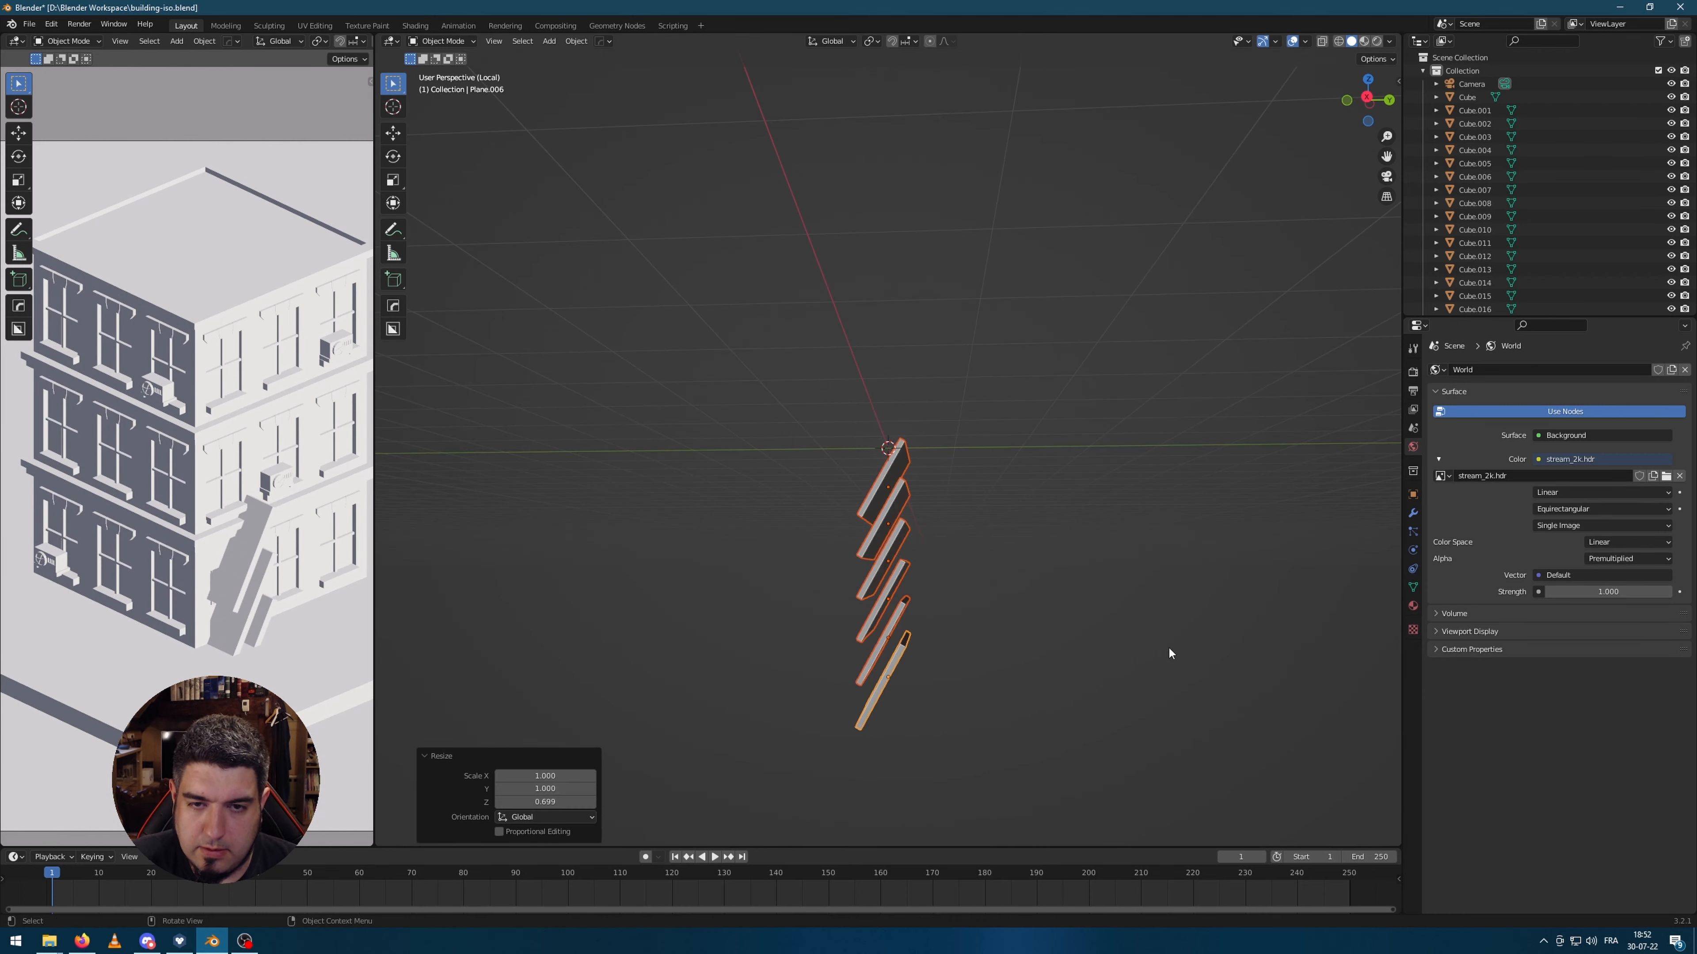
pyautogui.press('s')
pyautogui.press('x')
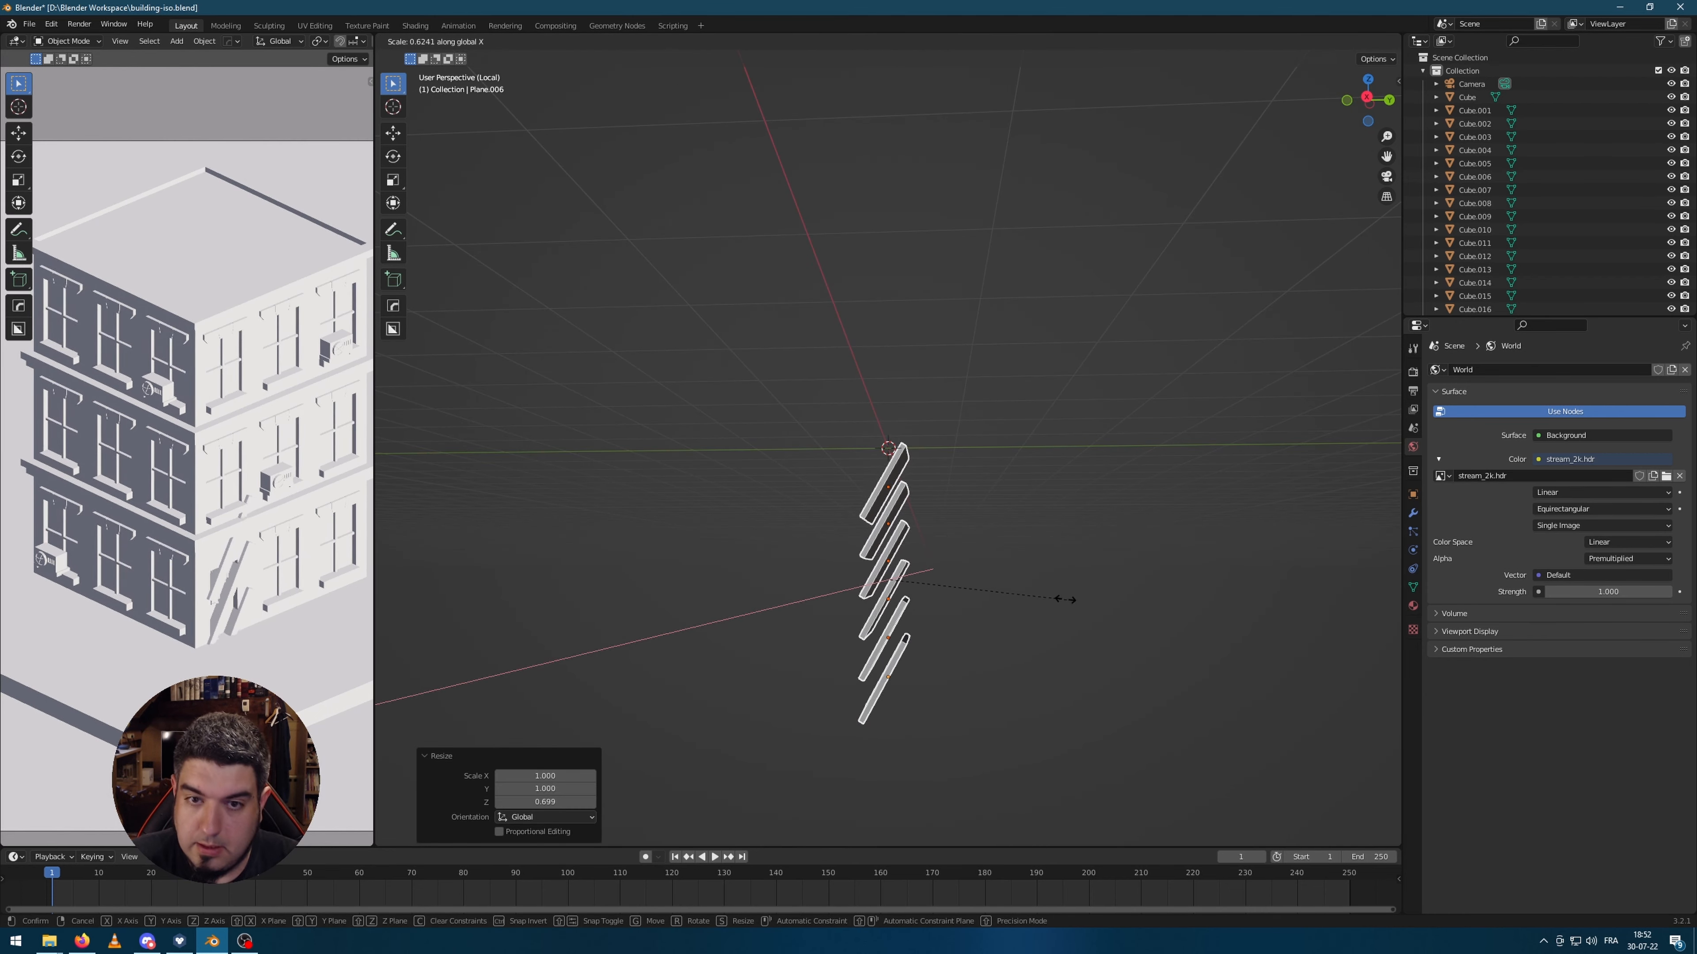
pyautogui.press('y')
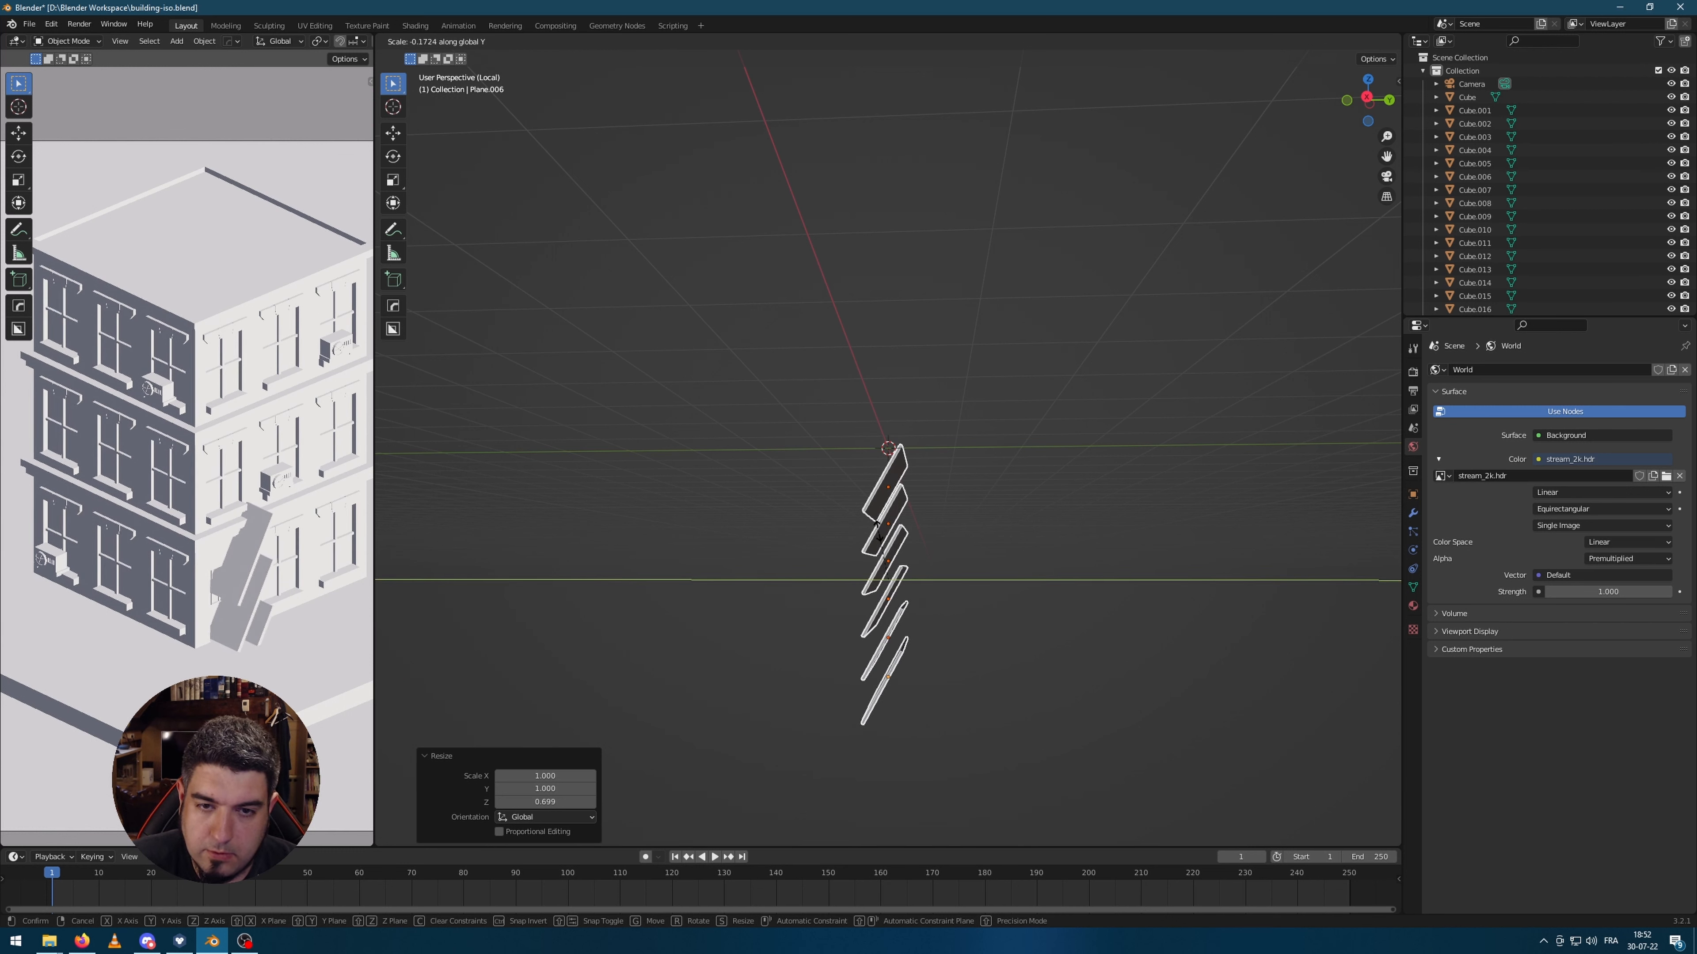
pyautogui.rightClick(888, 568)
pyautogui.hotkey('ctrl', 'z')
pyautogui.hotkey('ctrl', 'z')
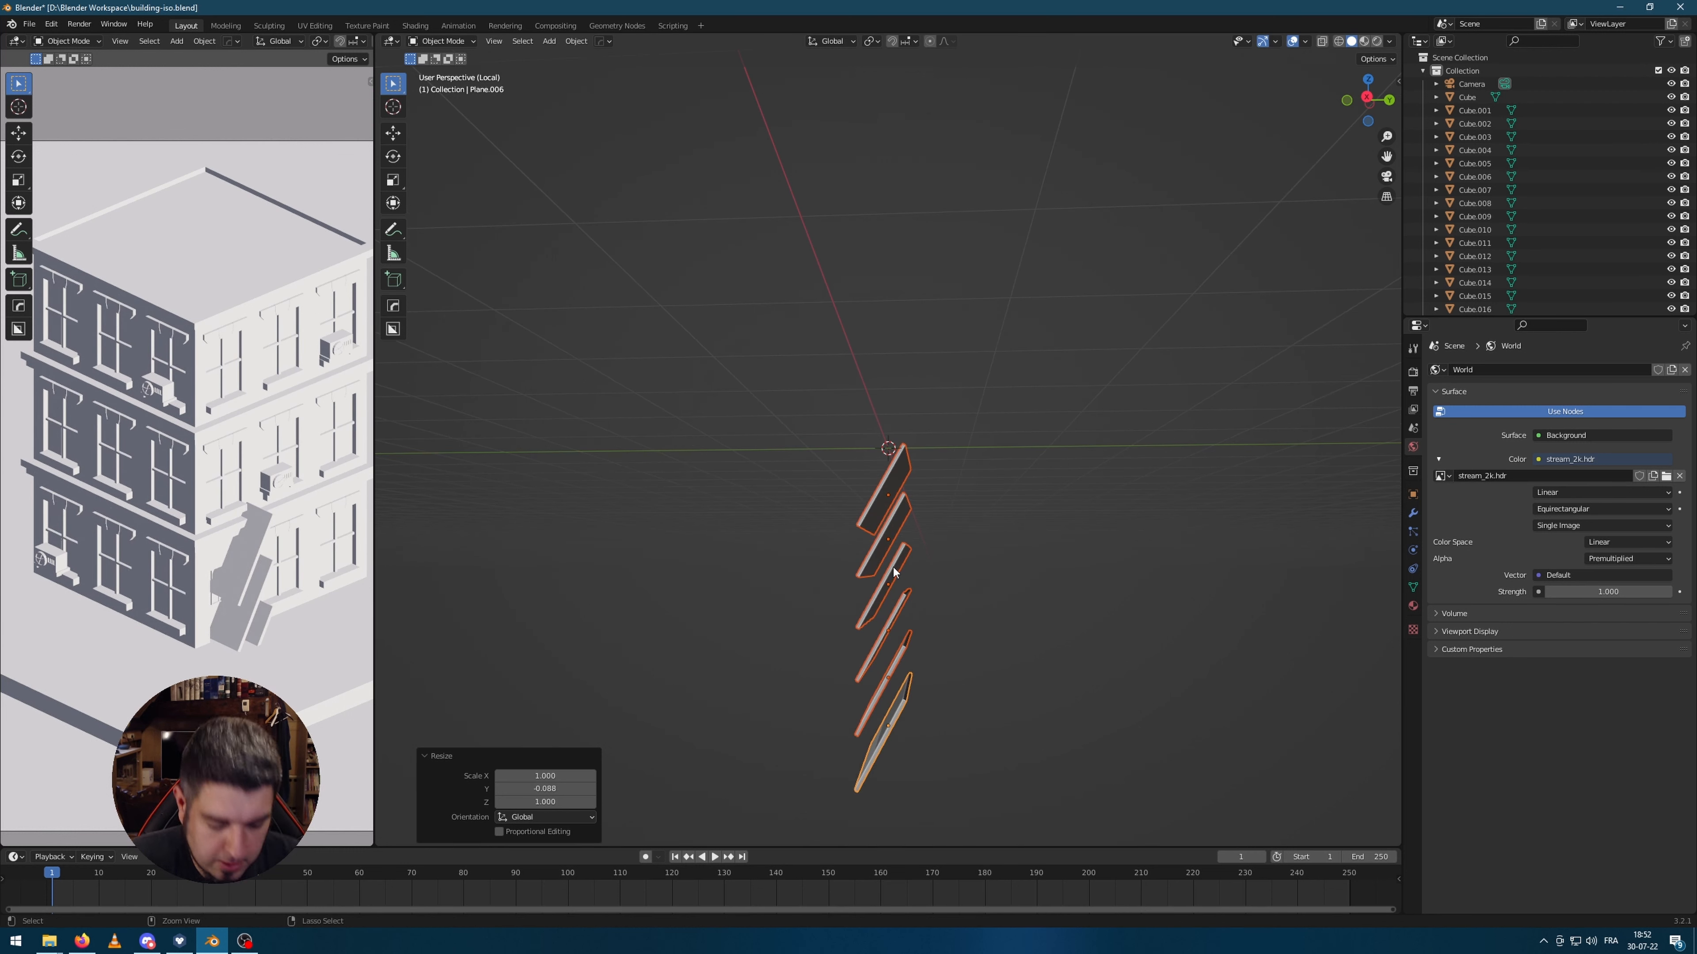
# Step: Join the six slats into one object and set its origin to the center of mass (volume)
pyautogui.hotkey('ctrl', 'j')
pyautogui.moveTo(913, 593); pyautogui.dragTo(941, 566, button='middle')
pyautogui.rightClick(899, 576)
pyautogui.moveTo(921, 576)
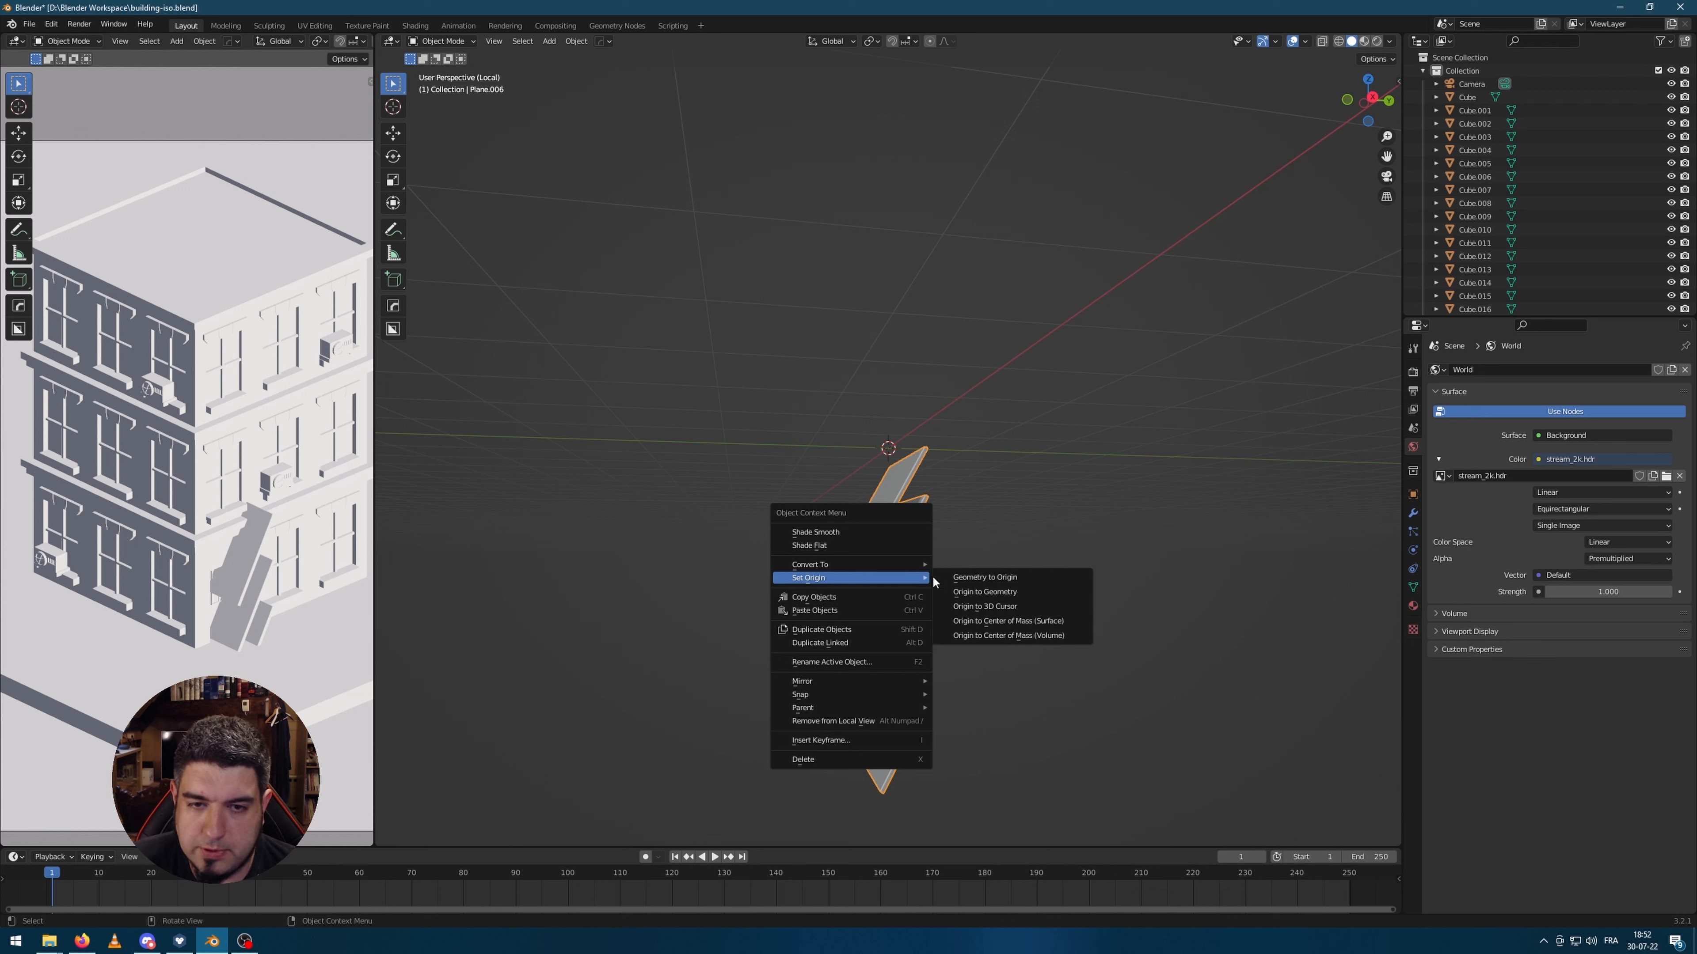
pyautogui.click(1038, 635)
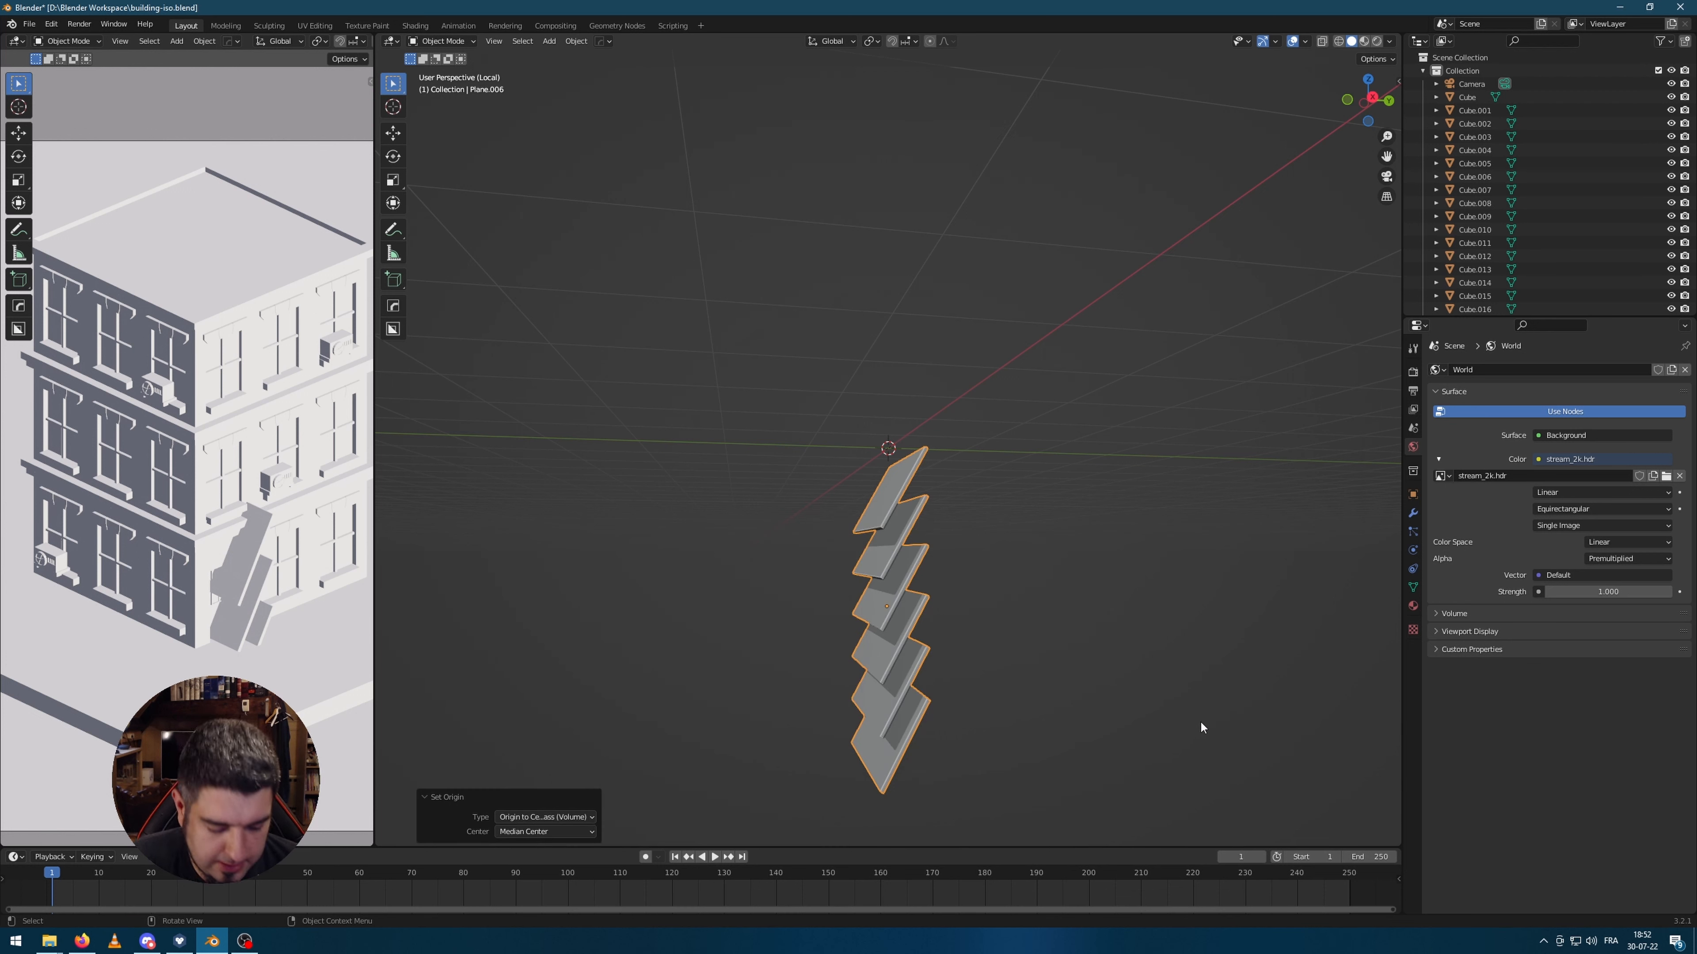
# Step: Scale the joined slats to about 0.377 along Y and shrink them uniformly
pyautogui.press('y')
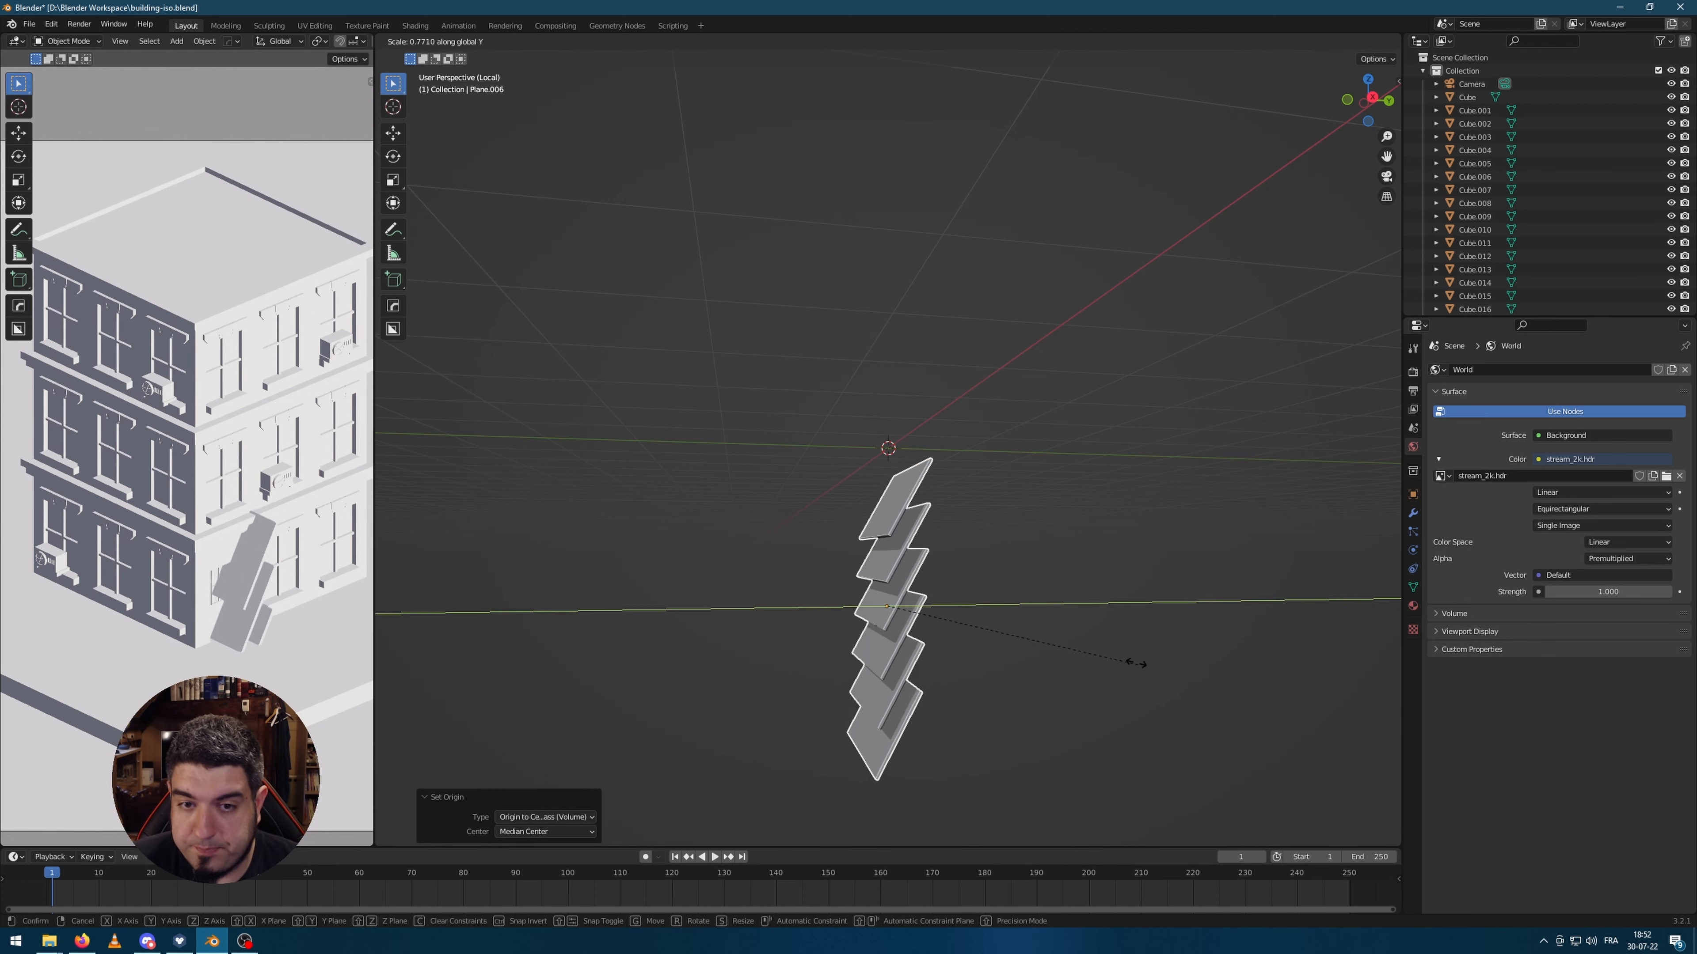
pyautogui.click(996, 550)
pyautogui.scroll(-4, 801, 606)
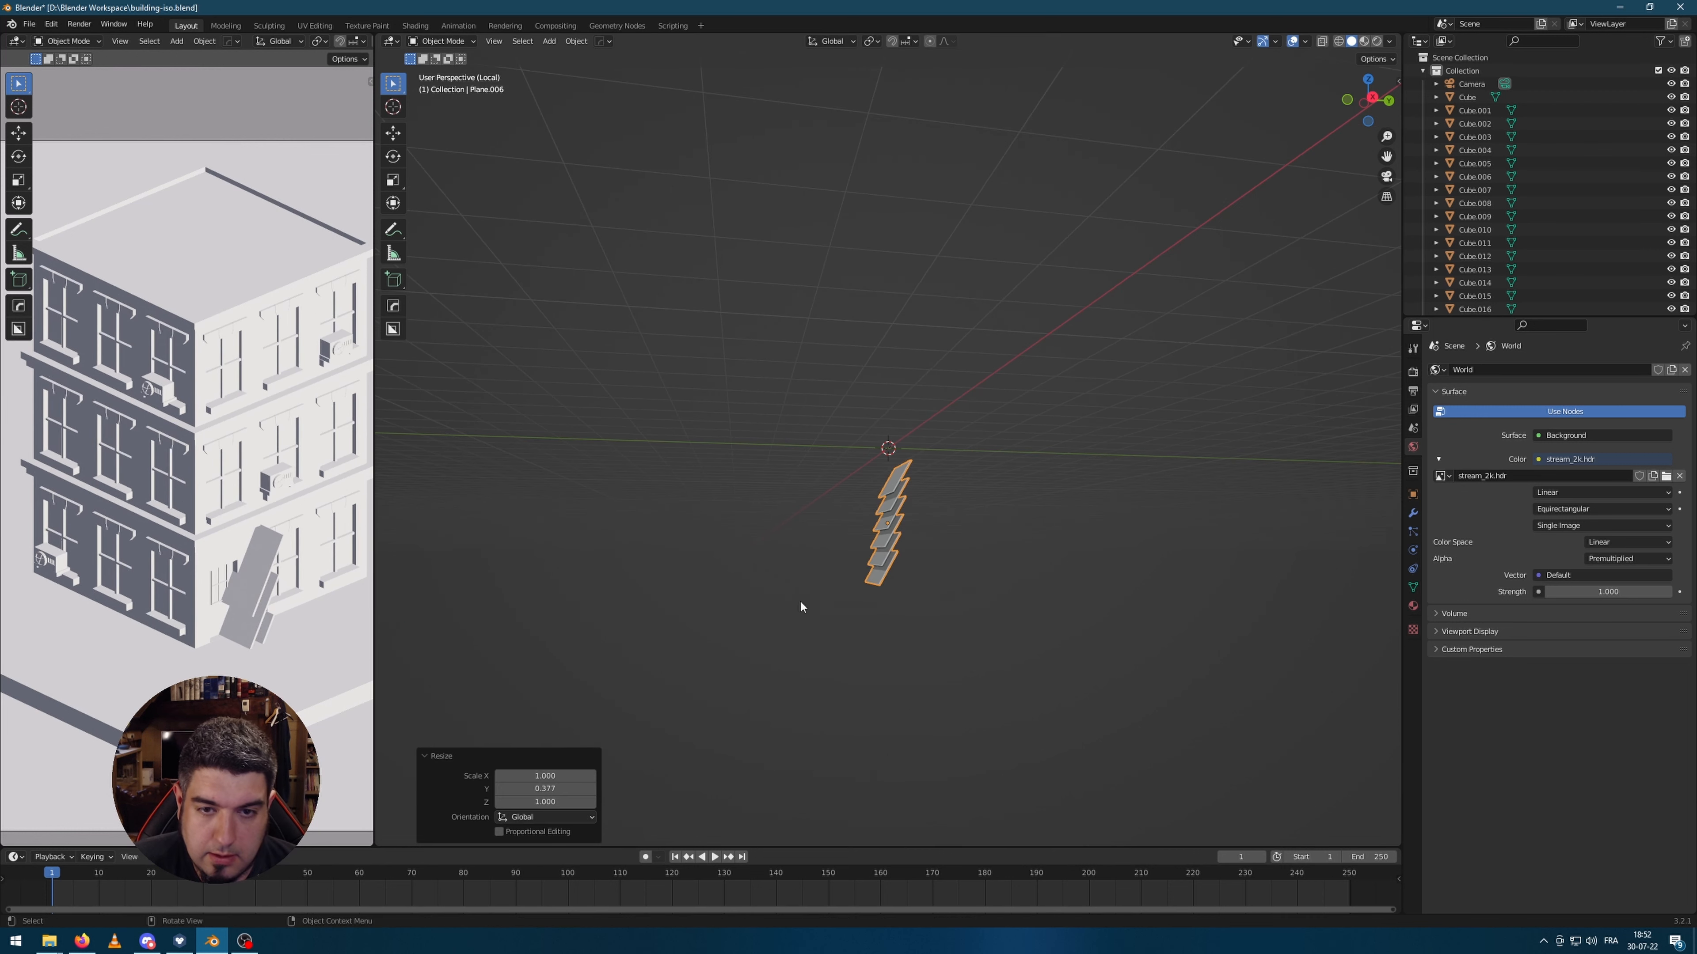
pyautogui.moveTo(948, 628); pyautogui.dragTo(1169, 605, button='middle')
pyautogui.press('s')
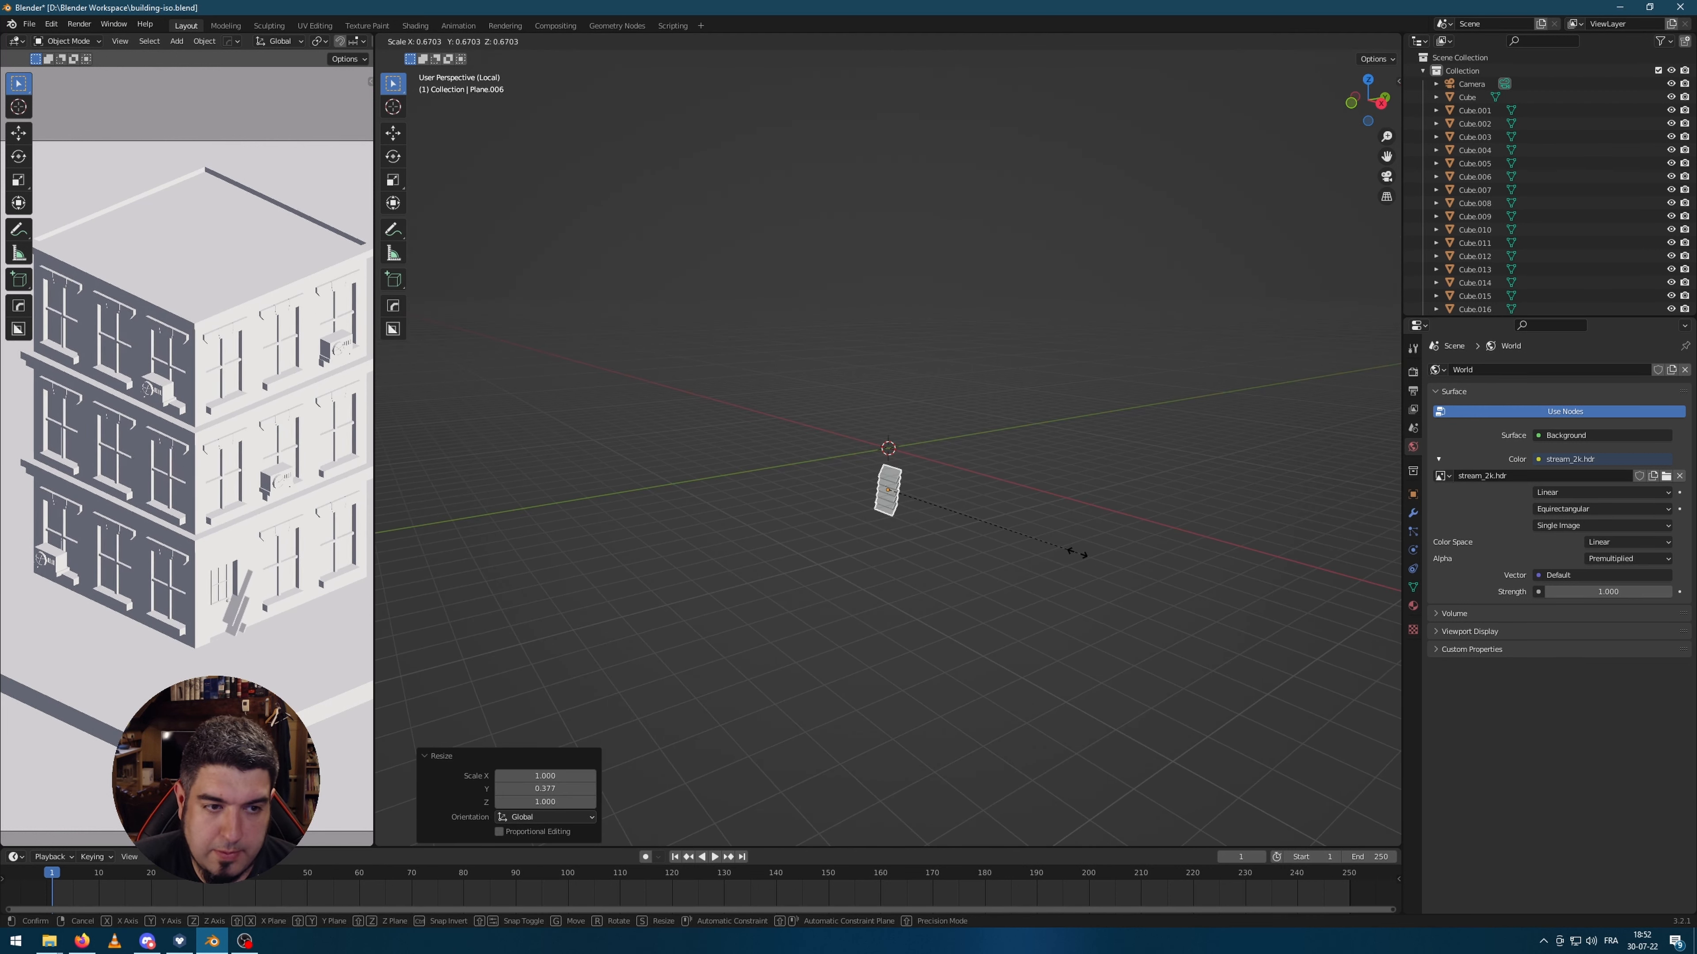
pyautogui.click(1068, 551)
# Step: Return from the isolated view to the whole scene and scale the slat stack uniformly to about 0.393
pyautogui.press('KP_Divide')
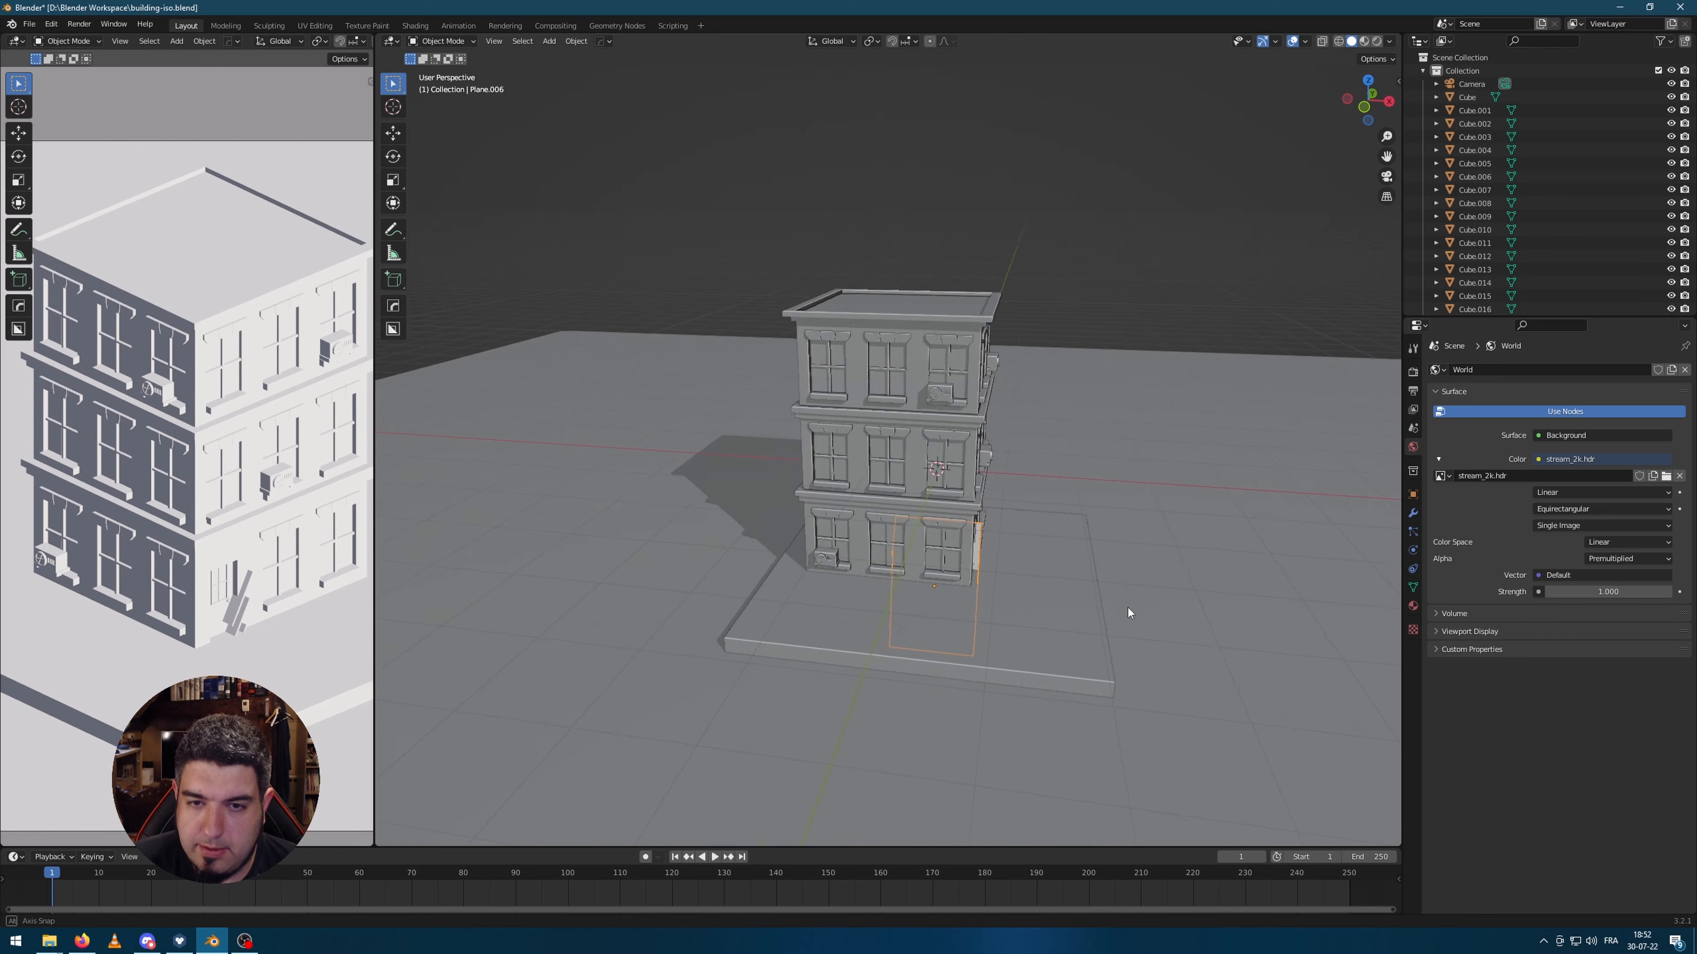
pyautogui.moveTo(1127, 613); pyautogui.dragTo(1136, 602, button='middle')
pyautogui.press('s')
pyautogui.click(1017, 566)
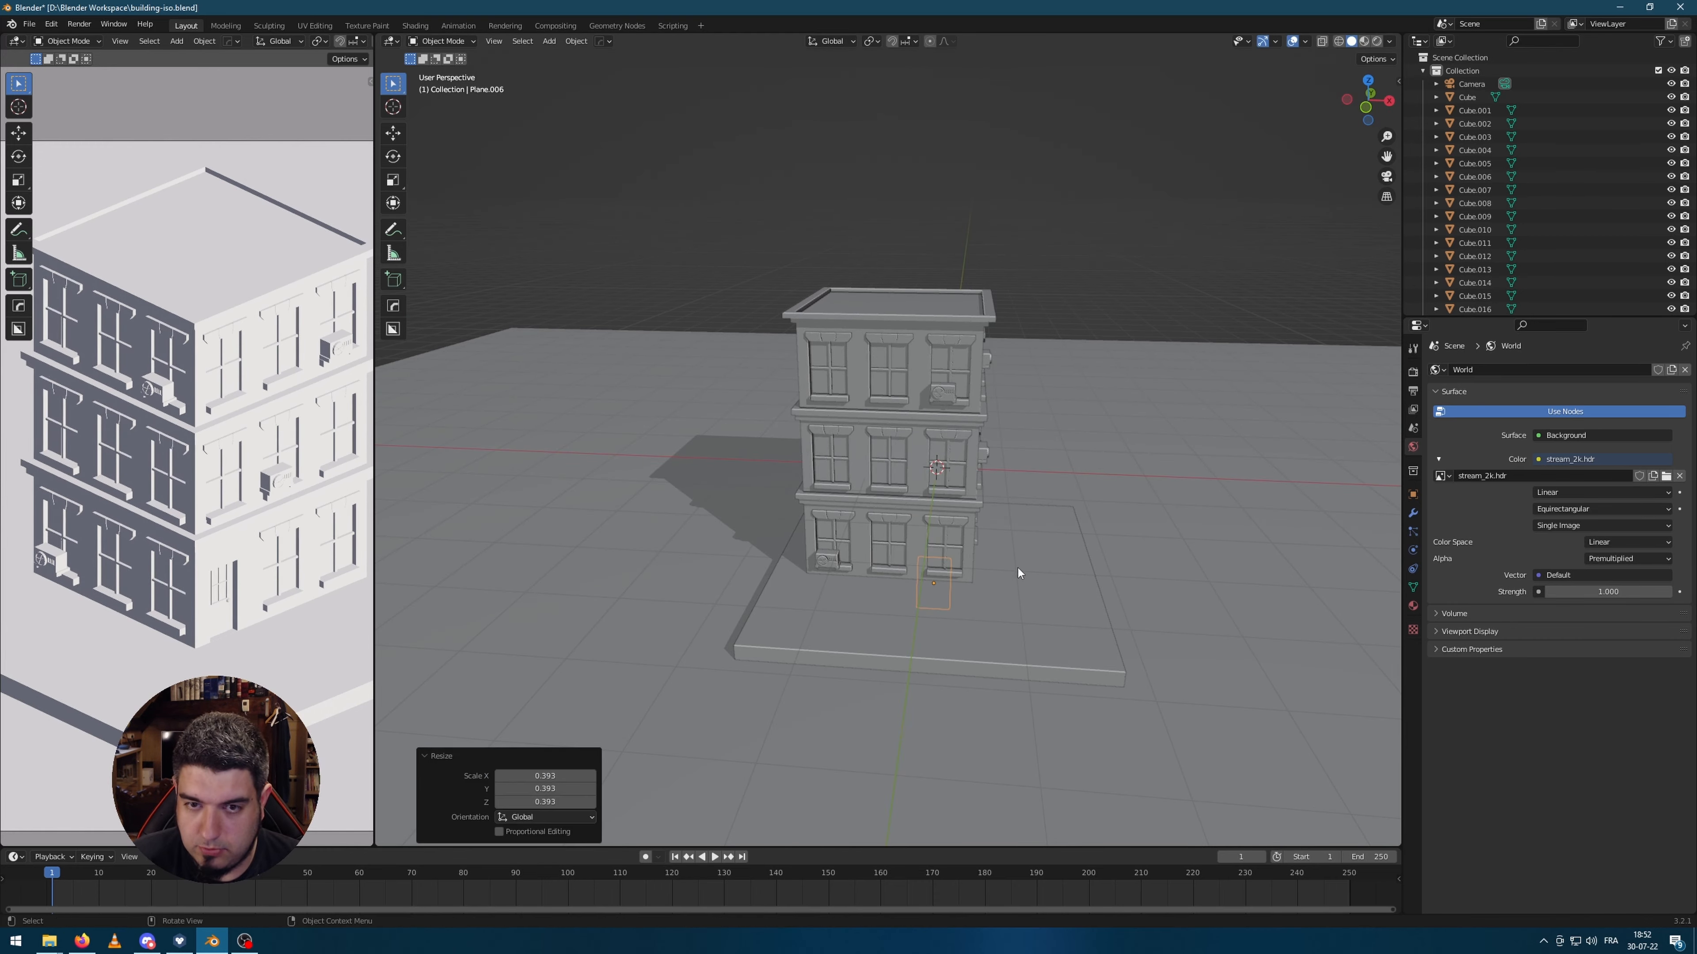
# Step: Move the slats about -0.92 m along Y, and place them in front view over the ground-floor window nearest the door corner
pyautogui.moveTo(1018, 568); pyautogui.dragTo(1055, 534, button='middle')
pyautogui.press('g')
pyautogui.press('y')
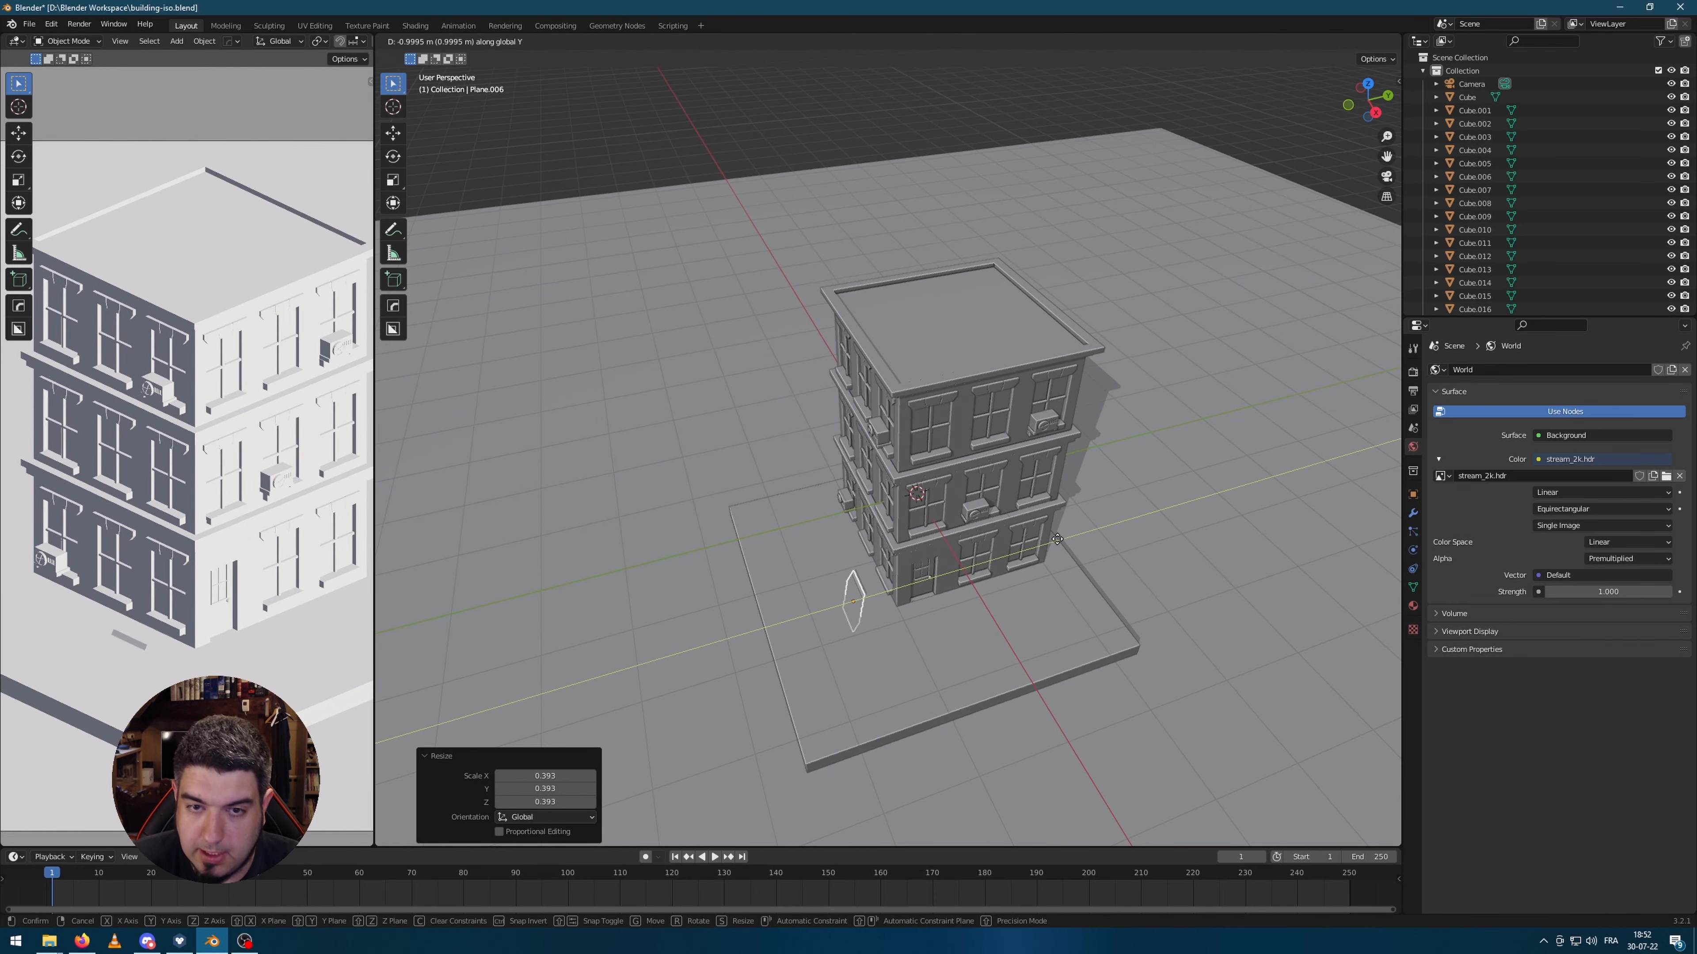
pyautogui.click(1055, 538)
pyautogui.press('KP_1')
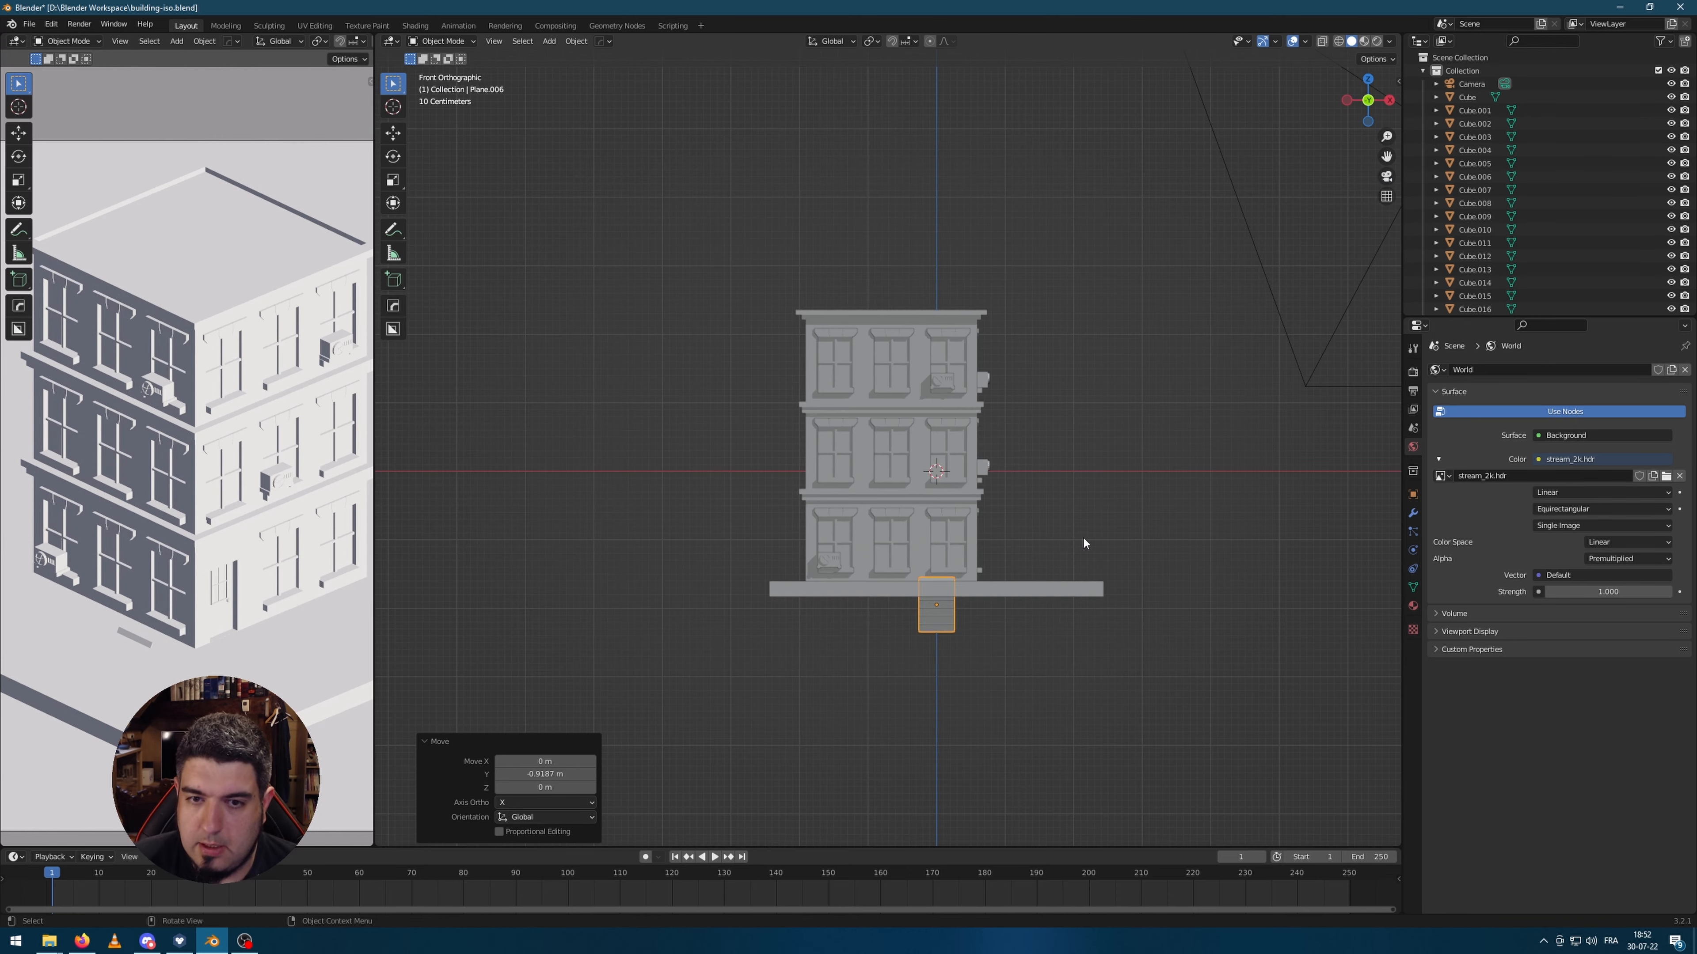
pyautogui.scroll(4, 1083, 536)
pyautogui.press('g')
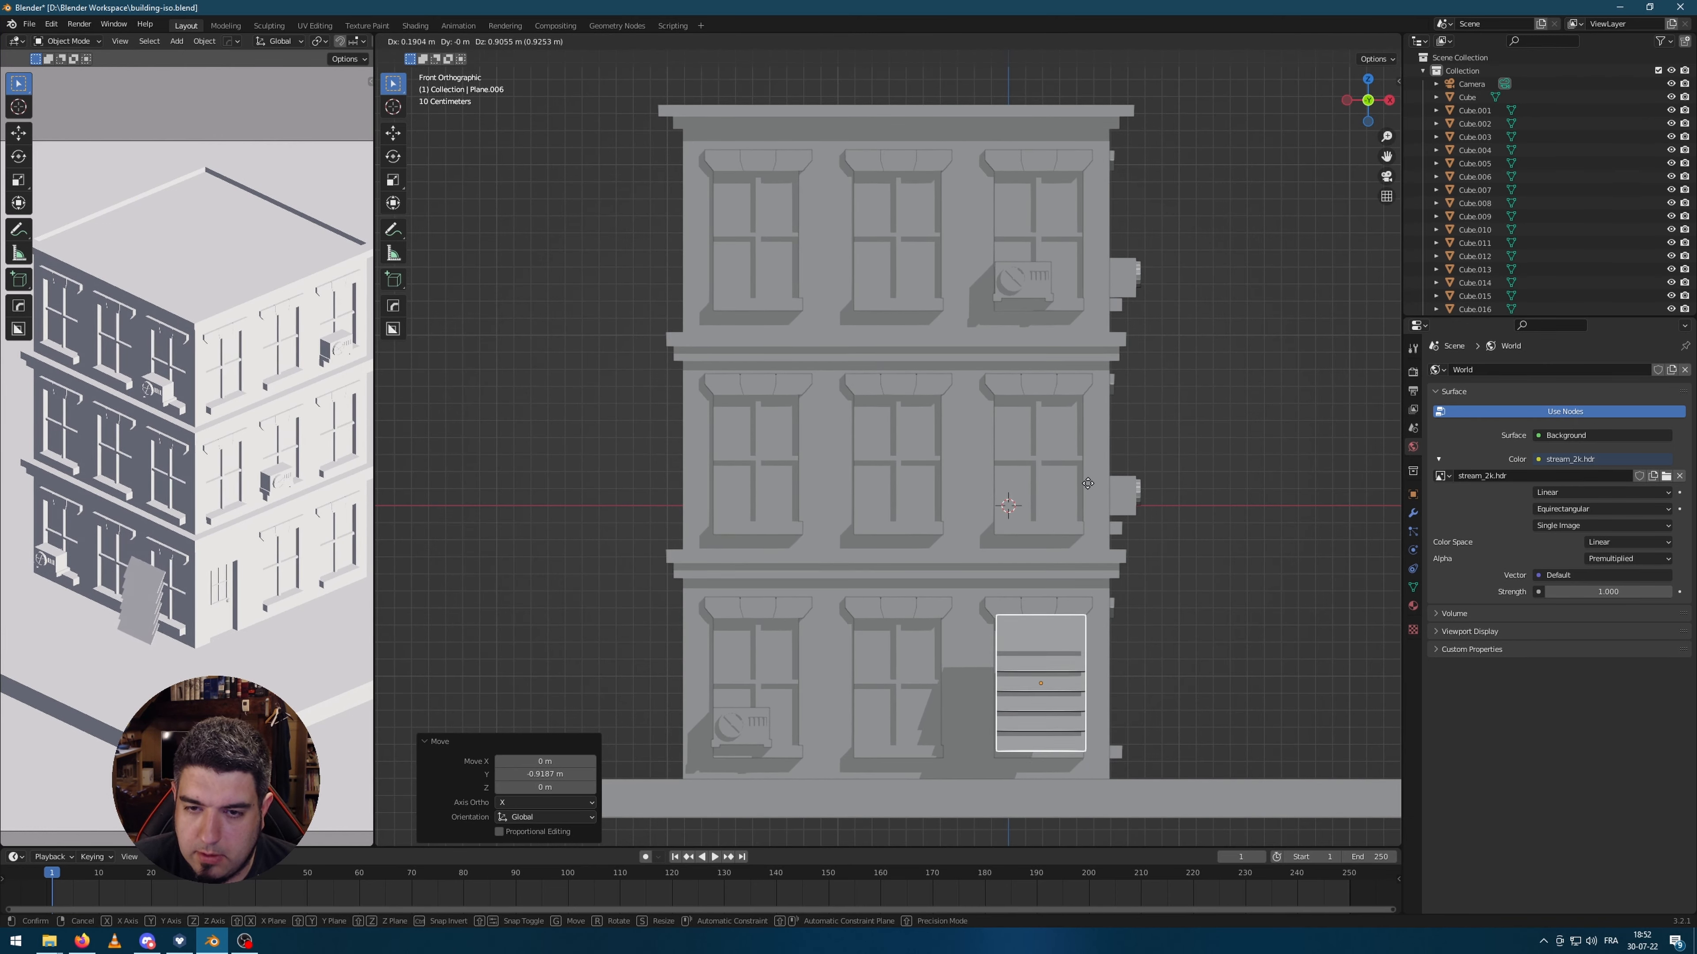
pyautogui.click(1088, 478)
# Step: Move the slats about 0.456 m along Y so they sit against the ground-floor window
pyautogui.moveTo(1111, 543); pyautogui.dragTo(993, 529, button='middle')
pyautogui.scroll(-4, 993, 529)
pyautogui.moveTo(770, 547); pyautogui.dragTo(804, 569, button='middle')
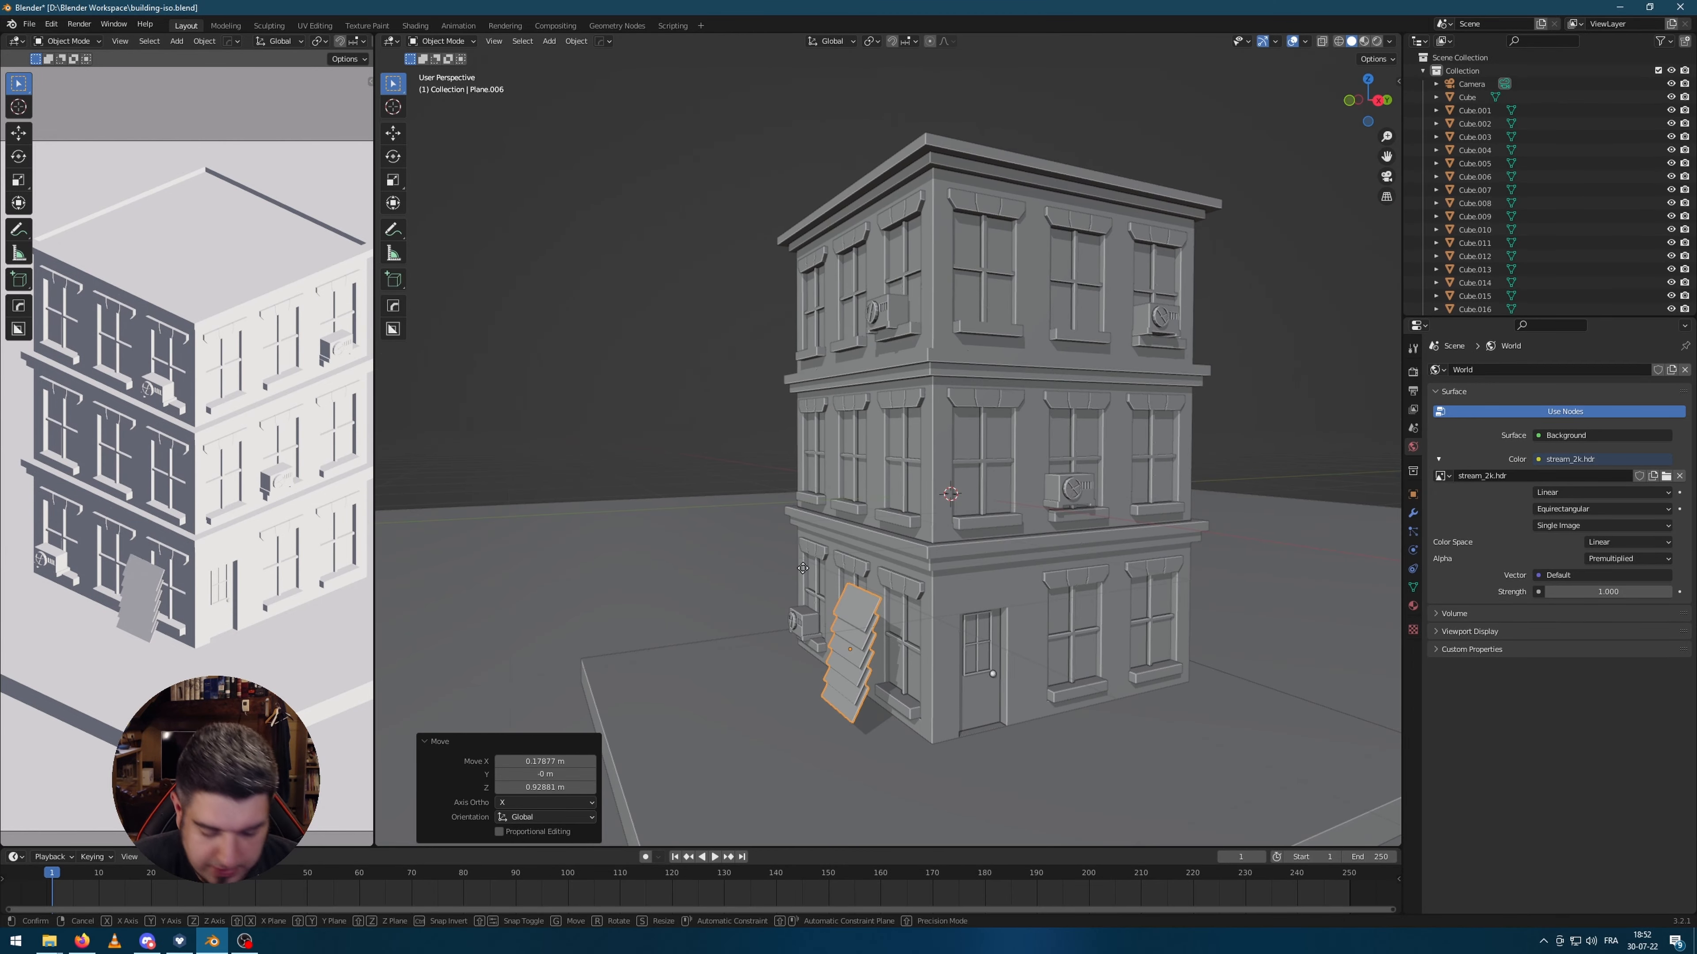
pyautogui.press('x')
pyautogui.press('y')
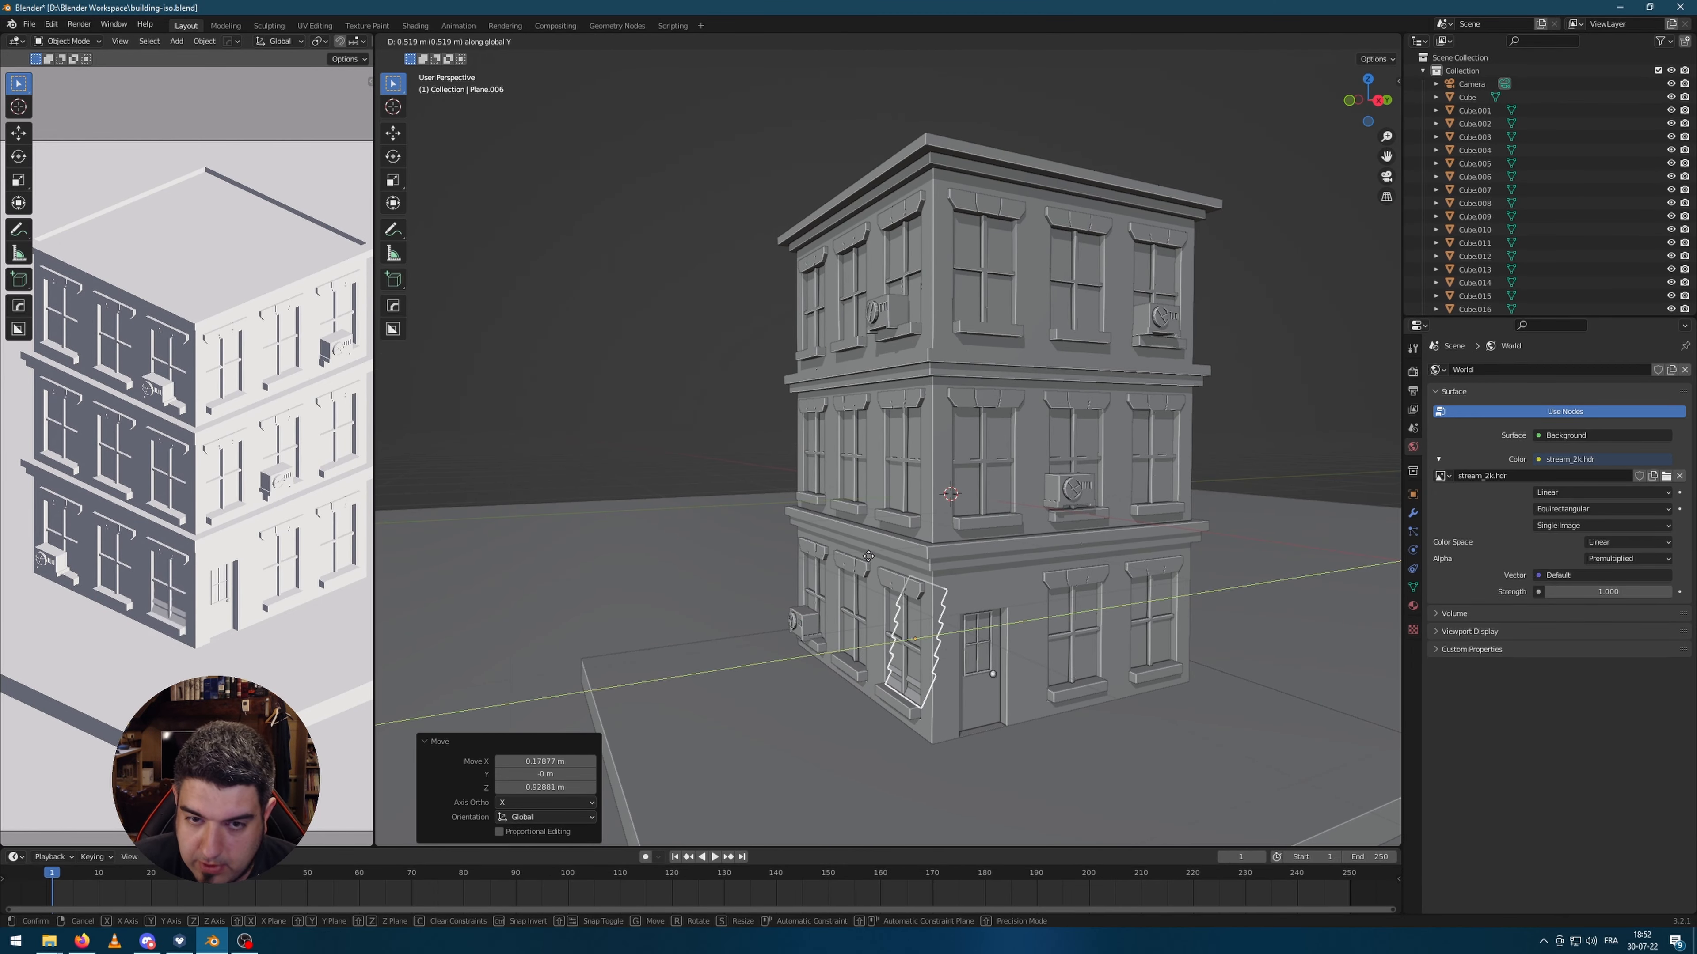
pyautogui.click(861, 561)
# Step: Rotate the slats about 10.2° around X so the stack is parallel to the facade
pyautogui.moveTo(905, 614); pyautogui.dragTo(854, 421, button='middle')
pyautogui.scroll(5, 848, 633)
pyautogui.press('r')
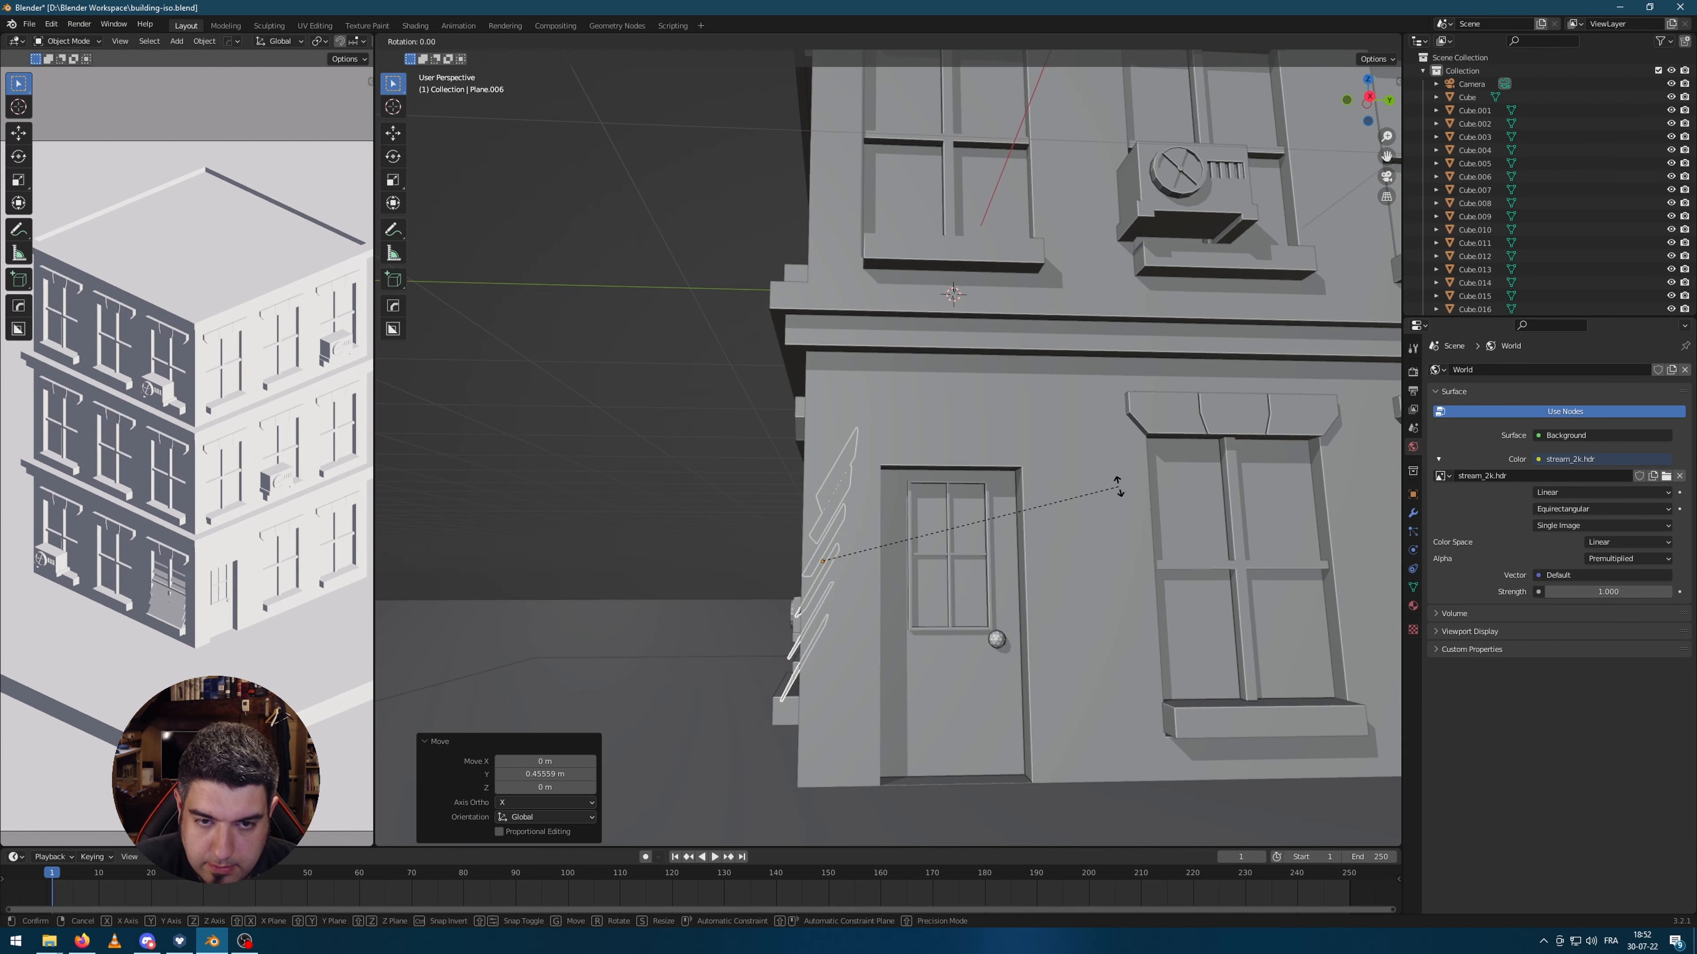
pyautogui.press('x')
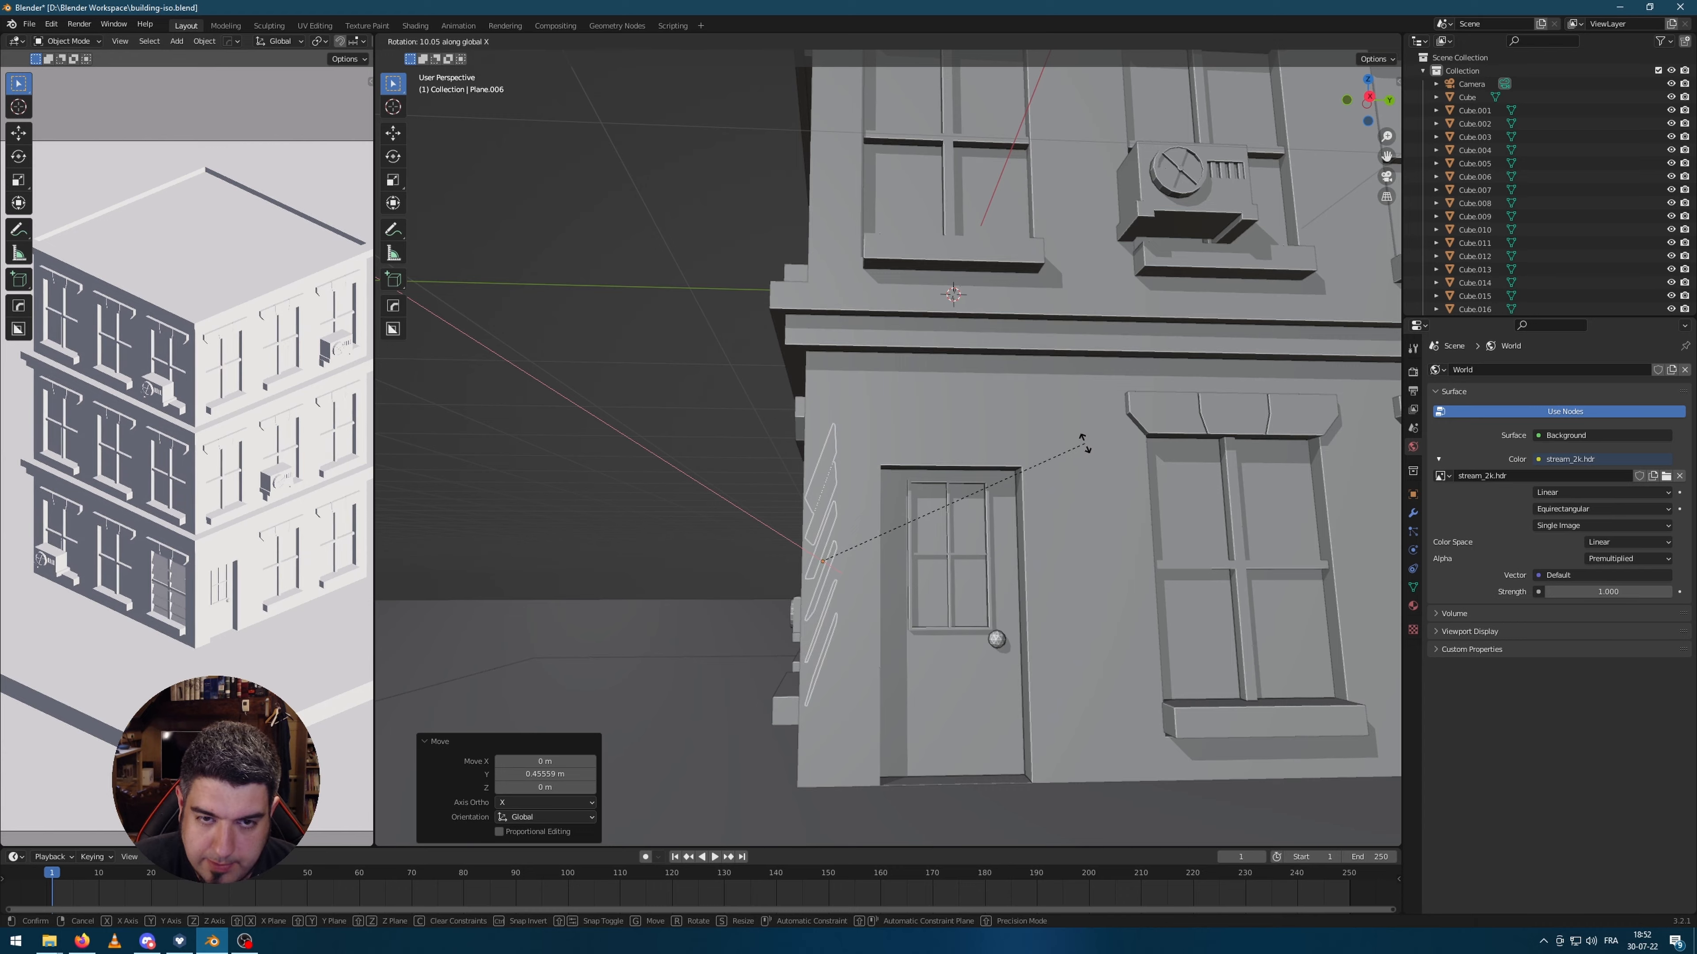
pyautogui.click(1086, 441)
# Step: Nudge the slats about 0.004 m along Y within the ground-floor window opening
pyautogui.moveTo(994, 476); pyautogui.dragTo(1158, 539, button='middle')
pyautogui.press('g')
pyautogui.press('x')
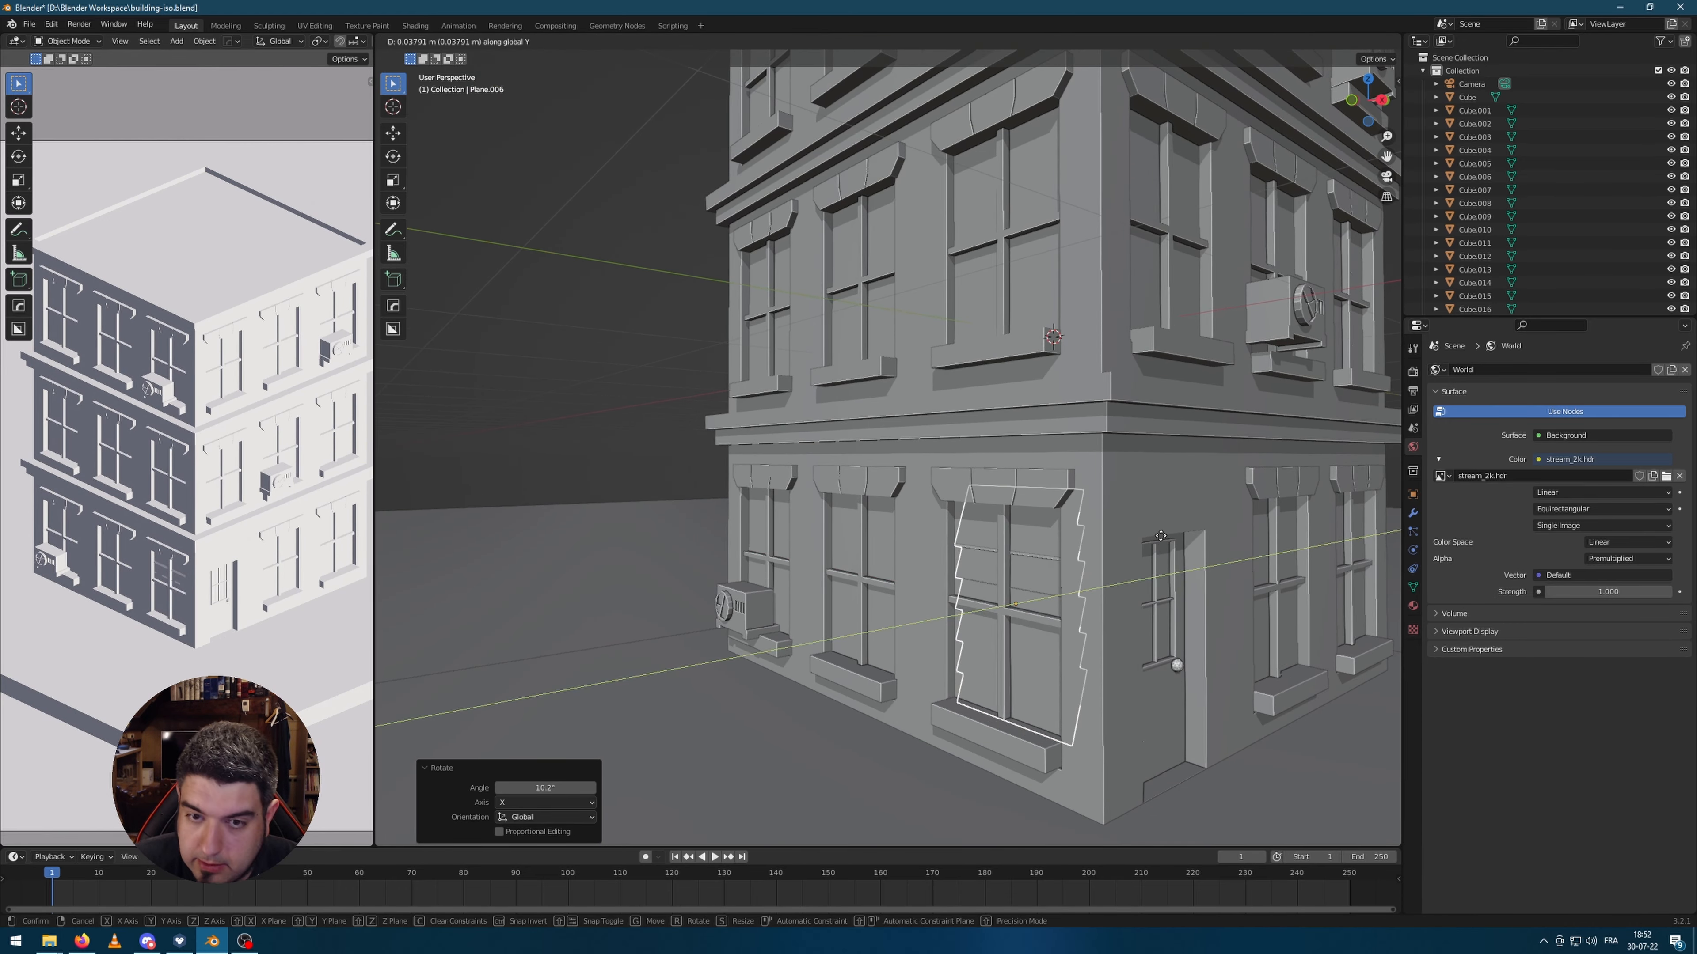
pyautogui.press('y')
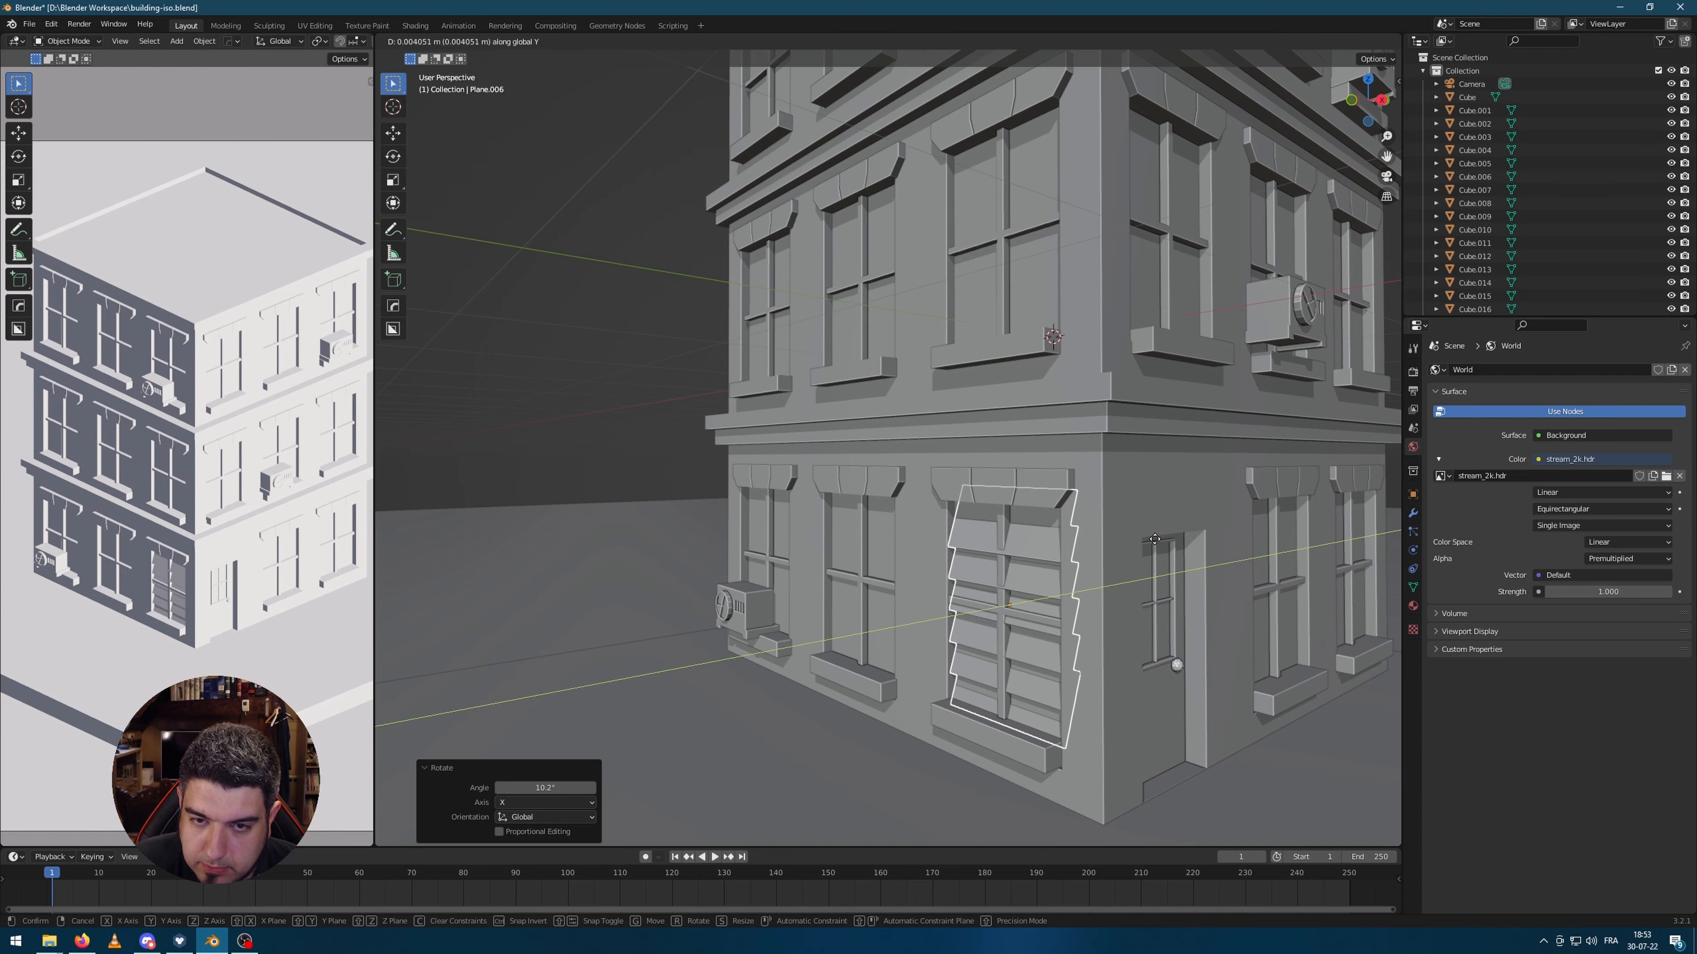
pyautogui.click(1154, 539)
# Step: Duplicate the slats in front view onto the second floor's middle window and the top floor's window nearest the door-side corner
pyautogui.moveTo(1154, 539); pyautogui.dragTo(1121, 633, button='middle')
pyautogui.scroll(-4, 1121, 633)
pyautogui.press('KP_3')
pyautogui.press('KP_1')
pyautogui.scroll(5, 1120, 631)
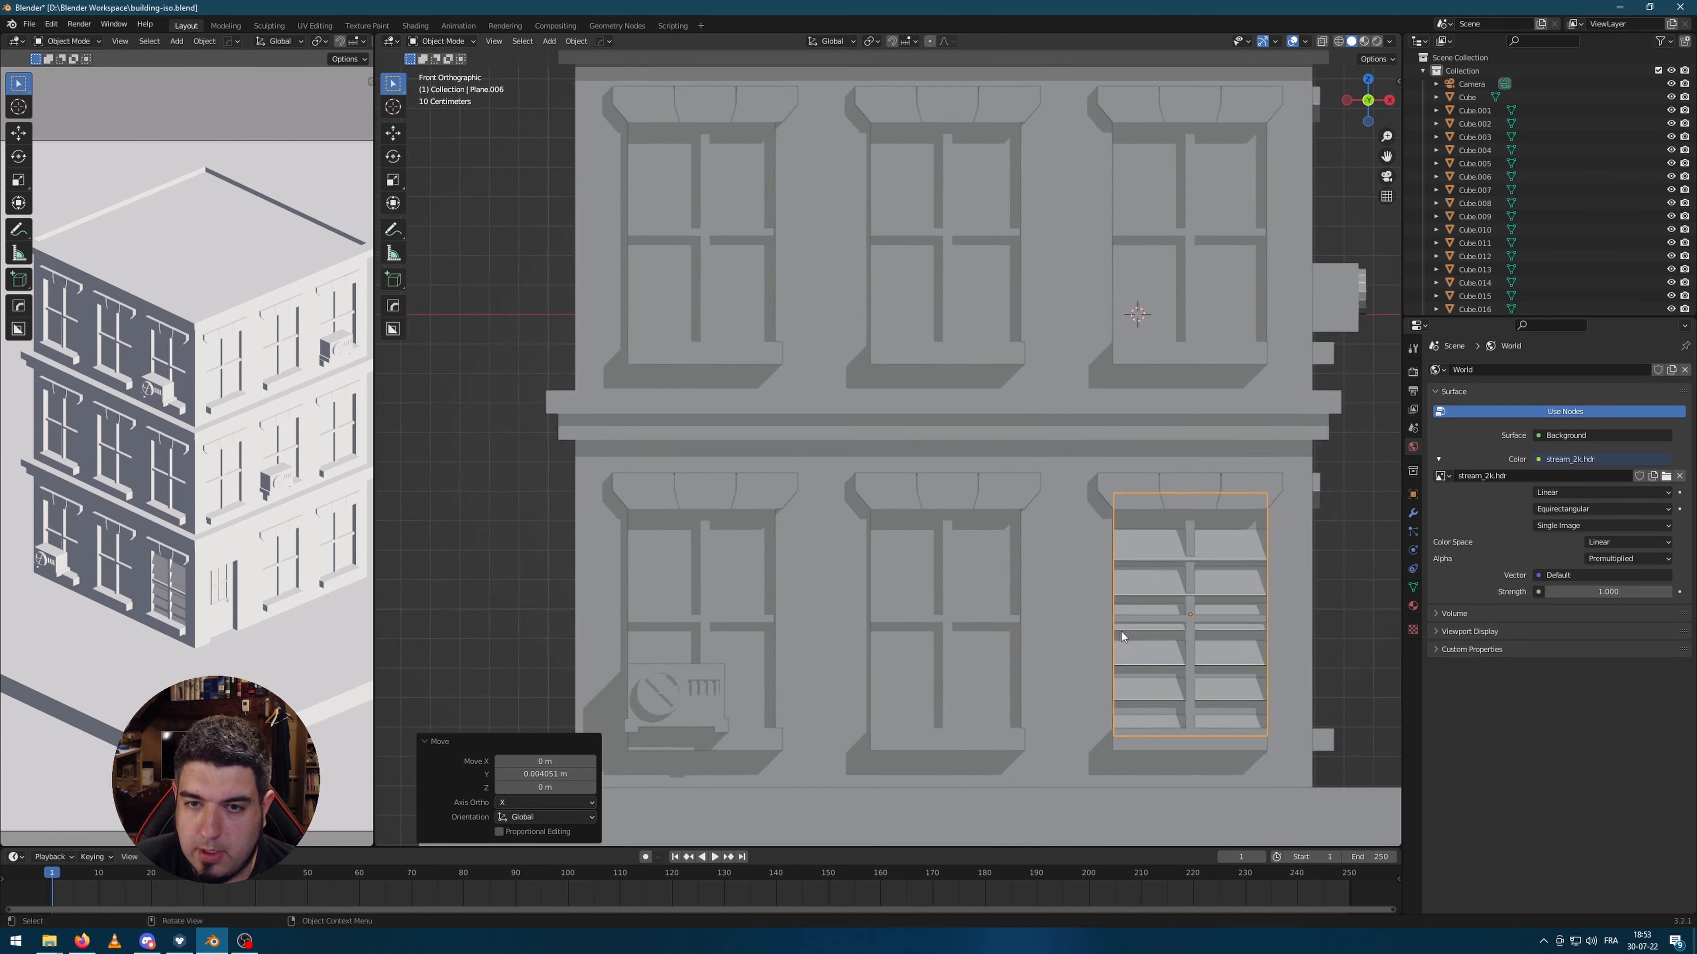
pyautogui.scroll(-5, 1121, 632)
pyautogui.hotkey('shift', 'd')
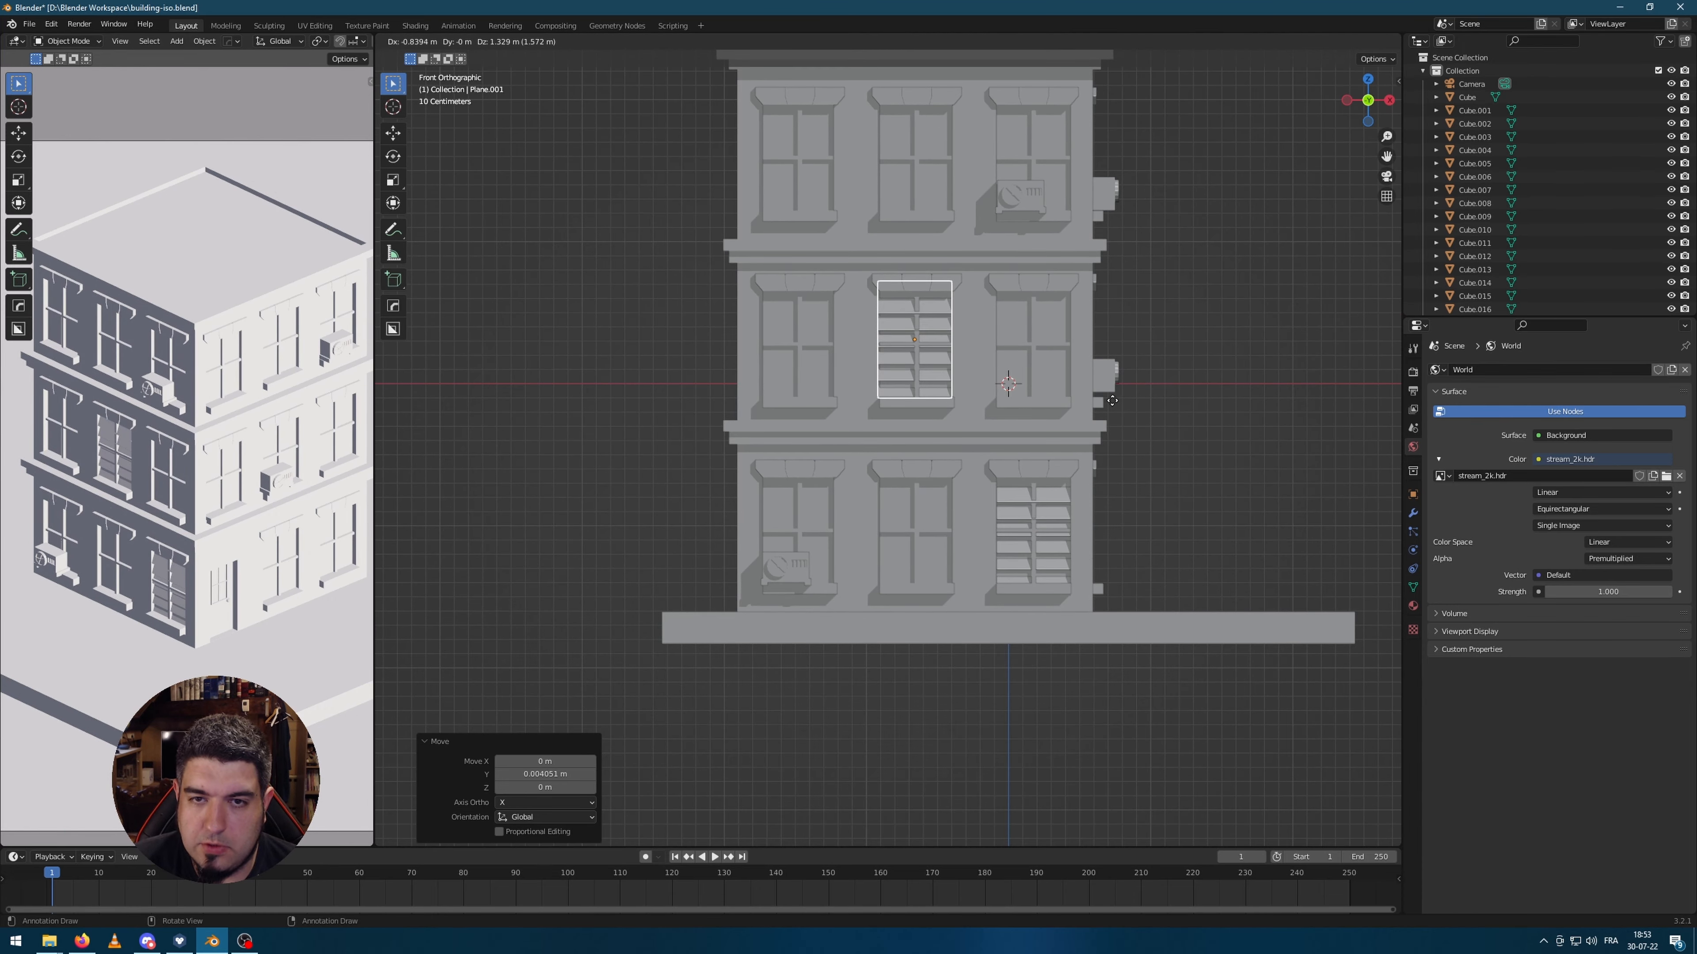
pyautogui.click(1113, 403)
pyautogui.hotkey('shift', 'd')
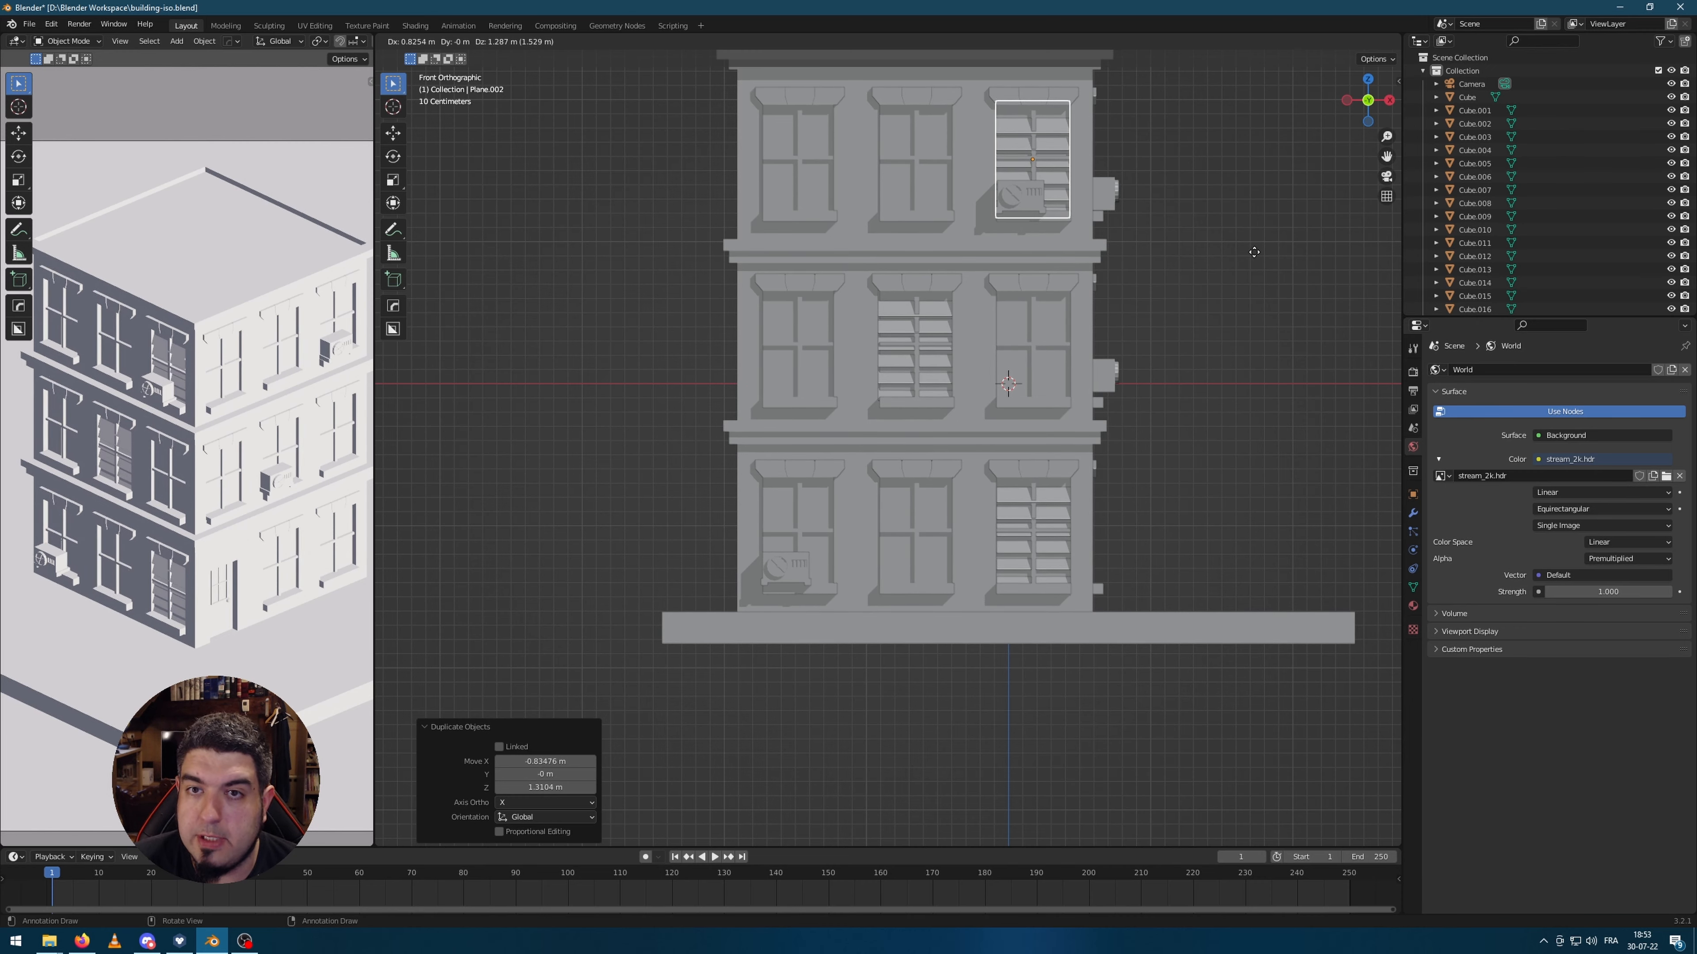
pyautogui.click(1253, 252)
# Step: Duplicate the top-floor slats in place and rotate the copy 90° around Z
pyautogui.moveTo(1274, 388); pyautogui.dragTo(1171, 439, button='middle')
pyautogui.scroll(-4, 1169, 438)
pyautogui.hotkey('shift', 'd')
pyautogui.rightClick(1027, 366)
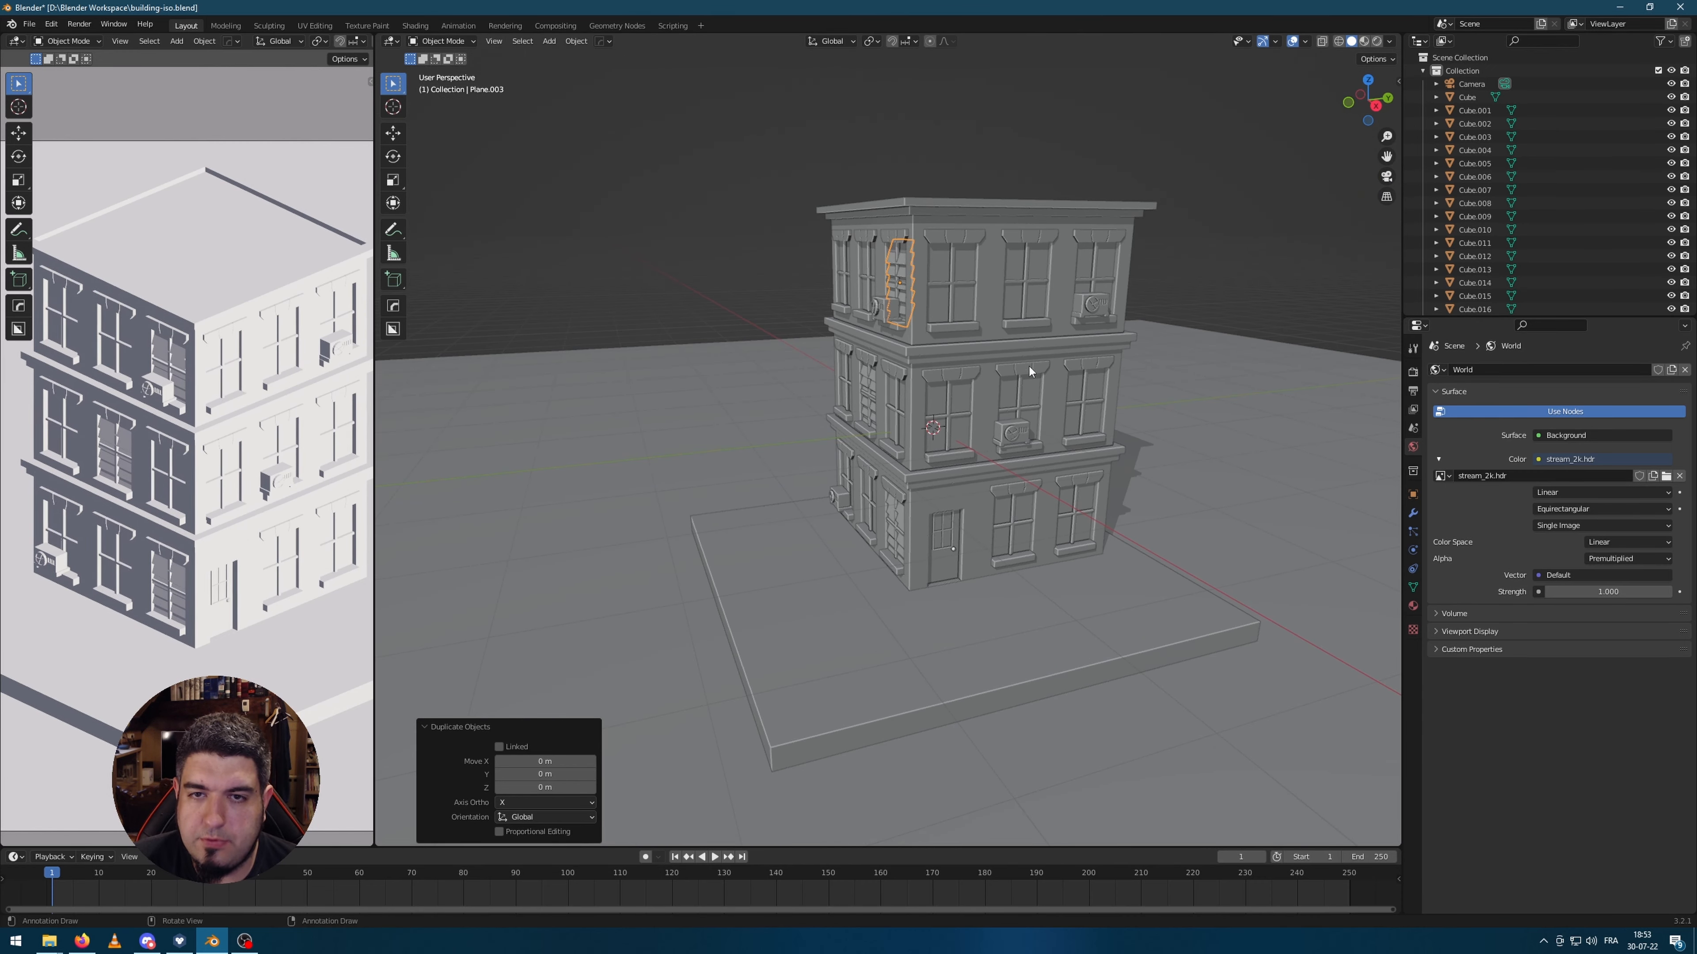
pyautogui.write('rz90')
pyautogui.press('Return')
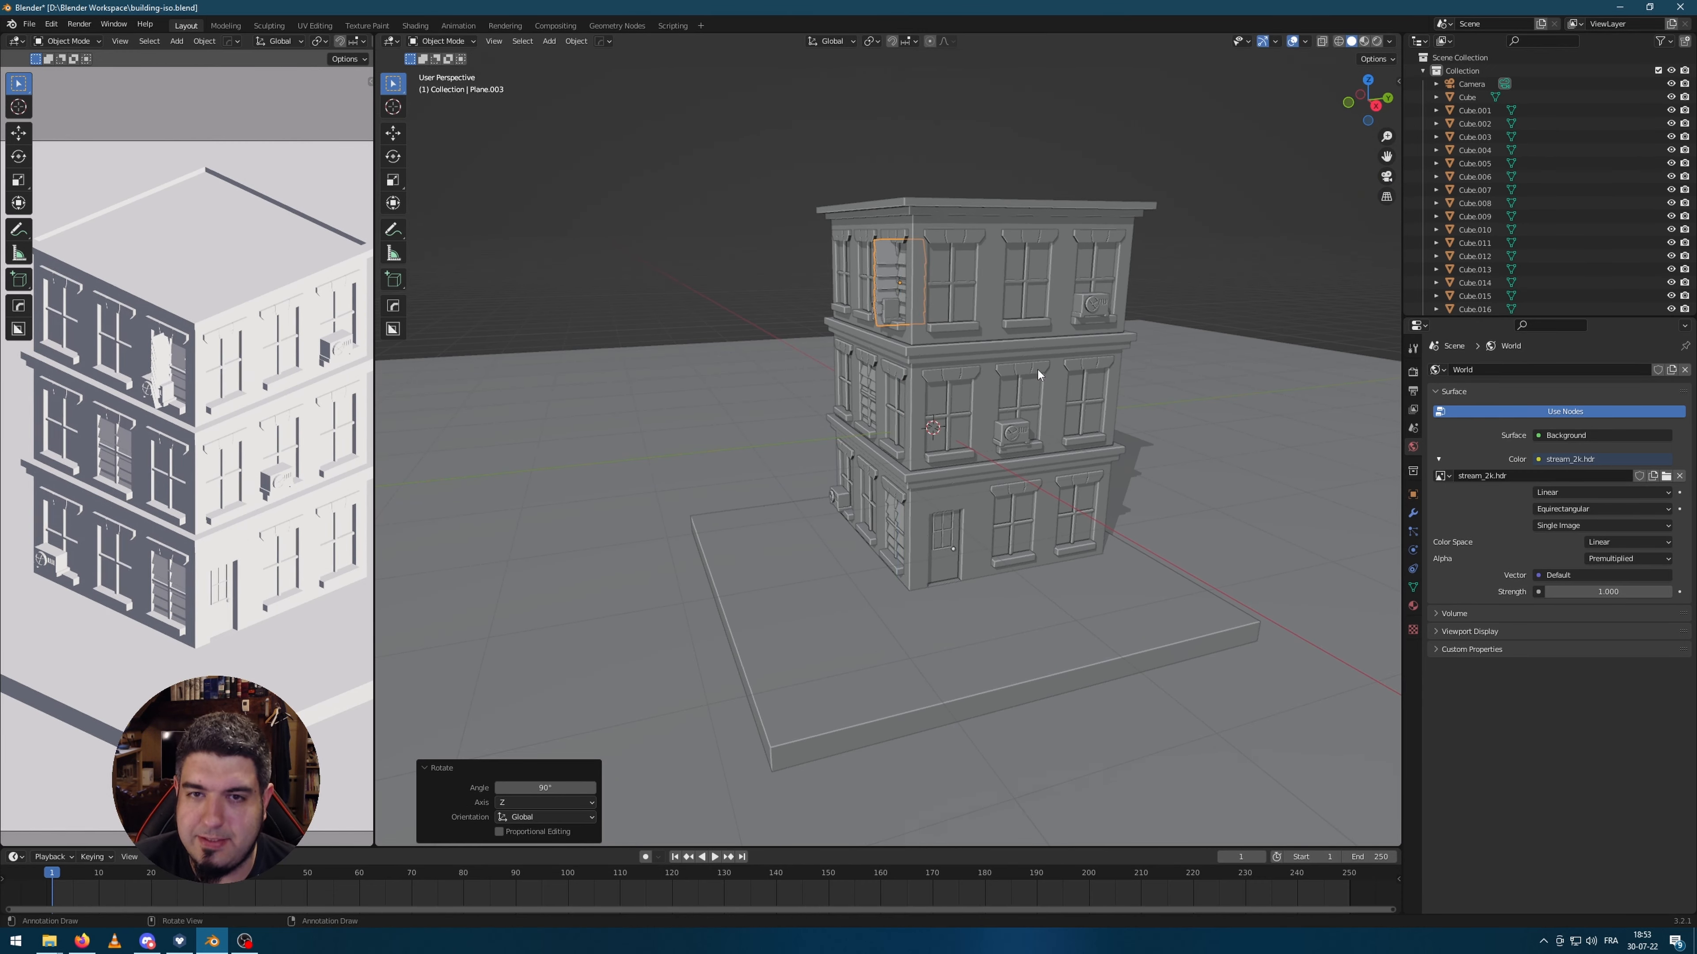
# Step: Move the rotated slats about 0.375 m along Y in right view, over the door-side facade's top window nearest the corner
pyautogui.press('KP_3')
pyautogui.scroll(5, 907, 301)
pyautogui.scroll(-1, 1059, 329)
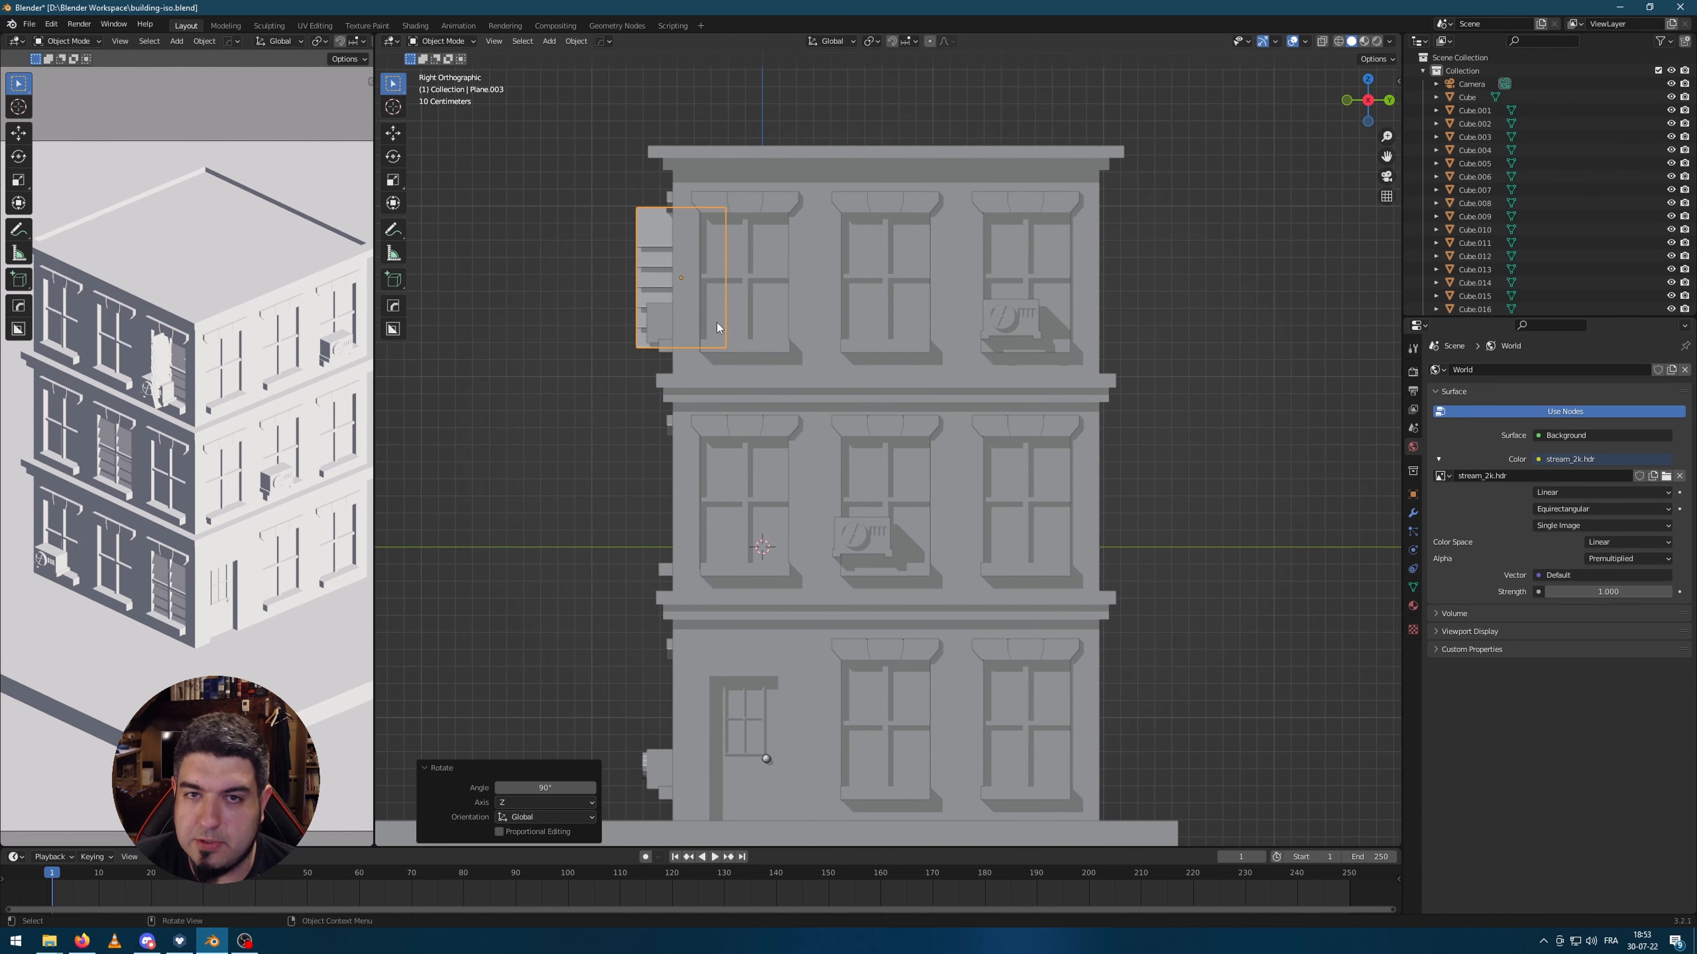
pyautogui.press('g')
pyautogui.hotkey('shift', 'z')
pyautogui.click(743, 277)
pyautogui.rightClick(743, 278)
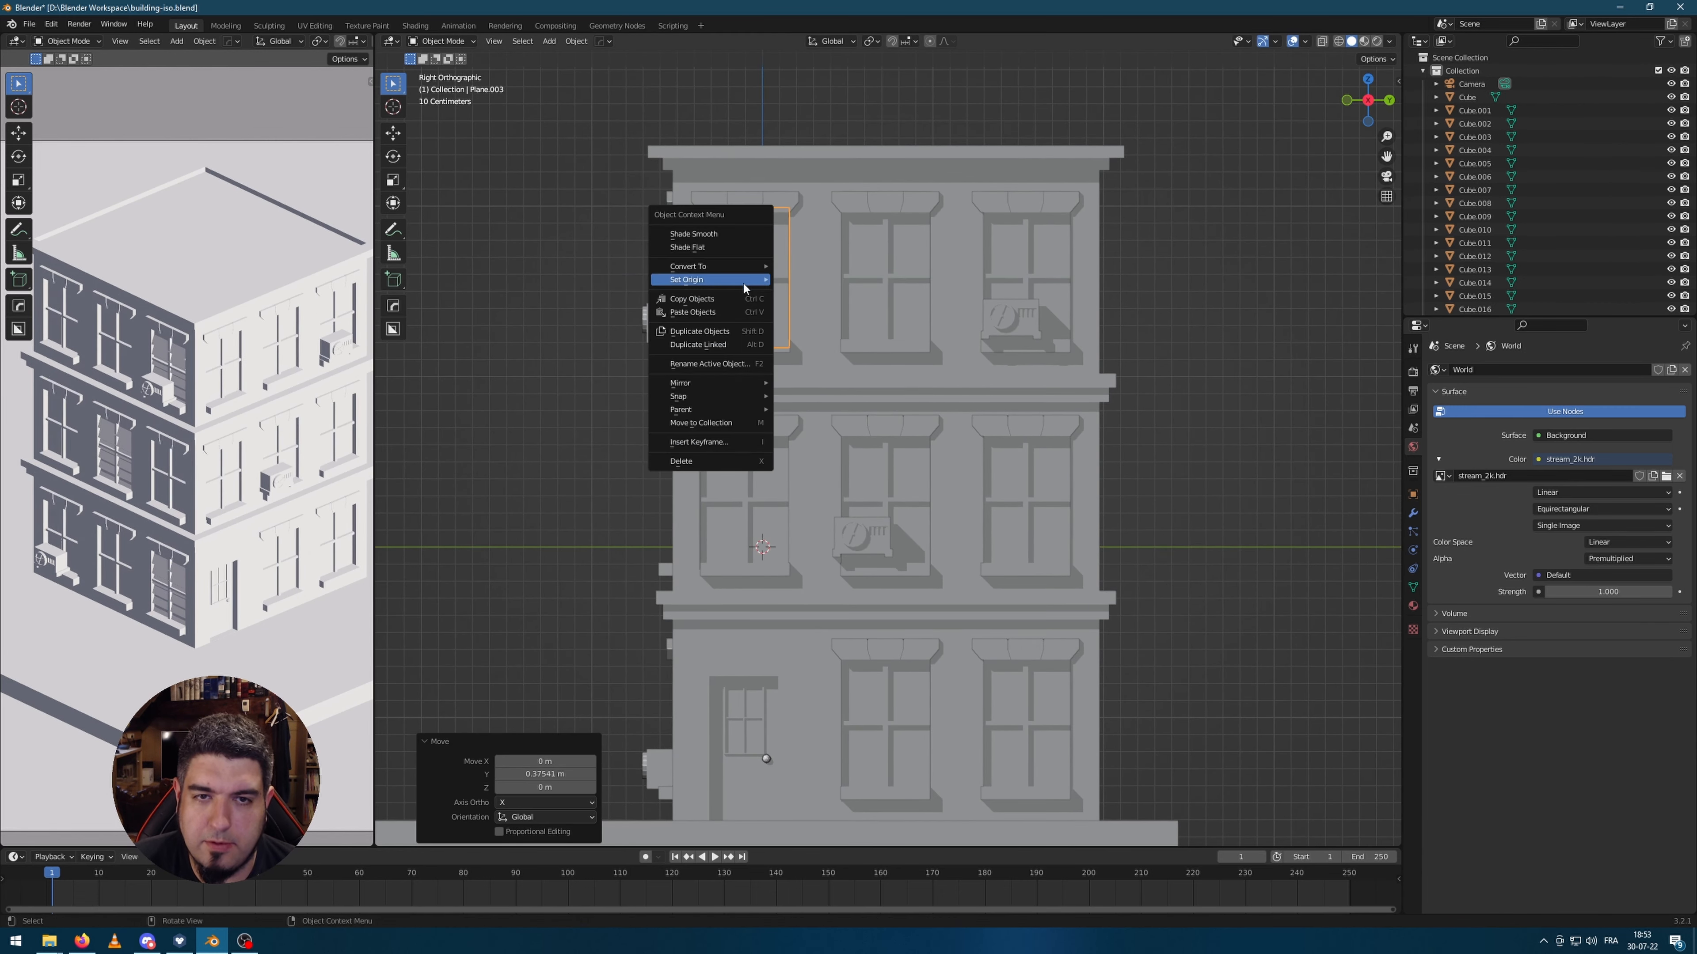
pyautogui.click(743, 278)
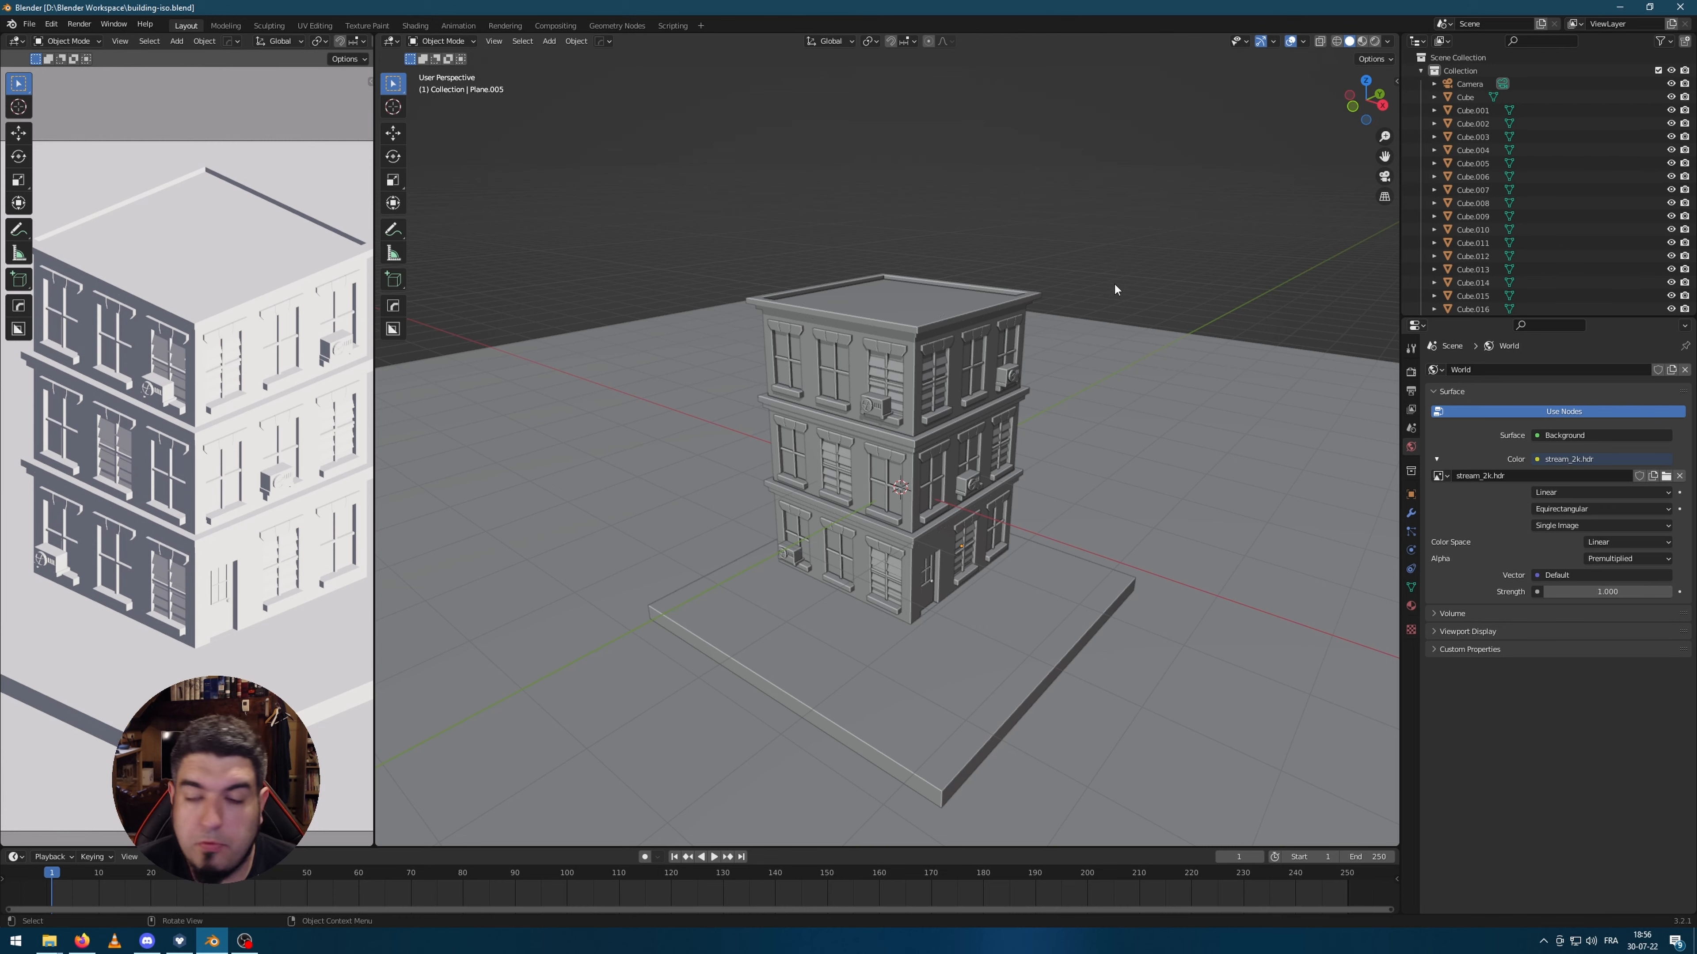
pyautogui.moveTo(1114, 283); pyautogui.dragTo(1085, 300, button='middle')
pyautogui.scroll(5, 1069, 410)
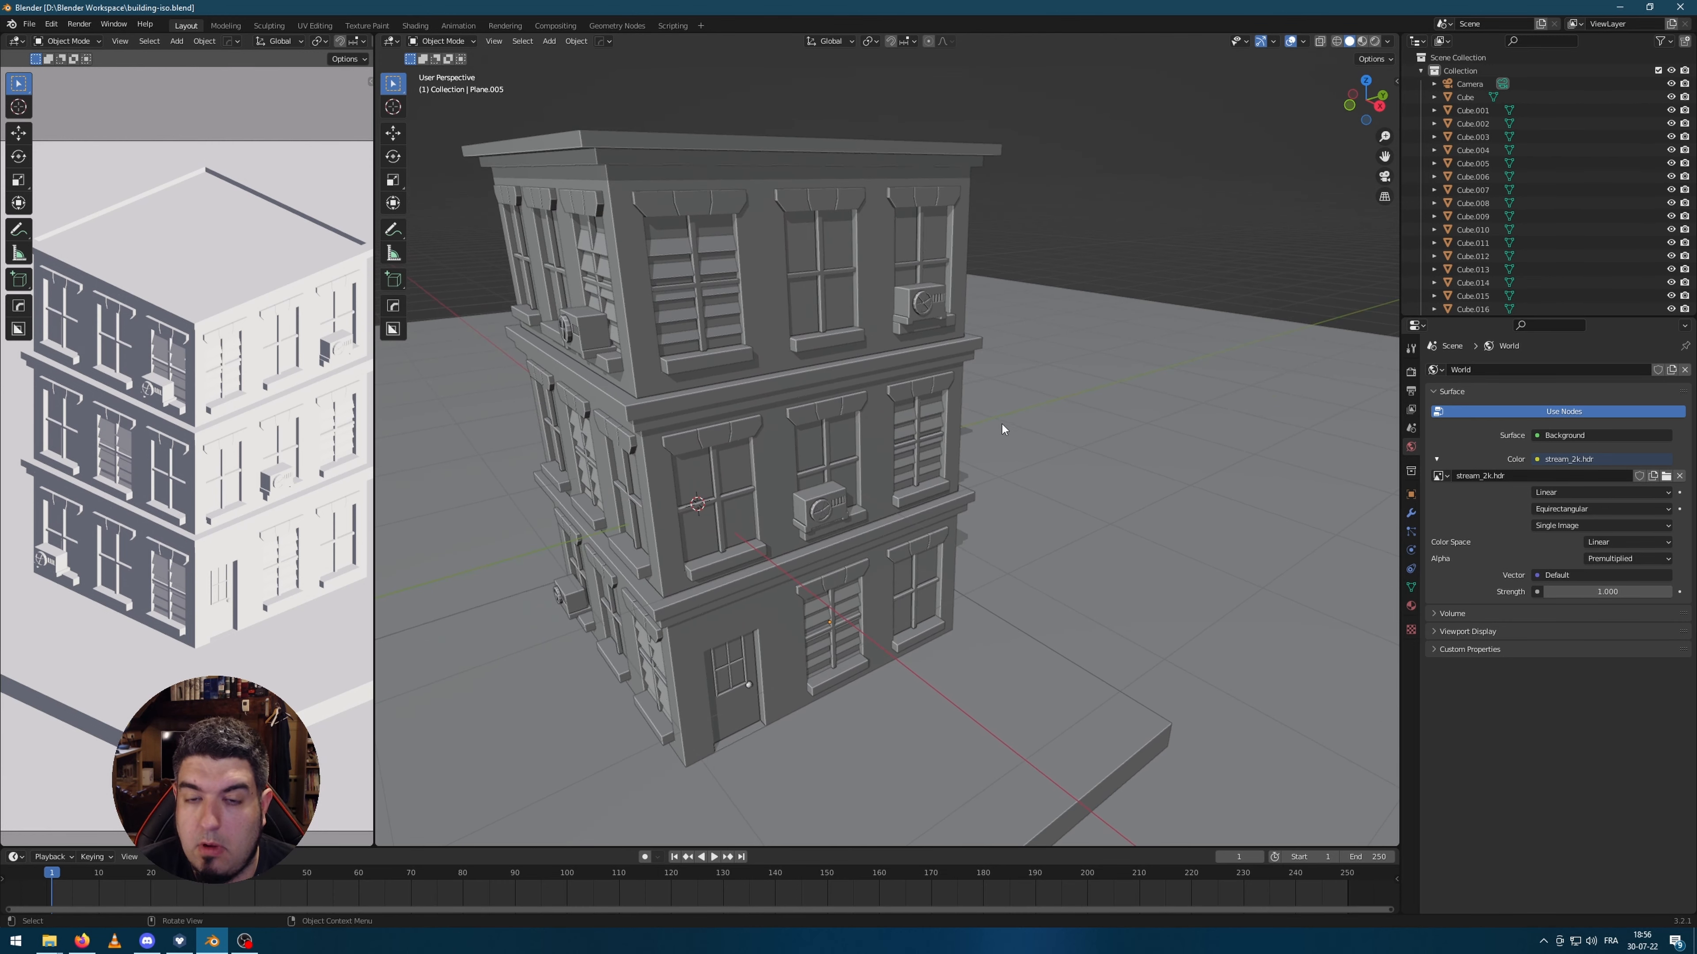
pyautogui.scroll(3, 975, 350)
pyautogui.moveTo(807, 311); pyautogui.dragTo(815, 331, button='middle')
pyautogui.click(814, 331)
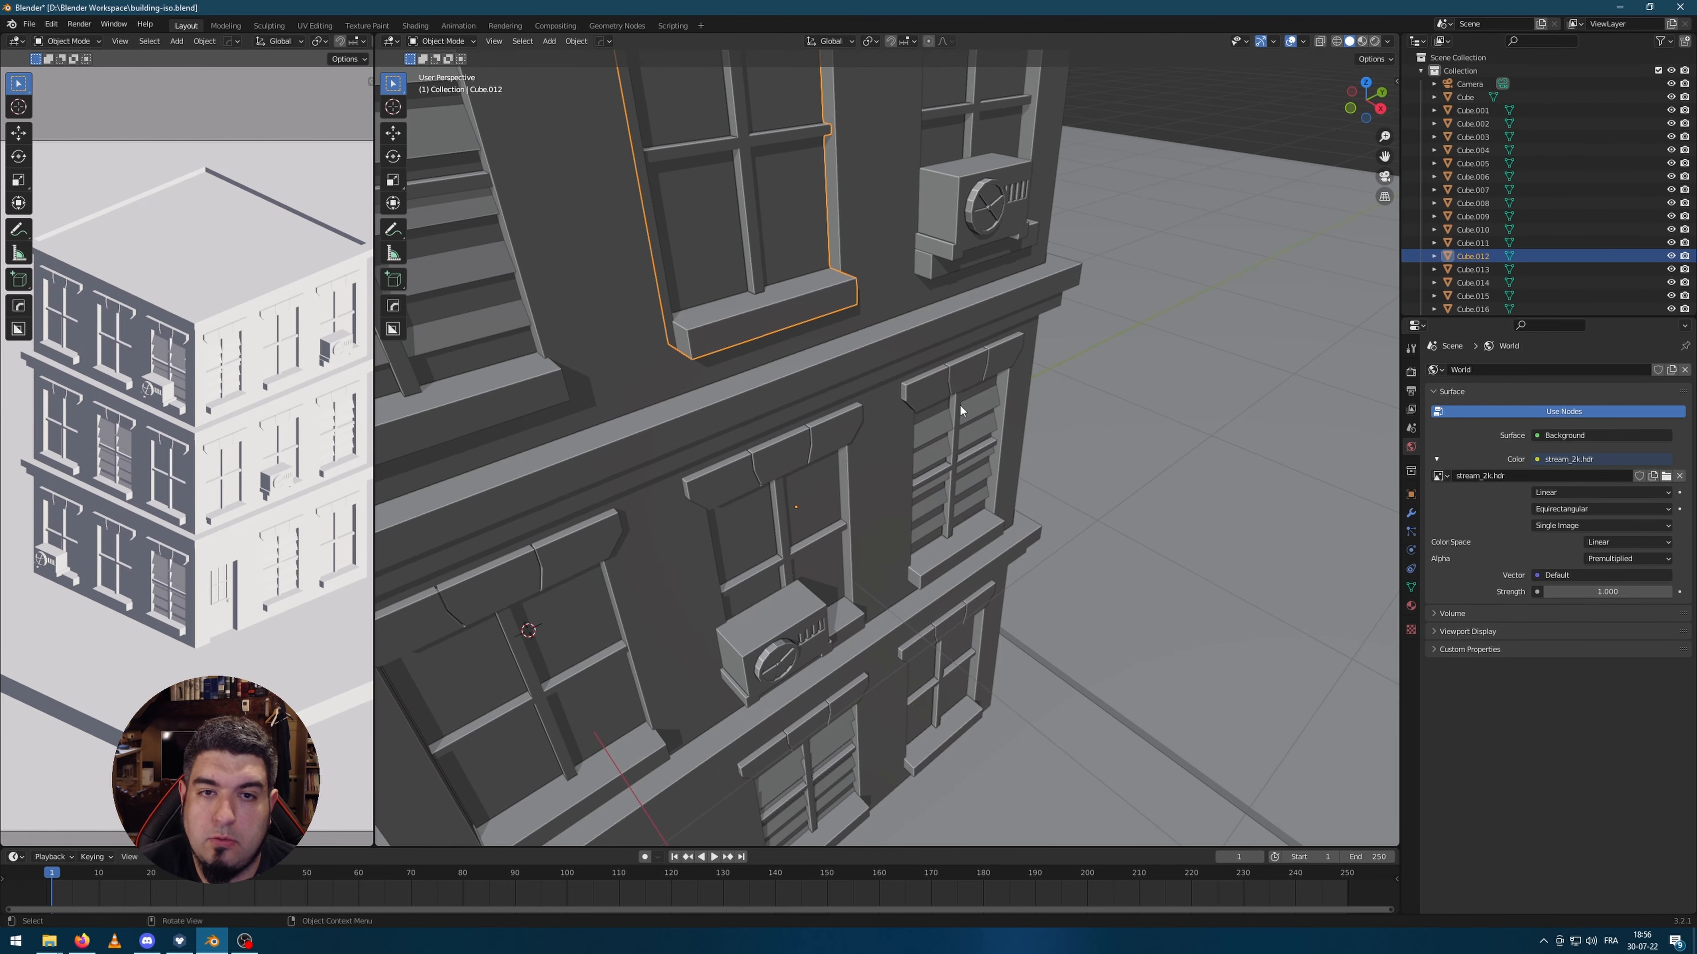
pyautogui.scroll(-2, 960, 403)
pyautogui.click(1210, 151)
# Step: Add a cube and move it clear of the building, beside the door-side facade
pyautogui.hotkey('shift', 'a')
pyautogui.moveTo(1049, 385)
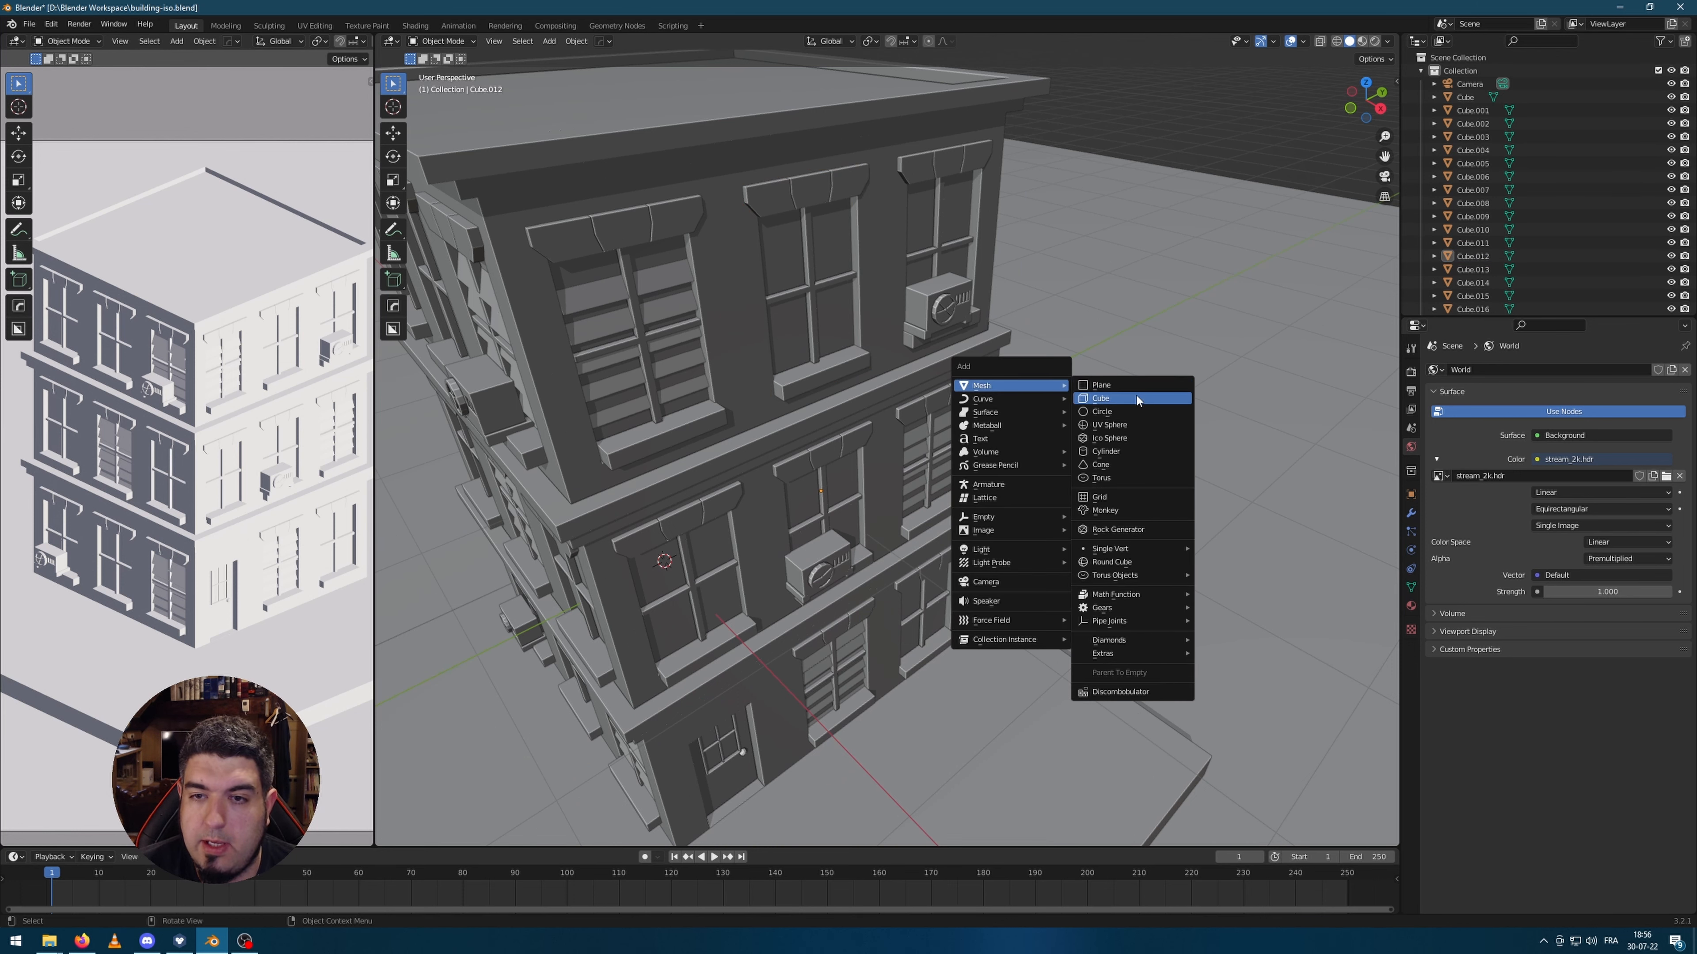
pyautogui.click(1136, 395)
pyautogui.scroll(-3, 894, 445)
pyautogui.press('g')
pyautogui.click(1164, 574)
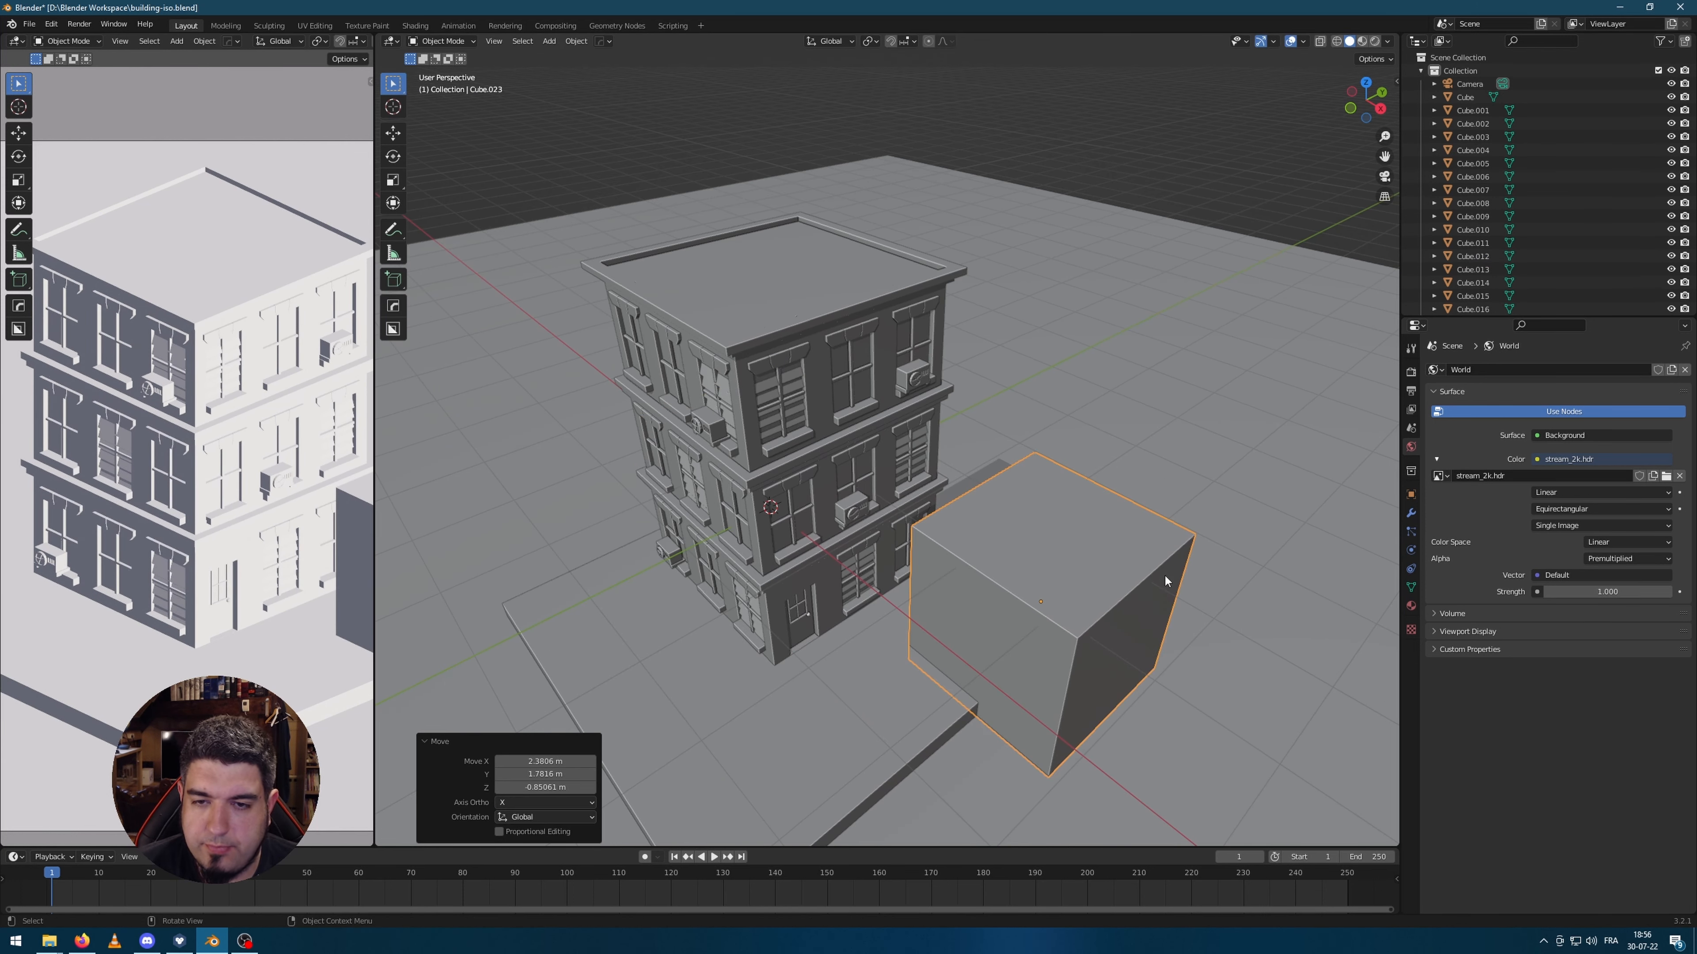
# Step: Isolate the new cube and scale it to about 0.408 along X and 0.373 along Z
pyautogui.press('KP_Divide')
pyautogui.scroll(-5, 1141, 592)
pyautogui.press('s')
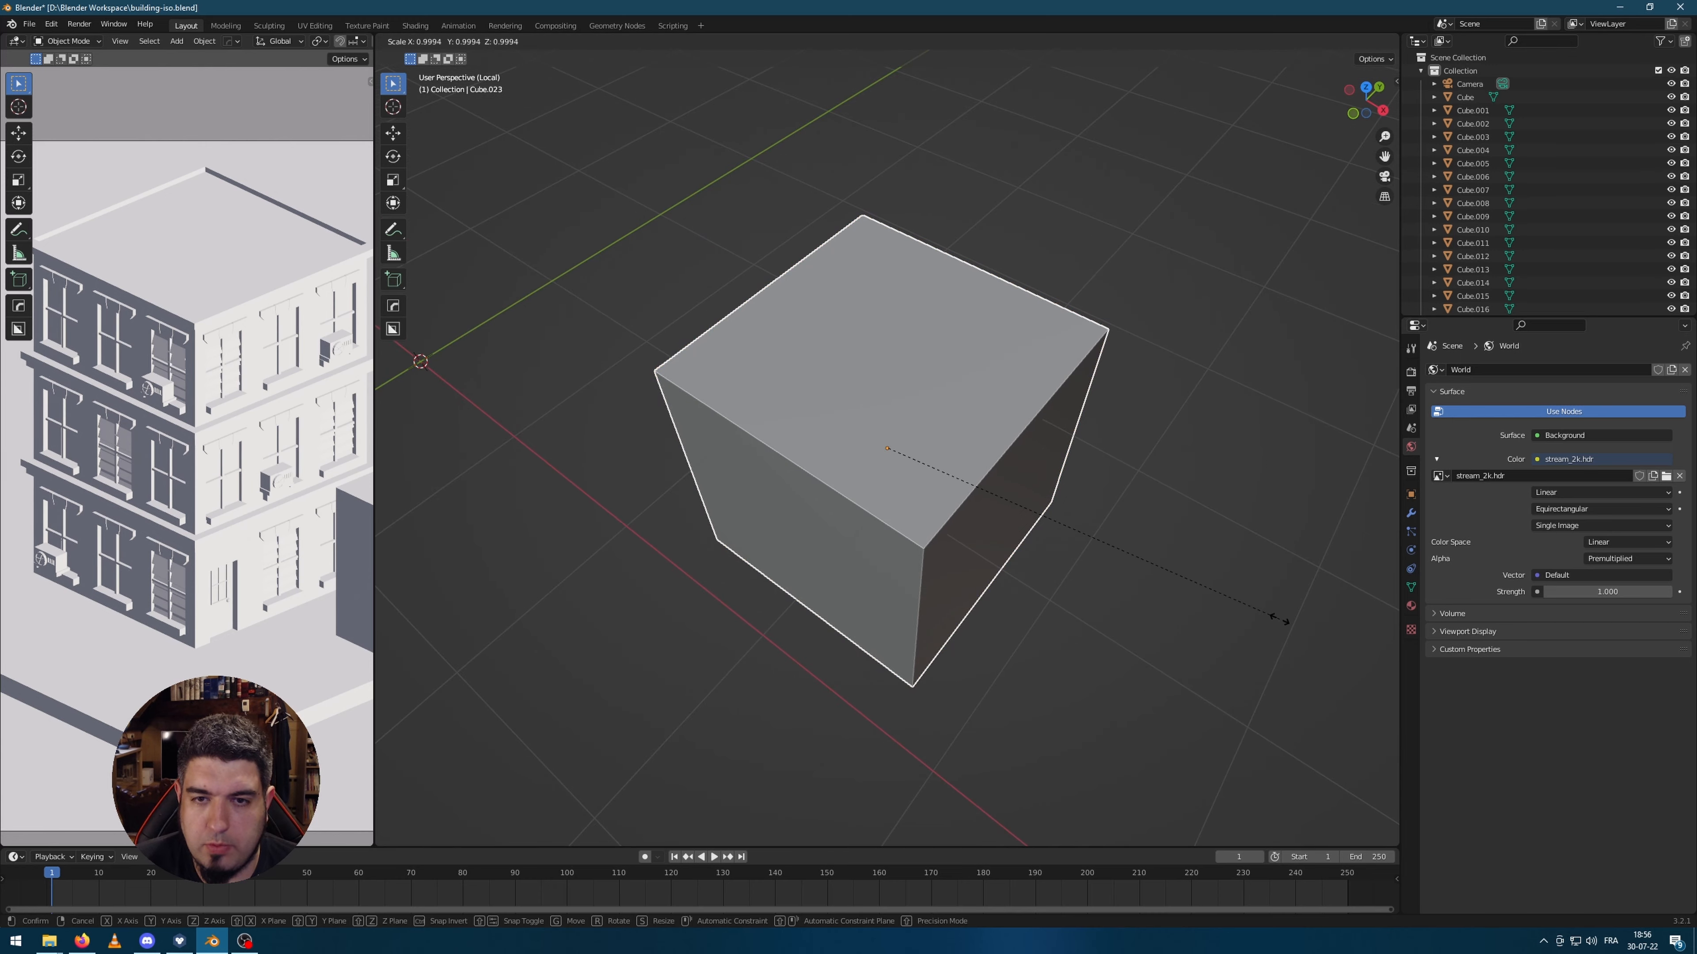
pyautogui.press('x')
pyautogui.click(1044, 518)
pyautogui.moveTo(1044, 518); pyautogui.dragTo(1150, 574, button='middle')
pyautogui.press('s')
pyautogui.press('z')
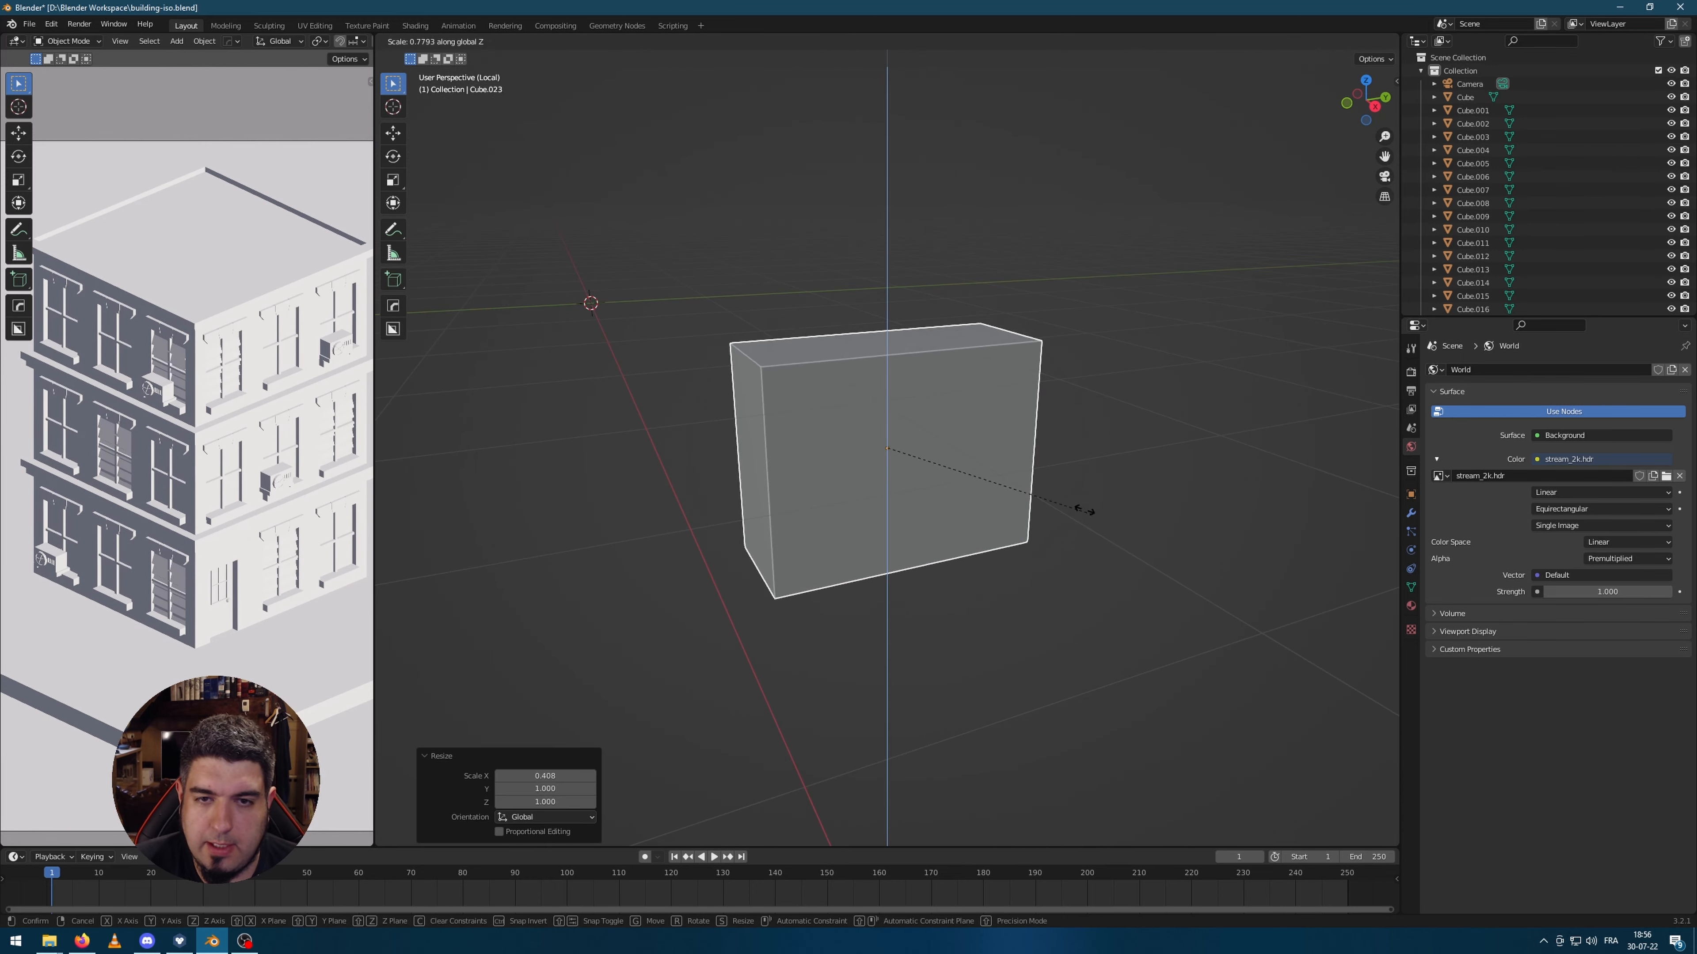
pyautogui.click(836, 446)
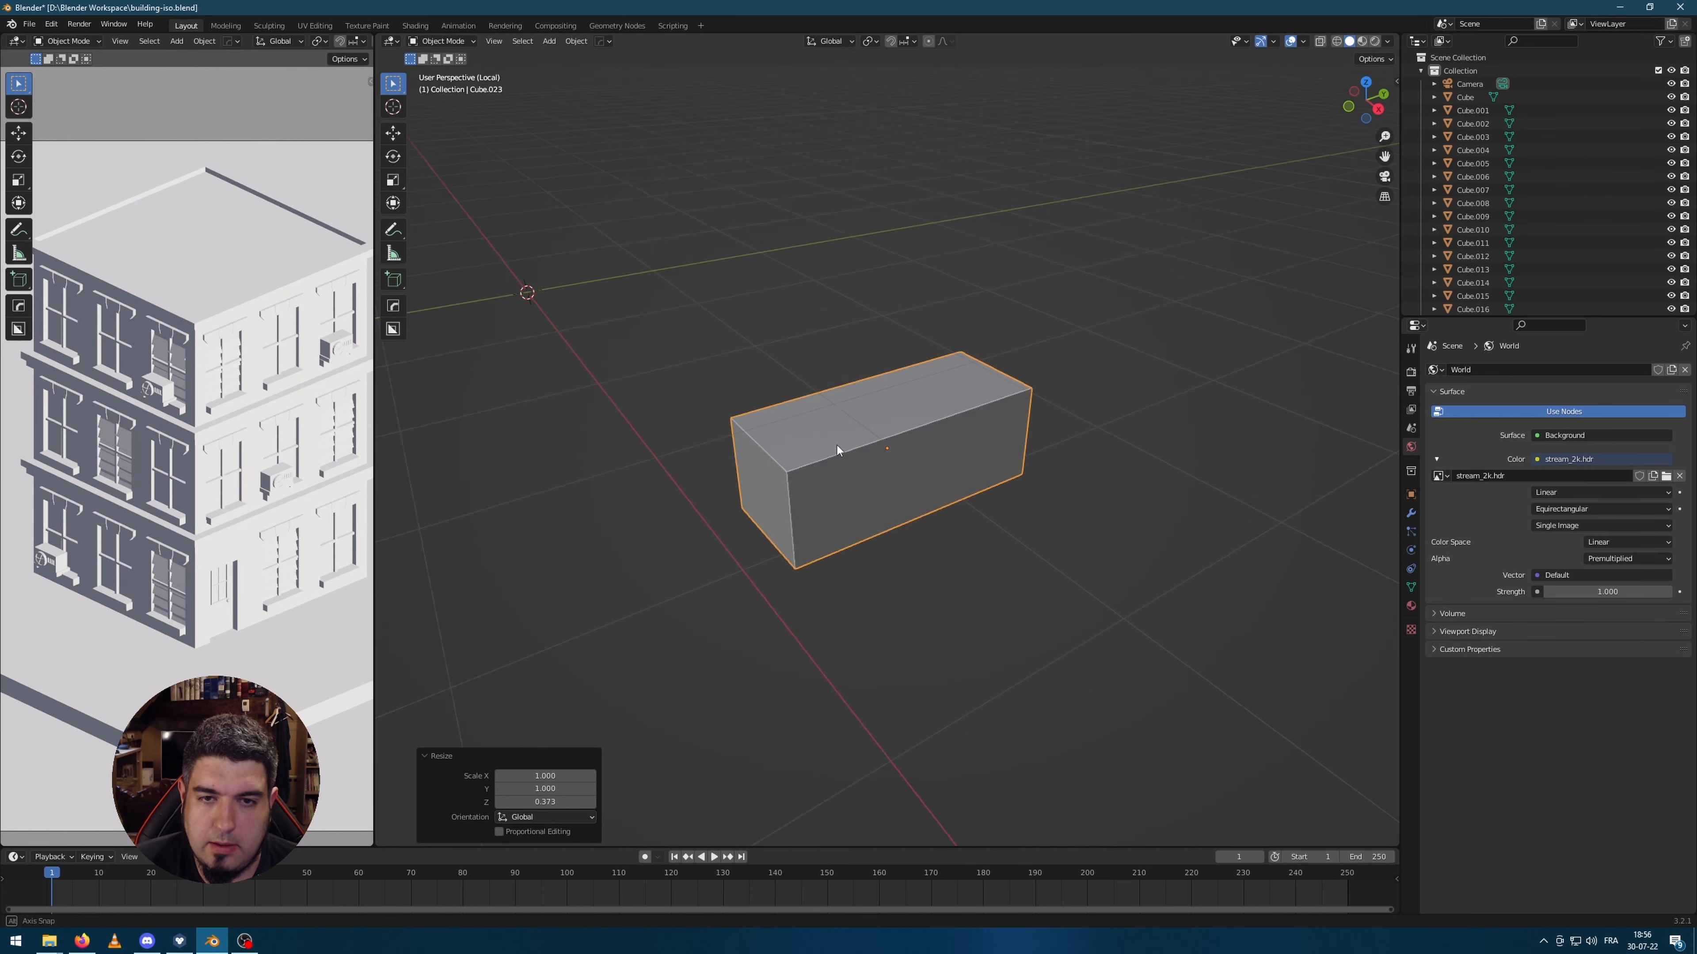
# Step: Select the block's top face in Edit Mode and apply the object's scale
pyautogui.moveTo(836, 445); pyautogui.dragTo(867, 476, button='middle')
pyautogui.press('Tab')
pyautogui.click(862, 425)
pyautogui.moveTo(1024, 447); pyautogui.dragTo(1136, 420, button='middle')
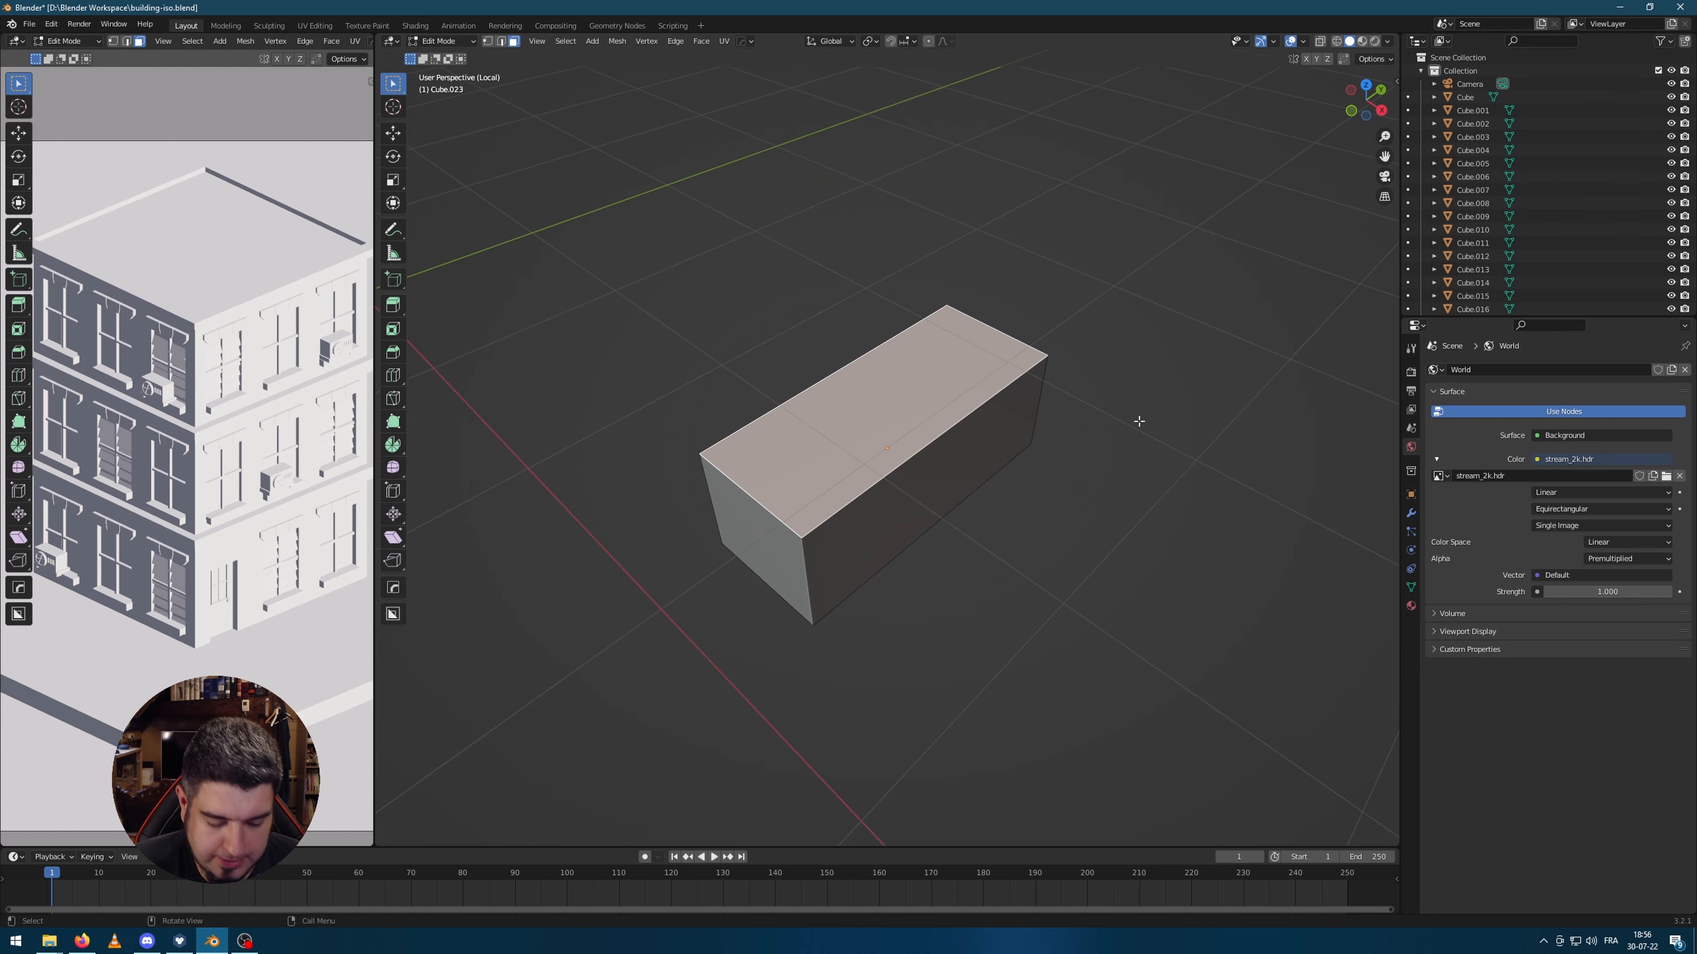
pyautogui.press('i')
pyautogui.press('Escape')
pyautogui.press('Tab')
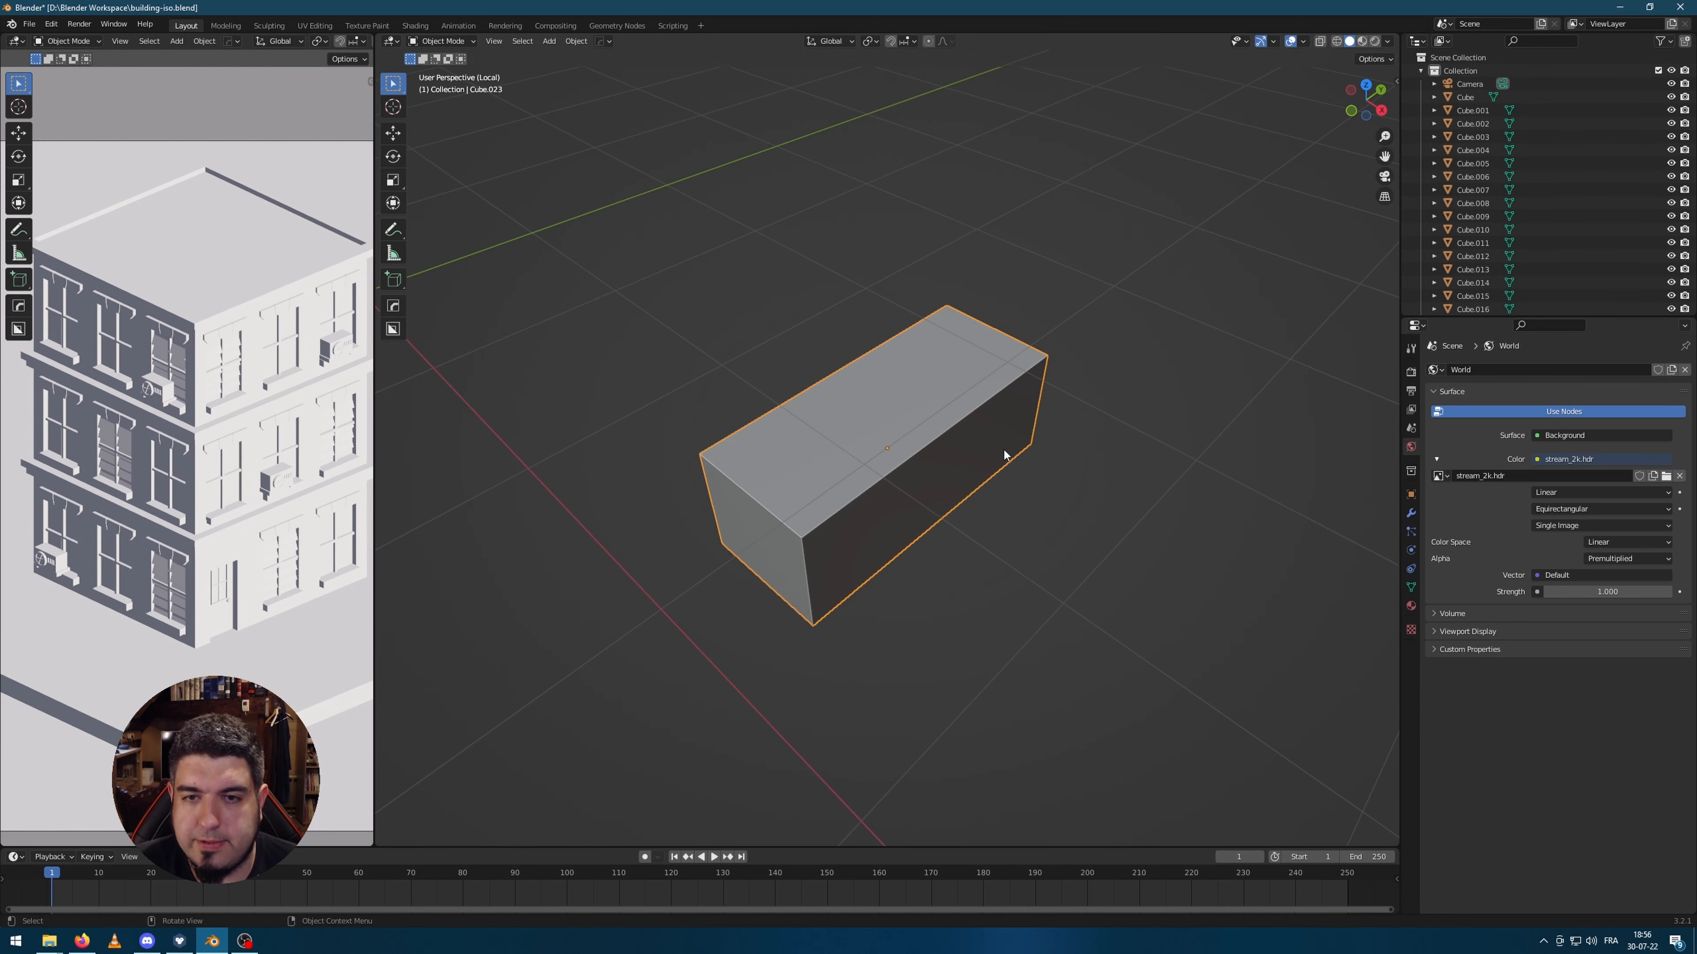
pyautogui.hotkey('ctrl', 'a')
pyautogui.click(985, 450)
# Step: Inset the block's top face about 0.119 m and extrude it about -0.572 m to hollow out an open-topped box
pyautogui.press('Tab')
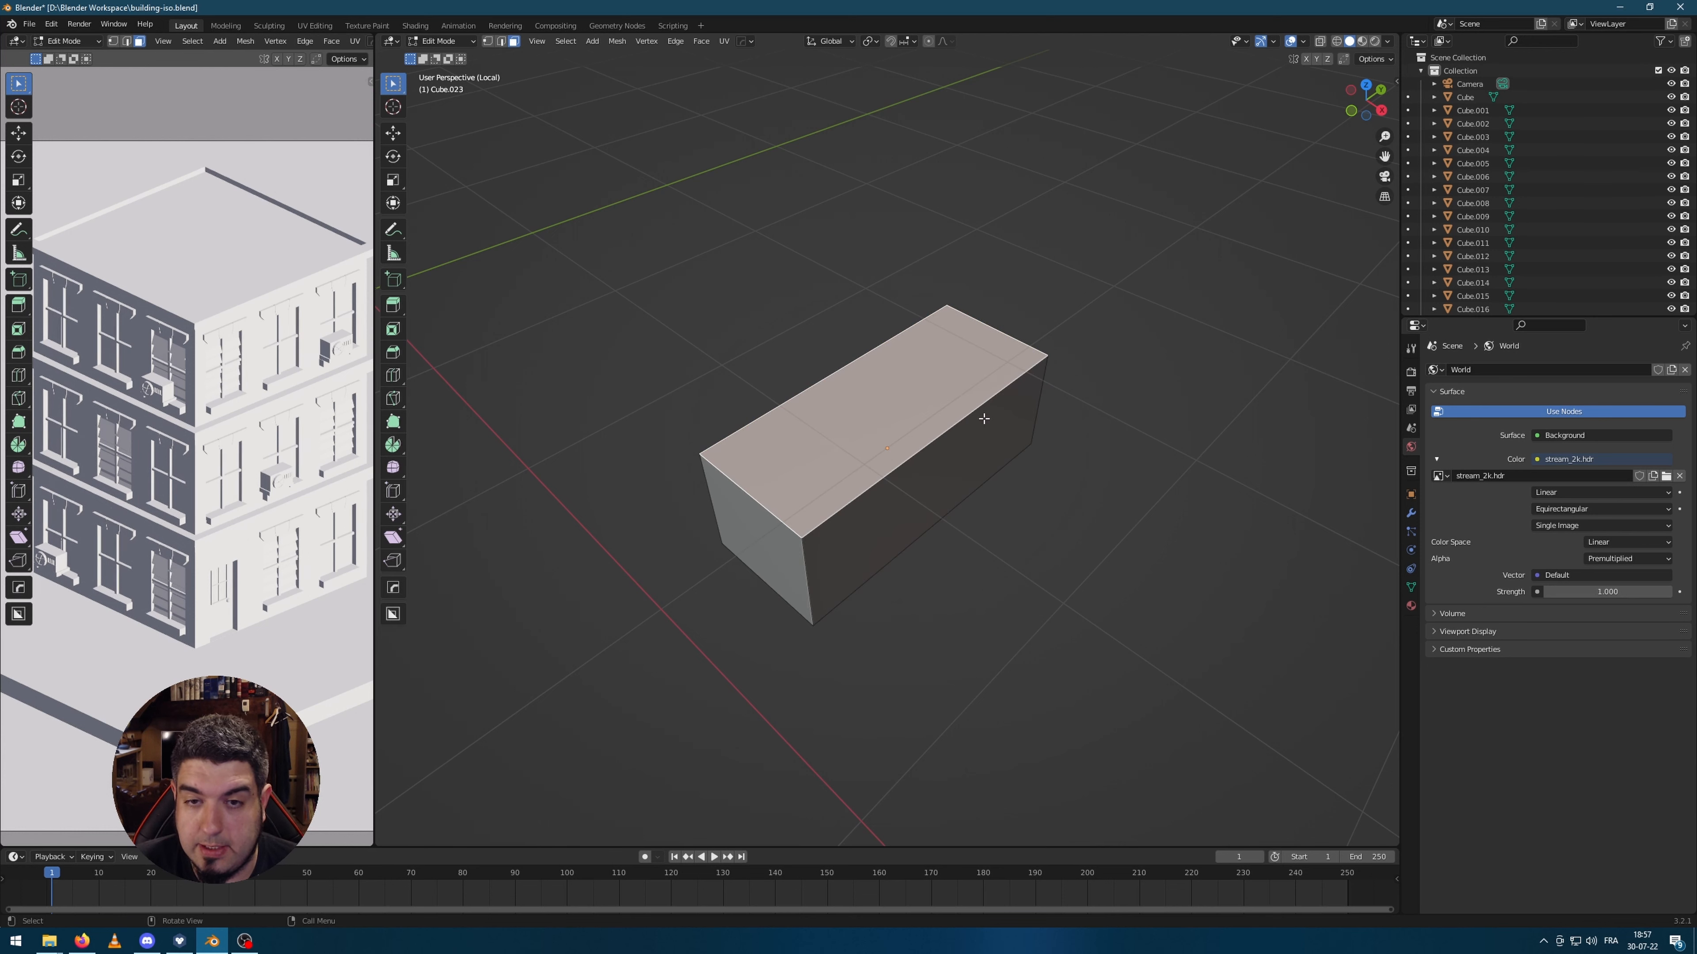
pyautogui.moveTo(1113, 361); pyautogui.dragTo(1117, 352, button='middle')
pyautogui.press('i')
pyautogui.click(1037, 366)
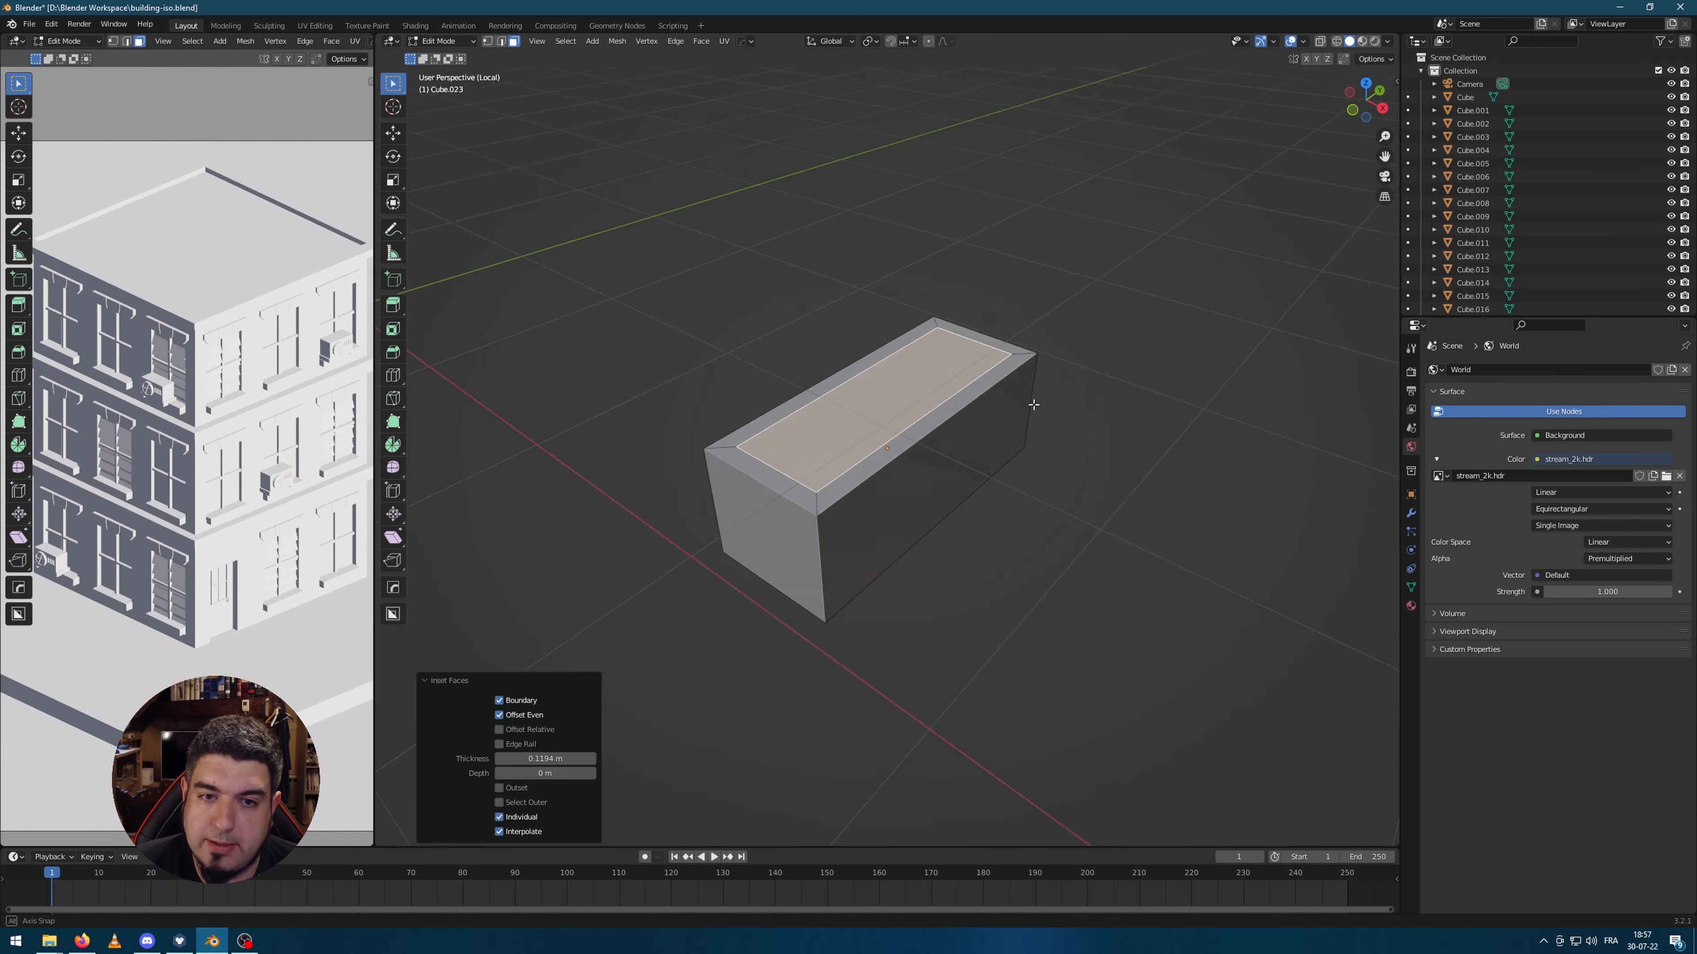
pyautogui.press('e')
pyautogui.click(1053, 394)
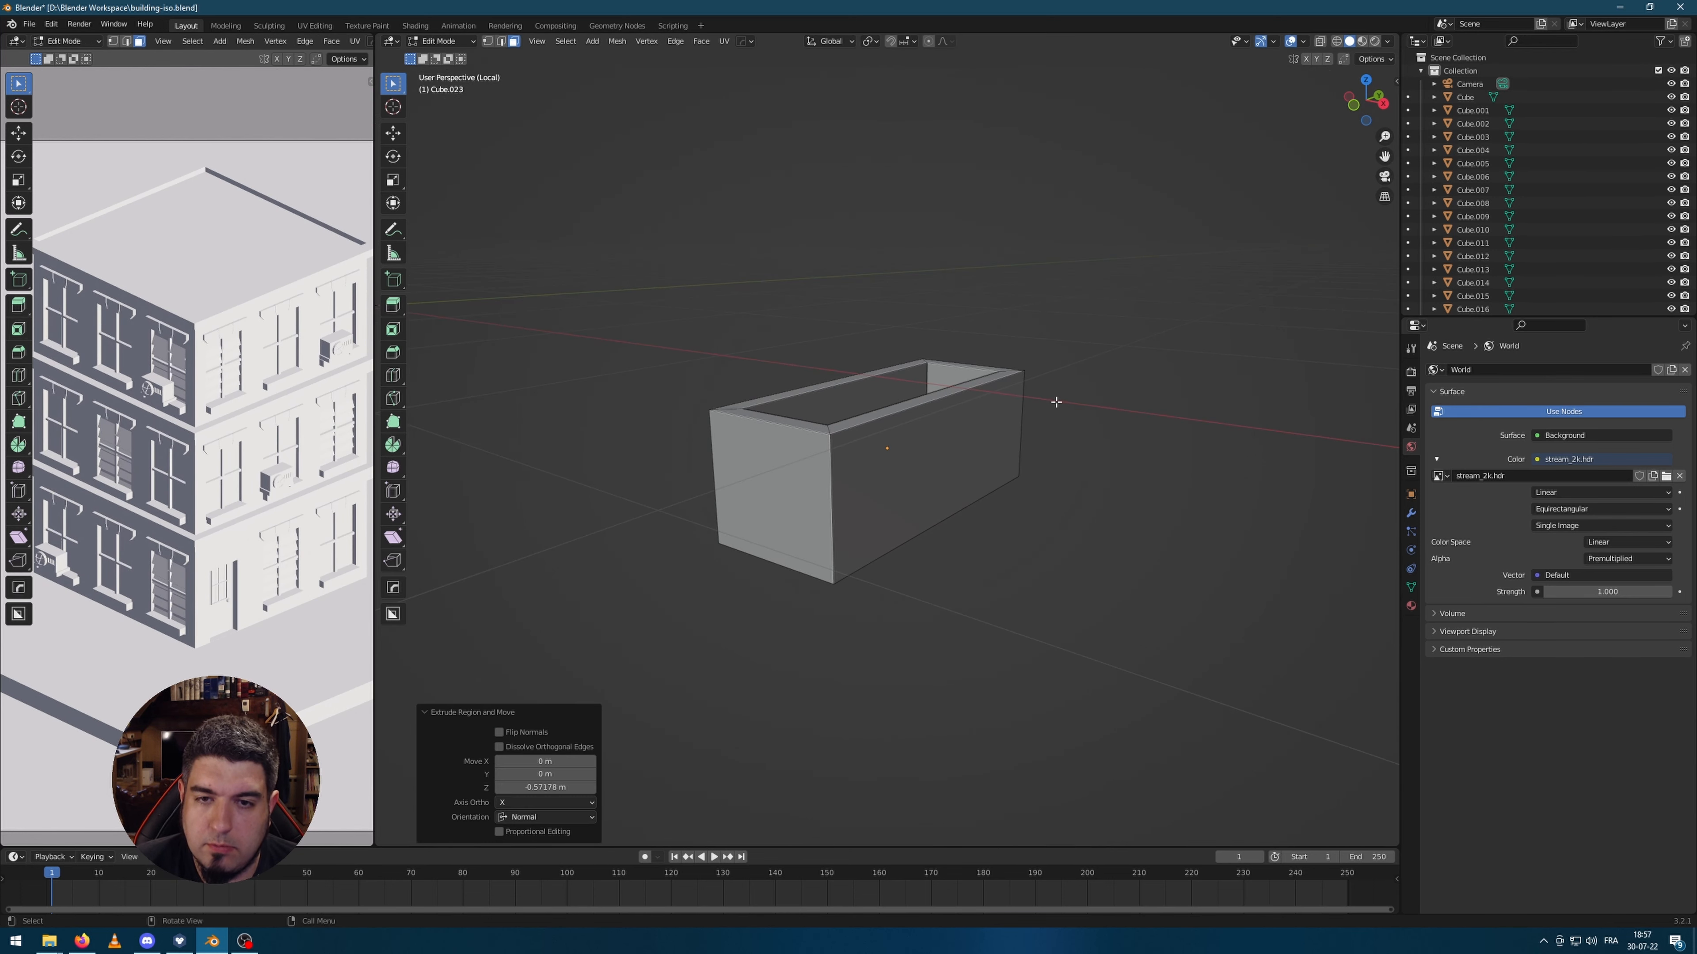
pyautogui.moveTo(1053, 394); pyautogui.dragTo(1020, 452, button='middle')
pyautogui.press('Tab')
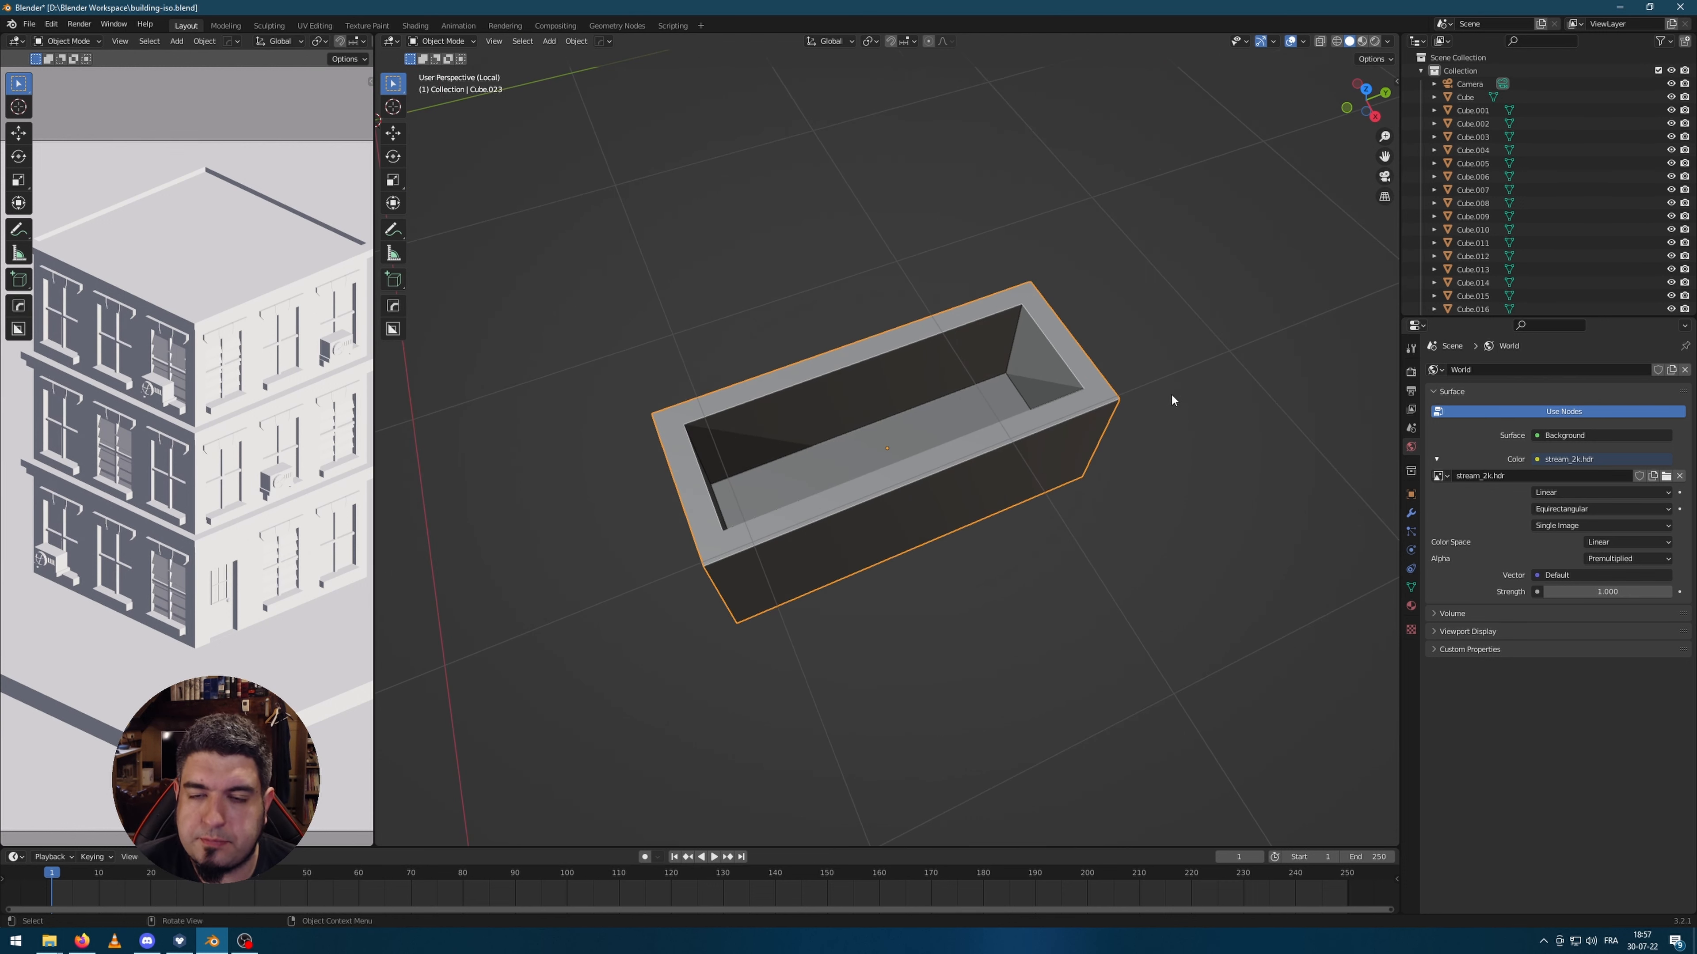
# Step: Taper the open-topped box slightly toward its base by scaling down its underside face in Edit Mode
pyautogui.moveTo(1230, 485); pyautogui.dragTo(1199, 314, button='middle')
pyautogui.press('Tab')
pyautogui.press('Tab')
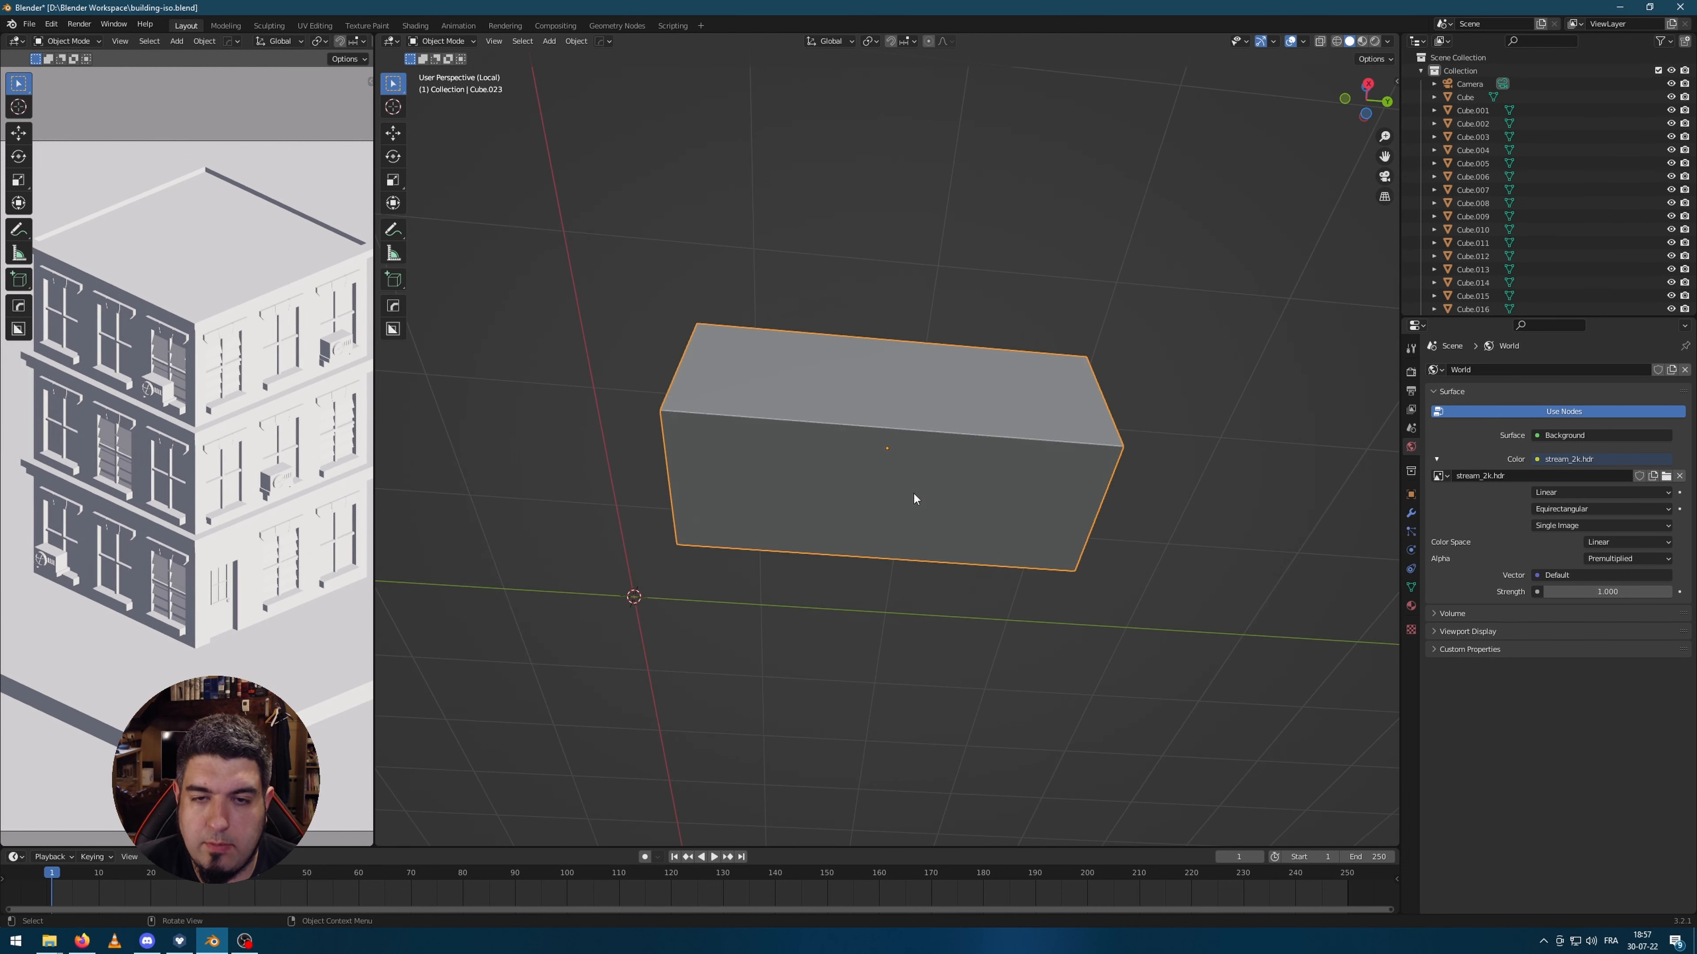
pyautogui.press('Tab')
pyautogui.click(908, 498)
pyautogui.moveTo(1166, 481); pyautogui.dragTo(1202, 534, button='middle')
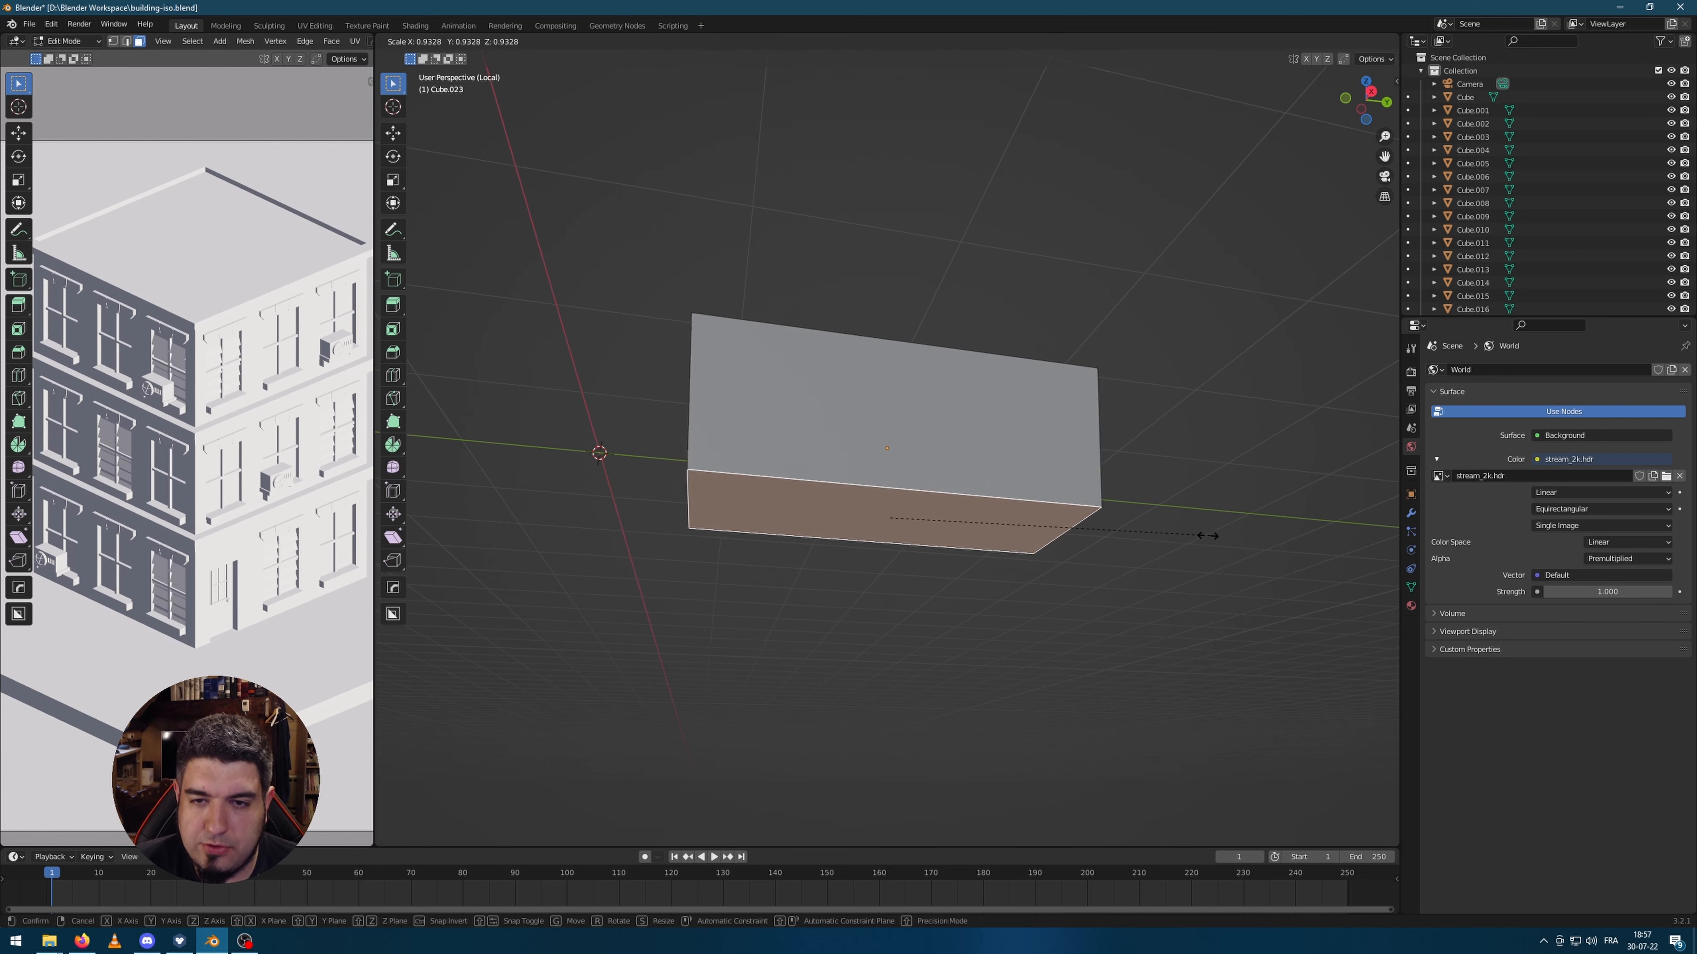
pyautogui.press('s')
pyautogui.click(1162, 536)
pyautogui.press('s')
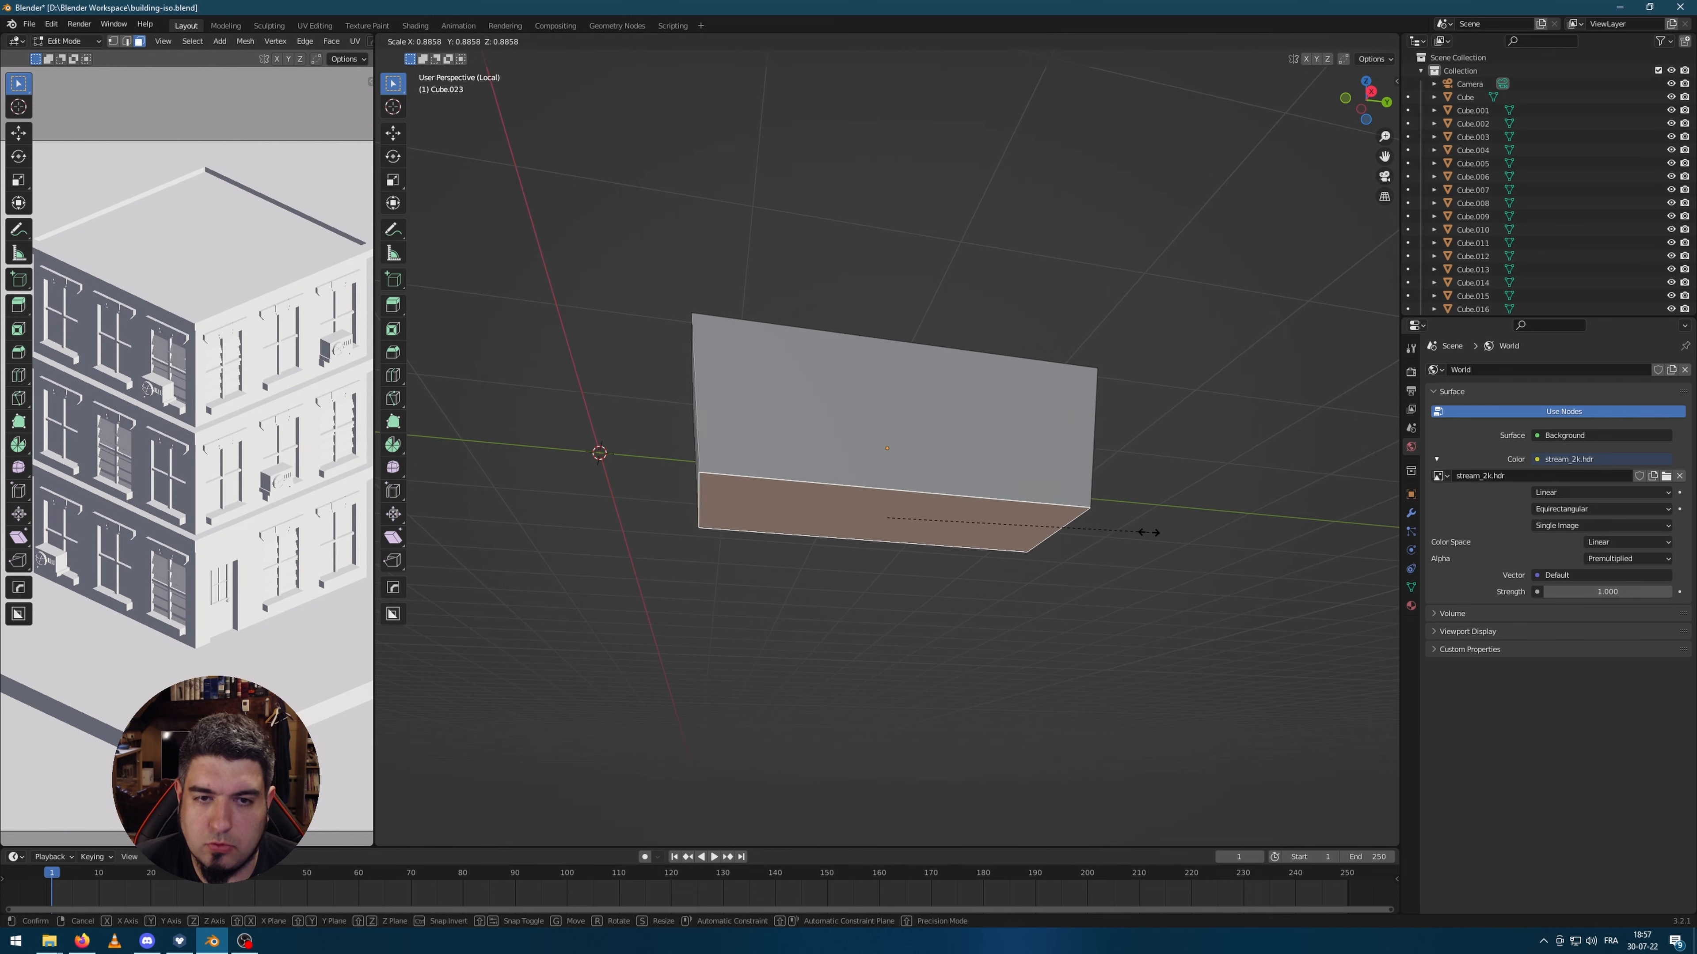
pyautogui.click(1136, 523)
# Step: Scale down the inner floor face of the box so the inside walls also slope inward
pyautogui.moveTo(1136, 523); pyautogui.dragTo(915, 464, button='middle')
pyautogui.click(914, 464)
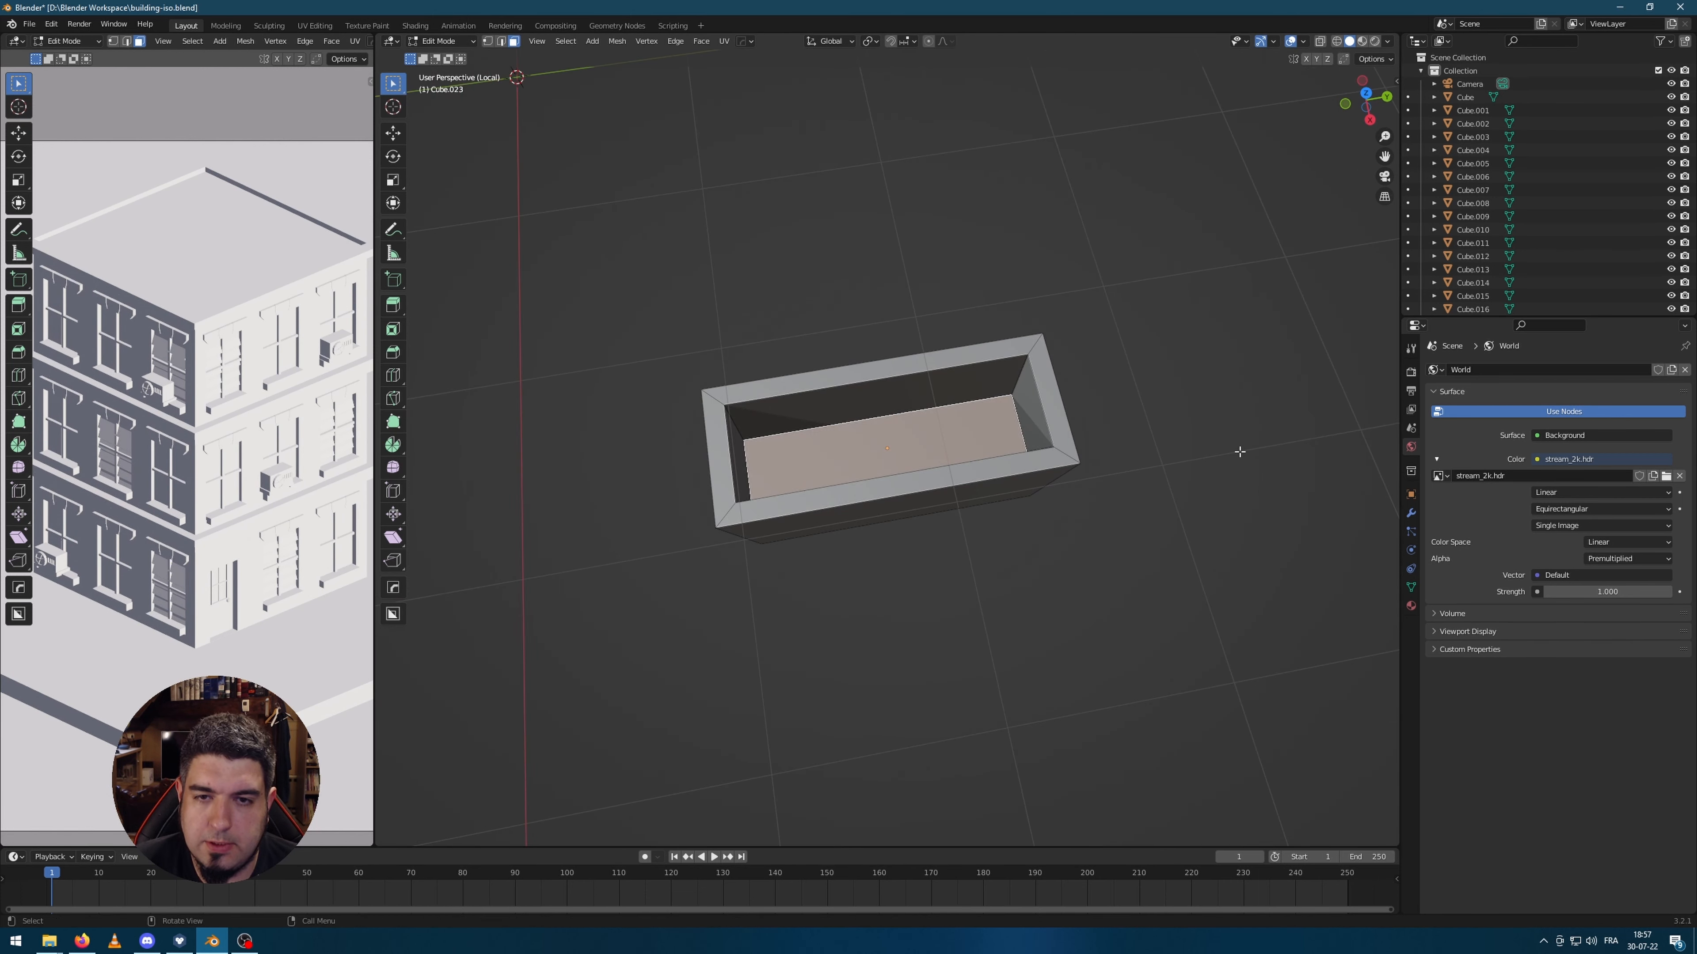
pyautogui.press('s')
pyautogui.click(1201, 459)
pyautogui.click(1231, 548)
pyautogui.scroll(4, 1030, 596)
pyautogui.moveTo(979, 575); pyautogui.dragTo(1025, 515, button='middle')
pyautogui.scroll(-4, 1136, 606)
# Step: Add a 1 m radius ico sphere with 2 subdivisions, move it toward the box and lower it about 3.04 m along Z
pyautogui.hotkey('shift', 'a')
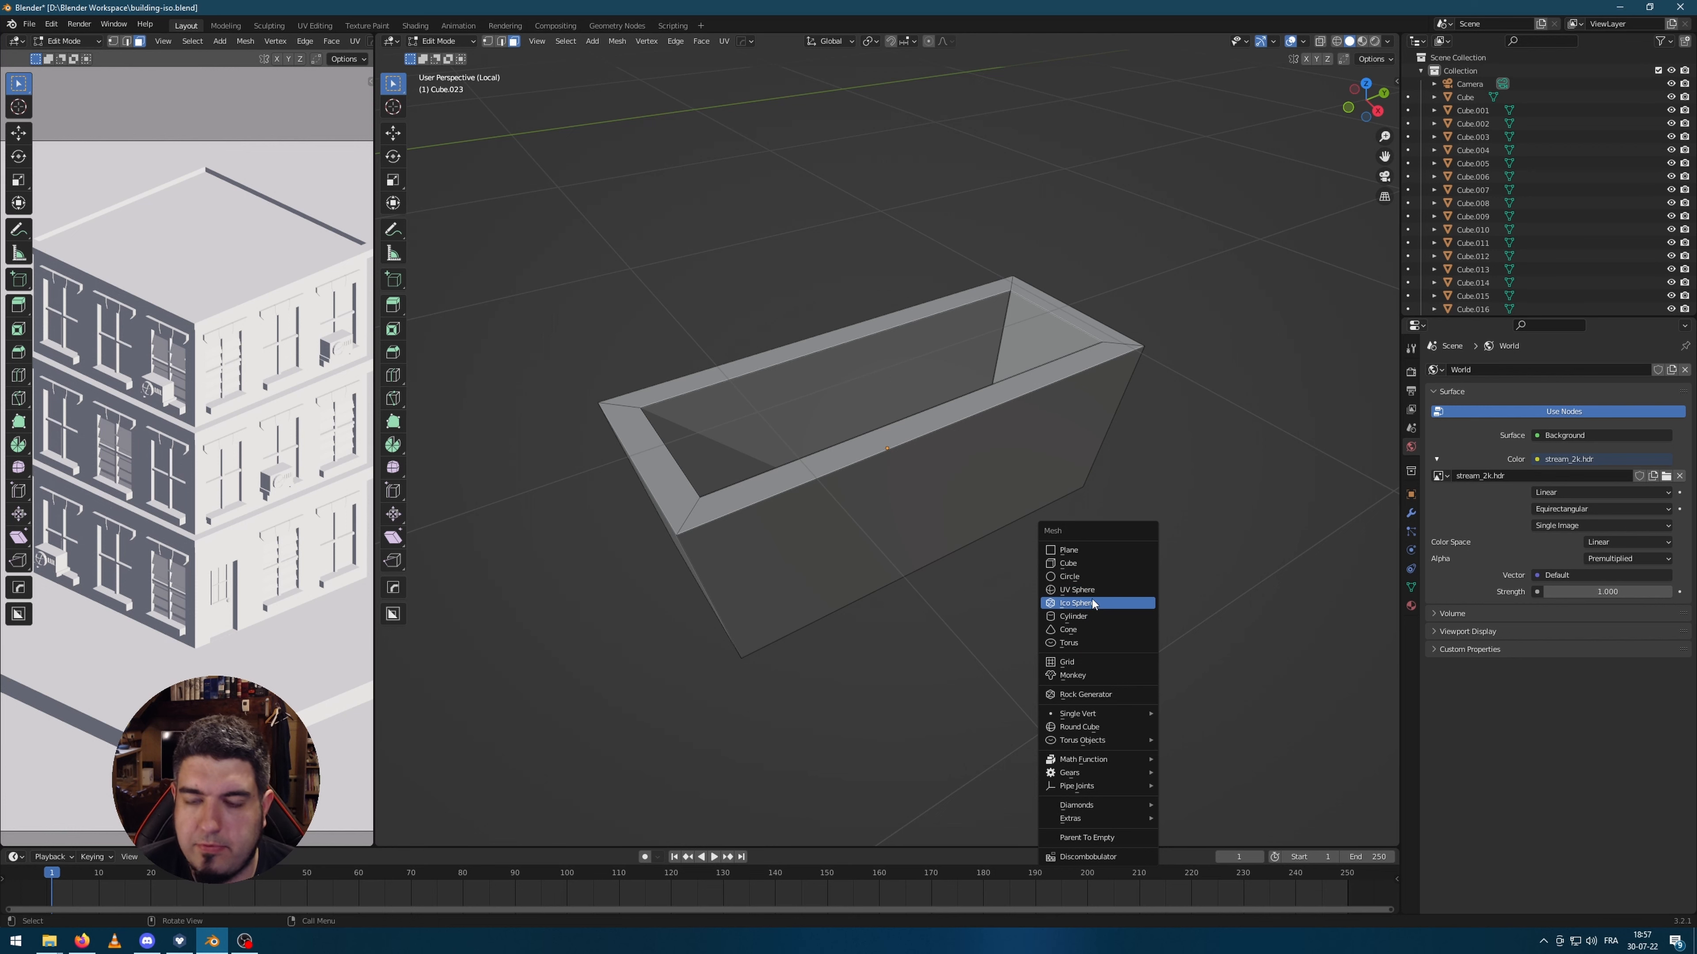
pyautogui.click(1111, 601)
pyautogui.scroll(-6, 791, 314)
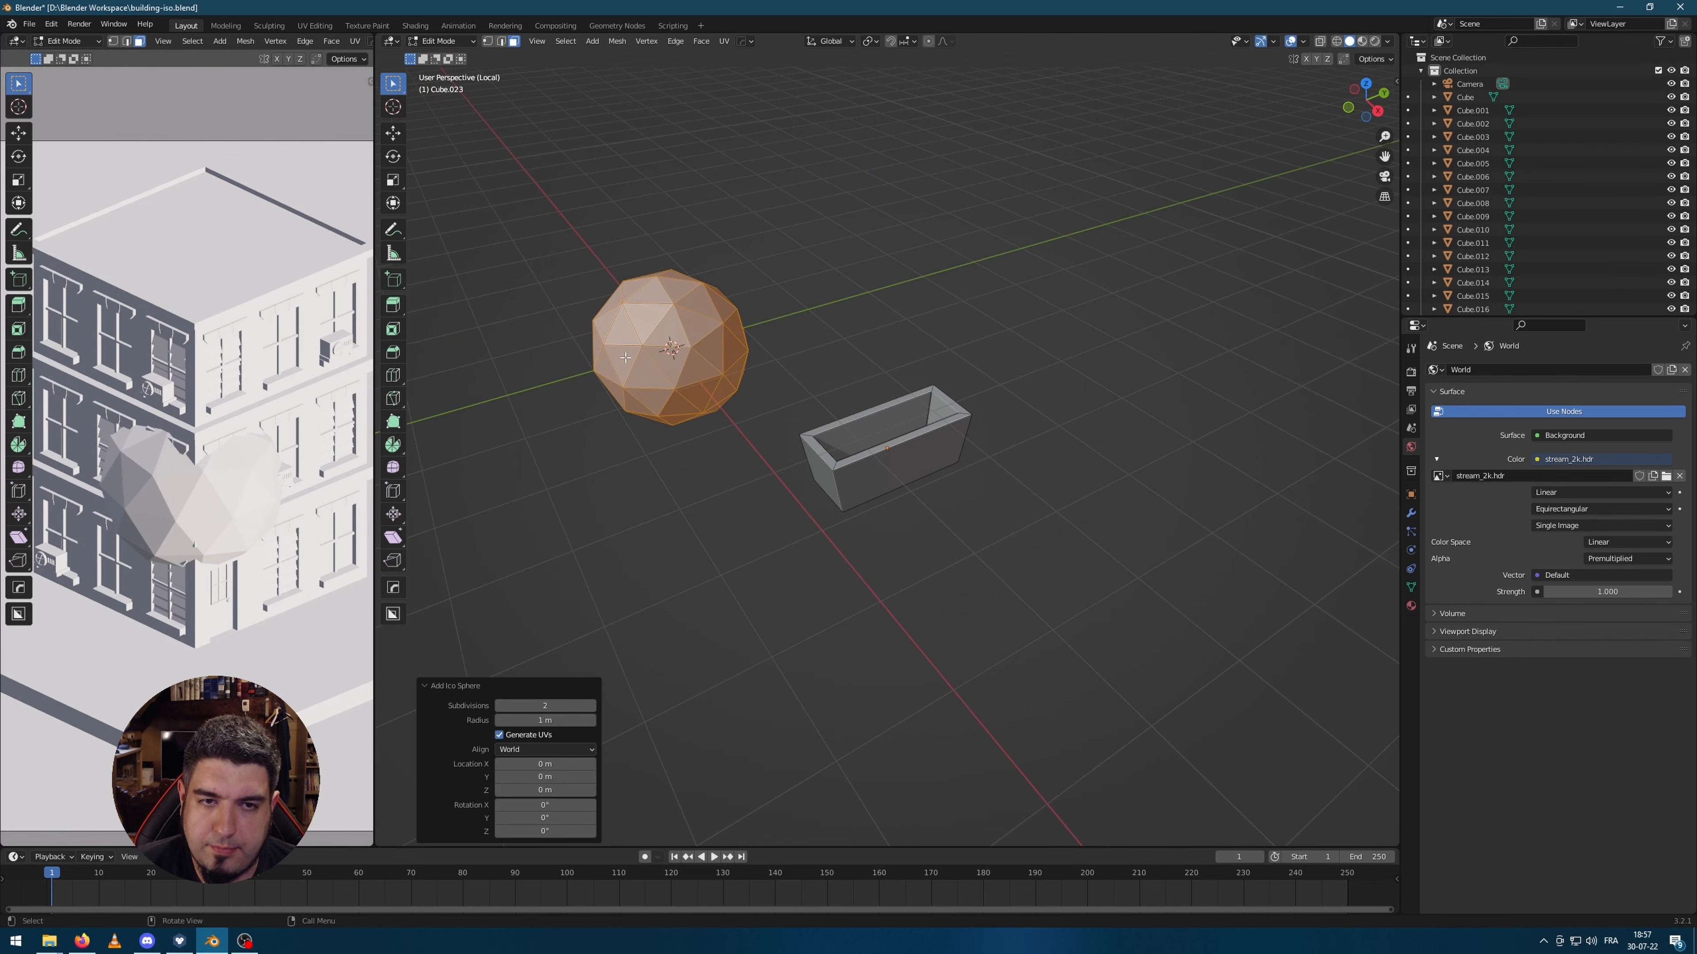
pyautogui.press('g')
pyautogui.click(791, 313)
pyautogui.press('g')
pyautogui.press('z')
pyautogui.click(894, 461)
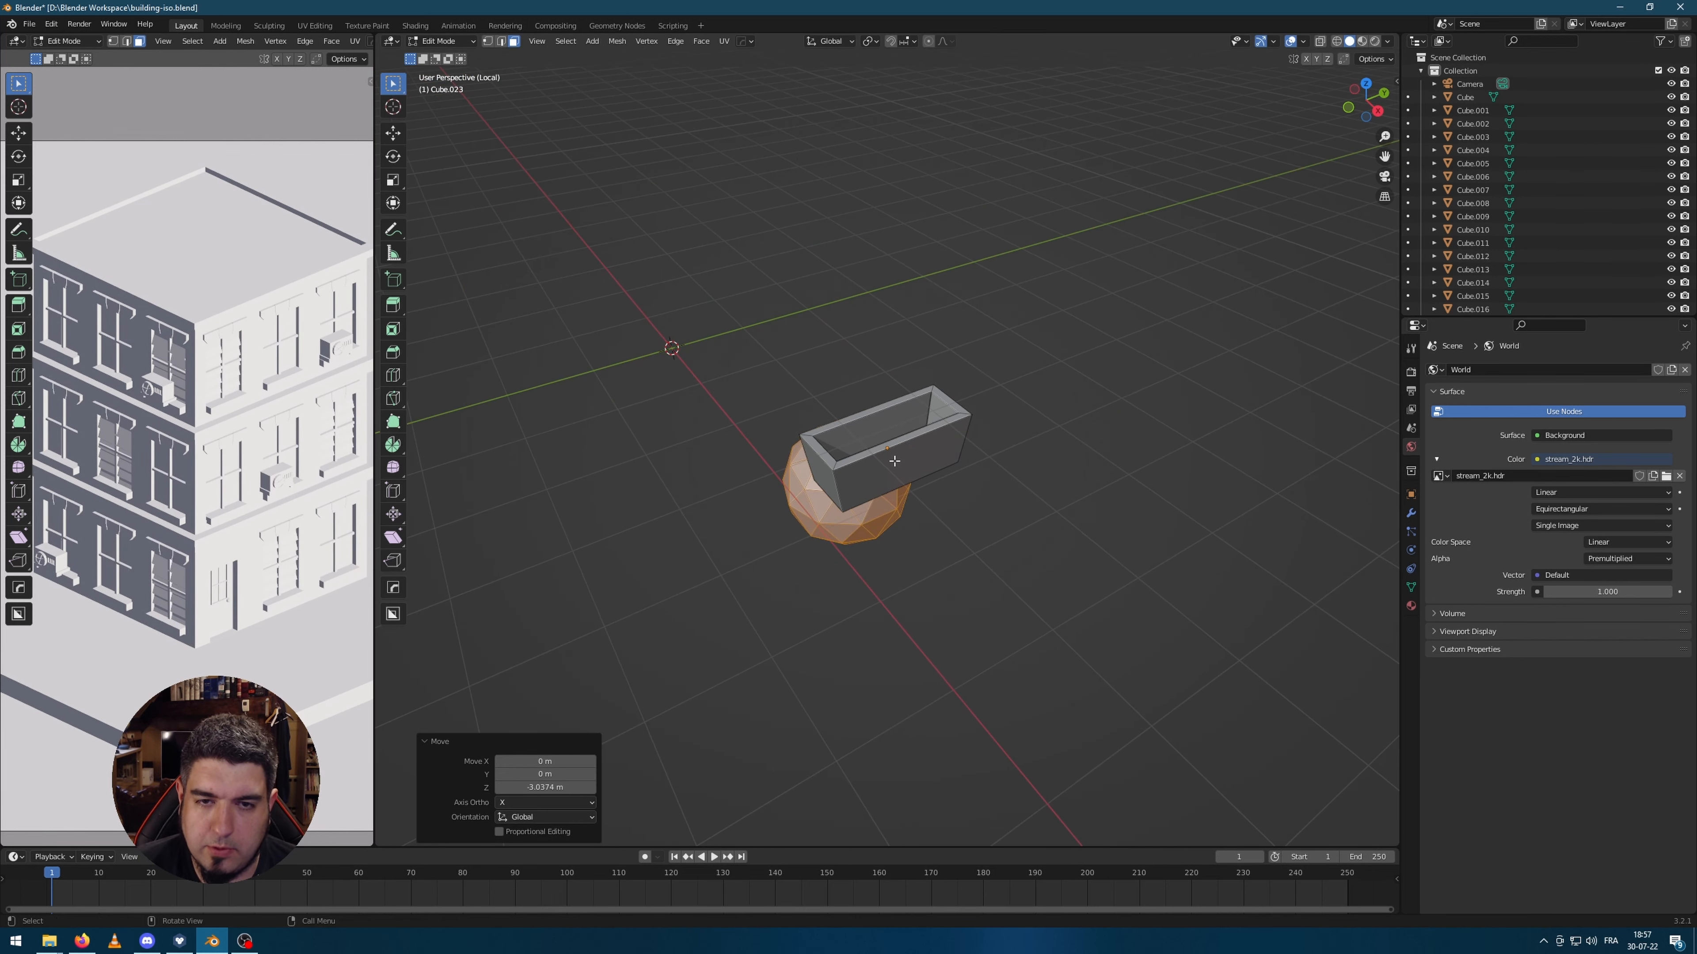
# Step: Place the ico sphere at one end of the box, scale it to about 0.353 and raise it about 2.13 m along Z
pyautogui.press('KP_7')
pyautogui.press('s')
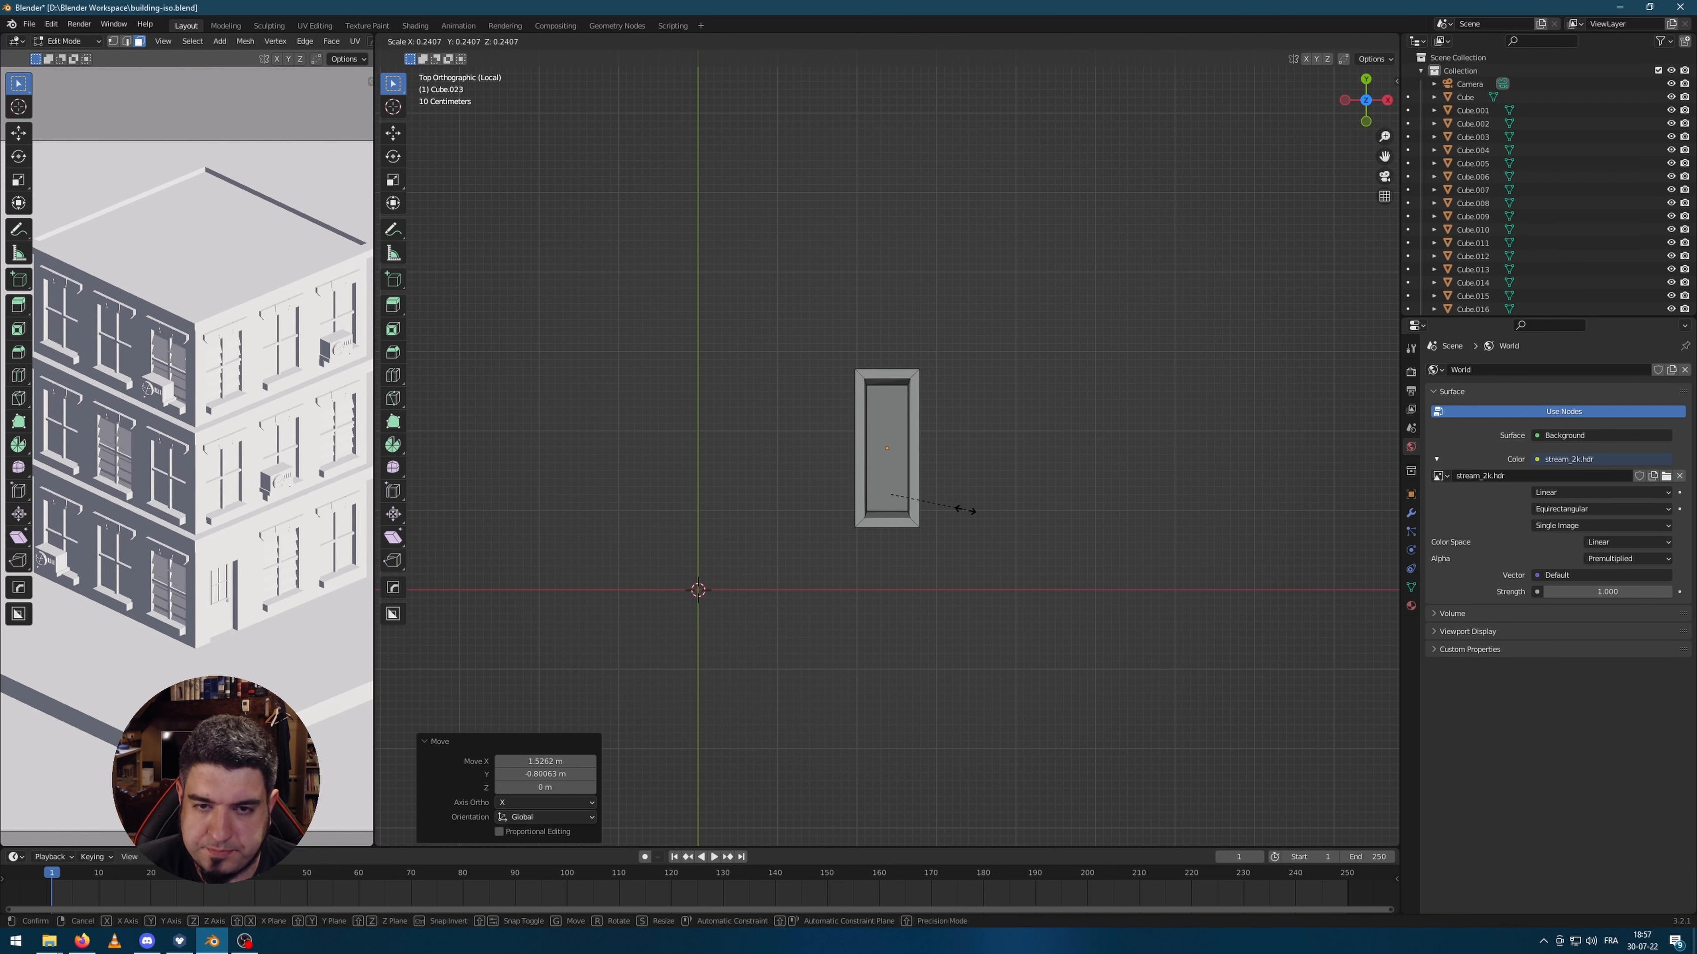
pyautogui.click(958, 511)
pyautogui.moveTo(1174, 637); pyautogui.dragTo(1000, 542, button='middle')
pyautogui.press('g')
pyautogui.press('z')
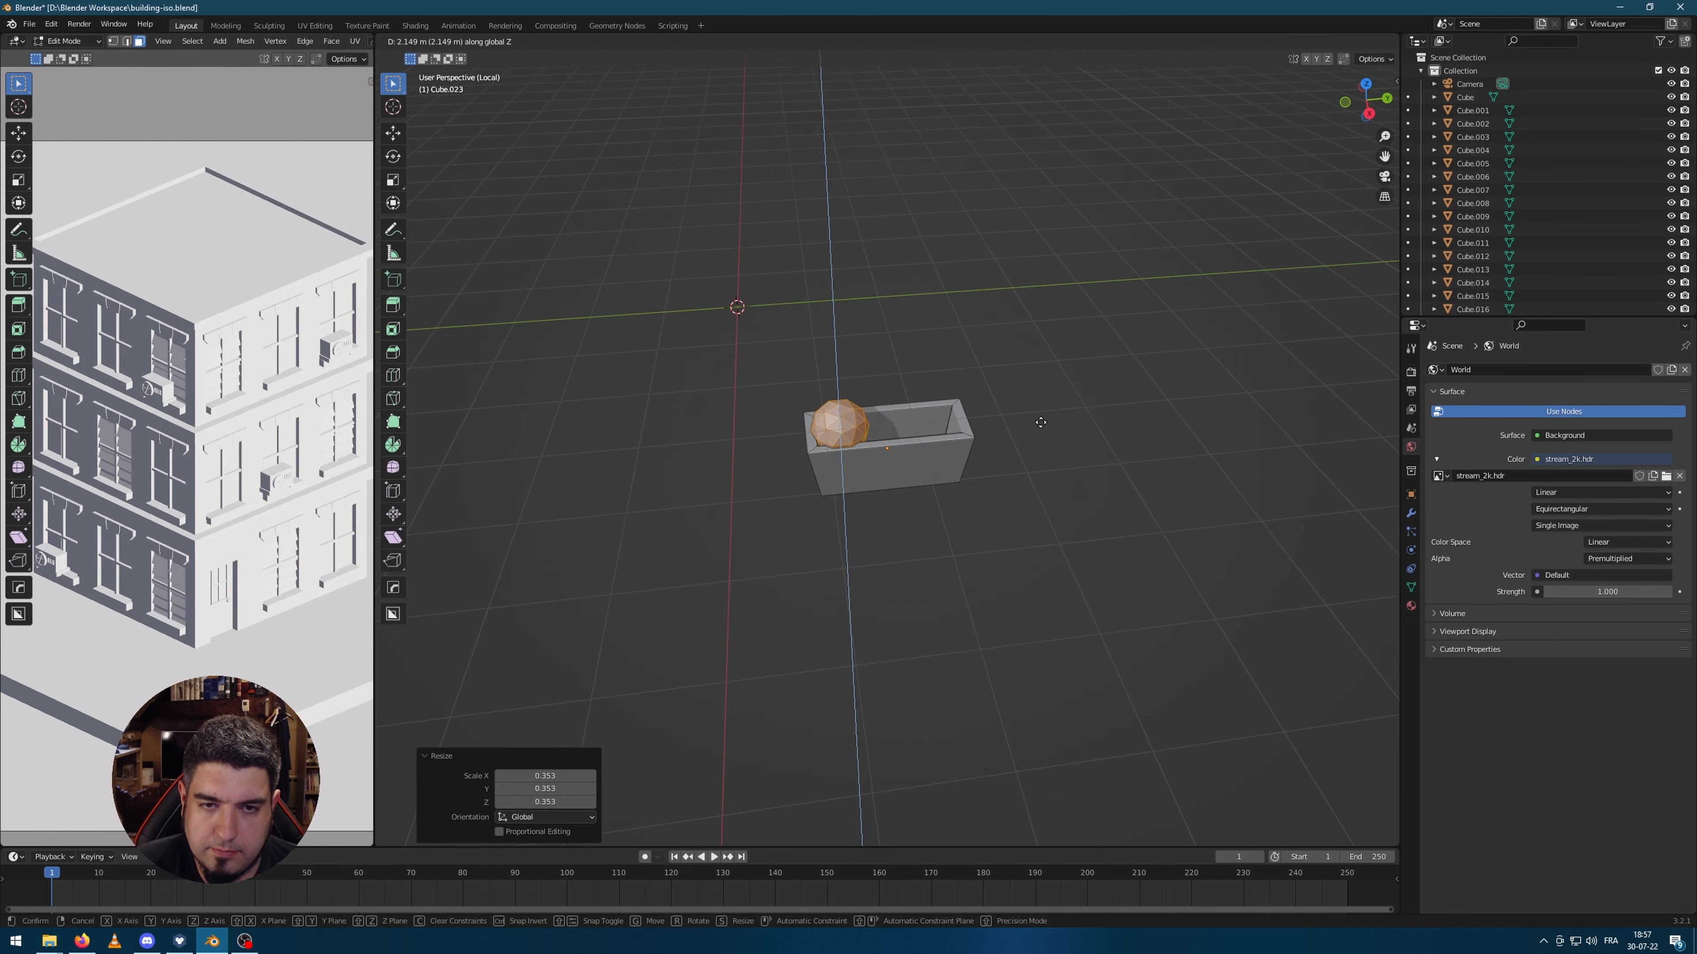
pyautogui.click(1040, 423)
# Step: Place two copies of the sphere beside the first one in the box, shrinking one and enlarging the other
pyautogui.scroll(5, 988, 387)
pyautogui.press('g')
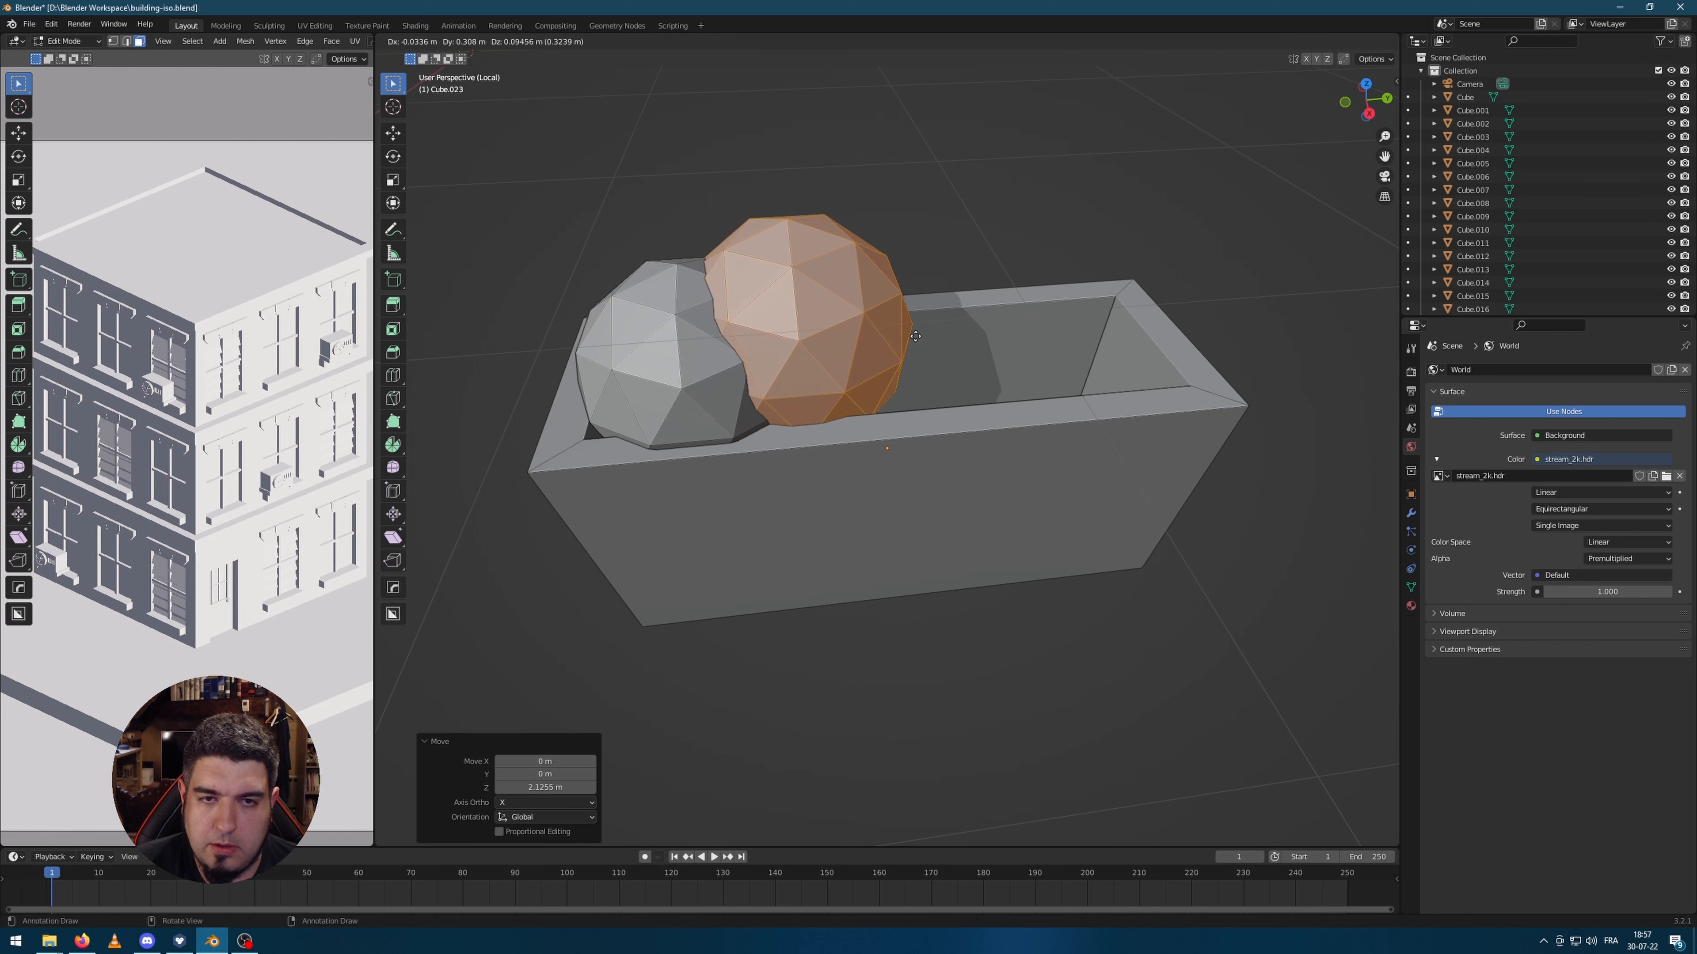
pyautogui.click(921, 325)
pyautogui.press('s')
pyautogui.click(880, 322)
pyautogui.hotkey('shift', 'd')
pyautogui.click(959, 353)
pyautogui.press('s')
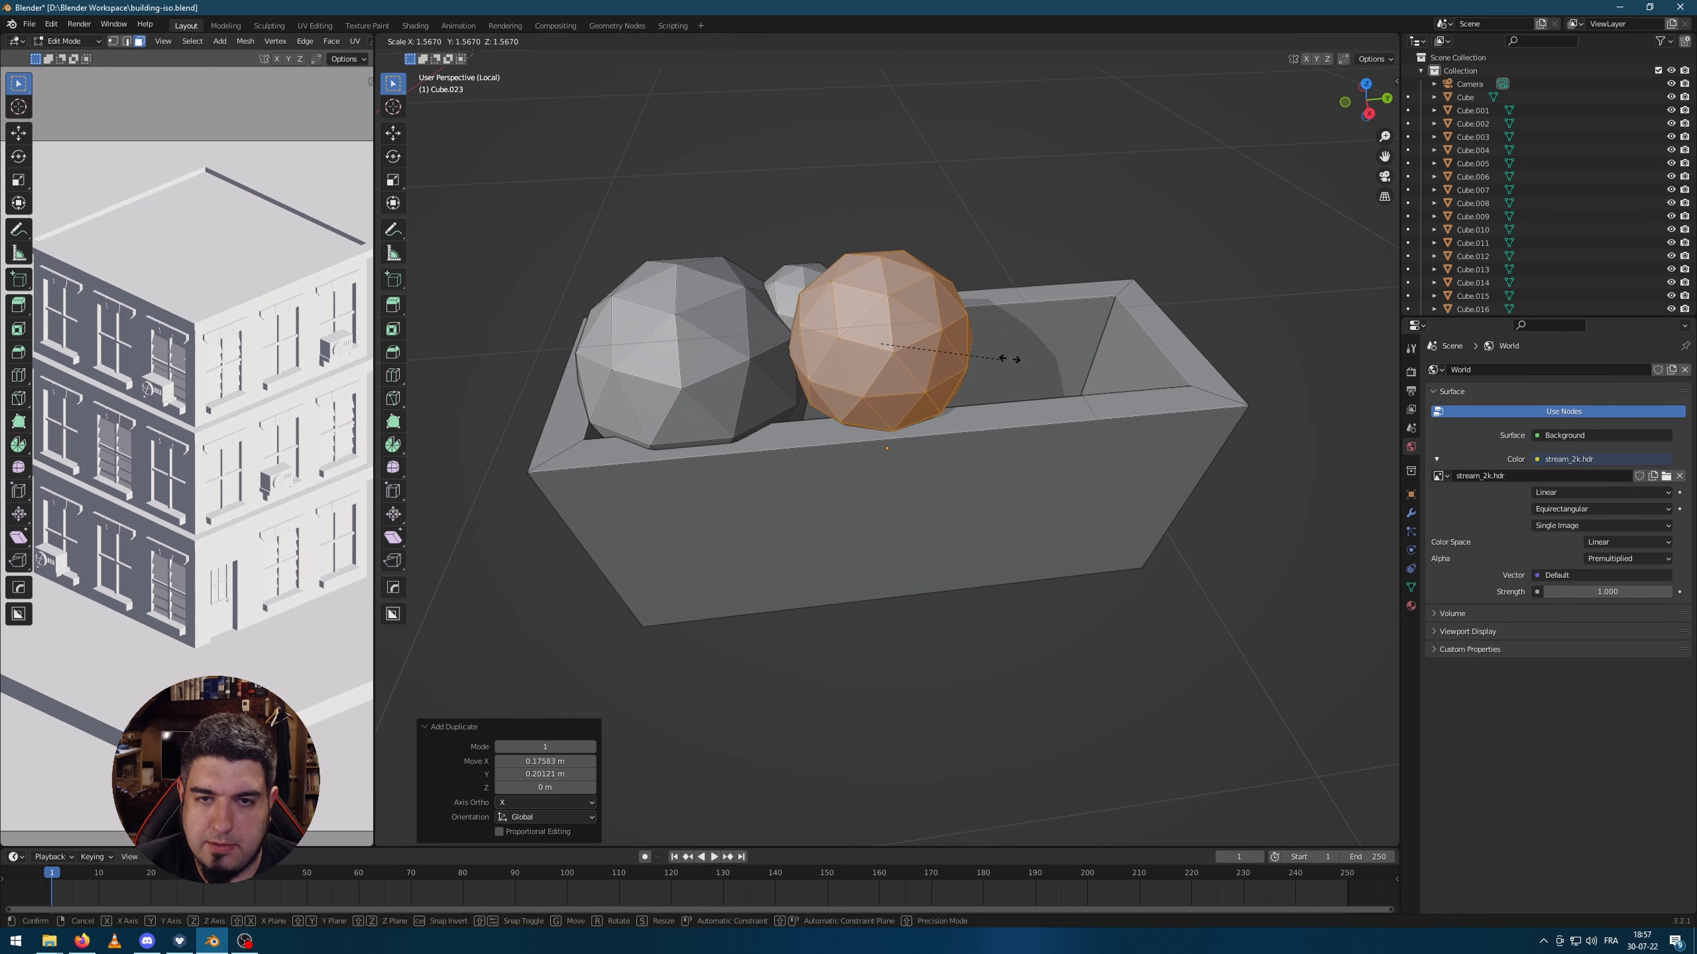
pyautogui.click(1008, 359)
# Step: Duplicate the sphere twice more toward the box's empty end, resizing each copy for variety
pyautogui.hotkey('shift', 'd')
pyautogui.click(1109, 319)
pyautogui.press('s')
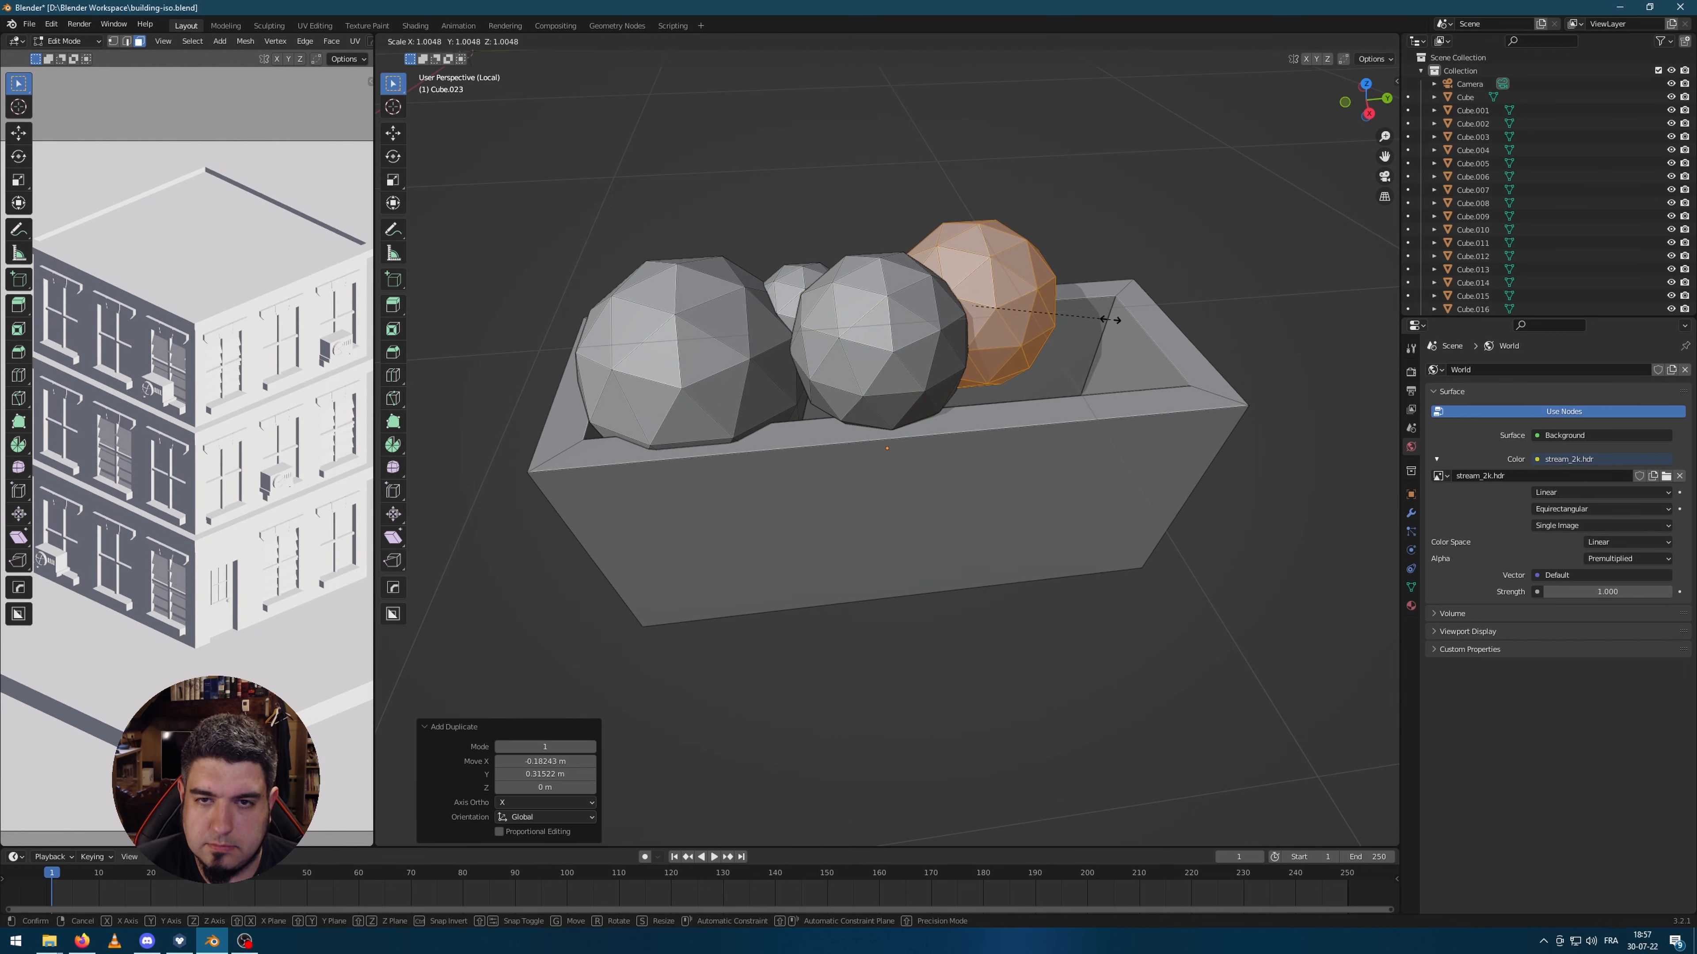
pyautogui.click(1082, 314)
pyautogui.hotkey('shift', 'd')
pyautogui.hotkey('shift', 'z')
pyautogui.click(1220, 364)
pyautogui.press('s')
pyautogui.click(1244, 364)
# Step: Duplicate small spheres into the gaps between the large ones, keeping the last copy at the same height
pyautogui.hotkey('shift', 'd')
pyautogui.click(1129, 381)
pyautogui.moveTo(1129, 380); pyautogui.dragTo(1080, 424, button='middle')
pyautogui.hotkey('shift', 'd')
pyautogui.hotkey('shift', 'z')
pyautogui.click(1368, 332)
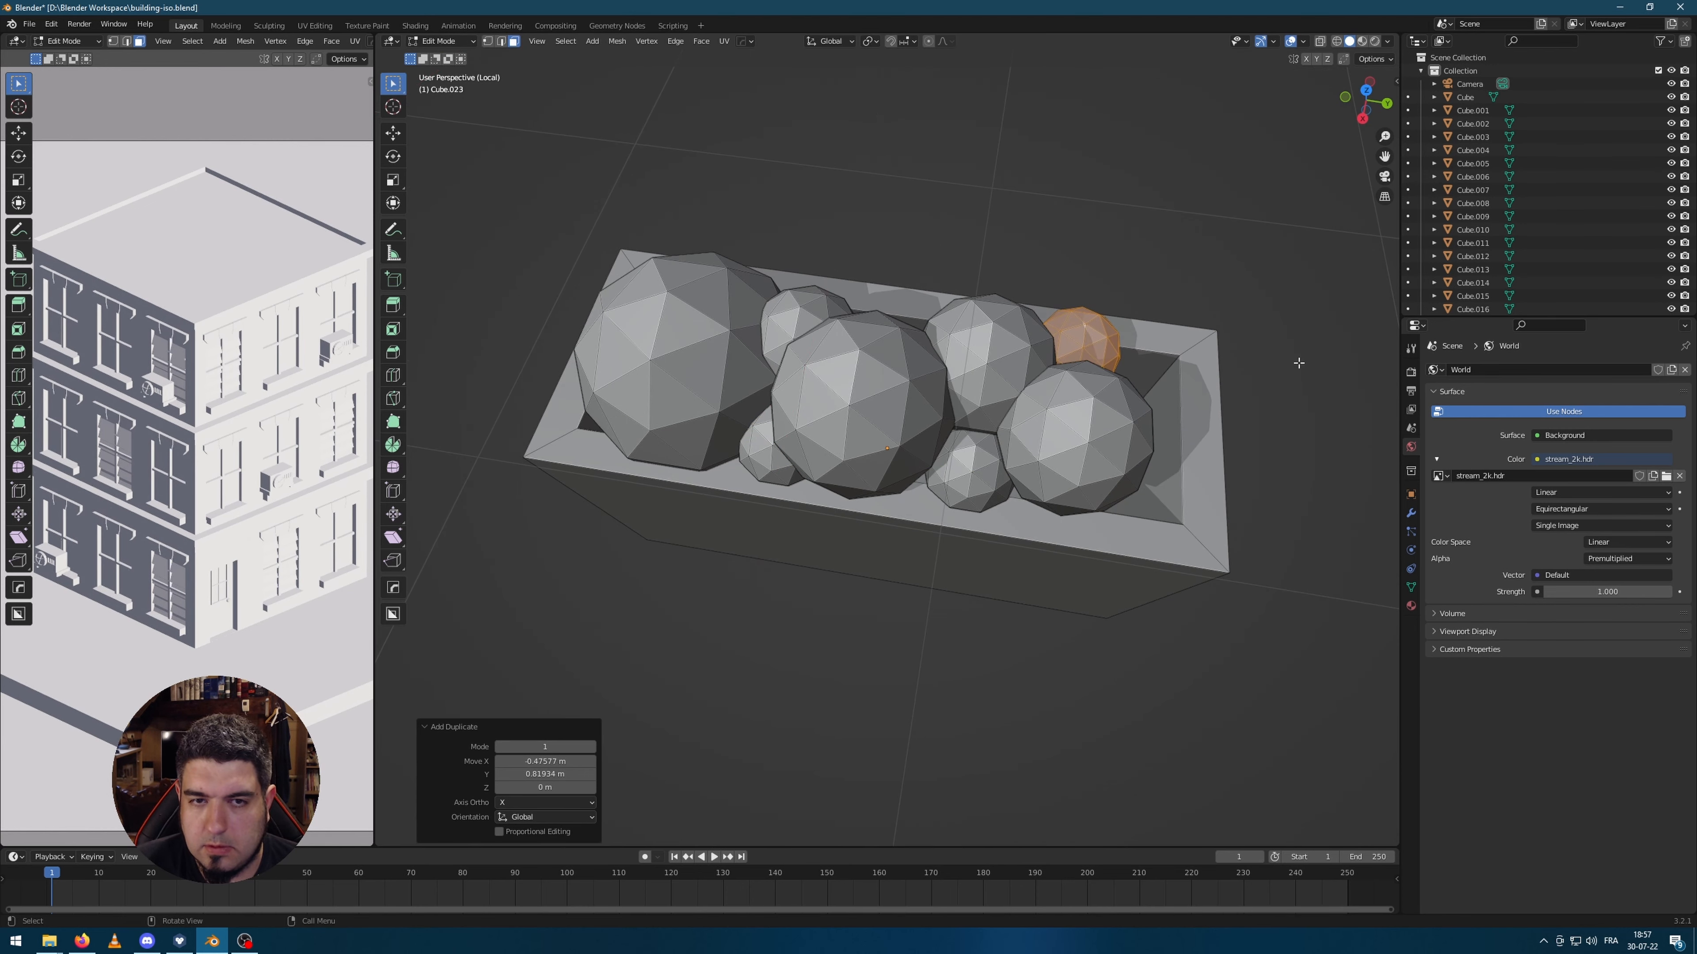
# Step: Select the whole largest sphere and place a copy about 1.23 m along Y at the opposite end of the box
pyautogui.click(718, 389)
pyautogui.press('Tab')
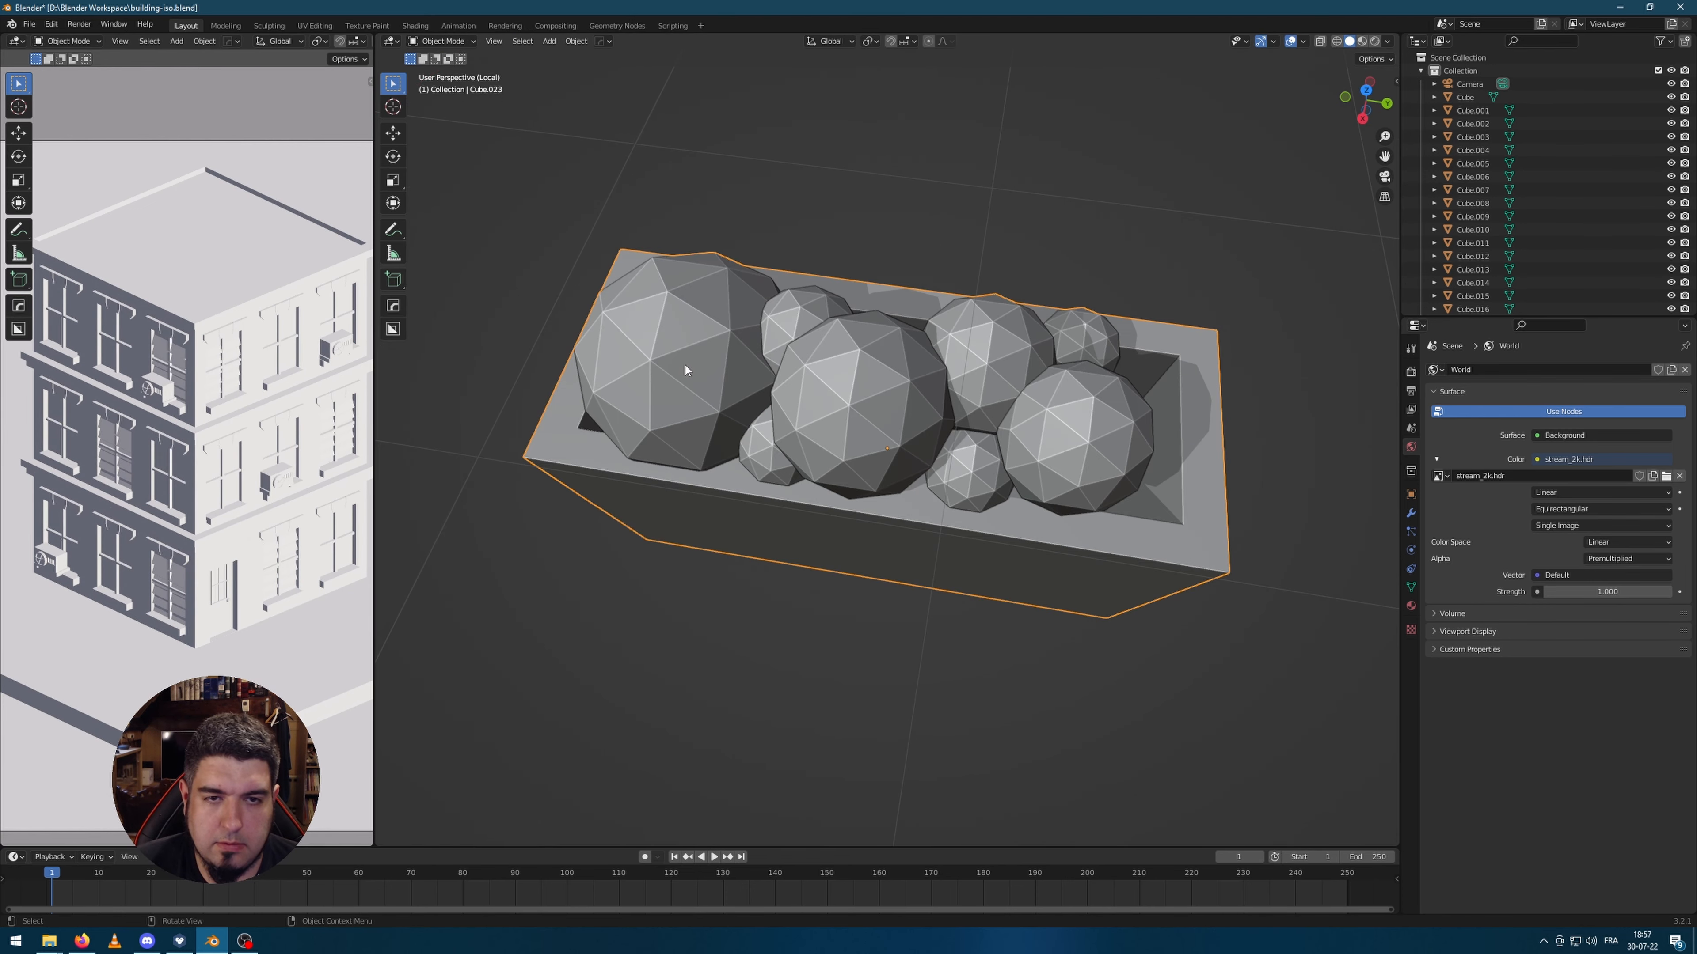
pyautogui.press('Tab')
pyautogui.hotkey('ctrl', 'l')
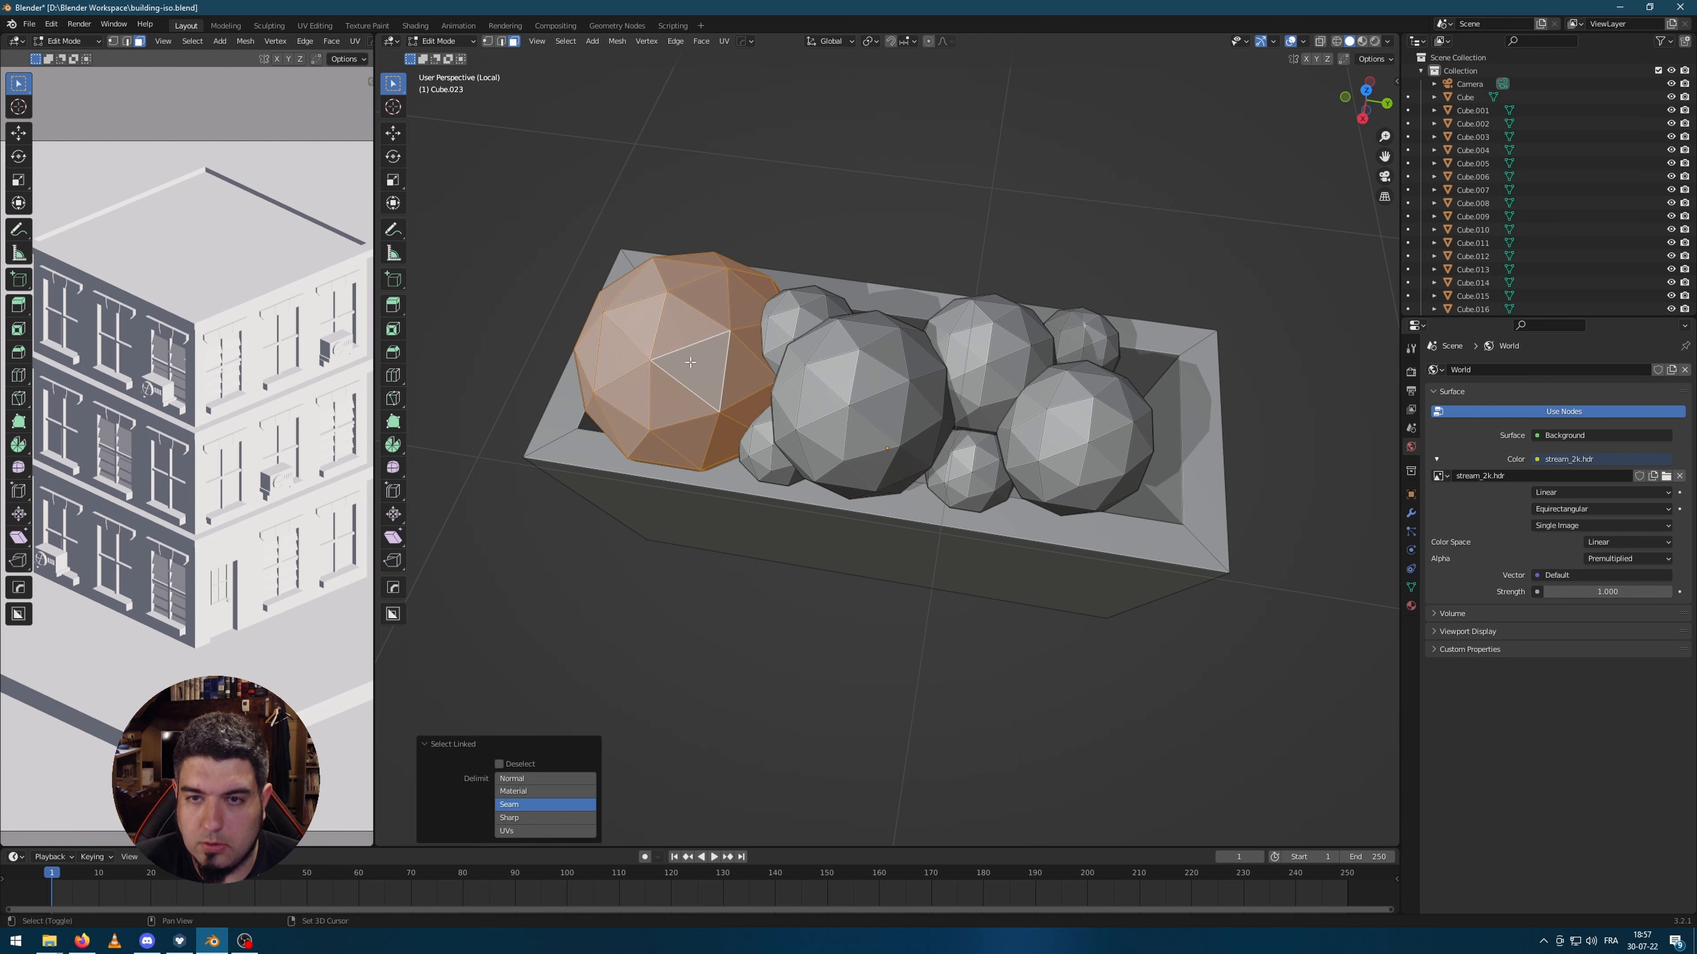
pyautogui.press('g')
pyautogui.hotkey('shift', 'z')
pyautogui.click(1231, 430)
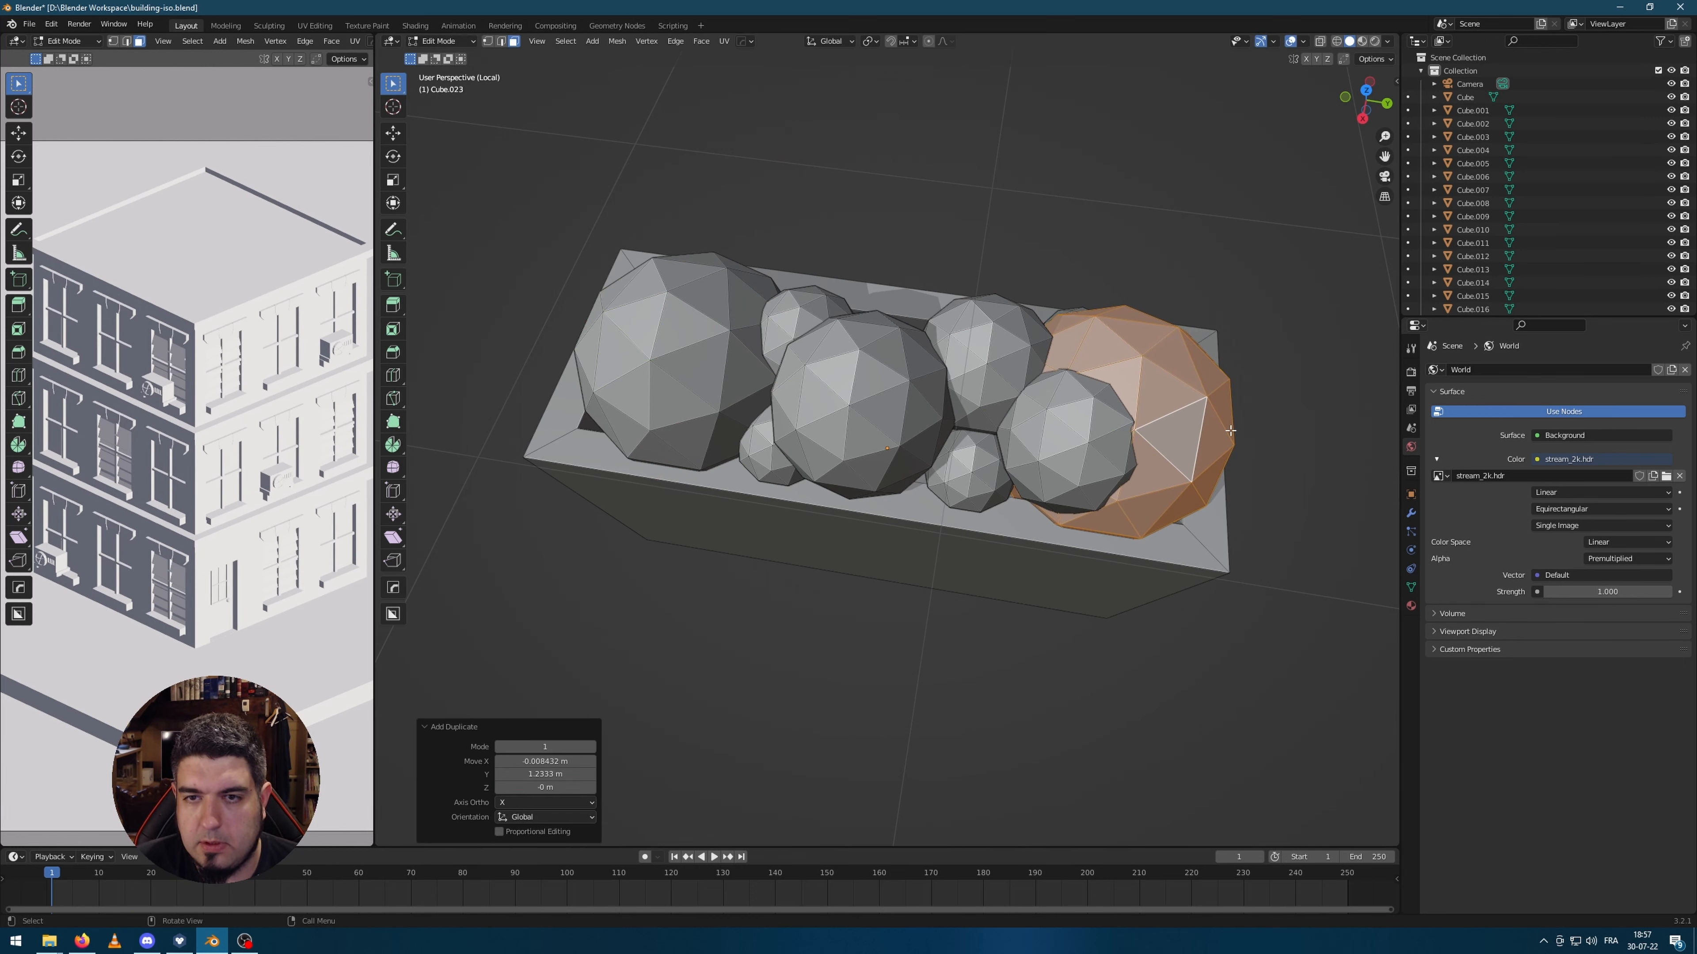
# Step: Select the whole small sphere behind the new large one and move it horizontally into the gap near the box's middle
pyautogui.moveTo(1226, 428); pyautogui.dragTo(1262, 475, button='middle')
pyautogui.click(1045, 318)
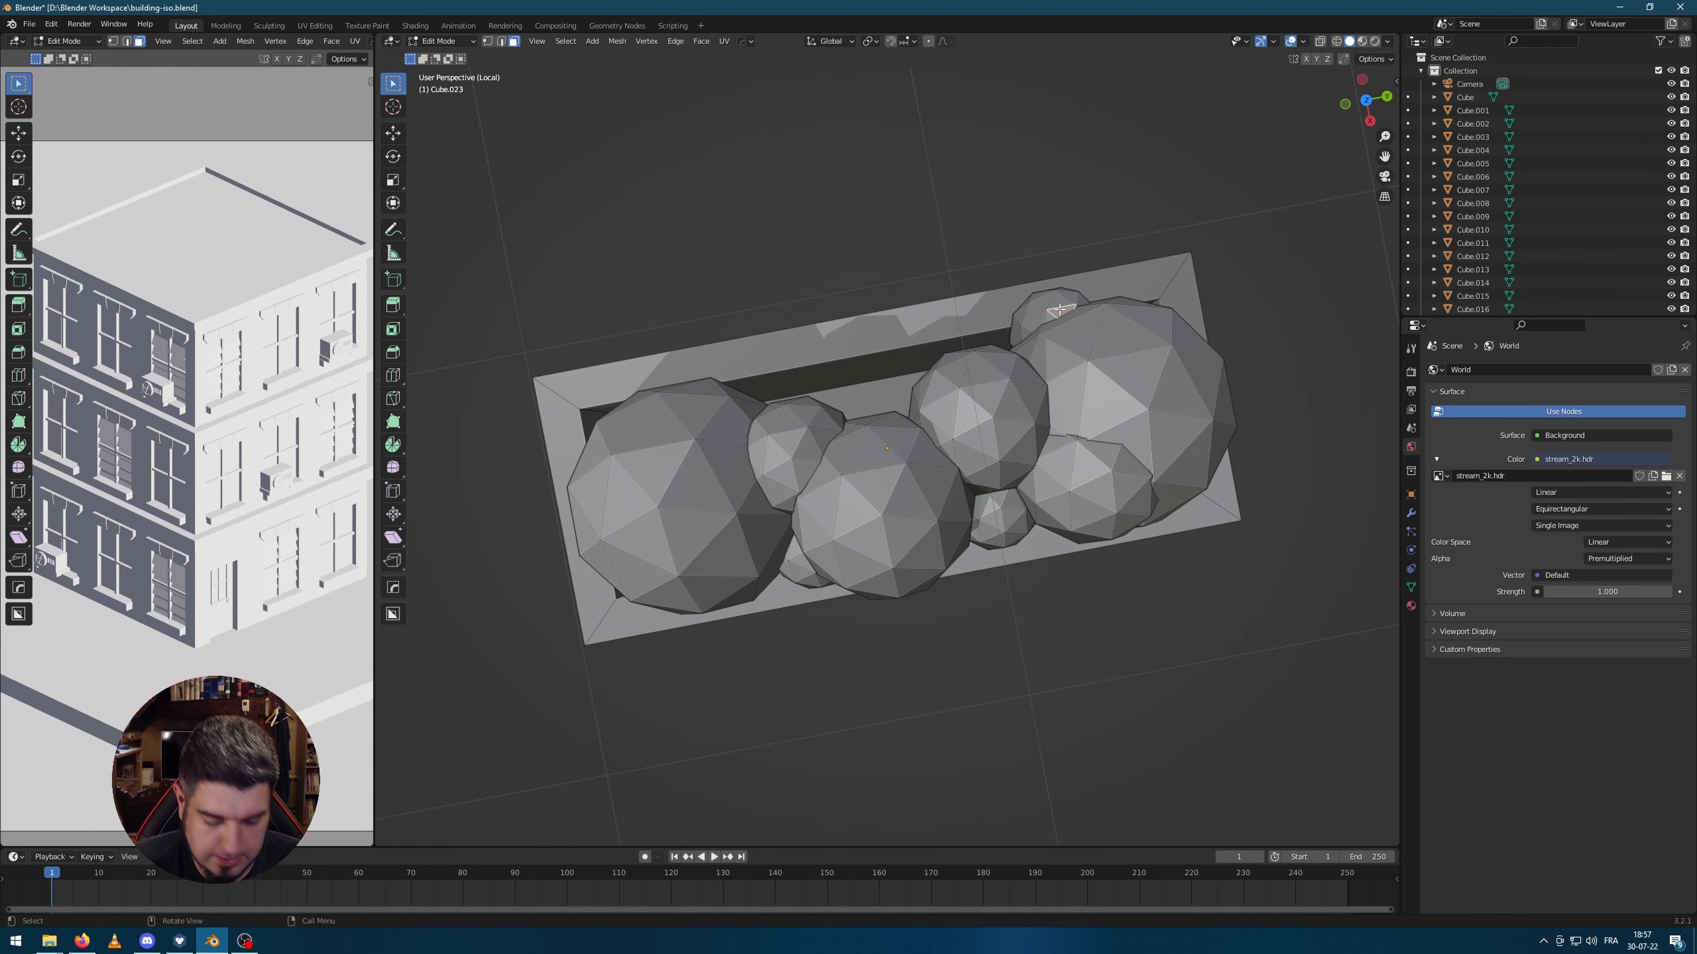
pyautogui.hotkey('ctrl', 'l')
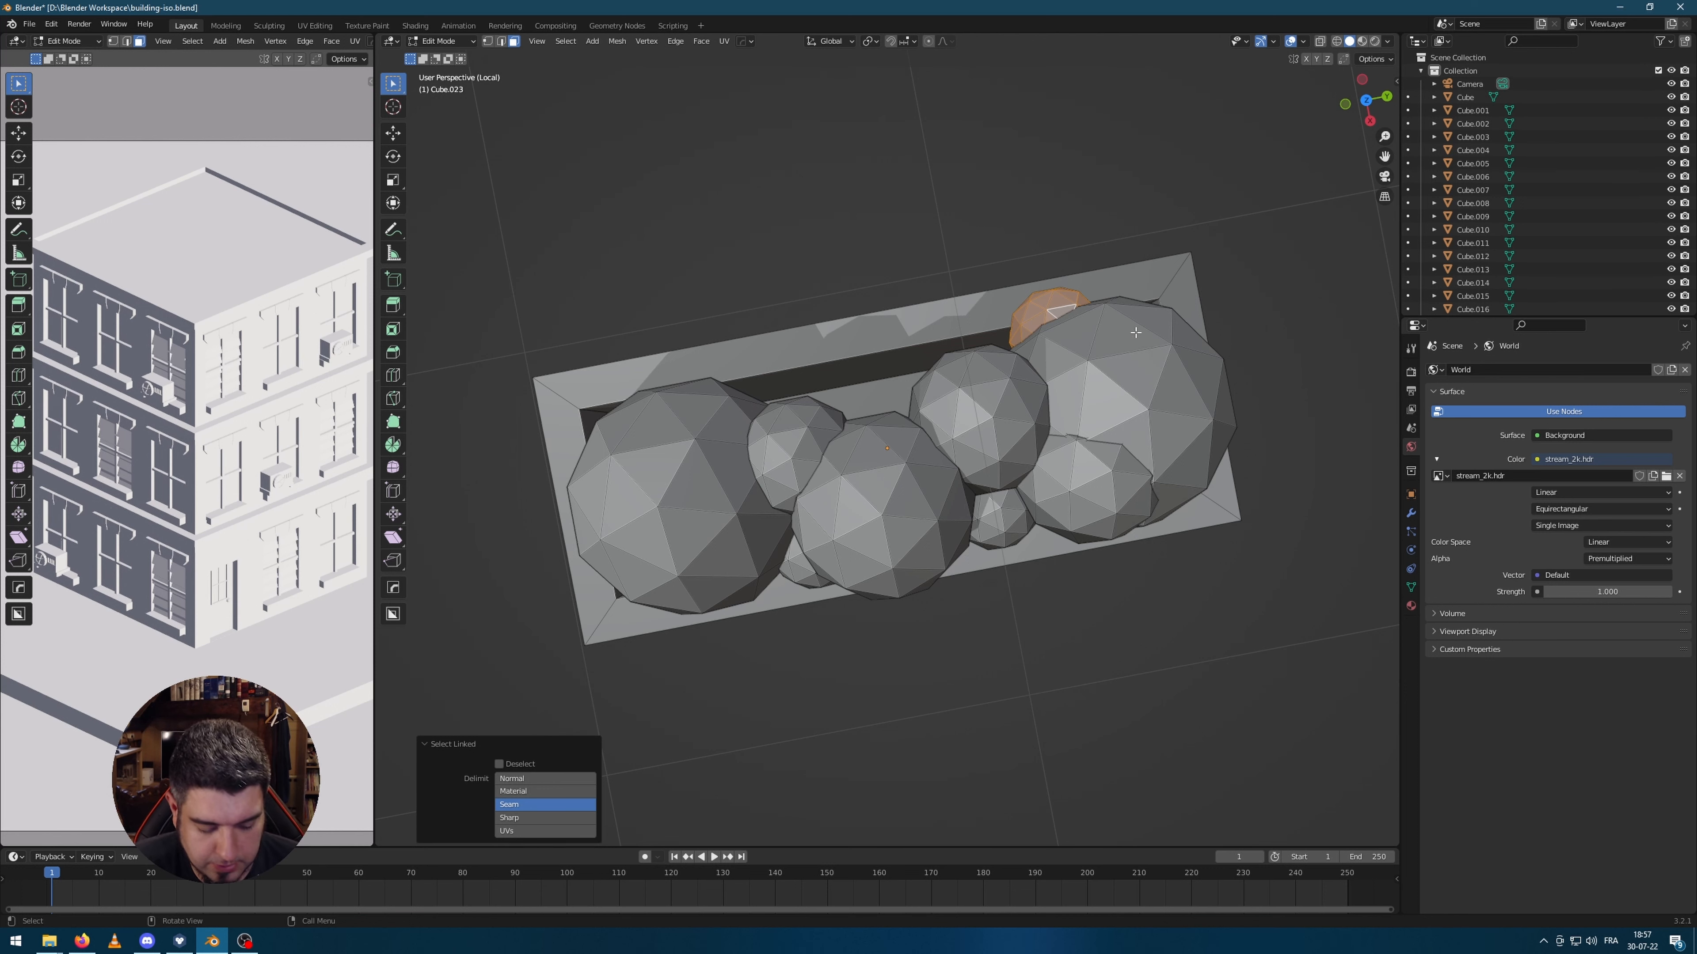
pyautogui.press('g')
pyautogui.hotkey('shift', 'z')
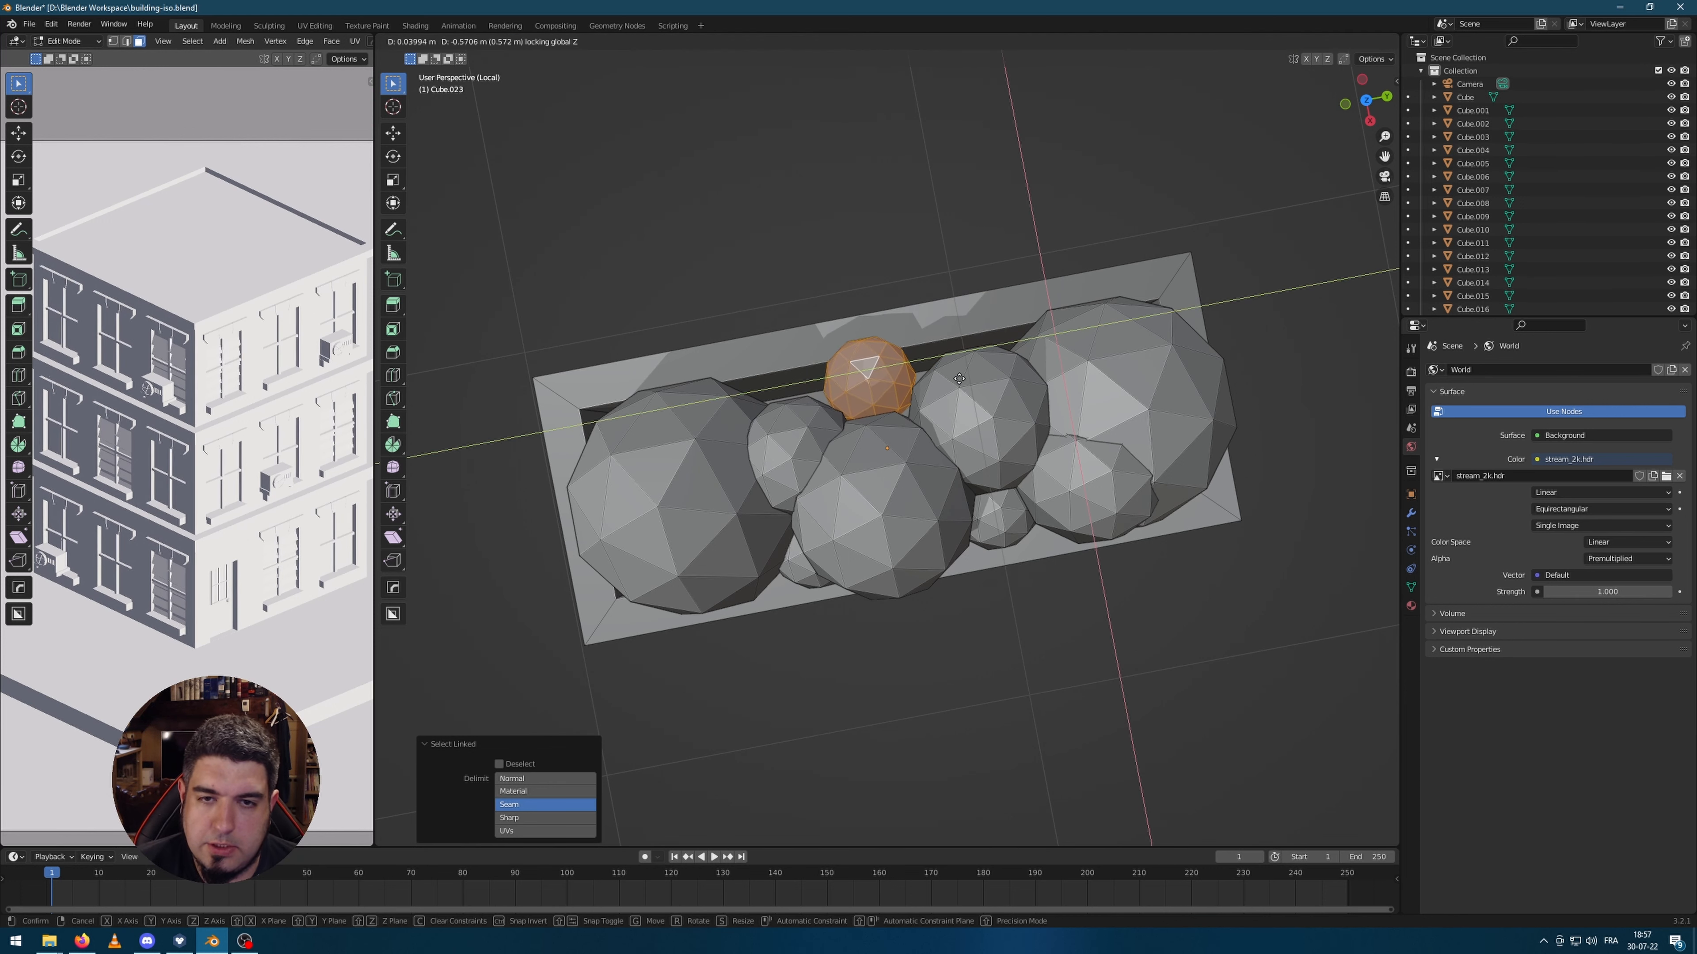
# Step: Move the selected small sphere horizontally to the planter's front edge, adjust its height along Z, and leave Edit Mode
pyautogui.click(1224, 470)
pyautogui.moveTo(1224, 470); pyautogui.dragTo(987, 425, button='middle')
pyautogui.press('g')
pyautogui.press('z')
pyautogui.click(1197, 420)
pyautogui.press('Tab')
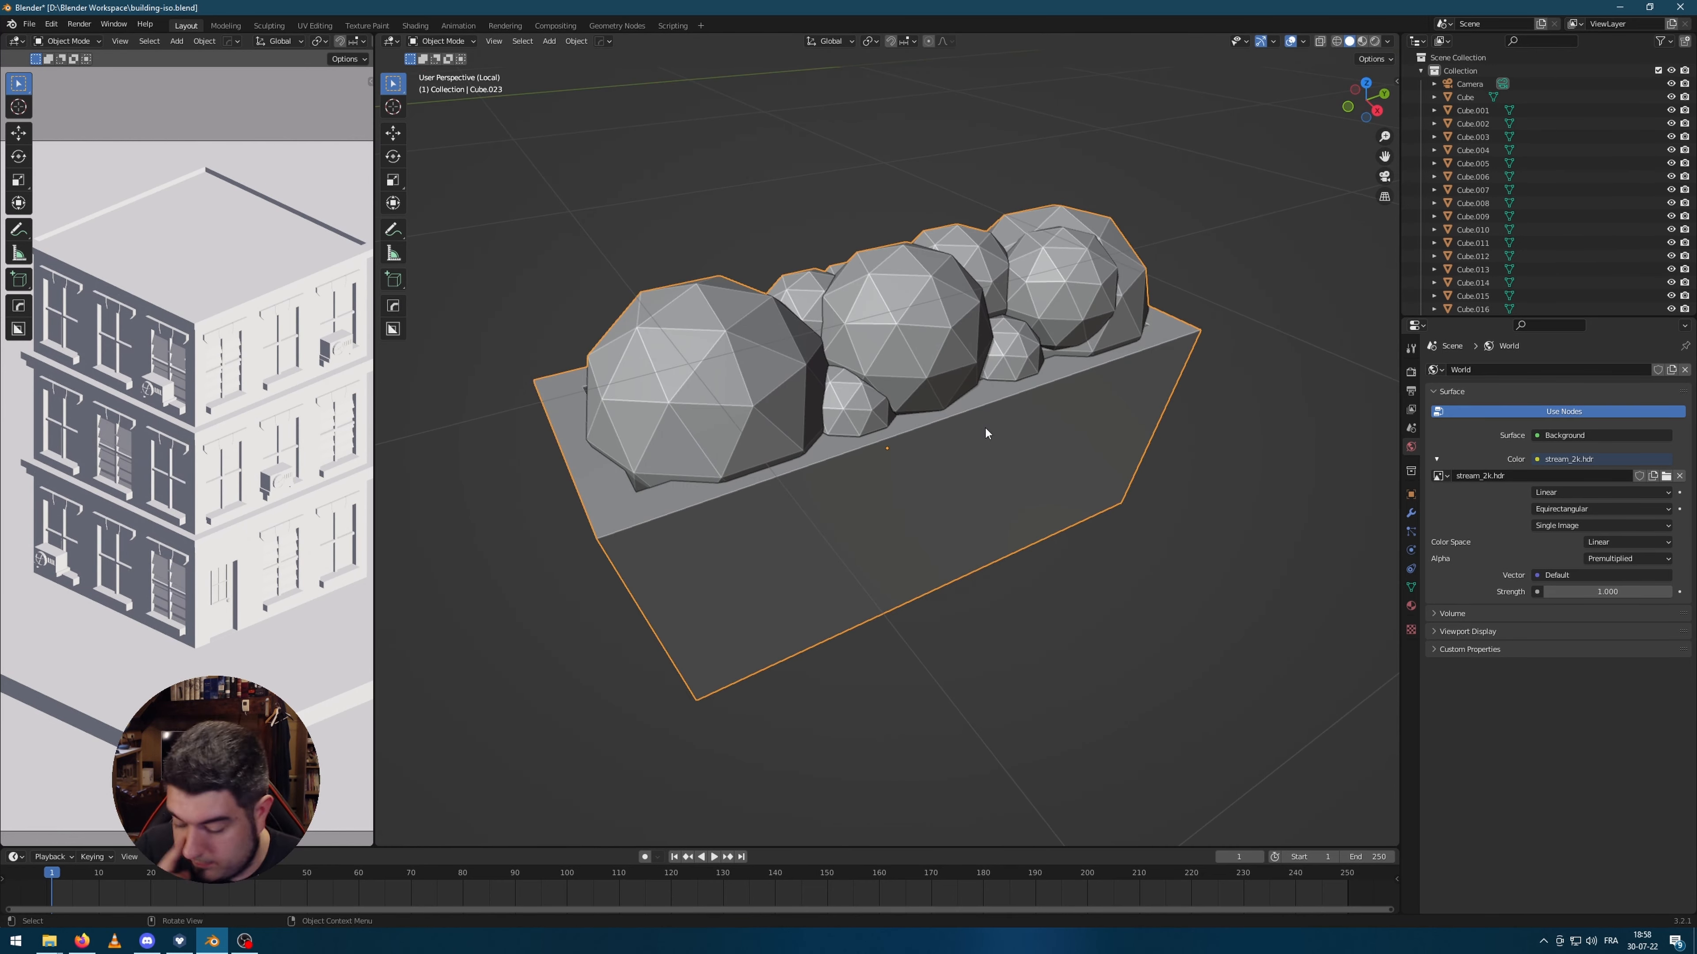
# Step: Leave local view, scale the whole planter down uniformly to suit the building's windows, and isolate it again
pyautogui.press('KP_Divide')
pyautogui.scroll(2, 1082, 475)
pyautogui.press('s')
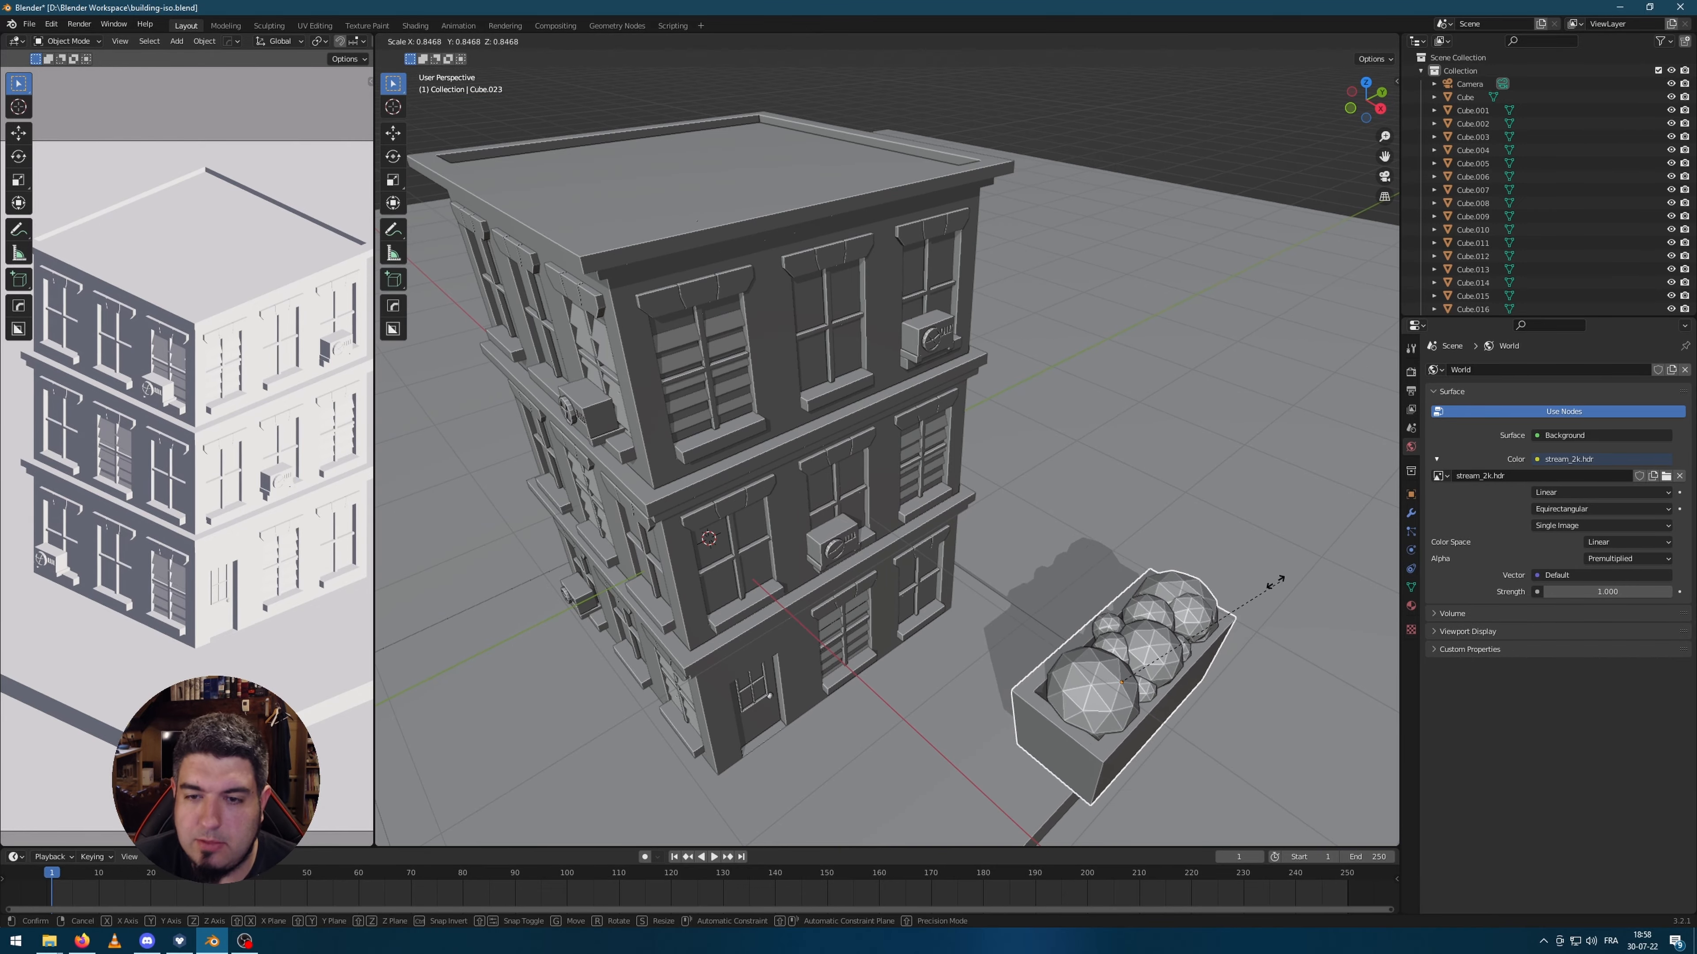
pyautogui.click(1181, 662)
pyautogui.moveTo(1181, 662); pyautogui.dragTo(1114, 457, button='middle')
pyautogui.scroll(1, 1225, 684)
pyautogui.press('KP_Divide')
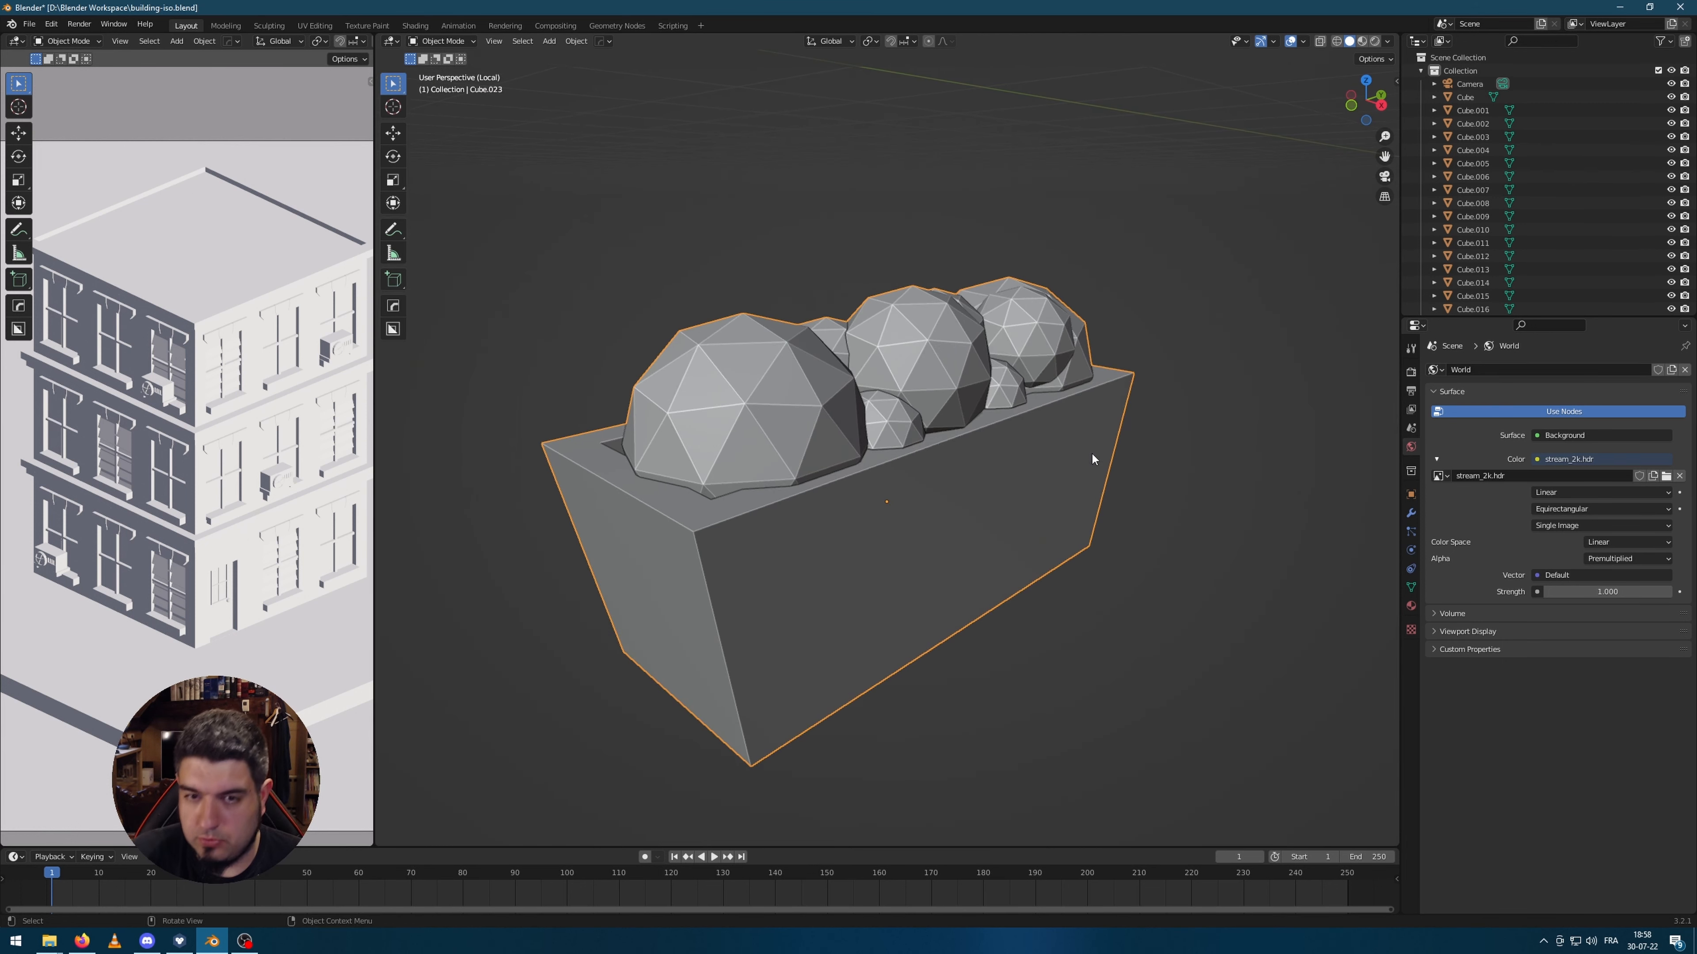
# Step: Add a cylinder with 8 vertices to the planter's mesh in Edit Mode
pyautogui.press('Tab')
pyautogui.scroll(-3, 1027, 516)
pyautogui.hotkey('shift', 'a')
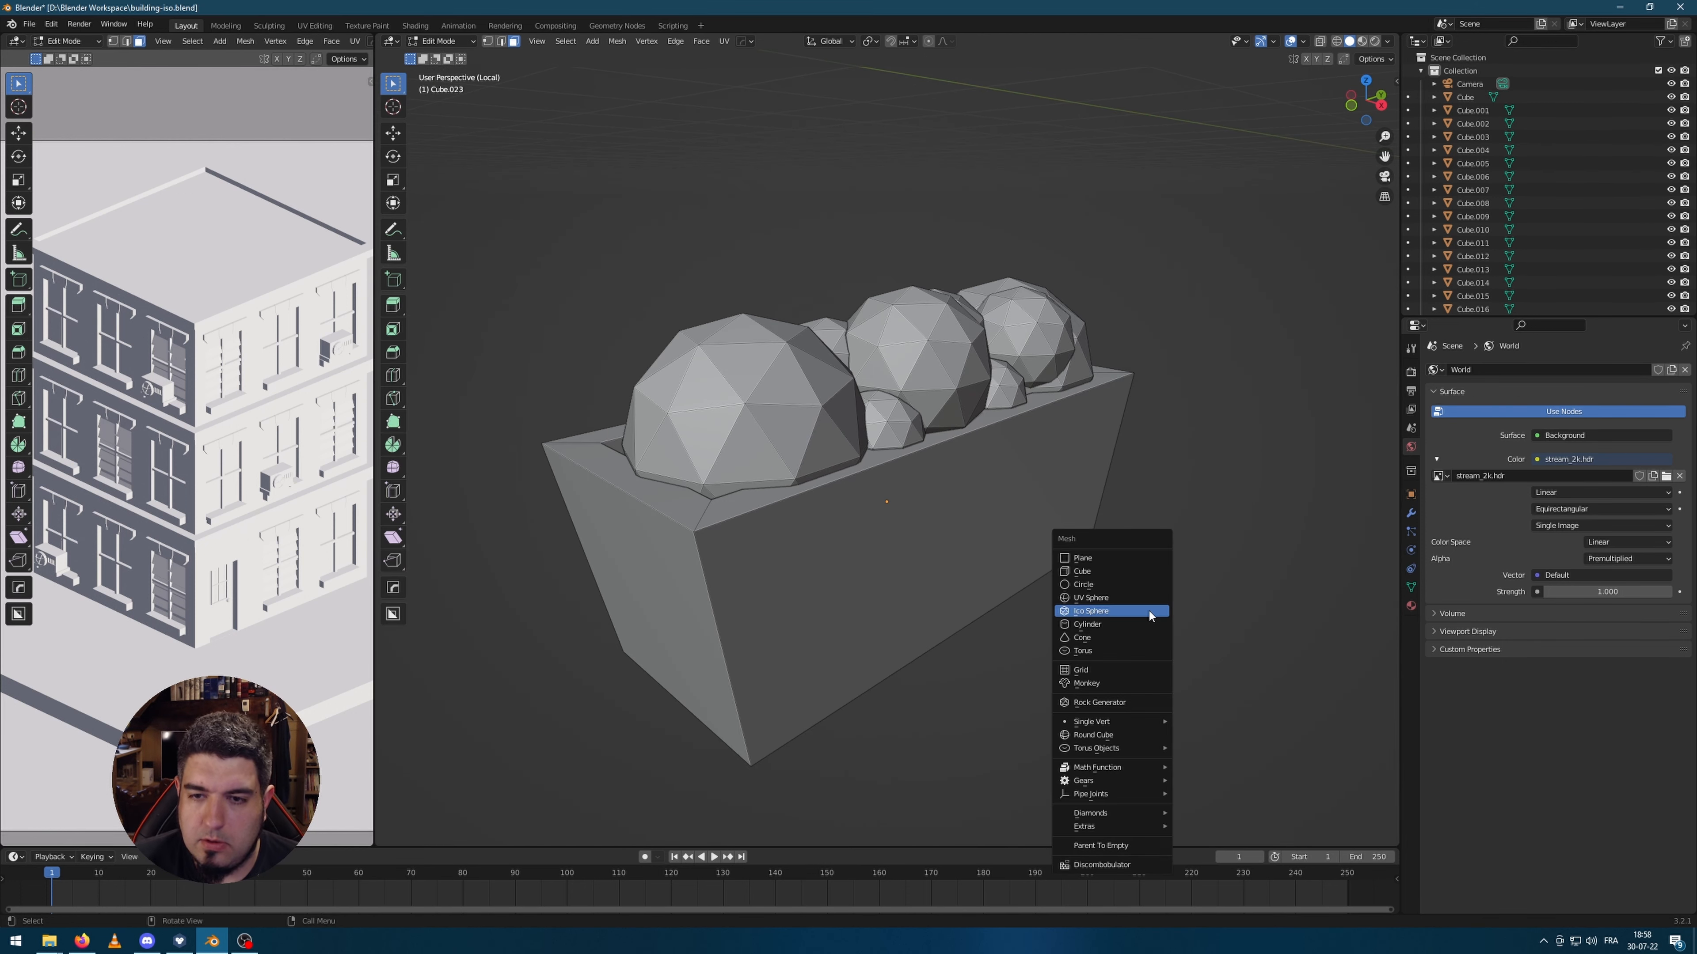
pyautogui.click(1121, 627)
pyautogui.scroll(-8, 796, 519)
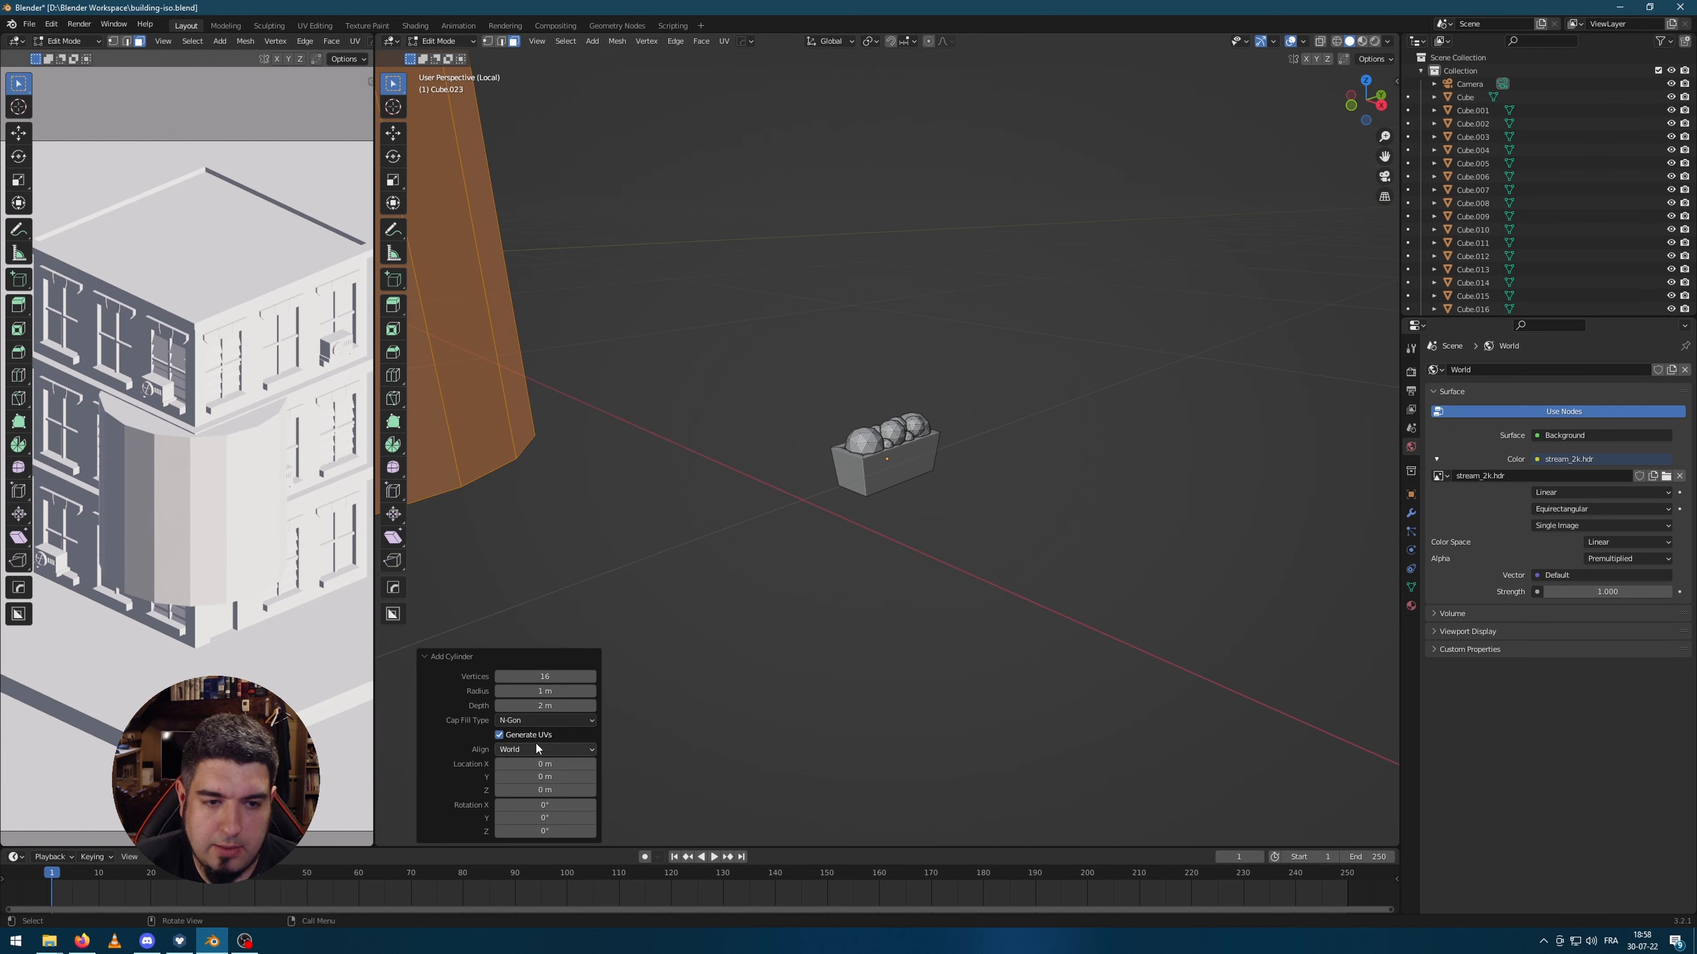
pyautogui.write('8')
pyautogui.press('Return')
# Step: Rotate the cylinder 90° about Y and scale it down uniformly to about 0.06 of its size
pyautogui.moveTo(646, 645); pyautogui.dragTo(778, 317, button='middle')
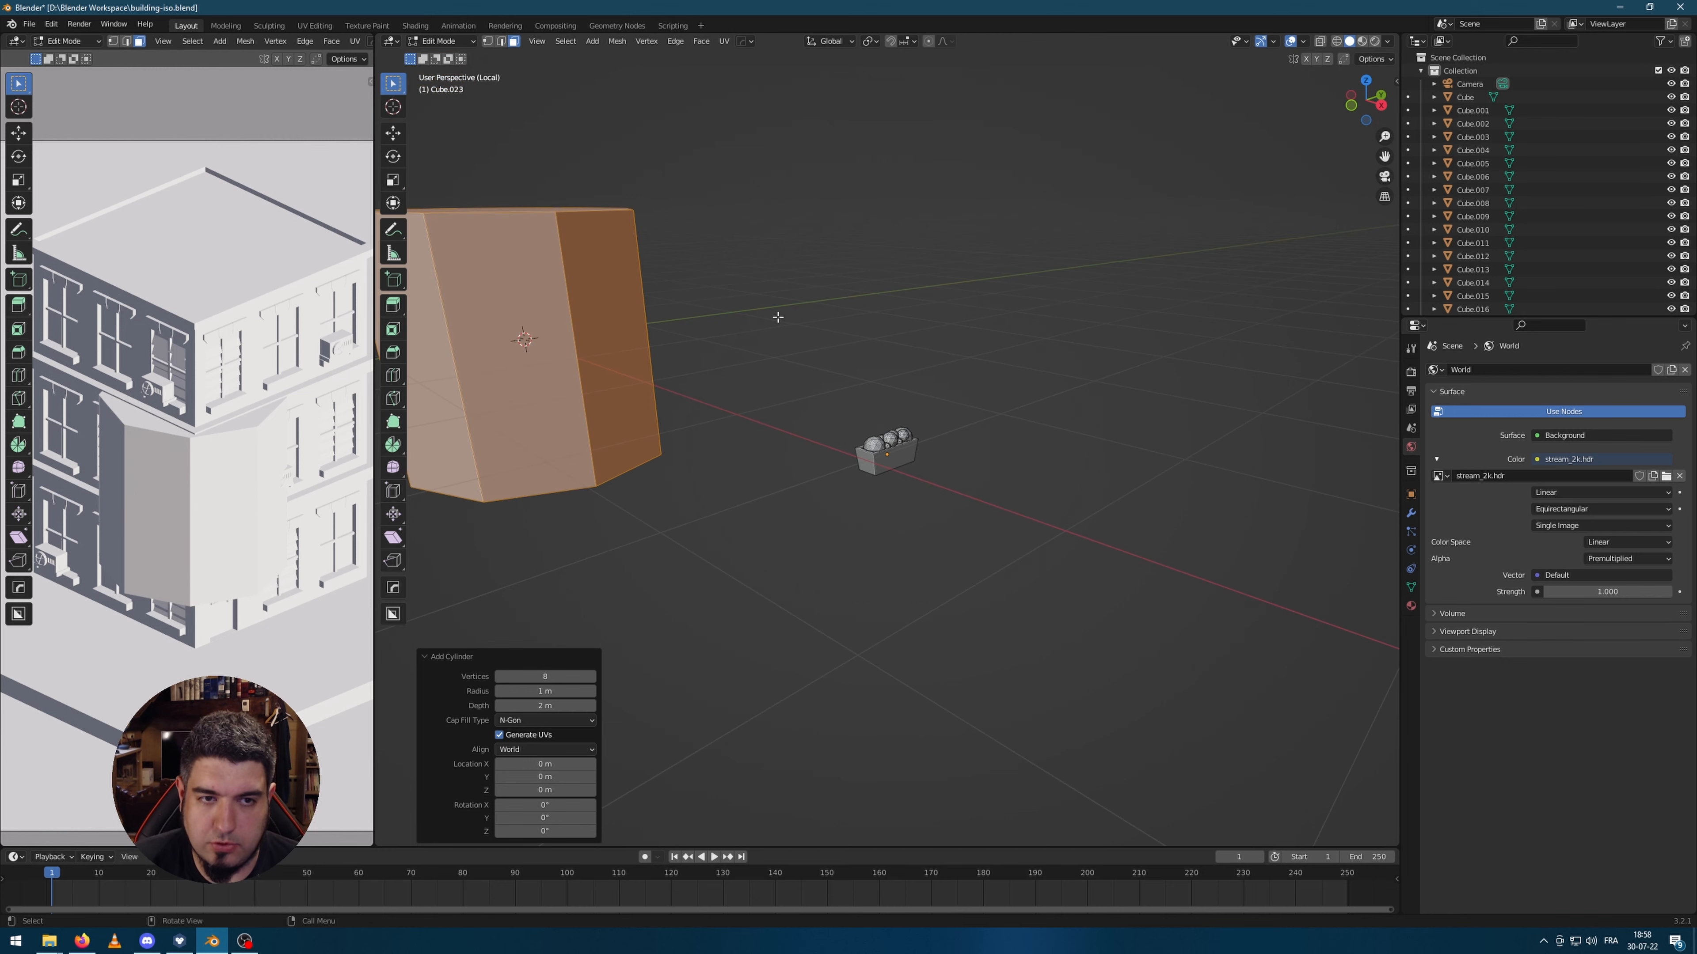
pyautogui.write('y90')
pyautogui.press('Return')
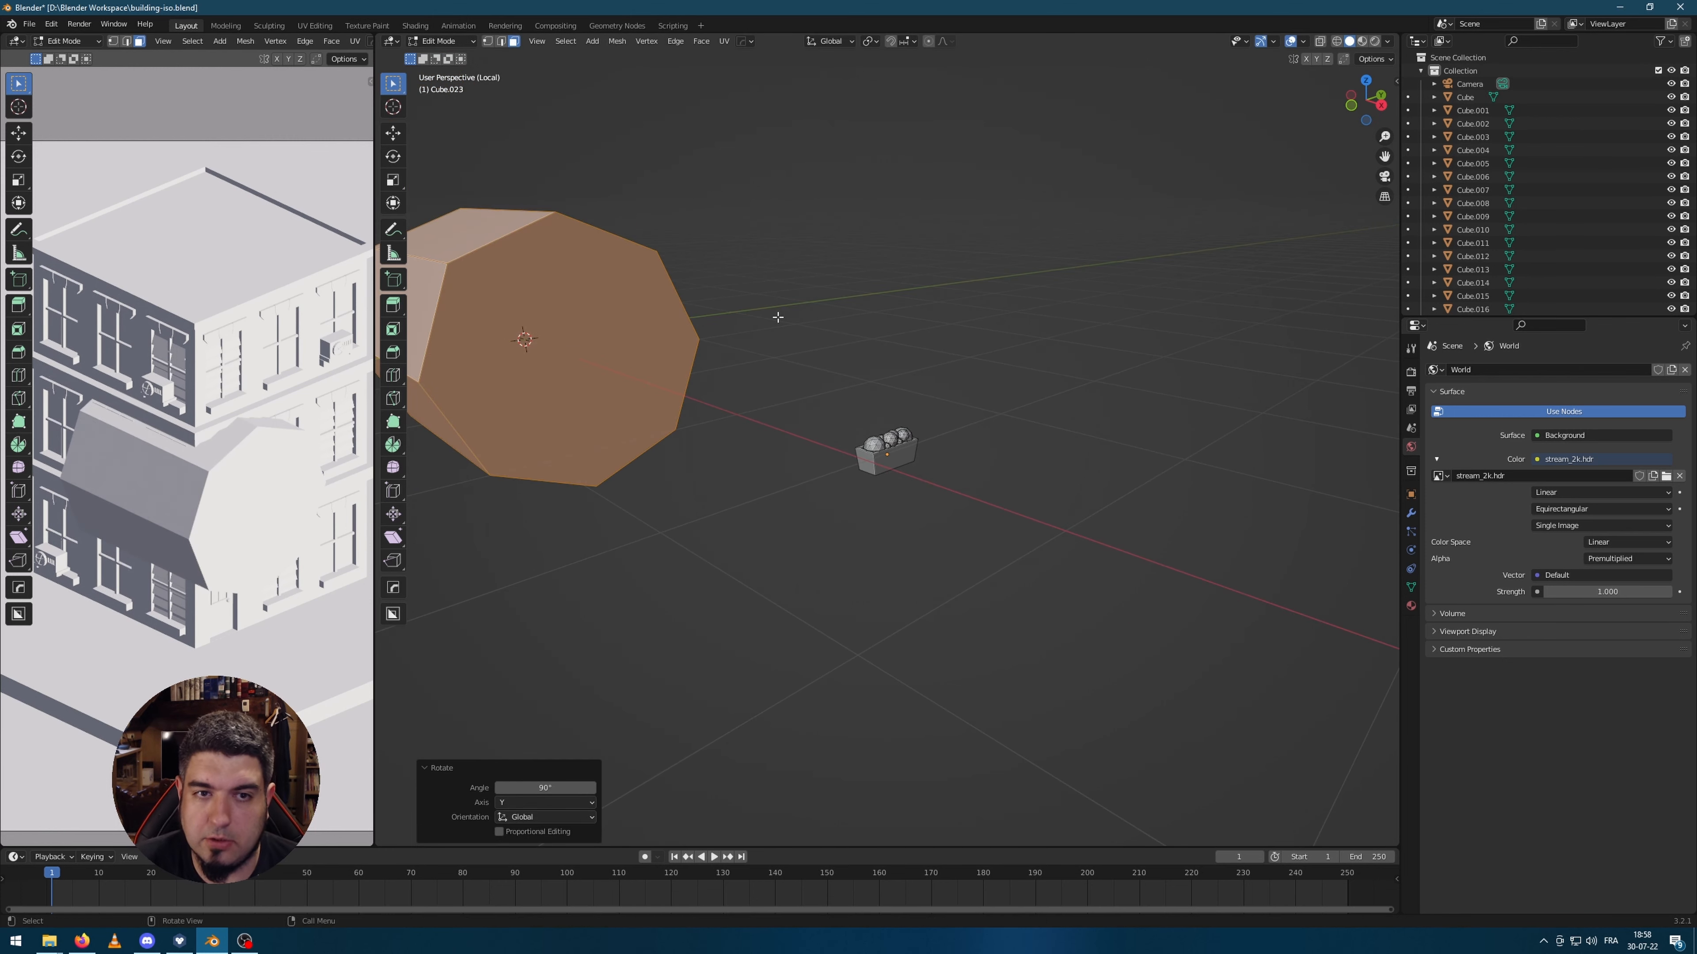
pyautogui.press('s')
pyautogui.click(524, 306)
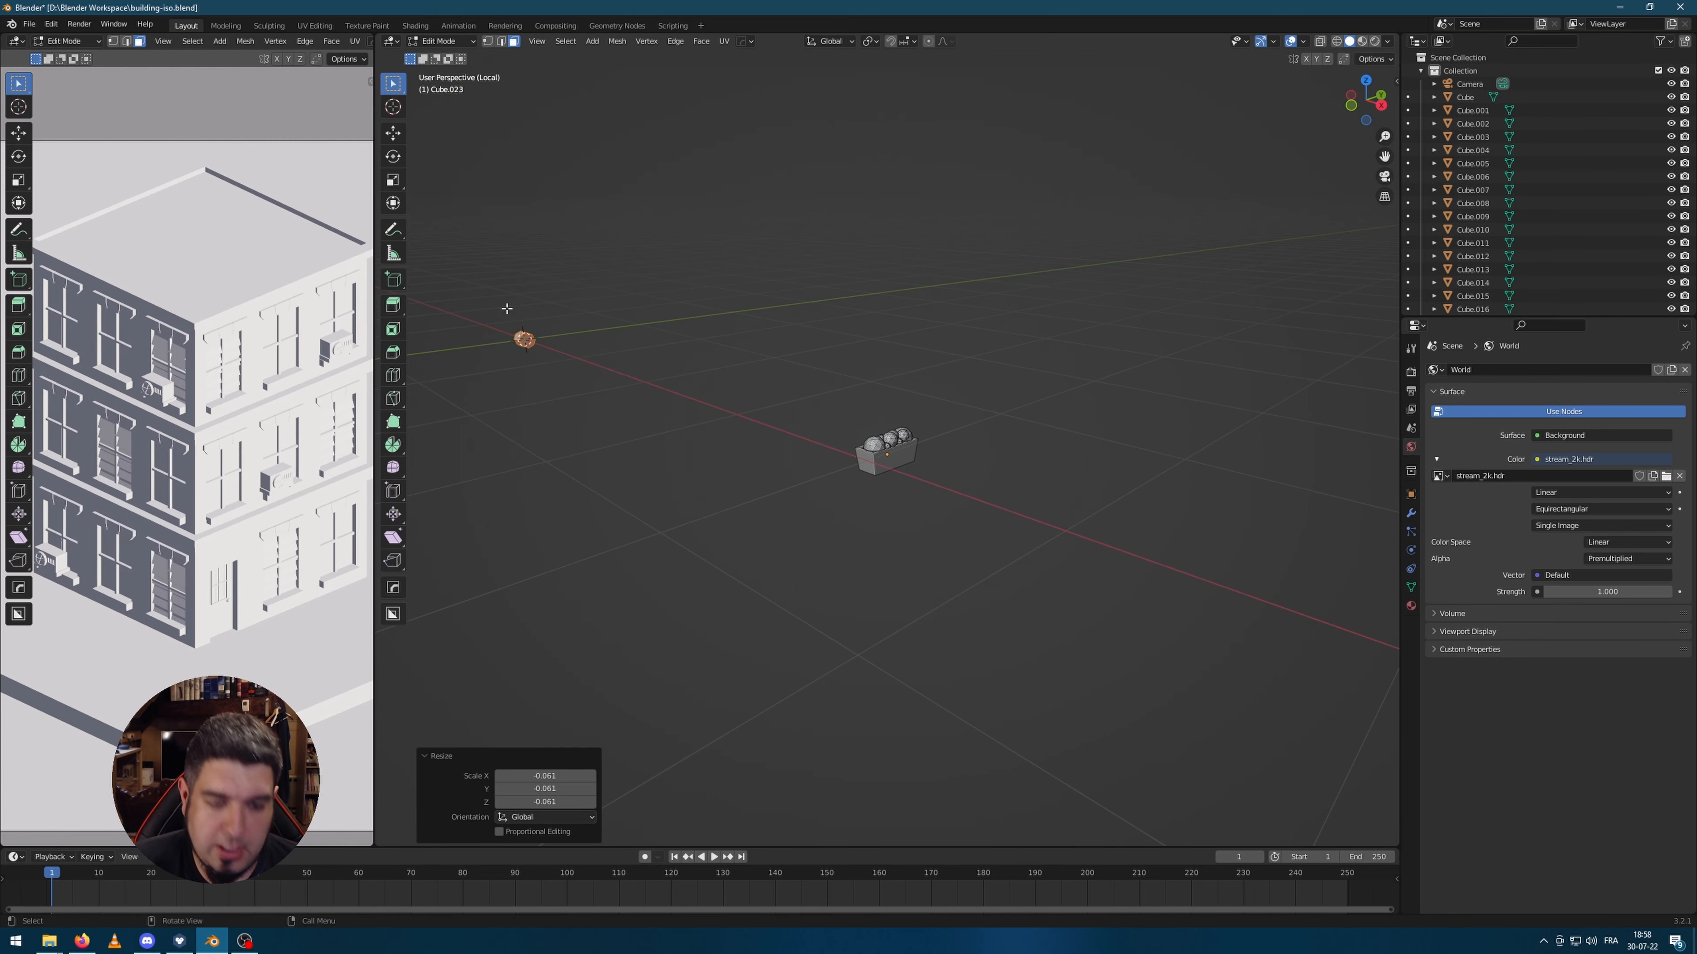
# Step: Move the cylinder about 4 m along X, about 1.57 m along Y and about 0.94 m down
pyautogui.press('g')
pyautogui.press('x')
pyautogui.click(854, 414)
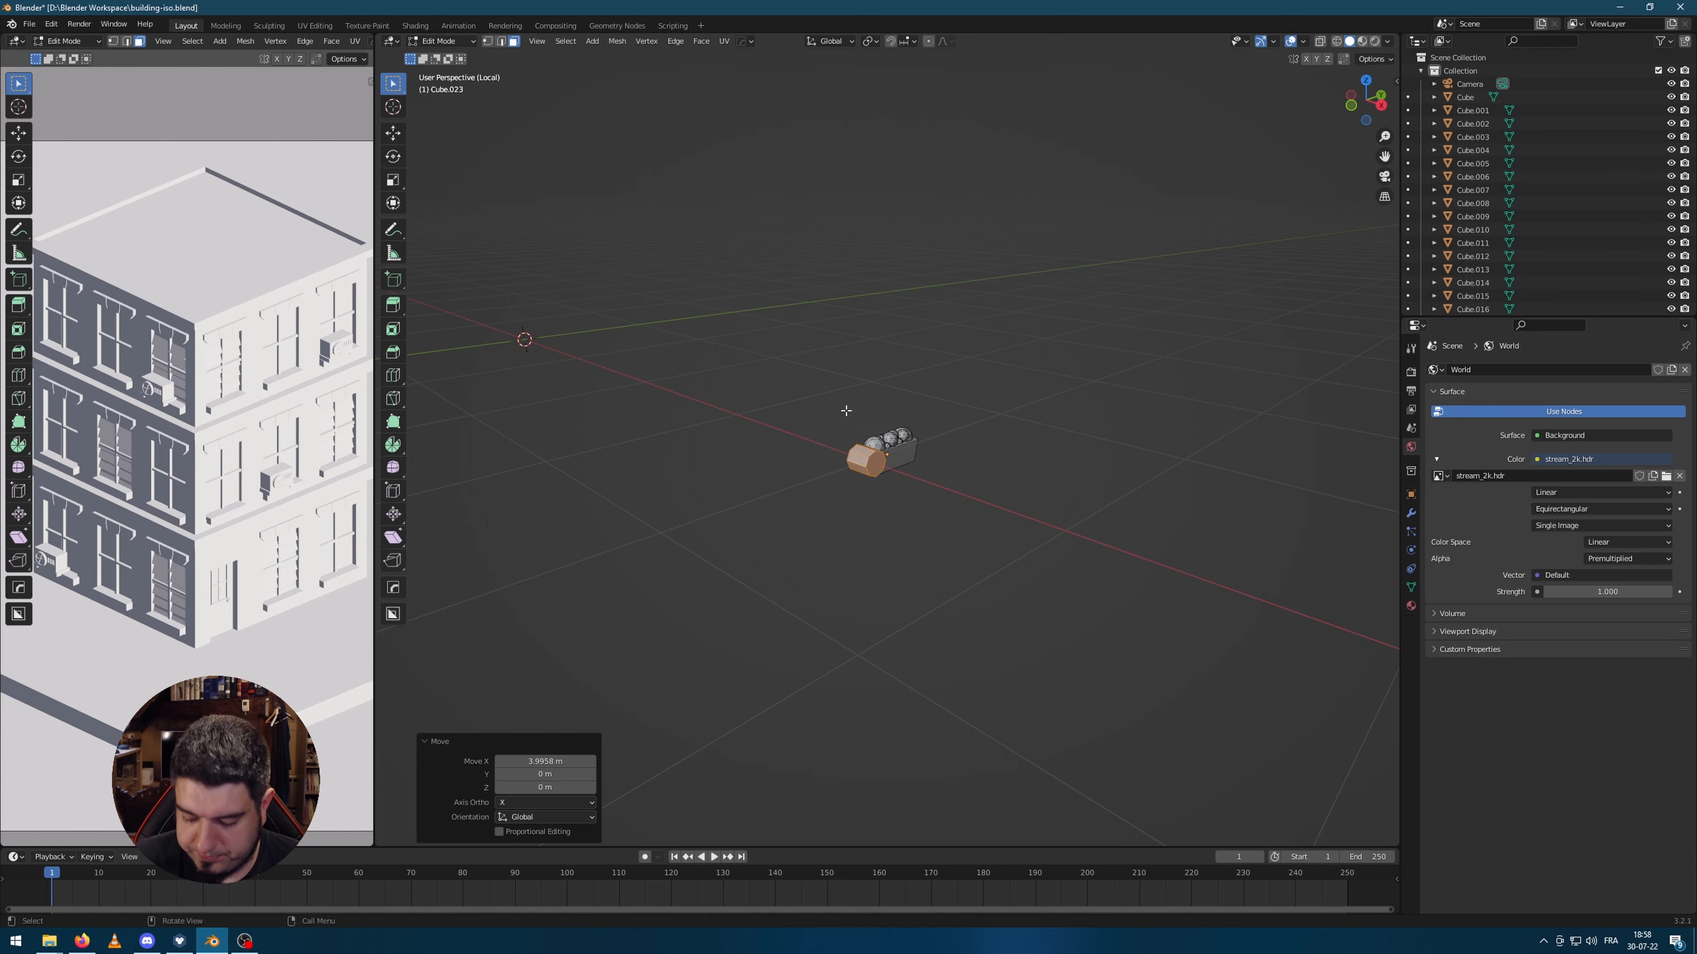
pyautogui.press('KP_3')
pyautogui.press('g')
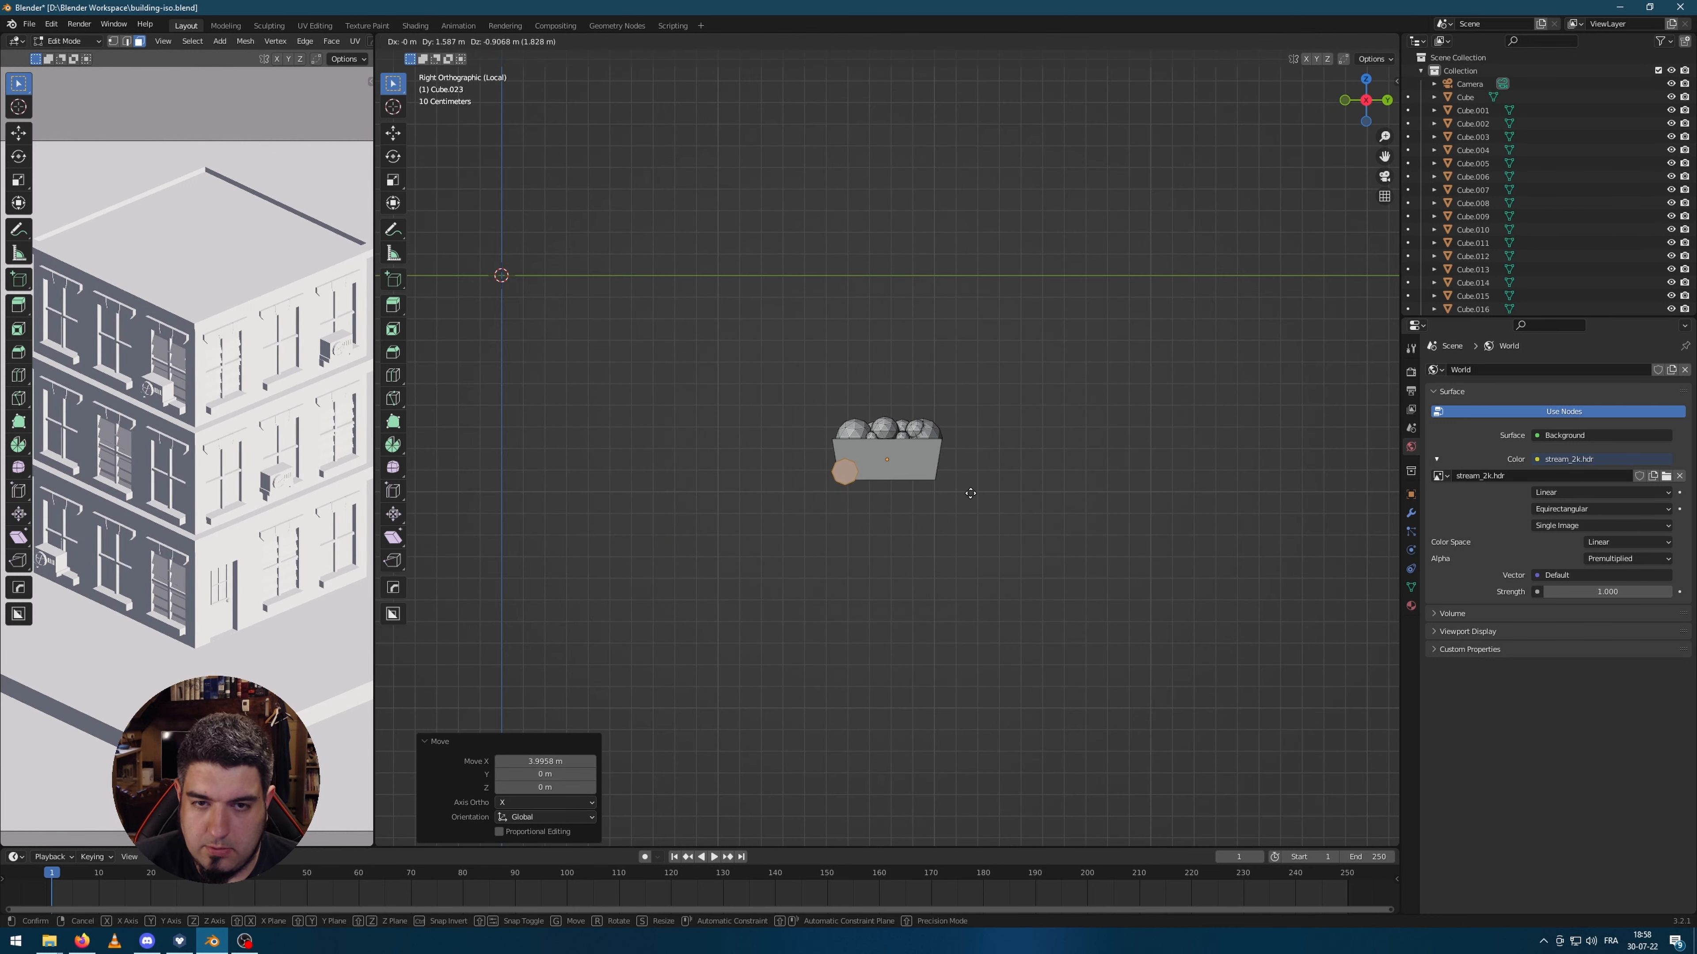
pyautogui.click(967, 500)
# Step: Move the cylinder back about 1.55 m along X so it sits under the planter's end
pyautogui.moveTo(967, 500); pyautogui.dragTo(907, 498, button='middle')
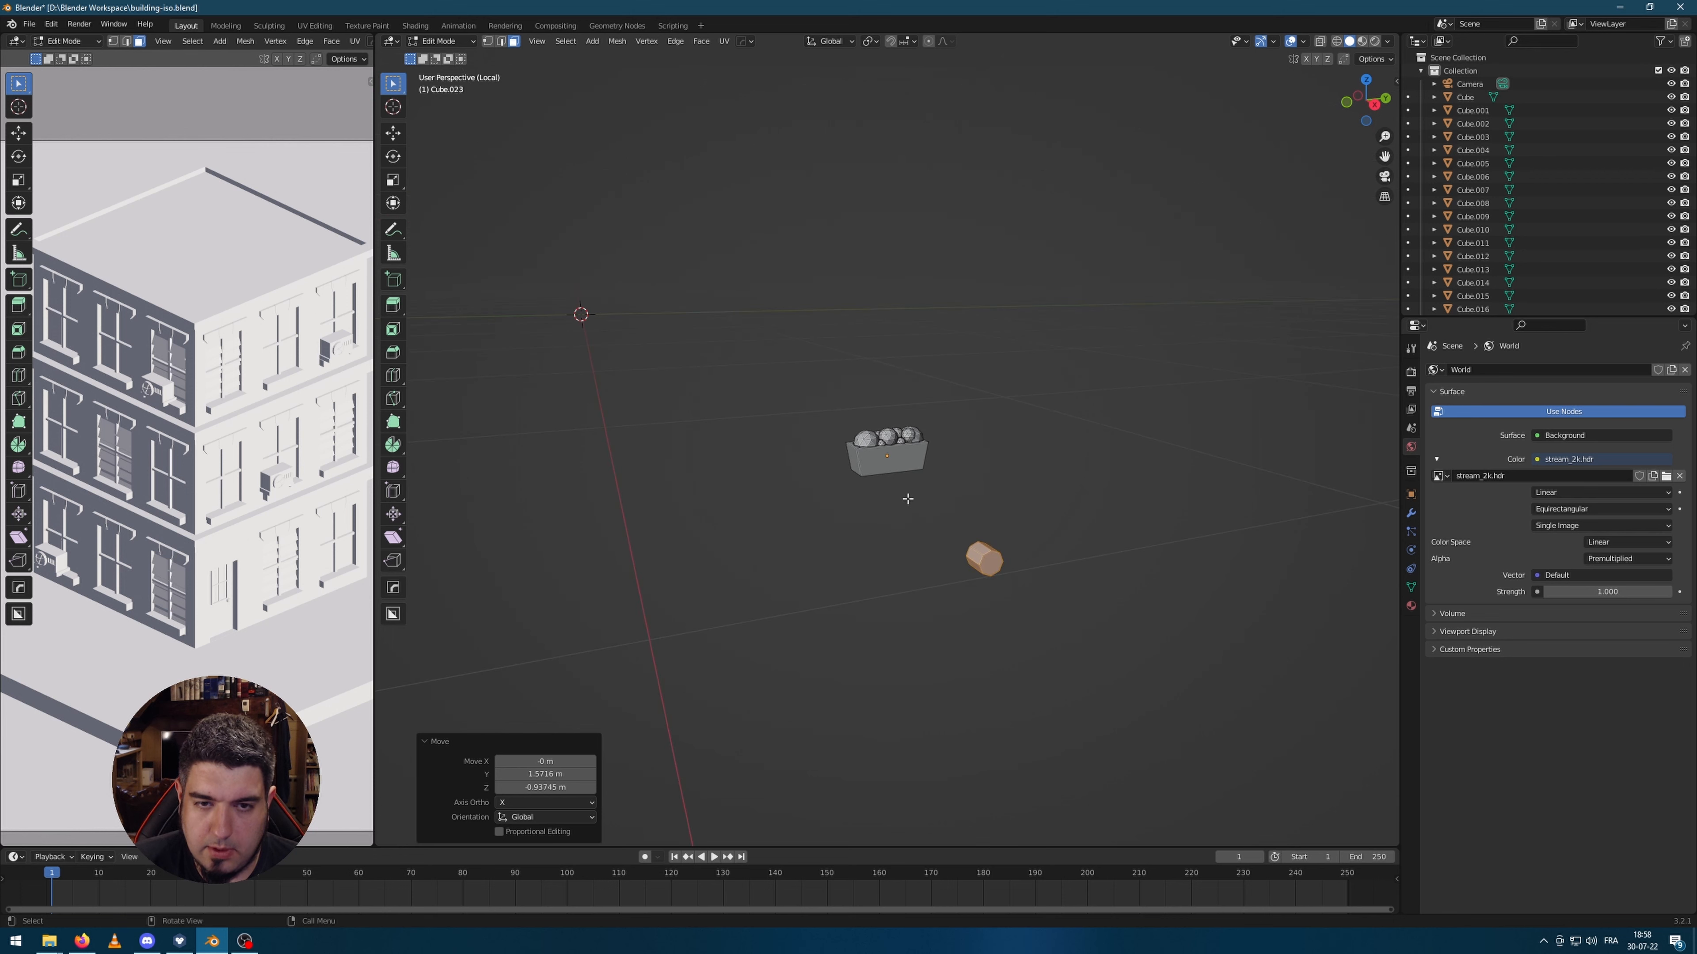
pyautogui.press('g')
pyautogui.press('x')
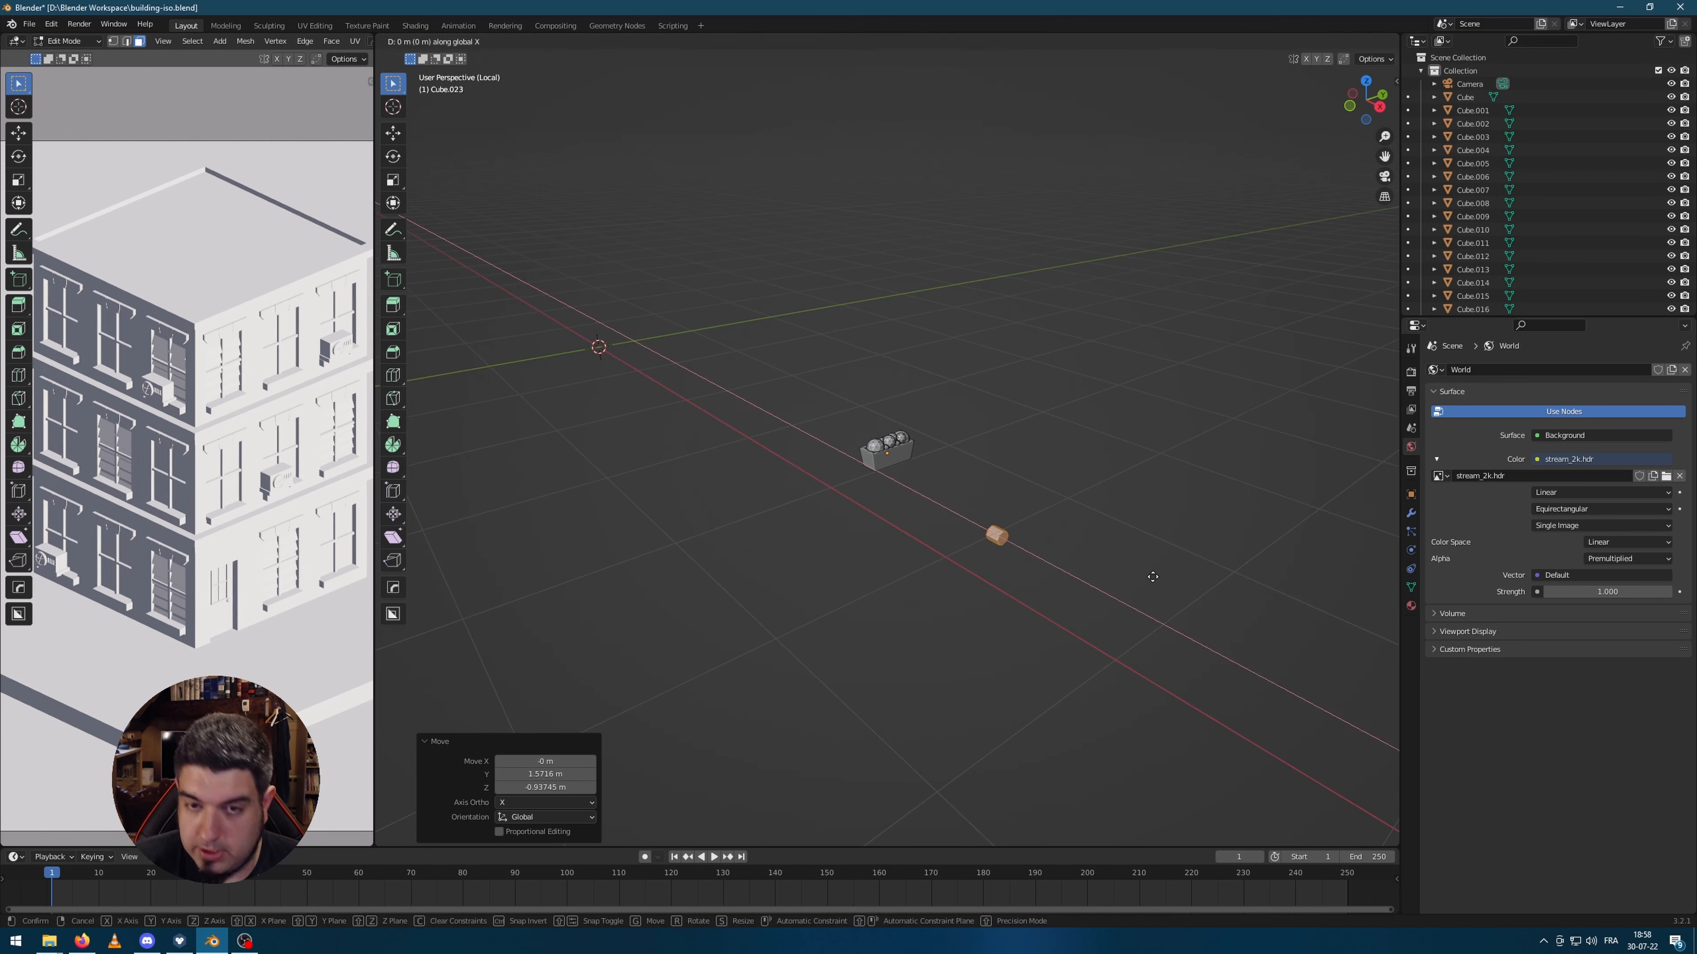
pyautogui.click(1029, 512)
pyautogui.scroll(9, 984, 474)
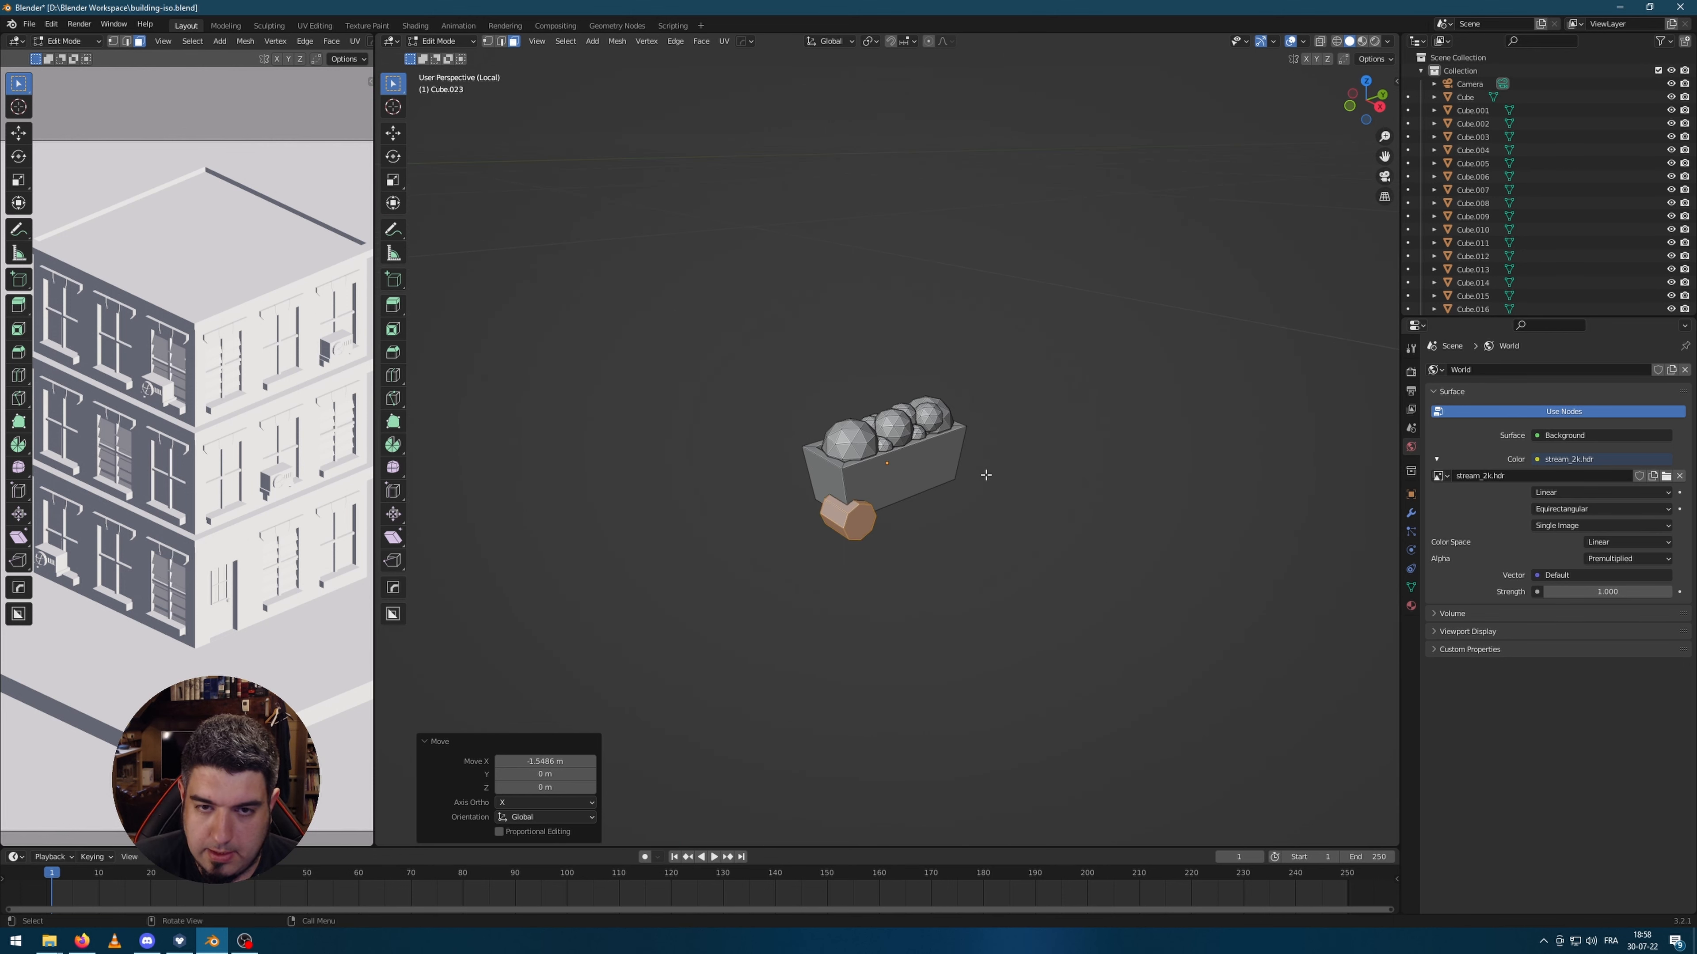
# Step: Stretch the cylinder along X by about 2.38, and scale it down uniformly into a thinner bar
pyautogui.moveTo(897, 588); pyautogui.dragTo(1032, 573, button='middle')
pyautogui.press('s')
pyautogui.press('x')
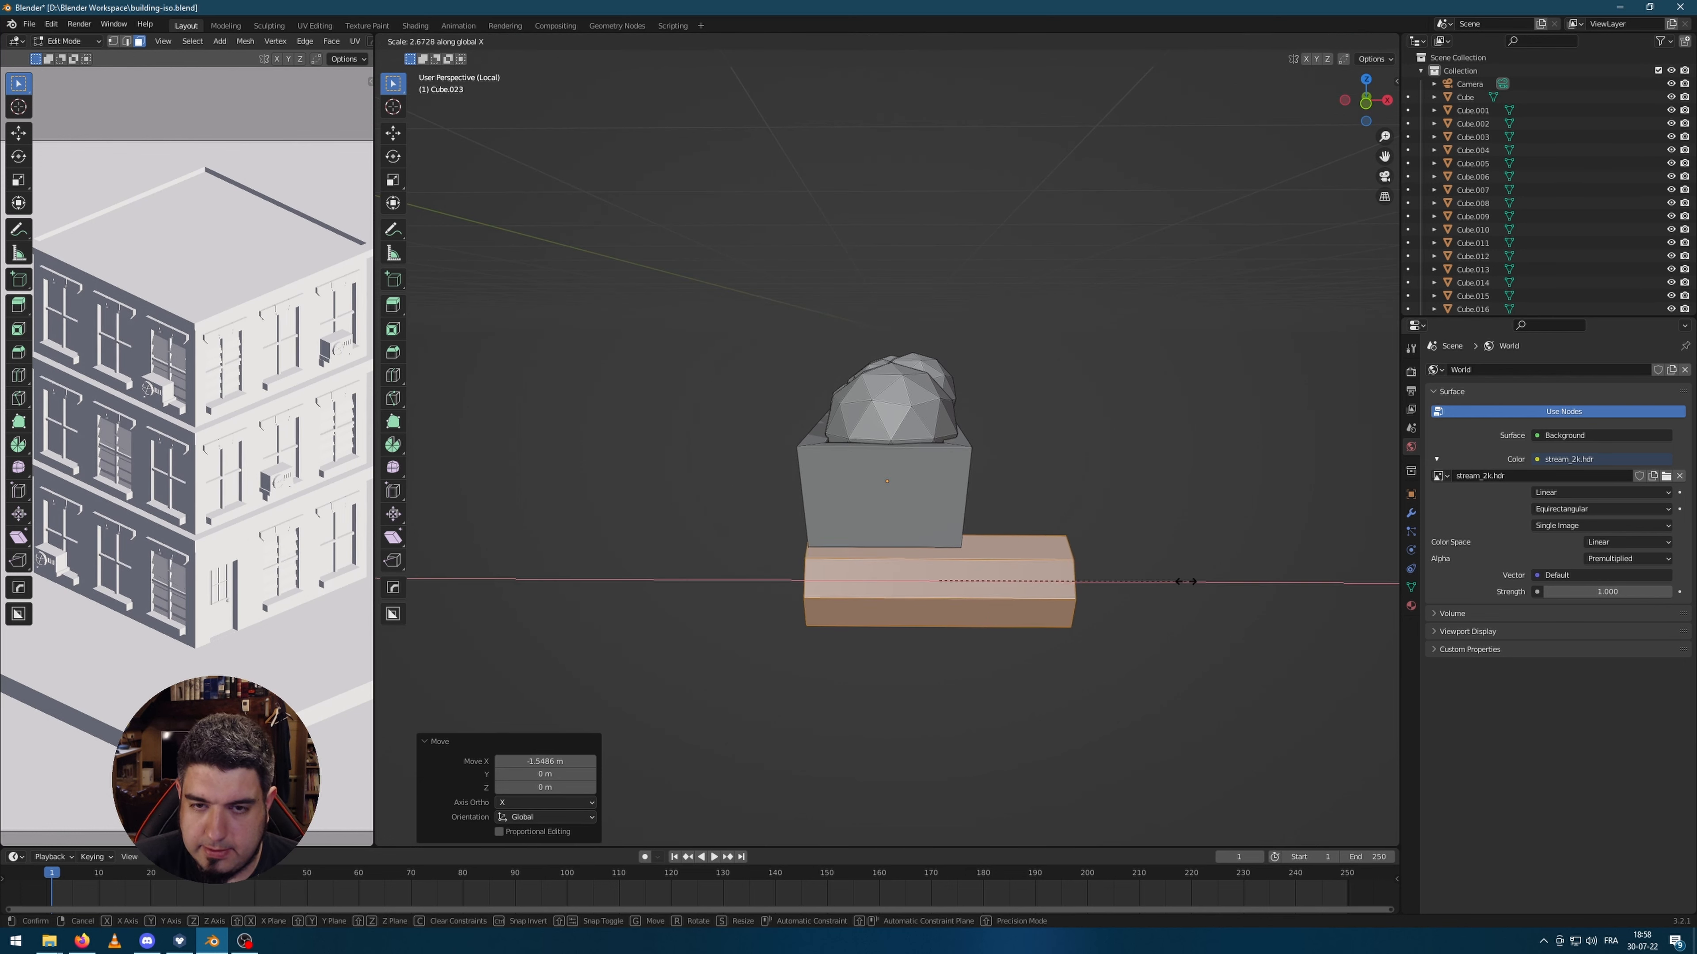
pyautogui.click(1163, 580)
pyautogui.moveTo(1227, 594); pyautogui.dragTo(1155, 584, button='middle')
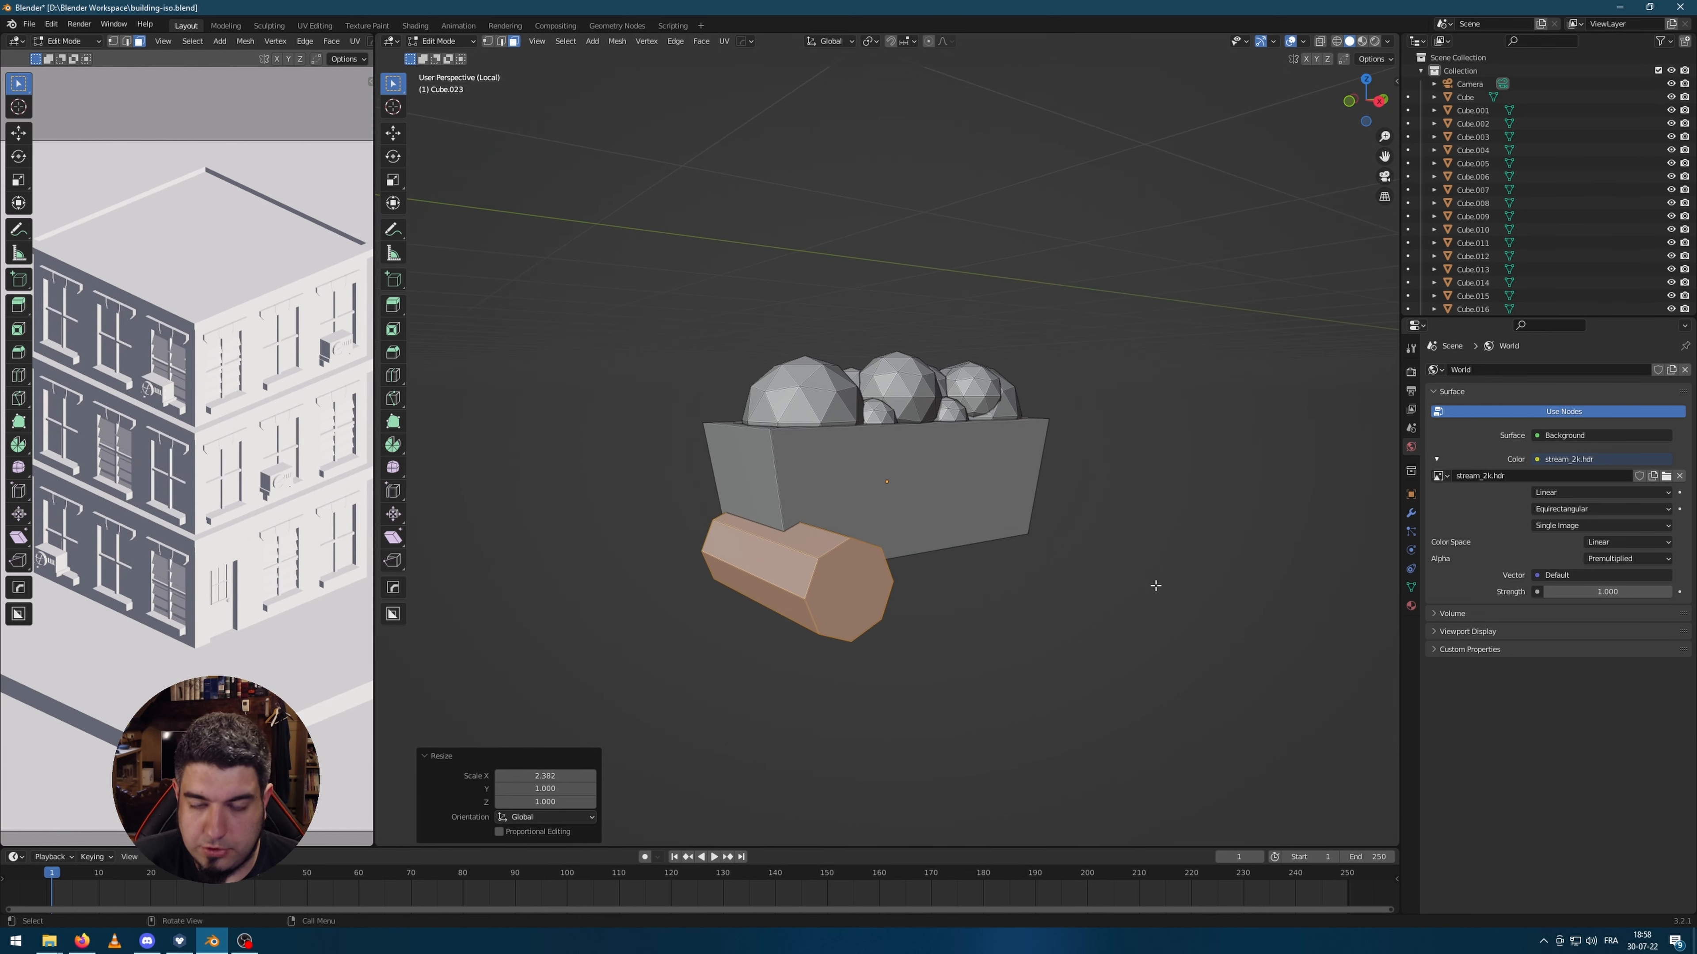
pyautogui.press('s')
pyautogui.click(946, 573)
# Step: Stretch the thin cylinder along X by about 2.26 and shift it about 0.08 m along X beneath the planter
pyautogui.moveTo(906, 534); pyautogui.dragTo(966, 572, button='middle')
pyautogui.press('s')
pyautogui.press('x')
pyautogui.click(1088, 597)
pyautogui.press('g')
pyautogui.press('x')
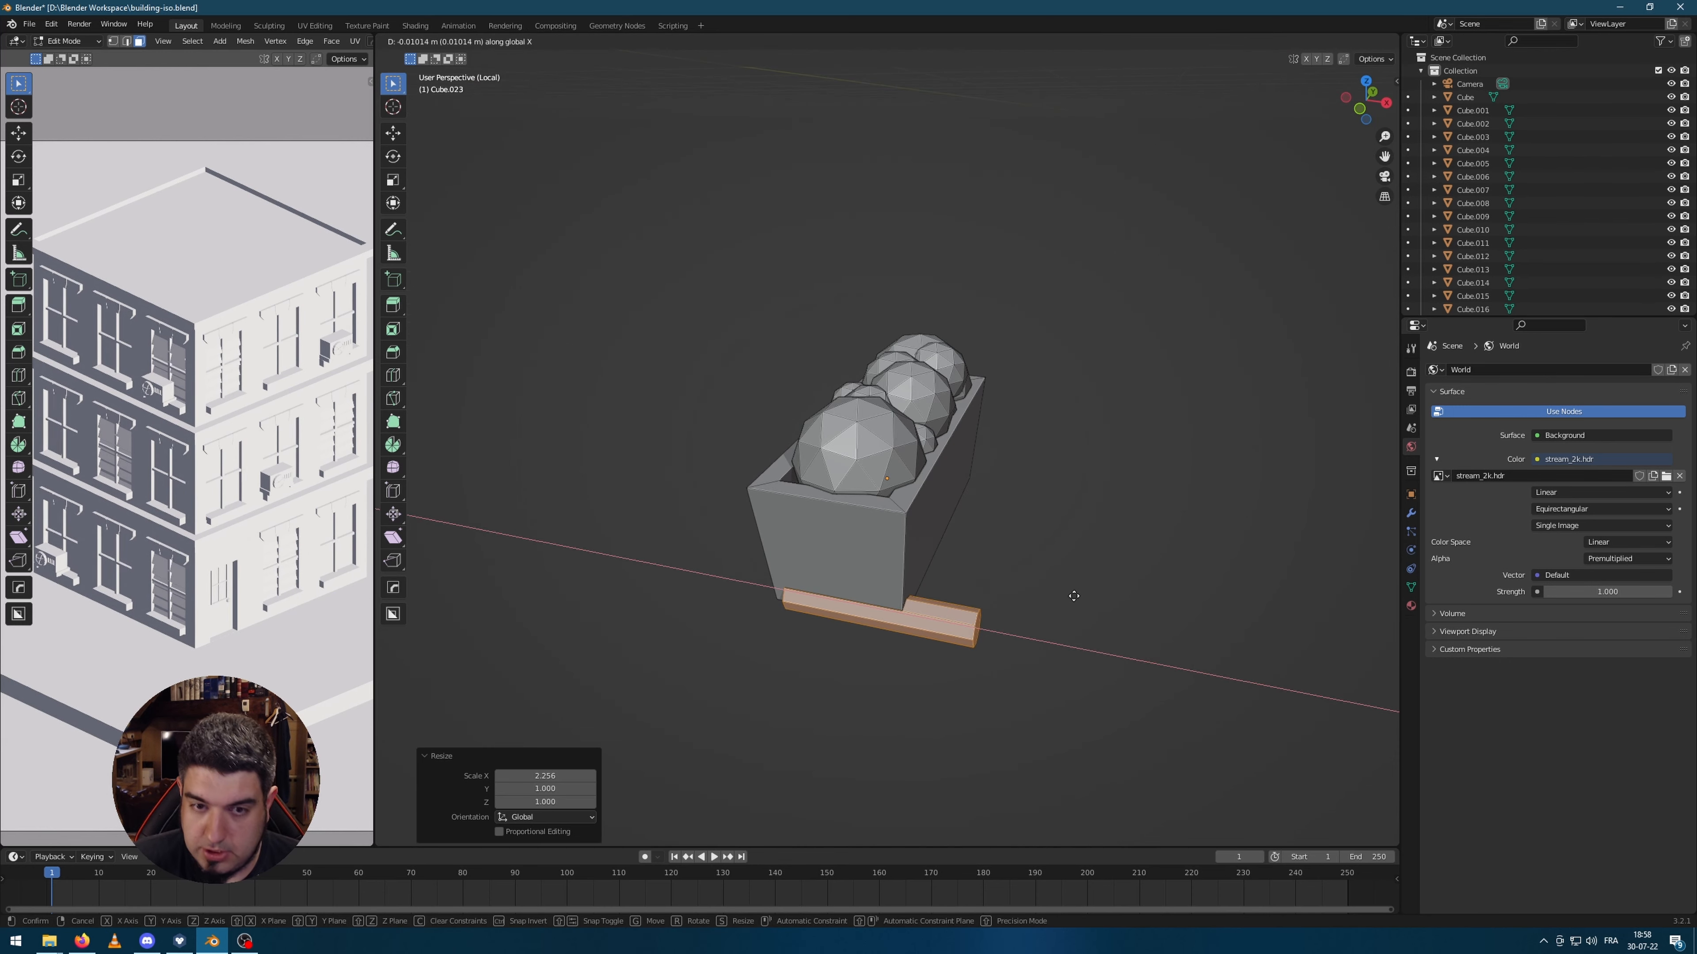
pyautogui.click(1034, 590)
# Step: Duplicate the support cylinder about 0.4 m along Y to the planter's other end and leave Edit Mode
pyautogui.moveTo(1150, 540); pyautogui.dragTo(1029, 512, button='middle')
pyautogui.hotkey('shift', 'd')
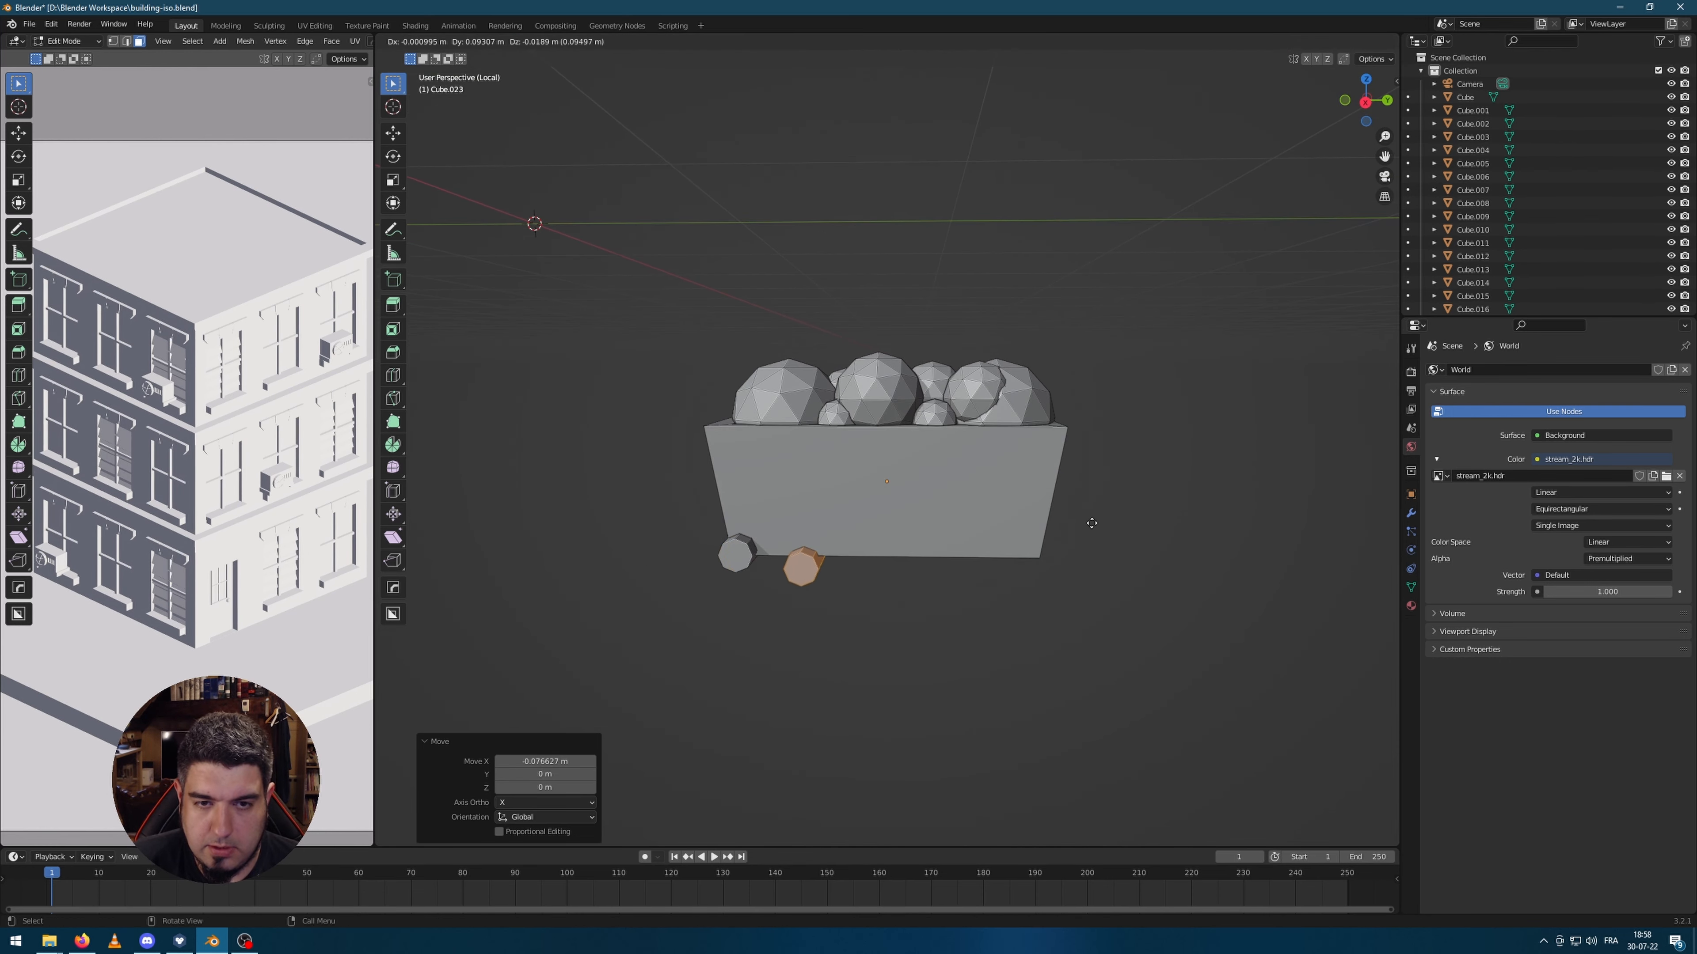
pyautogui.press('y')
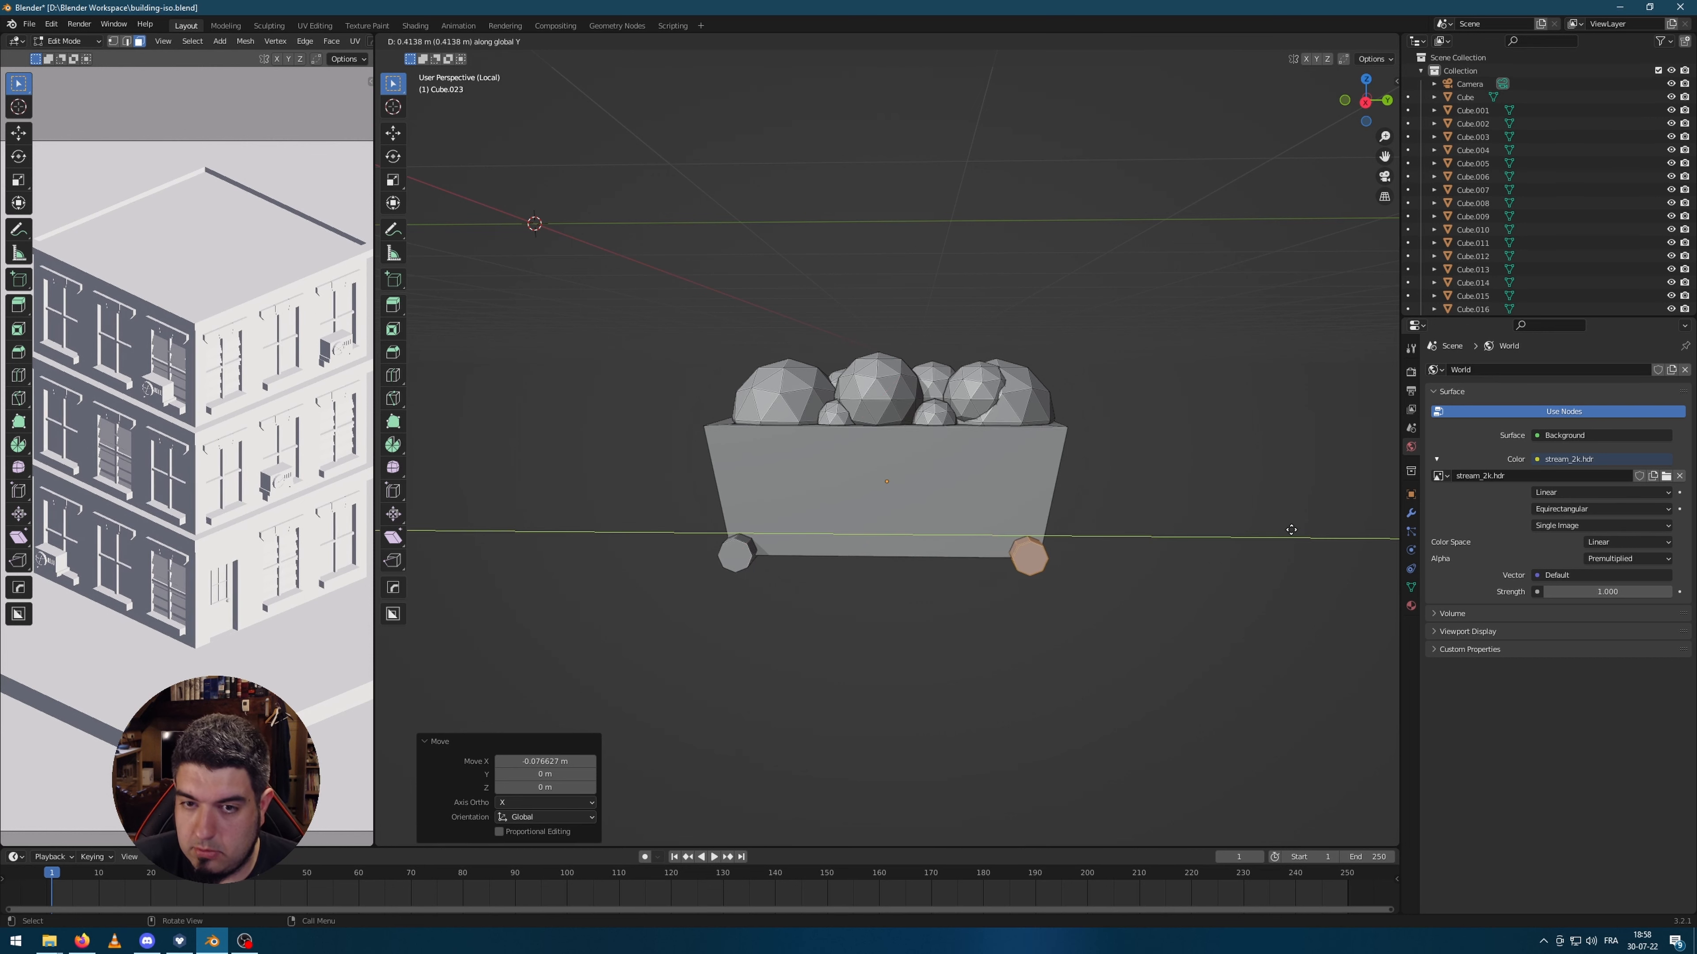
pyautogui.click(1299, 528)
pyautogui.moveTo(1002, 508); pyautogui.dragTo(982, 553, button='middle')
pyautogui.press('Tab')
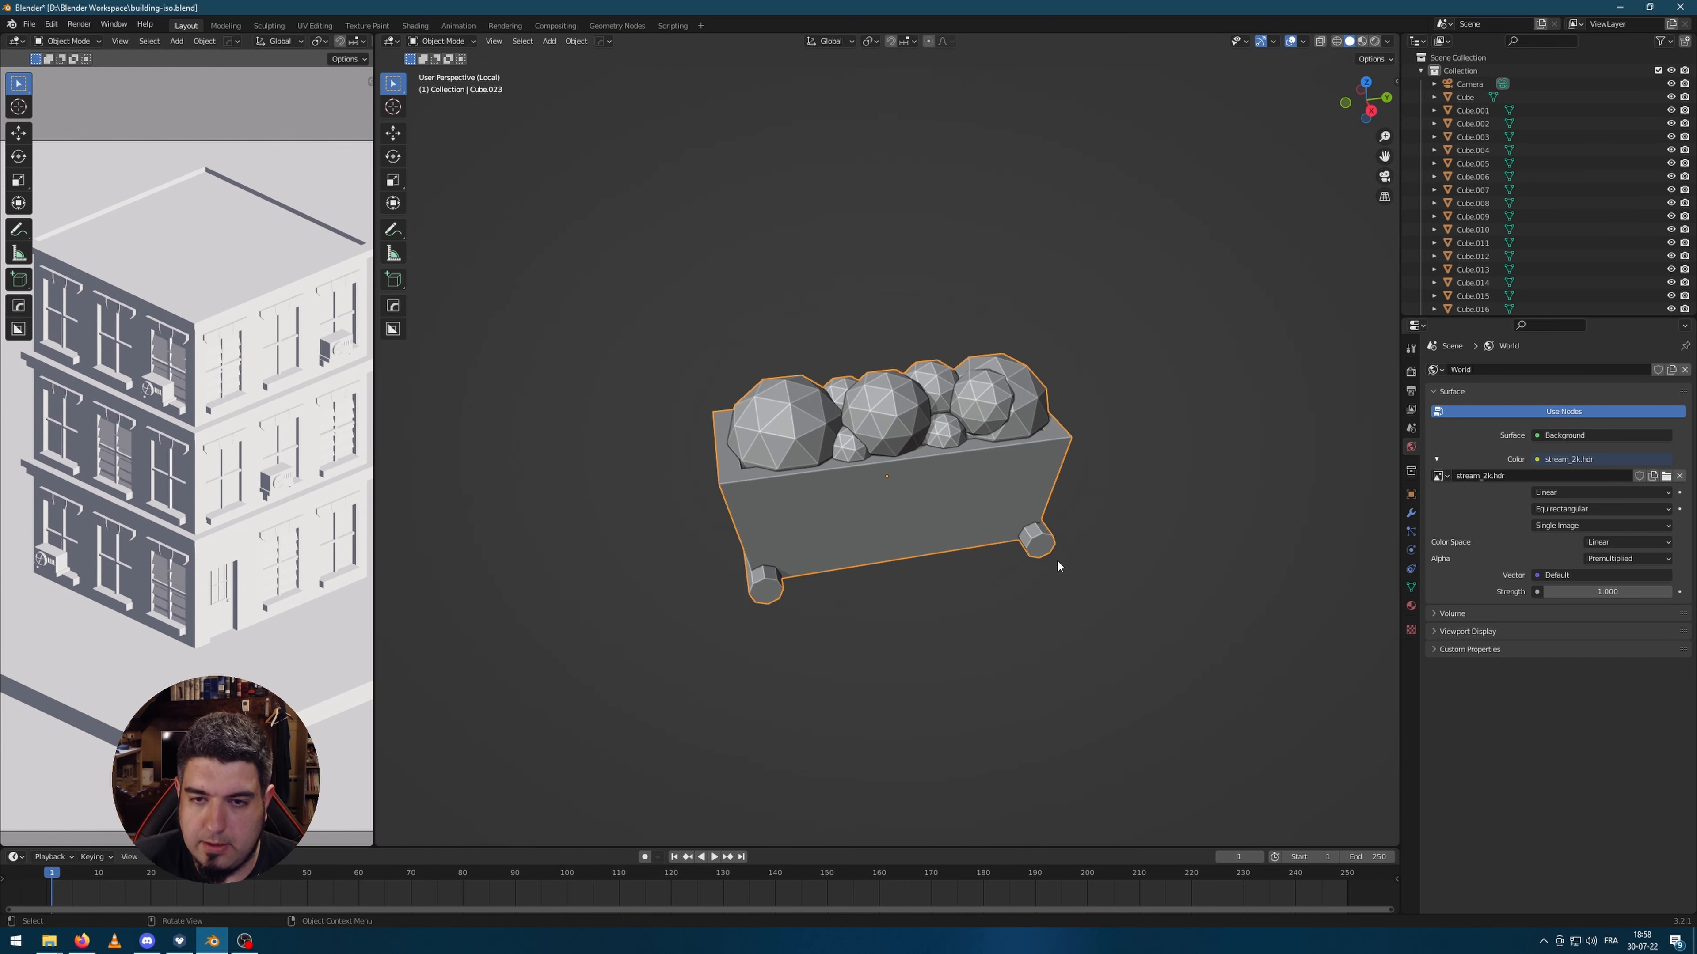
# Step: Return to the full scene and, in right orthographic view, move the planter in front of the ground-floor window farthest from the door
pyautogui.press('KP_Divide')
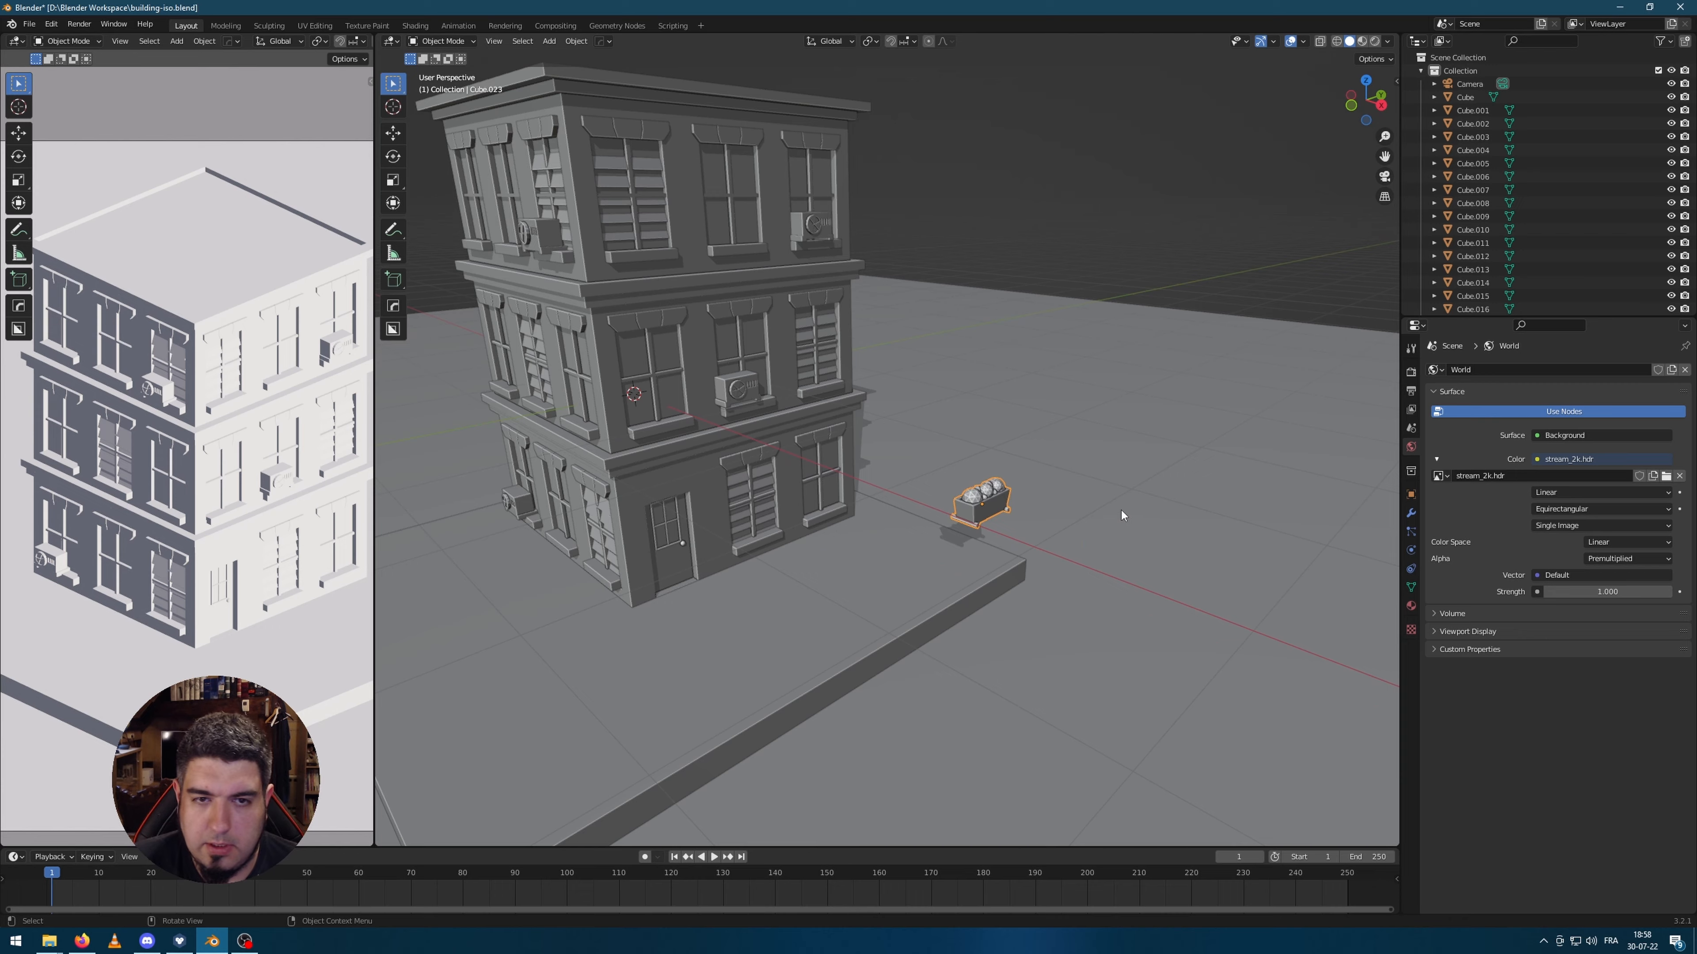
pyautogui.press('KP_3')
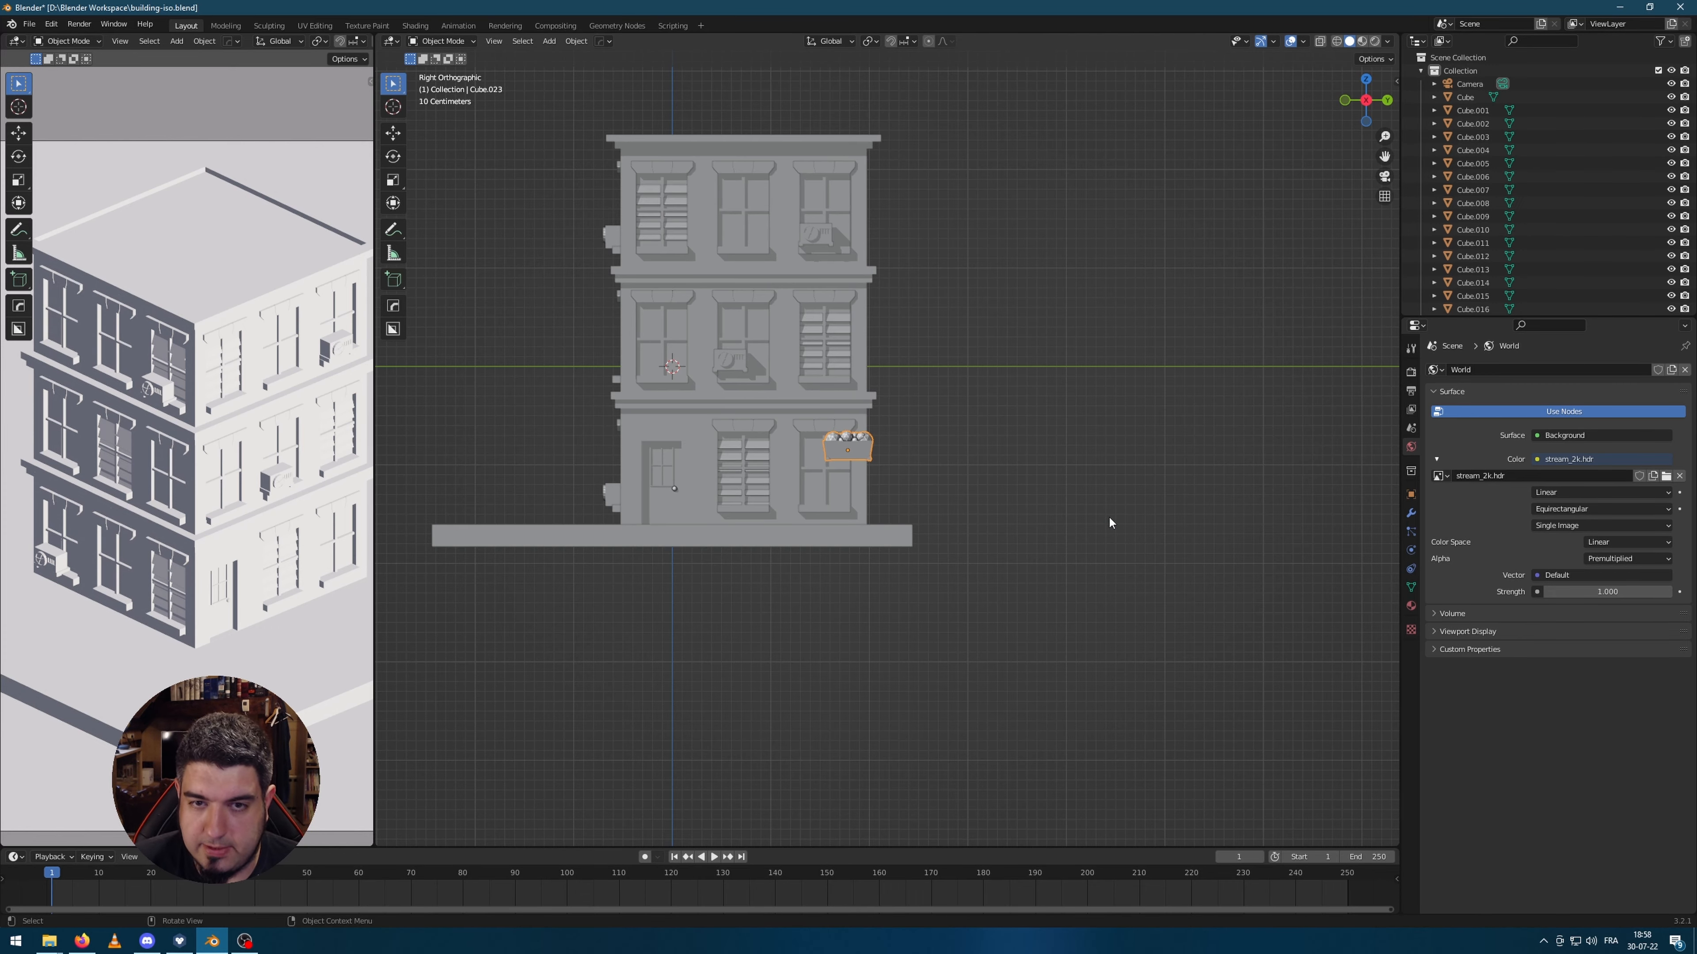
pyautogui.press('g')
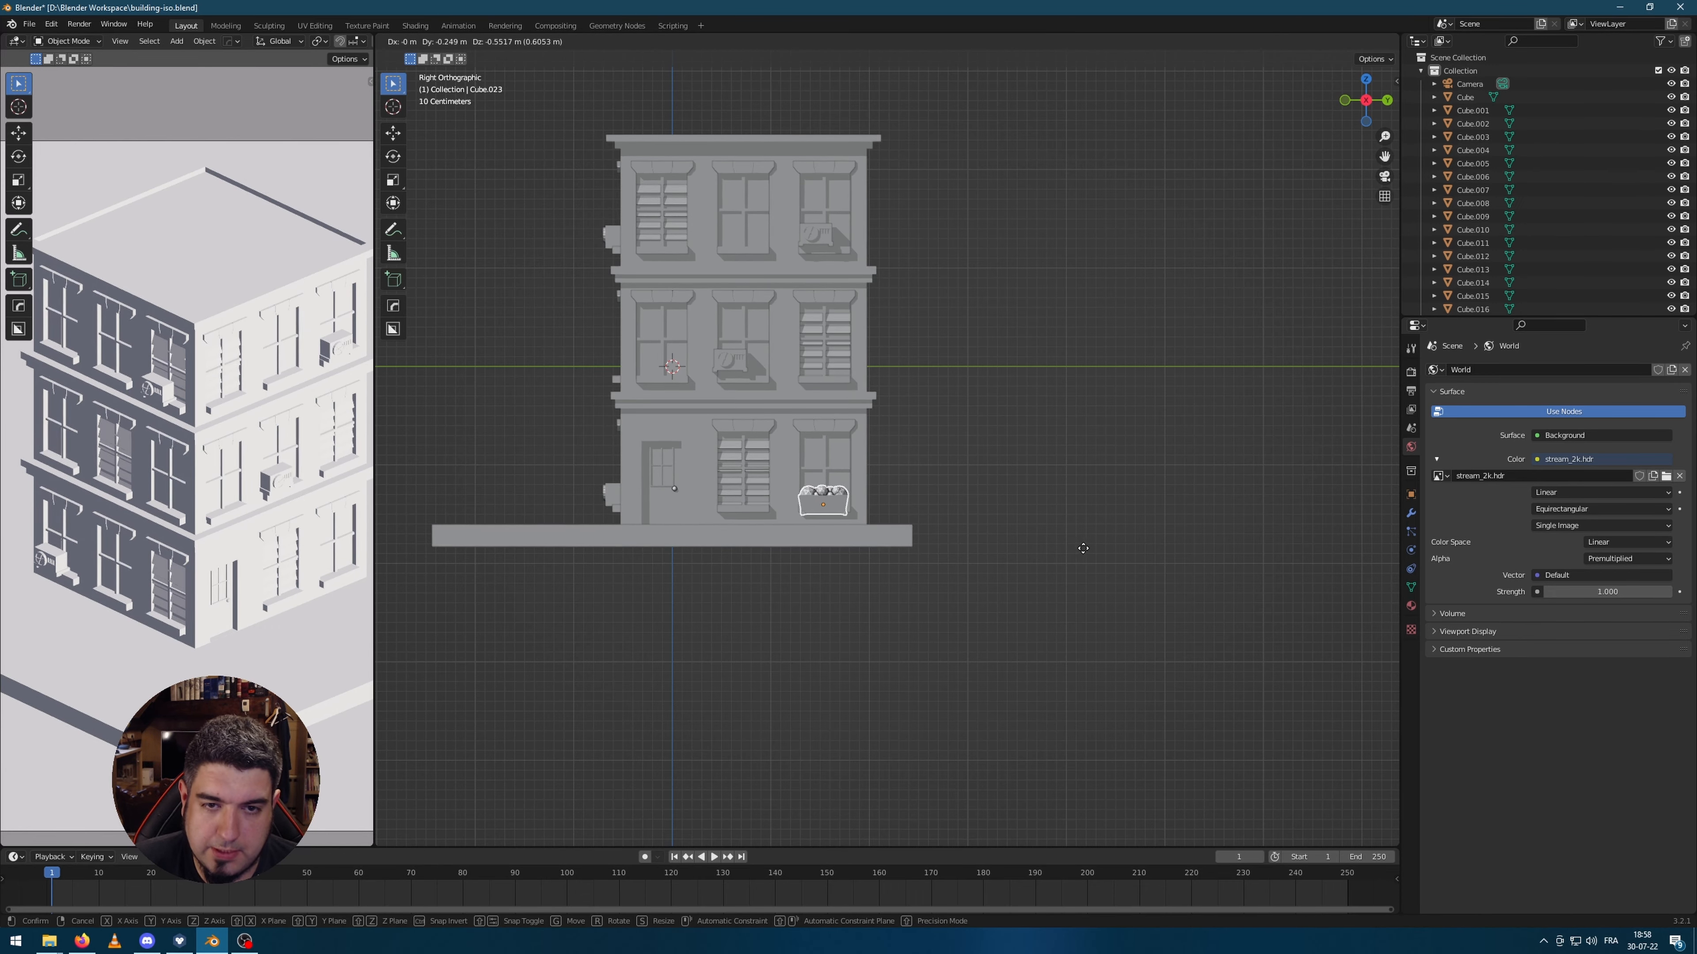
pyautogui.click(1084, 548)
# Step: Scale the planter uniformly to about 0.857, and its height along Z to about 0.86, to fit the window's width
pyautogui.scroll(5, 1067, 566)
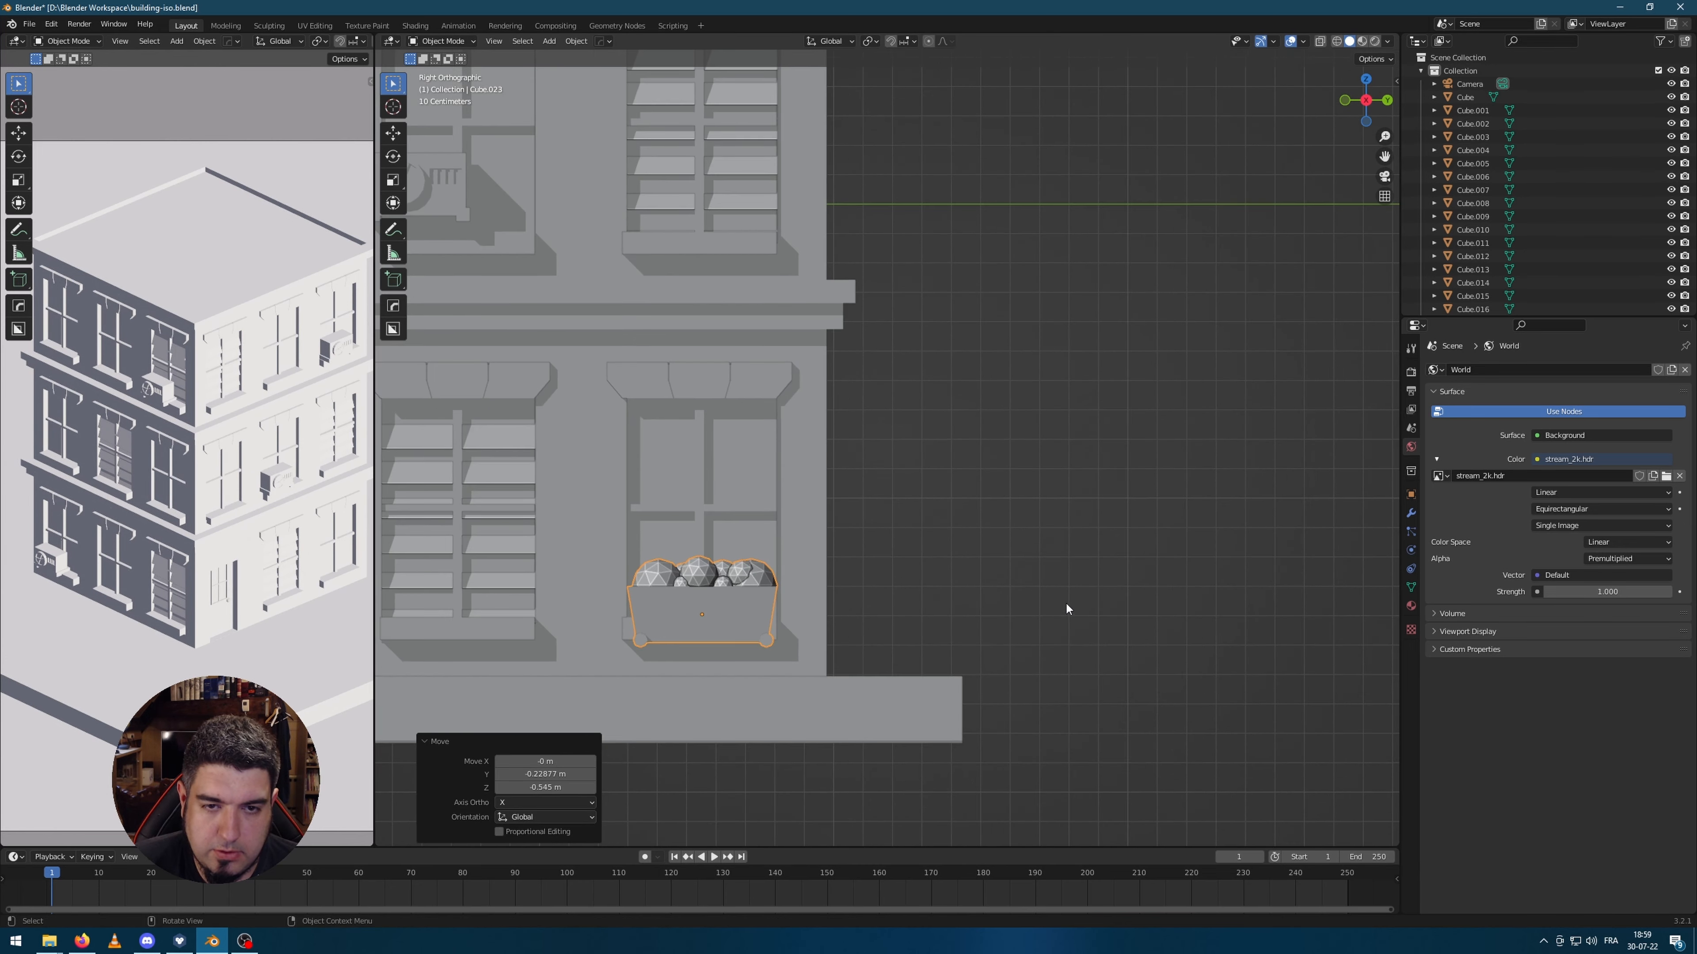
pyautogui.press('s')
pyautogui.click(1014, 588)
pyautogui.press('s')
pyautogui.press('z')
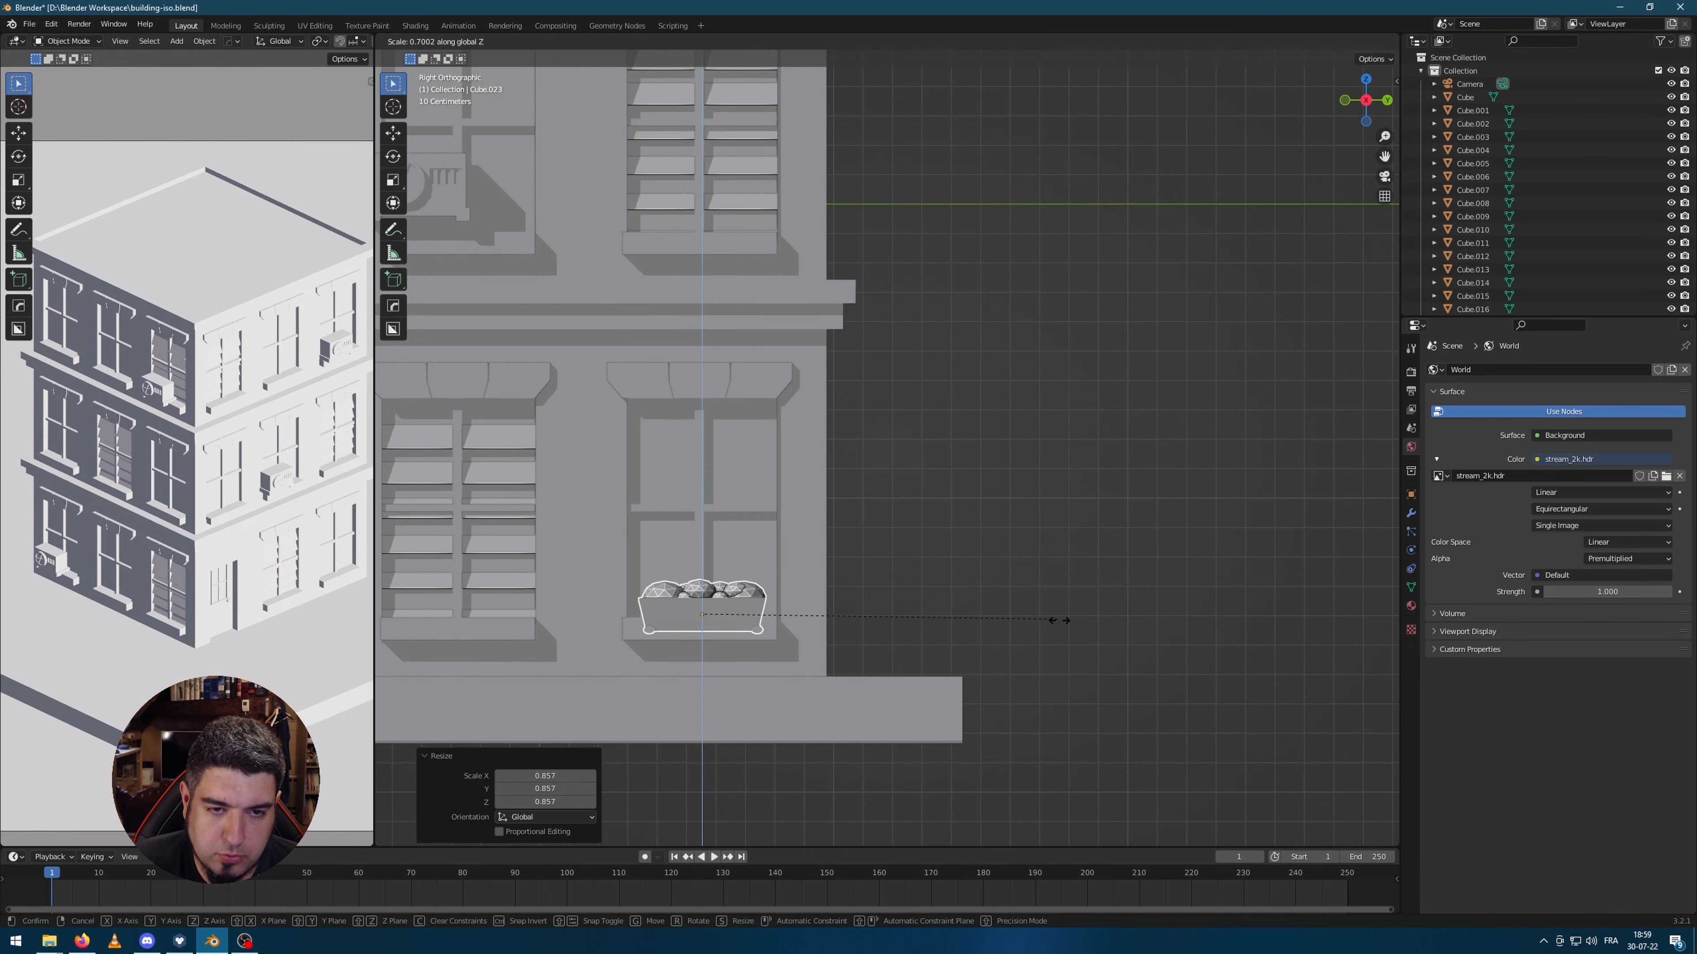
pyautogui.click(1136, 652)
# Step: Move the planter about 1.65 m along X toward the building, and slightly farther until it rests against the window sill
pyautogui.moveTo(1132, 652); pyautogui.dragTo(1158, 675, button='middle')
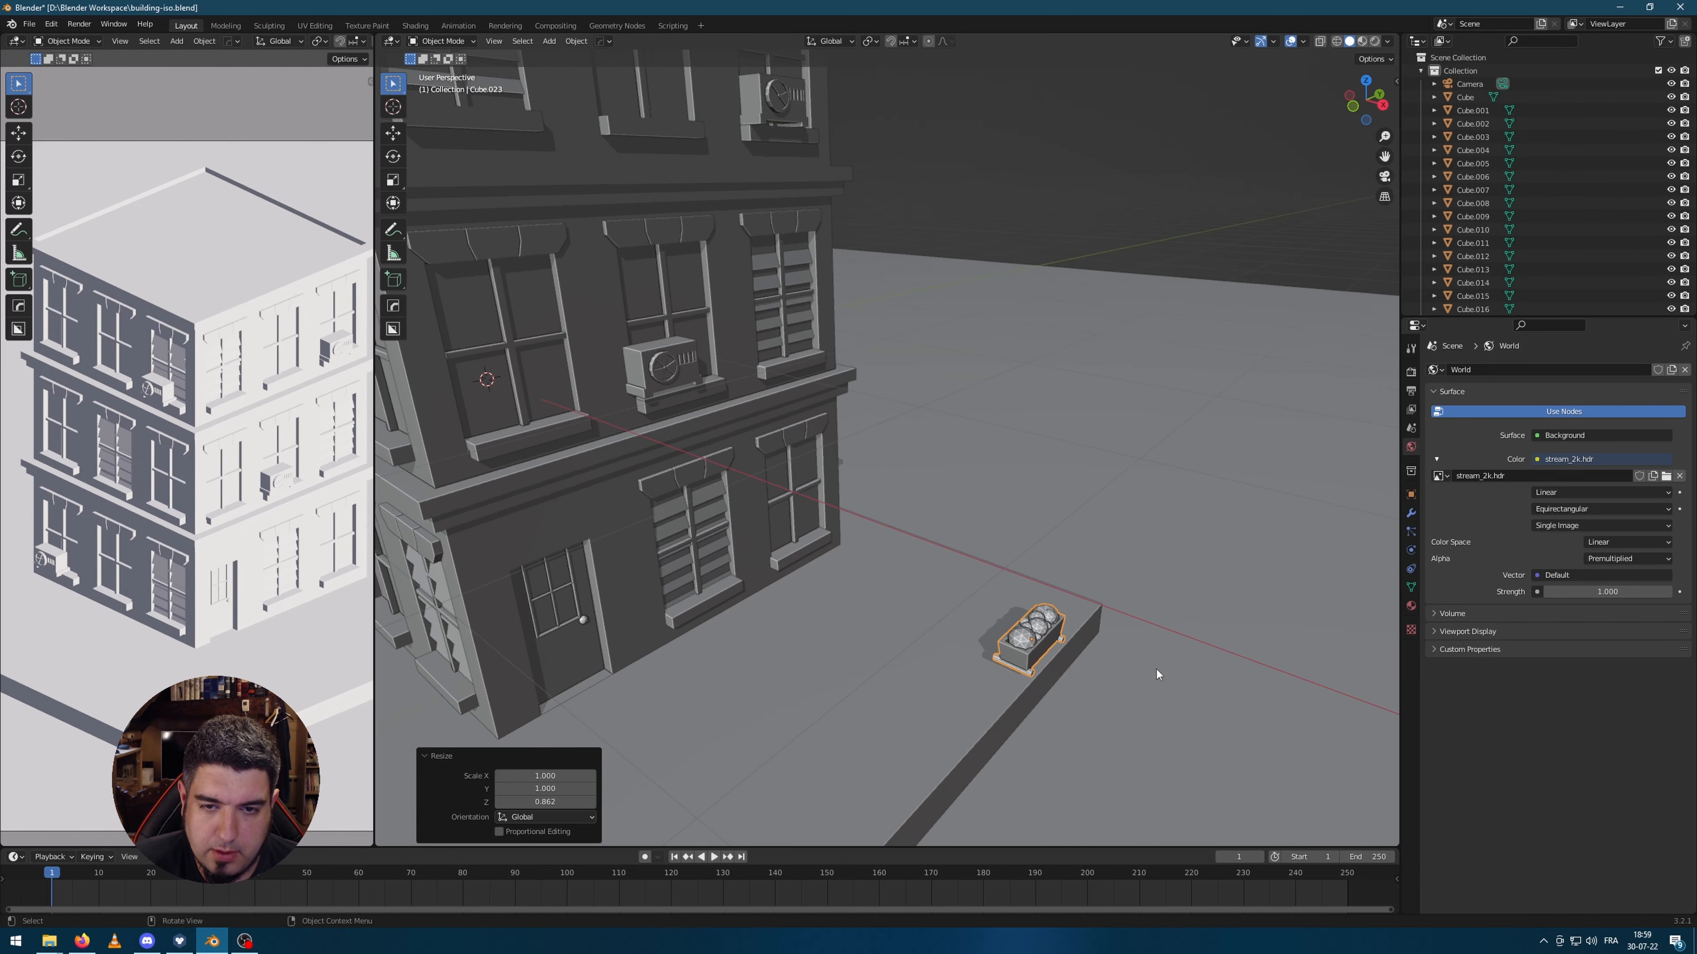
pyautogui.press('x')
pyautogui.click(973, 573)
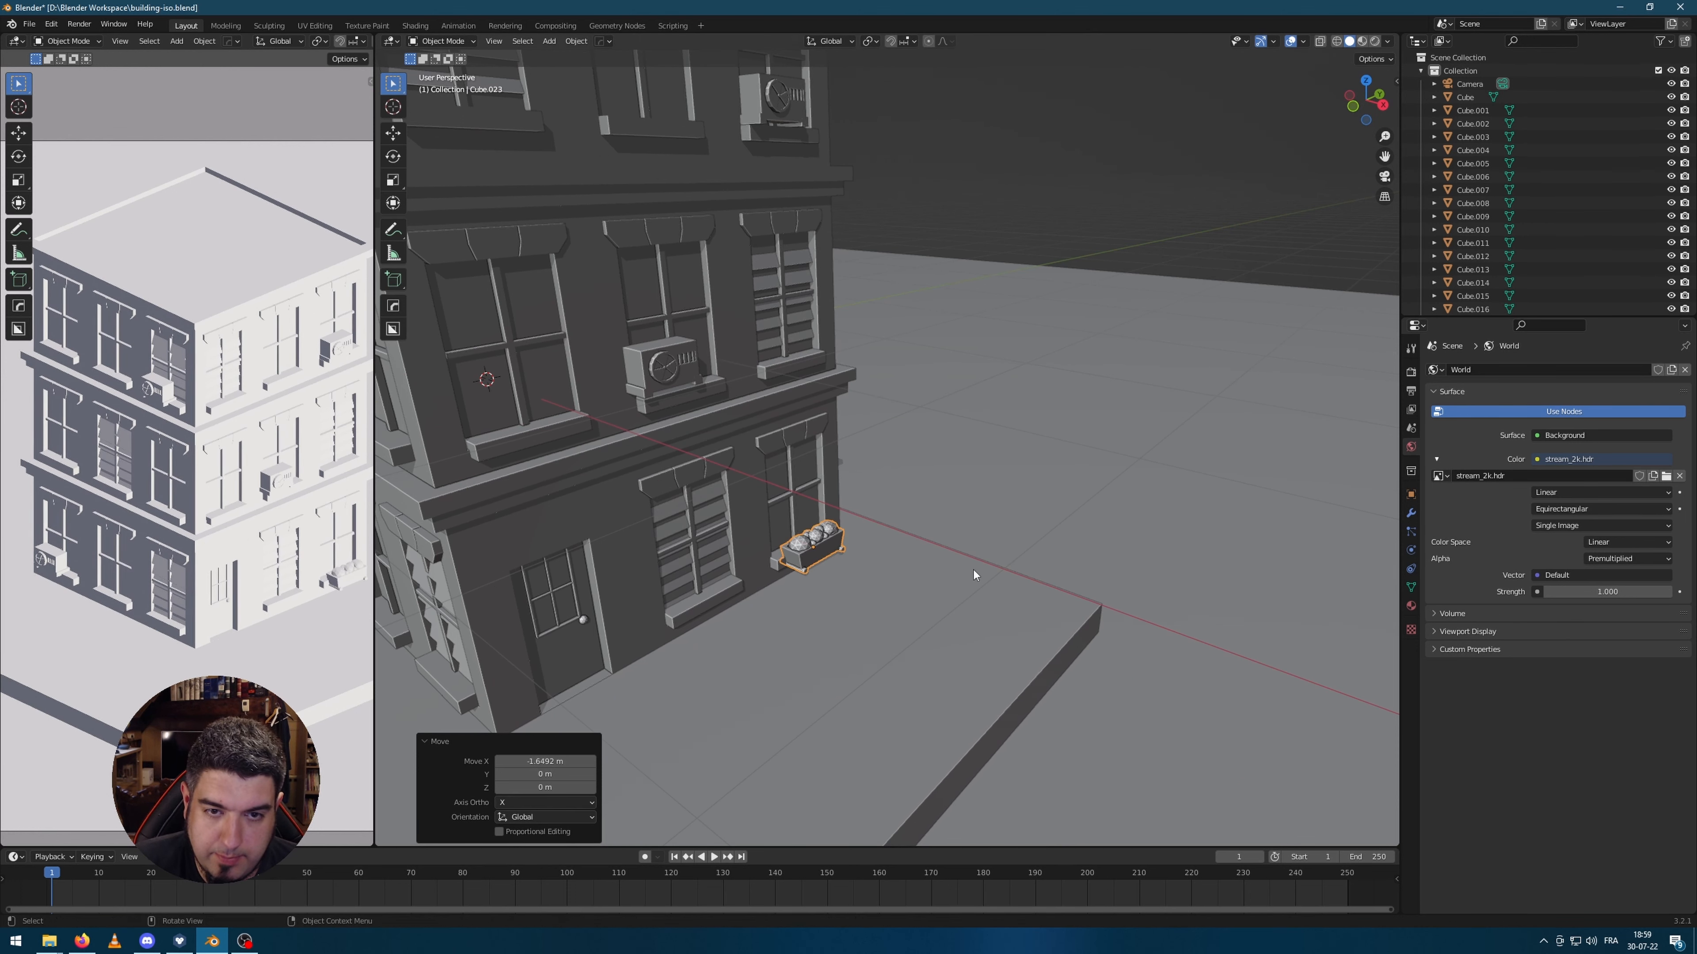
pyautogui.scroll(6, 857, 599)
pyautogui.keyDown('shift'); pyautogui.moveTo(858, 599); pyautogui.dragTo(1026, 459, button='middle'); pyautogui.keyUp('shift')
pyautogui.press('g')
pyautogui.press('x')
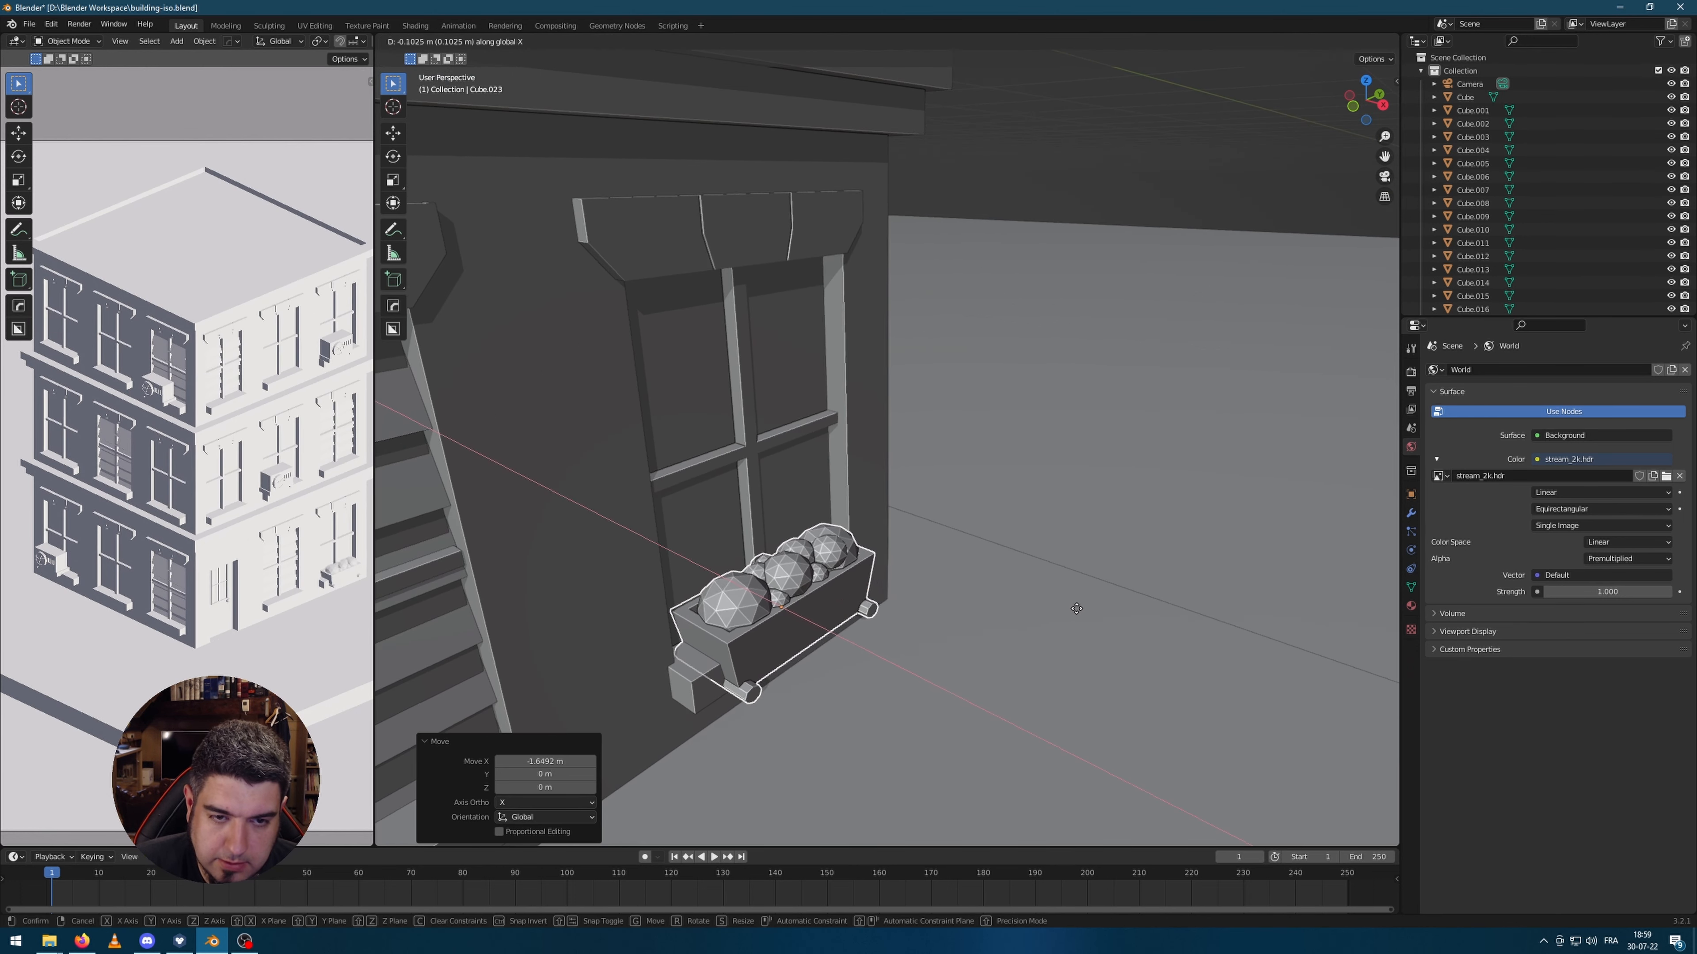
pyautogui.click(1077, 614)
# Step: Raise the planter about 0.04 m along Z so it sits on the window sill
pyautogui.press('g')
pyautogui.press('z')
pyautogui.click(1083, 594)
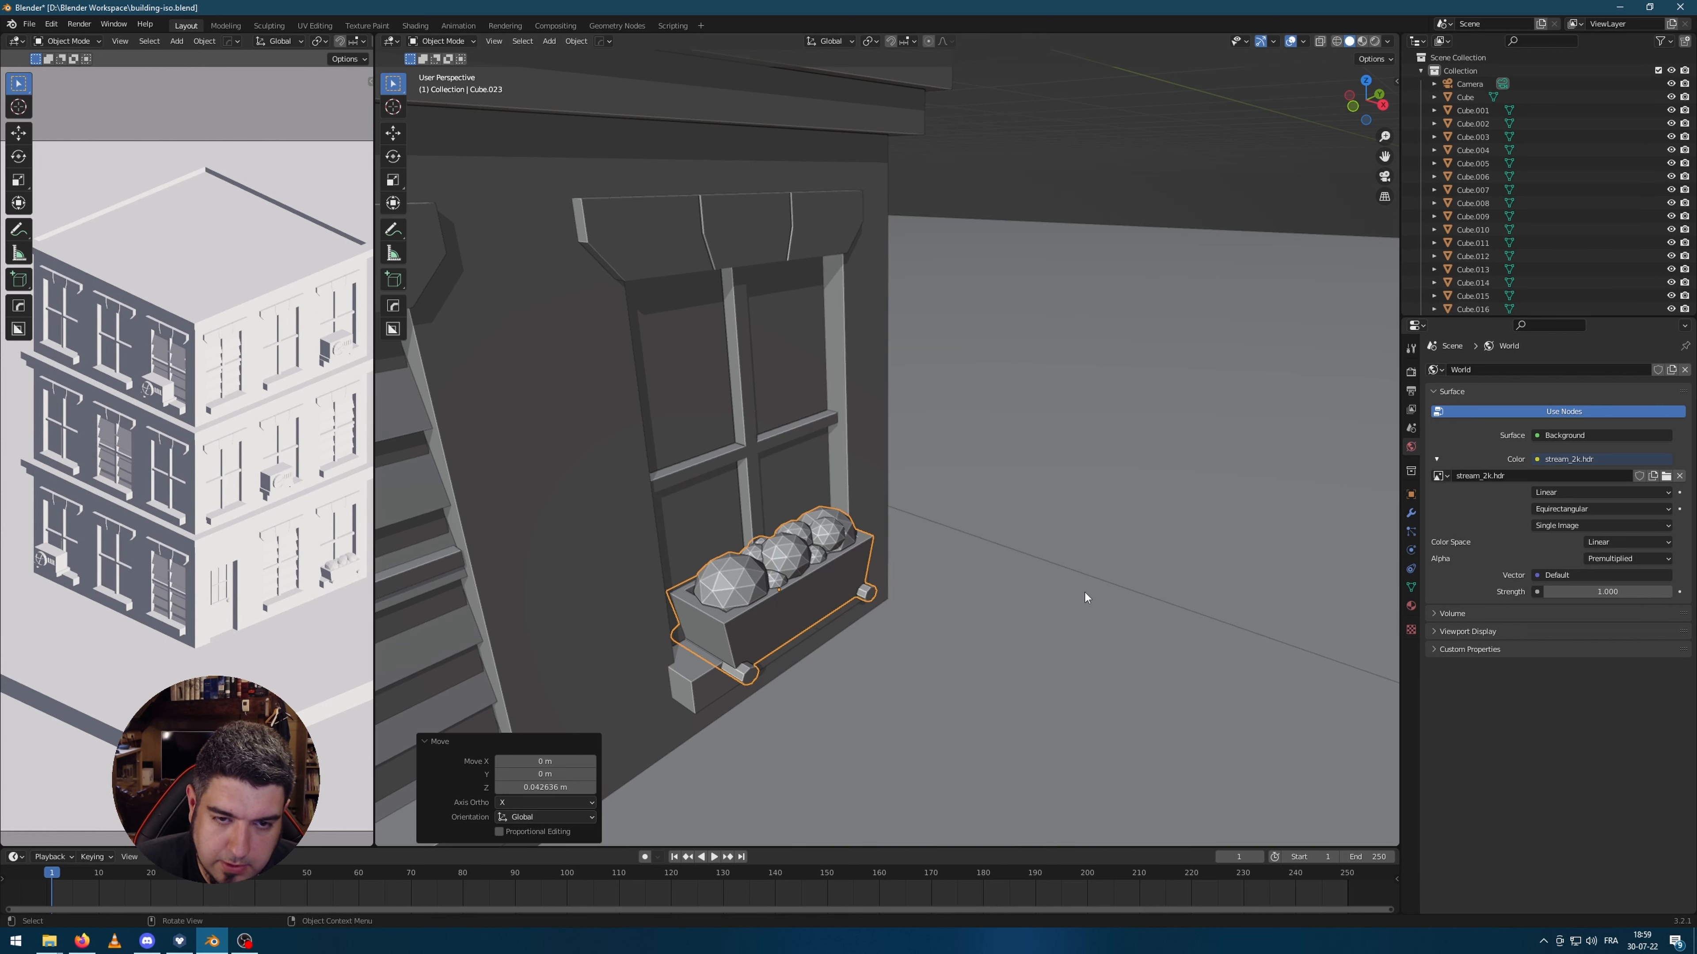
pyautogui.press('g')
pyautogui.click(1085, 592)
# Step: Scale the planter's depth along X to about 0.85 and shift it about 0.03 m outward along X
pyautogui.moveTo(1085, 593); pyautogui.dragTo(1146, 598, button='middle')
pyautogui.press('s')
pyautogui.press('x')
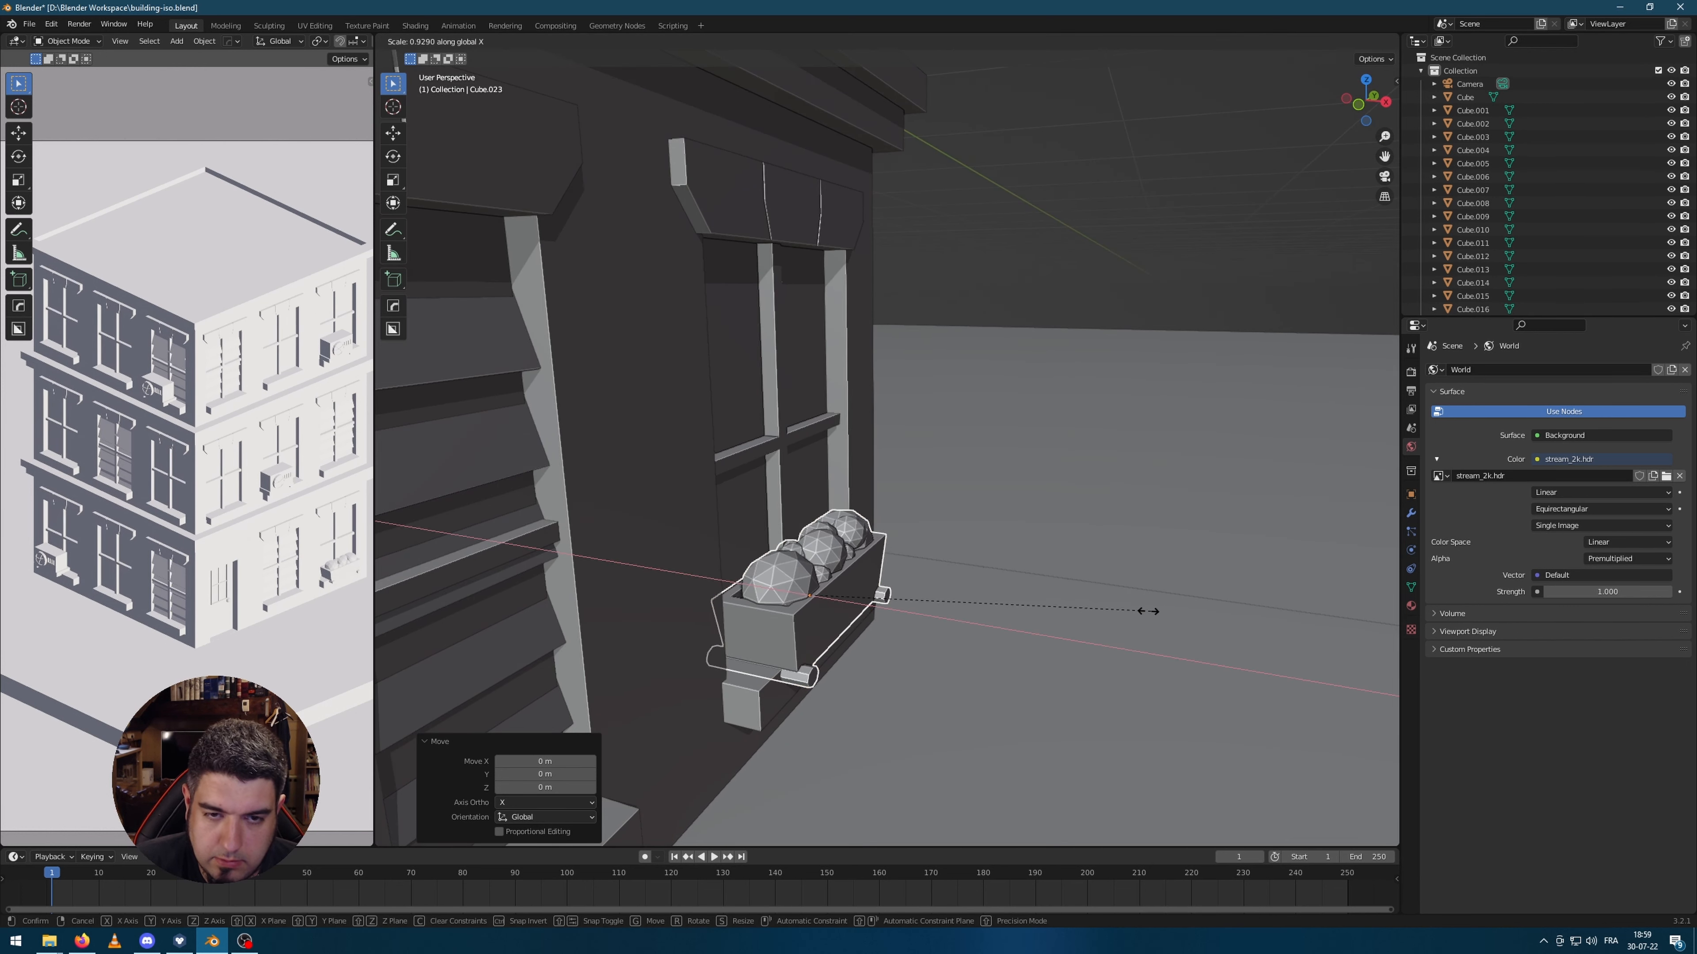
pyautogui.click(1114, 605)
pyautogui.press('g')
pyautogui.press('x')
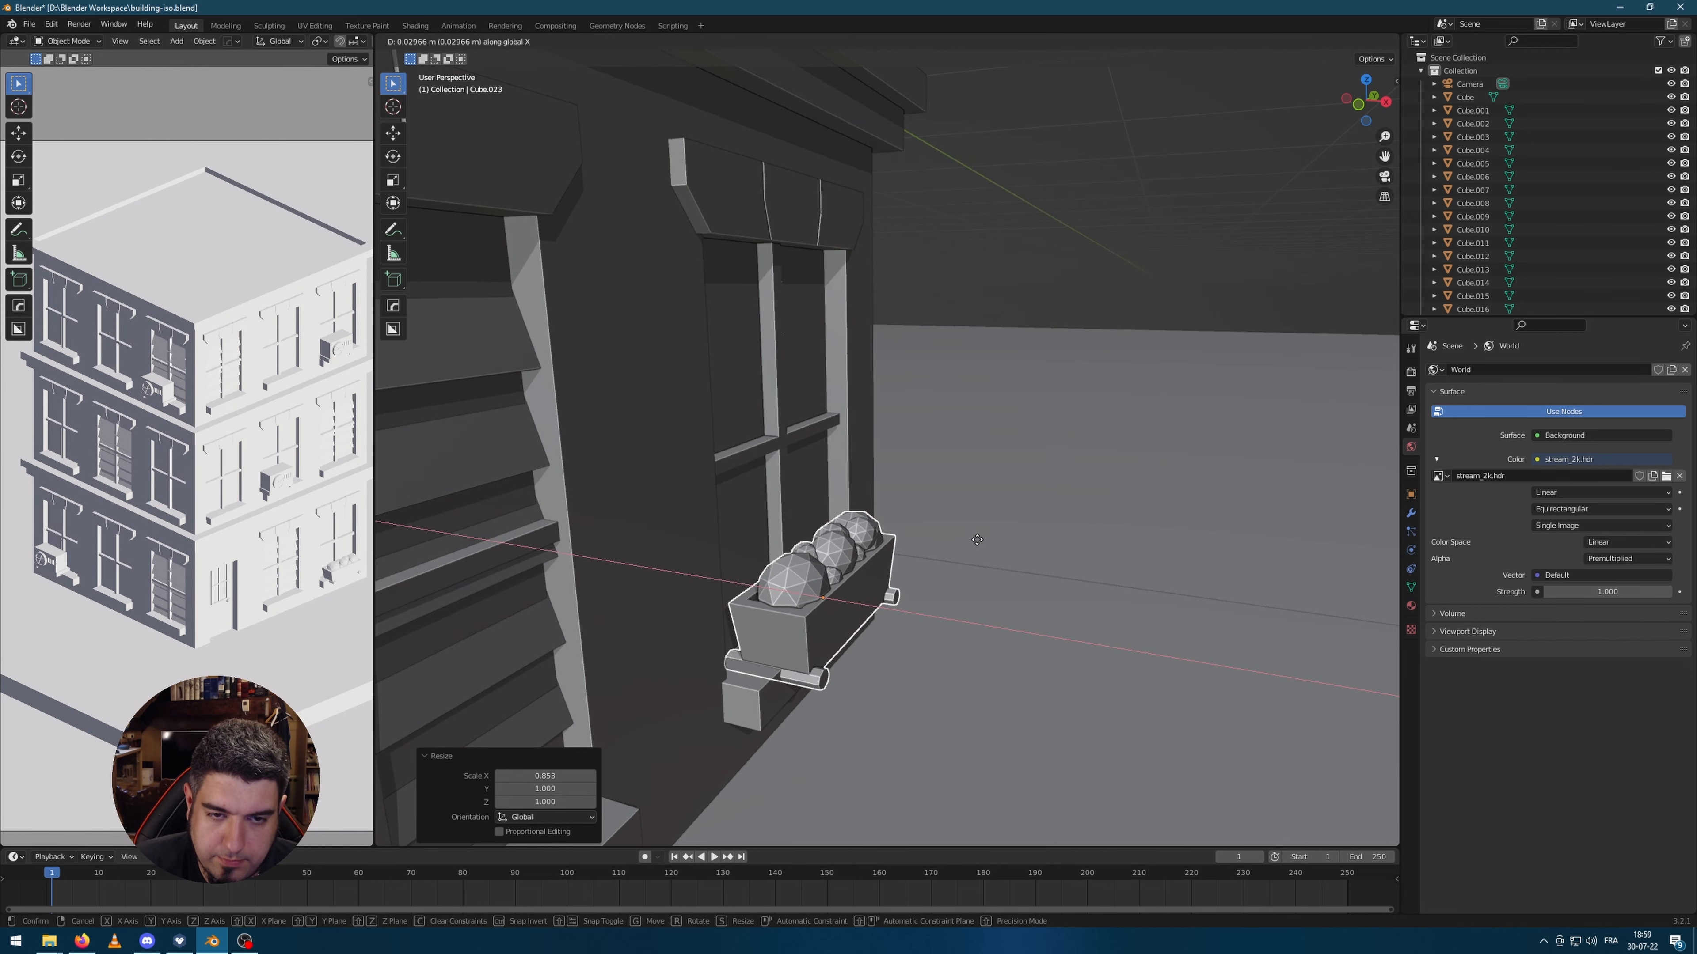
pyautogui.click(980, 540)
# Step: Examine the planter's placement on the window and frame the building's whole facade in right orthographic view
pyautogui.moveTo(1215, 552); pyautogui.dragTo(1116, 553, button='middle')
pyautogui.scroll(-3, 1115, 556)
pyautogui.keyDown('shift'); pyautogui.moveTo(810, 528); pyautogui.dragTo(937, 552, button='middle'); pyautogui.keyUp('shift')
pyautogui.scroll(-3, 937, 552)
pyautogui.press('KP_3')
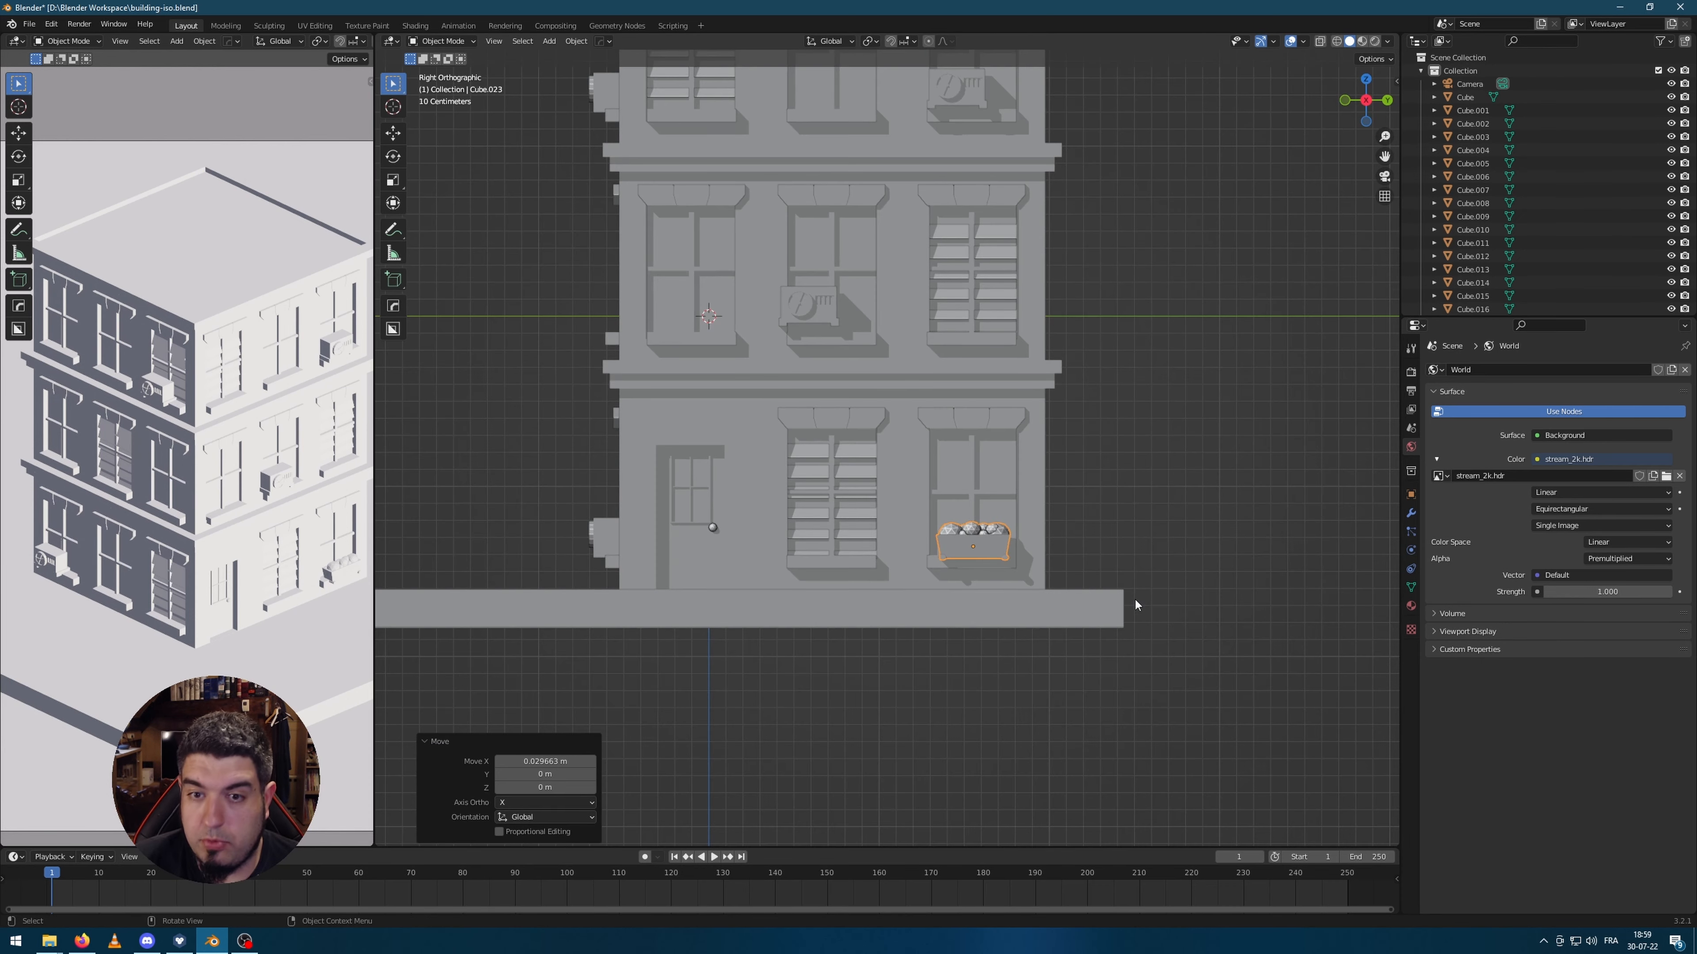
pyautogui.keyDown('shift'); pyautogui.moveTo(1131, 365); pyautogui.dragTo(1161, 583, button='middle'); pyautogui.keyUp('shift')
pyautogui.hotkey('shift', 'd')
pyautogui.hotkey('shift', 'z')
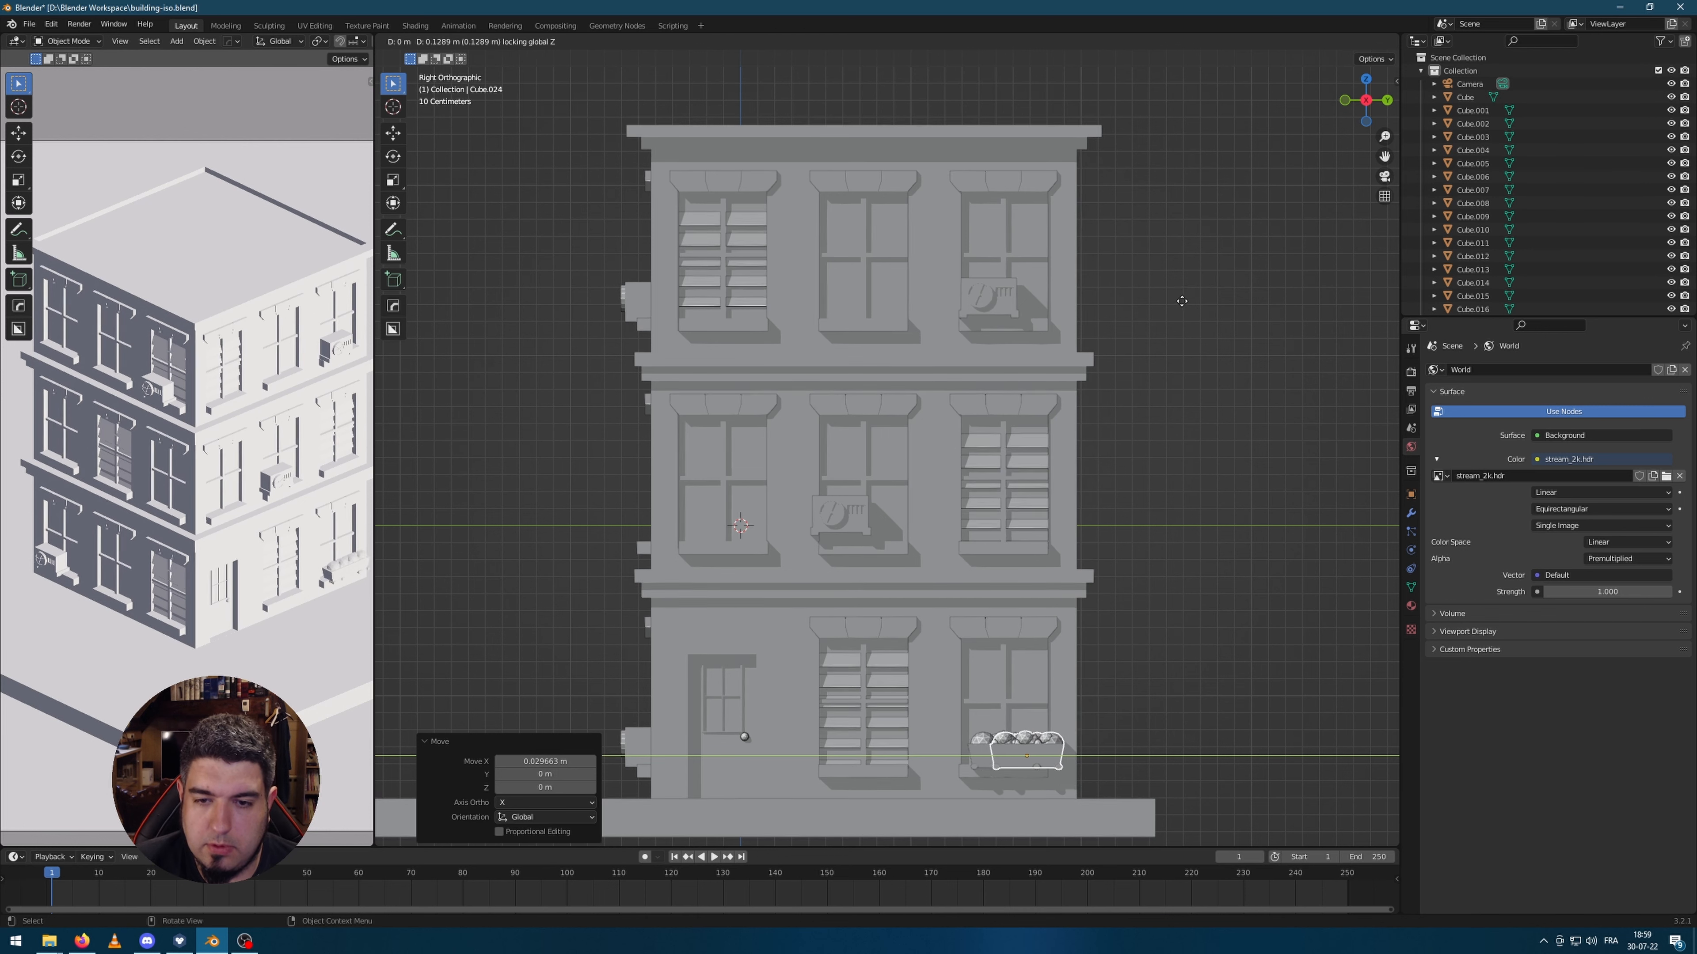
pyautogui.press('Escape')
pyautogui.hotkey('ctrl', 'z')
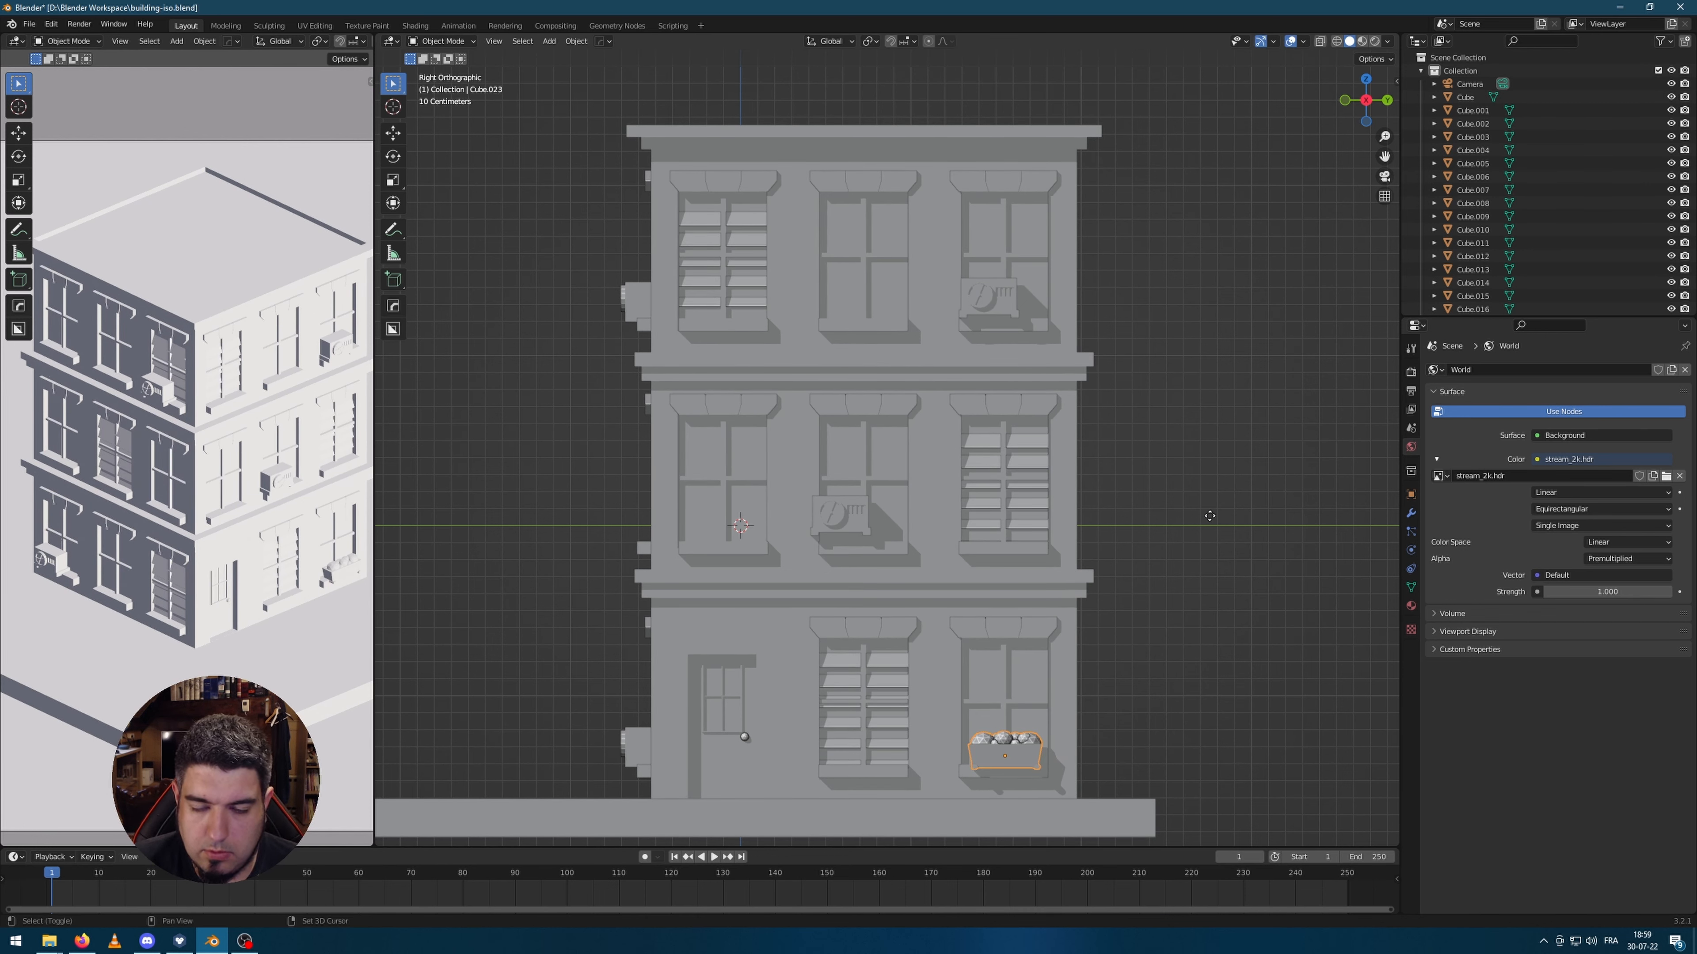
# Step: Duplicate the planter about 1.32 m up to the middle-floor right window, and copy that onto the top-floor middle window
pyautogui.hotkey('shift', 'd')
pyautogui.click(1210, 298)
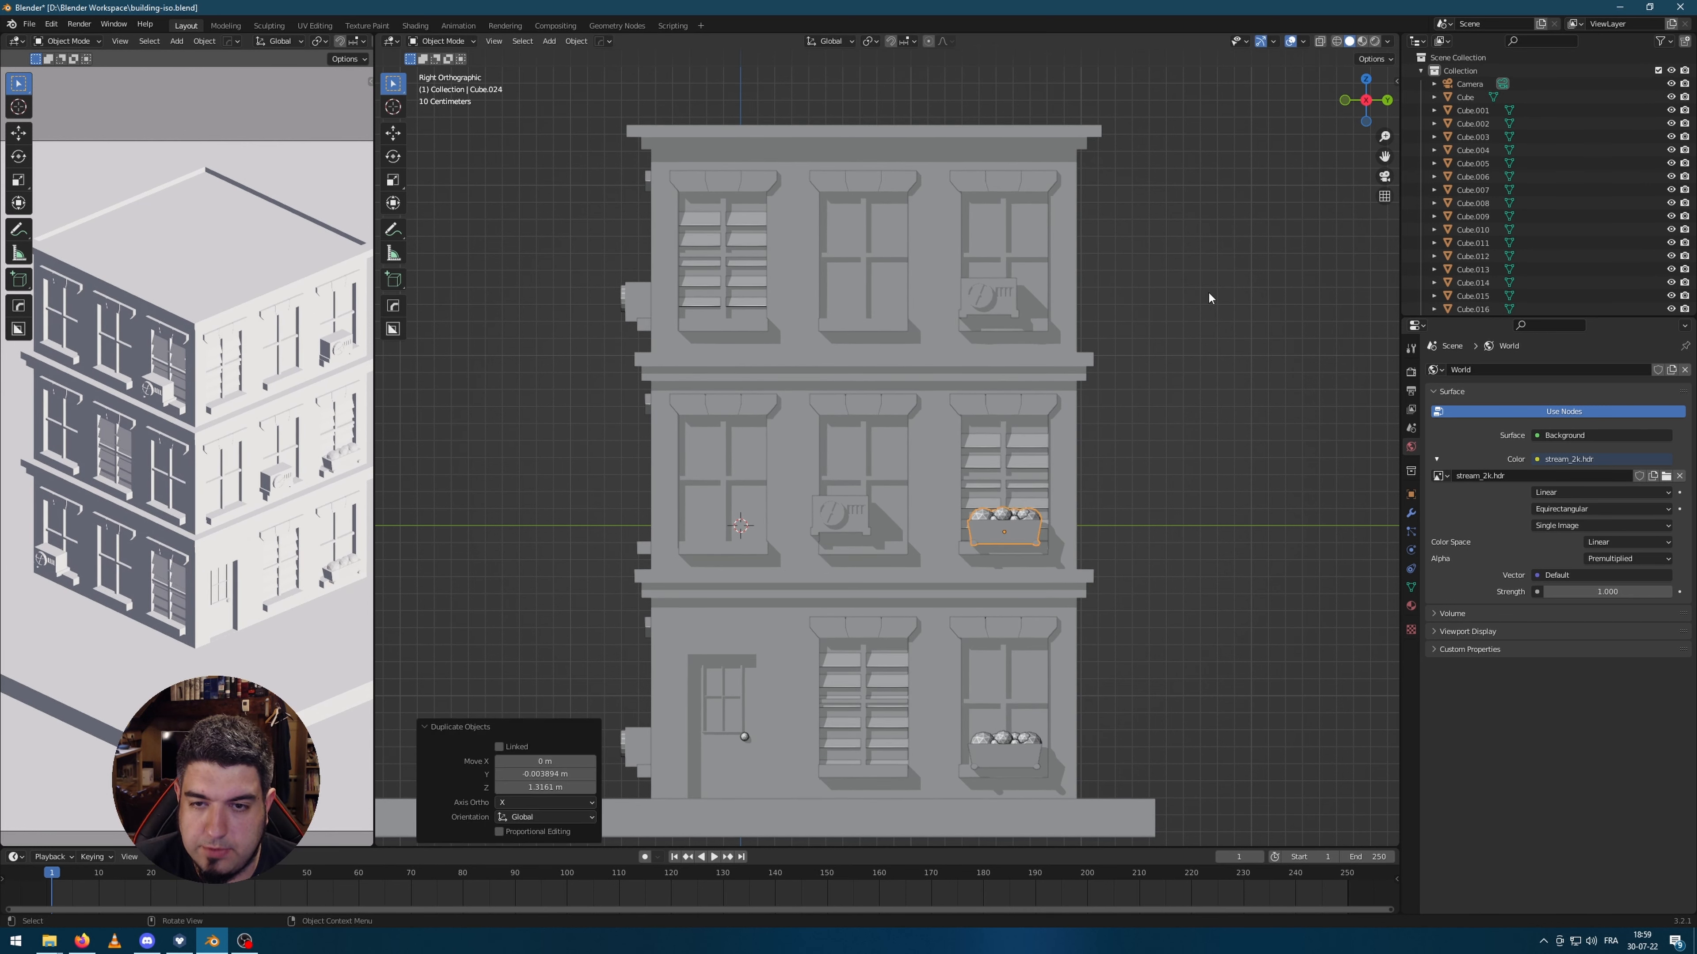
pyautogui.hotkey('shift', 'd')
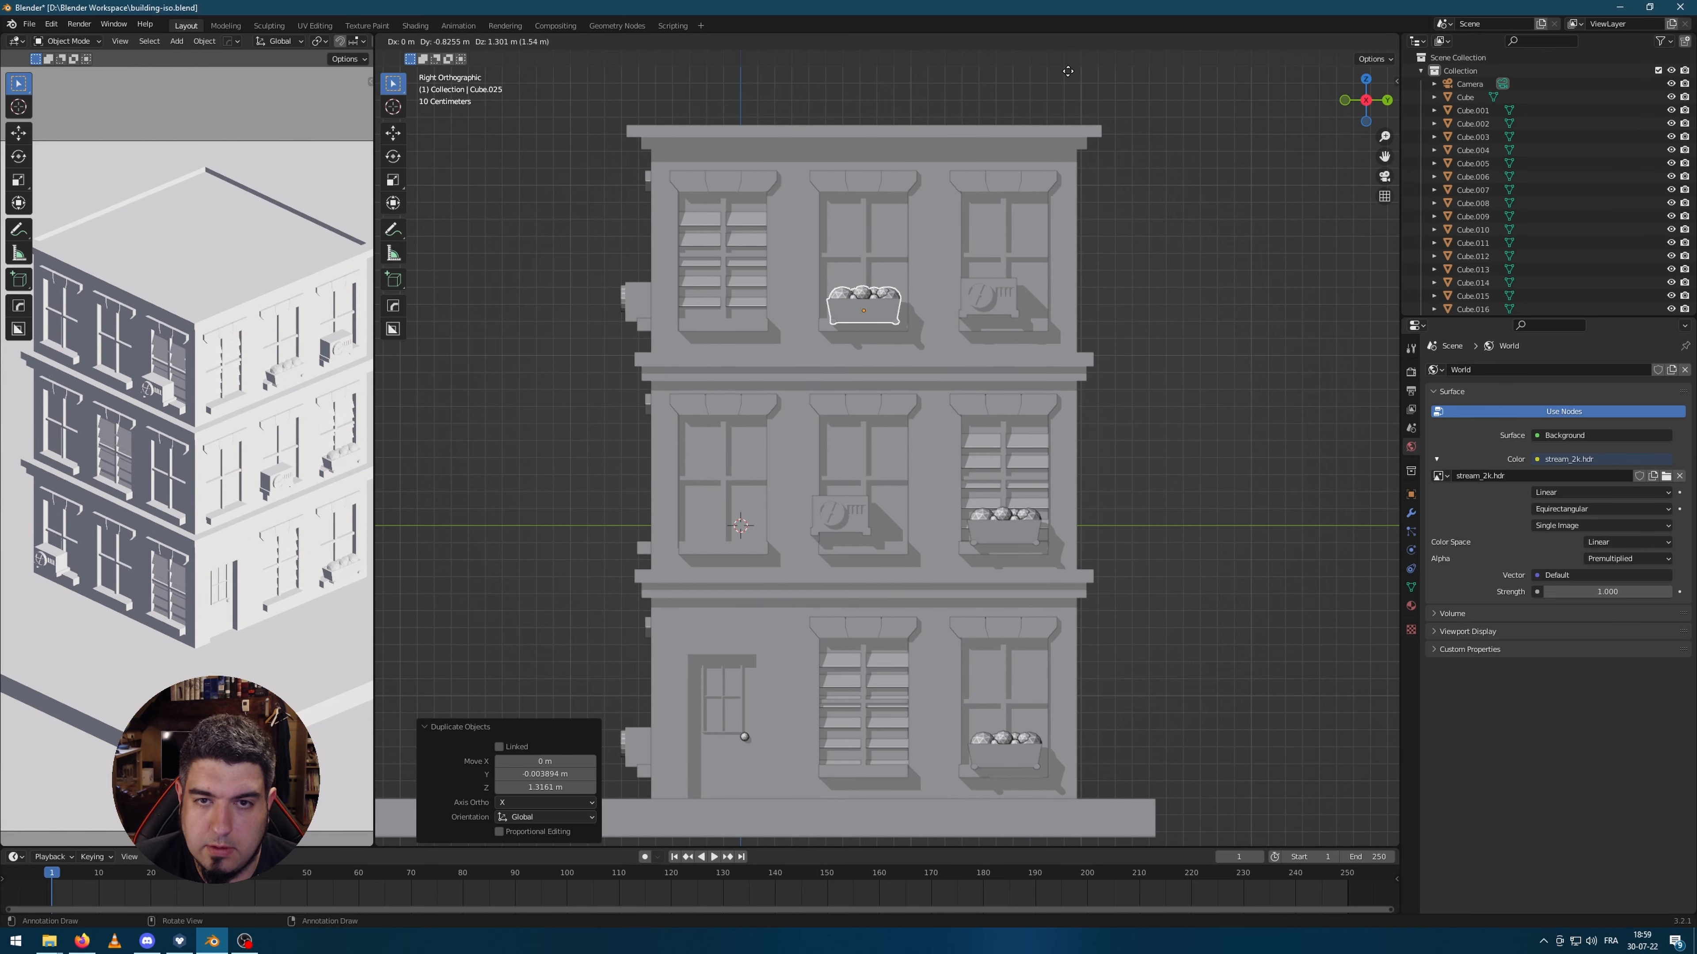
pyautogui.click(1069, 74)
# Step: Duplicate the top-floor planter in place and rotate the copy 90° about Z to face the adjacent facade
pyautogui.moveTo(1075, 125); pyautogui.dragTo(1067, 344, button='middle')
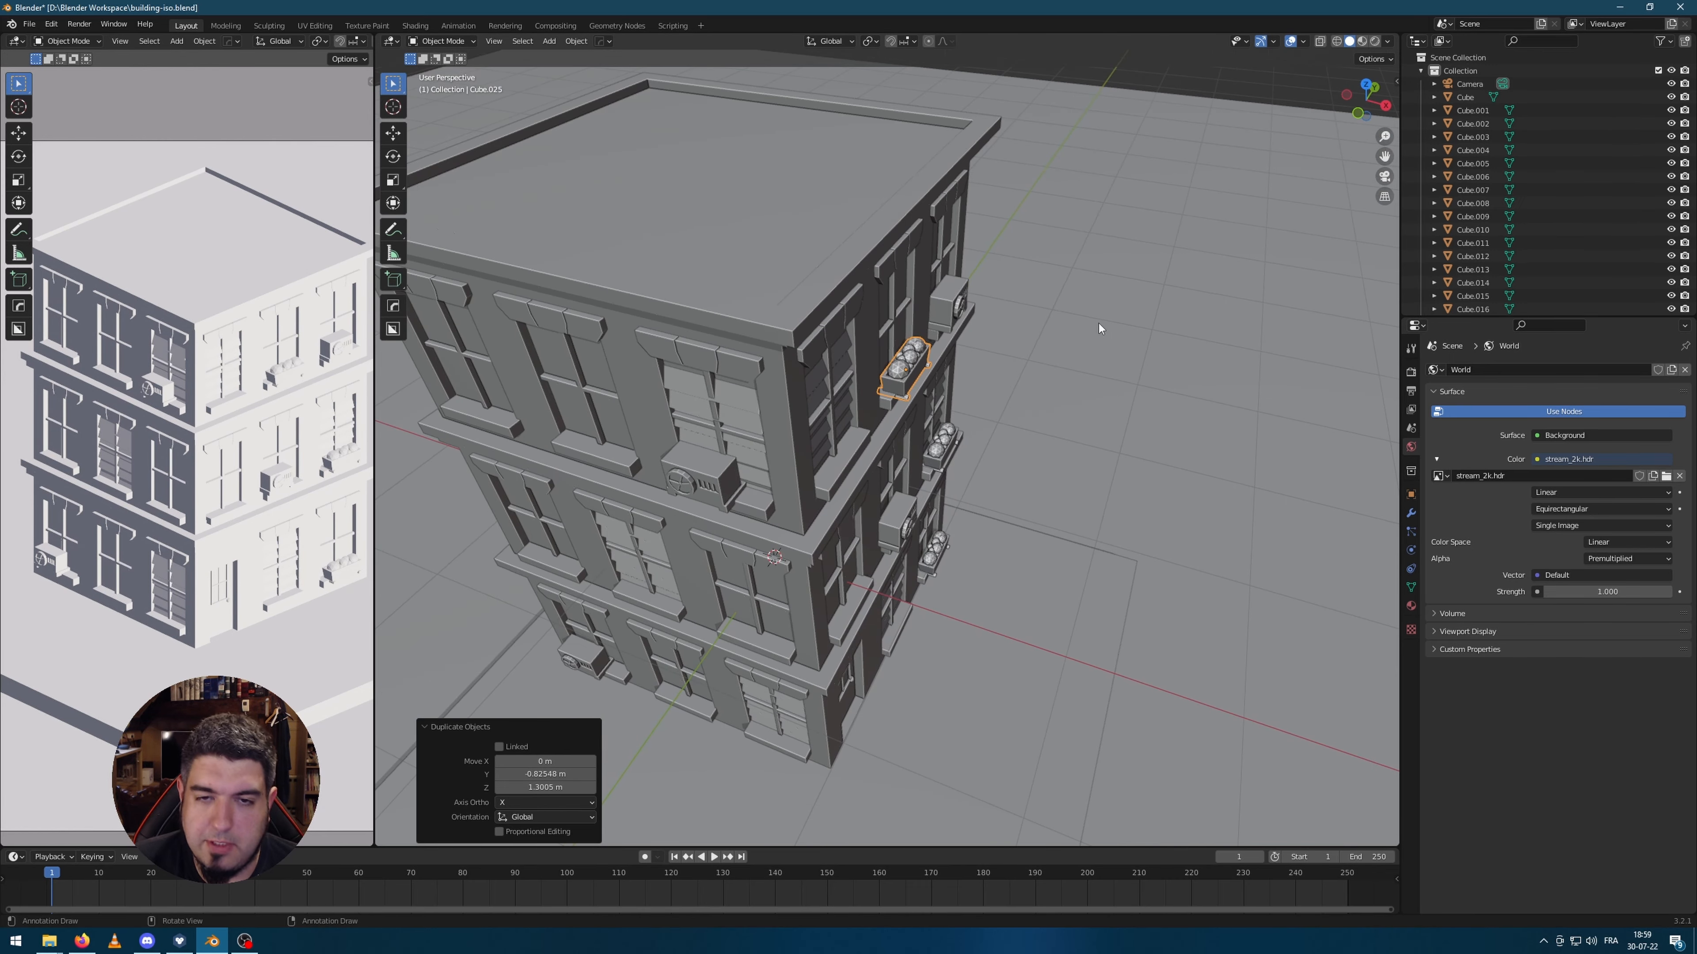
pyautogui.hotkey('shift', 'd')
pyautogui.rightClick(1166, 533)
pyautogui.press('r')
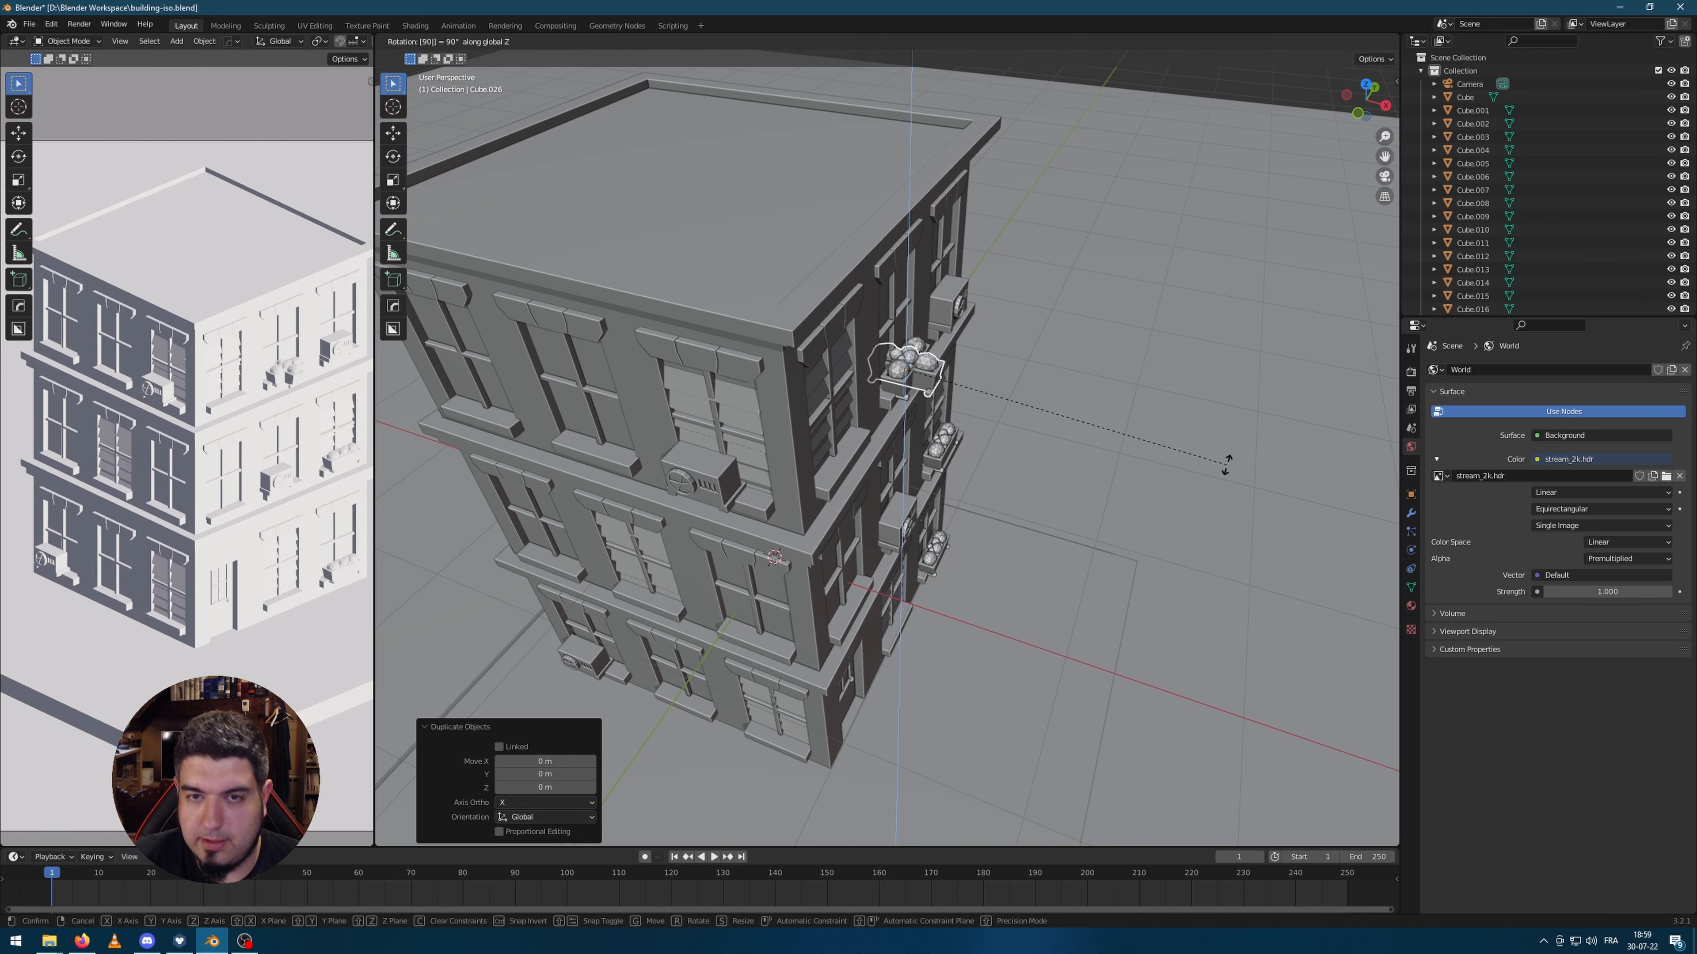
pyautogui.press('Return')
# Step: Move the rotated planter horizontally, about 1.30 m in X and 1.21 m in Y, to the front facade's top-floor middle window
pyautogui.moveTo(1227, 465); pyautogui.dragTo(959, 407, button='middle')
pyautogui.press('g')
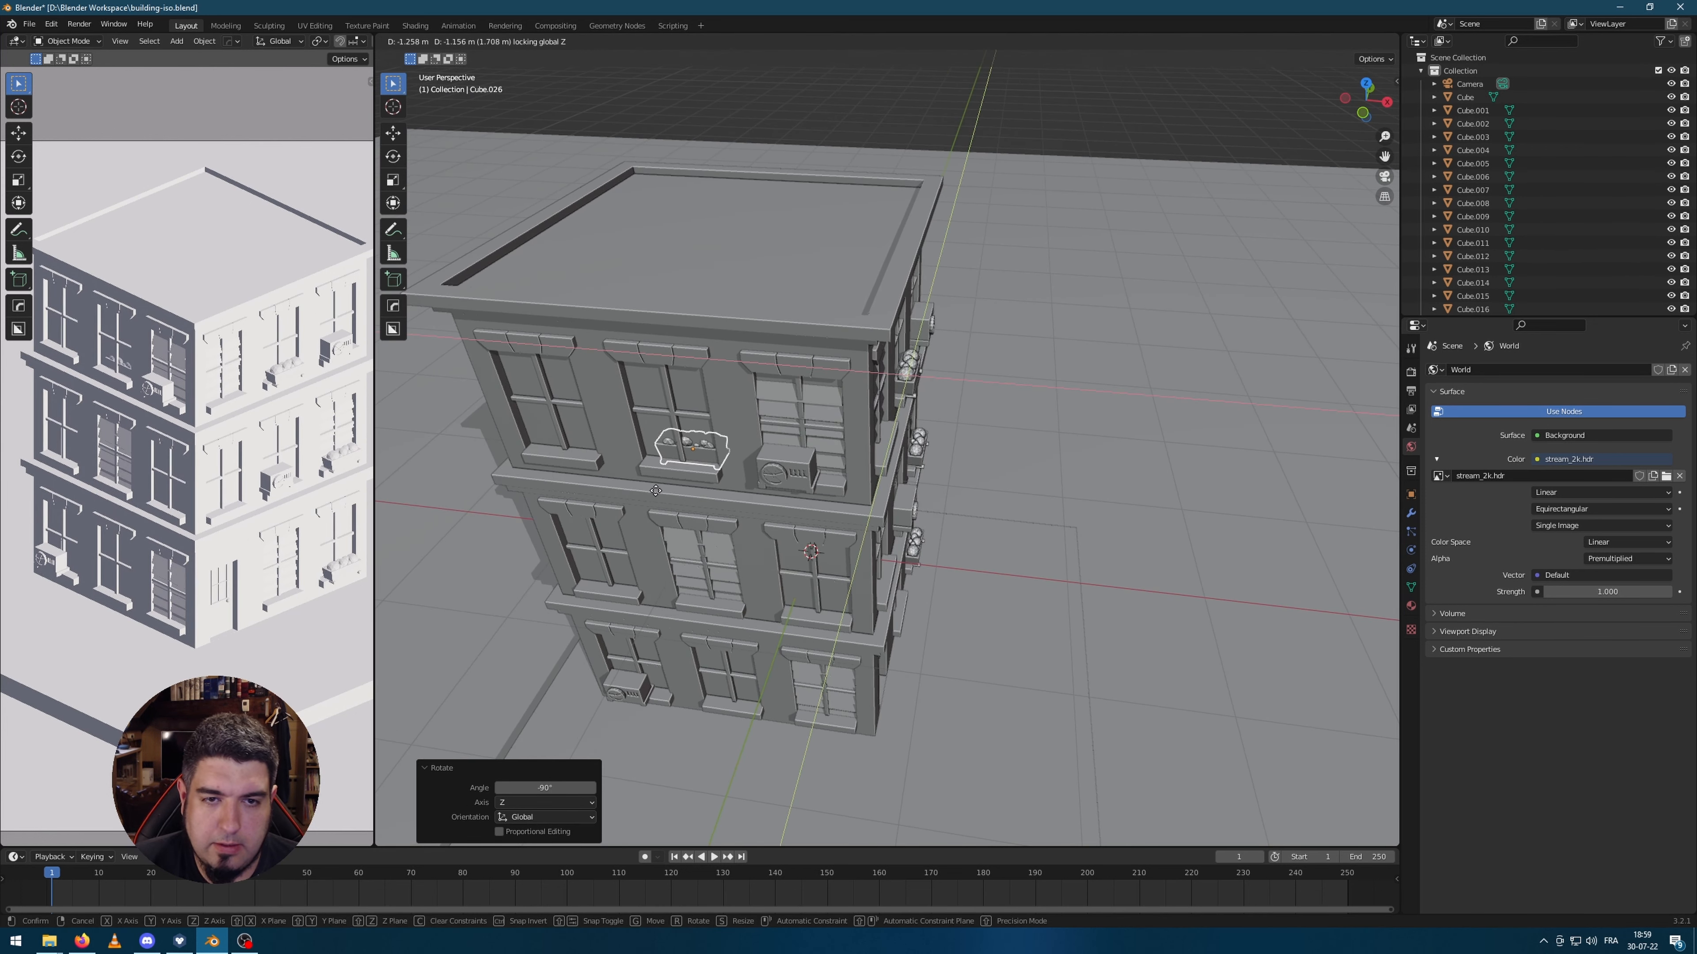
pyautogui.click(645, 496)
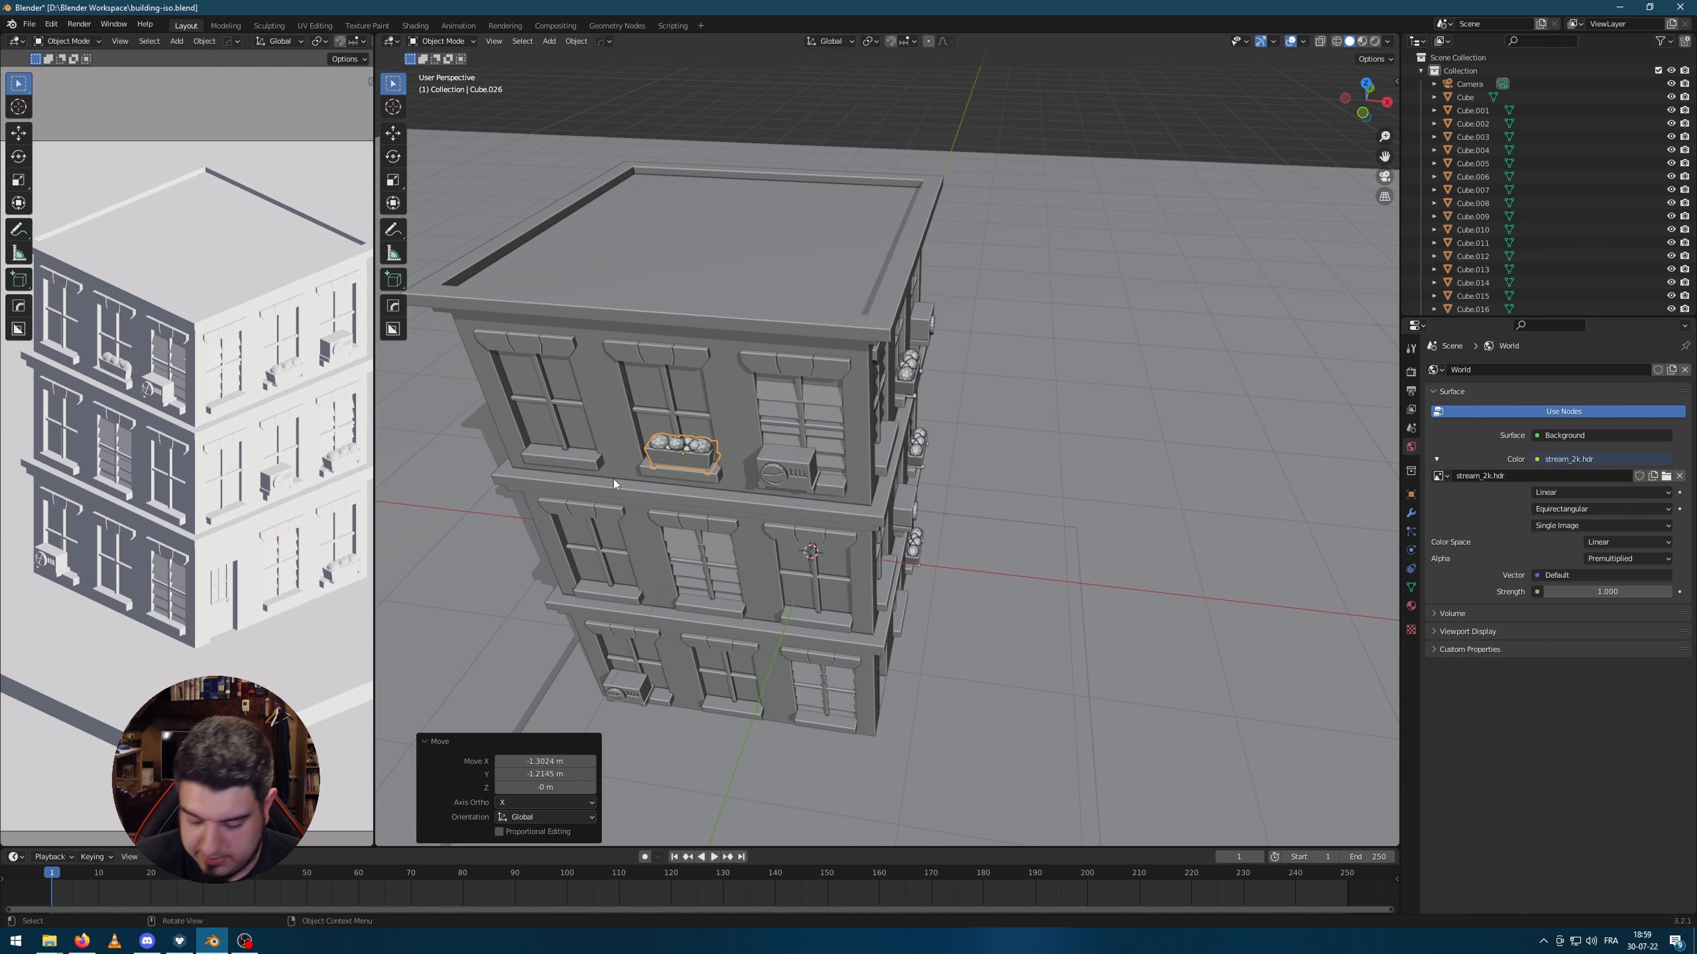
# Step: Fine-tune the planter on its sill, shifting it about 0.05 m along Y and raising it about 0.03 m along Z
pyautogui.scroll(4, 614, 479)
pyautogui.keyDown('shift'); pyautogui.moveTo(626, 478); pyautogui.dragTo(941, 441, button='middle'); pyautogui.keyUp('shift')
pyautogui.scroll(3, 942, 441)
pyautogui.moveTo(1076, 434); pyautogui.dragTo(1023, 423, button='middle')
pyautogui.press('g')
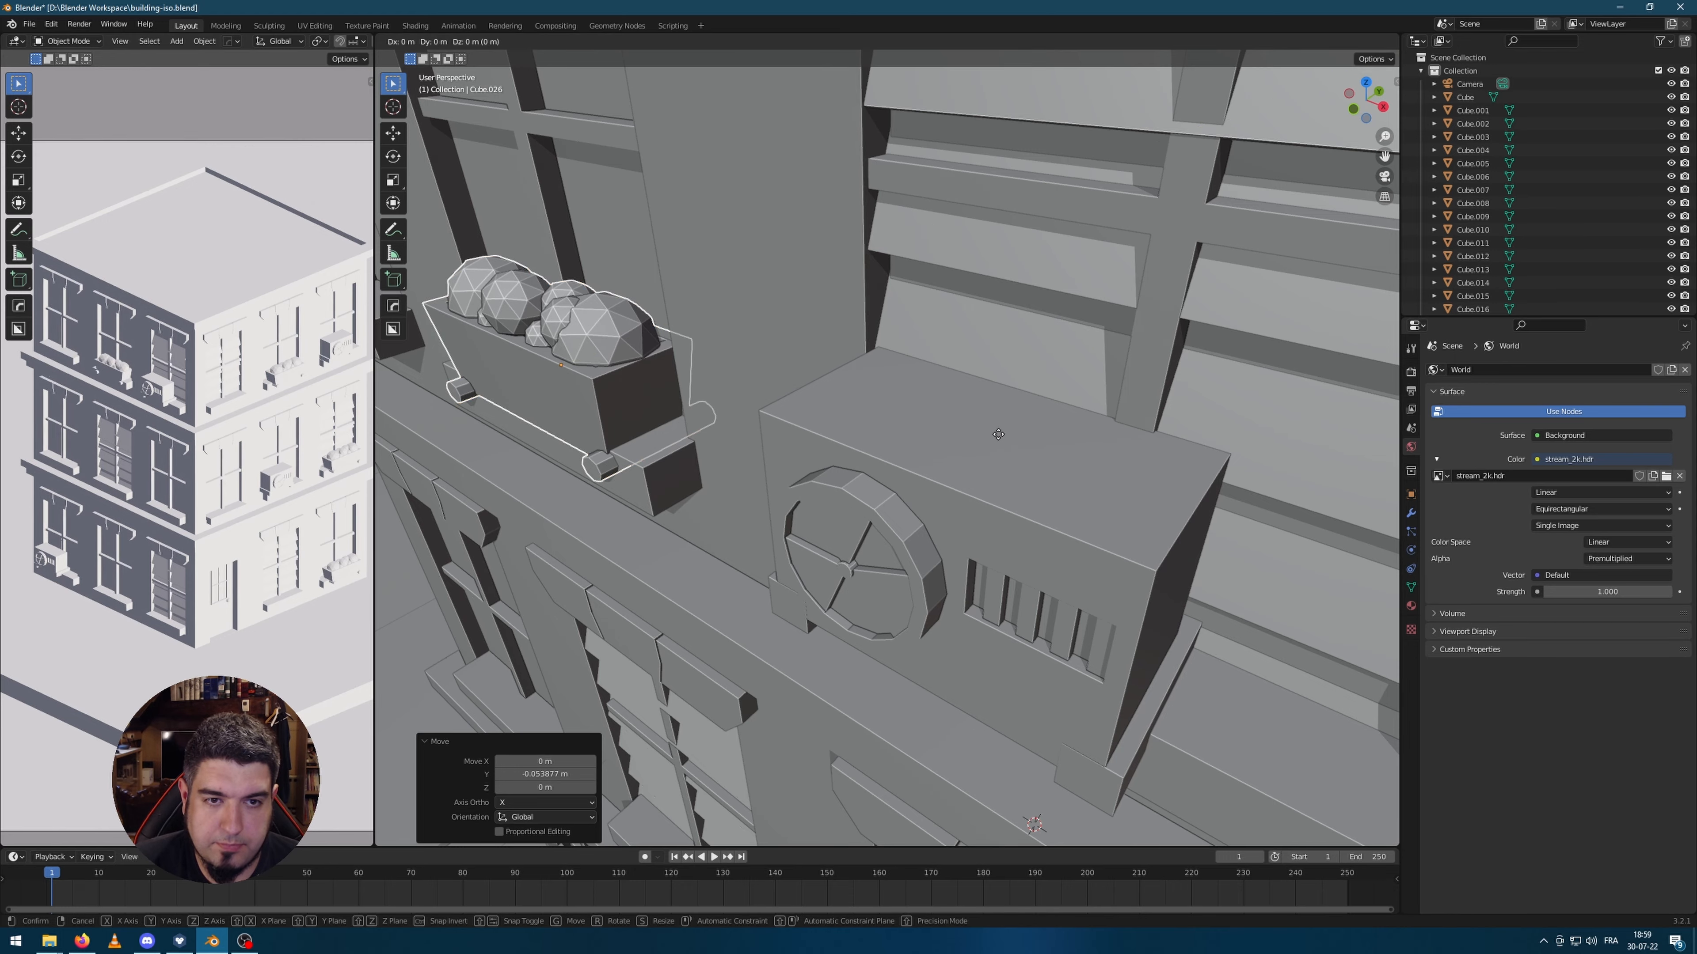
pyautogui.press('z')
pyautogui.click(1001, 416)
# Step: Duplicate the planter onto the front facade's middle-floor right, ground-floor middle and top-floor left windows
pyautogui.scroll(-6, 988, 421)
pyautogui.moveTo(721, 468); pyautogui.dragTo(806, 451, button='middle')
pyautogui.press('KP_1')
pyautogui.scroll(-3, 868, 401)
pyautogui.hotkey('shift', 'd')
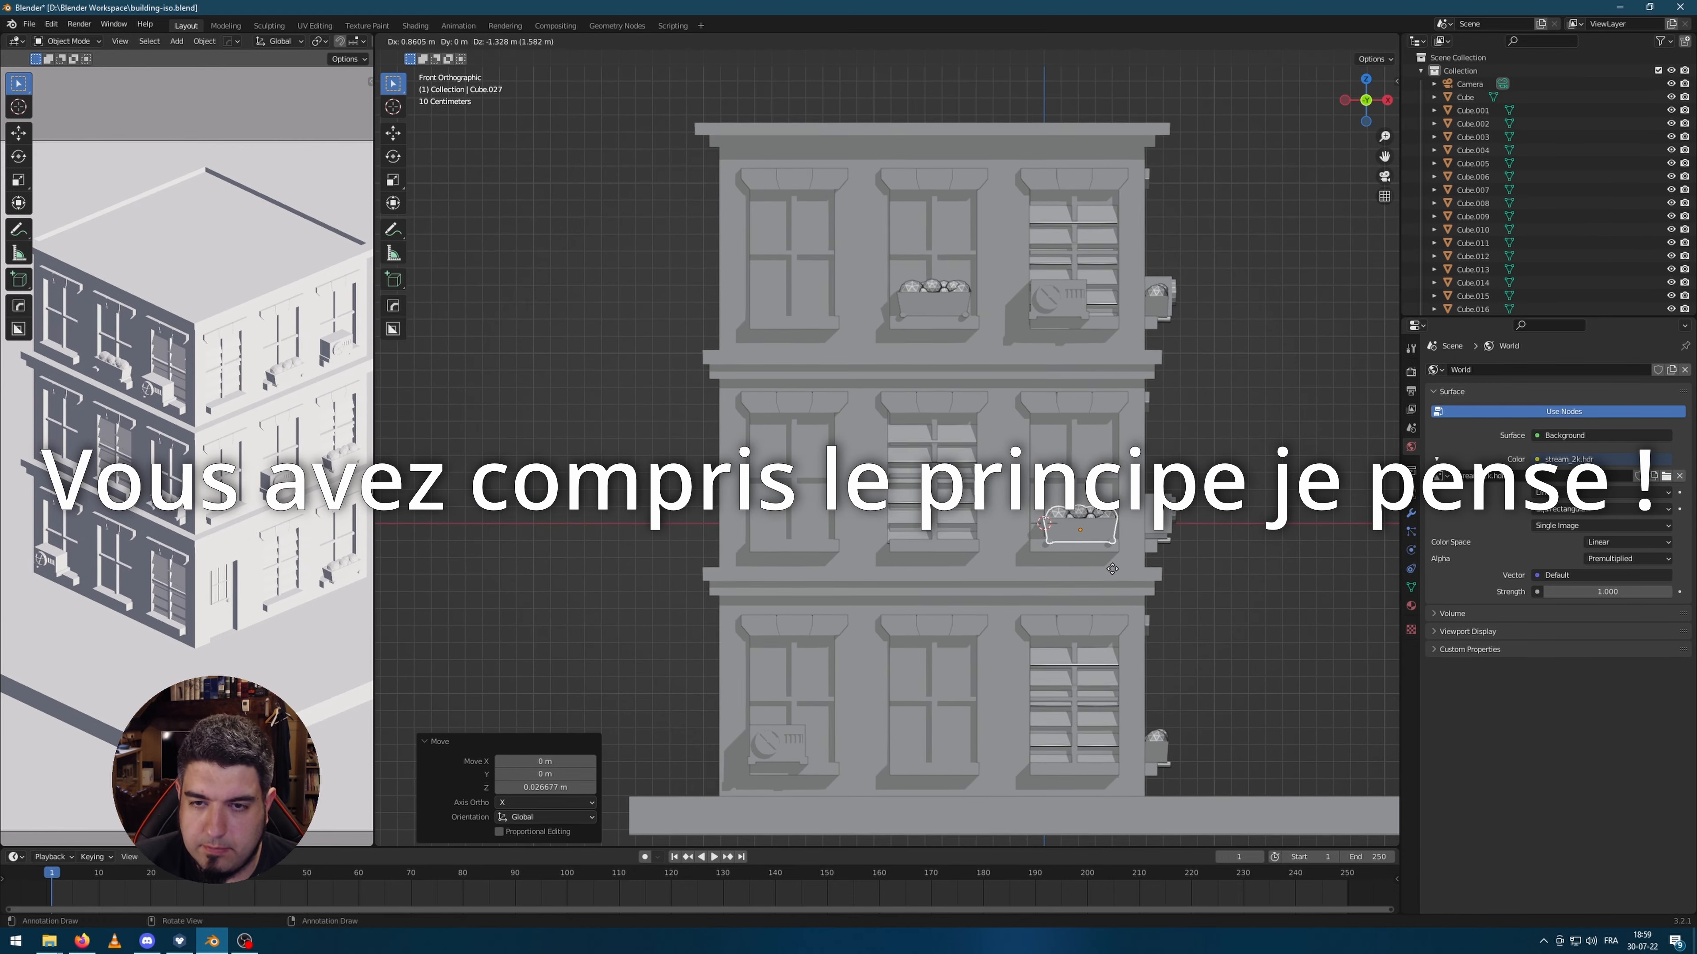
pyautogui.click(1110, 566)
pyautogui.hotkey('shift', 'd')
pyautogui.click(964, 789)
pyautogui.hotkey('shift', 'd')
pyautogui.click(823, 343)
# Step: Rotate the planter on the front facade's top-floor left window 180° about Z
pyautogui.moveTo(1276, 364); pyautogui.dragTo(1225, 416, button='middle')
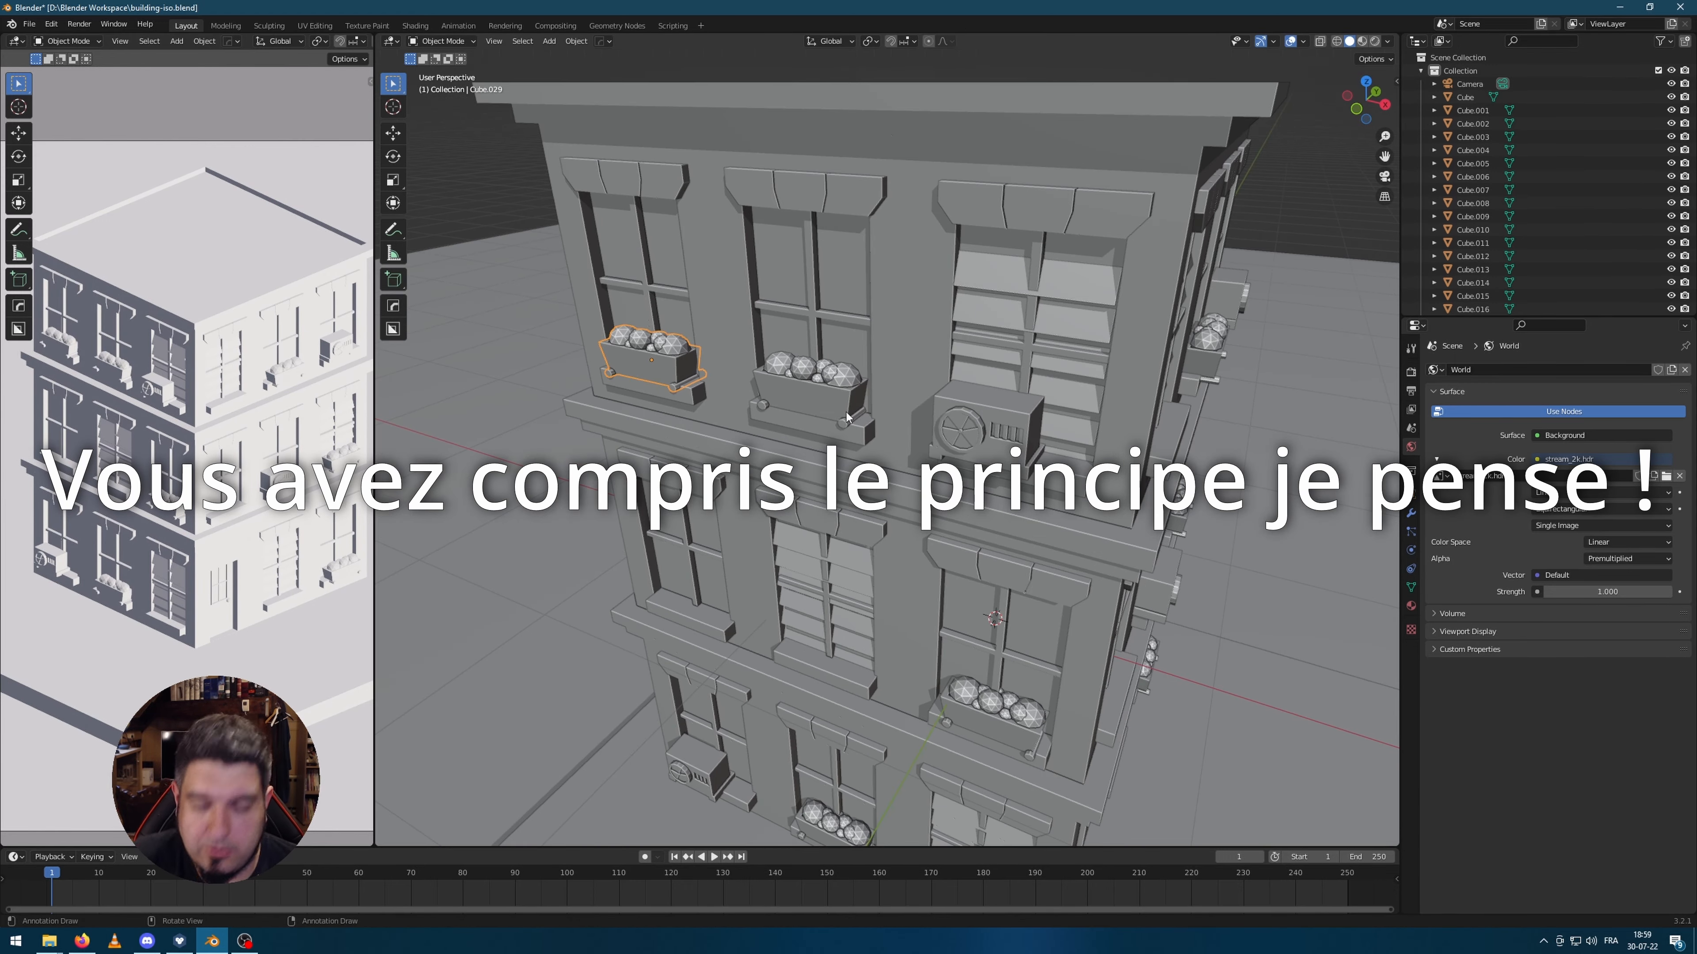
pyautogui.write('rz180')
pyautogui.press('Return')
# Step: Select the front facade's middle-floor planter and the door facade's top-floor and ground-floor planters, and rotate each 180° about Z around its own origin
pyautogui.click(988, 703)
pyautogui.moveTo(988, 669); pyautogui.dragTo(1196, 562, button='middle')
pyautogui.keyDown('shift'); pyautogui.click(804, 306); pyautogui.keyUp('shift')
pyautogui.keyDown('shift'); pyautogui.click(920, 625); pyautogui.keyUp('shift')
pyautogui.press('r')
pyautogui.press('z')
pyautogui.press('Escape')
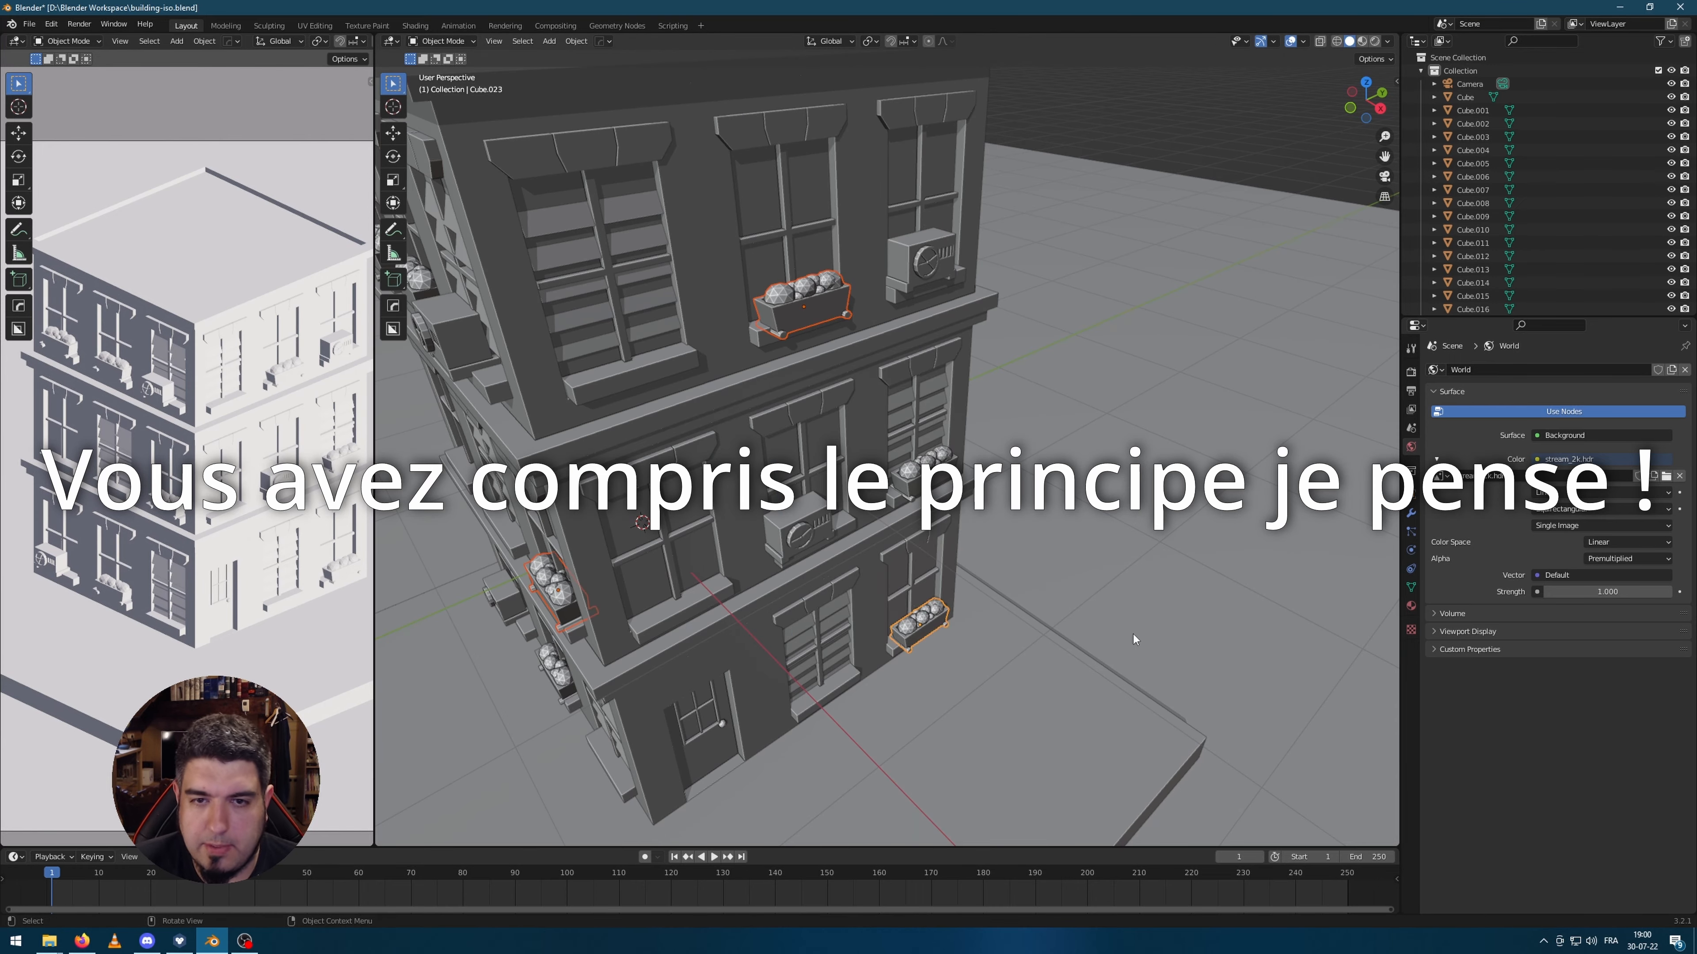
pyautogui.click(870, 41)
pyautogui.click(910, 86)
pyautogui.write('rz180')
pyautogui.press('Return')
# Step: Examine the planters on both facades of the building and clear the selection
pyautogui.click(1246, 296)
pyautogui.moveTo(1246, 295); pyautogui.dragTo(1270, 274, button='middle')
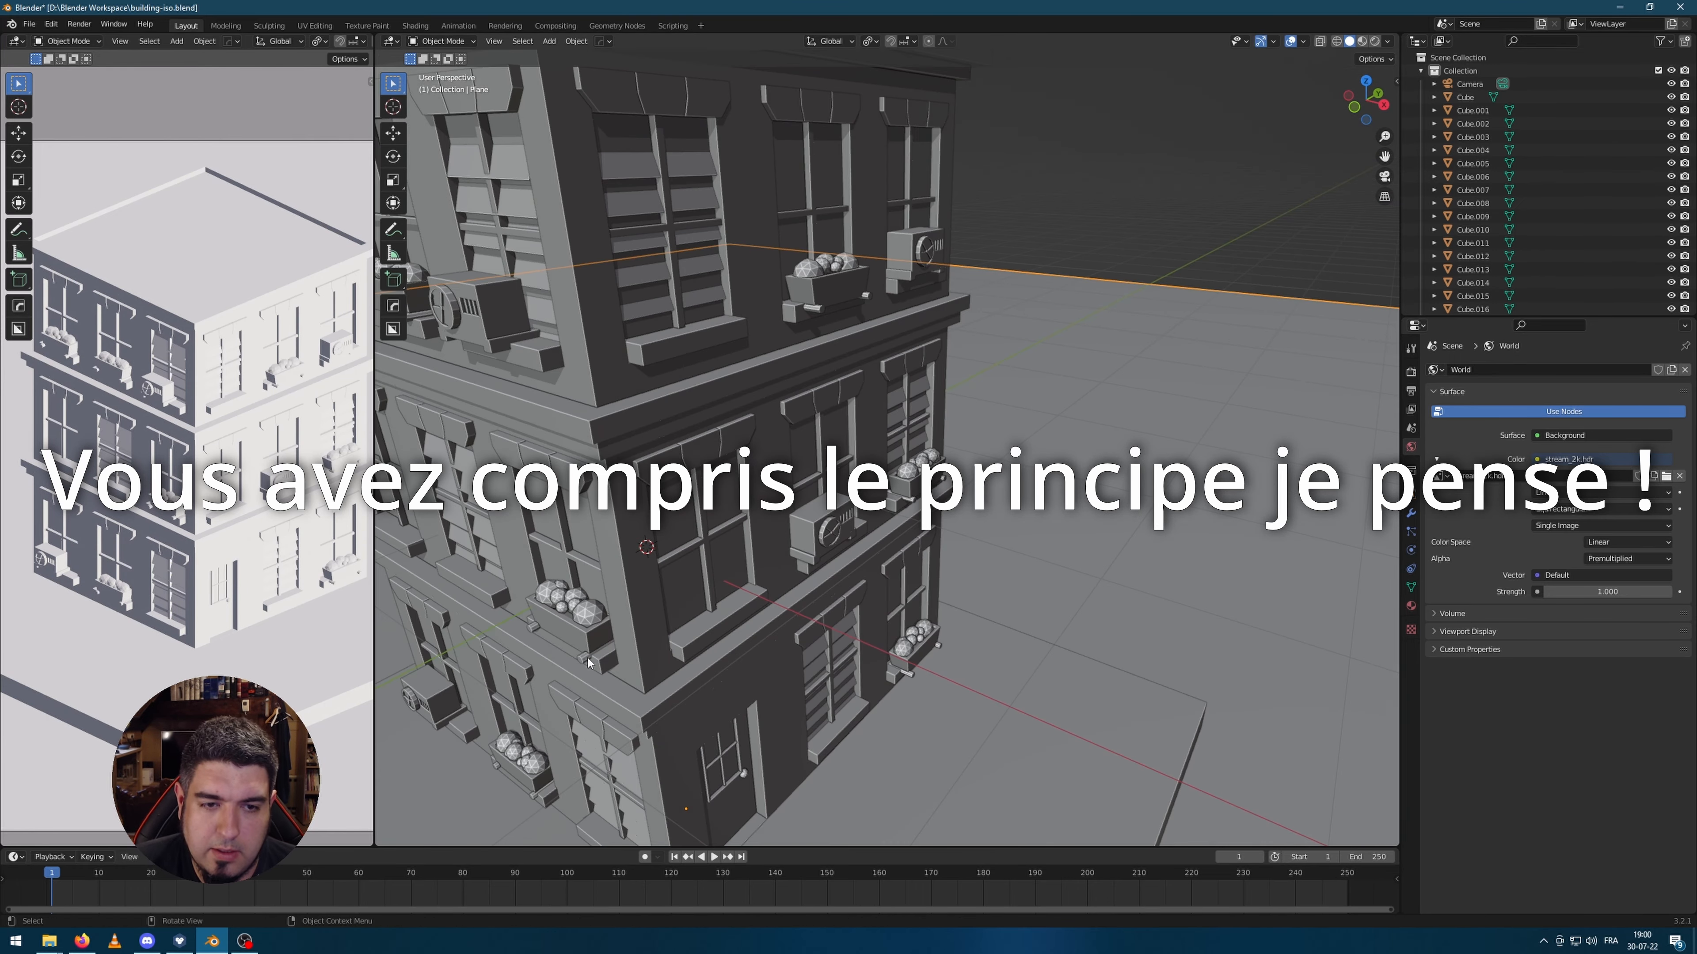
pyautogui.click(573, 622)
pyautogui.scroll(3, 963, 650)
pyautogui.scroll(-3, 963, 650)
pyautogui.moveTo(962, 650); pyautogui.dragTo(908, 608, button='middle')
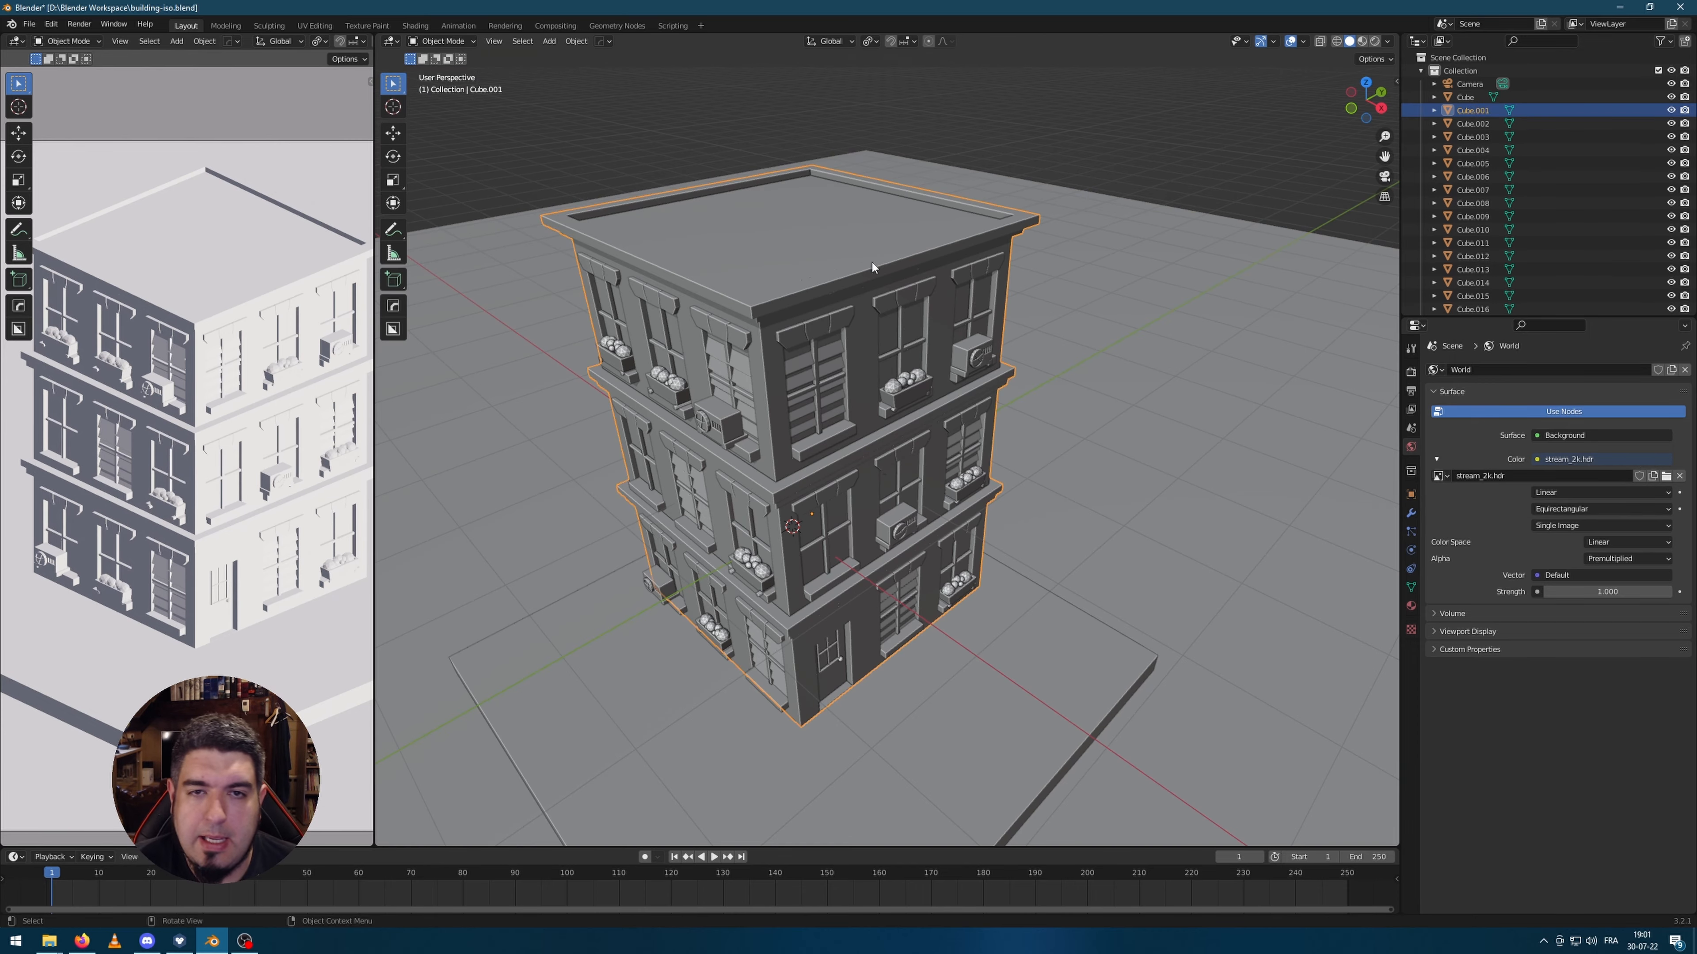
pyautogui.scroll(-1, 986, 366)
pyautogui.moveTo(1053, 479); pyautogui.dragTo(1027, 440, button='middle')
pyautogui.scroll(6, 801, 558)
pyautogui.hotkey('alt', 'a')
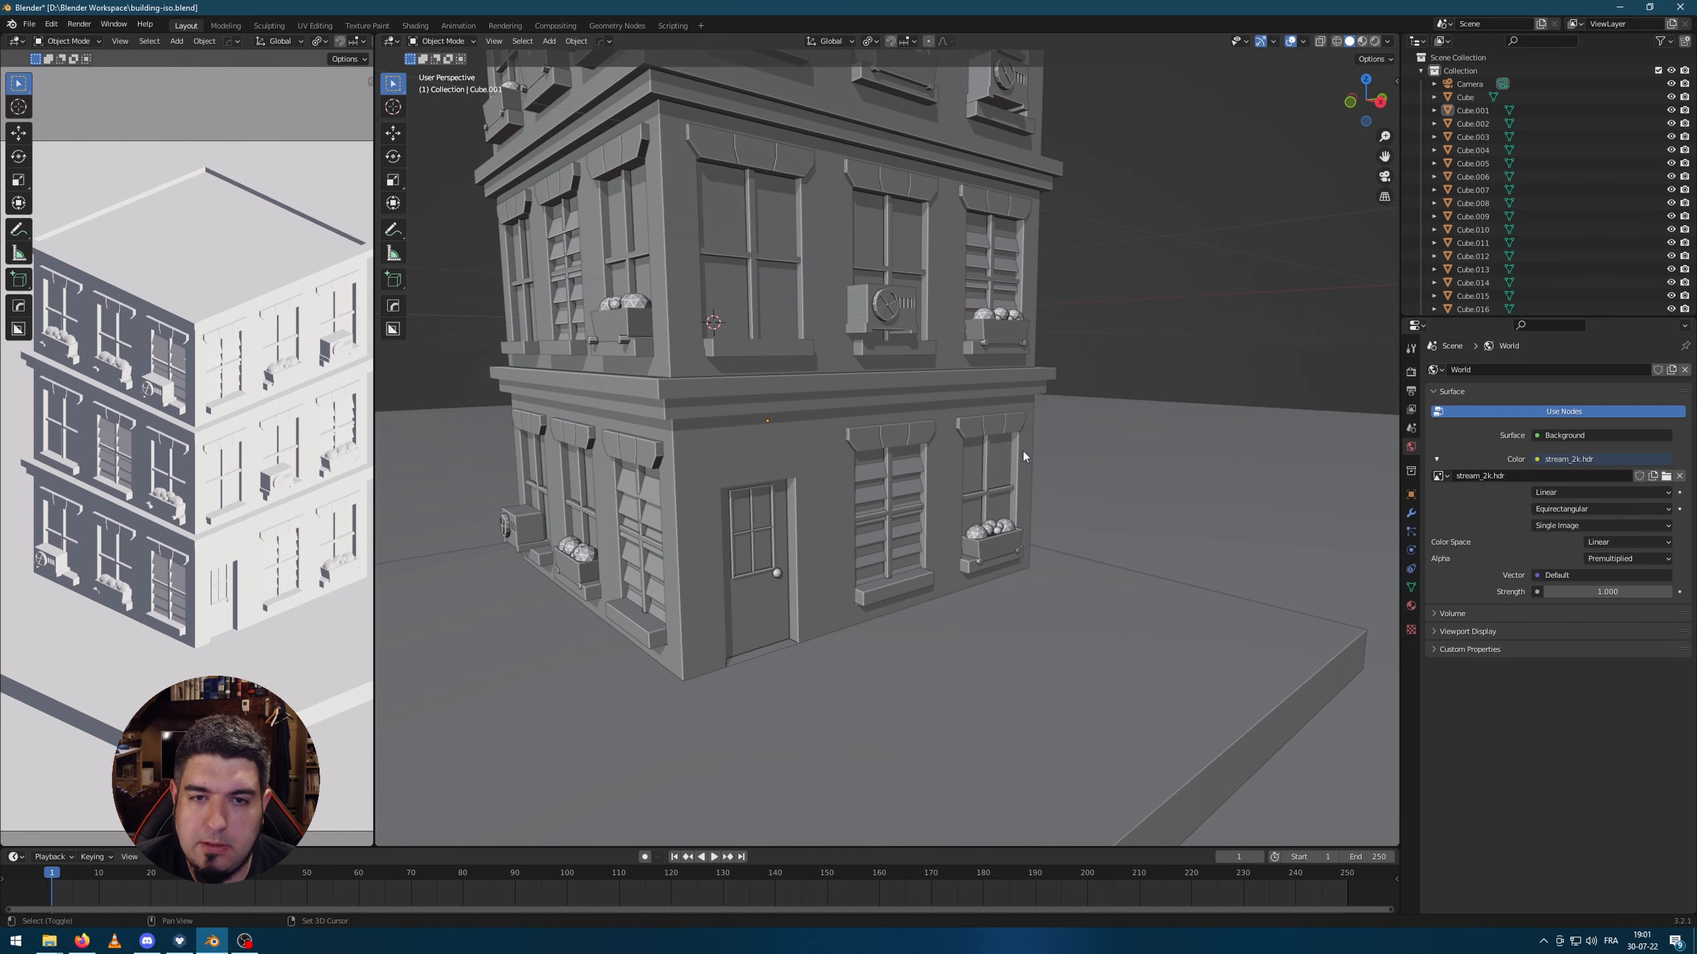
# Step: Add a 2 m mesh cube at the world origin
pyautogui.hotkey('shift', 'a')
pyautogui.moveTo(925, 533); pyautogui.dragTo(840, 529, button='middle')
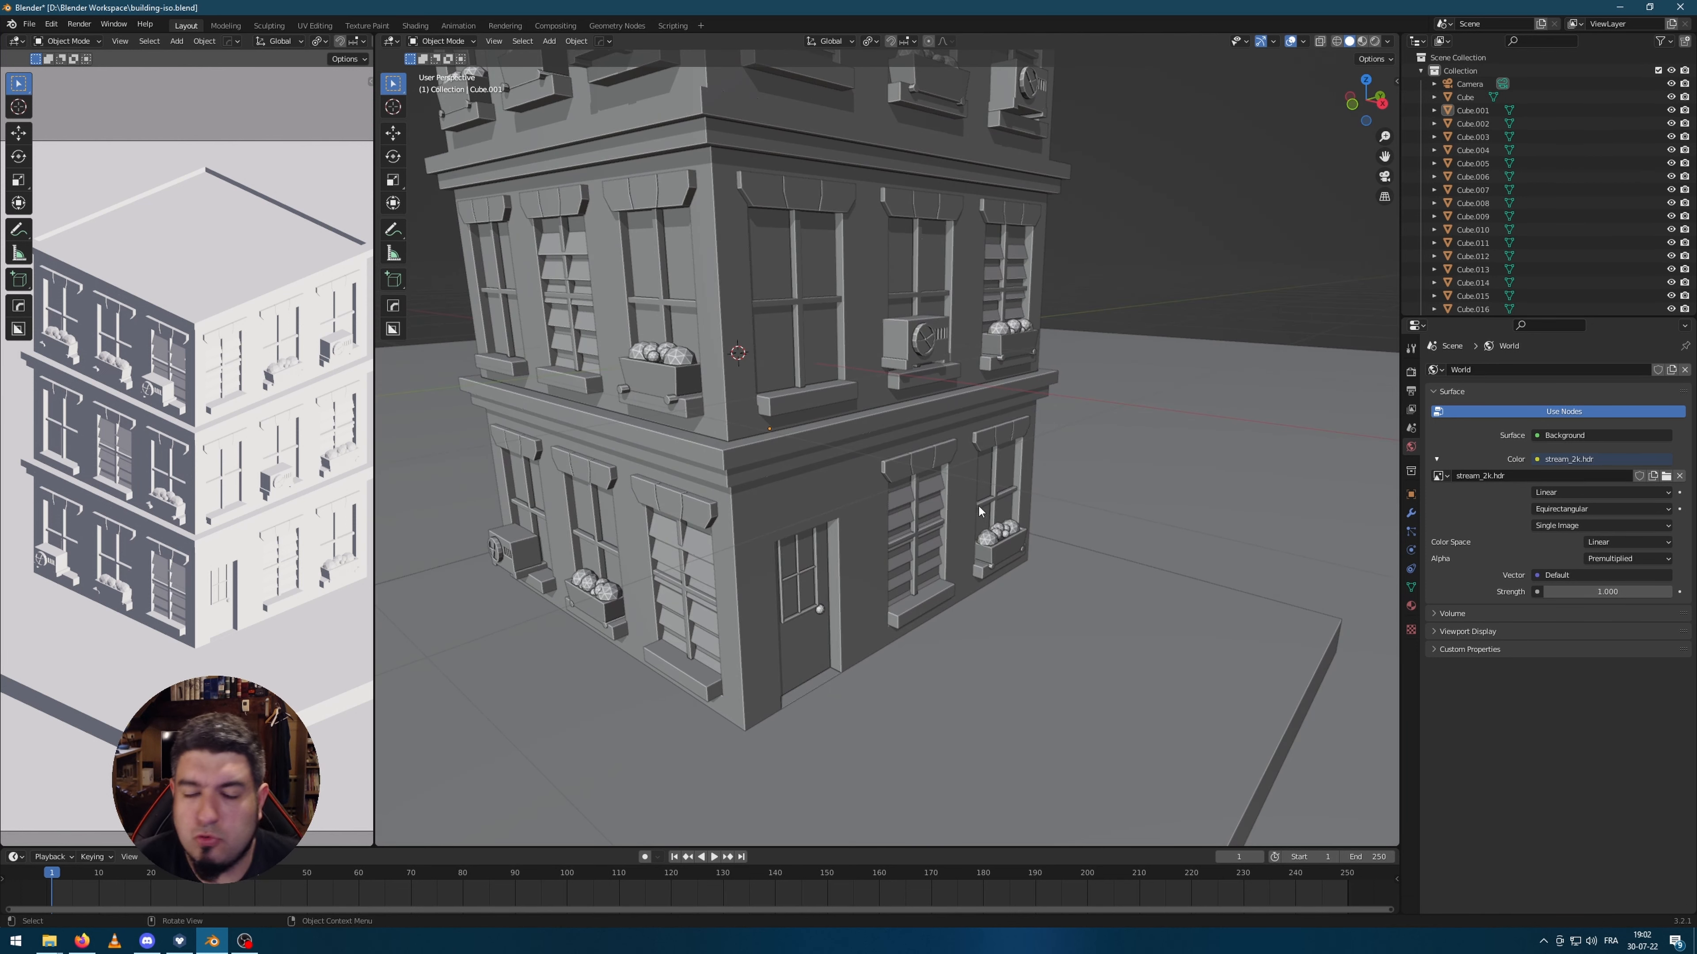
pyautogui.scroll(2, 1016, 546)
pyautogui.scroll(-2, 1230, 304)
pyautogui.hotkey('shift', 'a')
pyautogui.moveTo(1162, 438)
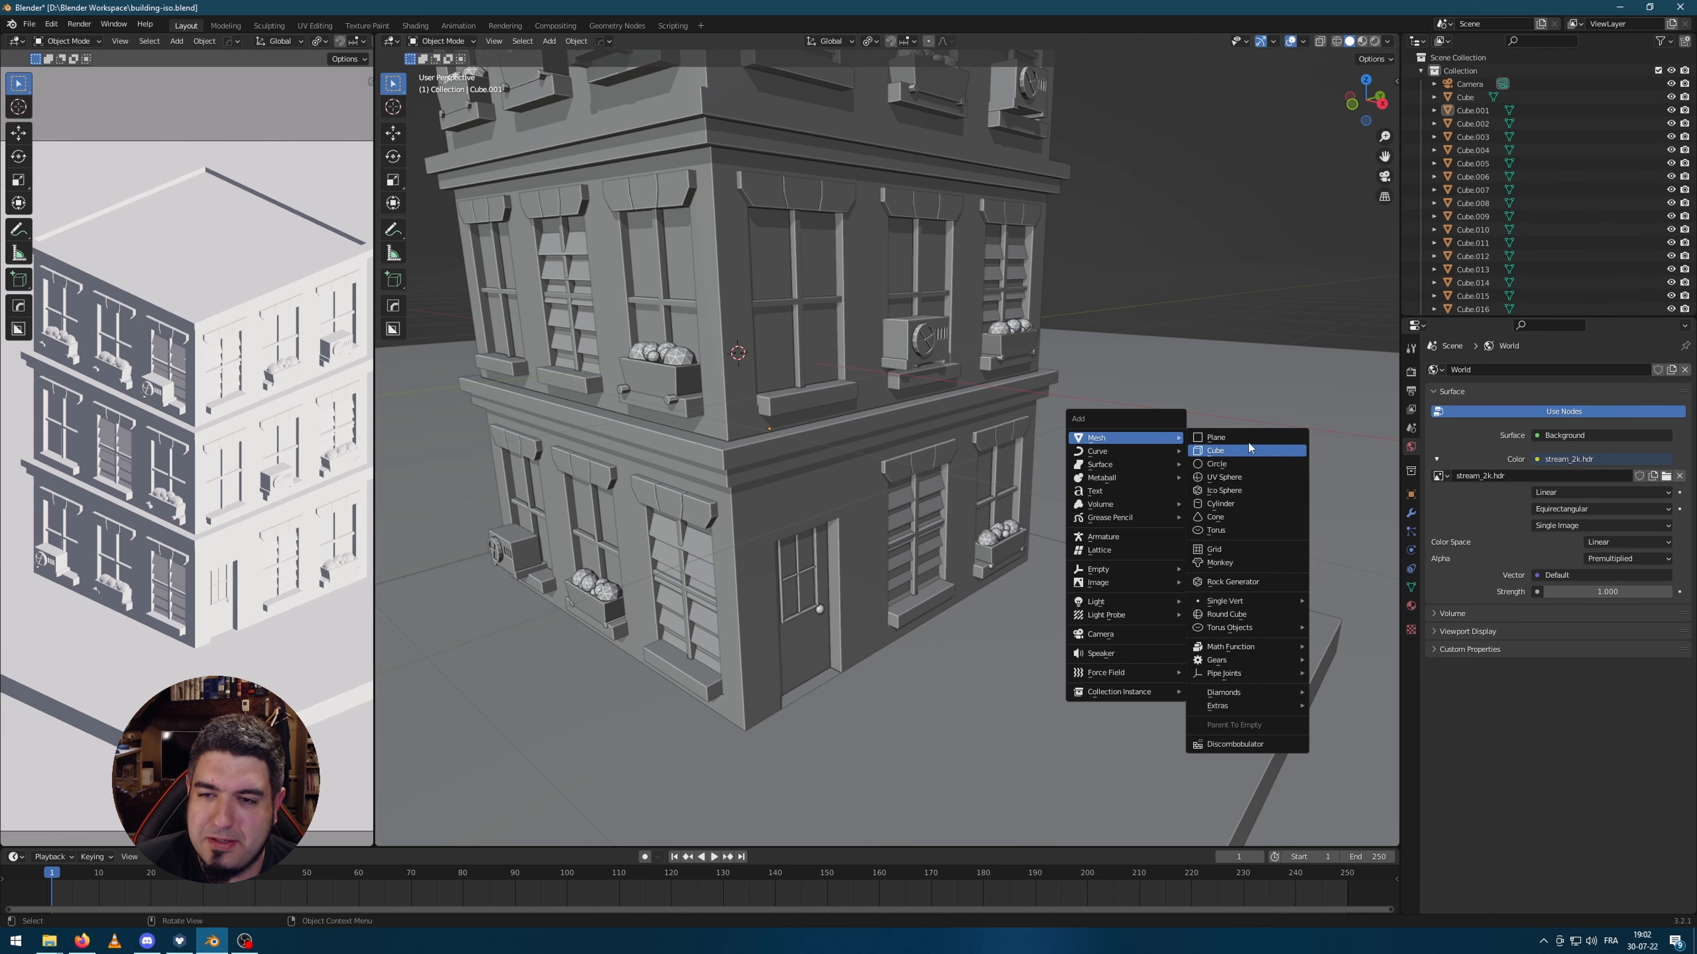
pyautogui.click(1247, 451)
# Step: Move the cube out of the building to the open area in front of the door facade
pyautogui.scroll(-3, 869, 500)
pyautogui.scroll(-2, 871, 498)
pyautogui.moveTo(874, 477); pyautogui.dragTo(891, 492, button='middle')
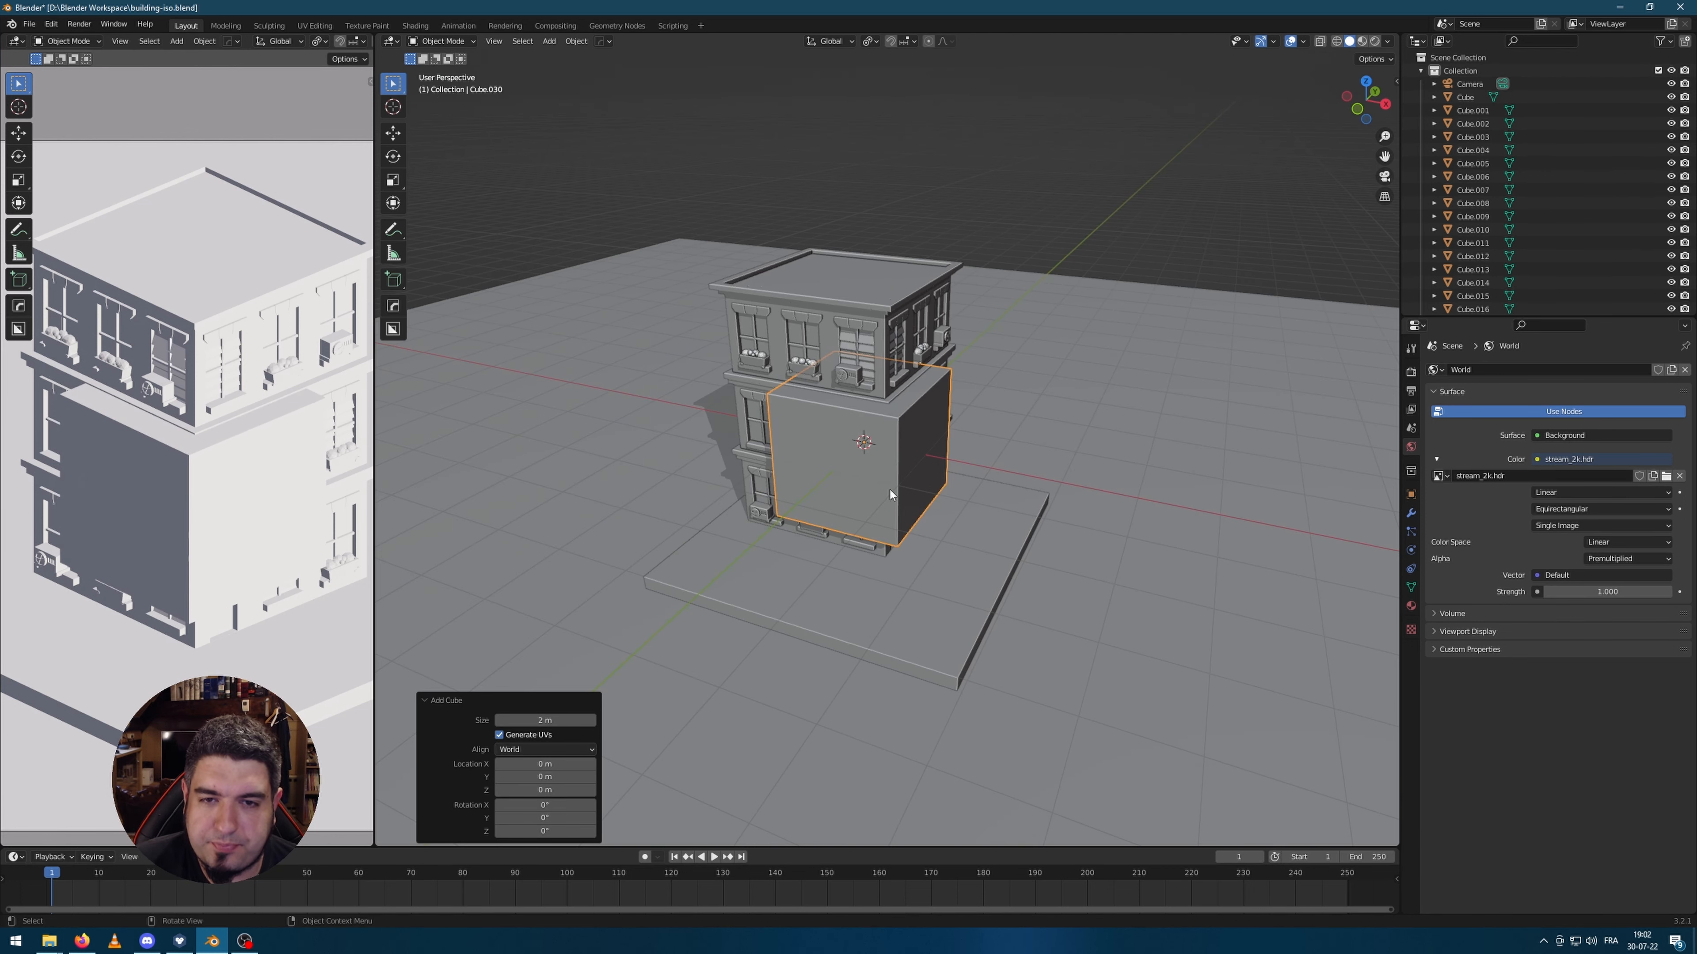
pyautogui.press('g')
pyautogui.click(1250, 559)
pyautogui.moveTo(1250, 559); pyautogui.dragTo(1124, 496, button='middle')
# Step: Select the cube's top edge farthest from the building and lower it about 1.29 m along Z
pyautogui.scroll(1, 1124, 491)
pyautogui.press('Tab')
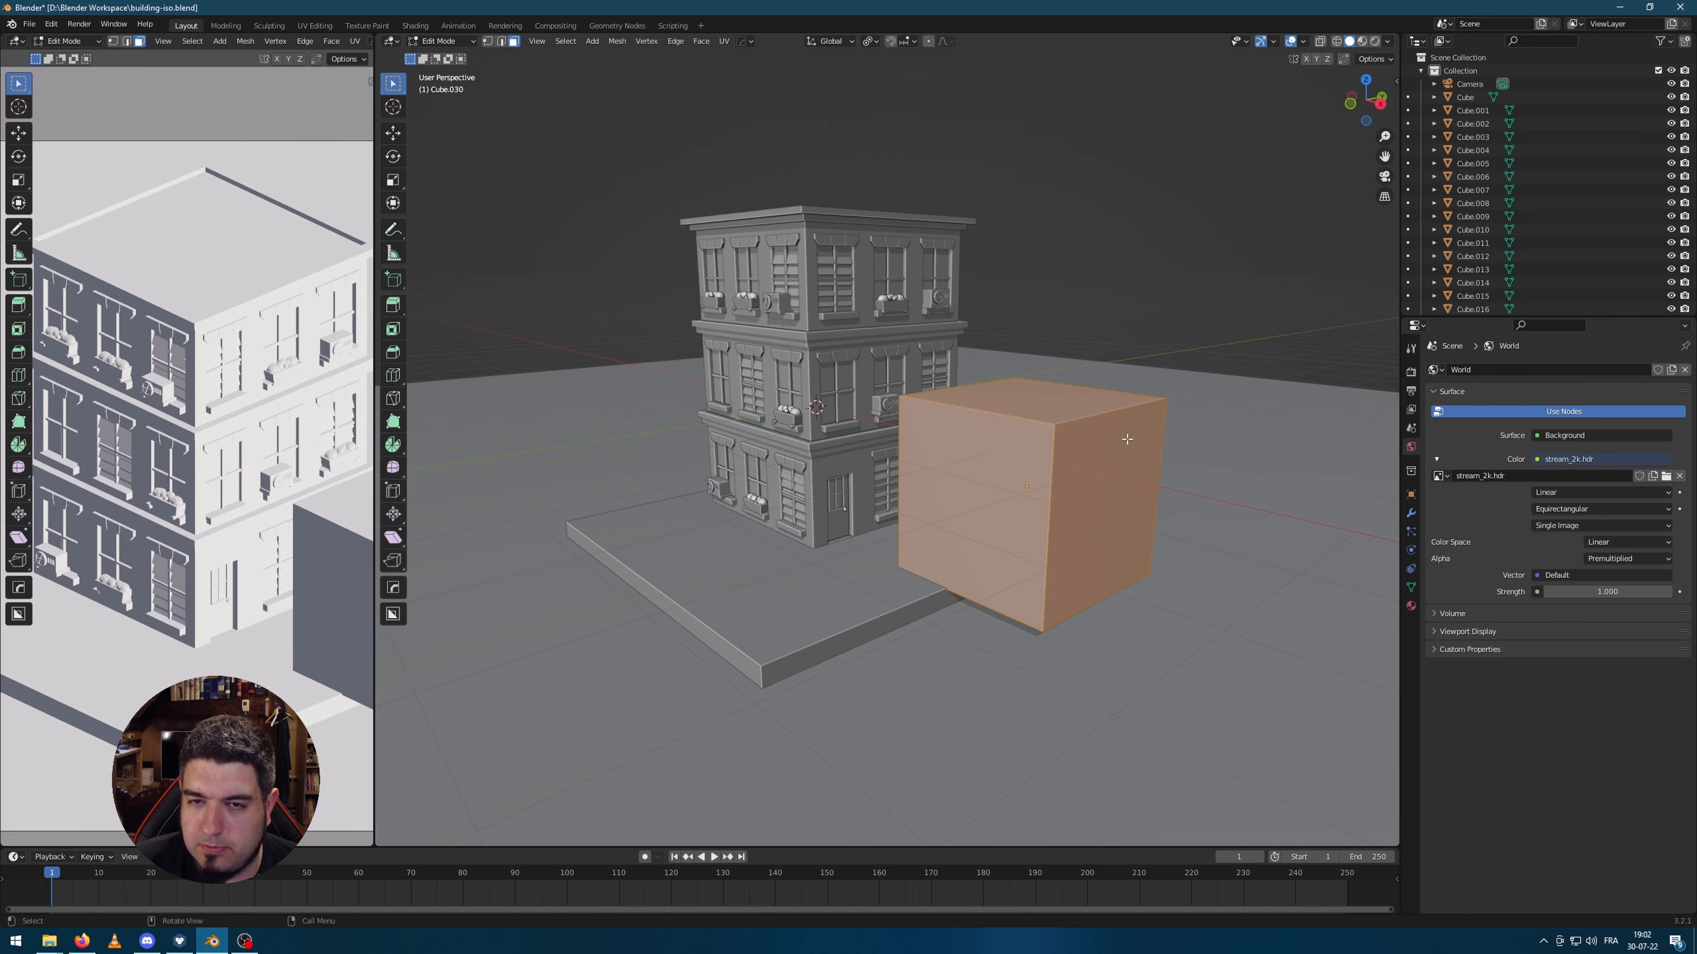
pyautogui.press('2')
pyautogui.click(1125, 432)
pyautogui.moveTo(1125, 433); pyautogui.dragTo(1222, 391, button='middle')
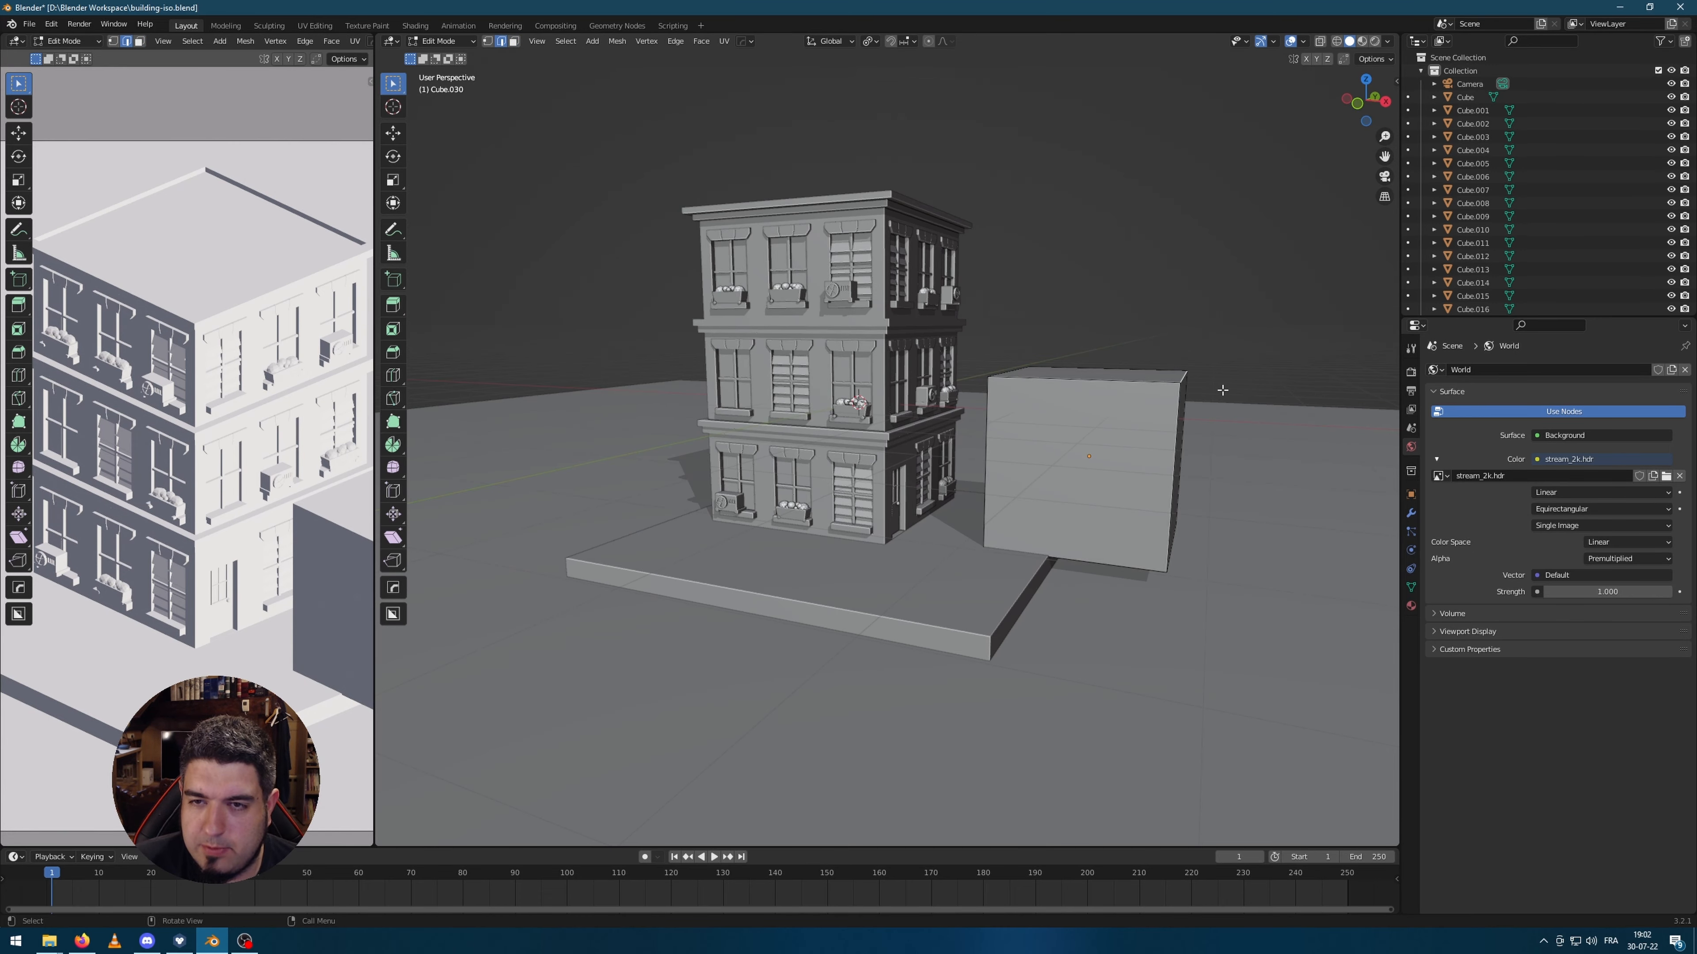
pyautogui.press('g')
pyautogui.press('z')
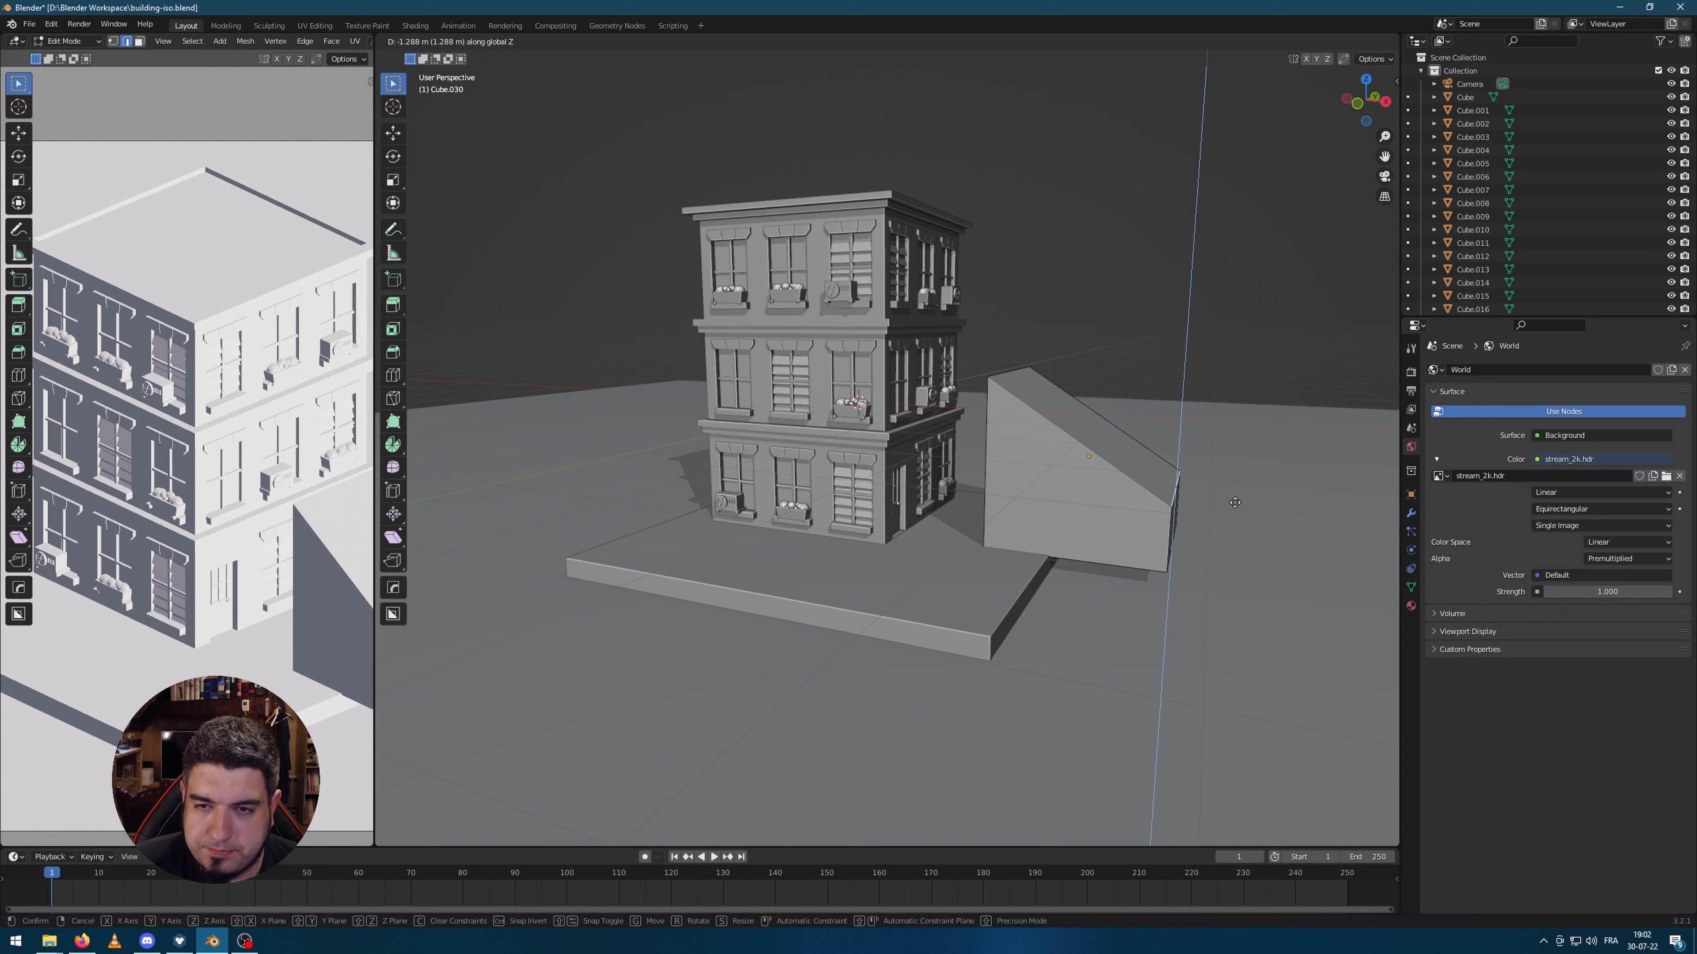
pyautogui.click(1235, 502)
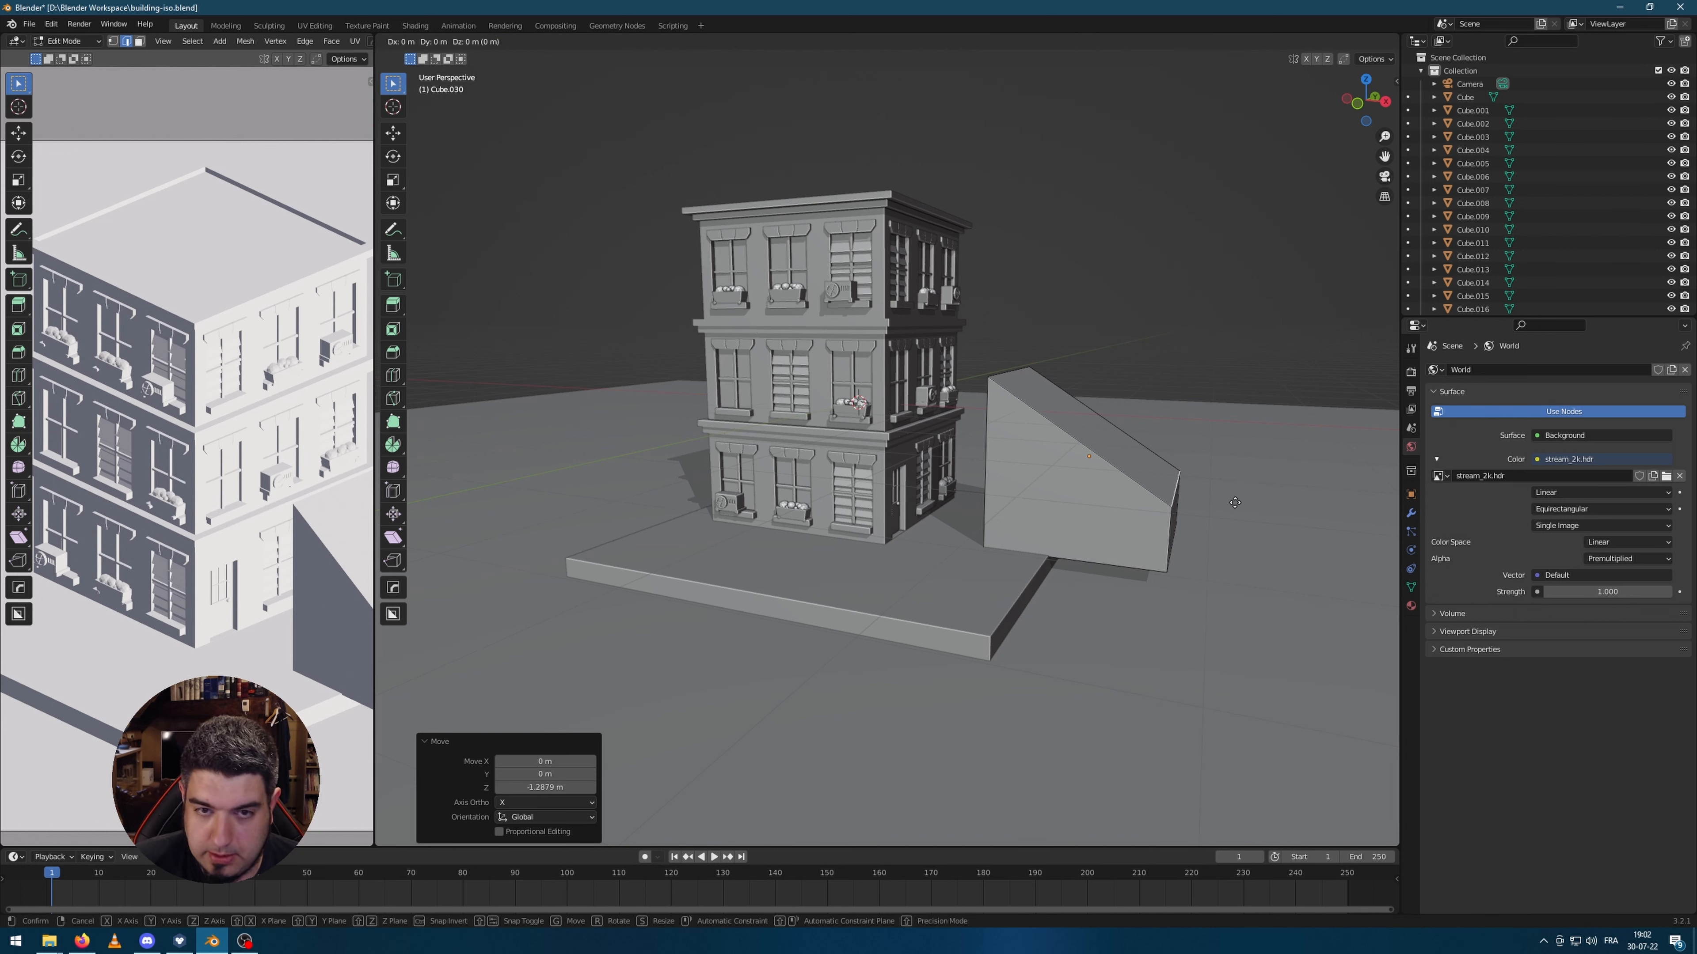
# Step: Shift the lowered edge about 0.23 m toward the building along X and raise it about 0.46 m along Z
pyautogui.press('x')
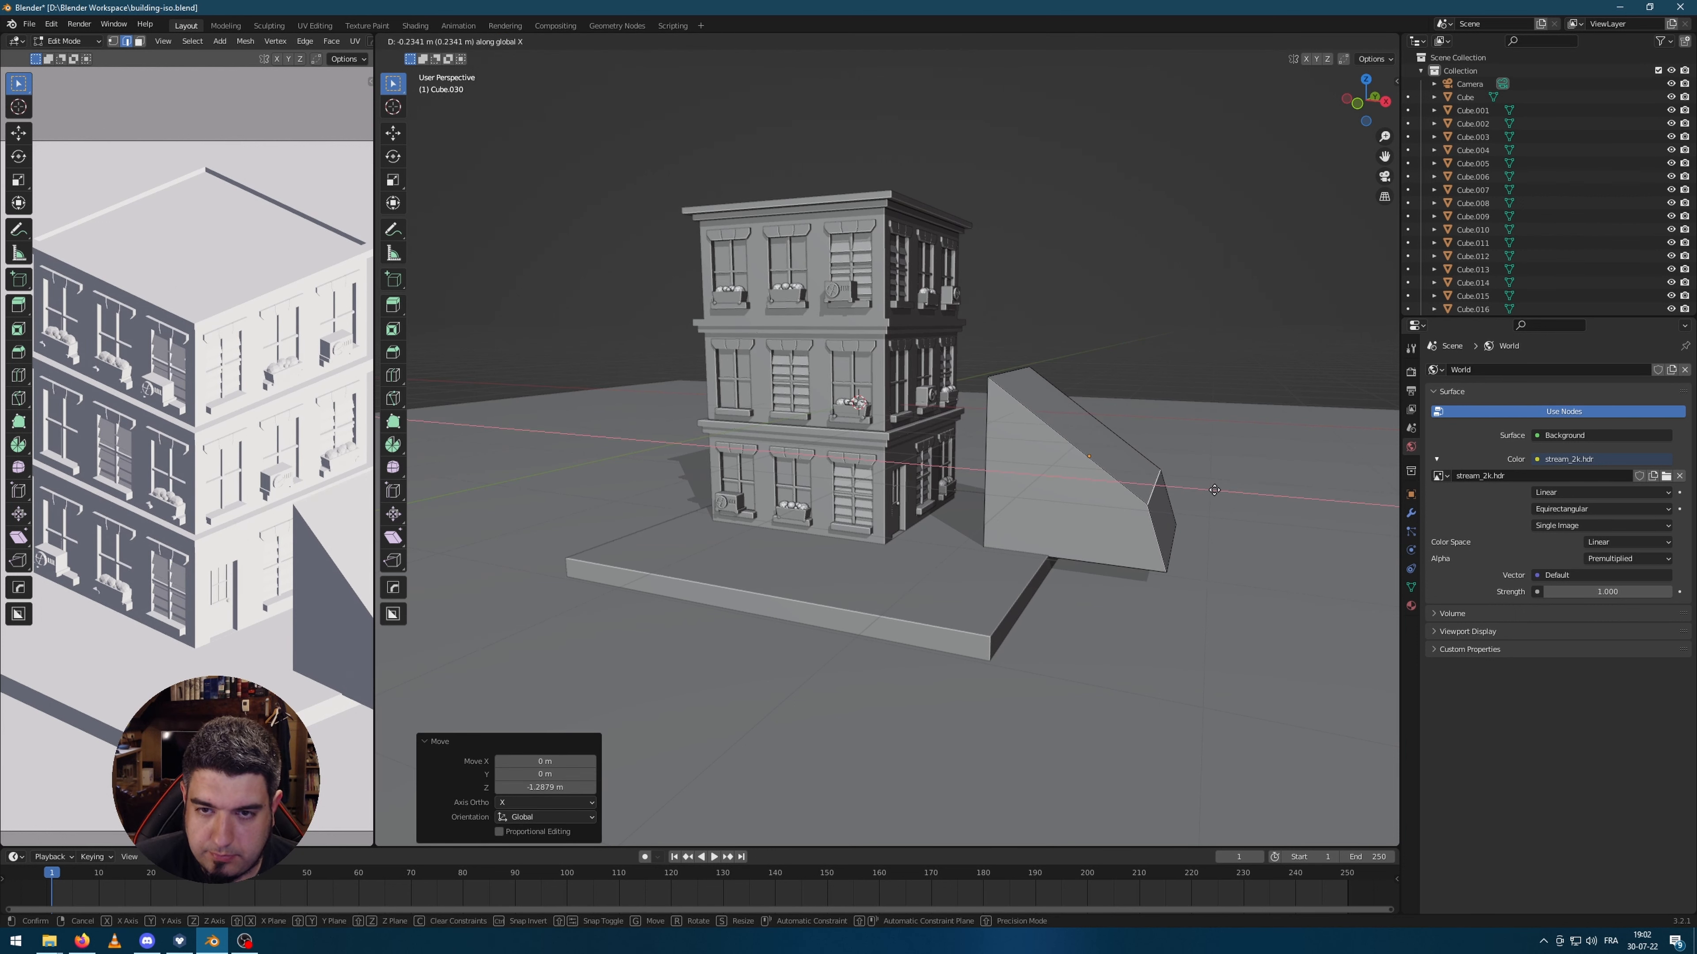
pyautogui.click(1214, 490)
pyautogui.press('z')
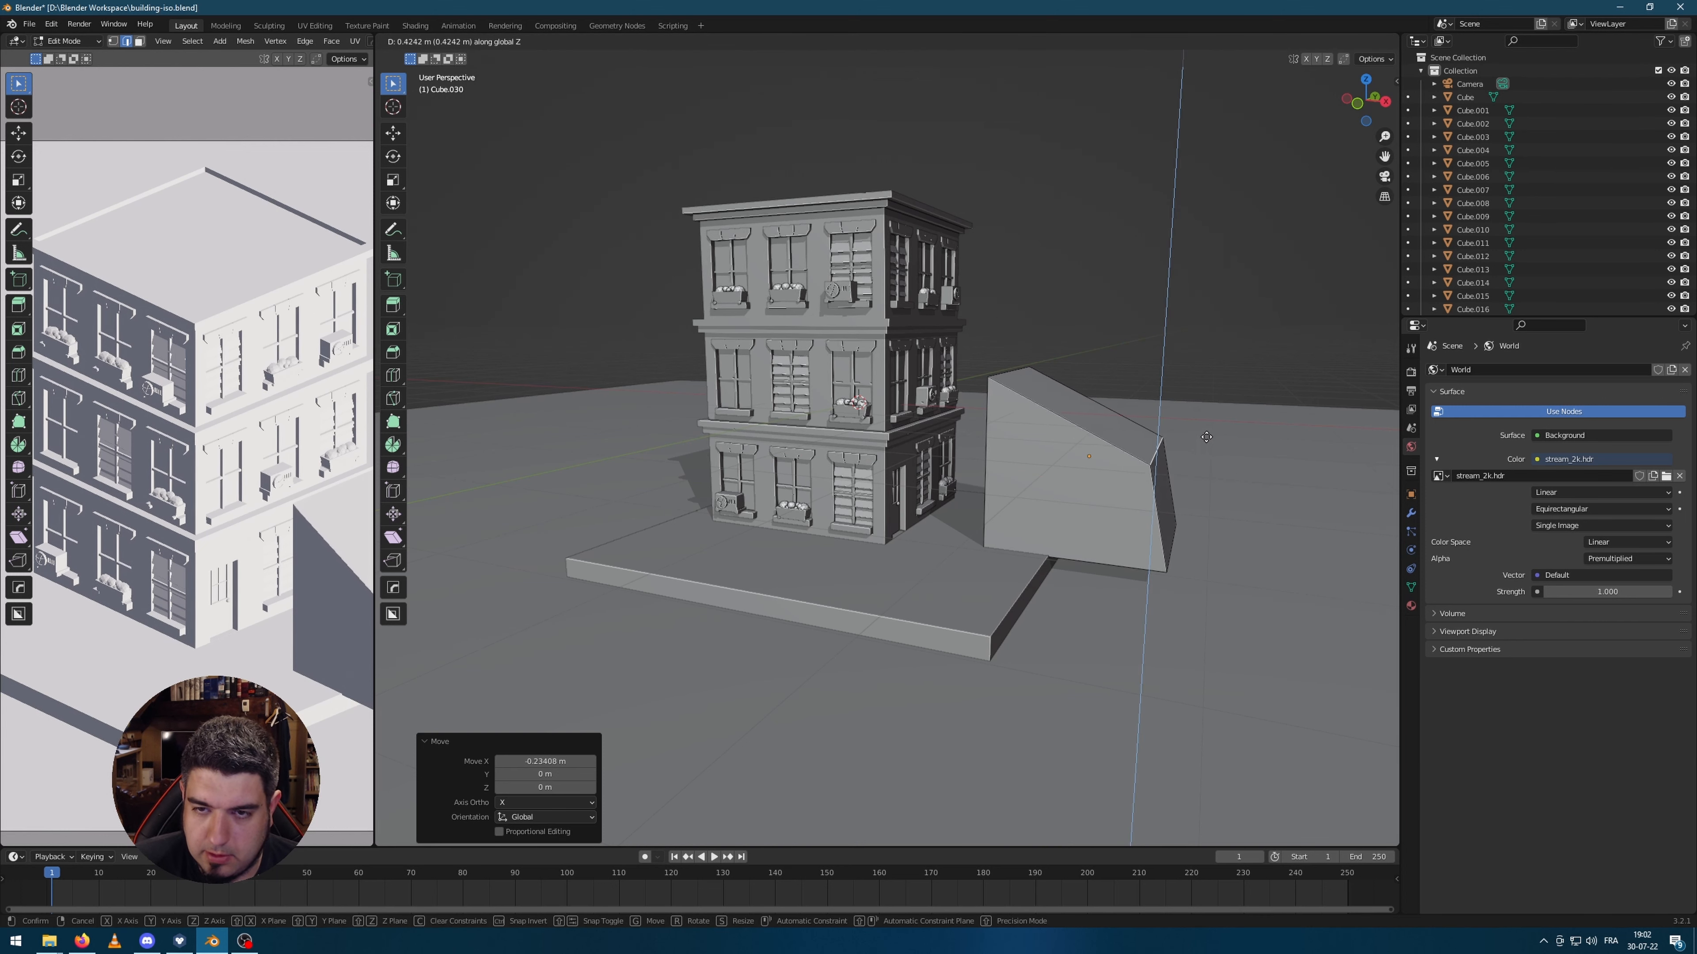
pyautogui.click(1202, 441)
# Step: Move the edge about 0.67 m farther toward the building along X to bend the slope, and return to object mode
pyautogui.press('g')
pyautogui.press('x')
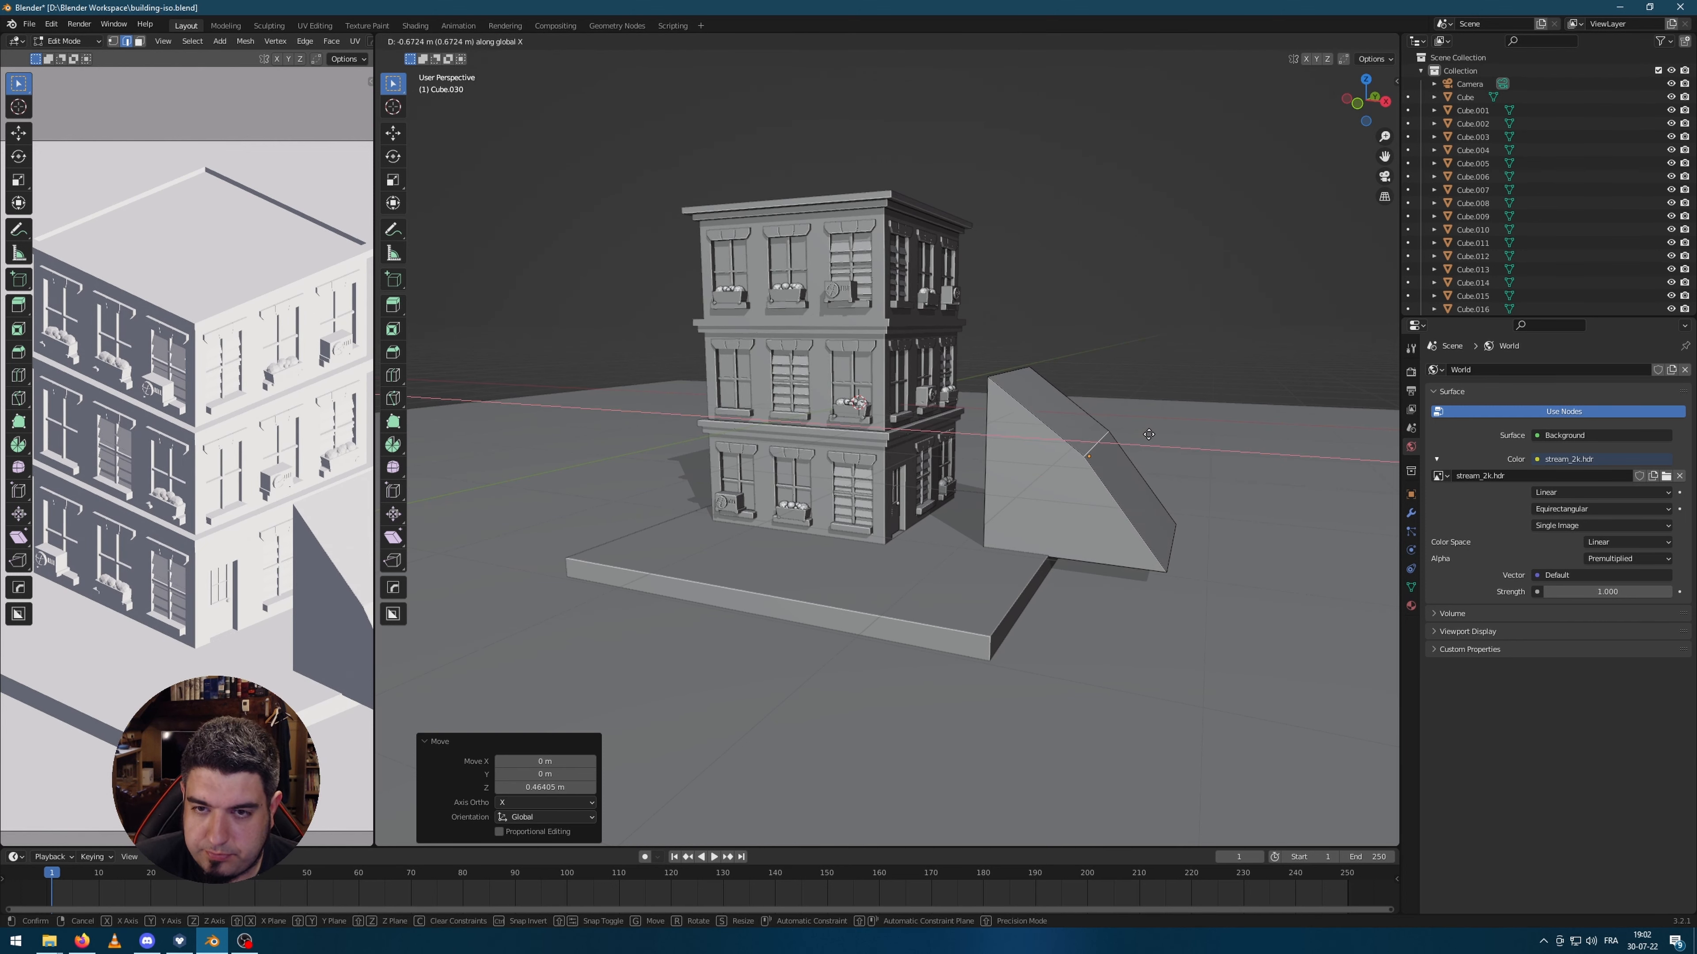
pyautogui.click(1148, 436)
pyautogui.press('Tab')
# Step: Stretch the sloped block along X by about 2.12, and scale it uniformly down to about 0.23
pyautogui.moveTo(1191, 514); pyautogui.dragTo(1170, 504, button='middle')
pyautogui.press('s')
pyautogui.press('x')
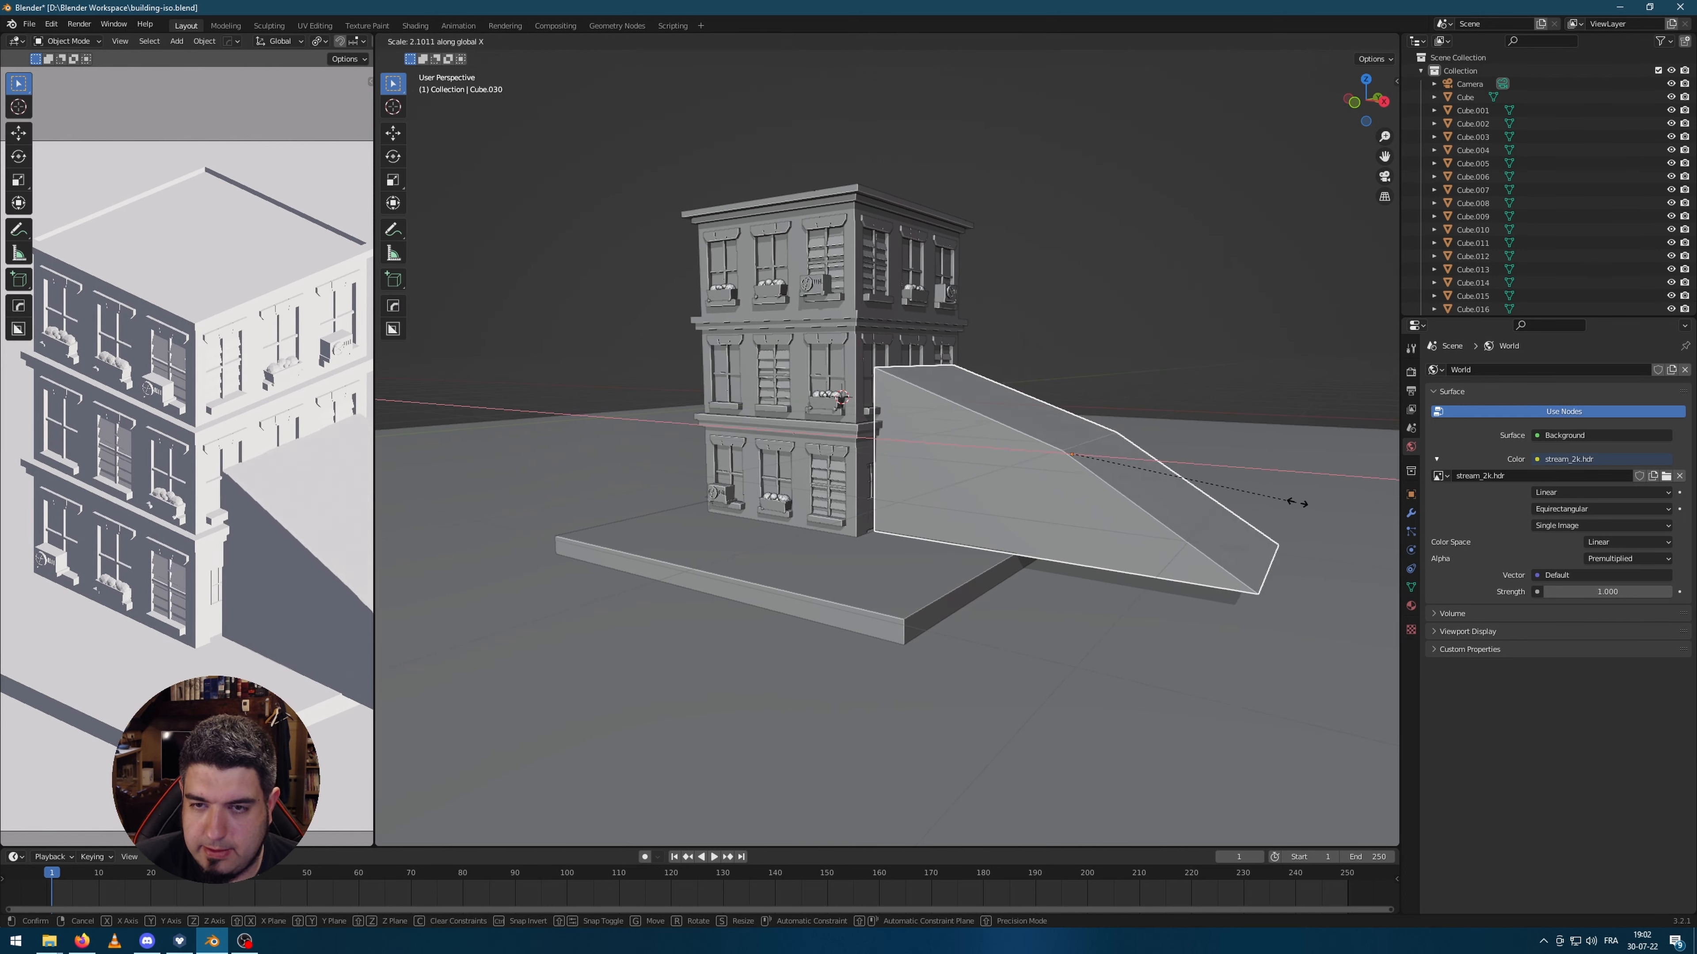
pyautogui.click(1296, 512)
pyautogui.moveTo(1296, 512); pyautogui.dragTo(1210, 531, button='middle')
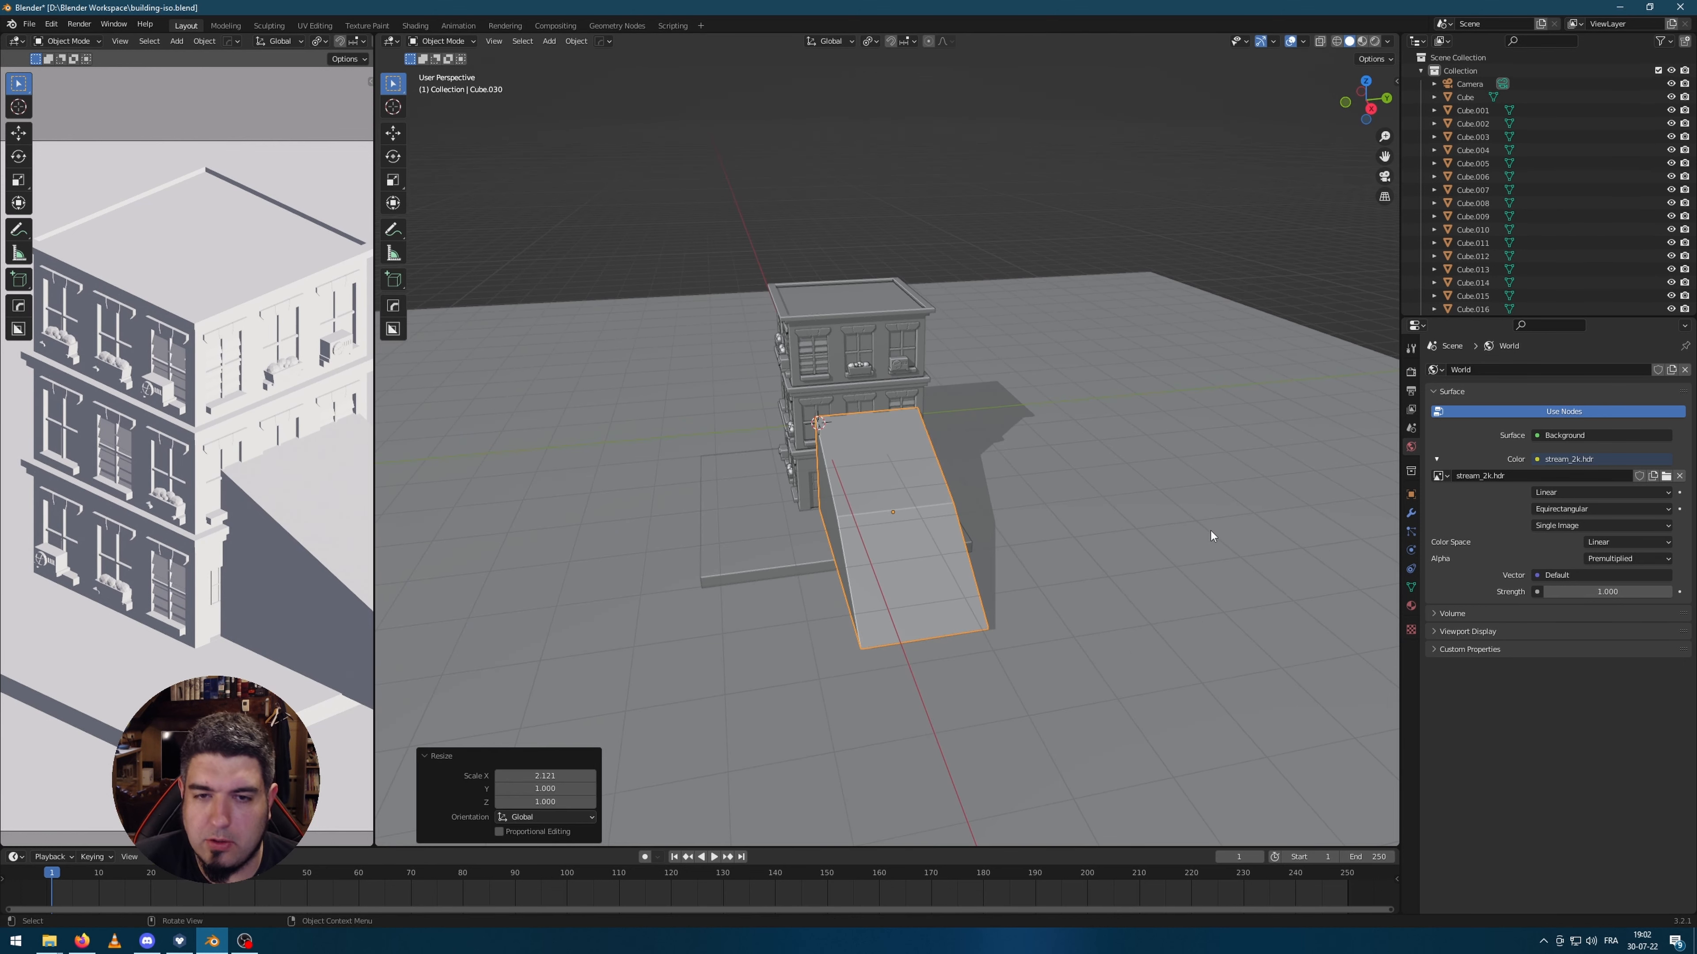
pyautogui.press('s')
pyautogui.click(960, 555)
# Step: Widen the sloped block along Y by a factor of about 2.25
pyautogui.scroll(3, 960, 556)
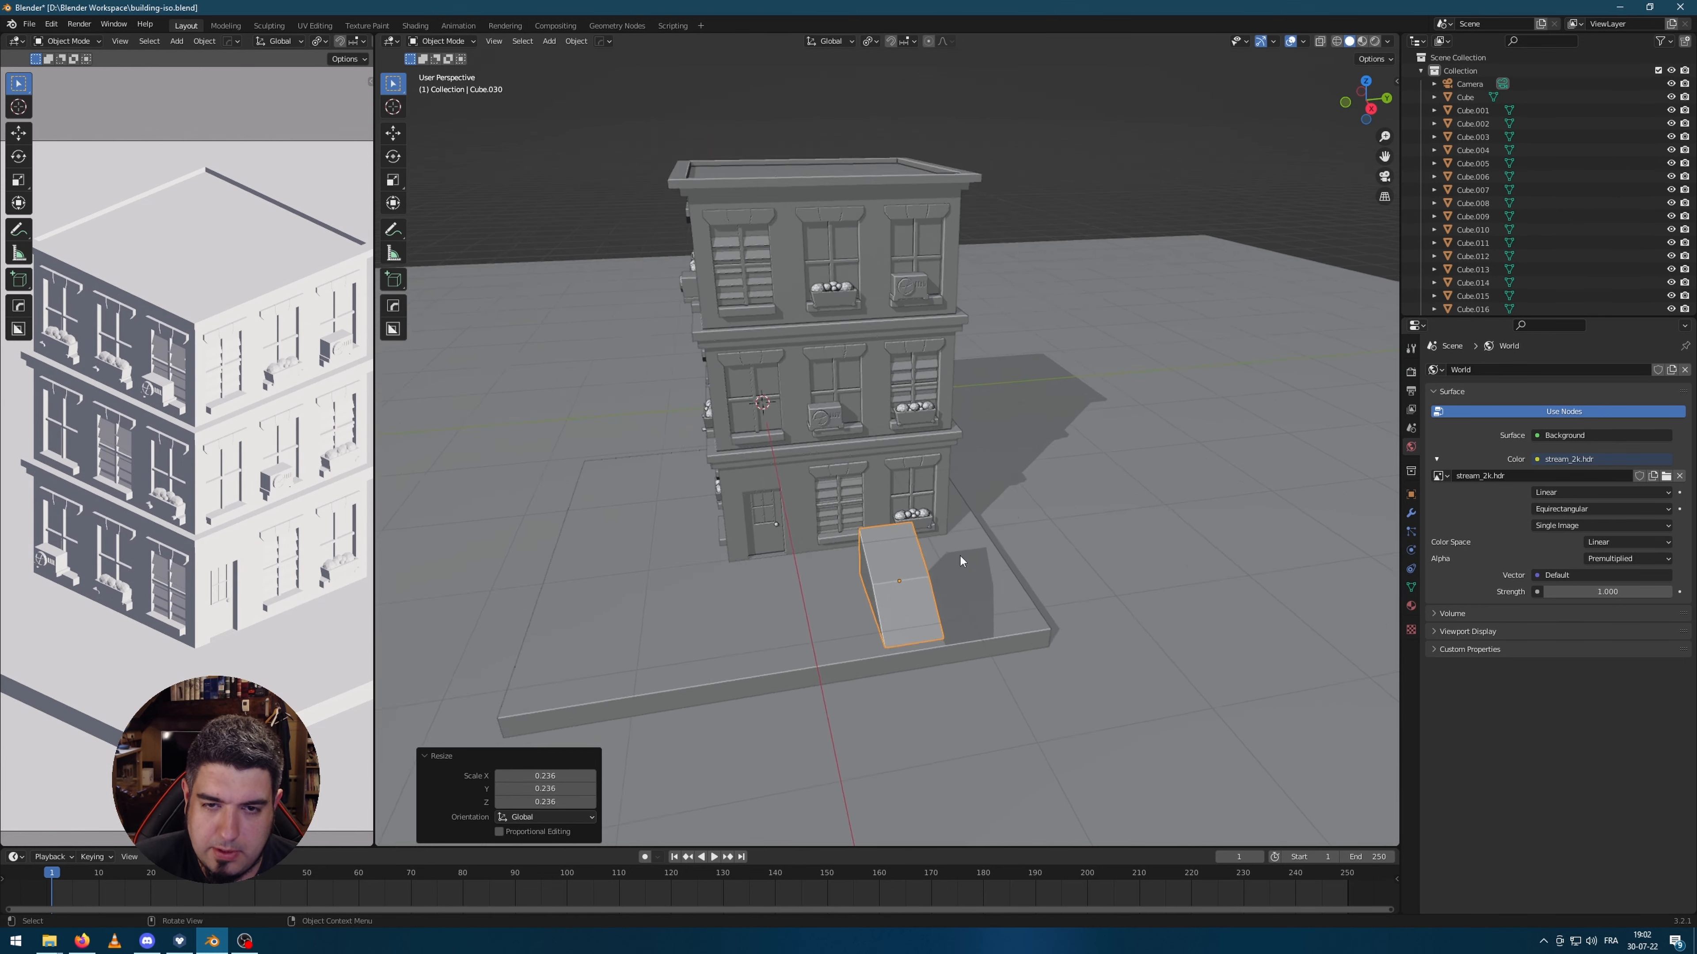
pyautogui.scroll(2, 960, 556)
pyautogui.press('s')
pyautogui.press('y')
pyautogui.click(1131, 527)
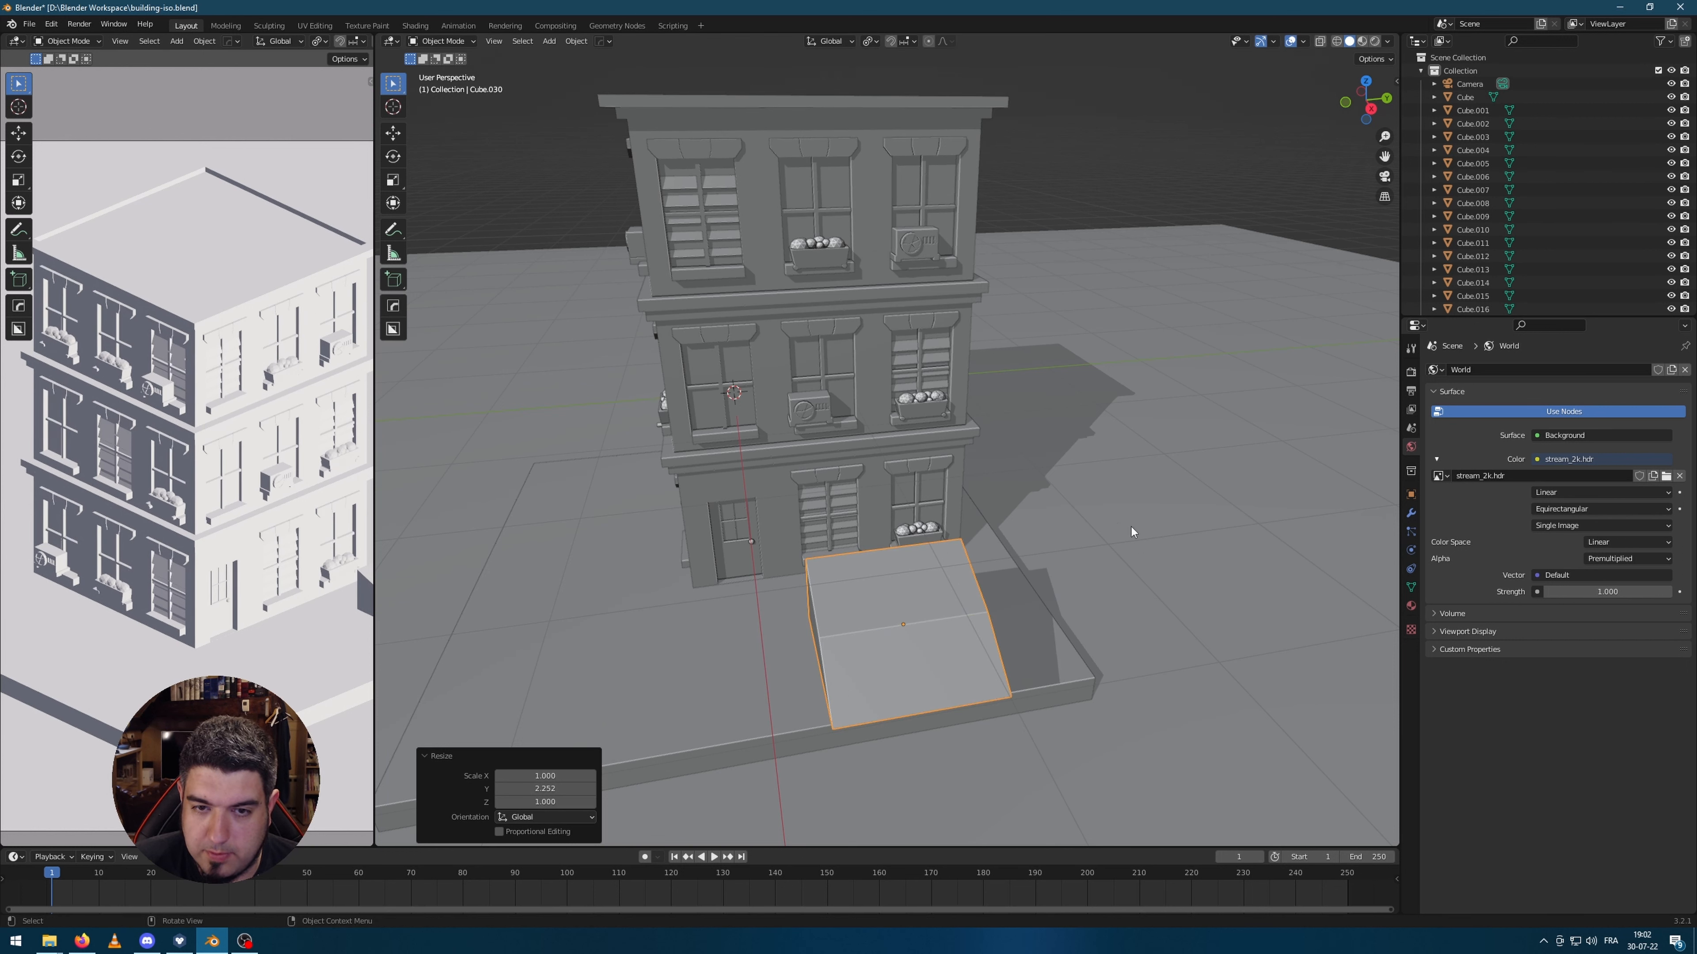
# Step: Scale the sloped block to about 0.55 and move it about 0.95 m along Y to sit above the door in right view
pyautogui.press('KP_3')
pyautogui.scroll(4, 1033, 507)
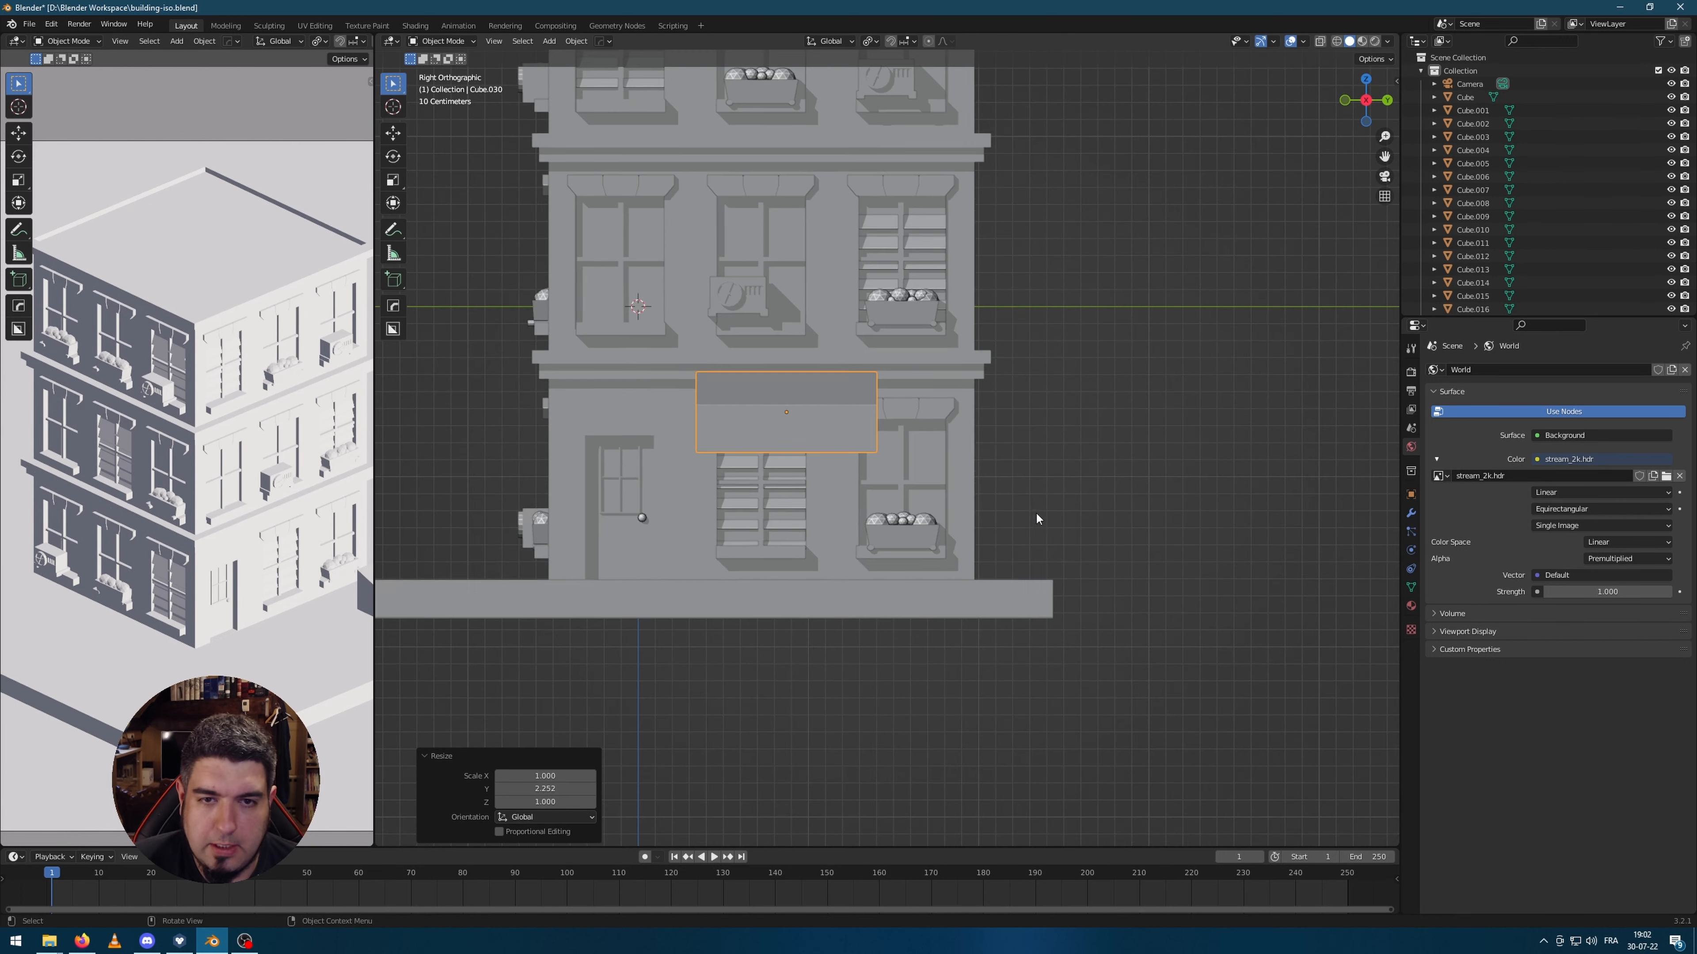
pyautogui.press('s')
pyautogui.click(976, 448)
pyautogui.press('g')
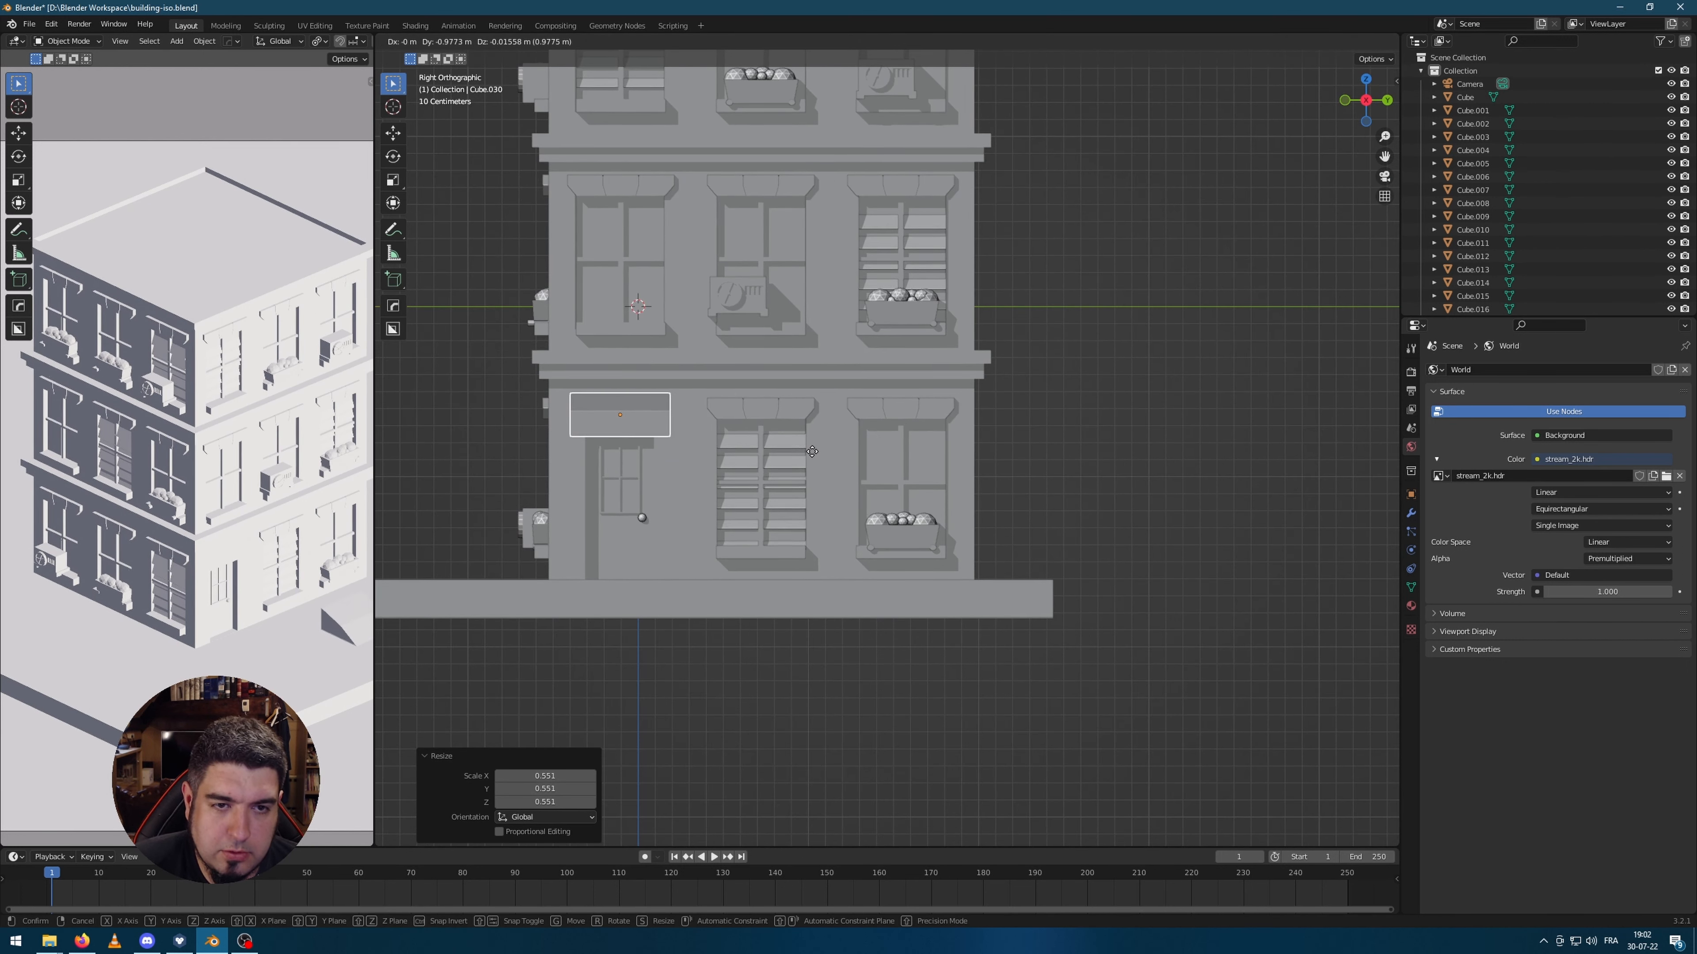
pyautogui.click(815, 452)
# Step: Move the awning about 1.84 m along X to the wall above the door
pyautogui.moveTo(578, 451); pyautogui.dragTo(688, 486, button='middle')
pyautogui.scroll(-5, 688, 486)
pyautogui.press('g')
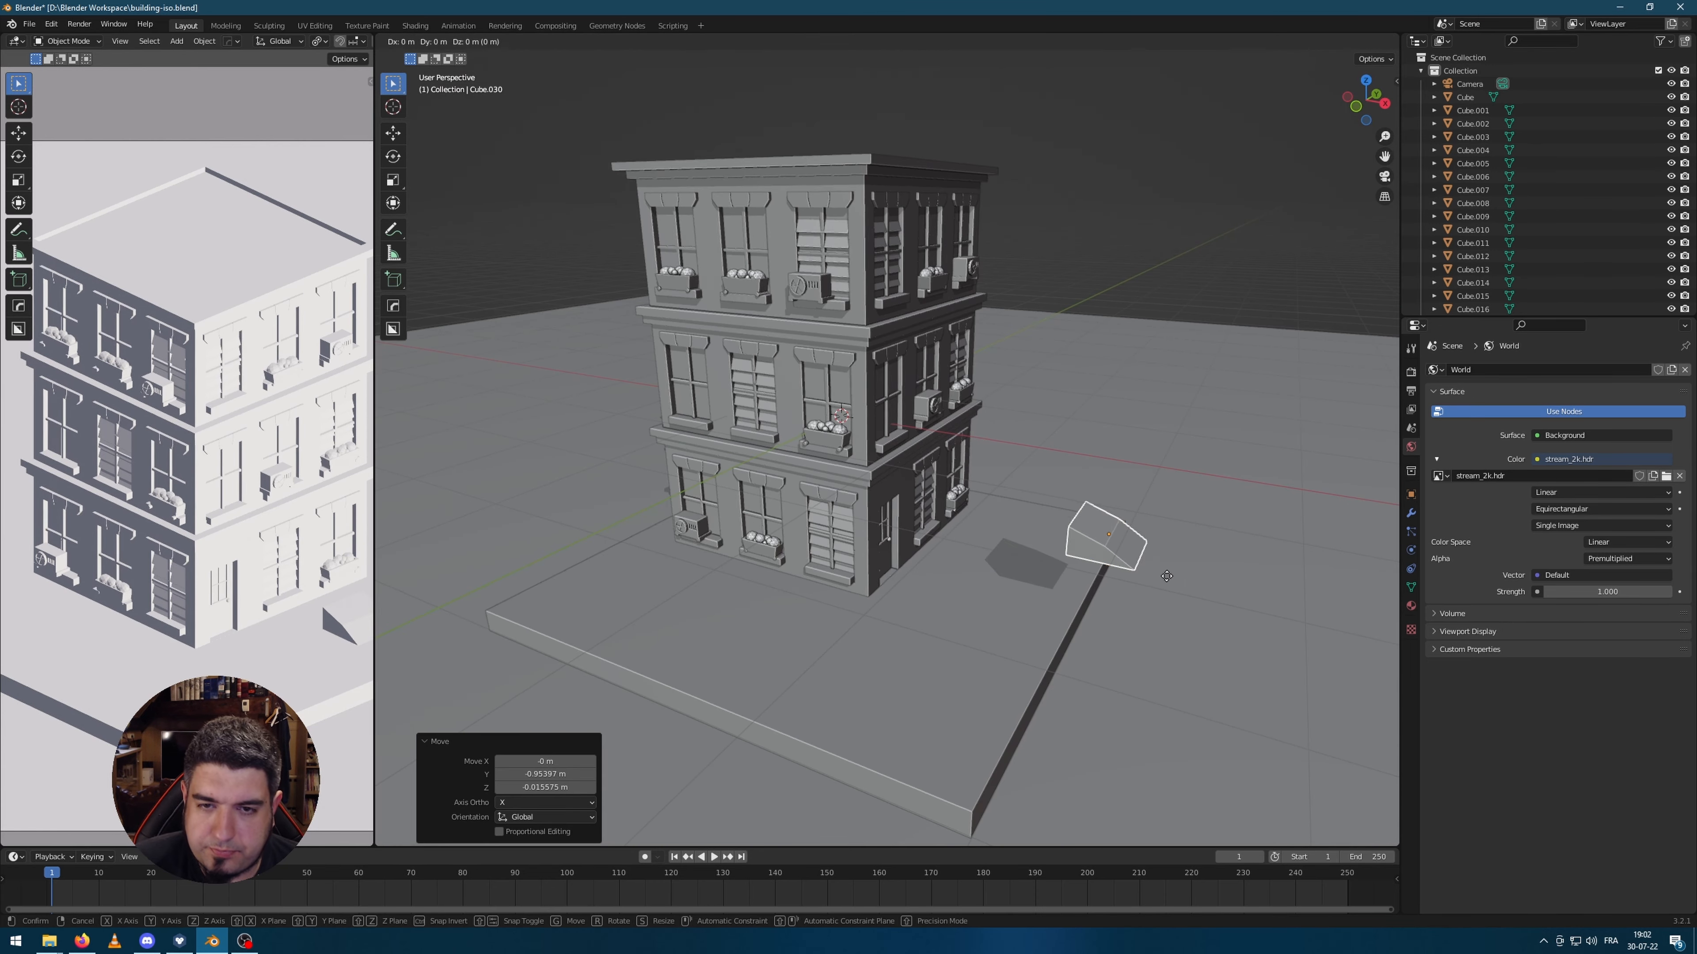
pyautogui.press('x')
pyautogui.click(975, 553)
# Step: Reduce the awning's depth along X to about 0.71
pyautogui.scroll(4, 975, 553)
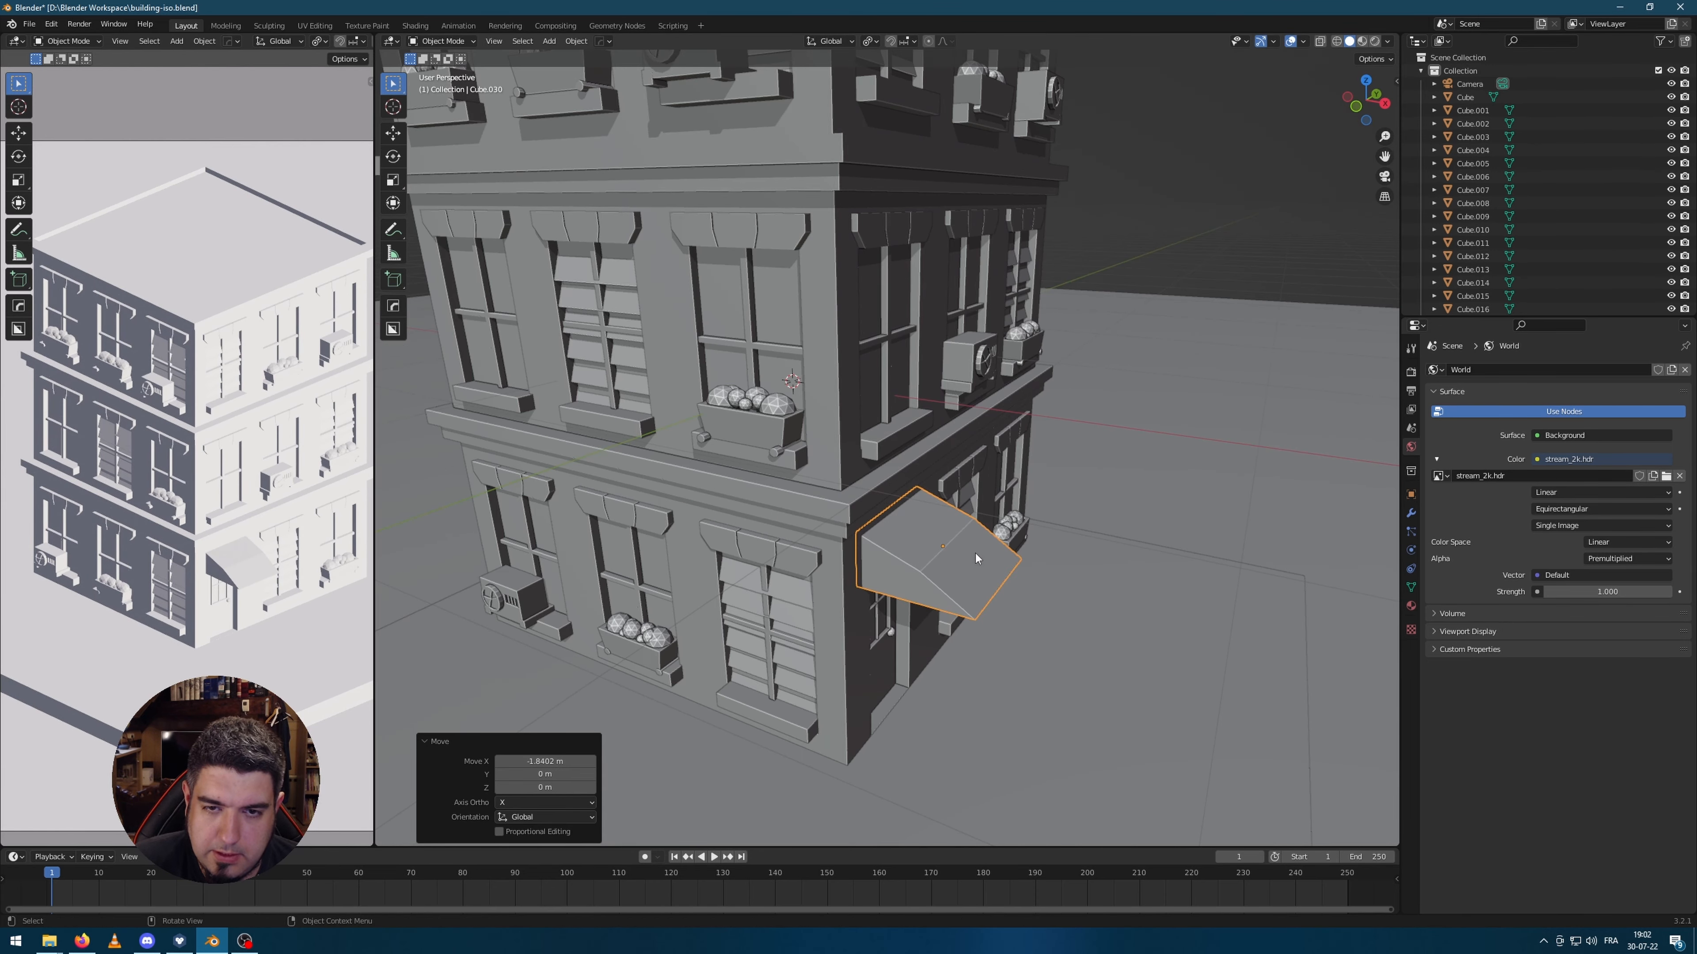
pyautogui.moveTo(975, 553); pyautogui.dragTo(1051, 576, button='middle')
pyautogui.press('s')
pyautogui.press('x')
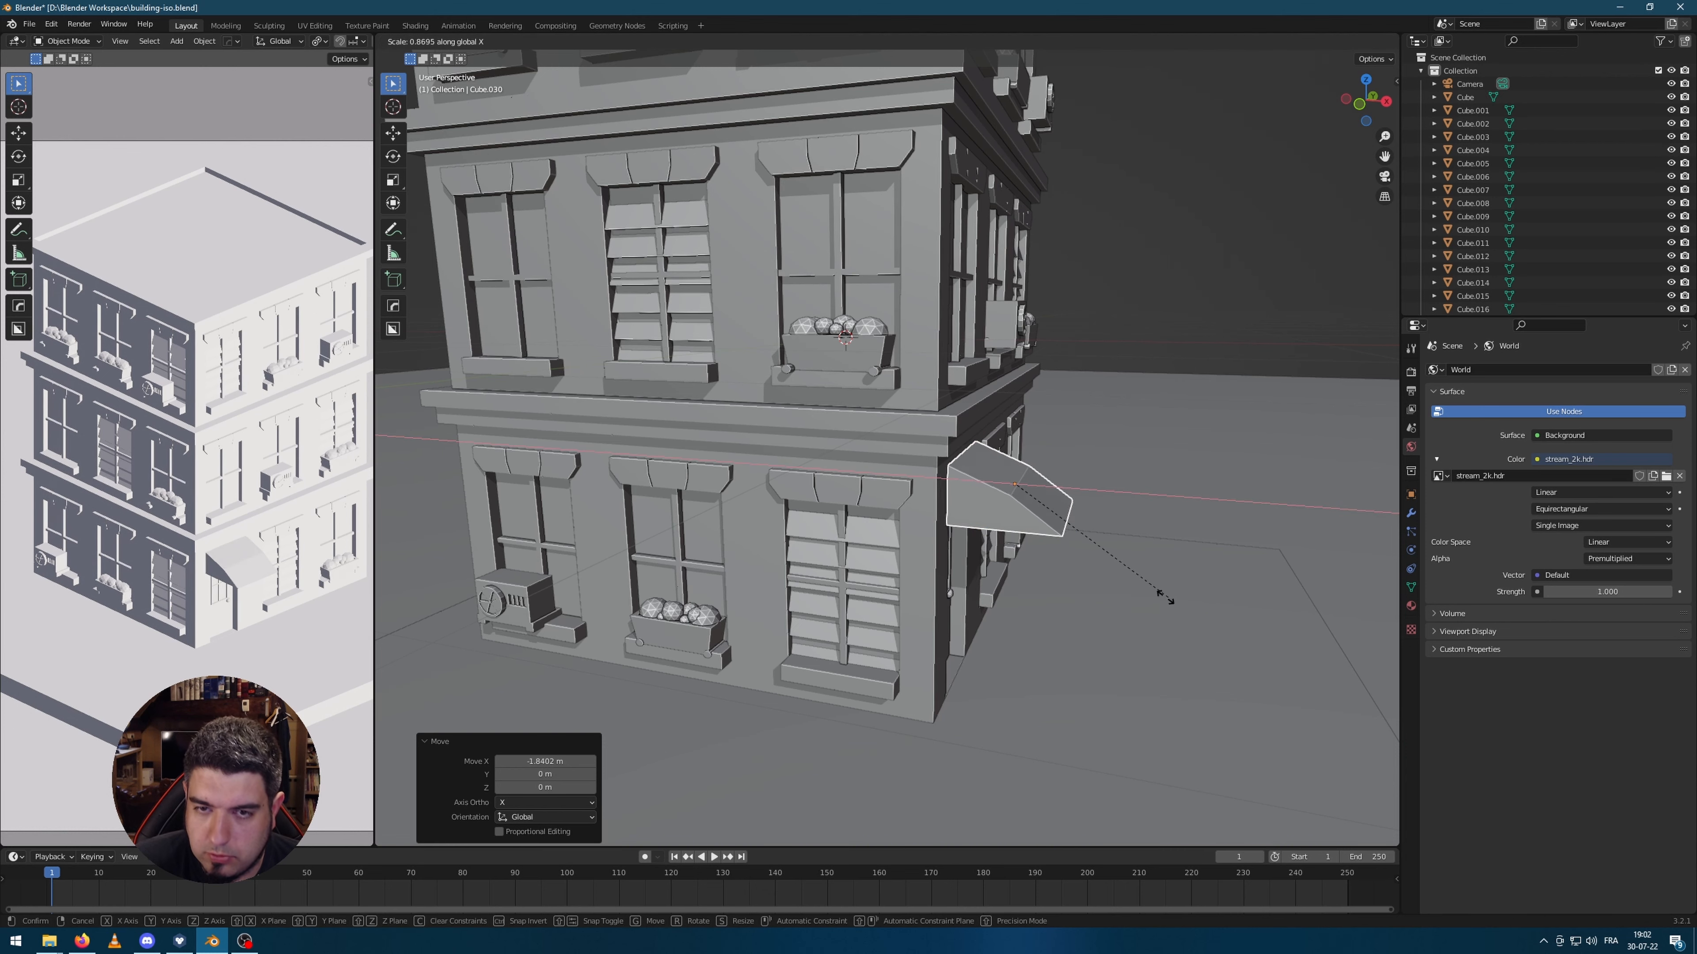
pyautogui.click(1123, 597)
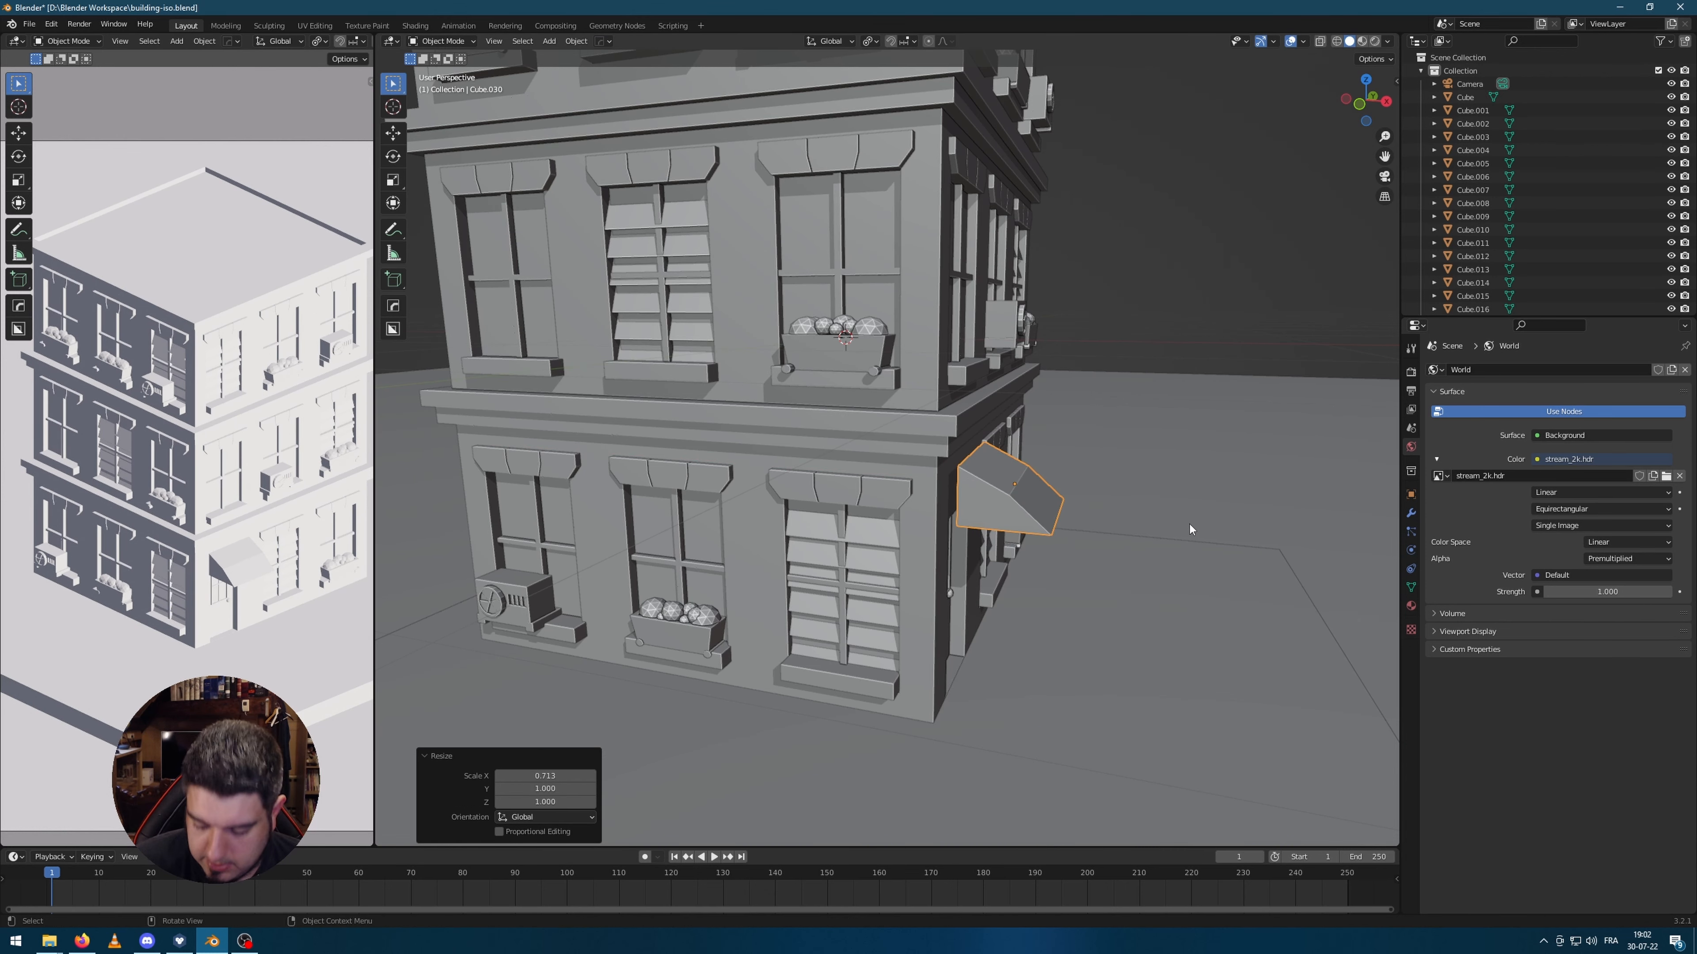
# Step: Shift the awning about 0.08 m along X in front view so its back meets the wall above the door
pyautogui.press('KP_1')
pyautogui.scroll(4, 1189, 523)
pyautogui.press('x')
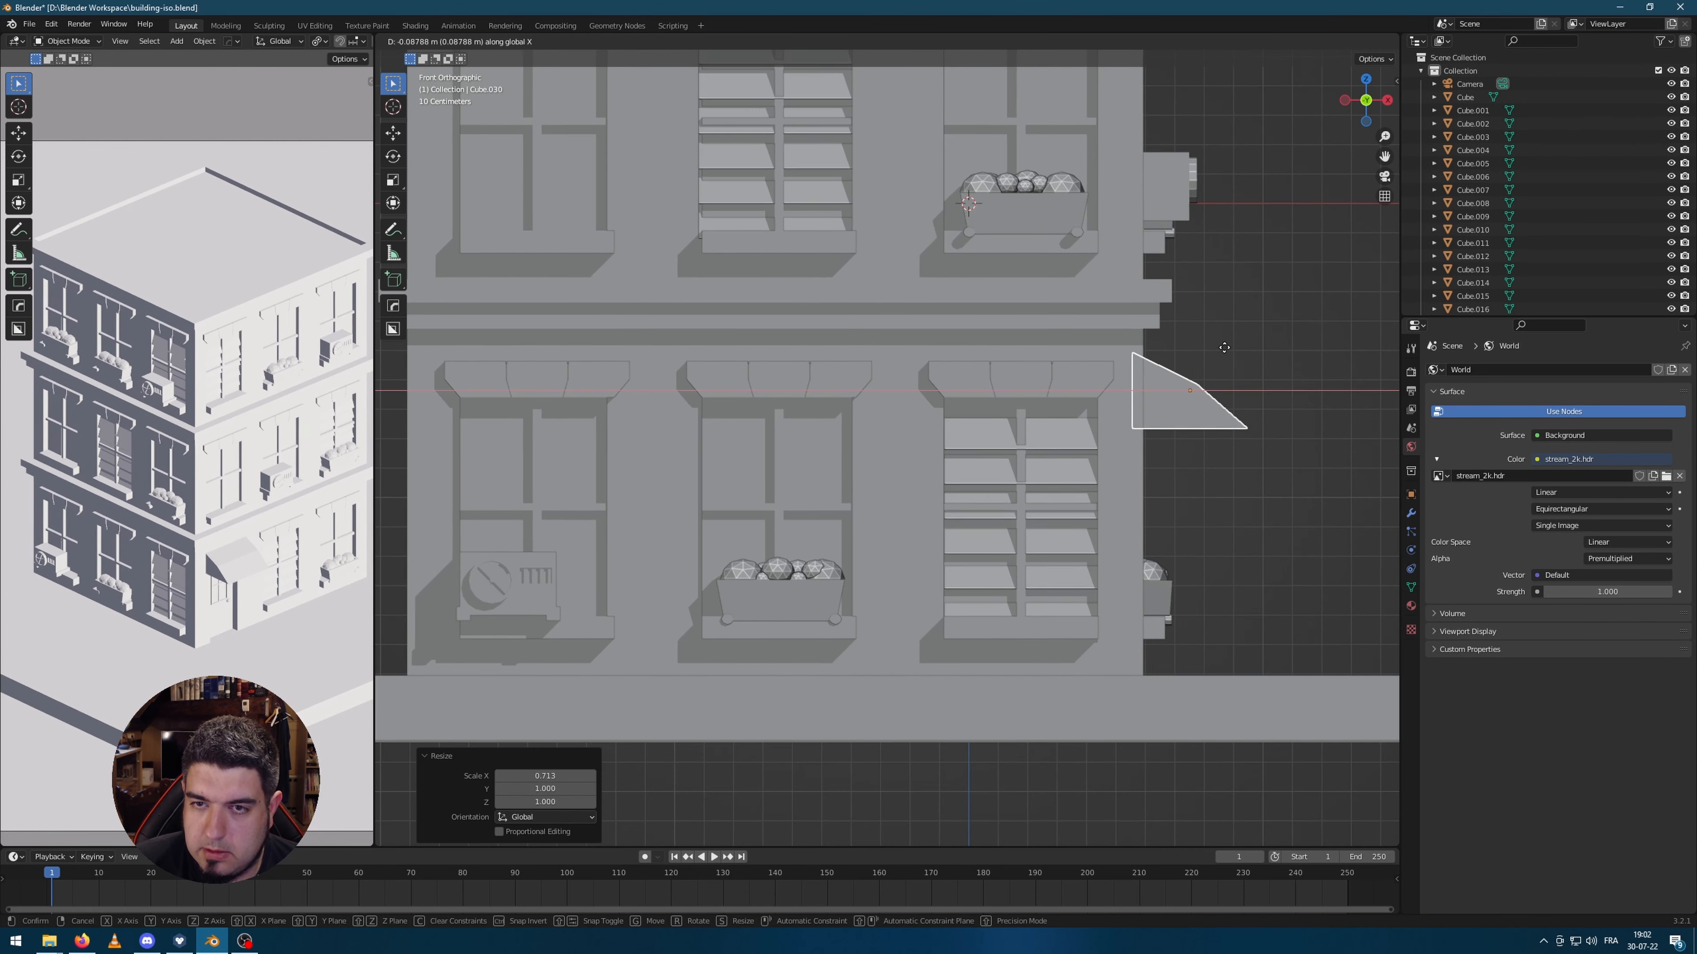
pyautogui.click(1227, 346)
pyautogui.moveTo(1227, 346)
pyautogui.mouseDown(button='middle')
pyautogui.moveTo(1302, 357)
pyautogui.moveTo(1220, 360)
pyautogui.mouseUp(button='middle')
pyautogui.scroll(-4, 1220, 360)
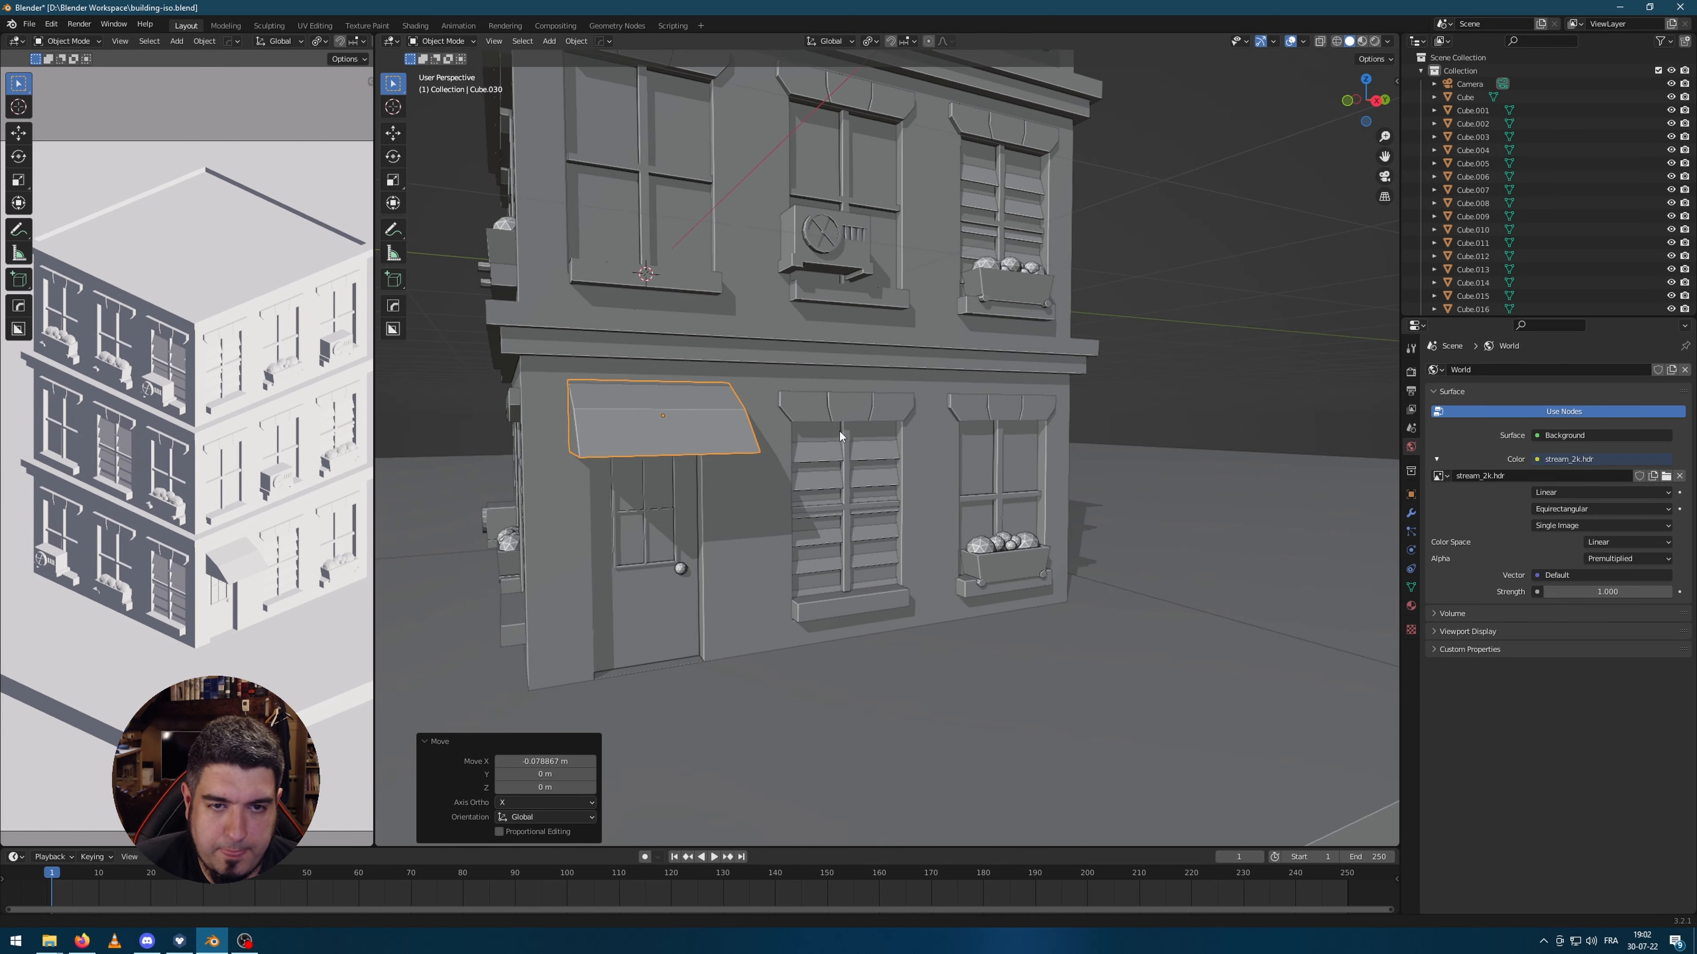
# Step: Add four evenly spaced loop cuts to the awning, running from the wall to its front edge
pyautogui.scroll(2, 841, 435)
pyautogui.moveTo(840, 436); pyautogui.dragTo(982, 430, button='middle')
pyautogui.scroll(2, 868, 535)
pyautogui.press('Tab')
pyautogui.moveTo(830, 534); pyautogui.dragTo(843, 528, button='middle')
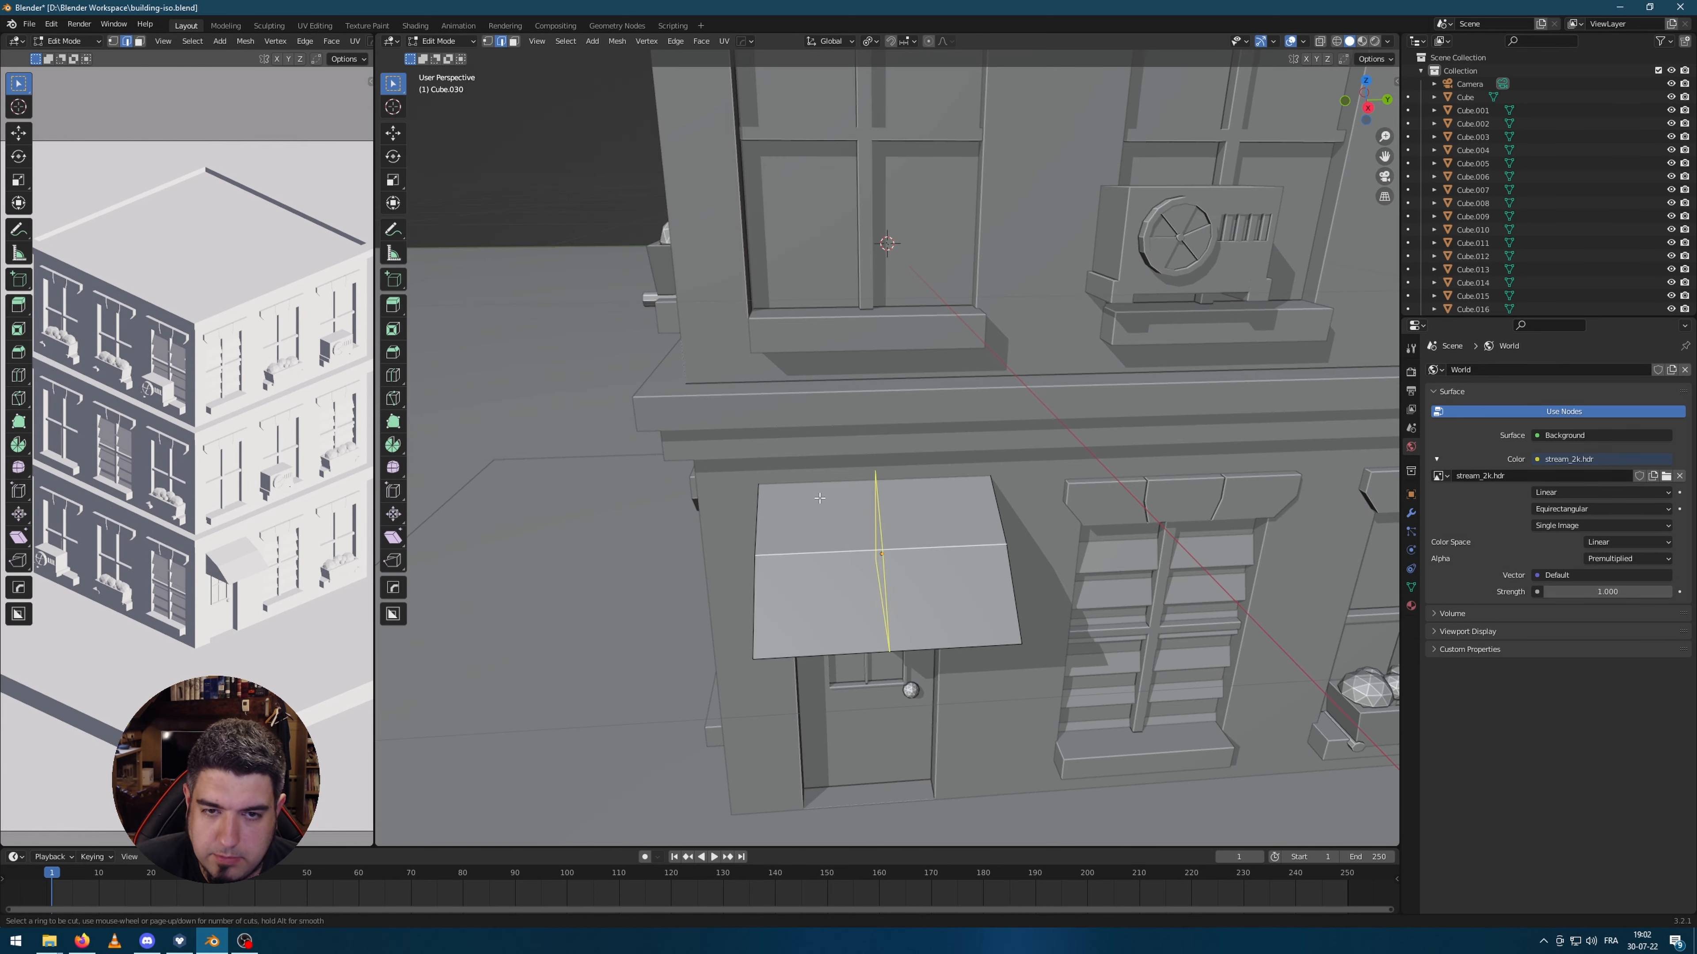
pyautogui.scroll(3, 819, 498)
pyautogui.click(811, 596)
pyautogui.rightClick(811, 596)
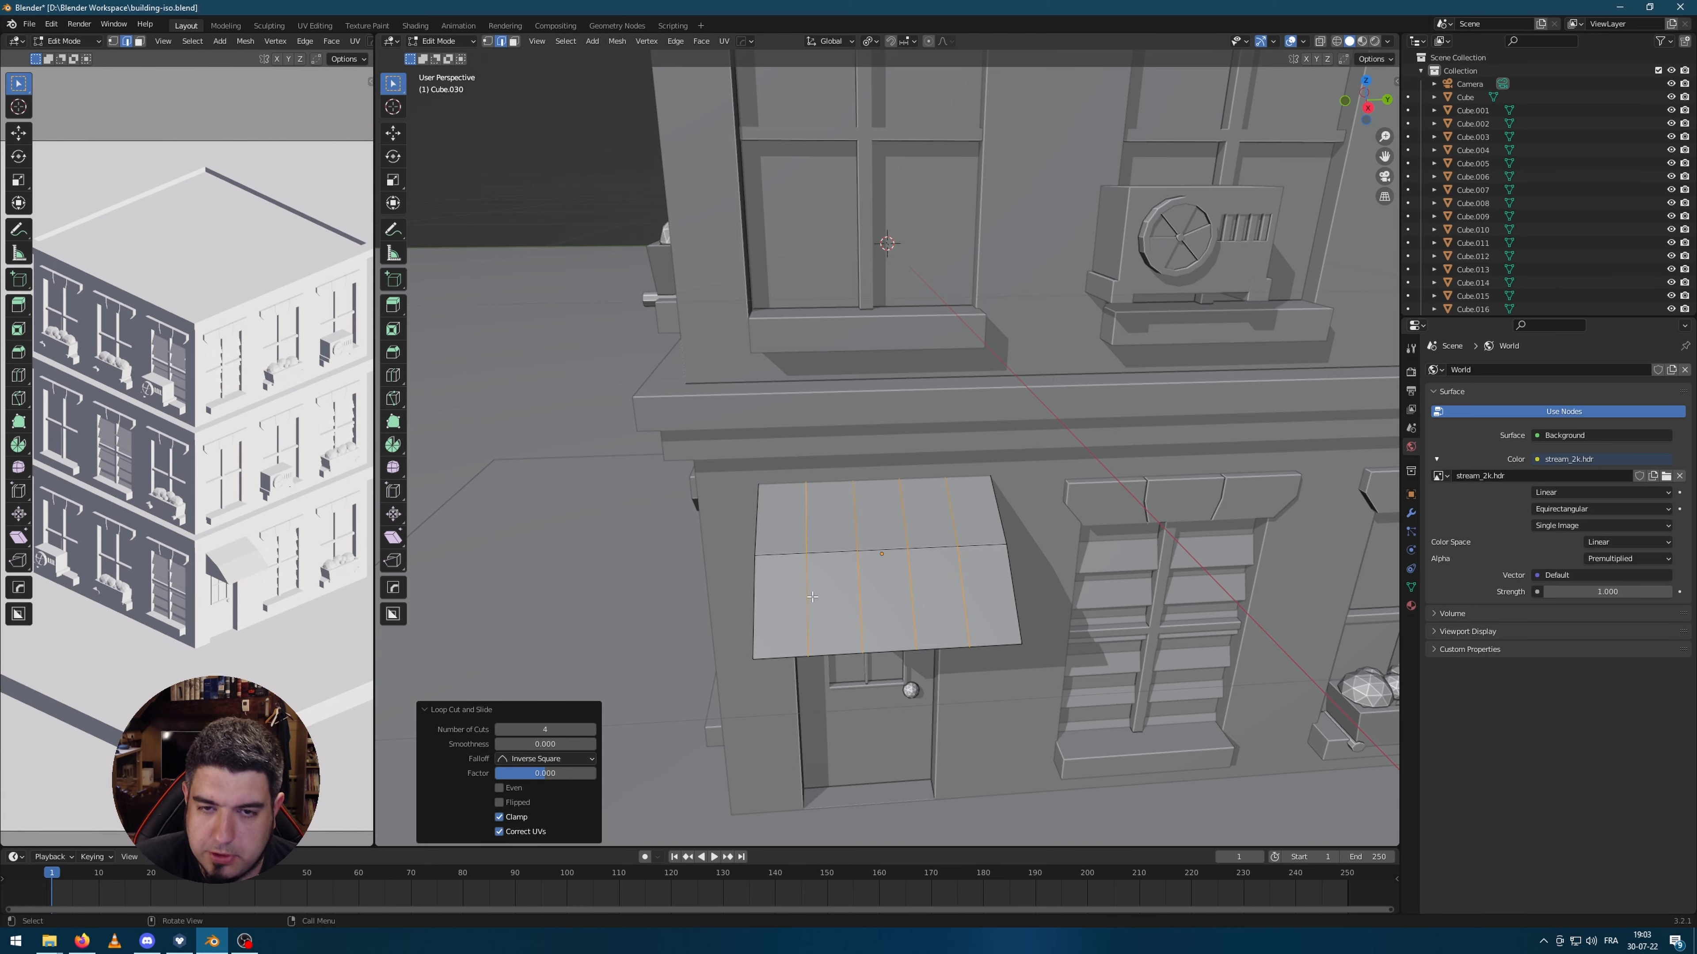
pyautogui.scroll(-5, 812, 597)
pyautogui.moveTo(978, 595); pyautogui.dragTo(1035, 578, button='middle')
pyautogui.click(1166, 633)
pyautogui.moveTo(1171, 568); pyautogui.dragTo(796, 653, button='middle')
pyautogui.press('Tab')
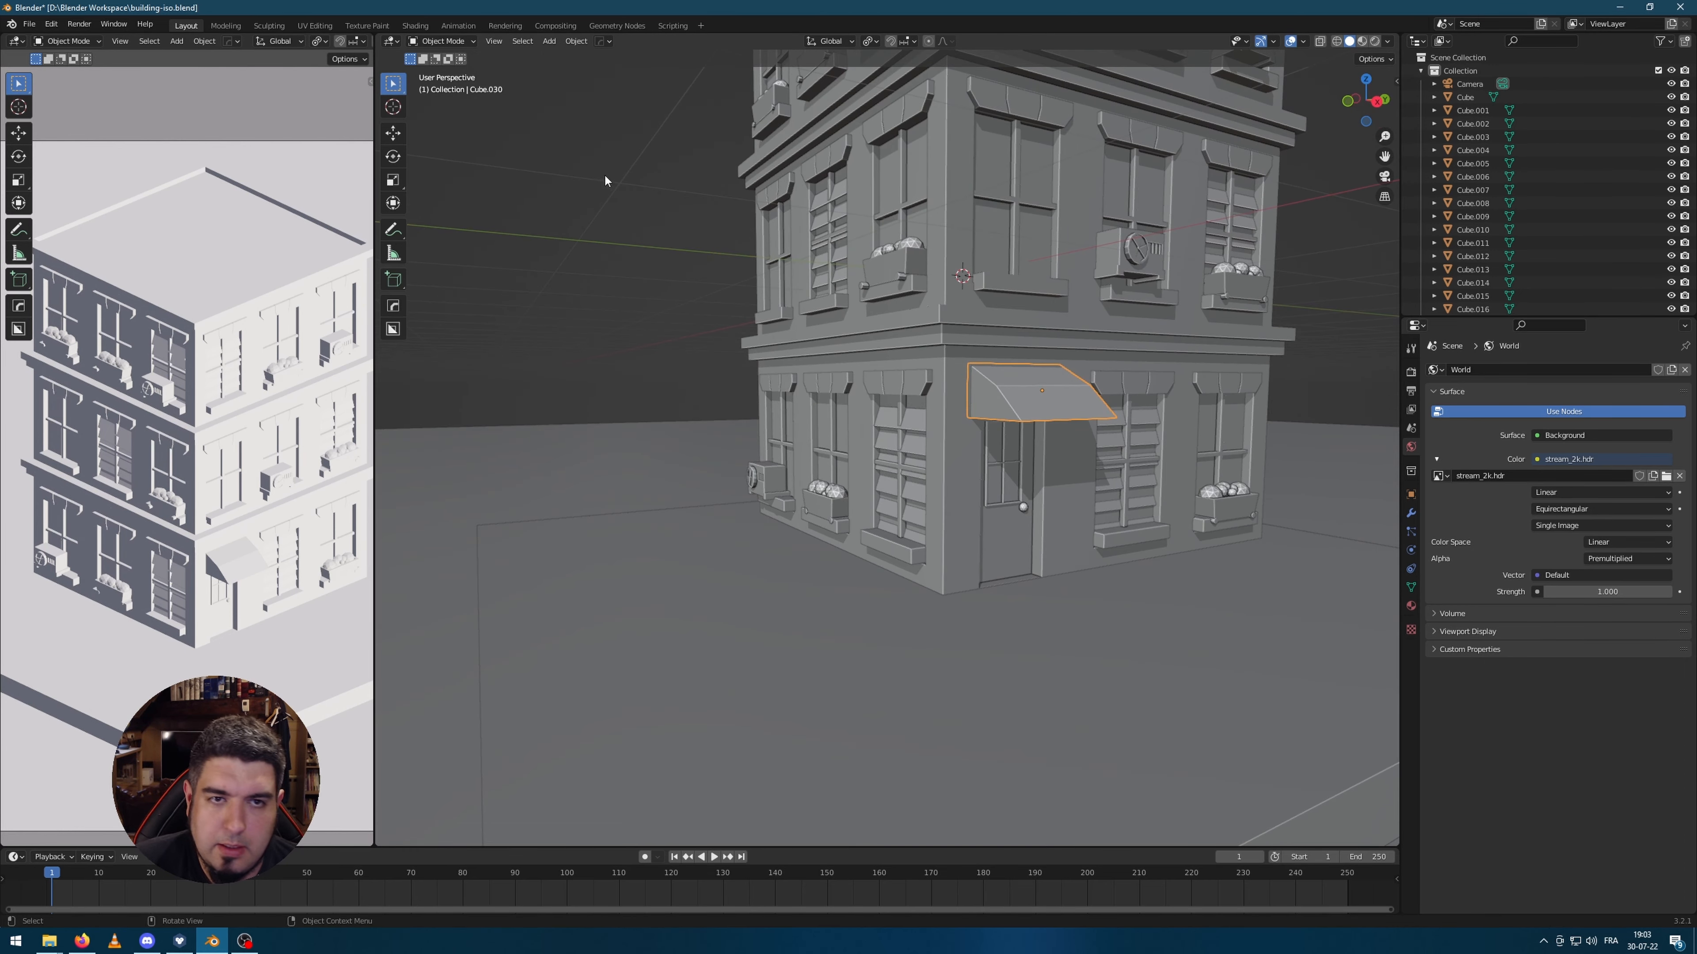
# Step: Add a cube and raise it about 2.9 m along Z to the top of the building
pyautogui.moveTo(996, 461); pyautogui.dragTo(909, 432, button='middle')
pyautogui.scroll(-8, 996, 480)
pyautogui.click(908, 431)
pyautogui.scroll(2, 944, 467)
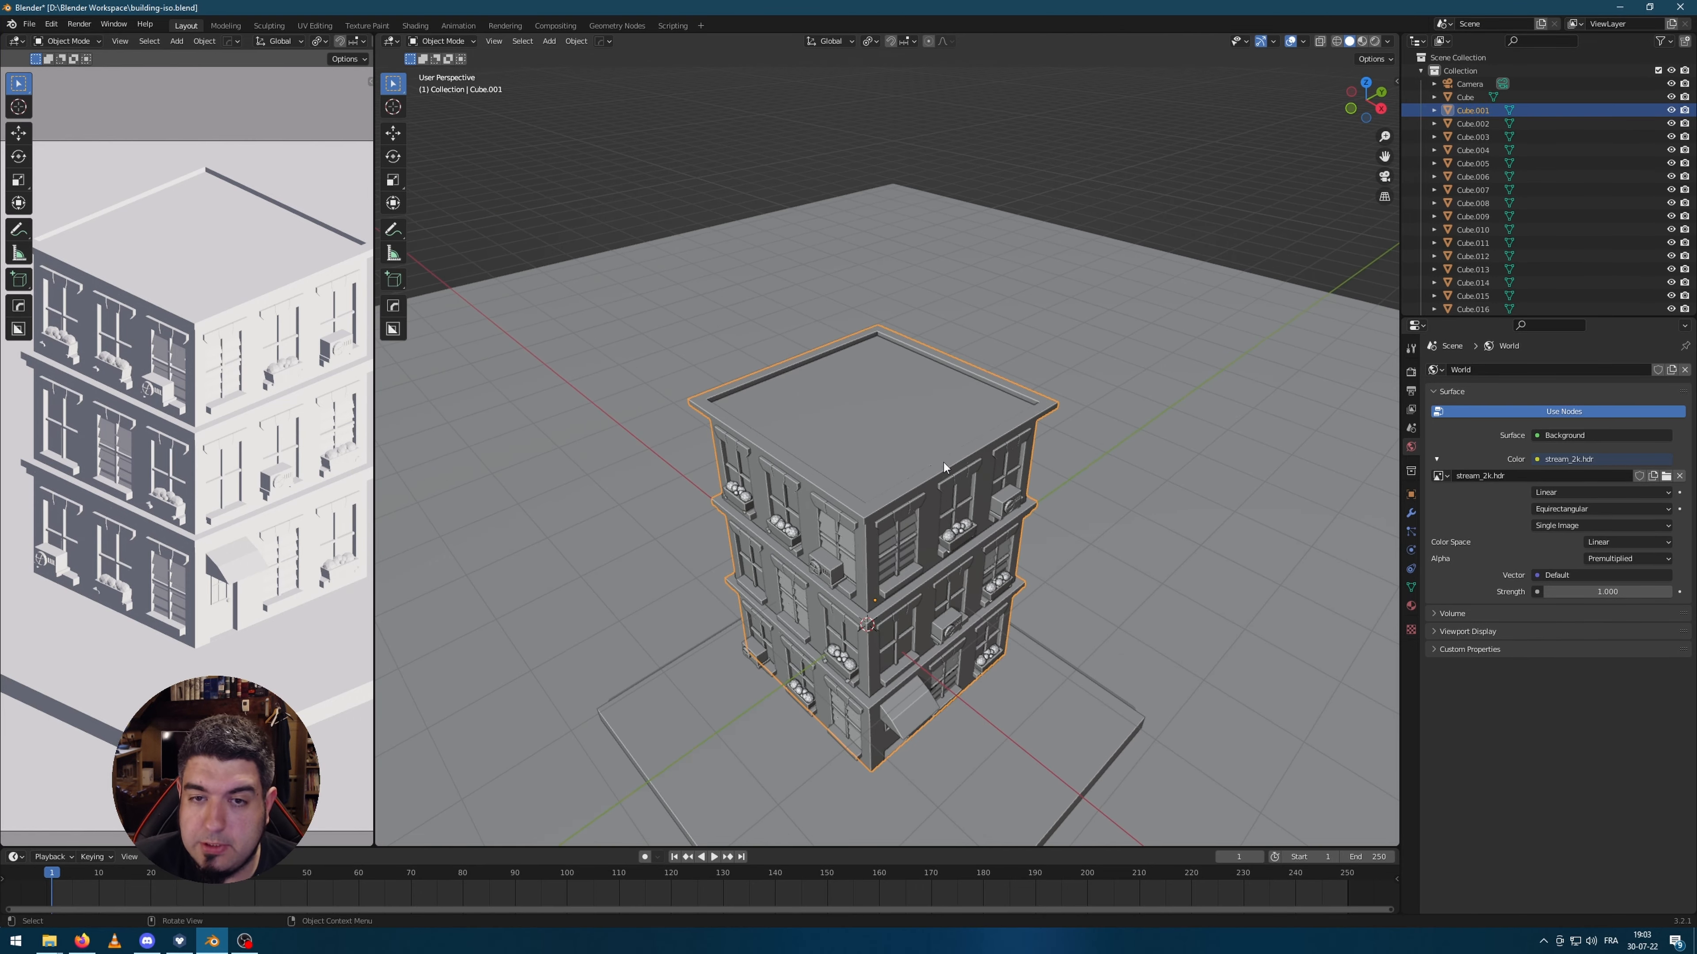
pyautogui.scroll(-2, 913, 433)
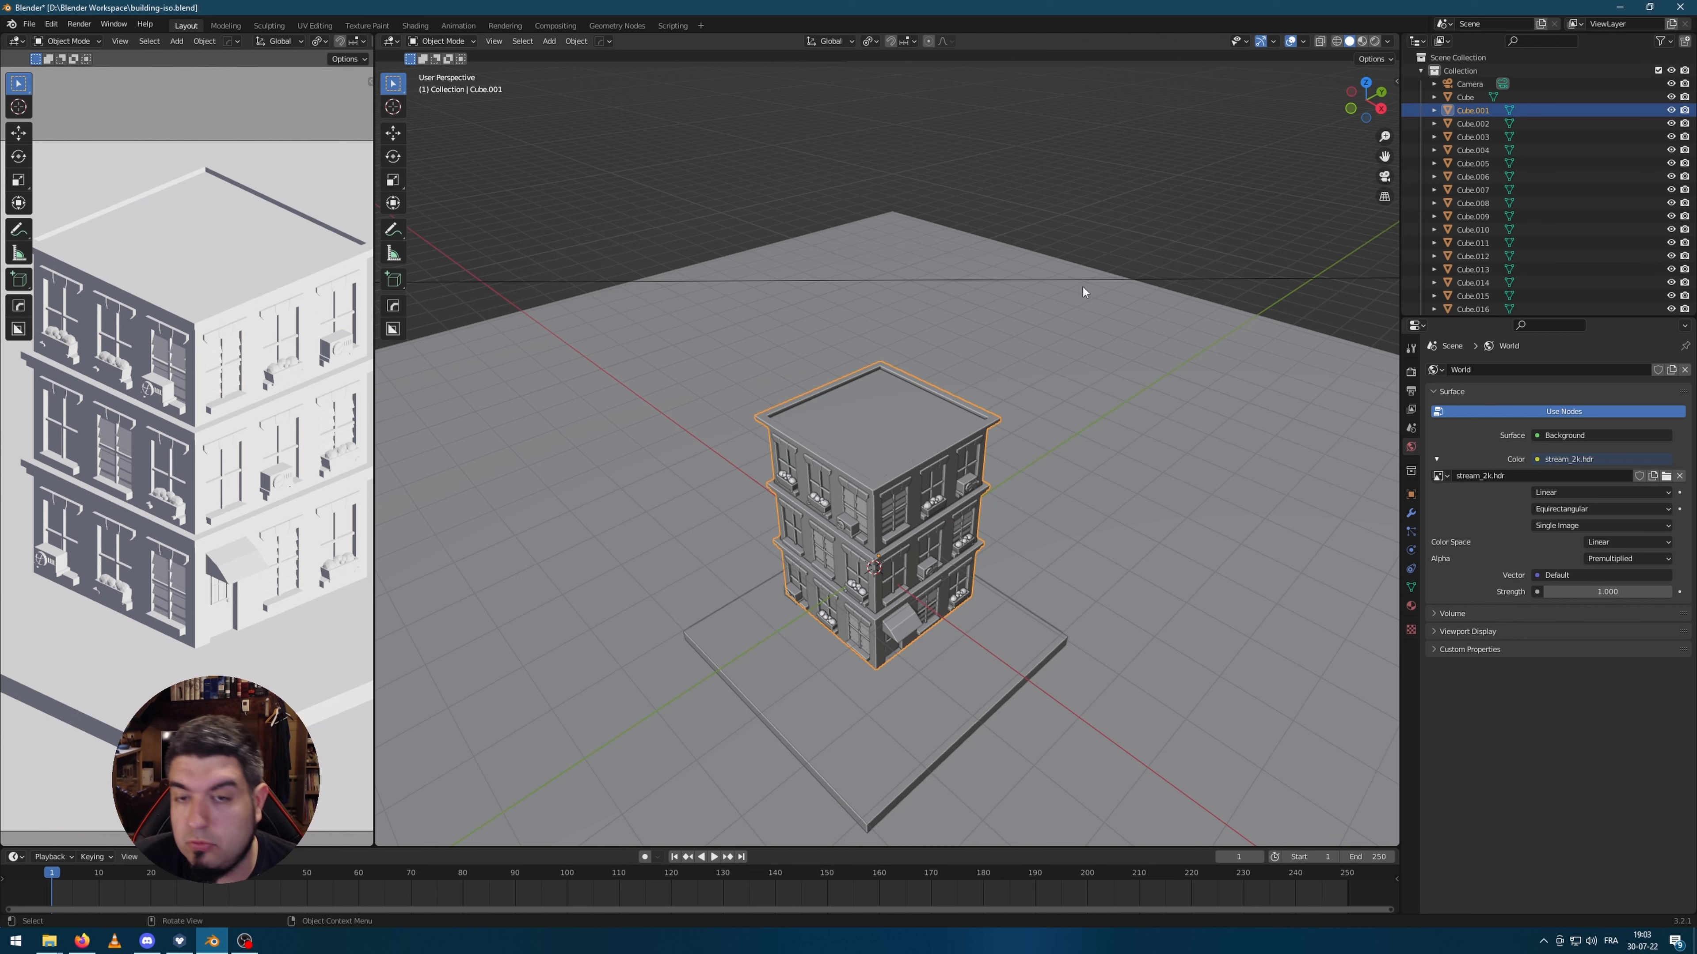
pyautogui.hotkey('alt', 'a')
pyautogui.scroll(3, 958, 420)
pyautogui.scroll(2, 936, 415)
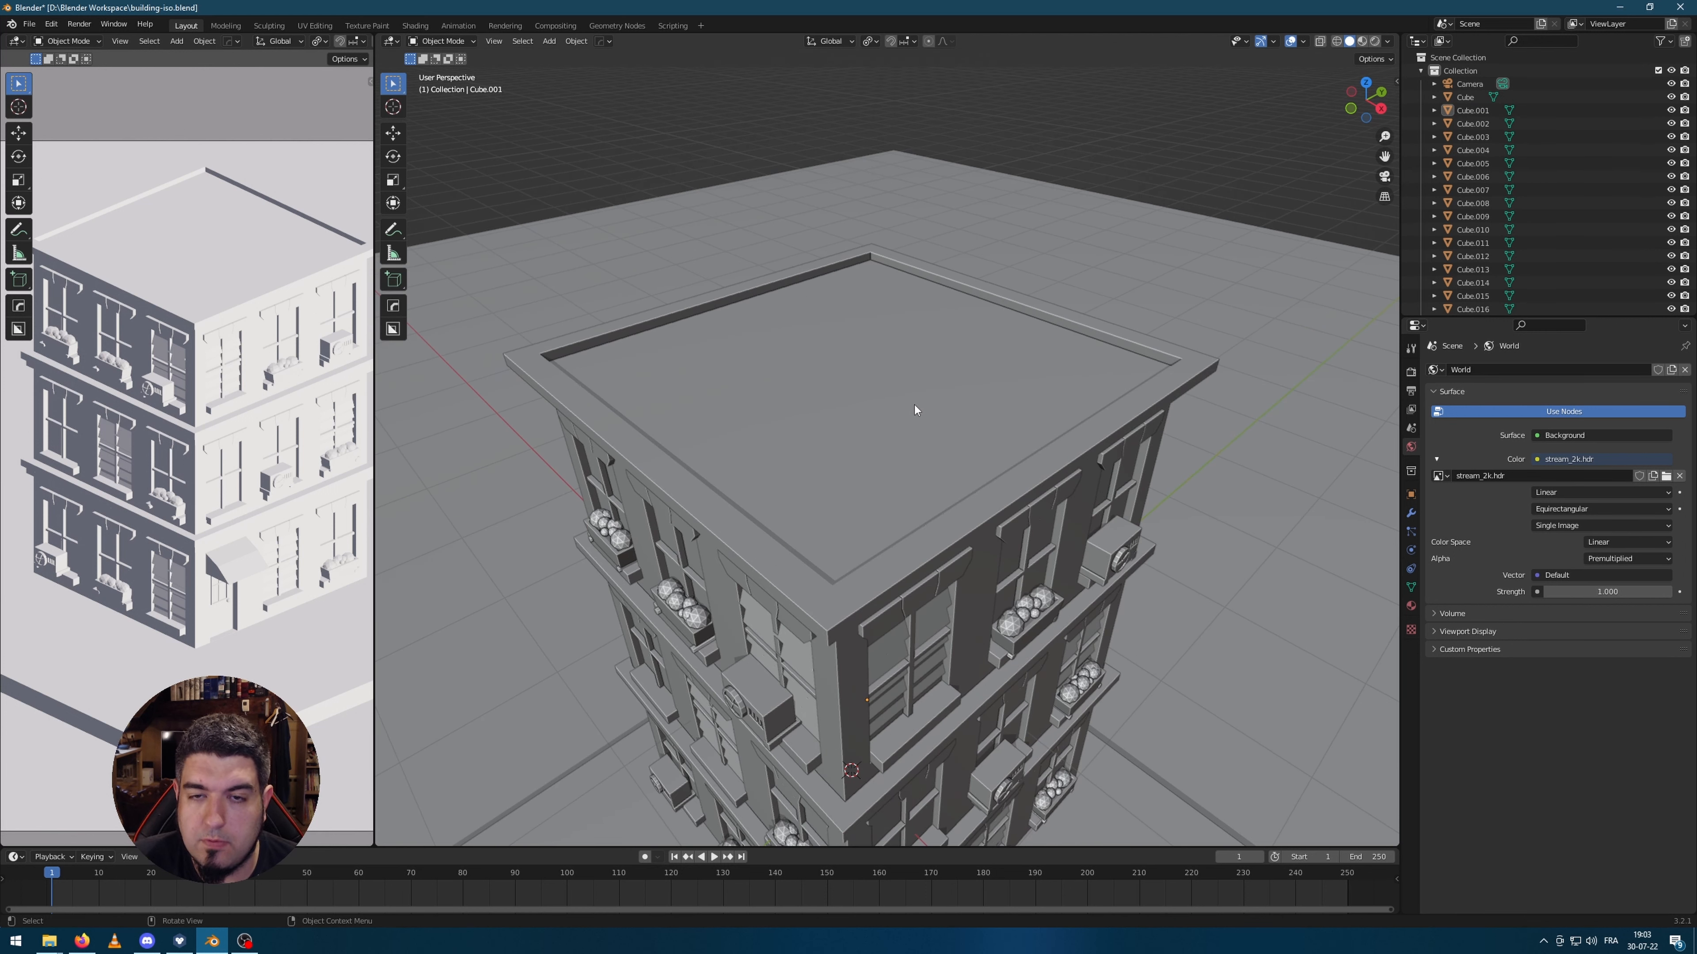
pyautogui.hotkey('shift', 'a')
pyautogui.moveTo(1044, 366)
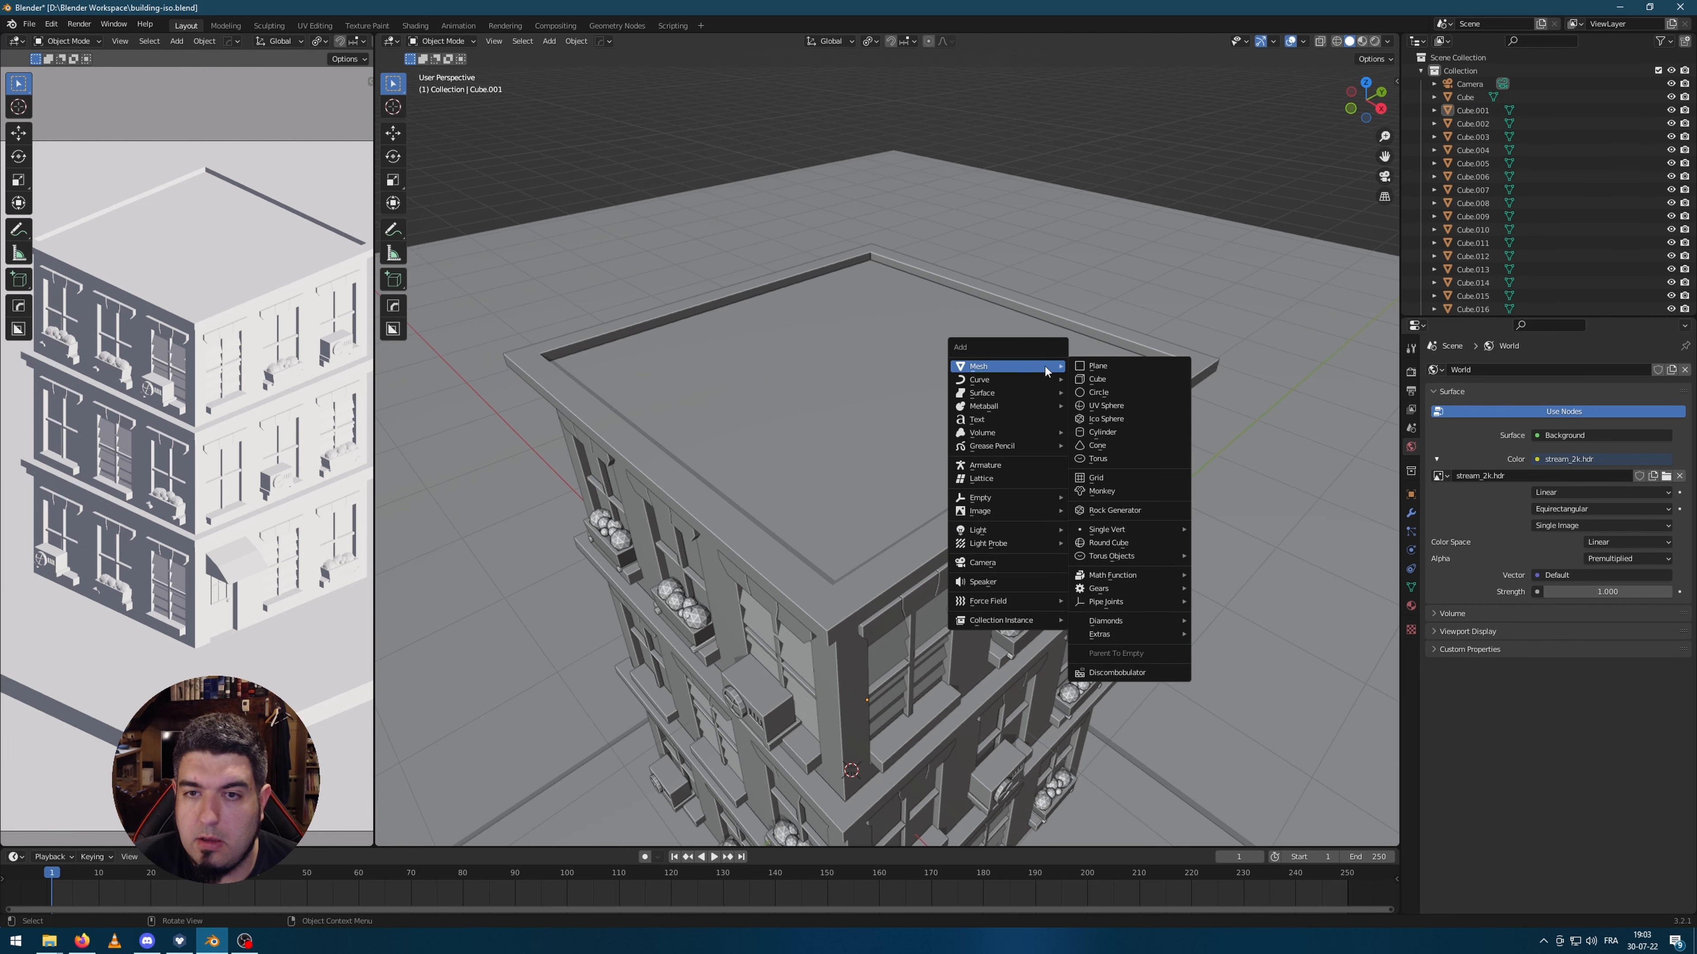
pyautogui.click(1130, 371)
pyautogui.scroll(-3, 1112, 606)
pyautogui.press('g')
pyautogui.press('z')
pyautogui.click(1249, 504)
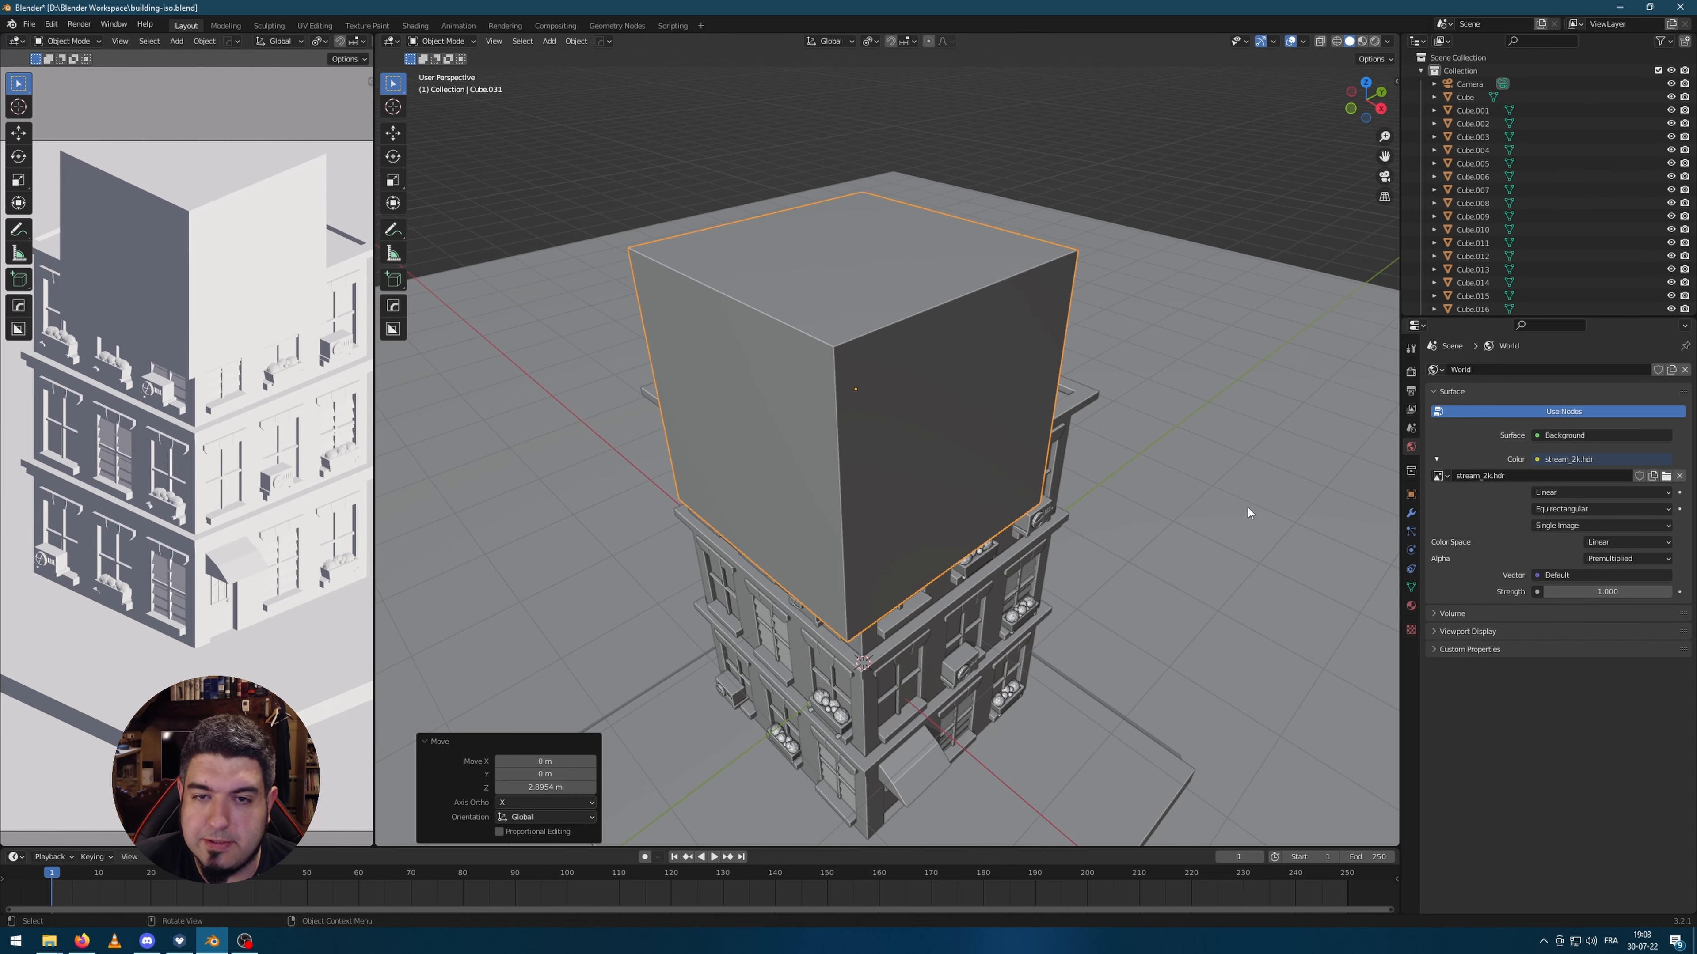
# Step: Scale the rooftop cube down uniformly to about 0.40
pyautogui.press('s')
pyautogui.click(975, 413)
pyautogui.moveTo(975, 413); pyautogui.dragTo(835, 374, button='middle')
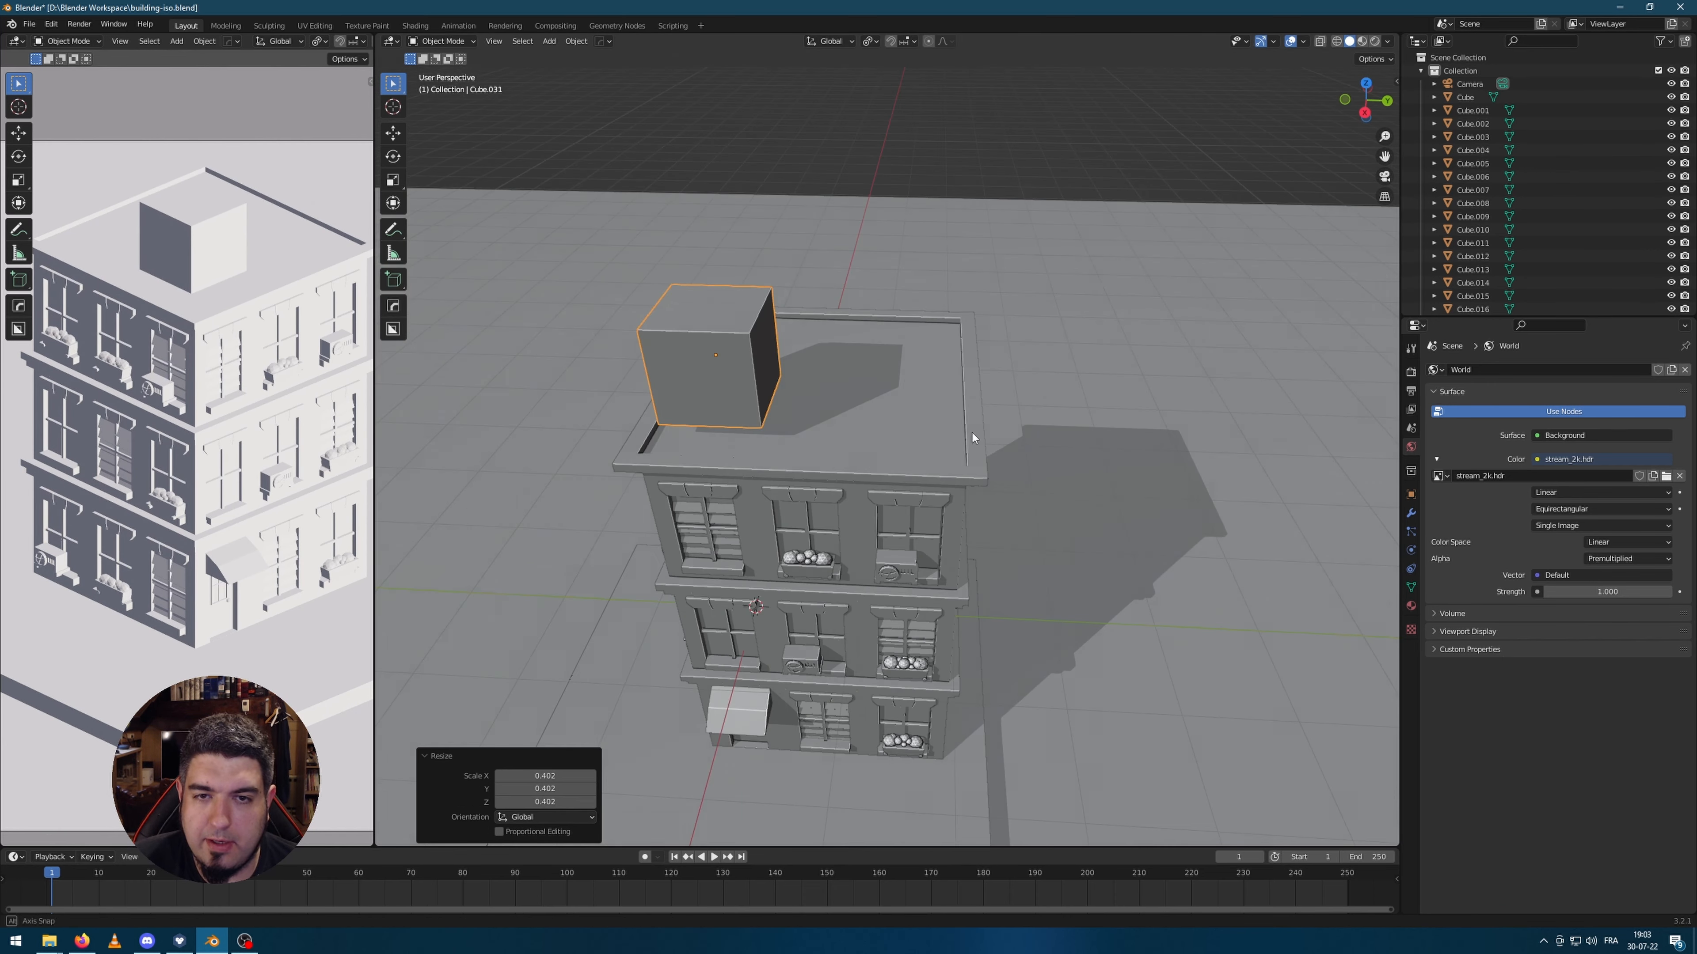
# Step: Lower the cube's top edge on the +Y side along Z so its top face slopes
pyautogui.press('Tab')
pyautogui.click(755, 306)
pyautogui.press('g')
pyautogui.press('z')
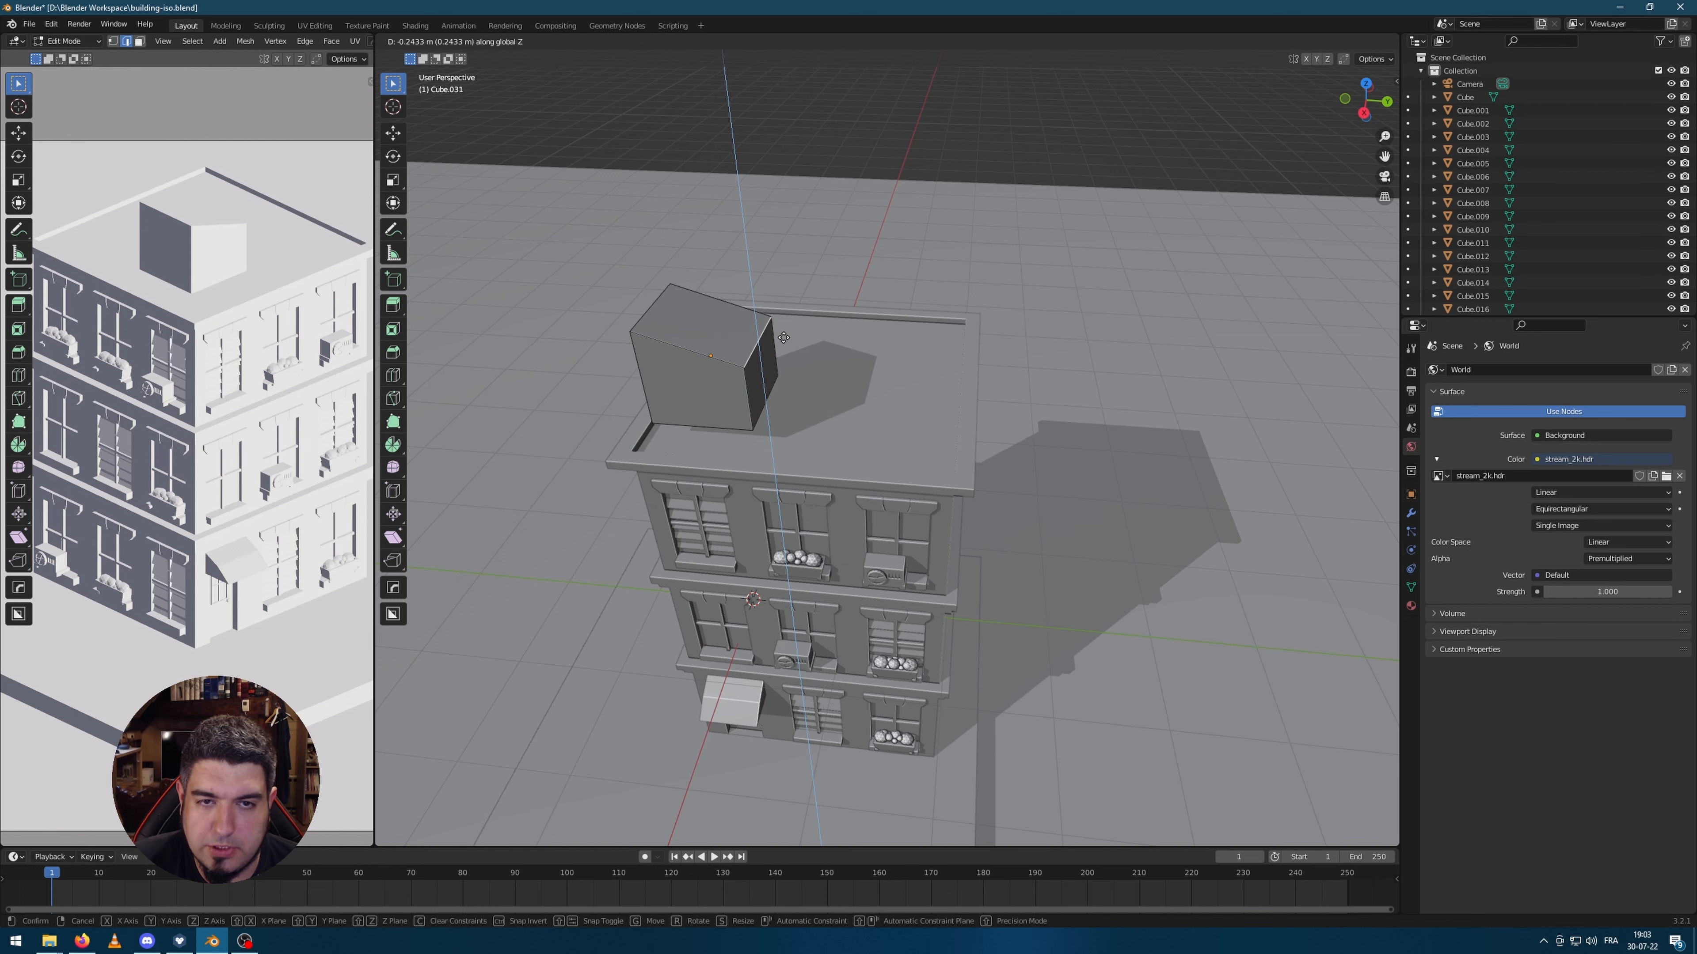
pyautogui.click(745, 354)
pyautogui.moveTo(723, 402); pyautogui.dragTo(840, 399, button='middle')
pyautogui.press('Tab')
# Step: Move the sloped block in top view about -1.49 m along X and 1.5 m along Y, near the roof's far corner
pyautogui.press('KP_7')
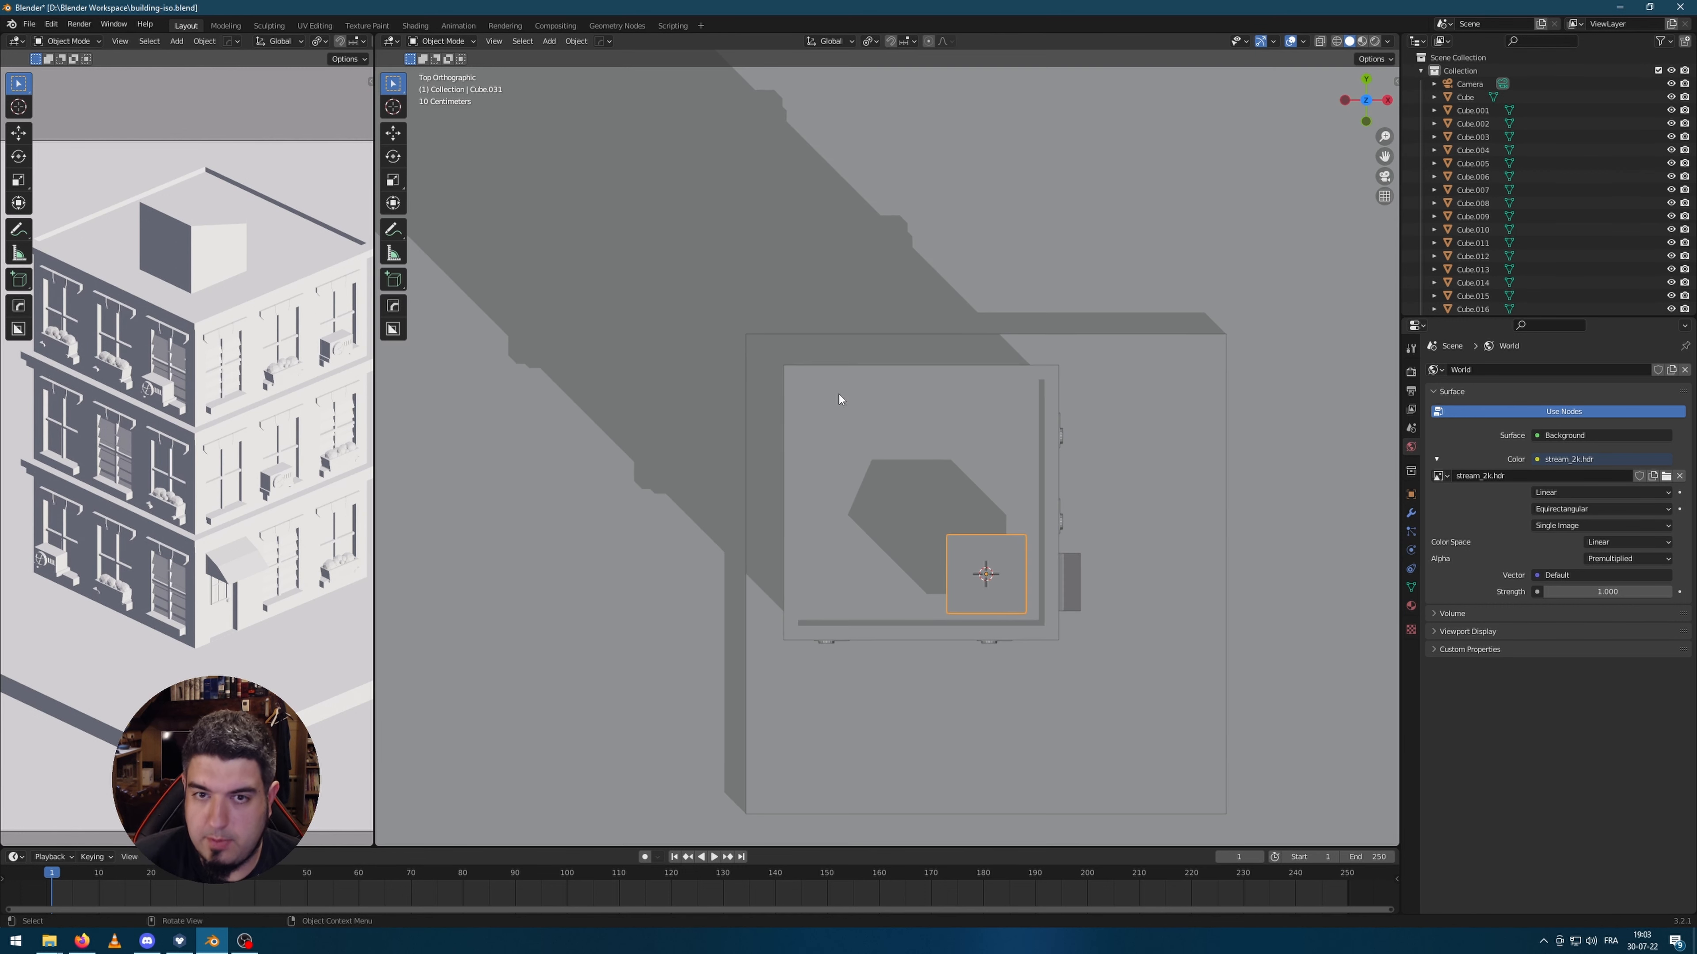
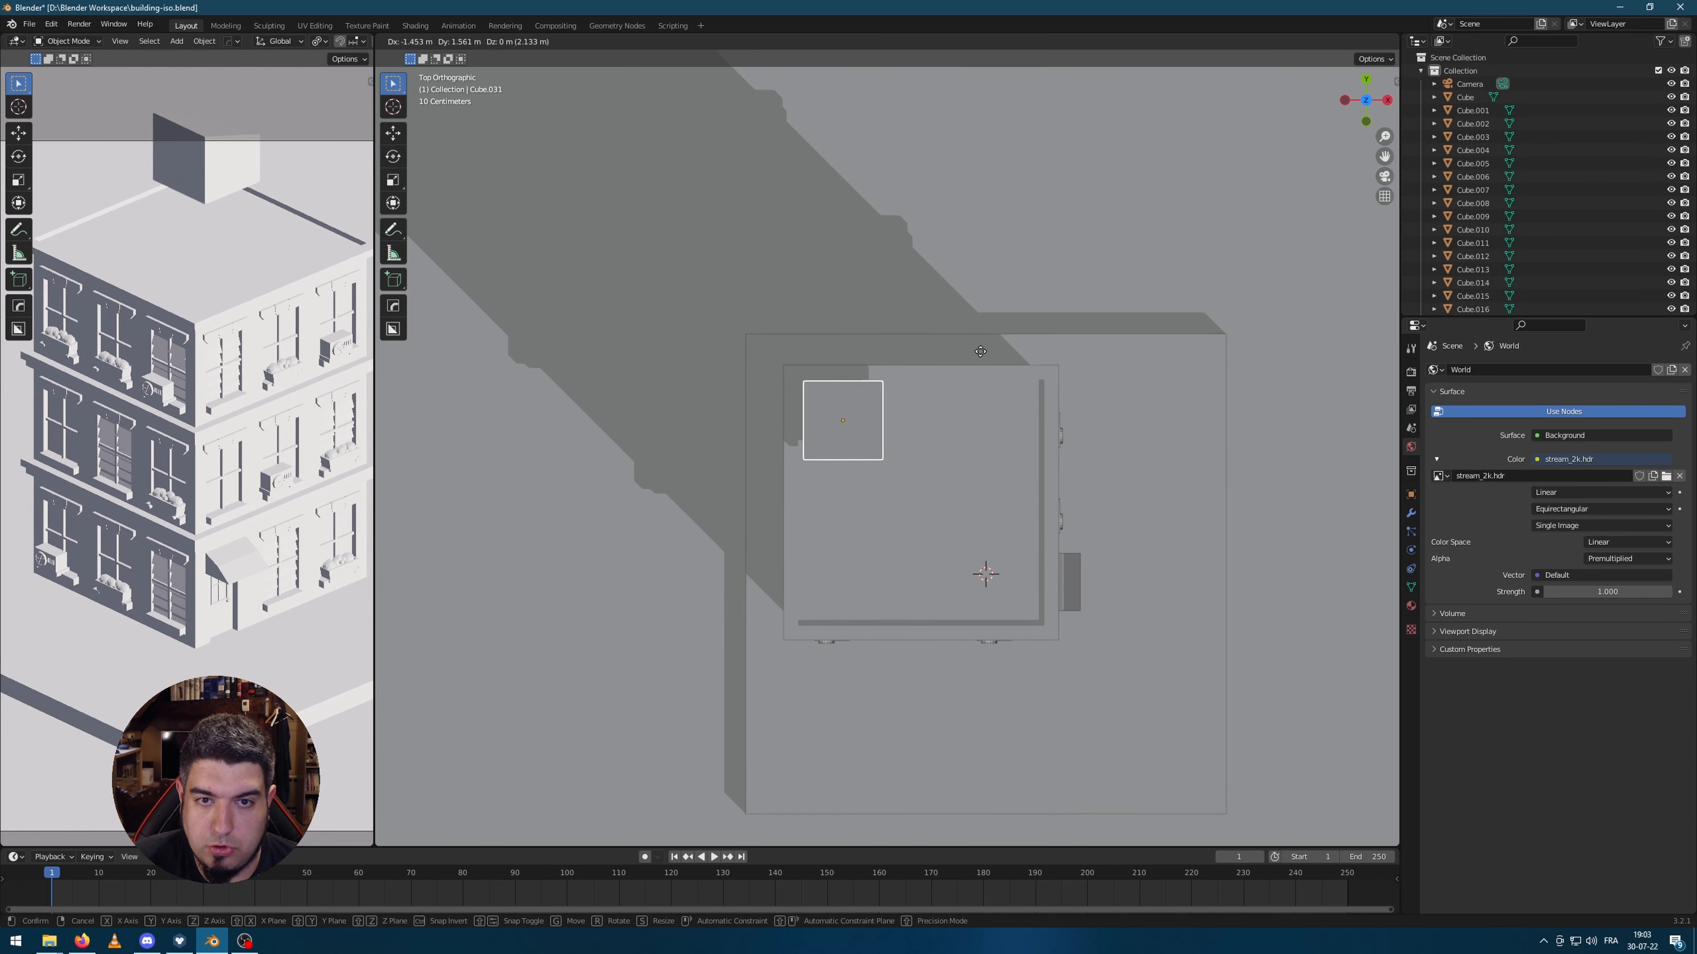
pyautogui.click(978, 359)
pyautogui.press('r')
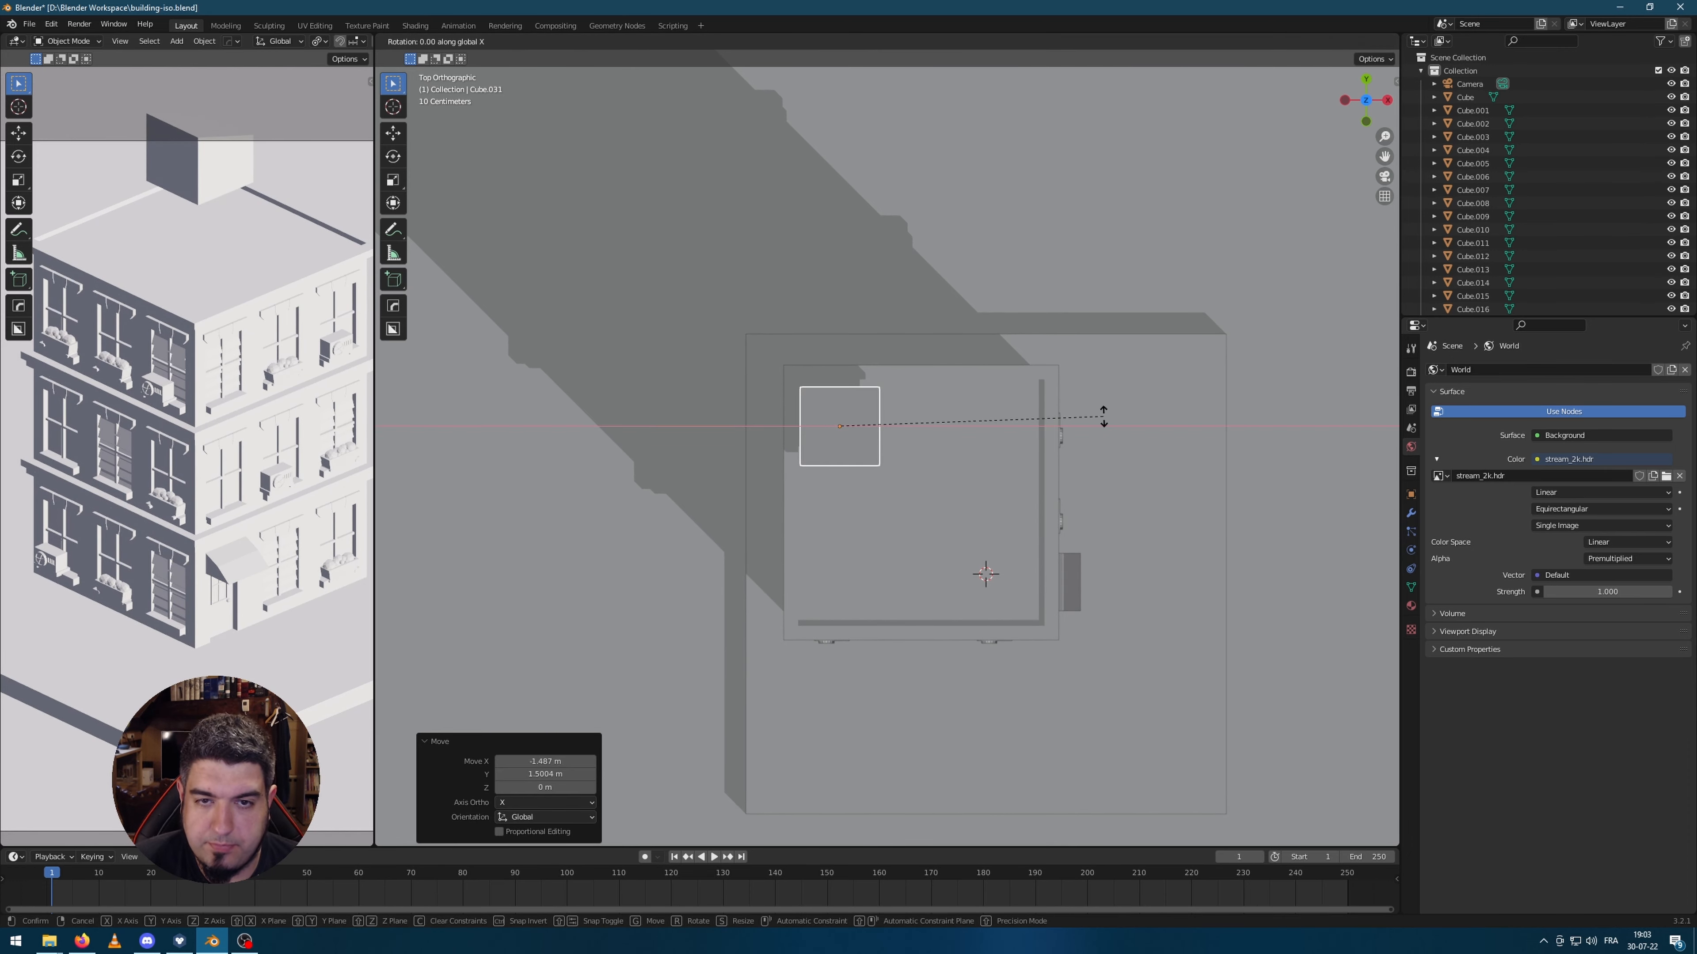
pyautogui.click(1103, 416)
pyautogui.moveTo(1103, 416); pyautogui.dragTo(1062, 310, button='middle')
# Step: Lower the sloped block about 0.21 m along Z onto the flat roof
pyautogui.press('g')
pyautogui.press('z')
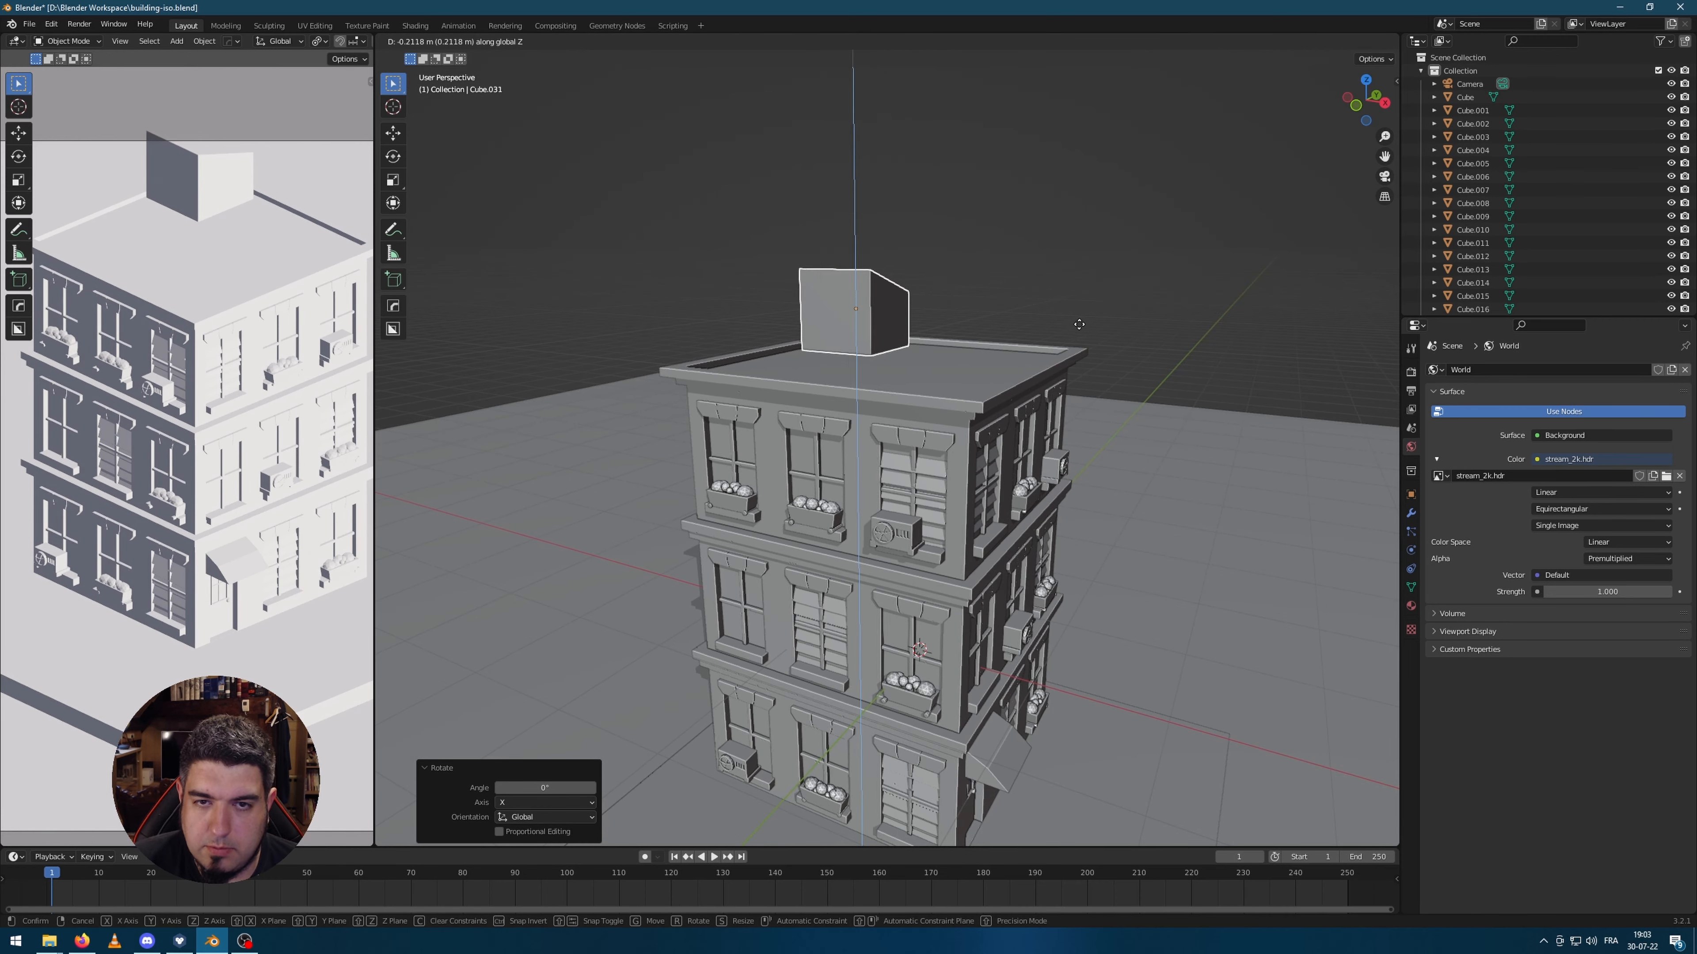
pyautogui.click(1080, 325)
pyautogui.moveTo(888, 251); pyautogui.dragTo(912, 314, button='middle')
# Step: Inset the block's wall face that looks onto the open roof by about 0.40 m
pyautogui.press('Tab')
pyautogui.scroll(3, 784, 285)
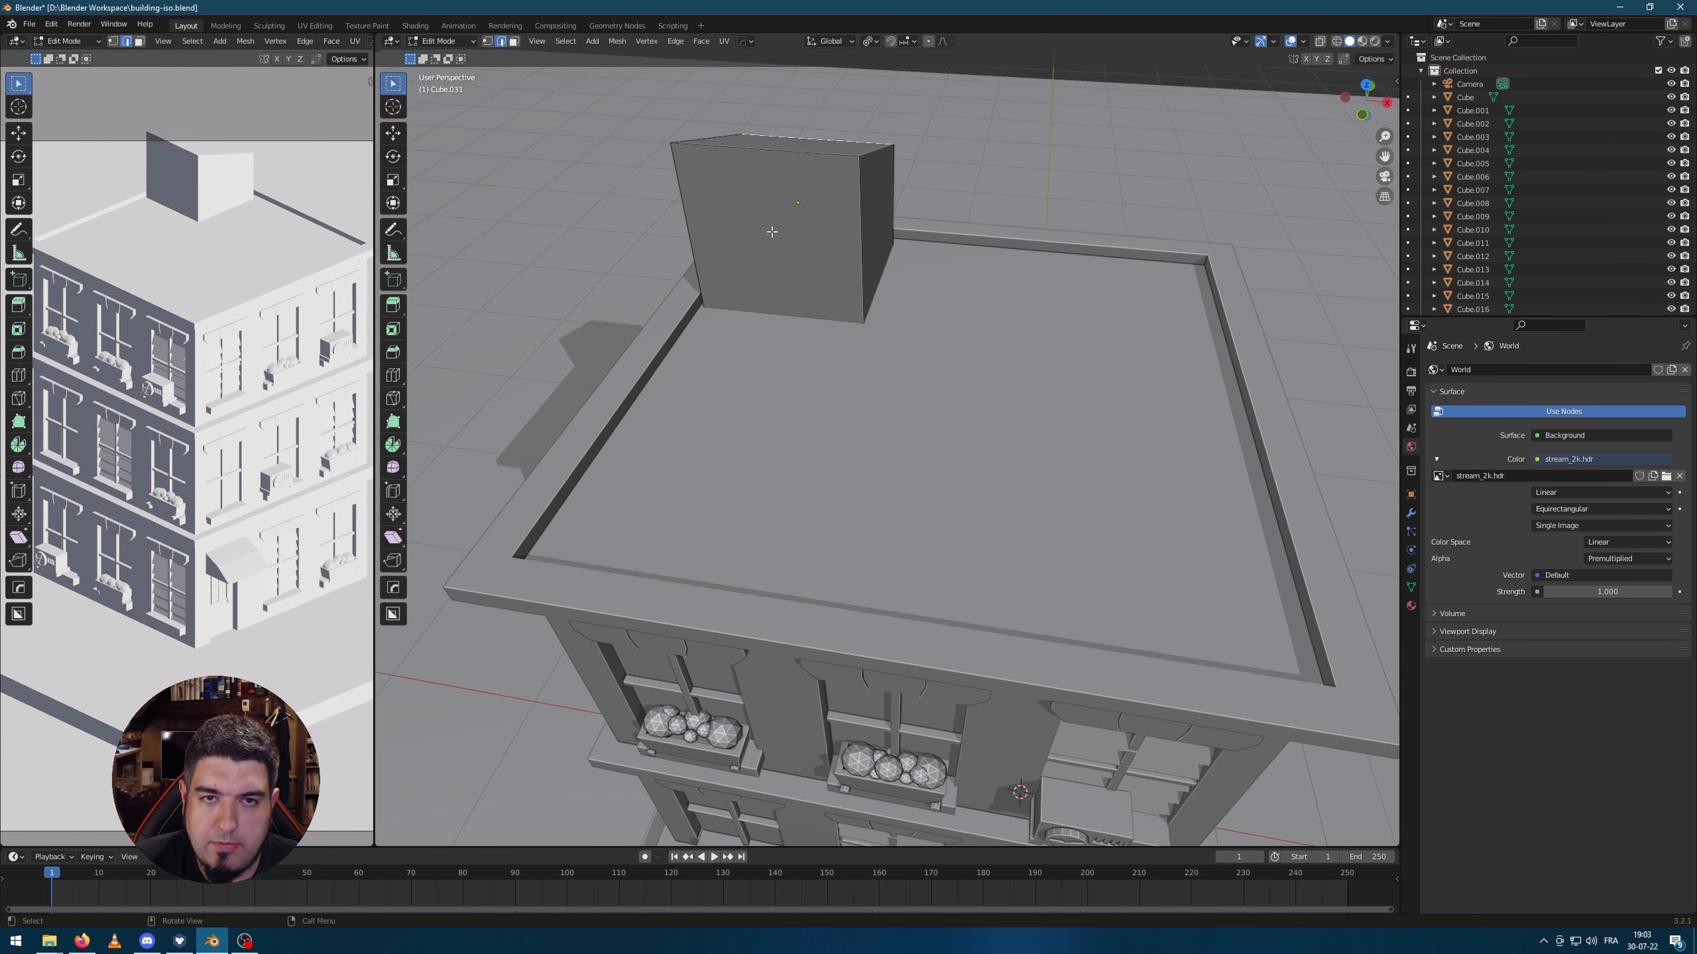
pyautogui.click(784, 238)
pyautogui.keyDown('shift'); pyautogui.moveTo(785, 240); pyautogui.dragTo(861, 292, button='middle'); pyautogui.keyUp('shift')
pyautogui.scroll(2, 867, 367)
pyautogui.press('i')
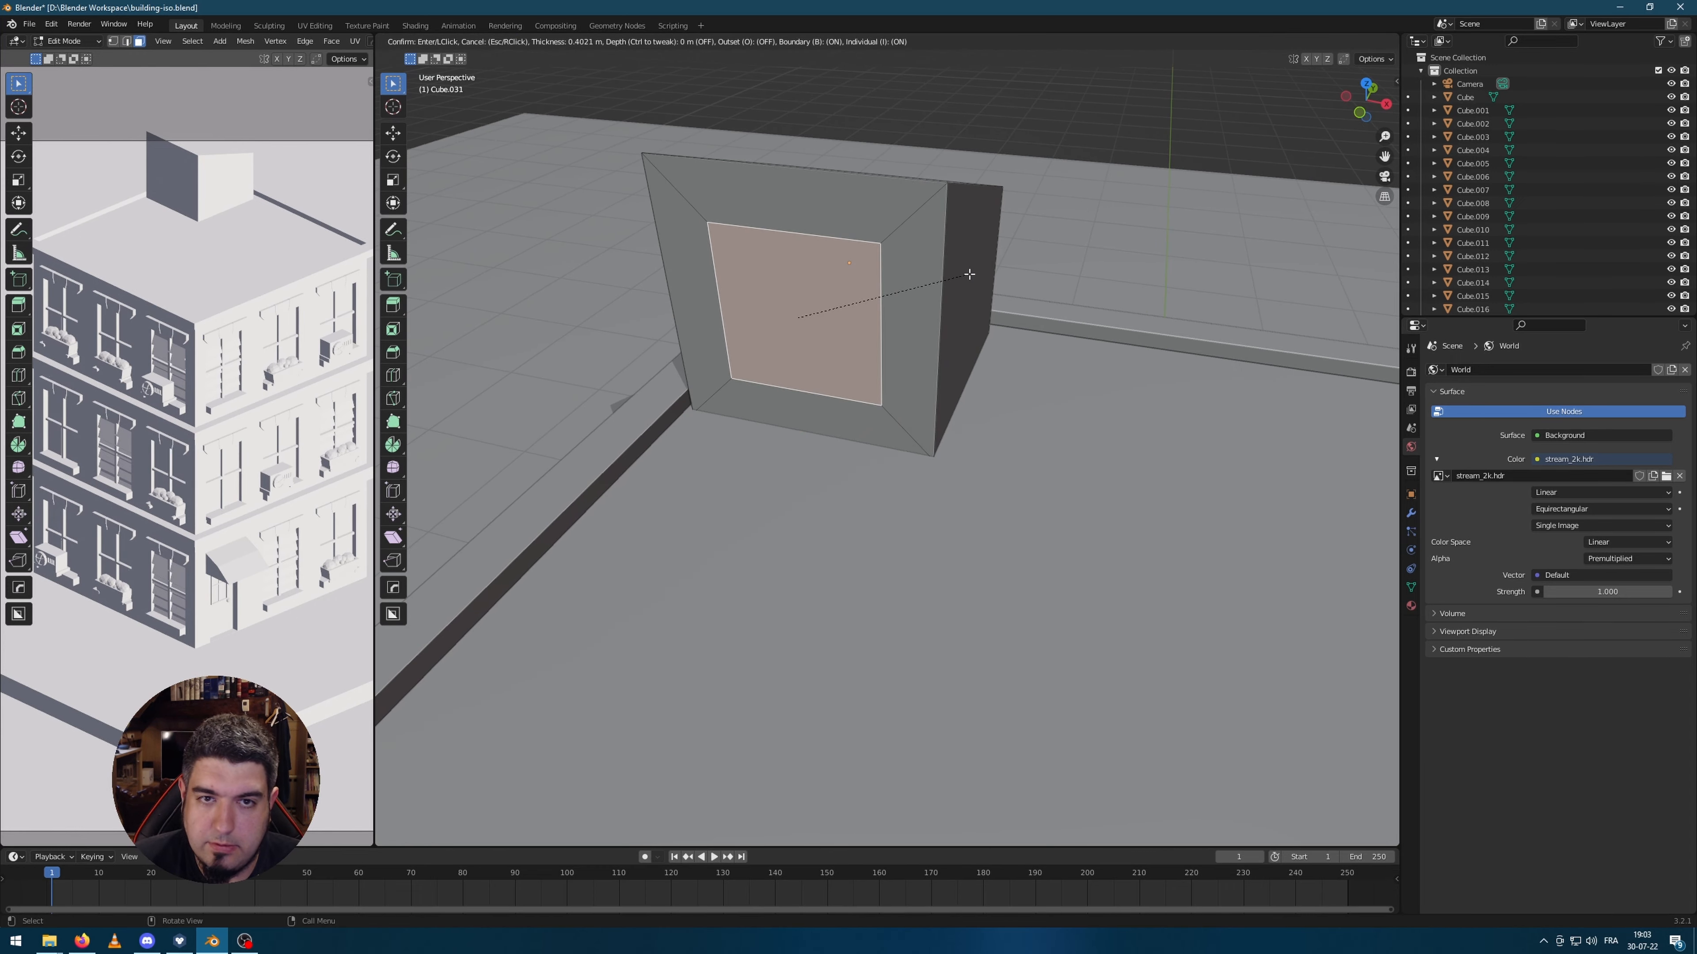
pyautogui.click(970, 274)
# Step: Narrow the inset face to about 0.64 along X and shift it about 0.016 m along Z
pyautogui.moveTo(1094, 379); pyautogui.dragTo(912, 284, button='middle')
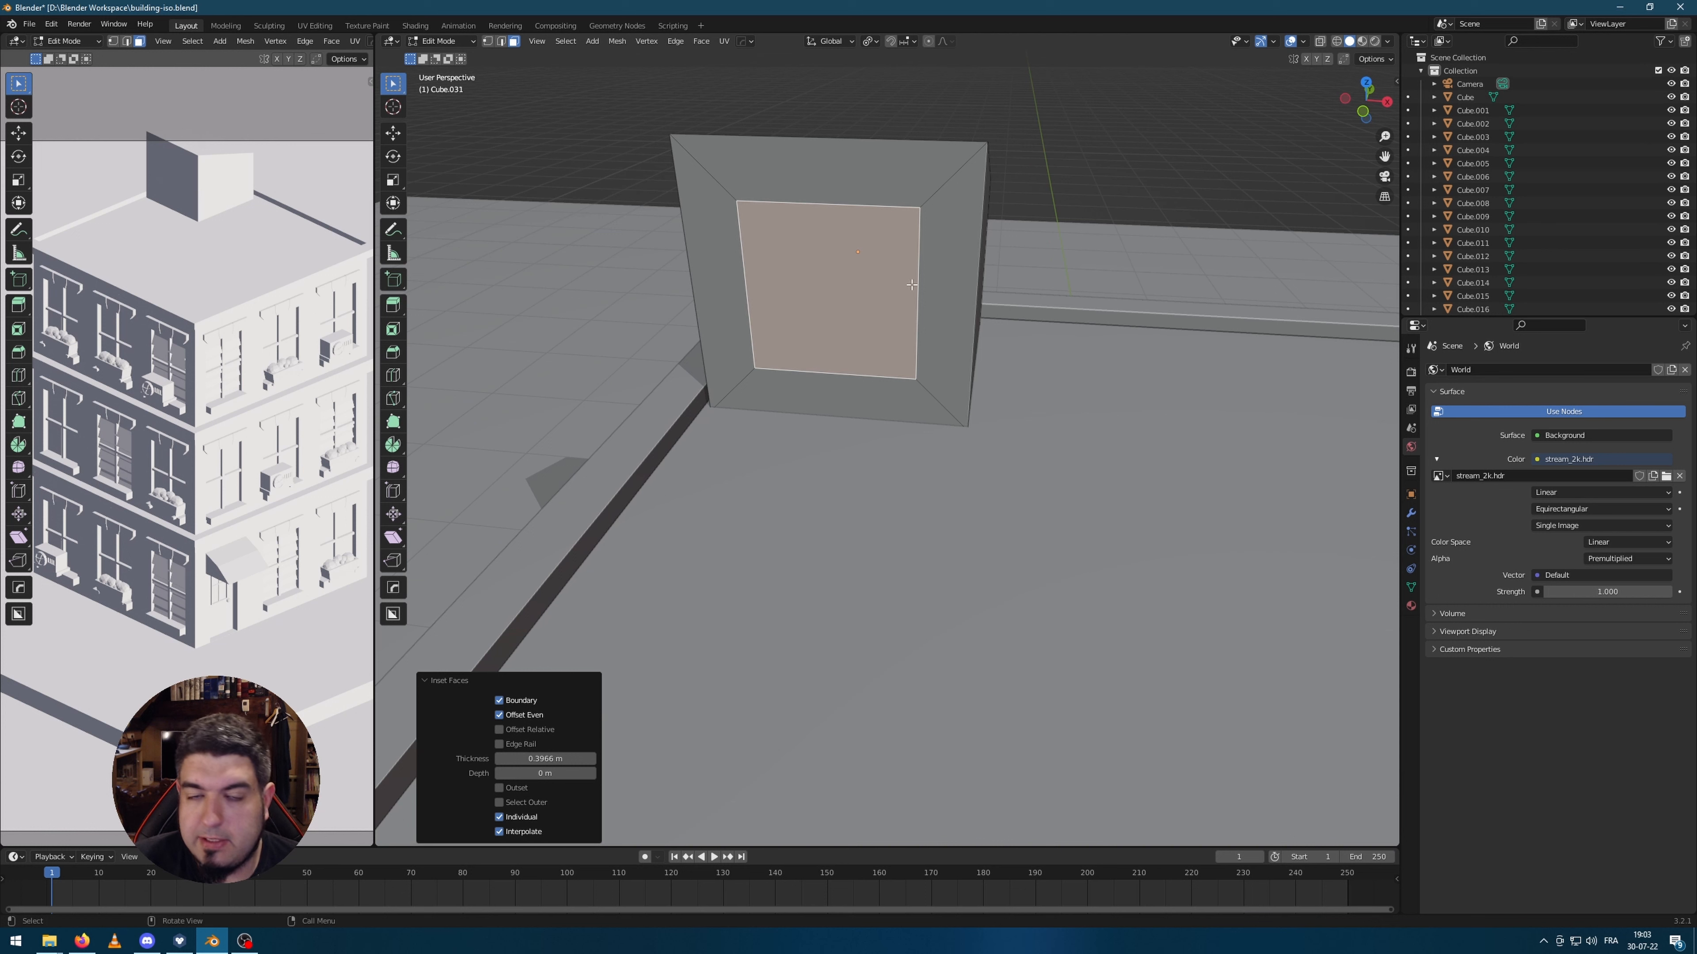
pyautogui.press('x')
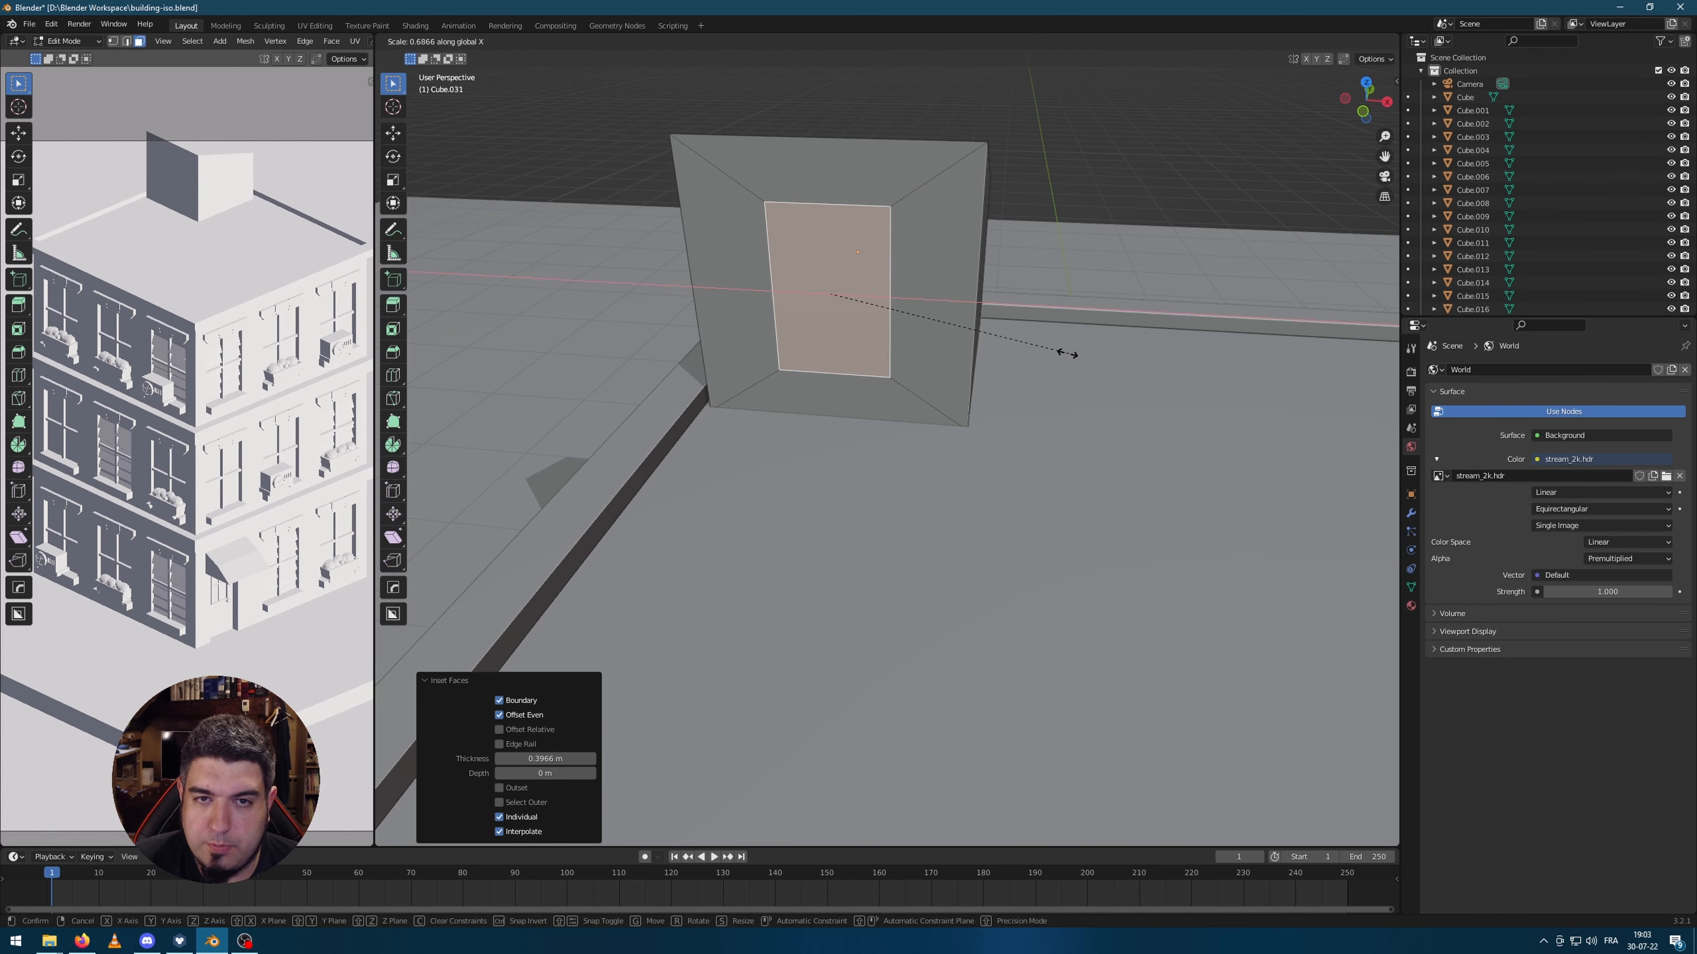
pyautogui.click(1047, 361)
pyautogui.moveTo(973, 383); pyautogui.dragTo(981, 375, button='middle')
pyautogui.press('g')
pyautogui.press('z')
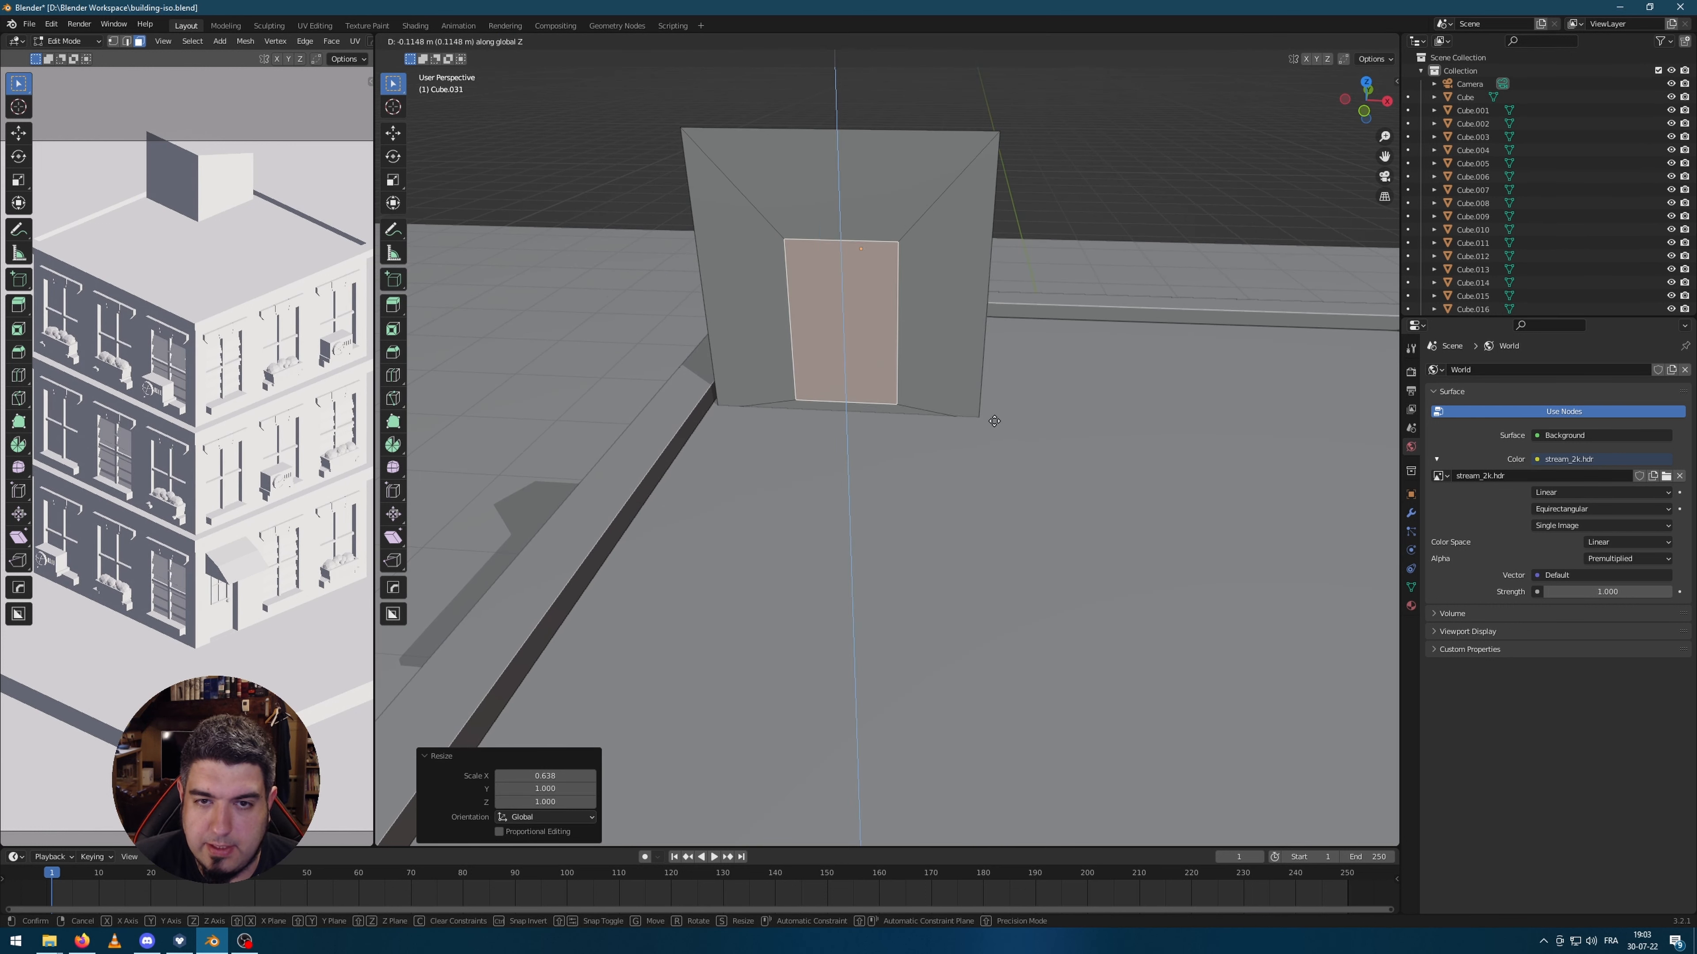
pyautogui.click(999, 386)
# Step: Scale the inset face to about 1.14 and lower it along Z towards the block's base
pyautogui.press('s')
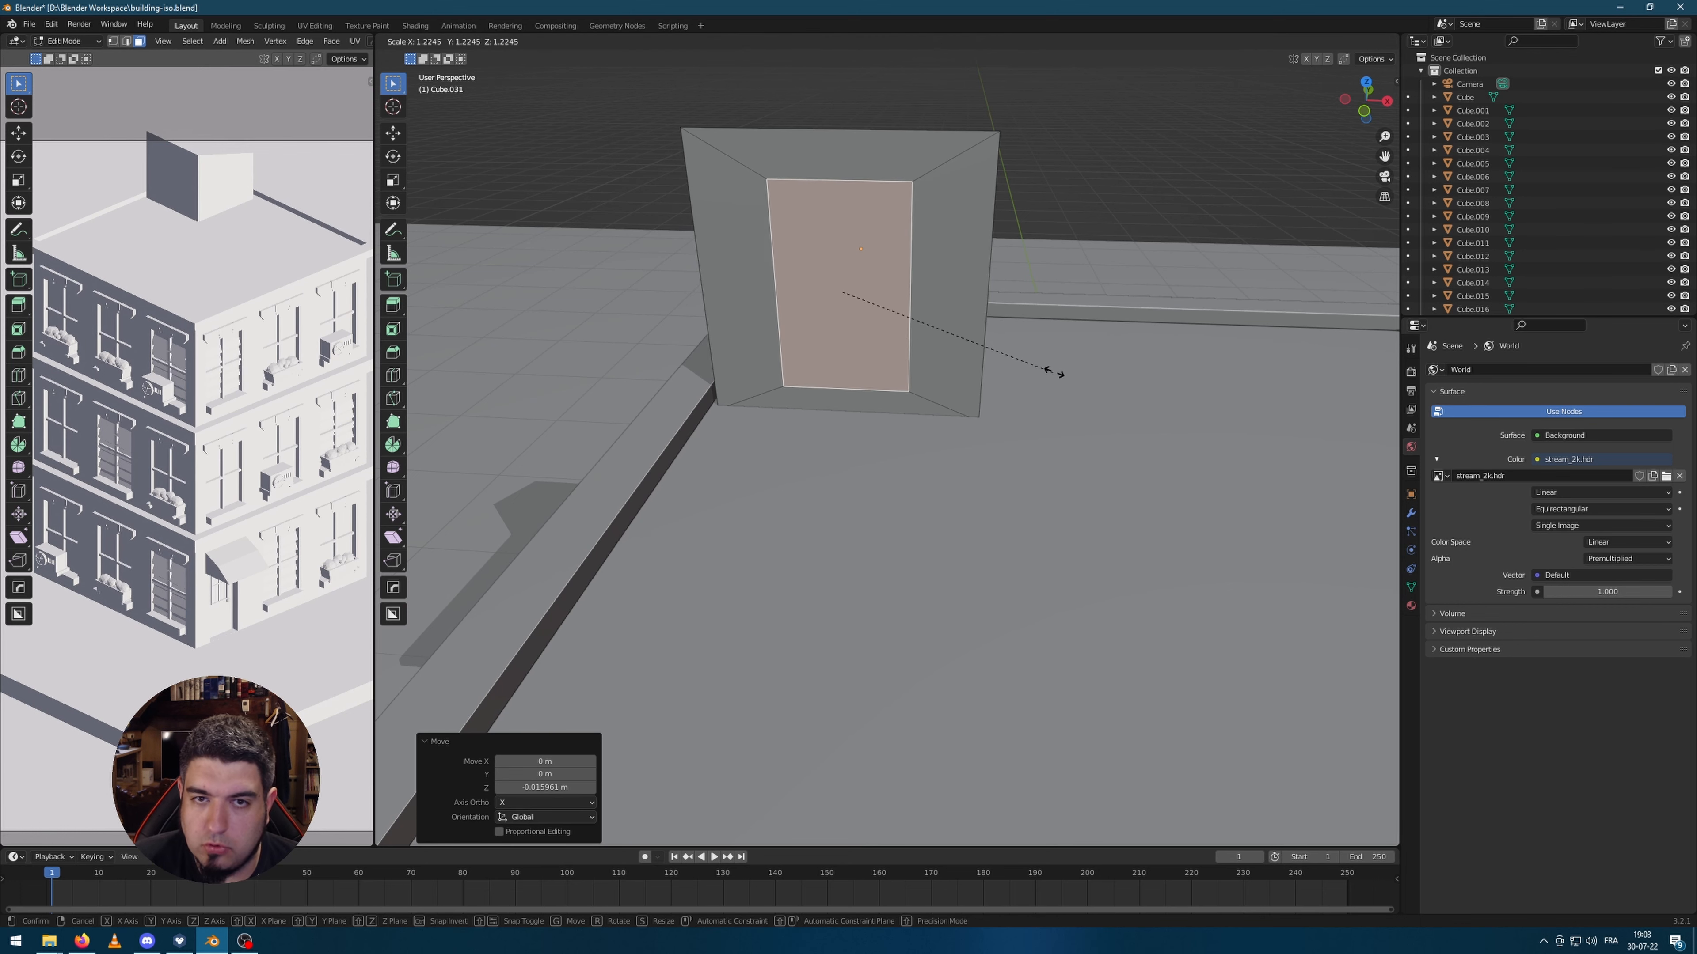
pyautogui.click(1033, 378)
pyautogui.press('g')
pyautogui.press('z')
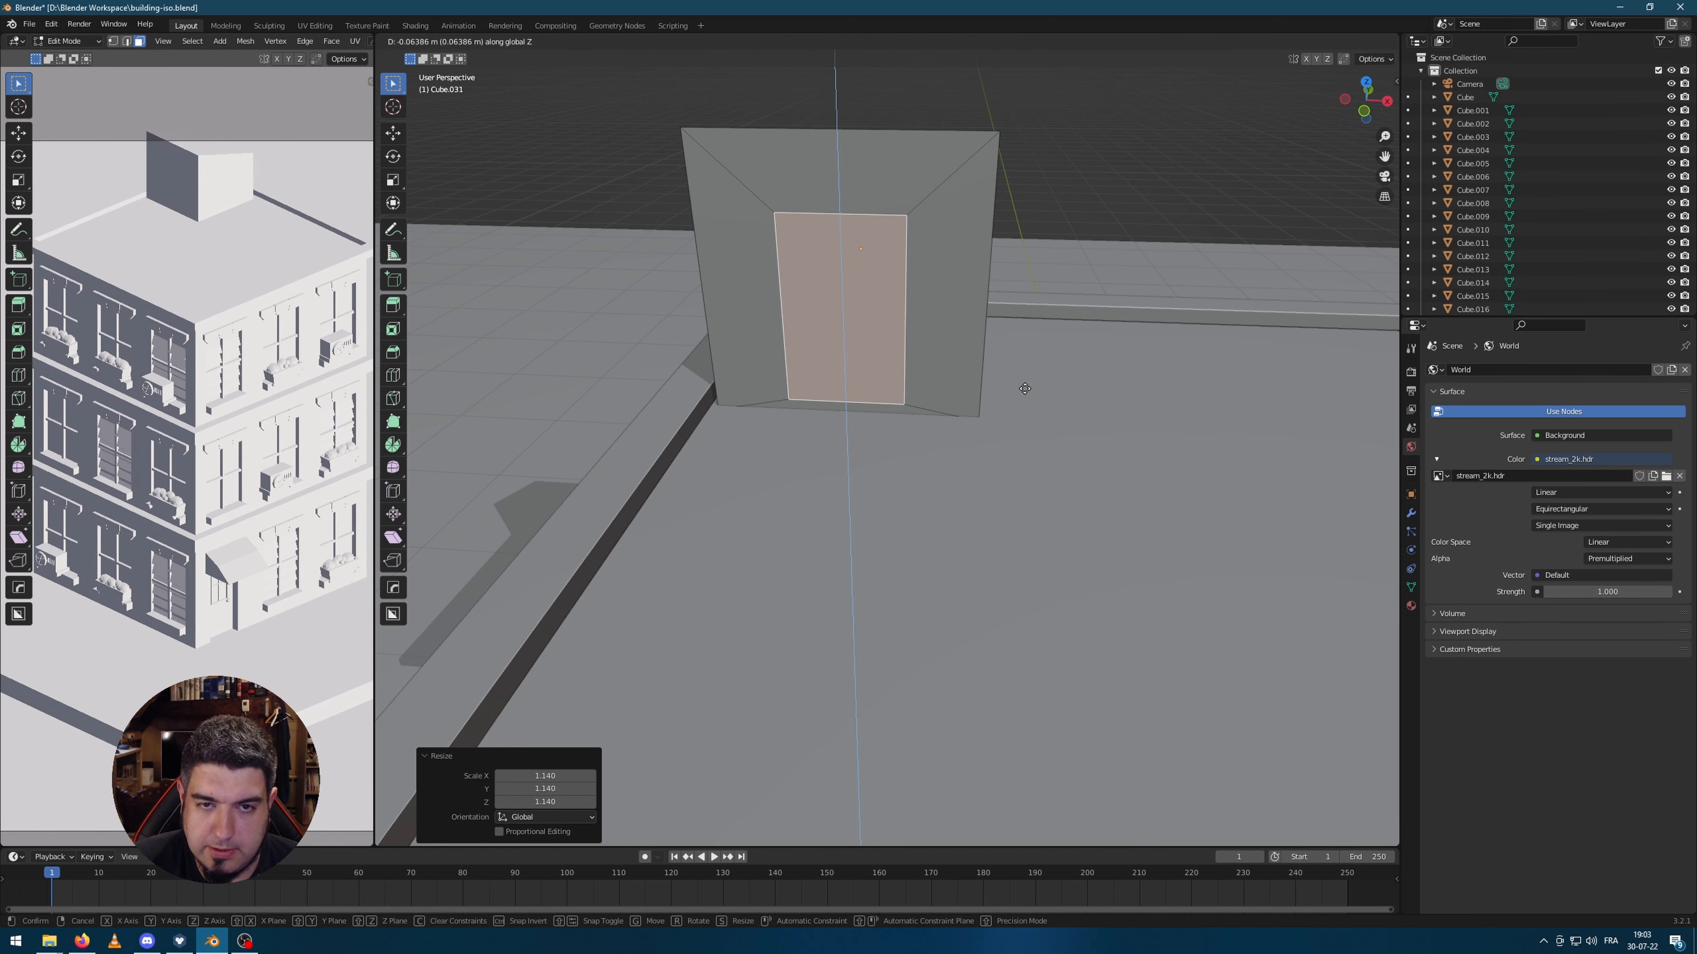
pyautogui.click(1024, 394)
# Step: Bring the door face down to the block's base and extrude it about 0.14 m inward as a recess
pyautogui.moveTo(1023, 394)
pyautogui.mouseDown(button='middle')
pyautogui.moveTo(992, 390)
pyautogui.moveTo(1007, 369)
pyautogui.mouseUp(button='middle')
pyautogui.press('g')
pyautogui.press('z')
pyautogui.press('z')
pyautogui.click(1015, 379)
pyautogui.moveTo(912, 337); pyautogui.dragTo(898, 372, button='middle')
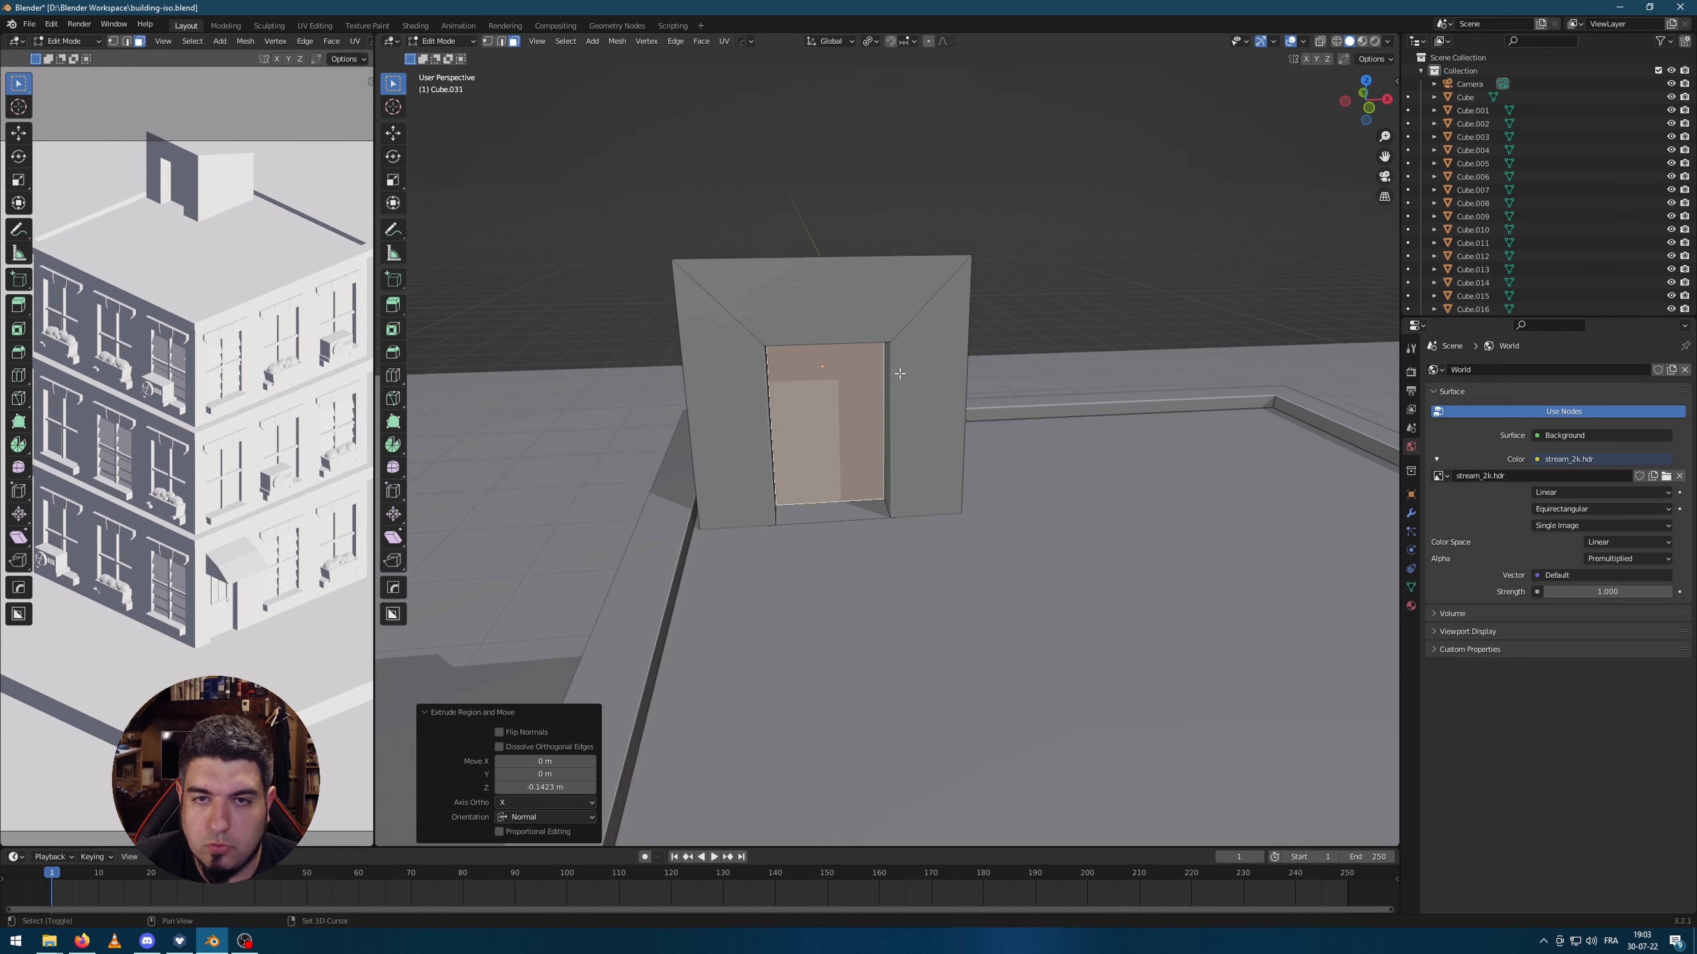
# Step: Duplicate the recessed door face in place and scale the copy to about 0.12
pyautogui.scroll(4, 895, 375)
pyautogui.hotkey('shift', 'd')
pyautogui.click(859, 449)
pyautogui.press('s')
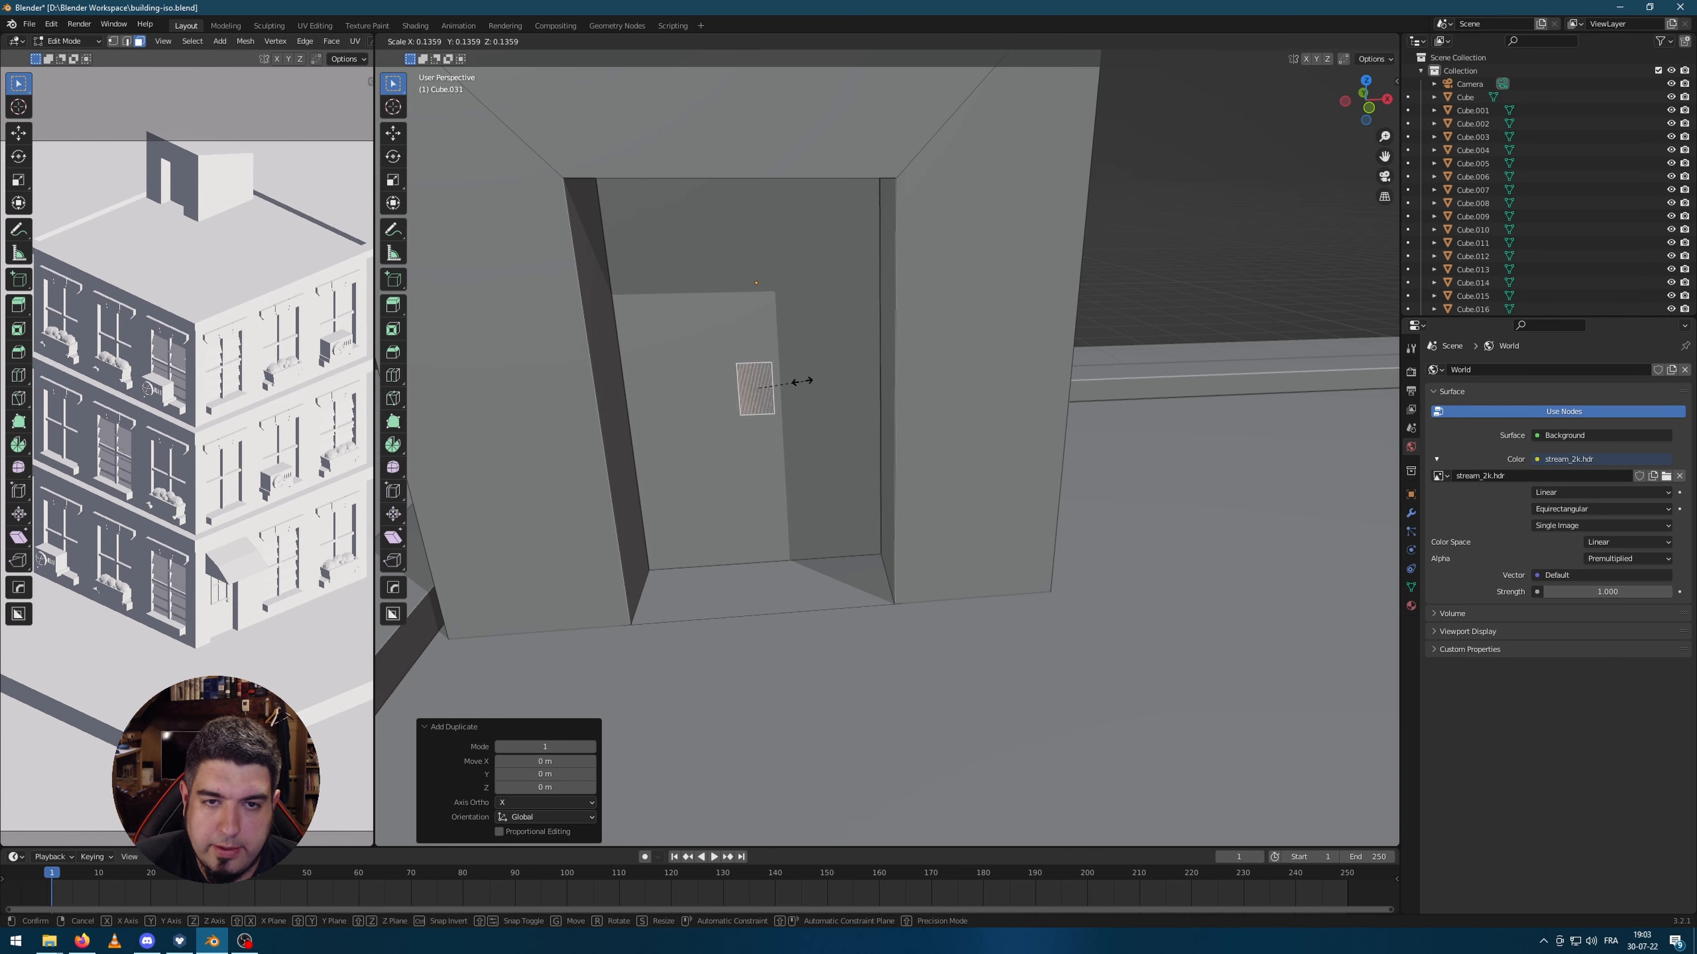
pyautogui.click(796, 378)
# Step: Move the small face about -0.10 m along X and -0.012 m along Y, off the door's centre and just in front
pyautogui.press('g')
pyautogui.hotkey('shift', 'z')
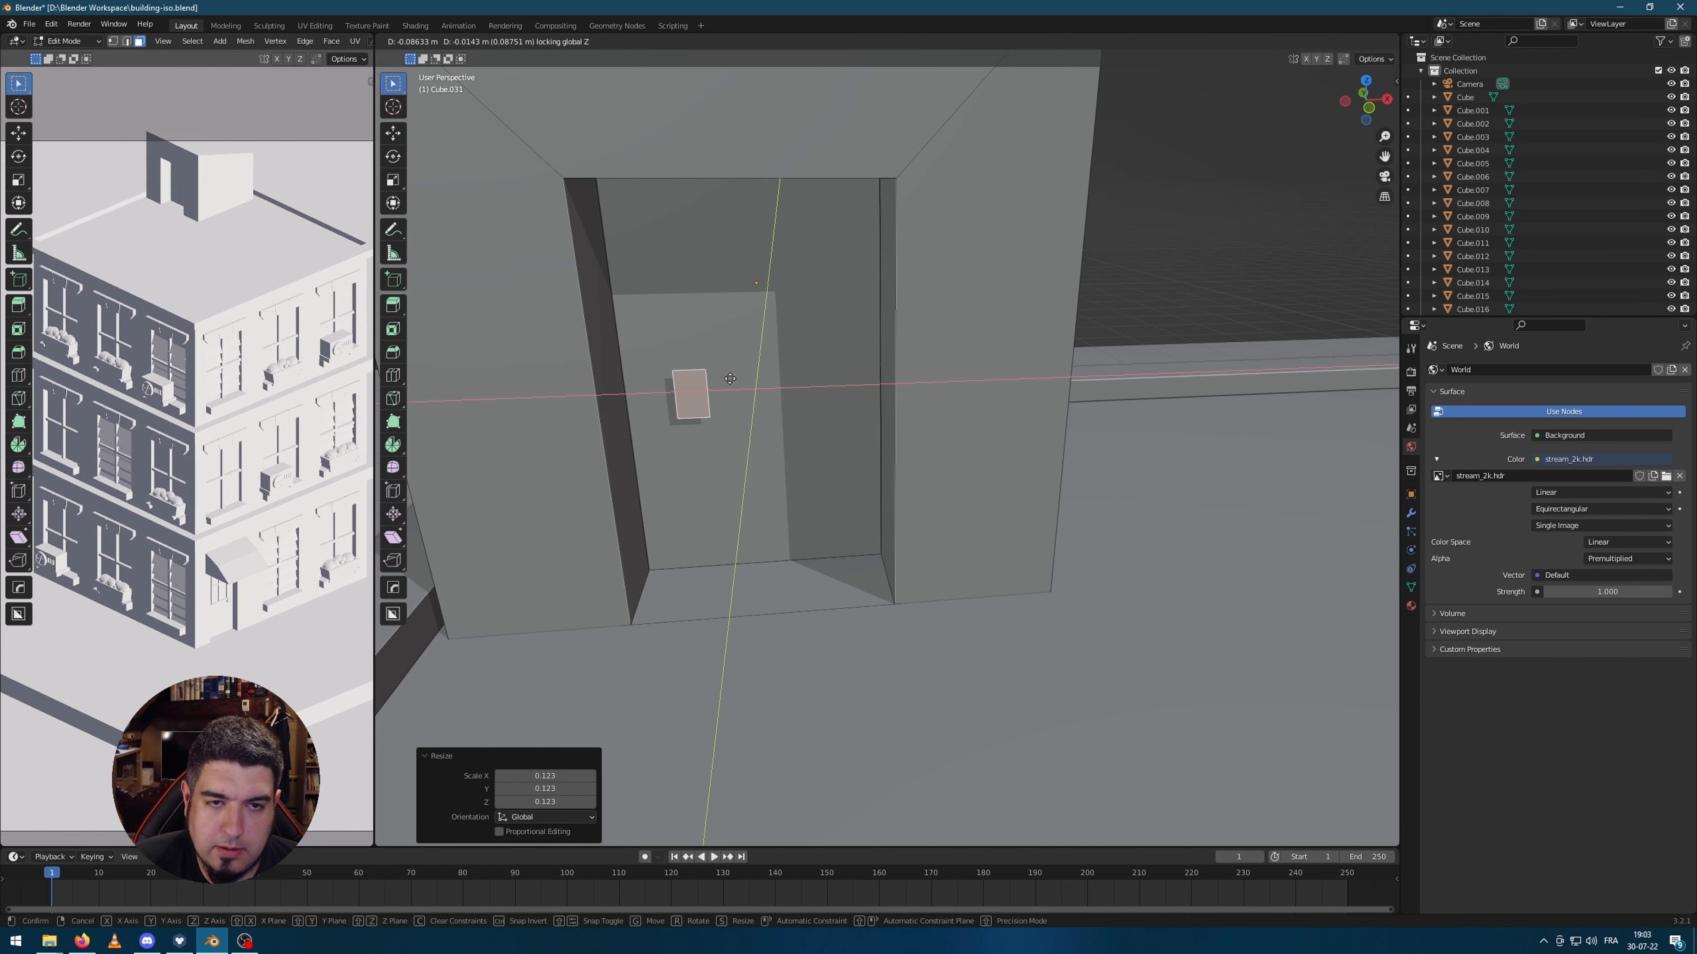
pyautogui.click(725, 378)
pyautogui.moveTo(725, 378); pyautogui.dragTo(715, 386, button='middle')
# Step: Extrude the small face about 0.027 m to give the door handle thickness
pyautogui.press('e')
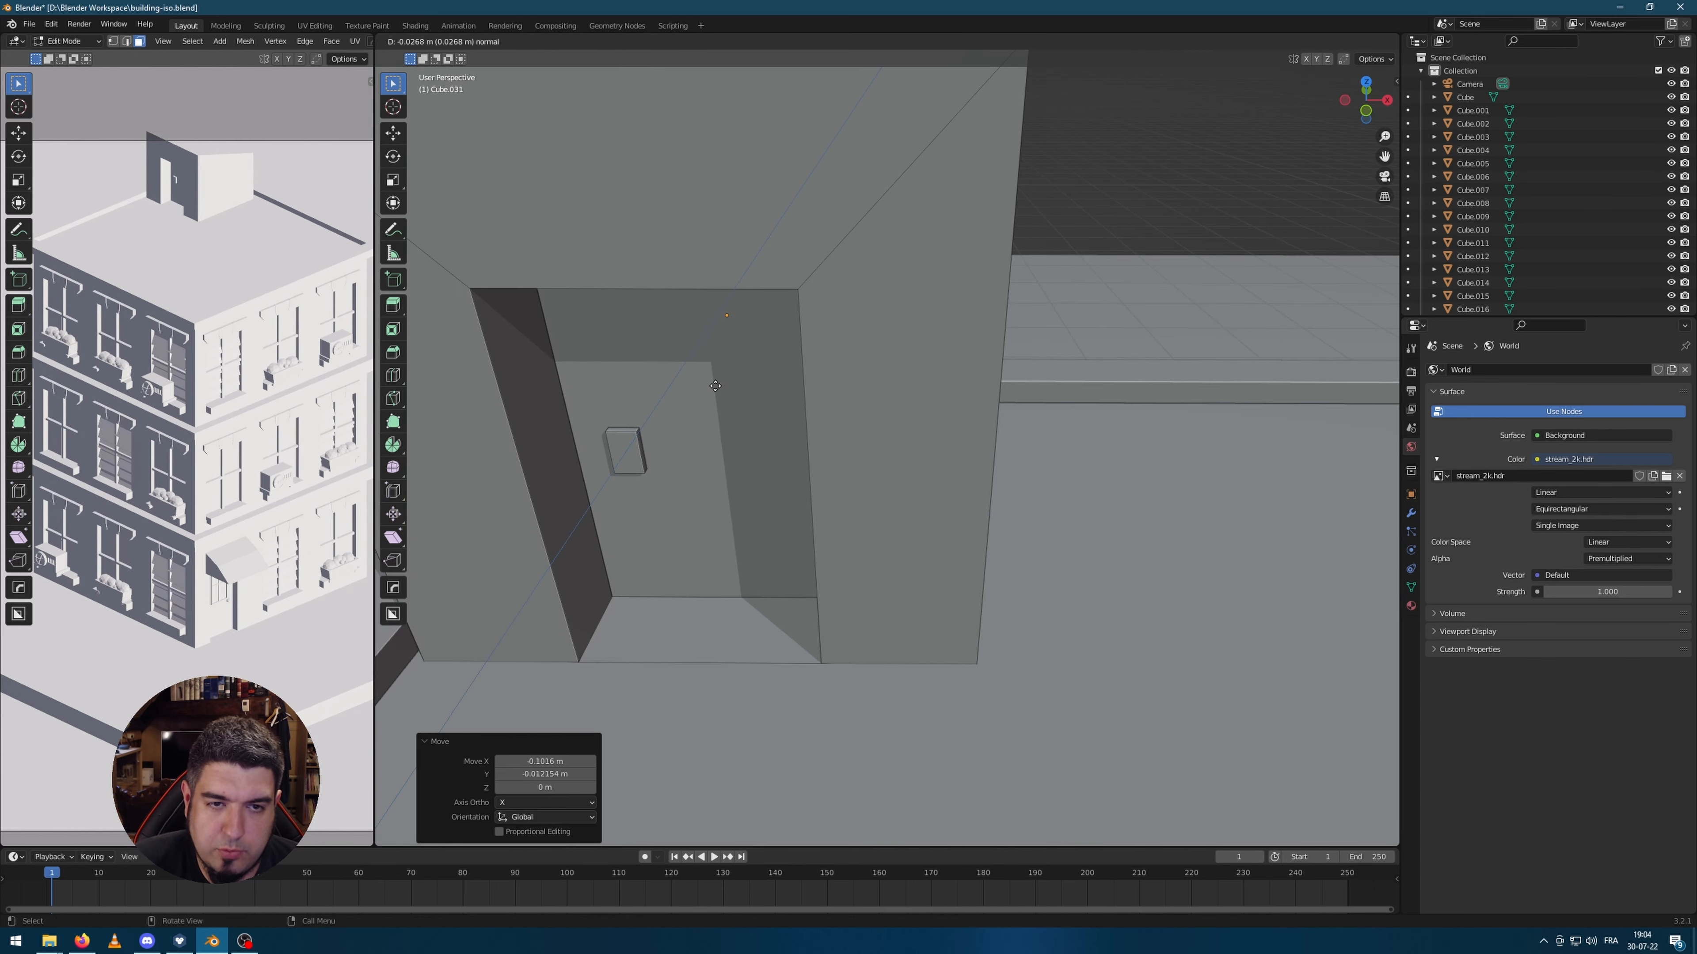
pyautogui.click(715, 386)
pyautogui.moveTo(659, 464); pyautogui.dragTo(694, 421, button='middle')
pyautogui.scroll(2, 694, 421)
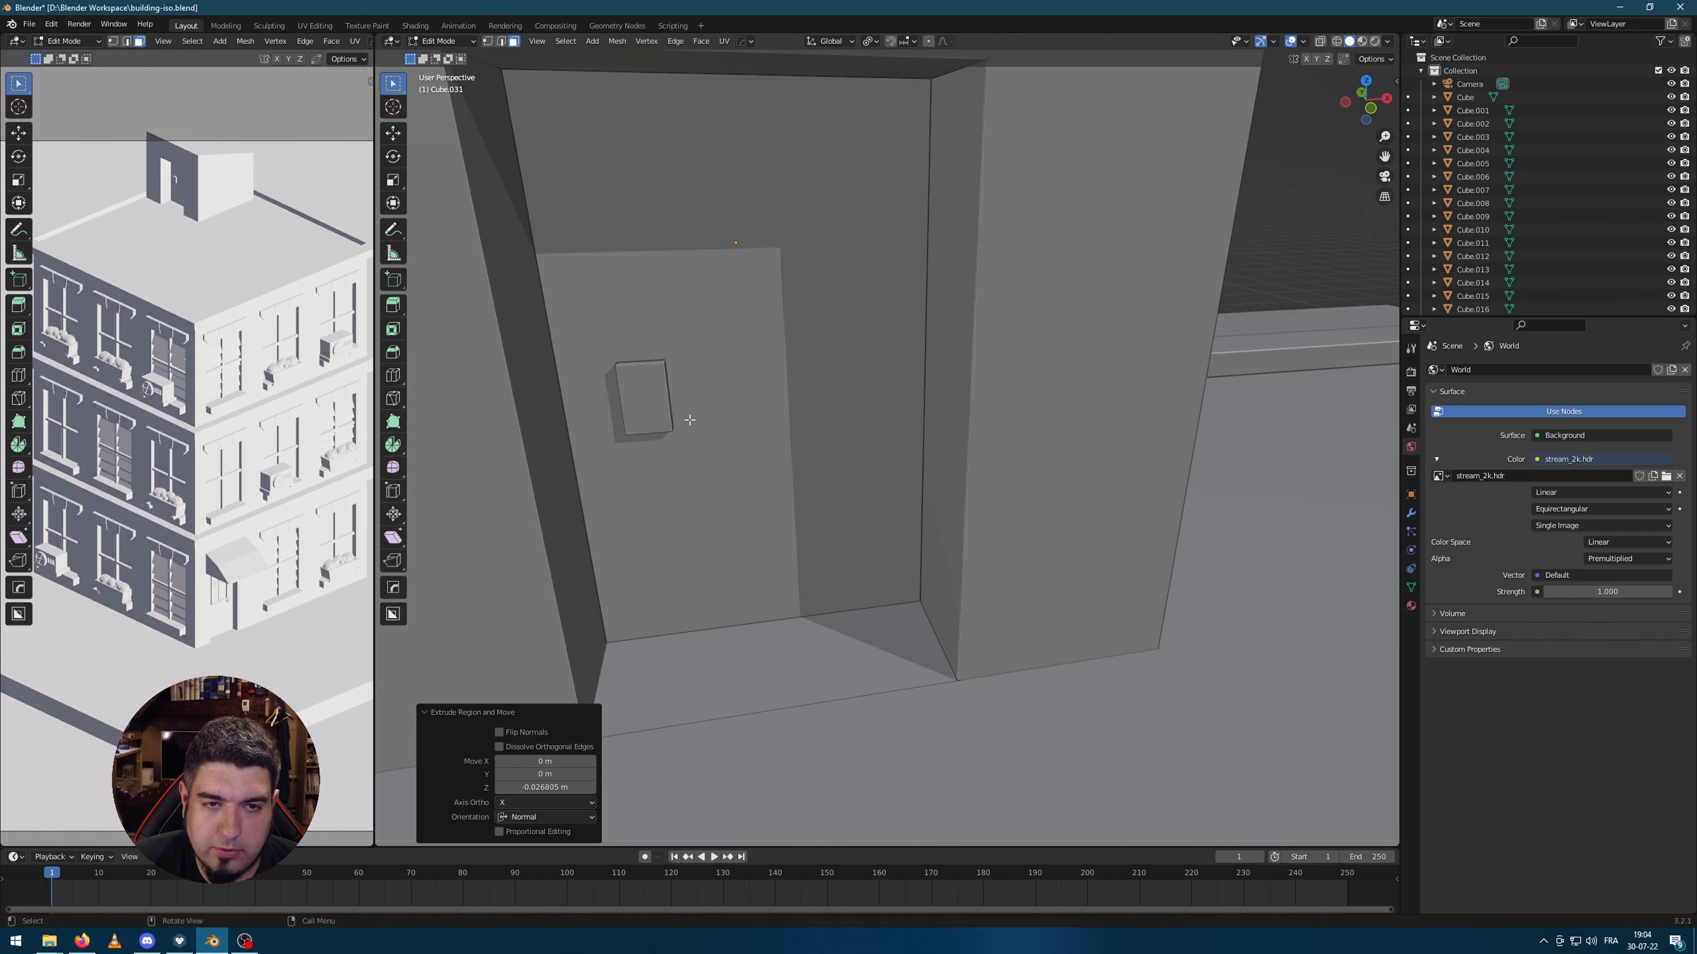
pyautogui.scroll(-4, 742, 433)
pyautogui.moveTo(928, 434); pyautogui.dragTo(845, 421, button='middle')
pyautogui.scroll(-3, 846, 430)
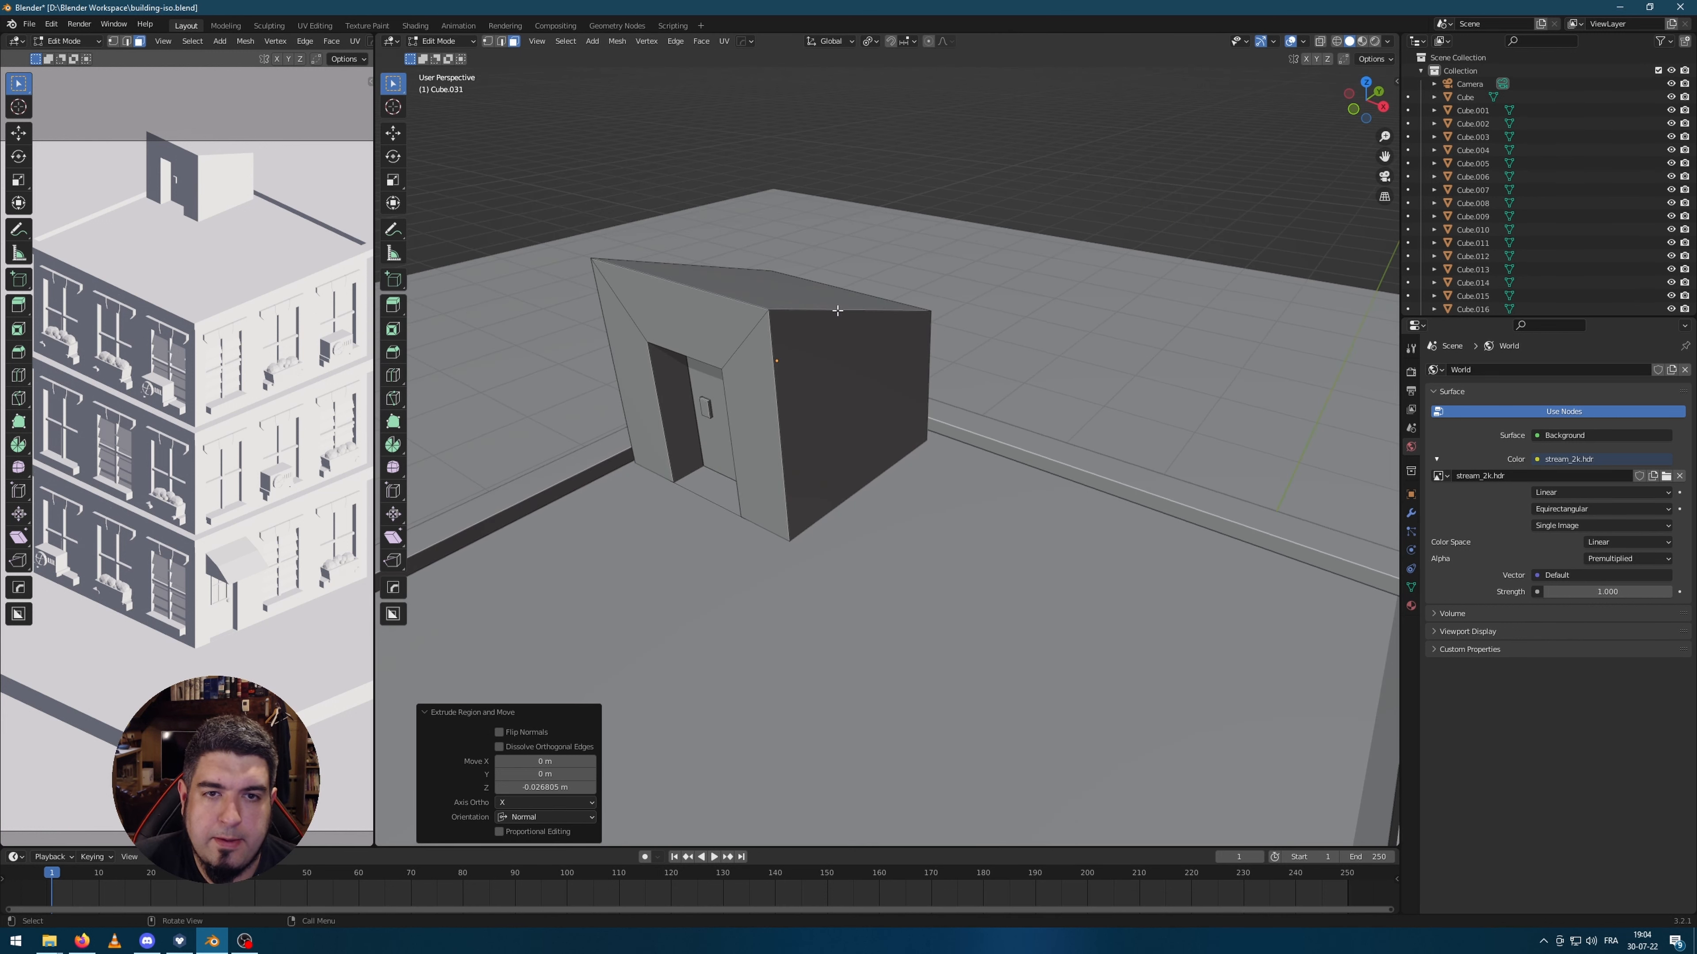
# Step: Extrude the block's sloped top face about 0.047 m to start a roof slab
pyautogui.moveTo(838, 311); pyautogui.dragTo(922, 344, button='middle')
pyautogui.click(807, 288)
pyautogui.press('e')
pyautogui.click(894, 341)
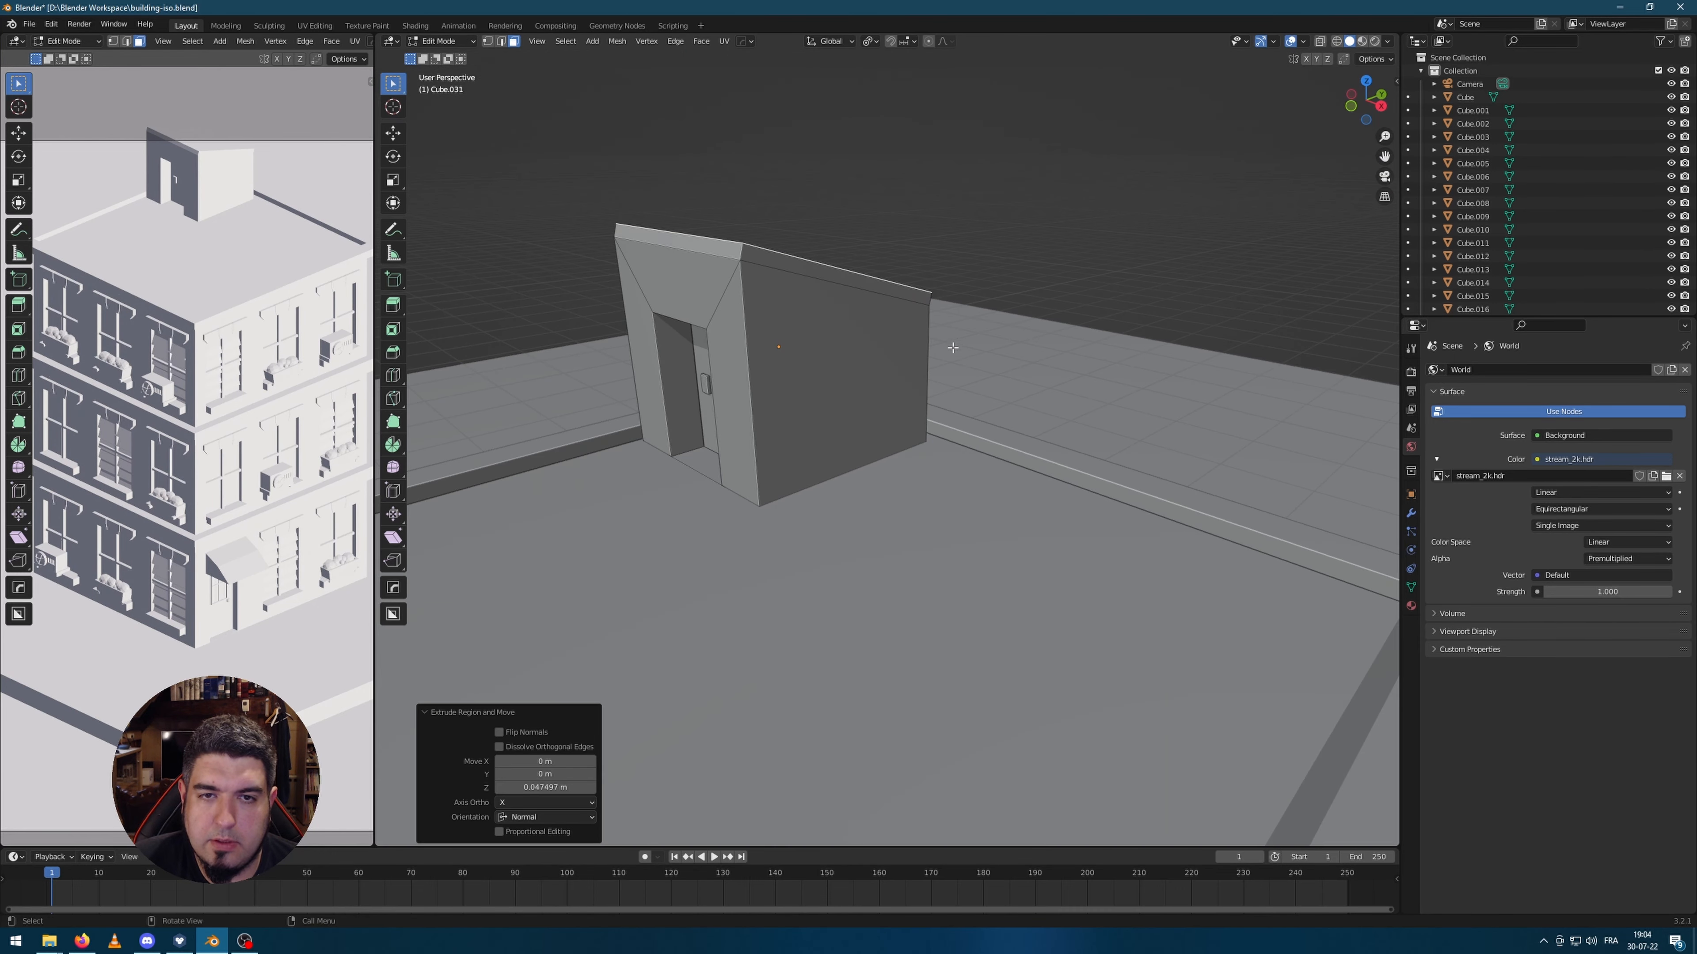
# Step: Grow the selection to the slab's side faces and extrude them along normals to form an overhanging roof
pyautogui.press('ctrl+KP_Add')
pyautogui.hotkey('alt', 'e')
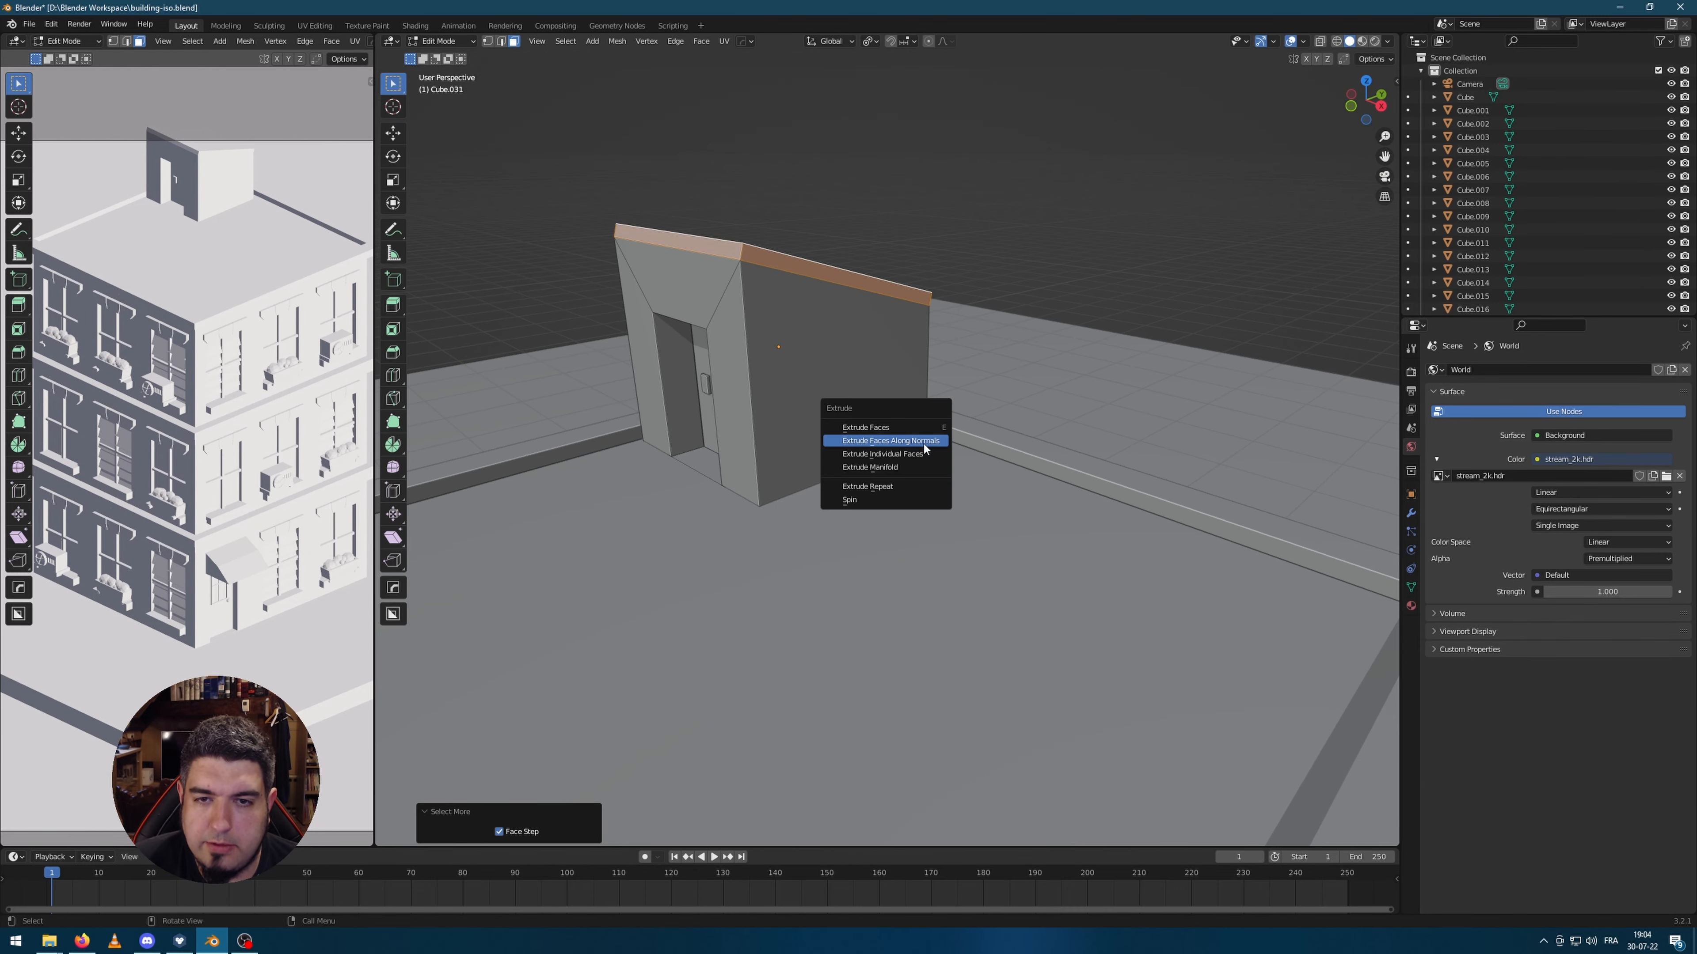
pyautogui.click(925, 442)
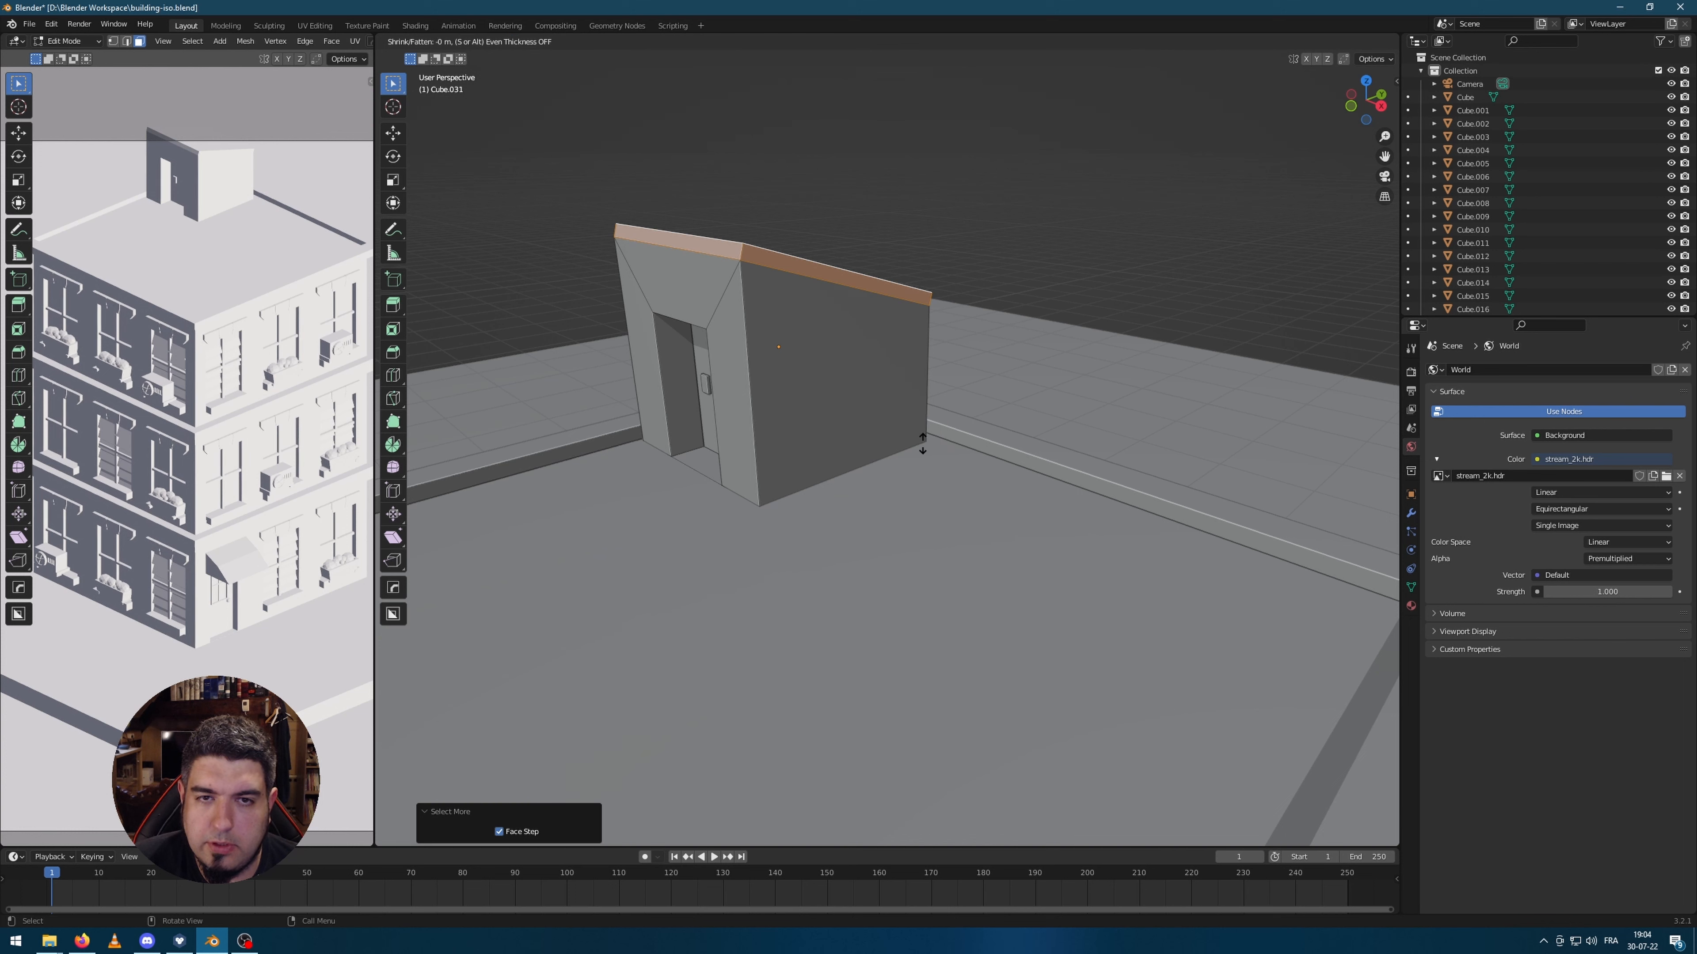
pyautogui.click(894, 421)
pyautogui.moveTo(893, 421); pyautogui.dragTo(852, 468, button='middle')
# Step: Thin the roof slab by edge-sliding its top face by a factor of 0.04 and lowering it along Z
pyautogui.click(791, 252)
pyautogui.moveTo(868, 294); pyautogui.dragTo(975, 265, button='middle')
pyautogui.press('g')
pyautogui.click(883, 280)
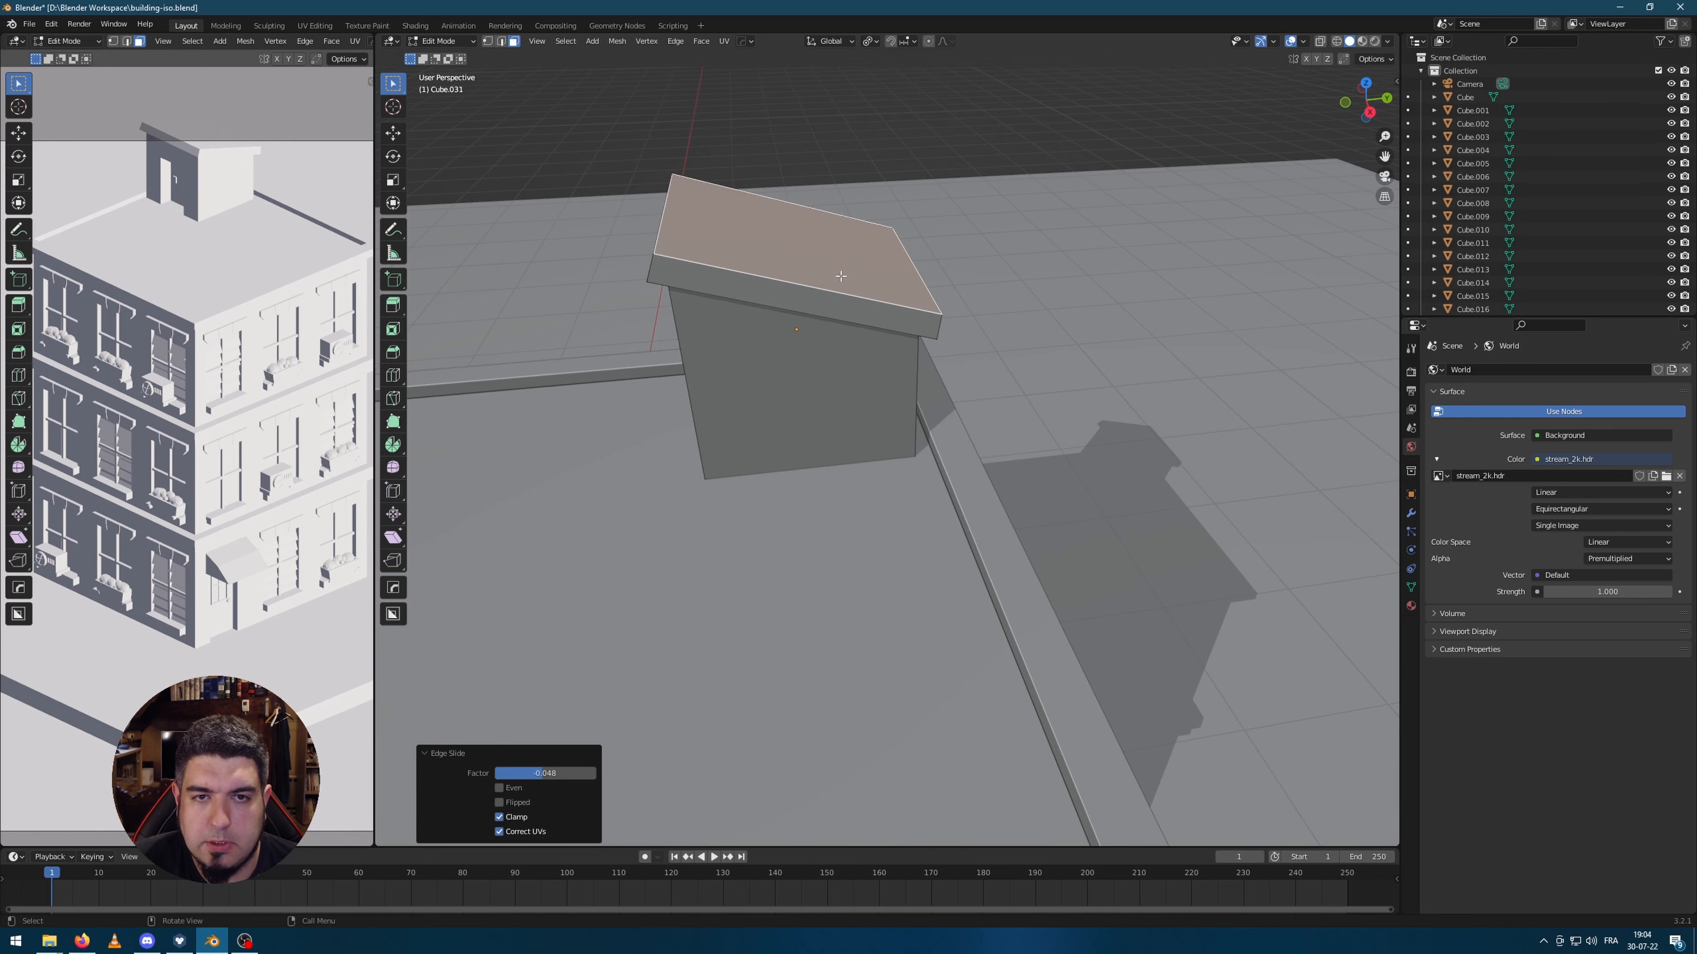
pyautogui.press('g')
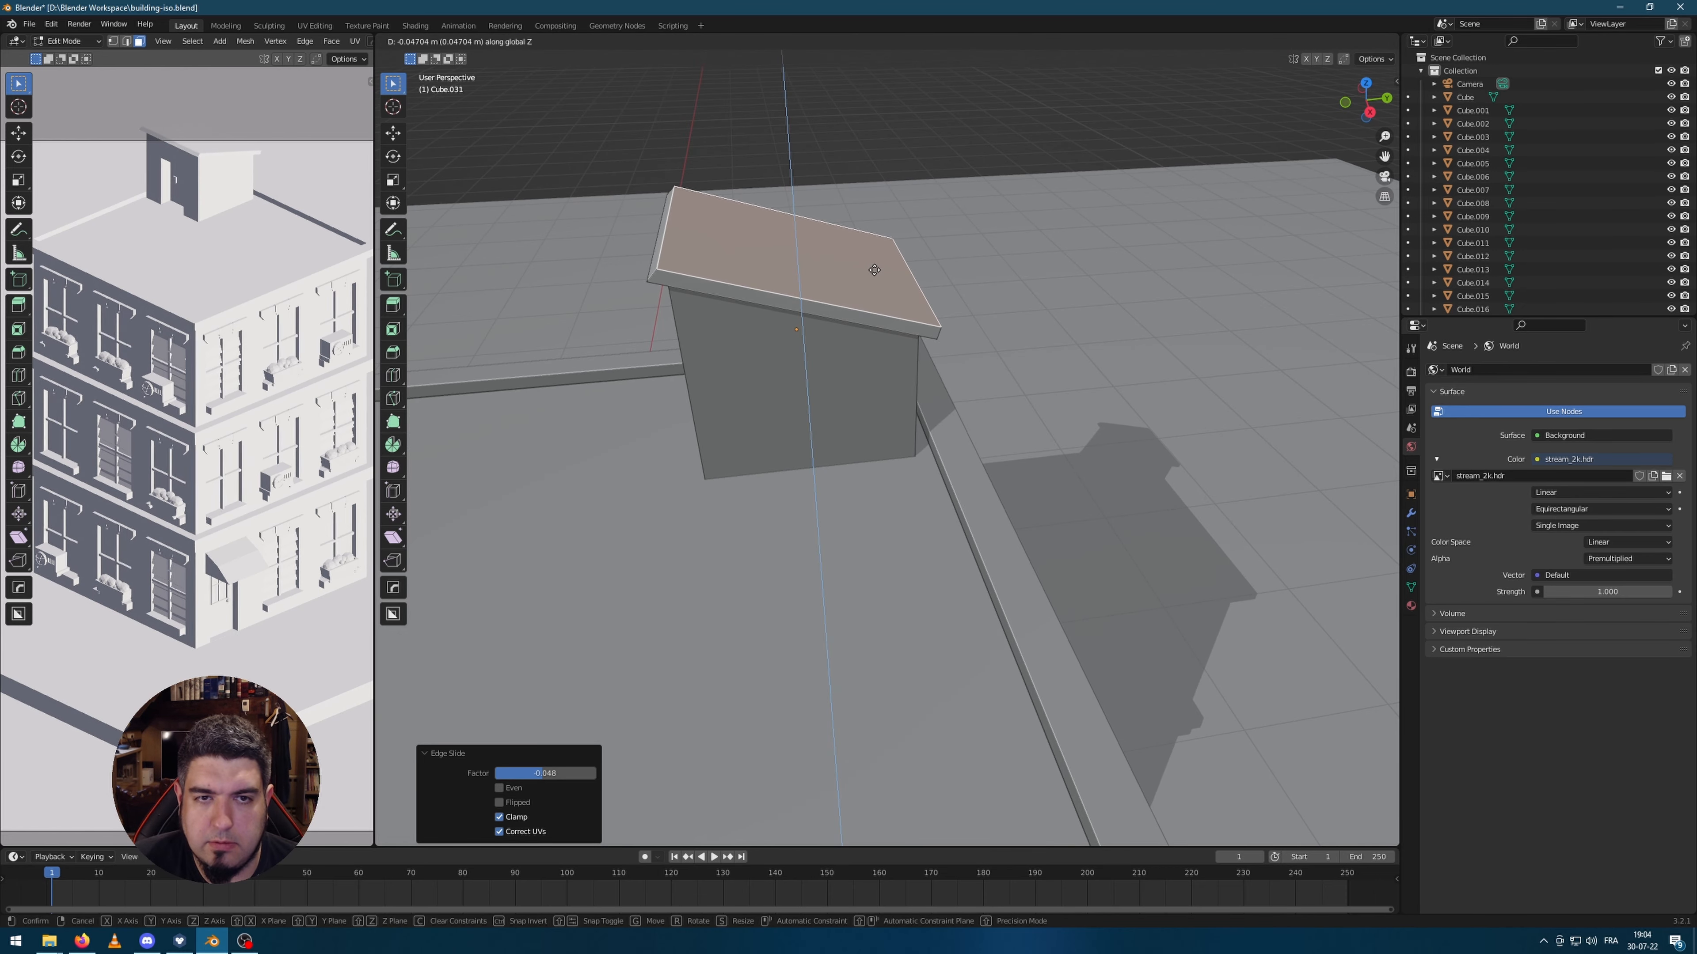
pyautogui.click(876, 274)
# Step: Examine the rooftop block up close and against the whole building in object mode
pyautogui.moveTo(1098, 330); pyautogui.dragTo(939, 440, button='middle')
pyautogui.scroll(-4, 911, 445)
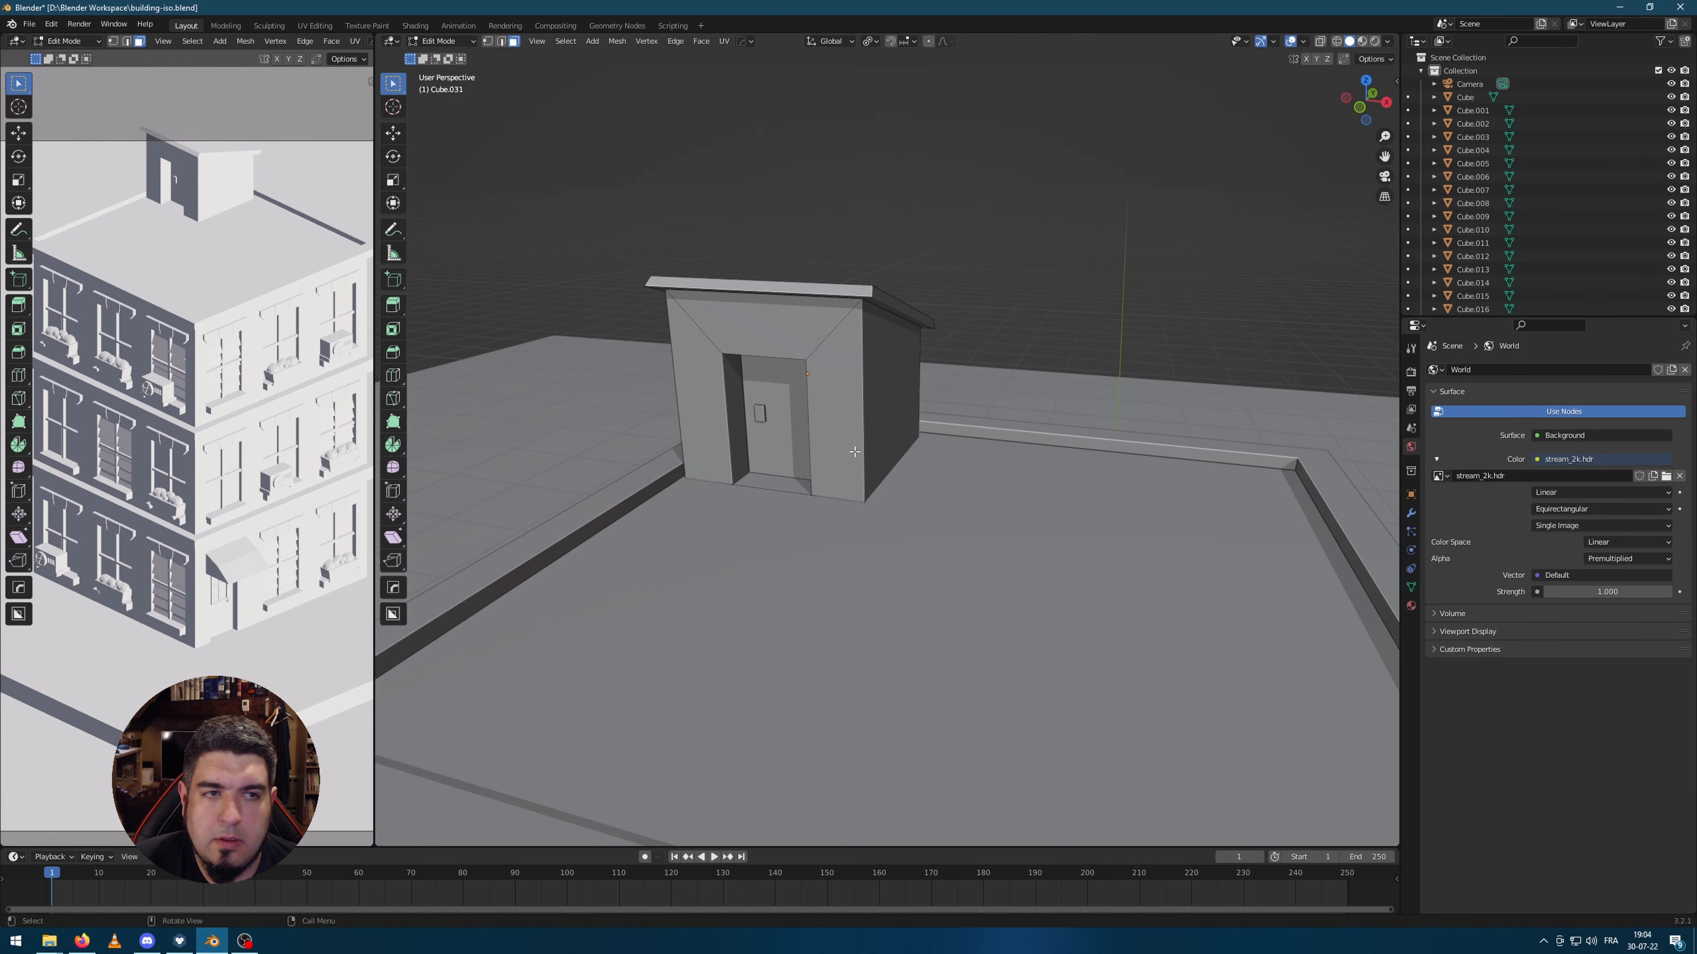
pyautogui.scroll(-2, 61, 410)
pyautogui.scroll(-9, 976, 487)
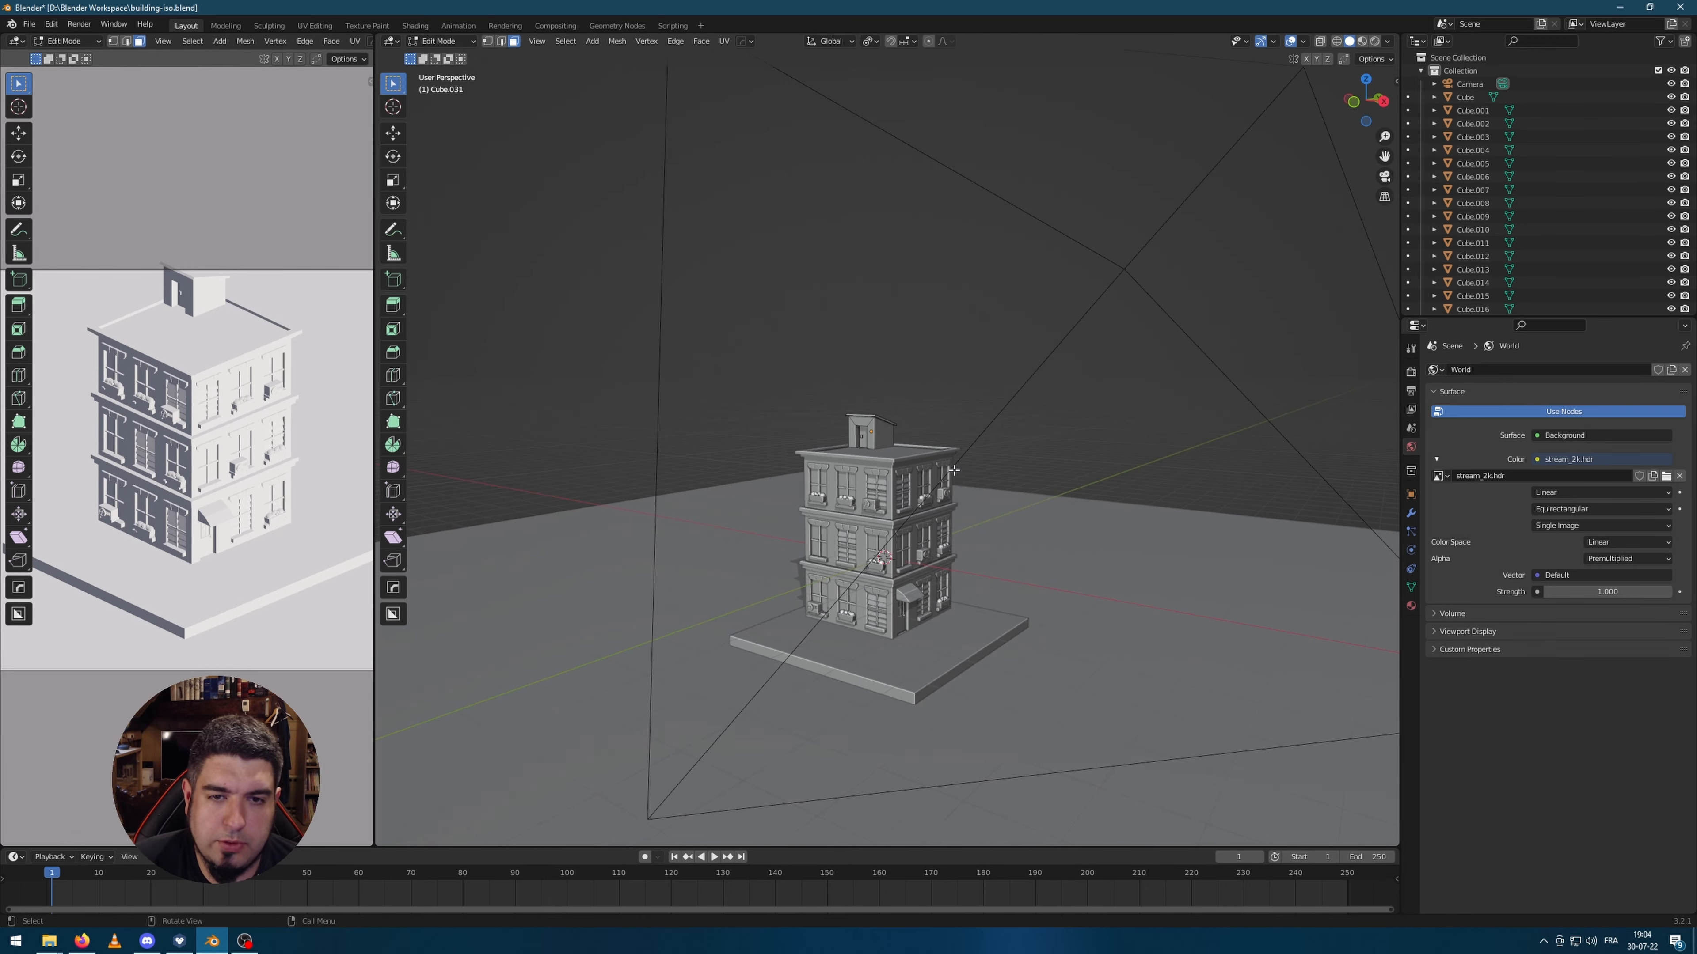
pyautogui.moveTo(955, 471); pyautogui.dragTo(878, 442, button='middle')
pyautogui.scroll(4, 899, 455)
pyautogui.press('Tab')
pyautogui.scroll(3, 855, 447)
pyautogui.scroll(-3, 1077, 399)
pyautogui.click(1078, 399)
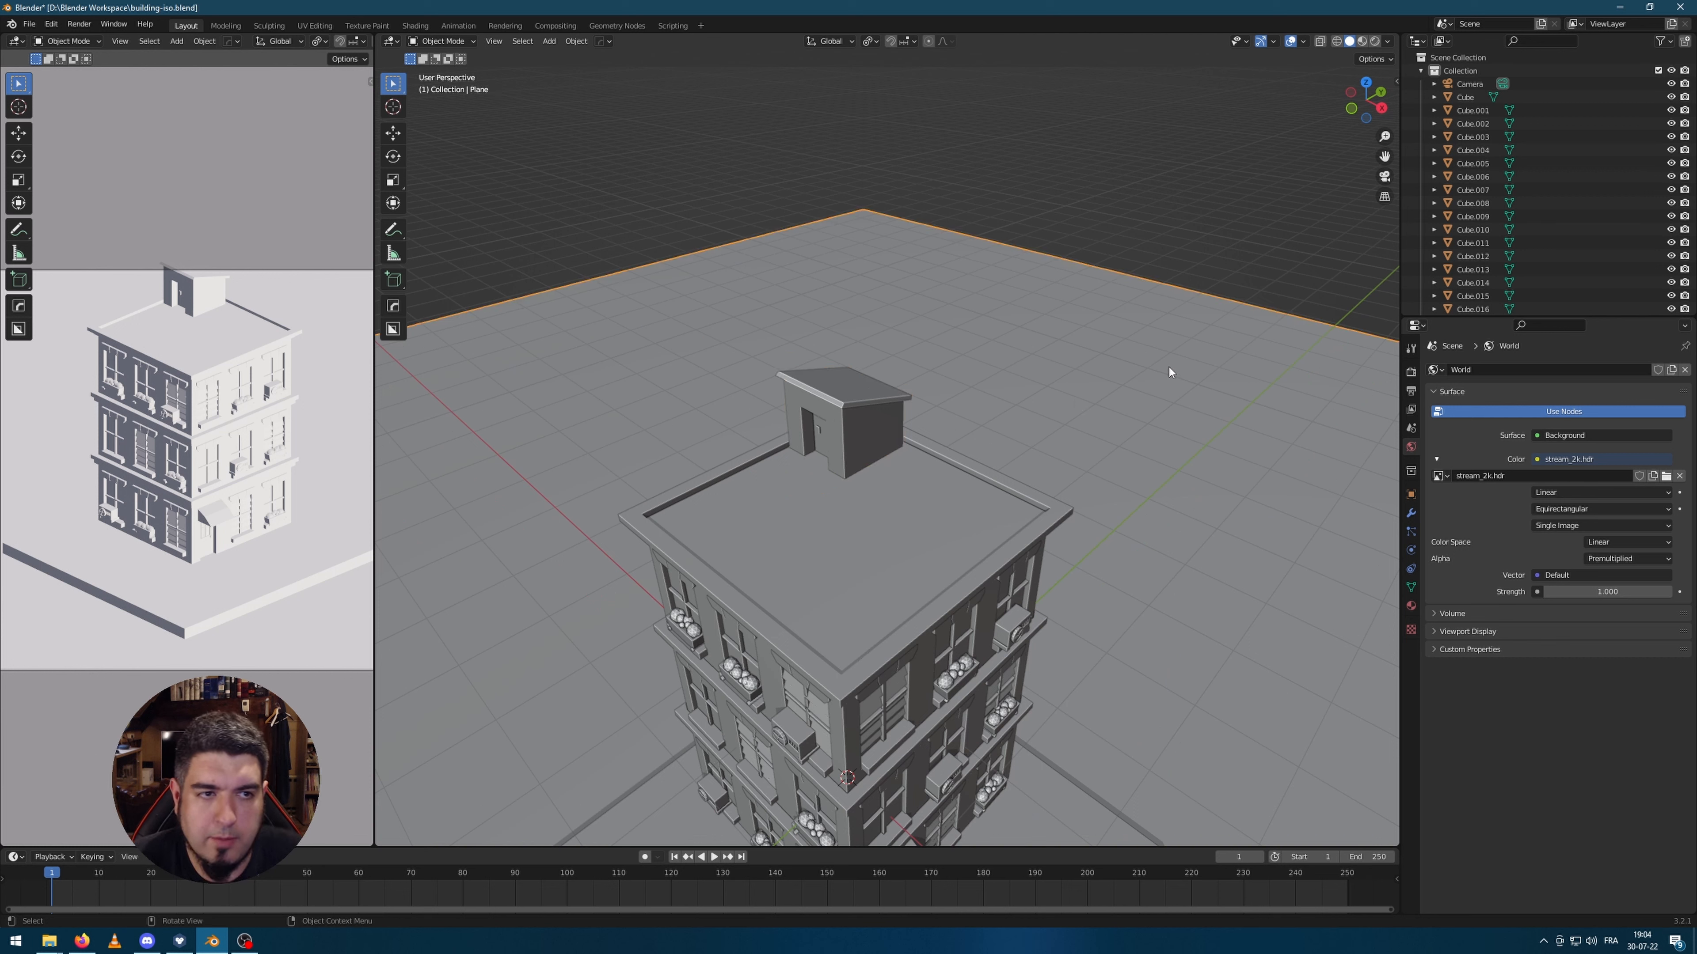
# Step: Move the rooftop access hut along X to the opposite back corner of the roof
pyautogui.scroll(-2, 228, 355)
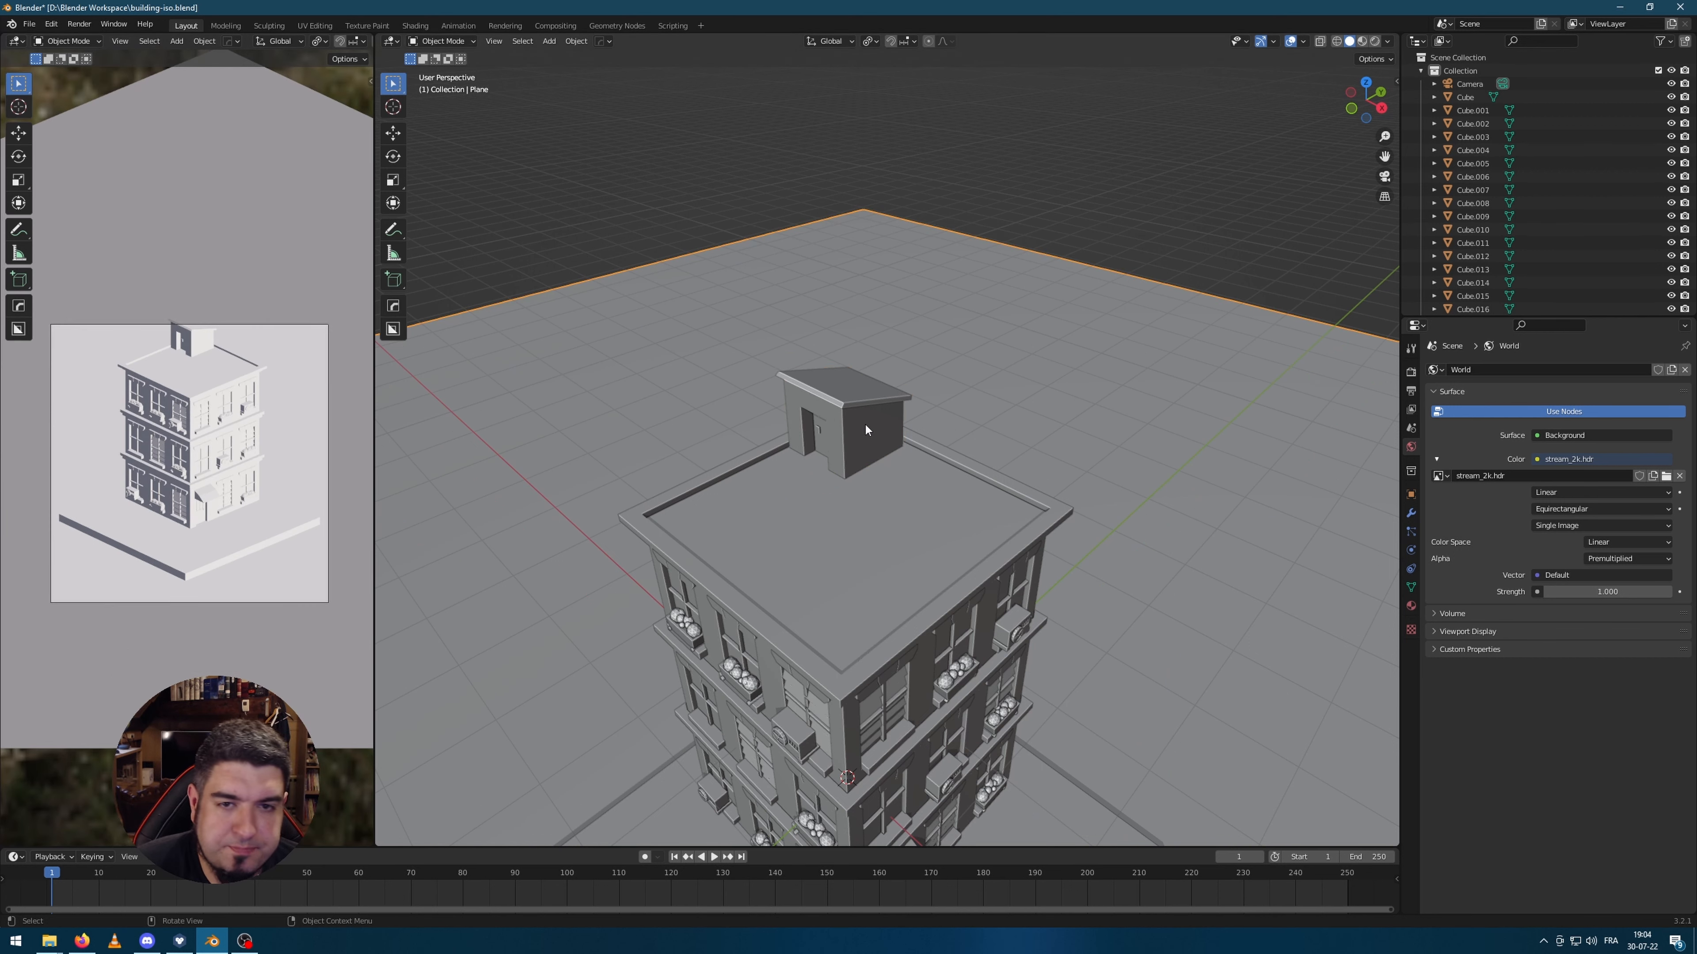
pyautogui.press('g')
pyautogui.press('x')
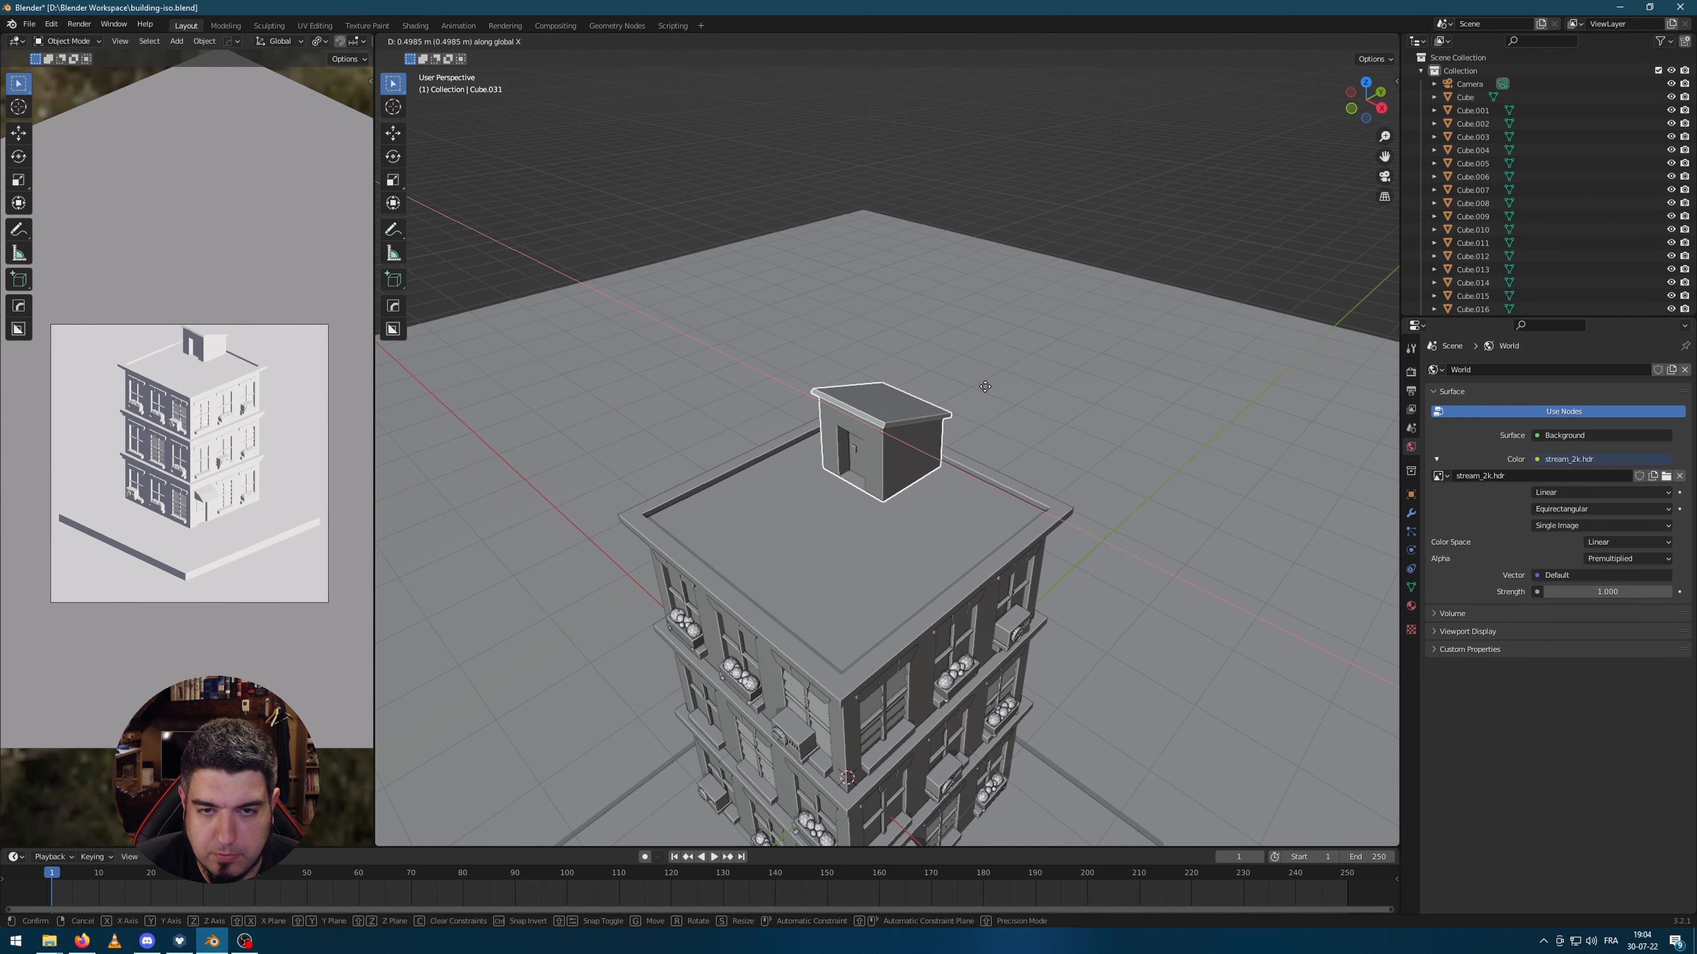
pyautogui.press('r')
pyautogui.click(1069, 427)
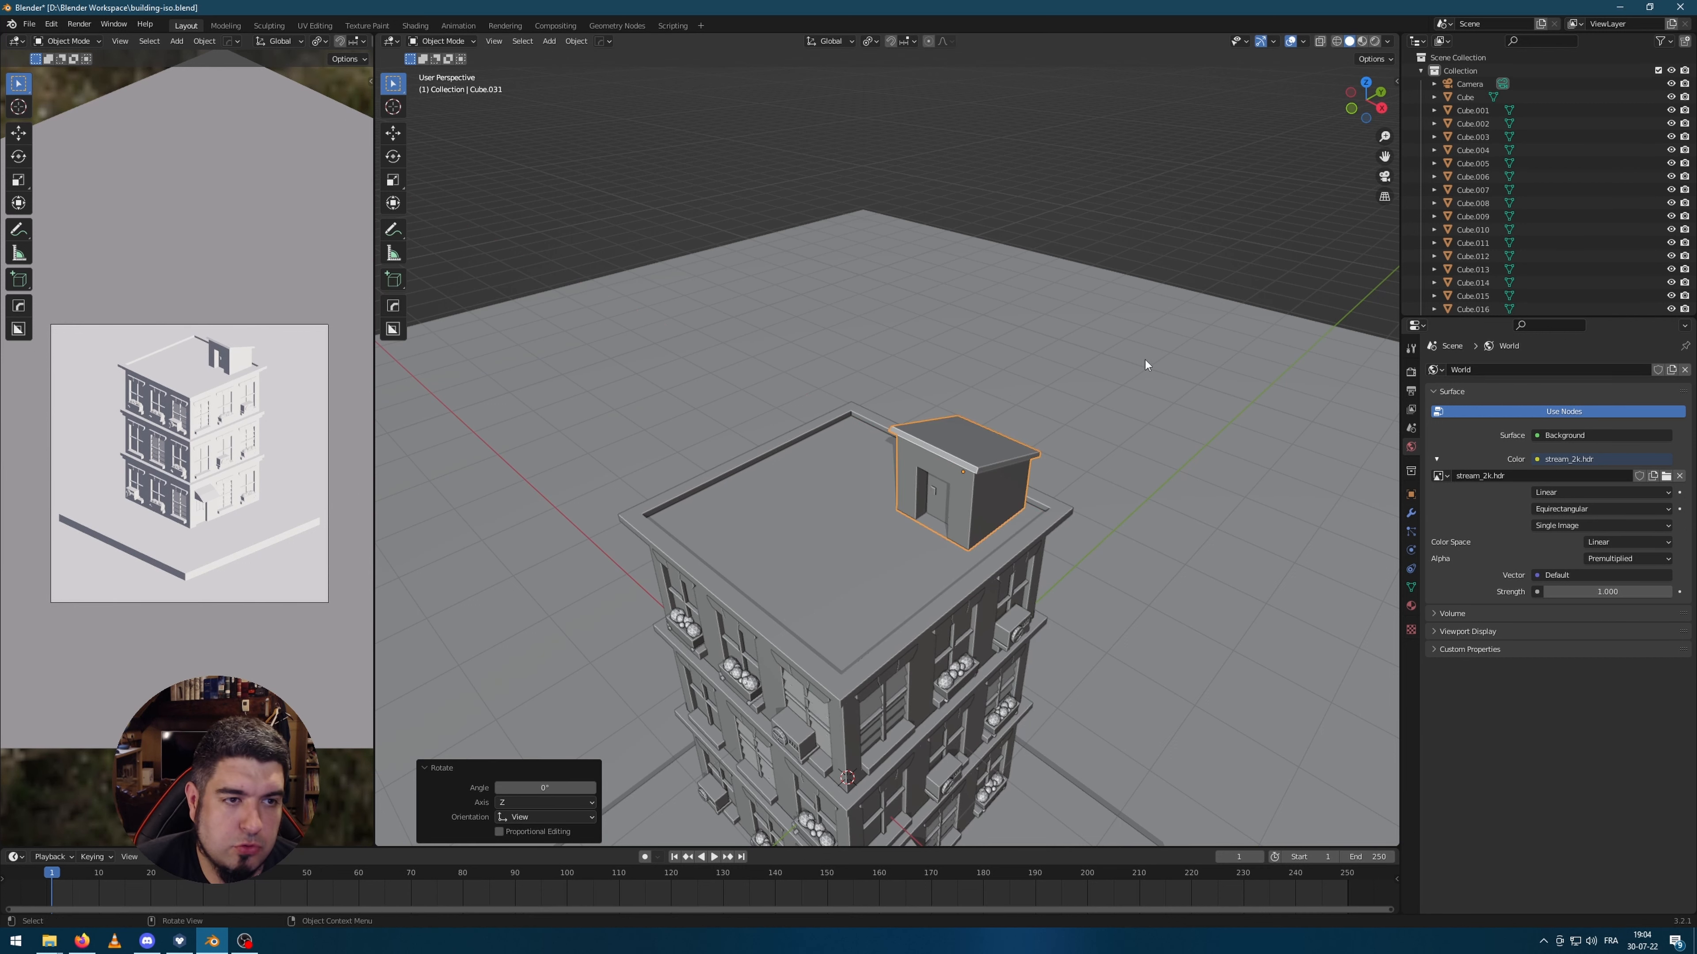
pyautogui.click(1251, 257)
# Step: Add a 32-vertex circle mesh with a 1 m radius and fill it with a face in local view
pyautogui.scroll(4, 847, 556)
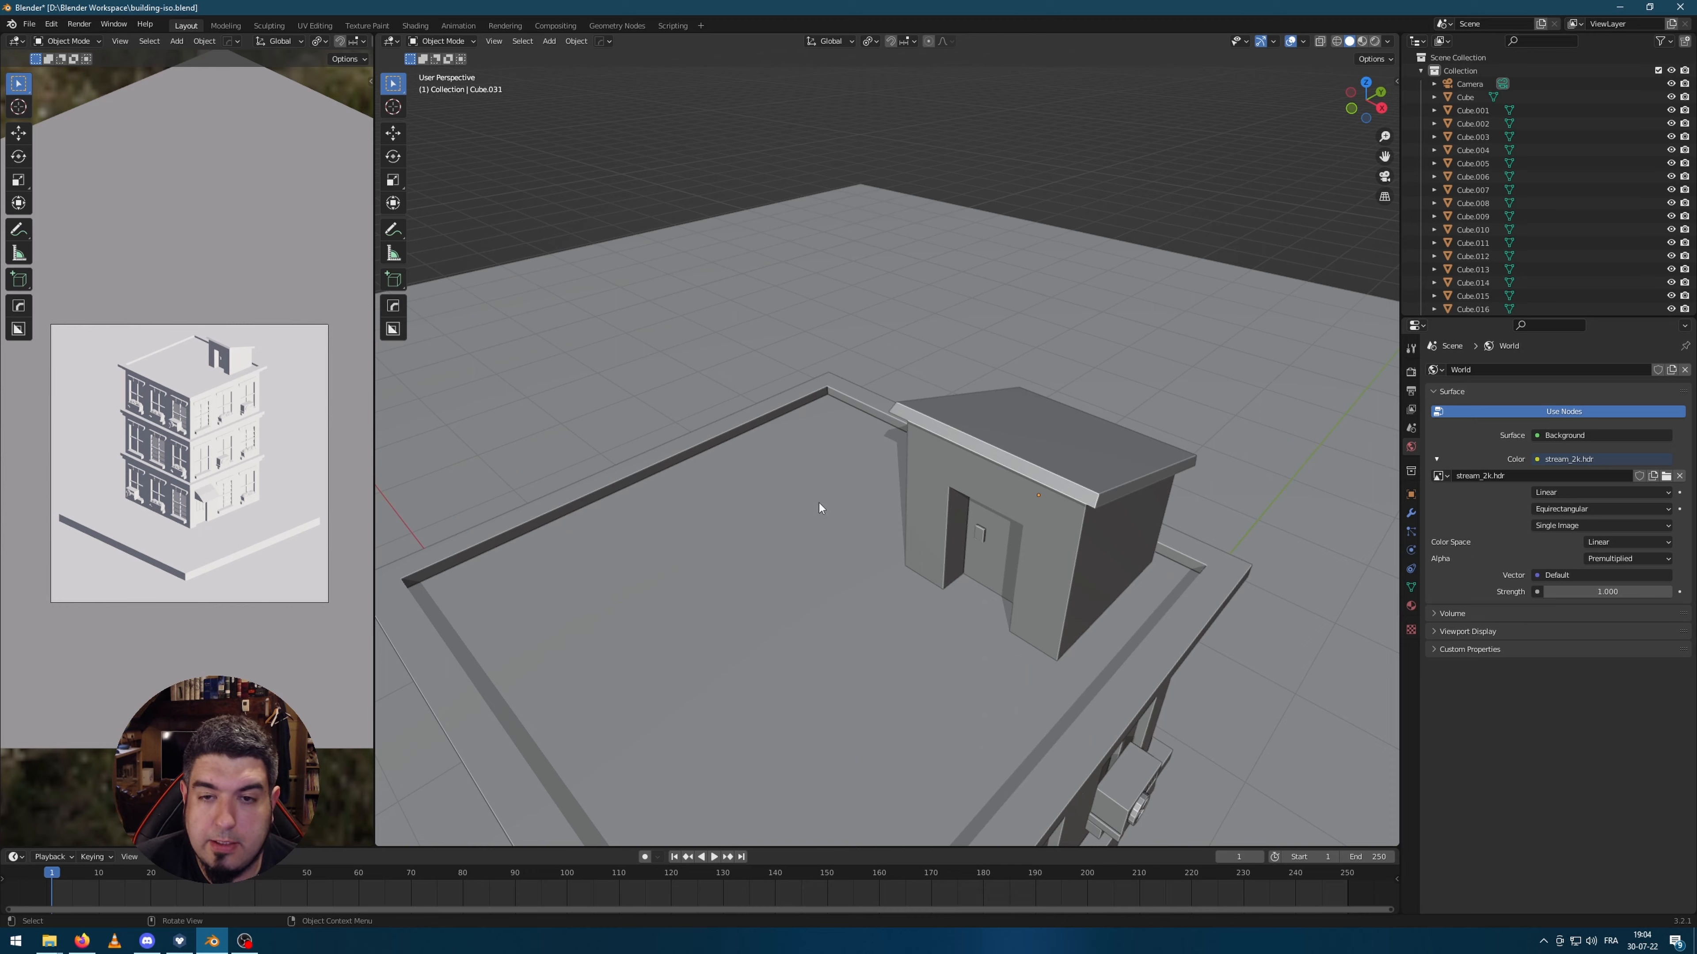
pyautogui.scroll(-4, 1061, 150)
pyautogui.moveTo(1061, 150); pyautogui.dragTo(842, 570, button='middle')
pyautogui.keyDown('shift'); pyautogui.moveTo(779, 495); pyautogui.dragTo(863, 463, button='middle'); pyautogui.keyUp('shift')
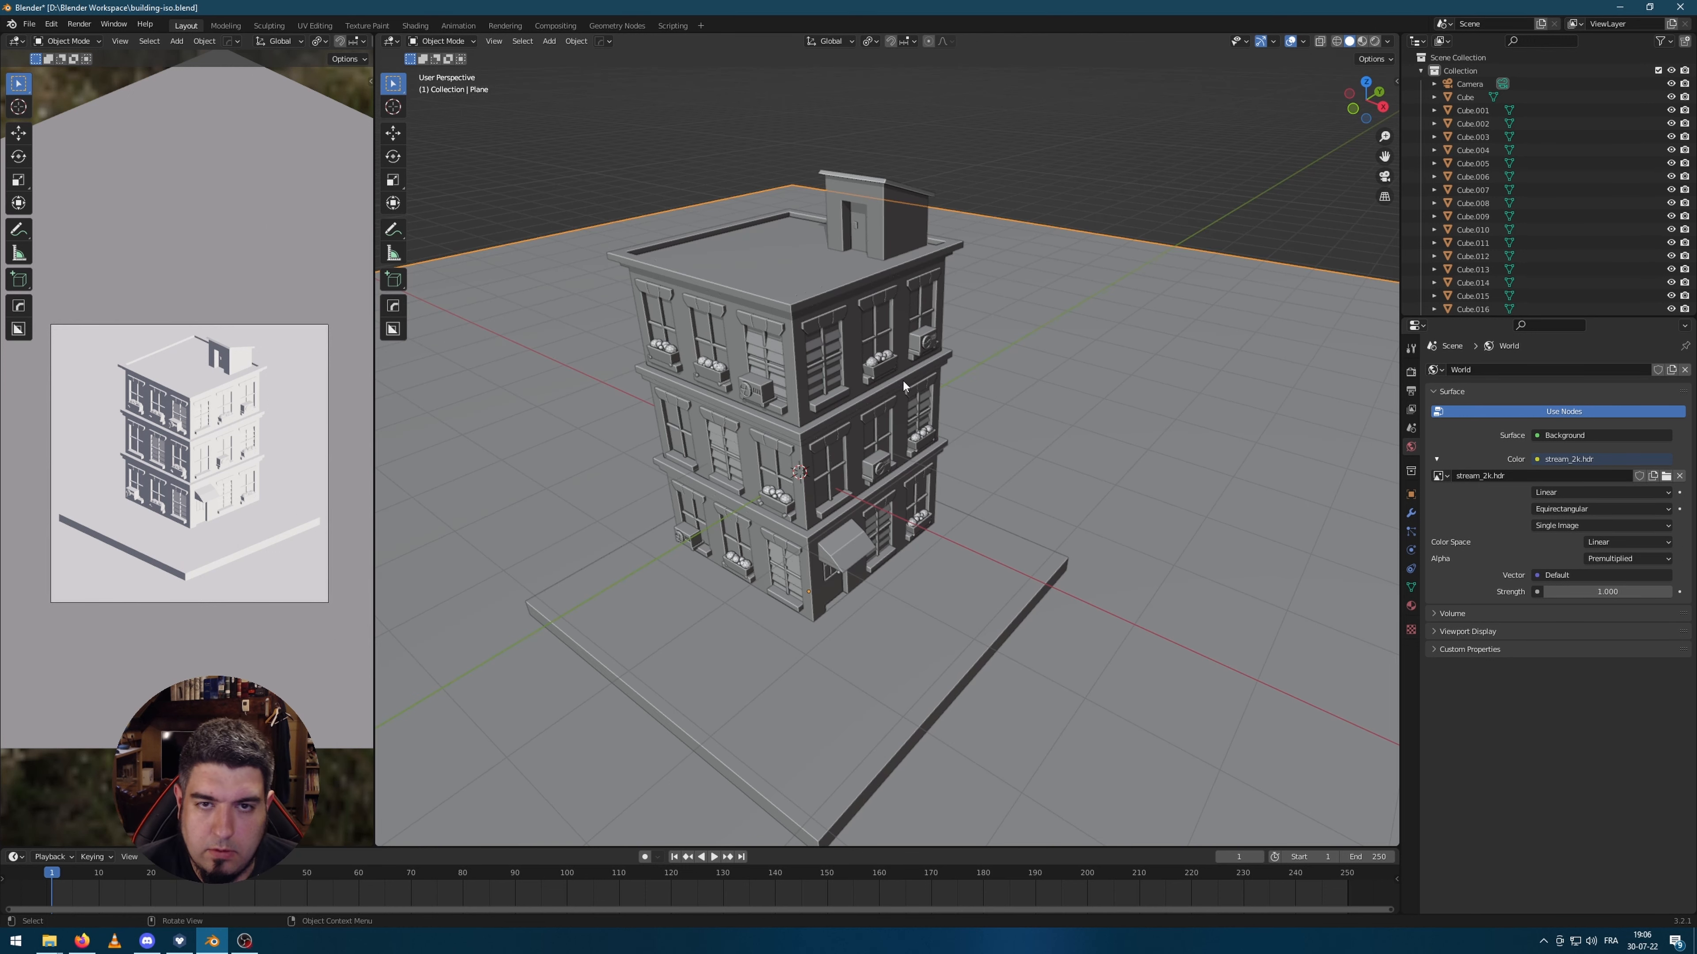
pyautogui.hotkey('shift', 'a')
pyautogui.moveTo(1156, 95)
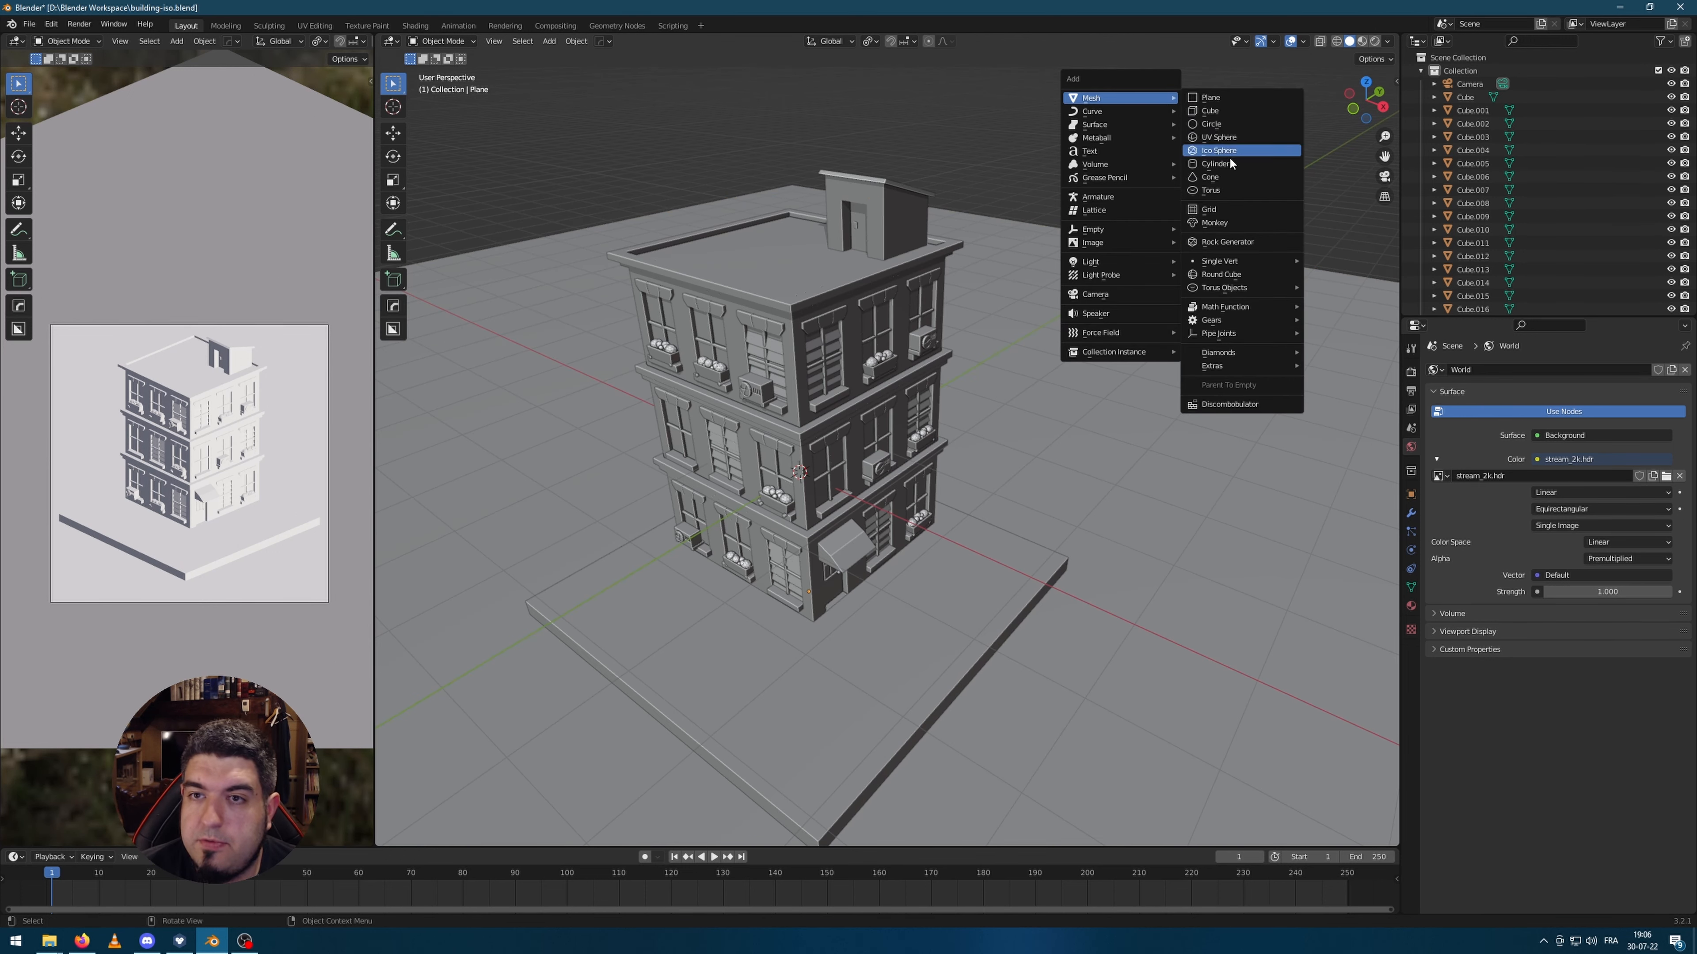
pyautogui.click(1236, 122)
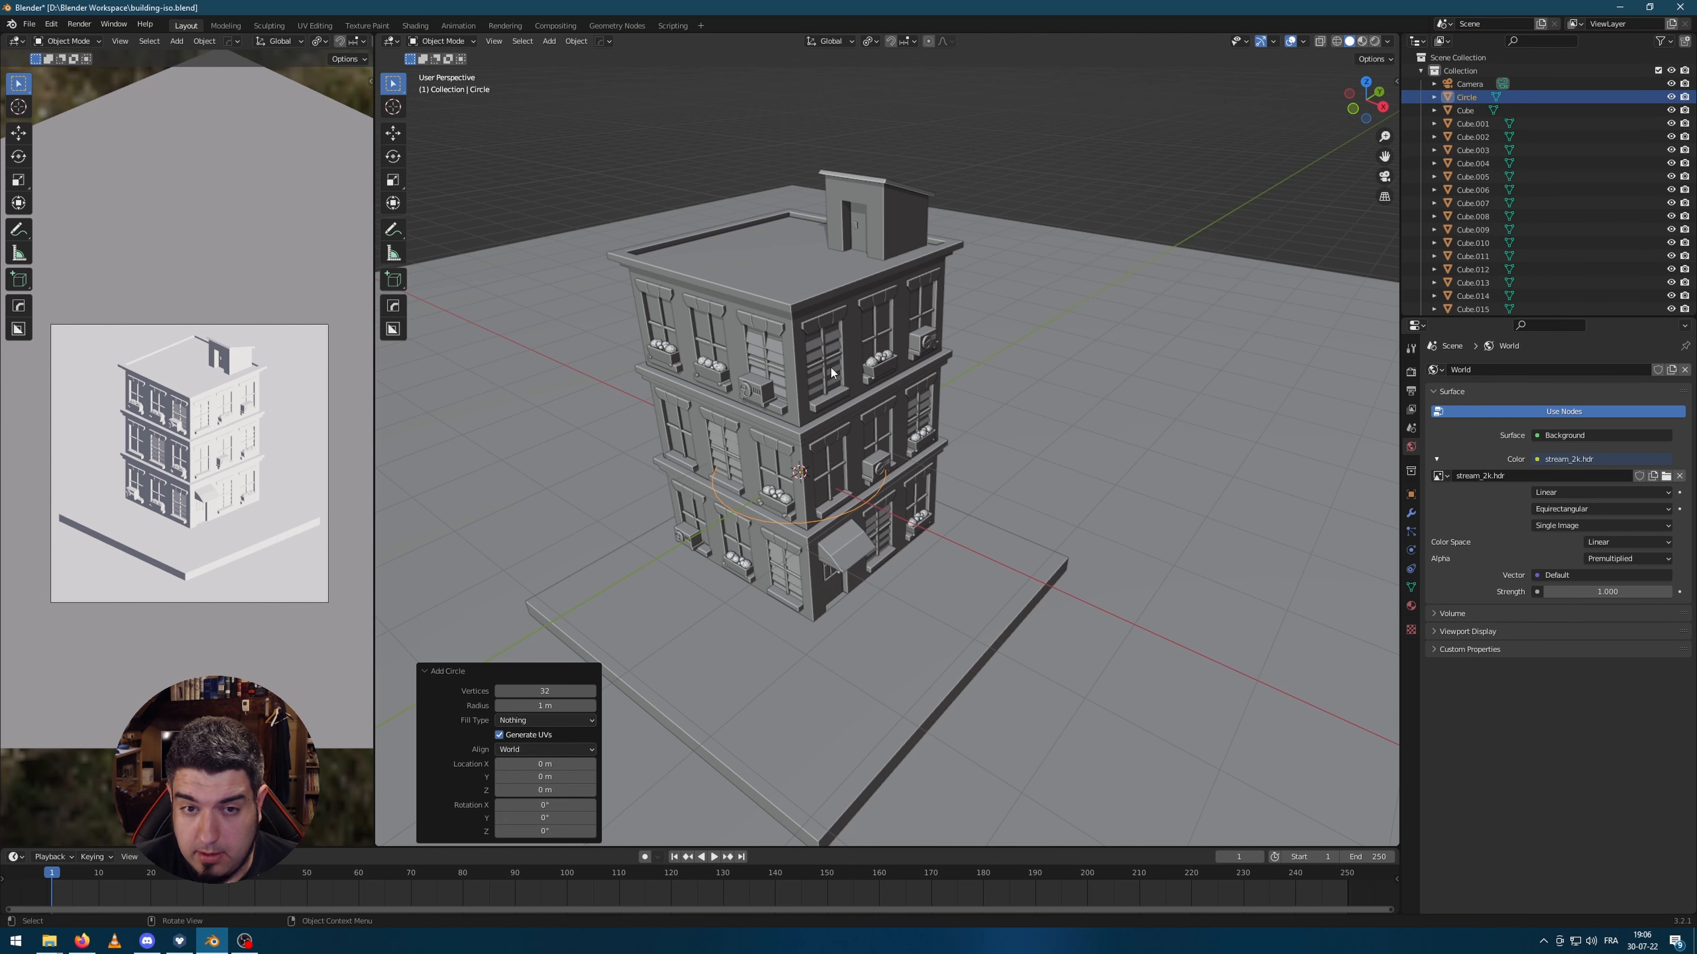
pyautogui.press('KP_Divide')
pyautogui.press('Tab')
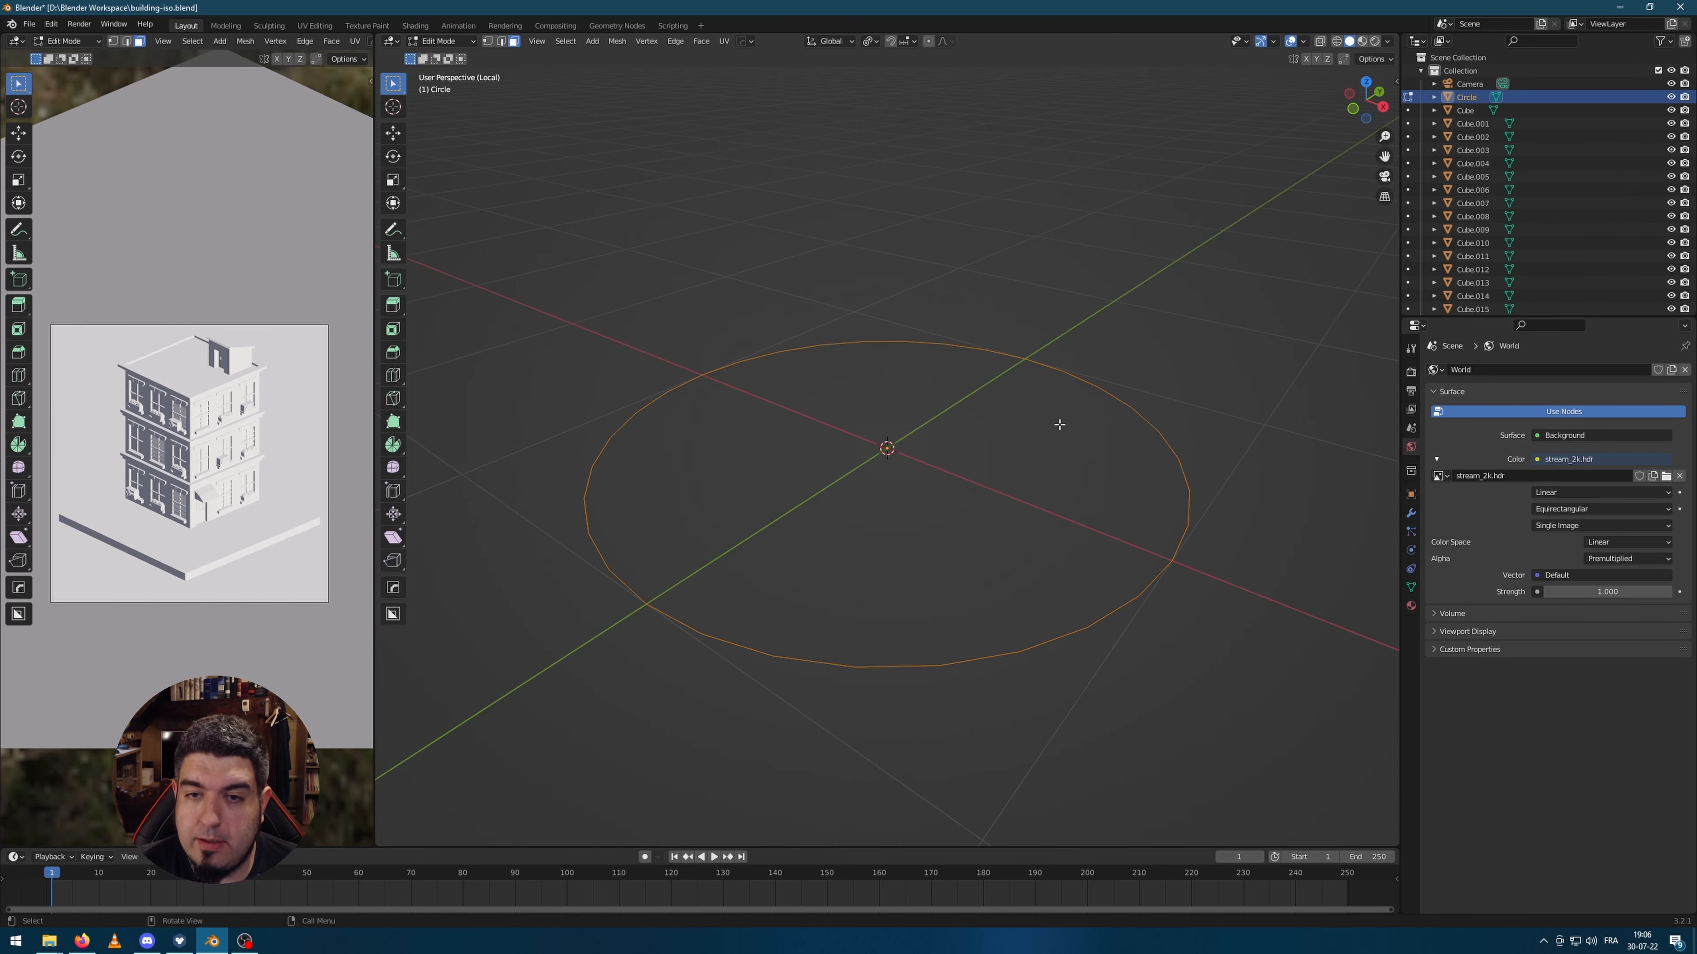
pyautogui.moveTo(1057, 420); pyautogui.dragTo(1134, 426, button='middle')
pyautogui.press('f')
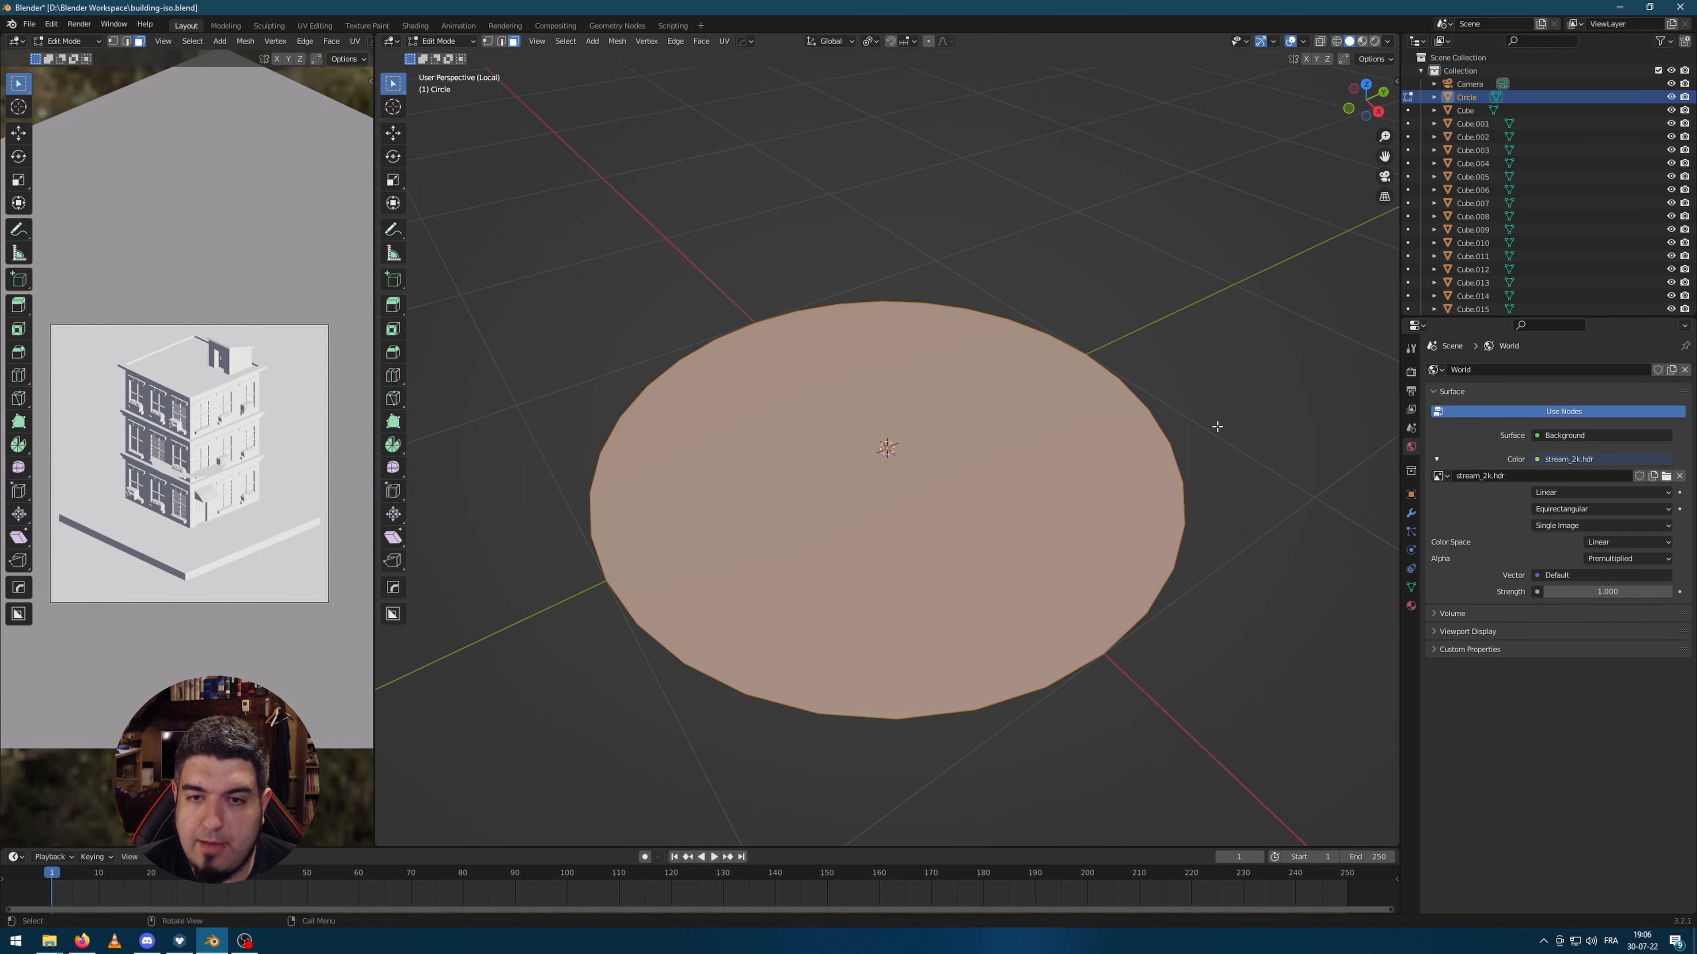
# Step: Inset the circle's face about 0.66 m and lower the inner face along Z to form a shallow dish
pyautogui.scroll(-1, 836, 478)
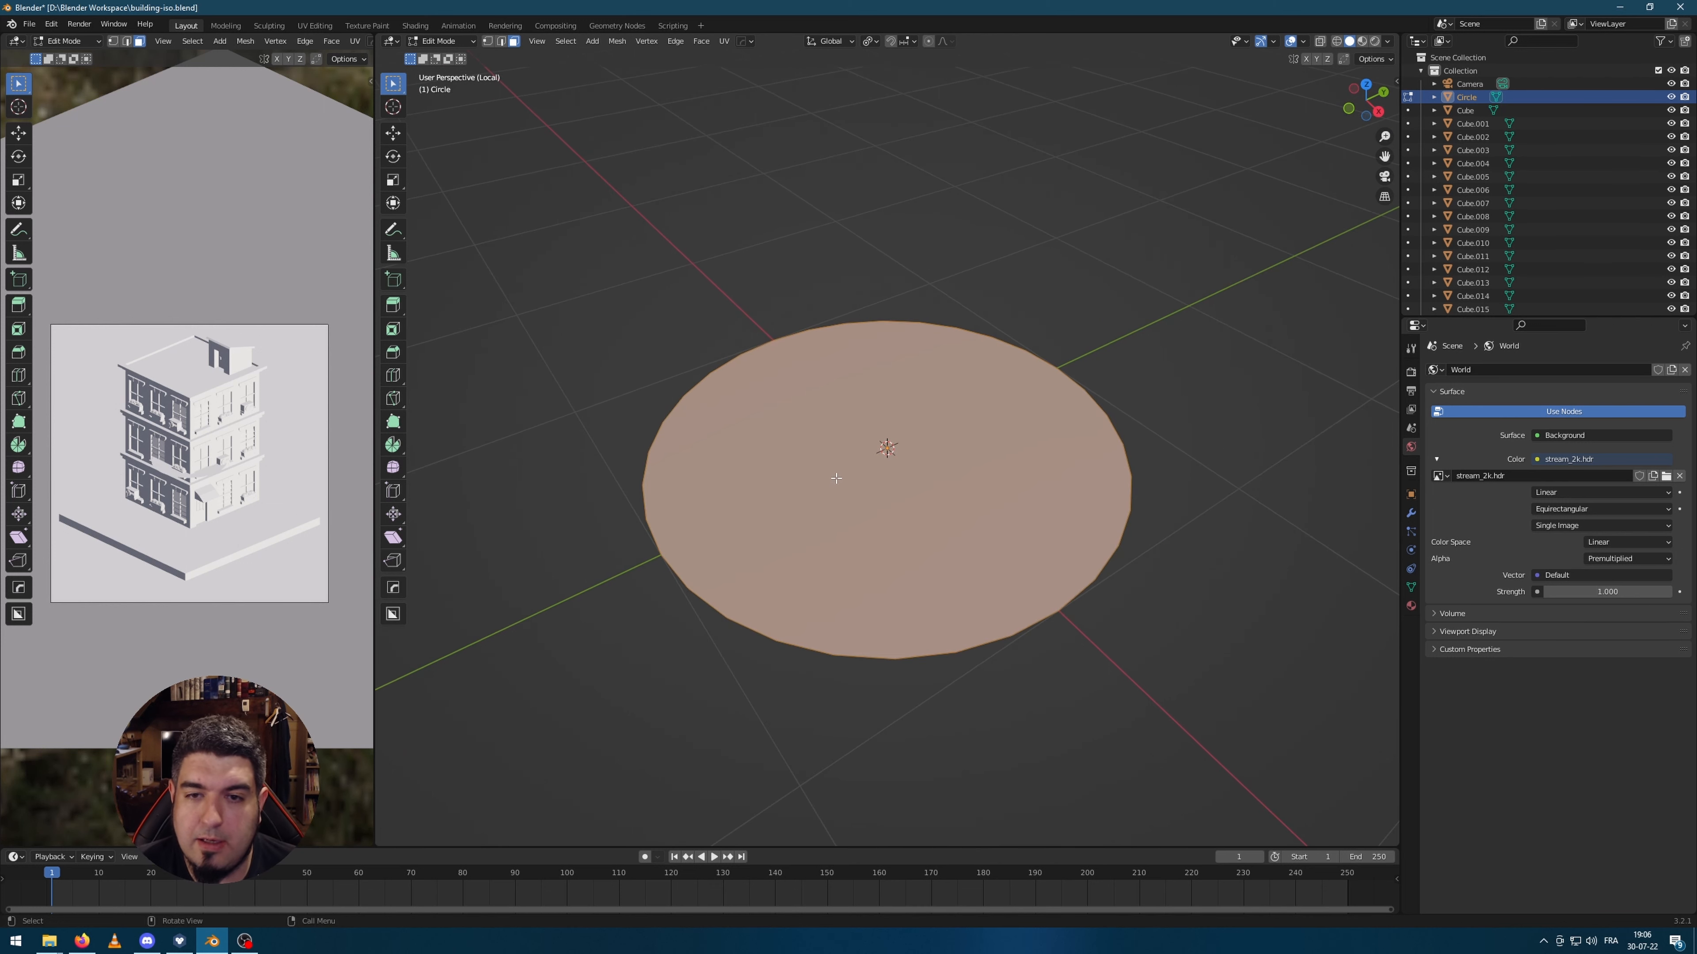
pyautogui.press('i')
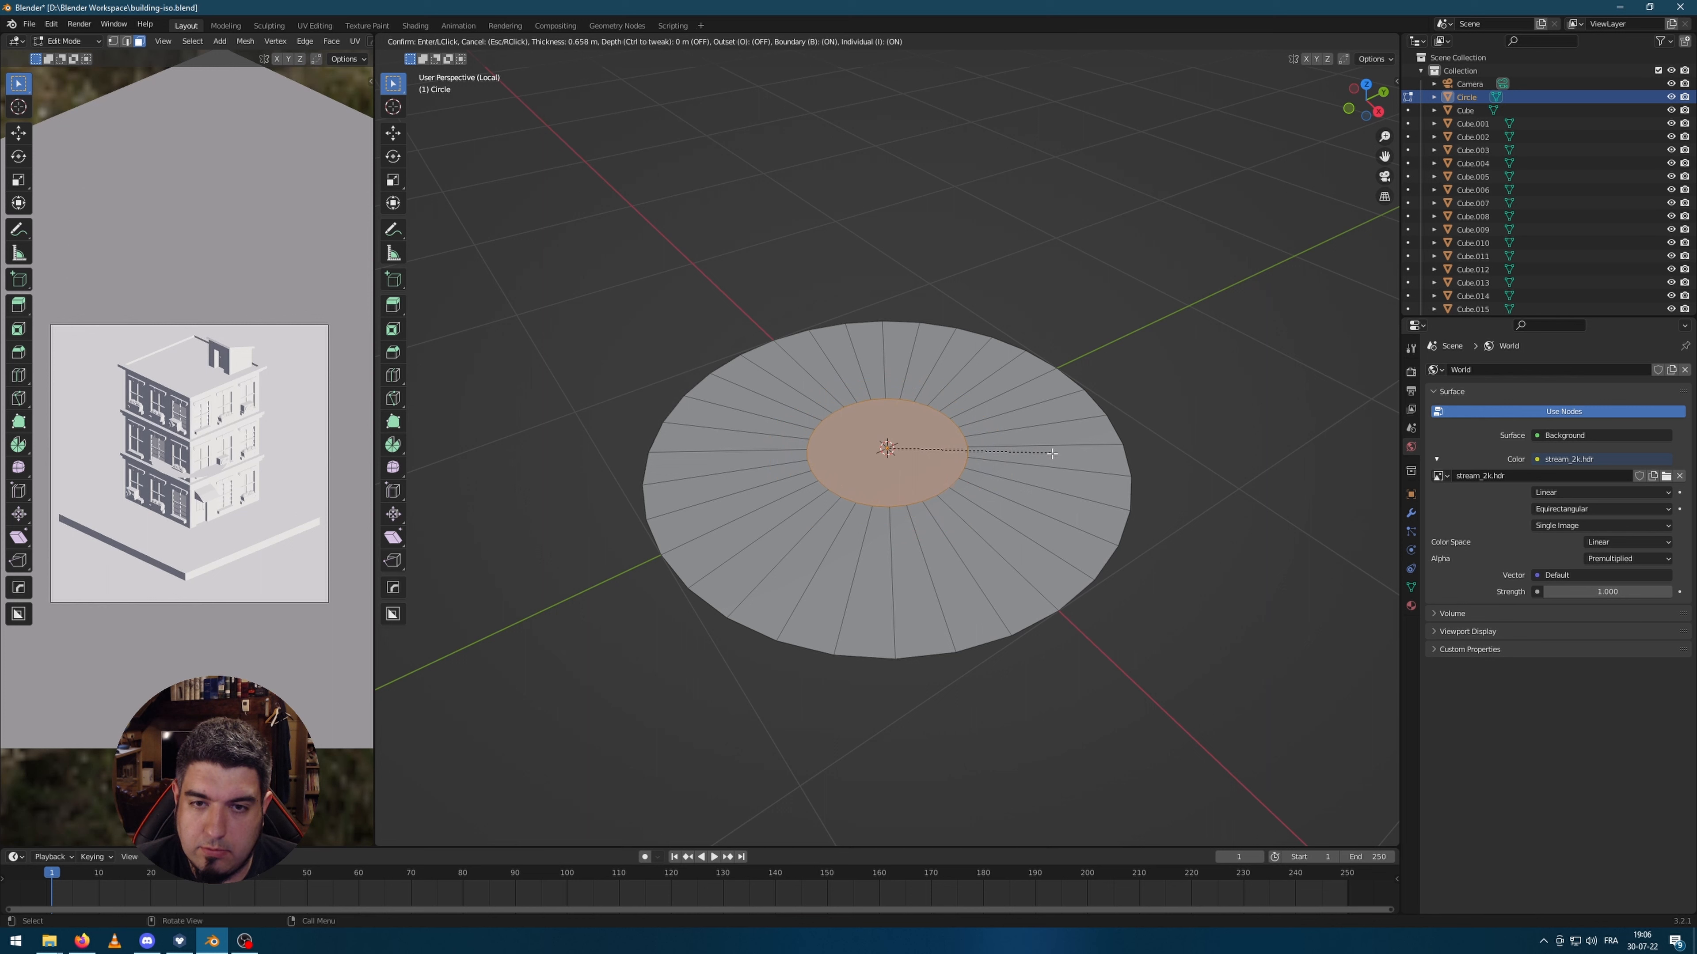
pyautogui.click(1048, 455)
pyautogui.moveTo(1026, 511); pyautogui.dragTo(1126, 479, button='middle')
pyautogui.press('g')
pyautogui.press('z')
pyautogui.click(1003, 518)
# Step: Inset the dish's centre face again, extrude it up about 0.068 m and scale its top to about 0.69
pyautogui.scroll(1, 1148, 481)
pyautogui.press('i')
pyautogui.click(1158, 486)
pyautogui.press('e')
pyautogui.click(1127, 465)
pyautogui.press('s')
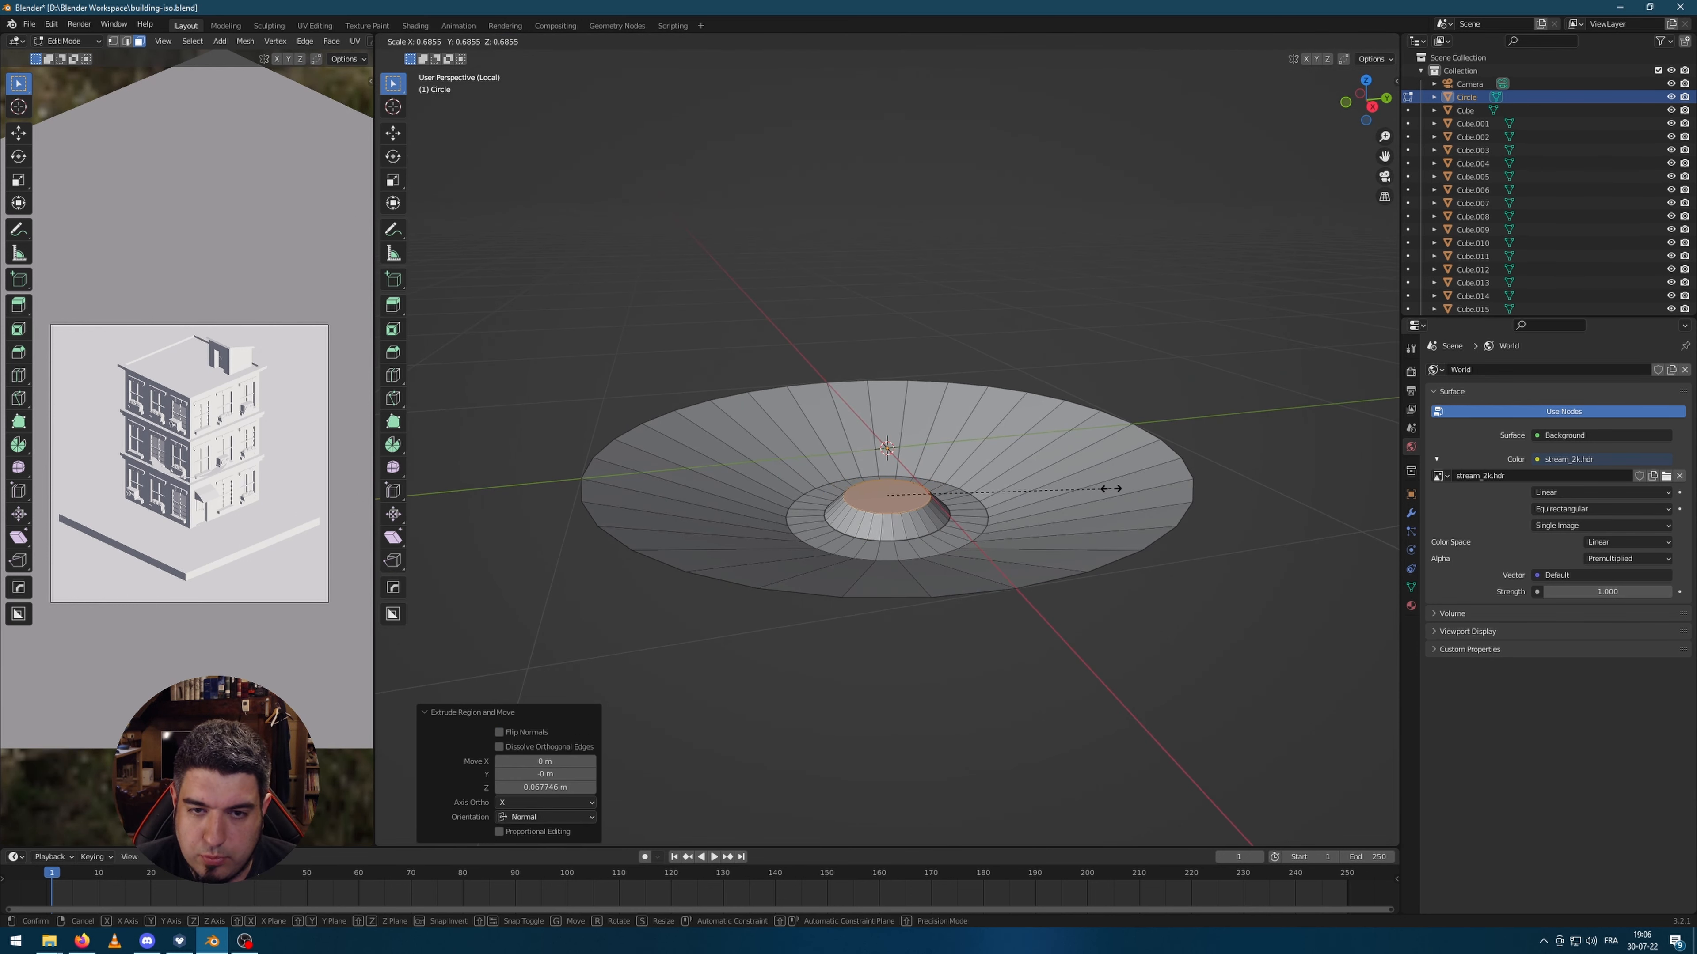
pyautogui.click(1111, 488)
# Step: Build a tapering neck by extruding the top face about 0.077 m scaled to 0.364, and about 0.035 m scaled to 0.534
pyautogui.press('e')
pyautogui.click(1110, 465)
pyautogui.scroll(2, 1096, 475)
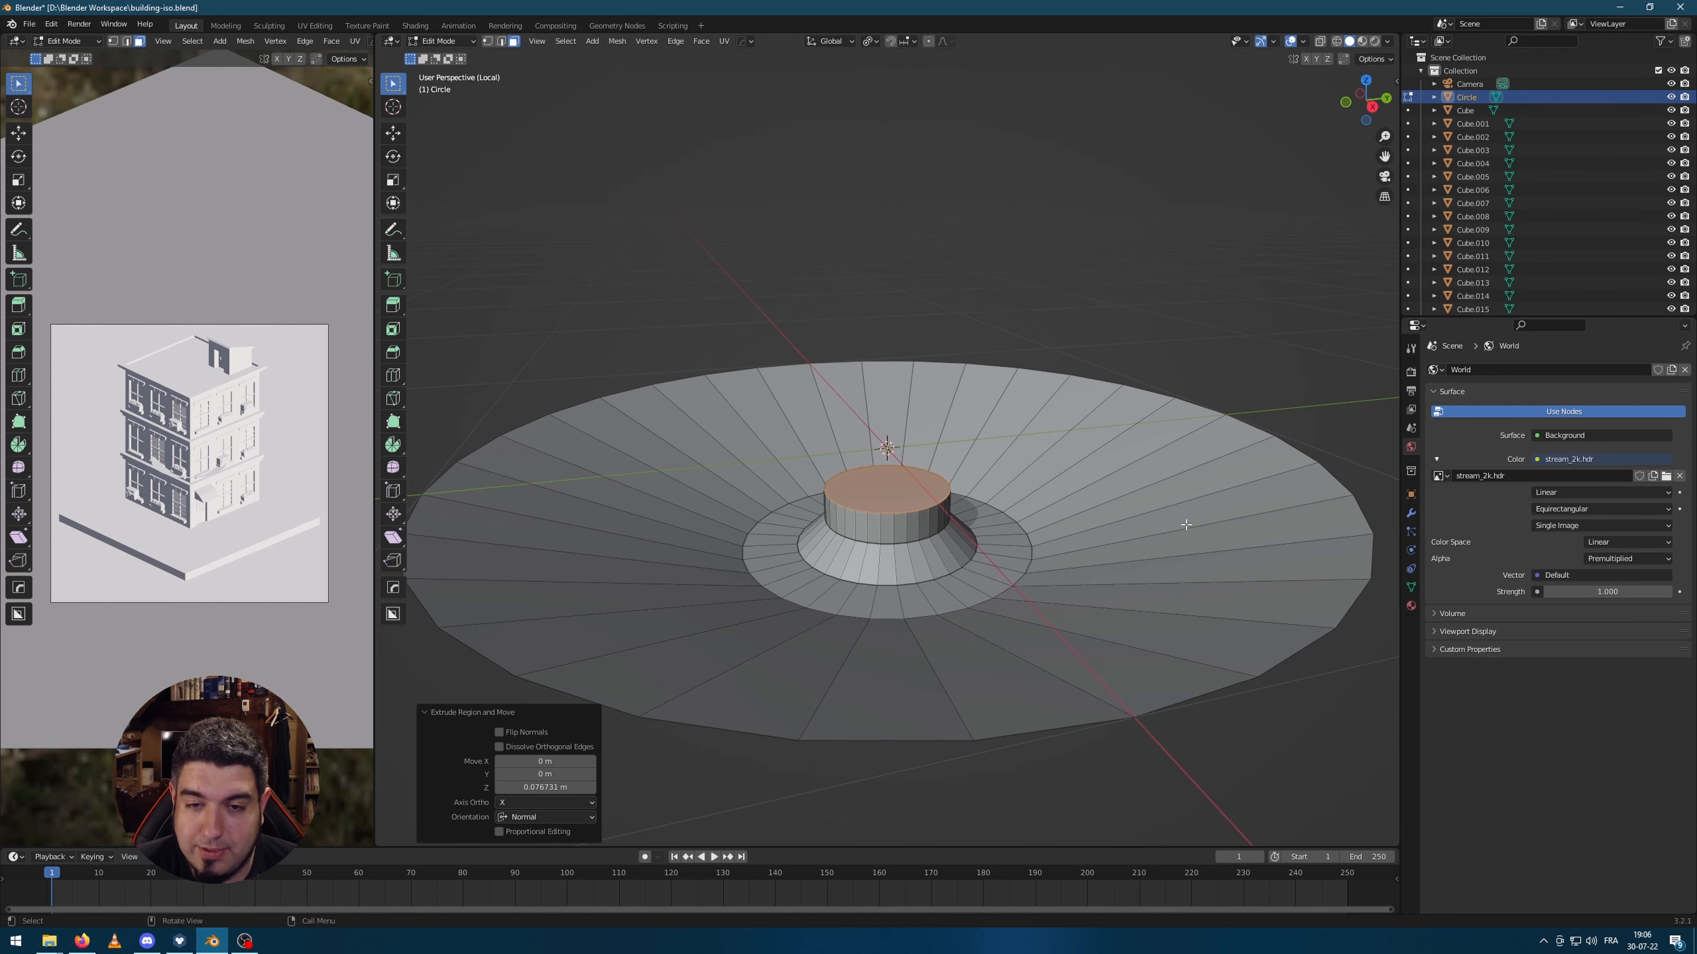
pyautogui.press('s')
pyautogui.click(991, 523)
pyautogui.press('e')
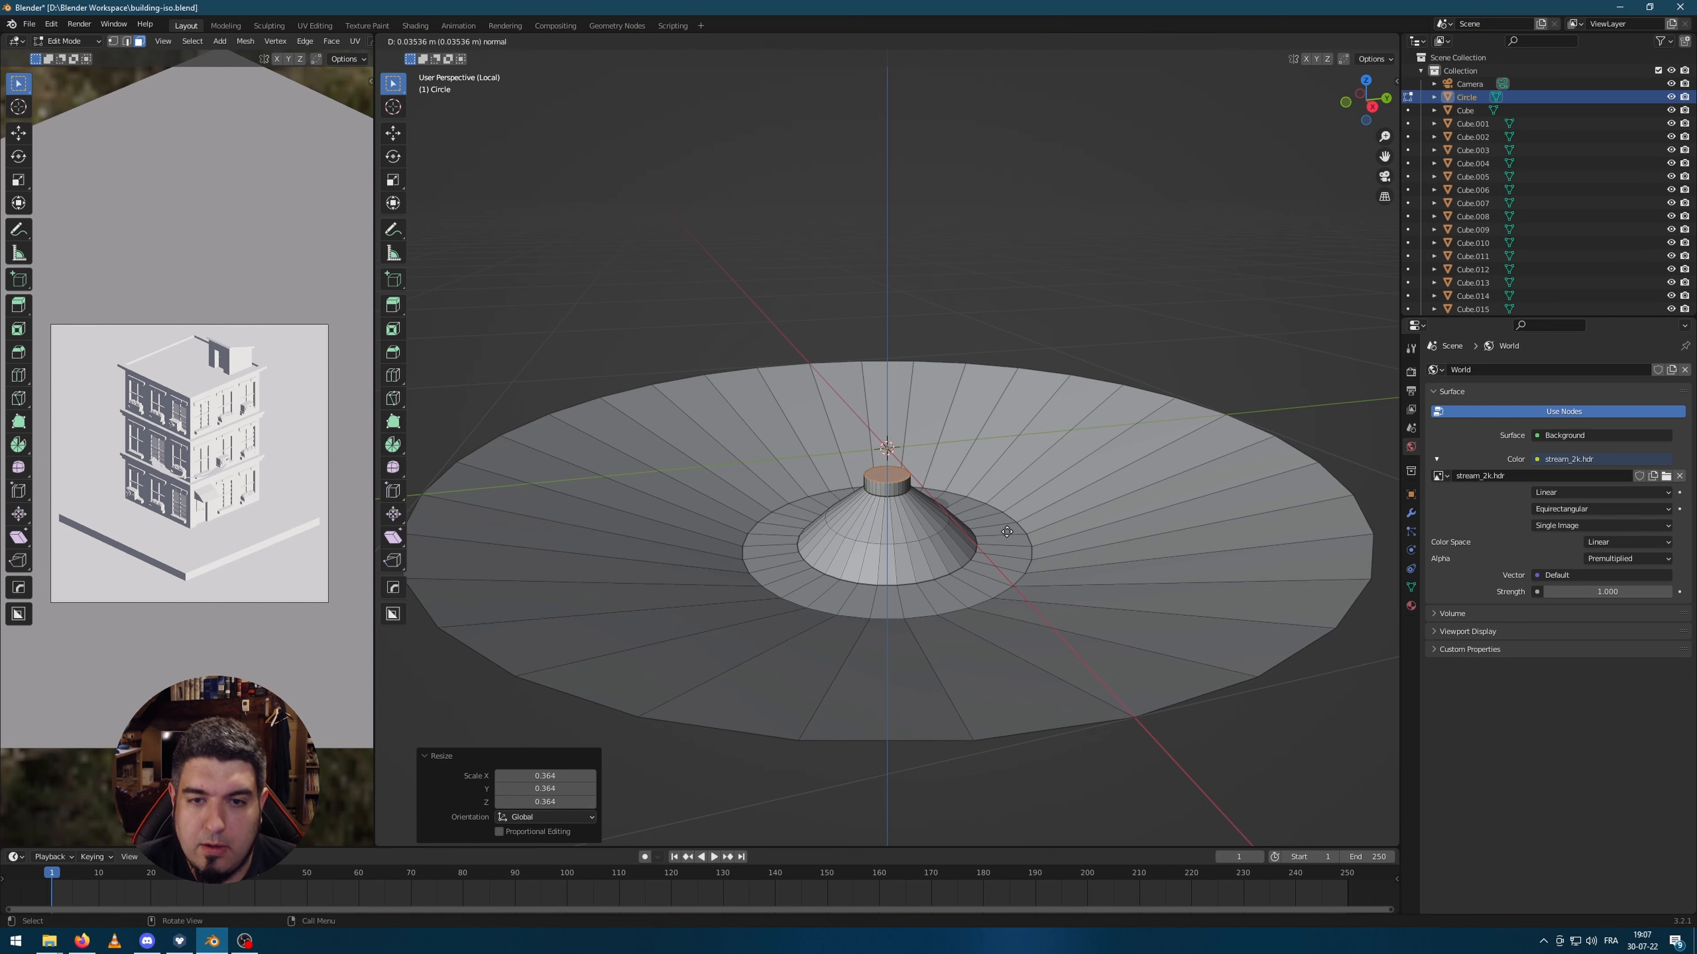
pyautogui.click(1005, 528)
pyautogui.press('s')
pyautogui.click(994, 520)
# Step: Extrude the neck's tip upward about 0.66 m as a thin antenna rod and scale its end to about 0.56
pyautogui.scroll(2, 995, 520)
pyautogui.press('e')
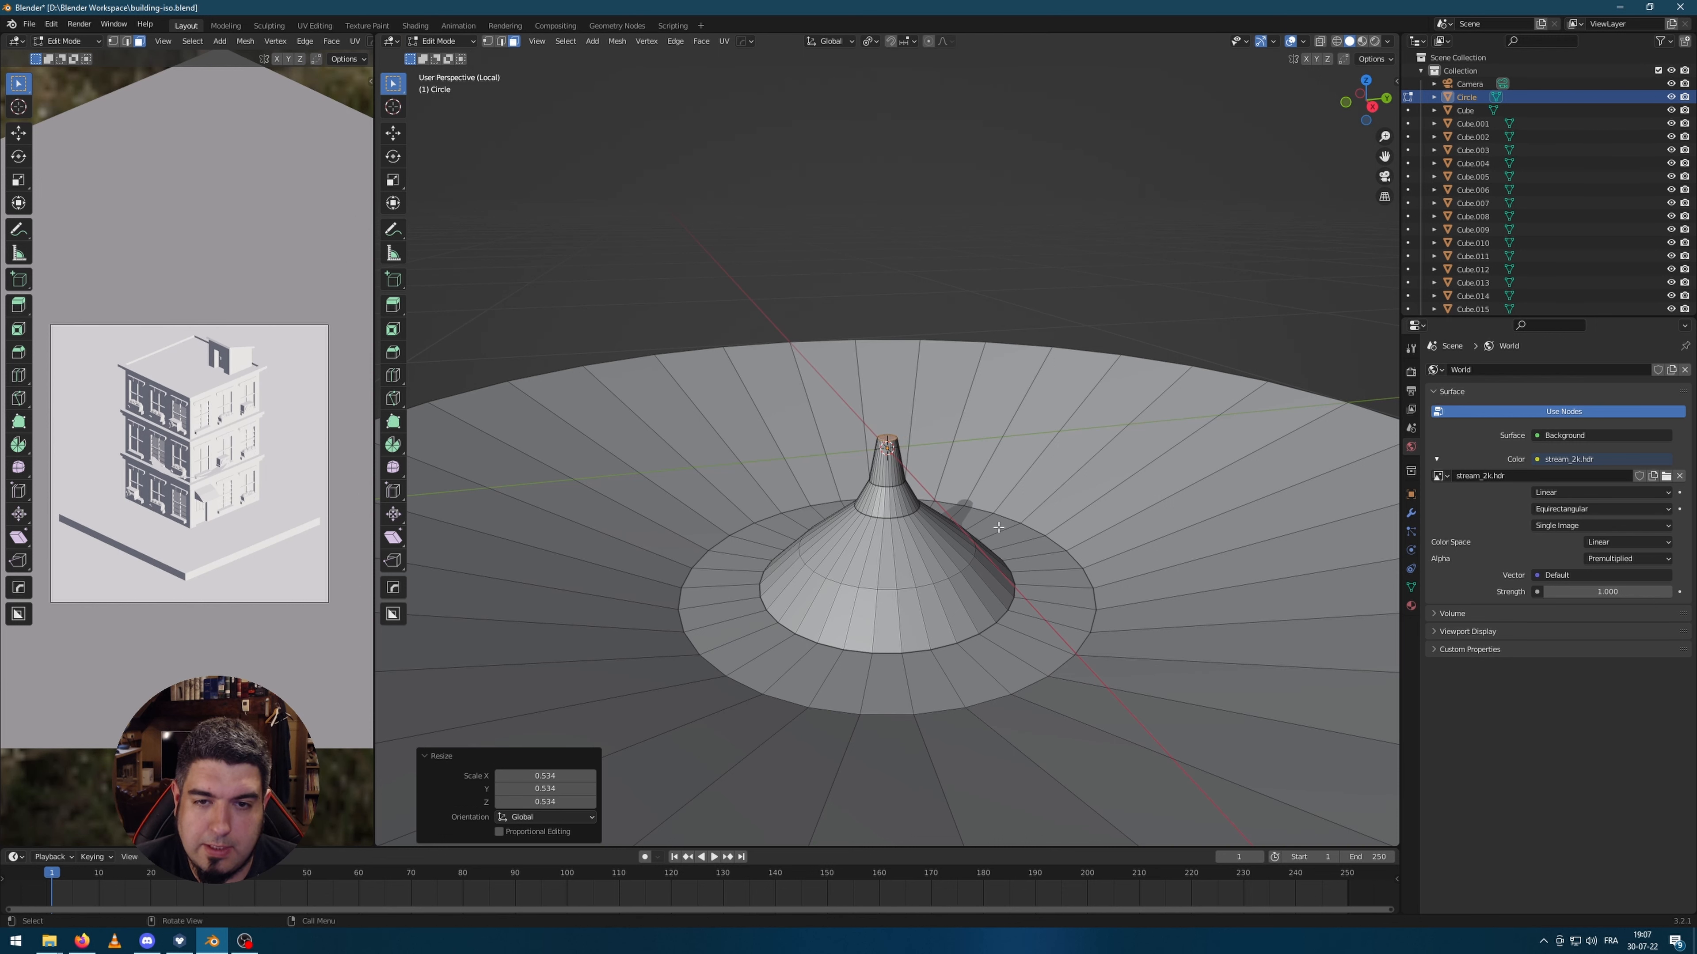
pyautogui.scroll(-2, 1001, 428)
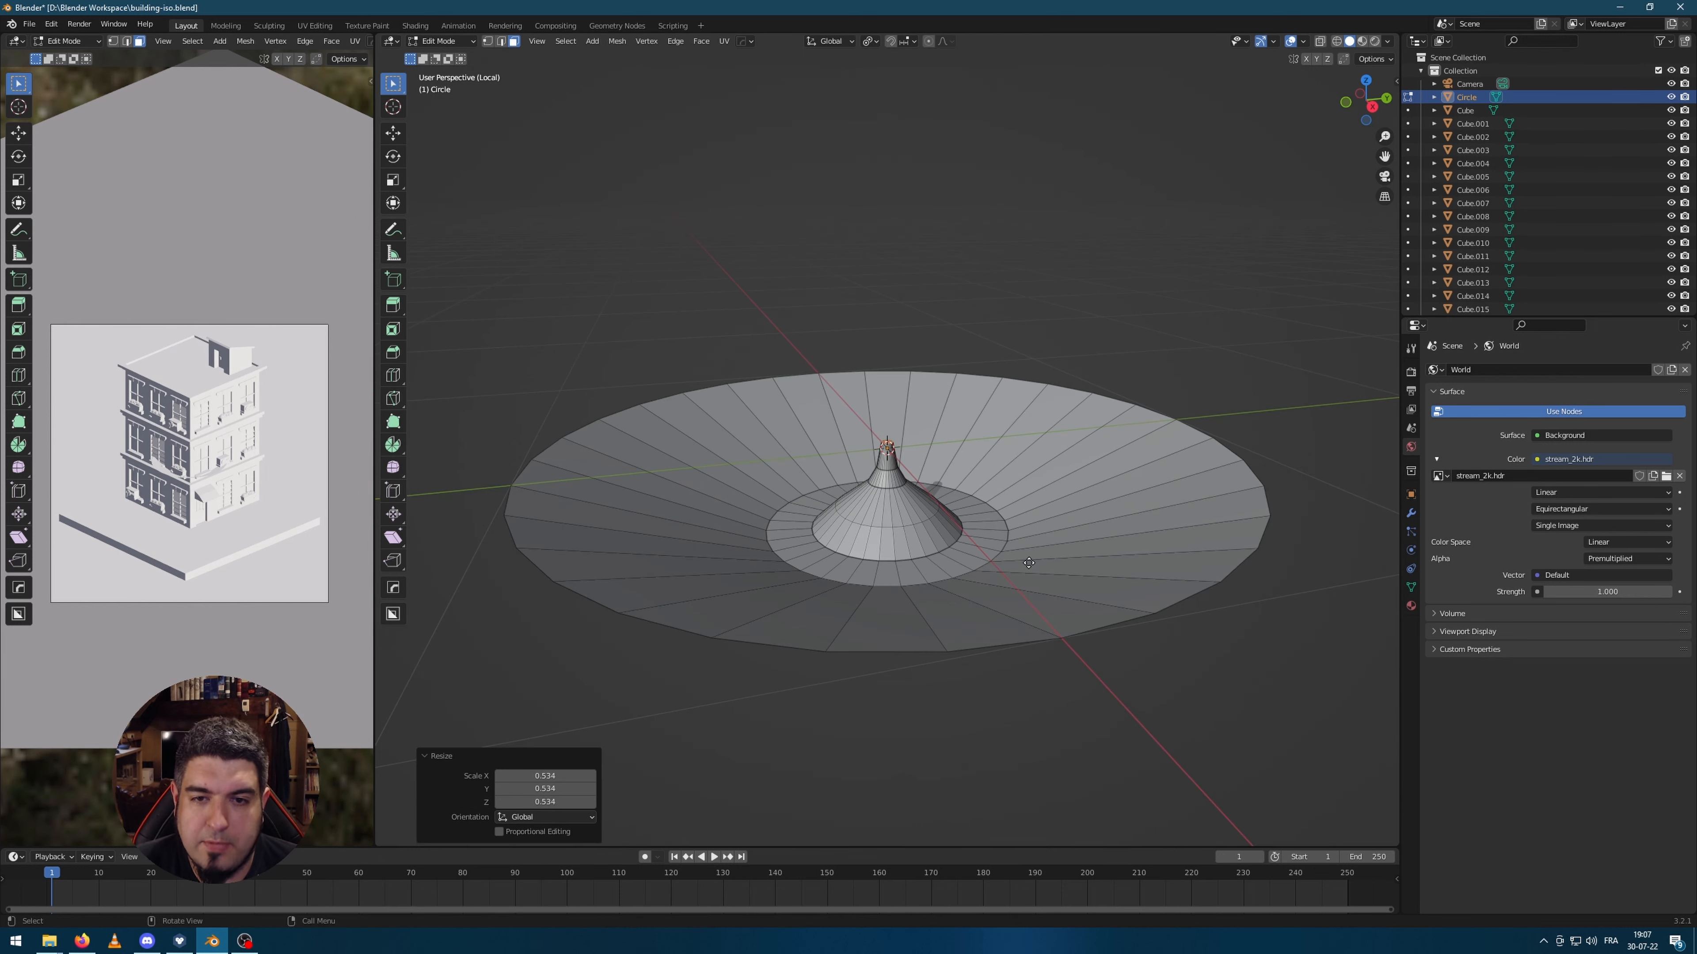
pyautogui.click(986, 324)
pyautogui.press('s')
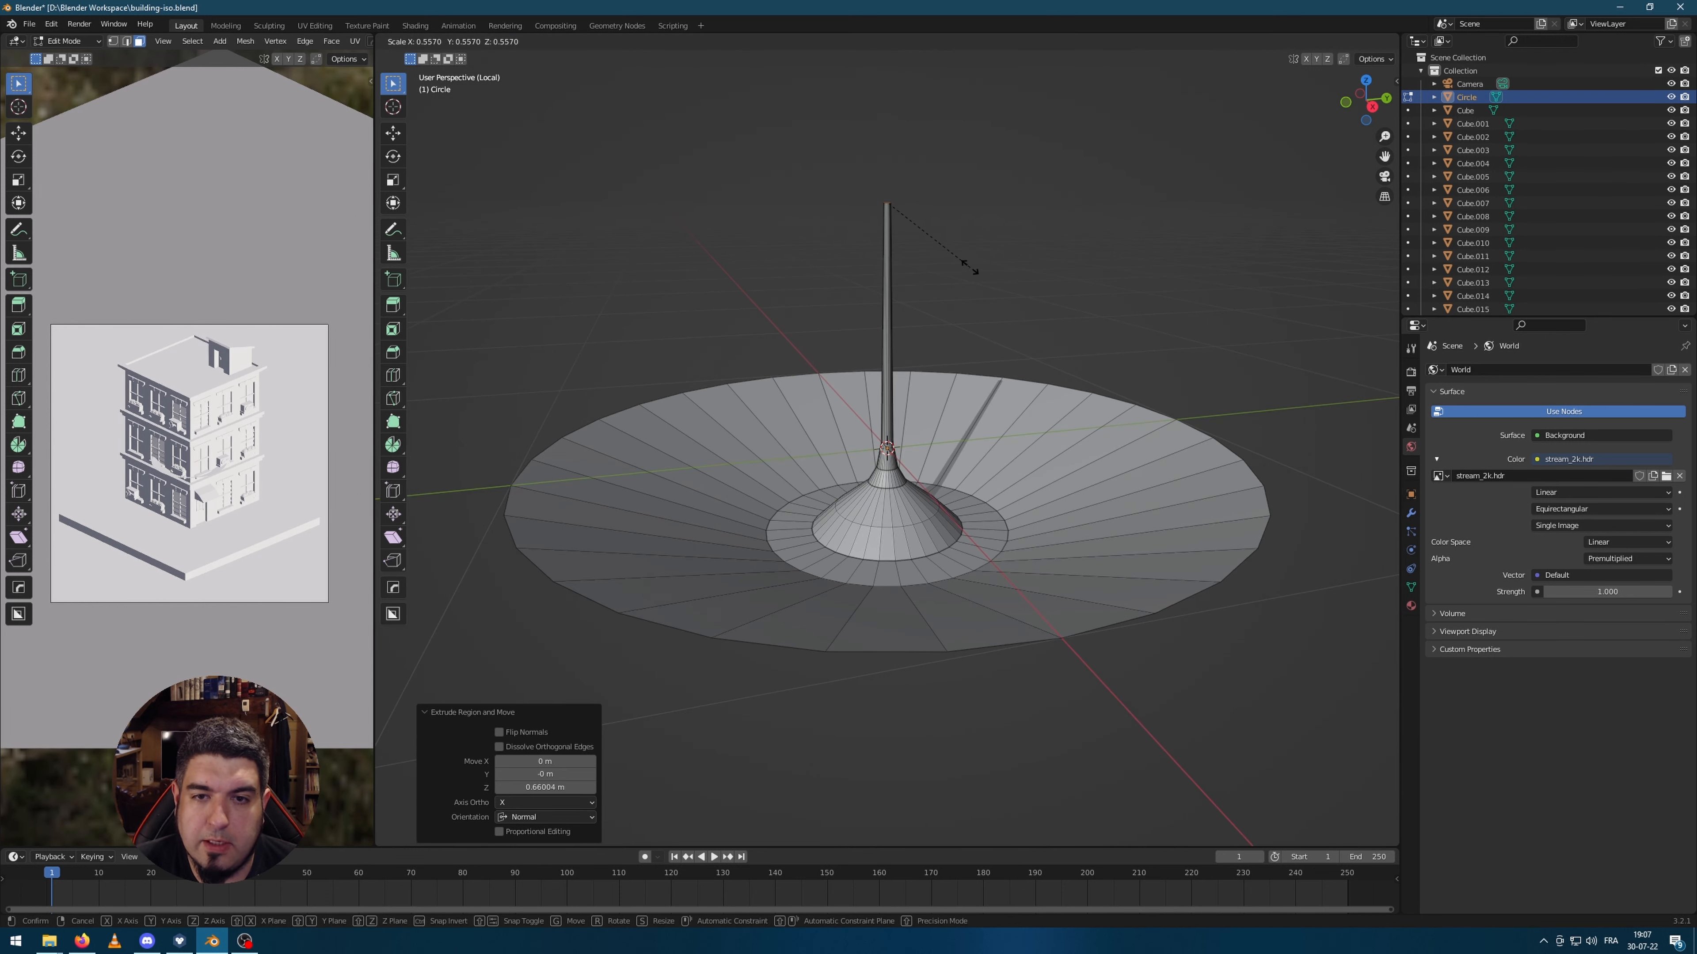
pyautogui.click(970, 267)
# Step: Rotate the whole dish about 55° around X and scale it down to a small size relative to the building
pyautogui.press('Tab')
pyautogui.moveTo(955, 488); pyautogui.dragTo(1094, 568, button='middle')
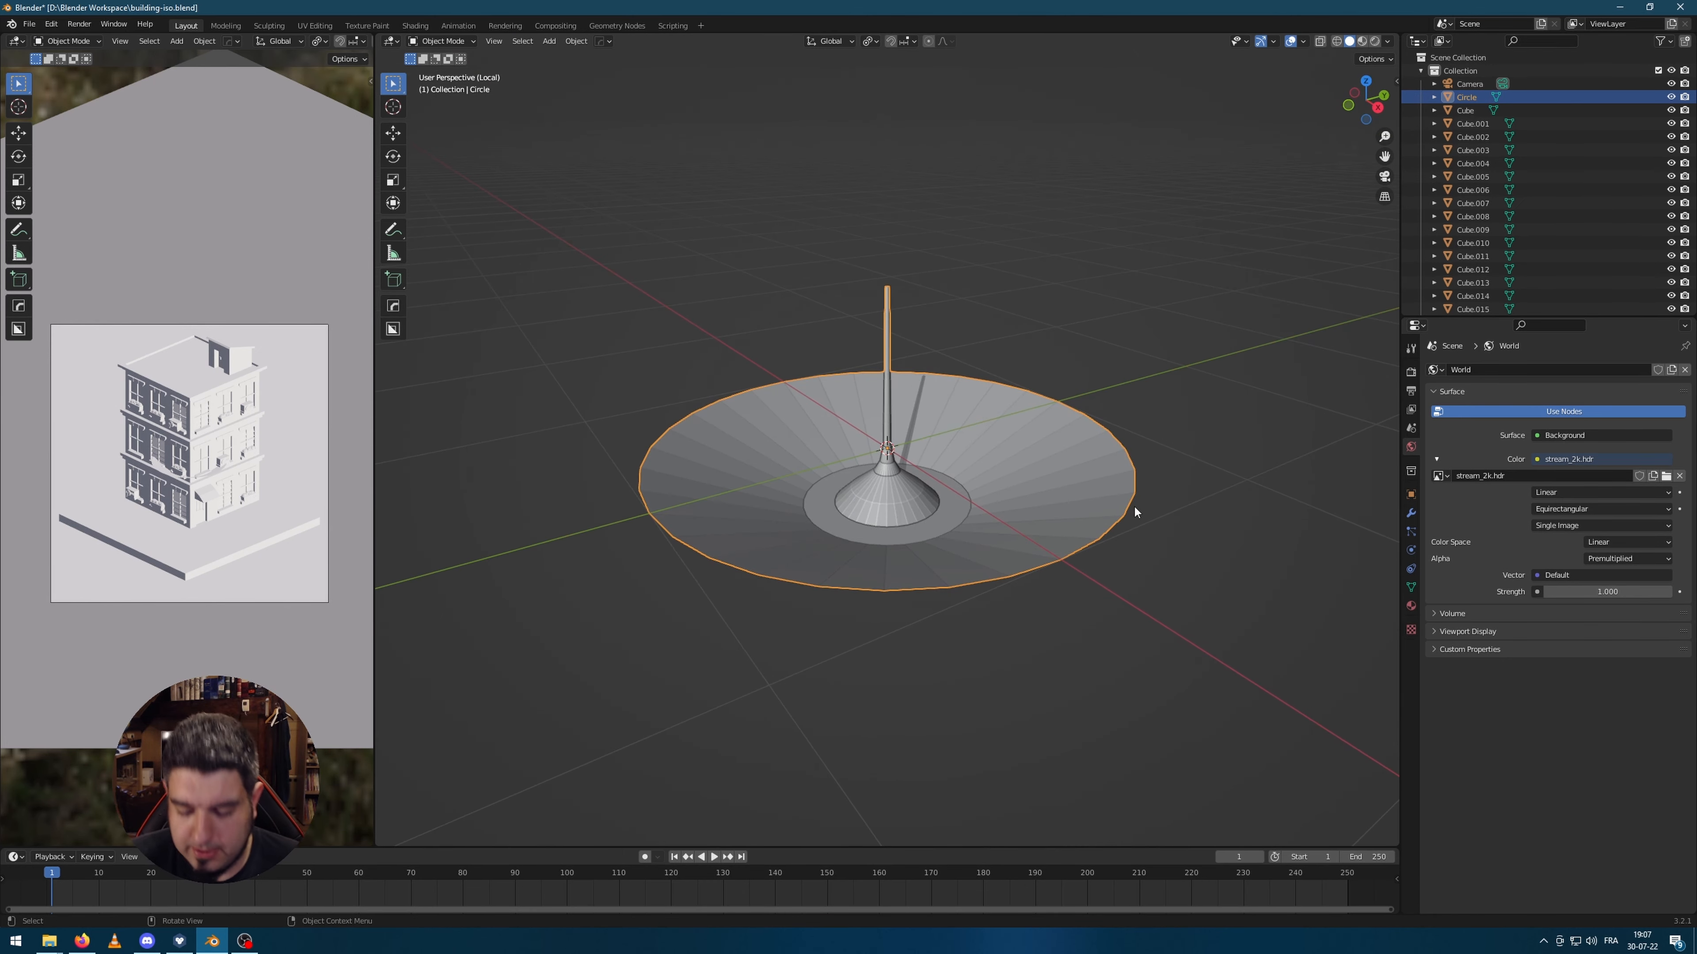
pyautogui.scroll(-3, 1133, 506)
pyautogui.press('r')
pyautogui.press('x')
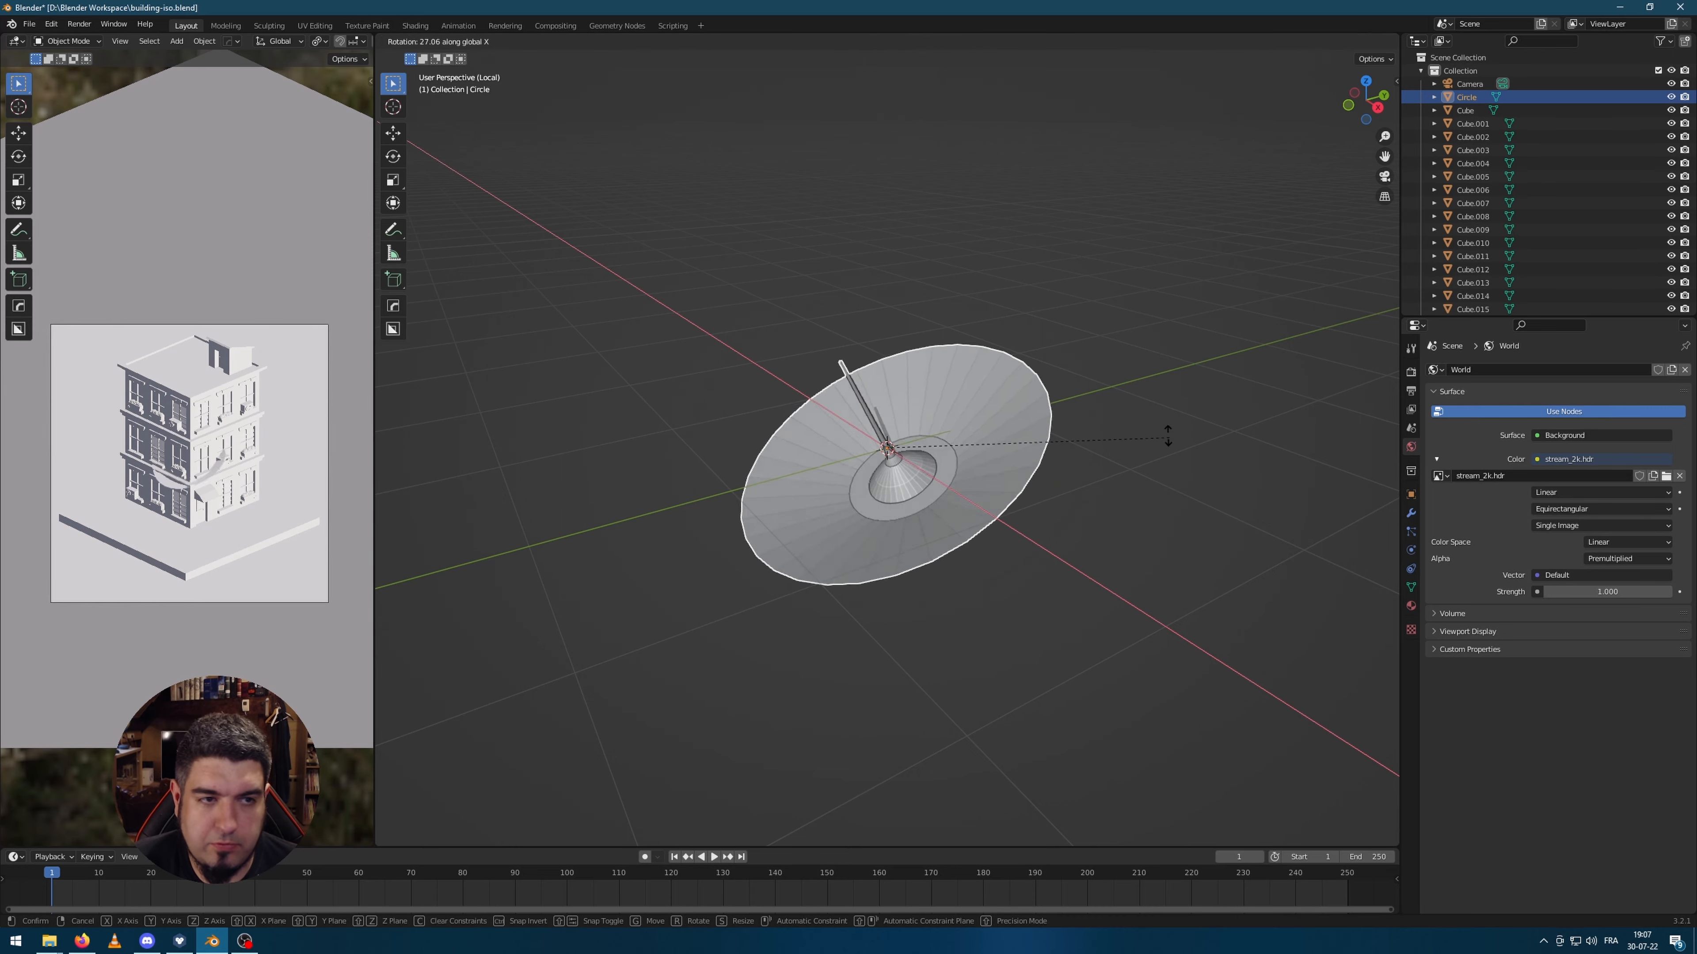
pyautogui.click(1037, 413)
pyautogui.press('s')
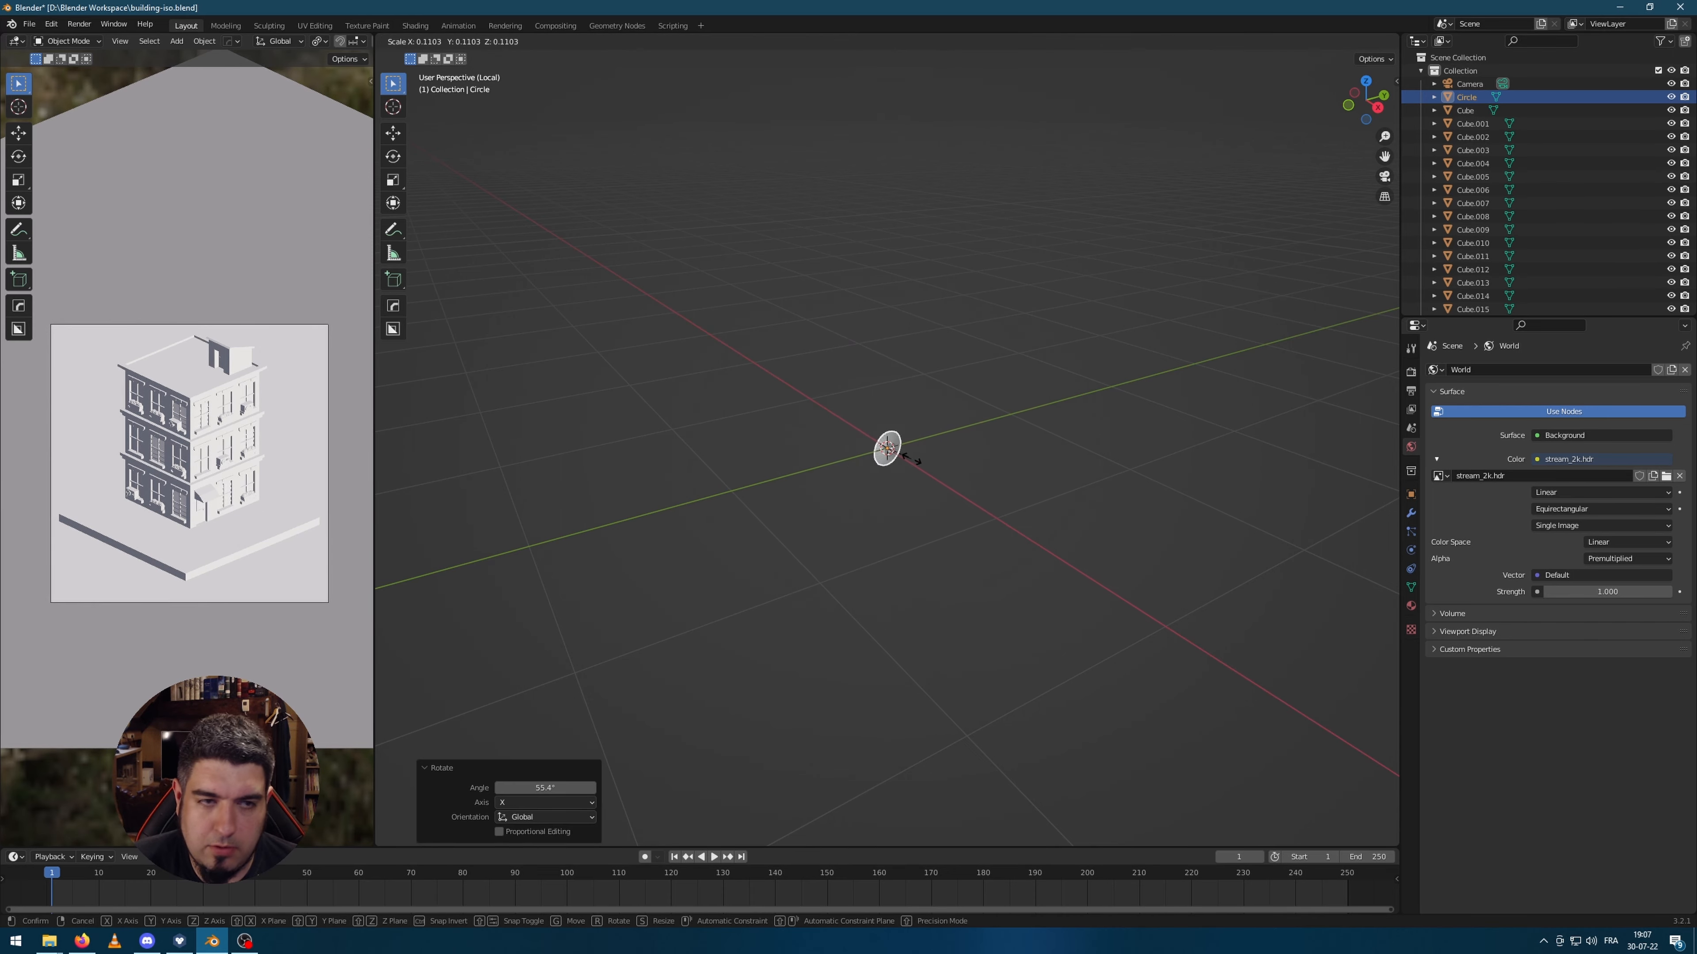
pyautogui.click(936, 466)
pyautogui.press('KP_Divide')
# Step: Raise the dish about 1.77 m along Z to the building's top floor
pyautogui.scroll(4, 911, 463)
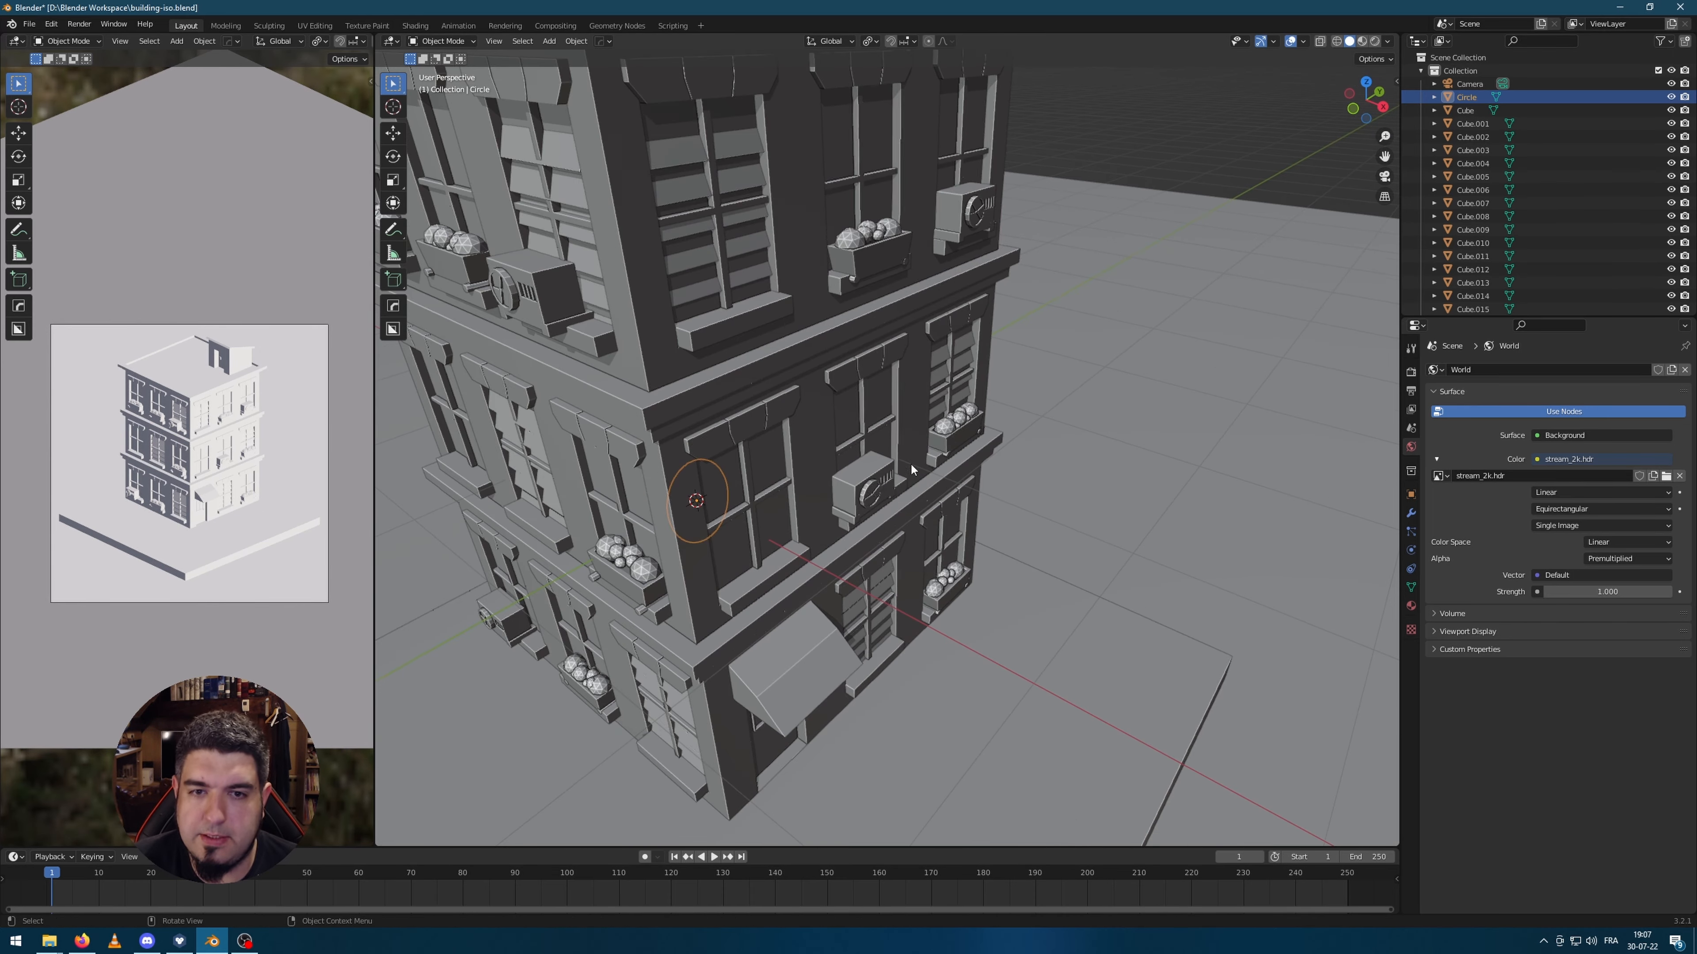
pyautogui.press('g')
pyautogui.press('z')
pyautogui.click(865, 211)
pyautogui.scroll(-4, 858, 353)
pyautogui.scroll(3, 958, 420)
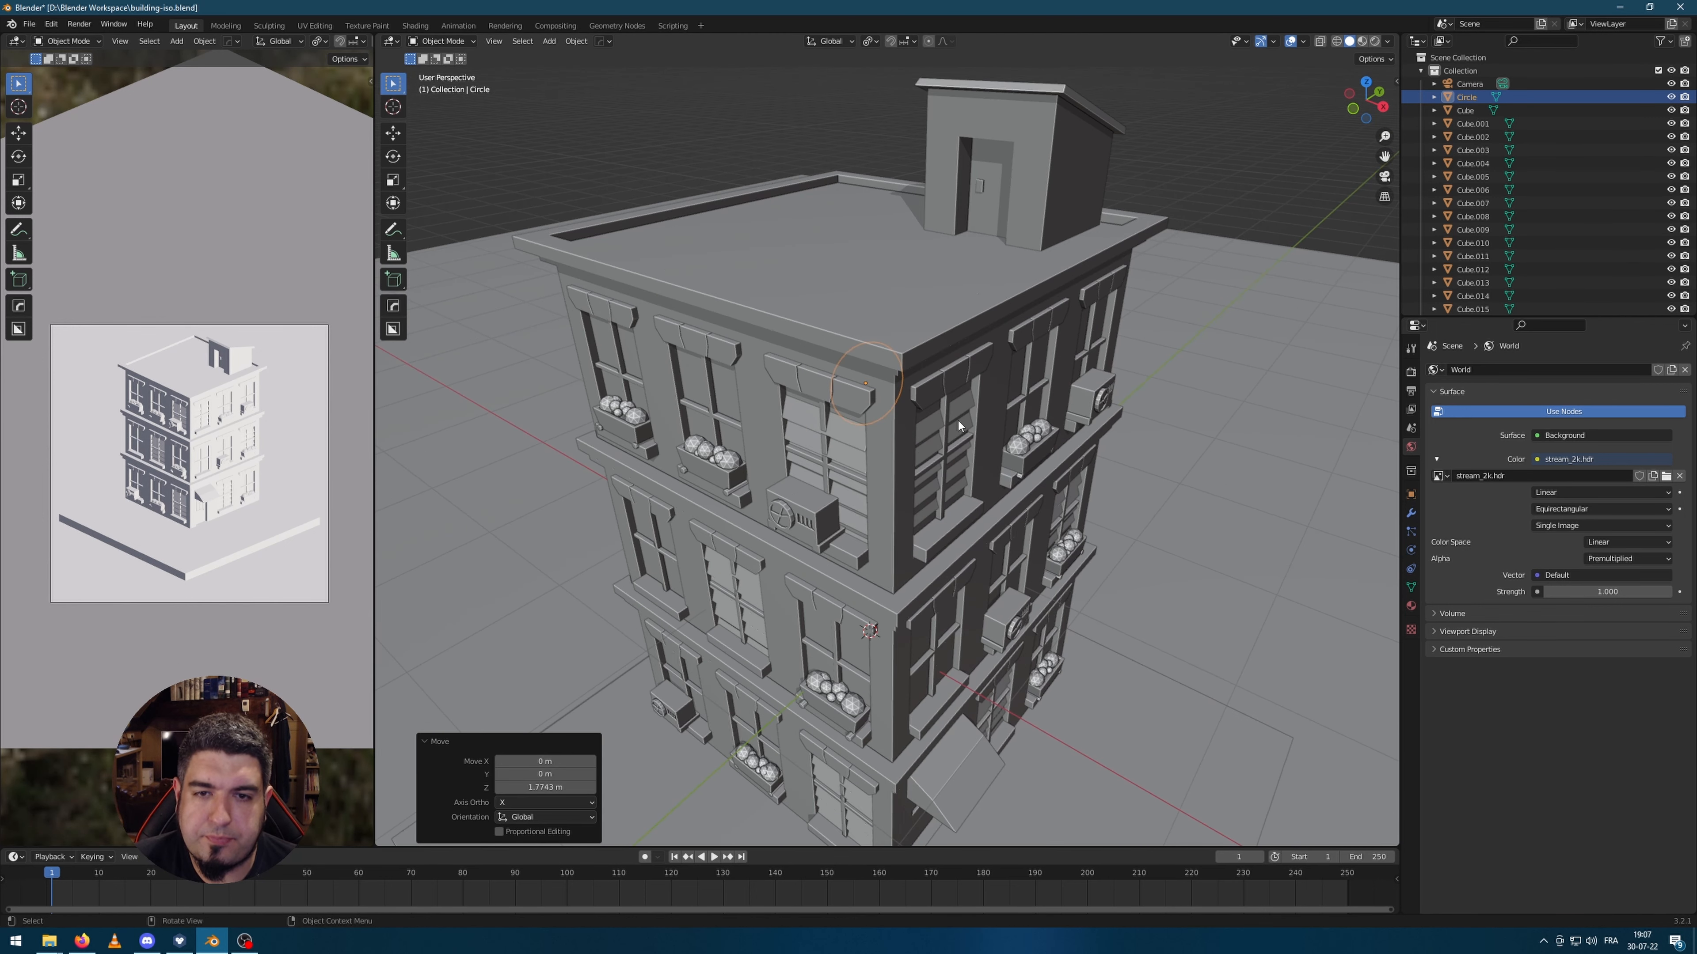
# Step: Move the dish in top view to the front corner of the building farthest from the awning side
pyautogui.press('KP_7')
pyautogui.scroll(2, 958, 420)
pyautogui.scroll(-2, 959, 426)
pyautogui.press('g')
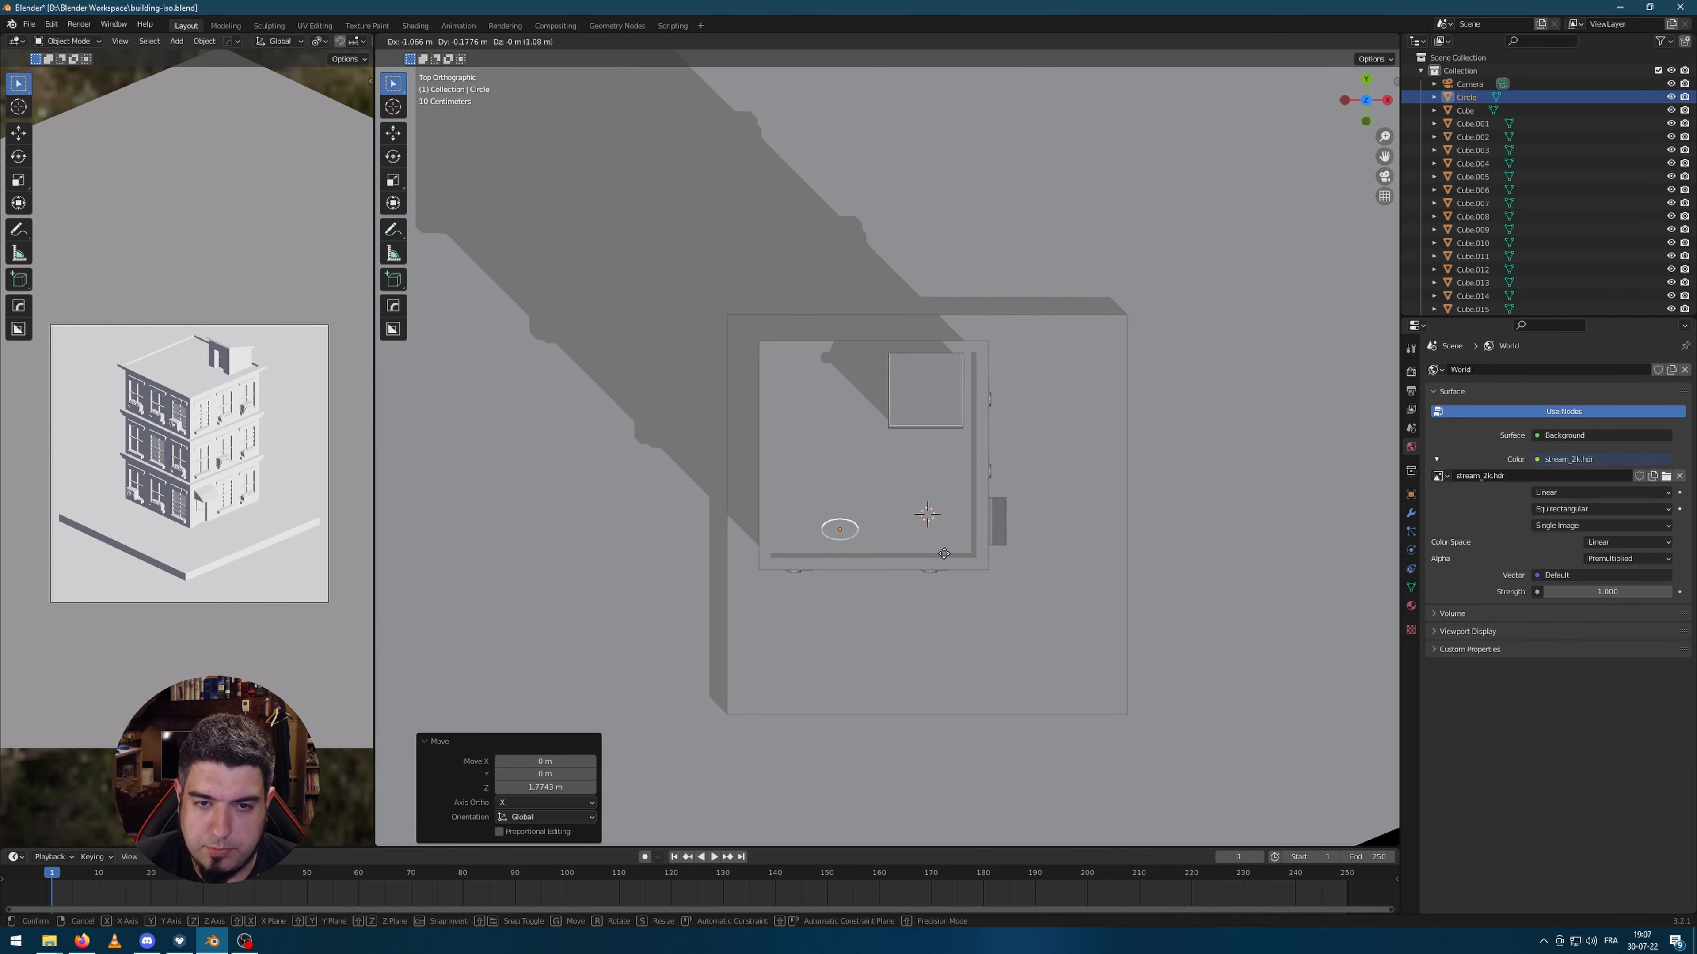
pyautogui.click(925, 585)
# Step: Raise the dish about 0.68 m along Z to the roof edge
pyautogui.moveTo(888, 609); pyautogui.dragTo(867, 497, button='middle')
pyautogui.scroll(3, 867, 497)
pyautogui.press('g')
pyautogui.press('z')
pyautogui.click(835, 321)
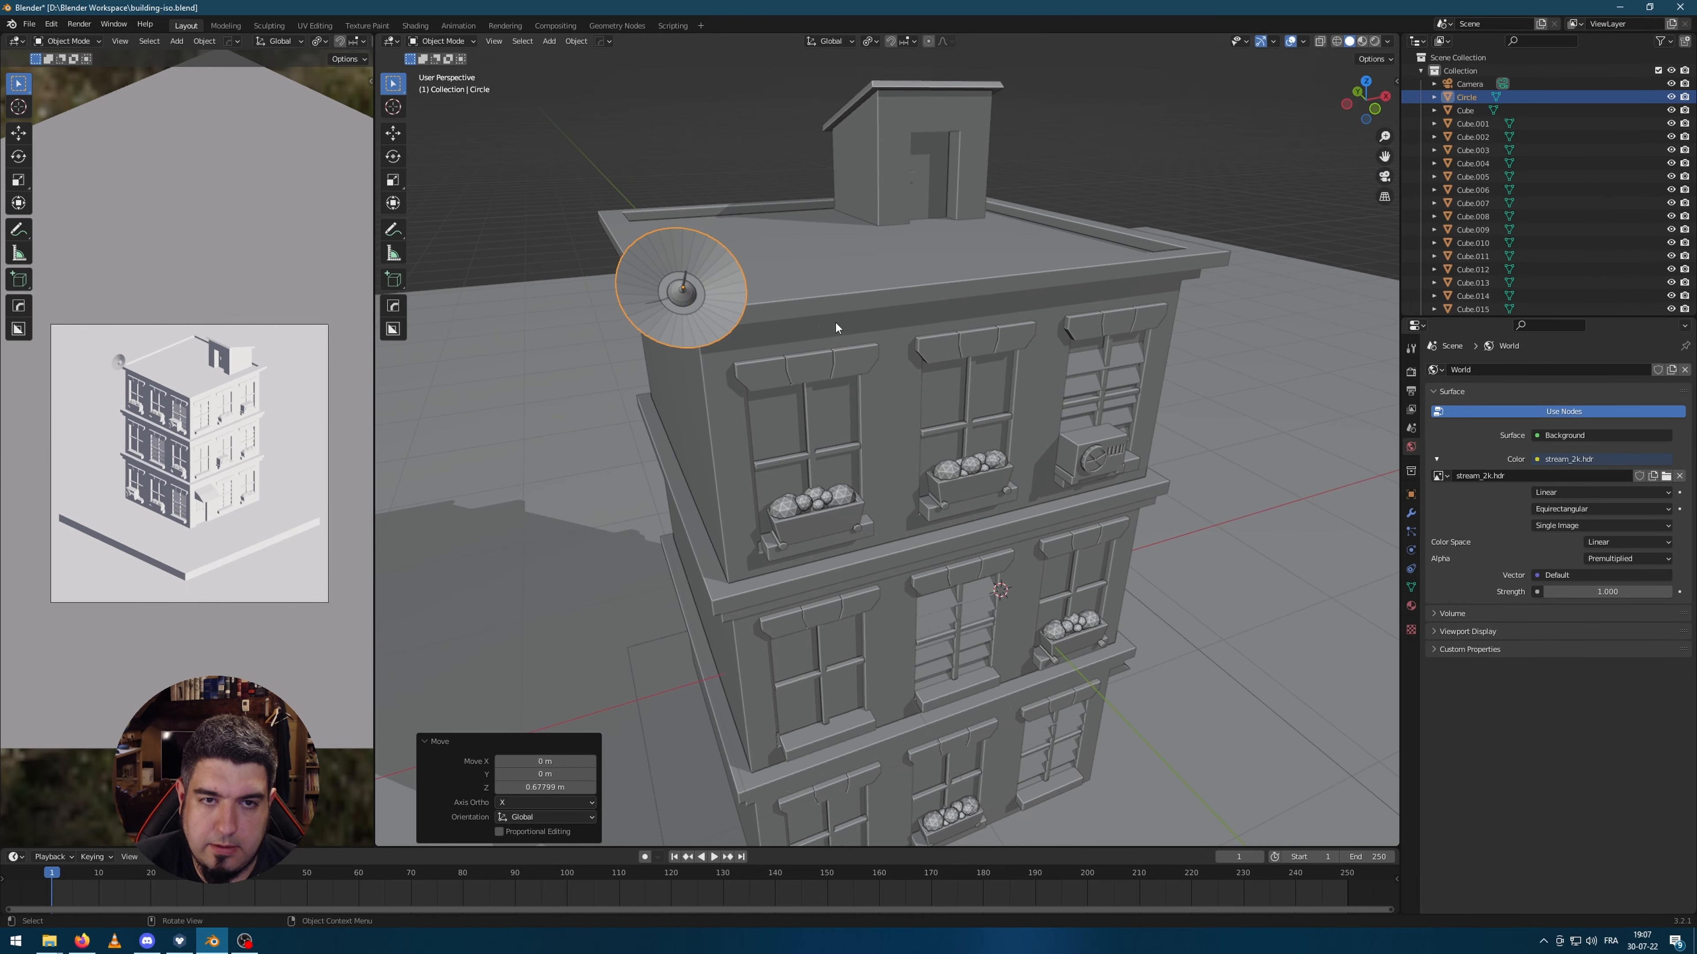
# Step: Lower the dish about 0.46 m along Z so it sits just below the roof cornice
pyautogui.moveTo(835, 321); pyautogui.dragTo(850, 277, button='middle')
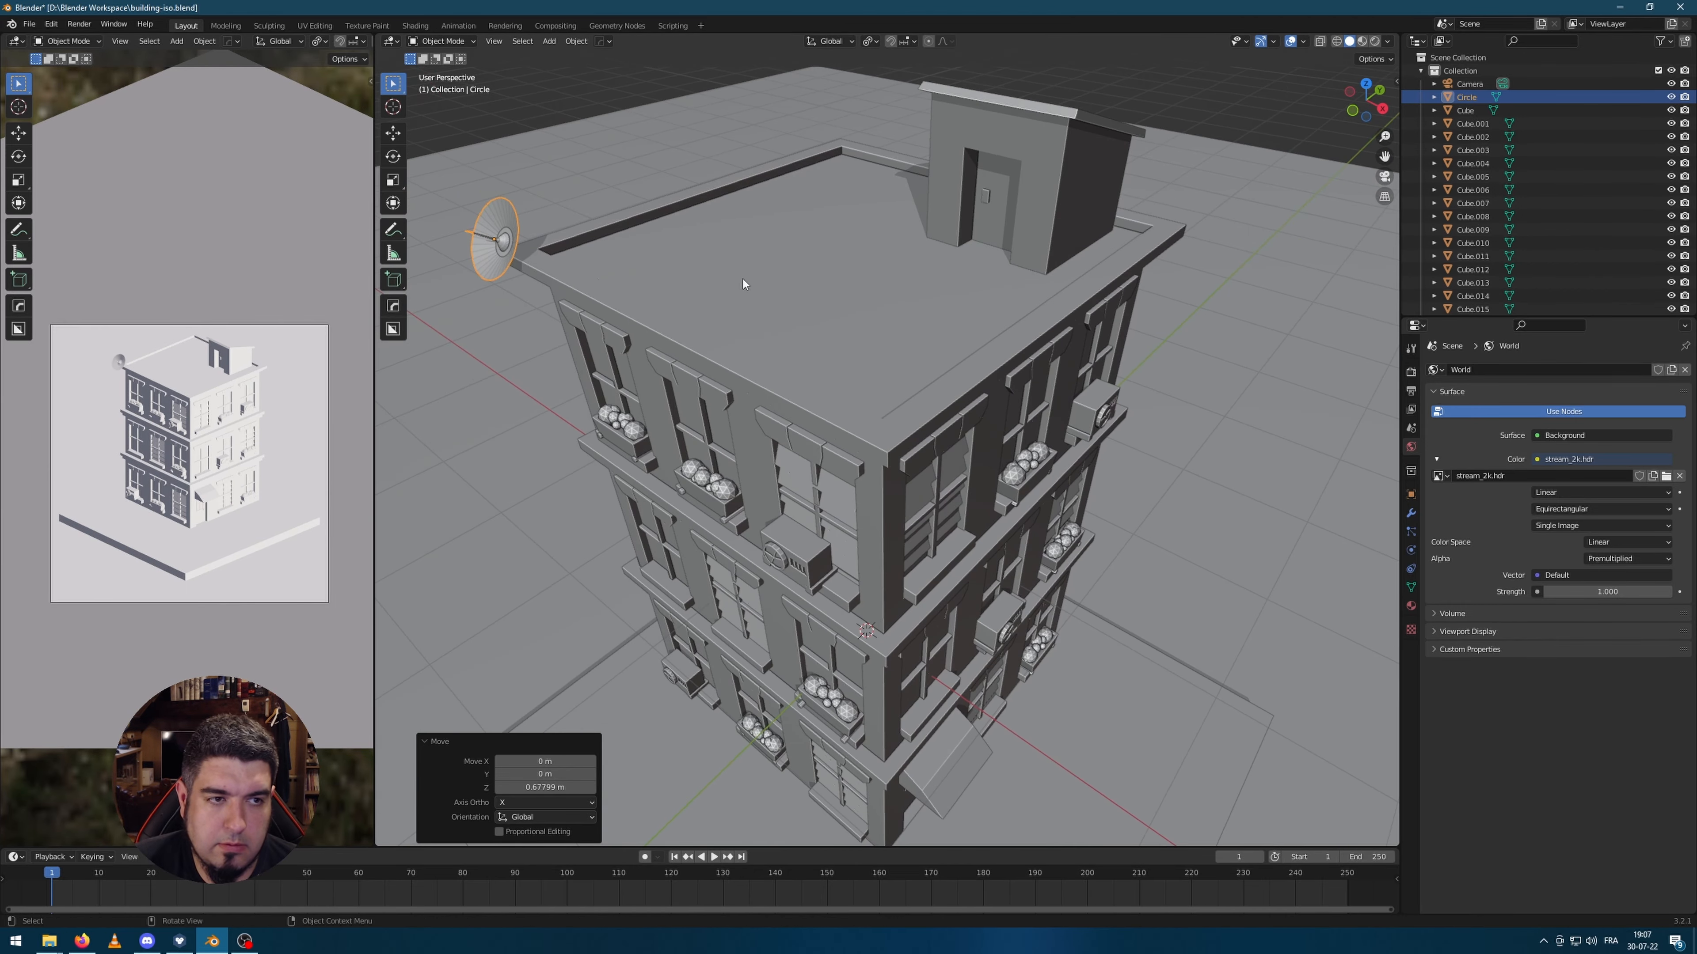
pyautogui.scroll(4, 641, 258)
pyautogui.keyDown('shift'); pyautogui.moveTo(586, 244); pyautogui.dragTo(840, 257, button='middle'); pyautogui.keyUp('shift')
pyautogui.press('g')
pyautogui.press('z')
pyautogui.click(917, 225)
# Step: Turn the dish slightly around Z and shift it about 0.08 m in X and 0.06 m in Y against the wall corner
pyautogui.press('r')
pyautogui.press('z')
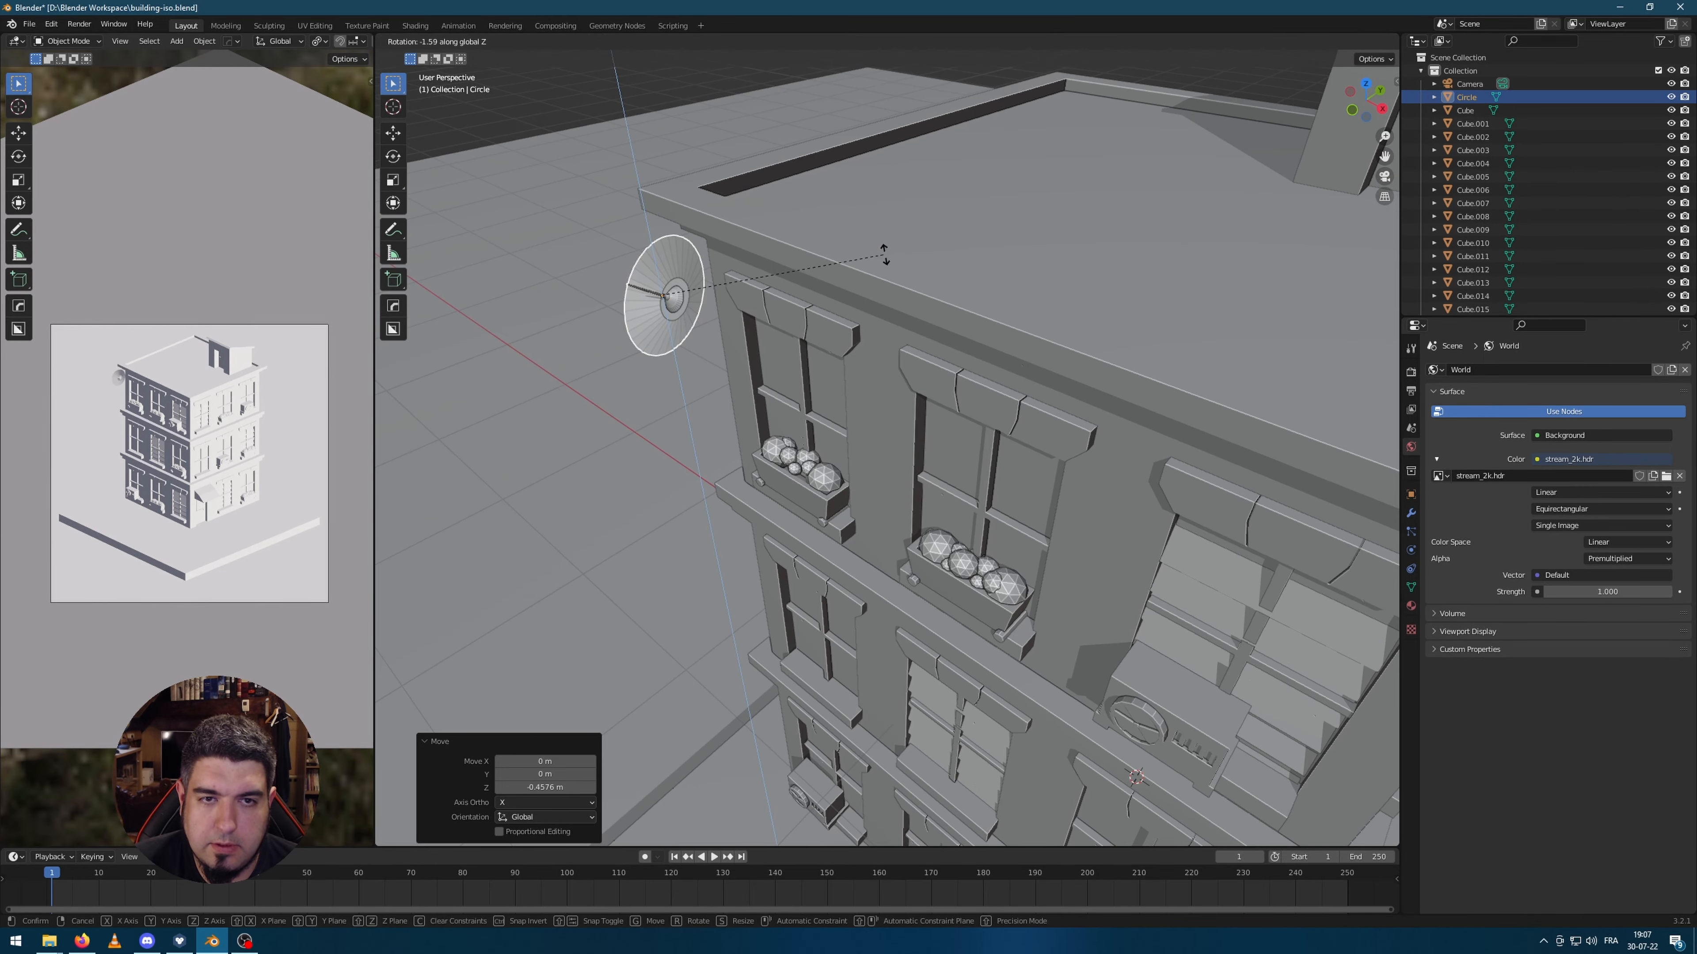
pyautogui.click(843, 258)
pyautogui.press('g')
pyautogui.click(841, 274)
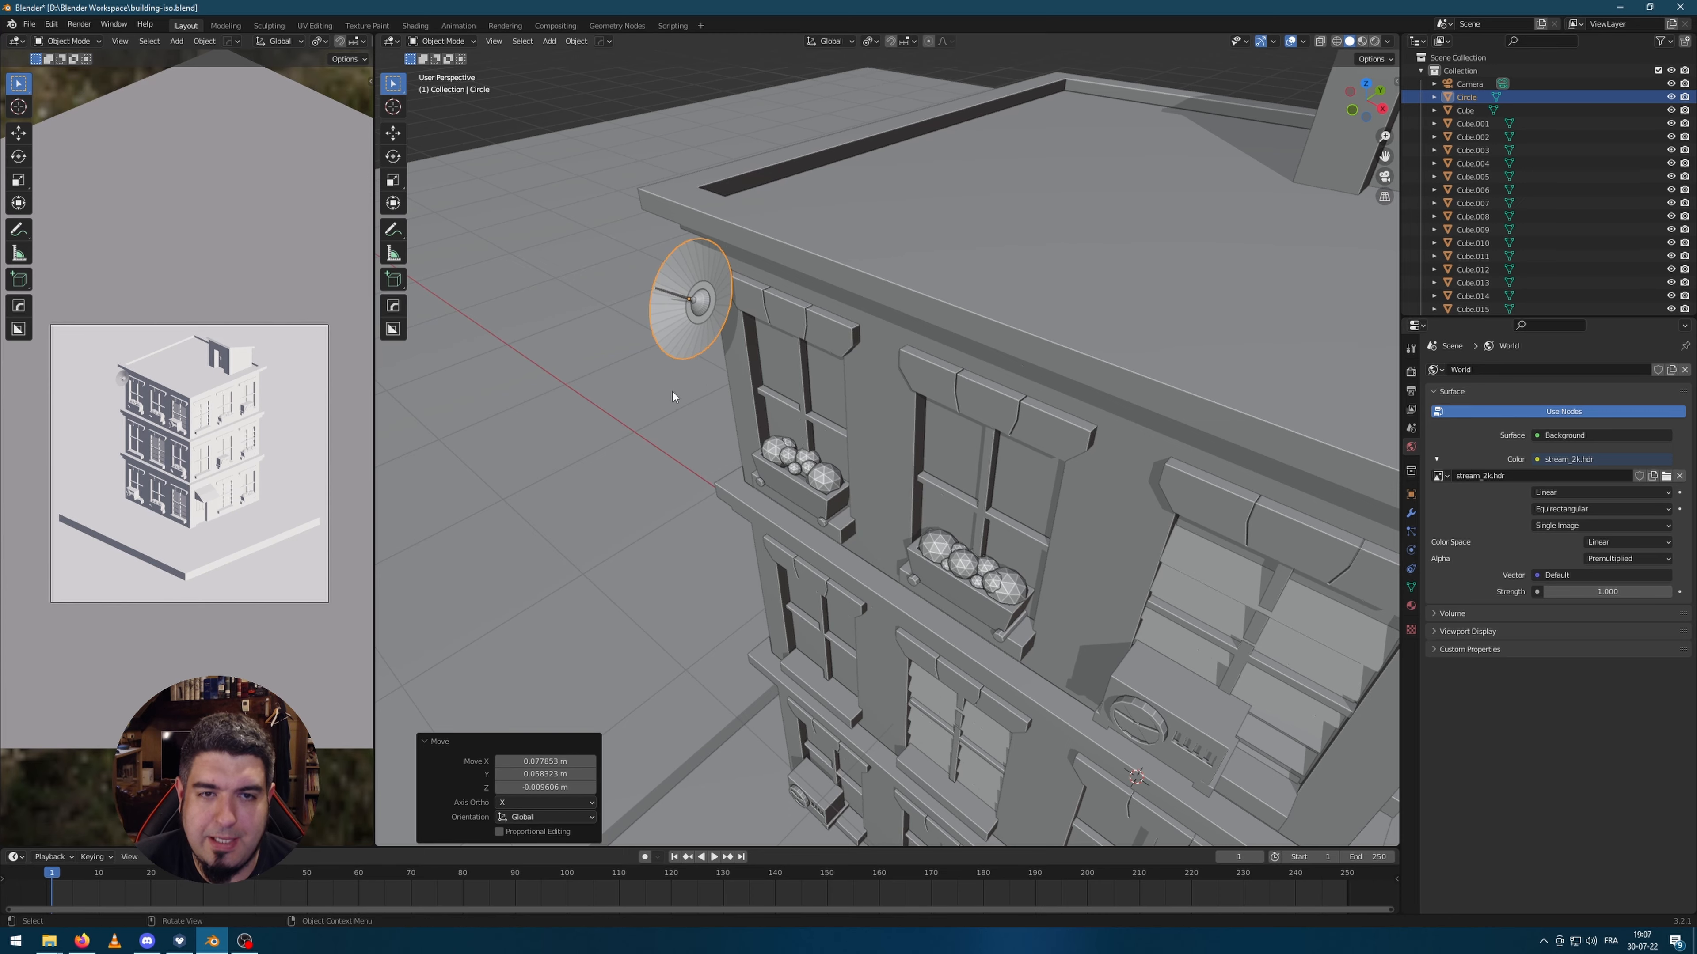
# Step: Apply smooth shading to the satellite dish
pyautogui.moveTo(672, 391); pyautogui.dragTo(735, 384, button='middle')
pyautogui.scroll(5, 288, 470)
pyautogui.scroll(2, 144, 371)
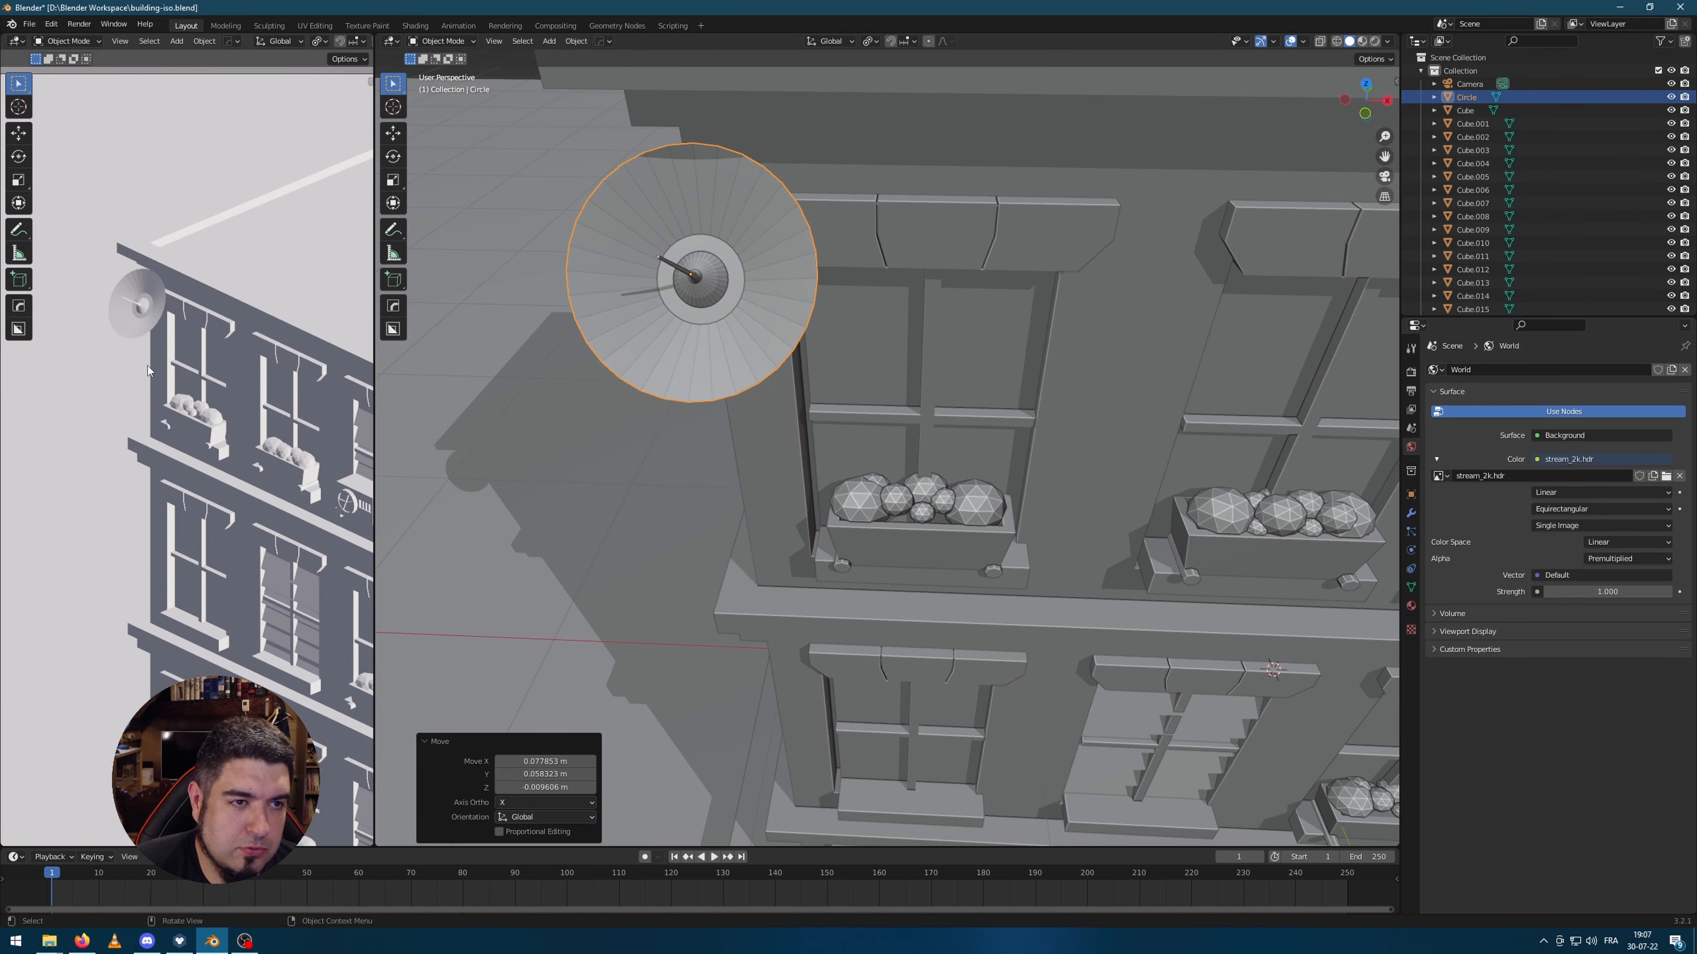
pyautogui.rightClick(758, 297)
pyautogui.click(735, 229)
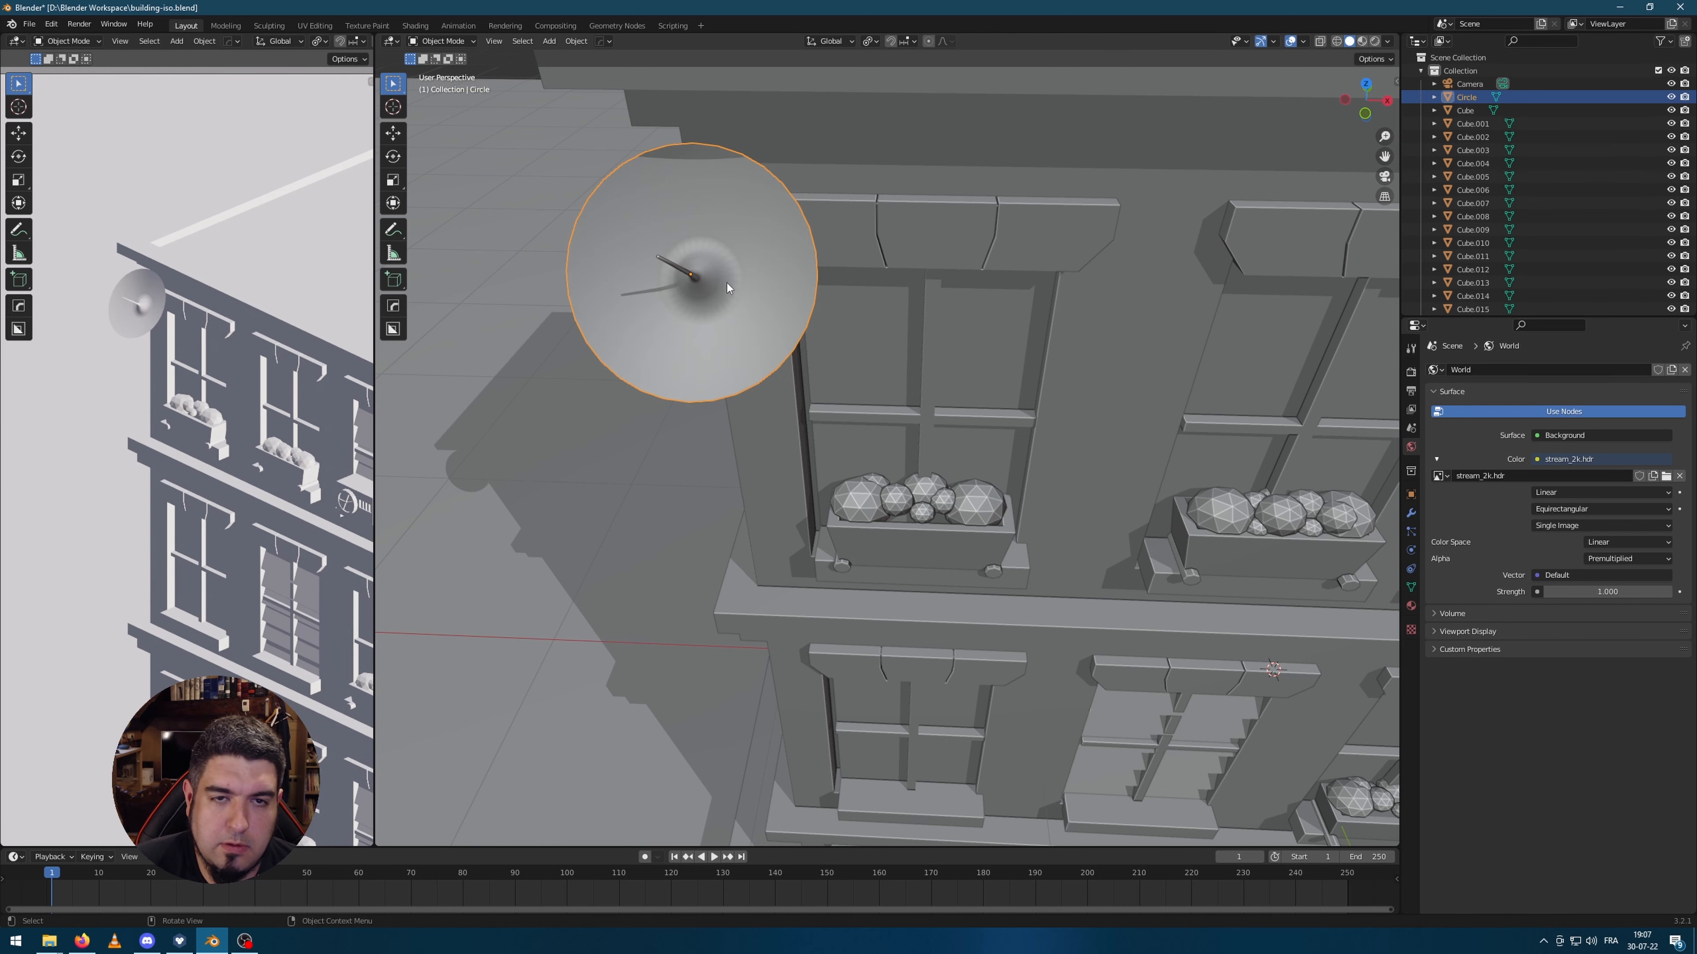
# Step: Try to bevel the dish's inner ring together with the rod's tip by about 0.025 m in edit mode
pyautogui.moveTo(728, 287); pyautogui.dragTo(780, 304, button='middle')
pyautogui.press('Tab')
pyautogui.scroll(2, 676, 249)
pyautogui.keyDown('shift'); pyautogui.moveTo(543, 85); pyautogui.dragTo(751, 281, button='middle'); pyautogui.keyUp('shift')
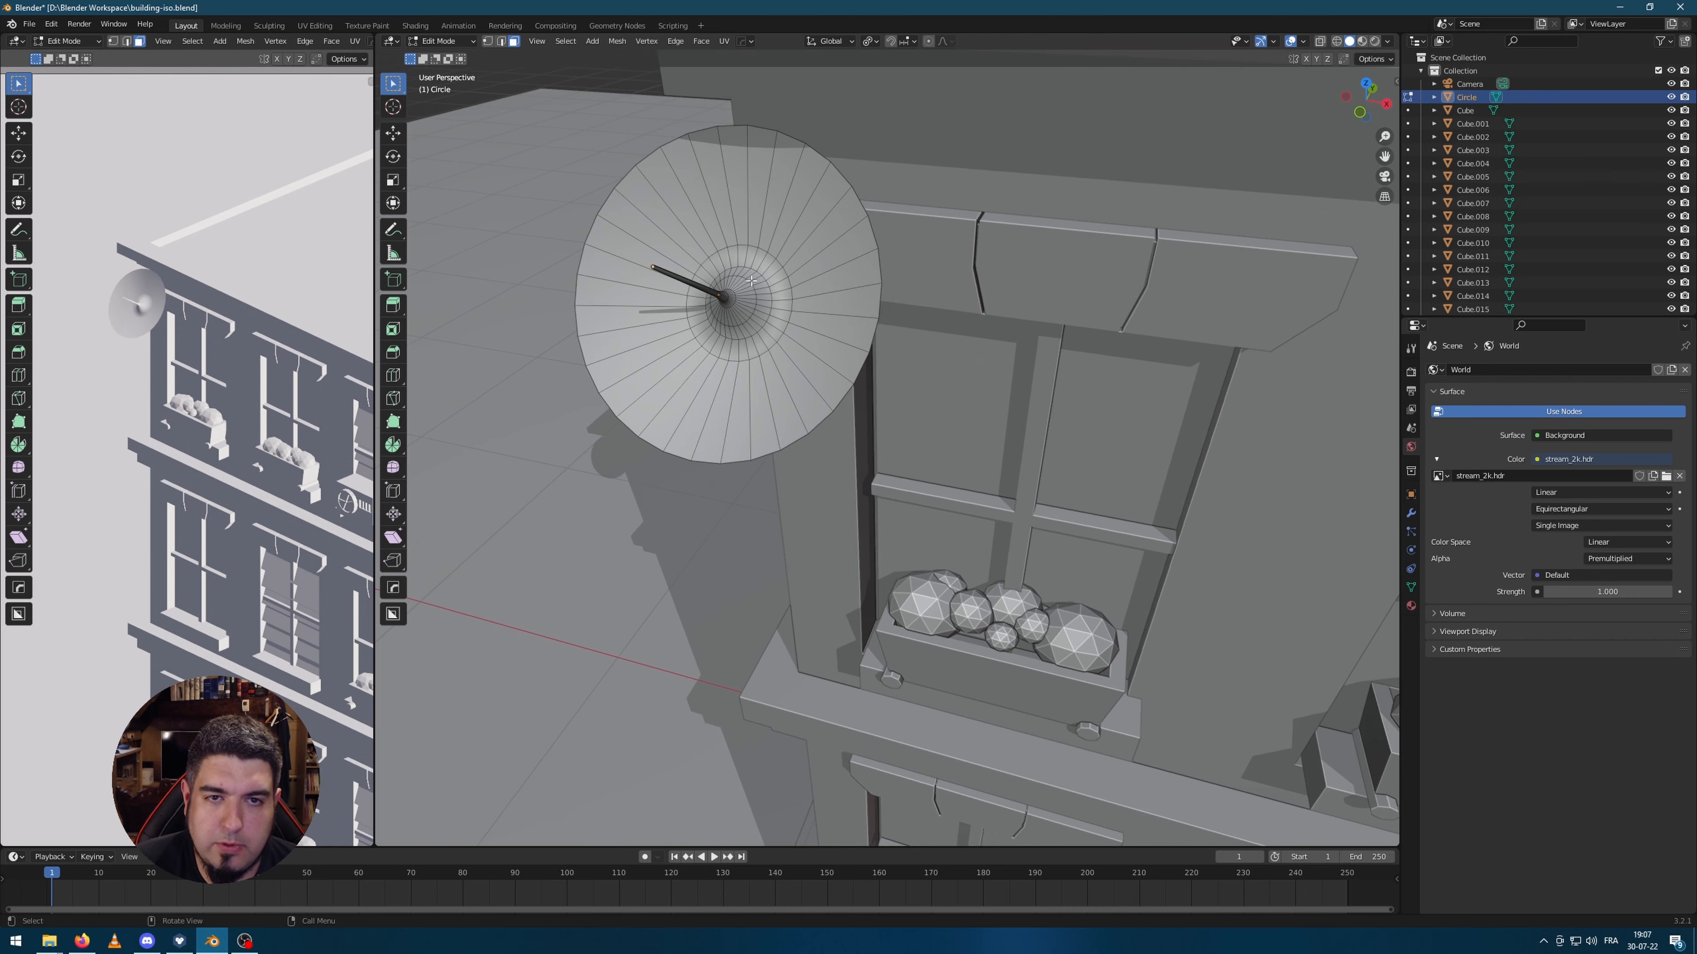
pyautogui.scroll(3, 835, 341)
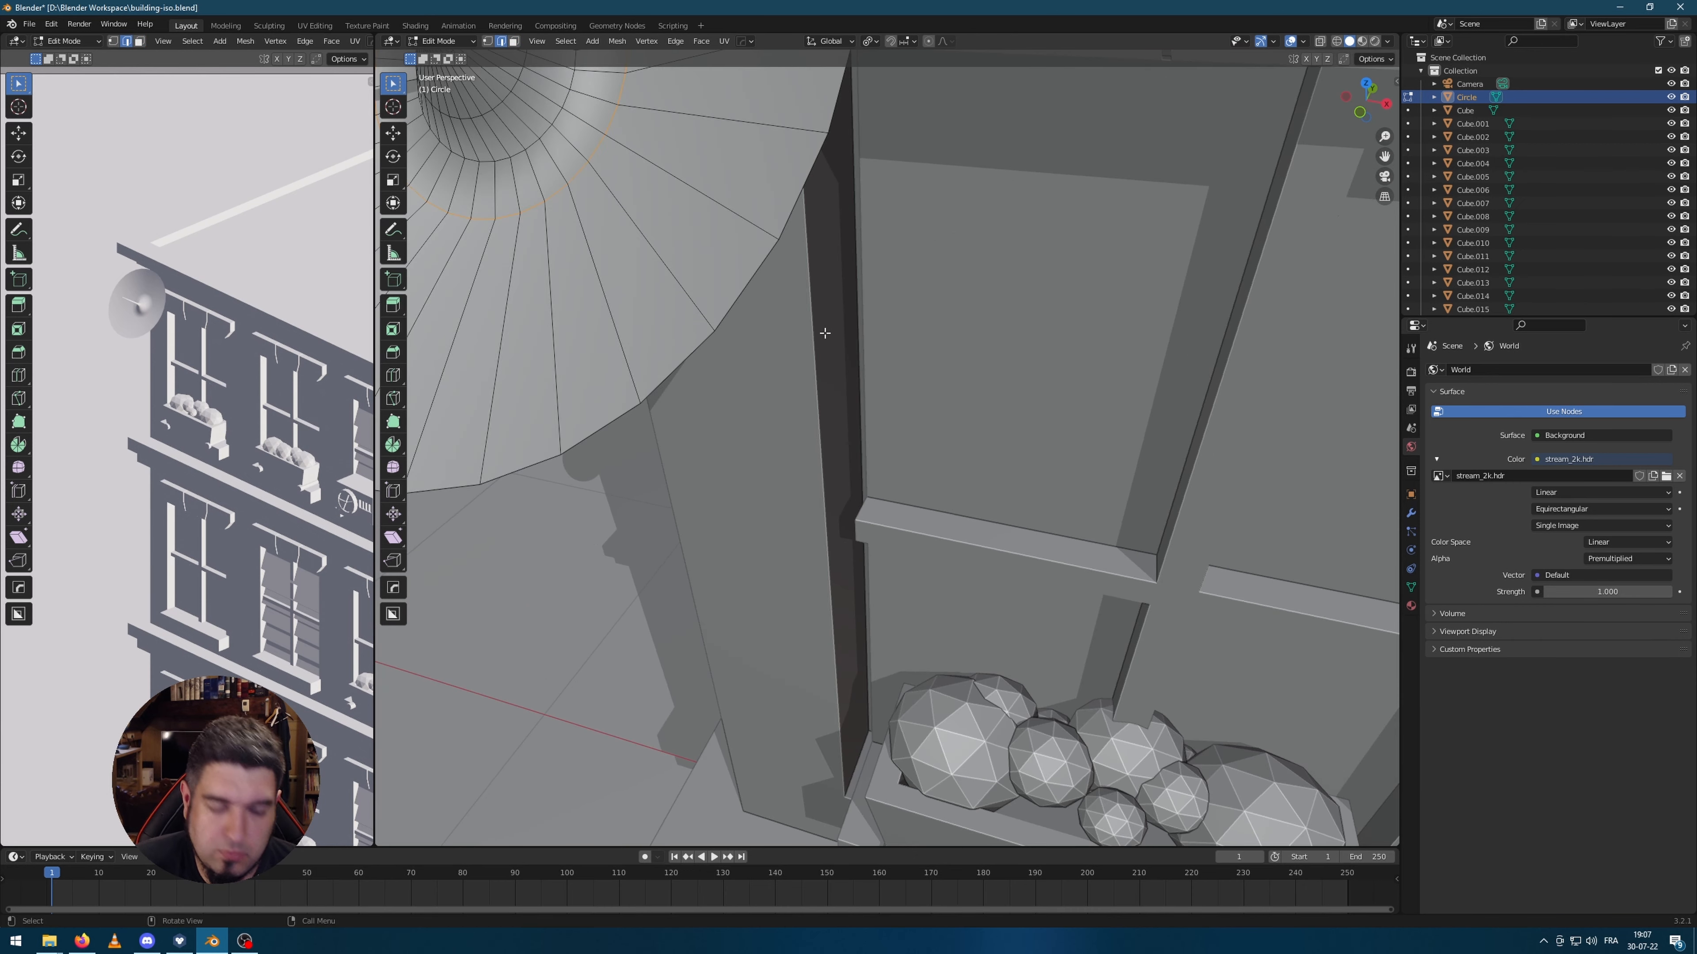
pyautogui.scroll(-1, 828, 338)
pyautogui.hotkey('ctrl', 'b')
pyautogui.click(833, 337)
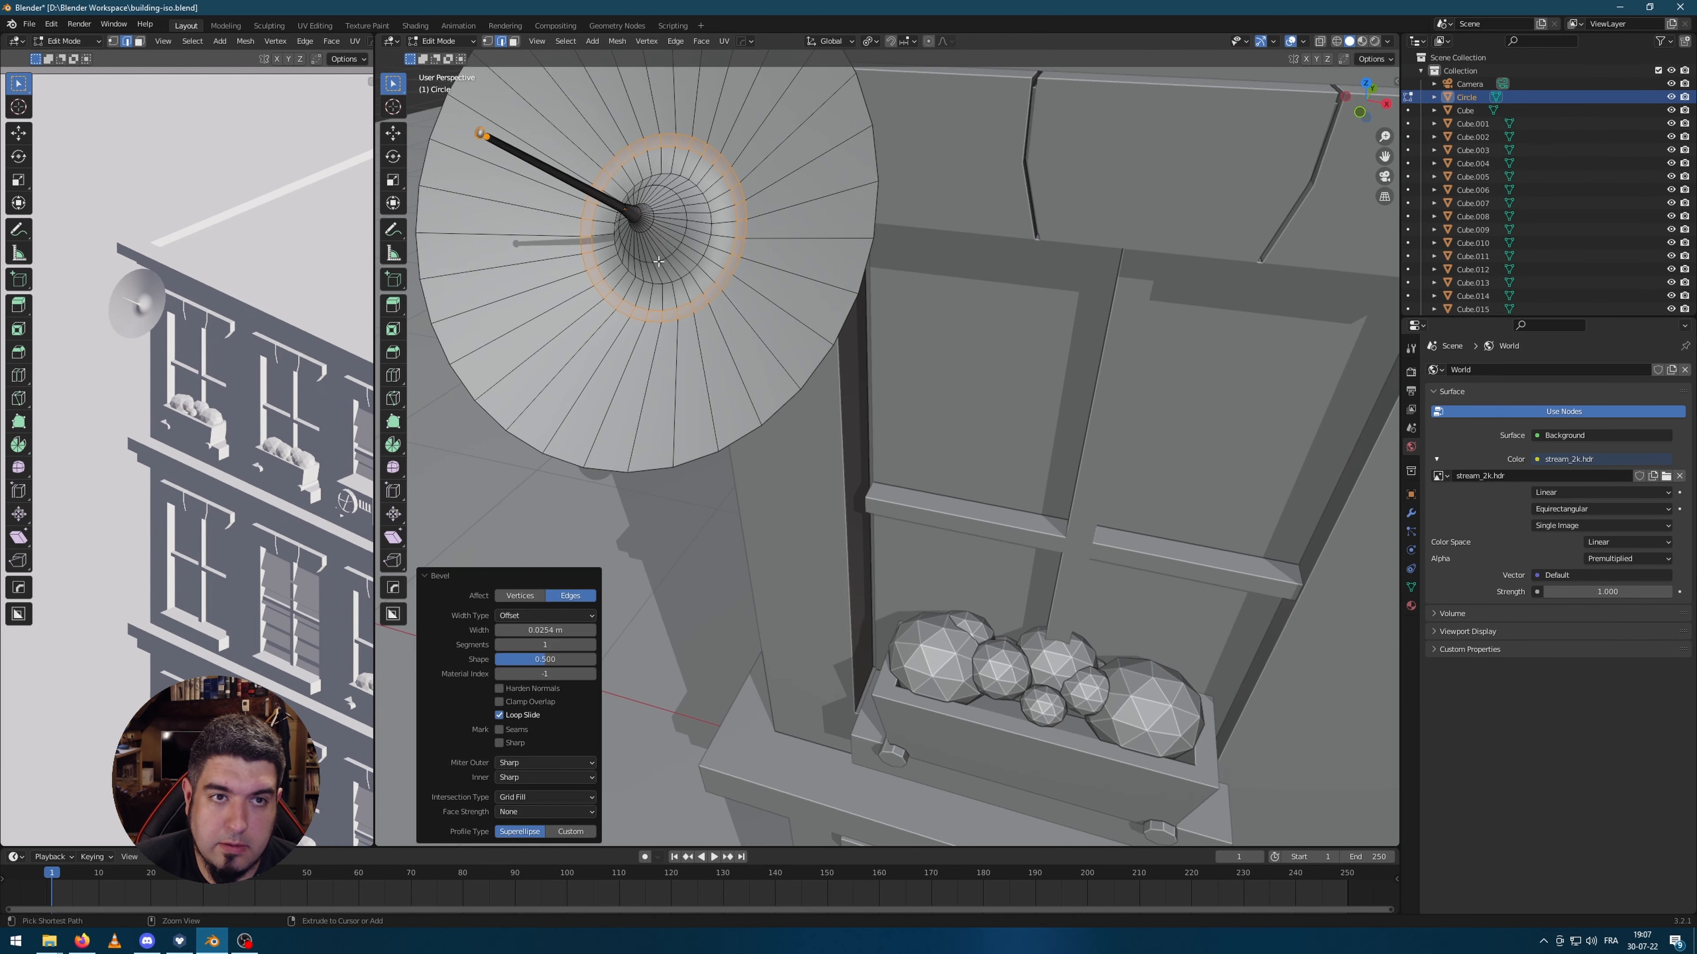
# Step: Bevel only the dish's inner edge ring by about 0.0057 m and return to Object Mode
pyautogui.click(703, 168)
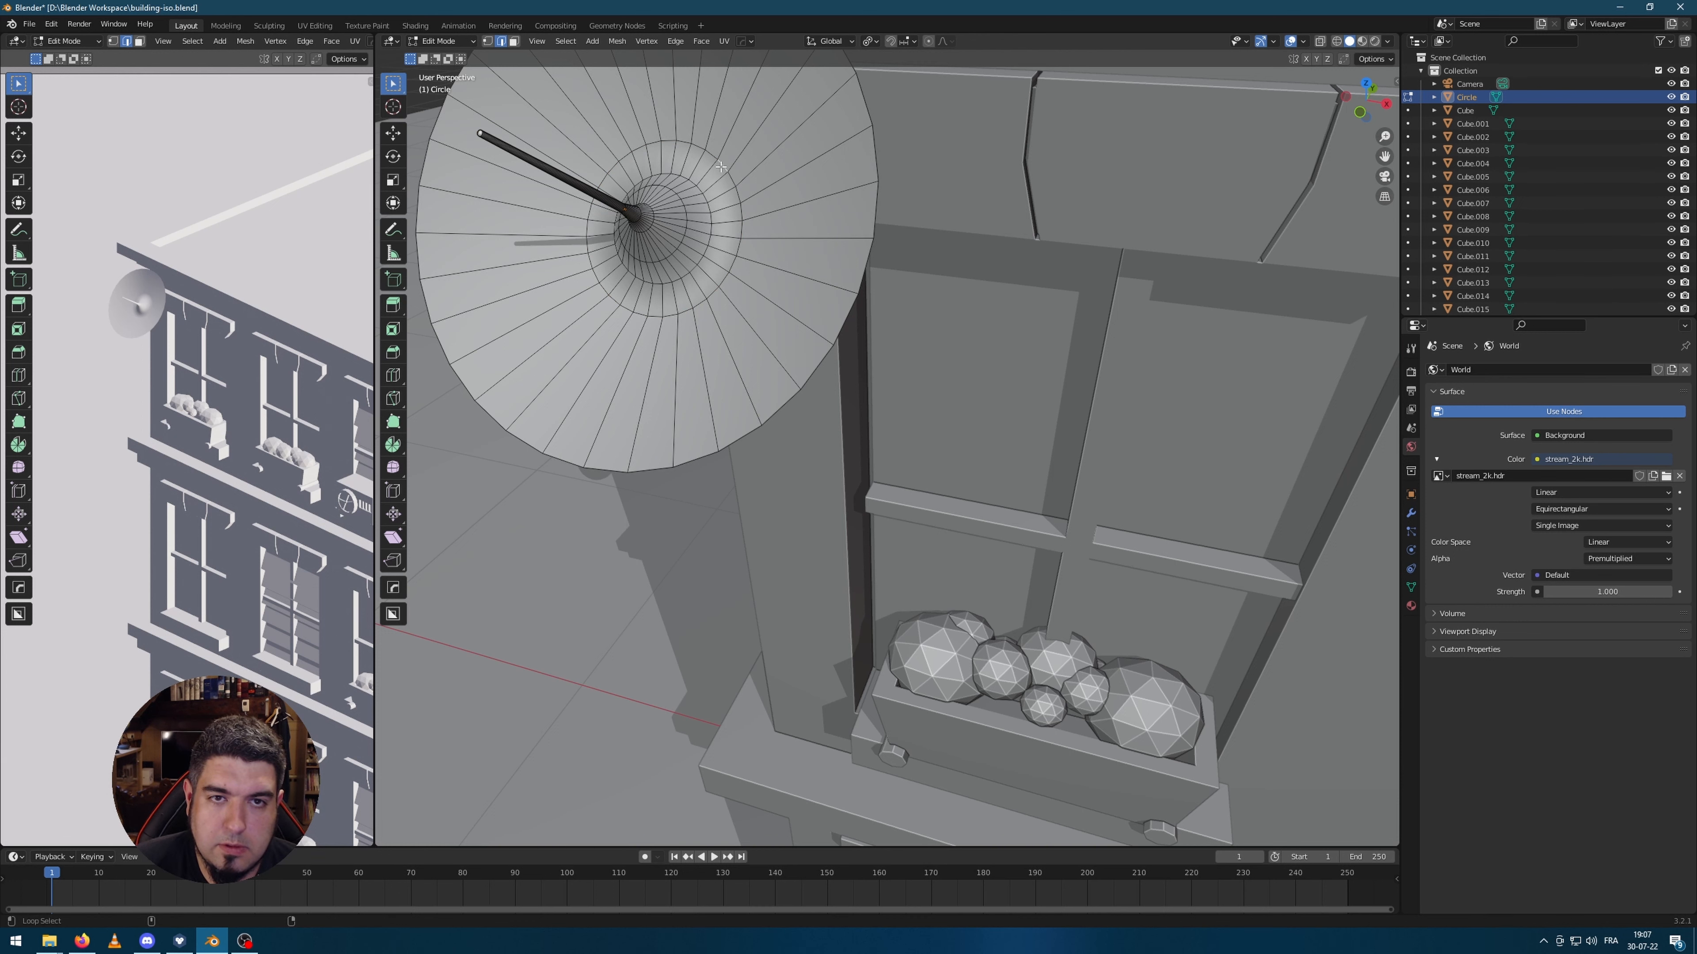
pyautogui.rightClick(780, 303)
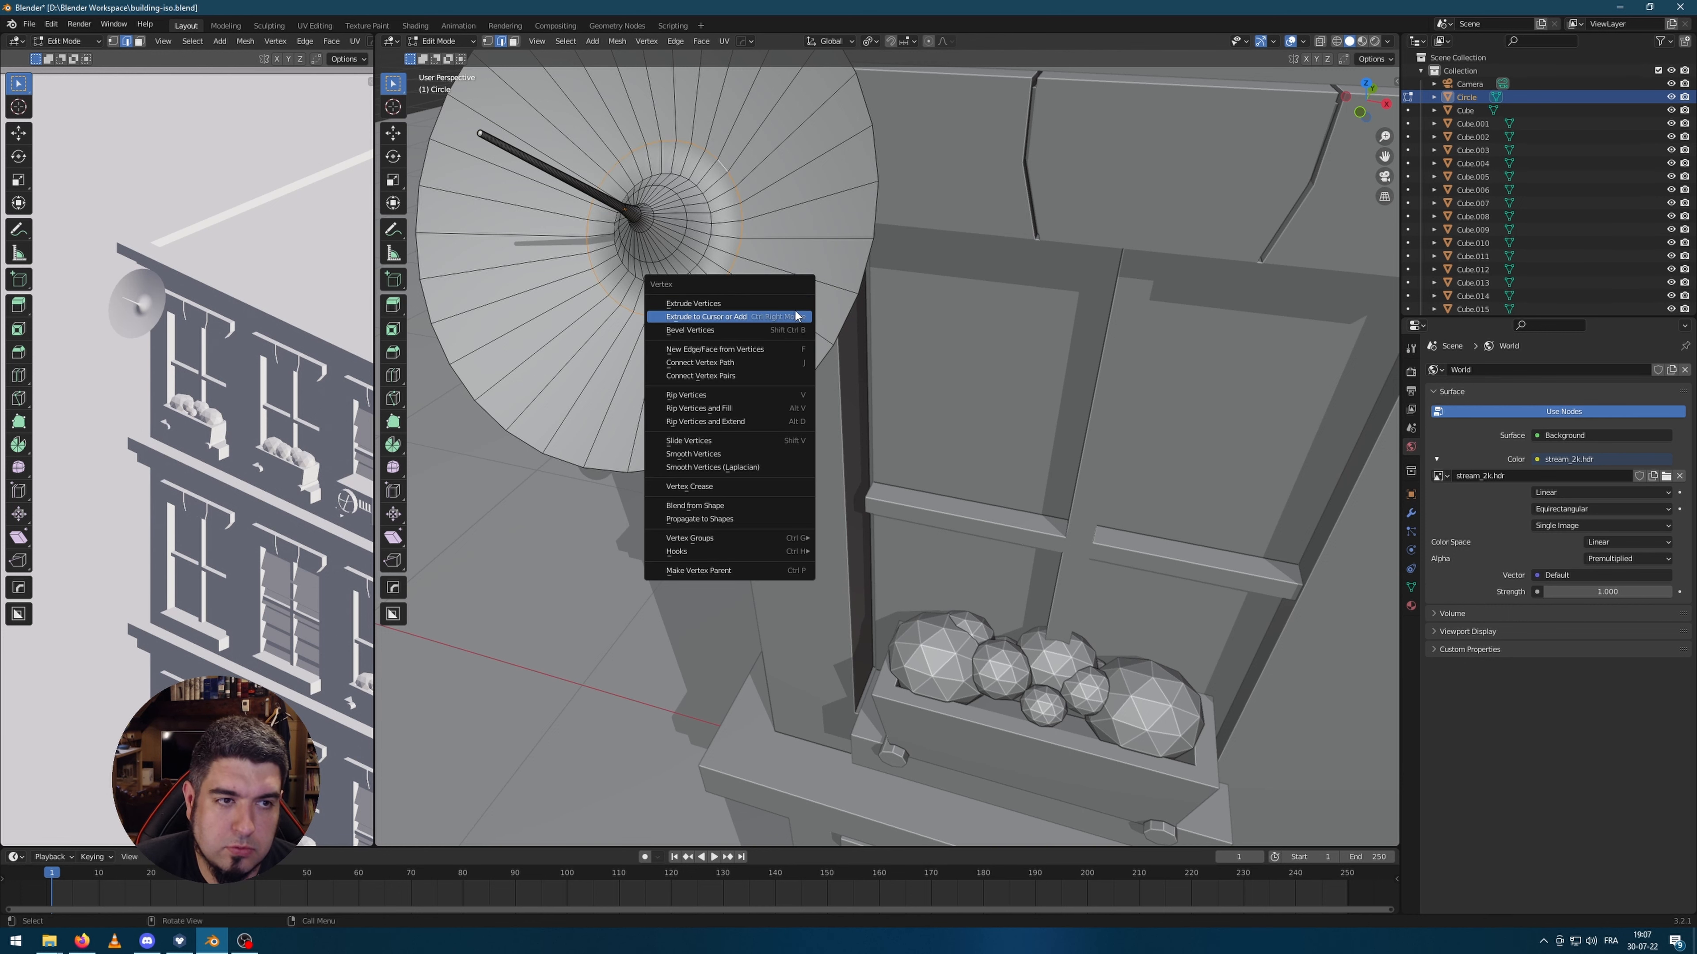
pyautogui.press('Escape')
pyautogui.hotkey('ctrl', 'b')
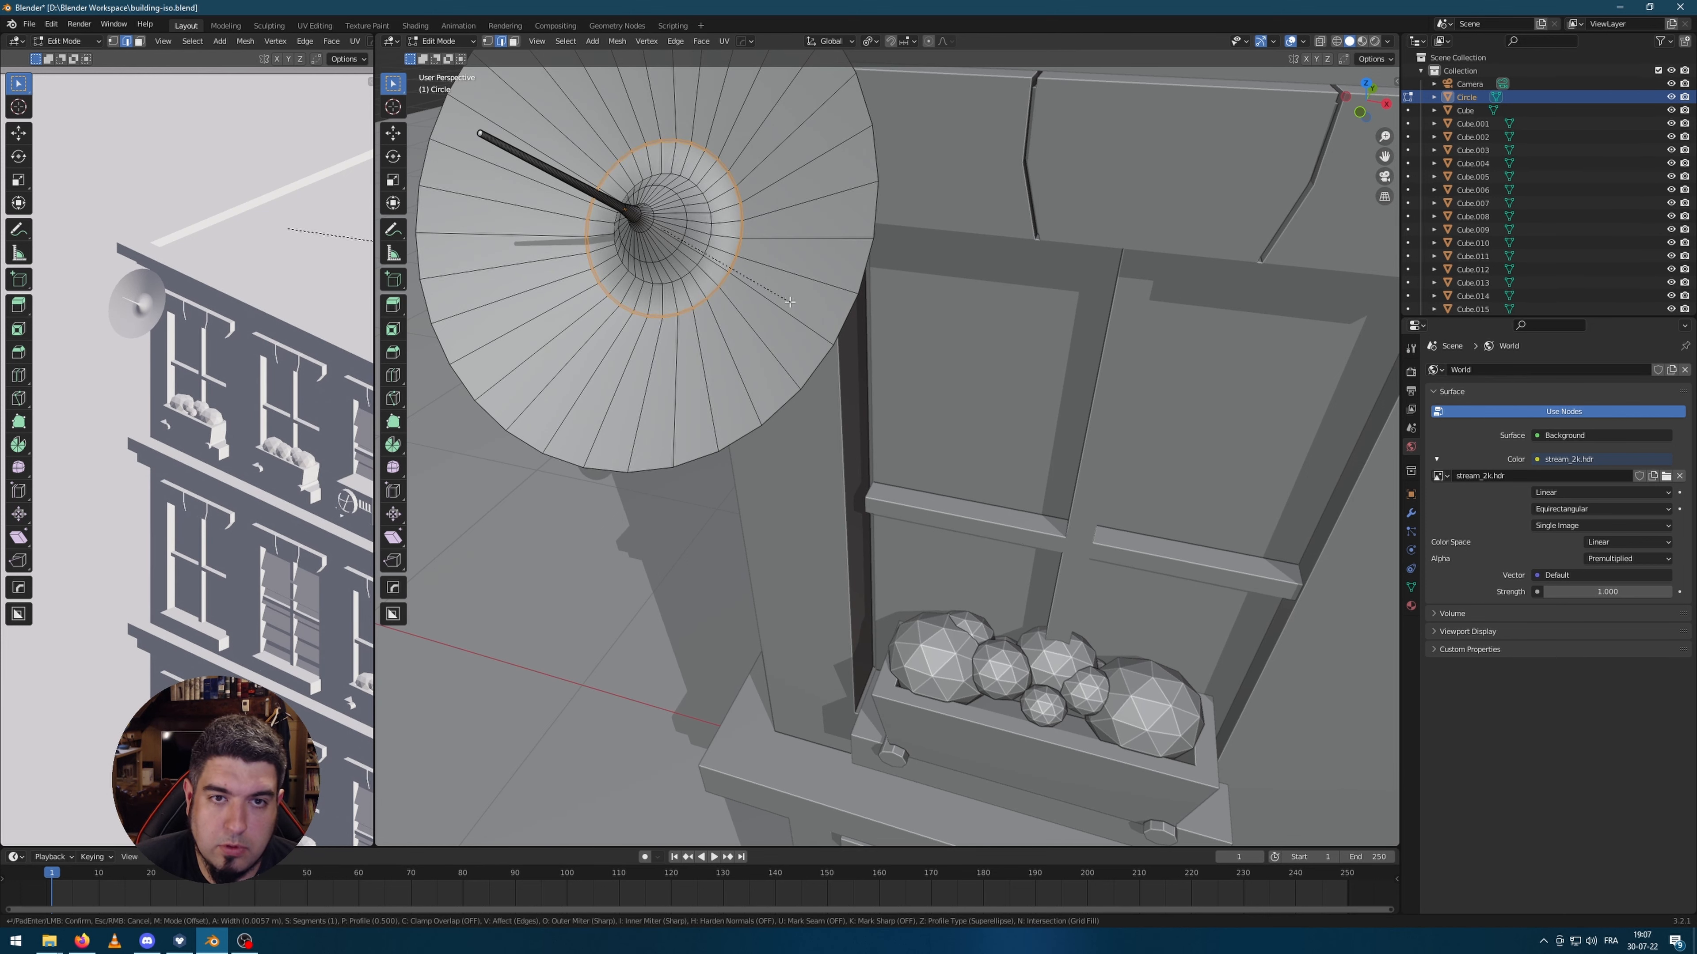
pyautogui.click(790, 302)
pyautogui.scroll(3, 77, 323)
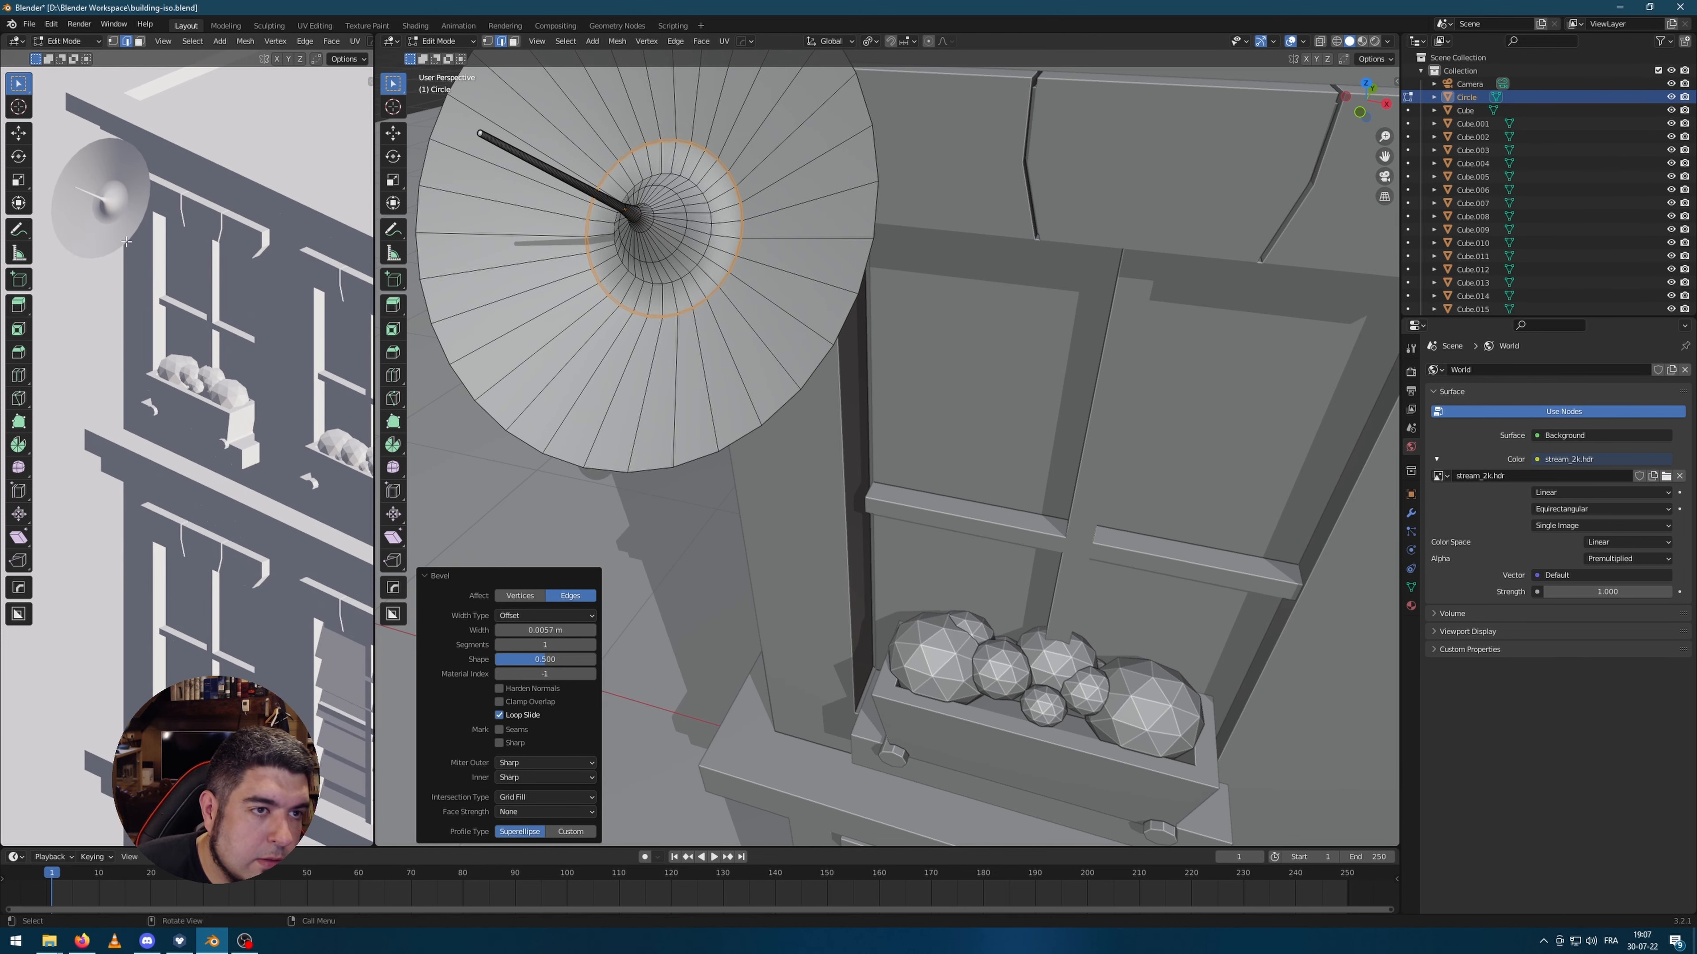
pyautogui.click(568, 508)
pyautogui.scroll(-5, 641, 321)
pyautogui.moveTo(665, 317); pyautogui.dragTo(692, 338, button='middle')
pyautogui.press('Tab')
pyautogui.scroll(-4, 666, 381)
pyautogui.click(665, 381)
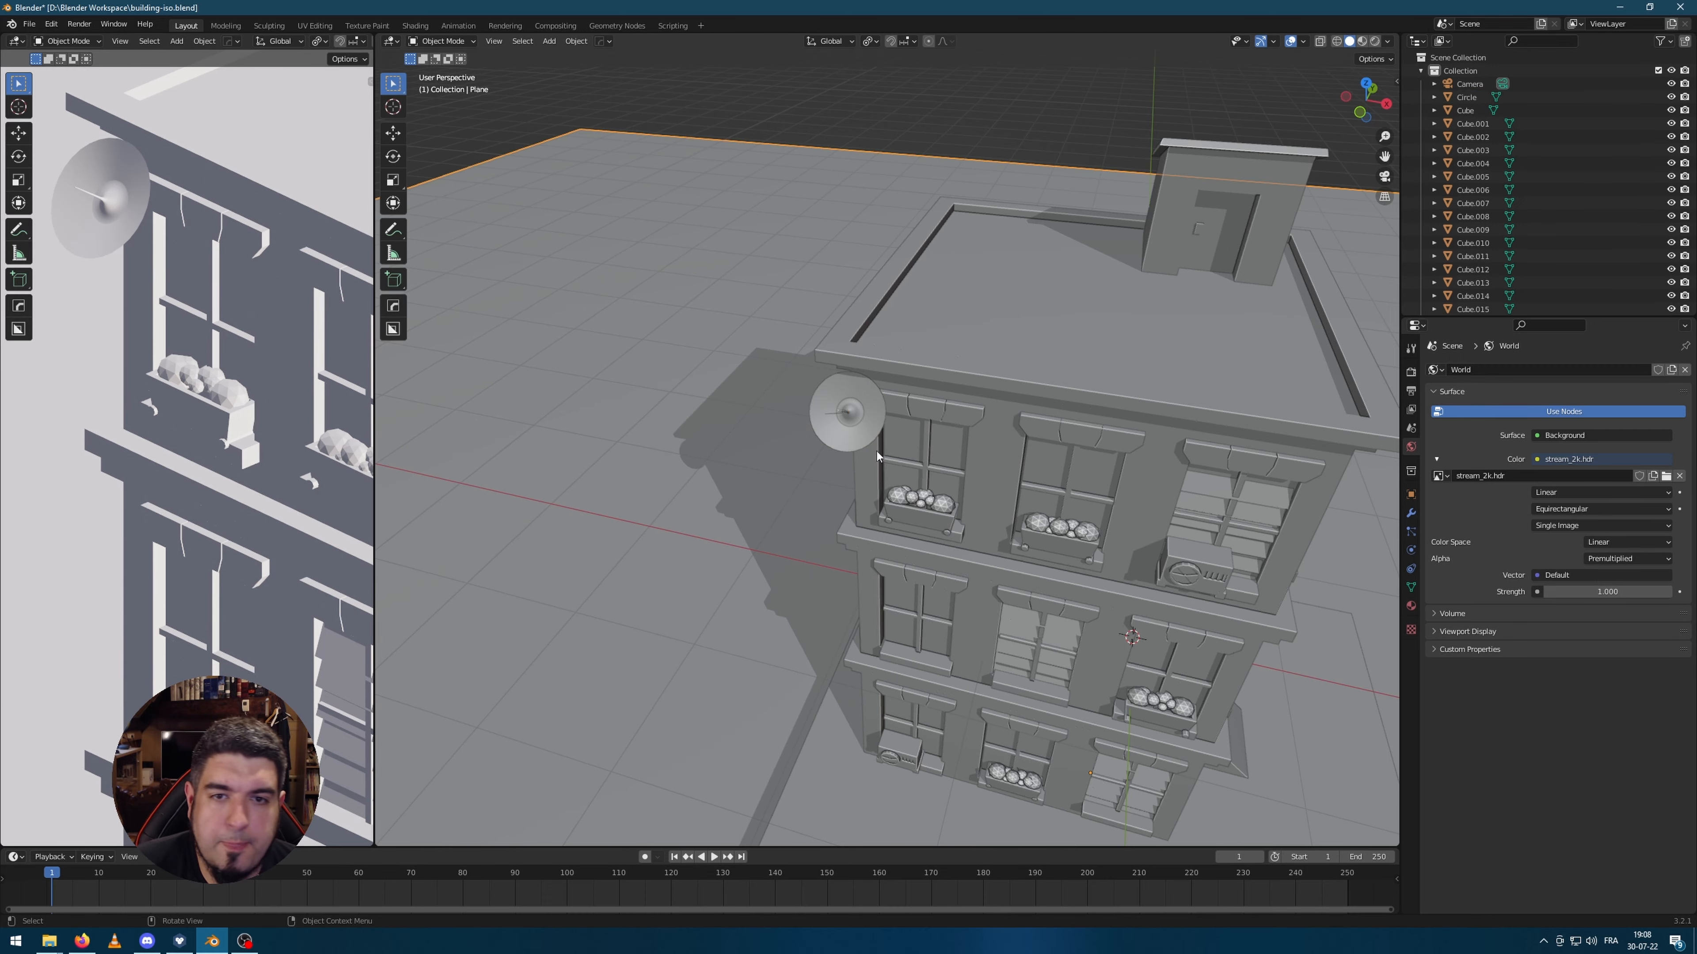
# Step: Rotate the satellite dish about 9.7° around the X axis and about 3° around the Z axis
pyautogui.moveTo(1022, 468); pyautogui.dragTo(946, 429, button='middle')
pyautogui.scroll(-4, 946, 429)
pyautogui.scroll(6, 812, 364)
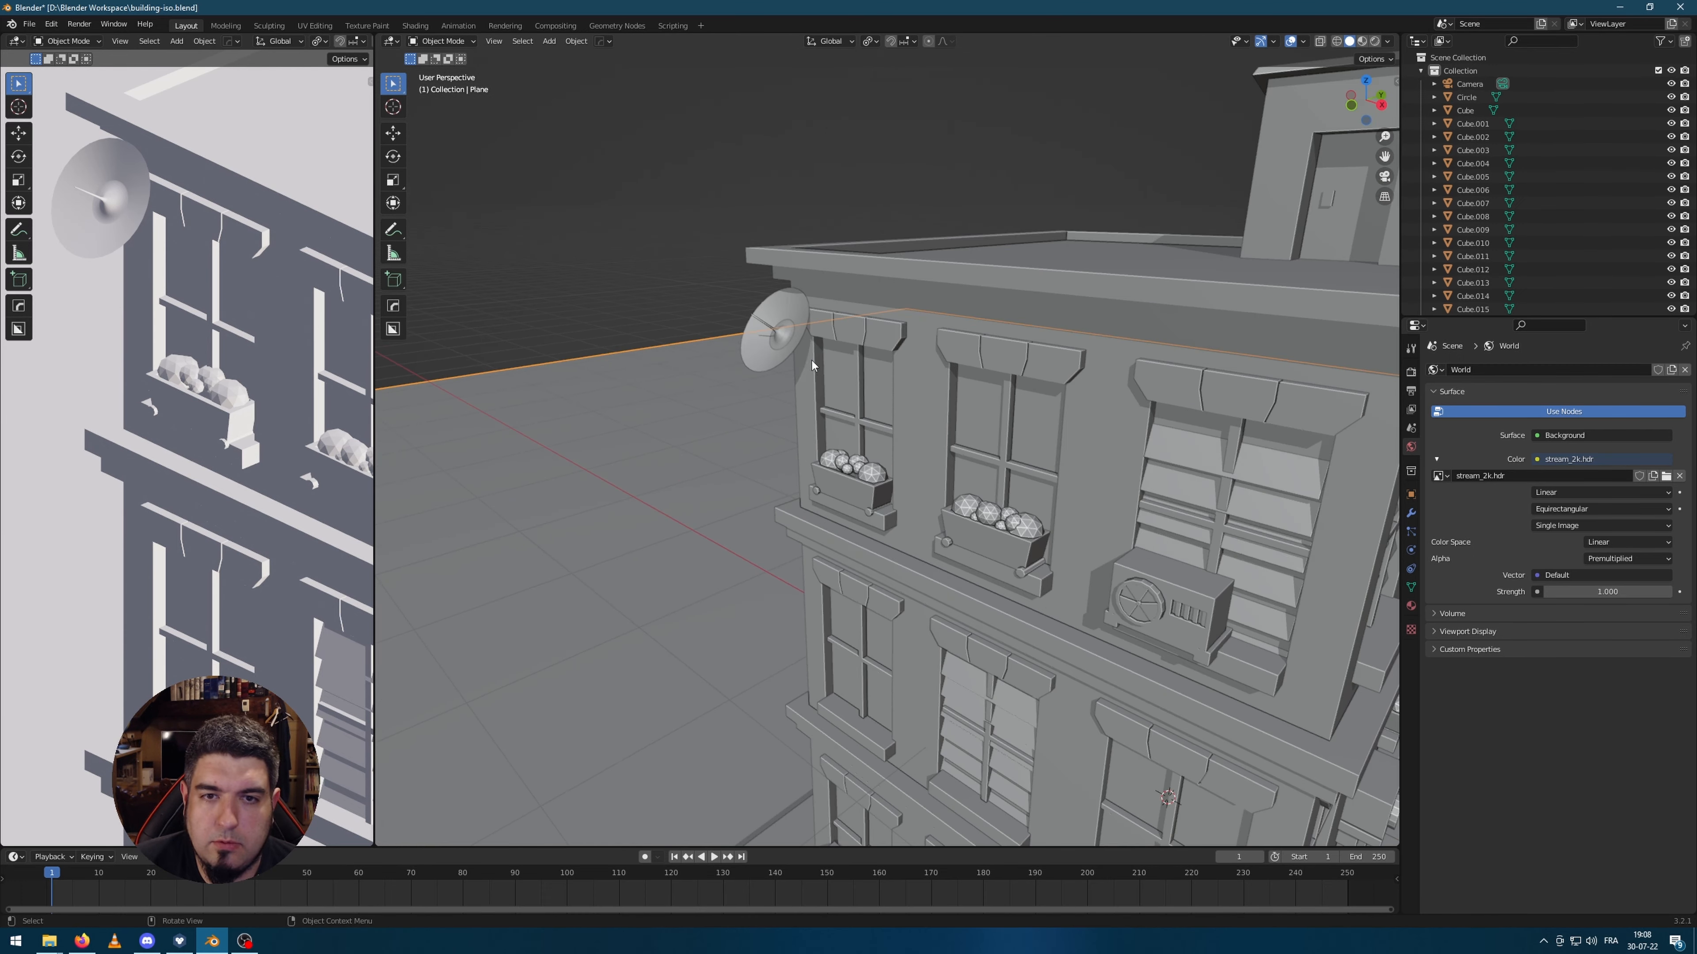
pyautogui.click(791, 354)
pyautogui.press('r')
pyautogui.press('x')
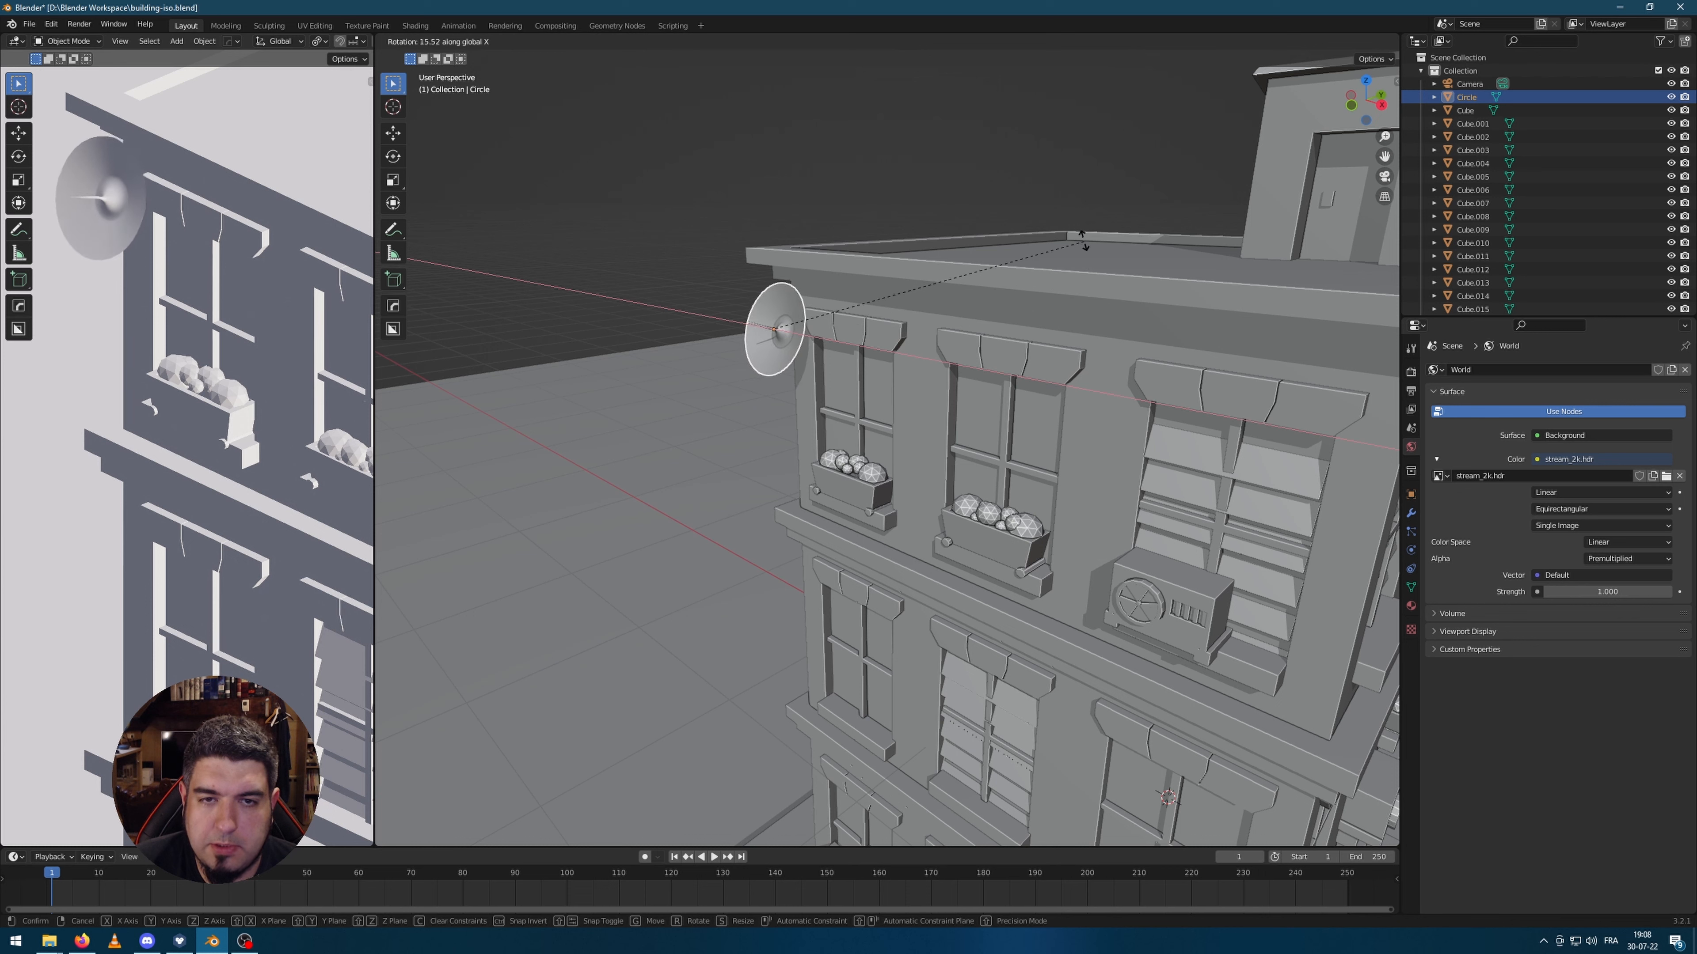
pyautogui.press('z')
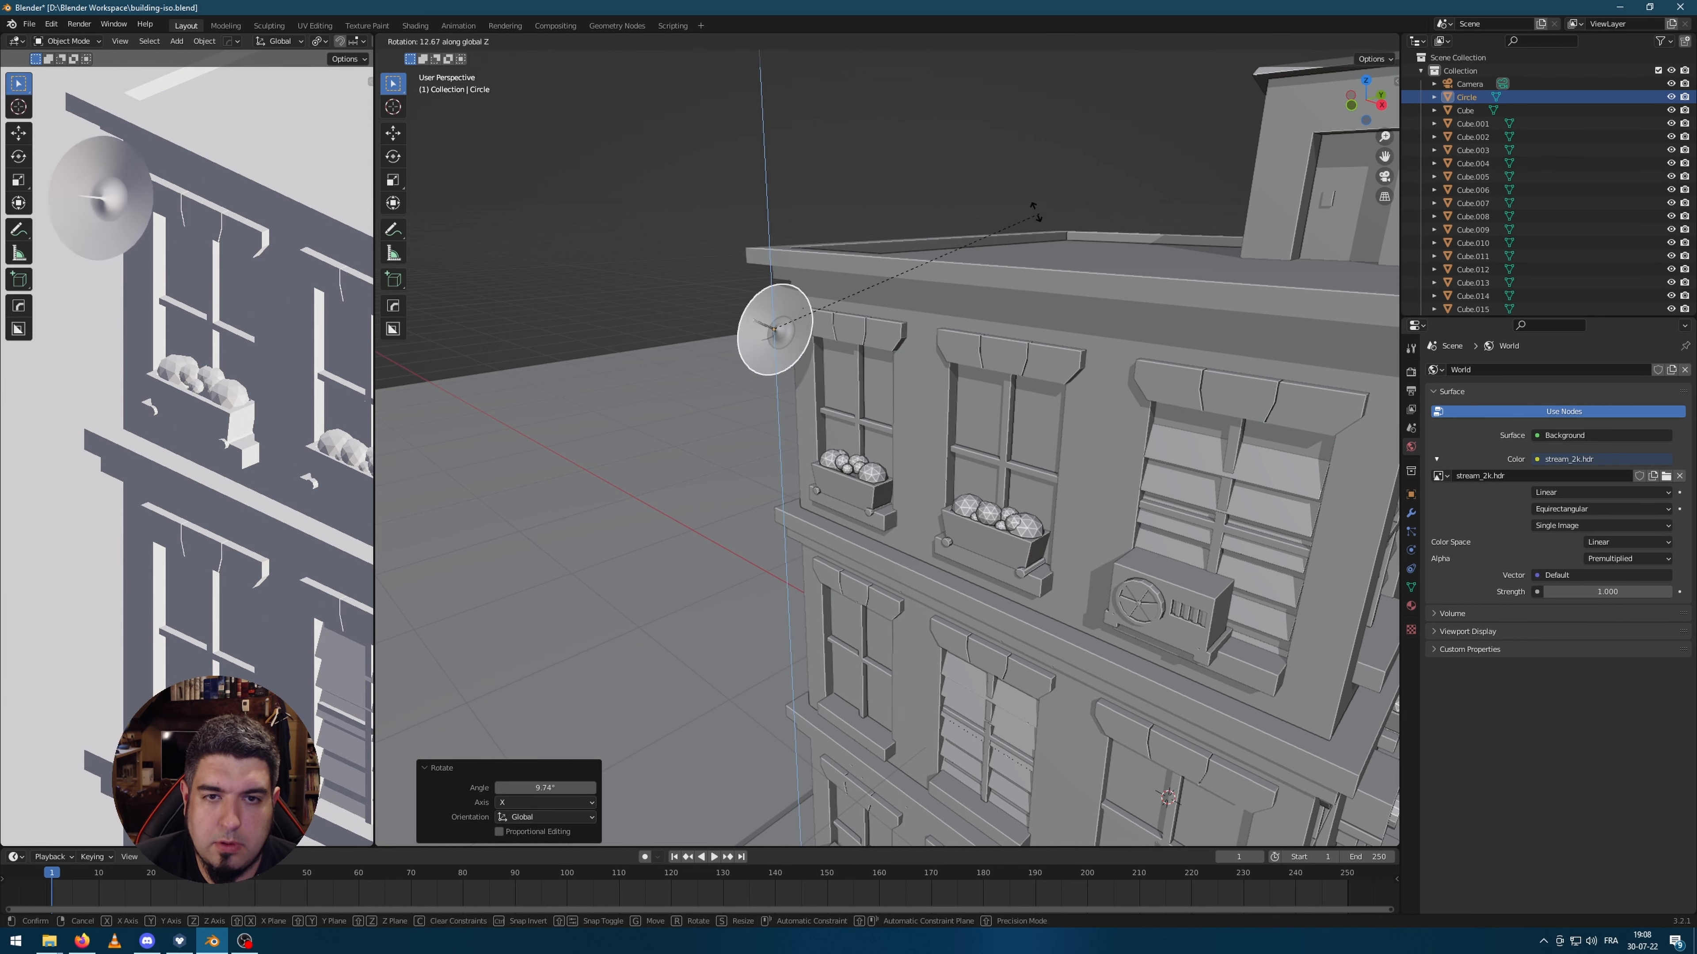
pyautogui.click(1066, 289)
pyautogui.scroll(2, 814, 322)
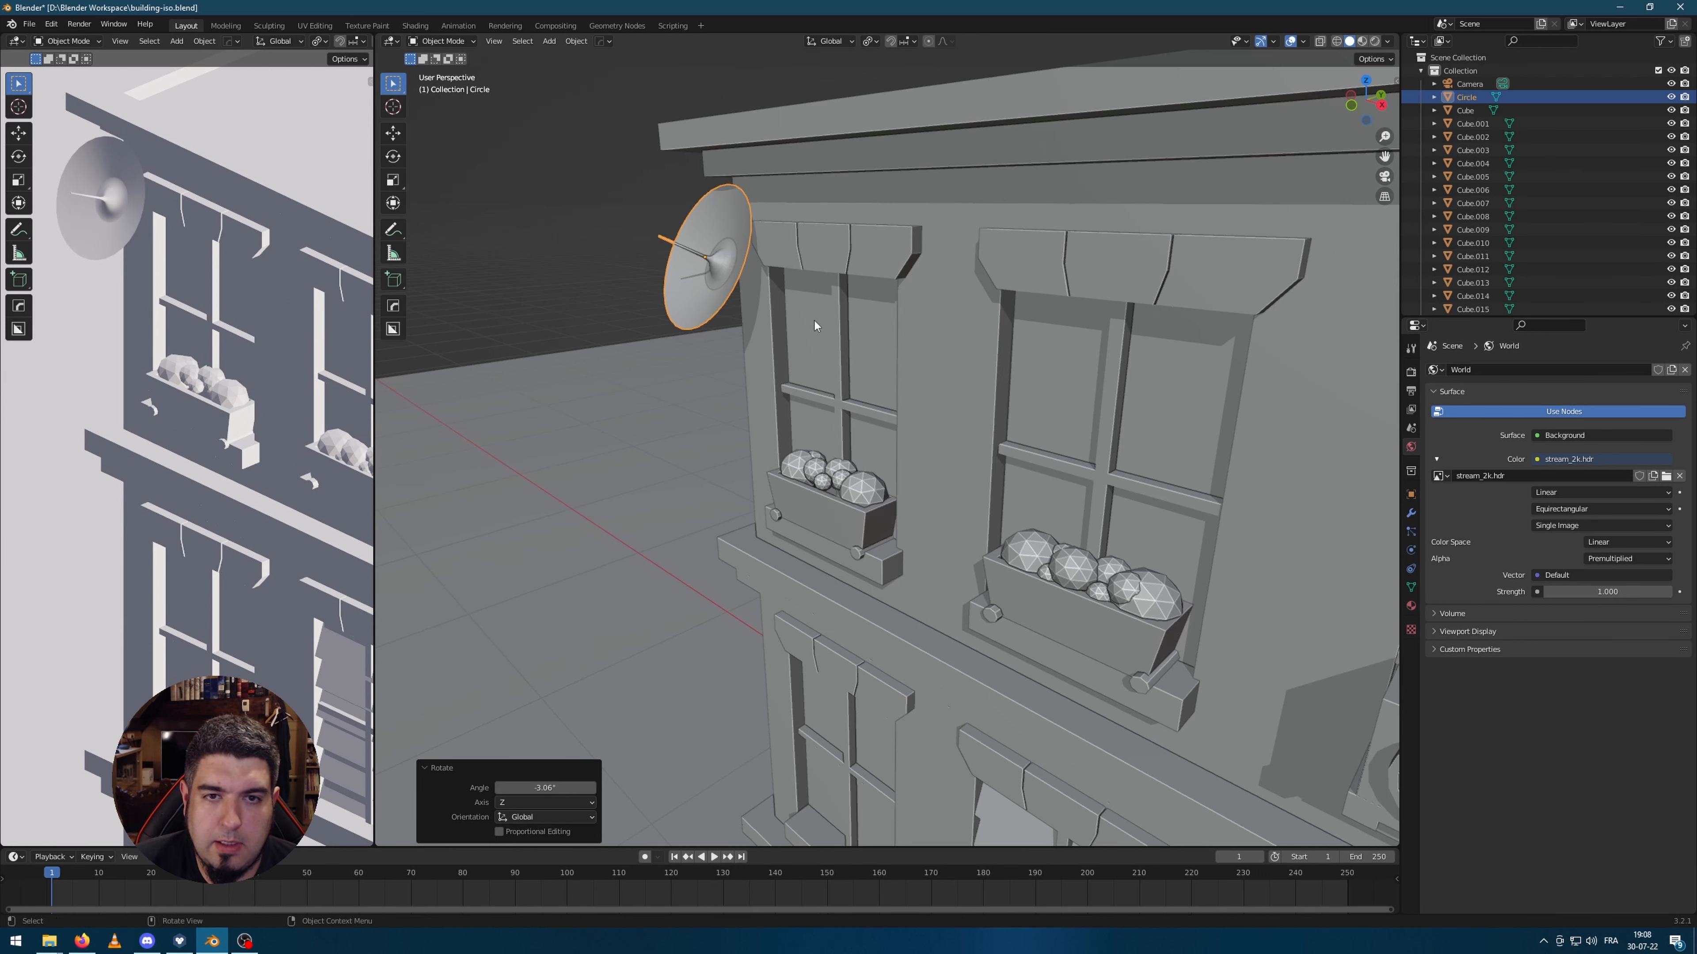
# Step: In edit mode, adjust the dish's face selection outward over the reflector and inner ring, leaving the rod unselected
pyautogui.keyDown('shift'); pyautogui.moveTo(815, 323); pyautogui.dragTo(979, 340, button='middle'); pyautogui.keyUp('shift')
pyautogui.scroll(4, 1026, 494)
pyautogui.press('Tab')
pyautogui.press('a')
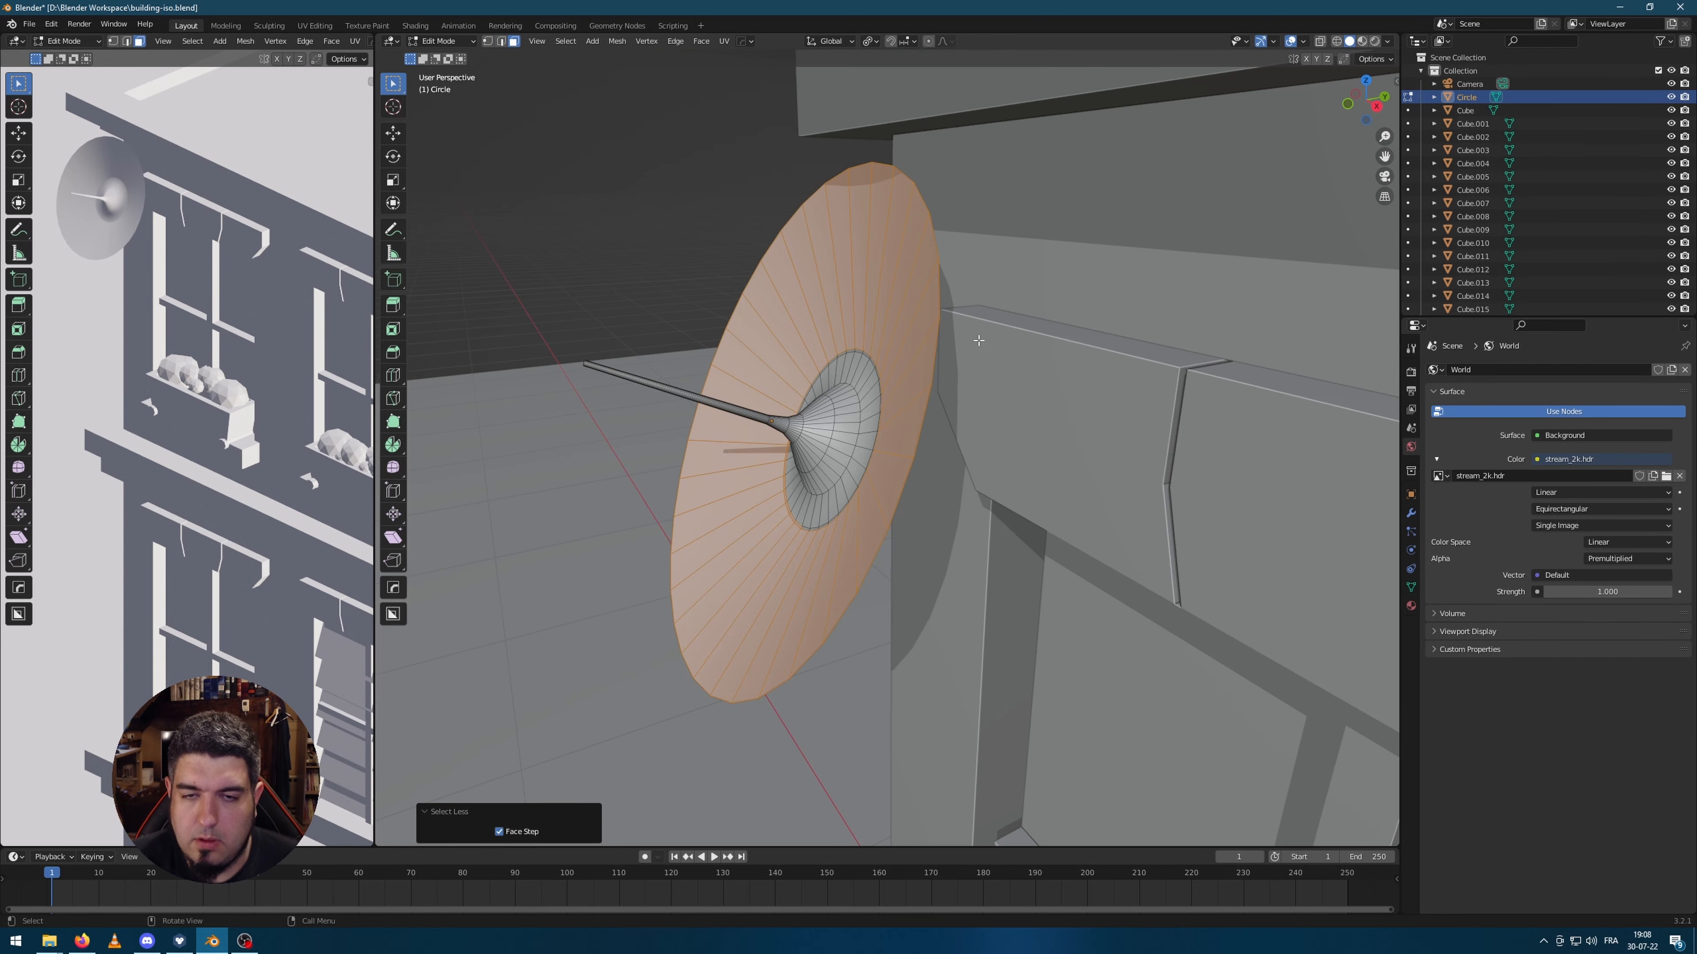
pyautogui.press('ctrl+KP_Add')
pyautogui.press('ctrl+KP_Add')
pyautogui.press('ctrl+KP_Add')
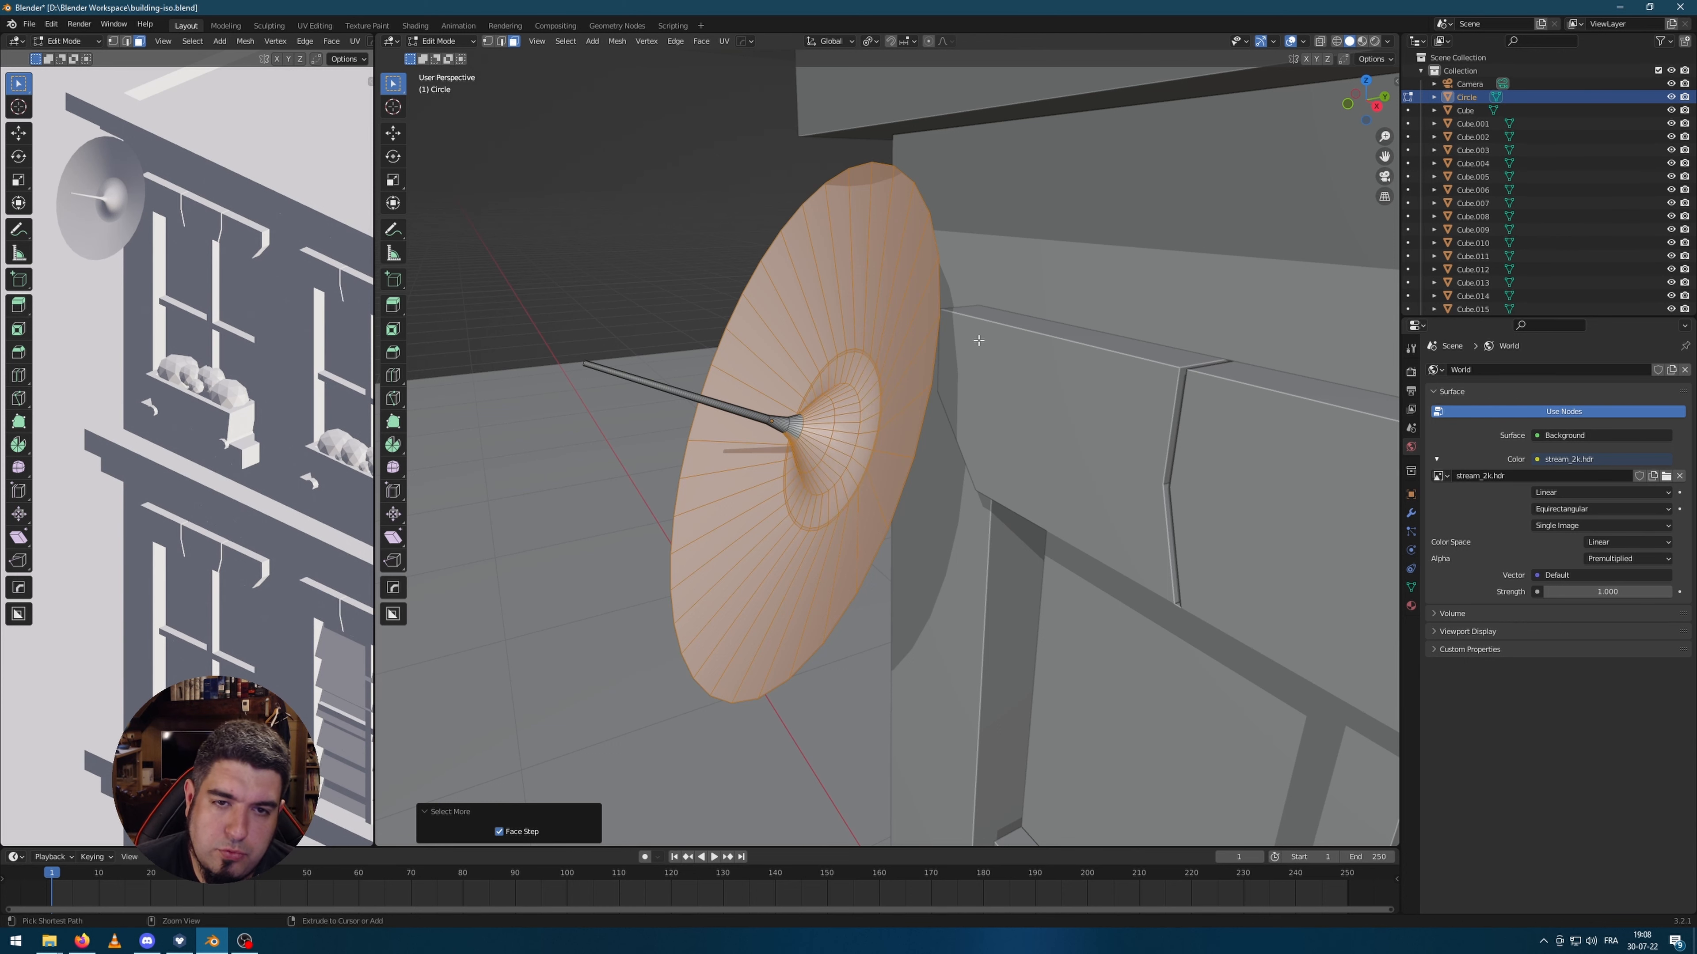
pyautogui.press('ctrl+KP_Add')
pyautogui.press('ctrl+KP_Subtract')
pyautogui.press('ctrl+KP_Subtract')
pyautogui.moveTo(762, 420); pyautogui.dragTo(818, 409, button='middle')
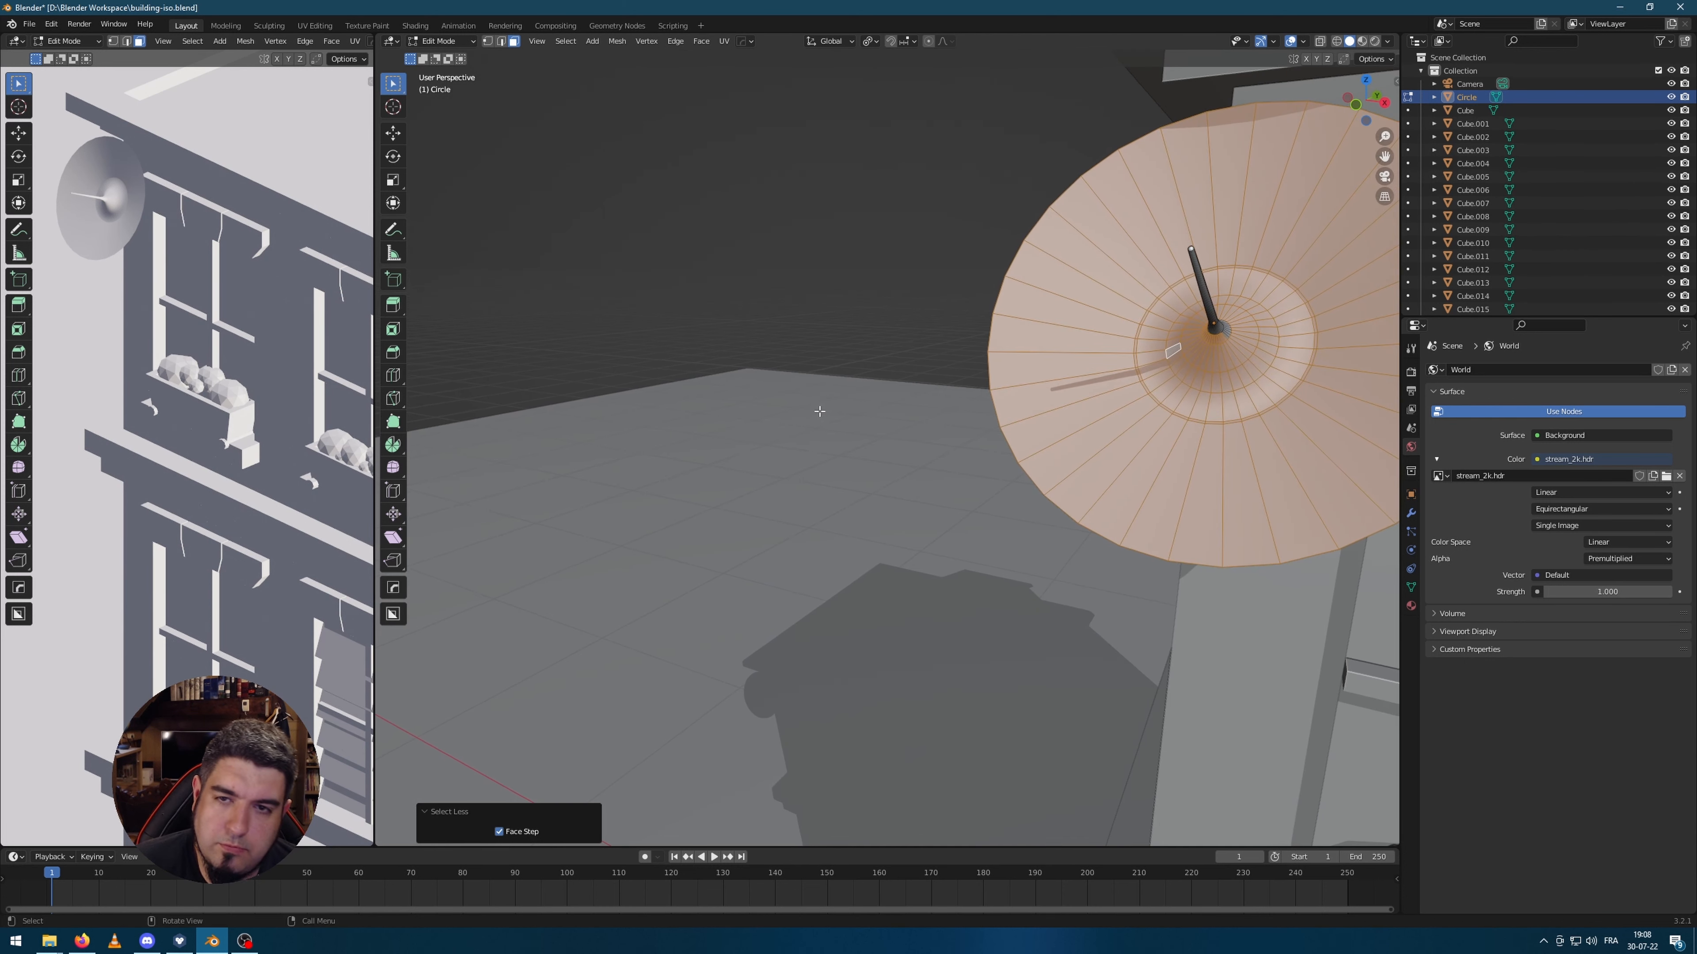
# Step: Refine the face selection with Circle Select so the central cone at the rod's base is excluded
pyautogui.press('c')
pyautogui.middleClick(1215, 334)
pyautogui.rightClick(1214, 334)
pyautogui.moveTo(1259, 328)
pyautogui.mouseDown(button='middle')
pyautogui.moveTo(1181, 284)
pyautogui.moveTo(1204, 367)
pyautogui.moveTo(901, 488)
pyautogui.moveTo(915, 523)
pyautogui.mouseUp(button='middle')
pyautogui.press('c')
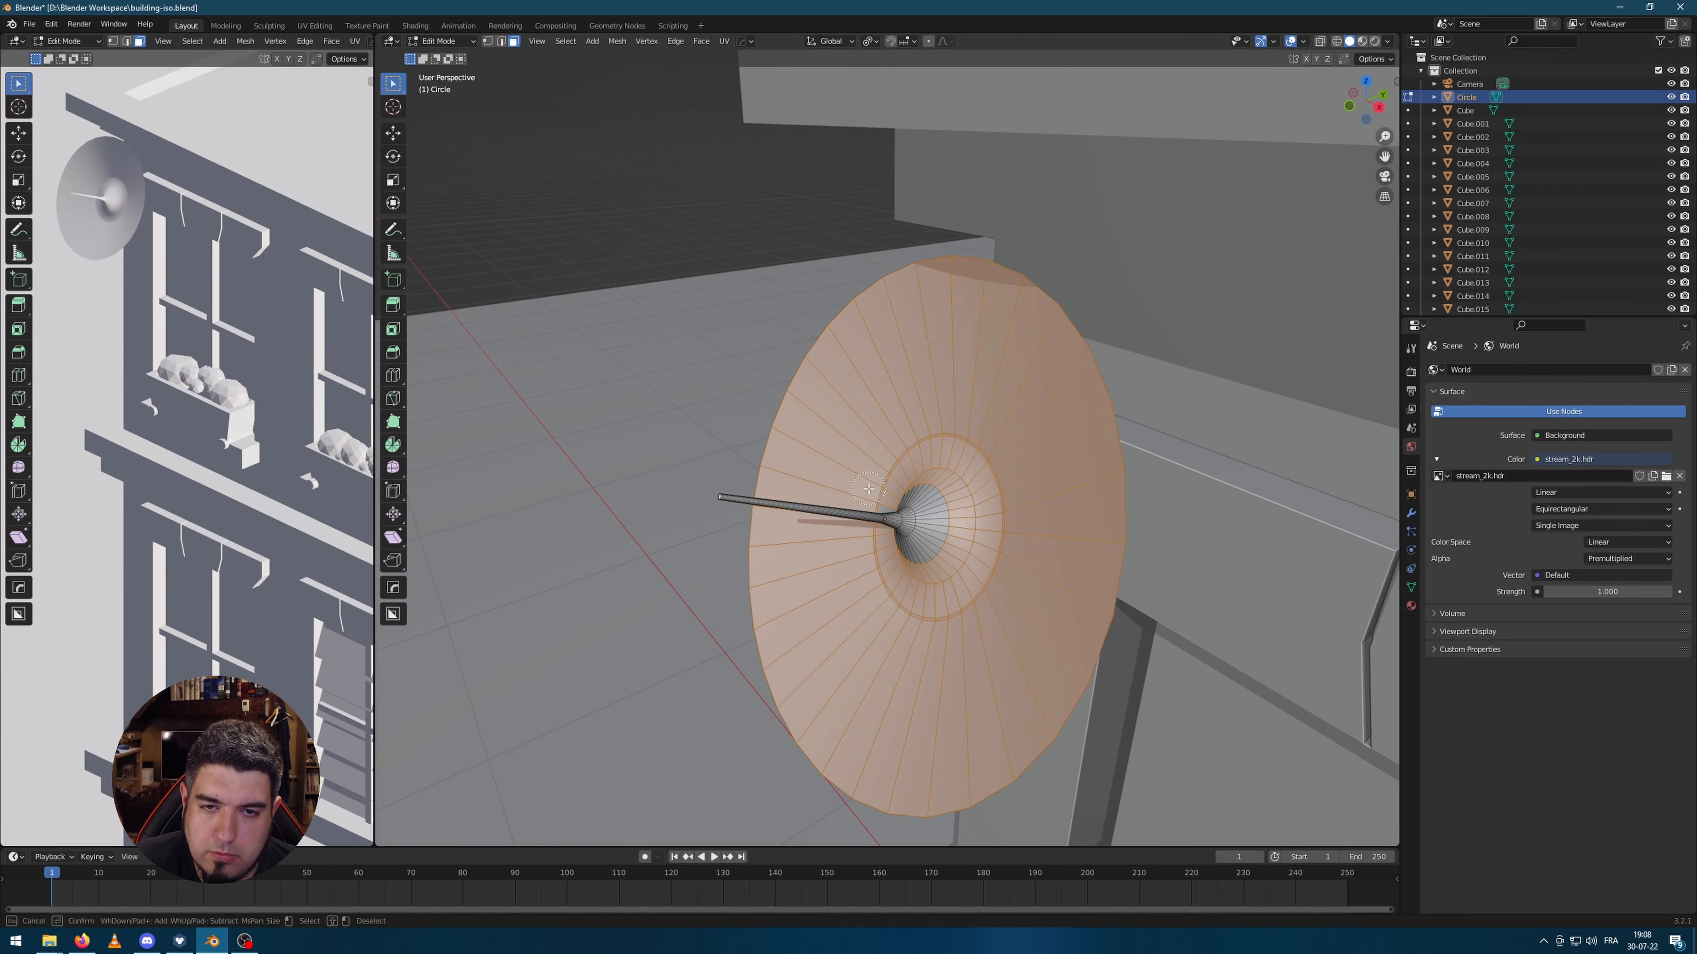
pyautogui.moveTo(909, 424); pyautogui.dragTo(934, 442, button='middle')
pyautogui.moveTo(868, 428)
pyautogui.mouseDown()
pyautogui.moveTo(856, 408)
pyautogui.moveTo(947, 432)
pyautogui.moveTo(935, 451)
pyautogui.mouseUp()
pyautogui.rightClick(1091, 423)
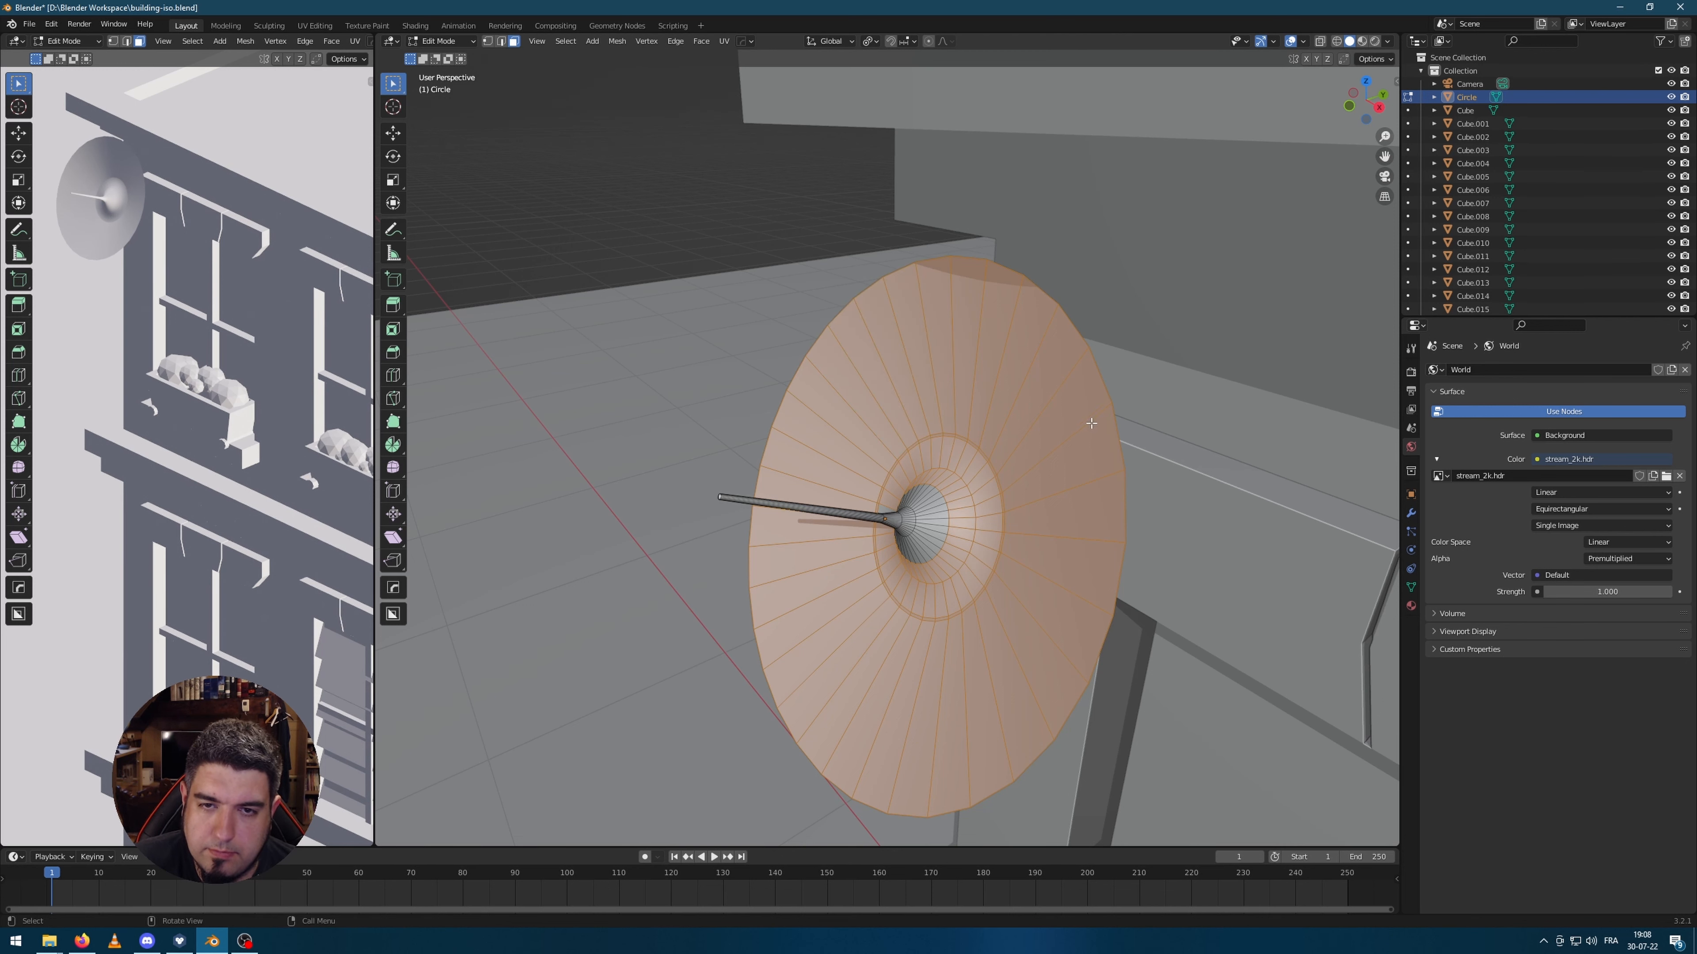
pyautogui.moveTo(1091, 423); pyautogui.dragTo(1065, 512, button='middle')
pyautogui.press('c')
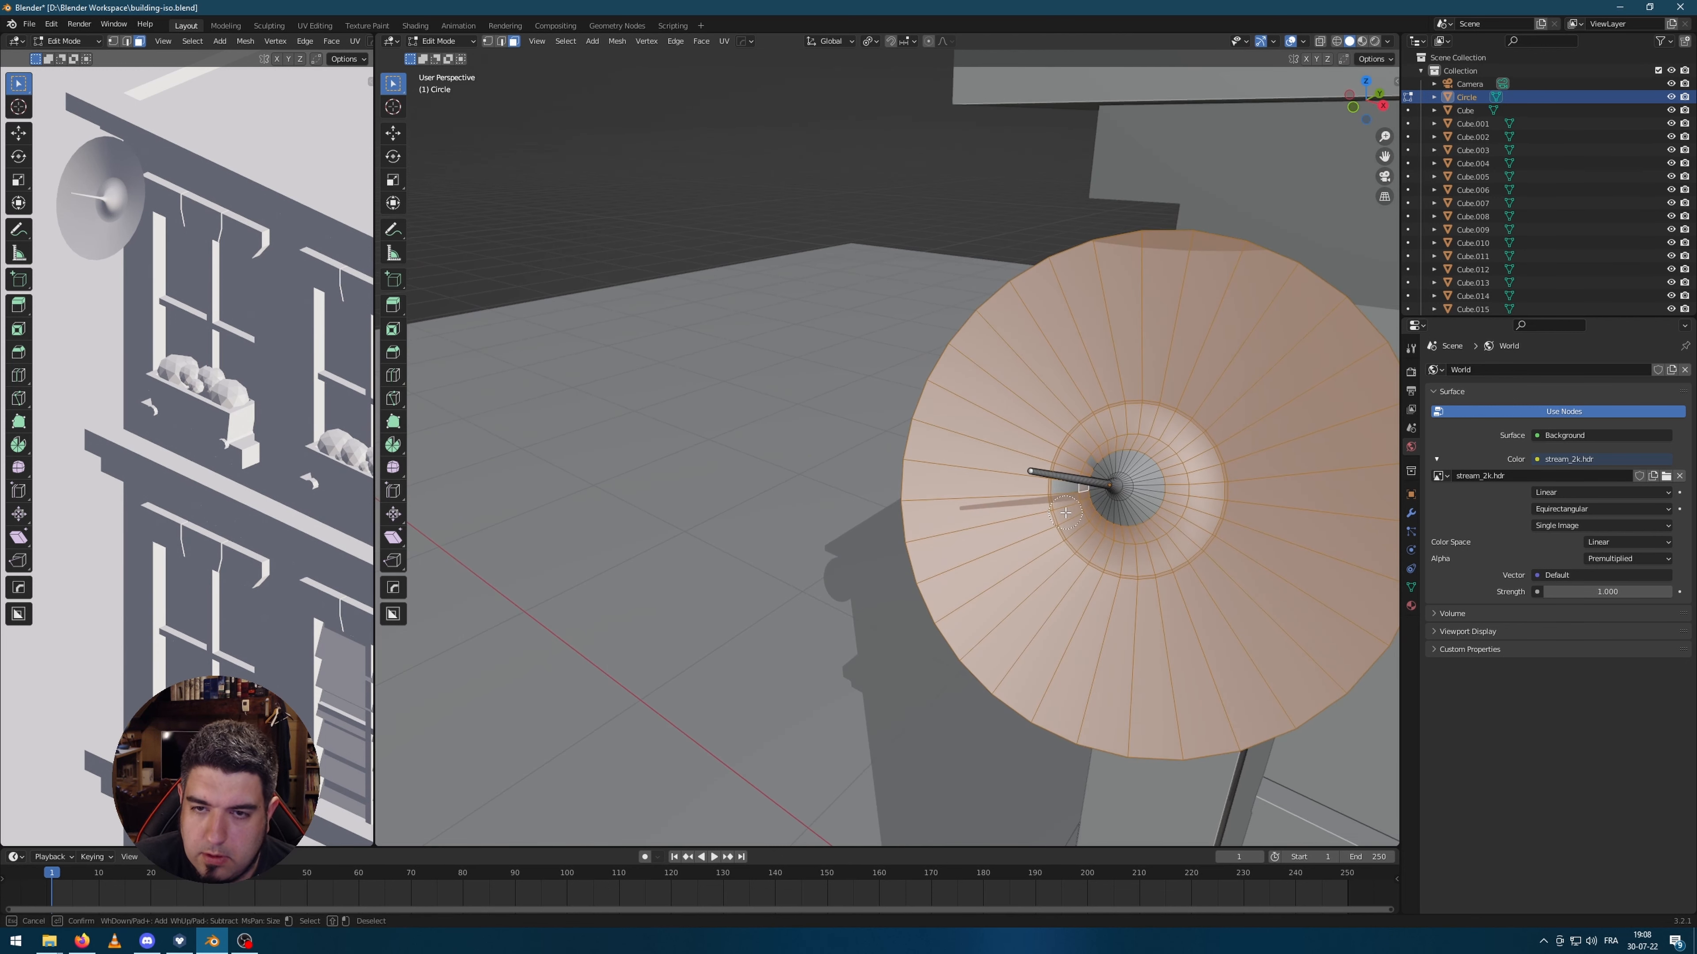
pyautogui.rightClick(1082, 446)
pyautogui.moveTo(1081, 446); pyautogui.dragTo(1250, 378, button='middle')
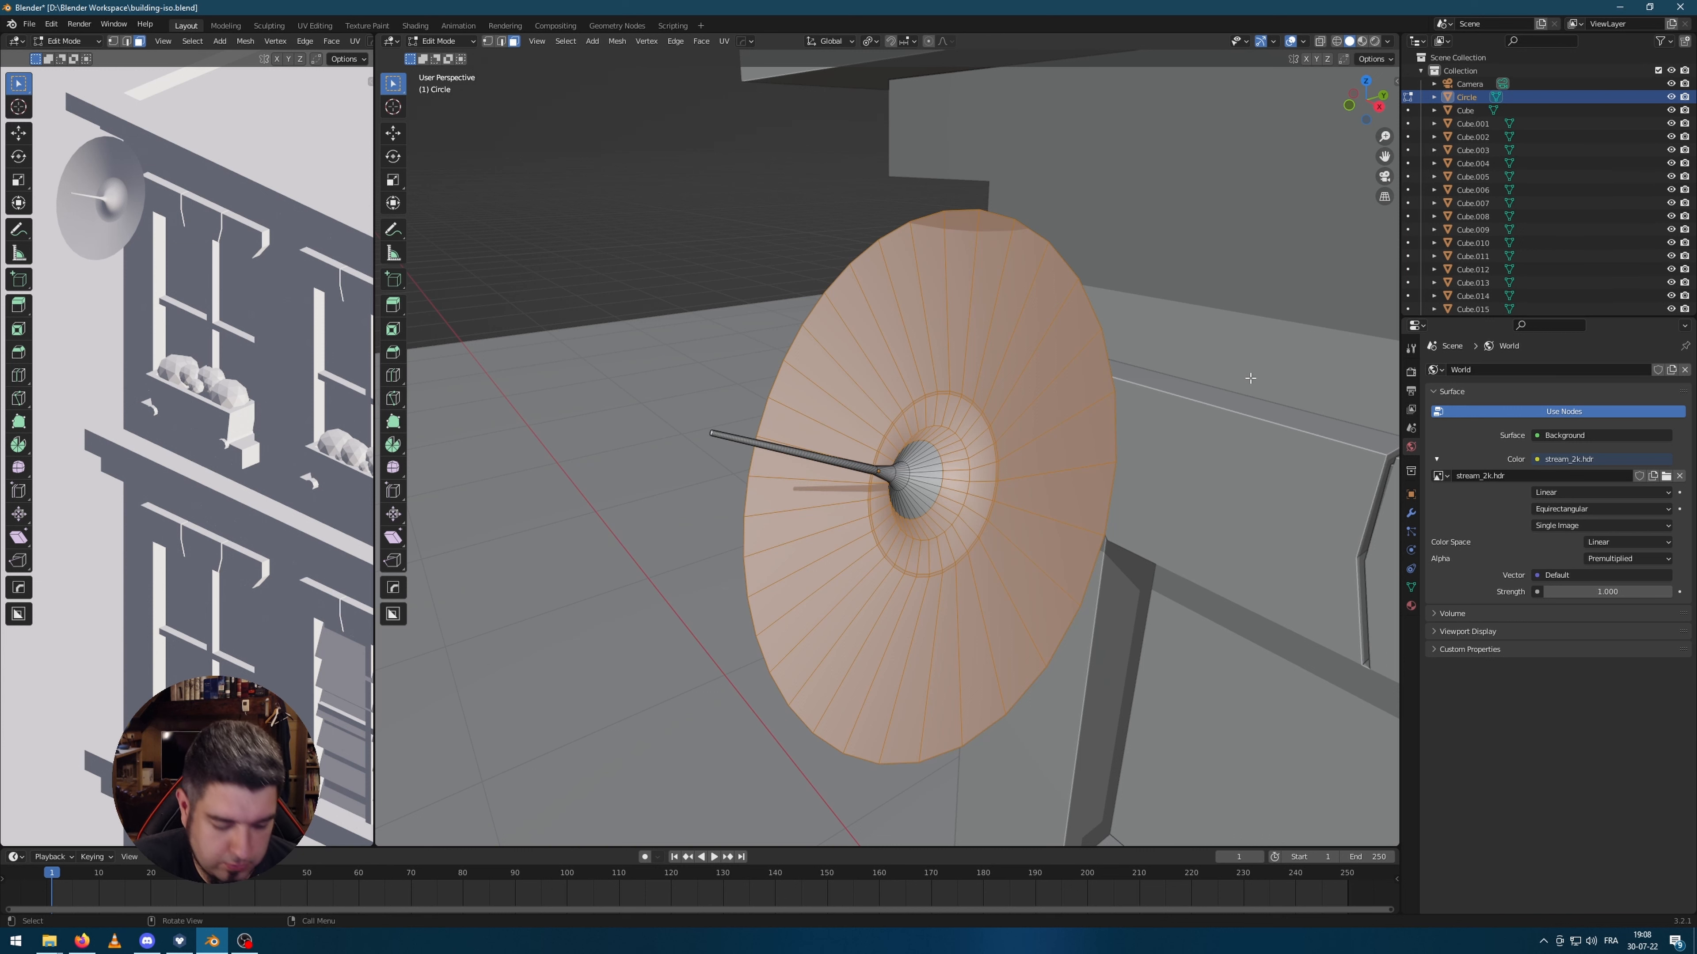
# Step: Extrude the selected dish faces about 0.0076 m along their normal to thicken the reflector, and return to Object Mode
pyautogui.press('e')
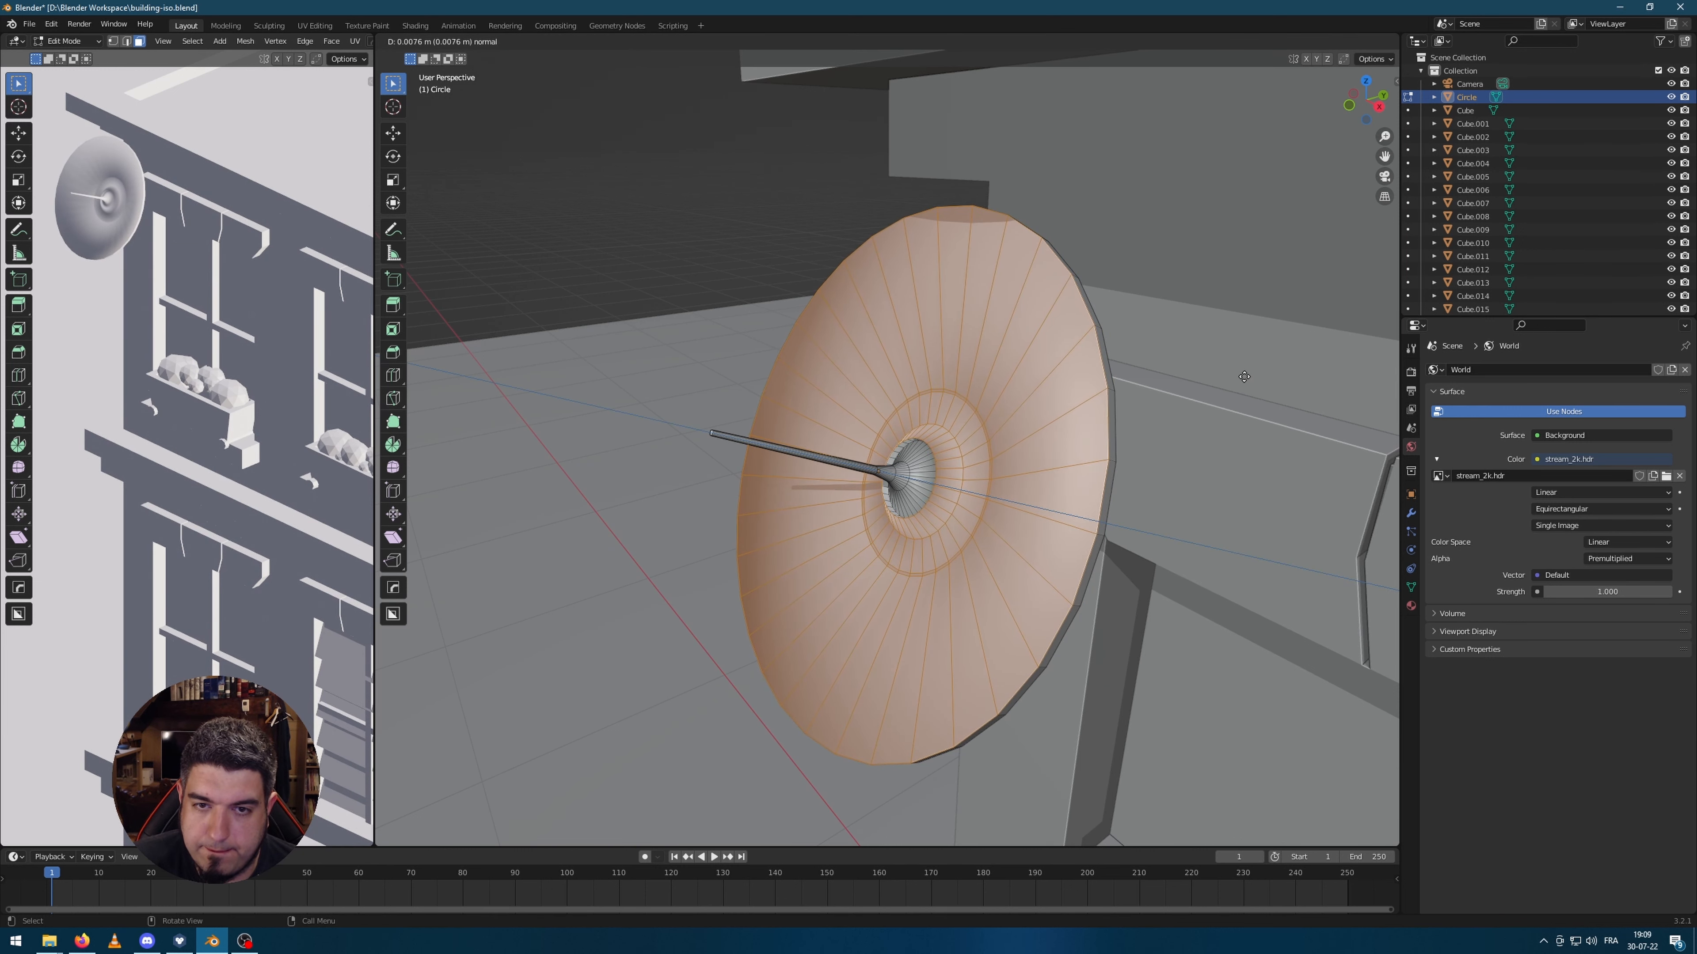
pyautogui.click(1243, 376)
pyautogui.moveTo(1239, 543); pyautogui.dragTo(1168, 527, button='middle')
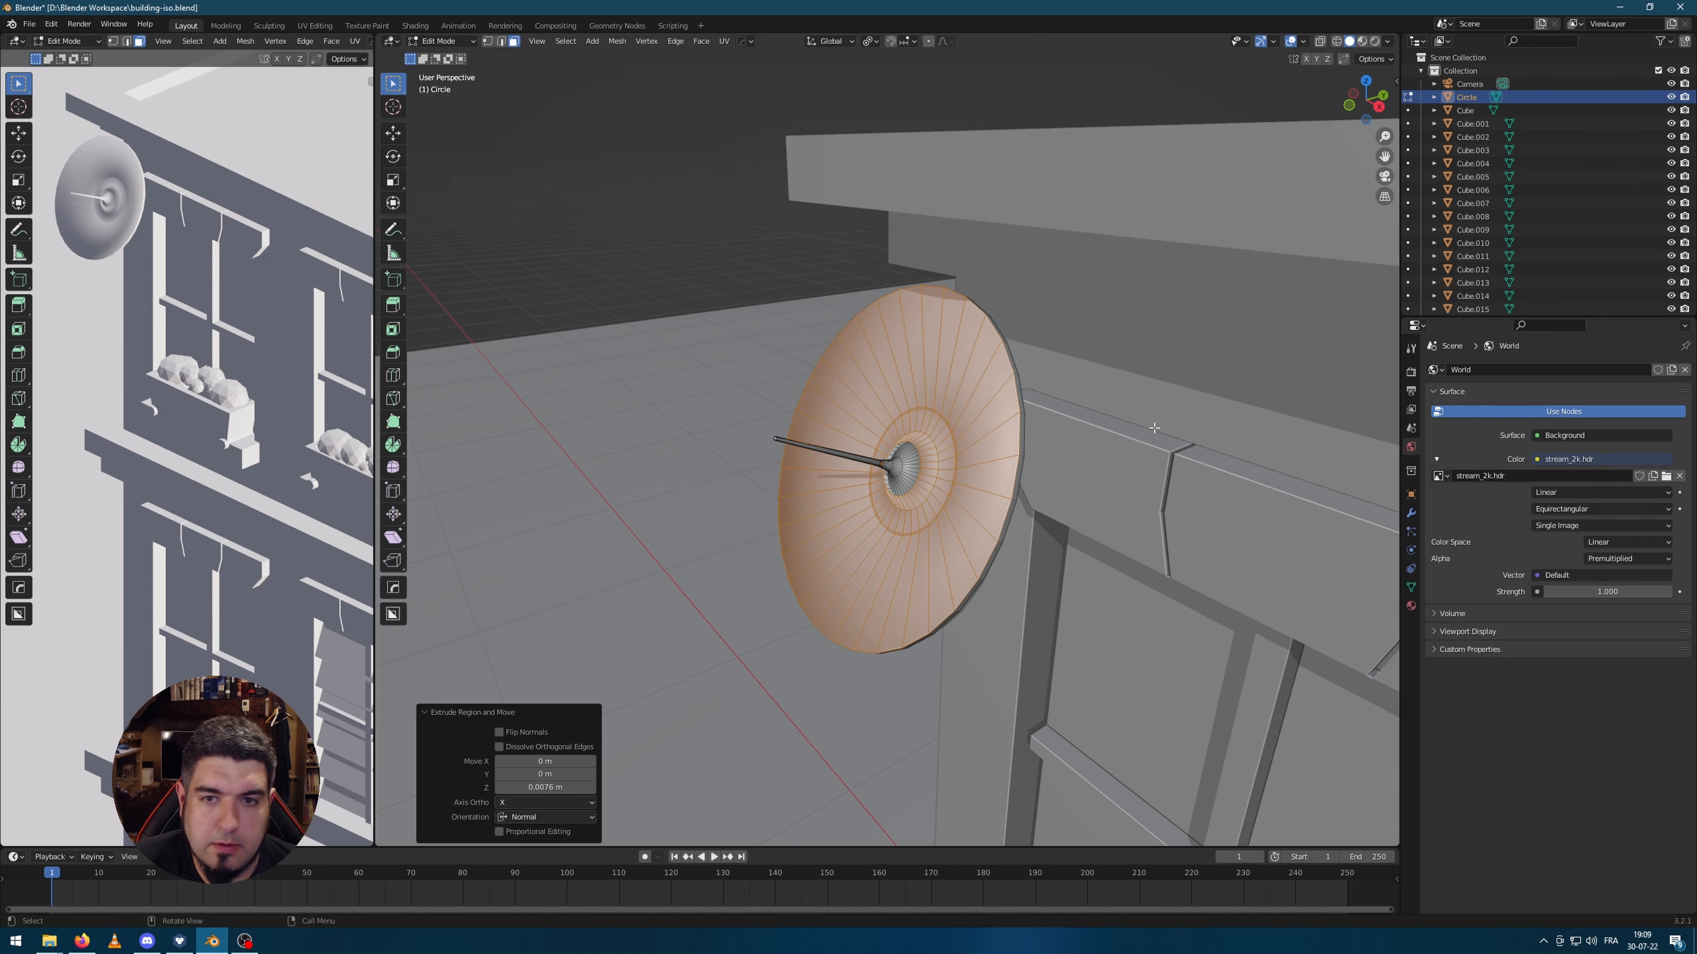
pyautogui.press('Tab')
pyautogui.moveTo(1154, 428); pyautogui.dragTo(1136, 425, button='middle')
# Step: Apply flat shading to the satellite dish and deselect it
pyautogui.click(564, 234)
pyautogui.click(808, 402)
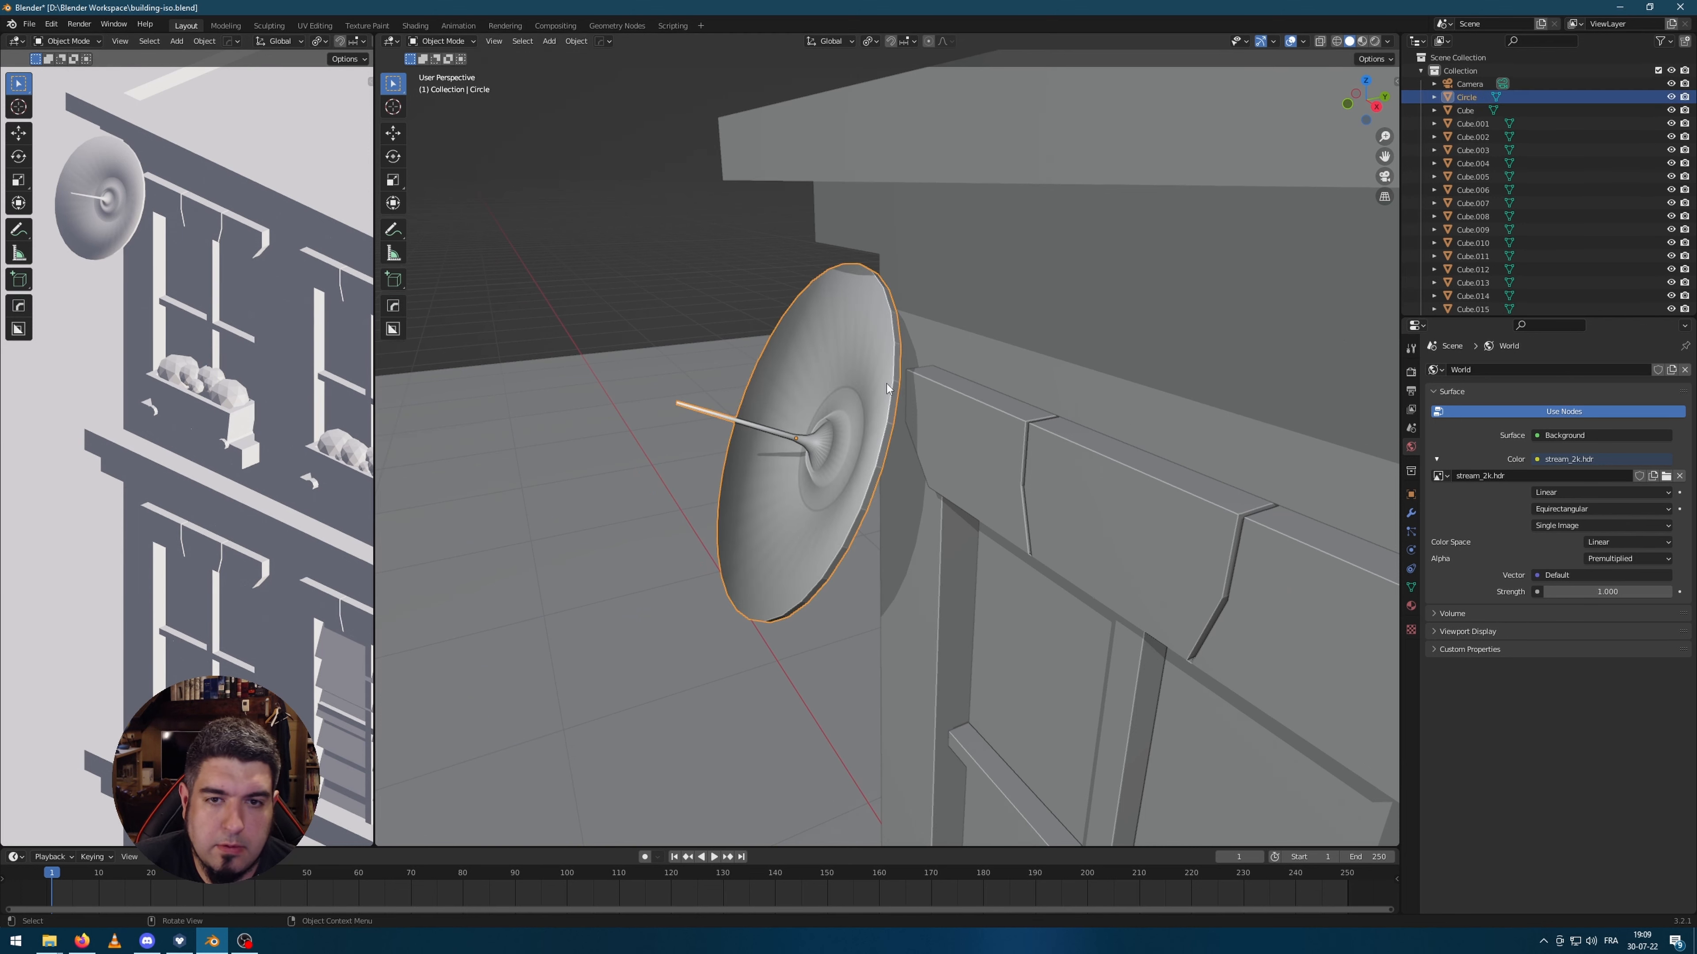
pyautogui.rightClick(814, 351)
pyautogui.click(815, 374)
pyautogui.scroll(-10, 536, 279)
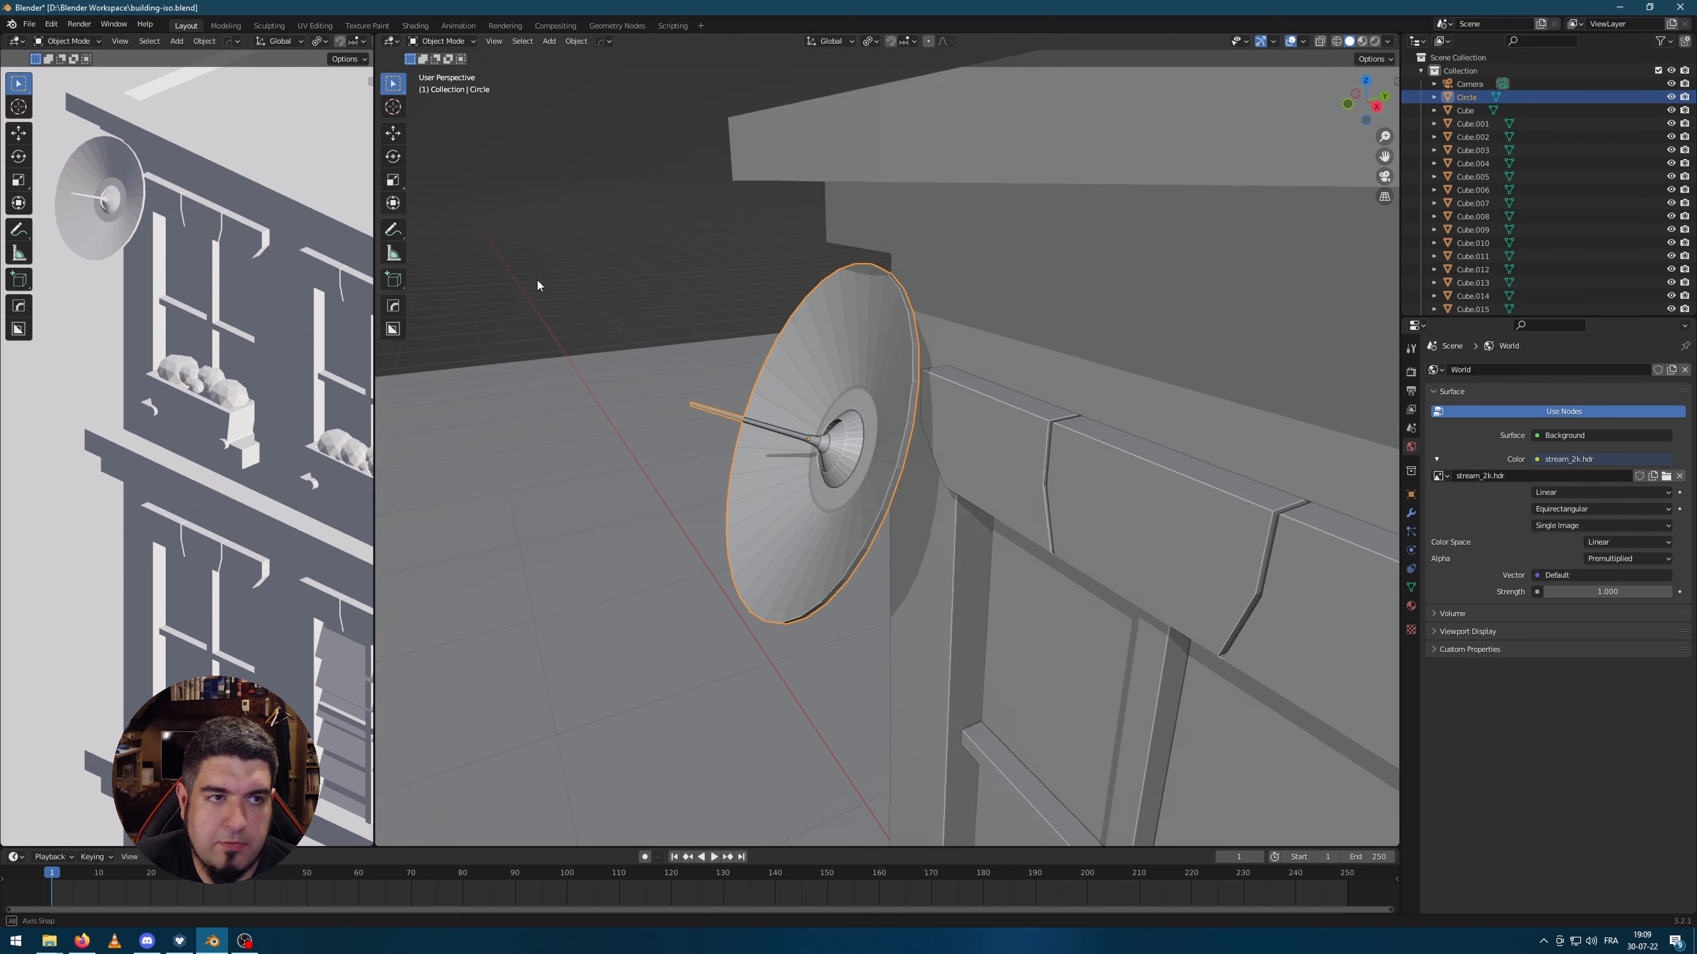
pyautogui.click(589, 256)
# Step: Check the whole building and save the file building-iso.blend
pyautogui.scroll(-2, 589, 256)
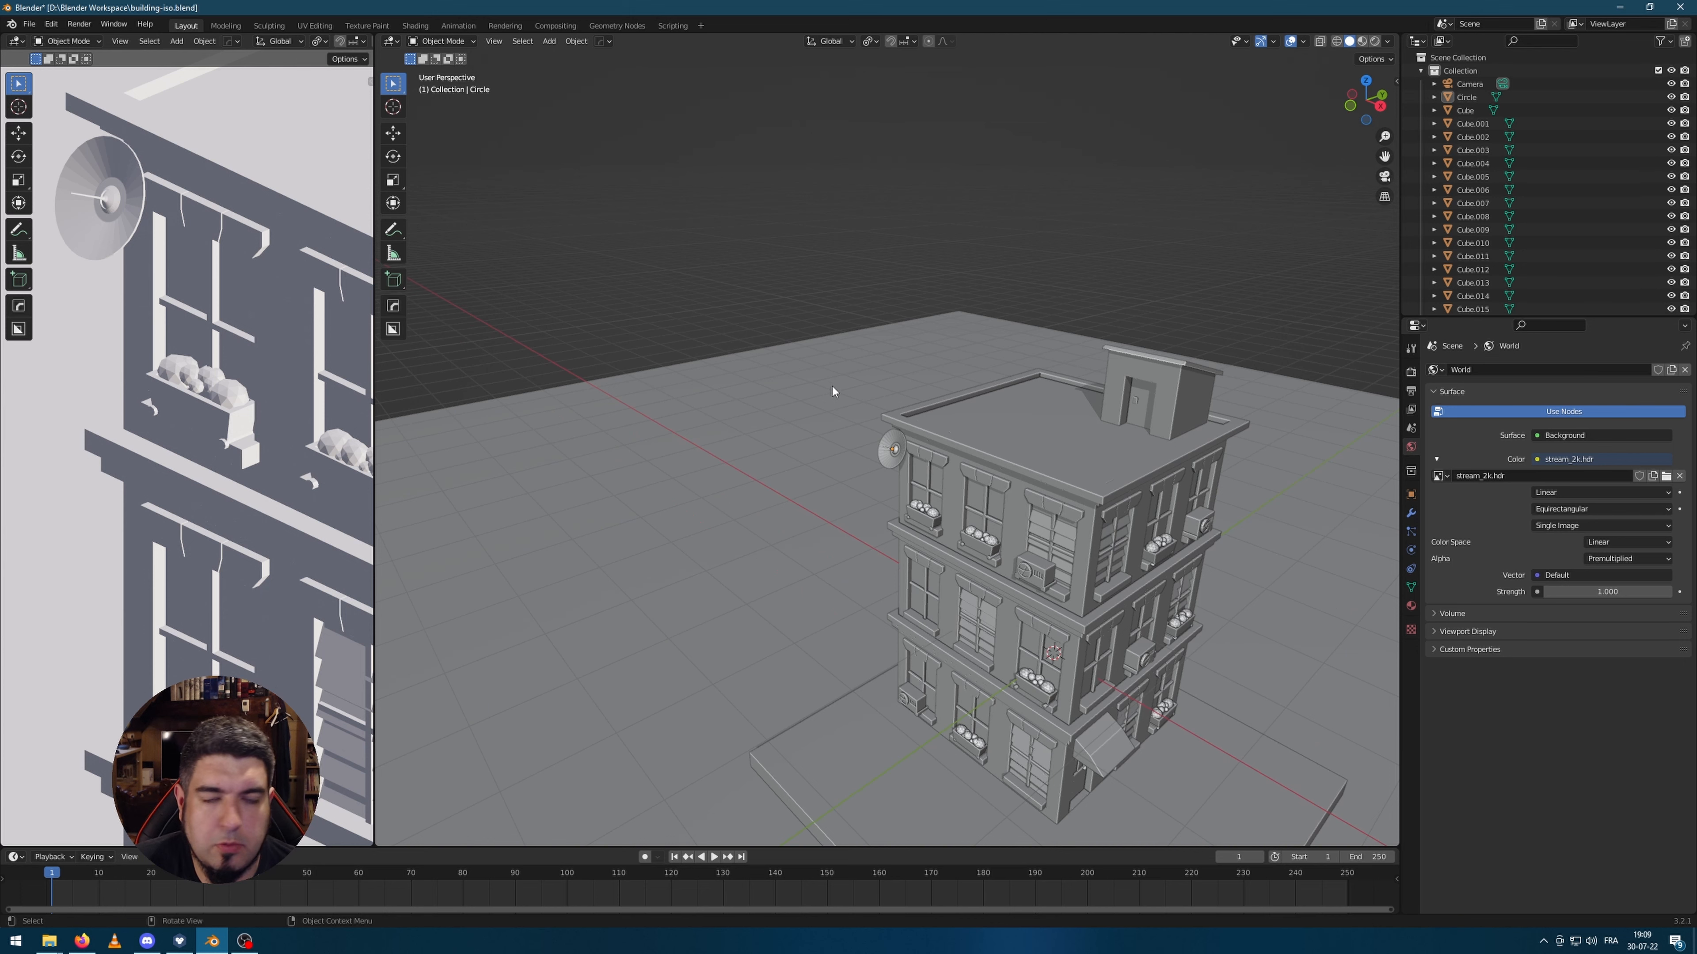
pyautogui.scroll(5, 971, 491)
pyautogui.scroll(-3, 984, 487)
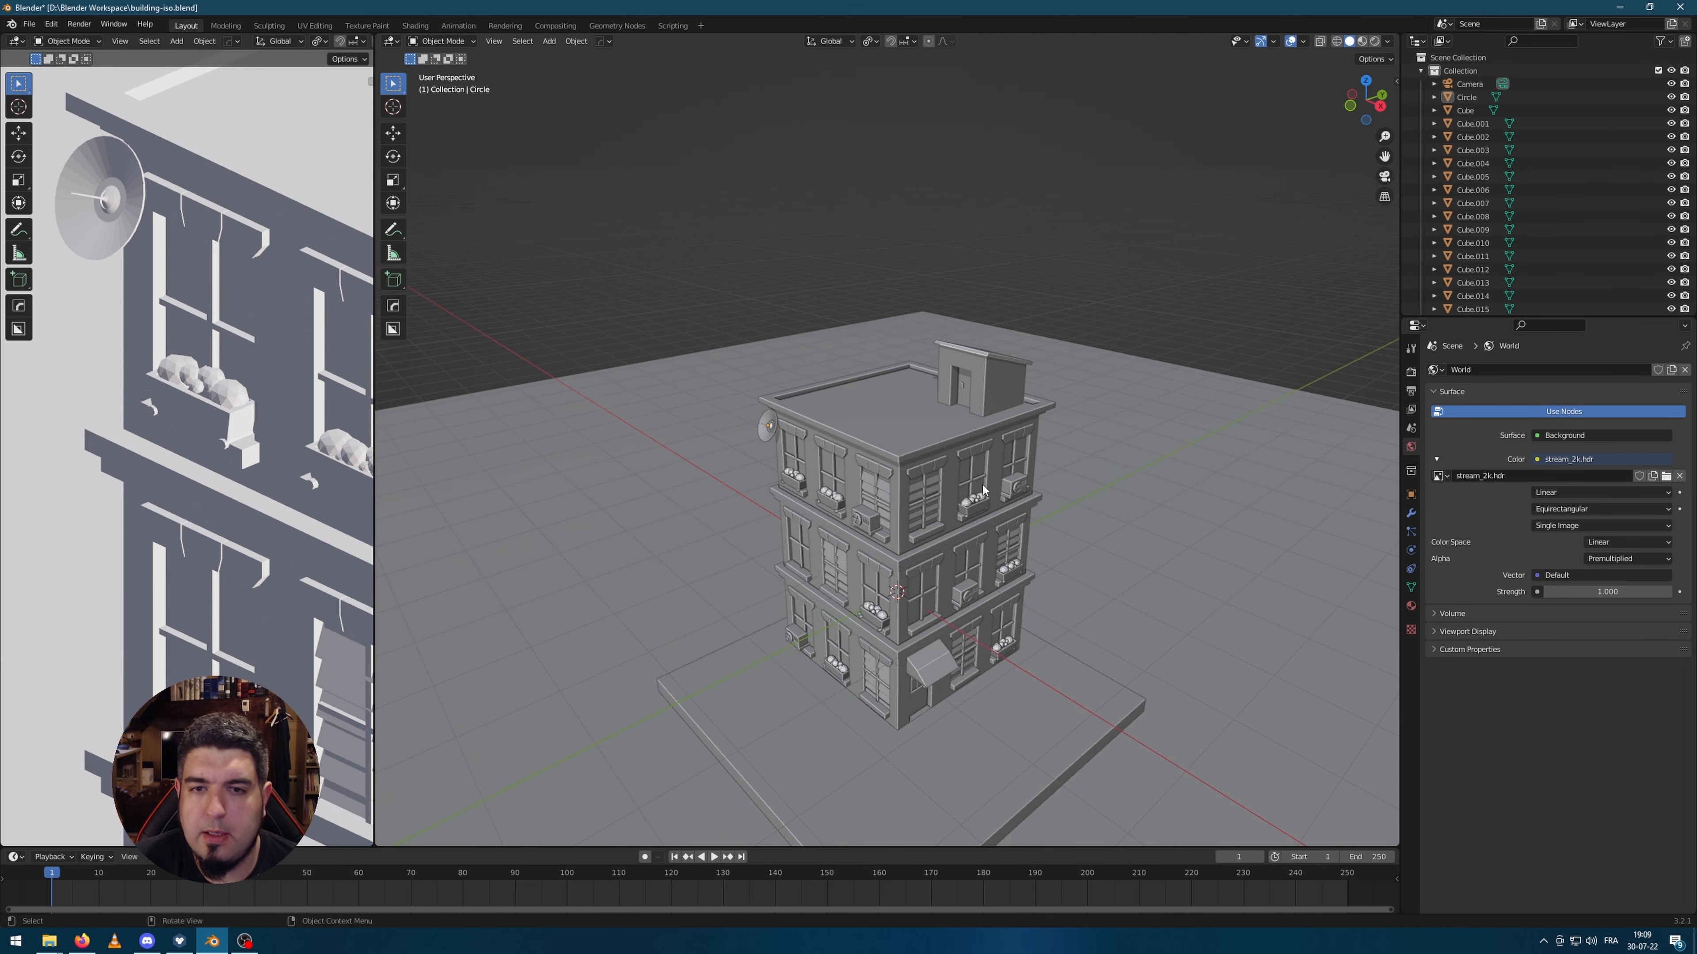
pyautogui.hotkey('ctrl', 's')
# Step: Add a cube and raise it about 2.42 m along Z to roof level
pyautogui.scroll(8, 912, 394)
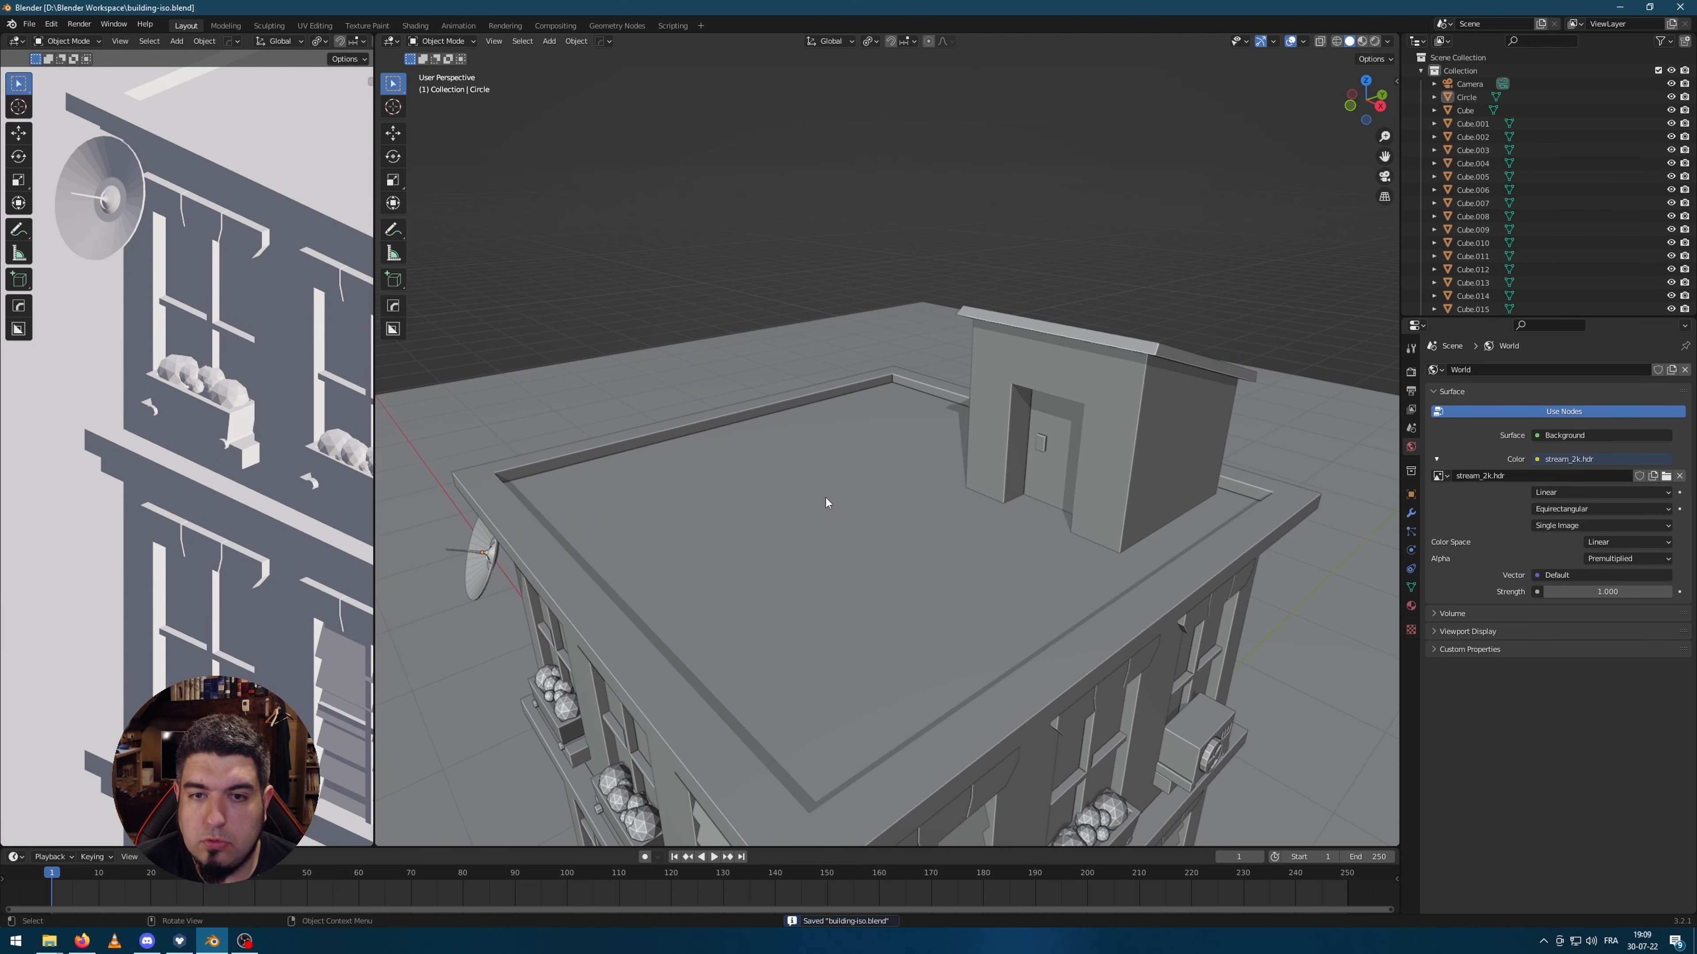
pyautogui.moveTo(988, 254); pyautogui.dragTo(970, 367, button='middle')
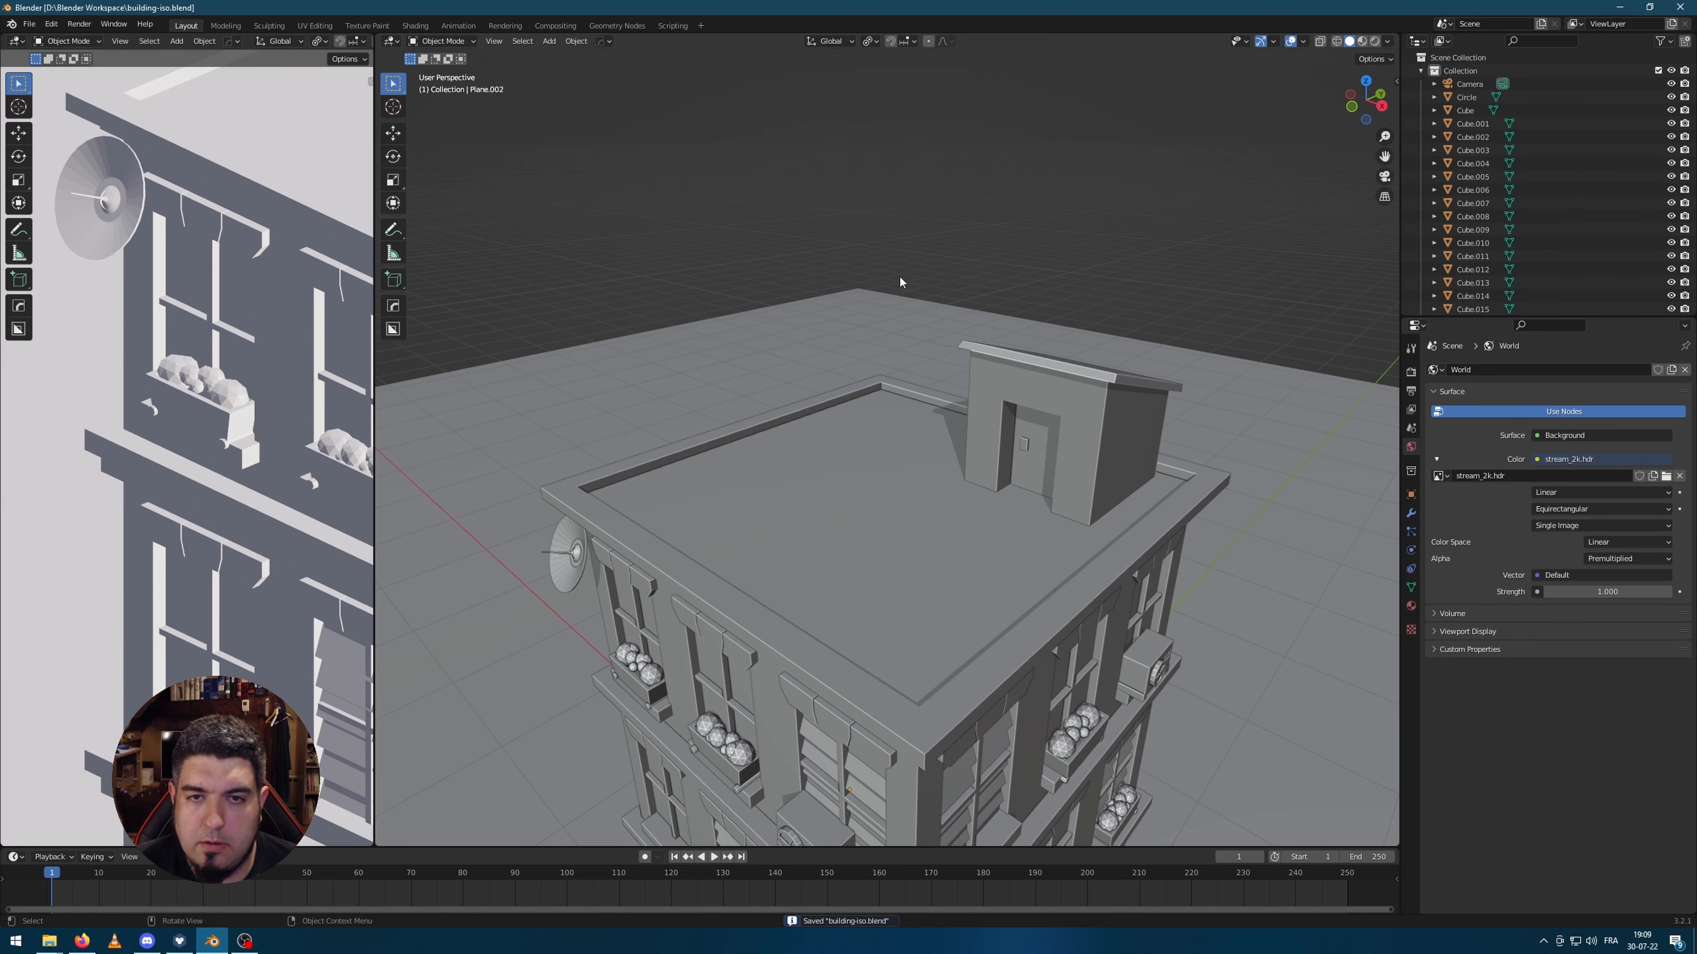
pyautogui.scroll(2, 908, 468)
pyautogui.hotkey('shift', 'a')
pyautogui.moveTo(909, 487)
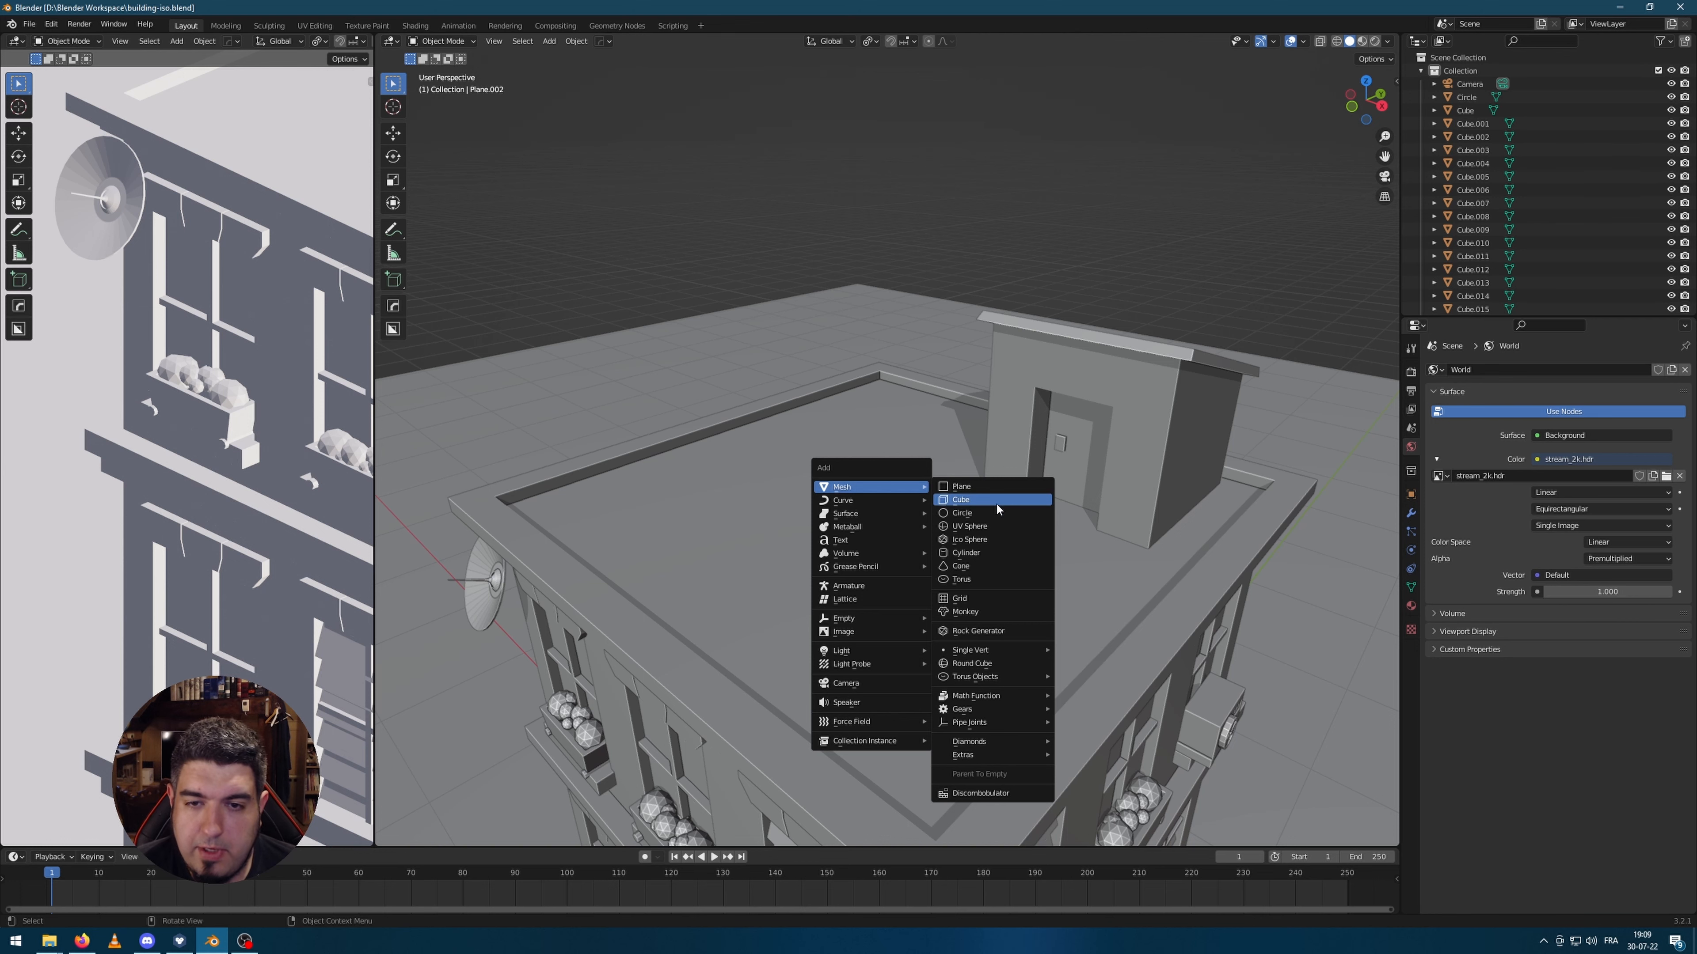
pyautogui.click(961, 500)
pyautogui.scroll(-5, 962, 501)
pyautogui.press('g')
pyautogui.press('z')
pyautogui.click(1071, 388)
# Step: Scale the roof cube uniformly to 0.143 and stretch it slightly along X into a small box
pyautogui.press('s')
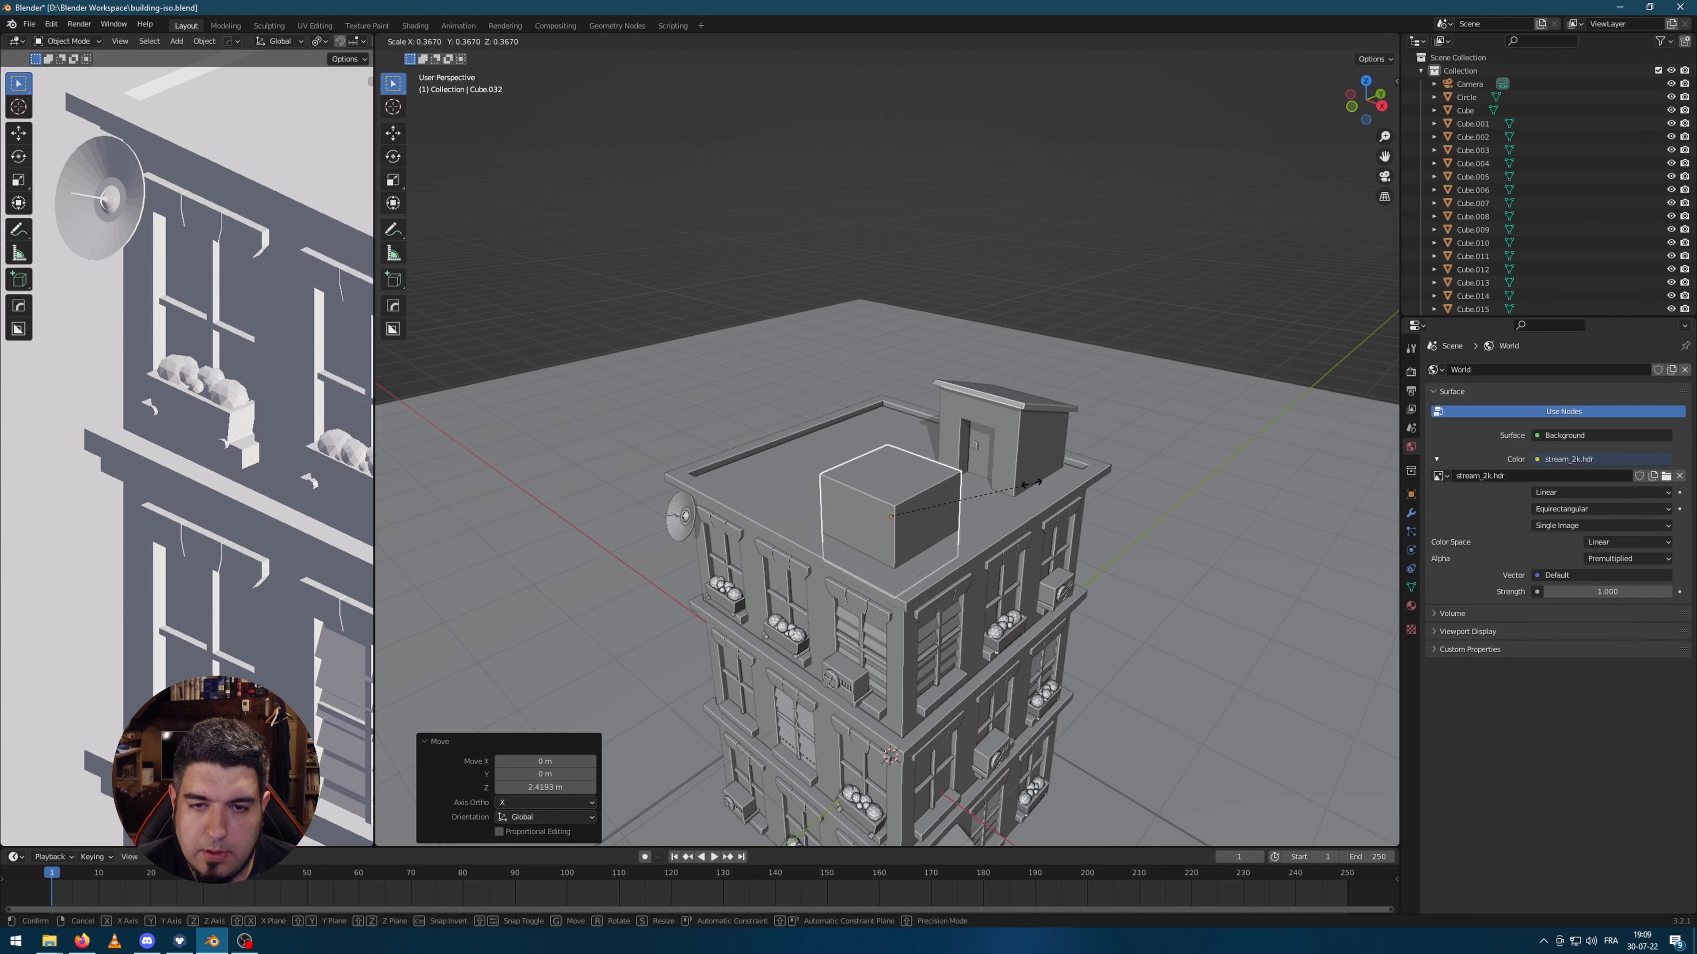
pyautogui.click(938, 527)
pyautogui.scroll(3, 939, 527)
pyautogui.press('s')
pyautogui.press('x')
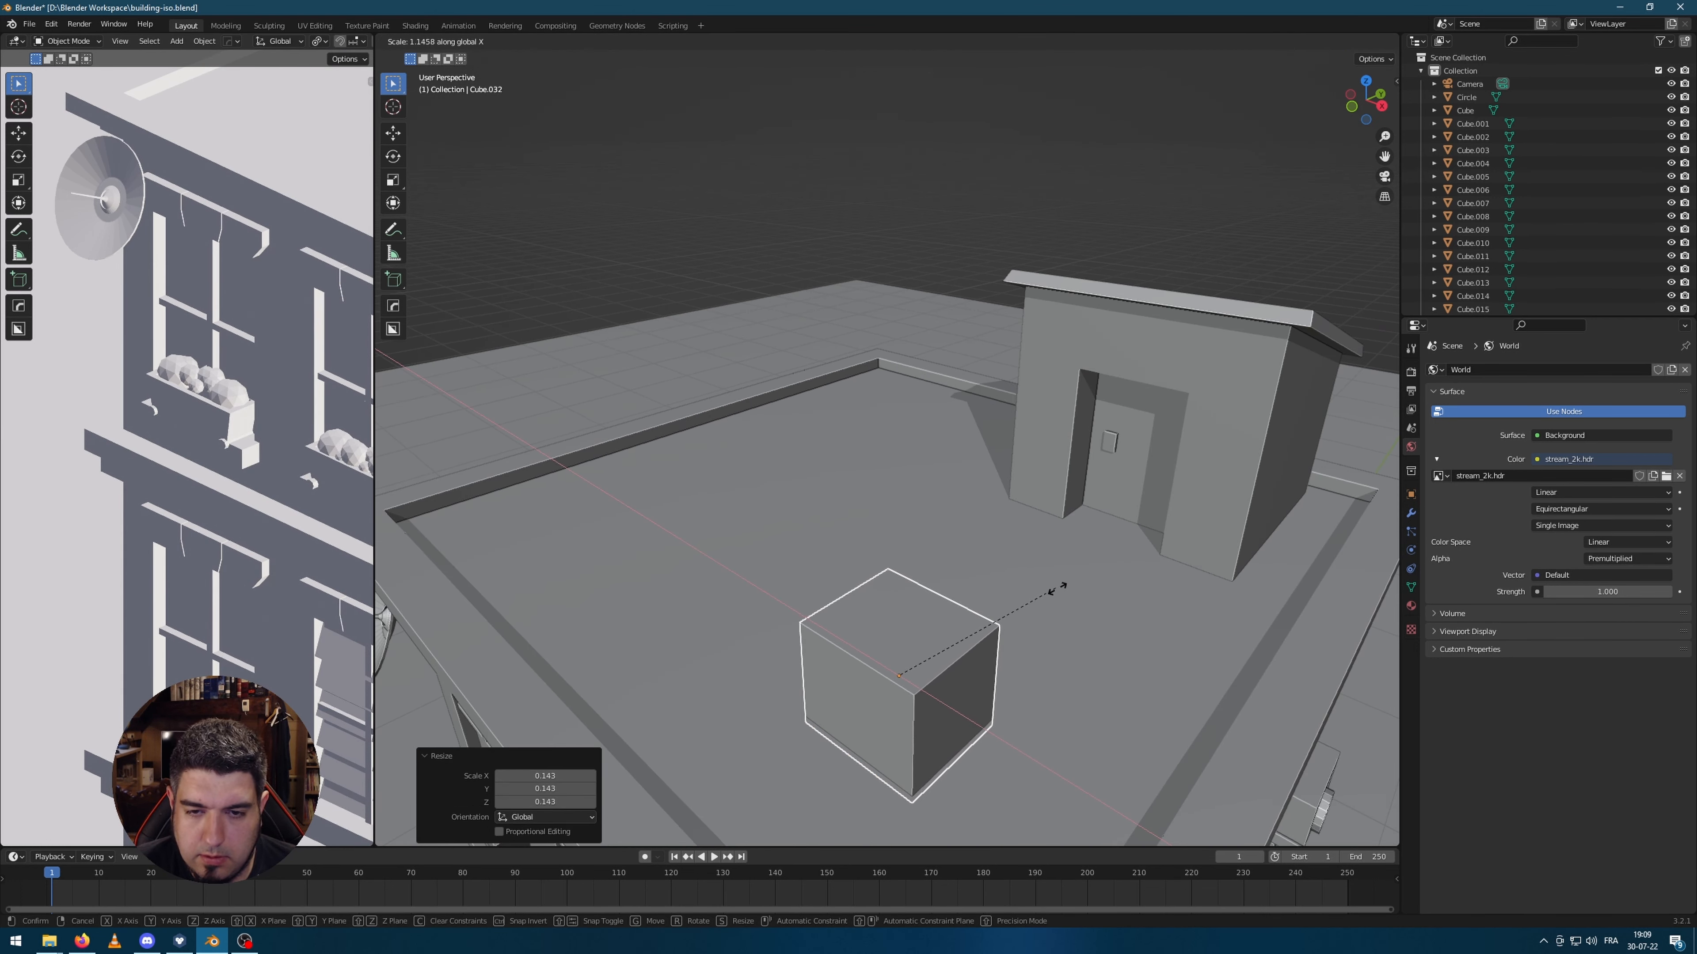
pyautogui.click(1072, 618)
# Step: Inset all faces of the roof box individually by about 0.108 m
pyautogui.scroll(4, 1042, 508)
pyautogui.press('Tab')
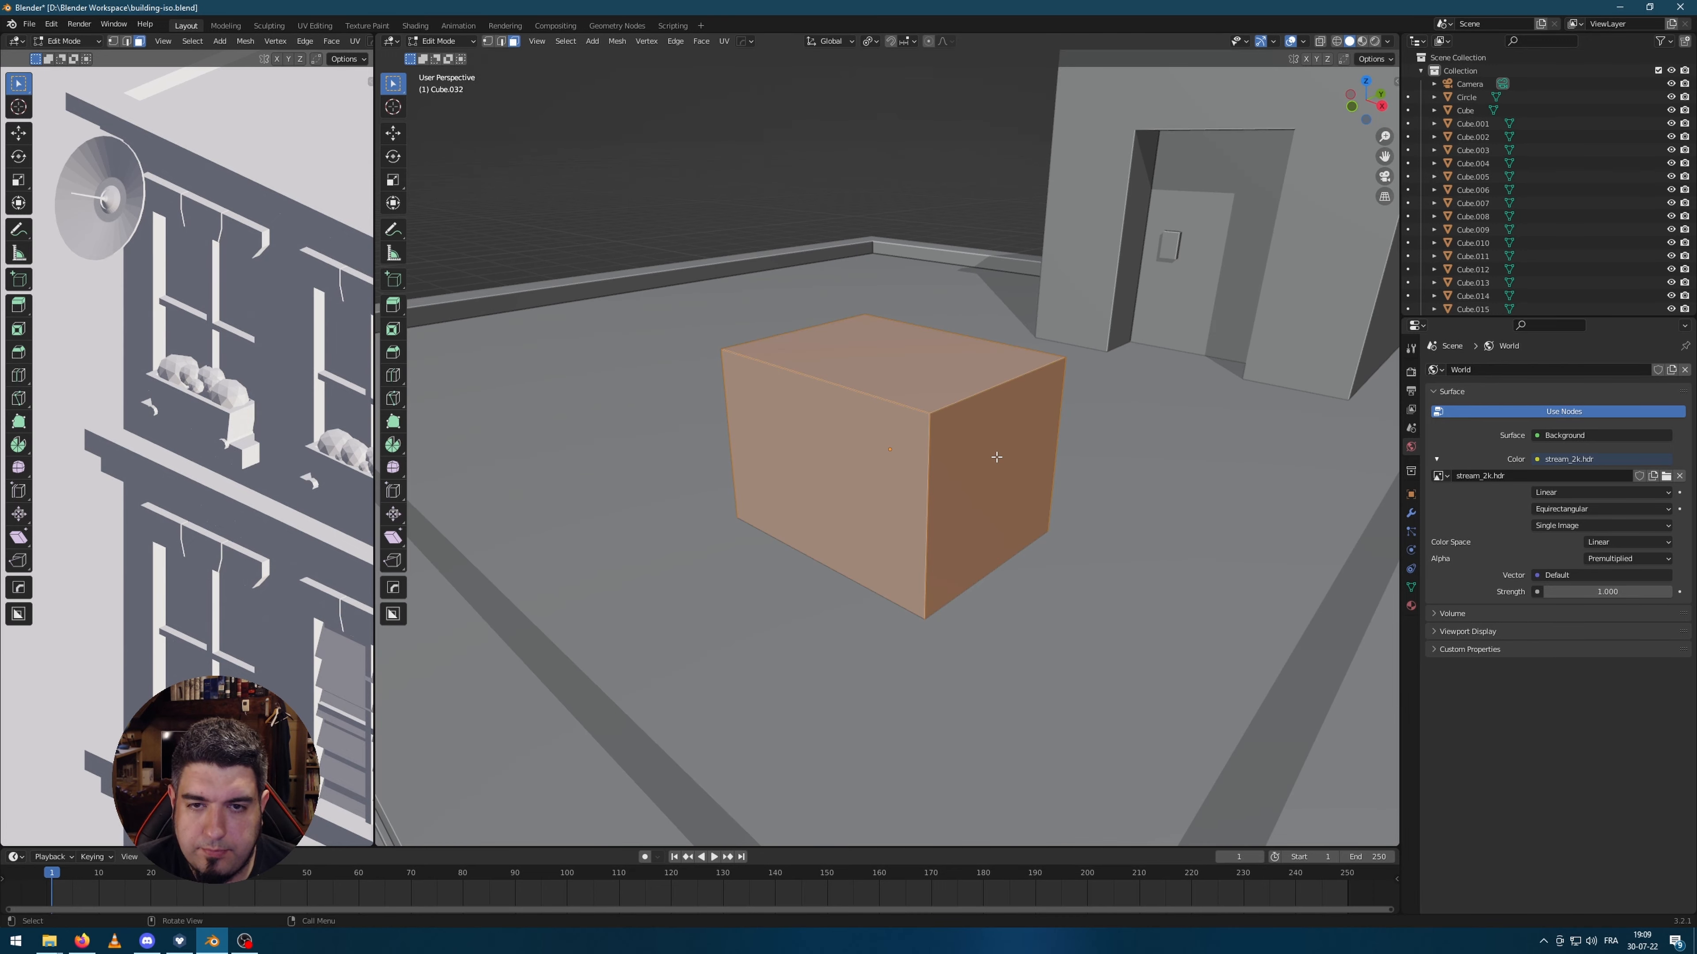
pyautogui.press('i')
pyautogui.press('i')
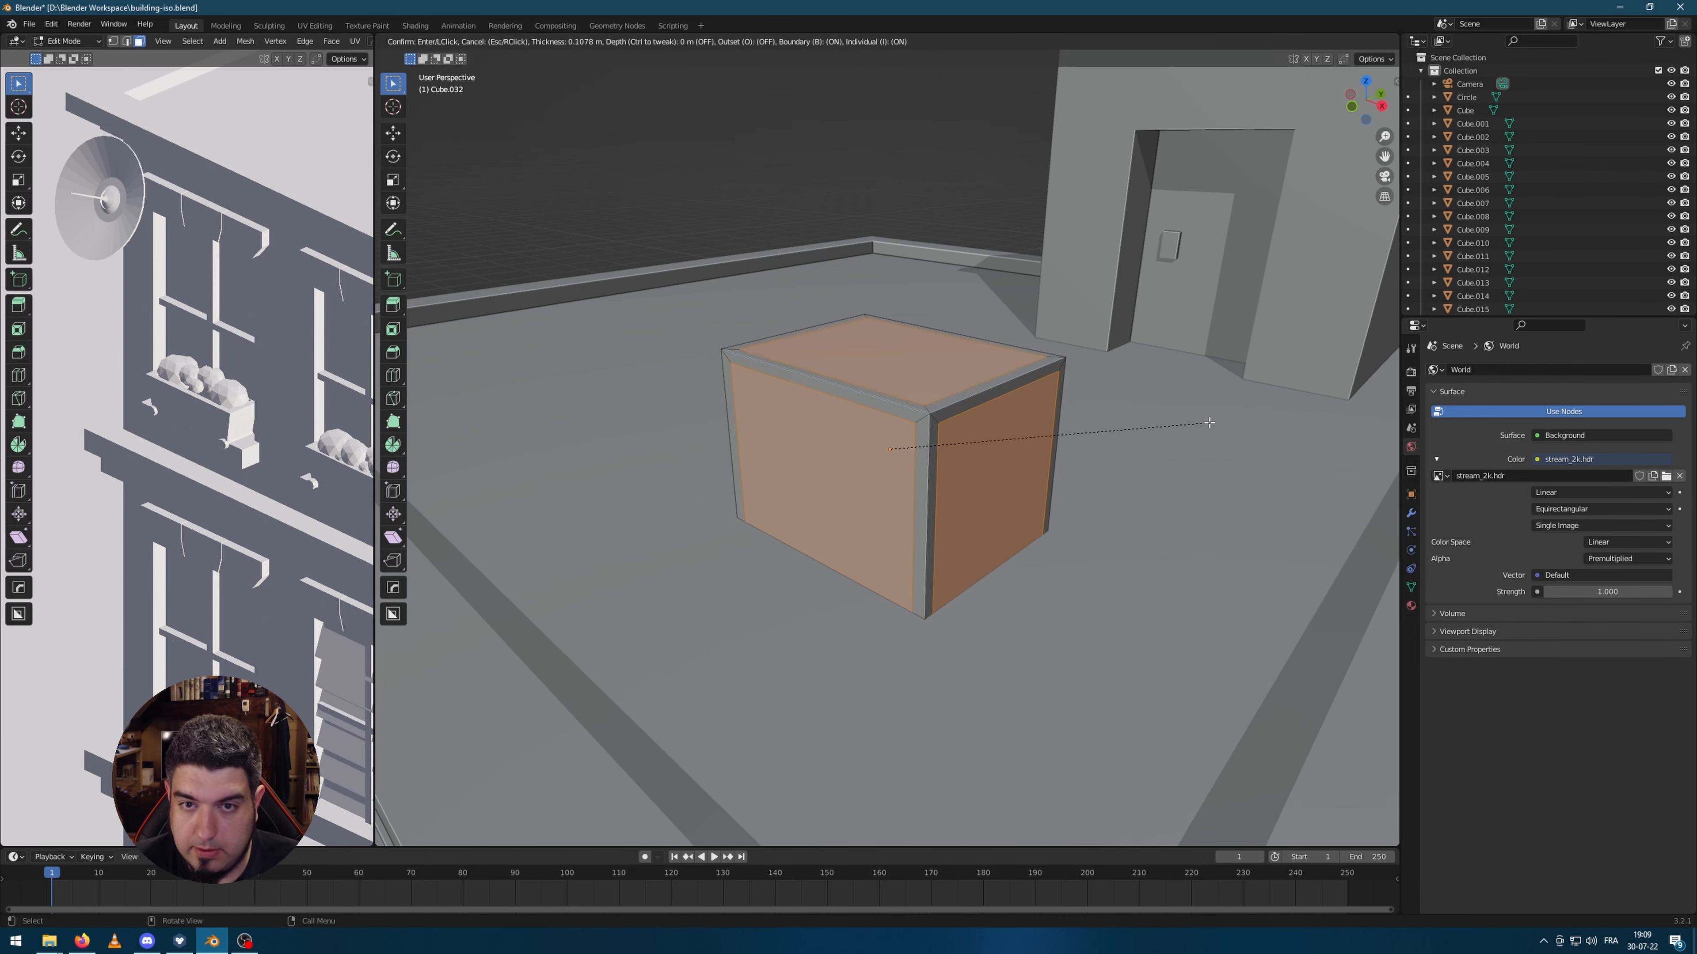
pyautogui.click(1210, 423)
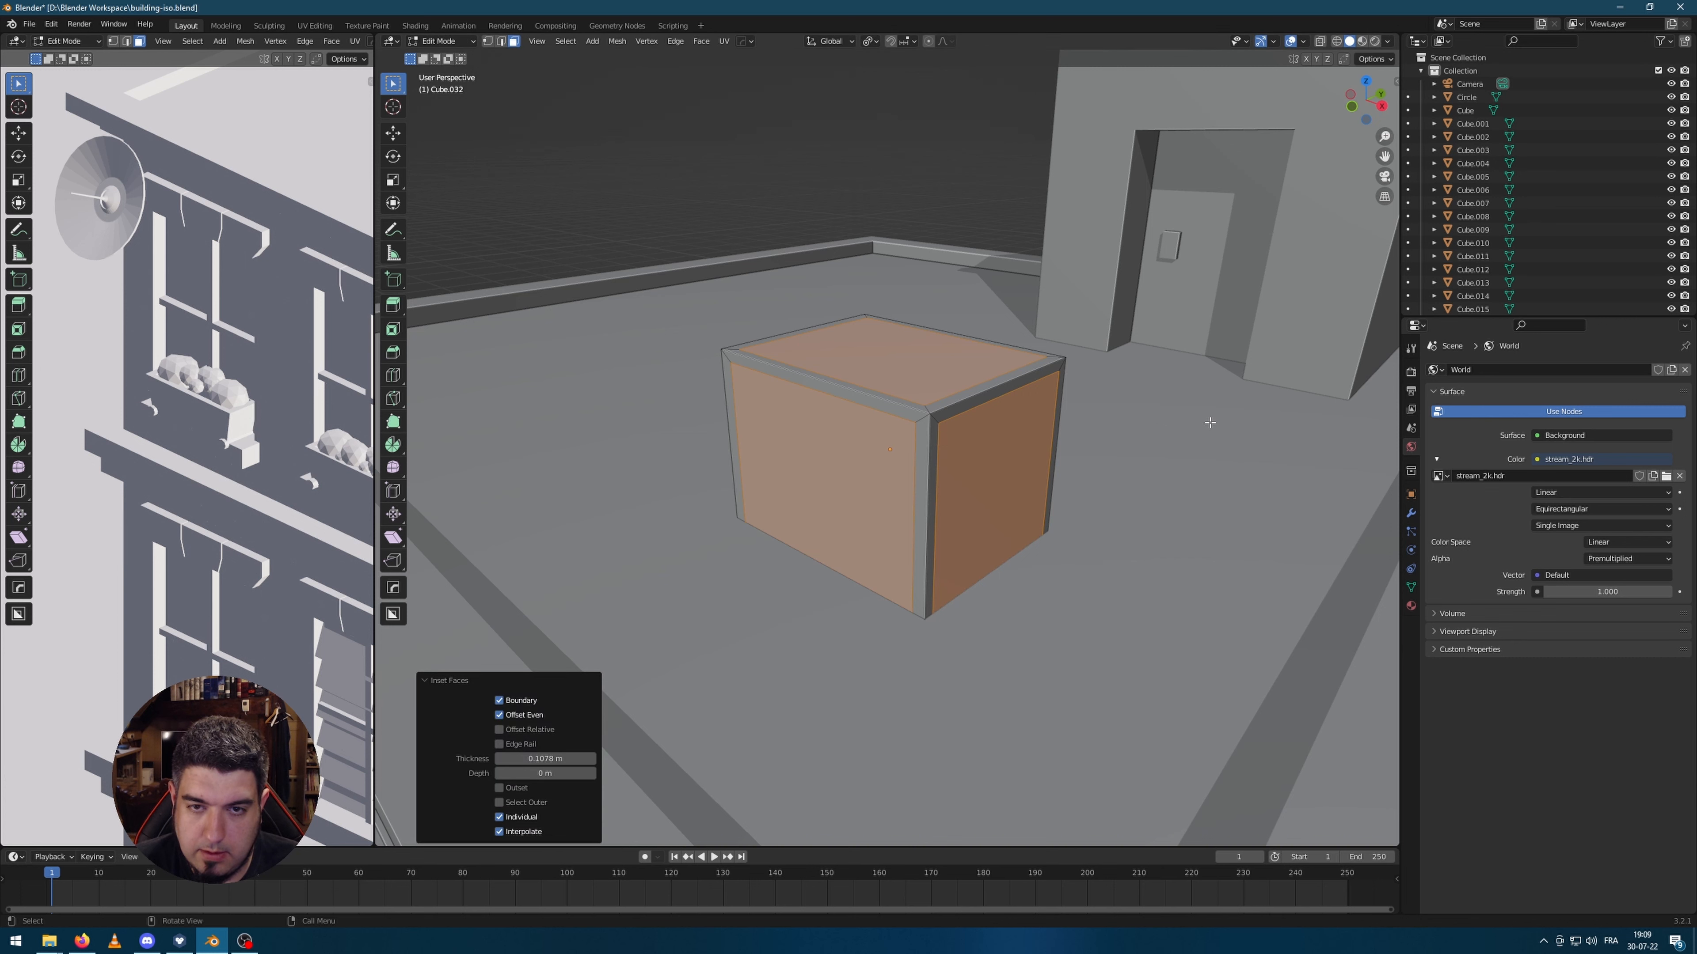
# Step: Extrude the inset faces inward along their normals to form recessed panels framed by the box's edges
pyautogui.hotkey('alt', 'e')
pyautogui.click(1196, 431)
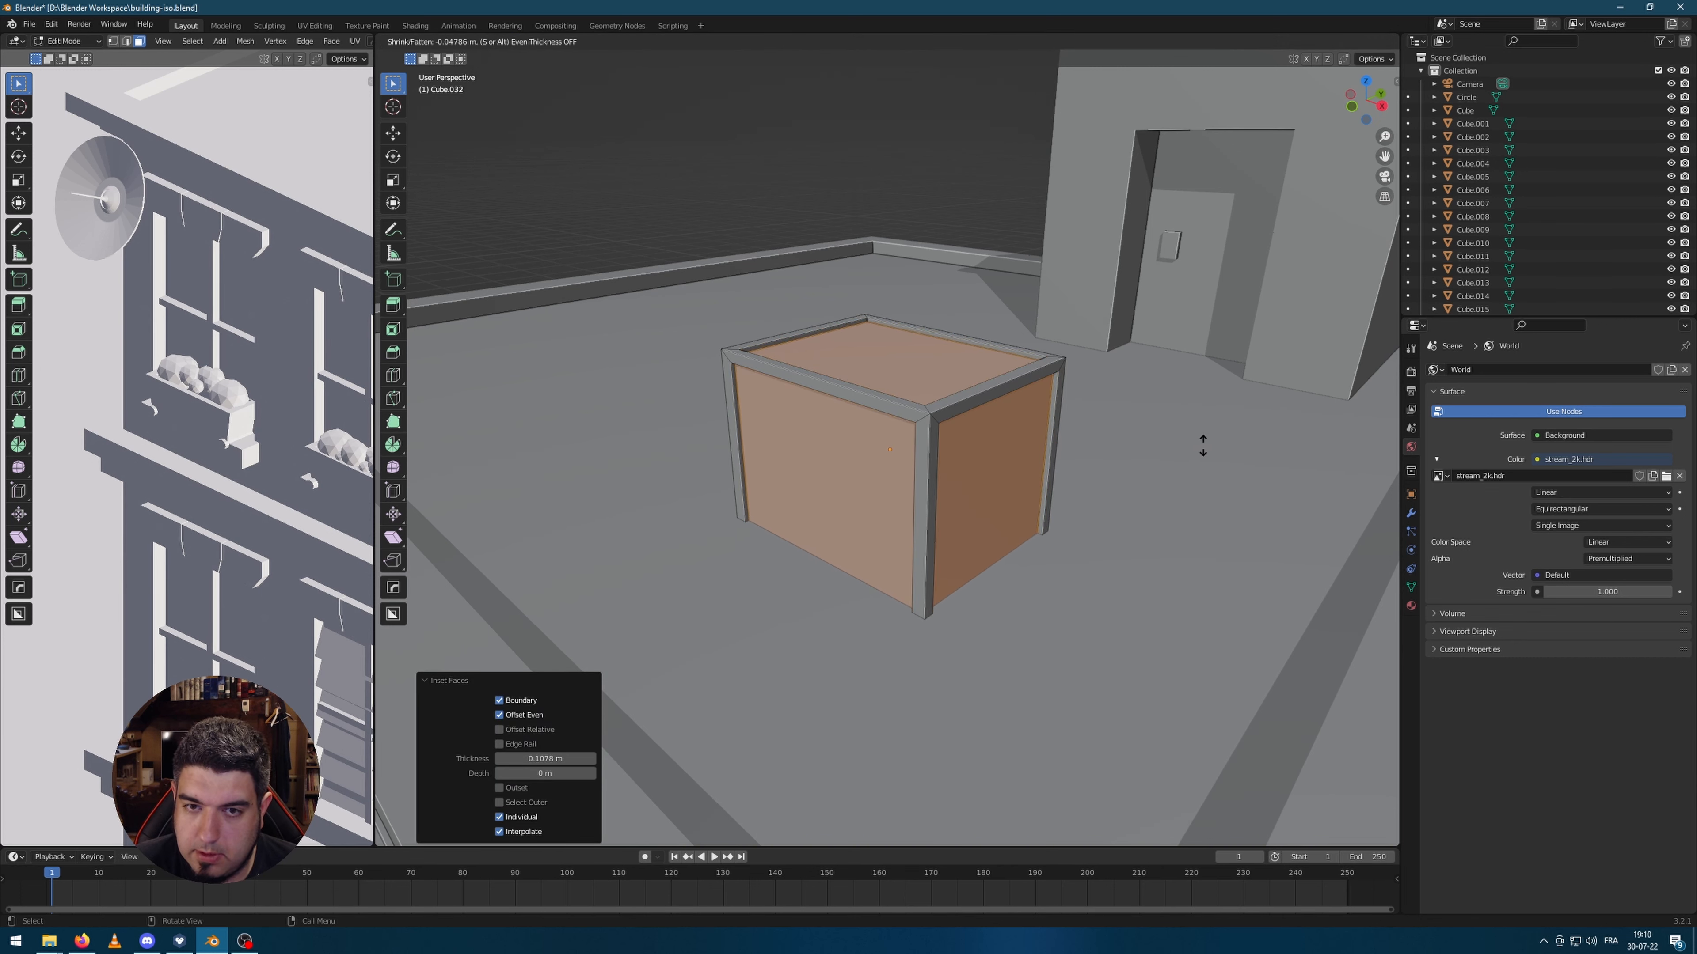
pyautogui.click(1210, 470)
pyautogui.press('Tab')
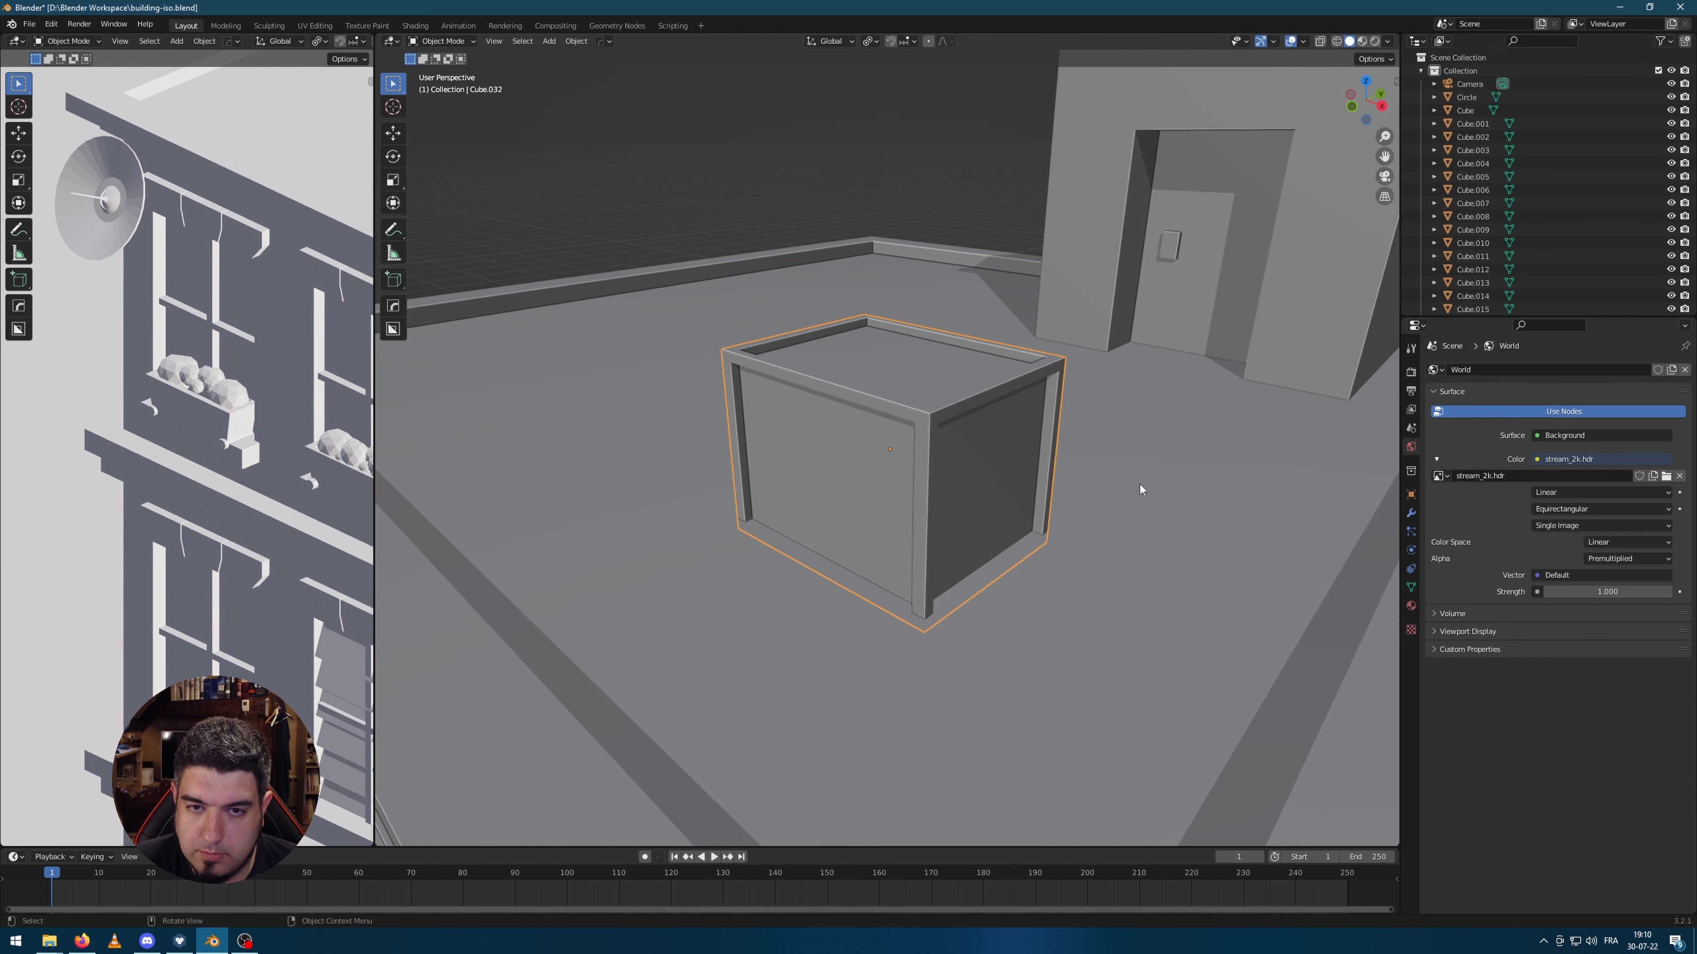
# Step: Flatten the roof box by scaling it to about 0.79 along Z
pyautogui.moveTo(1140, 485); pyautogui.dragTo(1201, 491, button='middle')
pyautogui.scroll(-3, 1200, 495)
pyautogui.press('s')
pyautogui.press('z')
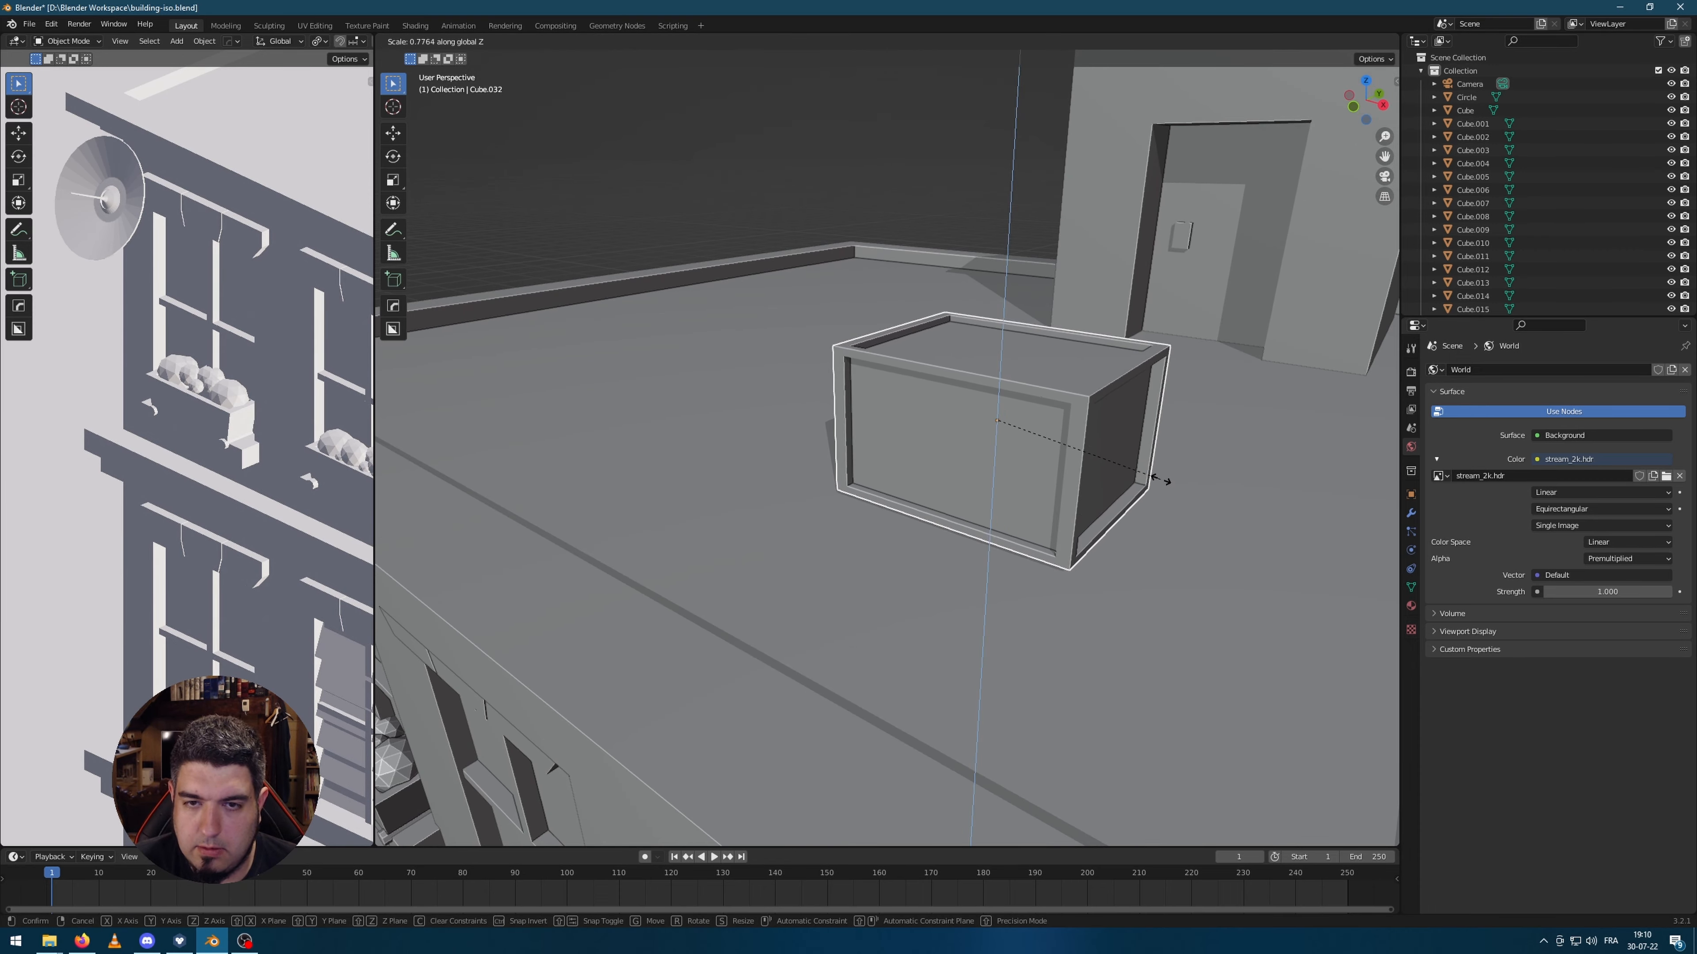
pyautogui.click(1155, 485)
# Step: Move the roof box horizontally about -1.30 m in X and 0.14 m in Y, and switch to the front view
pyautogui.scroll(-4, 1087, 439)
pyautogui.moveTo(1087, 439); pyautogui.dragTo(1124, 516, button='middle')
pyautogui.press('g')
pyautogui.hotkey('shift', 'z')
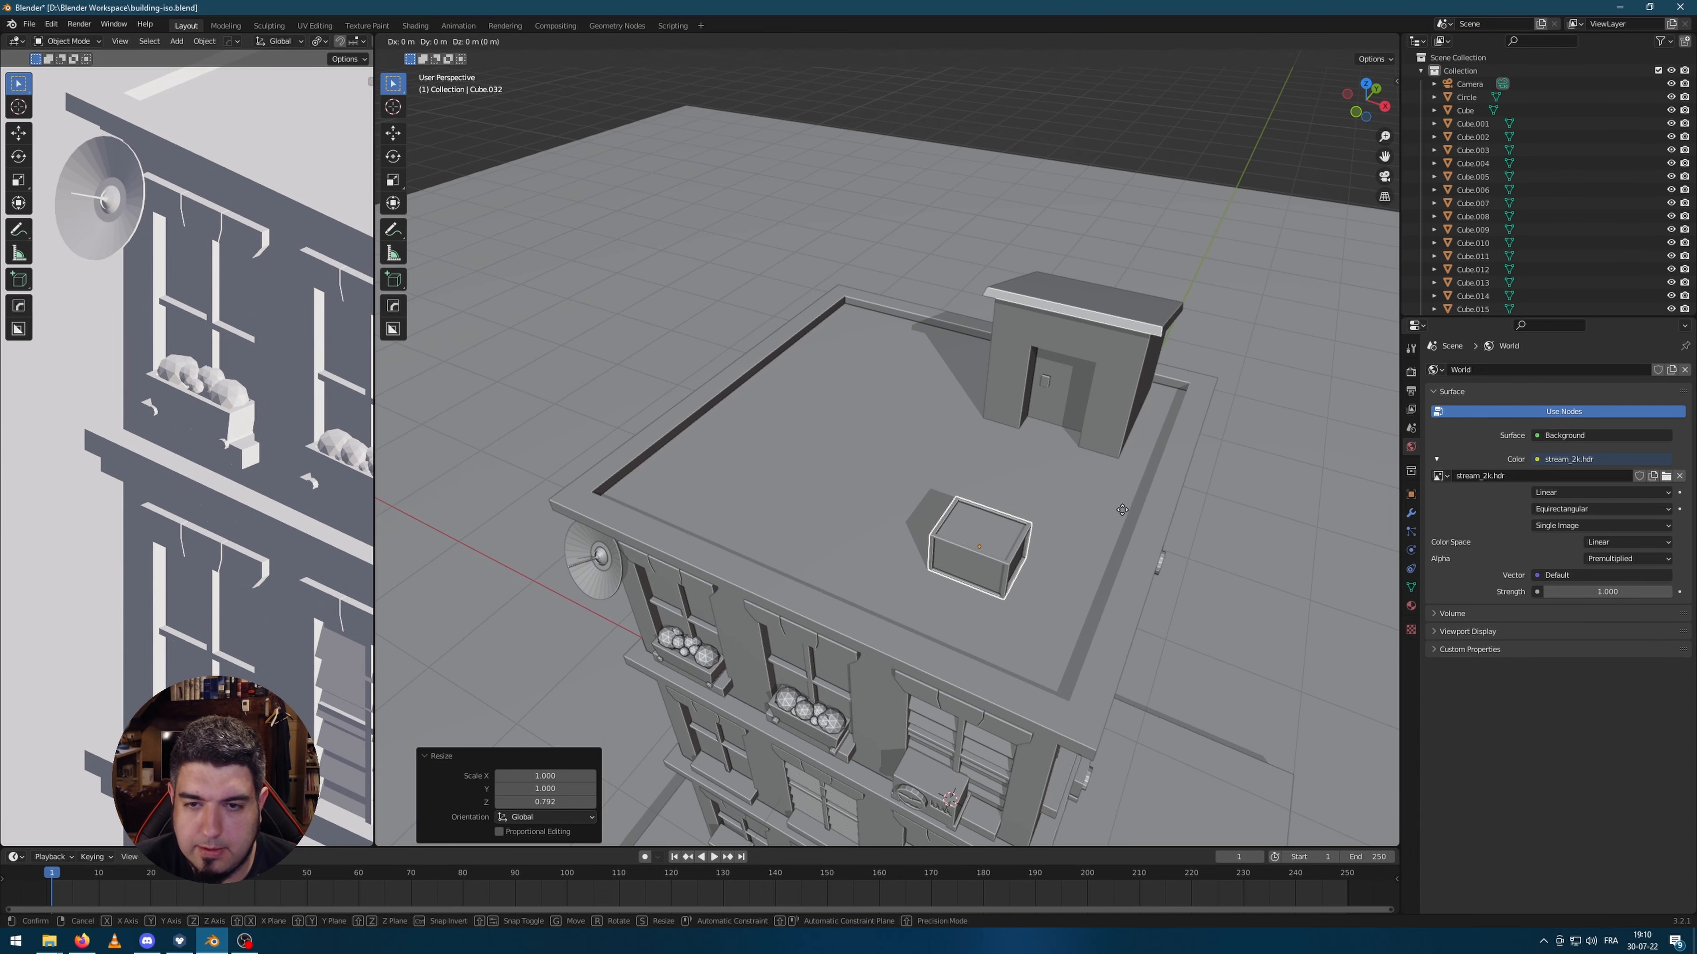
pyautogui.click(902, 406)
pyautogui.moveTo(901, 406); pyautogui.dragTo(894, 340, button='middle')
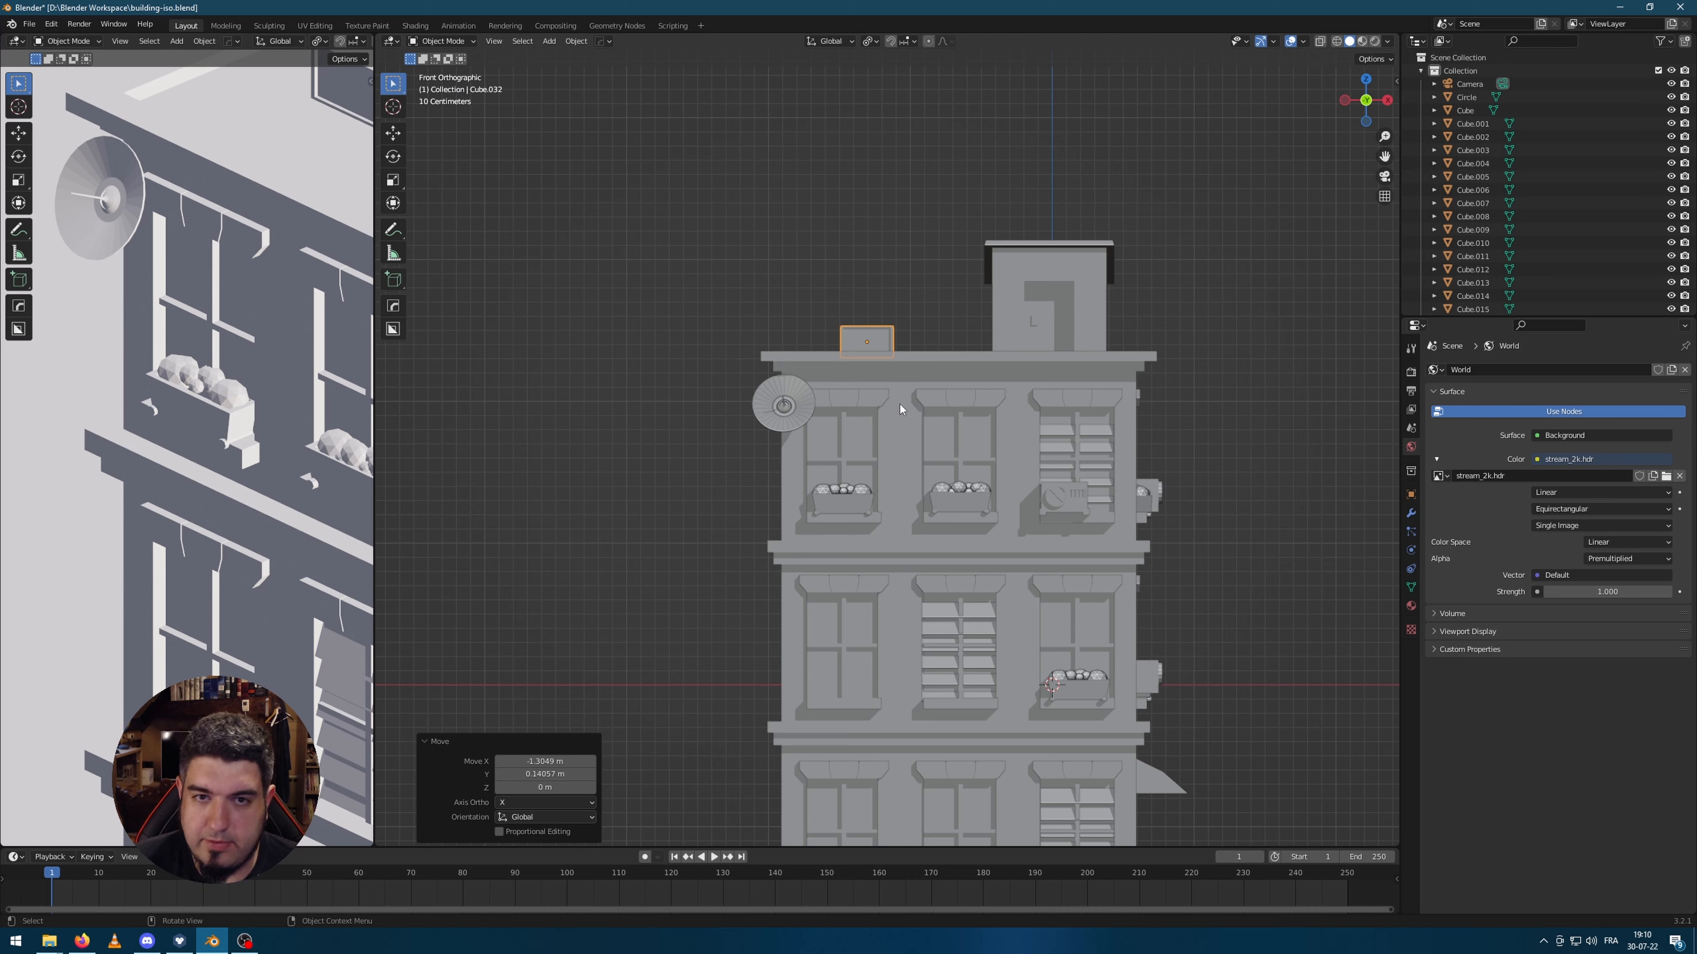
# Step: Adjust the roof box's height by about 0.014 m along Z and rotate it about -11° around Z
pyautogui.scroll(3, 985, 314)
pyautogui.moveTo(985, 314); pyautogui.dragTo(829, 314, button='middle')
pyautogui.press('g')
pyautogui.press('z')
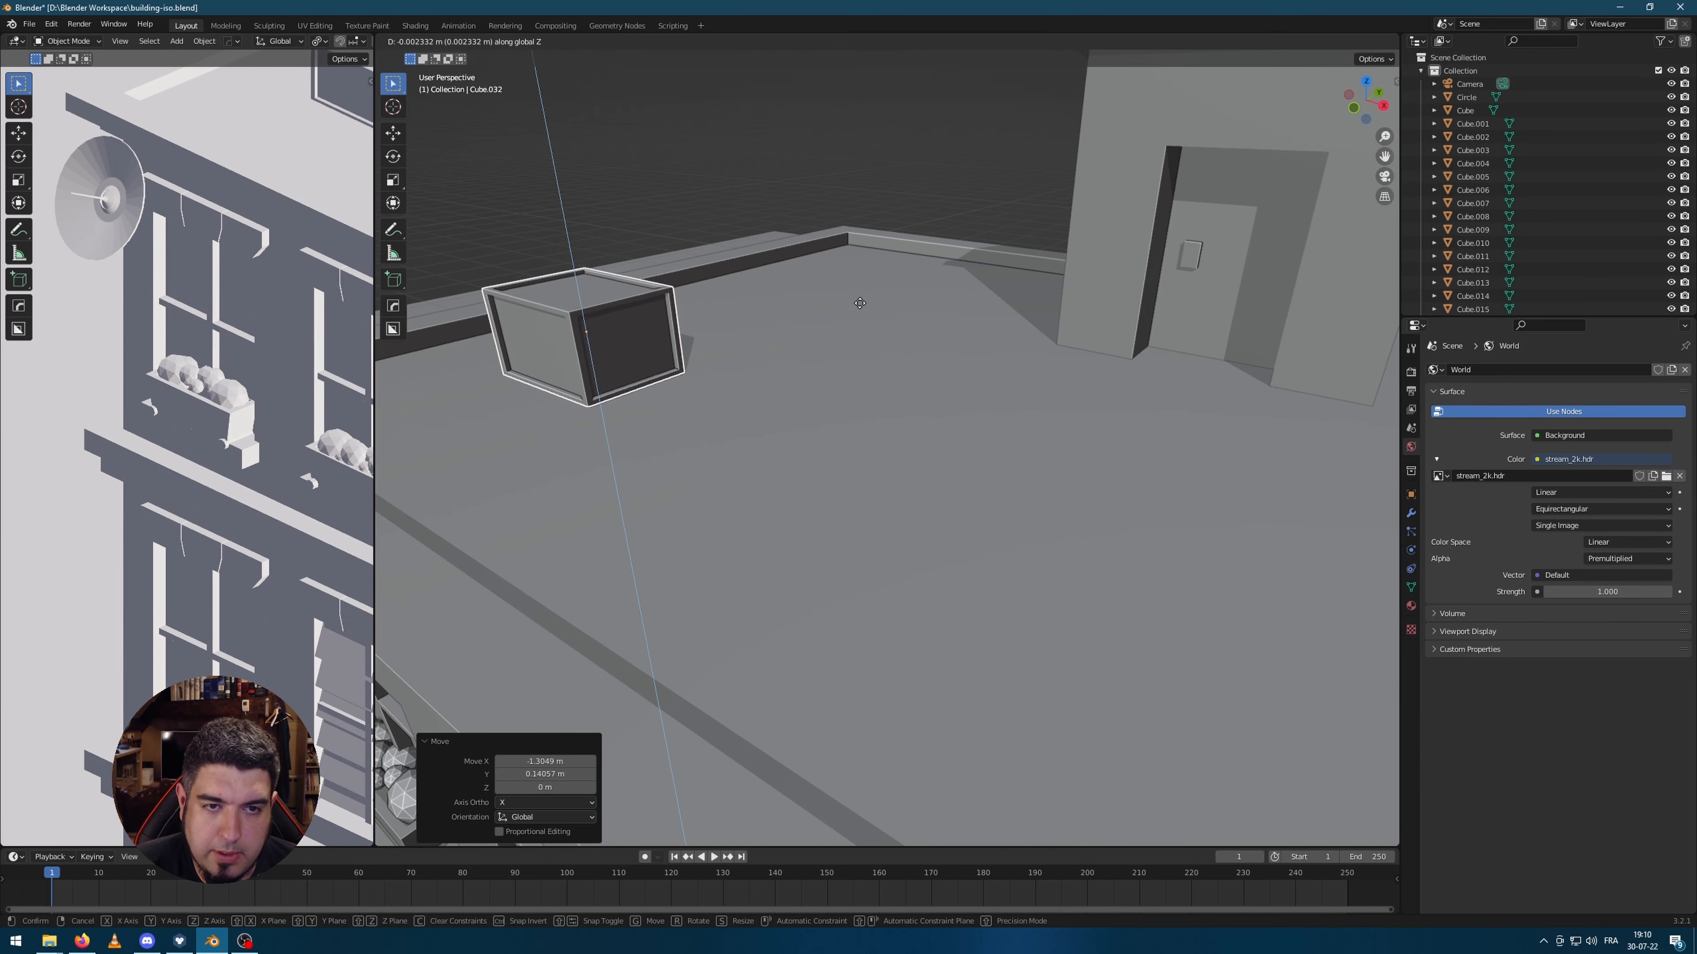
pyautogui.click(894, 274)
pyautogui.press('r')
pyautogui.press('z')
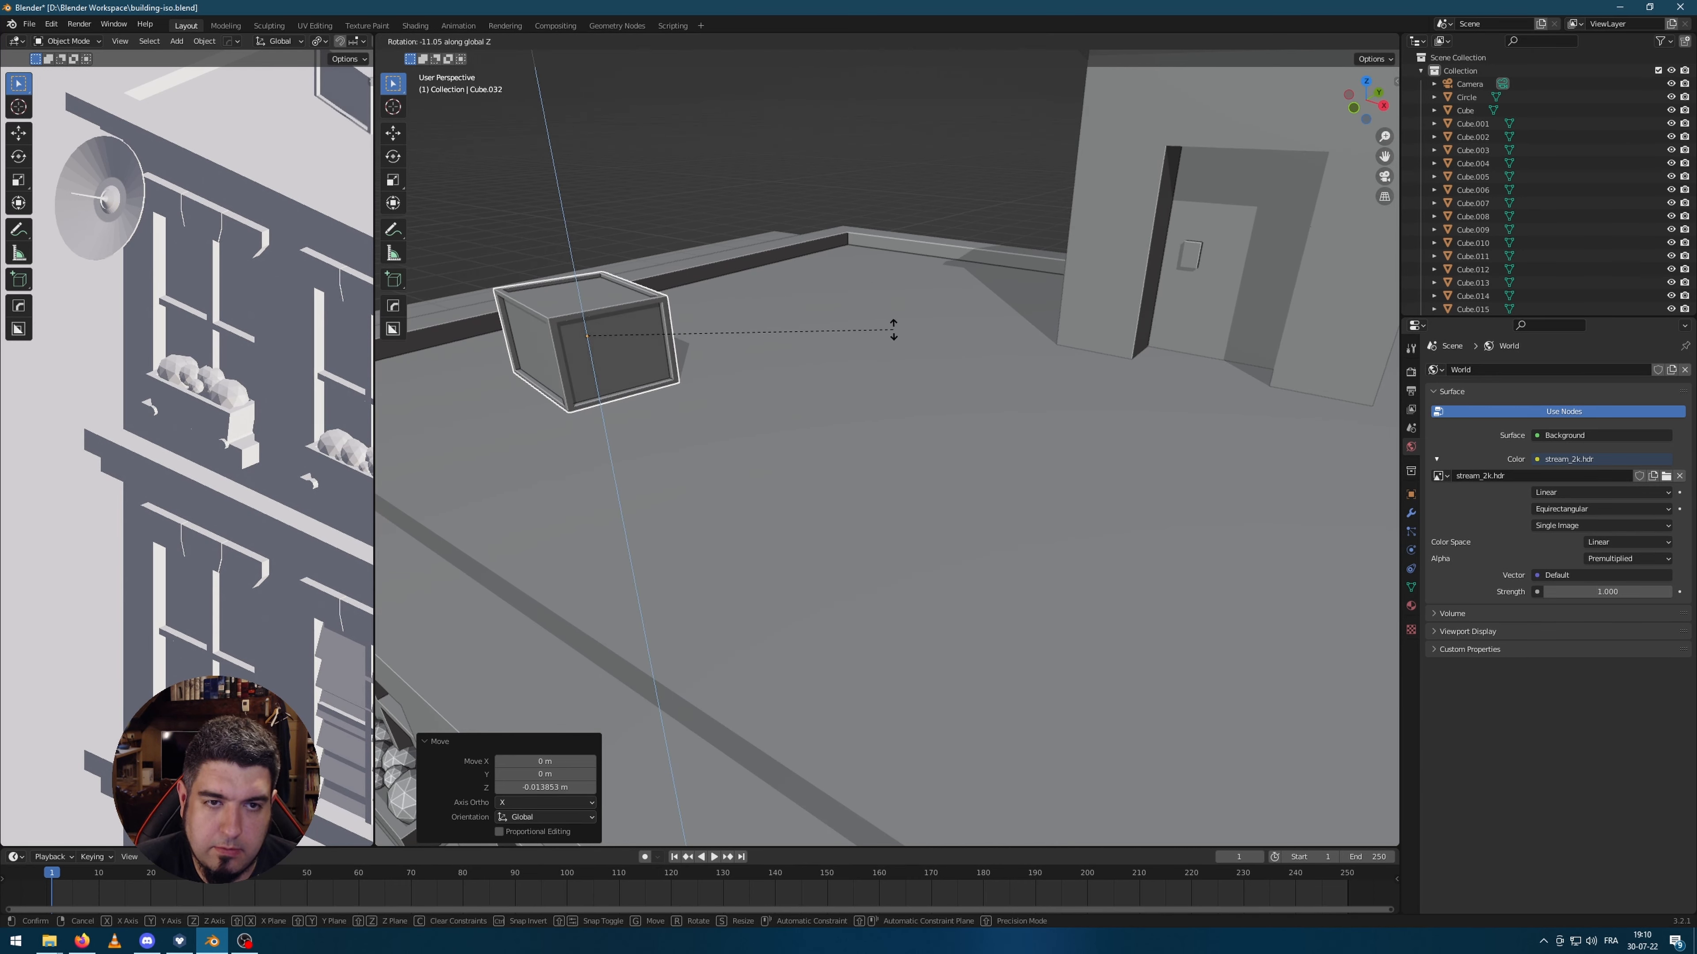
pyautogui.click(894, 332)
# Step: Duplicate the roof box, place the copy beside it on the roof and turn the copy slightly around Z
pyautogui.scroll(-3, 754, 330)
pyautogui.moveTo(753, 329); pyautogui.dragTo(731, 360, button='middle')
pyautogui.hotkey('shift', 'd')
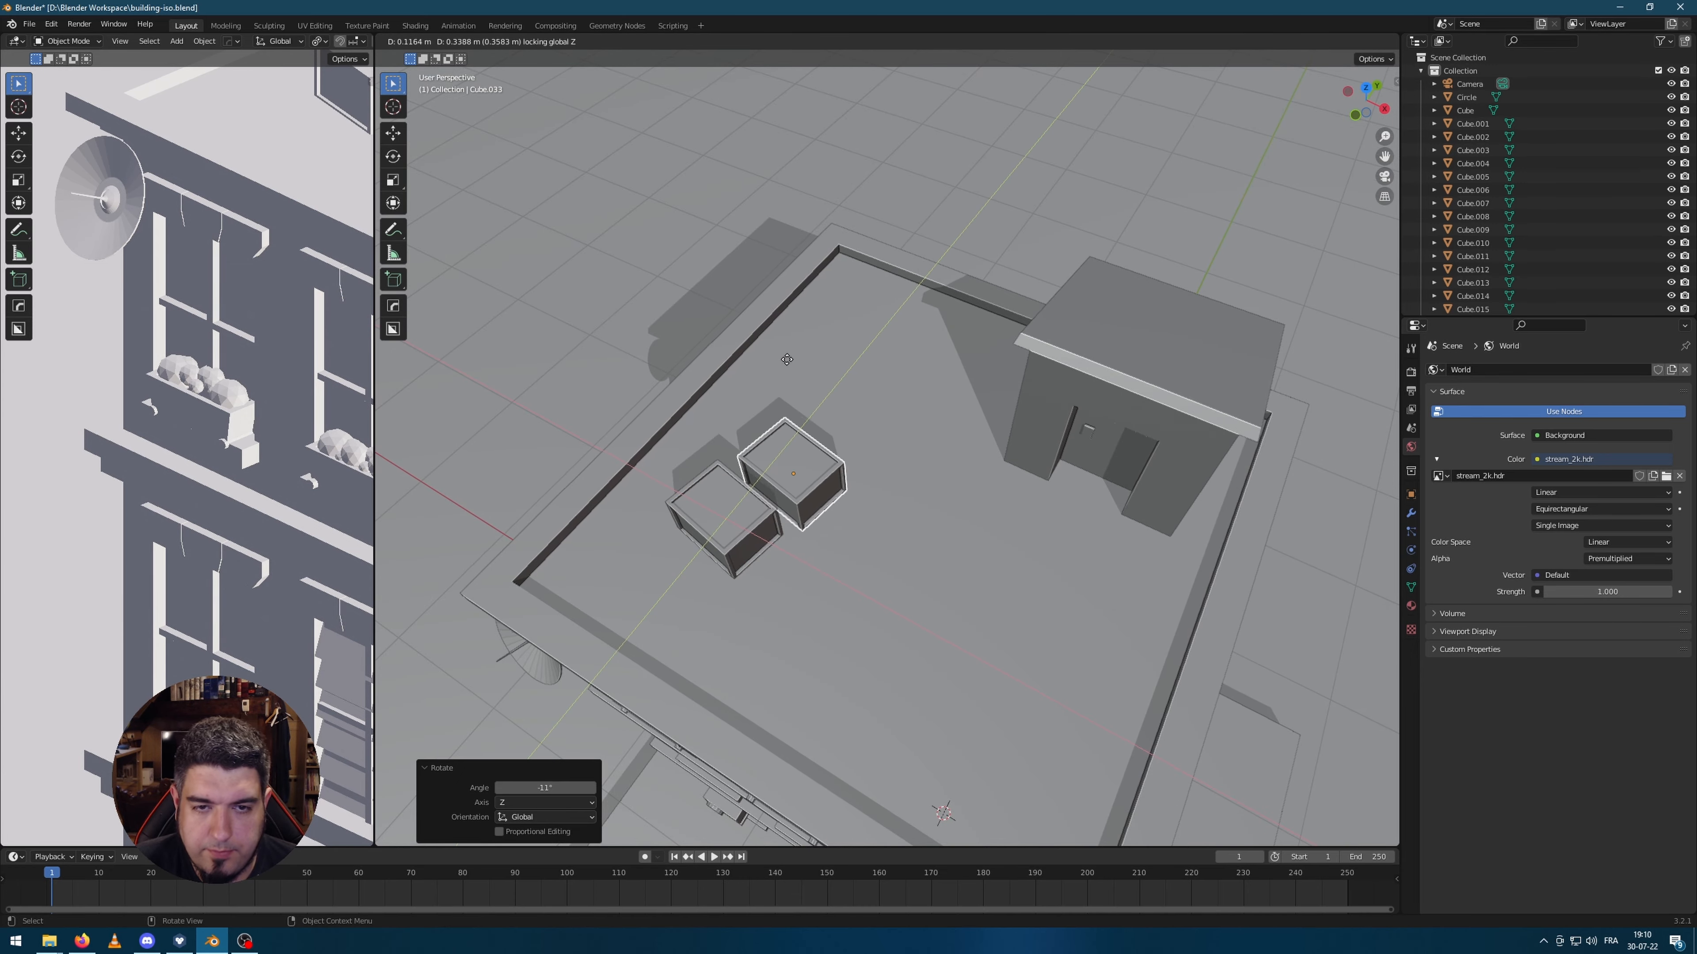
pyautogui.press('z')
pyautogui.click(942, 331)
# Step: Duplicate the box once more between the two roof boxes and raise the copy about 0.213 m to stack it on them
pyautogui.hotkey('shift', 'd')
pyautogui.hotkey('shift', 'z')
pyautogui.click(916, 406)
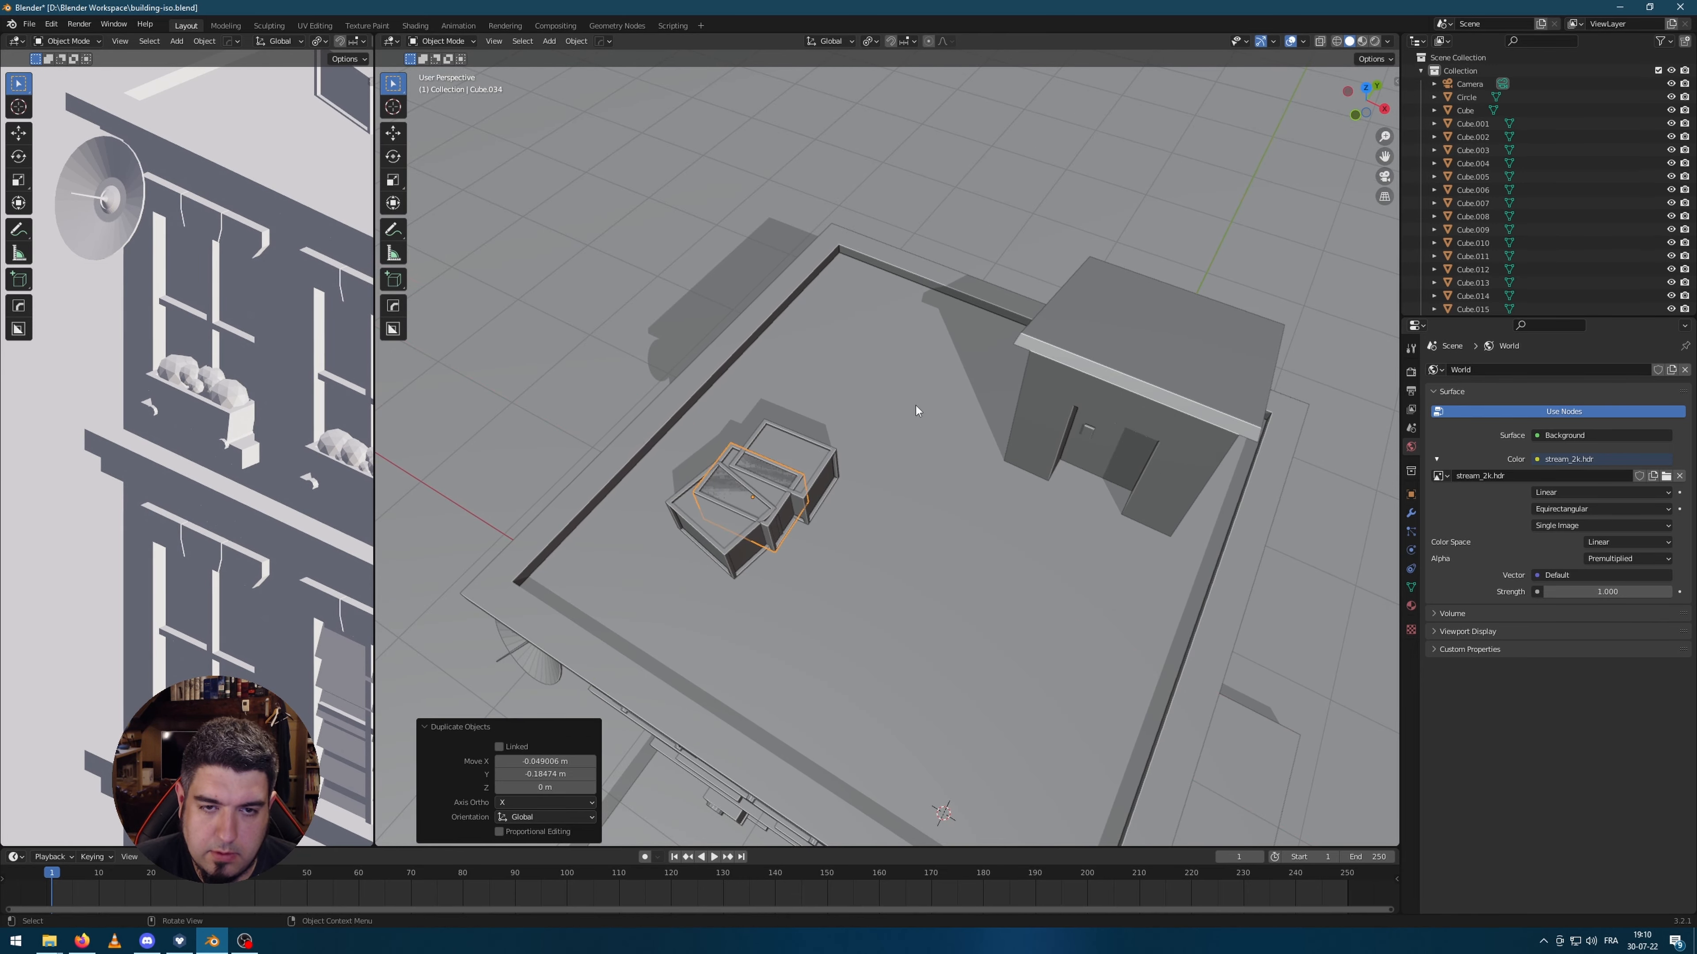
pyautogui.moveTo(919, 509); pyautogui.dragTo(871, 468, button='middle')
pyautogui.press('g')
pyautogui.press('z')
pyautogui.click(916, 394)
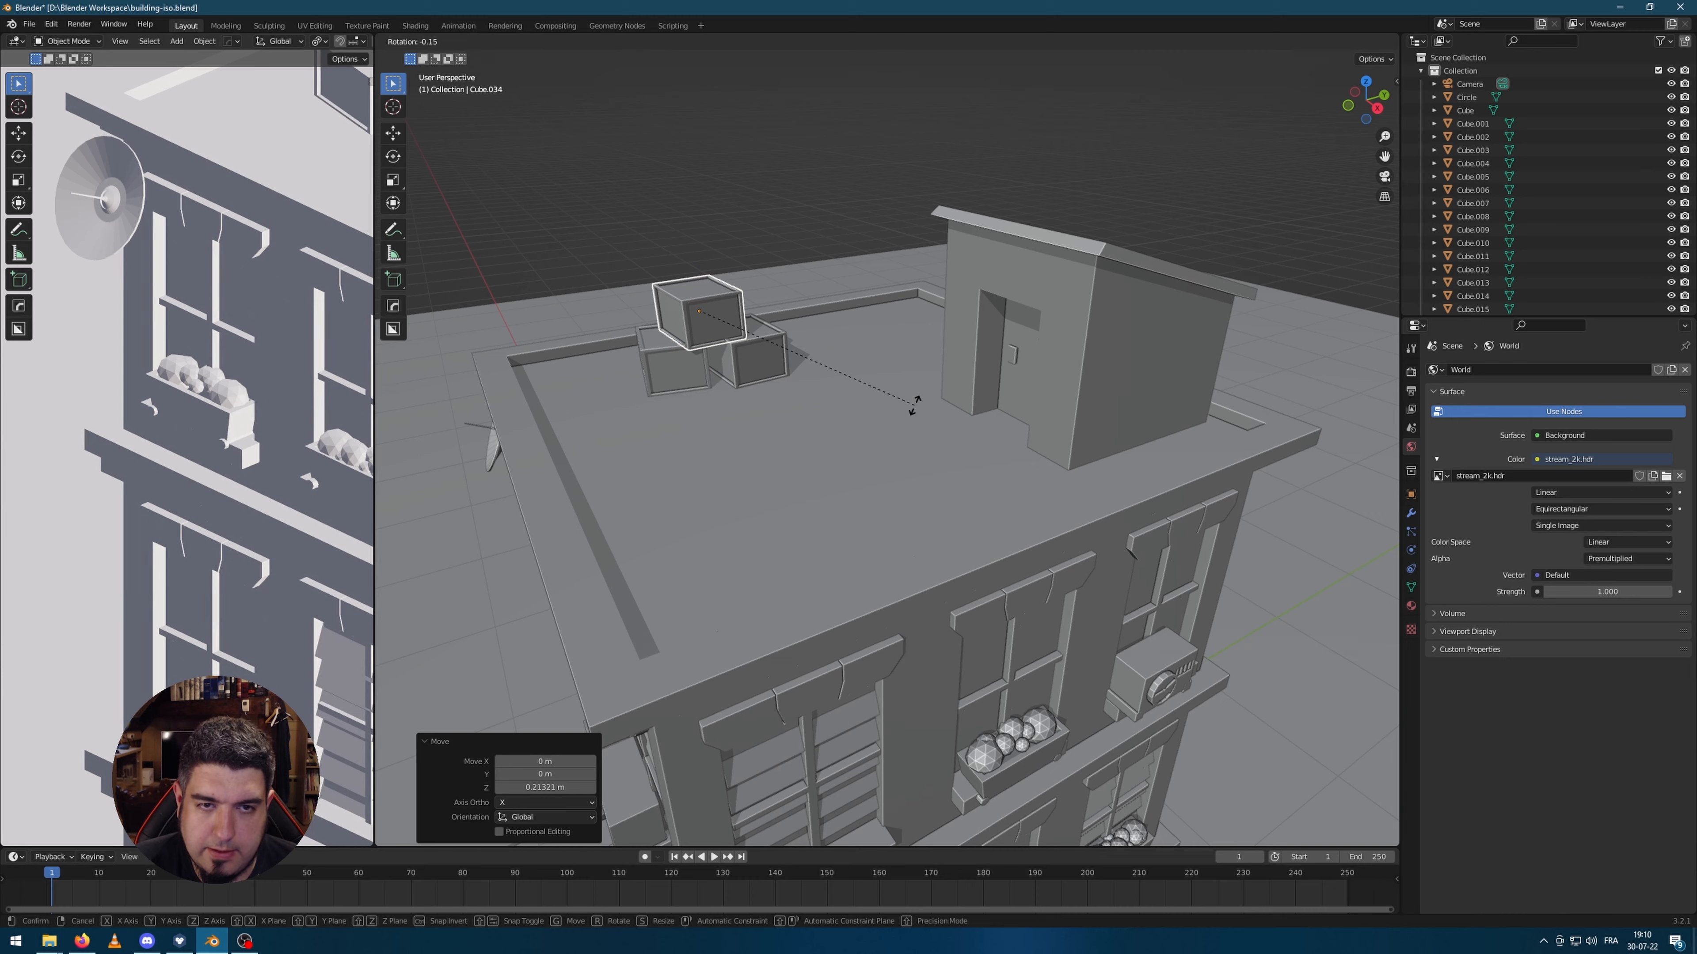
# Step: Rotate the stacked top box around Z so it sits at a different angle from the lower two
pyautogui.press('r')
pyautogui.press('z')
pyautogui.click(852, 190)
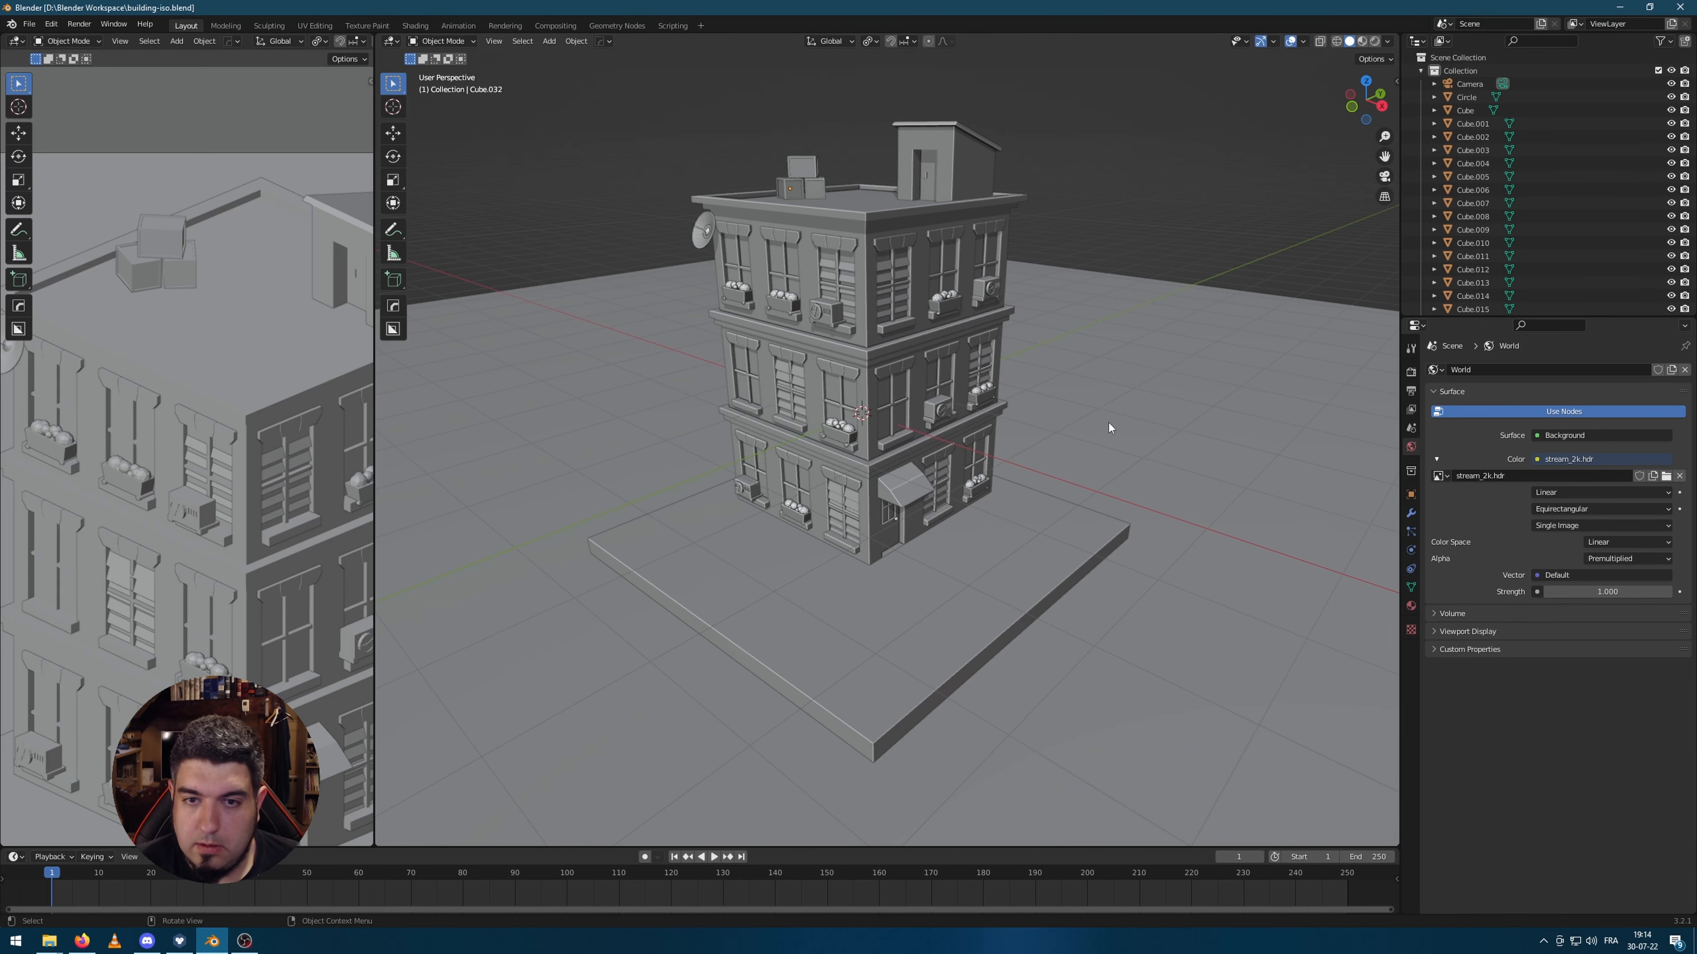
# Step: Round the front vertical corner edge of the ground slab with a bevel about 0.841 m wide and 7 segments
pyautogui.moveTo(1011, 487); pyautogui.dragTo(801, 478, button='middle')
pyautogui.press('Tab')
pyautogui.press('Tab')
pyautogui.click(863, 584)
pyautogui.moveTo(970, 611); pyautogui.dragTo(799, 485, button='middle')
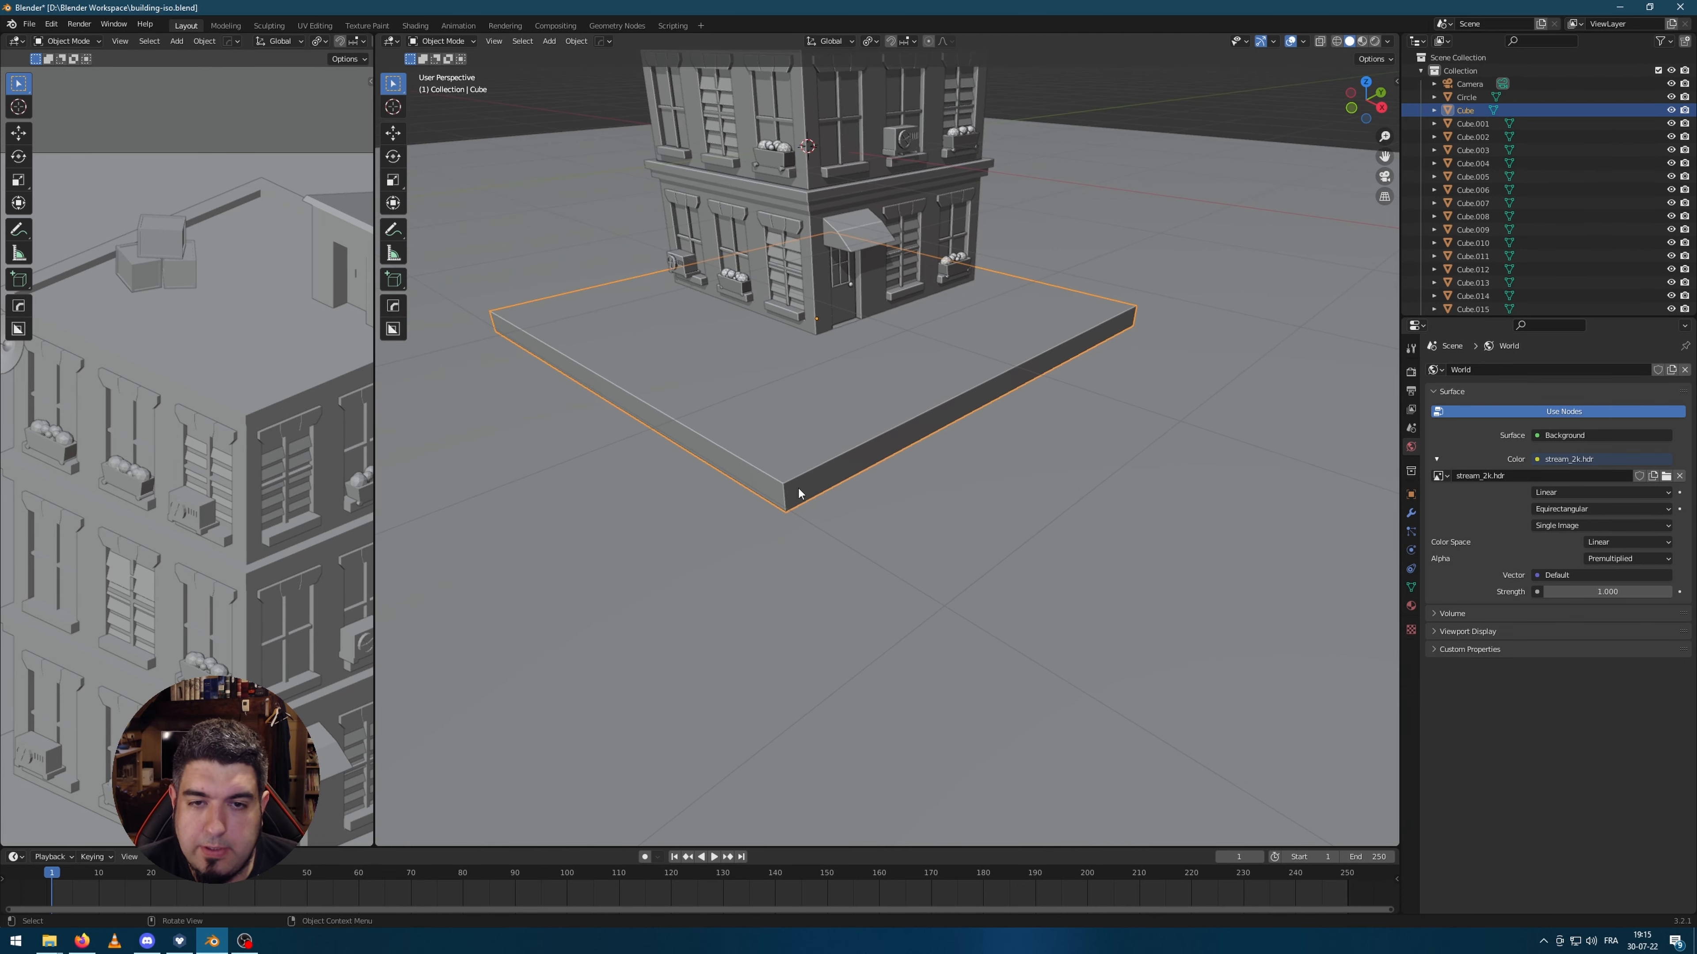
pyautogui.press('Tab')
pyautogui.press('2')
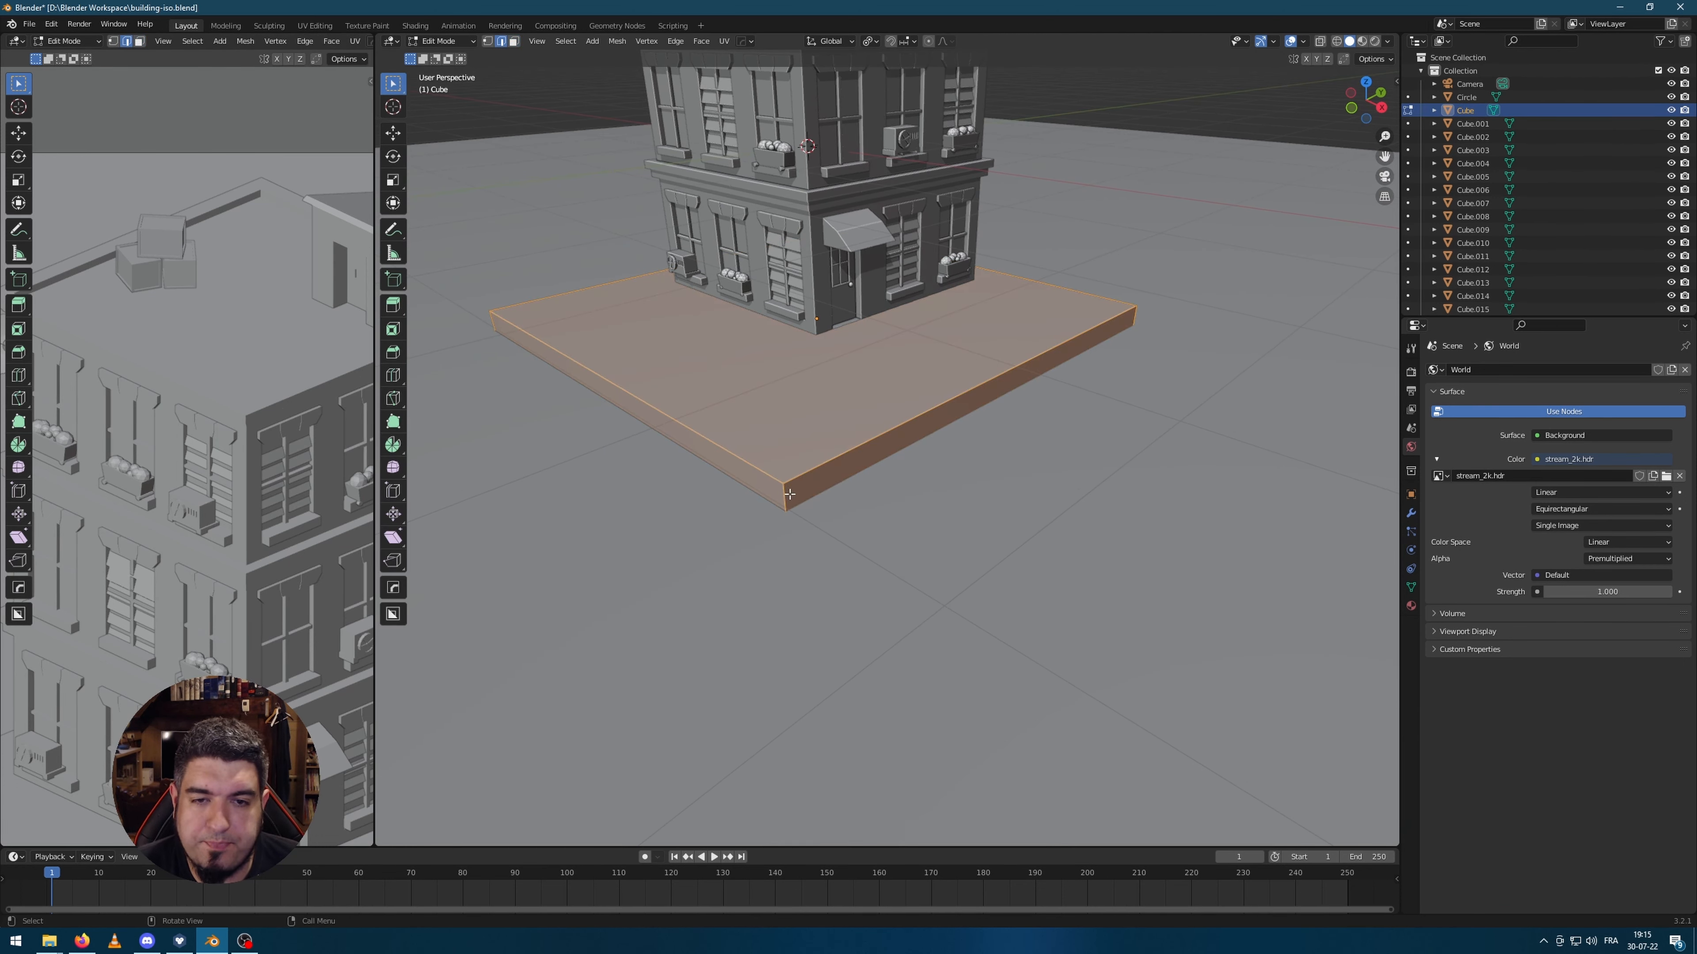
pyautogui.hotkey('alt', 'a')
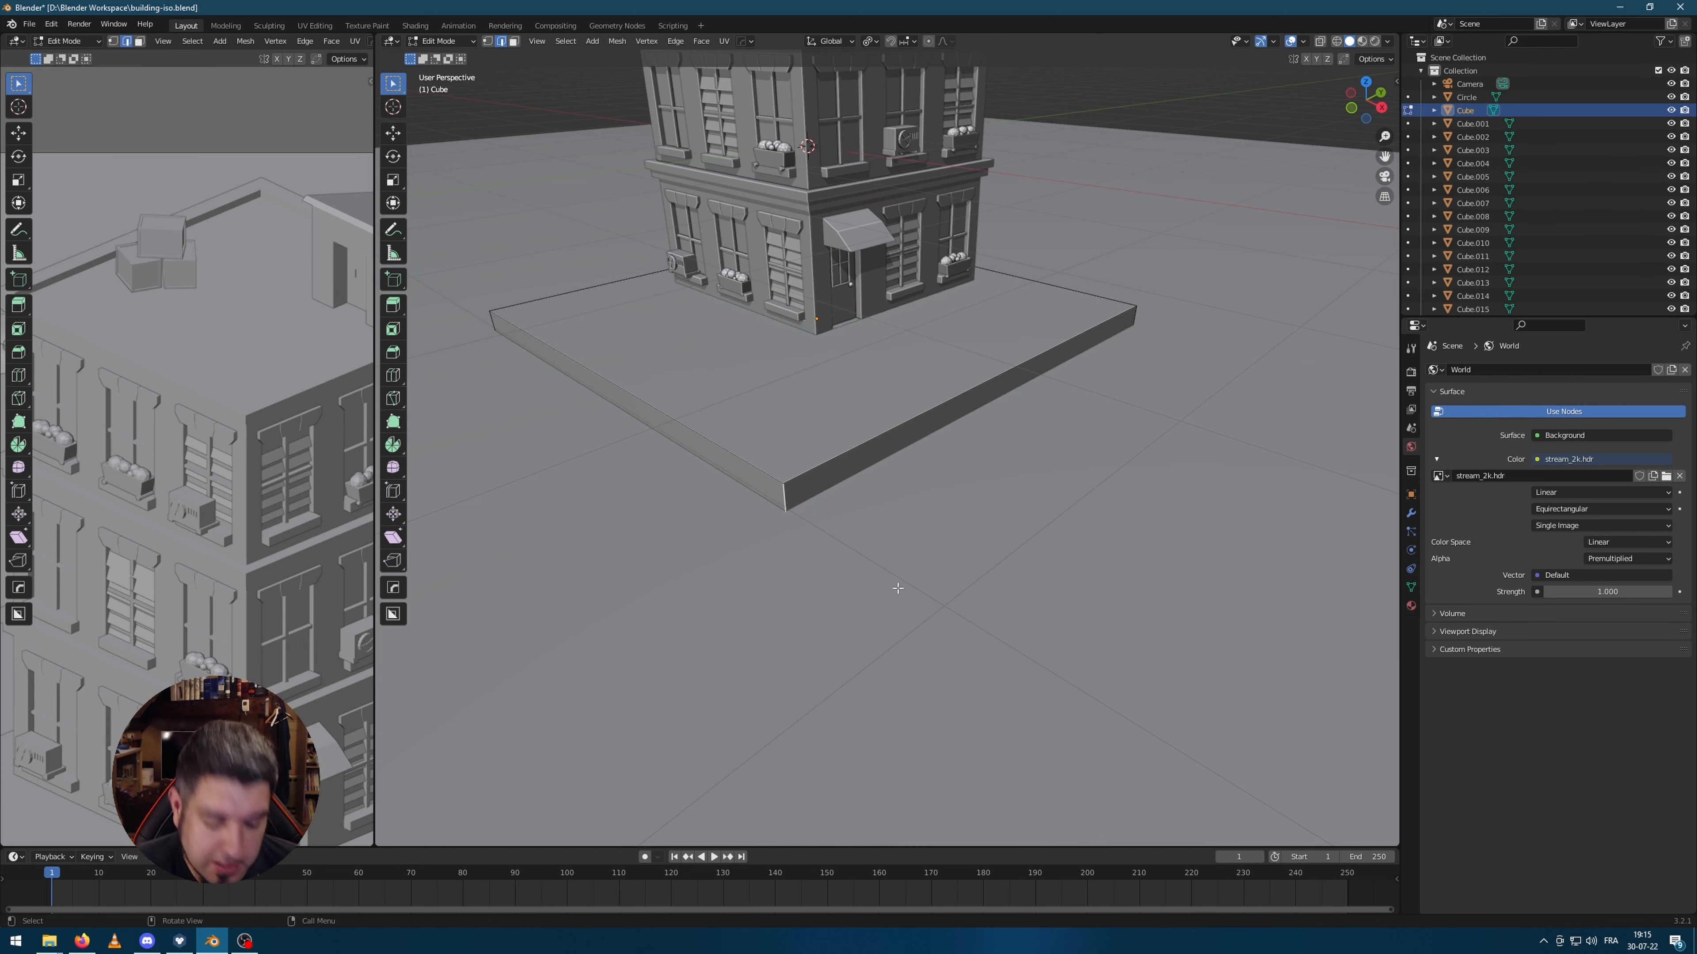
pyautogui.click(785, 498)
pyautogui.hotkey('ctrl', 'b')
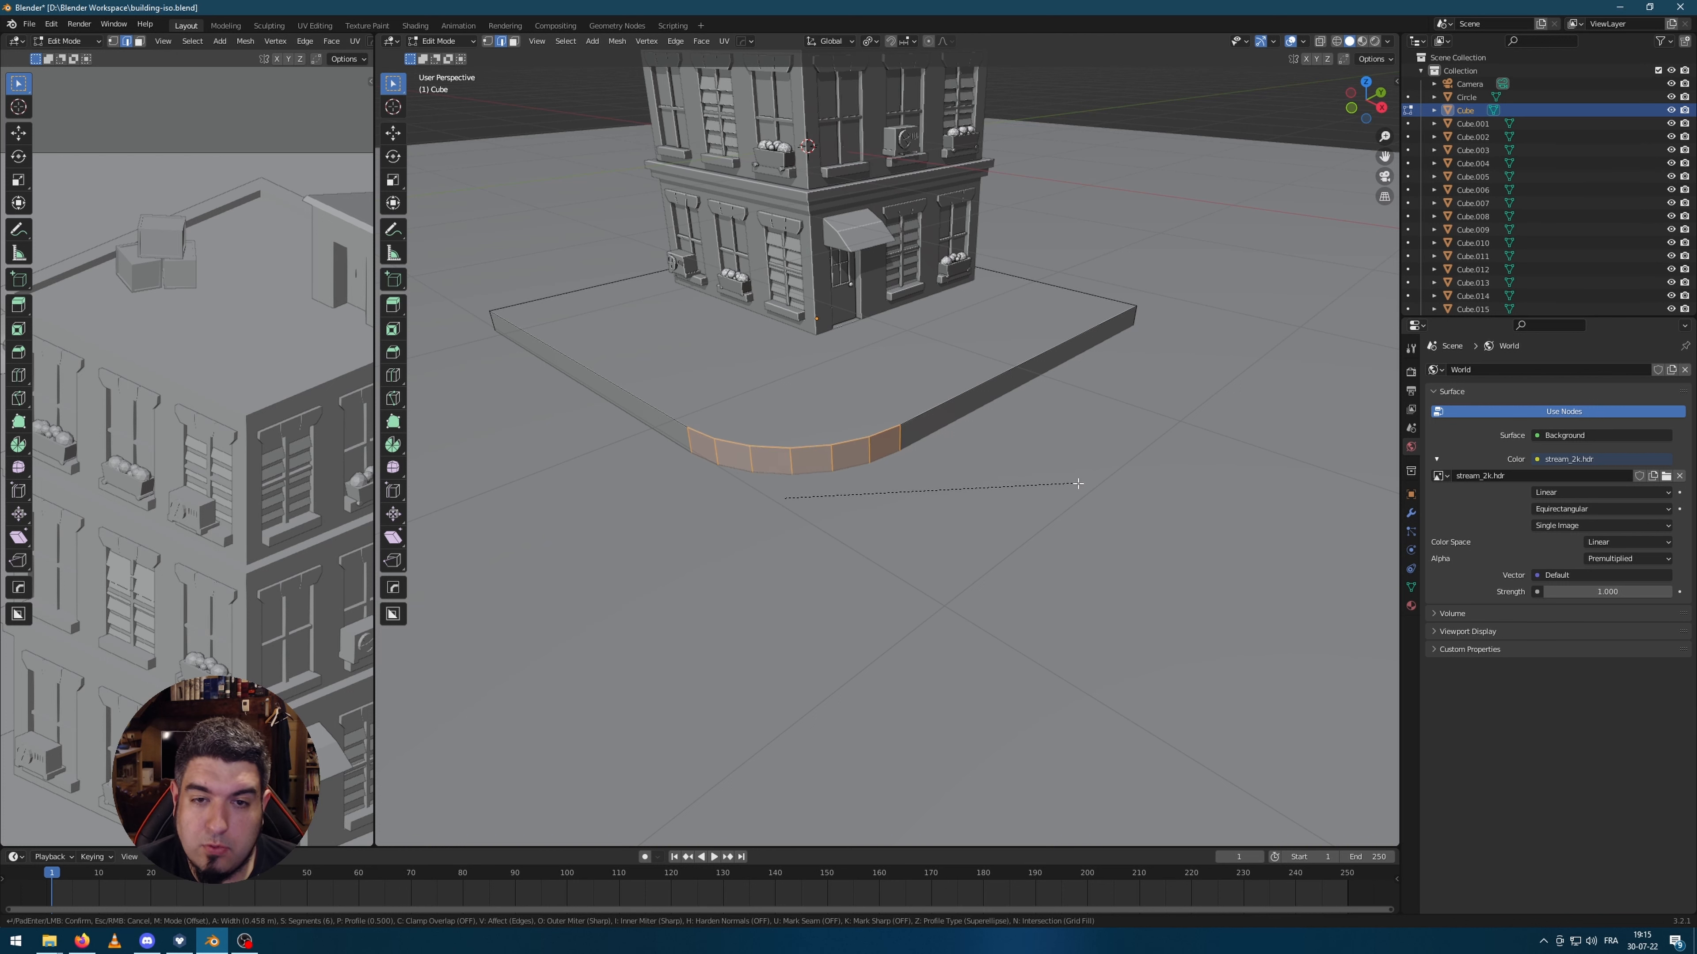
pyautogui.scroll(1, 1194, 473)
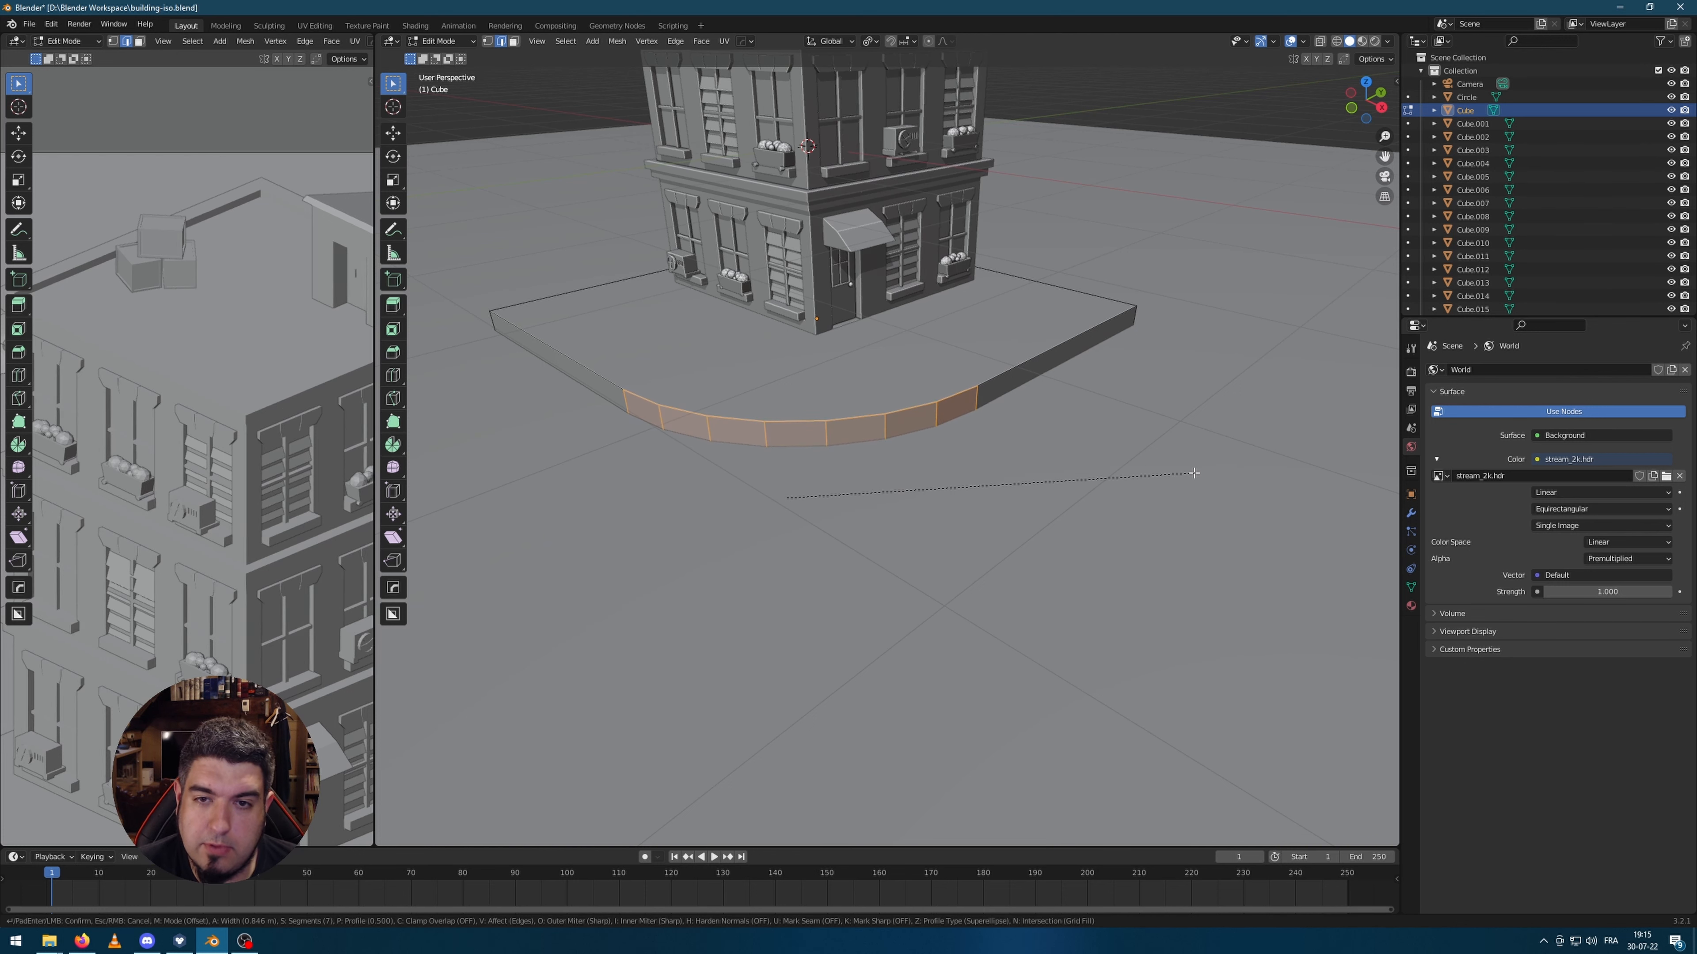
pyautogui.click(1189, 464)
# Step: Divide both straight sides next to the slab's rounded corner with evenly spaced loop cuts, using four cuts on the door side
pyautogui.moveTo(1167, 379); pyautogui.dragTo(1031, 405, button='middle')
pyautogui.hotkey('ctrl', 'r')
pyautogui.scroll(3, 1031, 405)
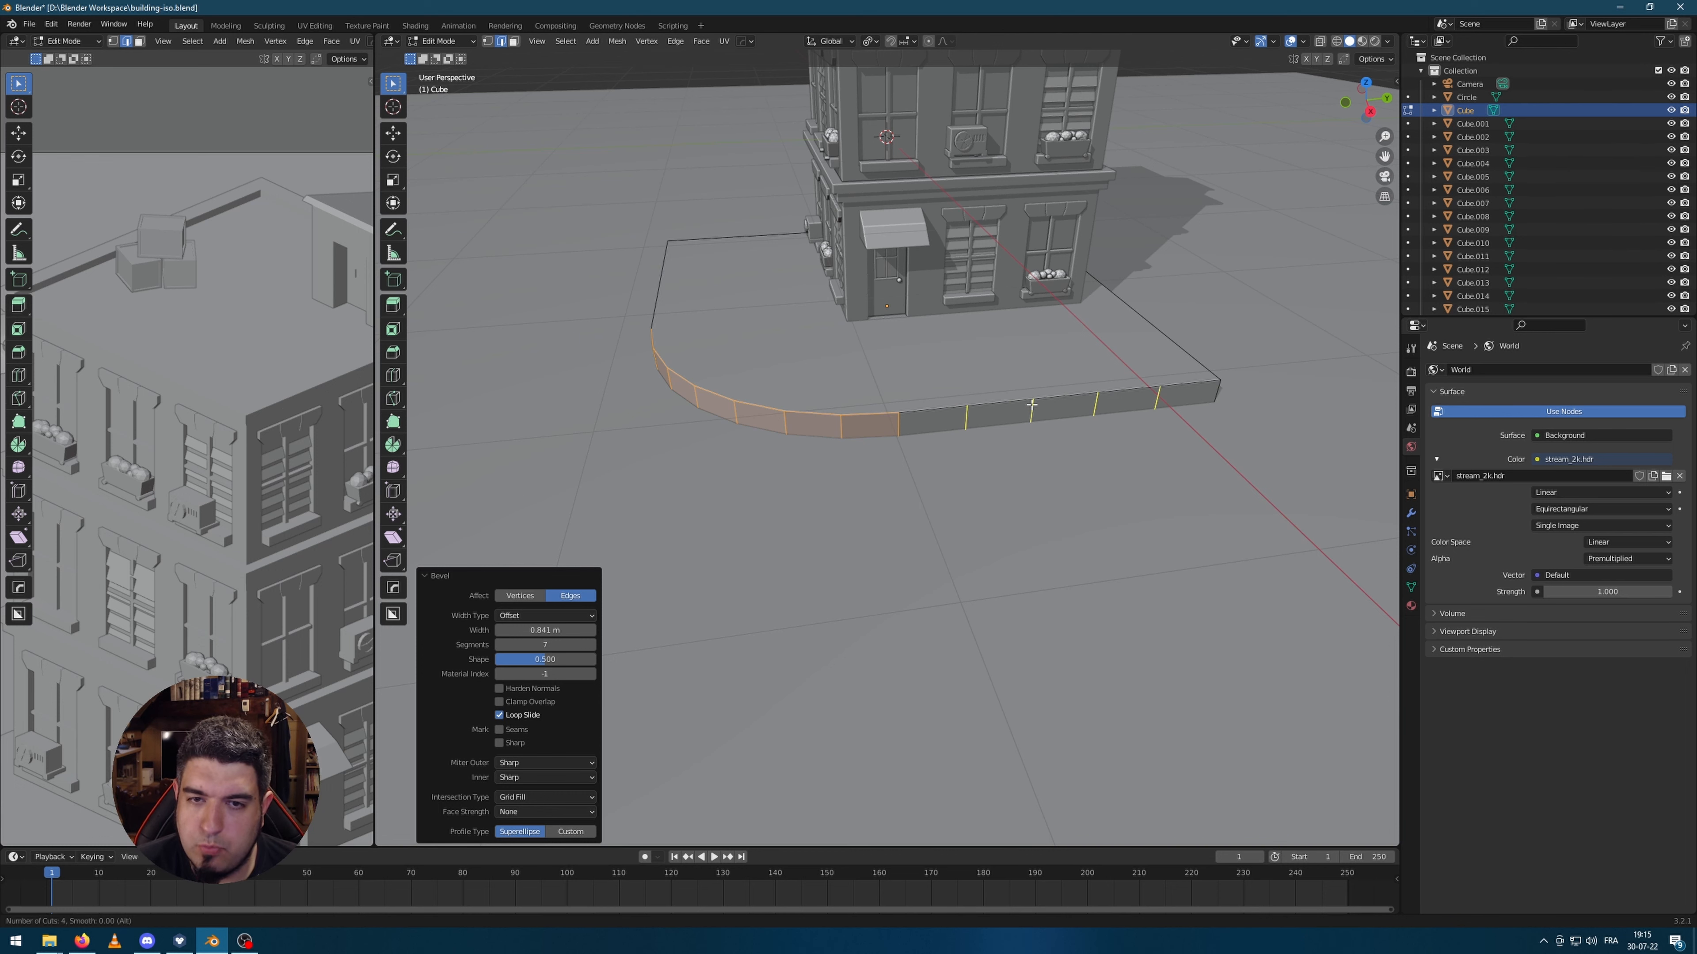
pyautogui.click(1031, 405)
pyautogui.rightClick(1032, 405)
pyautogui.moveTo(814, 519); pyautogui.dragTo(936, 502, button='middle')
pyautogui.hotkey('ctrl', 'r')
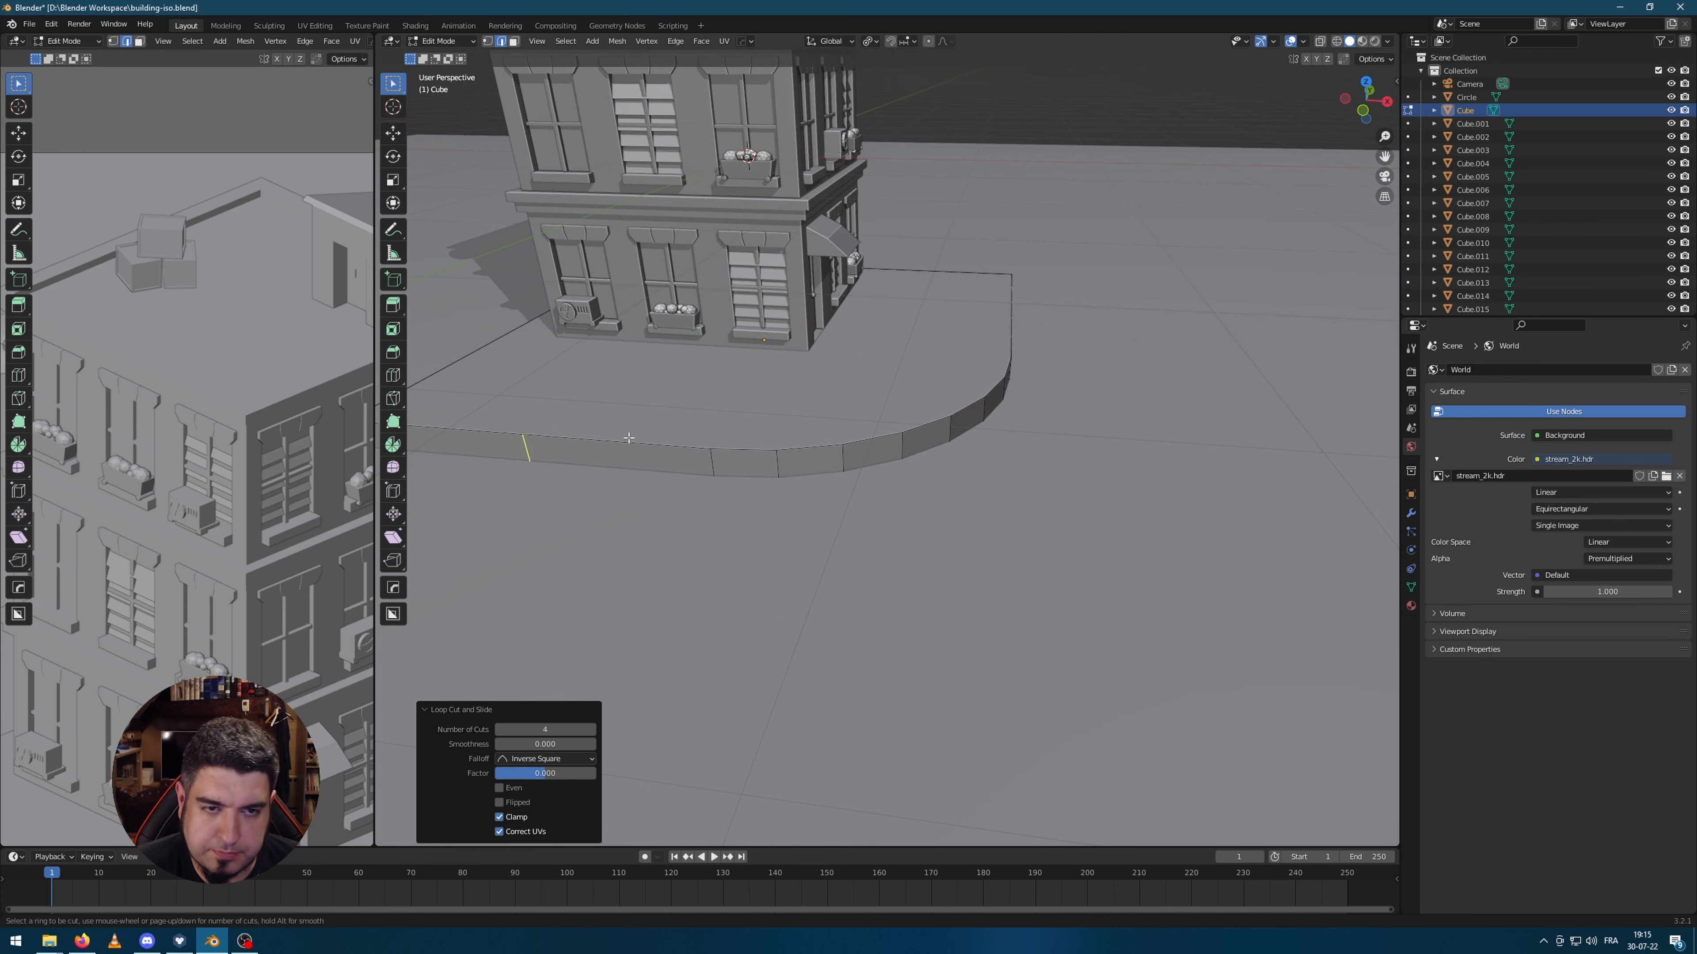
pyautogui.click(629, 438)
pyautogui.rightClick(628, 437)
# Step: Extrude the whole chain of side faces along the slab's two sides and rounded corner outward along normals by about 0.0676 m
pyautogui.moveTo(668, 482); pyautogui.dragTo(911, 413, button='middle')
pyautogui.click(640, 503)
pyautogui.click(1148, 331)
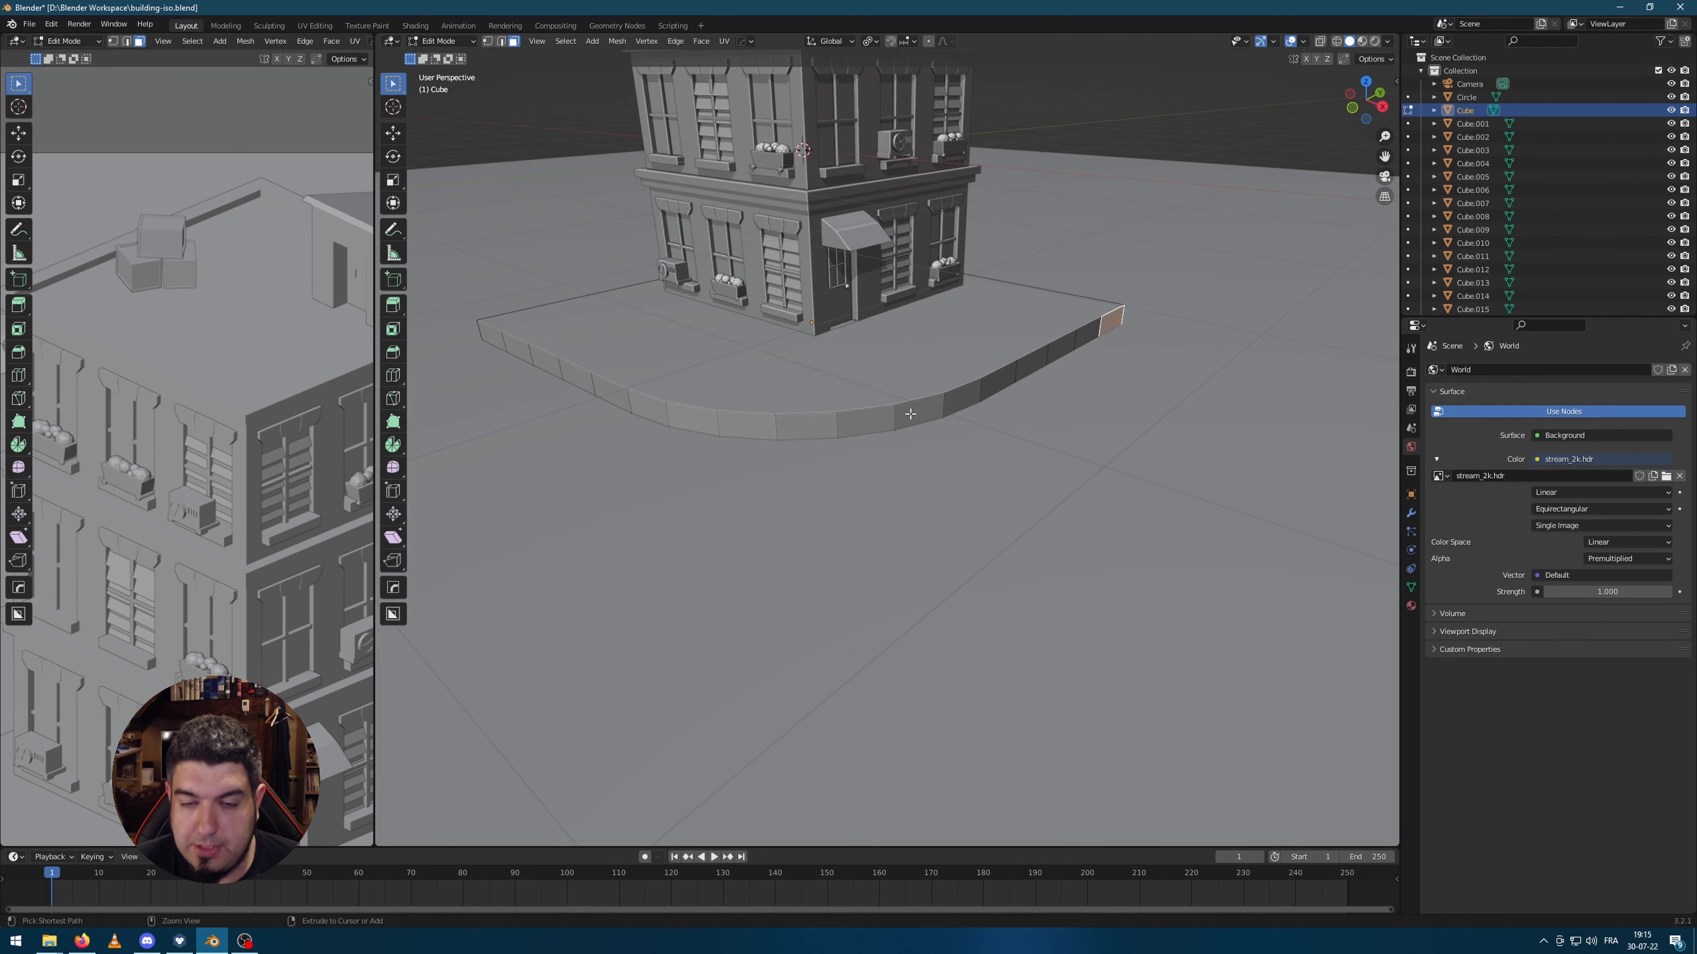
pyautogui.keyDown('shift'); pyautogui.click(920, 409); pyautogui.keyUp('shift')
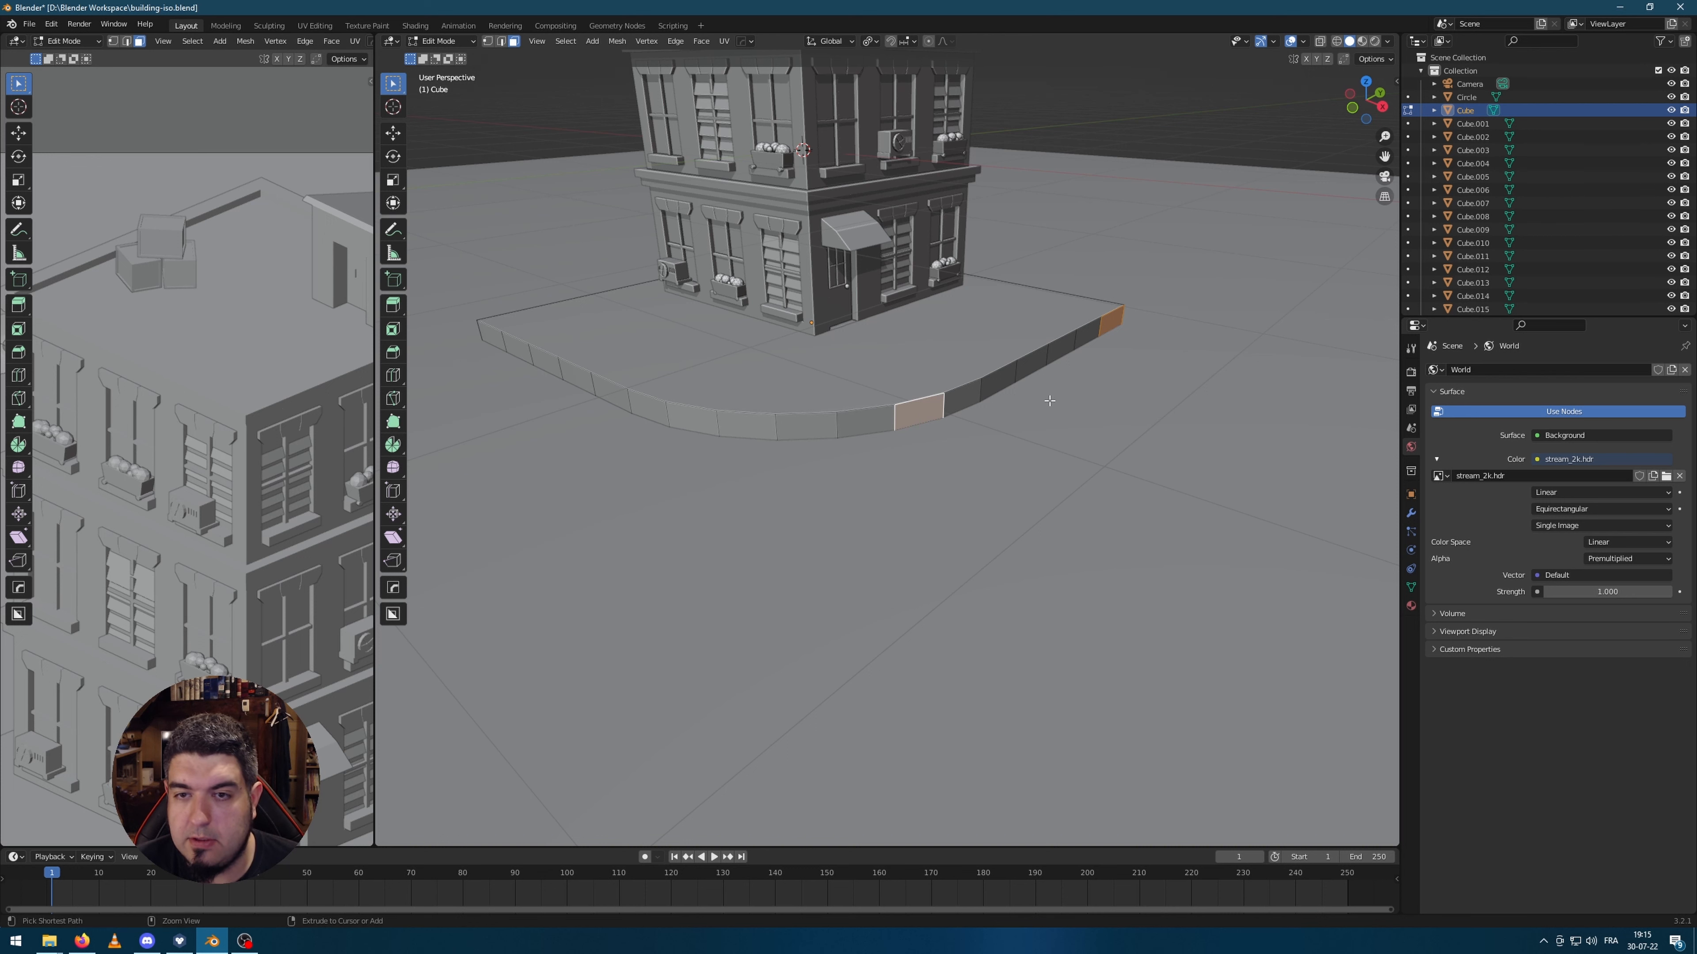
pyautogui.hotkey('ctrl', 'z')
pyautogui.keyDown('ctrl'); pyautogui.click(933, 425); pyautogui.keyUp('ctrl')
pyautogui.keyDown('ctrl'); pyautogui.click(646, 409); pyautogui.keyUp('ctrl')
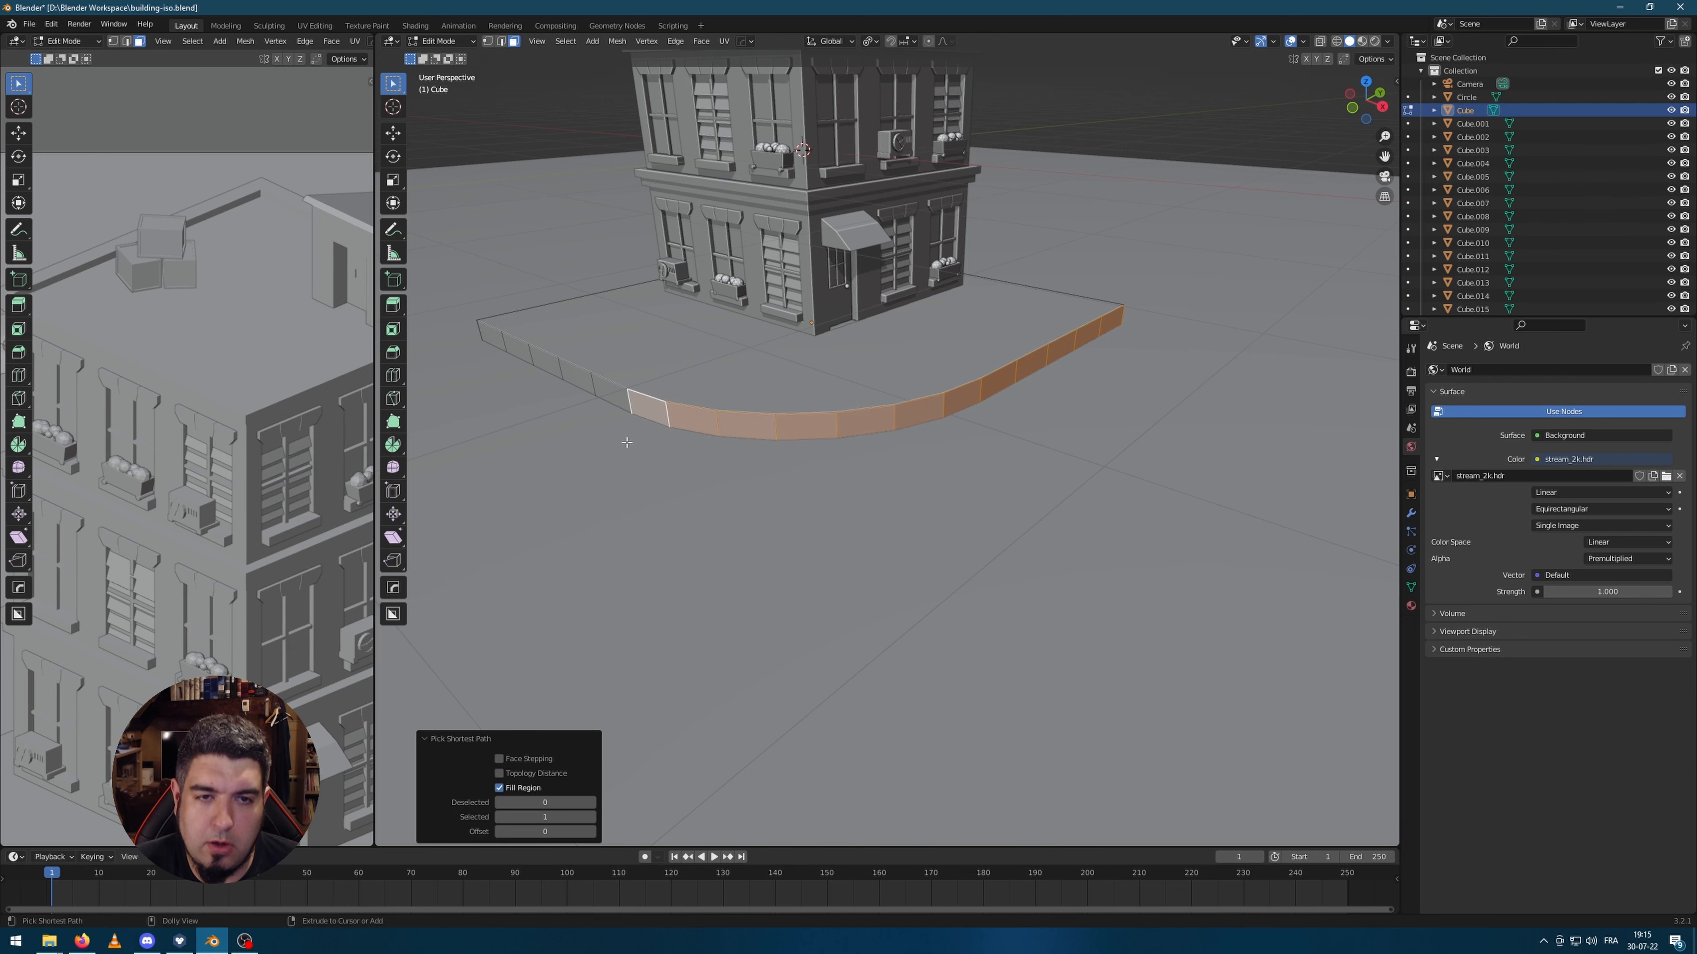
pyautogui.keyDown('ctrl'); pyautogui.click(482, 333); pyautogui.keyUp('ctrl')
pyautogui.moveTo(737, 368); pyautogui.dragTo(754, 399, button='middle')
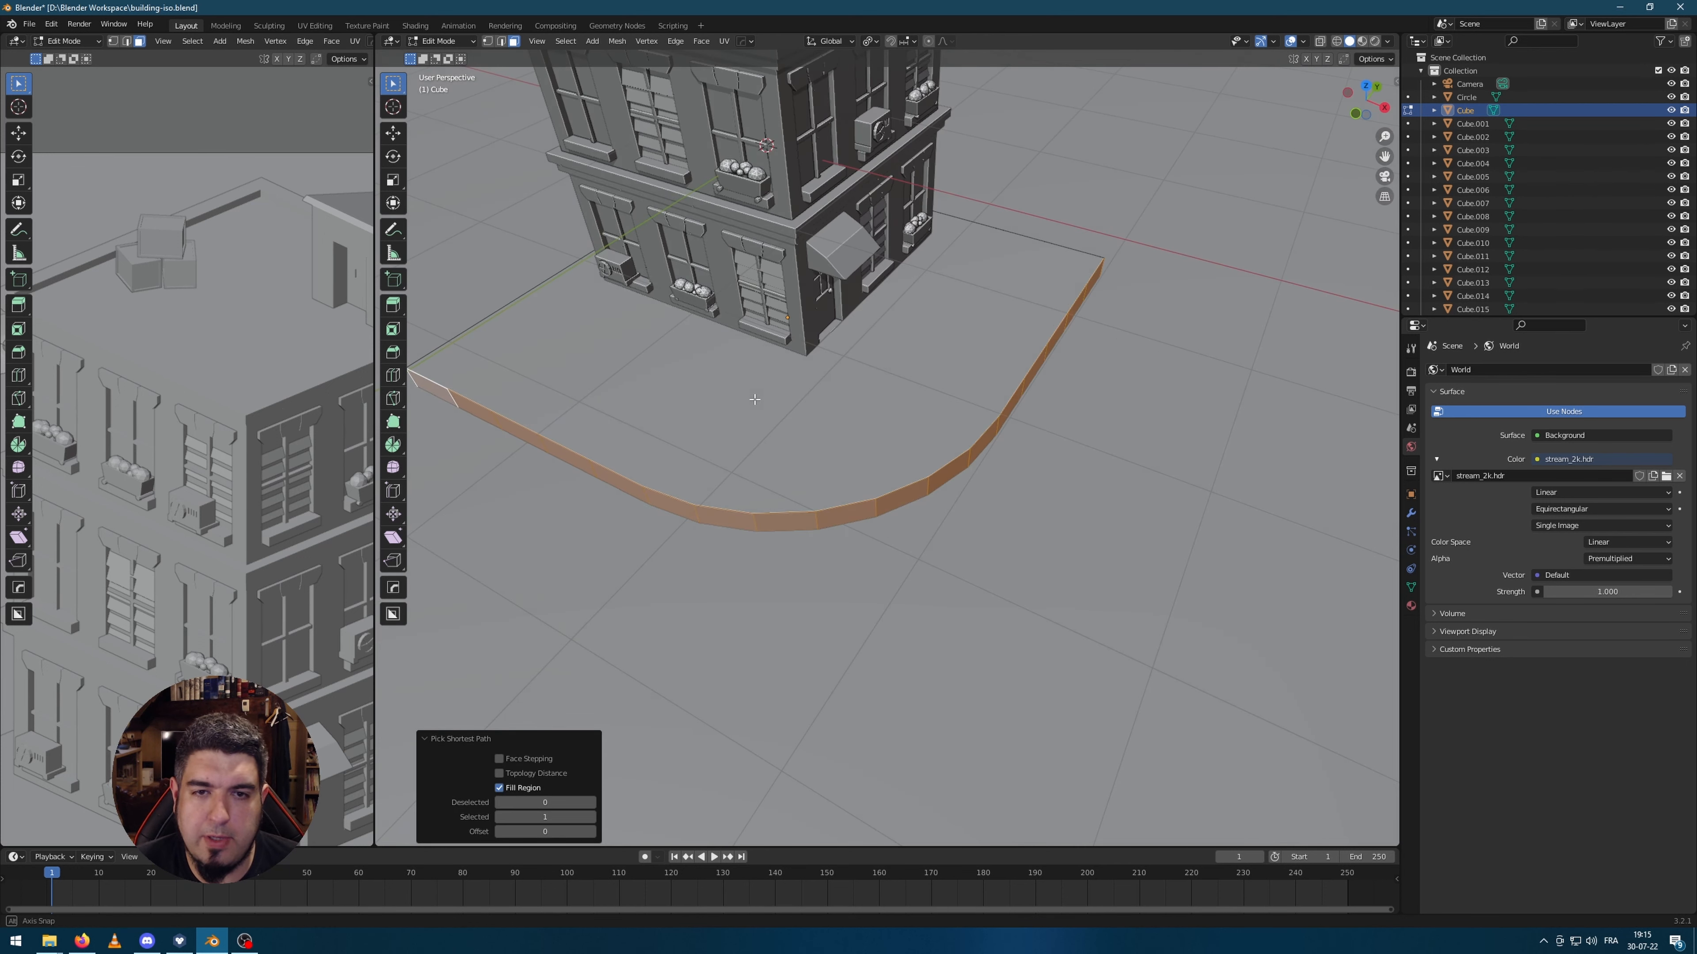
pyautogui.rightClick(1111, 540)
pyautogui.click(1108, 536)
pyautogui.click(1105, 536)
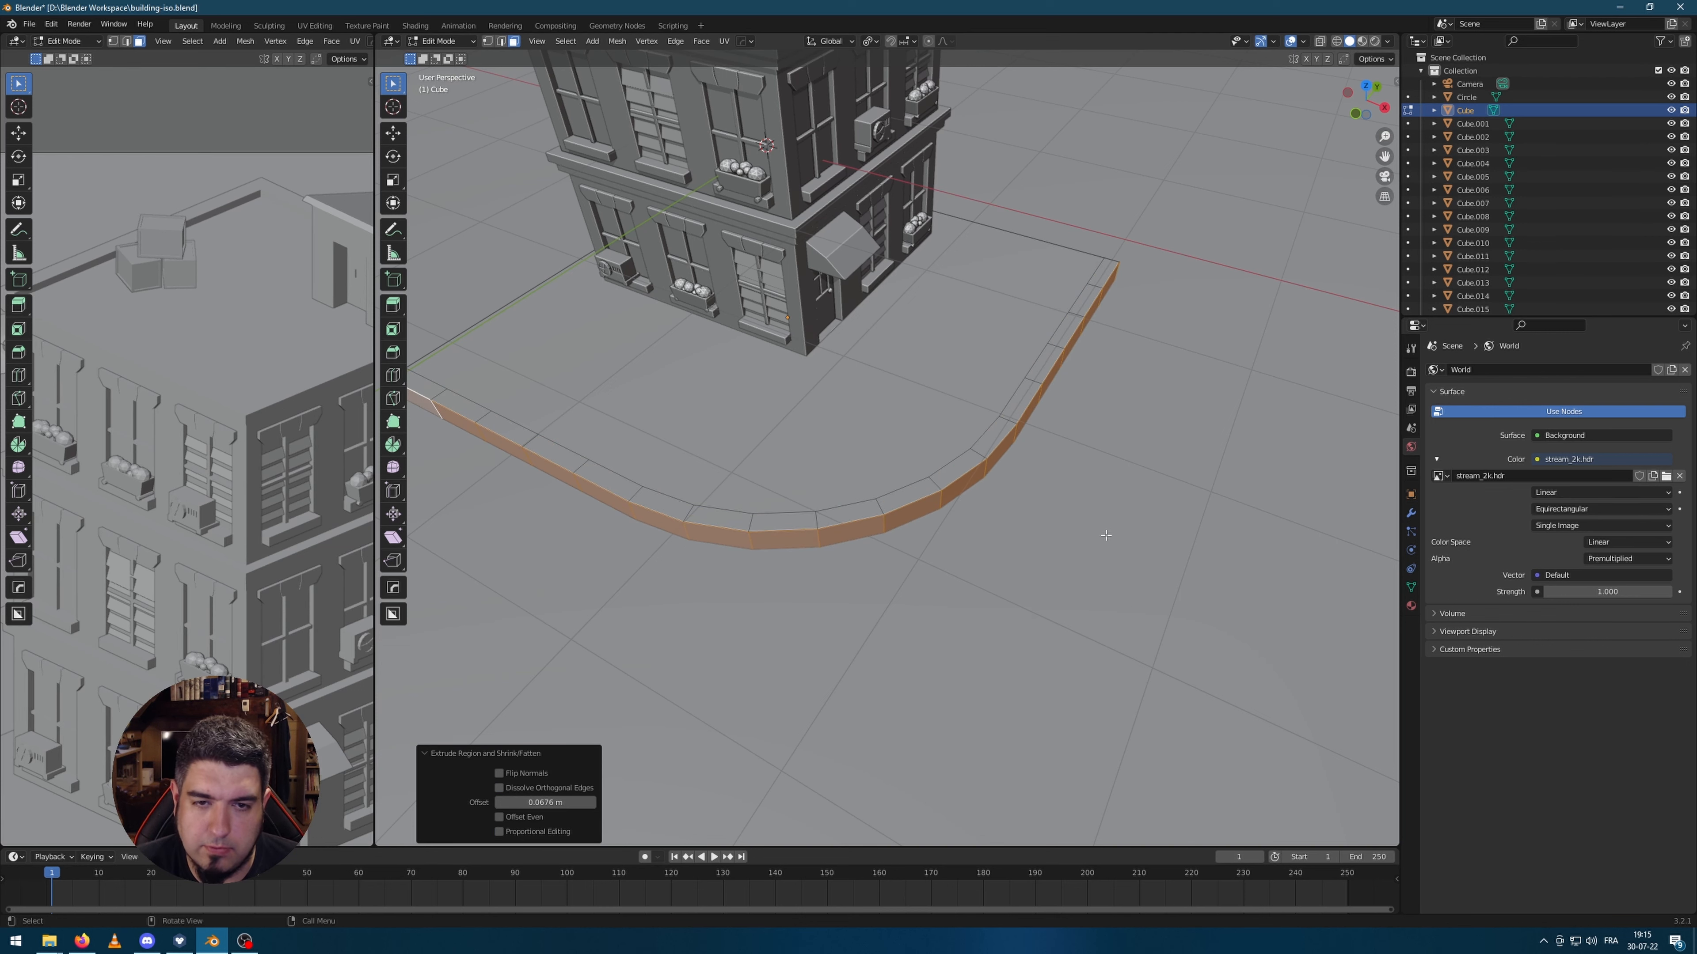
# Step: Bevel all cross edges dividing the curb into blocks by about 0.004 m with 1 segment
pyautogui.click(816, 596)
pyautogui.moveTo(1140, 356); pyautogui.dragTo(1163, 326, button='middle')
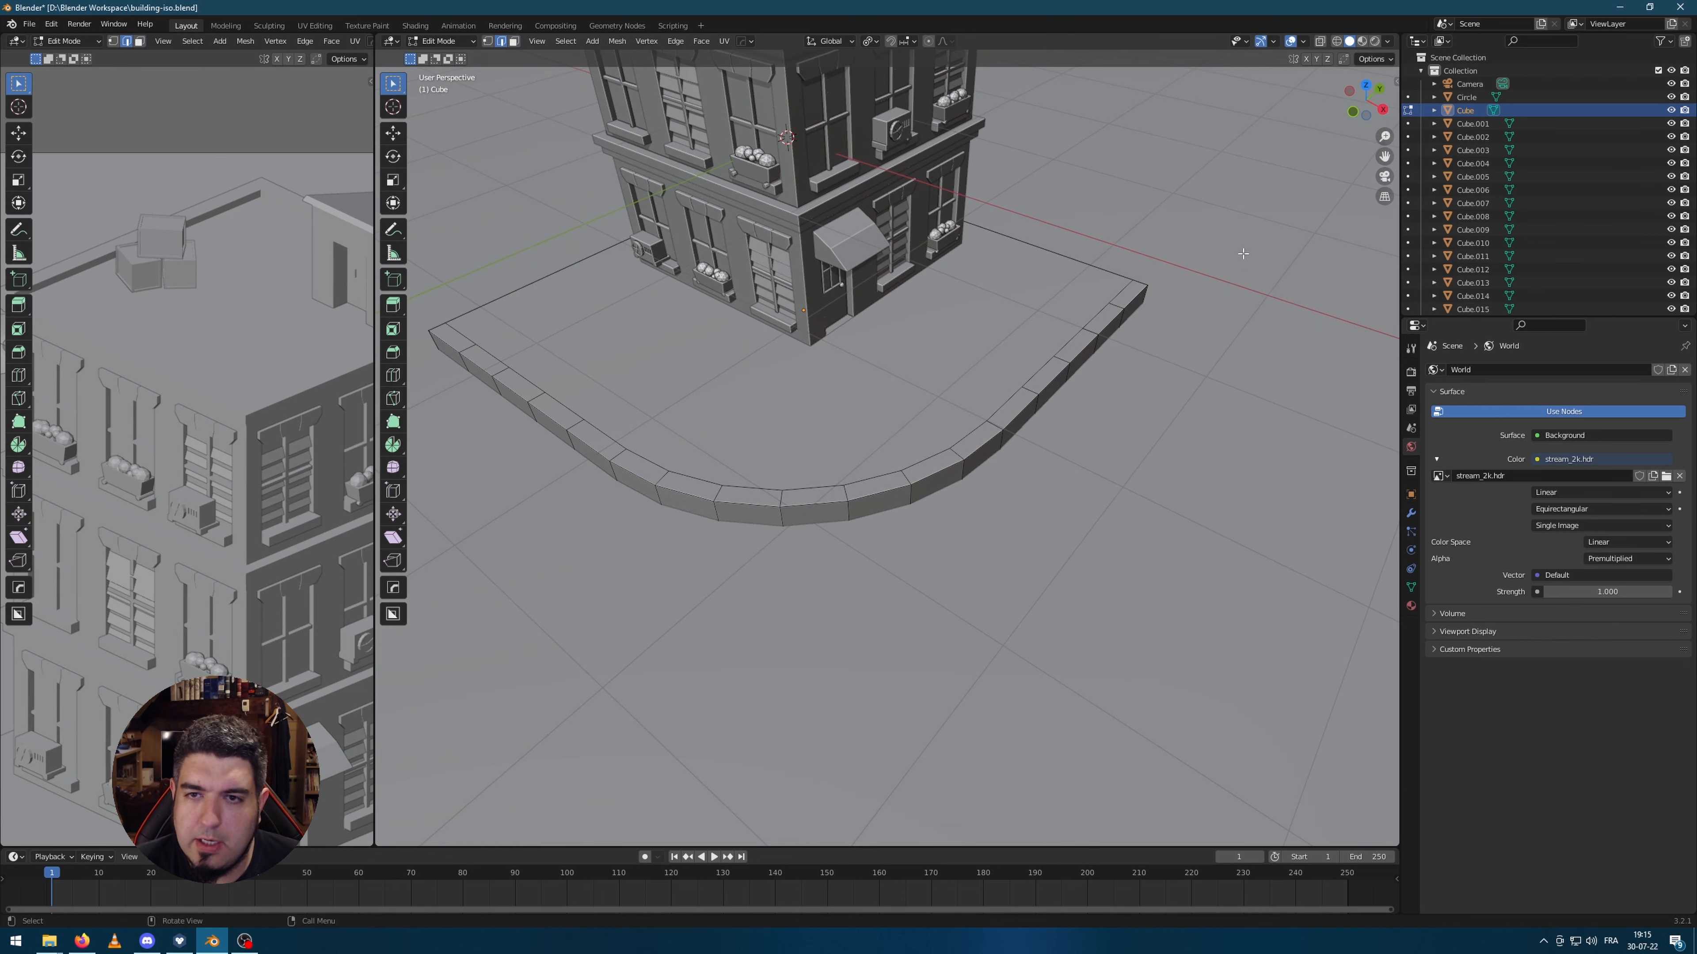
pyautogui.moveTo(1239, 258); pyautogui.dragTo(1219, 358, button='middle')
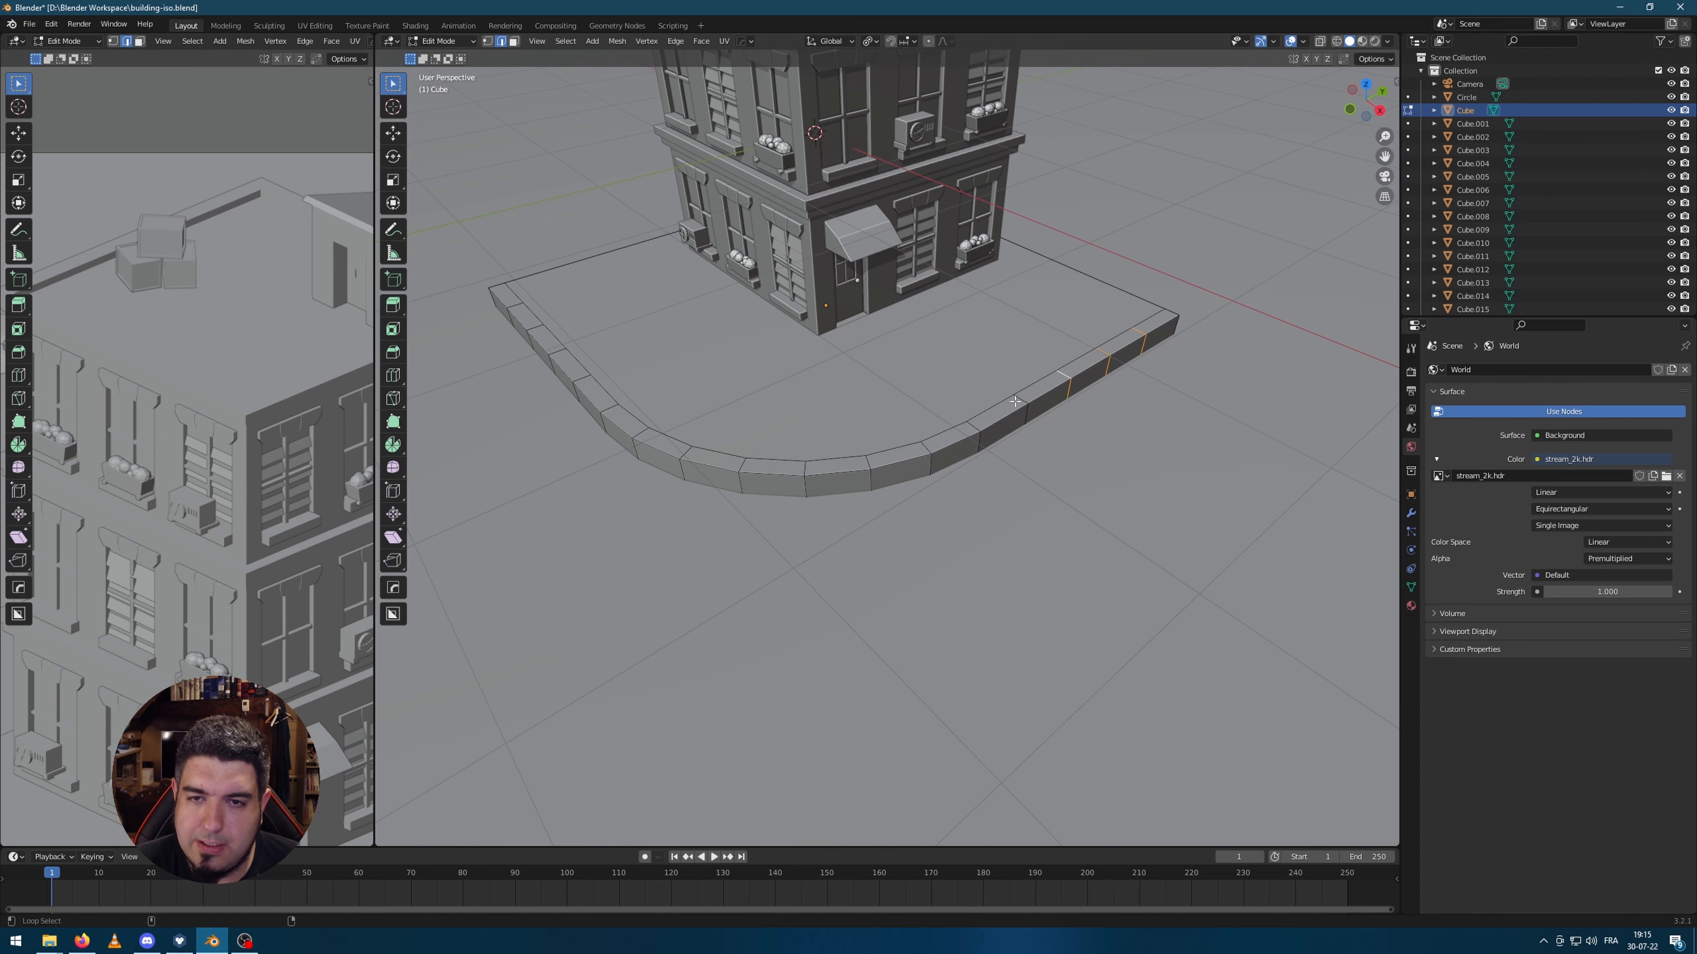
pyautogui.keyDown('alt'); pyautogui.keyDown('shift'); pyautogui.click(867, 469); pyautogui.keyUp('shift'); pyautogui.keyUp('alt')
pyautogui.hotkey('ctrl', 'z')
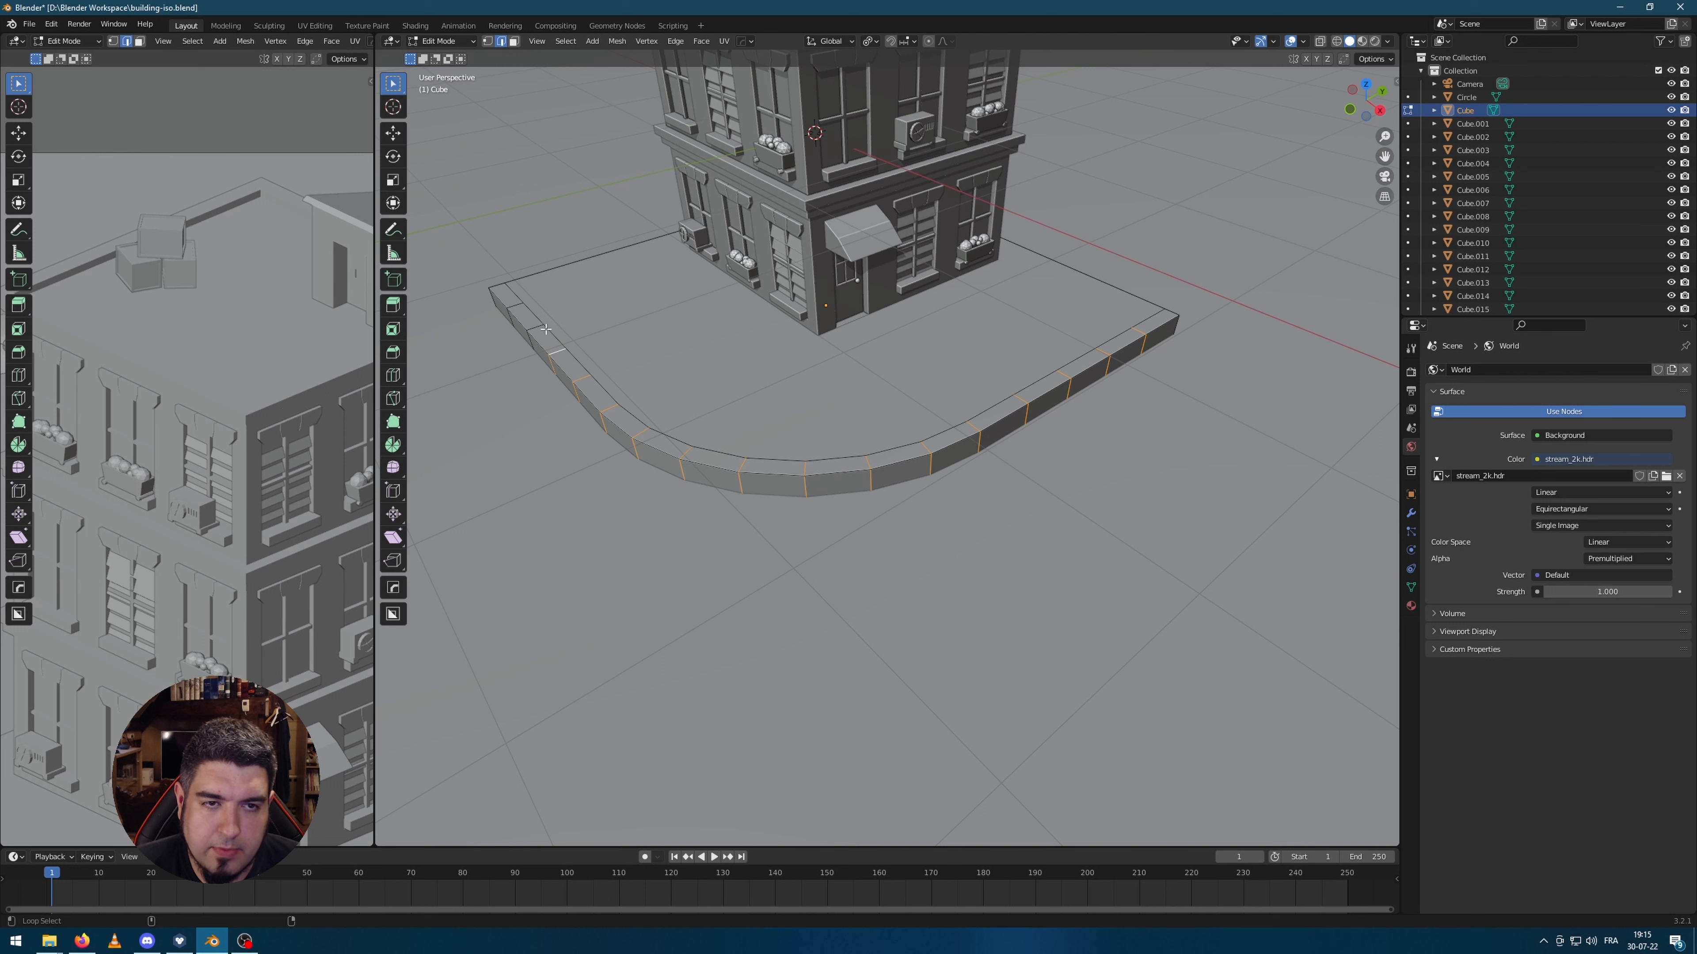
pyautogui.scroll(3, 981, 495)
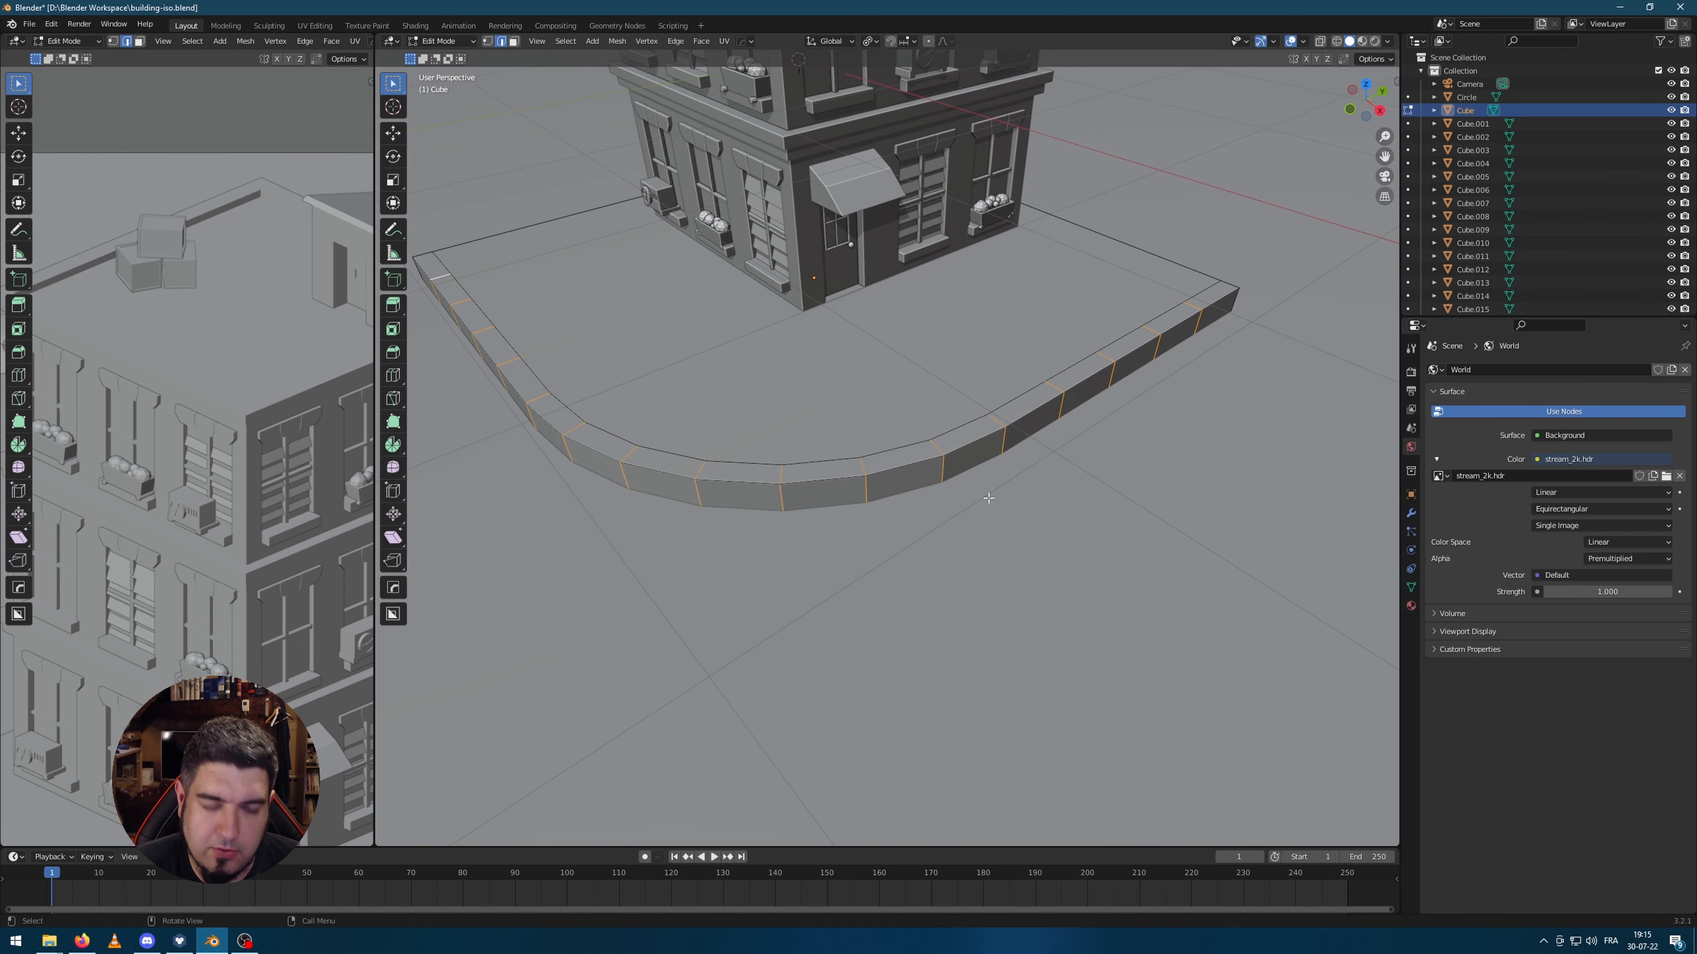
pyautogui.hotkey('ctrl', 'b')
pyautogui.scroll(-2, 979, 496)
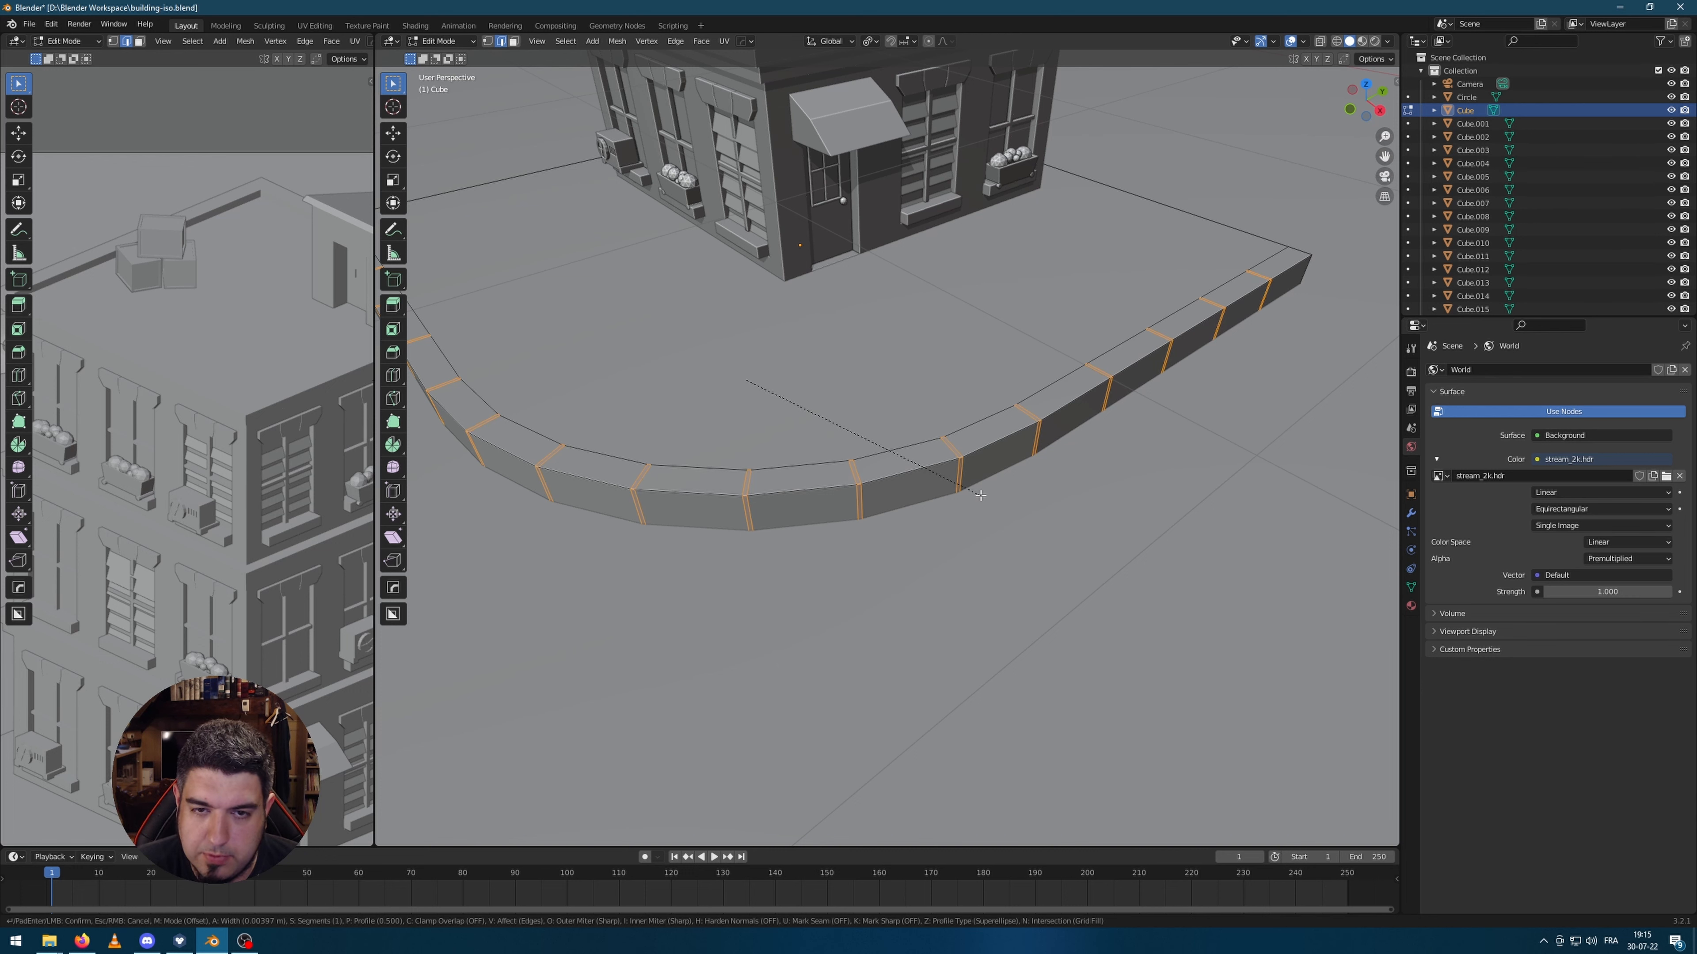
pyautogui.click(981, 495)
# Step: Extrude the narrow bevelled strips inward along normals by about 0.0148 m to form joints between the curb blocks
pyautogui.scroll(7, 980, 498)
pyautogui.hotkey('alt', 'e')
pyautogui.click(939, 605)
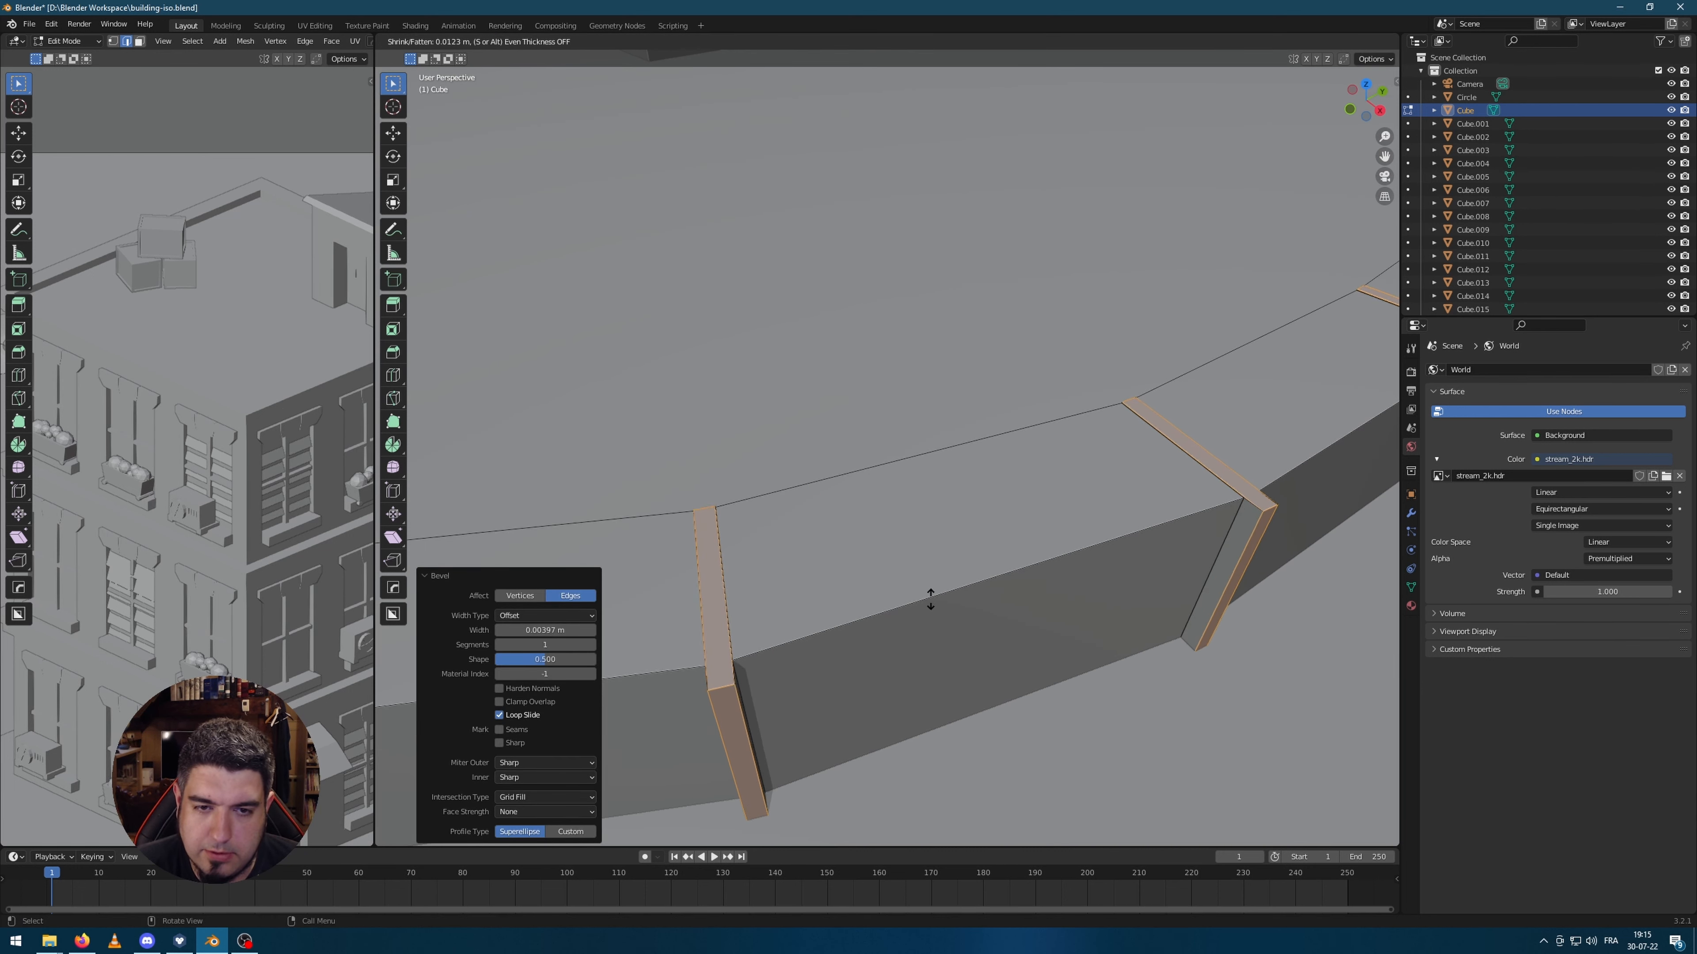
pyautogui.click(925, 605)
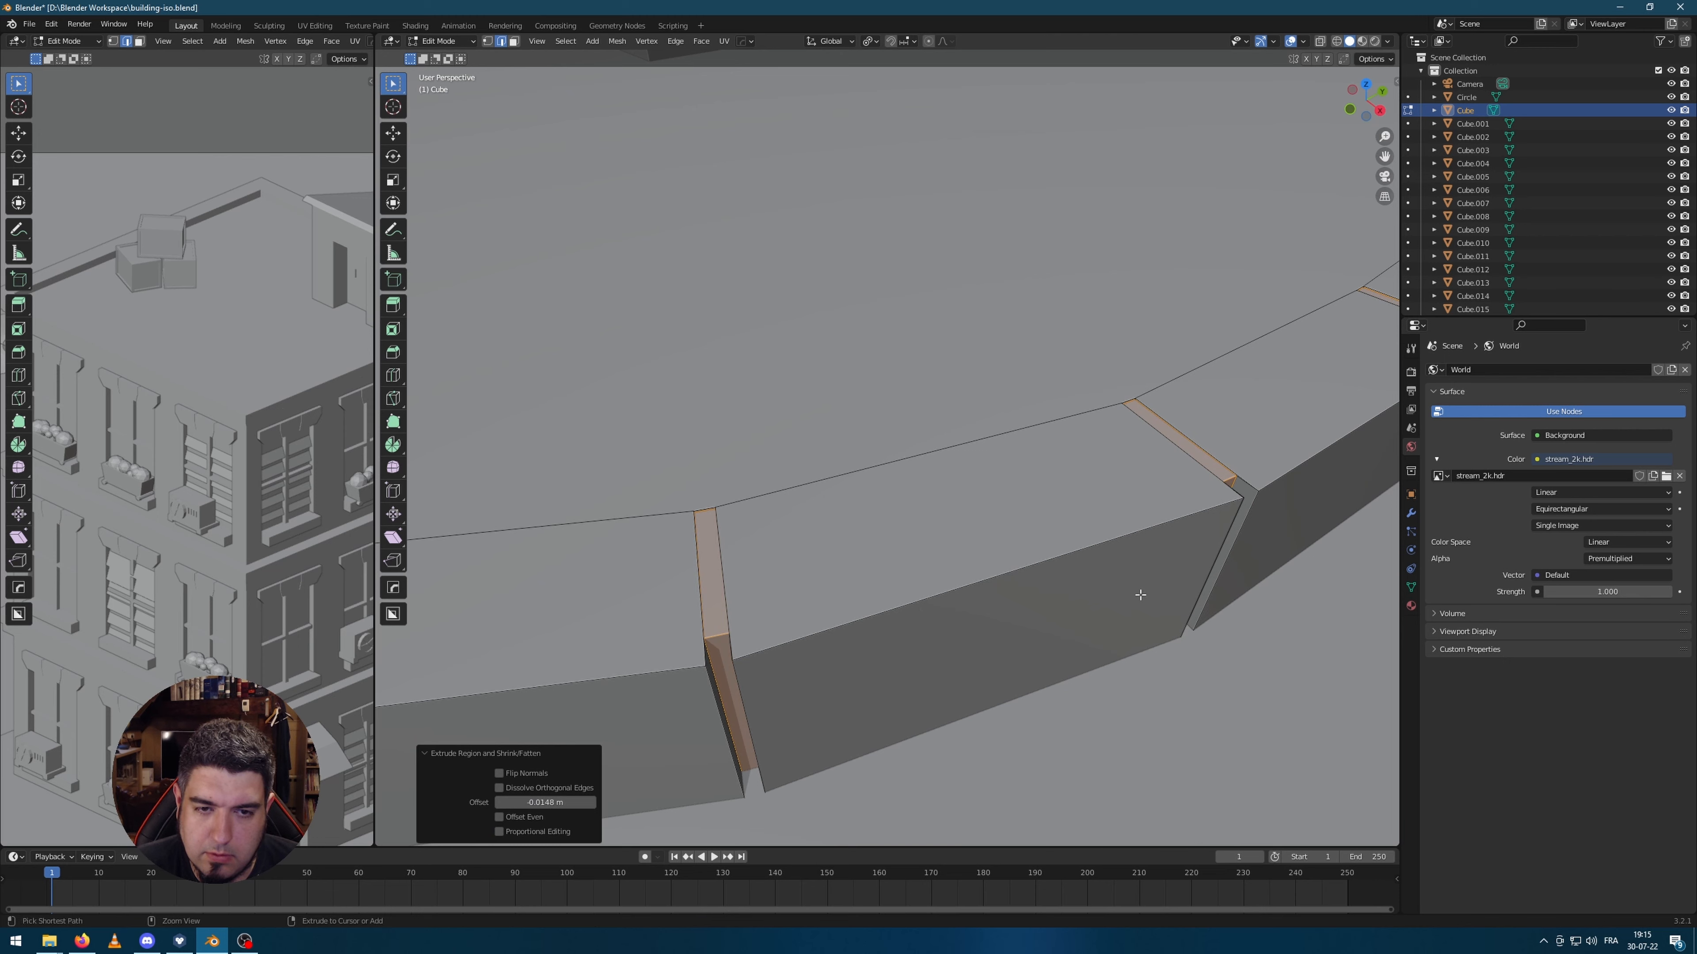
pyautogui.press('s')
pyautogui.click(799, 571)
pyautogui.scroll(-7, 1035, 570)
pyautogui.press('Tab')
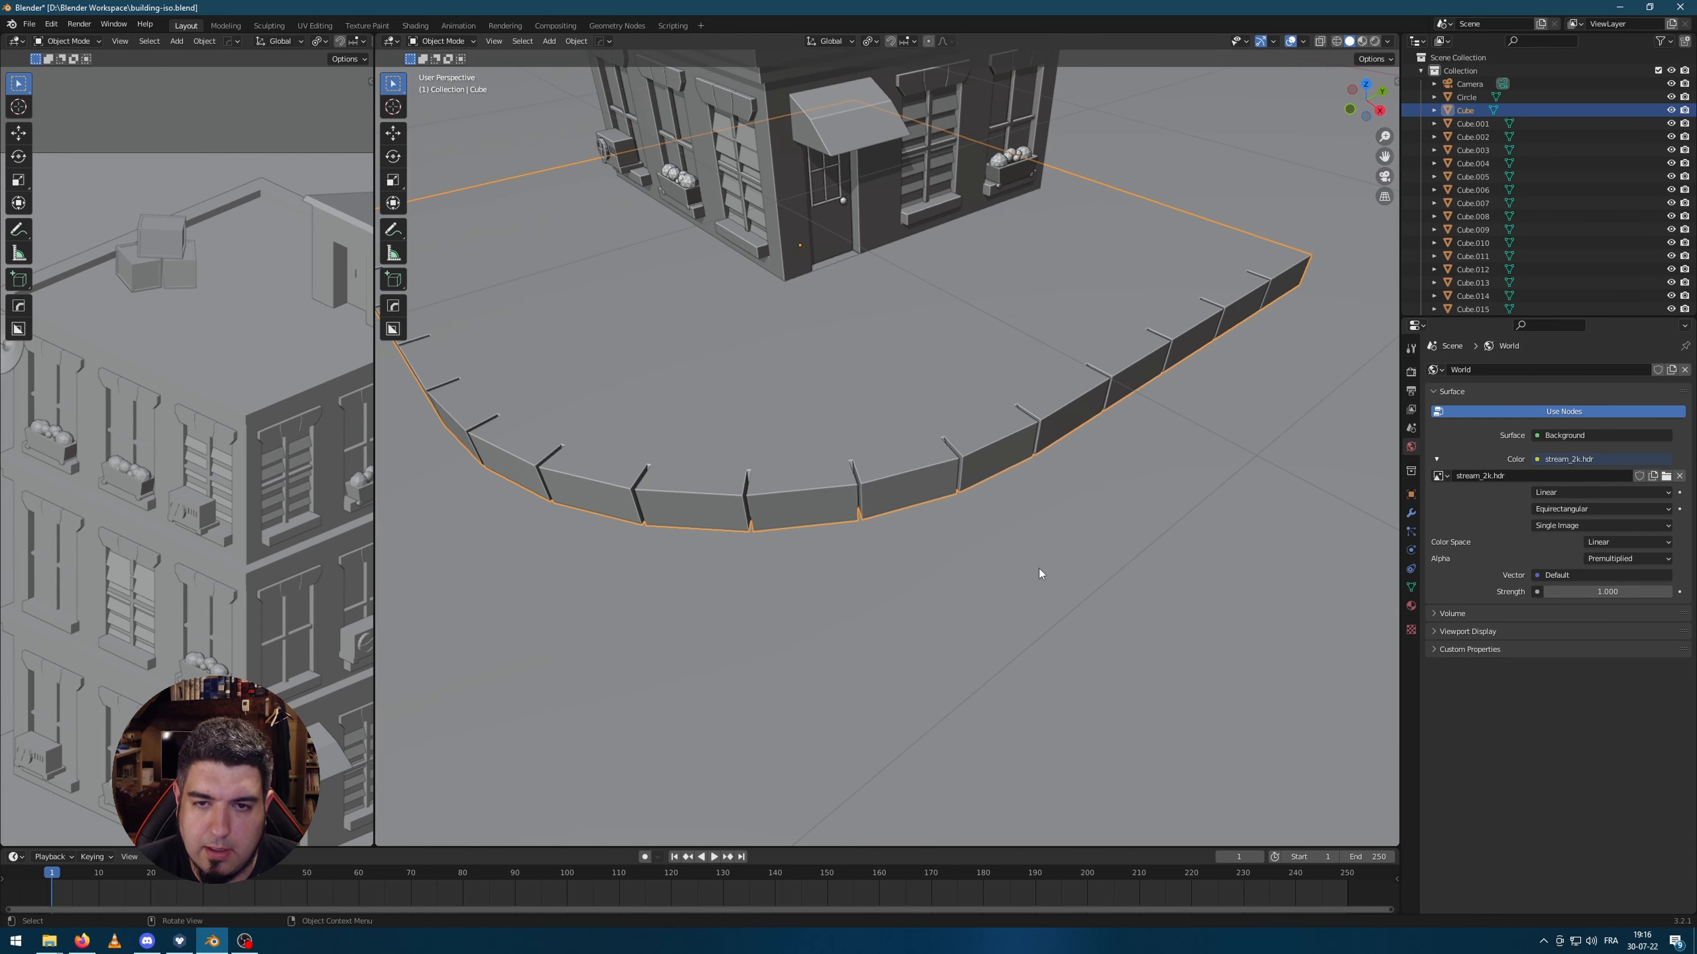
pyautogui.moveTo(928, 558)
pyautogui.mouseDown(button='middle')
pyautogui.moveTo(969, 532)
pyautogui.moveTo(916, 576)
pyautogui.mouseUp(button='middle')
# Step: Inset the slab's large top face by about 0.006 m to create a thin border strip behind the curb
pyautogui.press('Tab')
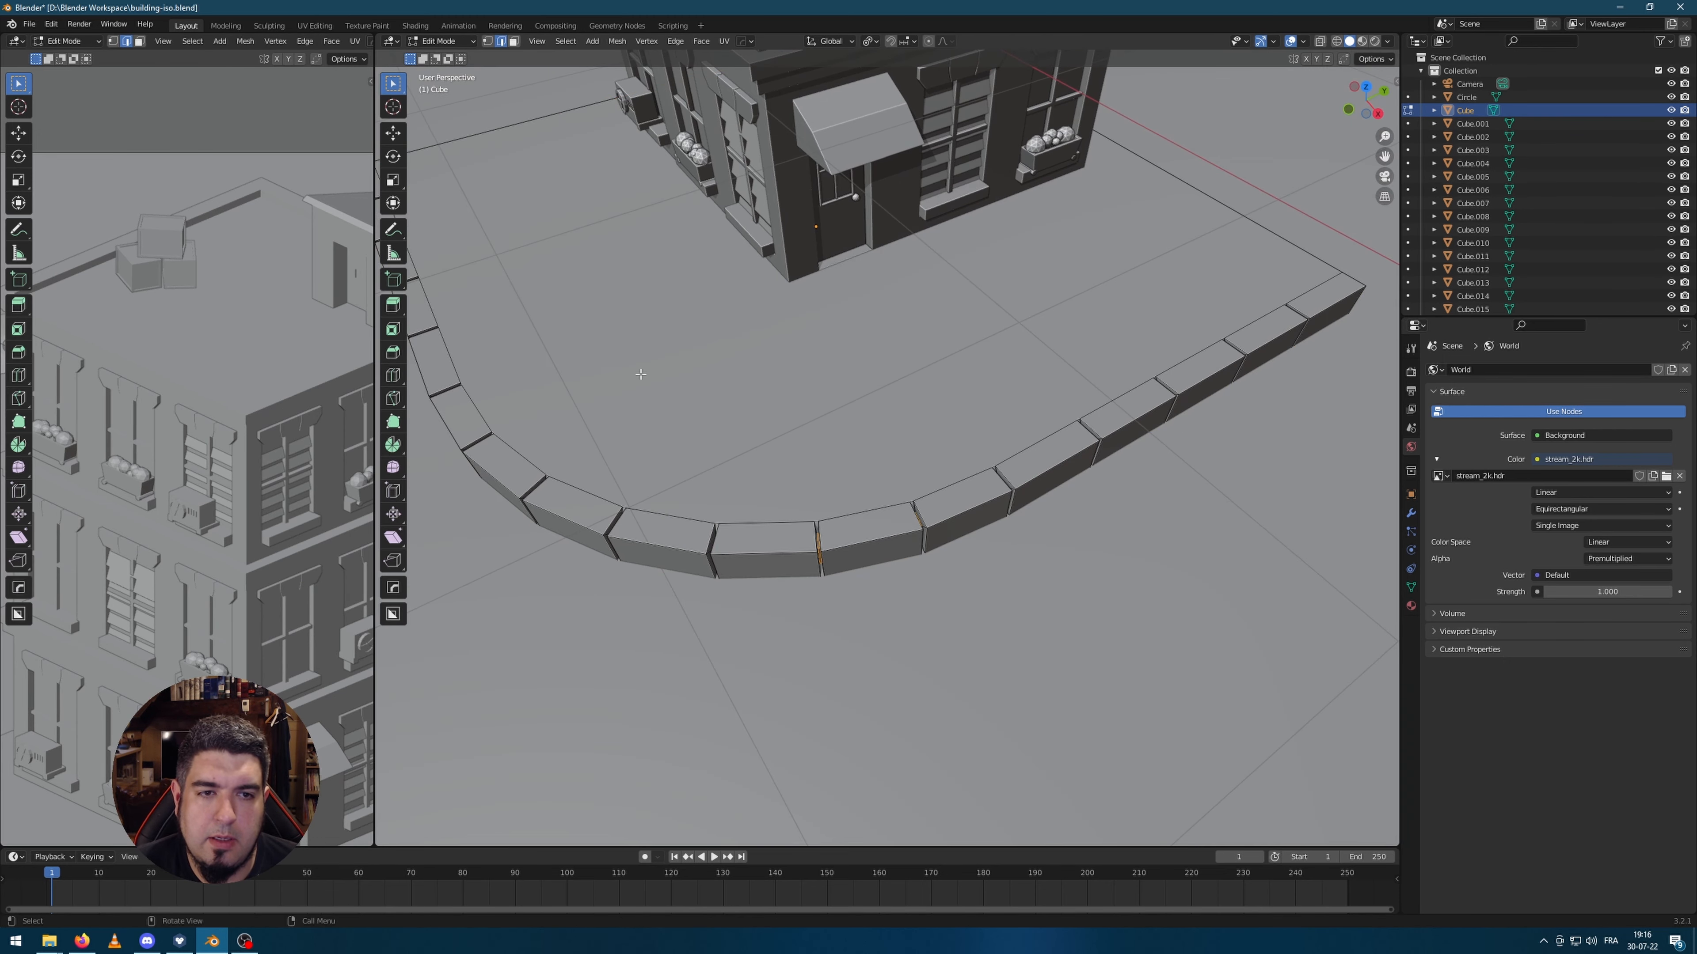
pyautogui.press('3')
pyautogui.click(783, 382)
pyautogui.moveTo(1108, 361); pyautogui.dragTo(1077, 354, button='middle')
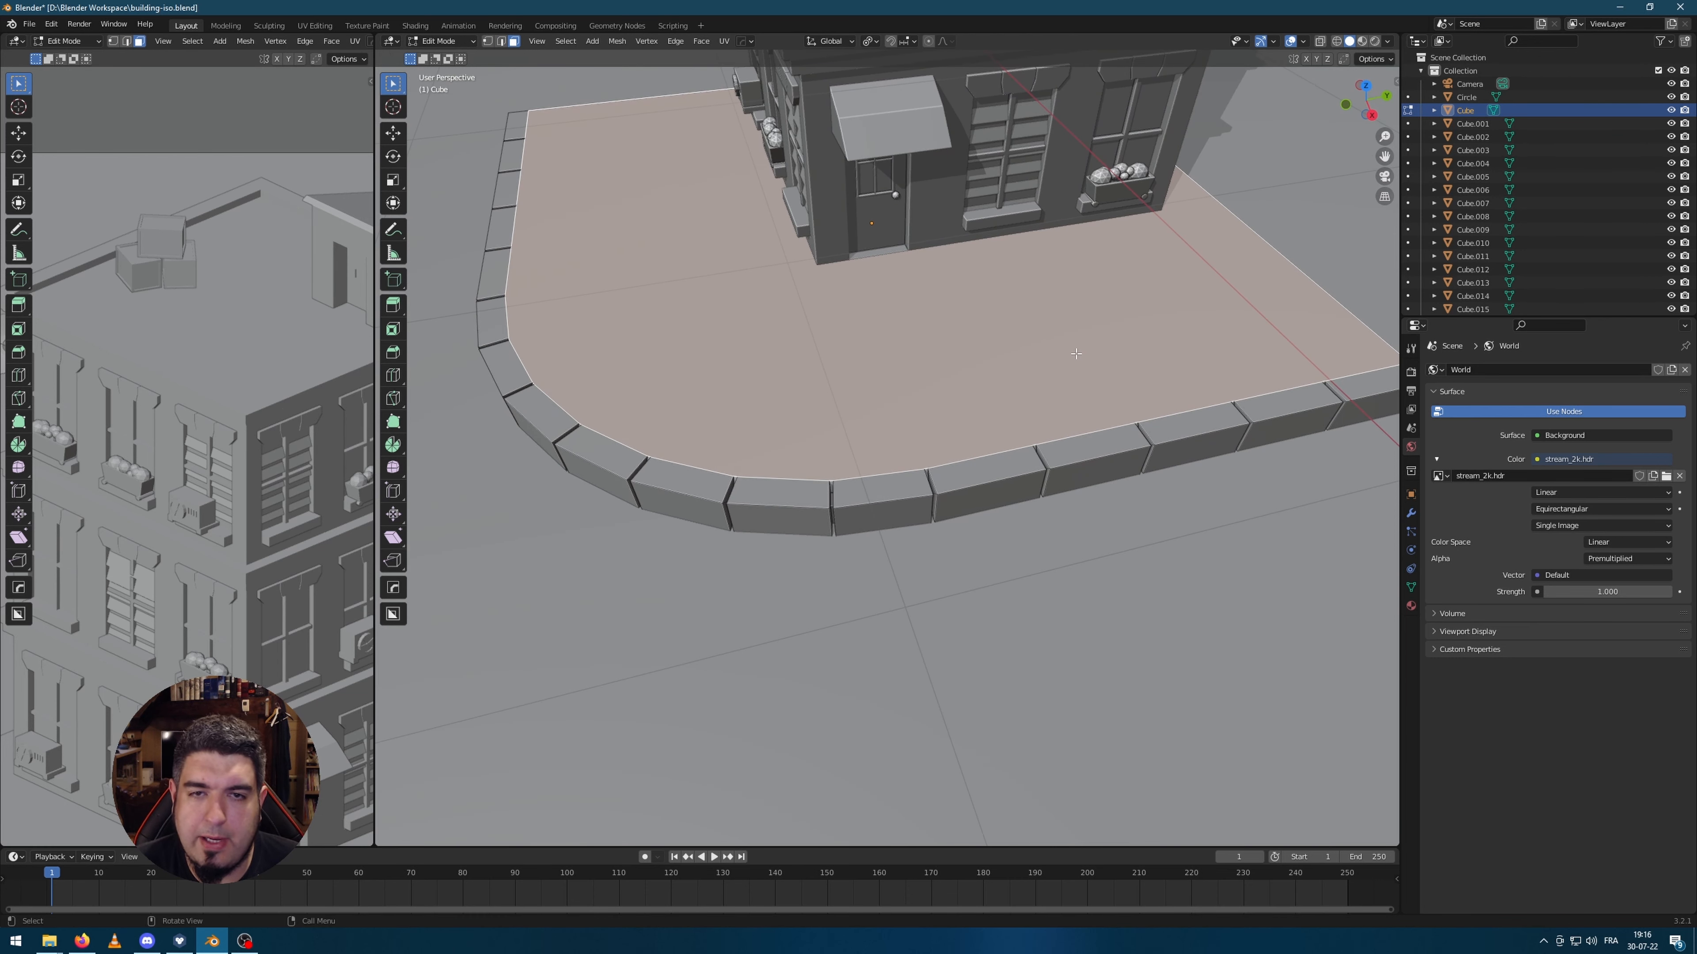
pyautogui.moveTo(1212, 360); pyautogui.dragTo(1234, 362, button='middle')
pyautogui.press('i')
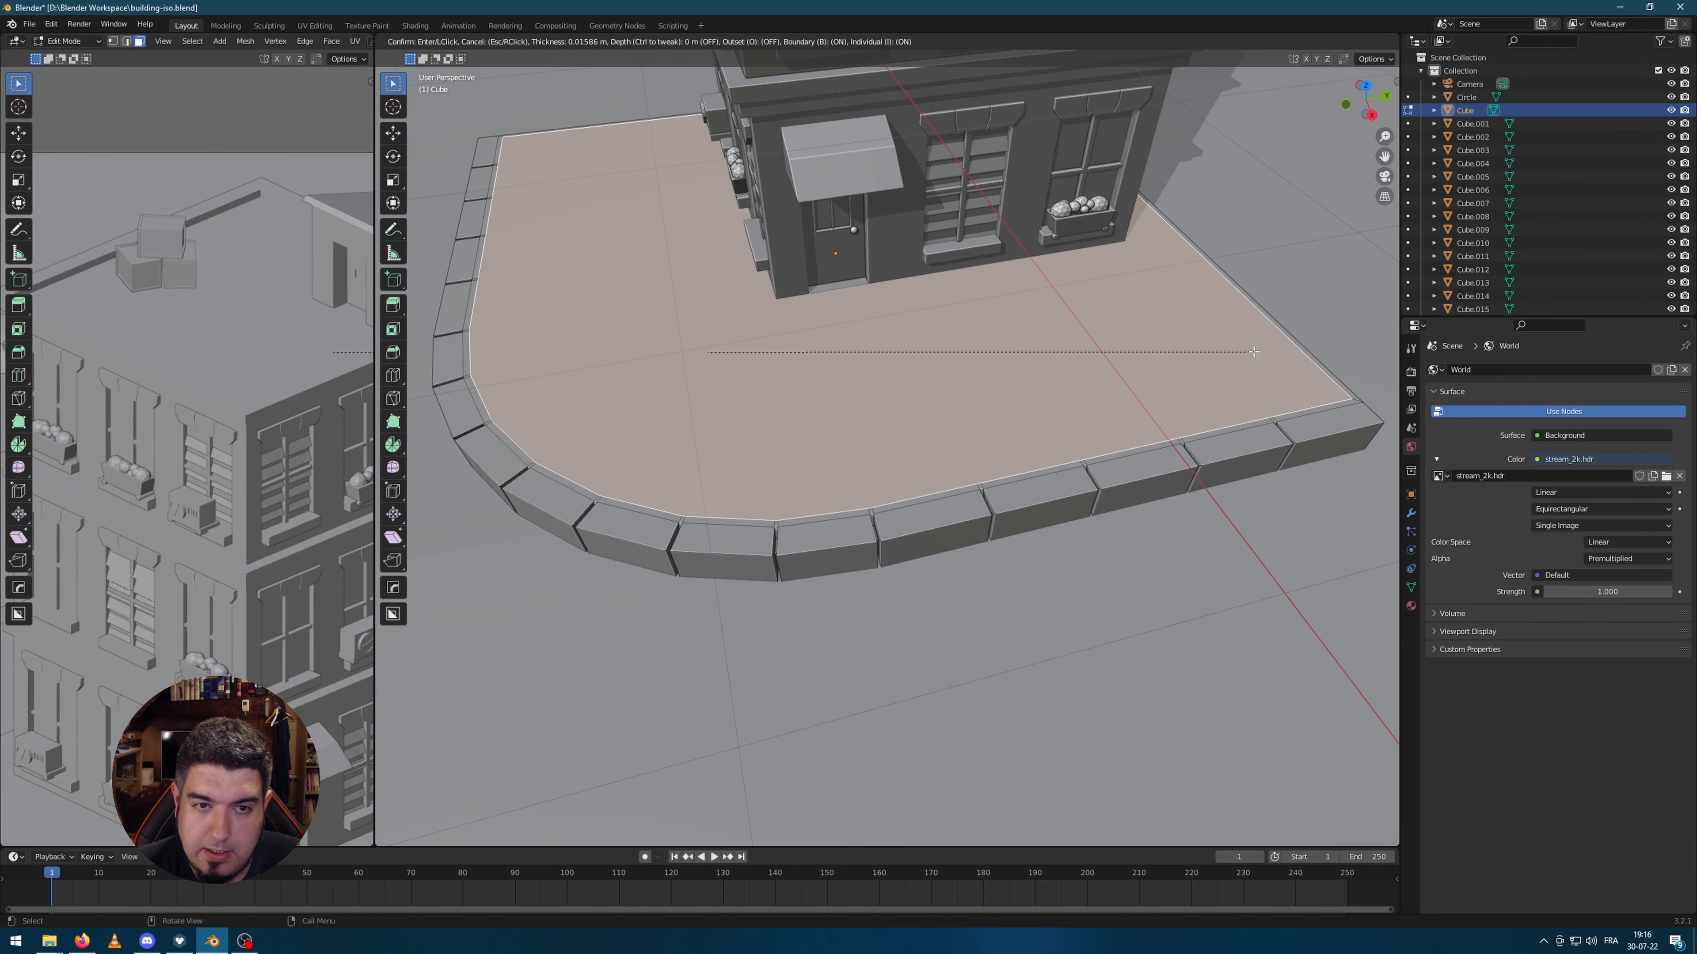
pyautogui.click(1255, 353)
# Step: Select only the thin inset strip around the slab's top, excluding the top and outer side faces, and extrude it into a groove
pyautogui.scroll(3, 910, 477)
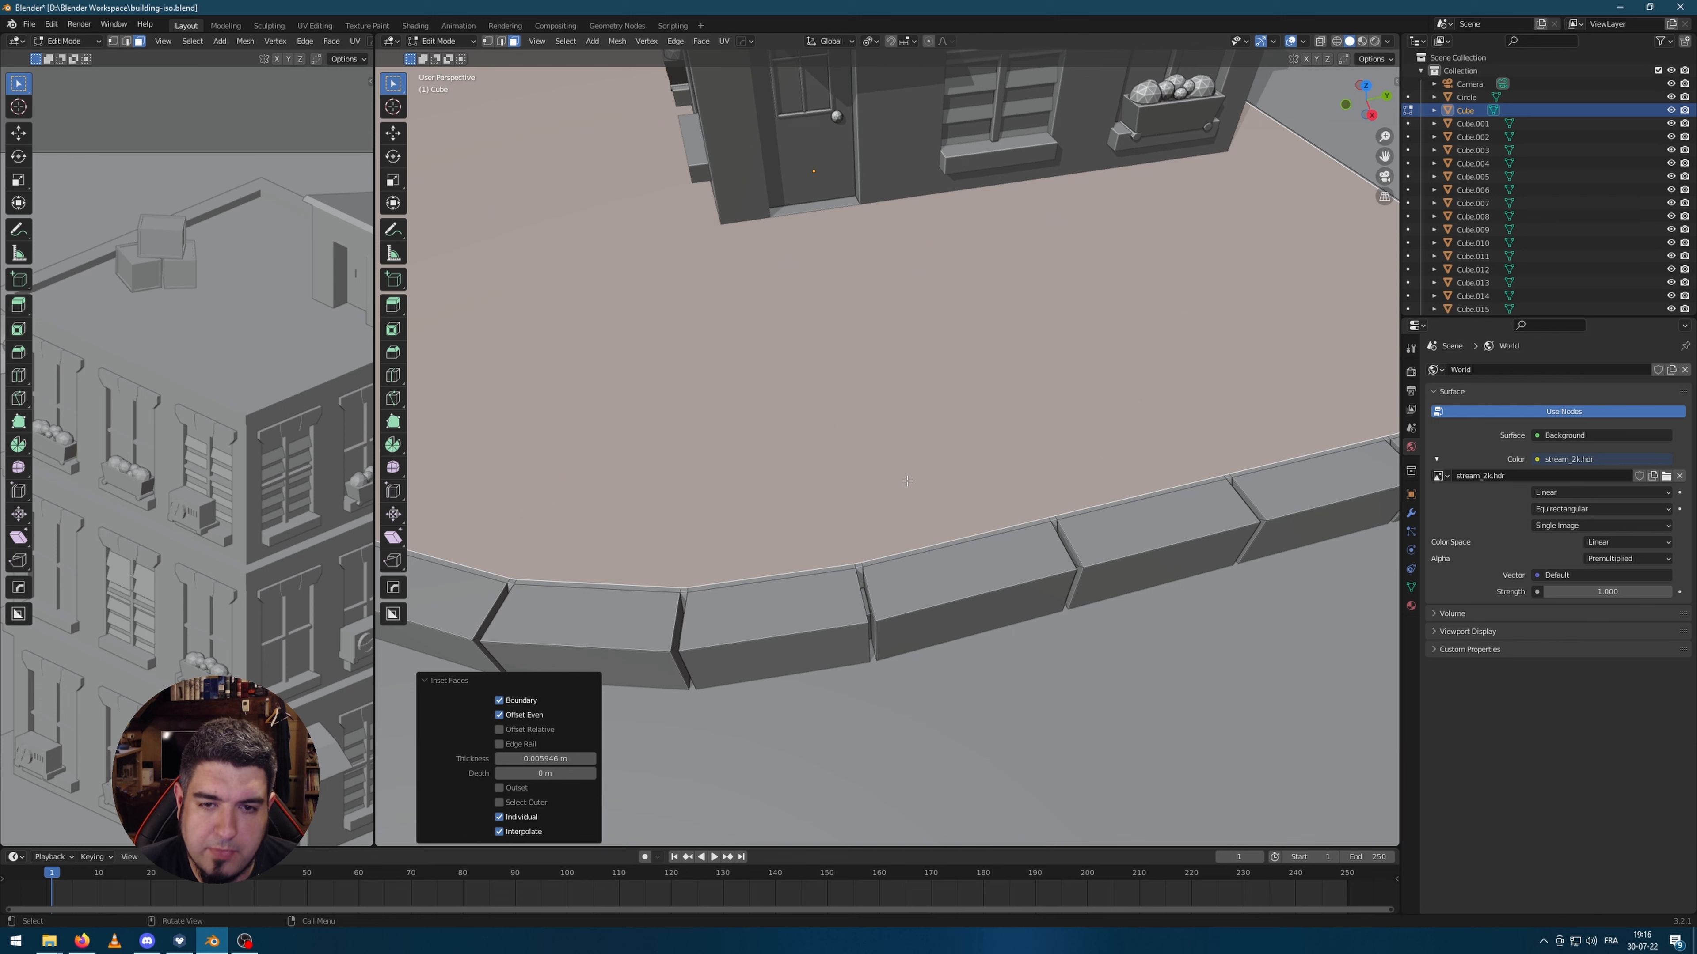
pyautogui.press('ctrl+KP_Add')
pyautogui.scroll(-3, 603, 597)
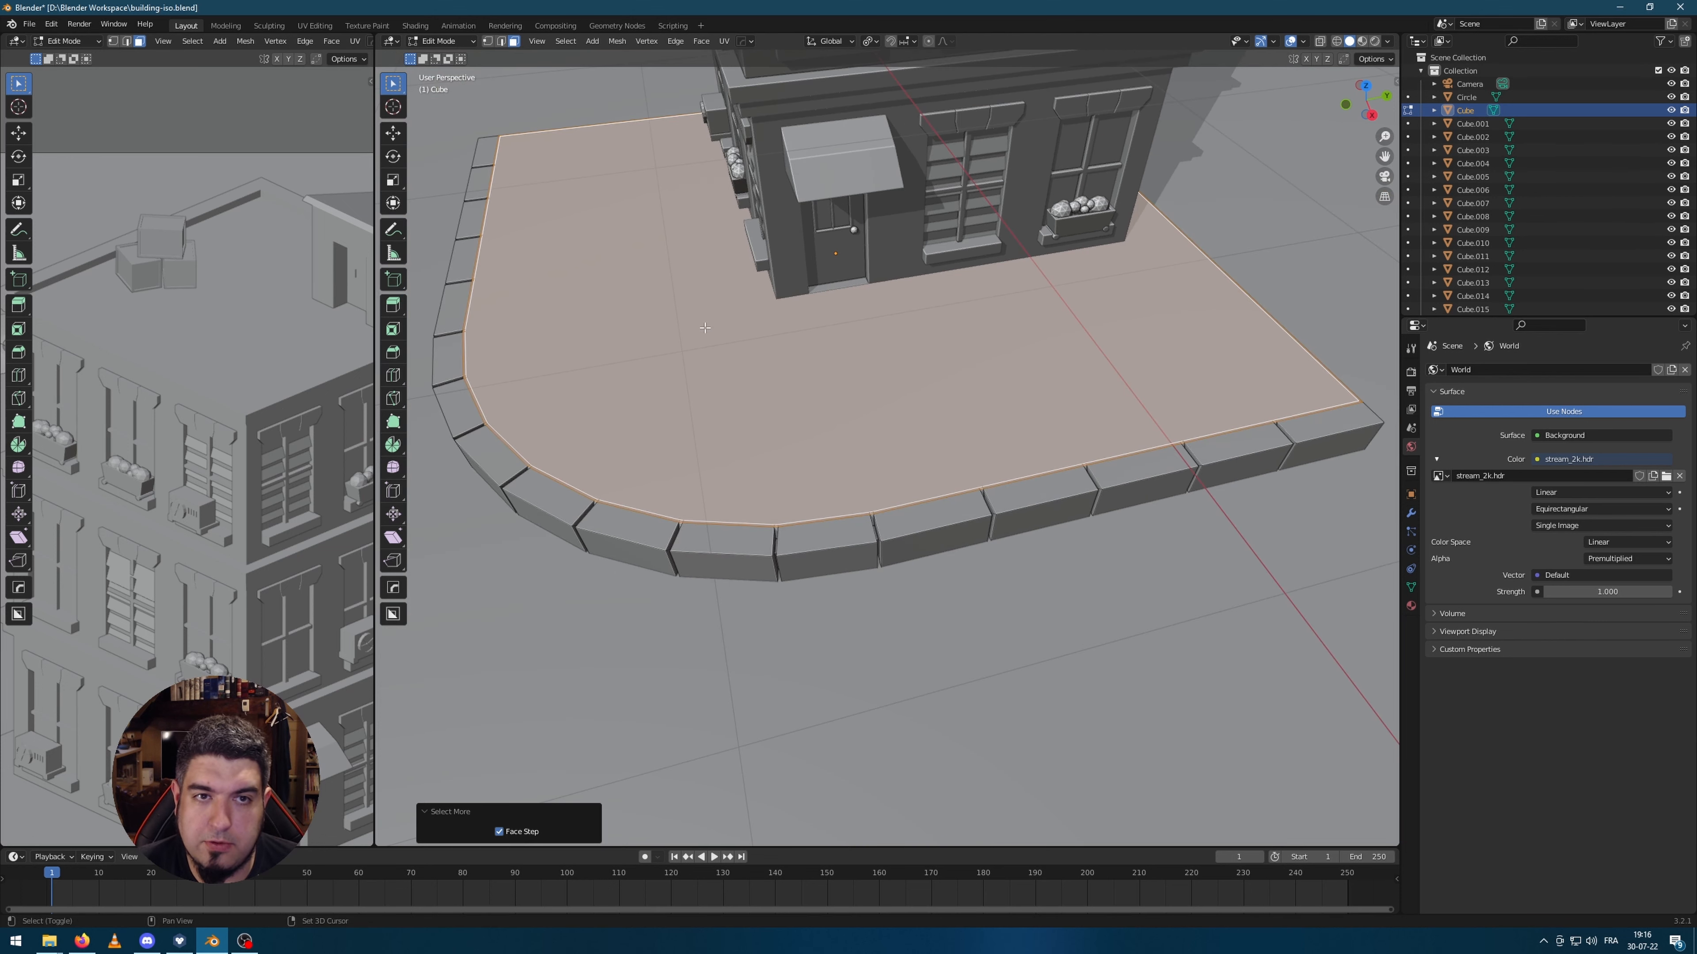
pyautogui.moveTo(607, 210); pyautogui.dragTo(715, 294, button='middle')
pyautogui.scroll(-2, 631, 228)
pyautogui.scroll(4, 588, 266)
pyautogui.scroll(-2, 588, 266)
pyautogui.keyDown('shift'); pyautogui.click(641, 264); pyautogui.keyUp('shift')
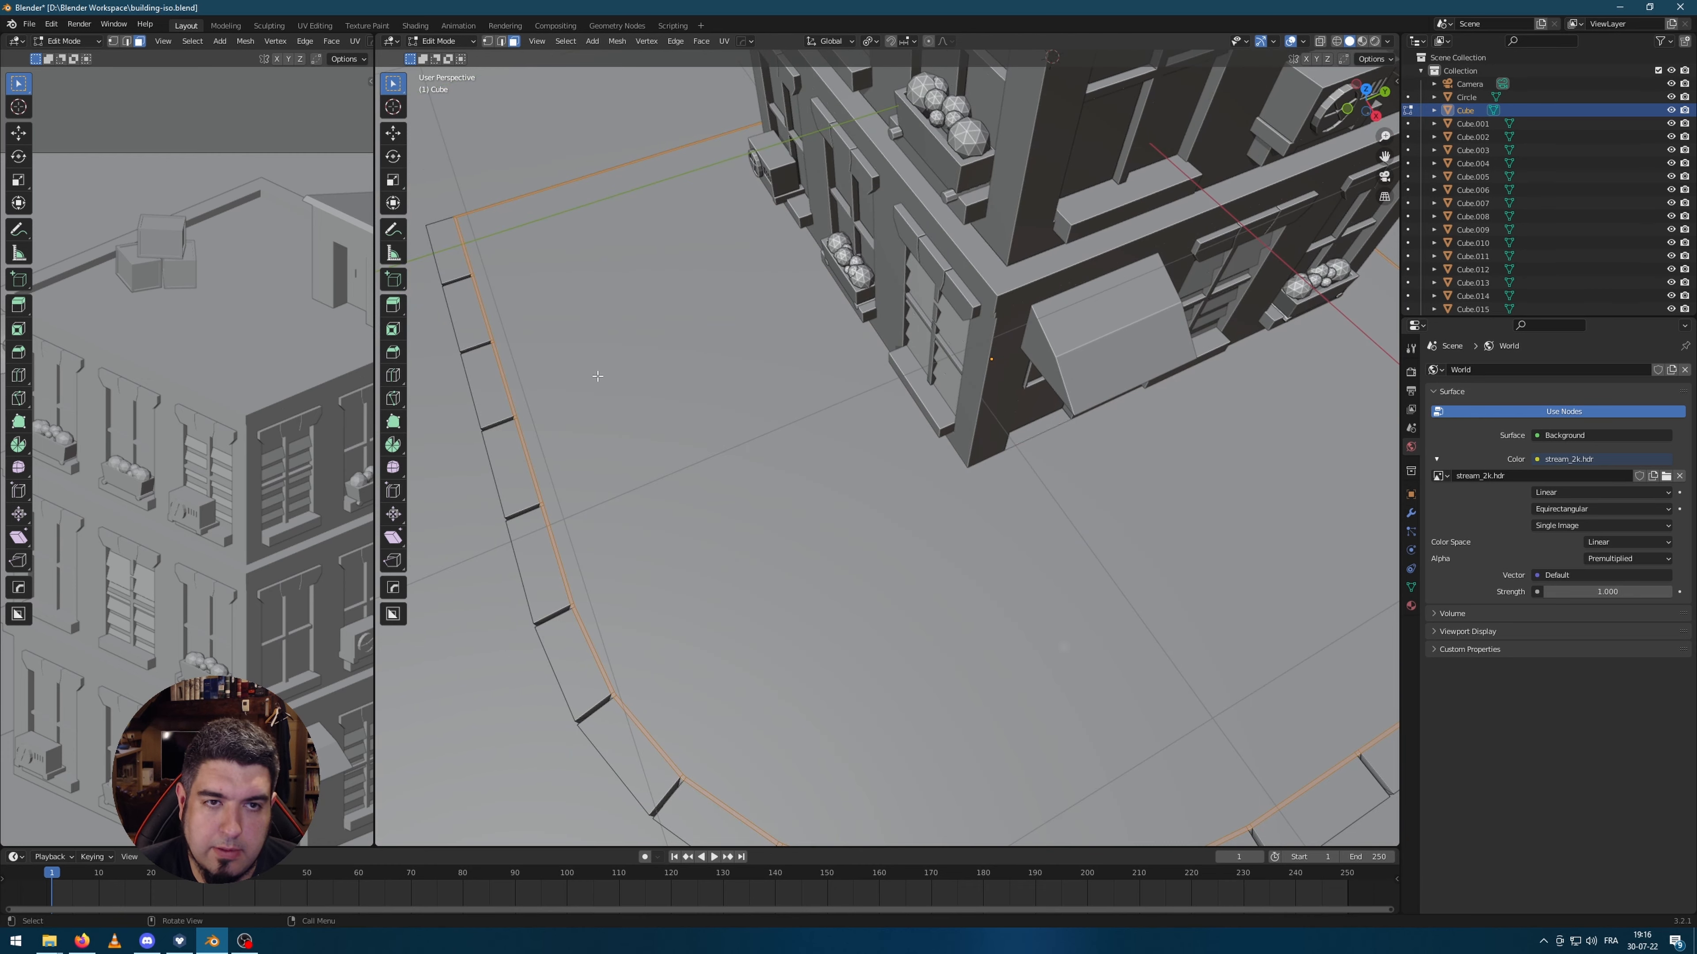
pyautogui.moveTo(596, 374); pyautogui.dragTo(802, 336, button='middle')
pyautogui.keyDown('shift'); pyautogui.moveTo(822, 443); pyautogui.dragTo(898, 344, button='middle'); pyautogui.keyUp('shift')
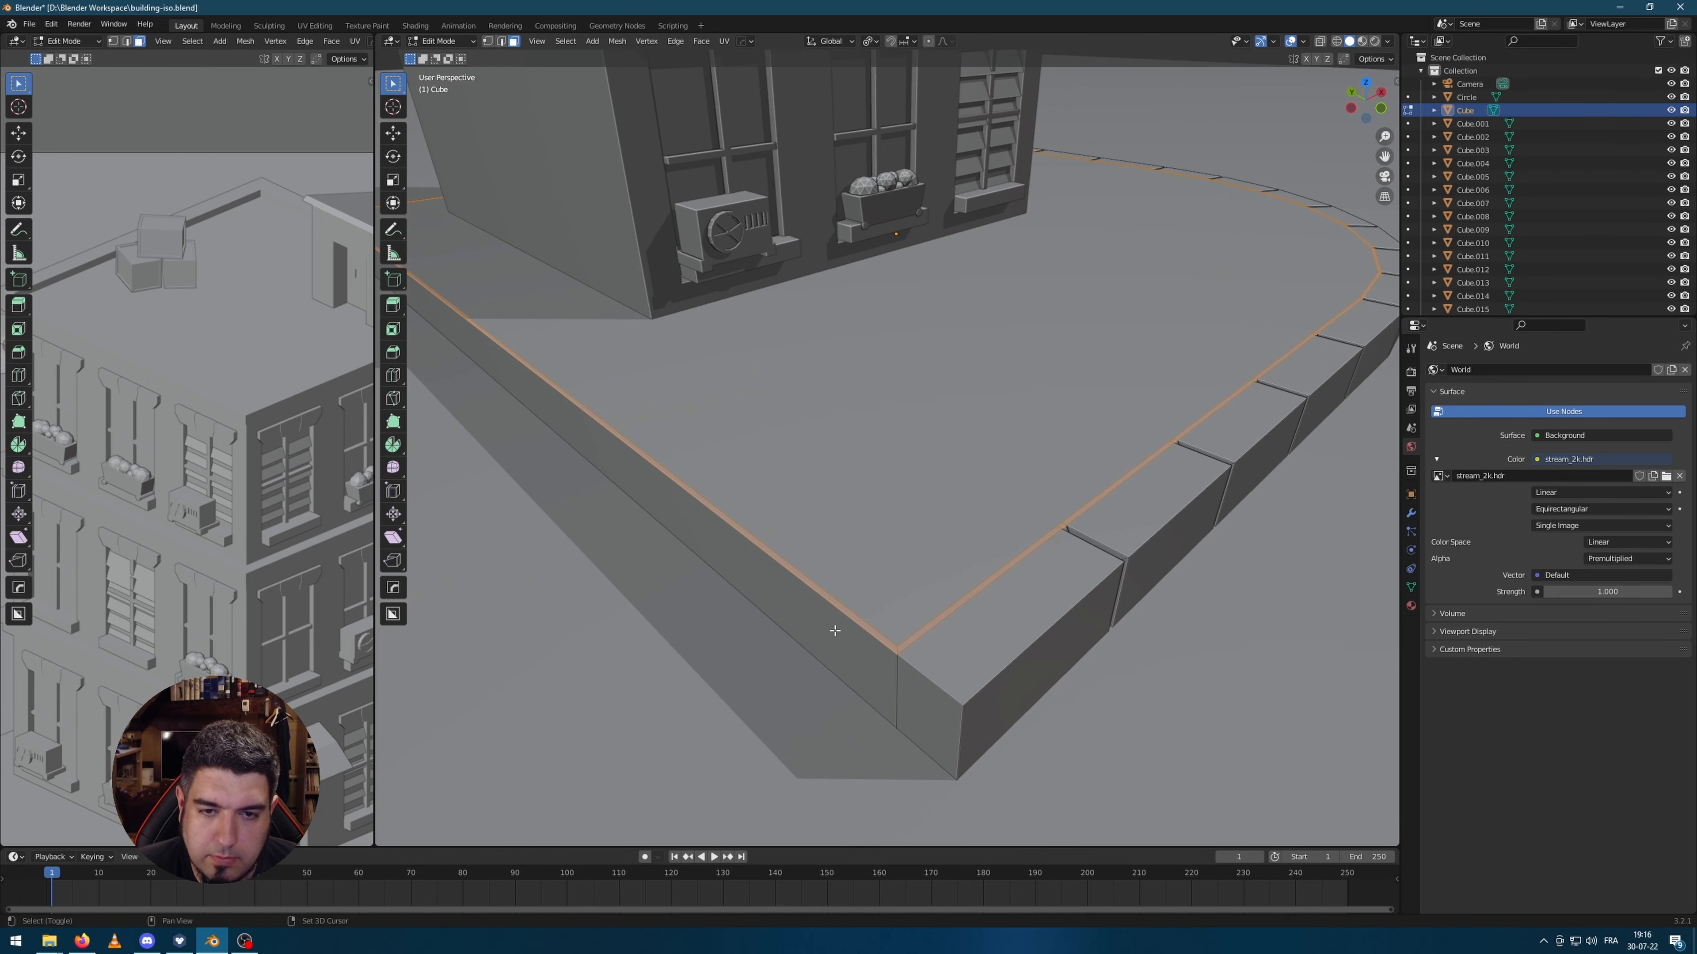
pyautogui.keyDown('shift'); pyautogui.click(858, 620); pyautogui.keyUp('shift')
pyautogui.moveTo(791, 525); pyautogui.dragTo(1129, 459, button='middle')
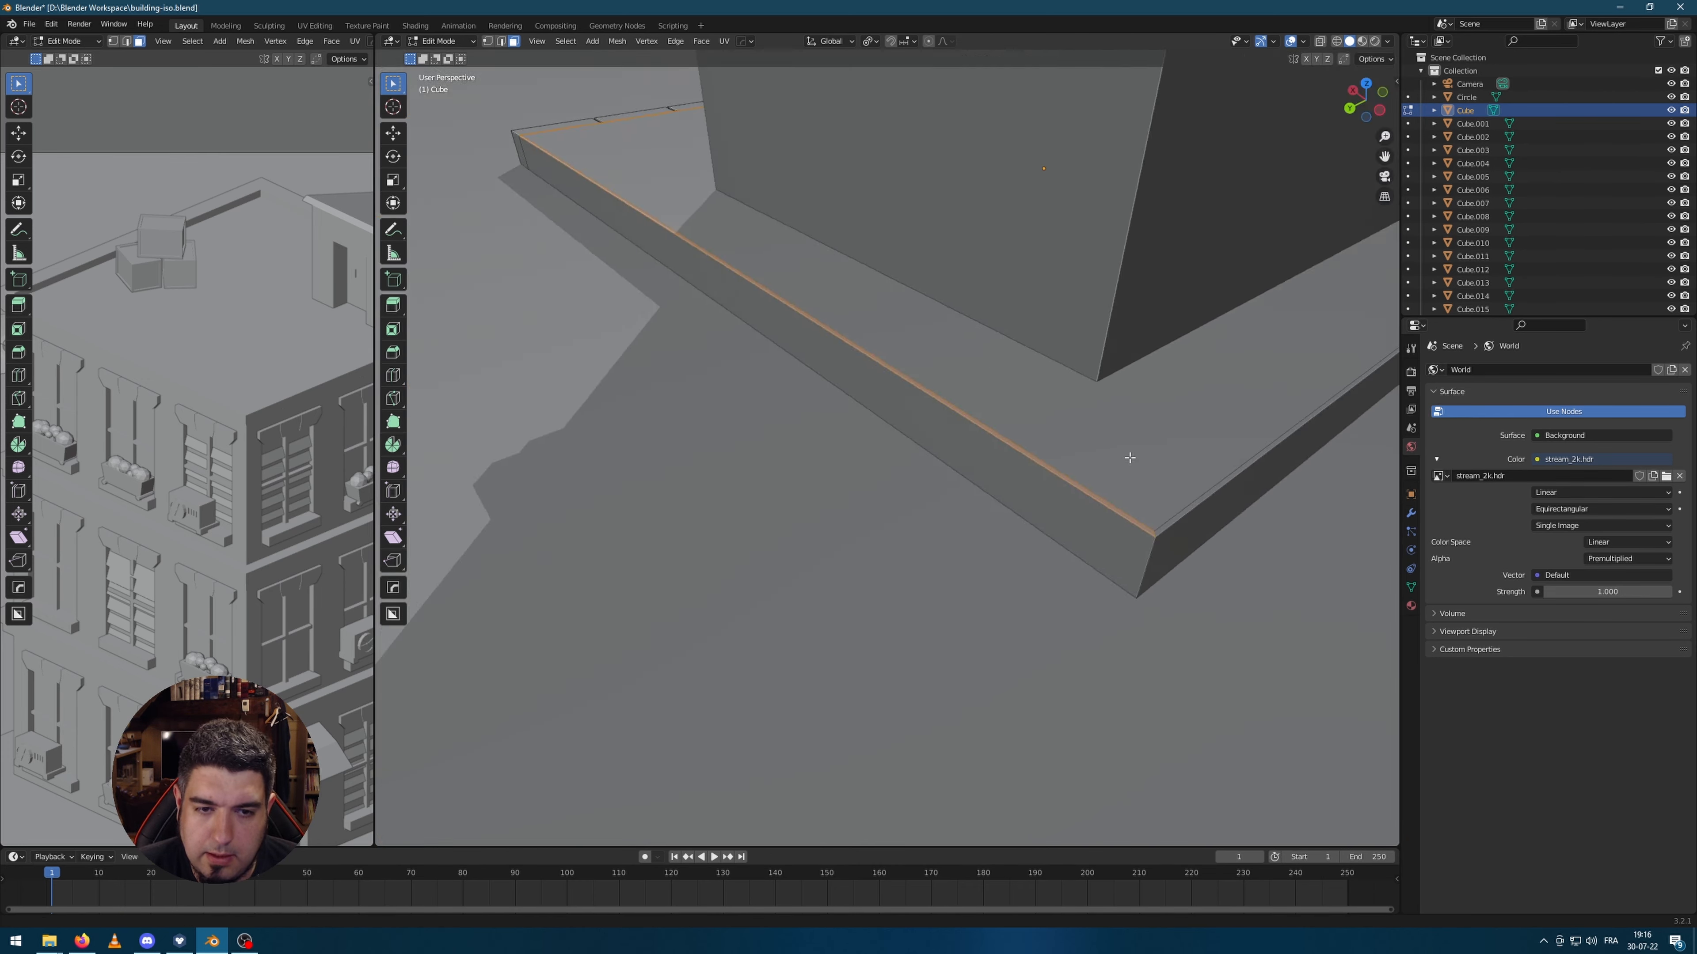
pyautogui.keyDown('shift'); pyautogui.click(1122, 520); pyautogui.keyUp('shift')
pyautogui.moveTo(781, 434); pyautogui.dragTo(939, 394, button='middle')
pyautogui.press('e')
pyautogui.click(937, 411)
pyautogui.press('Tab')
pyautogui.scroll(-3, 1002, 535)
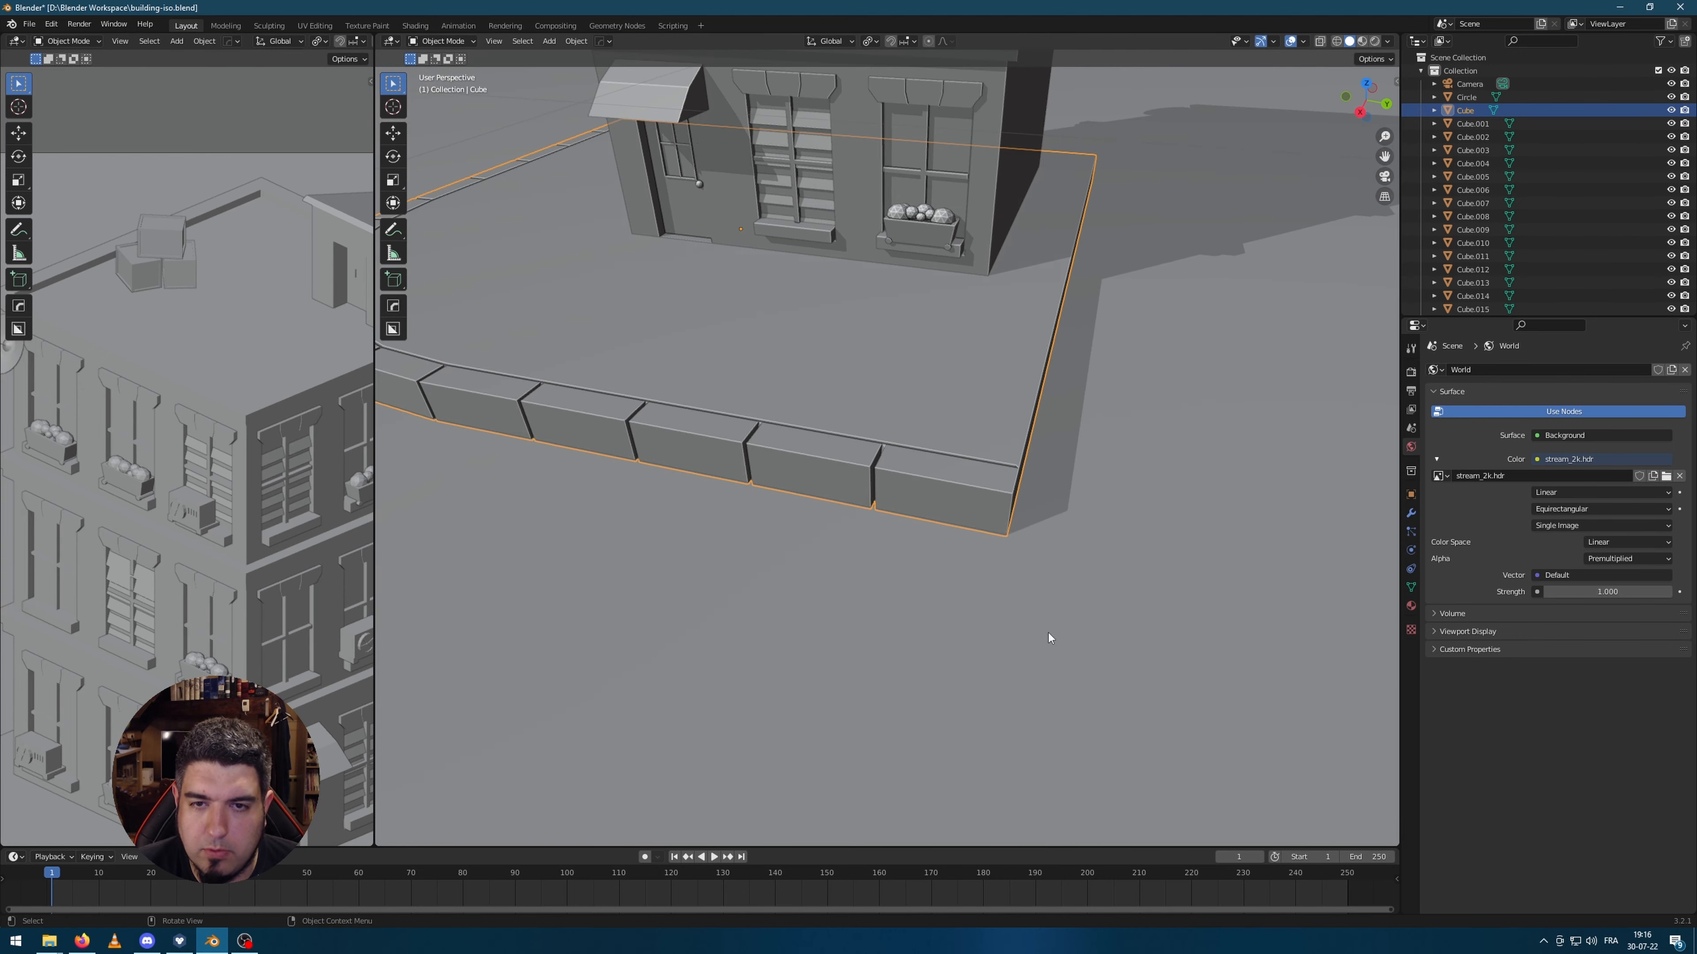
pyautogui.moveTo(1049, 633); pyautogui.dragTo(936, 621, button='middle')
pyautogui.scroll(4, 807, 451)
pyautogui.scroll(-3, 807, 453)
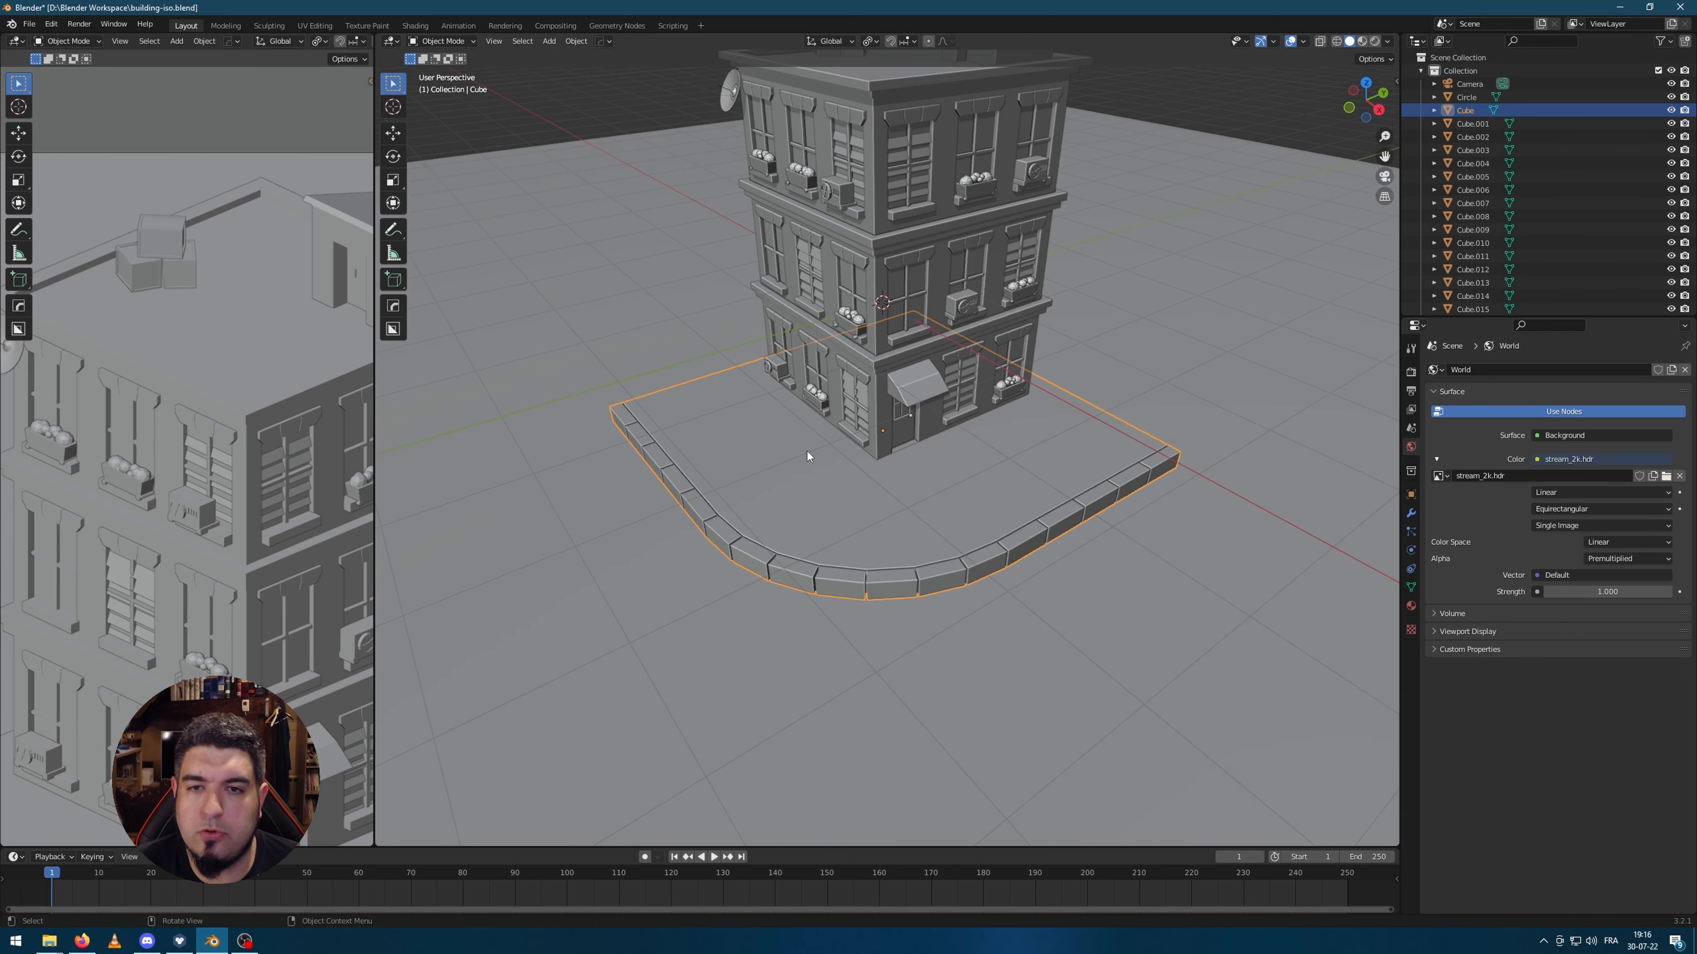
pyautogui.scroll(5, 928, 535)
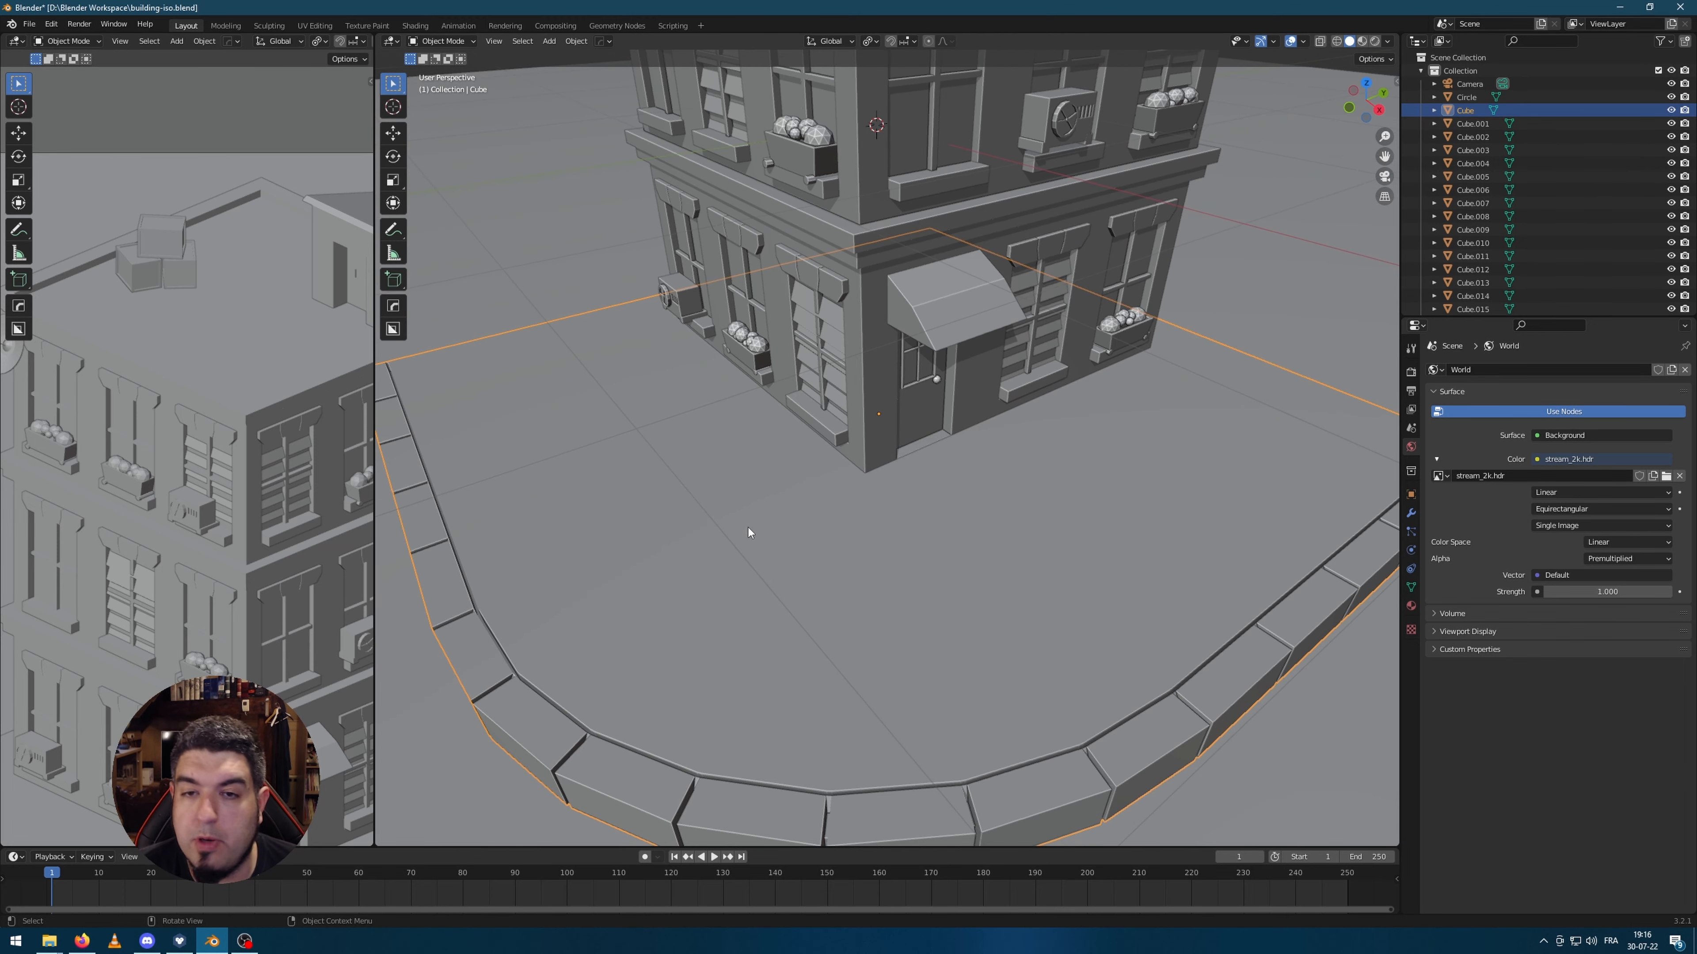
pyautogui.scroll(-4, 748, 528)
pyautogui.click(1061, 380)
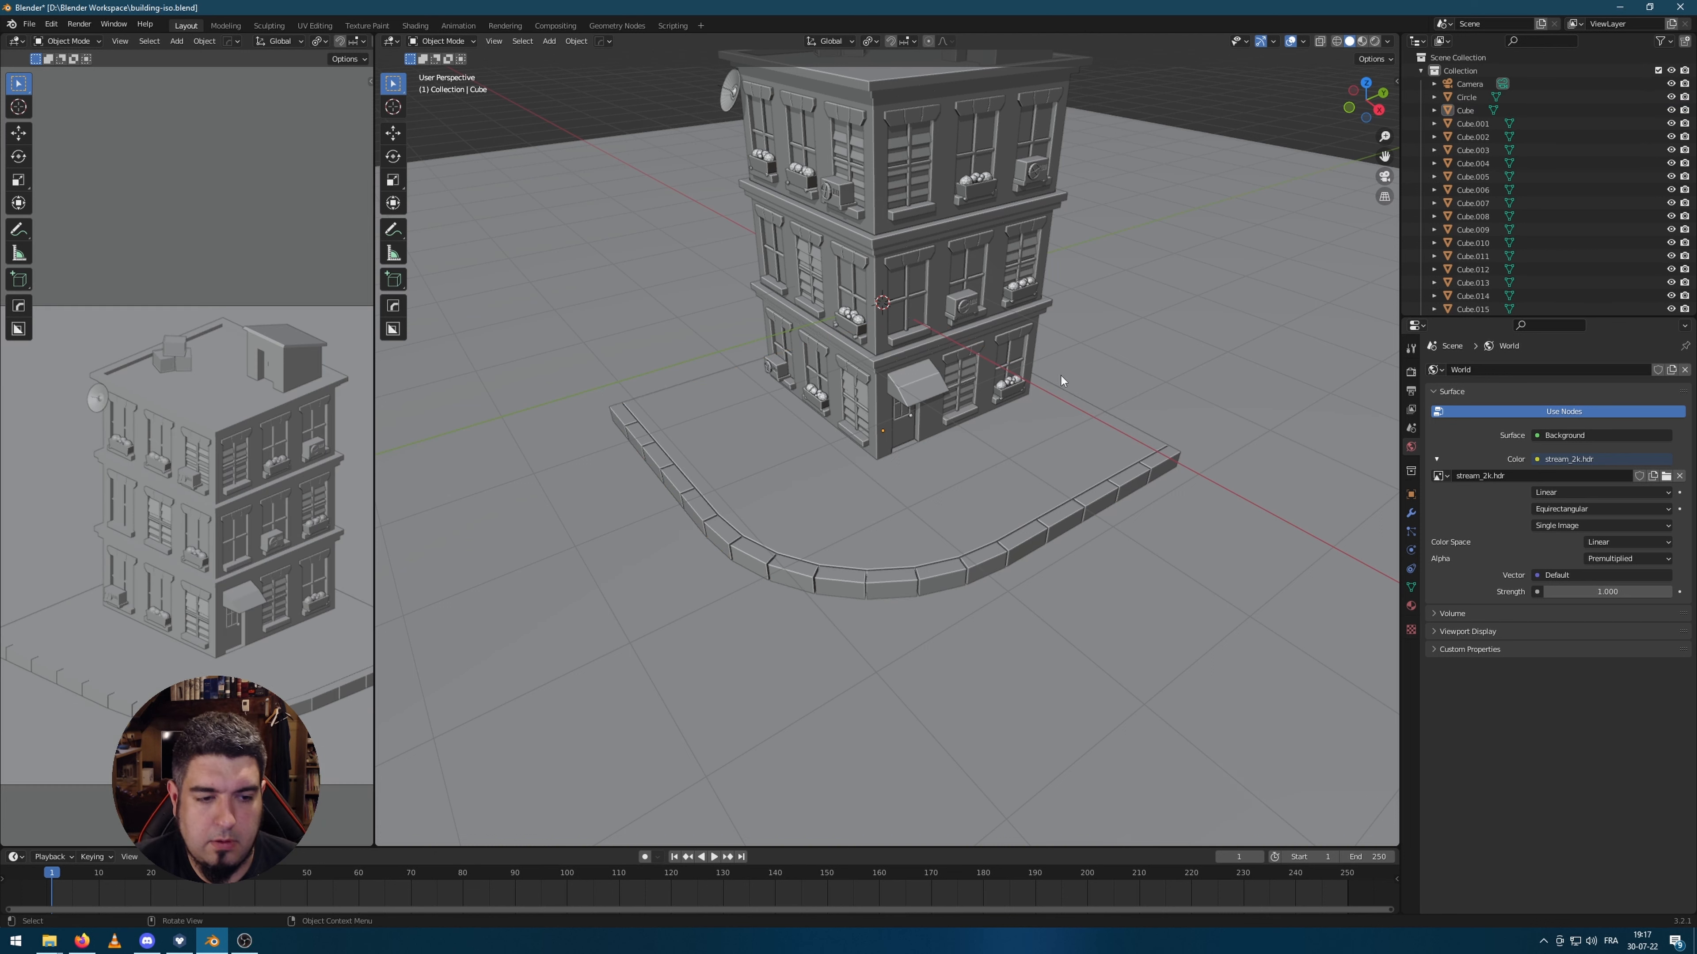
pyautogui.click(1206, 143)
# Step: Add a cylinder mesh with 16 vertices as the base for a trash bin
pyautogui.hotkey('shift', 'a')
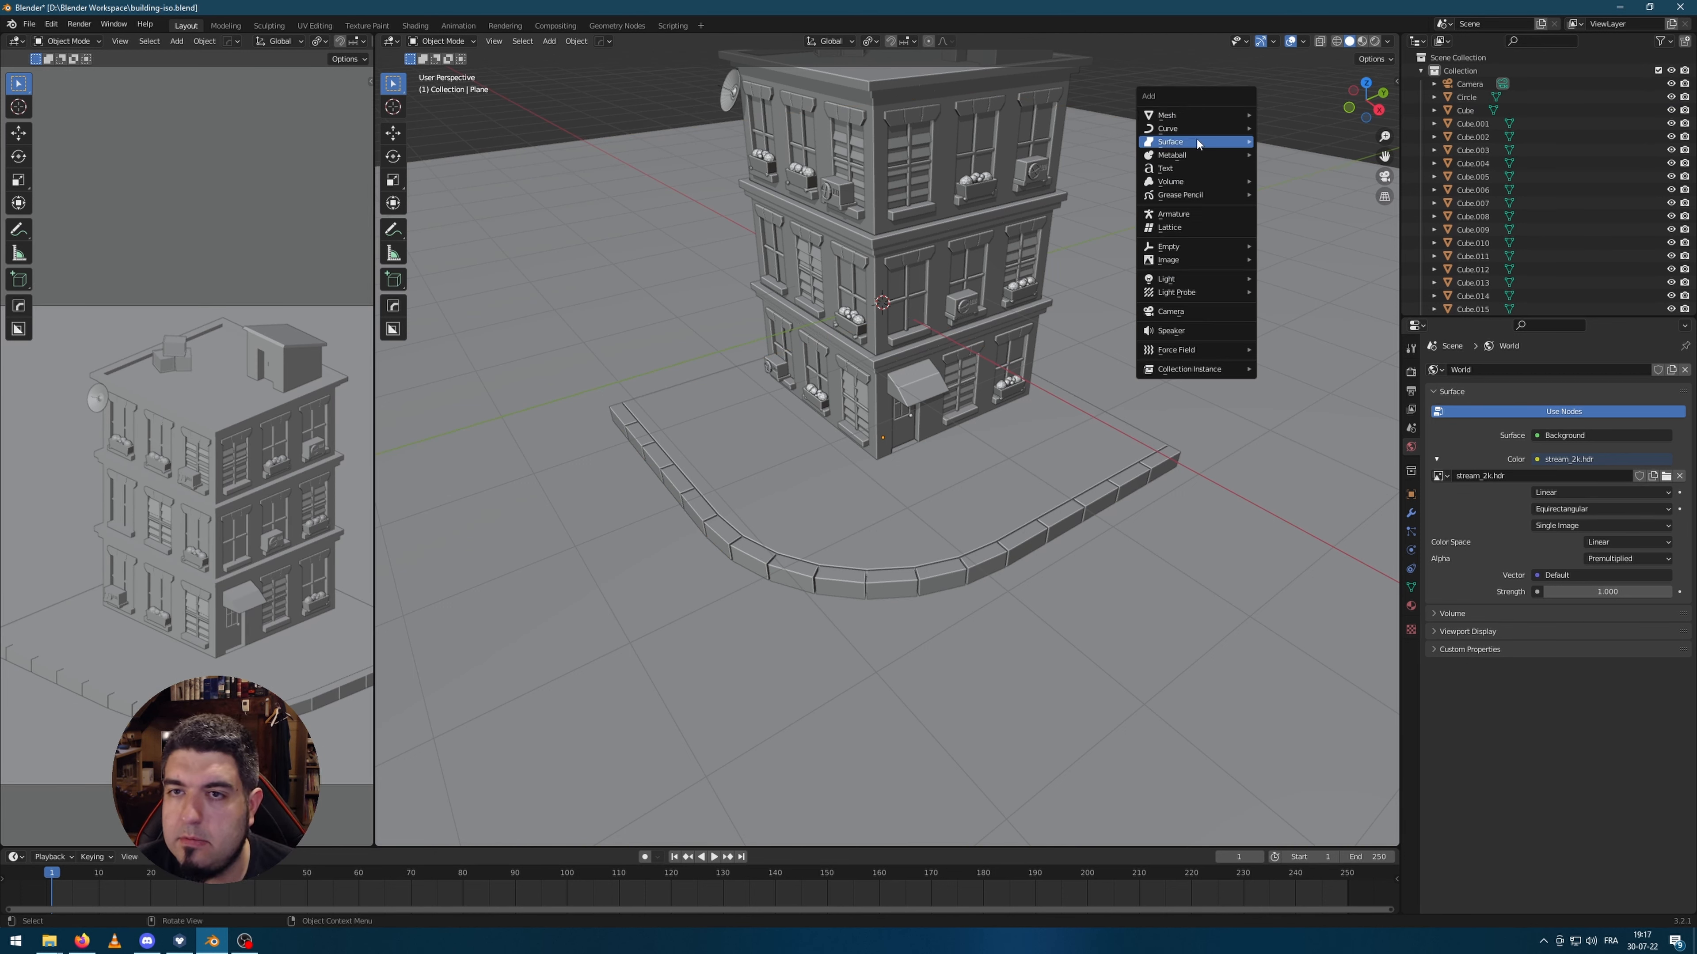
pyautogui.moveTo(1198, 114)
pyautogui.click(1330, 180)
pyautogui.scroll(-3, 1103, 338)
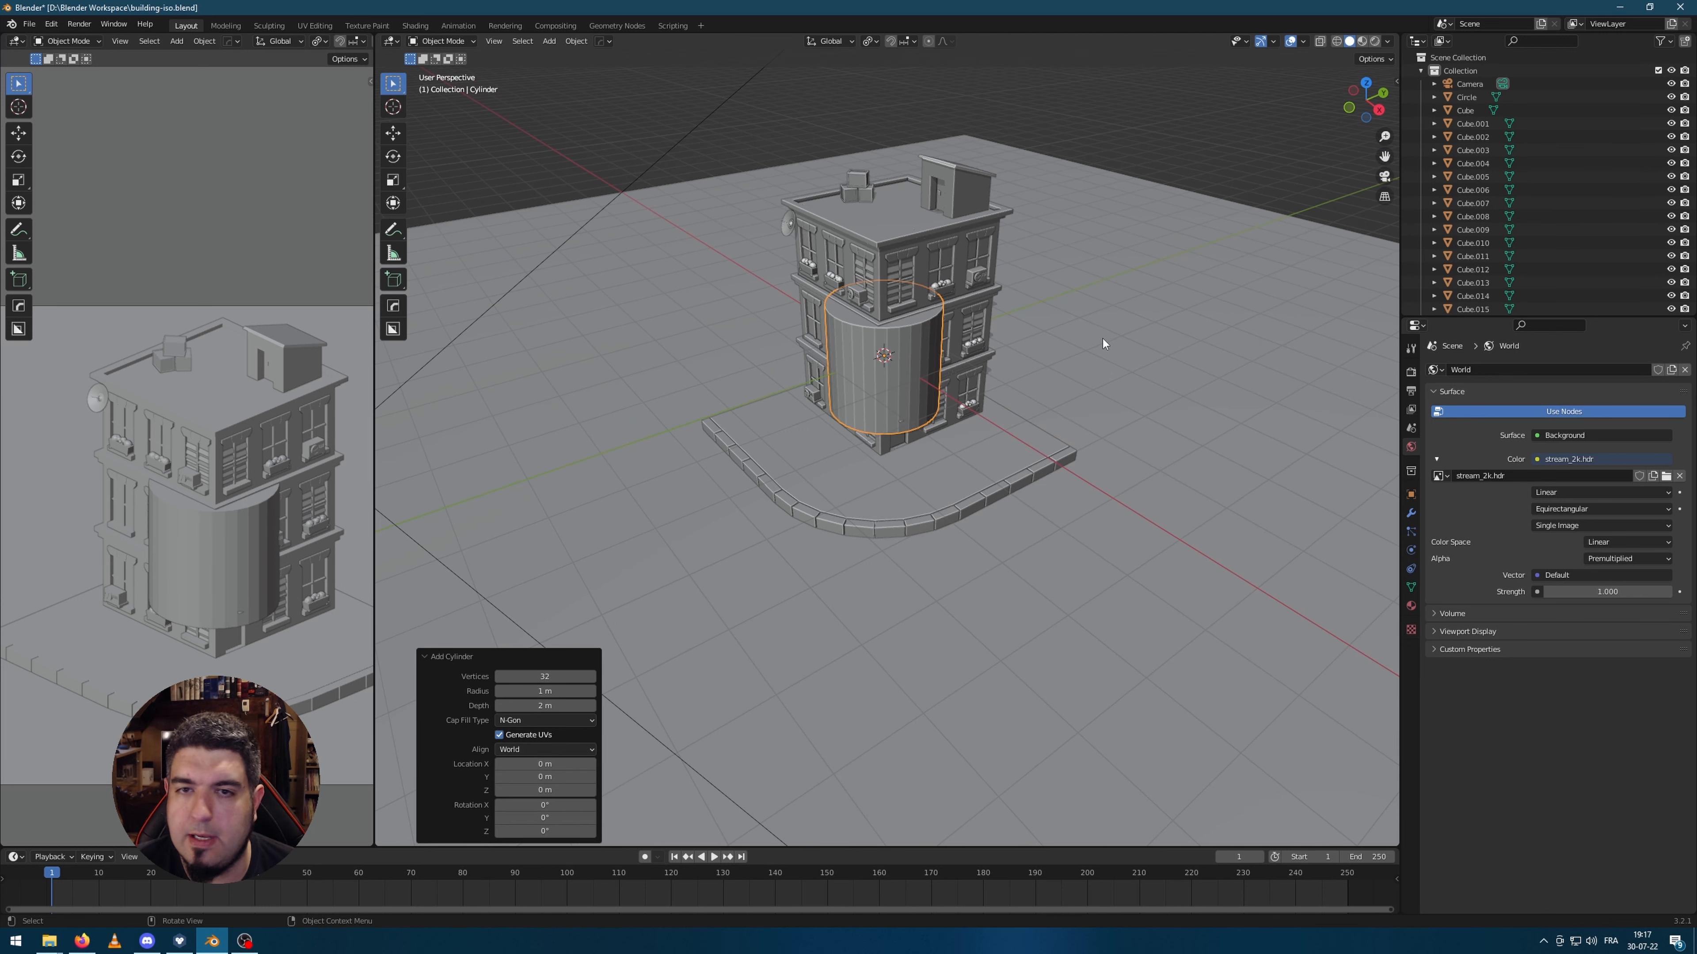
pyautogui.click(544, 677)
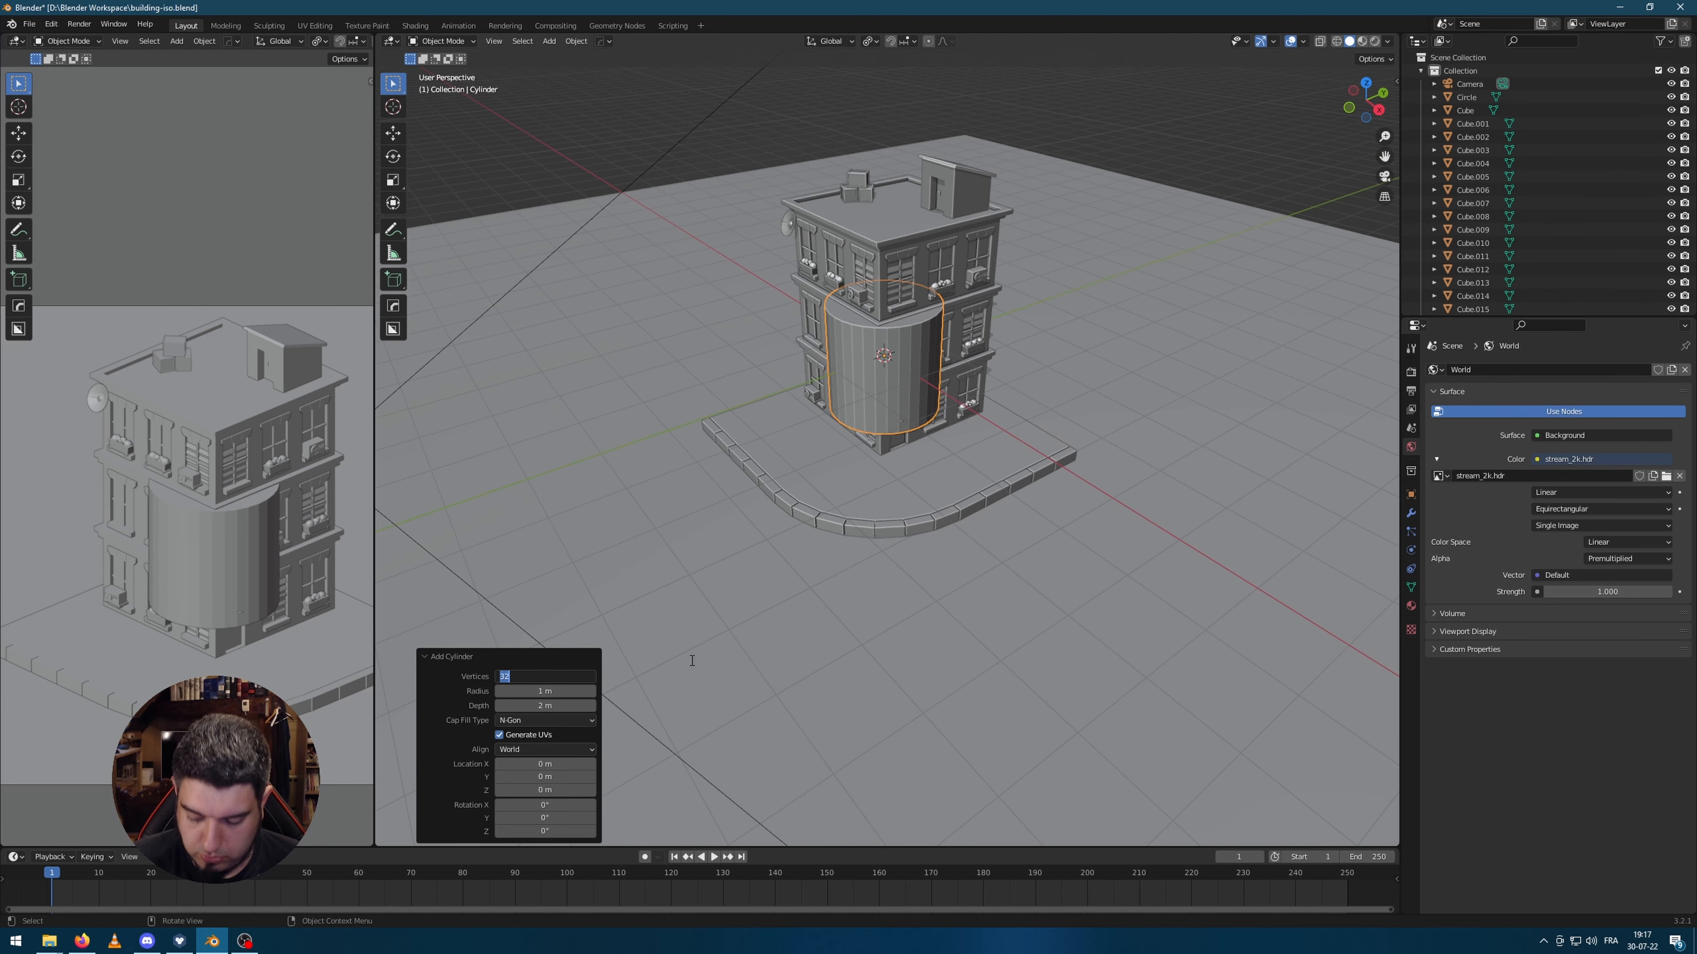
pyautogui.write('16')
pyautogui.press('Return')
# Step: Isolate the cylinder in local view and stretch it along Z to about 1.5 times its height
pyautogui.press('KP_Divide')
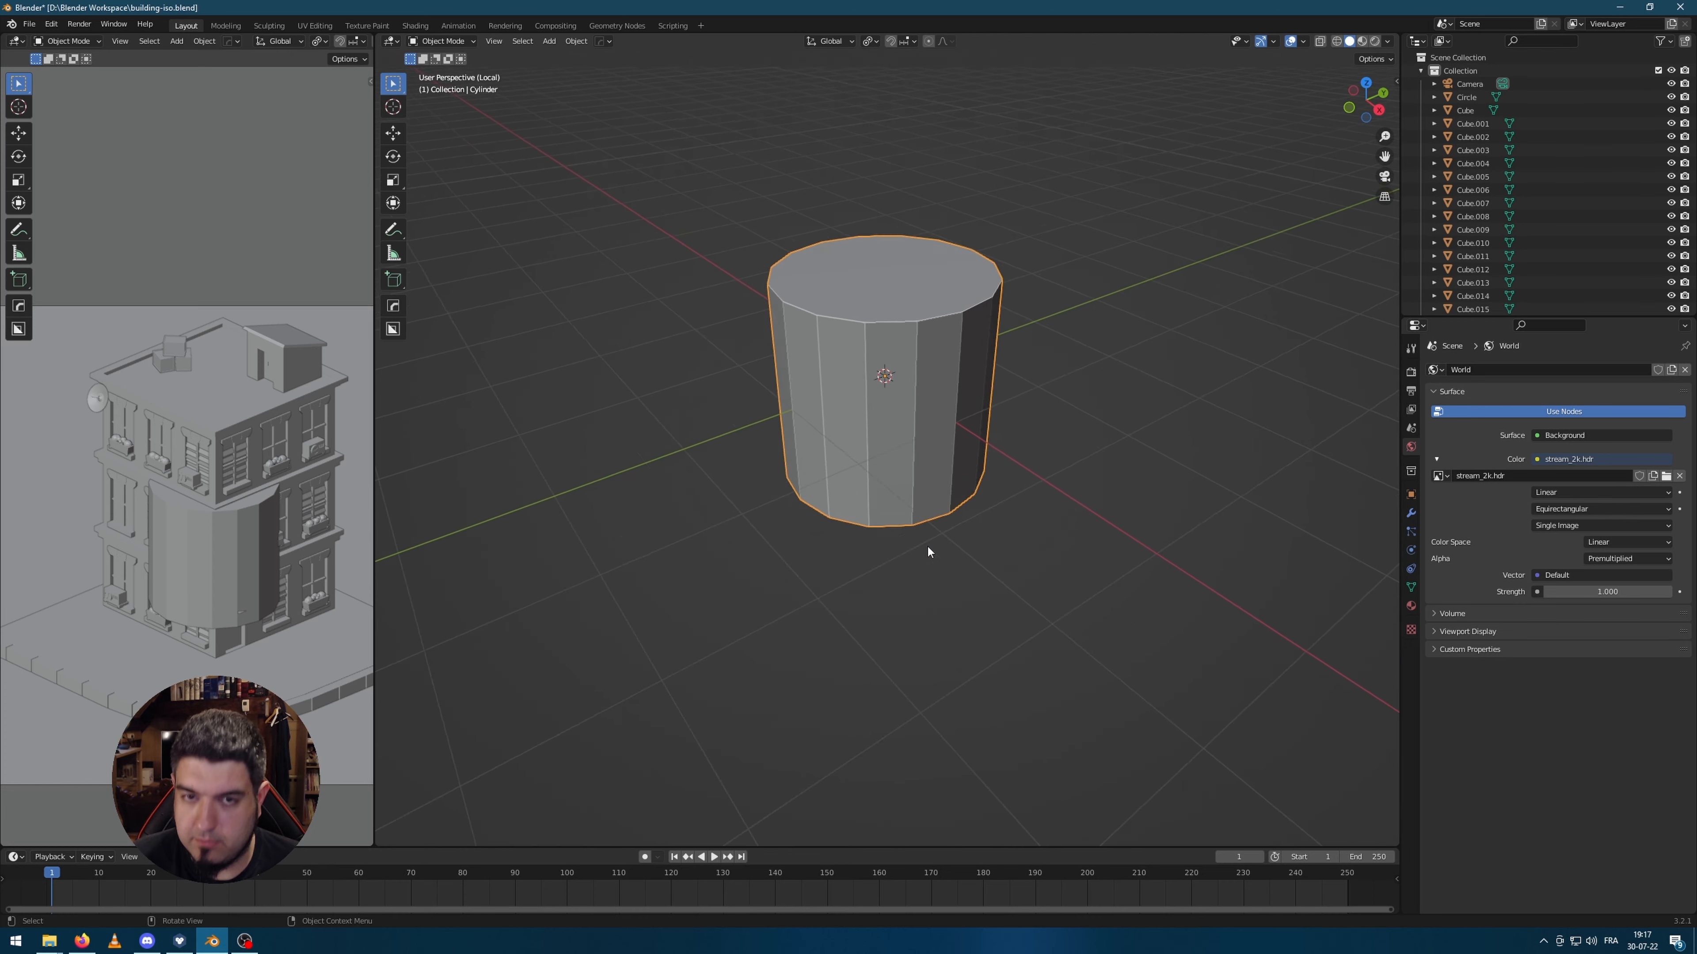
pyautogui.press('s')
pyautogui.press('z')
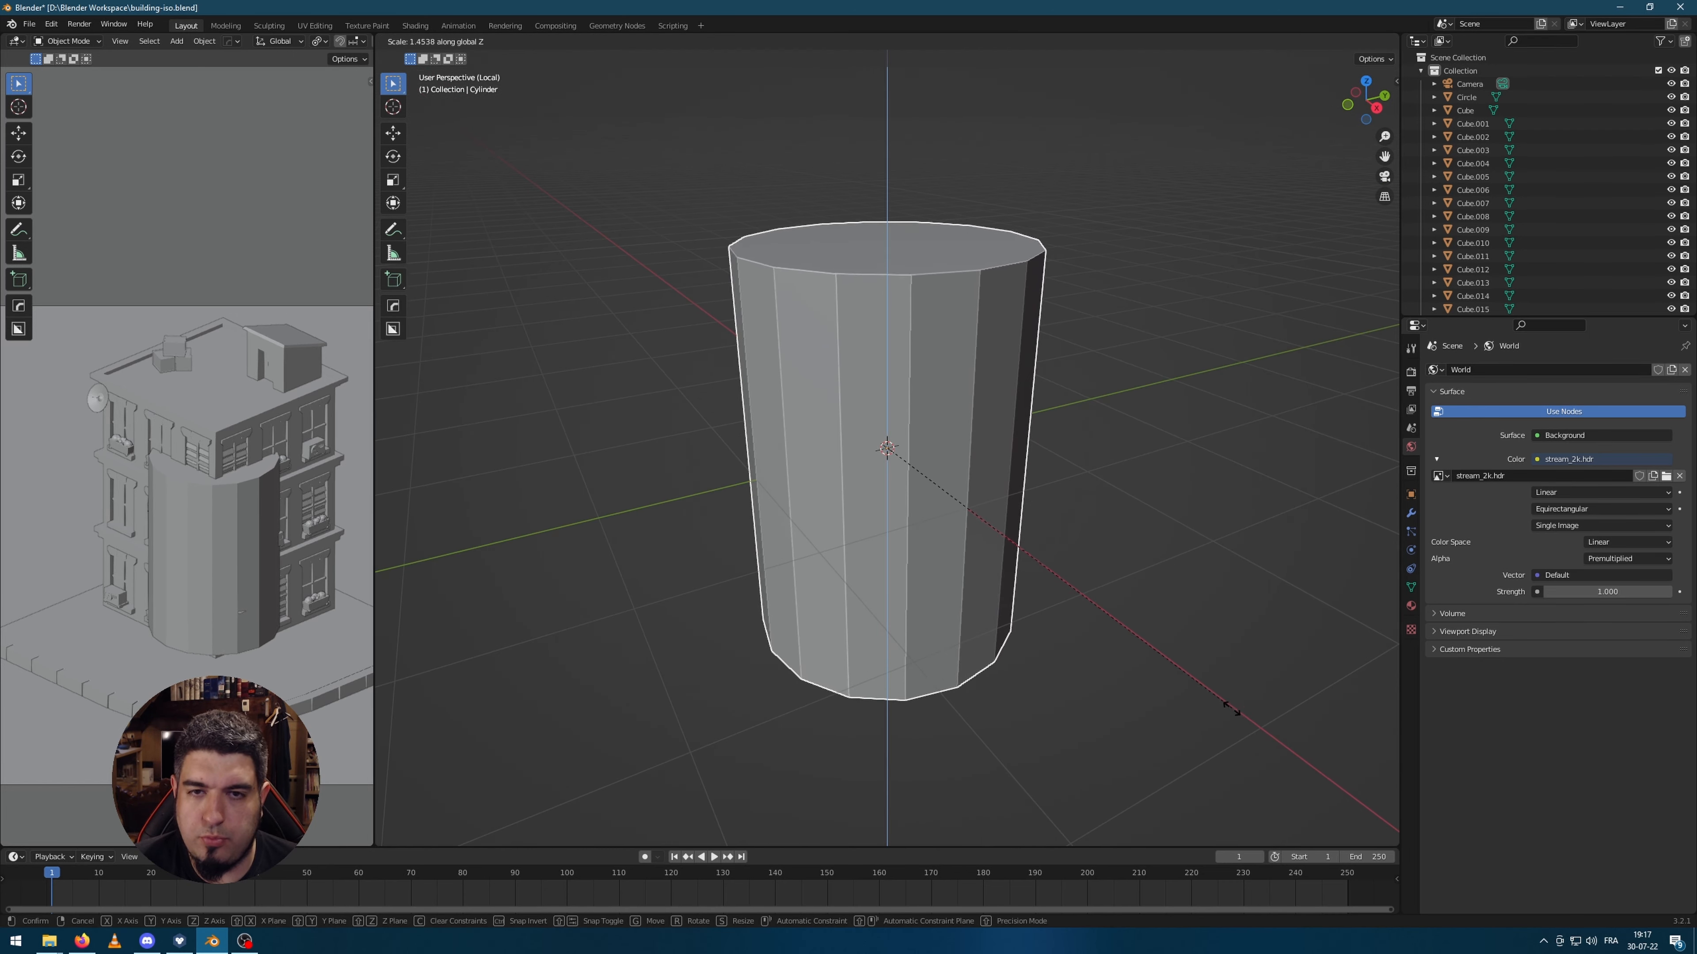
pyautogui.click(1237, 719)
# Step: Cut one horizontal edge loop around the cylinder's sides, slightly above mid-height
pyautogui.press('Tab')
pyautogui.hotkey('ctrl', 'r')
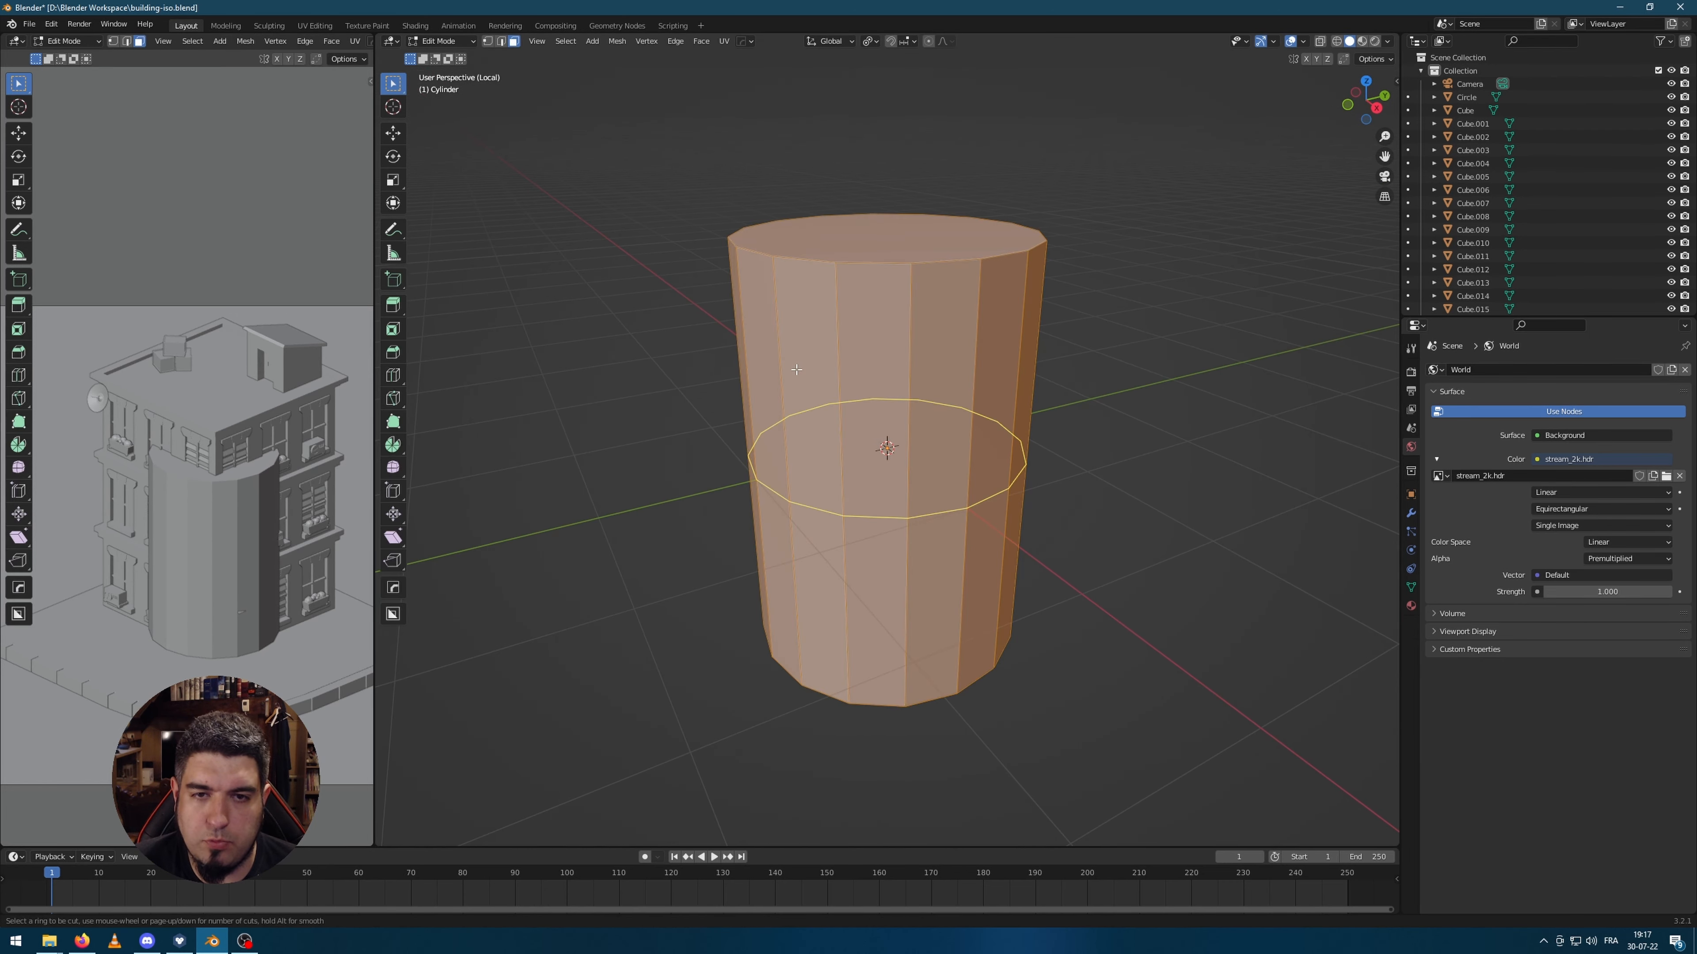
pyautogui.click(870, 401)
pyautogui.click(800, 254)
pyautogui.click(1193, 323)
# Step: Scale the cylinder's top face up to about 1.3 so the upper section flares outward
pyautogui.press('3')
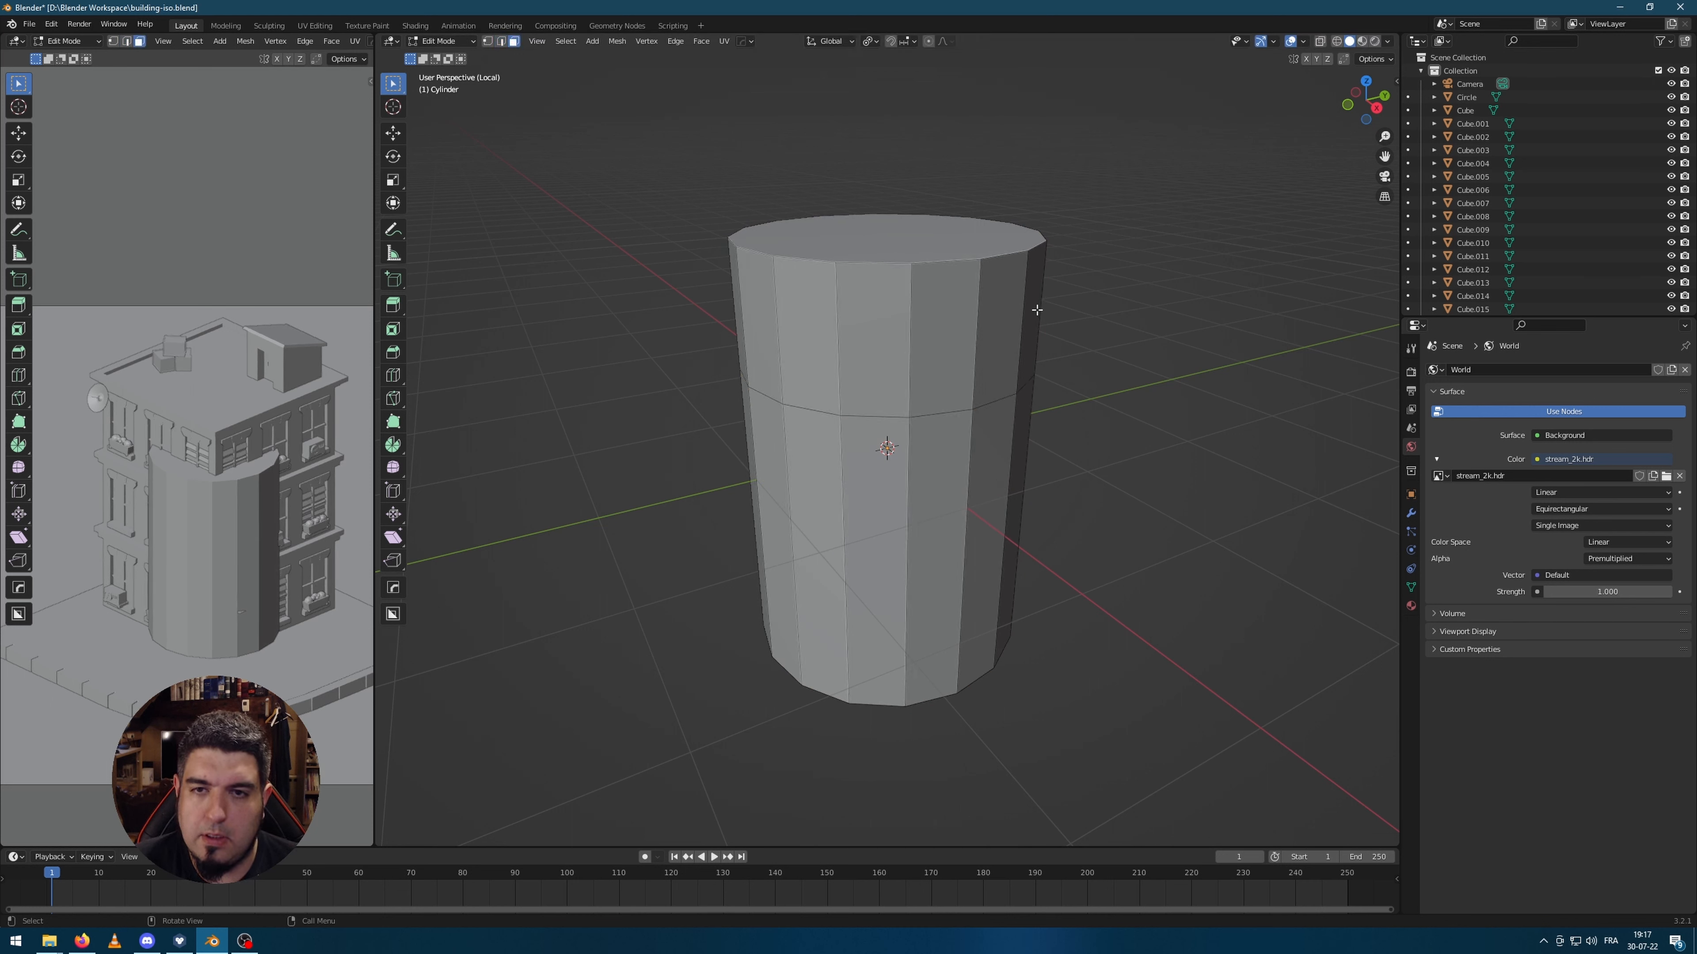
pyautogui.click(975, 246)
pyautogui.press('s')
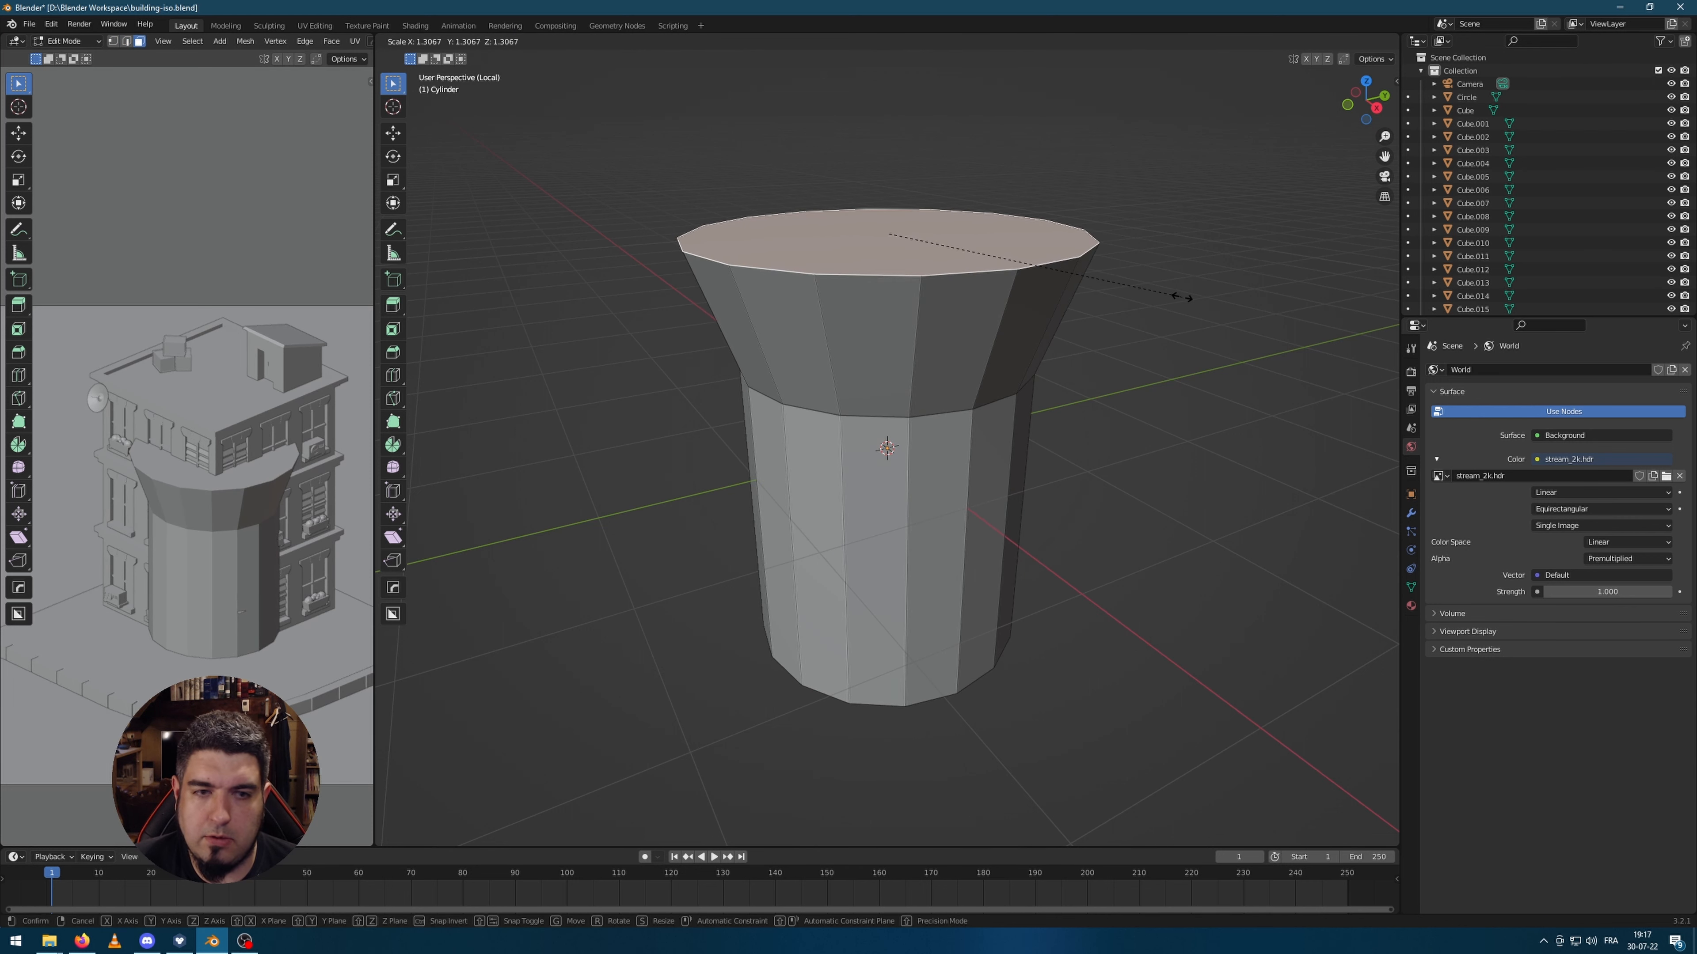
pyautogui.click(1178, 294)
pyautogui.click(954, 516)
pyautogui.click(1082, 511)
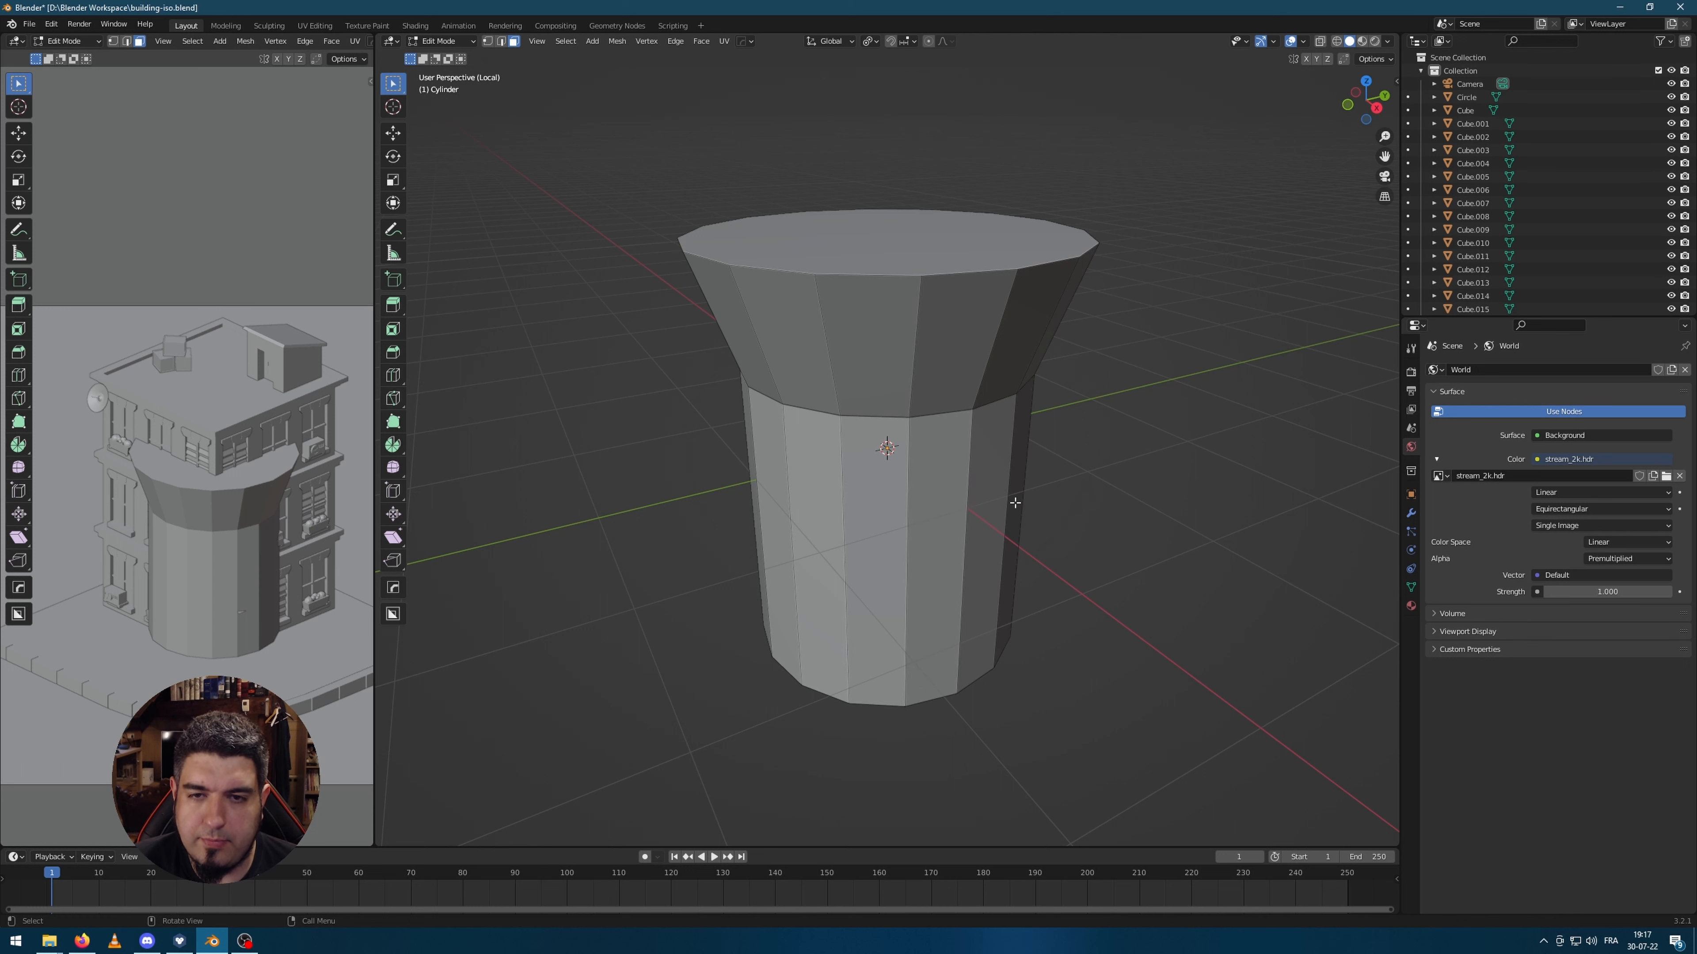
# Step: Inset the lower ring of side faces individually by about 0.052 m
pyautogui.keyDown('alt'); pyautogui.click(1015, 463); pyautogui.keyUp('alt')
pyautogui.scroll(-1, 1049, 489)
pyautogui.press('i')
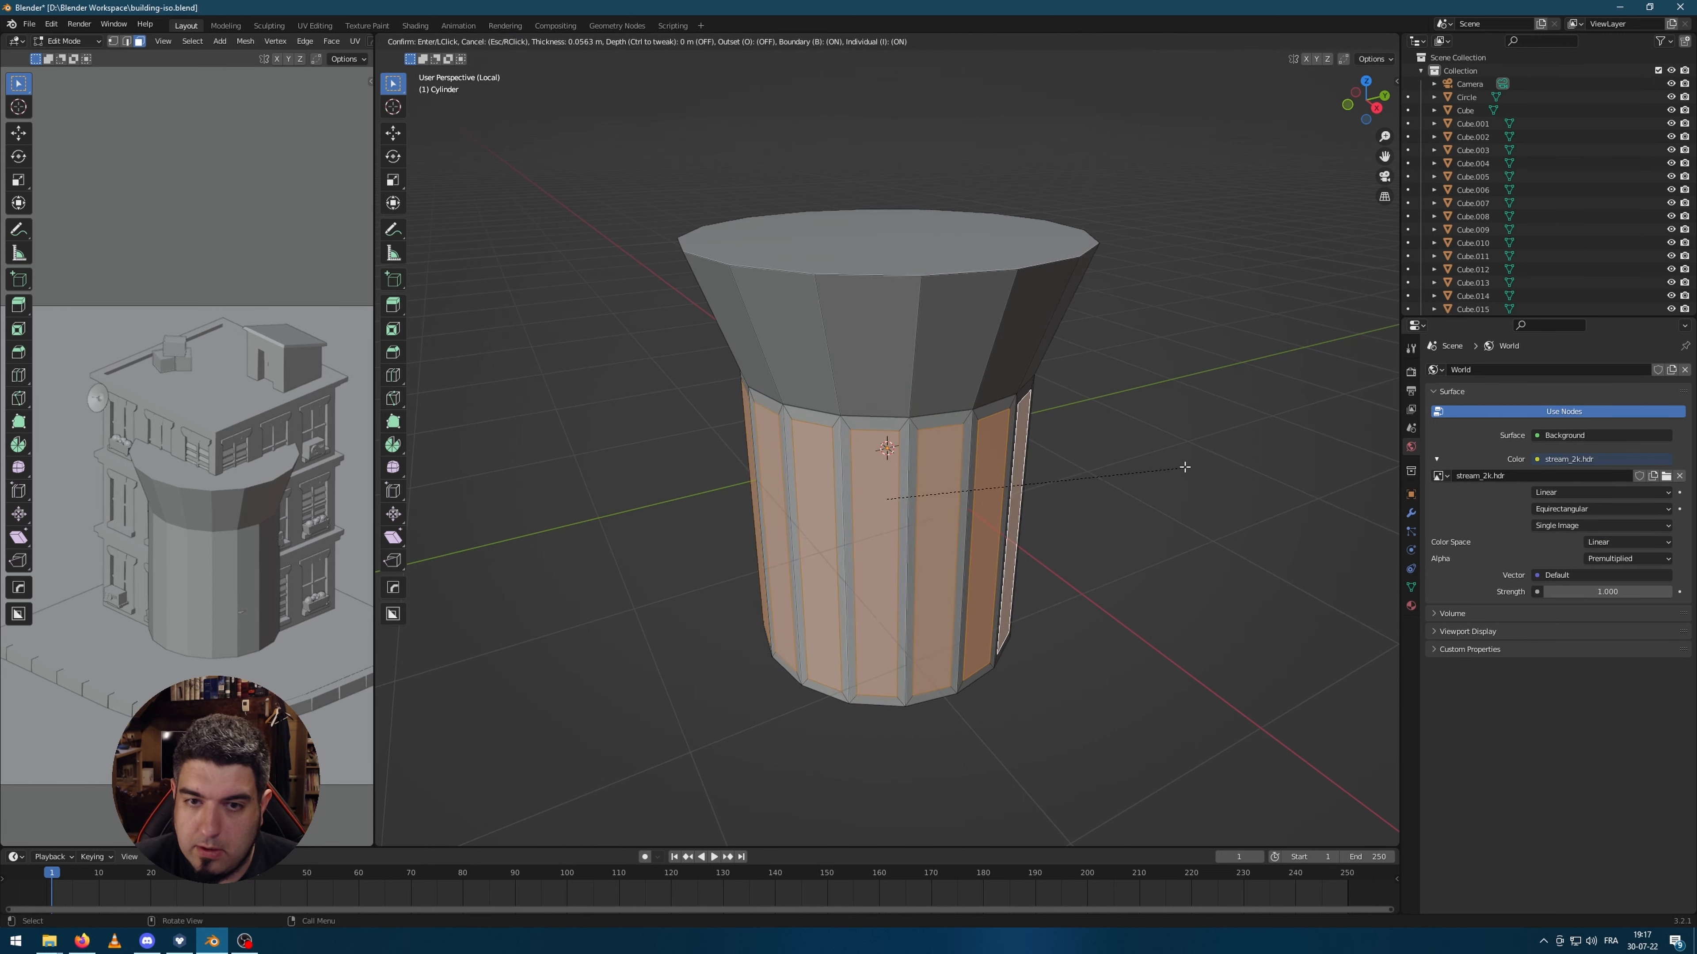
pyautogui.click(1187, 467)
pyautogui.moveTo(1169, 471); pyautogui.dragTo(1183, 499, button='middle')
# Step: Try to extrude the inset lower panels inward along normals by 0.1 m, and undo it
pyautogui.hotkey('alt', 'e')
pyautogui.click(1198, 527)
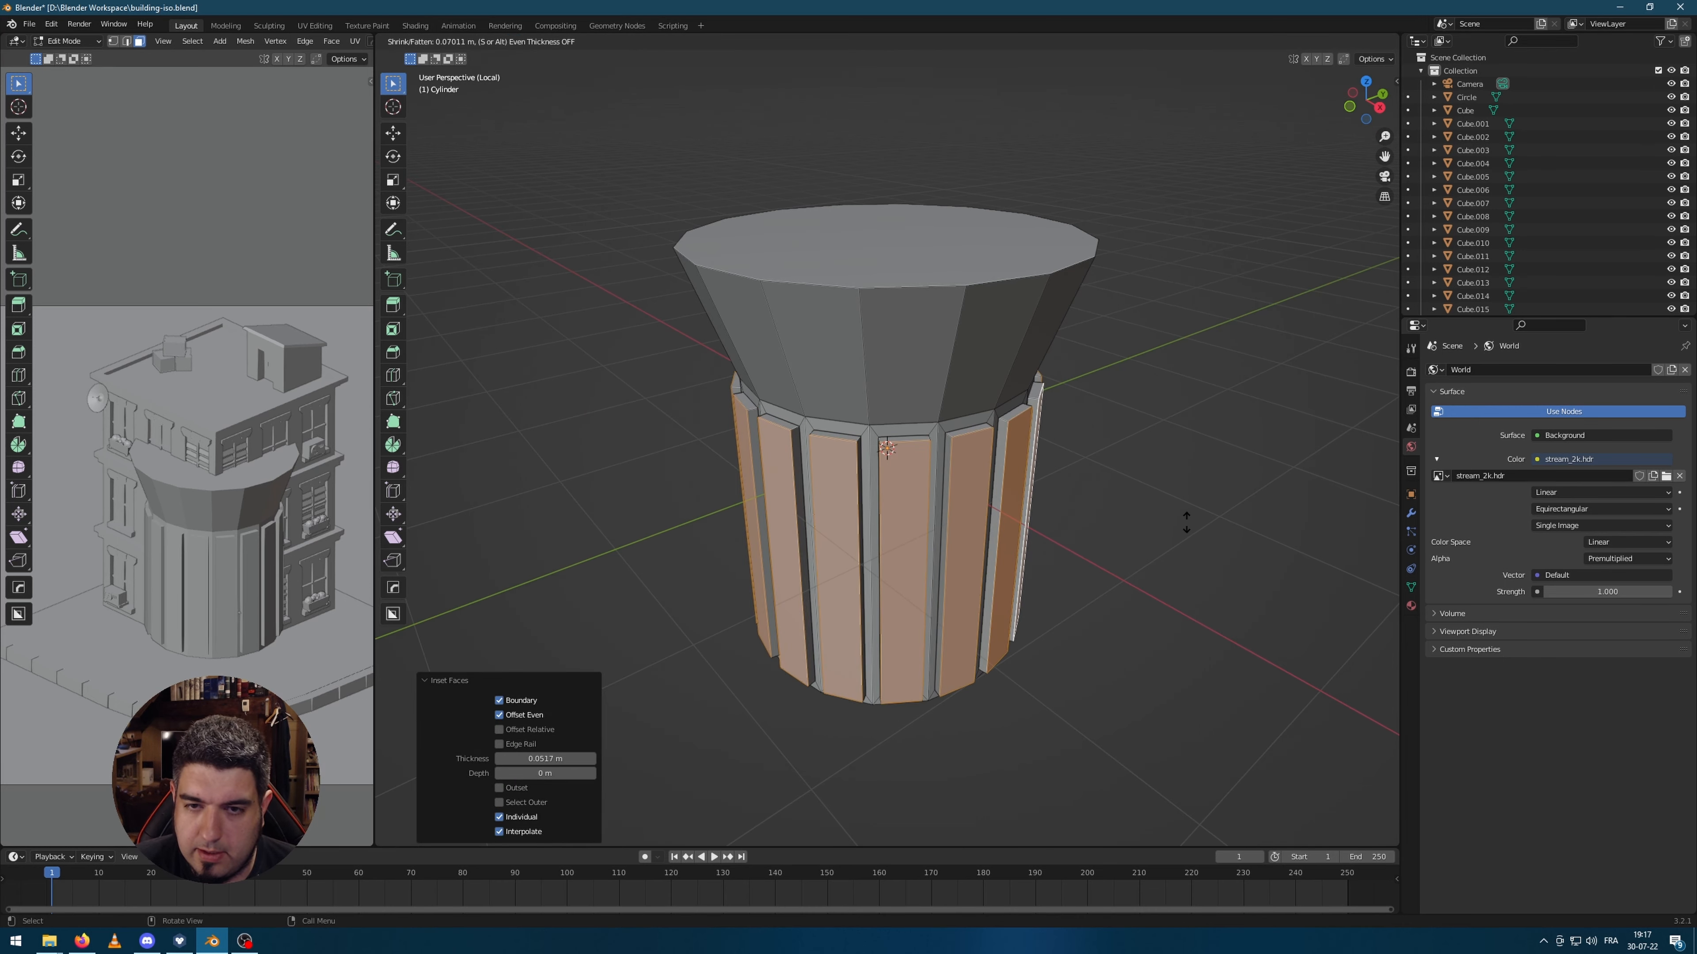
pyautogui.write('-0.1')
pyautogui.press('Return')
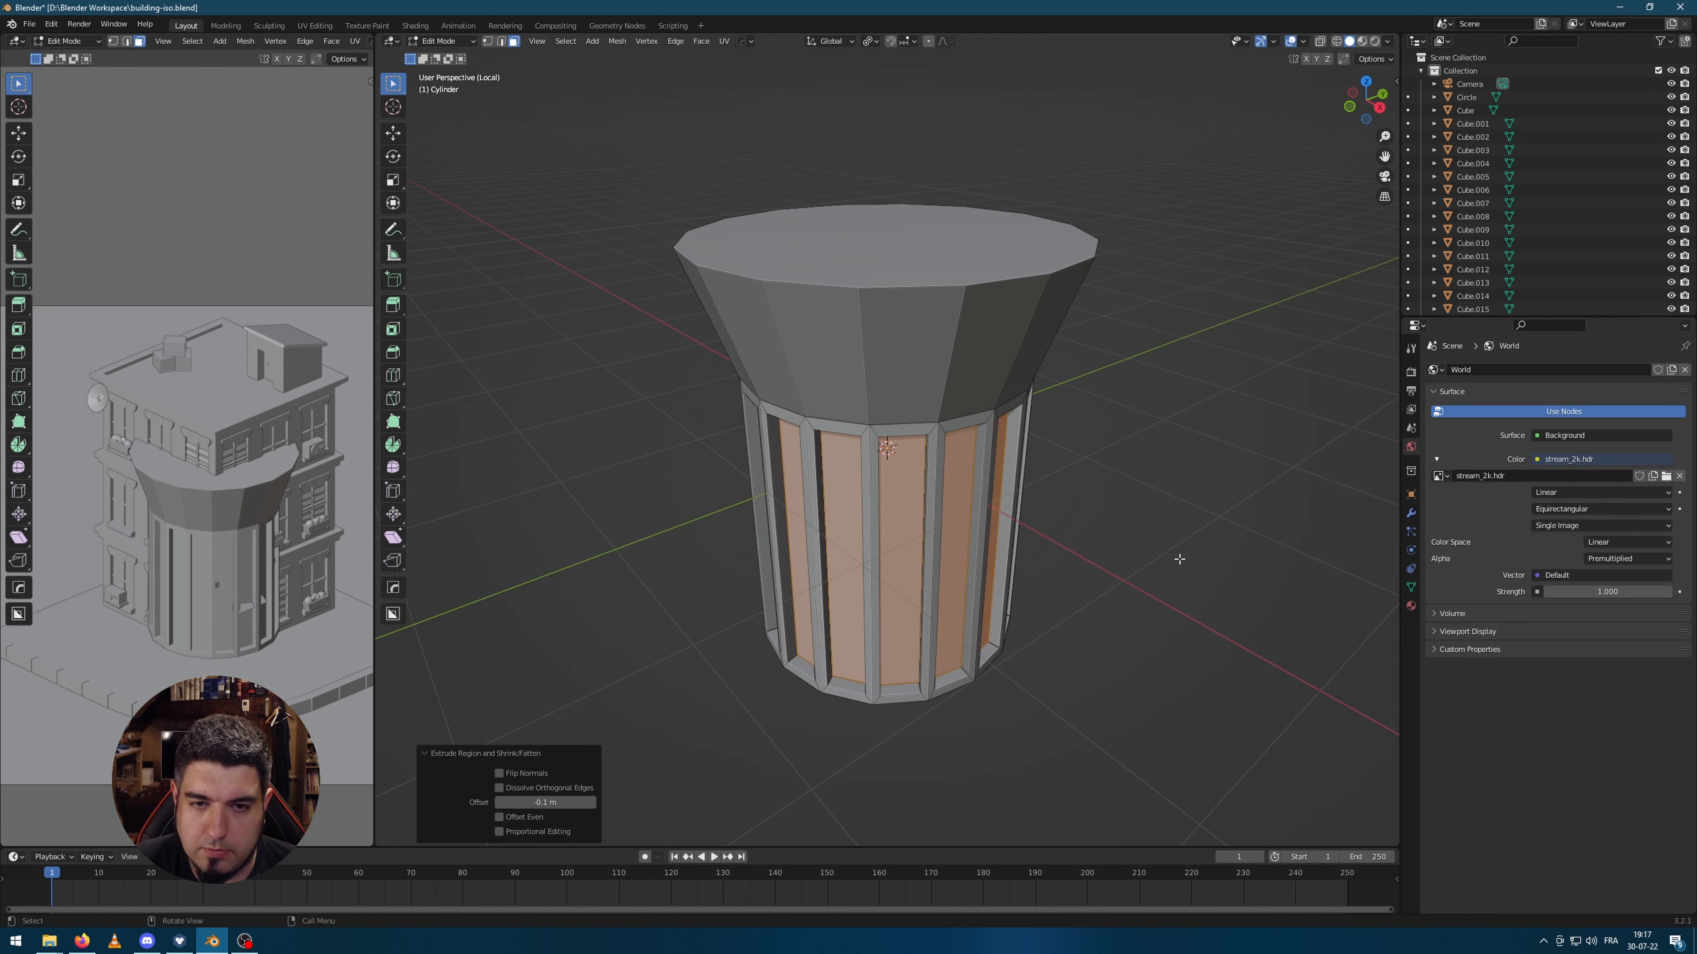
pyautogui.hotkey('ctrl', 'z')
# Step: Extrude the inset lower panels inward along normals by about 0.03 m
pyautogui.hotkey('alt', 'e')
pyautogui.click(1178, 549)
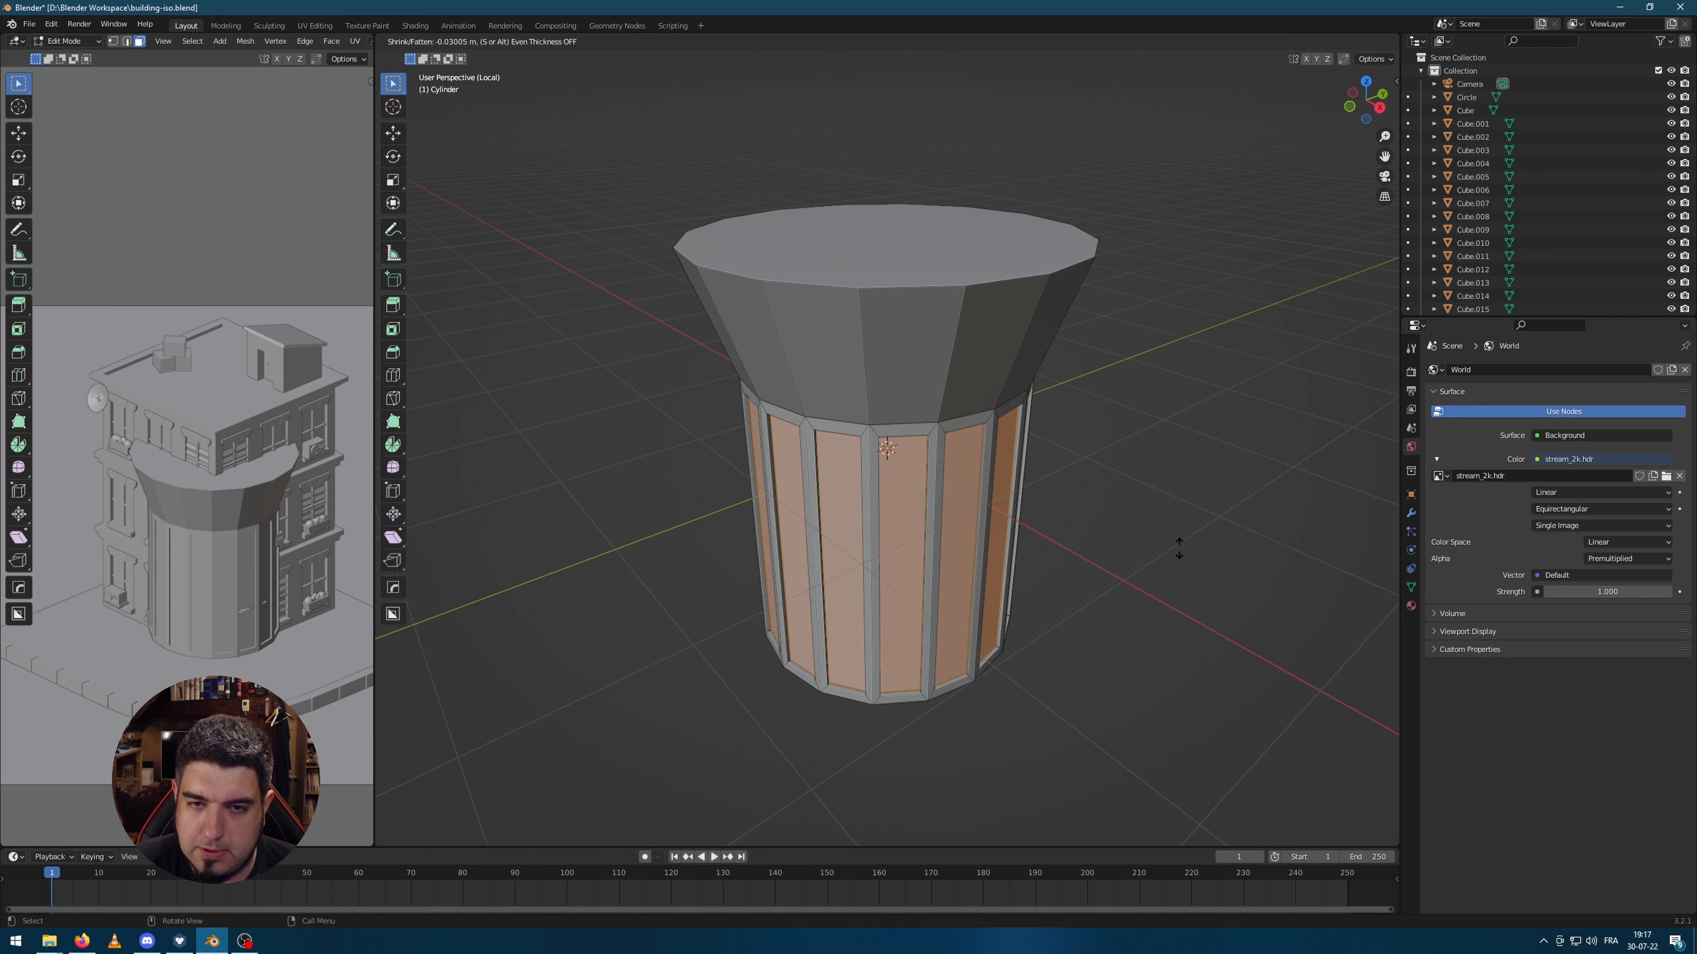
pyautogui.click(1179, 548)
pyautogui.click(1197, 466)
# Step: Delete the large top cap face to open the bin
pyautogui.moveTo(1191, 385); pyautogui.dragTo(1162, 393, button='middle')
pyautogui.click(943, 351)
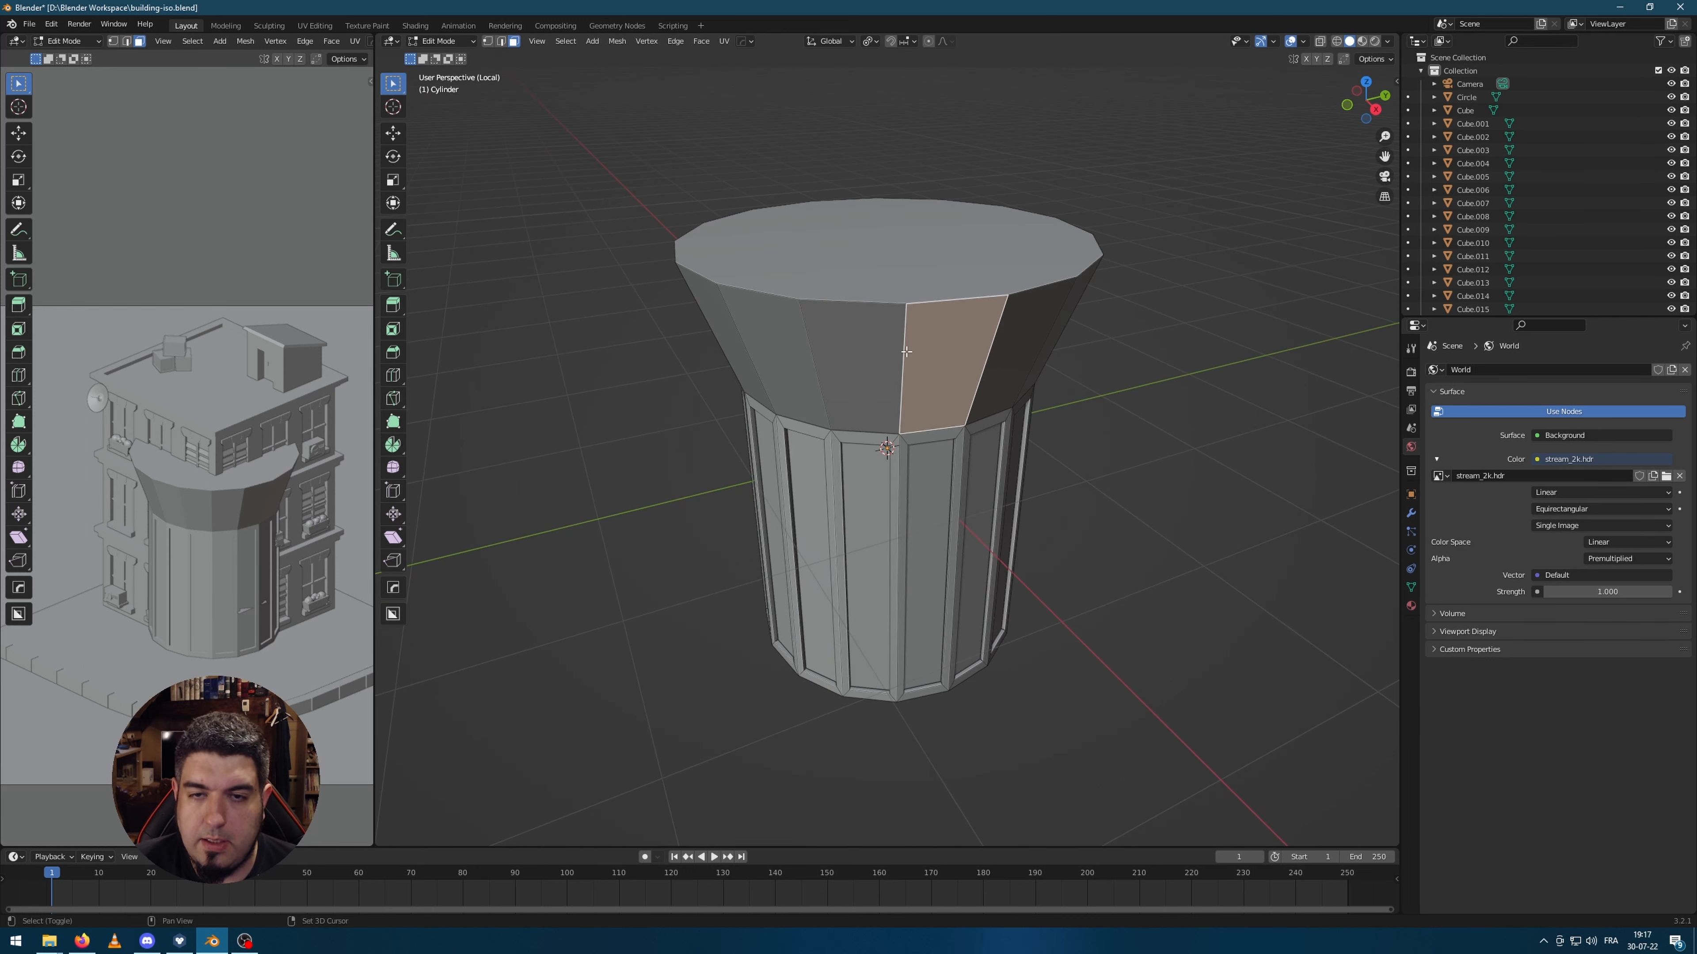
pyautogui.click(1093, 353)
pyautogui.keyDown('alt'); pyautogui.click(1049, 310); pyautogui.keyUp('alt')
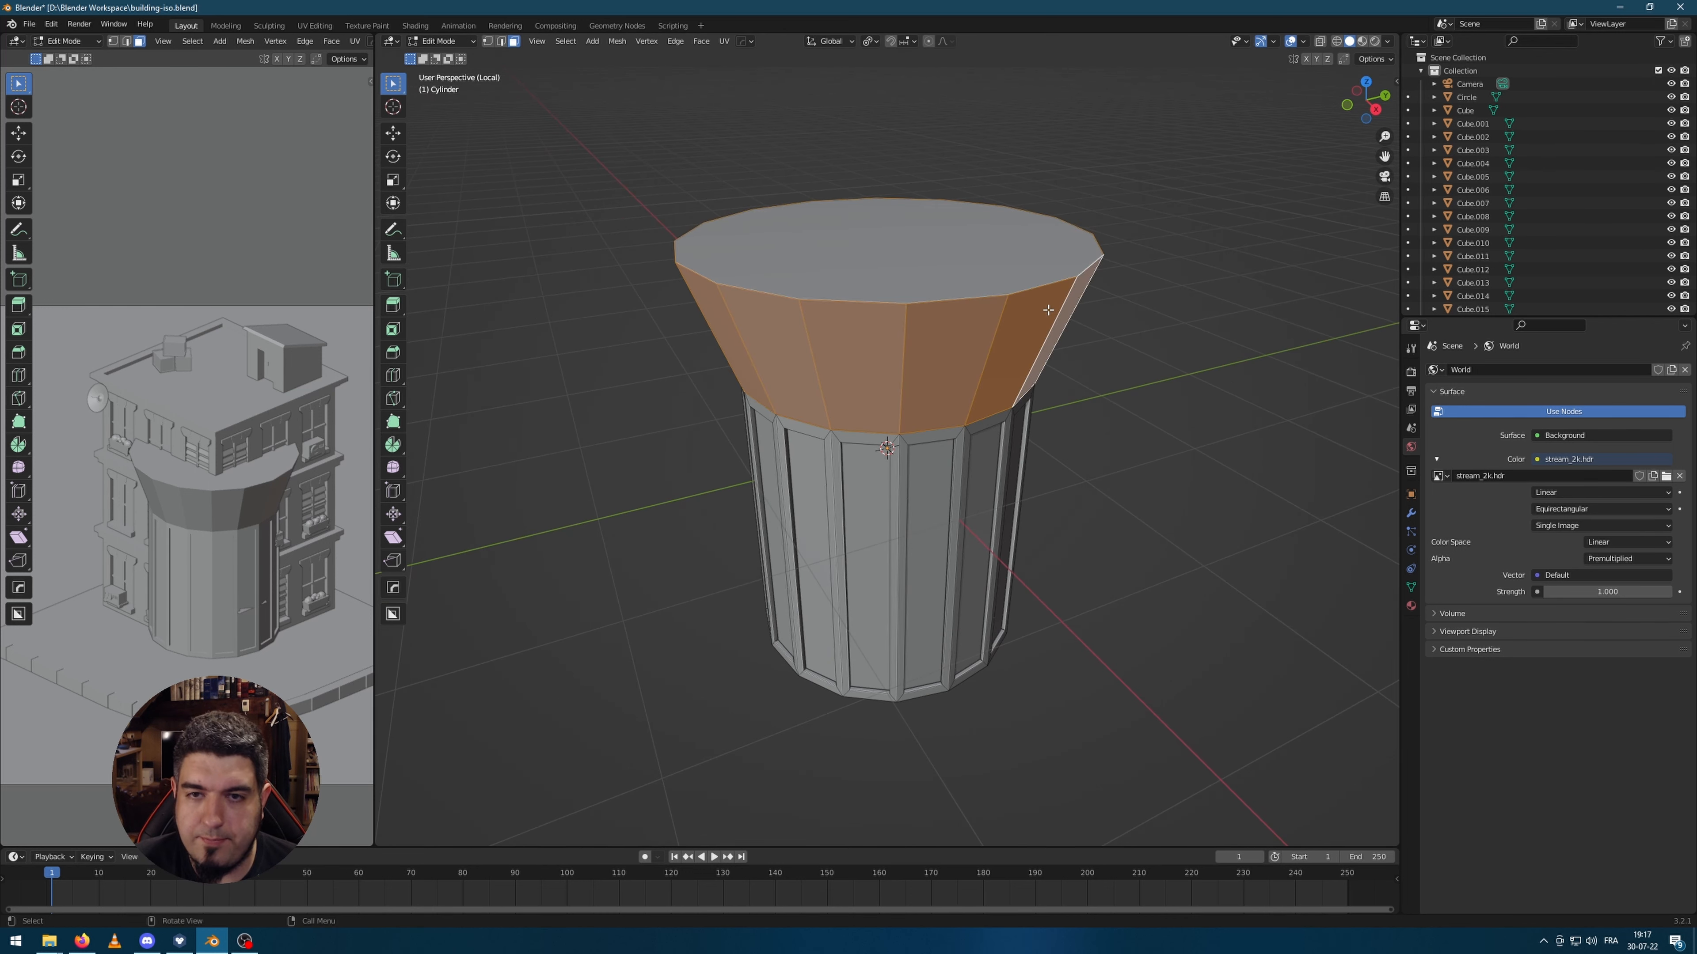
pyautogui.click(999, 238)
pyautogui.moveTo(1189, 316); pyautogui.dragTo(1174, 327, button='middle')
pyautogui.press('x')
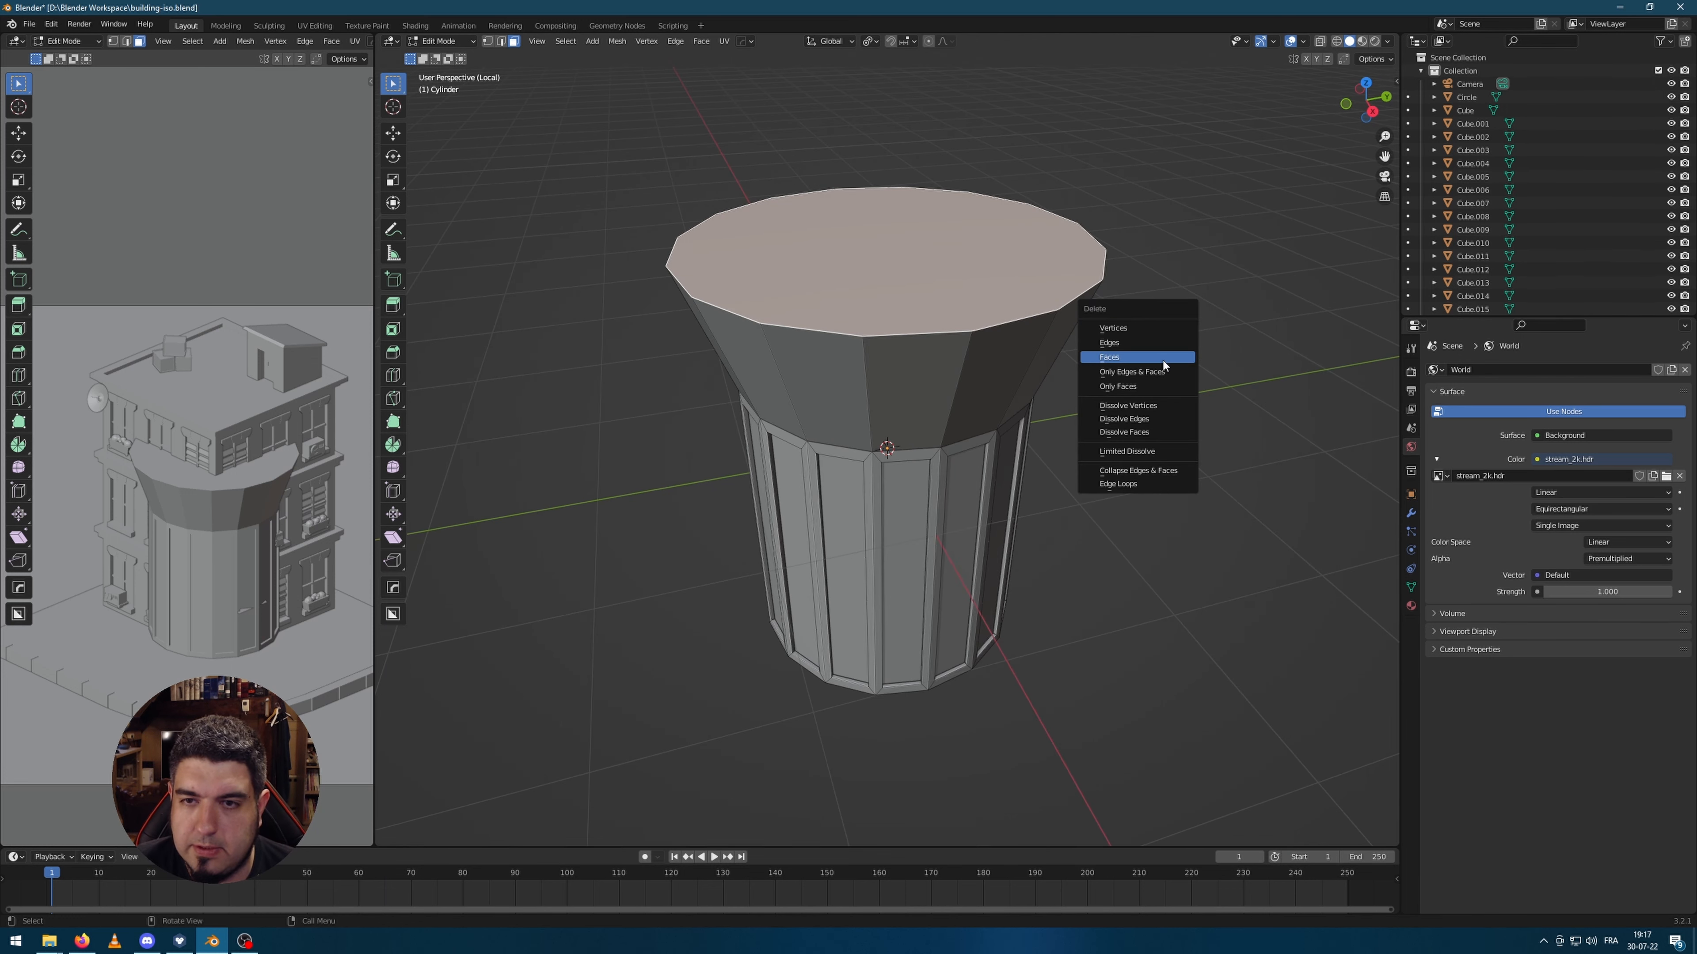
pyautogui.click(1122, 357)
pyautogui.moveTo(1094, 447); pyautogui.dragTo(1109, 425, button='middle')
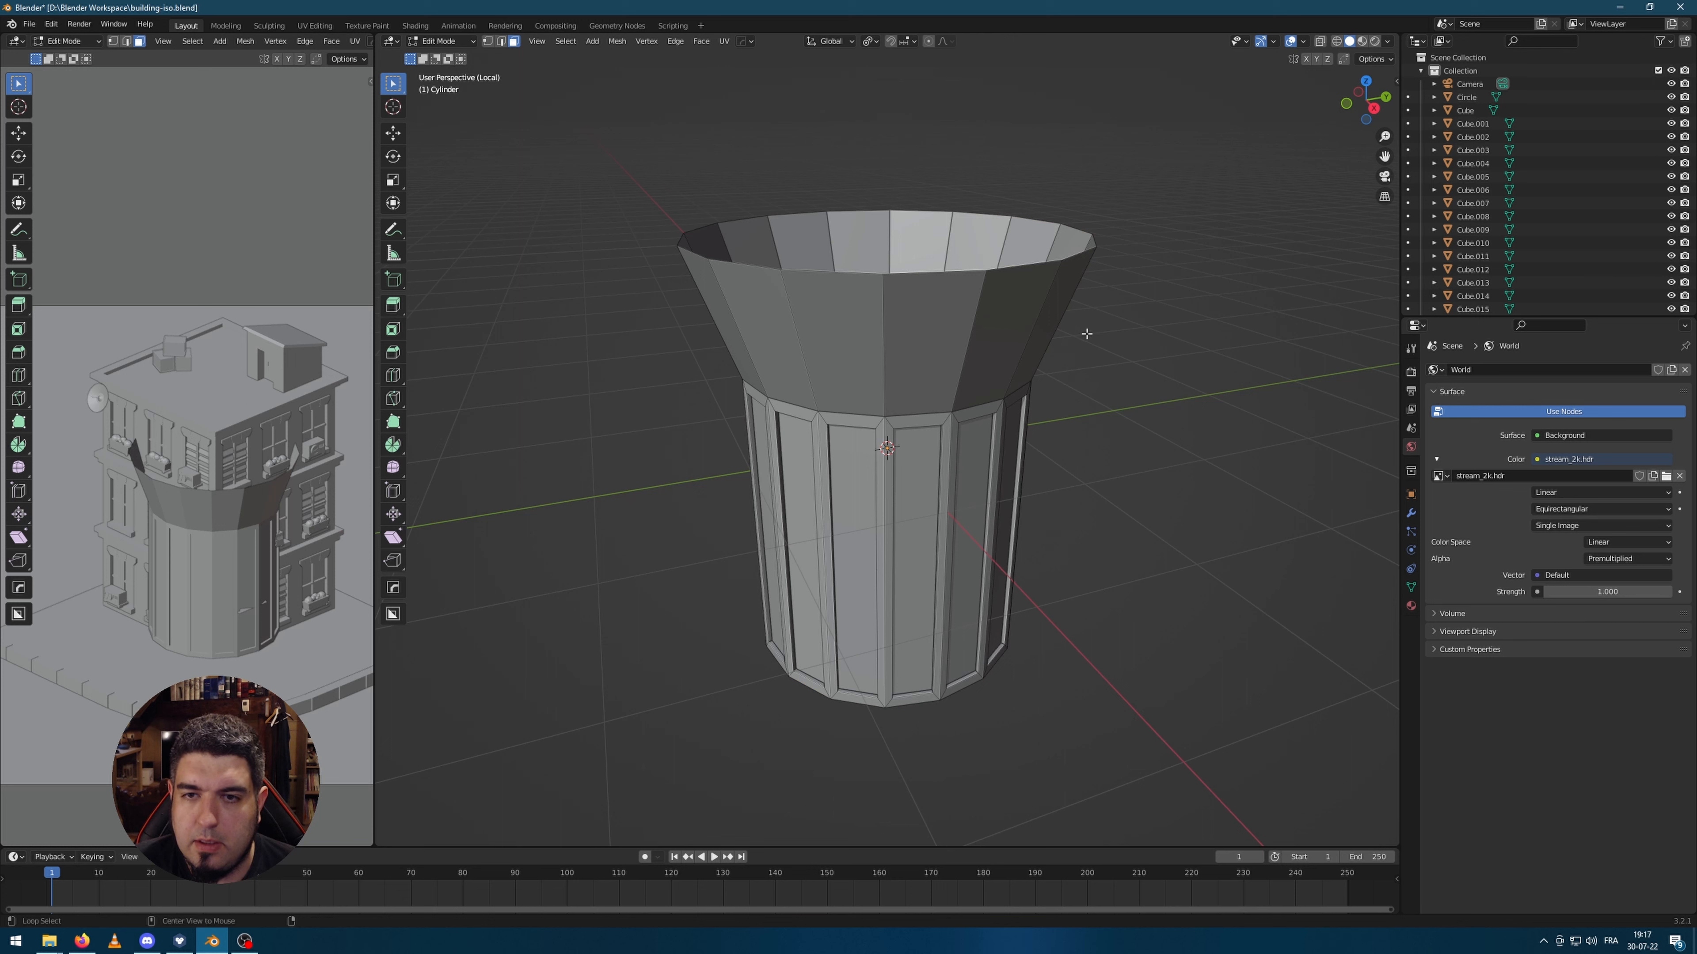
# Step: Inset the flared upper ring of faces individually by about 0.05 m
pyautogui.keyDown('alt'); pyautogui.click(1062, 302); pyautogui.keyUp('alt')
pyautogui.press('i')
pyautogui.press('i')
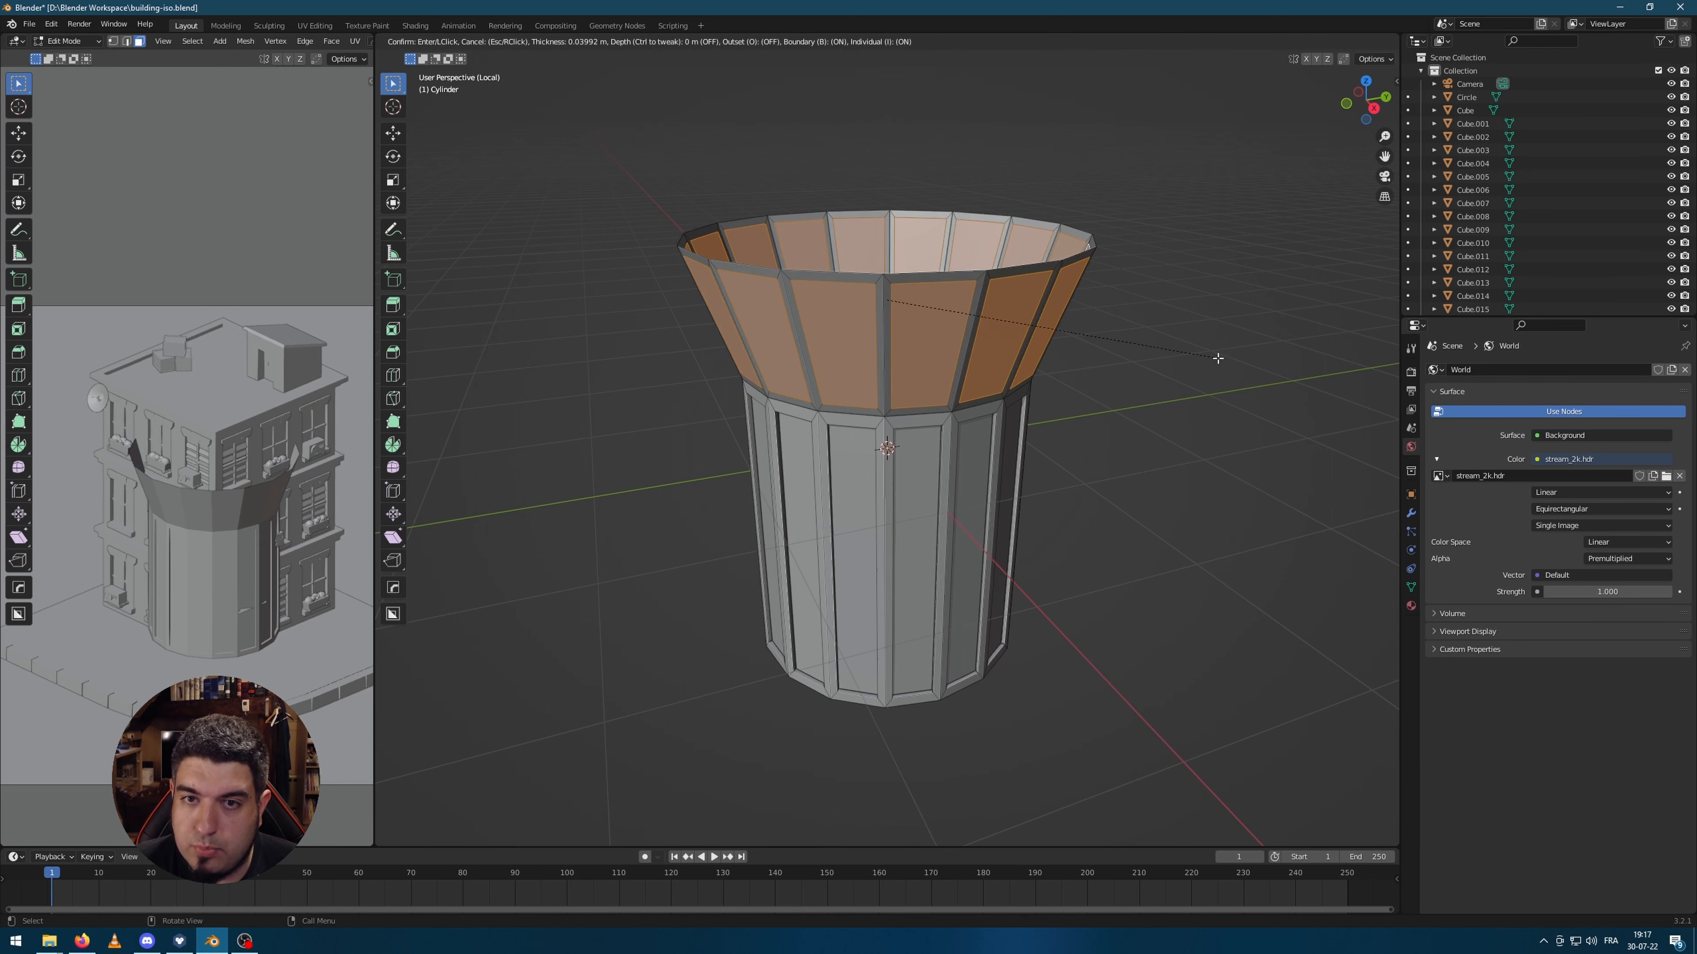
pyautogui.click(1207, 398)
# Step: Delete the inset faces of the flared upper ring, keeping only the slatted frame
pyautogui.press('x')
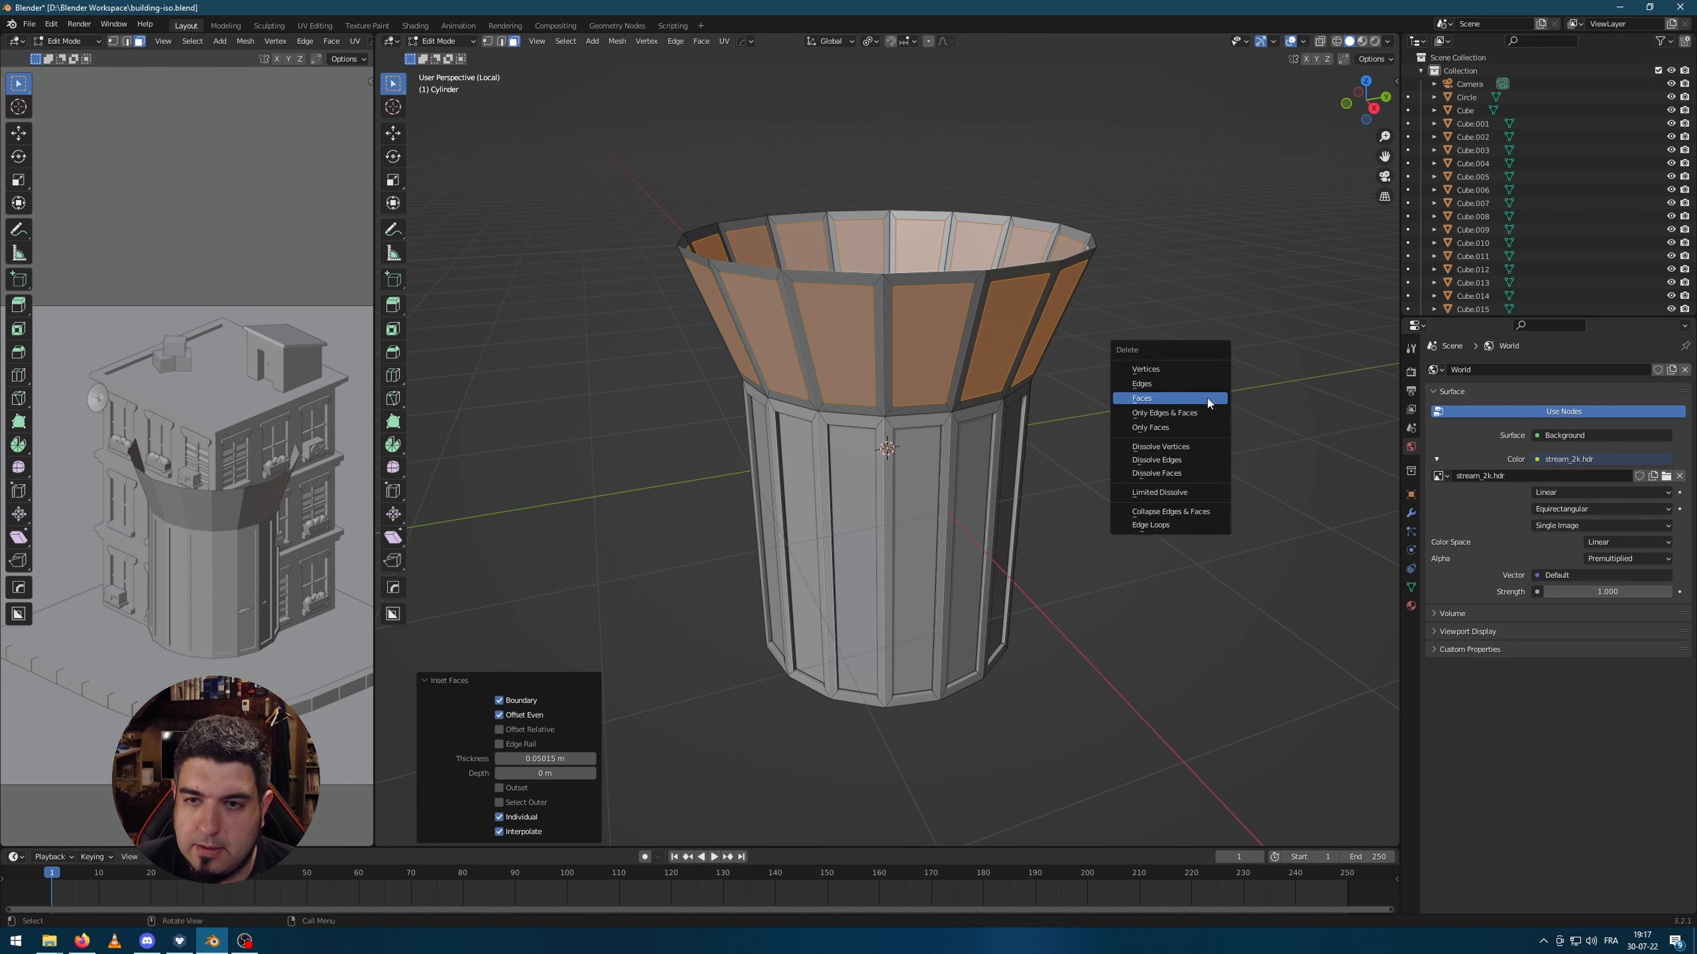
pyautogui.click(1204, 396)
pyautogui.moveTo(1154, 425); pyautogui.dragTo(1120, 421, button='middle')
pyautogui.press('Tab')
pyautogui.press('Tab')
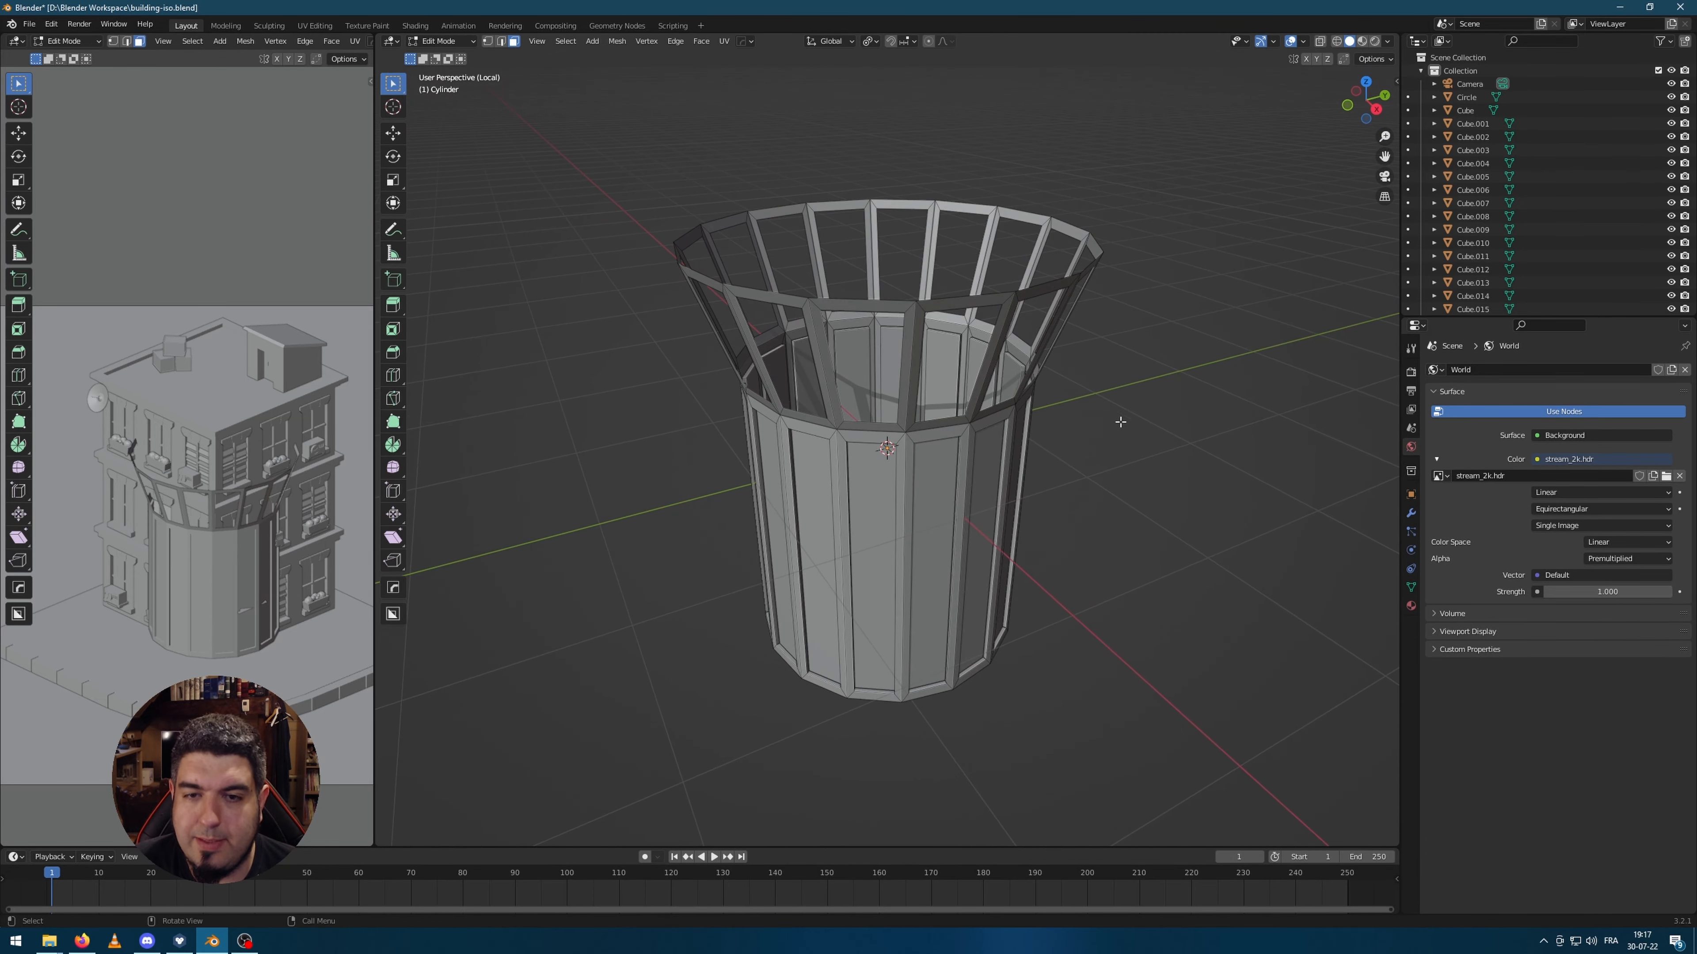
# Step: Add a Solidify modifier to the bin with a thickness of 0.04 m
pyautogui.click(1411, 516)
pyautogui.click(1515, 369)
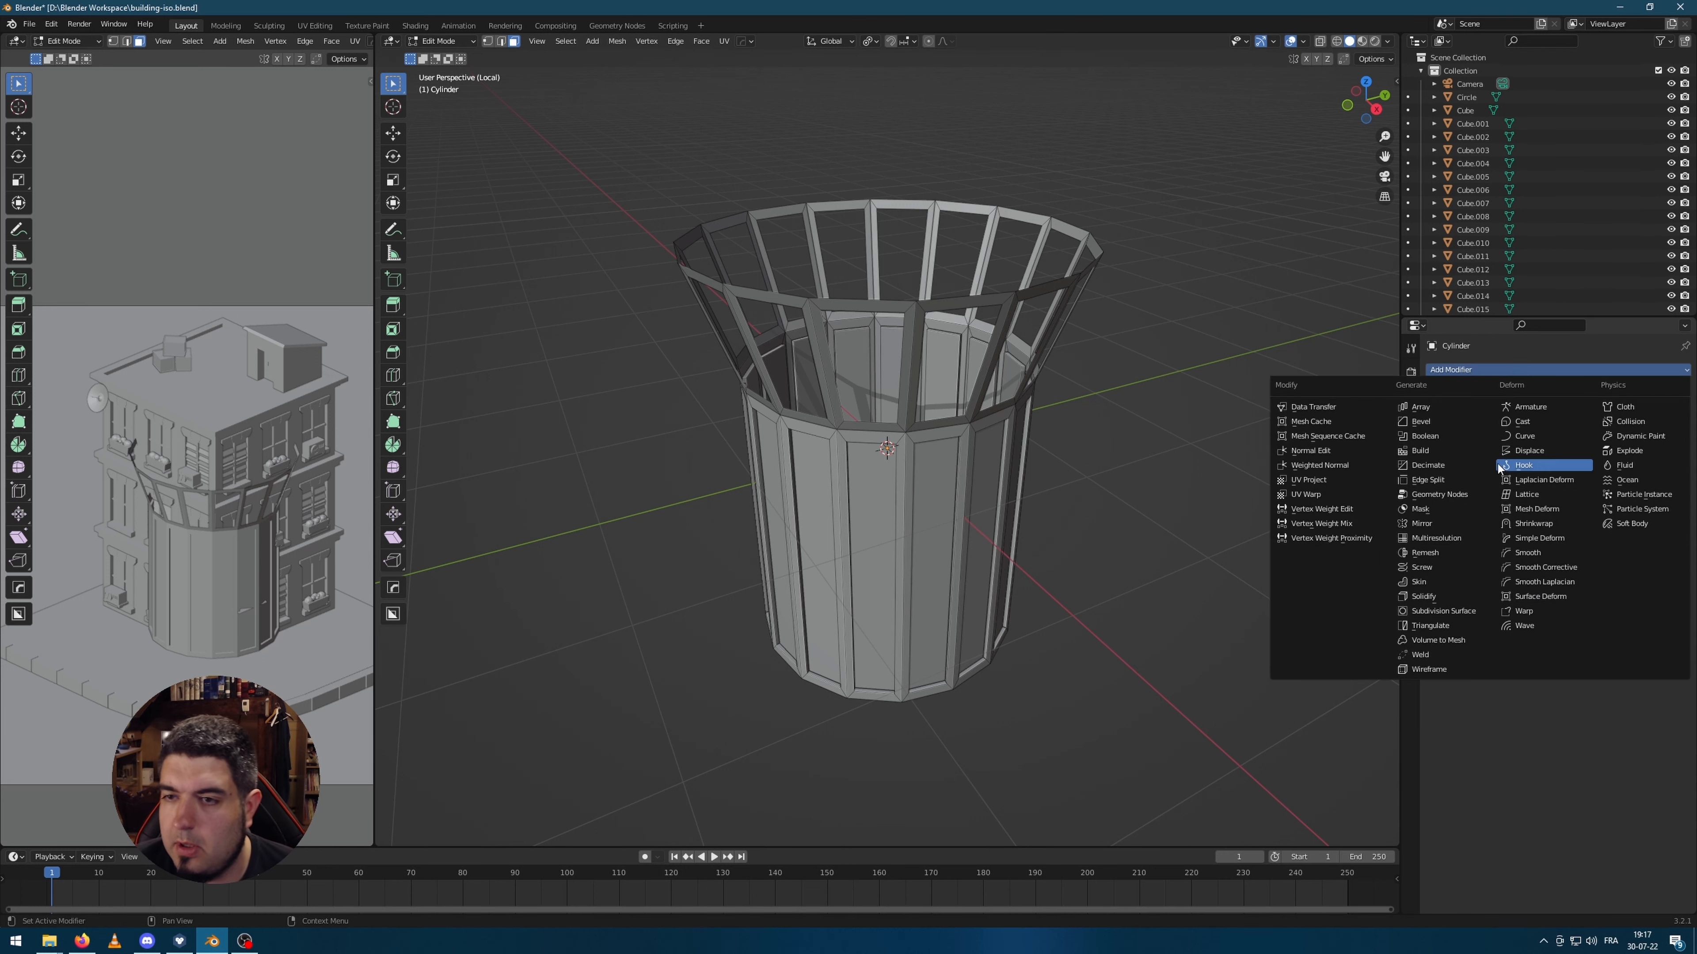
pyautogui.click(1459, 596)
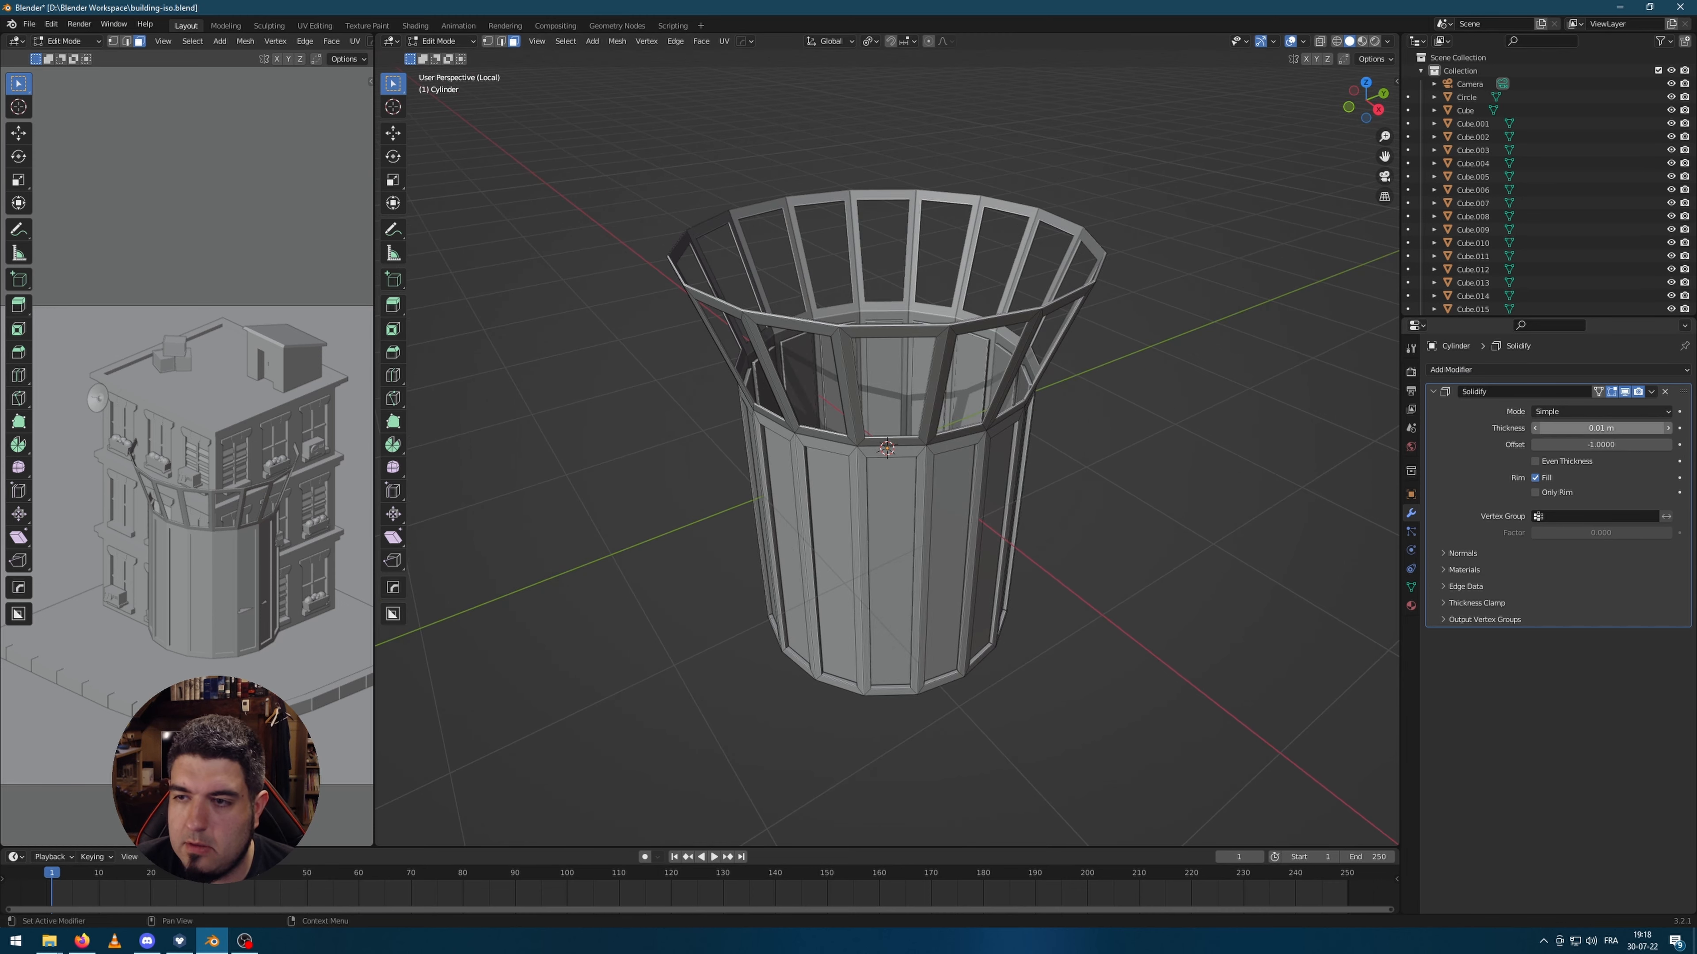
pyautogui.moveTo(1600, 428)
pyautogui.mouseDown()
pyautogui.moveTo(1633, 428)
pyautogui.moveTo(1618, 428)
pyautogui.mouseUp()
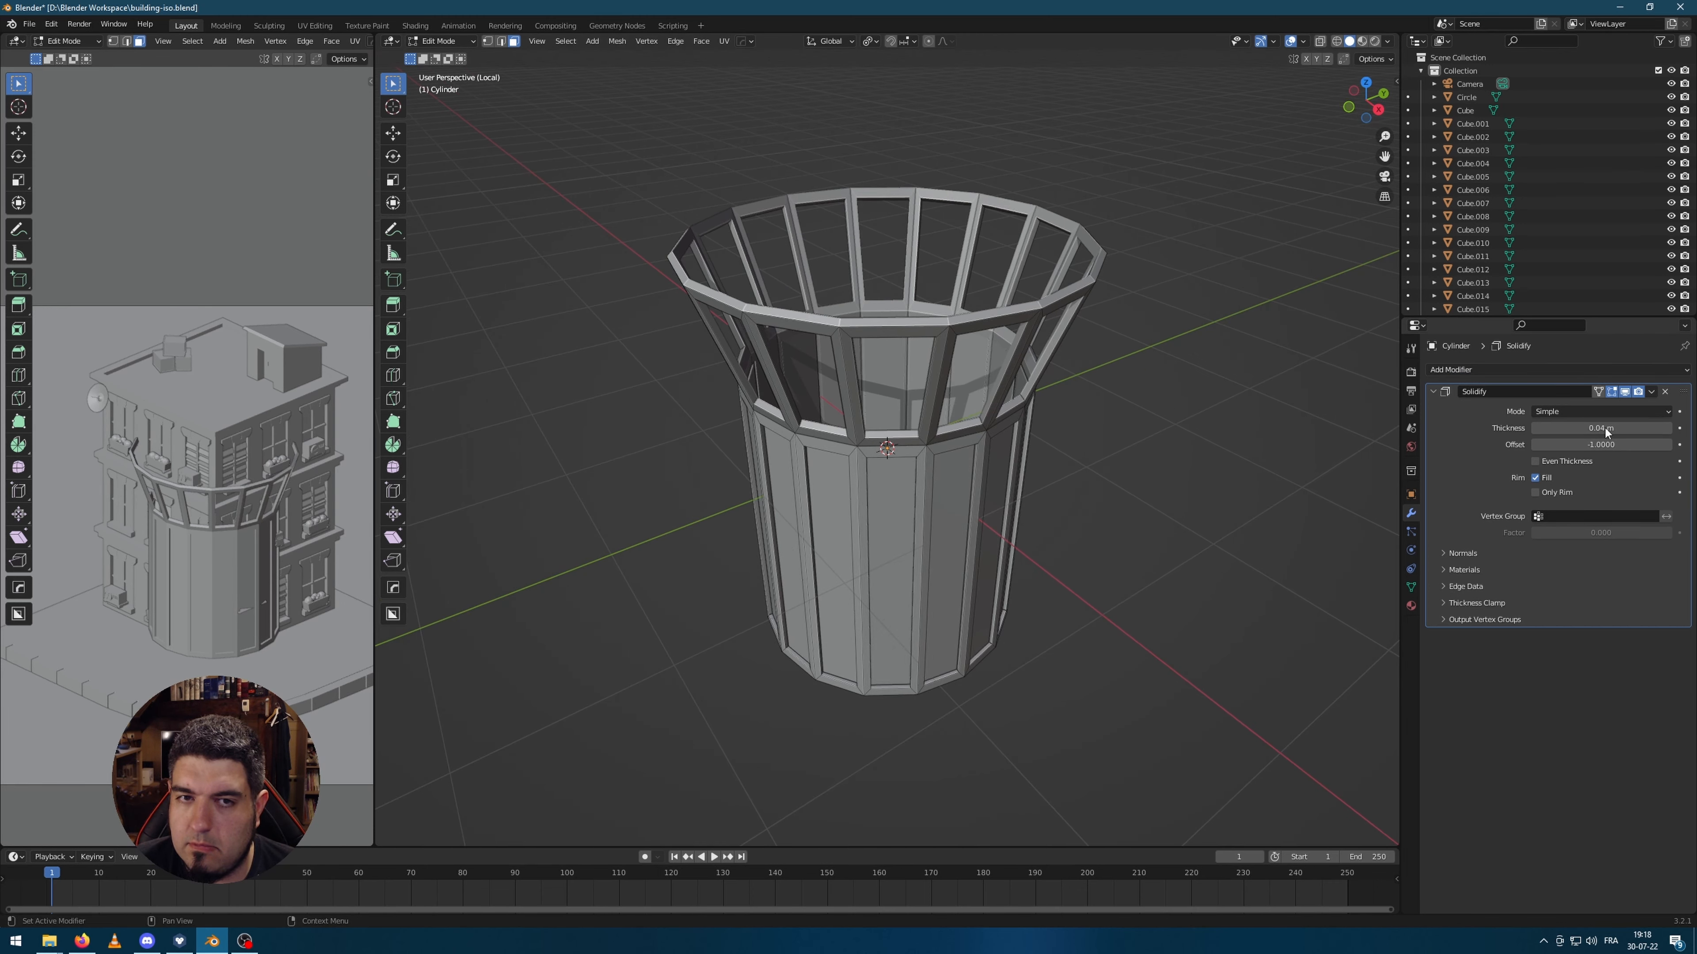
pyautogui.moveTo(1252, 478); pyautogui.dragTo(1170, 470, button='middle')
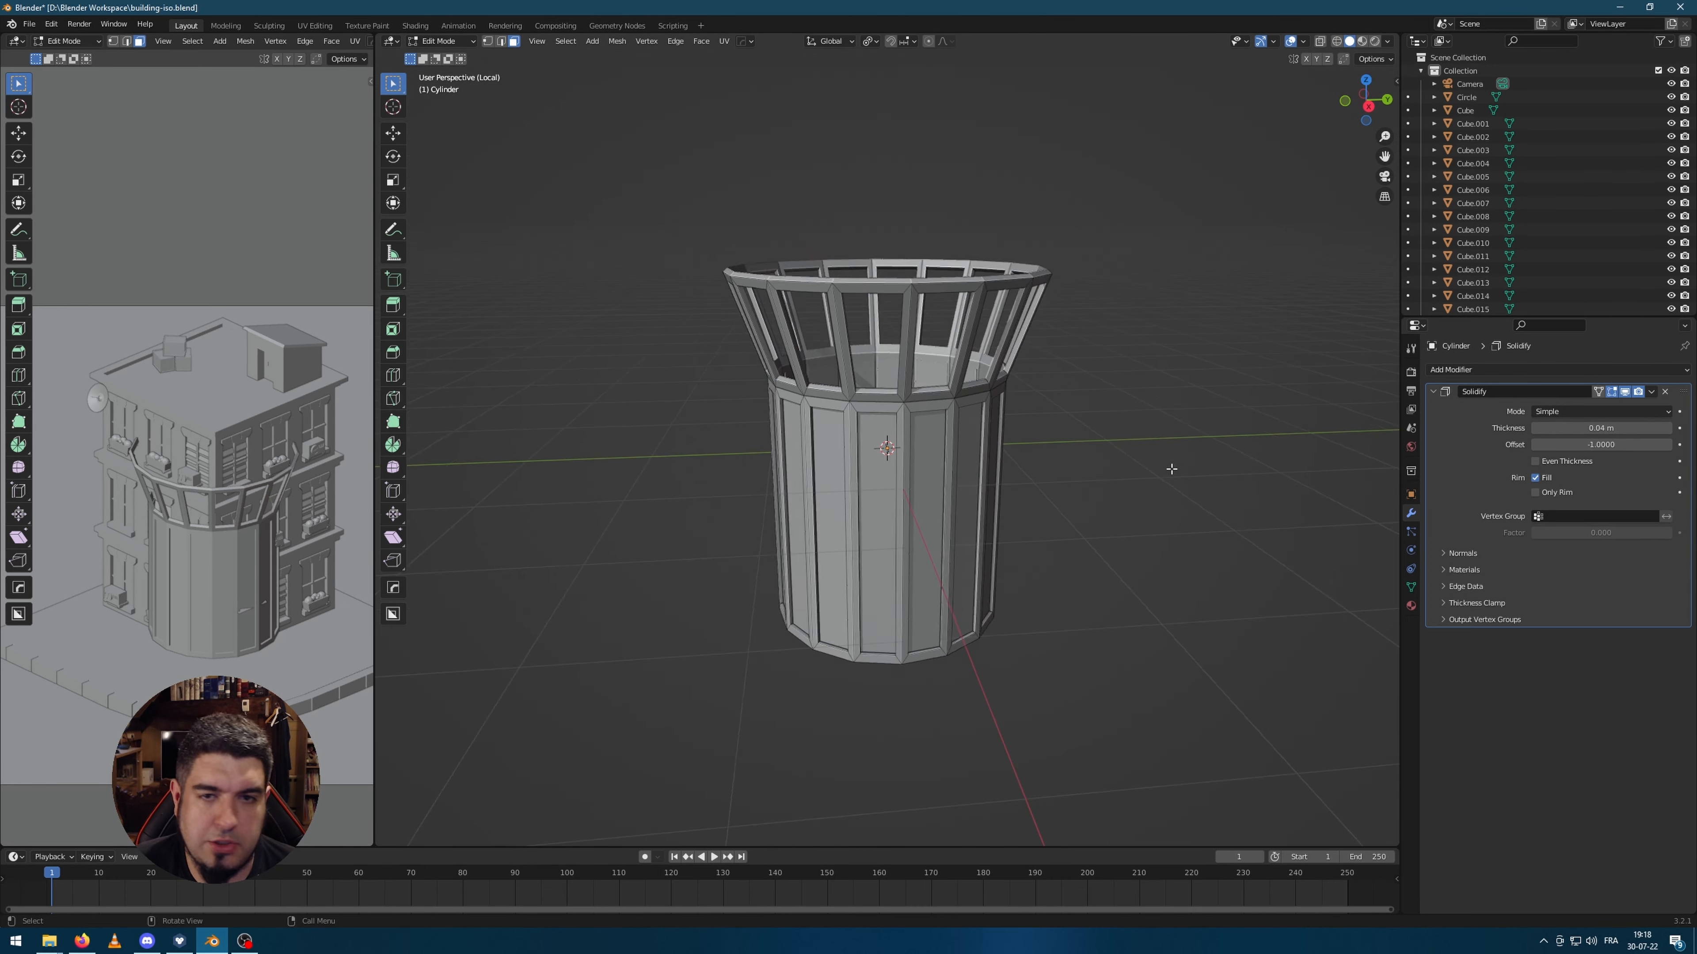
# Step: Return to Object Mode and apply the bin's Solidify modifier
pyautogui.click(960, 436)
pyautogui.press('Tab')
pyautogui.moveTo(1076, 401); pyautogui.dragTo(1048, 451, button='middle')
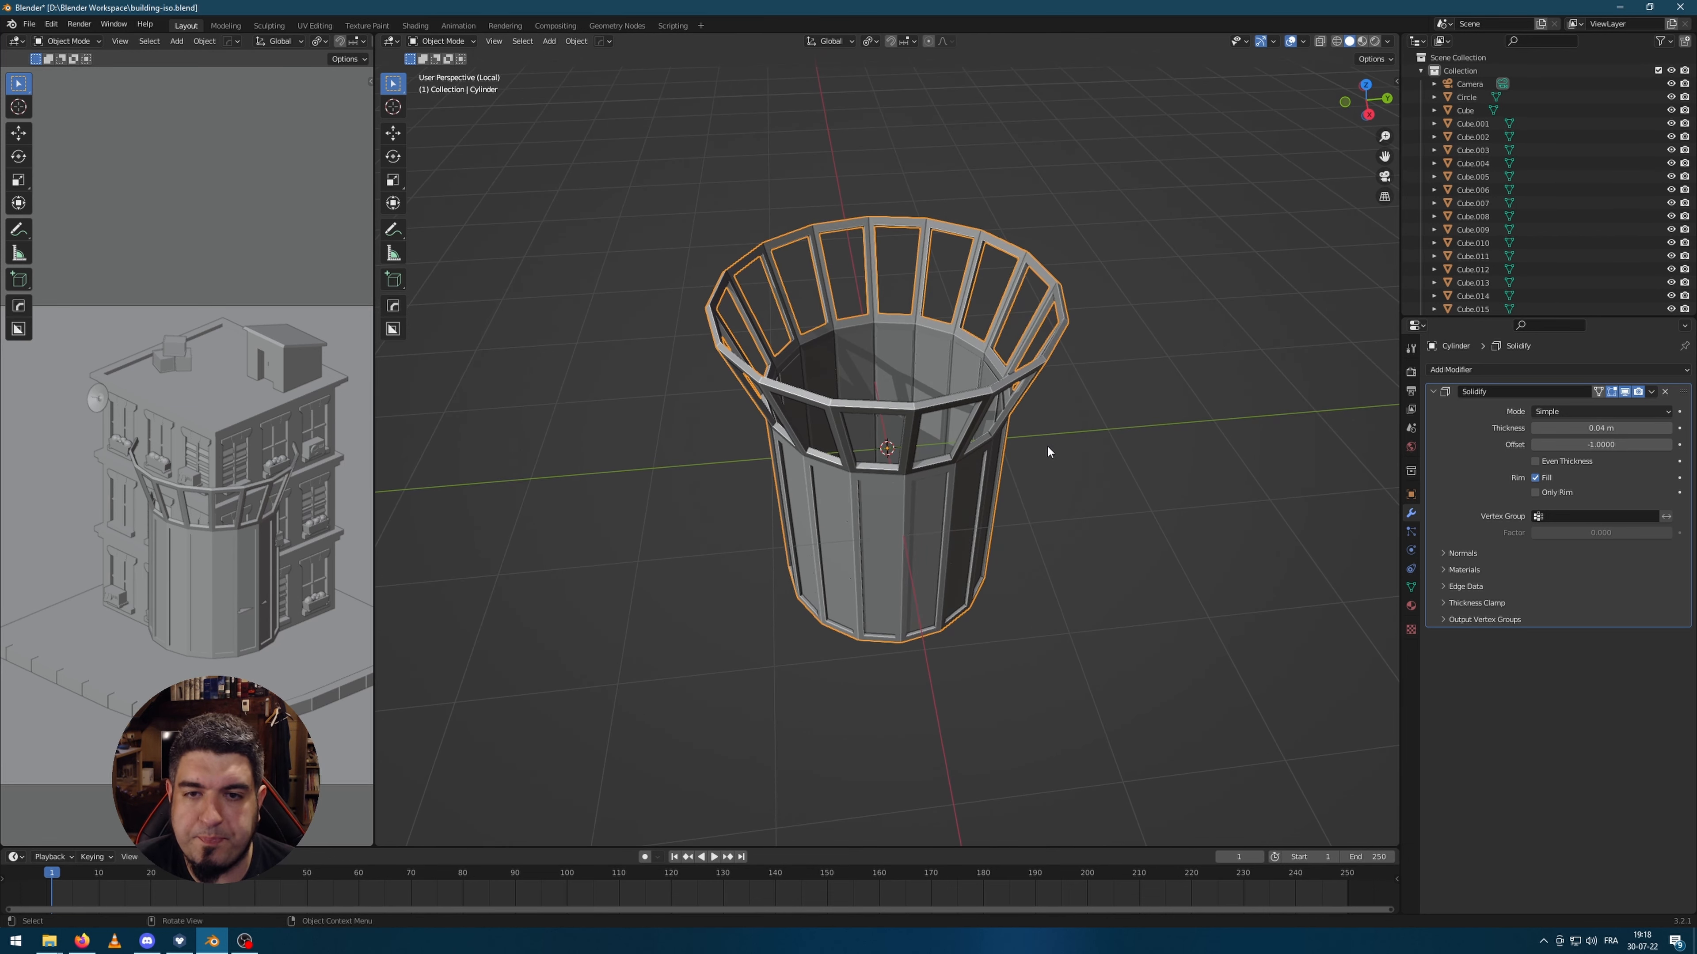
pyautogui.click(1651, 391)
pyautogui.click(1639, 406)
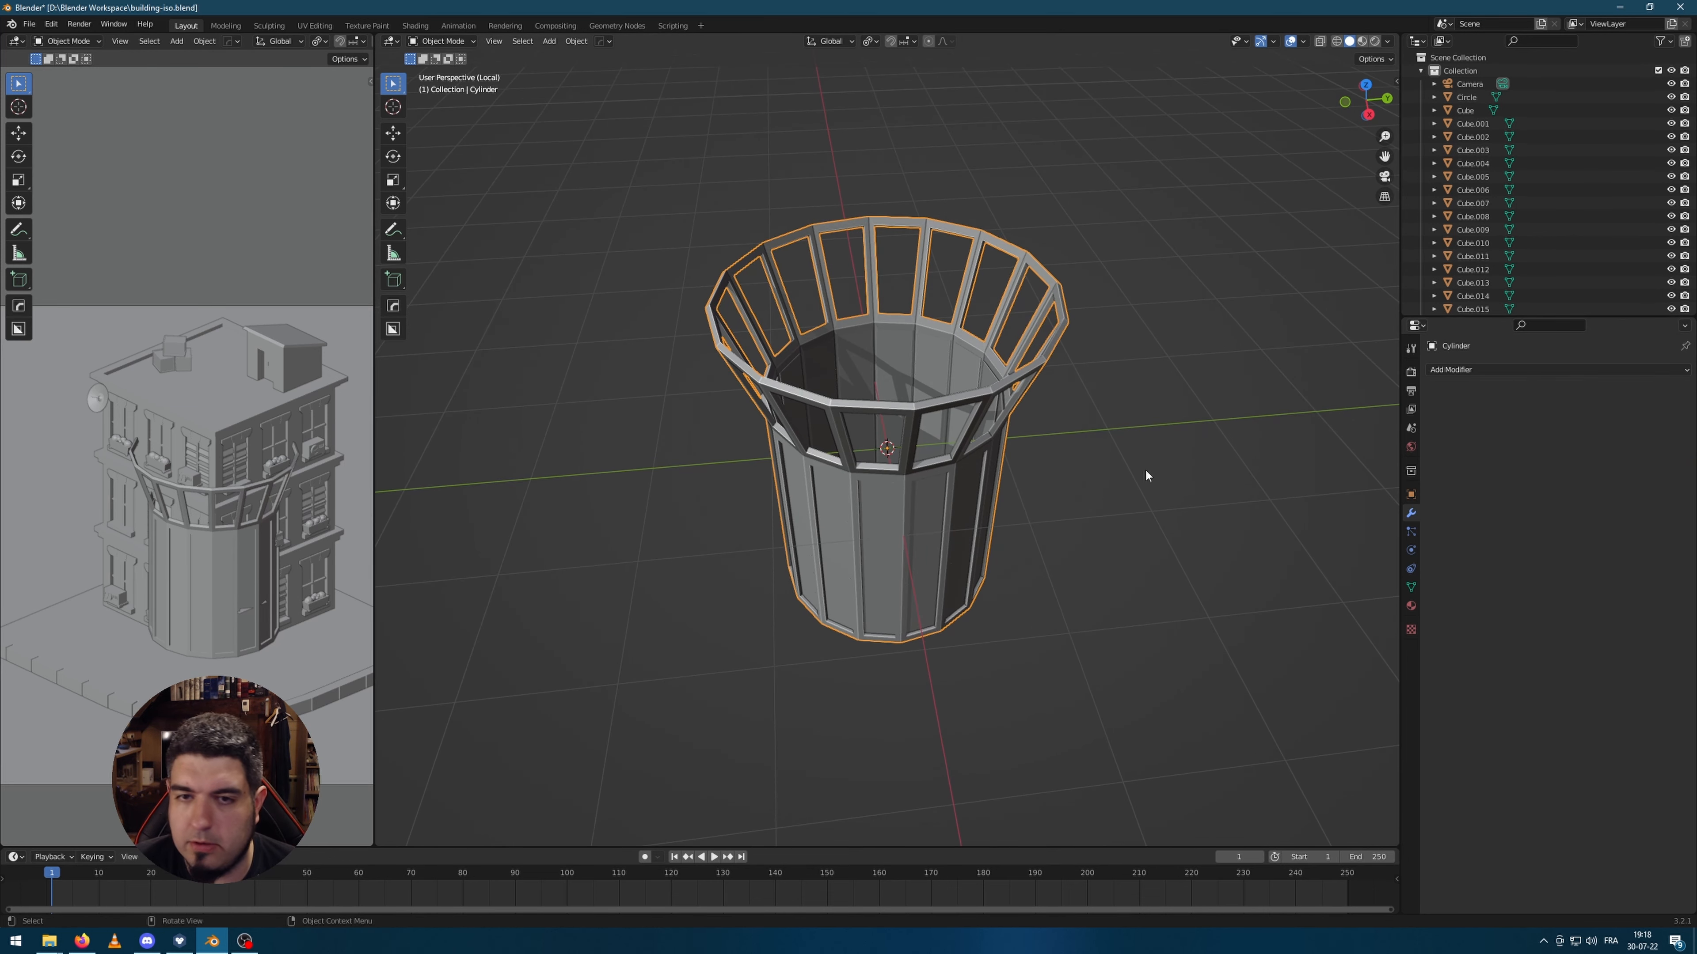
# Step: Exit local view and scale the bin down to about 0.293
pyautogui.press('KP_Divide')
pyautogui.press('s')
pyautogui.click(1010, 337)
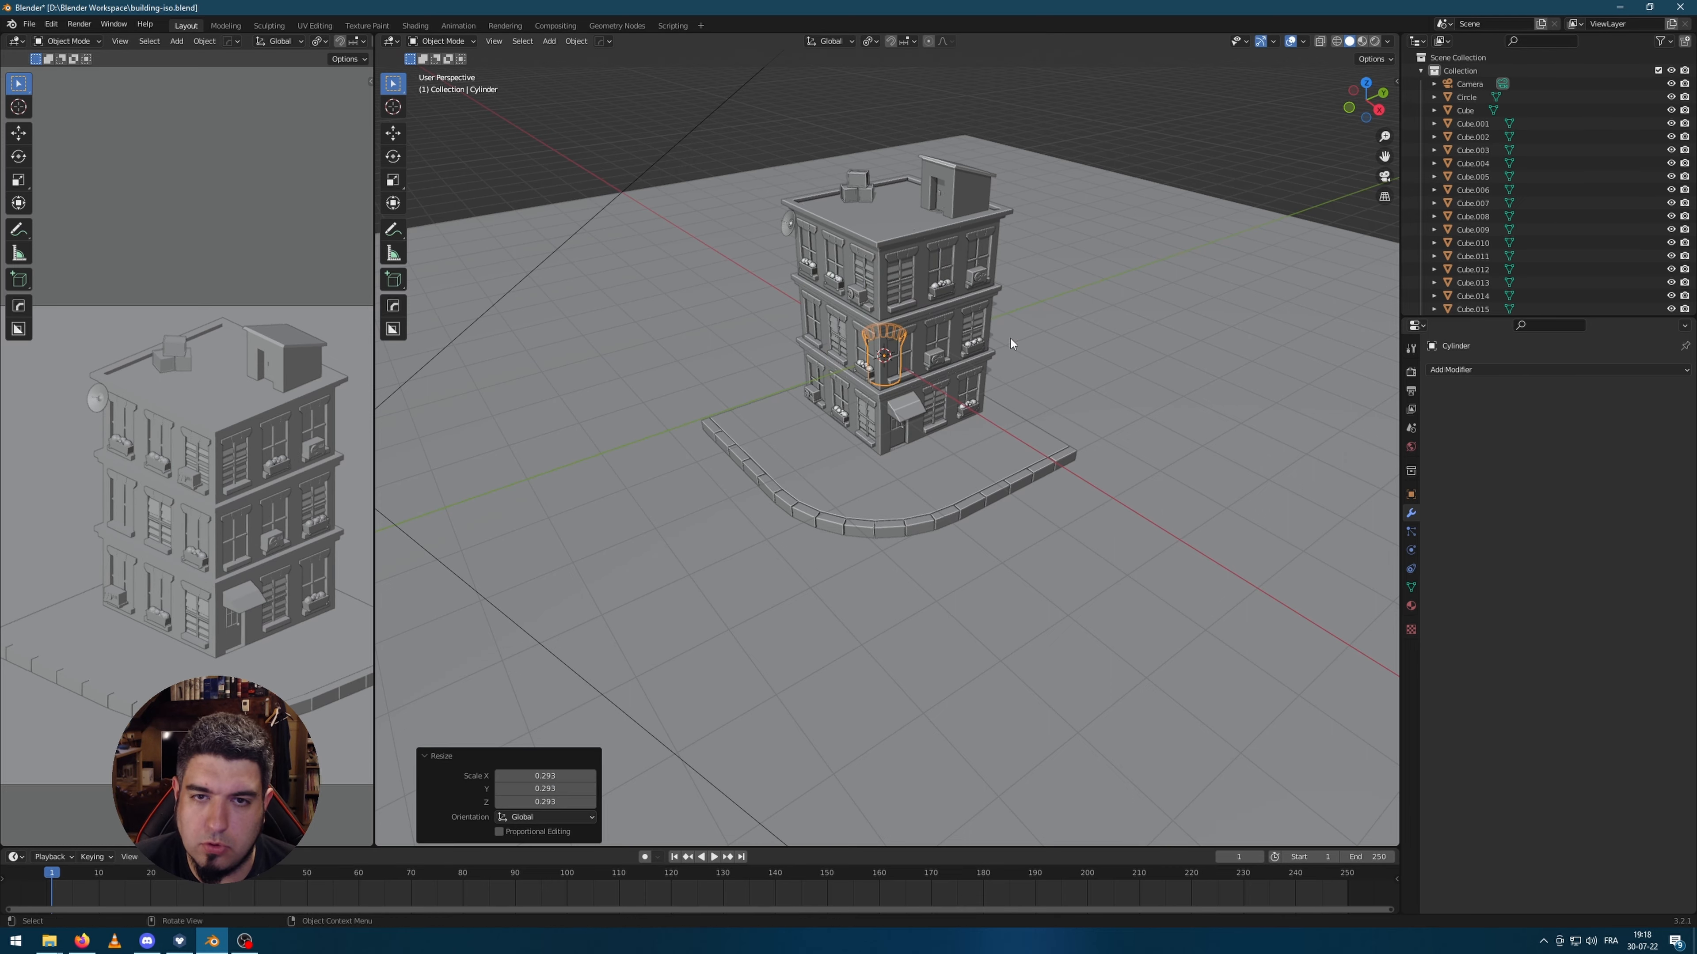
# Step: Move the bin horizontally out of the building by about -1.28 m in X and -1.97 m in Y, and scale it to about 0.325
pyautogui.moveTo(1010, 338); pyautogui.dragTo(995, 368, button='middle')
pyautogui.press('g')
pyautogui.press('z')
pyautogui.click(856, 411)
pyautogui.press('s')
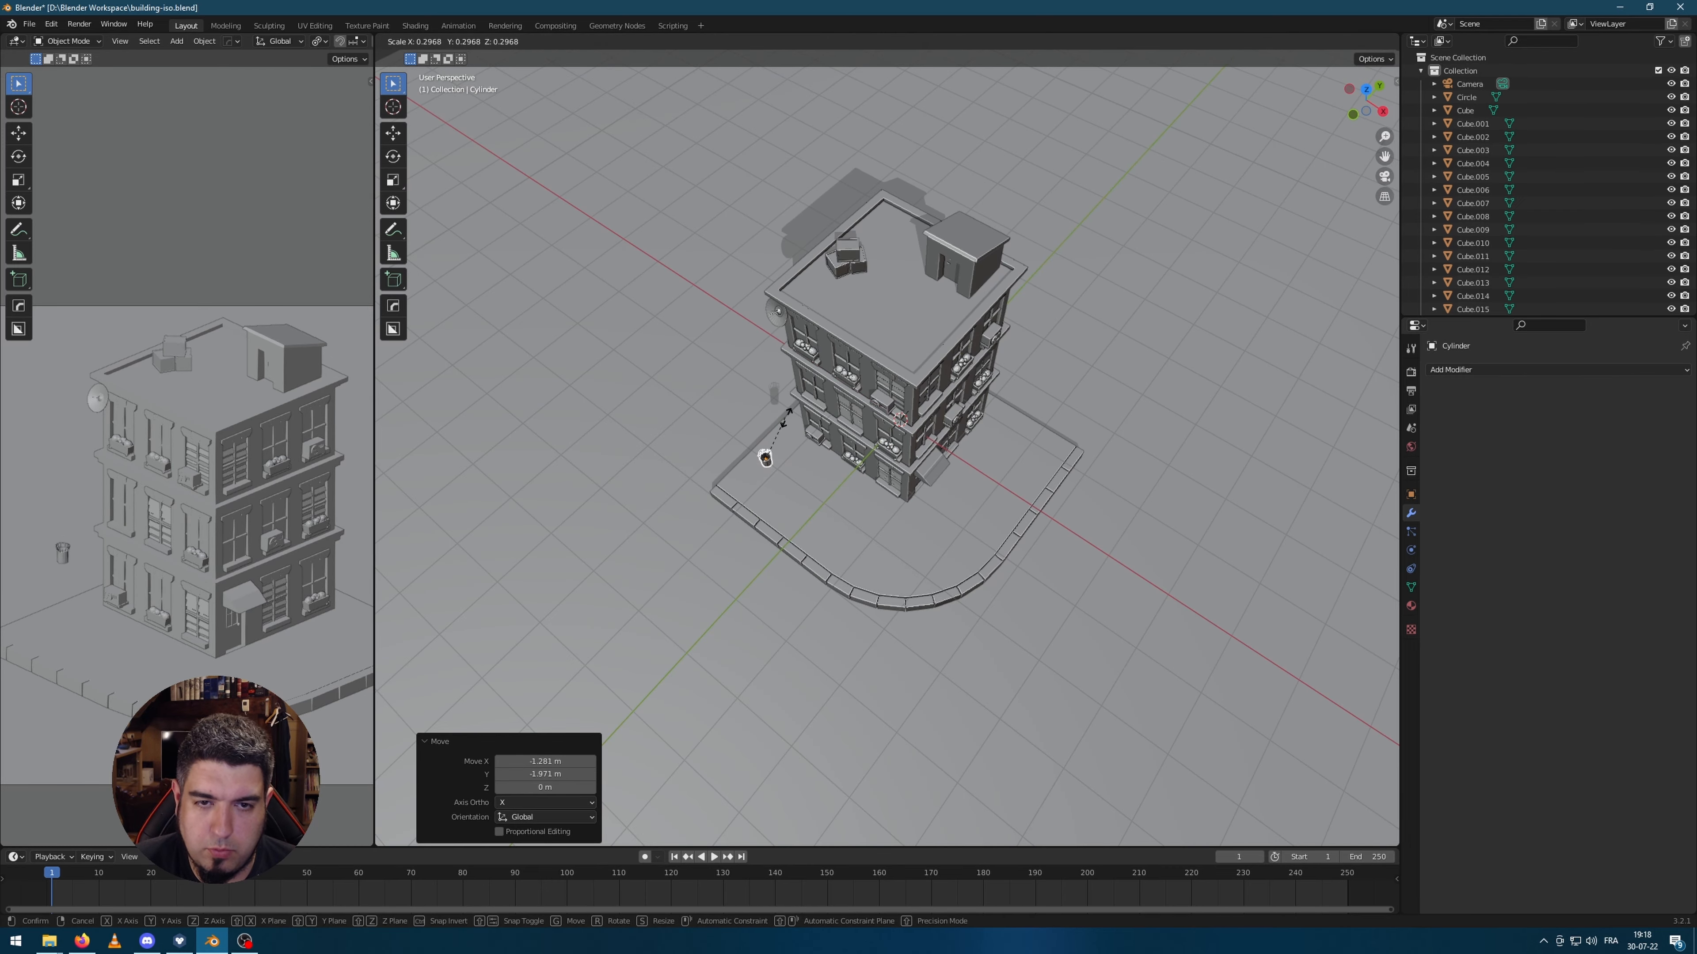
pyautogui.click(801, 419)
# Step: In front view, lower the bin about 1.417 m along Z to sidewalk level and enlarge it to about 1.195
pyautogui.press('KP_1')
pyautogui.scroll(6, 942, 321)
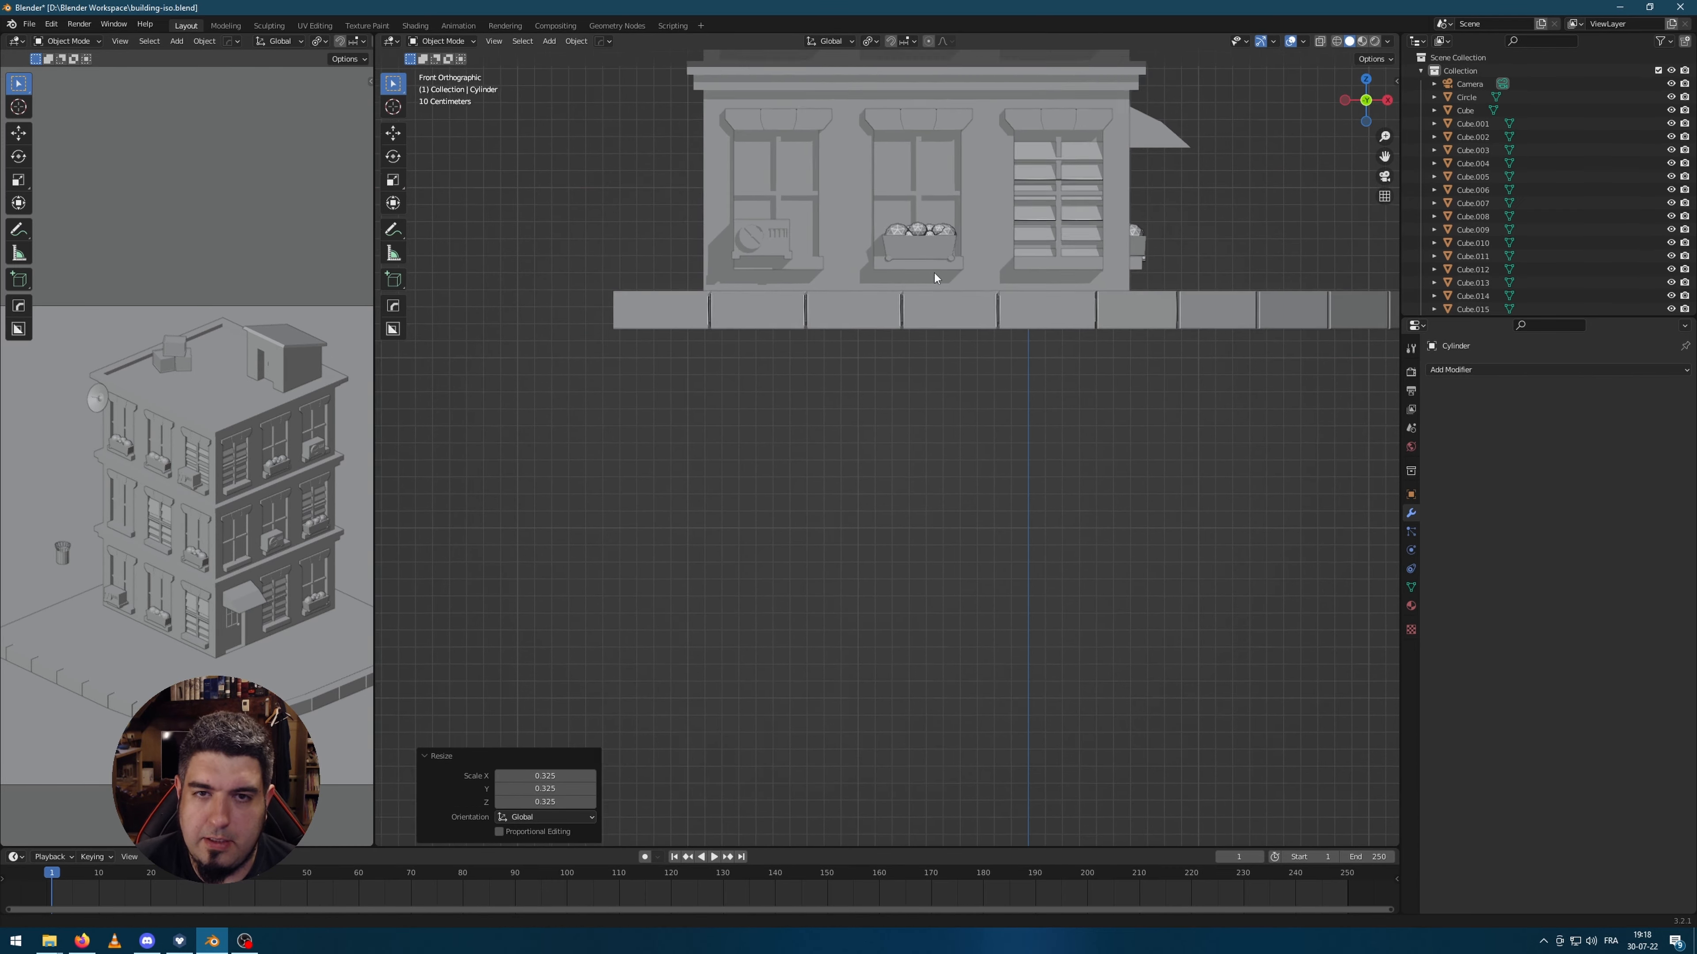
pyautogui.press('g')
pyautogui.press('z')
pyautogui.click(949, 529)
pyautogui.press('s')
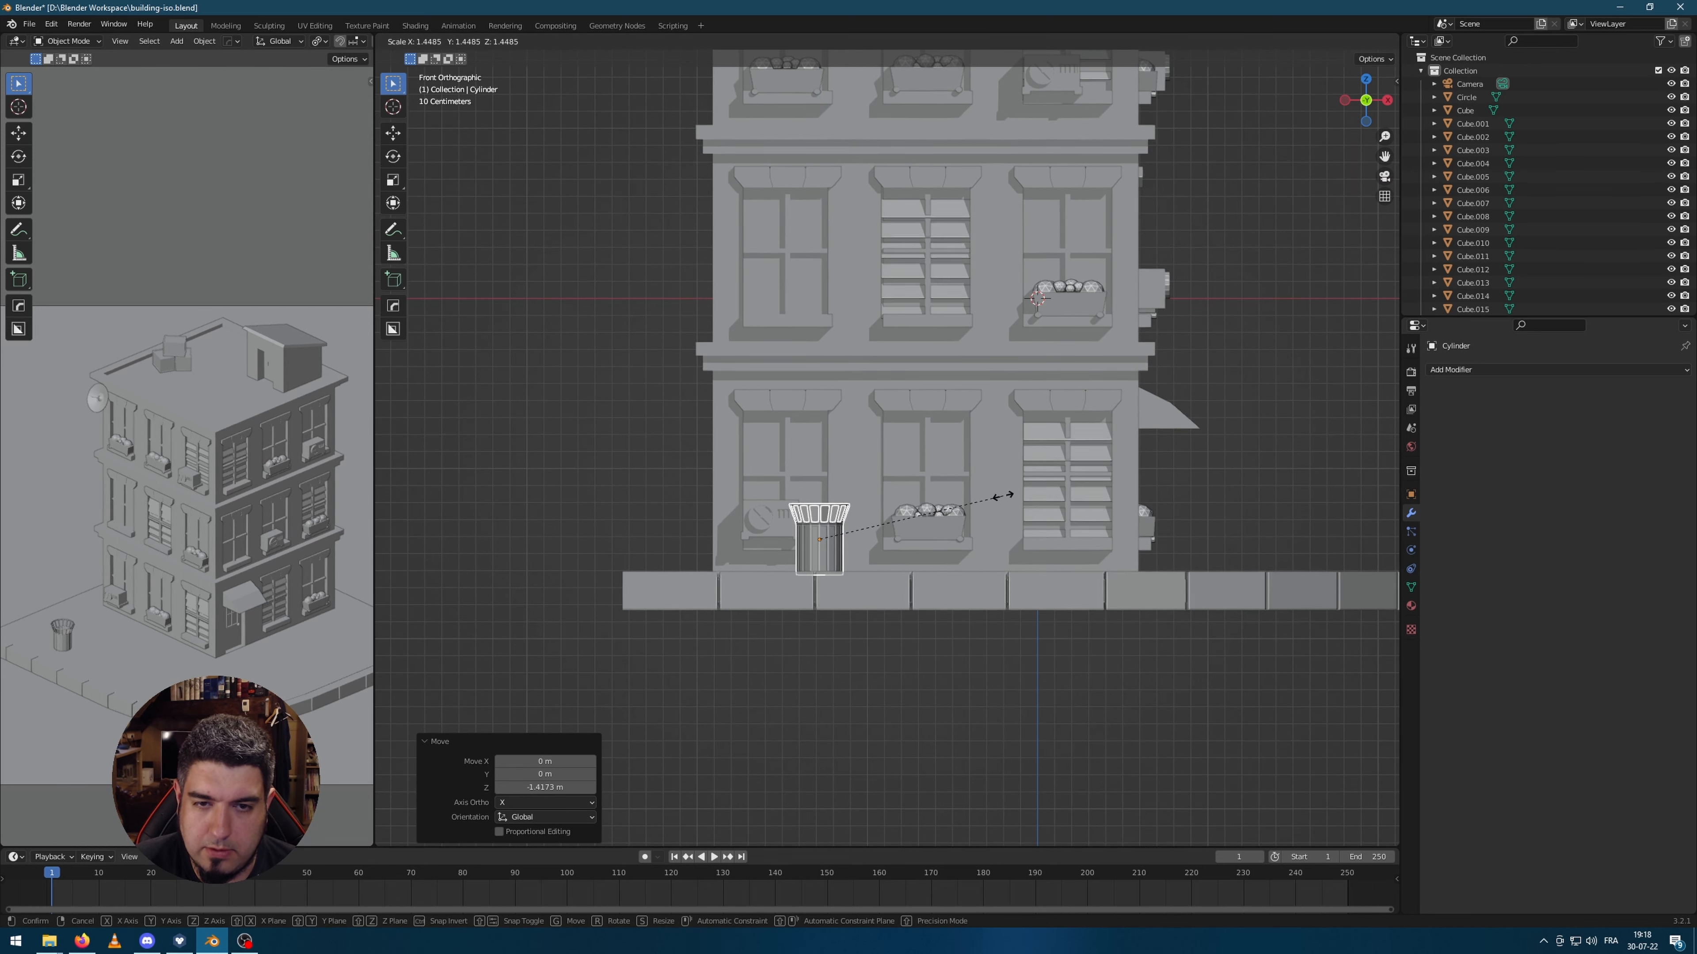
pyautogui.click(964, 512)
# Step: Lower the bin about 0.018 m along Z so its base rests on the sidewalk
pyautogui.scroll(3, 964, 512)
pyautogui.press('g')
pyautogui.press('z')
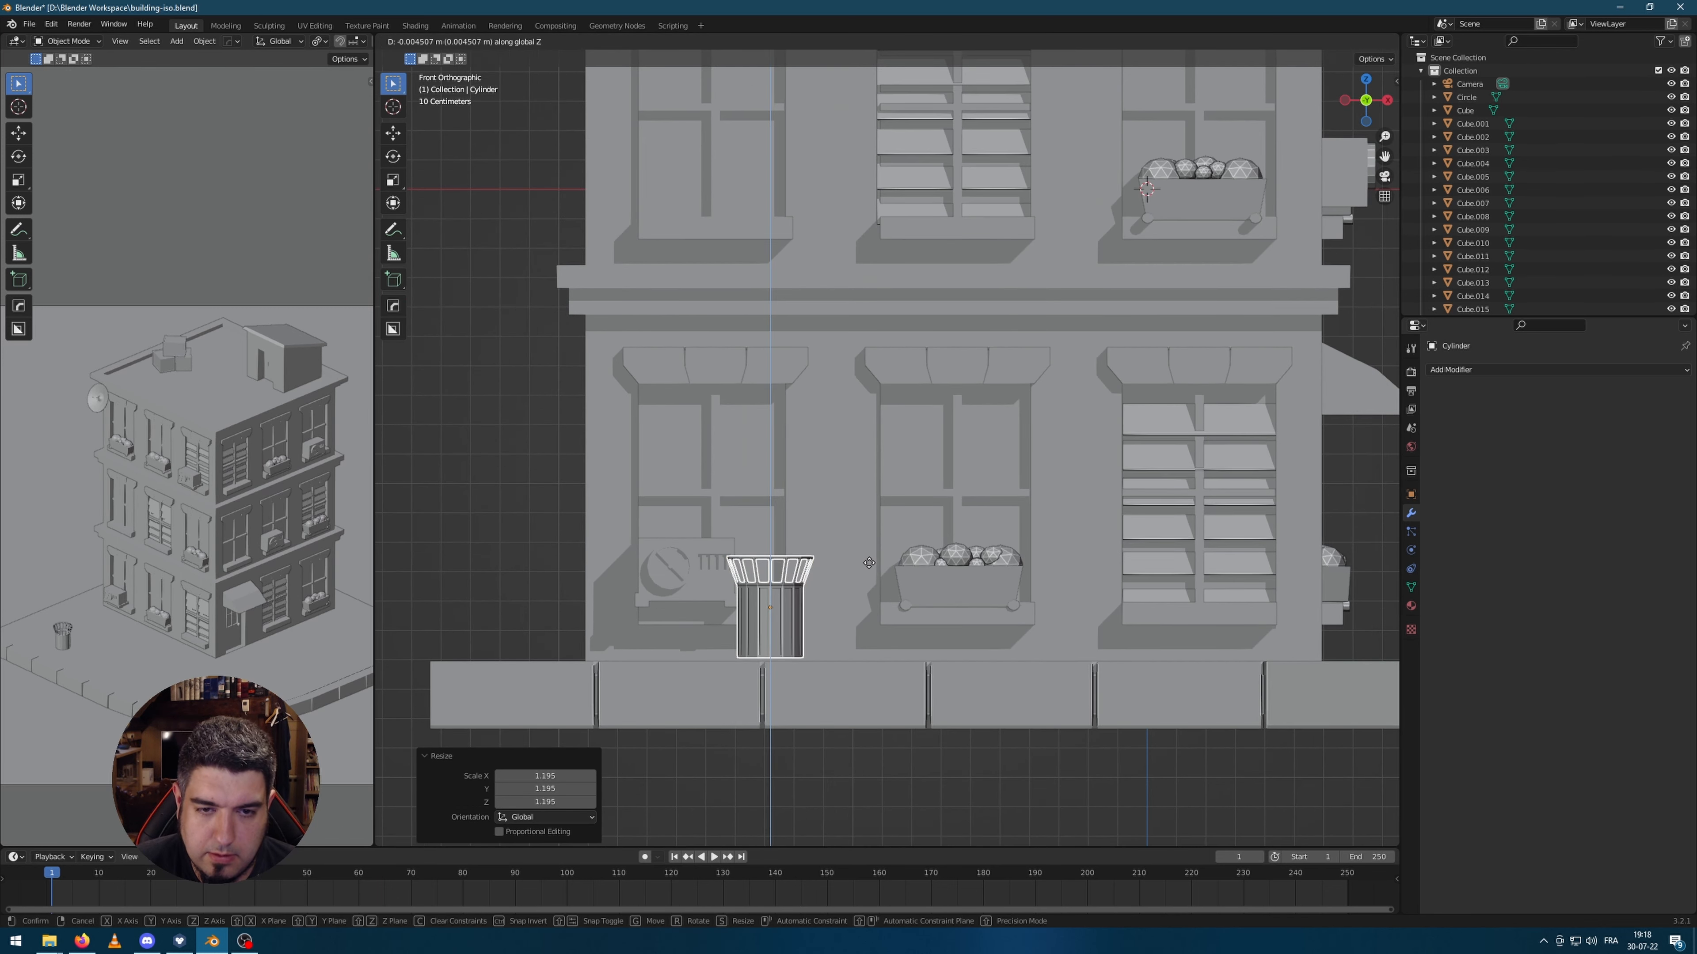
pyautogui.click(862, 568)
pyautogui.moveTo(1065, 558); pyautogui.dragTo(993, 596, button='middle')
pyautogui.scroll(-10, 992, 596)
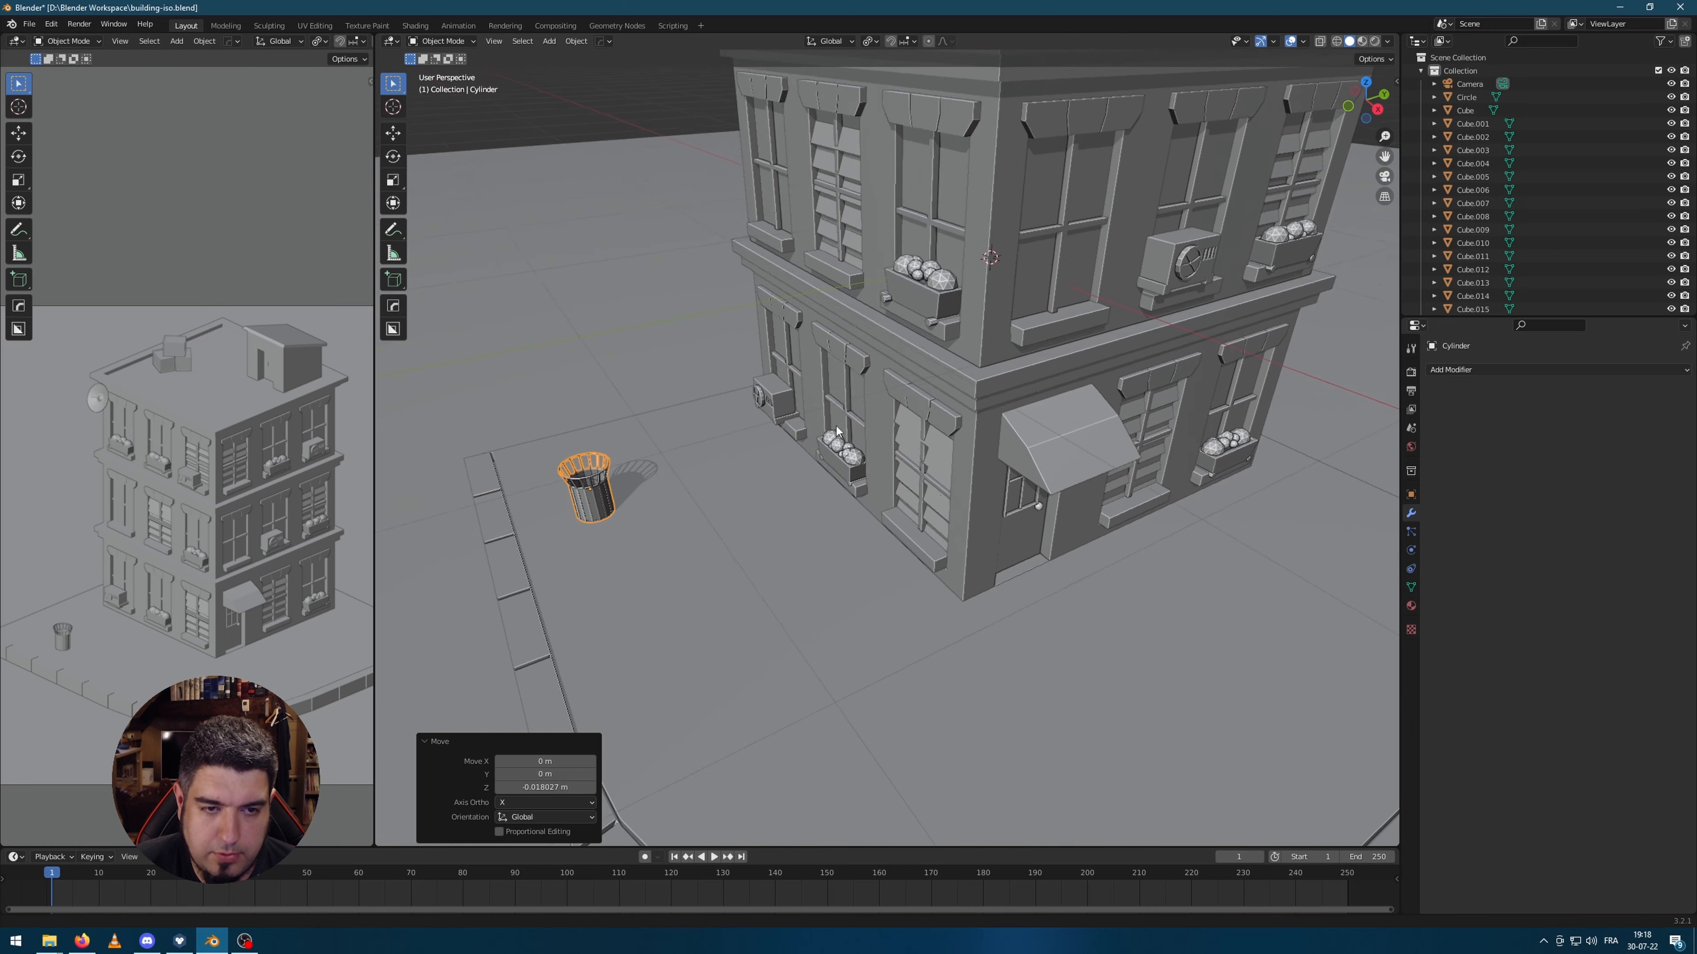
# Step: Duplicate the trash bin horizontally to the other arm of the sidewalk, about 3.41 m in X and 3.67 m in Y
pyautogui.hotkey('shift', 'd')
pyautogui.hotkey('shift', 'z')
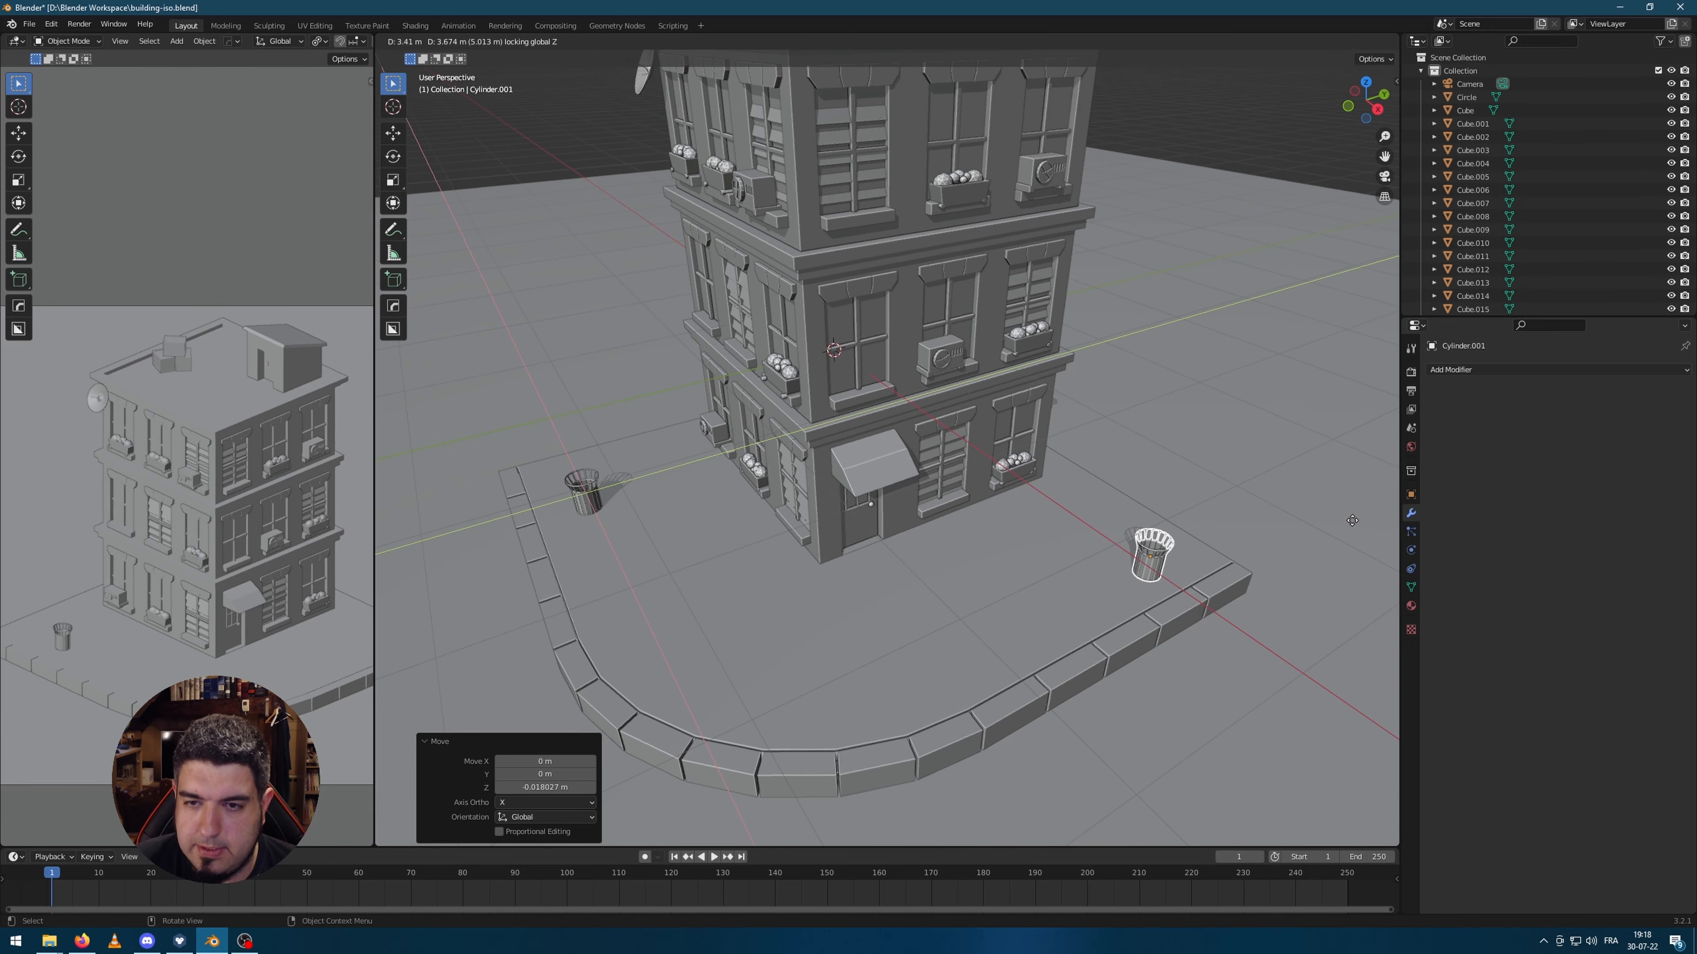
pyautogui.click(1352, 520)
pyautogui.click(943, 541)
pyautogui.moveTo(943, 541); pyautogui.dragTo(972, 513, button='middle')
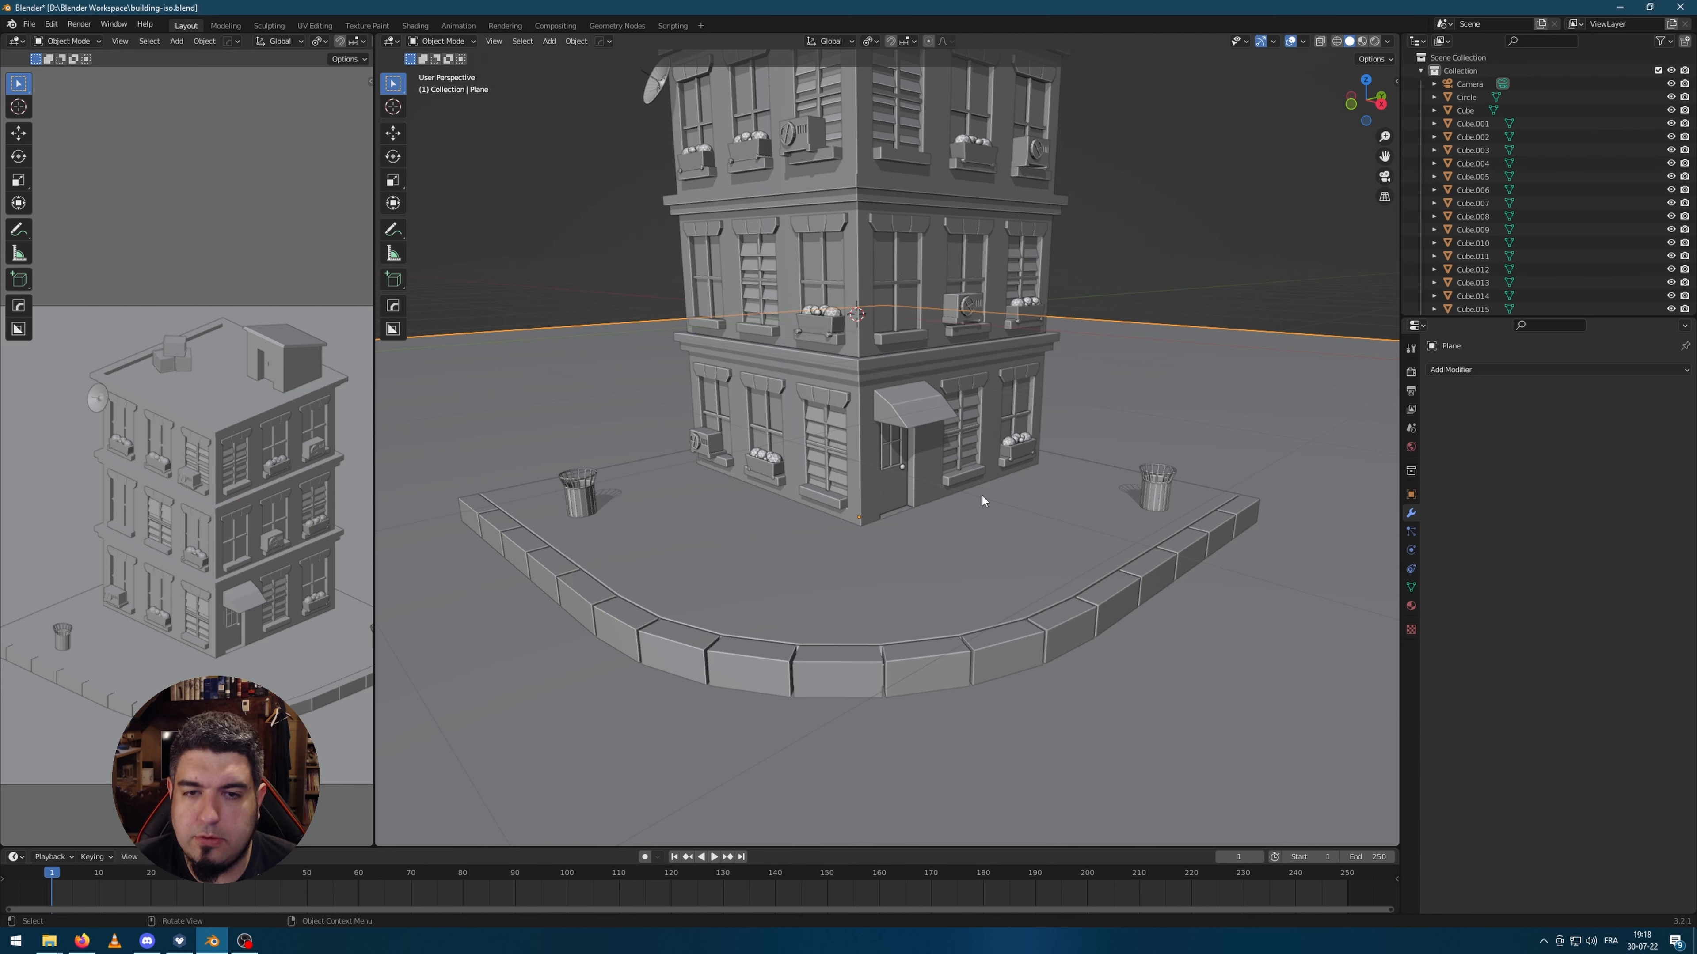
pyautogui.scroll(-2, 981, 495)
pyautogui.moveTo(742, 548); pyautogui.dragTo(1151, 190, button='middle')
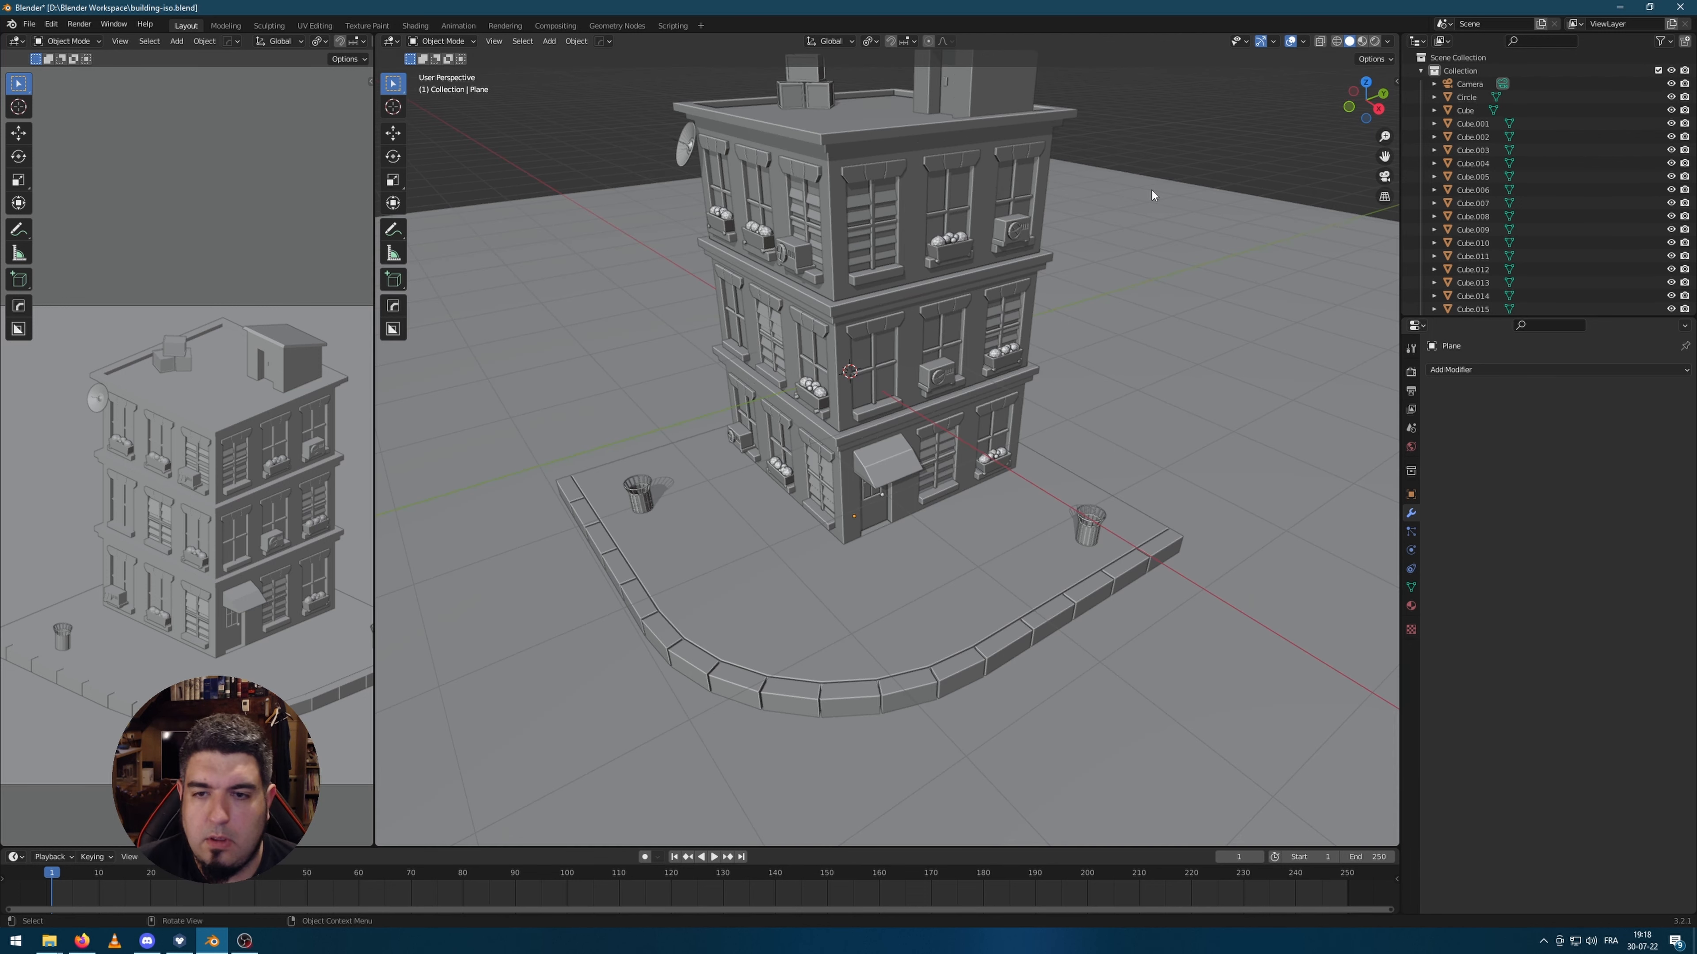
pyautogui.scroll(3, 1010, 424)
# Step: Add a cube for a mailbox and isolate it in local view in Edit Mode
pyautogui.hotkey('shift', 'a')
pyautogui.moveTo(1027, 426)
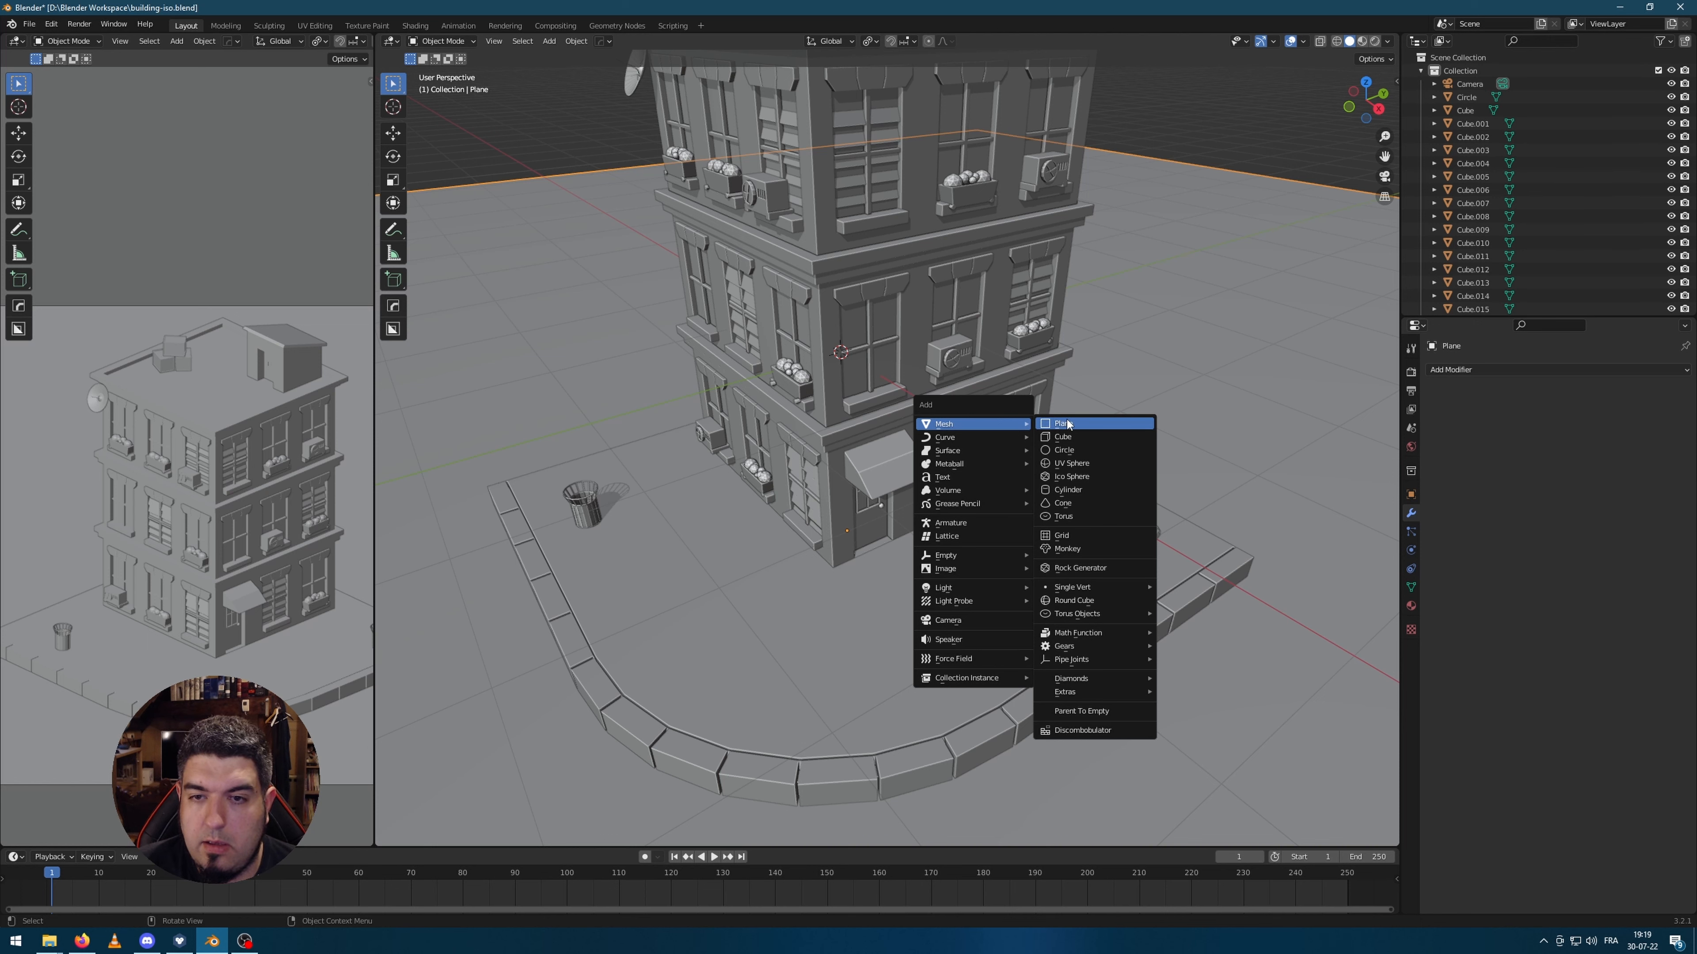
pyautogui.click(1083, 436)
pyautogui.scroll(-3, 817, 399)
pyautogui.press('Tab')
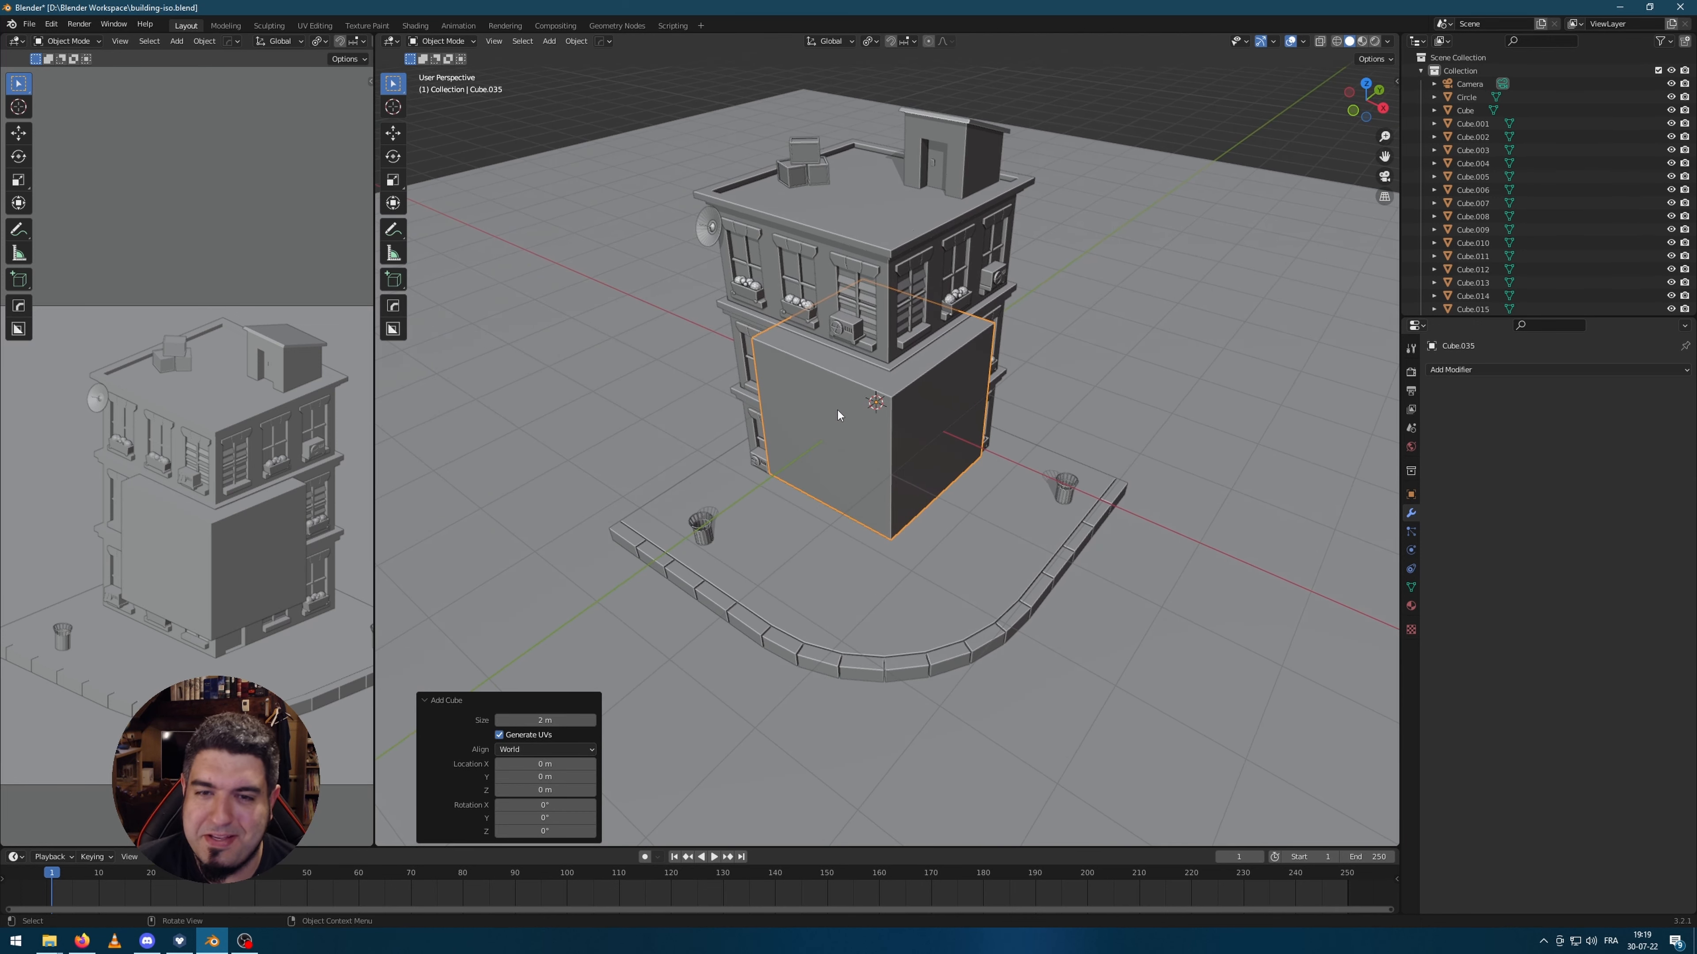
pyautogui.press('KP_Divide')
# Step: Extrude the cube's top face upward about 1.34 m
pyautogui.click(865, 417)
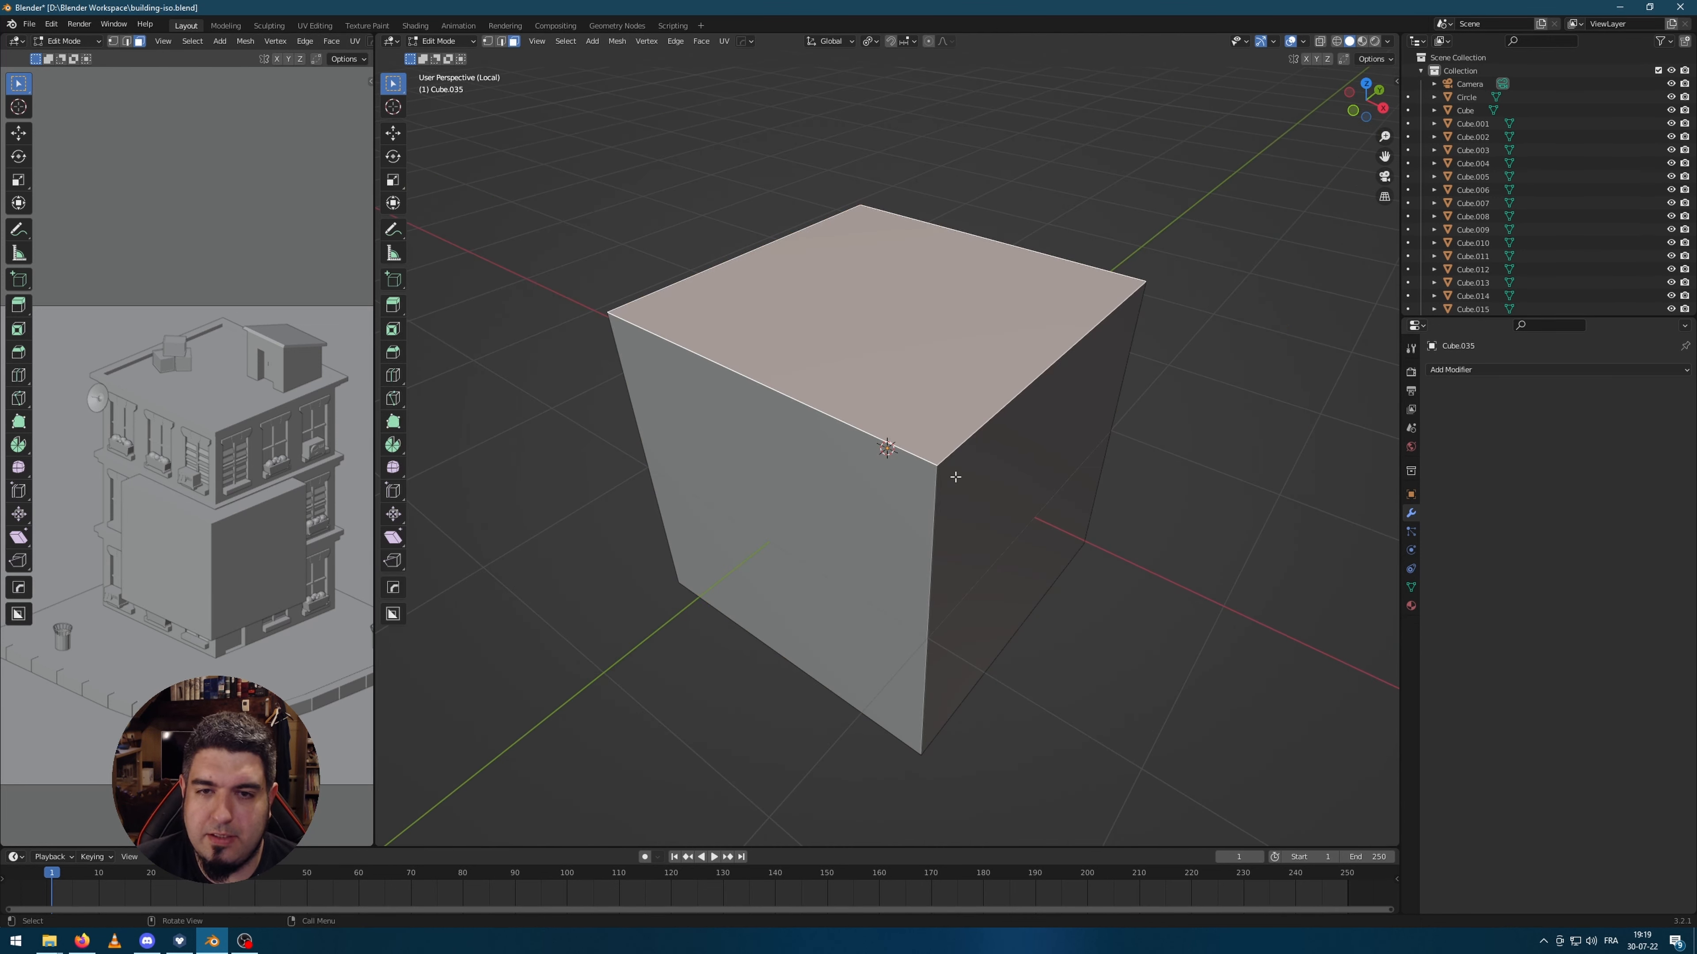
pyautogui.scroll(-5, 955, 471)
pyautogui.press('e')
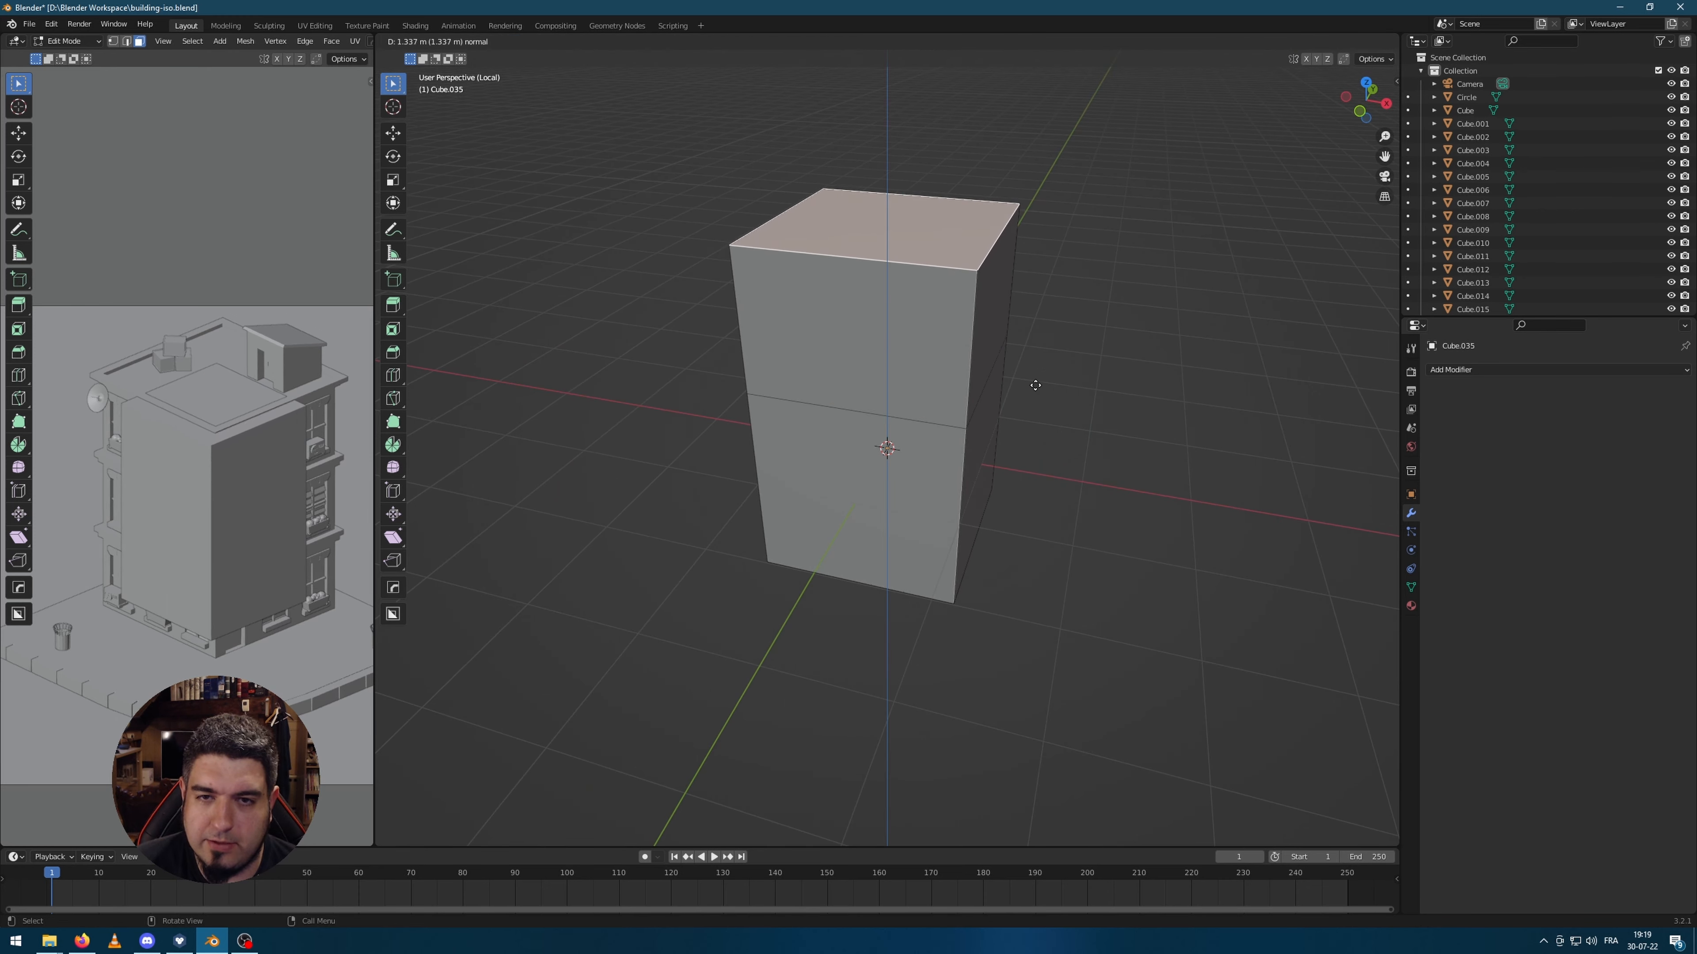
pyautogui.click(1042, 333)
# Step: Bevel the two opposite top edges with 5 segments to round the mailbox's top into a dome
pyautogui.click(1039, 328)
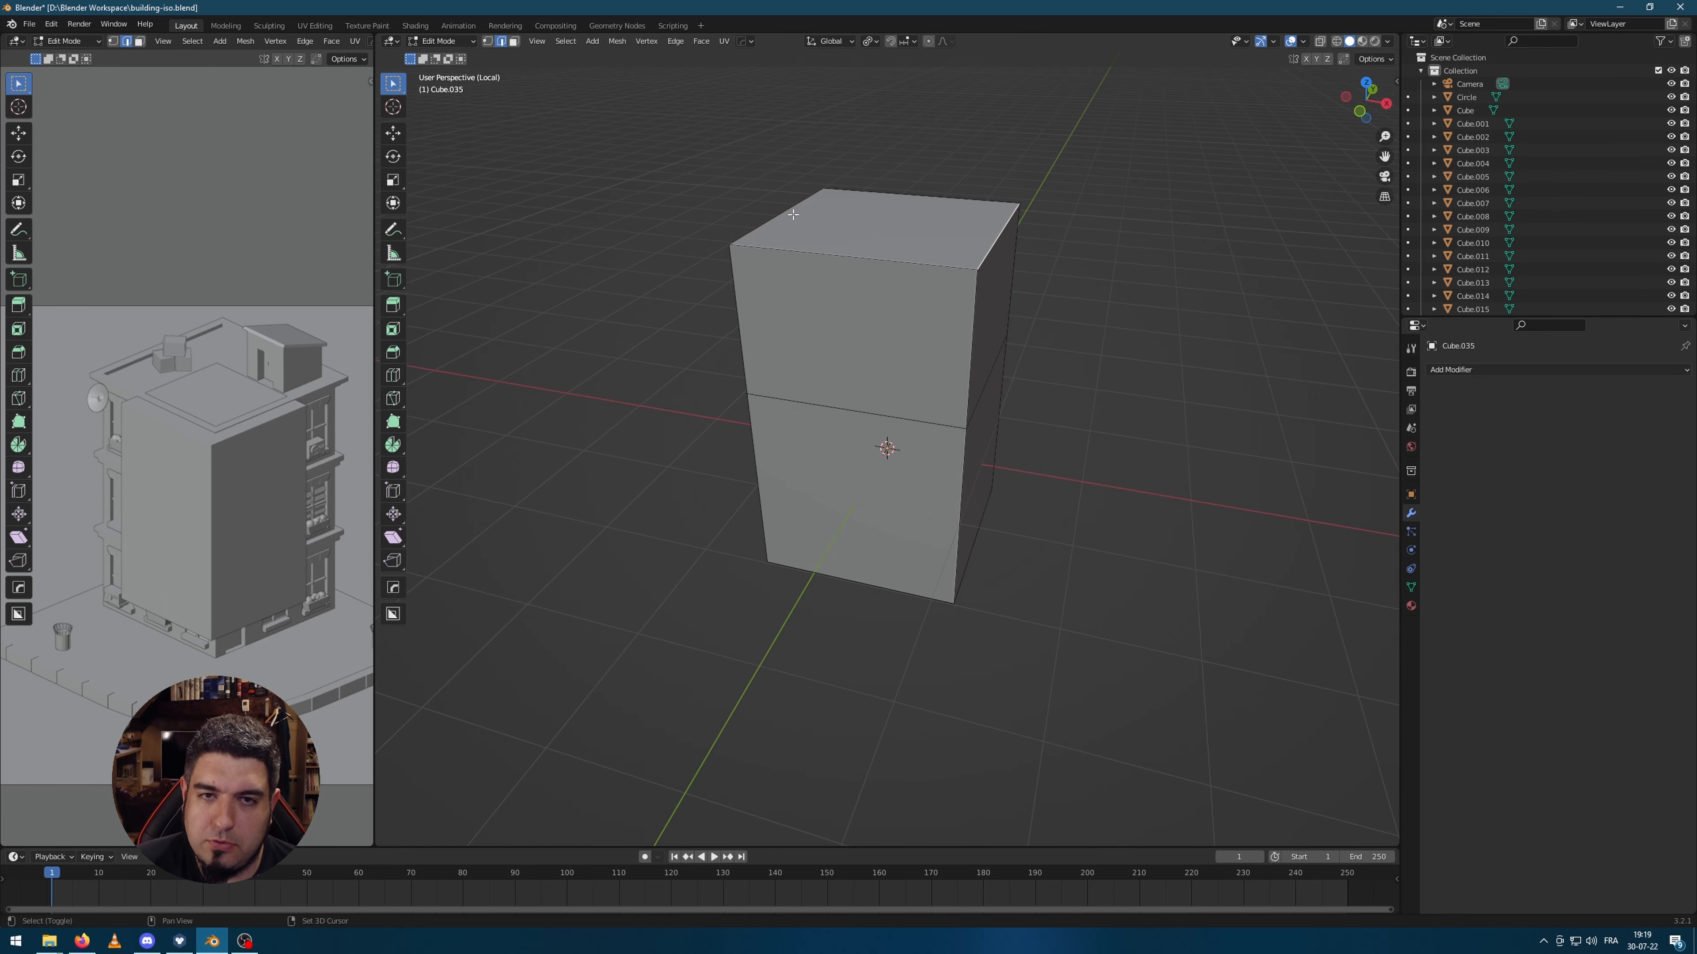
pyautogui.hotkey('ctrl', 'b')
pyautogui.scroll(4, 1227, 452)
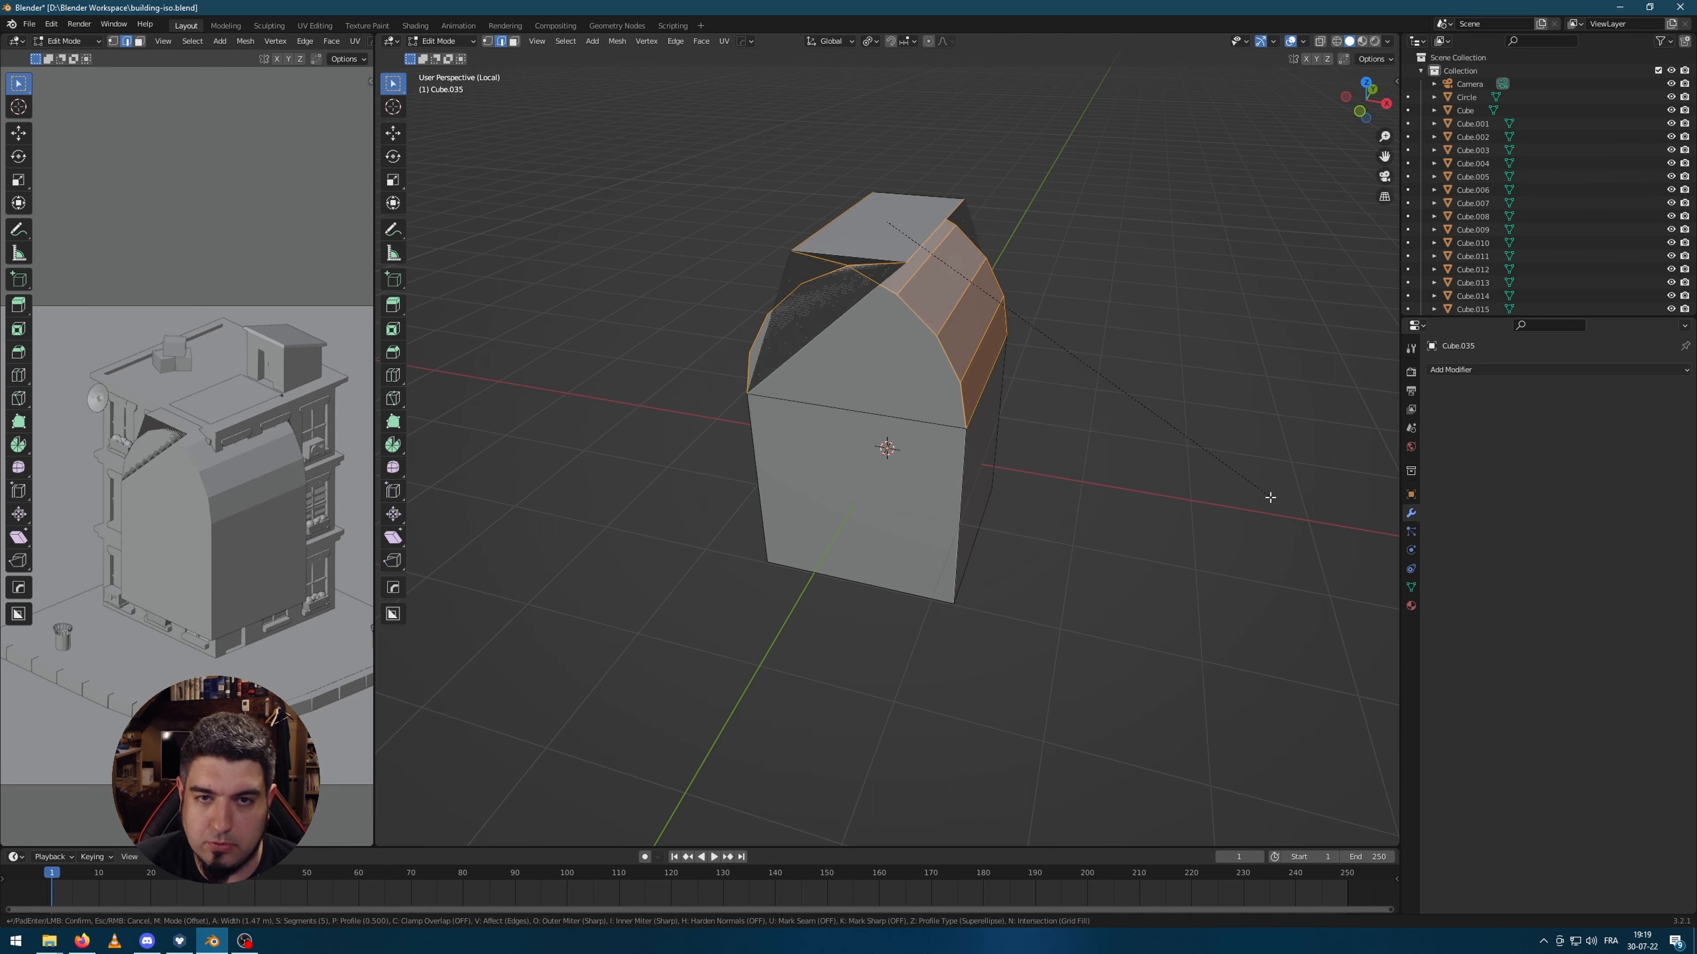
pyautogui.click(1273, 520)
pyautogui.click(1231, 389)
pyautogui.moveTo(1231, 388); pyautogui.dragTo(1132, 346, button='middle')
pyautogui.press('Tab')
pyautogui.press('Tab')
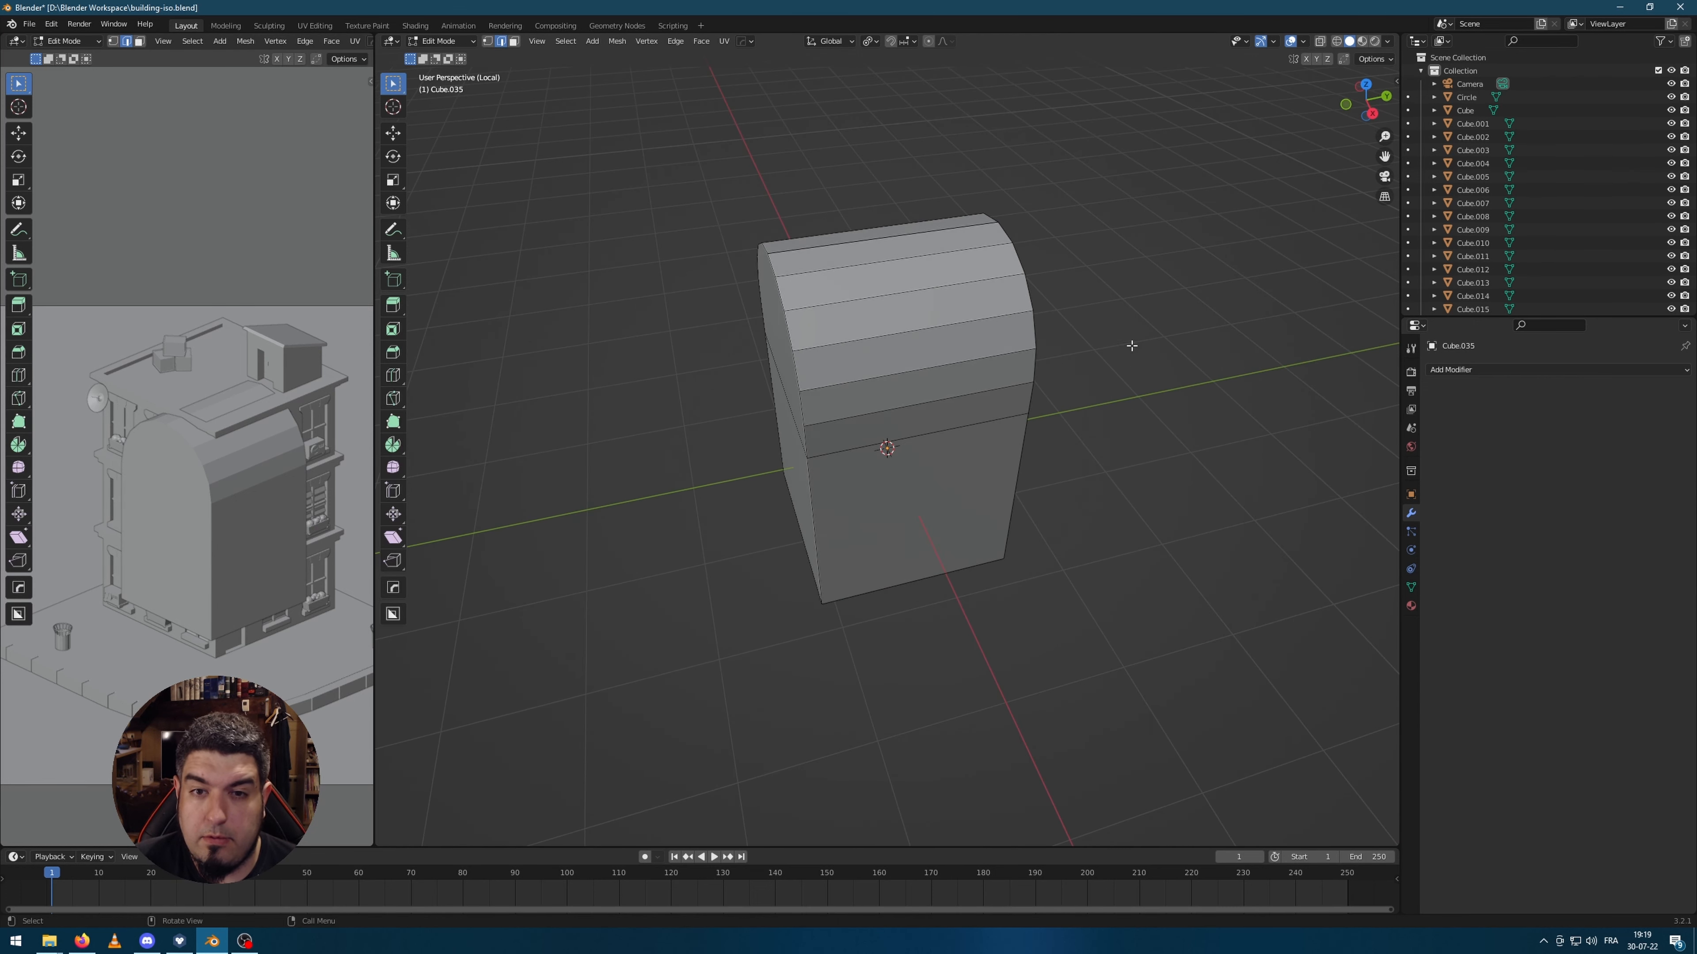
# Step: Add two evenly spaced loop cuts running over the dome and down the mailbox's front
pyautogui.scroll(3, 877, 268)
pyautogui.scroll(-2, 877, 267)
pyautogui.click(877, 267)
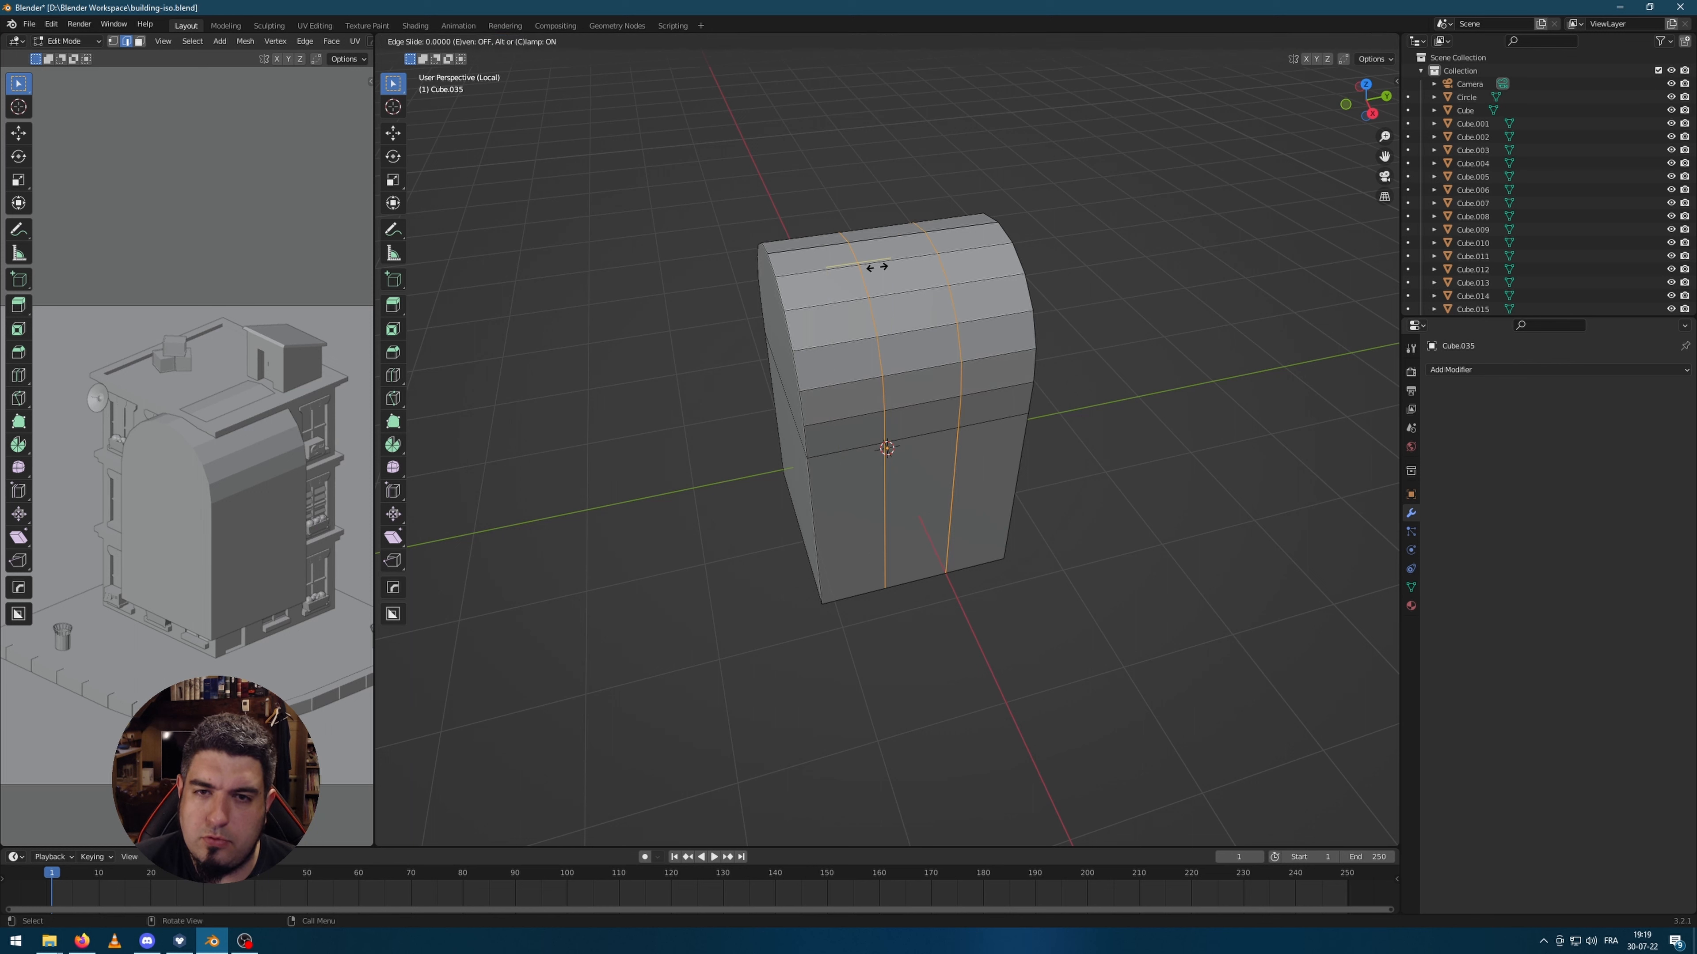
pyautogui.rightClick(911, 336)
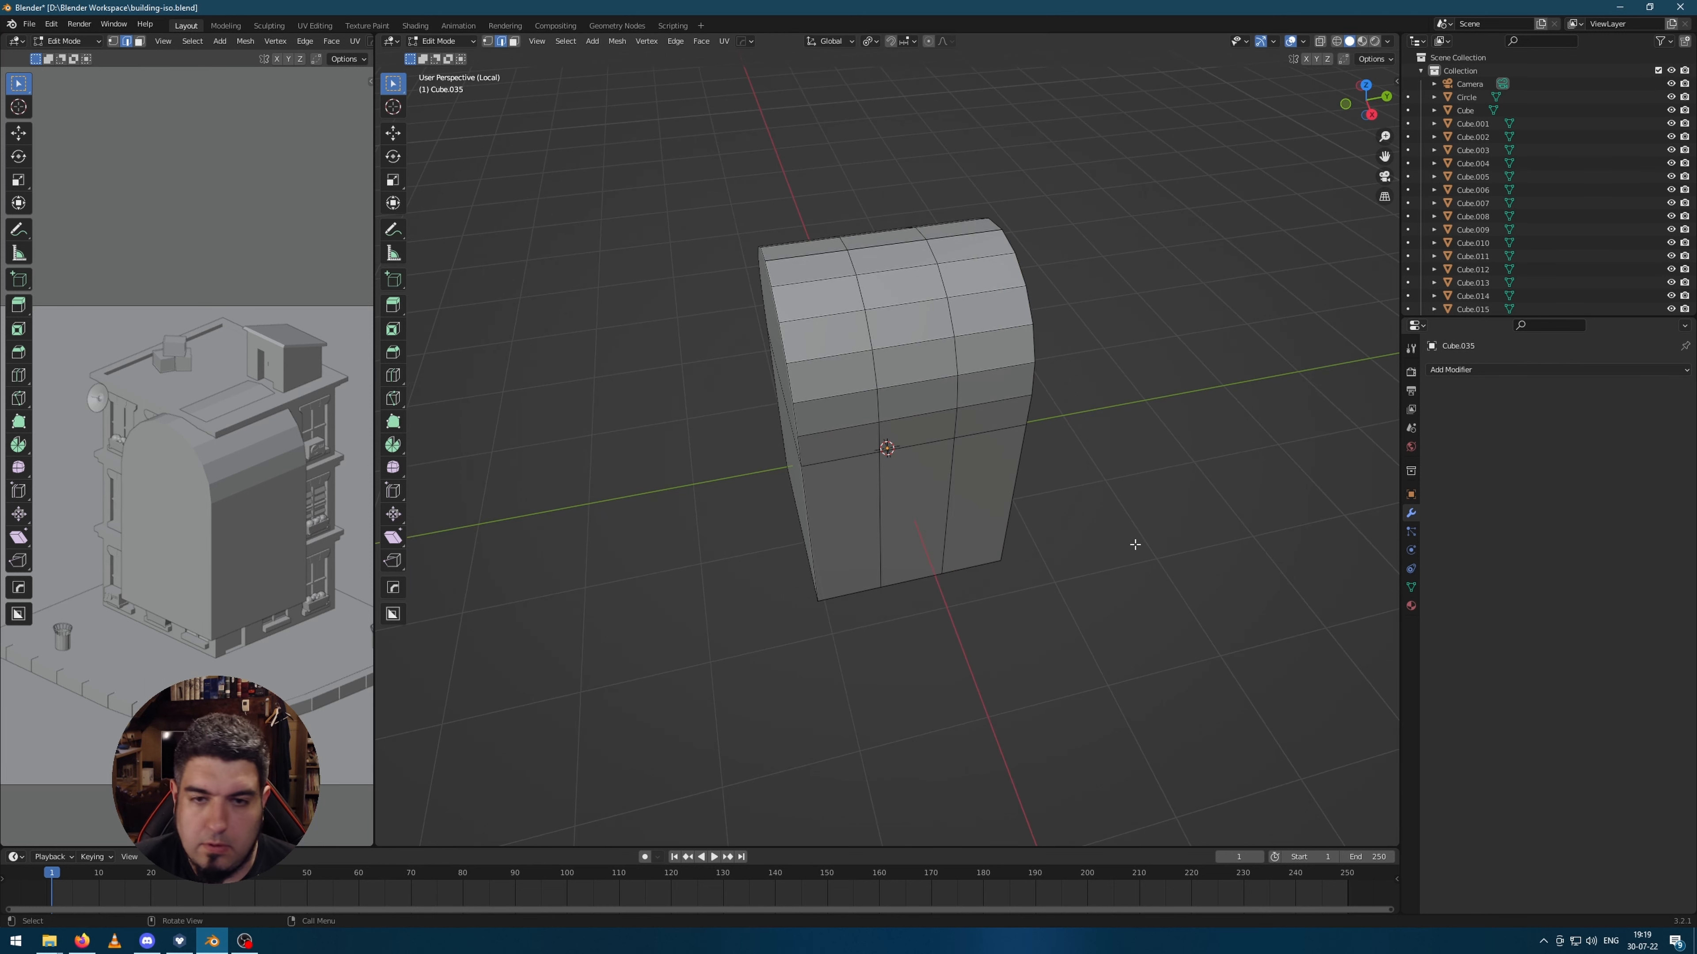
# Step: Slide the two loops outward so they sit near the mailbox's side walls
pyautogui.moveTo(1135, 545); pyautogui.dragTo(992, 377, button='middle')
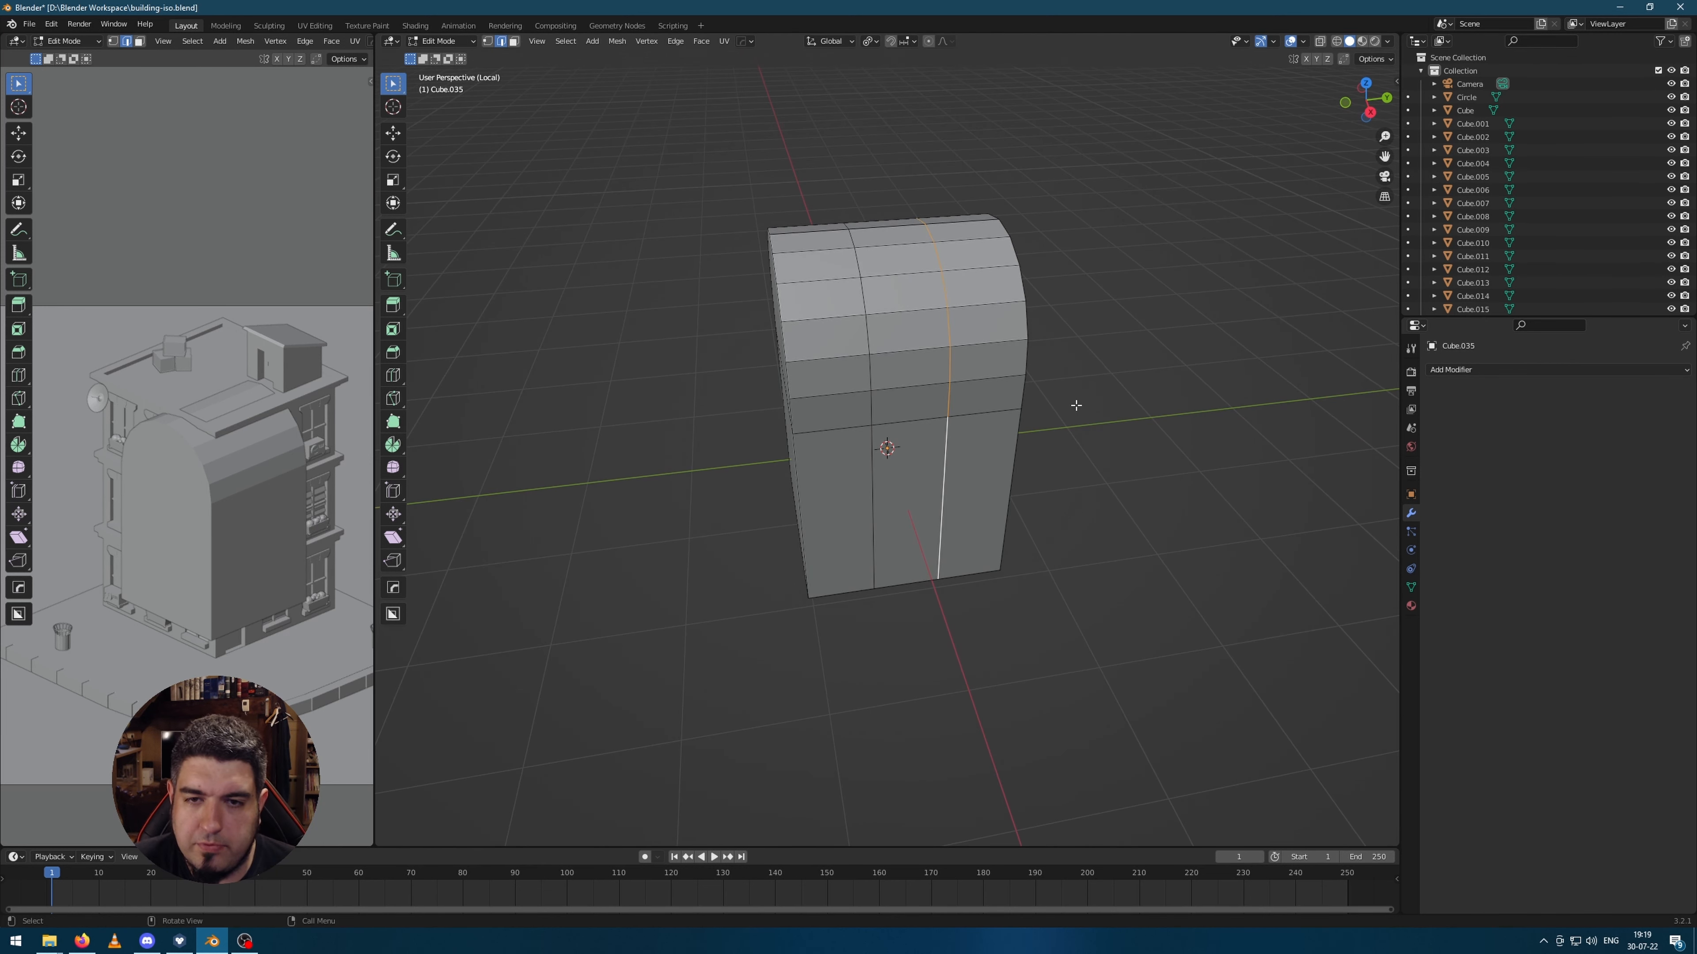
pyautogui.press('g')
pyautogui.press('g')
pyautogui.click(1112, 401)
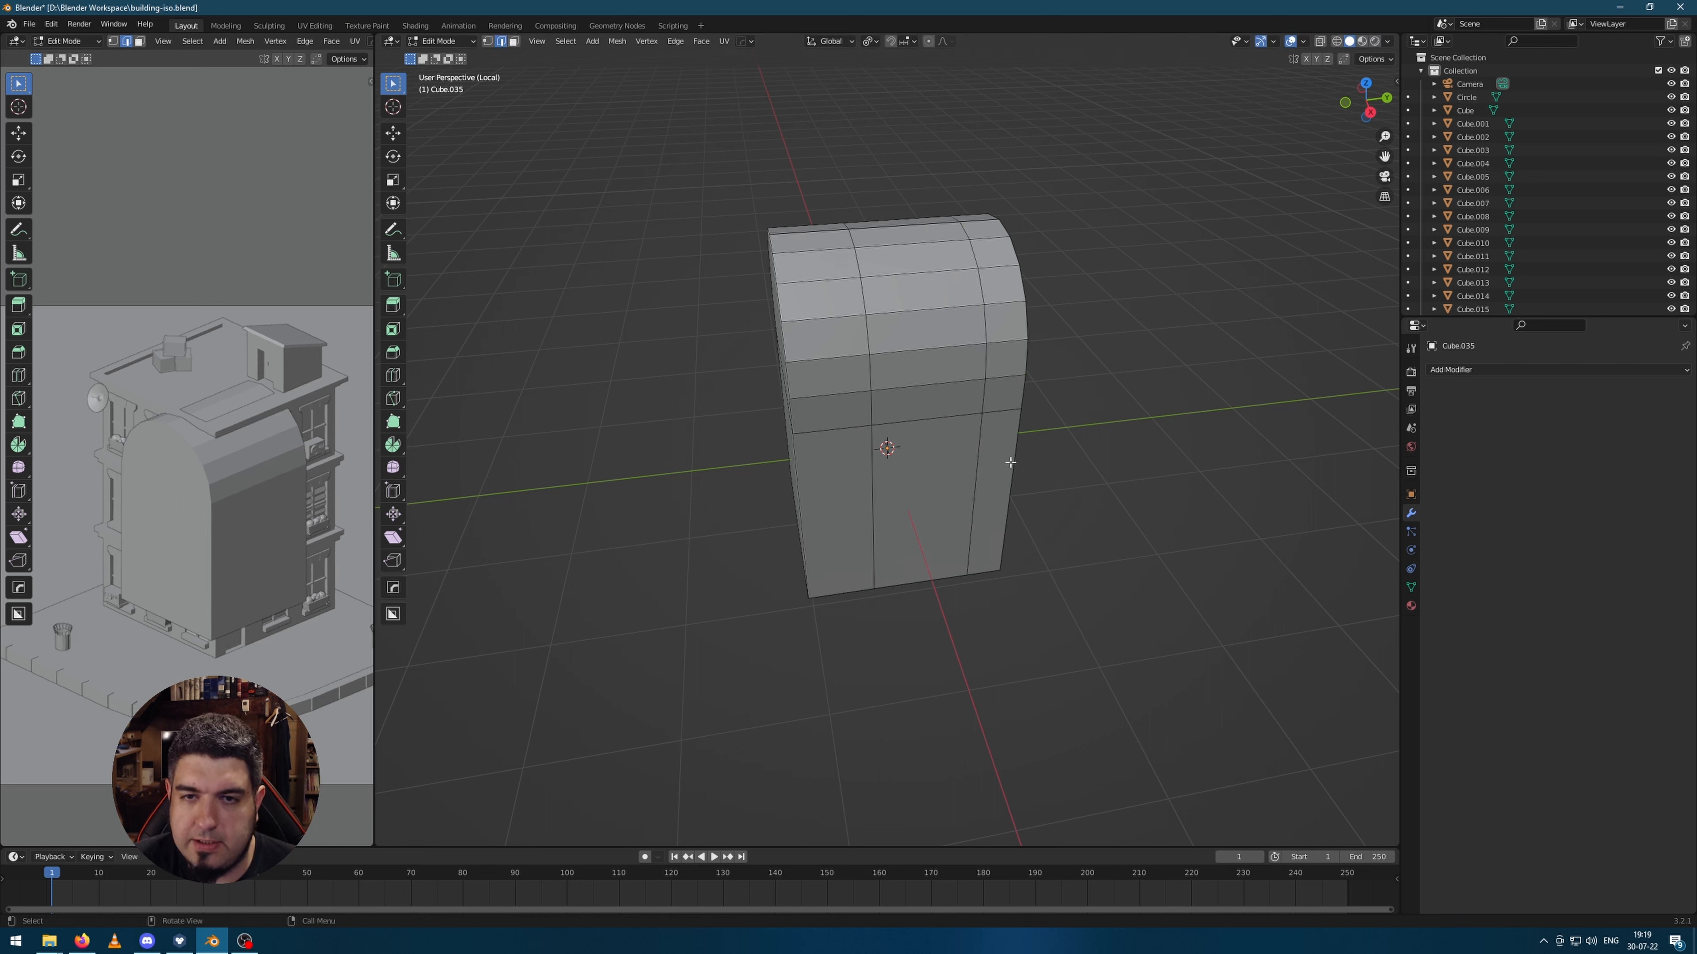
pyautogui.press('g')
pyautogui.press('g')
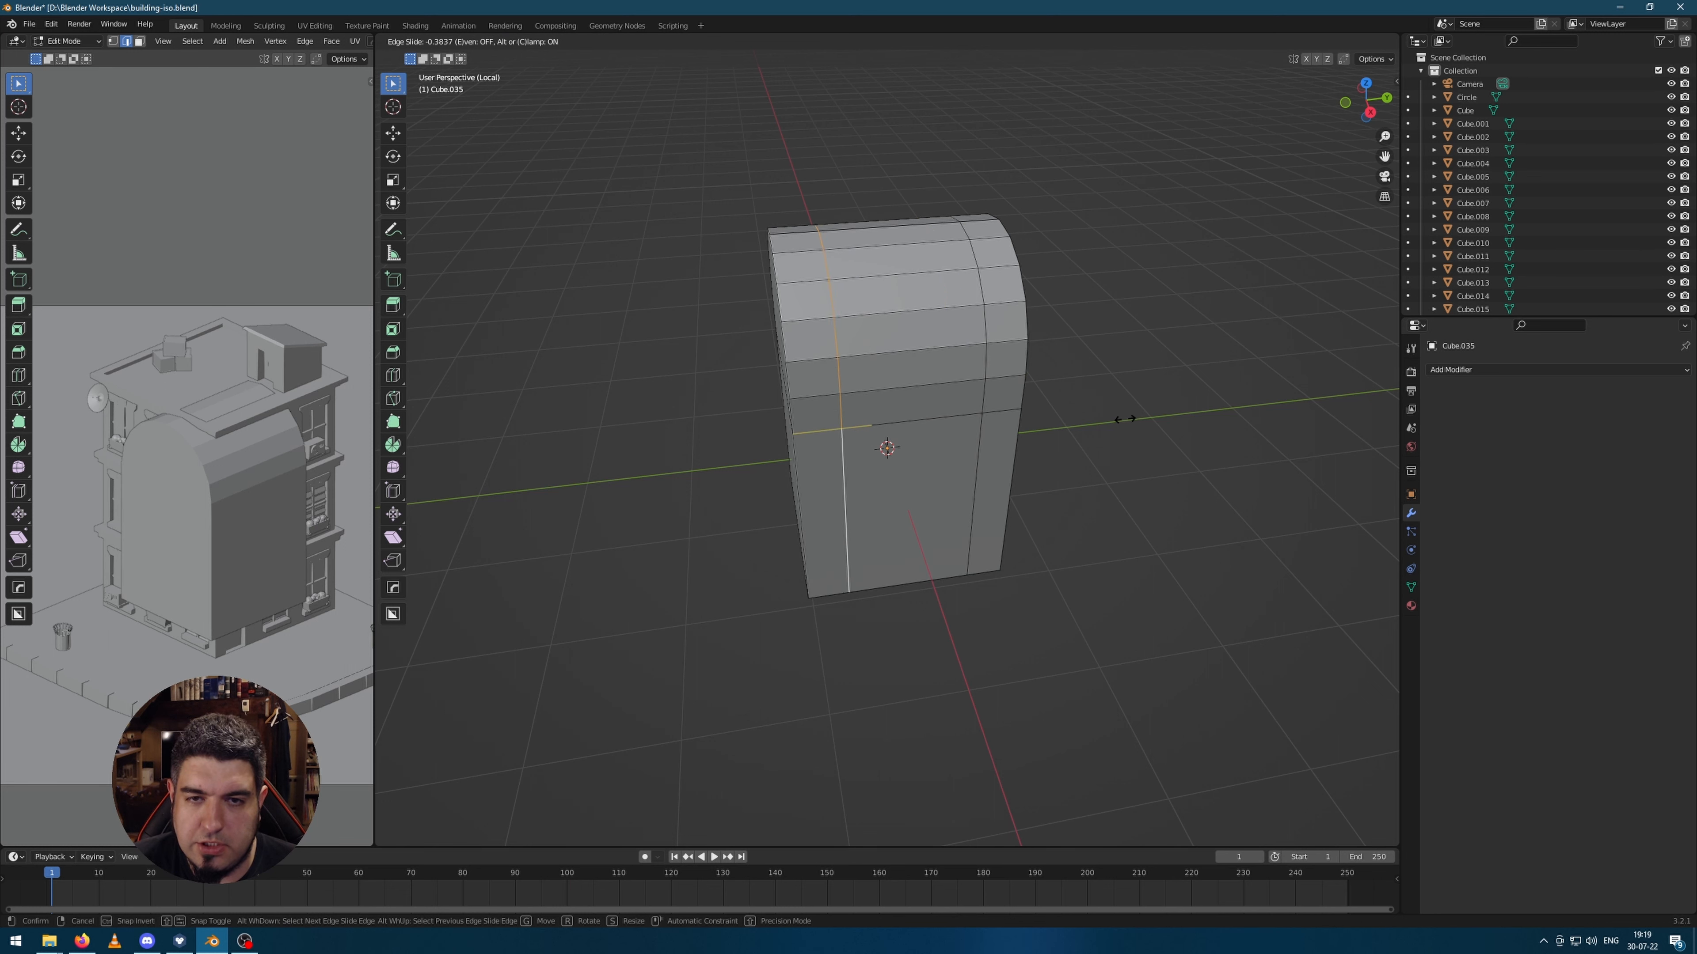
pyautogui.click(1116, 422)
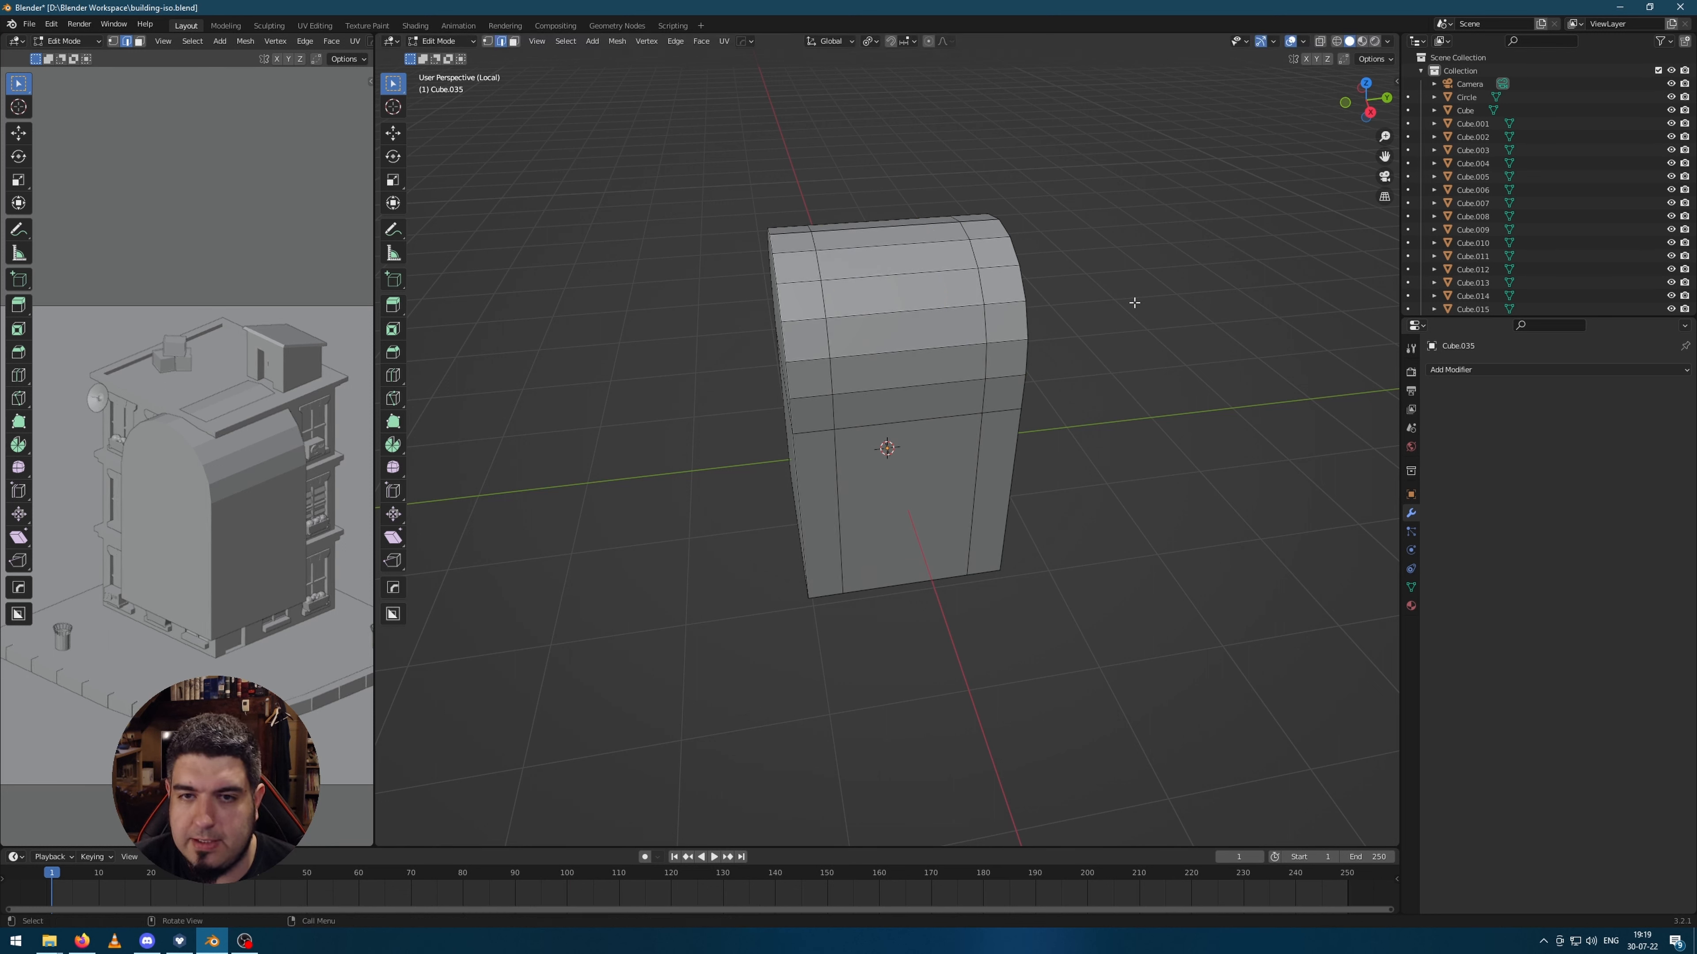
# Step: Extrude the middle faces on the front of the dome inward to form the mail slot
pyautogui.click(882, 294)
pyautogui.keyDown('shift'); pyautogui.click(895, 339); pyautogui.keyUp('shift')
pyautogui.moveTo(895, 339); pyautogui.dragTo(1211, 411, button='middle')
pyautogui.press('e')
pyautogui.click(1050, 334)
pyautogui.press('Tab')
pyautogui.press('Tab')
# Step: Add two crosswise edge loops near the mailbox's front and back edges to mark out square corners on its underside
pyautogui.moveTo(1087, 485); pyautogui.dragTo(1018, 346, button='middle')
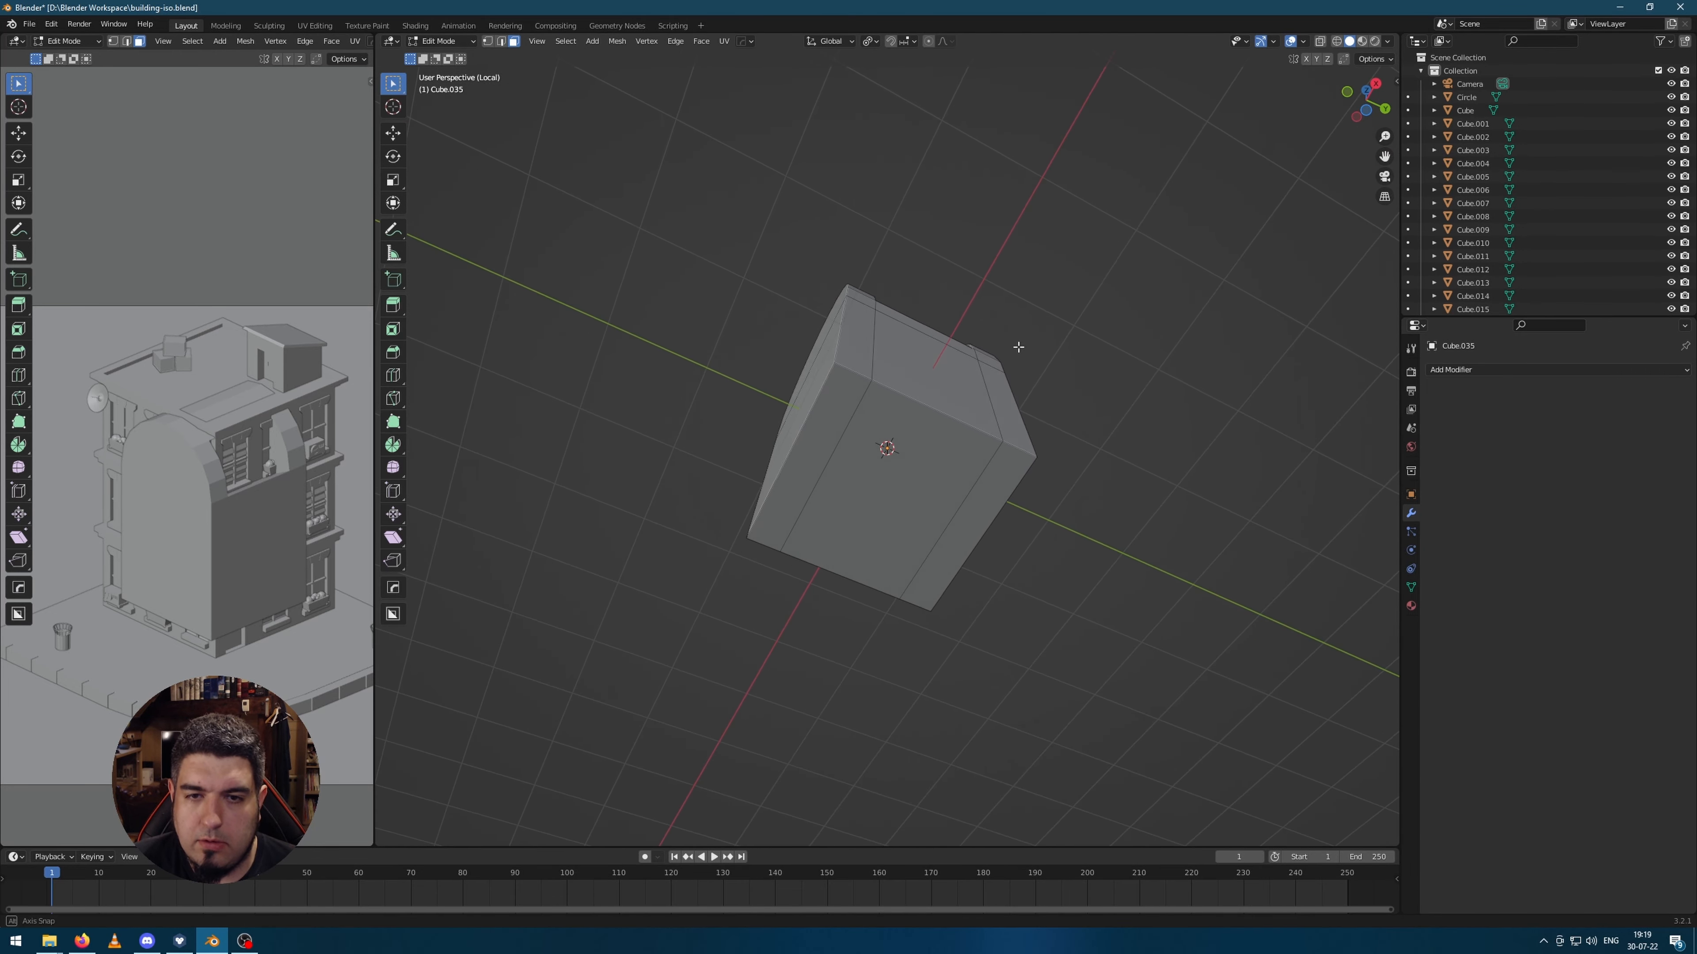
pyautogui.scroll(-1, 819, 396)
pyautogui.click(820, 396)
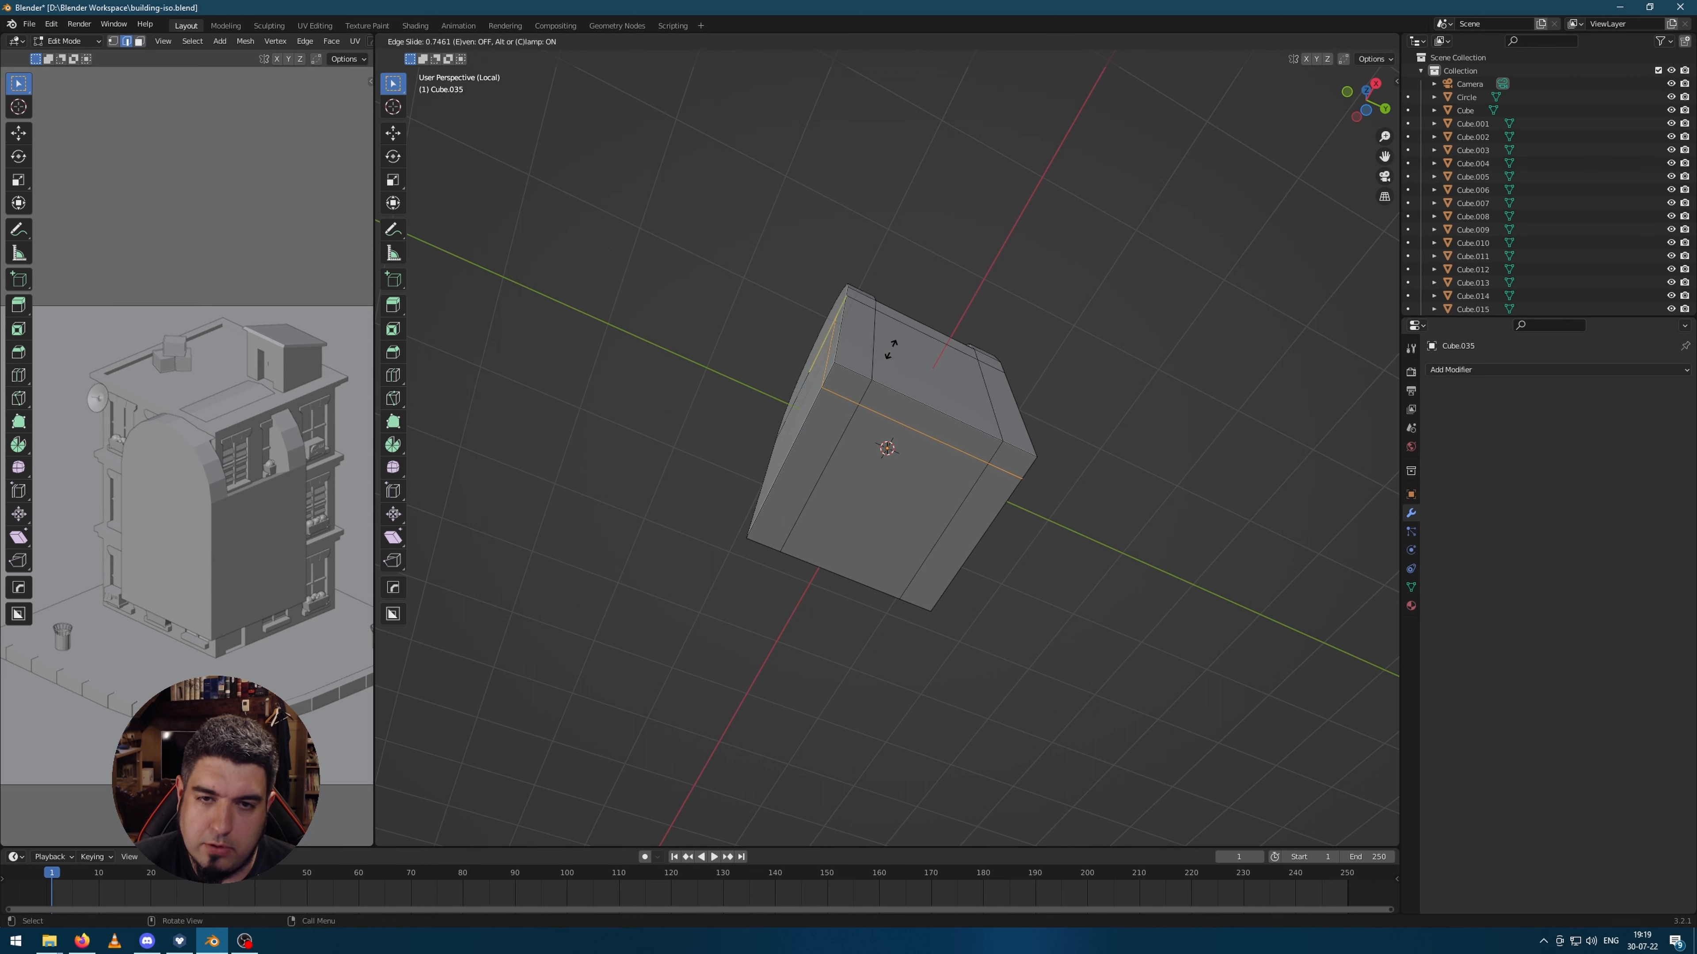
pyautogui.click(891, 349)
pyautogui.moveTo(890, 349); pyautogui.dragTo(923, 387, button='middle')
pyautogui.press('g')
pyautogui.press('g')
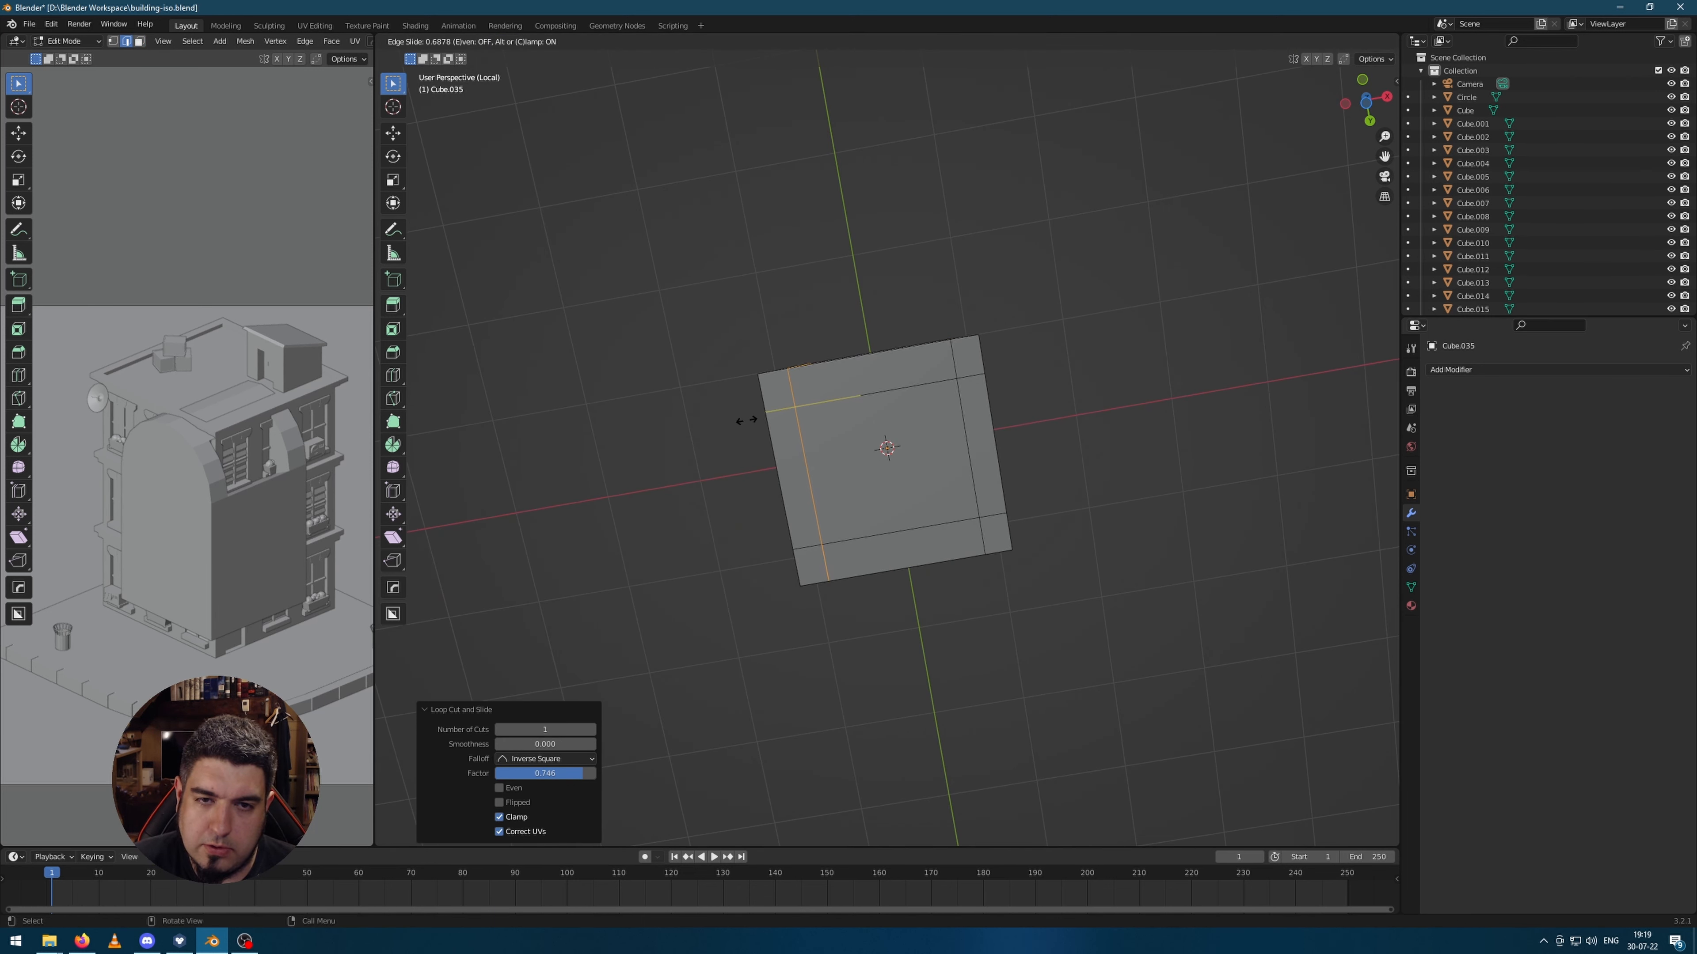
pyautogui.click(748, 420)
# Step: Extrude the four corner faces of the mailbox's underside downward to form legs
pyautogui.click(832, 300)
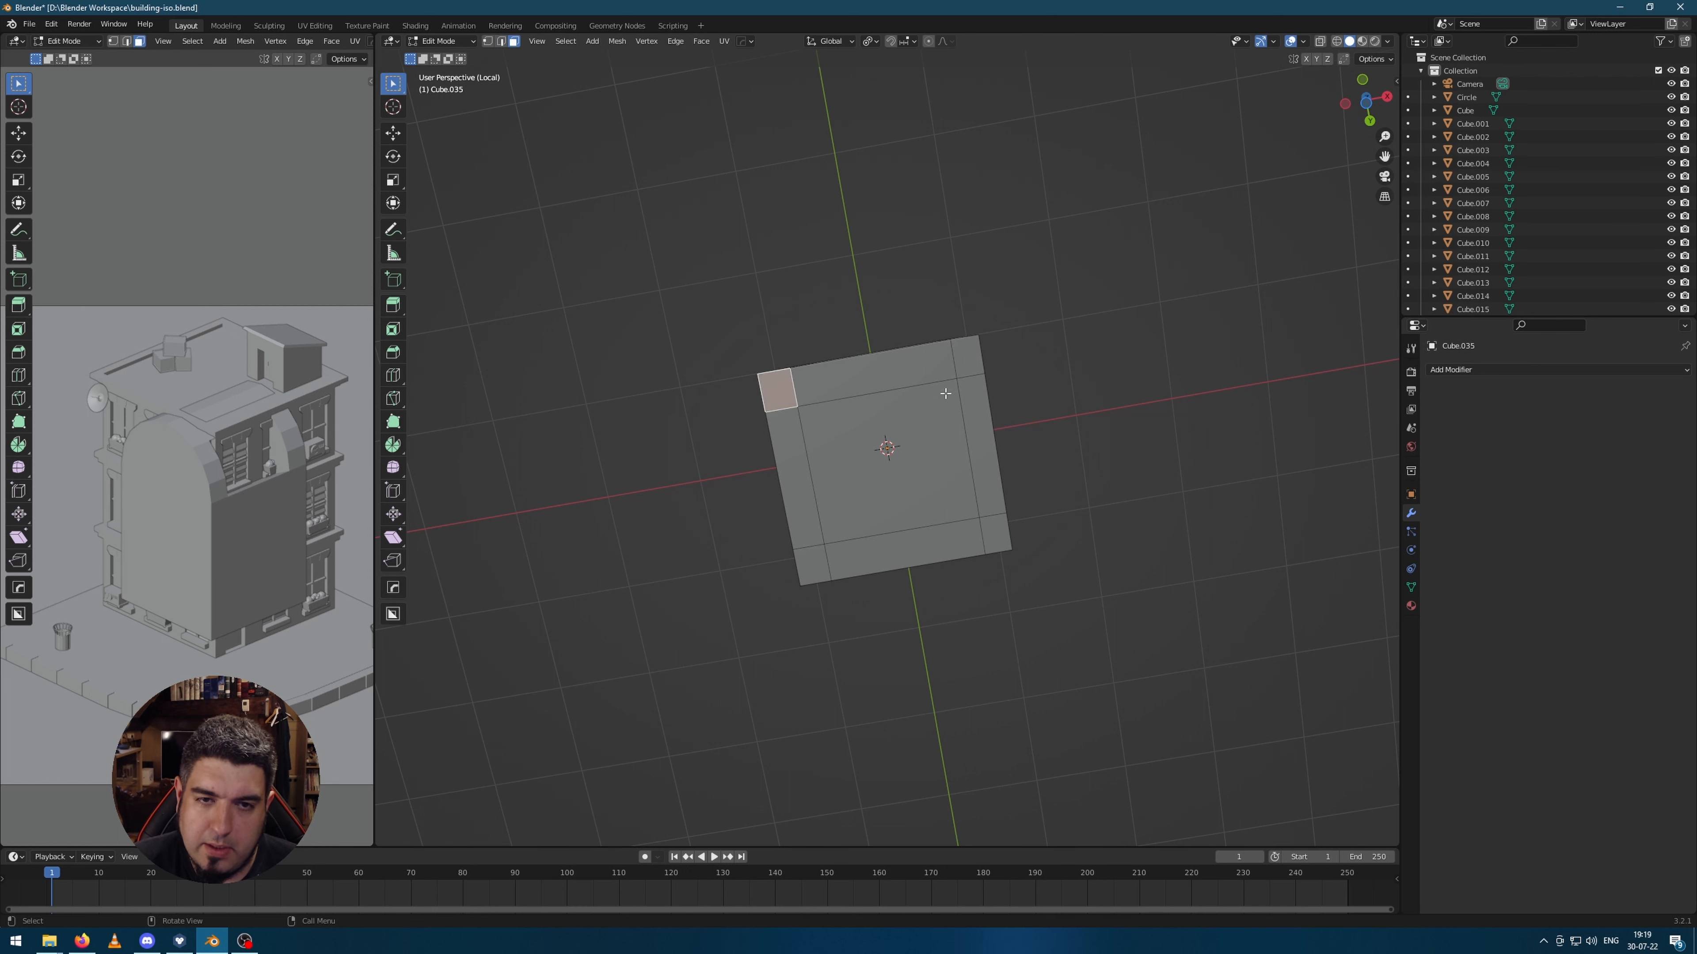
pyautogui.moveTo(1070, 394); pyautogui.dragTo(988, 401, button='middle')
pyautogui.press('e')
pyautogui.click(985, 539)
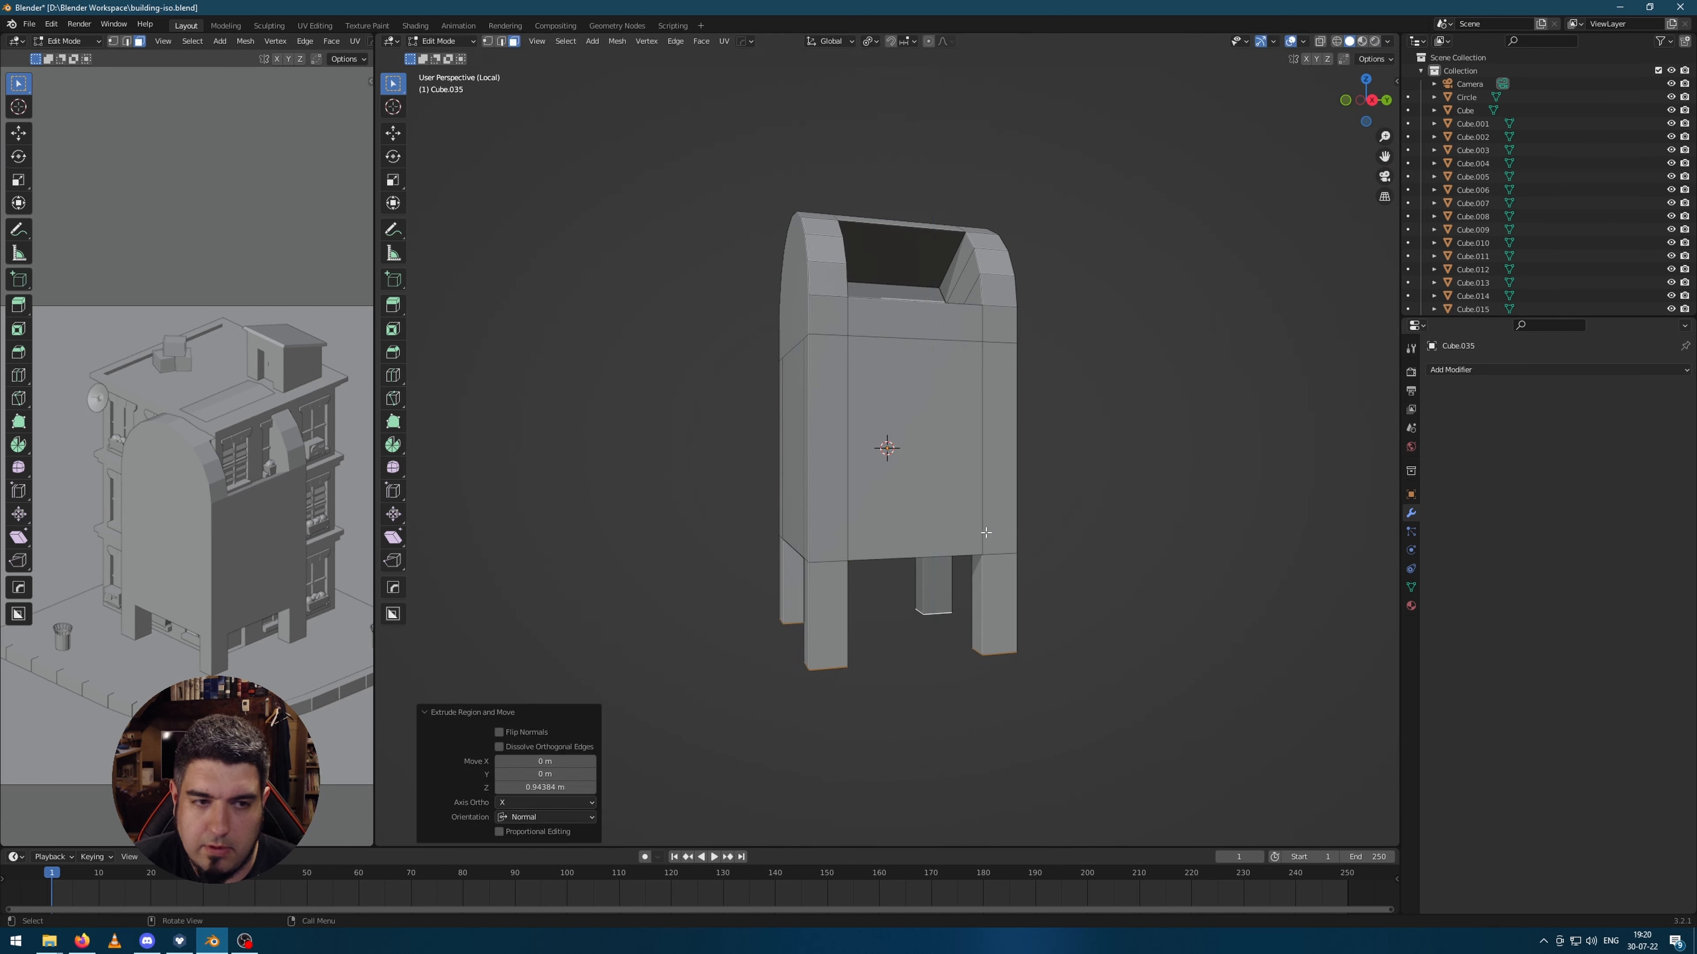
pyautogui.click(1102, 314)
pyautogui.moveTo(1102, 314); pyautogui.dragTo(1108, 379, button='middle')
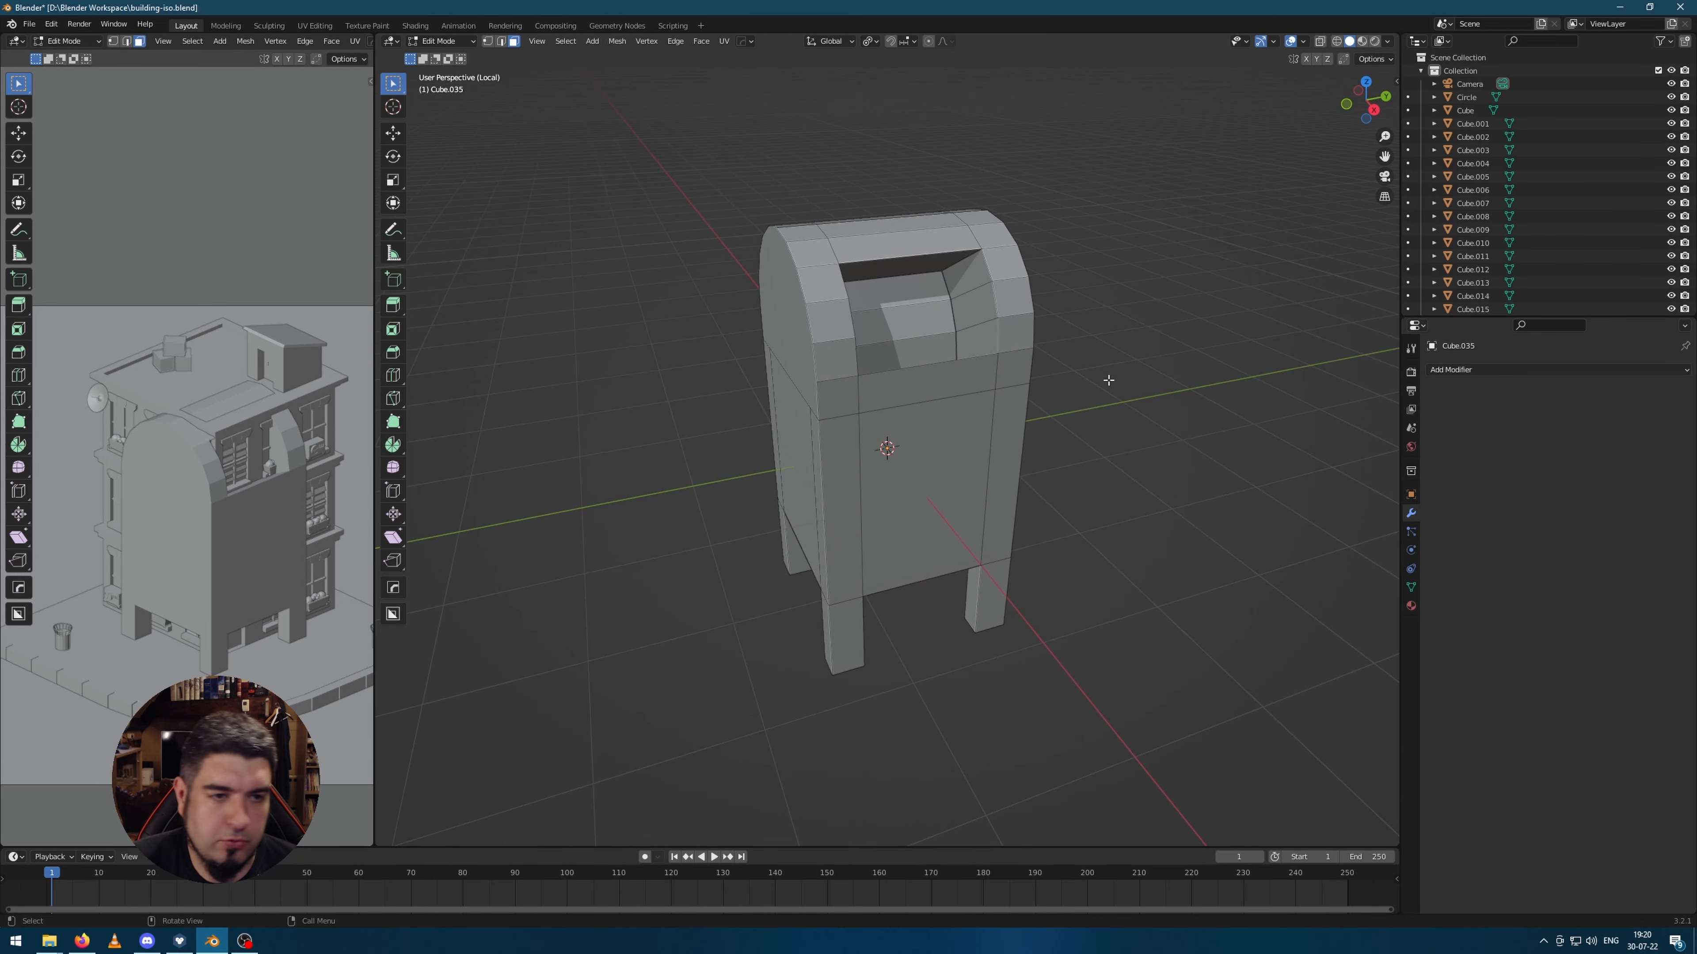
# Step: Exit local view and Edit Mode, and scale the mailbox down to about 0.297
pyautogui.press('KP_Divide')
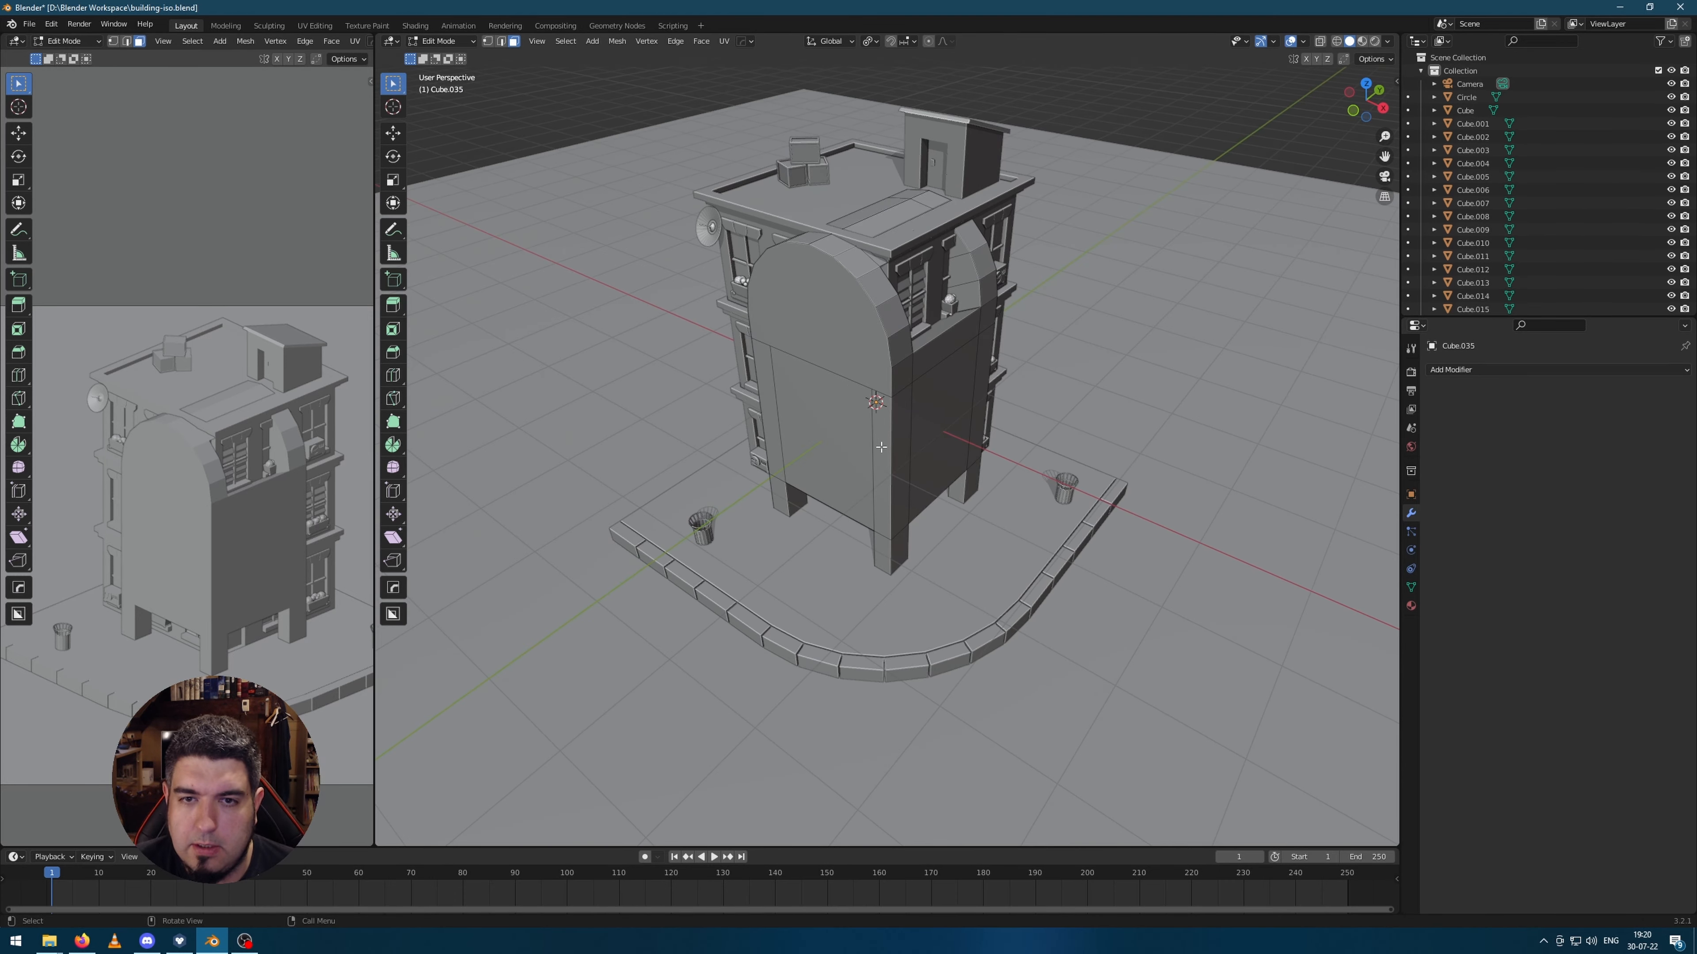
pyautogui.press('Tab')
pyautogui.scroll(-2, 966, 397)
pyautogui.press('s')
pyautogui.click(977, 410)
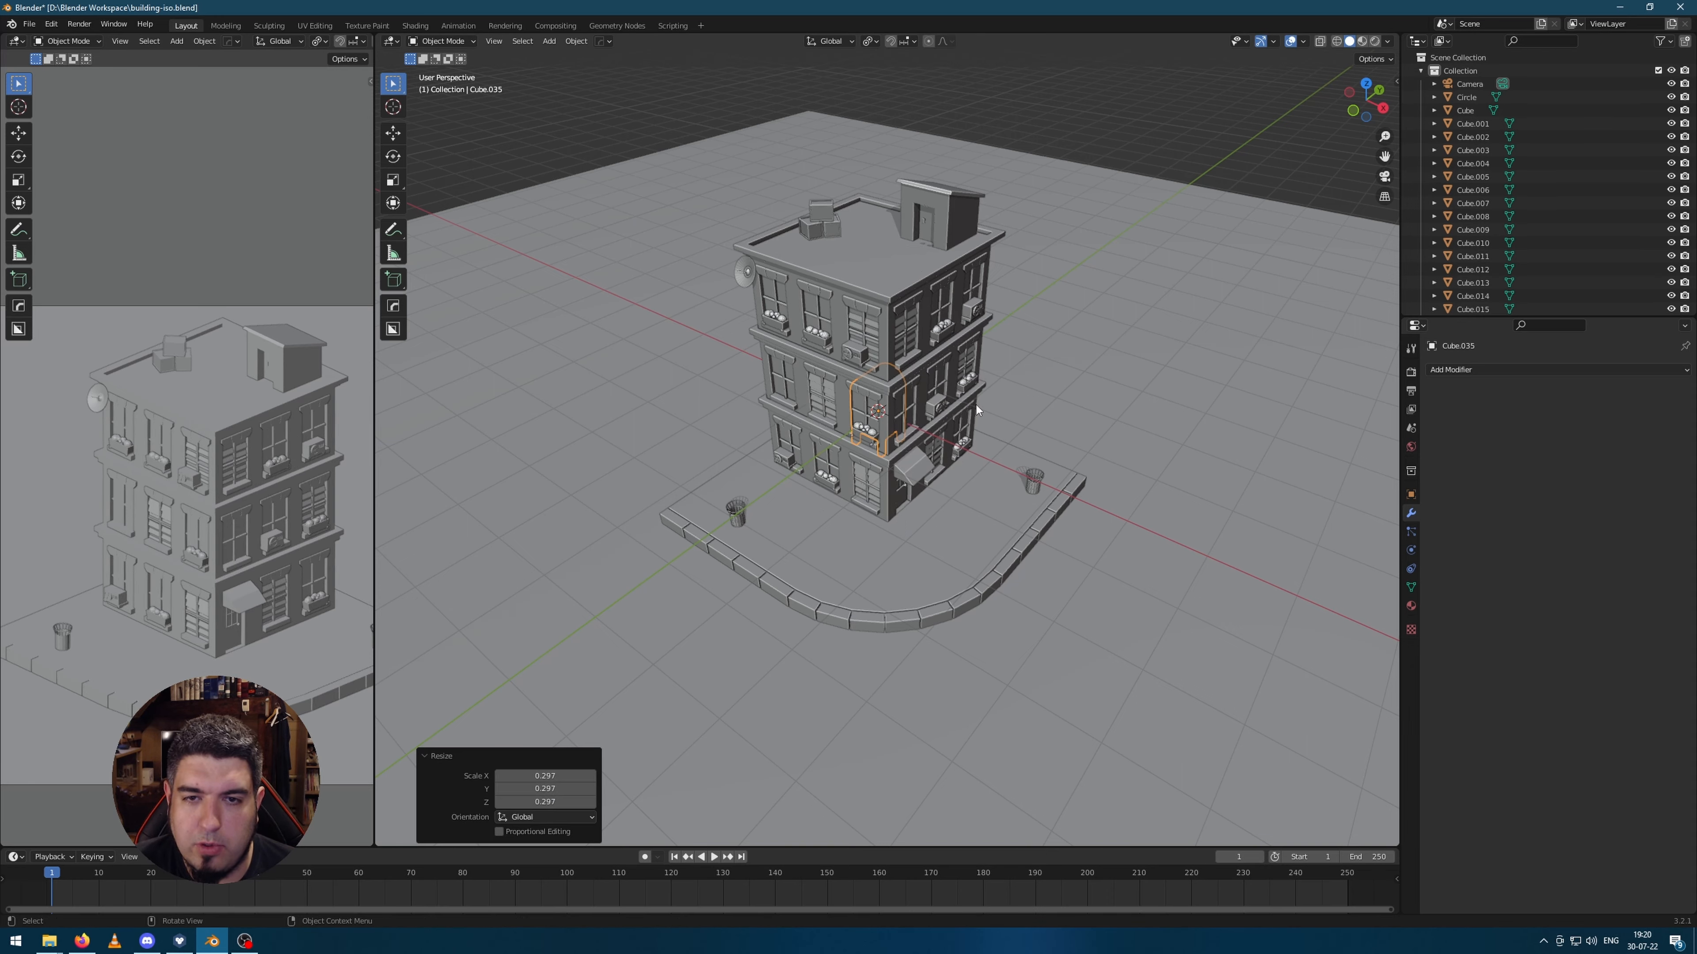
# Step: Move the mailbox out of the building by about 1.65 m in X, 0.47 m in Y and -0.83 m in Z
pyautogui.scroll(4, 976, 410)
pyautogui.press('g')
pyautogui.press('x')
pyautogui.click(1228, 557)
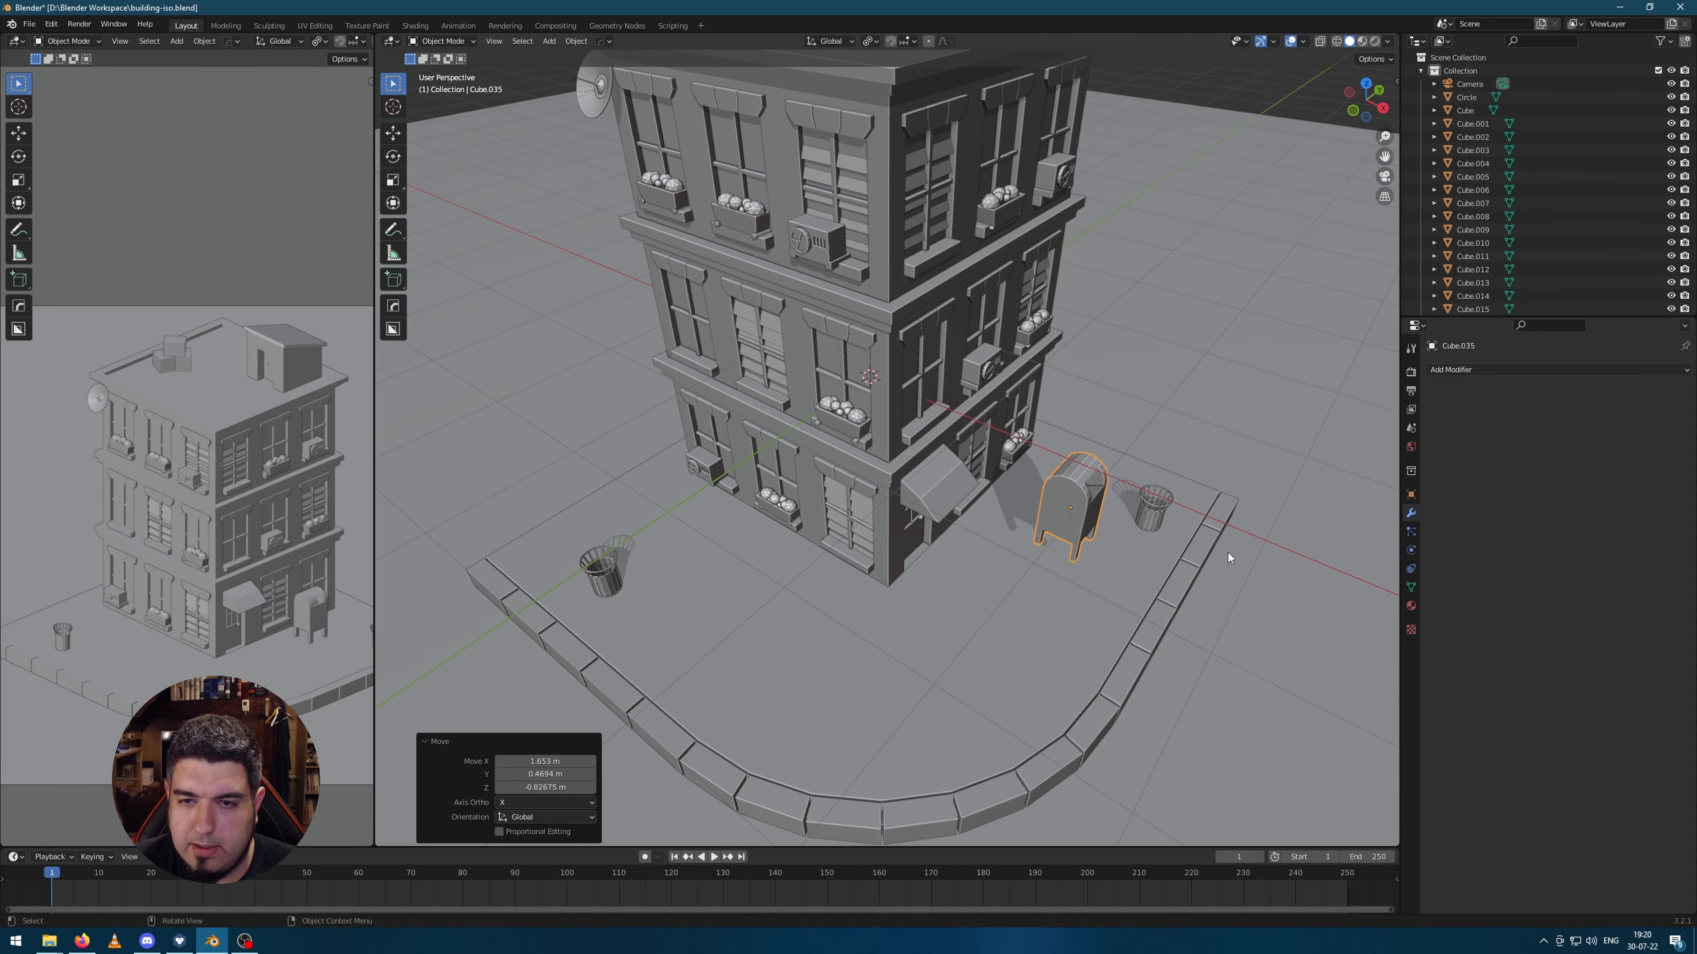
# Step: Scale the mailbox to about 0.675 and rotate it about 27.4° around the Z axis
pyautogui.scroll(3, 1228, 552)
pyautogui.moveTo(1229, 552); pyautogui.dragTo(1224, 458, button='middle')
pyautogui.press('s')
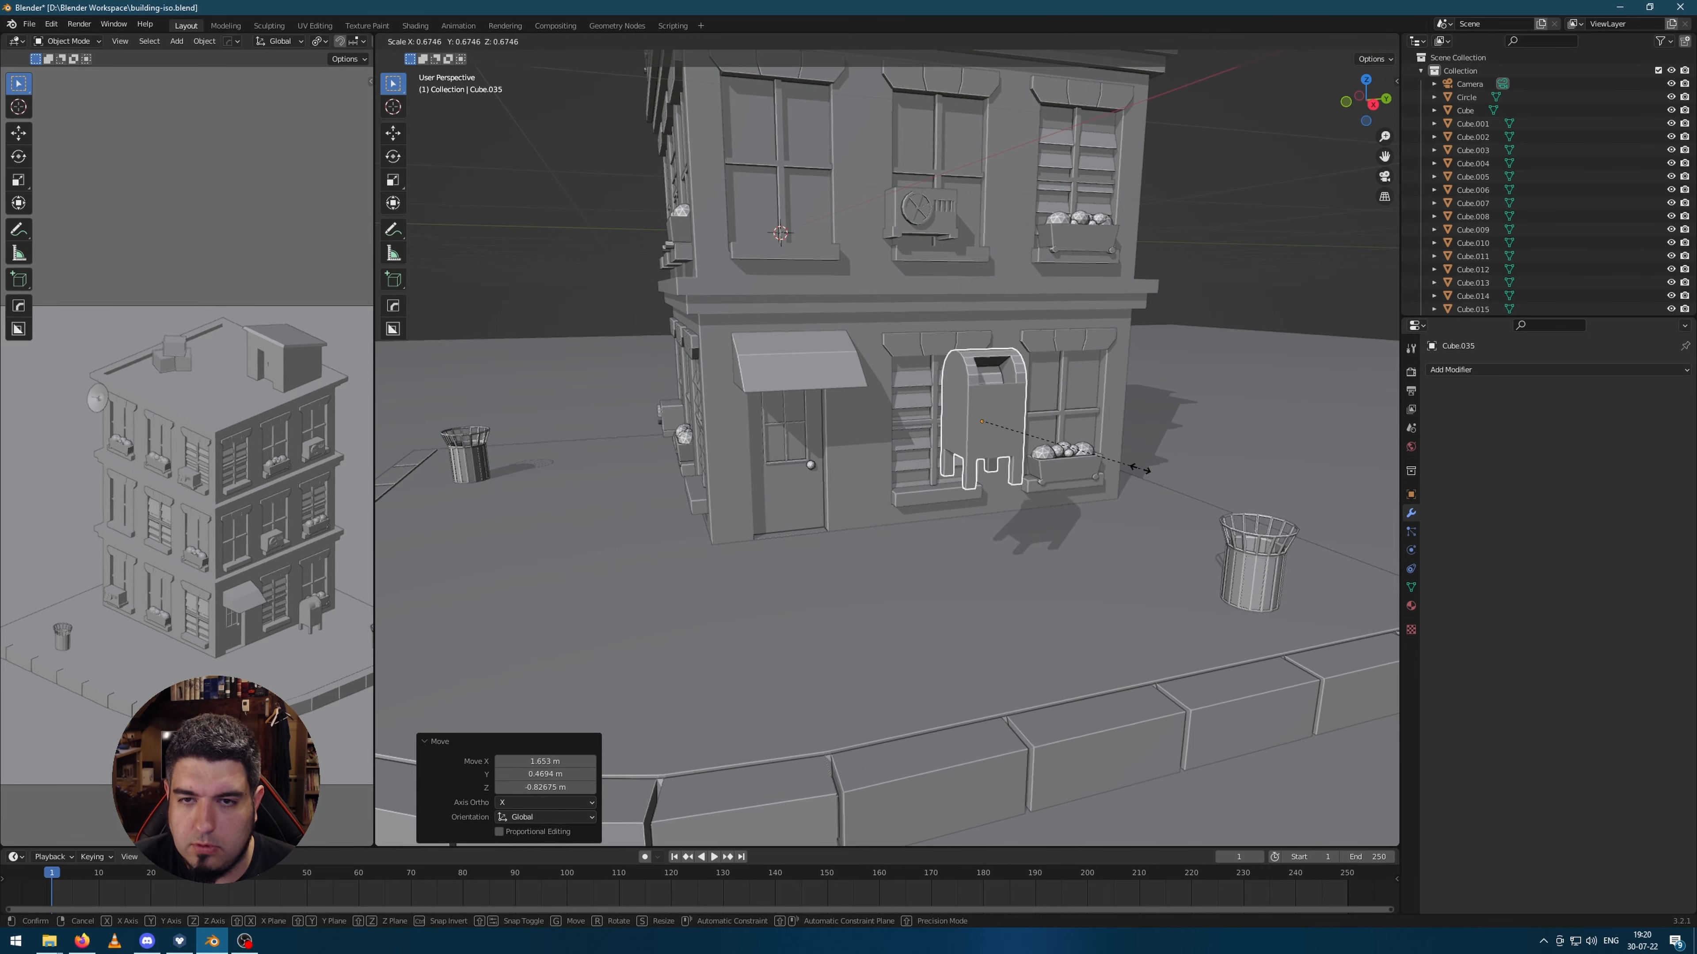
pyautogui.click(1140, 469)
pyautogui.moveTo(1101, 372); pyautogui.dragTo(1132, 379, button='middle')
pyautogui.scroll(-5, 1132, 379)
pyautogui.press('r')
pyautogui.press('z')
pyautogui.click(1151, 446)
pyautogui.scroll(4, 1129, 418)
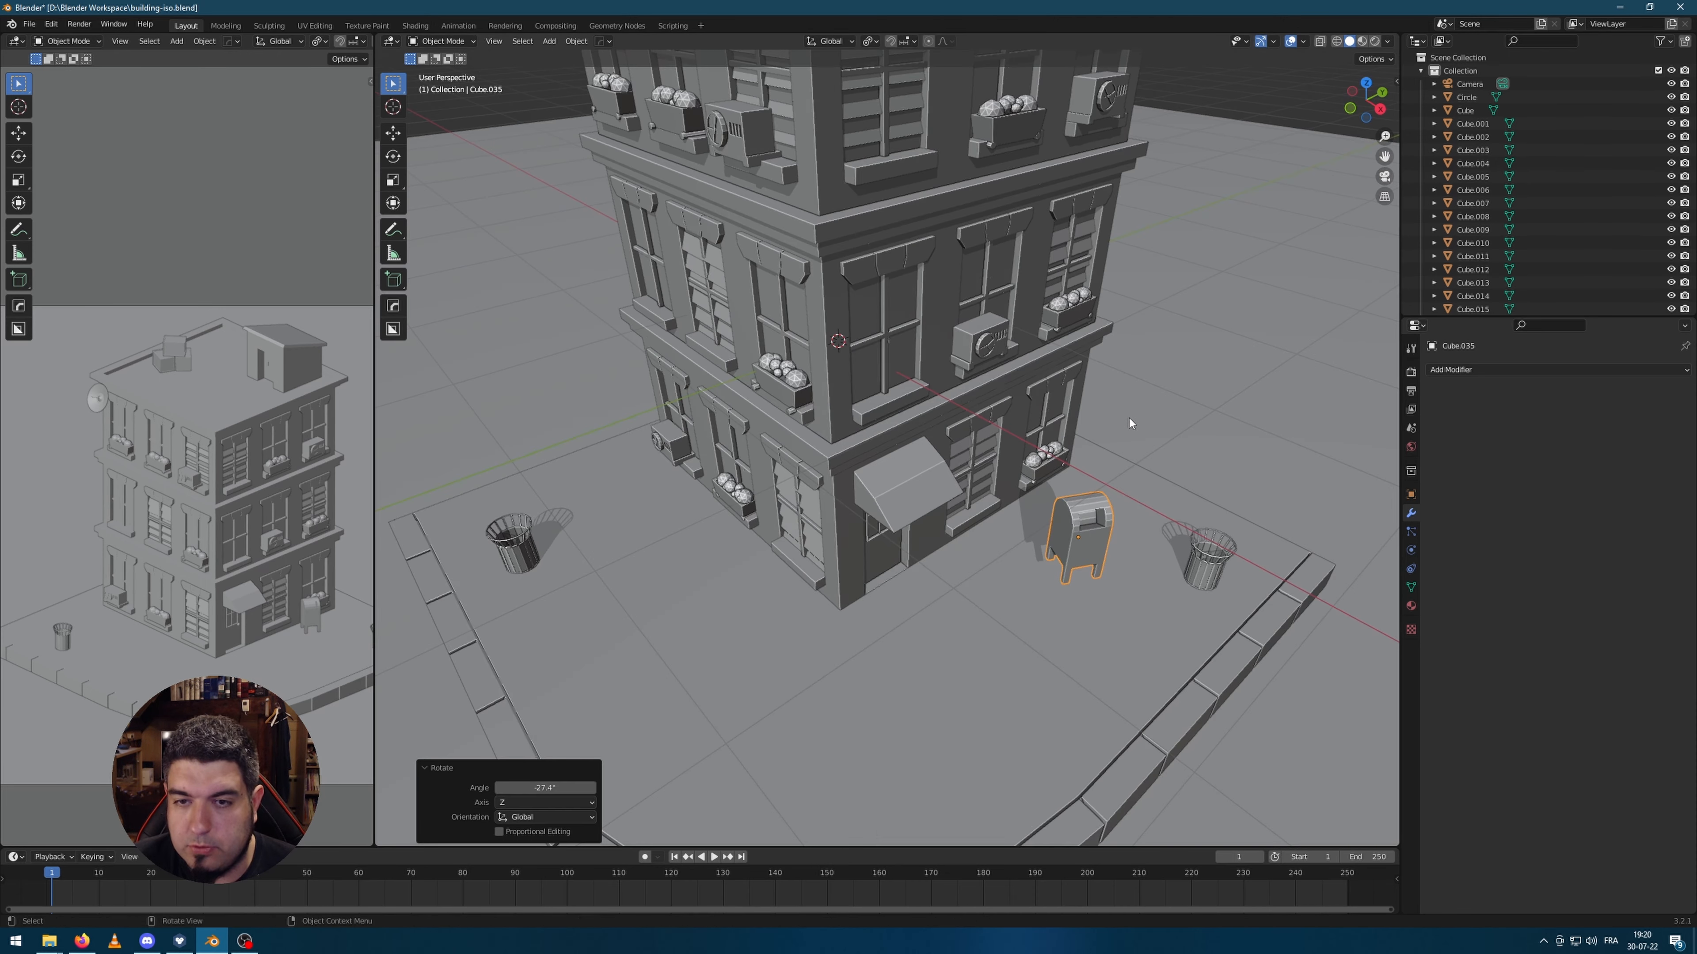
# Step: Shift the mailbox about 0.25 m in X and 0.38 m in Y, and lower it about 0.545 m onto the sidewalk
pyautogui.press('g')
pyautogui.click(1207, 409)
pyautogui.press('KP_3')
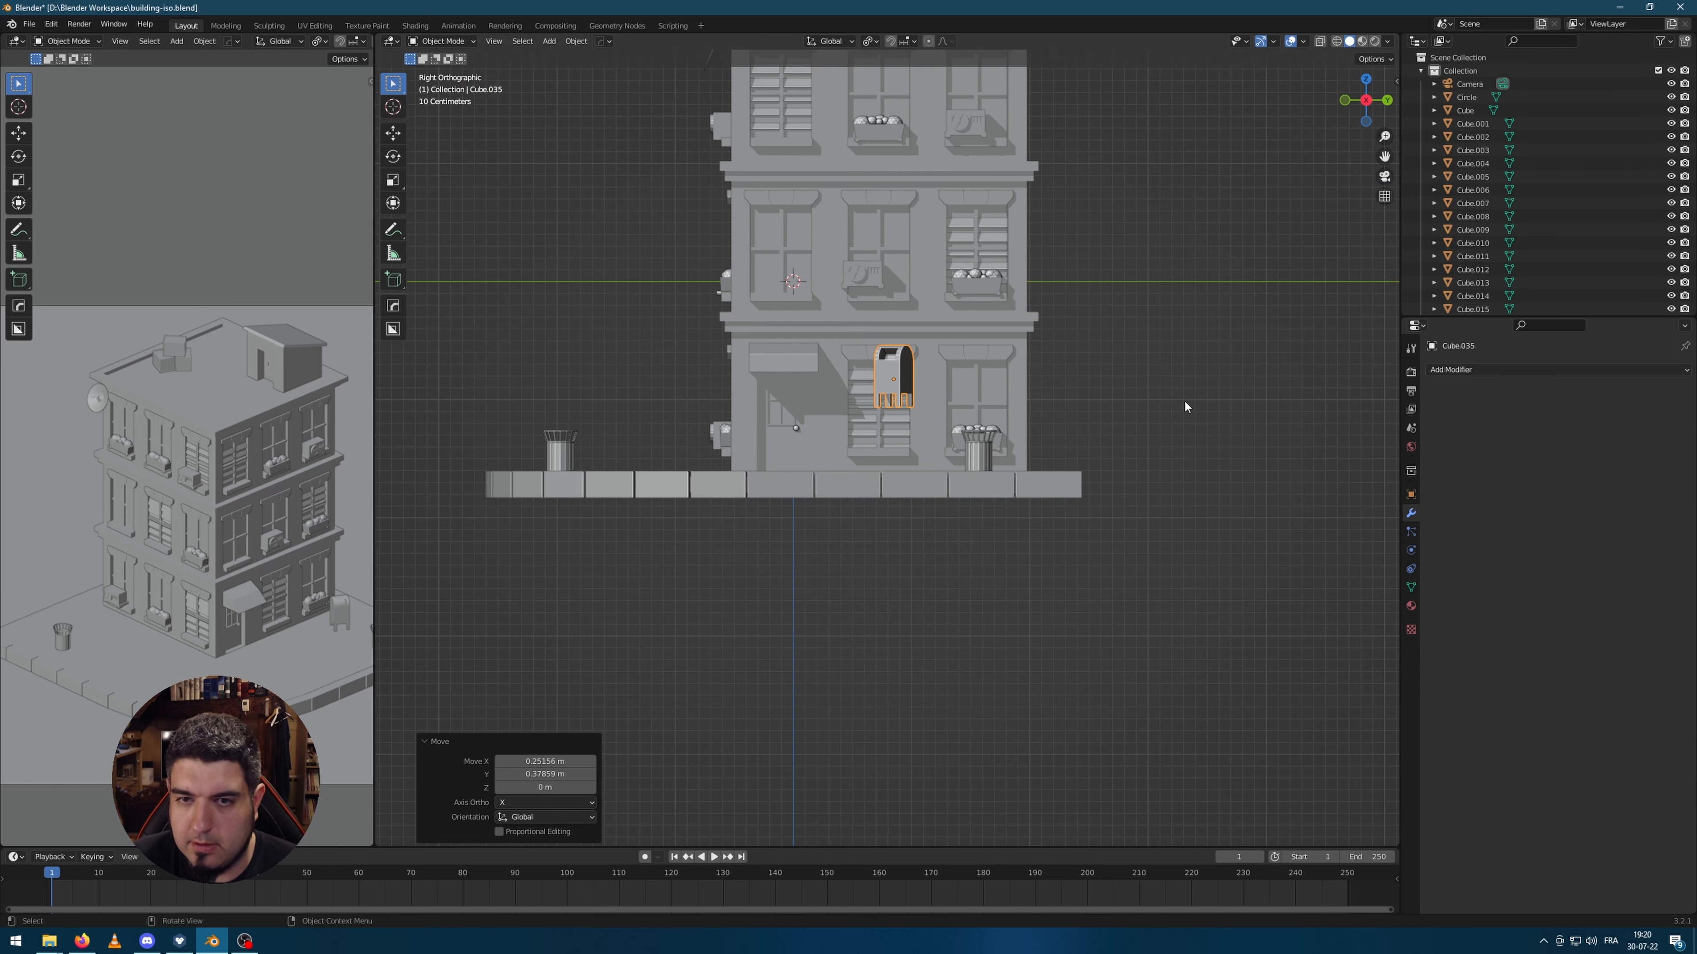
pyautogui.scroll(2, 1185, 405)
pyautogui.press('g')
pyautogui.press('z')
pyautogui.click(1119, 332)
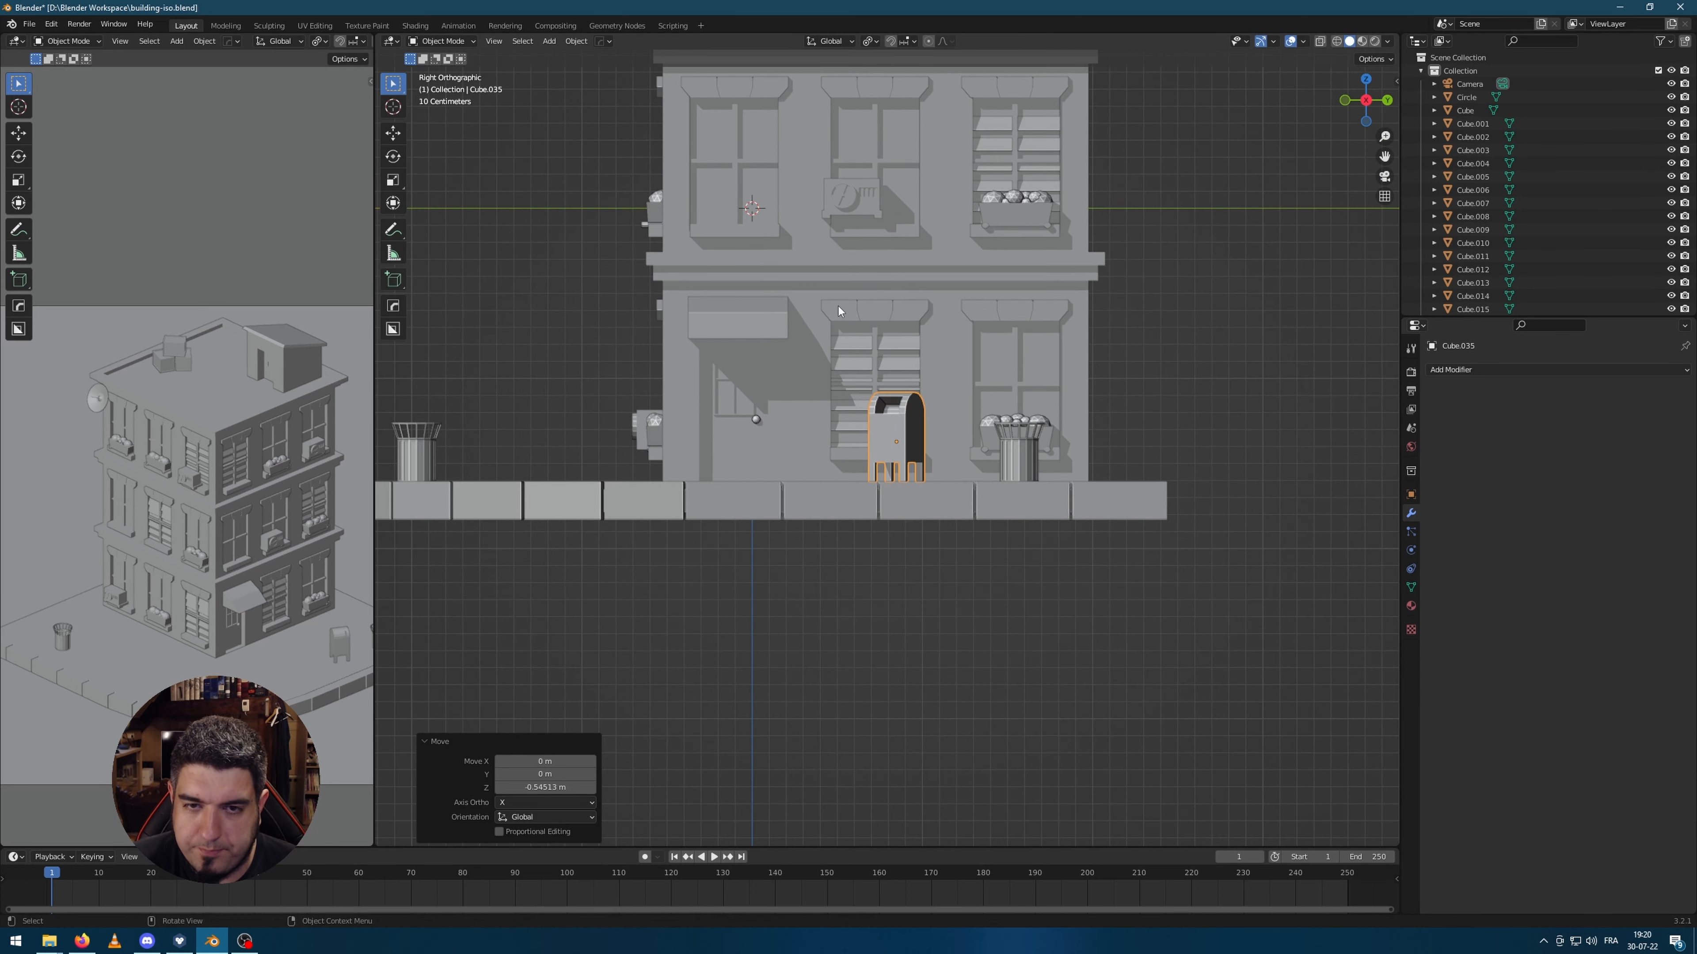
# Step: Rotate the mailbox about 21.4° around Z and move it horizontally next to the nearby trash bin
pyautogui.moveTo(837, 306); pyautogui.dragTo(801, 401, button='middle')
pyautogui.keyDown('shift'); pyautogui.moveTo(1202, 501); pyautogui.dragTo(928, 523, button='middle'); pyautogui.keyUp('shift')
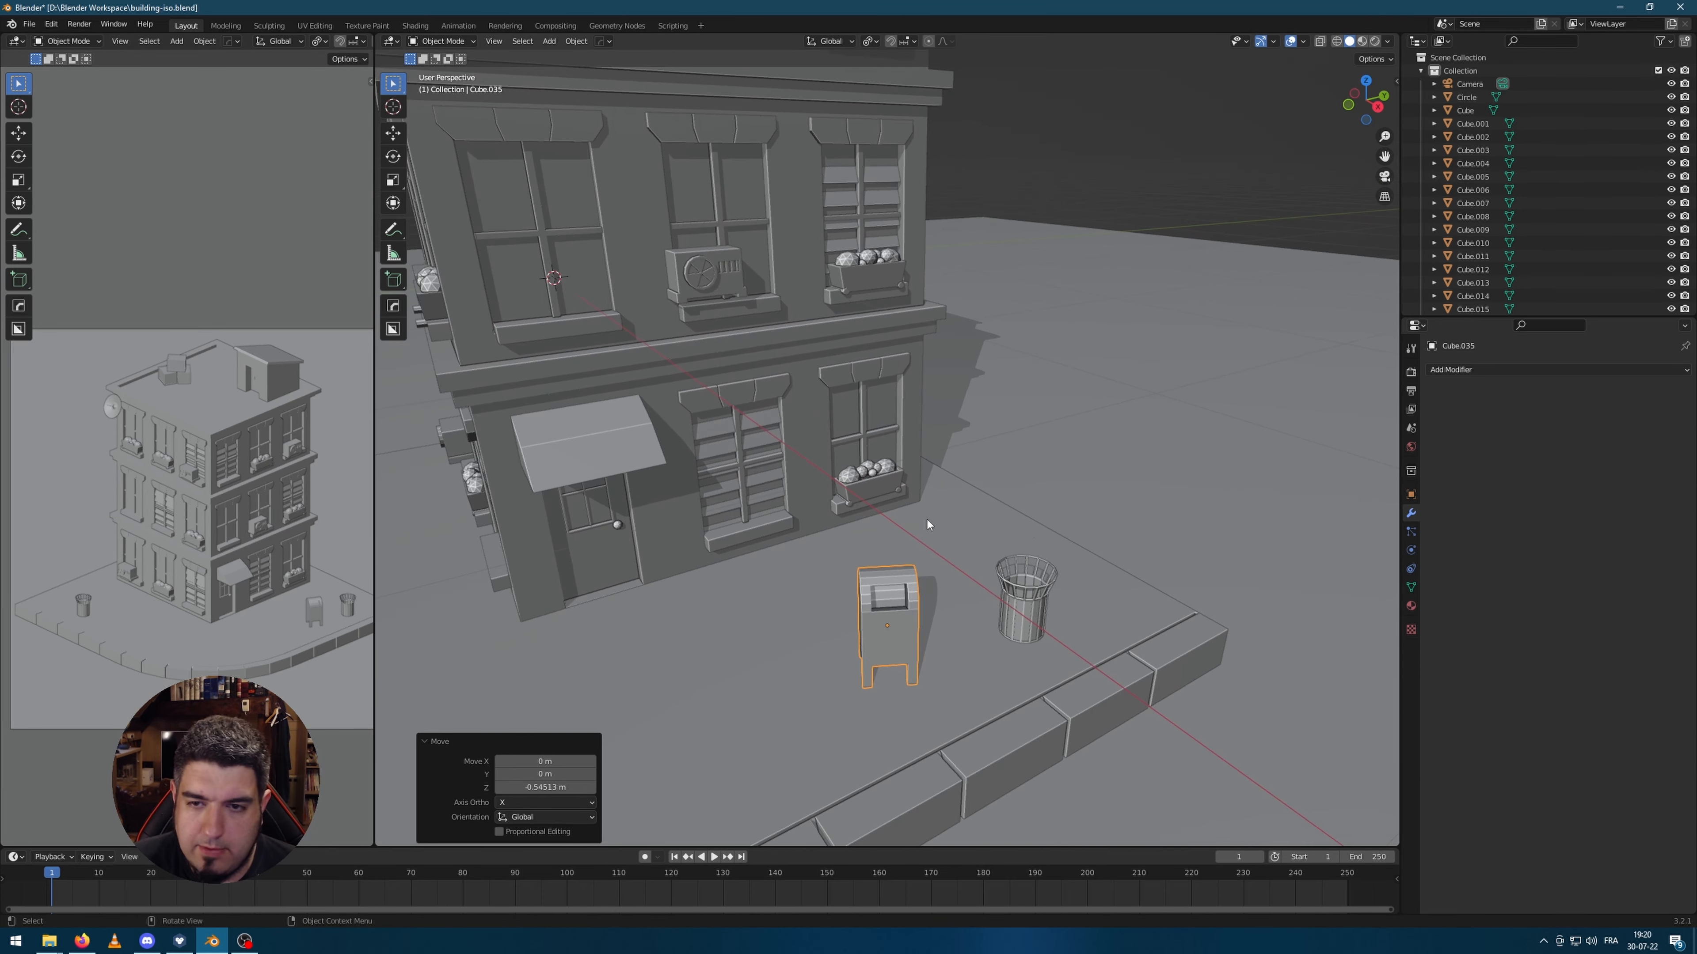
pyautogui.press('r')
pyautogui.press('z')
pyautogui.click(1096, 436)
pyautogui.press('g')
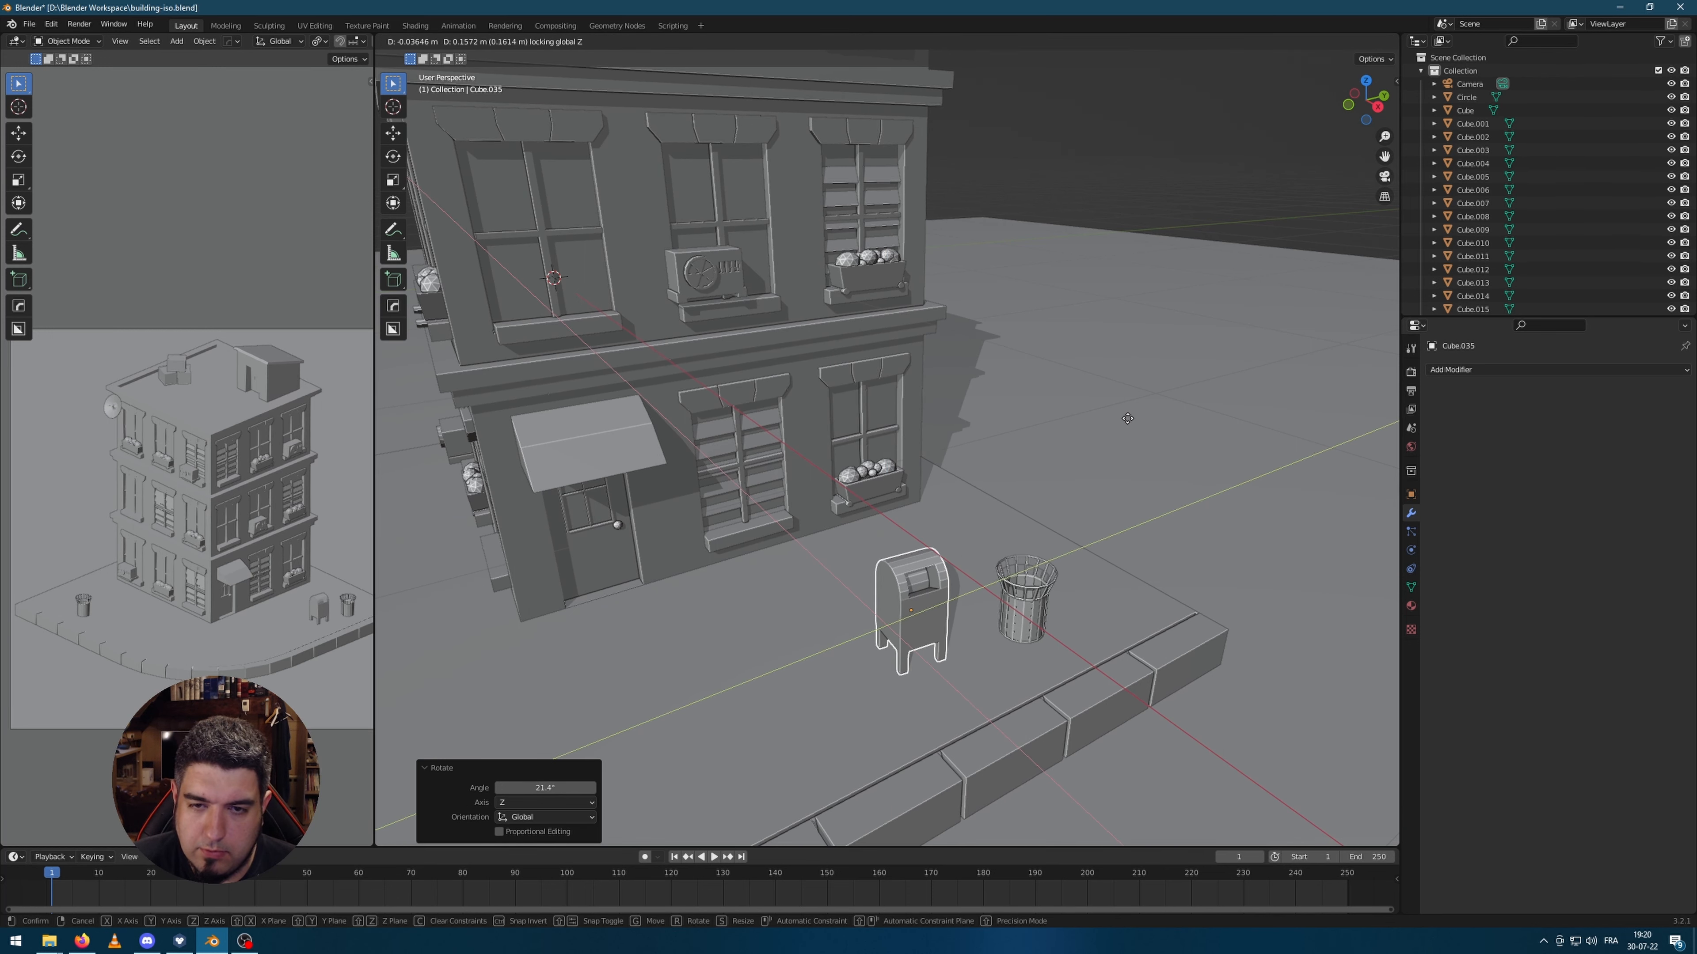
pyautogui.click(1151, 434)
pyautogui.click(1067, 521)
# Step: Rotate the mailbox about -80.6° around the Z axis and deselect it
pyautogui.click(943, 618)
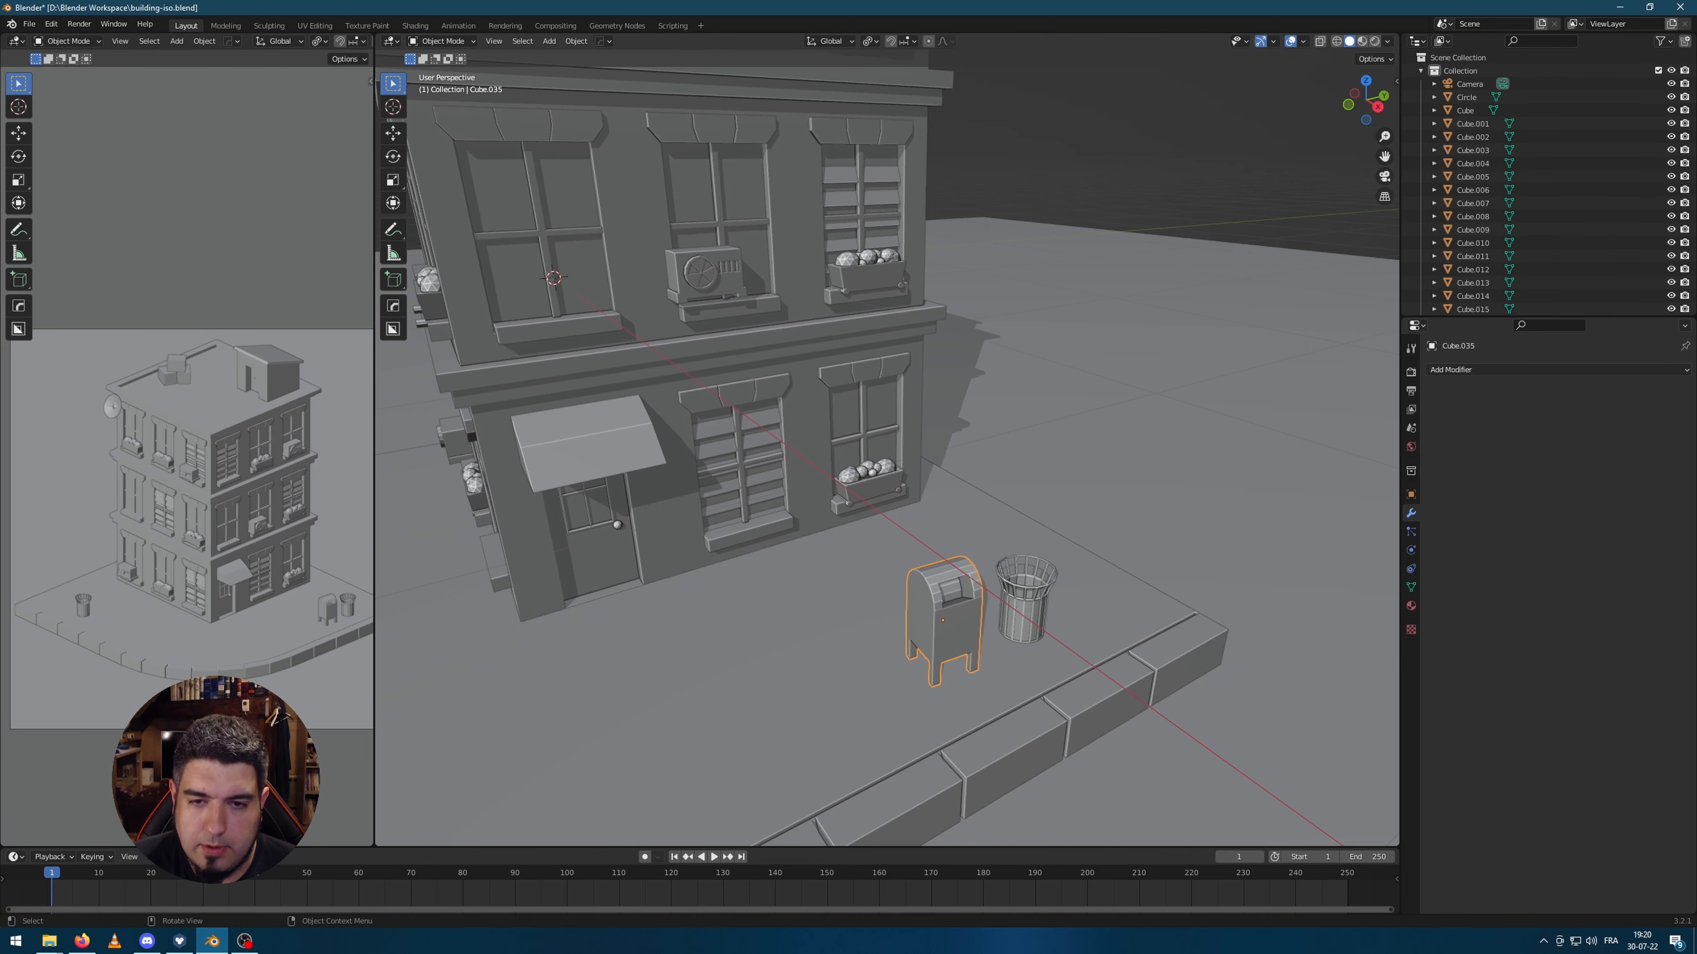
pyautogui.press('r')
pyautogui.press('z')
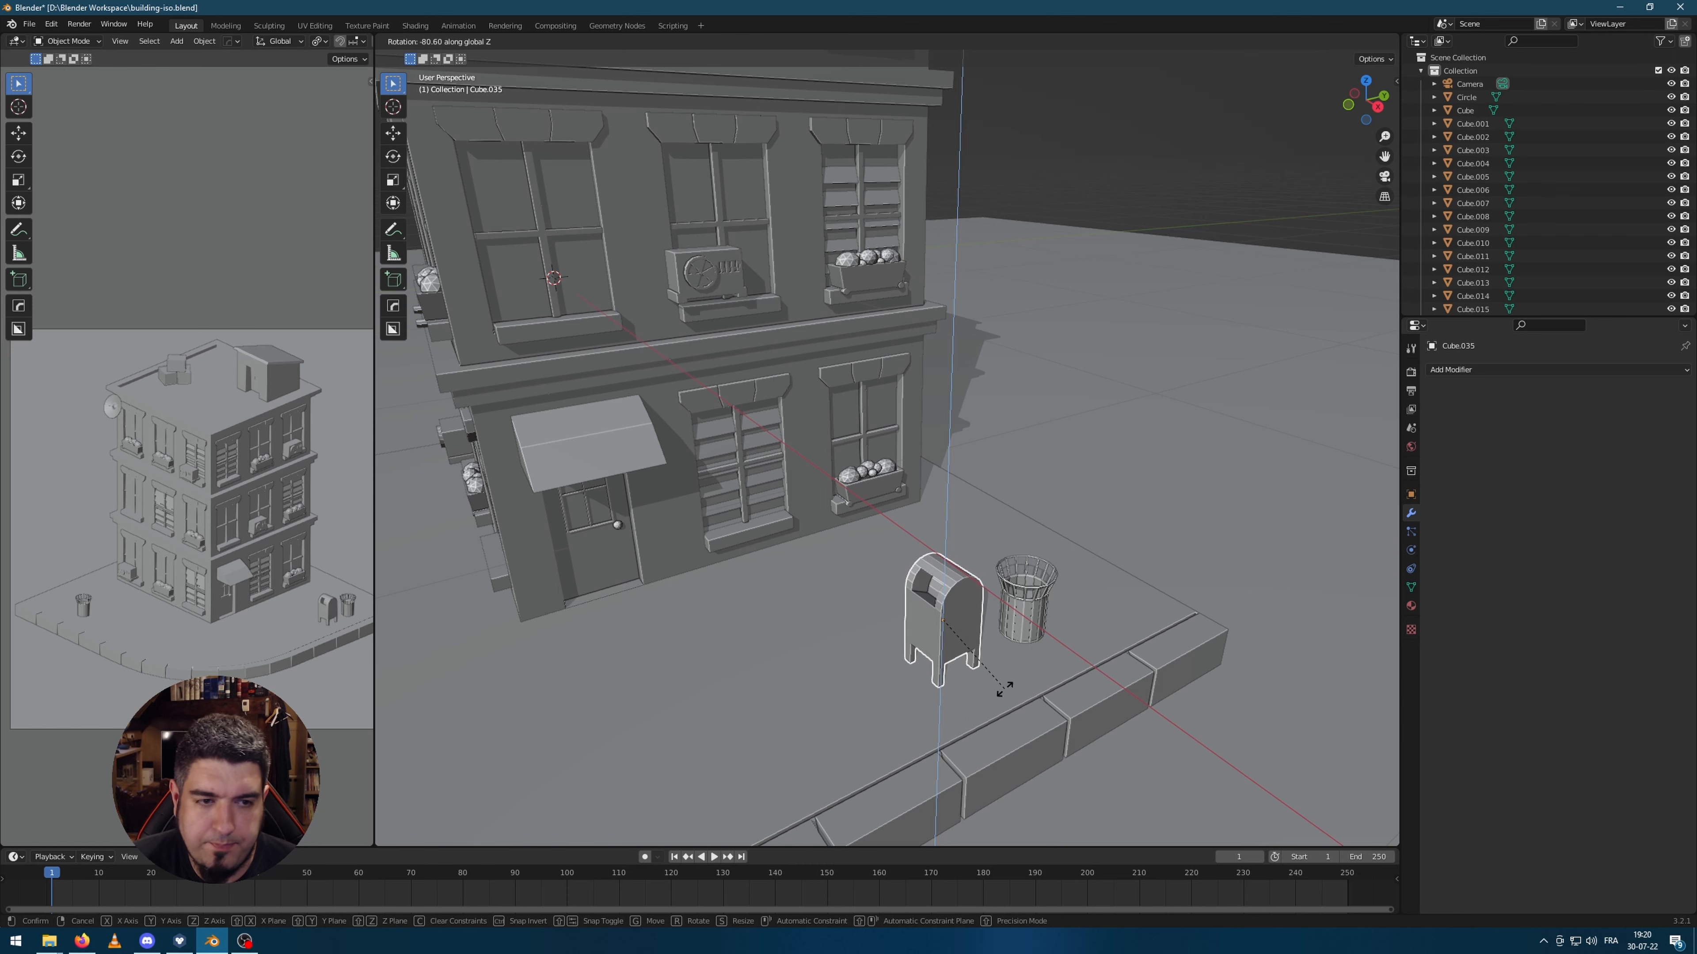
pyautogui.click(1004, 690)
pyautogui.click(1208, 435)
# Step: Add a 16-vertex cylinder, scale it to about half its height along Z and isolate it in local view
pyautogui.scroll(-4, 1189, 441)
pyautogui.keyDown('shift'); pyautogui.moveTo(843, 496); pyautogui.dragTo(1063, 488, button='middle'); pyautogui.keyUp('shift')
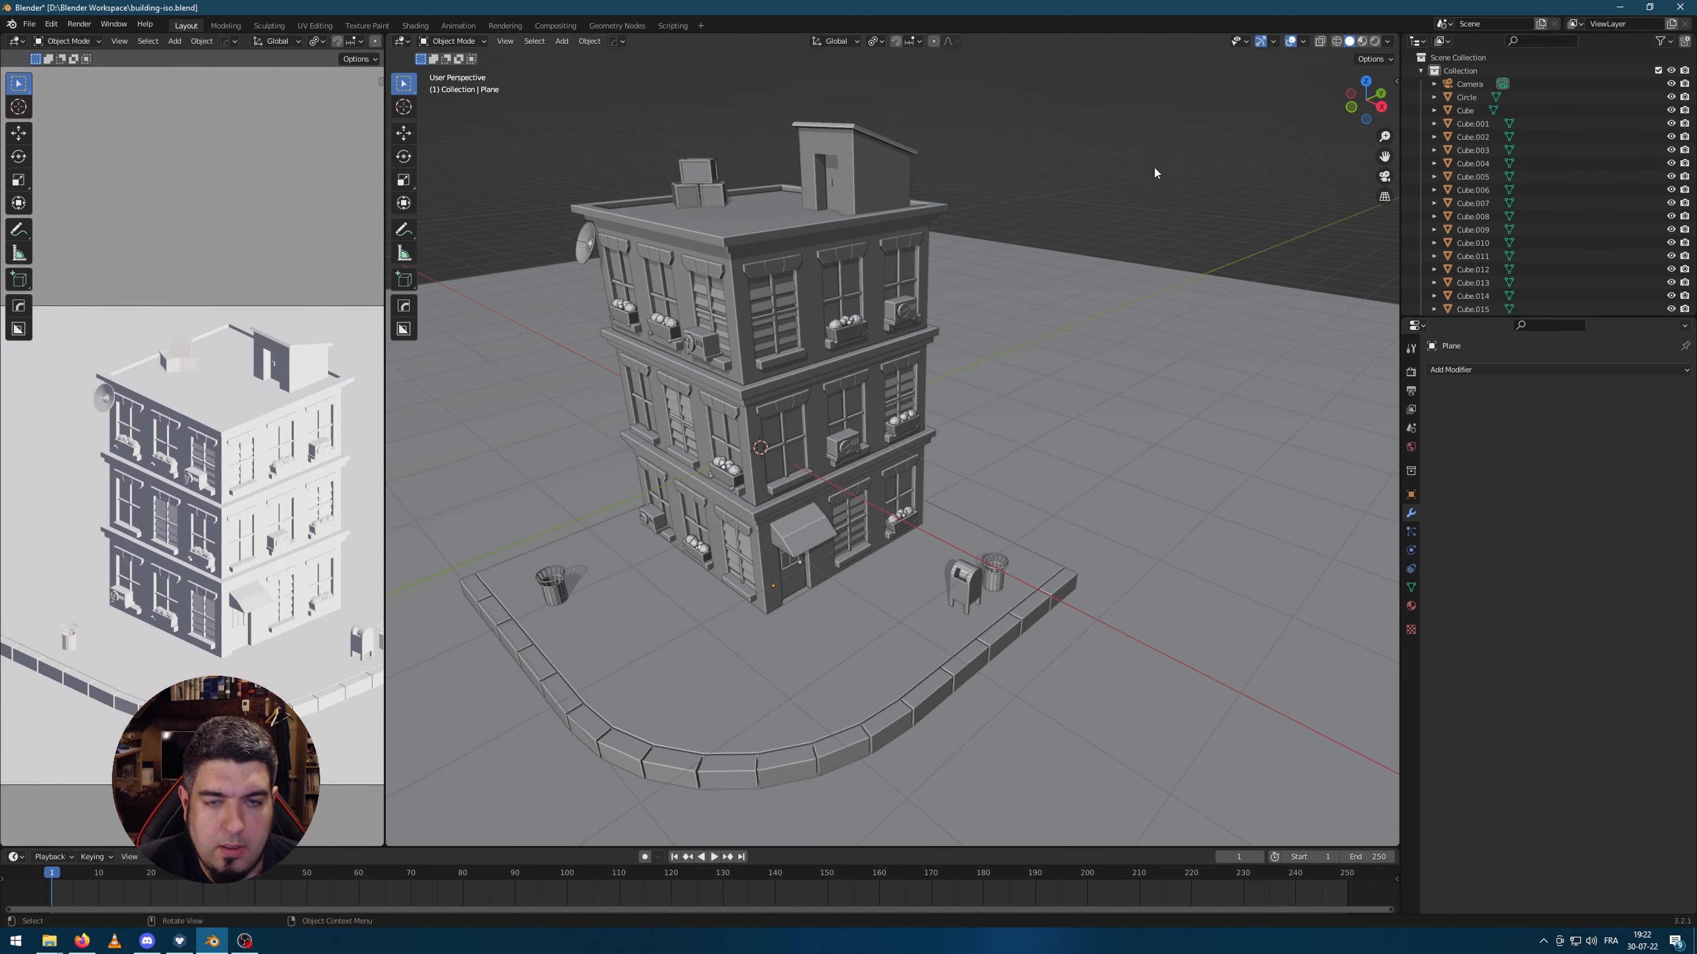
pyautogui.hotkey('shift', 'a')
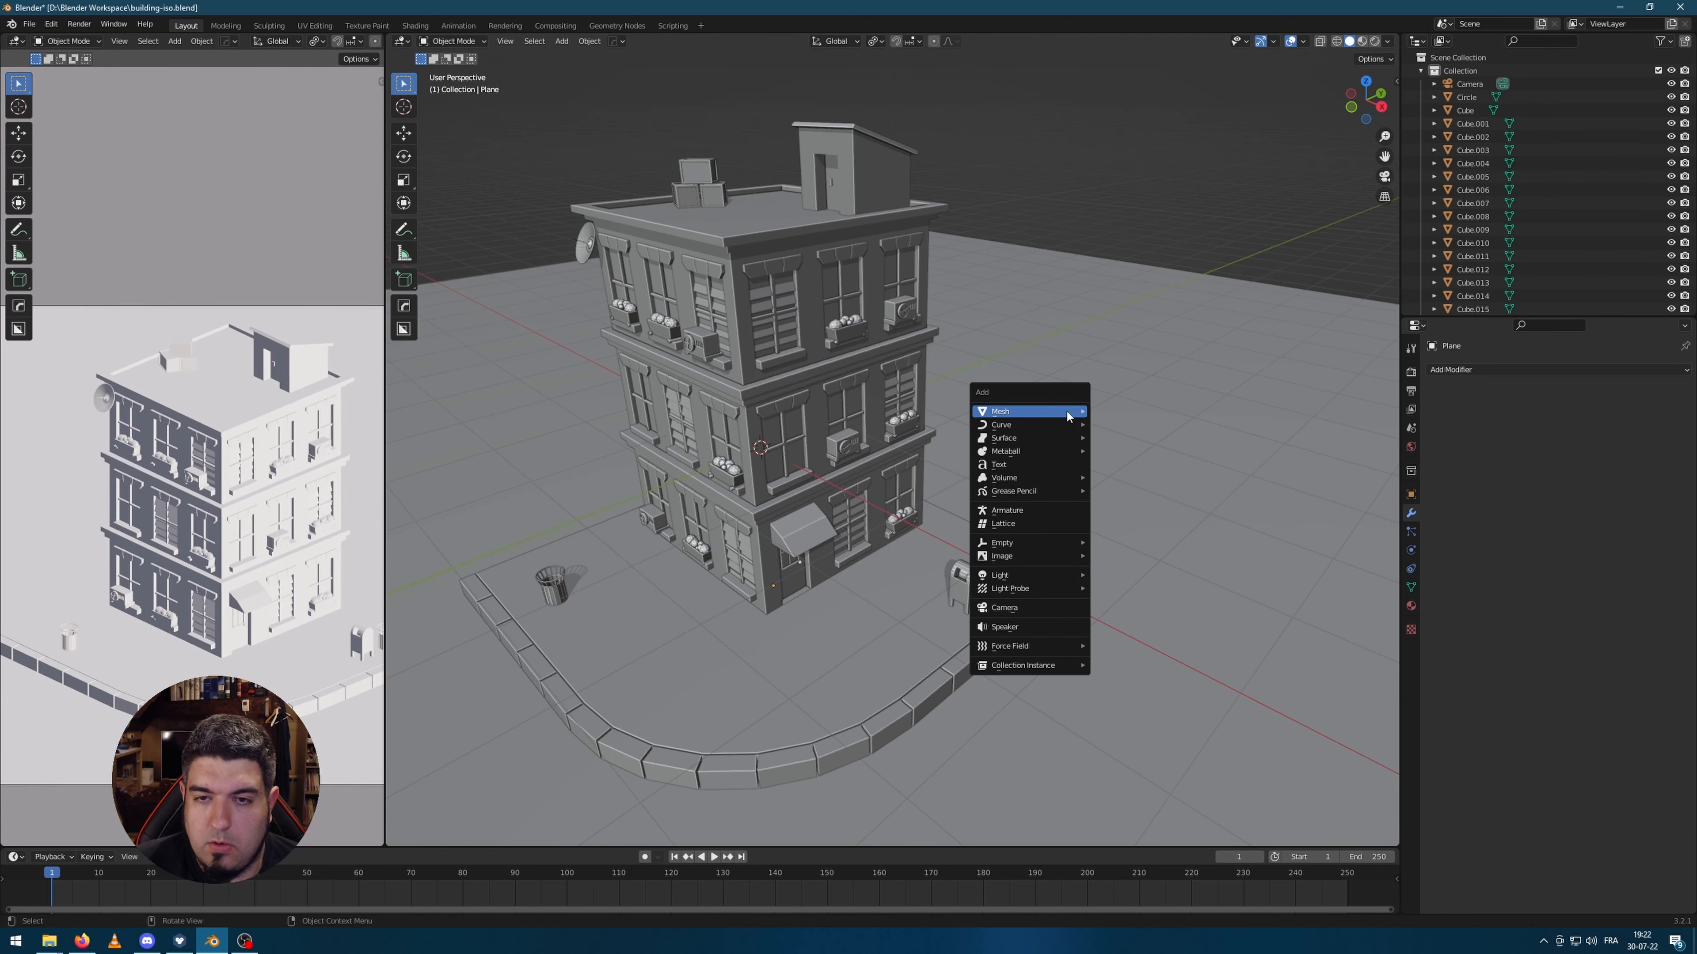
pyautogui.moveTo(1052, 408)
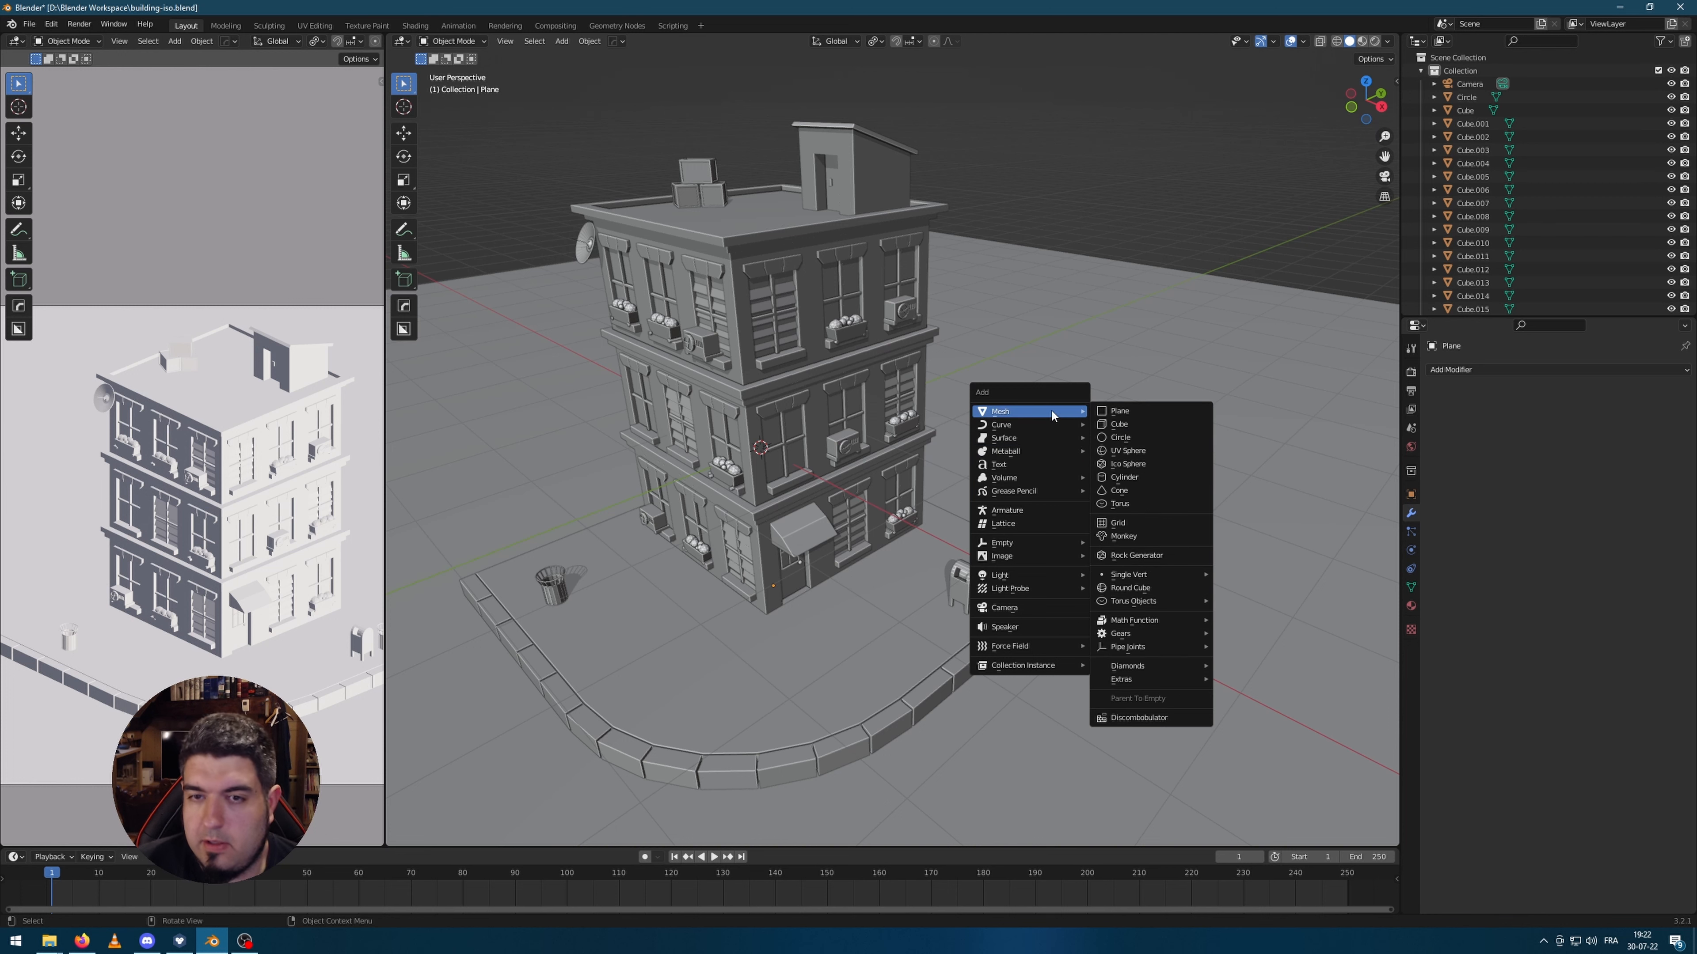
pyautogui.click(1153, 475)
pyautogui.scroll(-2, 878, 487)
pyautogui.press('s')
pyautogui.press('z')
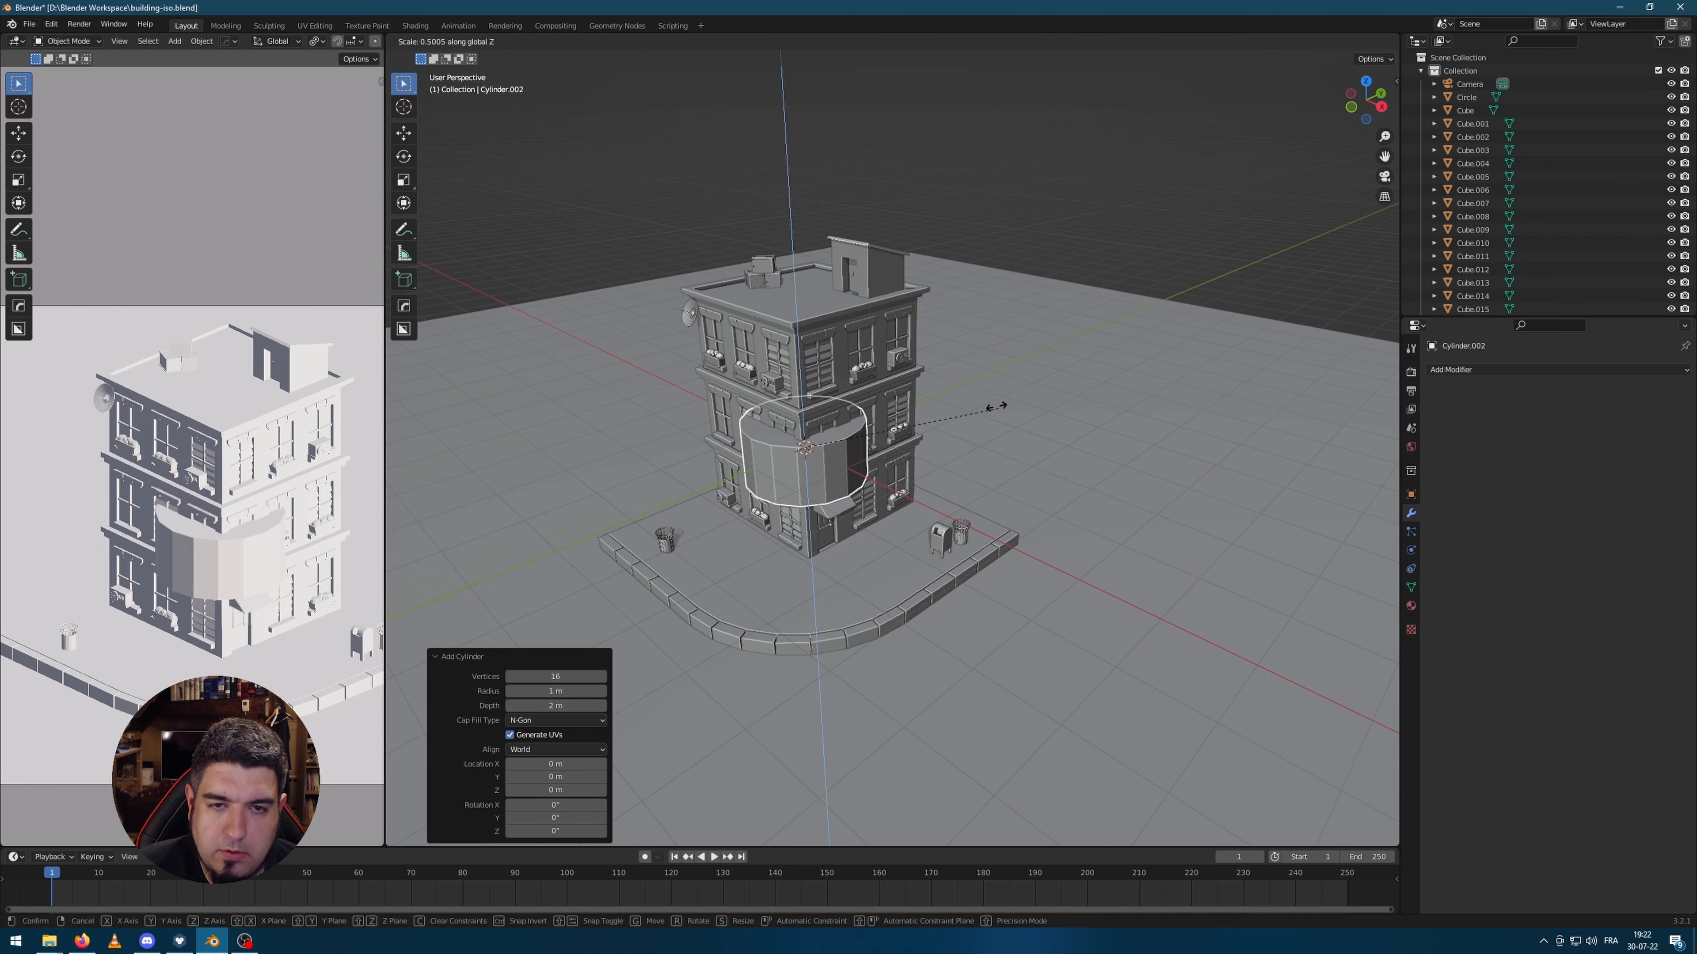
pyautogui.click(925, 357)
pyautogui.press('KP_Divide')
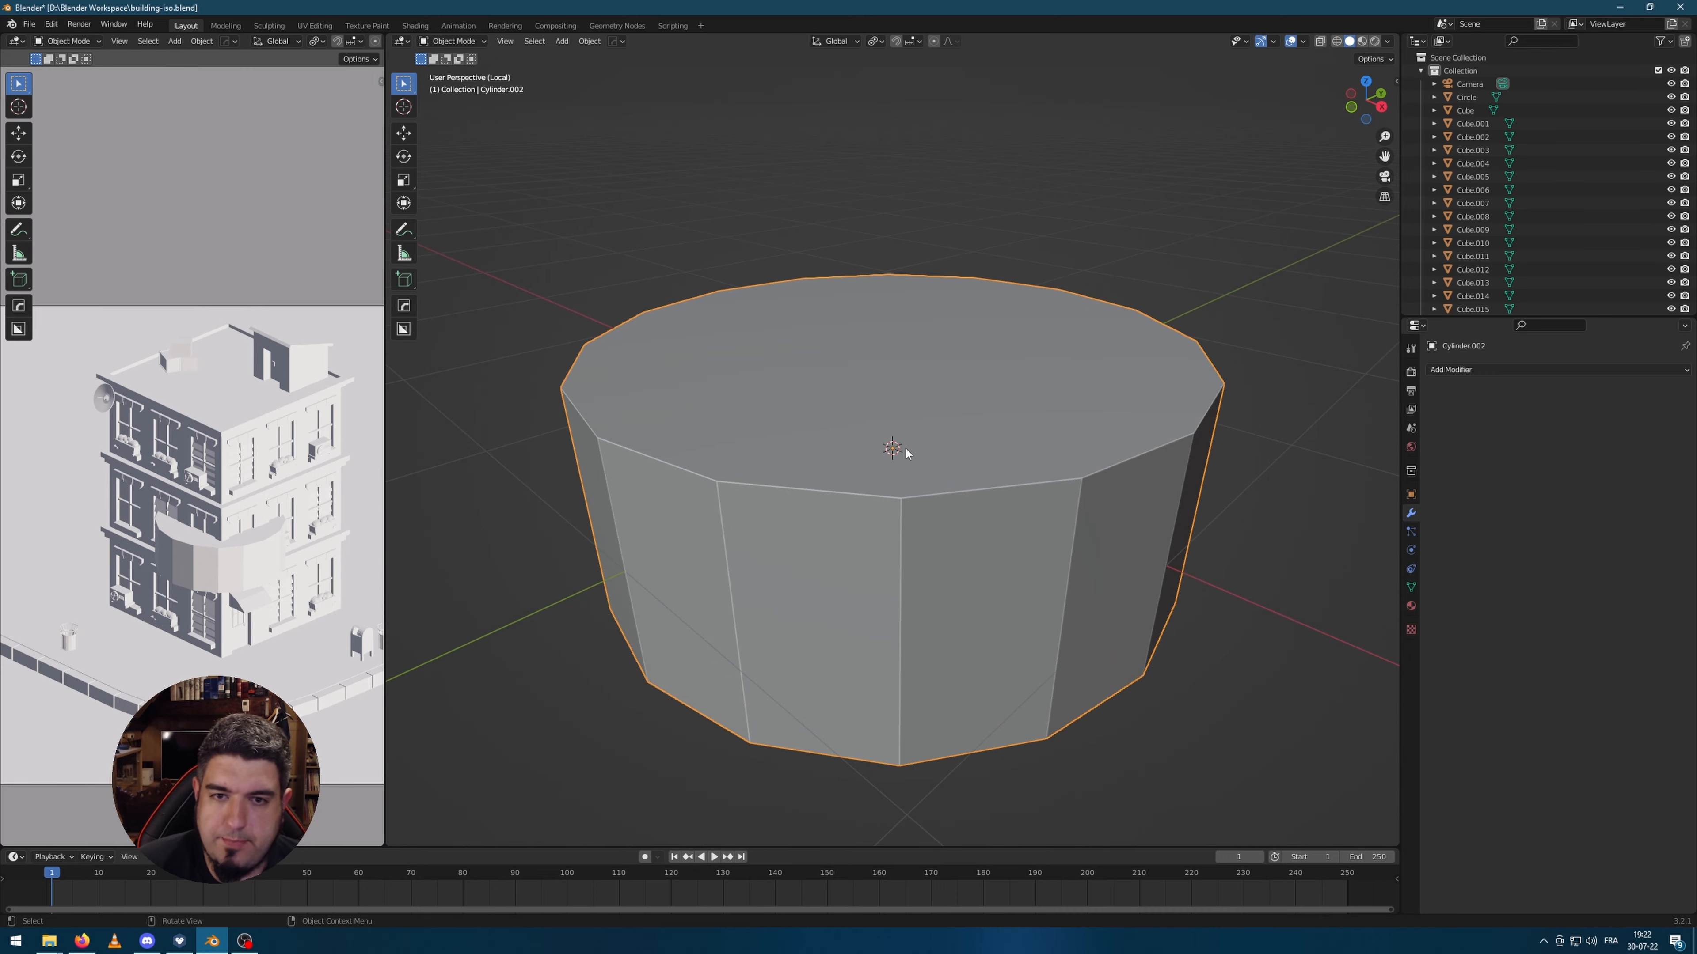
# Step: Taper the cylinder into a lamp post base by scaling its top face to 0.575
pyautogui.press('Tab')
pyautogui.click(992, 379)
pyautogui.scroll(-3, 992, 379)
pyautogui.press('s')
pyautogui.click(1102, 416)
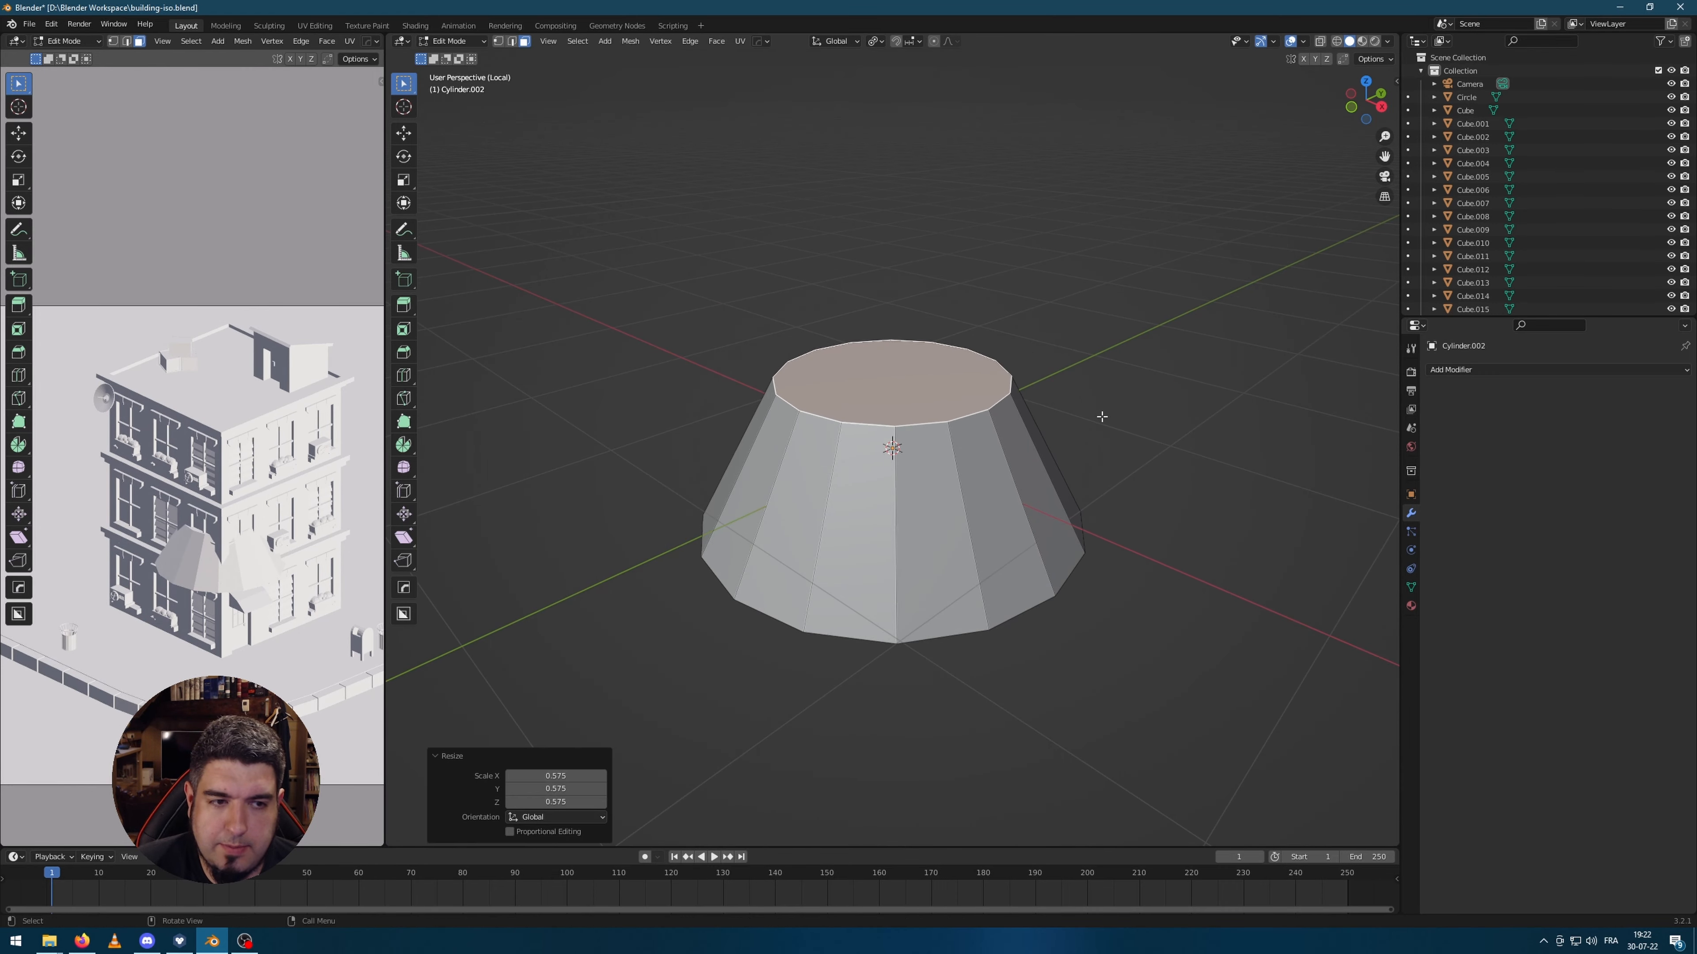
# Step: Extrude the base's top face up about 0.41 m and scale it to 0.318
pyautogui.scroll(-2, 1136, 416)
pyautogui.press('e')
pyautogui.click(1162, 423)
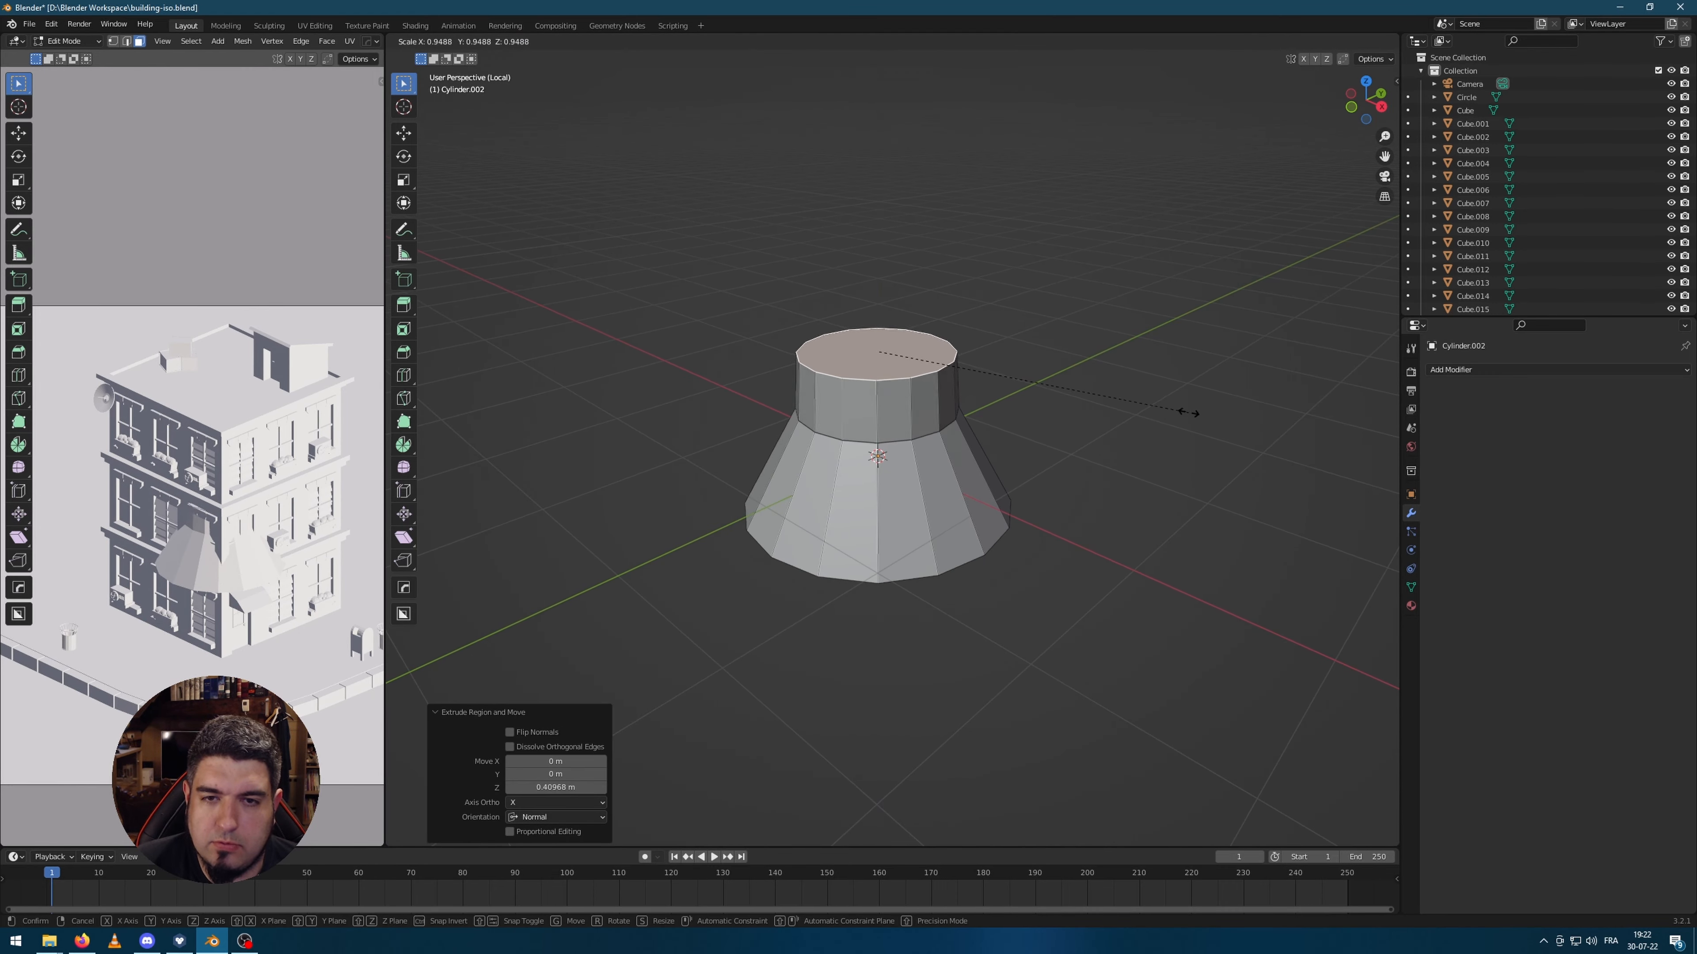
pyautogui.press('s')
pyautogui.click(962, 418)
pyautogui.scroll(-2, 962, 418)
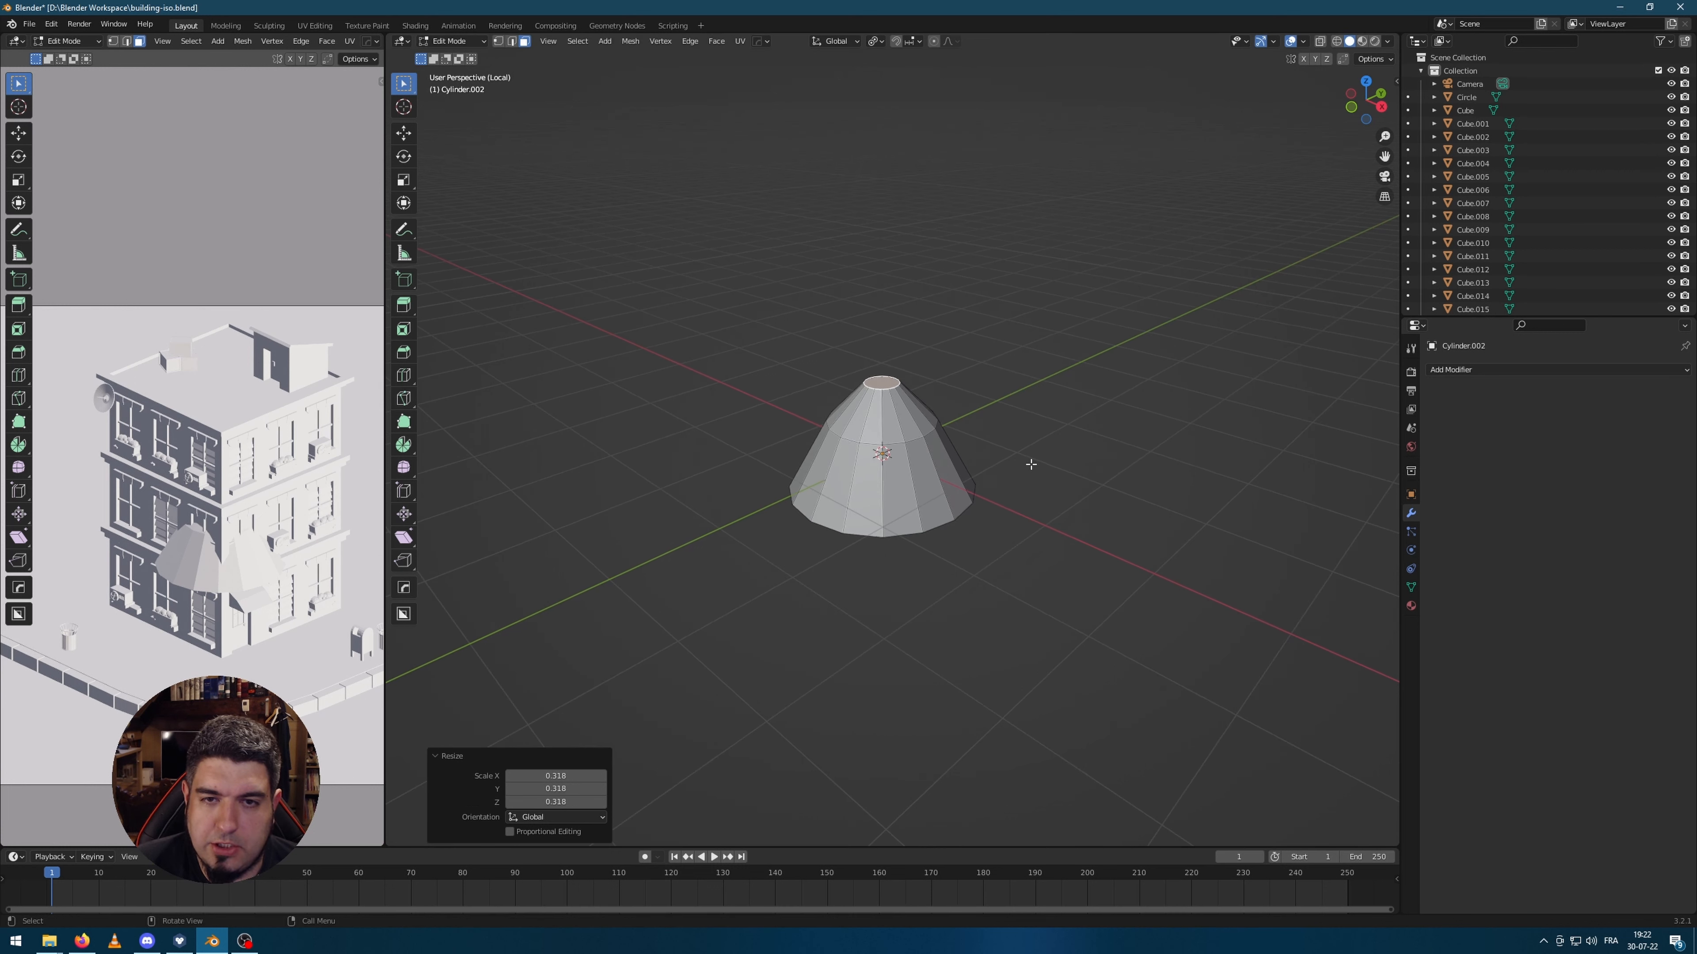
# Step: Extrude the small top face about 1.84 m into a pole and raise its end a further 2.55 m
pyautogui.press('e')
pyautogui.click(996, 265)
pyautogui.scroll(-2, 1015, 315)
pyautogui.keyDown('shift'); pyautogui.moveTo(1034, 364); pyautogui.dragTo(988, 536, button='middle'); pyautogui.keyUp('shift')
pyautogui.scroll(-2, 988, 536)
pyautogui.press('e')
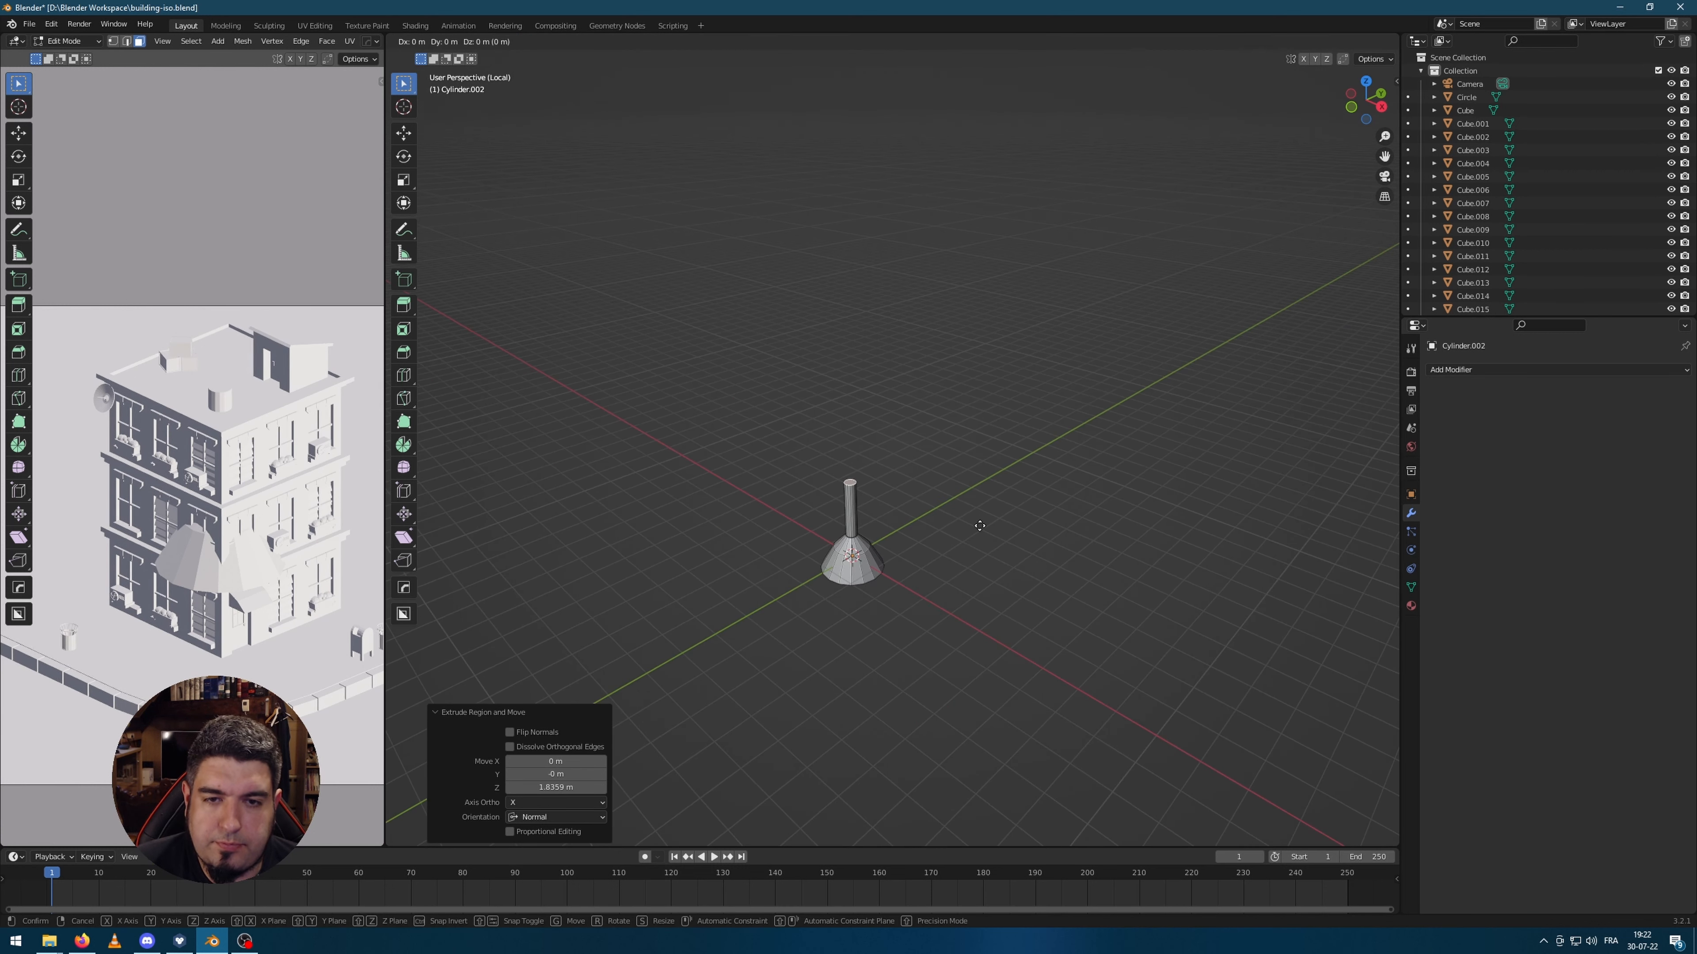
pyautogui.click(980, 445)
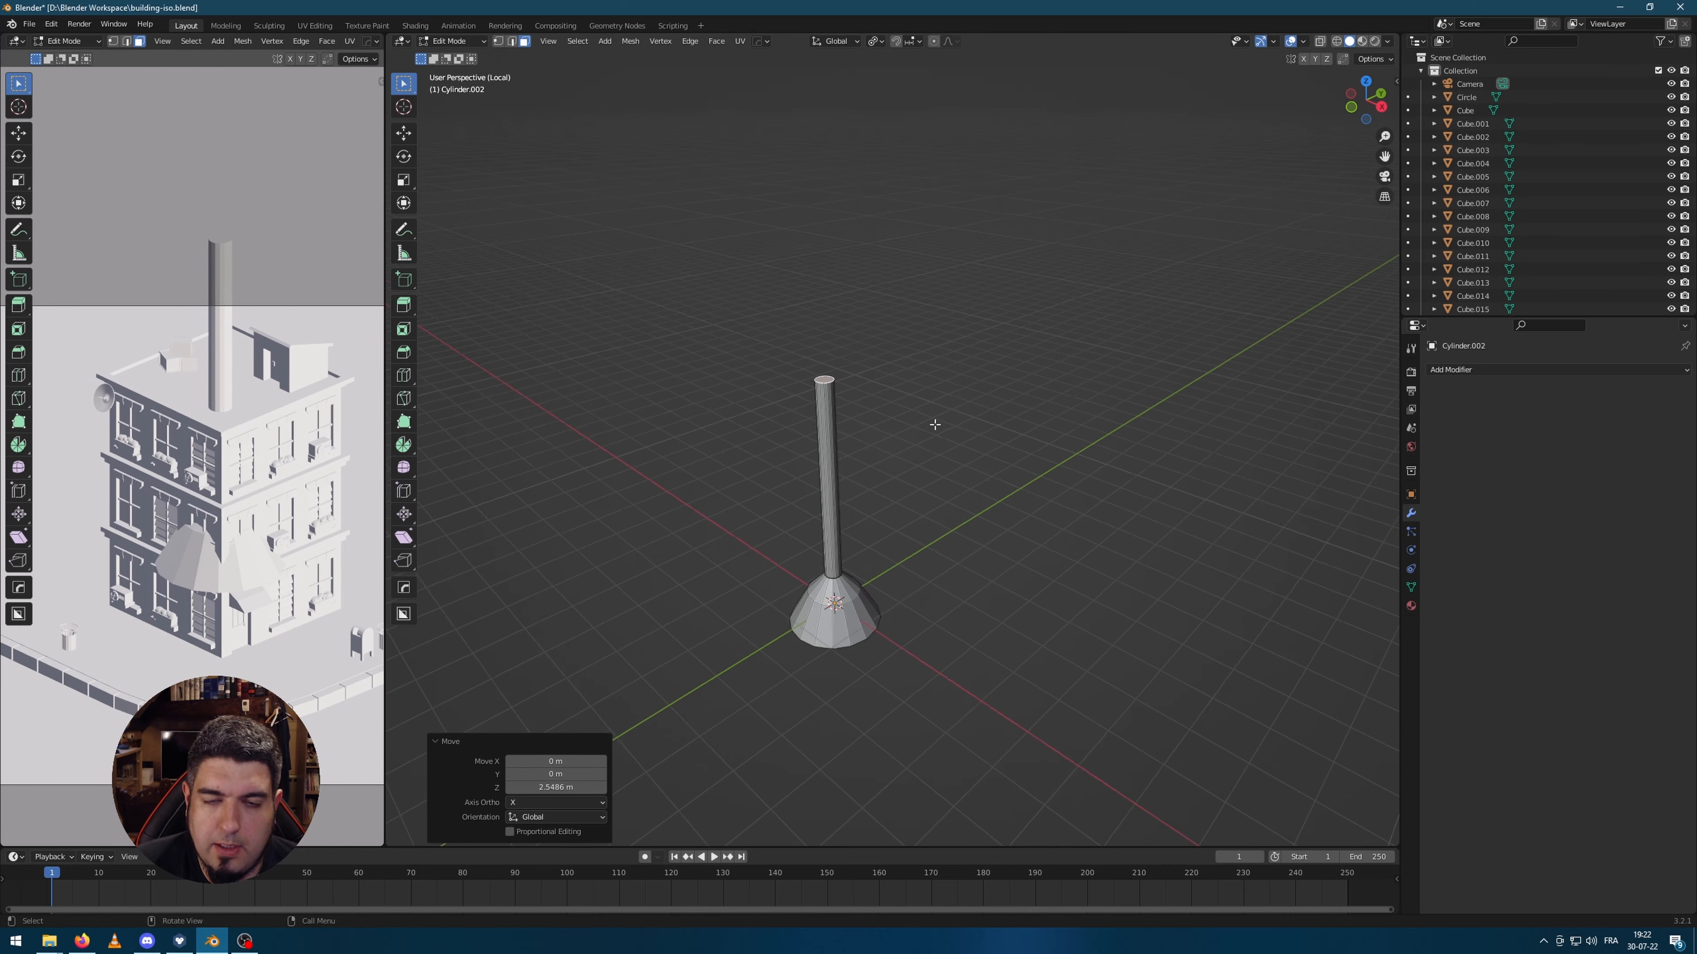
# Step: Extrude the pole's top face about 0.088 m and widen it into a collar under the lantern
pyautogui.scroll(2, 928, 424)
pyautogui.press('s')
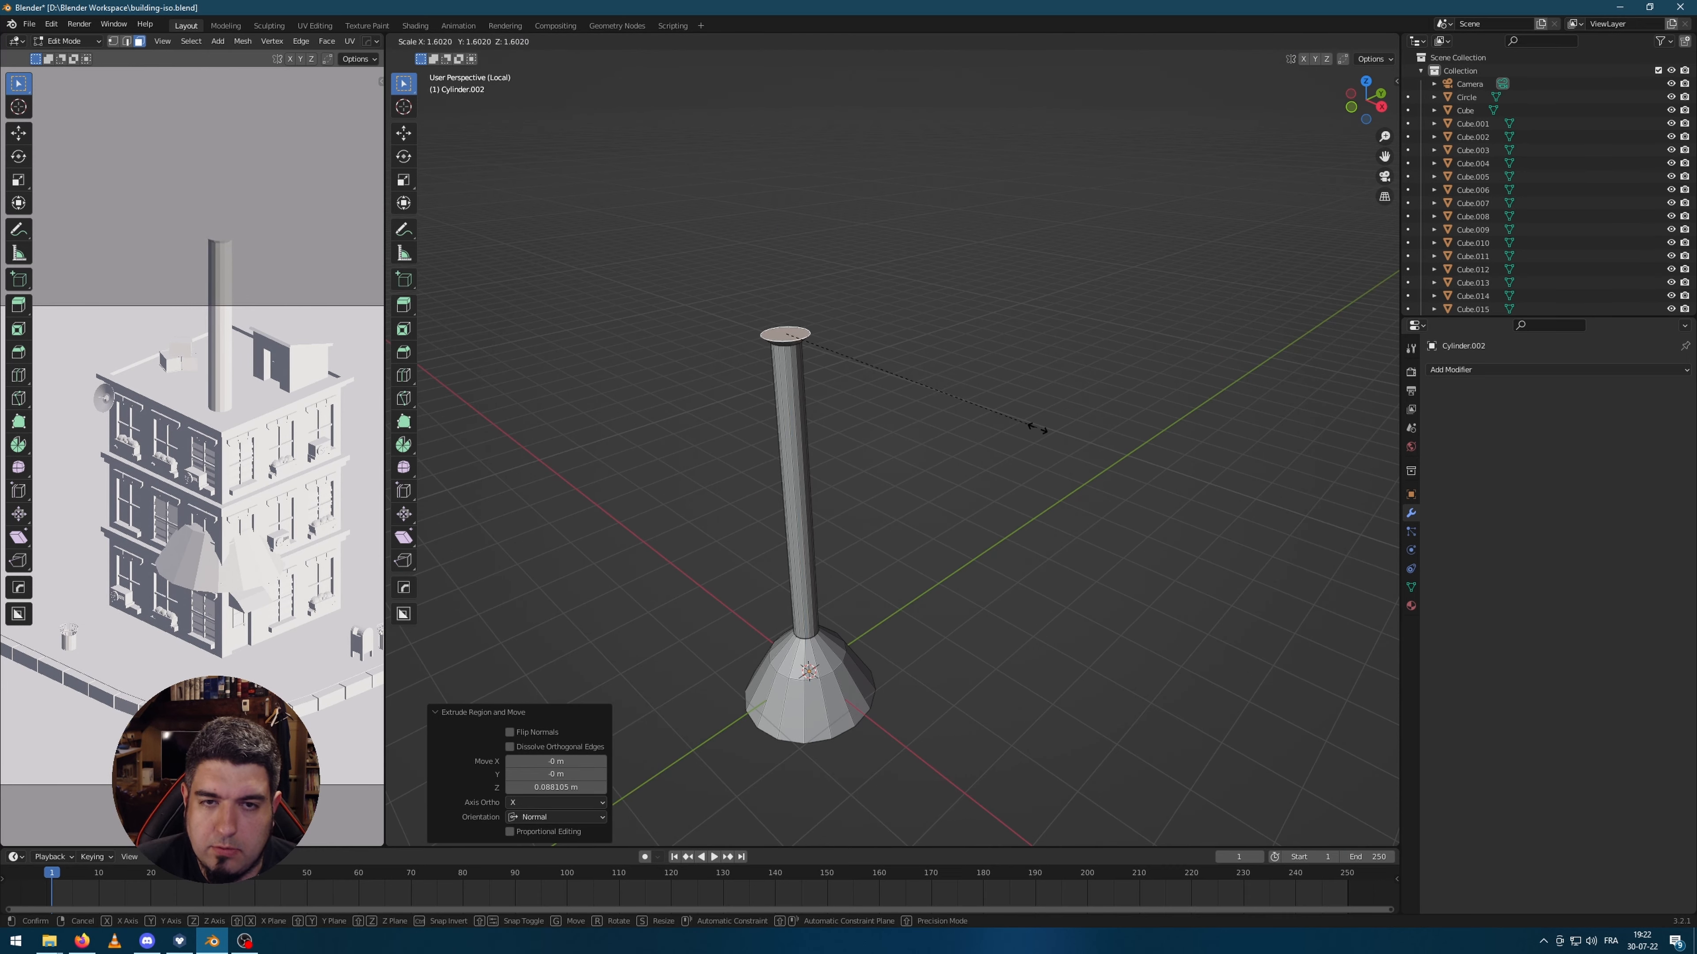
pyautogui.click(1082, 427)
# Step: Extrude the collar's top face about 0.69 m and scale it to 1.606 to form the flared lantern body
pyautogui.press('e')
pyautogui.click(1086, 366)
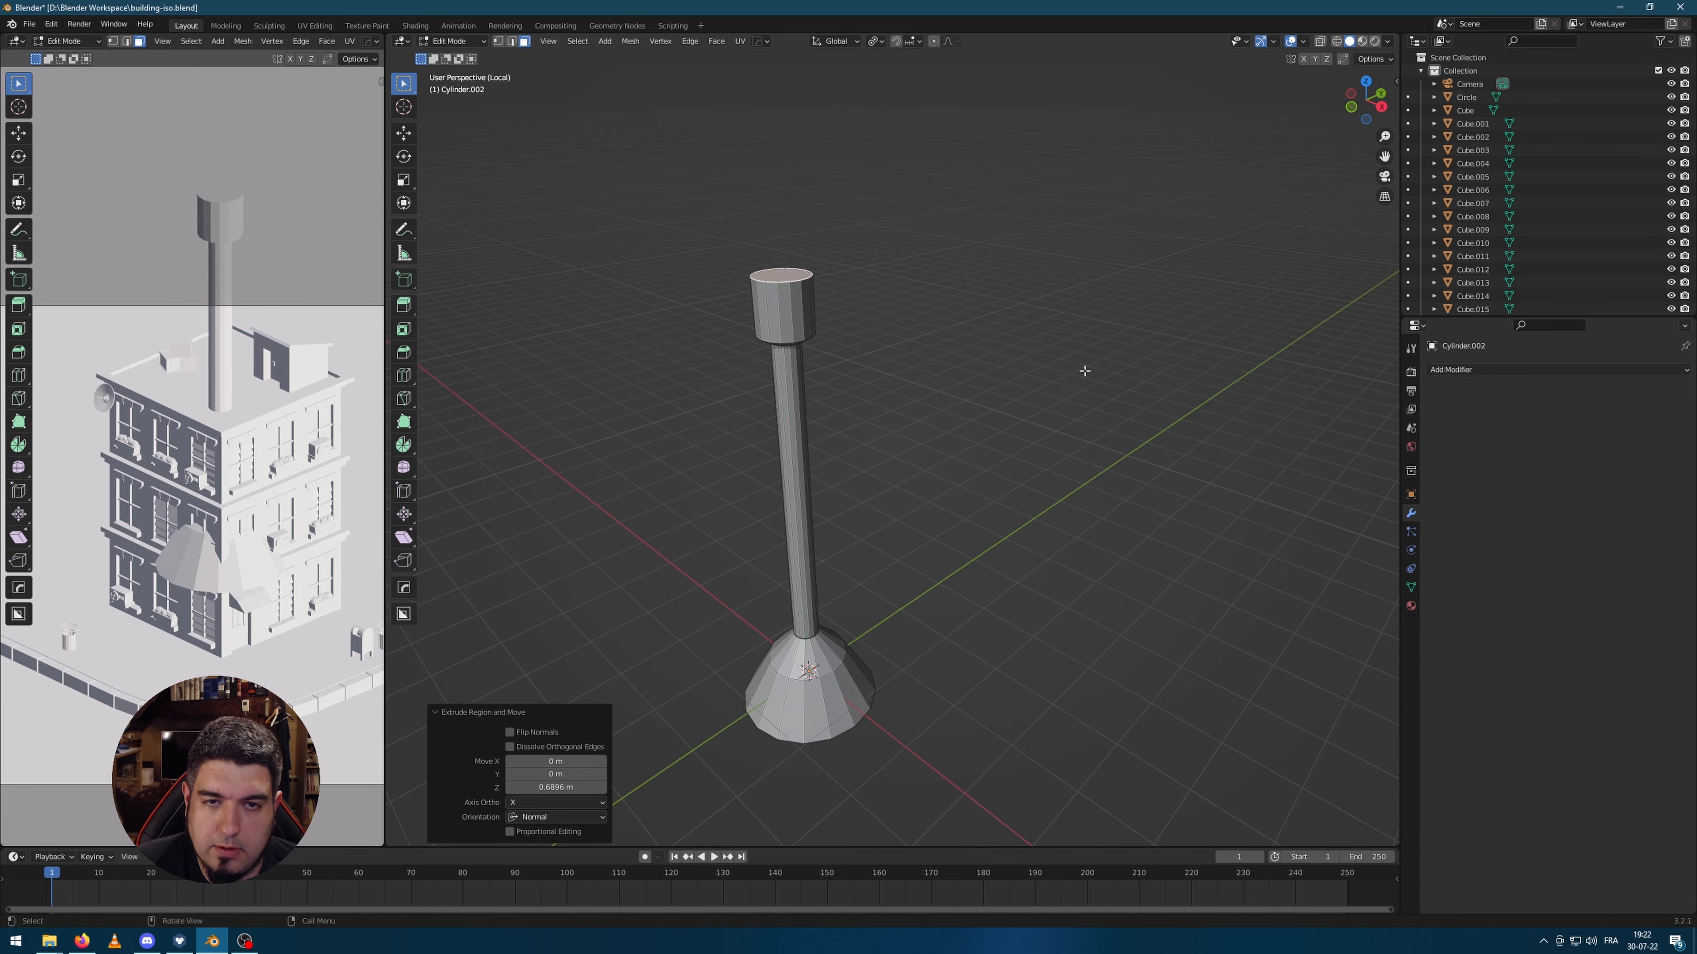
pyautogui.press('s')
pyautogui.click(1262, 408)
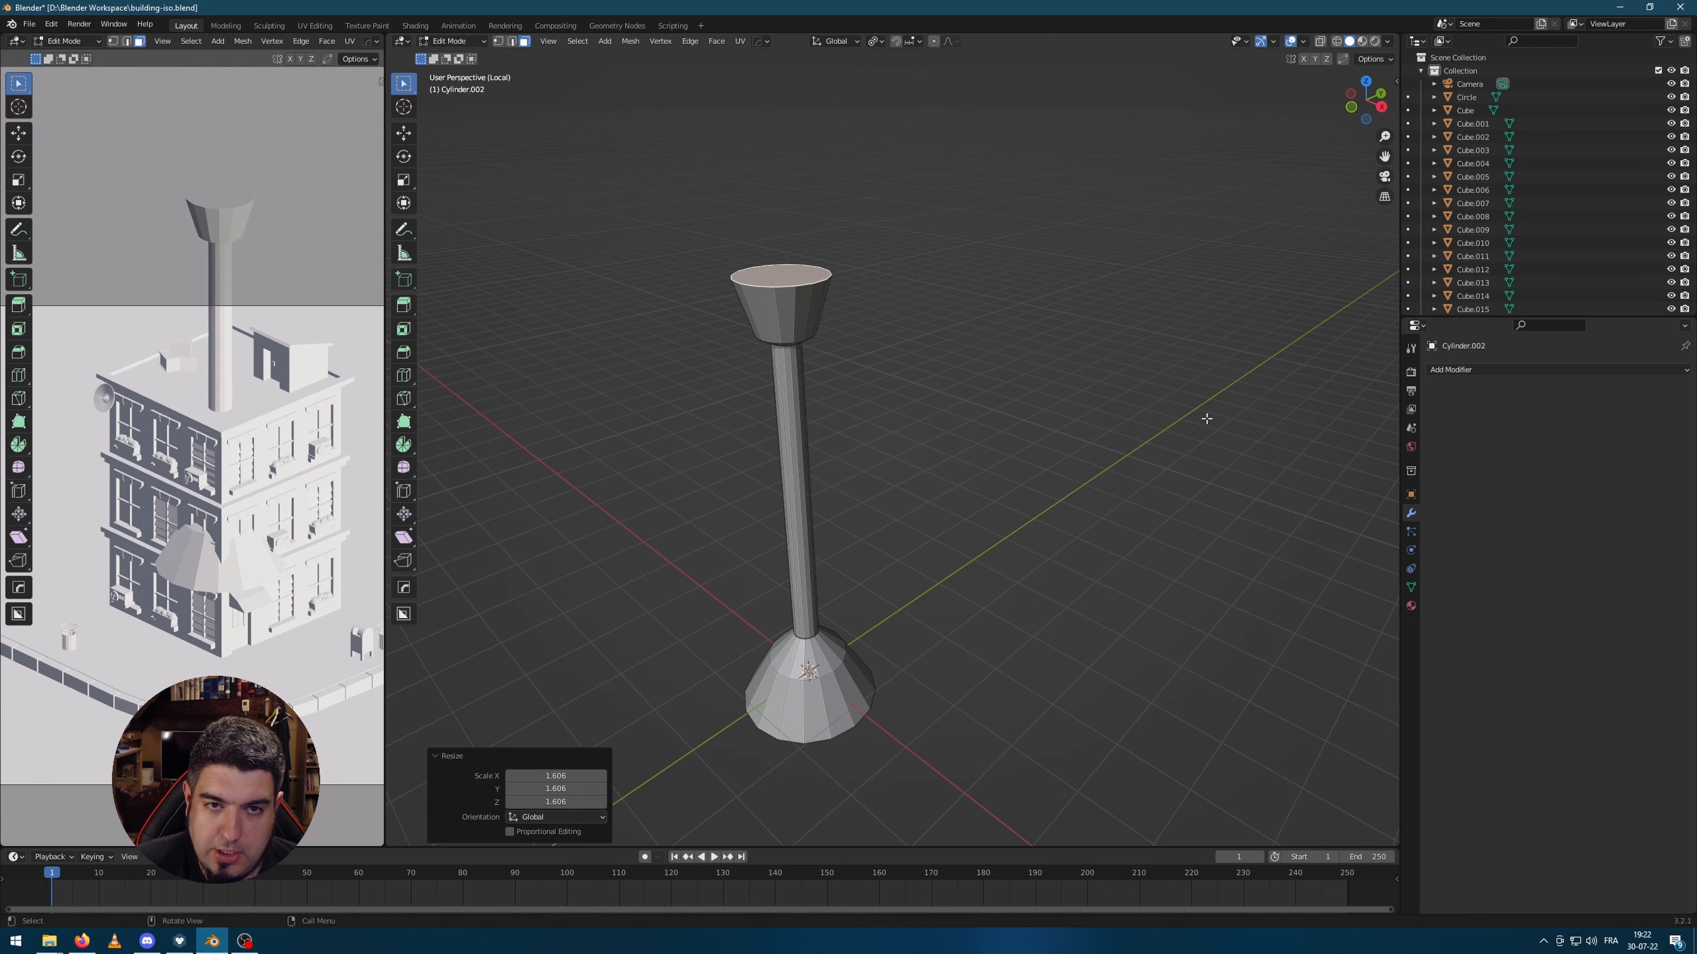
# Step: Extrude the lantern's top face about 0.41 m and scale it to about 0.4 as a sloped roof
pyautogui.press('e')
pyautogui.click(1205, 417)
pyautogui.press('s')
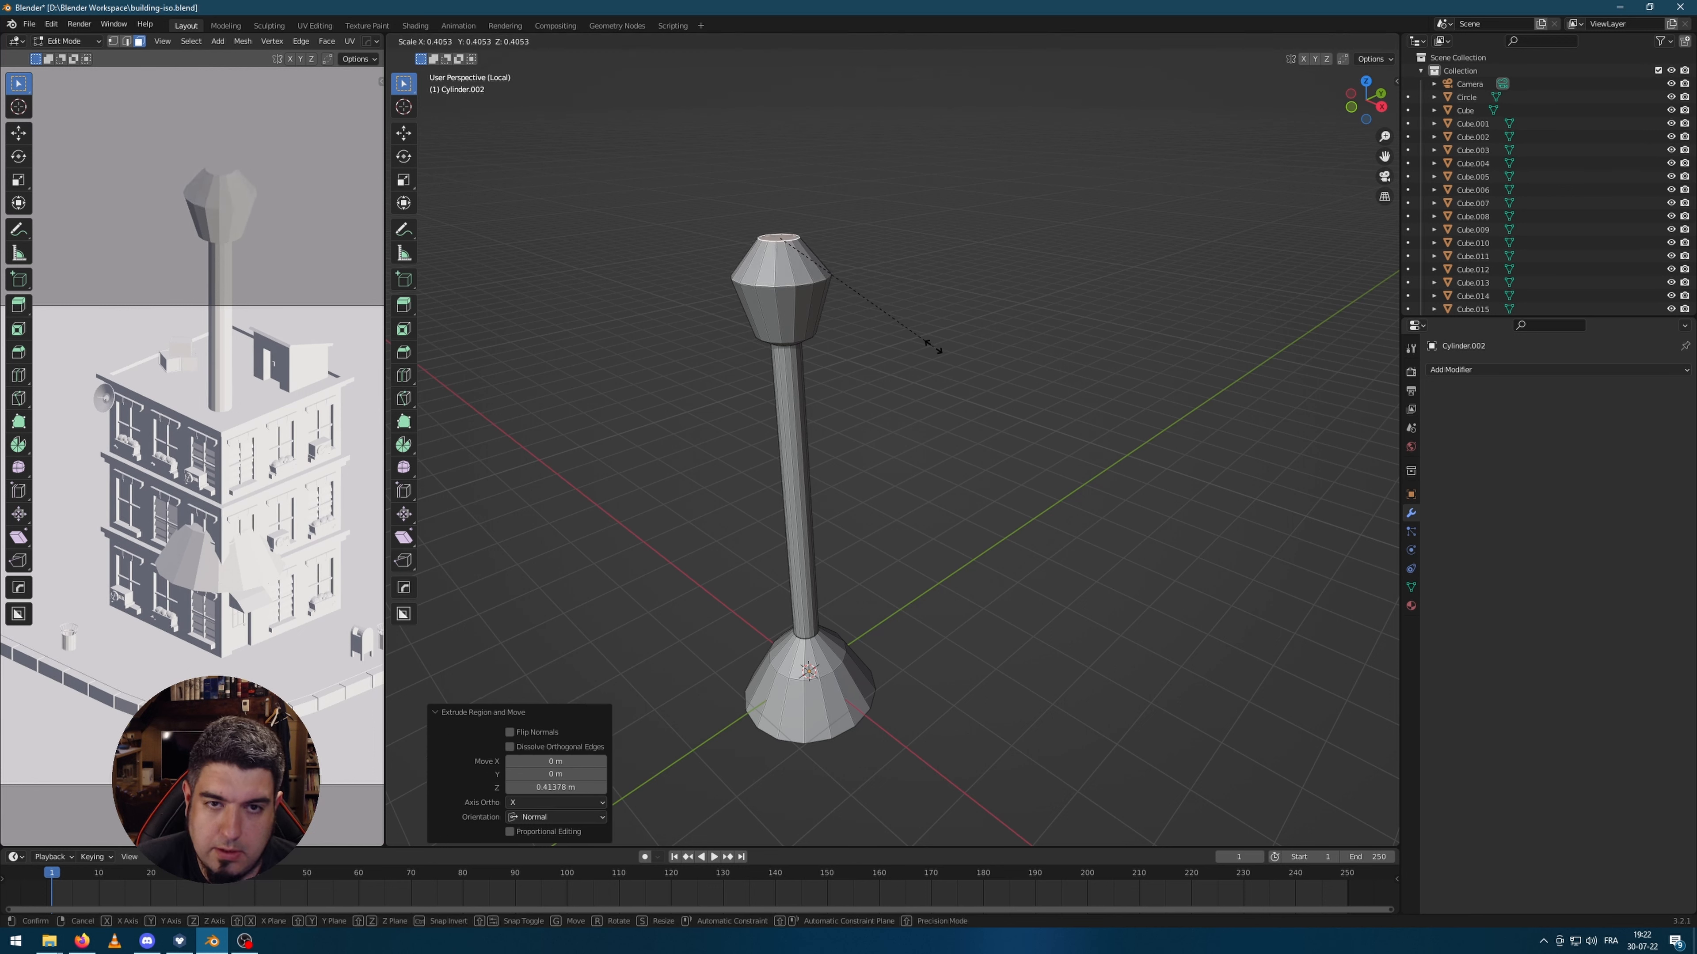
pyautogui.click(913, 349)
# Step: Extrude the roof's top face about 0.15 m, shrink it to about 0.4 as a tip and return to Object Mode
pyautogui.press('e')
pyautogui.click(918, 364)
pyautogui.press('s')
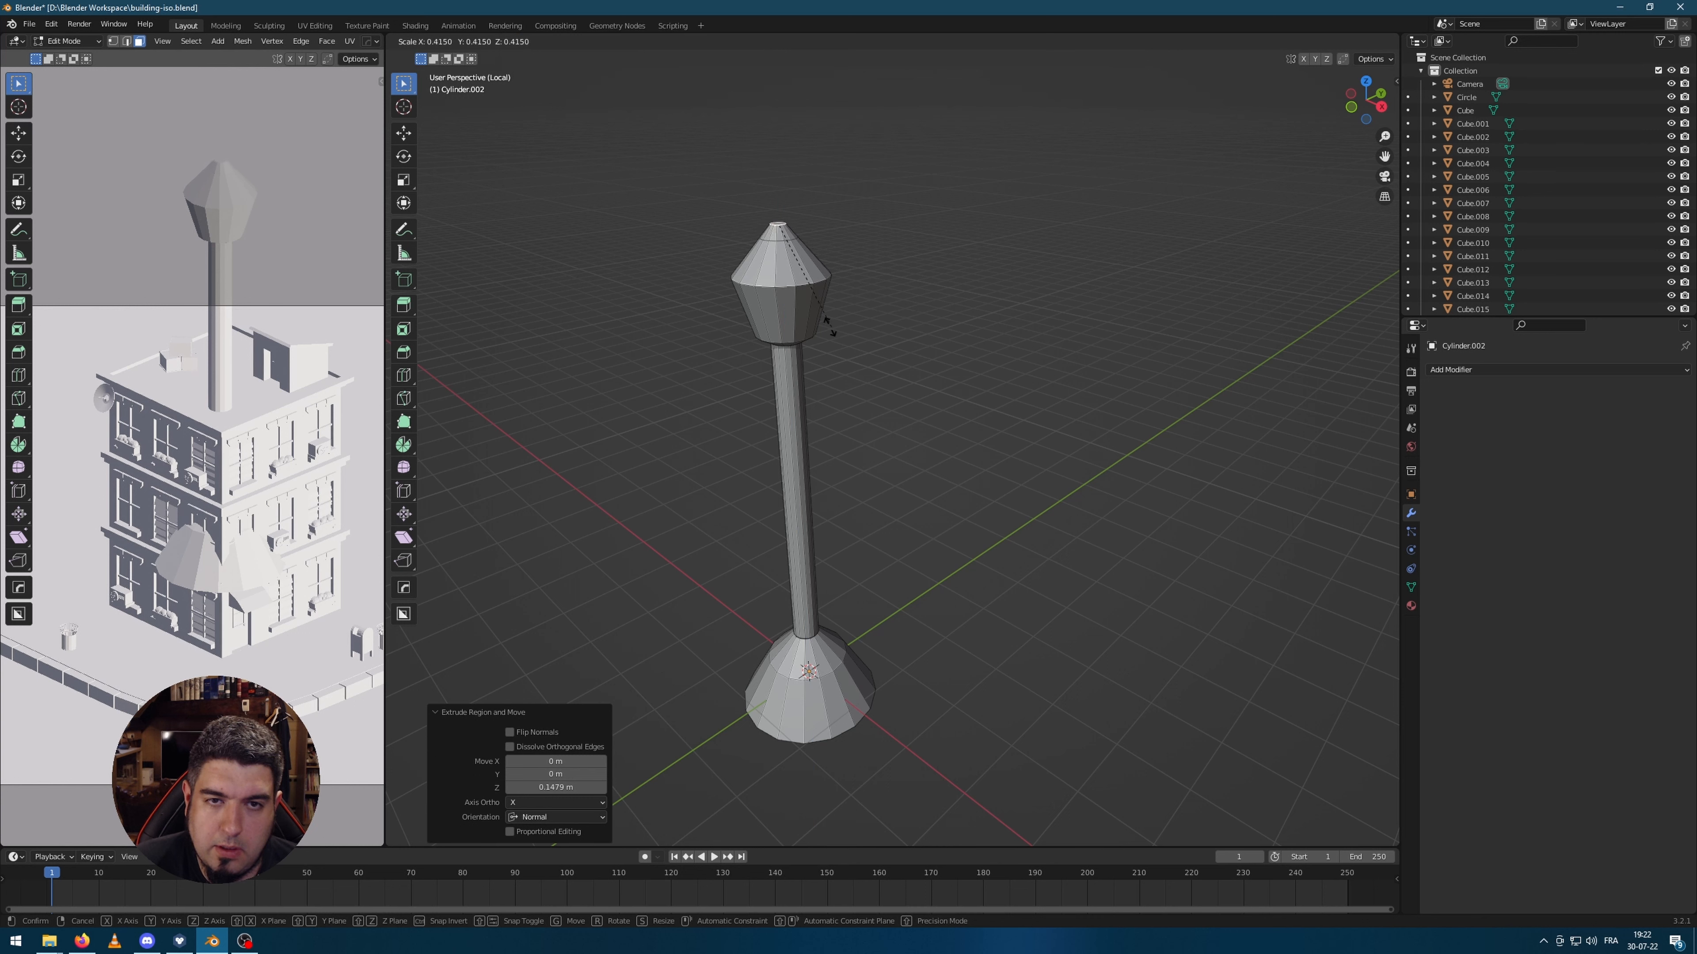
pyautogui.click(925, 383)
pyautogui.scroll(1, 894, 348)
pyautogui.scroll(-3, 894, 349)
pyautogui.press('Tab')
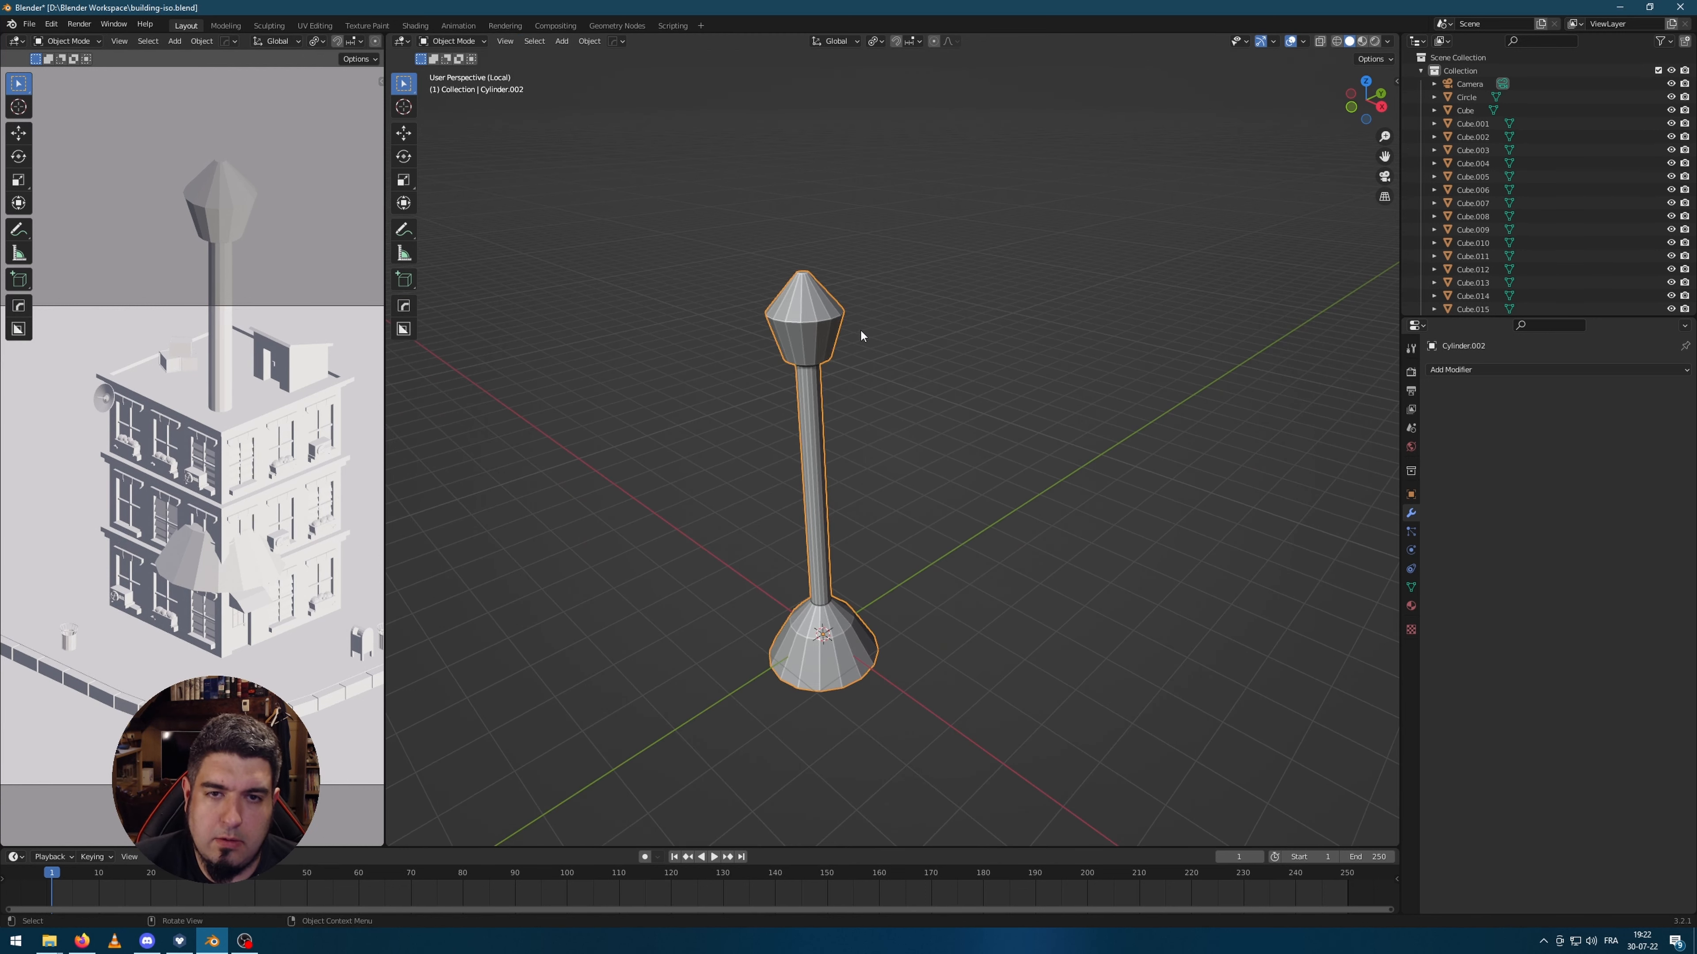
# Step: Select the lowest ring of faces on the lamp post's base and scale it to 0.506
pyautogui.scroll(1, 802, 328)
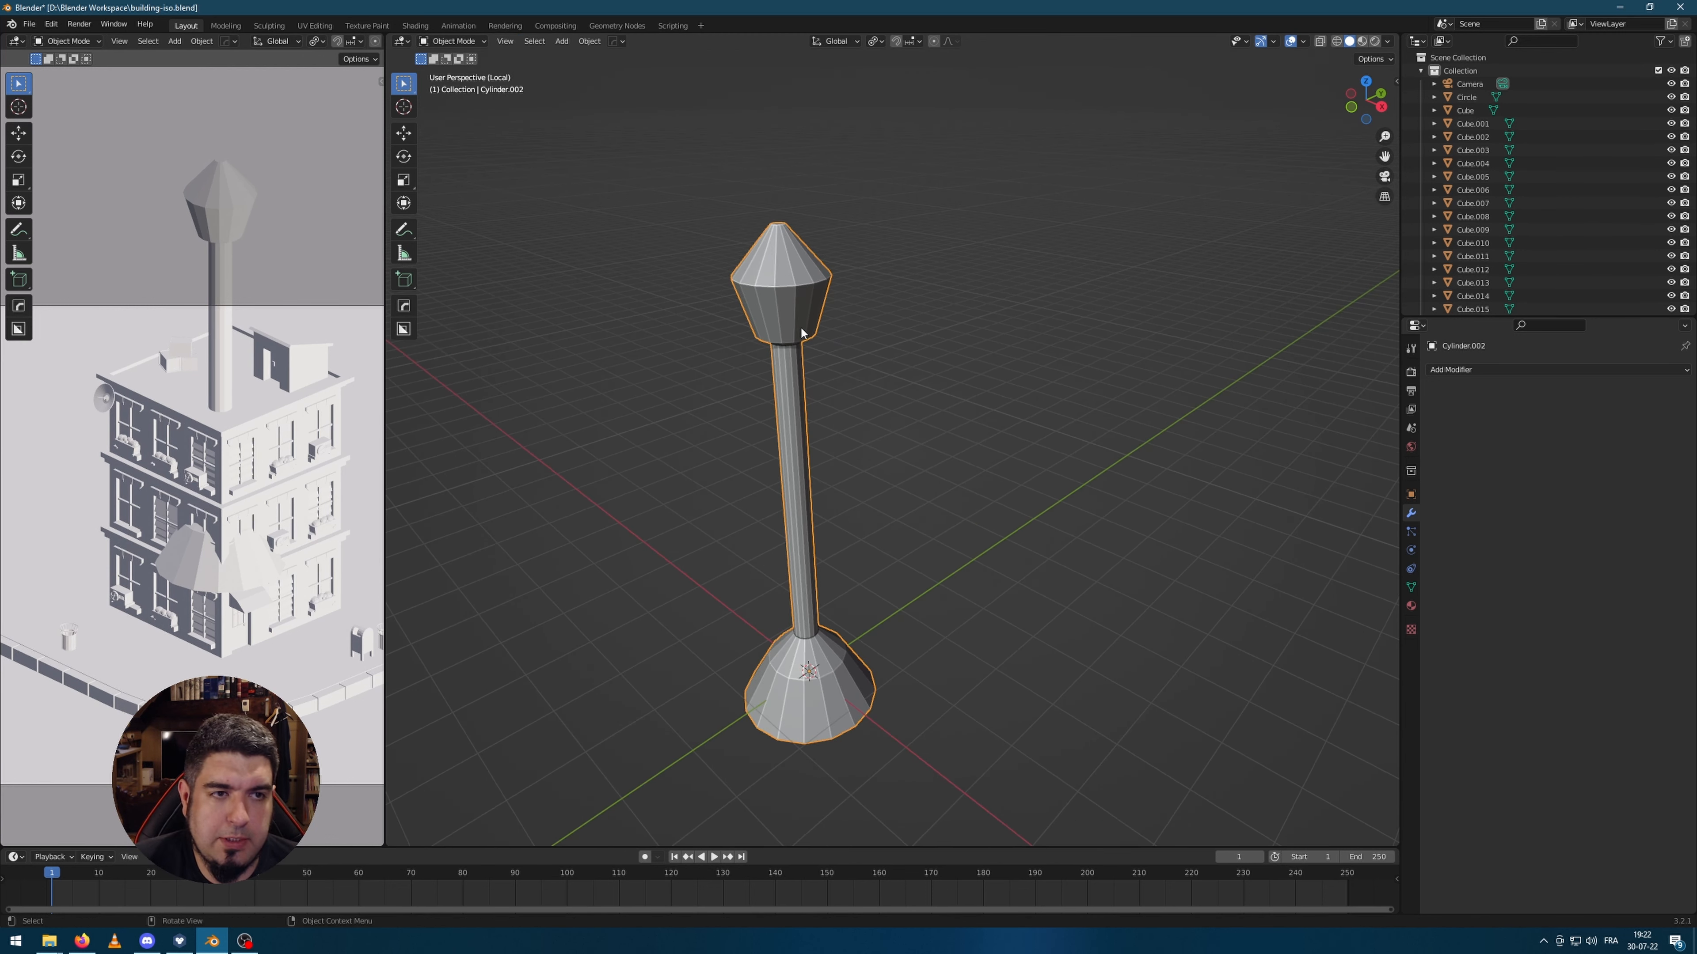
pyautogui.press('Tab')
pyautogui.click(822, 707)
pyautogui.moveTo(1020, 706); pyautogui.dragTo(988, 678, button='middle')
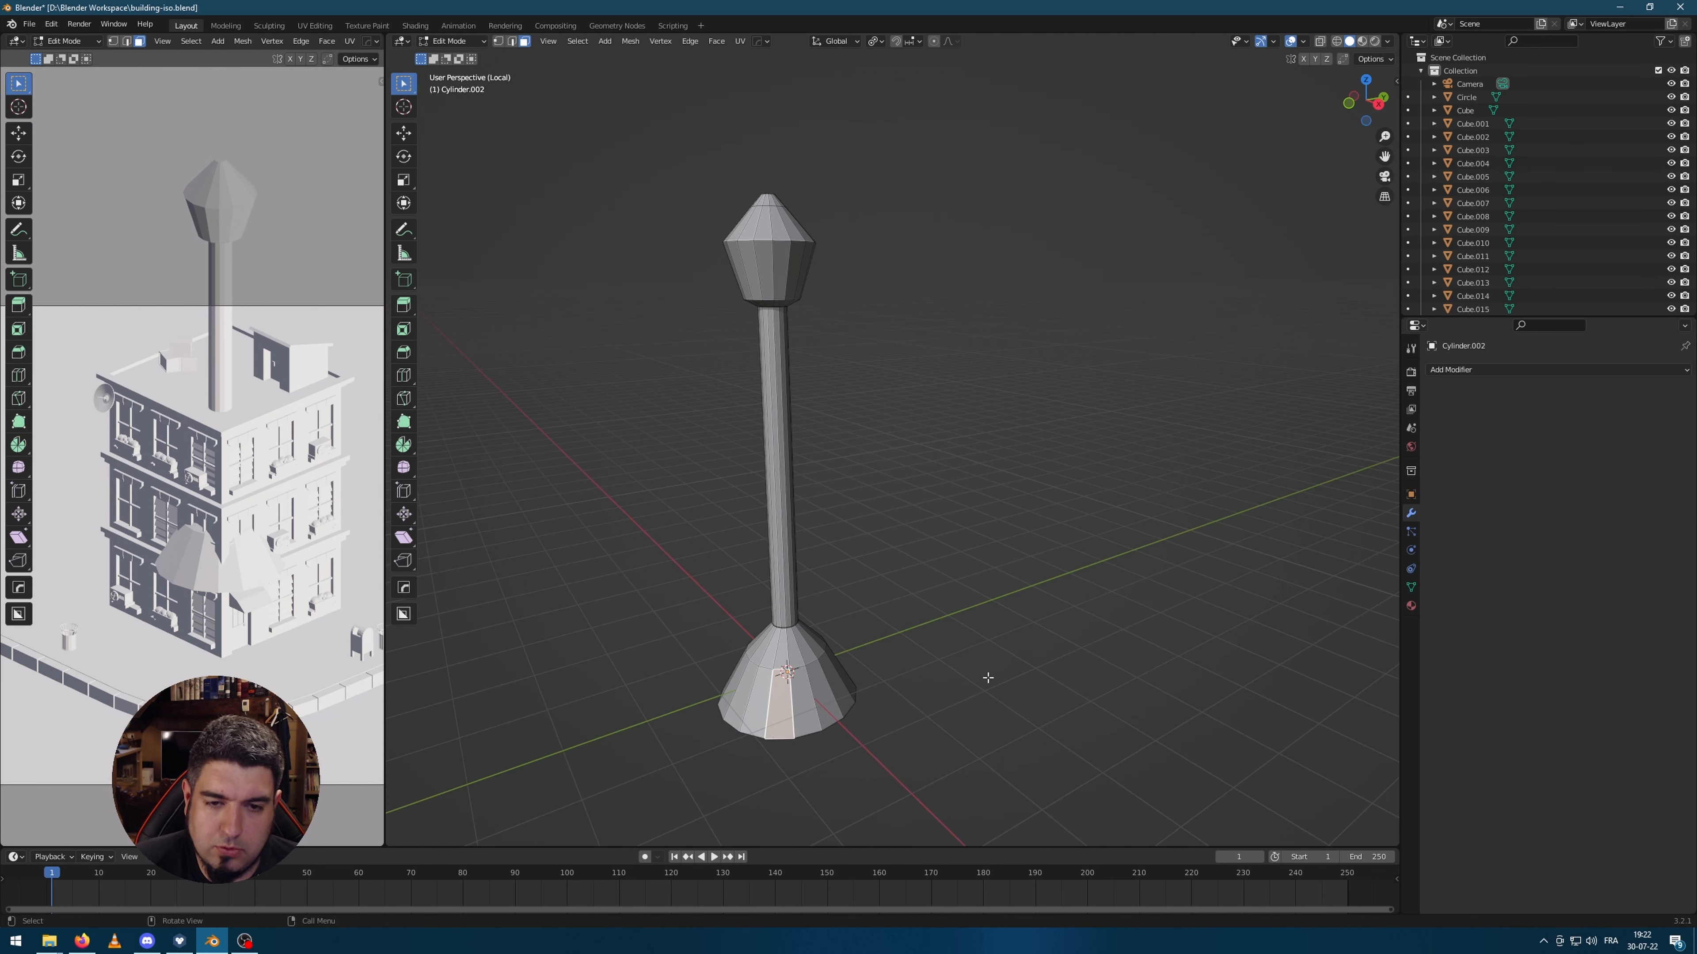
pyautogui.press('s')
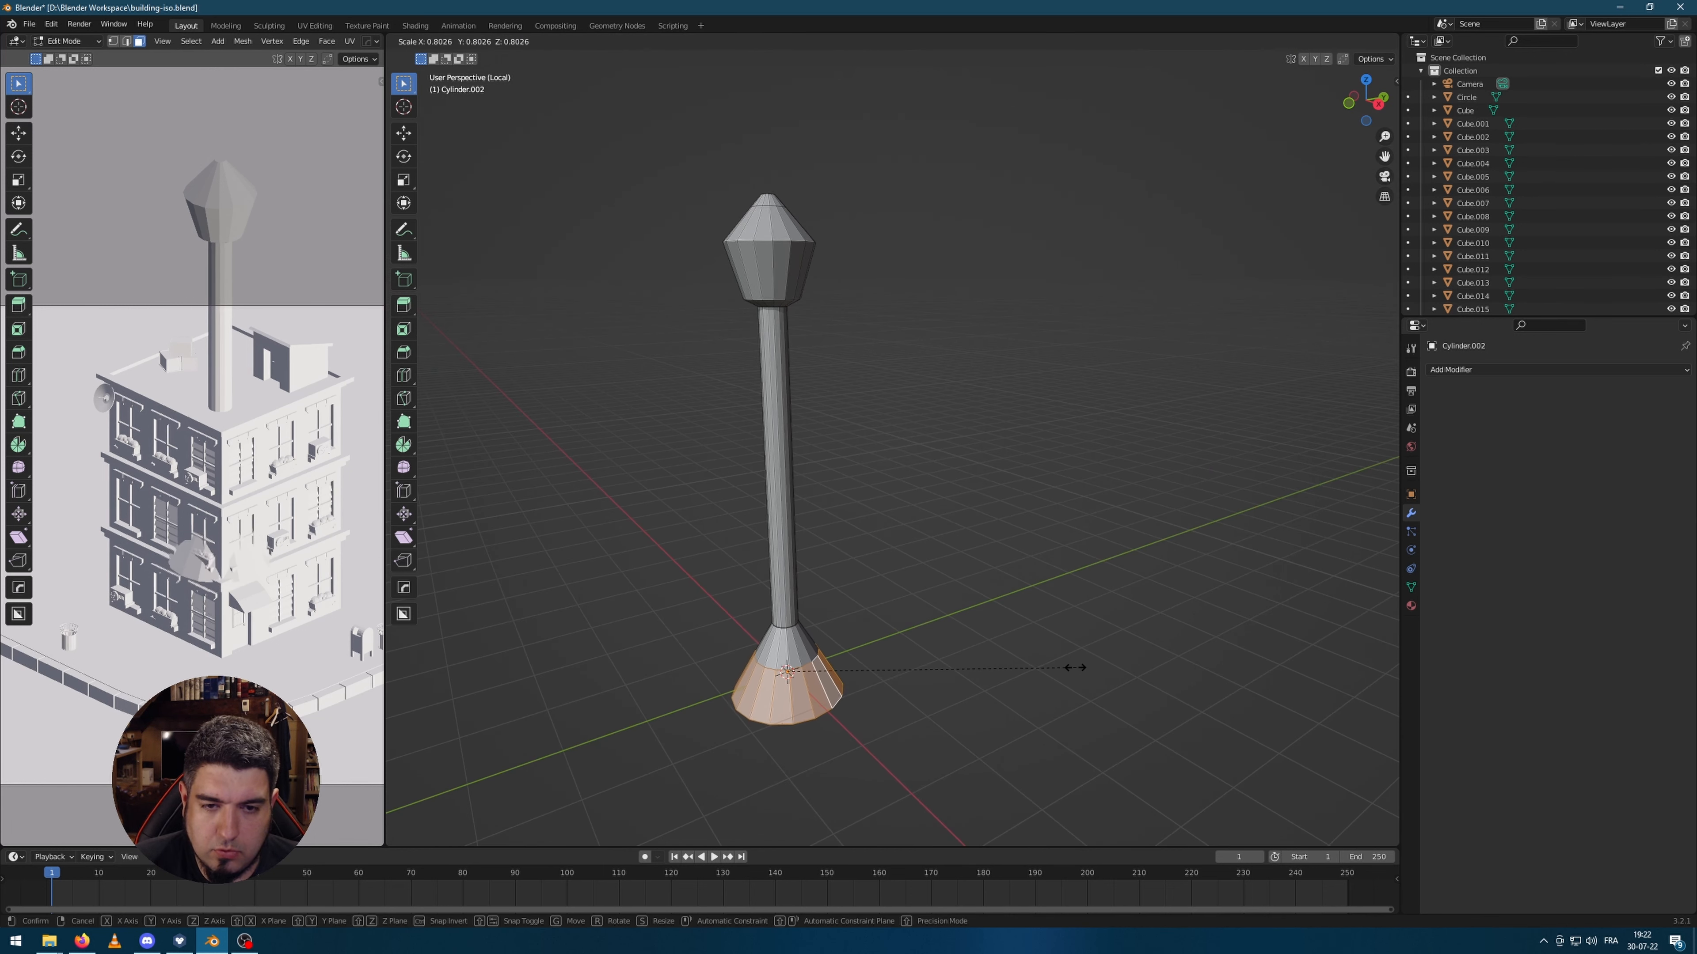
pyautogui.click(935, 658)
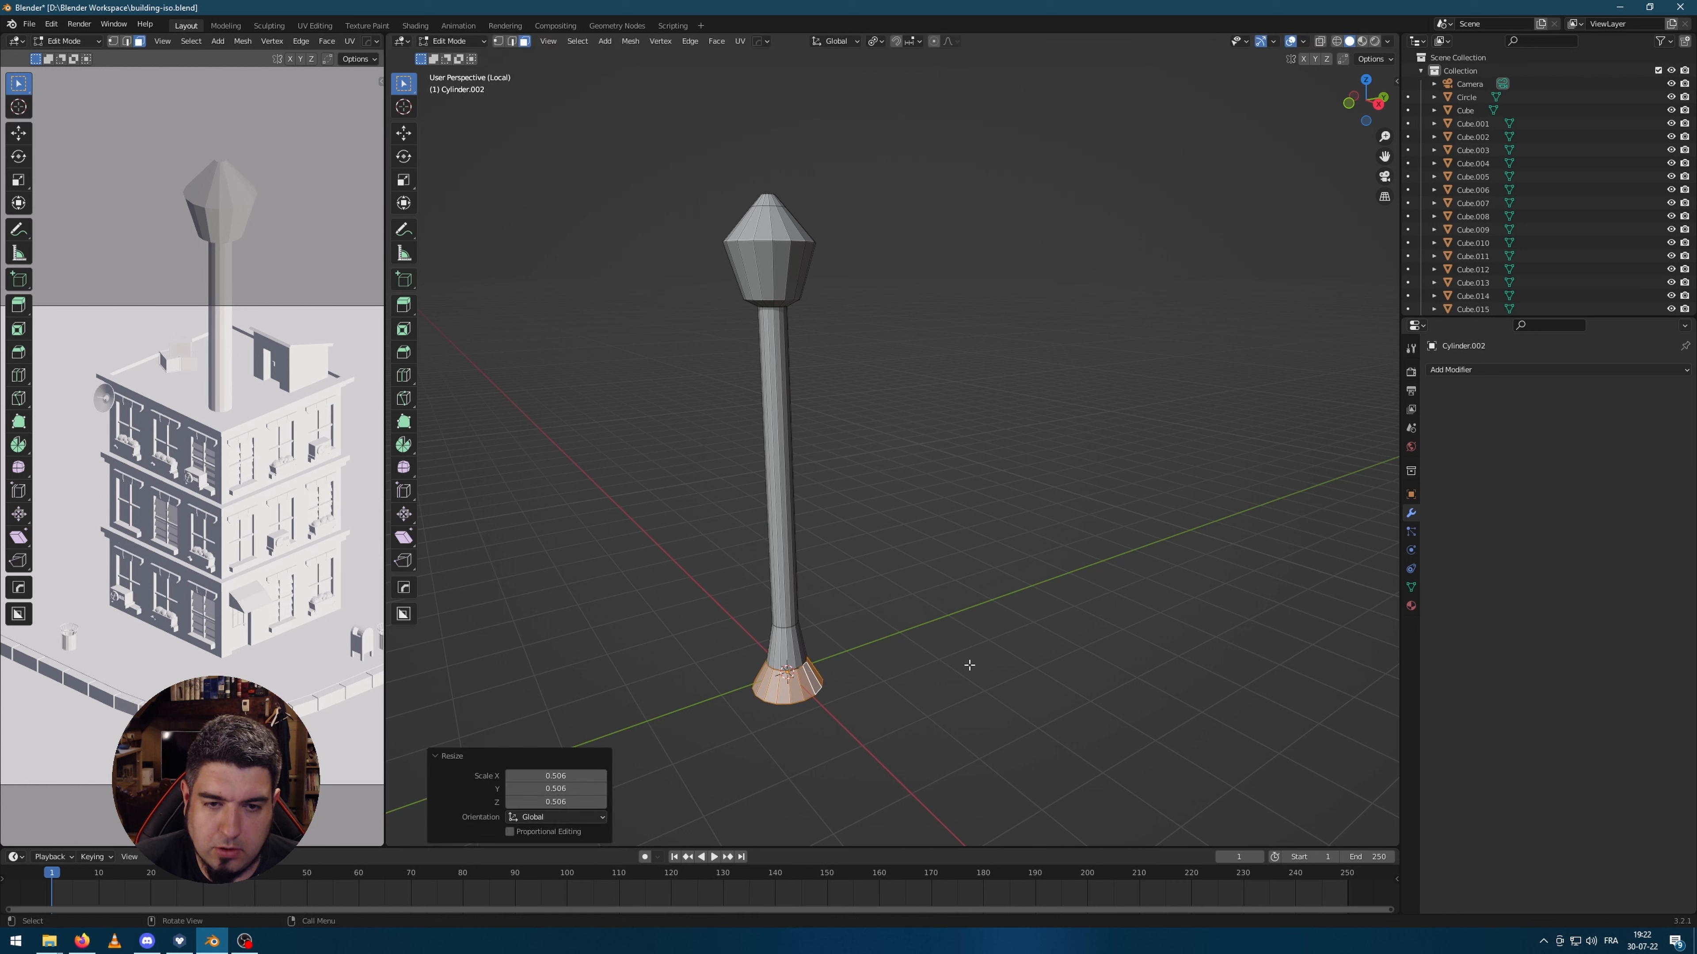
# Step: Inset the ring of side faces on the lantern body by 0.1114 m
pyautogui.press('Tab')
pyautogui.moveTo(850, 478); pyautogui.dragTo(852, 402, button='middle')
pyautogui.press('Tab')
pyautogui.scroll(3, 851, 403)
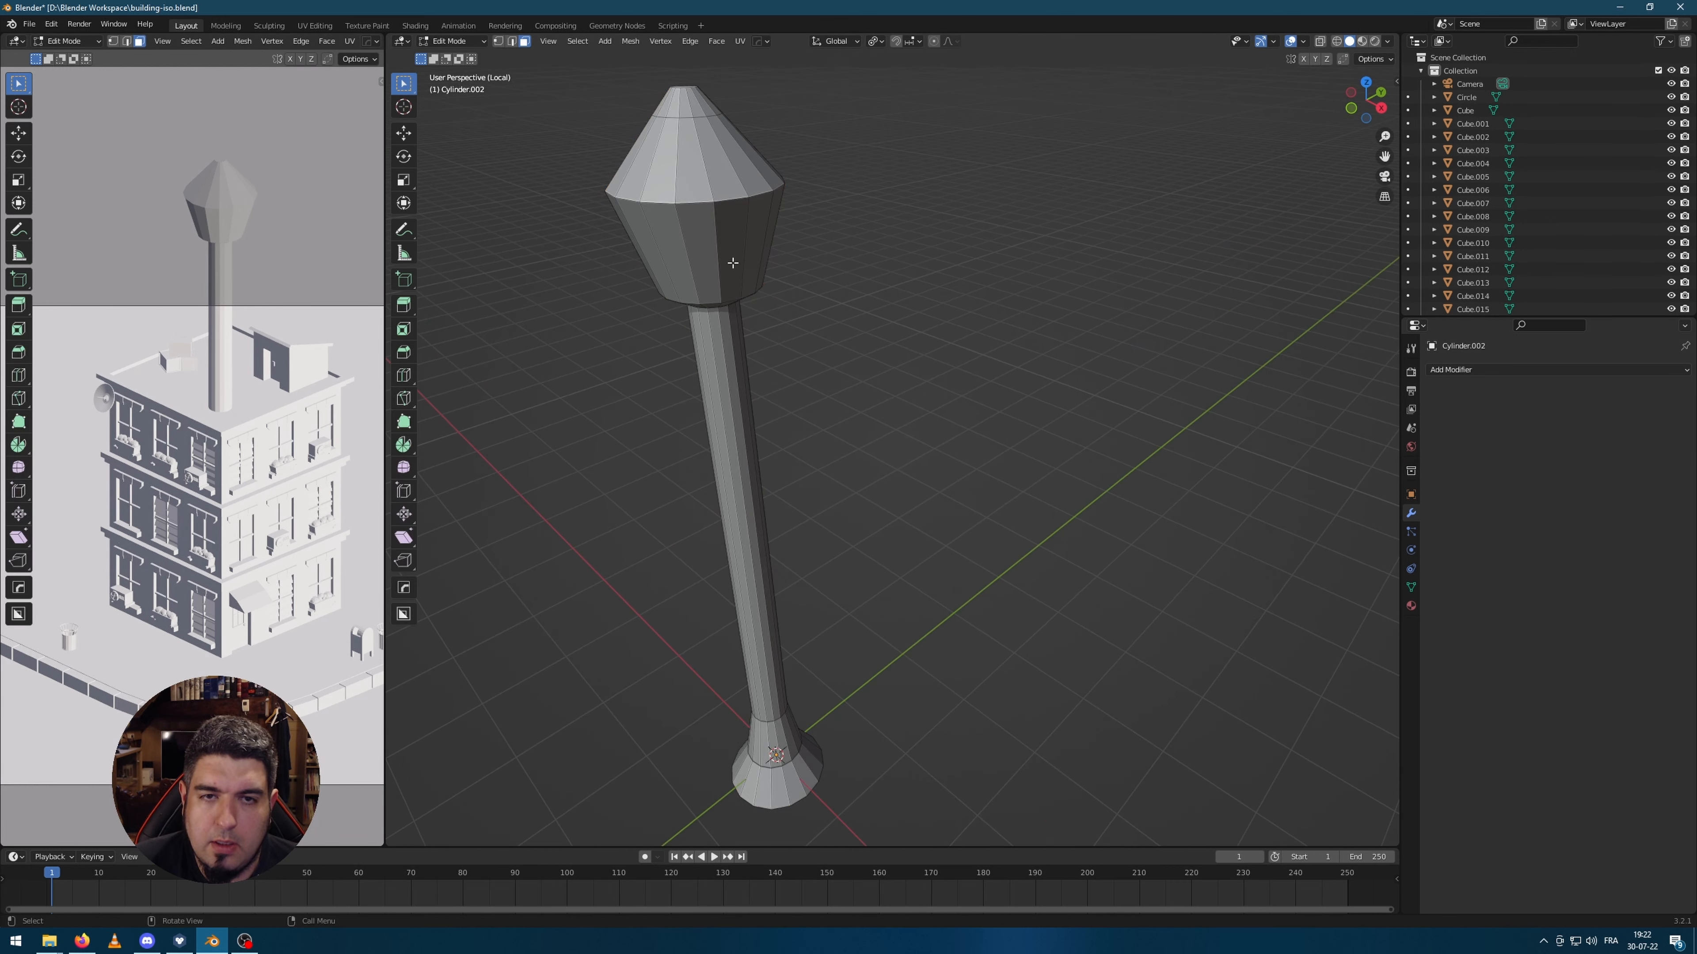
pyautogui.keyDown('alt'); pyautogui.click(769, 217); pyautogui.keyUp('alt')
pyautogui.press('i')
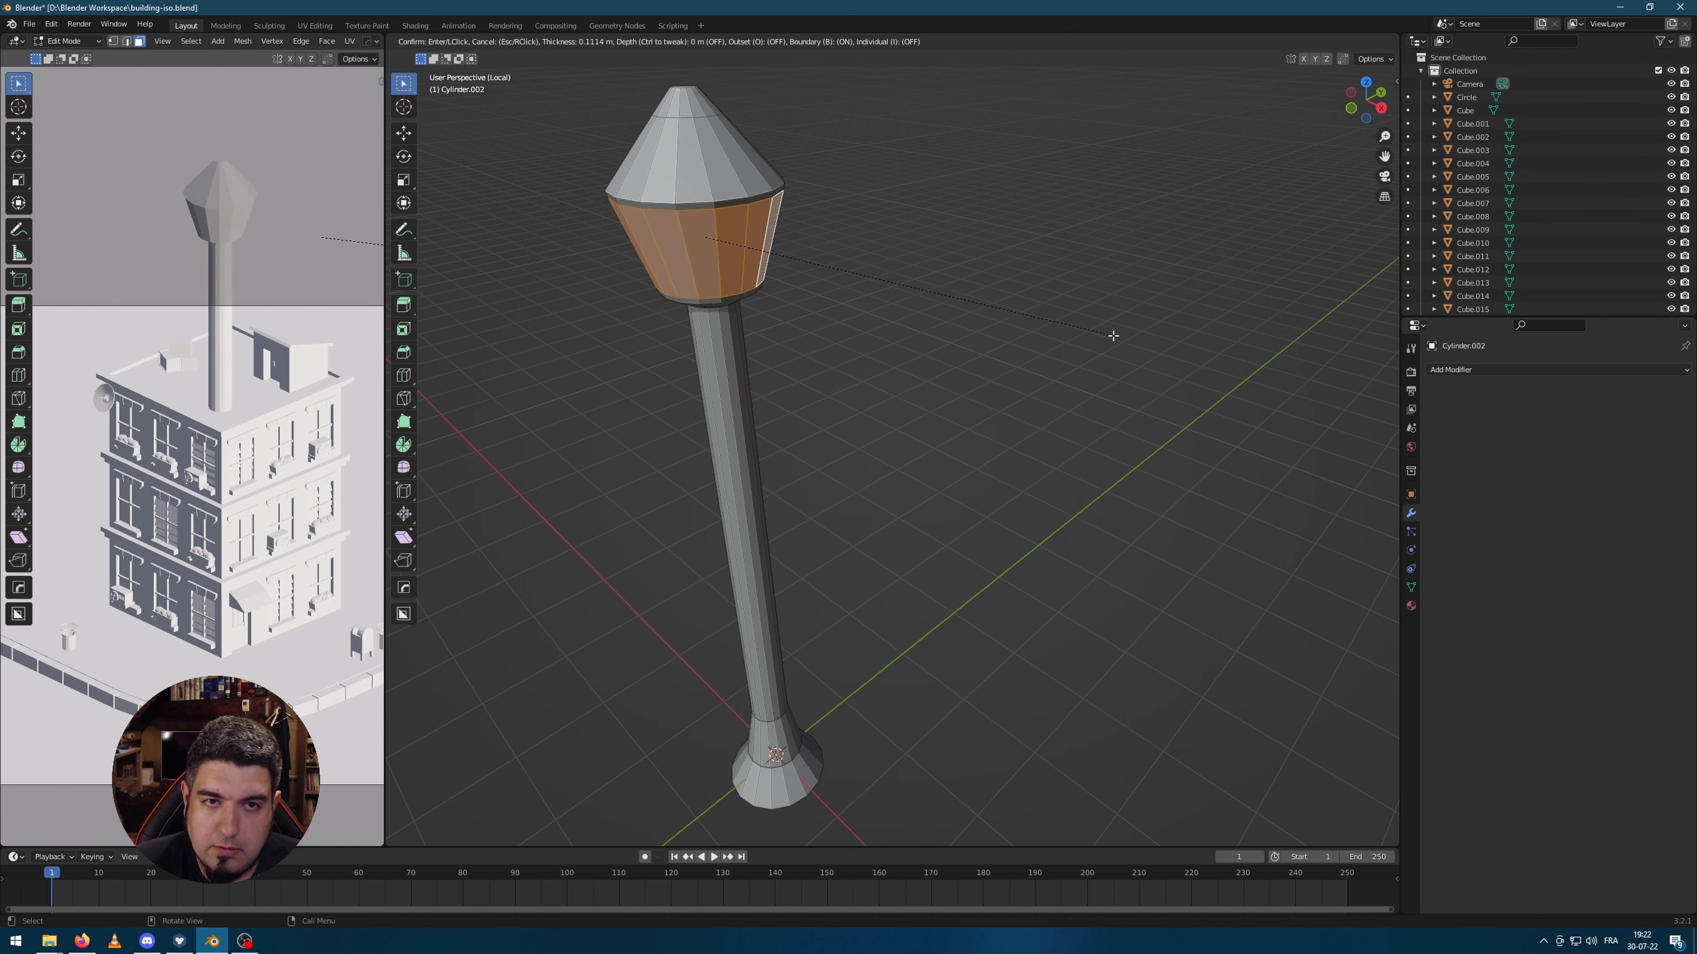
pyautogui.click(1113, 335)
# Step: Extrude the inset lantern faces inward along their normals by about 0.1 m and return to Object Mode
pyautogui.moveTo(1113, 337); pyautogui.dragTo(1119, 368, button='middle')
pyautogui.hotkey('alt', 'e')
pyautogui.click(1120, 369)
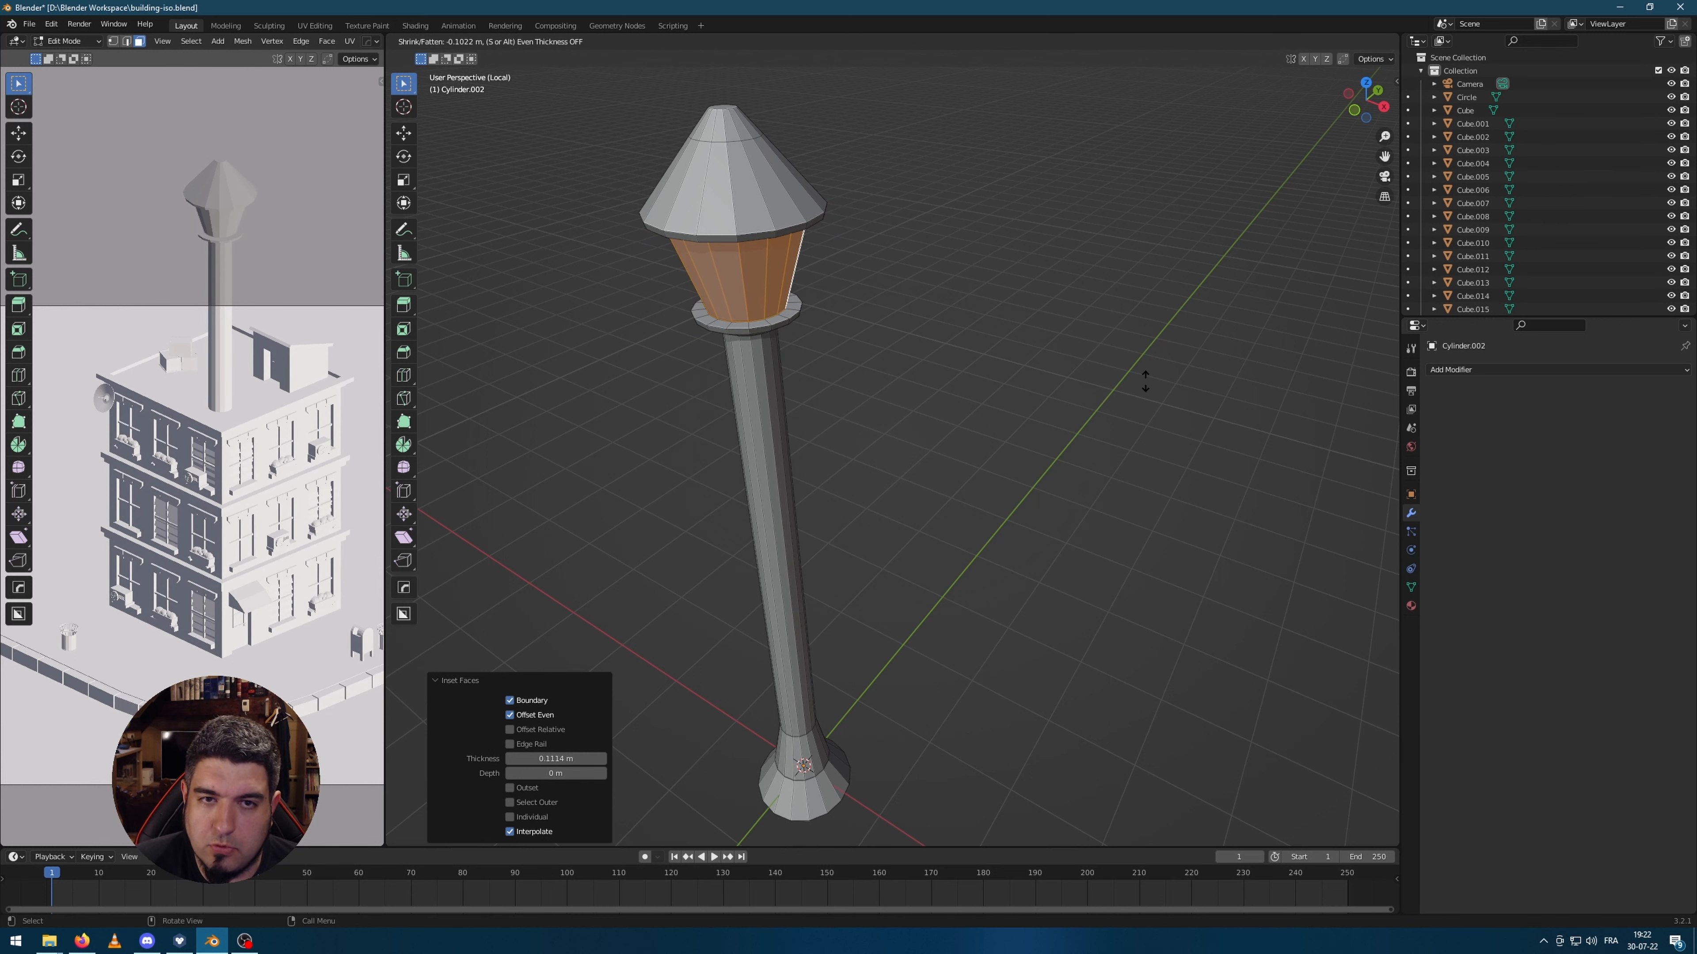
pyautogui.click(1122, 419)
pyautogui.scroll(-2, 1121, 423)
pyautogui.press('Tab')
pyautogui.moveTo(1121, 426); pyautogui.dragTo(1161, 435, button='middle')
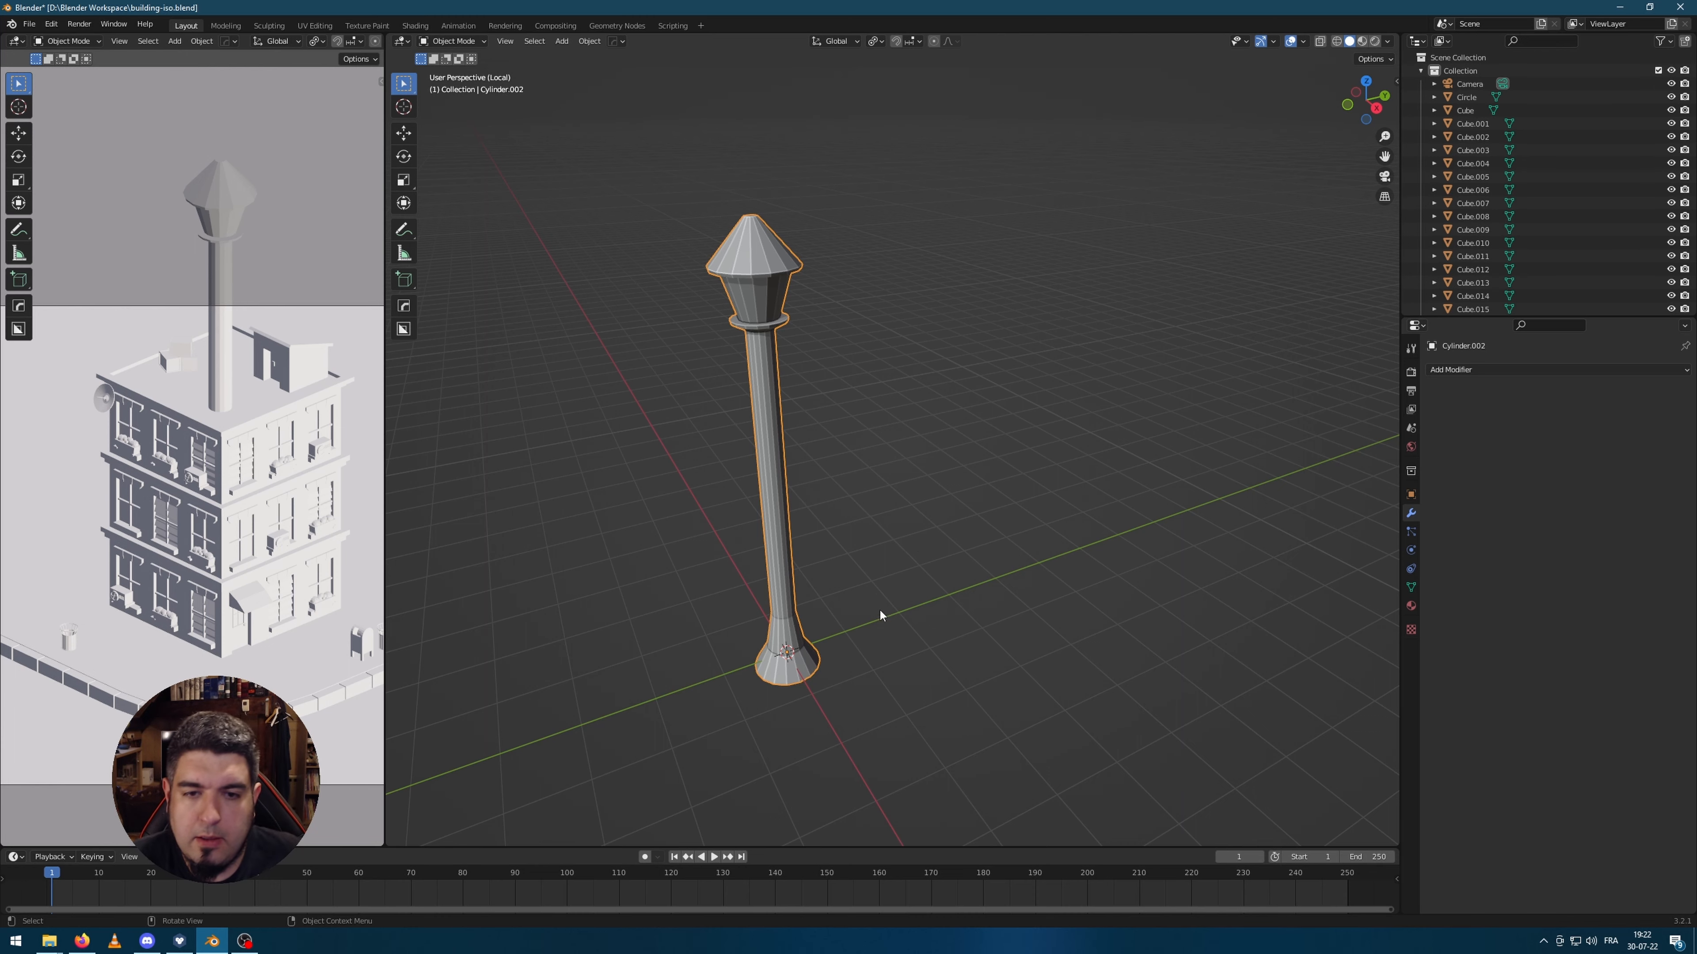
# Step: Exit local view and scale the lamp post to 0.560
pyautogui.press('KP_Divide')
pyautogui.scroll(-3, 866, 556)
pyautogui.press('s')
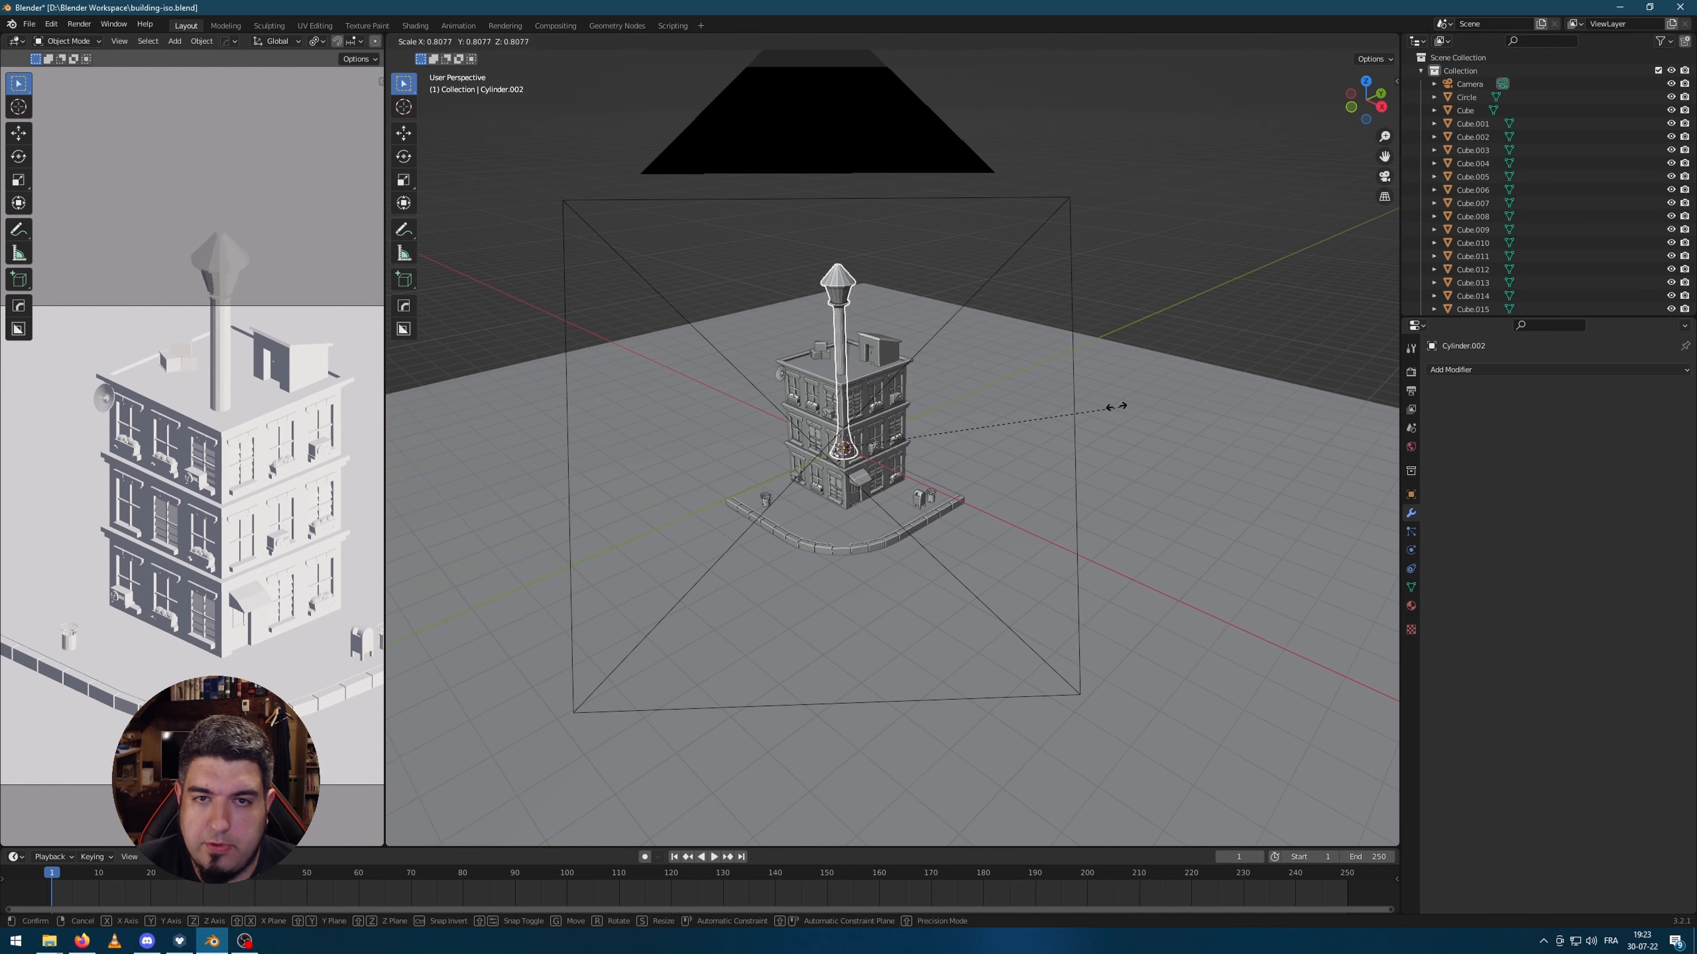
pyautogui.click(1022, 397)
# Step: Move the lamp post horizontally out in front of the building's facade with the lone trash bin and deselect it
pyautogui.scroll(4, 935, 401)
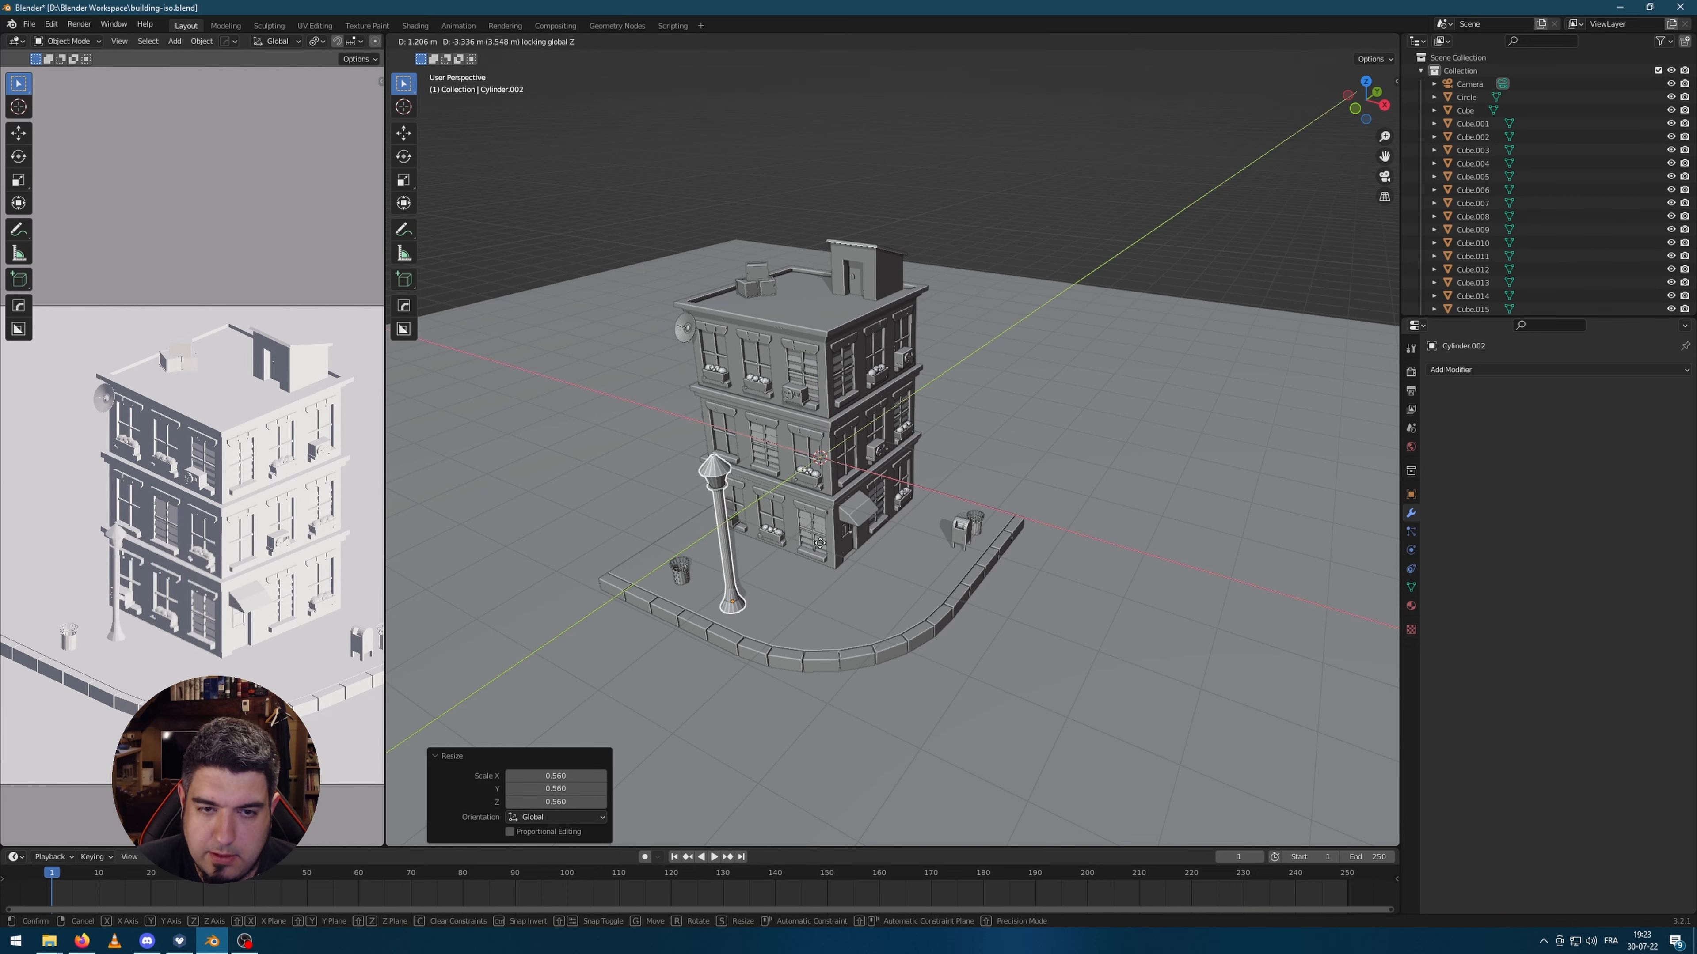
pyautogui.click(794, 527)
pyautogui.click(1125, 447)
pyautogui.moveTo(1125, 447); pyautogui.dragTo(1094, 432, button='middle')
# Step: In the front orthographic view, lower the lamp post about 1.547 m along Z to sidewalk level
pyautogui.scroll(3, 763, 544)
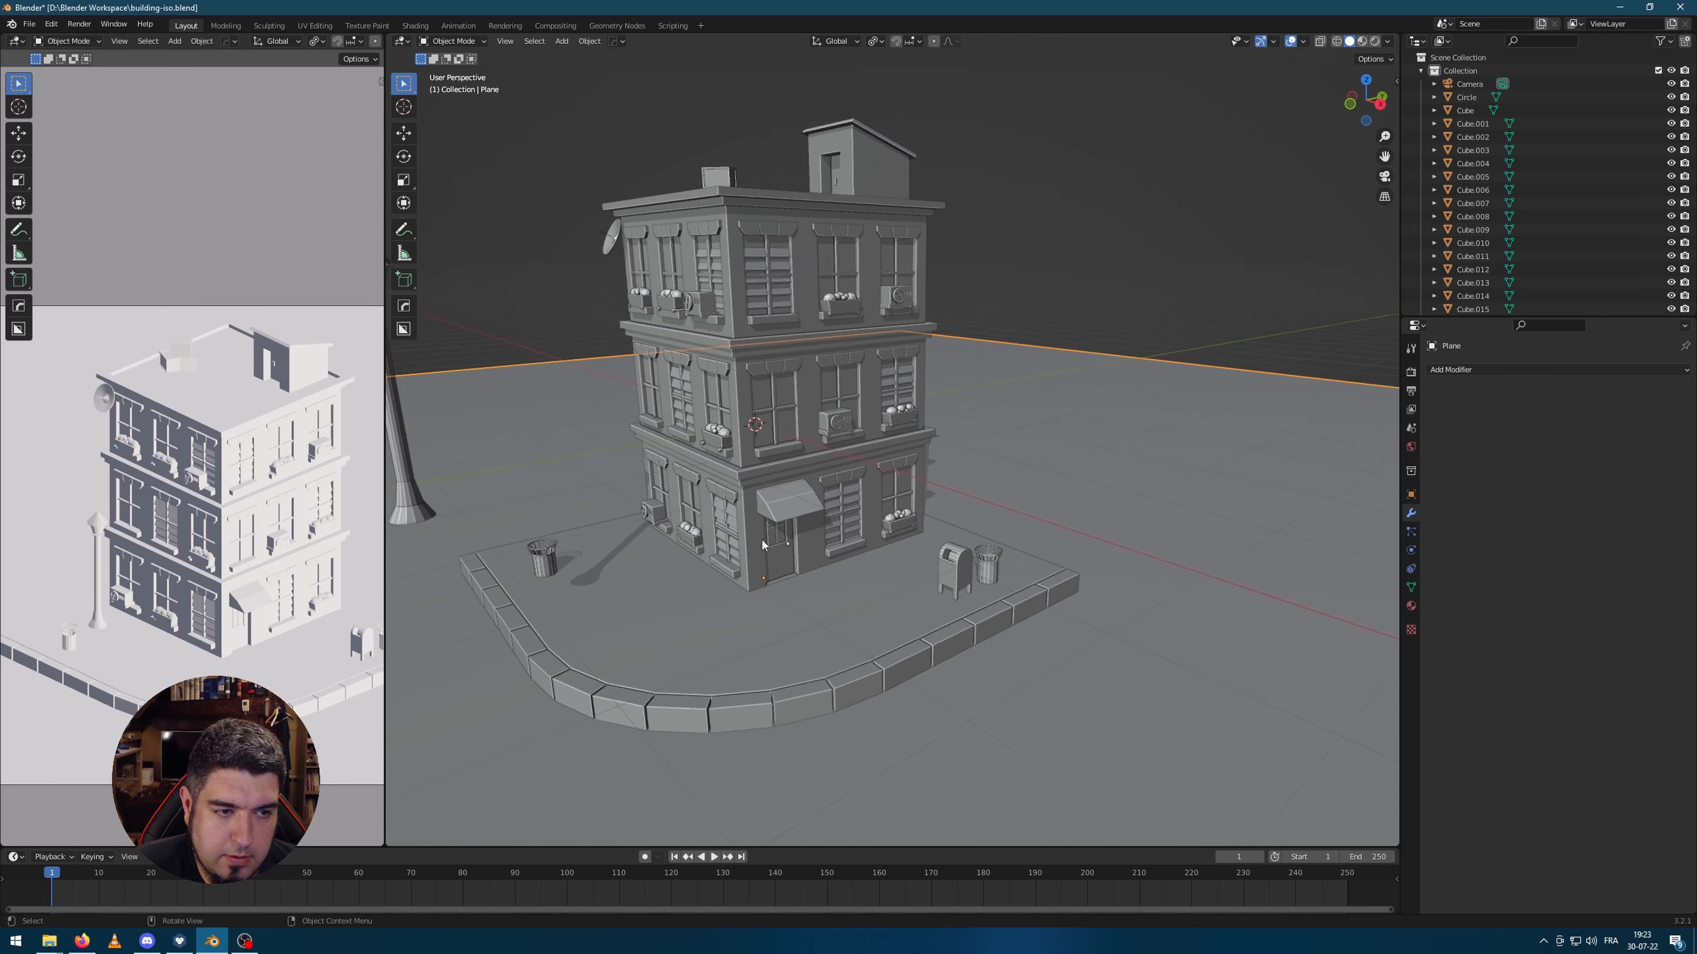
pyautogui.scroll(2, 763, 544)
pyautogui.moveTo(763, 544); pyautogui.dragTo(812, 535, button='middle')
pyautogui.scroll(-4, 740, 500)
pyautogui.press('KP_1')
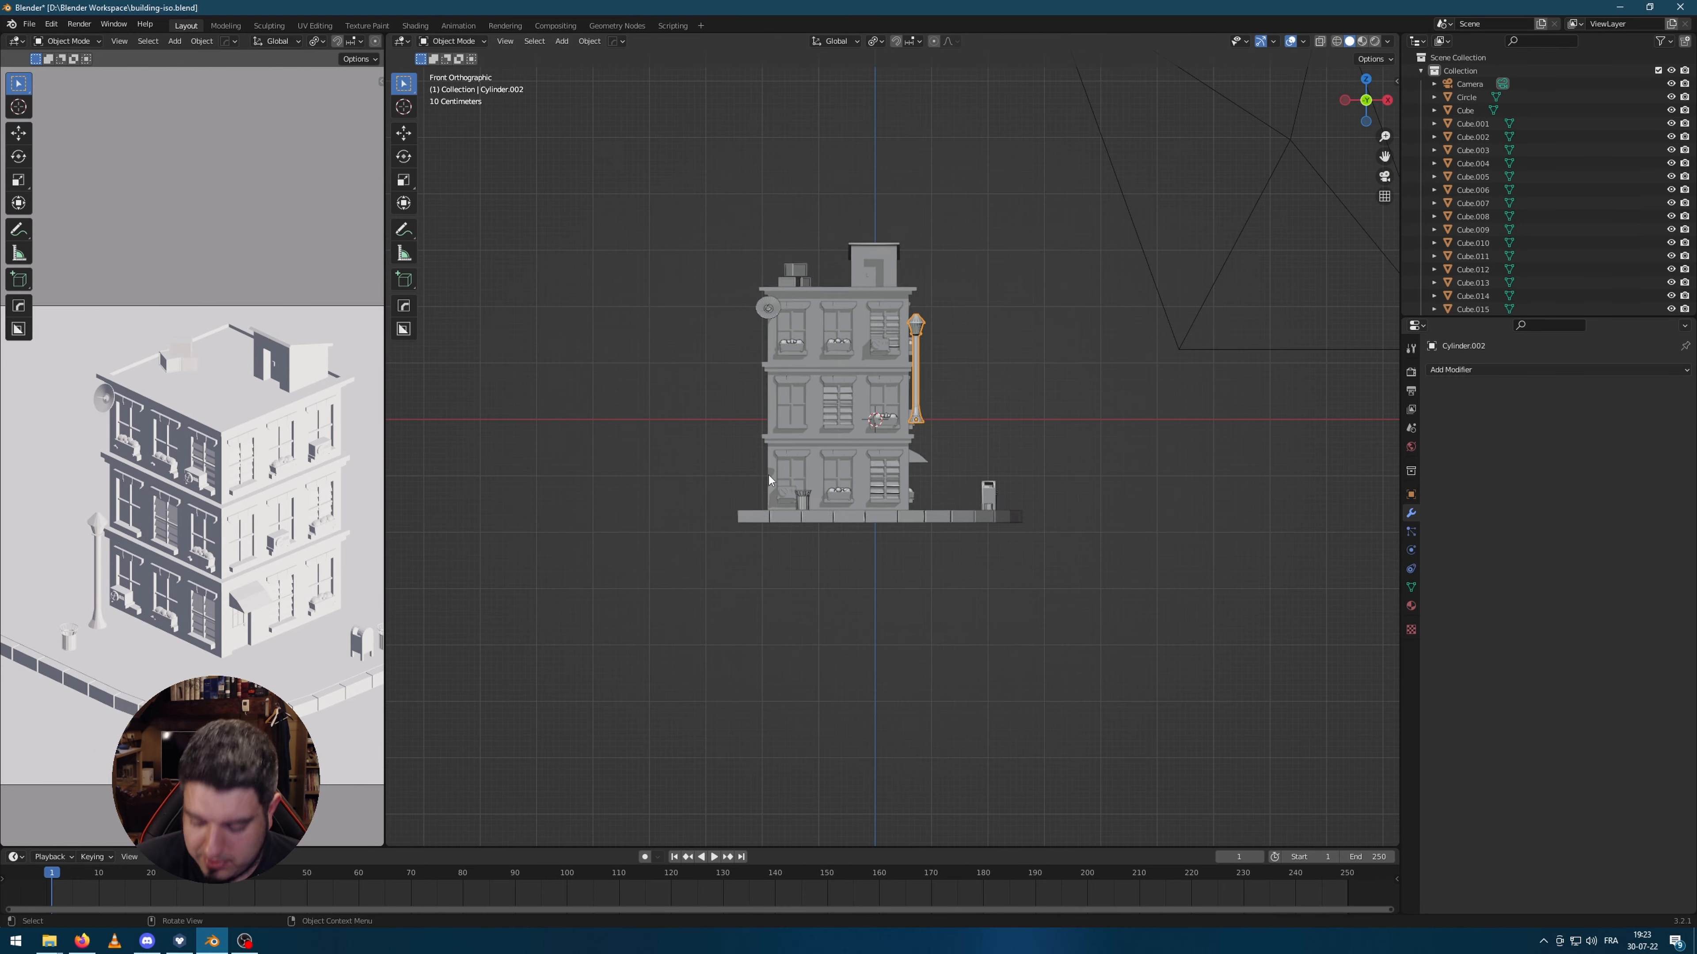
pyautogui.scroll(3, 852, 363)
pyautogui.press('g')
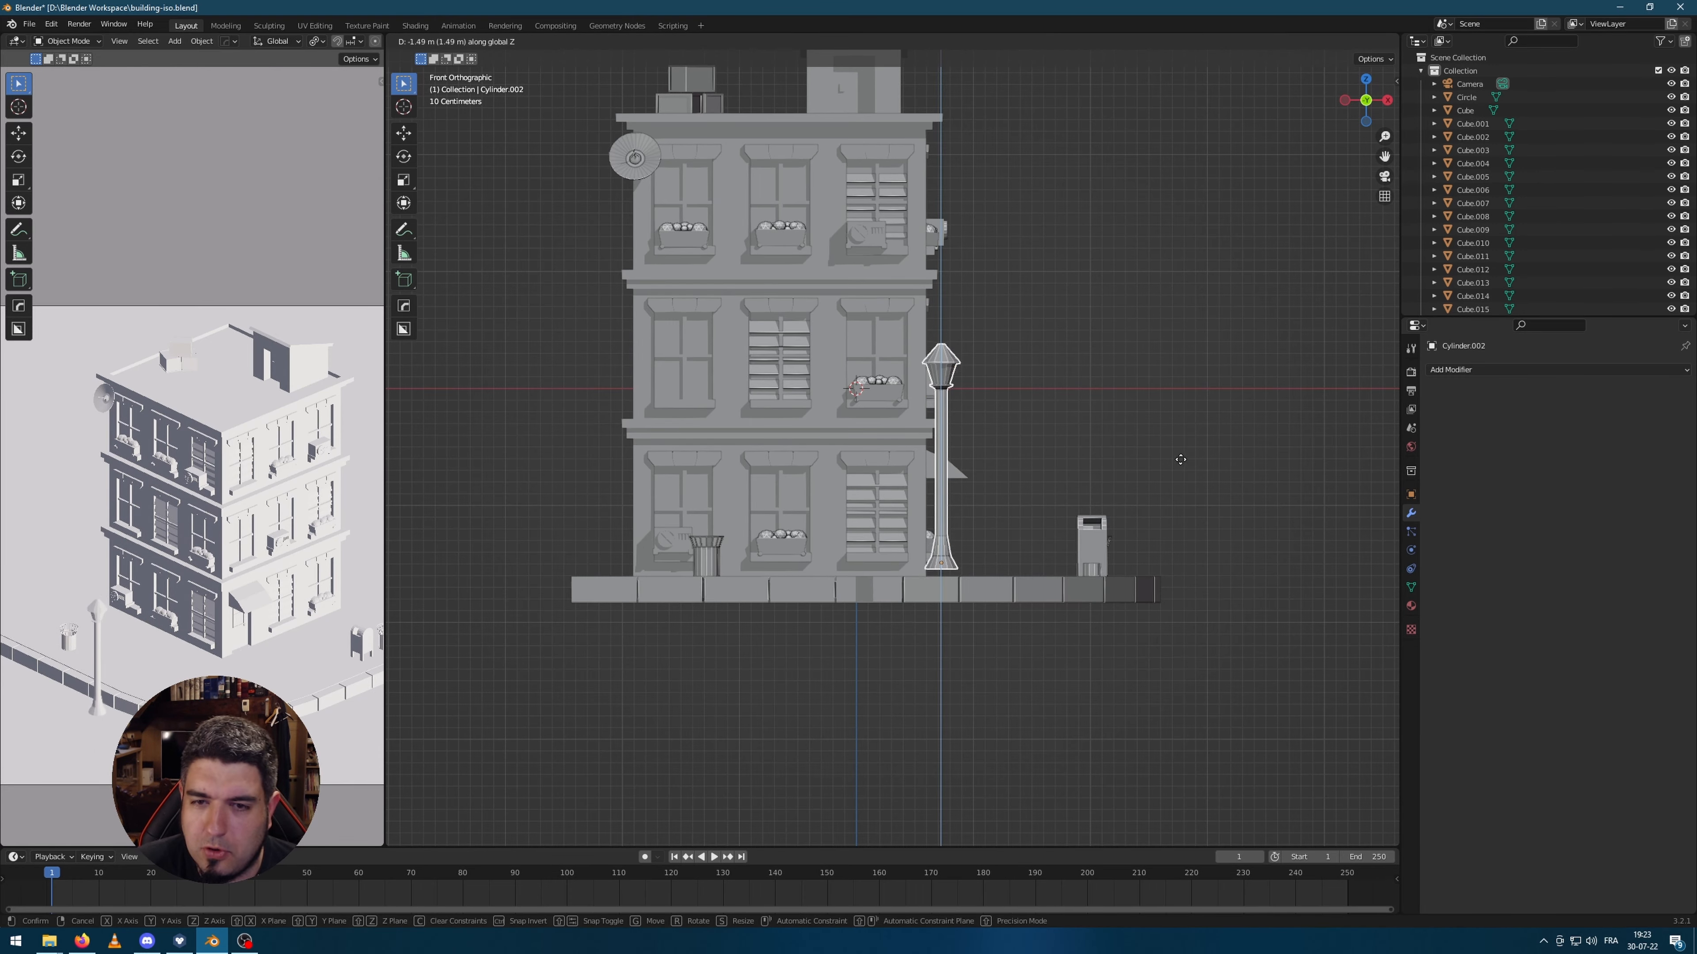
pyautogui.click(1185, 467)
# Step: Shift the lamp post about 0.895 m in X and move it horizontally onto the sidewalk beside the lone trash bin
pyautogui.press('g')
pyautogui.press('x')
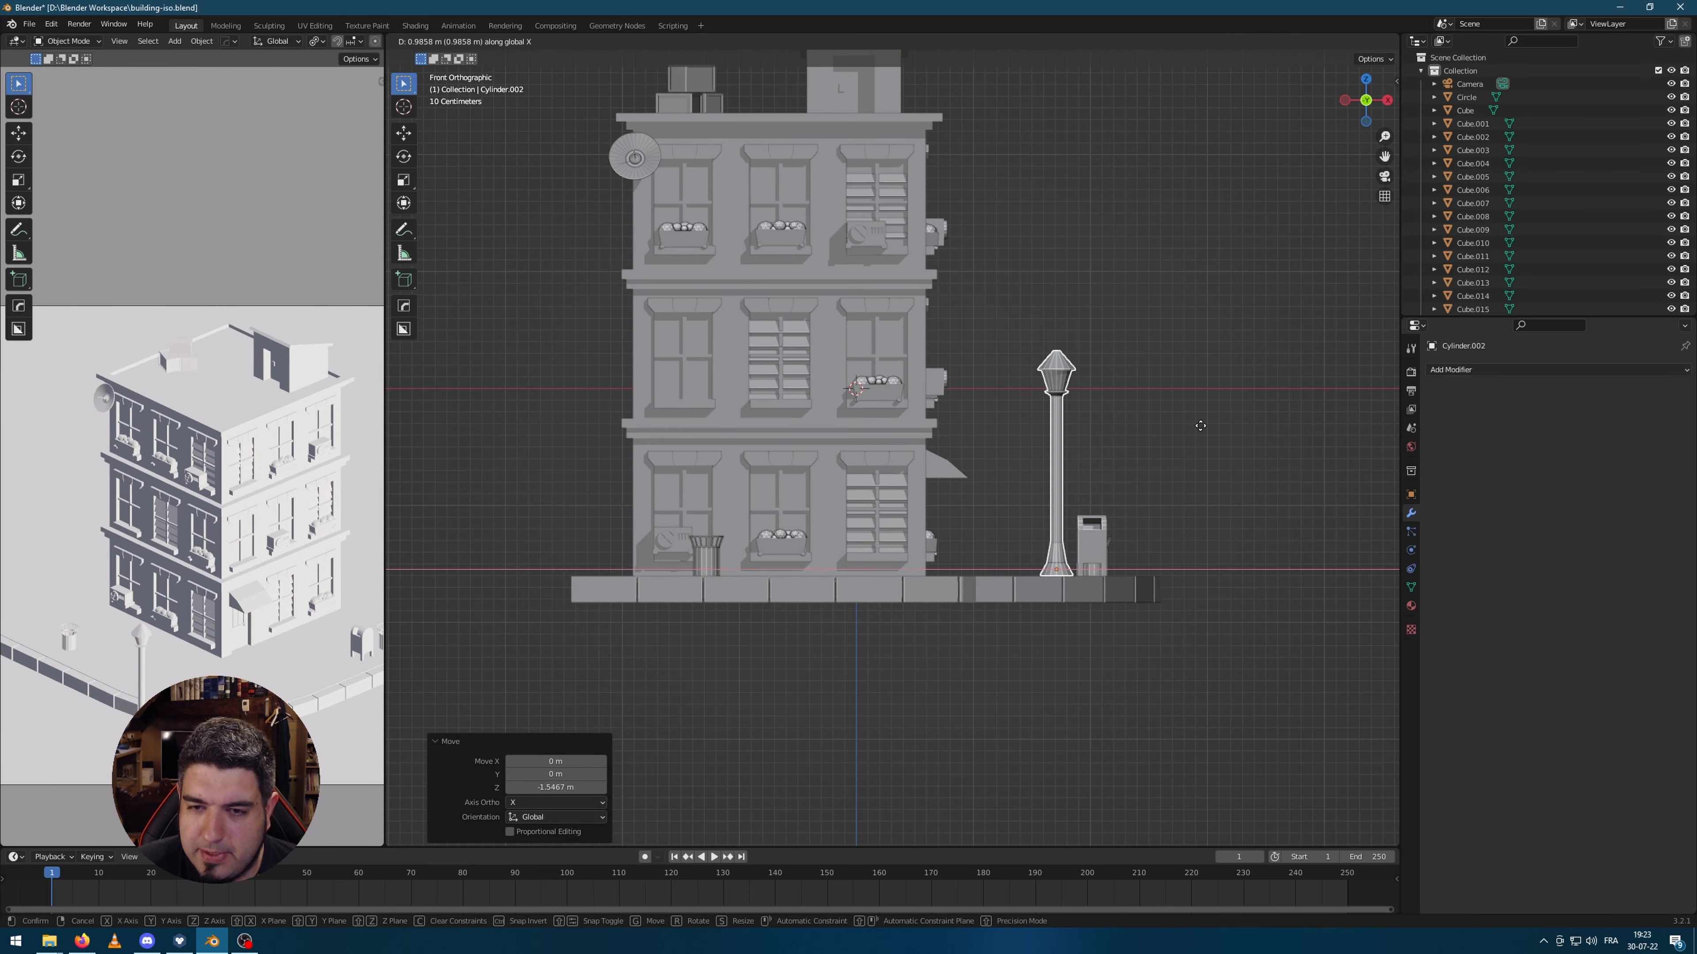
pyautogui.click(1189, 429)
pyautogui.moveTo(1219, 360); pyautogui.dragTo(700, 556, button='middle')
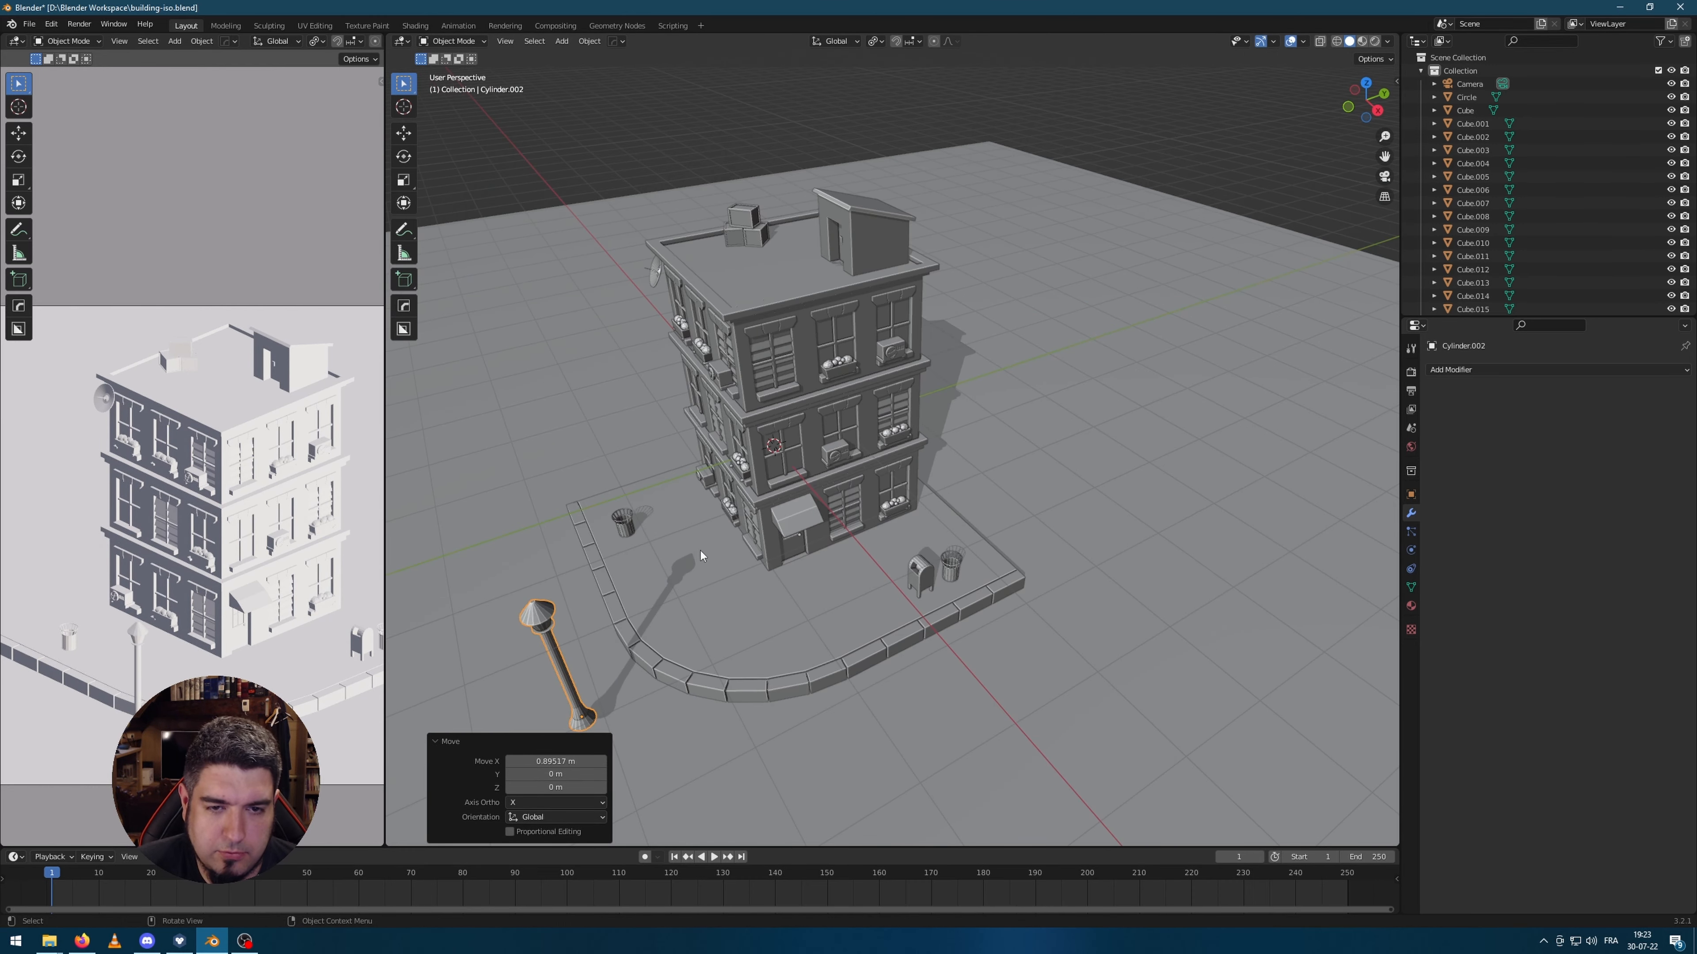
pyautogui.click(718, 406)
pyautogui.click(1072, 422)
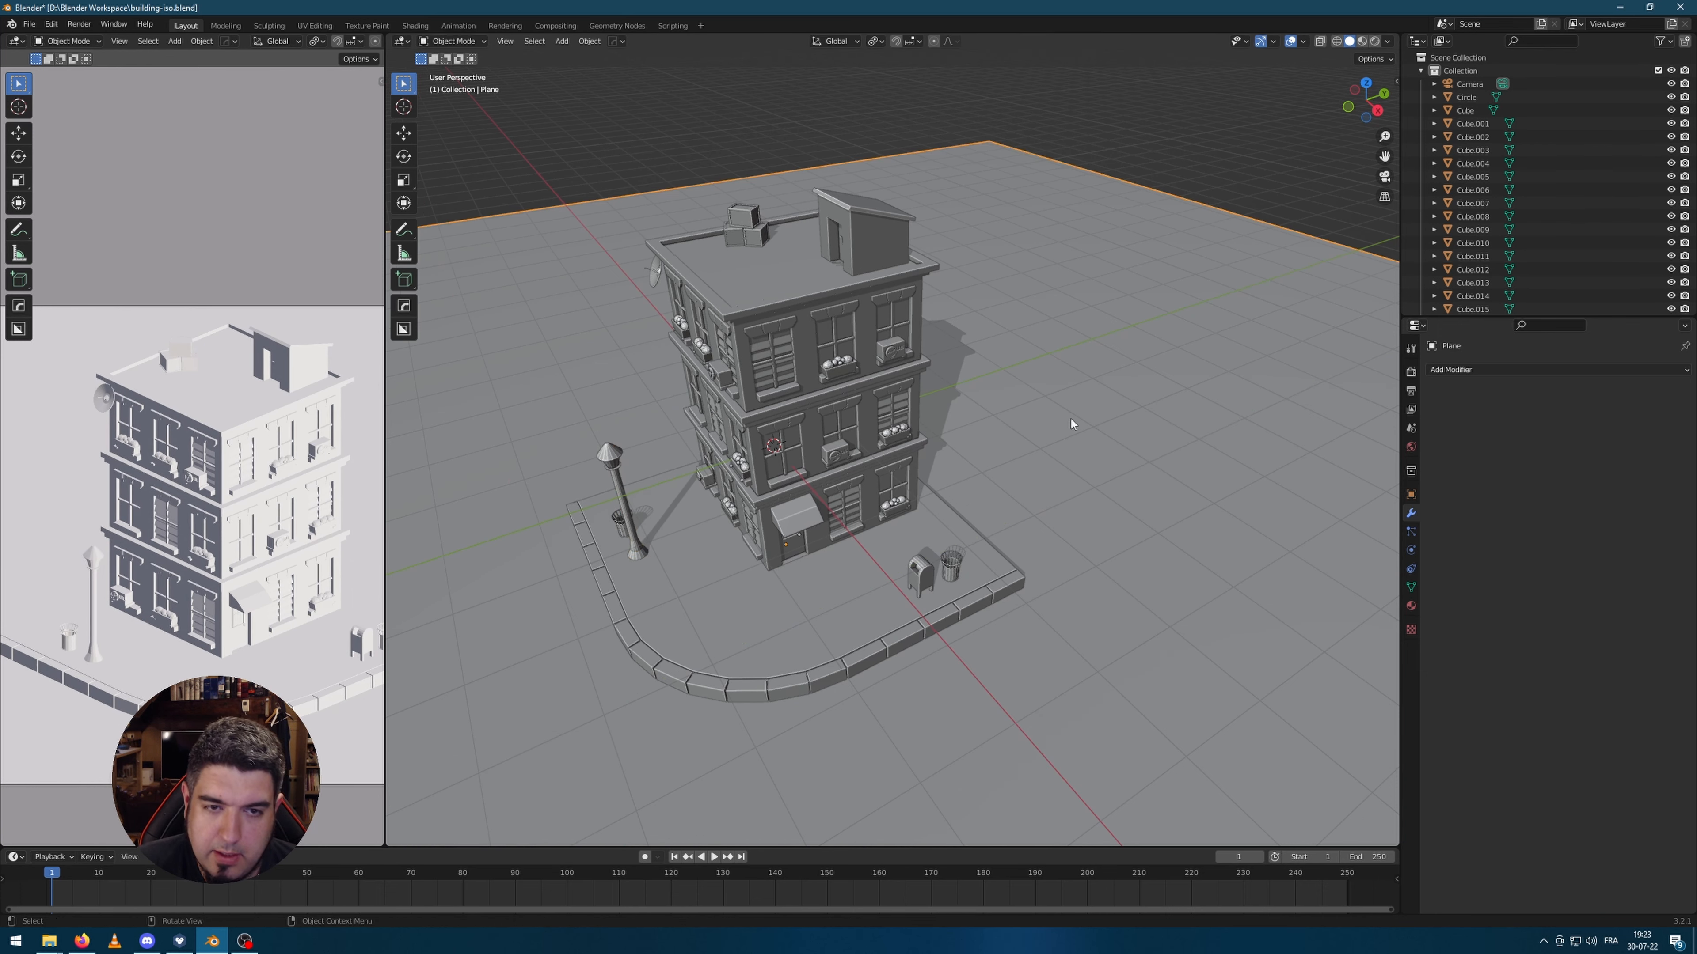
pyautogui.moveTo(669, 576); pyautogui.dragTo(721, 528, button='middle')
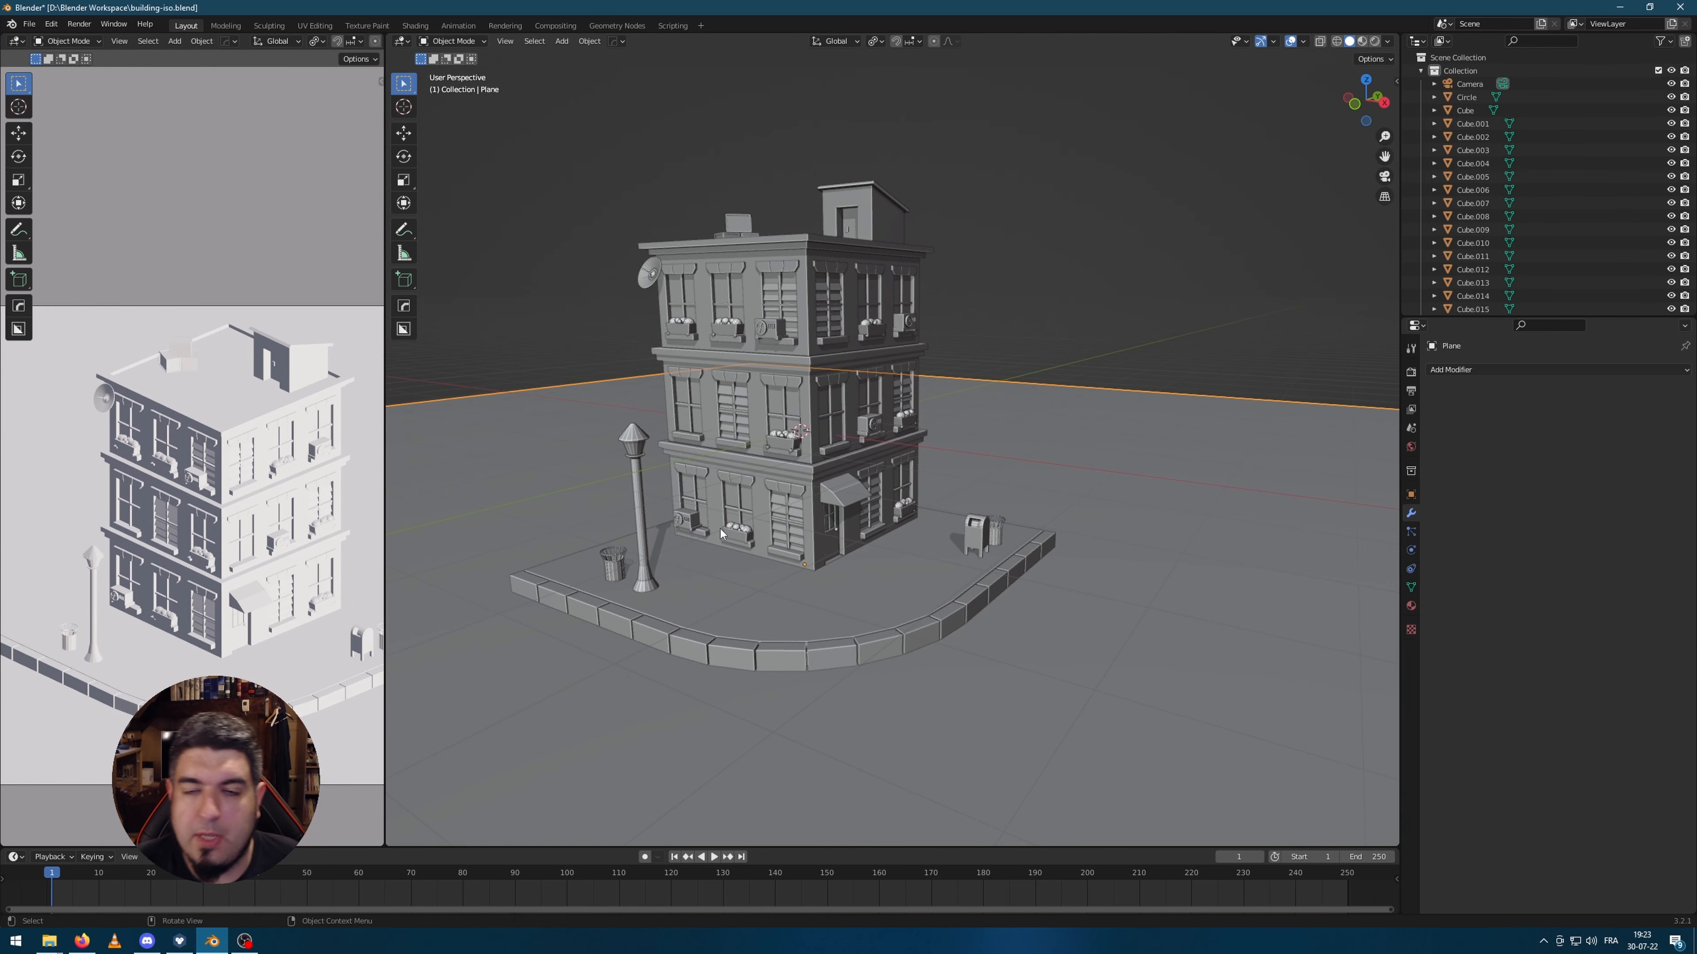
pyautogui.moveTo(962, 345); pyautogui.dragTo(939, 372, button='middle')
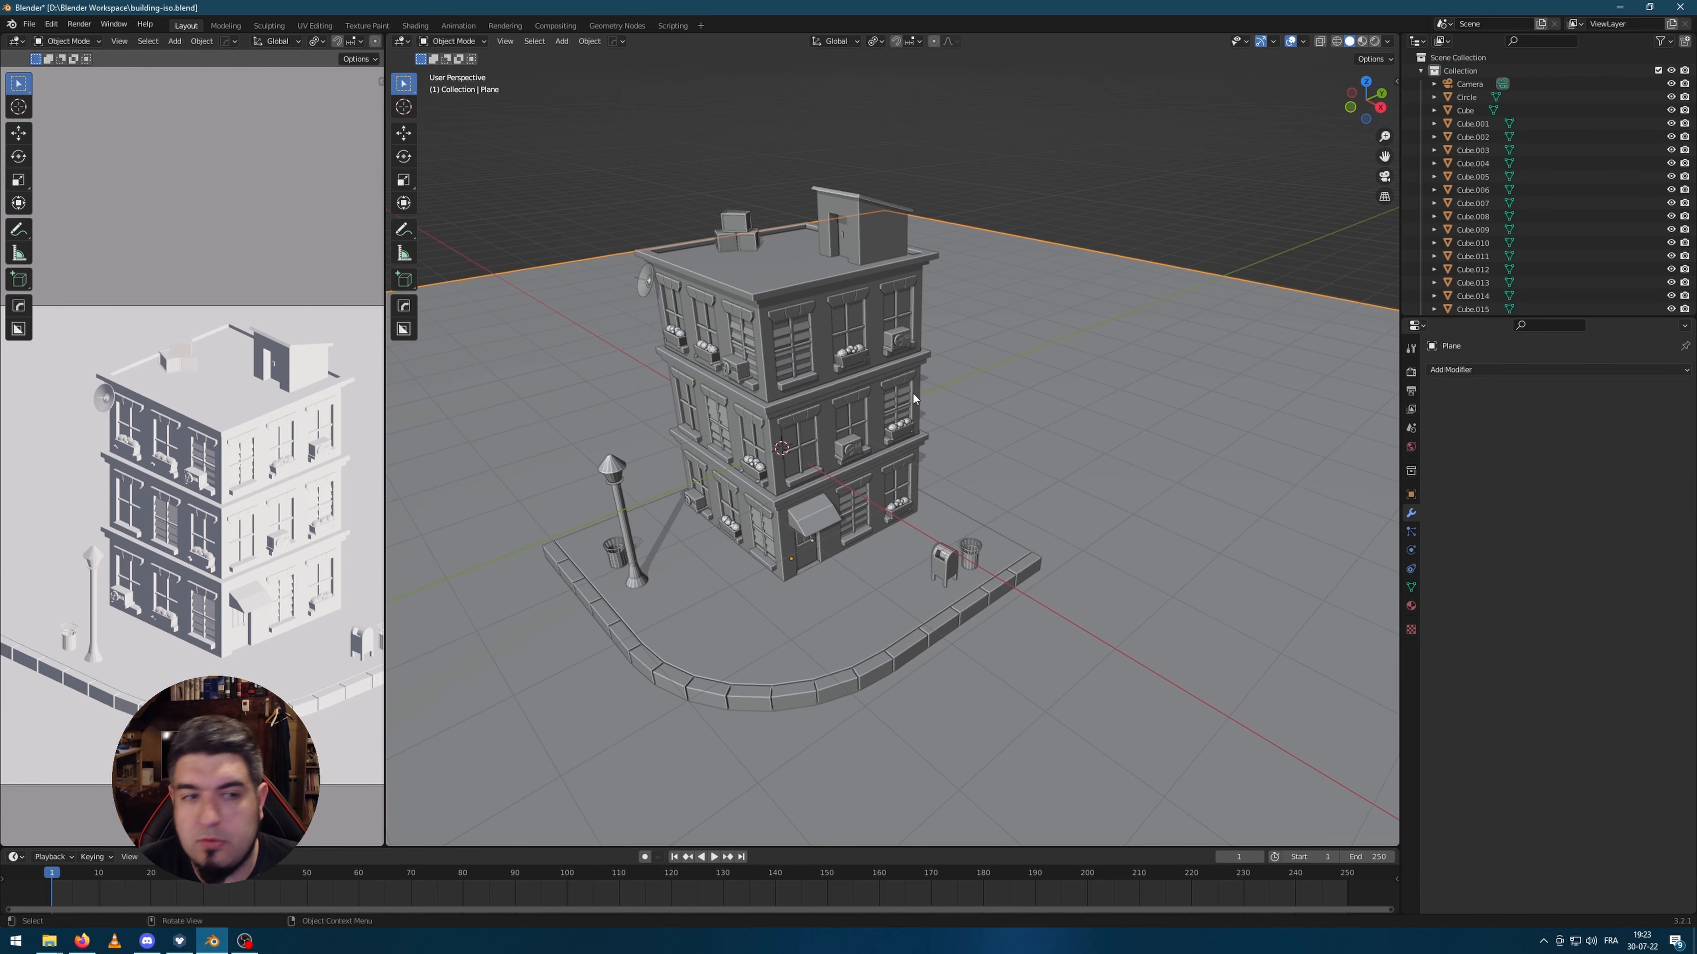
pyautogui.scroll(1, 237, 535)
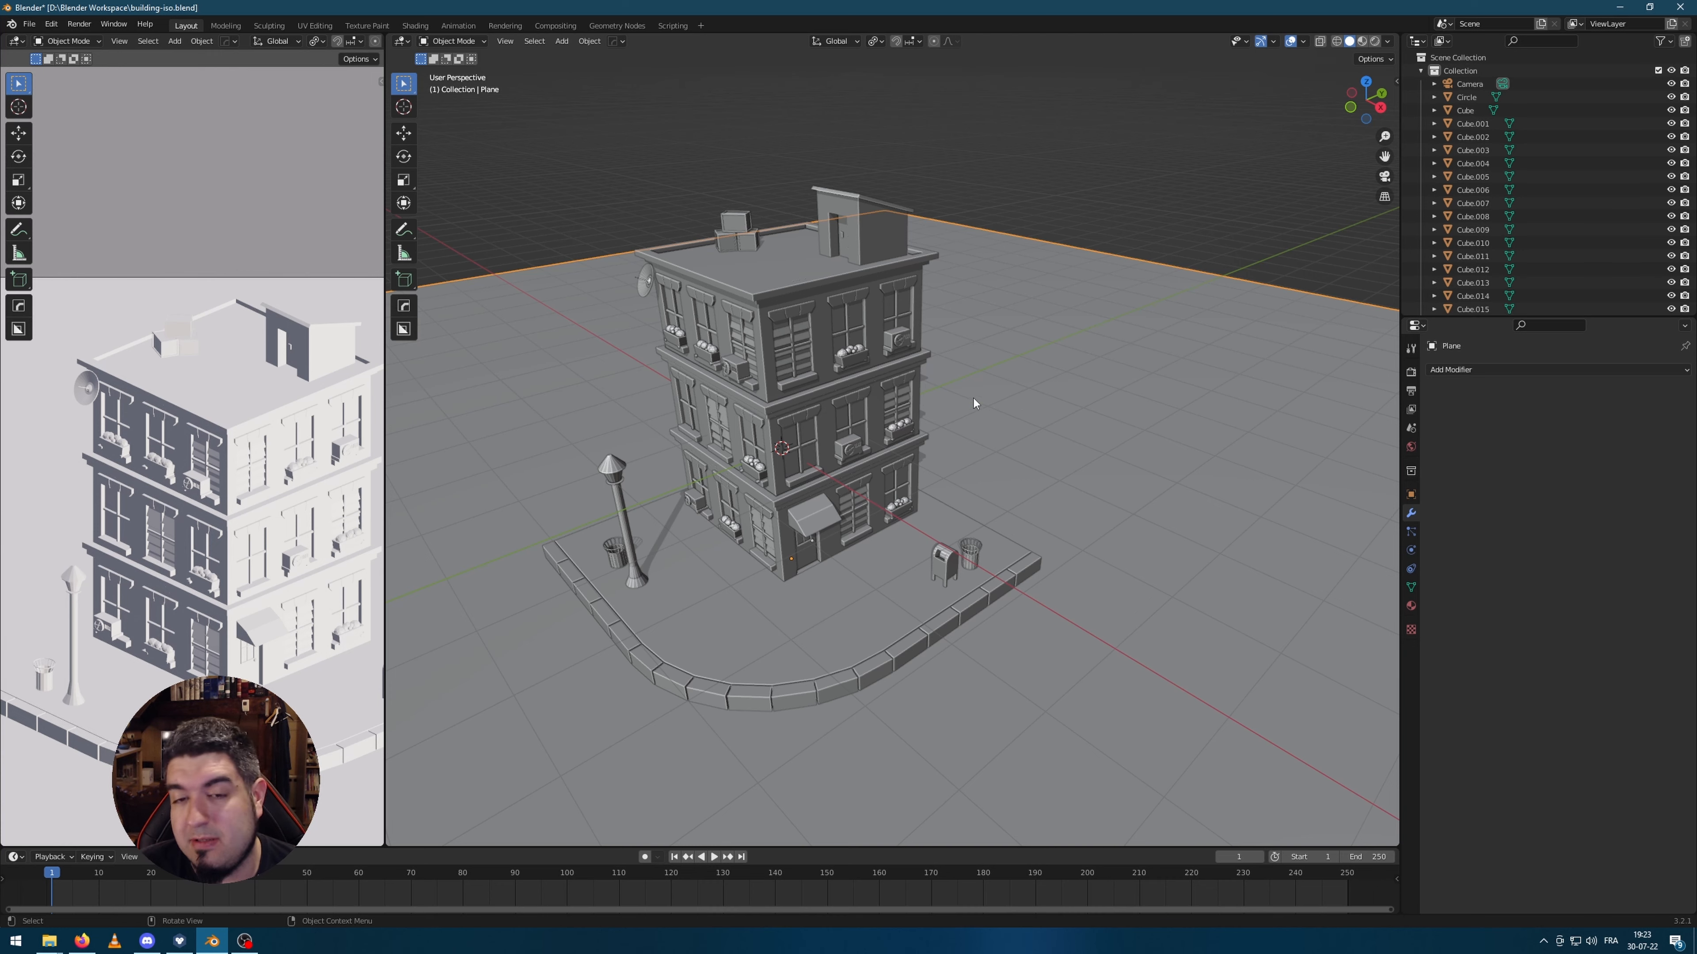
pyautogui.moveTo(973, 403); pyautogui.dragTo(742, 337, button='middle')
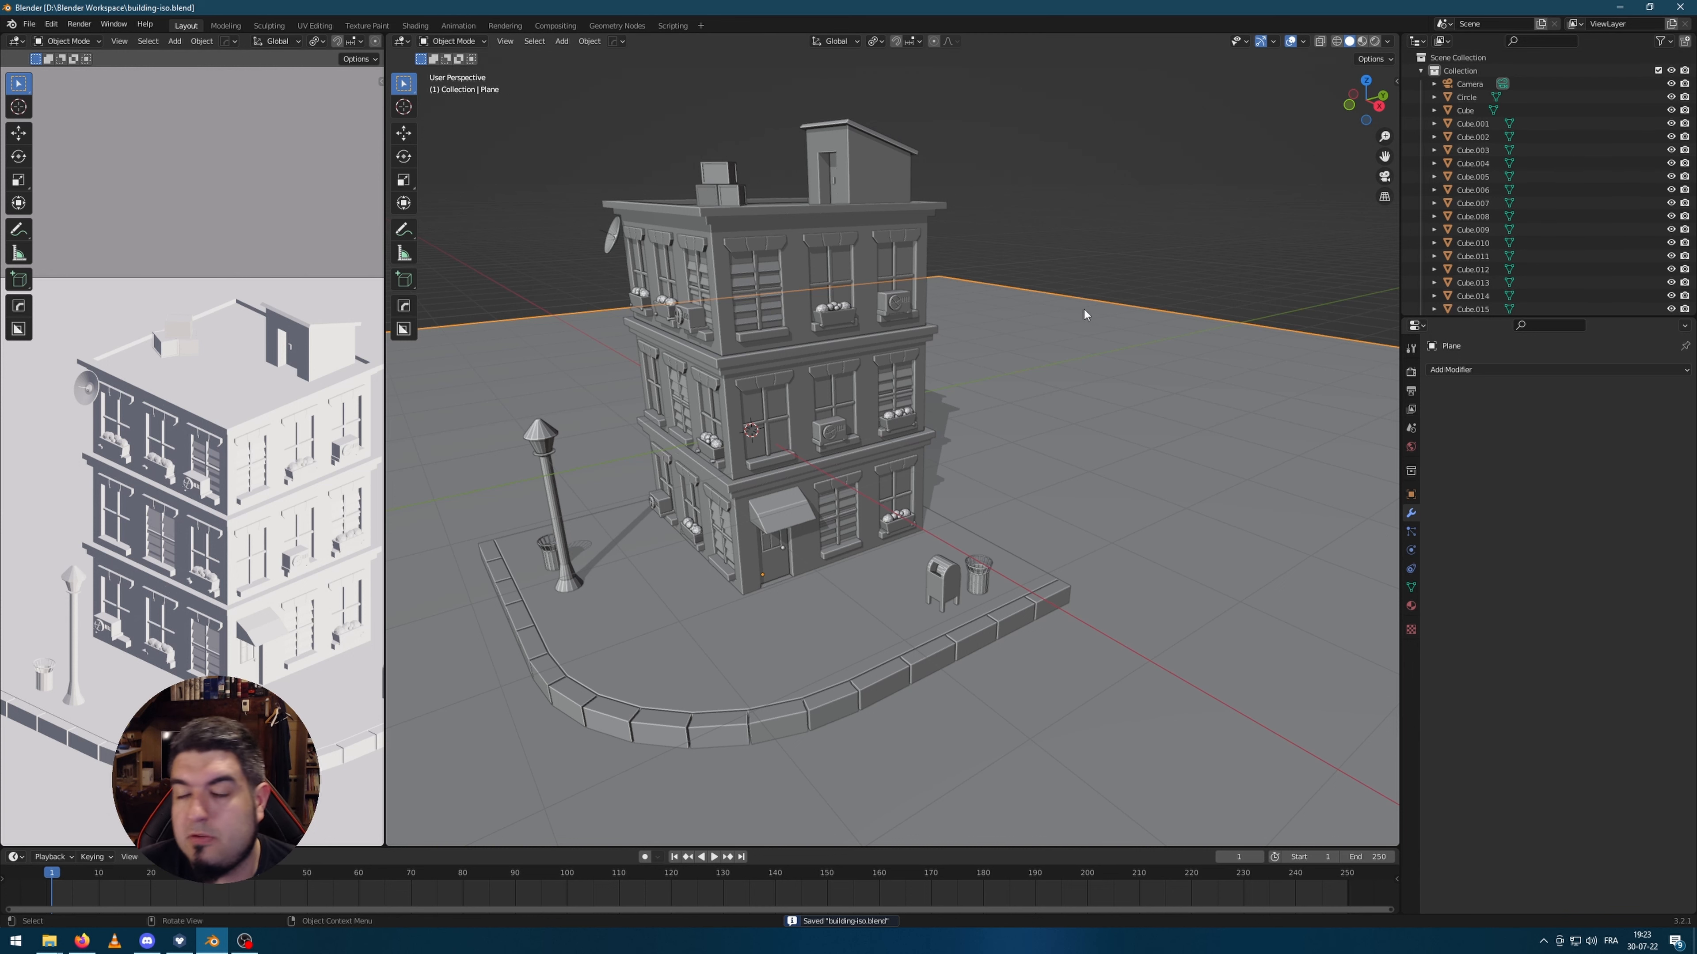
pyautogui.moveTo(1028, 247); pyautogui.dragTo(986, 303, button='middle')
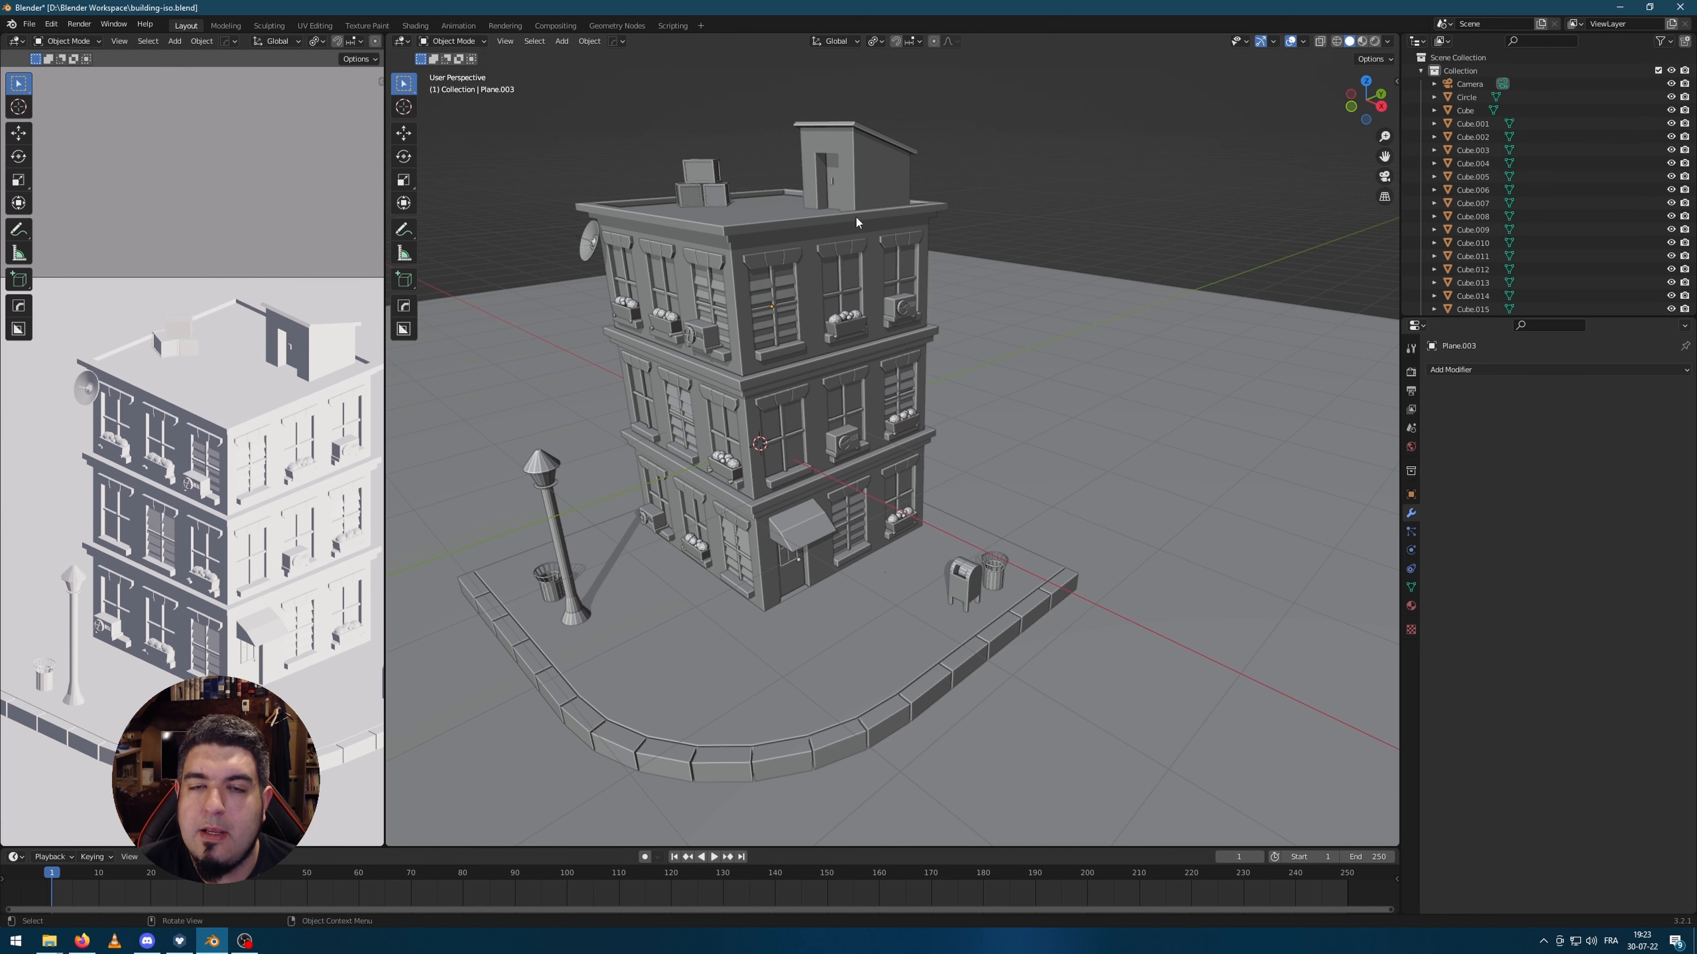
pyautogui.scroll(2, 831, 312)
pyautogui.scroll(-1, 802, 421)
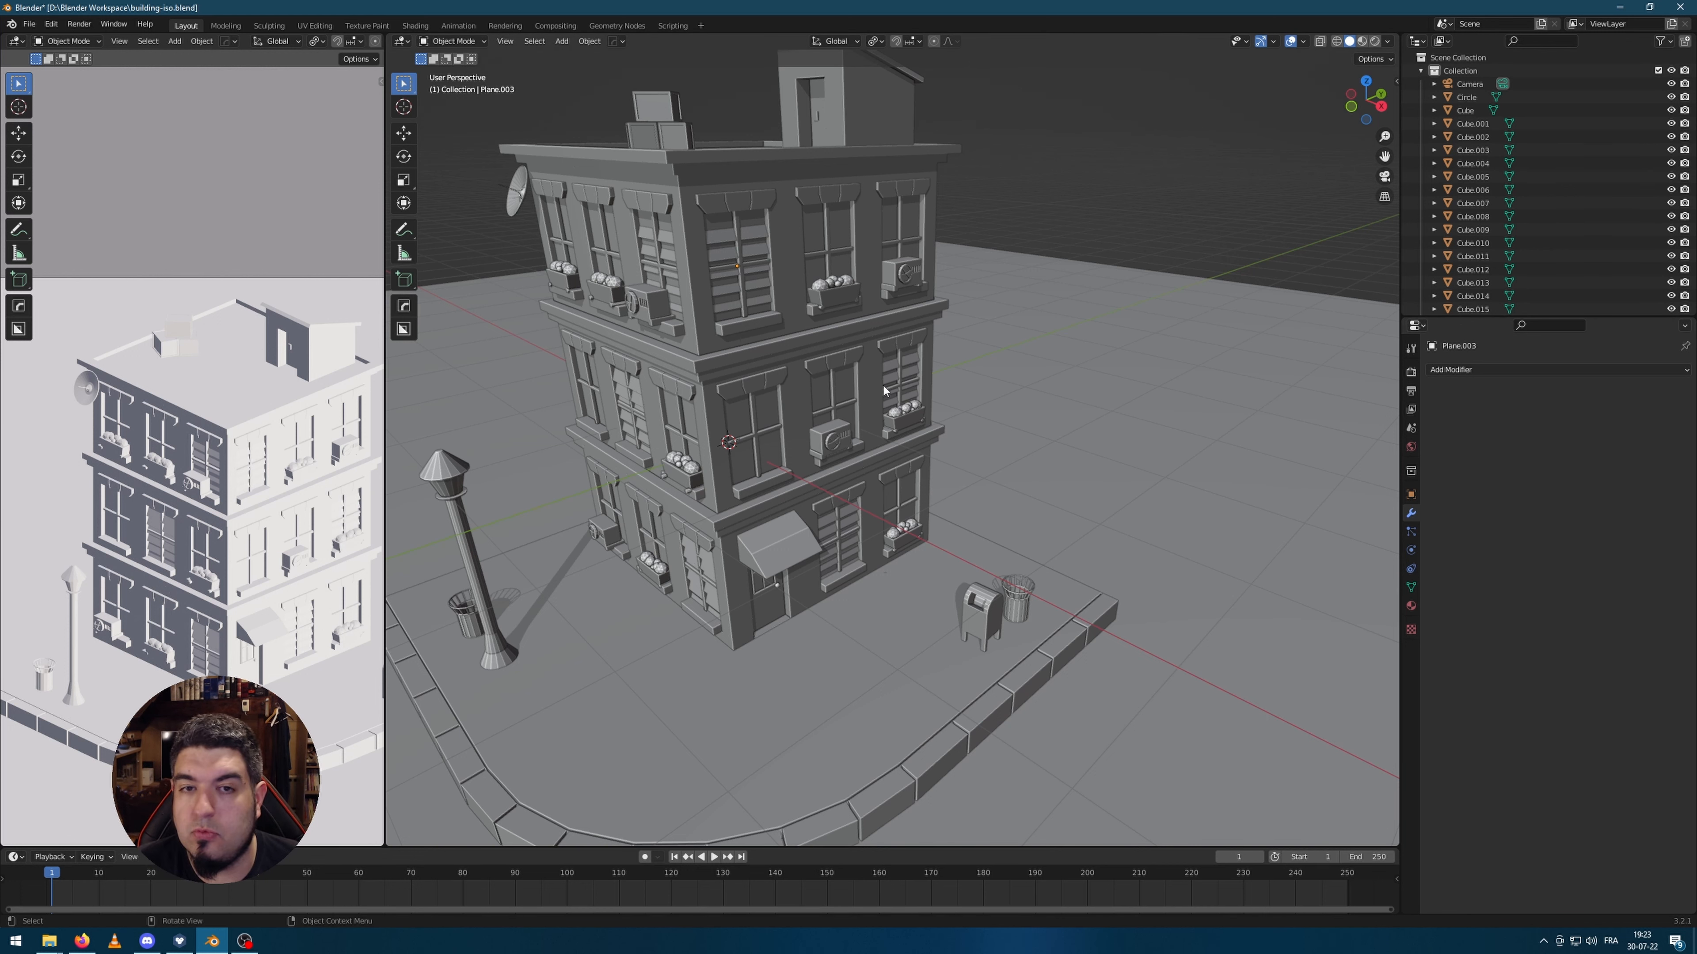
# Step: Give the lamp post a new material with a black base color
pyautogui.click(458, 525)
pyautogui.keyDown('shift'); pyautogui.moveTo(458, 525); pyautogui.dragTo(708, 430, button='middle'); pyautogui.keyUp('shift')
pyautogui.scroll(3, 708, 430)
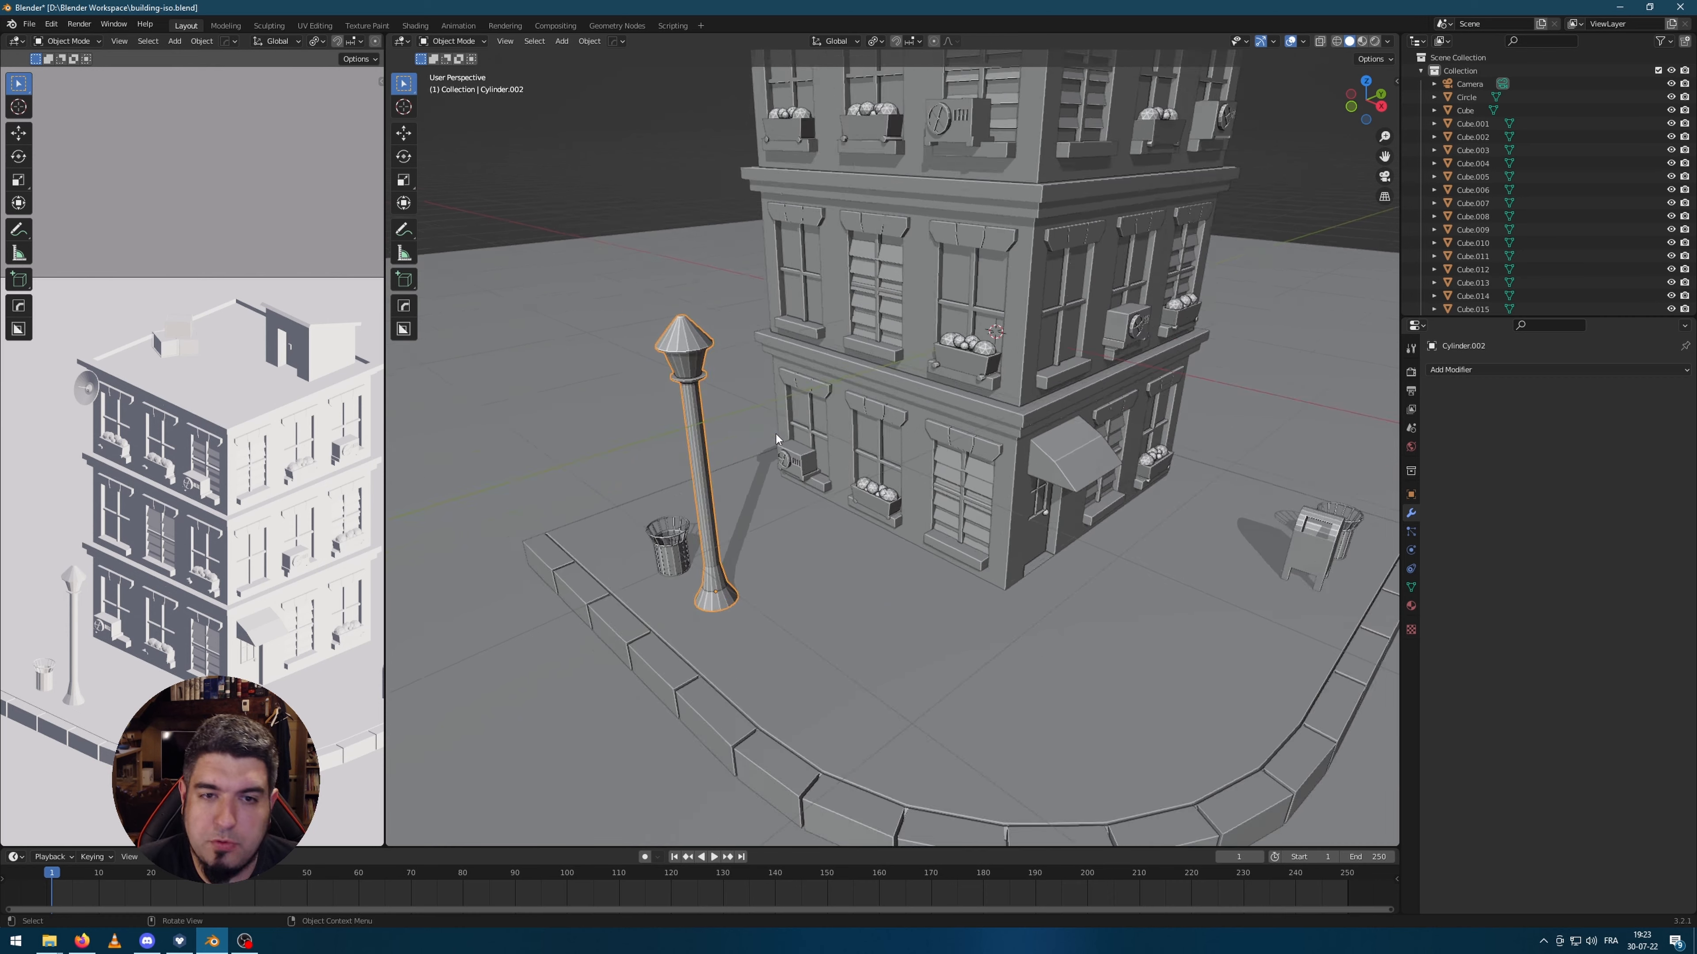
pyautogui.click(1410, 607)
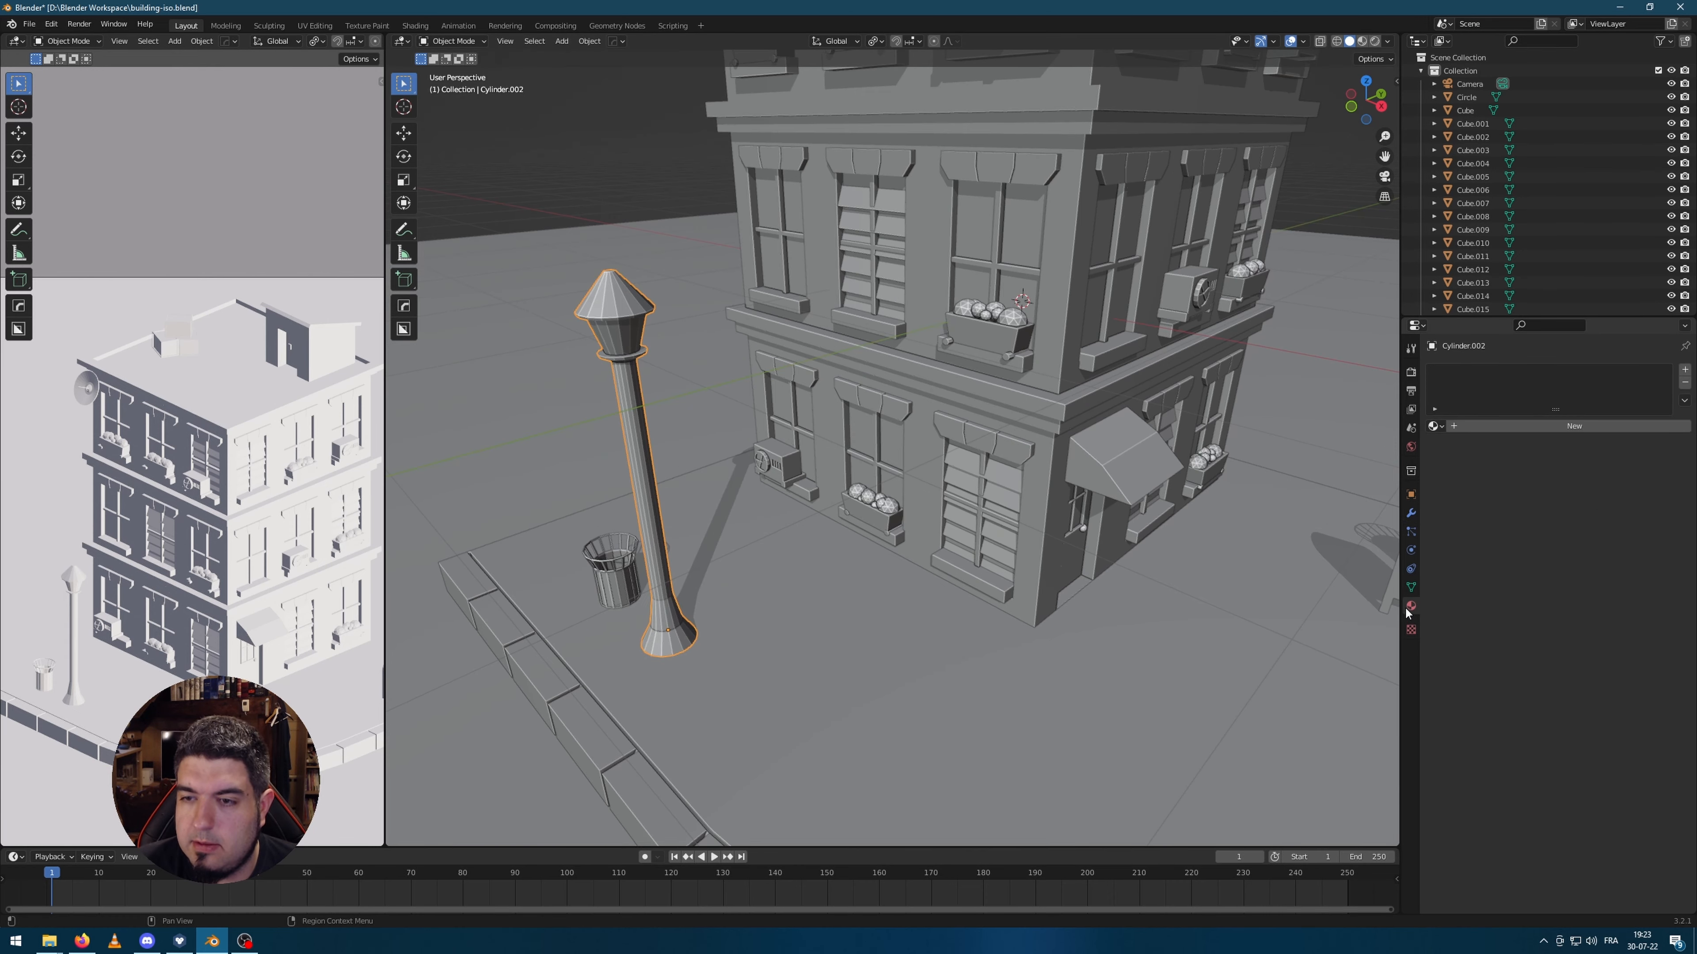
pyautogui.click(1551, 428)
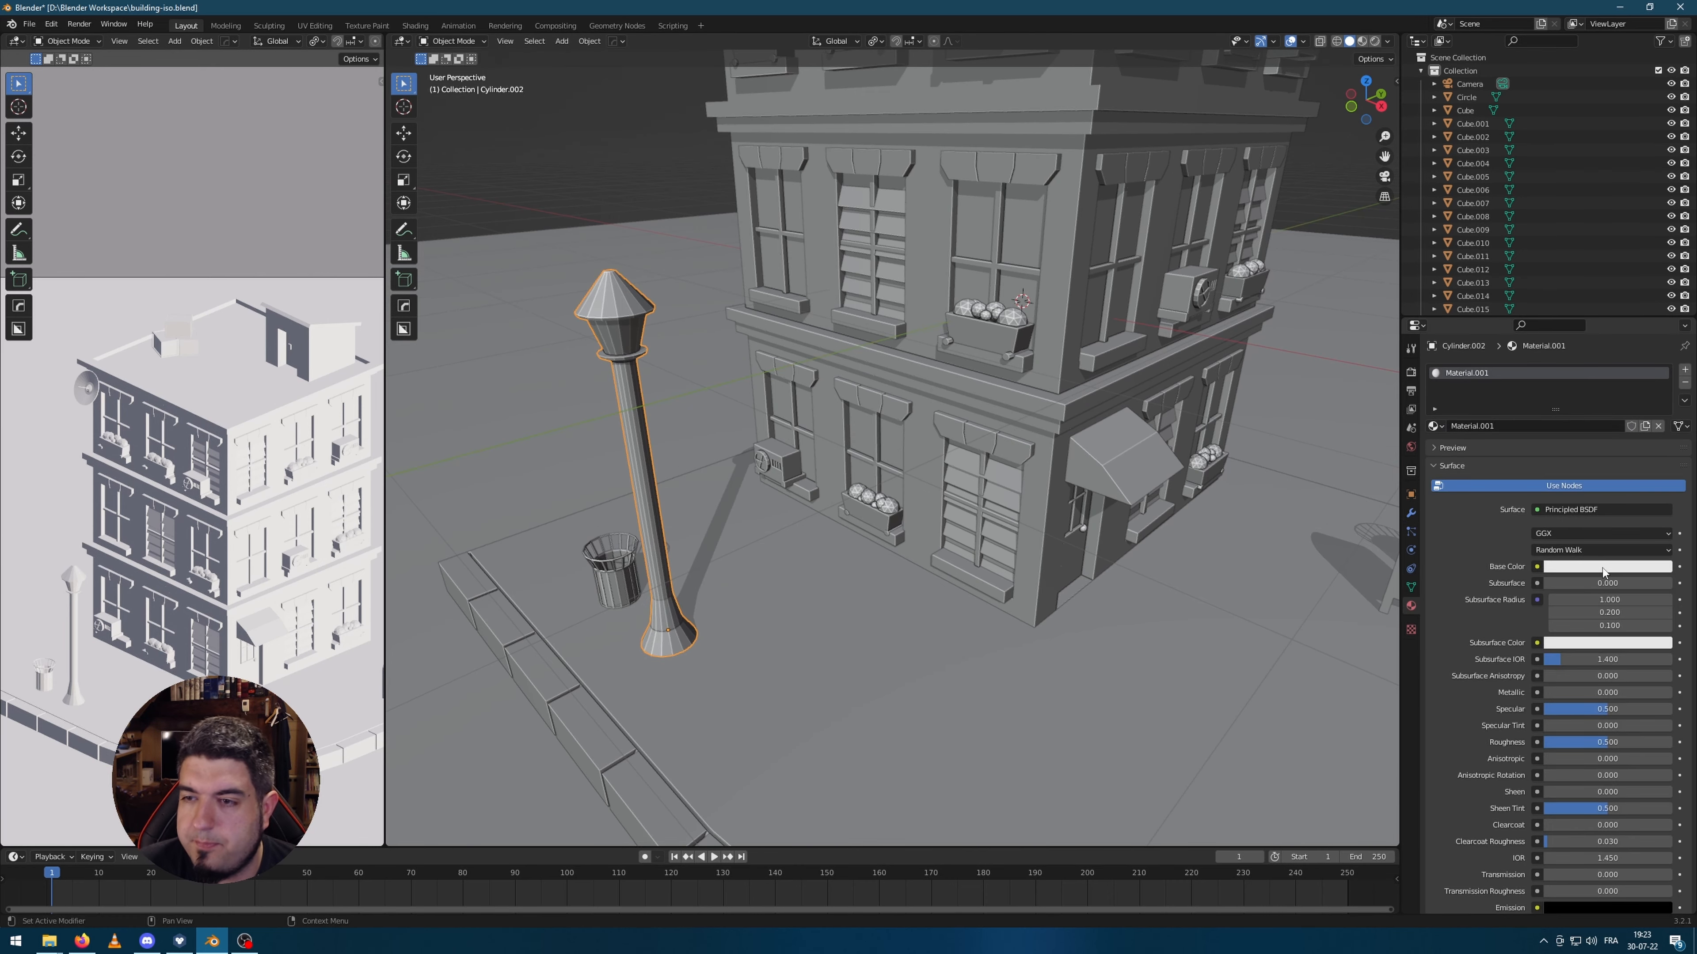
pyautogui.click(1603, 569)
pyautogui.moveTo(1661, 428); pyautogui.dragTo(1661, 478)
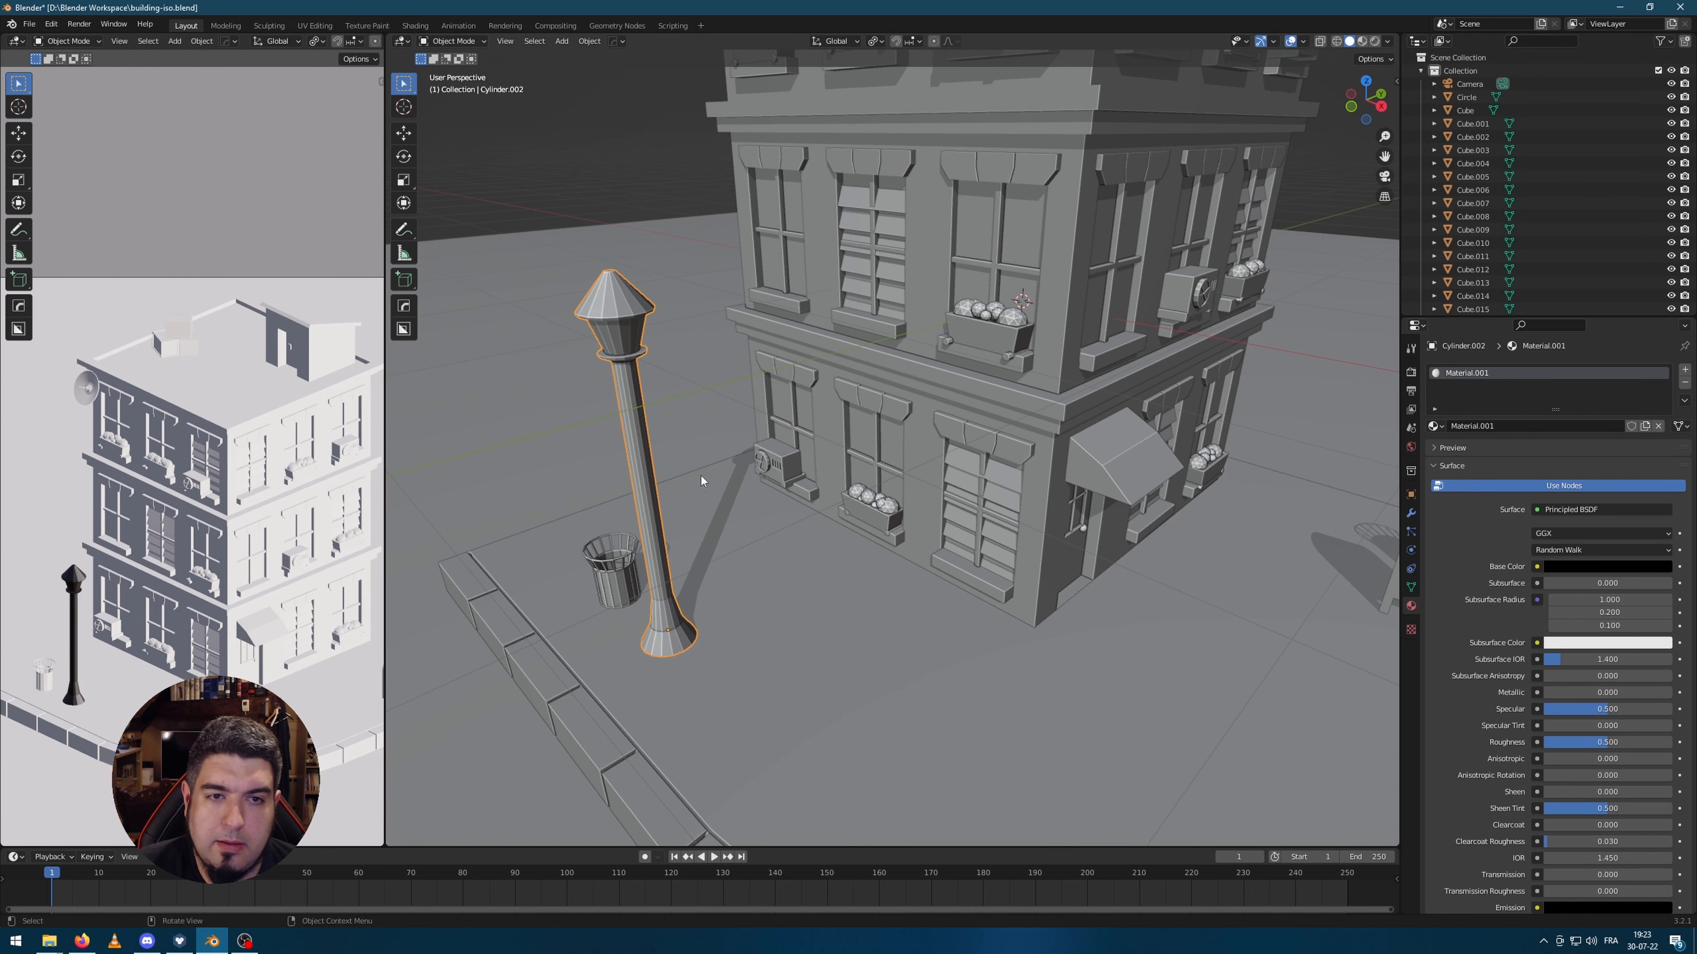
# Step: Assign the lamp post's lantern faces a second material with a yellow Emission shader at strength 8.000
pyautogui.scroll(2, 701, 482)
pyautogui.press('Tab')
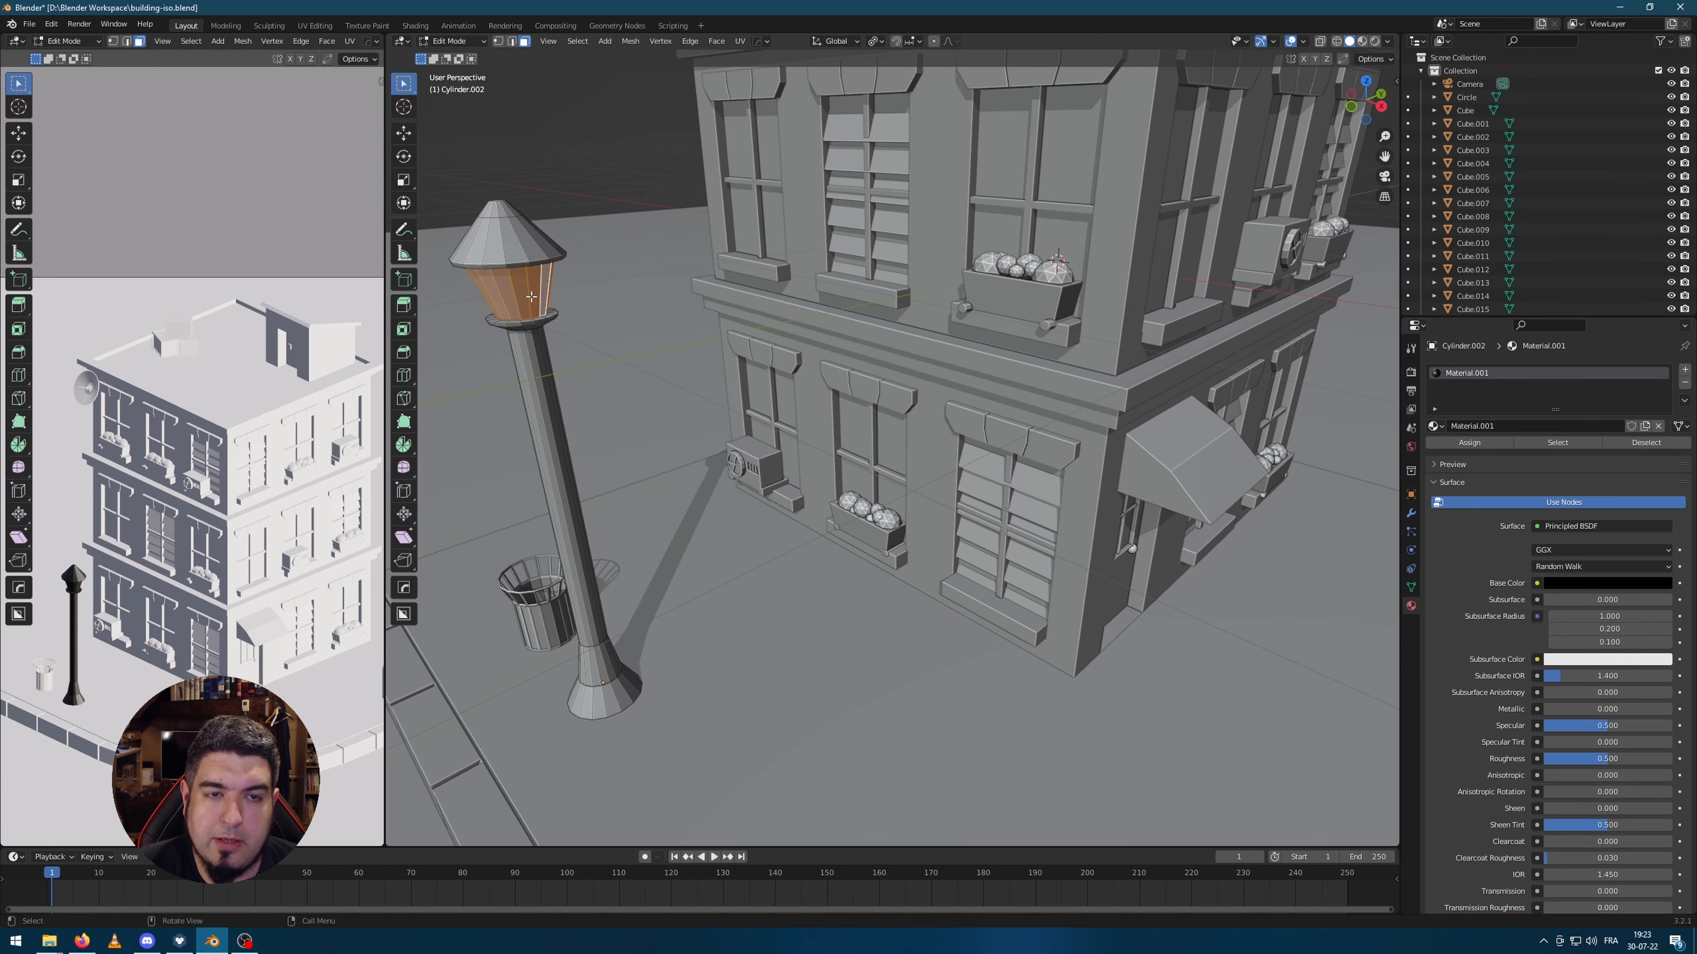
pyautogui.click(1684, 369)
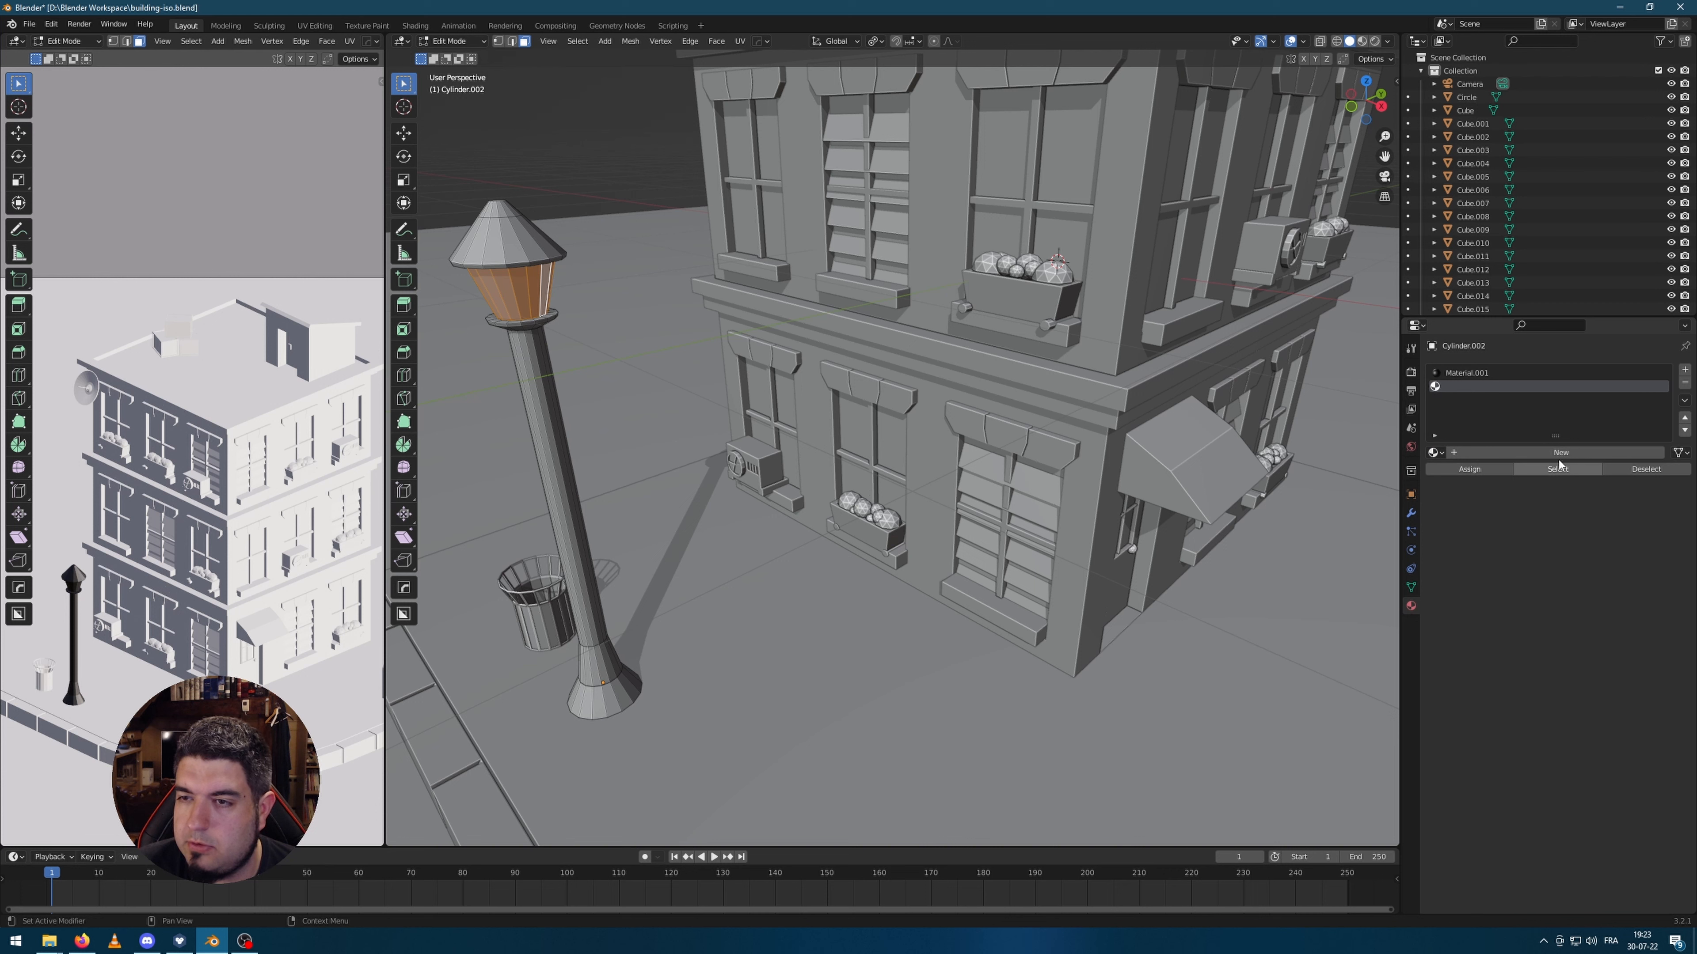
pyautogui.click(1456, 454)
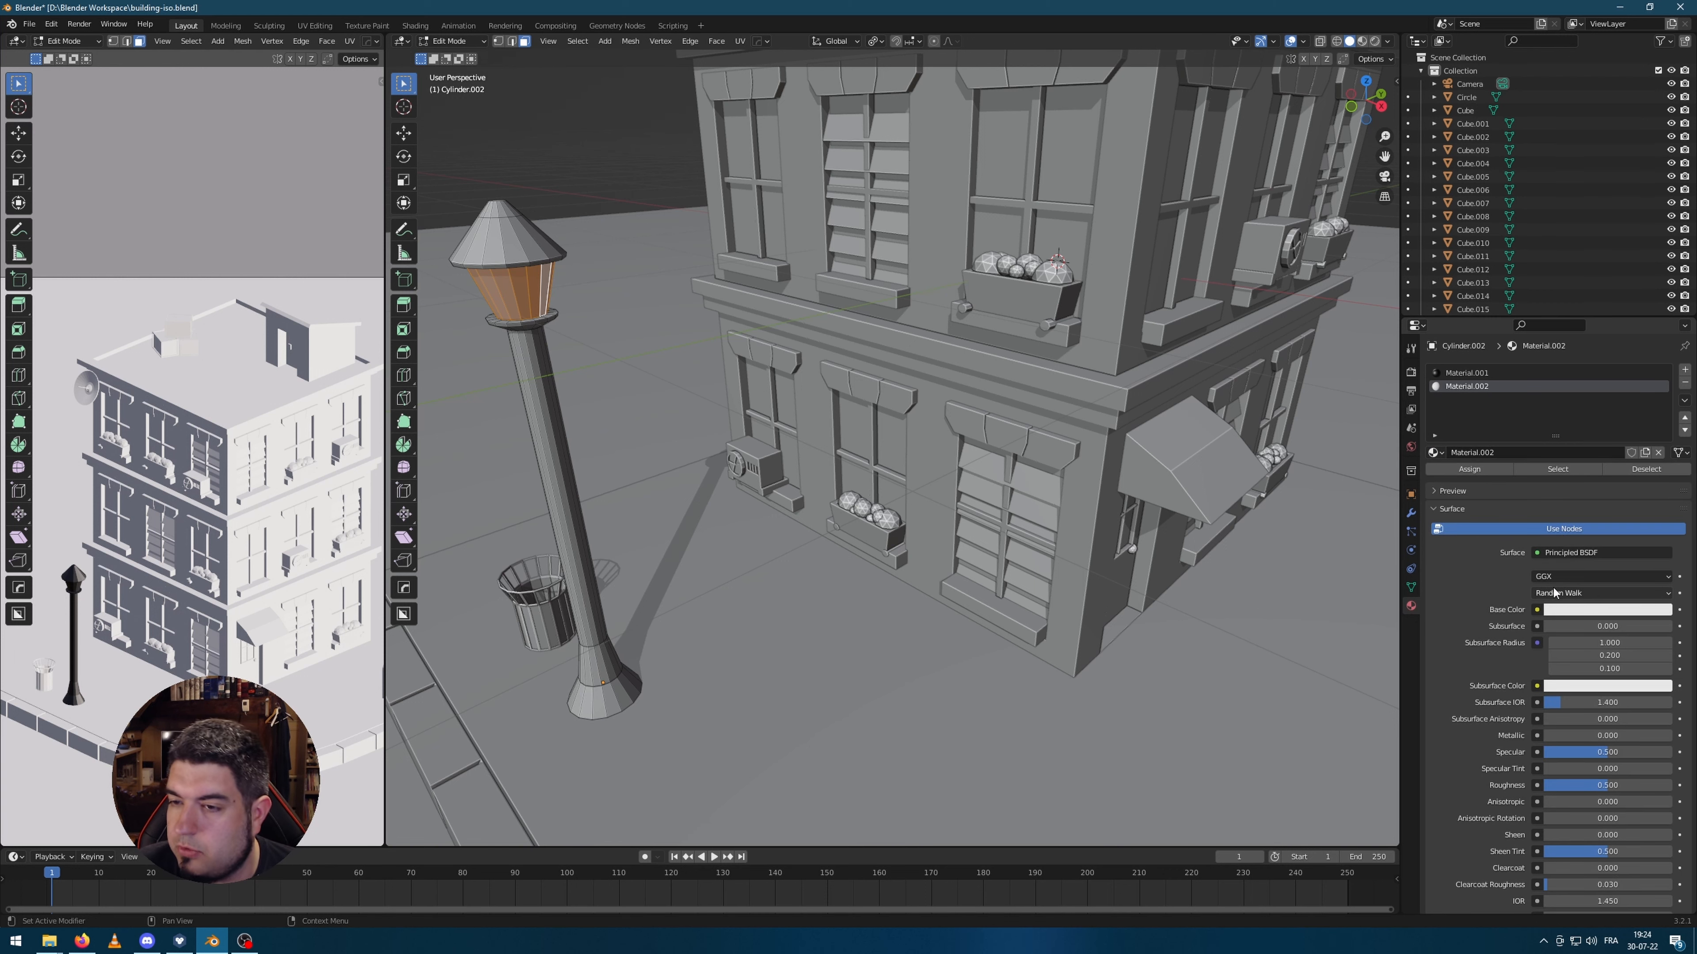
pyautogui.click(1578, 553)
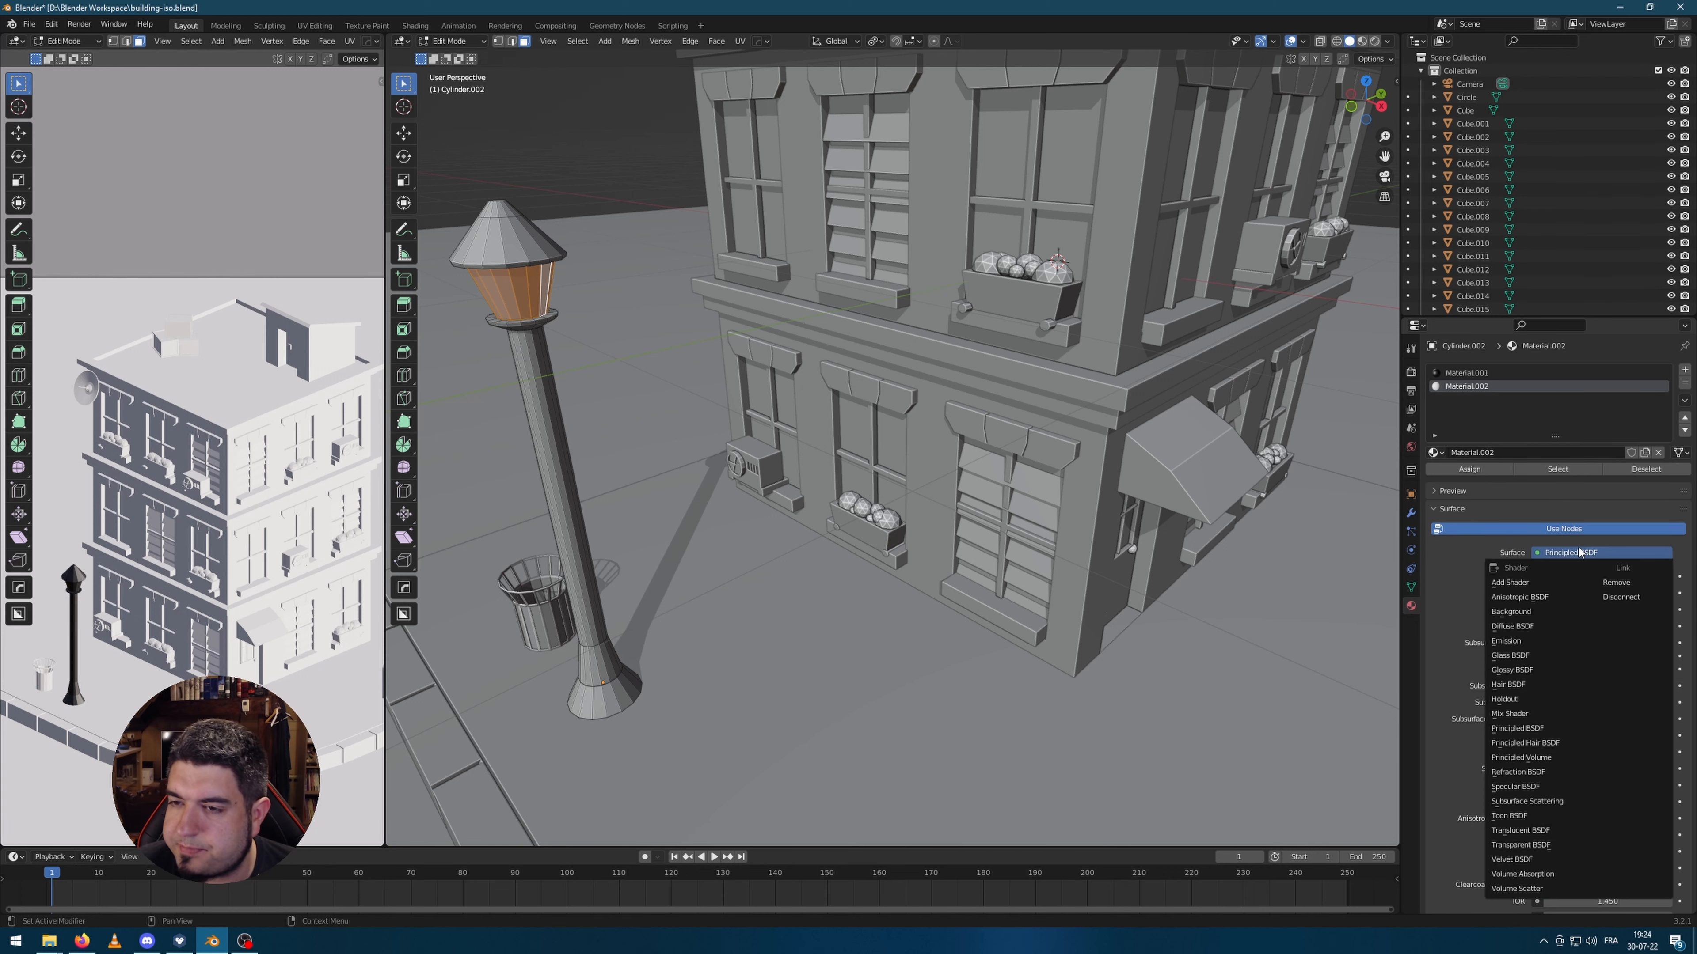
pyautogui.click(1525, 641)
pyautogui.click(1643, 576)
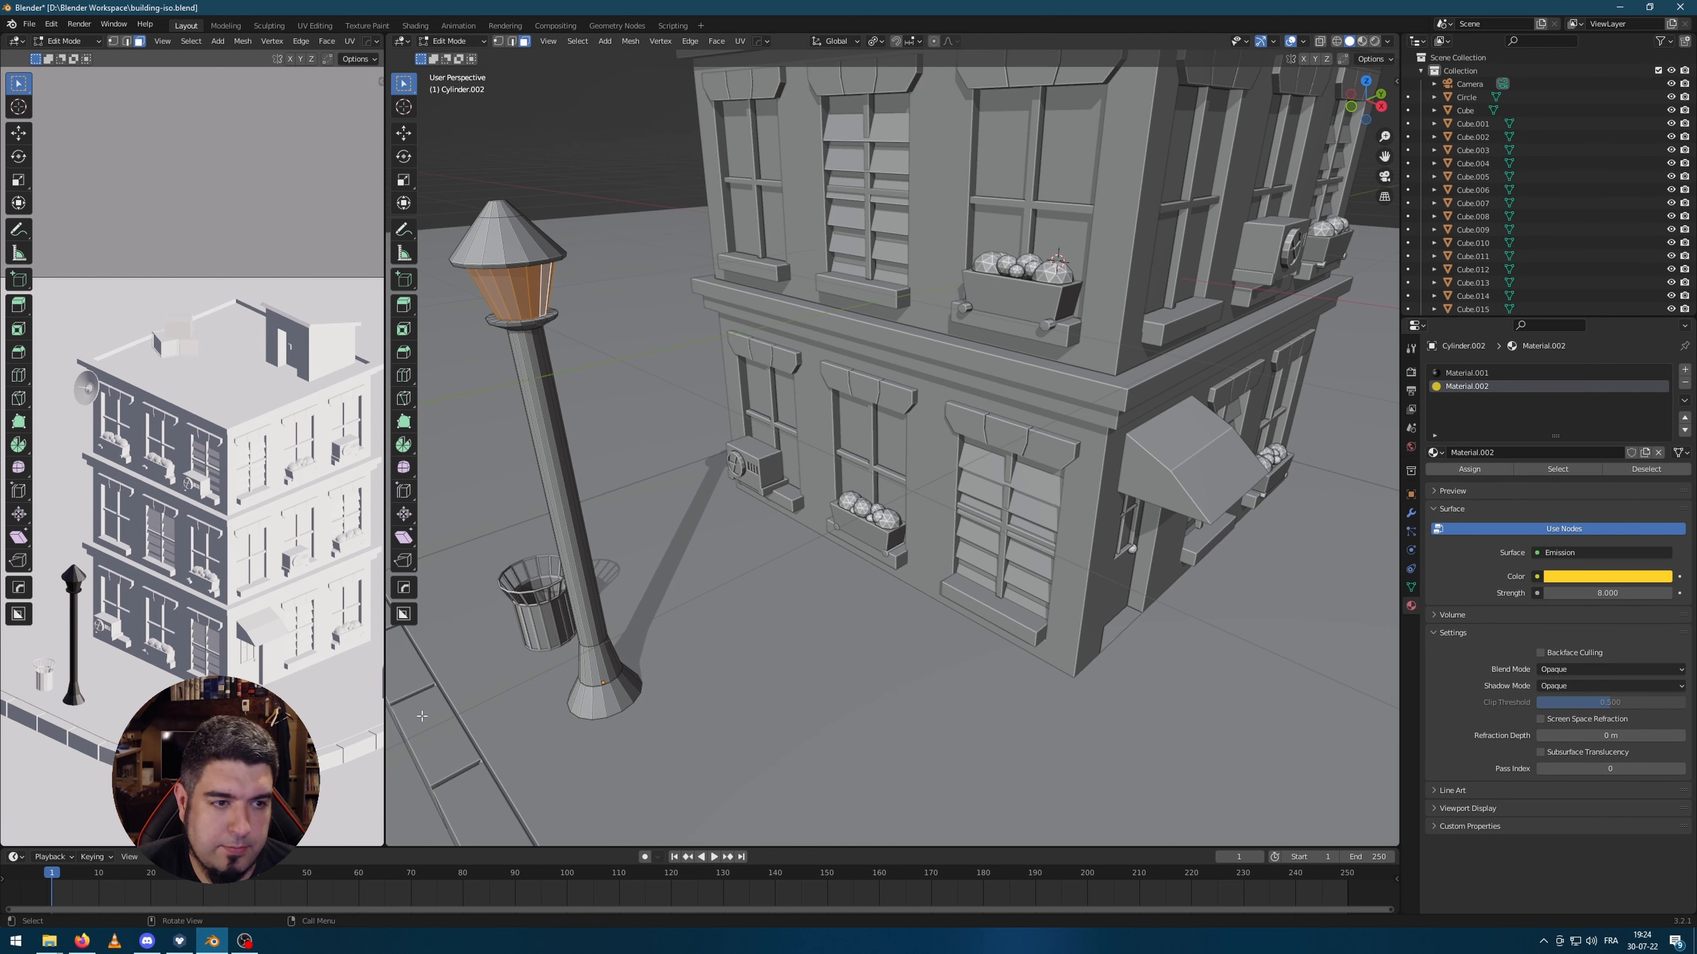
pyautogui.scroll(-2, 422, 716)
pyautogui.scroll(-2, 596, 374)
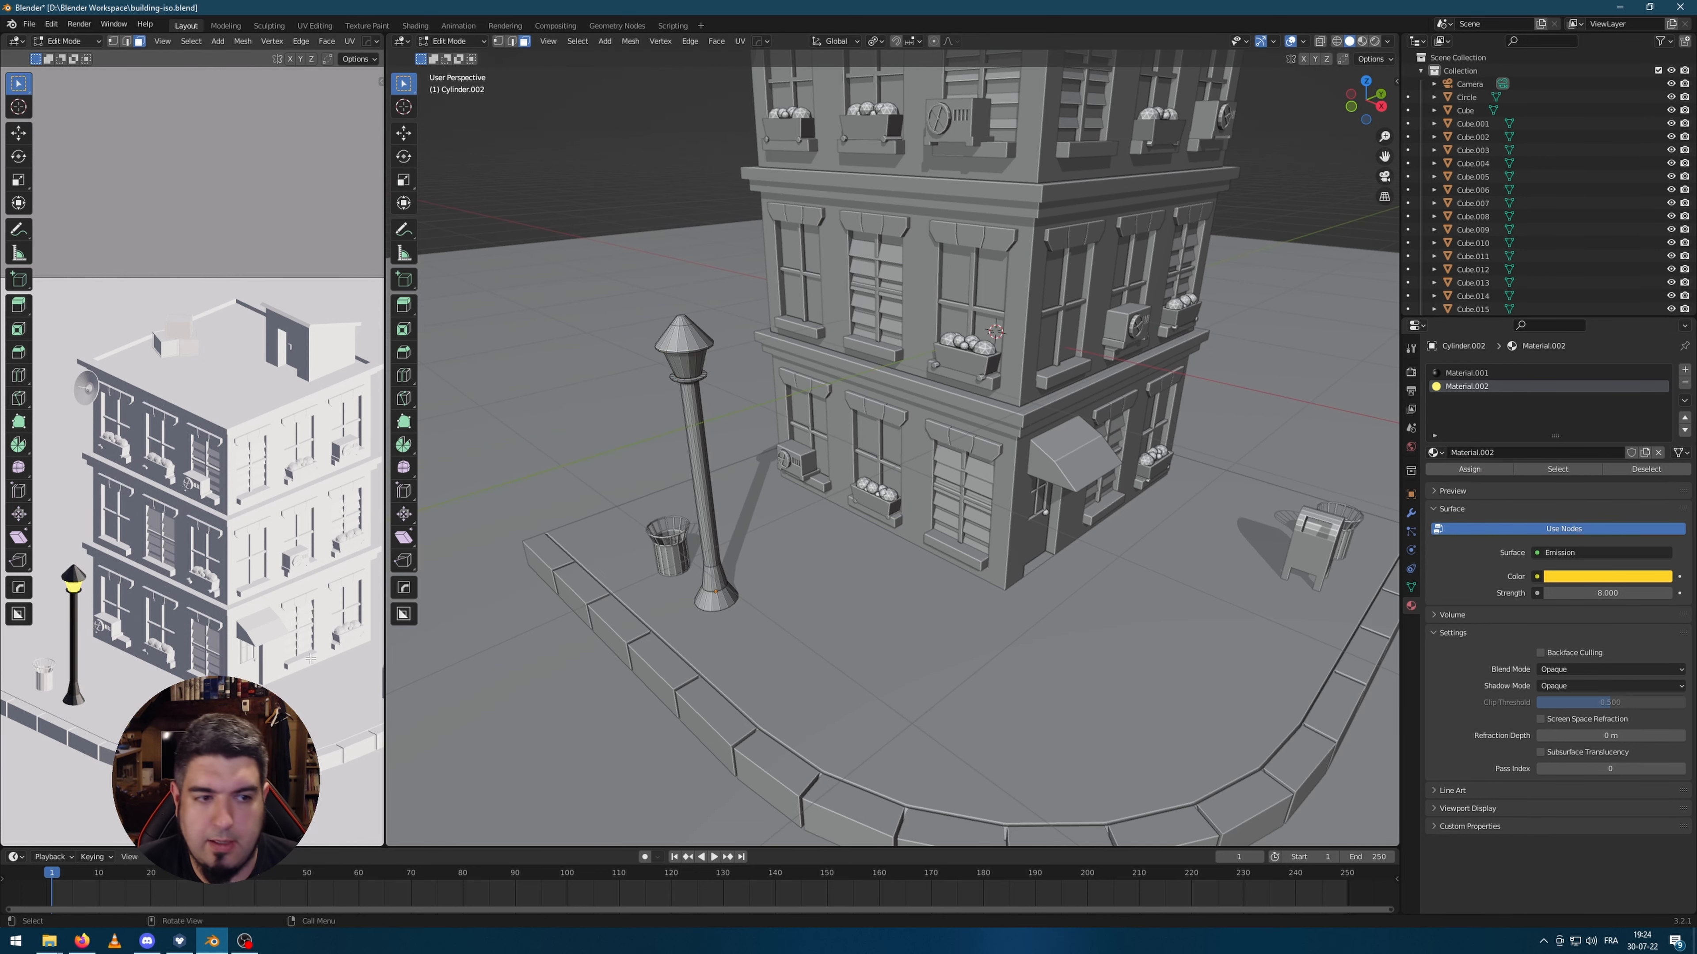
pyautogui.scroll(-2, 867, 466)
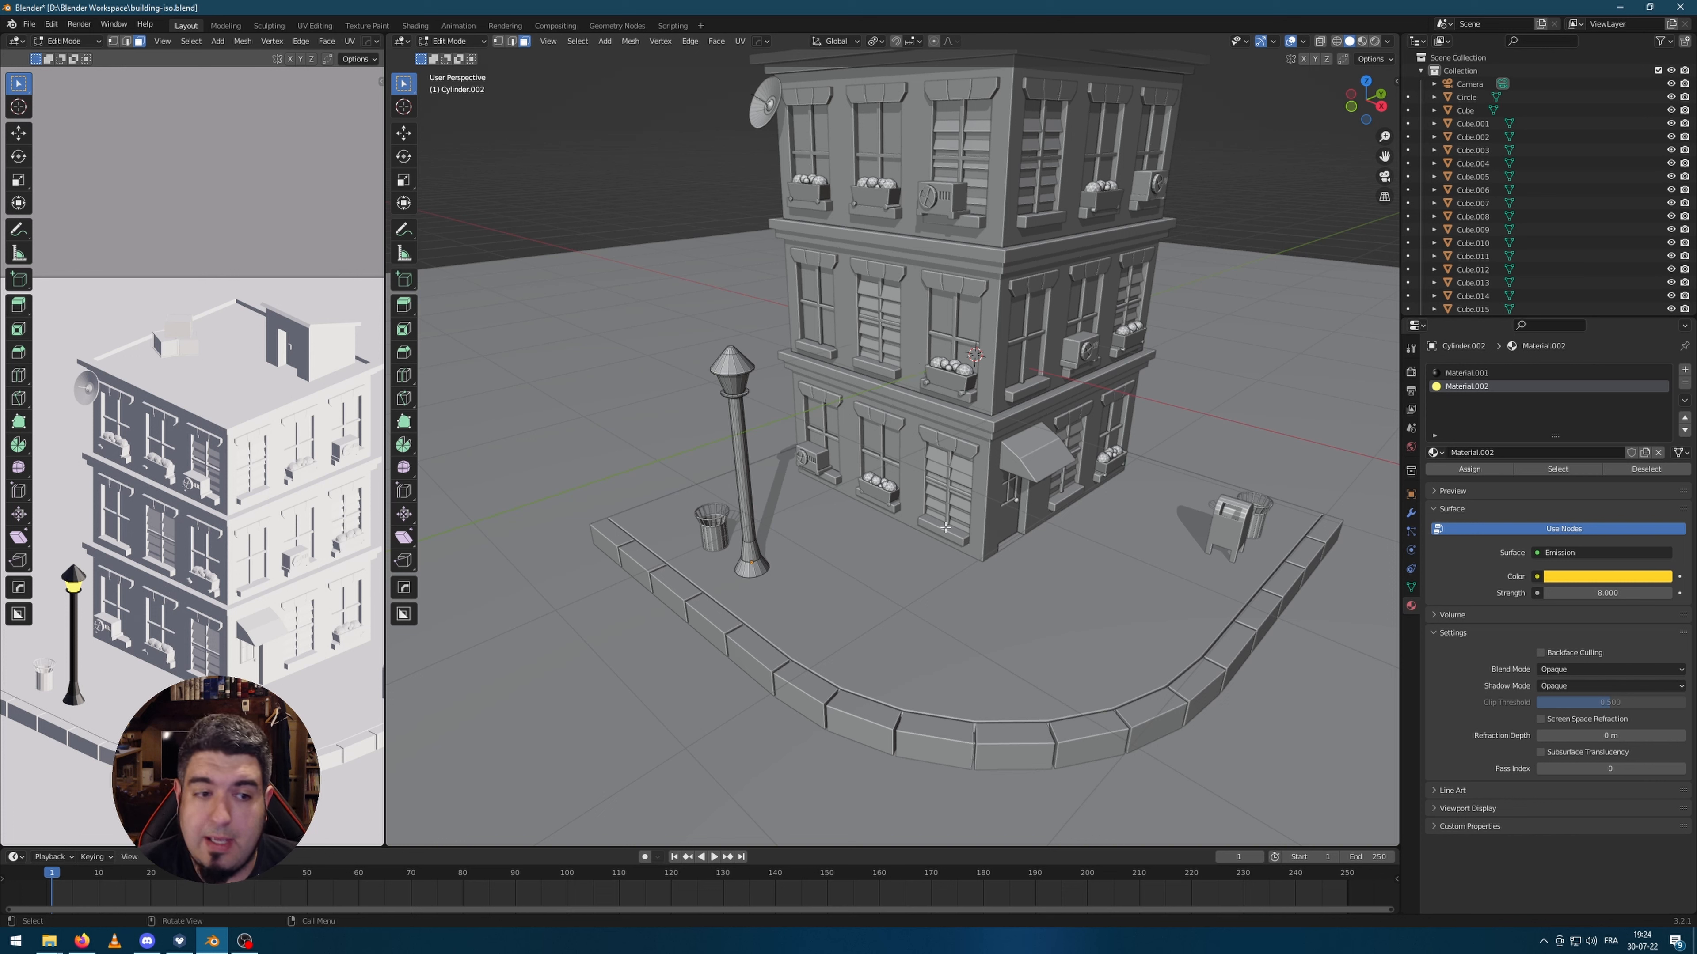
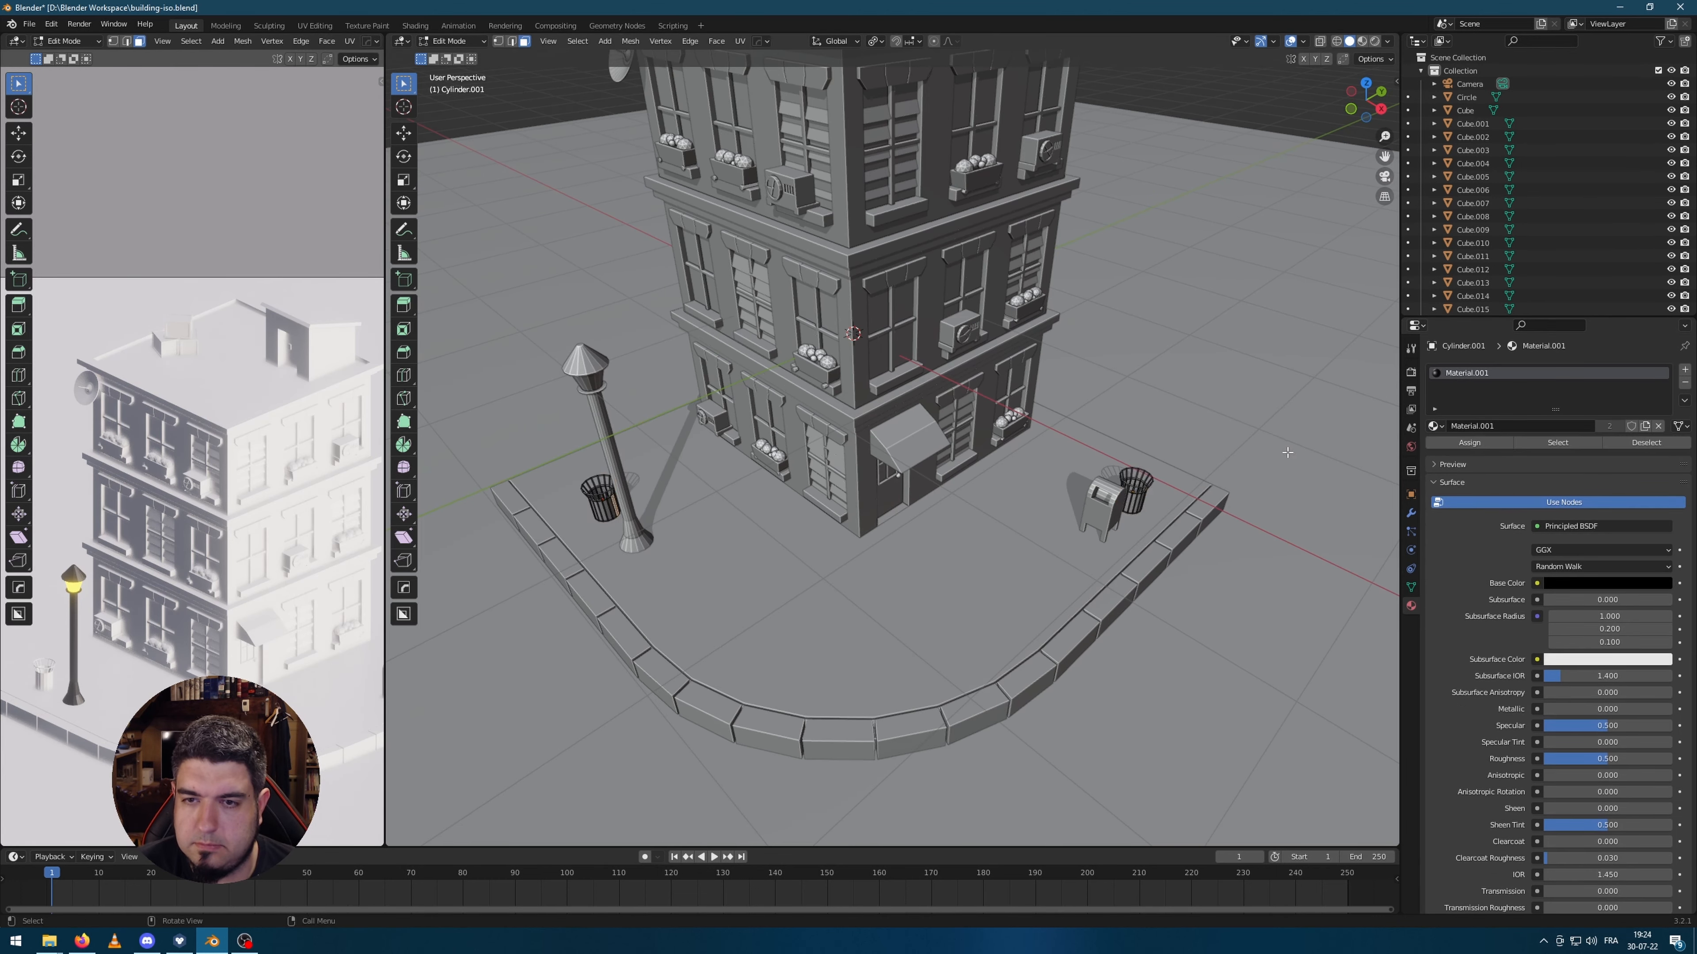
# Step: Leave mesh editing and switch the main viewport to Material Preview shading
pyautogui.press('a')
pyautogui.press('Tab')
pyautogui.scroll(-1, 1269, 288)
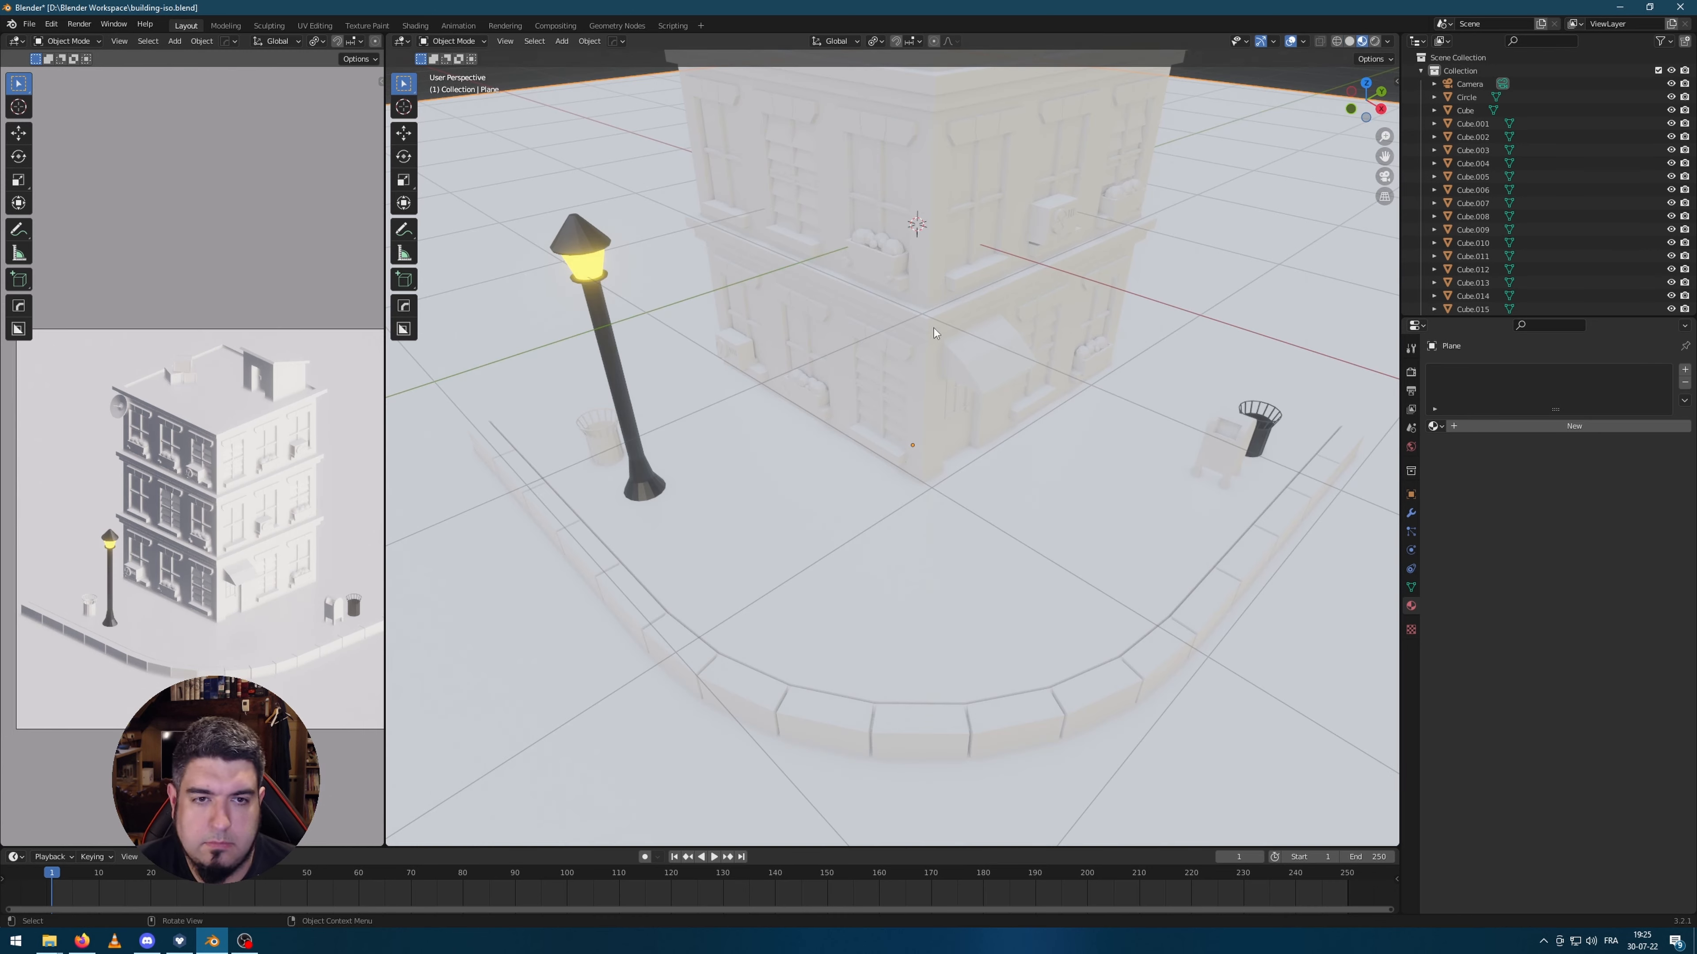
pyautogui.click(1349, 41)
pyautogui.click(1363, 41)
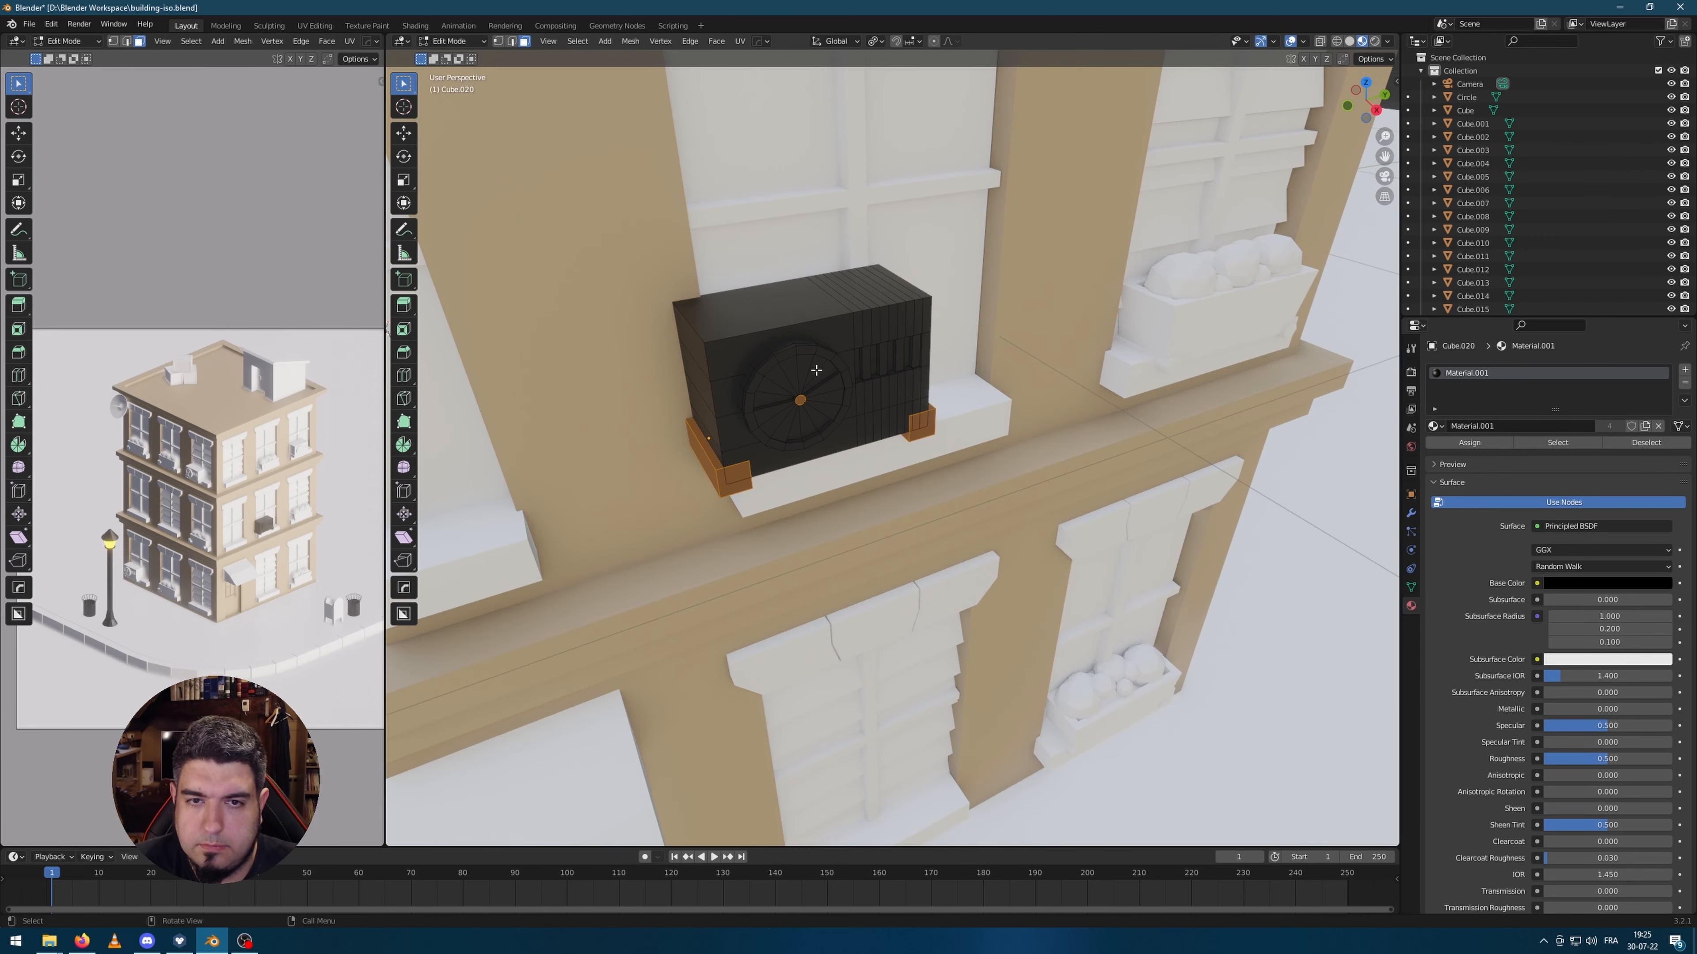
# Step: Select three groups of fan blade faces on the middle-floor air conditioner and assign them a new grey material in a second slot
pyautogui.scroll(4, 816, 371)
pyautogui.click(783, 342)
pyautogui.keyDown('shift'); pyautogui.click(782, 381); pyautogui.keyUp('shift')
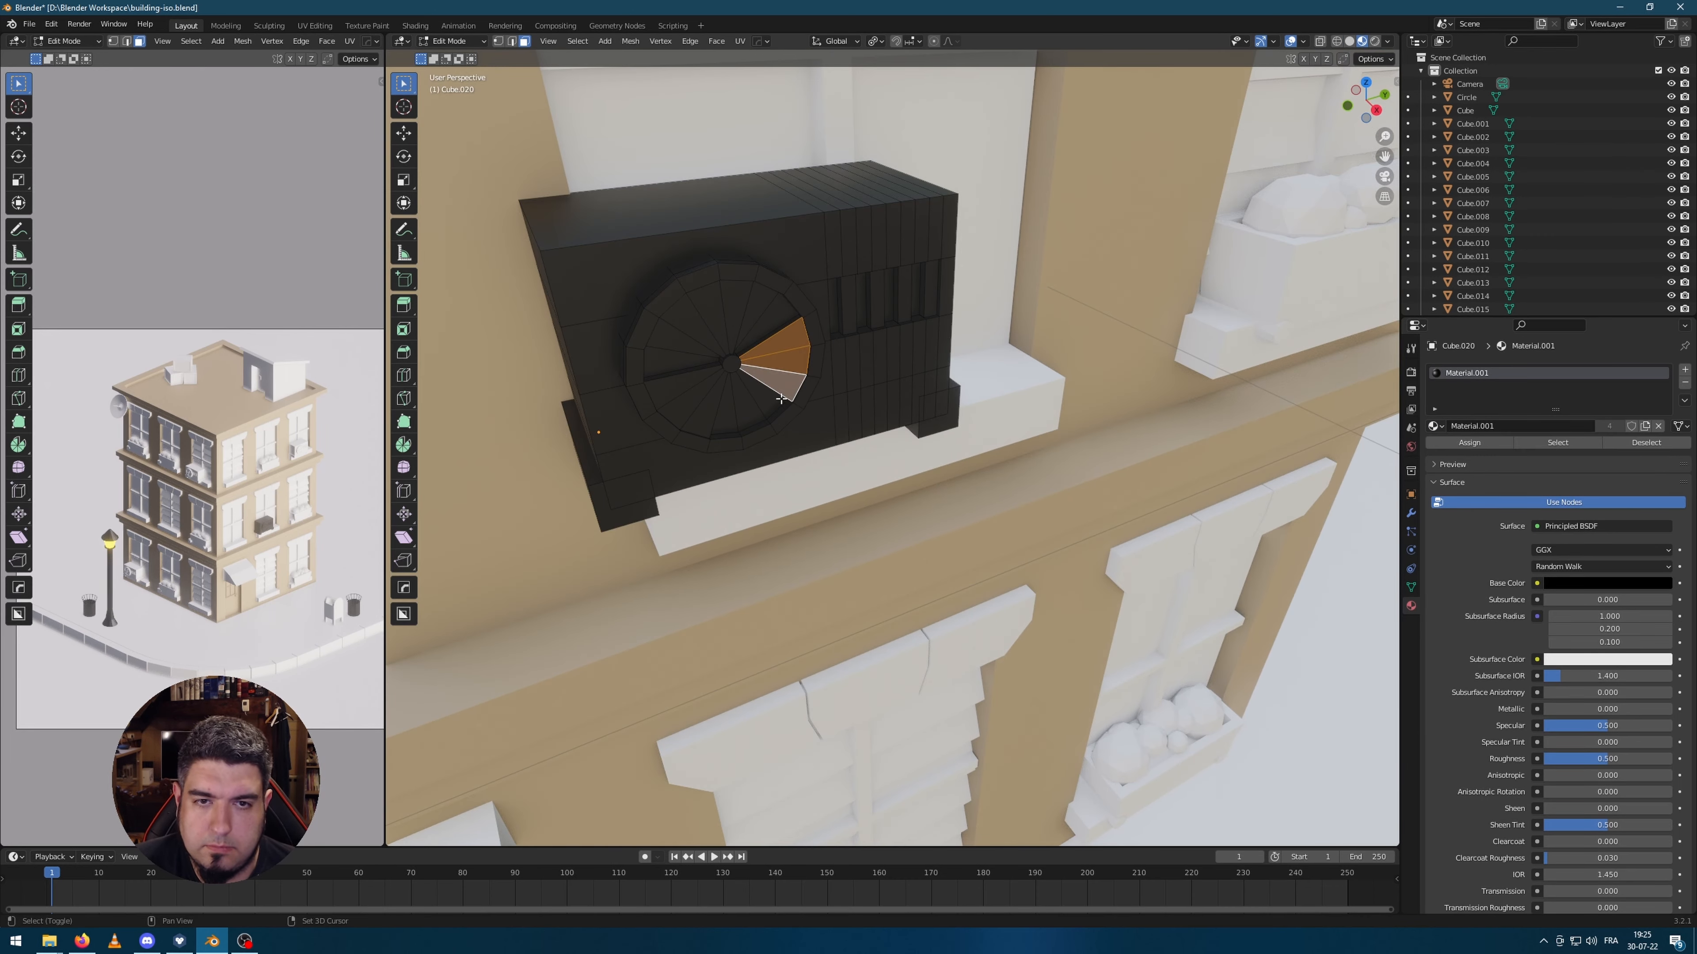
pyautogui.keyDown('shift'); pyautogui.moveTo(781, 381); pyautogui.dragTo(962, 485, button='middle'); pyautogui.keyUp('shift')
pyautogui.scroll(4, 1011, 398)
pyautogui.click(858, 364)
pyautogui.keyDown('shift'); pyautogui.moveTo(861, 368); pyautogui.dragTo(723, 308, button='middle'); pyautogui.keyUp('shift')
pyautogui.keyDown('shift'); pyautogui.click(901, 446); pyautogui.keyUp('shift')
pyautogui.keyDown('shift'); pyautogui.click(751, 491); pyautogui.keyUp('shift')
pyautogui.keyDown('shift'); pyautogui.click(698, 503); pyautogui.keyUp('shift')
pyautogui.keyDown('shift'); pyautogui.click(671, 465); pyautogui.keyUp('shift')
pyautogui.keyDown('shift'); pyautogui.click(811, 267); pyautogui.keyUp('shift')
pyautogui.keyDown('shift'); pyautogui.click(746, 271); pyautogui.keyUp('shift')
pyautogui.keyDown('shift'); pyautogui.click(691, 287); pyautogui.keyUp('shift')
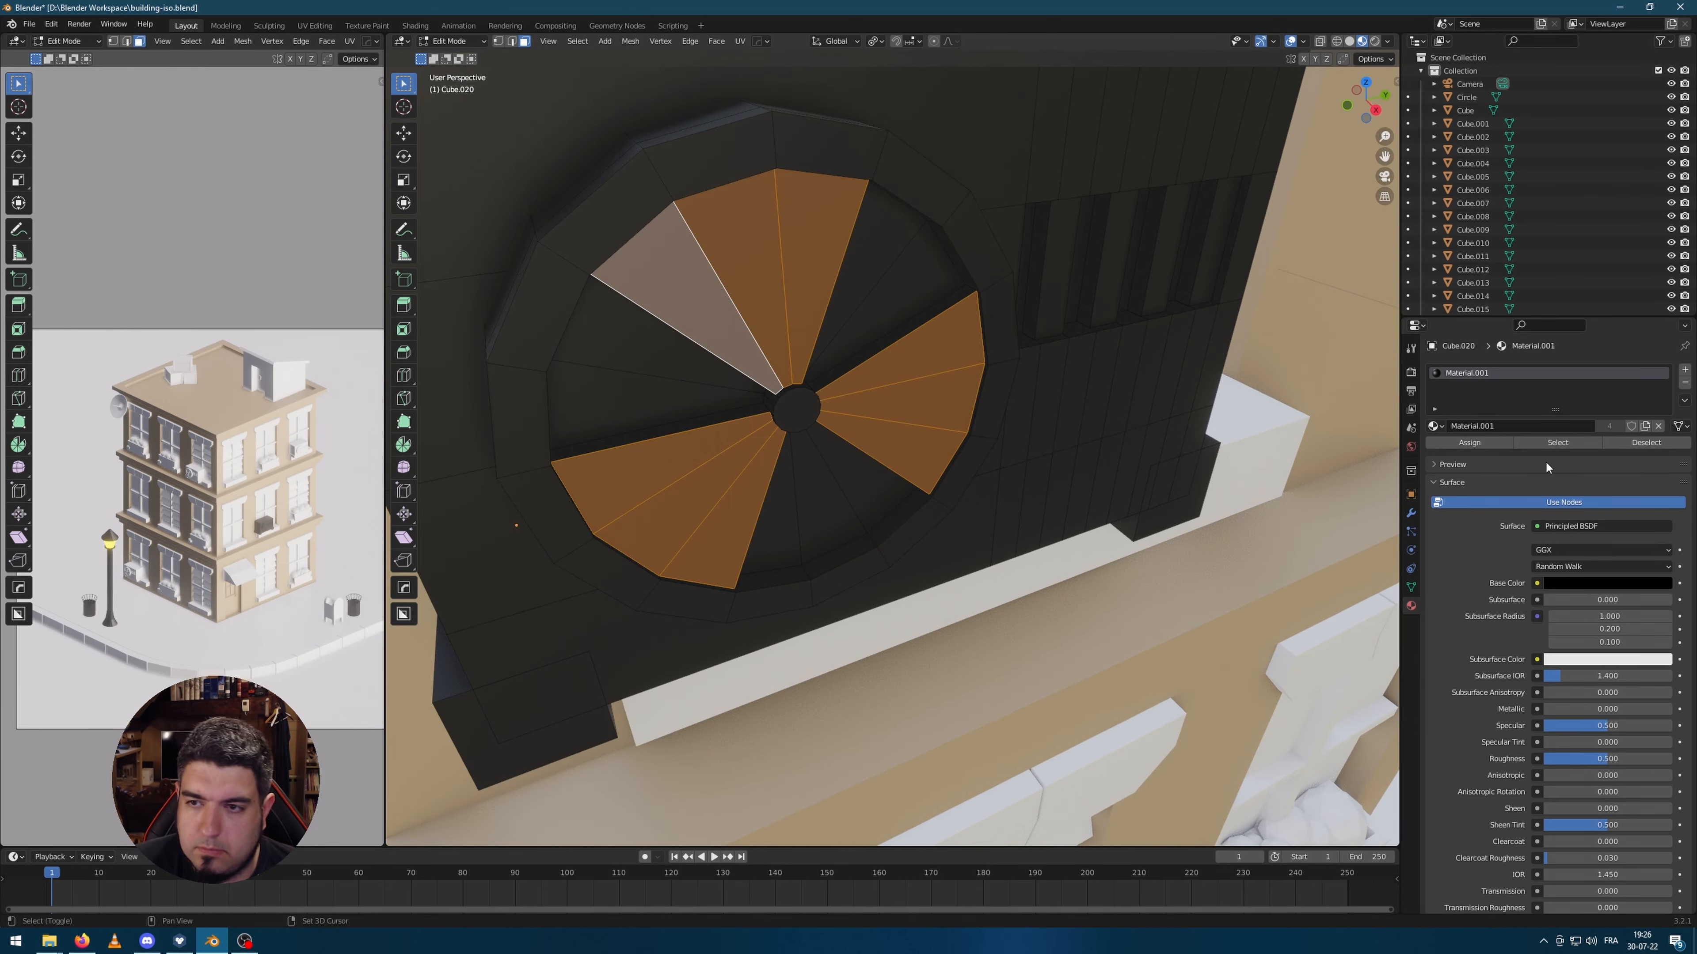
pyautogui.click(1685, 370)
pyautogui.click(1436, 453)
pyautogui.click(1549, 452)
pyautogui.click(1607, 610)
pyautogui.moveTo(1661, 428); pyautogui.dragTo(1662, 478)
pyautogui.click(1469, 469)
pyautogui.press('Tab')
# Step: Give the air conditioner's body its own dark grey material in the first slot
pyautogui.scroll(-4, 1135, 504)
pyautogui.scroll(-3, 898, 435)
pyautogui.click(1484, 374)
pyautogui.click(1616, 593)
pyautogui.scroll(-7, 948, 421)
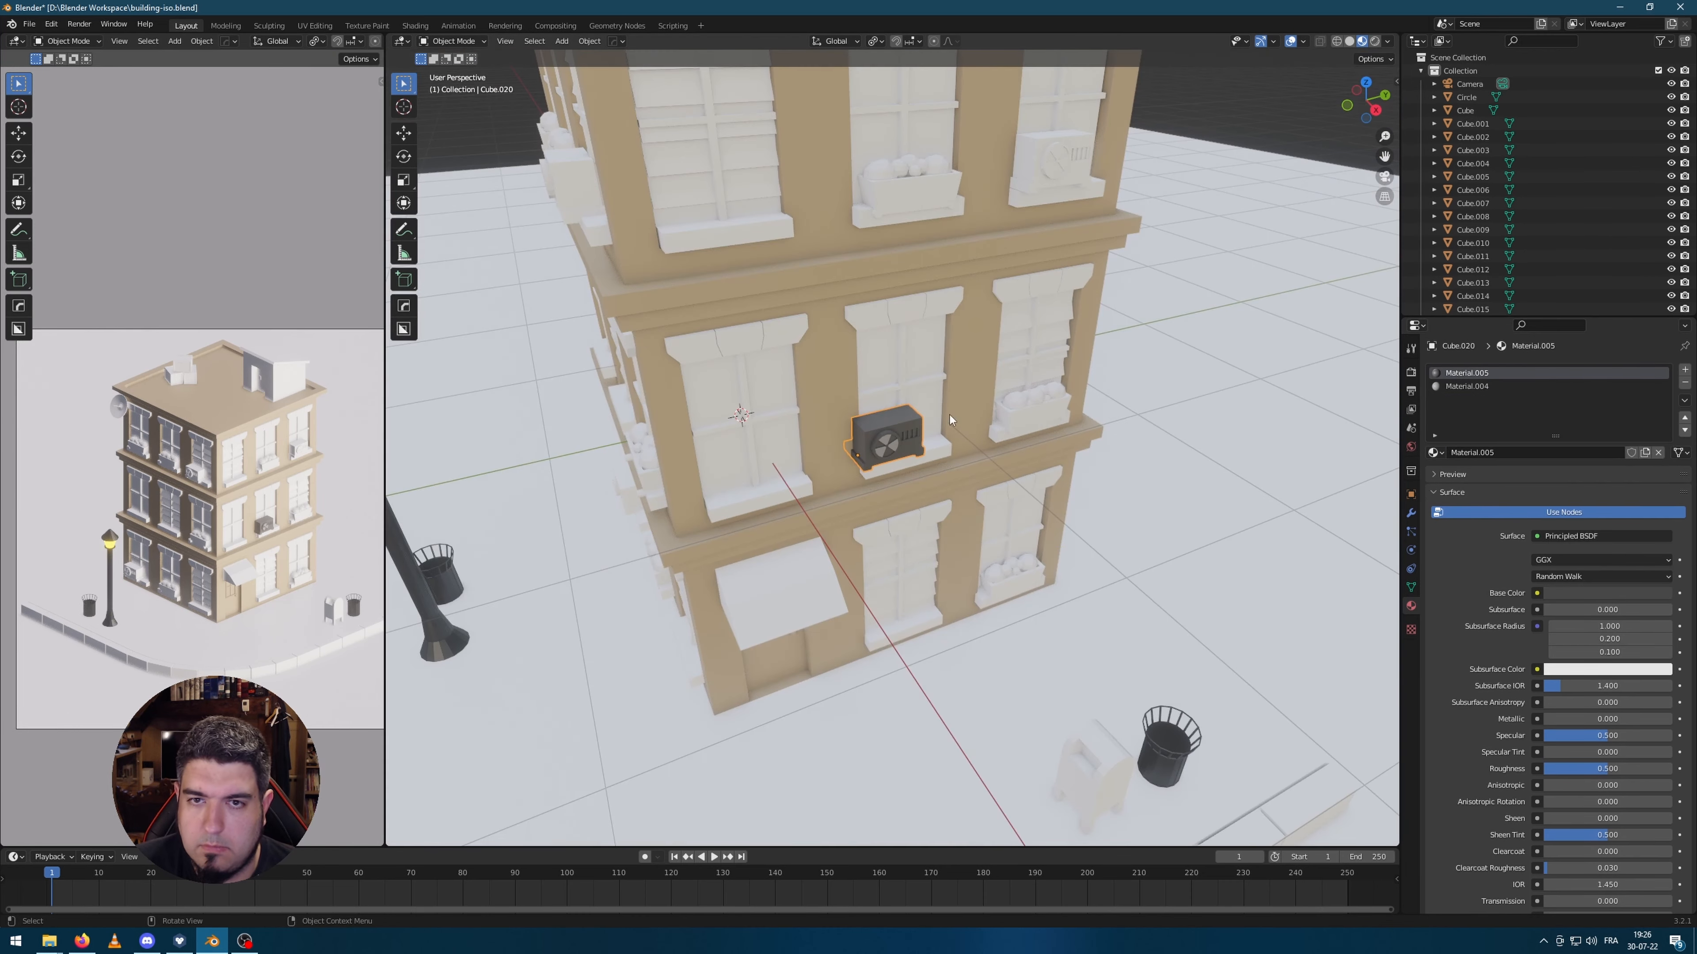
# Step: Select the other three air conditioners and apply the dark grey Material.005 to them
pyautogui.click(1043, 168)
pyautogui.keyDown('shift'); pyautogui.moveTo(768, 241); pyautogui.dragTo(858, 320, button='middle'); pyautogui.keyUp('shift')
pyautogui.moveTo(859, 321); pyautogui.dragTo(888, 309, button='middle')
pyautogui.keyDown('shift'); pyautogui.click(761, 327); pyautogui.keyUp('shift')
pyautogui.moveTo(768, 328); pyautogui.dragTo(849, 287, button='middle')
pyautogui.keyDown('shift'); pyautogui.click(671, 682); pyautogui.keyUp('shift')
pyautogui.moveTo(1262, 381); pyautogui.dragTo(1135, 380, button='middle')
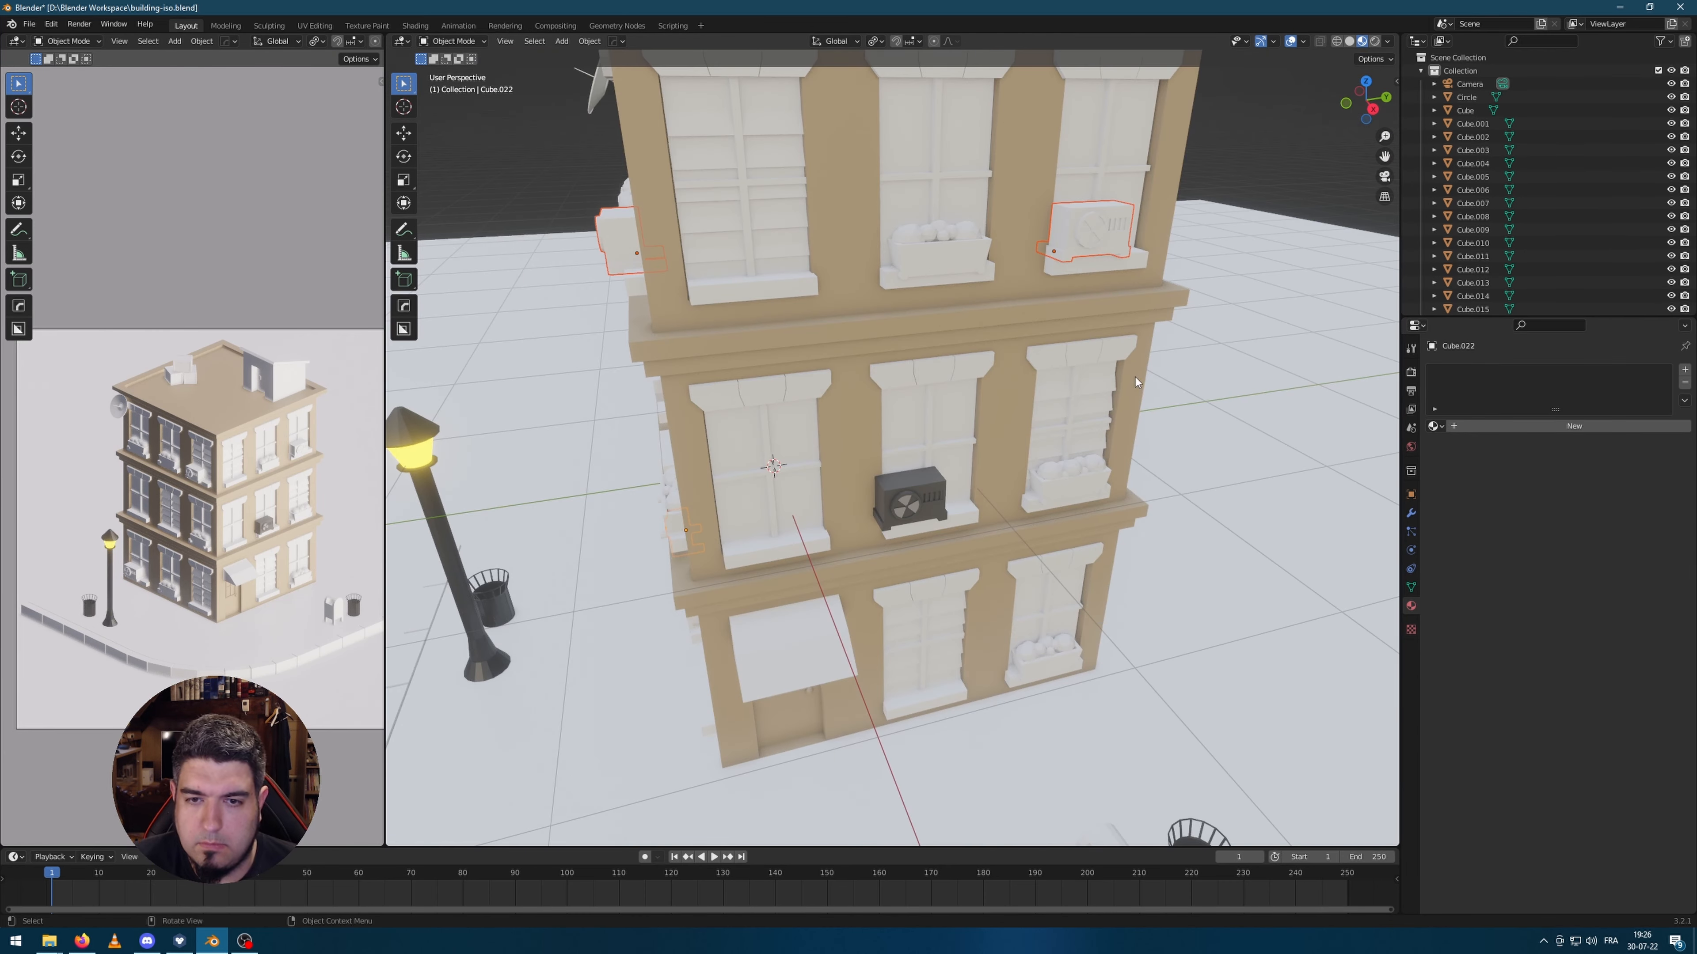
pyautogui.moveTo(1279, 491); pyautogui.dragTo(1334, 499, button='middle')
pyautogui.click(1435, 426)
pyautogui.click(1476, 496)
pyautogui.click(1437, 426)
pyautogui.click(1476, 509)
pyautogui.moveTo(1256, 194); pyautogui.dragTo(528, 340, button='middle')
pyautogui.scroll(5, 1135, 234)
pyautogui.press('Tab')
pyautogui.keyDown('shift'); pyautogui.click(451, 361); pyautogui.keyUp('shift')
pyautogui.keyDown('shift'); pyautogui.click(459, 377); pyautogui.keyUp('shift')
pyautogui.scroll(-4, 467, 381)
pyautogui.keyDown('shift'); pyautogui.moveTo(634, 401); pyautogui.dragTo(935, 434, button='middle'); pyautogui.keyUp('shift')
pyautogui.scroll(5, 936, 434)
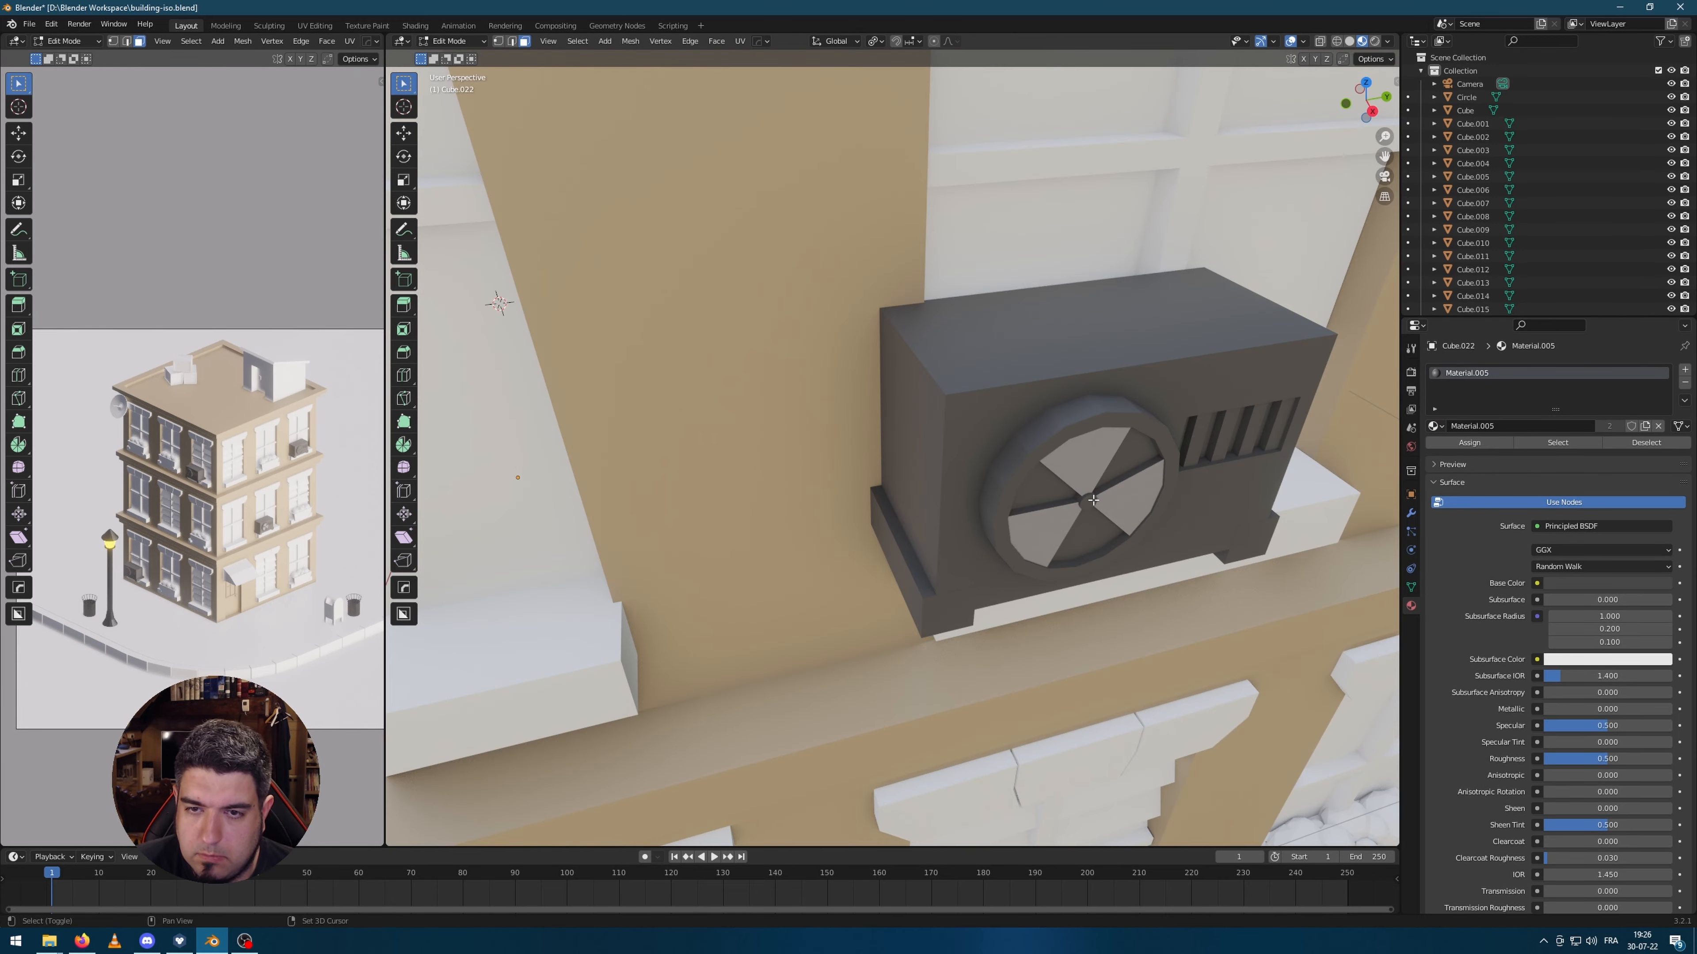
pyautogui.press('Tab')
# Step: Select fan blade faces on the already coloured air conditioner and extend the selection to similar faces on the other units
pyautogui.scroll(-8, 868, 427)
pyautogui.scroll(5, 1068, 434)
pyautogui.scroll(5, 1082, 436)
pyautogui.keyDown('shift'); pyautogui.moveTo(1082, 437); pyautogui.dragTo(935, 374, button='middle'); pyautogui.keyUp('shift')
pyautogui.press('Tab')
pyautogui.click(897, 396)
pyautogui.keyDown('shift'); pyautogui.click(921, 385); pyautogui.keyUp('shift')
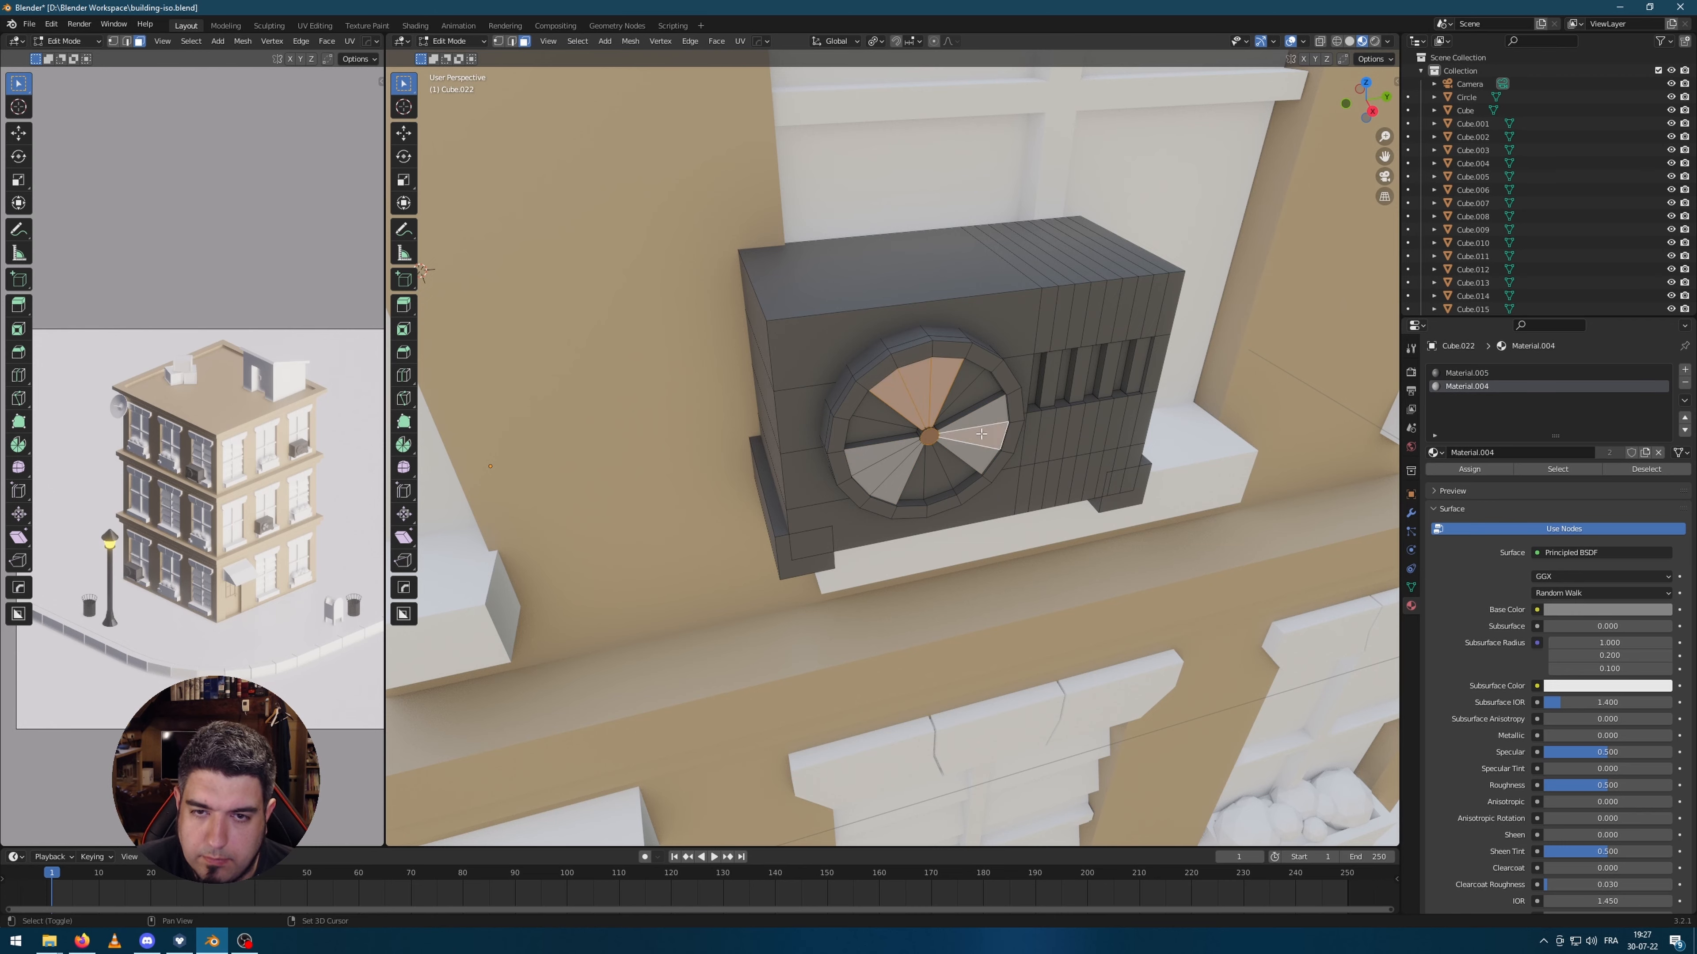
pyautogui.scroll(-9, 929, 471)
pyautogui.keyDown('shift'); pyautogui.moveTo(928, 468); pyautogui.dragTo(740, 538, button='middle'); pyautogui.keyUp('shift')
pyautogui.click(191, 41)
pyautogui.moveTo(221, 198)
pyautogui.click(324, 211)
pyautogui.click(77, 834)
pyautogui.scroll(6, 971, 383)
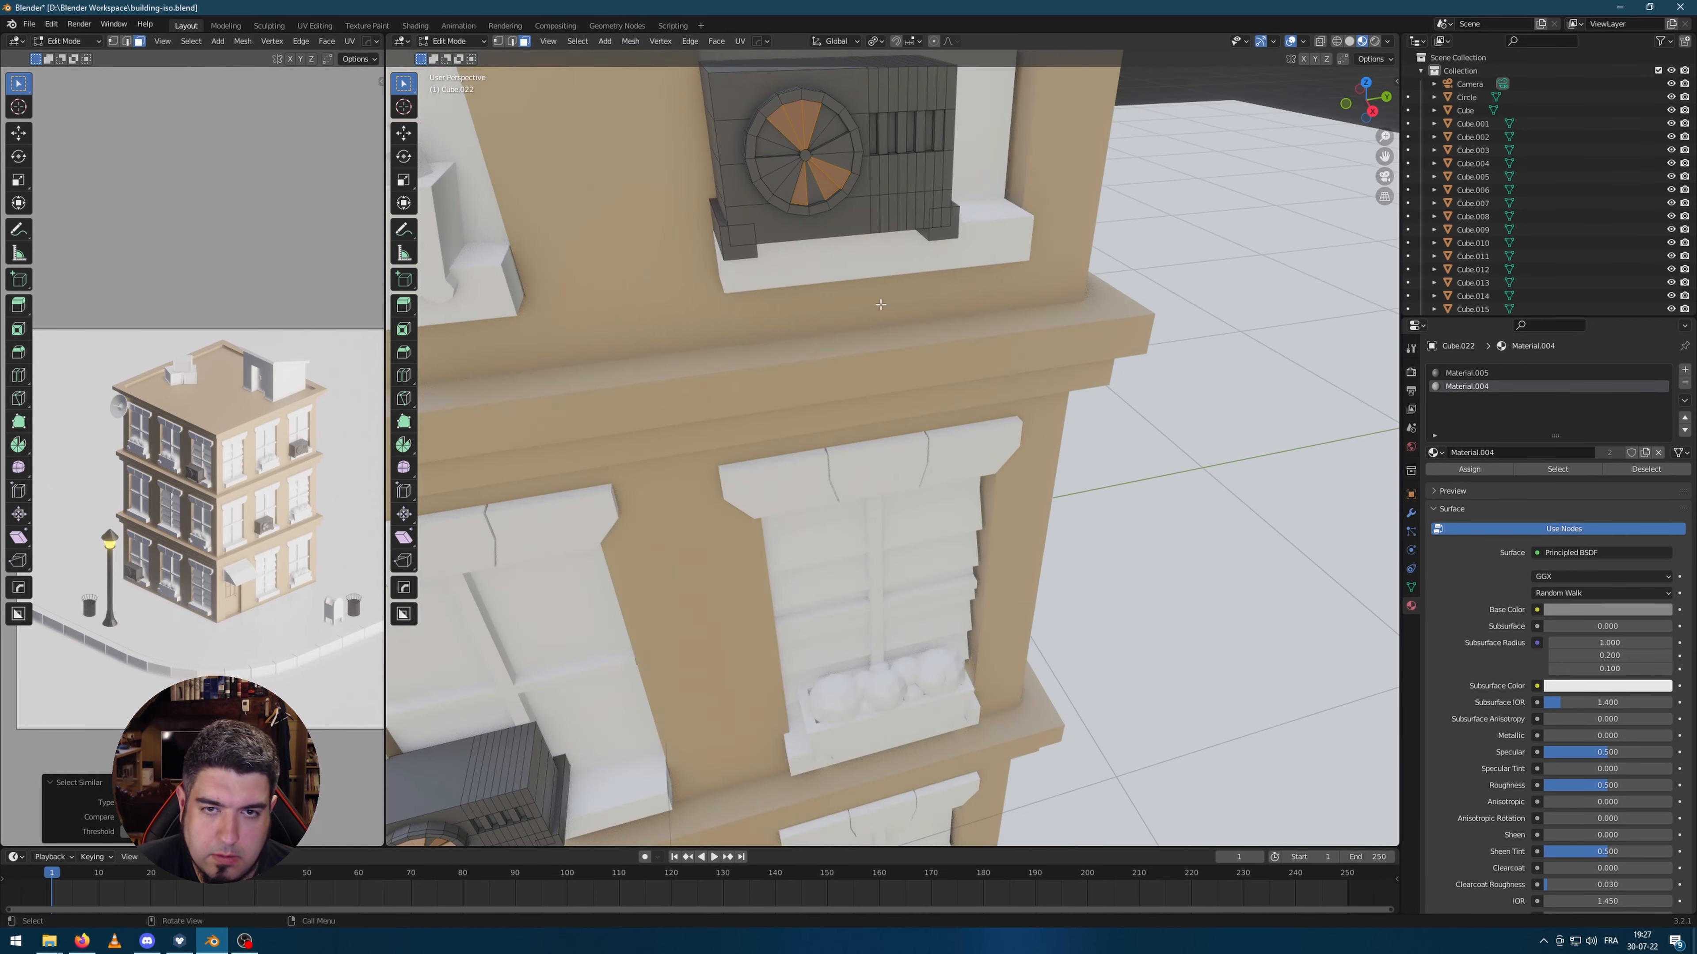
# Step: Add the missing fan blade faces of the top-floor air conditioner on the awning-side facade to the selection
pyautogui.scroll(-7, 882, 303)
pyautogui.click(1135, 287)
pyautogui.keyDown('shift'); pyautogui.moveTo(1135, 287); pyautogui.dragTo(988, 401, button='middle'); pyautogui.keyUp('shift')
pyautogui.scroll(5, 988, 401)
pyautogui.moveTo(868, 414); pyautogui.dragTo(928, 408, button='middle')
pyautogui.scroll(5, 928, 402)
pyautogui.click(955, 320)
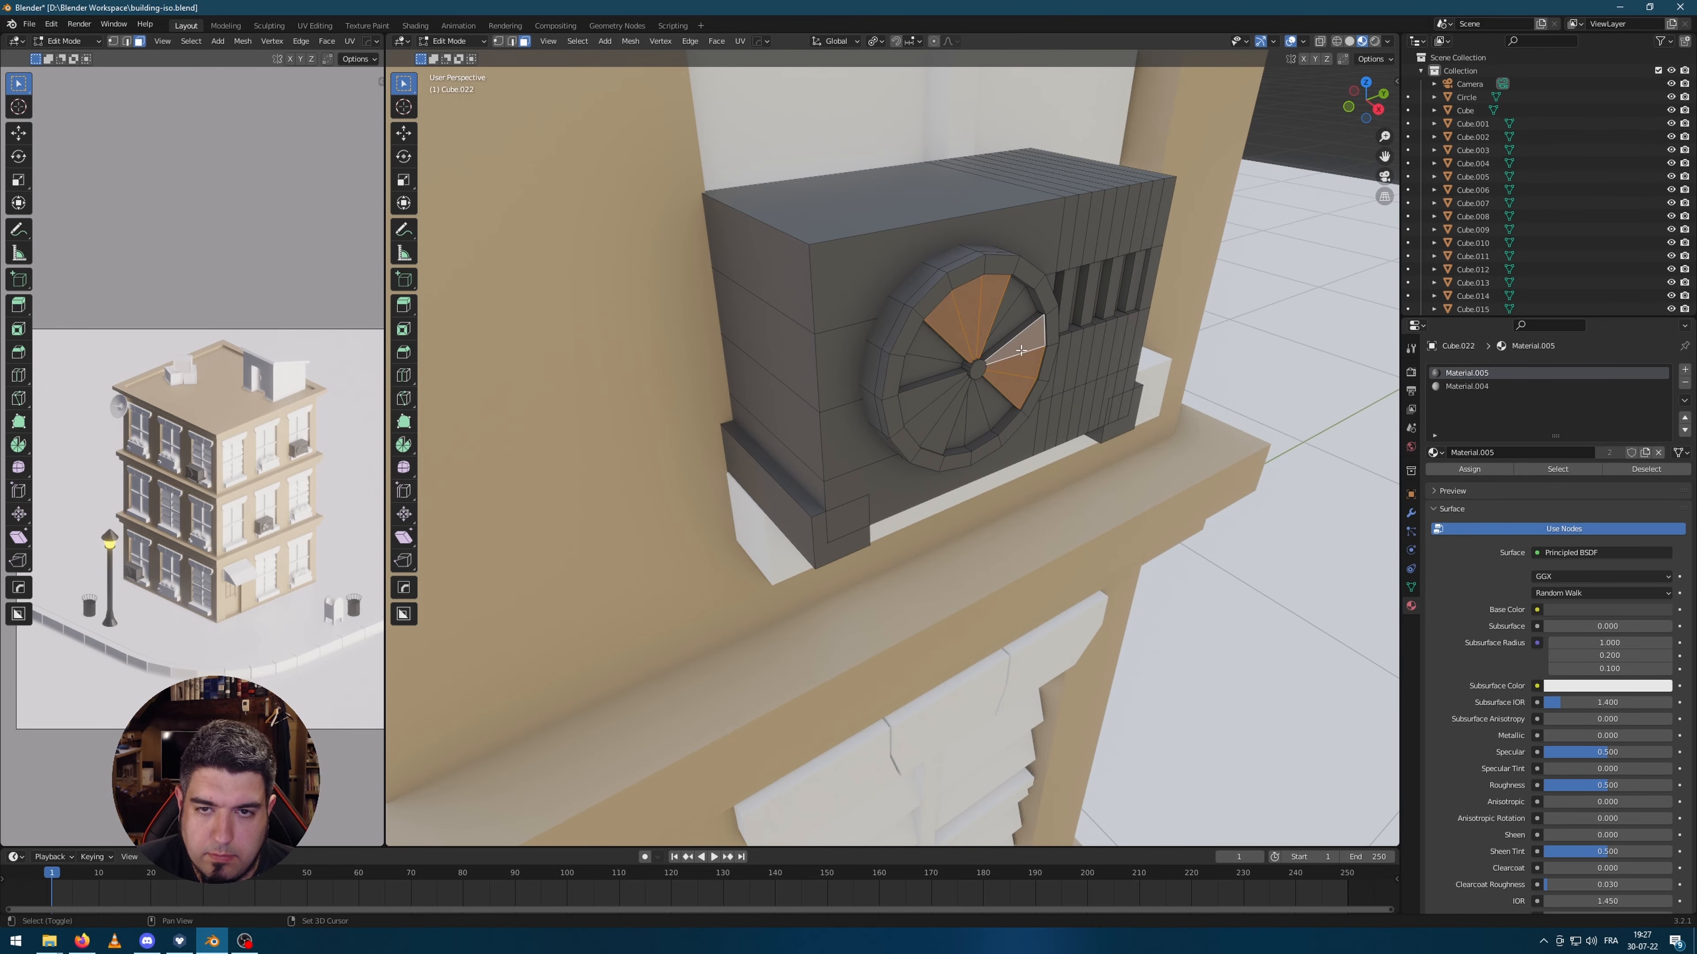
# Step: Add three groups of fan blade faces on the top-floor air conditioner of the lamp-post-side facade to the selection
pyautogui.scroll(-8, 1002, 374)
pyautogui.moveTo(835, 434); pyautogui.dragTo(1079, 432, button='middle')
pyautogui.scroll(8, 1080, 432)
pyautogui.keyDown('shift'); pyautogui.click(658, 491); pyautogui.keyUp('shift')
pyautogui.keyDown('shift'); pyautogui.click(740, 478); pyautogui.keyUp('shift')
pyautogui.keyDown('shift'); pyautogui.click(698, 481); pyautogui.keyUp('shift')
pyautogui.keyDown('shift'); pyautogui.click(832, 571); pyautogui.keyUp('shift')
pyautogui.keyDown('shift'); pyautogui.click(675, 667); pyautogui.keyUp('shift')
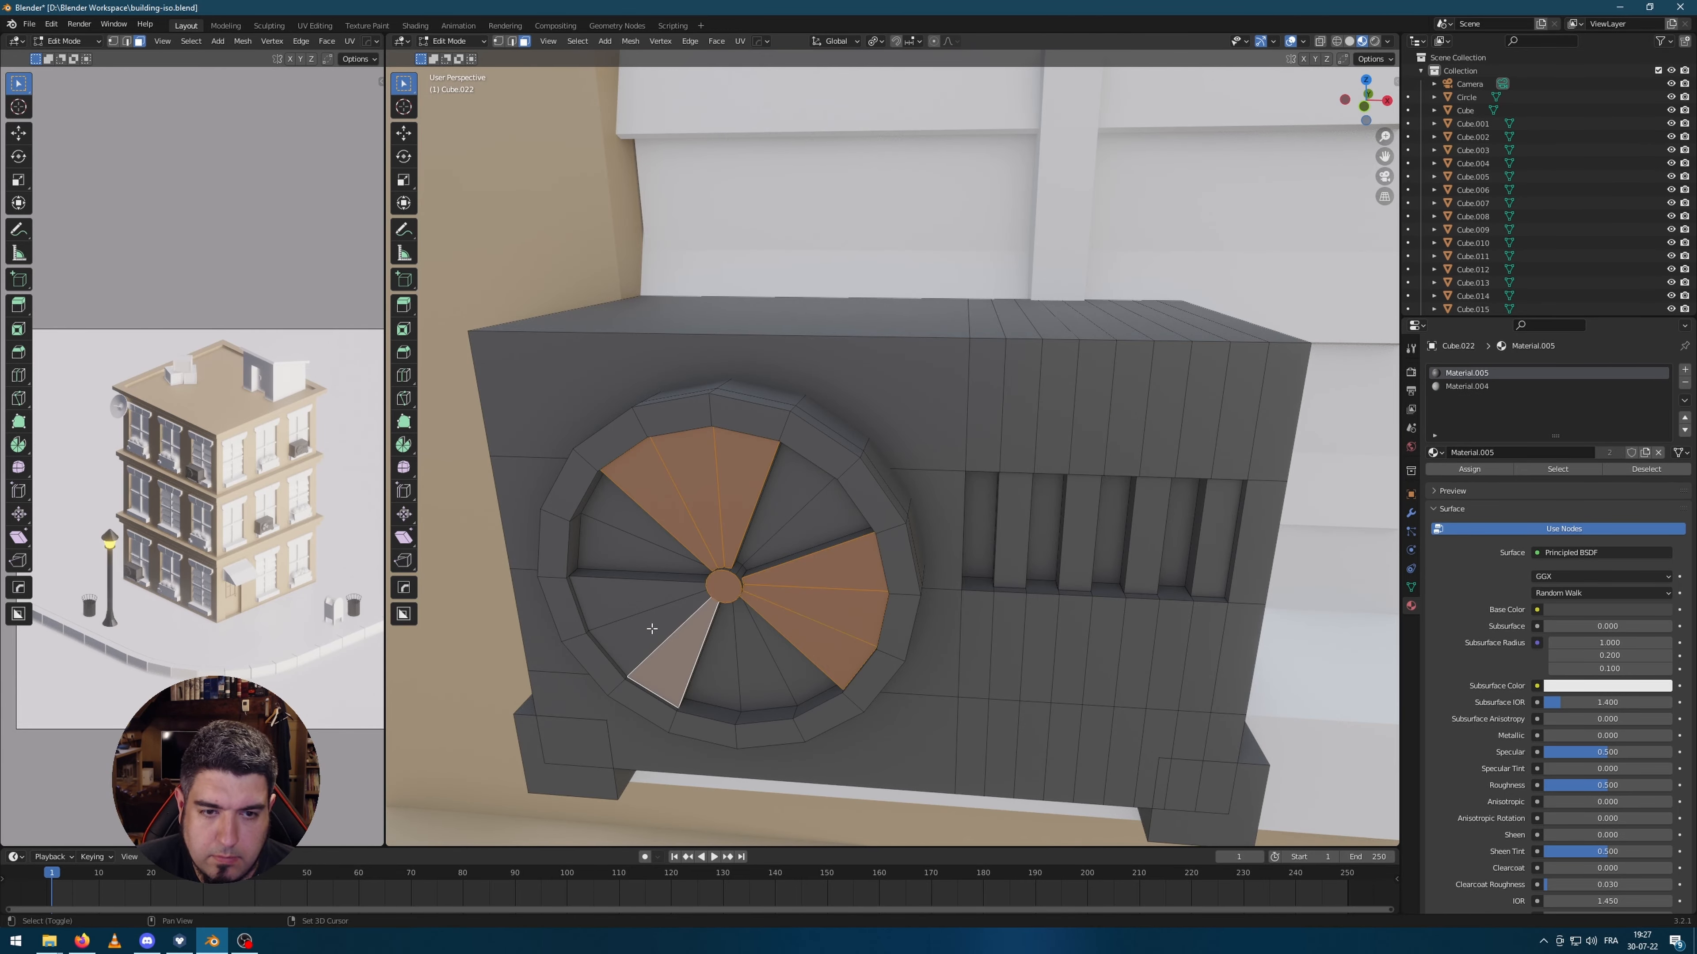
pyautogui.keyDown('shift'); pyautogui.click(653, 629); pyautogui.keyUp('shift')
pyautogui.keyDown('shift'); pyautogui.click(621, 600); pyautogui.keyUp('shift')
# Step: Add the remaining air conditioner's fan blade faces to the selection and assign Material.004 to all selected blades
pyautogui.scroll(-9, 728, 601)
pyautogui.scroll(8, 735, 755)
pyautogui.keyDown('shift'); pyautogui.click(834, 336); pyautogui.keyUp('shift')
pyautogui.keyDown('shift'); pyautogui.click(812, 339); pyautogui.keyUp('shift')
pyautogui.keyDown('shift'); pyautogui.click(894, 377); pyautogui.keyUp('shift')
pyautogui.keyDown('shift'); pyautogui.moveTo(1002, 241); pyautogui.dragTo(1042, 374, button='middle'); pyautogui.keyUp('shift')
pyautogui.click(1466, 386)
pyautogui.click(1468, 469)
pyautogui.scroll(-8, 969, 415)
pyautogui.press('Tab')
# Step: Select all six window flower boxes across both facades and join them into one object
pyautogui.scroll(6, 1062, 468)
pyautogui.click(1062, 541)
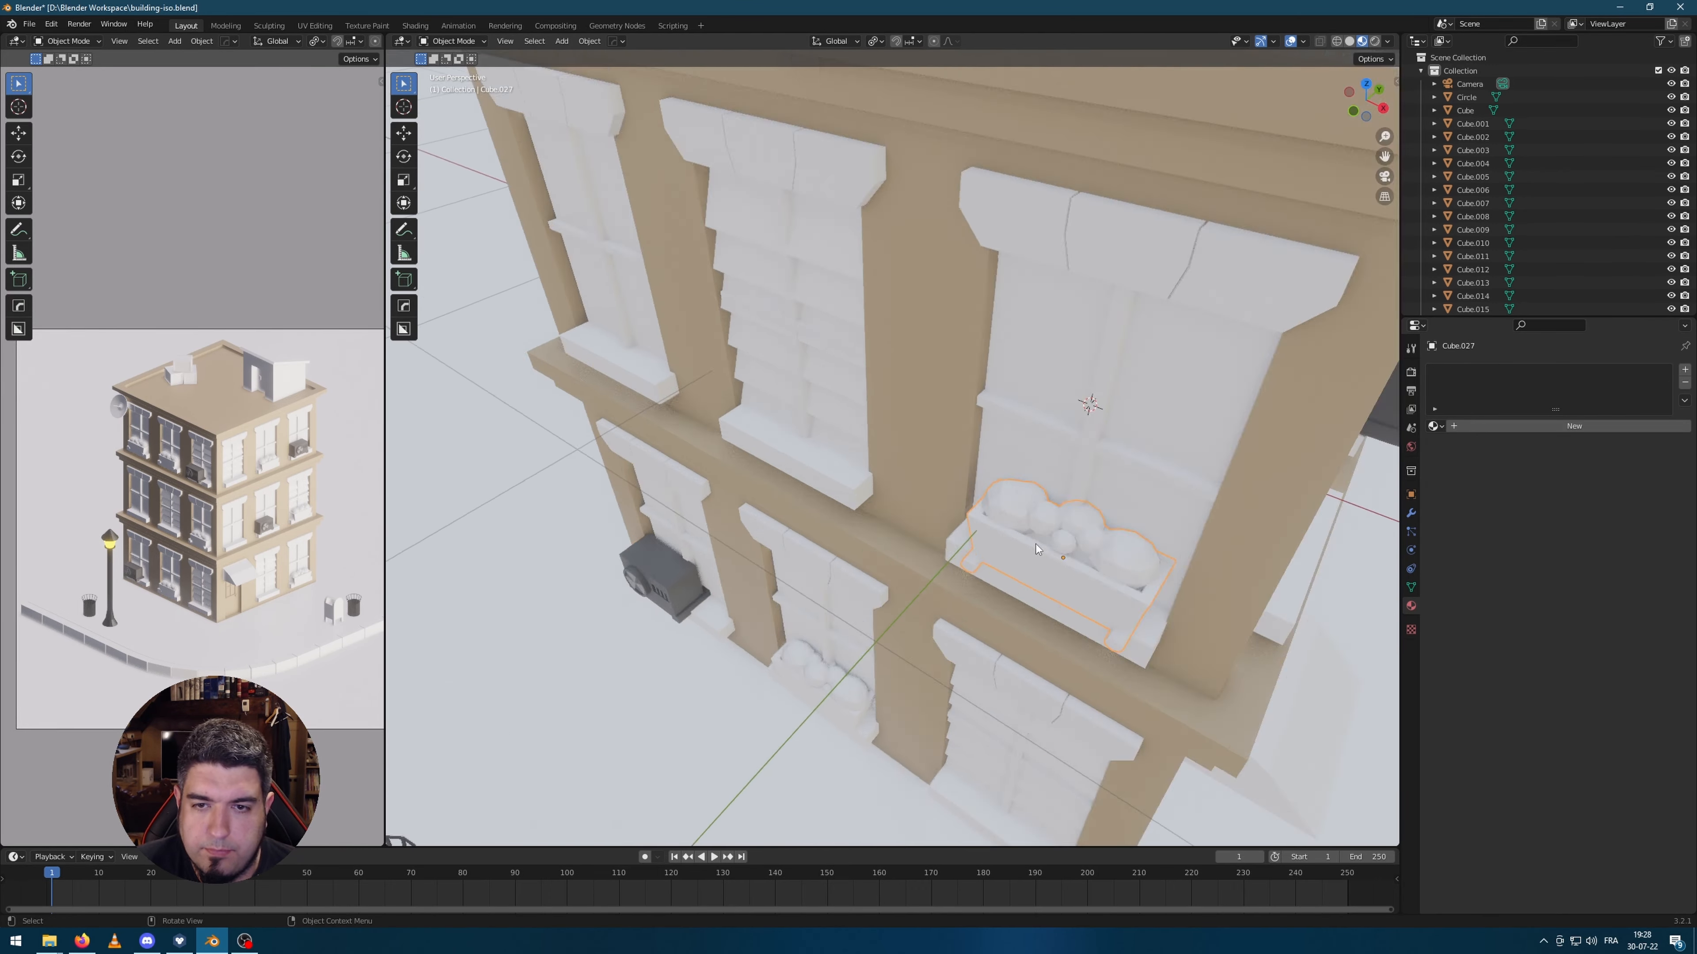
pyautogui.keyDown('shift'); pyautogui.click(1124, 226); pyautogui.keyUp('shift')
pyautogui.keyDown('shift'); pyautogui.click(1157, 388); pyautogui.keyUp('shift')
pyautogui.keyDown('shift'); pyautogui.click(757, 217); pyautogui.keyUp('shift')
pyautogui.keyDown('shift'); pyautogui.click(668, 179); pyautogui.keyUp('shift')
pyautogui.scroll(-6, 801, 300)
pyautogui.keyDown('shift'); pyautogui.click(841, 482); pyautogui.keyUp('shift')
pyautogui.hotkey('ctrl', 'j')
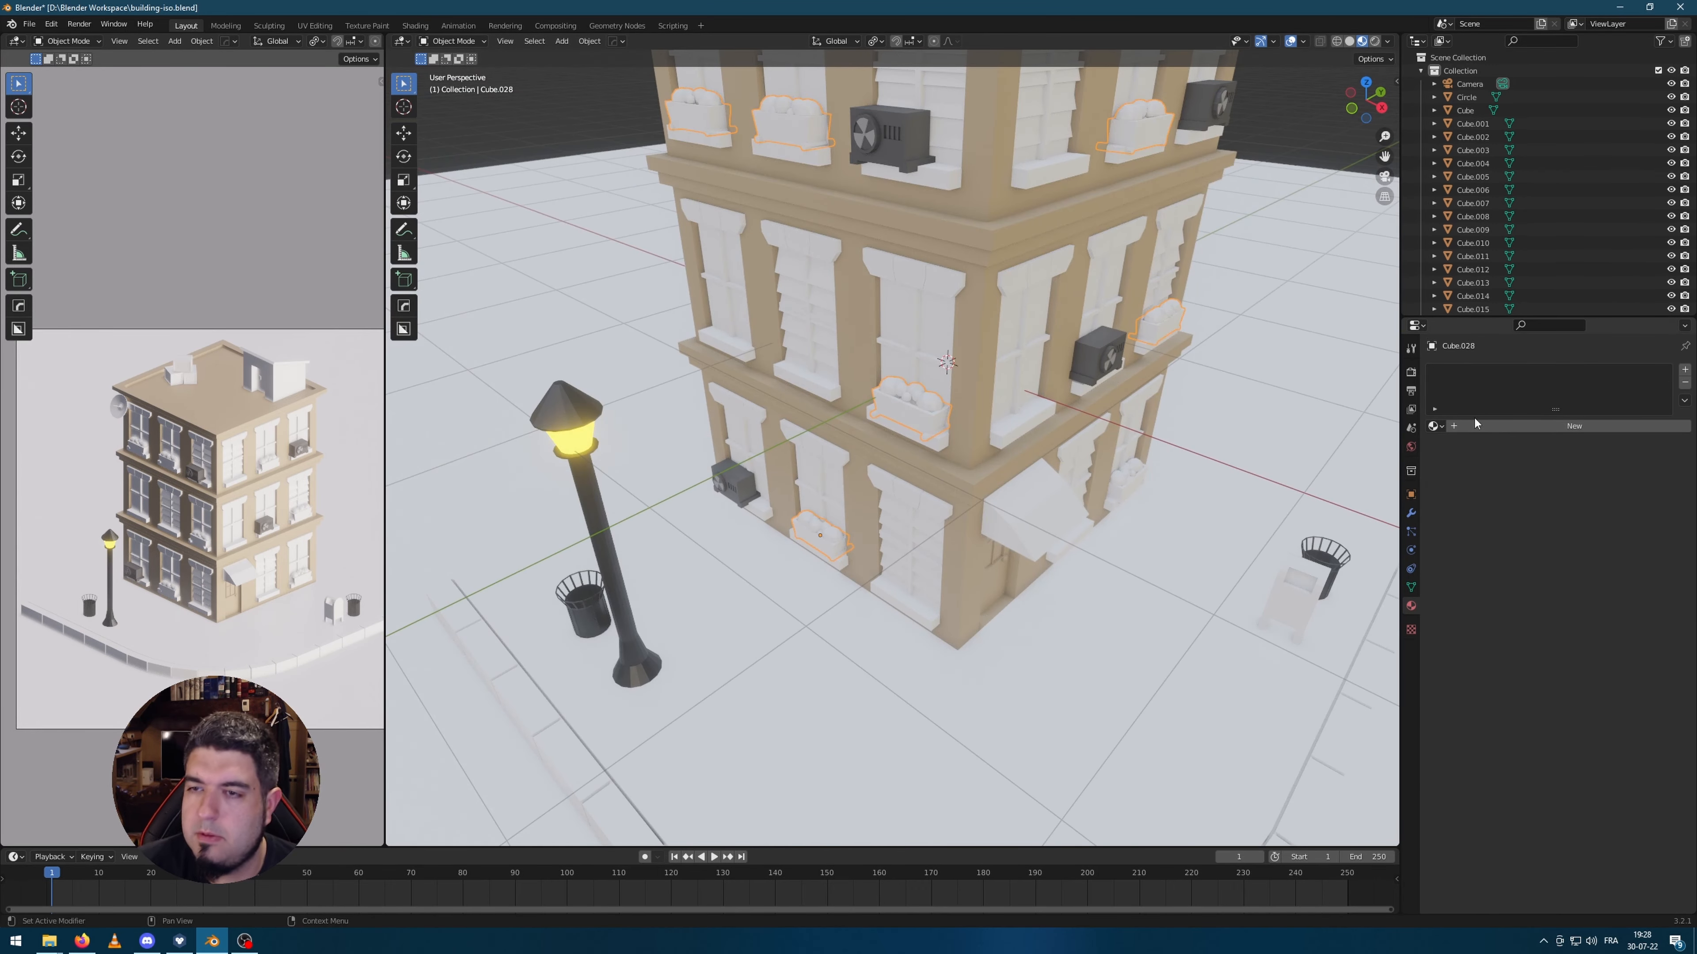
# Step: Give the joined flower boxes a new material with an orange-brown base color
pyautogui.click(1480, 425)
pyautogui.click(1622, 567)
pyautogui.moveTo(1599, 438); pyautogui.dragTo(1585, 464)
pyautogui.moveTo(1661, 394); pyautogui.dragTo(1661, 415)
pyautogui.scroll(4, 902, 461)
pyautogui.moveTo(922, 455); pyautogui.dragTo(897, 523, button='middle')
pyautogui.scroll(-3, 964, 471)
# Step: Select all the linked plant spheres inside one middle-floor flower box in face editing
pyautogui.press('Tab')
pyautogui.scroll(2, 964, 471)
pyautogui.press('l')
pyautogui.press('l')
pyautogui.press('l')
pyautogui.press('l')
pyautogui.press('l')
pyautogui.press('l')
pyautogui.scroll(8, 992, 458)
pyautogui.scroll(-5, 992, 458)
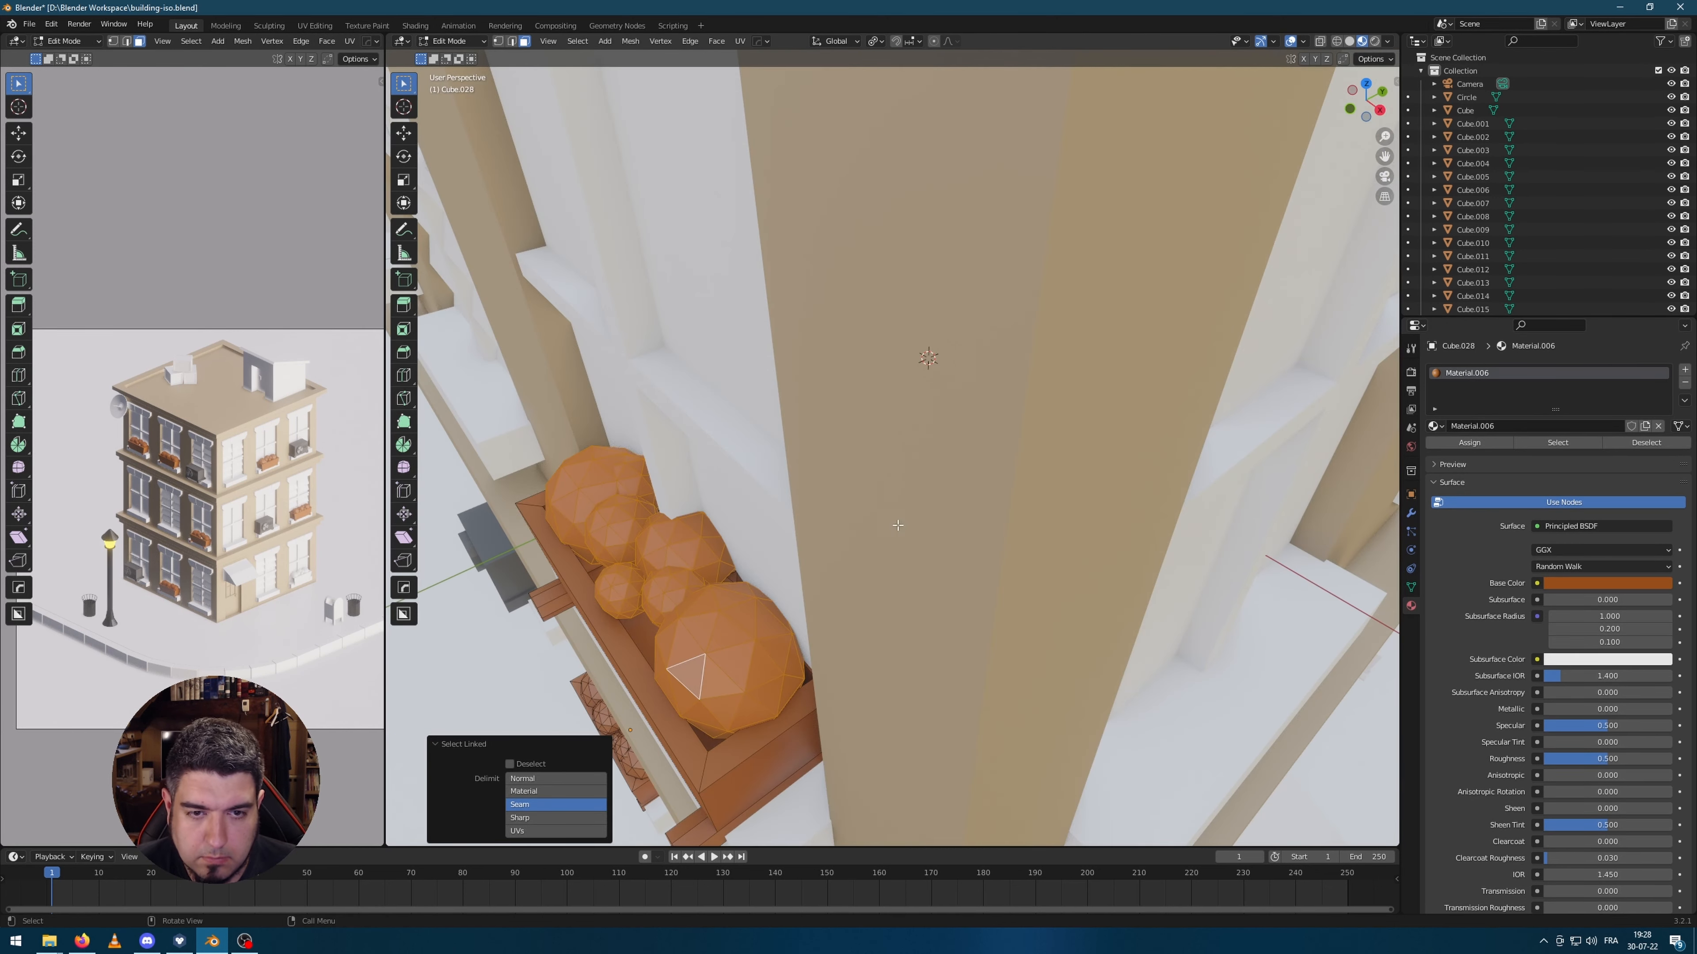
# Step: Extend the selection to similar faces so the plants in every flower box are included
pyautogui.moveTo(732, 576); pyautogui.dragTo(823, 568, button='middle')
pyautogui.click(200, 42)
pyautogui.moveTo(257, 180)
pyautogui.click(334, 201)
pyautogui.scroll(-4, 756, 358)
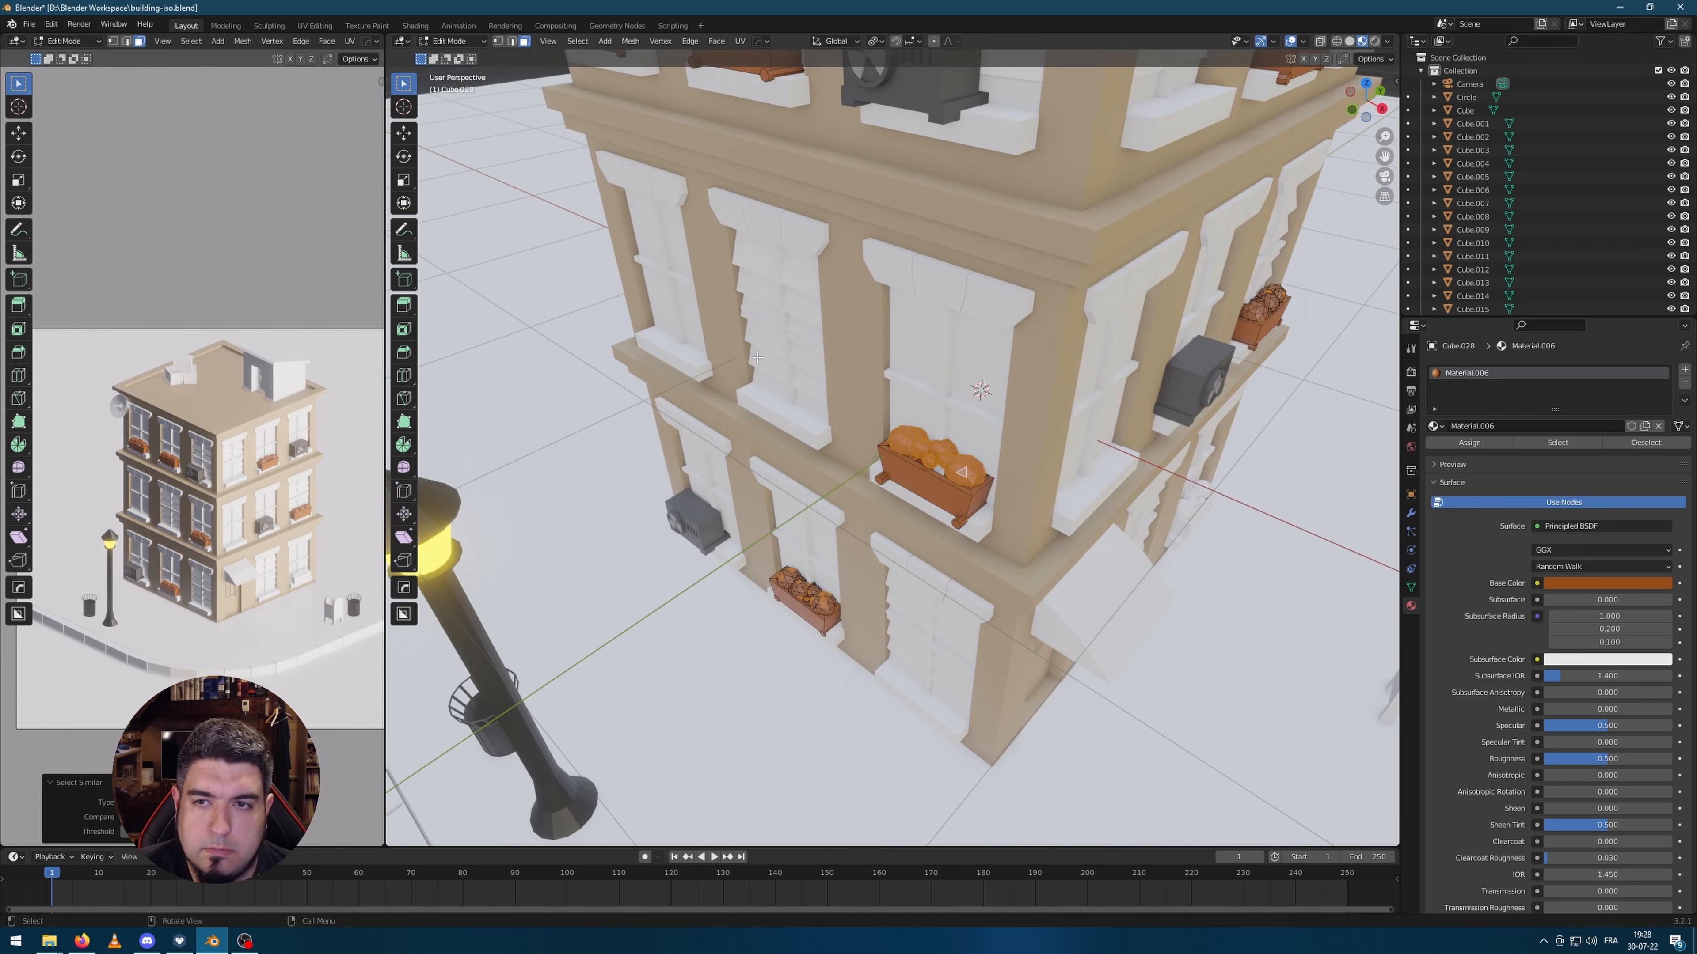
pyautogui.scroll(-5, 895, 449)
# Step: Add a second material with a green base color, assign it to the selected plants and clear the selection
pyautogui.click(1684, 369)
pyautogui.scroll(3, 895, 449)
pyautogui.click(1557, 453)
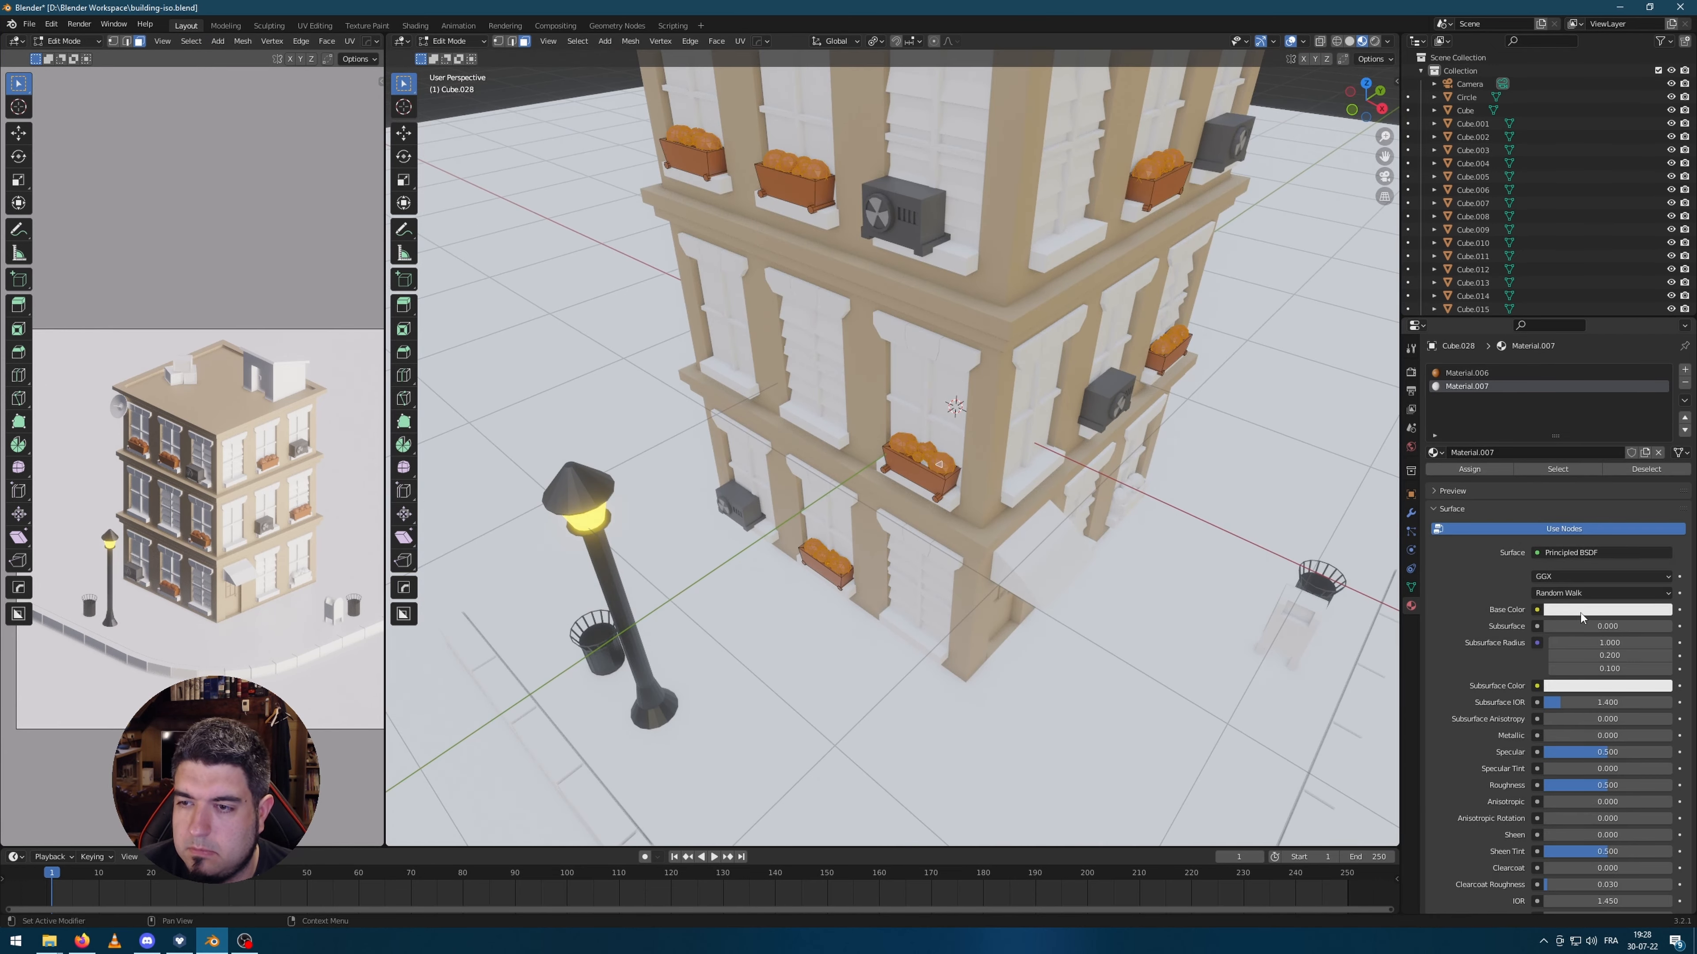
pyautogui.click(1585, 610)
pyautogui.moveTo(1587, 452); pyautogui.dragTo(1662, 452)
pyautogui.click(1470, 469)
pyautogui.hotkey('alt', 'a')
pyautogui.scroll(-3, 996, 481)
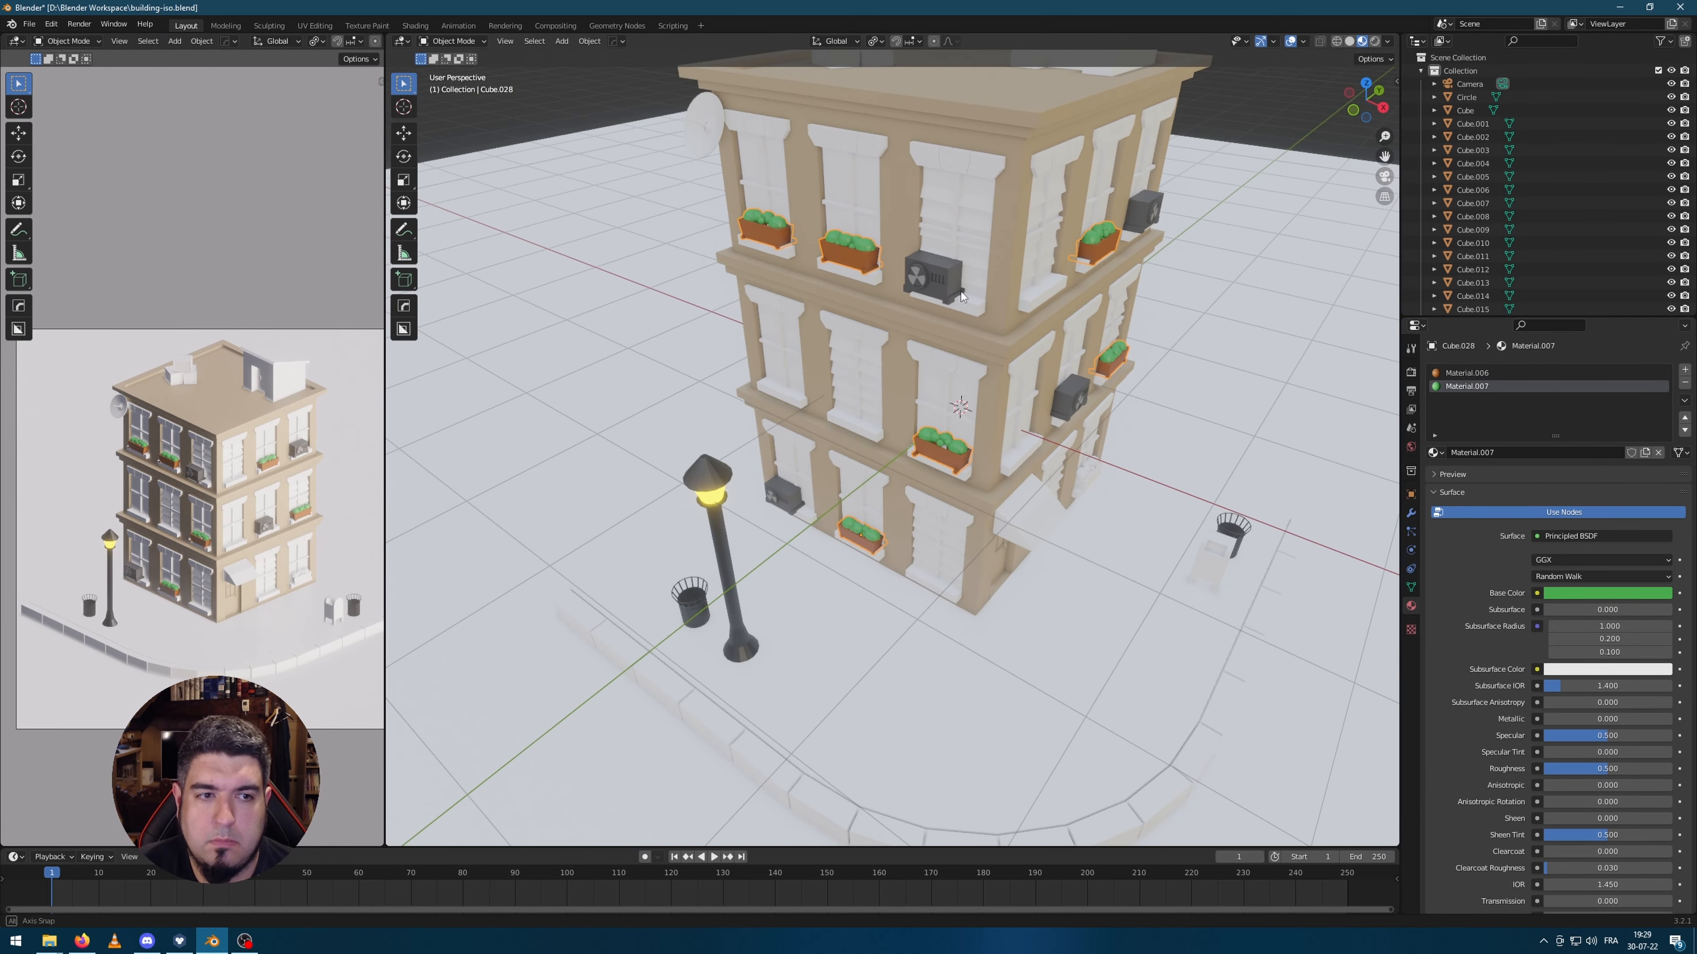
# Step: Apply the flower boxes' orange-brown Material.006 to the stacked crates on the roof
pyautogui.moveTo(998, 264); pyautogui.dragTo(1009, 262, button='middle')
pyautogui.scroll(3, 1009, 262)
pyautogui.scroll(-3, 1009, 263)
pyautogui.scroll(8, 948, 522)
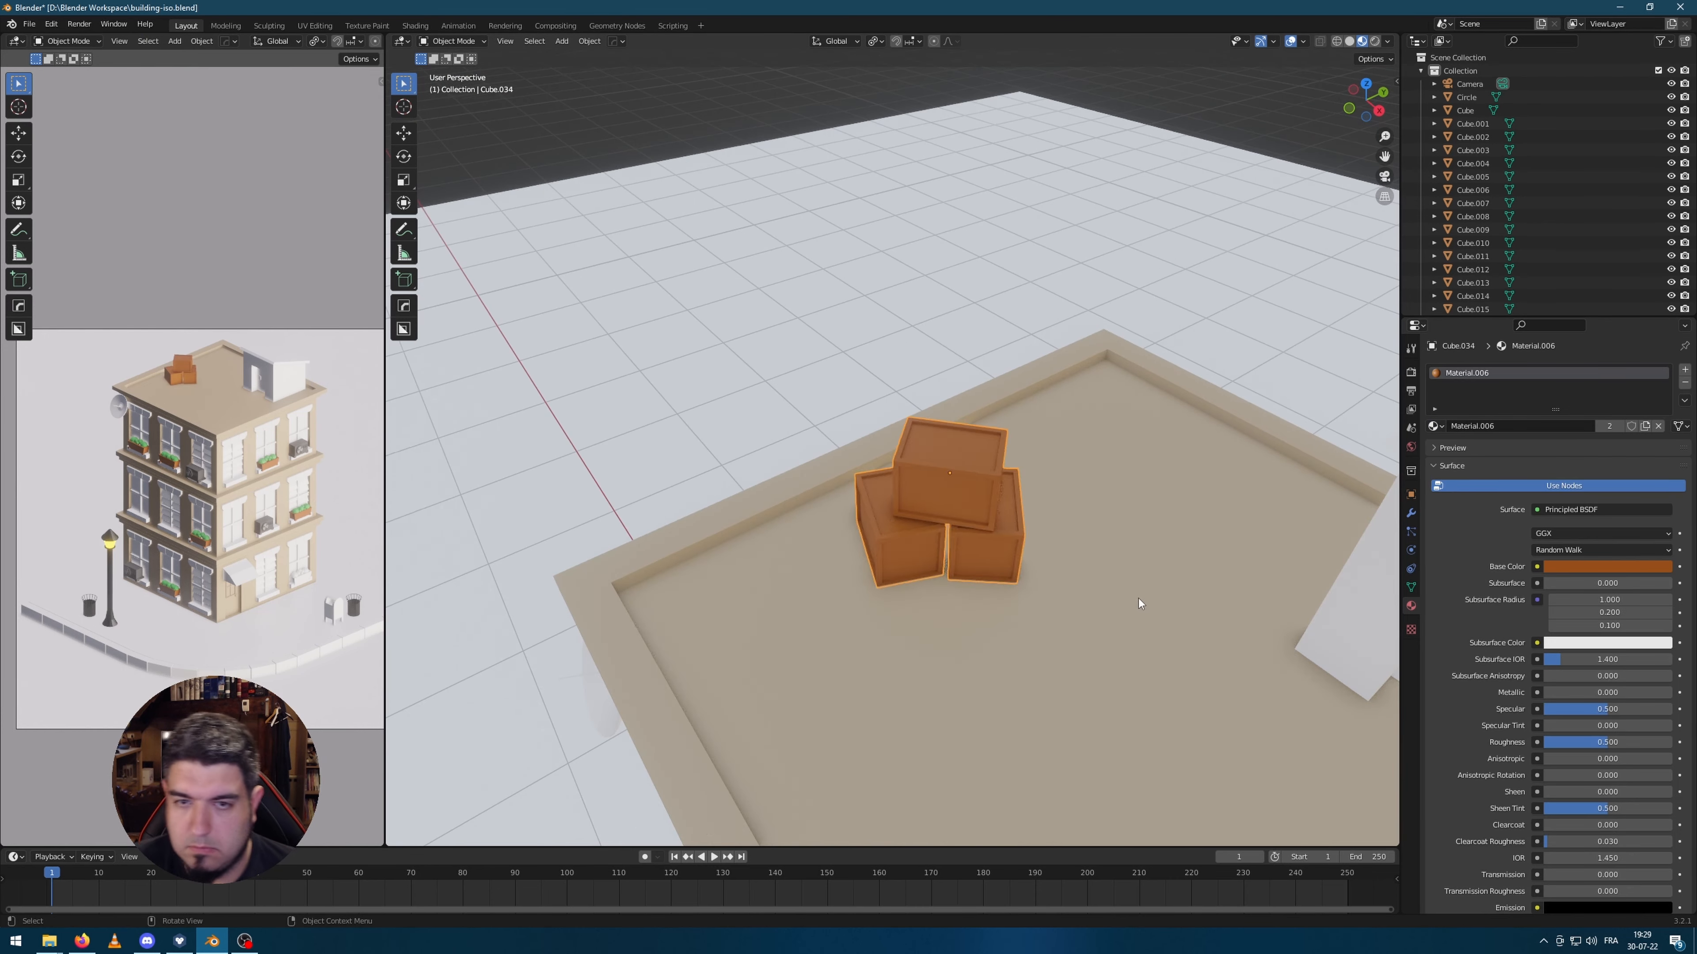
# Step: Select the recessed panel faces of the stacked roof crates in face editing
pyautogui.press('l')
pyautogui.hotkey('alt', 'a')
pyautogui.scroll(3, 914, 559)
pyautogui.press('a')
pyautogui.click(995, 455)
pyautogui.click(966, 515)
pyautogui.click(1048, 634)
pyautogui.moveTo(950, 558); pyautogui.dragTo(973, 549, button='middle')
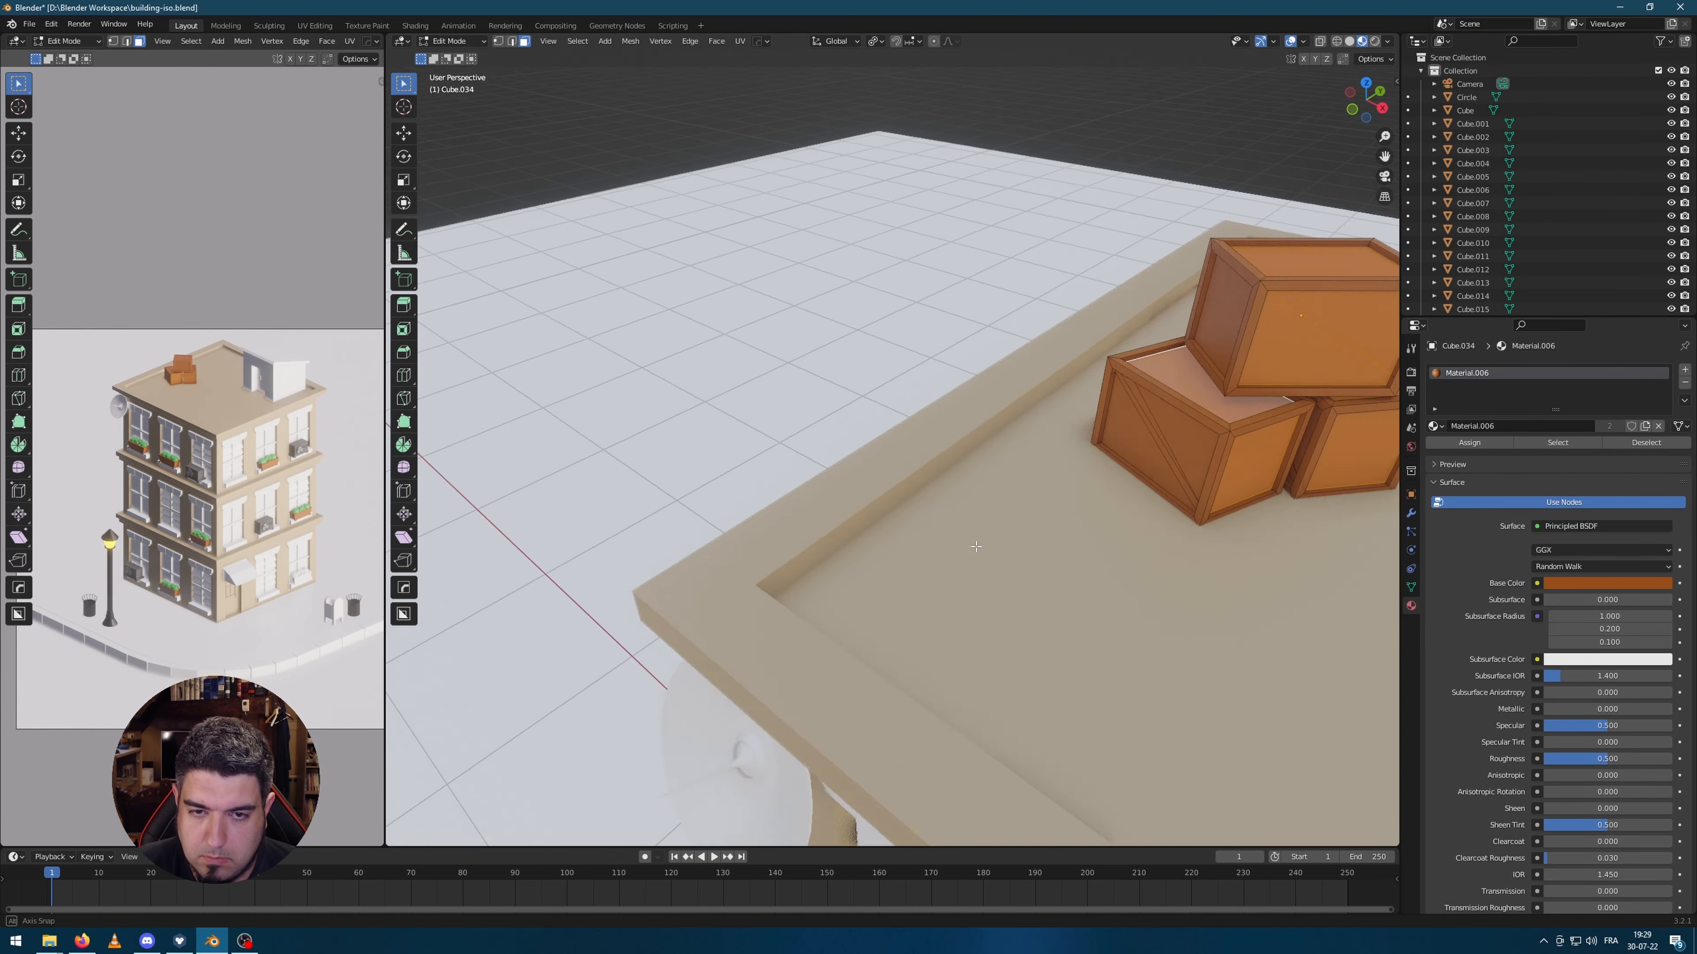
pyautogui.click(1181, 404)
pyautogui.moveTo(1203, 394); pyautogui.dragTo(1148, 408, button='middle')
pyautogui.keyDown('shift'); pyautogui.click(1159, 370); pyautogui.keyUp('shift')
# Step: Add a second material to the crates by duplicating an existing one, give it another orange-brown base color and assign it to the selected panels
pyautogui.click(1684, 369)
pyautogui.click(1436, 453)
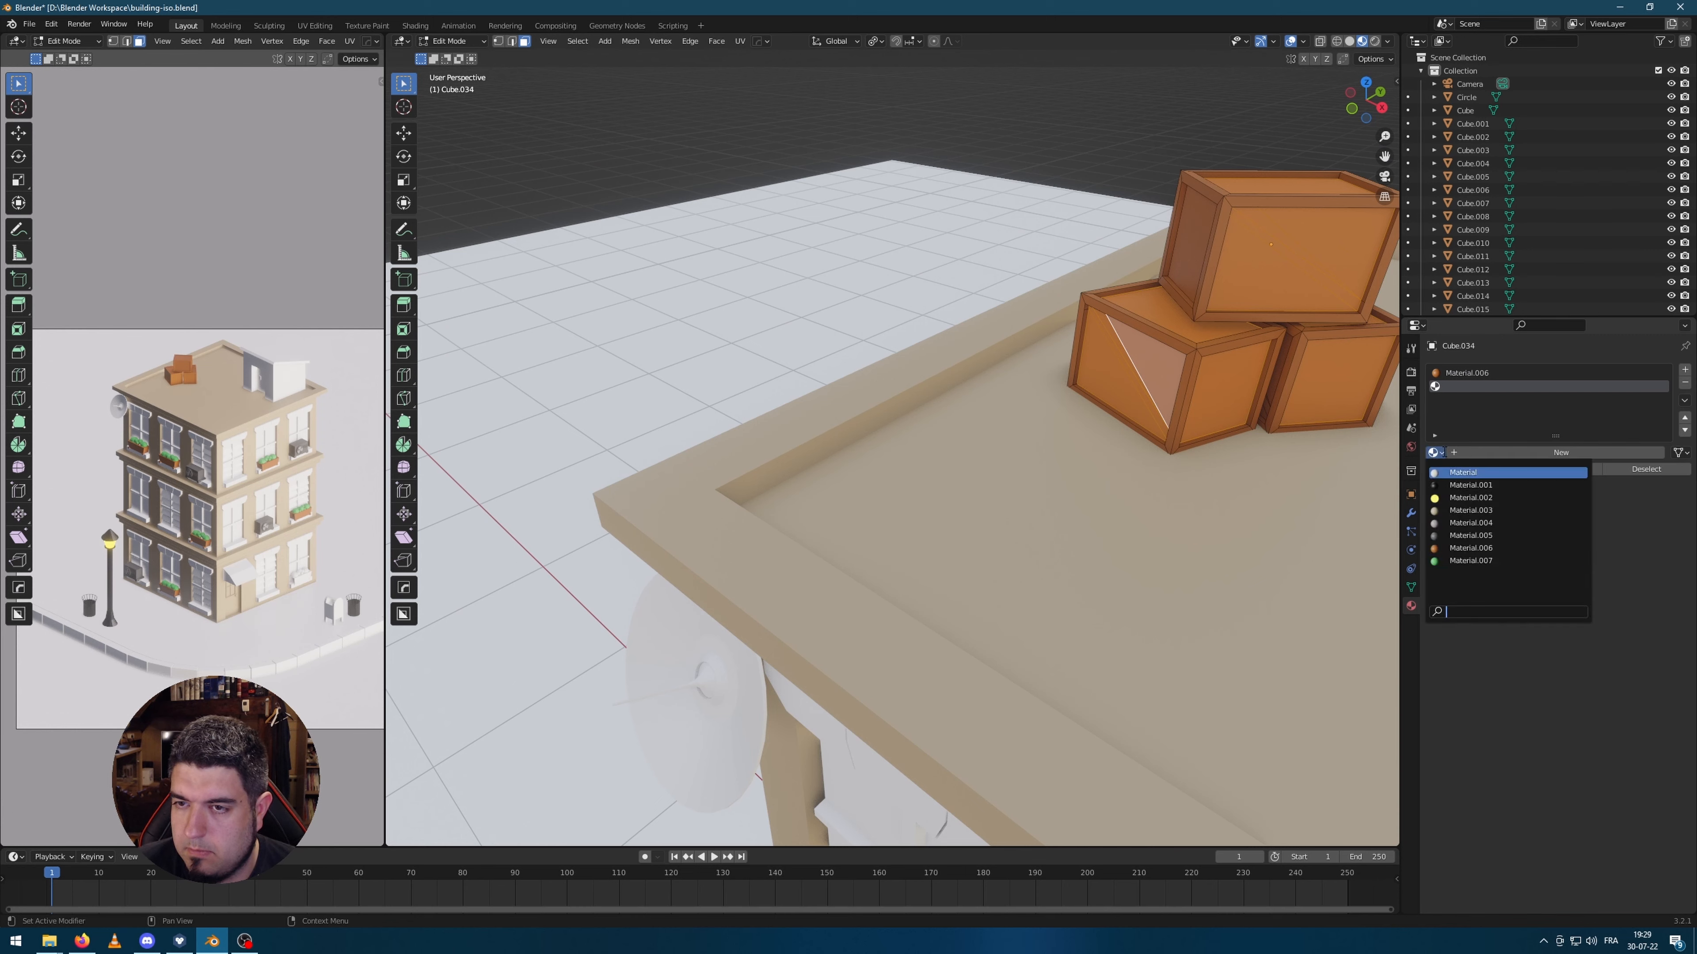
pyautogui.click(1483, 560)
pyautogui.click(1644, 452)
pyautogui.click(1606, 609)
pyautogui.moveTo(1586, 505); pyautogui.dragTo(1586, 501)
pyautogui.click(1502, 471)
pyautogui.scroll(-4, 1235, 481)
pyautogui.click(1609, 609)
pyautogui.scroll(-2, 1068, 267)
pyautogui.click(1014, 153)
pyautogui.press('Tab')
# Step: Apply the facade's beige Material.003 to the small shed on the roof
pyautogui.scroll(-4, 1002, 321)
pyautogui.moveTo(1041, 401); pyautogui.dragTo(981, 394, button='middle')
pyautogui.click(1098, 379)
pyautogui.click(1435, 426)
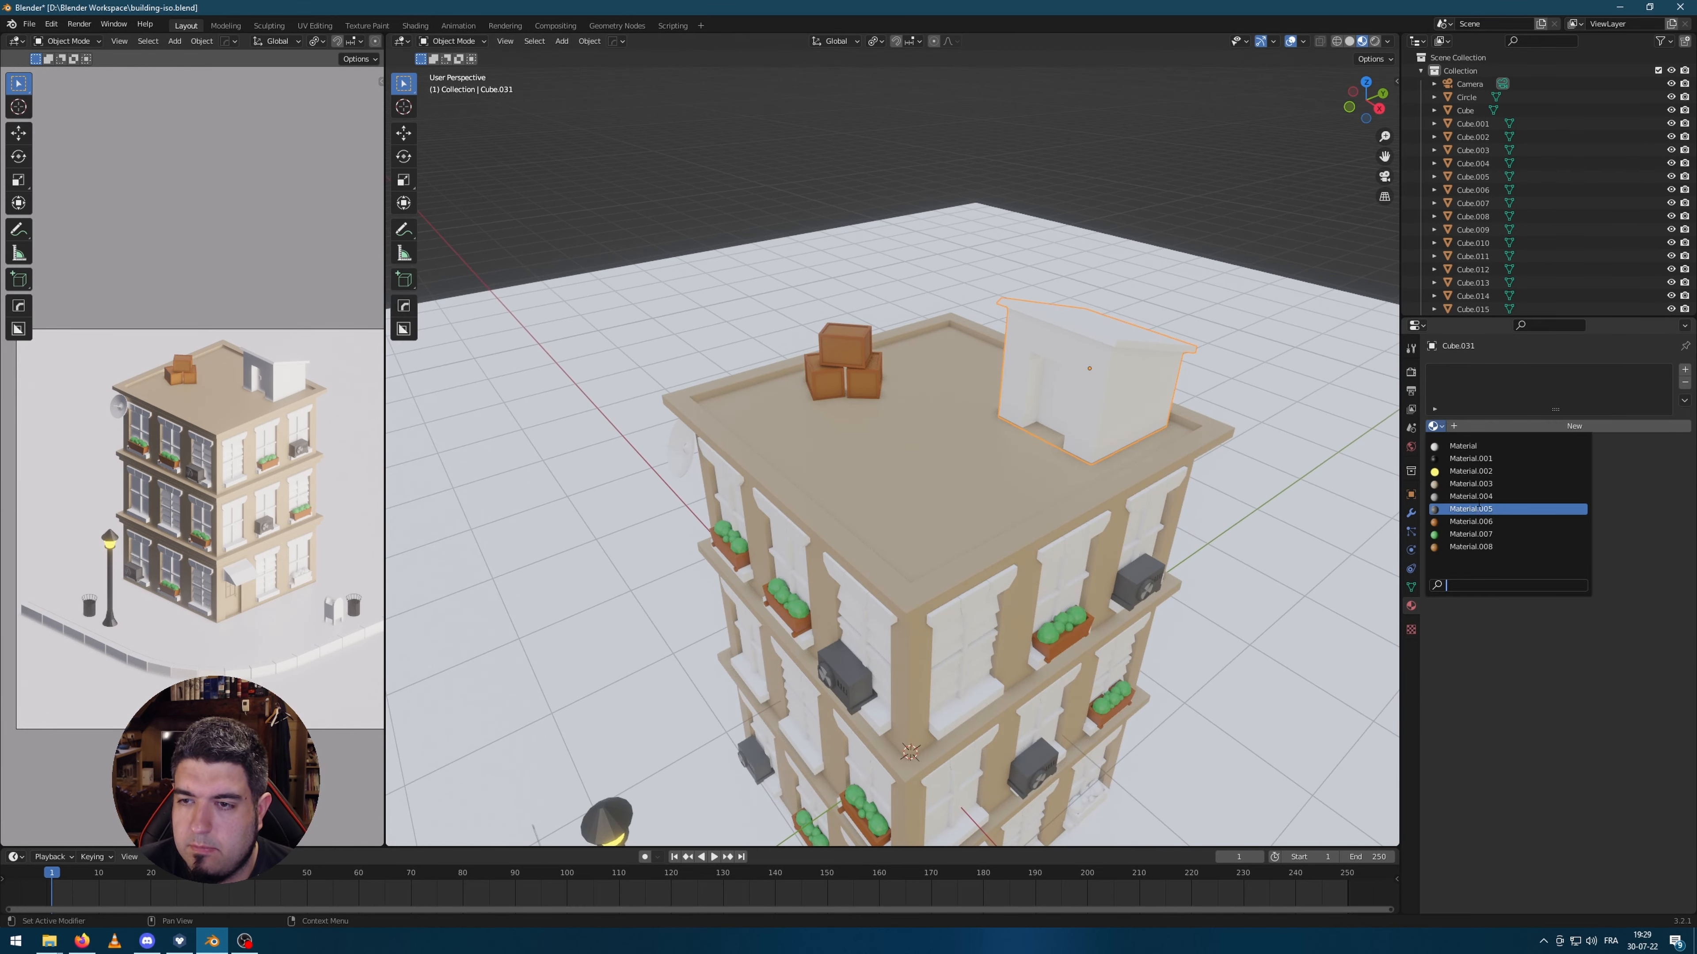
pyautogui.click(1478, 502)
# Step: Select the shed's sloped roof slab and assign it the dark grey Material.005 in a second slot
pyautogui.scroll(4, 1095, 374)
pyautogui.press('Tab')
pyautogui.press('l')
pyautogui.click(1685, 369)
pyautogui.click(1435, 453)
pyautogui.click(1479, 549)
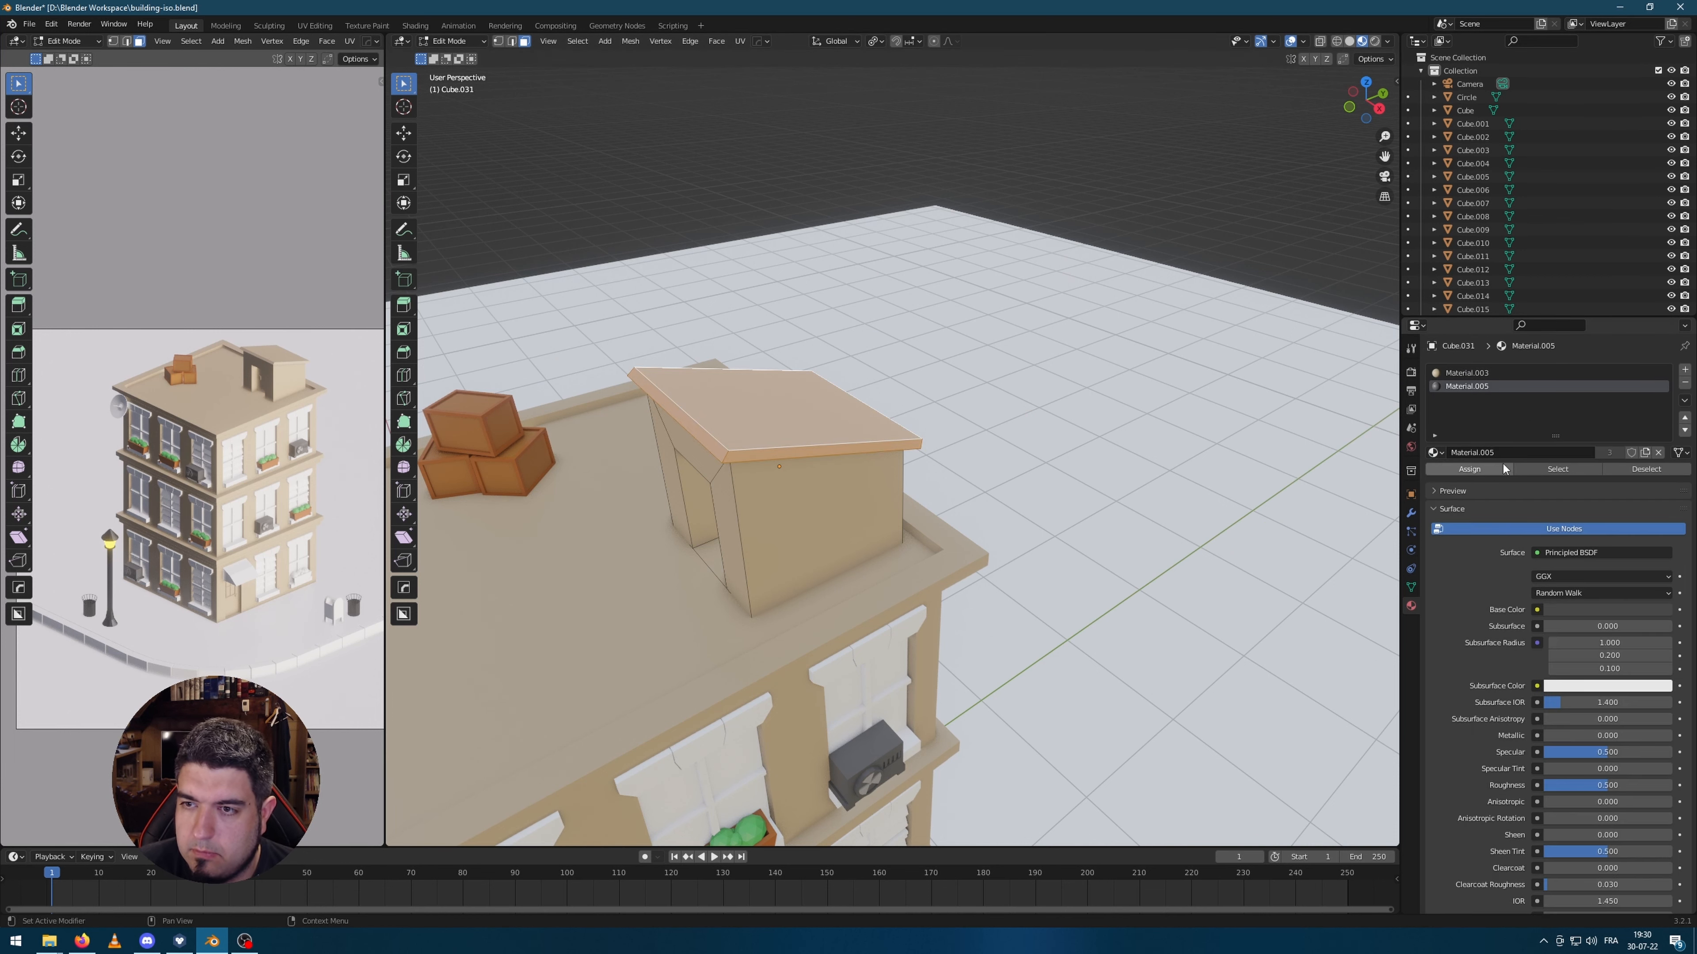
pyautogui.click(1505, 470)
pyautogui.press('Tab')
# Step: Select the shed's door face and assign it Material.005 through an additional material slot
pyautogui.moveTo(775, 408); pyautogui.dragTo(856, 374, button='middle')
pyautogui.scroll(4, 856, 374)
pyautogui.press('Tab')
pyautogui.click(1162, 328)
pyautogui.click(1685, 369)
pyautogui.click(1436, 452)
pyautogui.click(1477, 523)
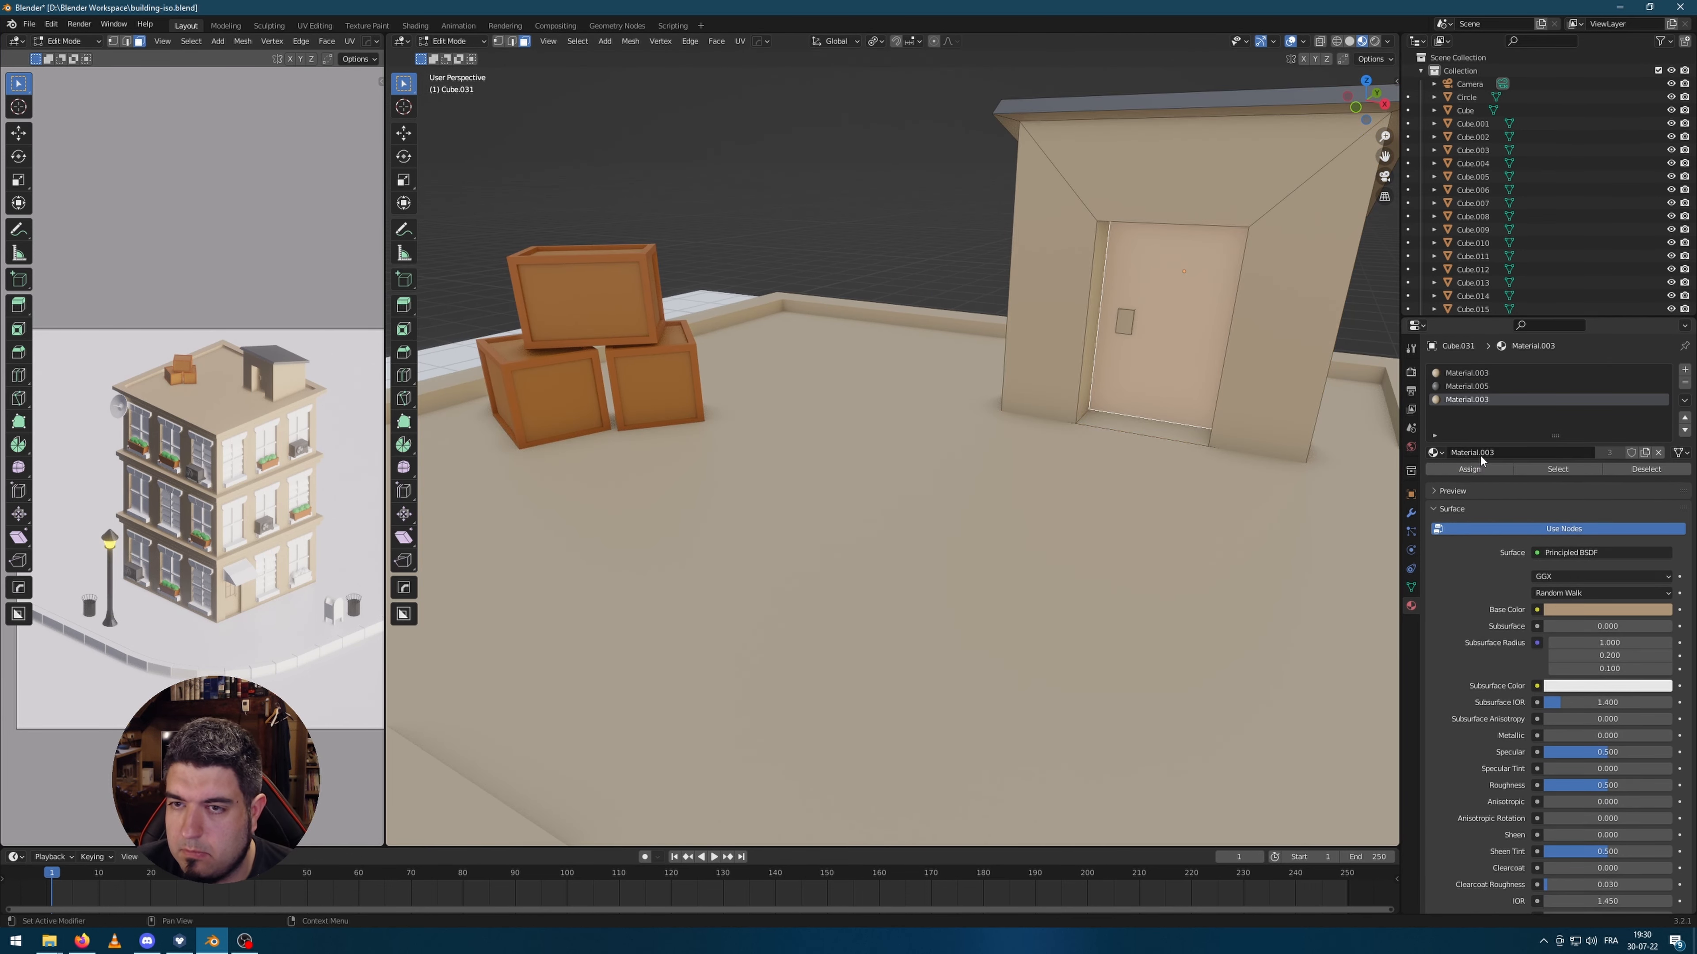
pyautogui.click(1435, 452)
pyautogui.click(1480, 549)
pyautogui.click(1492, 473)
pyautogui.click(1125, 322)
pyautogui.press('l')
pyautogui.click(1435, 453)
pyautogui.click(1478, 536)
pyautogui.click(1169, 348)
pyautogui.press('Tab')
pyautogui.moveTo(1177, 379); pyautogui.dragTo(1149, 382, button='middle')
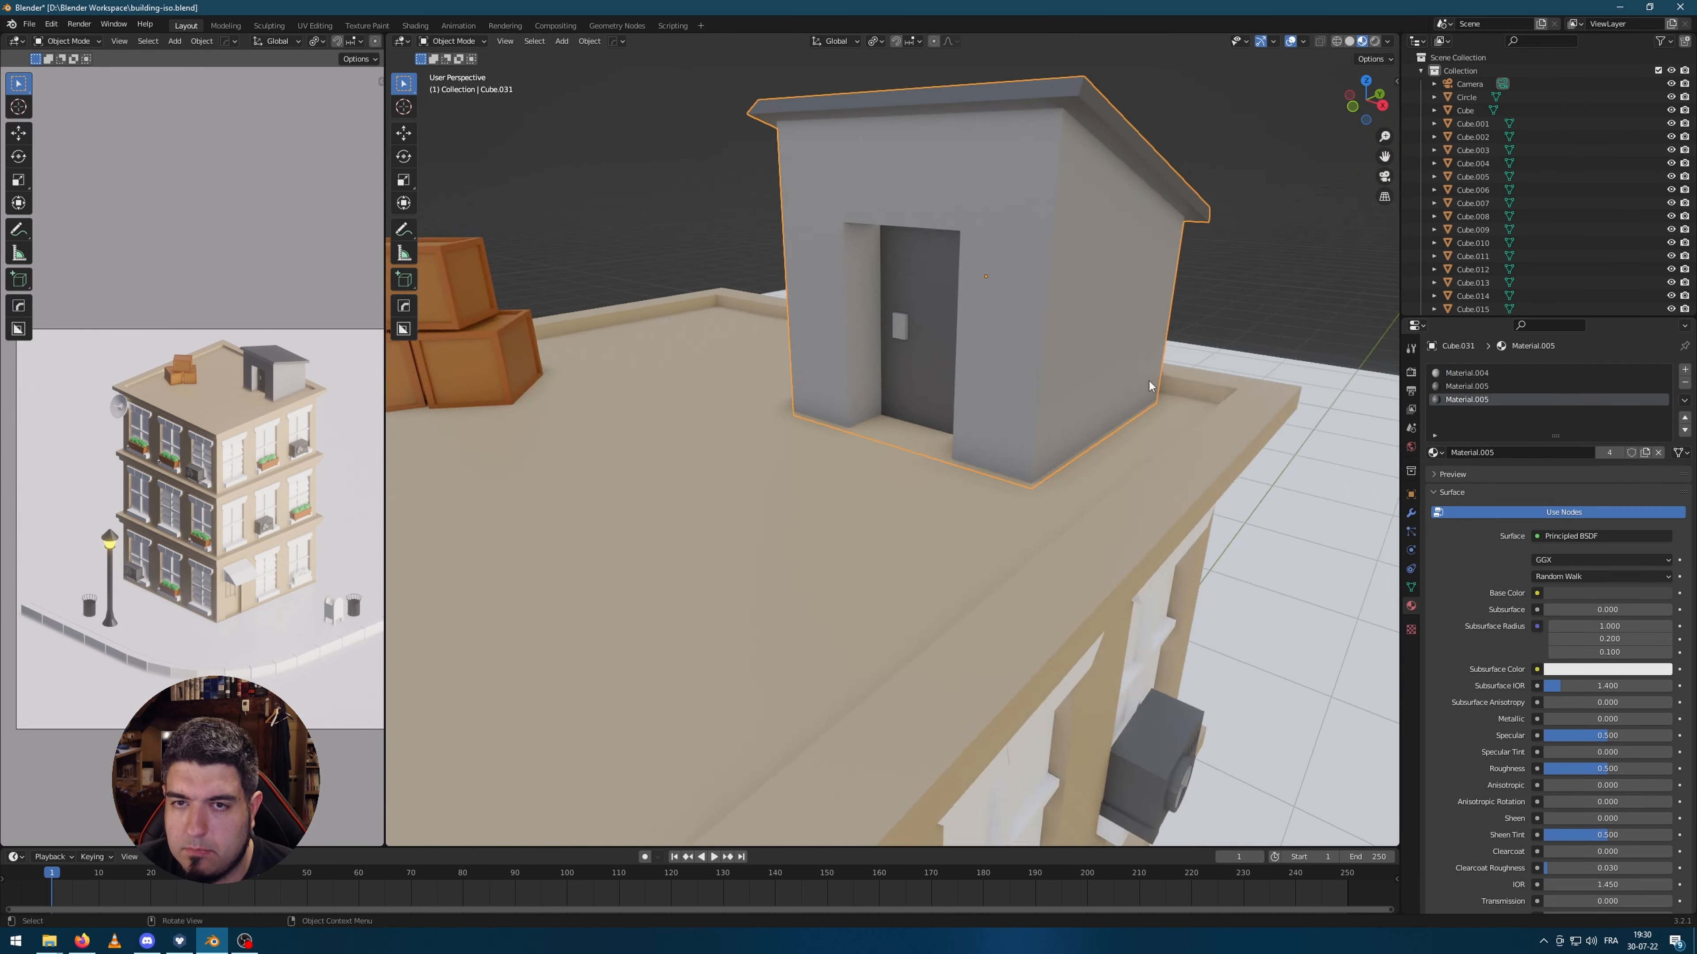
pyautogui.click(1436, 453)
pyautogui.click(1477, 522)
# Step: Select all faces of the shed's door handle, then remove the shed's duplicate Material.005 slot in object mode
pyautogui.press('Tab')
pyautogui.click(902, 328)
pyautogui.press('ctrl+KP_Add')
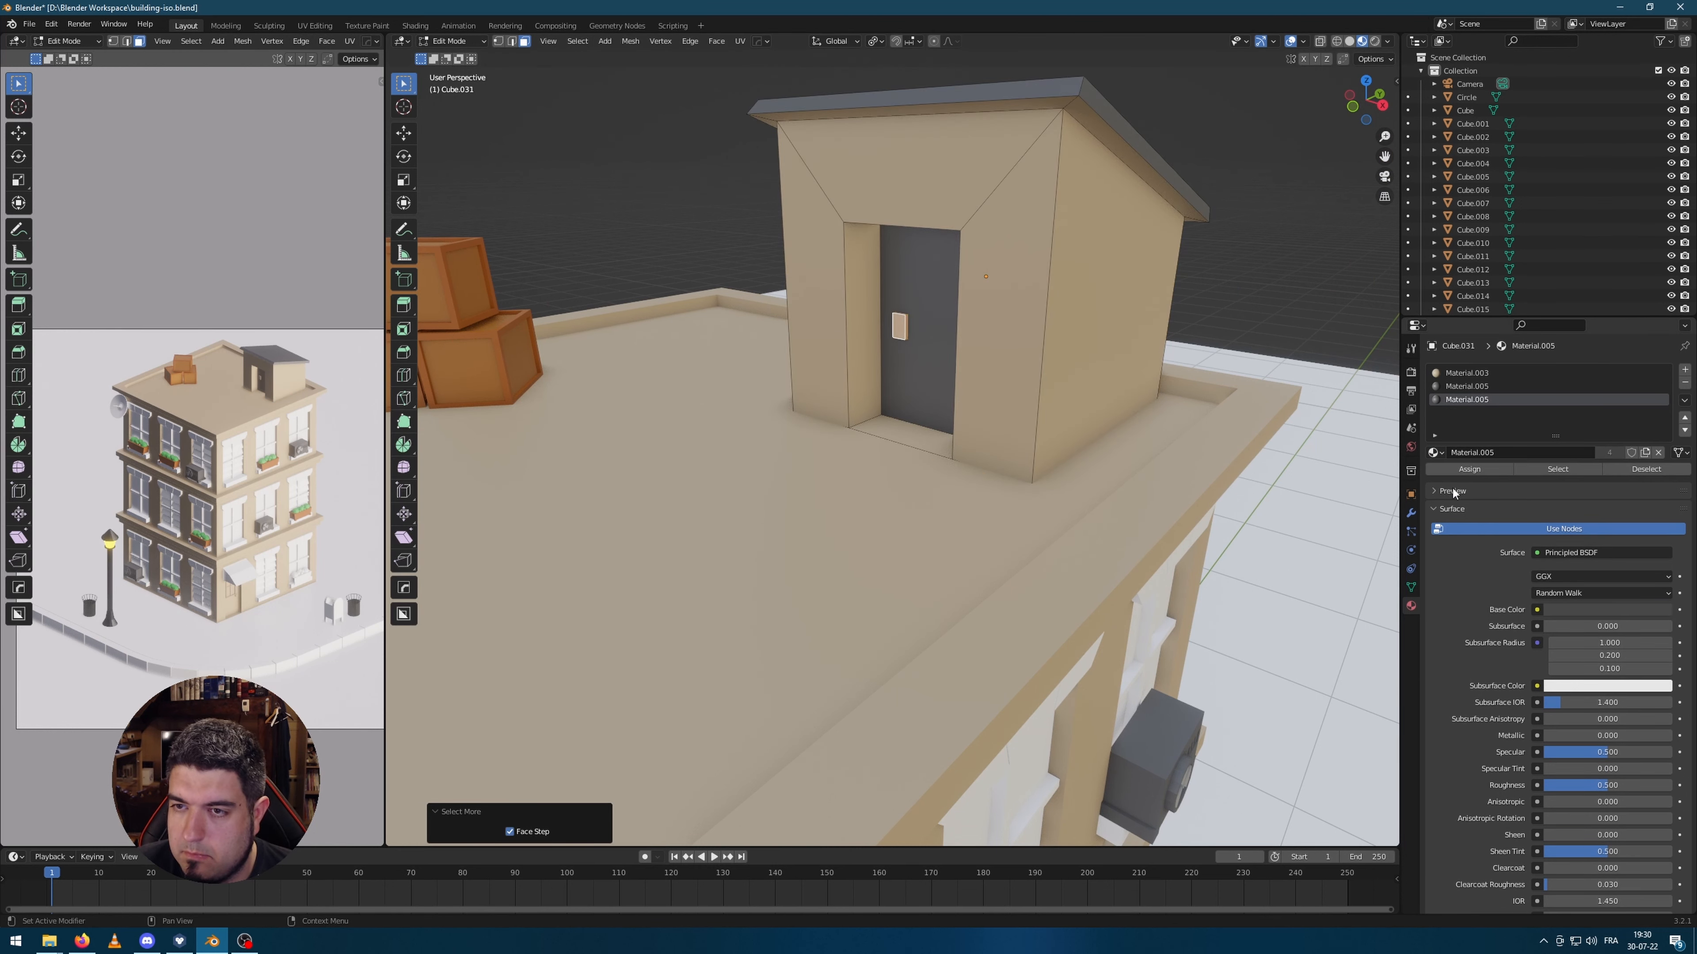
pyautogui.click(1436, 452)
pyautogui.click(1477, 536)
pyautogui.click(1009, 340)
pyautogui.hotkey('ctrl', 'z')
pyautogui.press('Tab')
pyautogui.click(1685, 383)
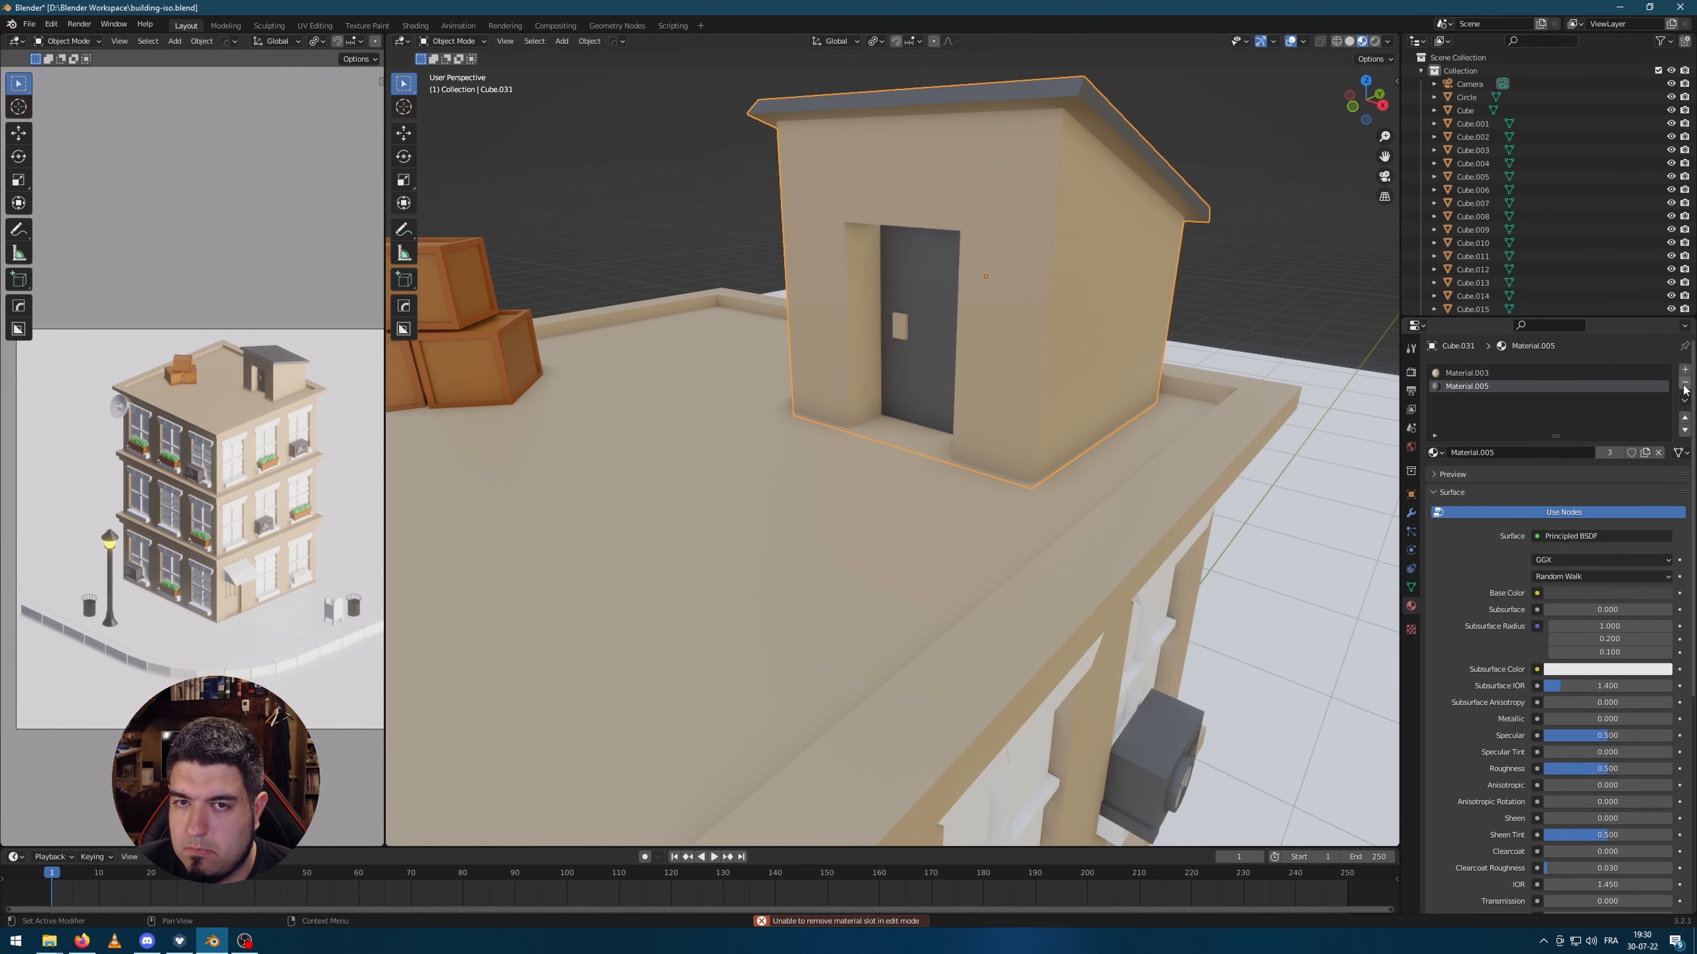
# Step: Add a slot with the light grey Material.004 and assign it to the shed's door handle
pyautogui.press('Tab')
pyautogui.click(1684, 370)
pyautogui.click(1435, 453)
pyautogui.click(1477, 536)
pyautogui.click(1469, 469)
pyautogui.press('Tab')
# Step: Select windows on both facades and join them into a single object
pyautogui.keyDown('shift'); pyautogui.moveTo(1002, 601); pyautogui.dragTo(1002, 301, button='middle'); pyautogui.keyUp('shift')
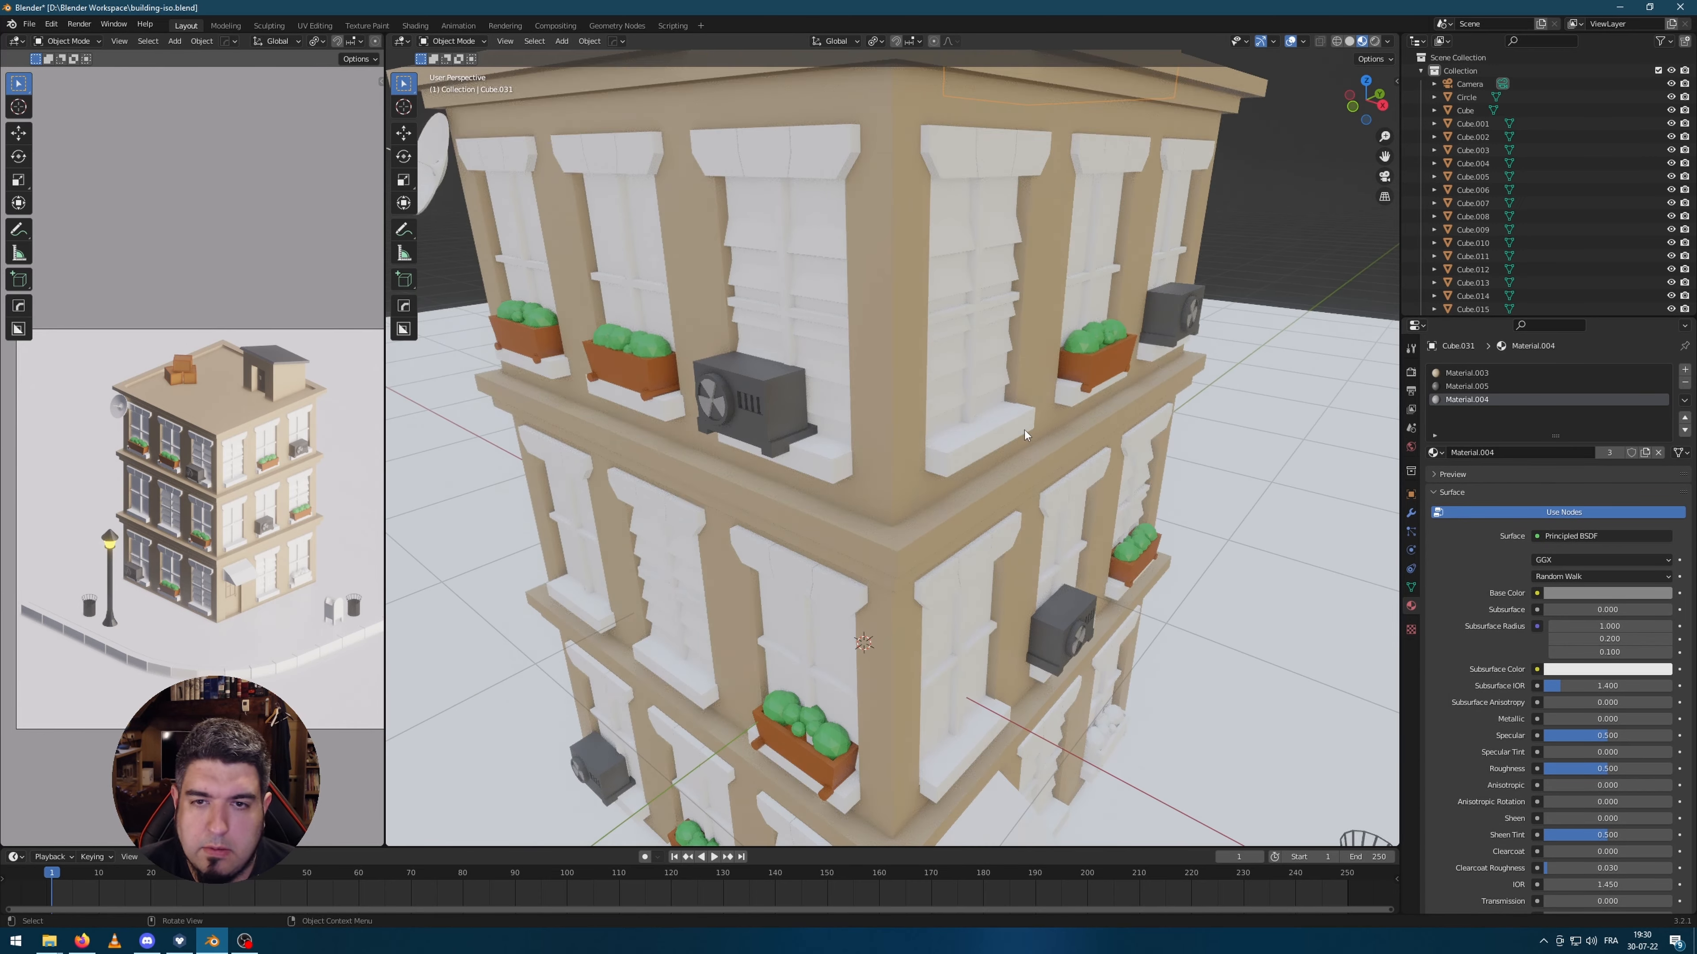
pyautogui.click(556, 436)
pyautogui.press('Tab')
pyautogui.press('l')
pyautogui.press('Tab')
pyautogui.keyDown('shift'); pyautogui.click(862, 388); pyautogui.keyUp('shift')
pyautogui.keyDown('shift'); pyautogui.click(967, 368); pyautogui.keyUp('shift')
pyautogui.keyDown('shift'); pyautogui.click(752, 648); pyautogui.keyUp('shift')
pyautogui.keyDown('shift'); pyautogui.click(948, 568); pyautogui.keyUp('shift')
pyautogui.moveTo(847, 654); pyautogui.dragTo(1002, 494, button='middle')
pyautogui.keyDown('shift'); pyautogui.click(772, 434); pyautogui.keyUp('shift')
pyautogui.keyDown('shift'); pyautogui.click(1026, 224); pyautogui.keyUp('shift')
pyautogui.keyDown('shift'); pyautogui.click(1022, 668); pyautogui.keyUp('shift')
pyautogui.hotkey('ctrl', 'j')
pyautogui.scroll(3, 1002, 468)
pyautogui.click(1448, 428)
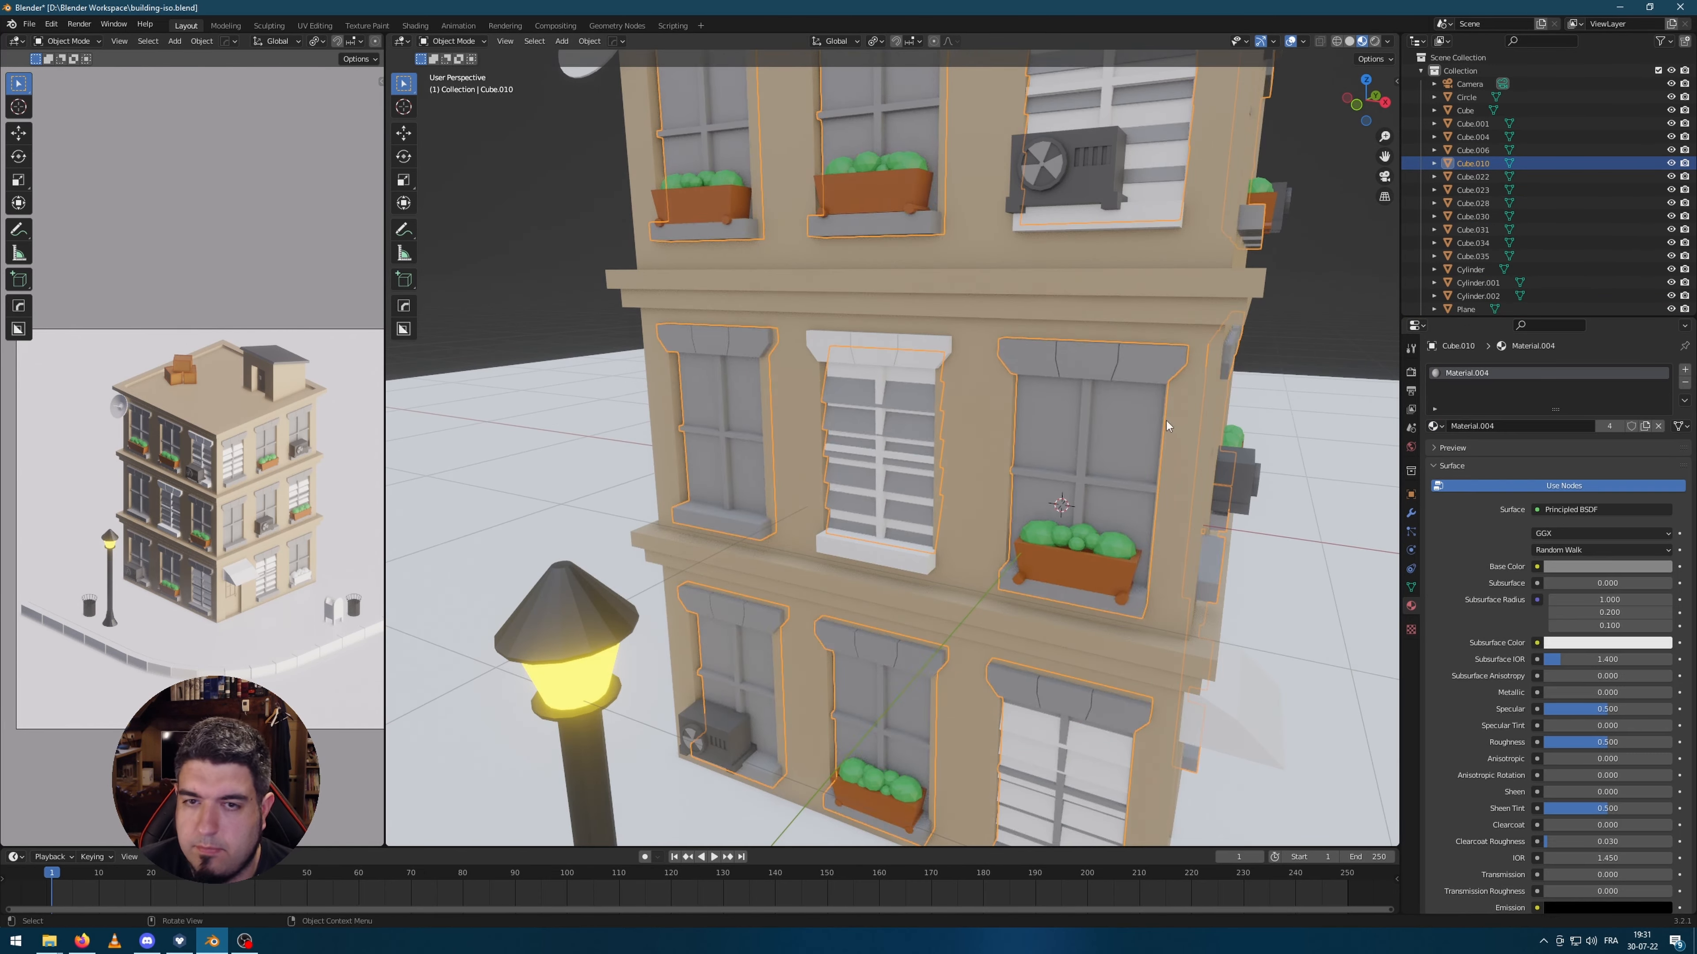
pyautogui.scroll(-3, 935, 468)
pyautogui.scroll(2, 1002, 401)
# Step: Undo the material change, join the remaining shuttered windows to the window object and give it the grey Material.004
pyautogui.click(1061, 270)
pyautogui.keyDown('shift'); pyautogui.click(746, 265); pyautogui.keyUp('shift')
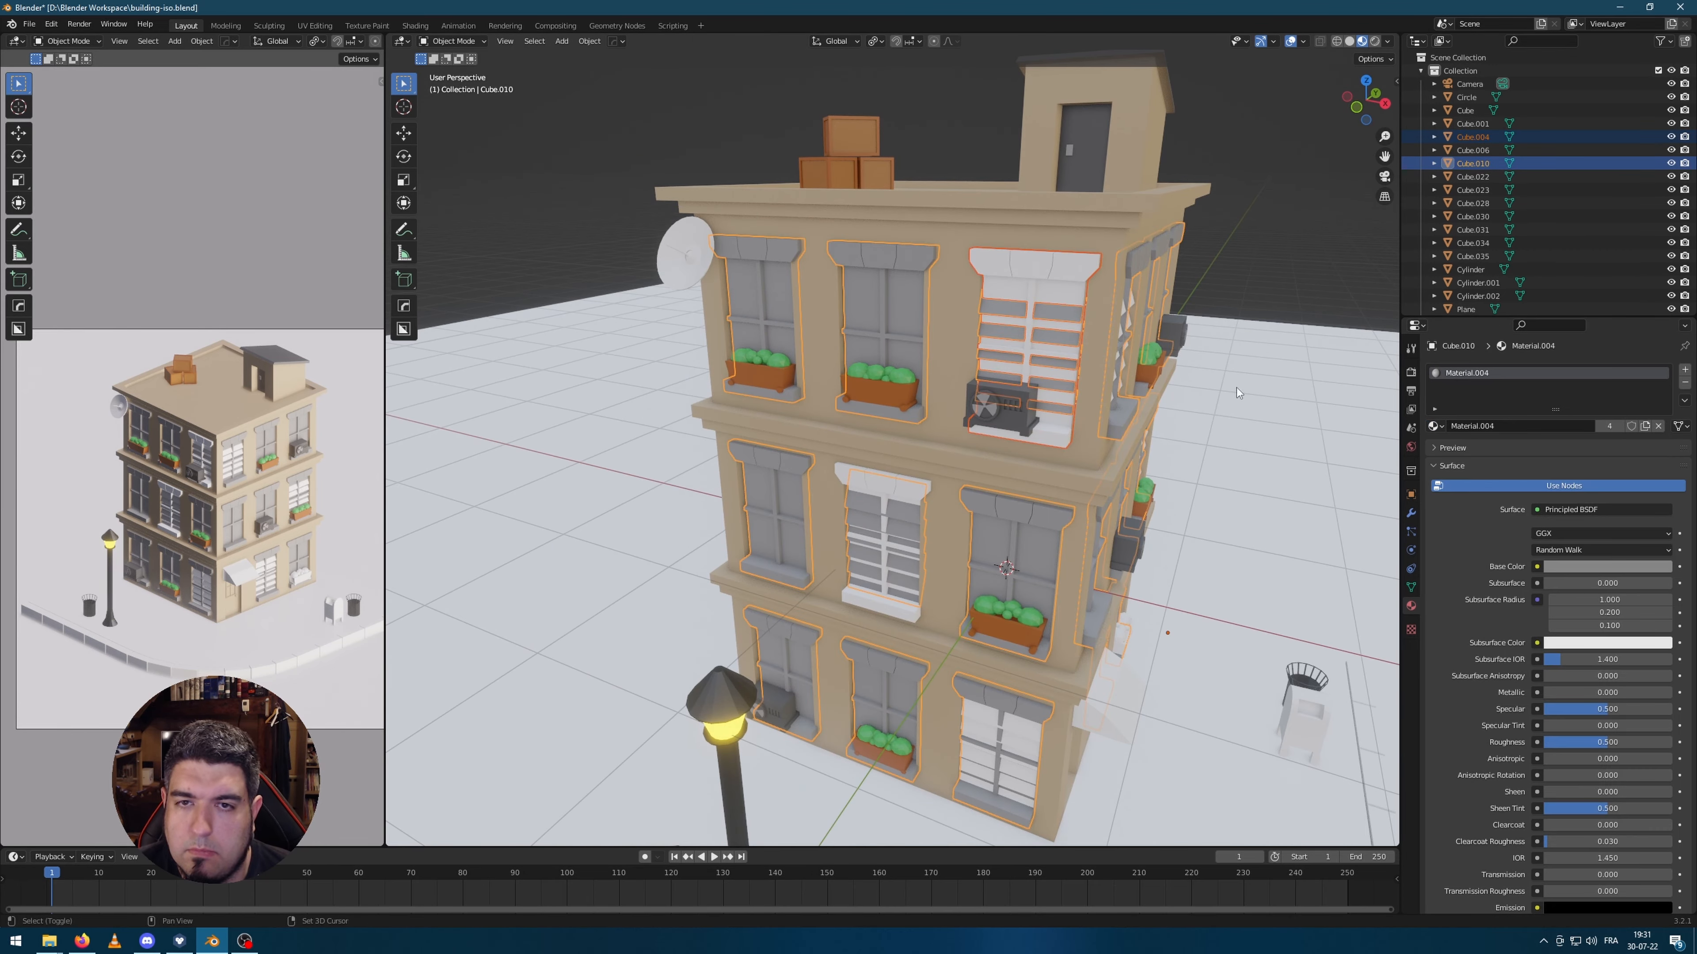
pyautogui.press('Tab')
pyautogui.hotkey('ctrl', 'z')
pyautogui.hotkey('ctrl', 'z')
pyautogui.hotkey('ctrl', 'z')
pyautogui.hotkey('ctrl', 'z')
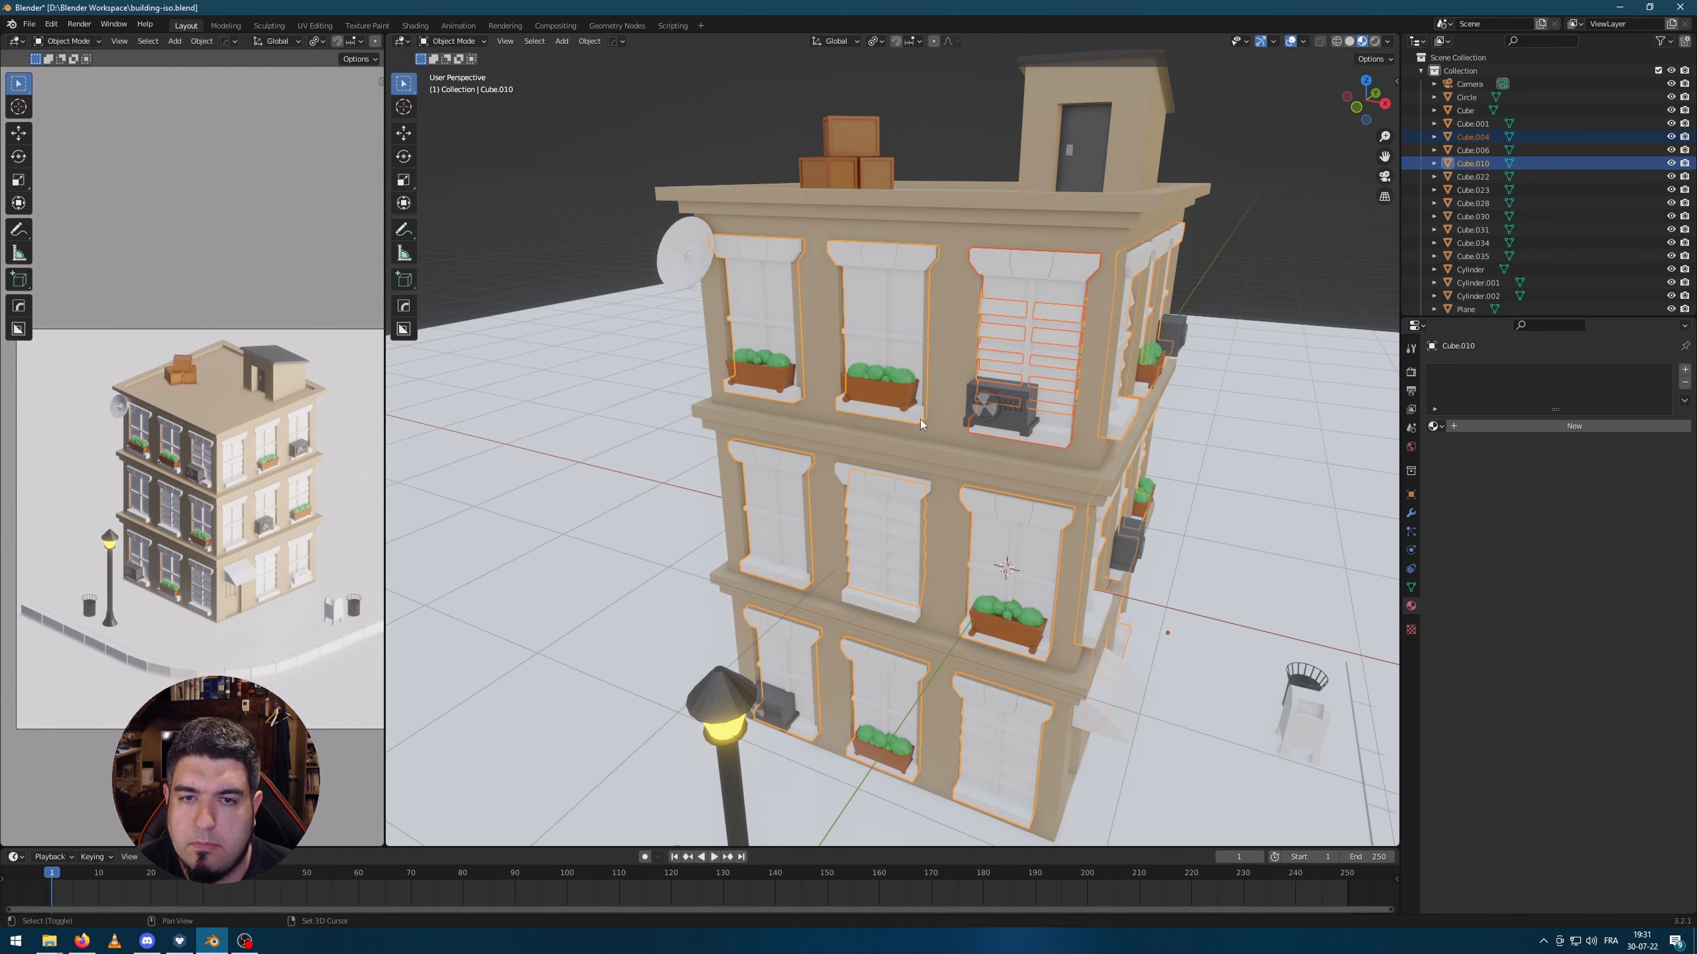
pyautogui.hotkey('ctrl', 'j')
pyautogui.scroll(5, 1038, 430)
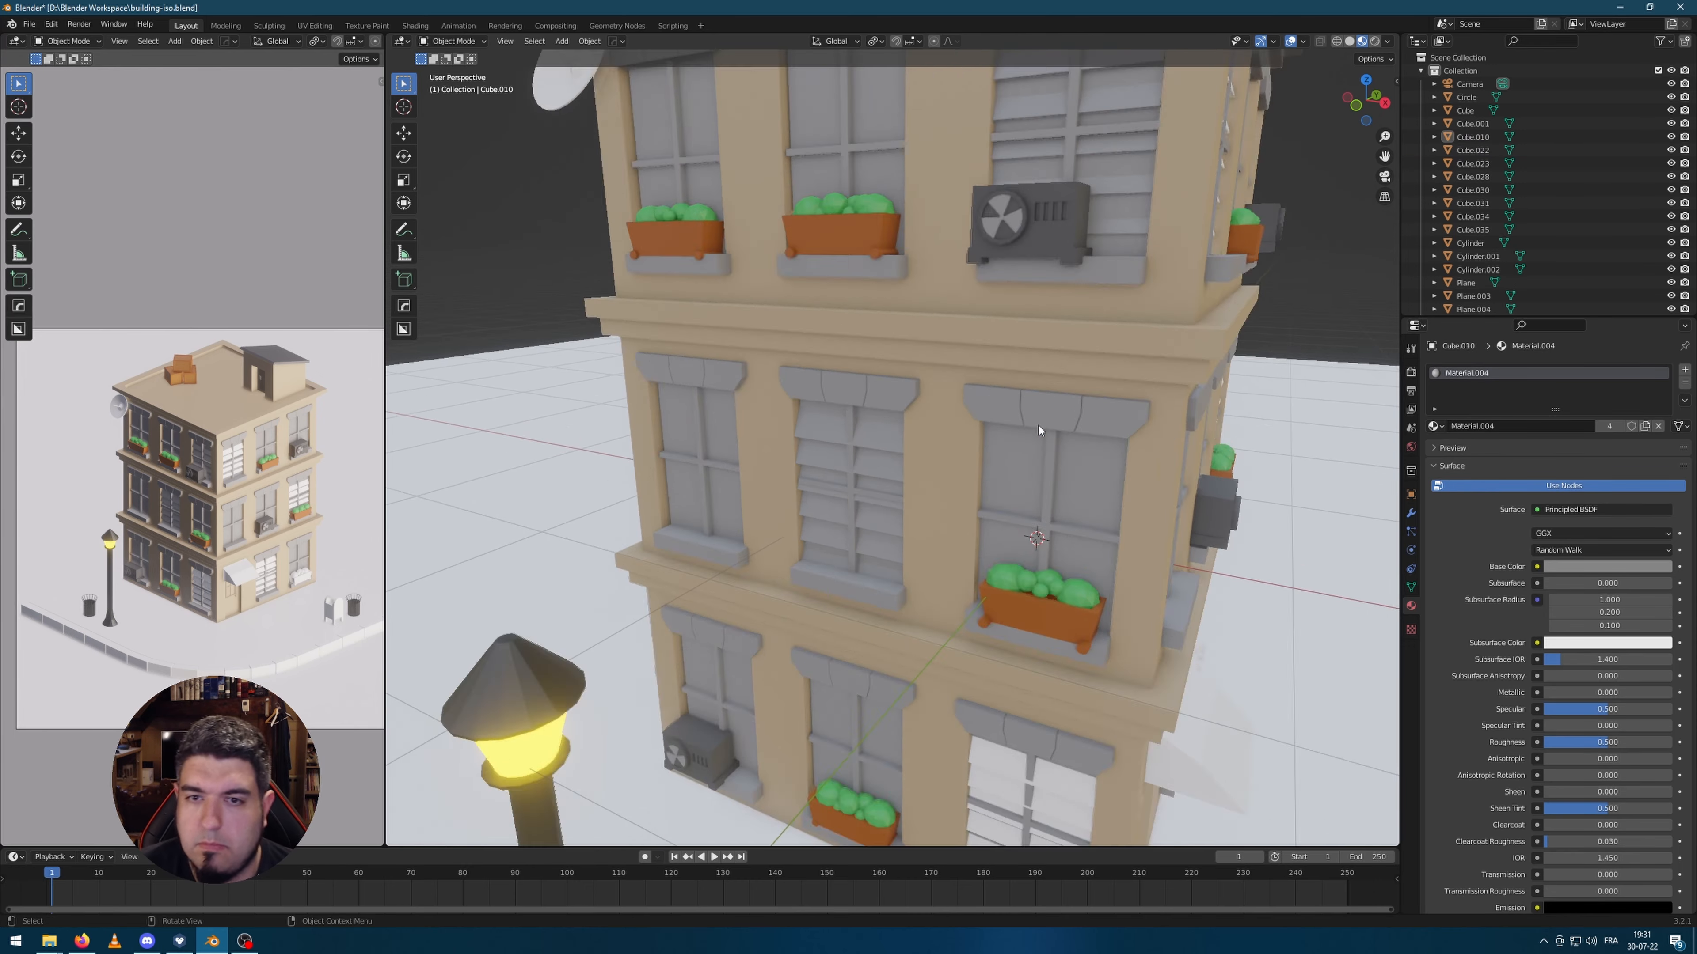
# Step: Select the glass pane faces of the unshuttered windows on both facades in face editing
pyautogui.press('Tab')
pyautogui.scroll(-4, 1038, 429)
pyautogui.moveTo(1032, 532); pyautogui.dragTo(1017, 568, button='middle')
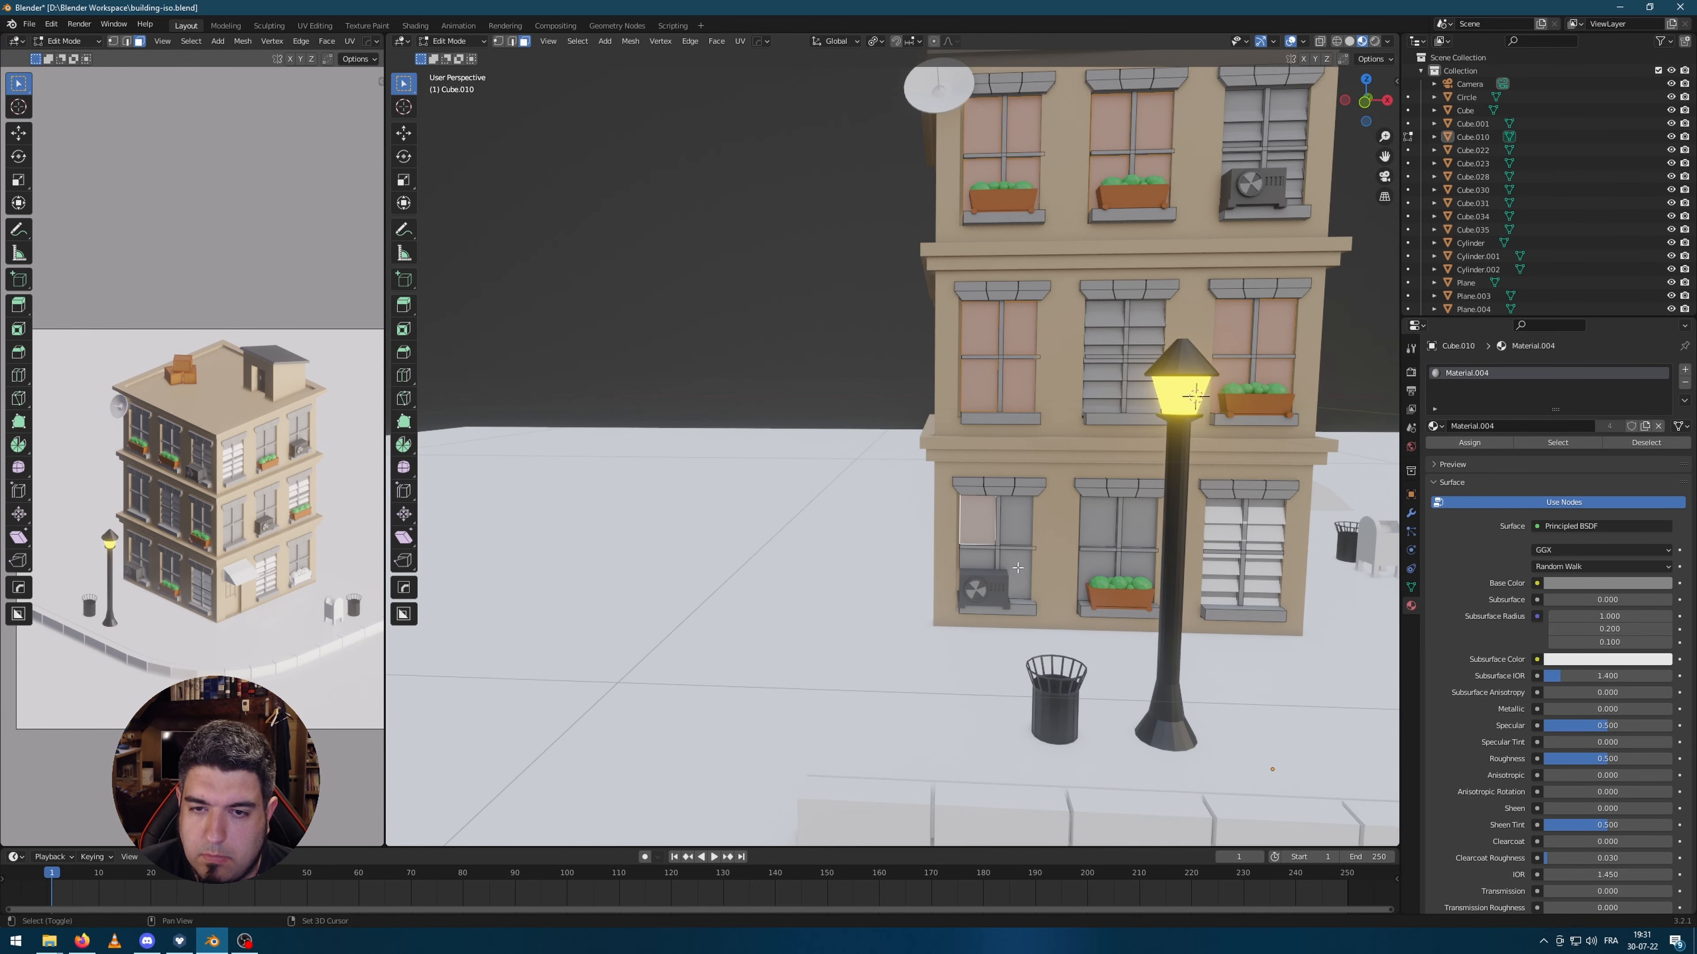
pyautogui.moveTo(1130, 549); pyautogui.dragTo(810, 490, button='middle')
pyautogui.keyDown('shift'); pyautogui.click(1017, 198); pyautogui.keyUp('shift')
pyautogui.moveTo(1015, 254); pyautogui.dragTo(929, 241, button='middle')
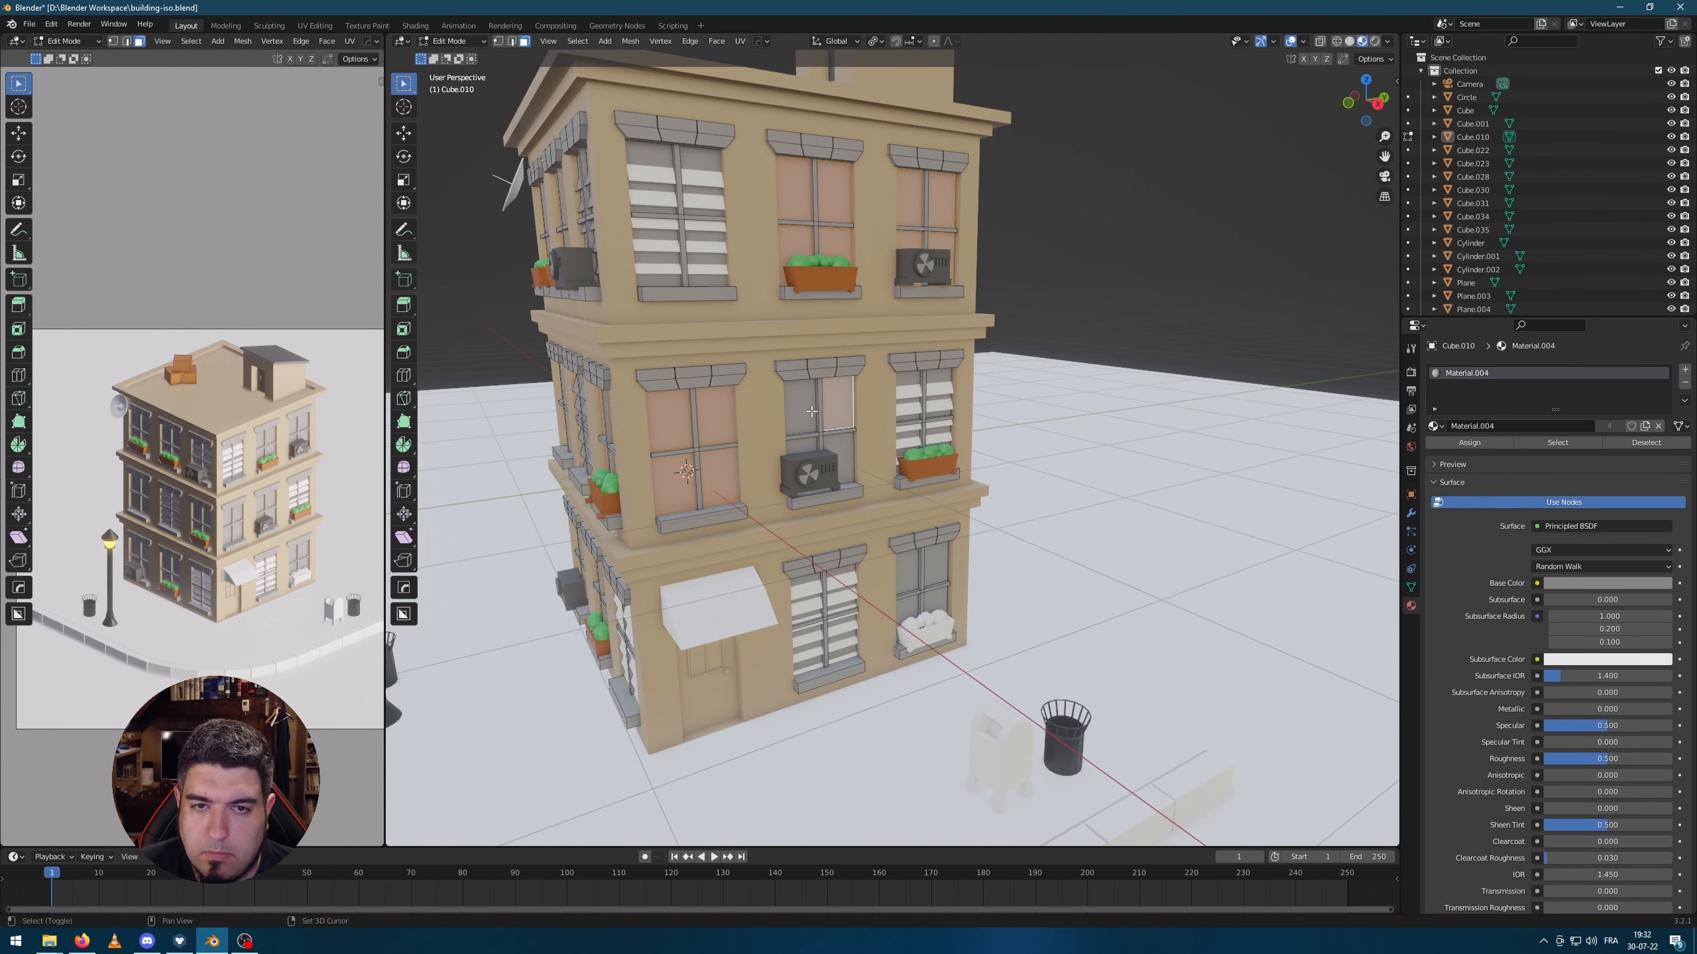
pyautogui.moveTo(928, 535); pyautogui.dragTo(828, 508, button='middle')
pyautogui.moveTo(828, 588); pyautogui.dragTo(1042, 601, button='middle')
# Step: Add a new material with a light blue base color and assign it to the selected window panes
pyautogui.click(1685, 369)
pyautogui.click(1529, 454)
pyautogui.click(1607, 609)
pyautogui.moveTo(1605, 458); pyautogui.dragTo(1617, 442)
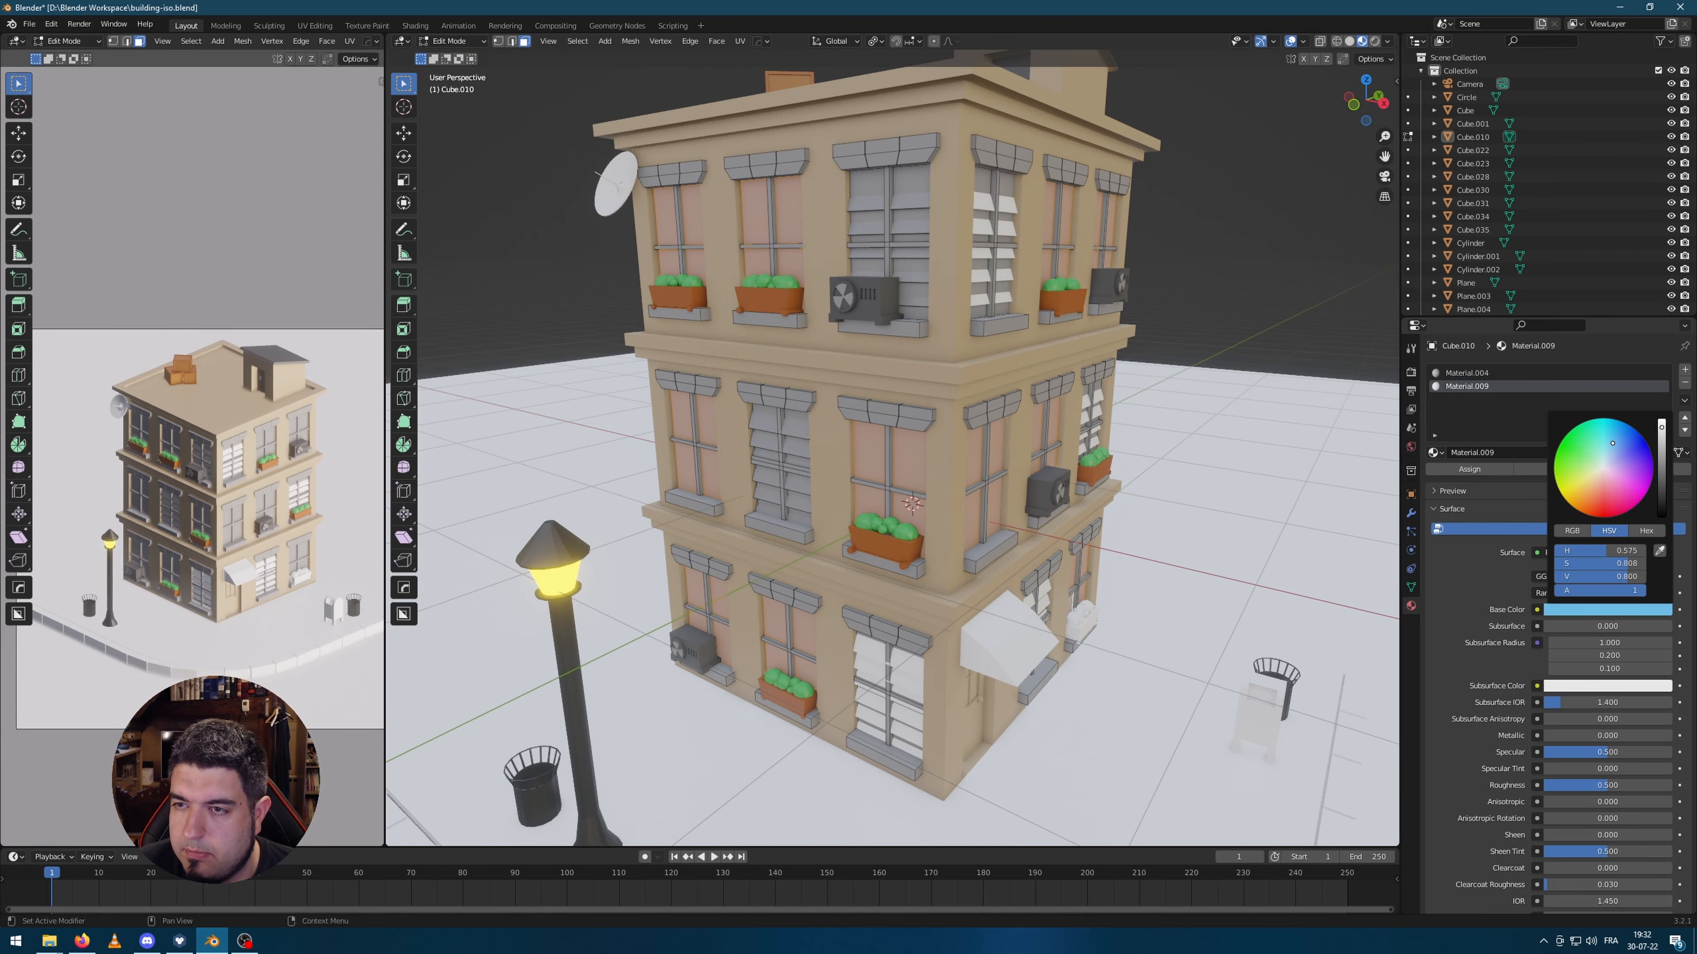
pyautogui.click(1469, 470)
pyautogui.press('Tab')
# Step: Select the linked slats of the top-floor shutter above the air conditioner in face editing
pyautogui.moveTo(1309, 321); pyautogui.dragTo(1109, 314, button='middle')
pyautogui.scroll(3, 1258, 326)
pyautogui.press('Tab')
pyautogui.press('l')
pyautogui.hotkey('ctrl', 'z')
pyautogui.press('l')
pyautogui.press('l')
pyautogui.press('l')
pyautogui.scroll(4, 1041, 280)
pyautogui.scroll(-4, 1130, 294)
# Step: Add a third slot with the black Material.001 to the windows and assign it to the selected slats
pyautogui.click(1685, 370)
pyautogui.click(1436, 454)
pyautogui.click(1480, 492)
pyautogui.click(1469, 470)
pyautogui.press('Tab')
# Step: Select the linked slats of the middle-floor shutter on the lamp post side and assign them the black Material.001
pyautogui.moveTo(1042, 401); pyautogui.dragTo(1049, 307, button='middle')
pyautogui.scroll(4, 1049, 306)
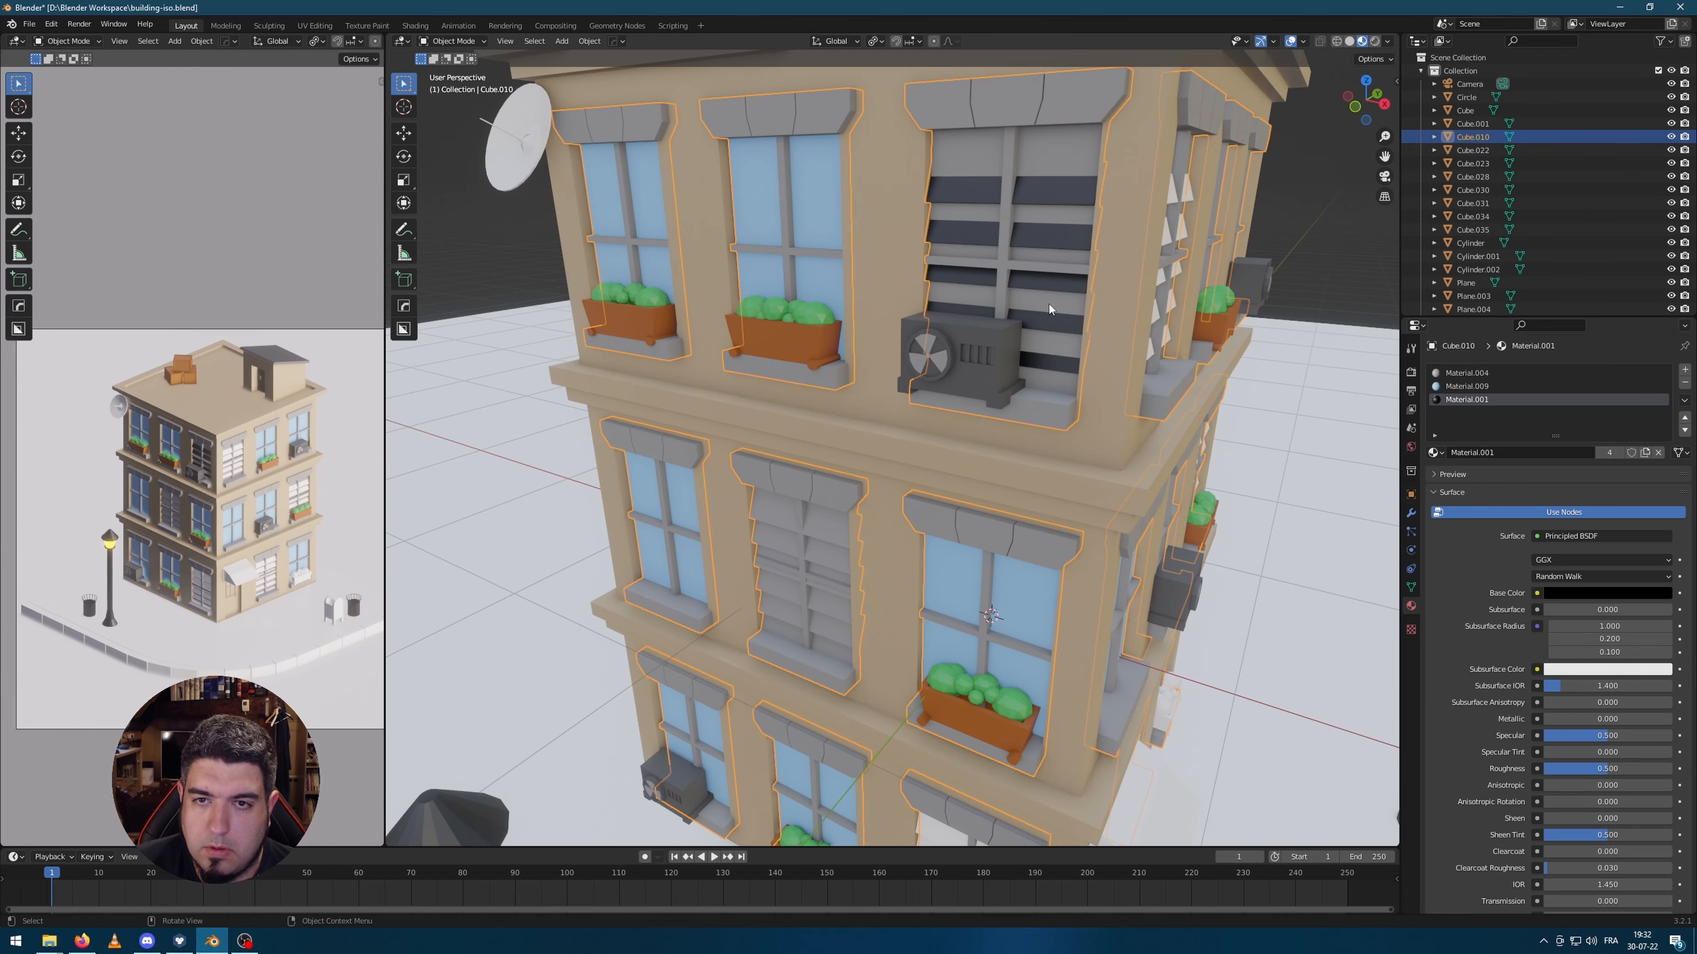
pyautogui.press('Tab')
pyautogui.click(935, 295)
pyautogui.press('l')
pyautogui.press('l')
pyautogui.scroll(3, 935, 354)
pyautogui.moveTo(902, 508); pyautogui.dragTo(641, 601, button='middle')
pyautogui.press('l')
pyautogui.press('l')
pyautogui.scroll(-6, 678, 723)
pyautogui.click(1467, 400)
pyautogui.click(1470, 469)
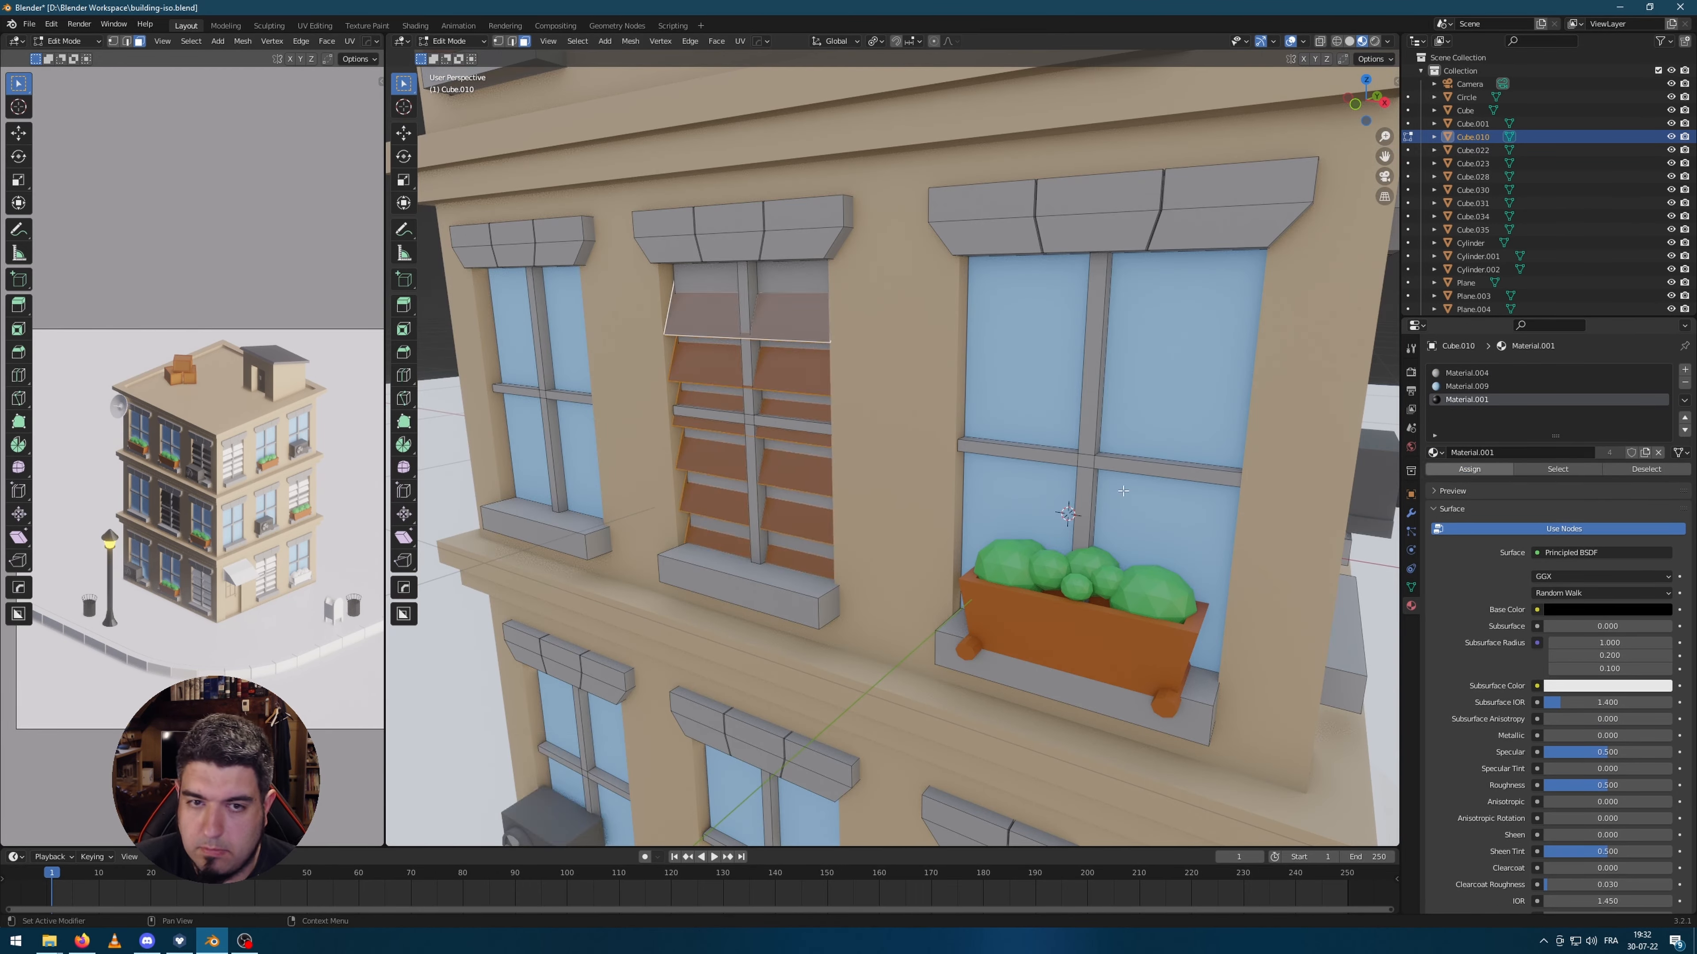
pyautogui.press('Tab')
# Step: Apply the black Material.001 to the separate ground-floor shutter slats on the lamp post side
pyautogui.keyDown('shift'); pyautogui.moveTo(935, 669); pyautogui.dragTo(909, 428, button='middle'); pyautogui.keyUp('shift')
pyautogui.scroll(3, 909, 427)
pyautogui.click(835, 427)
pyautogui.press('Tab')
pyautogui.click(1436, 426)
pyautogui.click(1469, 465)
pyautogui.press('Tab')
# Step: Apply the black Material.001 to the ground-floor and middle-floor shutter slats on the entrance side
pyautogui.moveTo(1095, 428); pyautogui.dragTo(852, 448, button='middle')
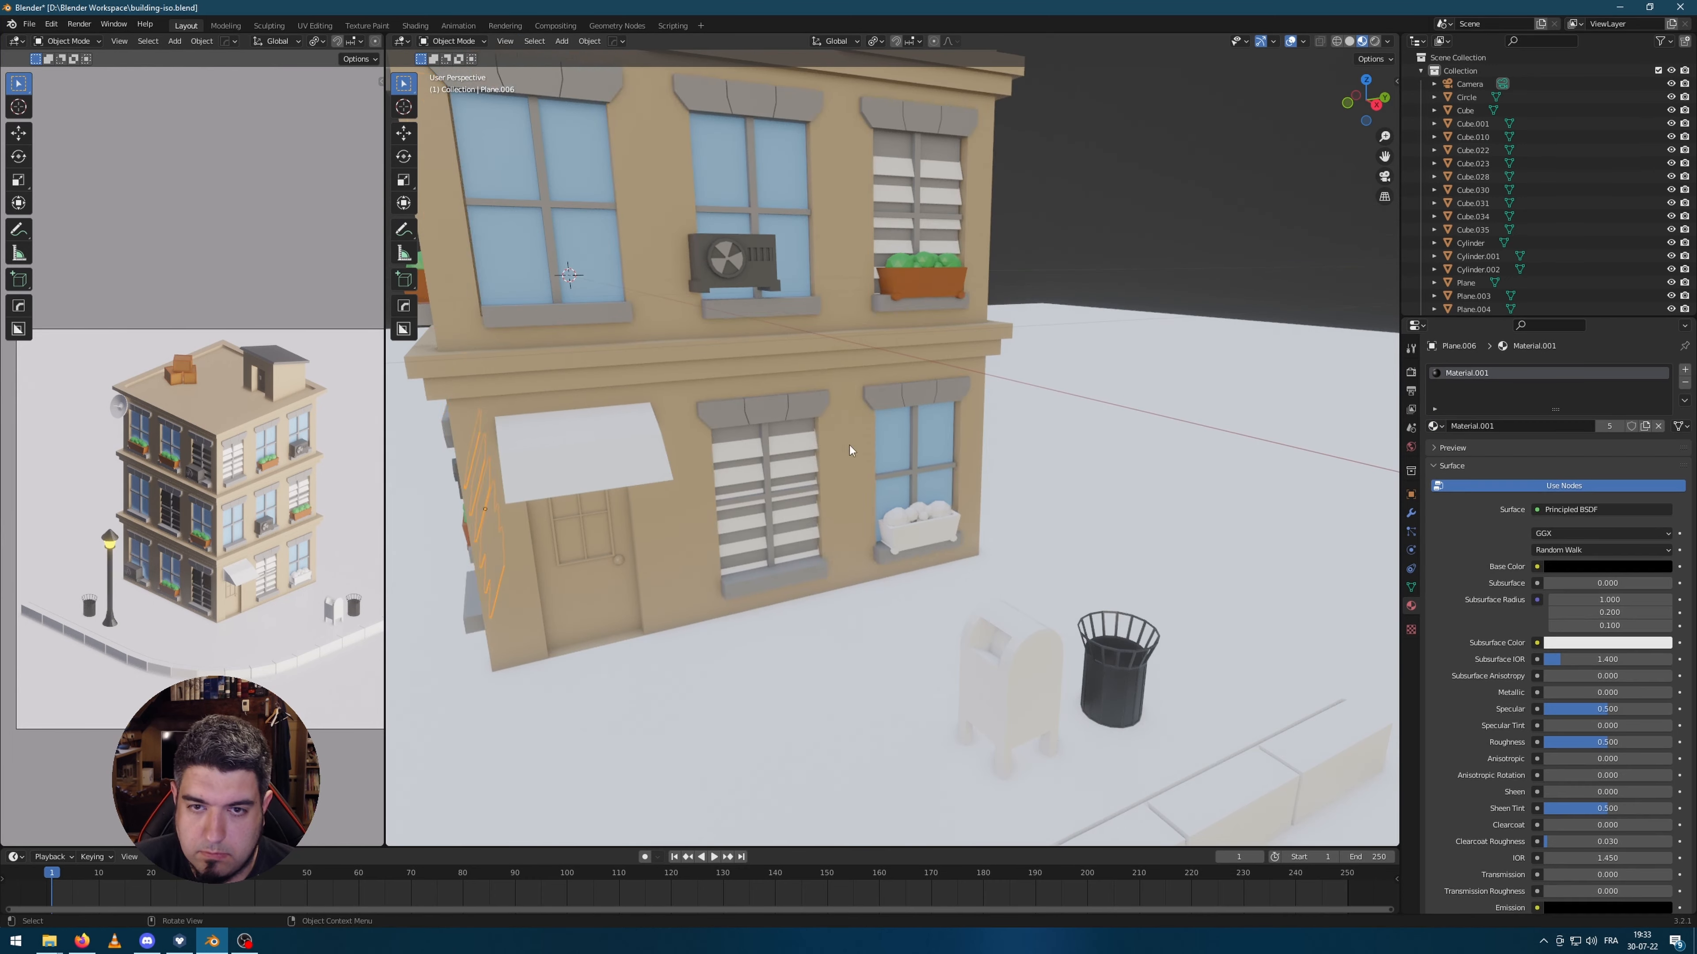
pyautogui.click(802, 456)
pyautogui.click(1436, 426)
pyautogui.click(1469, 465)
pyautogui.click(919, 194)
pyautogui.moveTo(845, 374); pyautogui.dragTo(855, 396, button='middle')
pyautogui.scroll(-4, 855, 397)
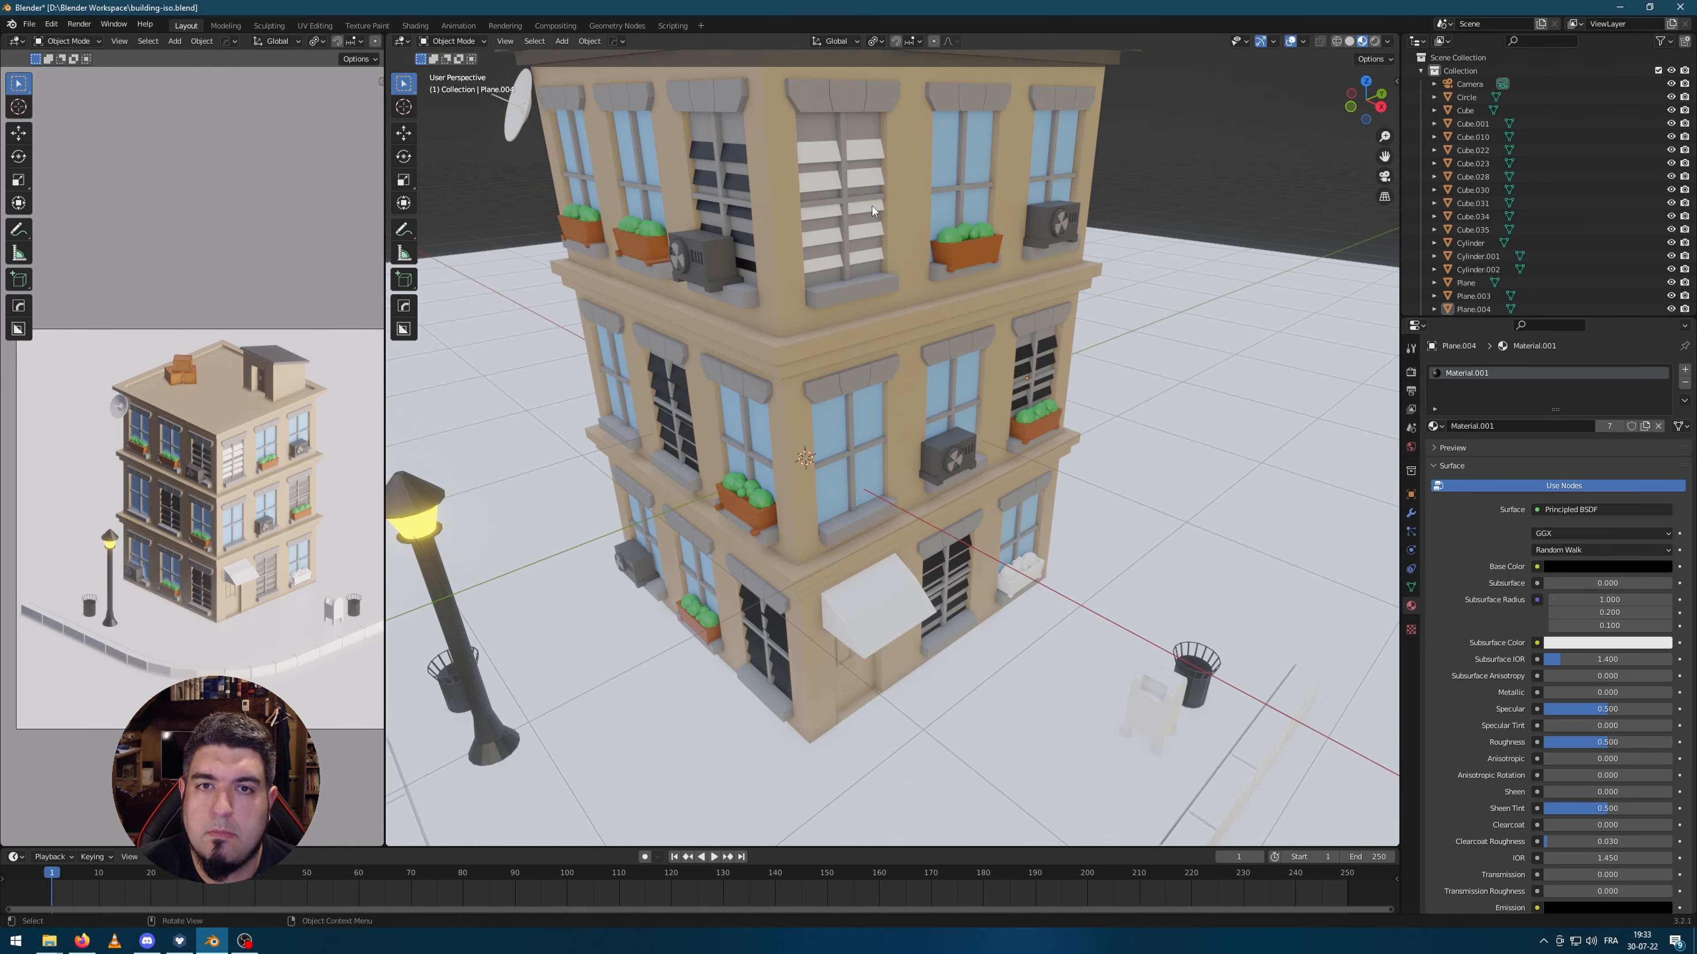
# Step: Apply the black Material.001 to the top-floor shutter slats on the entrance side
pyautogui.click(835, 191)
pyautogui.click(1436, 427)
pyautogui.click(1481, 531)
pyautogui.hotkey('alt', 'a')
pyautogui.scroll(4, 220, 468)
pyautogui.click(1436, 427)
pyautogui.click(1470, 458)
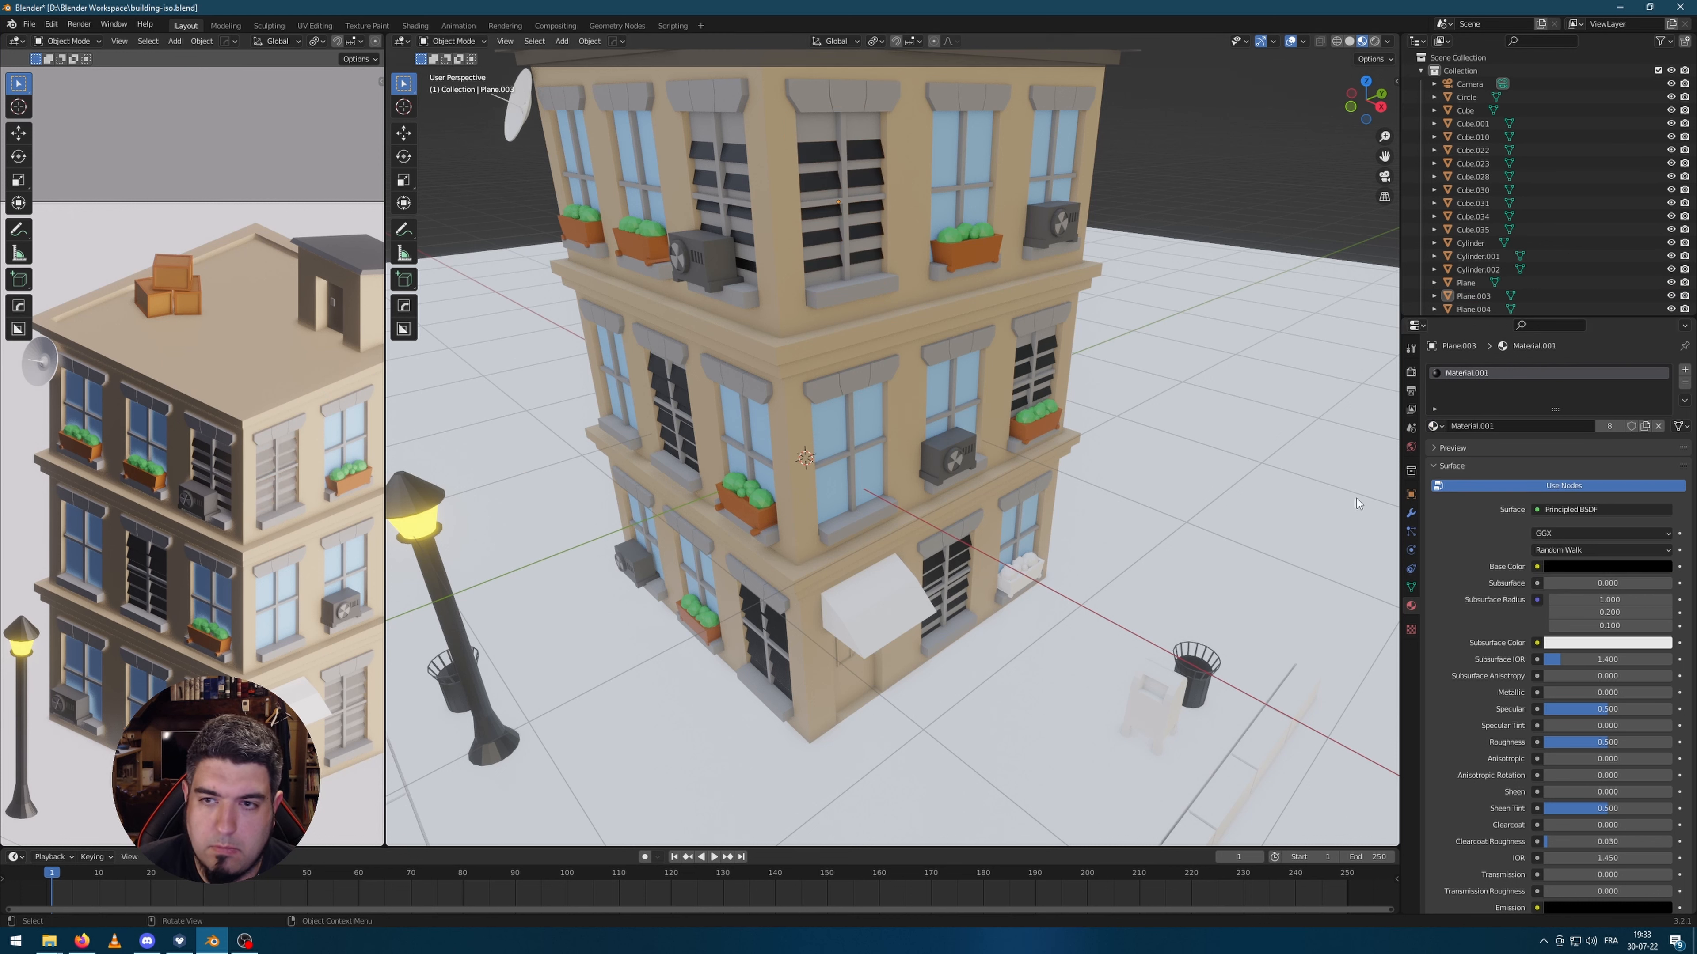
# Step: Try Material.004 and Material.005 on the top-floor entrance-side shutter slats and undo both changes
pyautogui.click(1435, 426)
pyautogui.click(1485, 500)
pyautogui.click(1436, 426)
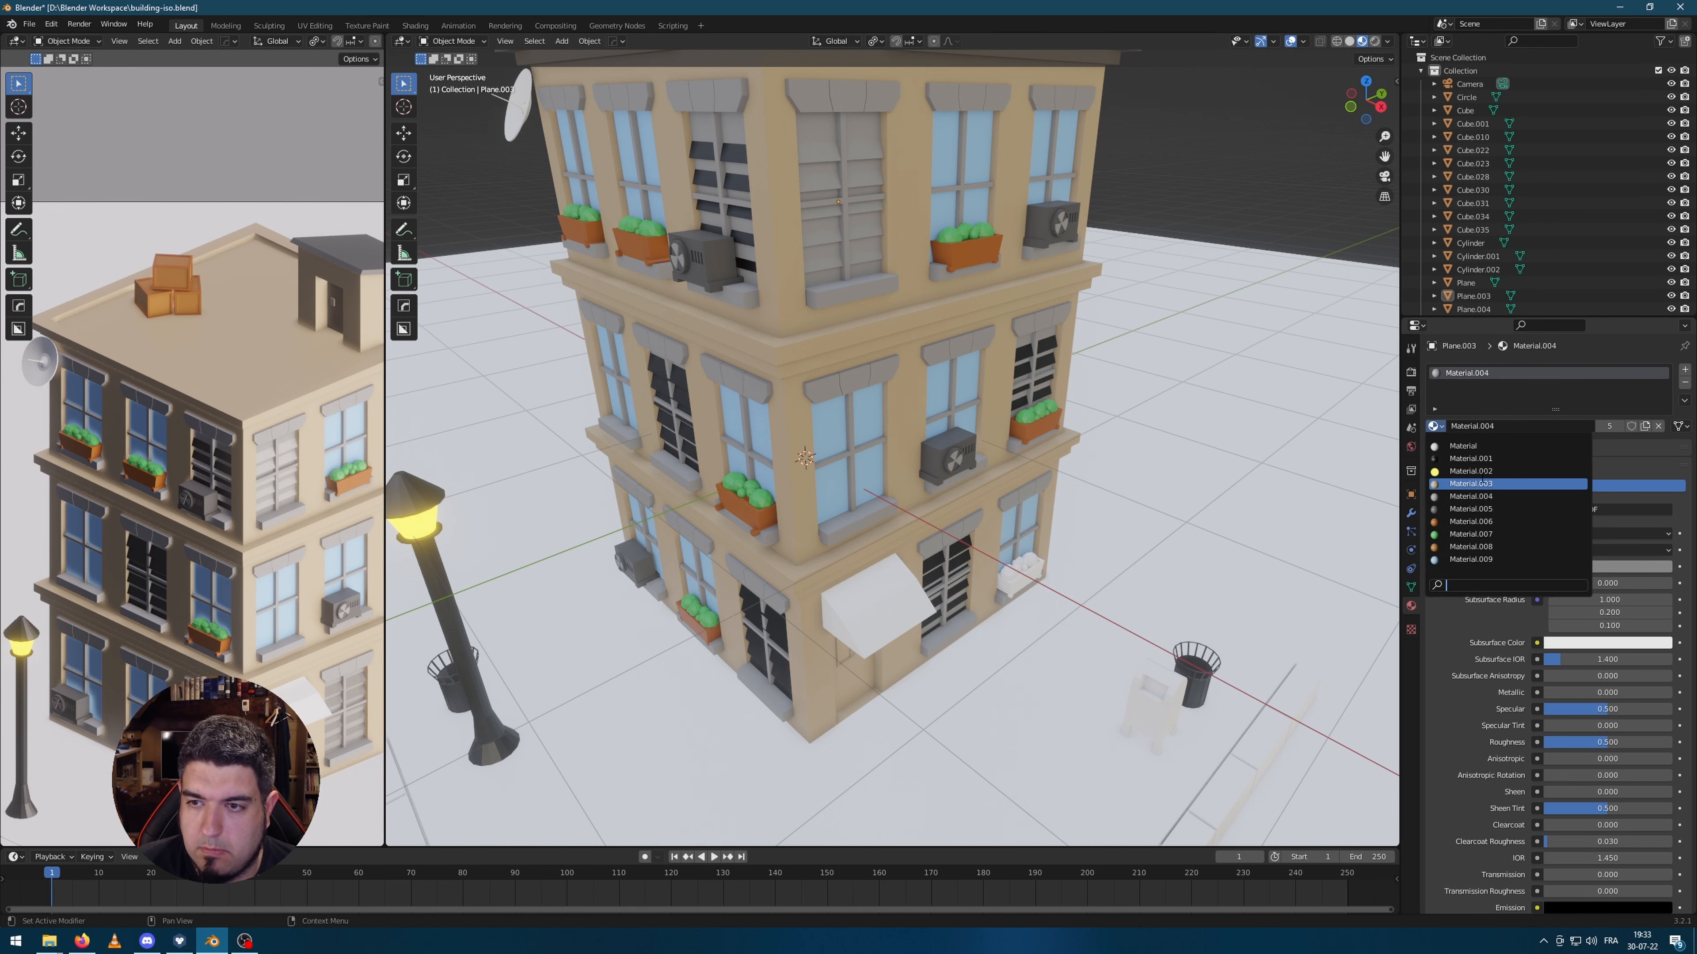
pyautogui.click(1479, 510)
pyautogui.hotkey('ctrl', 'z')
pyautogui.hotkey('ctrl', 'z')
# Step: Apply the orange Material.006 to the ground-floor planter on the entrance side and color its linked bushes with the green Material.007
pyautogui.moveTo(1208, 186); pyautogui.dragTo(1075, 194, button='middle')
pyautogui.scroll(6, 948, 521)
pyautogui.click(851, 558)
pyautogui.click(1436, 427)
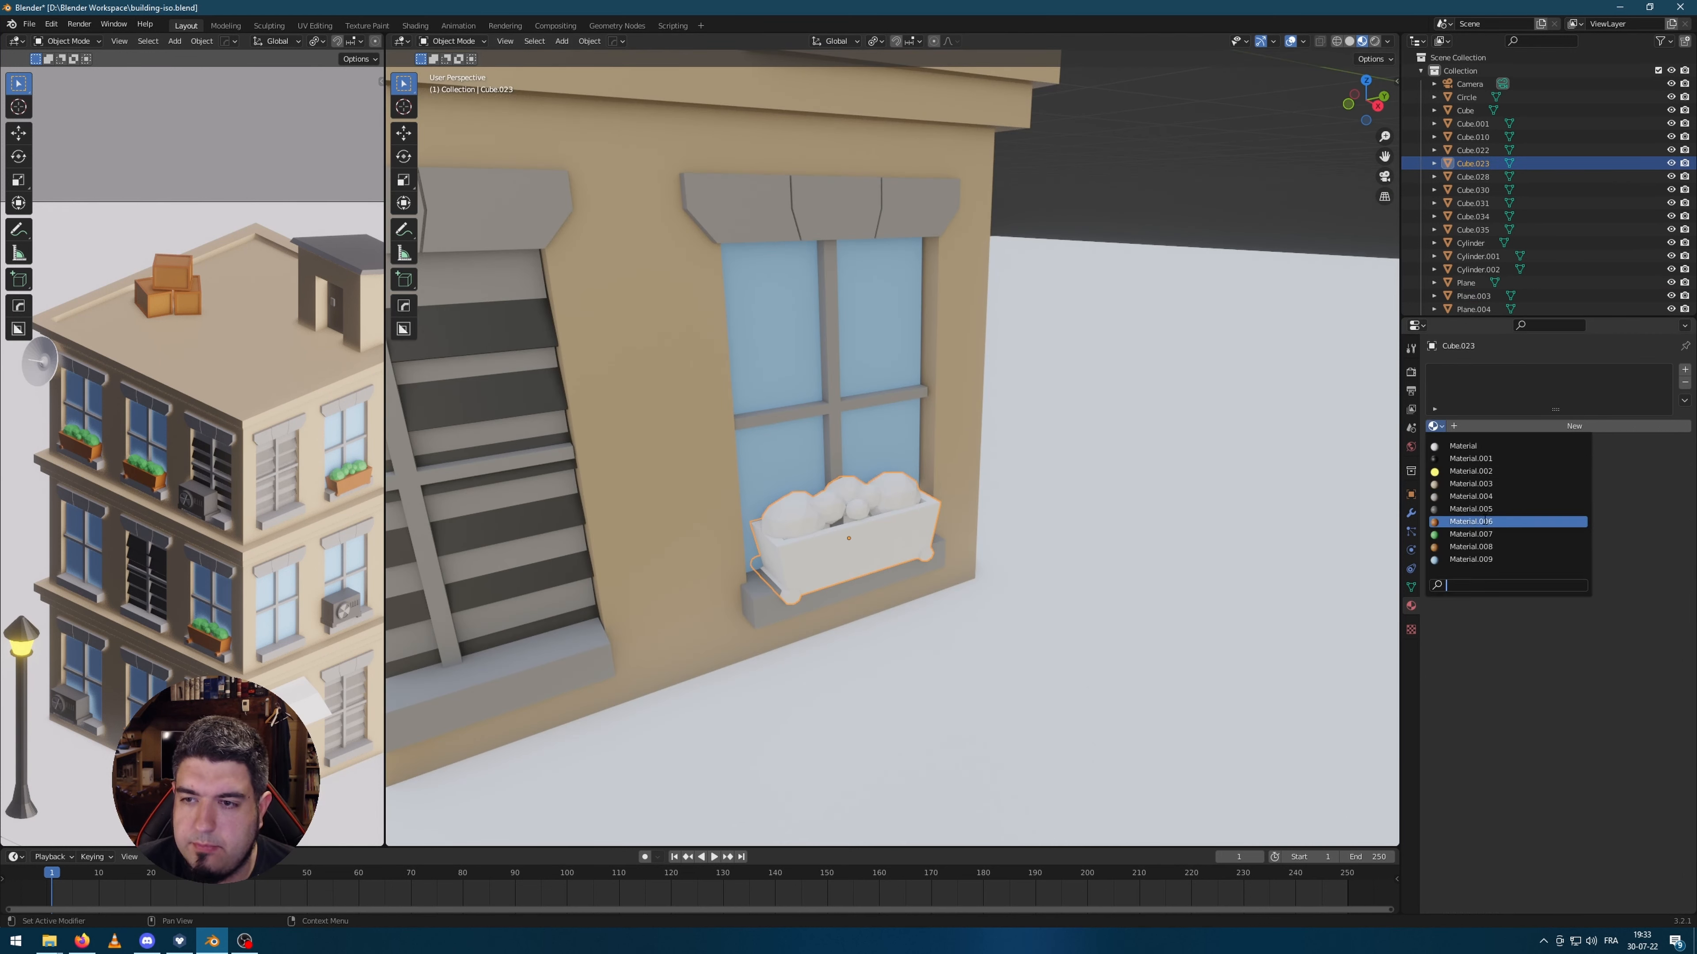
pyautogui.click(1481, 525)
pyautogui.press('Tab')
pyautogui.press('l')
pyautogui.press('l')
pyautogui.press('l')
pyautogui.press('l')
pyautogui.press('l')
pyautogui.press('l')
# Step: Give the awning above the entrance door a new material with a red base color
pyautogui.moveTo(858, 508); pyautogui.dragTo(714, 614, button='middle')
pyautogui.press('KP_Decimal')
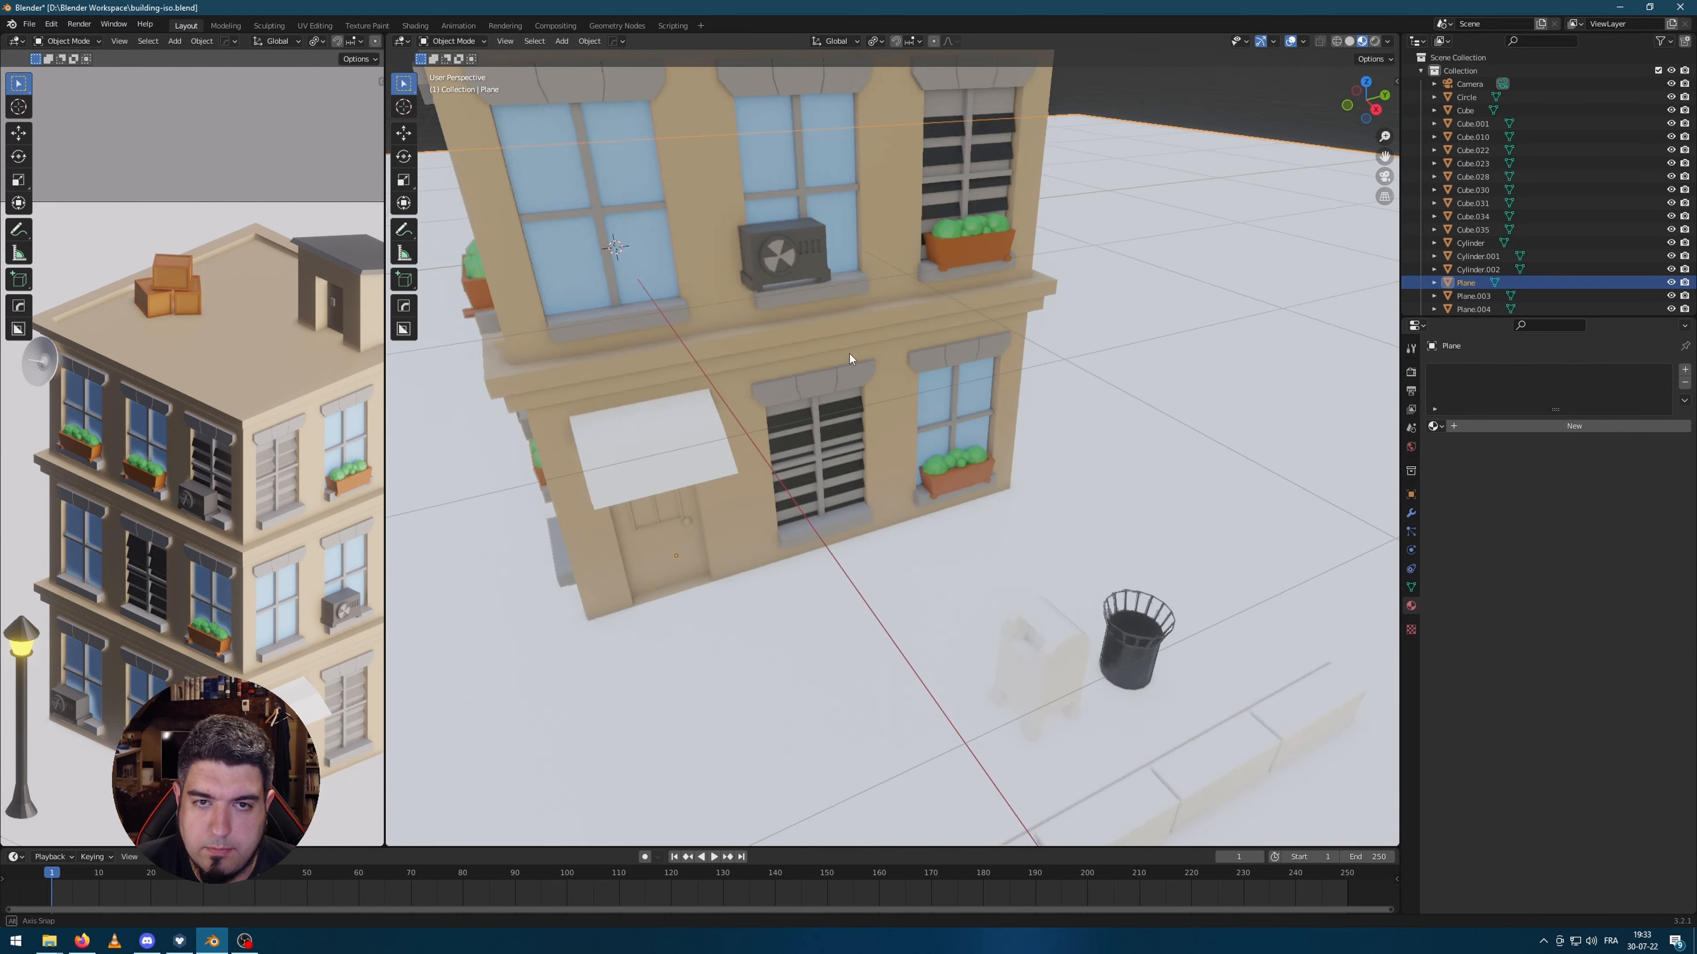
pyautogui.scroll(4, 755, 420)
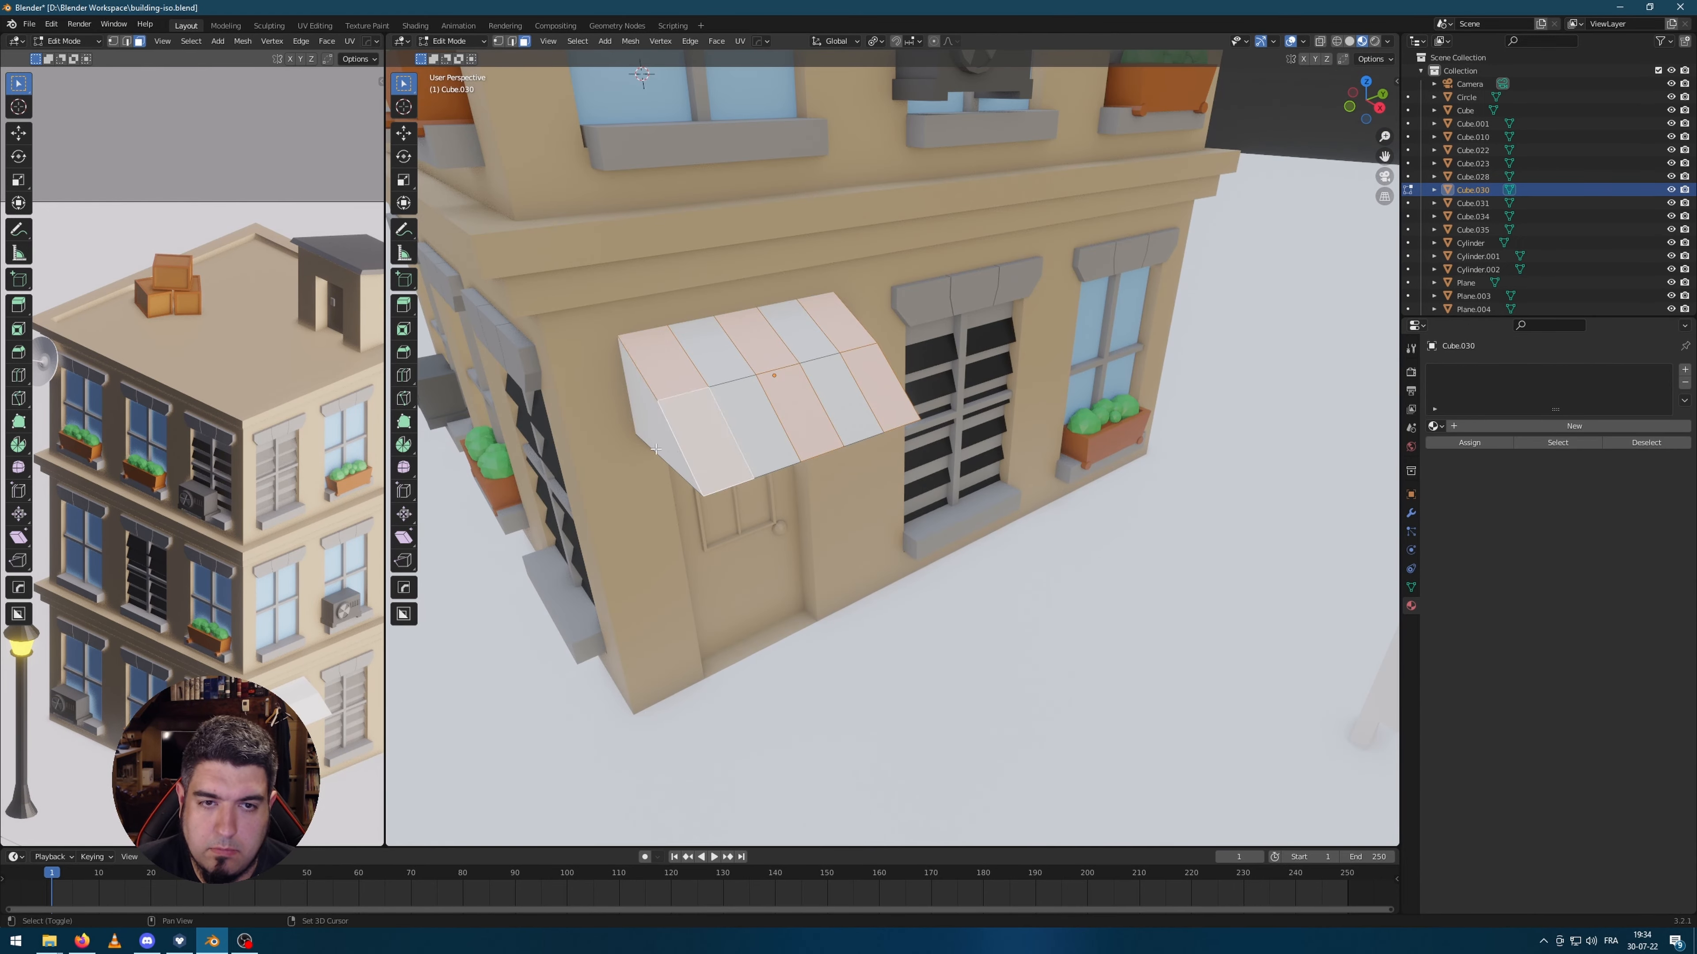
pyautogui.click(1467, 427)
pyautogui.click(1602, 584)
pyautogui.click(1603, 493)
# Step: Select the alternate awning stripes and assign them a second material slot with a white base color
pyautogui.click(841, 401)
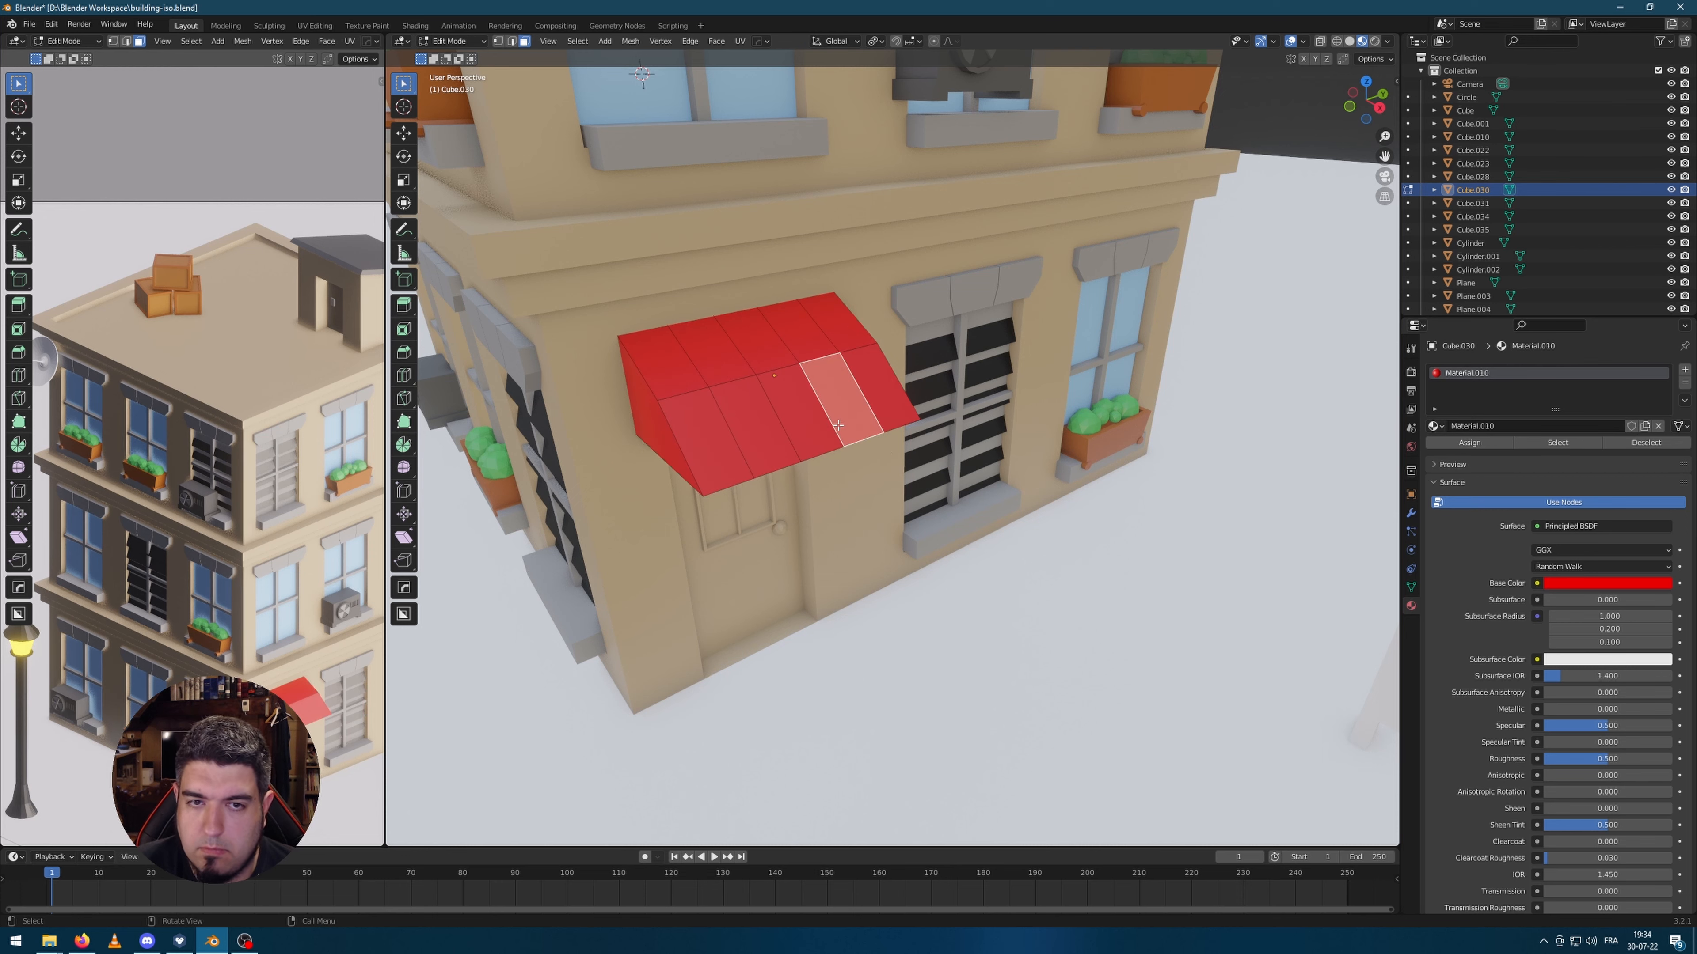
pyautogui.keyDown('shift'); pyautogui.click(755, 428); pyautogui.keyUp('shift')
pyautogui.keyDown('shift'); pyautogui.click(712, 351); pyautogui.keyUp('shift')
pyautogui.keyDown('shift'); pyautogui.click(798, 331); pyautogui.keyUp('shift')
pyautogui.click(1685, 370)
pyautogui.click(1561, 452)
pyautogui.click(1469, 469)
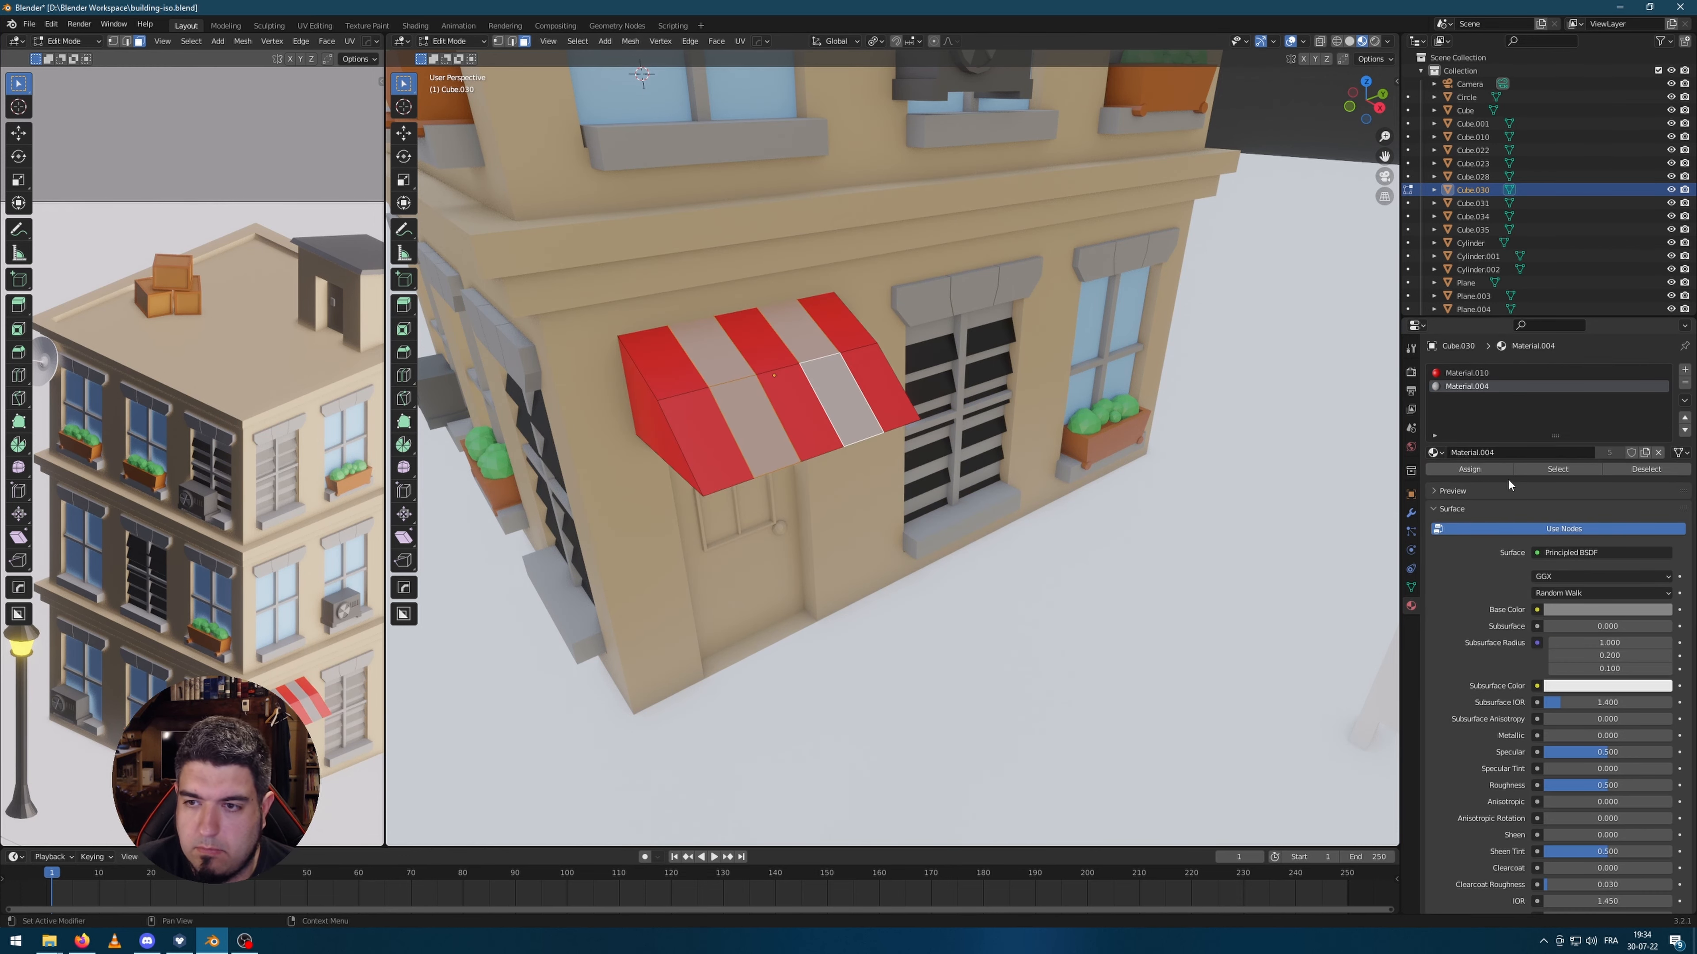
pyautogui.click(1607, 609)
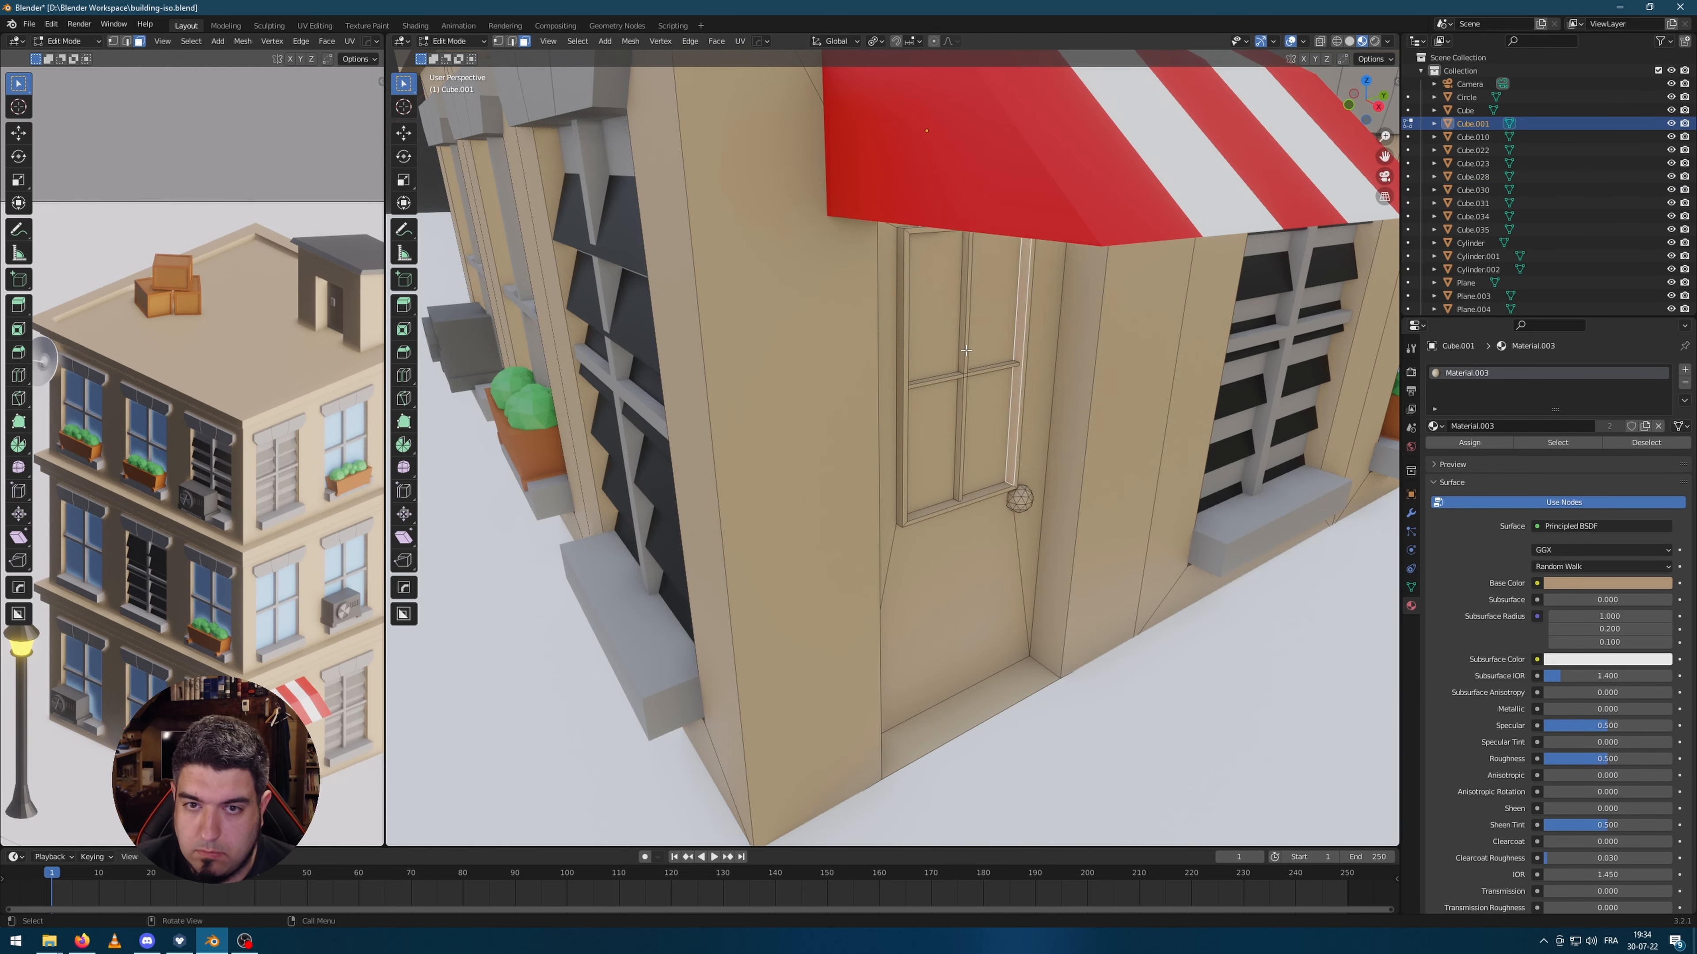
# Step: Select the entrance door's window frame and bars and assign them the orange-brown Material.006 in a new slot
pyautogui.click(966, 350)
pyautogui.keyDown('shift'); pyautogui.moveTo(965, 351); pyautogui.dragTo(862, 364, button='middle'); pyautogui.keyUp('shift')
pyautogui.keyDown('shift'); pyautogui.click(860, 409); pyautogui.keyUp('shift')
pyautogui.press('ctrl+KP_Add')
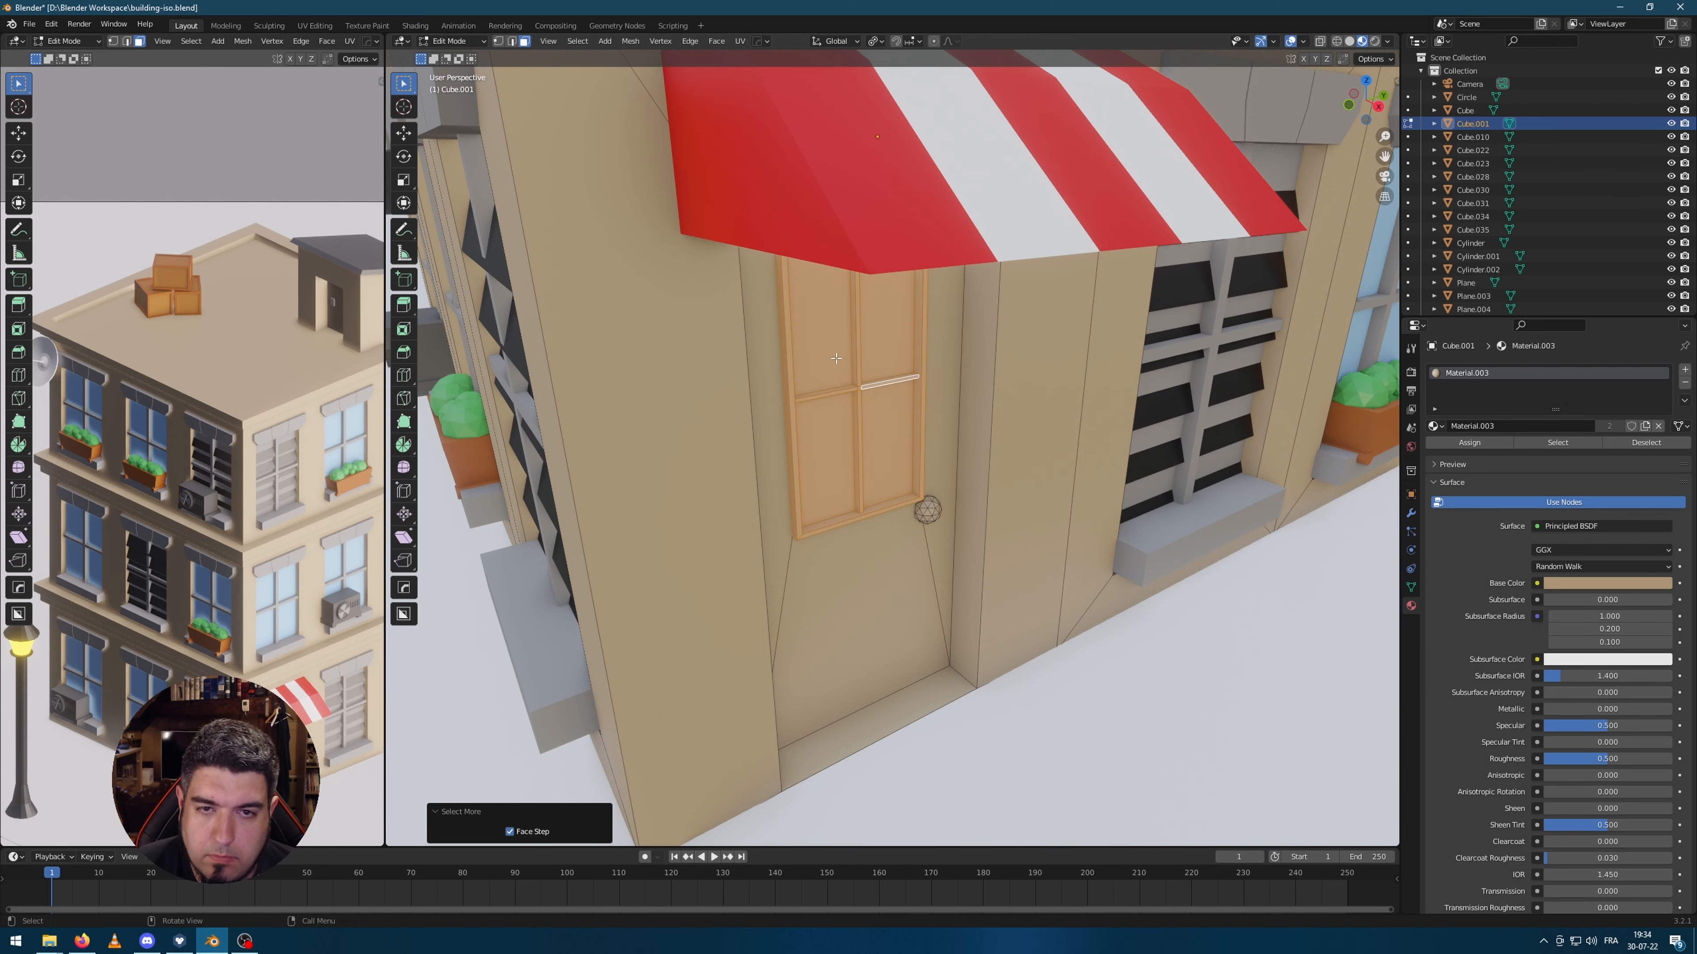
pyautogui.keyDown('shift'); pyautogui.click(836, 358); pyautogui.keyUp('shift')
pyautogui.click(1685, 369)
pyautogui.click(1436, 452)
pyautogui.click(1470, 548)
pyautogui.click(1469, 470)
# Step: Assign the light blue Material.009 in a third slot to the glass panes of the entrance door
pyautogui.keyDown('shift'); pyautogui.click(888, 441); pyautogui.keyUp('shift')
pyautogui.click(1684, 369)
pyautogui.click(1436, 453)
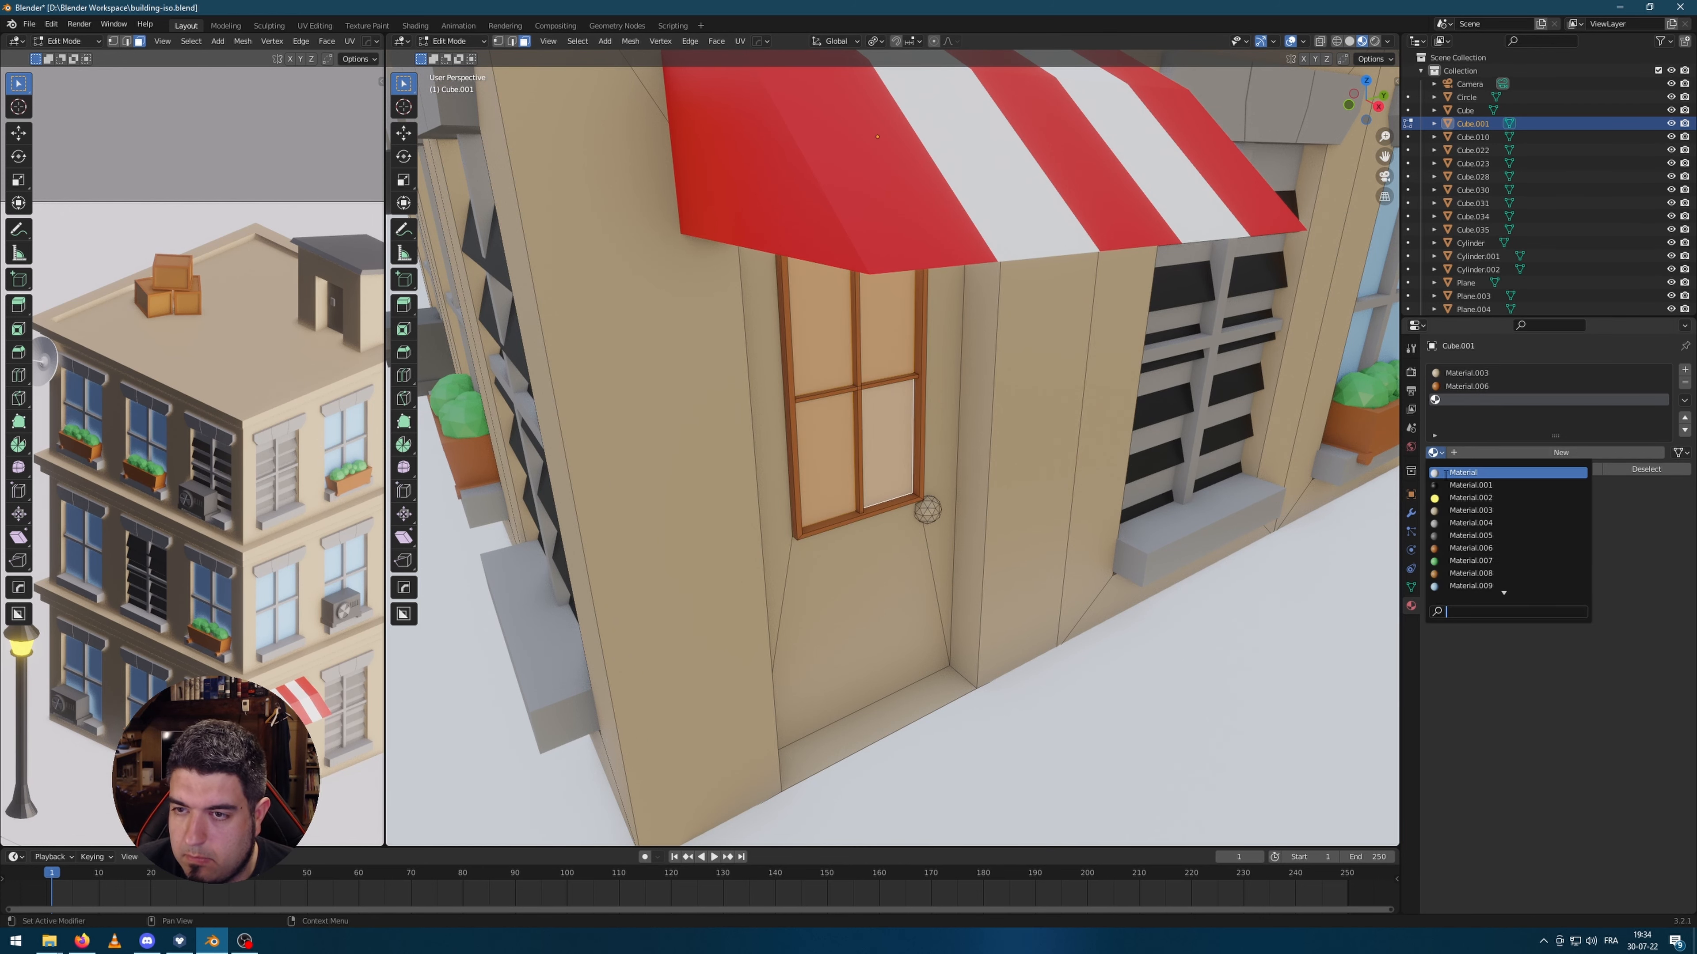
pyautogui.click(1470, 586)
pyautogui.click(1469, 469)
# Step: Select the linked faces of the door knob and assign them Material.006
pyautogui.click(928, 511)
pyautogui.press('l')
pyautogui.click(1466, 386)
pyautogui.click(1469, 469)
pyautogui.press('Tab')
pyautogui.press('Tab')
# Step: Select the door panel faces around the window and assign them a separate copy of Material.003 recolored orange-brown
pyautogui.click(859, 614)
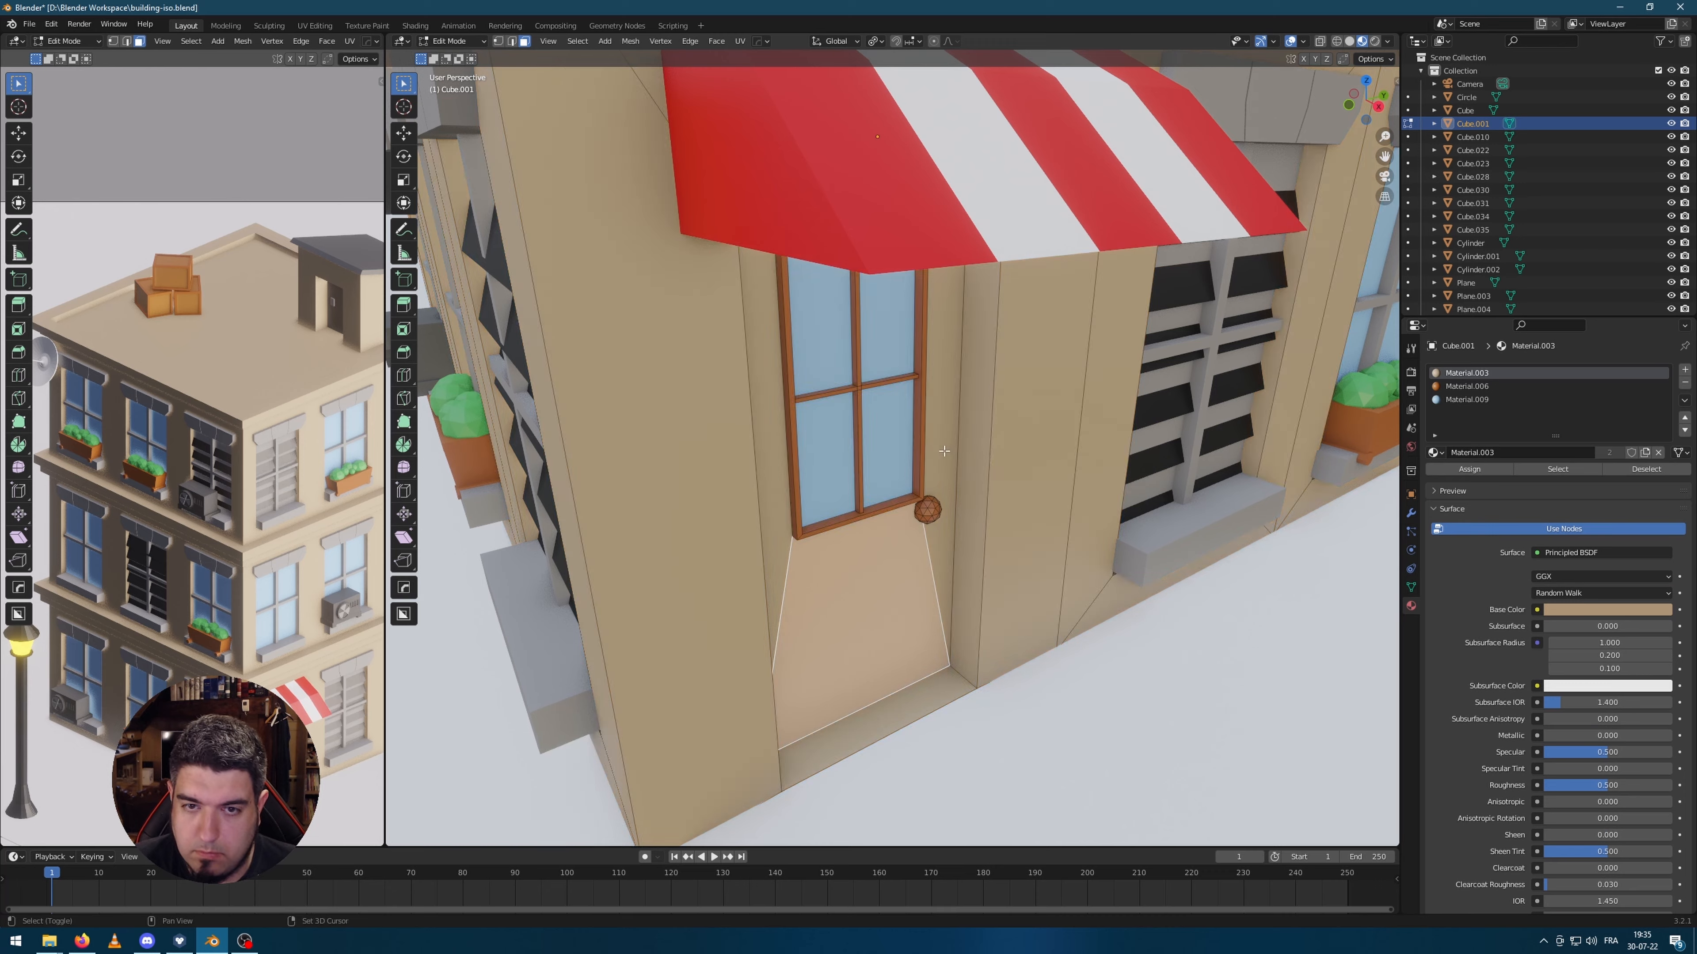
pyautogui.keyDown('shift'); pyautogui.click(944, 451); pyautogui.keyUp('shift')
pyautogui.keyDown('shift'); pyautogui.click(774, 462); pyautogui.keyUp('shift')
pyautogui.scroll(-4, 802, 455)
pyautogui.moveTo(801, 415); pyautogui.dragTo(805, 314, button='middle')
pyautogui.keyDown('shift'); pyautogui.click(808, 251); pyautogui.keyUp('shift')
pyautogui.click(1684, 369)
pyautogui.click(1436, 453)
pyautogui.click(1470, 511)
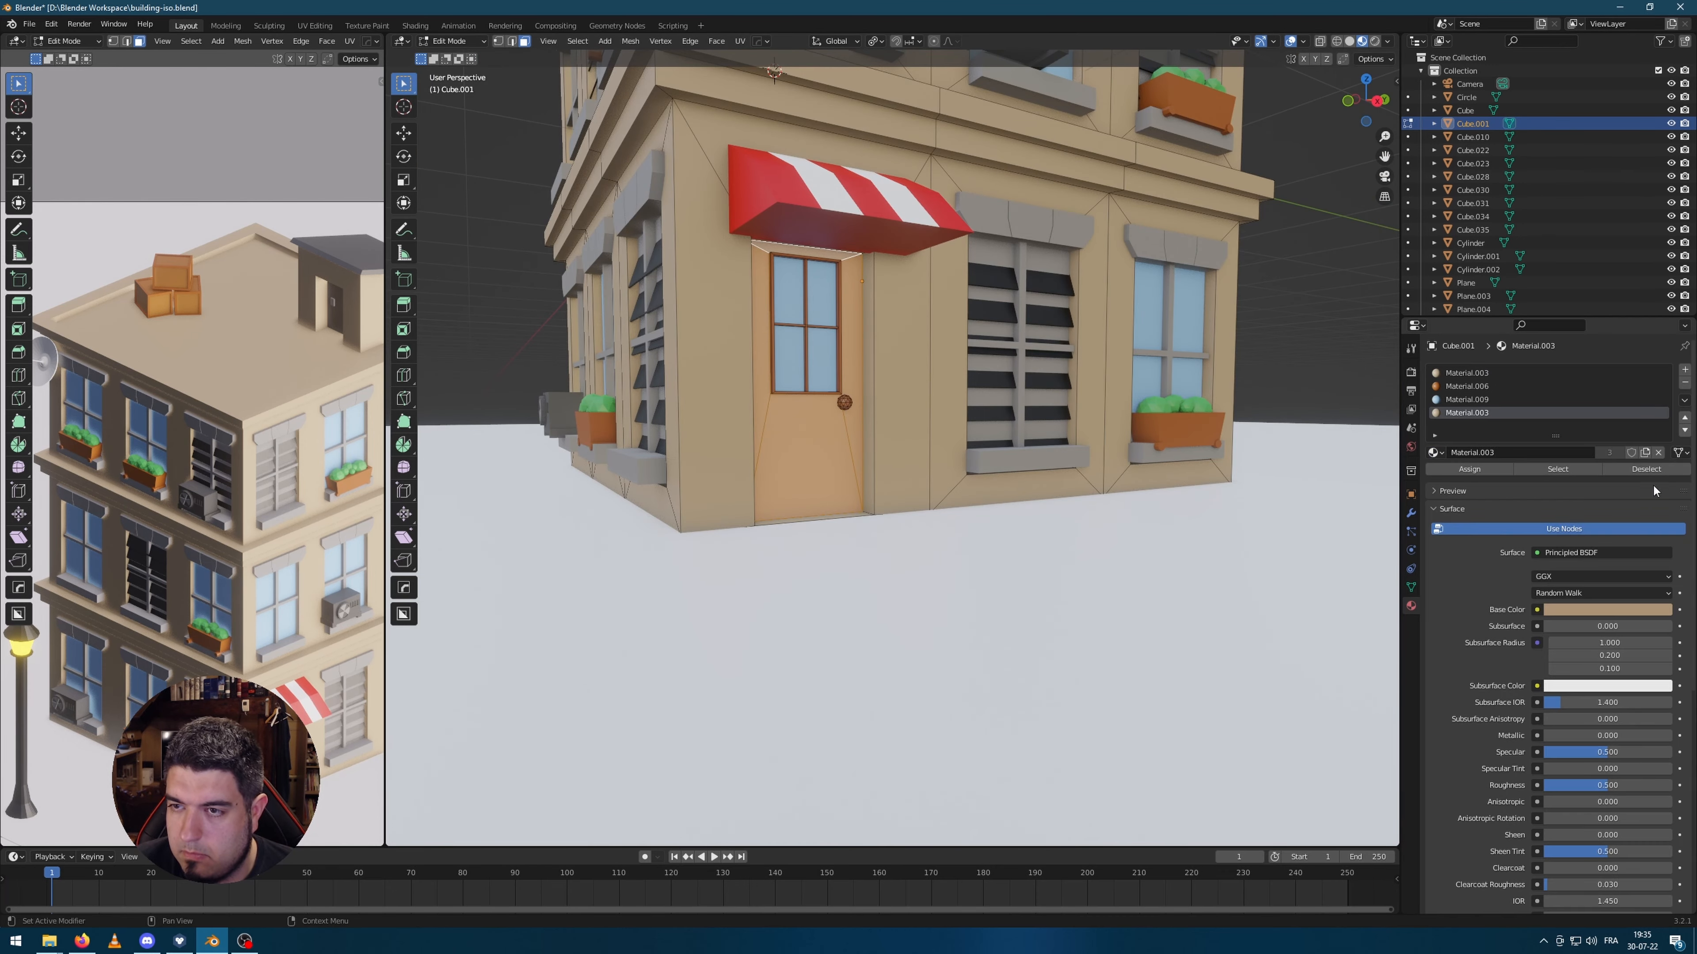
pyautogui.click(1644, 452)
pyautogui.click(1607, 609)
pyautogui.click(1468, 469)
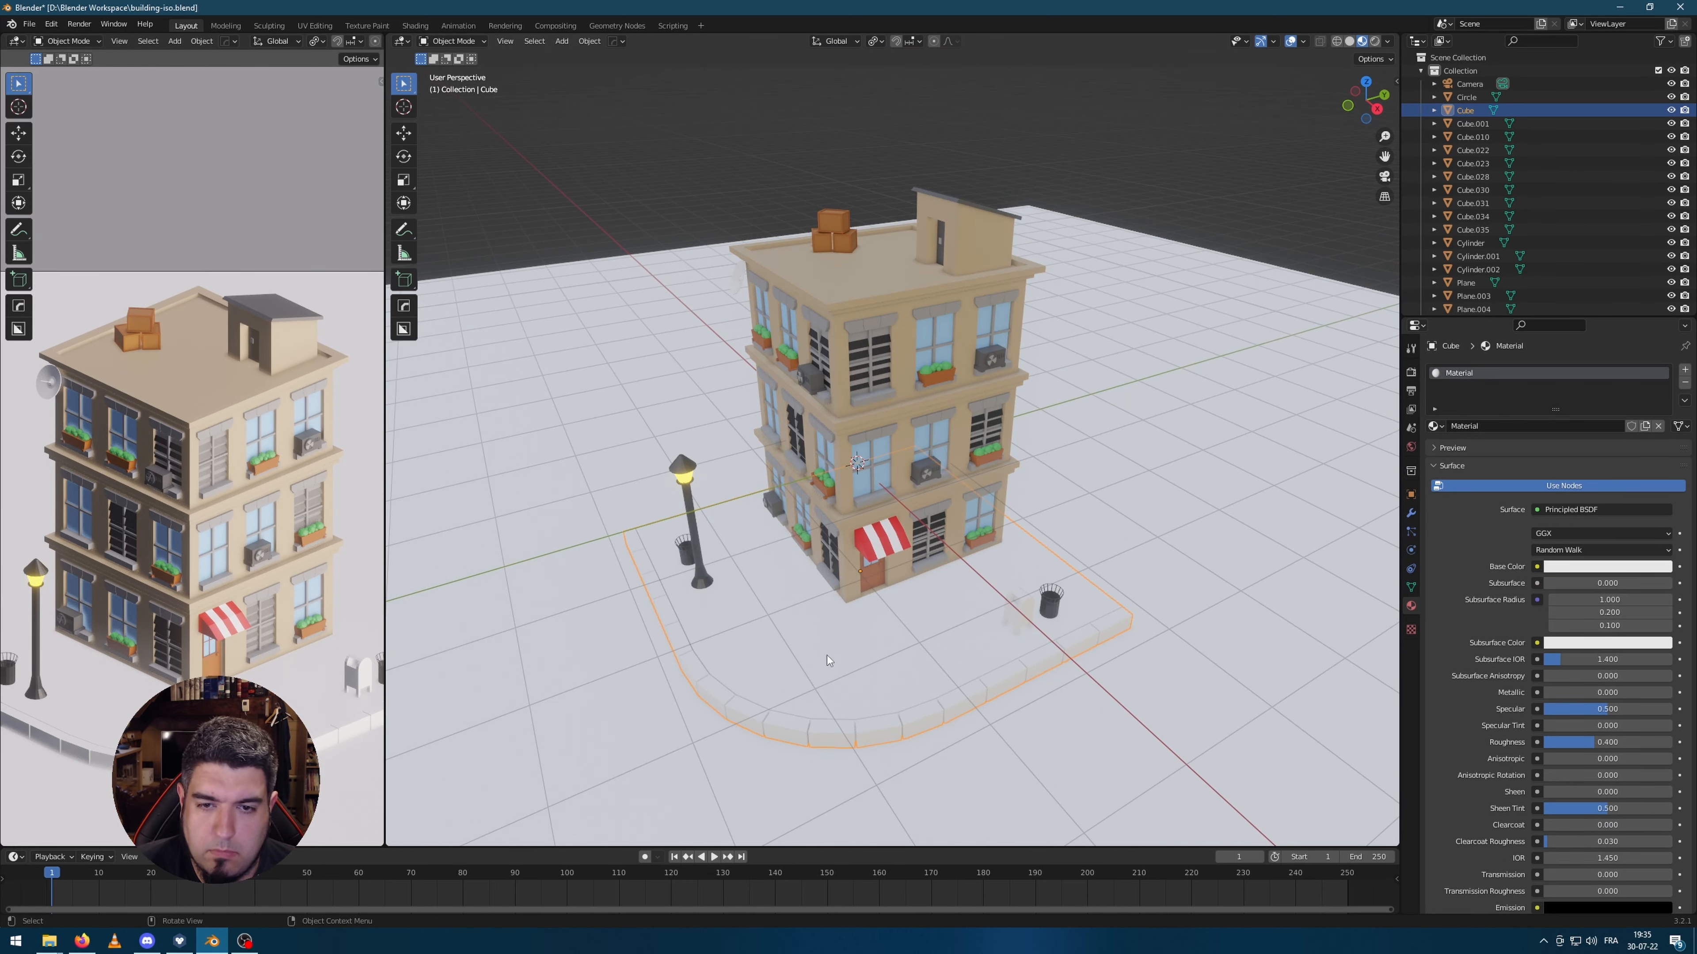
# Step: Apply the grey Material.004 to the sidewalk and its curb, and the dark Material.005 to the paved surface
pyautogui.click(1434, 426)
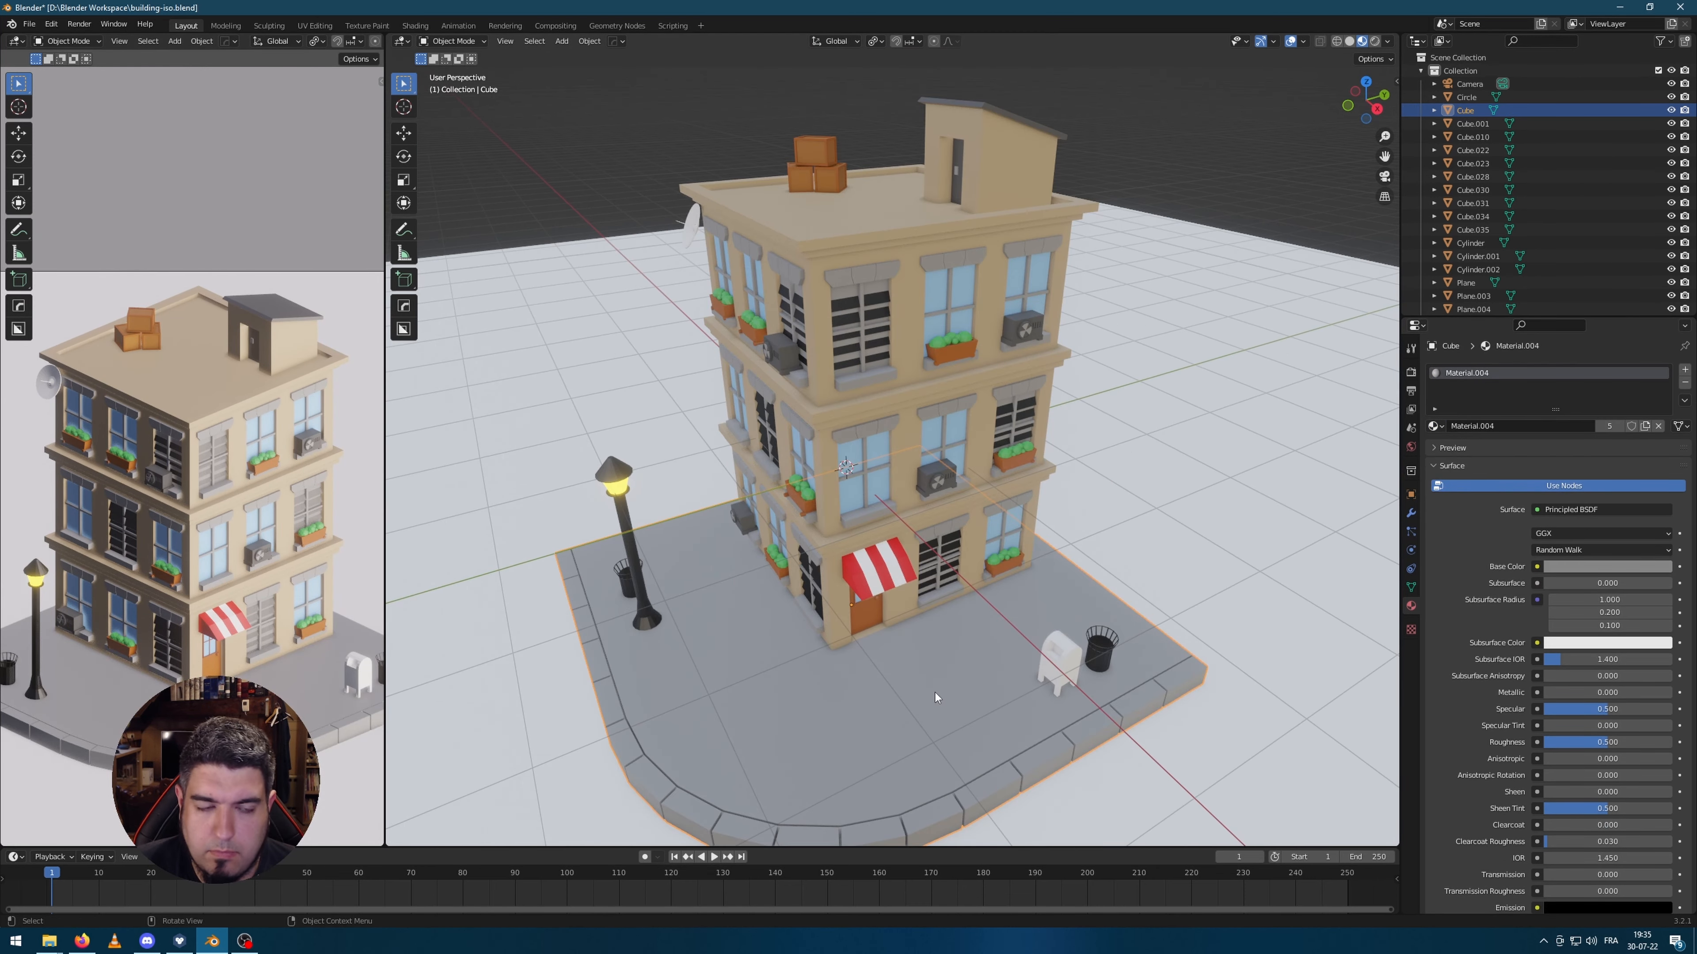
pyautogui.click(1435, 452)
pyautogui.click(1470, 536)
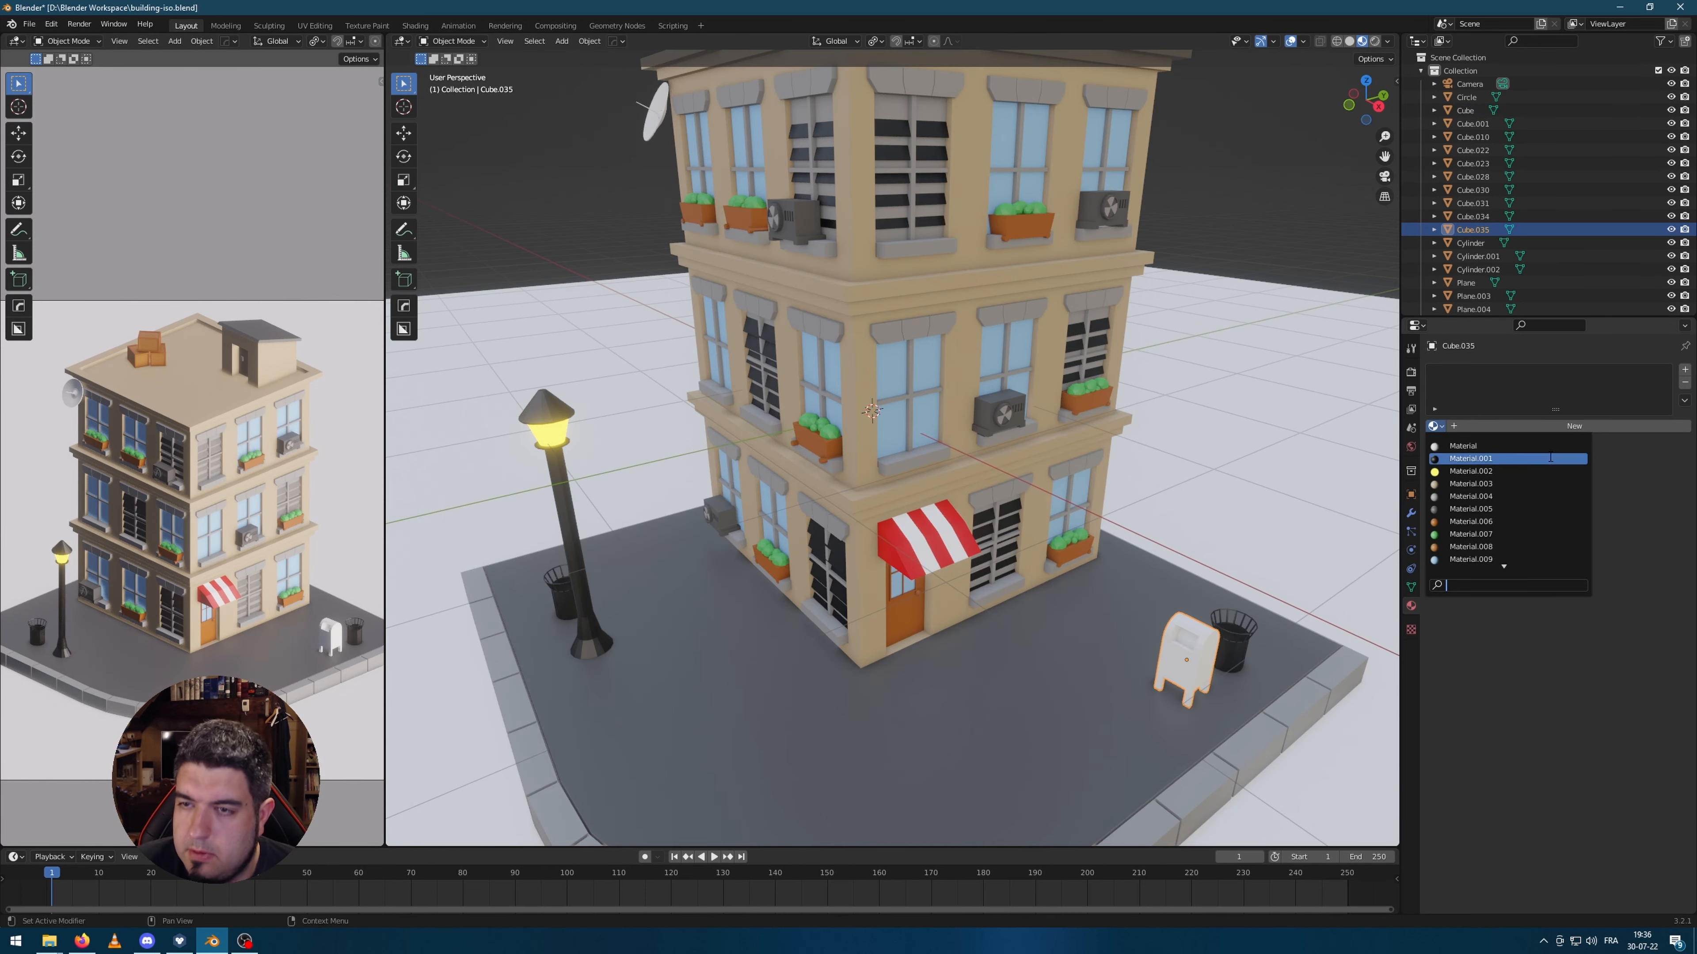
# Step: Color the street mailbox red, settling on the awning's Material.010 instead of a new custom red
pyautogui.click(1607, 566)
pyautogui.moveTo(1602, 425); pyautogui.dragTo(1609, 461)
pyautogui.scroll(-3, 1603, 418)
pyautogui.scroll(-3, 1129, 524)
pyautogui.scroll(3, 1129, 524)
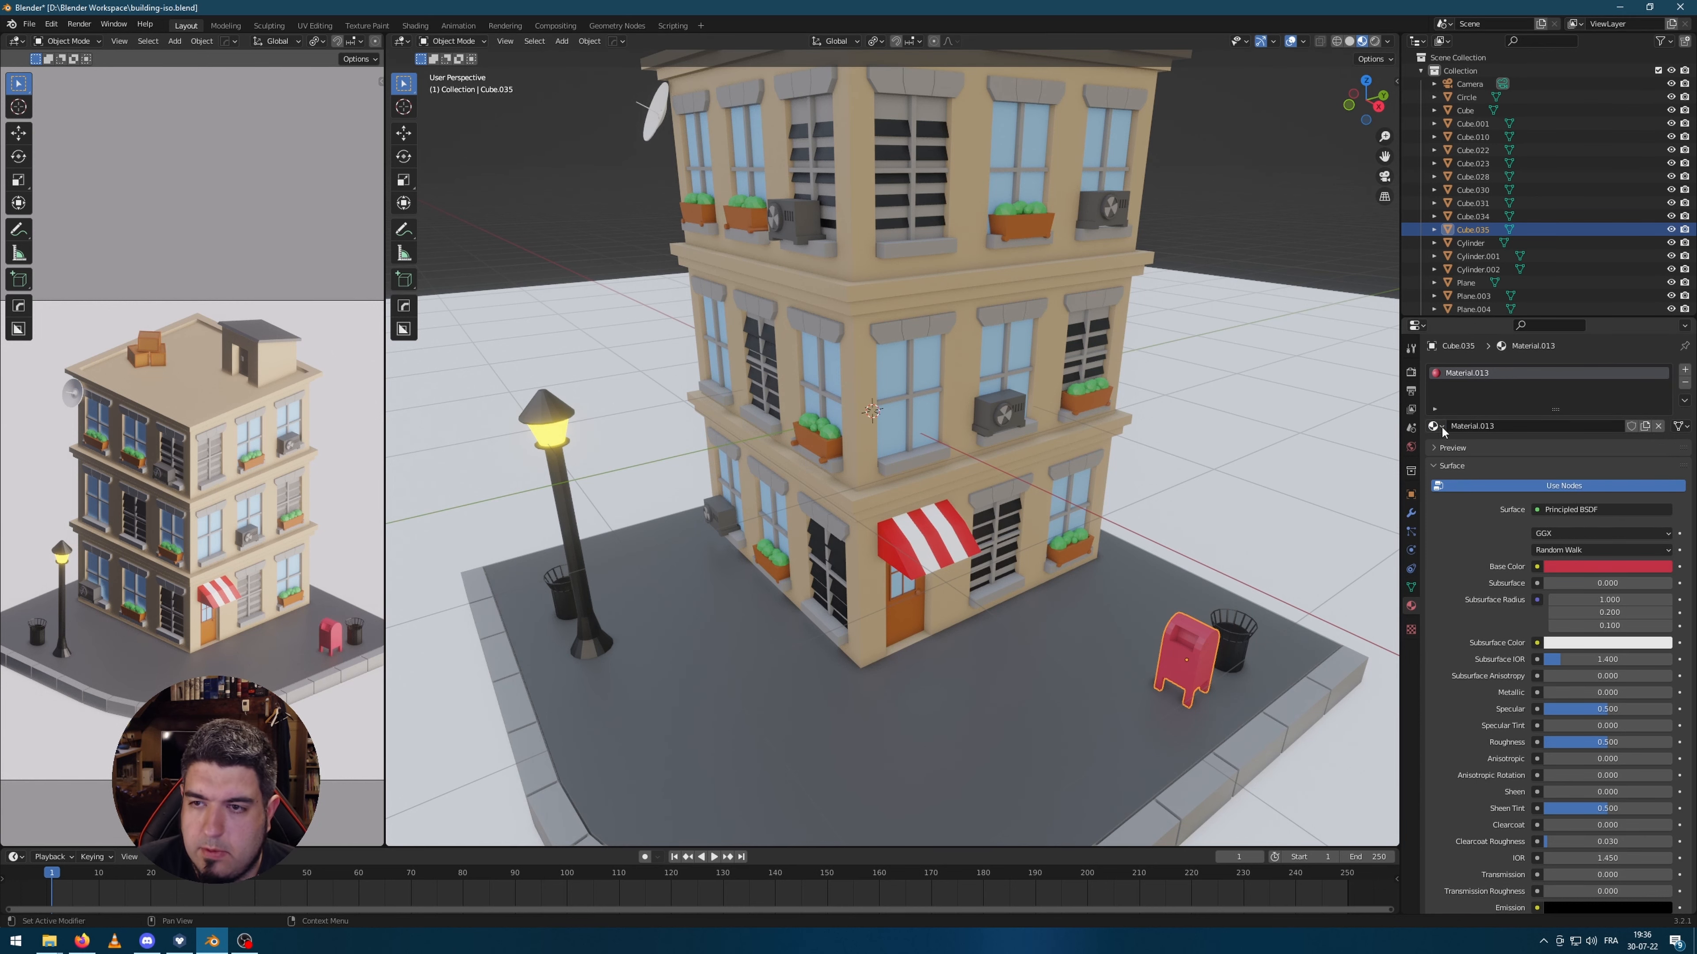
pyautogui.scroll(-3, 1130, 521)
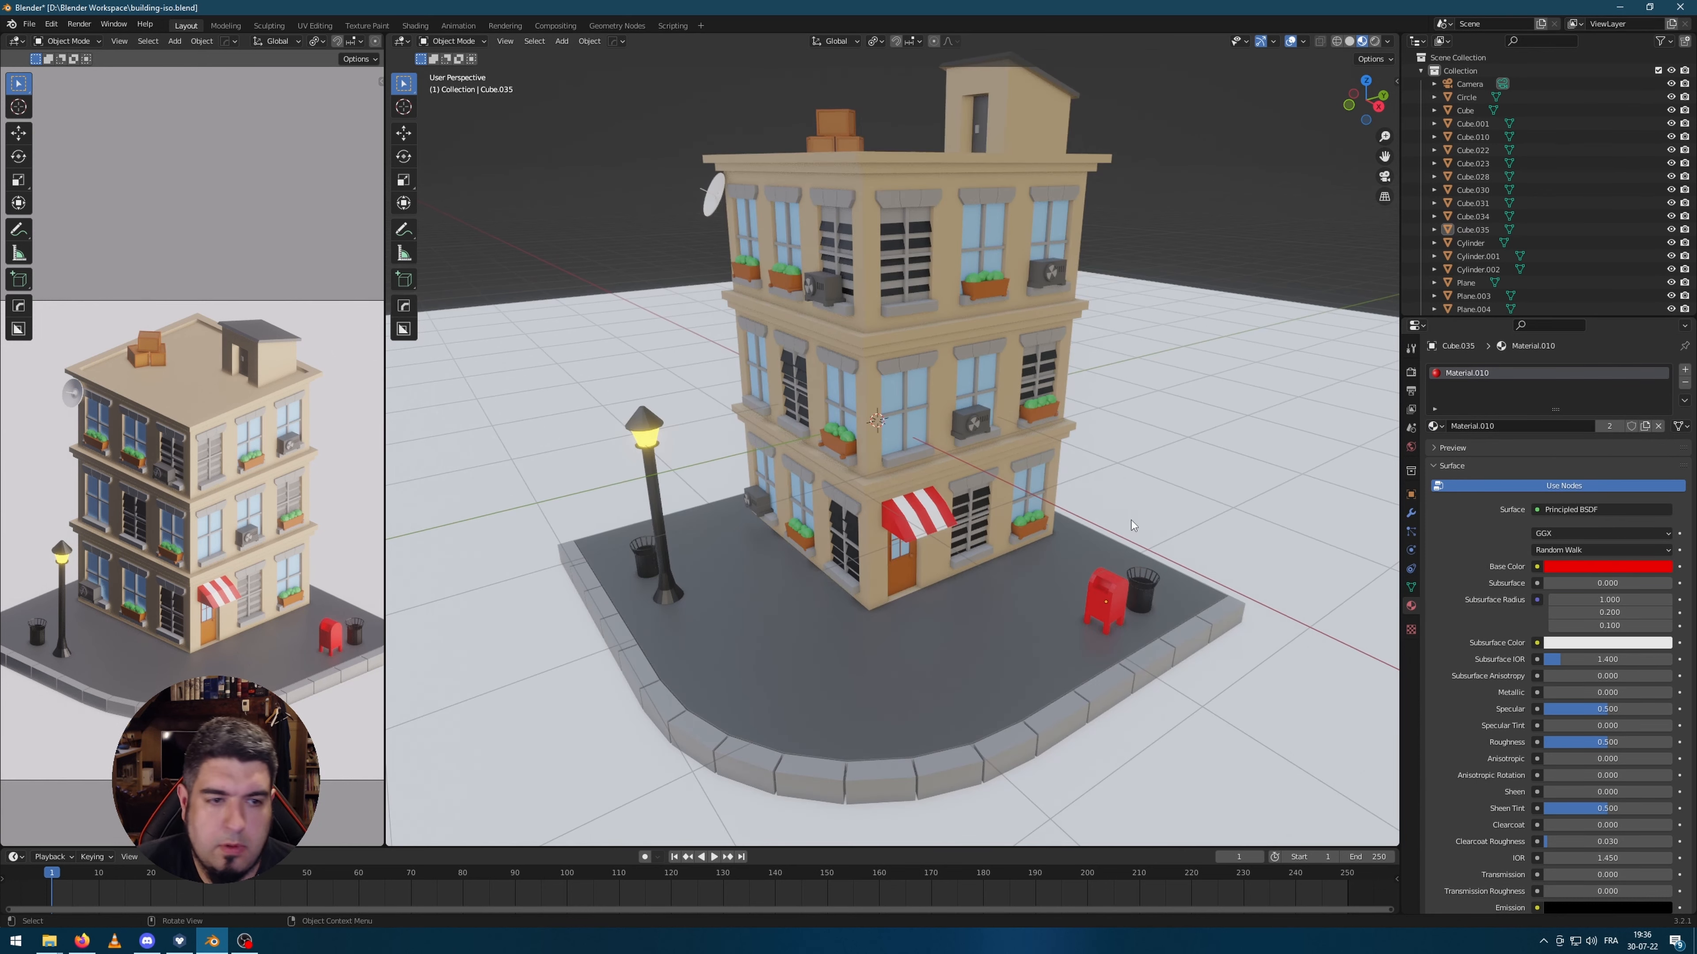
# Step: Apply the dark grey Material.005 to the satellite dish on the facade
pyautogui.keyDown('shift'); pyautogui.moveTo(921, 338); pyautogui.dragTo(992, 466, button='middle'); pyautogui.keyUp('shift')
pyautogui.click(624, 293)
pyautogui.click(1435, 426)
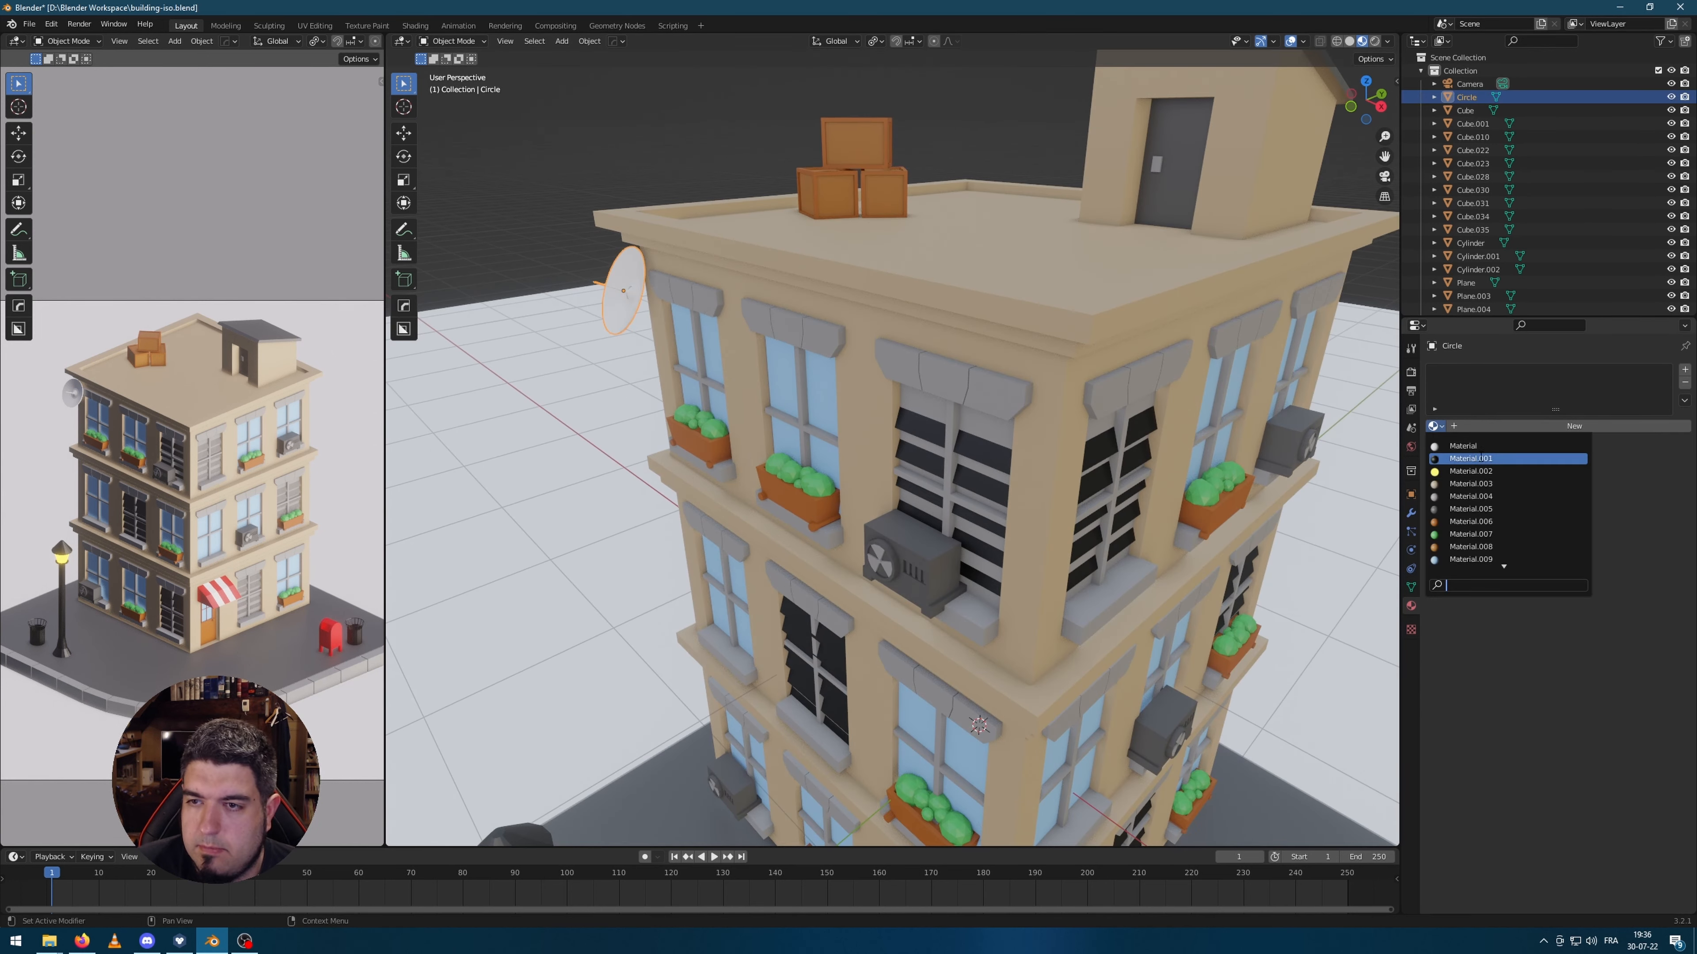
pyautogui.click(1475, 509)
# Step: Select the crossbars of a top-floor window and extend the selection to similar faces on all windows
pyautogui.click(710, 372)
pyautogui.press('Tab')
pyautogui.scroll(4, 722, 348)
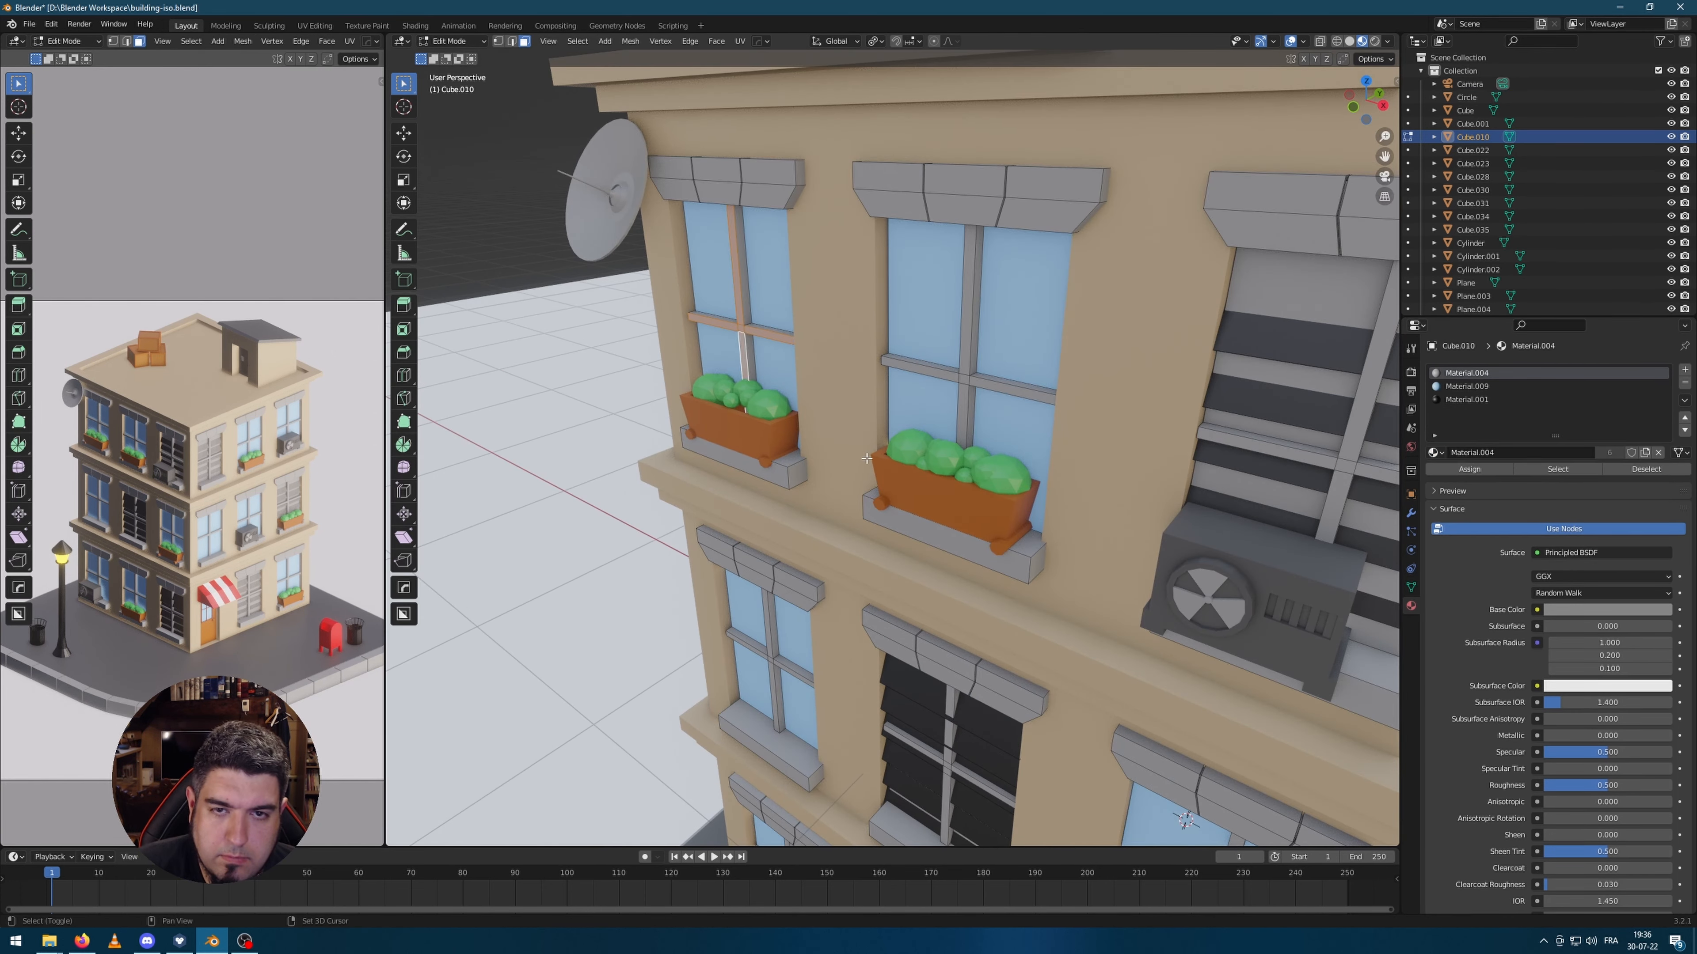
pyautogui.press('ctrl+KP_Add')
pyautogui.click(191, 41)
pyautogui.moveTo(223, 197)
pyautogui.click(327, 211)
pyautogui.scroll(-4, 868, 434)
pyautogui.moveTo(868, 434); pyautogui.dragTo(795, 425, button='middle')
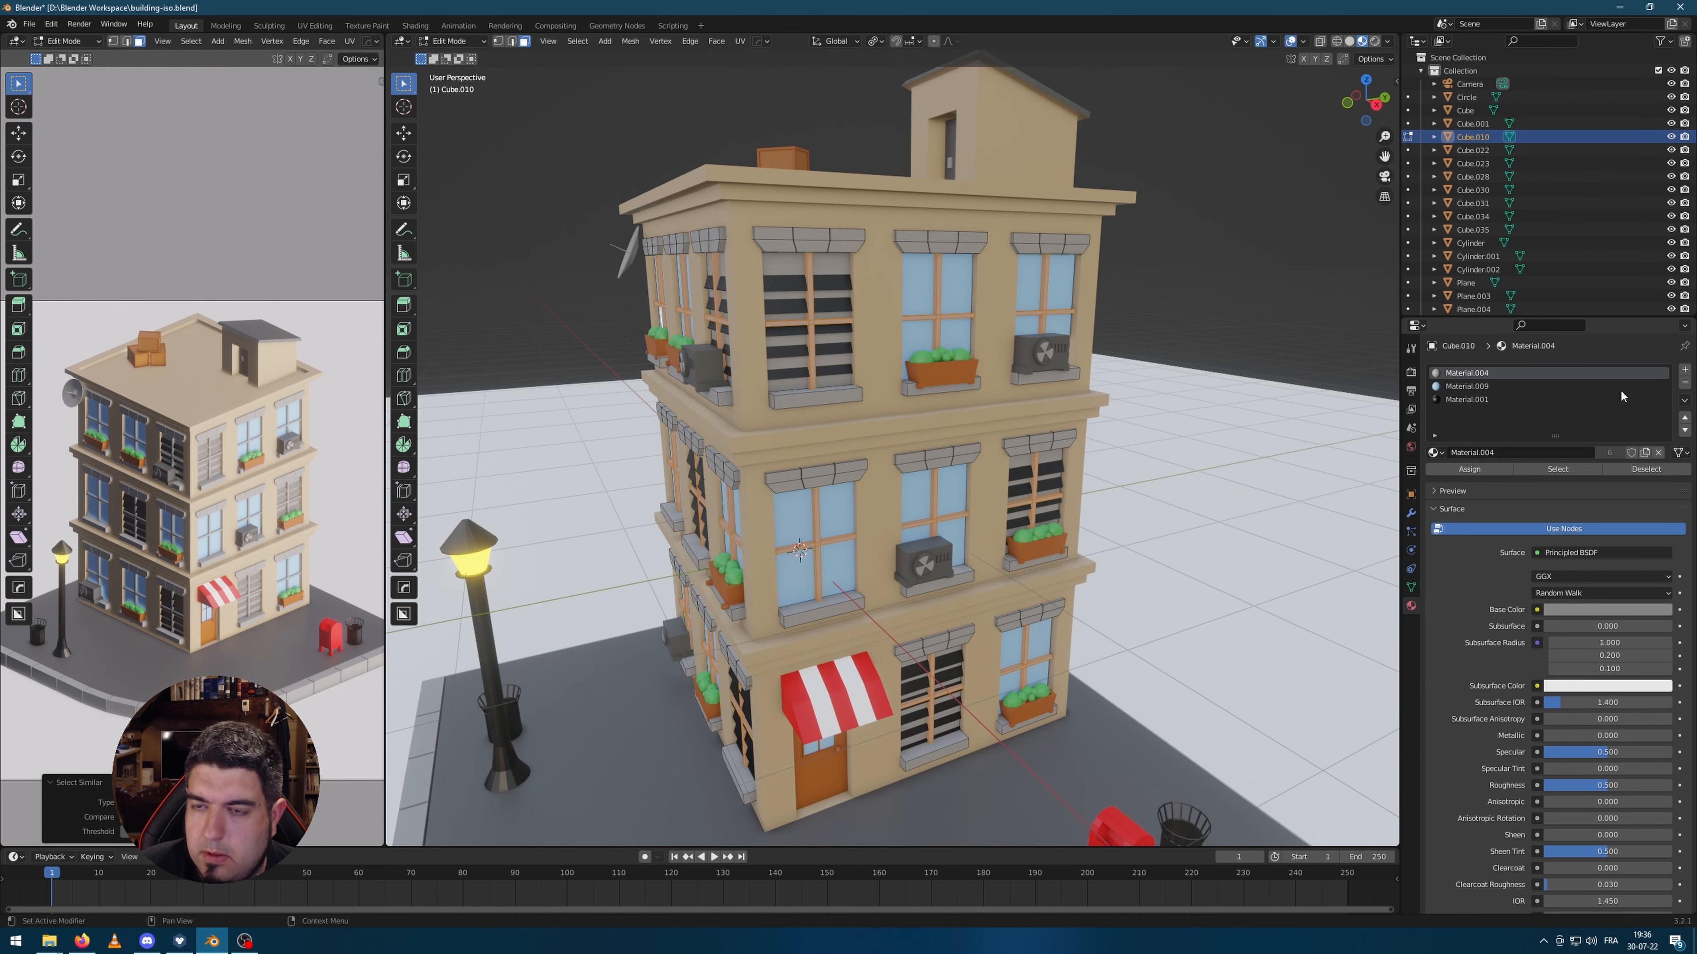
# Step: Add a fourth slot with the orange-brown Material.006 to the windows and assign it to the selected crossbars
pyautogui.moveTo(1124, 384)
pyautogui.mouseDown(button='middle')
pyautogui.moveTo(1179, 394)
pyautogui.moveTo(1152, 395)
pyautogui.mouseUp(button='middle')
pyautogui.click(1684, 369)
pyautogui.click(1436, 453)
pyautogui.click(1474, 523)
pyautogui.click(1476, 469)
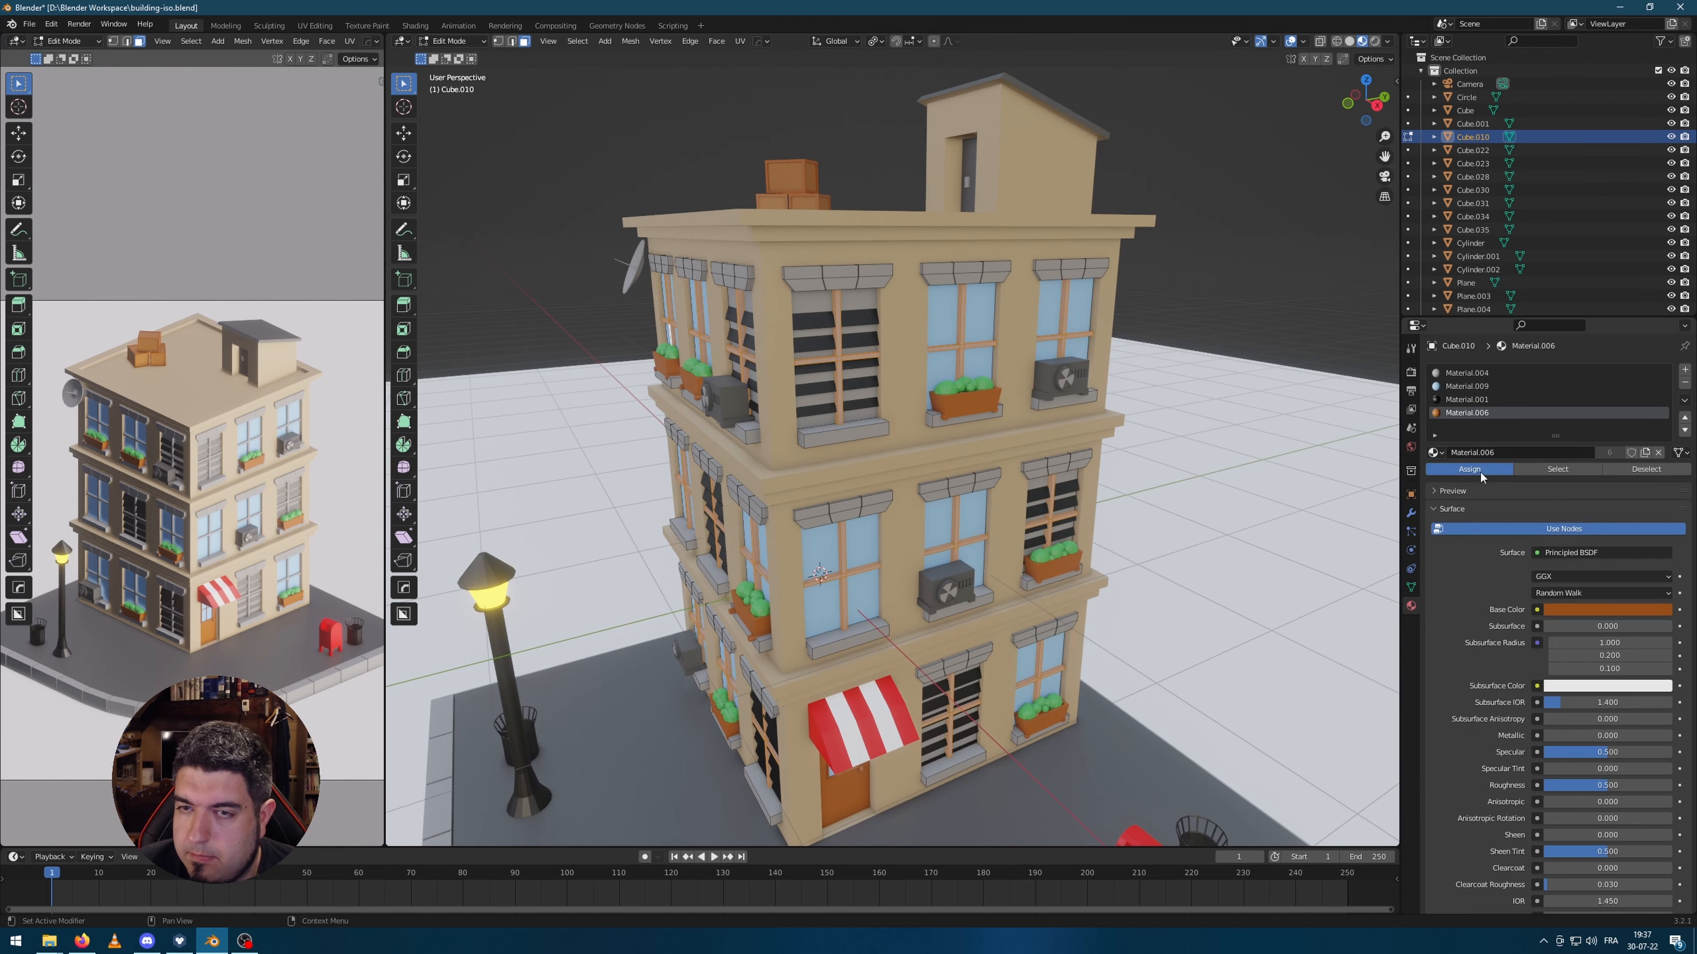
# Step: Delete the crossbar faces from the top-floor shutter on the entrance side, shrinking the selection after undoing a wider first deletion
pyautogui.moveTo(858, 363); pyautogui.dragTo(1090, 370, button='middle')
pyautogui.scroll(3, 882, 365)
pyautogui.click(865, 316)
pyautogui.press('ctrl+KP_Add')
pyautogui.press('ctrl+KP_Add')
pyautogui.press('x')
pyautogui.click(969, 263)
pyautogui.scroll(4, 925, 319)
pyautogui.hotkey('ctrl', 'z')
pyautogui.press('ctrl+KP_Subtract')
pyautogui.press('x')
pyautogui.click(925, 319)
# Step: Select edges around the gap left by the deleted crossbar and fill it with a face
pyautogui.click(804, 260)
pyautogui.press('2')
pyautogui.click(802, 267)
pyautogui.press('f')
pyautogui.click(807, 432)
pyautogui.press('Tab')
# Step: Select the crossbar faces on the remaining shutters of both facades and delete them
pyautogui.scroll(-6, 808, 509)
pyautogui.scroll(5, 920, 466)
pyautogui.press('Tab')
pyautogui.press('3')
pyautogui.click(899, 504)
pyautogui.press('ctrl+KP_Add')
pyautogui.click(1090, 371)
pyautogui.scroll(-4, 1090, 370)
pyautogui.scroll(4, 1101, 411)
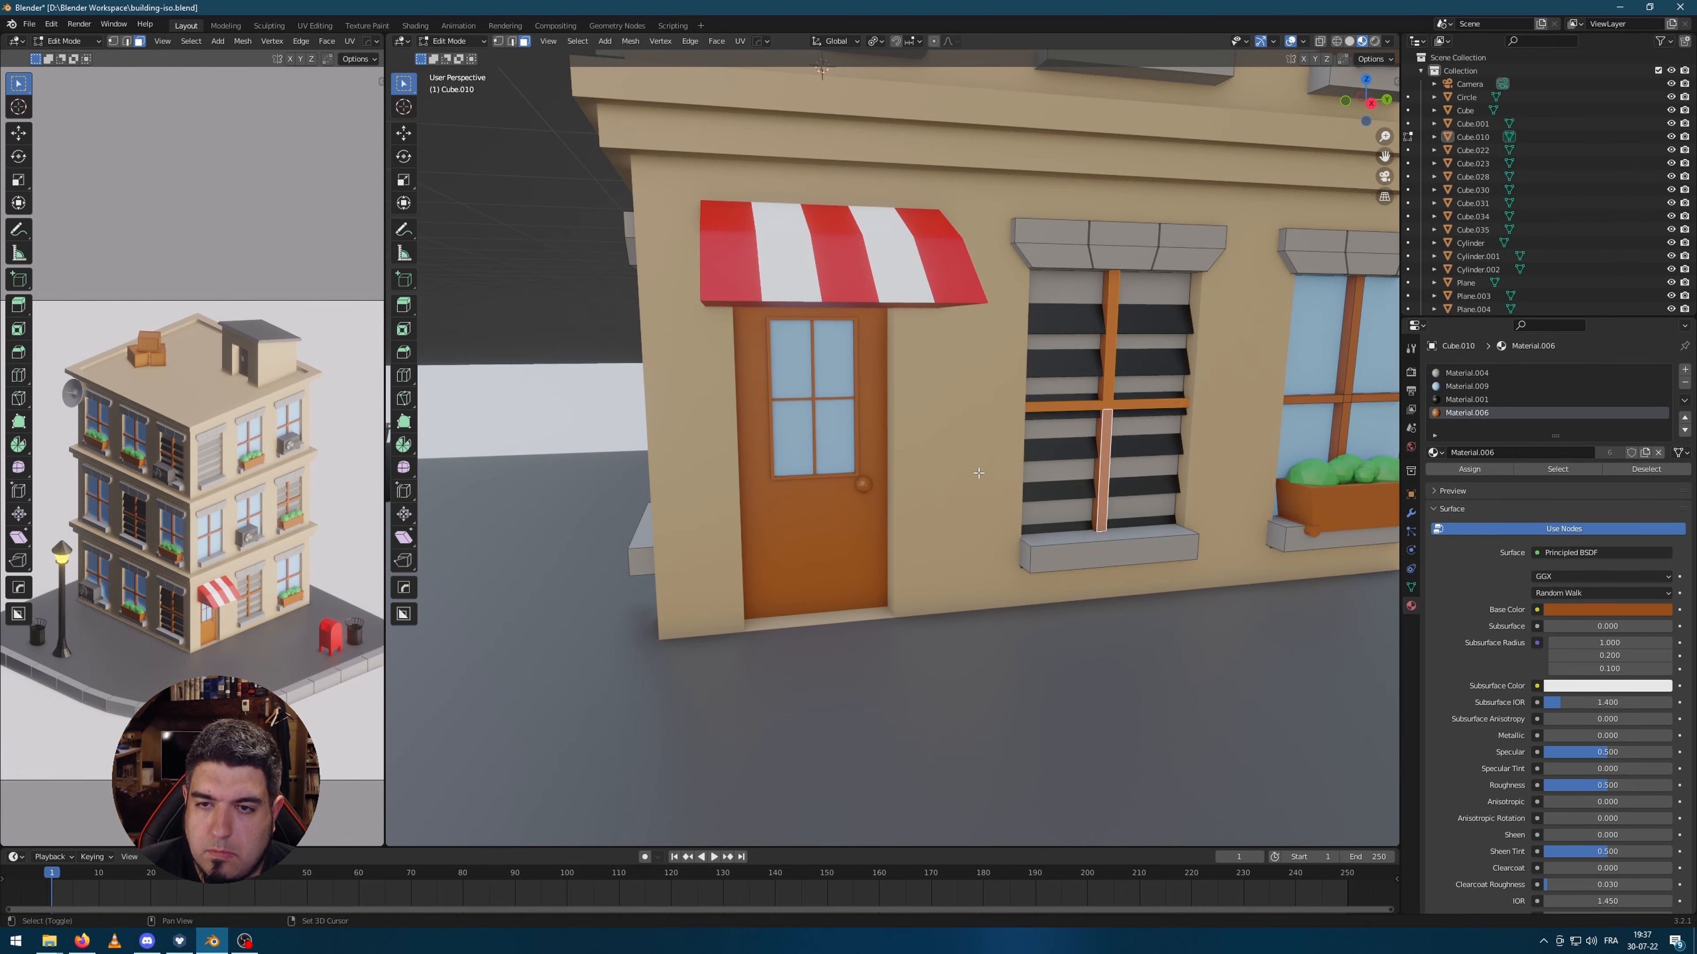
pyautogui.moveTo(978, 472); pyautogui.dragTo(1177, 454, button='middle')
pyautogui.keyDown('shift'); pyautogui.click(1189, 408); pyautogui.keyUp('shift')
pyautogui.keyDown('shift'); pyautogui.click(1173, 568); pyautogui.keyUp('shift')
pyautogui.keyDown('shift'); pyautogui.moveTo(1041, 409); pyautogui.dragTo(1004, 561, button='middle'); pyautogui.keyUp('shift')
pyautogui.keyDown('shift'); pyautogui.click(1004, 522); pyautogui.keyUp('shift')
pyautogui.keyDown('shift'); pyautogui.click(998, 655); pyautogui.keyUp('shift')
pyautogui.keyDown('shift'); pyautogui.click(1056, 618); pyautogui.keyUp('shift')
pyautogui.scroll(-5, 1106, 612)
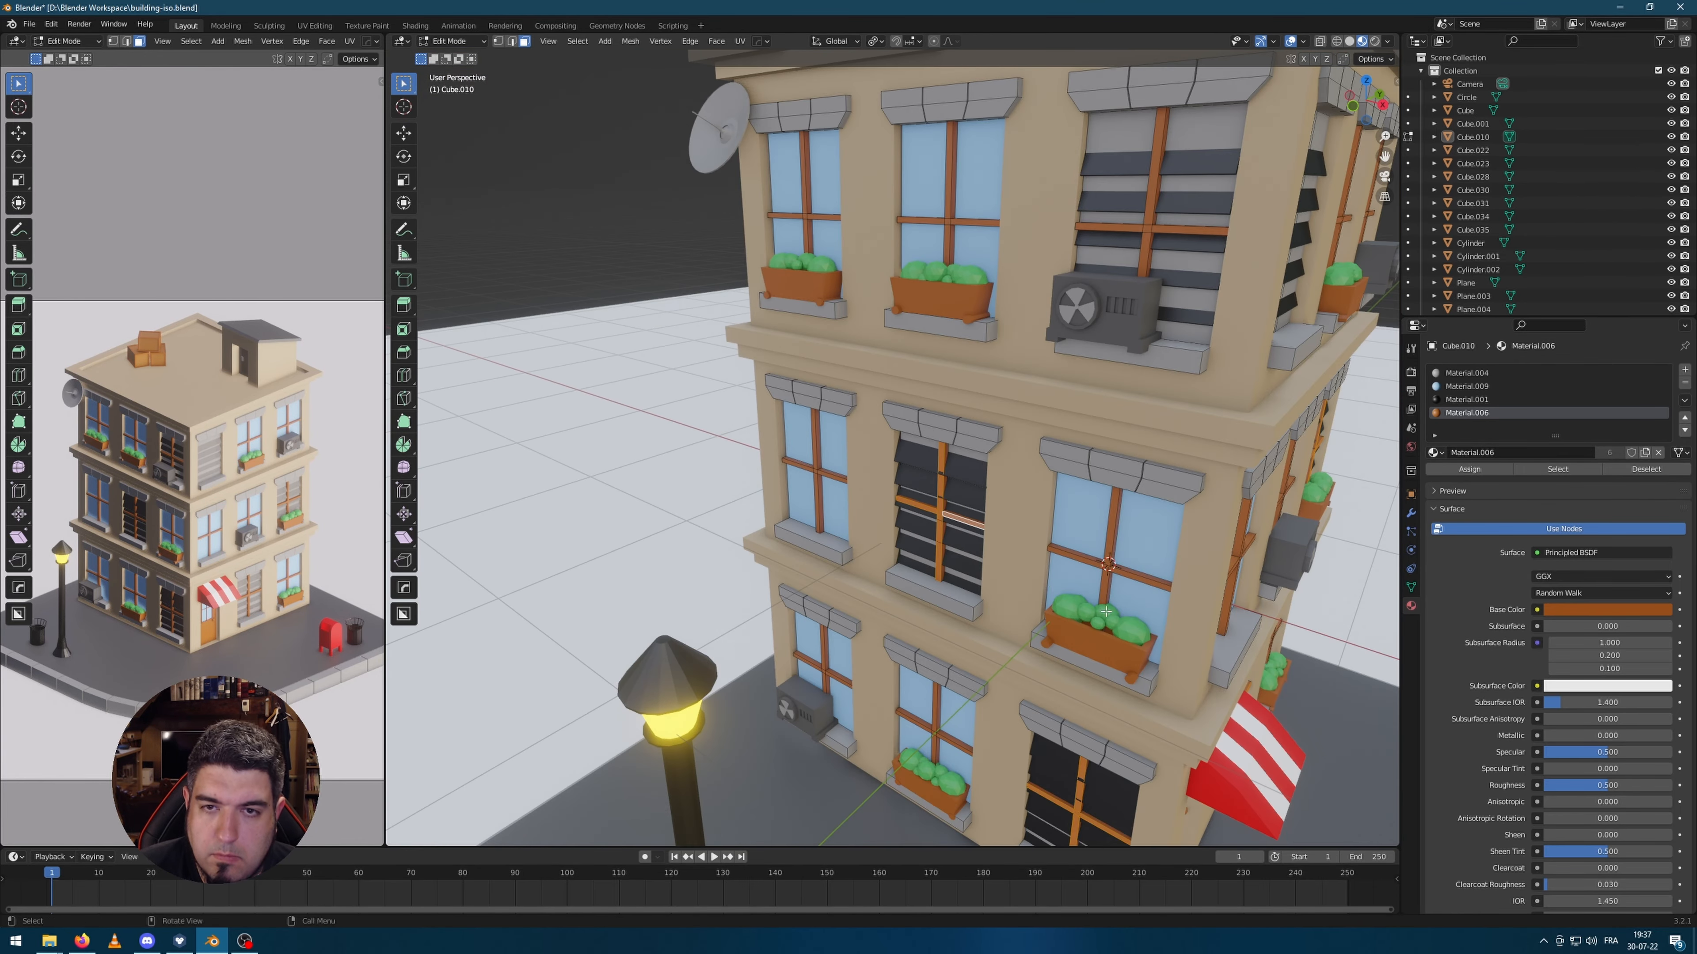
pyautogui.keyDown('shift'); pyautogui.click(1137, 227); pyautogui.keyUp('shift')
pyautogui.press('x')
pyautogui.scroll(-3, 1175, 254)
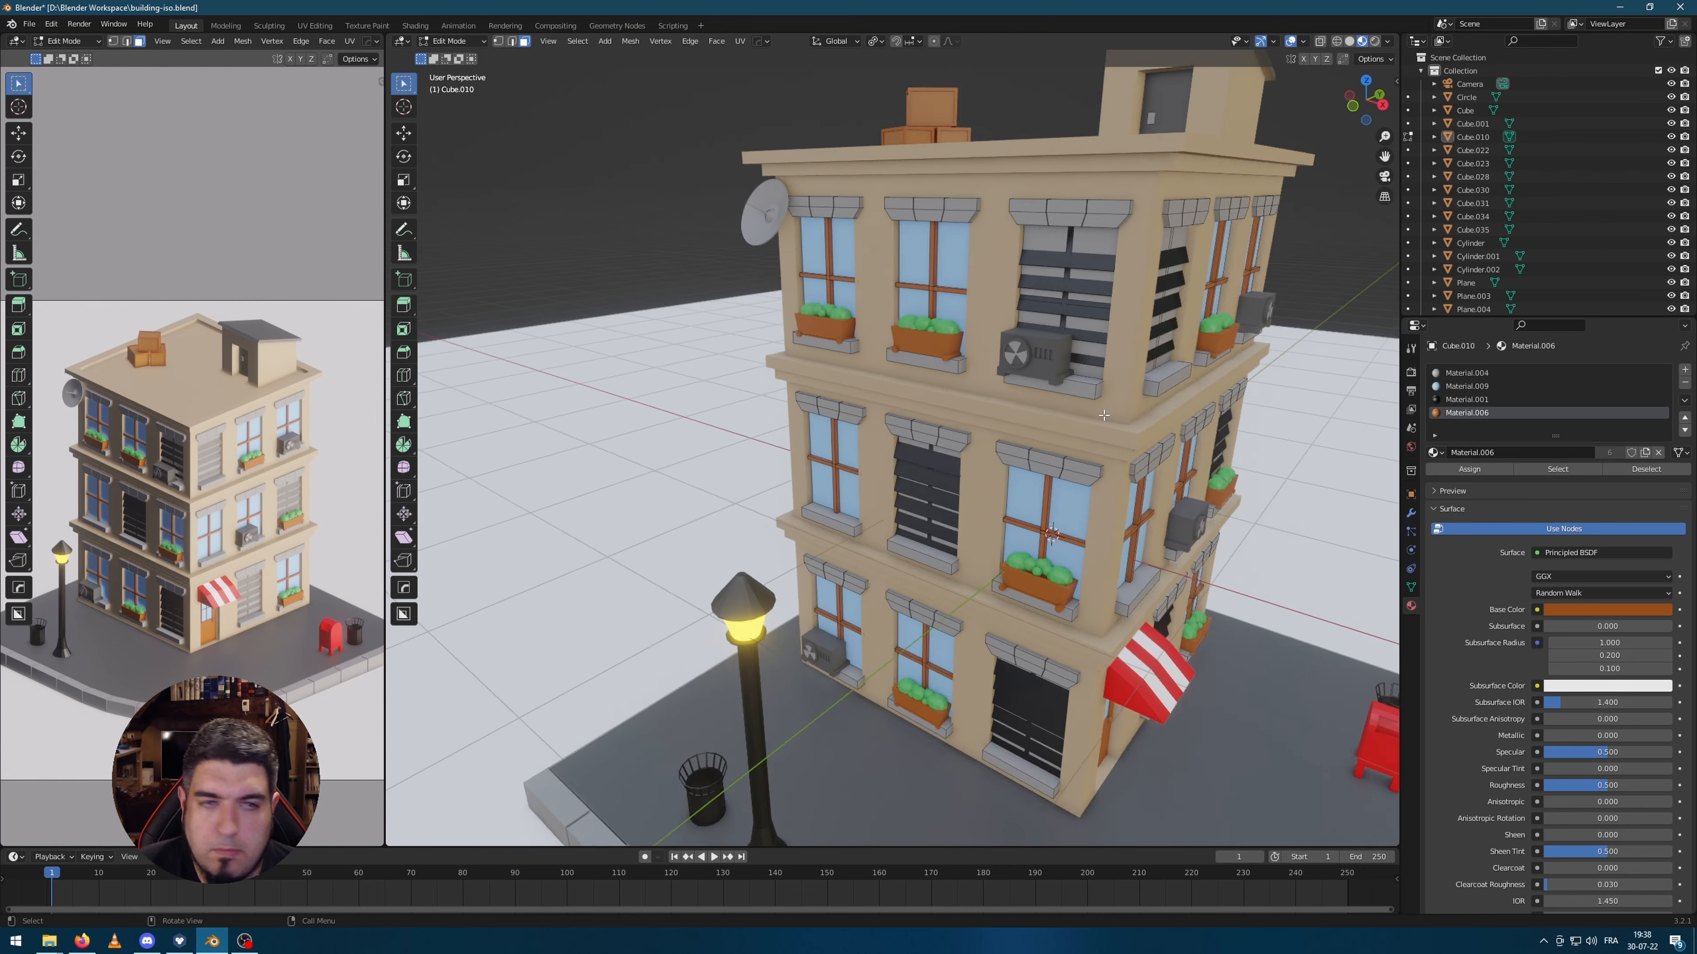
# Step: Try to select the linked faces behind the slats of the middle-floor shutter on the lamp post side
pyautogui.moveTo(969, 414); pyautogui.dragTo(1069, 394, button='middle')
pyautogui.press('Tab')
pyautogui.scroll(5, 950, 371)
pyautogui.press('Tab')
pyautogui.click(987, 337)
pyautogui.press('Tab')
pyautogui.scroll(-4, 987, 337)
pyautogui.press('Tab')
pyautogui.press('l')
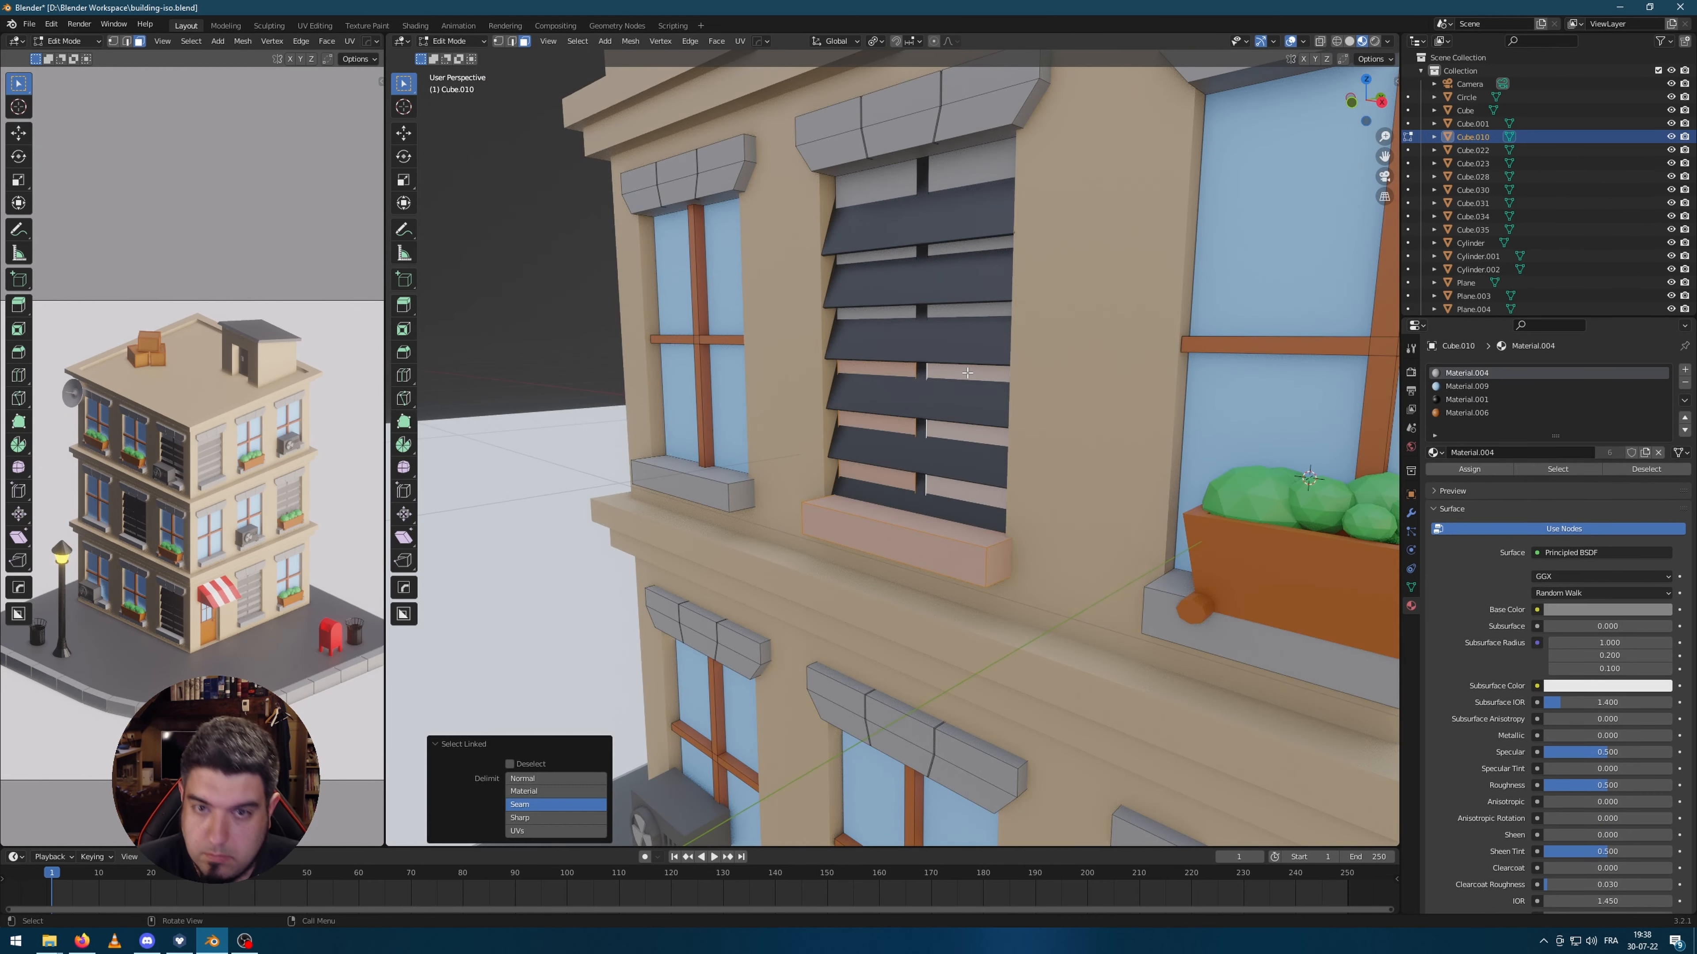
pyautogui.hotkey('ctrl', 'z')
# Step: Select the slats of the middle-floor shutter on the lamp post side, move them along Z and Y, and save the file
pyautogui.moveTo(935, 314)
pyautogui.mouseDown(button='middle')
pyautogui.moveTo(1002, 304)
pyautogui.moveTo(917, 292)
pyautogui.mouseUp(button='middle')
pyautogui.press('Tab')
pyautogui.press('Tab')
pyautogui.press('l')
pyautogui.press('l')
pyautogui.press('l')
pyautogui.press('l')
pyautogui.press('l')
pyautogui.press('l')
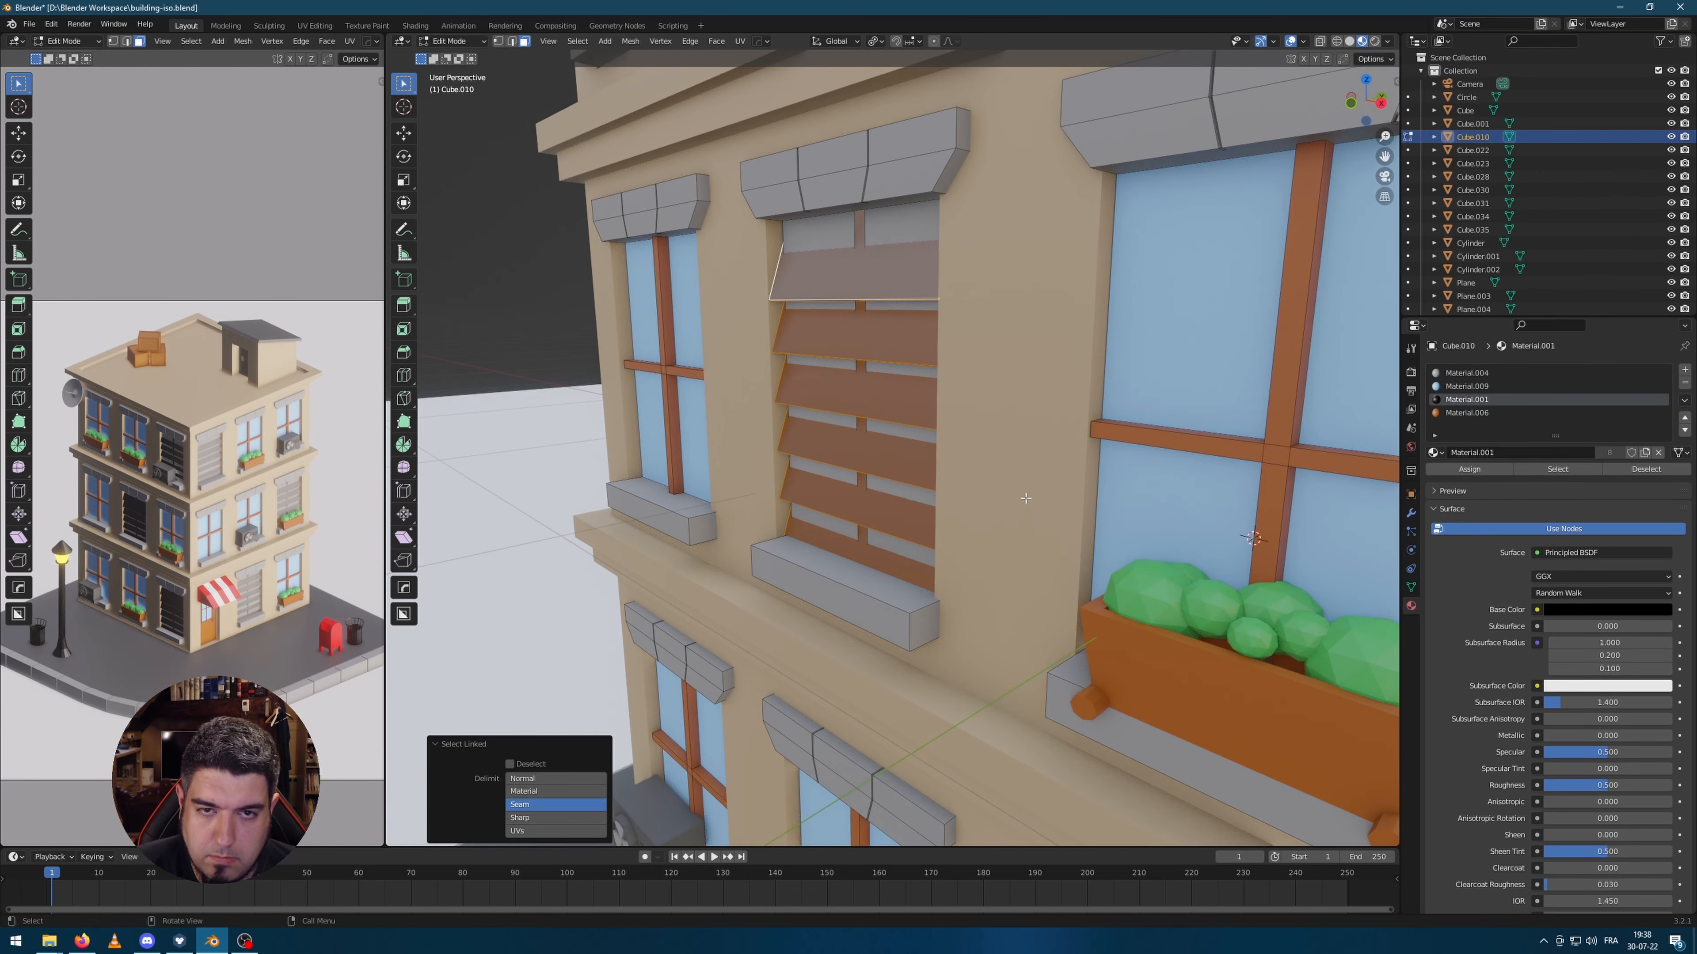
pyautogui.press('g')
pyautogui.press('z')
pyautogui.click(1023, 466)
pyautogui.press('g')
pyautogui.press('y')
pyautogui.click(1045, 447)
pyautogui.press('Tab')
pyautogui.scroll(-4, 971, 548)
pyautogui.moveTo(971, 548); pyautogui.dragTo(988, 576, button='middle')
pyautogui.click(674, 428)
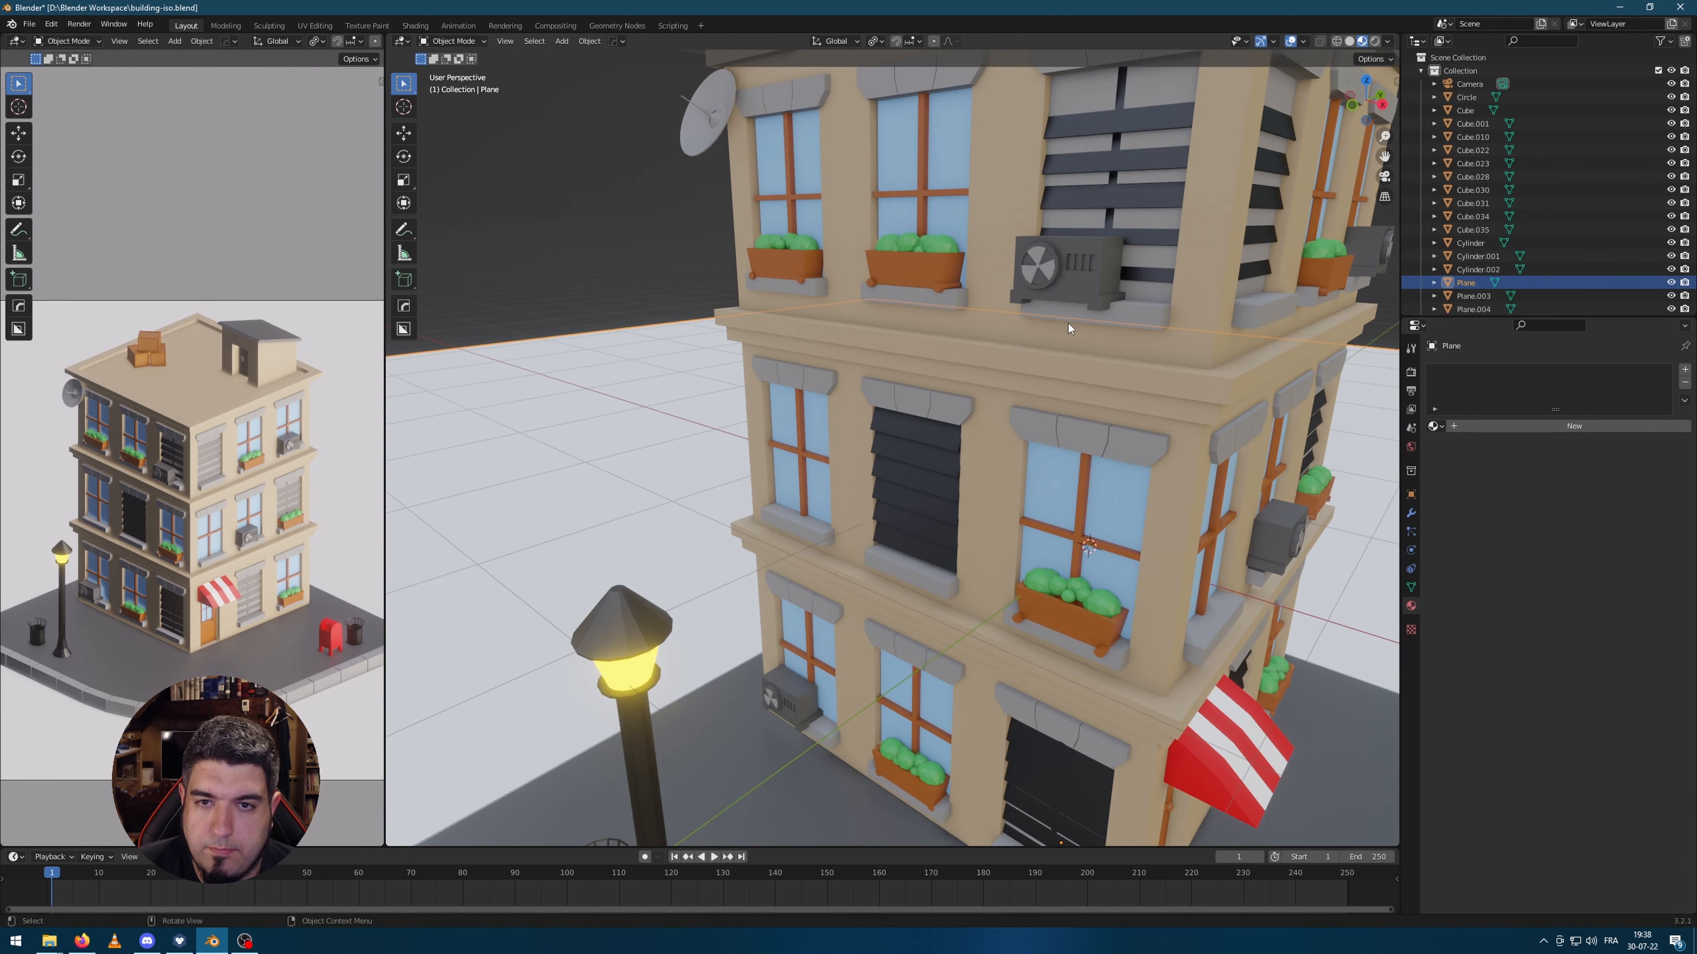
pyautogui.hotkey('ctrl', 's')
# Step: Open the mesh with the top-floor shutter behind the lamp-post-side air conditioner for editing
pyautogui.moveTo(1067, 326); pyautogui.dragTo(1095, 368, button='middle')
pyautogui.click(1143, 262)
pyautogui.press('Tab')
pyautogui.press('l')
pyautogui.press('l')
pyautogui.press('l')
pyautogui.press('l')
pyautogui.press('l')
pyautogui.scroll(3, 1162, 394)
pyautogui.press('g')
pyautogui.press('z')
pyautogui.rightClick(1207, 384)
# Step: Select the slats of the top-floor shutter behind the lamp-post-side air conditioner and move them along Z and X
pyautogui.click(1189, 361)
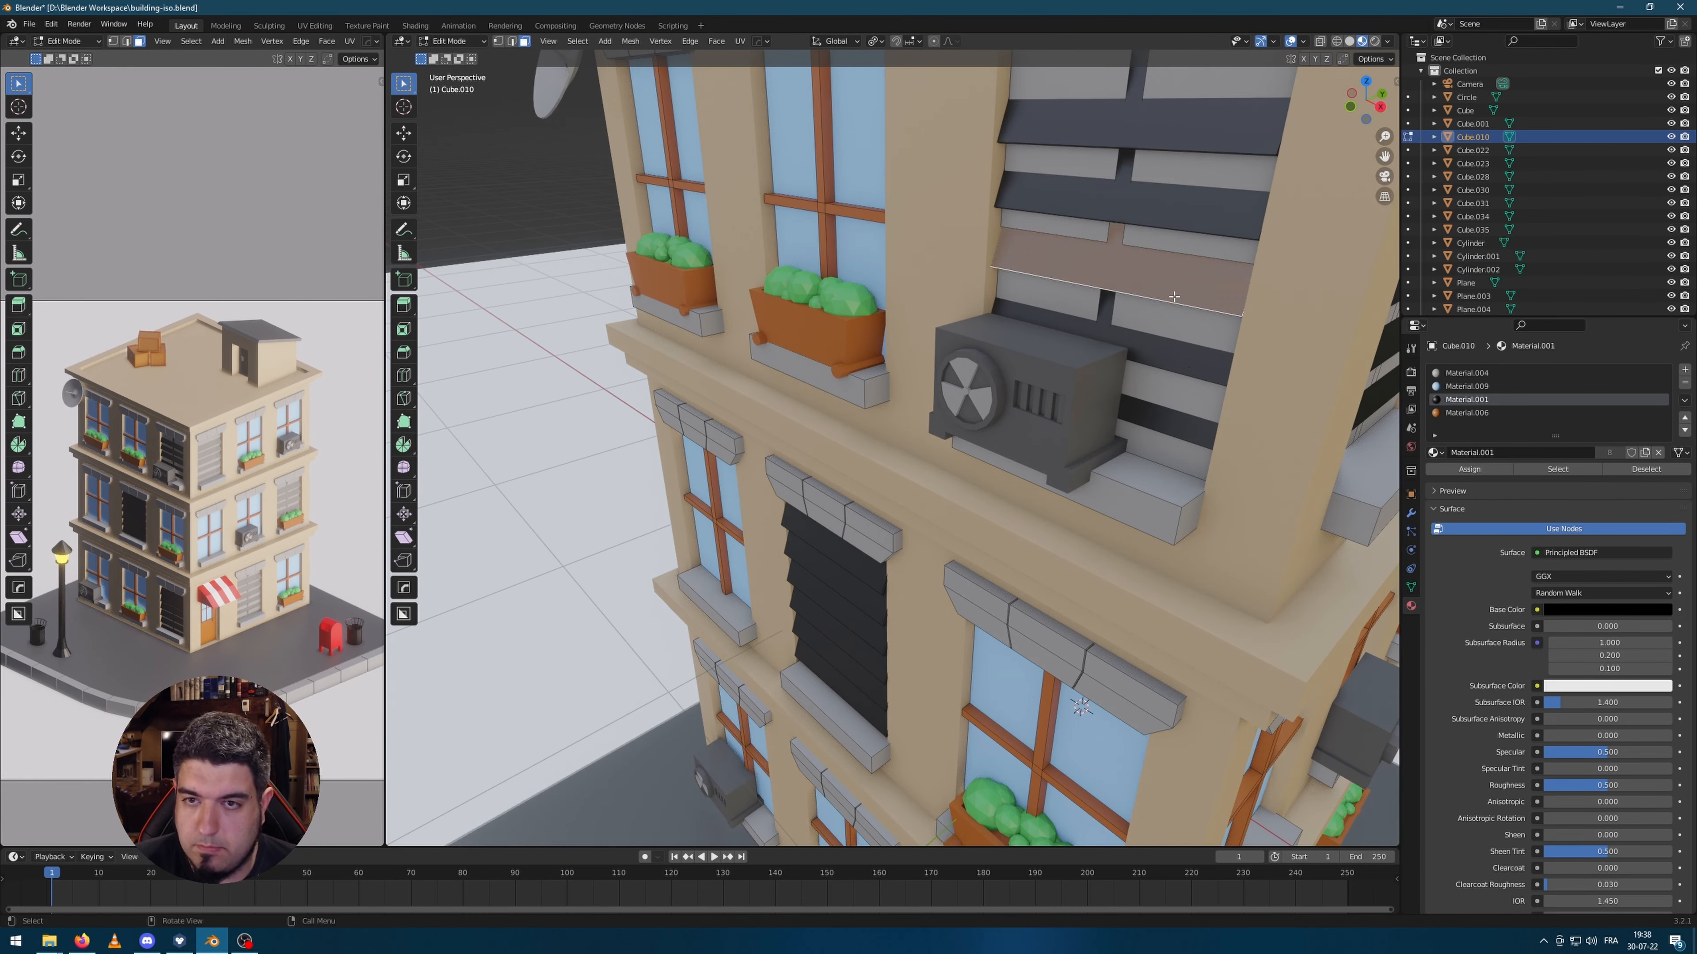
pyautogui.press('l')
pyautogui.press('l')
pyautogui.scroll(-3, 1136, 334)
pyautogui.press('l')
pyautogui.press('l')
pyautogui.press('l')
pyautogui.press('g')
pyautogui.press('z')
pyautogui.click(1193, 390)
pyautogui.press('g')
pyautogui.press('x')
pyautogui.click(1205, 394)
pyautogui.press('Tab')
# Step: Select the slats of the middle-floor shutter behind the flower box on the entrance side and move them along Z
pyautogui.moveTo(1205, 393); pyautogui.dragTo(1029, 374, button='middle')
pyautogui.click(1015, 397)
pyautogui.press('Tab')
pyautogui.press('l')
pyautogui.press('l')
pyautogui.press('l')
pyautogui.press('l')
pyautogui.press('l')
pyautogui.press('g')
pyautogui.press('z')
pyautogui.scroll(-3, 977, 374)
pyautogui.click(977, 305)
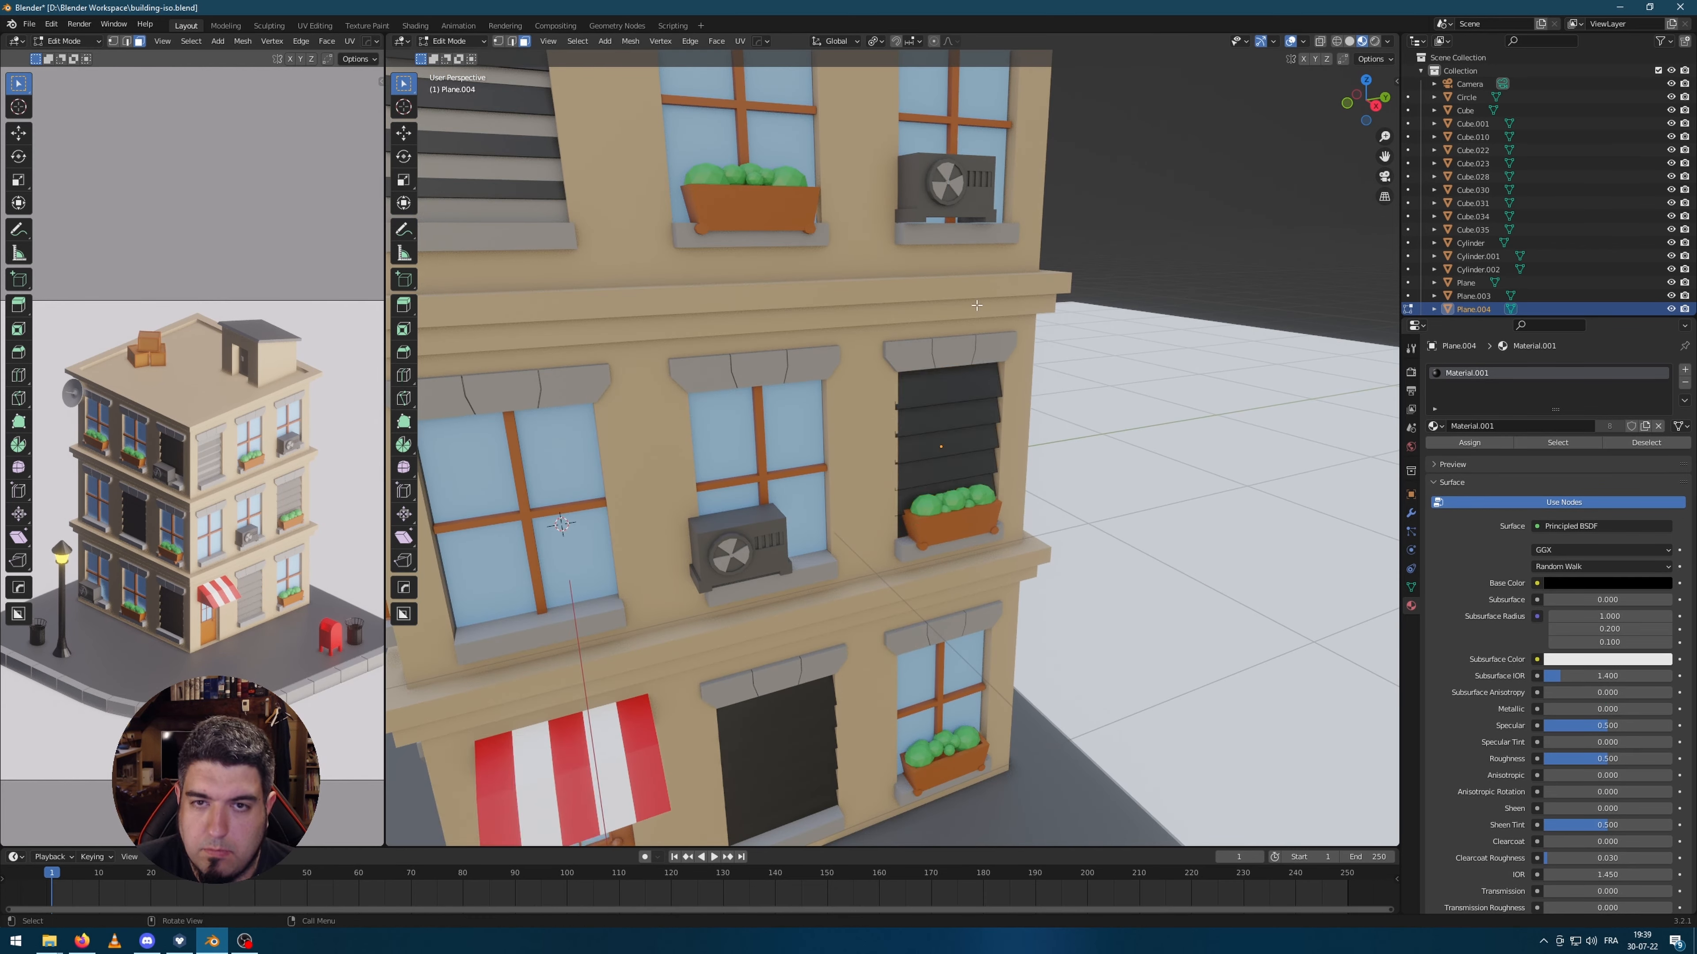
pyautogui.keyDown('shift'); pyautogui.moveTo(977, 306); pyautogui.dragTo(1115, 468, button='middle'); pyautogui.keyUp('shift')
pyautogui.press('Tab')
# Step: Select the slats of the top-floor shutter on the entrance side and move them along Z
pyautogui.click(673, 220)
pyautogui.press('Tab')
pyautogui.moveTo(674, 220); pyautogui.dragTo(718, 231, button='middle')
pyautogui.press('l')
pyautogui.press('l')
pyautogui.press('g')
pyautogui.press('z')
pyautogui.press('l')
pyautogui.press('l')
pyautogui.press('g')
pyautogui.press('z')
pyautogui.click(1289, 280)
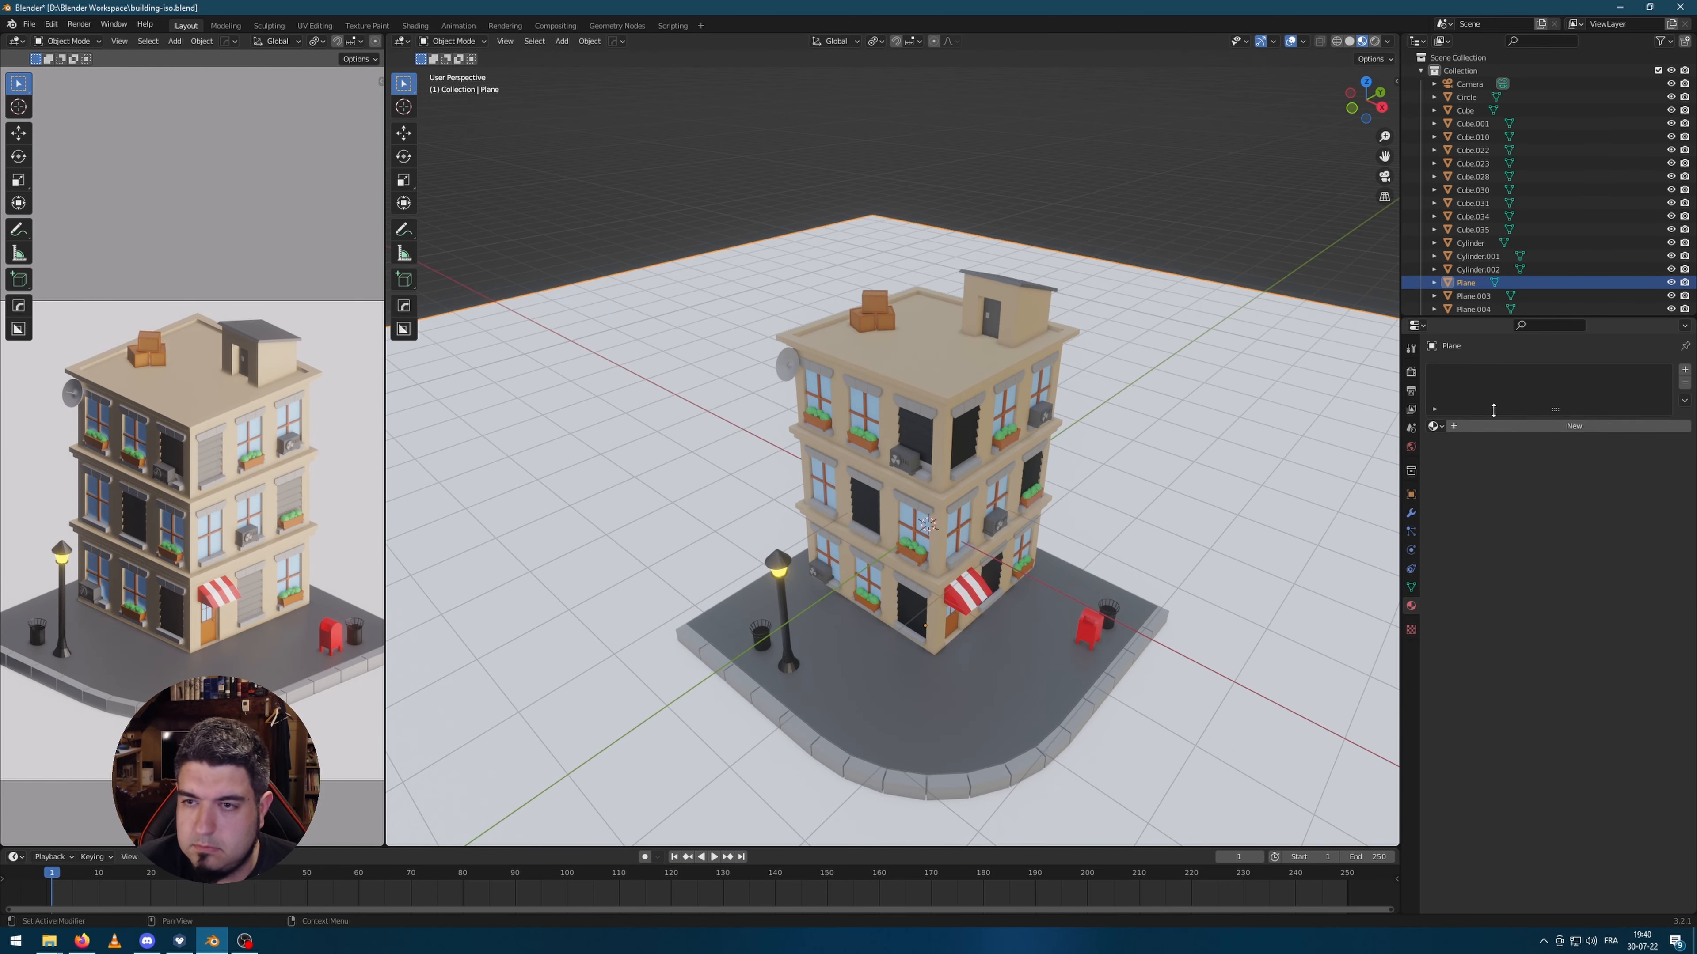
# Step: Give the ground plane a new material with a black base color
pyautogui.click(1606, 565)
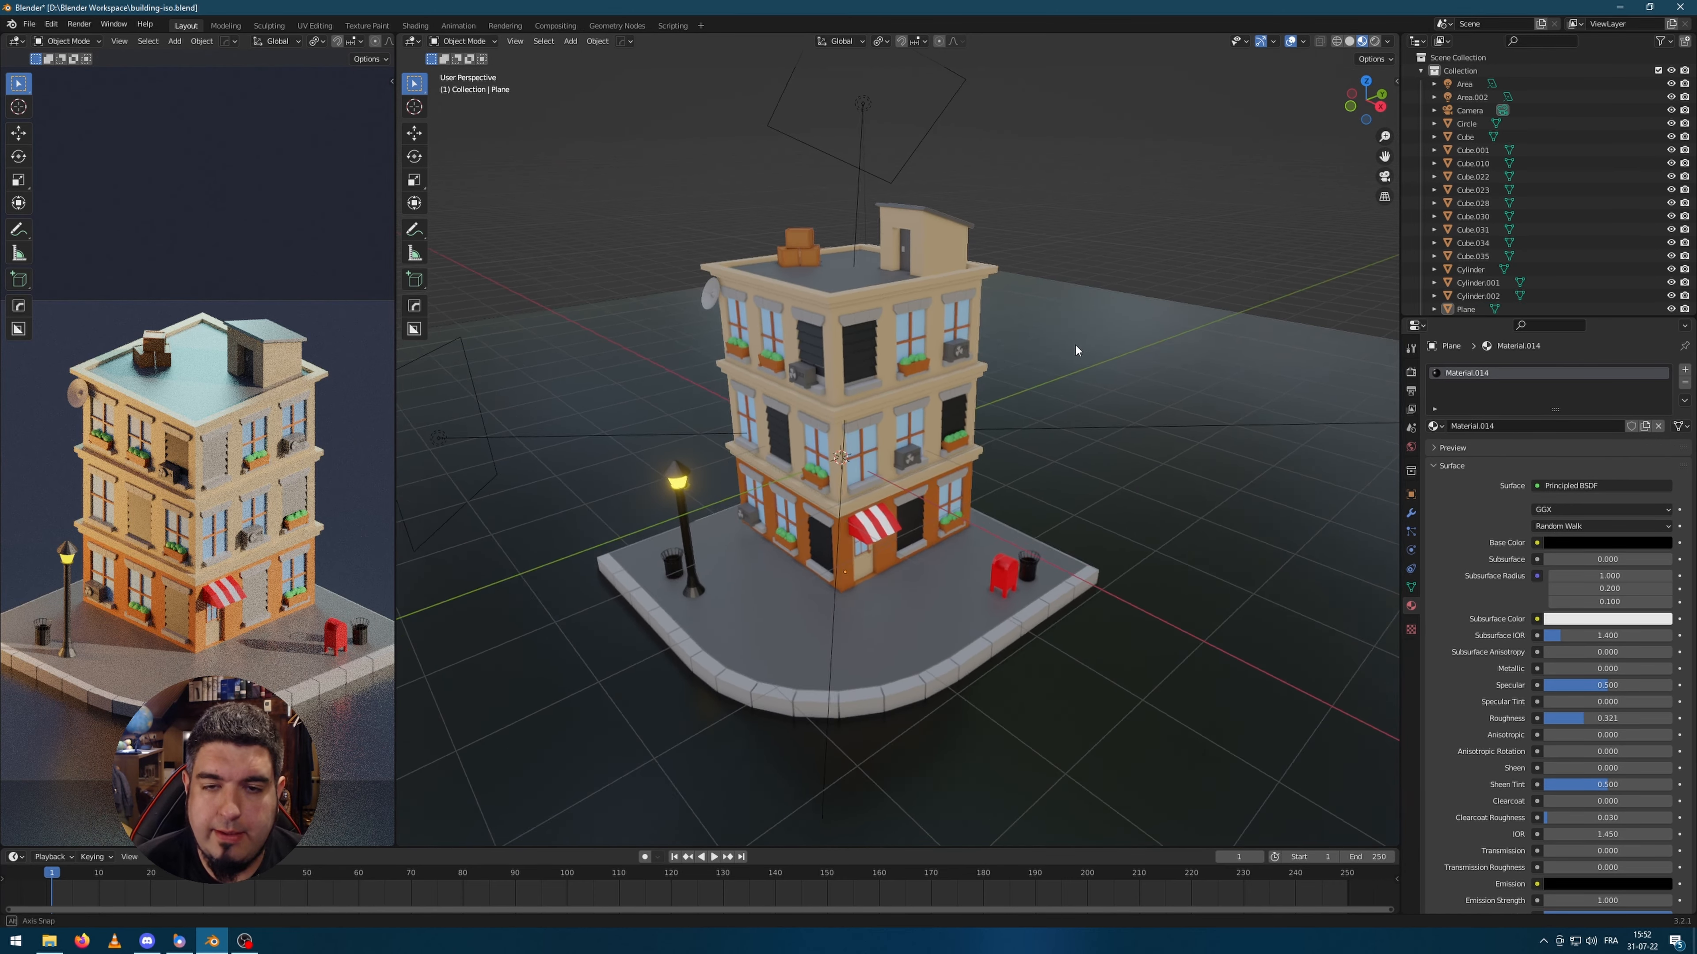
# Step: Select the area light above the building to examine its light settings
pyautogui.scroll(-2, 1077, 348)
pyautogui.click(933, 206)
pyautogui.scroll(-2, 946, 444)
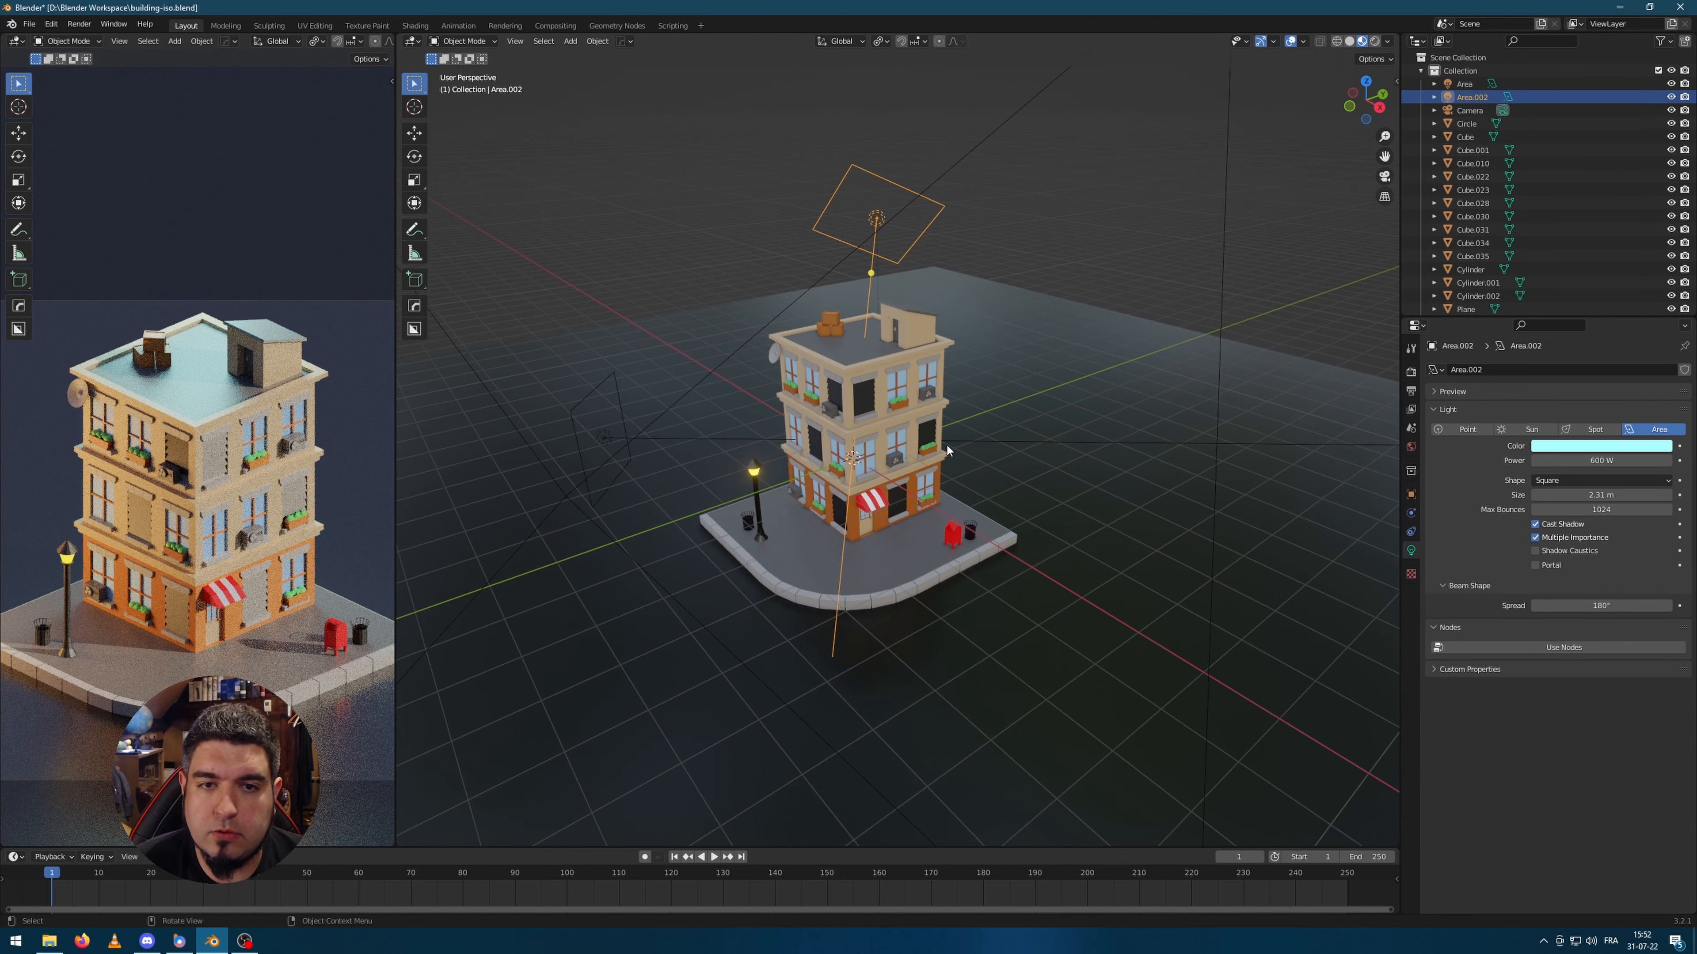
# Step: Select the ground plane, examine its material settings, and clear the selection
pyautogui.moveTo(947, 445); pyautogui.dragTo(939, 427, button='middle')
pyautogui.click(1095, 455)
pyautogui.click(1411, 605)
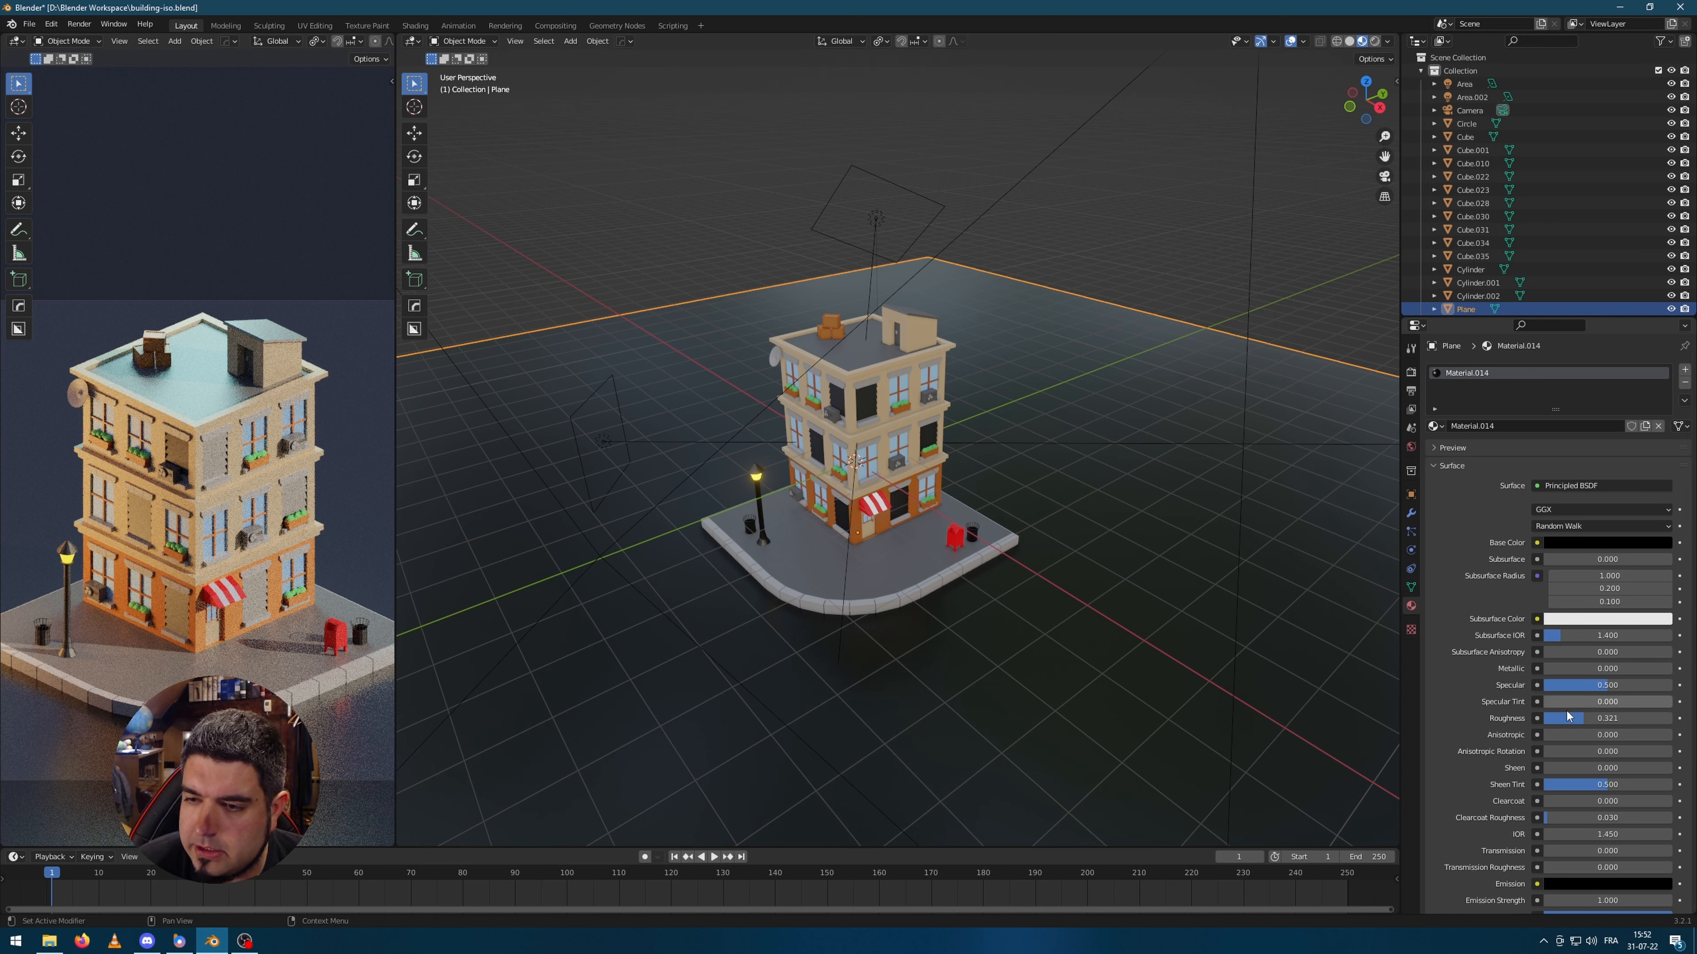
pyautogui.click(670, 189)
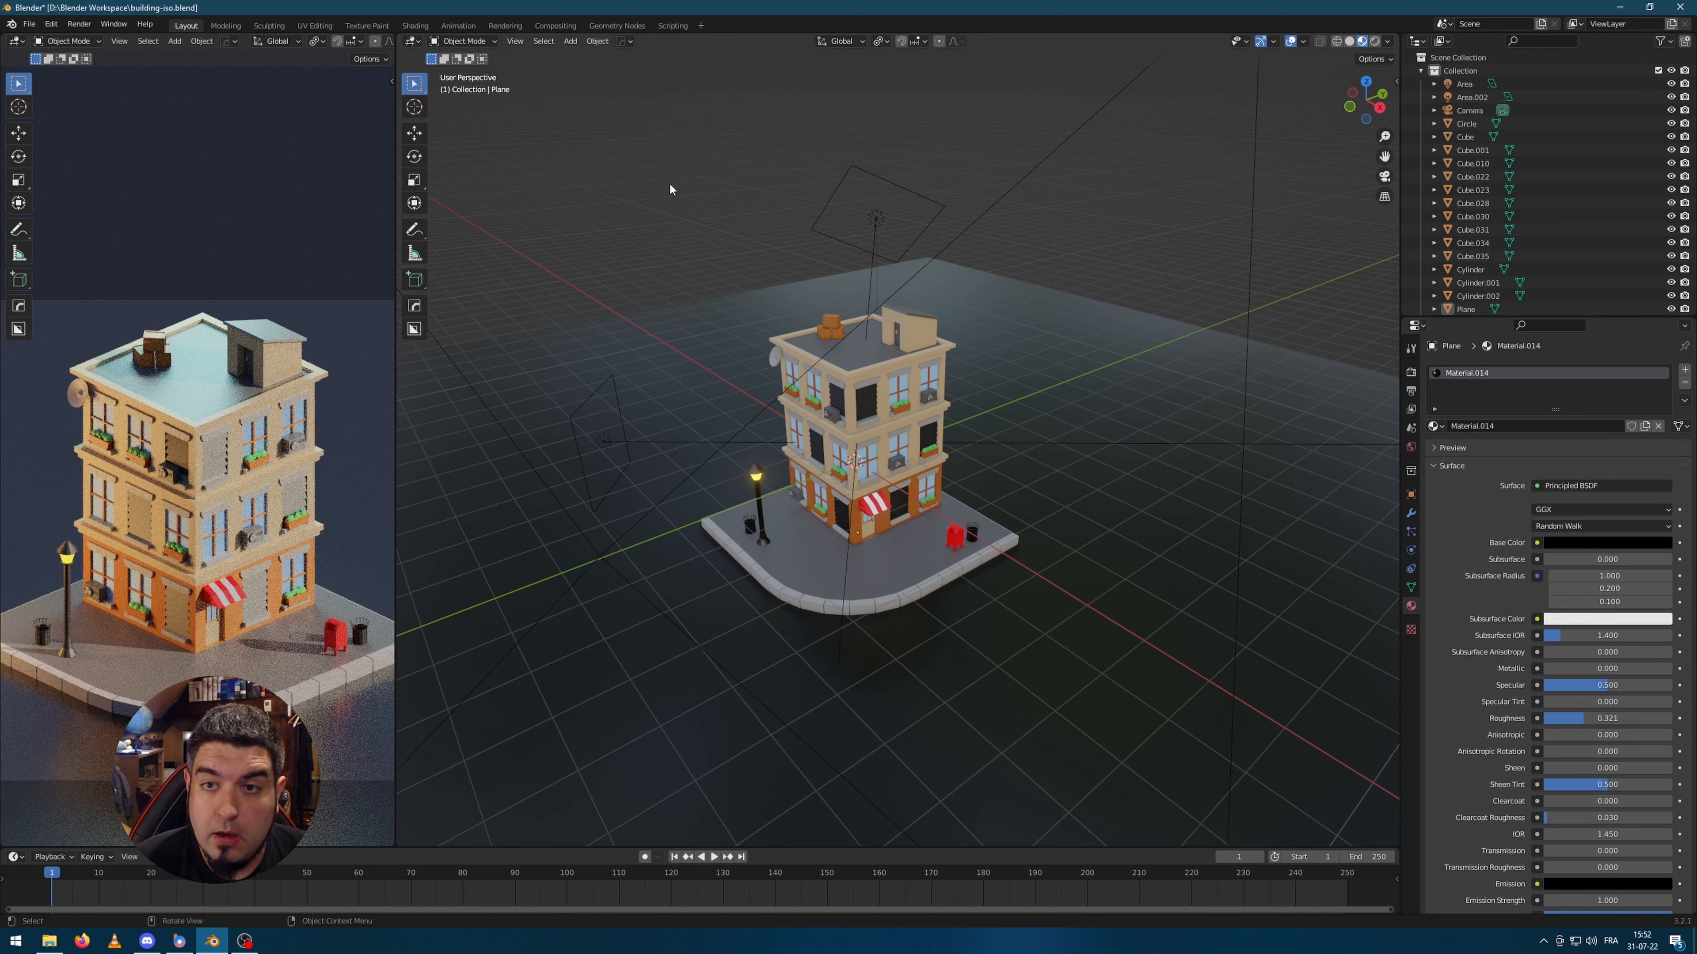